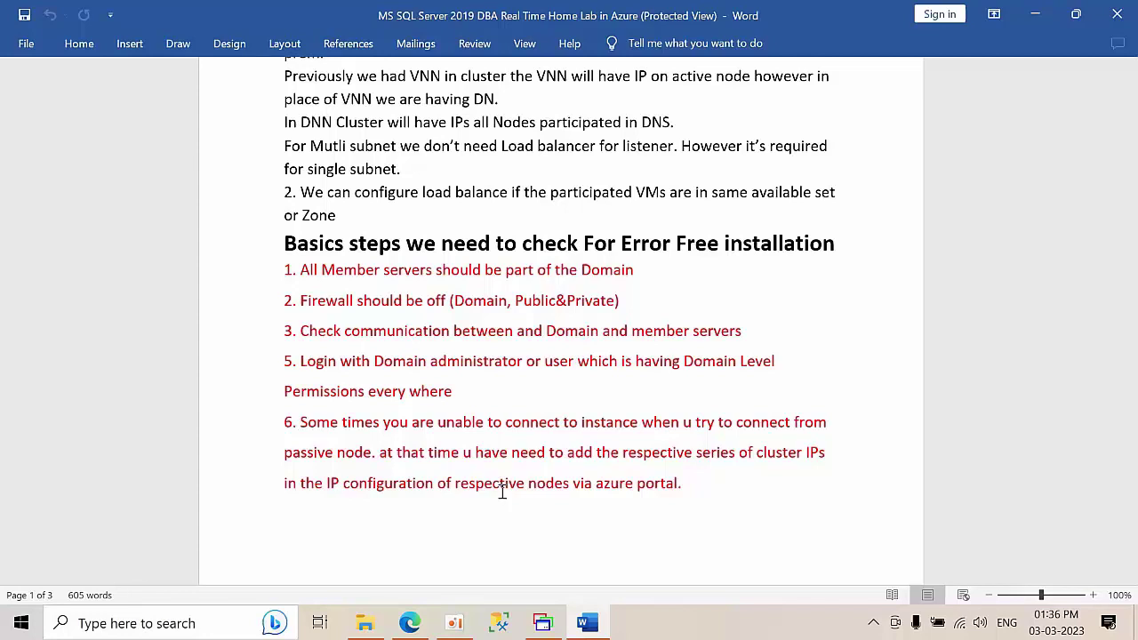
- Scroll down past the page break to the 'Step By step:' deployment list
{"action": "scroll", "coordinate": [488, 458], "scroll_direction": "down", "scroll_amount": 5}
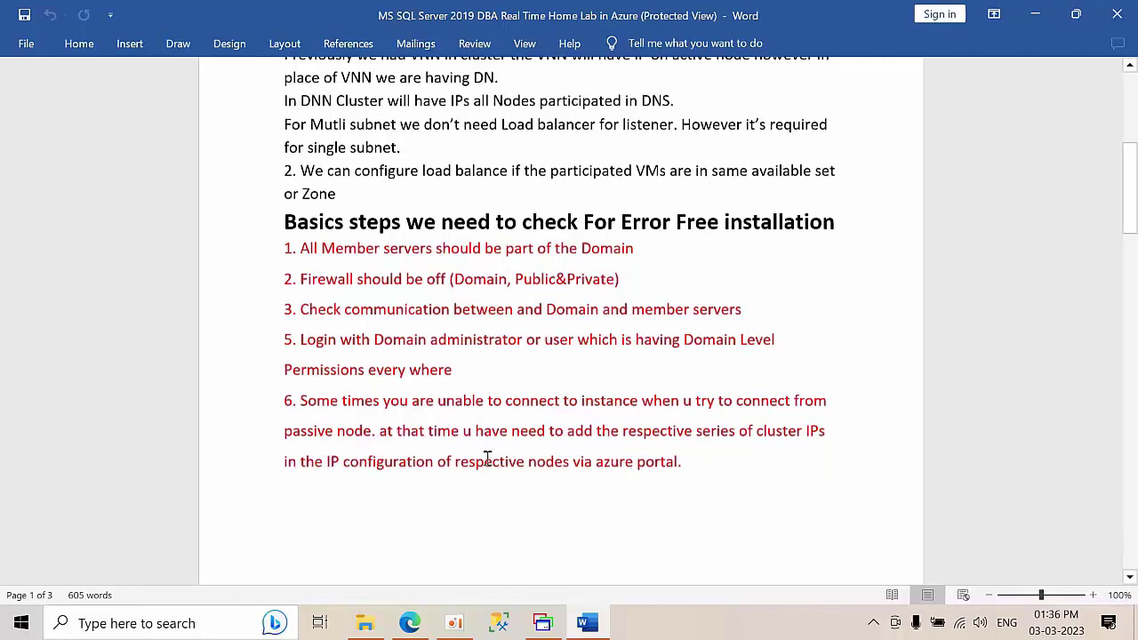
{"action": "scroll", "coordinate": [487, 457], "scroll_direction": "down", "scroll_amount": 10}
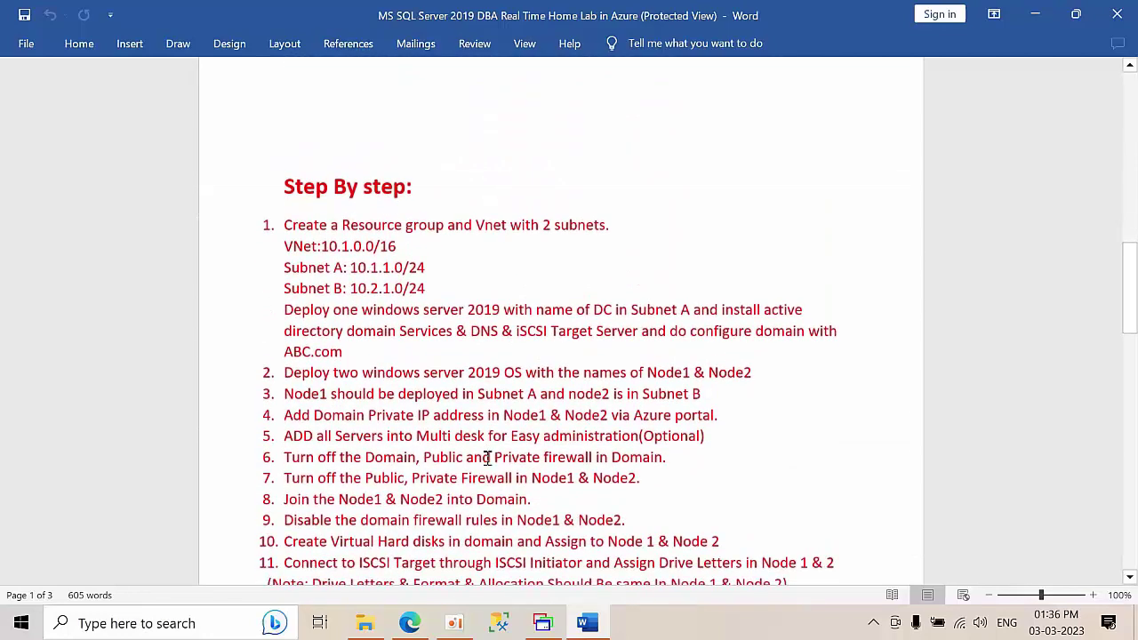
{"action": "scroll", "coordinate": [487, 458], "scroll_direction": "down", "scroll_amount": 1}
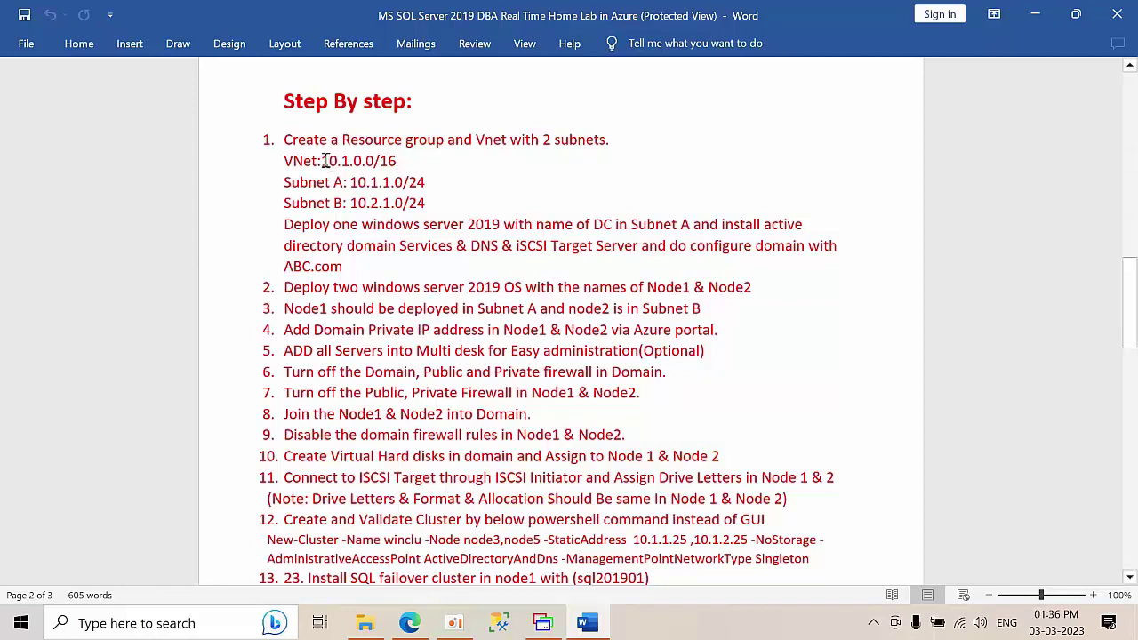
{"action": "left_click_drag", "start_coordinate": [323, 160], "coordinate": [343, 142]}
{"action": "left_click", "coordinate": [383, 181]}
- Highlight the Subnet B and Subnet A address lines in the list
{"action": "left_click_drag", "start_coordinate": [427, 204], "coordinate": [388, 204]}
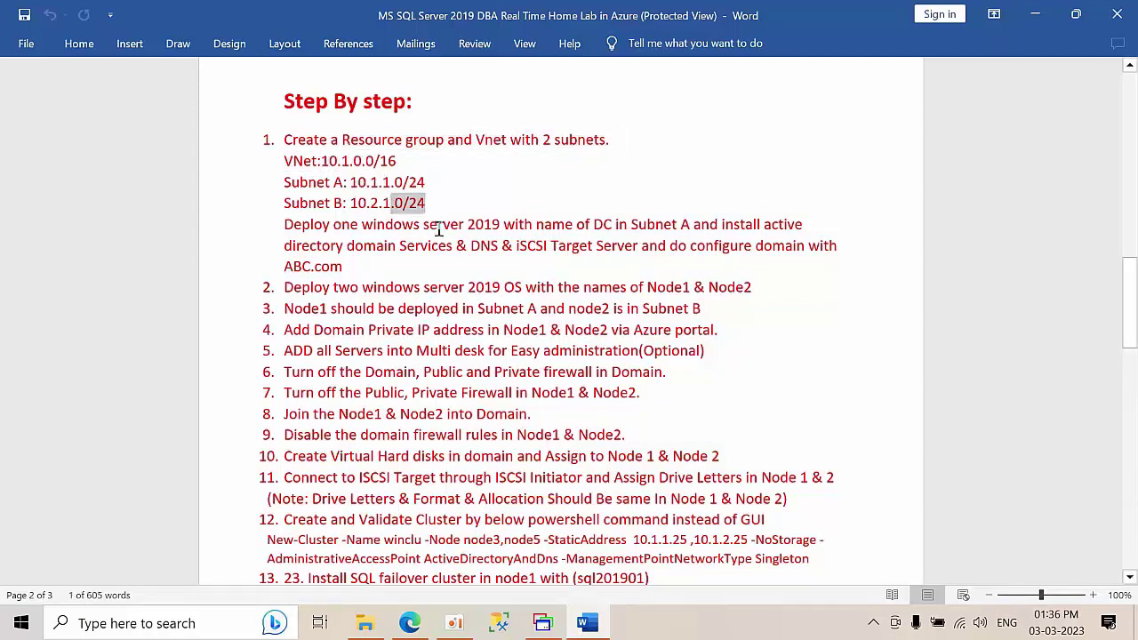
{"action": "left_click", "coordinate": [451, 244]}
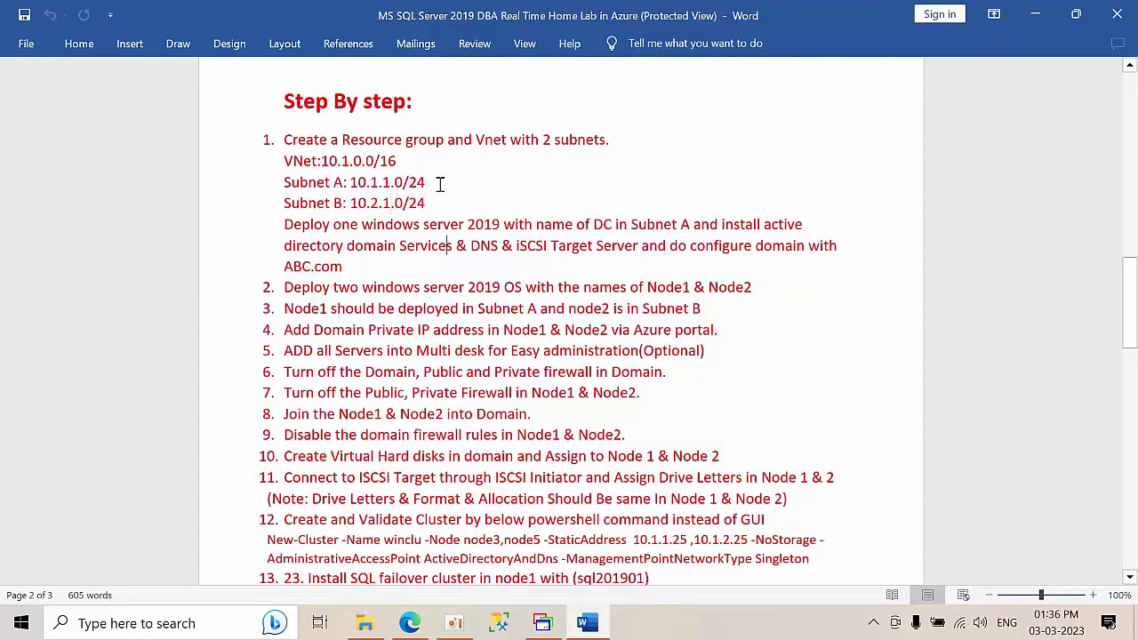
{"action": "left_click_drag", "start_coordinate": [429, 183], "coordinate": [285, 183]}
{"action": "left_click", "coordinate": [477, 275]}
{"action": "left_click_drag", "start_coordinate": [426, 203], "coordinate": [297, 203]}
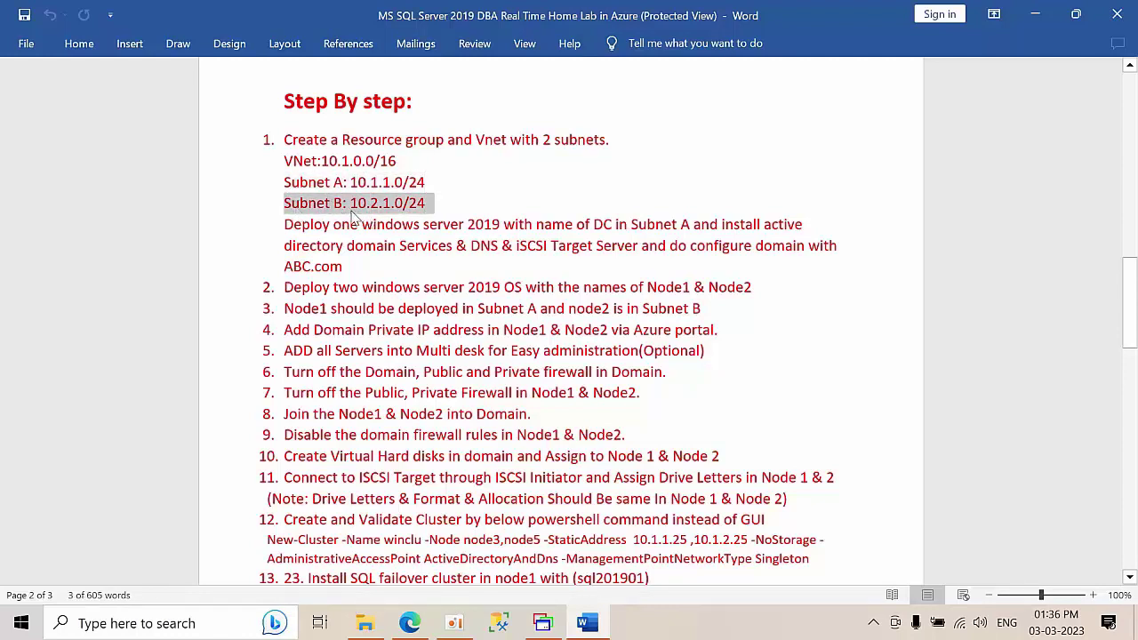
{"action": "left_click", "coordinate": [409, 208]}
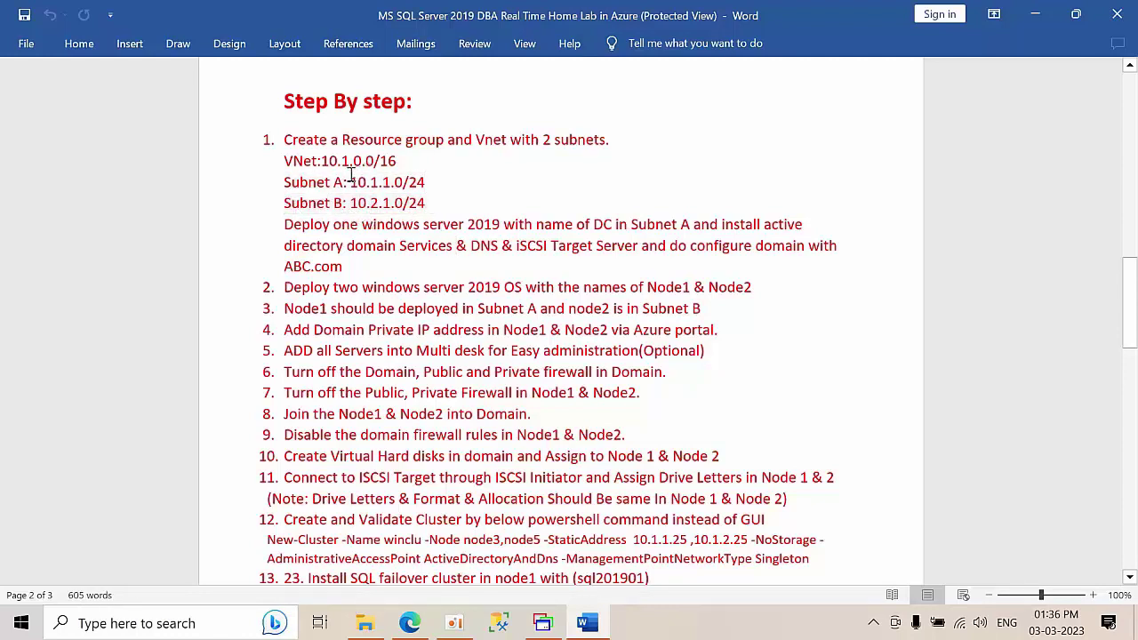
- Highlight Subnet A 10.1.1.0/24, Subnet B 10.2.1.0/24, and the DC deployment paragraph
{"action": "left_click_drag", "start_coordinate": [351, 176], "coordinate": [432, 182]}
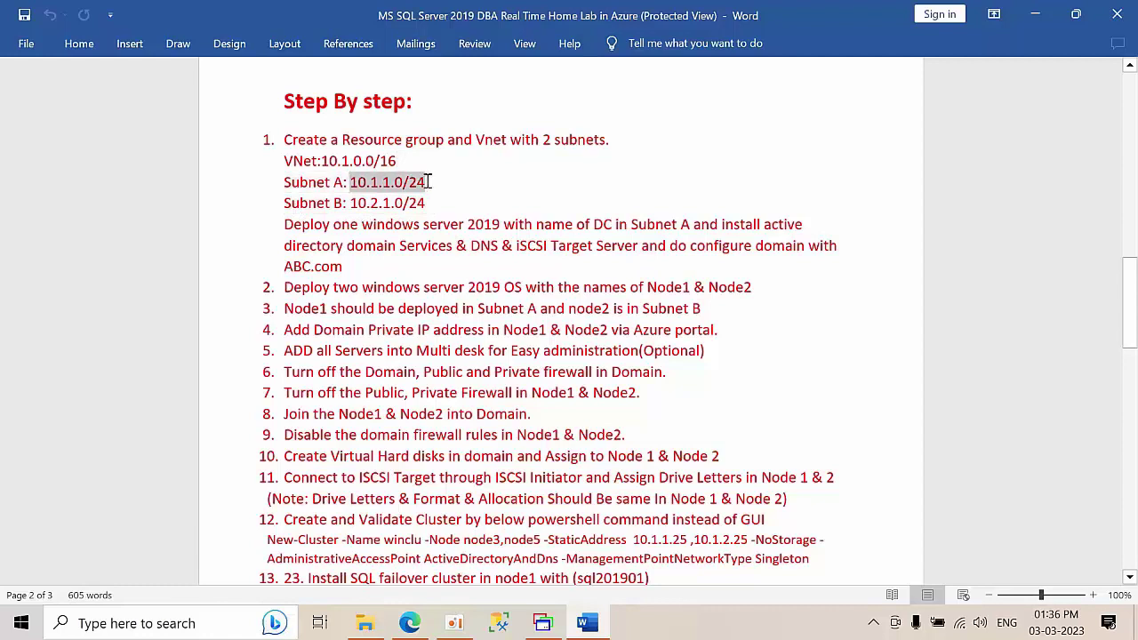
{"action": "left_click", "coordinate": [515, 178]}
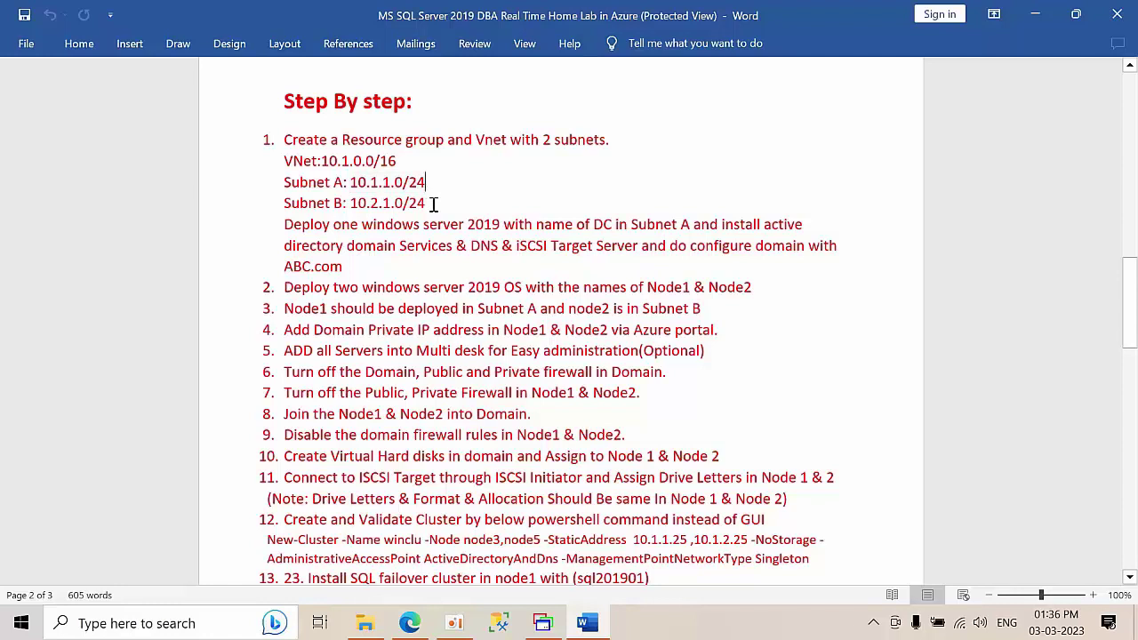
{"action": "left_click_drag", "start_coordinate": [434, 204], "coordinate": [400, 213]}
{"action": "left_click", "coordinate": [485, 205]}
{"action": "left_click_drag", "start_coordinate": [350, 264], "coordinate": [284, 223]}
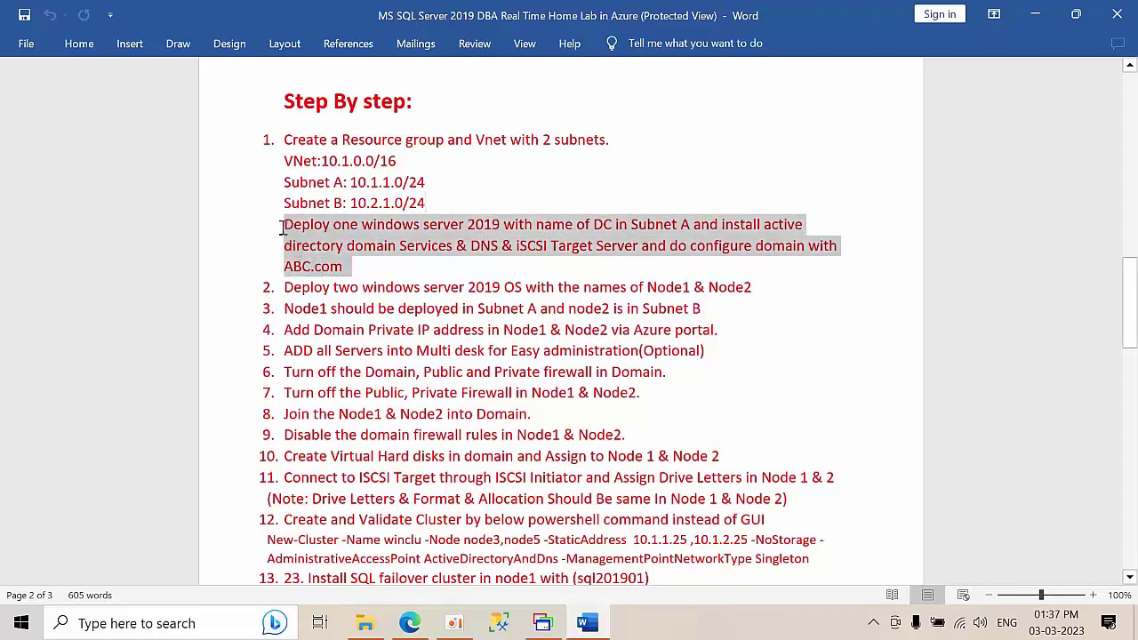
{"action": "left_click", "coordinate": [354, 275]}
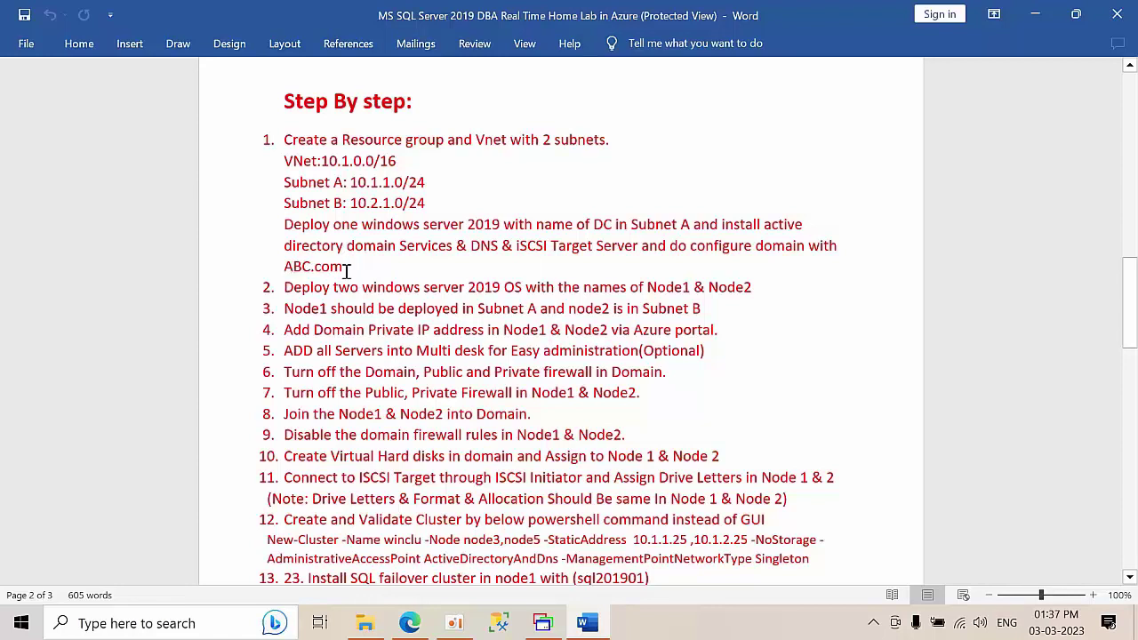
{"action": "scroll", "coordinate": [346, 266], "scroll_direction": "down", "scroll_amount": 1}
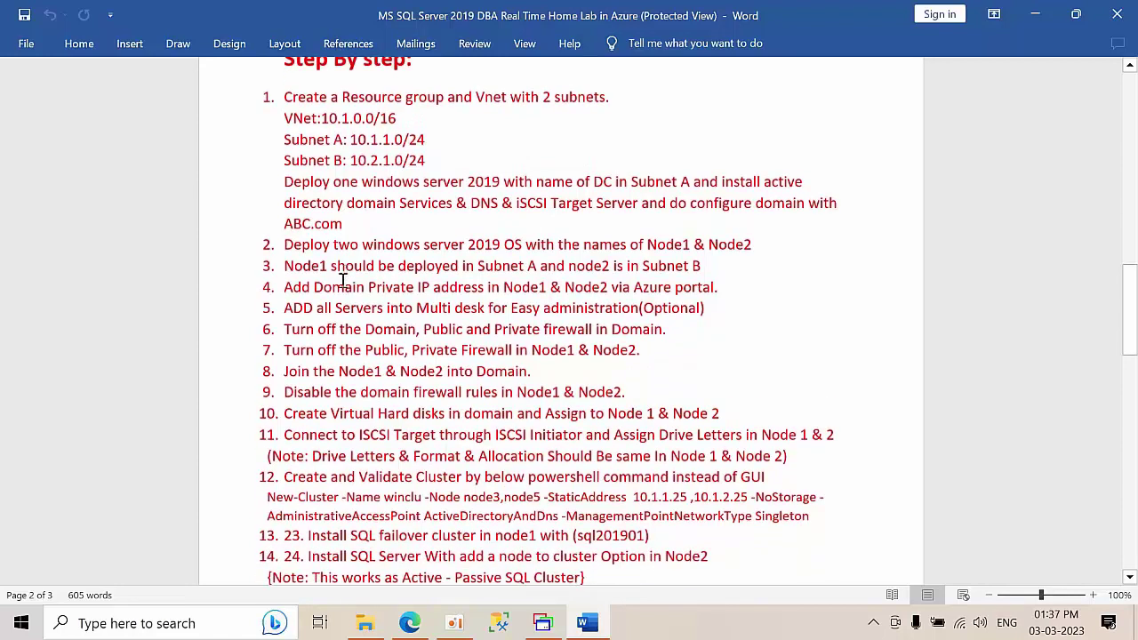
{"action": "left_click_drag", "start_coordinate": [281, 244], "coordinate": [757, 250]}
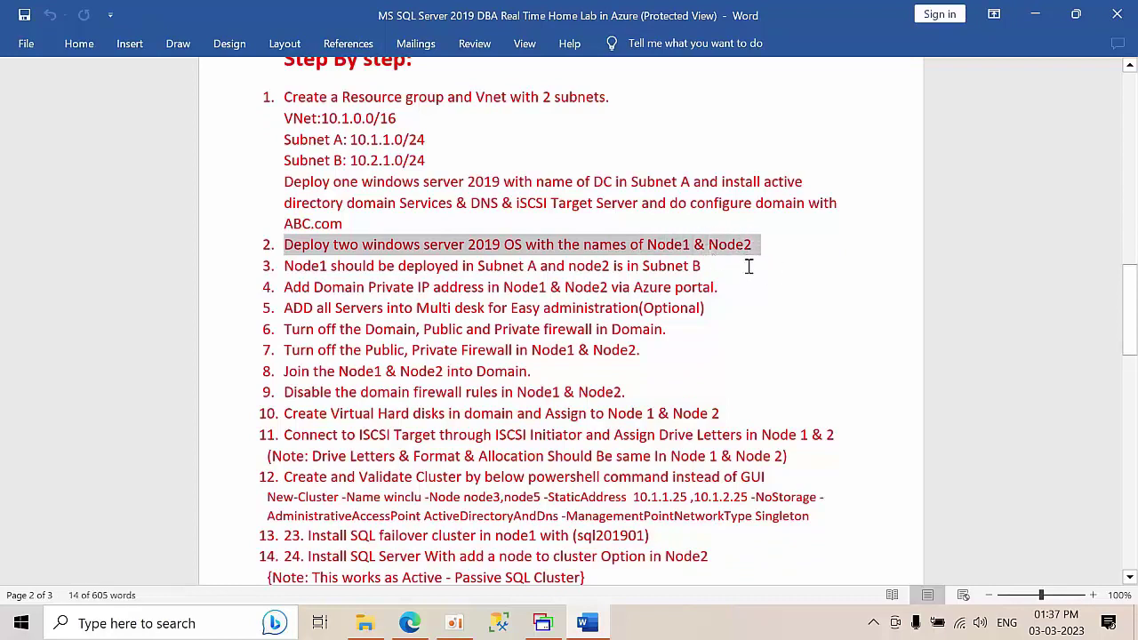
{"action": "left_click", "coordinate": [288, 268]}
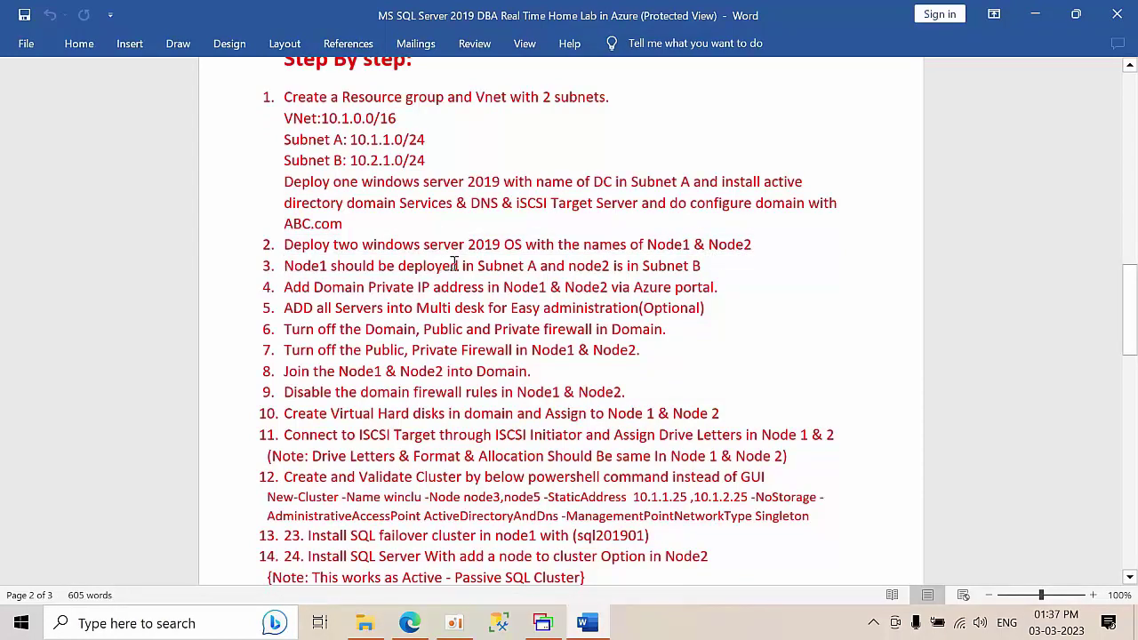
{"action": "mouse_move", "coordinate": [716, 271]}
{"action": "left_mouse_down"}
{"action": "mouse_move", "coordinate": [288, 242]}
{"action": "mouse_move", "coordinate": [427, 287]}
{"action": "mouse_move", "coordinate": [726, 287]}
{"action": "left_mouse_up"}
{"action": "left_click", "coordinate": [347, 267]}
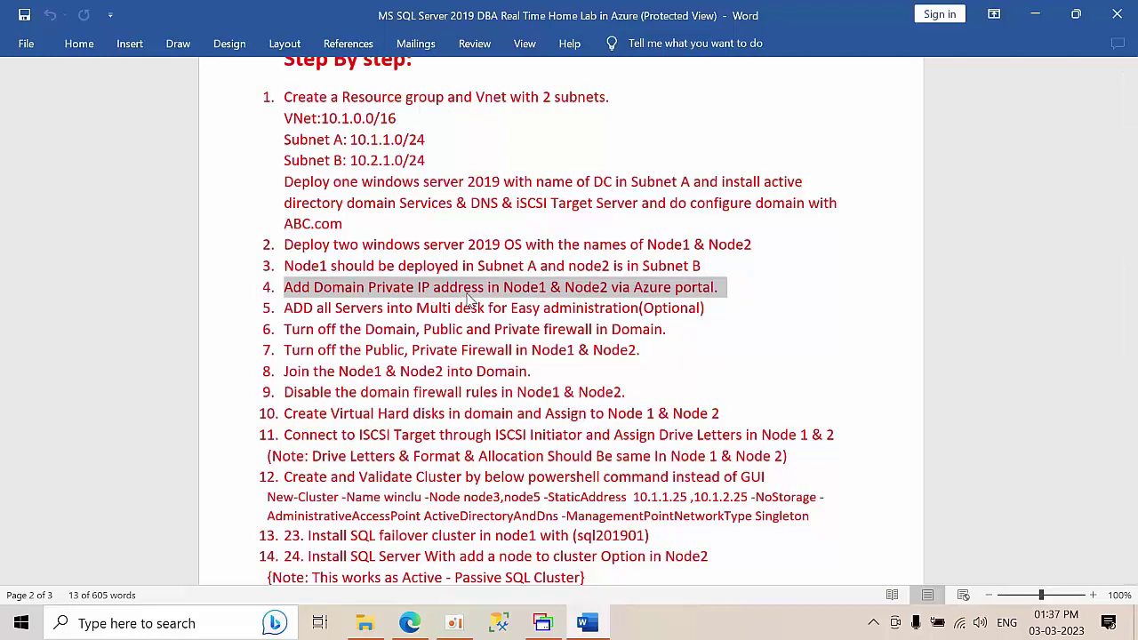
{"action": "left_click", "coordinate": [451, 307]}
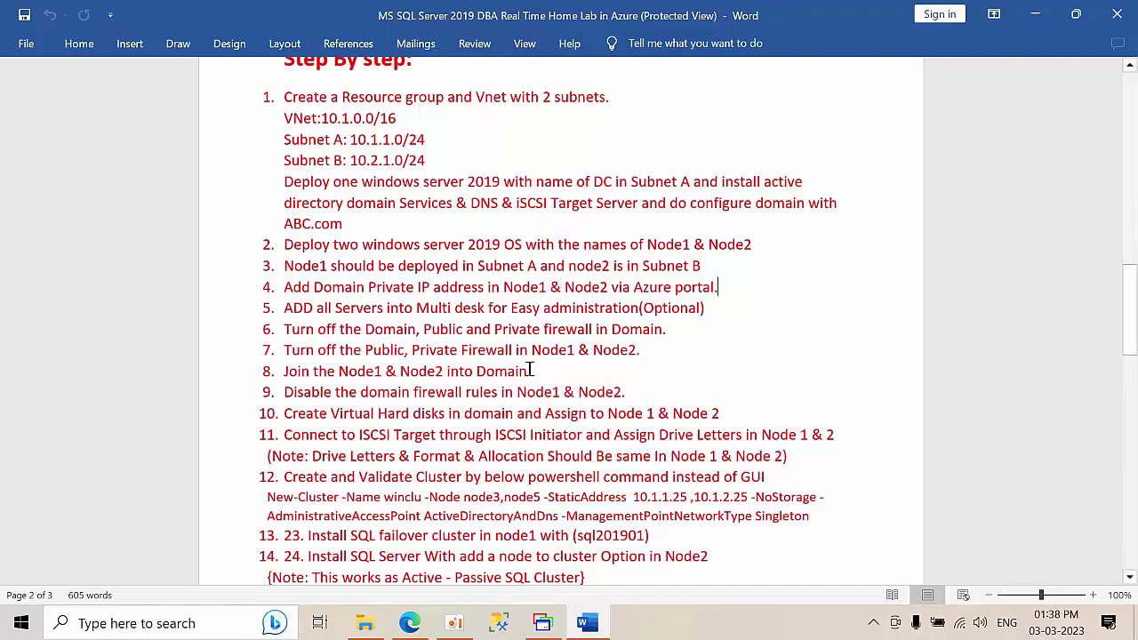
{"action": "left_click_drag", "start_coordinate": [531, 370], "coordinate": [233, 364]}
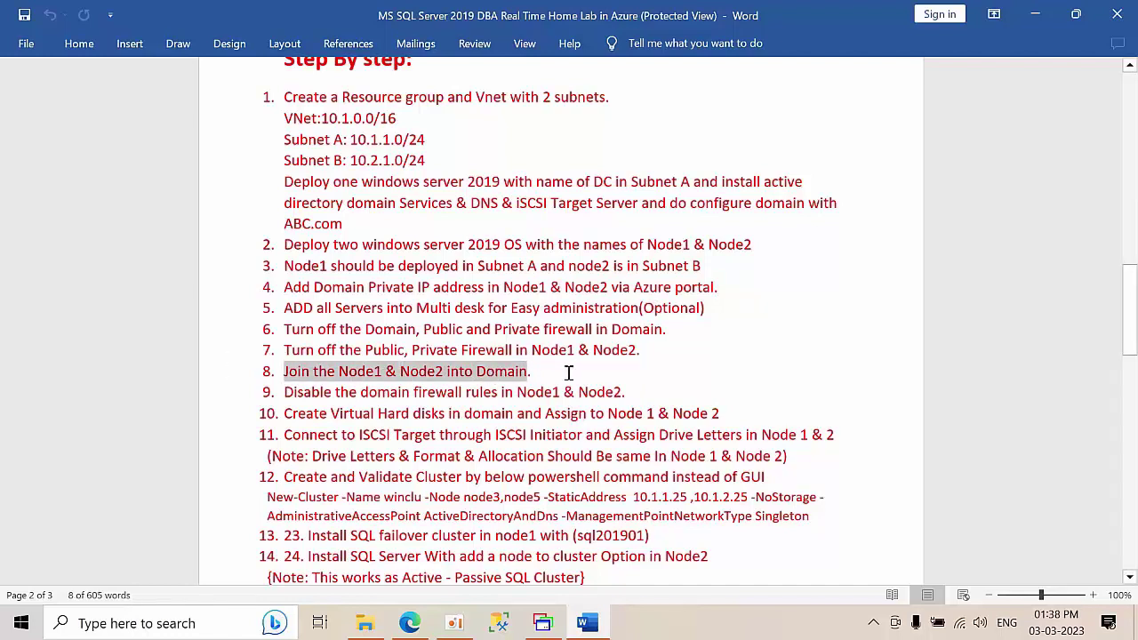
- Highlight item 9 on firewall rules, then the New-Cluster PowerShell command under item 12
{"action": "left_click_drag", "start_coordinate": [661, 394], "coordinate": [325, 394]}
{"action": "scroll", "coordinate": [564, 406], "scroll_direction": "down", "scroll_amount": 1}
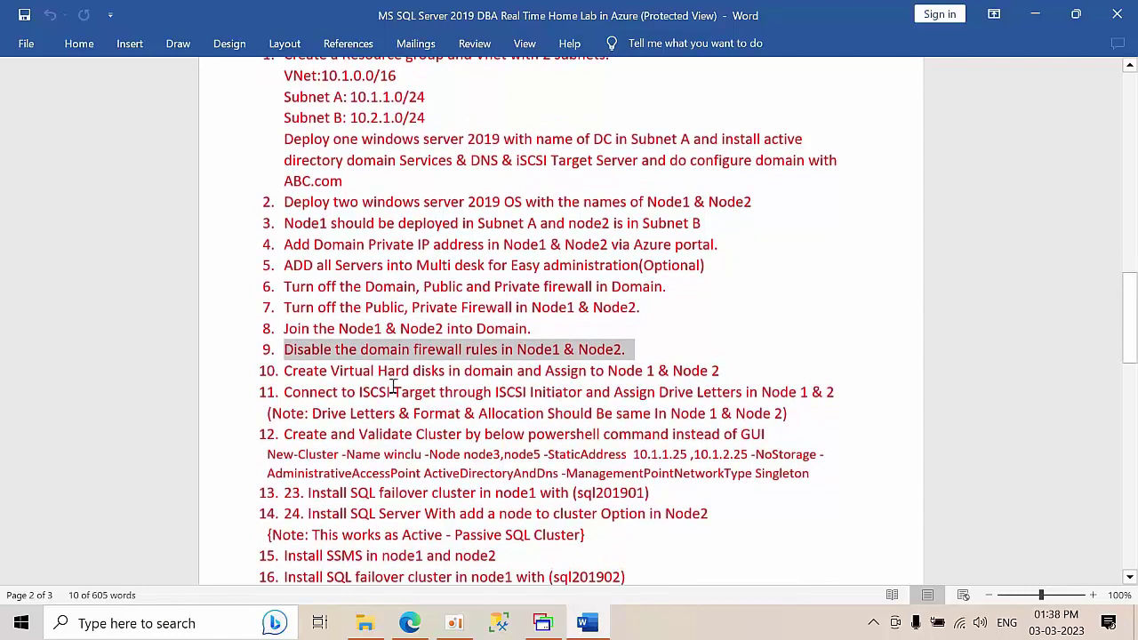
{"action": "scroll", "coordinate": [318, 382], "scroll_direction": "down", "scroll_amount": 1}
{"action": "left_click", "coordinate": [288, 330]}
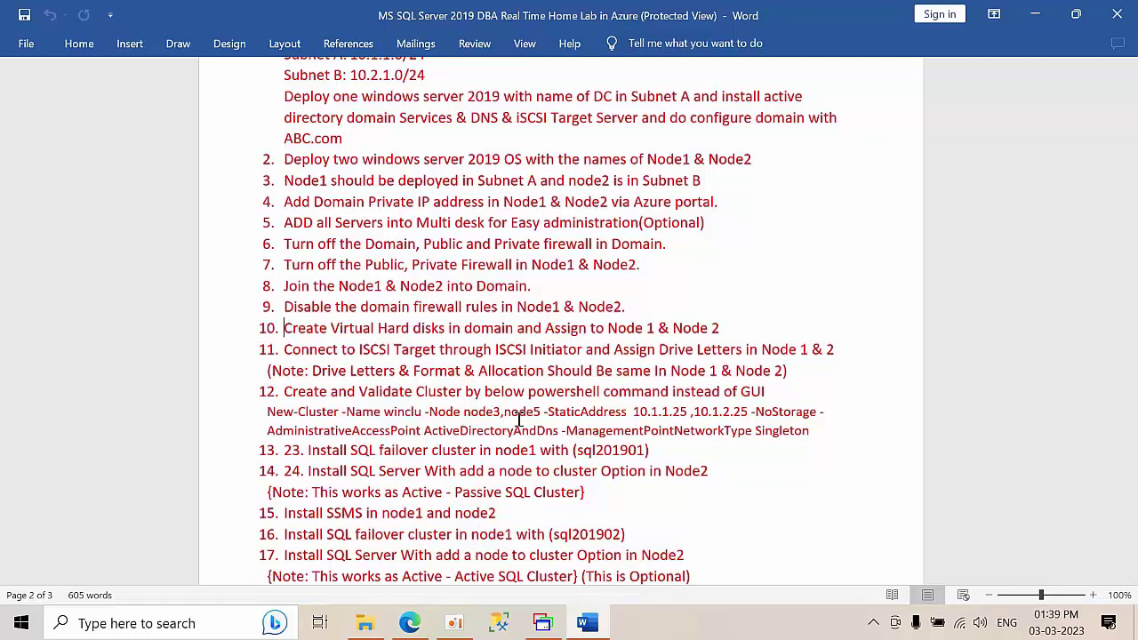
{"action": "scroll", "coordinate": [519, 420], "scroll_direction": "down", "scroll_amount": 2}
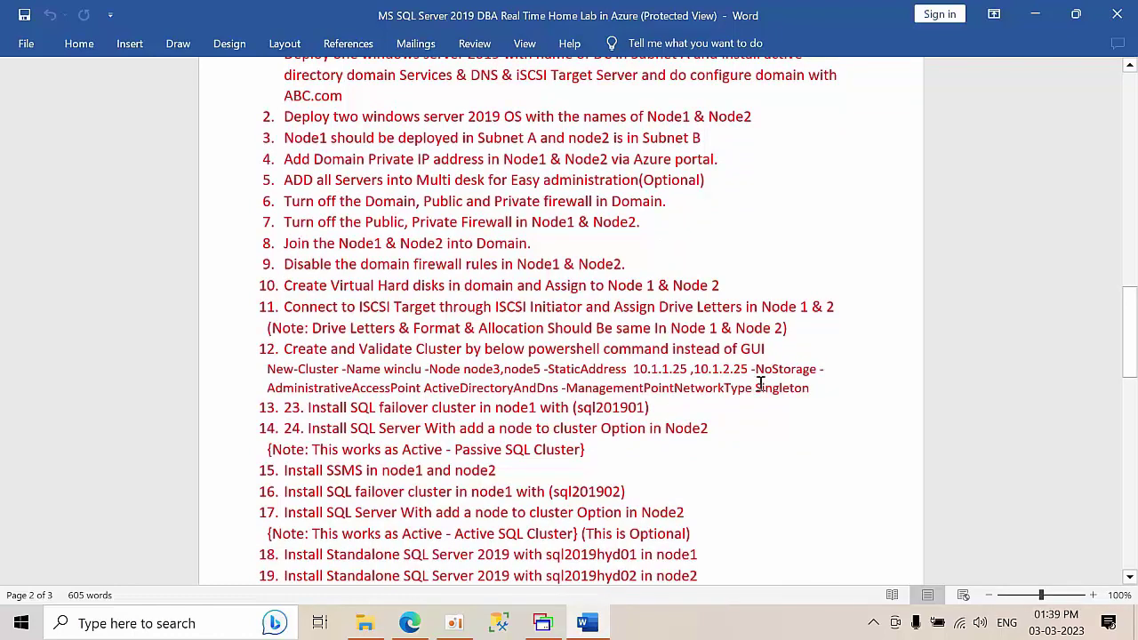
{"action": "left_click_drag", "start_coordinate": [814, 389], "coordinate": [265, 397]}
{"action": "scroll", "coordinate": [546, 439], "scroll_direction": "down", "scroll_amount": 2}
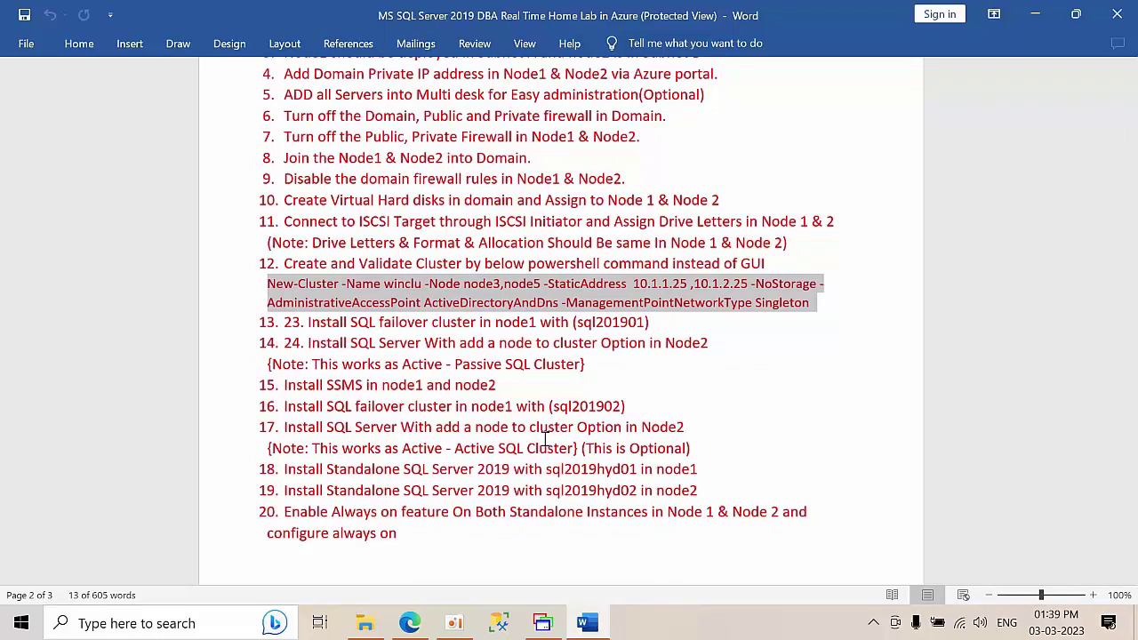
{"action": "left_click", "coordinate": [838, 309]}
{"action": "left_click_drag", "start_coordinate": [423, 303], "coordinate": [562, 302]}
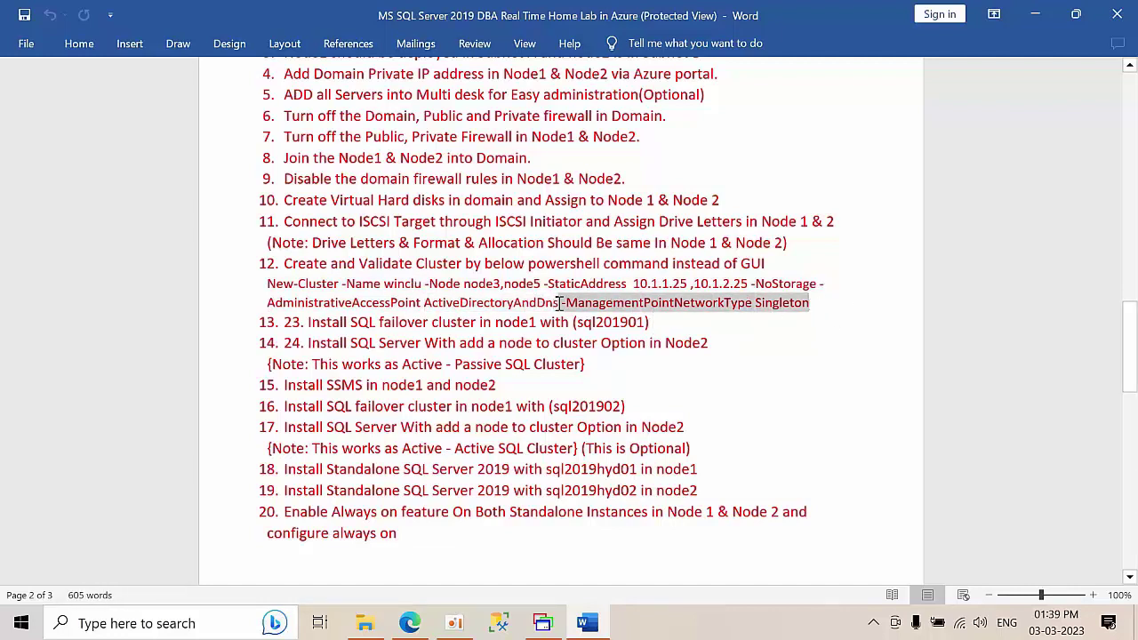
{"action": "left_click", "coordinate": [671, 330]}
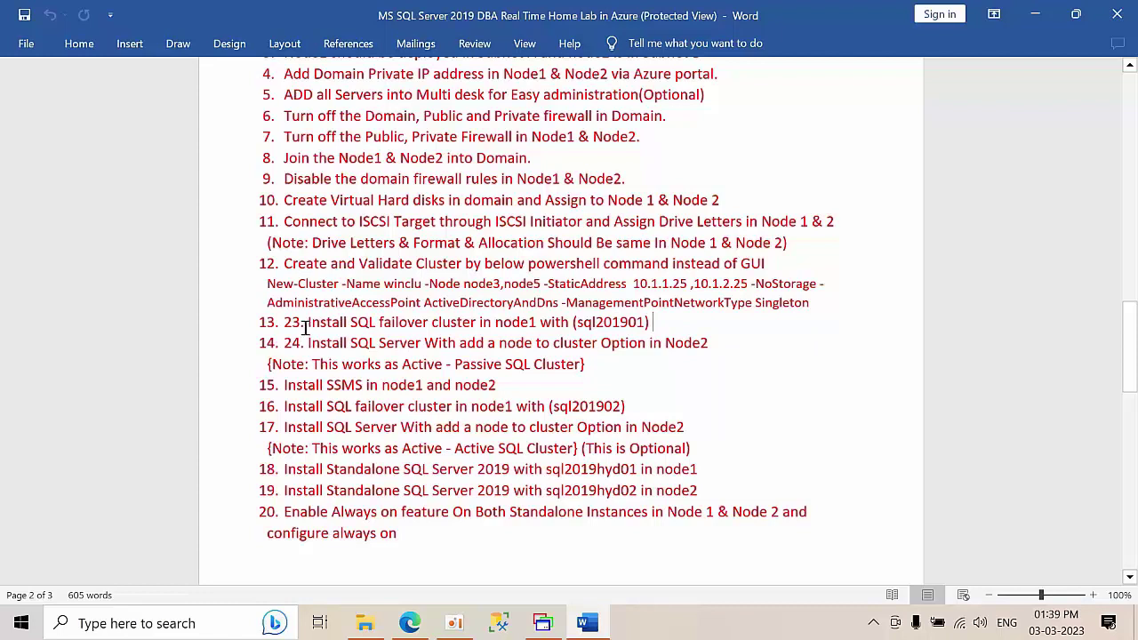
{"action": "left_click_drag", "start_coordinate": [305, 323], "coordinate": [285, 323]}
{"action": "key", "text": "BackSpace"}
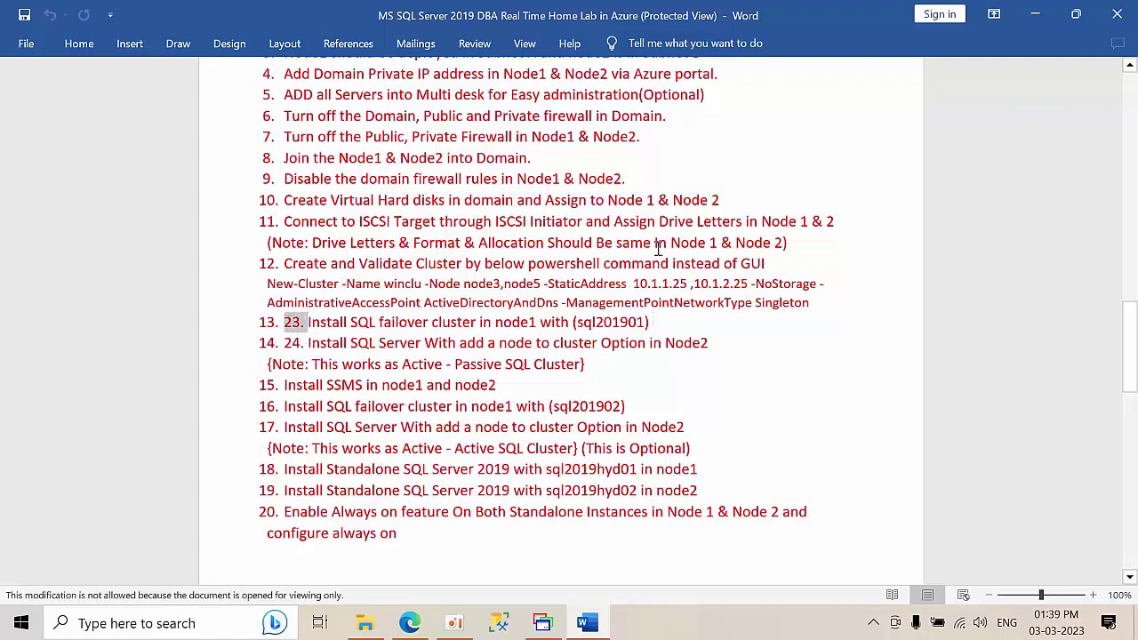
{"action": "left_click", "coordinate": [295, 323]}
{"action": "left_click_drag", "start_coordinate": [306, 324], "coordinate": [283, 323]}
{"action": "scroll", "coordinate": [372, 366], "scroll_direction": "up", "scroll_amount": 20}
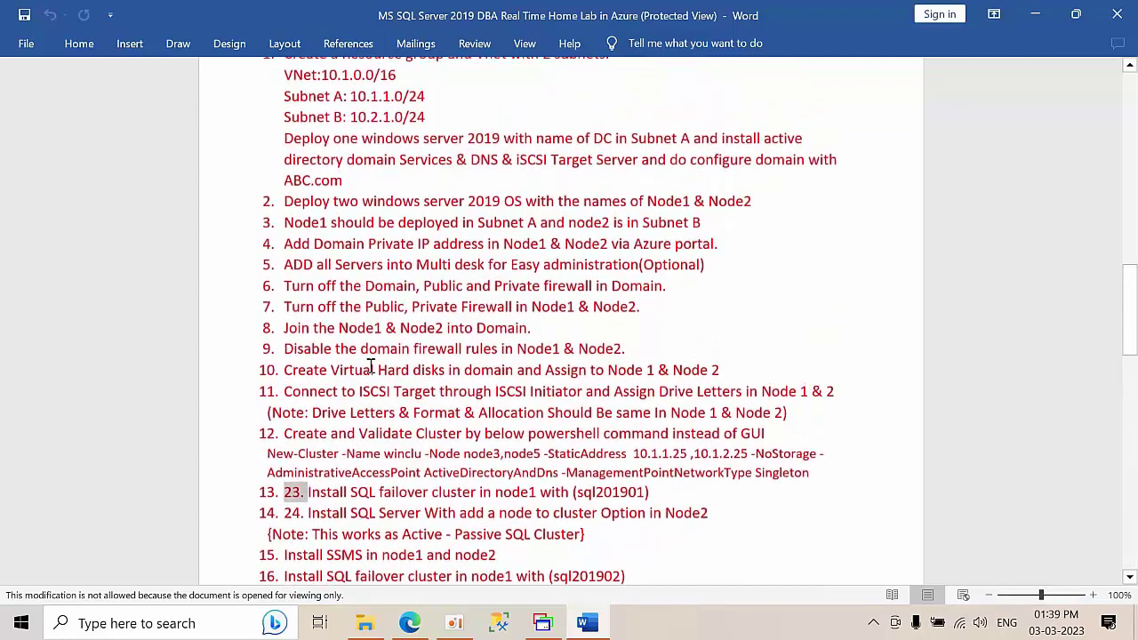
{"action": "scroll", "coordinate": [377, 359], "scroll_direction": "up", "scroll_amount": 2}
{"action": "scroll", "coordinate": [376, 361], "scroll_direction": "down", "scroll_amount": 12}
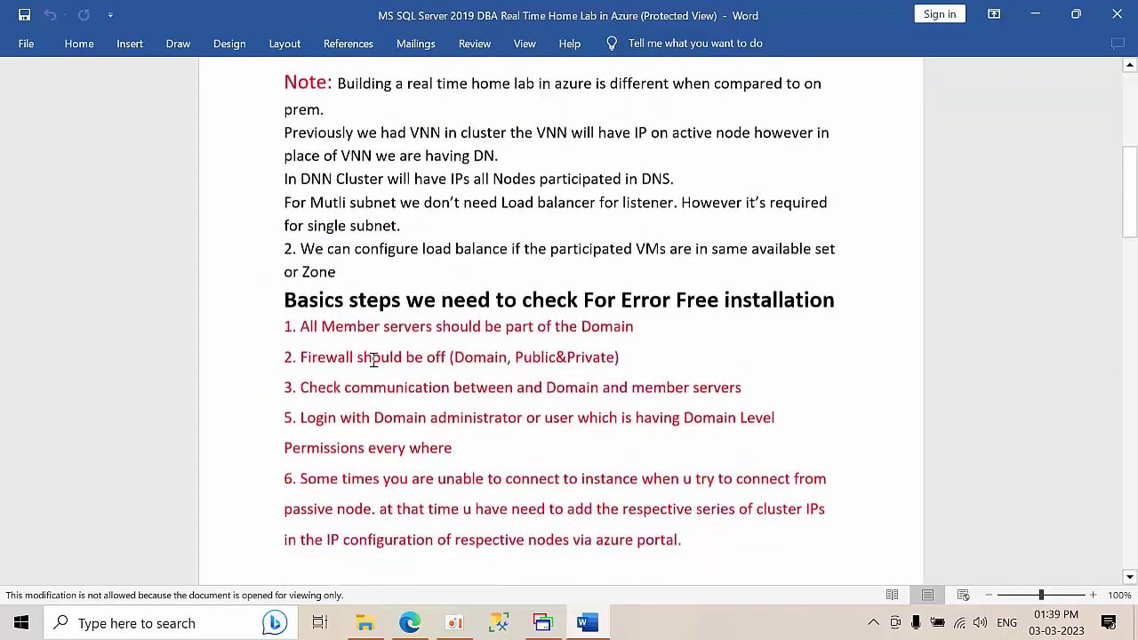
{"action": "scroll", "coordinate": [375, 364], "scroll_direction": "down", "scroll_amount": 5}
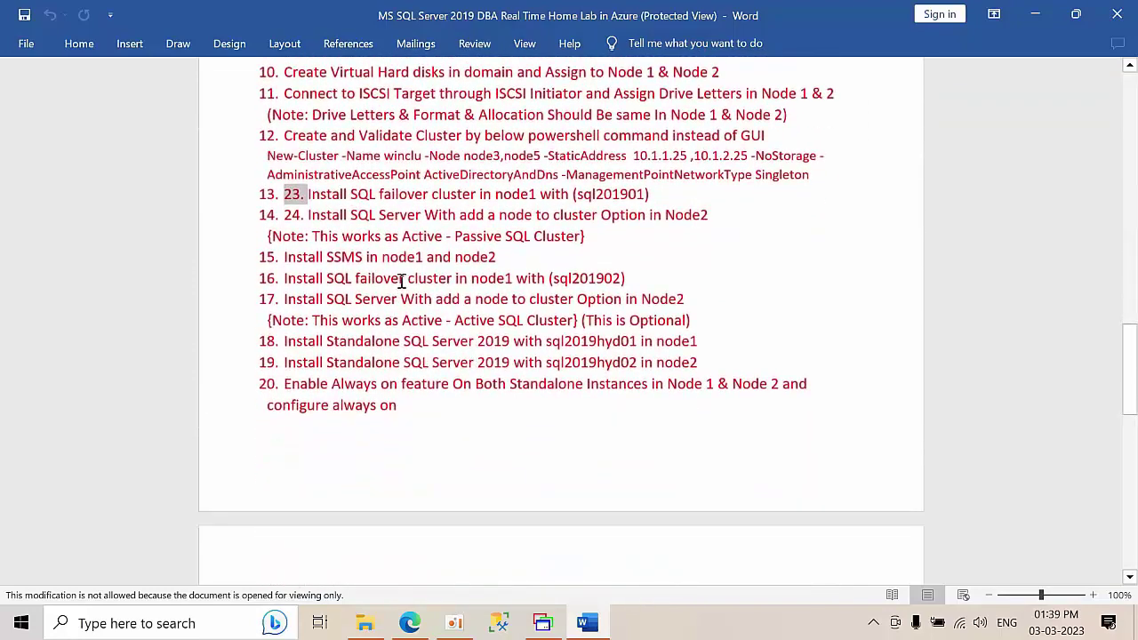
{"action": "left_click", "coordinate": [402, 279]}
{"action": "left_click_drag", "start_coordinate": [305, 196], "coordinate": [571, 193]}
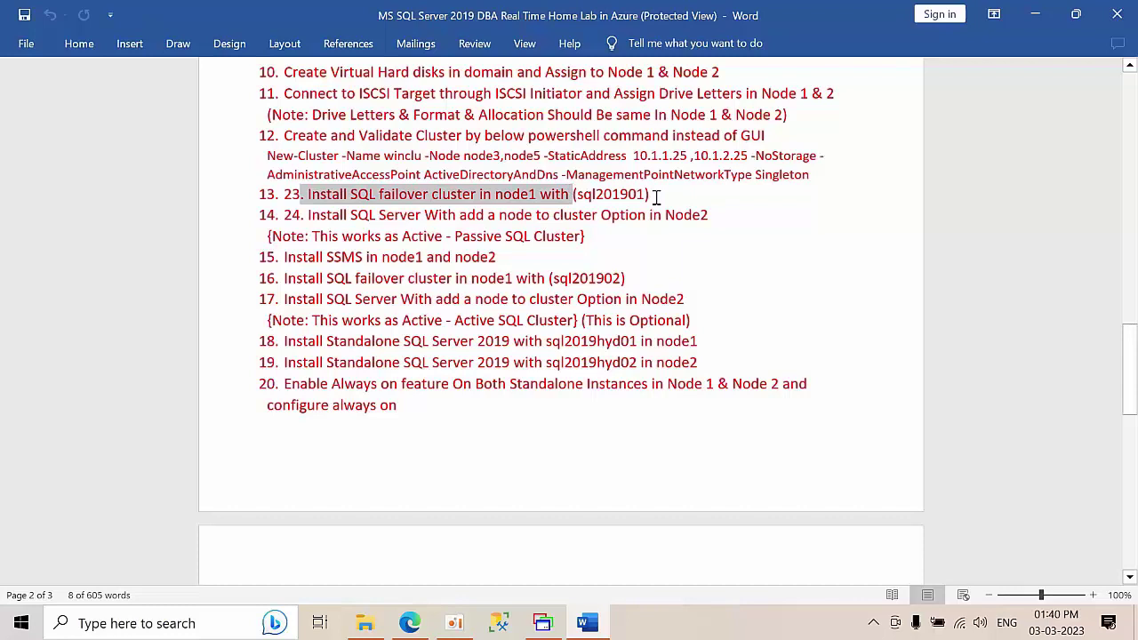
{"action": "left_click_drag", "start_coordinate": [309, 215], "coordinate": [716, 220]}
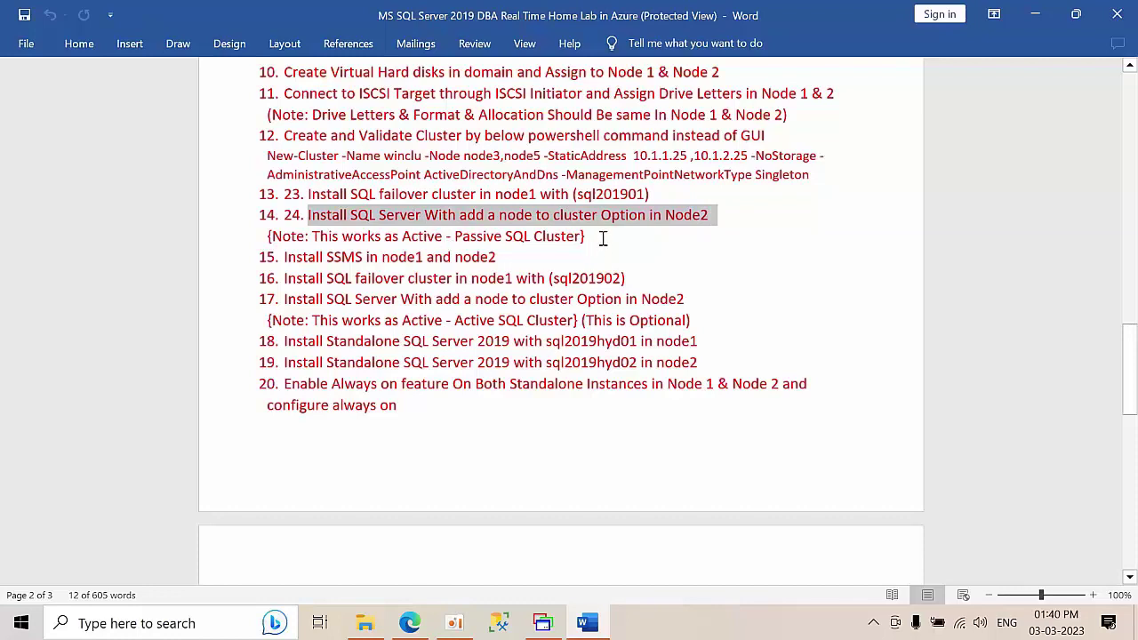
{"action": "left_click_drag", "start_coordinate": [602, 238], "coordinate": [518, 257]}
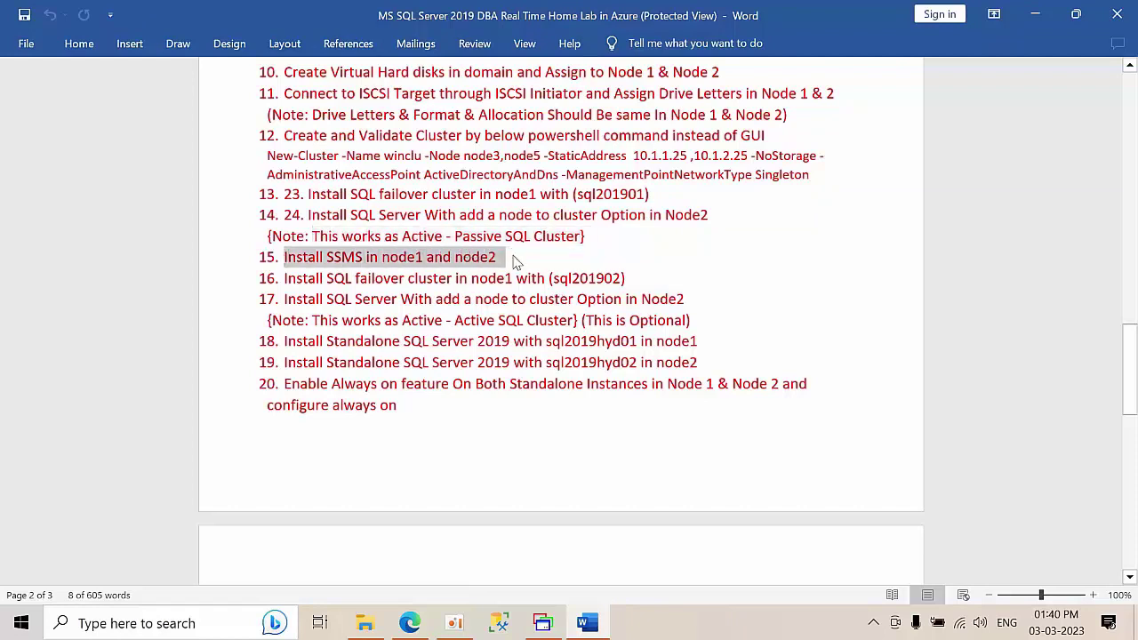
{"action": "left_click", "coordinate": [284, 278]}
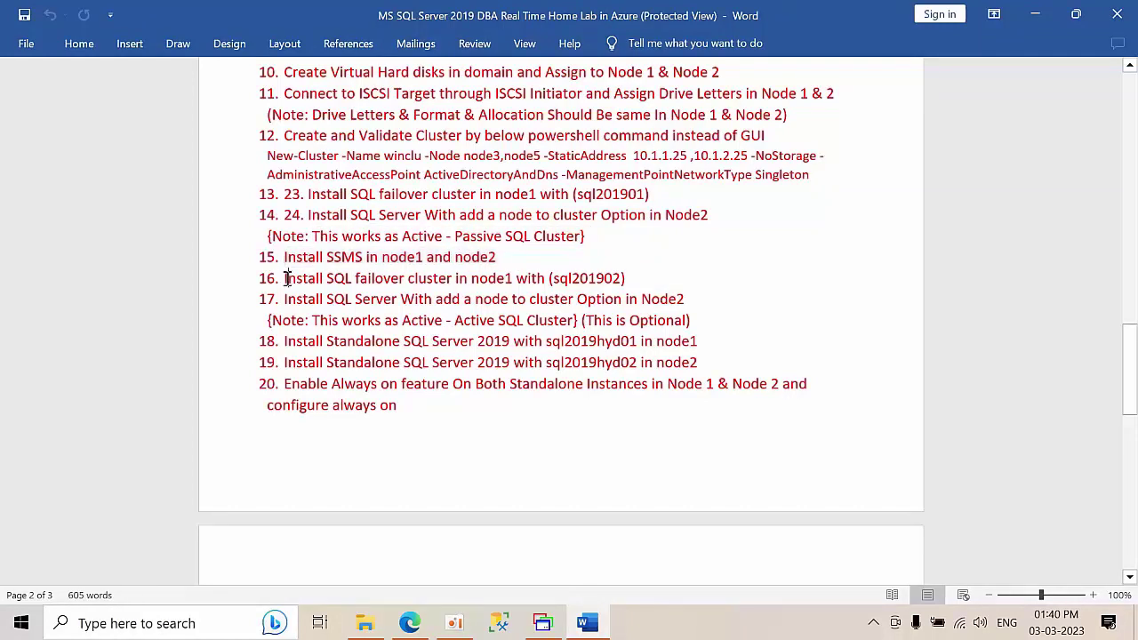
{"action": "left_click", "coordinate": [606, 278]}
{"action": "left_click_drag", "start_coordinate": [627, 279], "coordinate": [539, 278]}
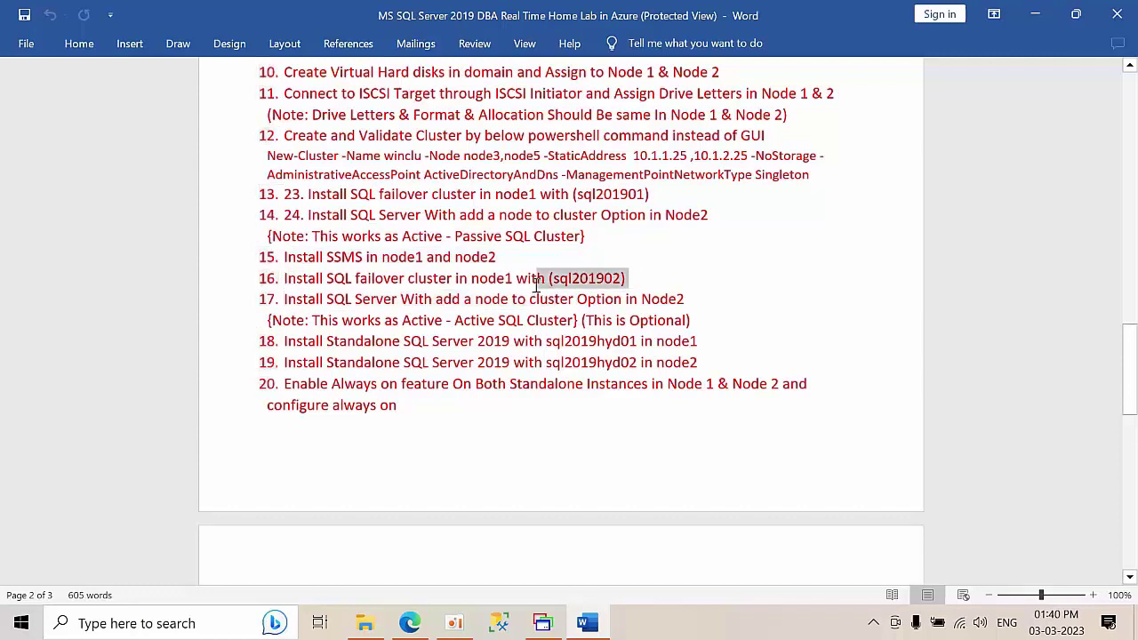
{"action": "left_click", "coordinate": [711, 305]}
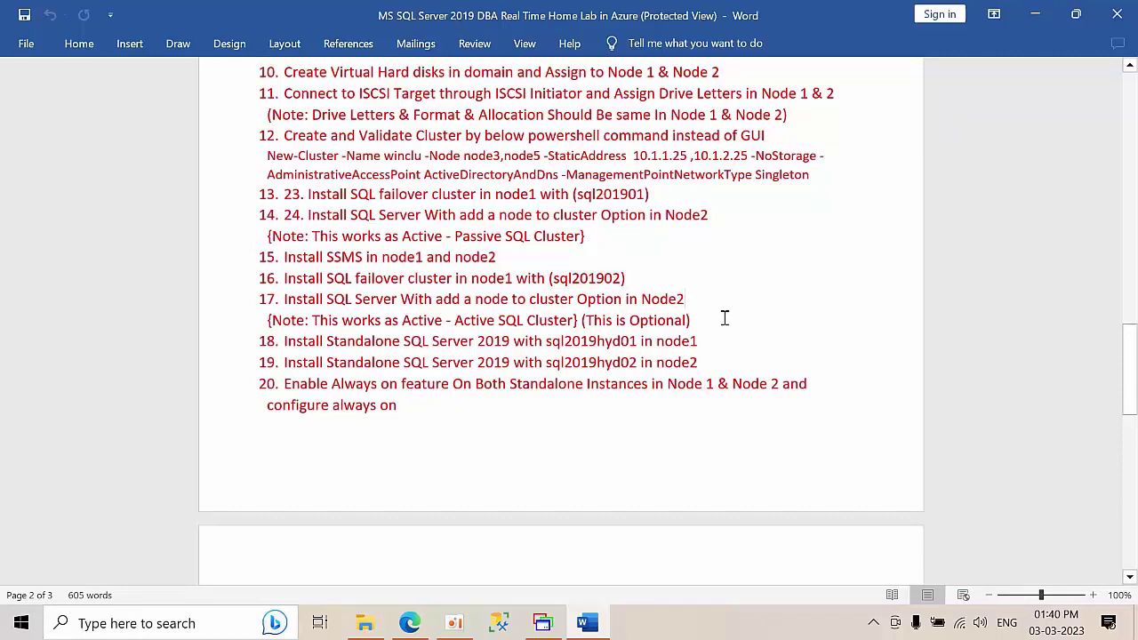
{"action": "left_click_drag", "start_coordinate": [724, 317], "coordinate": [217, 317]}
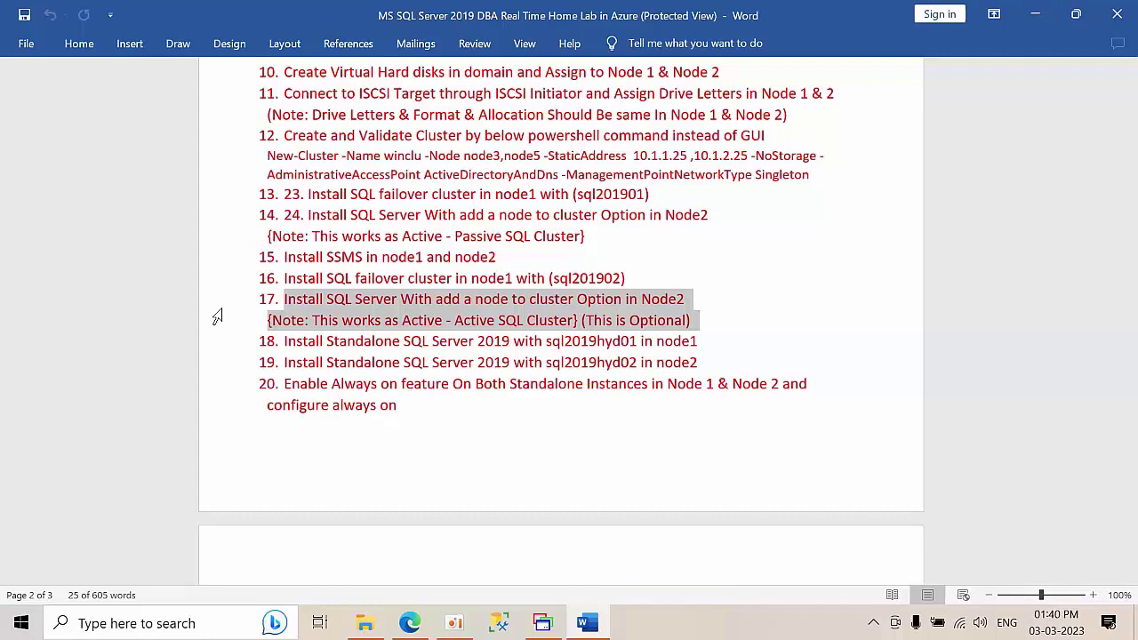
{"action": "left_click_drag", "start_coordinate": [719, 322], "coordinate": [249, 299]}
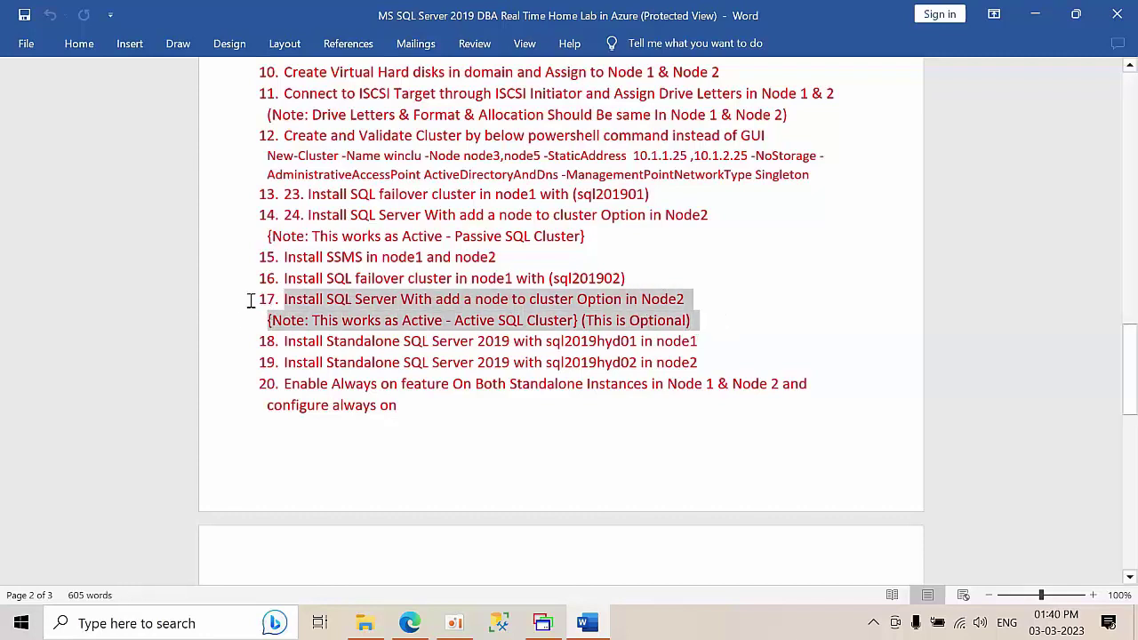
{"action": "left_click", "coordinate": [709, 327]}
{"action": "left_click_drag", "start_coordinate": [709, 327], "coordinate": [262, 303]}
{"action": "left_click_drag", "start_coordinate": [696, 336], "coordinate": [281, 344]}
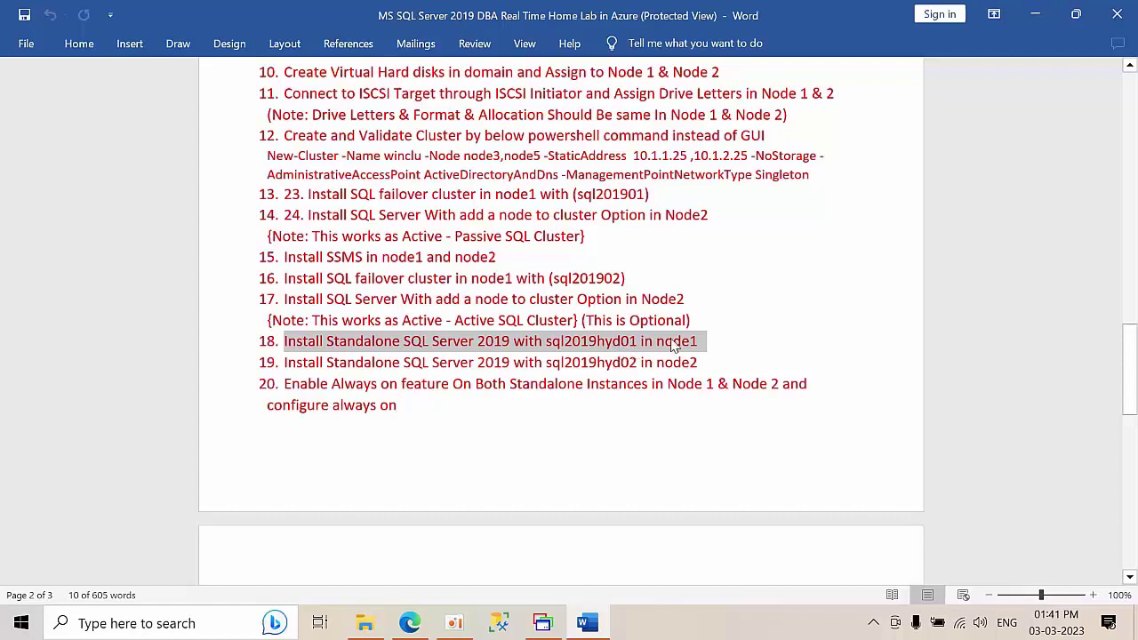
{"action": "left_click_drag", "start_coordinate": [711, 360], "coordinate": [265, 363]}
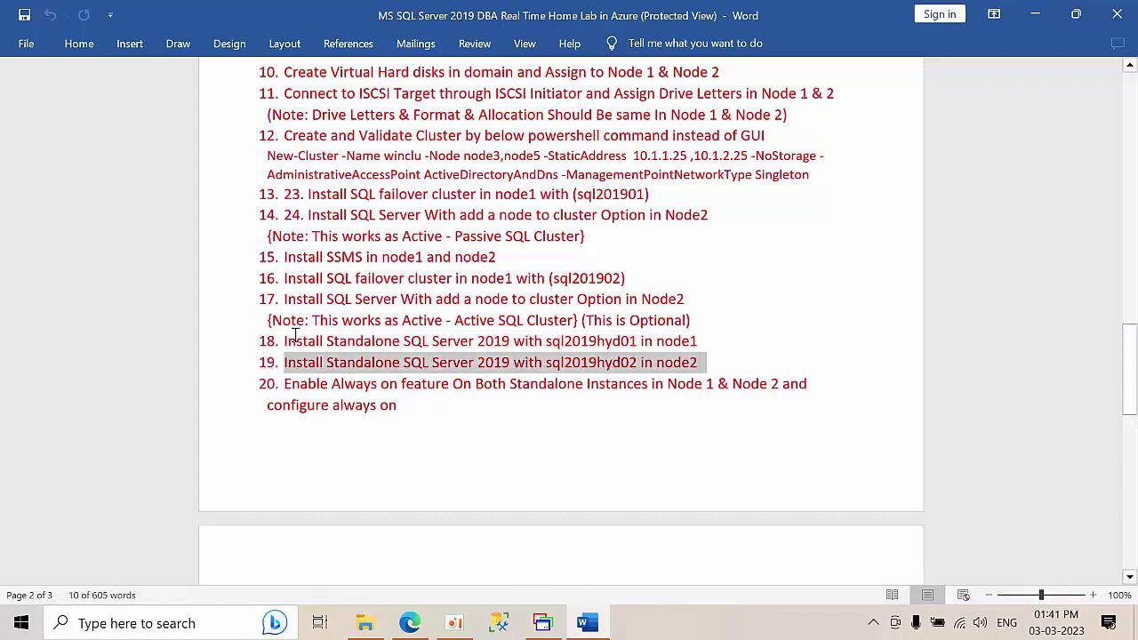
{"action": "left_click", "coordinate": [281, 344]}
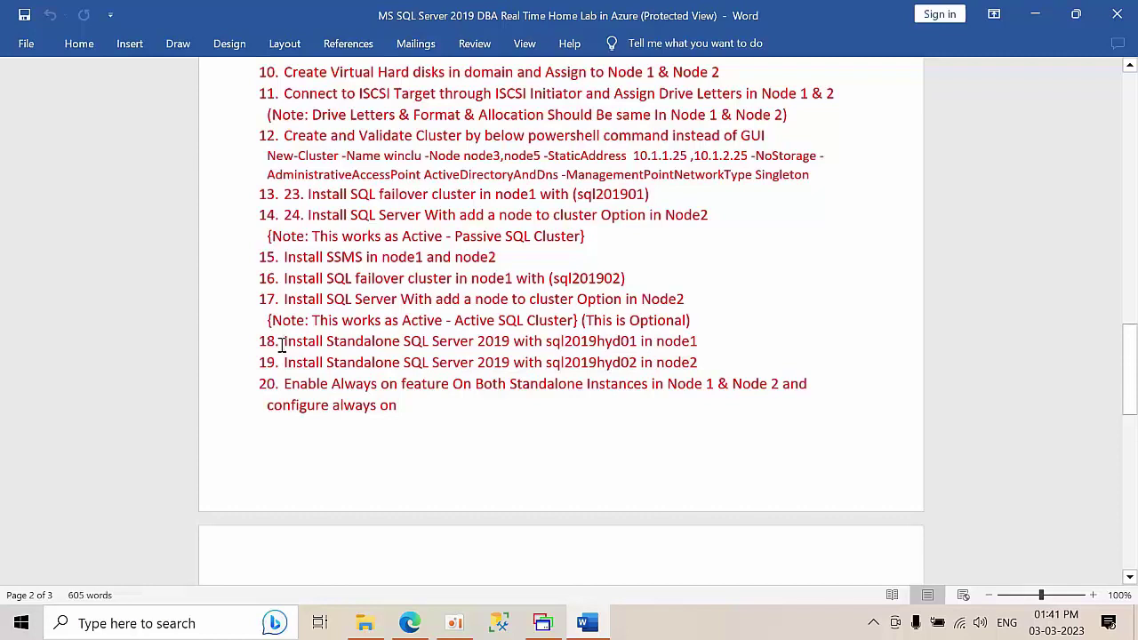
{"action": "left_click_drag", "start_coordinate": [442, 419], "coordinate": [296, 393]}
{"action": "scroll", "coordinate": [463, 414], "scroll_direction": "down", "scroll_amount": 2}
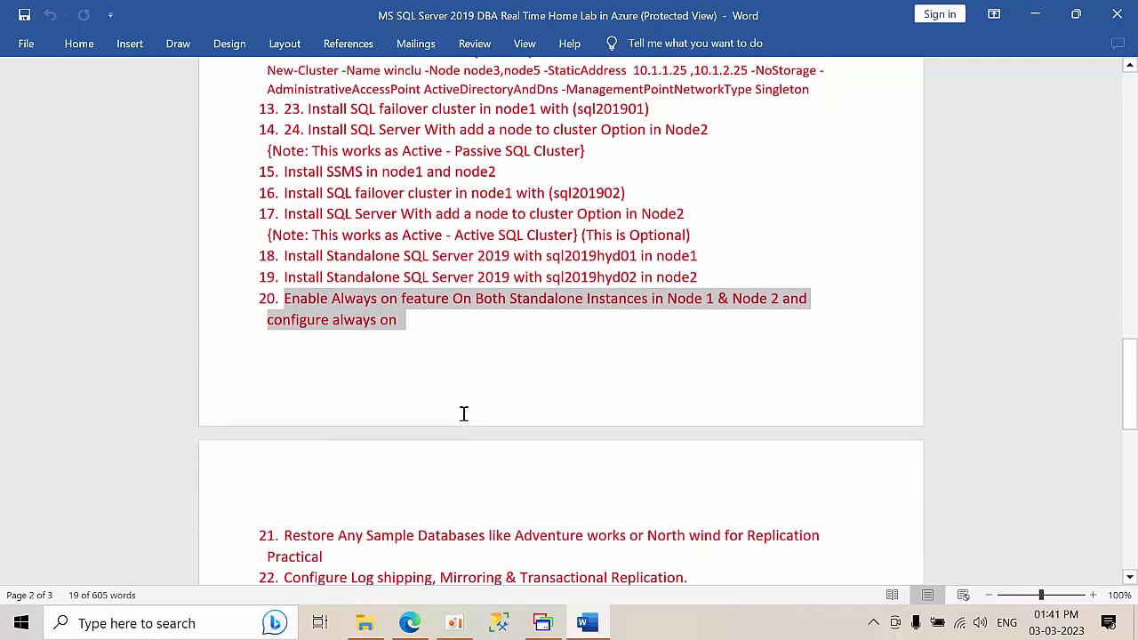
- Review items 21–22 and closing notes, then return to the 'Step By step:' heading
{"action": "scroll", "coordinate": [463, 414], "scroll_direction": "down", "scroll_amount": 3}
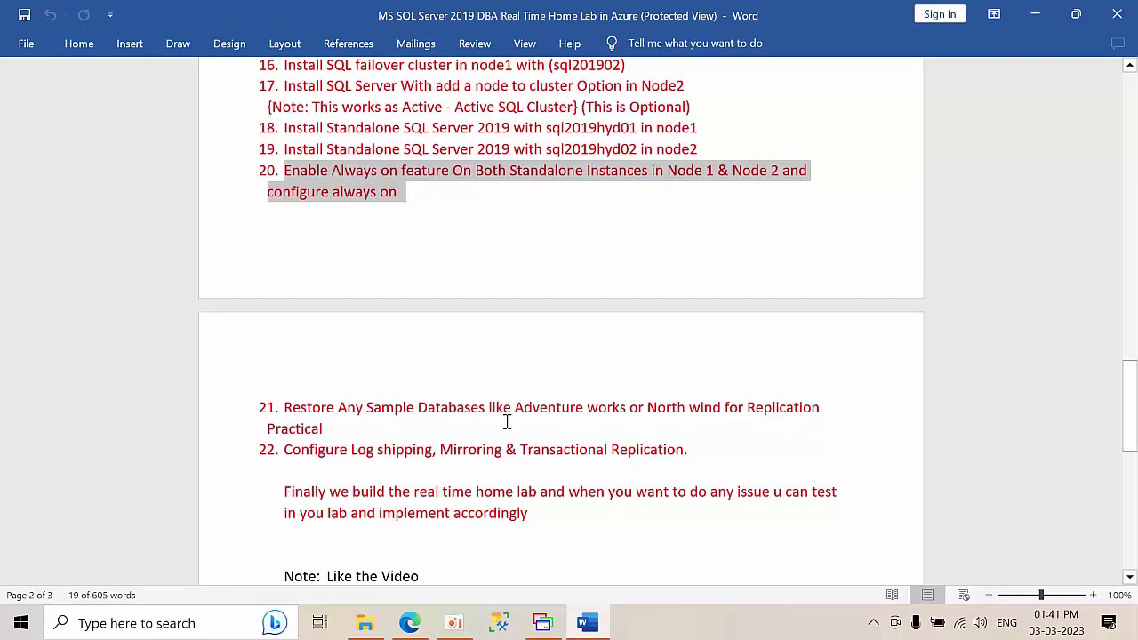
{"action": "scroll", "coordinate": [507, 422], "scroll_direction": "down", "scroll_amount": 2}
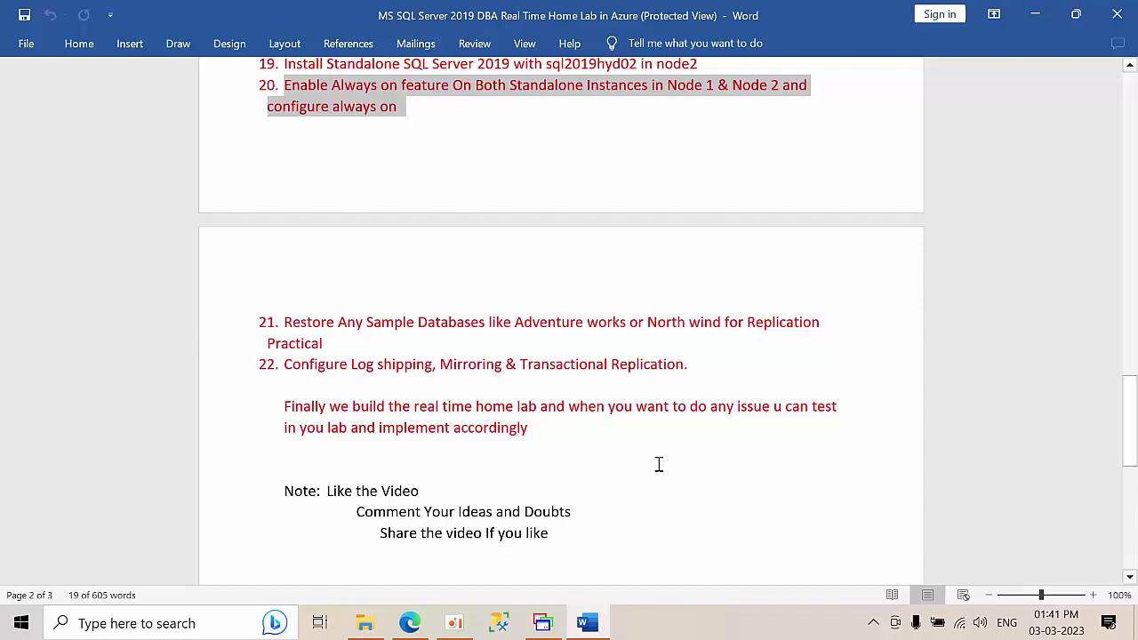
{"action": "scroll", "coordinate": [659, 464], "scroll_direction": "up", "scroll_amount": 5}
{"action": "scroll", "coordinate": [659, 464], "scroll_direction": "up", "scroll_amount": 5}
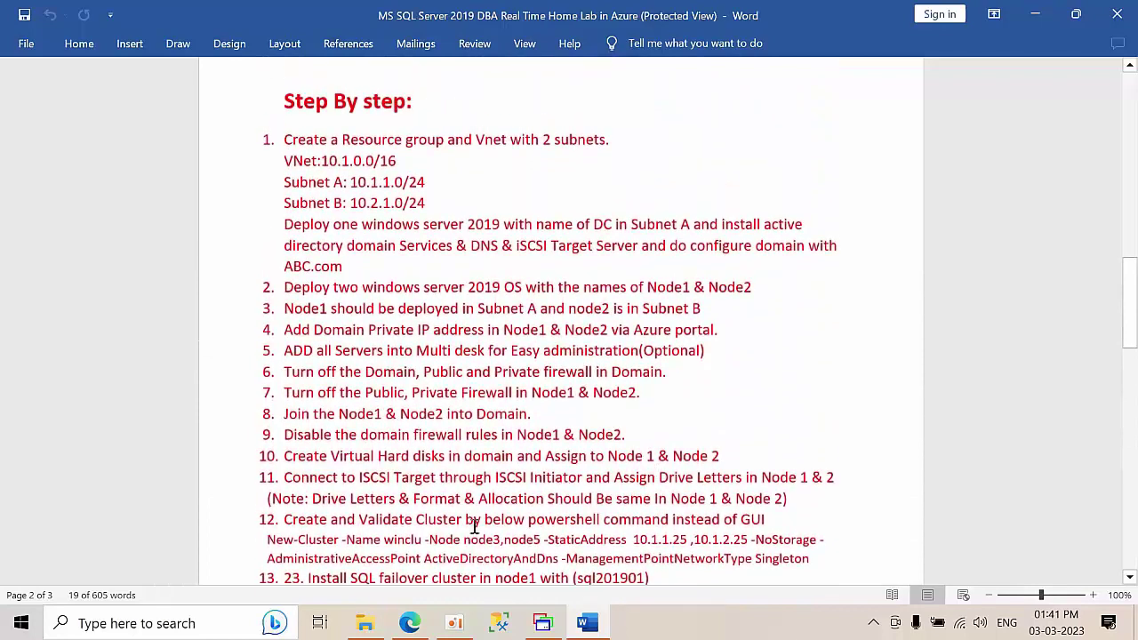
{"action": "left_click", "coordinate": [417, 626]}
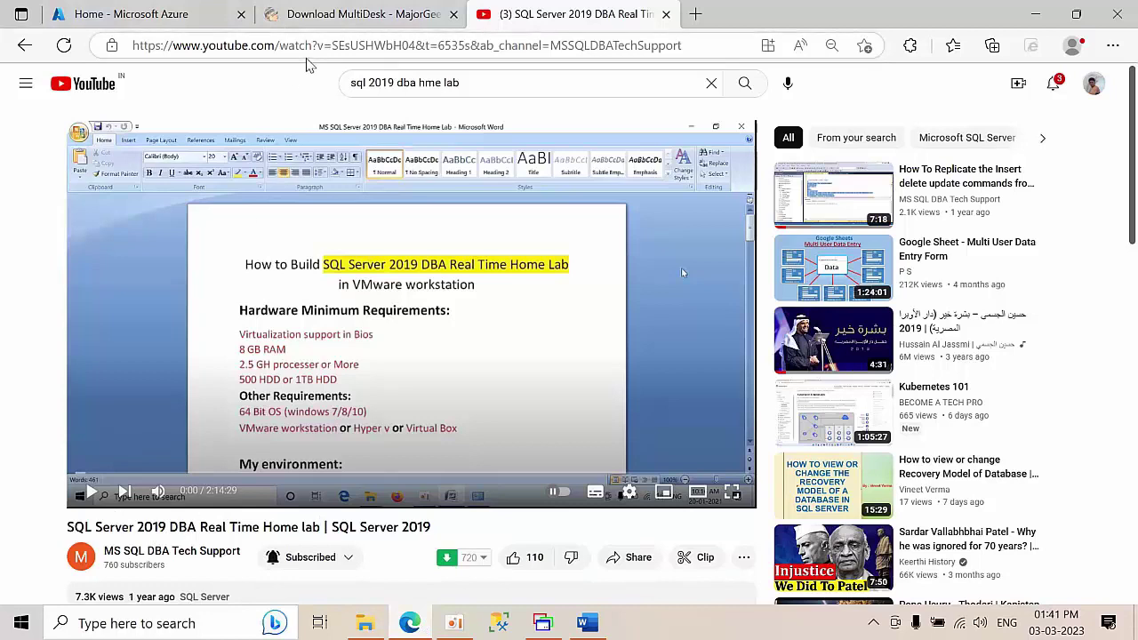
- Close the YouTube home lab video tab, leaving the MajorGeeks MultiDesk download page
{"action": "left_click_drag", "start_coordinate": [194, 527], "coordinate": [325, 529]}
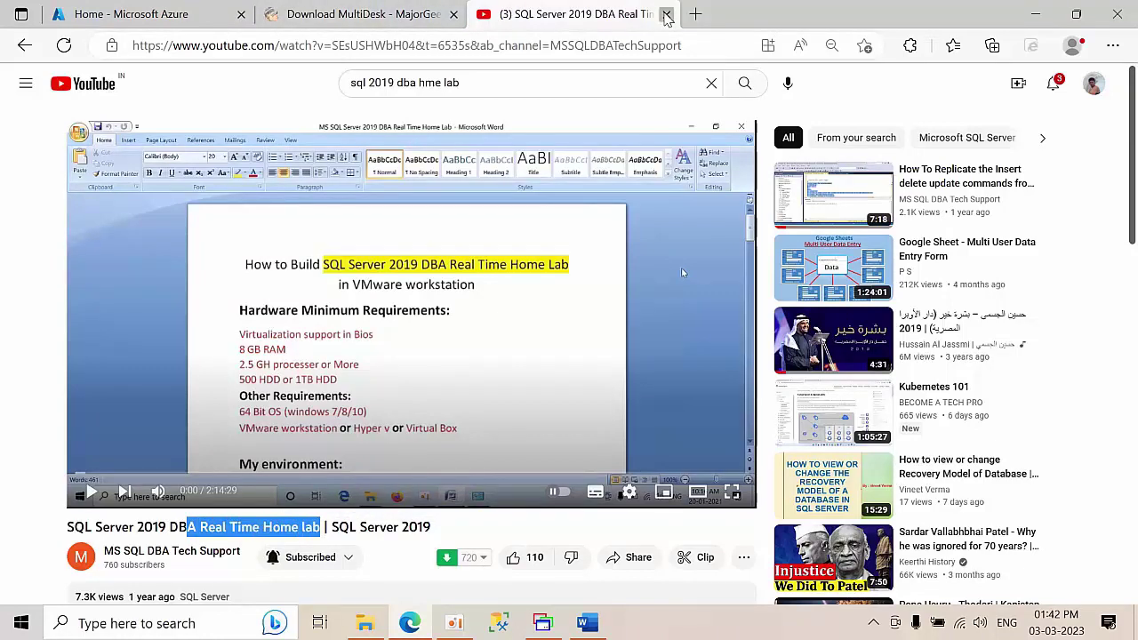
{"action": "left_click", "coordinate": [667, 15]}
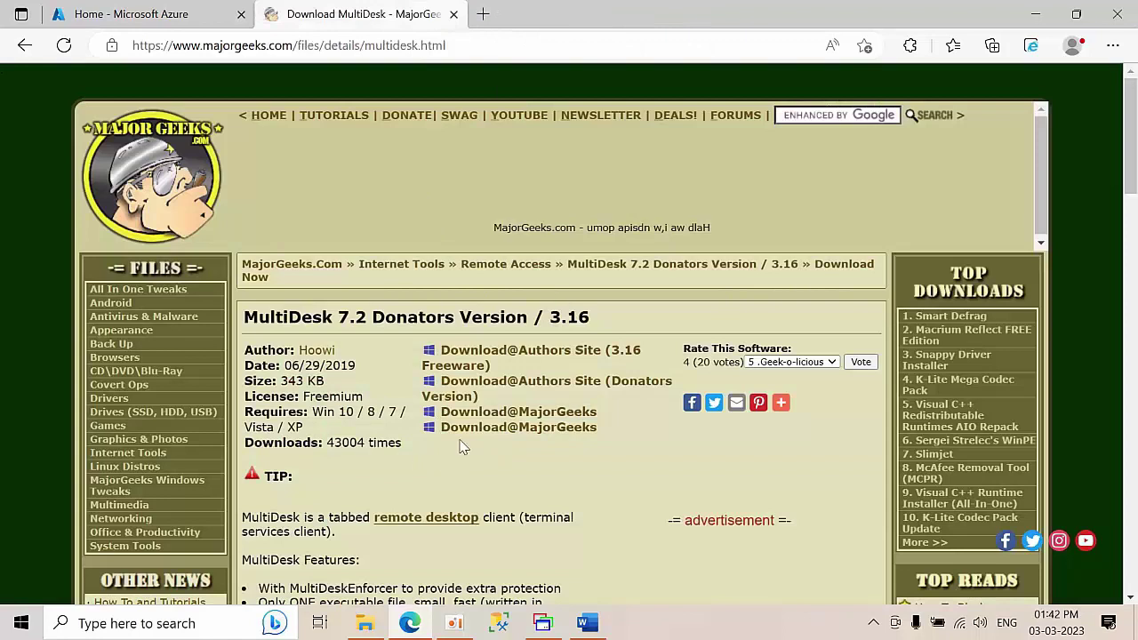
- Launch MultiDesk, confirm its About box shows Version 3.16, then minimize it
{"action": "left_click", "coordinate": [551, 380]}
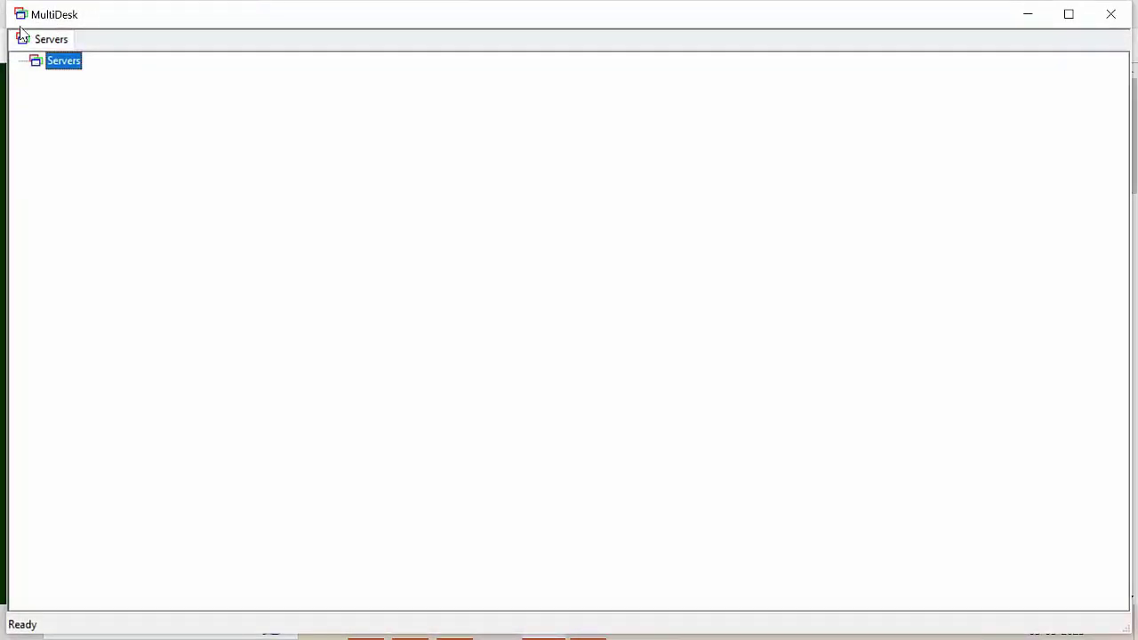
{"action": "left_click", "coordinate": [20, 16]}
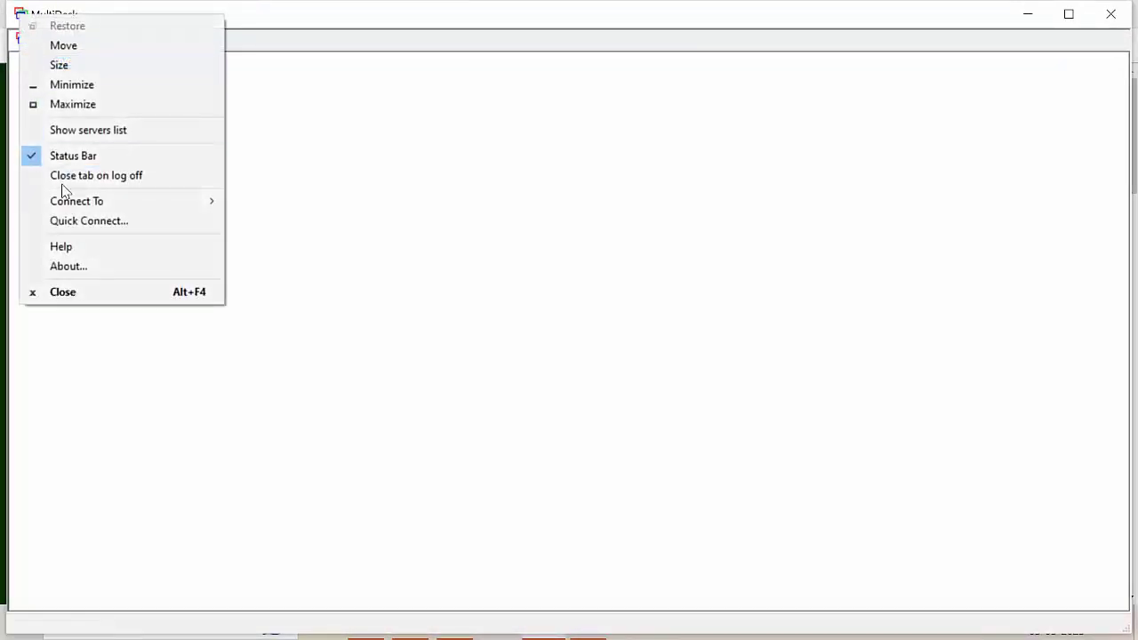
{"action": "left_click", "coordinate": [84, 266]}
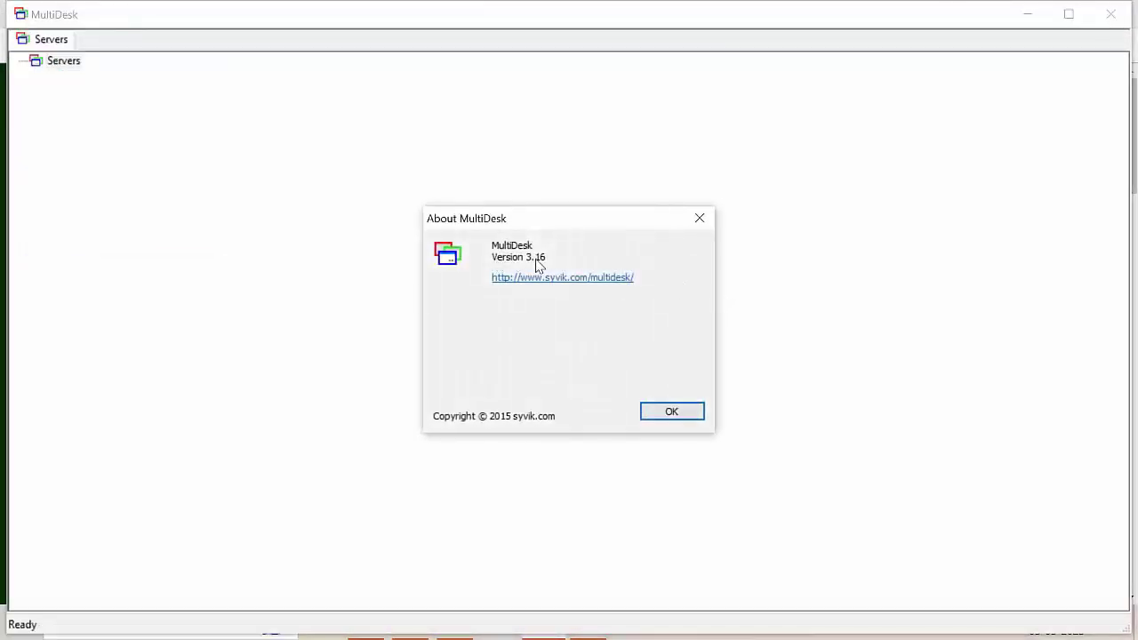
{"action": "left_click", "coordinate": [680, 414]}
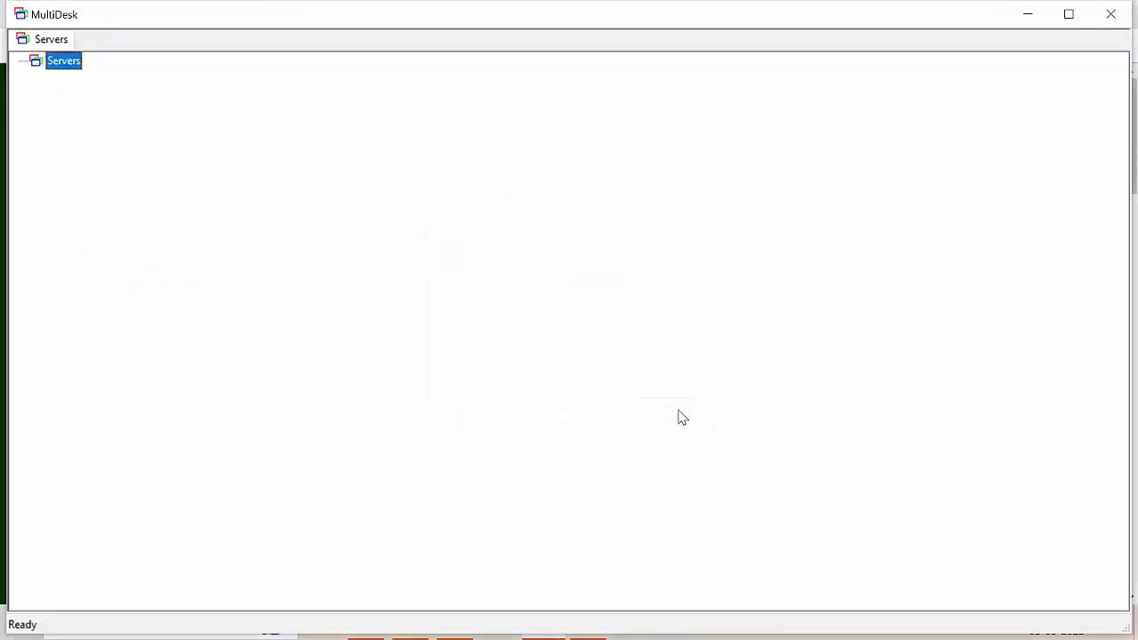
{"action": "left_click", "coordinate": [1028, 15]}
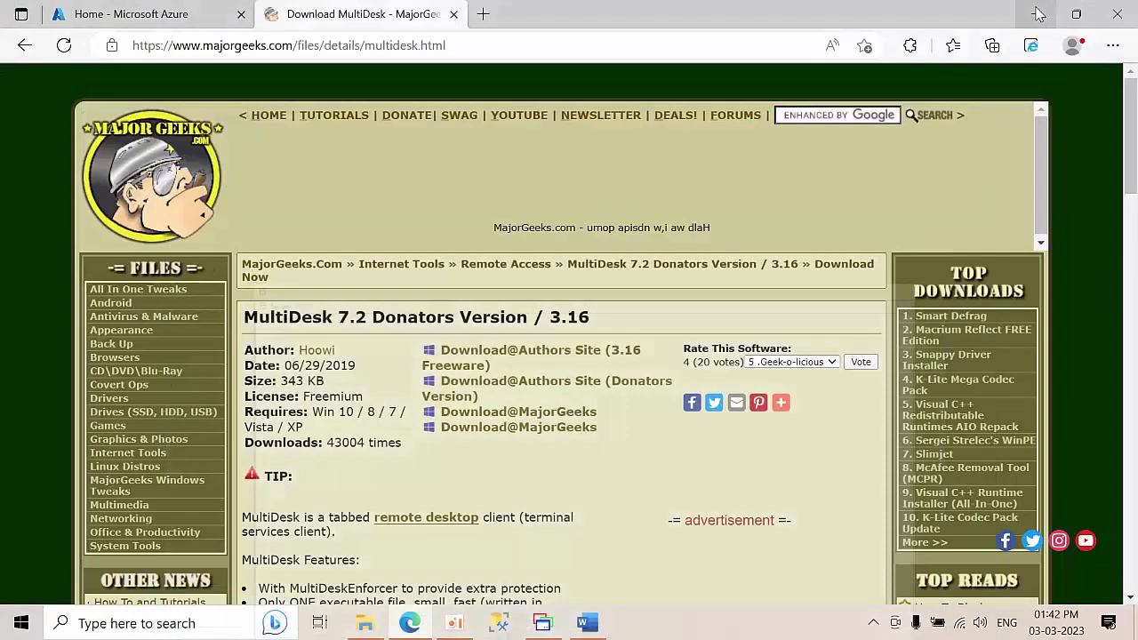
- Create resource group 'Testing' in East US under the Visual Studio Enterprise Subscription
{"action": "left_click", "coordinate": [453, 15]}
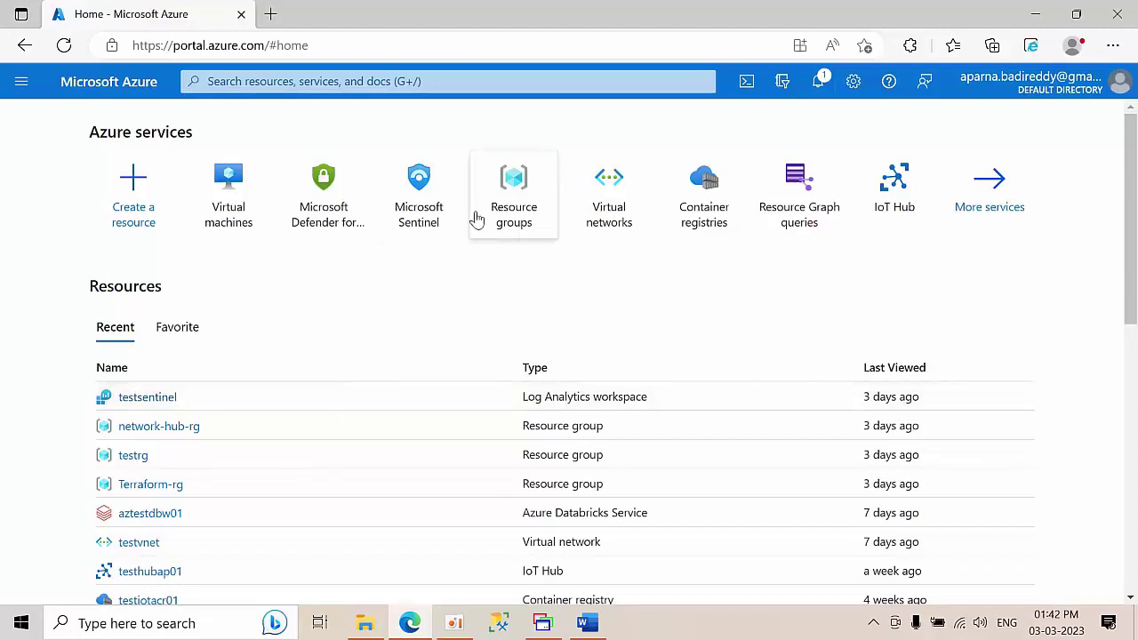
{"action": "left_click", "coordinate": [516, 184]}
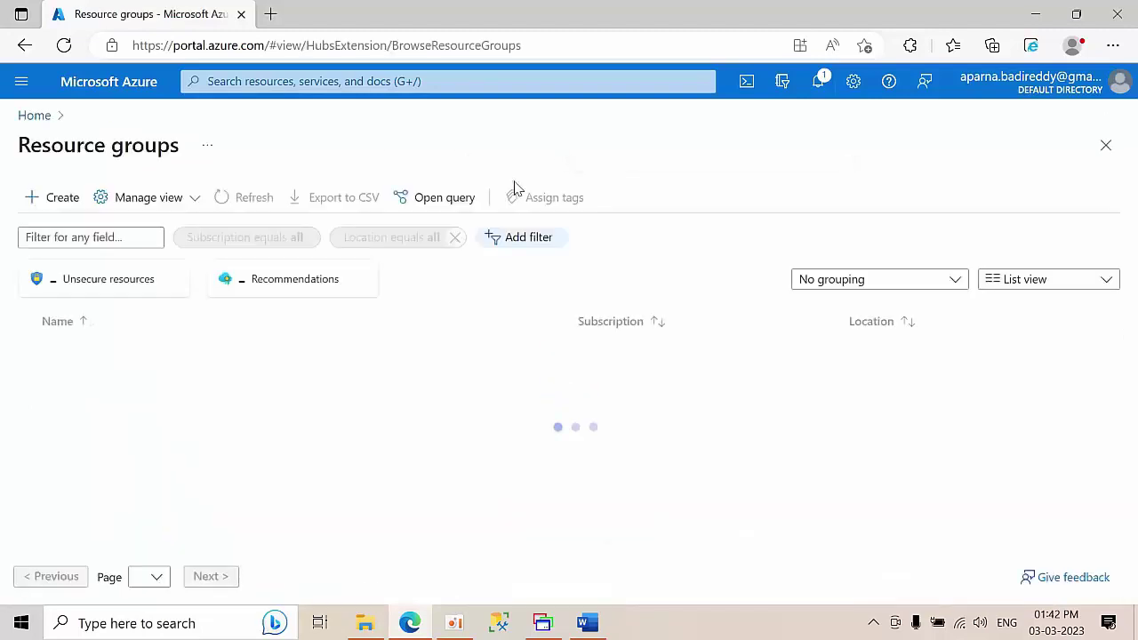
{"action": "left_click", "coordinate": [56, 211]}
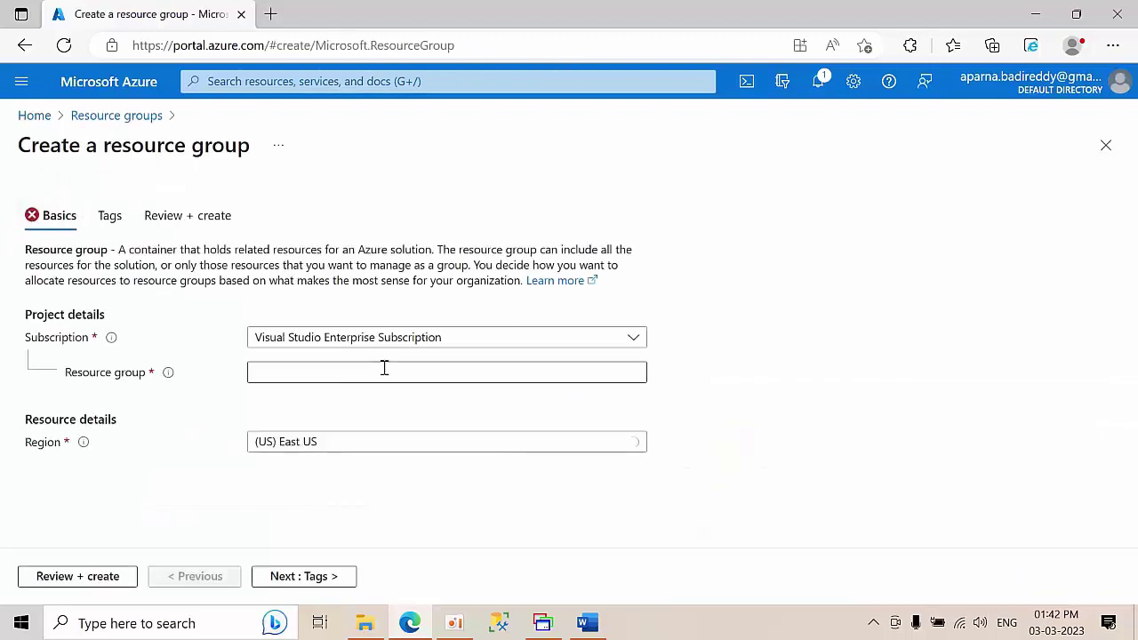
{"action": "left_click", "coordinate": [328, 377]}
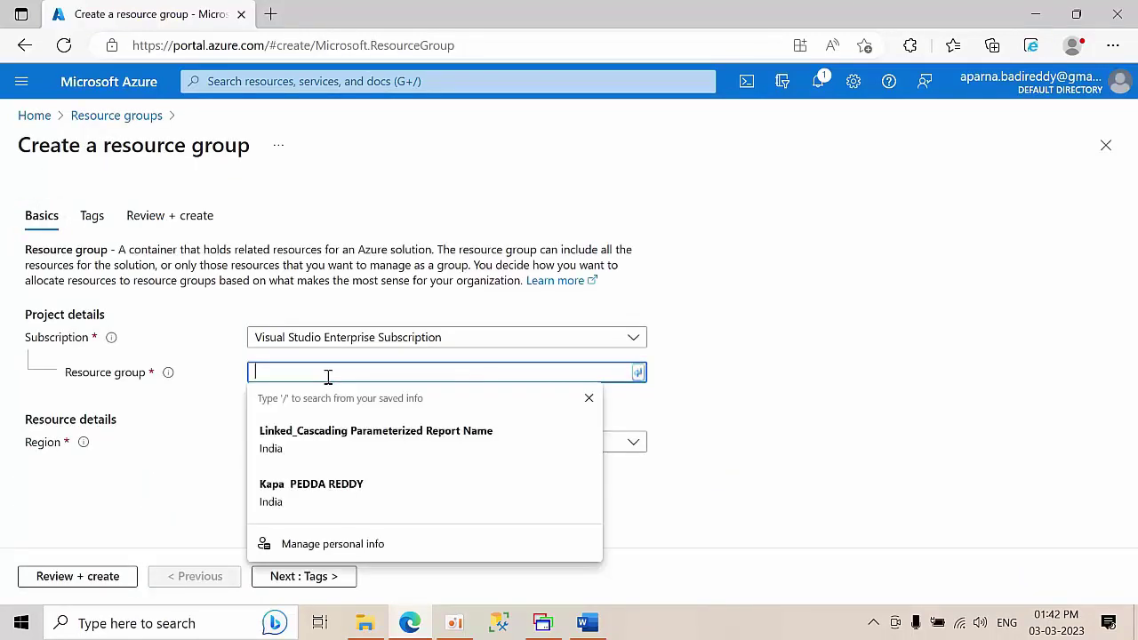
{"action": "left_click", "coordinate": [810, 362]}
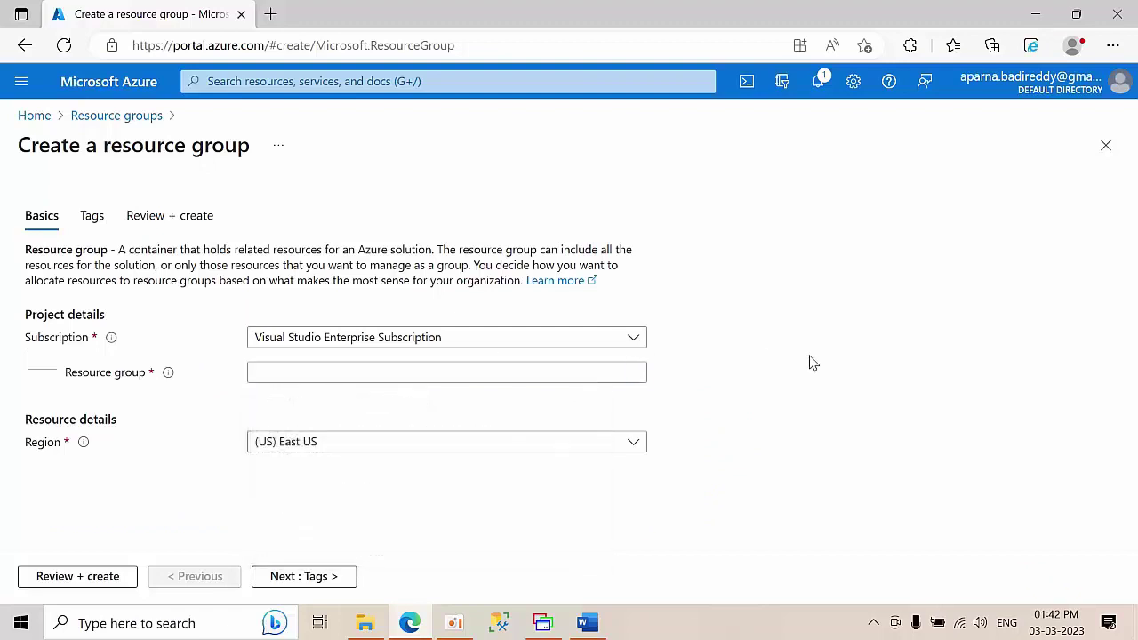
{"action": "left_click", "coordinate": [400, 374]}
{"action": "type", "text": "Testing"}
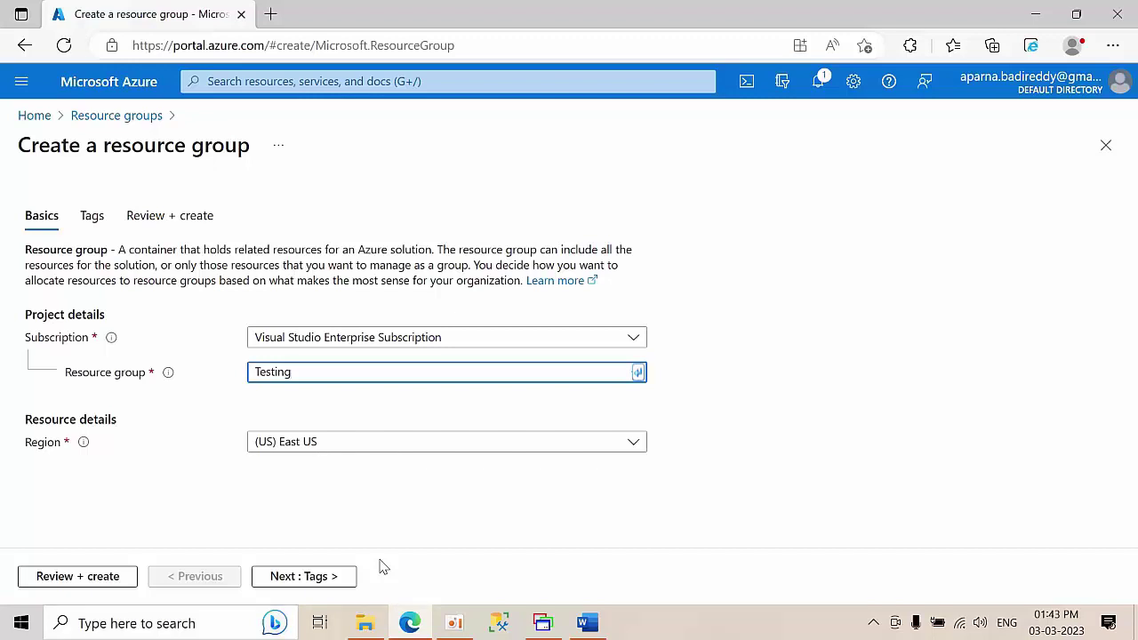
{"action": "left_click", "coordinate": [96, 587]}
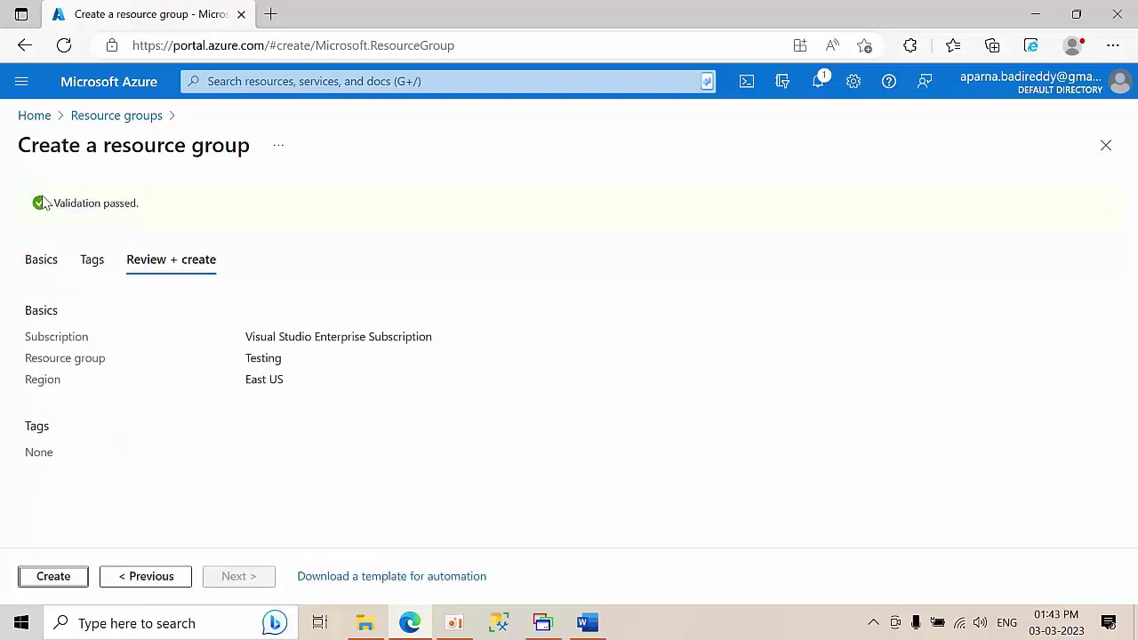
{"action": "left_click", "coordinate": [67, 577]}
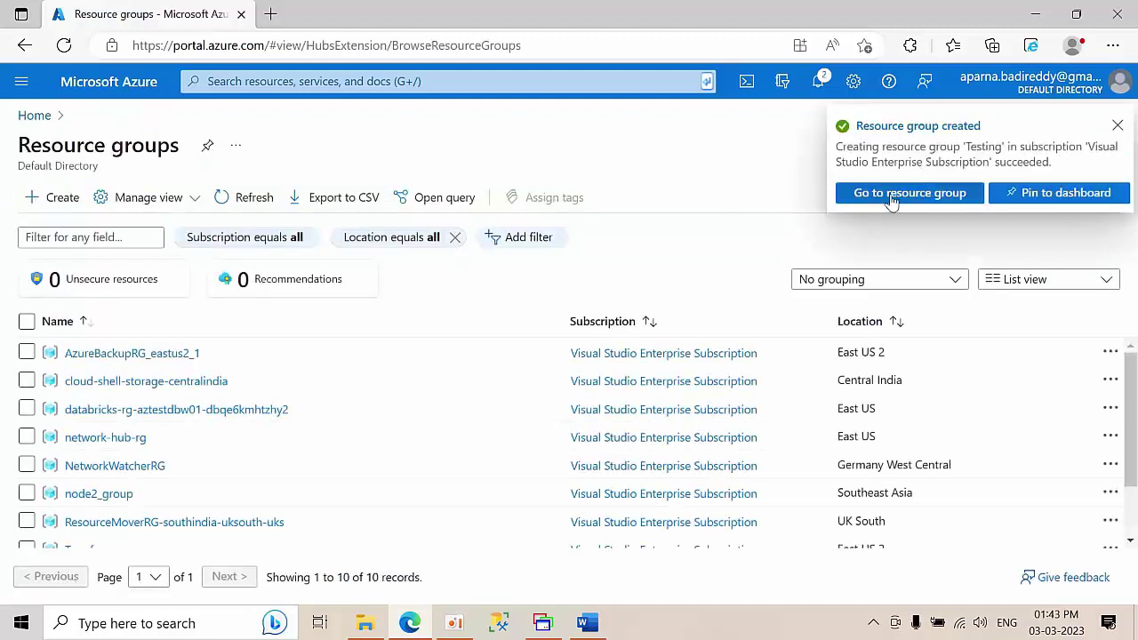
- Filter resource groups by 'test', open the empty Testing group, and return Home
{"action": "left_click", "coordinate": [46, 123]}
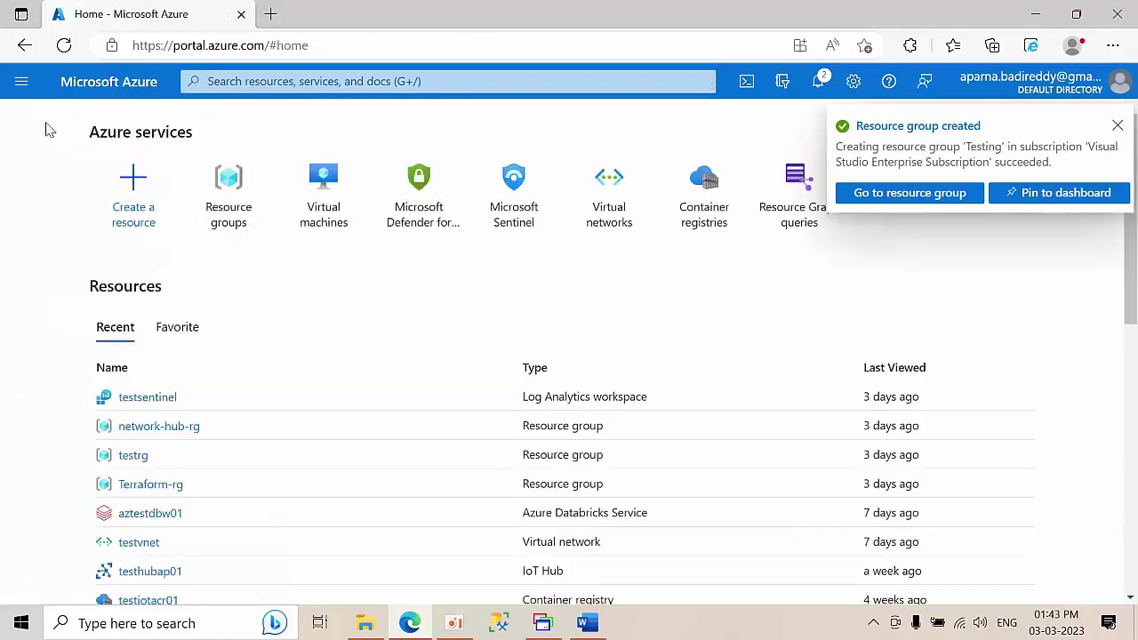
{"action": "left_click", "coordinate": [231, 180]}
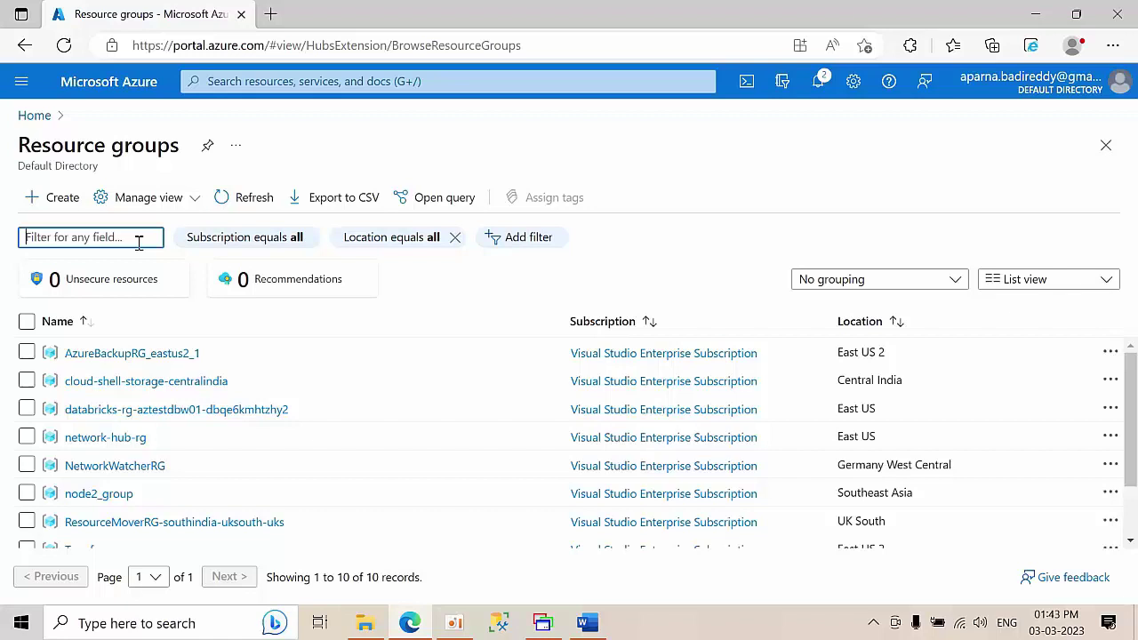
{"action": "type", "text": "test"}
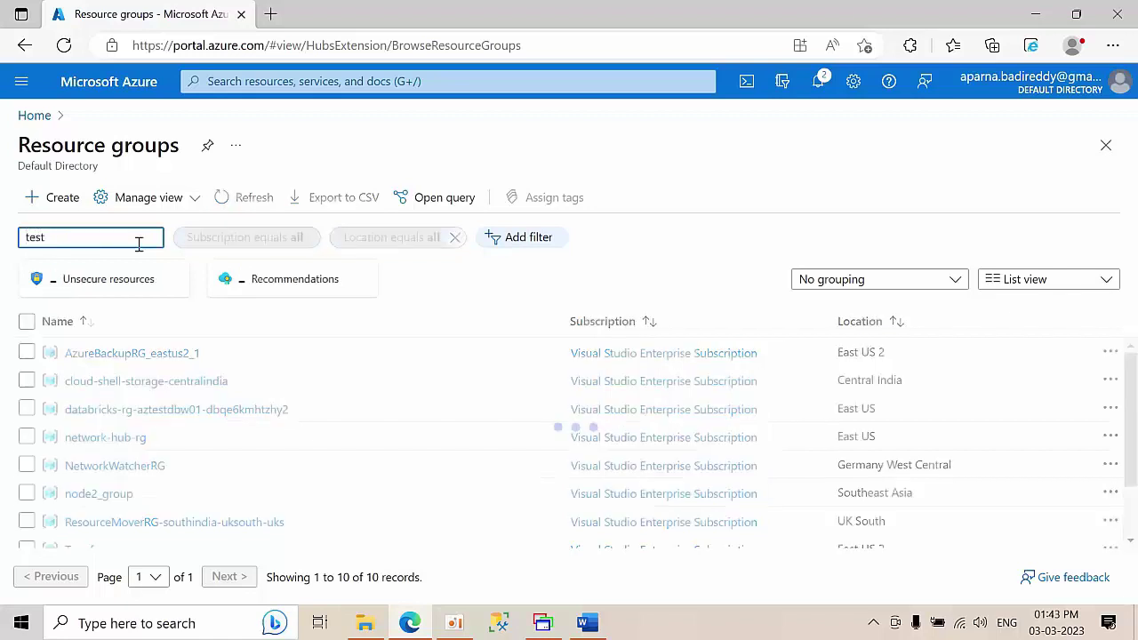
{"action": "left_click", "coordinate": [82, 385]}
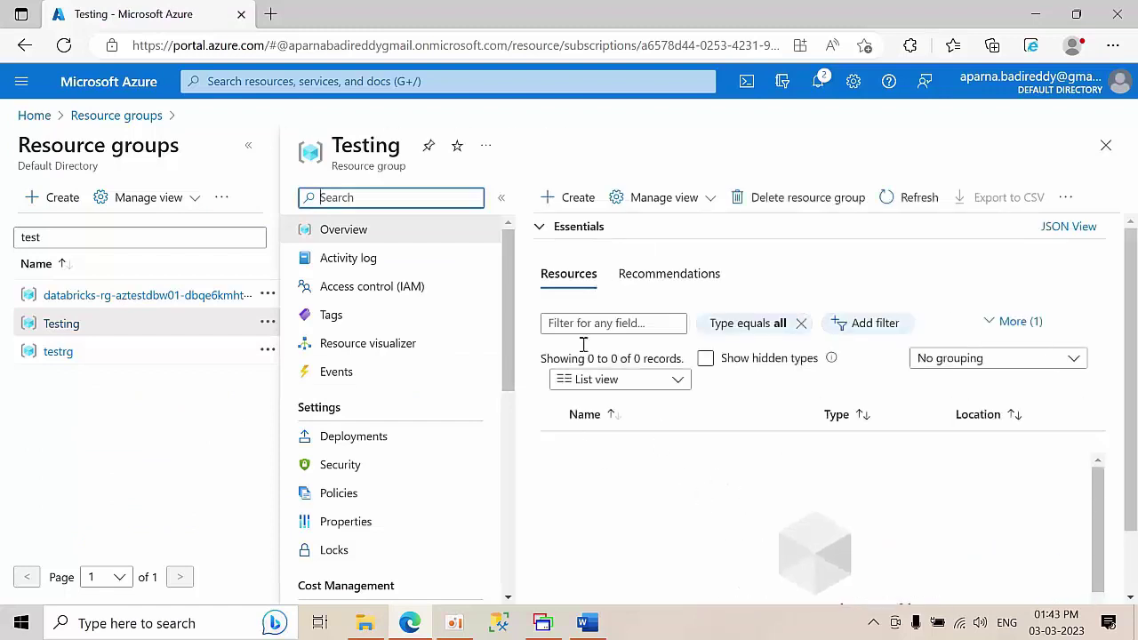
{"action": "left_click", "coordinate": [29, 115]}
- Search 'virt' and start creating a new virtual network
{"action": "left_click", "coordinate": [408, 81]}
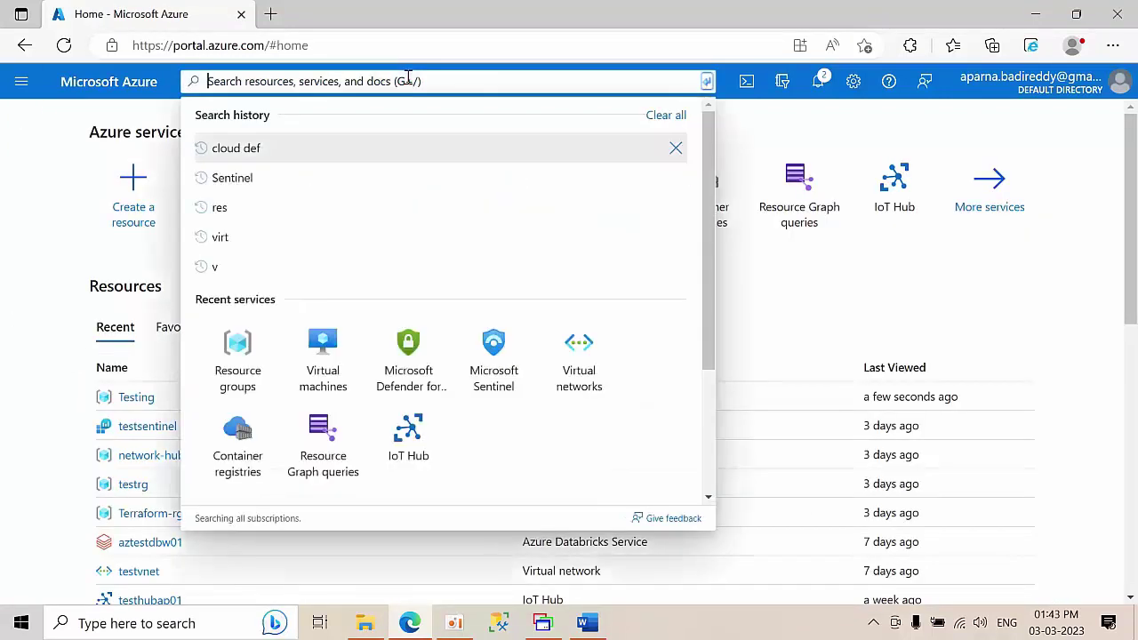
{"action": "type", "text": "virt"}
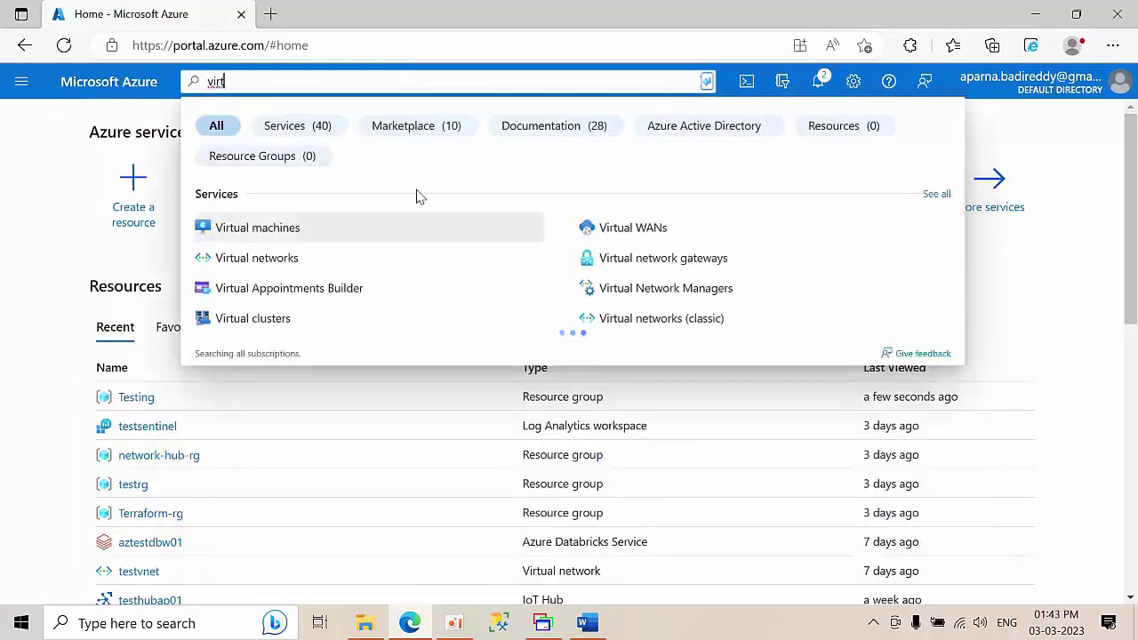
{"action": "left_click", "coordinate": [317, 270]}
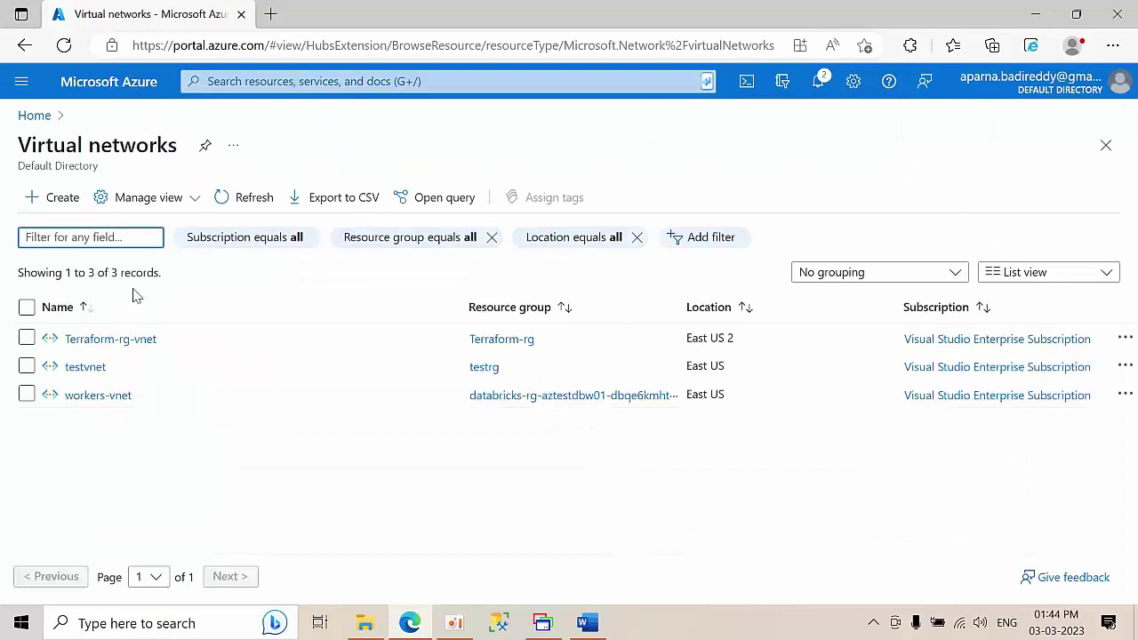
{"action": "left_click", "coordinate": [54, 201]}
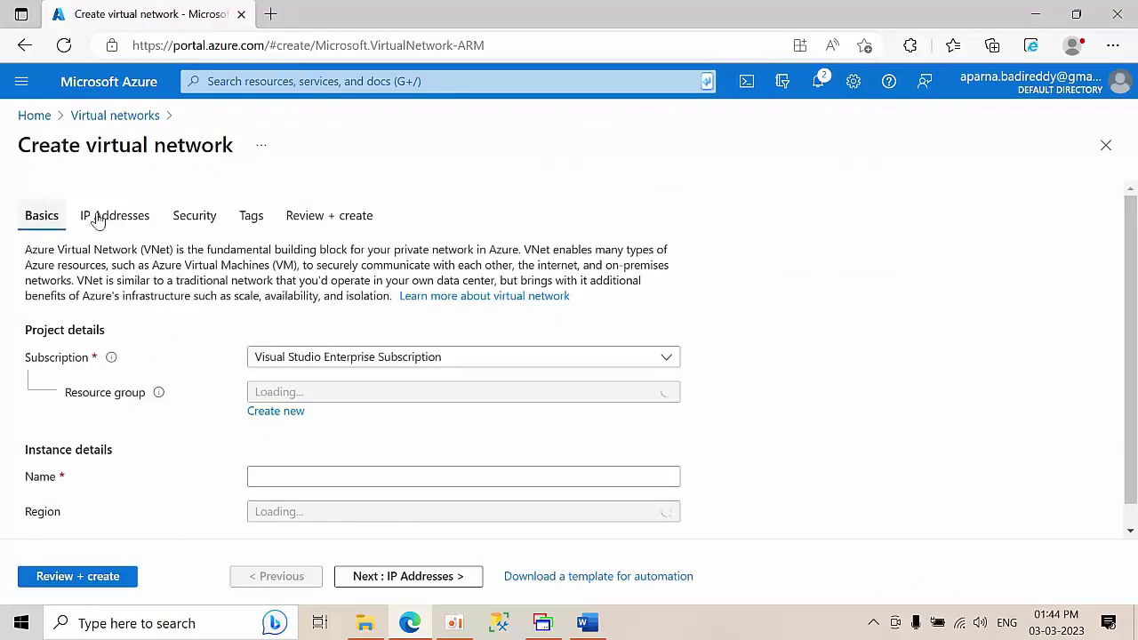
- Place the network in resource group Testing, name it primaryVnet, and proceed to IP Addresses
{"action": "scroll", "coordinate": [455, 351], "scroll_direction": "down", "scroll_amount": 1}
{"action": "left_click", "coordinate": [354, 374]}
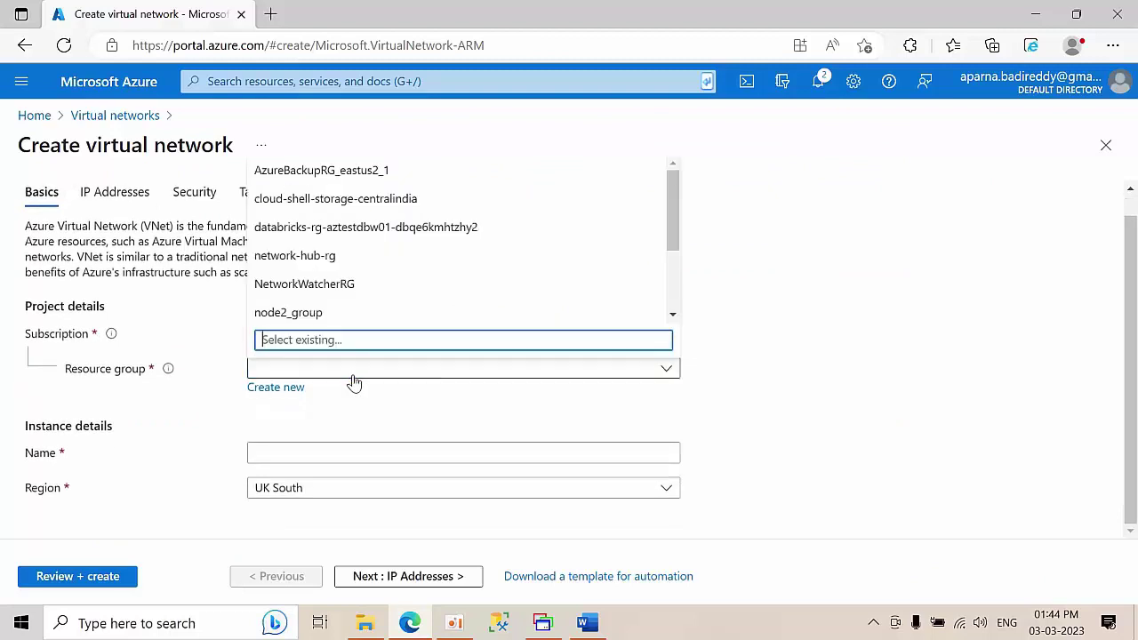
{"action": "type", "text": "st"}
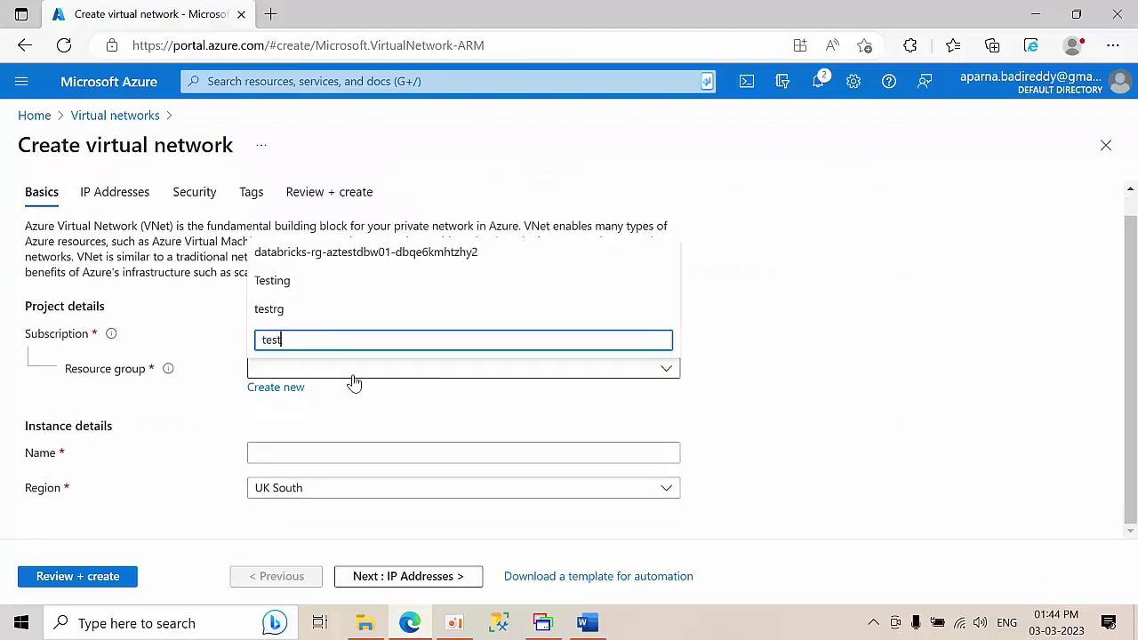
{"action": "left_click", "coordinate": [291, 279]}
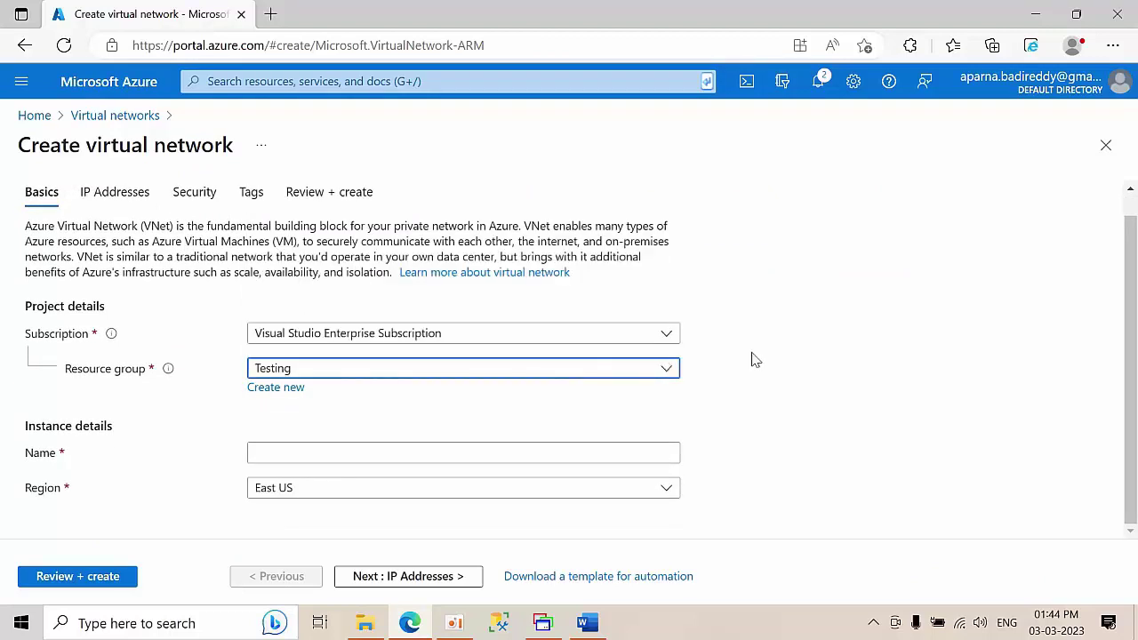
{"action": "left_click", "coordinate": [335, 449]}
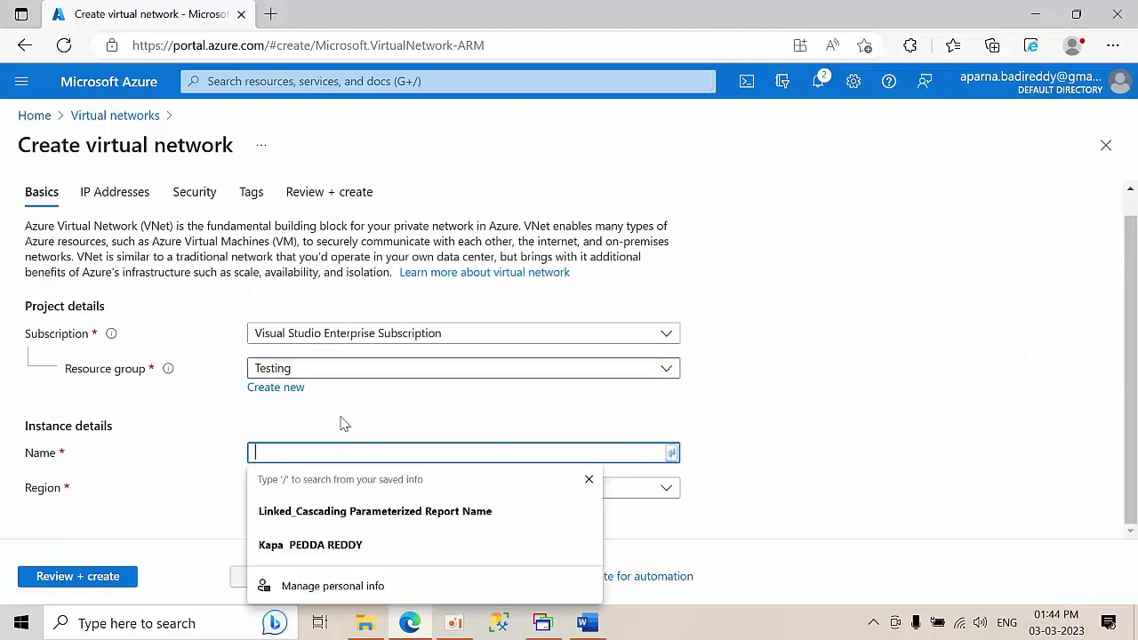
{"action": "left_click", "coordinate": [826, 358]}
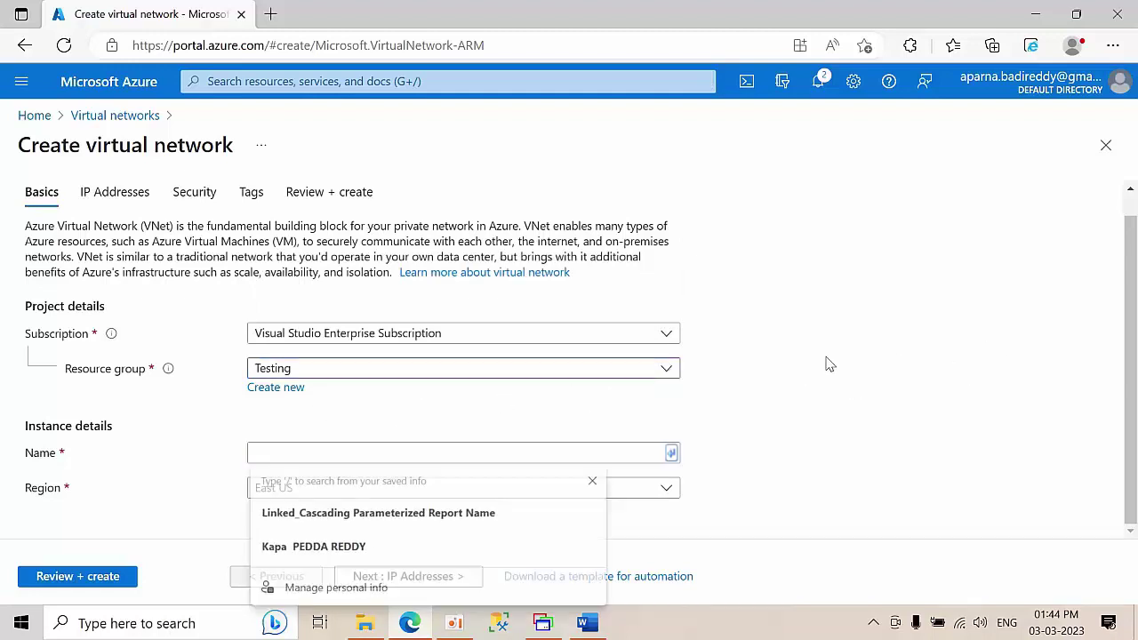
{"action": "left_click", "coordinate": [301, 454]}
{"action": "type", "text": "T"}
{"action": "key", "text": "BackSpace"}
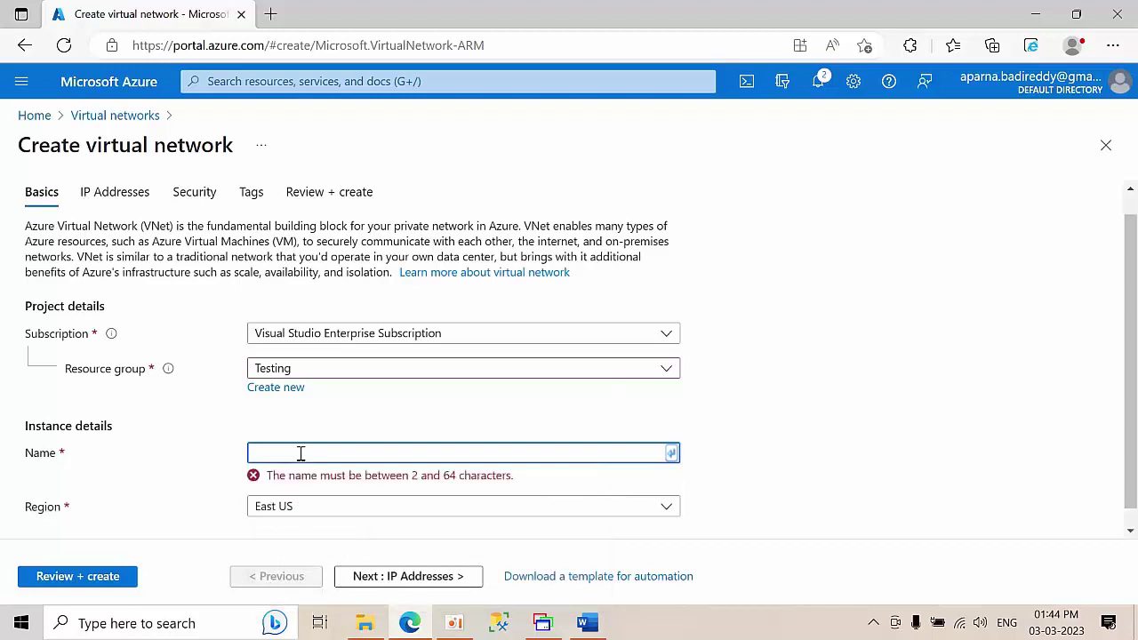
{"action": "type", "text": "primar"}
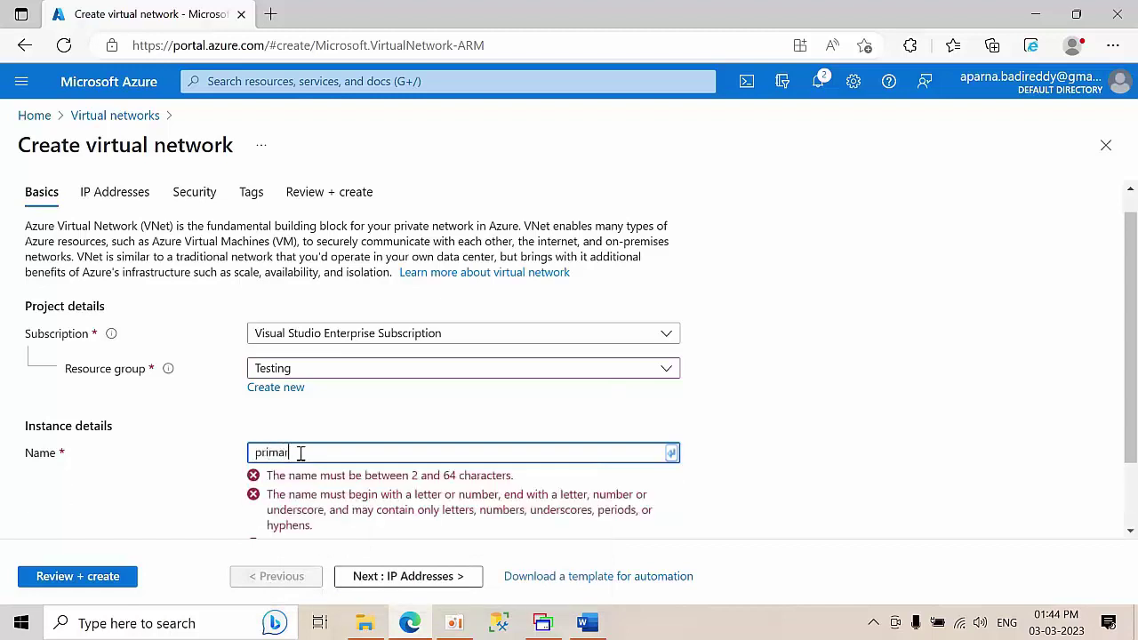
{"action": "type", "text": "yVnet"}
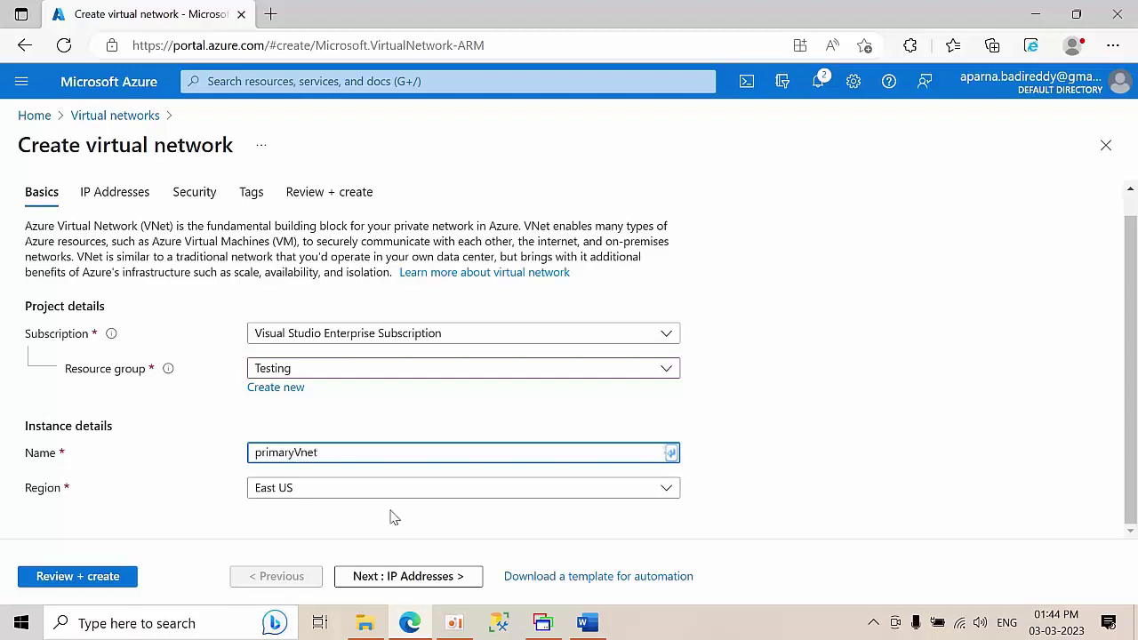
{"action": "left_click", "coordinate": [407, 577]}
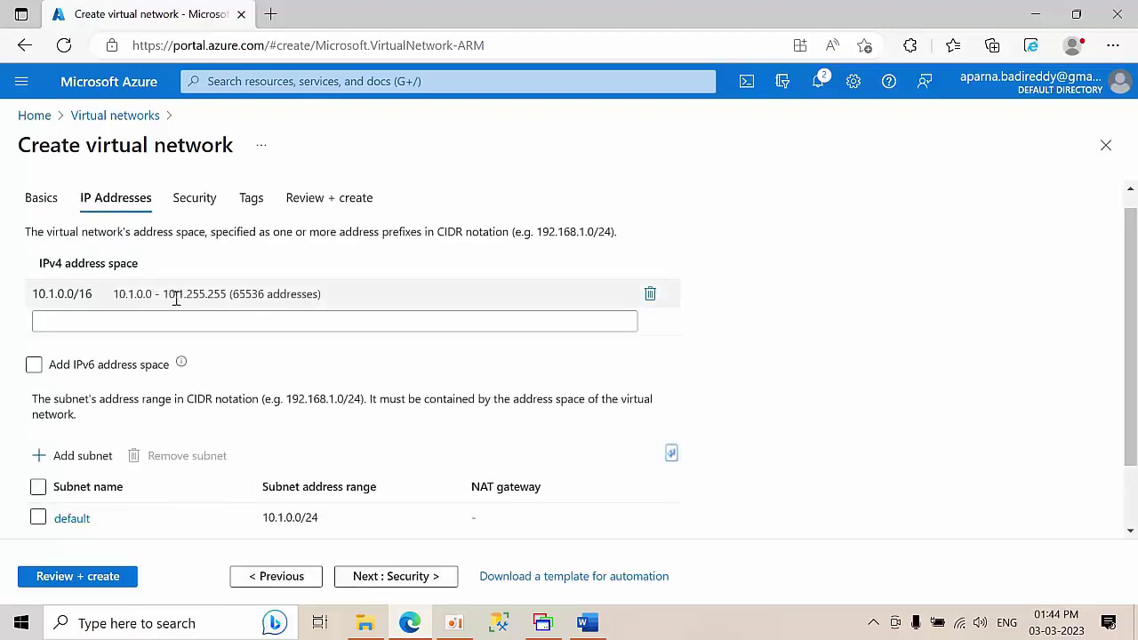
{"action": "left_click", "coordinate": [599, 626]}
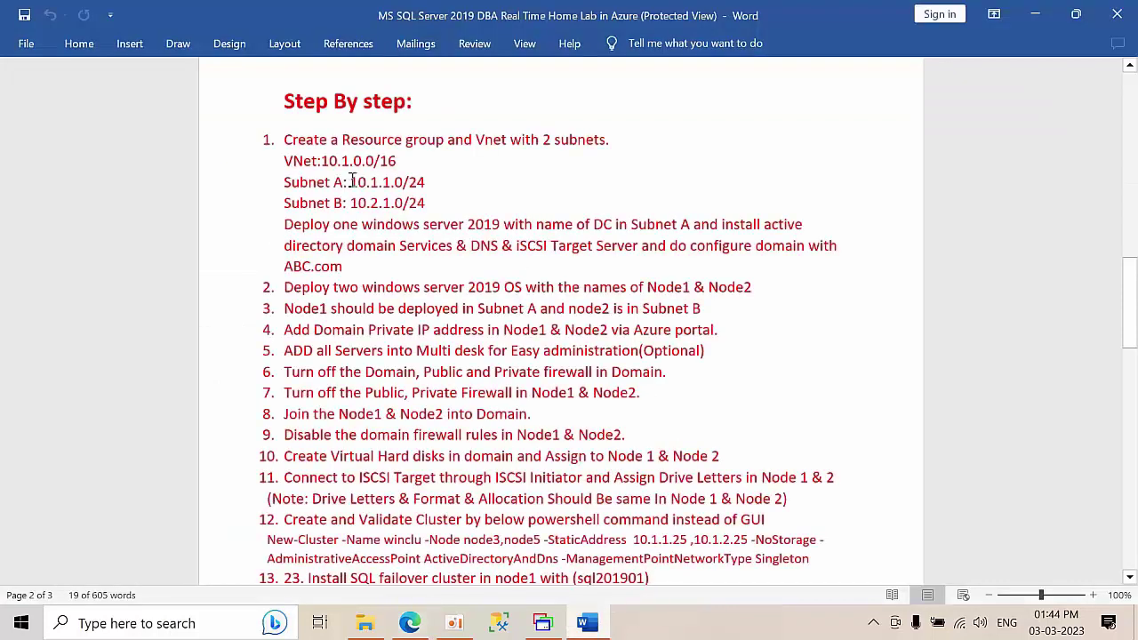
- Position the Word lab guide over the right half of the Azure IP Addresses form
{"action": "left_click_drag", "start_coordinate": [449, 15], "coordinate": [769, 89]}
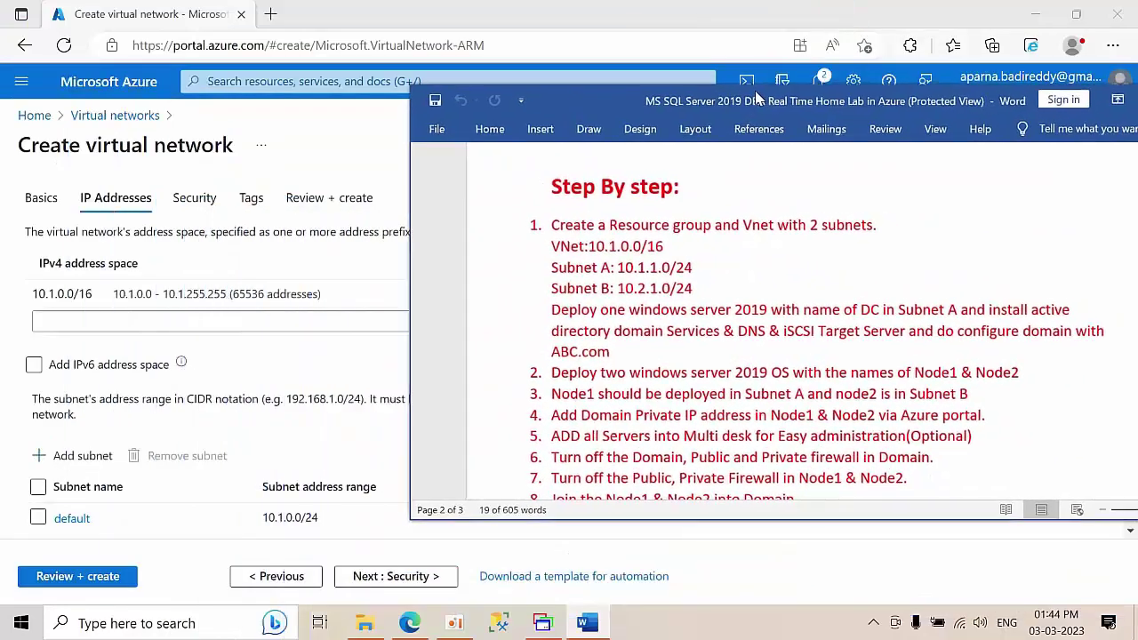
{"action": "left_click", "coordinate": [111, 298]}
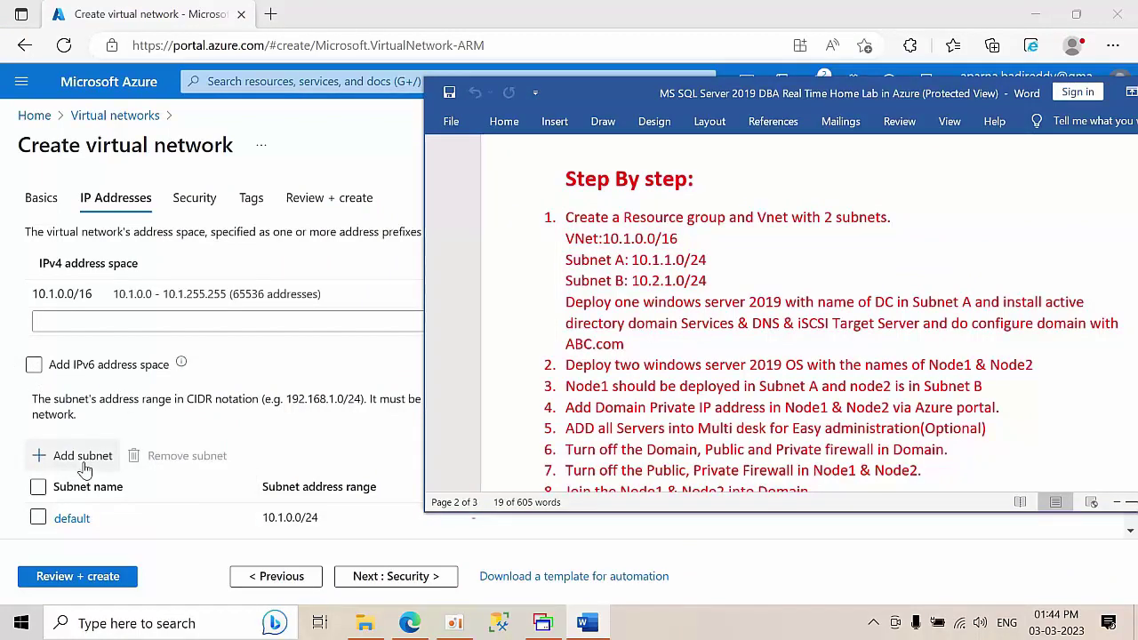
- Add subnet SubnetA with address range 10.1.1.0/24 to primaryVnet
{"action": "left_click", "coordinate": [85, 462]}
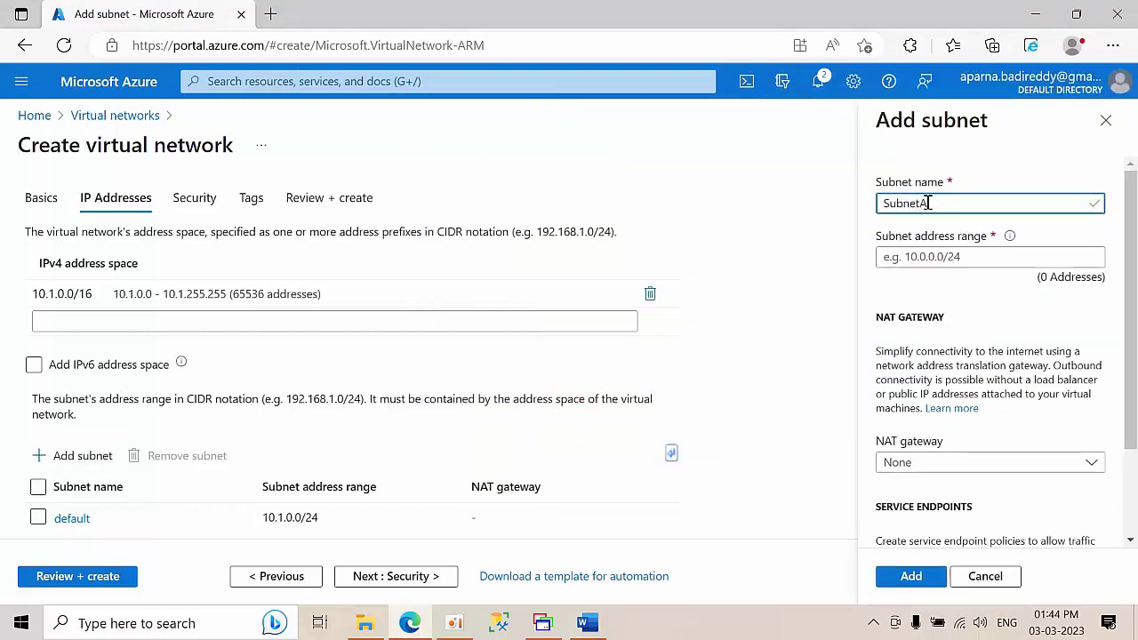
{"action": "left_click", "coordinate": [923, 256]}
{"action": "type", "text": "10"}
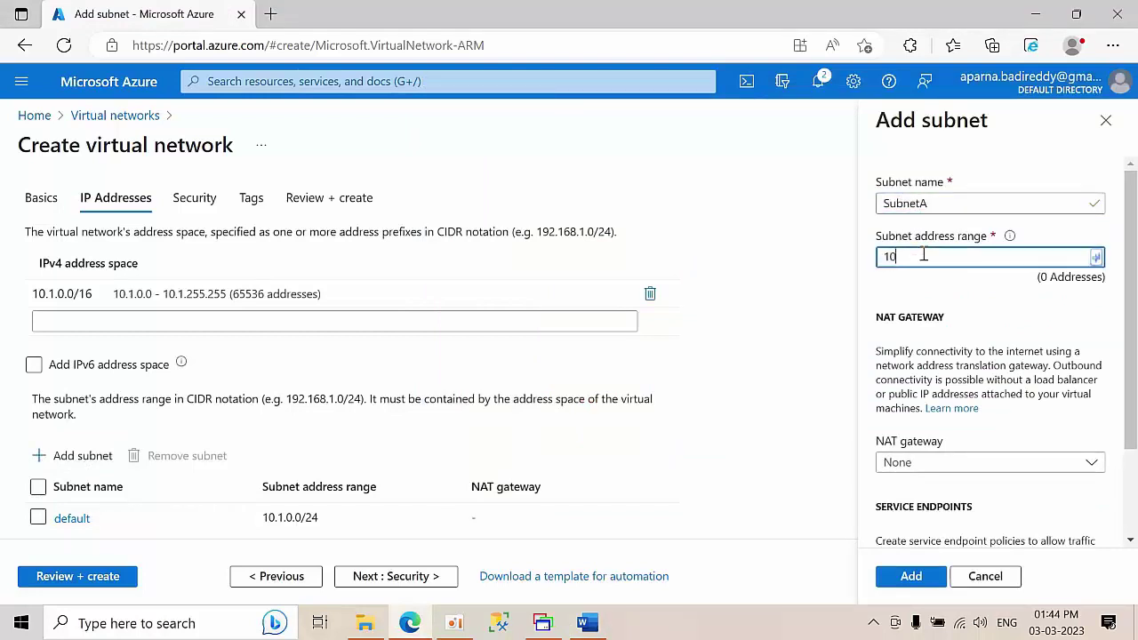
{"action": "type", "text": ".1"}
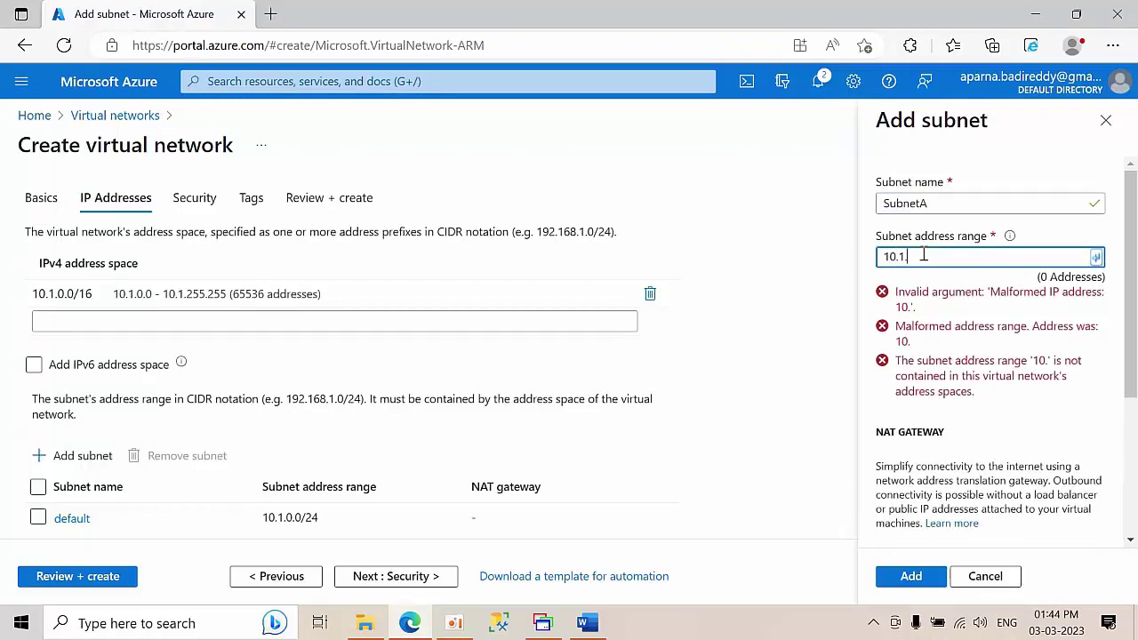
{"action": "type", "text": ".1.0/"}
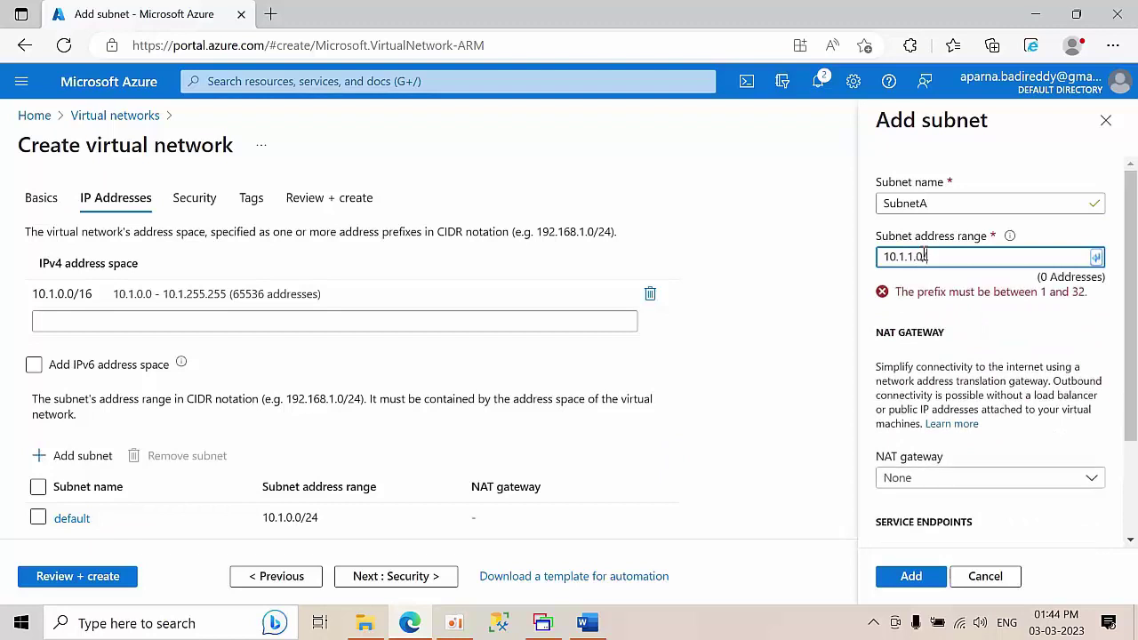
{"action": "type", "text": "24"}
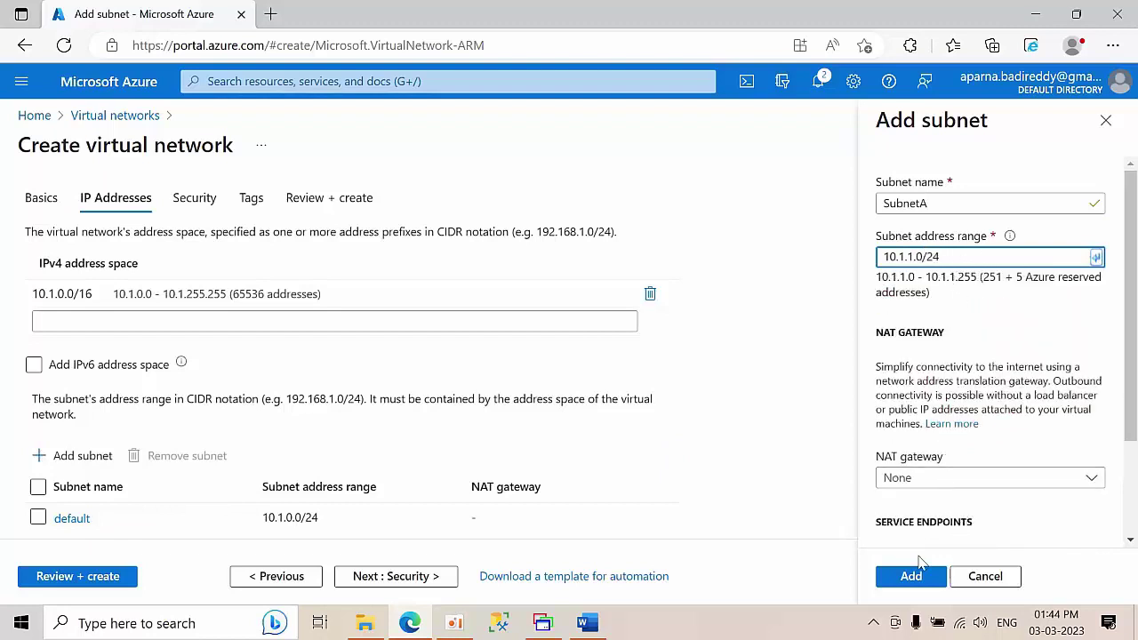
{"action": "left_click_drag", "start_coordinate": [1127, 280], "coordinate": [1134, 167]}
{"action": "left_click", "coordinate": [907, 576]}
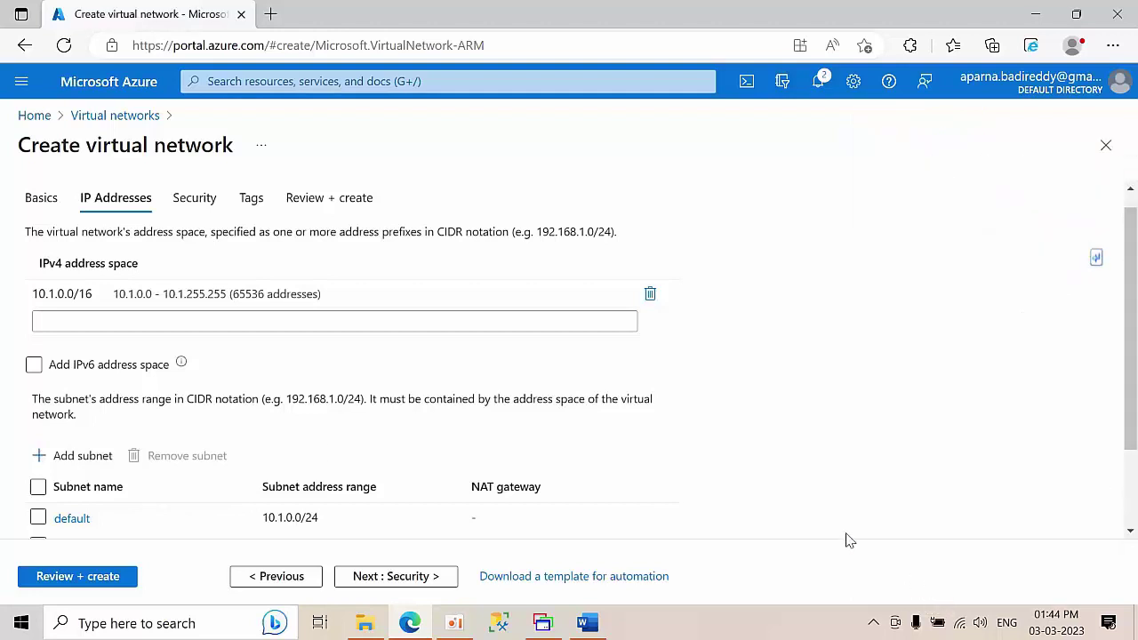
- Remove the default subnet, leaving only SubnetA, and bring Word's guide back
{"action": "scroll", "coordinate": [262, 439], "scroll_direction": "down", "scroll_amount": 2}
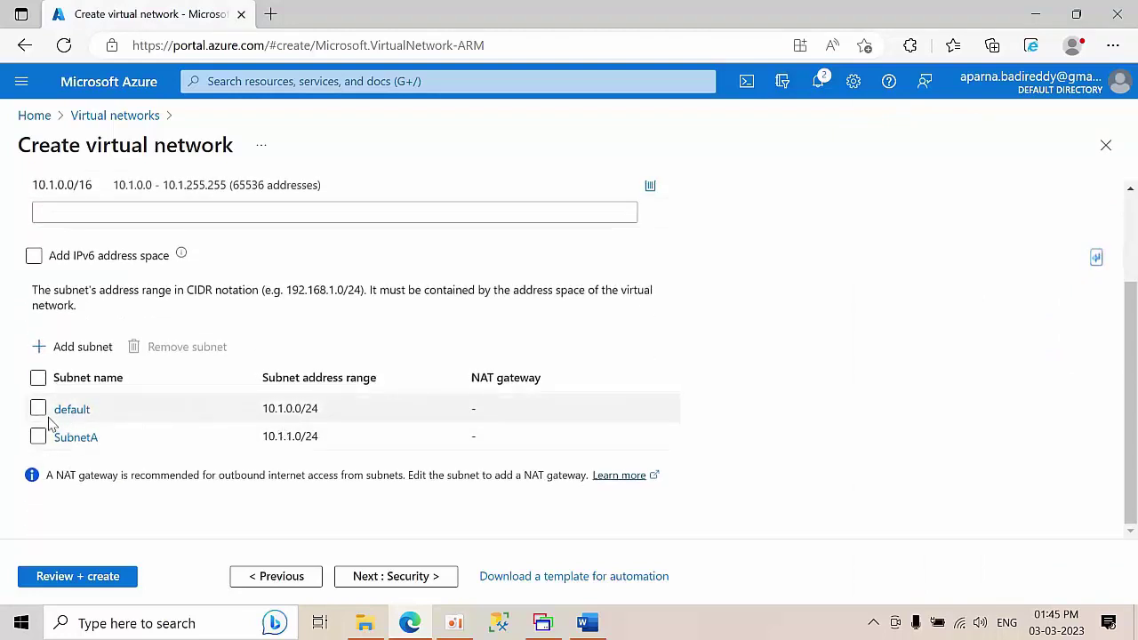
{"action": "left_click", "coordinate": [39, 409]}
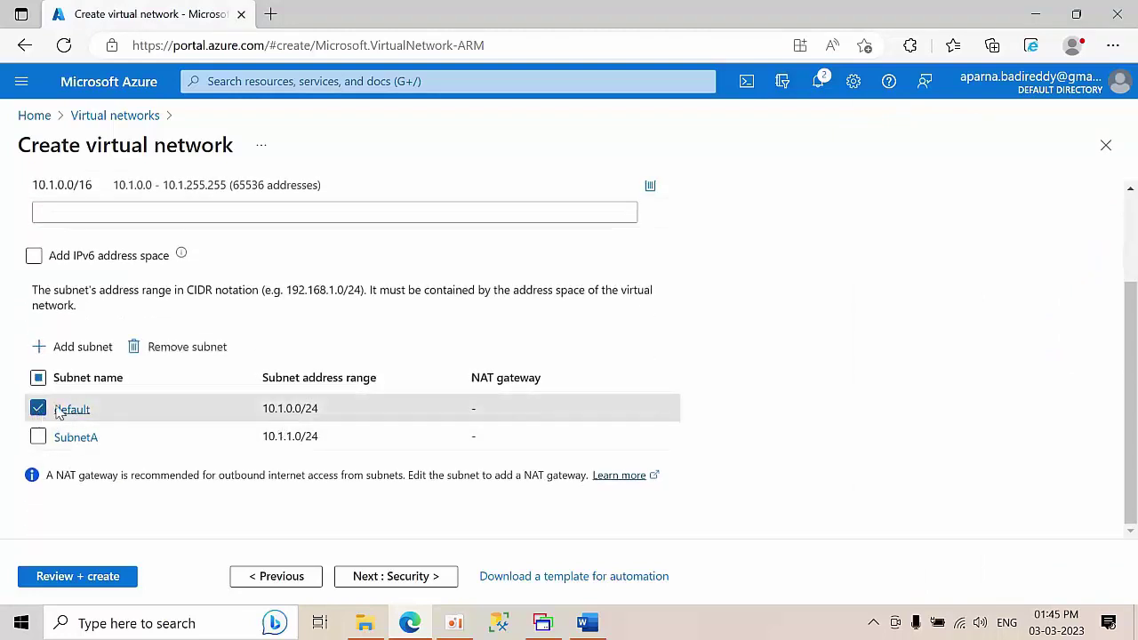
{"action": "left_click", "coordinate": [177, 353]}
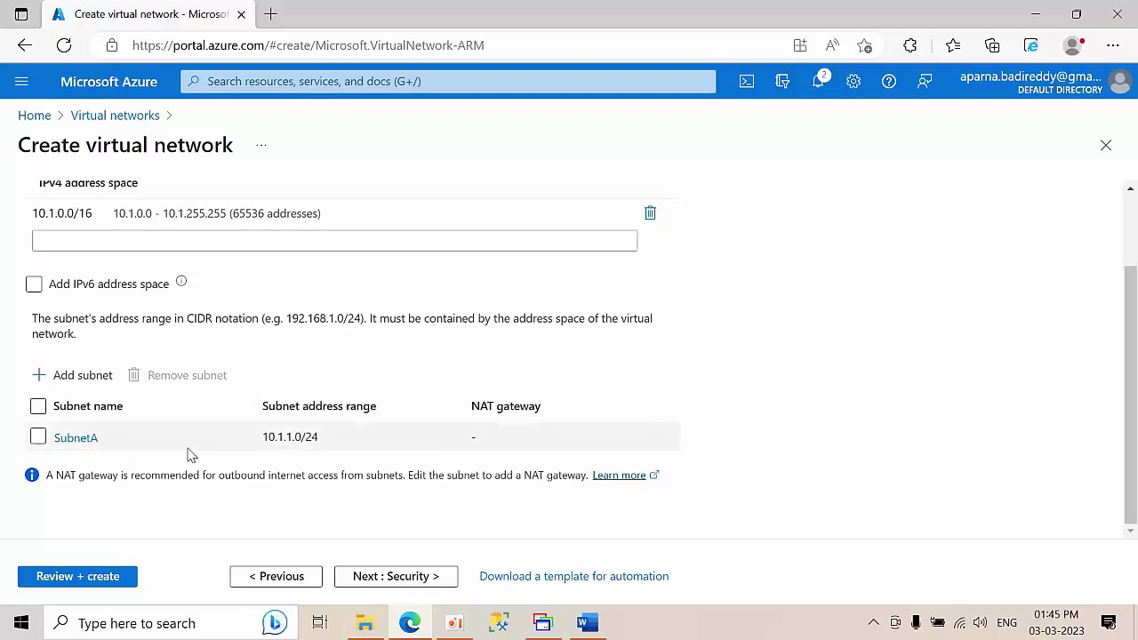
{"action": "left_click", "coordinate": [586, 622]}
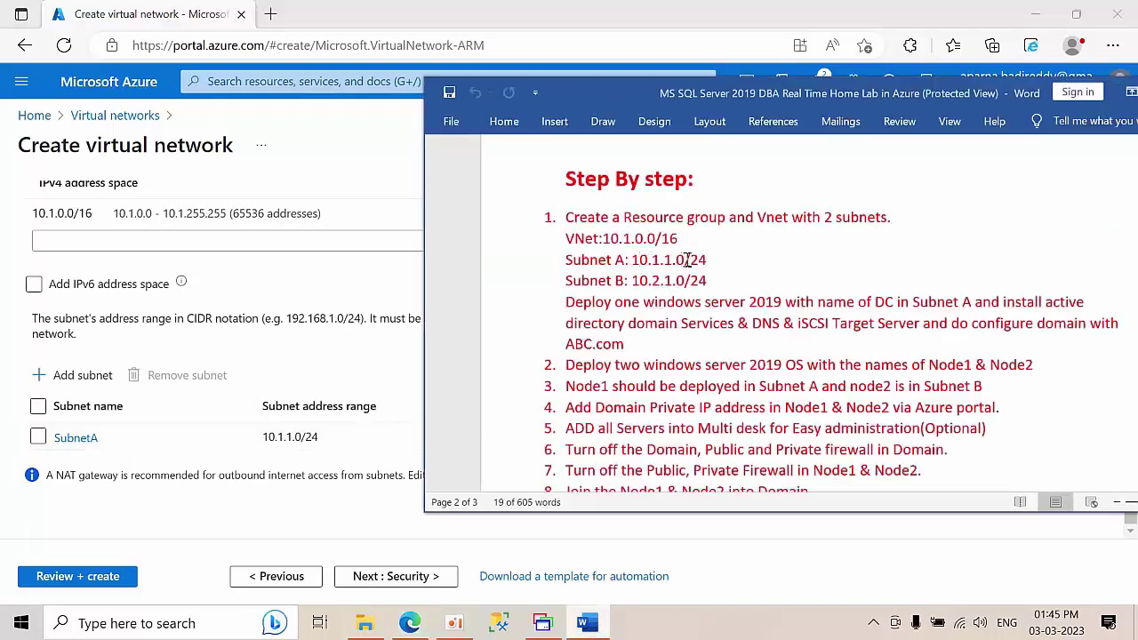
- Add SubnetB with address range 10.1.2.0/24 alongside SubnetA in primaryVnet
{"action": "left_click", "coordinate": [78, 375]}
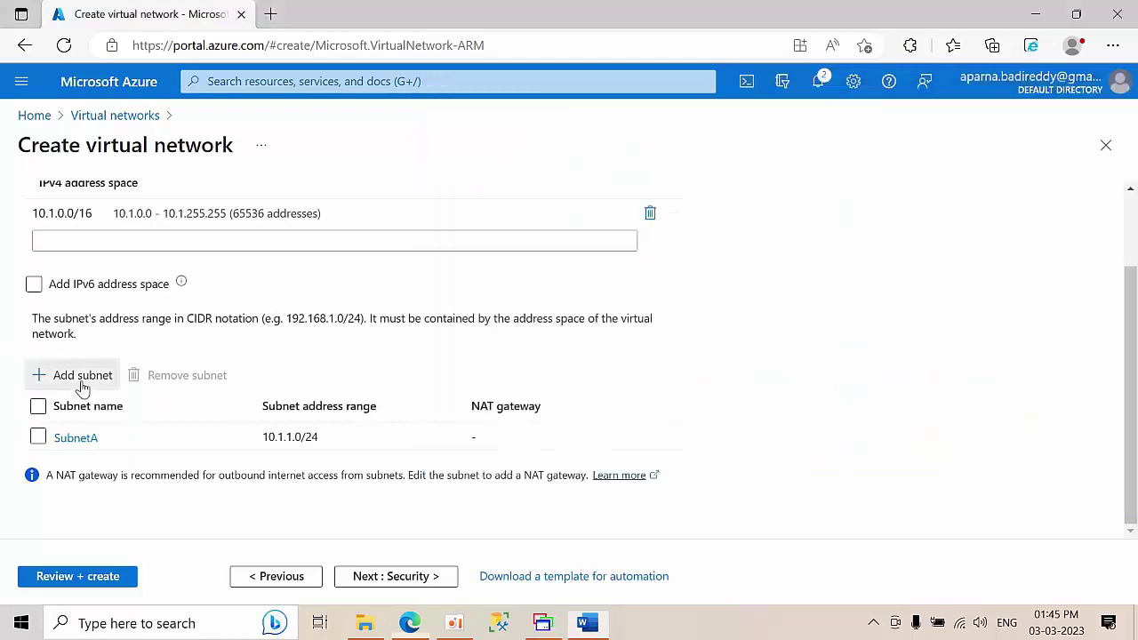
{"action": "type", "text": "Sub"}
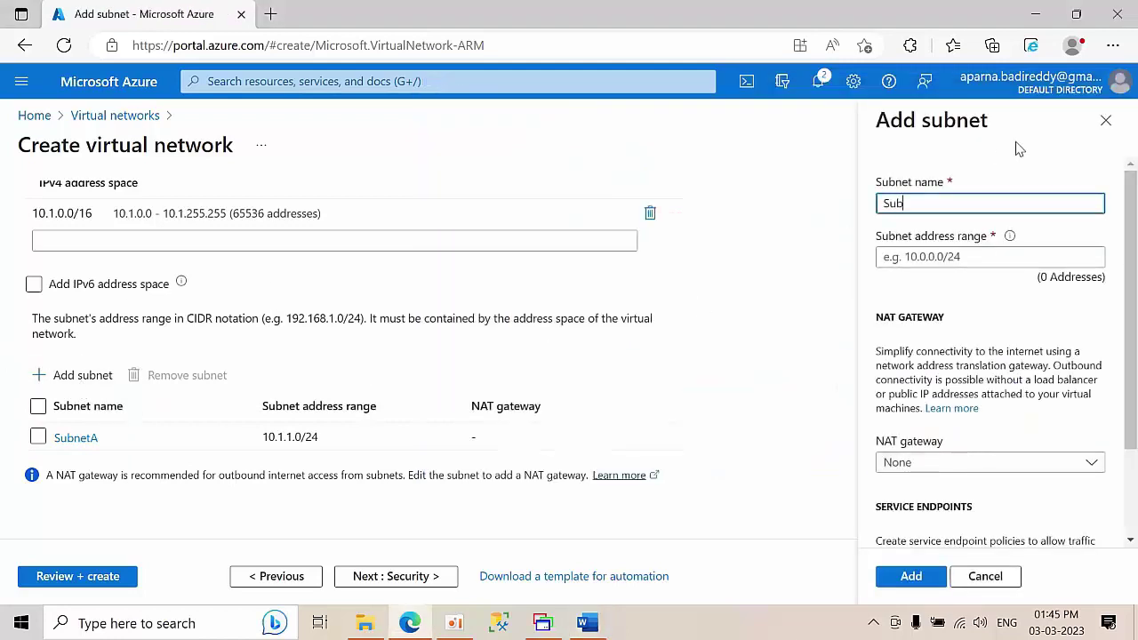
{"action": "type", "text": "netB"}
{"action": "left_click", "coordinate": [943, 263]}
{"action": "type", "text": "10.1"}
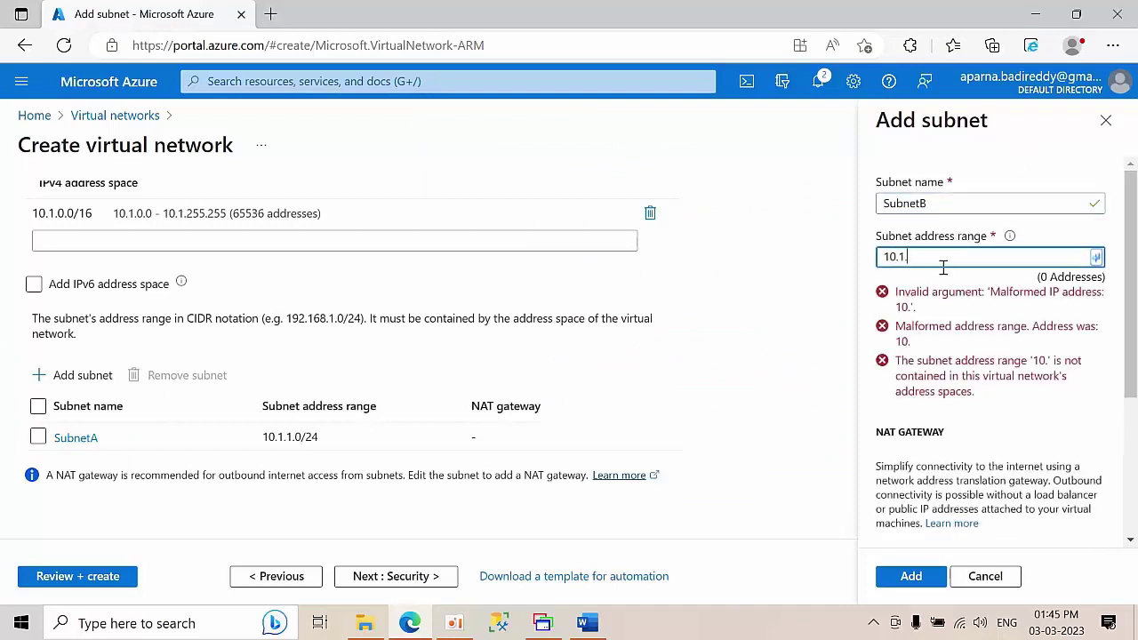
{"action": "type", "text": ".2.0/24"}
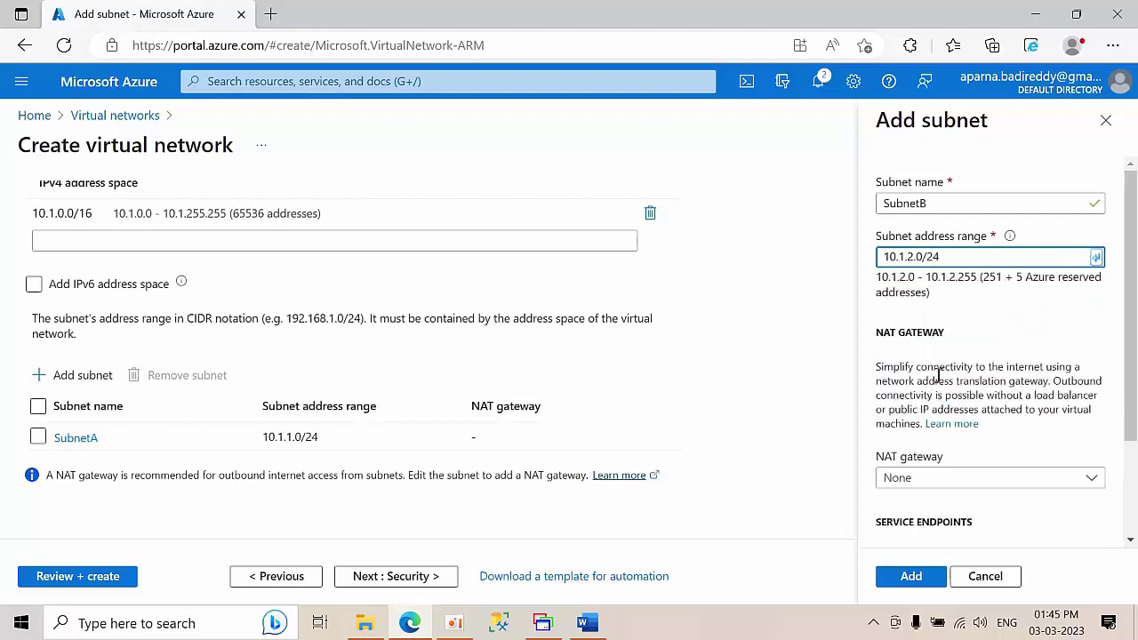
{"action": "left_click", "coordinate": [906, 578]}
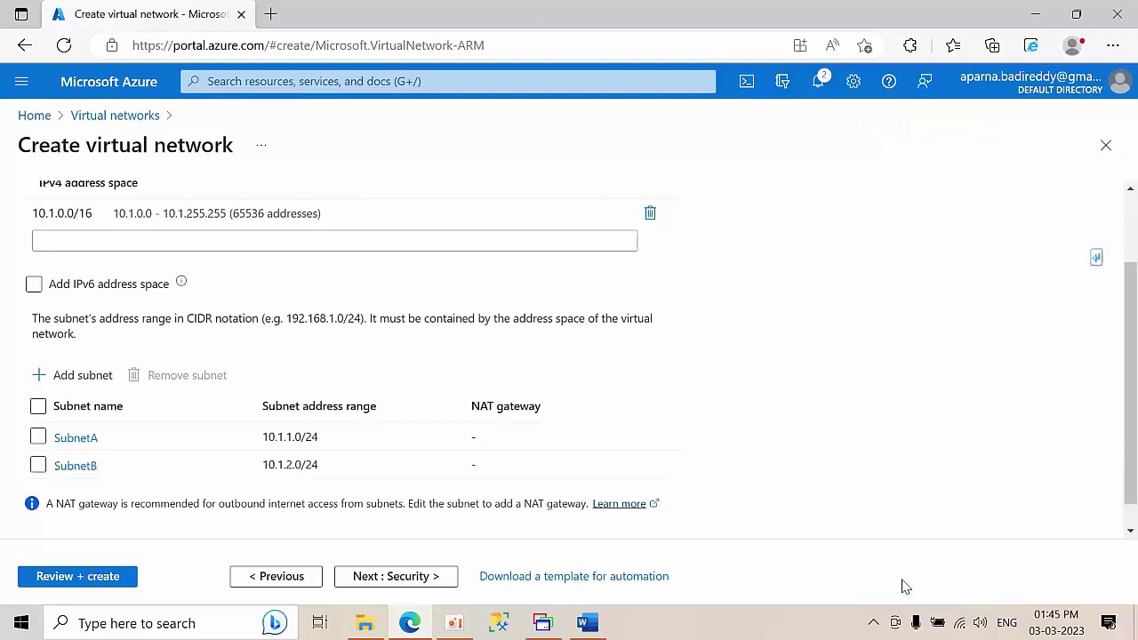
{"action": "scroll", "coordinate": [370, 389], "scroll_direction": "down", "scroll_amount": 1}
{"action": "scroll", "coordinate": [371, 389], "scroll_direction": "up", "scroll_amount": 2}
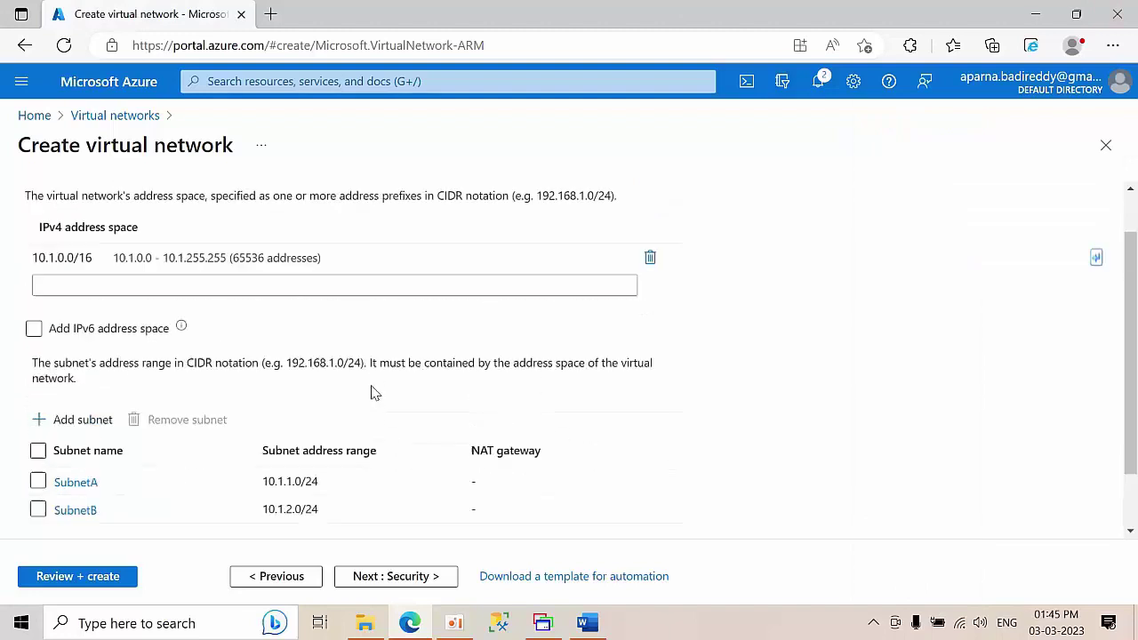
{"action": "scroll", "coordinate": [373, 392], "scroll_direction": "down", "scroll_amount": 2}
{"action": "scroll", "coordinate": [127, 315], "scroll_direction": "up", "scroll_amount": 3}
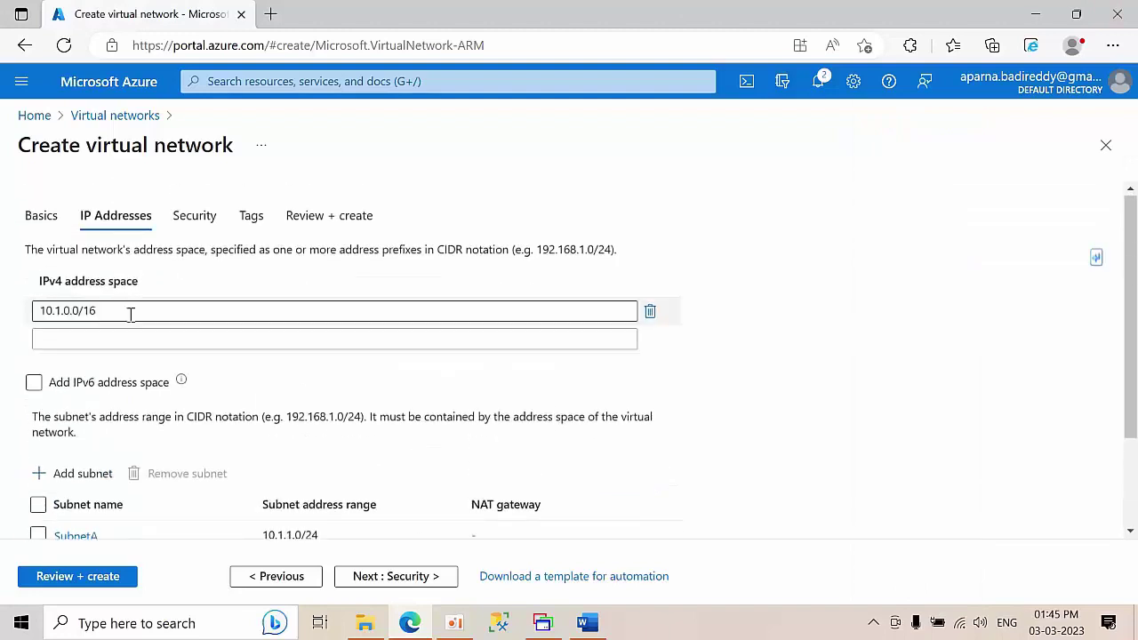
{"action": "scroll", "coordinate": [112, 535], "scroll_direction": "down", "scroll_amount": 2}
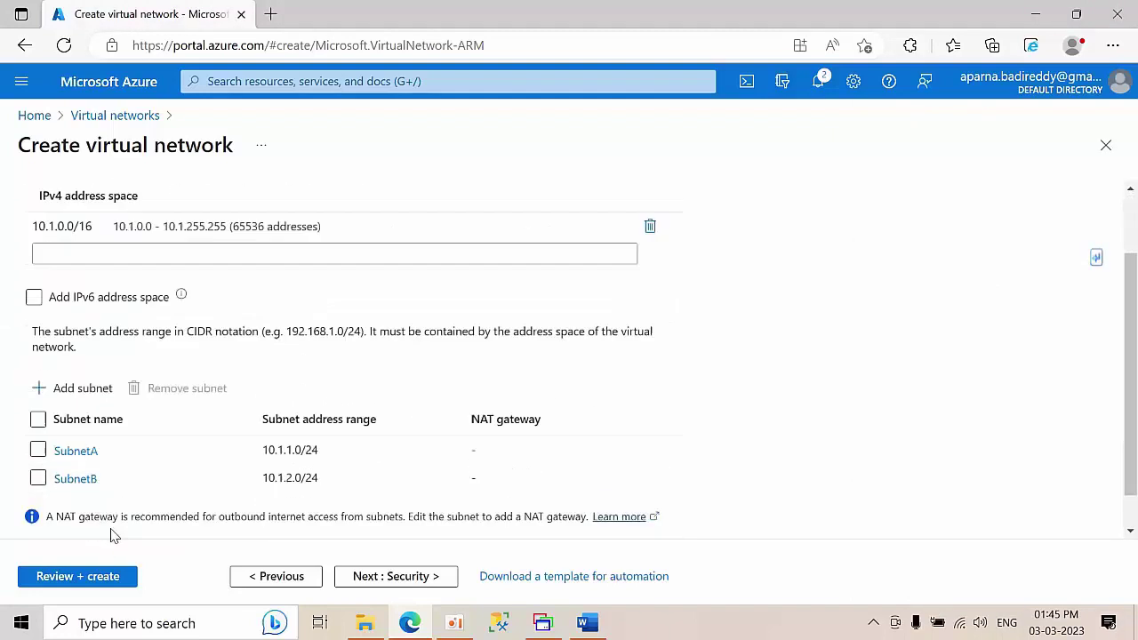
- Validate primaryVnet through Review + create, then deploy it to the Testing resource group
{"action": "left_click", "coordinate": [74, 576]}
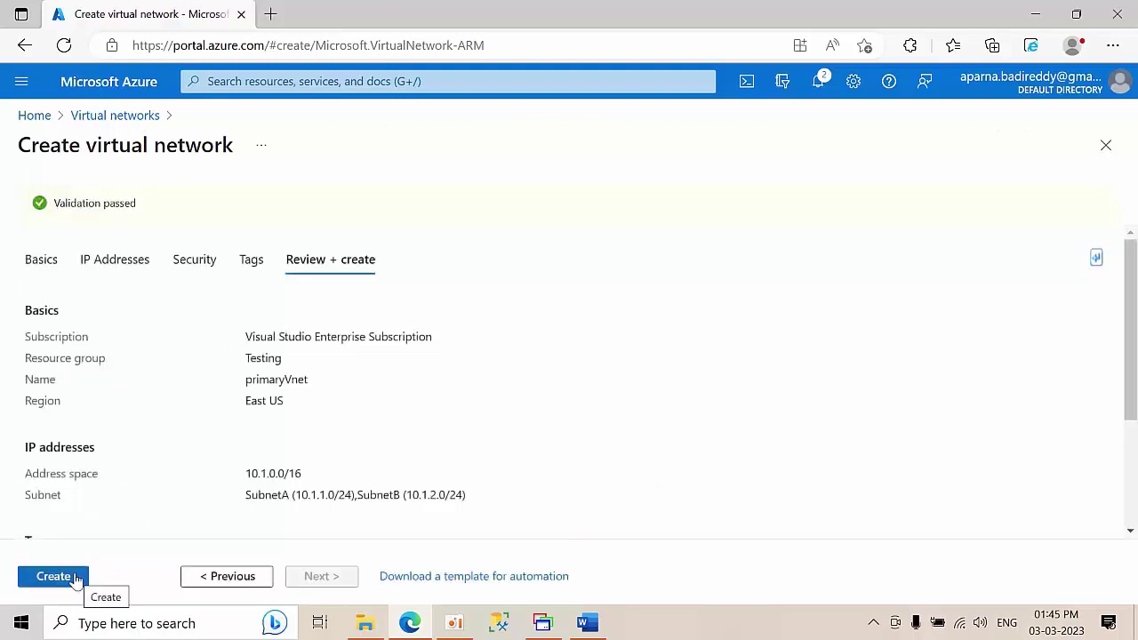
{"action": "left_click", "coordinate": [76, 578]}
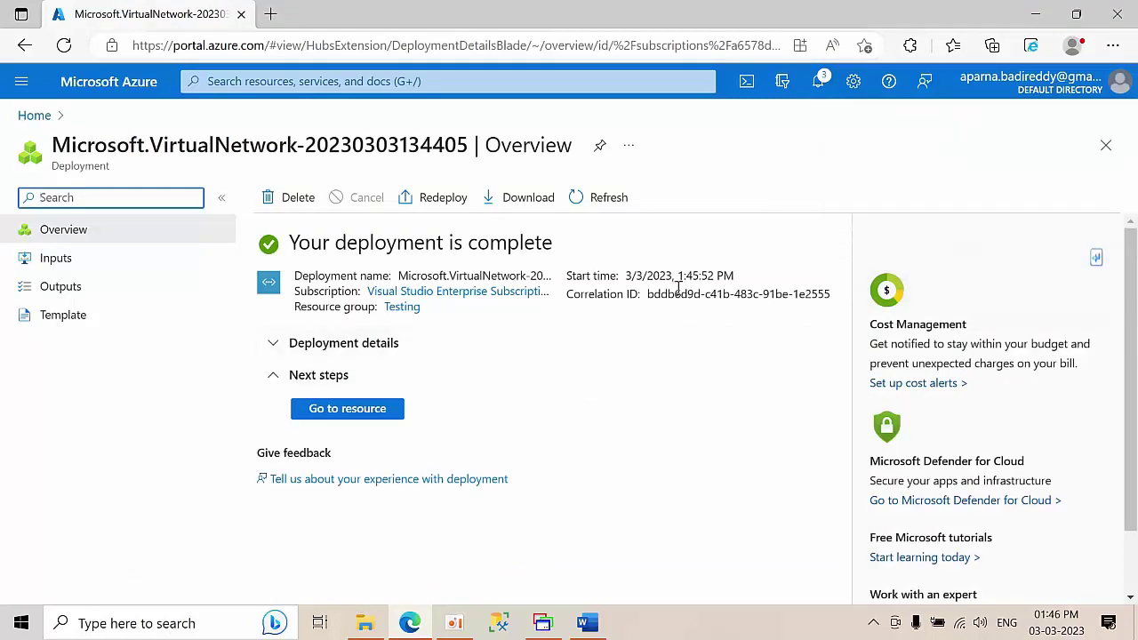
- Open primaryVnet from Virtual networks and check its subnets SubnetA, SubnetB and connected devices
{"action": "left_click", "coordinate": [26, 115]}
{"action": "left_click", "coordinate": [227, 194]}
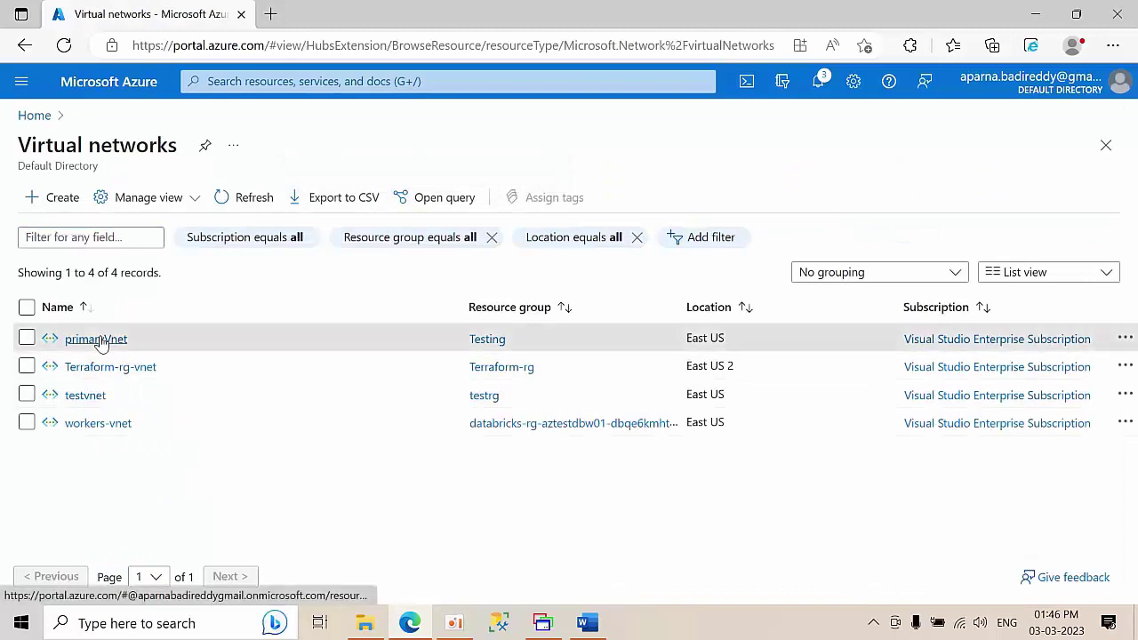
{"action": "left_click", "coordinate": [96, 340]}
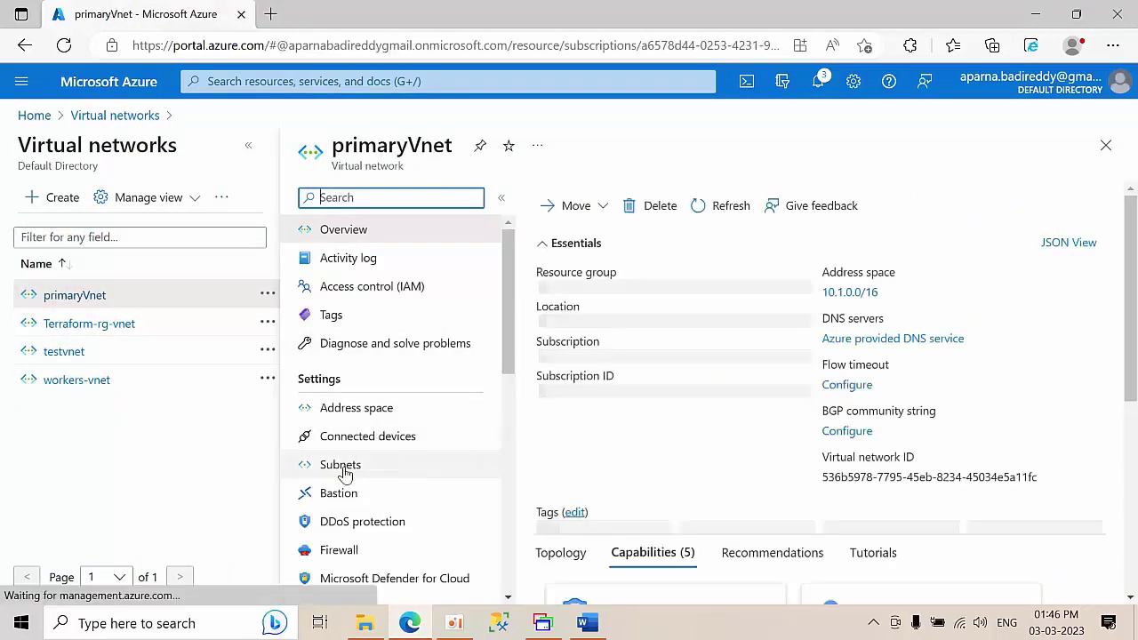
{"action": "left_click", "coordinate": [342, 467]}
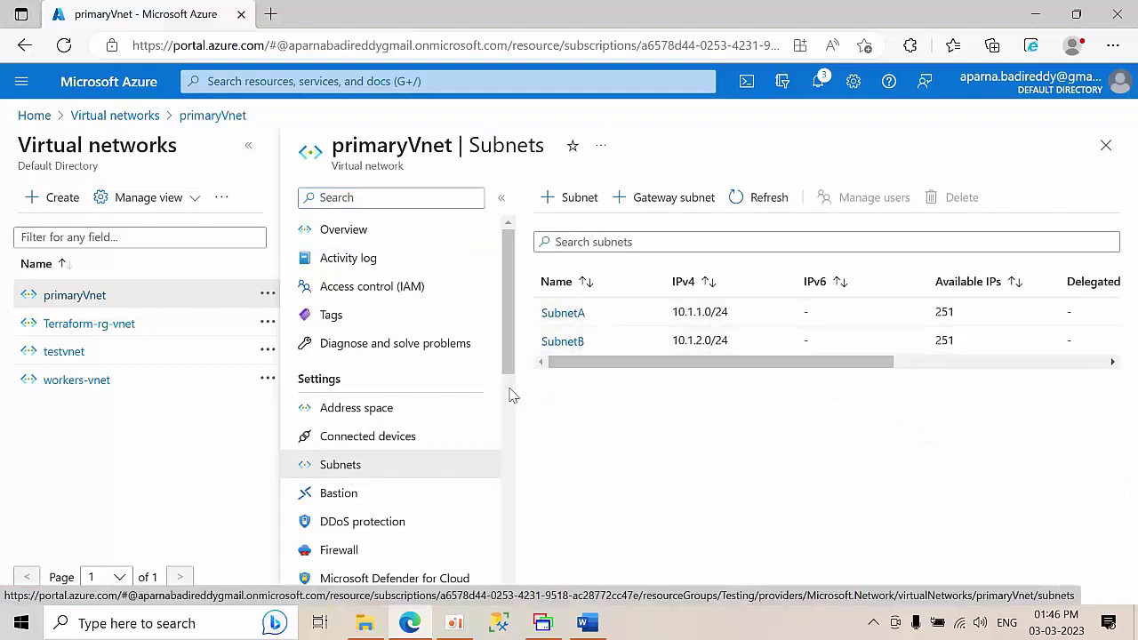
{"action": "left_click", "coordinate": [327, 439]}
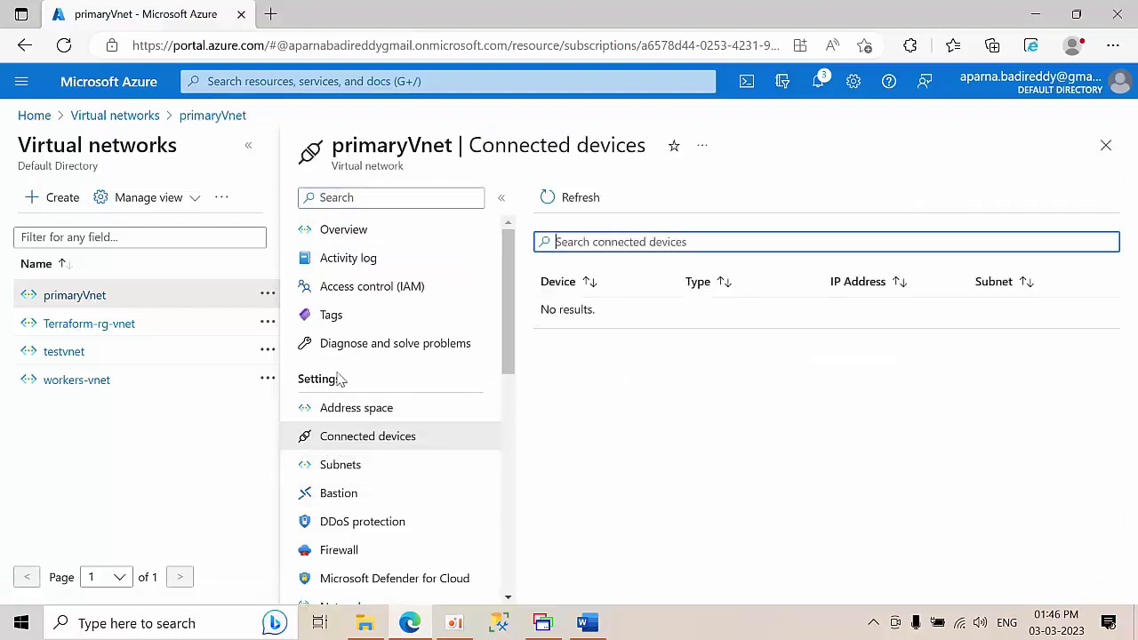
{"action": "left_click", "coordinate": [35, 115]}
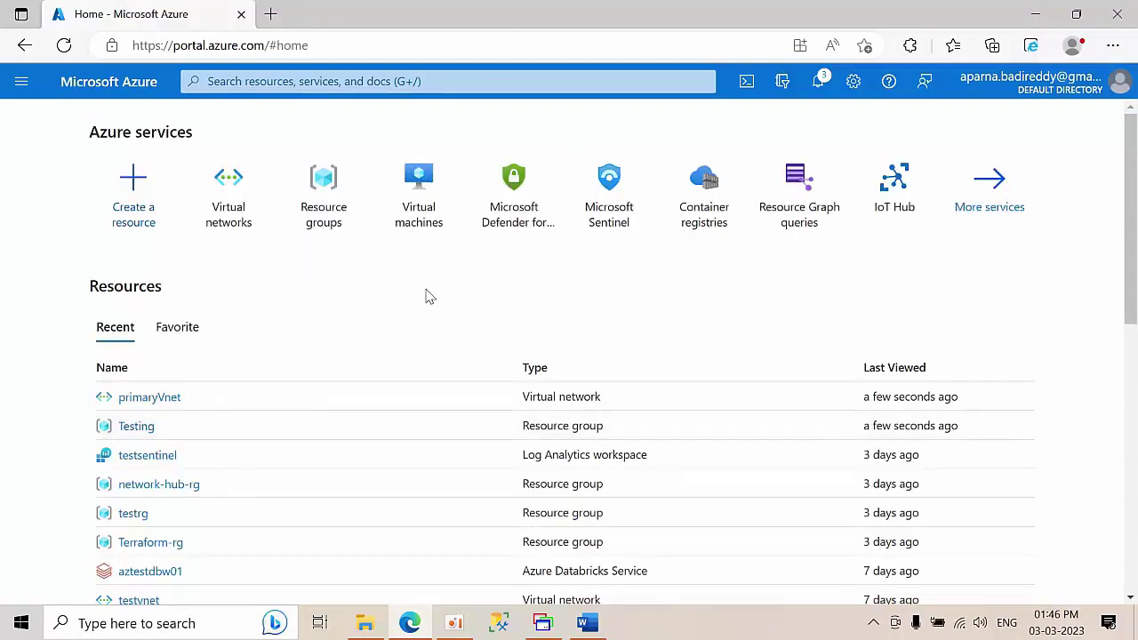
- Start creating a new Azure virtual machine in the Testing resource group
{"action": "left_click", "coordinate": [412, 198]}
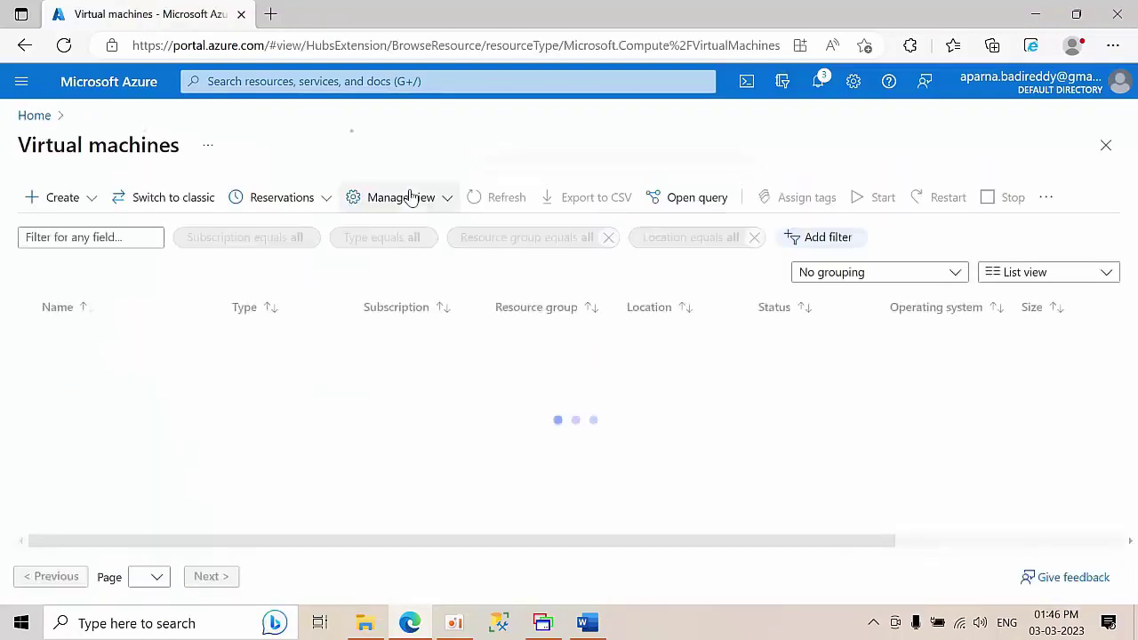
{"action": "left_click", "coordinate": [62, 197]}
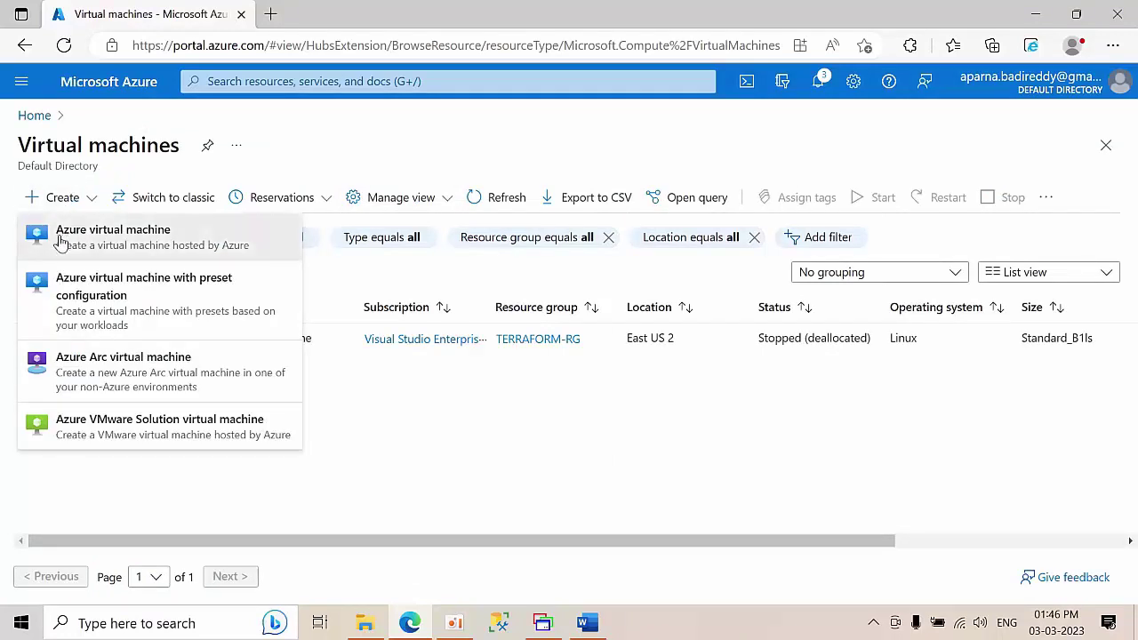
{"action": "left_click", "coordinate": [59, 240]}
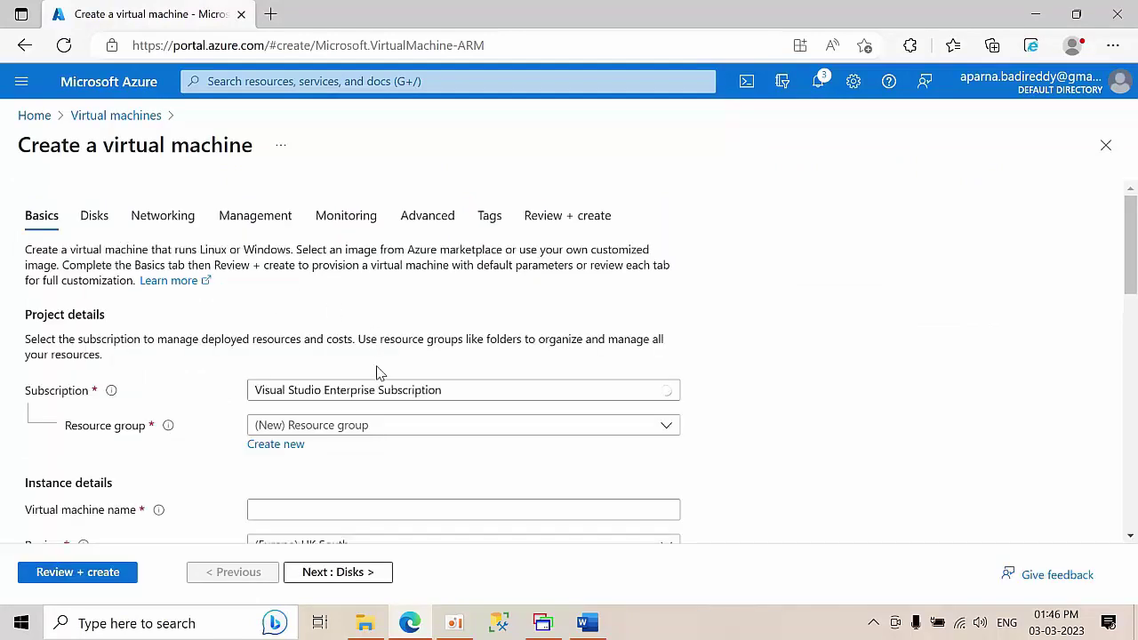
{"action": "scroll", "coordinate": [378, 372], "scroll_direction": "down", "scroll_amount": 1}
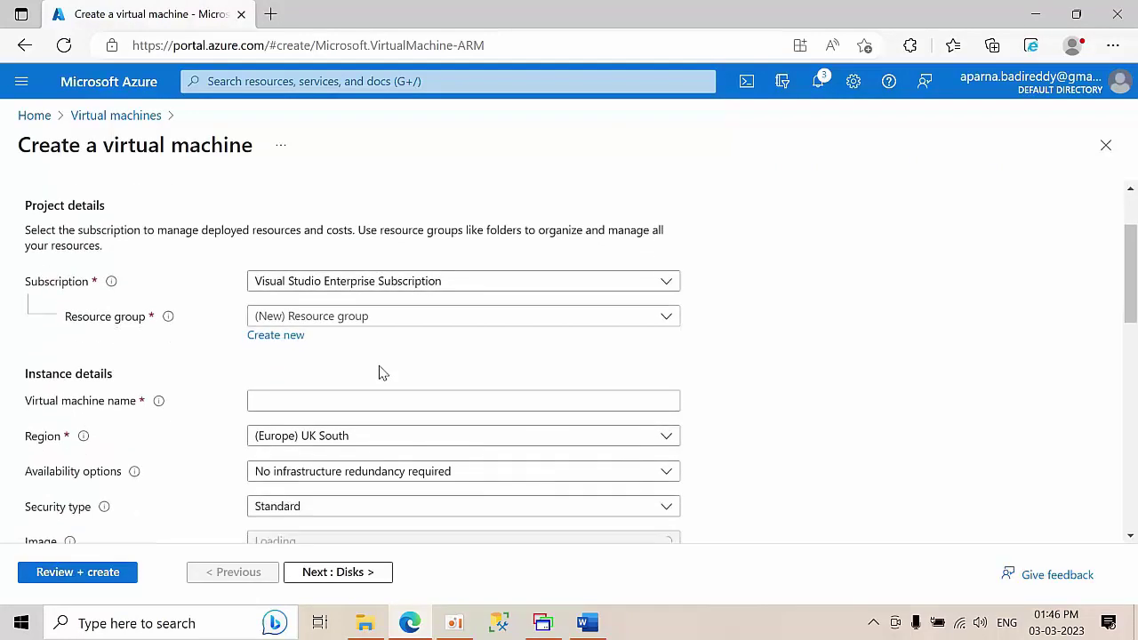
{"action": "left_click", "coordinate": [386, 318]}
{"action": "scroll", "coordinate": [325, 414], "scroll_direction": "down", "scroll_amount": 1}
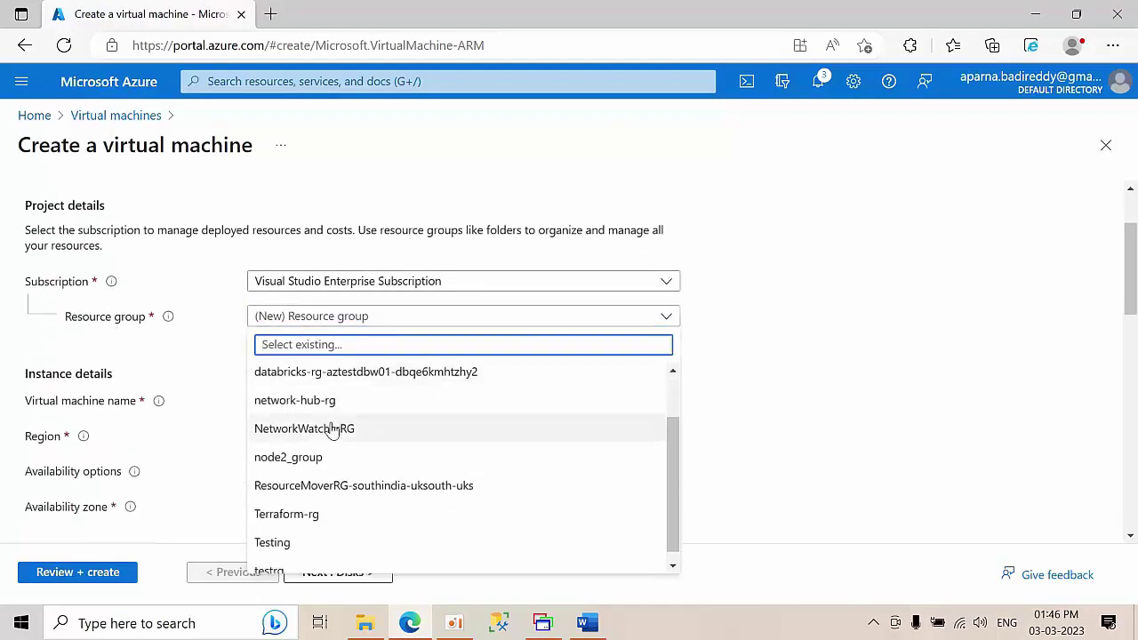
{"action": "left_click", "coordinate": [297, 542]}
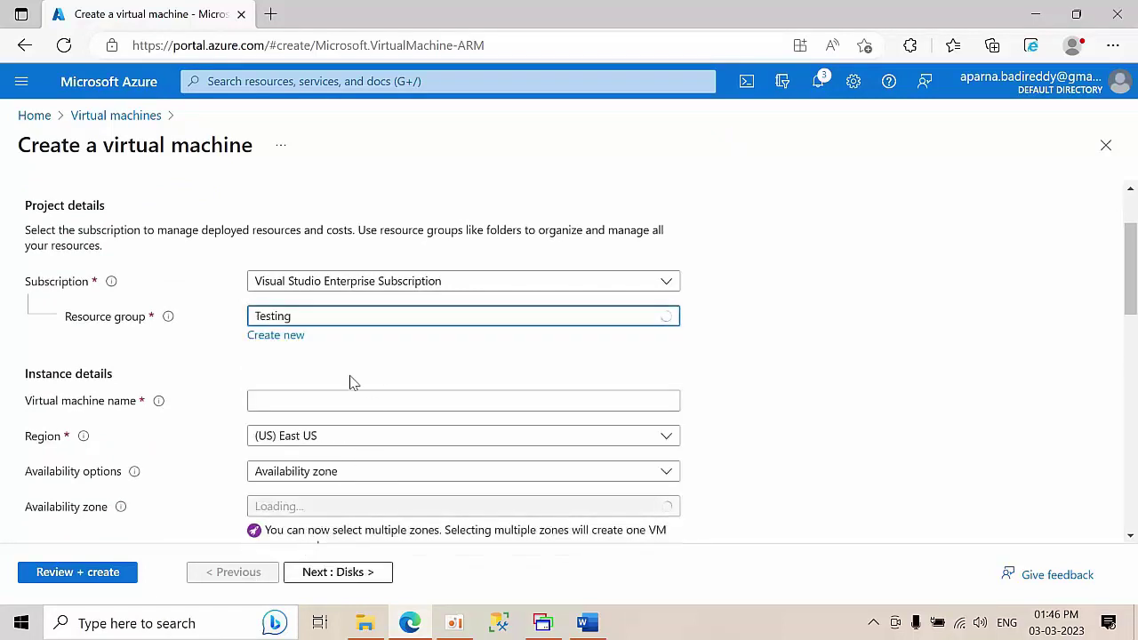
- Name the VM DC with no infrastructure redundancy, Standard security and the Windows Server 2019 Datacenter image
{"action": "left_click", "coordinate": [301, 394]}
{"action": "type", "text": "D"}
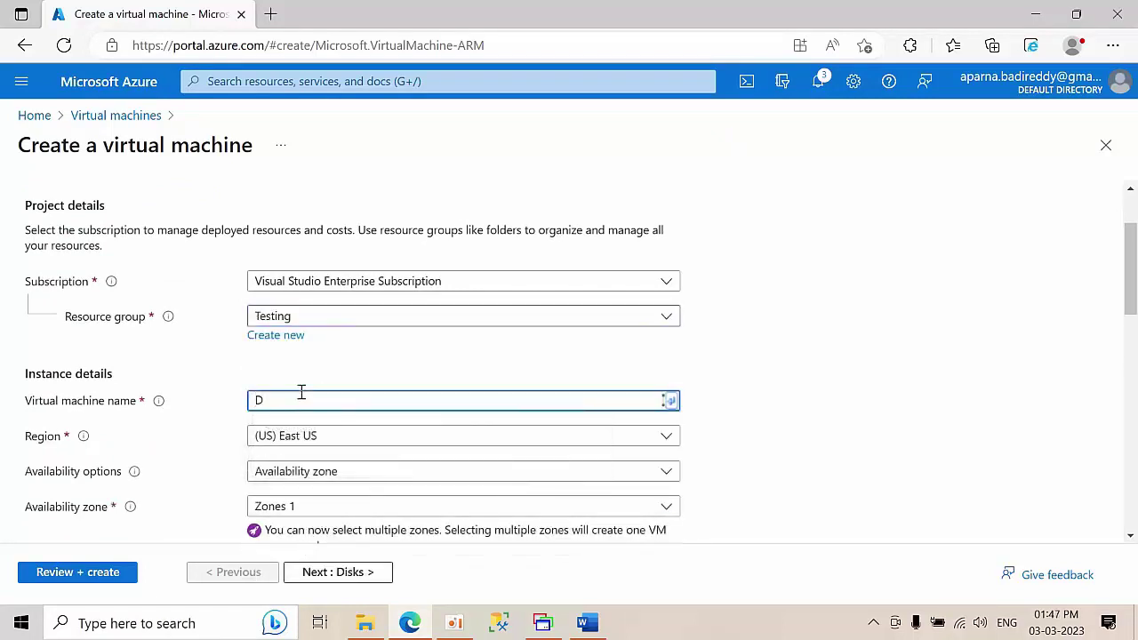
{"action": "type", "text": "C"}
{"action": "scroll", "coordinate": [396, 370], "scroll_direction": "down", "scroll_amount": 1}
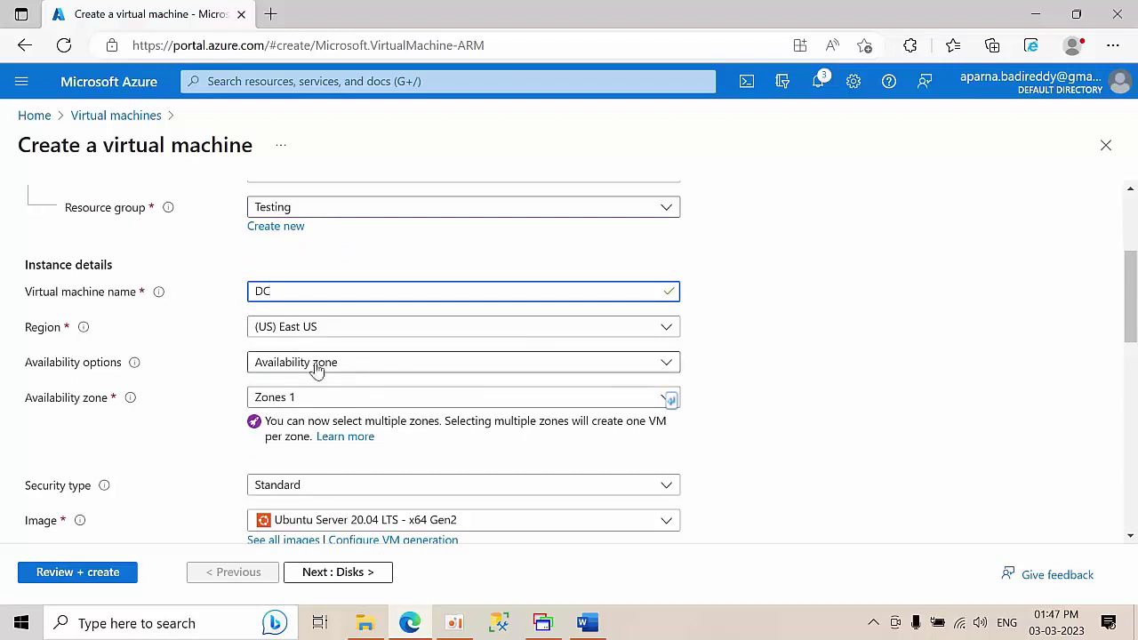
{"action": "left_click", "coordinate": [325, 371]}
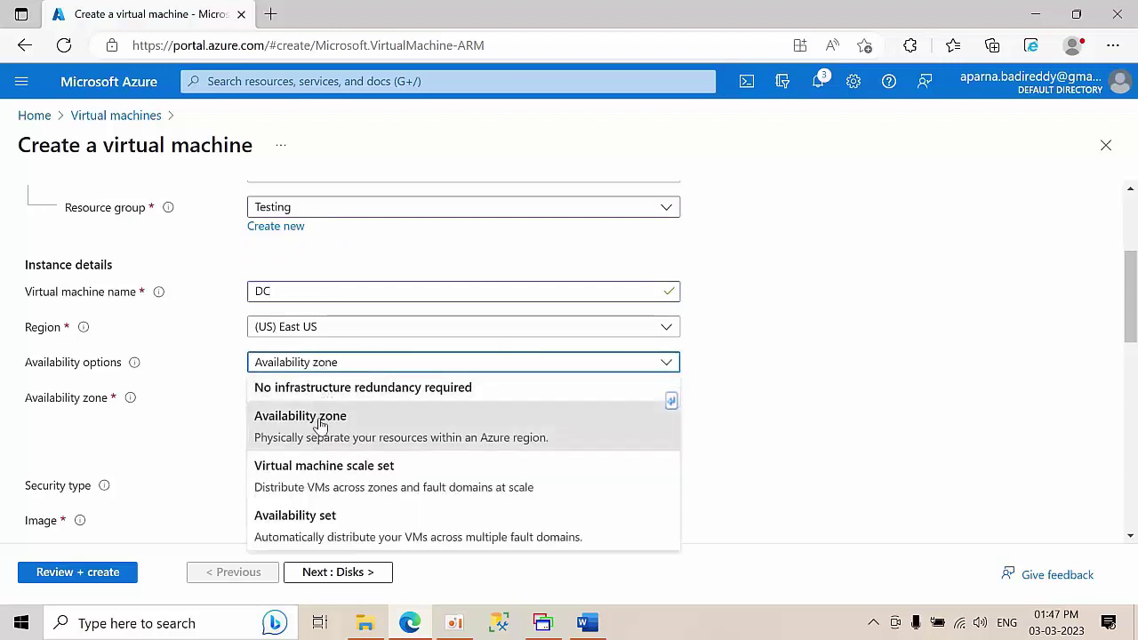
{"action": "left_click", "coordinate": [335, 395]}
{"action": "left_click", "coordinate": [337, 397]}
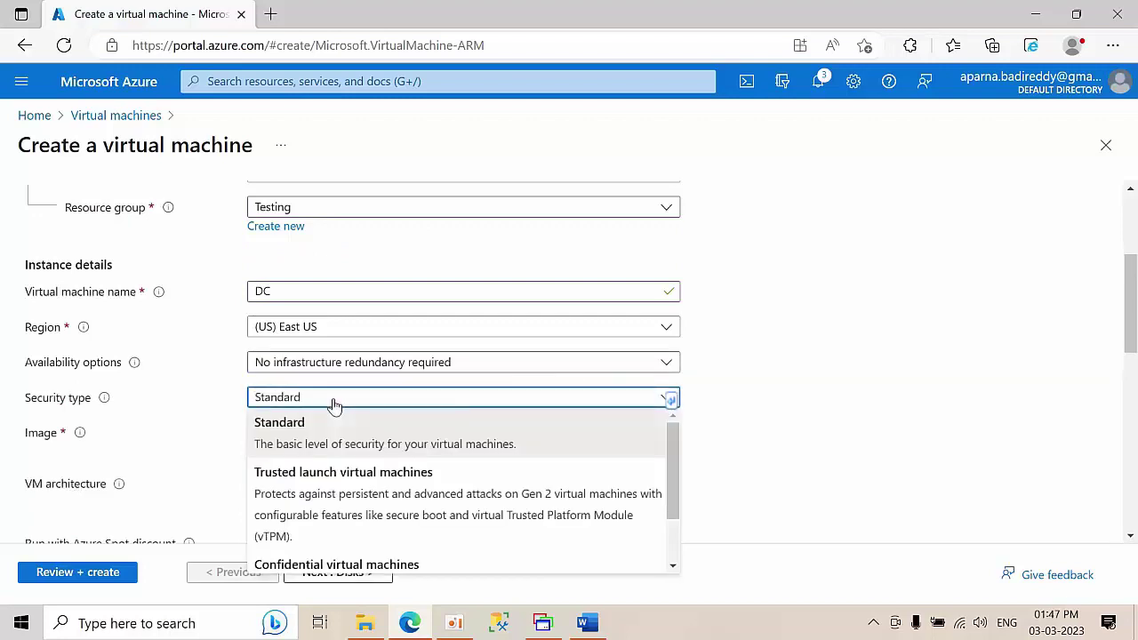
{"action": "left_click", "coordinate": [785, 411]}
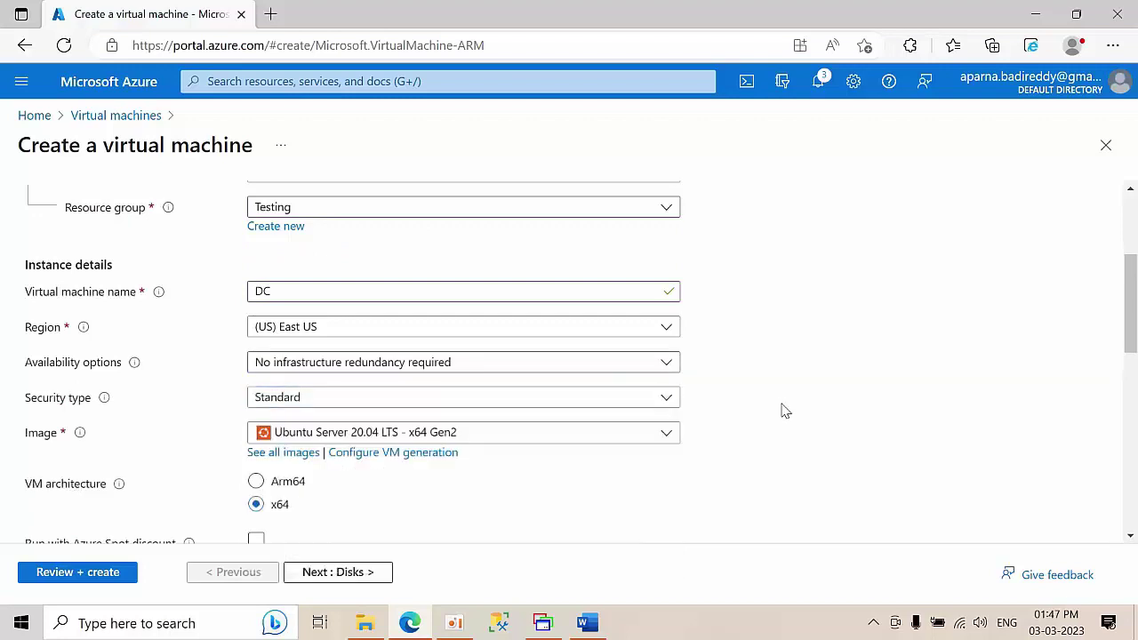
{"action": "left_click", "coordinate": [399, 435]}
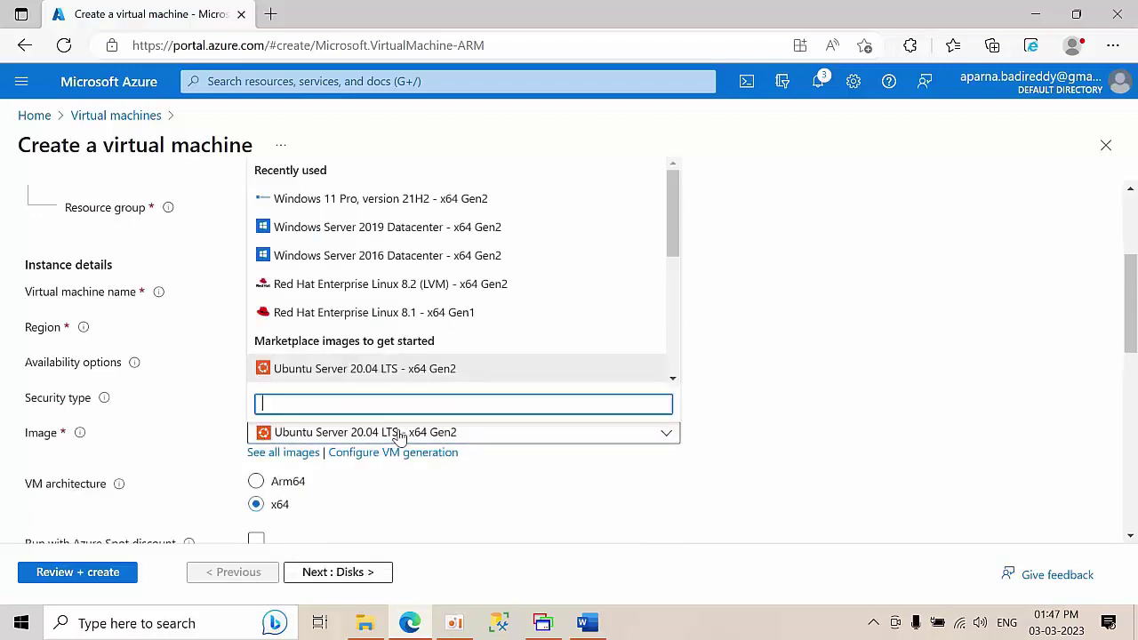
{"action": "left_click", "coordinate": [452, 231]}
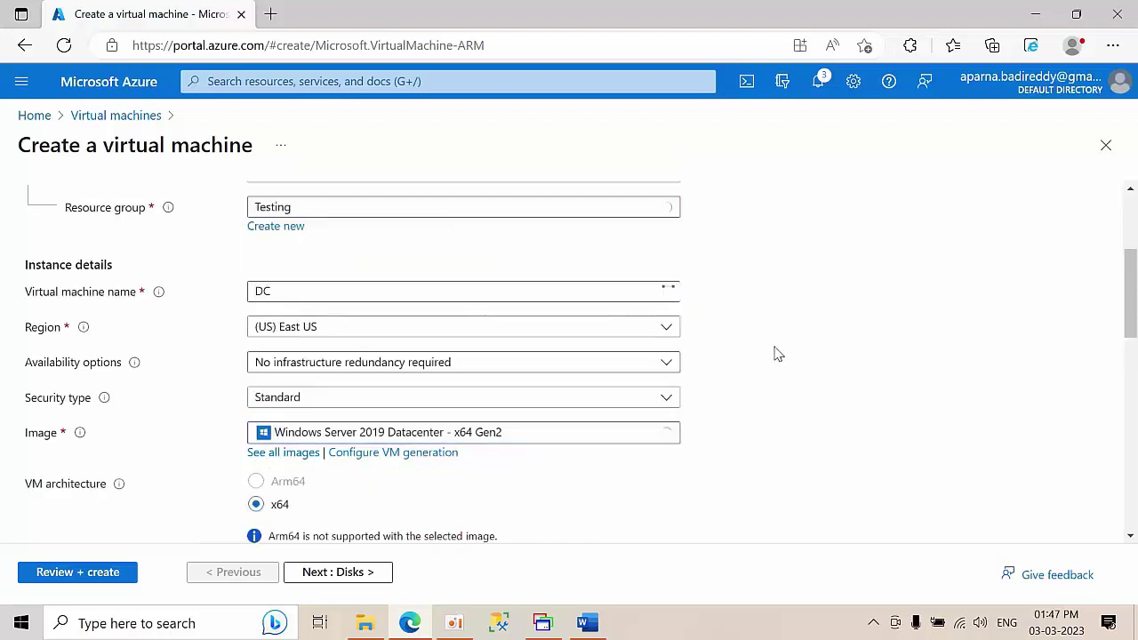
- Set the administrator username SQLadmin and enter and confirm its password
{"action": "scroll", "coordinate": [773, 354], "scroll_direction": "down", "scroll_amount": 5}
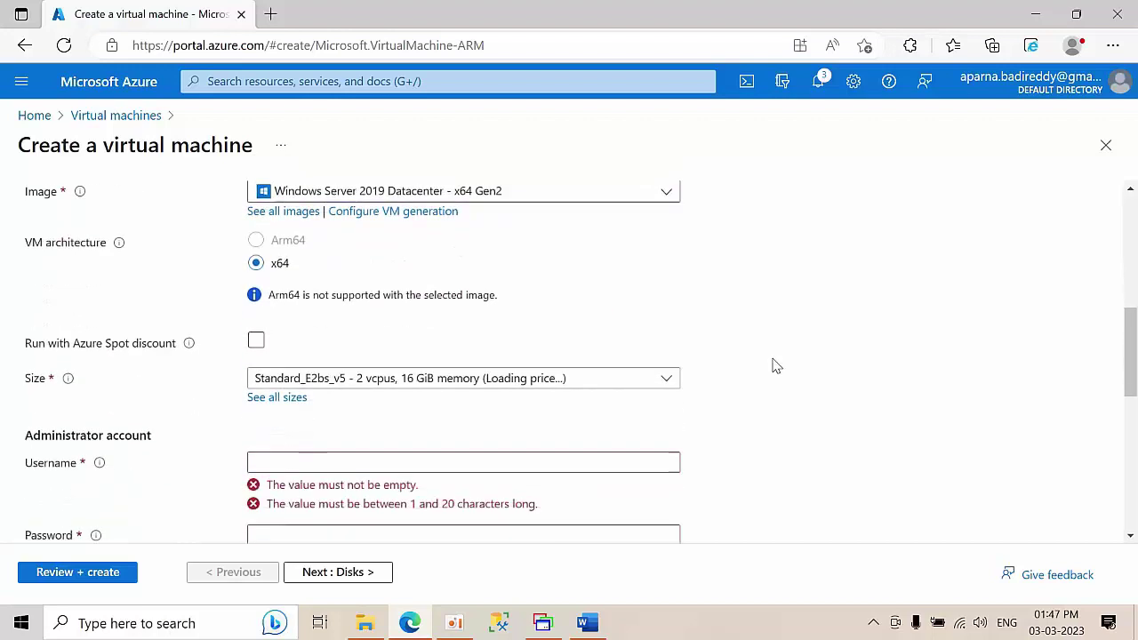
{"action": "scroll", "coordinate": [355, 337], "scroll_direction": "up", "scroll_amount": 1}
{"action": "left_click", "coordinate": [298, 322]}
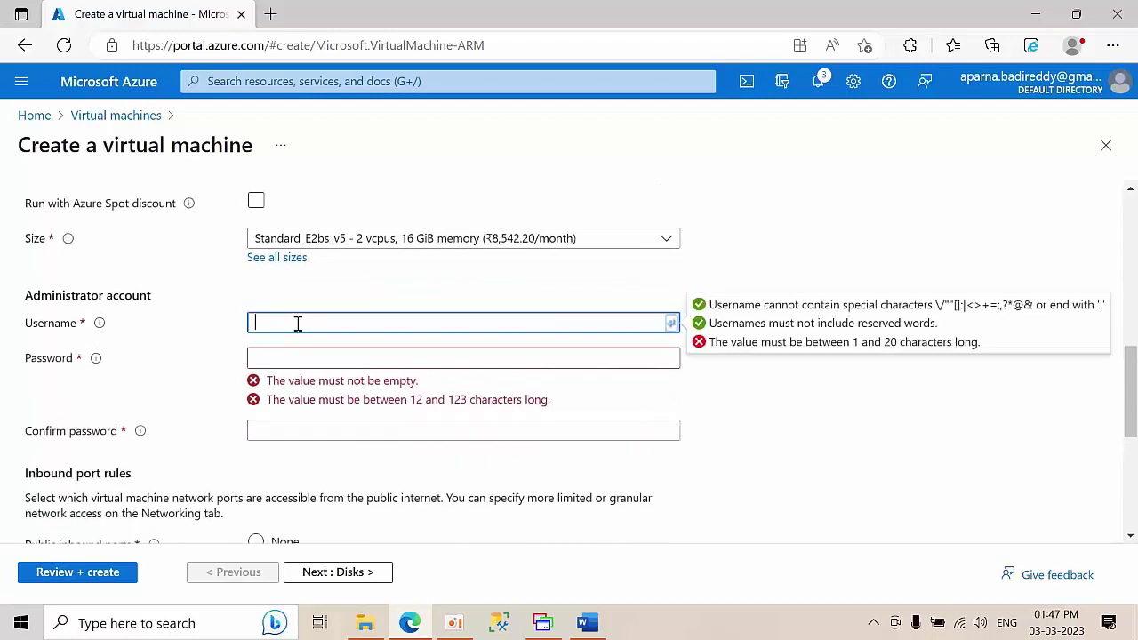
{"action": "type", "text": "SQ"}
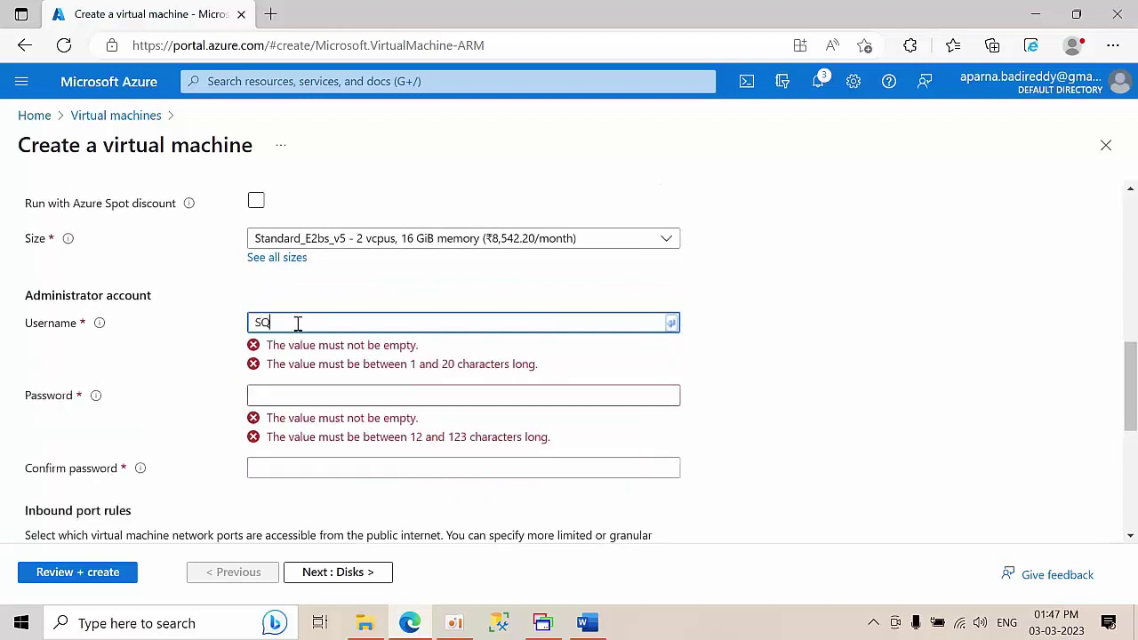
{"action": "type", "text": "Ladmin"}
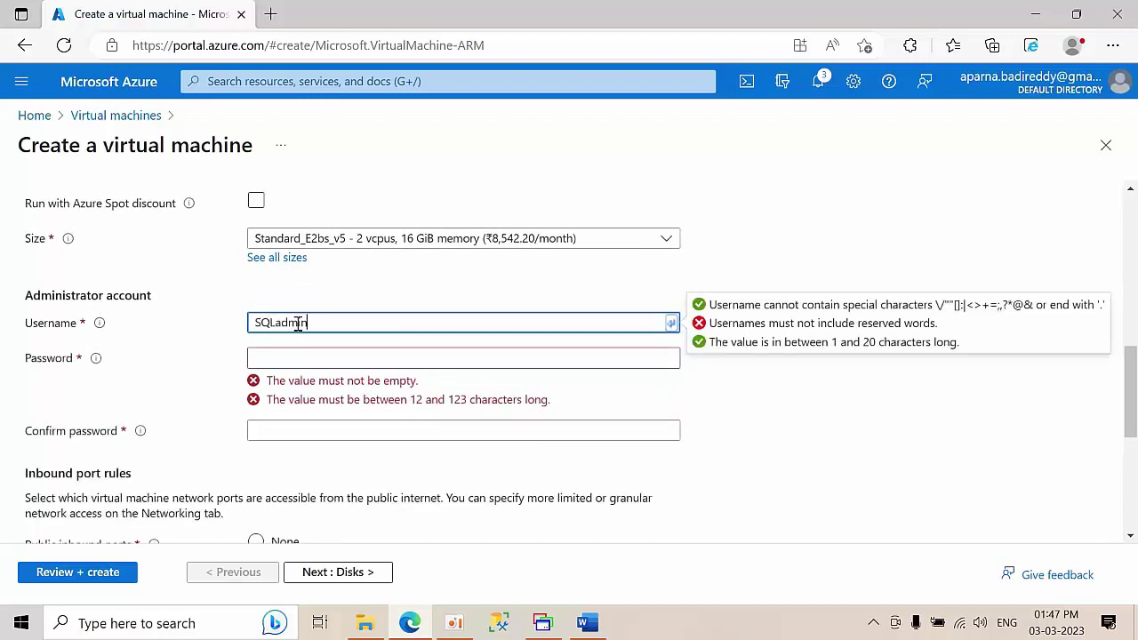
{"action": "left_click", "coordinate": [287, 358]}
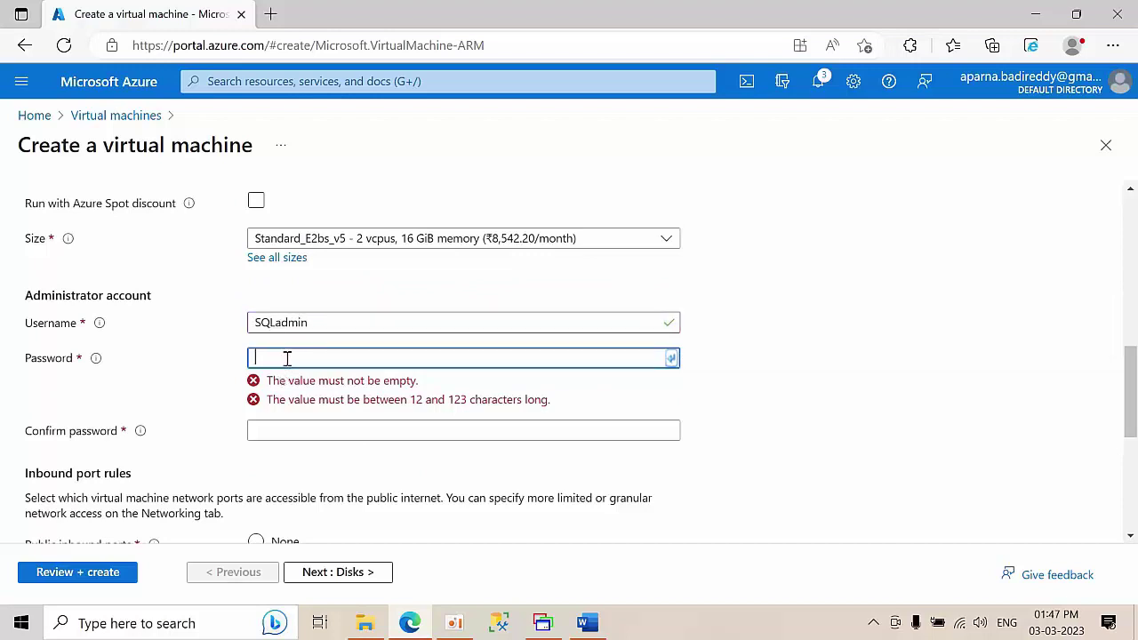
{"action": "type", "text": "•••"}
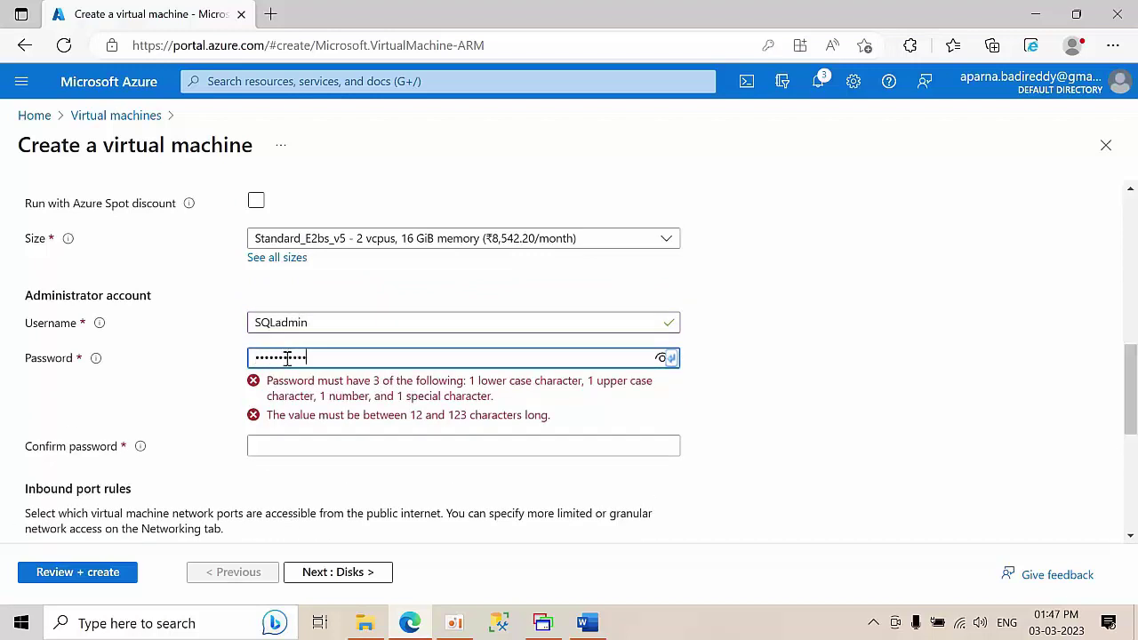
{"action": "left_click", "coordinate": [280, 391]}
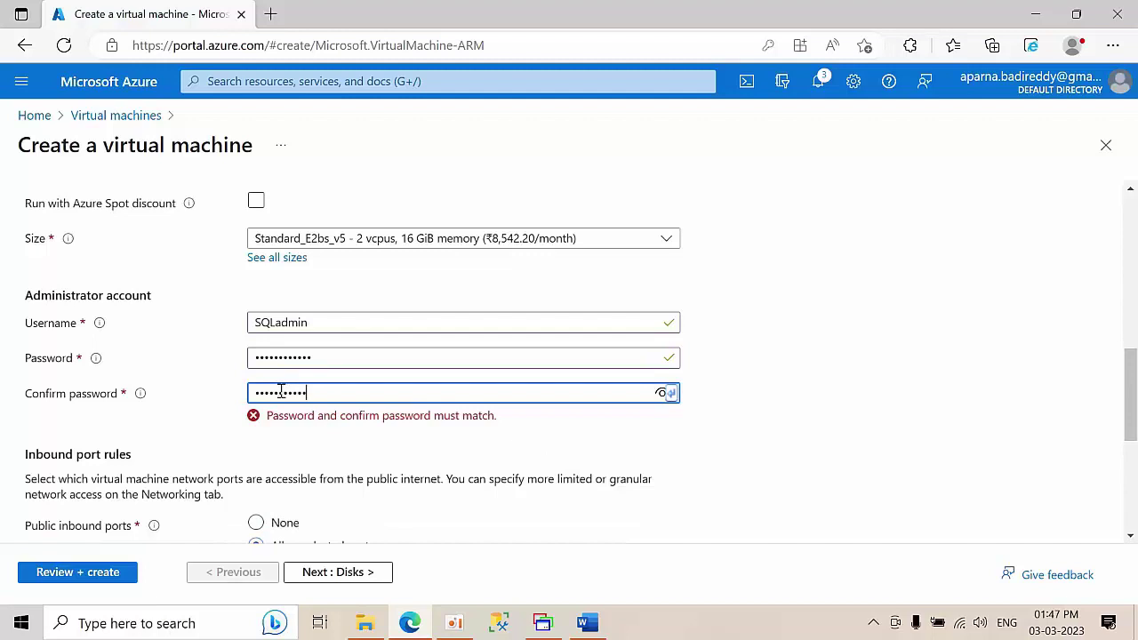
- Apply Azure Hybrid Benefit with an existing Windows Server license and confirm eligibility
{"action": "scroll", "coordinate": [280, 393], "scroll_direction": "down", "scroll_amount": 2}
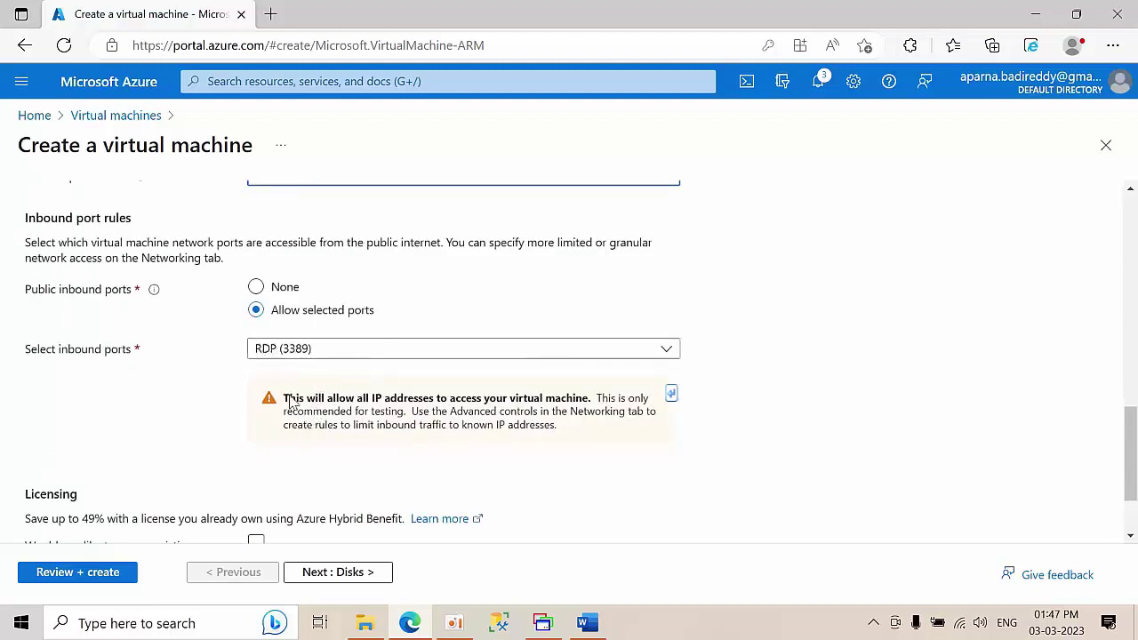
{"action": "scroll", "coordinate": [275, 423], "scroll_direction": "down", "scroll_amount": 1}
{"action": "left_click", "coordinate": [256, 435]}
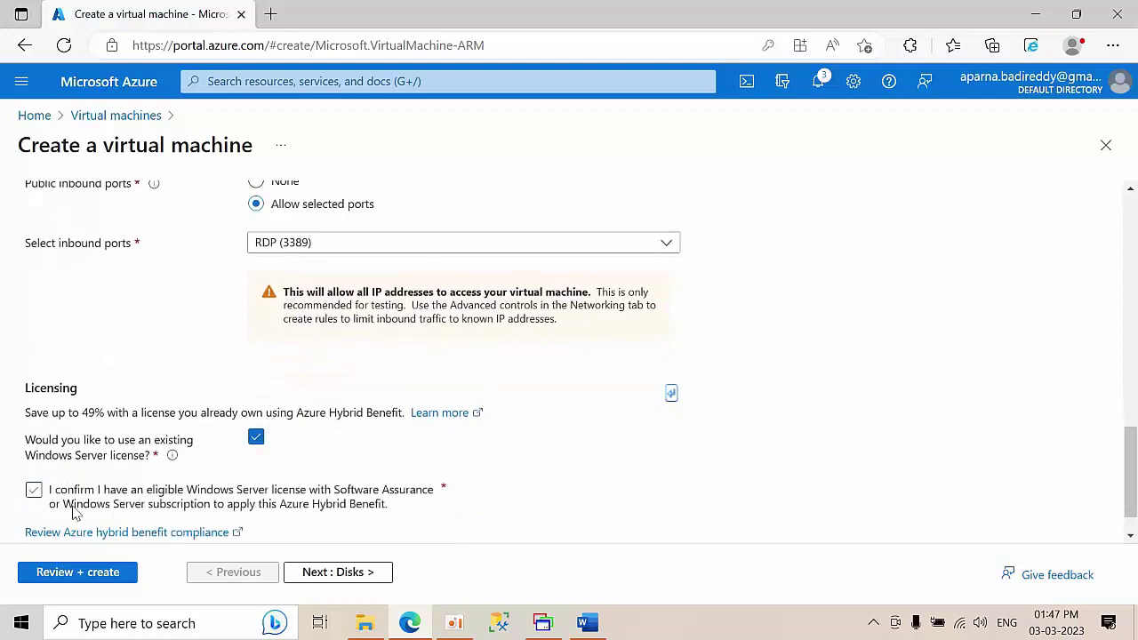
{"action": "left_click", "coordinate": [33, 494]}
{"action": "scroll", "coordinate": [337, 444], "scroll_direction": "up", "scroll_amount": 15}
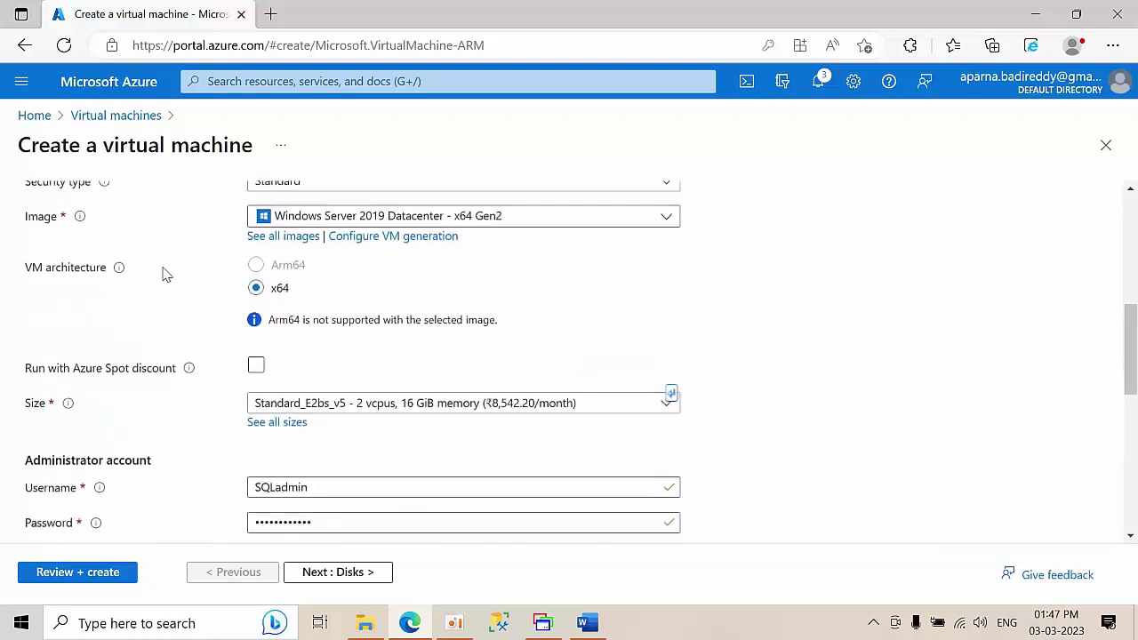
- Review the DC VM's networking: primaryVnet, SubnetA and a new DC-ip public IP
{"action": "left_click", "coordinate": [164, 216]}
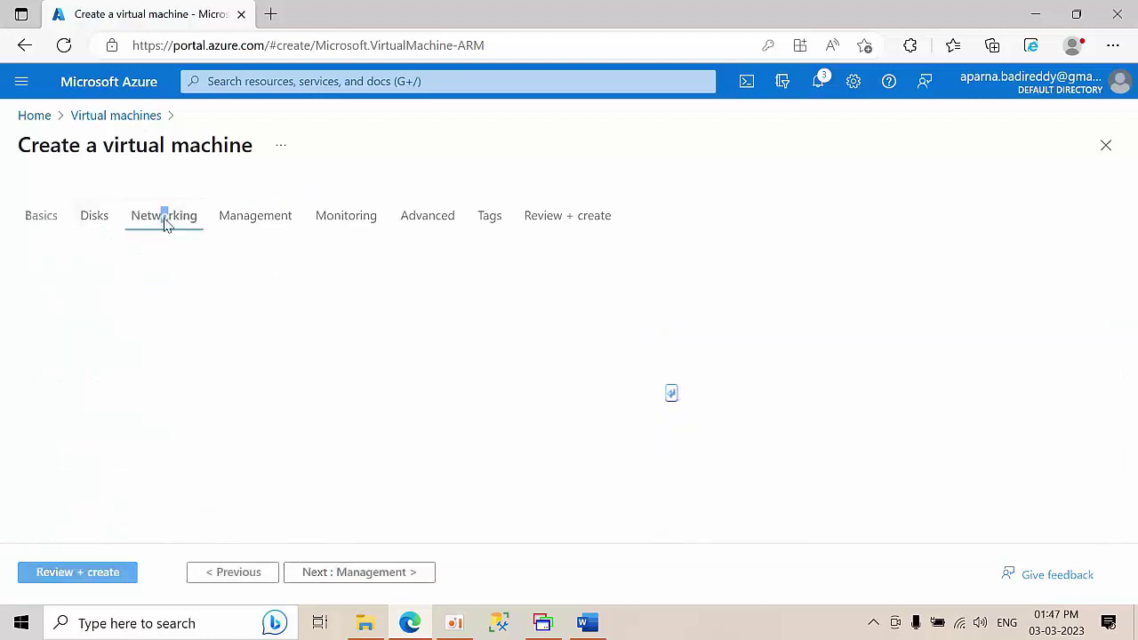
{"action": "left_click", "coordinate": [807, 212]}
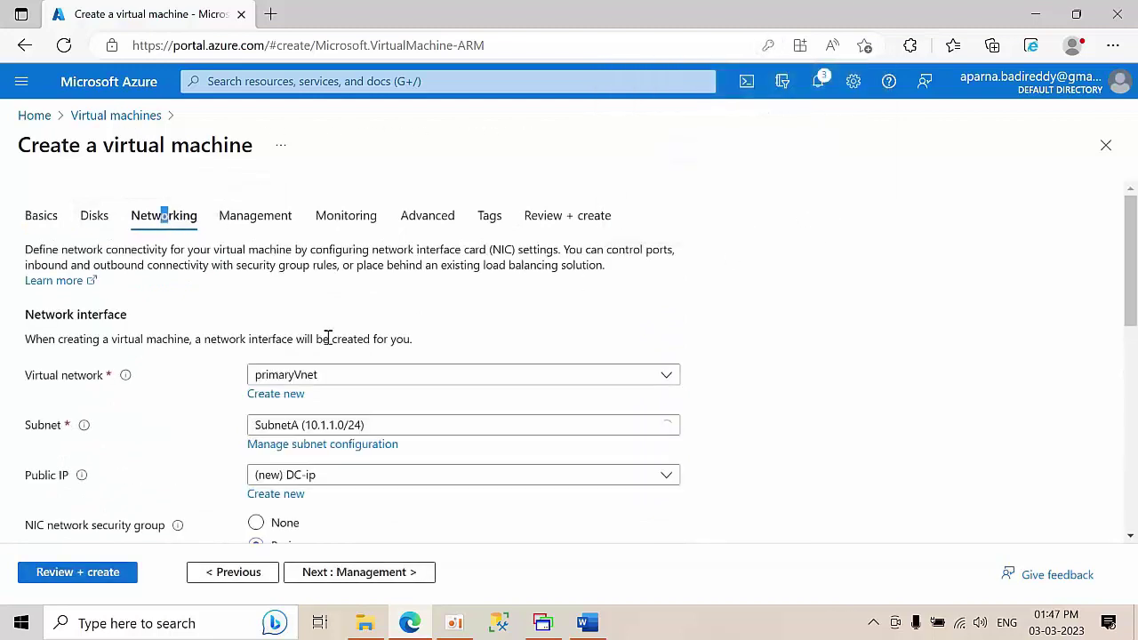
{"action": "scroll", "coordinate": [326, 347], "scroll_direction": "down", "scroll_amount": 2}
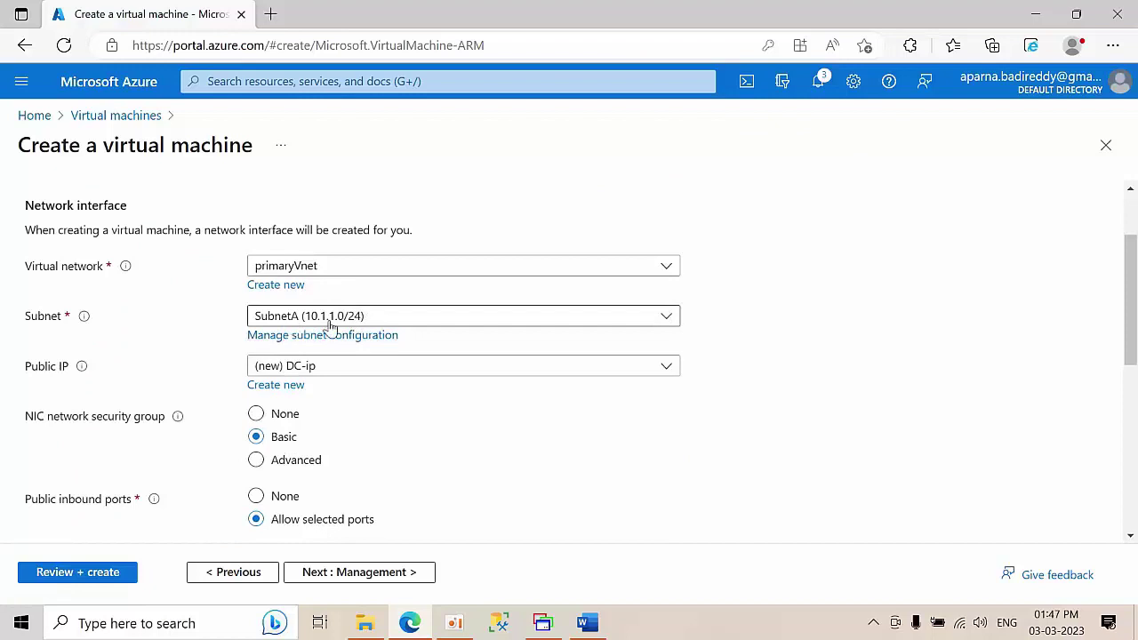
{"action": "scroll", "coordinate": [384, 409], "scroll_direction": "down", "scroll_amount": 4}
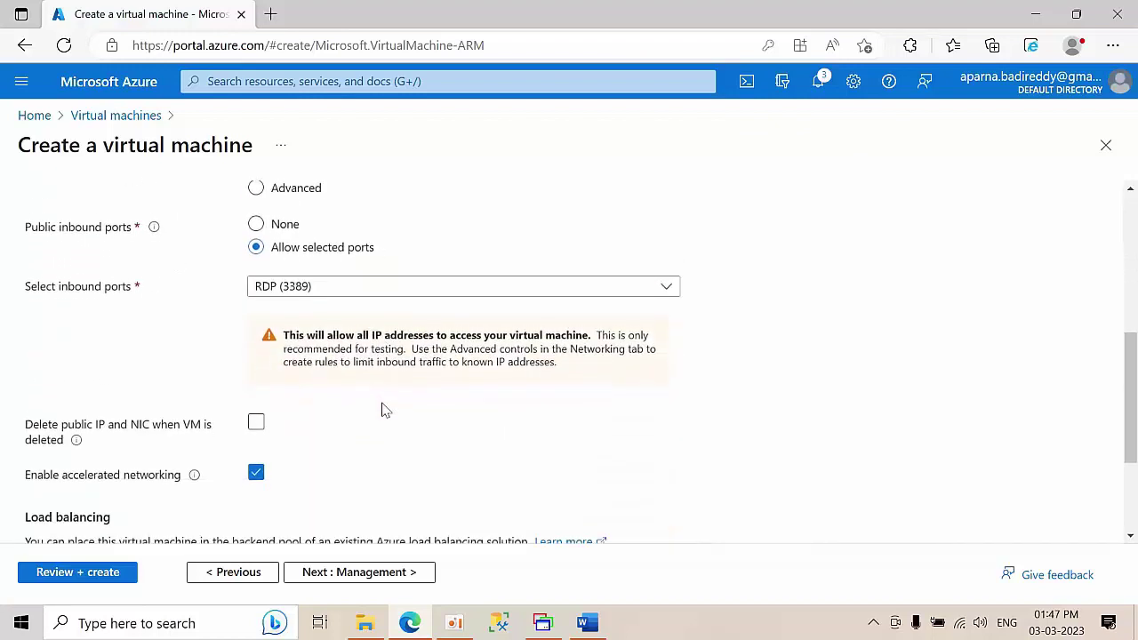
{"action": "scroll", "coordinate": [384, 409], "scroll_direction": "down", "scroll_amount": 2}
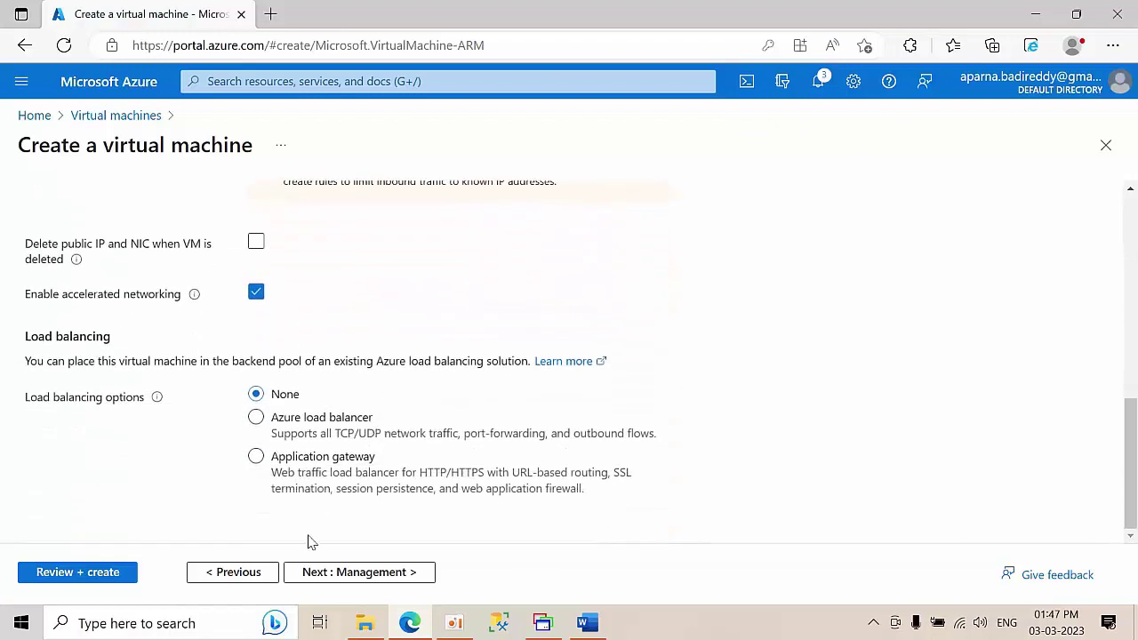
{"action": "scroll", "coordinate": [343, 314], "scroll_direction": "up", "scroll_amount": 6}
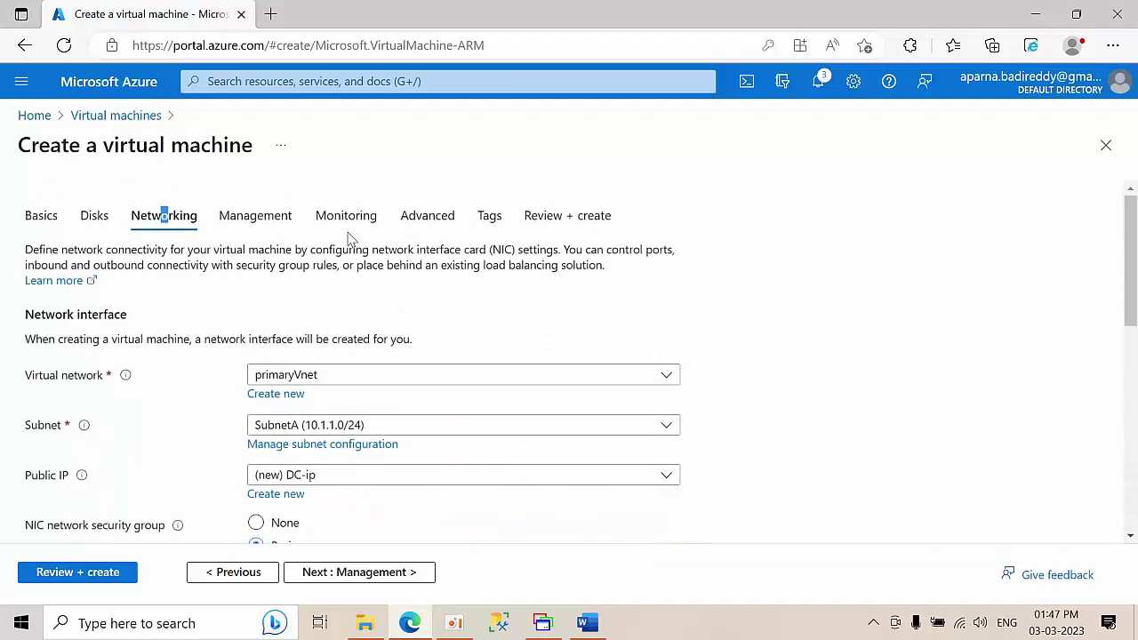
{"action": "left_click", "coordinate": [354, 222]}
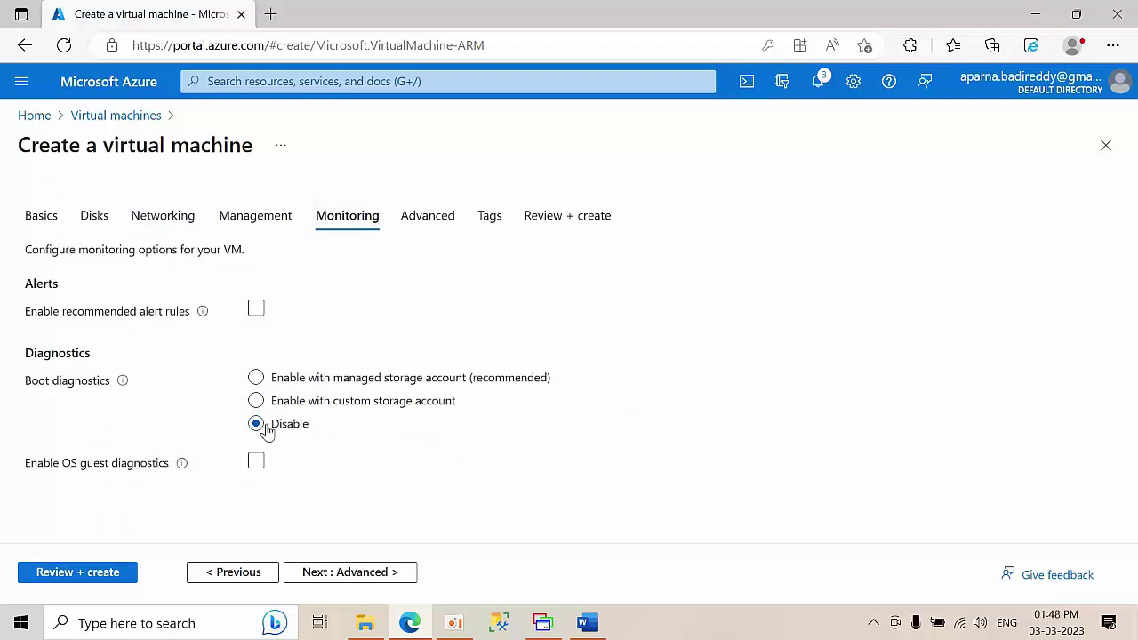
- Validate the DC VM, note its 11.7016 INR/hr price, and create it in Testing
{"action": "left_click", "coordinate": [557, 220]}
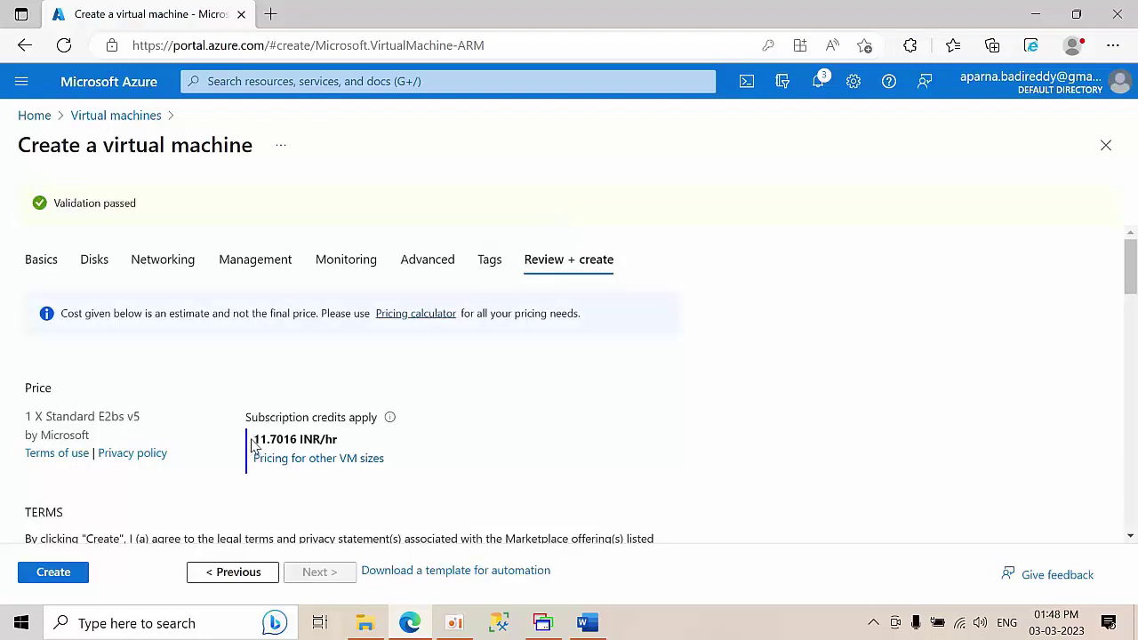
{"action": "left_click_drag", "start_coordinate": [255, 444], "coordinate": [292, 444]}
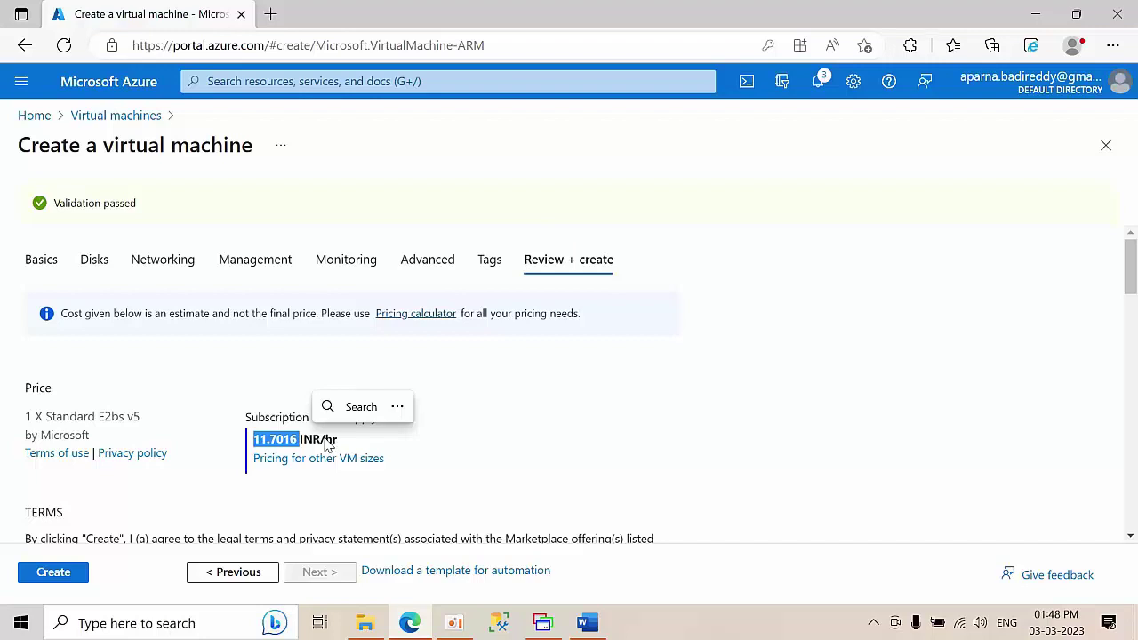
{"action": "left_click", "coordinate": [374, 443]}
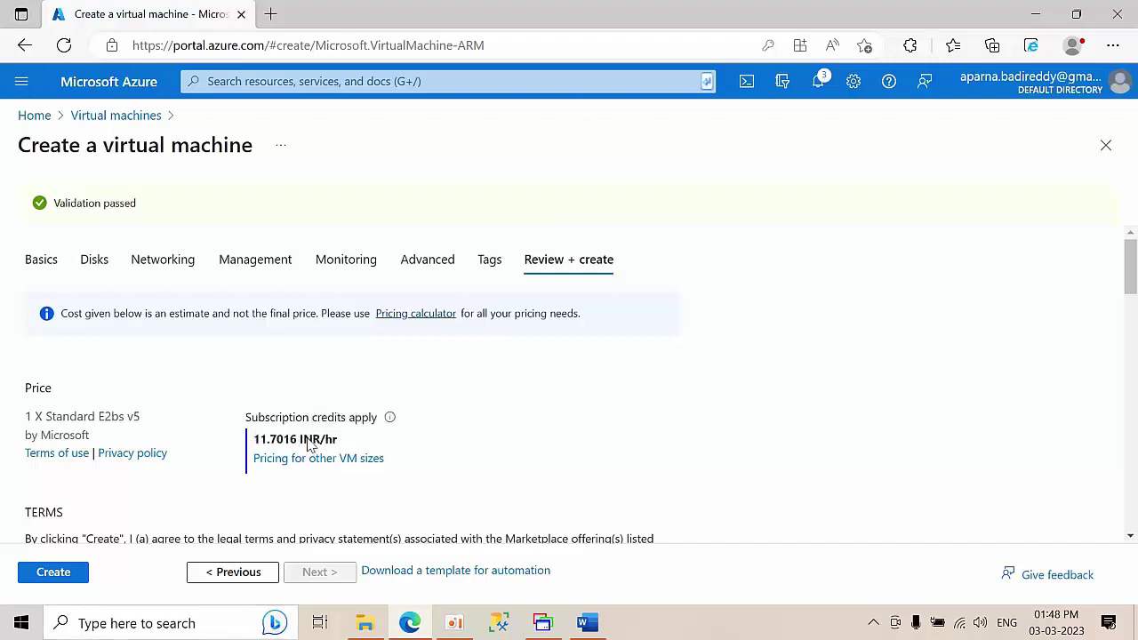
{"action": "left_click_drag", "start_coordinate": [338, 443], "coordinate": [255, 447]}
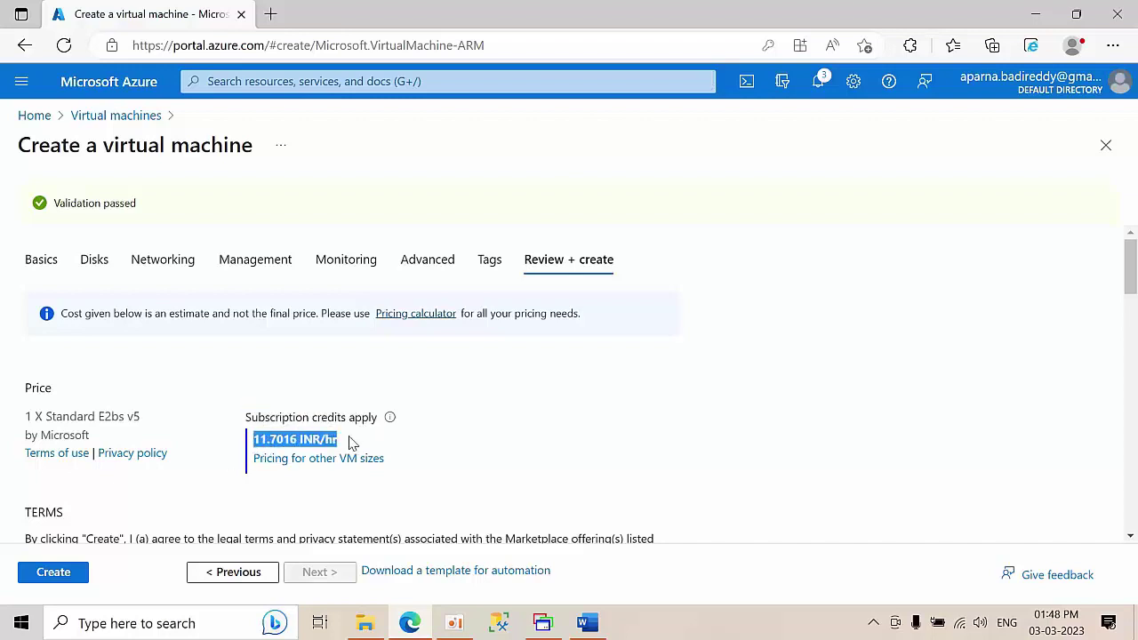
{"action": "left_click", "coordinate": [54, 573]}
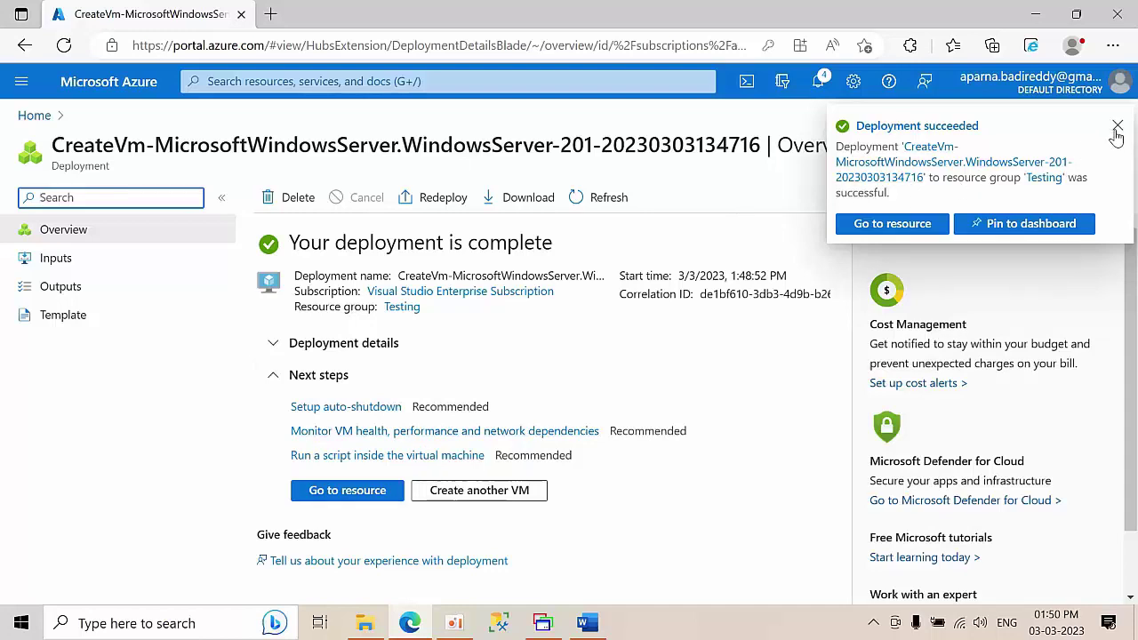
- Open the newly deployed DC VM and reload the portal to clear the agent-not-ready warning
{"action": "left_click", "coordinate": [1116, 130]}
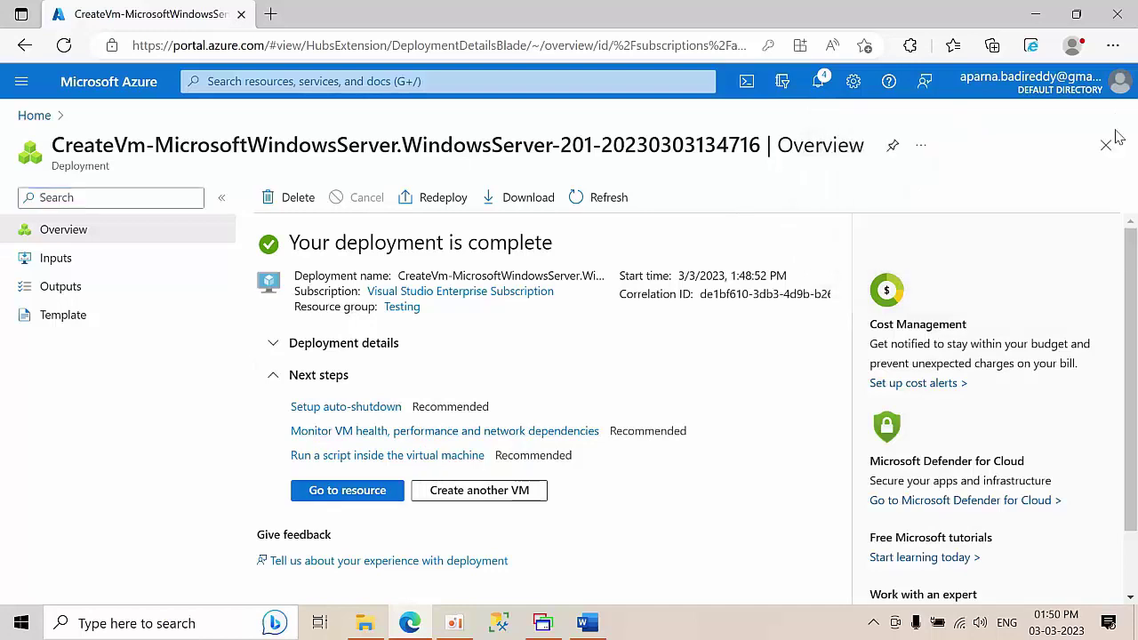
{"action": "left_click", "coordinate": [347, 496]}
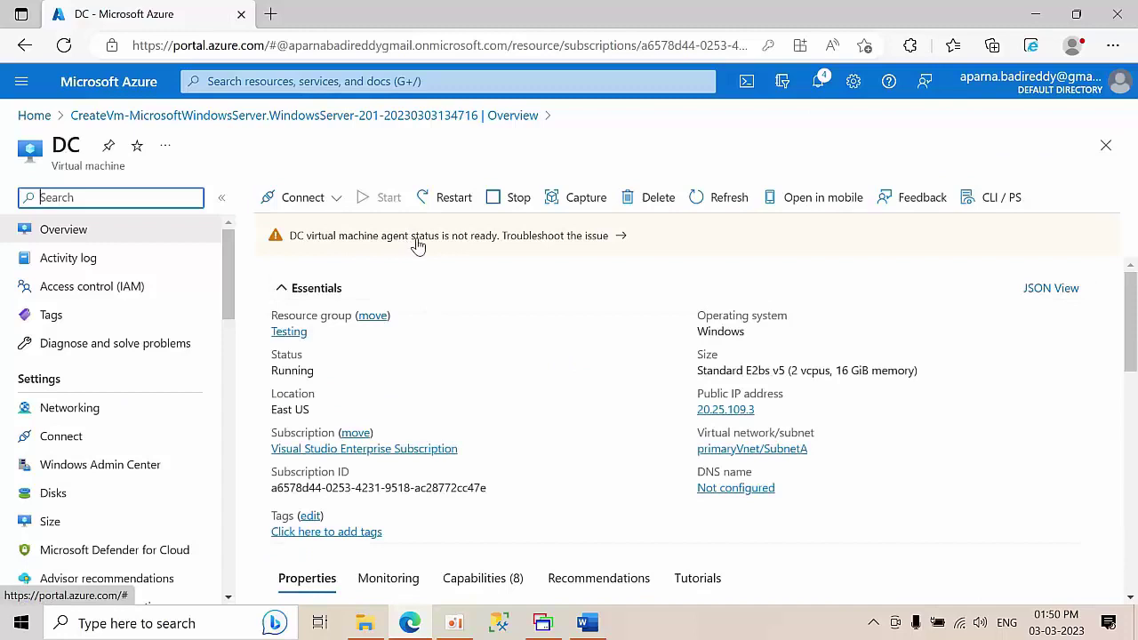
{"action": "left_click", "coordinate": [497, 241]}
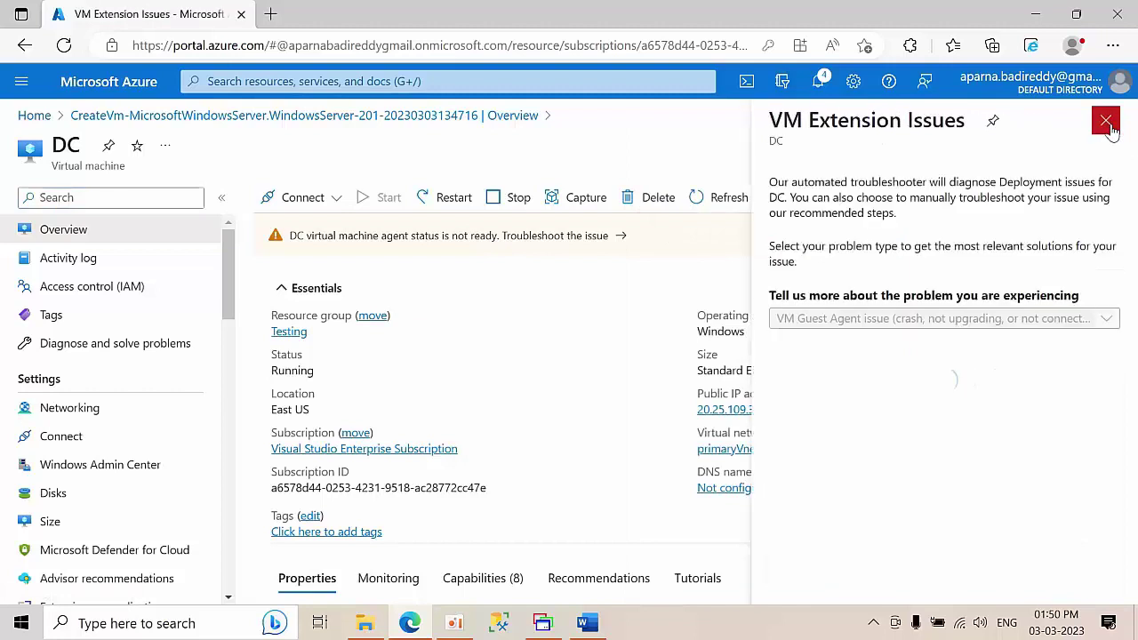
{"action": "left_click", "coordinate": [1107, 123]}
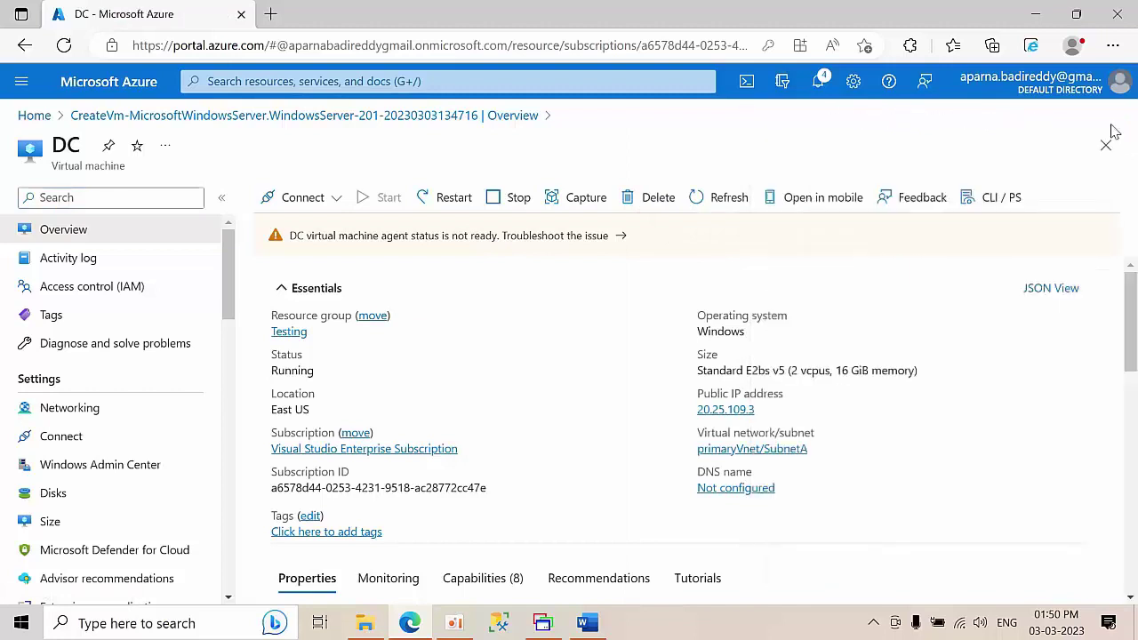
{"action": "left_click", "coordinate": [63, 44]}
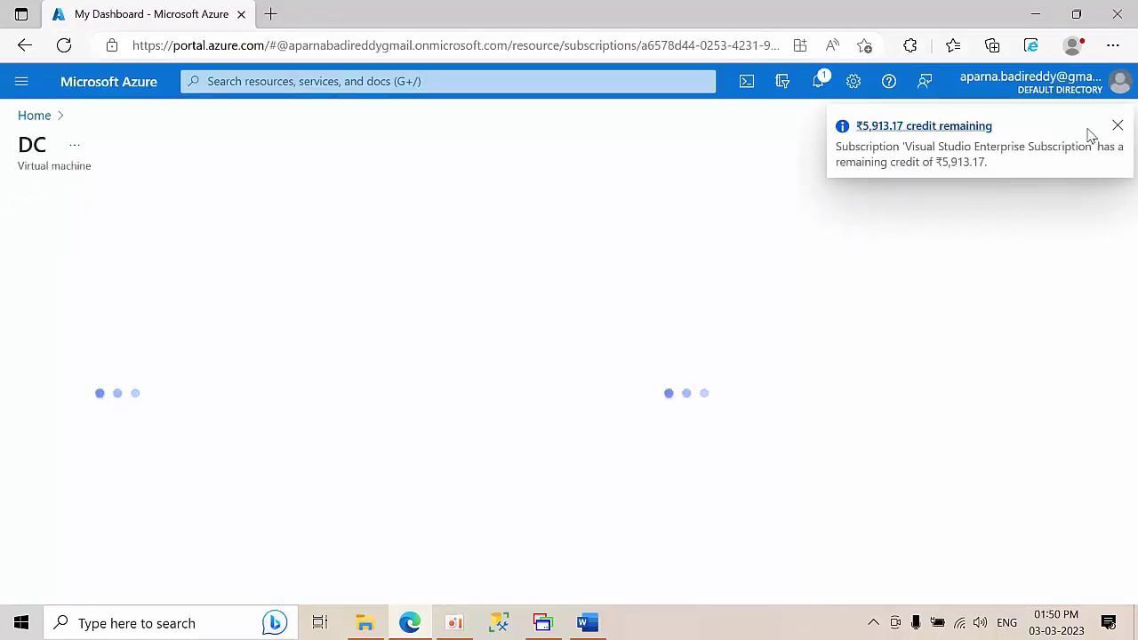
{"action": "left_click", "coordinate": [1117, 126]}
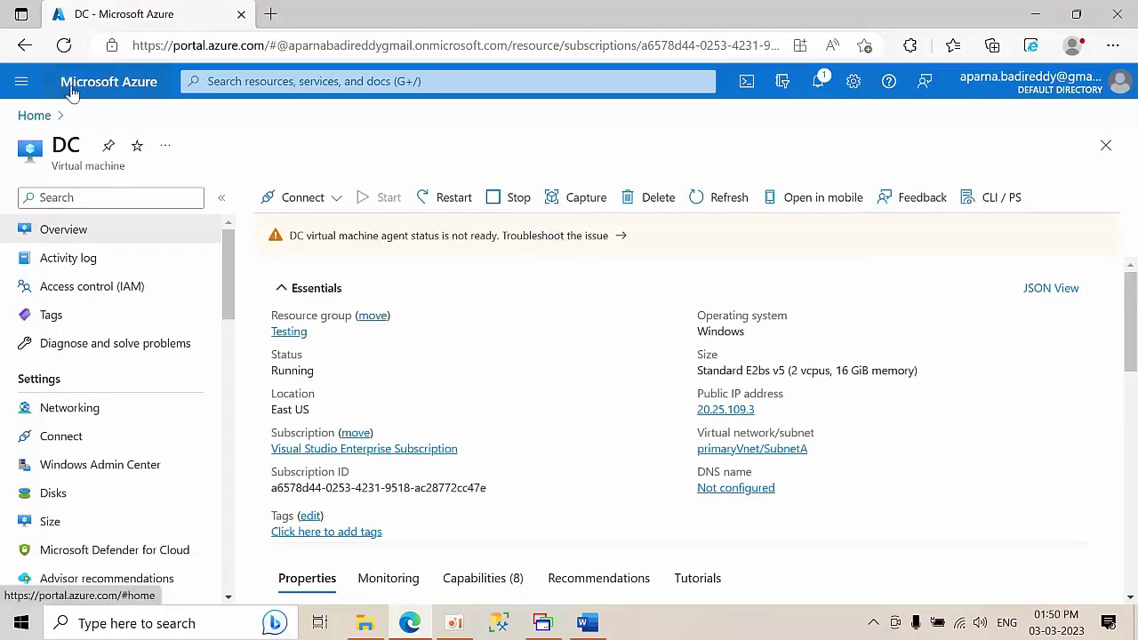
{"action": "left_click", "coordinate": [64, 45]}
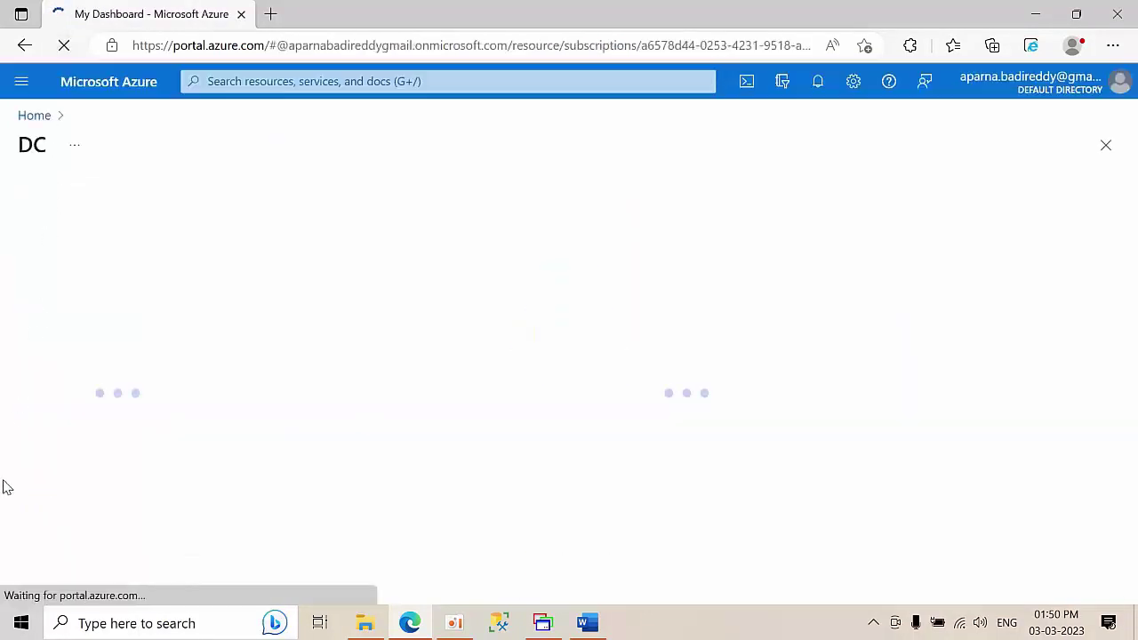
- Open DC's overview from Virtual machines and copy its public IP 20.25.109.3
{"action": "left_click", "coordinate": [31, 120]}
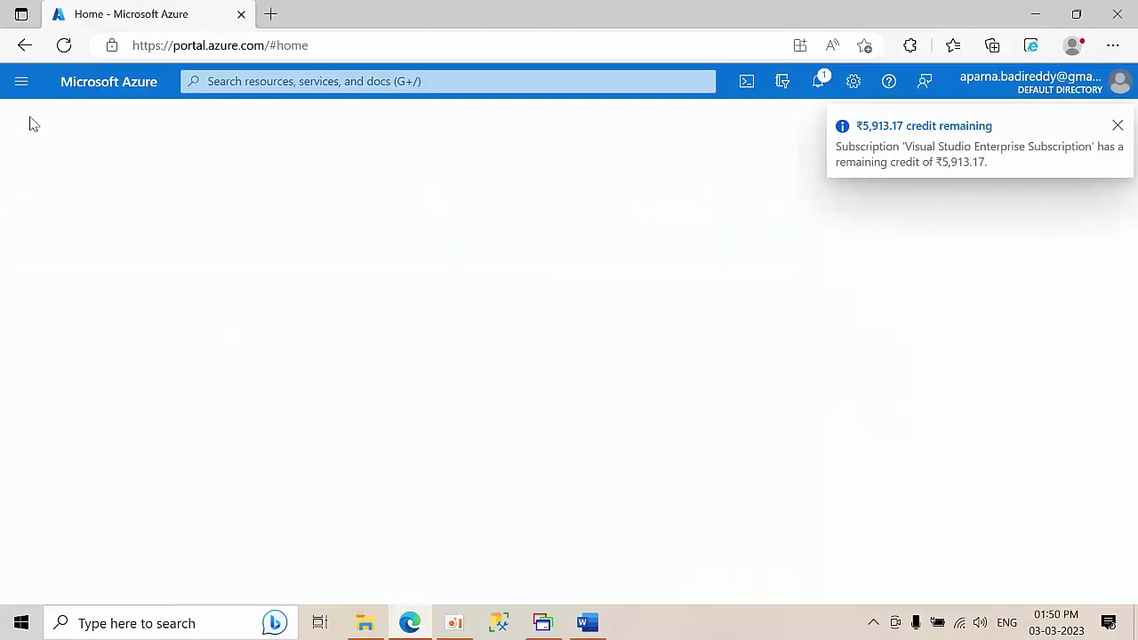
{"action": "left_click", "coordinate": [229, 188]}
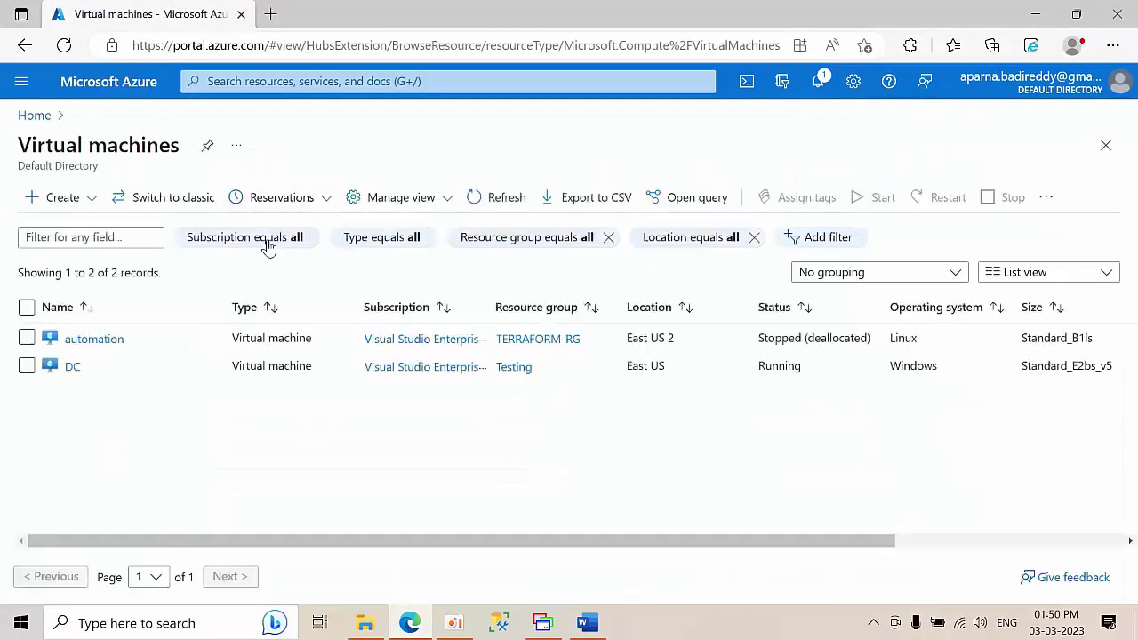
{"action": "left_click", "coordinate": [72, 368]}
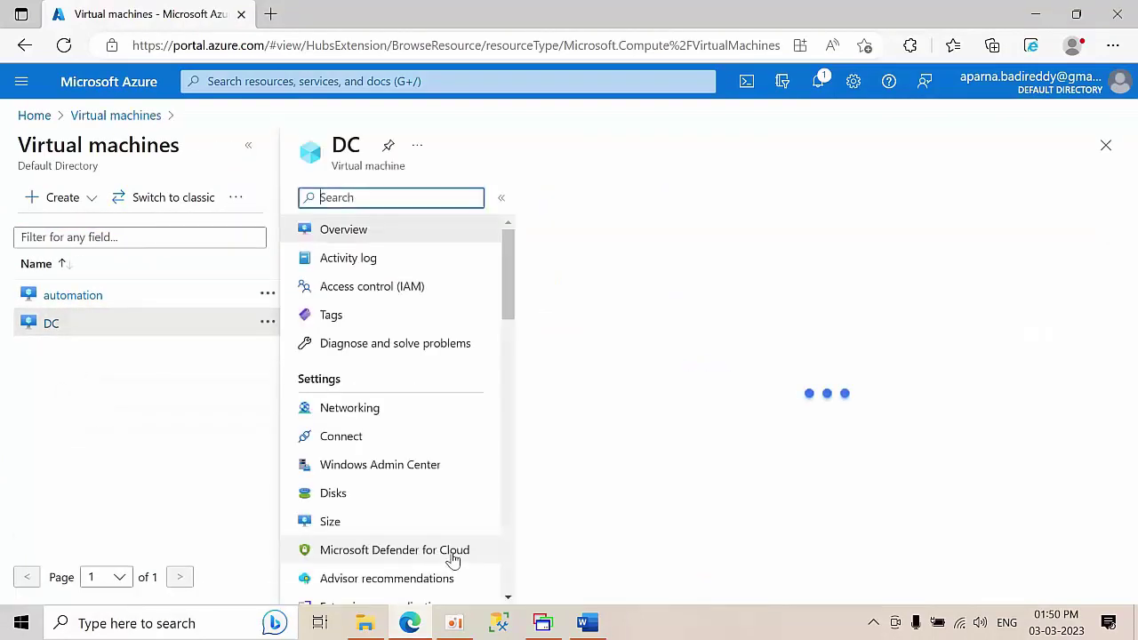
{"action": "scroll", "coordinate": [780, 386], "scroll_direction": "down", "scroll_amount": 2}
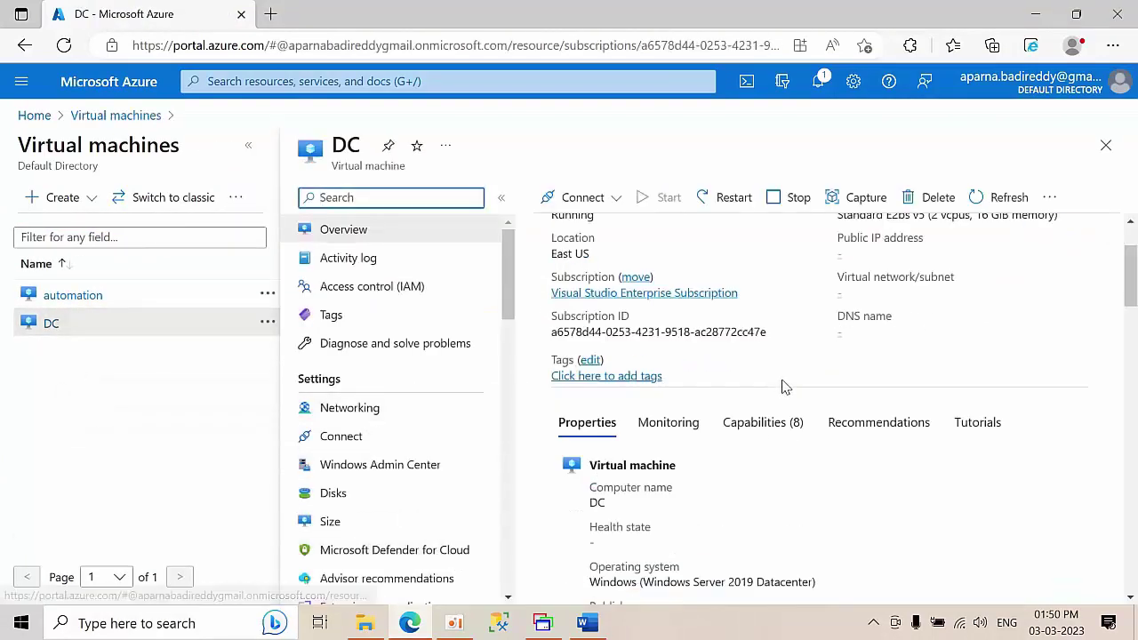
{"action": "scroll", "coordinate": [782, 401], "scroll_direction": "up", "scroll_amount": 2}
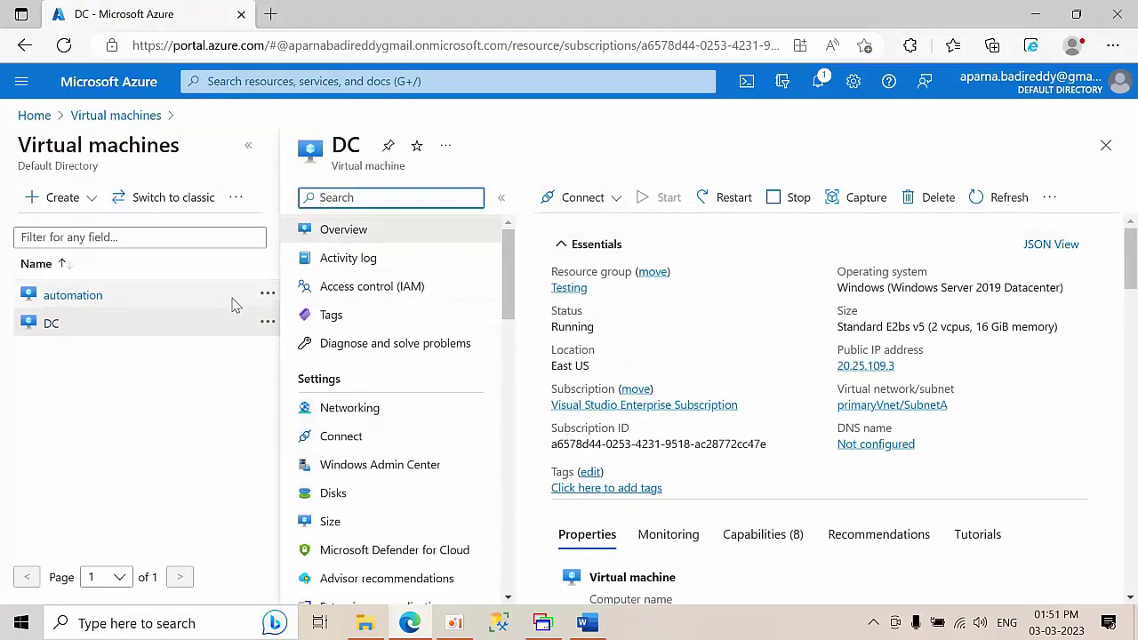
{"action": "left_click", "coordinate": [248, 146]}
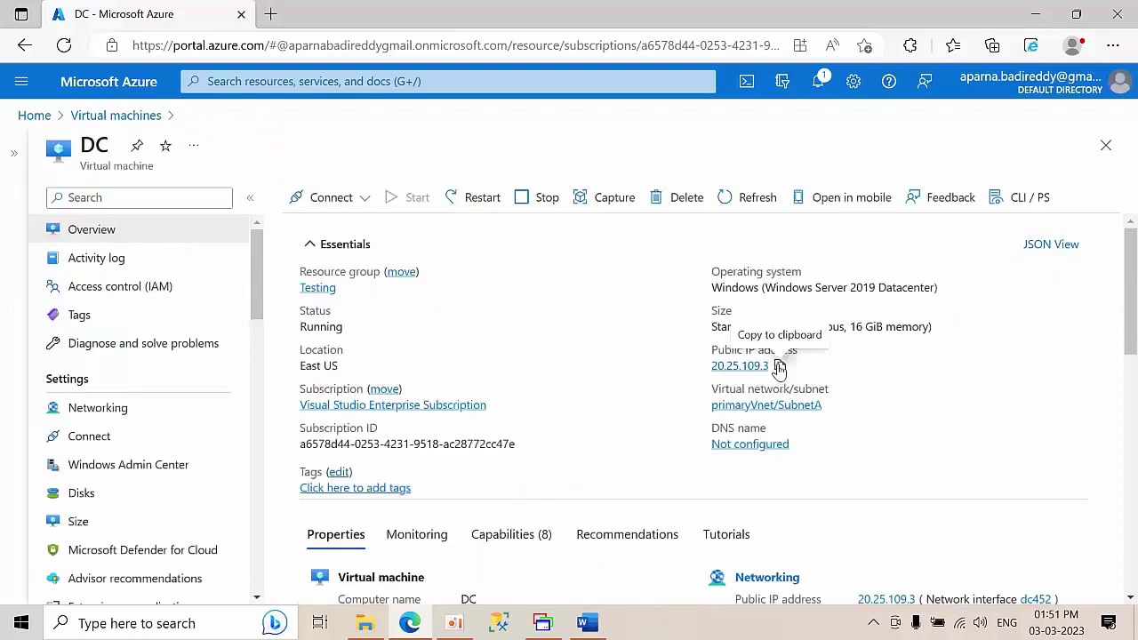
{"action": "left_click", "coordinate": [779, 367]}
- Add a MultiDesk server DC at 20.25.109.3 with its own SQLadmin logon instead of inherited settings
{"action": "left_click", "coordinate": [543, 627]}
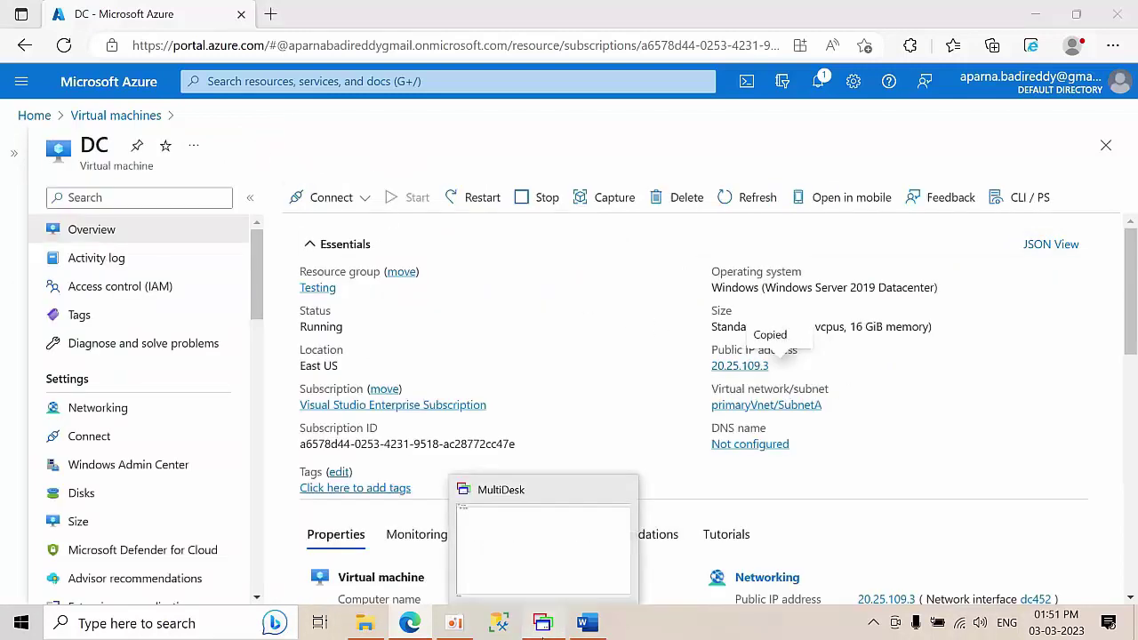
{"action": "right_click", "coordinate": [53, 60]}
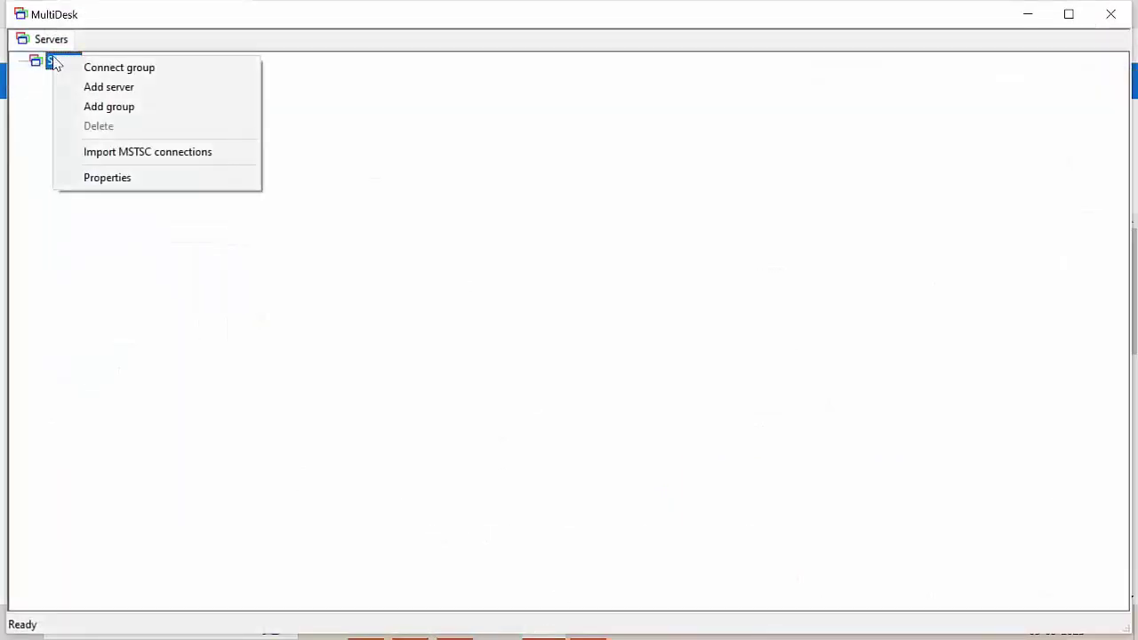
{"action": "left_click", "coordinate": [109, 94]}
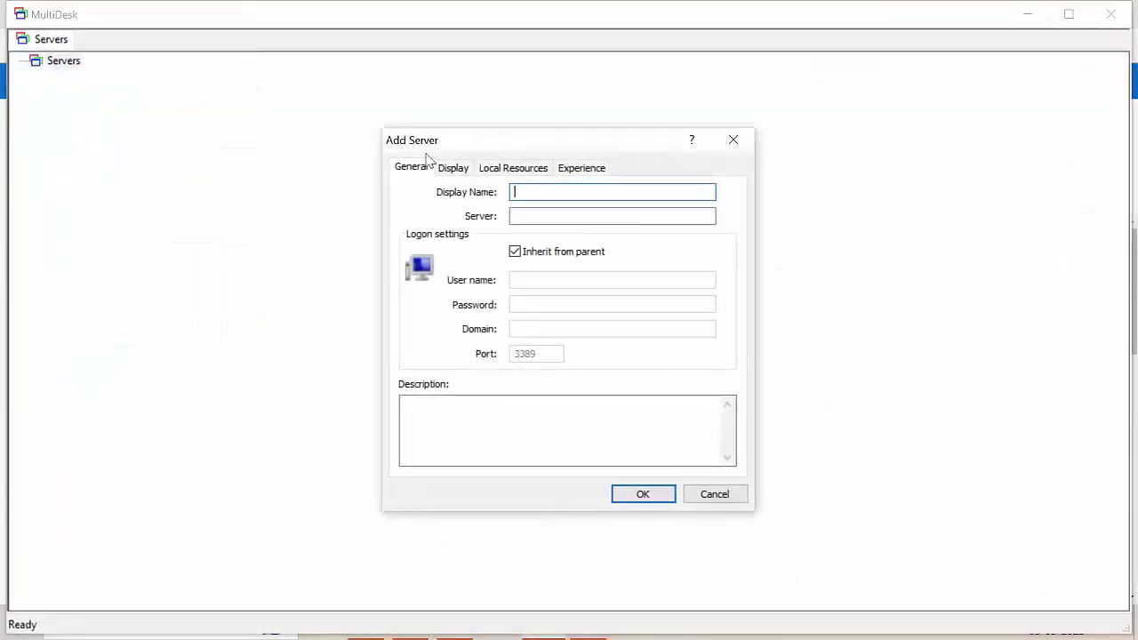
{"action": "left_click", "coordinate": [546, 216]}
{"action": "type", "text": "20.25.109.3"}
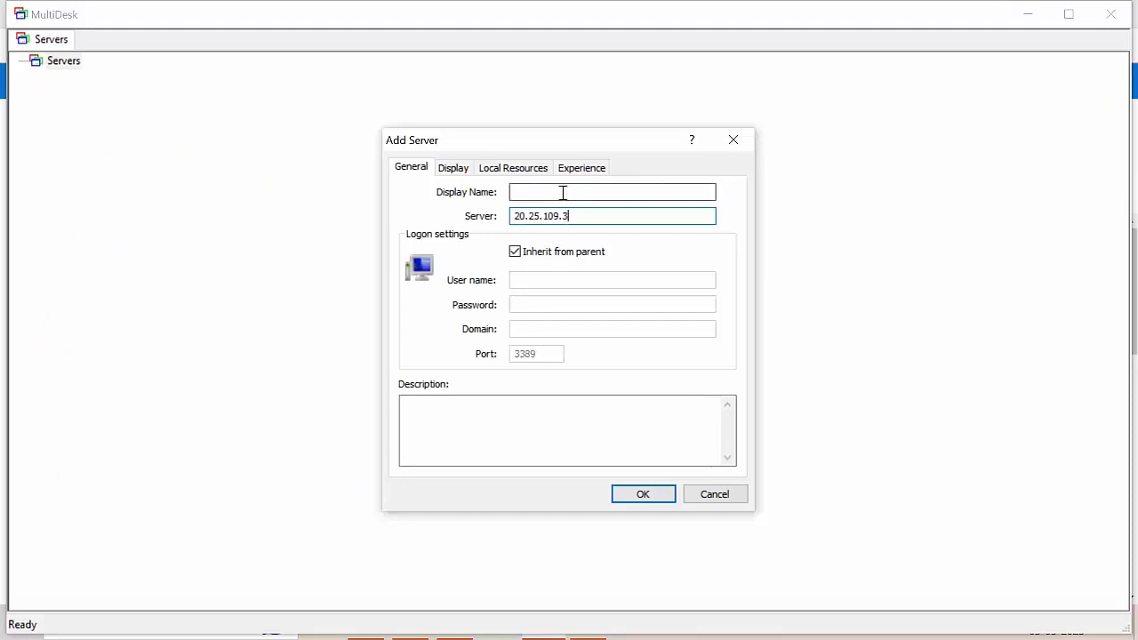
{"action": "left_click", "coordinate": [561, 191]}
{"action": "type", "text": "DC"}
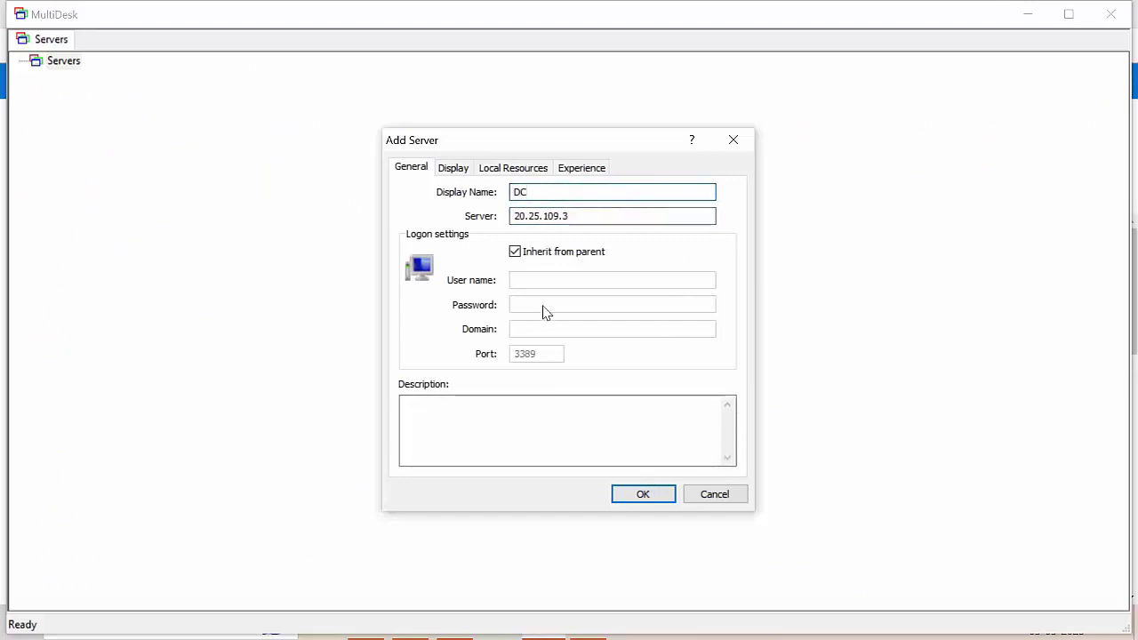
{"action": "left_click", "coordinate": [539, 254]}
{"action": "left_click", "coordinate": [533, 278]}
{"action": "type", "text": "SQLadmin"}
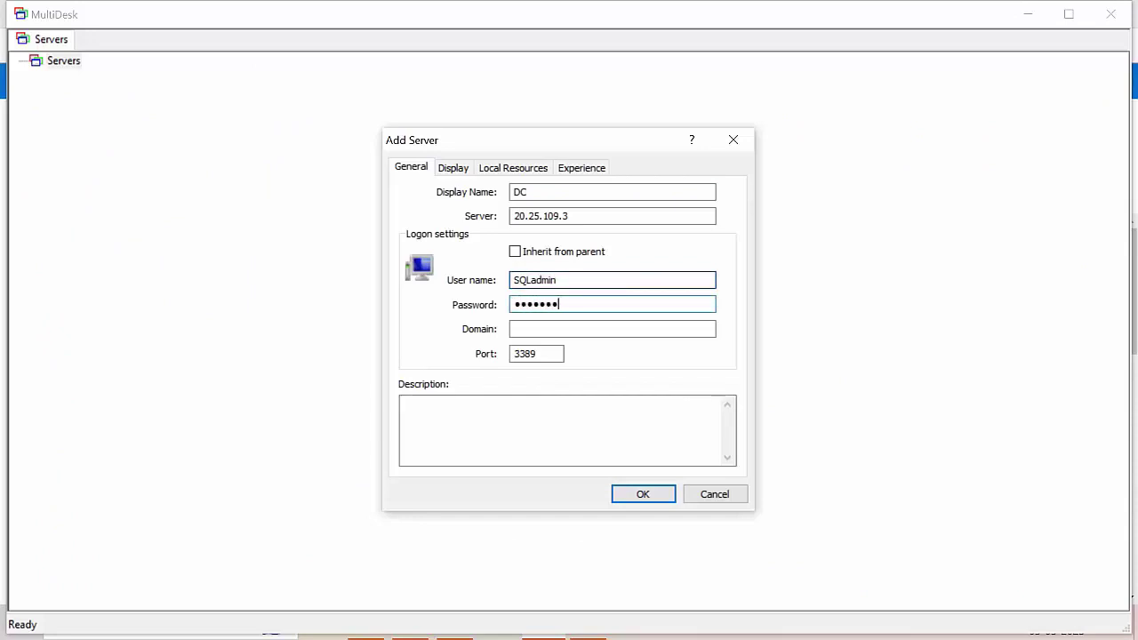
{"action": "type", "text": "***"}
{"action": "left_click", "coordinate": [645, 495]}
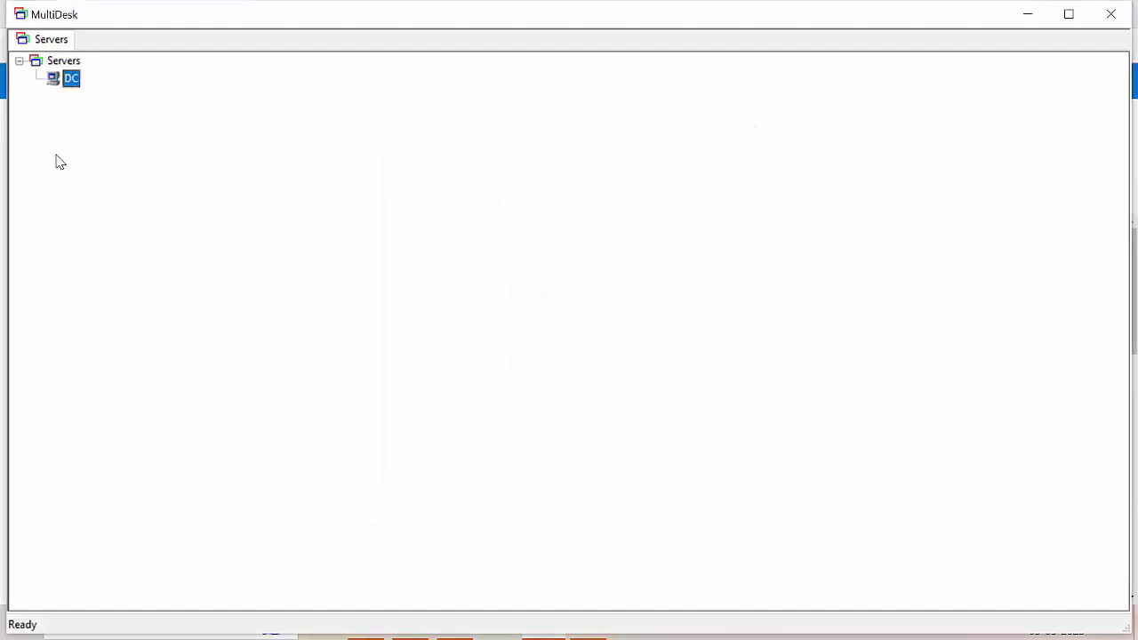
- Connect to the DC server and maximize its remote desktop window
{"action": "double_click", "coordinate": [71, 79]}
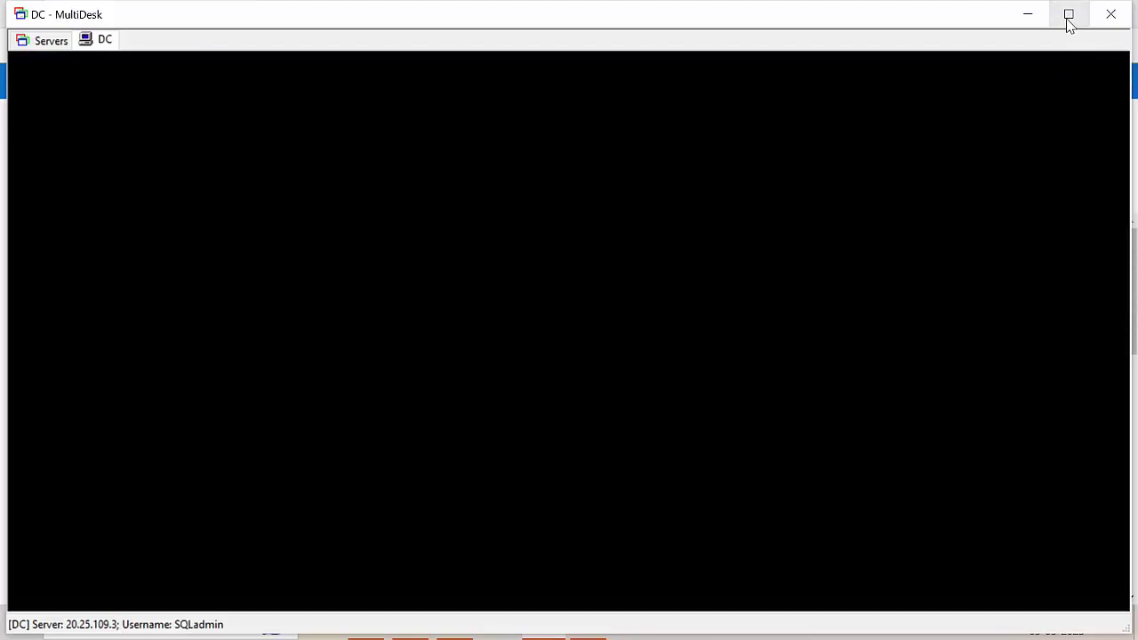
{"action": "left_click", "coordinate": [1068, 16]}
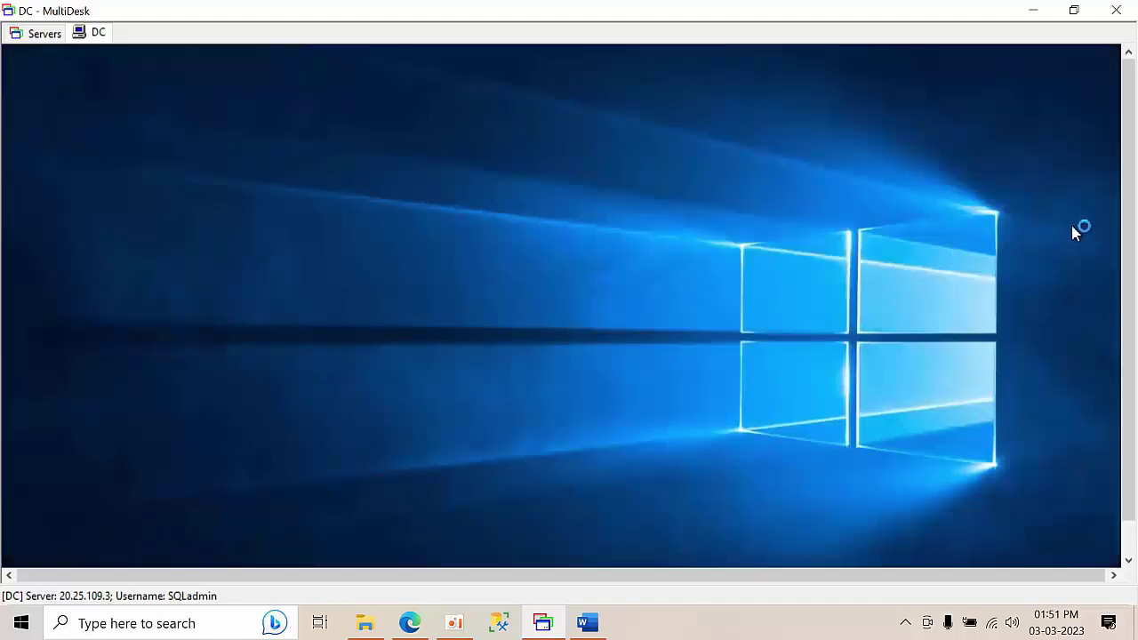
{"action": "right_click", "coordinate": [309, 148]}
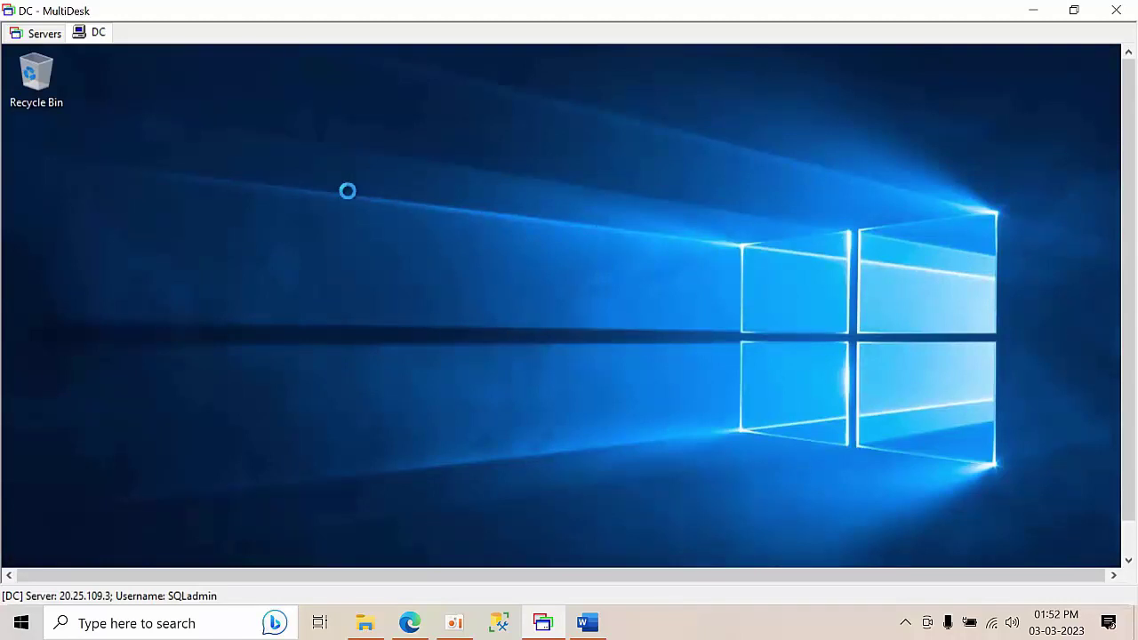
{"action": "left_click", "coordinate": [371, 211]}
{"action": "left_click_drag", "start_coordinate": [1132, 182], "coordinate": [1134, 147]}
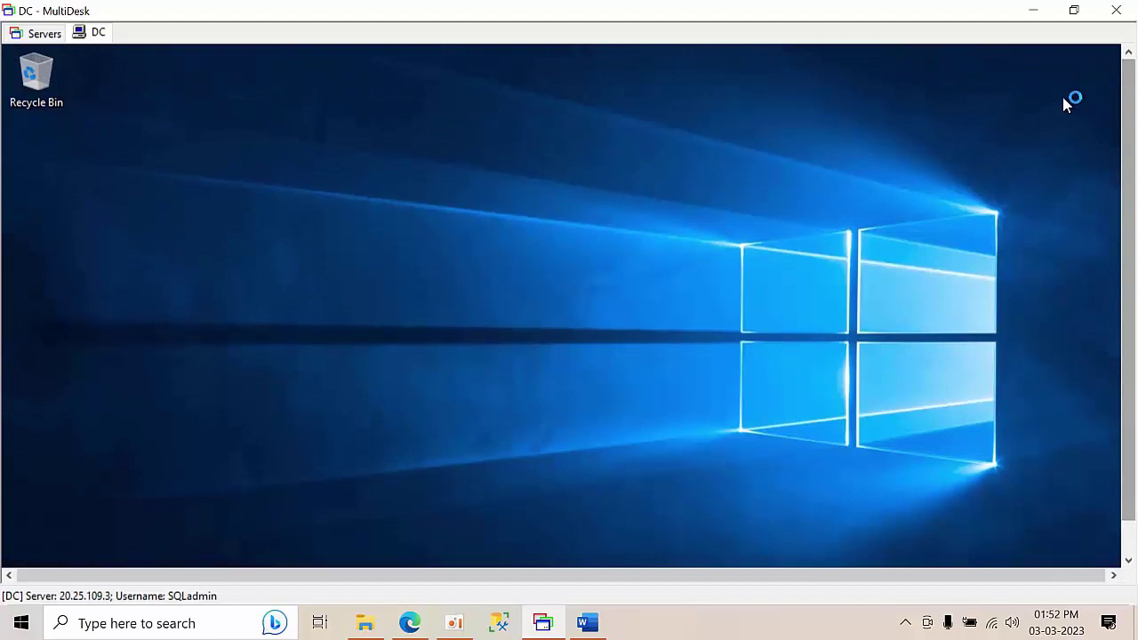
{"action": "left_click", "coordinate": [1073, 10]}
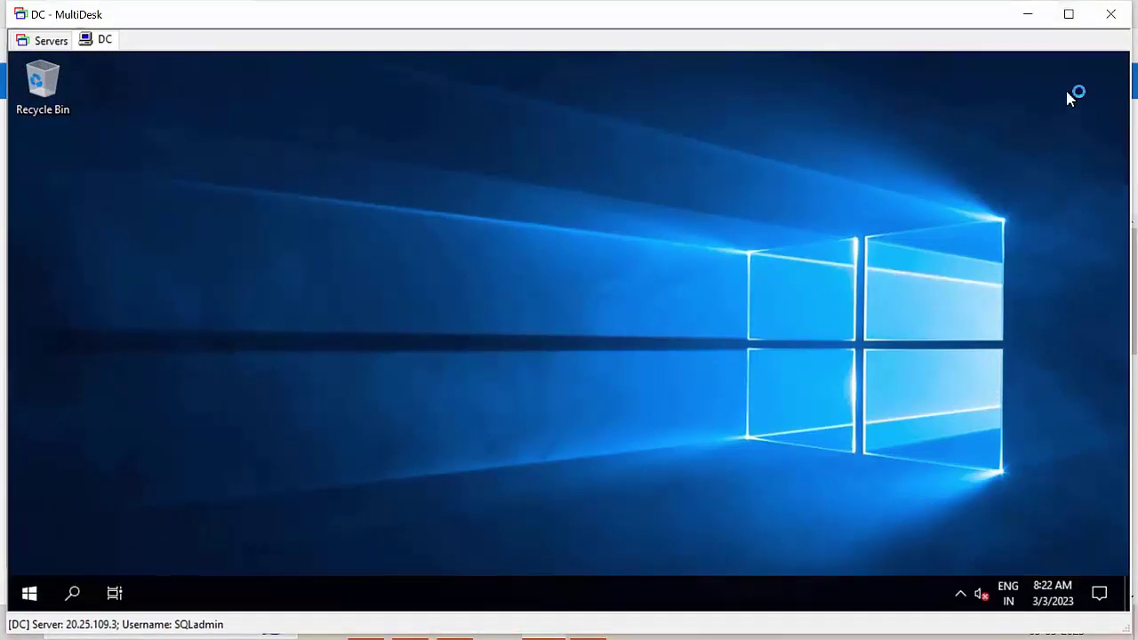
{"action": "left_click", "coordinate": [1068, 14]}
- Allow DC to be discoverable on the network and refresh the remote desktop
{"action": "right_click", "coordinate": [96, 42]}
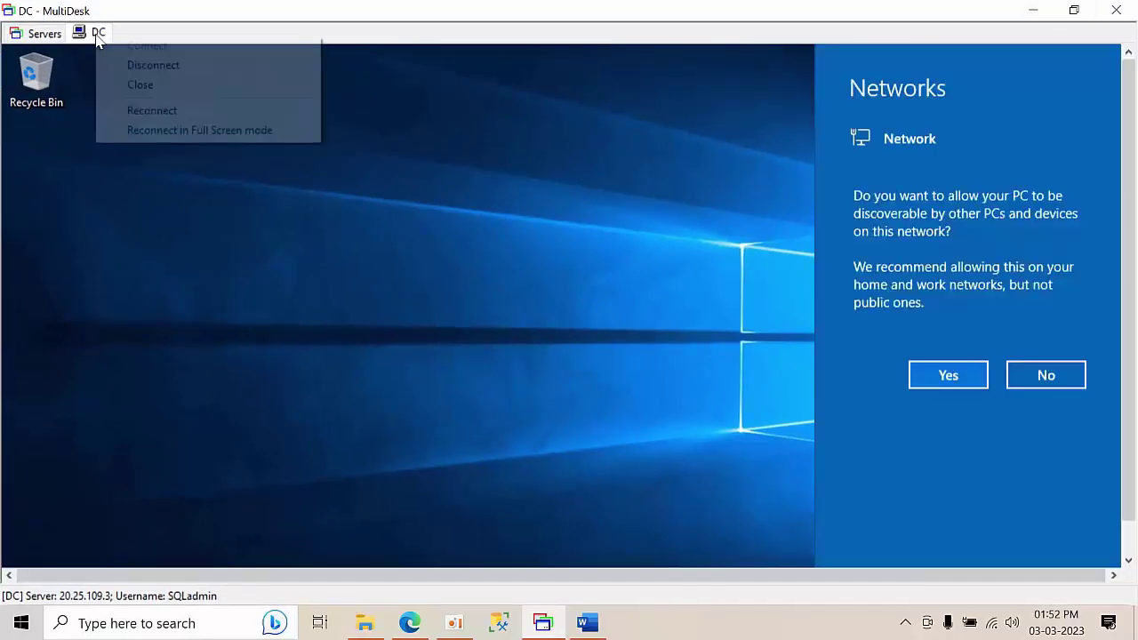
{"action": "left_click", "coordinate": [945, 370]}
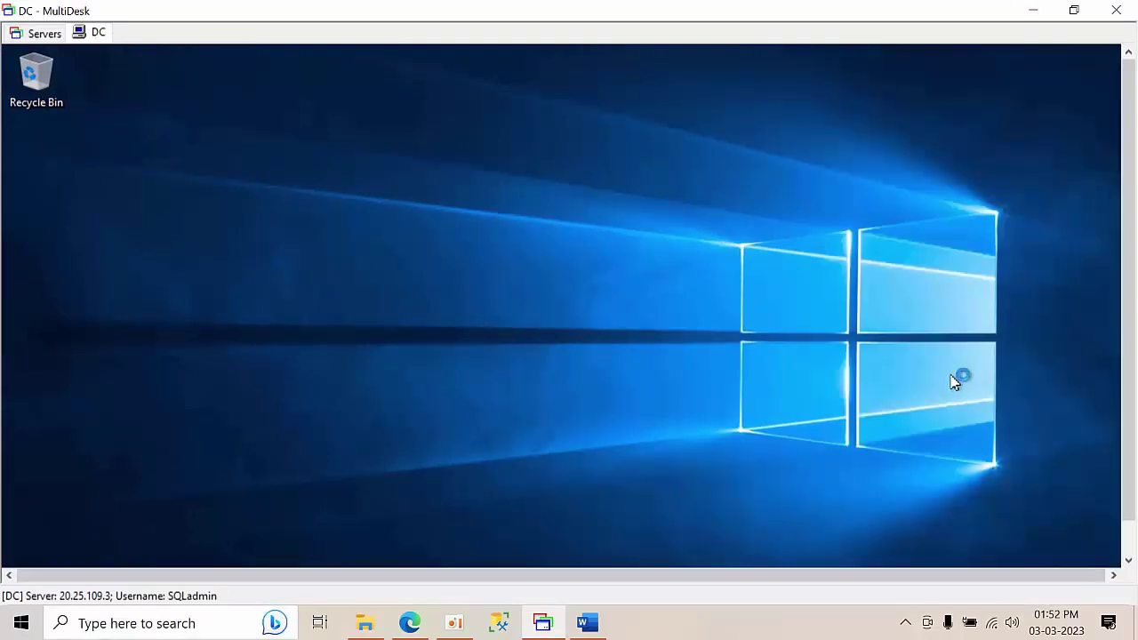
{"action": "right_click", "coordinate": [82, 213]}
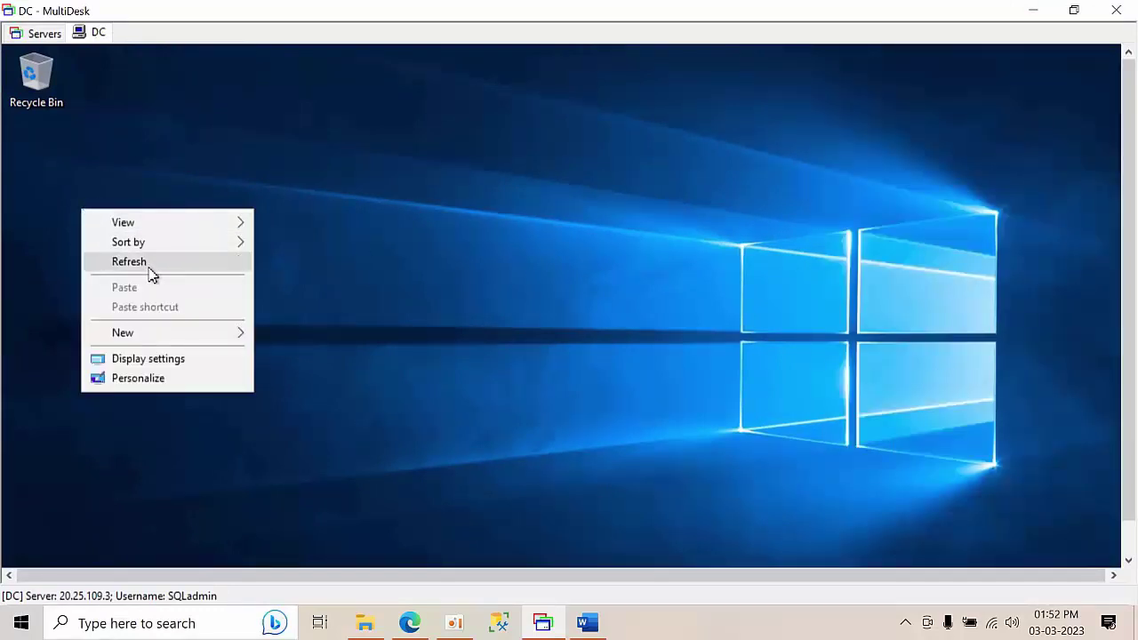
{"action": "left_click", "coordinate": [150, 271]}
{"action": "right_click", "coordinate": [93, 39]}
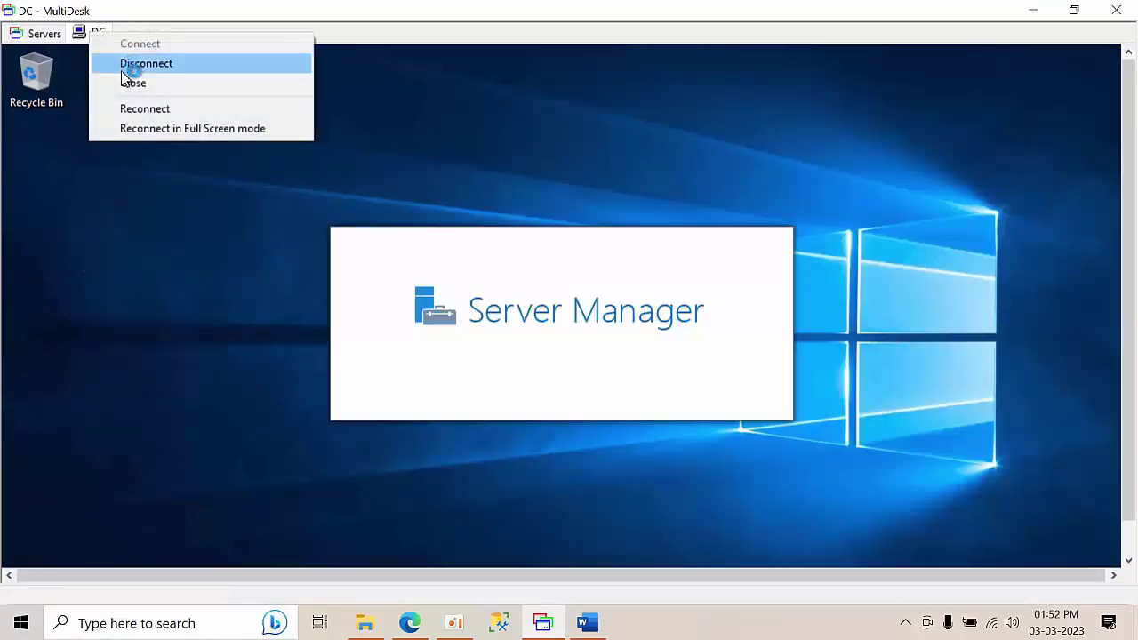
{"action": "left_click", "coordinate": [117, 247]}
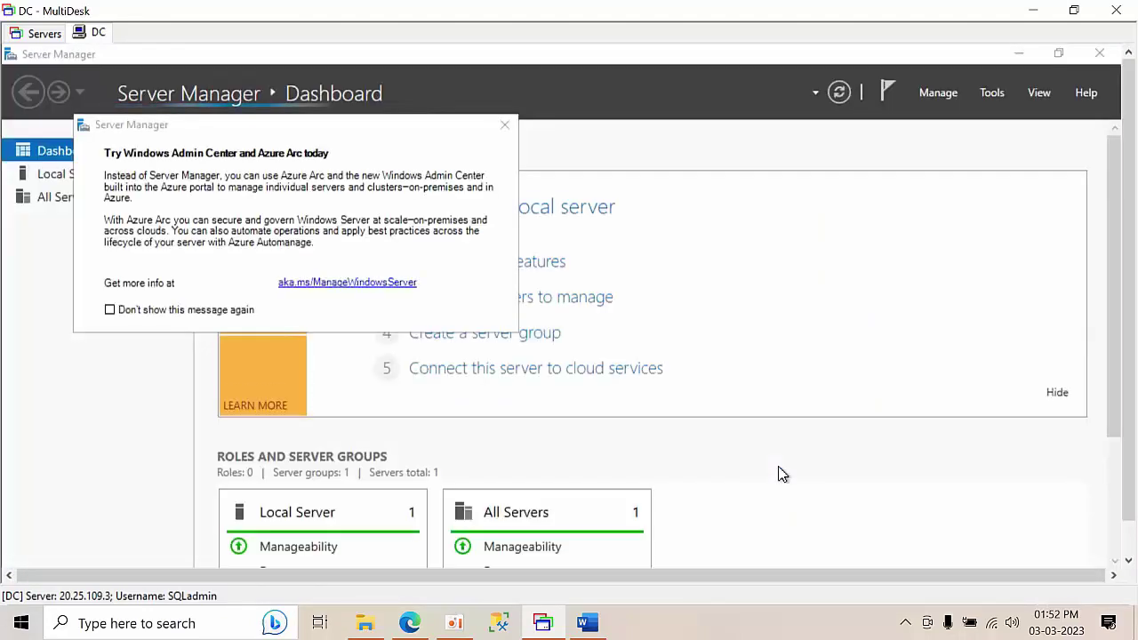
- Permanently dismiss the Azure Arc notice and launch Add Roles and Features
{"action": "left_click", "coordinate": [156, 312]}
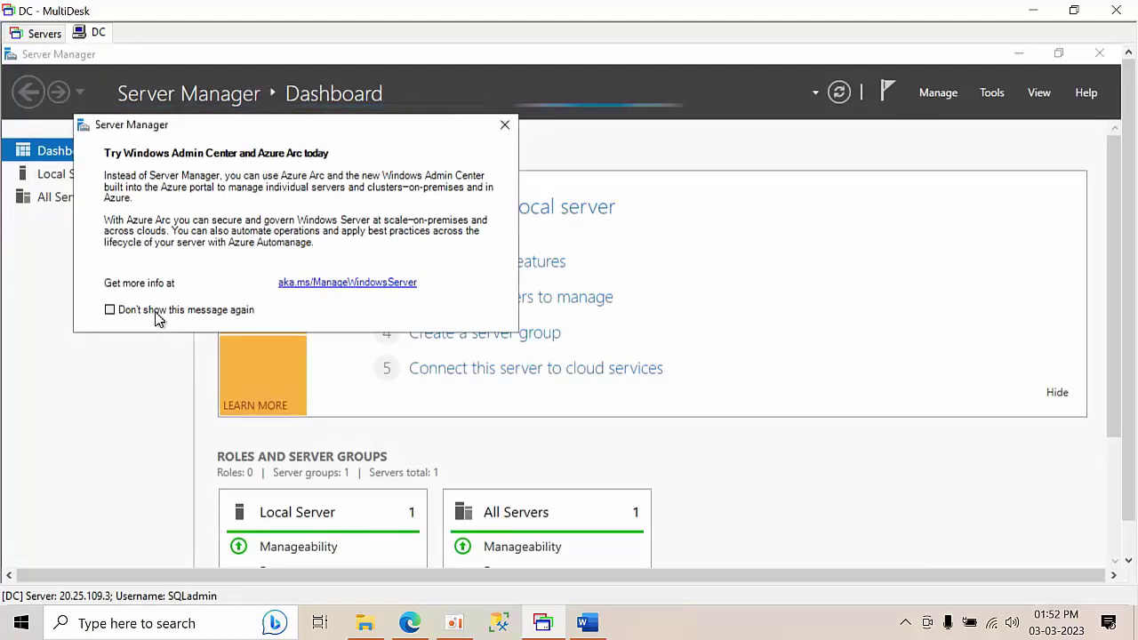
{"action": "left_click", "coordinate": [505, 127]}
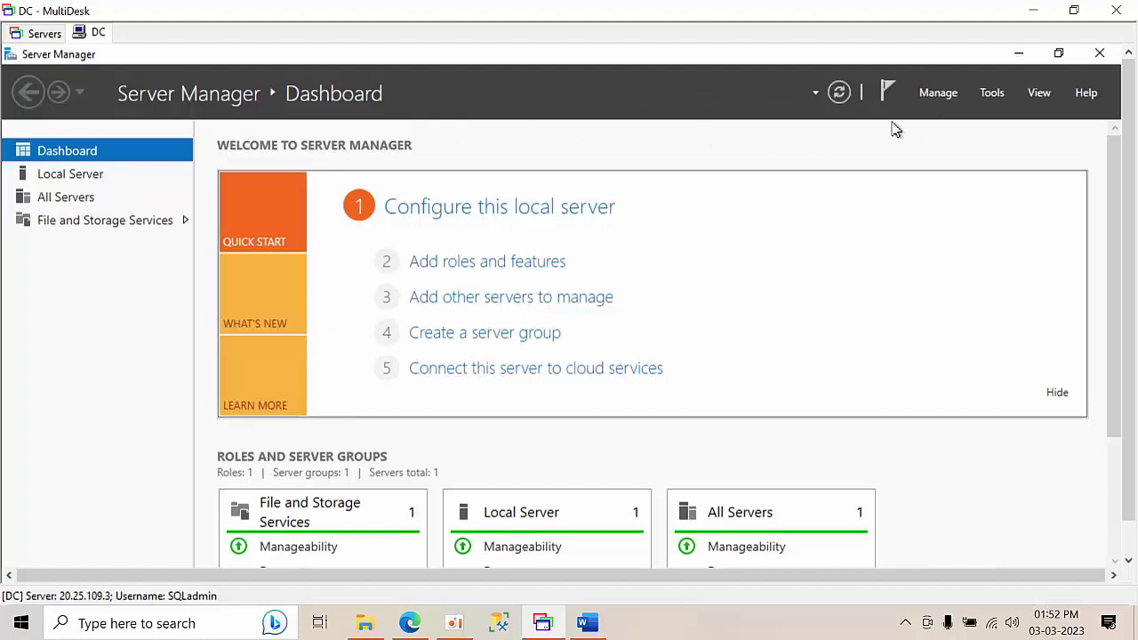
{"action": "left_click", "coordinate": [933, 94]}
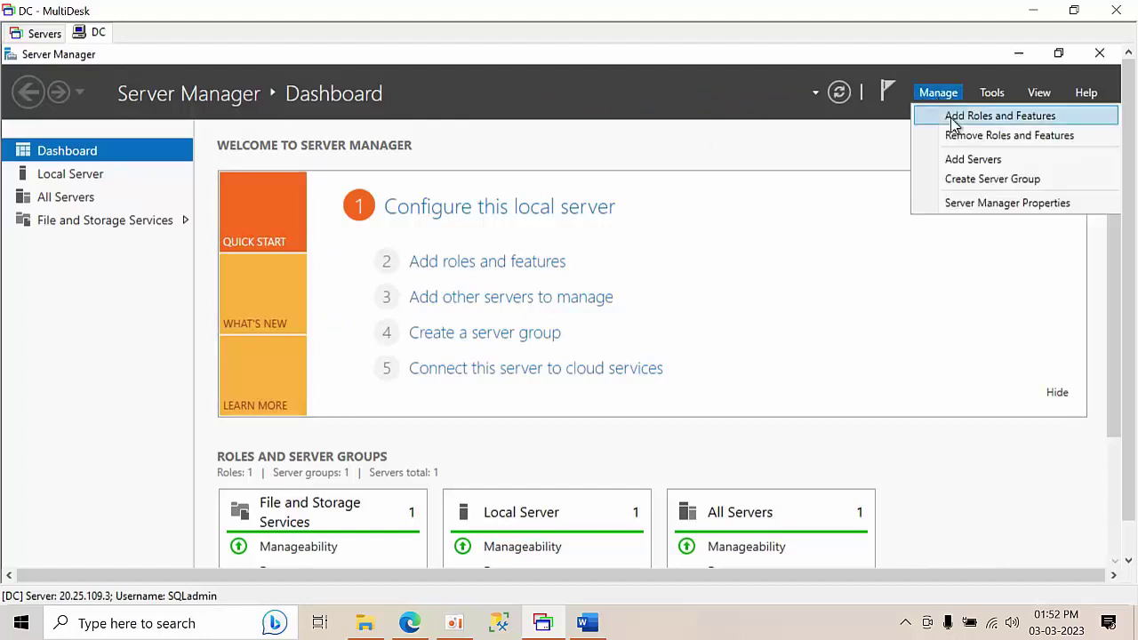
{"action": "left_click", "coordinate": [954, 122]}
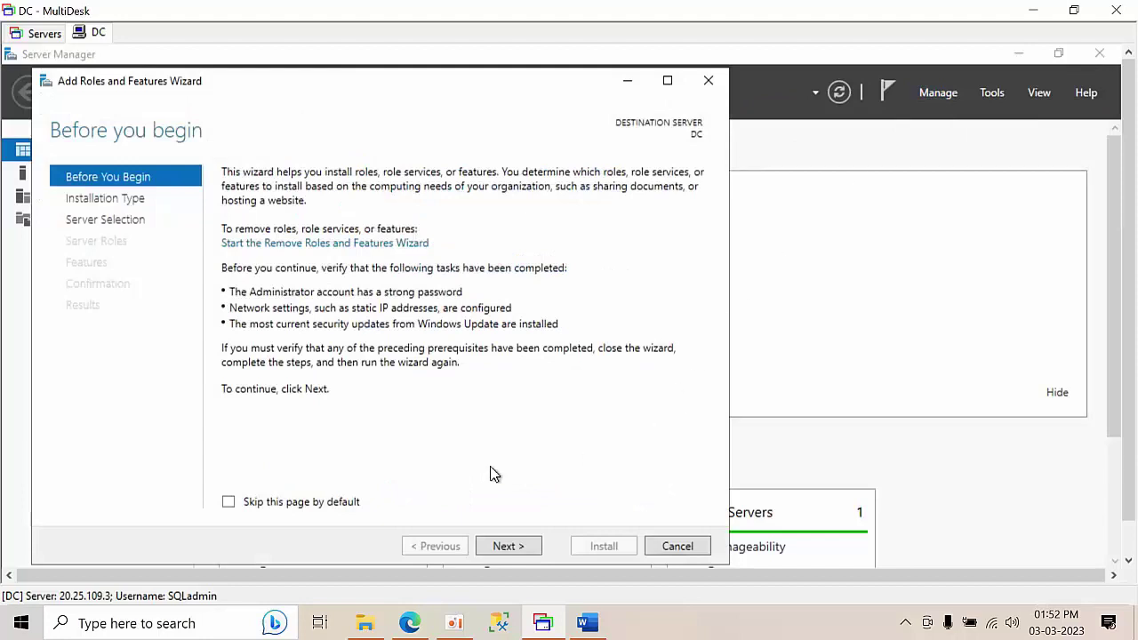
- Skip the wizard intro by default and continue role-based installation with DC as destination
{"action": "left_click", "coordinate": [277, 505]}
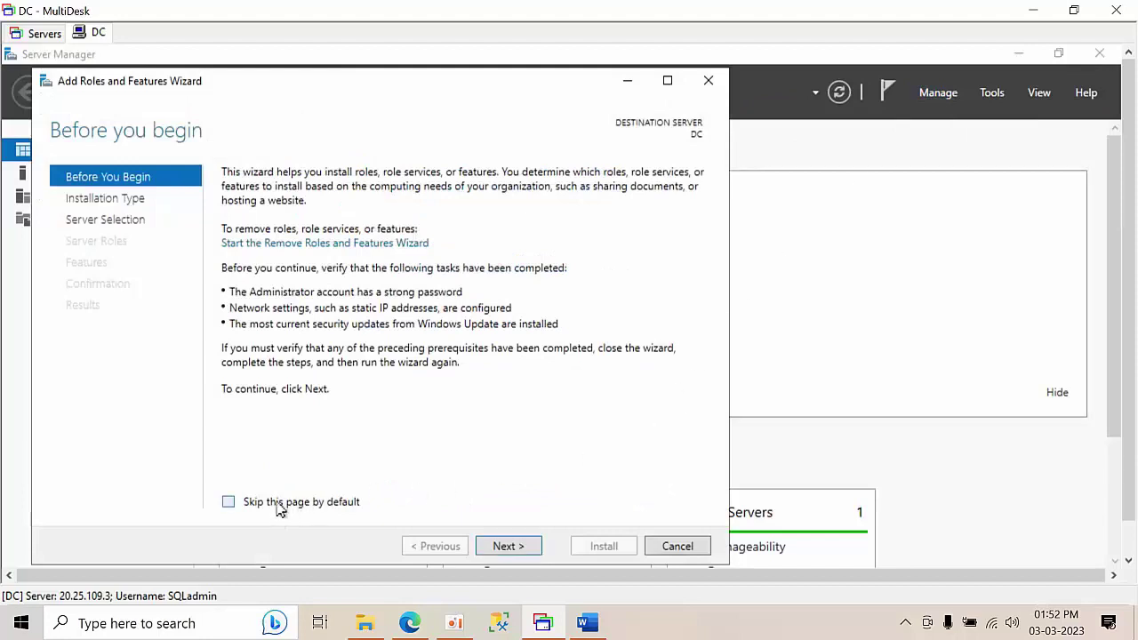
{"action": "left_click", "coordinate": [510, 548]}
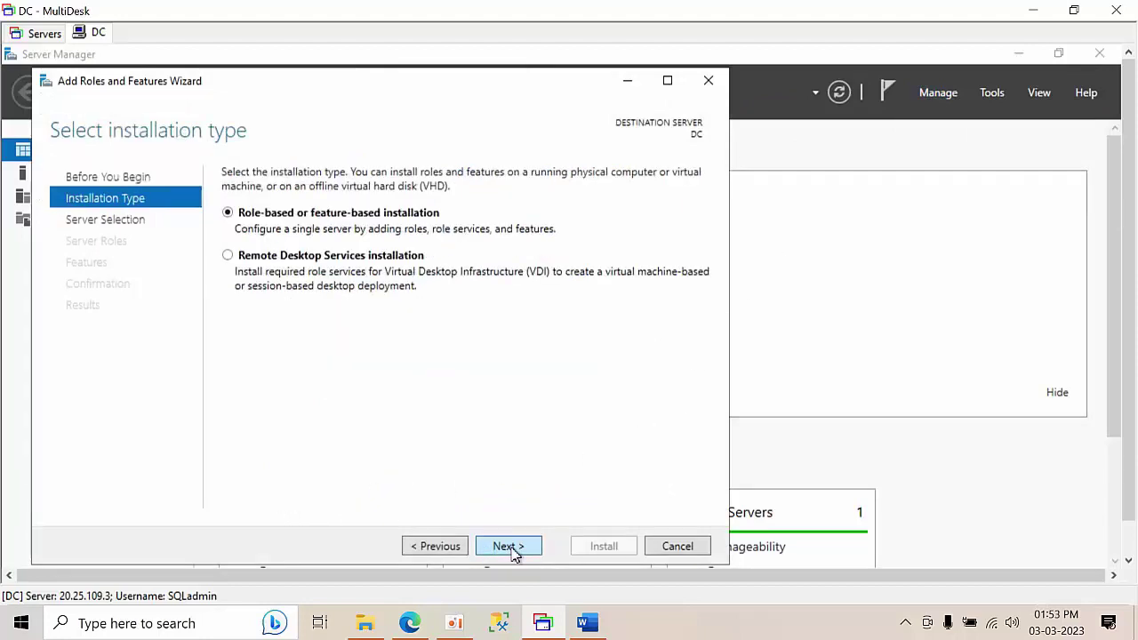
{"action": "left_click", "coordinate": [510, 547]}
{"action": "left_click", "coordinate": [510, 548]}
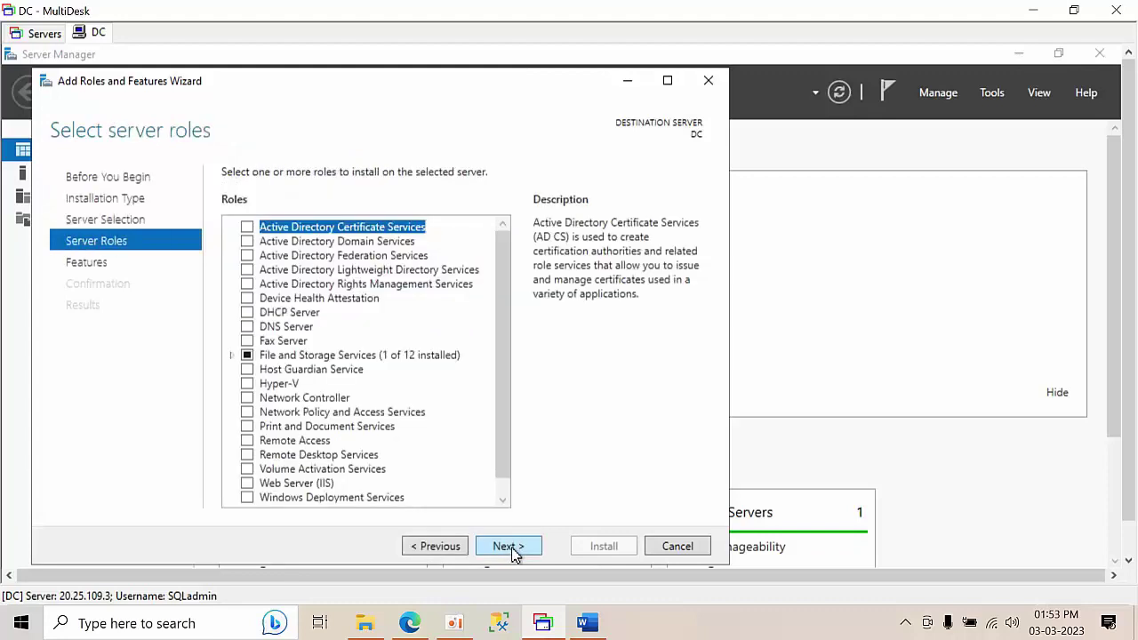
- Add the Active Directory Domain Services and DNS Server roles with their required features
{"action": "left_click", "coordinate": [248, 244]}
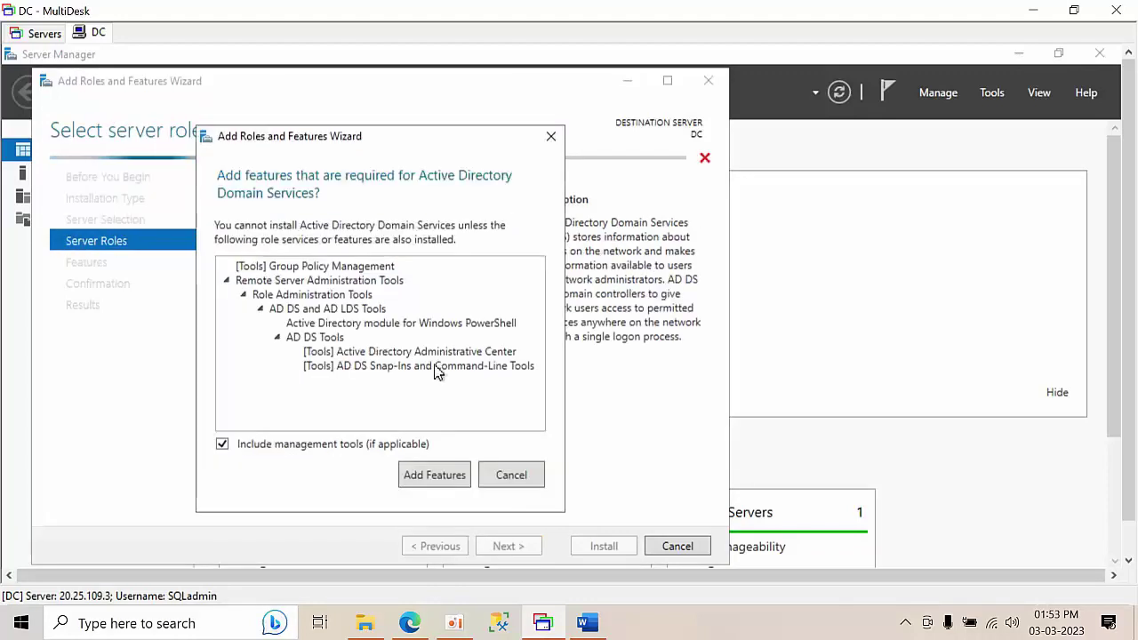
{"action": "left_click", "coordinate": [434, 476]}
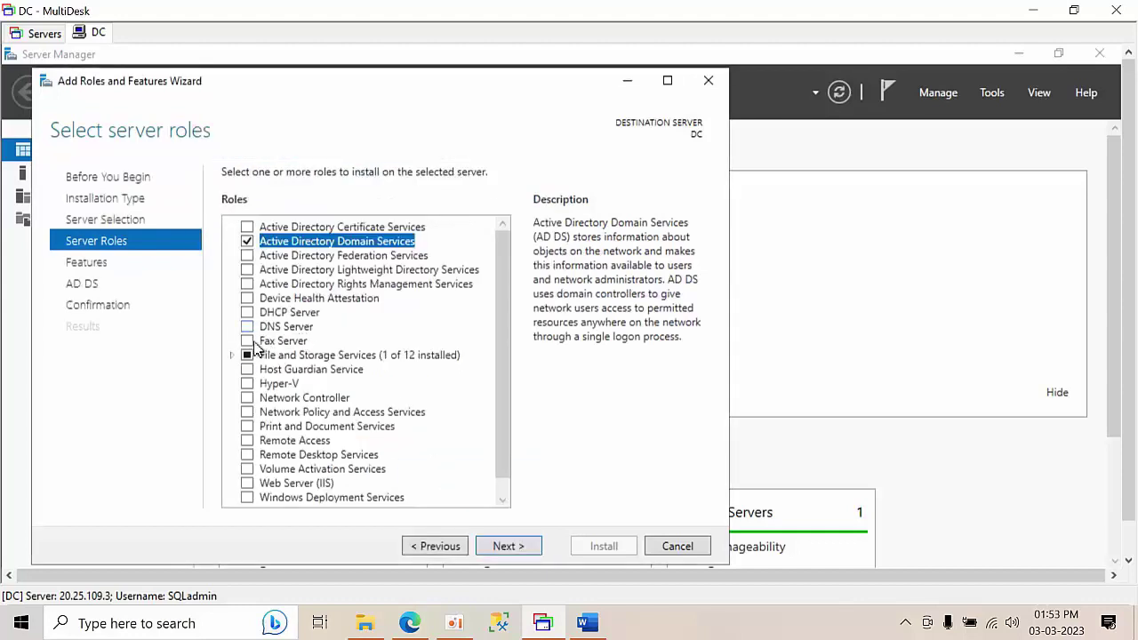
{"action": "left_click", "coordinate": [248, 327]}
{"action": "left_click", "coordinate": [451, 474]}
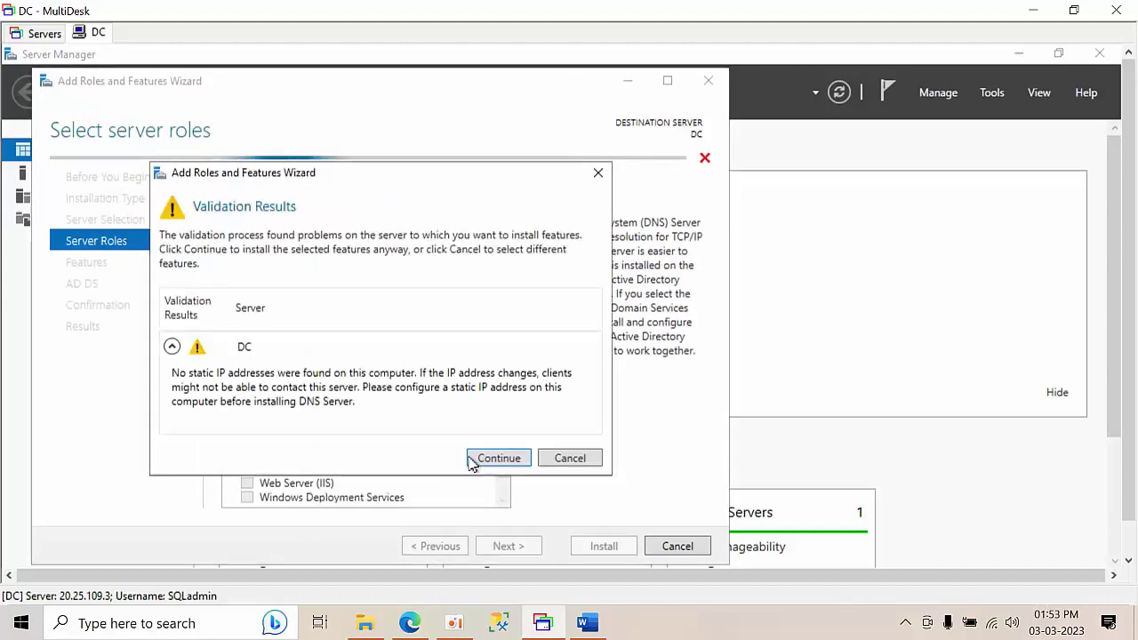
{"action": "left_click", "coordinate": [499, 459]}
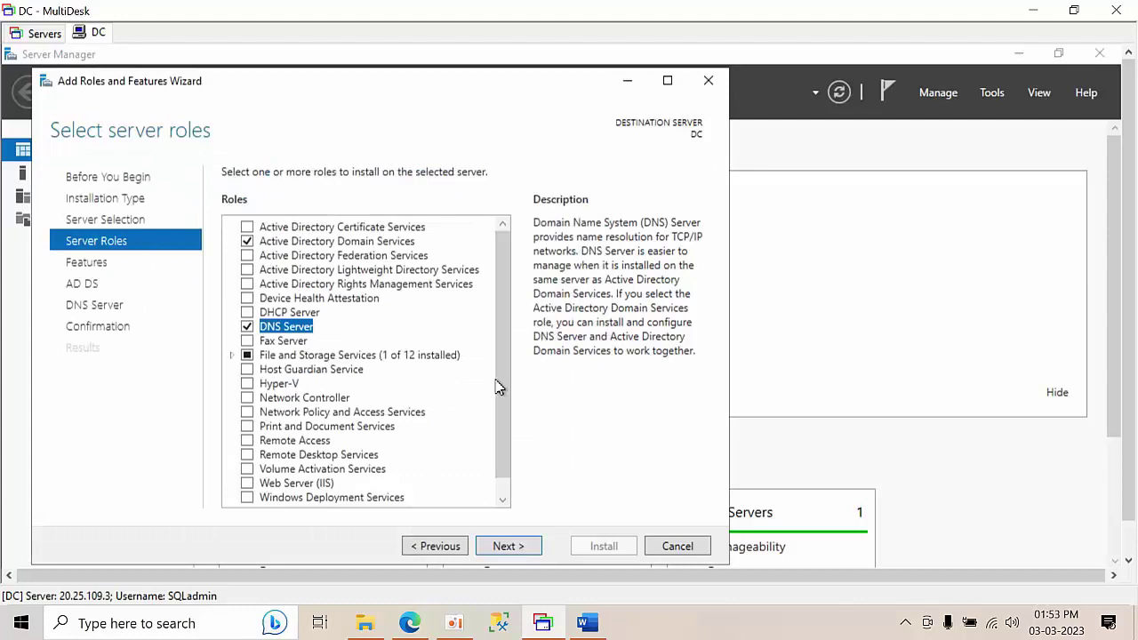
- Add the iSCSI Target Server role with its required File Server role, then continue
{"action": "left_click", "coordinate": [231, 355]}
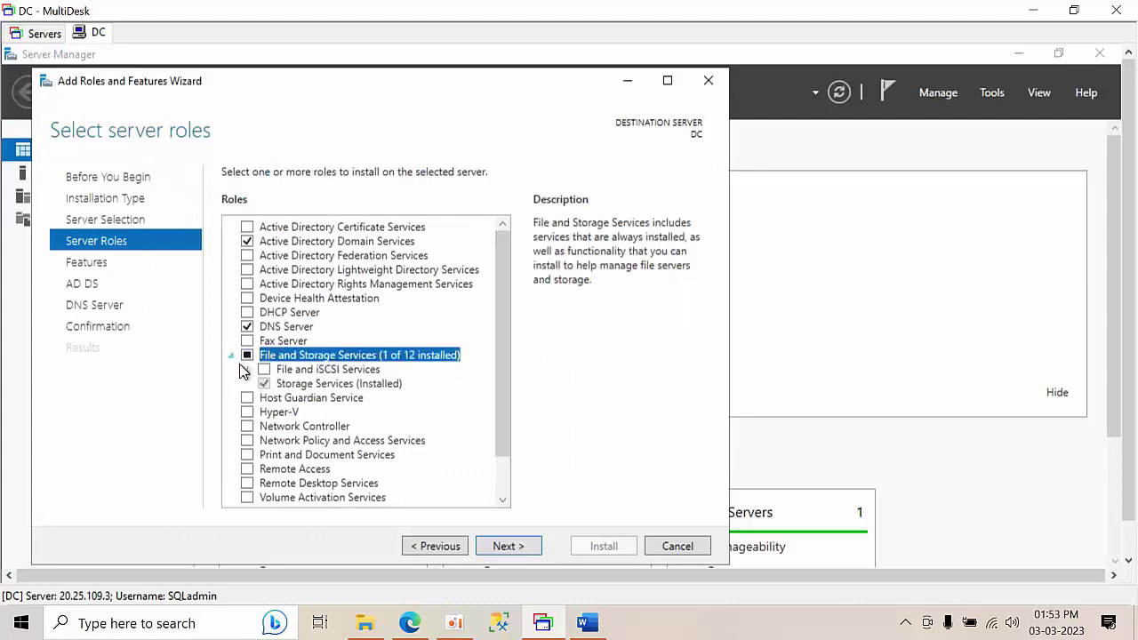
{"action": "left_click", "coordinate": [249, 370]}
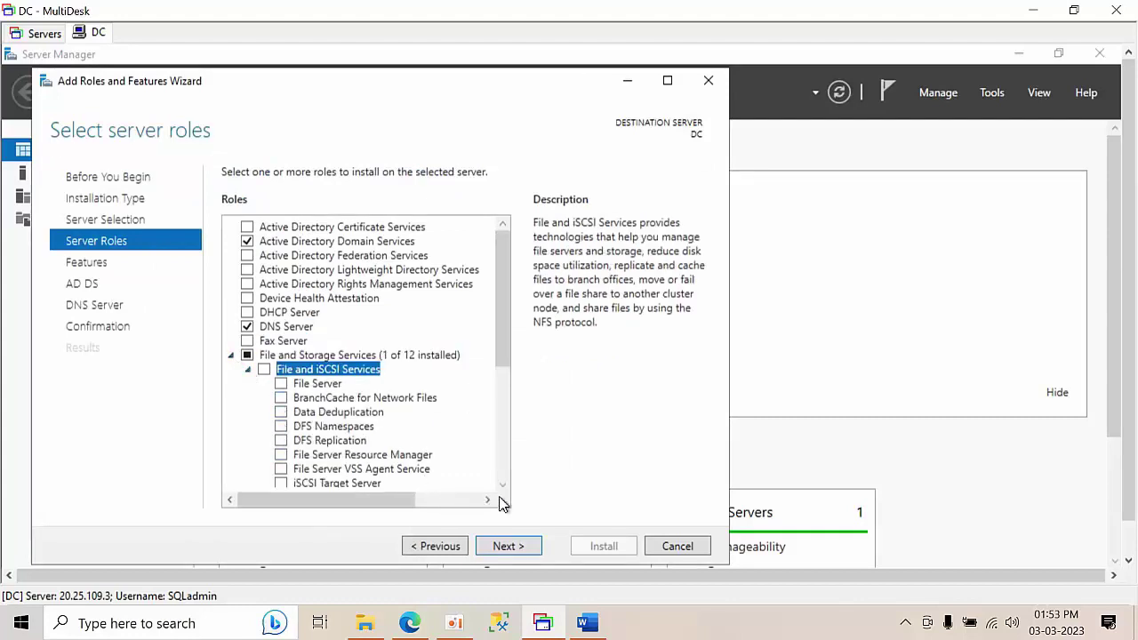
{"action": "left_click", "coordinate": [282, 484]}
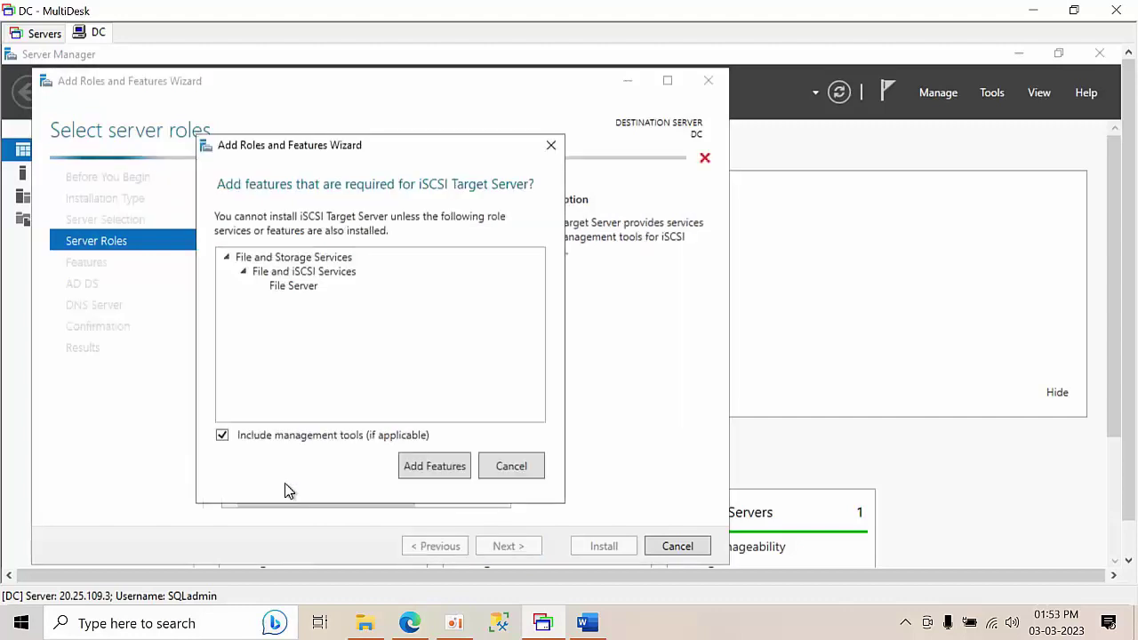
{"action": "left_click", "coordinate": [433, 466]}
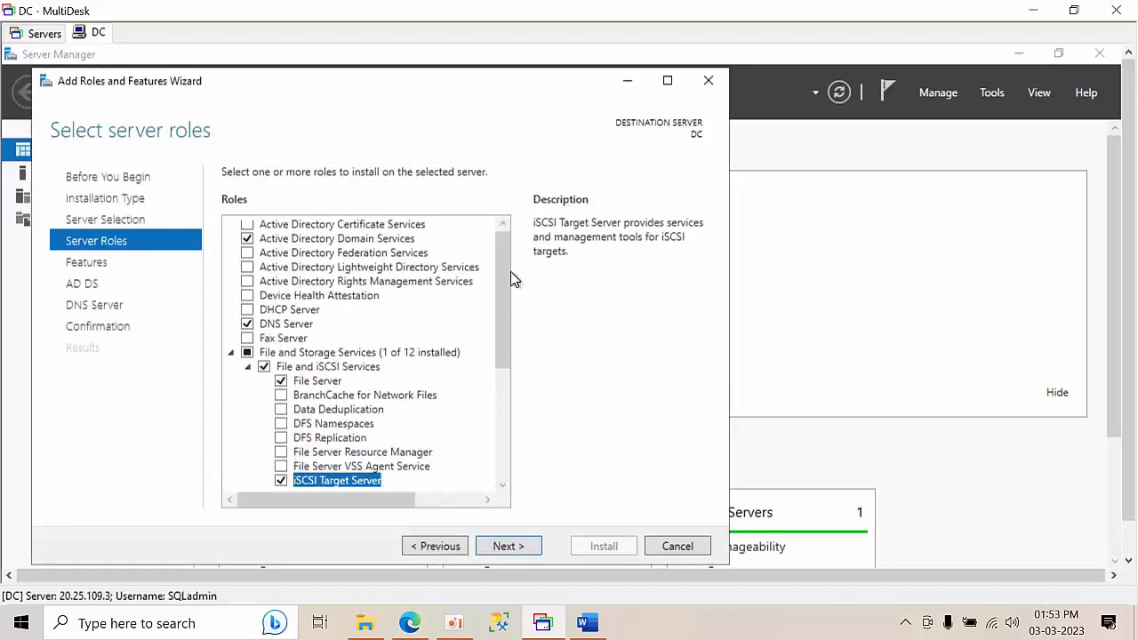
{"action": "left_click_drag", "start_coordinate": [508, 280], "coordinate": [509, 335]}
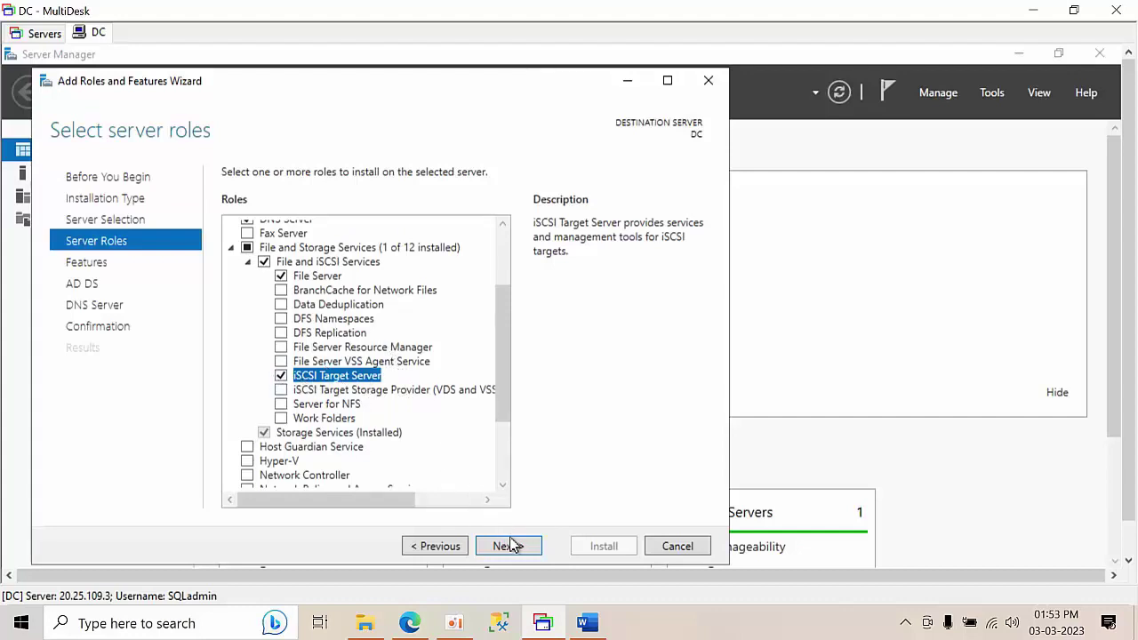
{"action": "left_click_drag", "start_coordinate": [503, 383], "coordinate": [503, 502]}
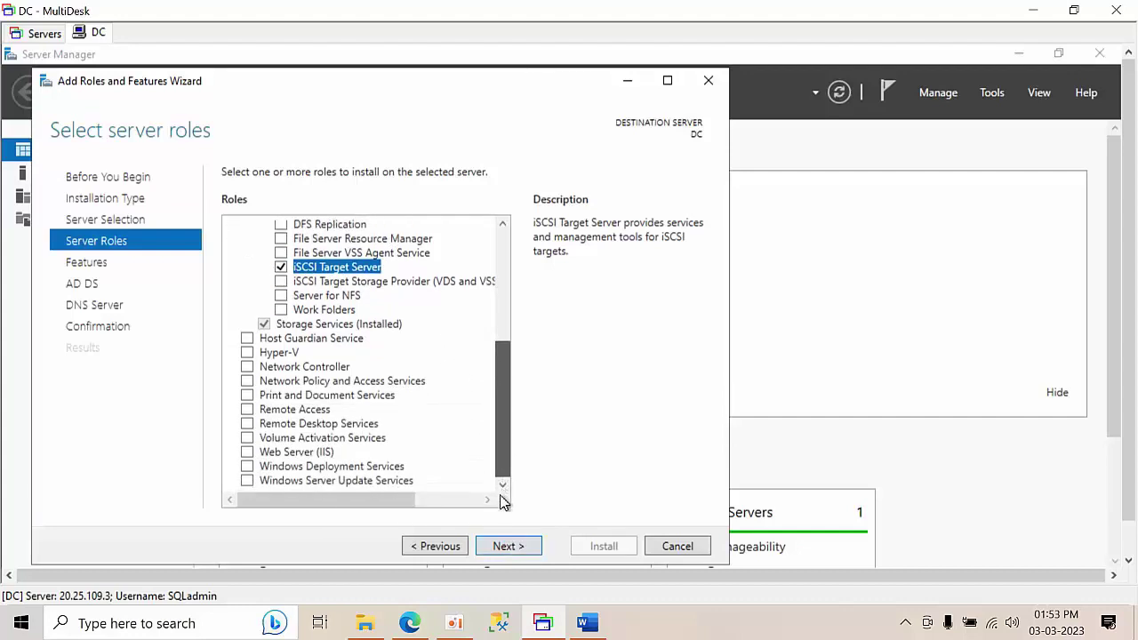
{"action": "left_click", "coordinate": [499, 552]}
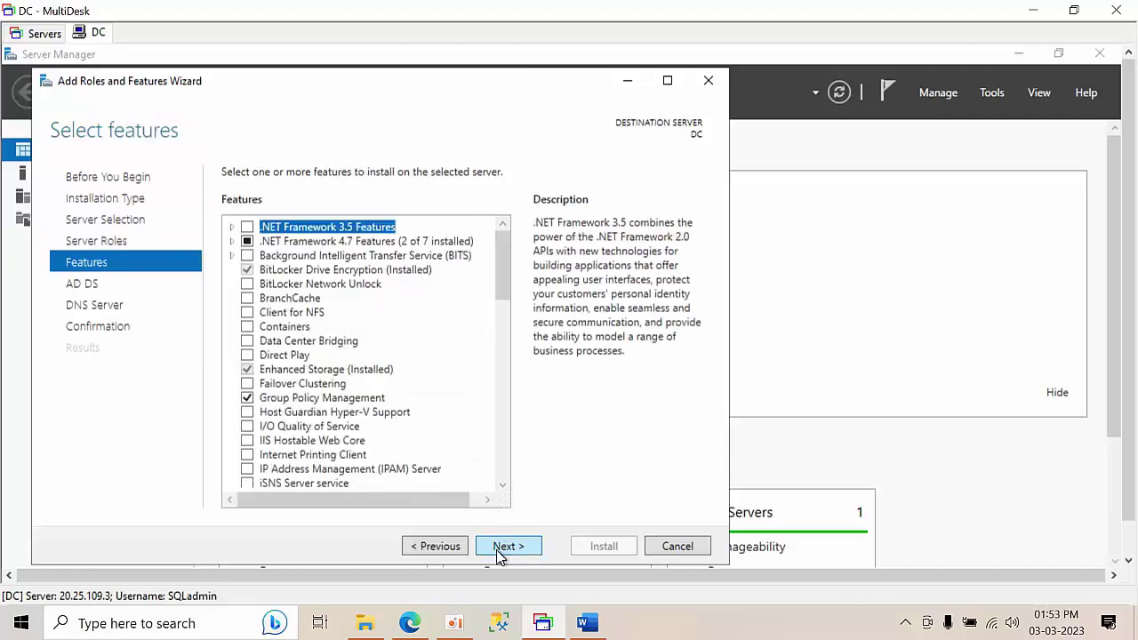
- Install the AD DS, DNS Server and iSCSI Target Server roles on DC, then view pending notifications
{"action": "left_click", "coordinate": [497, 549]}
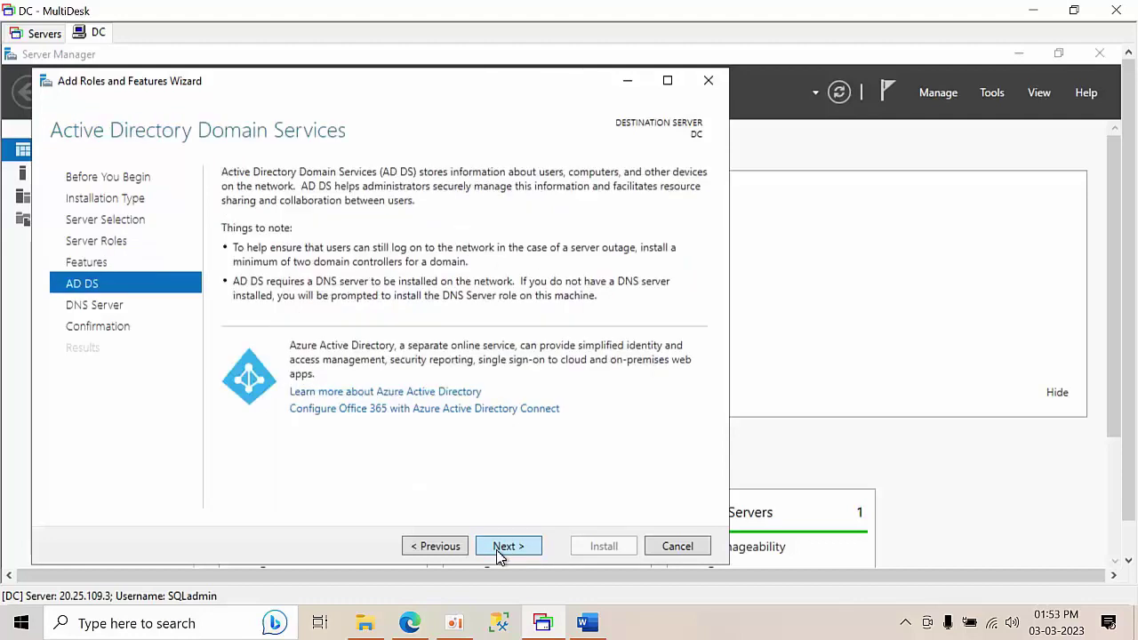
{"action": "left_click", "coordinate": [497, 549]}
{"action": "left_click", "coordinate": [496, 549]}
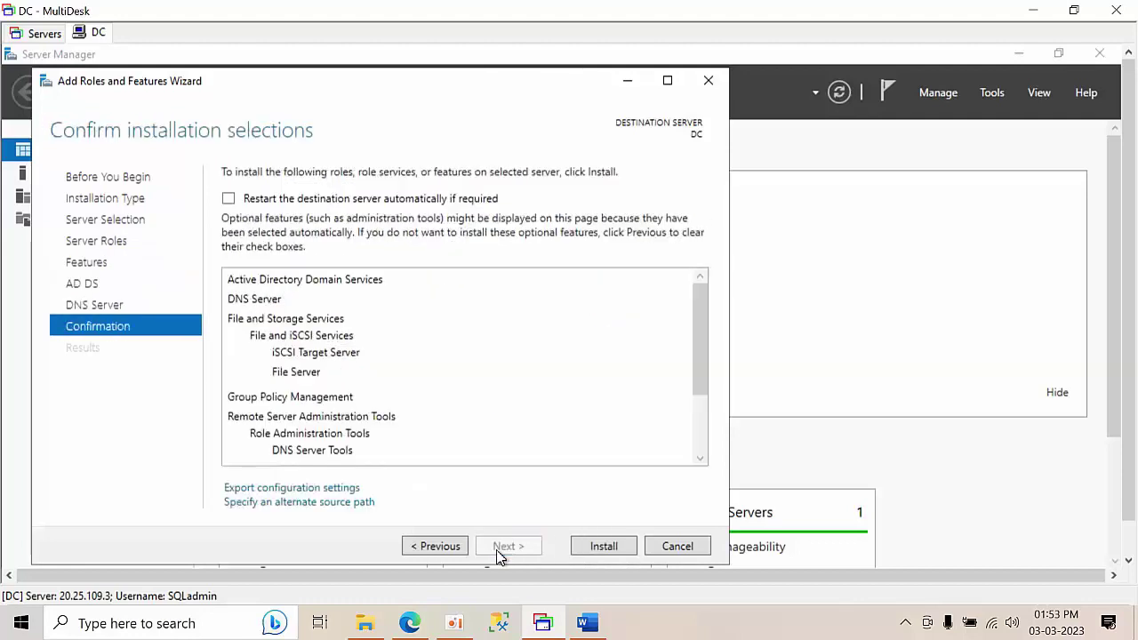
{"action": "left_click", "coordinate": [603, 546]}
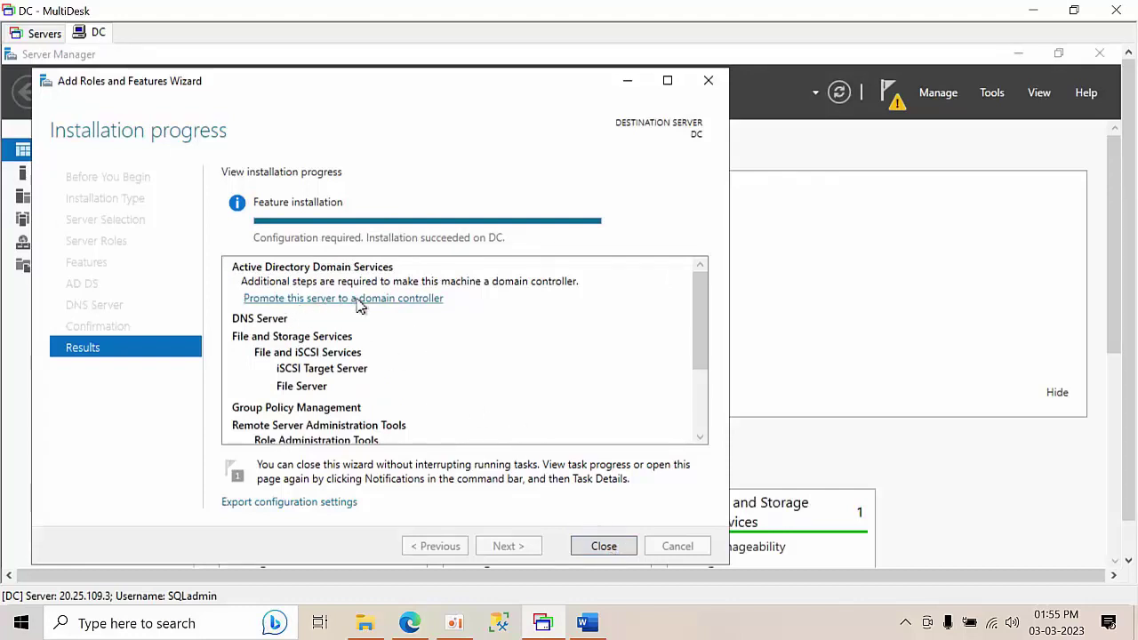
{"action": "left_click", "coordinate": [604, 546]}
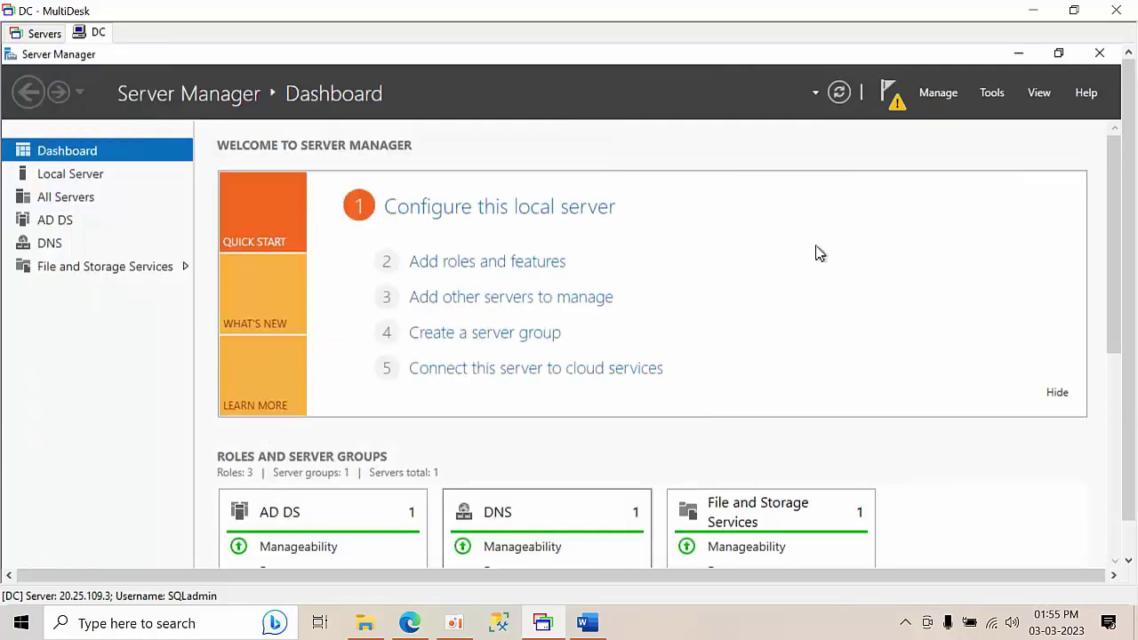
{"action": "left_click", "coordinate": [890, 92]}
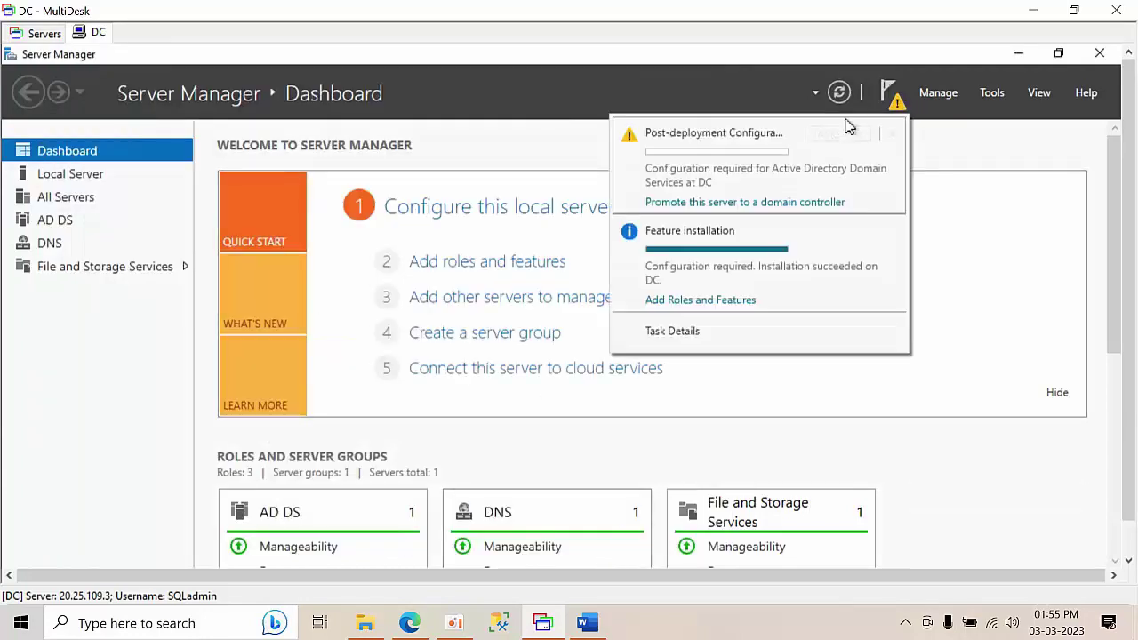
- Start promoting DC by creating a new forest with root domain abc.com
{"action": "left_click", "coordinate": [699, 203]}
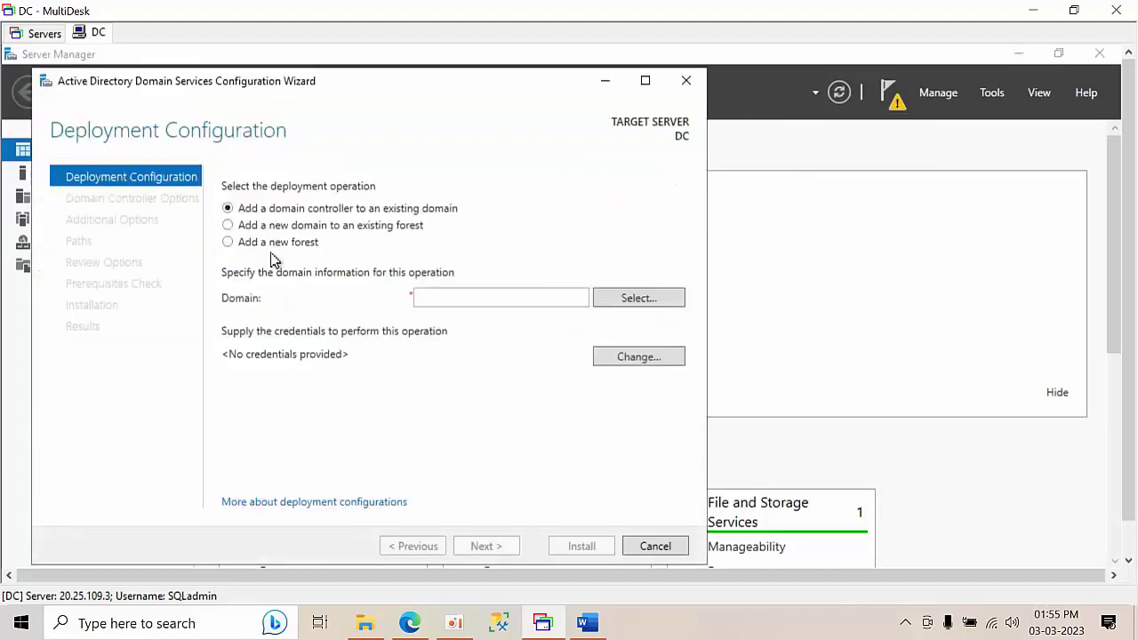
{"action": "left_click", "coordinate": [272, 243]}
{"action": "left_click", "coordinate": [435, 297]}
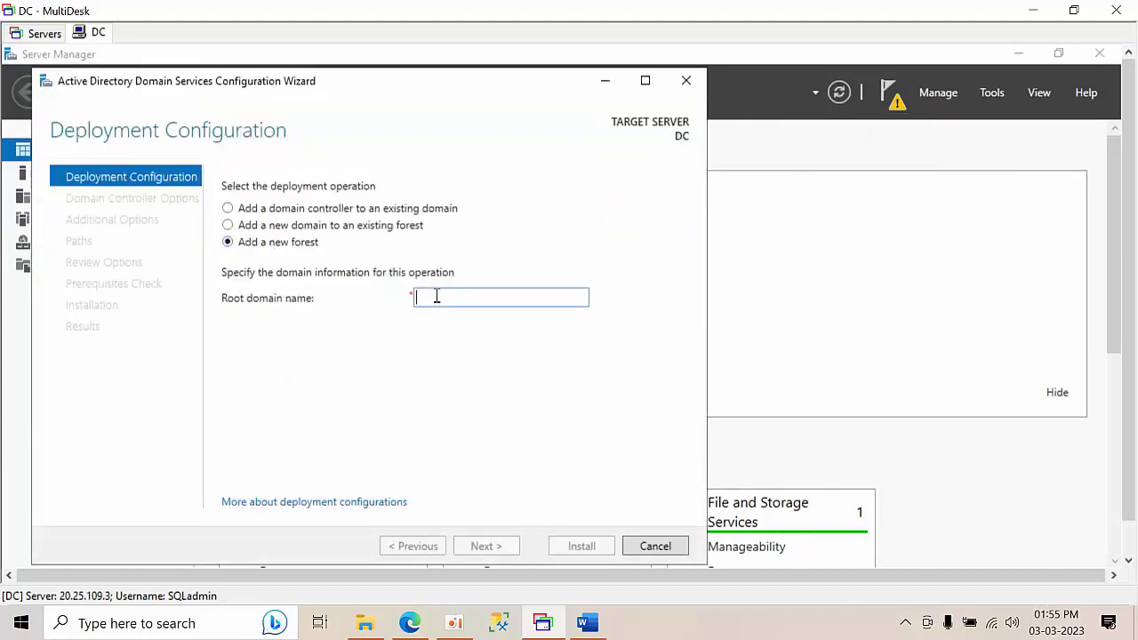
{"action": "type", "text": "abc.com"}
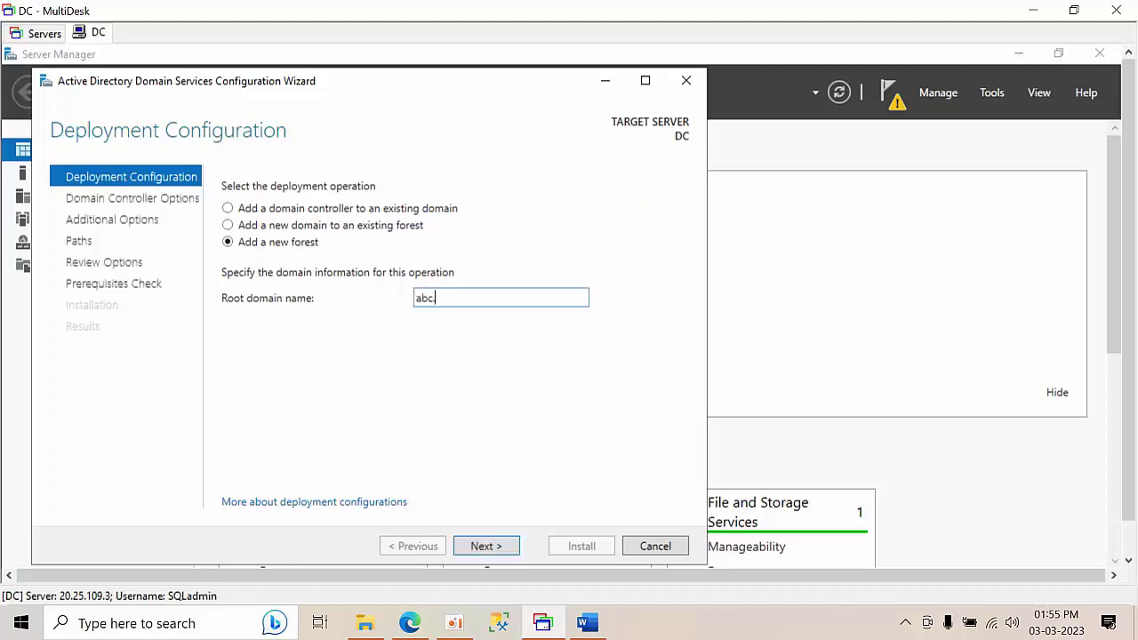
{"action": "left_click", "coordinate": [496, 545]}
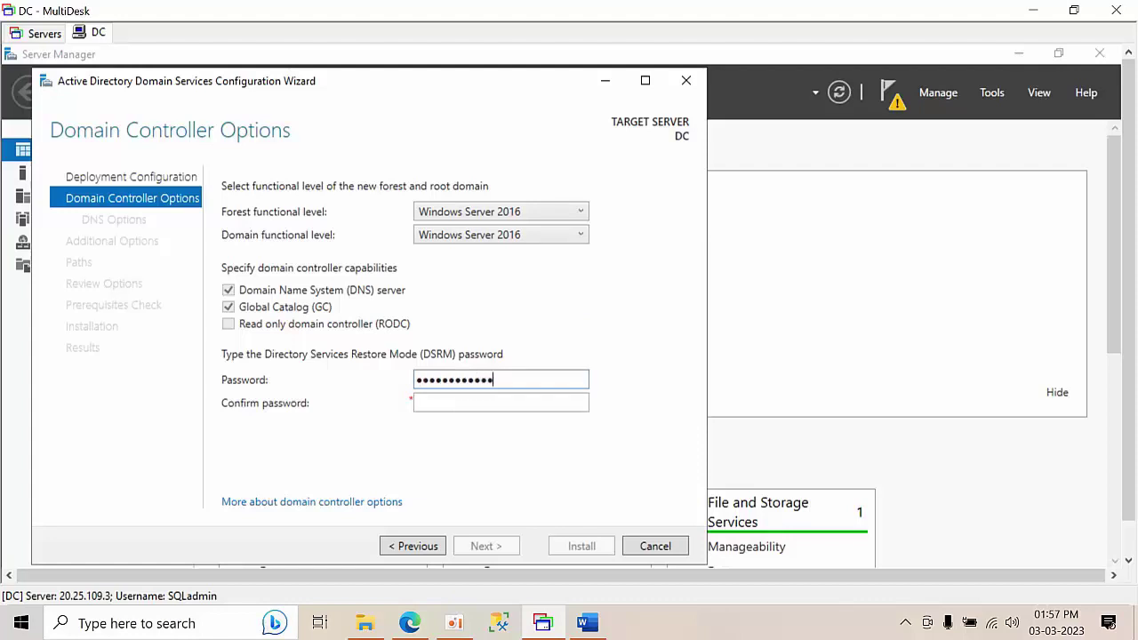
- Enter and confirm the Directory Services Restore Mode password, then continue
{"action": "key", "text": "Tab"}
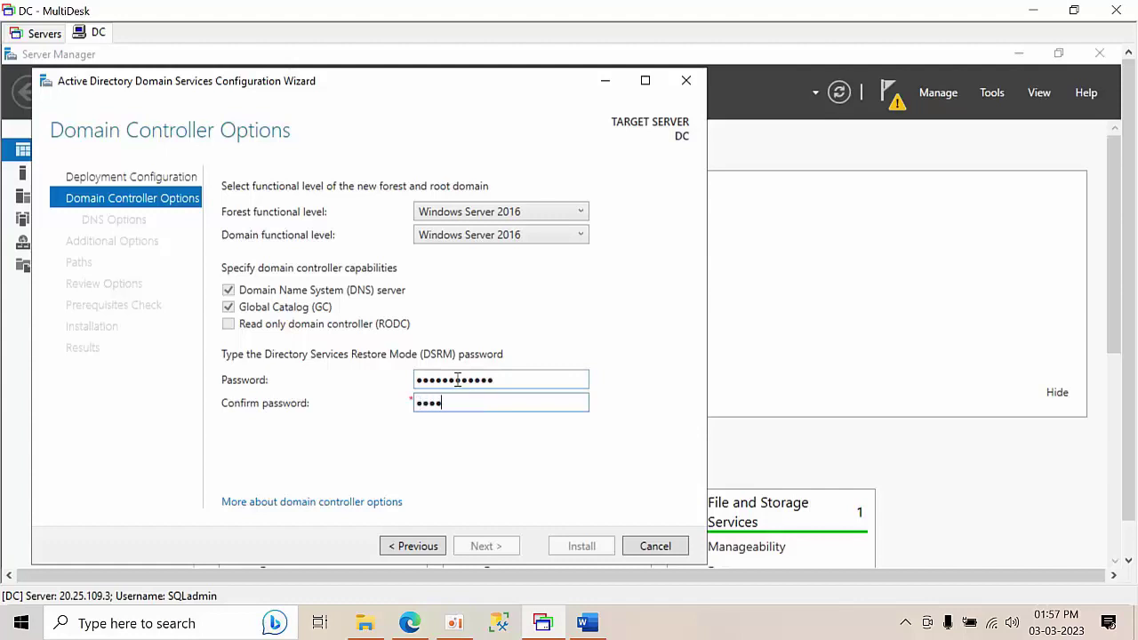
{"action": "type", "text": "••••••••••••"}
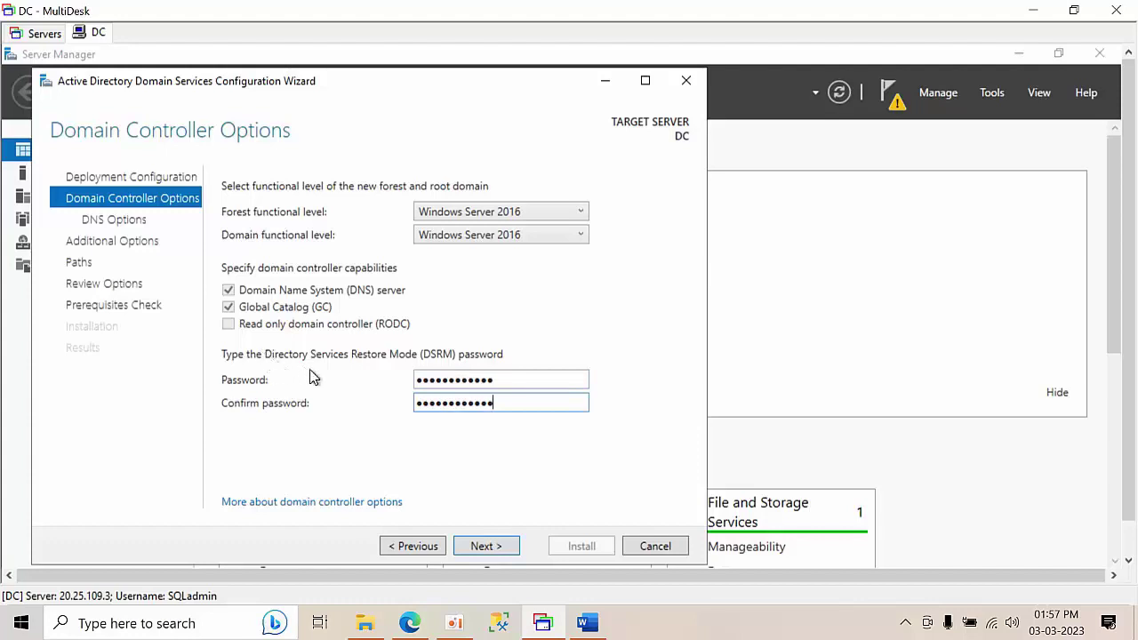
{"action": "left_click", "coordinate": [498, 549]}
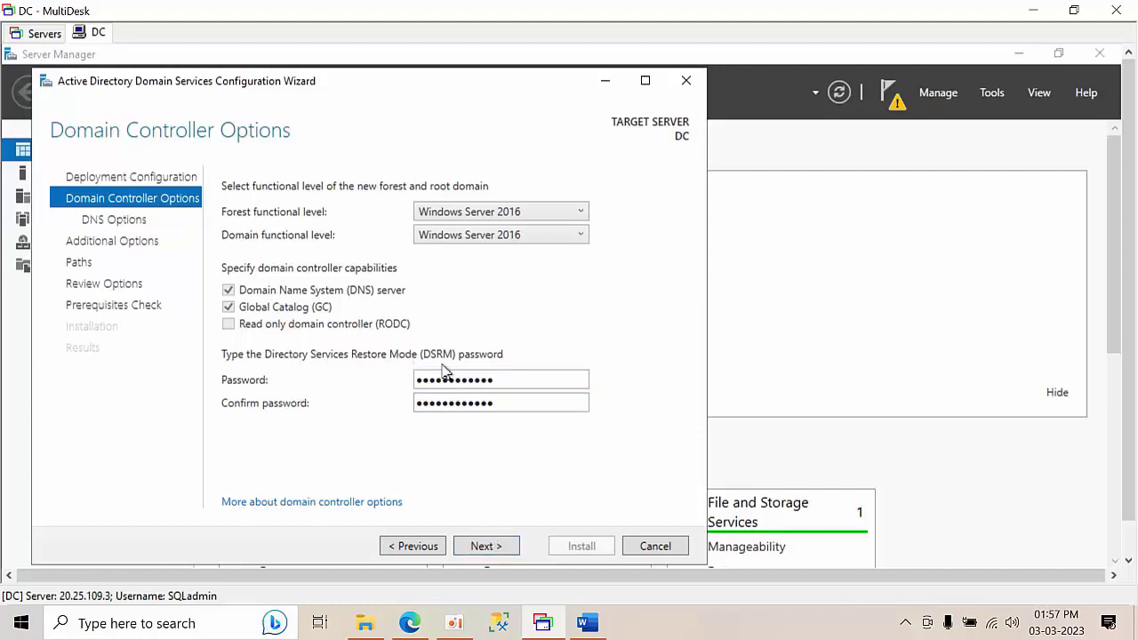
- Keep the default DNS options, NetBIOS name ABC and default database, log and SYSVOL paths
{"action": "left_click", "coordinate": [494, 547]}
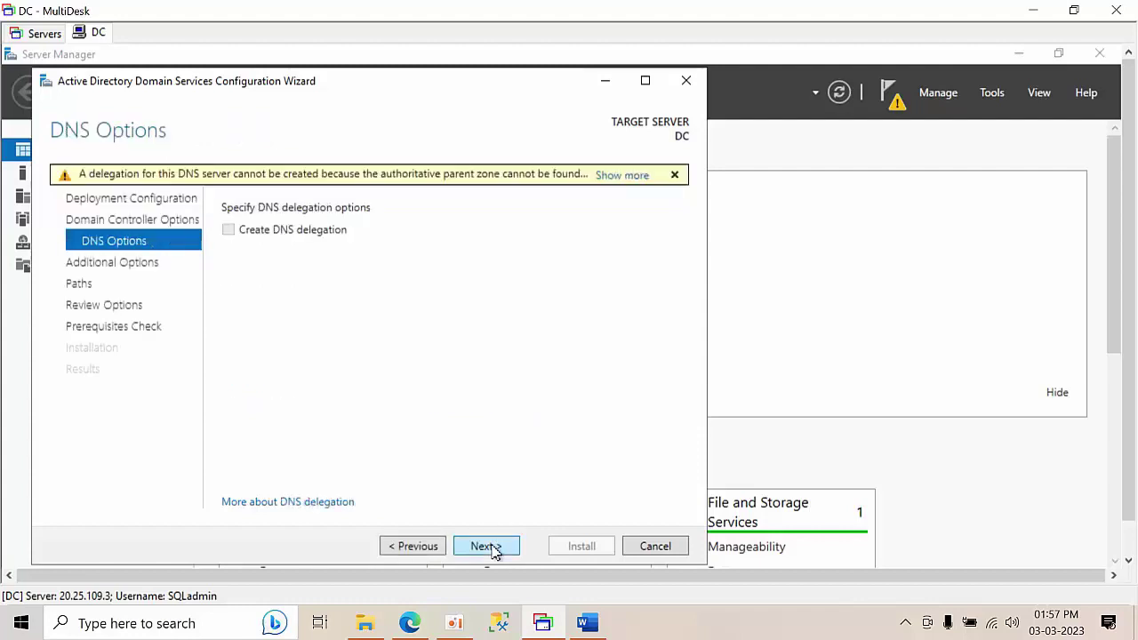
{"action": "left_click", "coordinate": [486, 546]}
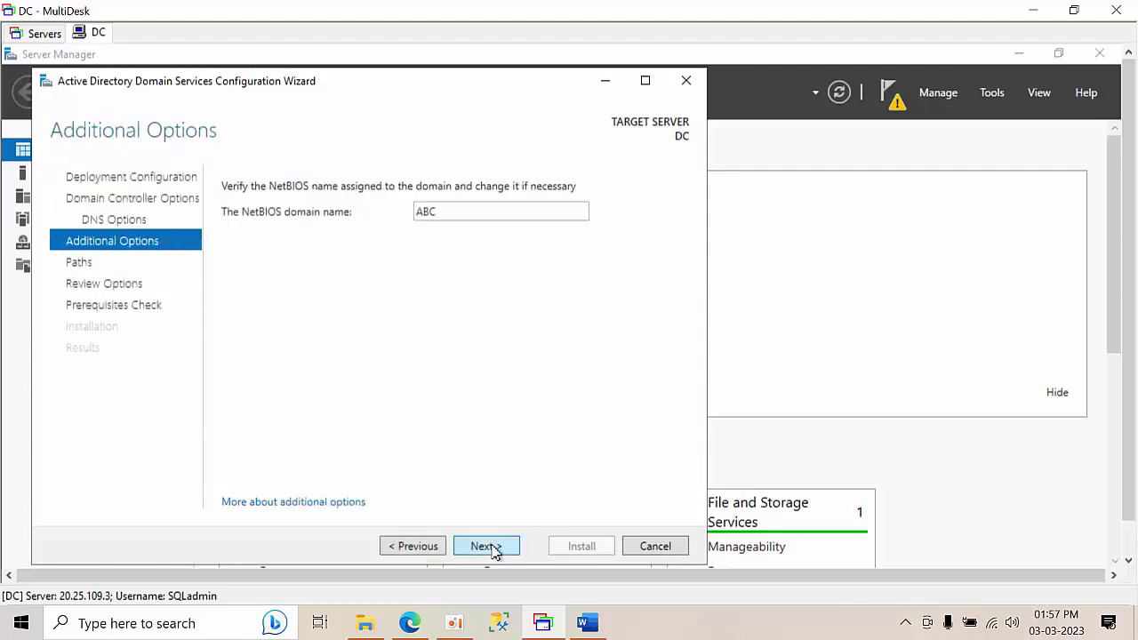
{"action": "left_click", "coordinate": [495, 548]}
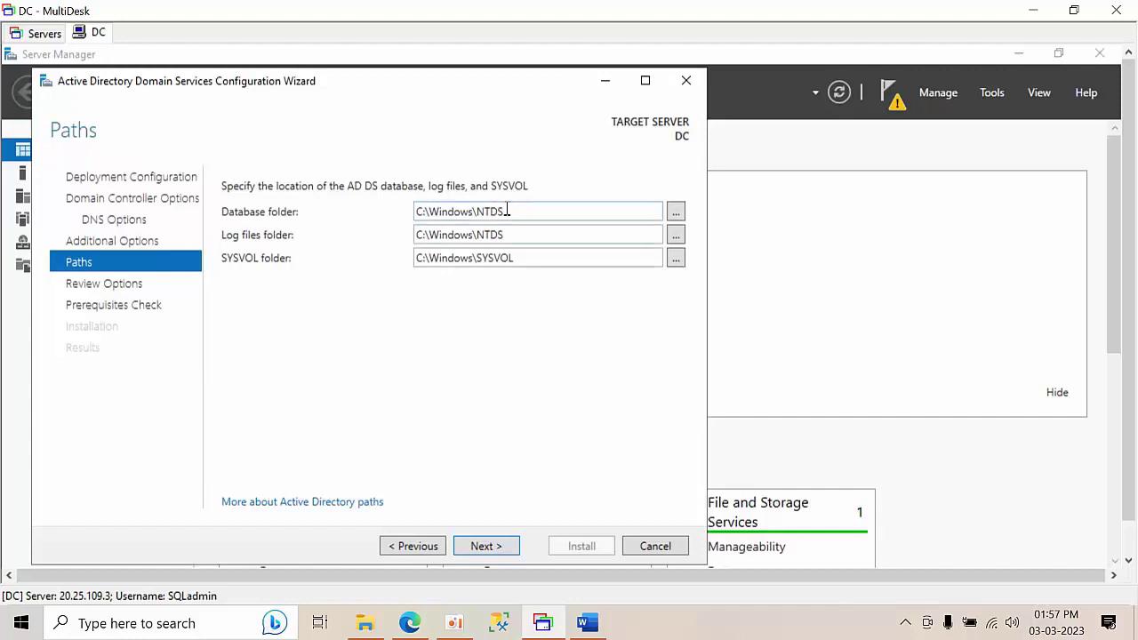
{"action": "triple_click", "coordinate": [481, 213]}
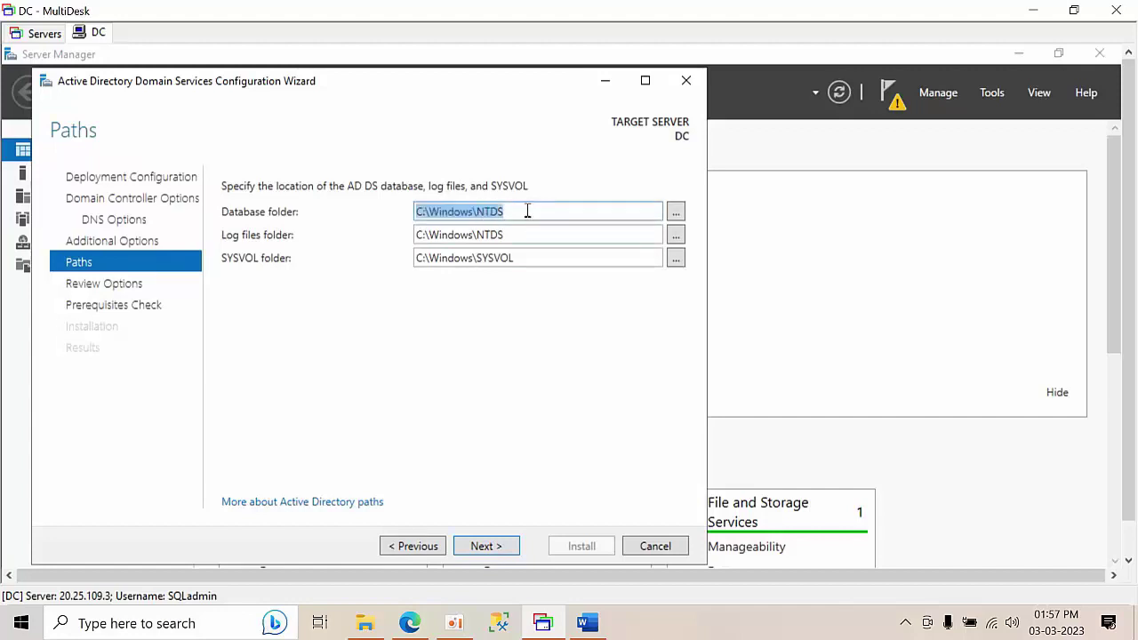
{"action": "left_click", "coordinate": [527, 211]}
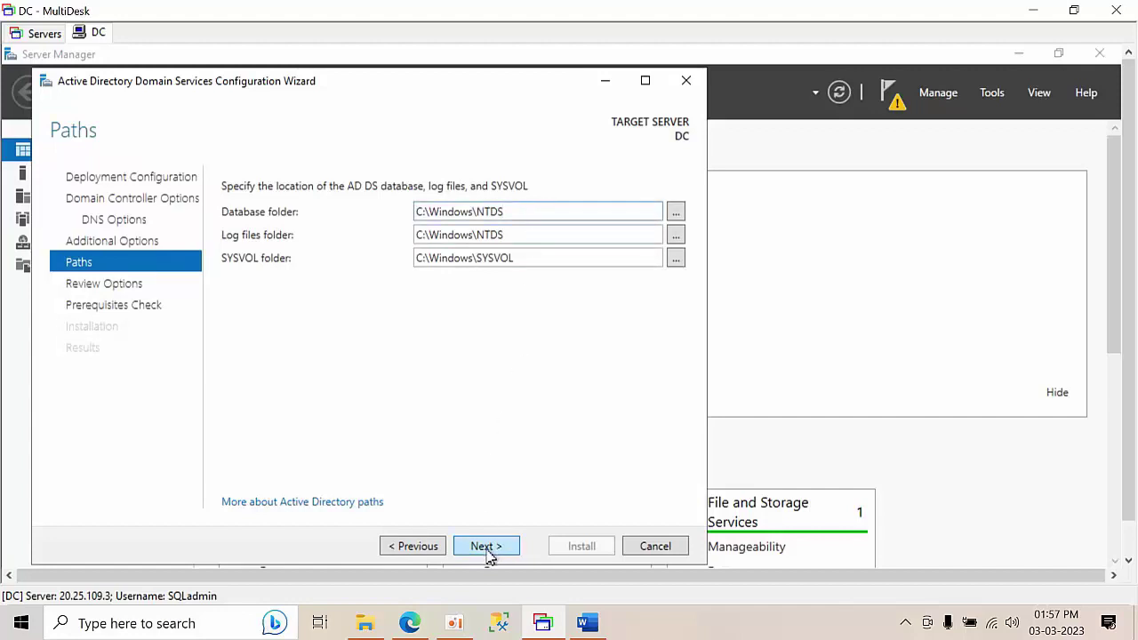
{"action": "left_click", "coordinate": [487, 551]}
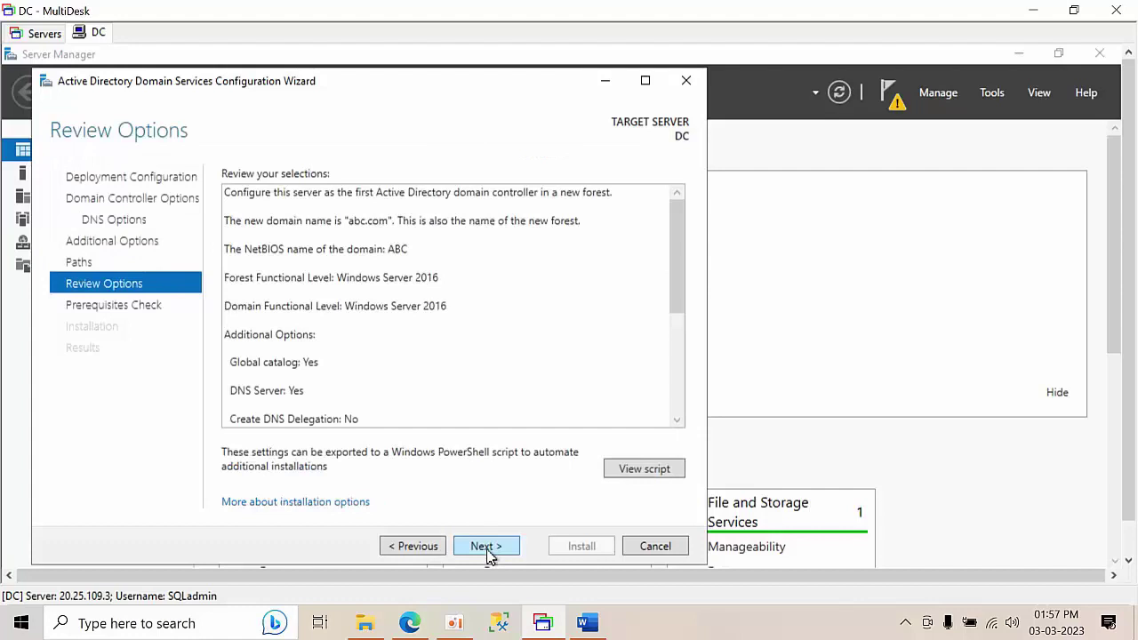
{"action": "left_click", "coordinate": [487, 549]}
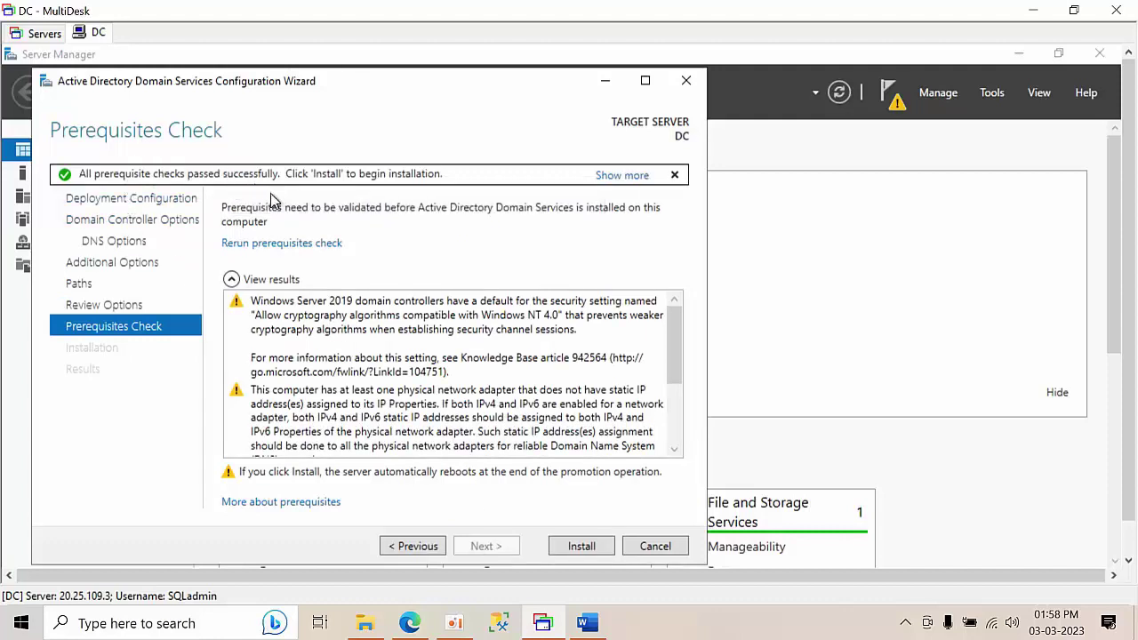
- Install AD DS to make DC a domain controller for abc.com, dismissing the sign-out notice
{"action": "left_click", "coordinate": [576, 553]}
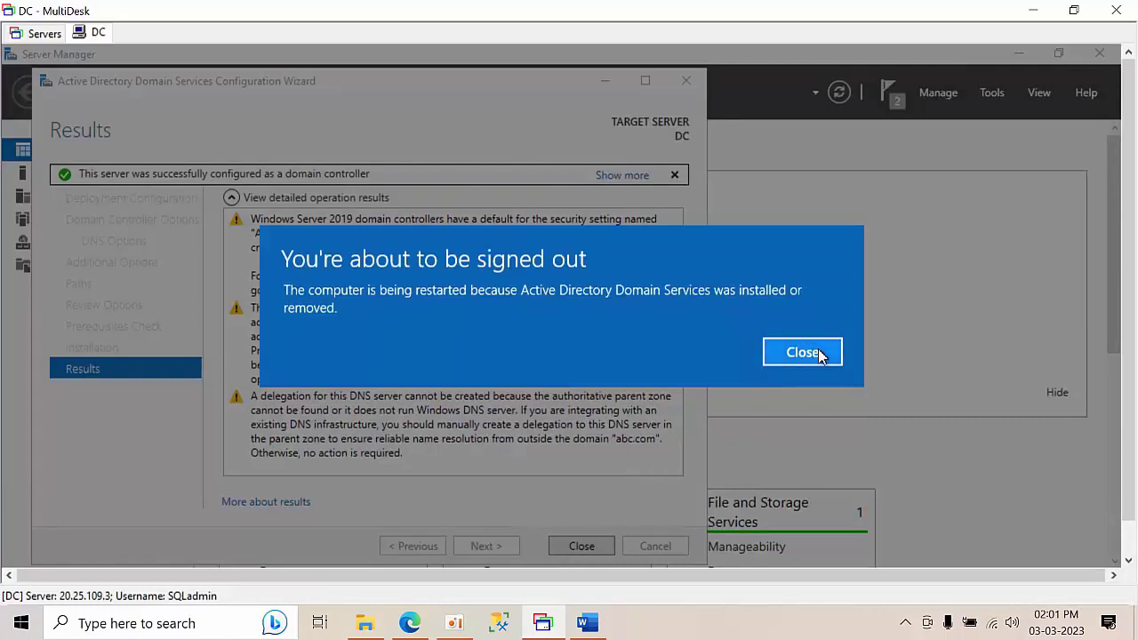
{"action": "left_click", "coordinate": [820, 356]}
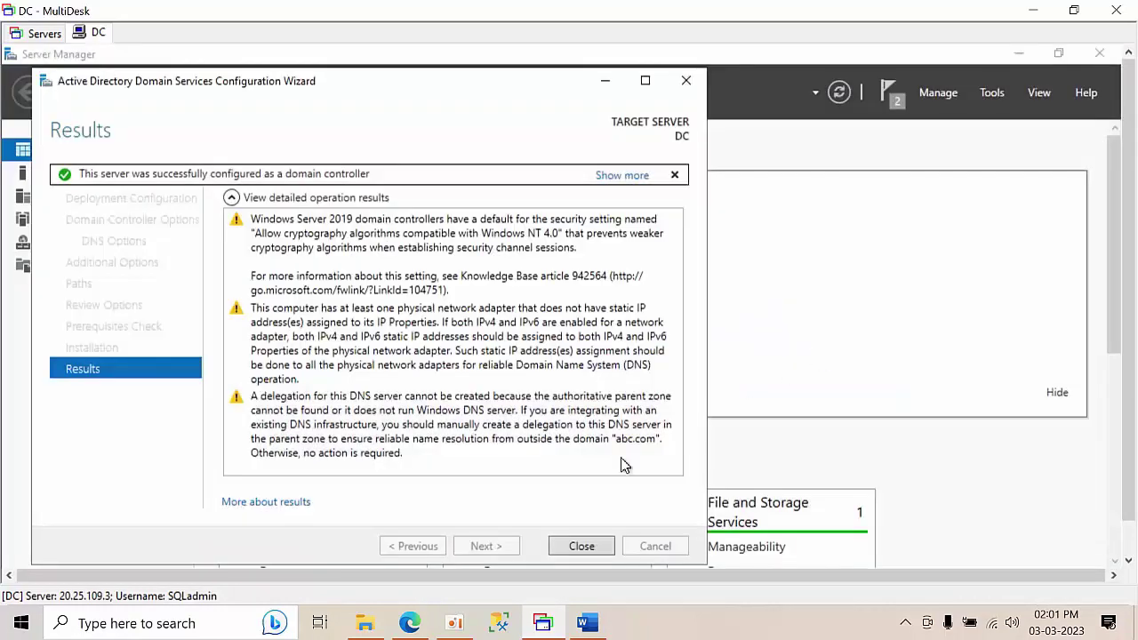
{"action": "left_click", "coordinate": [580, 548]}
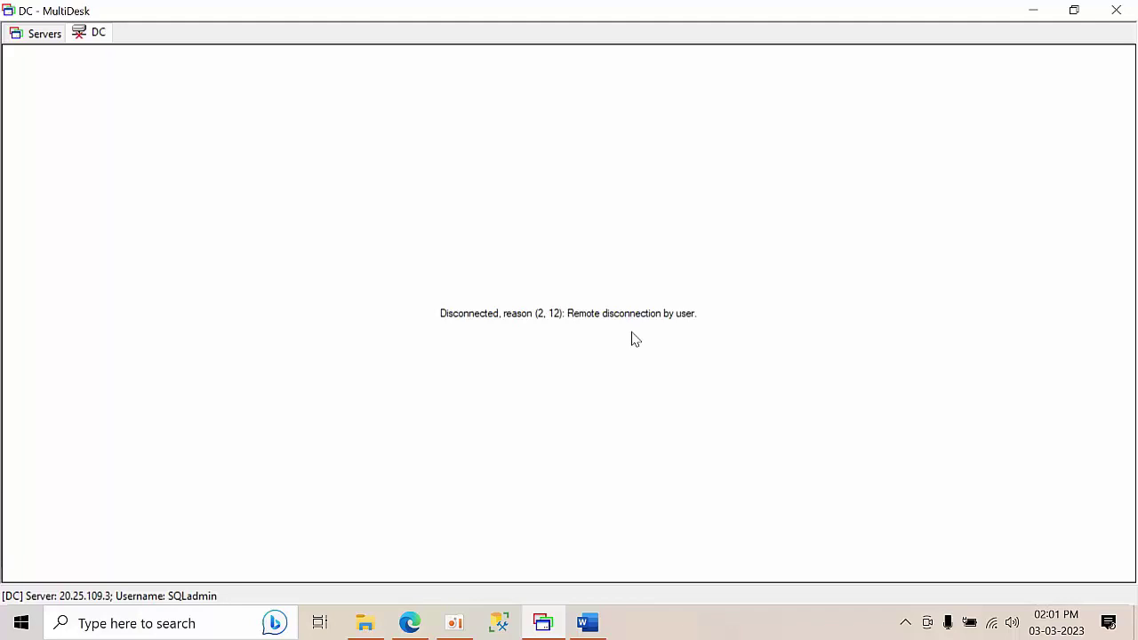
- In the Word lab guide, select the DC deployment steps and then the Node1 and Node2 steps
{"action": "key", "text": "alt+Tab"}
{"action": "left_click_drag", "start_coordinate": [627, 344], "coordinate": [512, 234]}
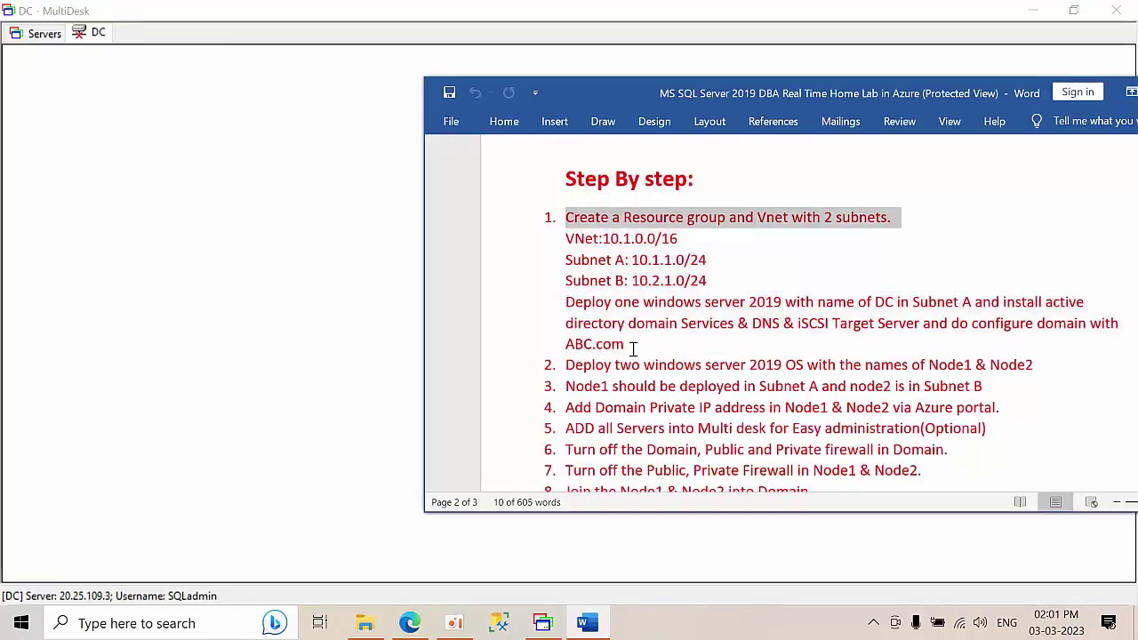
{"action": "left_click_drag", "start_coordinate": [640, 340], "coordinate": [529, 221]}
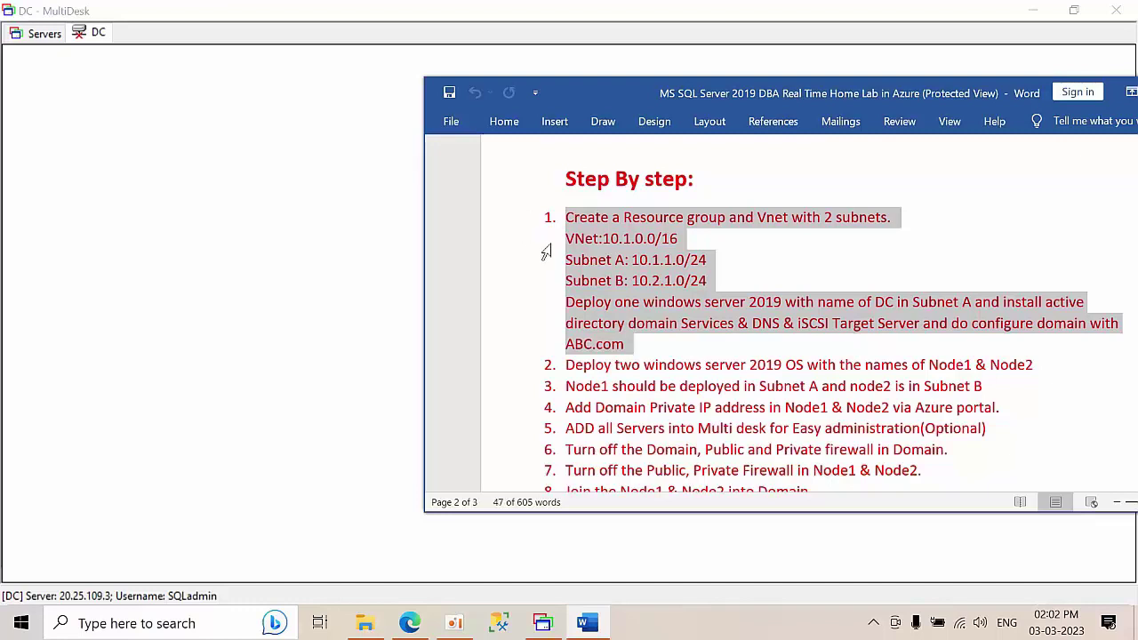
{"action": "left_click_drag", "start_coordinate": [650, 348], "coordinate": [545, 219]}
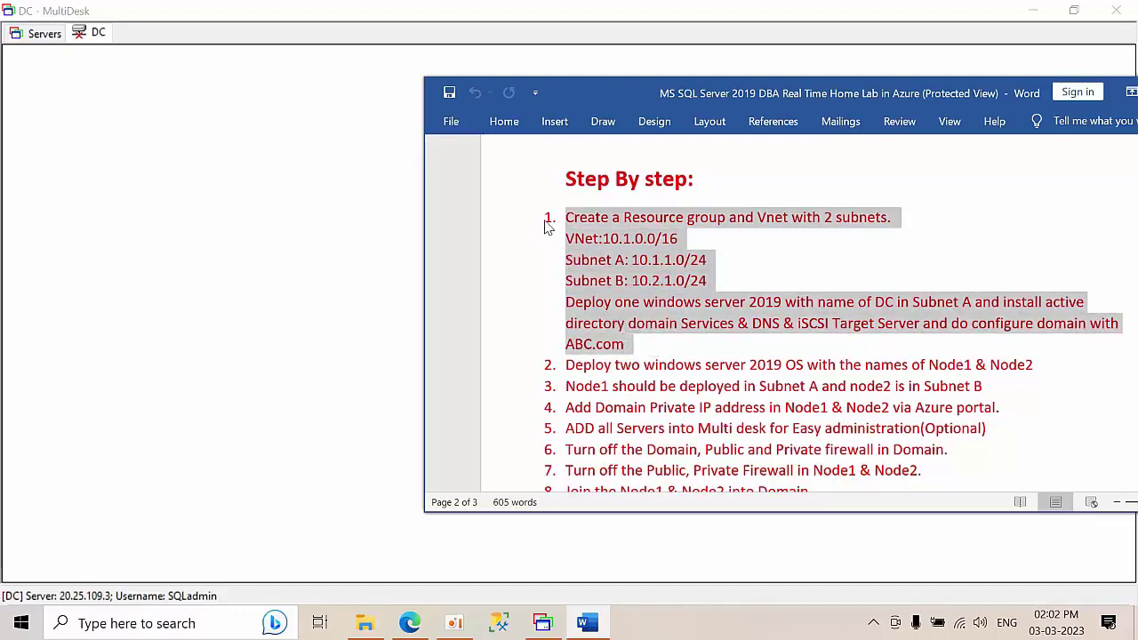
{"action": "left_click_drag", "start_coordinate": [567, 364], "coordinate": [1008, 385]}
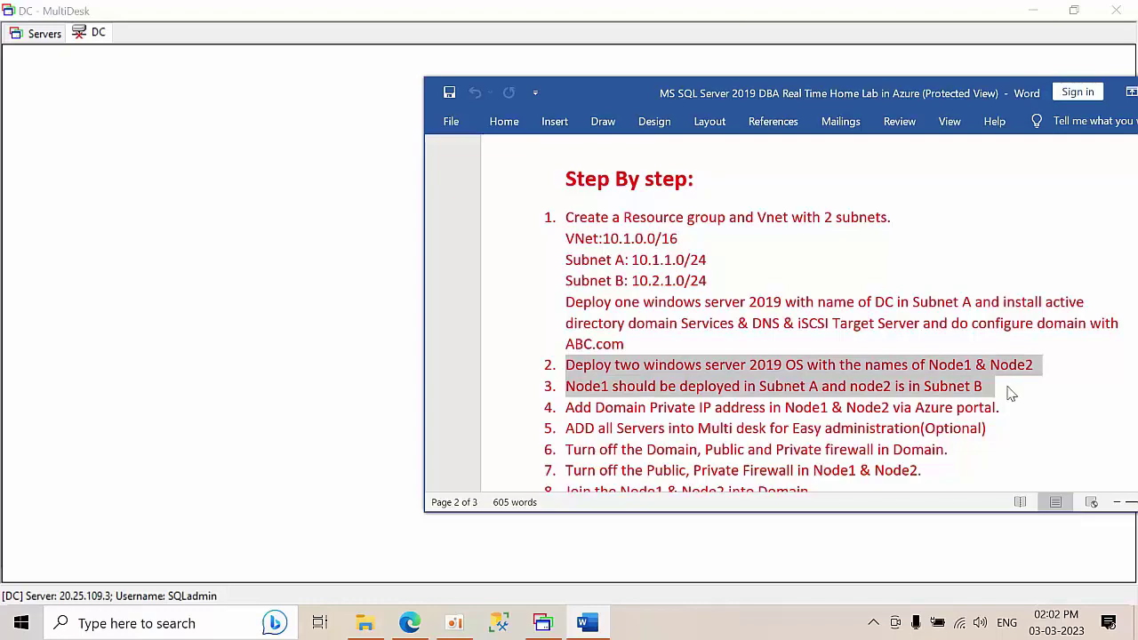
- Close the DC session and start a new Azure virtual machine in the Testing resource group
{"action": "left_click", "coordinate": [1037, 9]}
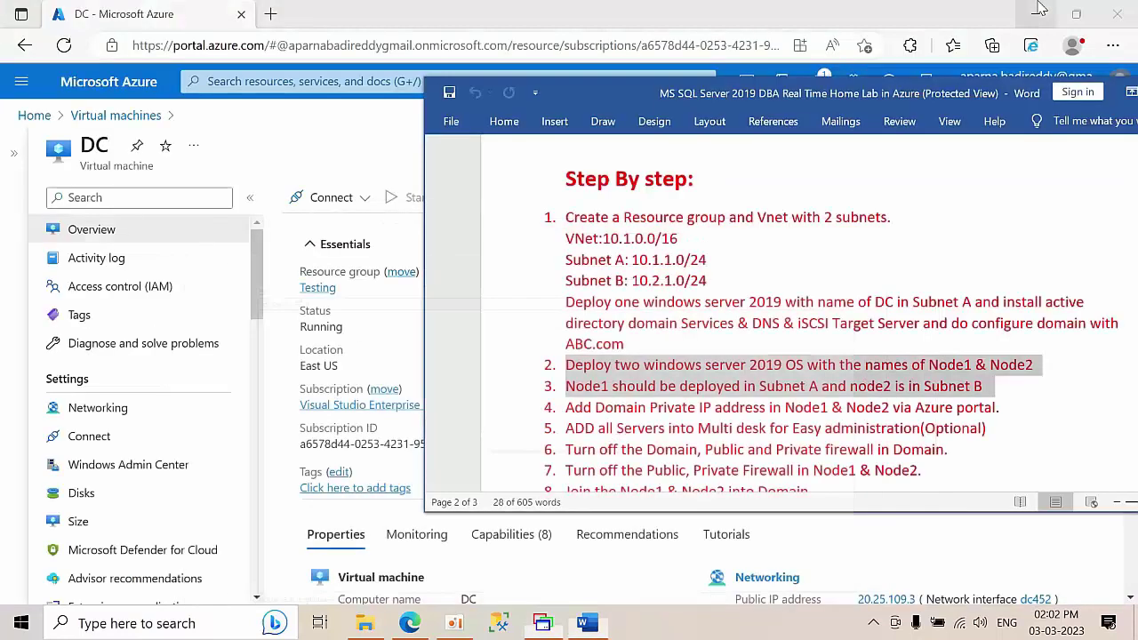
{"action": "left_click", "coordinate": [312, 152]}
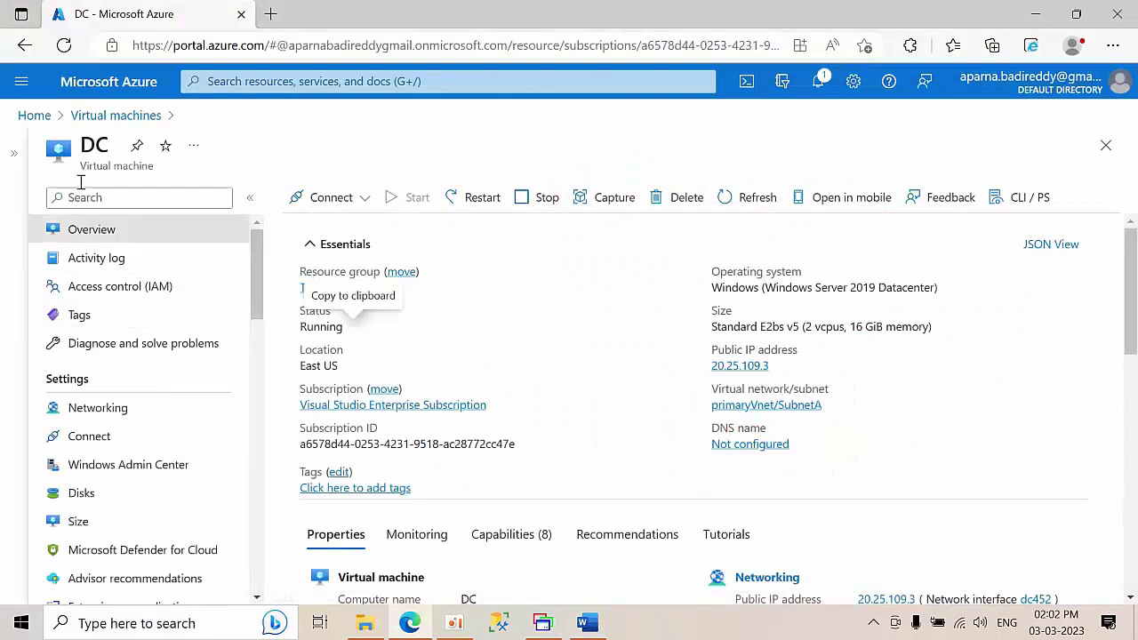
{"action": "left_click", "coordinate": [87, 117]}
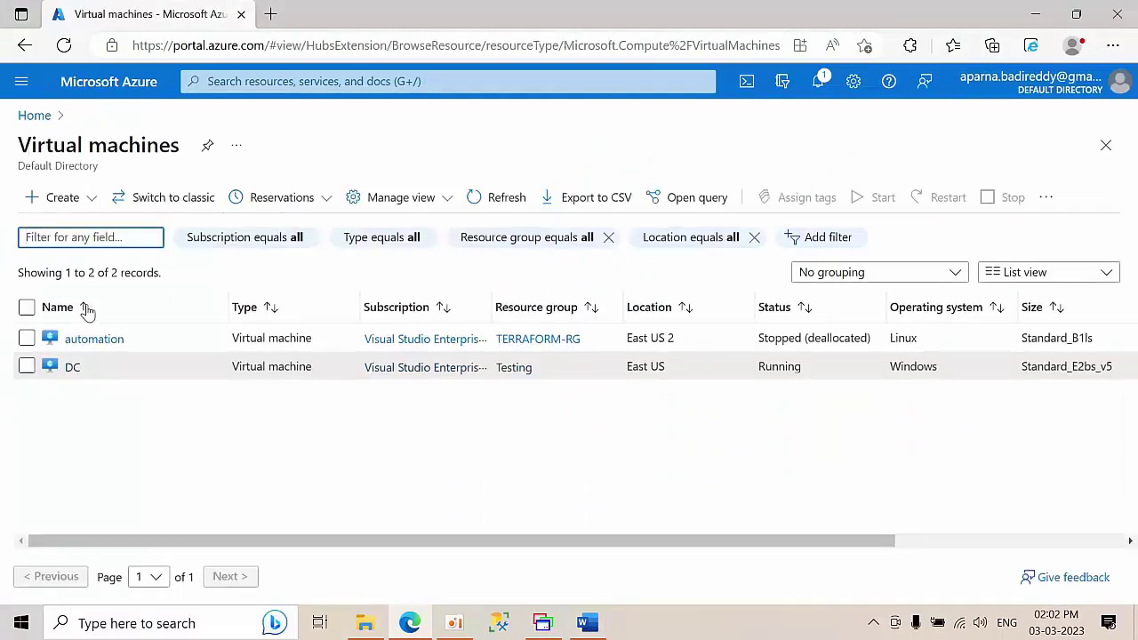
{"action": "left_click", "coordinate": [61, 196]}
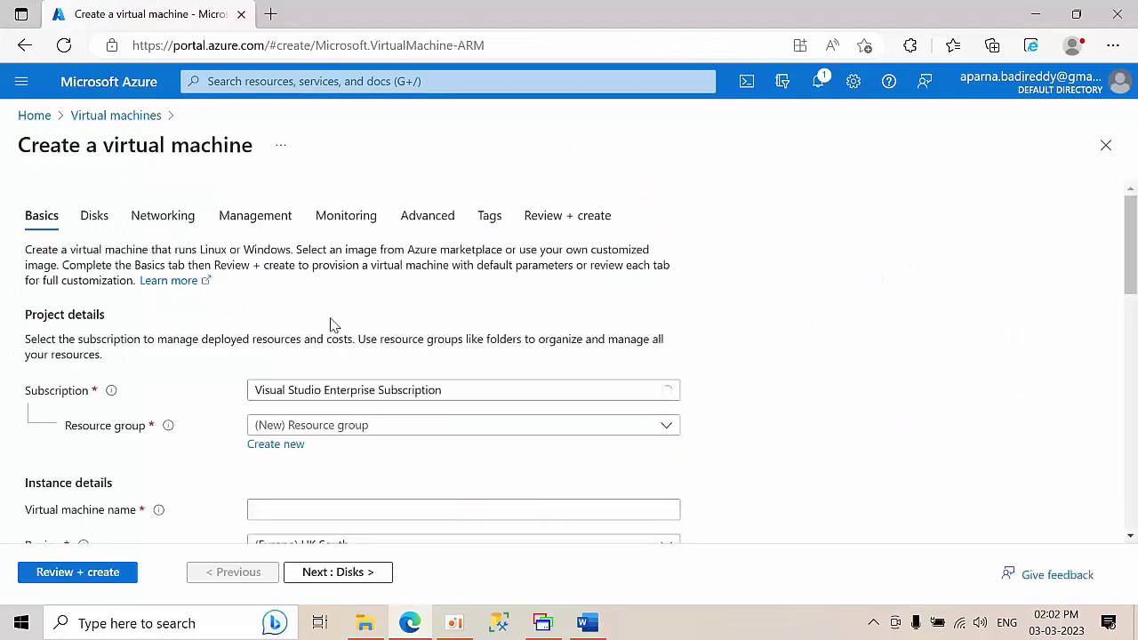
{"action": "scroll", "coordinate": [345, 374], "scroll_direction": "down", "scroll_amount": 2}
{"action": "left_click", "coordinate": [364, 264]}
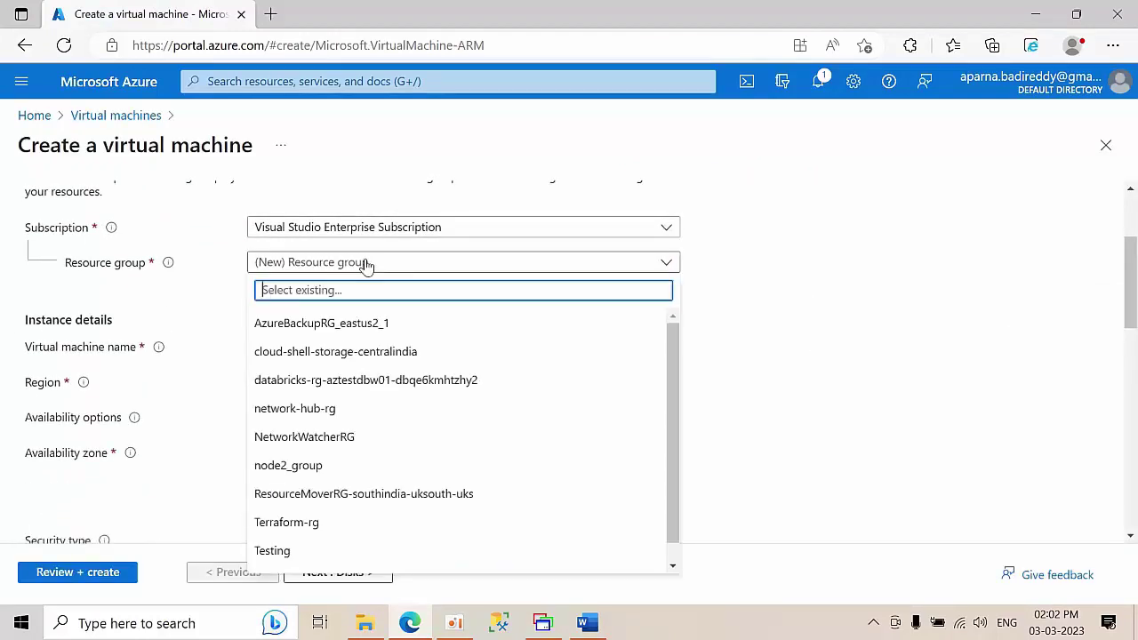
{"action": "left_click", "coordinate": [287, 551]}
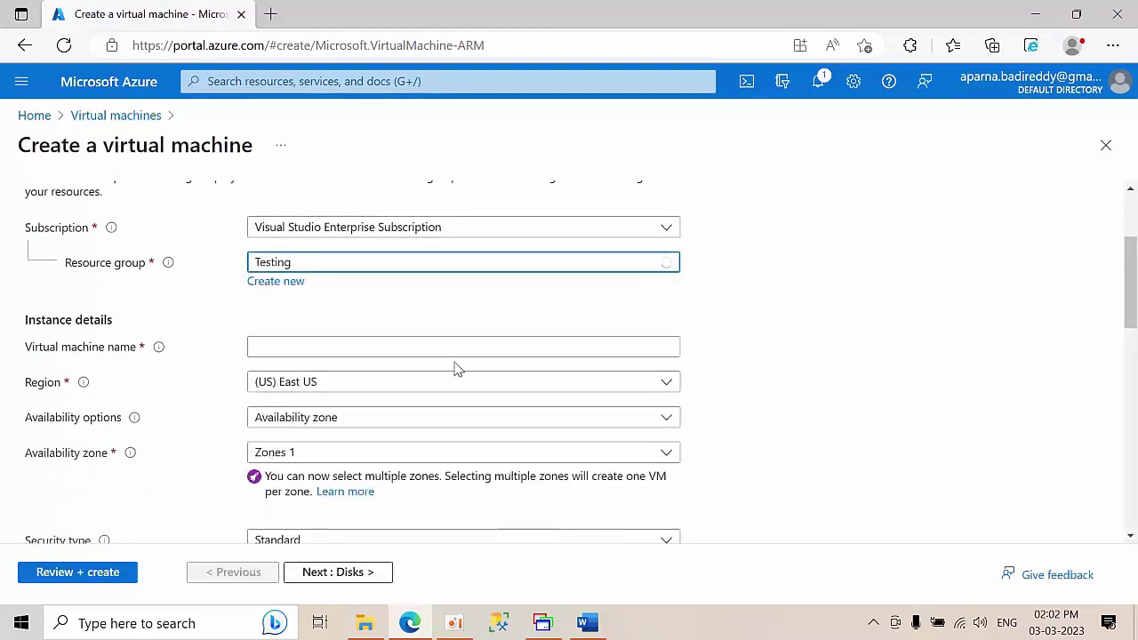
- Name the VM Node1 with no infrastructure redundancy and the Windows Server 2019 Datacenter image
{"action": "scroll", "coordinate": [329, 333], "scroll_direction": "down", "scroll_amount": 1}
{"action": "left_click", "coordinate": [275, 238]}
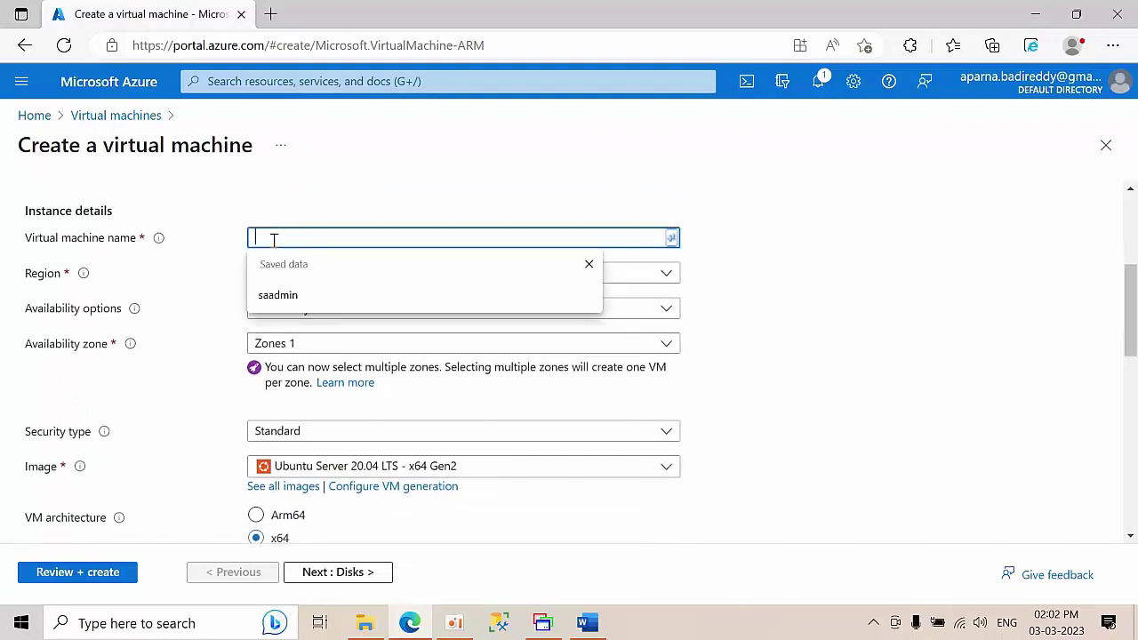
{"action": "type", "text": "Node1"}
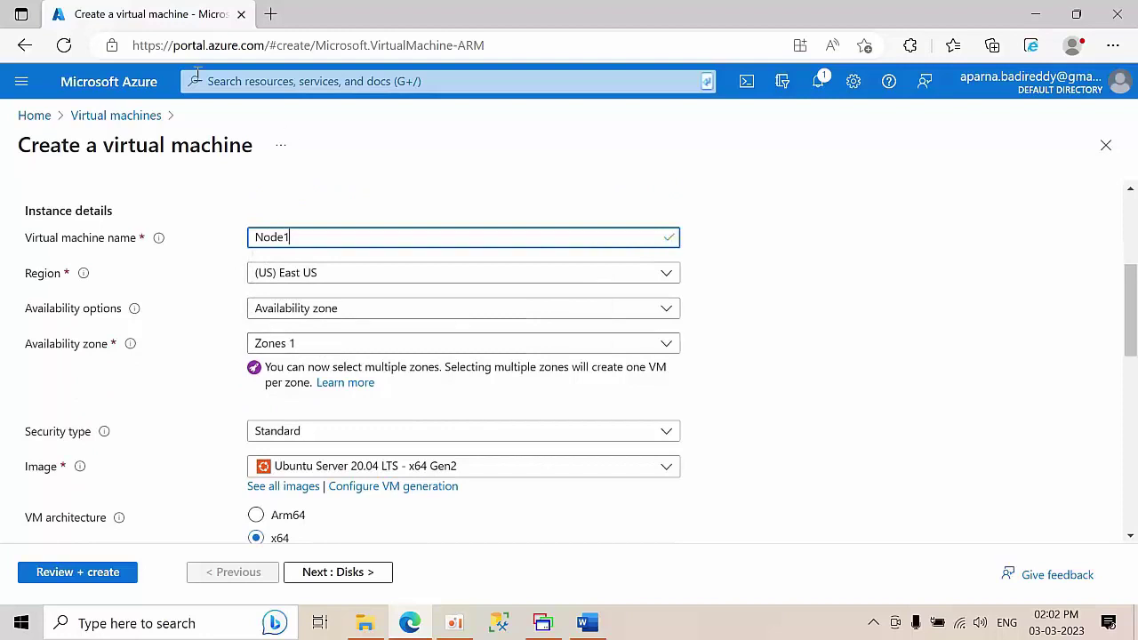
{"action": "left_click", "coordinate": [335, 343]}
{"action": "left_click", "coordinate": [343, 316]}
{"action": "left_click", "coordinate": [343, 316]}
{"action": "left_click", "coordinate": [343, 316]}
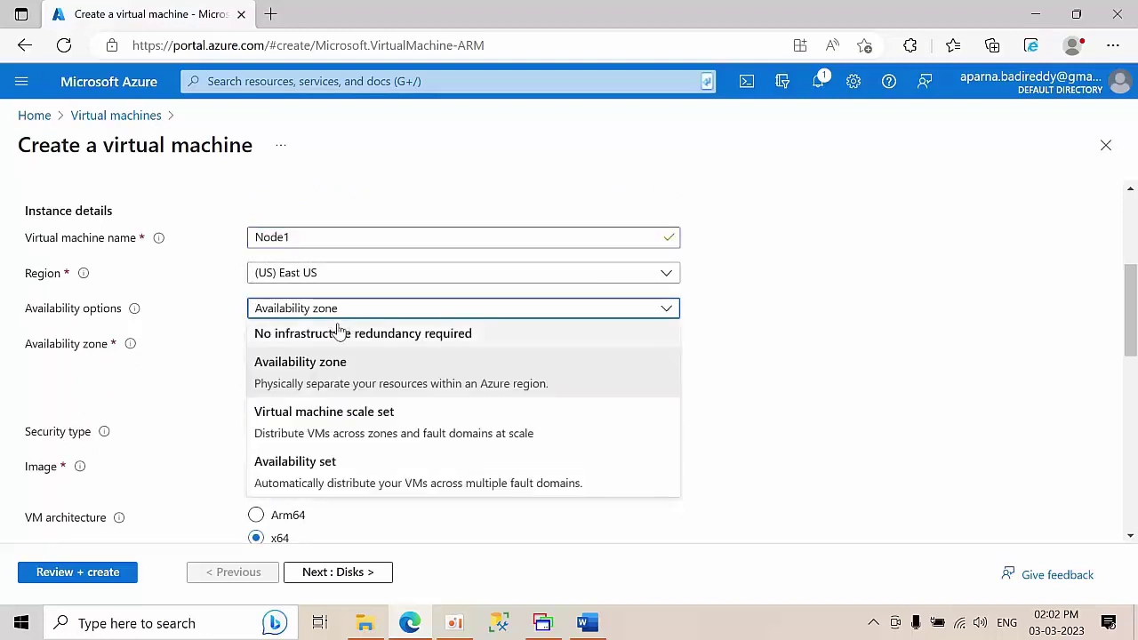
{"action": "left_click", "coordinate": [336, 333]}
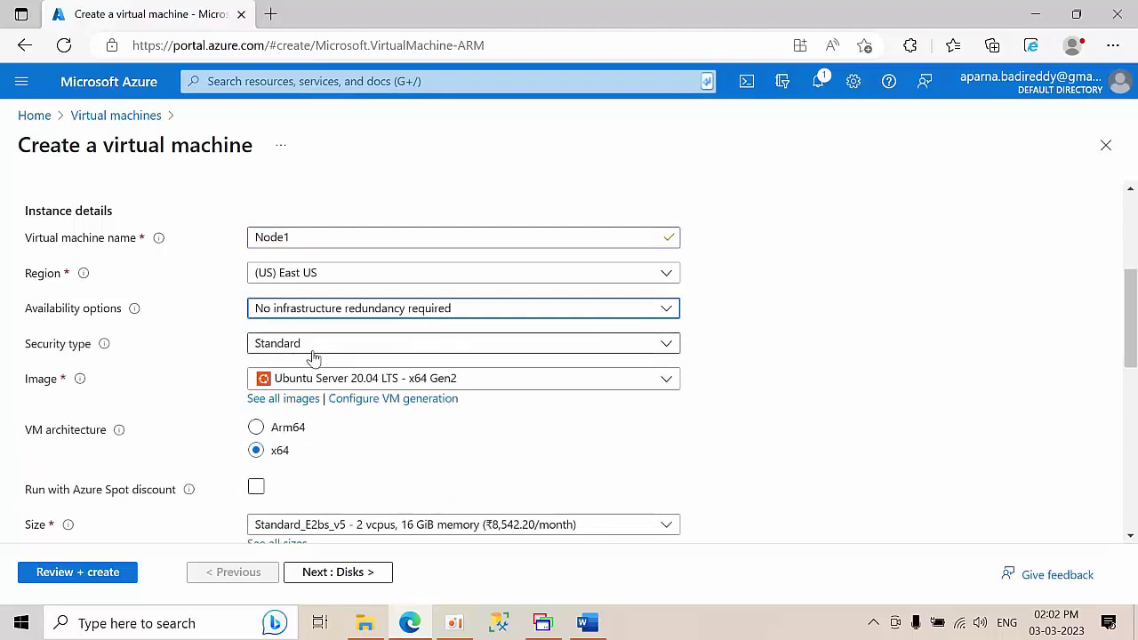
{"action": "left_click", "coordinate": [338, 380]}
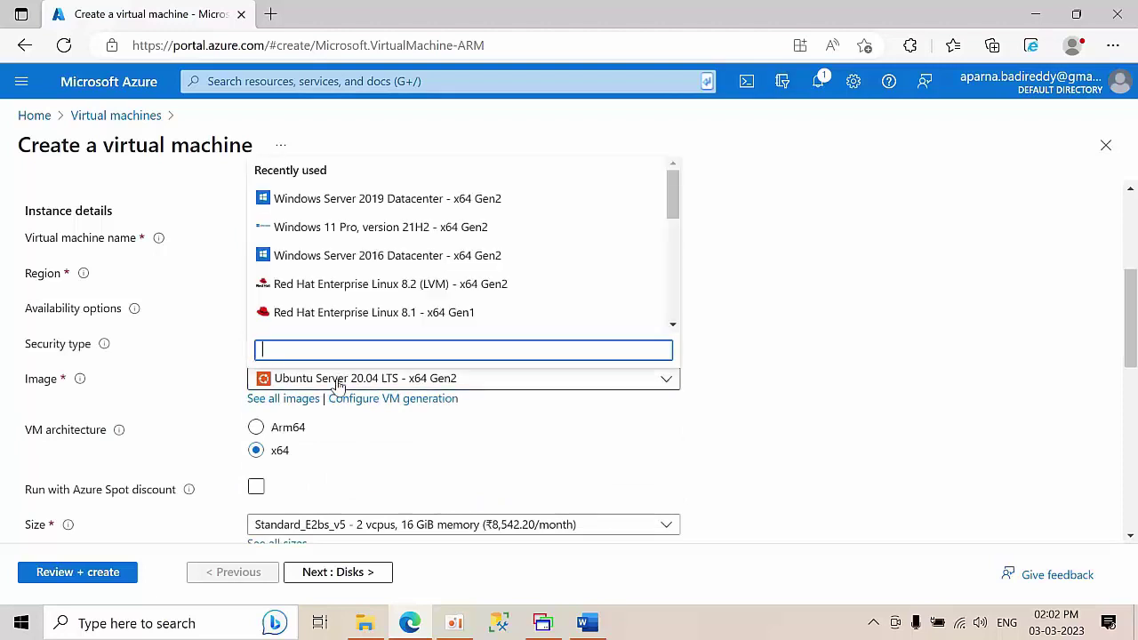
{"action": "left_click", "coordinate": [447, 195]}
{"action": "scroll", "coordinate": [779, 350], "scroll_direction": "down", "scroll_amount": 3}
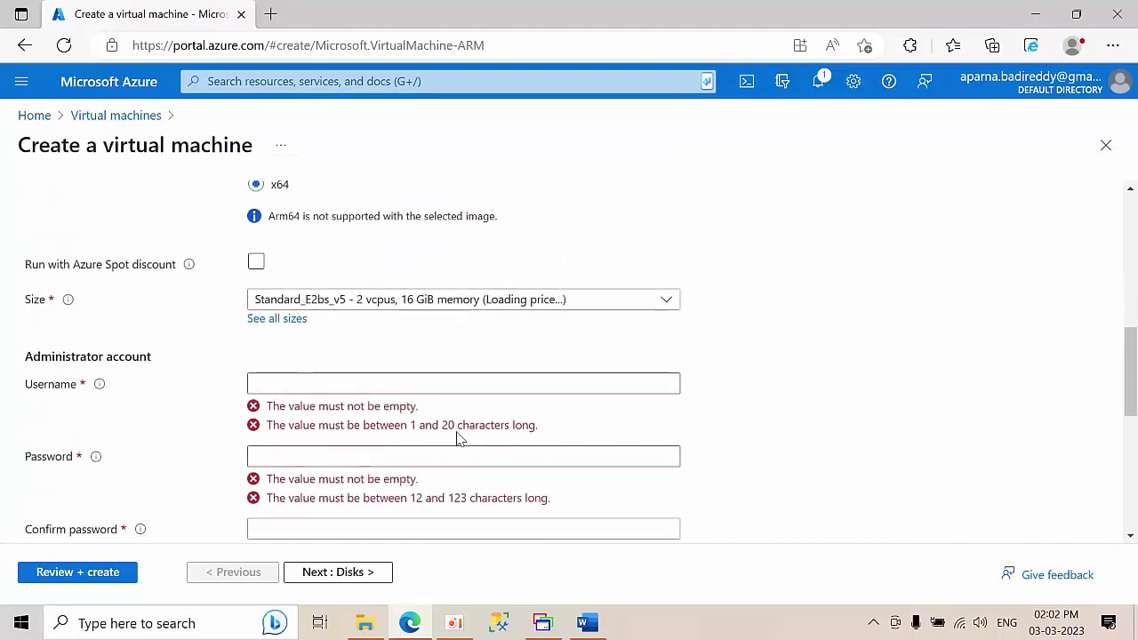
- Enter Node1's administrator username, then type and confirm its password
{"action": "left_click", "coordinate": [294, 374]}
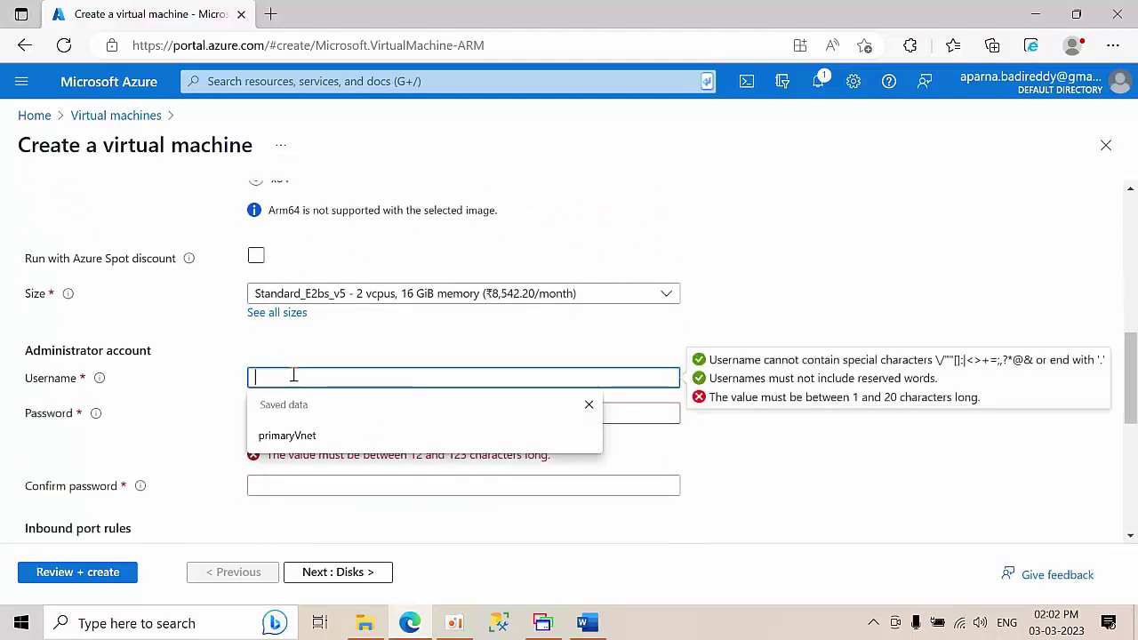
{"action": "type", "text": "SQLA"}
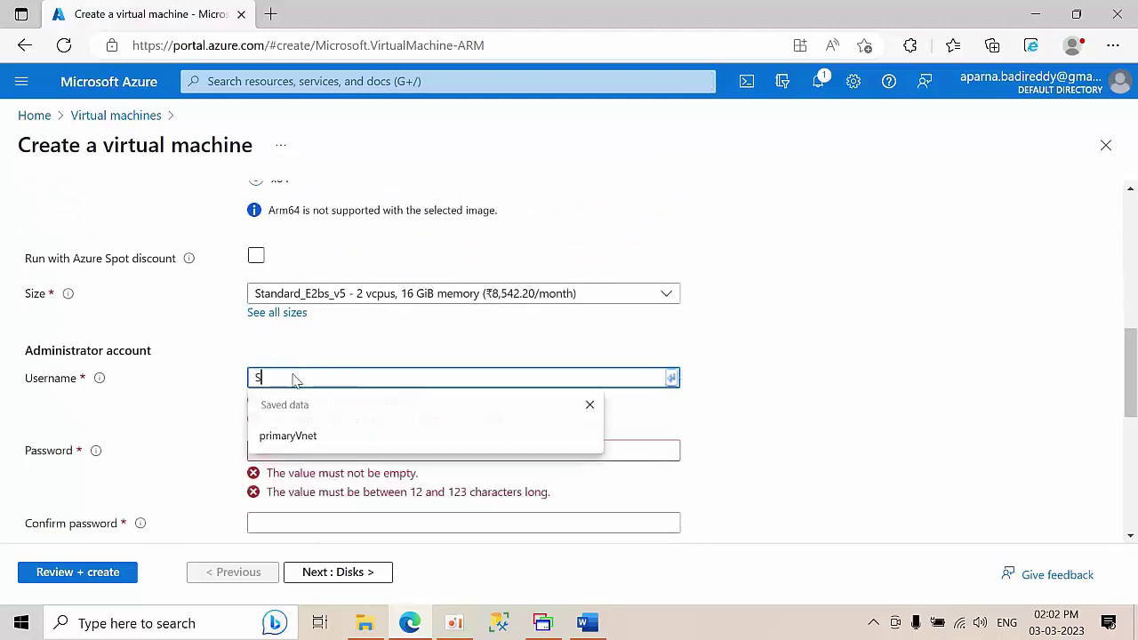
{"action": "key", "text": "BackSpace"}
{"action": "key", "text": "BackSpace"}
{"action": "key", "text": "BackSpace"}
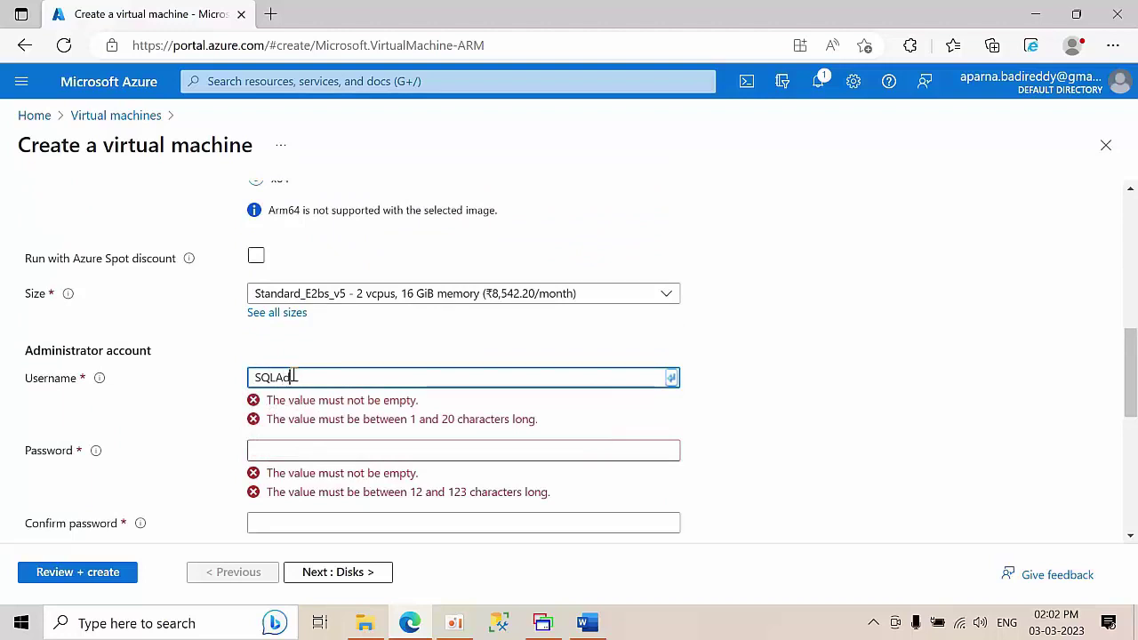
{"action": "type", "text": "admin"}
{"action": "key", "text": "Tab"}
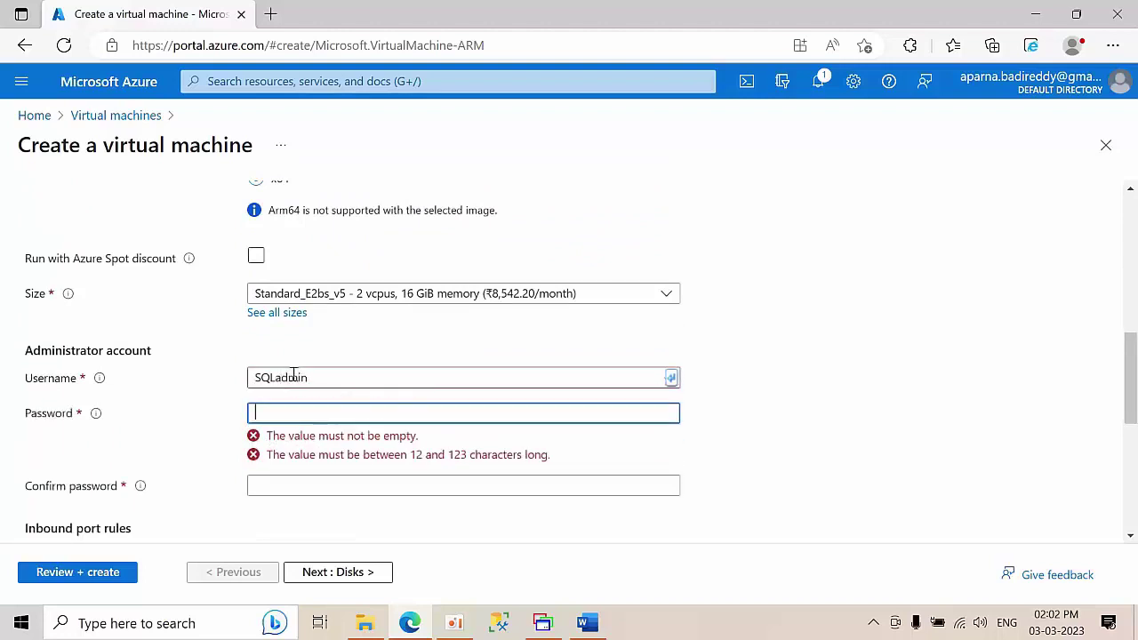
{"action": "type", "text": "Pas•"}
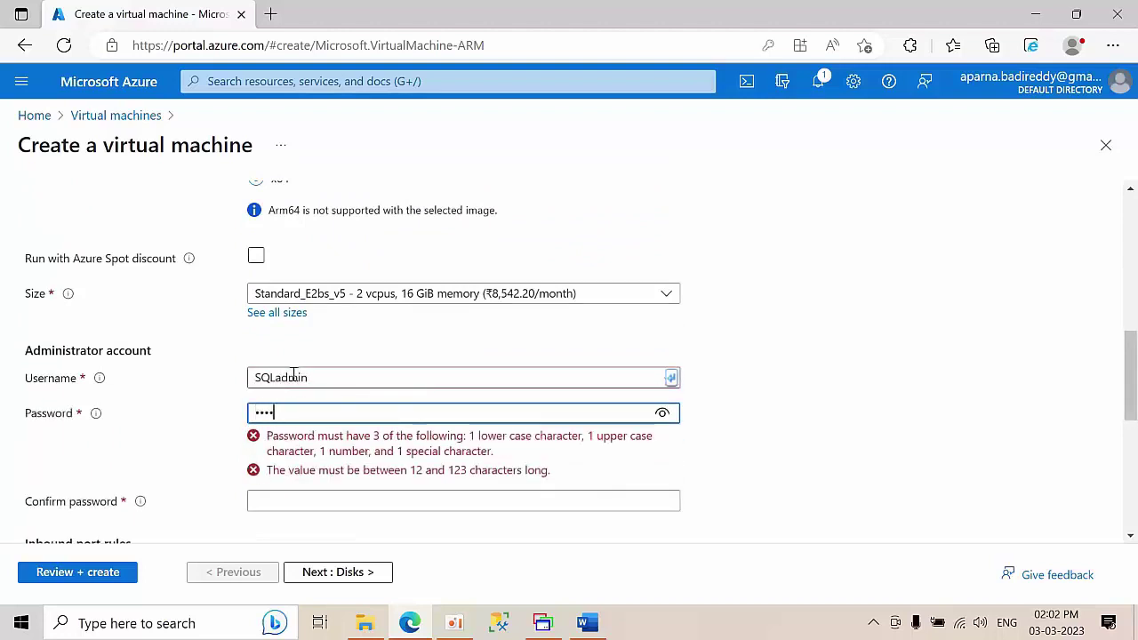
{"action": "type", "text": "••"}
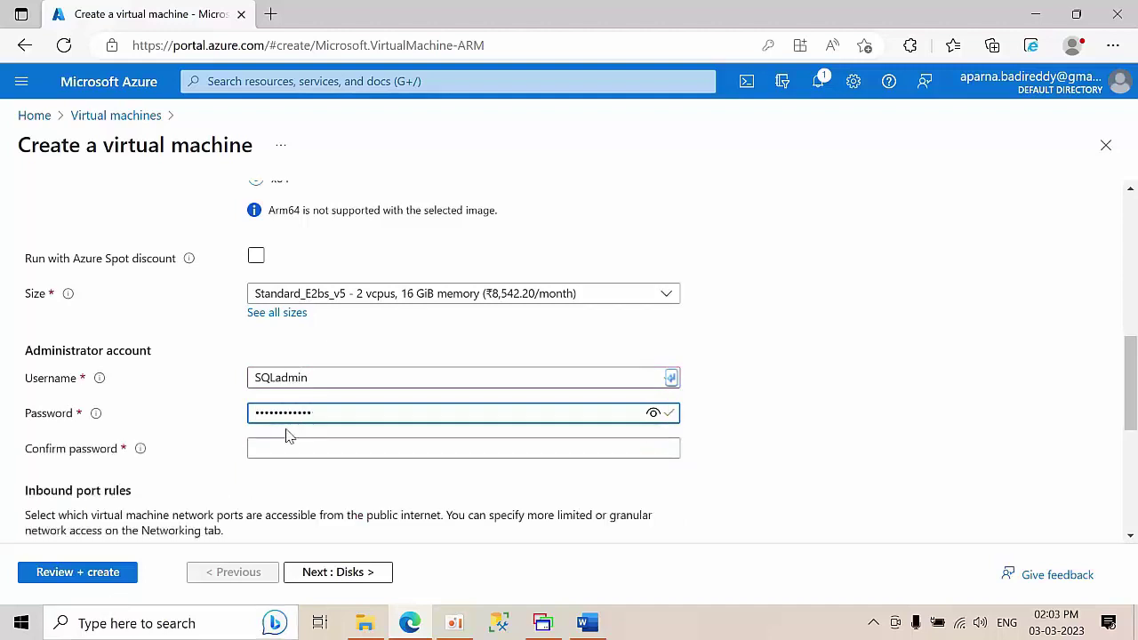
{"action": "left_click", "coordinate": [284, 449]}
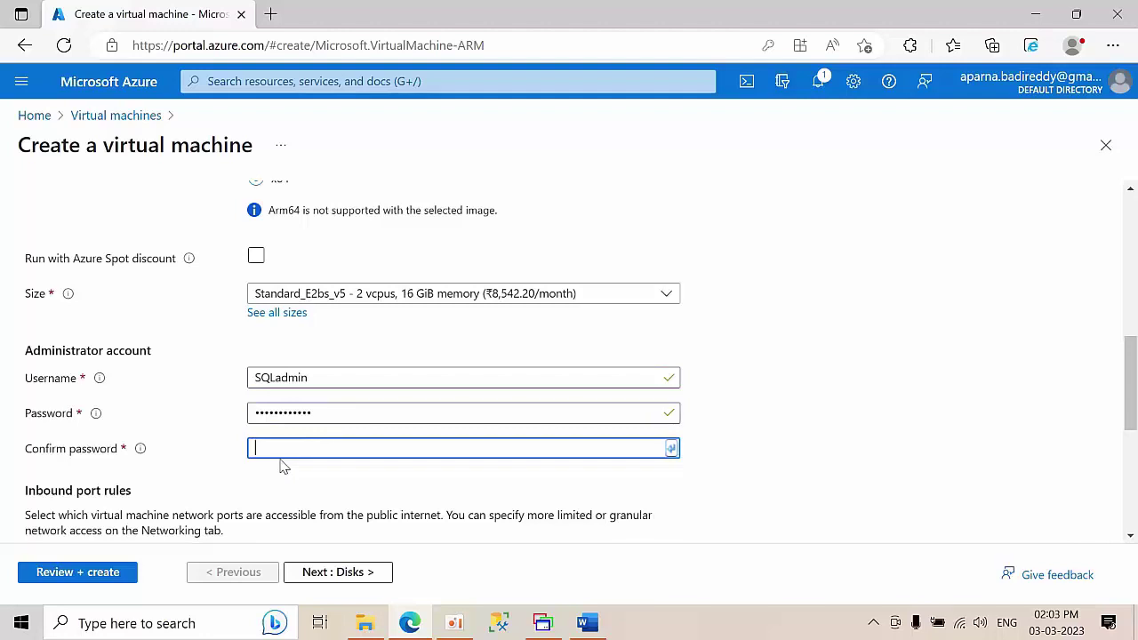
{"action": "type", "text": "••"}
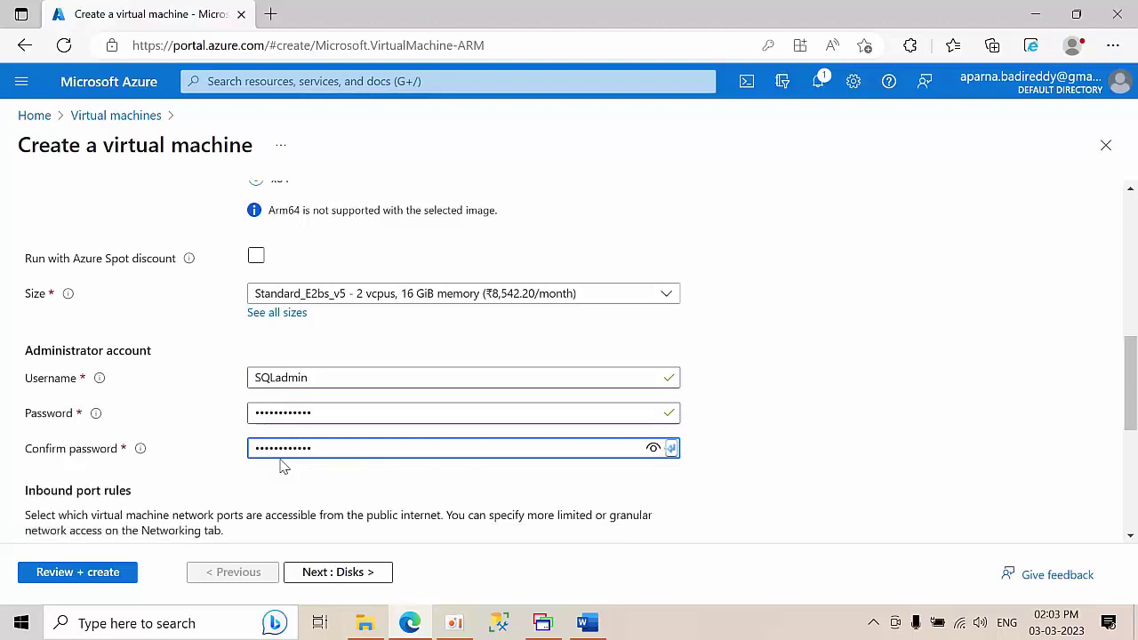
- Apply the existing Windows Server licence (Hybrid Benefit) and disable boot diagnostics
{"action": "scroll", "coordinate": [281, 464], "scroll_direction": "down", "scroll_amount": 5}
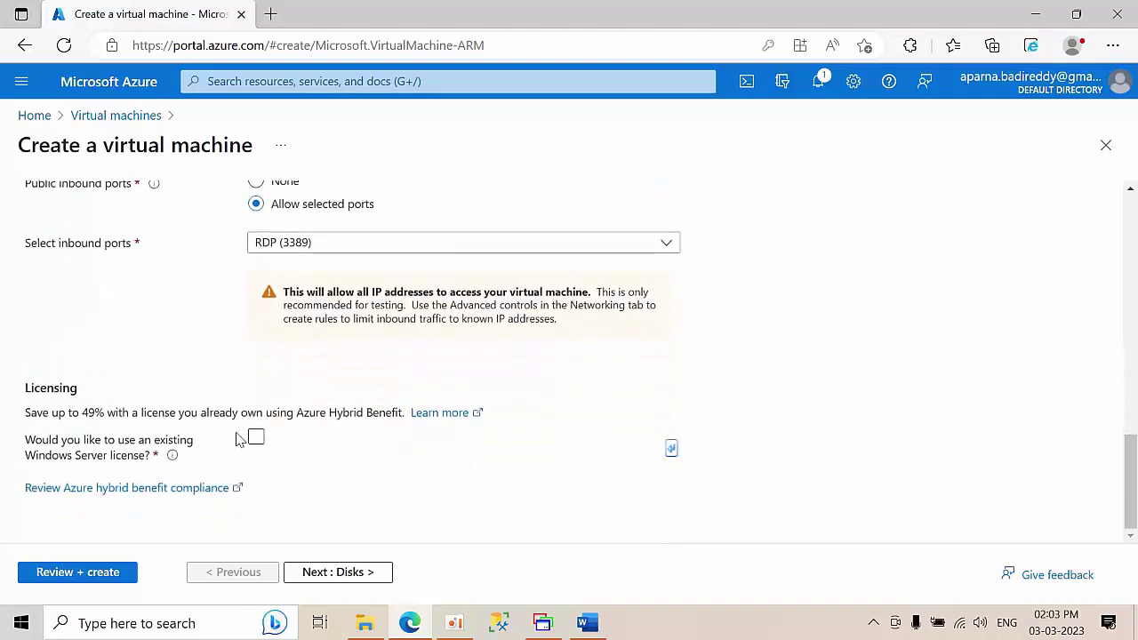
{"action": "left_click", "coordinate": [255, 436]}
{"action": "left_click", "coordinate": [33, 490]}
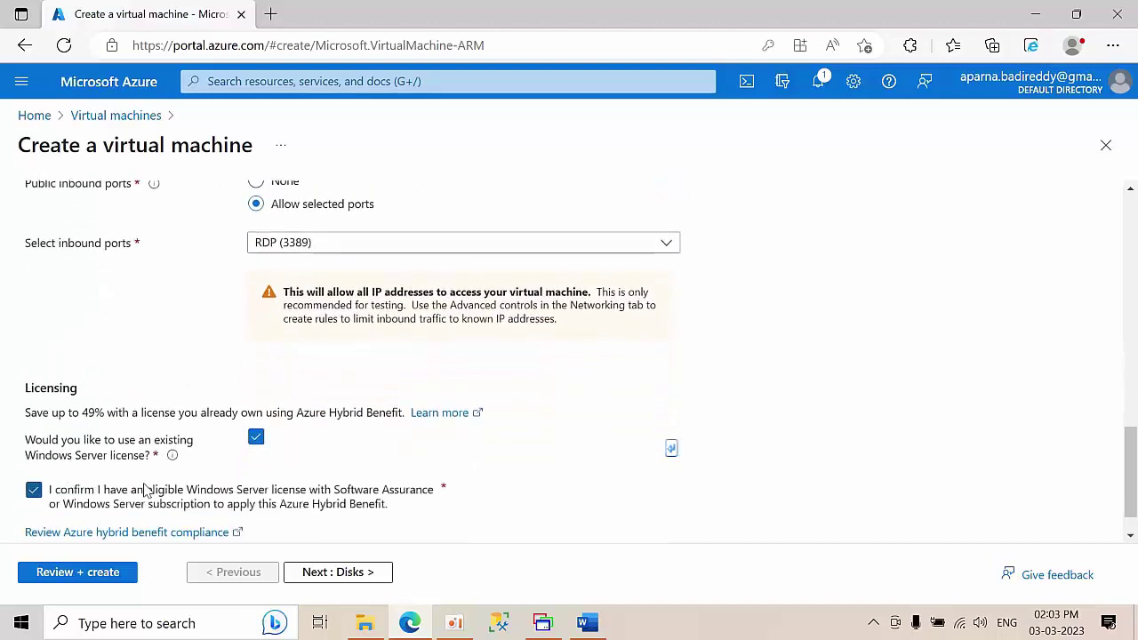
{"action": "scroll", "coordinate": [181, 325], "scroll_direction": "up", "scroll_amount": 15}
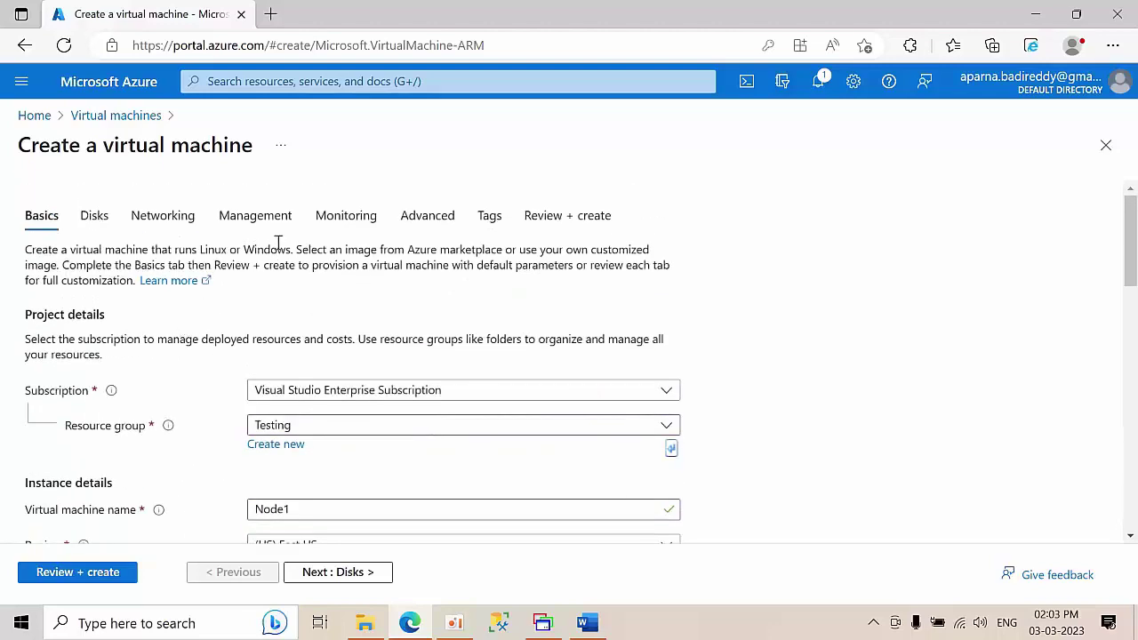
{"action": "left_click", "coordinate": [335, 221]}
{"action": "left_click", "coordinate": [276, 426]}
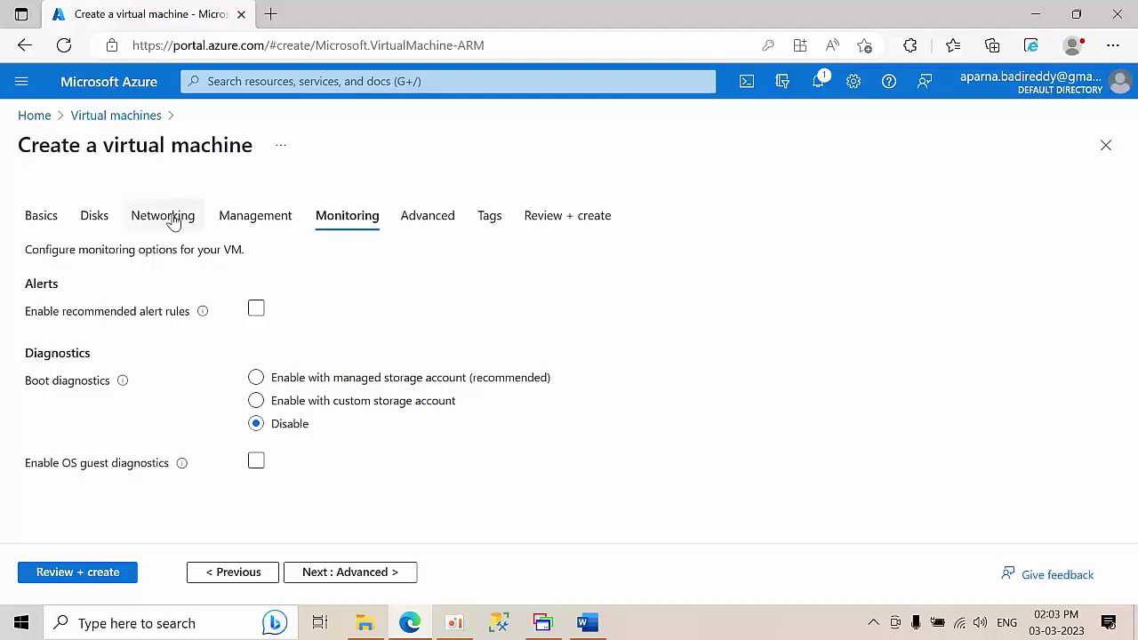
- Review Node1's networking settings and start the Review + create validation
{"action": "left_click", "coordinate": [173, 222]}
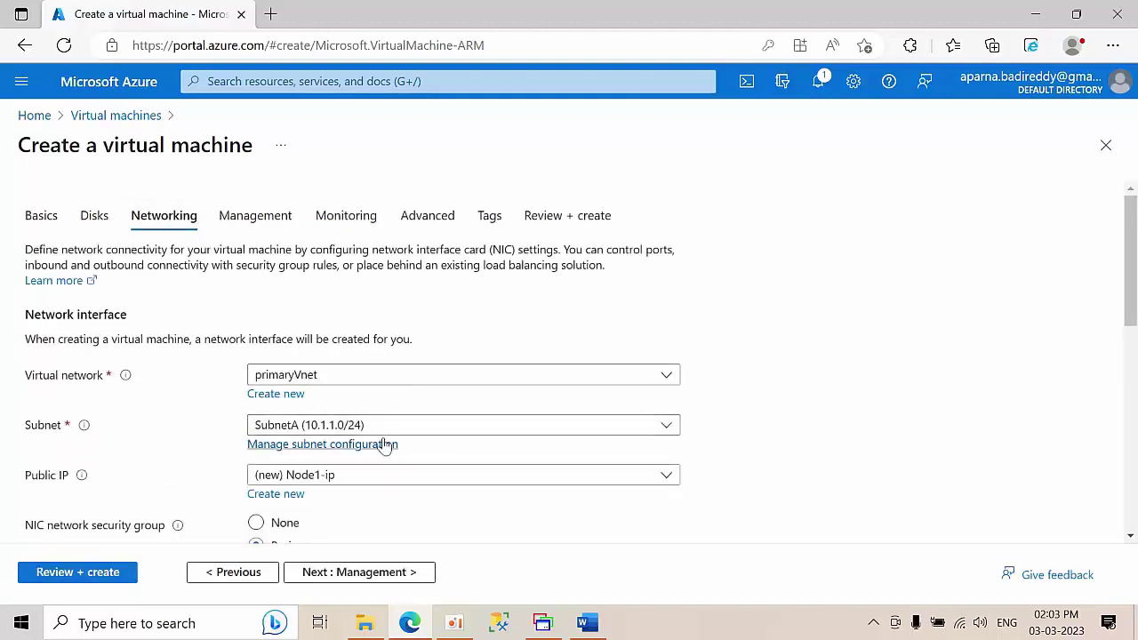
{"action": "scroll", "coordinate": [400, 449], "scroll_direction": "down", "scroll_amount": 6}
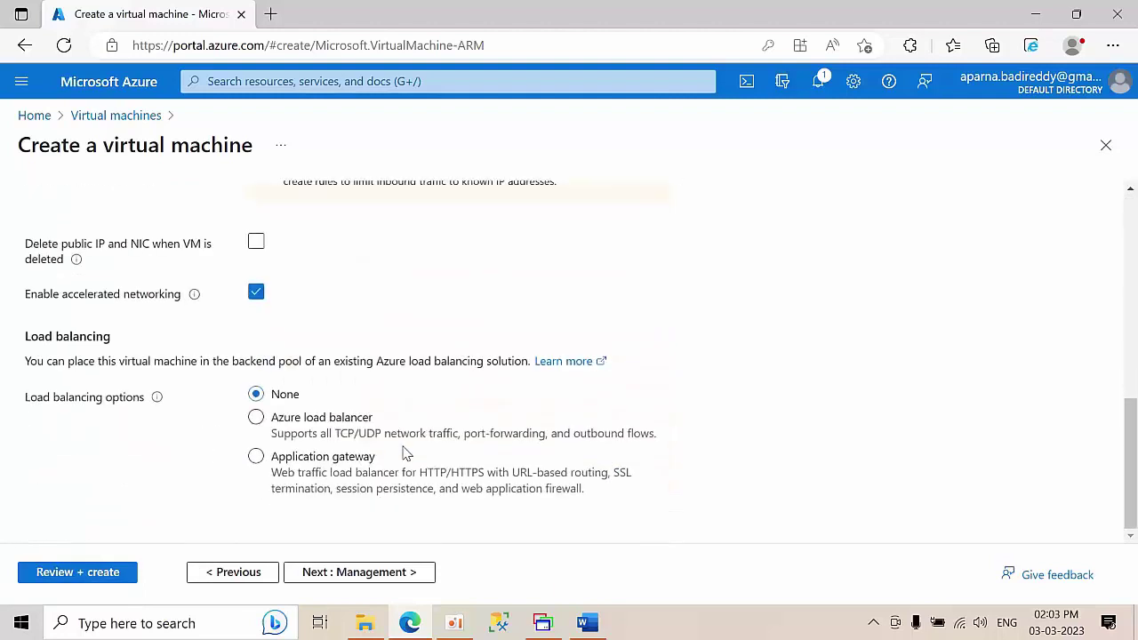
{"action": "left_click", "coordinate": [59, 578]}
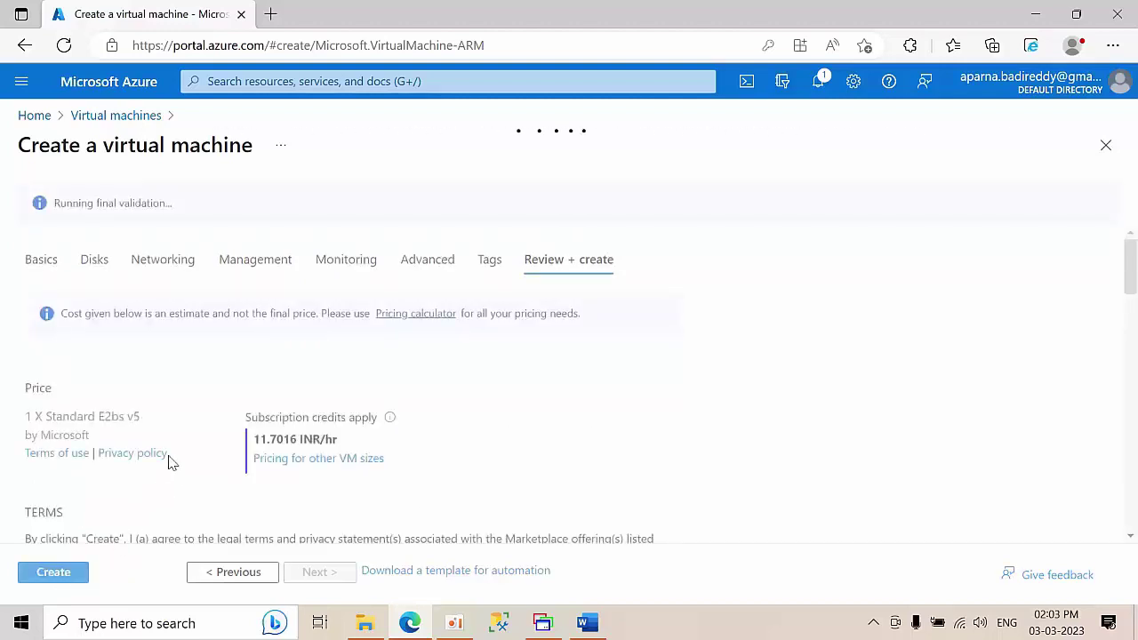
- Launch deployment of the validated Node1 virtual machine
{"action": "scroll", "coordinate": [145, 480], "scroll_direction": "down", "scroll_amount": 3}
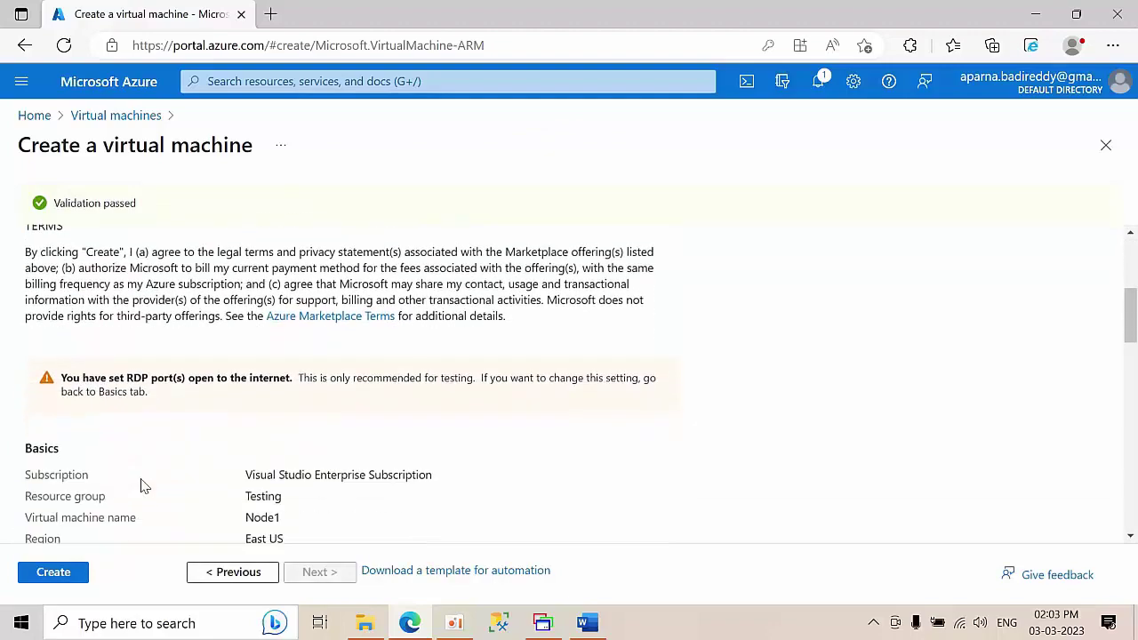
{"action": "scroll", "coordinate": [140, 483], "scroll_direction": "up", "scroll_amount": 3}
{"action": "scroll", "coordinate": [142, 483], "scroll_direction": "down", "scroll_amount": 8}
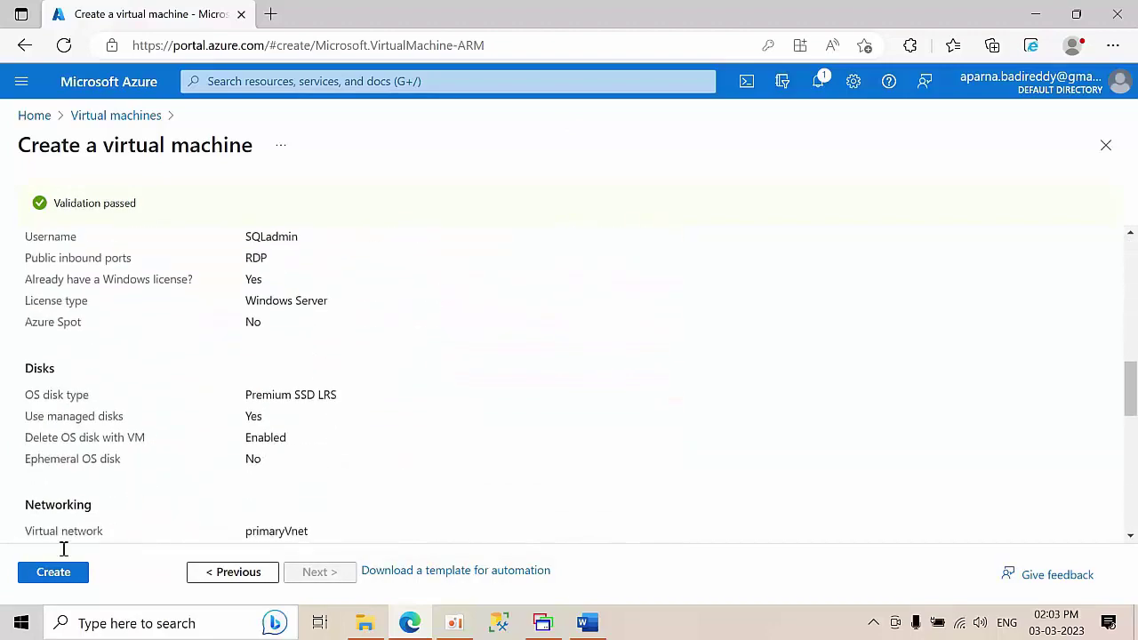
{"action": "left_click", "coordinate": [52, 576]}
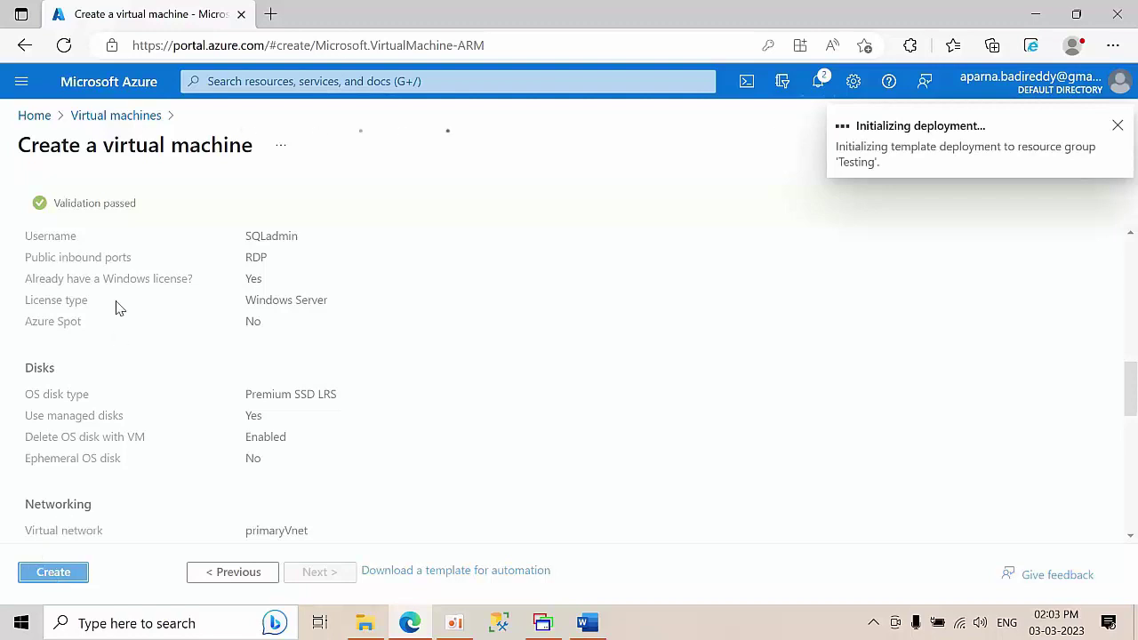
- Go back to the Virtual machines list and begin creating another Azure virtual machine
{"action": "left_click", "coordinate": [40, 116]}
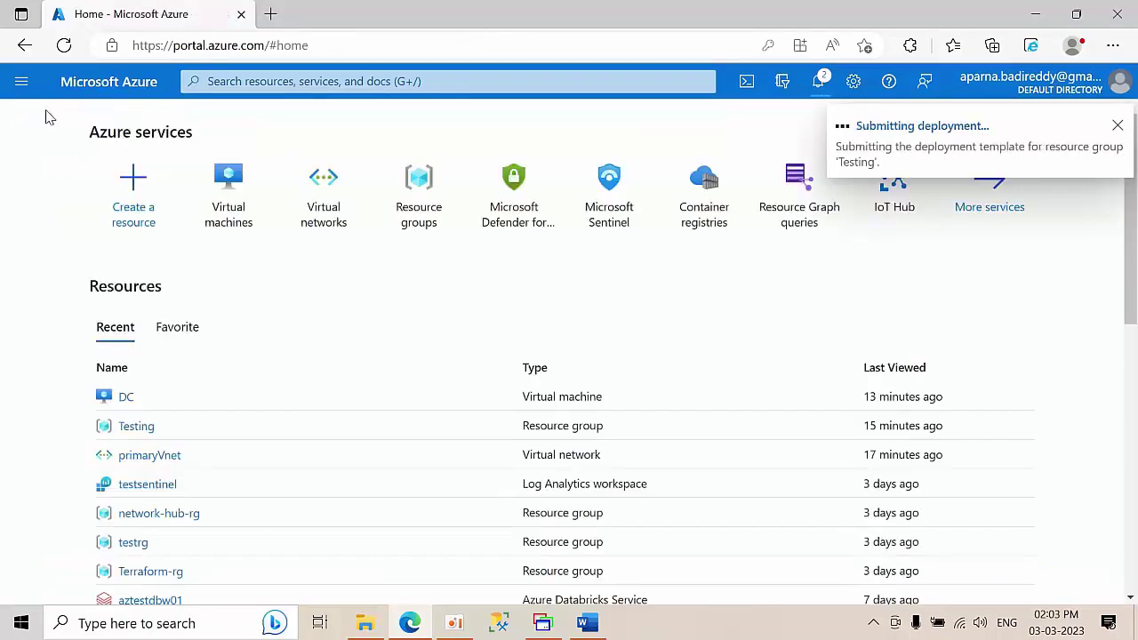
{"action": "left_click", "coordinate": [226, 169]}
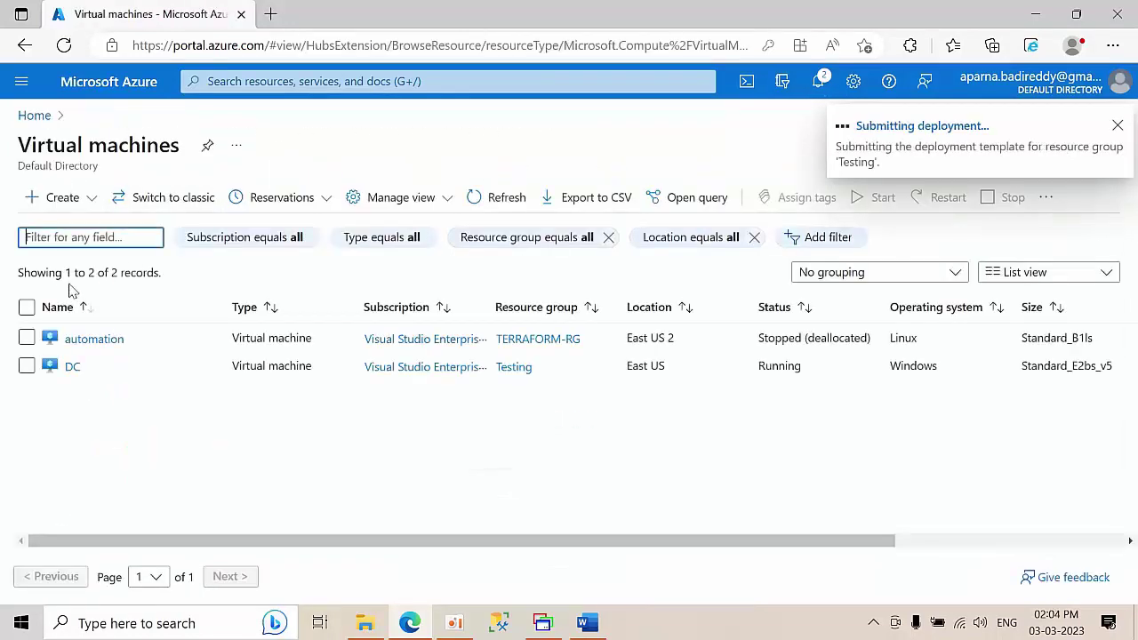
{"action": "left_click", "coordinate": [55, 199]}
{"action": "left_click", "coordinate": [59, 235]}
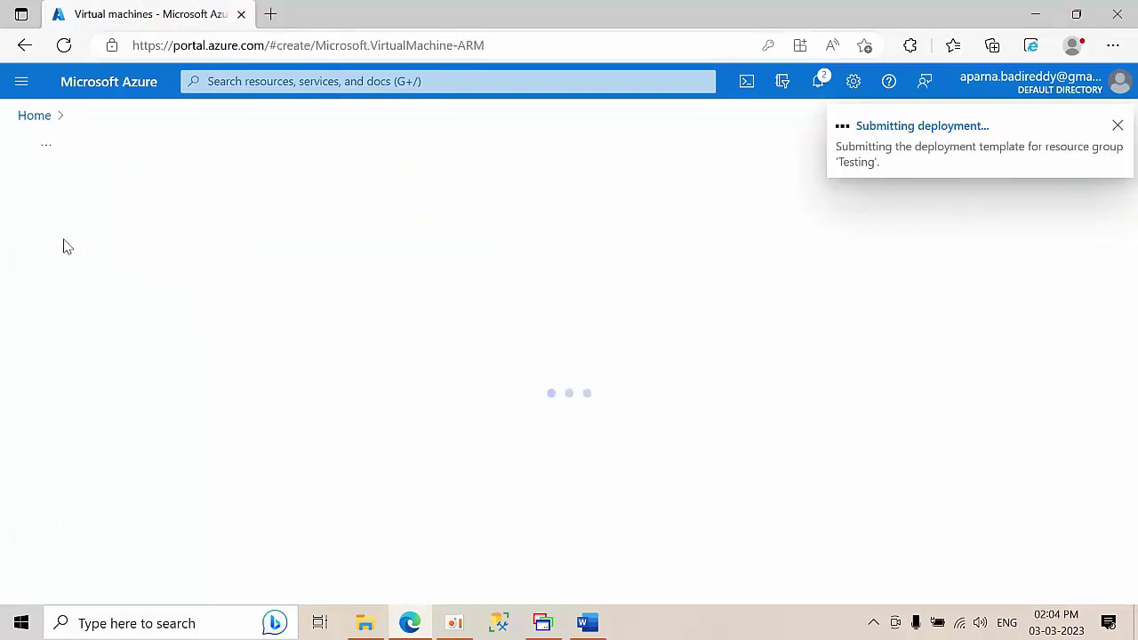
{"action": "left_click", "coordinate": [363, 427]}
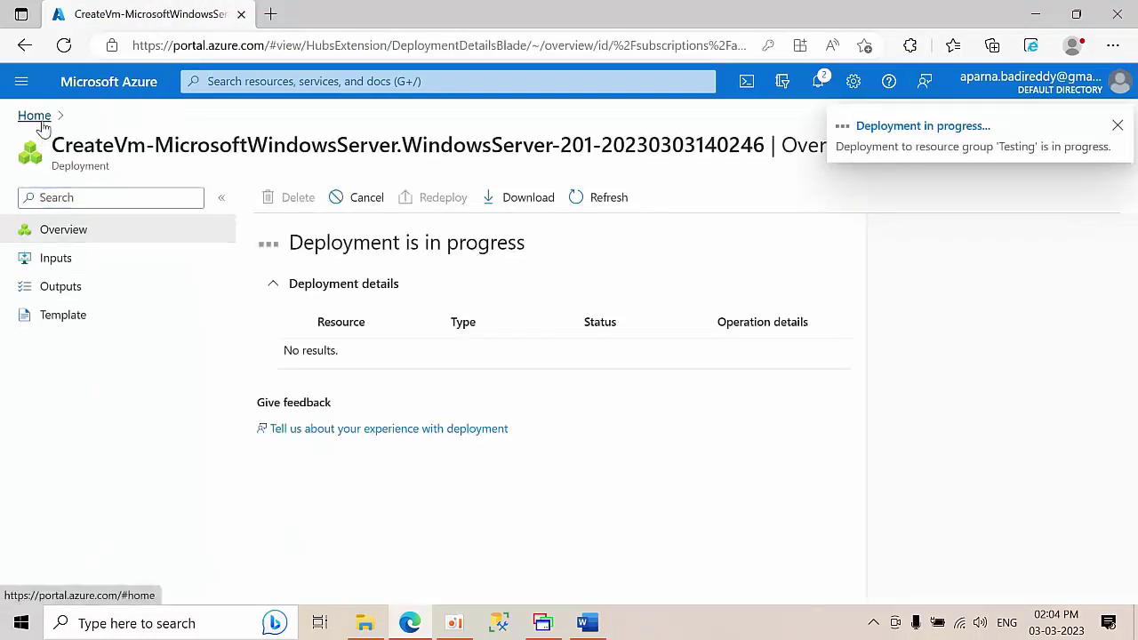
{"action": "left_click", "coordinate": [36, 117]}
{"action": "left_click", "coordinate": [248, 194]}
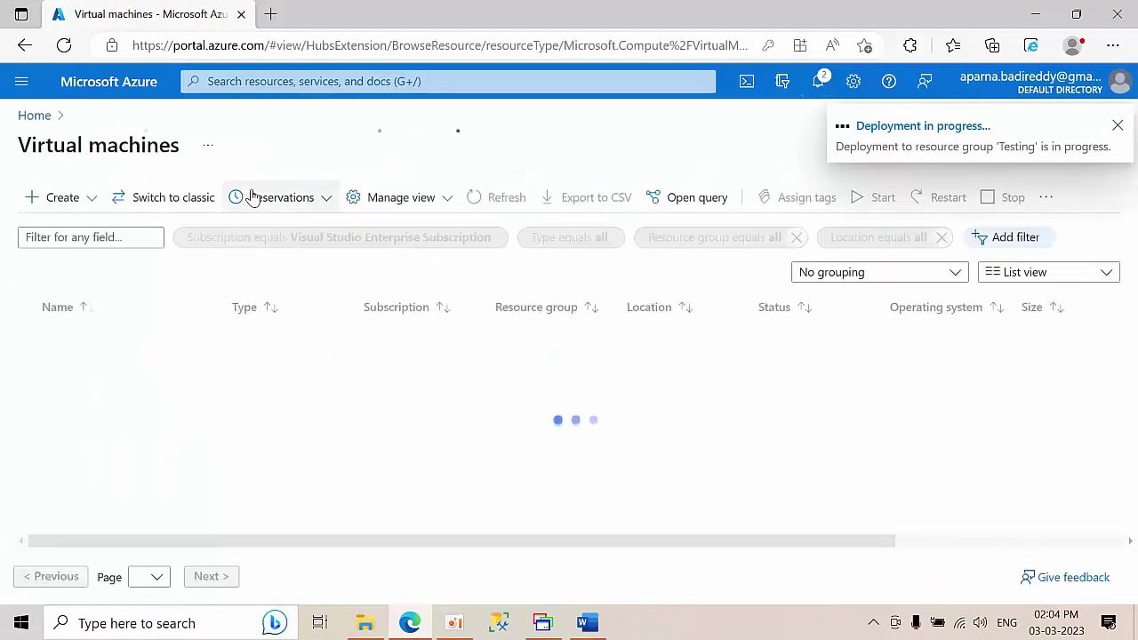
- Start a new Azure VM in resource group Testing with no infrastructure redundancy required
{"action": "left_click", "coordinate": [55, 197]}
{"action": "left_click", "coordinate": [98, 231]}
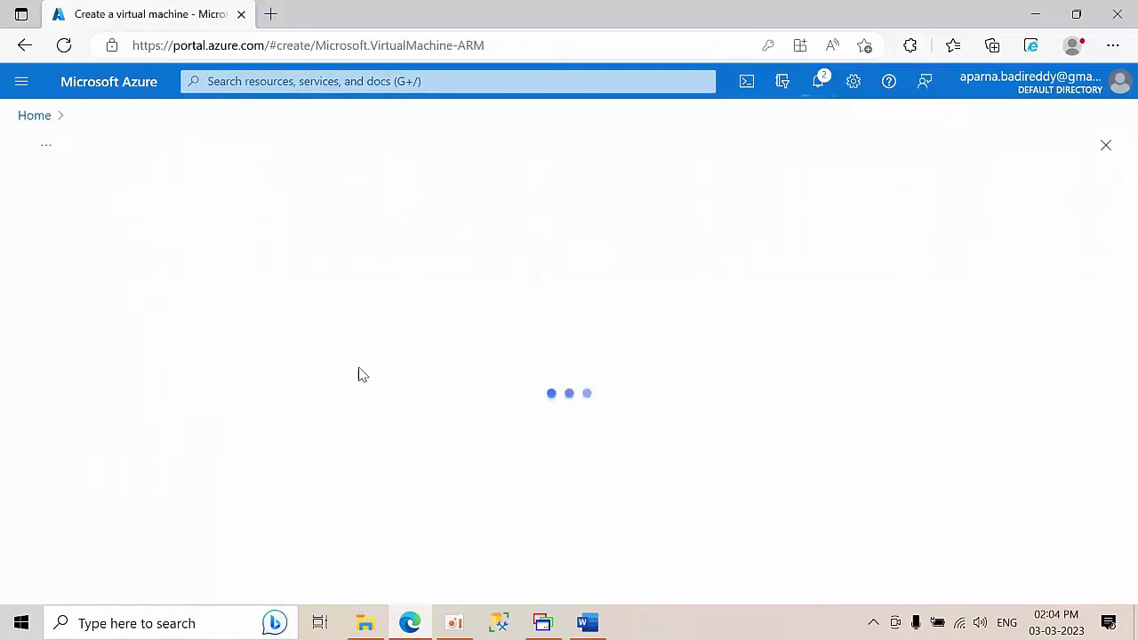
{"action": "left_click", "coordinate": [329, 425]}
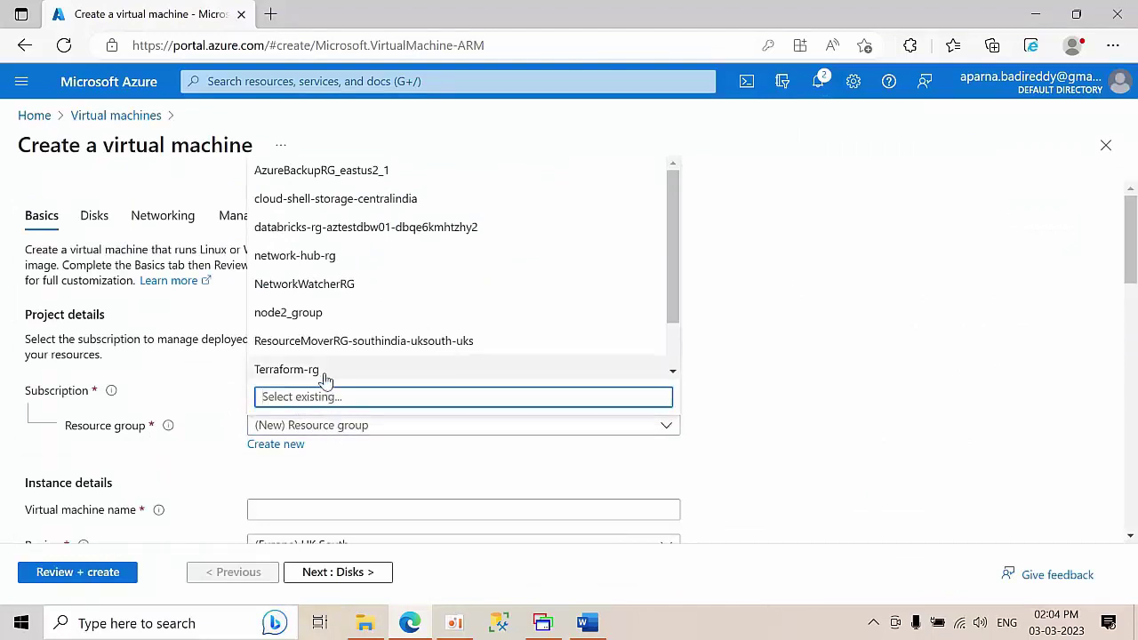
{"action": "type", "text": "tes"}
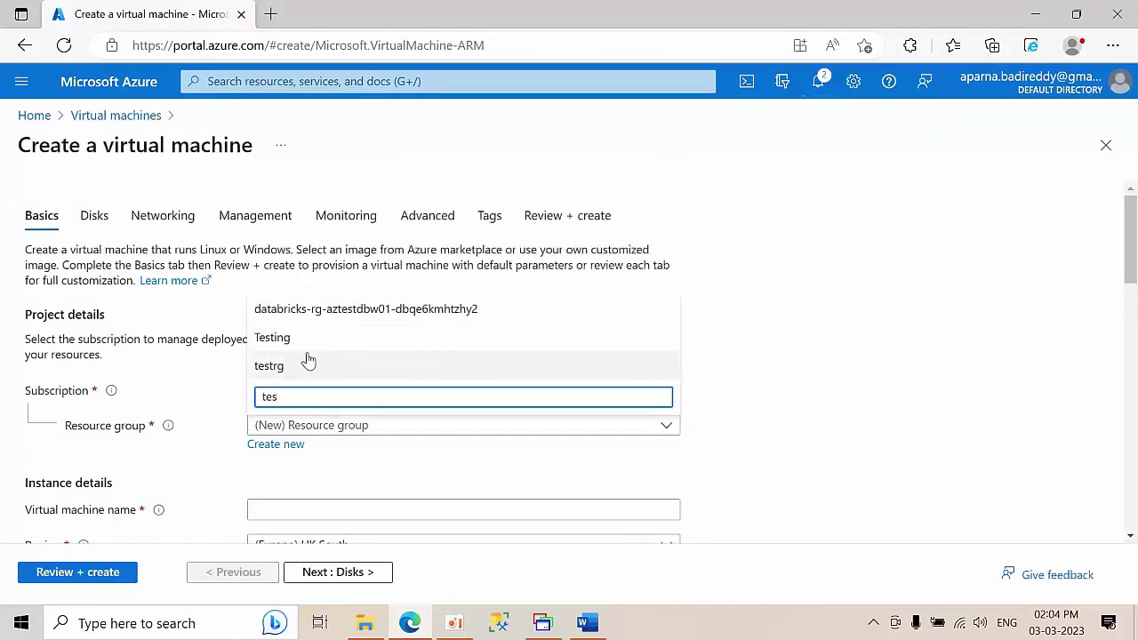
{"action": "left_click", "coordinate": [308, 338]}
{"action": "scroll", "coordinate": [939, 364], "scroll_direction": "down", "scroll_amount": 5}
{"action": "left_click", "coordinate": [321, 238]}
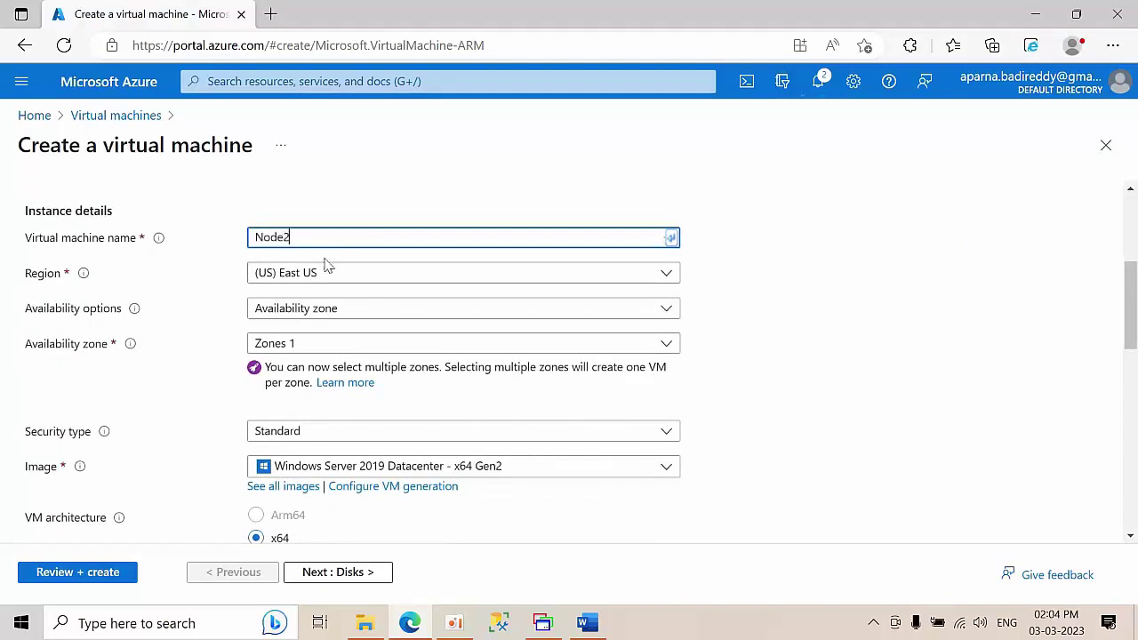
{"action": "left_click", "coordinate": [305, 311]}
{"action": "left_click", "coordinate": [302, 331]}
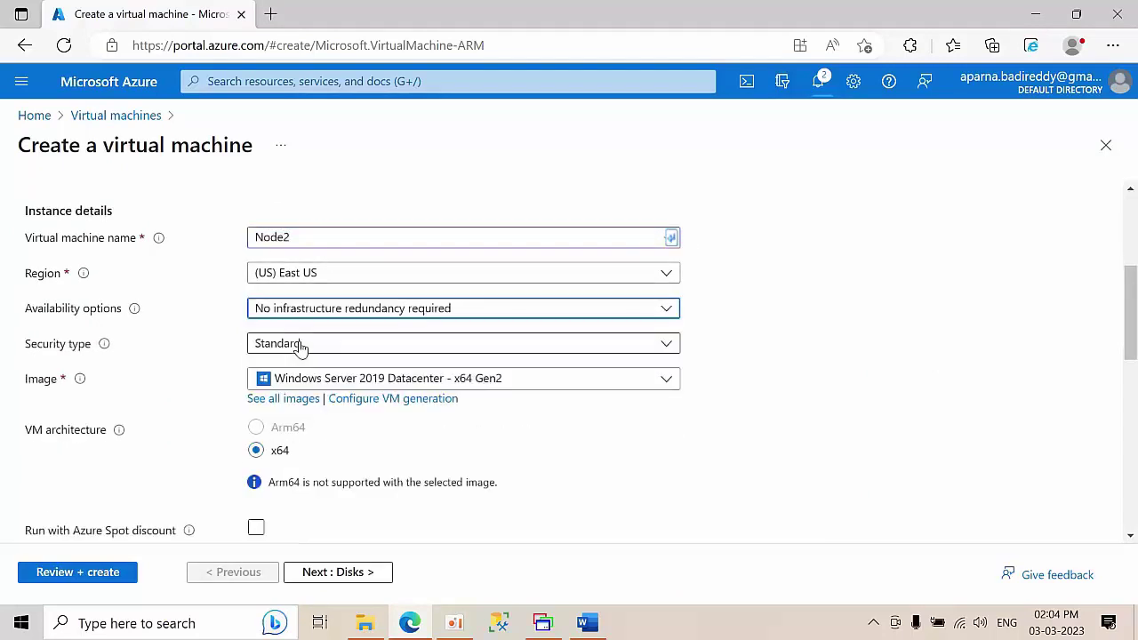
- Enter Node2 as the virtual machine name
{"action": "scroll", "coordinate": [752, 333], "scroll_direction": "down", "scroll_amount": 3}
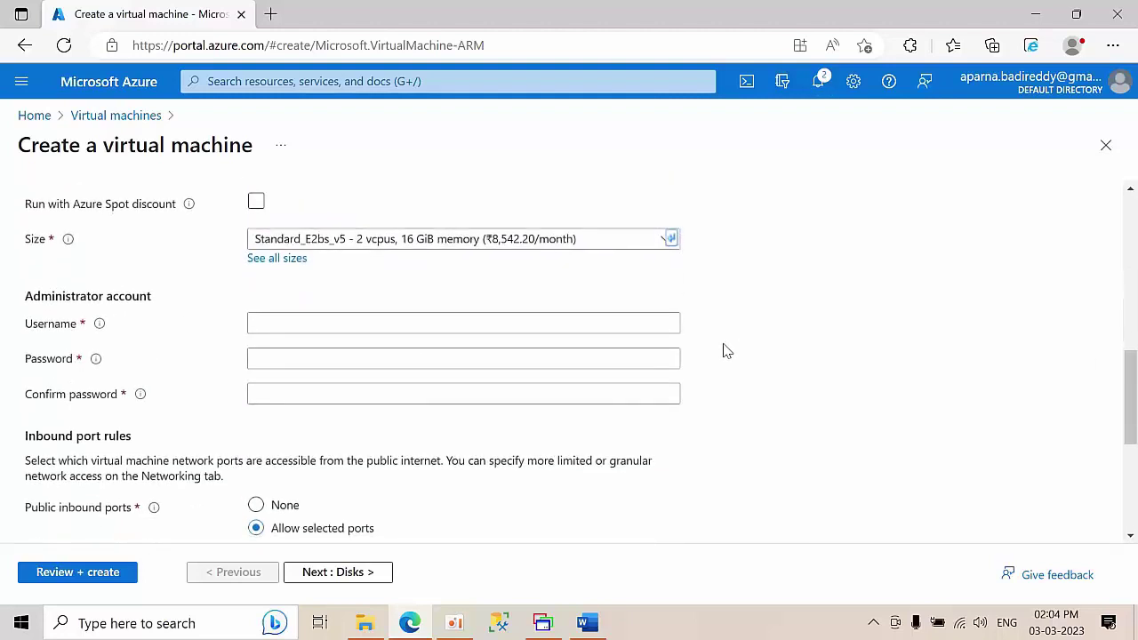
{"action": "left_click", "coordinate": [322, 324]}
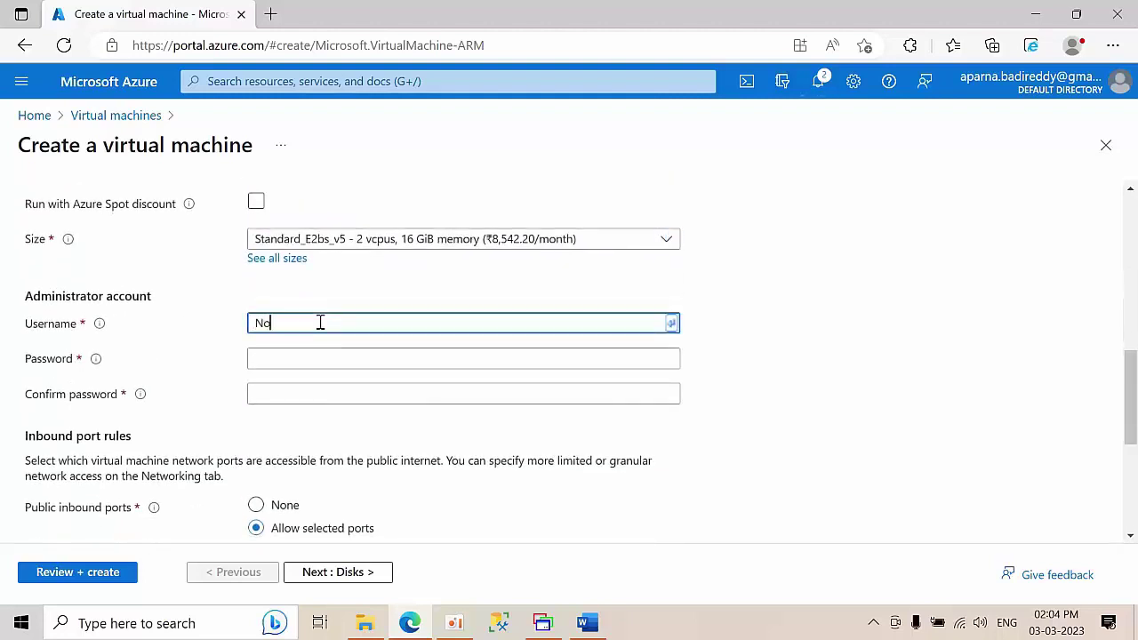
{"action": "type", "text": "Node2"}
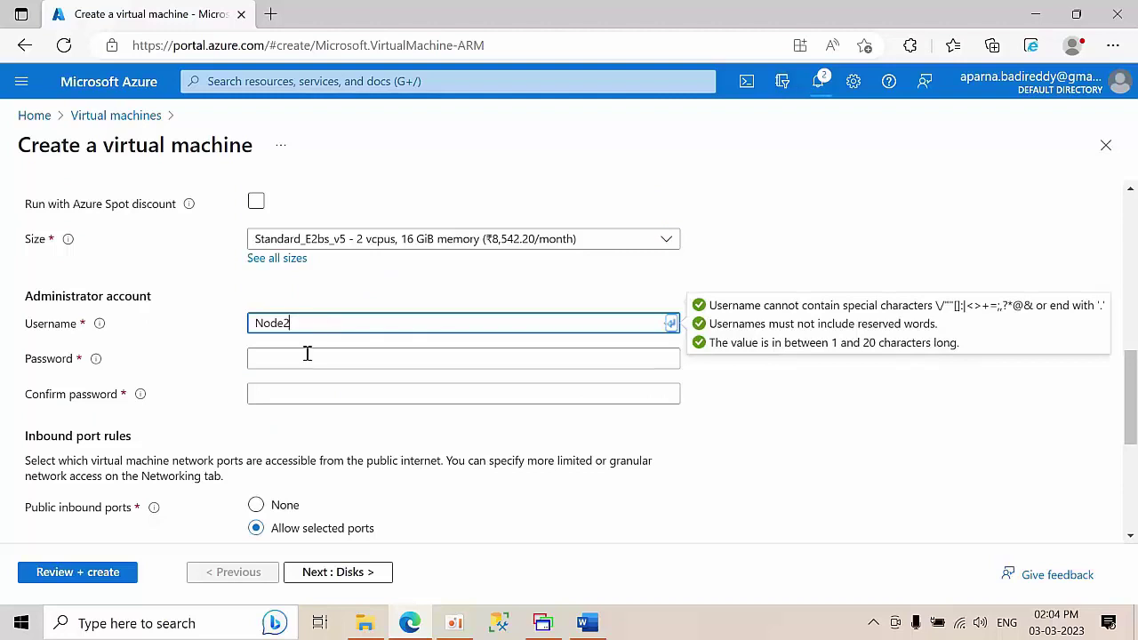
{"action": "left_click", "coordinate": [305, 359]}
{"action": "scroll", "coordinate": [303, 360], "scroll_direction": "up", "scroll_amount": 4}
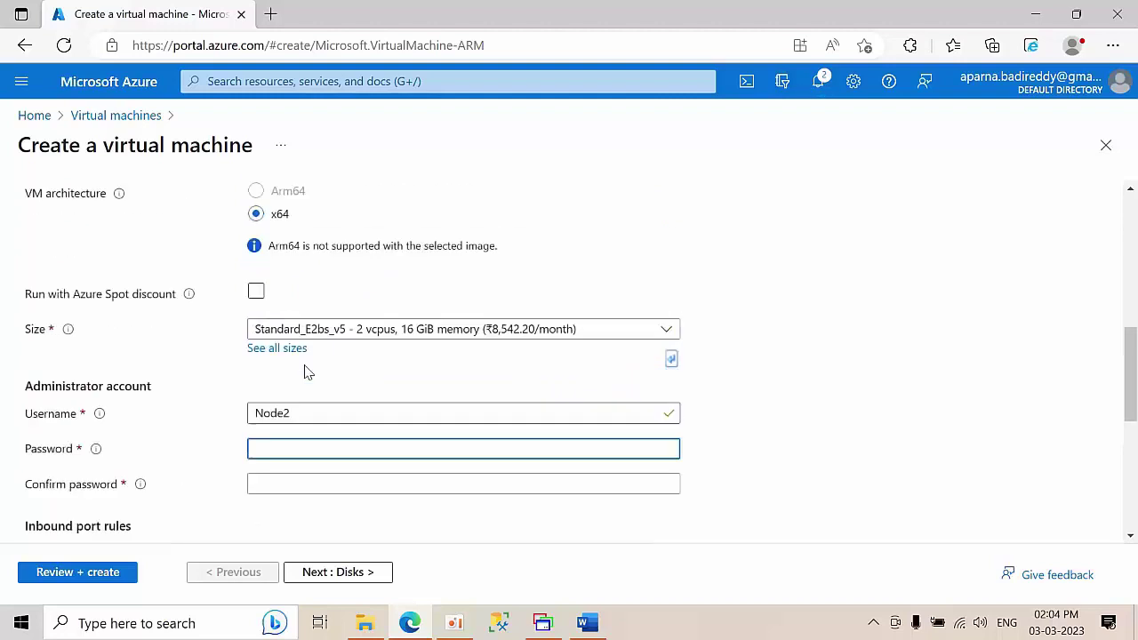
{"action": "scroll", "coordinate": [404, 396], "scroll_direction": "down", "scroll_amount": 1}
{"action": "scroll", "coordinate": [405, 395], "scroll_direction": "down", "scroll_amount": 3}
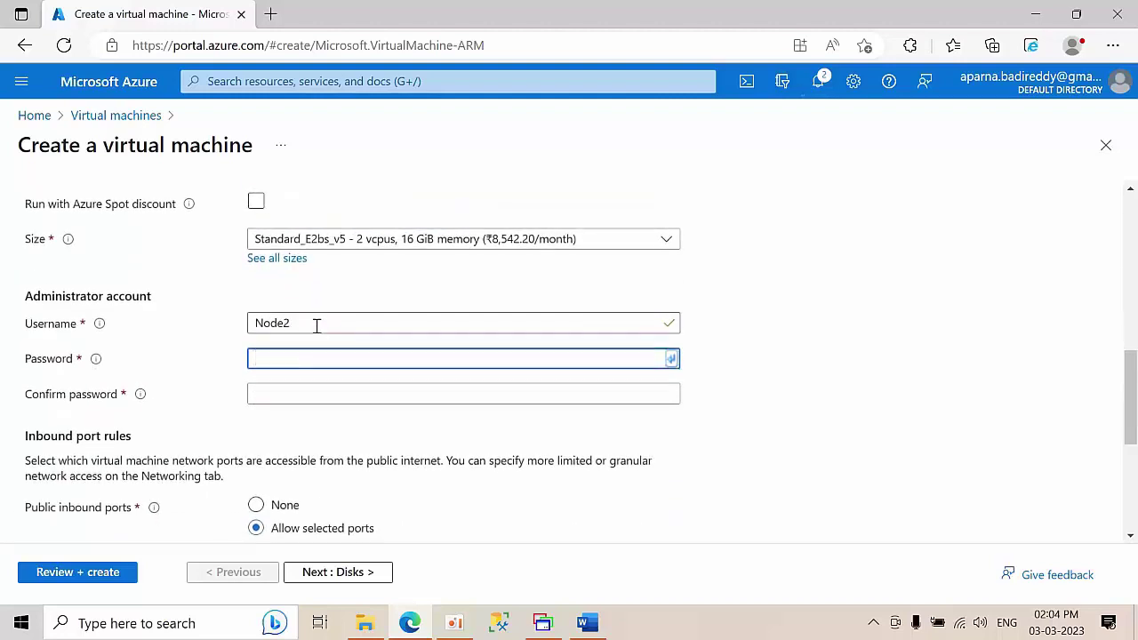
- Enter Node2's administrator username, then type and confirm its password
{"action": "left_click", "coordinate": [99, 325]}
{"action": "type", "text": "SQl"}
{"action": "key", "text": "BackSpace"}
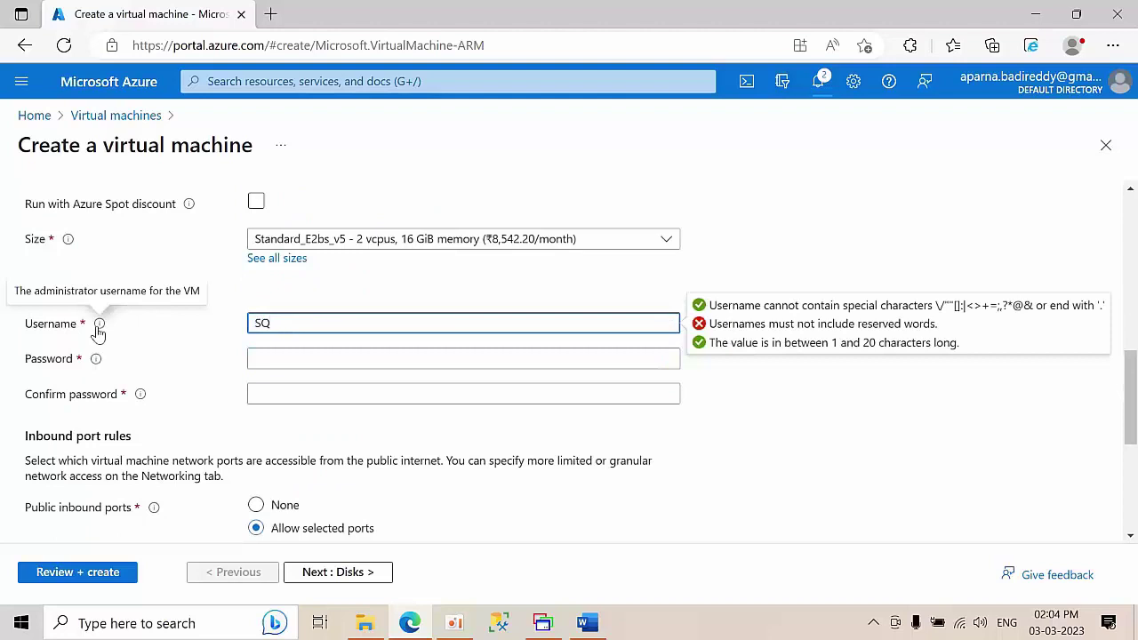
{"action": "type", "text": "Ladmin"}
{"action": "key", "text": "Tab"}
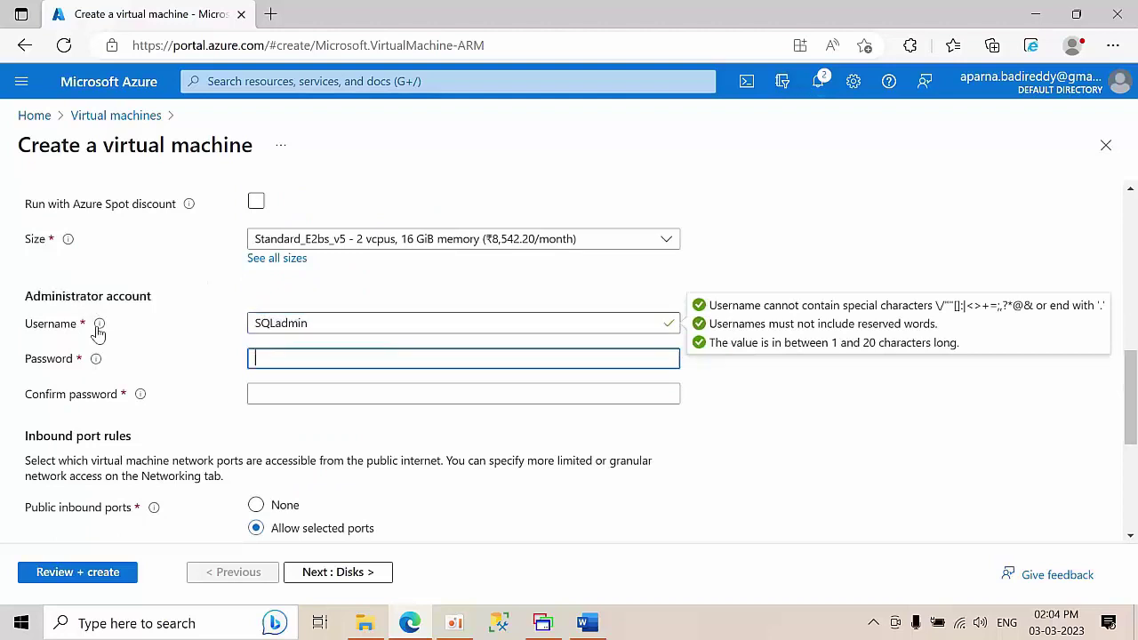
{"action": "type", "text": "Pa"}
{"action": "key", "text": "Tab"}
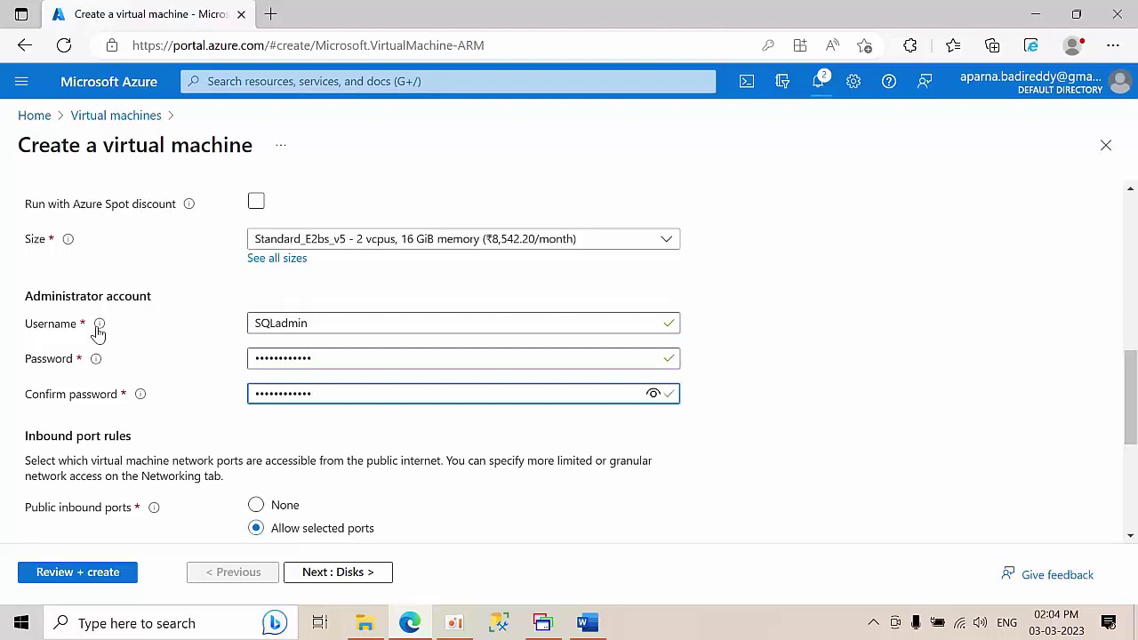
{"action": "scroll", "coordinate": [142, 337], "scroll_direction": "down", "scroll_amount": 1}
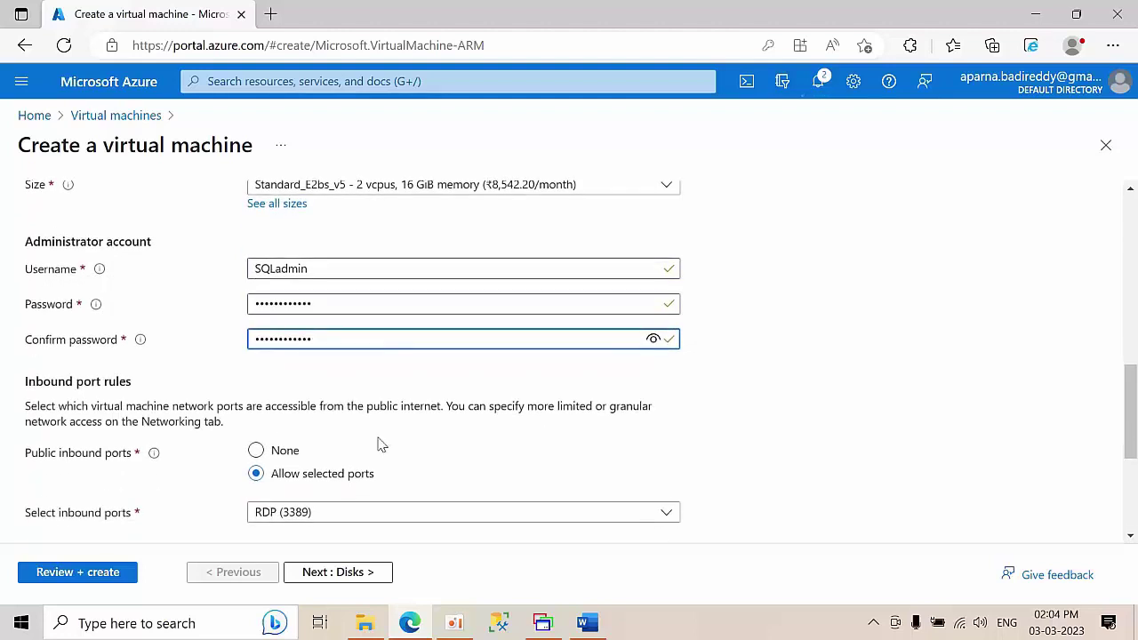
{"action": "left_click", "coordinate": [651, 339]}
{"action": "left_click", "coordinate": [651, 339]}
{"action": "scroll", "coordinate": [619, 397], "scroll_direction": "down", "scroll_amount": 2}
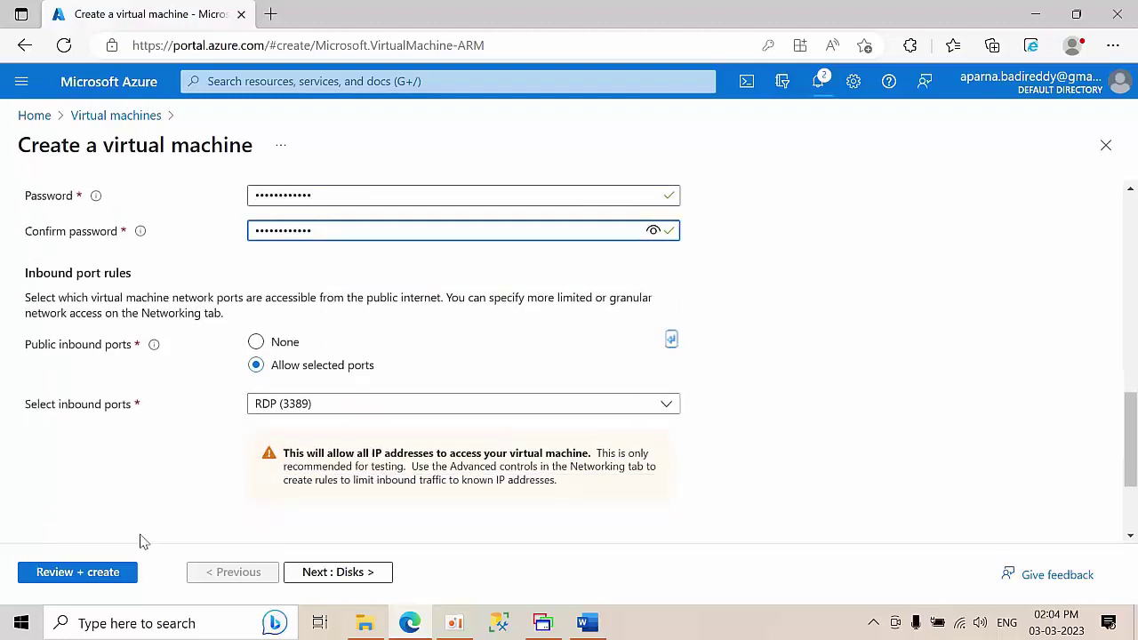
{"action": "scroll", "coordinate": [175, 430], "scroll_direction": "up", "scroll_amount": 8}
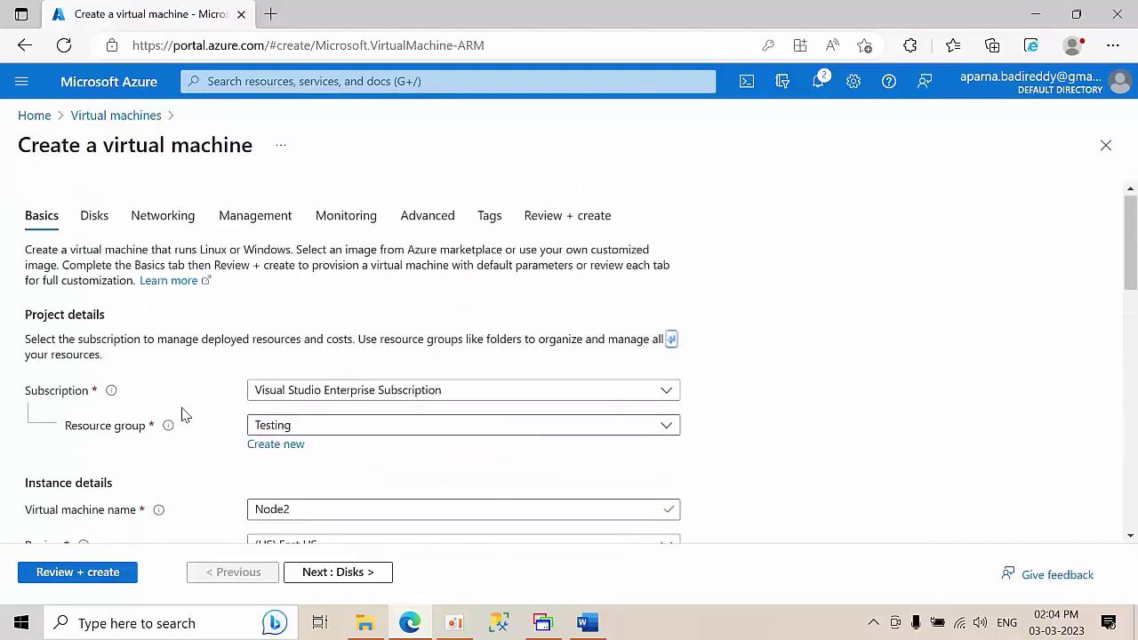
- Put Node2 on SubnetB in its networking settings
{"action": "left_click", "coordinate": [148, 219]}
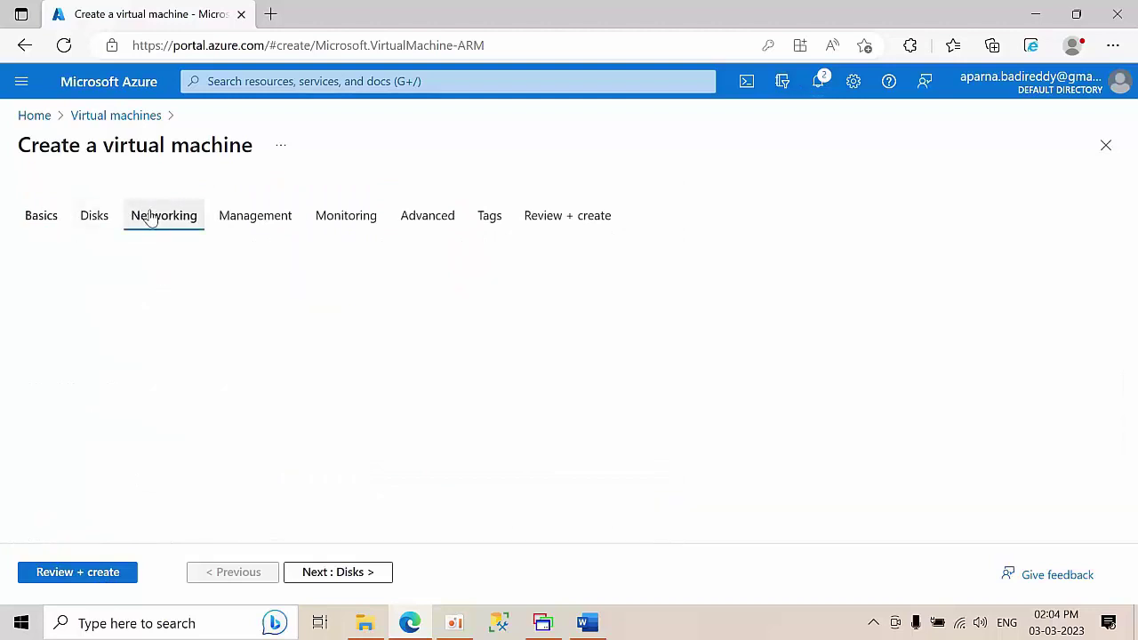
{"action": "scroll", "coordinate": [327, 414], "scroll_direction": "down", "scroll_amount": 2}
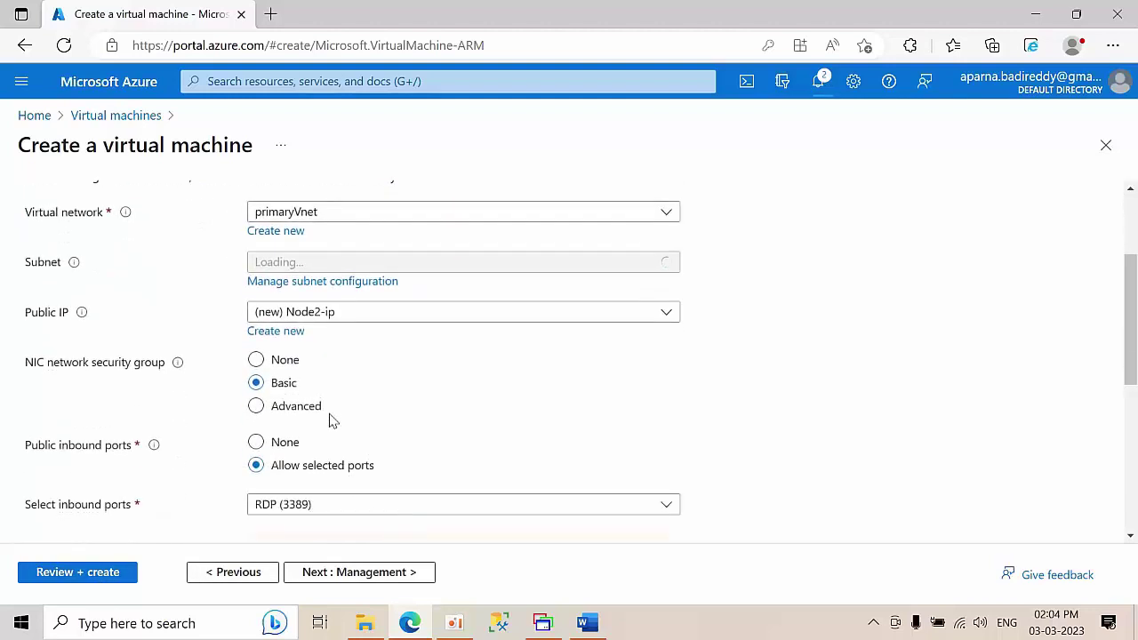
{"action": "scroll", "coordinate": [342, 425], "scroll_direction": "up", "scroll_amount": 2}
{"action": "left_click", "coordinate": [360, 427]}
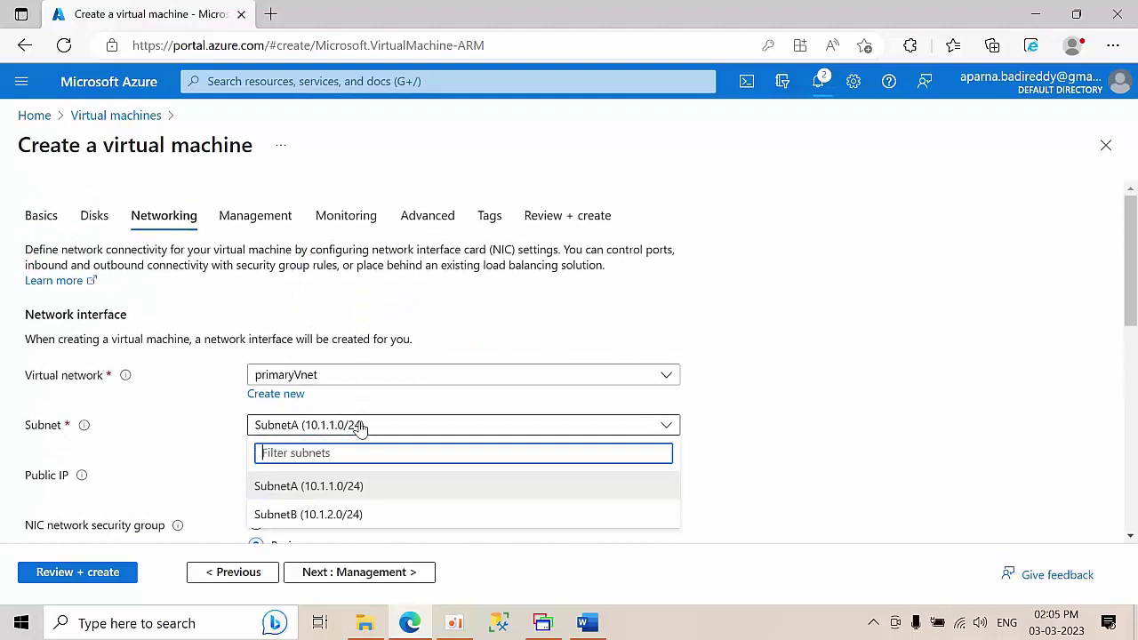
{"action": "left_click", "coordinate": [322, 515]}
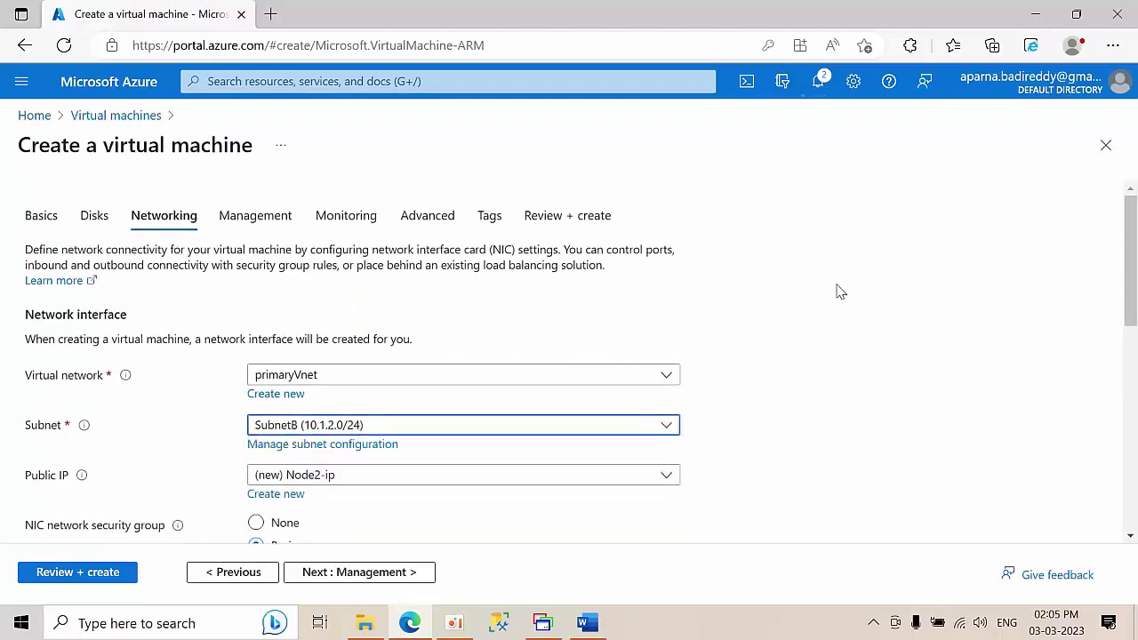
{"action": "scroll", "coordinate": [839, 297], "scroll_direction": "down", "scroll_amount": 2}
{"action": "scroll", "coordinate": [832, 304], "scroll_direction": "up", "scroll_amount": 2}
- Disable boot diagnostics and run the Review + create validation
{"action": "left_click", "coordinate": [346, 219]}
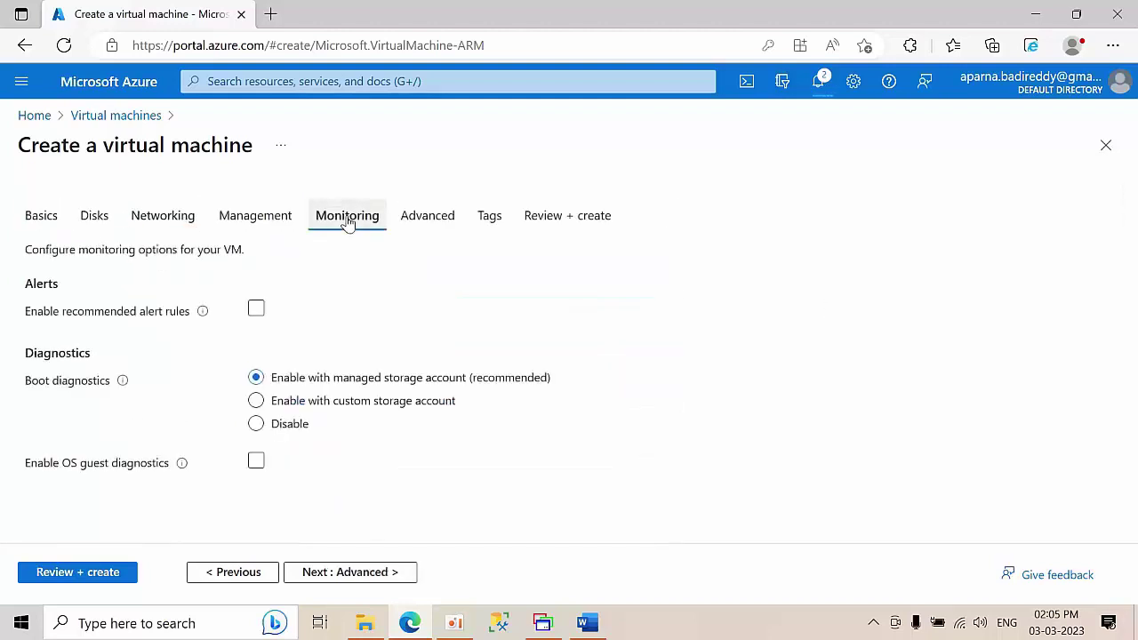
{"action": "left_click", "coordinate": [274, 424]}
{"action": "left_click", "coordinate": [102, 574]}
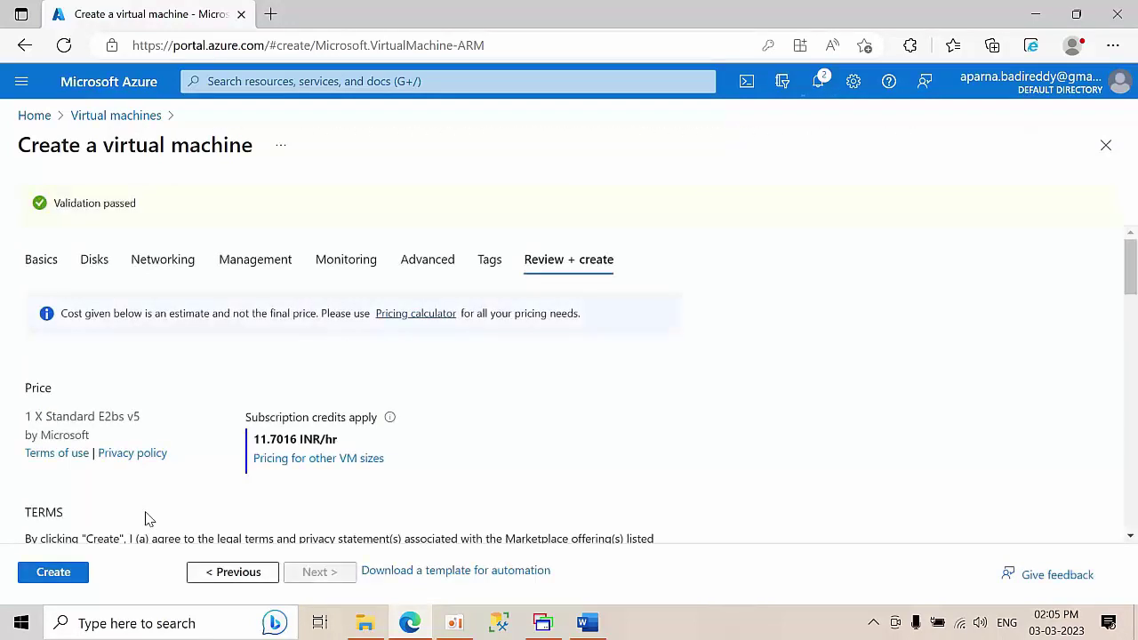
- Create the validated Node2 VM and open notifications to follow its deployment
{"action": "scroll", "coordinate": [163, 371], "scroll_direction": "down", "scroll_amount": 3}
{"action": "scroll", "coordinate": [160, 351], "scroll_direction": "up", "scroll_amount": 3}
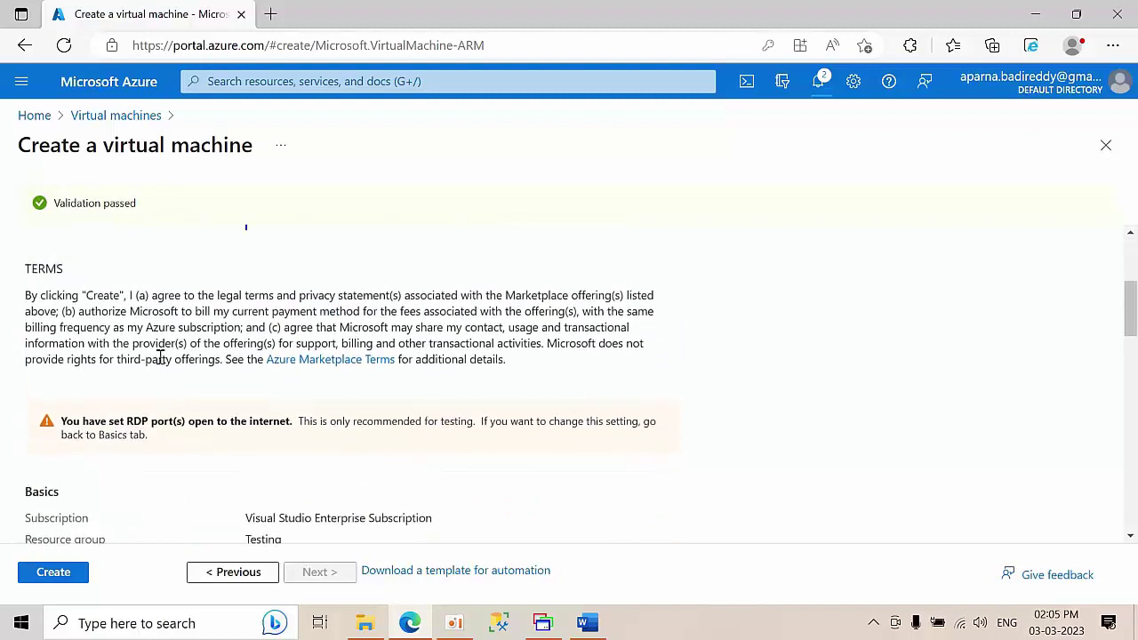
{"action": "scroll", "coordinate": [338, 437], "scroll_direction": "down", "scroll_amount": 10}
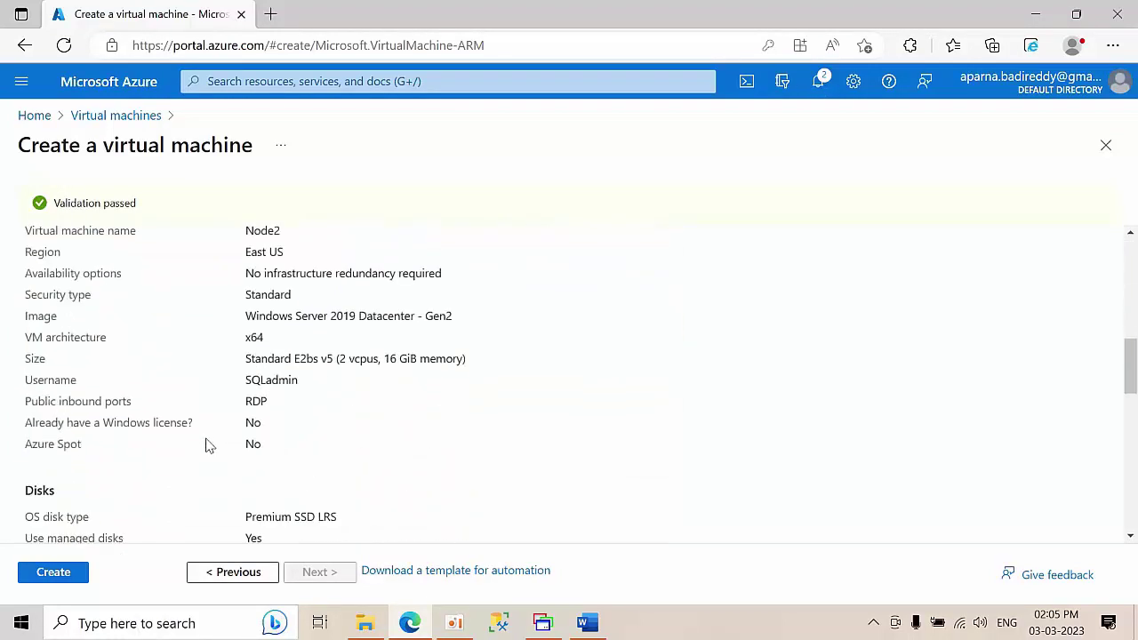
{"action": "left_click", "coordinate": [67, 578]}
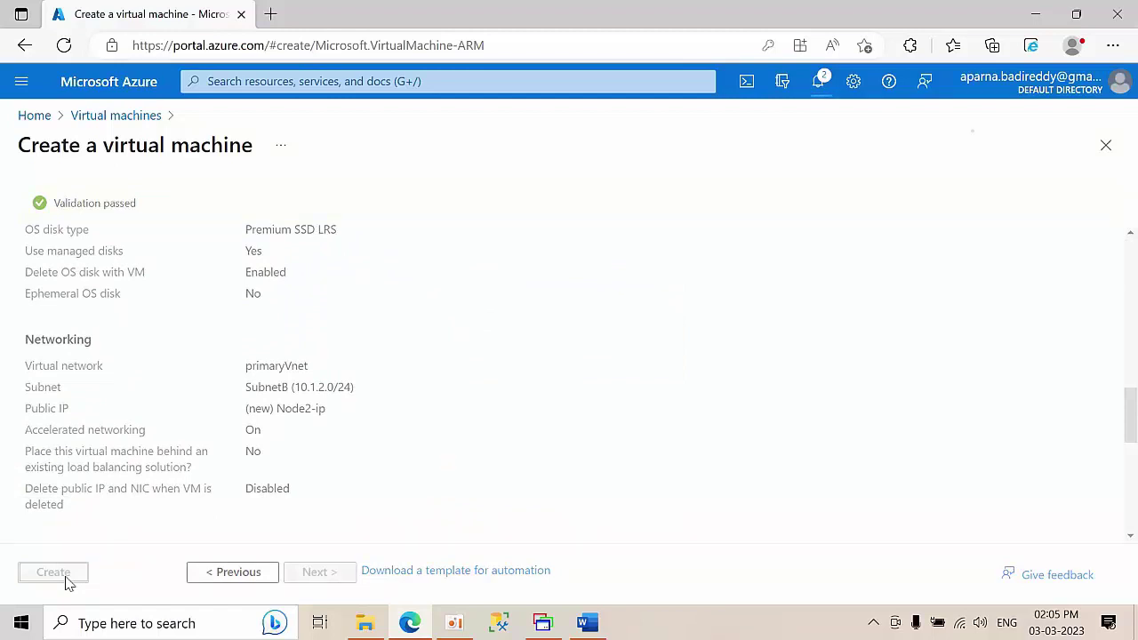
{"action": "left_click", "coordinate": [818, 82]}
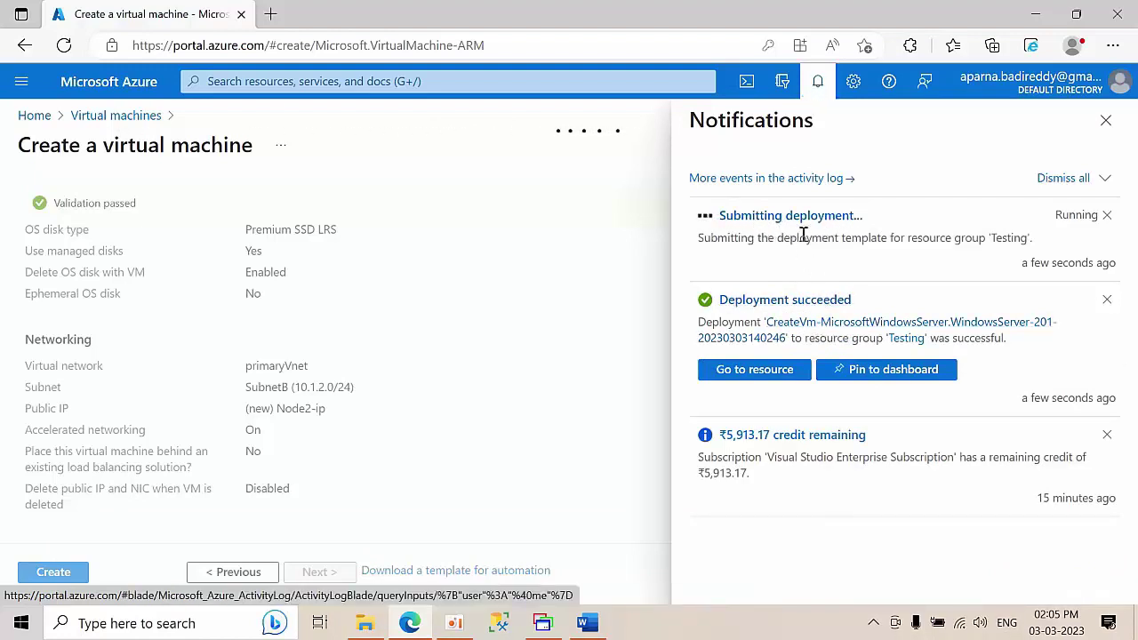
- View the deployment progress, then dismiss all notifications from the portal home
{"action": "left_click", "coordinate": [805, 235]}
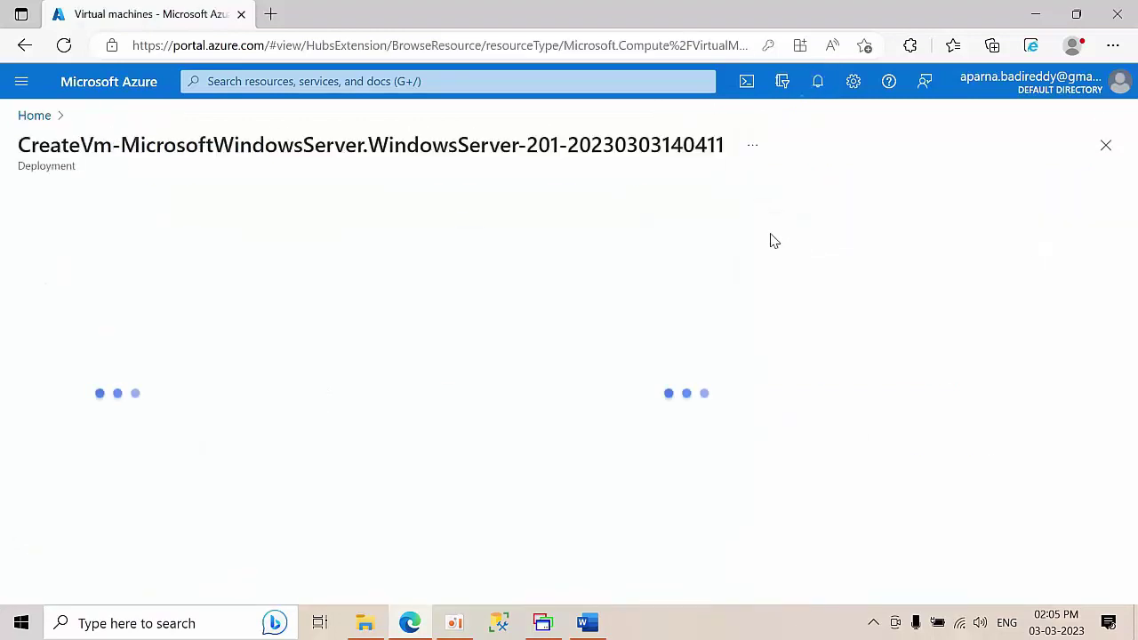
{"action": "left_click", "coordinate": [36, 118]}
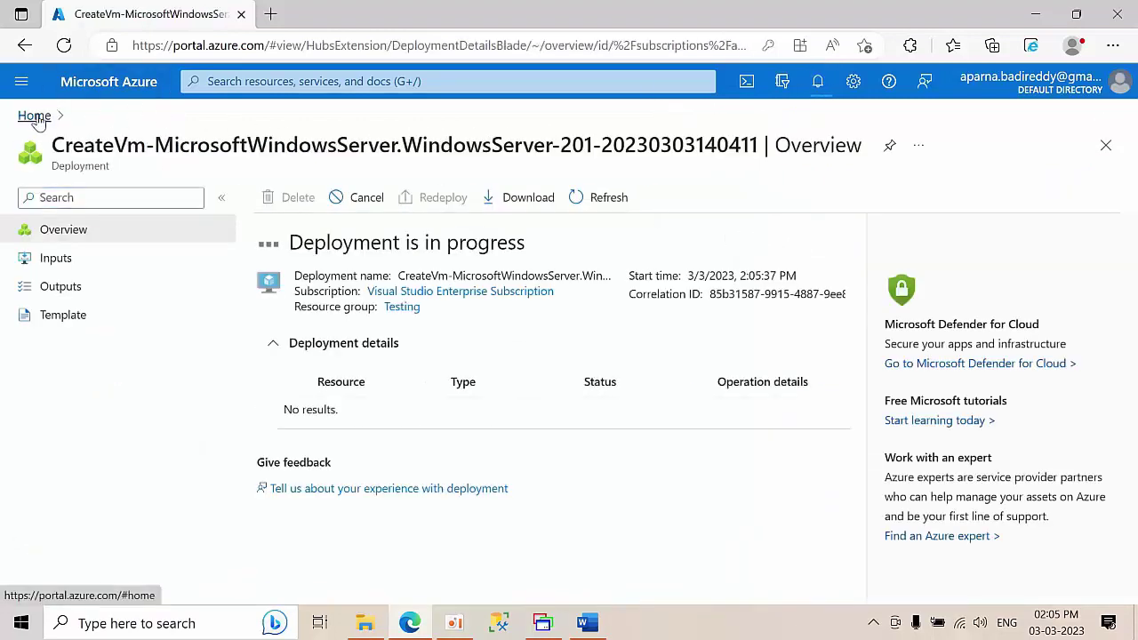
{"action": "left_click", "coordinate": [817, 82]}
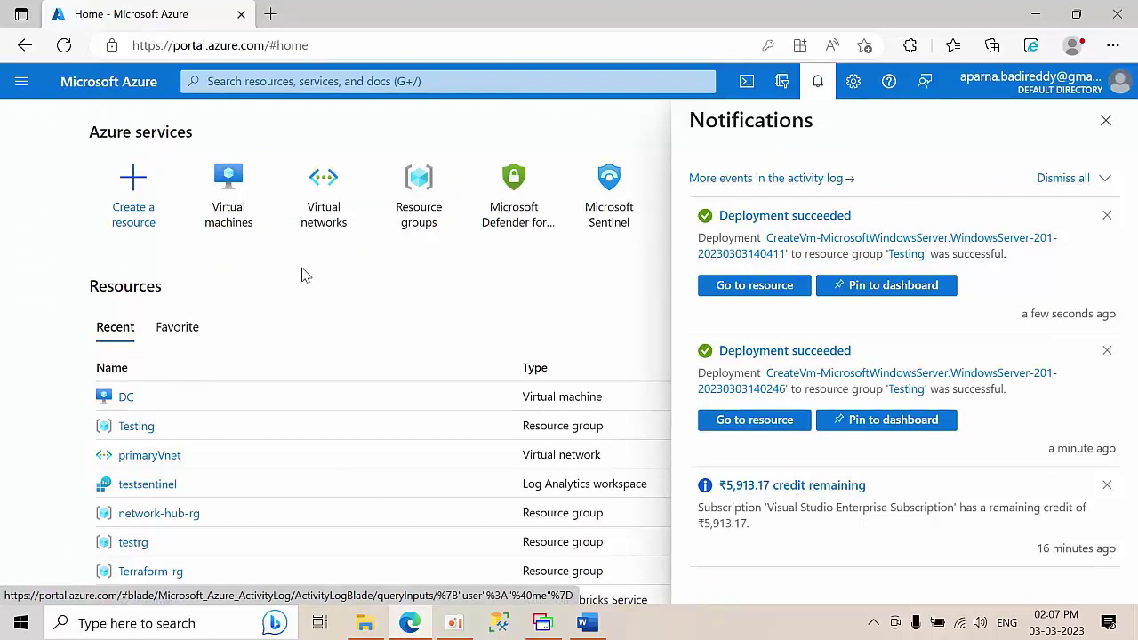
{"action": "left_click", "coordinate": [1058, 179]}
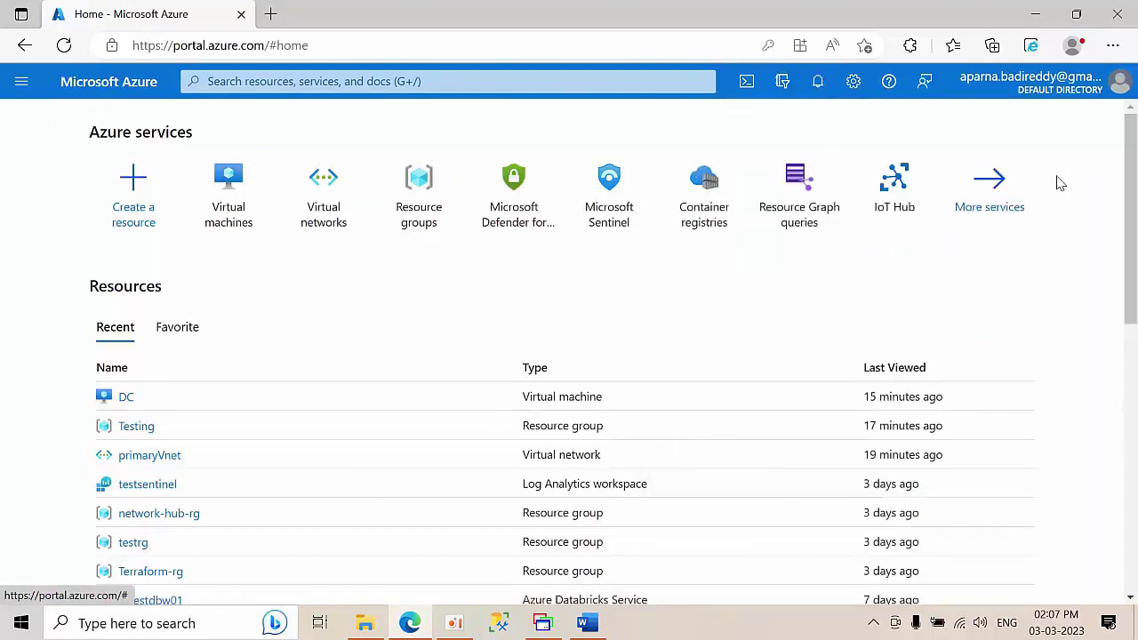
- Copy Node1's public IP 20.163.146.250 and switch to MultiDesk's Servers tree
{"action": "left_click", "coordinate": [228, 185]}
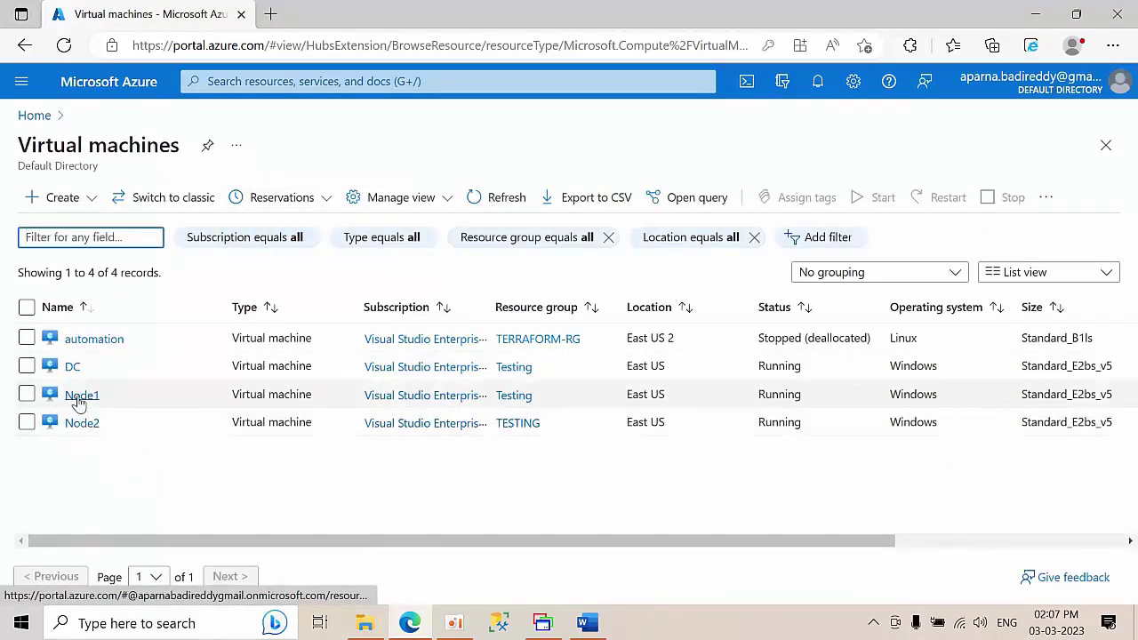
{"action": "left_click", "coordinate": [78, 402]}
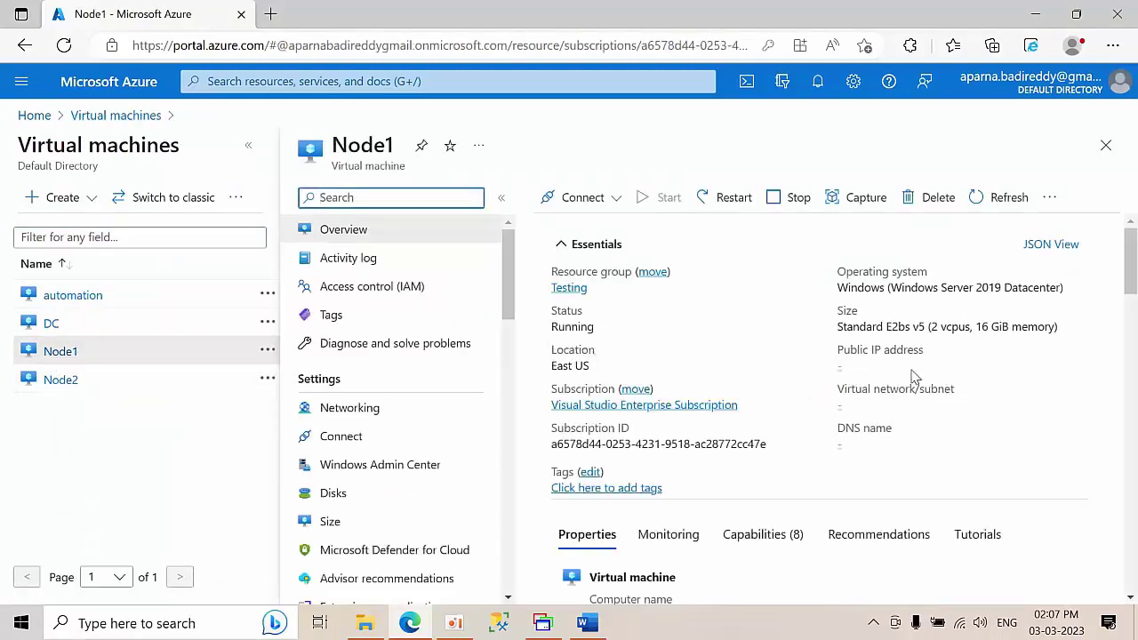
{"action": "left_click", "coordinate": [922, 365]}
{"action": "left_click", "coordinate": [544, 624]}
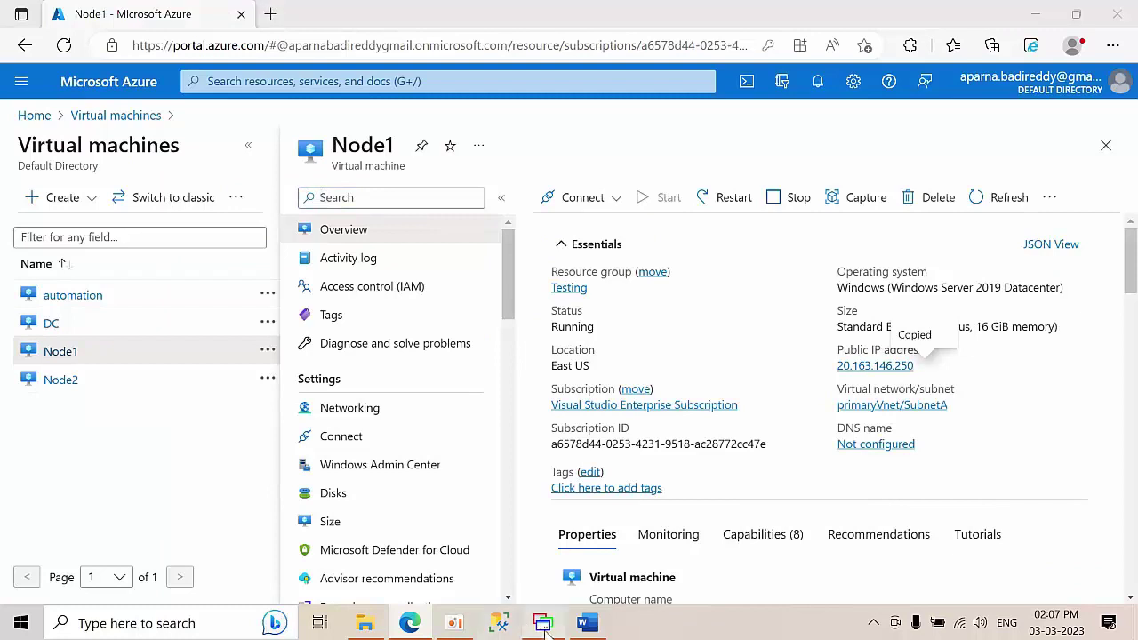
{"action": "left_click", "coordinate": [44, 37]}
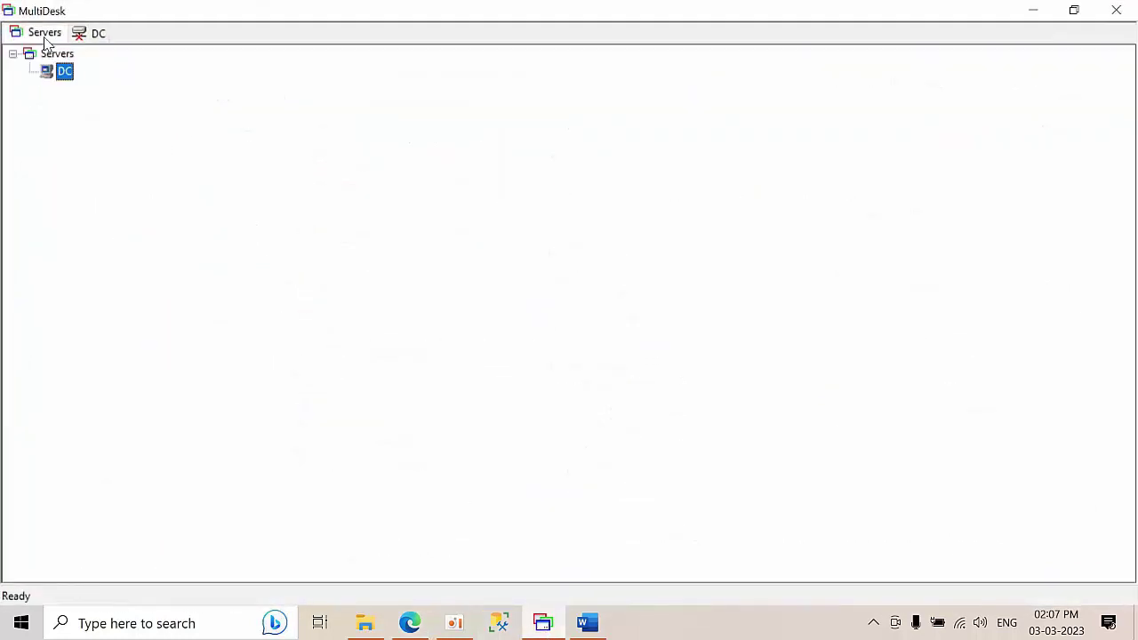
- Add server Node1 at 20.163.146.250 with its own username and password, not inherited
{"action": "left_click", "coordinate": [58, 54]}
{"action": "right_click", "coordinate": [64, 54]}
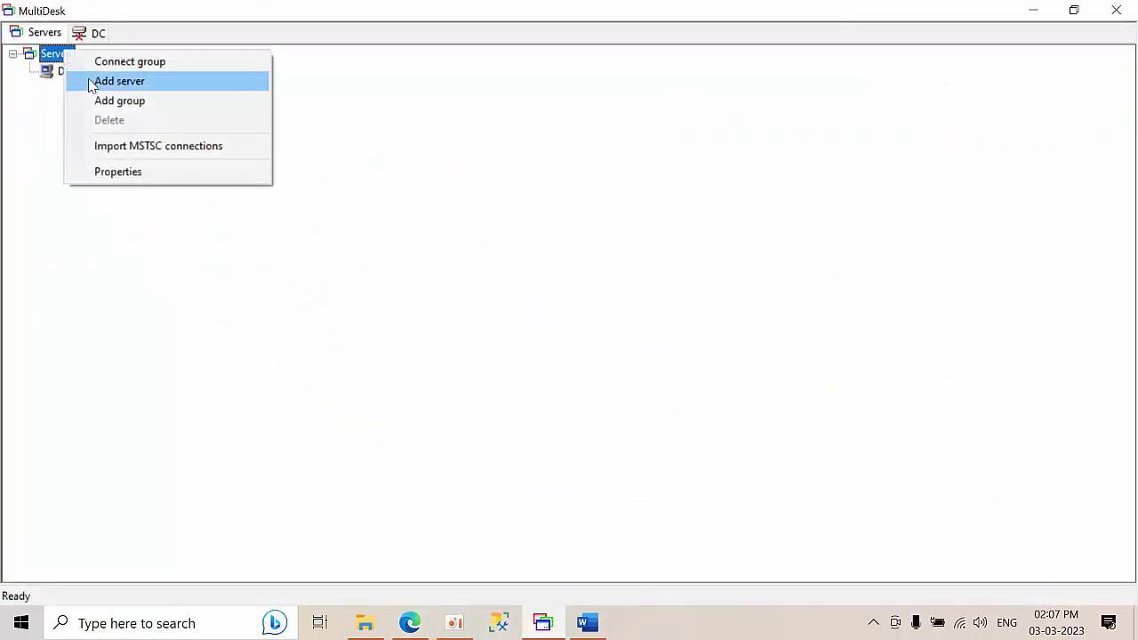
{"action": "left_click", "coordinate": [123, 85]}
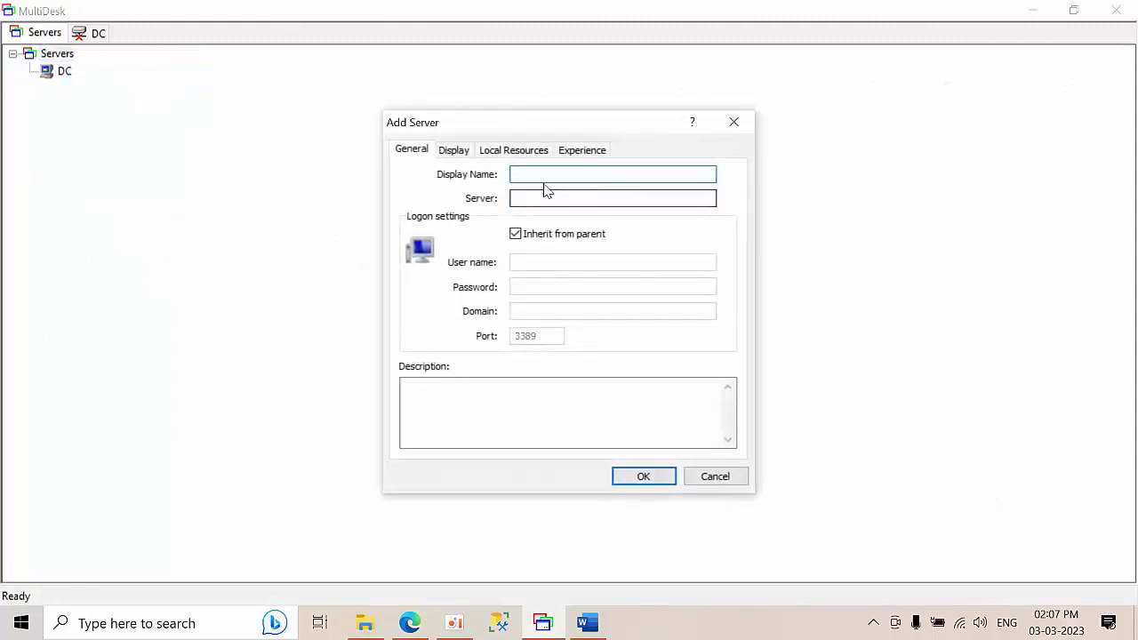
{"action": "type", "text": "NO"}
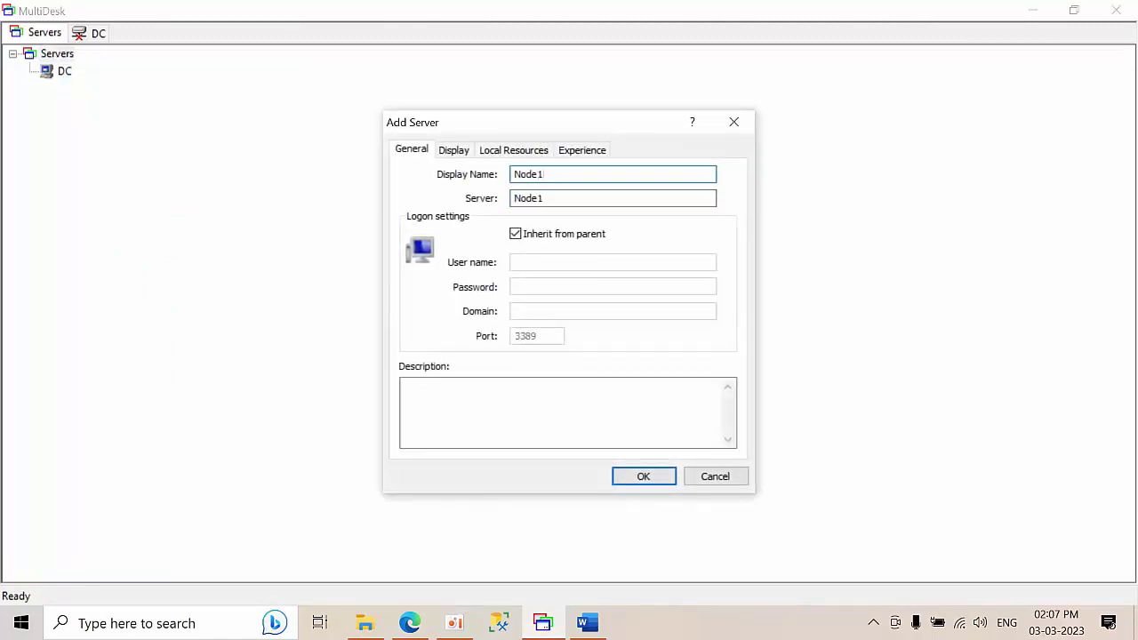
{"action": "left_click_drag", "start_coordinate": [566, 204], "coordinate": [386, 216]}
{"action": "key", "text": "ctrl+v"}
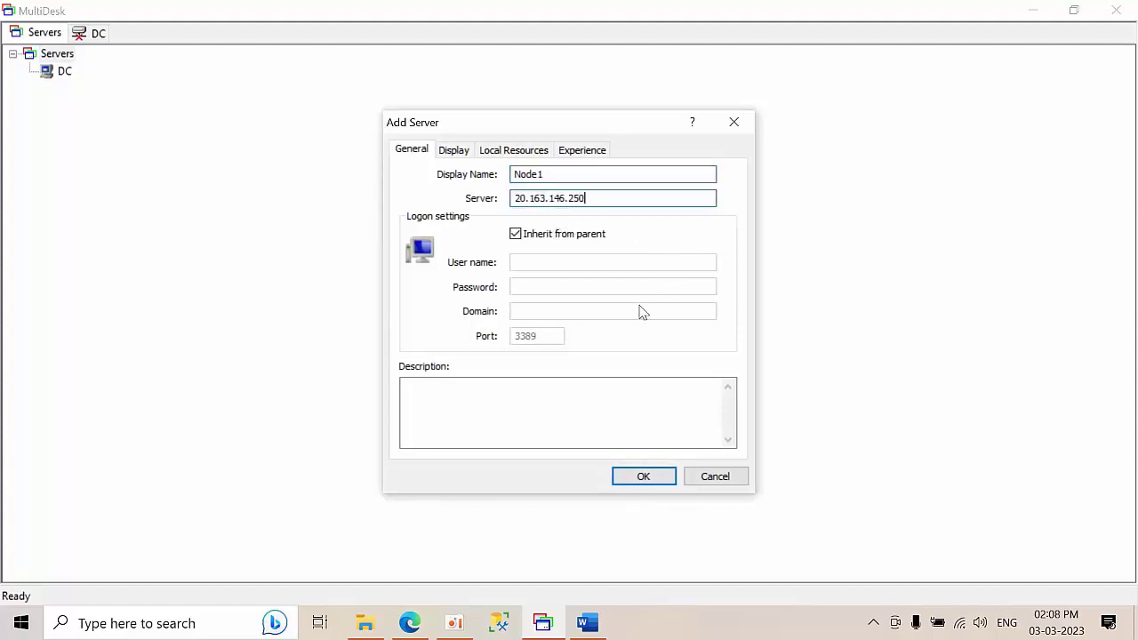
{"action": "left_click", "coordinate": [537, 237]}
{"action": "left_click", "coordinate": [531, 262]}
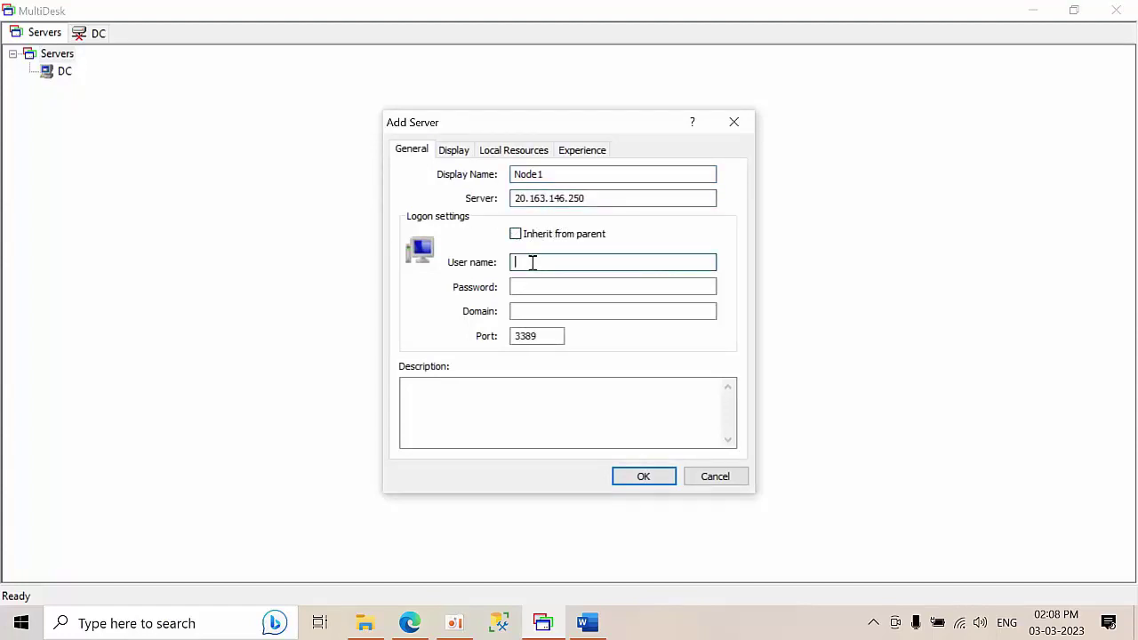
{"action": "type", "text": "SQLadmin"}
{"action": "key", "text": "Tab"}
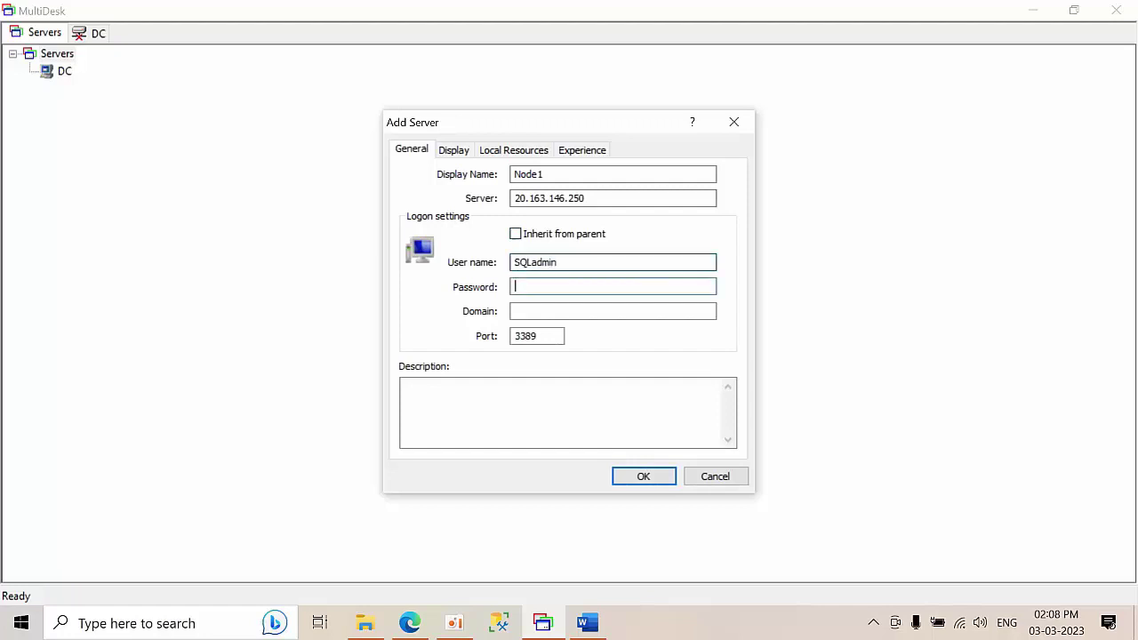
{"action": "type", "text": "*"}
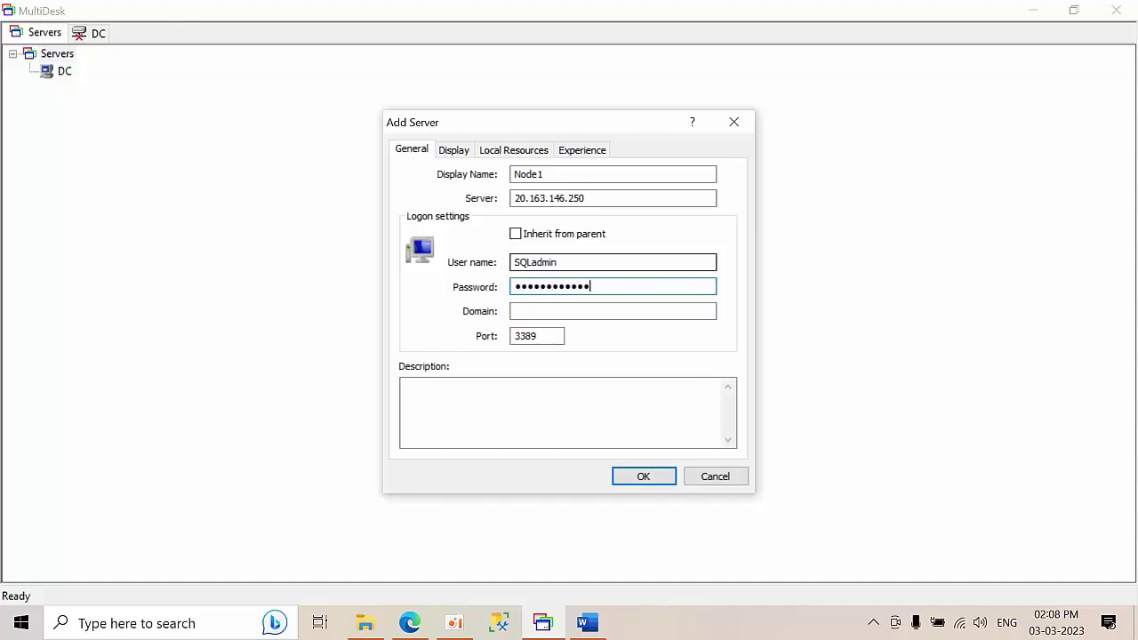
{"action": "left_click", "coordinate": [641, 478]}
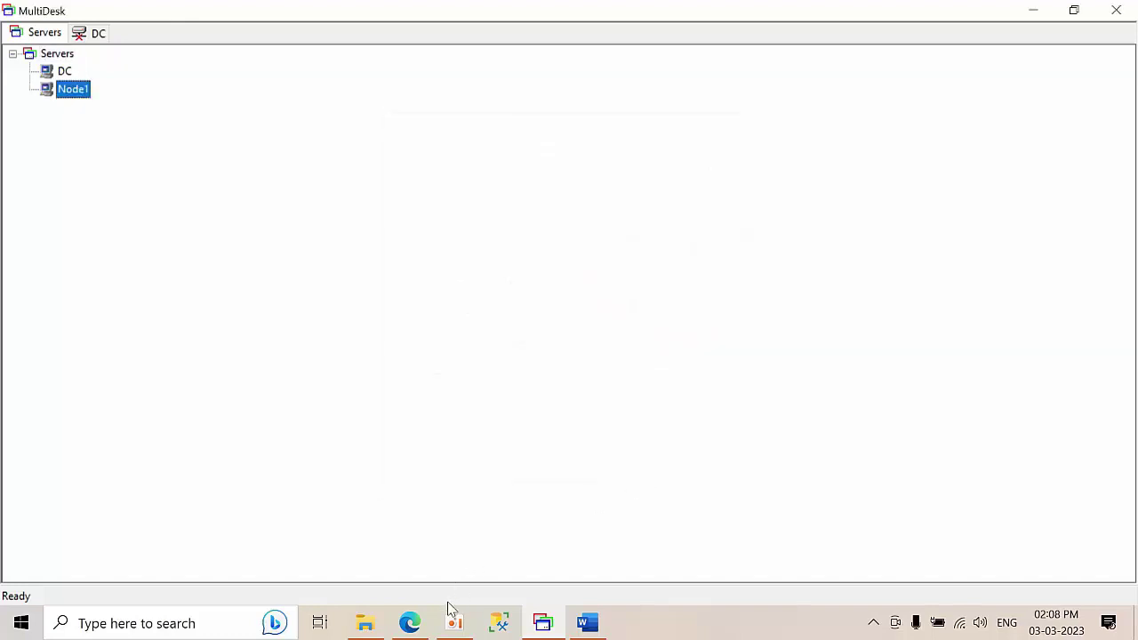
- Copy Node2's public IP 172.174.29.62 from the Azure portal and return to MultiDesk's Servers menu
{"action": "left_click", "coordinate": [409, 622]}
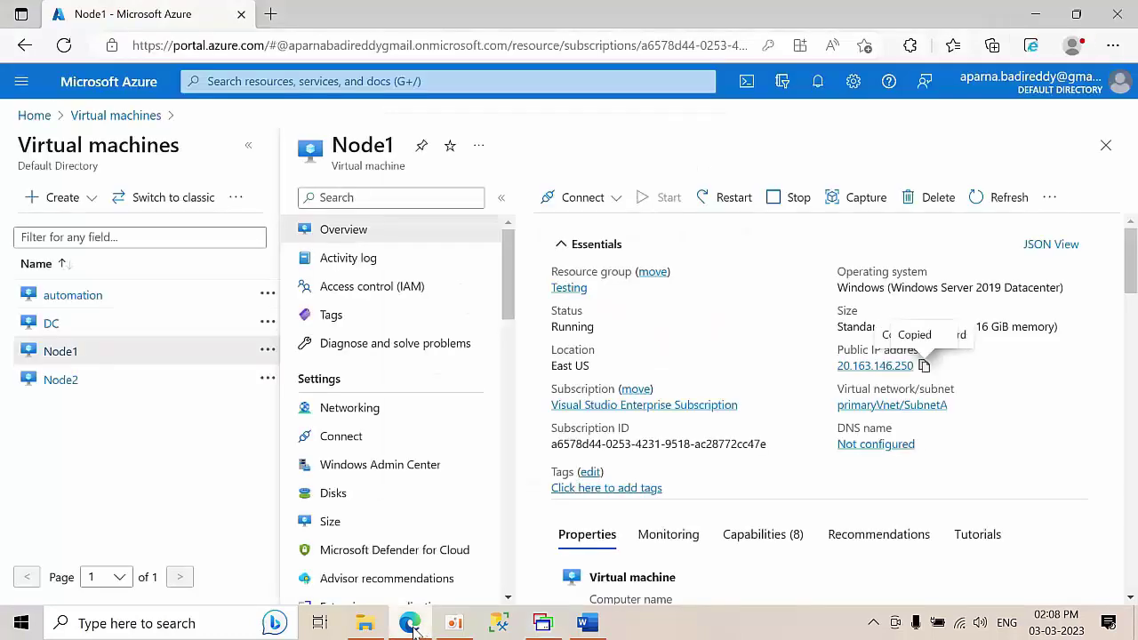
{"action": "left_click", "coordinate": [54, 380]}
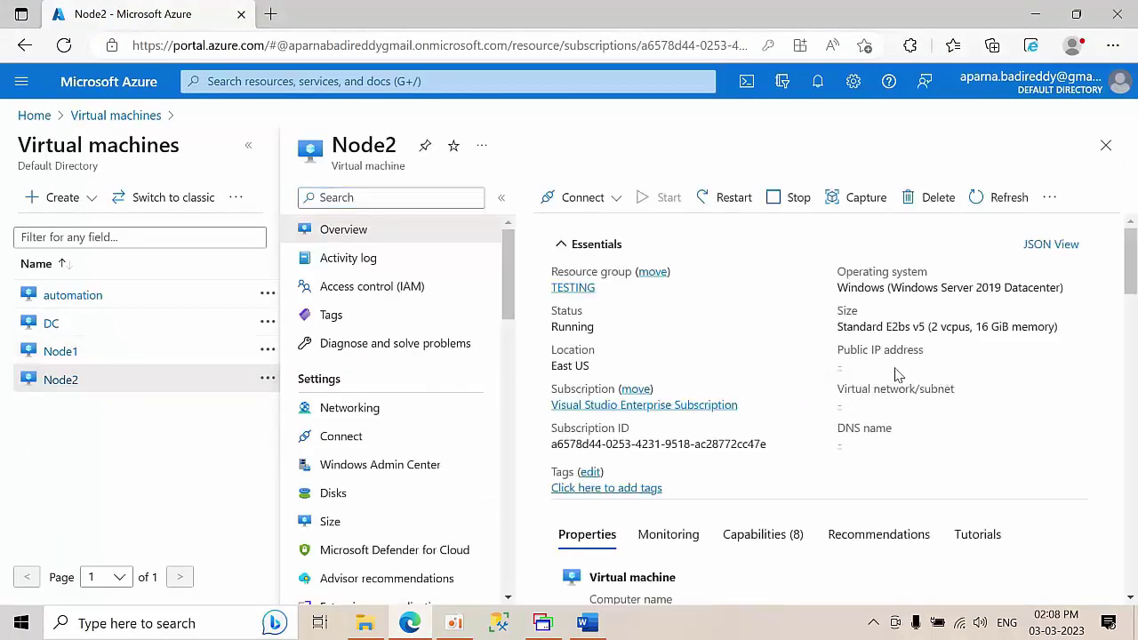
{"action": "left_click", "coordinate": [917, 366]}
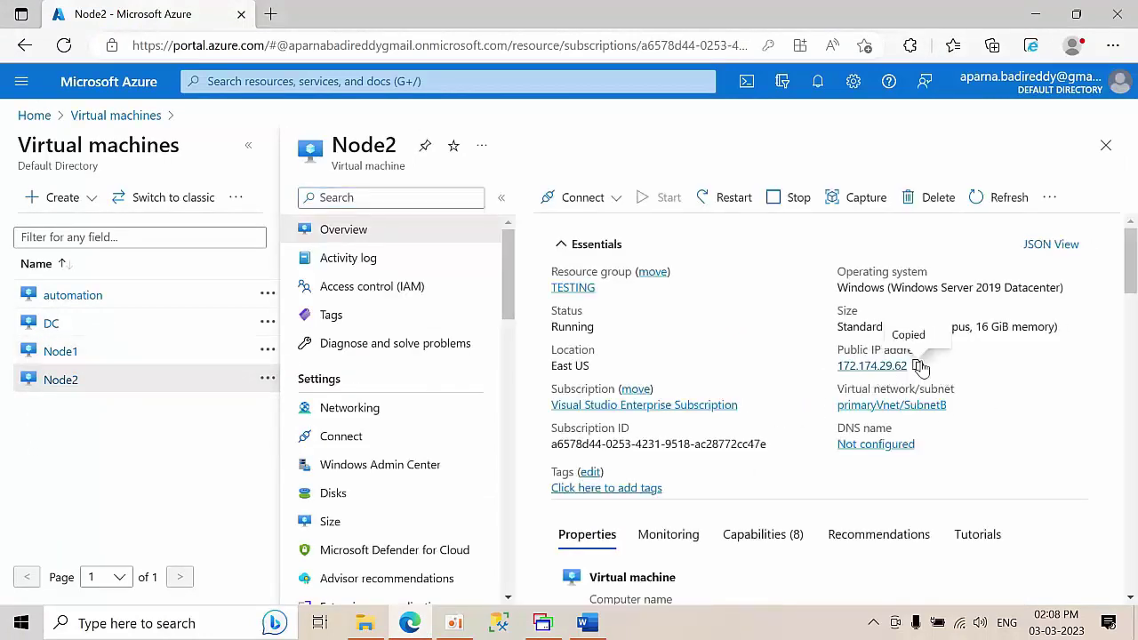
{"action": "left_click", "coordinate": [542, 622]}
{"action": "right_click", "coordinate": [56, 55]}
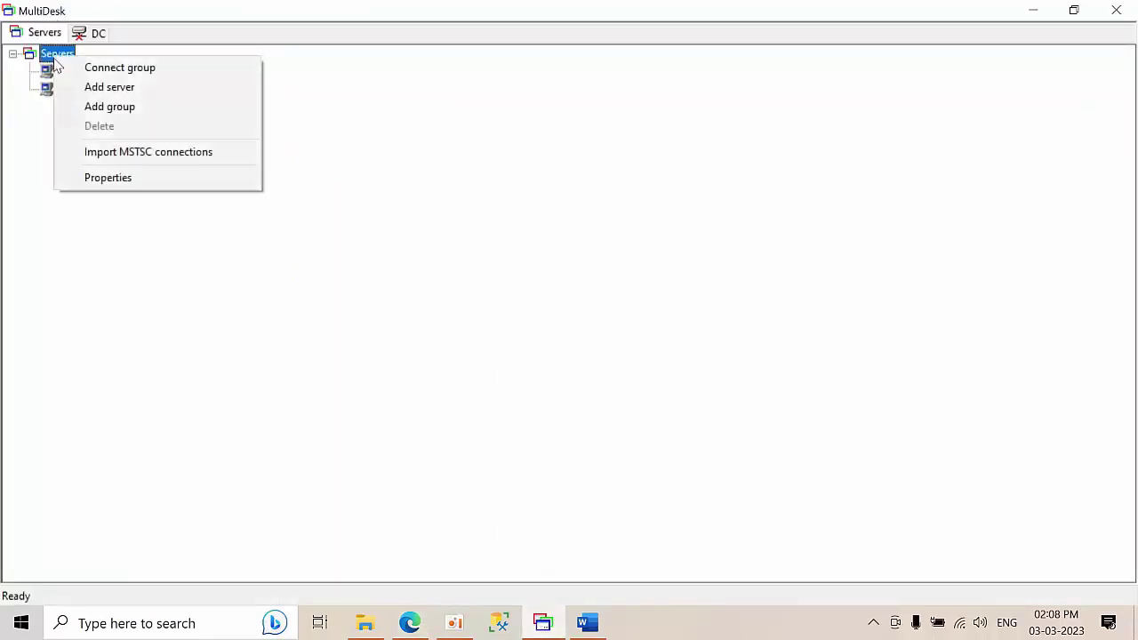
- Add server Node2 at 172.174.29.62 with its own username and password, not inherited
{"action": "left_click", "coordinate": [89, 87]}
{"action": "left_click", "coordinate": [533, 197]}
{"action": "key", "text": "ctrl+v"}
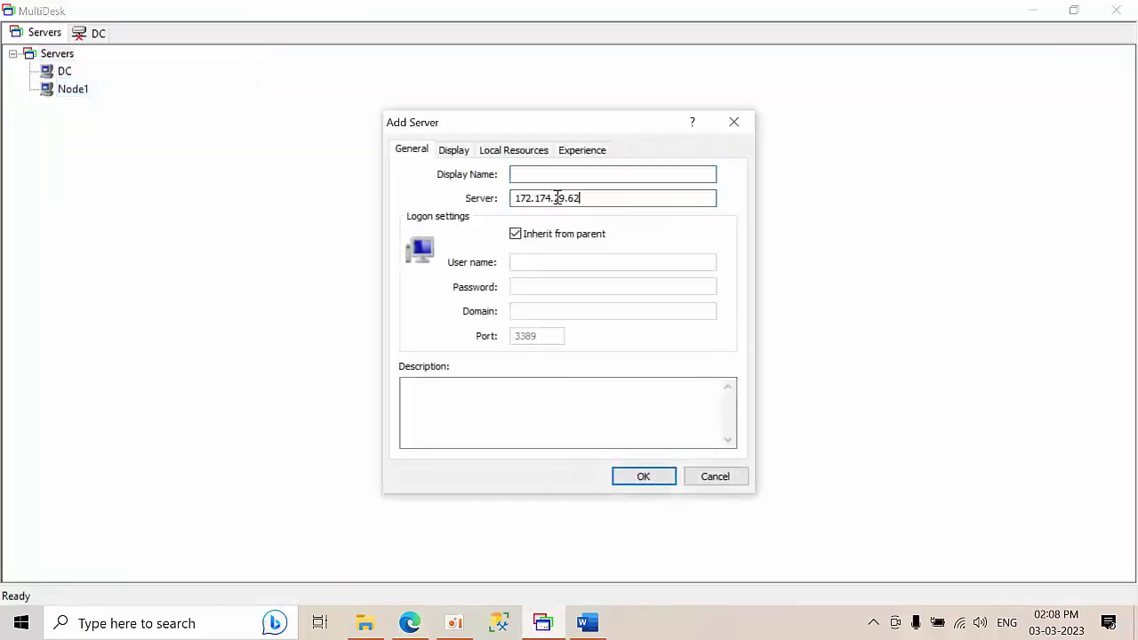
{"action": "left_click", "coordinate": [548, 174]}
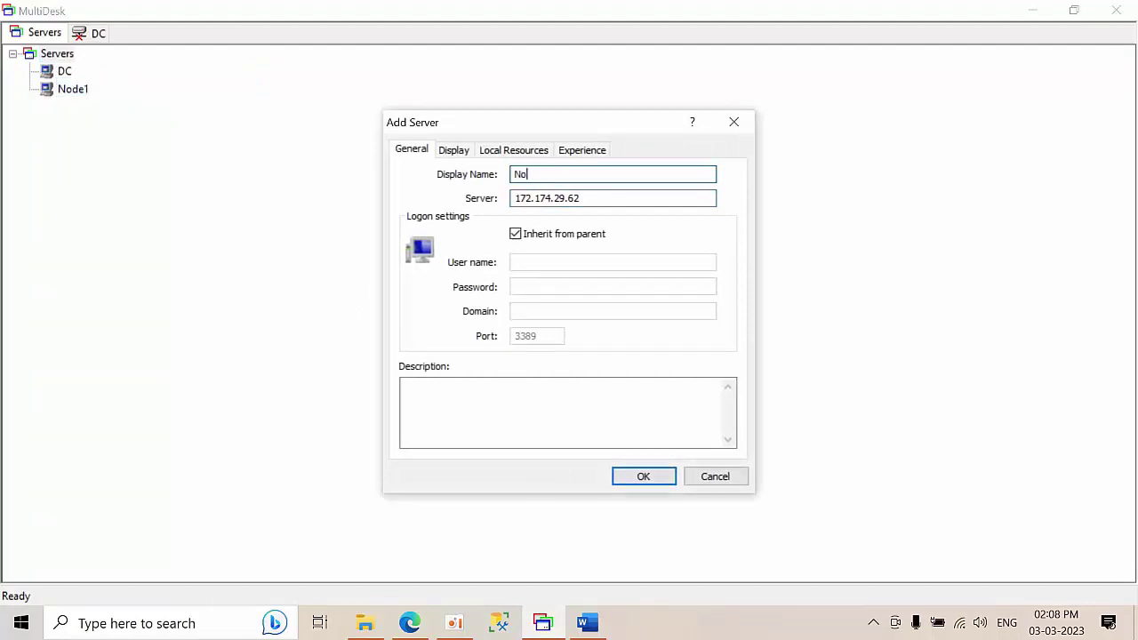
{"action": "left_click", "coordinate": [536, 235]}
{"action": "left_click", "coordinate": [537, 262]}
{"action": "type", "text": "SQ"}
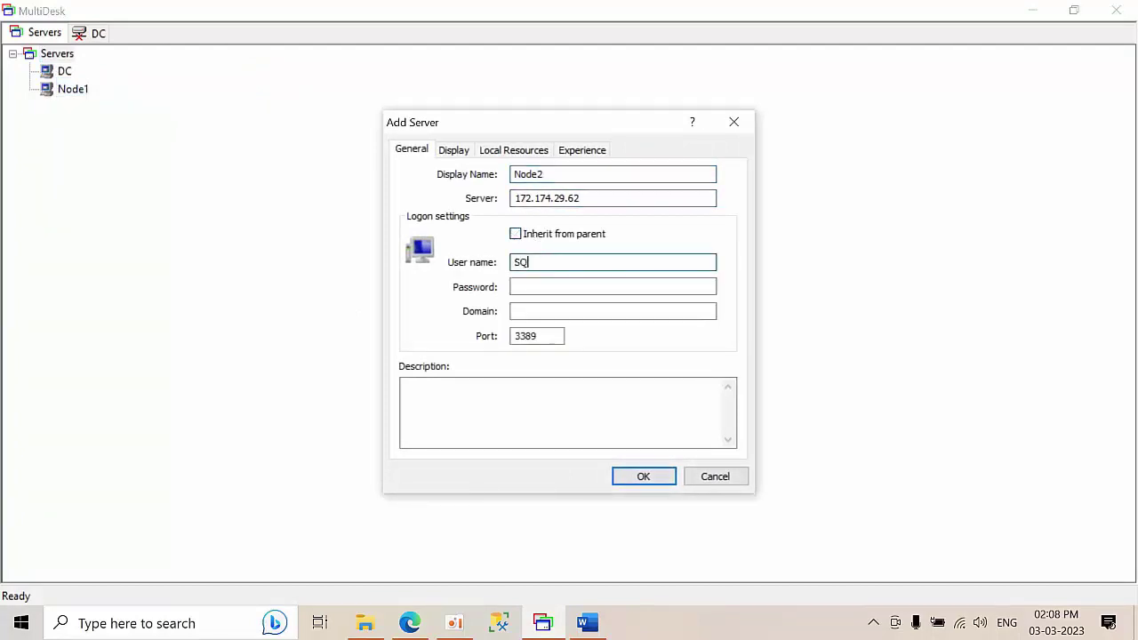
{"action": "type", "text": "Ladmin"}
{"action": "key", "text": "Tab"}
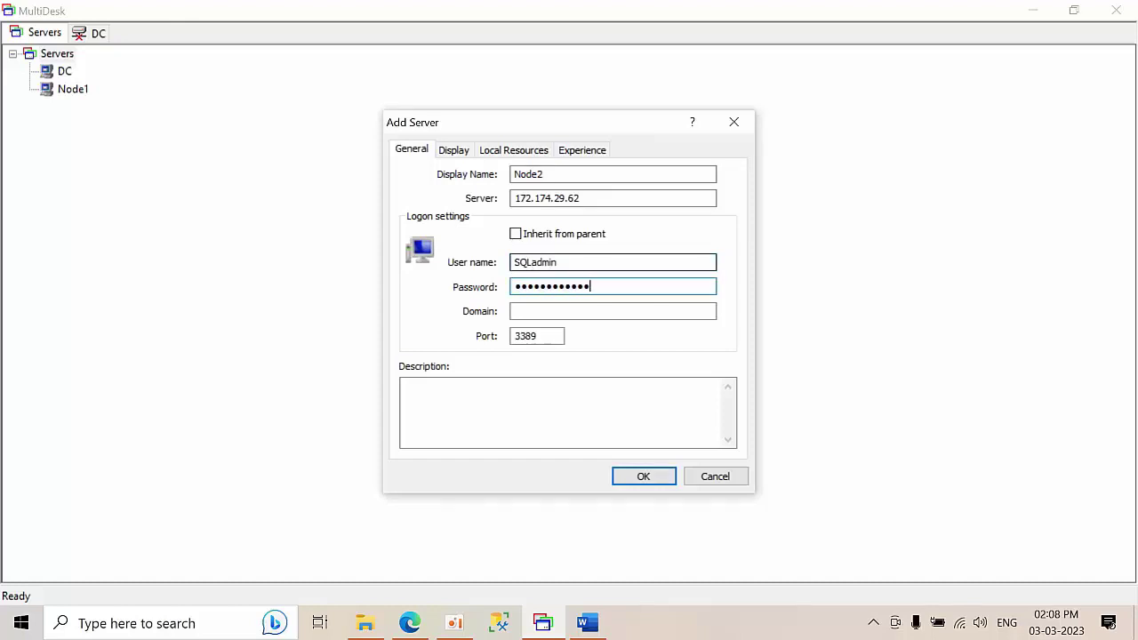
{"action": "left_click", "coordinate": [643, 481]}
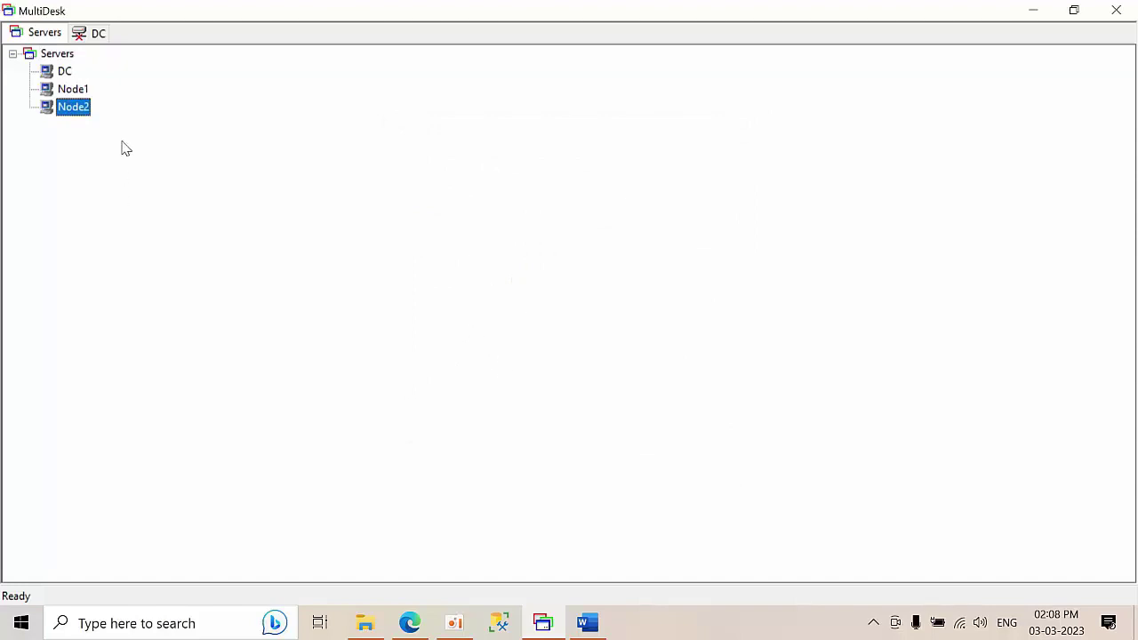
- Check Node1 and Node2 in the server tree, then bring up the Word lab-steps document
{"action": "left_click", "coordinate": [75, 90]}
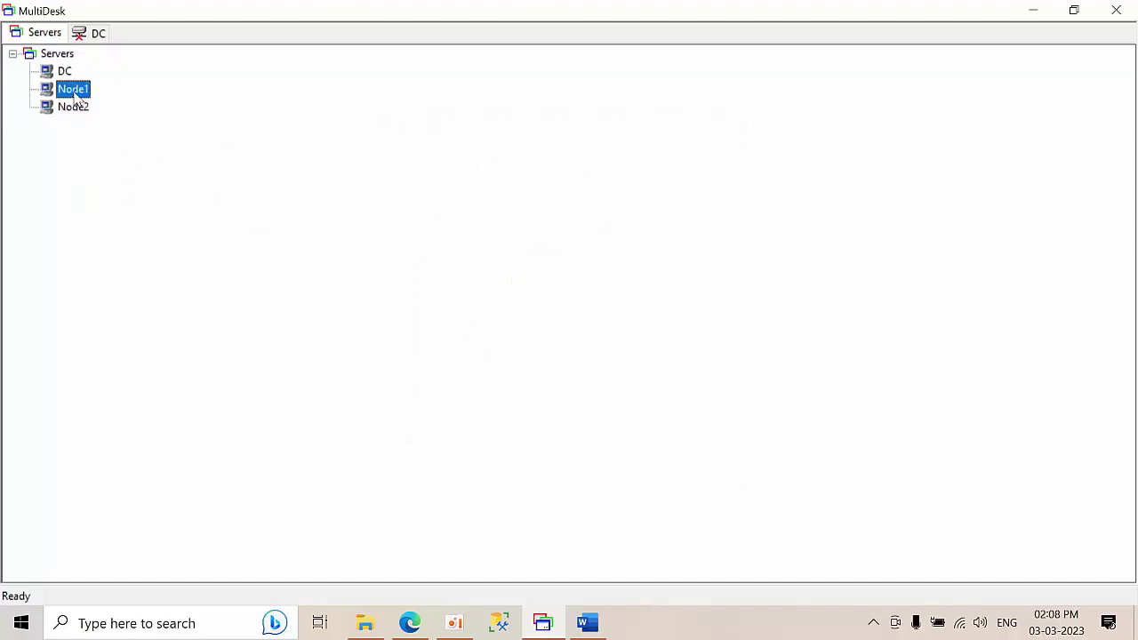
{"action": "left_click", "coordinate": [73, 110]}
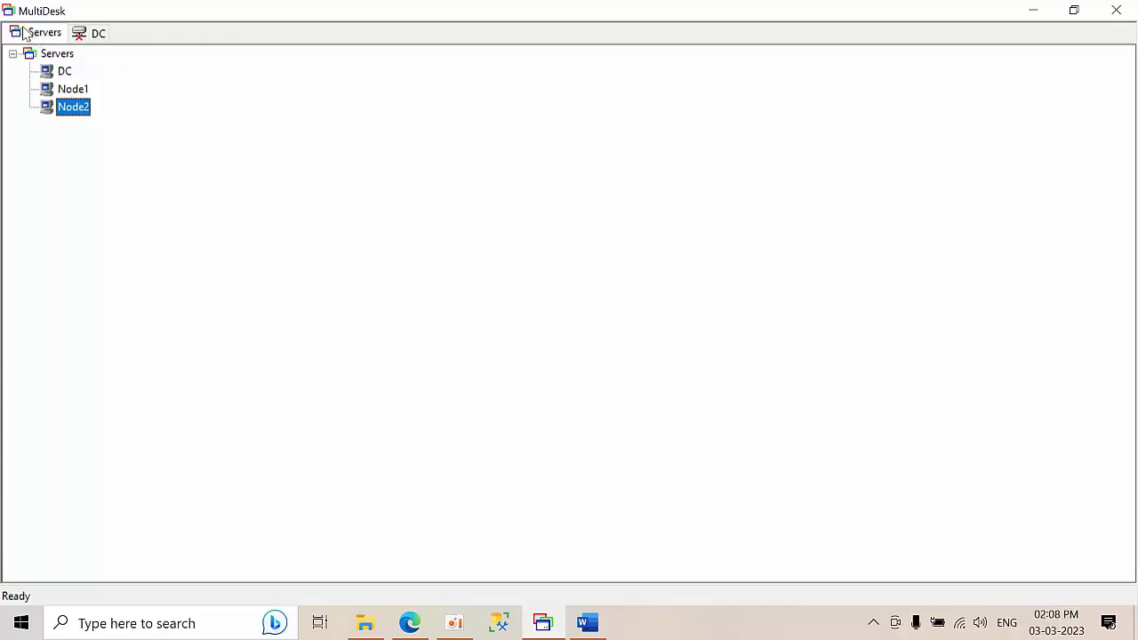
{"action": "left_click", "coordinate": [585, 621]}
{"action": "scroll", "coordinate": [790, 299], "scroll_direction": "down", "scroll_amount": 3}
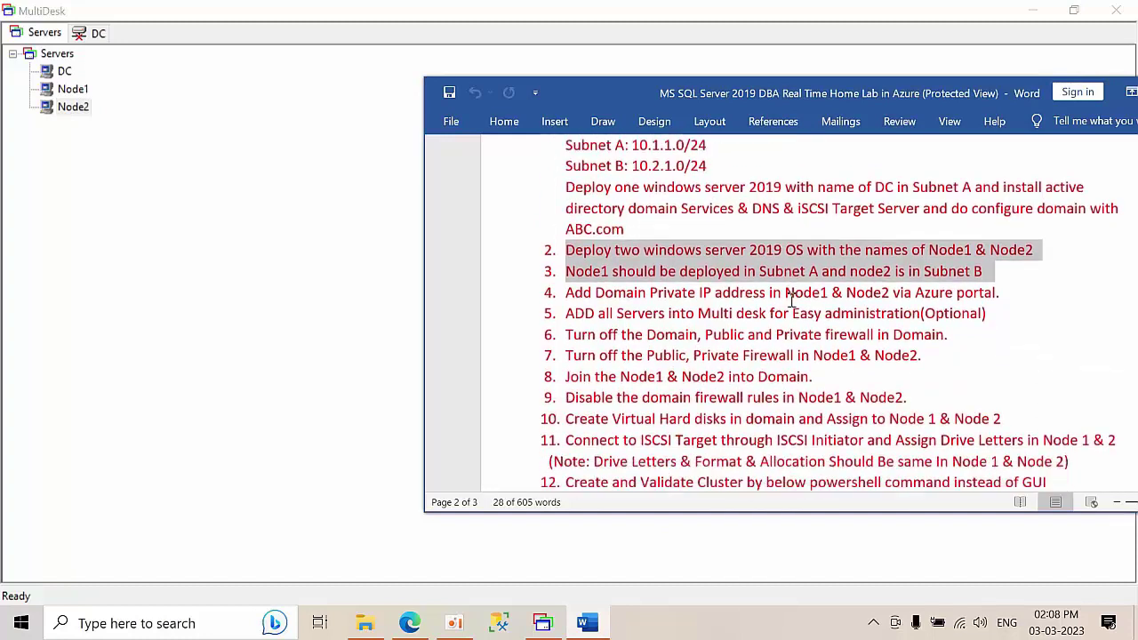
{"action": "left_click", "coordinate": [553, 278]}
{"action": "left_click", "coordinate": [617, 282]}
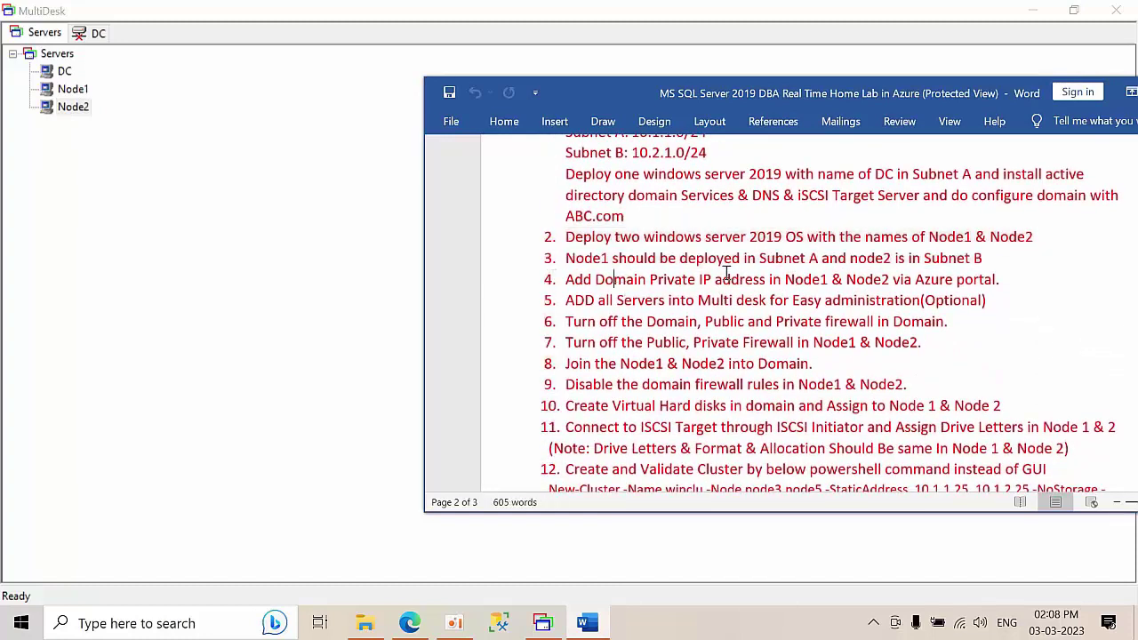
{"action": "left_click_drag", "start_coordinate": [572, 278], "coordinate": [1007, 285]}
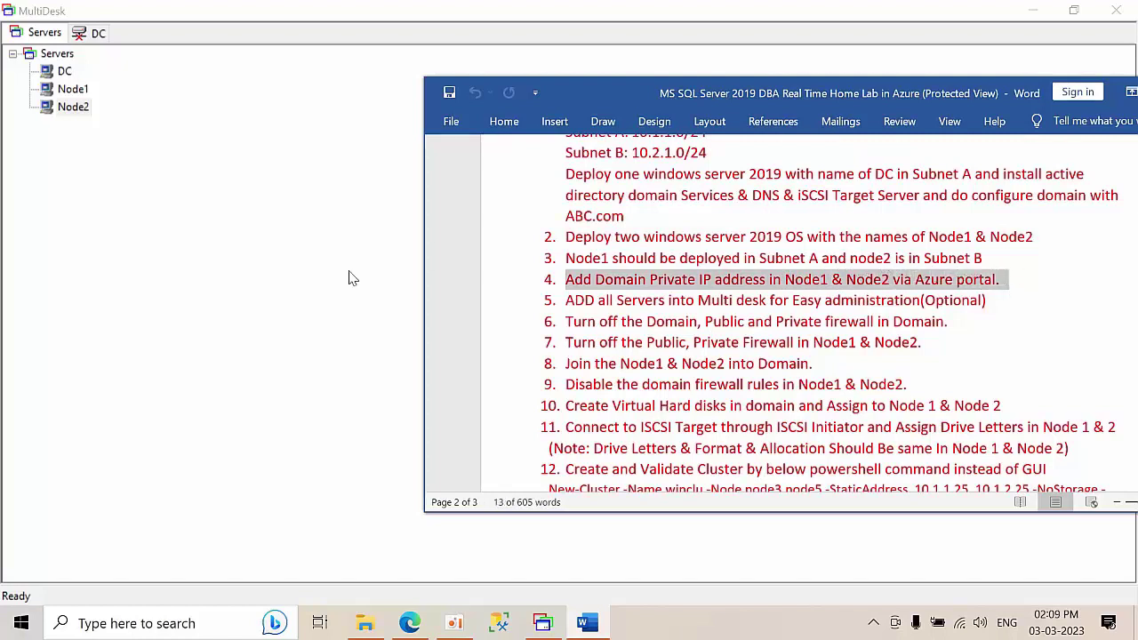
{"action": "left_click", "coordinate": [309, 301]}
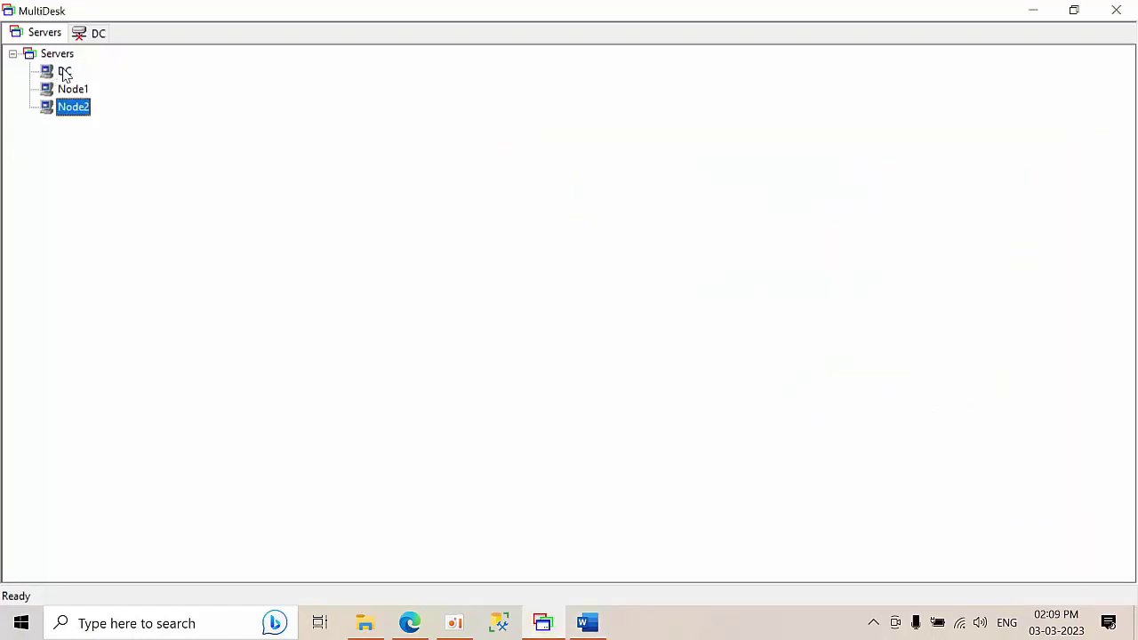
- Reconnect to DC, run ipconfig in Command Prompt and copy its IPv4 address 10.1.1.4
{"action": "left_click", "coordinate": [98, 34]}
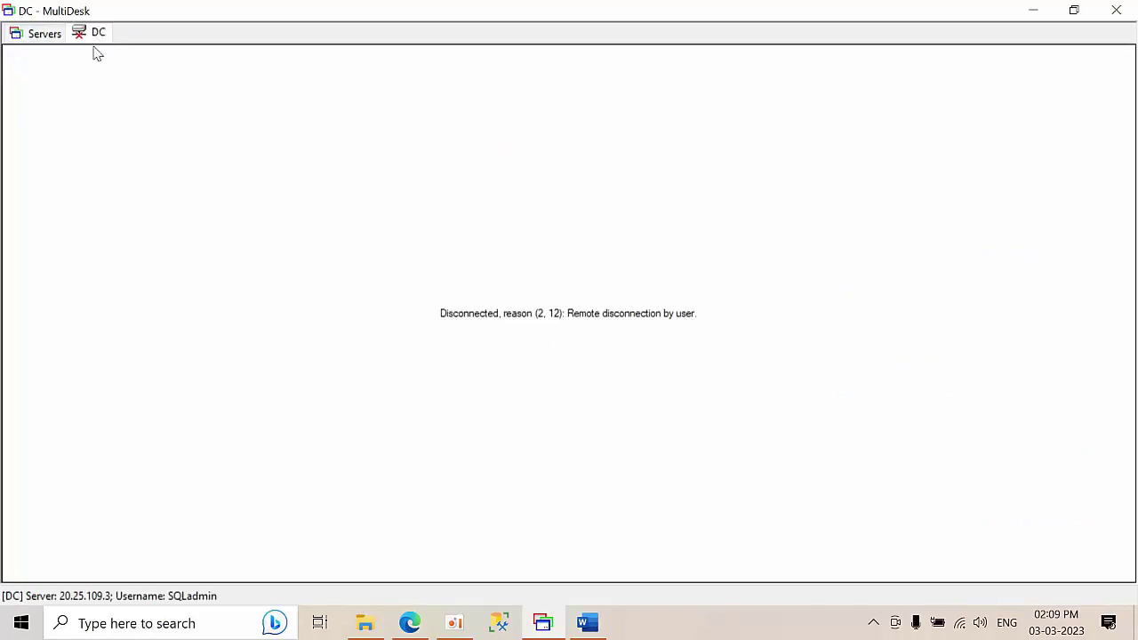
{"action": "double_click", "coordinate": [93, 33]}
{"action": "left_click", "coordinate": [66, 574]}
{"action": "type", "text": "cmd"}
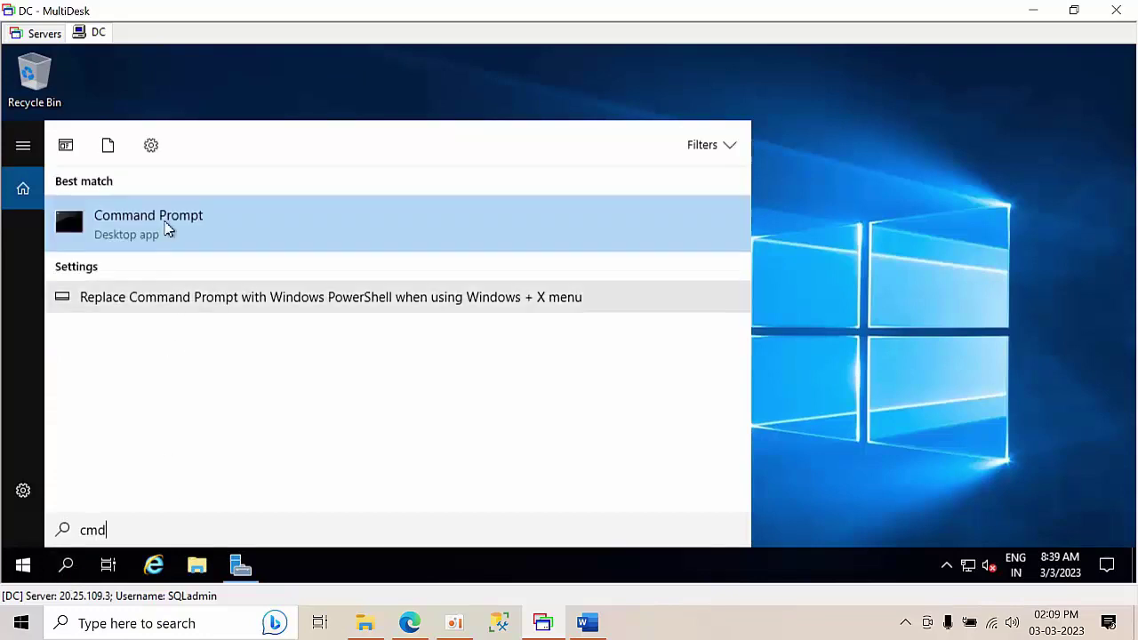
{"action": "left_click", "coordinate": [168, 224]}
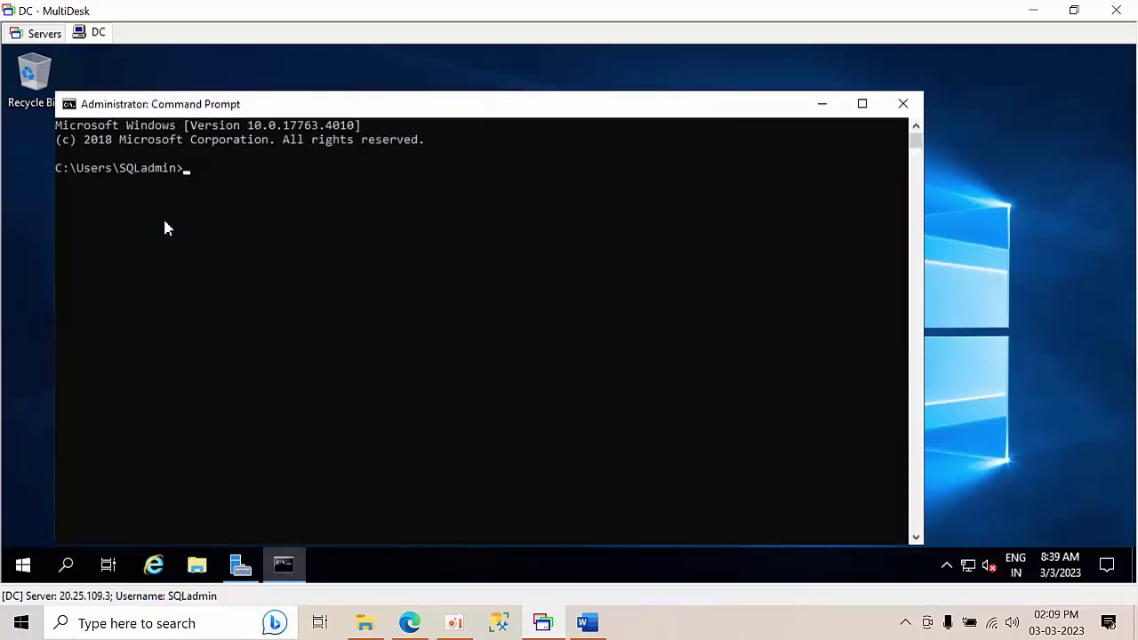
{"action": "type", "text": "ipconfig"}
{"action": "key", "text": "Return"}
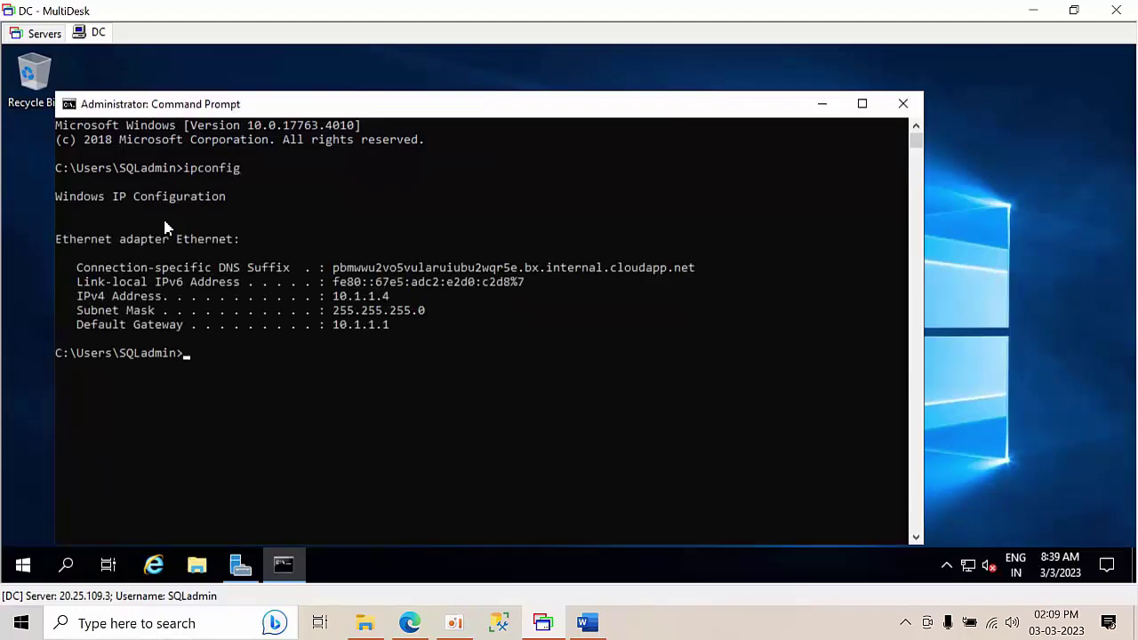
{"action": "left_click_drag", "start_coordinate": [335, 297], "coordinate": [389, 300]}
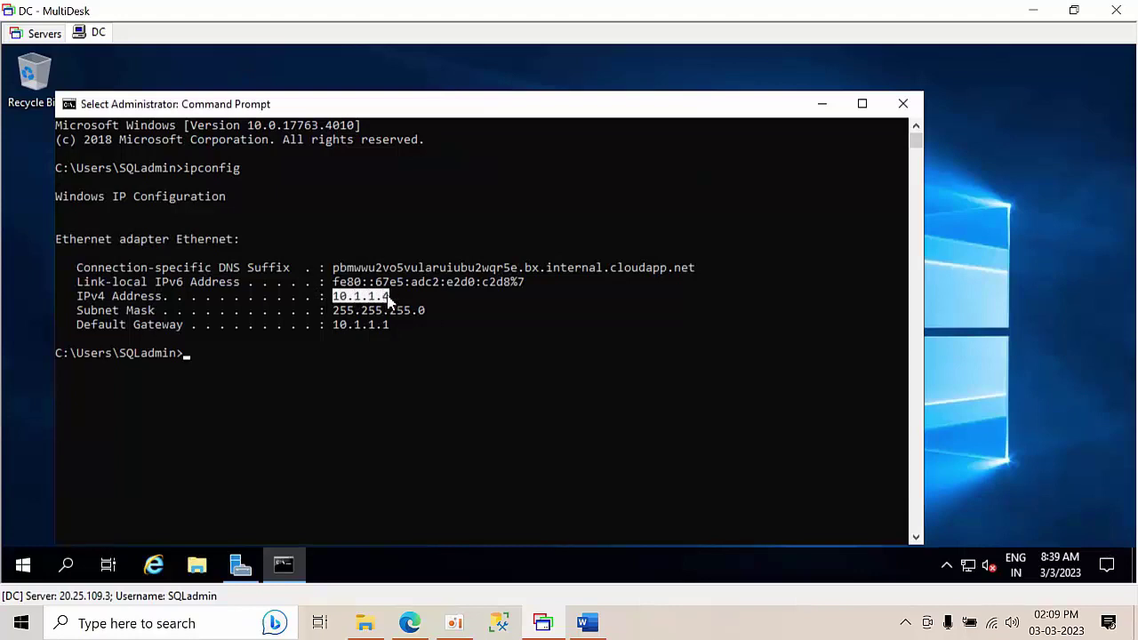
{"action": "key", "text": "ctrl+c"}
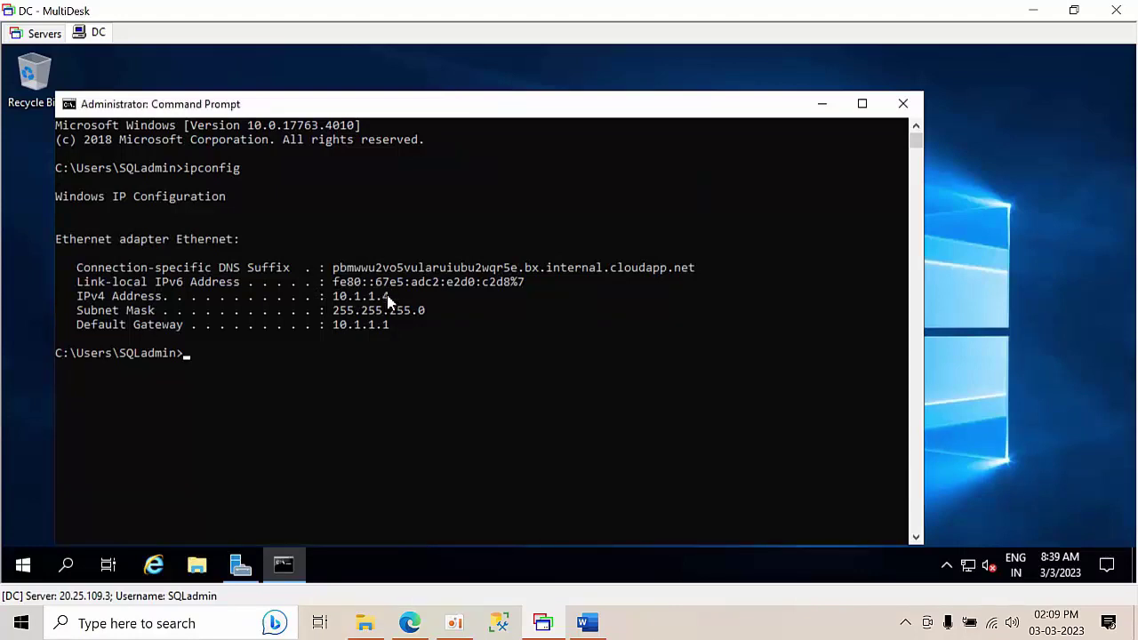
- Paste 10.1.1.4 into Notepad, minimize it, and go back to the Azure portal
{"action": "left_click", "coordinate": [139, 629]}
{"action": "type", "text": "n"}
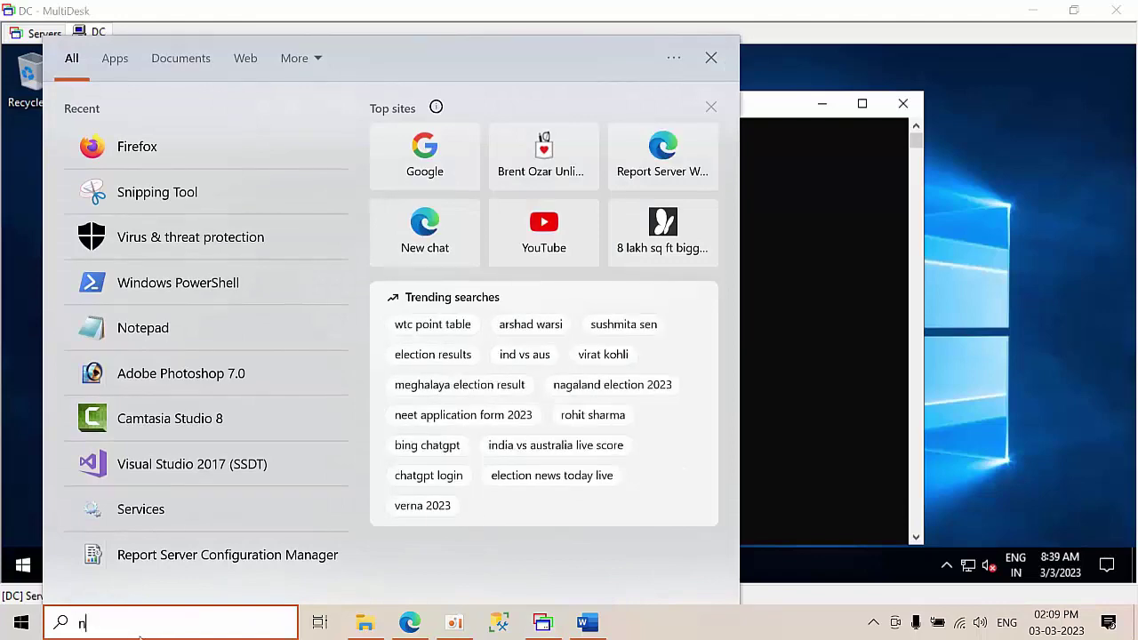
{"action": "type", "text": "ote"}
{"action": "left_click", "coordinate": [138, 144]}
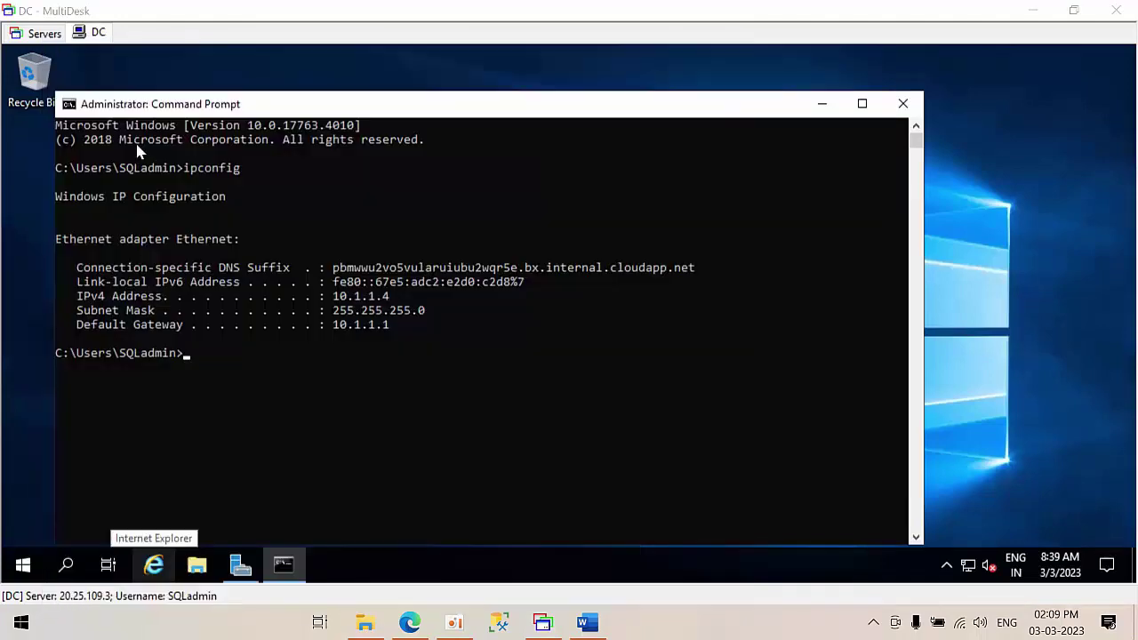
{"action": "key", "text": "ctrl+v"}
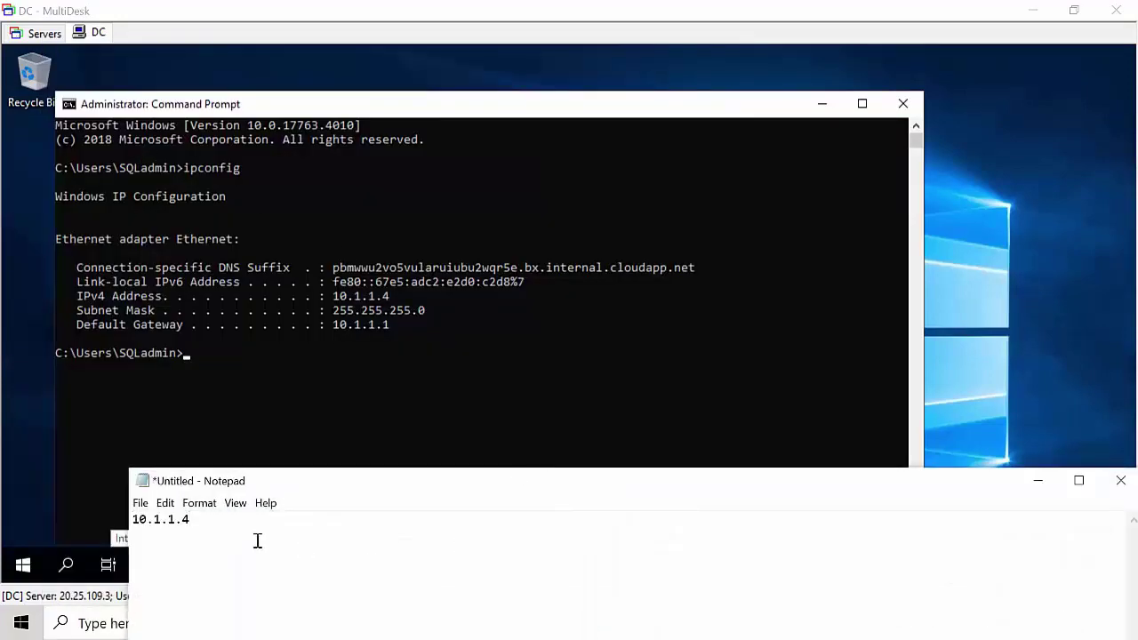
{"action": "left_click_drag", "start_coordinate": [257, 541], "coordinate": [137, 535]}
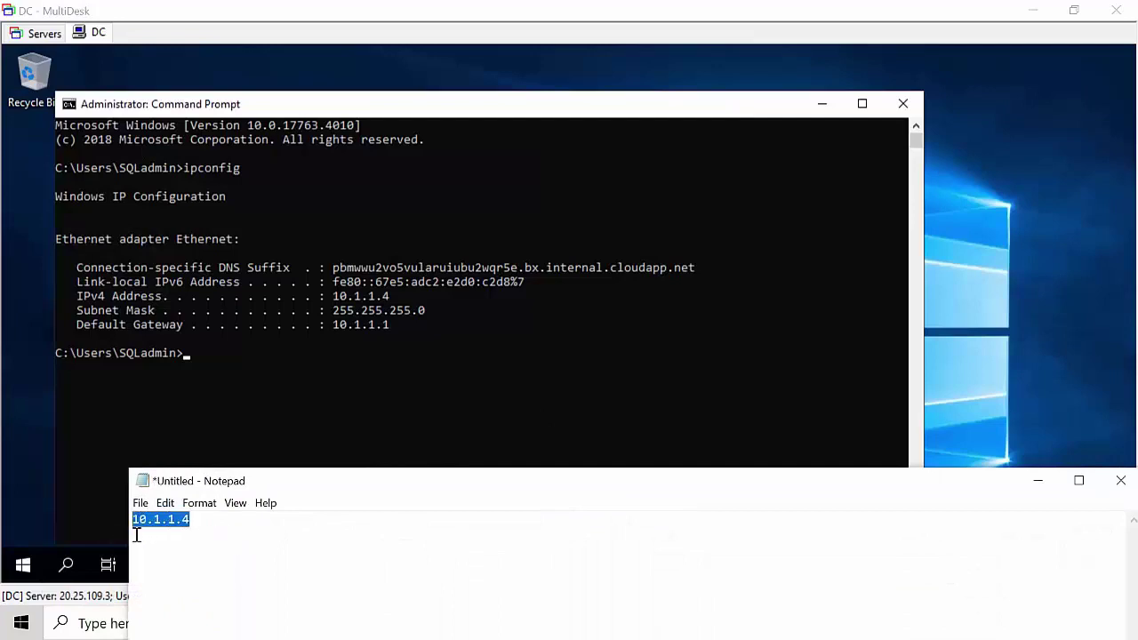
{"action": "left_click", "coordinate": [337, 544]}
{"action": "left_click_drag", "start_coordinate": [559, 537], "coordinate": [75, 524]}
{"action": "left_click", "coordinate": [1037, 480]}
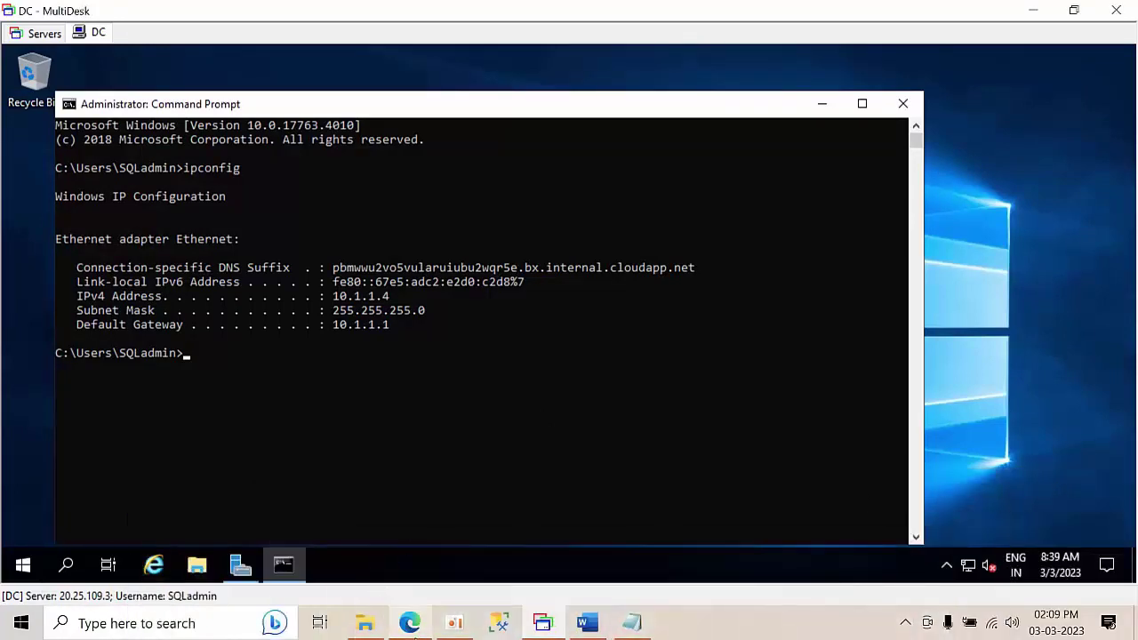
{"action": "left_click", "coordinate": [410, 622]}
- Give Node1's interface node1356 custom DNS server 10.1.1.4, save, and return to Virtual machines
{"action": "left_click", "coordinate": [59, 359]}
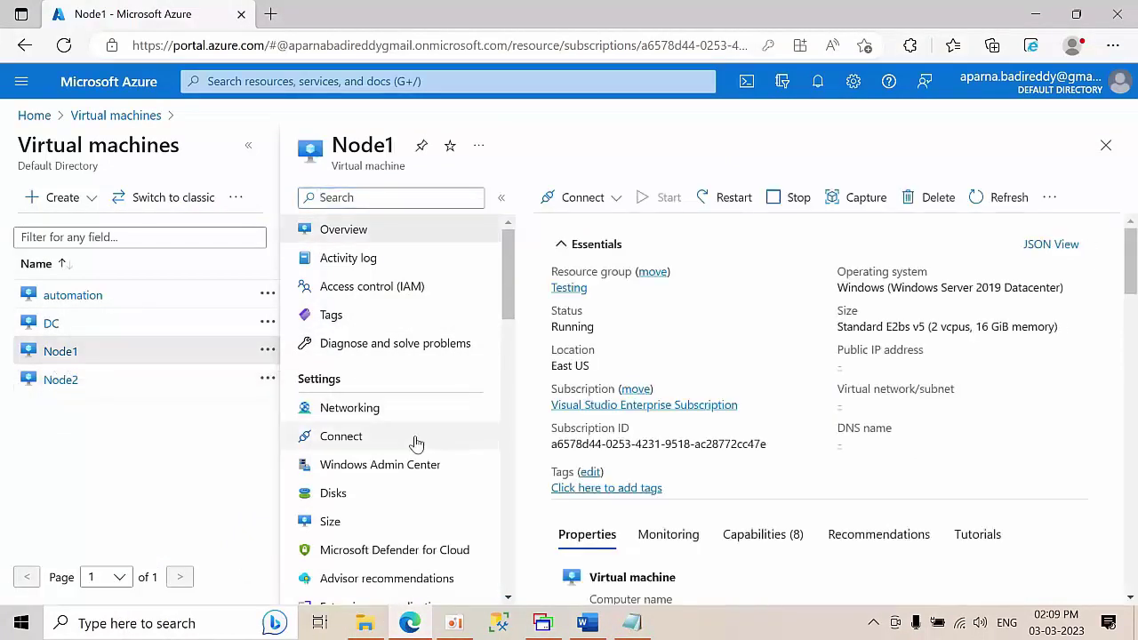
{"action": "left_click", "coordinate": [349, 408]}
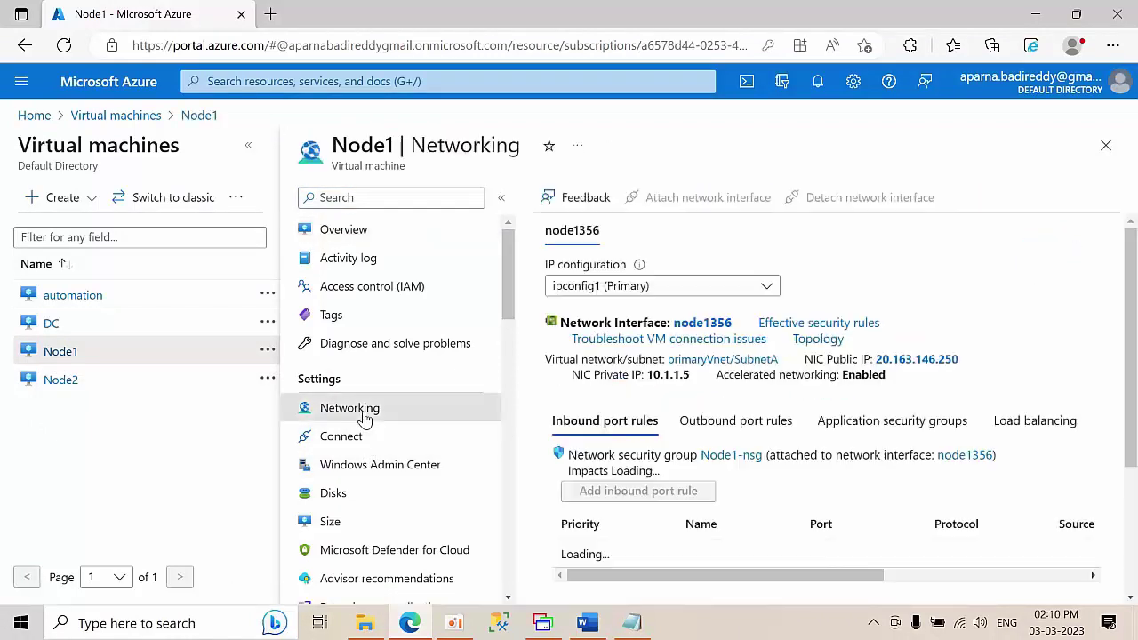
{"action": "left_click", "coordinate": [703, 322]}
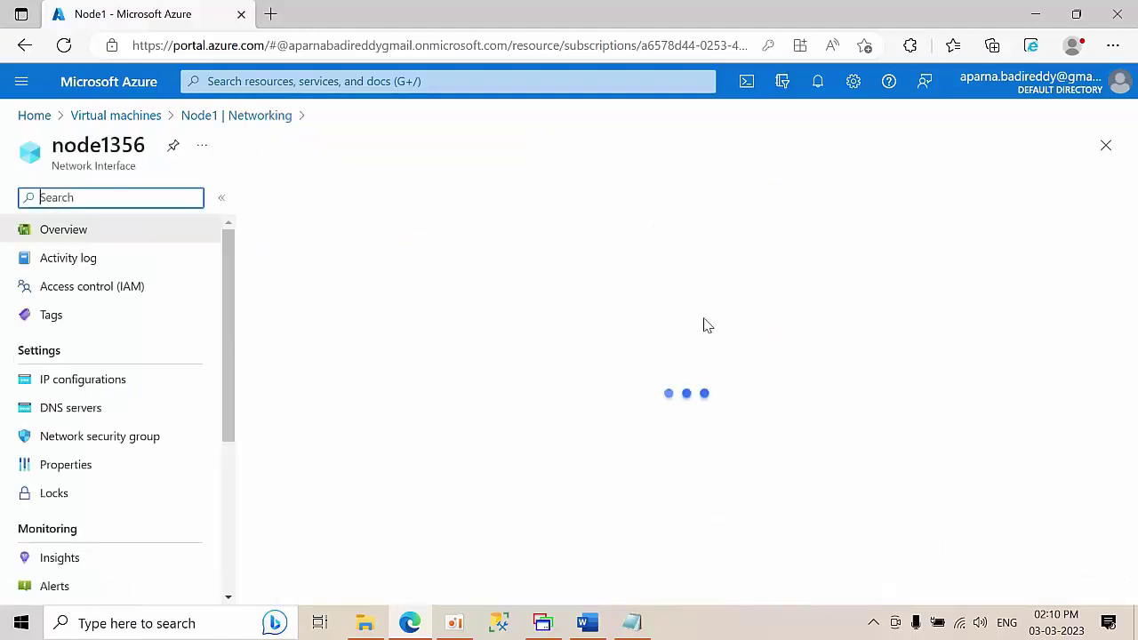
{"action": "left_click", "coordinate": [101, 412]}
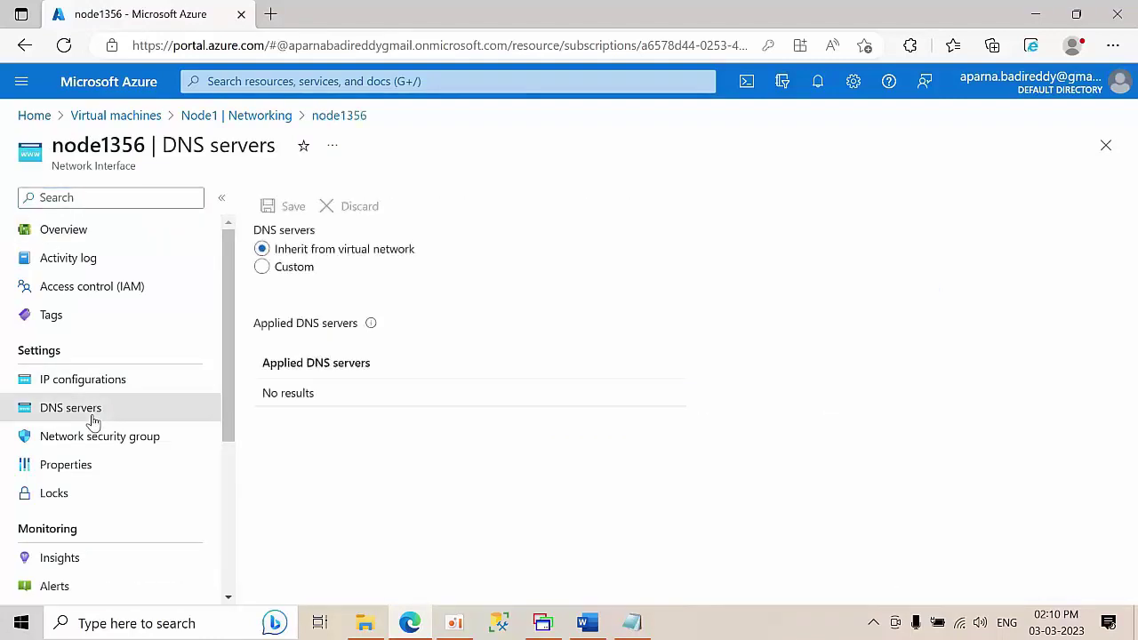
{"action": "left_click", "coordinate": [261, 267]}
{"action": "left_click", "coordinate": [338, 425]}
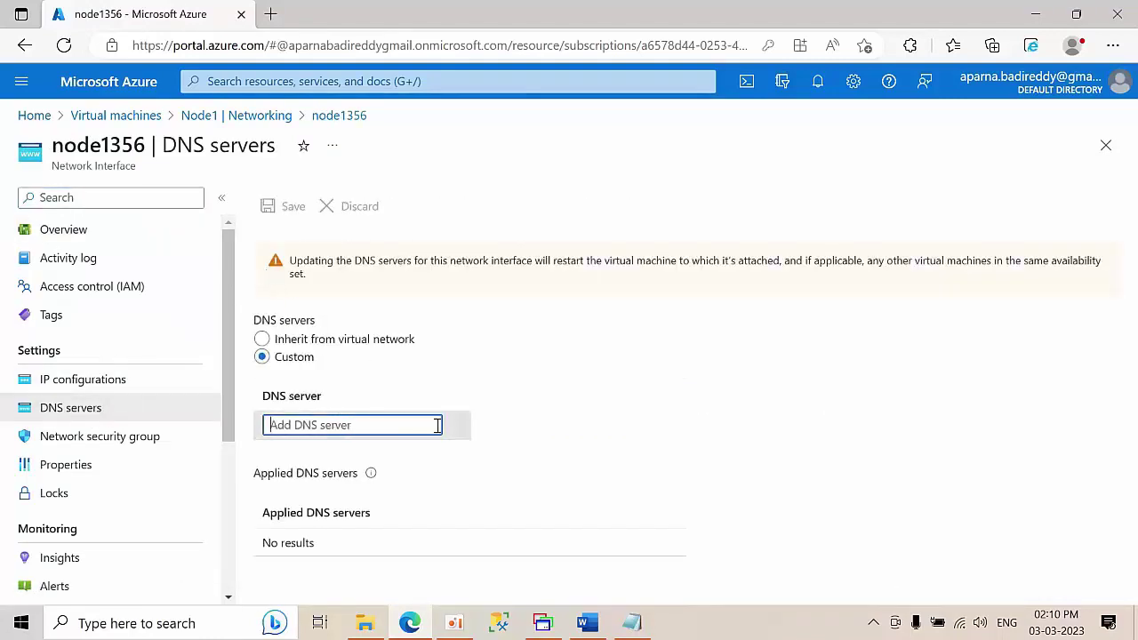
{"action": "type", "text": "10.1.1.4"}
{"action": "left_click", "coordinate": [276, 205]}
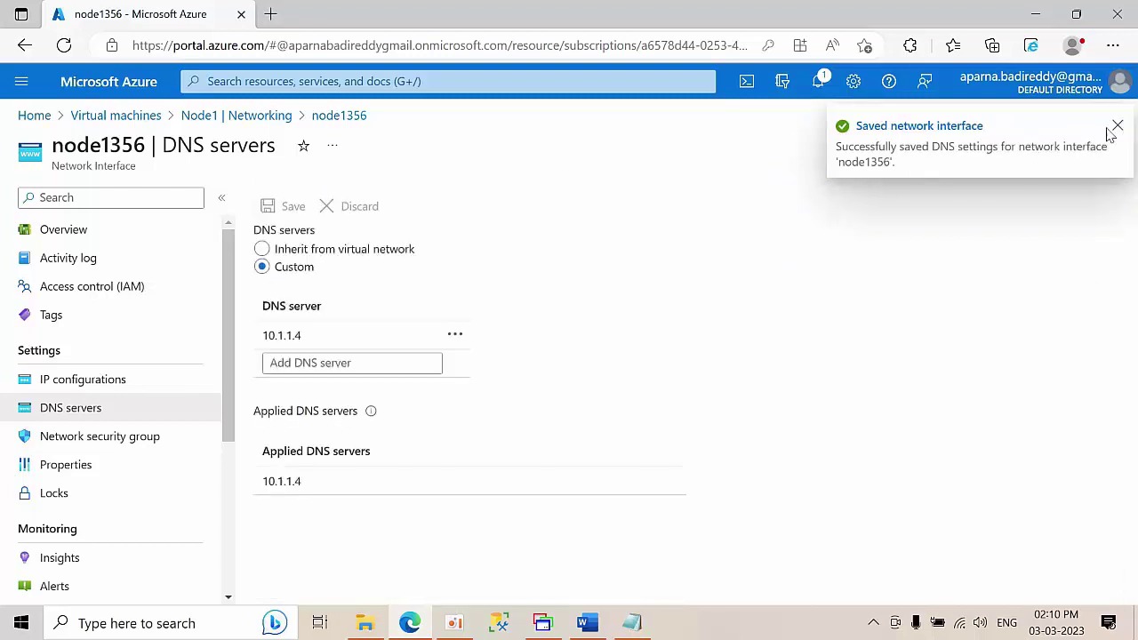
{"action": "left_click", "coordinate": [215, 120]}
{"action": "left_click", "coordinate": [142, 118]}
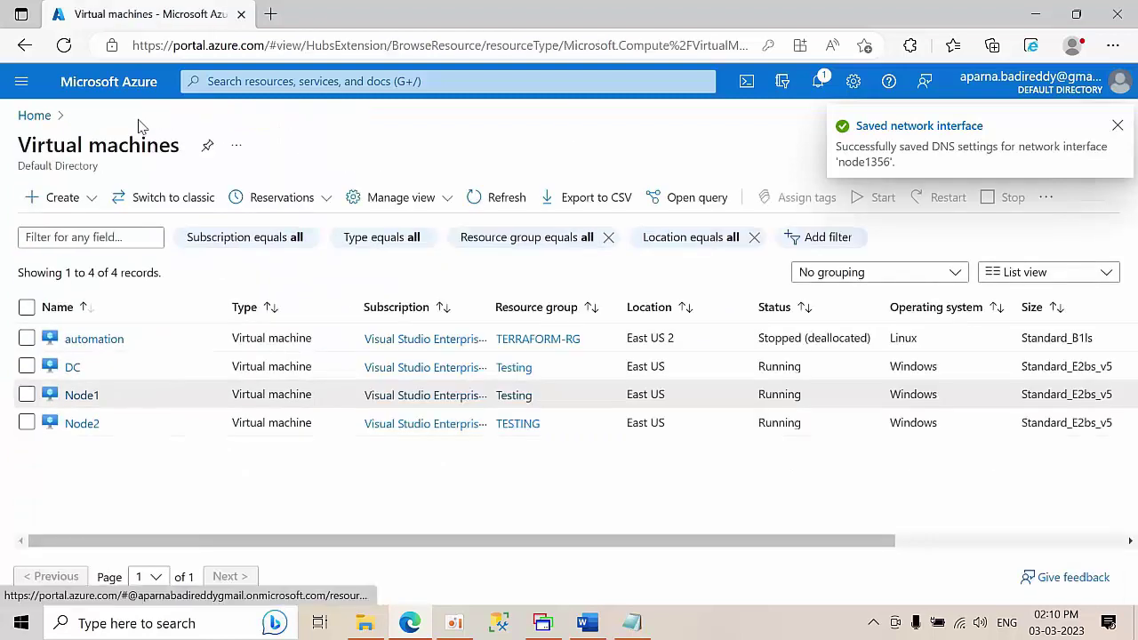
- Give Node2's interface node2642 custom DNS server 10.1.1.4, save, and dismiss all notifications
{"action": "left_click", "coordinate": [82, 424]}
{"action": "left_click", "coordinate": [331, 414]}
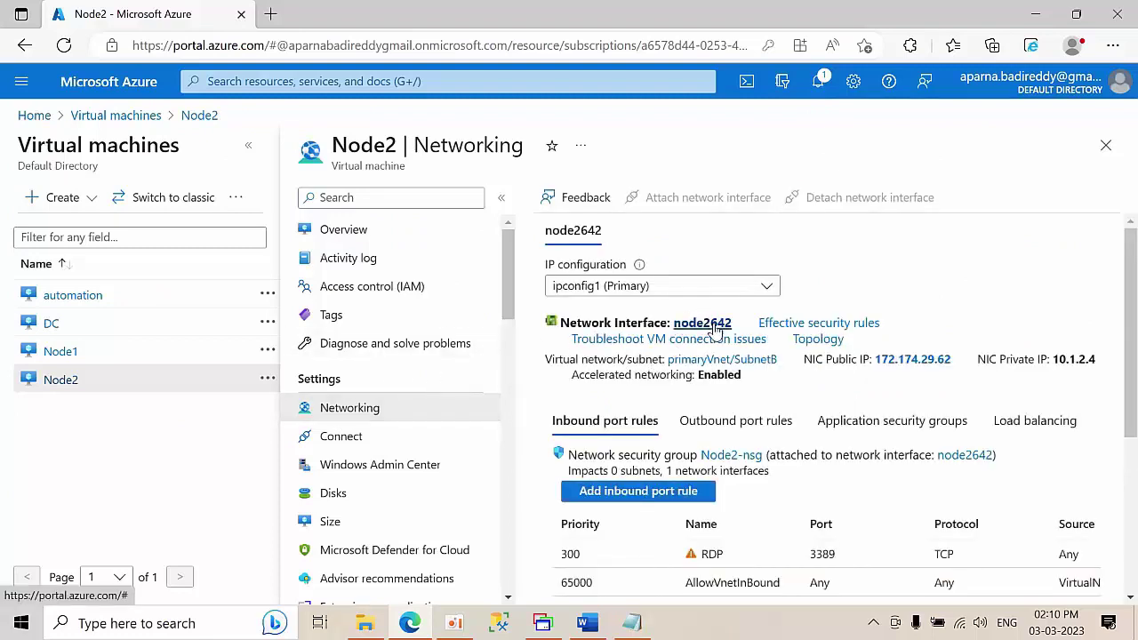
{"action": "left_click", "coordinate": [713, 326]}
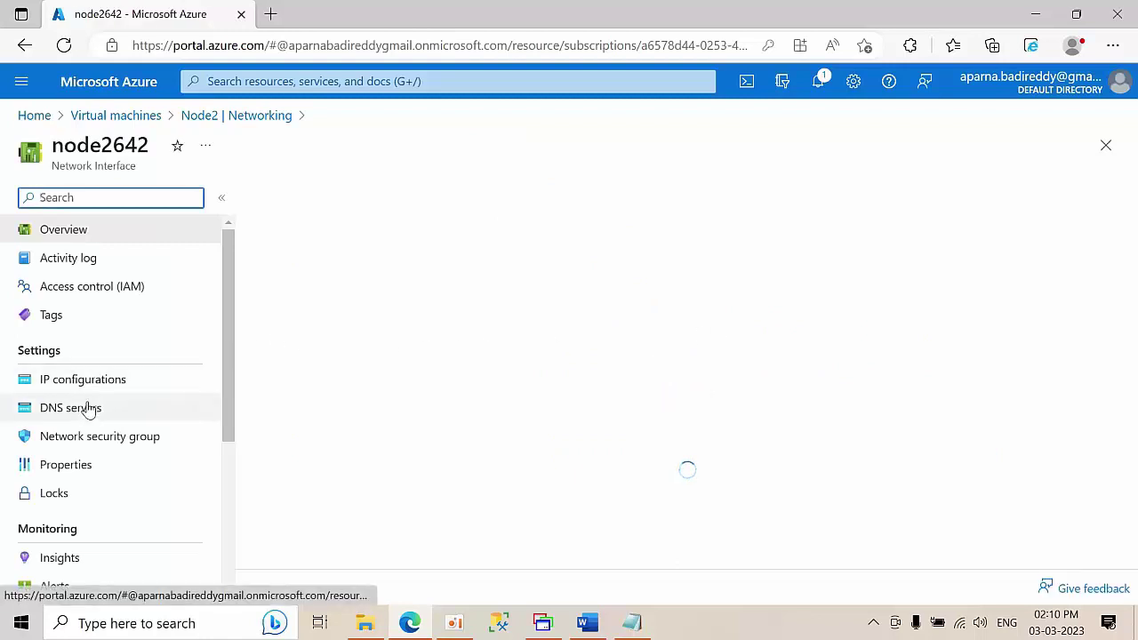
{"action": "left_click", "coordinate": [87, 407]}
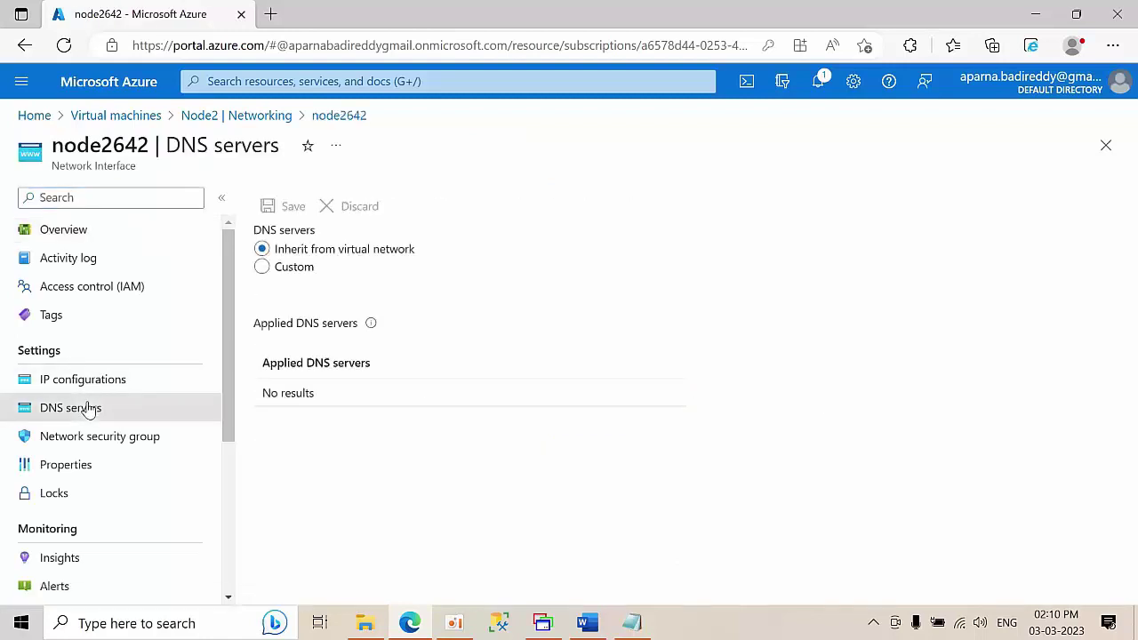
{"action": "left_click", "coordinate": [274, 277]}
{"action": "left_click", "coordinate": [329, 424]}
{"action": "type", "text": "10.1.1.4"}
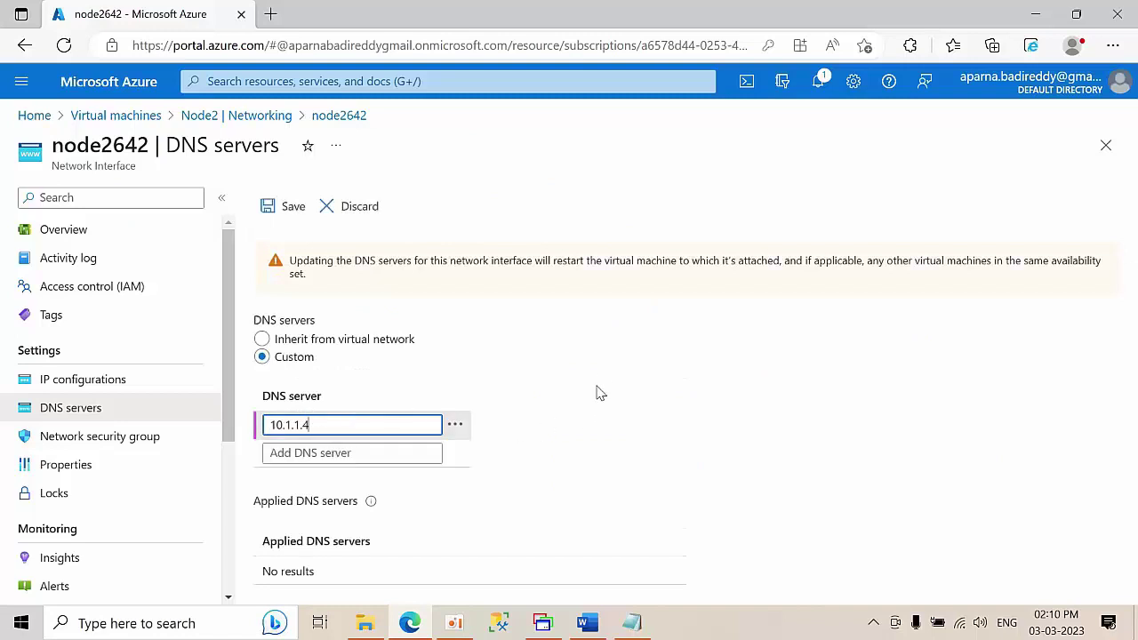
{"action": "left_click", "coordinate": [268, 206]}
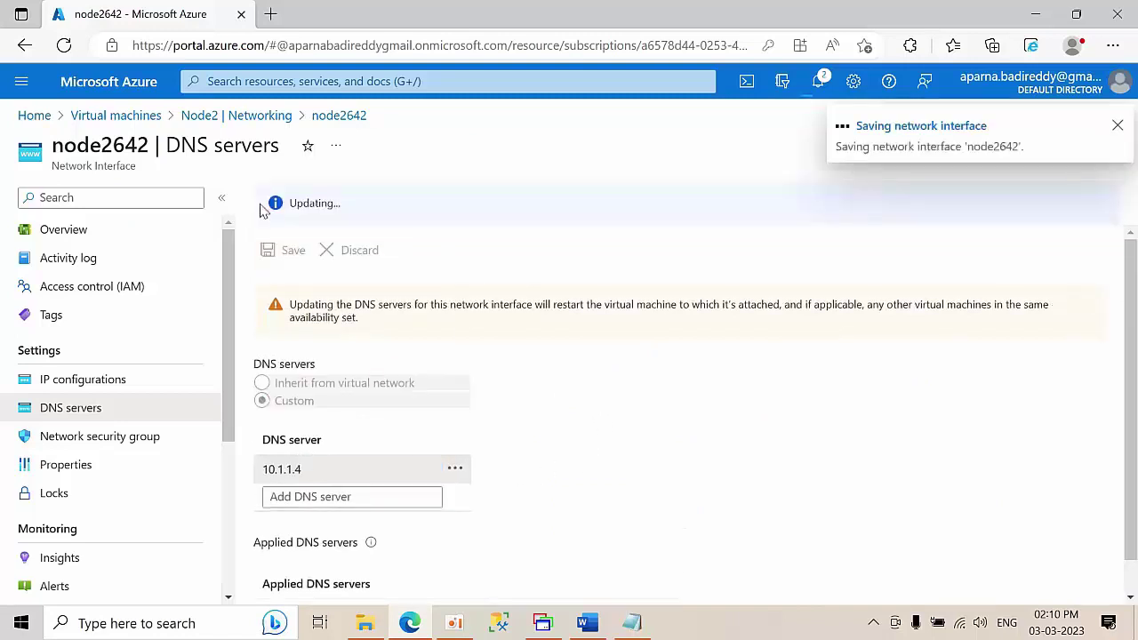
{"action": "left_click", "coordinate": [818, 83]}
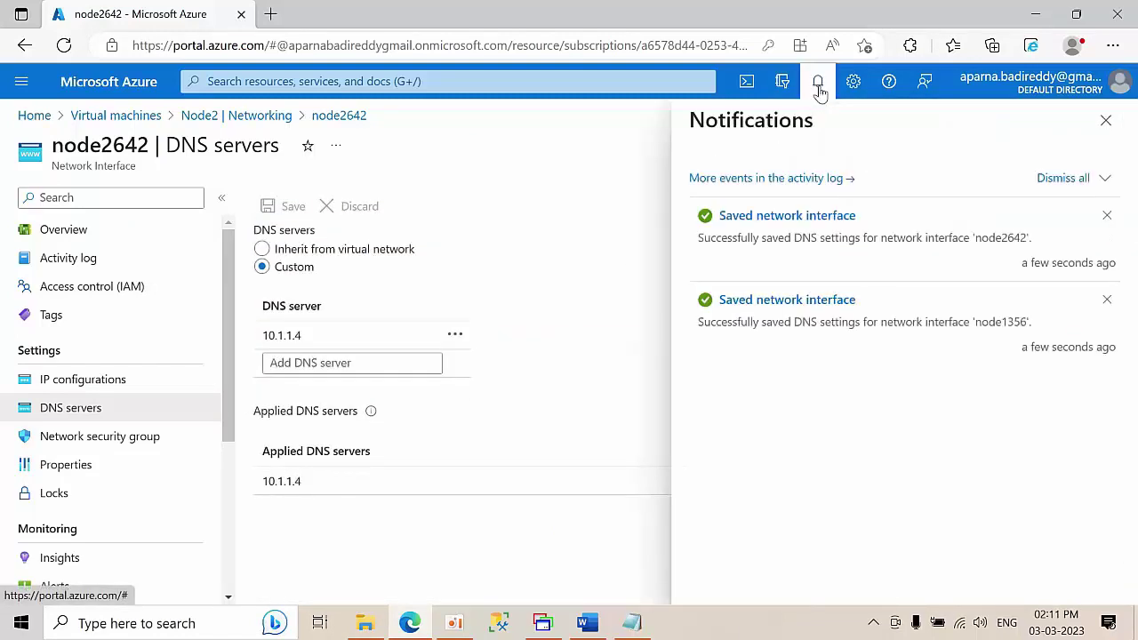
{"action": "left_click", "coordinate": [1063, 182]}
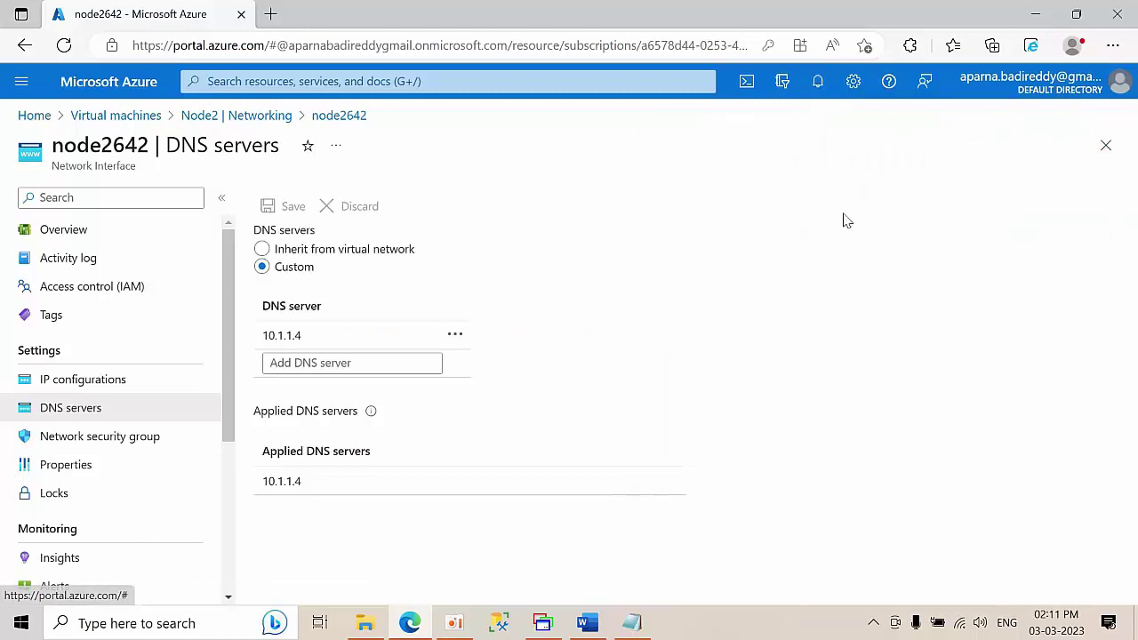
- Restart Node1 from its Overview page and confirm with Yes
{"action": "left_click", "coordinate": [212, 115]}
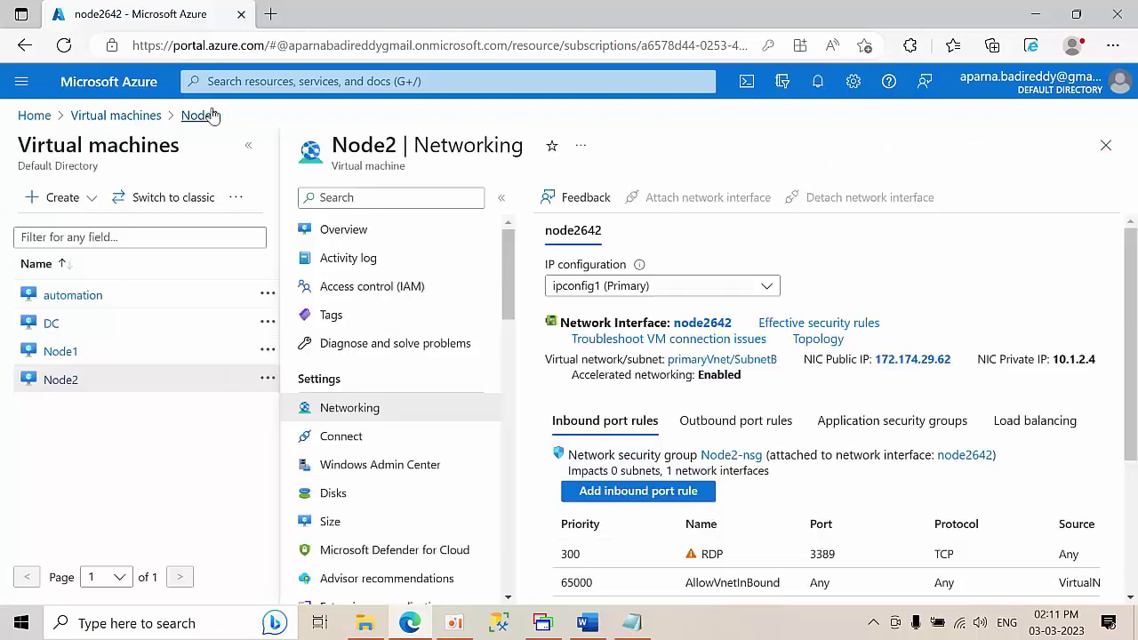
{"action": "left_click", "coordinate": [60, 355]}
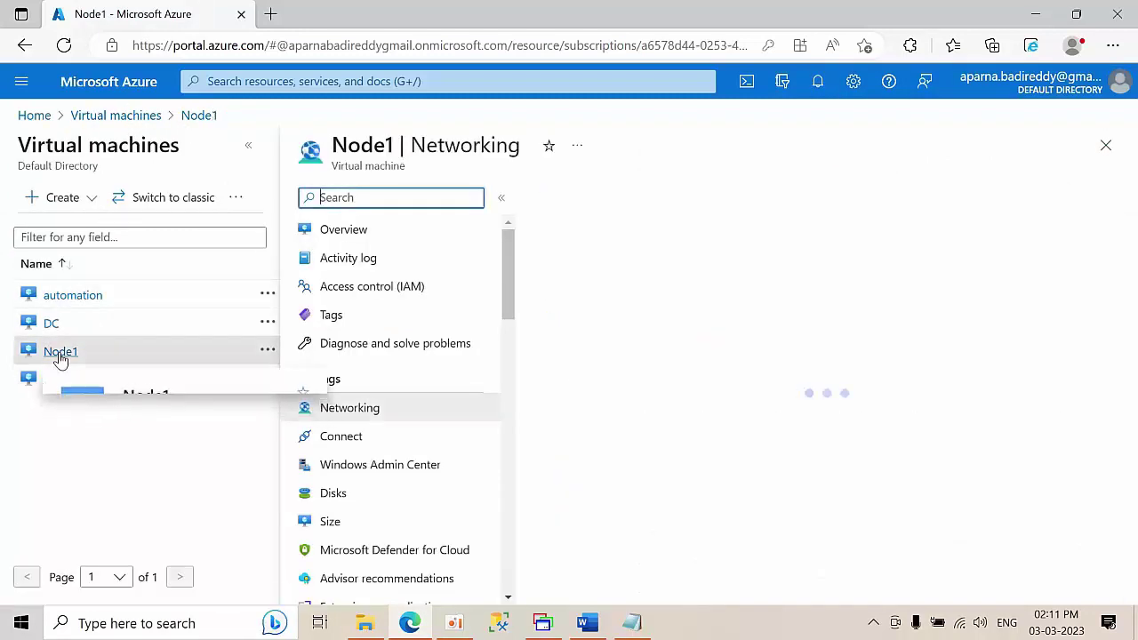
{"action": "left_click", "coordinate": [360, 237]}
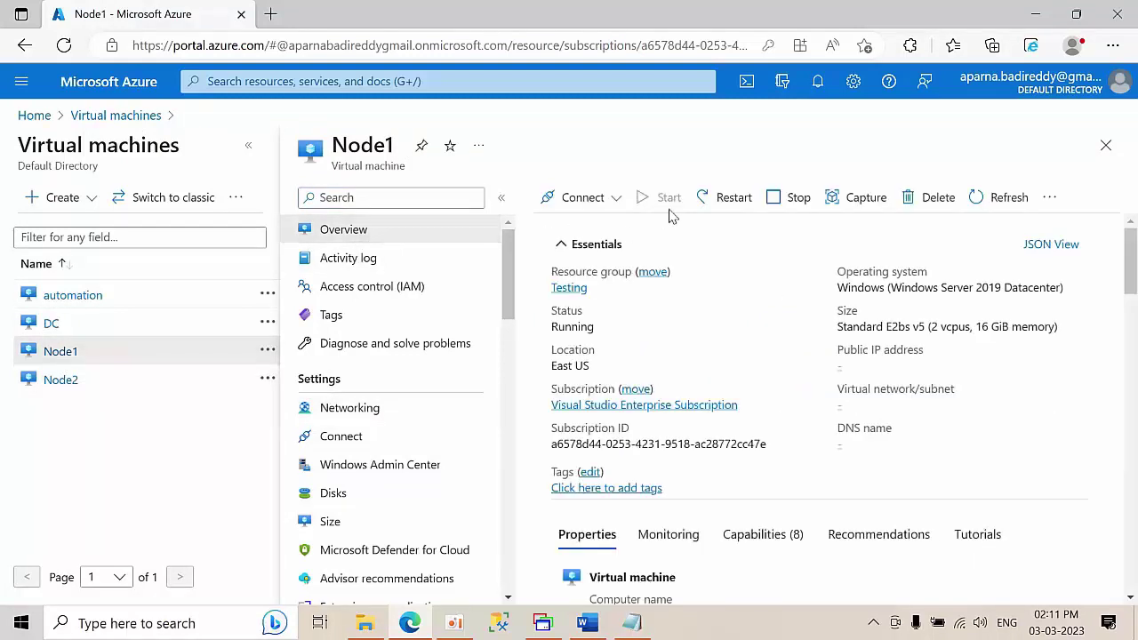
{"action": "left_click", "coordinate": [725, 198]}
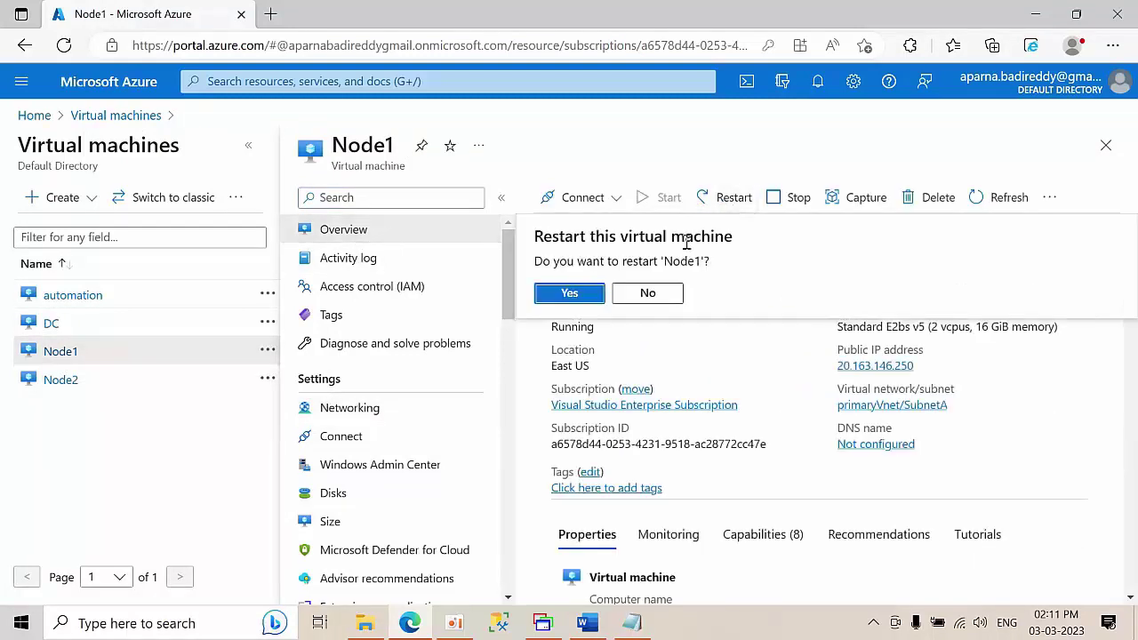
{"action": "left_click", "coordinate": [596, 298]}
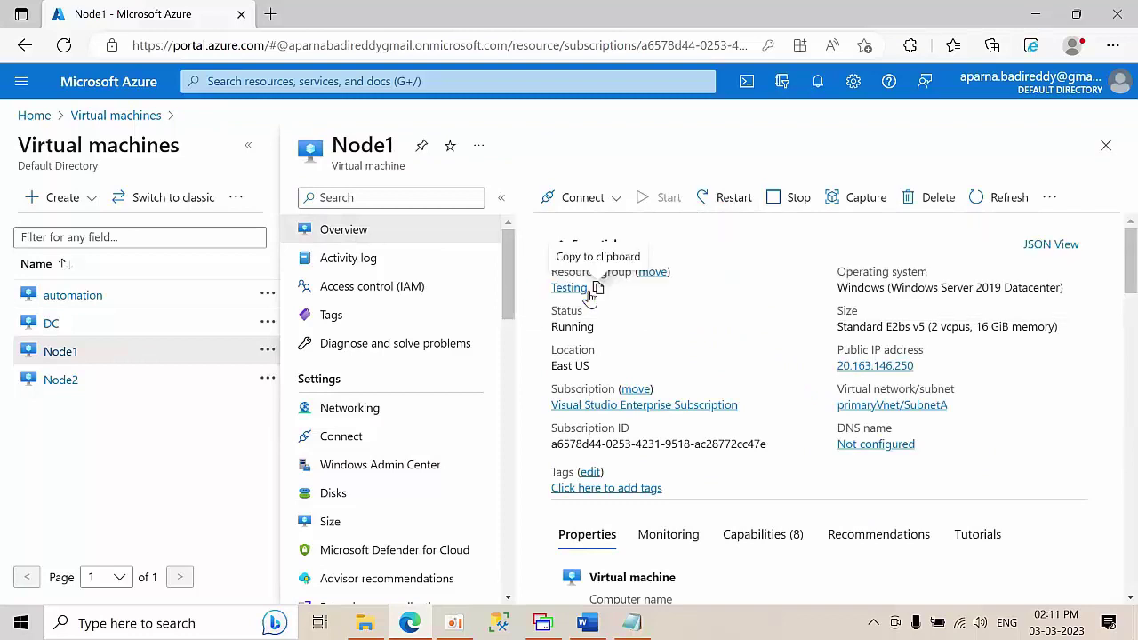
- Restart Node2, confirm, and return to the full Virtual machines list
{"action": "left_click", "coordinate": [60, 382]}
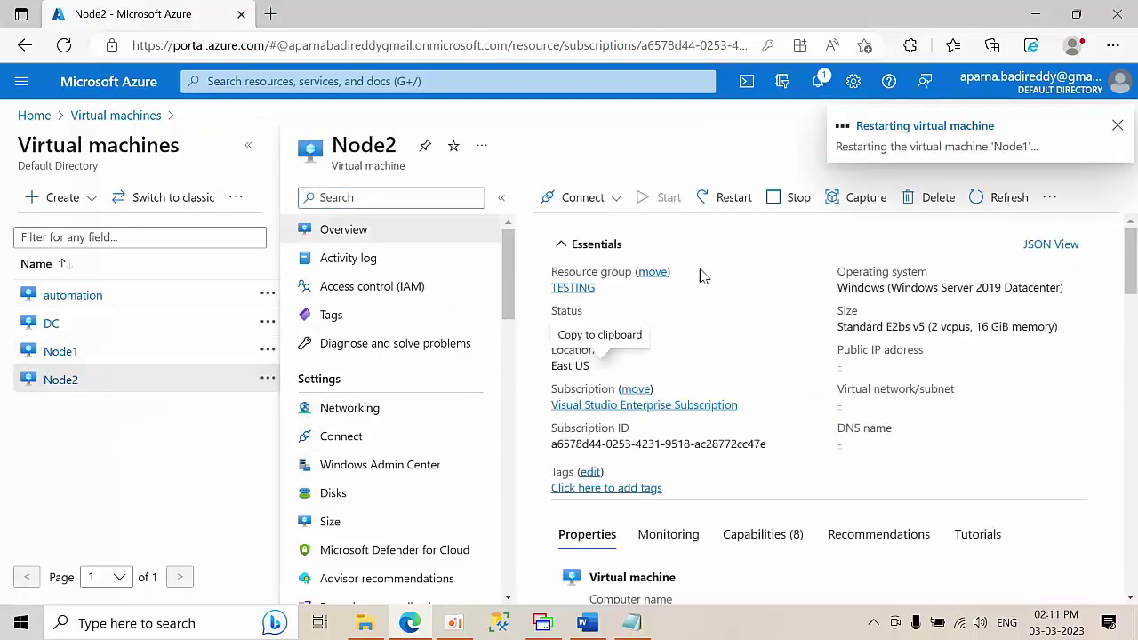
{"action": "left_click", "coordinate": [725, 197]}
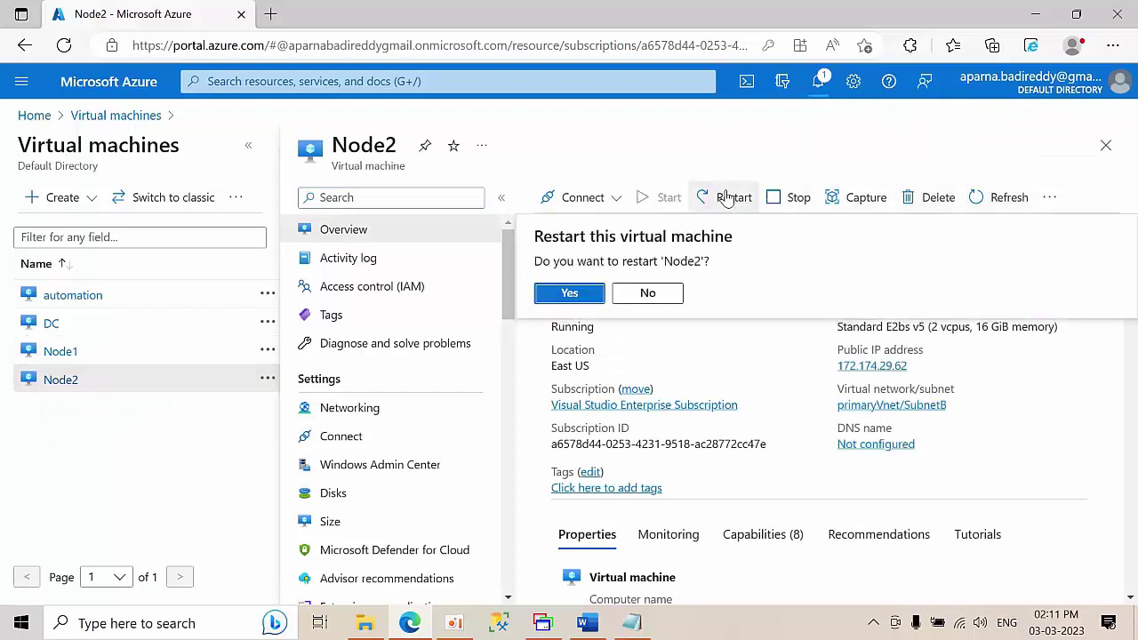
{"action": "left_click", "coordinate": [567, 296]}
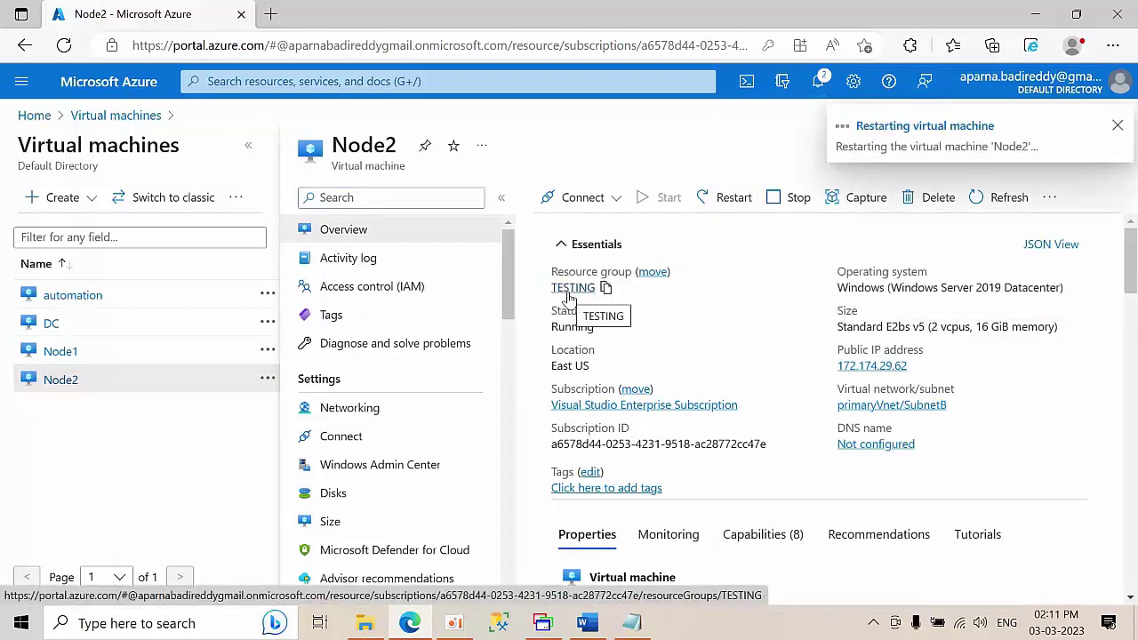
{"action": "left_click", "coordinate": [116, 115]}
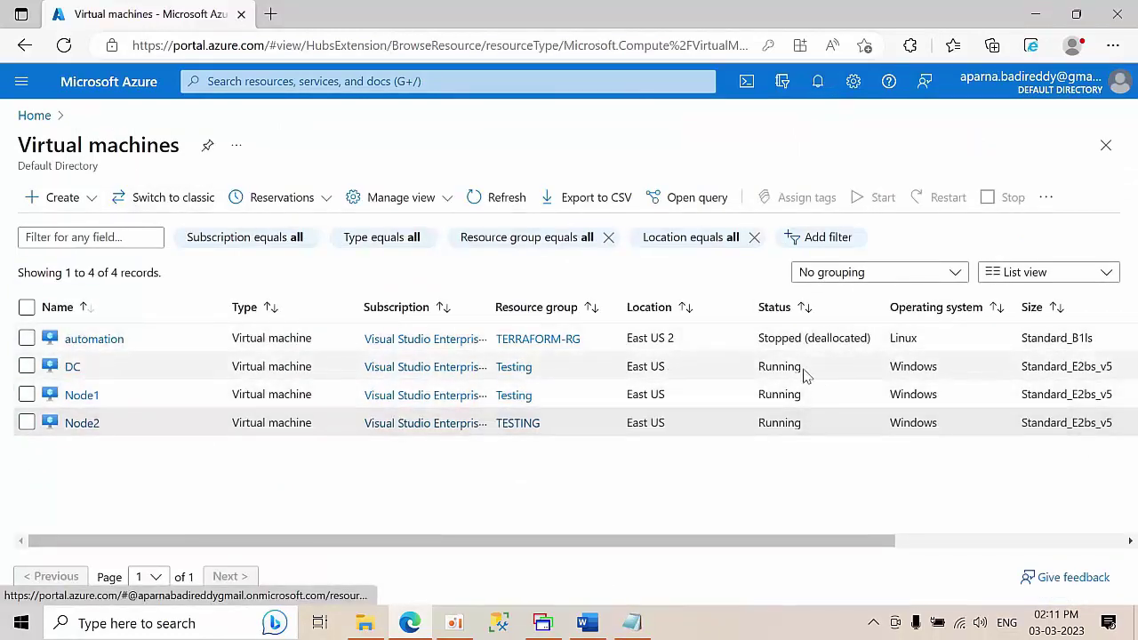
- In MultiDesk, open remote sessions to Node1 and Node2 from the Servers tree
{"action": "left_click", "coordinate": [538, 631]}
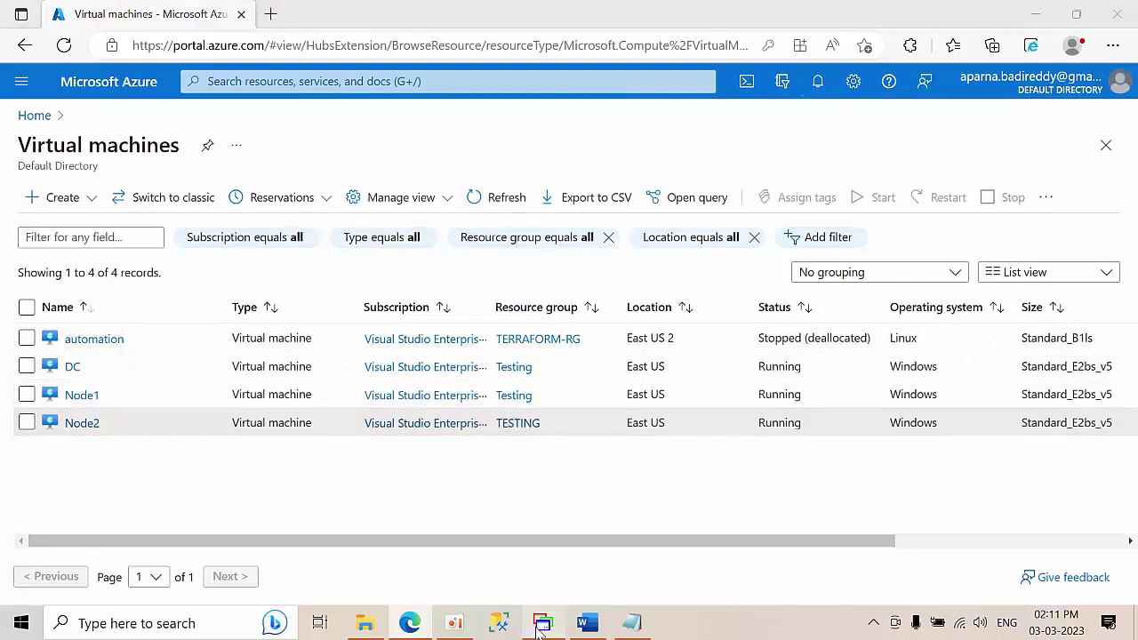
{"action": "left_click", "coordinate": [27, 33]}
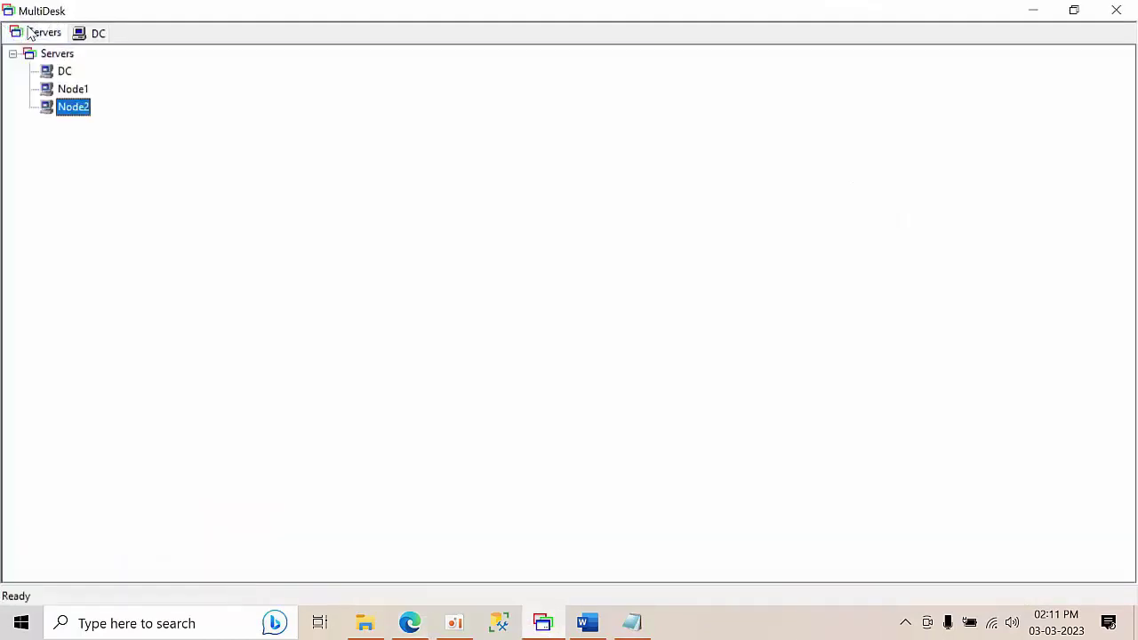
{"action": "double_click", "coordinate": [64, 89]}
{"action": "left_click", "coordinate": [40, 33]}
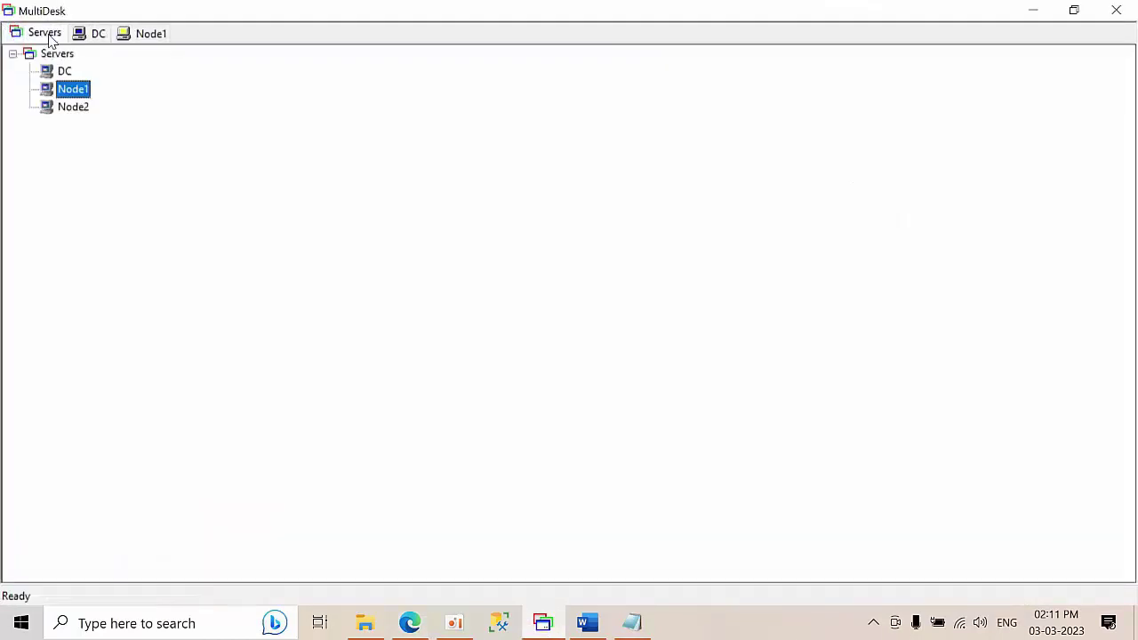
{"action": "double_click", "coordinate": [60, 111]}
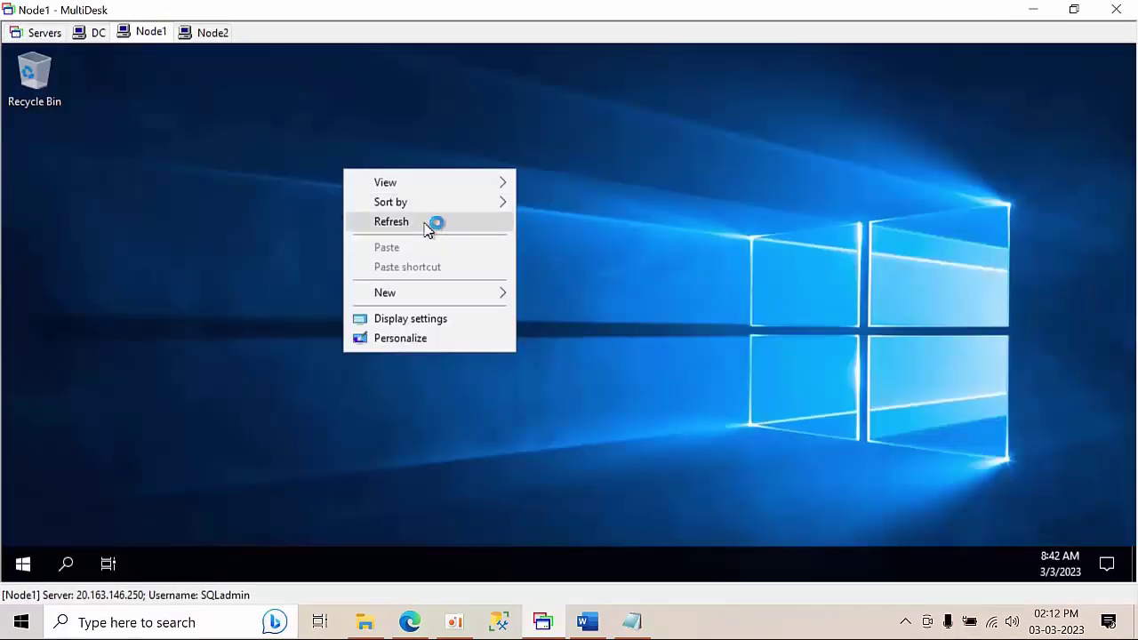
- Allow Node1 to be discoverable on the network
{"action": "left_click", "coordinate": [383, 217]}
{"action": "right_click", "coordinate": [323, 192]}
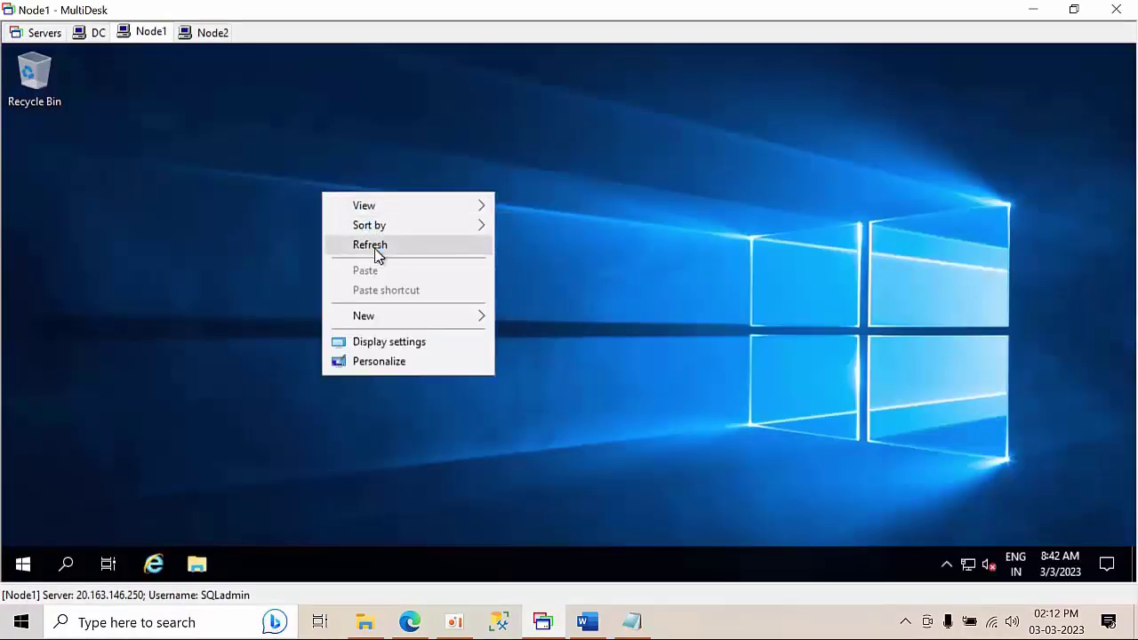
{"action": "left_click", "coordinate": [375, 251]}
{"action": "left_click", "coordinate": [956, 388]}
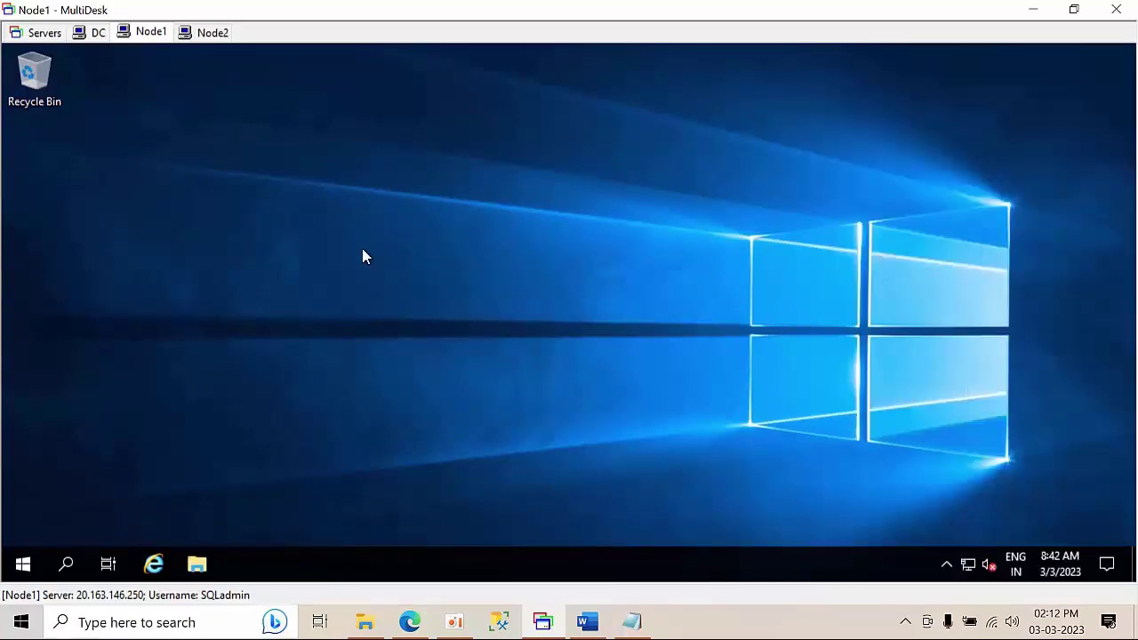
{"action": "right_click", "coordinate": [361, 256]}
{"action": "left_click", "coordinate": [412, 302]}
- Allow Node2 to be discoverable on the network
{"action": "left_click", "coordinate": [214, 32]}
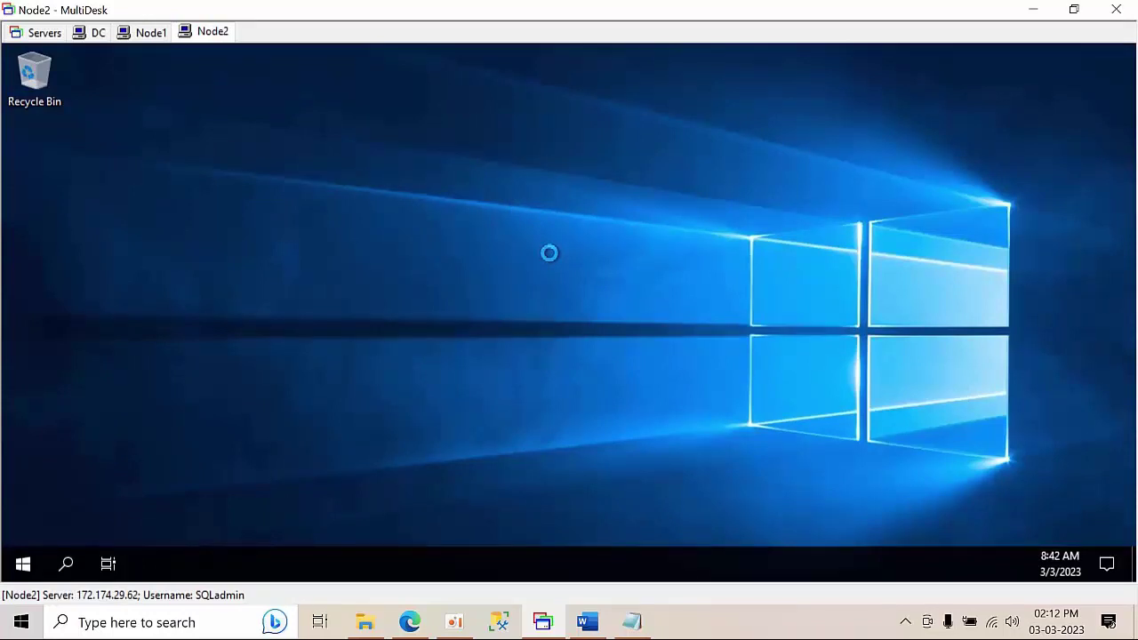
{"action": "right_click", "coordinate": [549, 253]}
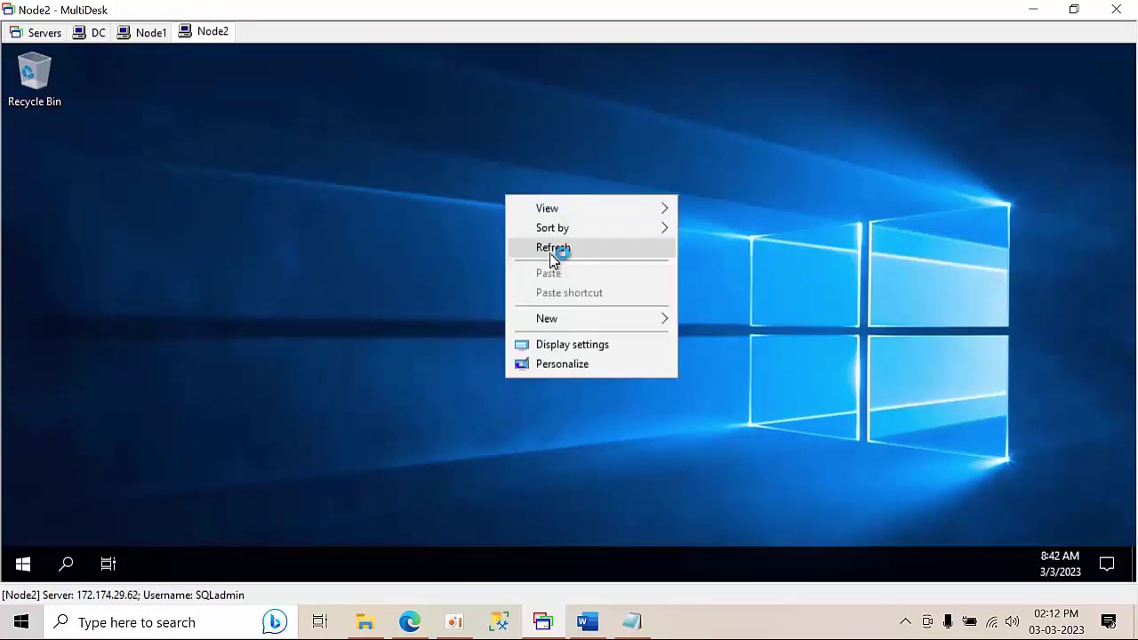
{"action": "left_click", "coordinate": [551, 248]}
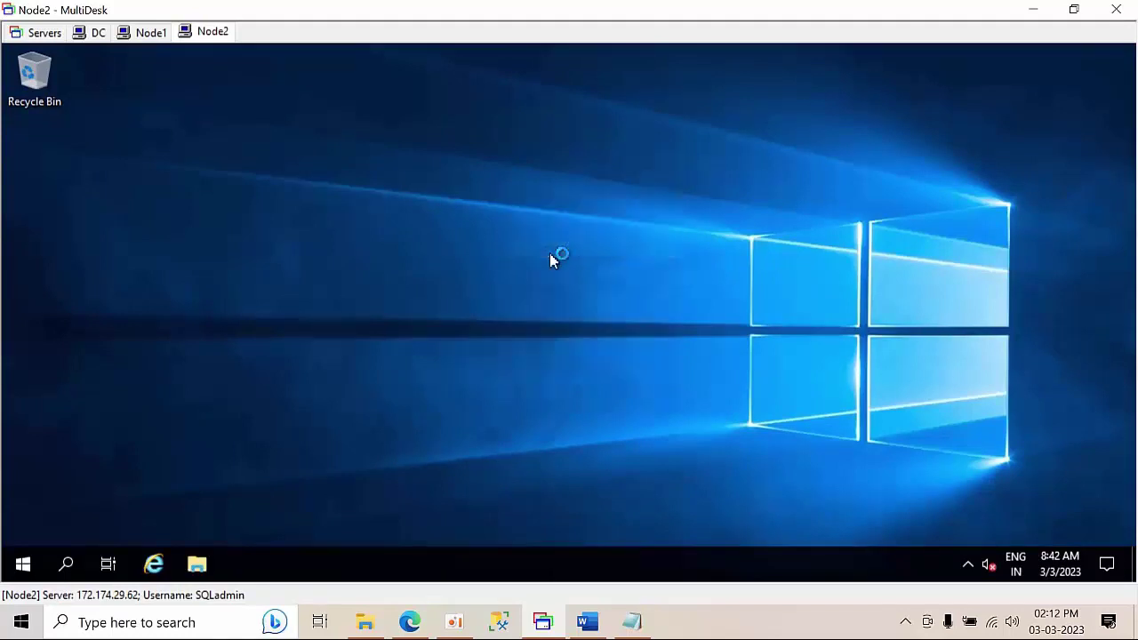
{"action": "right_click", "coordinate": [340, 182]}
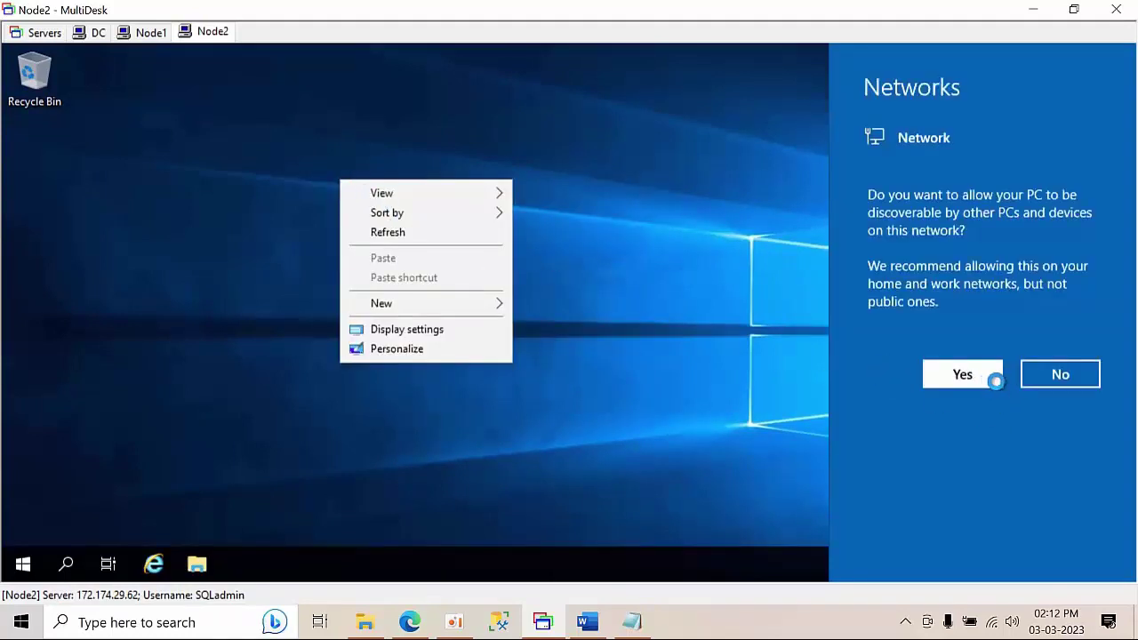
{"action": "left_click", "coordinate": [996, 380]}
{"action": "right_click", "coordinate": [418, 236]}
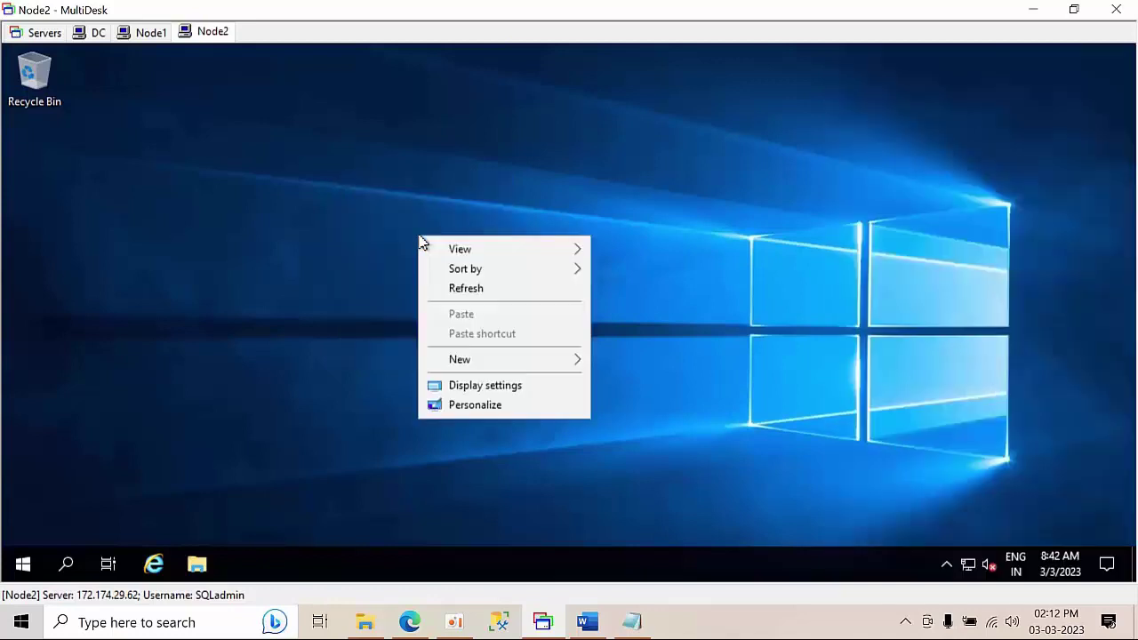
{"action": "left_click", "coordinate": [469, 290]}
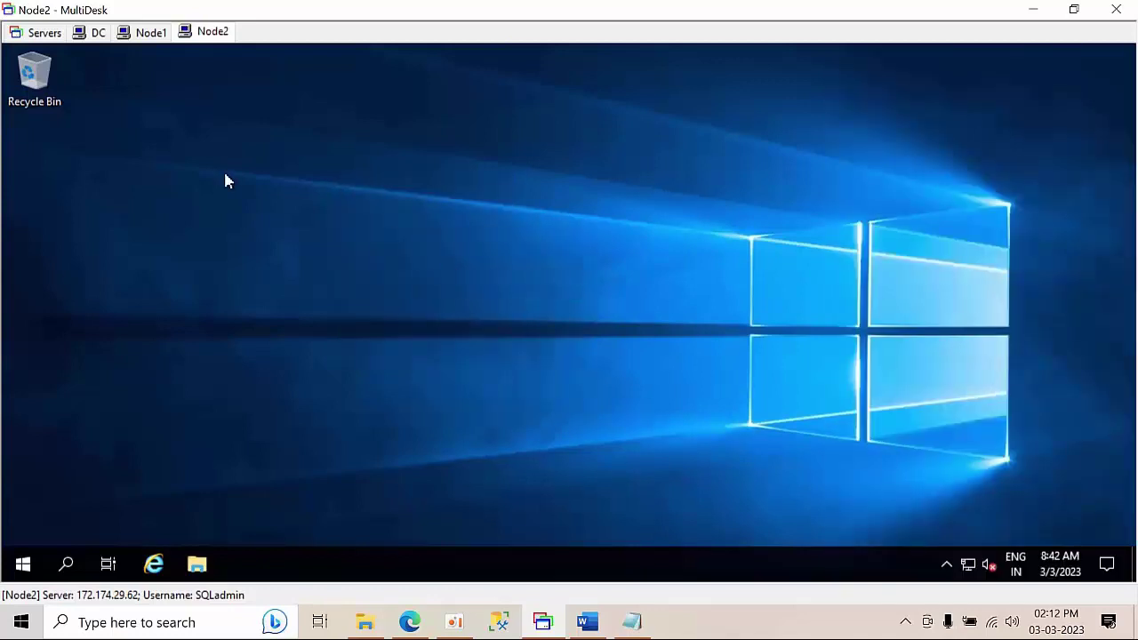
{"action": "right_click", "coordinate": [225, 180]}
{"action": "left_click", "coordinate": [283, 225]}
{"action": "right_click", "coordinate": [287, 214]}
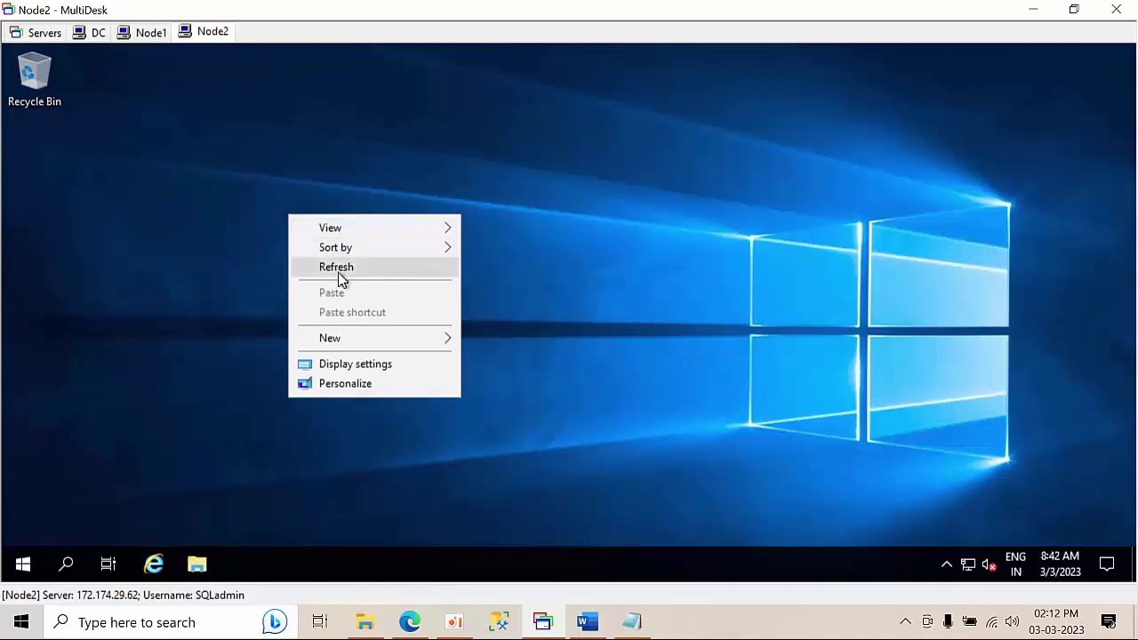
{"action": "left_click", "coordinate": [339, 269]}
- On Node1, close the Server Manager notice so it won't reappear, and minimize Server Manager
{"action": "left_click", "coordinate": [152, 34]}
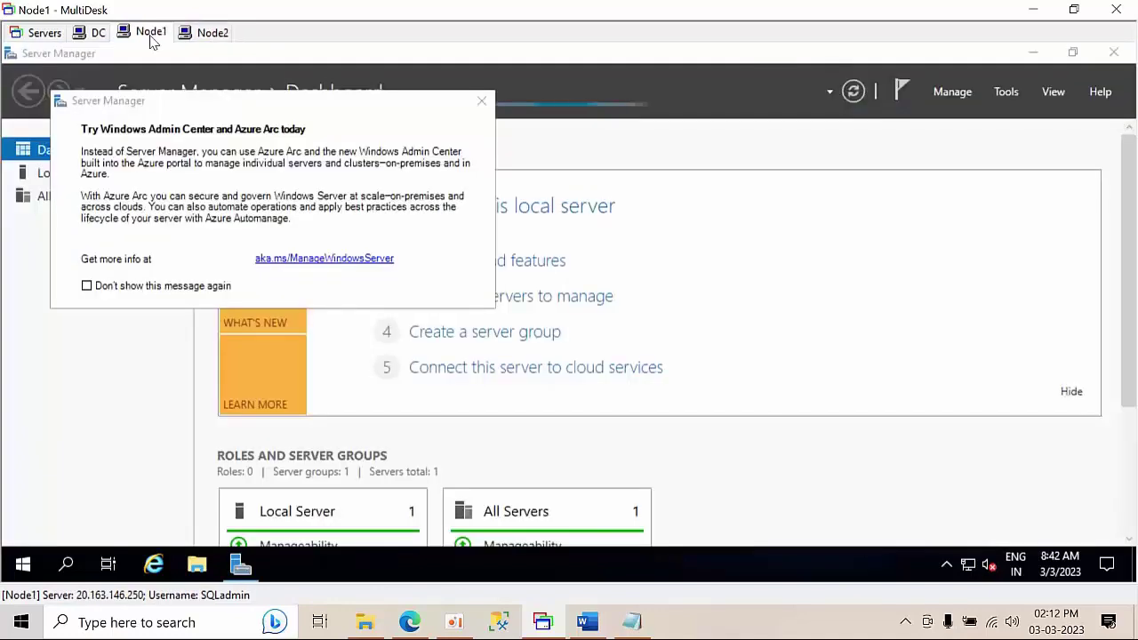
{"action": "left_click", "coordinate": [158, 286]}
{"action": "left_click", "coordinate": [481, 100]}
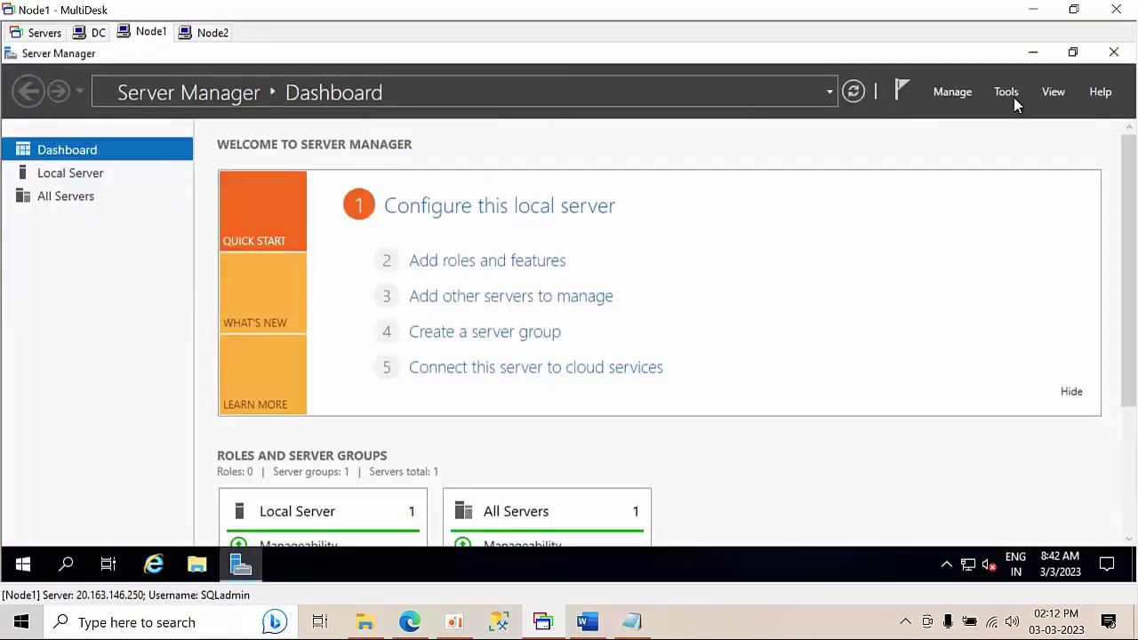
{"action": "left_click", "coordinate": [1033, 51]}
{"action": "right_click", "coordinate": [430, 182]}
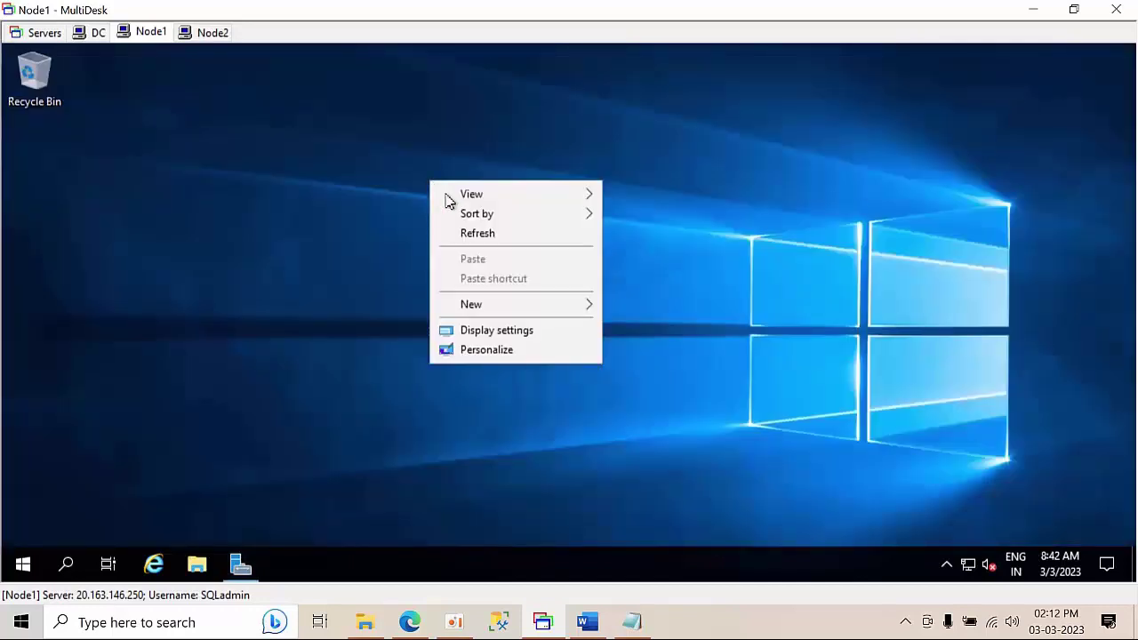
{"action": "left_click", "coordinate": [494, 238]}
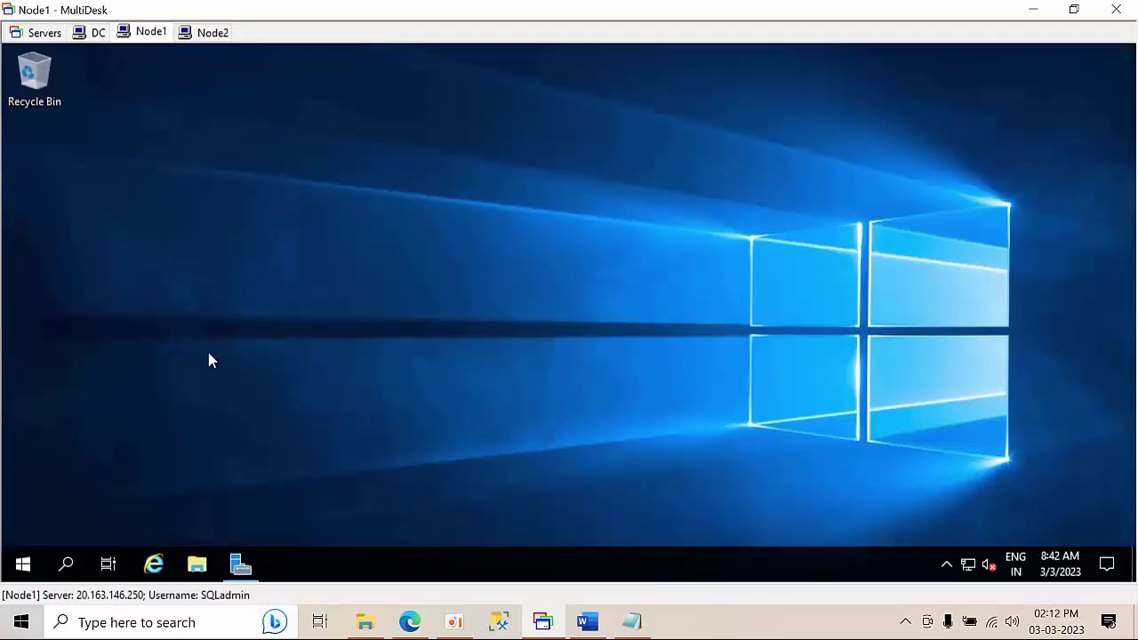
- Run firewall.cpl on Node1, check the Node2 session, then bring up the Azure portal
{"action": "key", "text": "super+r"}
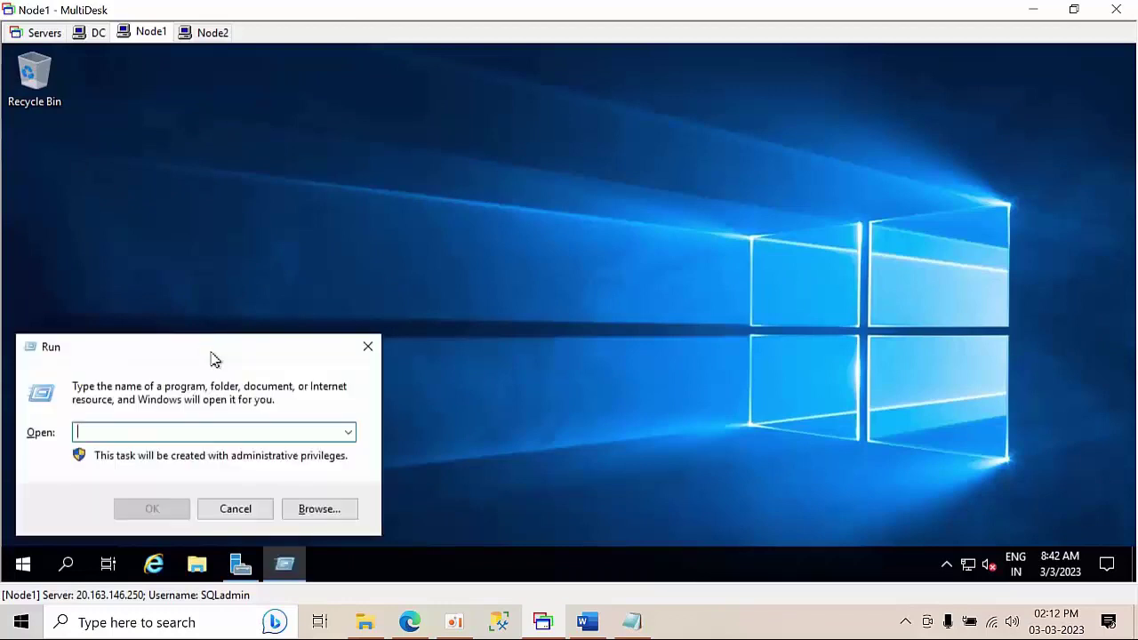
{"action": "type", "text": "firewall.cpl"}
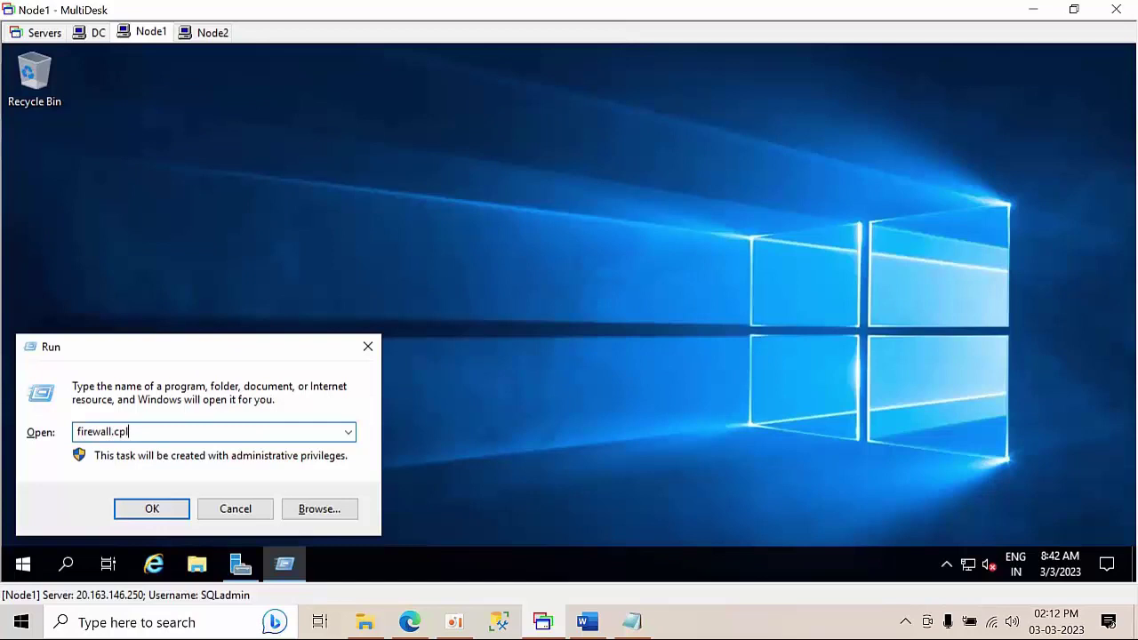
{"action": "key", "text": "Return"}
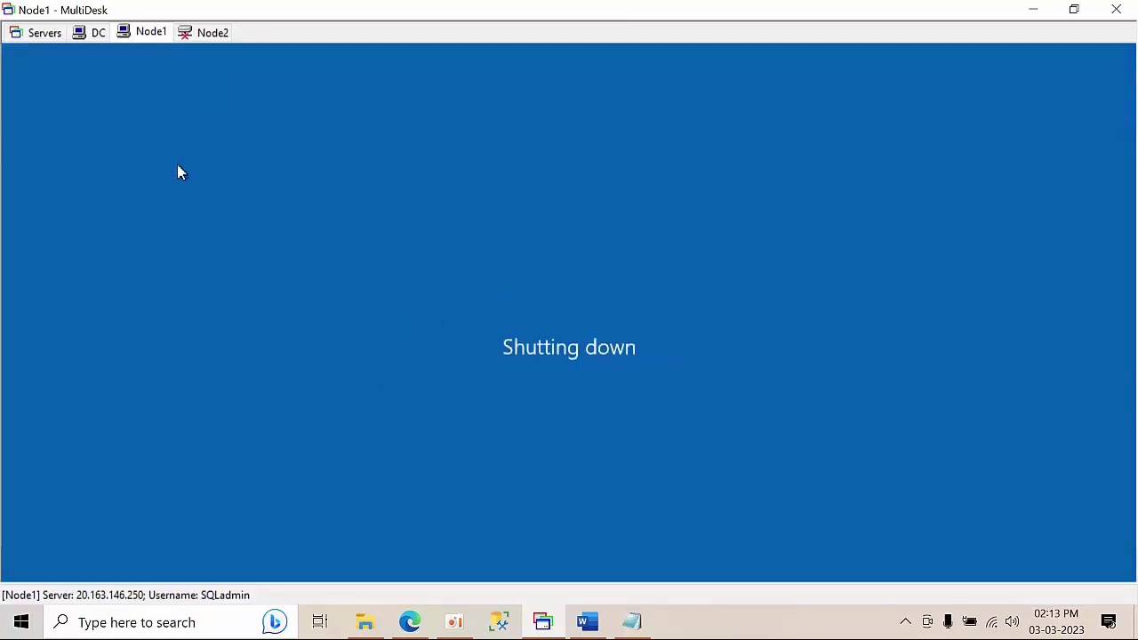
{"action": "left_click", "coordinate": [207, 39]}
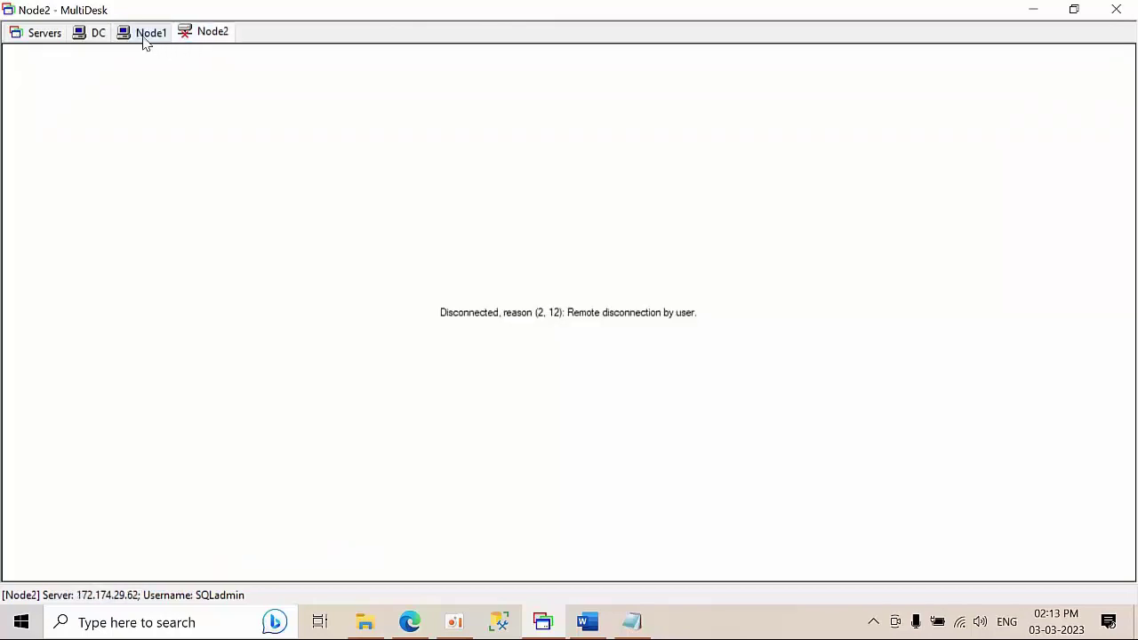
{"action": "left_click", "coordinate": [145, 40]}
{"action": "left_click", "coordinate": [212, 38]}
{"action": "left_click", "coordinate": [409, 622]}
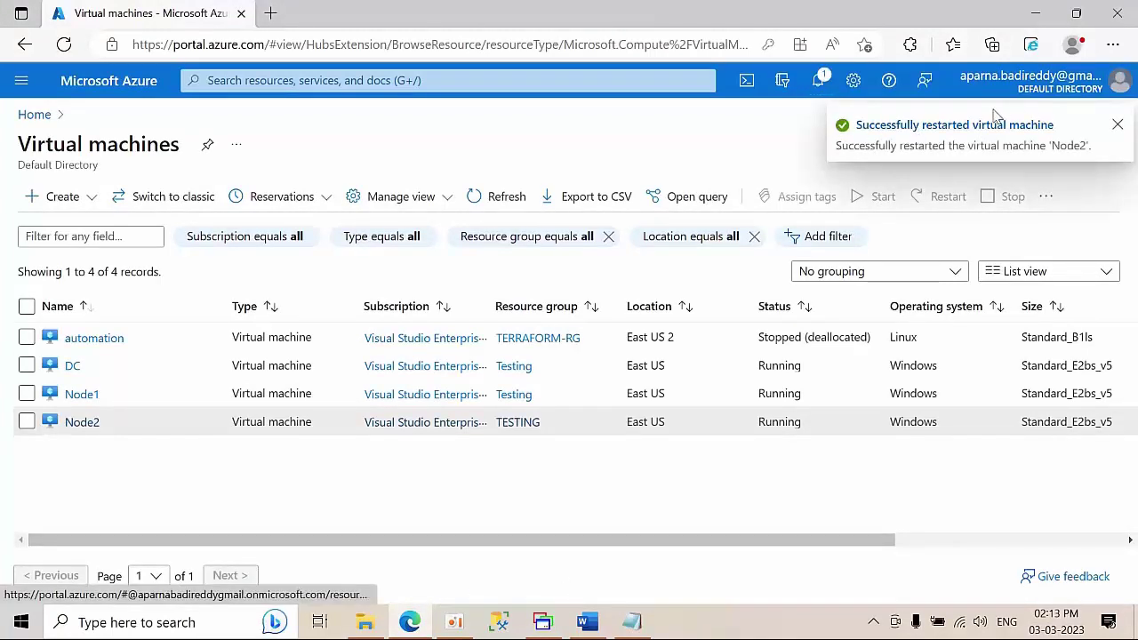
- Read the Azure notifications confirming Node1 and Node2 restarted, then return to MultiDesk
{"action": "left_click", "coordinate": [1119, 125]}
{"action": "left_click", "coordinate": [816, 83]}
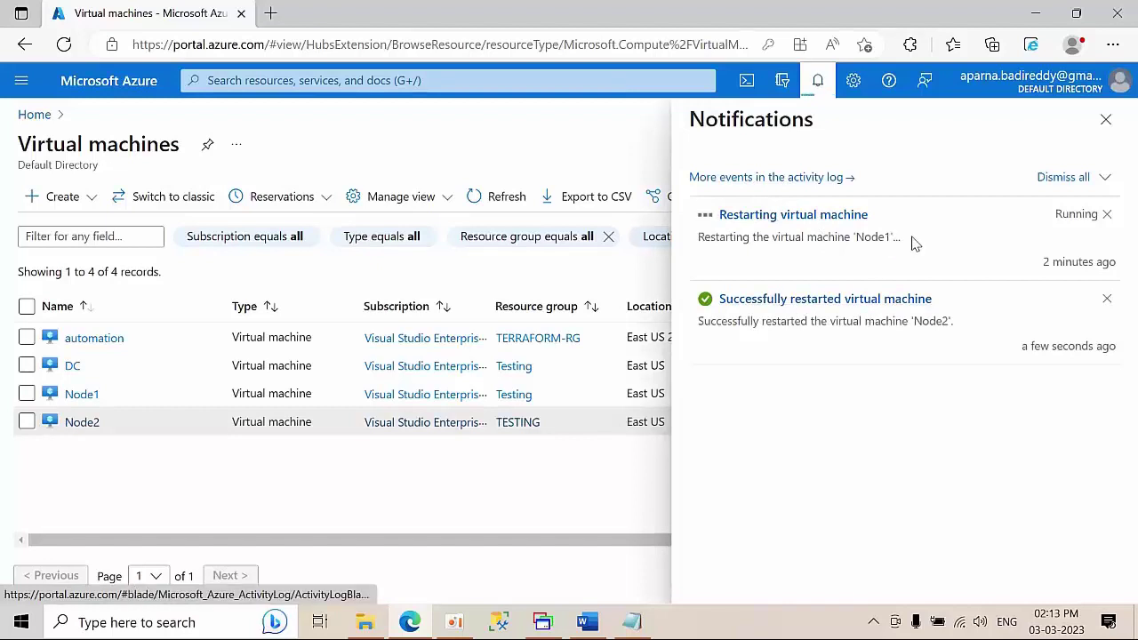
{"action": "left_click_drag", "start_coordinate": [916, 245], "coordinate": [704, 240]}
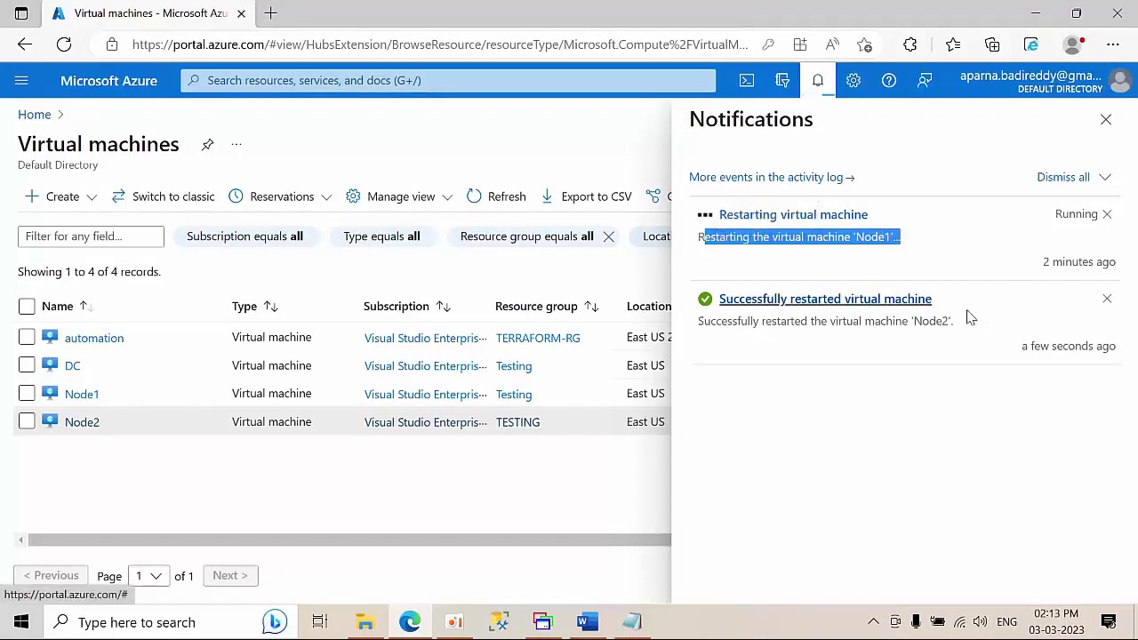
{"action": "left_click_drag", "start_coordinate": [955, 325], "coordinate": [693, 328]}
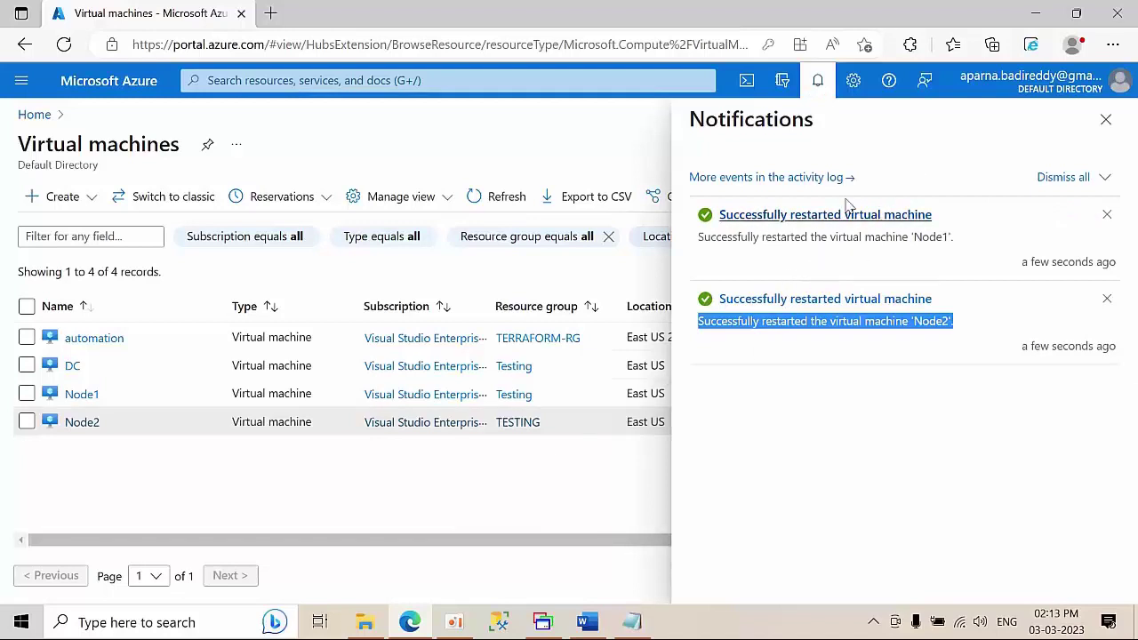
{"action": "left_click", "coordinate": [462, 498]}
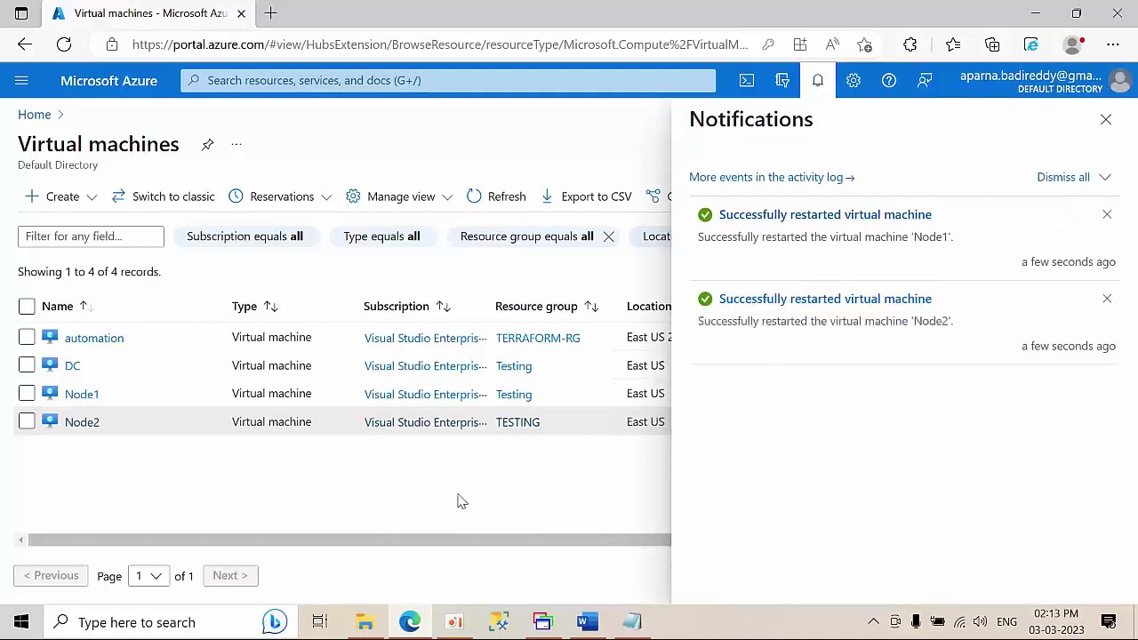
{"action": "left_click", "coordinate": [549, 625]}
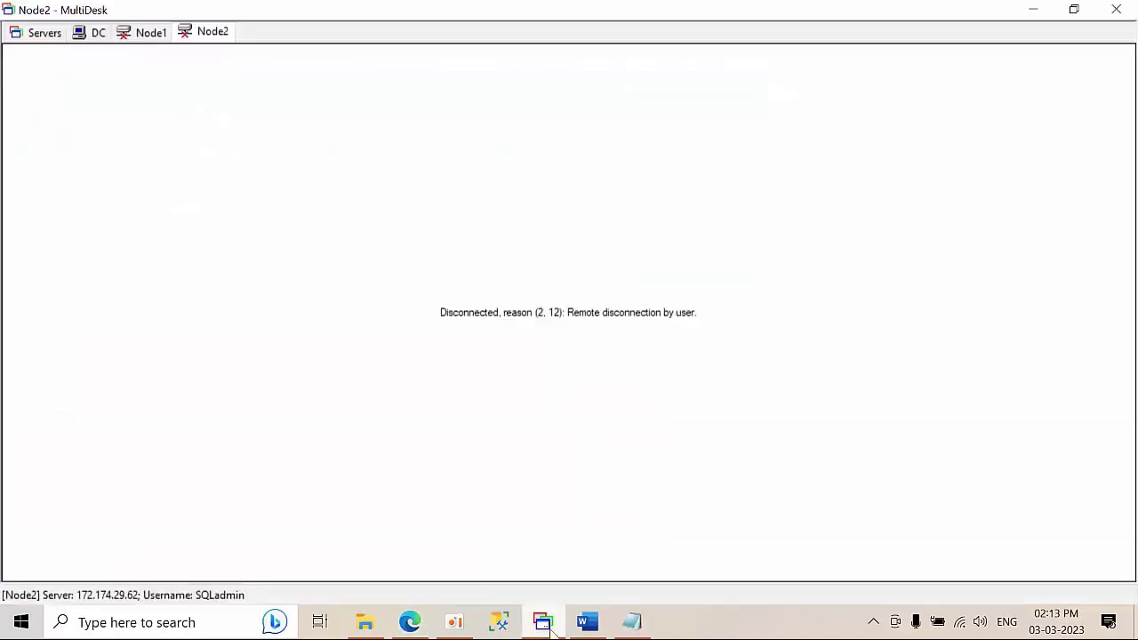
- Switch to the Node1 session and minimize Server Manager to reach the desktop
{"action": "left_click", "coordinate": [151, 34]}
{"action": "left_click", "coordinate": [203, 36]}
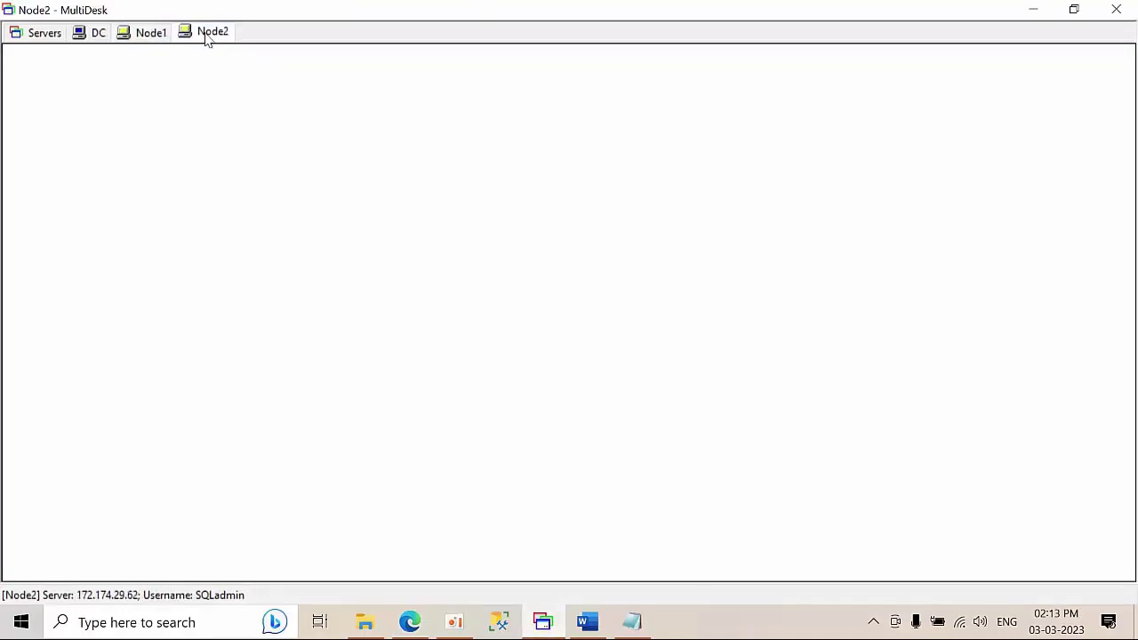
{"action": "left_click", "coordinate": [138, 39]}
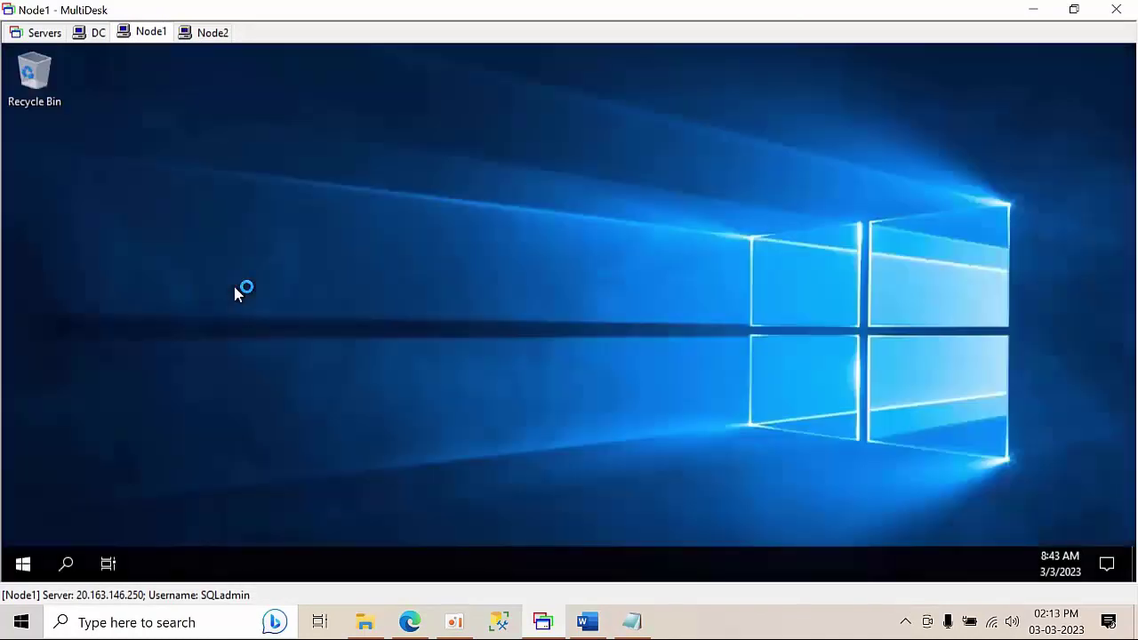
{"action": "right_click", "coordinate": [247, 227]}
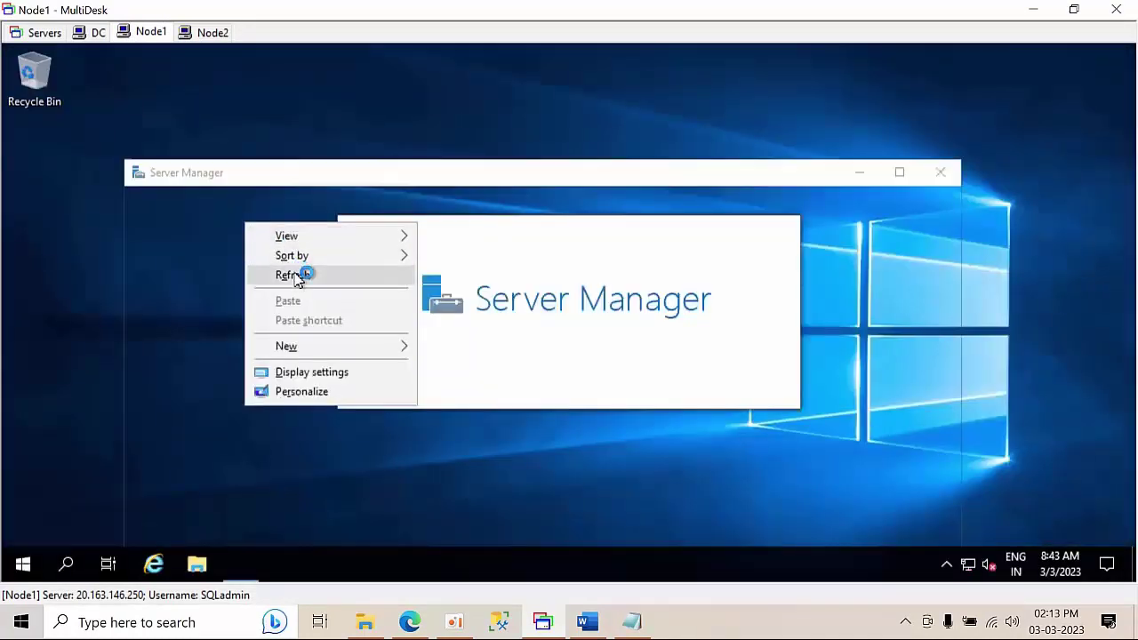
{"action": "left_click", "coordinate": [298, 272]}
{"action": "left_click", "coordinate": [861, 173]}
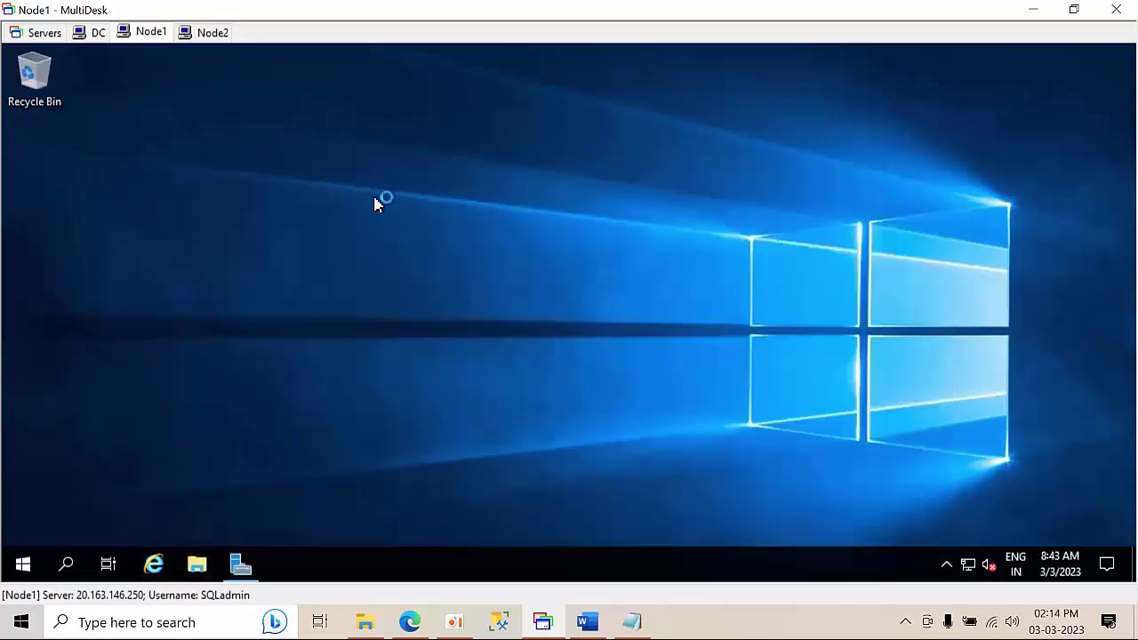
{"action": "right_click", "coordinate": [373, 204]}
{"action": "left_click", "coordinate": [425, 255]}
- Turn off Node1's Windows Defender Firewall for private and public networks and close the window
{"action": "key", "text": "super+r"}
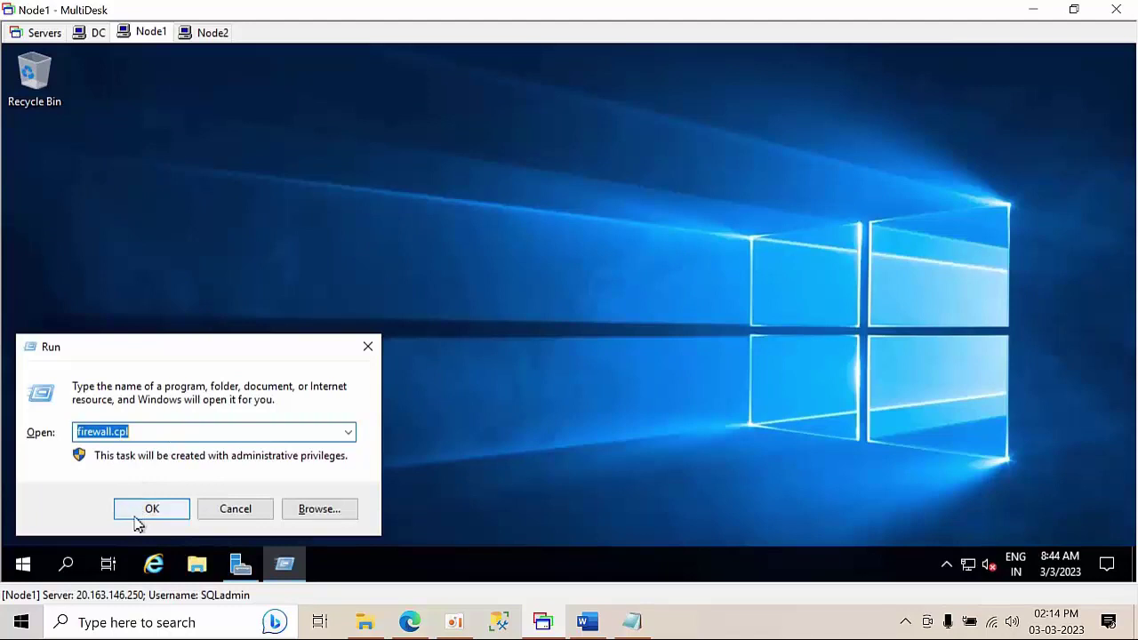
{"action": "left_click", "coordinate": [142, 514]}
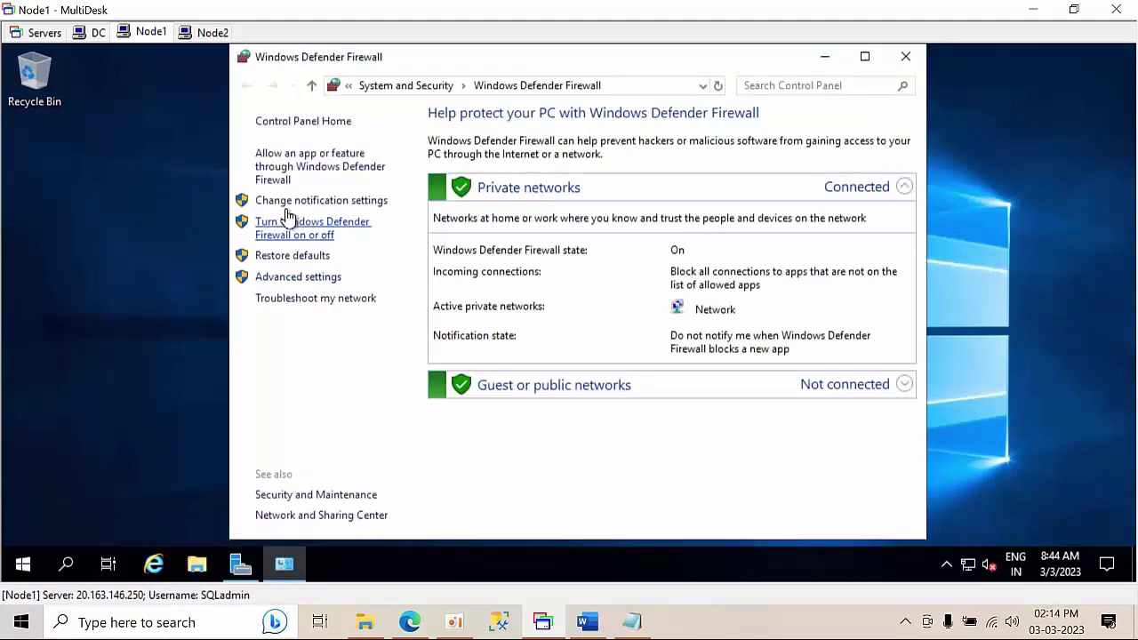
{"action": "left_click", "coordinate": [283, 229]}
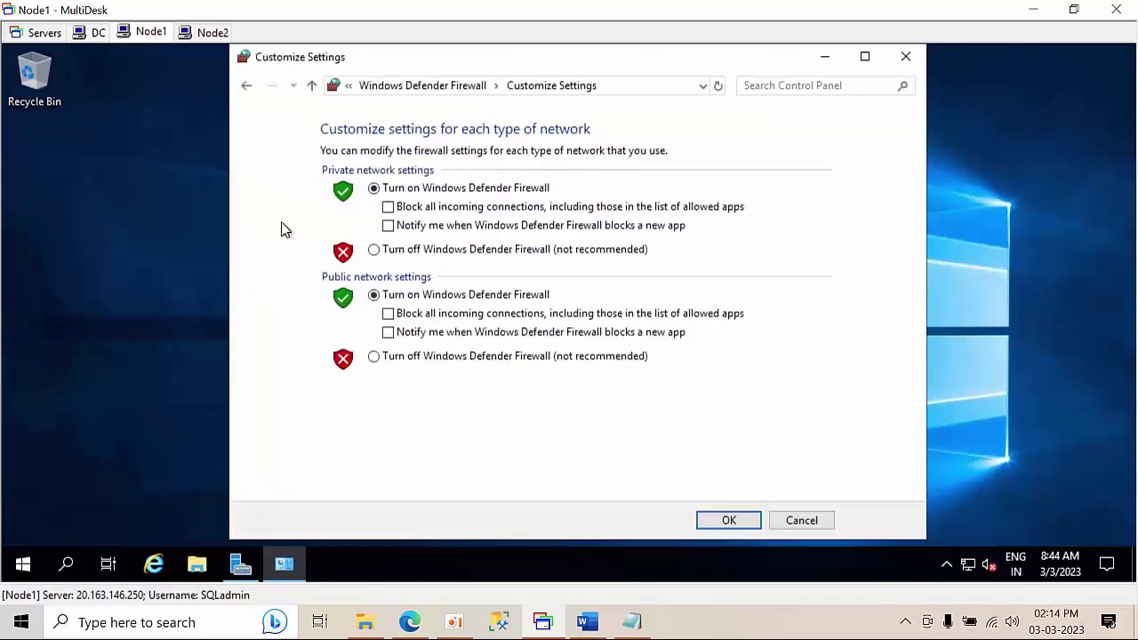
{"action": "left_click", "coordinate": [435, 250]}
{"action": "left_click", "coordinate": [435, 357]}
{"action": "left_click", "coordinate": [724, 524]}
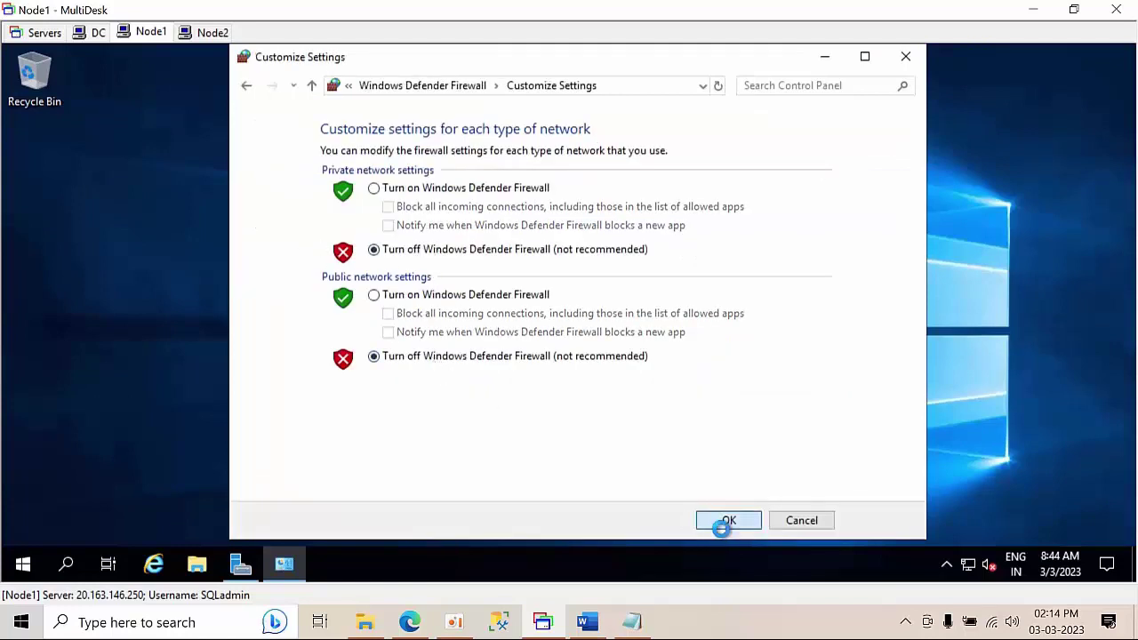
{"action": "left_click", "coordinate": [907, 60]}
{"action": "right_click", "coordinate": [381, 221]}
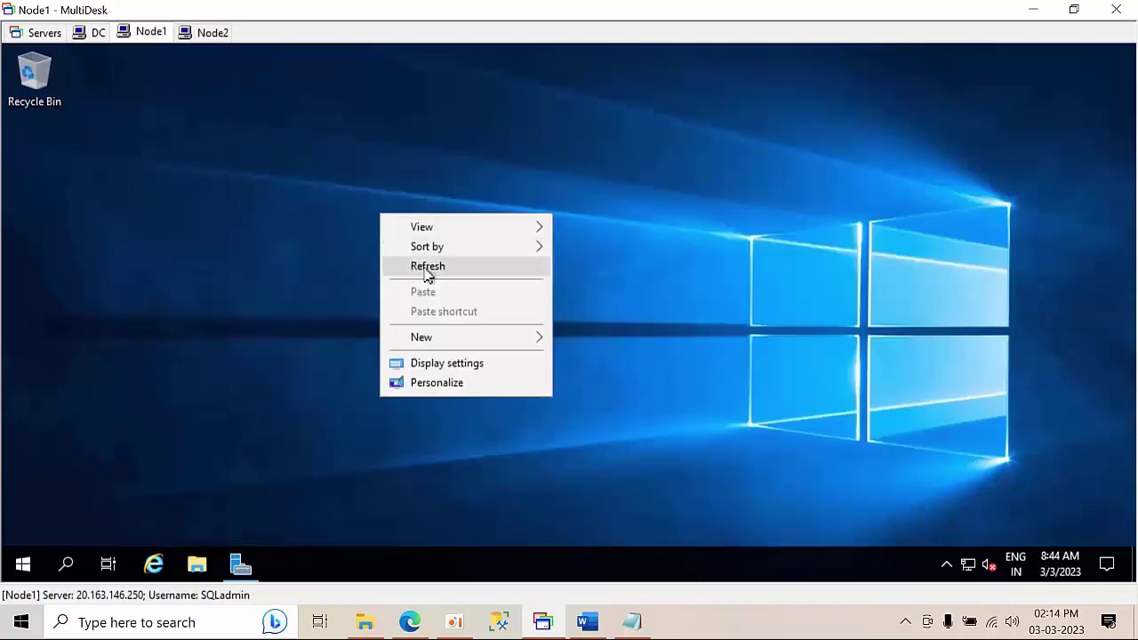
{"action": "left_click", "coordinate": [427, 267]}
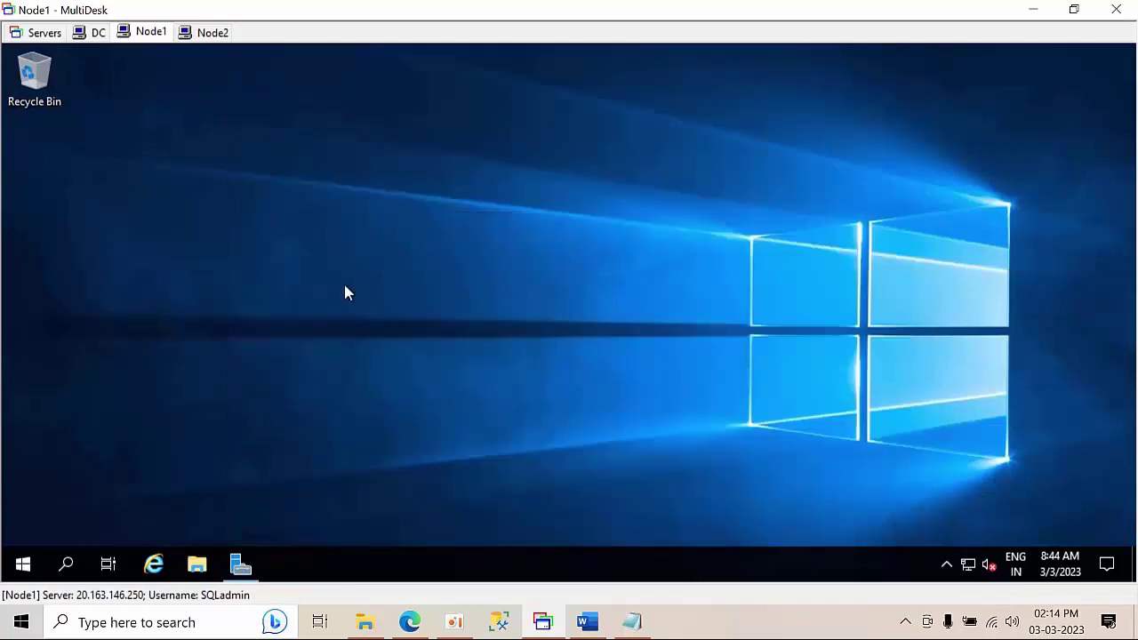
- Open This PC's system properties and its computer name and domain settings
{"action": "left_click", "coordinate": [205, 567]}
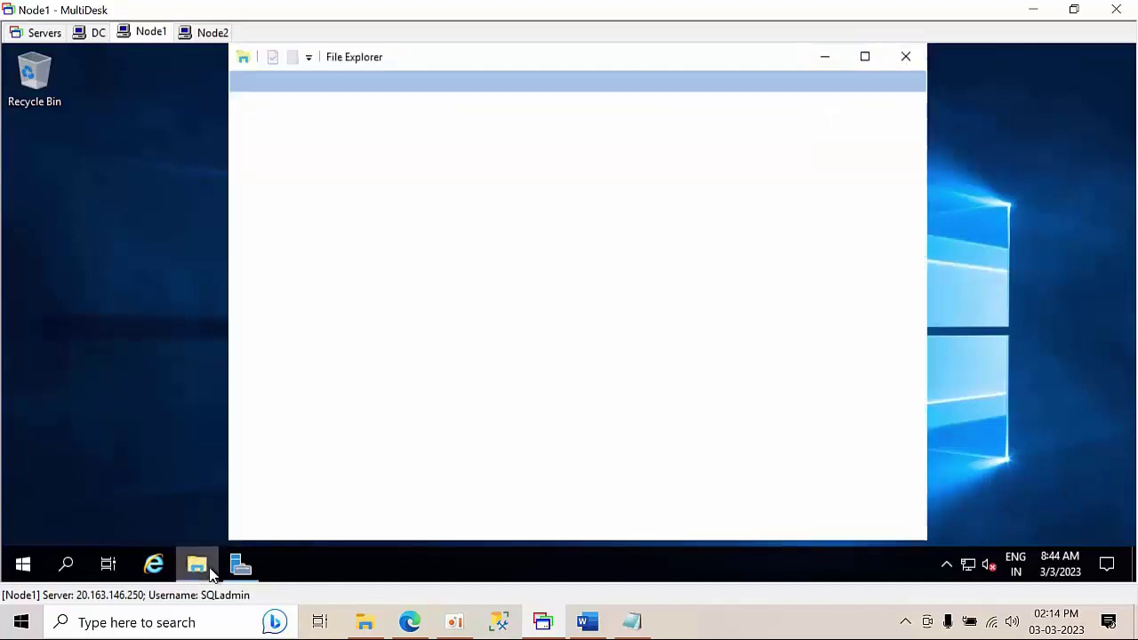
{"action": "left_click", "coordinate": [290, 265]}
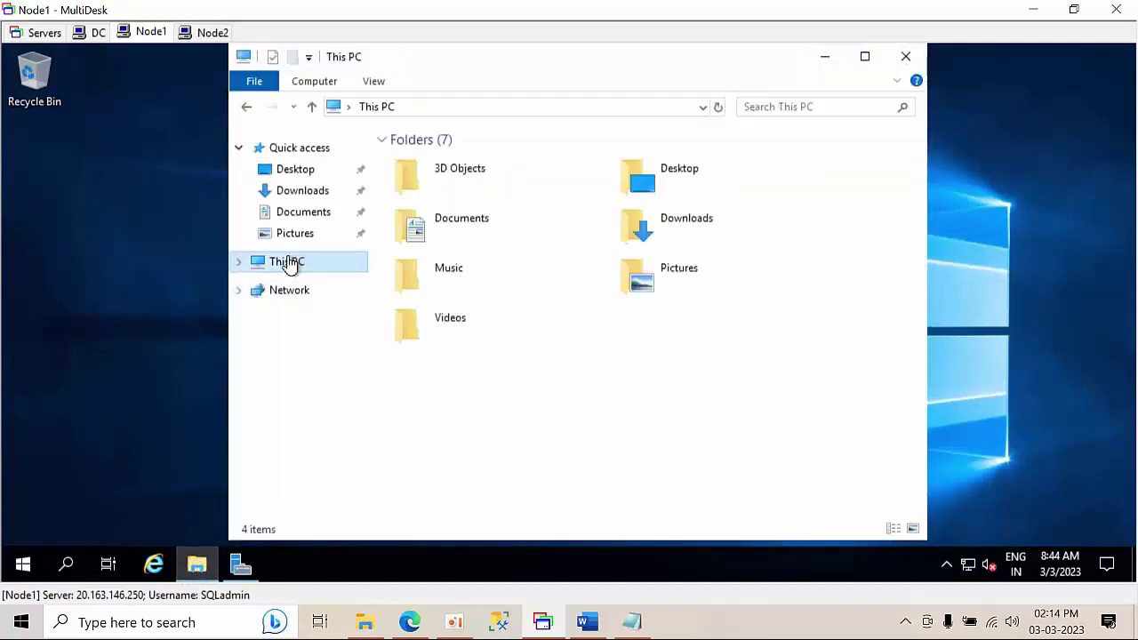
{"action": "right_click", "coordinate": [291, 265]}
{"action": "left_click", "coordinate": [371, 496]}
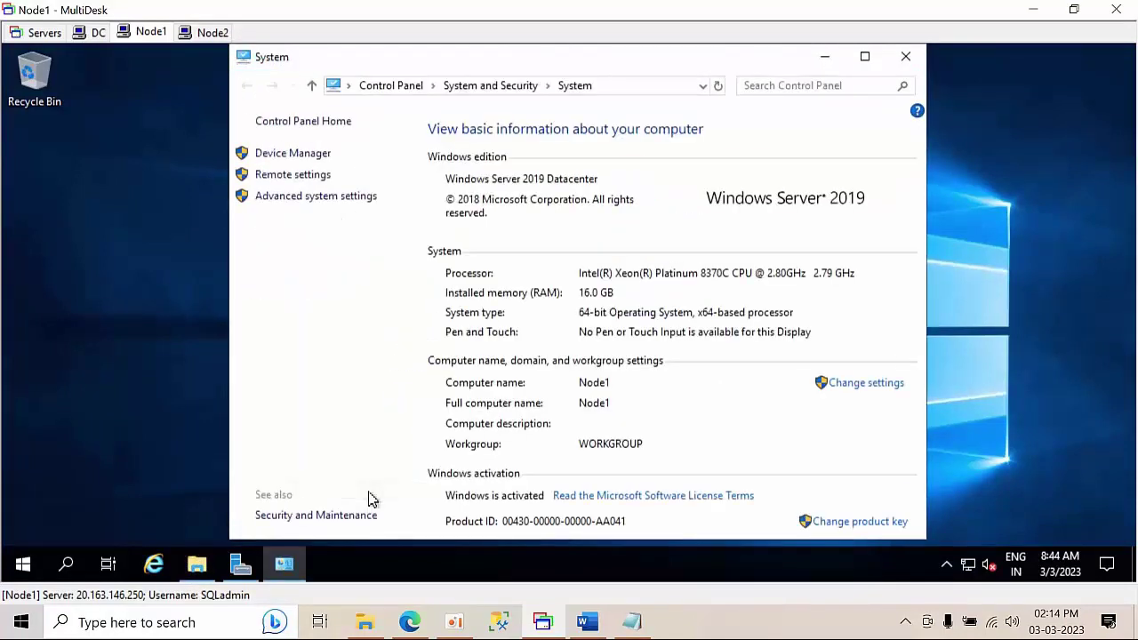
{"action": "left_click", "coordinate": [867, 383]}
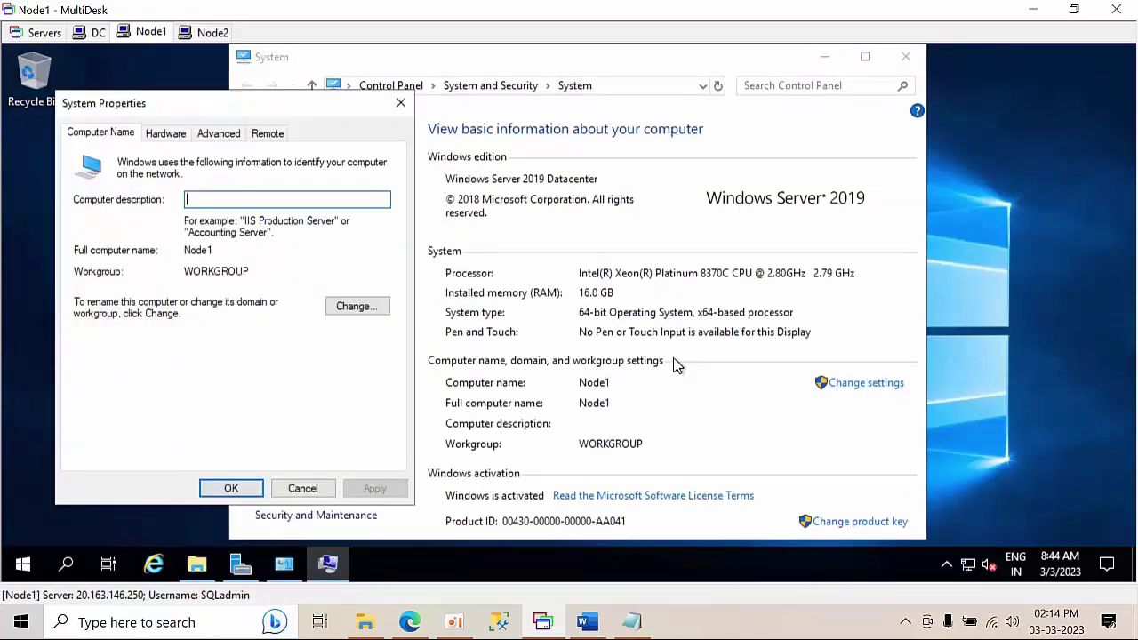
- Make Node1 a member of the abc.com domain, entering the domain account's username and password
{"action": "left_click", "coordinate": [348, 306]}
{"action": "left_click", "coordinate": [119, 346]}
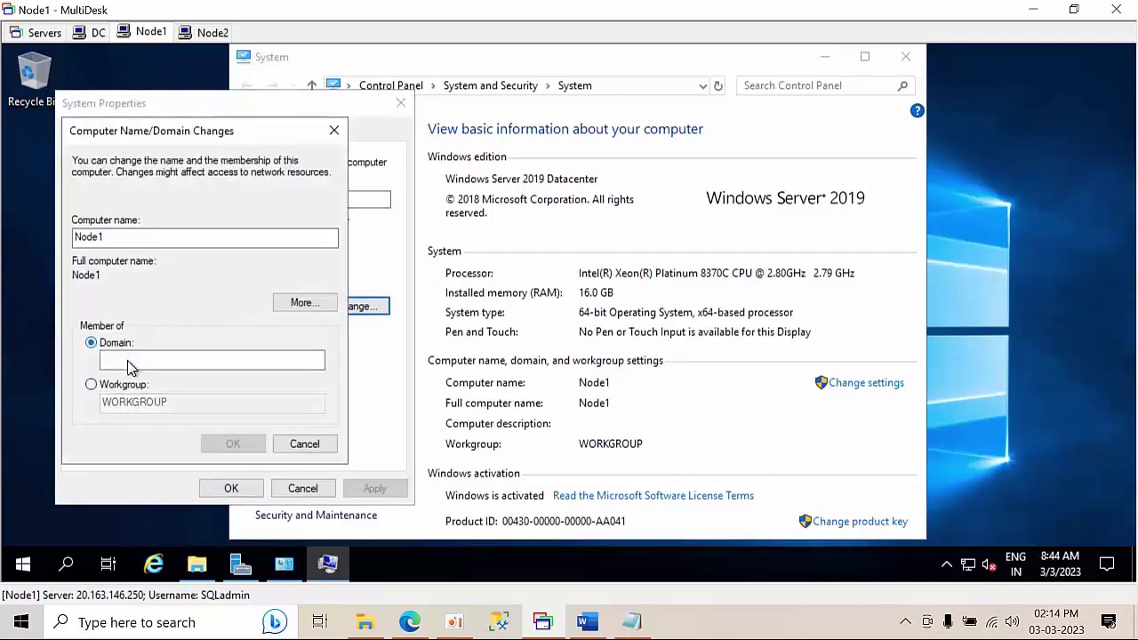
{"action": "left_click", "coordinate": [129, 361]}
{"action": "type", "text": "abc.com"}
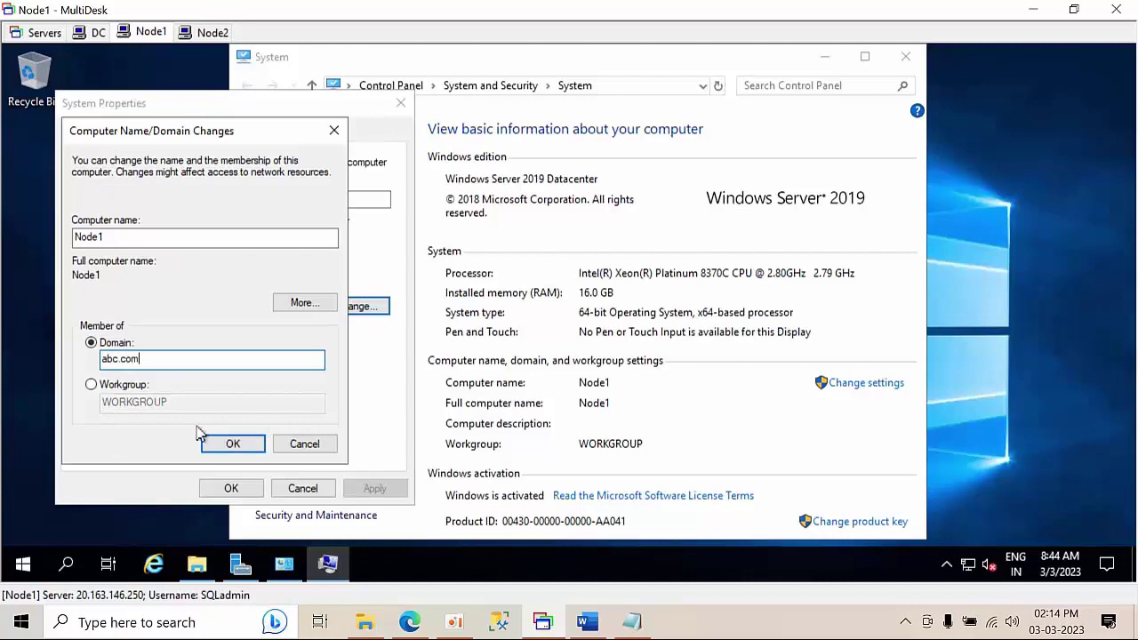
{"action": "left_click", "coordinate": [246, 455]}
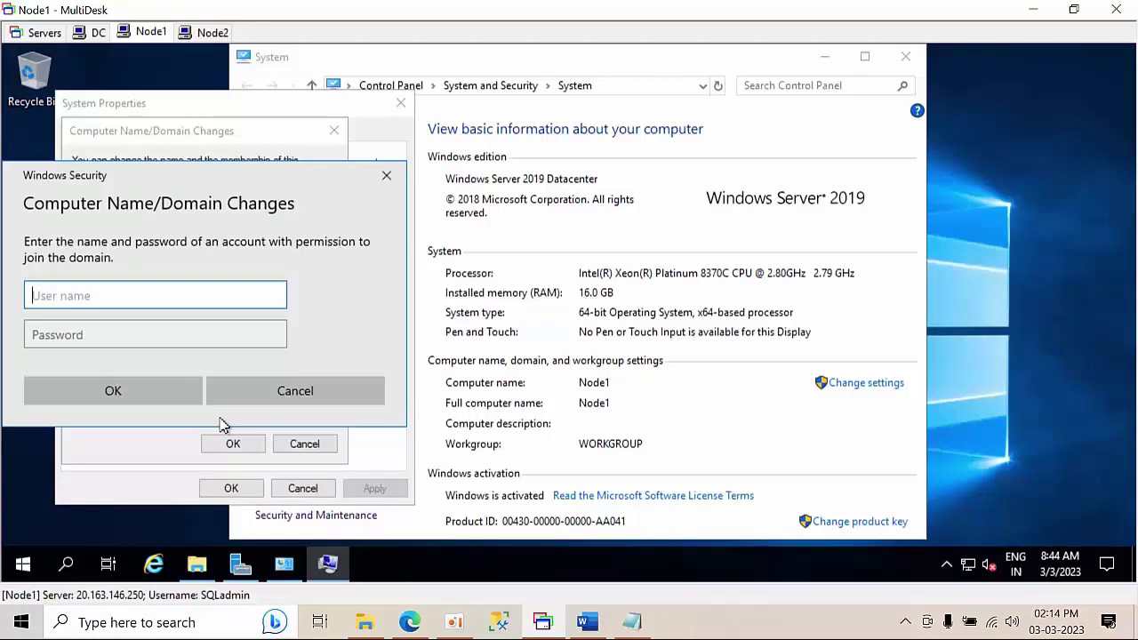
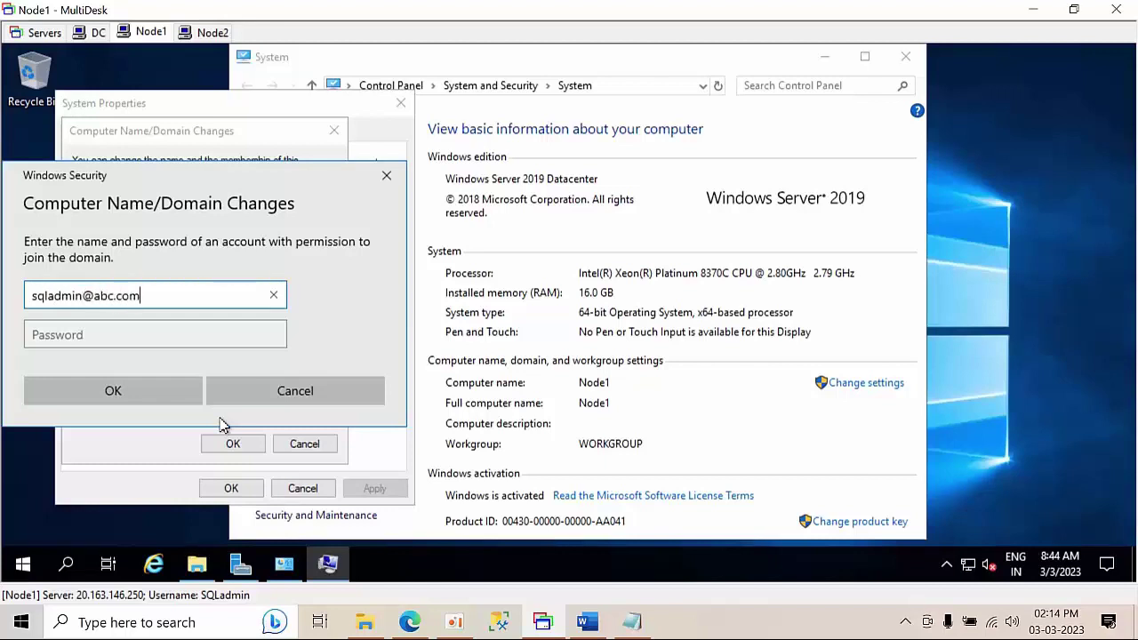
{"action": "left_click", "coordinate": [102, 343]}
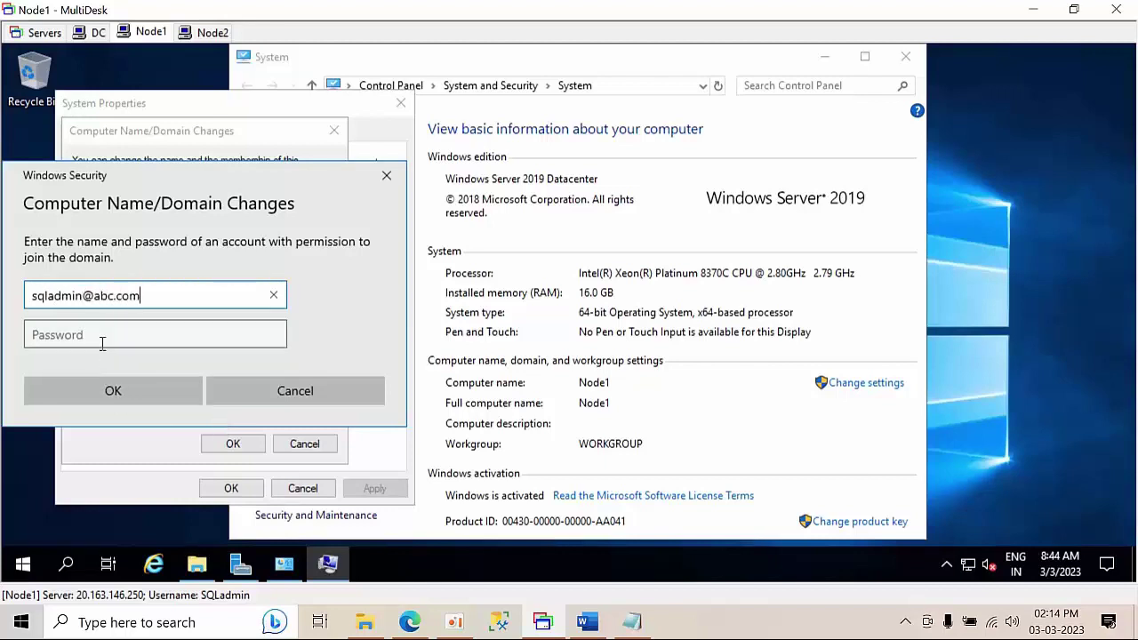
{"action": "type", "text": "P"}
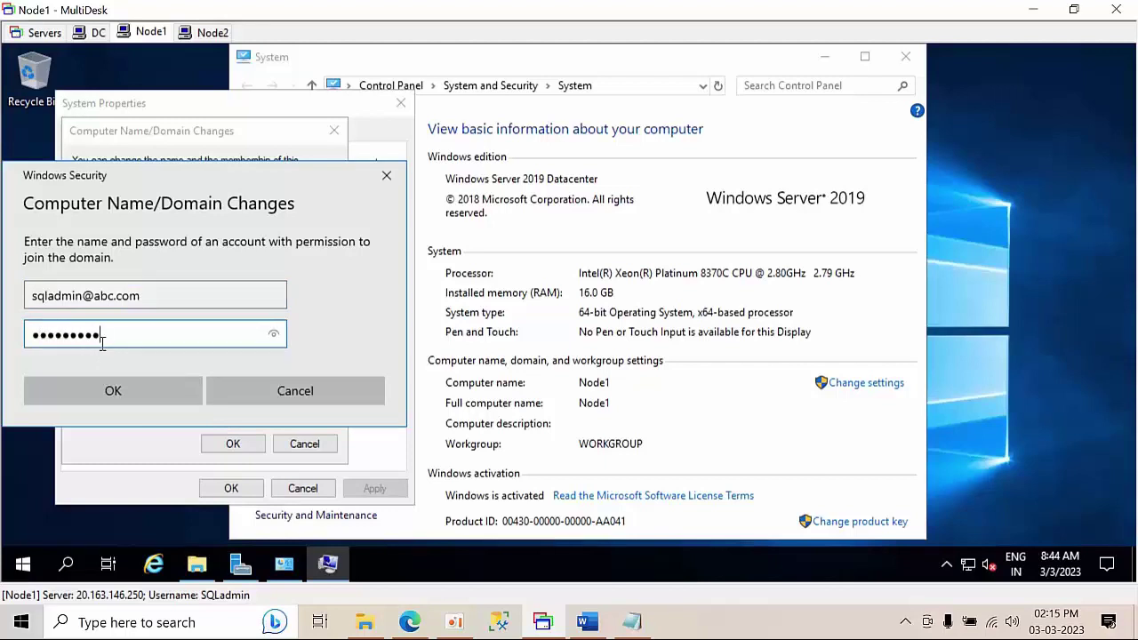
{"action": "left_click", "coordinate": [107, 396]}
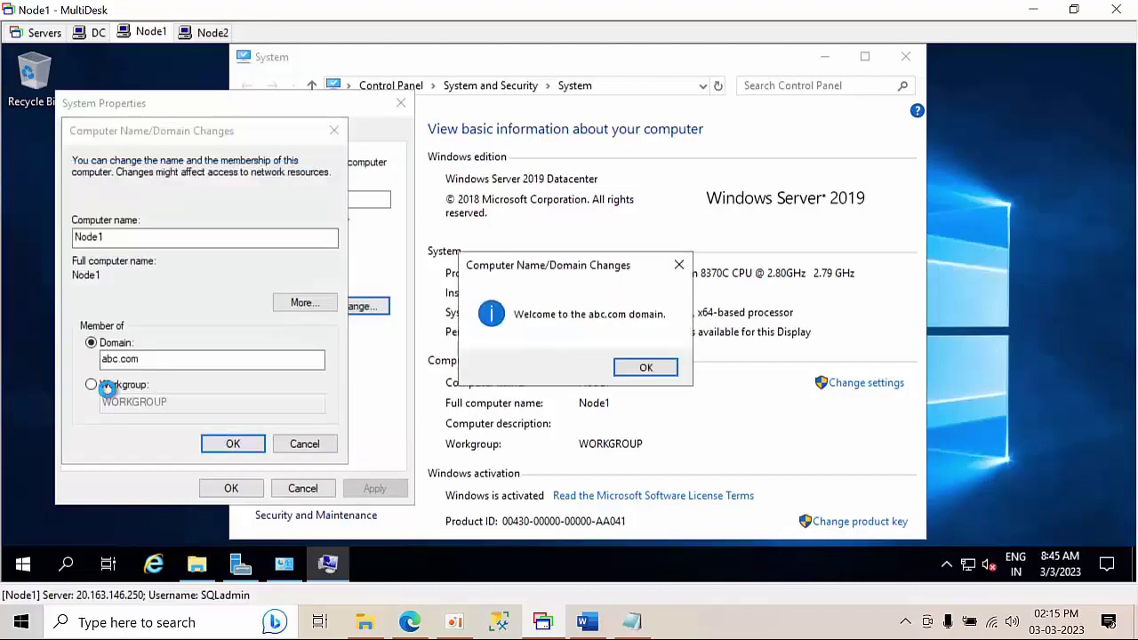
- Acknowledge the domain welcome and restart notices, close System Properties, and choose Restart Later
{"action": "left_click", "coordinate": [643, 368]}
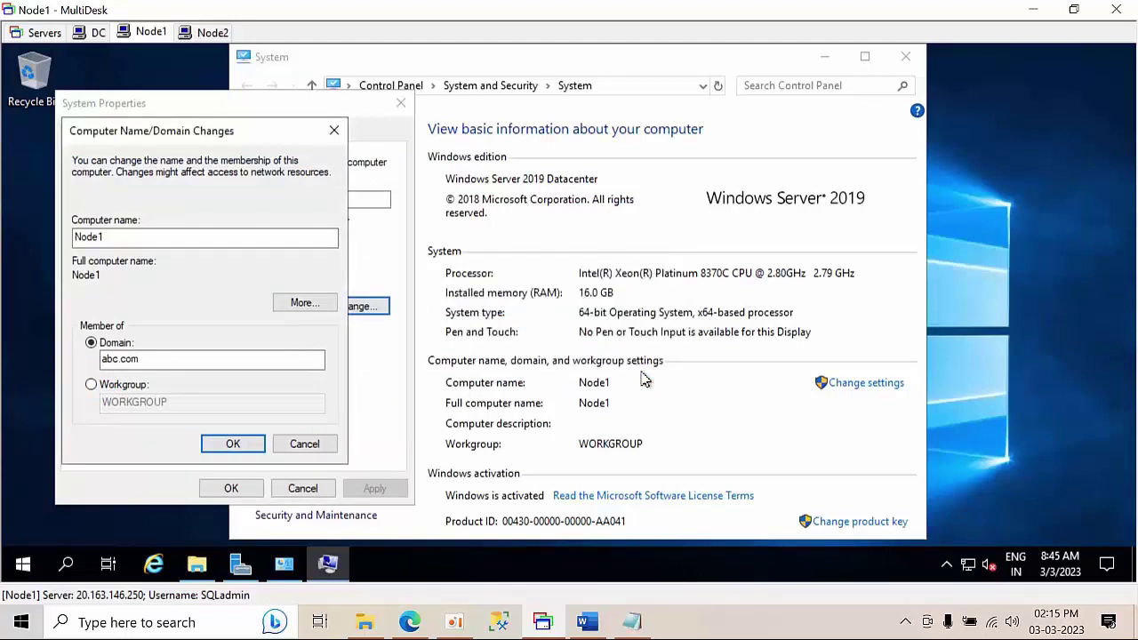
{"action": "left_click", "coordinate": [681, 328]}
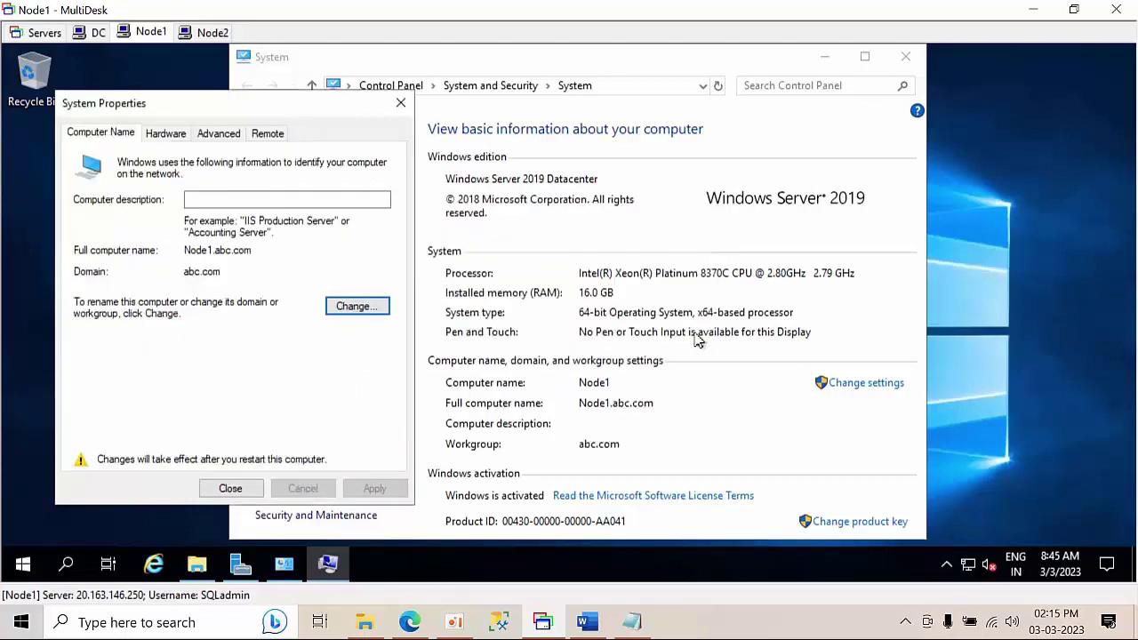
{"action": "left_click", "coordinate": [224, 488]}
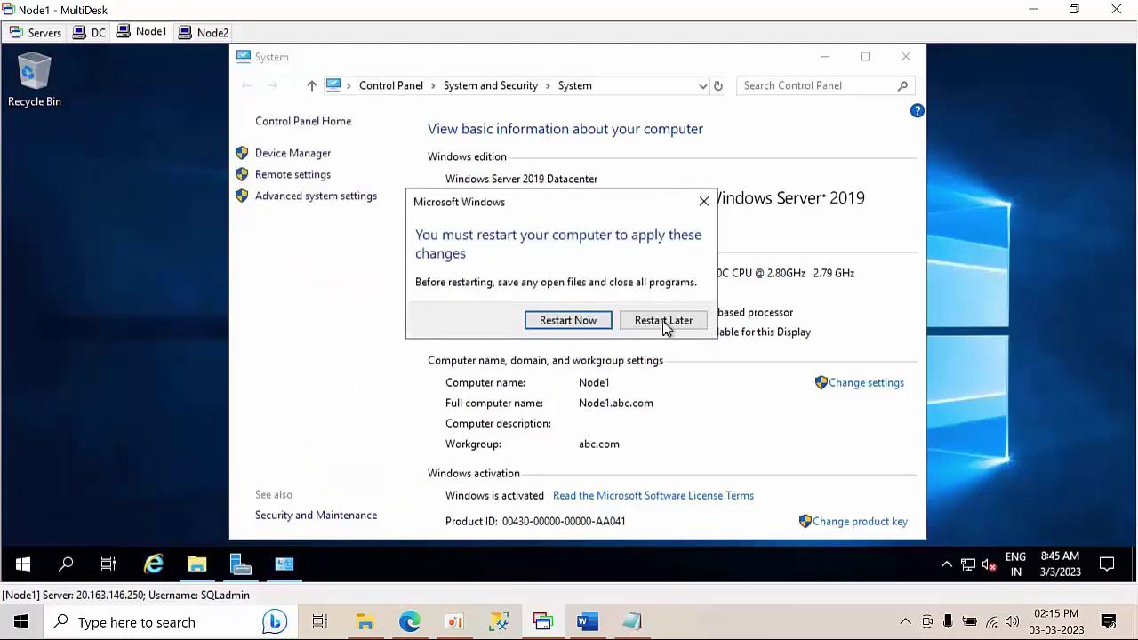
{"action": "left_click", "coordinate": [665, 326]}
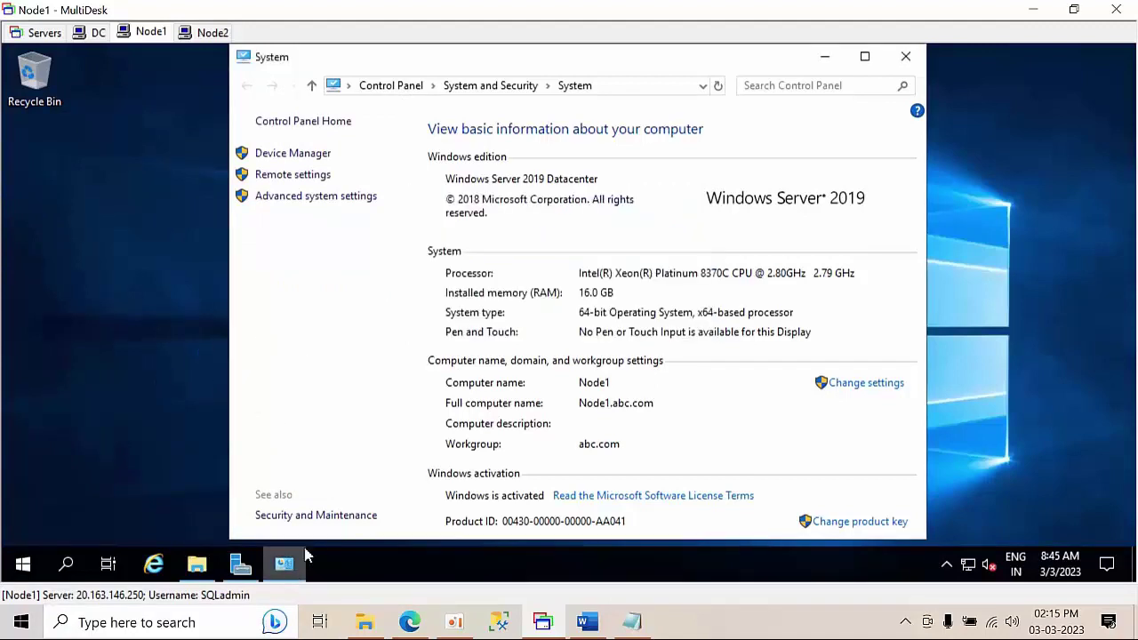
- Turn off Node1's domain-network firewall via firewall.cpl, close the windows, and restart Node1 now
{"action": "key", "text": "super+r"}
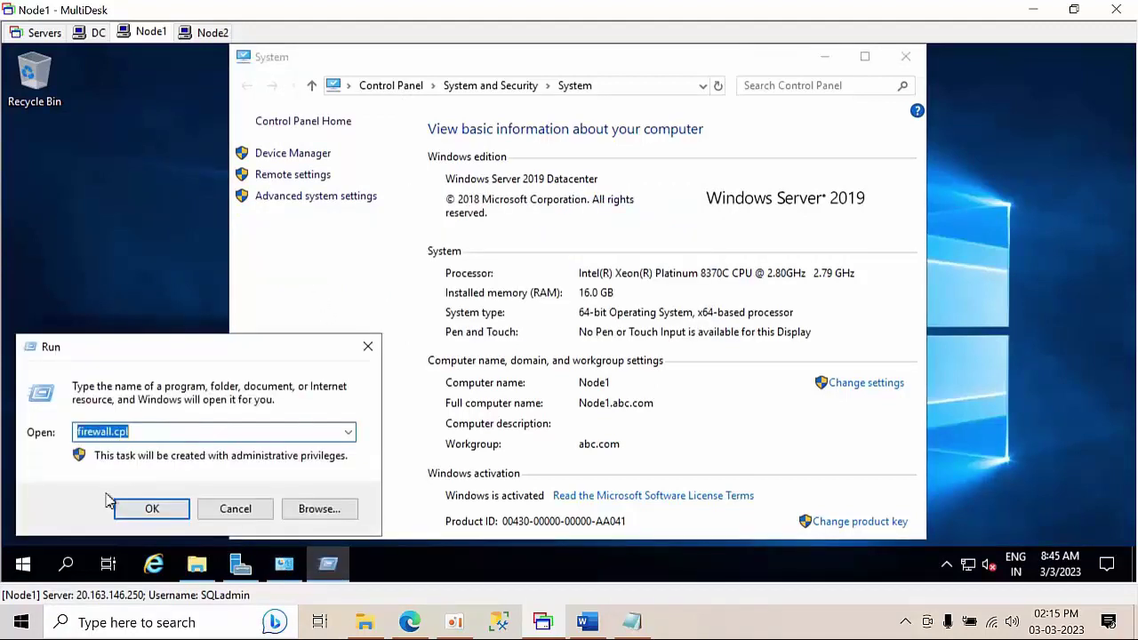
{"action": "left_click", "coordinate": [150, 508]}
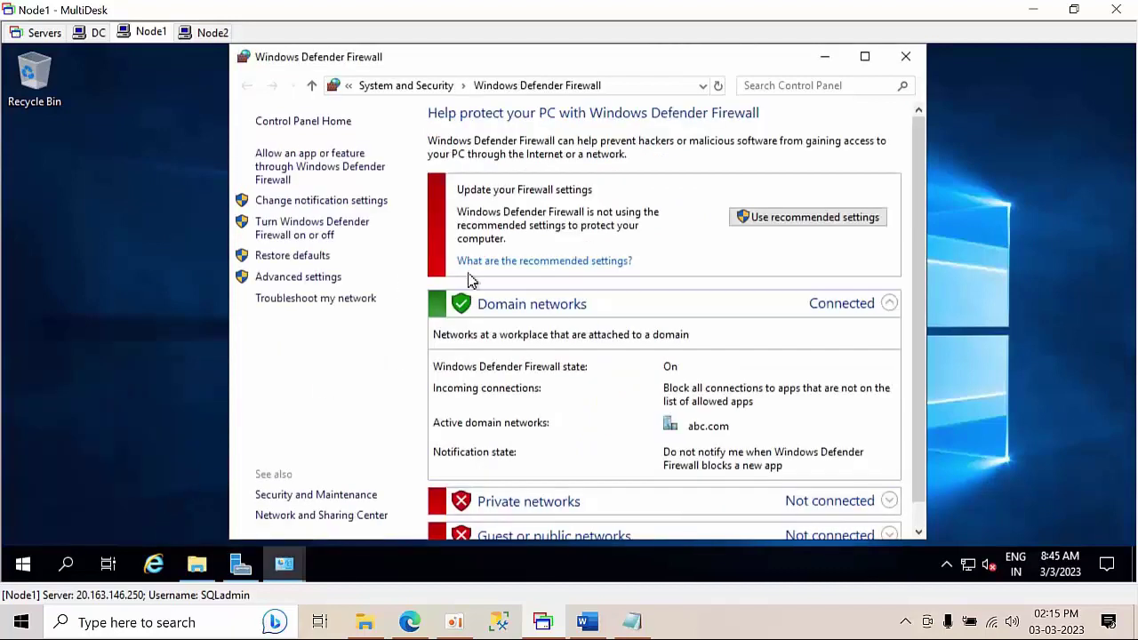
{"action": "left_click", "coordinate": [311, 237]}
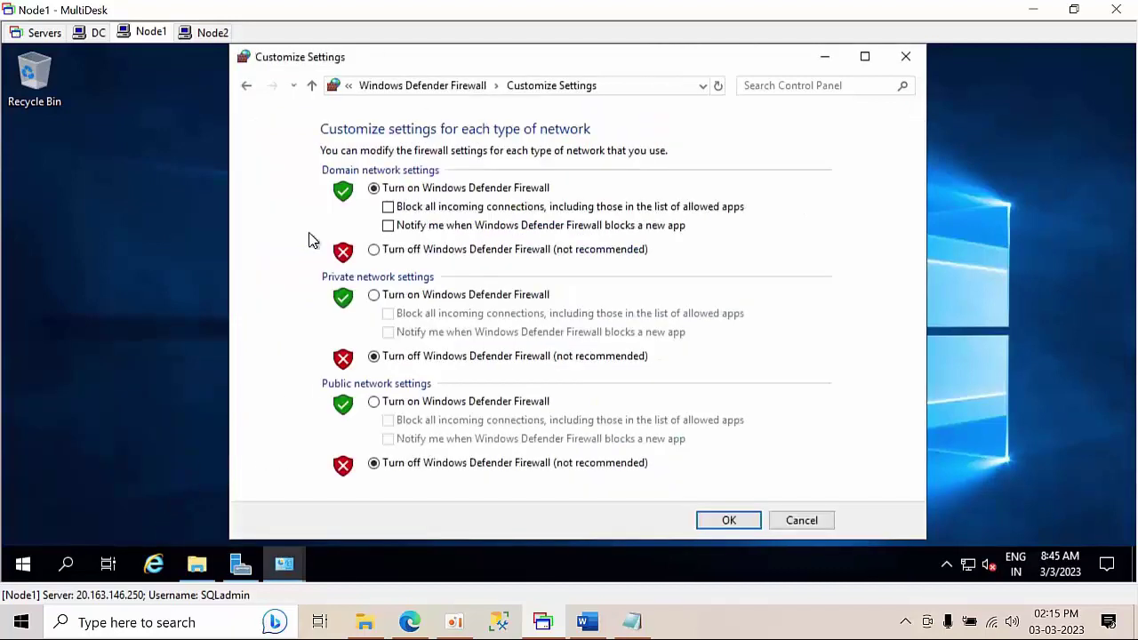
{"action": "left_click", "coordinate": [373, 249]}
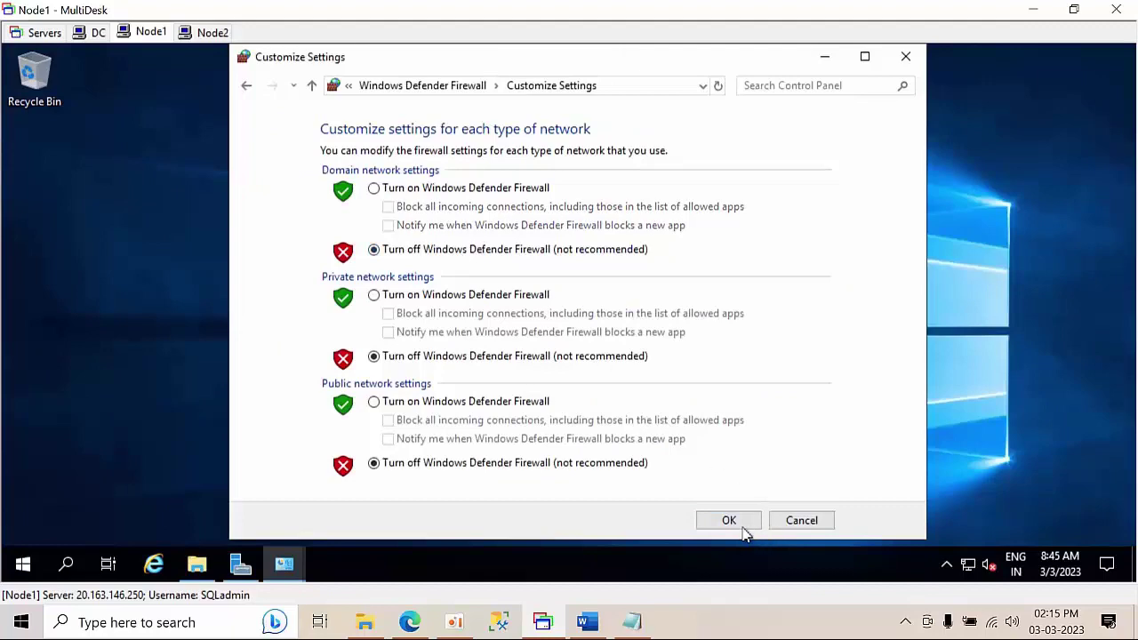
{"action": "left_click", "coordinate": [729, 520]}
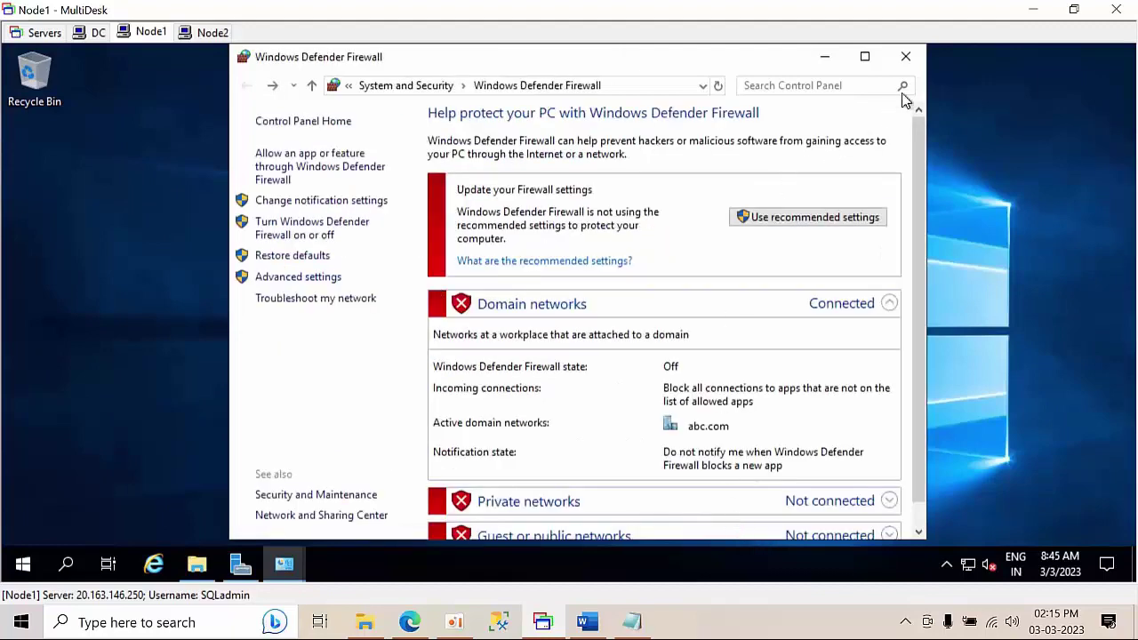
{"action": "left_click", "coordinate": [904, 56]}
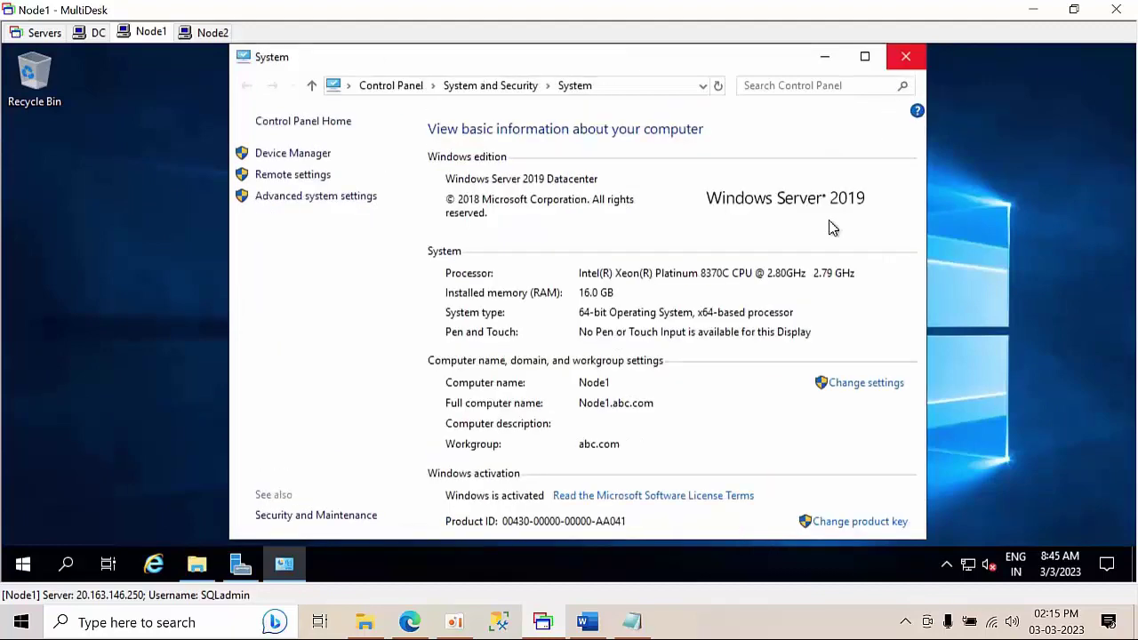
{"action": "left_click", "coordinate": [904, 56]}
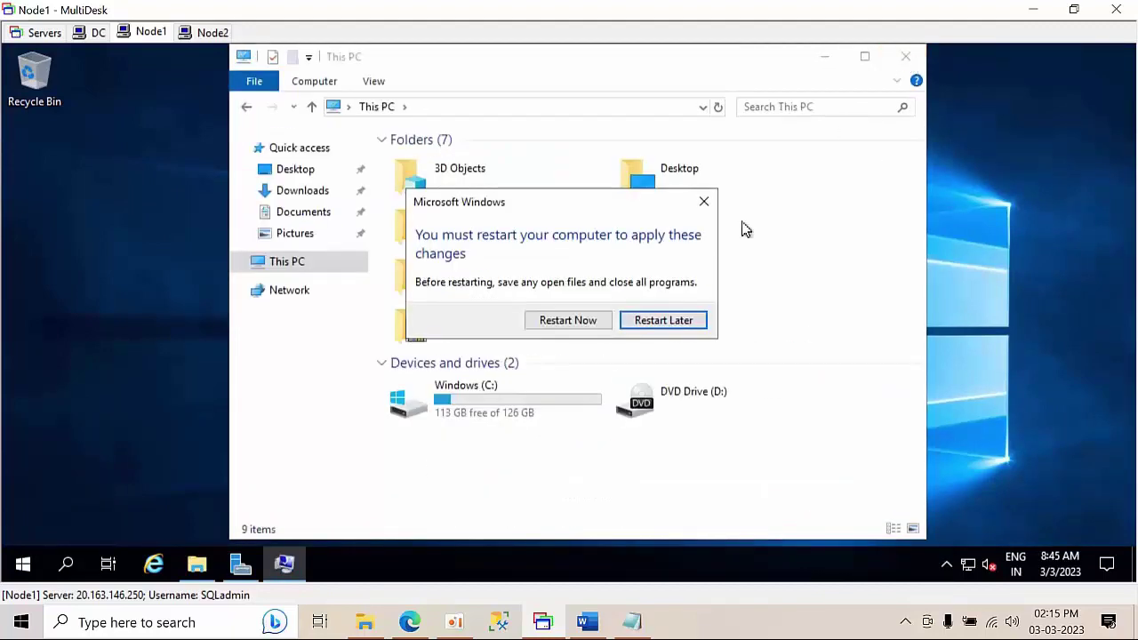
{"action": "left_click", "coordinate": [567, 322]}
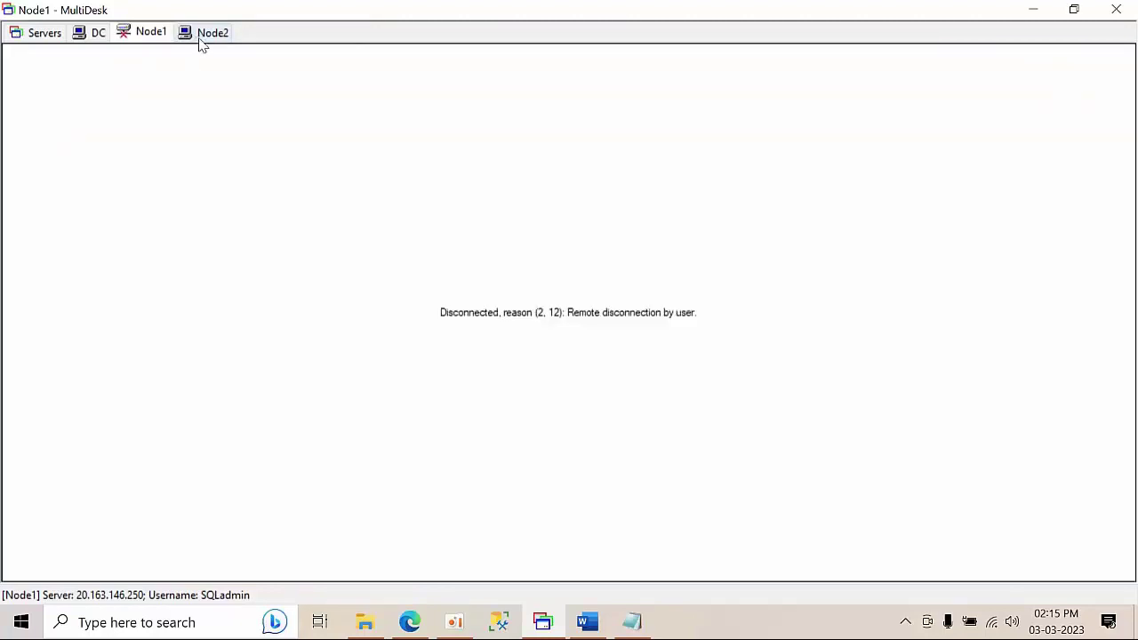
- Switch to Node2, dismiss the Azure Arc popup for good, and minimize Server Manager
{"action": "left_click", "coordinate": [205, 40]}
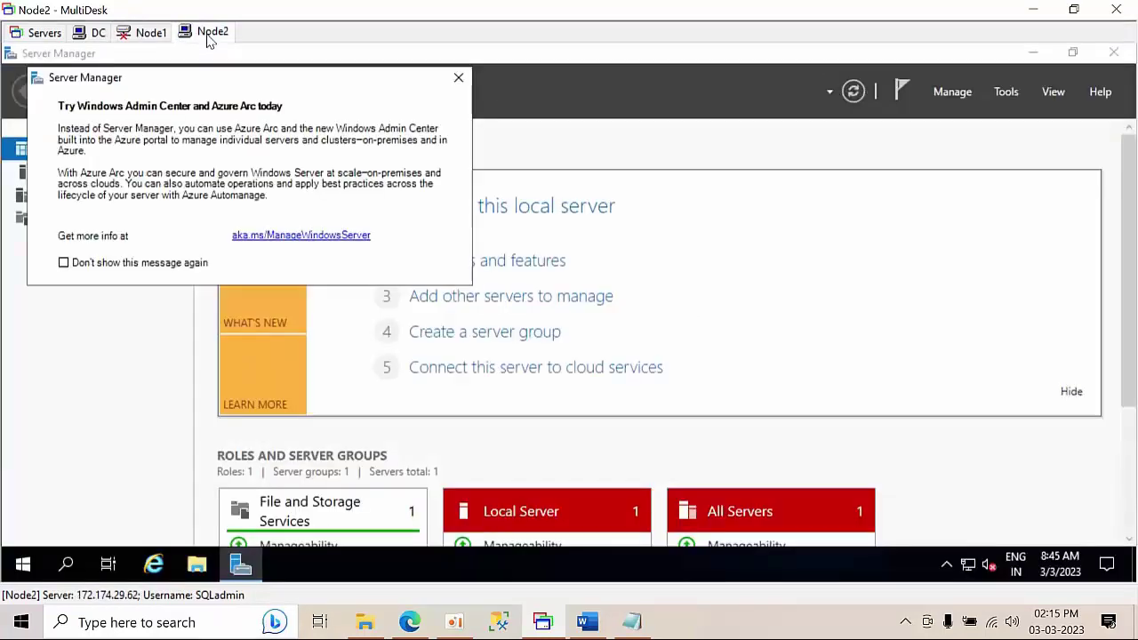
{"action": "left_click", "coordinate": [137, 271]}
{"action": "left_click", "coordinate": [459, 78]}
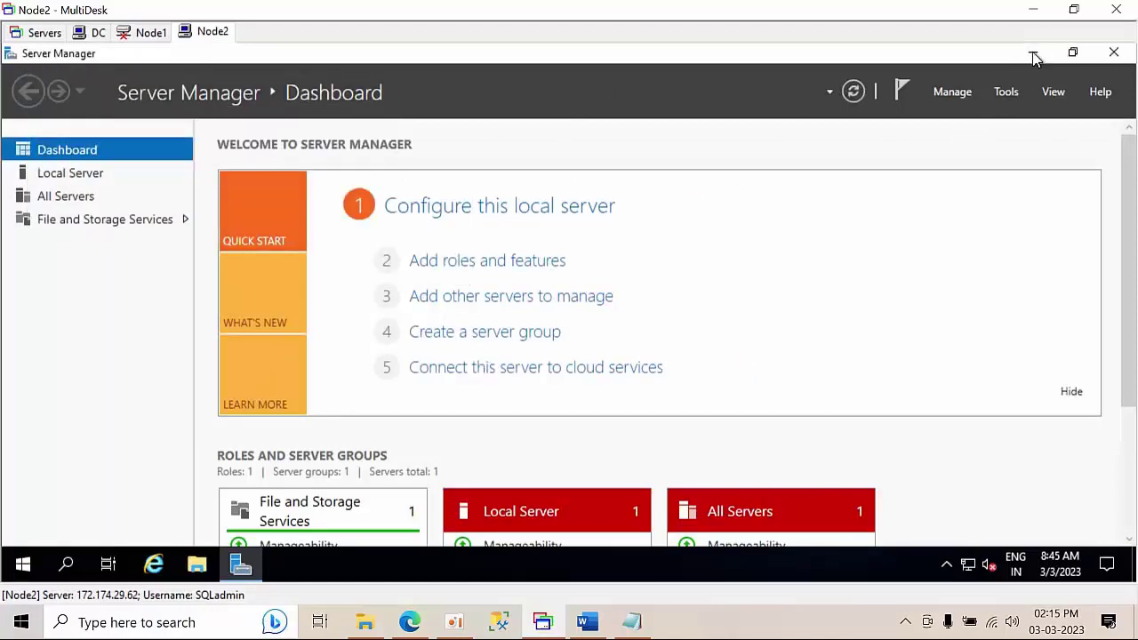
{"action": "left_click", "coordinate": [1034, 56]}
{"action": "right_click", "coordinate": [213, 222]}
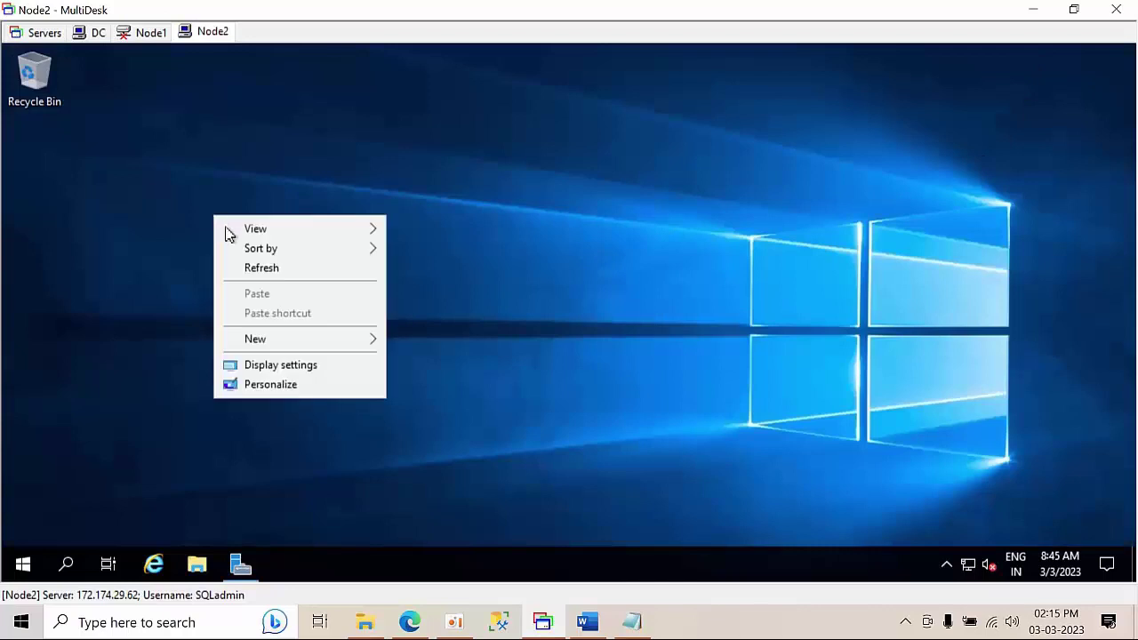
{"action": "left_click", "coordinate": [271, 268]}
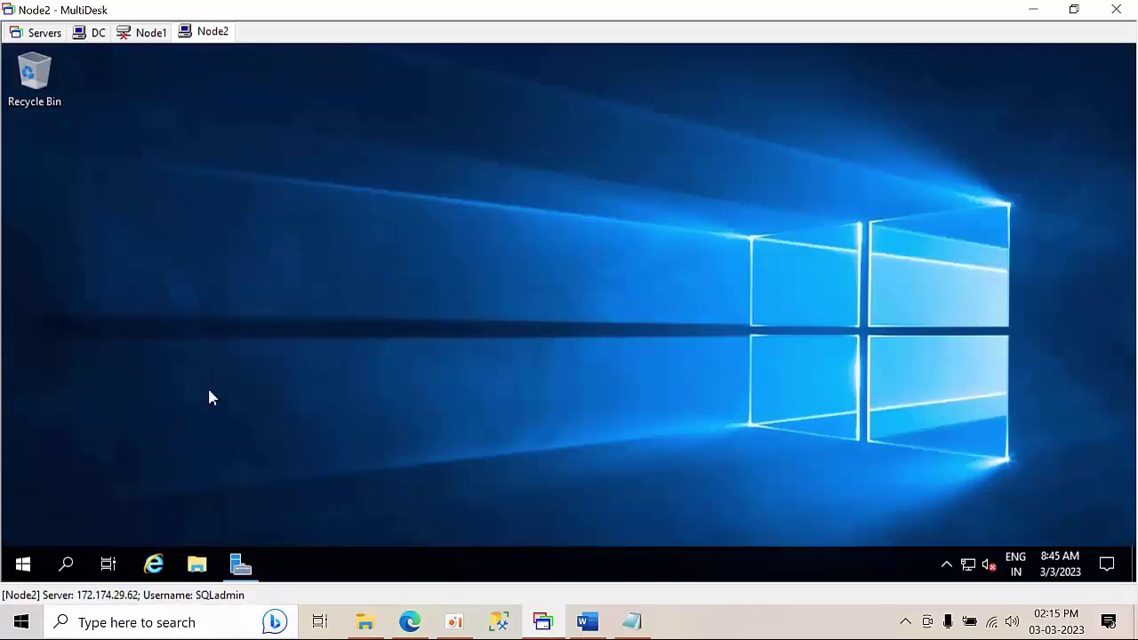
{"action": "right_click", "coordinate": [231, 302]}
{"action": "left_click", "coordinate": [272, 363]}
- Turn off Node2's Windows Defender Firewall for private and public networks via firewall.cpl
{"action": "key", "text": "super+r"}
{"action": "type", "text": "f"}
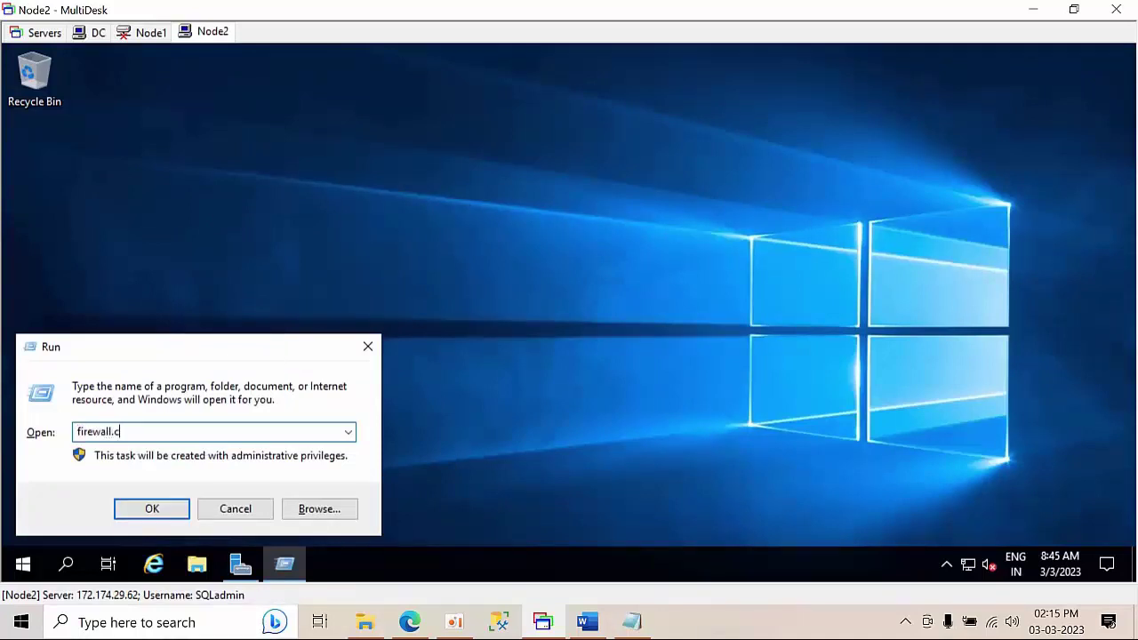
{"action": "key", "text": "Return"}
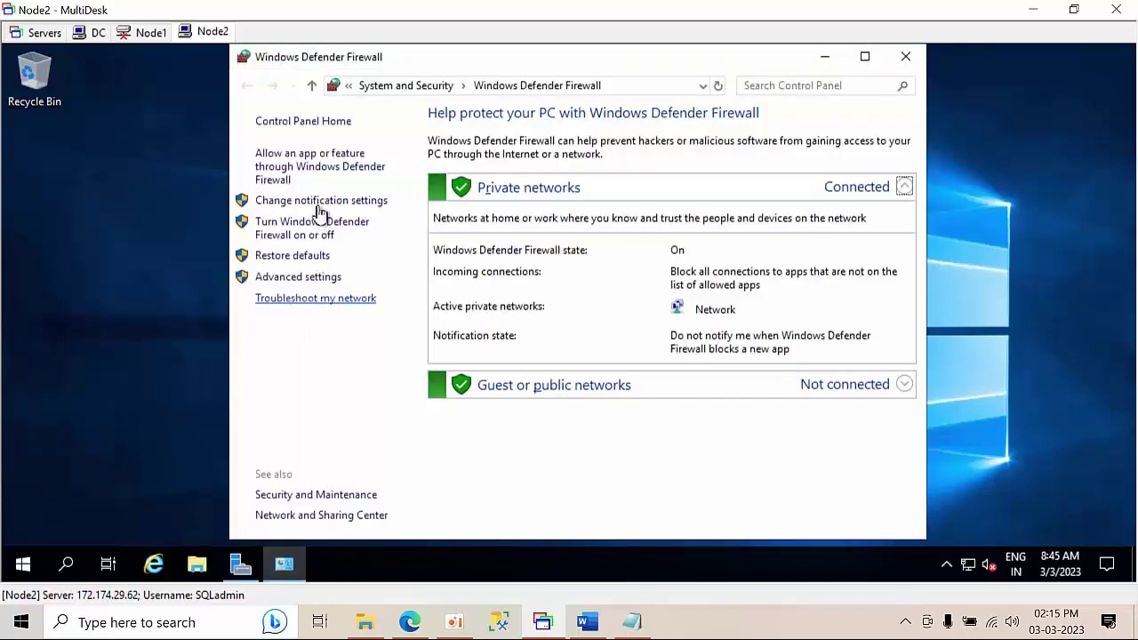
{"action": "left_click", "coordinate": [299, 233]}
{"action": "left_click", "coordinate": [472, 251]}
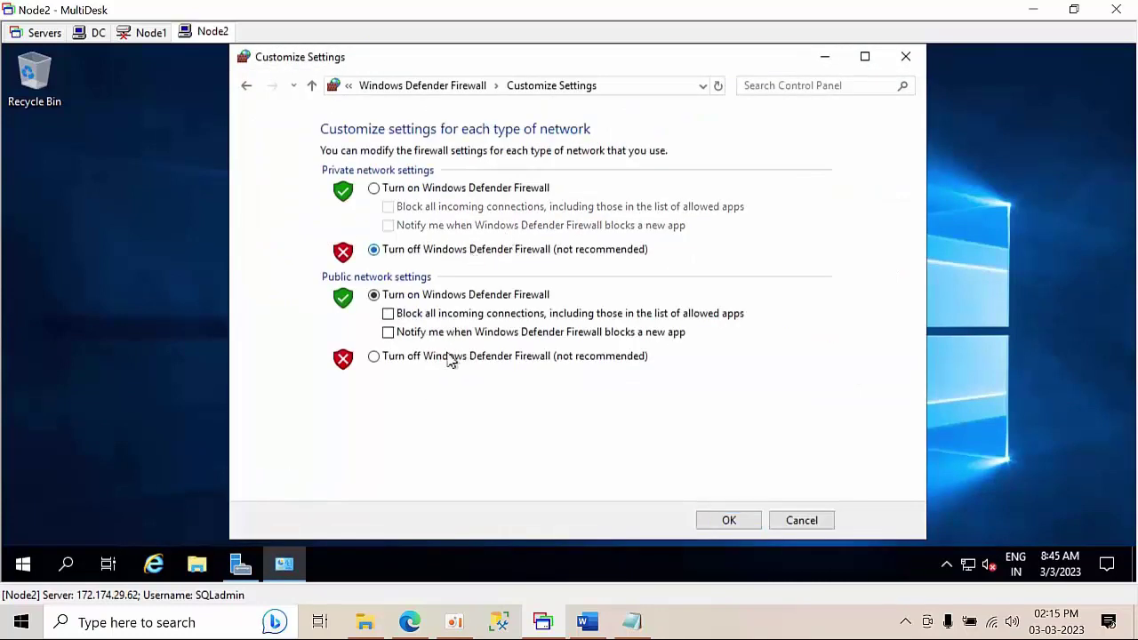
{"action": "left_click", "coordinate": [373, 355]}
{"action": "left_click", "coordinate": [729, 521]}
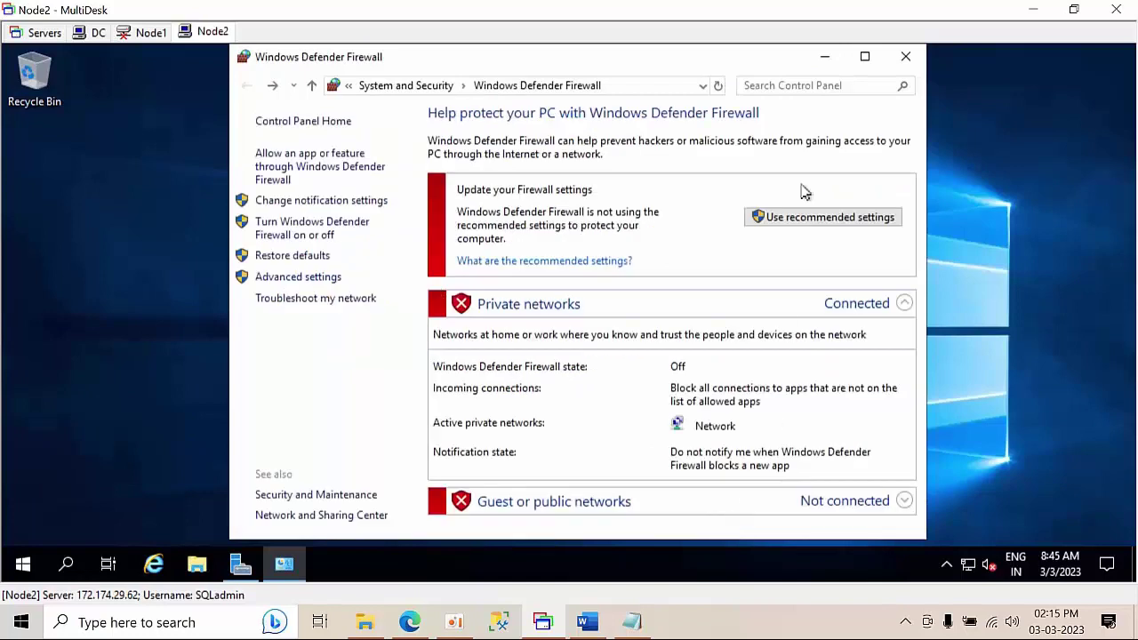
{"action": "left_click", "coordinate": [824, 59]}
{"action": "right_click", "coordinate": [467, 249]}
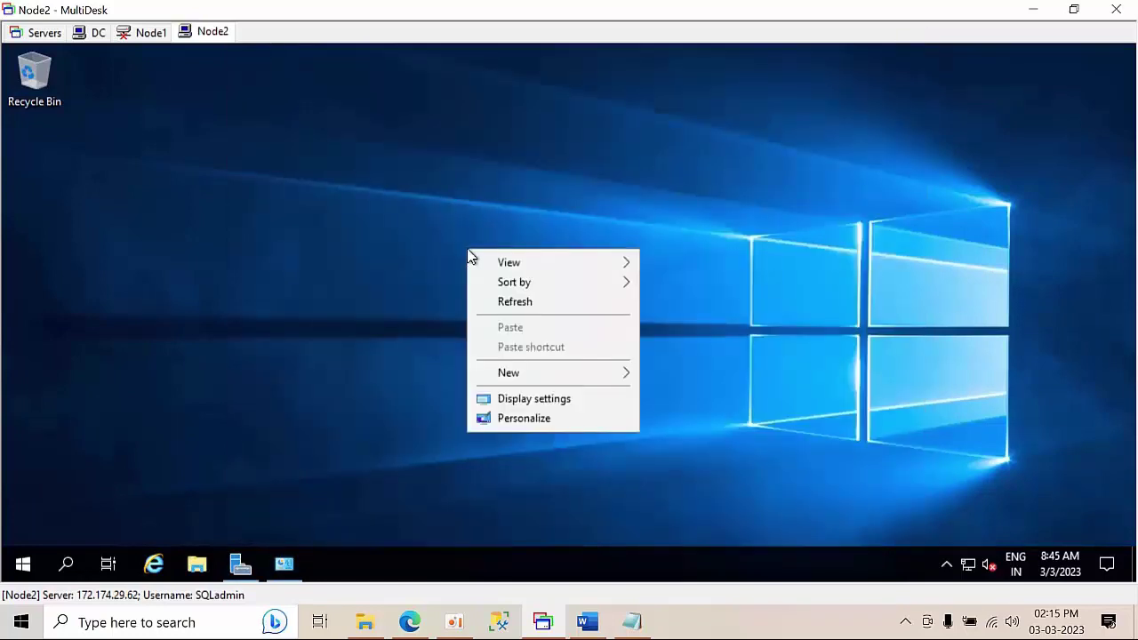
{"action": "left_click", "coordinate": [515, 302]}
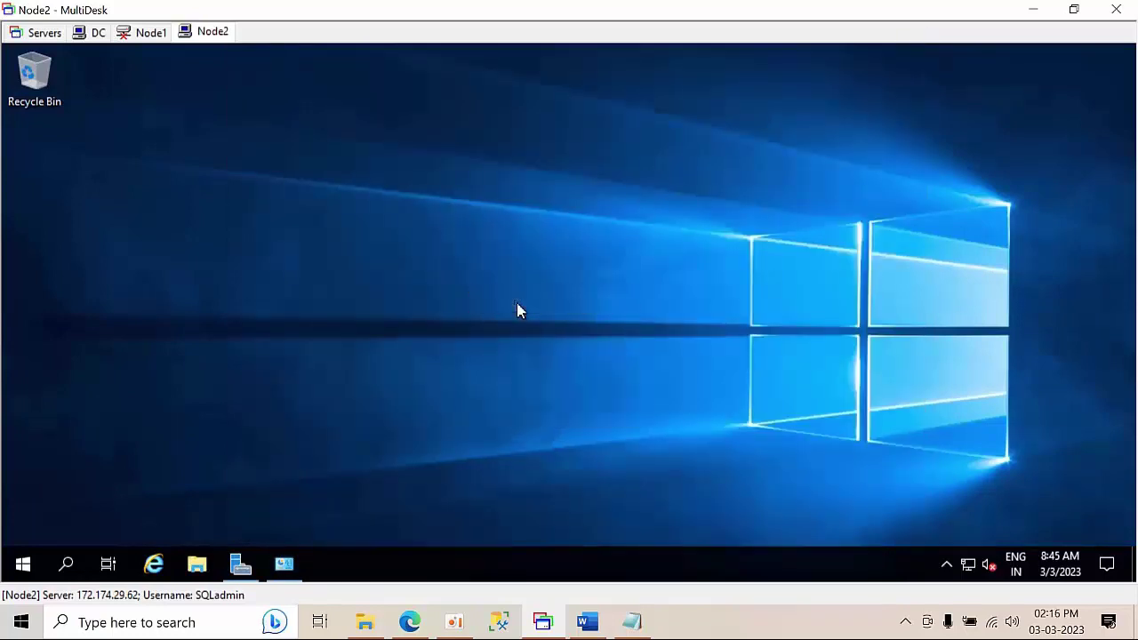
- From This PC's system properties, set Node2 to join the abc.com domain
{"action": "key", "text": "super+e"}
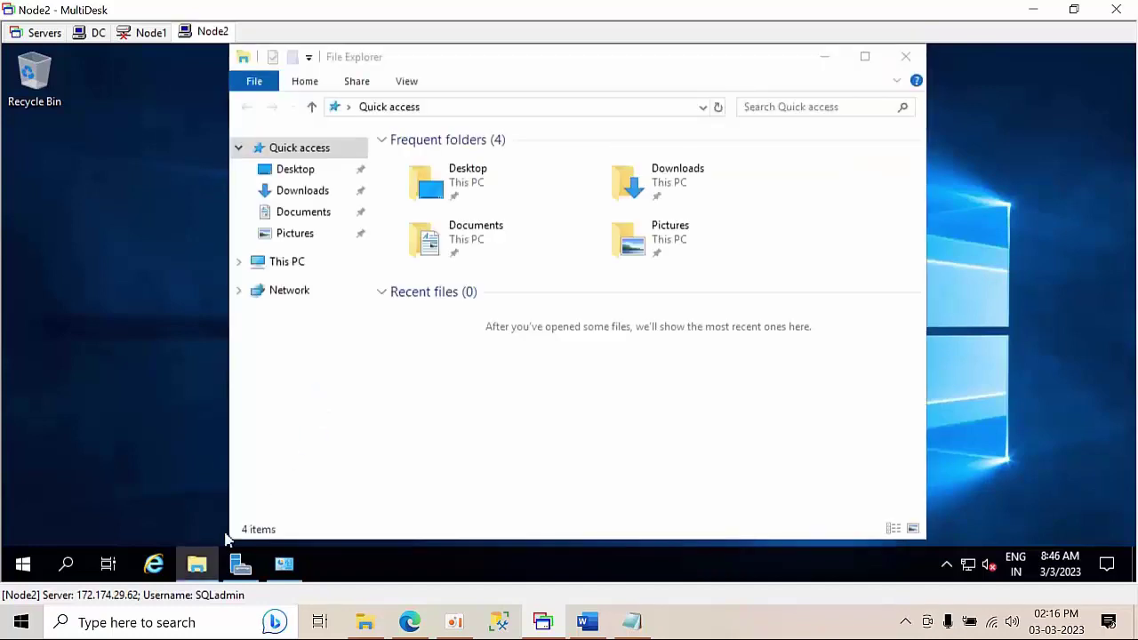
{"action": "left_click", "coordinate": [295, 265]}
{"action": "right_click", "coordinate": [294, 265]}
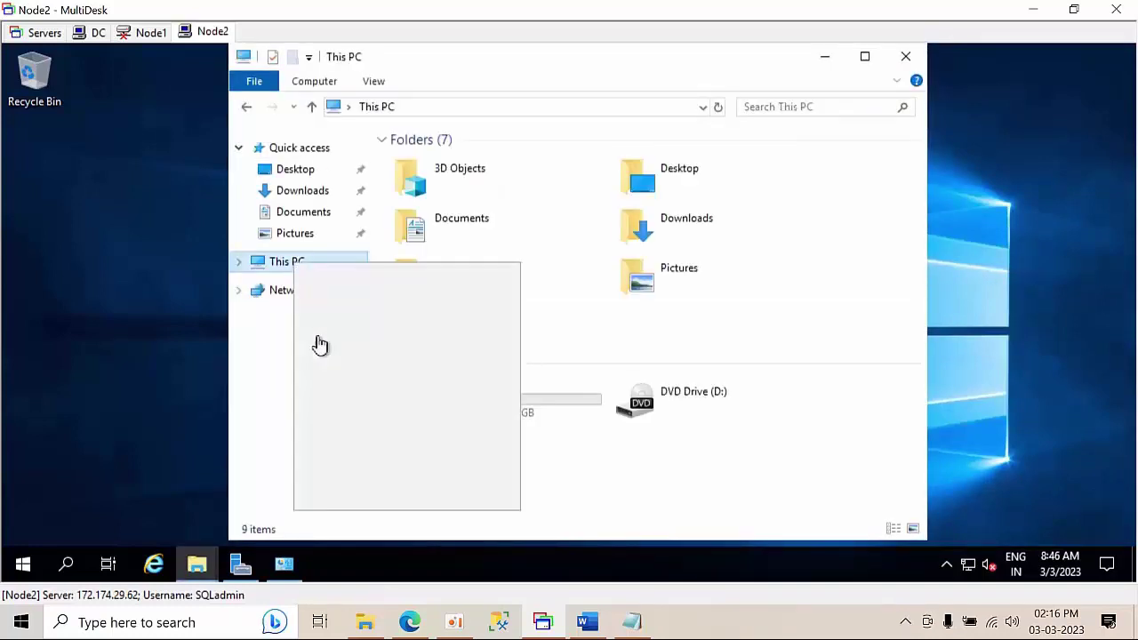
{"action": "left_click", "coordinate": [348, 498]}
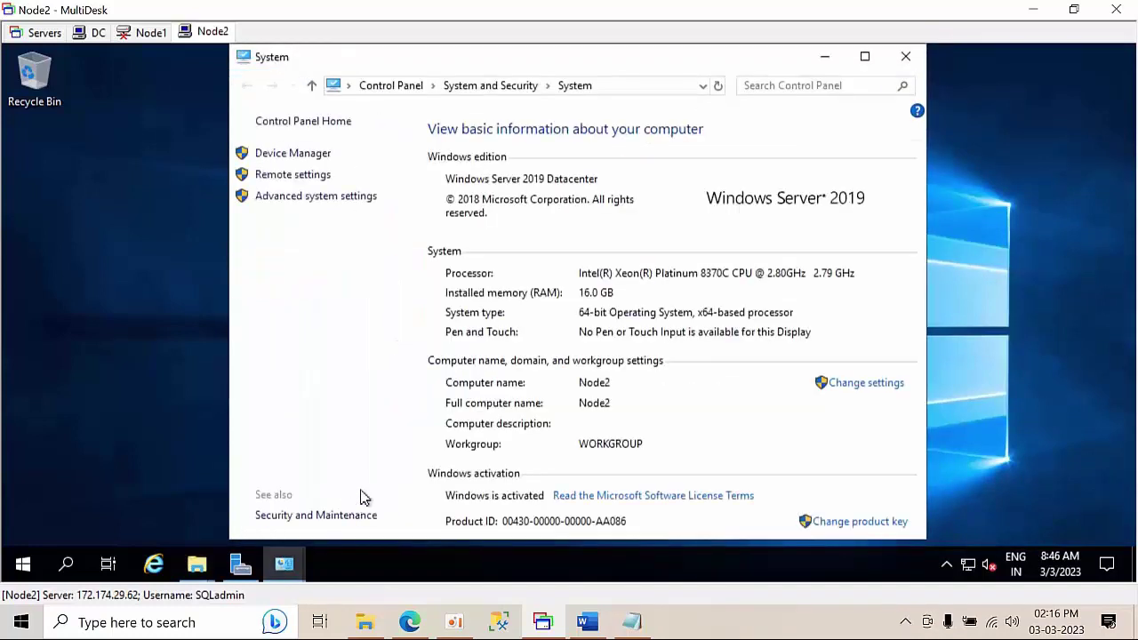
{"action": "left_click", "coordinate": [859, 389]}
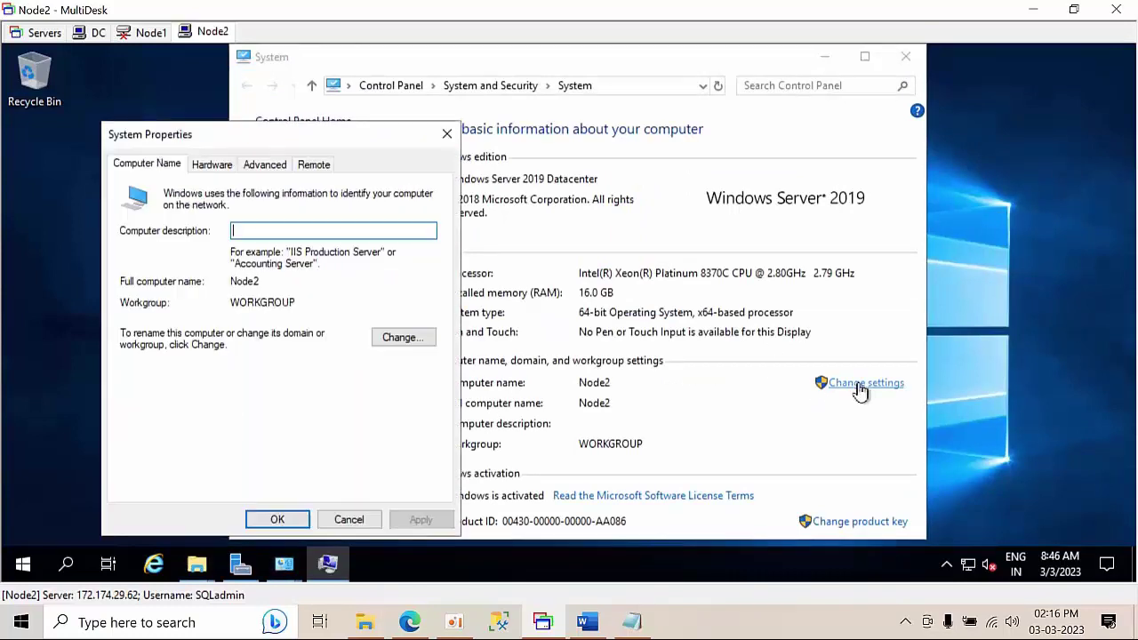
{"action": "left_click", "coordinate": [383, 344]}
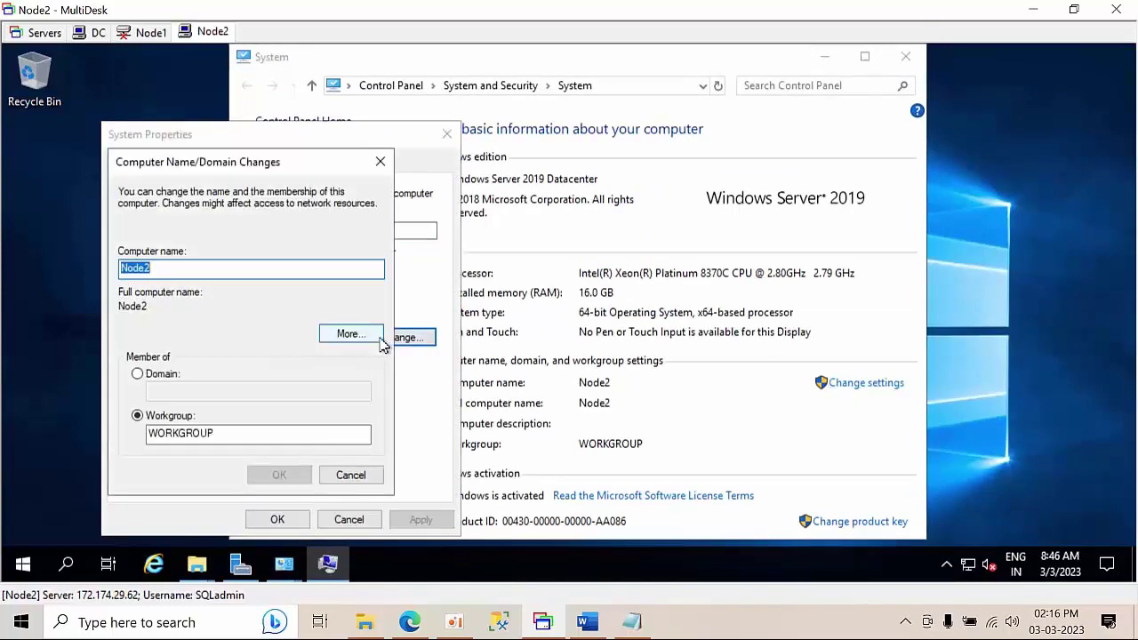
{"action": "left_click", "coordinate": [161, 378]}
{"action": "left_click", "coordinate": [189, 391]}
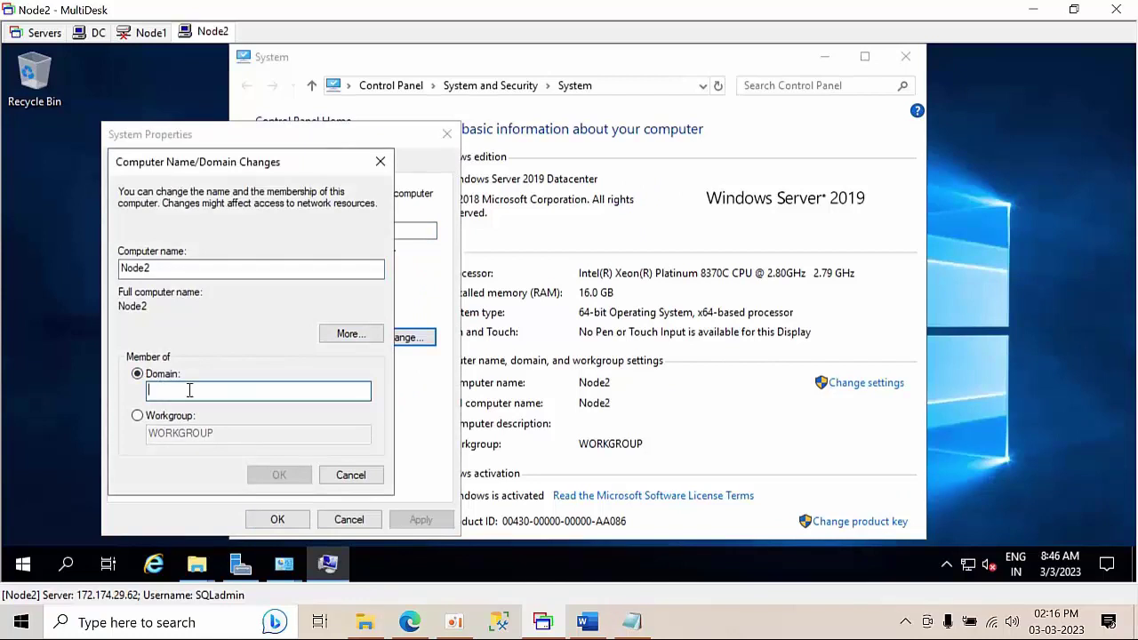
{"action": "type", "text": "abc.com"}
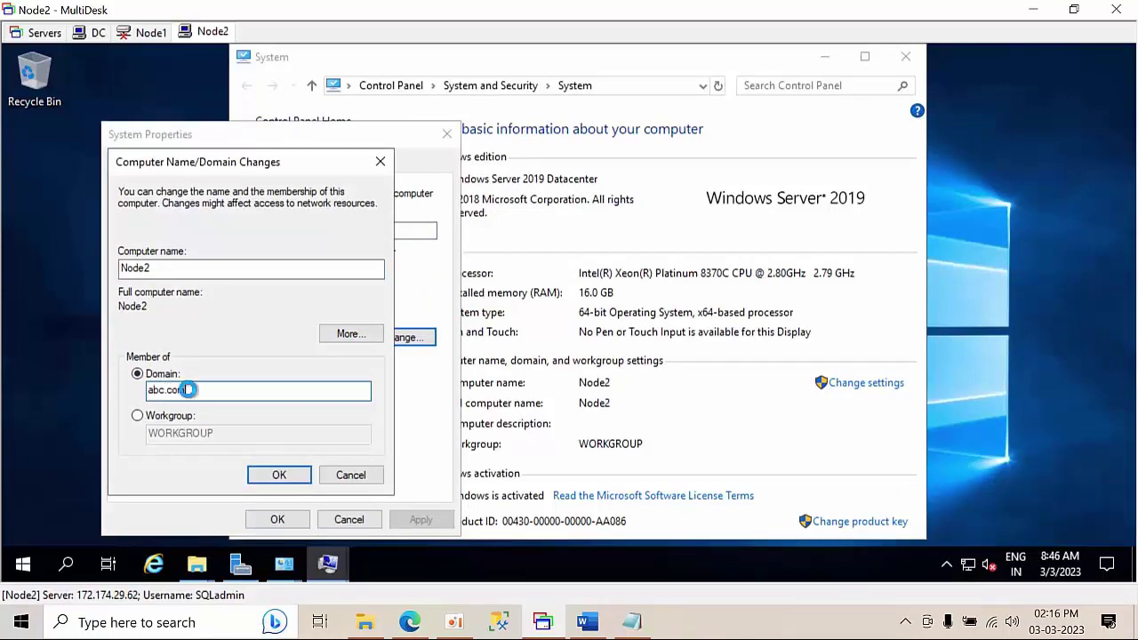
{"action": "key", "text": "Return"}
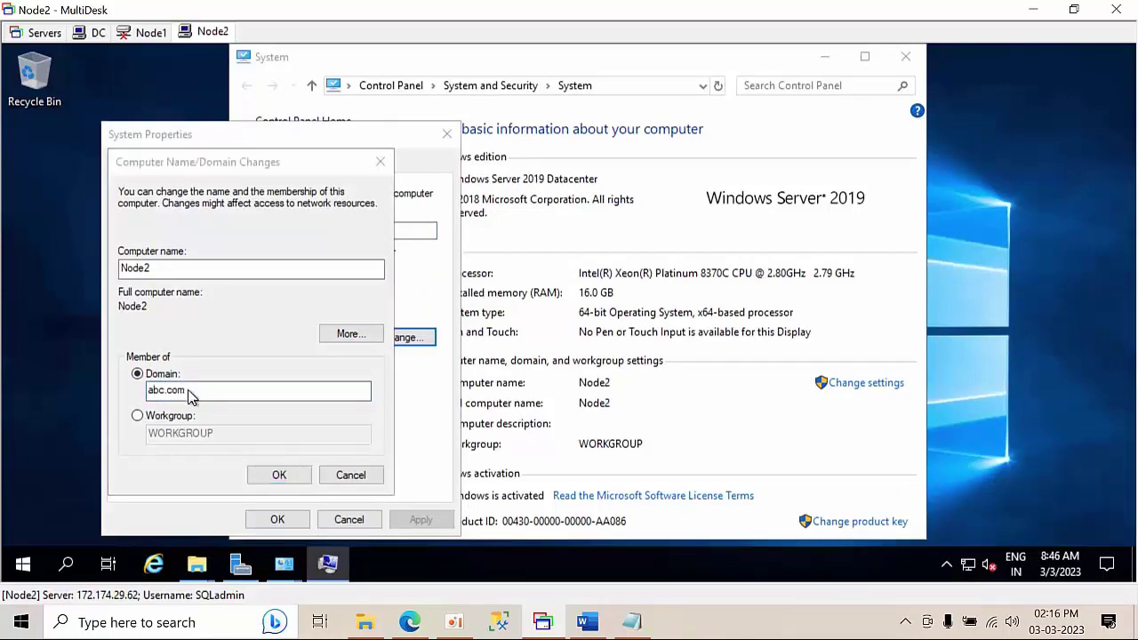
- Enter the domain administrator user name and password to authorize the join
{"action": "type", "text": "sala"}
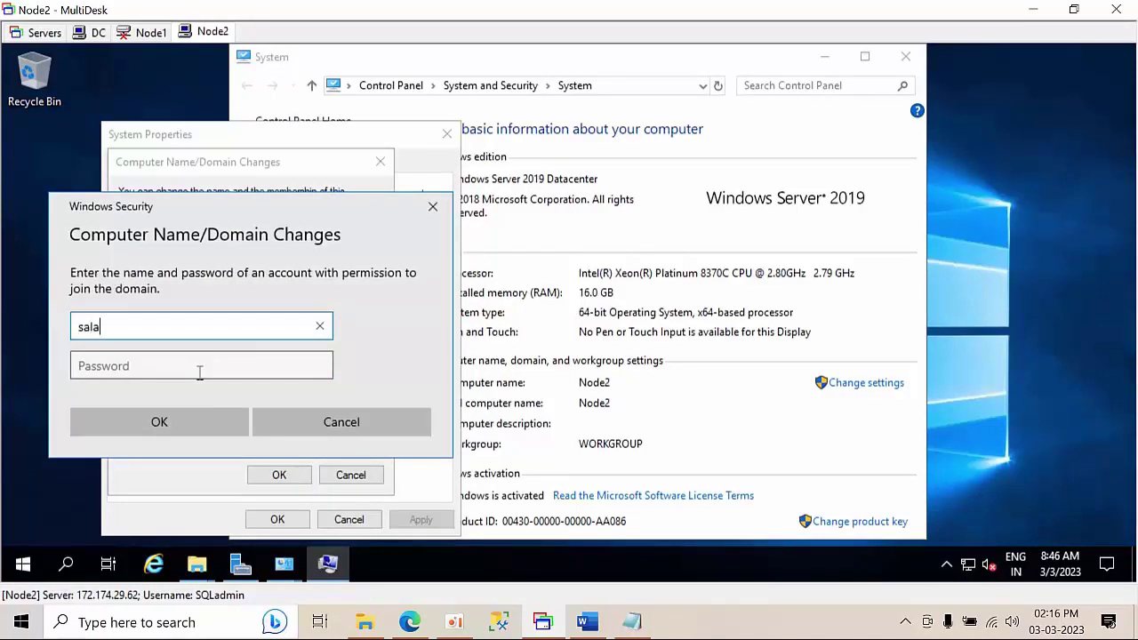
{"action": "key", "text": "BackSpace"}
{"action": "key", "text": "BackSpace"}
{"action": "type", "text": "SQL"}
{"action": "left_click", "coordinate": [200, 372]}
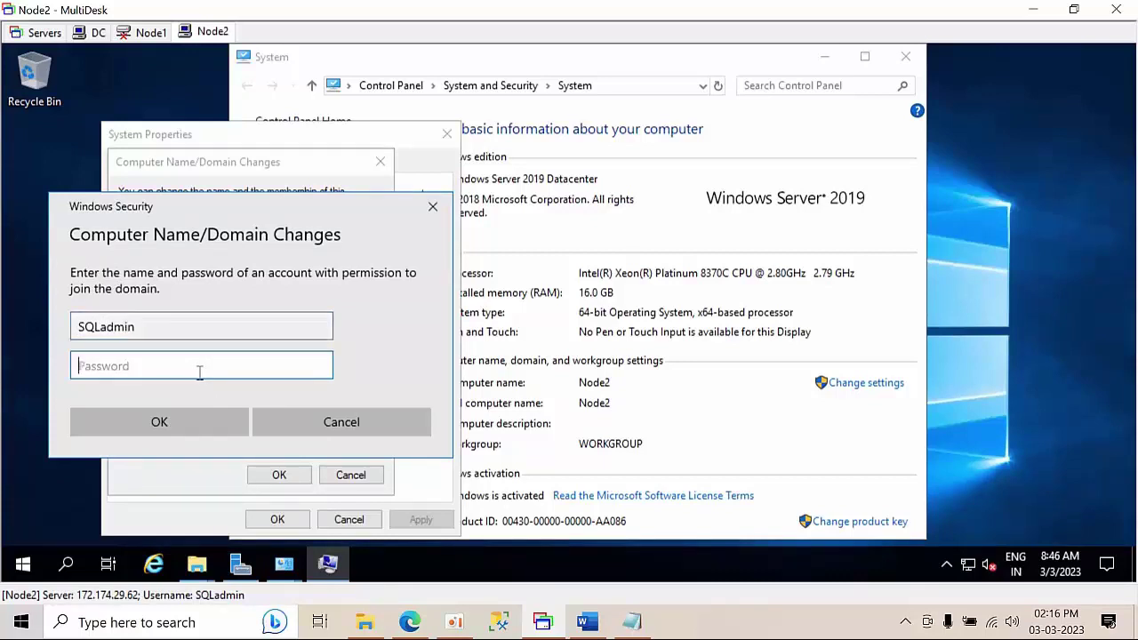
{"action": "type", "text": "•"}
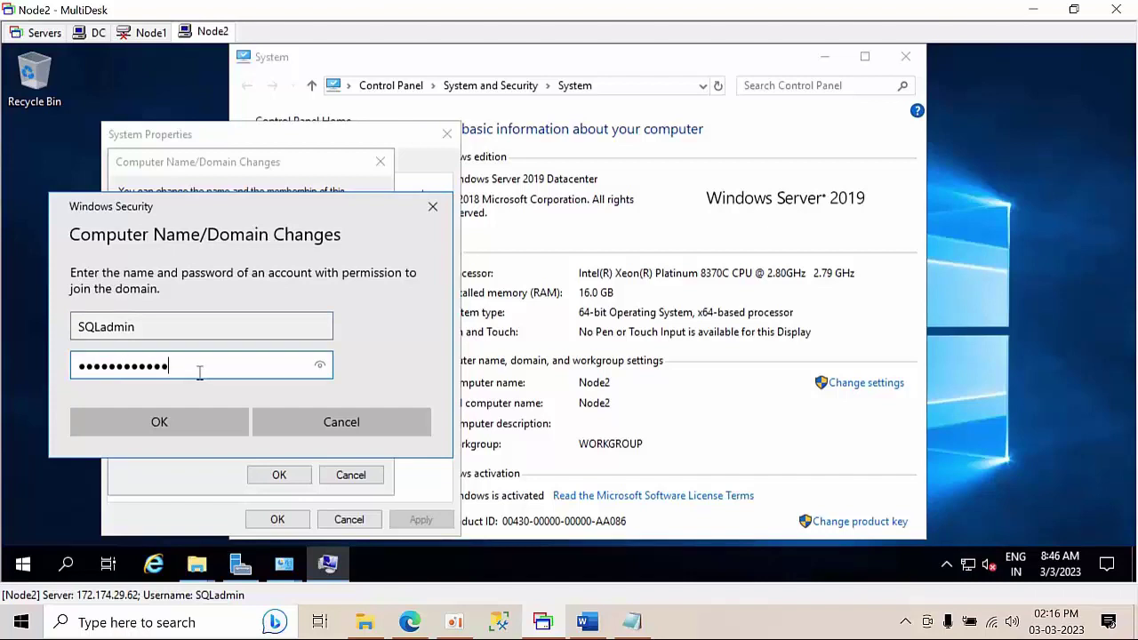
{"action": "left_click", "coordinate": [176, 430]}
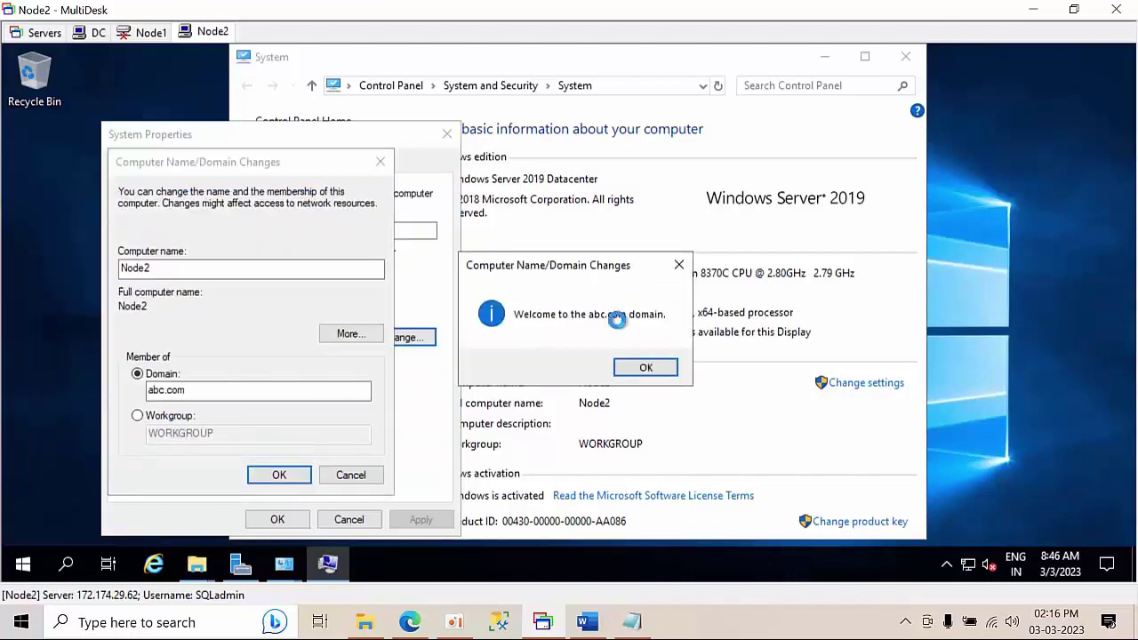
- Acknowledge the abc.com welcome and restart notices, close System Properties, and choose Restart Later
{"action": "left_click", "coordinate": [648, 366]}
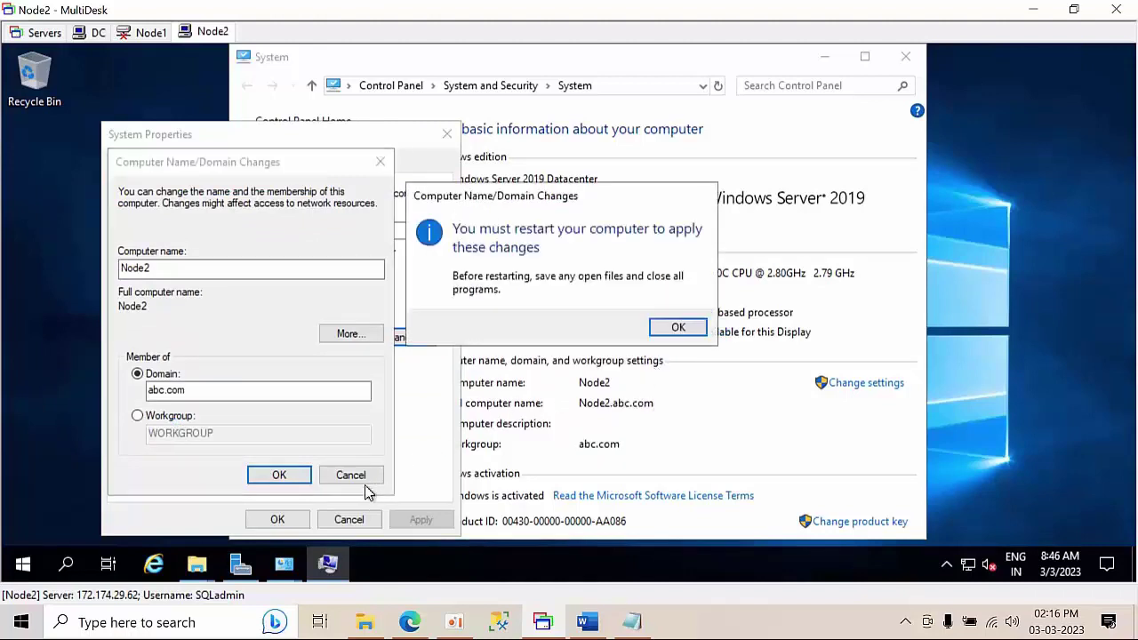
{"action": "left_click", "coordinate": [679, 328]}
{"action": "left_click", "coordinate": [533, 372]}
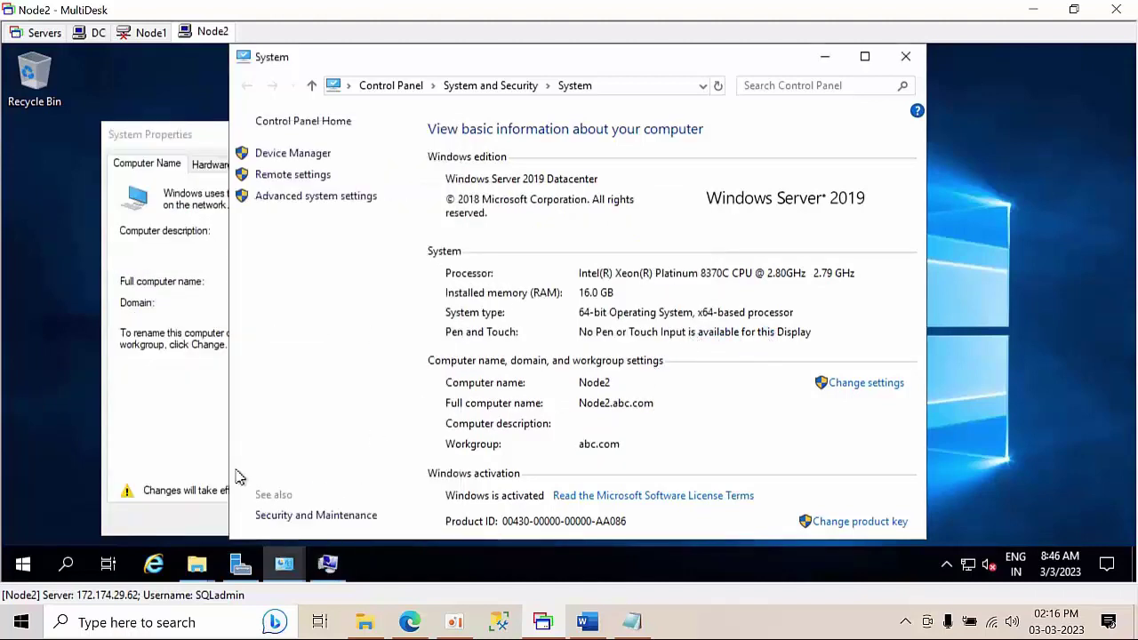
{"action": "left_click", "coordinate": [187, 416]}
{"action": "left_click", "coordinate": [276, 520]}
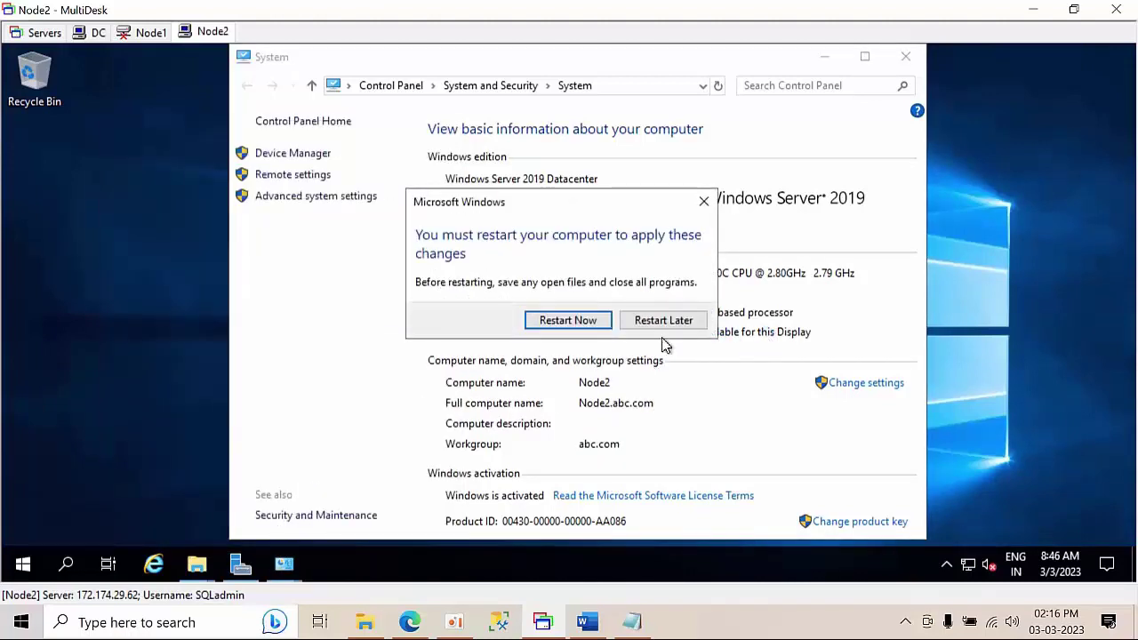
{"action": "left_click", "coordinate": [661, 320]}
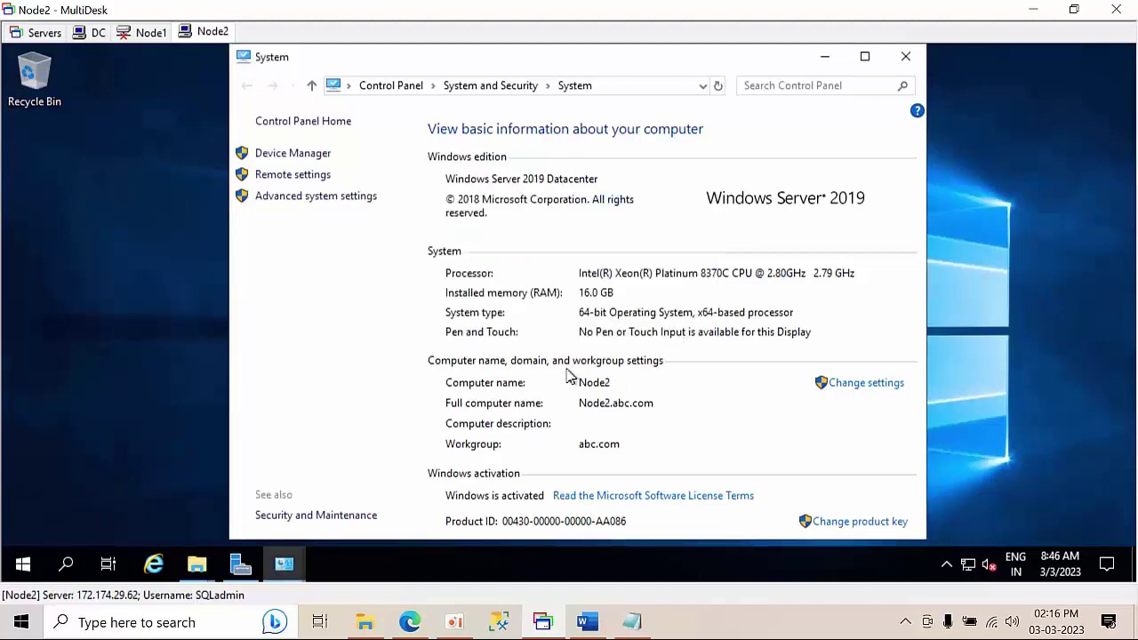
- Check in firewall settings that Node2's firewall is off for private and public networks
{"action": "key", "text": "super+r"}
{"action": "left_click", "coordinate": [176, 512]}
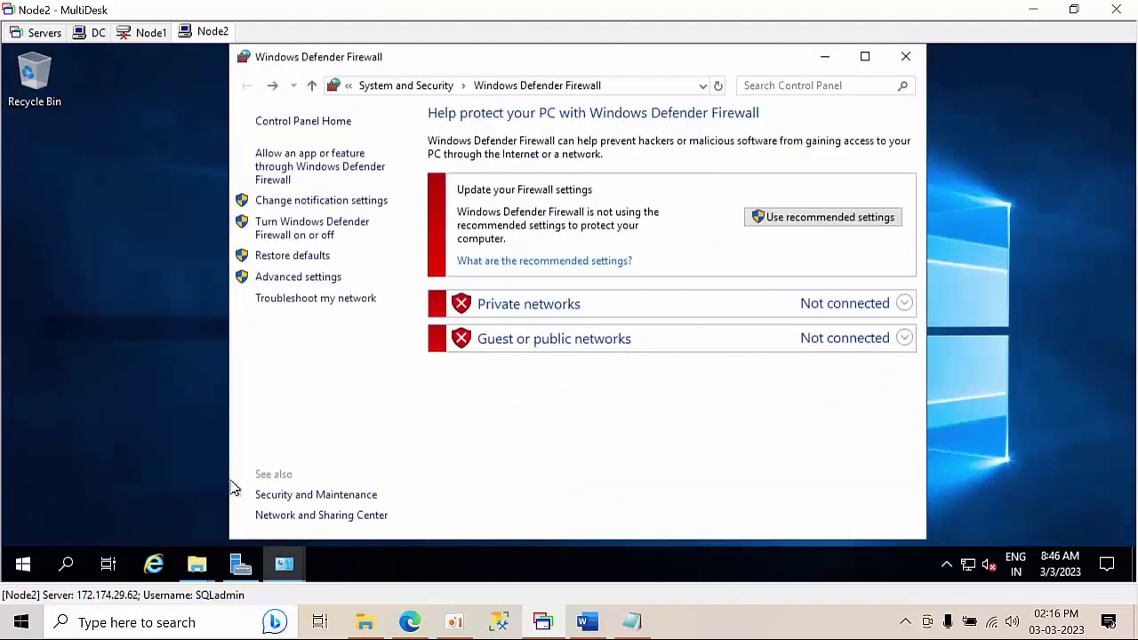
{"action": "left_click", "coordinate": [320, 235]}
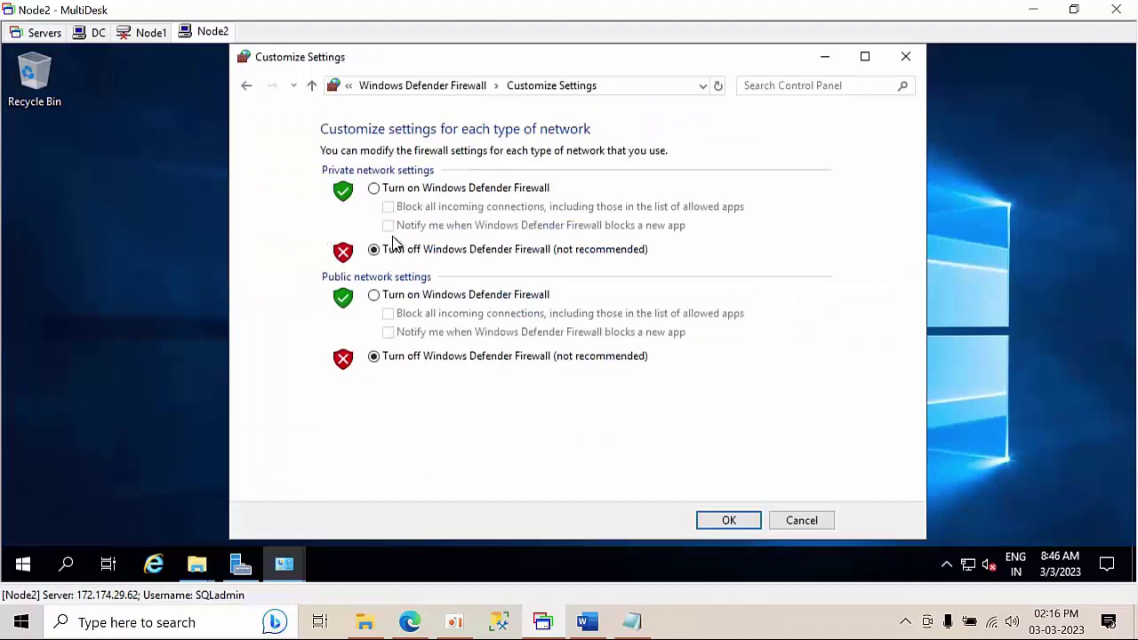
{"action": "left_click", "coordinate": [248, 89]}
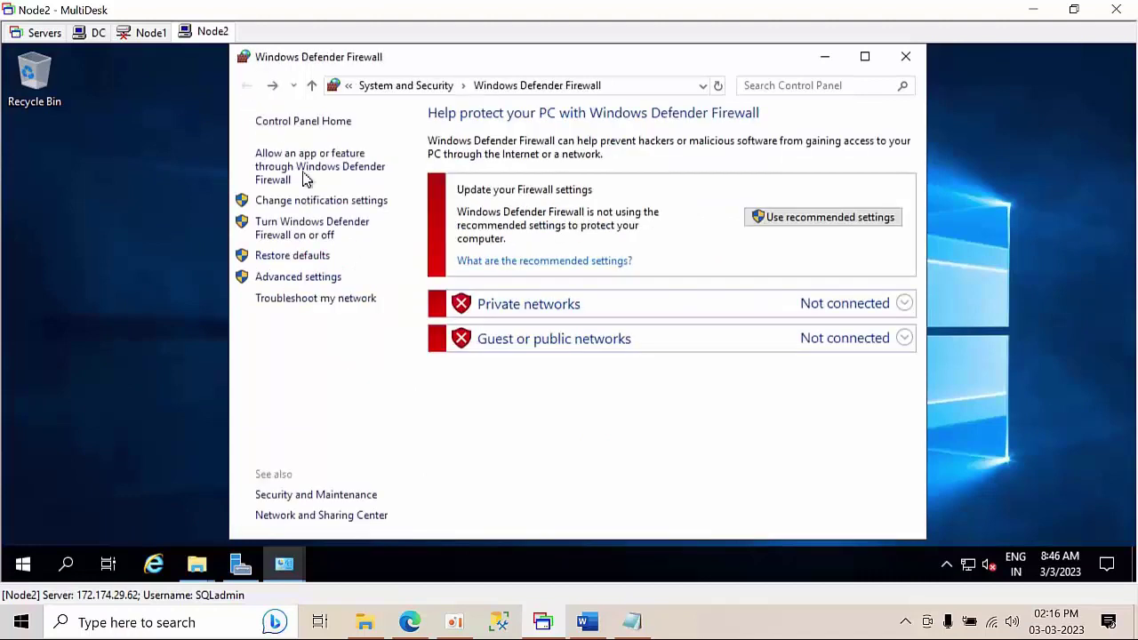
- Close the firewall, System and This PC windows and refresh the desktop
{"action": "left_click", "coordinate": [906, 57]}
{"action": "left_click", "coordinate": [905, 57]}
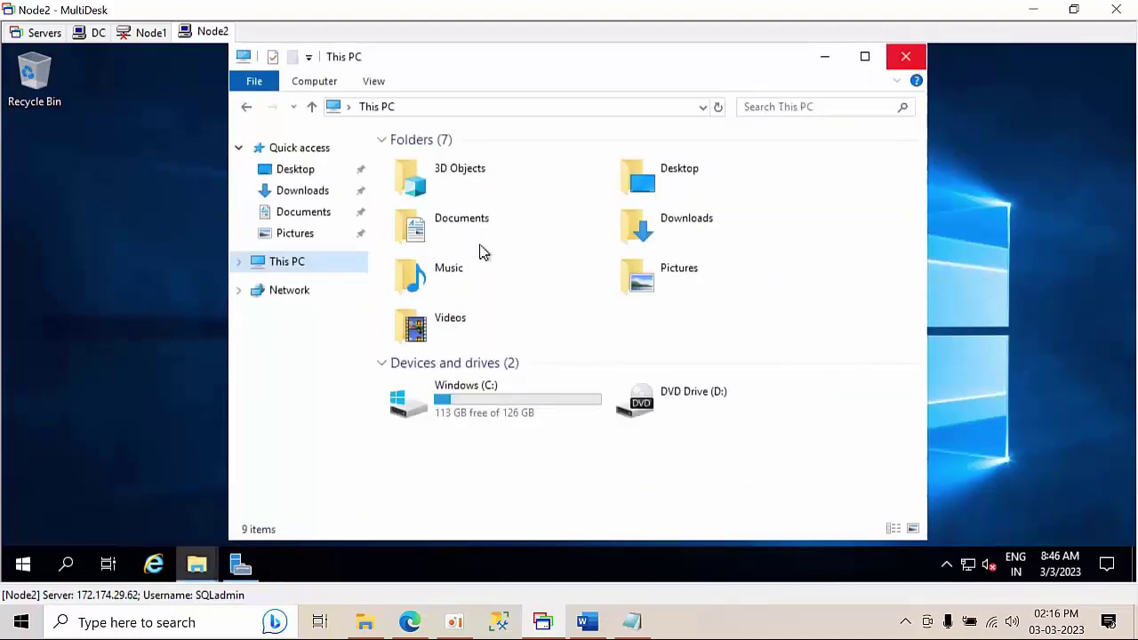
{"action": "left_click", "coordinate": [905, 58]}
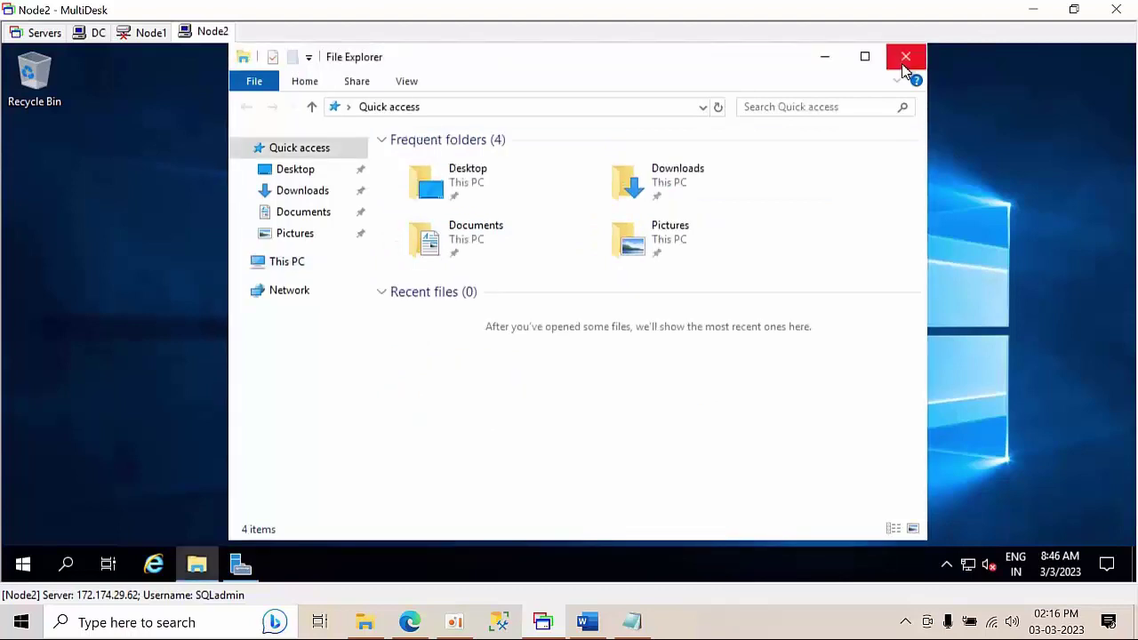
{"action": "left_click", "coordinate": [905, 59]}
{"action": "right_click", "coordinate": [351, 282]}
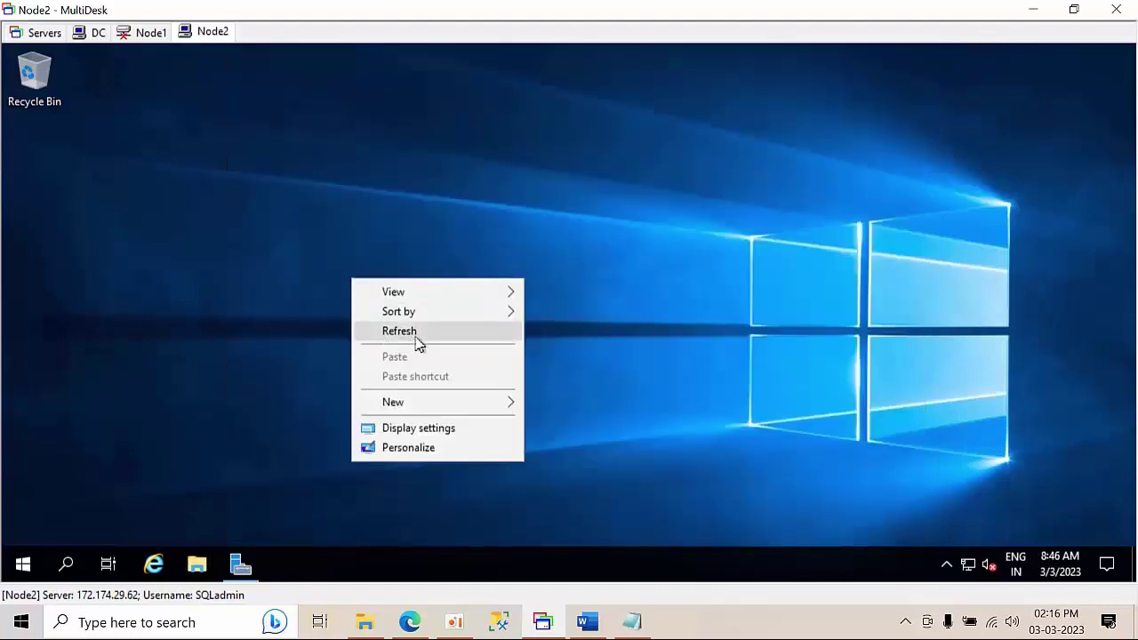
{"action": "left_click", "coordinate": [417, 339]}
- Restart Node2 with the reason Other (Planned)
{"action": "left_click", "coordinate": [26, 563]}
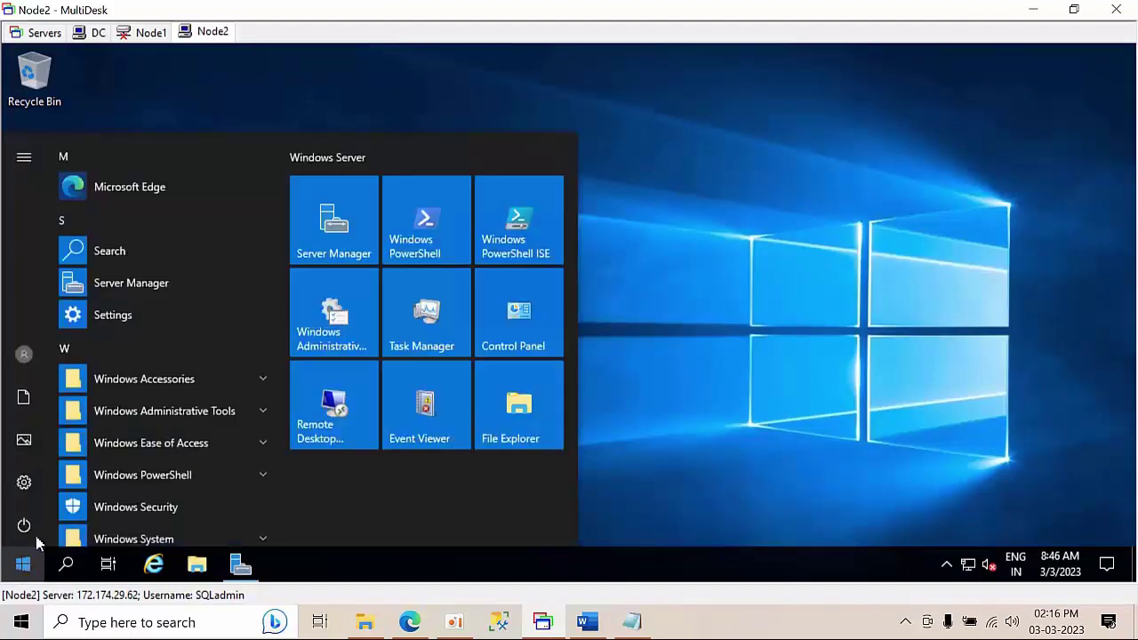
{"action": "left_click", "coordinate": [32, 526]}
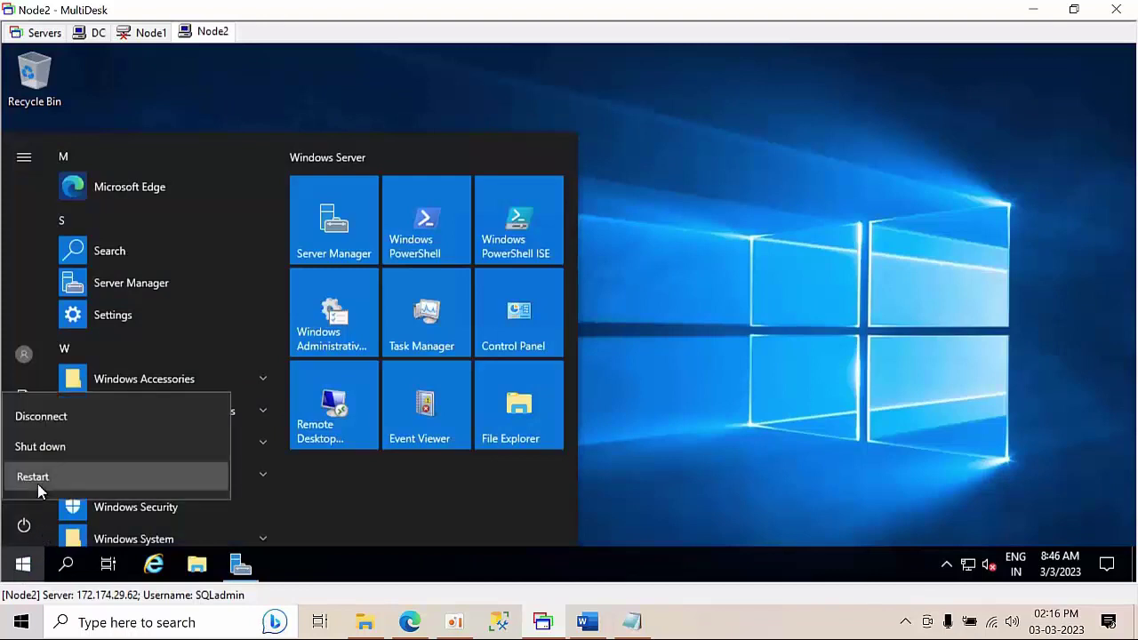
{"action": "left_click", "coordinate": [37, 483]}
{"action": "left_click", "coordinate": [75, 447]}
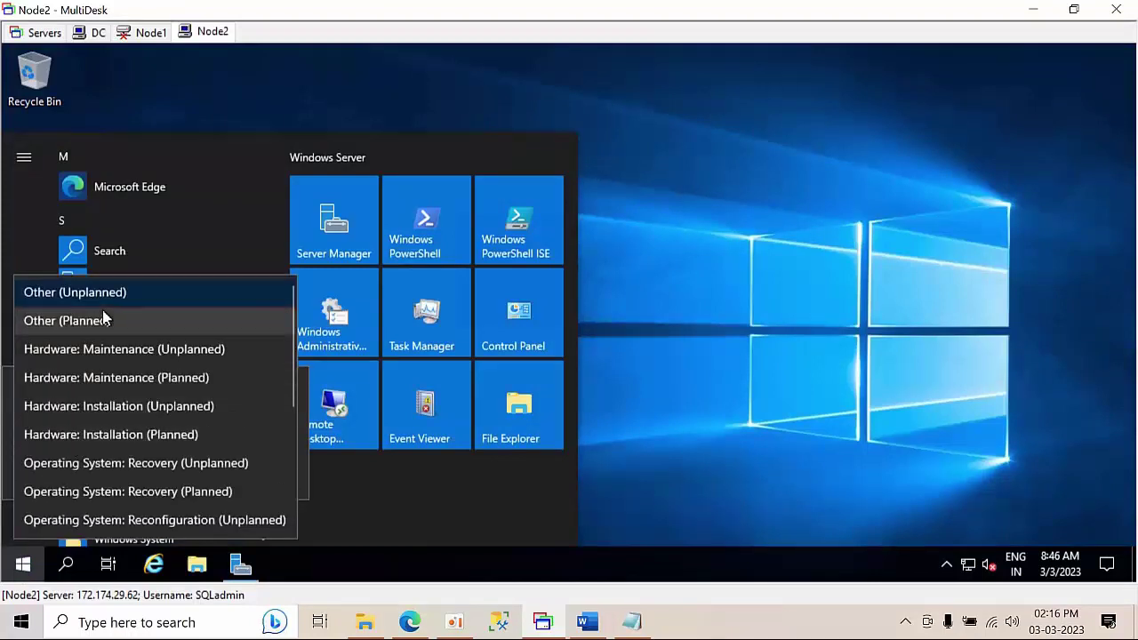
{"action": "left_click", "coordinate": [105, 319]}
{"action": "left_click", "coordinate": [261, 474]}
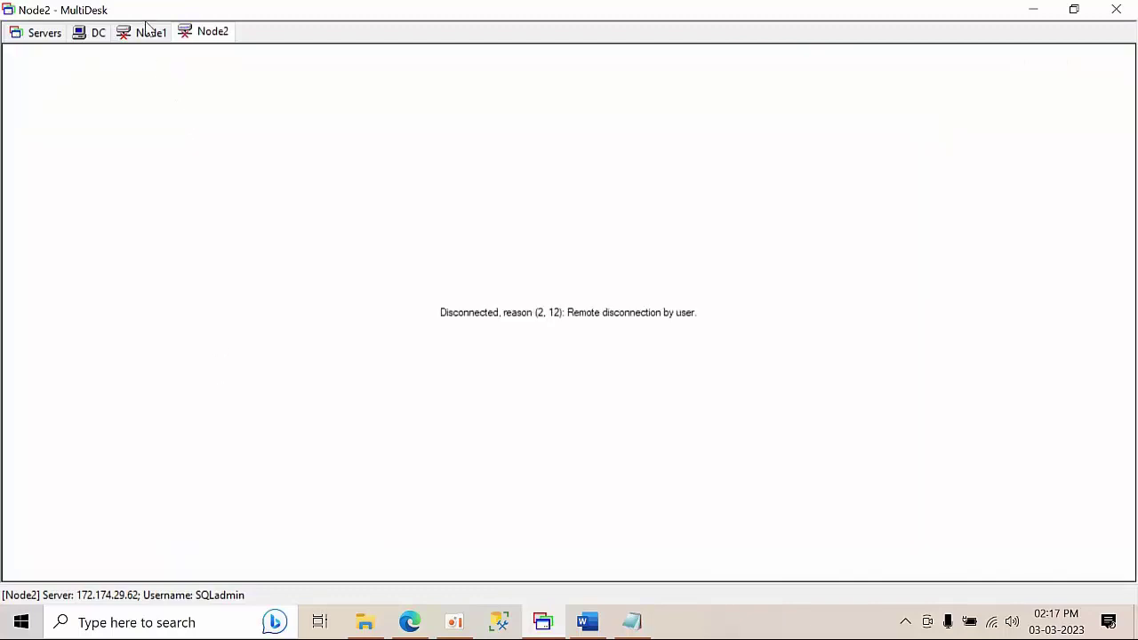
- Close the stale Node1 and Node2 session tabs
{"action": "left_click", "coordinate": [147, 33]}
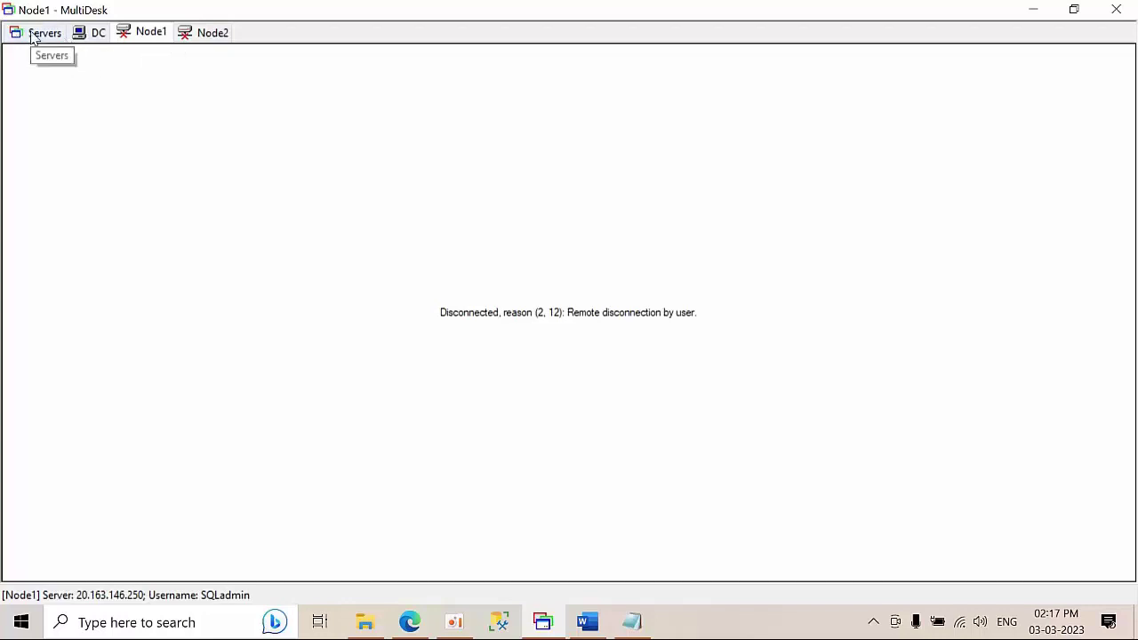
{"action": "right_click", "coordinate": [137, 37]}
{"action": "left_click", "coordinate": [174, 88]}
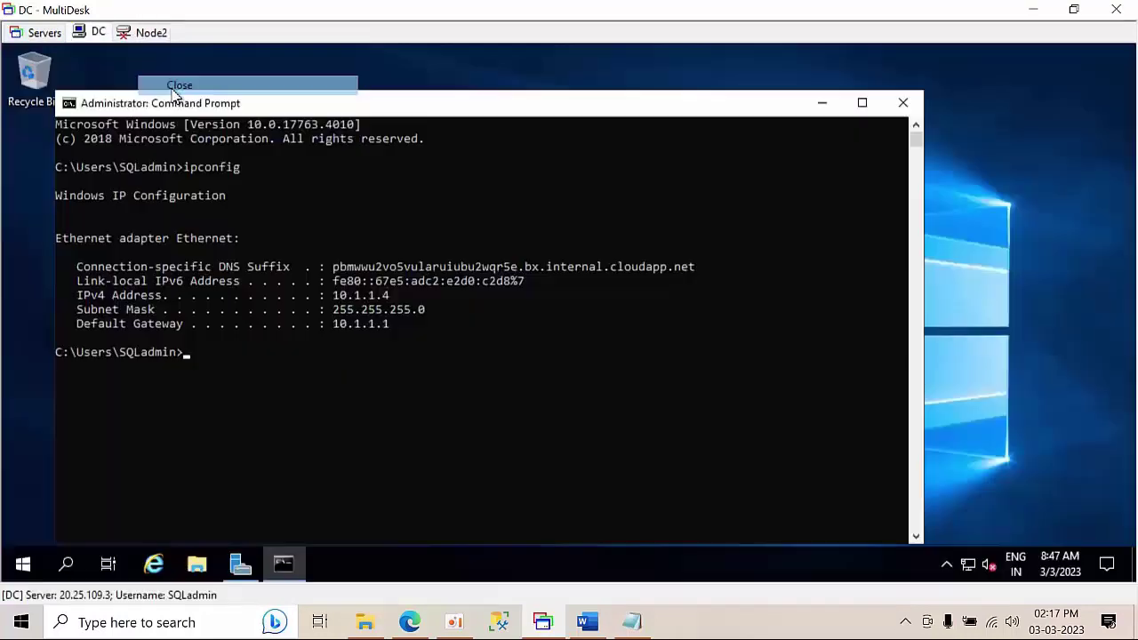
{"action": "left_click", "coordinate": [151, 35]}
{"action": "right_click", "coordinate": [150, 39]}
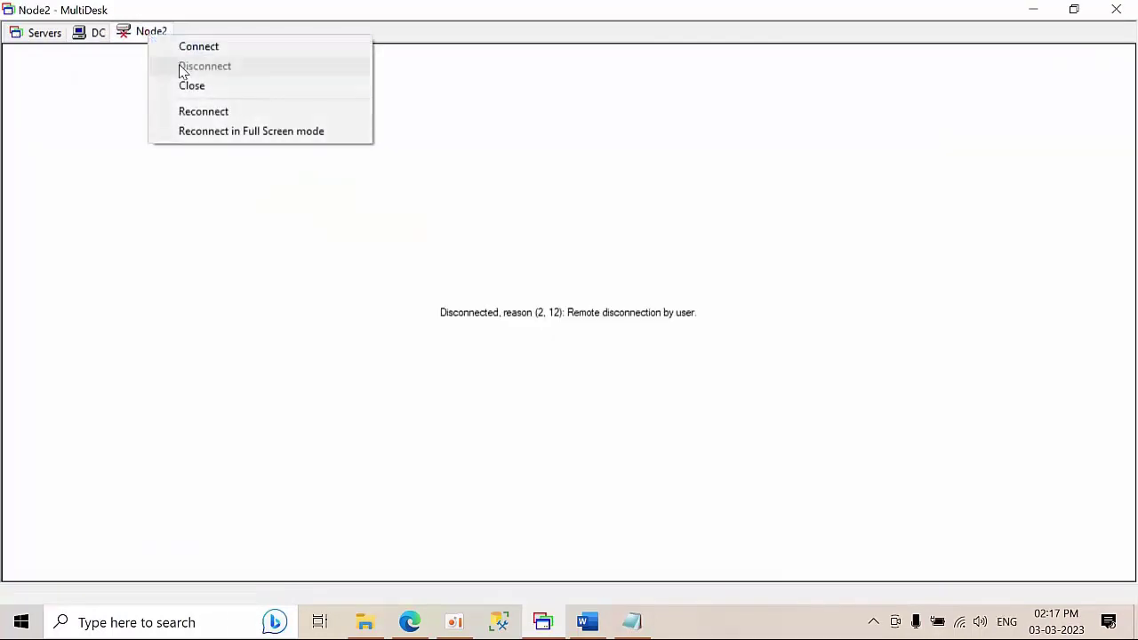
{"action": "left_click", "coordinate": [188, 86]}
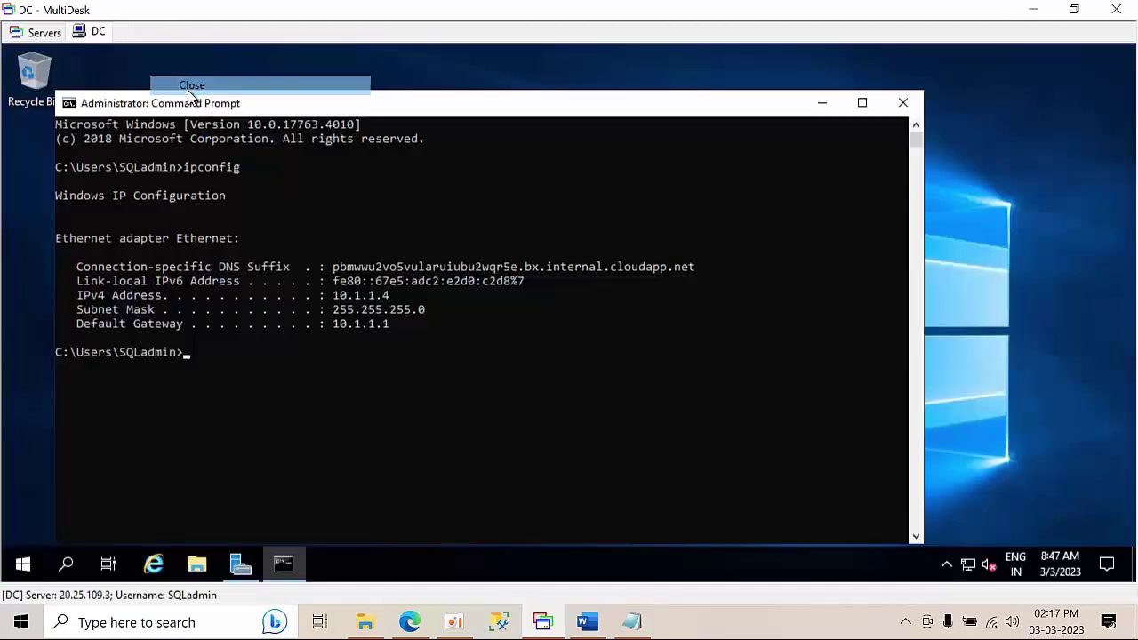
{"action": "left_click", "coordinate": [37, 36]}
{"action": "left_click", "coordinate": [67, 92]}
{"action": "right_click", "coordinate": [67, 91]}
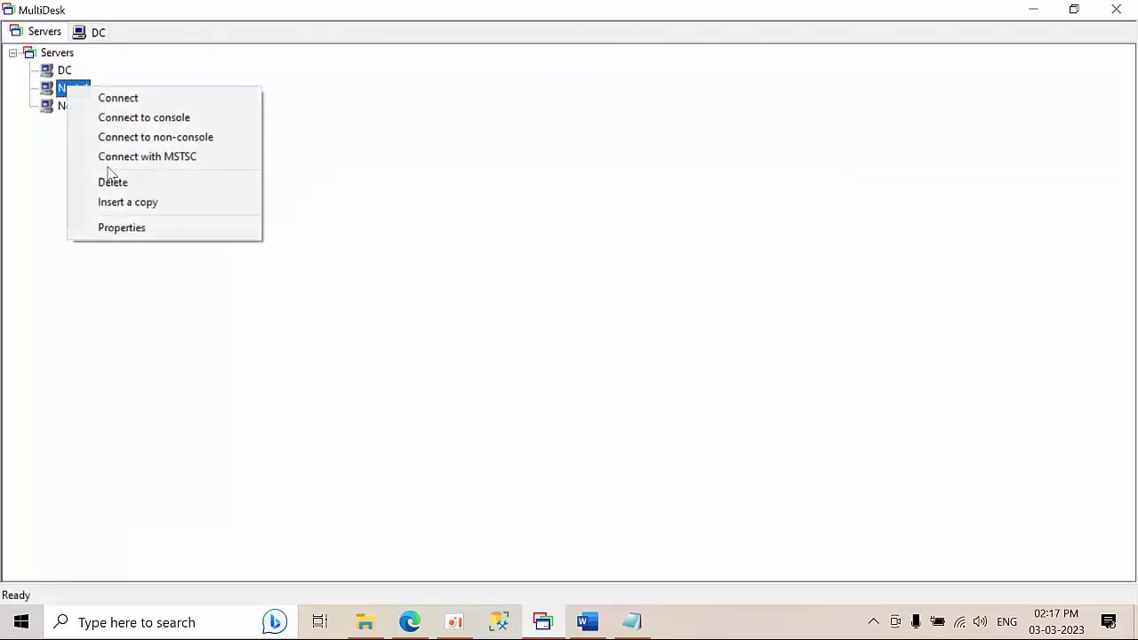
{"action": "left_click", "coordinate": [133, 229]}
{"action": "left_click", "coordinate": [597, 264]}
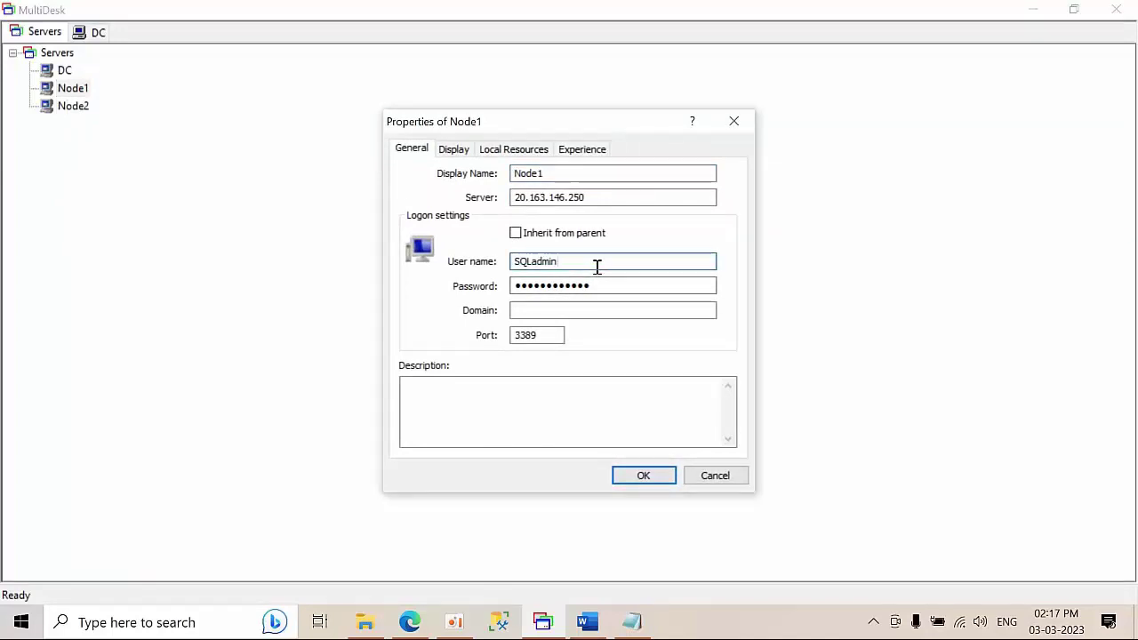
{"action": "type", "text": "@abc.com"}
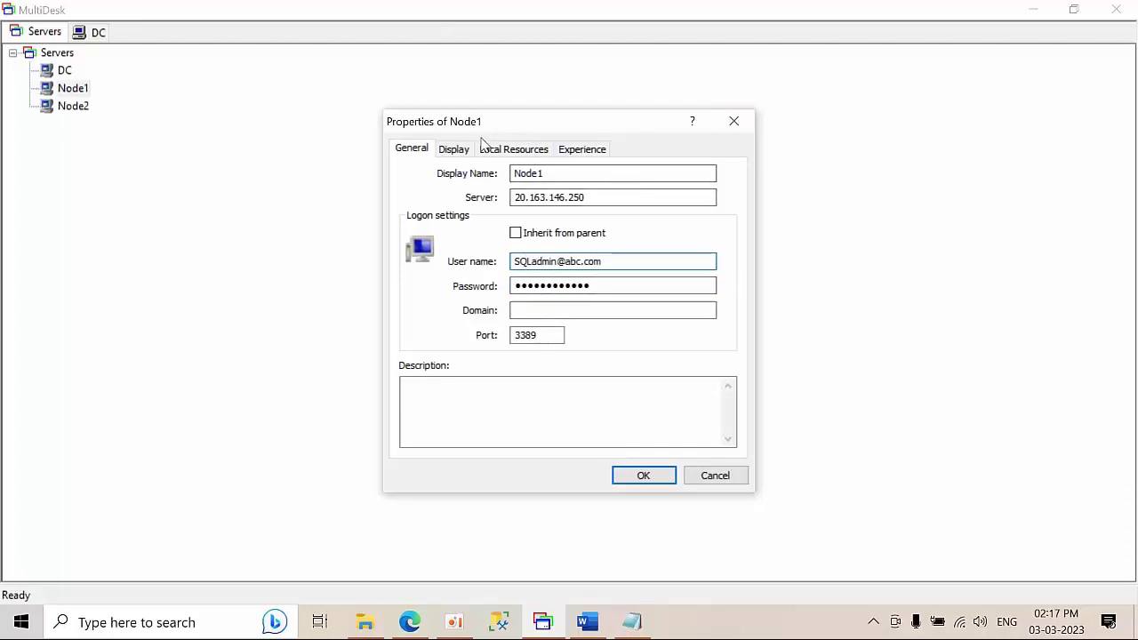
{"action": "left_click", "coordinate": [643, 478]}
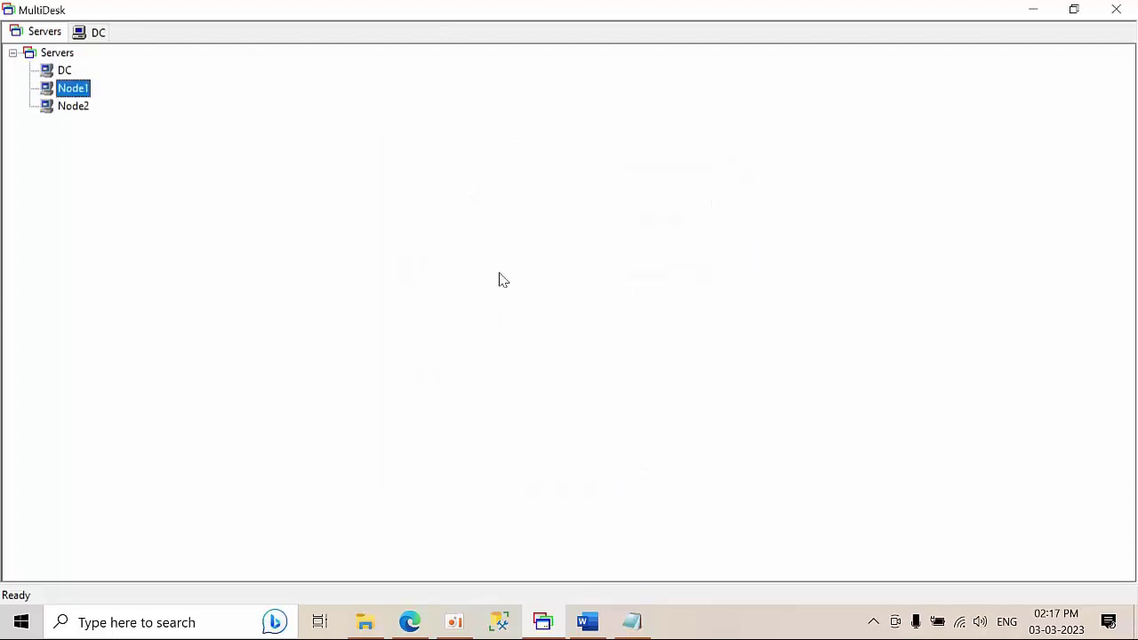
- Update Node2's logon user name to the domain account in its connection properties
{"action": "double_click", "coordinate": [75, 106]}
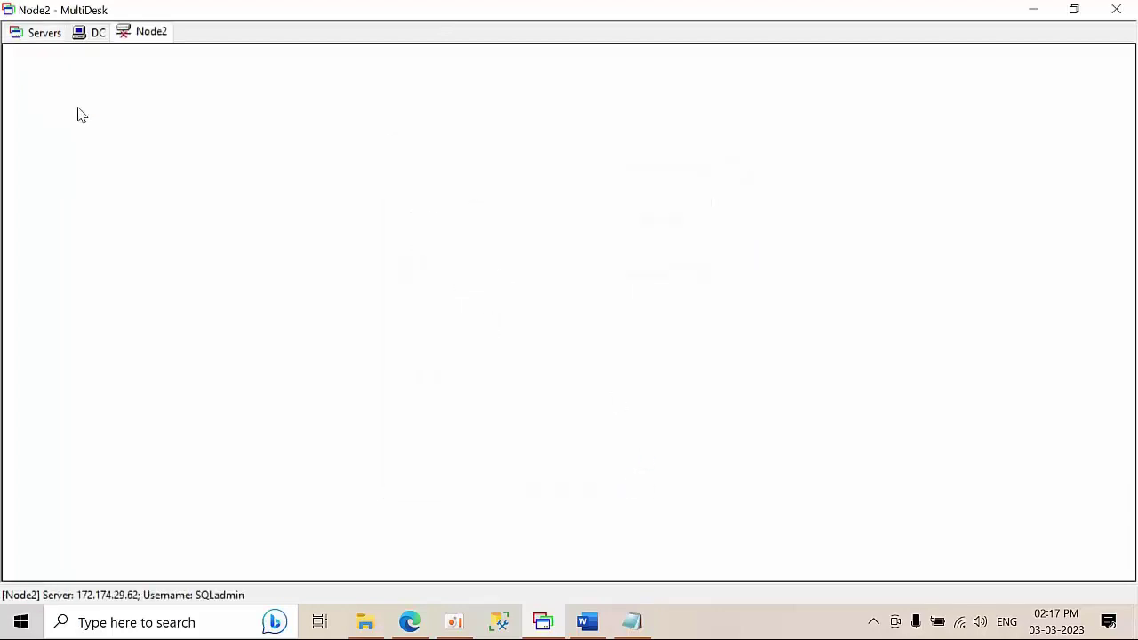
{"action": "right_click", "coordinate": [153, 39]}
{"action": "left_click", "coordinate": [198, 88]}
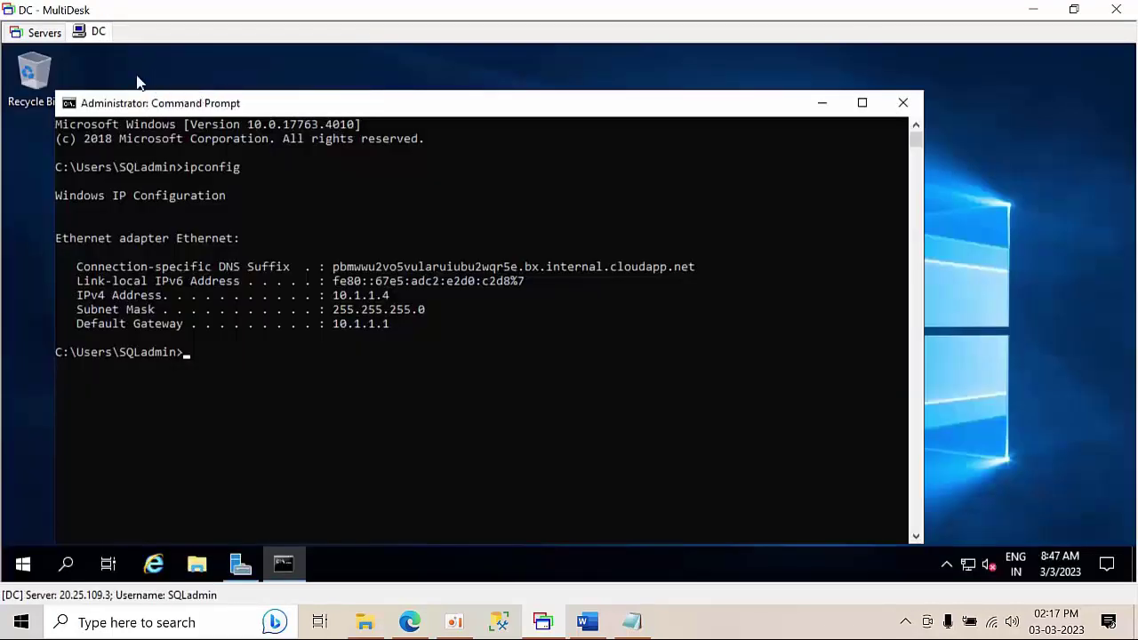
{"action": "left_click", "coordinate": [40, 34]}
{"action": "right_click", "coordinate": [78, 106]}
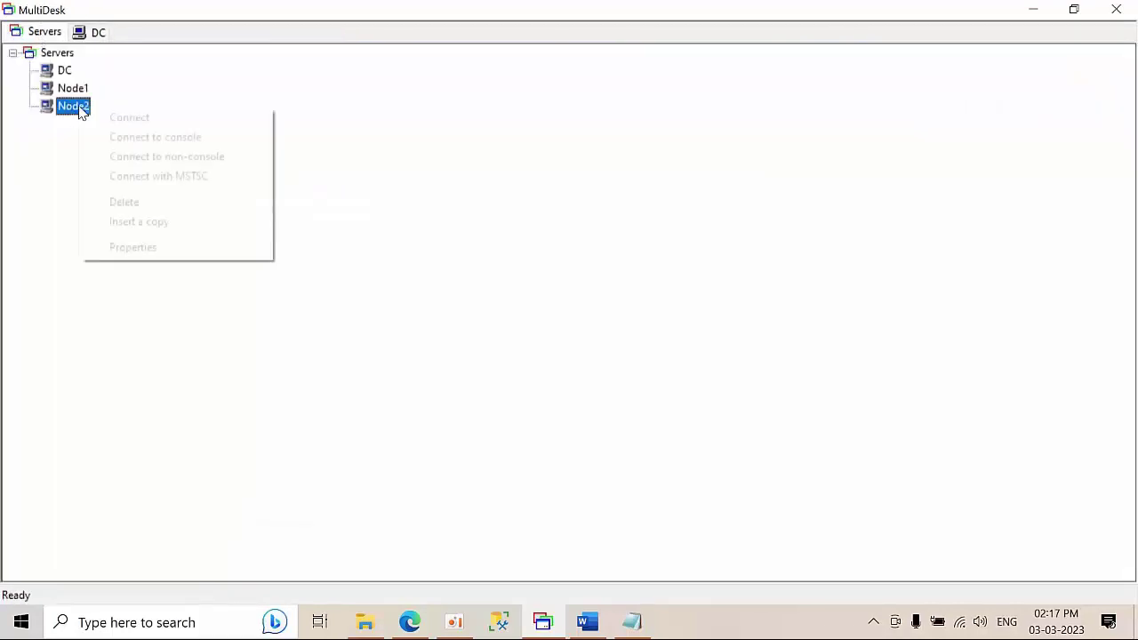
{"action": "left_click", "coordinate": [125, 248]}
{"action": "left_click", "coordinate": [599, 261]}
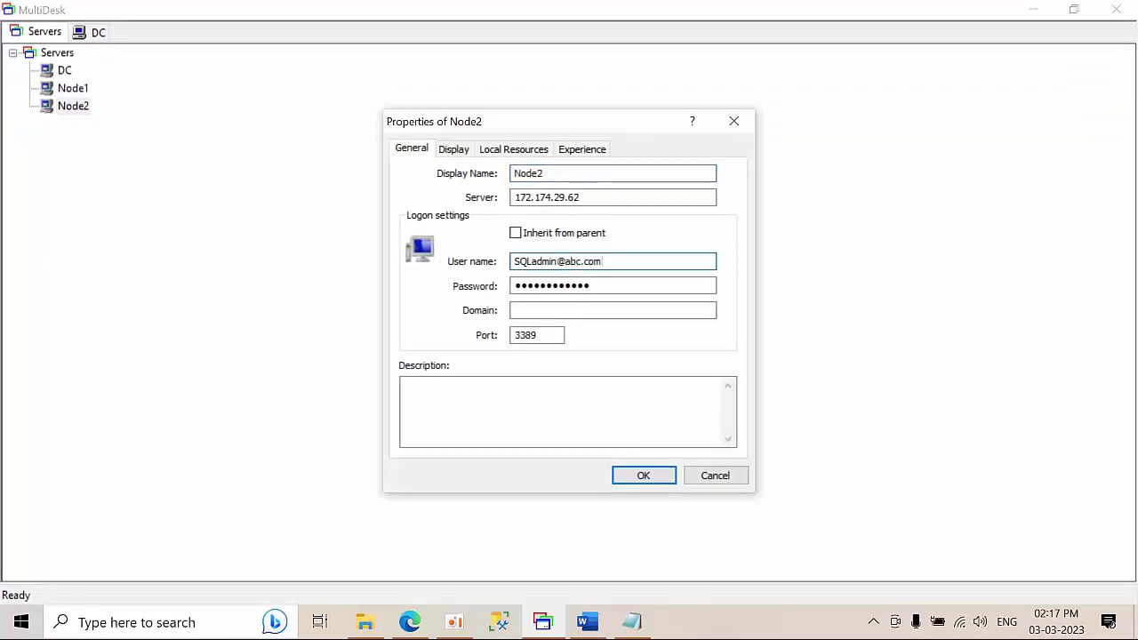
{"action": "left_click", "coordinate": [642, 477]}
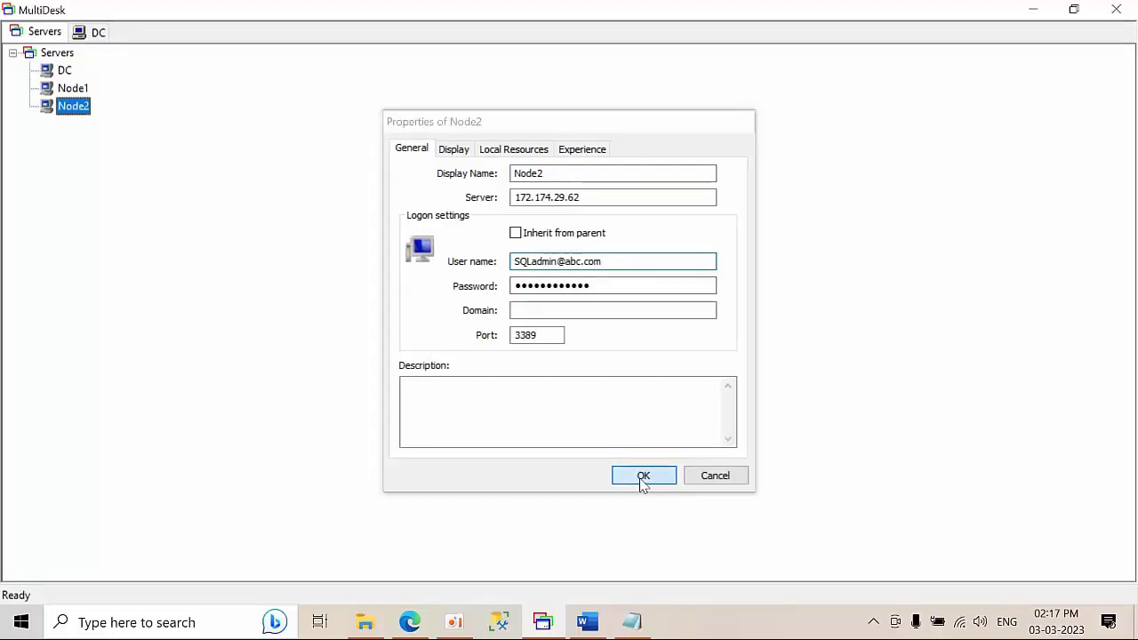
- Connect remote sessions to Node1 and Node2 from the Servers list
{"action": "double_click", "coordinate": [73, 89]}
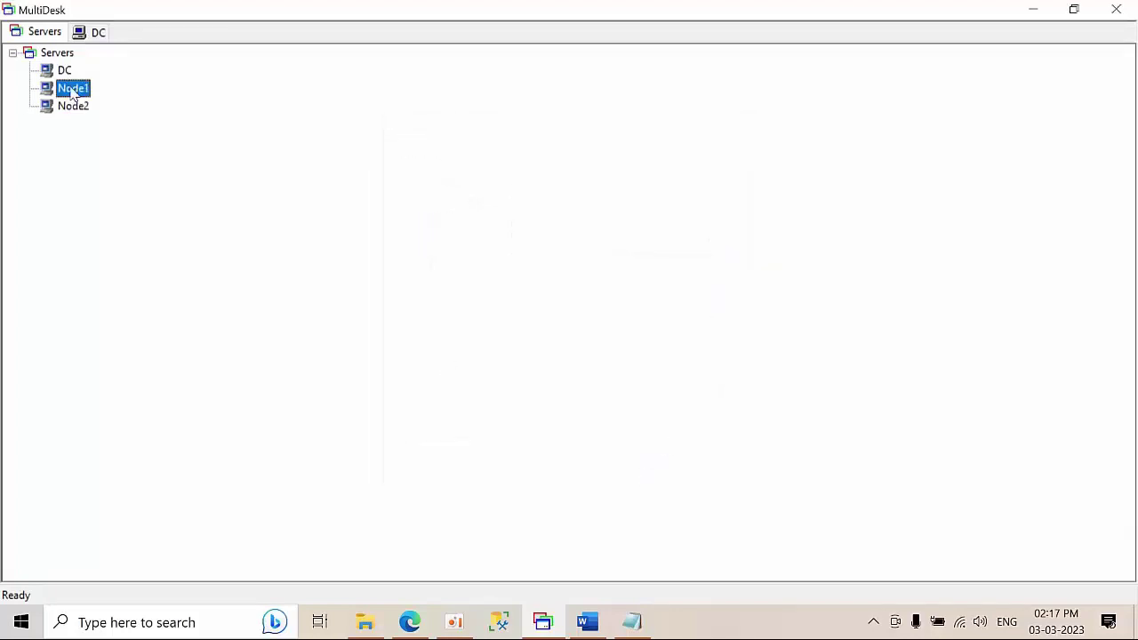
{"action": "left_click", "coordinate": [38, 35]}
{"action": "double_click", "coordinate": [68, 107]}
- On Node1, minimize Server Manager and refresh the desktop
{"action": "left_click", "coordinate": [143, 33]}
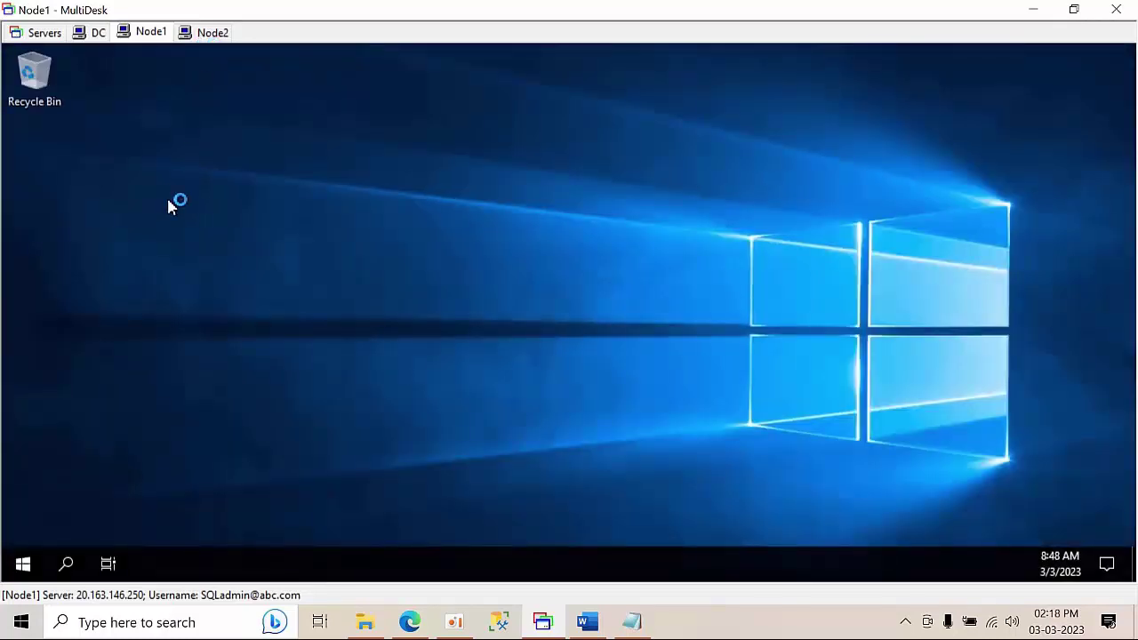
{"action": "right_click", "coordinate": [168, 182]}
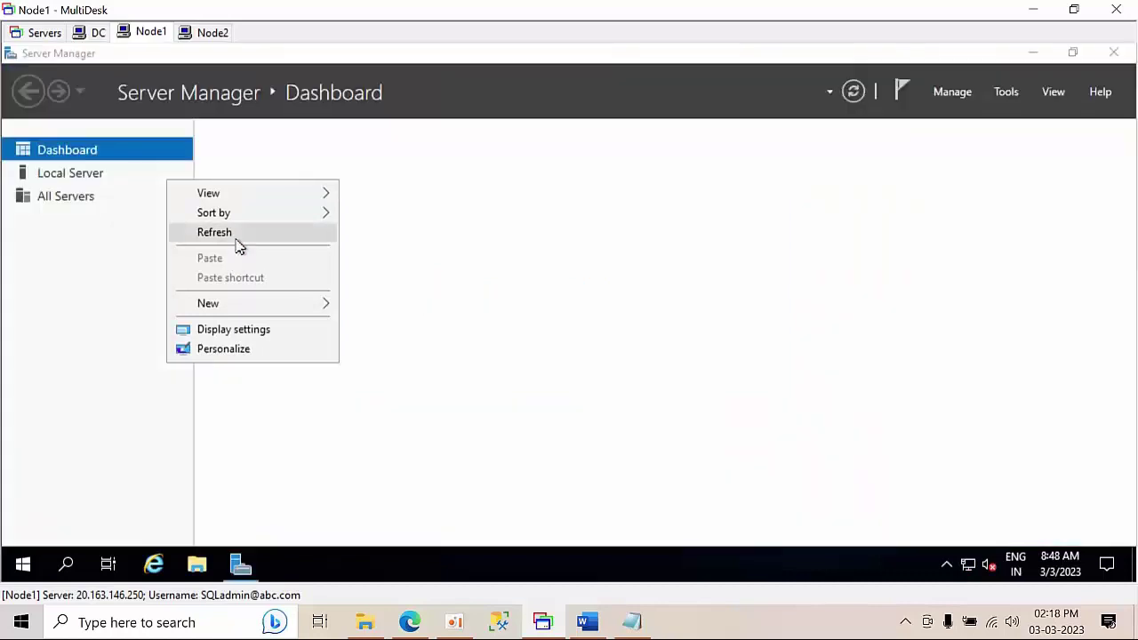
{"action": "left_click", "coordinate": [1031, 51]}
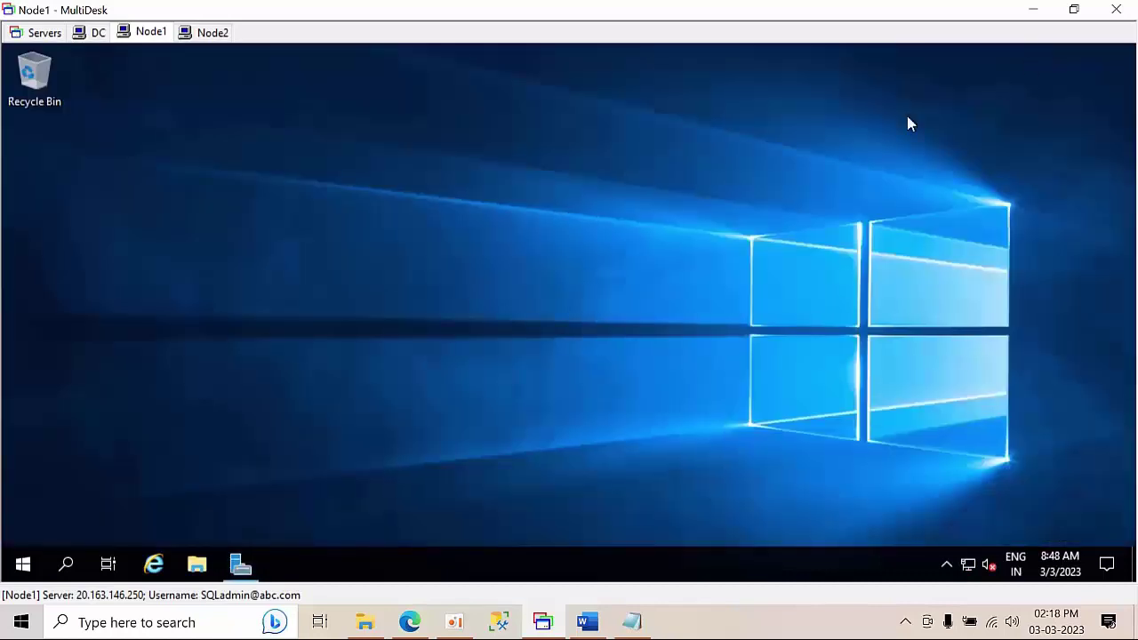
{"action": "right_click", "coordinate": [176, 224]}
{"action": "left_click", "coordinate": [219, 282]}
- Turn off Node1's firewall for domain, private and public networks via firewall.cpl
{"action": "key", "text": "super+r"}
{"action": "type", "text": "fi"}
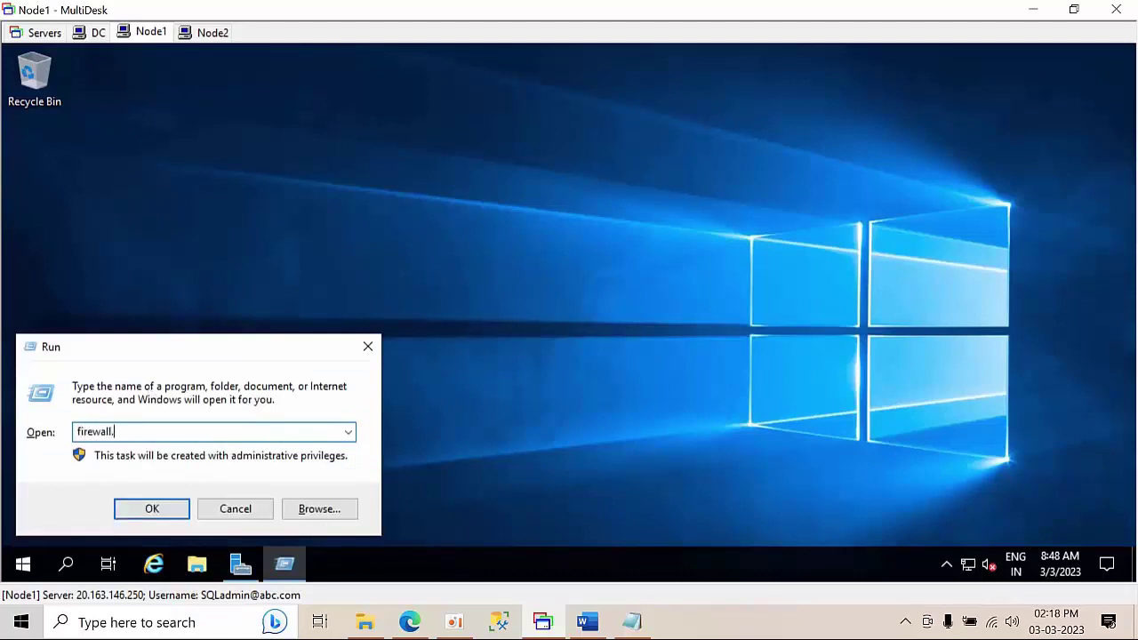
{"action": "type", "text": "rewall.cpl"}
{"action": "key", "text": "Return"}
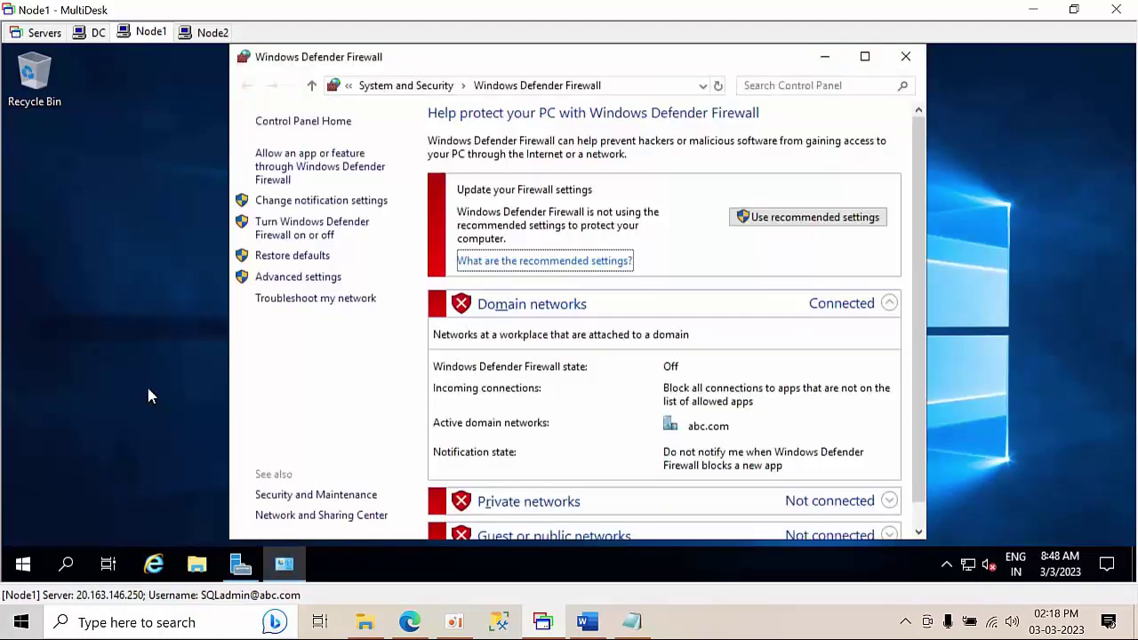
{"action": "left_click", "coordinate": [269, 234]}
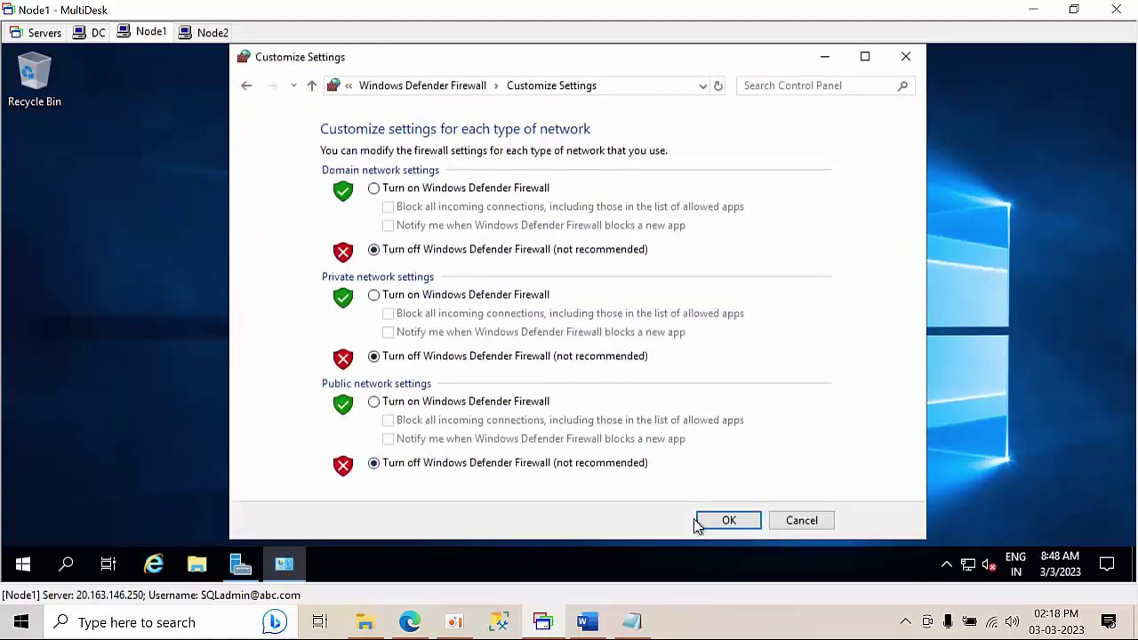
{"action": "left_click", "coordinate": [729, 522]}
{"action": "left_click", "coordinate": [210, 32]}
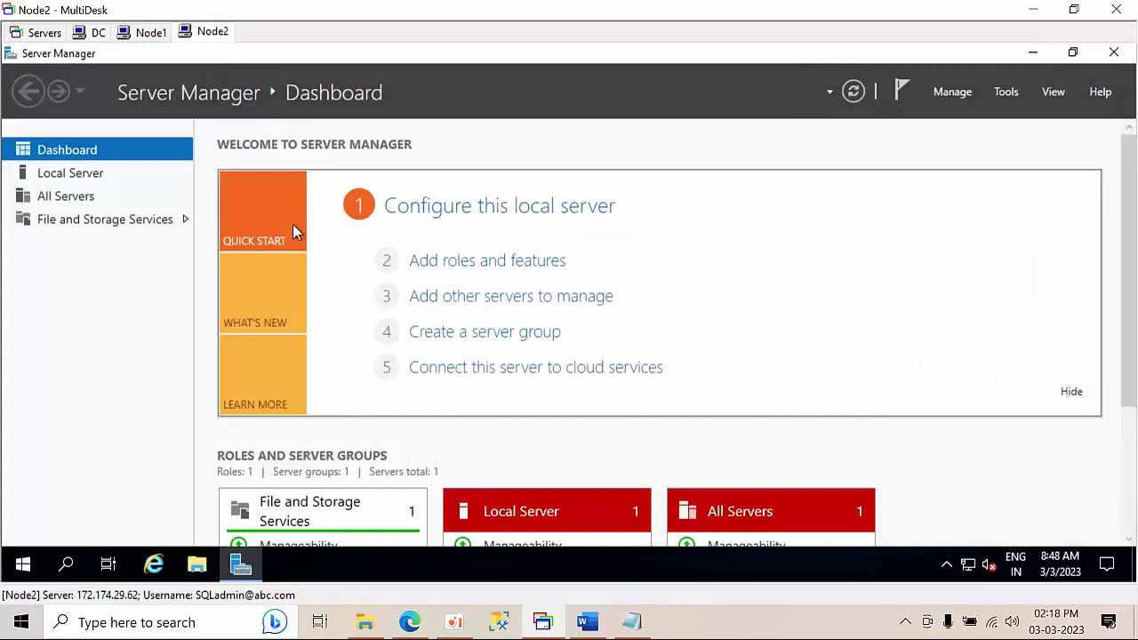
- Turn off Node2's domain-network firewall via firewall.cpl, then switch to the DC session
{"action": "key", "text": "super+r"}
{"action": "type", "text": "f"}
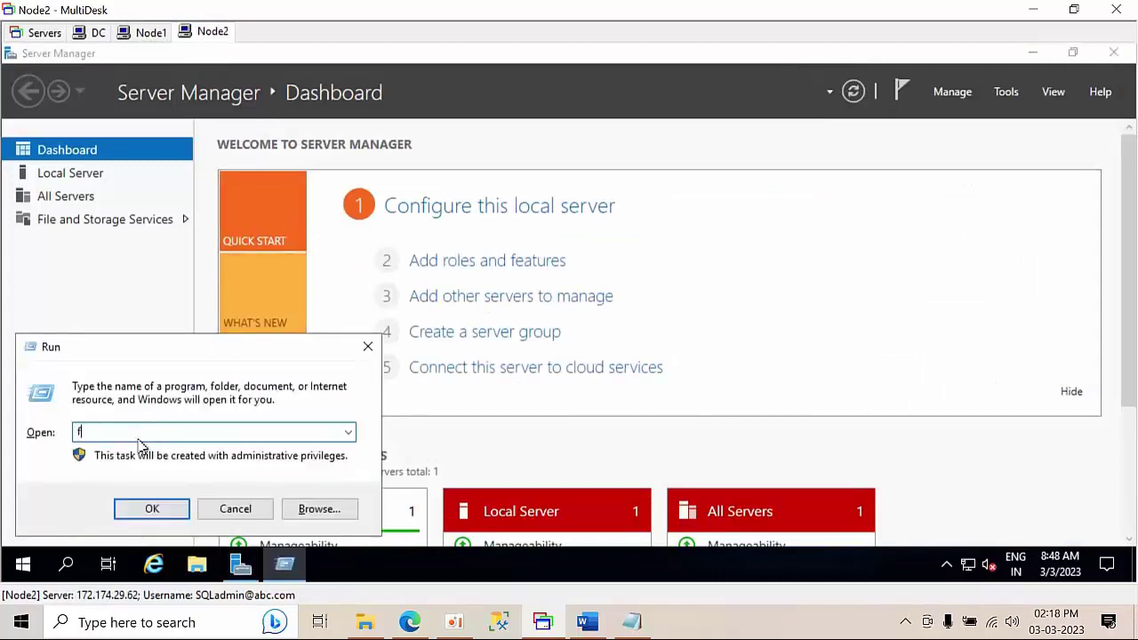
{"action": "type", "text": "irewa"}
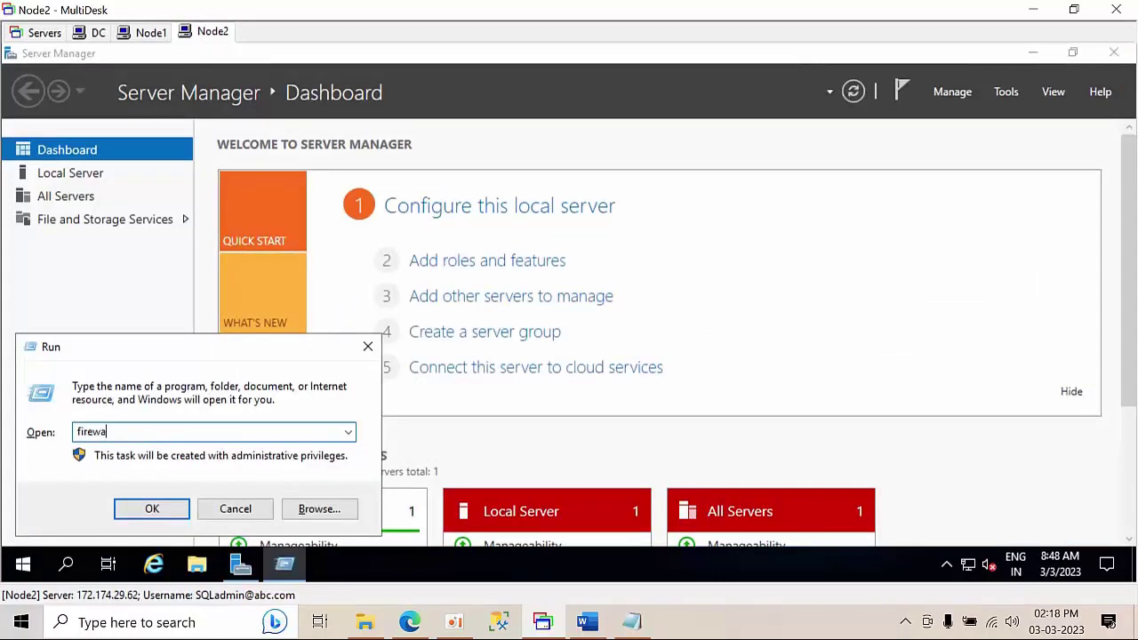
{"action": "type", "text": "ll.cpl"}
{"action": "key", "text": "Return"}
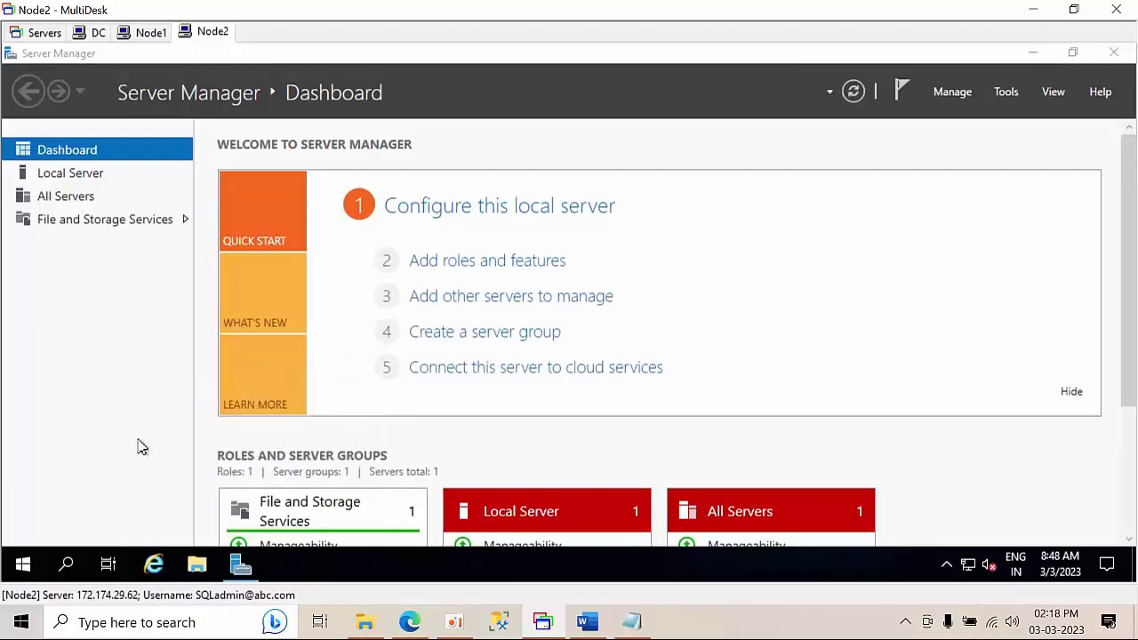
{"action": "left_click", "coordinate": [299, 237]}
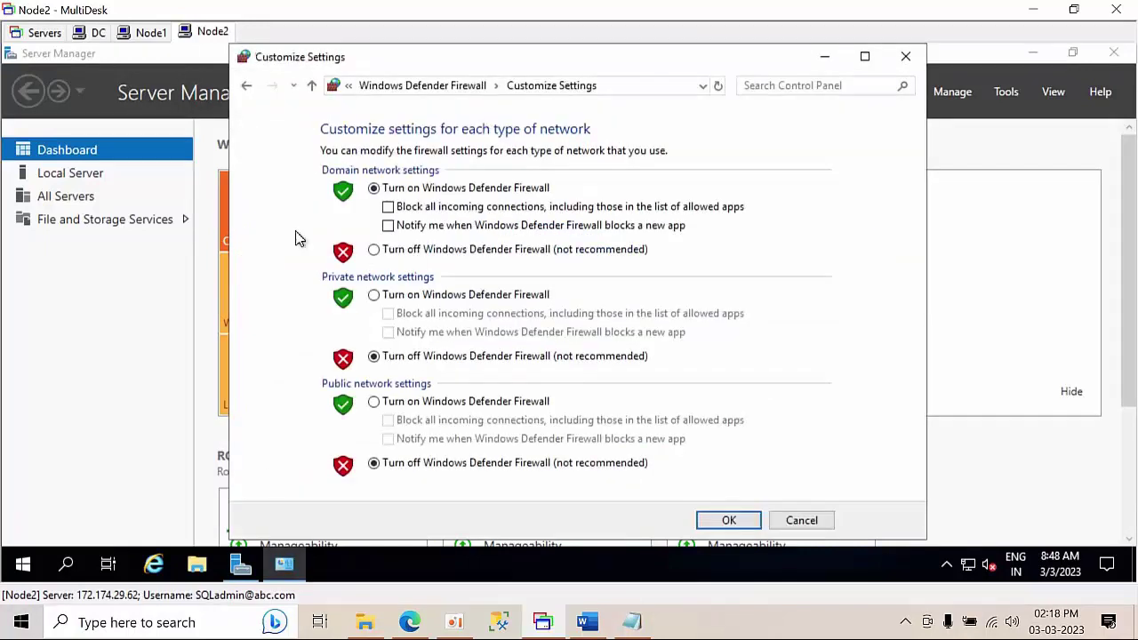
{"action": "left_click", "coordinate": [437, 254]}
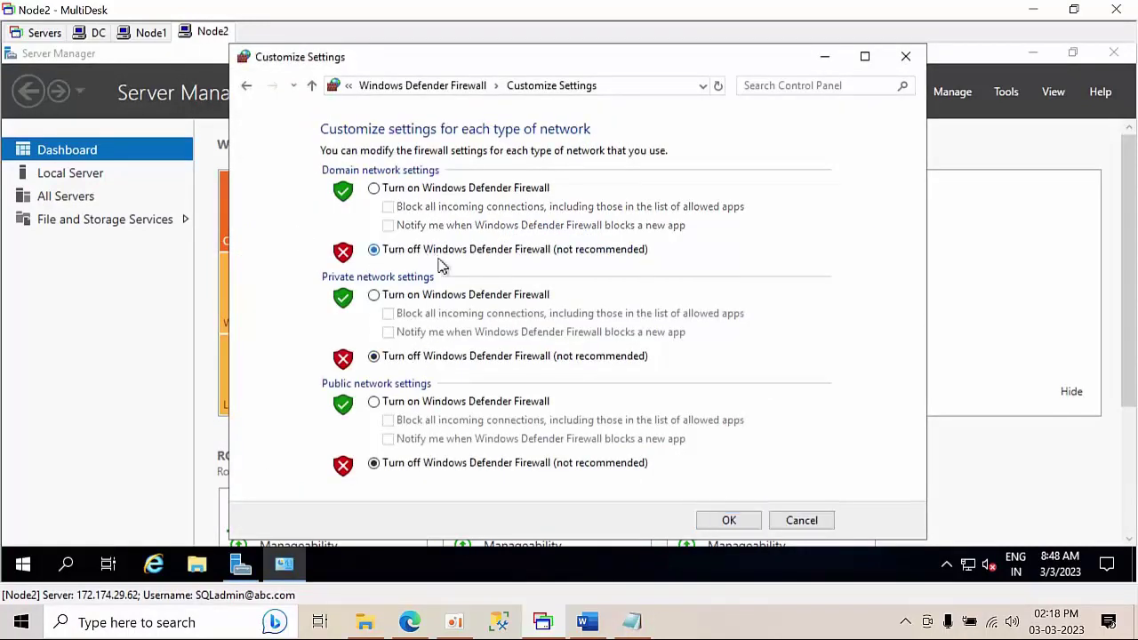
{"action": "left_click", "coordinate": [726, 521]}
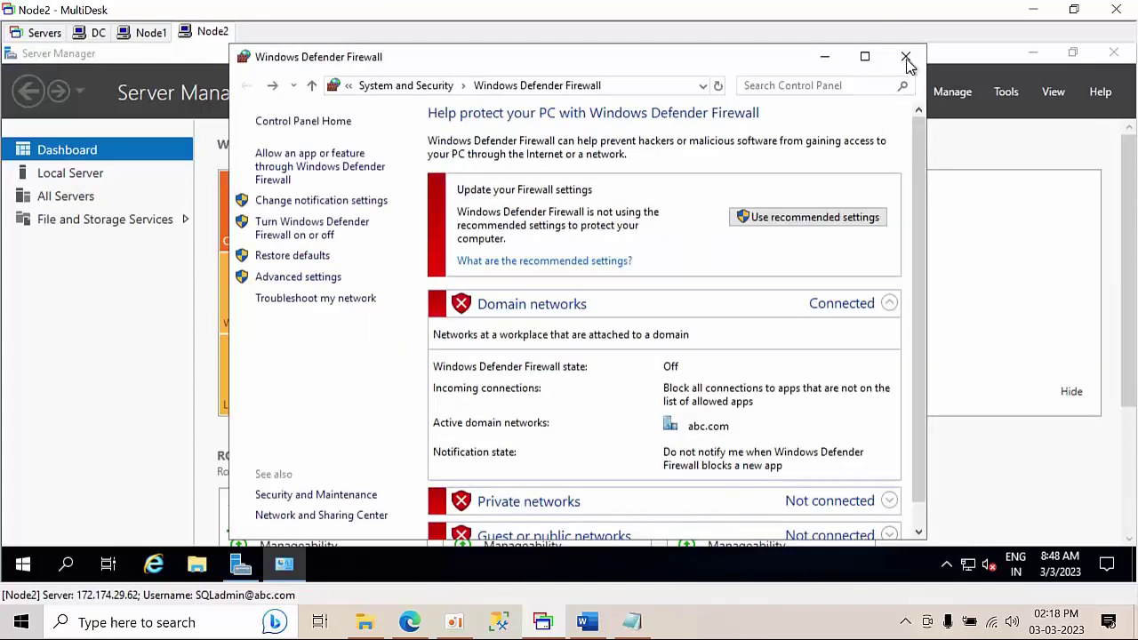
{"action": "left_click", "coordinate": [906, 56]}
{"action": "left_click", "coordinate": [1034, 54]}
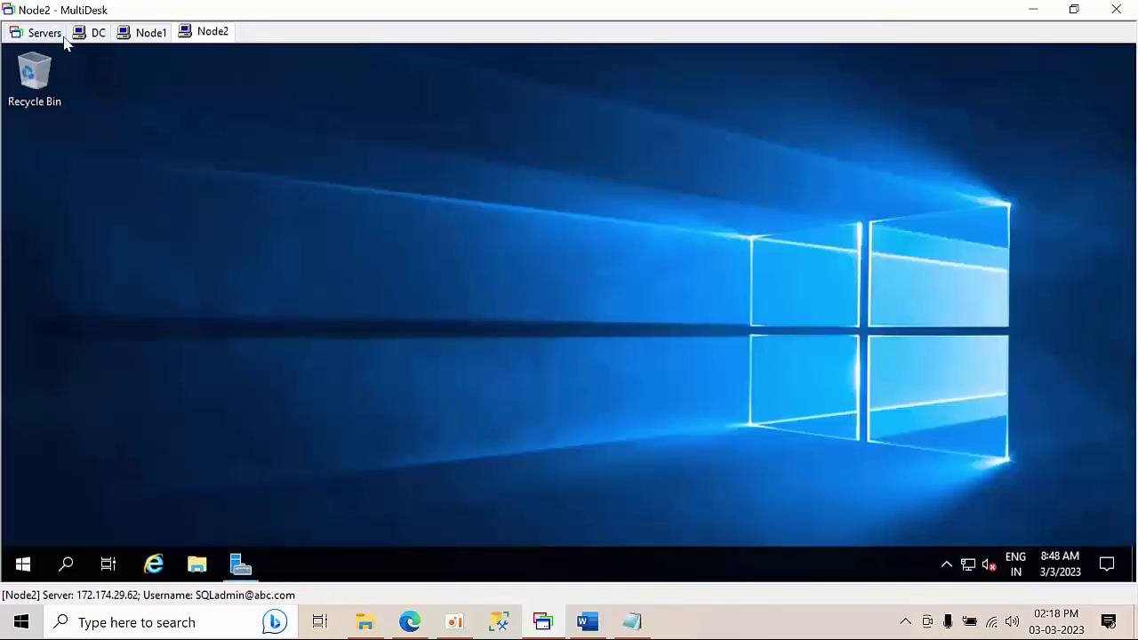
{"action": "left_click", "coordinate": [91, 33]}
- Switch off the DC's firewall for domain, private and public networks via firewall.cpl
{"action": "left_click", "coordinate": [822, 104]}
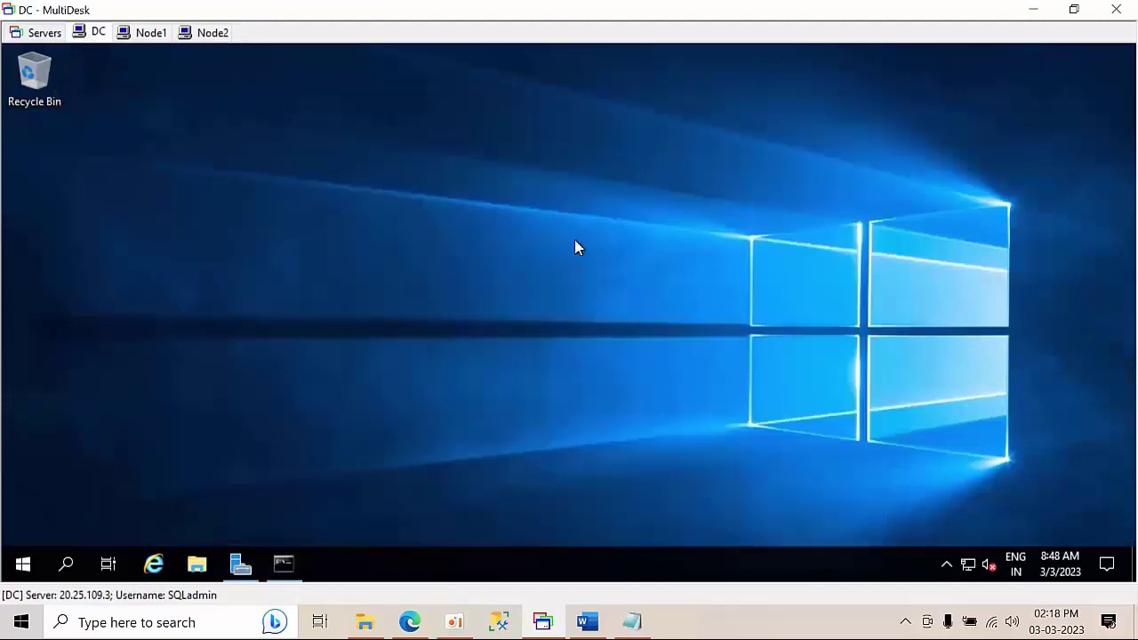
{"action": "key", "text": "super+r"}
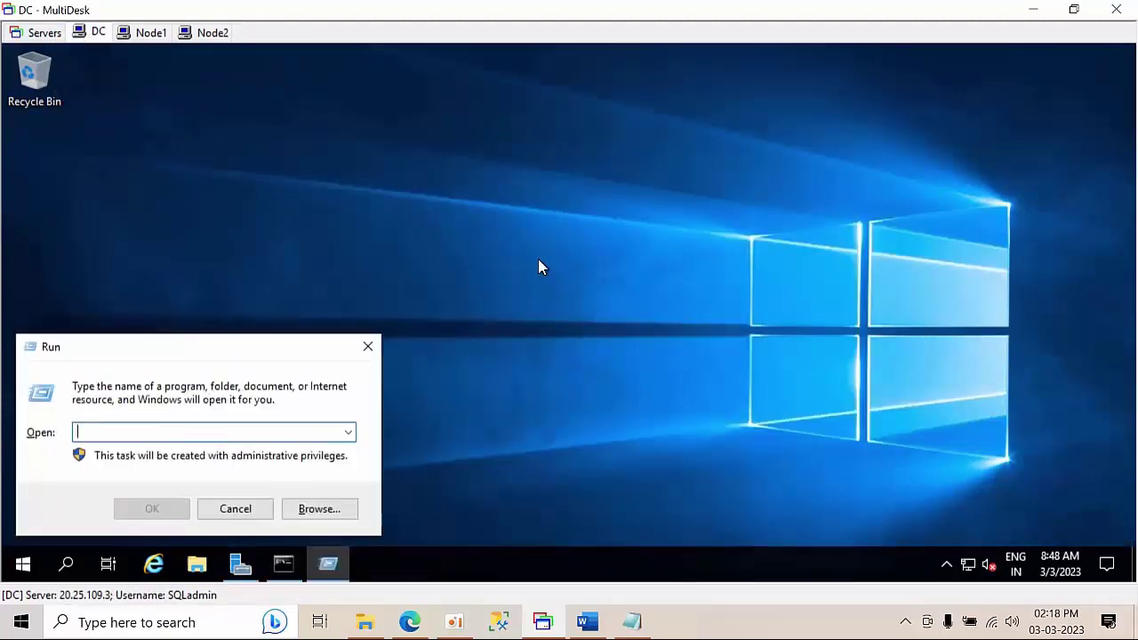
{"action": "type", "text": "firewa"}
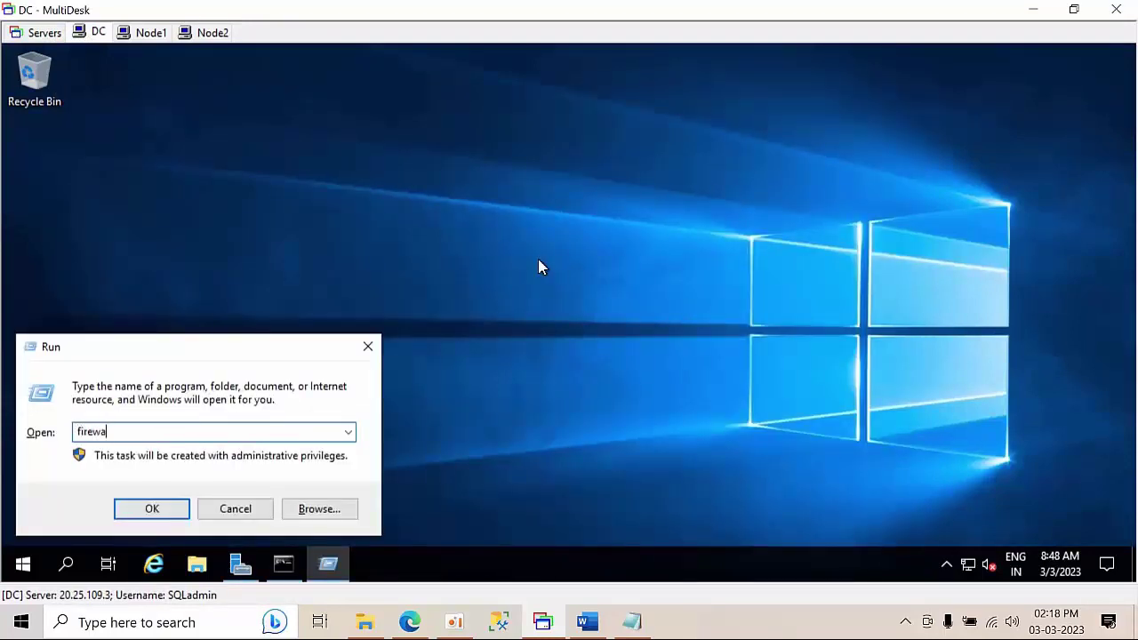
{"action": "type", "text": "ll.cpl"}
{"action": "key", "text": "Return"}
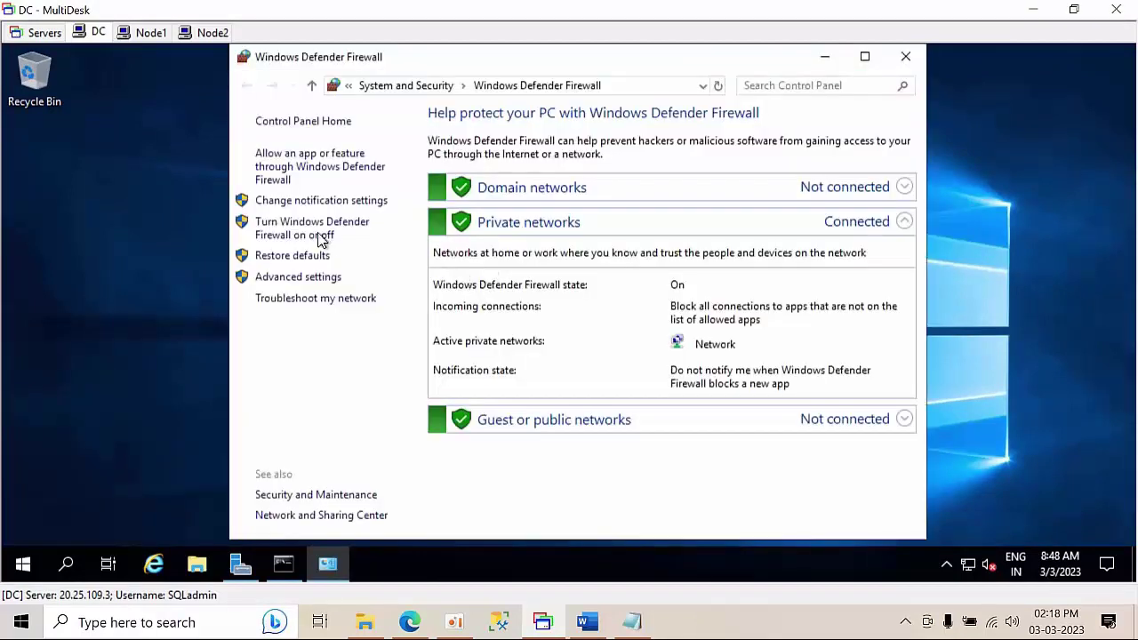
{"action": "left_click", "coordinate": [313, 232]}
{"action": "left_click", "coordinate": [438, 251]}
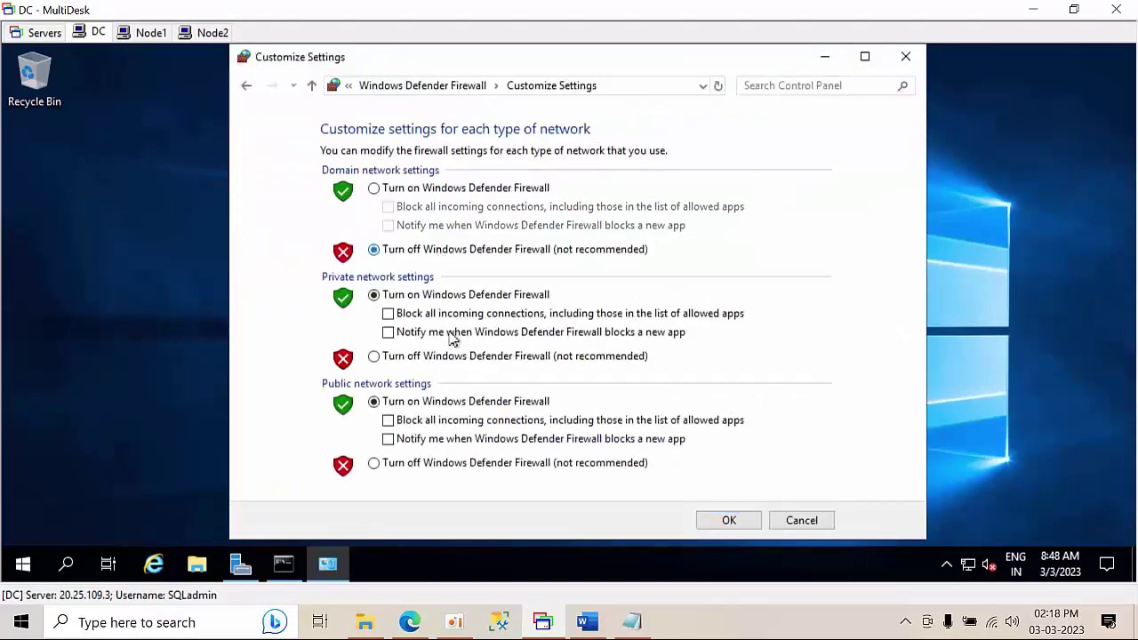
{"action": "left_click", "coordinate": [468, 358]}
{"action": "left_click", "coordinate": [452, 467]}
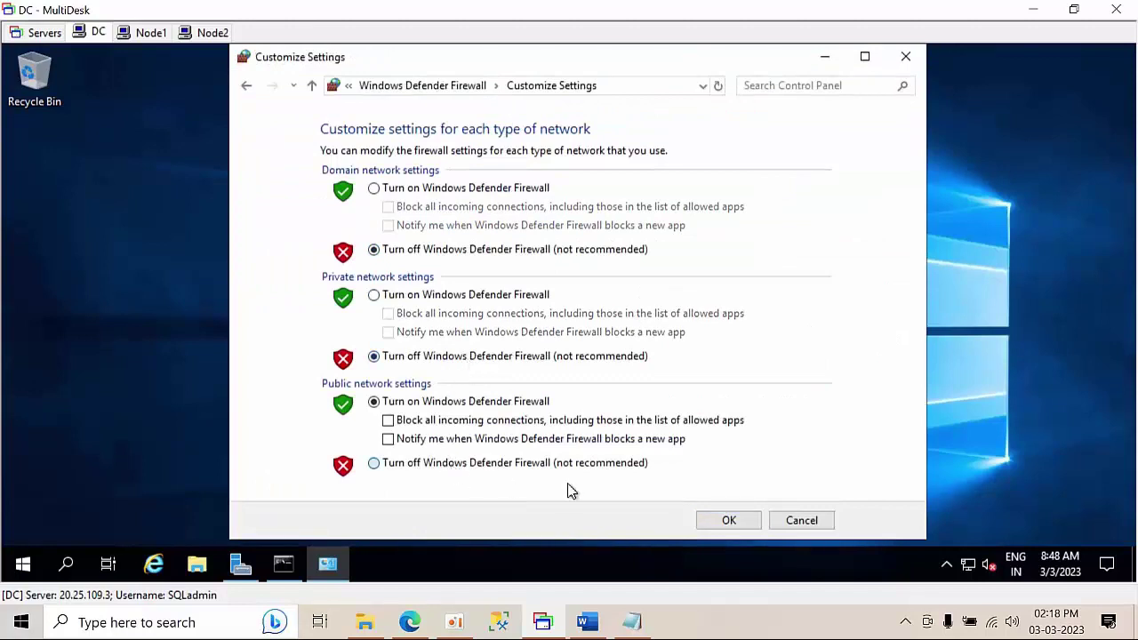
{"action": "left_click", "coordinate": [725, 522]}
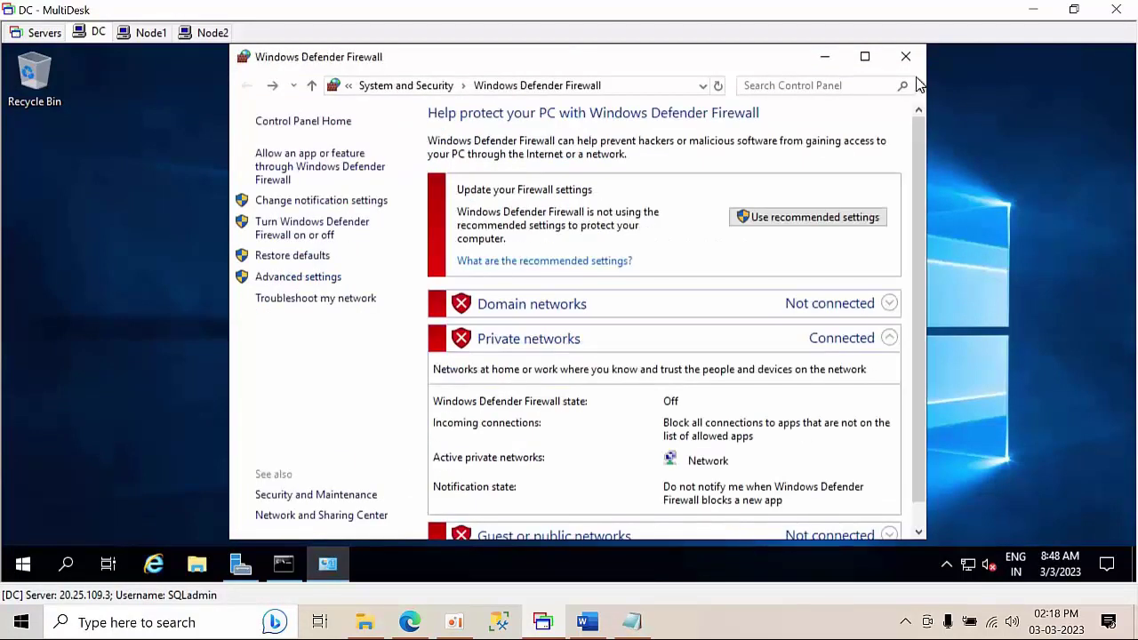
{"action": "left_click", "coordinate": [905, 61]}
{"action": "right_click", "coordinate": [419, 287]}
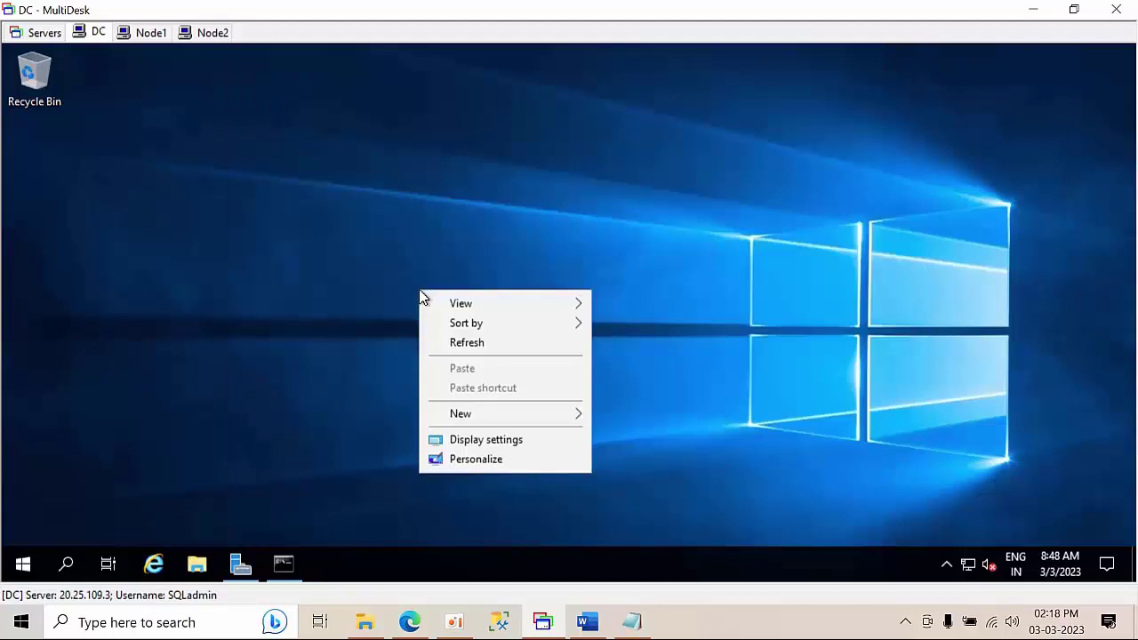
{"action": "left_click", "coordinate": [472, 346]}
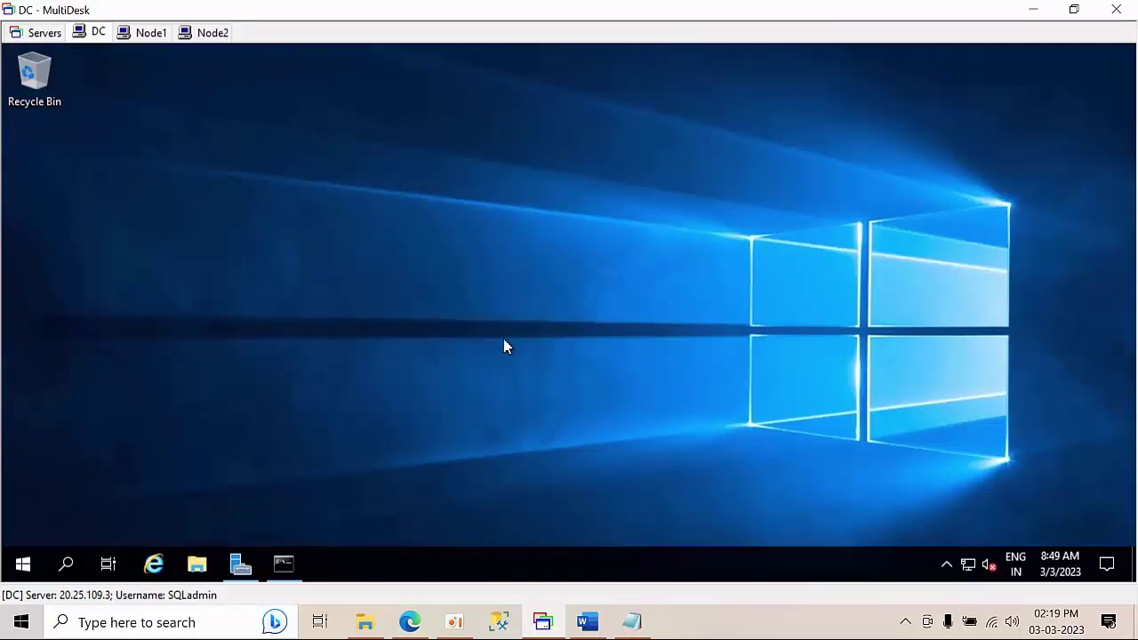
- Review Word checklist steps 2–10 on virtual hard disks, then open Server Manager on the DC
{"action": "left_click", "coordinate": [588, 622]}
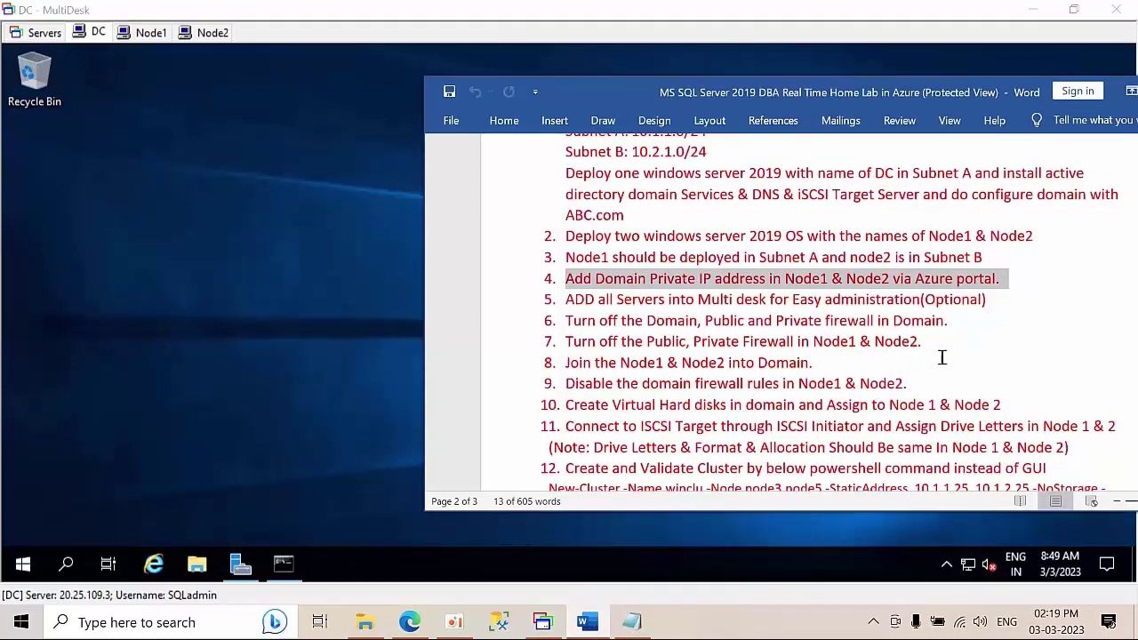
{"action": "left_click_drag", "start_coordinate": [812, 363], "coordinate": [647, 320]}
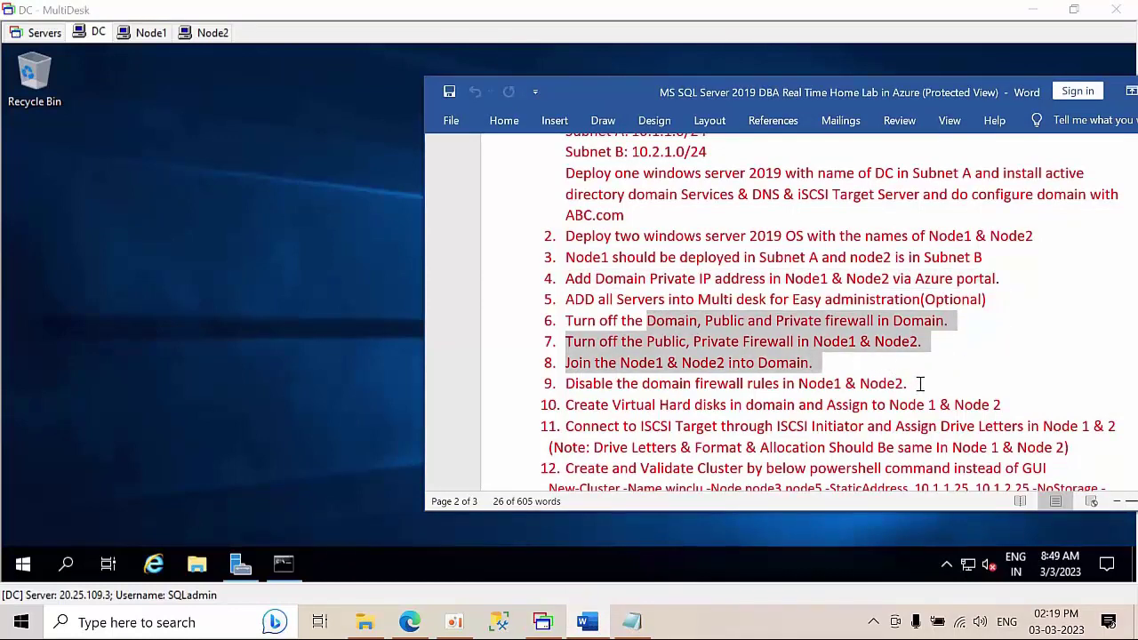
{"action": "left_click_drag", "start_coordinate": [921, 384], "coordinate": [561, 245]}
{"action": "scroll", "coordinate": [927, 366], "scroll_direction": "down", "scroll_amount": 2}
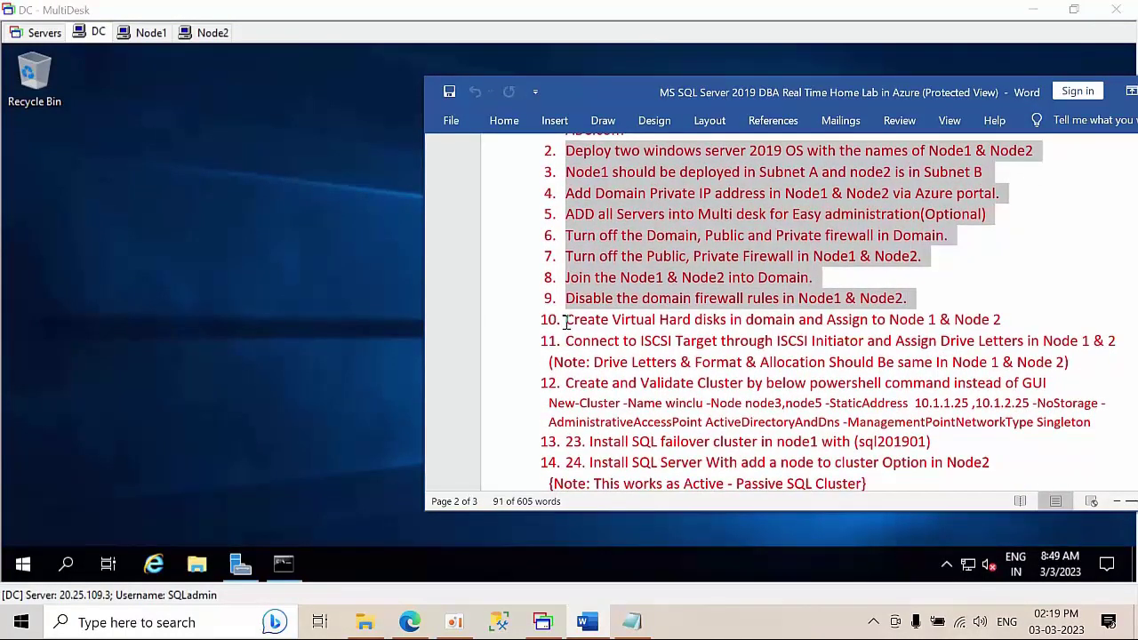
{"action": "left_click_drag", "start_coordinate": [565, 322], "coordinate": [1011, 317]}
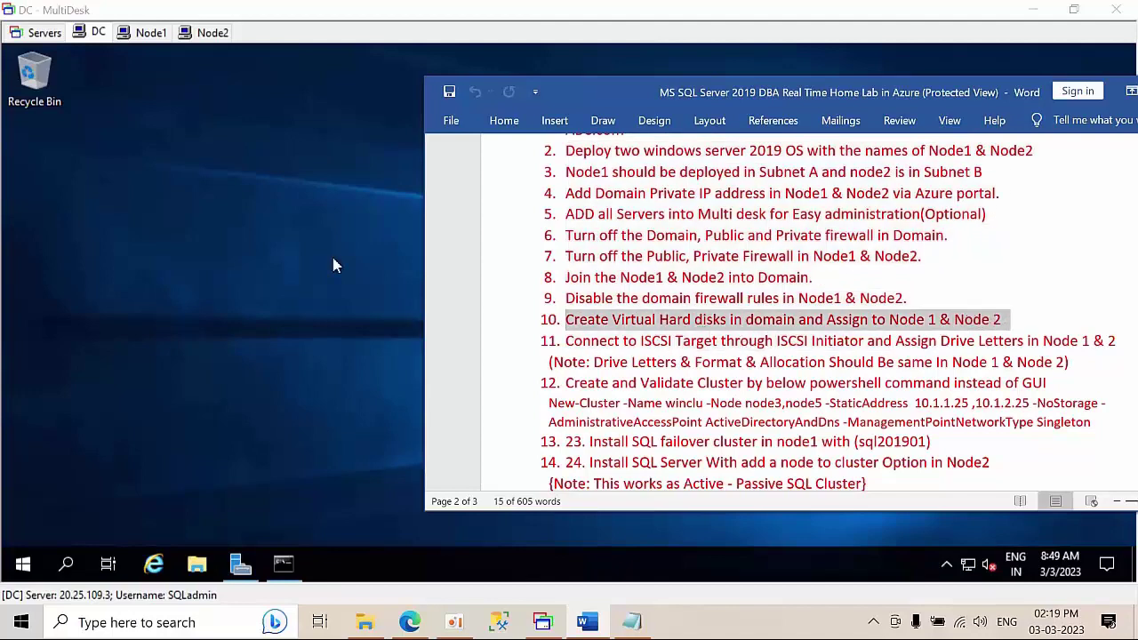
{"action": "left_click", "coordinate": [181, 152]}
{"action": "left_click", "coordinate": [241, 567]}
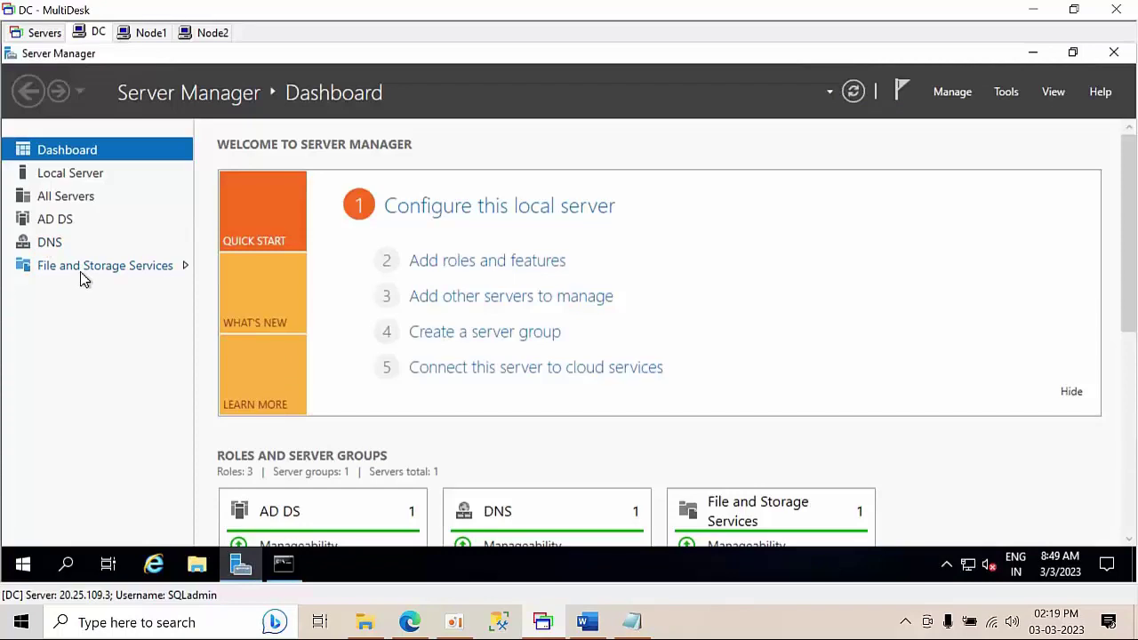
- Start the New iSCSI Virtual Disk Wizard on drive C: with the disk name Quaram
{"action": "left_click", "coordinate": [83, 274]}
{"action": "left_click", "coordinate": [85, 279]}
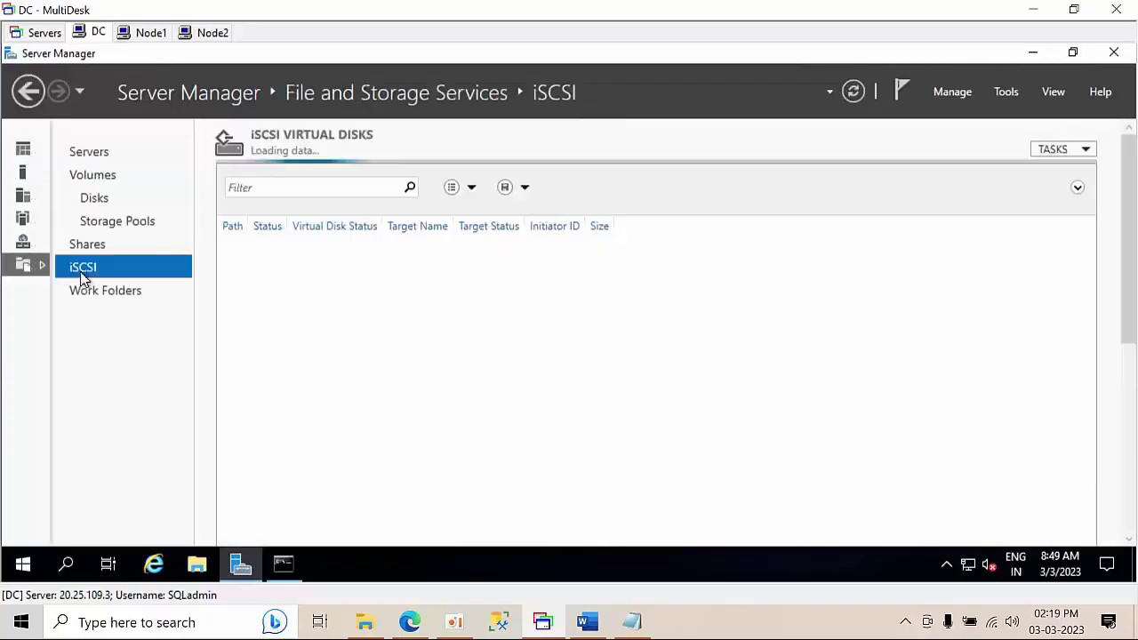
{"action": "left_click", "coordinate": [616, 224]}
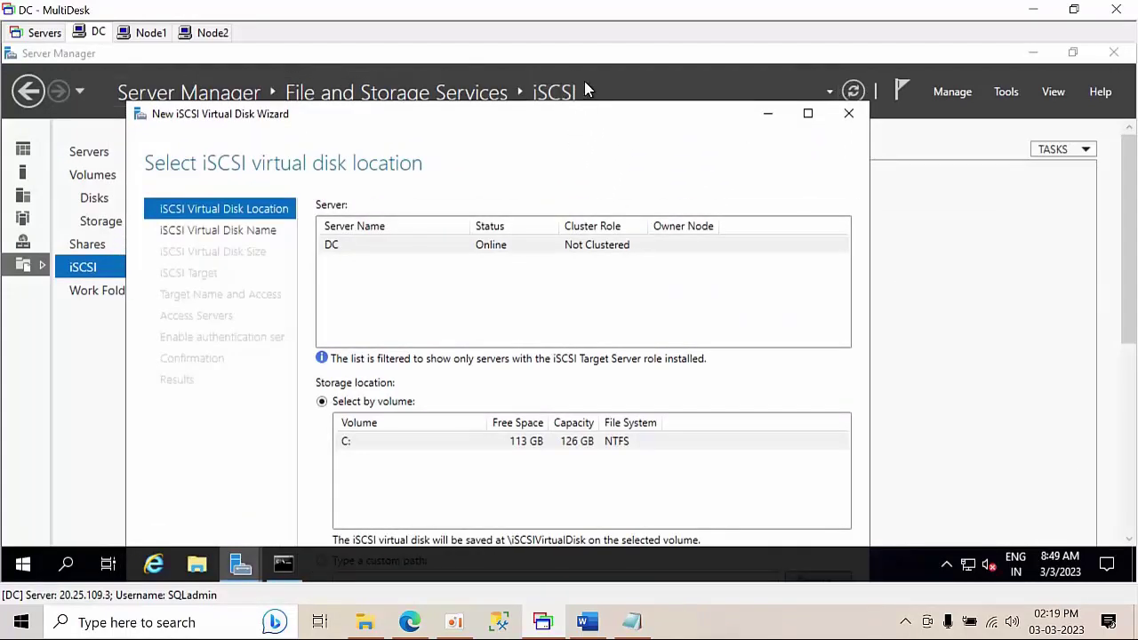
{"action": "left_click", "coordinate": [812, 62]}
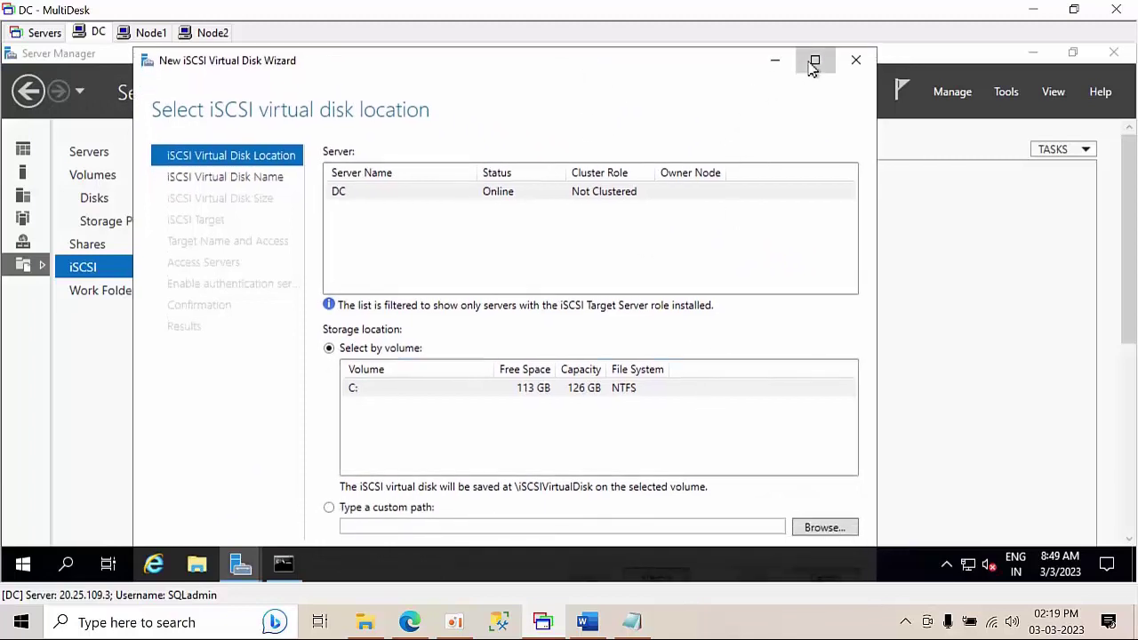
{"action": "left_click", "coordinate": [906, 528]}
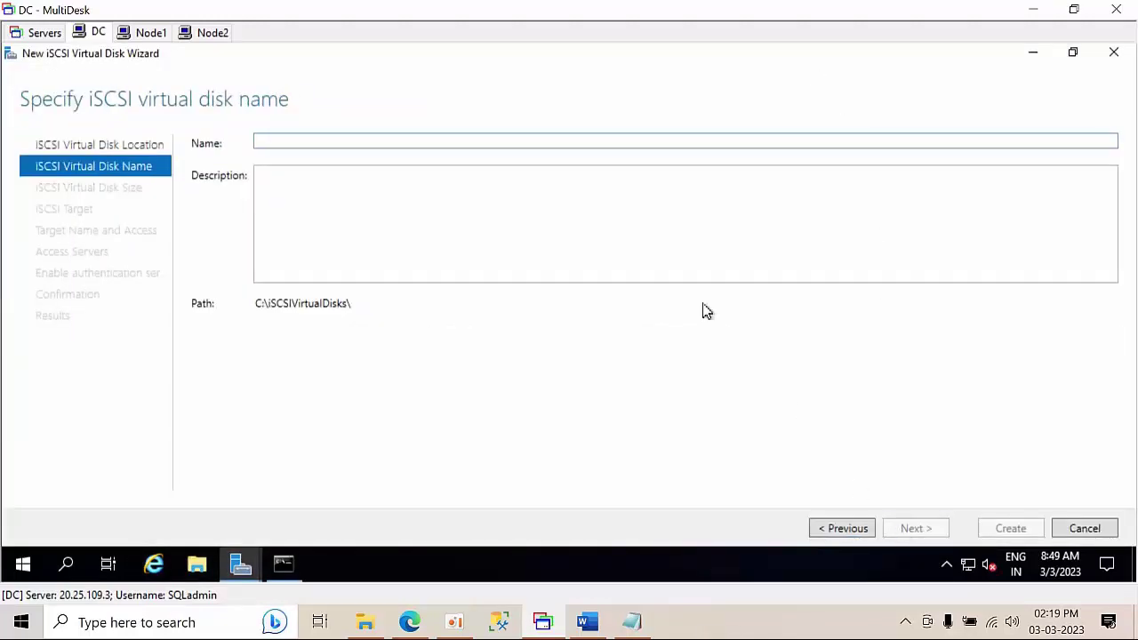
{"action": "type", "text": "Q"}
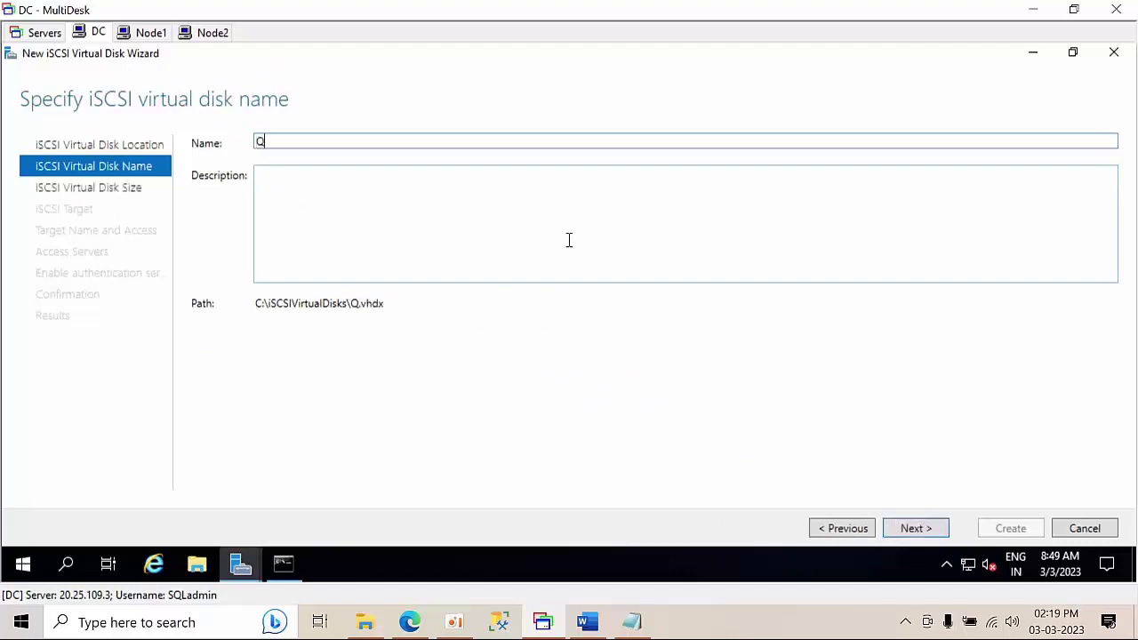
{"action": "type", "text": "Uram"}
{"action": "key", "text": "BackSpace"}
{"action": "key", "text": "BackSpace"}
{"action": "key", "text": "BackSpace"}
{"action": "key", "text": "BackSpace"}
{"action": "type", "text": "ura"}
{"action": "key", "text": "BackSpace"}
{"action": "key", "text": "BackSpace"}
{"action": "type", "text": "aram"}
- Make the disk 5 GB fixed size and assign a new target named cluster
{"action": "left_click", "coordinate": [915, 534]}
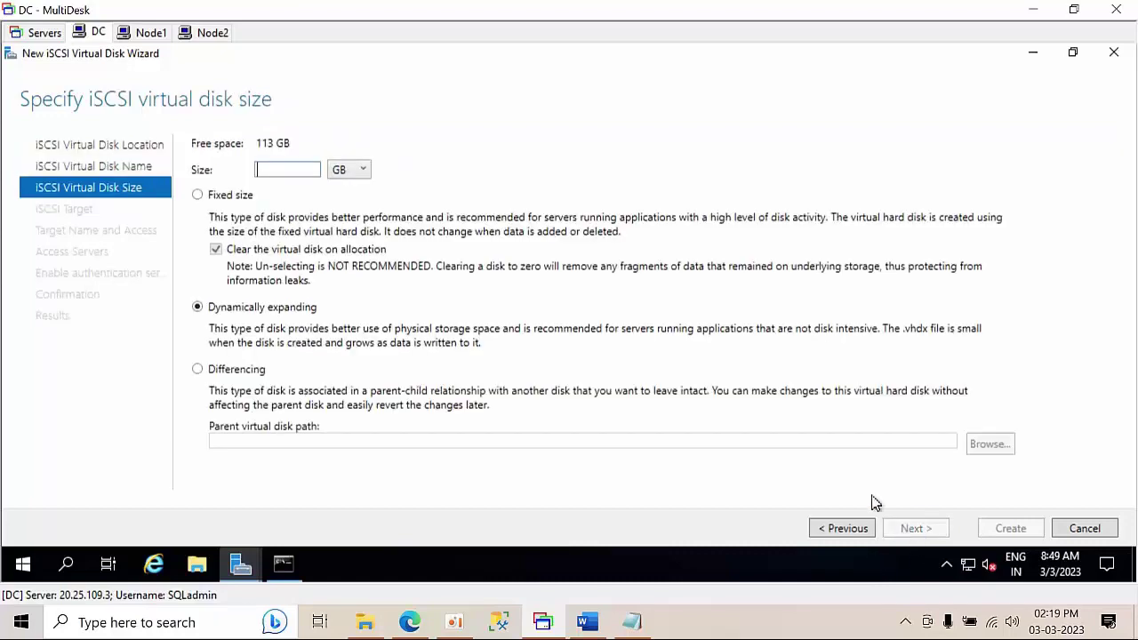
{"action": "type", "text": "5"}
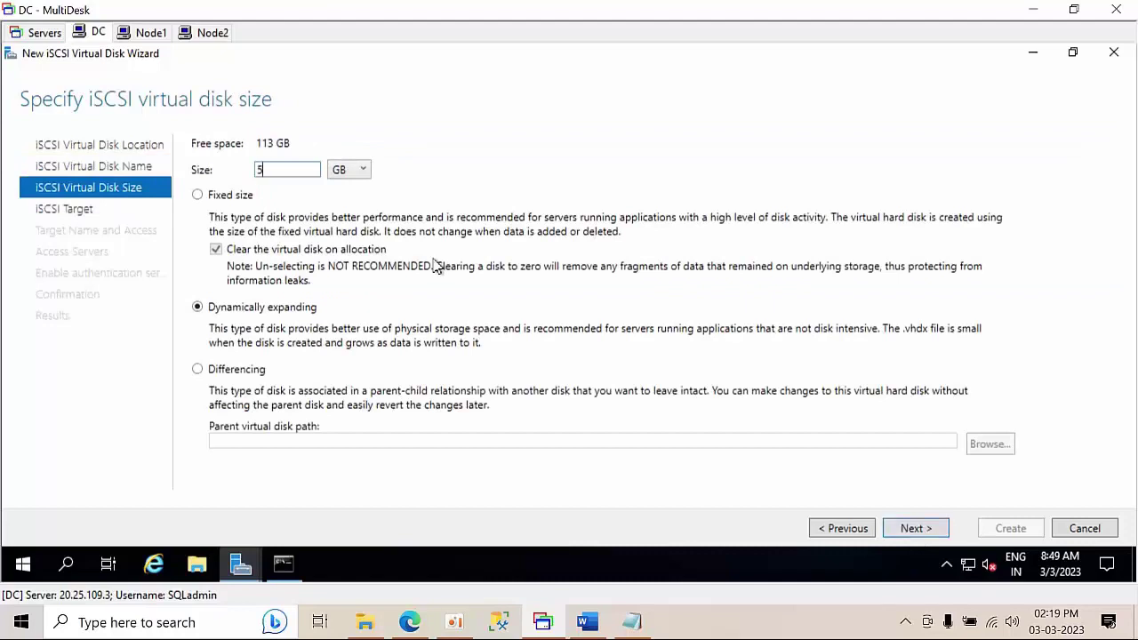
{"action": "left_click", "coordinate": [218, 198]}
{"action": "left_click", "coordinate": [925, 536]}
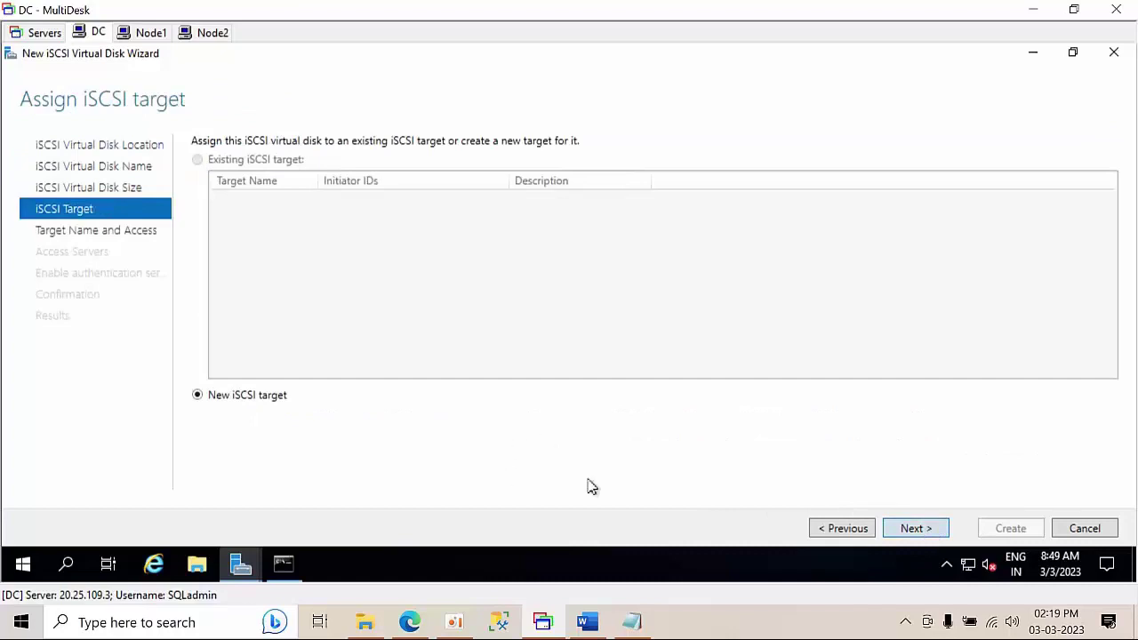
{"action": "left_click", "coordinate": [933, 531]}
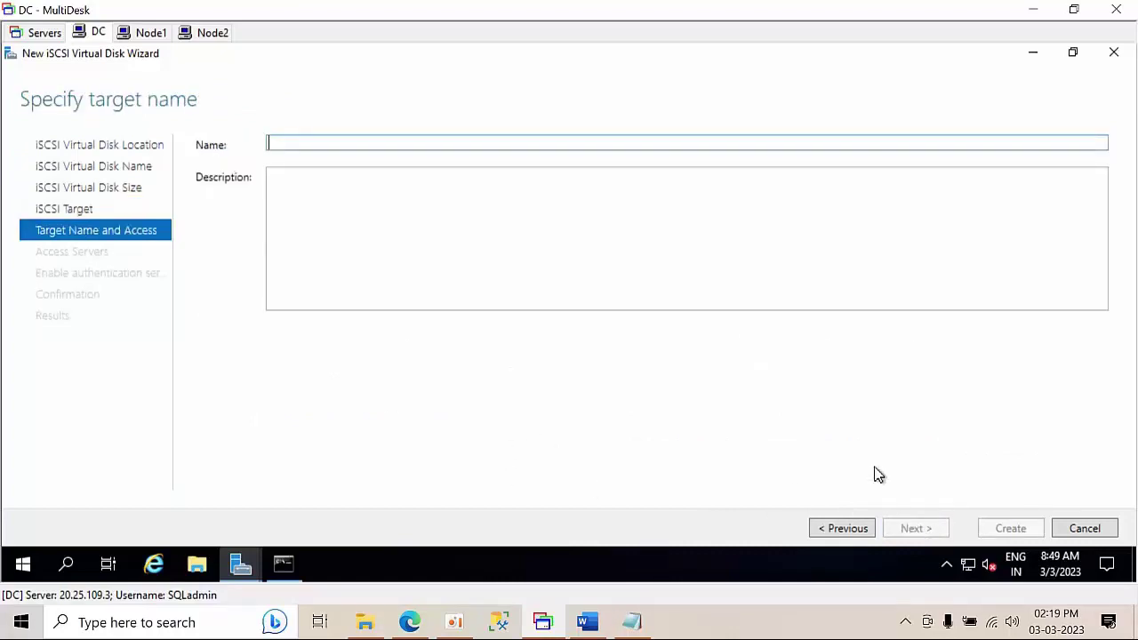
{"action": "type", "text": "CLuster"}
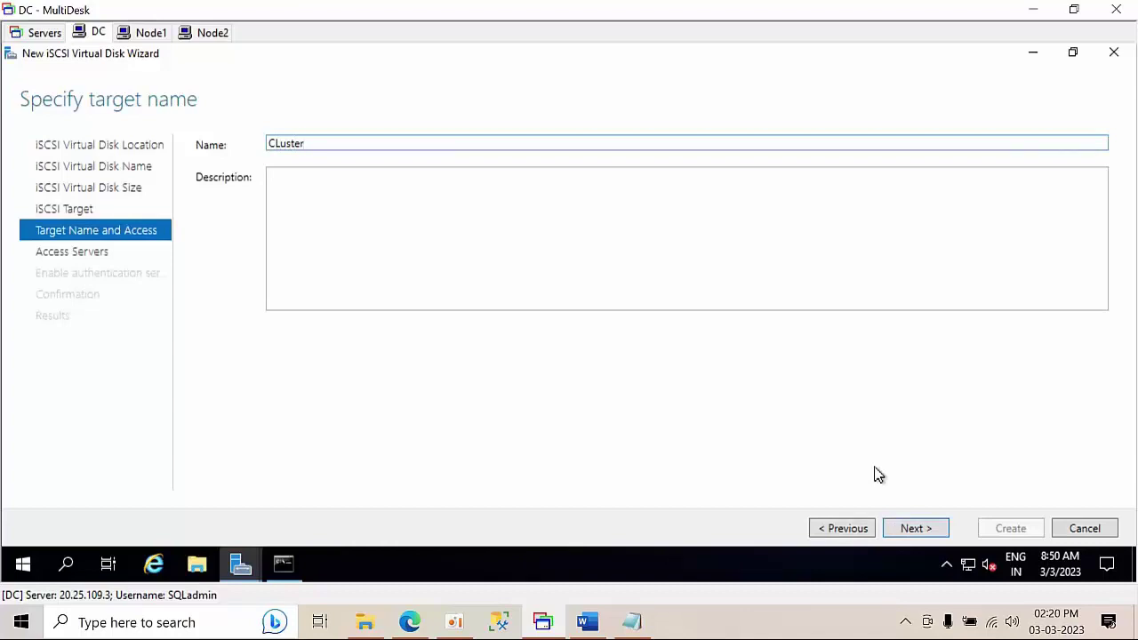
{"action": "left_click", "coordinate": [924, 530]}
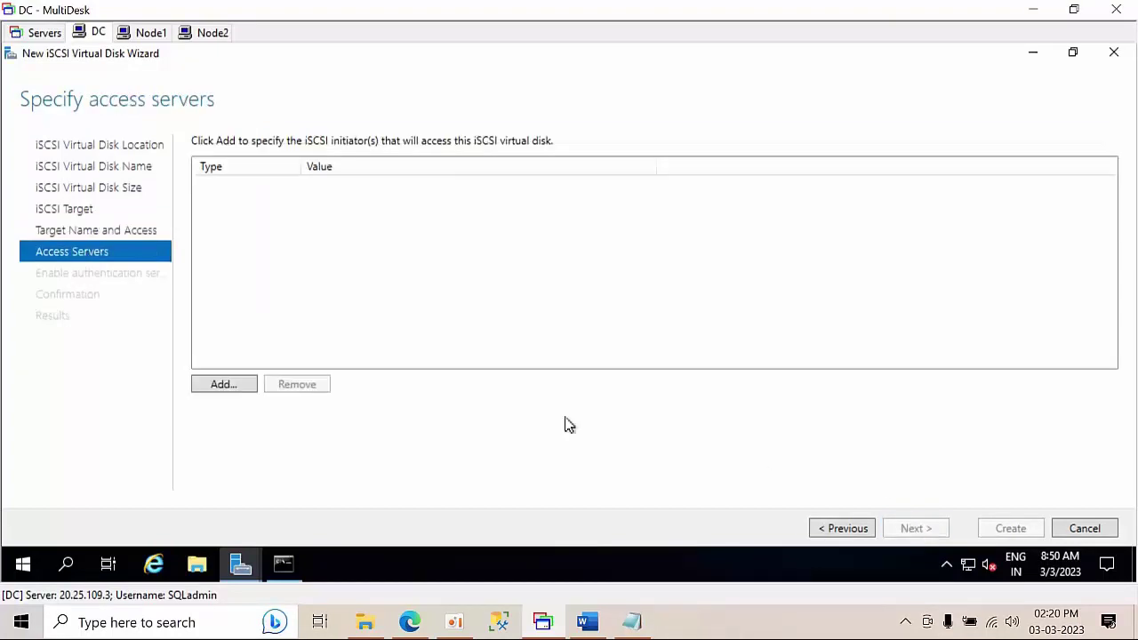
- Add Node1 by IQN as an initiator allowed to access the disk
{"action": "left_click", "coordinate": [221, 387]}
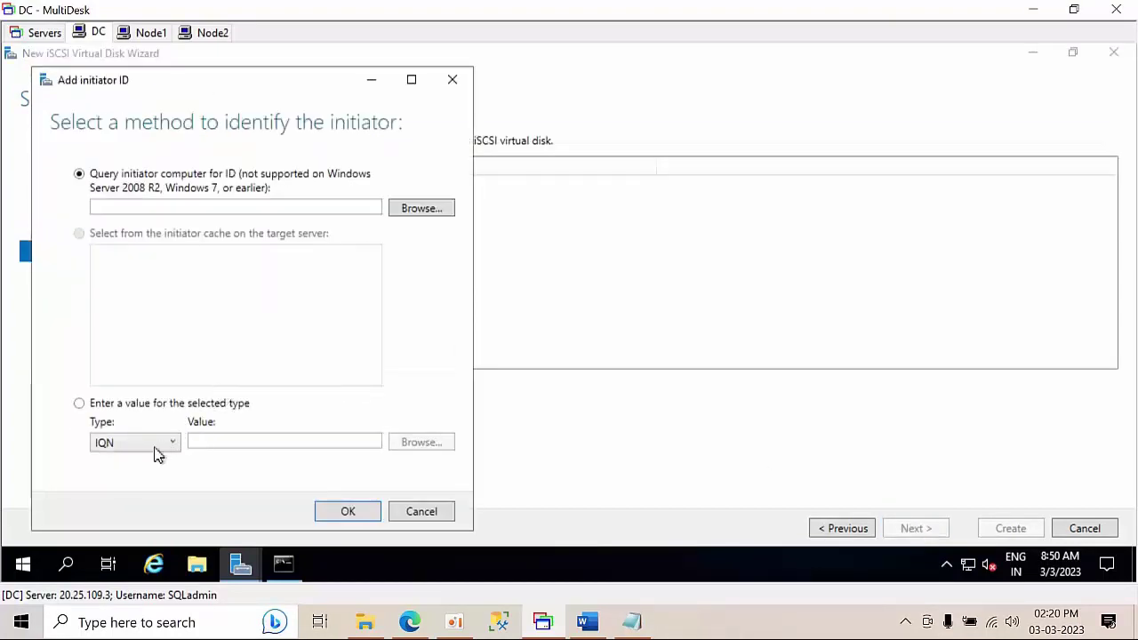
{"action": "left_click", "coordinate": [155, 447]}
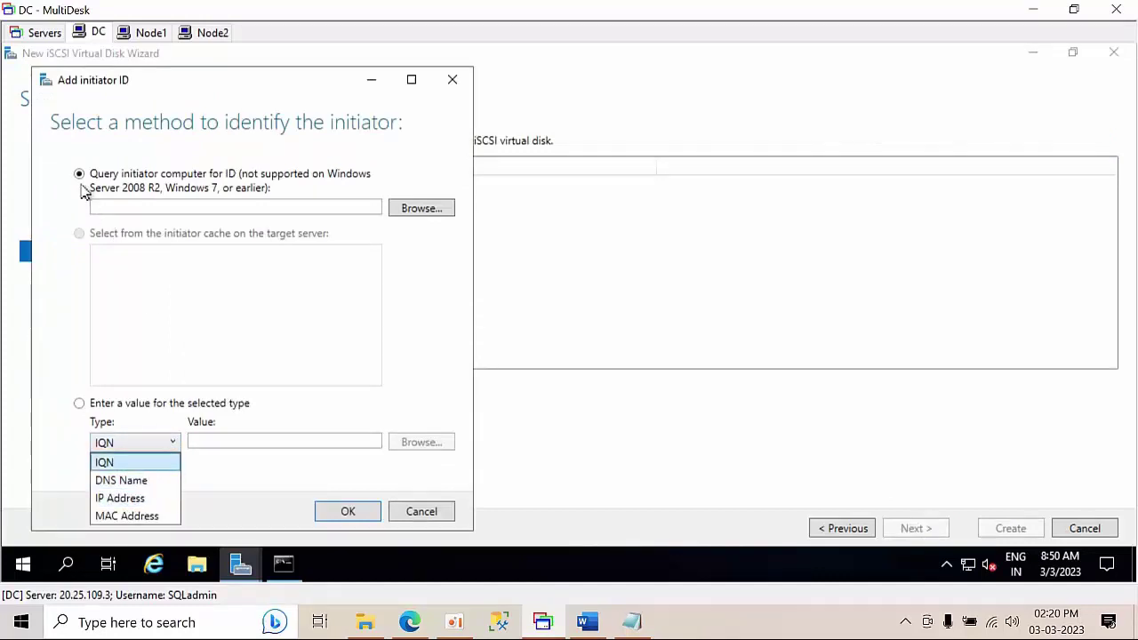
{"action": "left_click", "coordinate": [431, 220]}
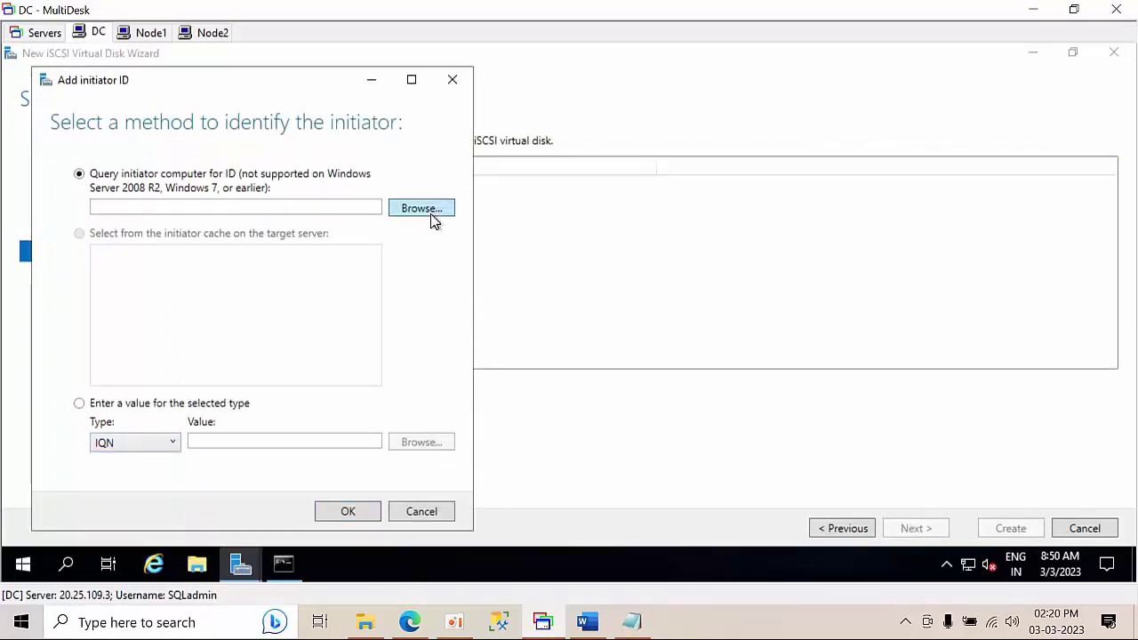
{"action": "left_click", "coordinate": [421, 208]}
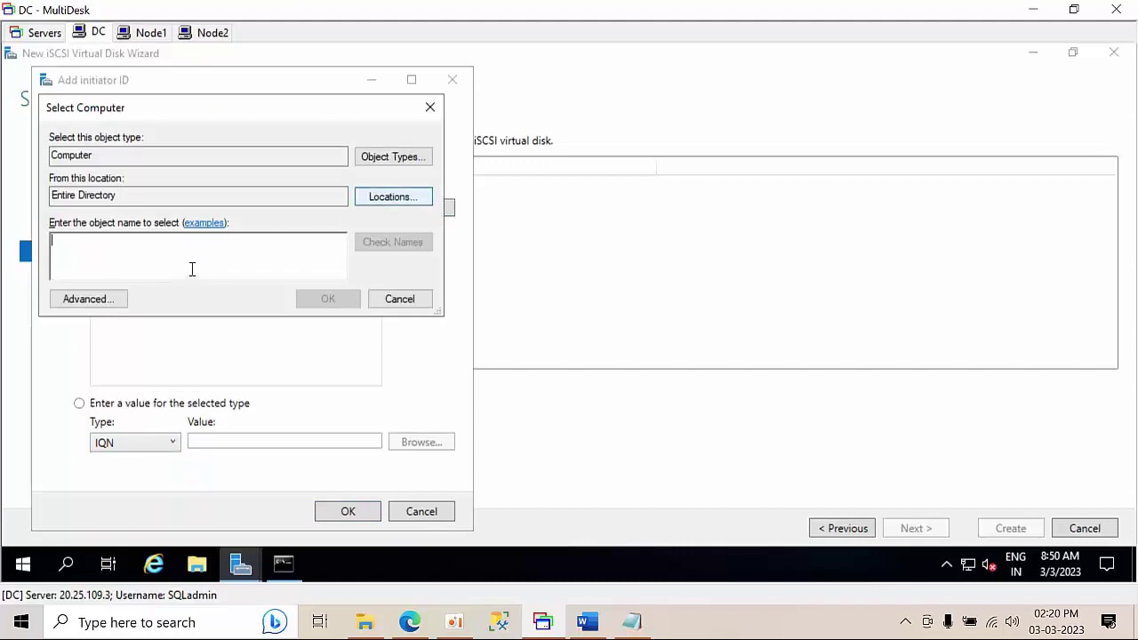
{"action": "type", "text": "node"}
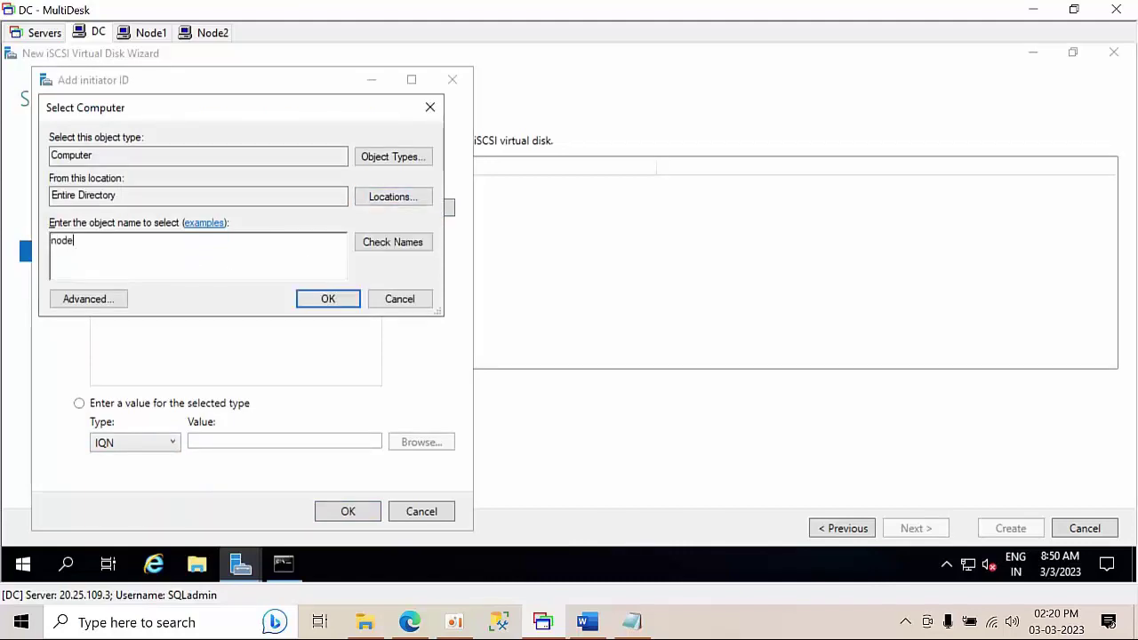
{"action": "type", "text": "1"}
{"action": "left_click", "coordinate": [394, 241]}
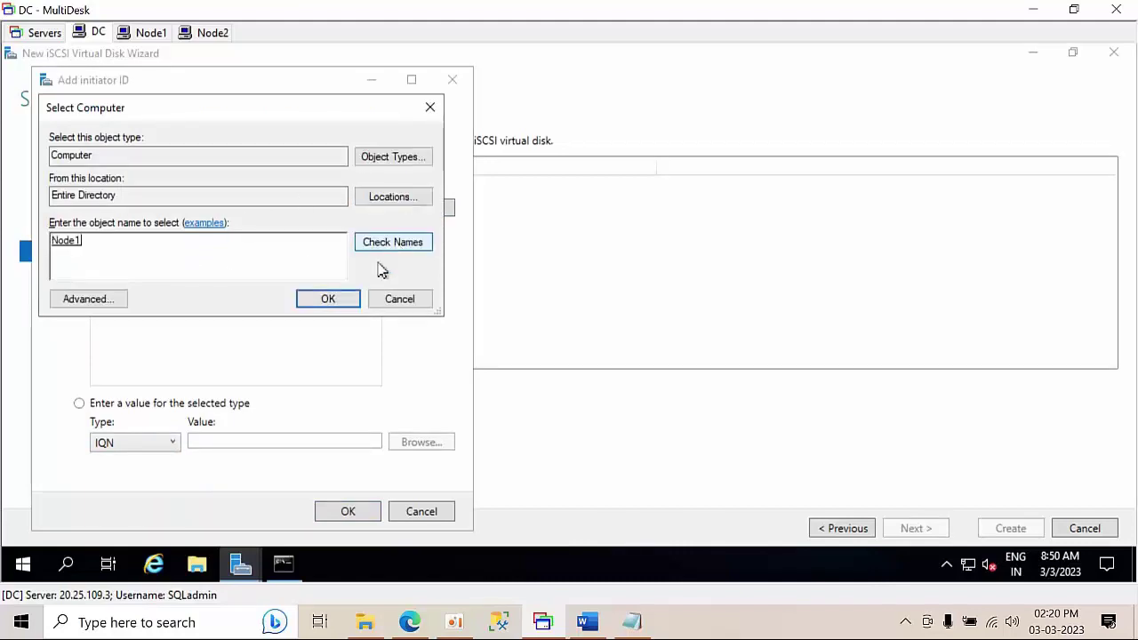
{"action": "left_click", "coordinate": [347, 298]}
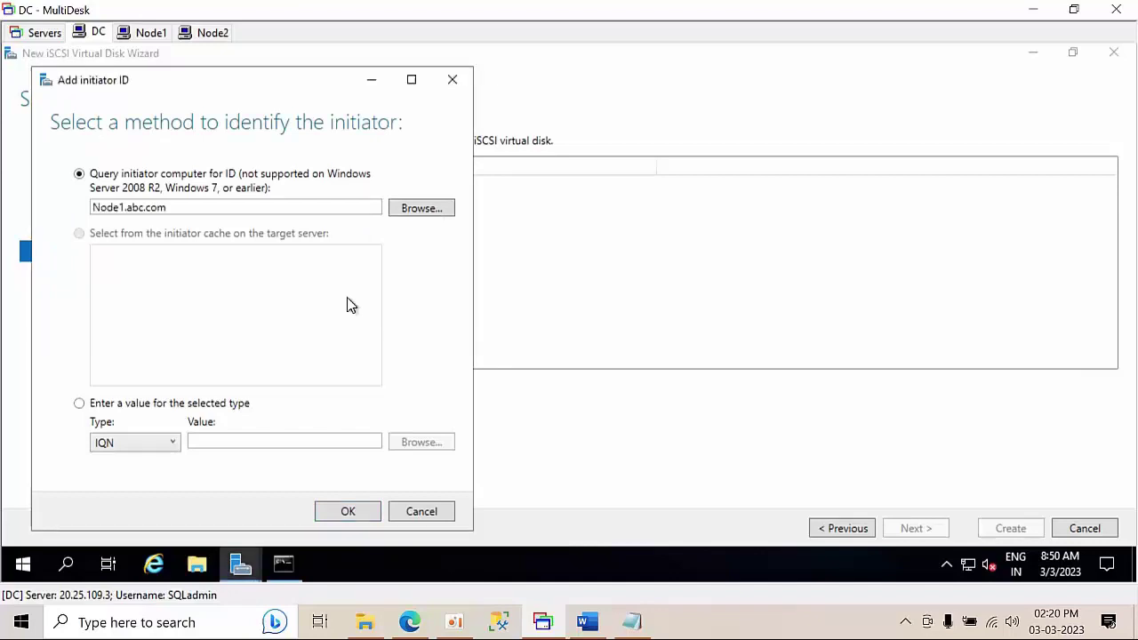
{"action": "left_click", "coordinate": [347, 513]}
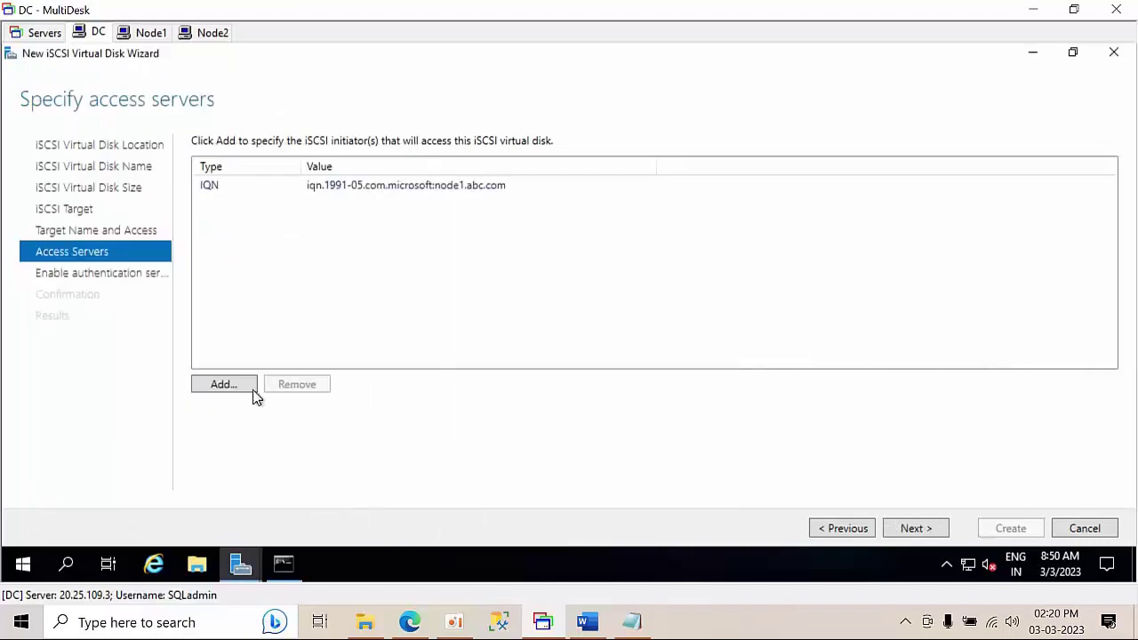
- Add Node2 by IQN as a second allowed initiator
{"action": "left_click", "coordinate": [229, 388]}
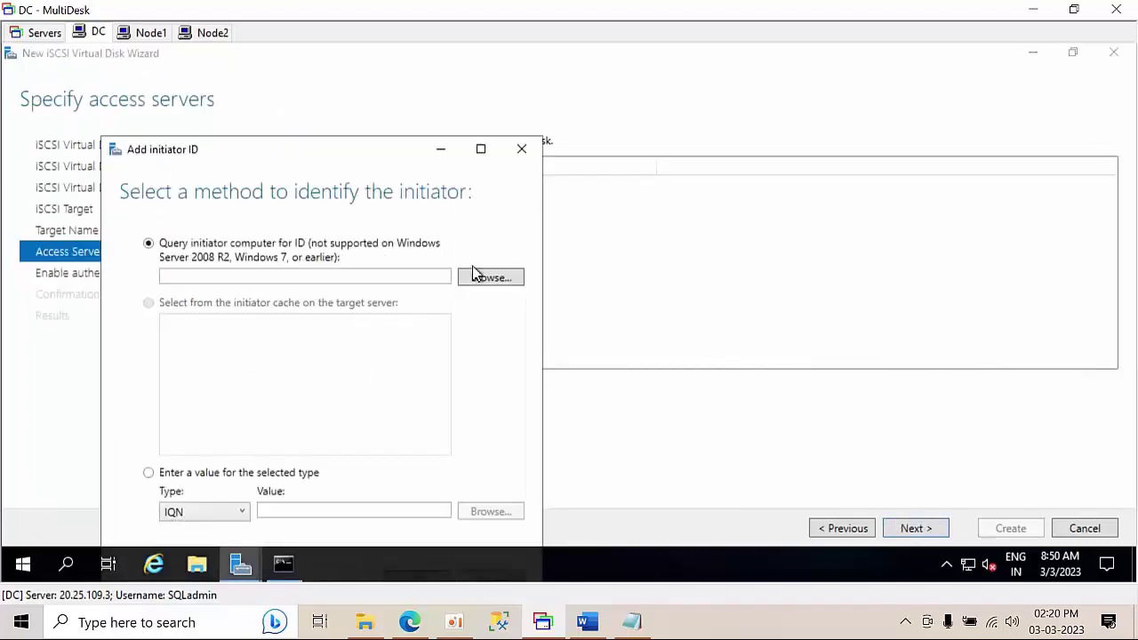
{"action": "left_click", "coordinate": [489, 280]}
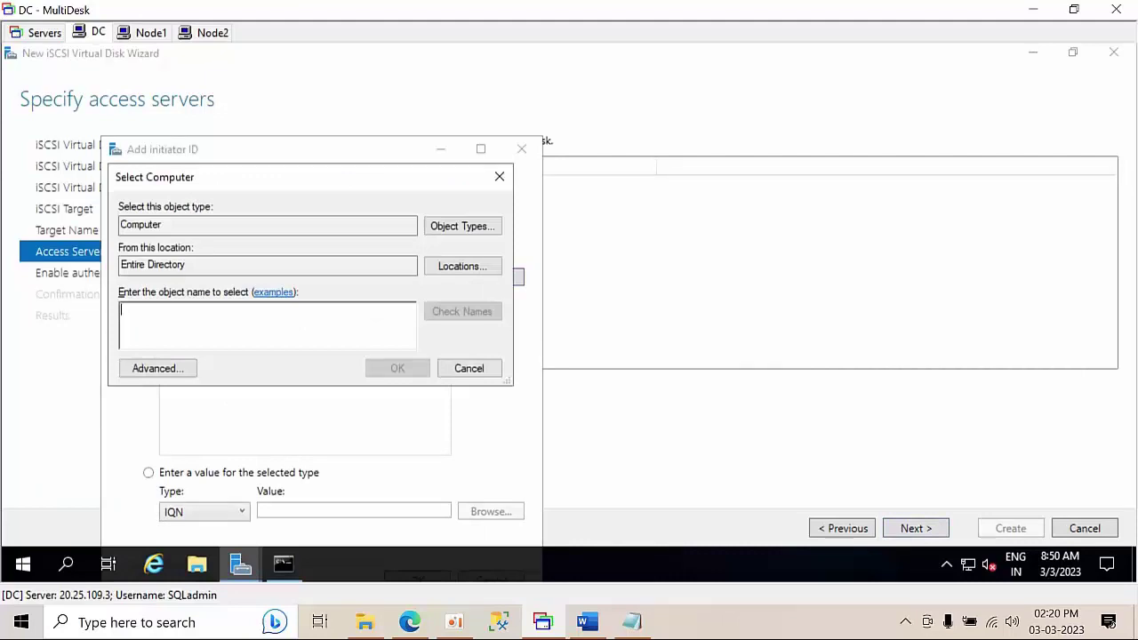
{"action": "type", "text": "node2"}
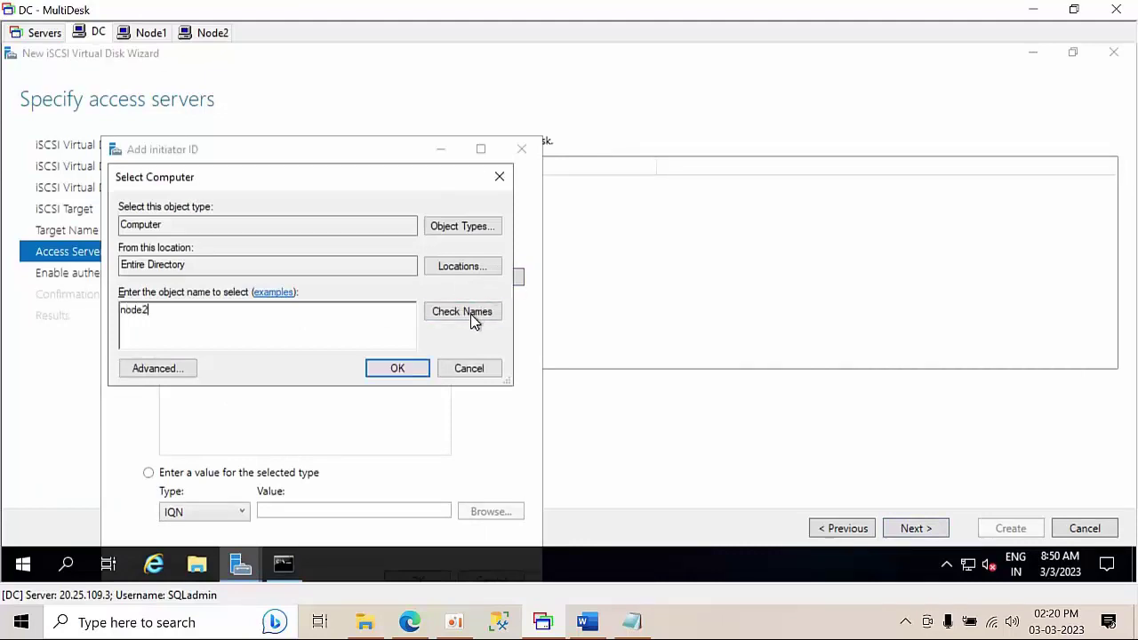
{"action": "left_click", "coordinate": [472, 320]}
{"action": "left_click", "coordinate": [398, 377]}
{"action": "left_click_drag", "start_coordinate": [312, 151], "coordinate": [300, 76]}
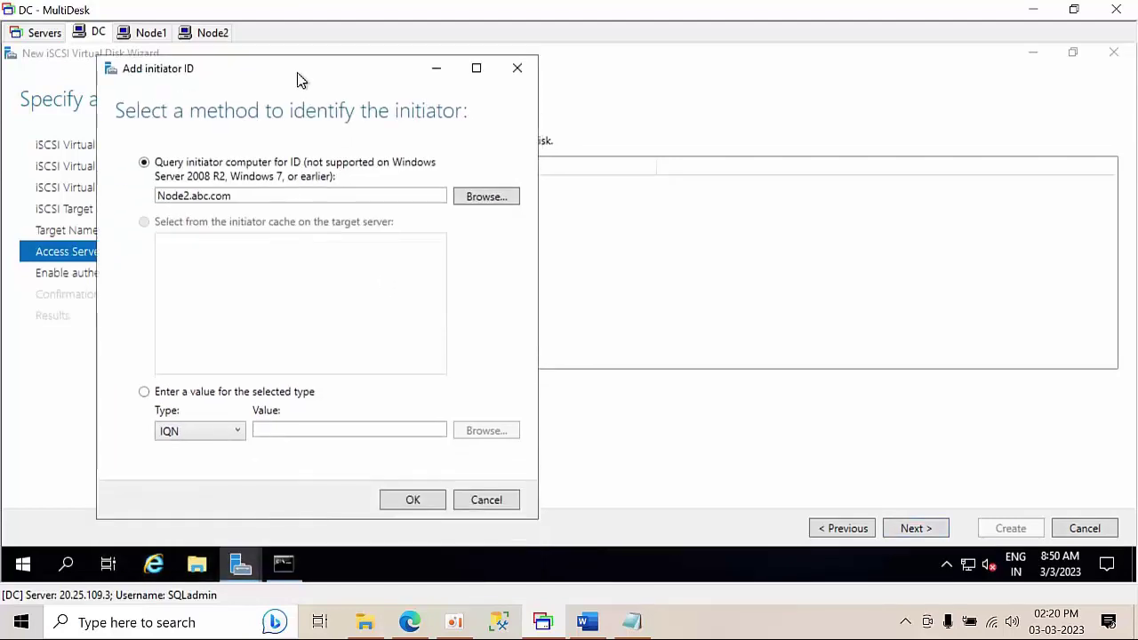
{"action": "left_click", "coordinate": [413, 500]}
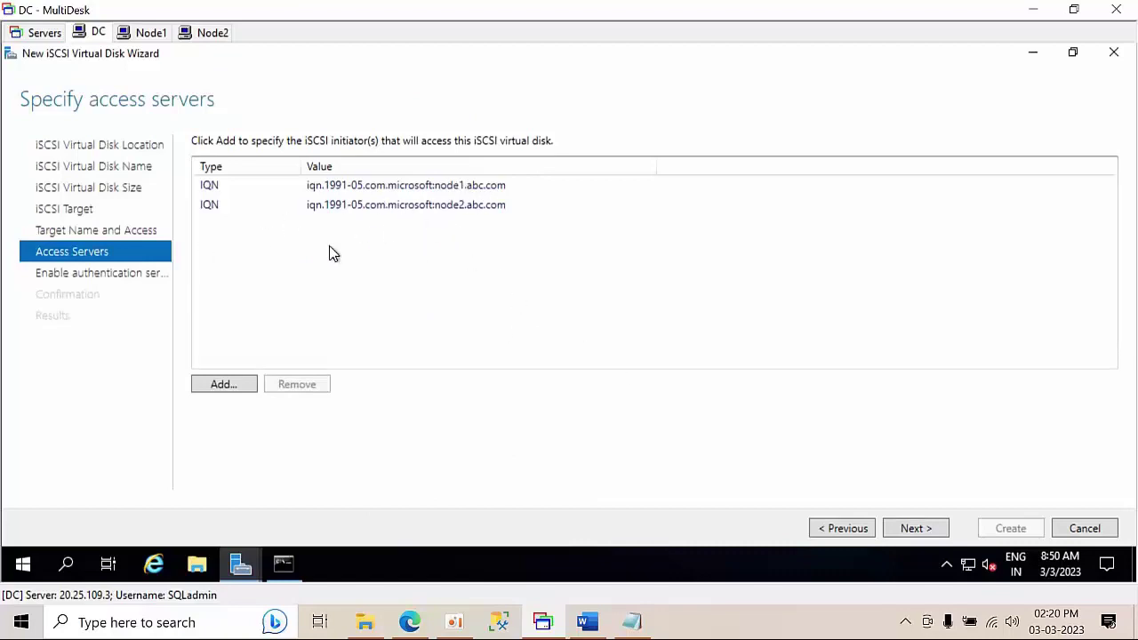
- Leave CHAP disabled, confirm the selections, and create the 5 GB Quaram disk and target
{"action": "left_click", "coordinate": [907, 534]}
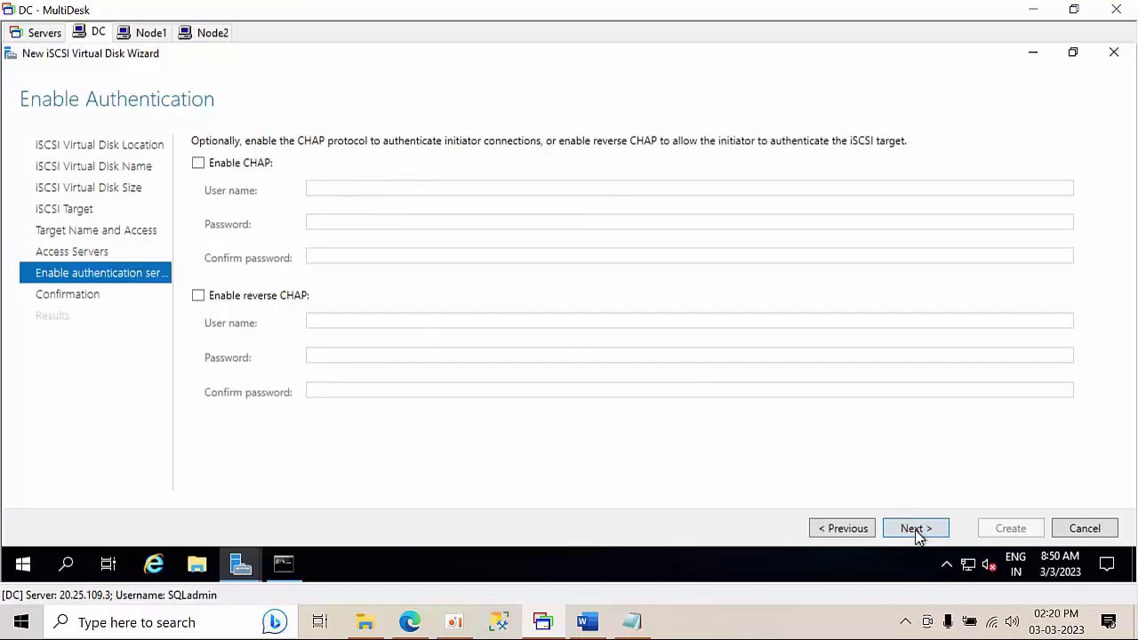
{"action": "left_click", "coordinate": [915, 530]}
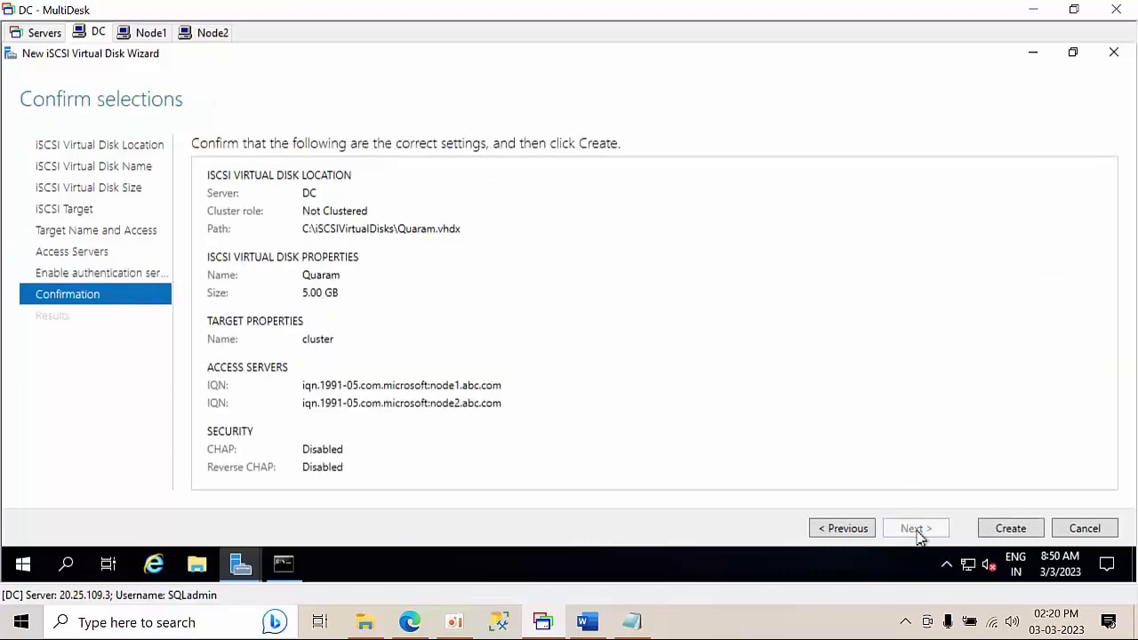
{"action": "left_click", "coordinate": [1008, 536]}
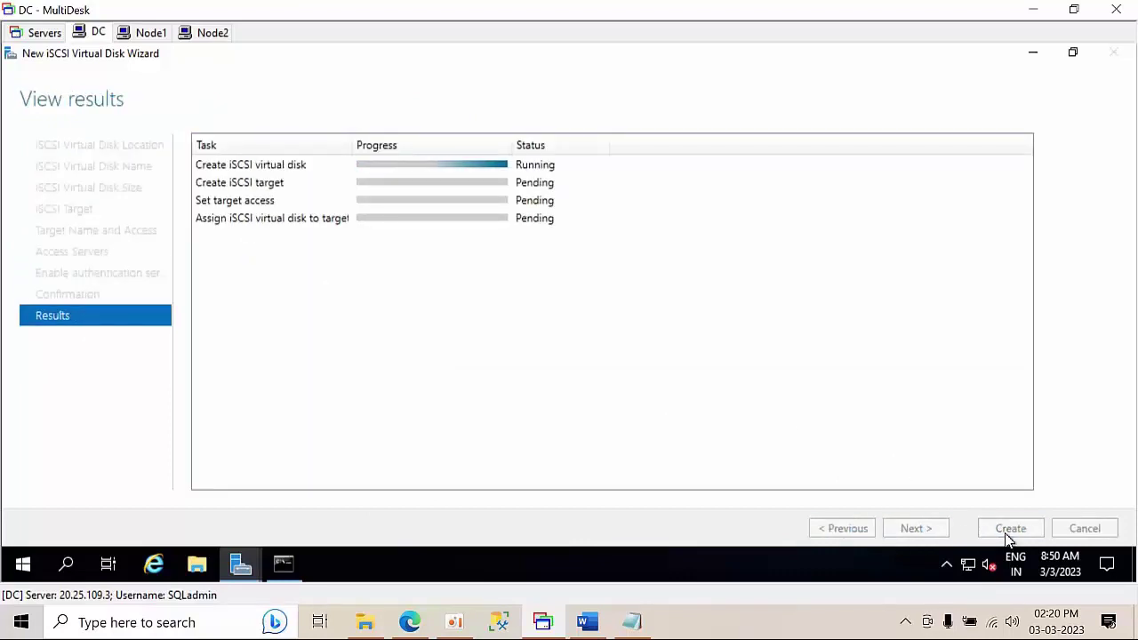
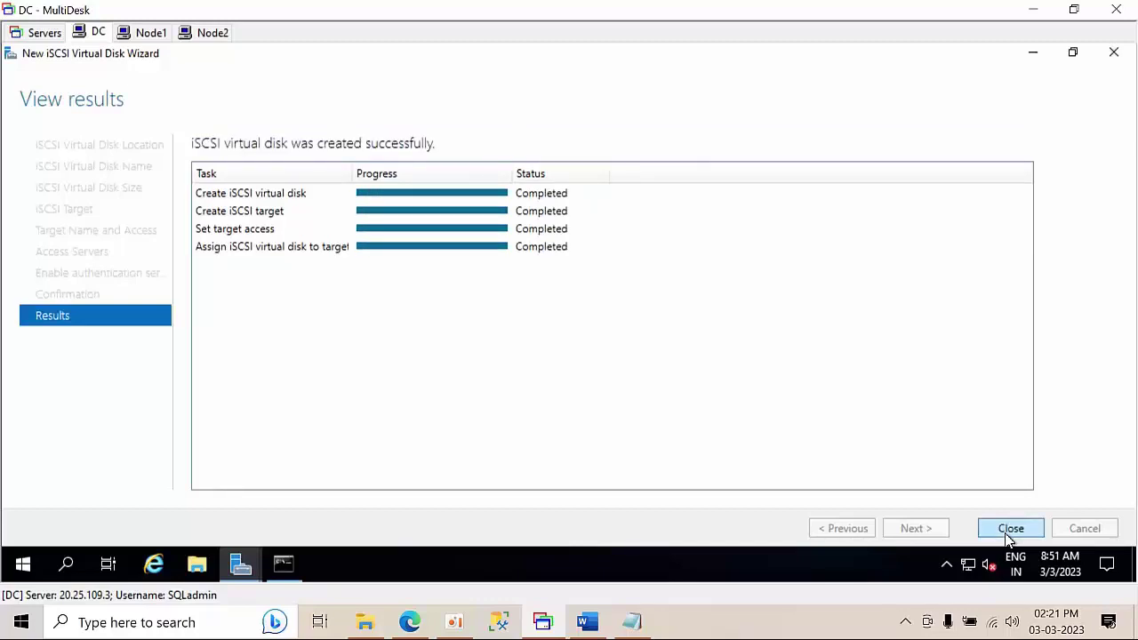
- Close the finished disk wizard and refresh the iSCSI disk list so Quaram.vhdx appears
{"action": "left_click", "coordinate": [1011, 530]}
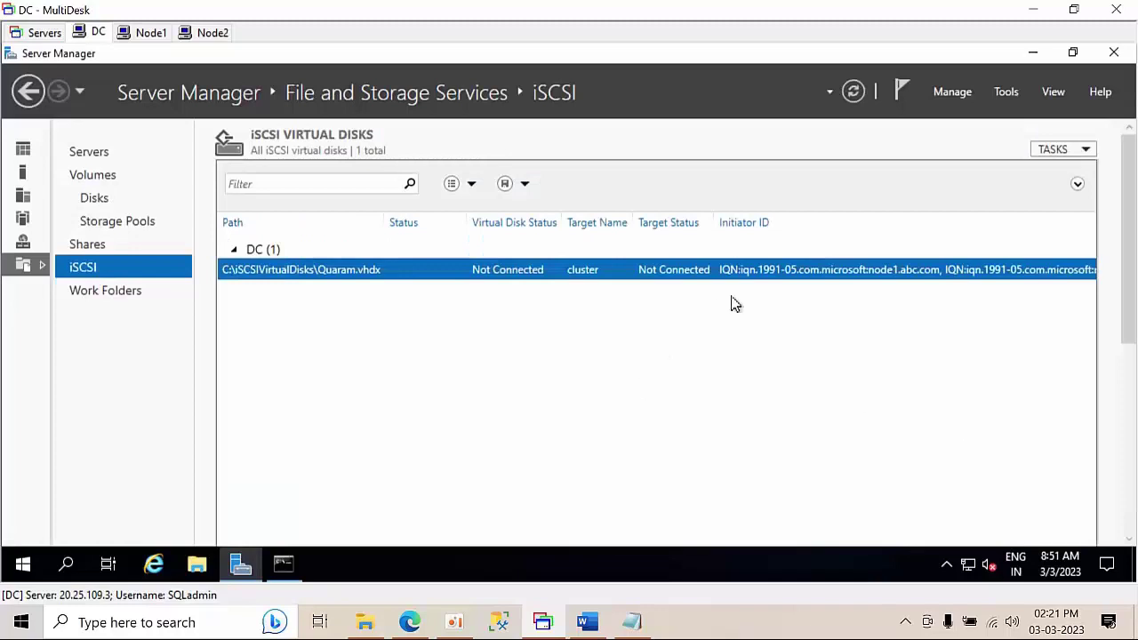
{"action": "right_click", "coordinate": [757, 328]}
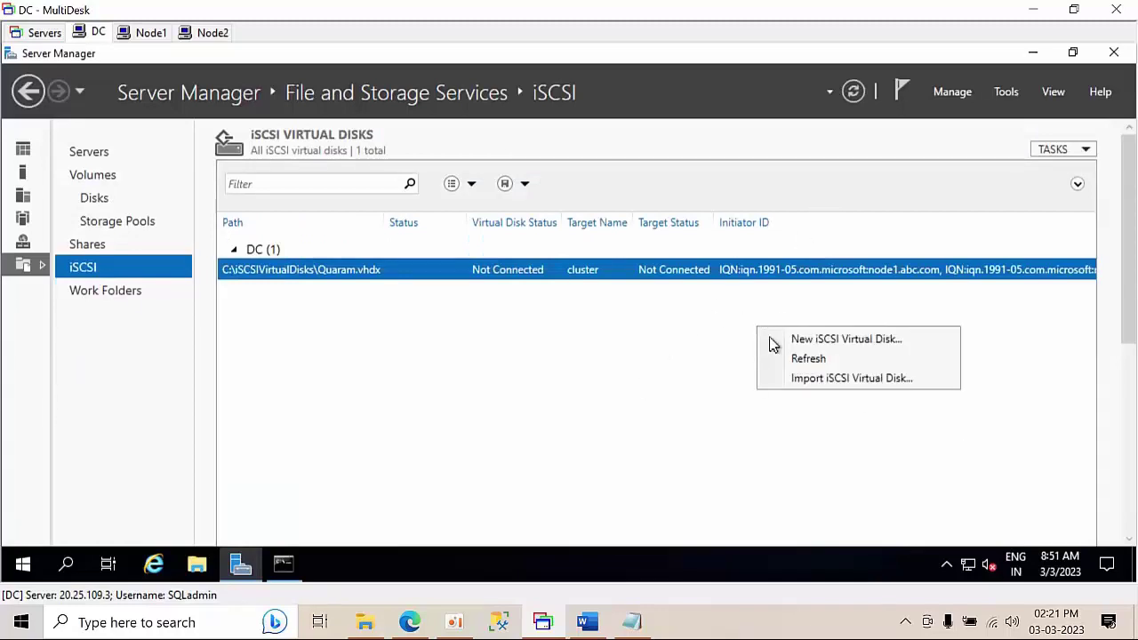
{"action": "left_click", "coordinate": [793, 359]}
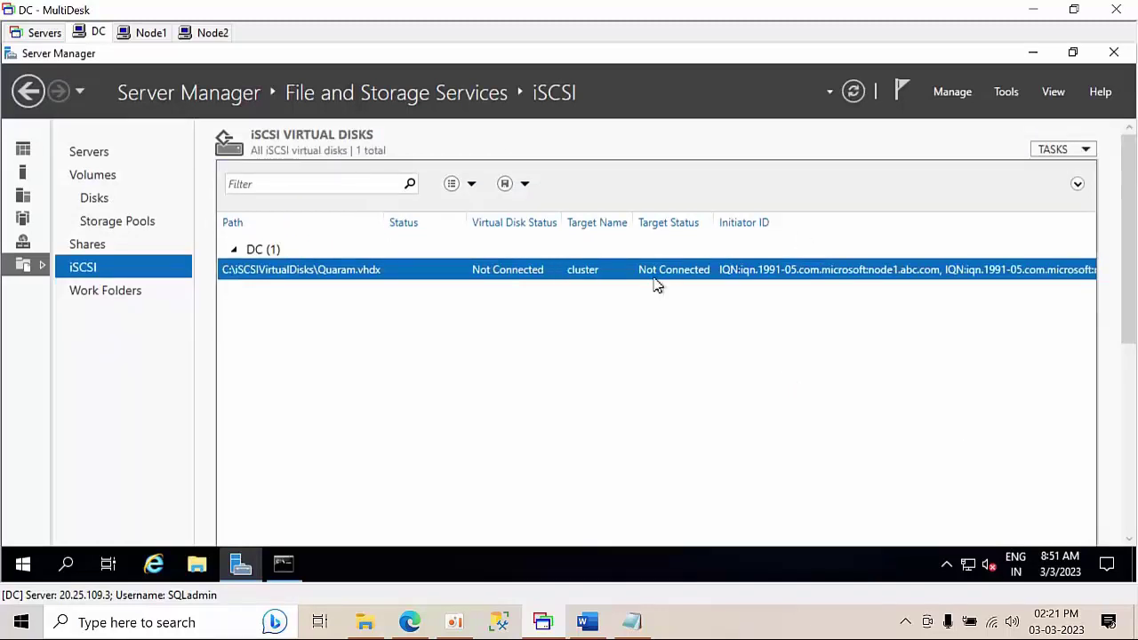
- Start a new iSCSI virtual disk on drive C named Cluster01
{"action": "right_click", "coordinate": [314, 322]}
{"action": "left_click", "coordinate": [350, 336]}
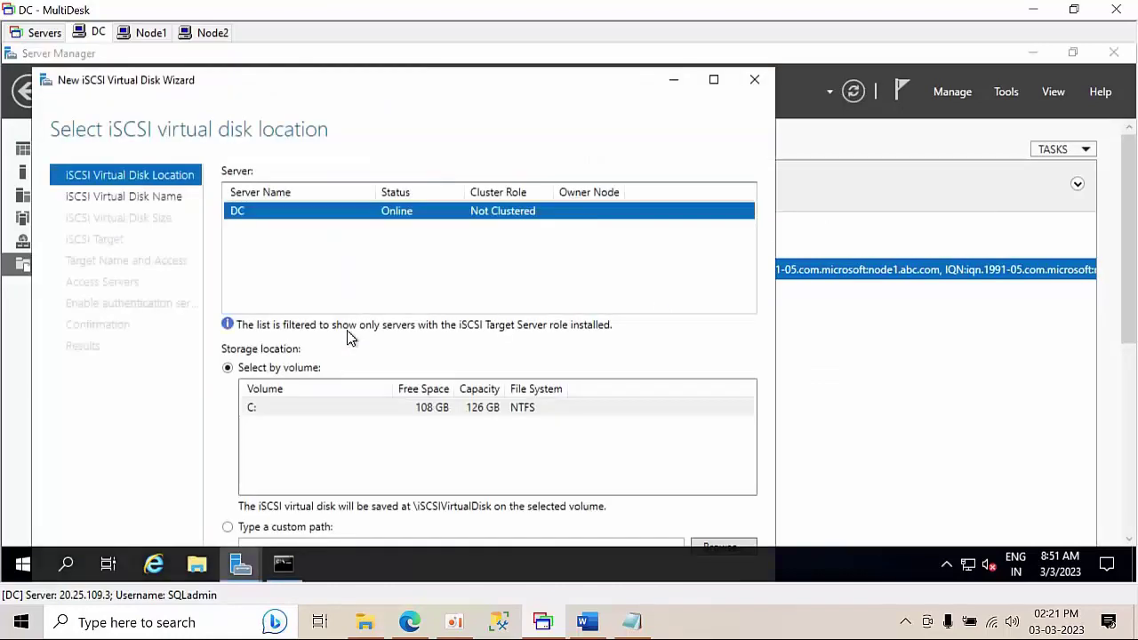
{"action": "left_click", "coordinate": [716, 82]}
{"action": "left_click", "coordinate": [908, 530]}
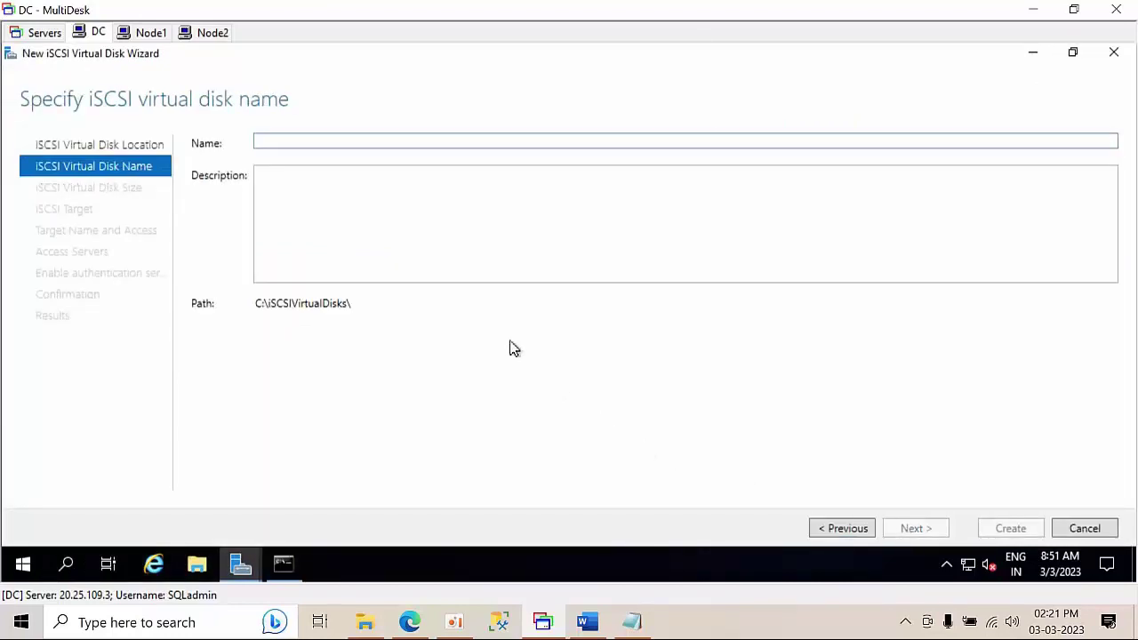
{"action": "type", "text": "C"}
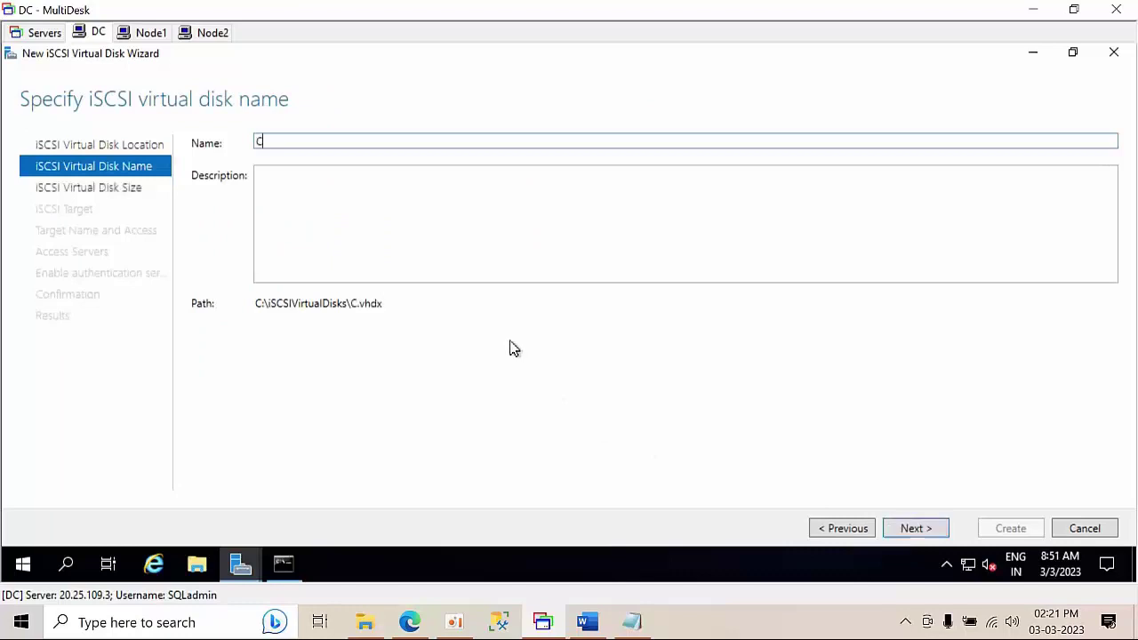
{"action": "type", "text": "luster01"}
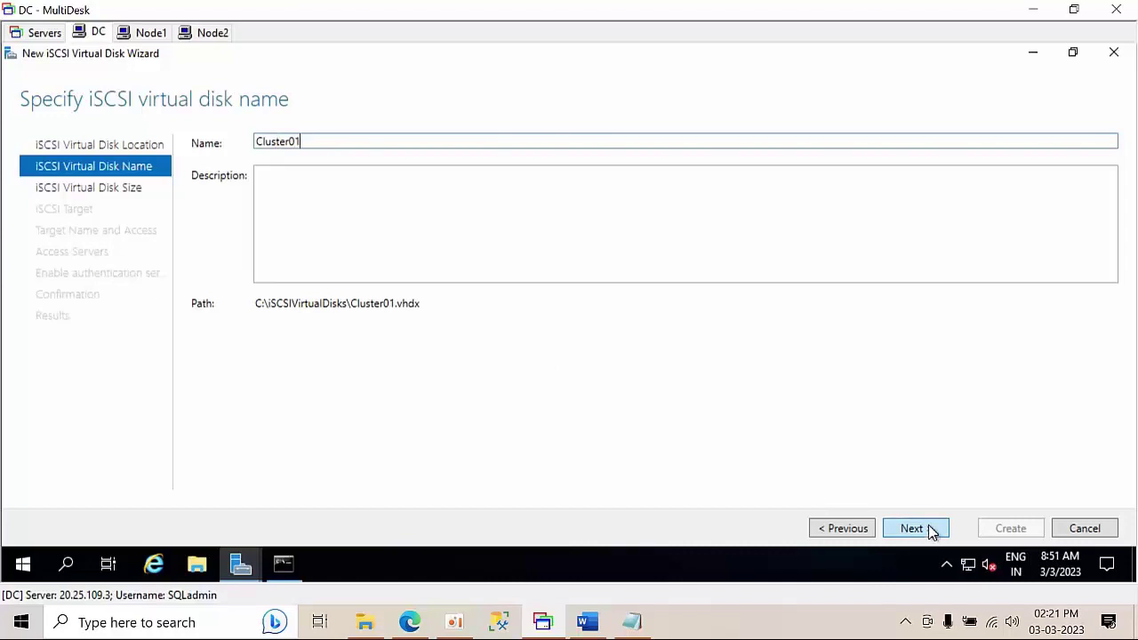
{"action": "left_click", "coordinate": [929, 532]}
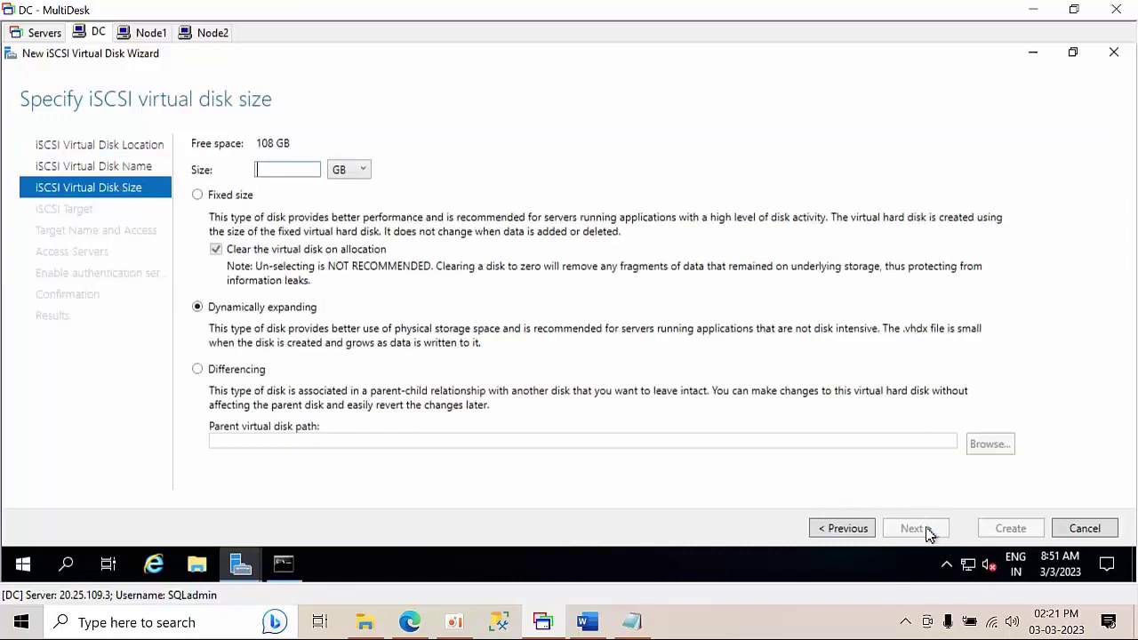
- Give Cluster01 a 20 GB size, assign it to the cluster target, and create it
{"action": "type", "text": "20"}
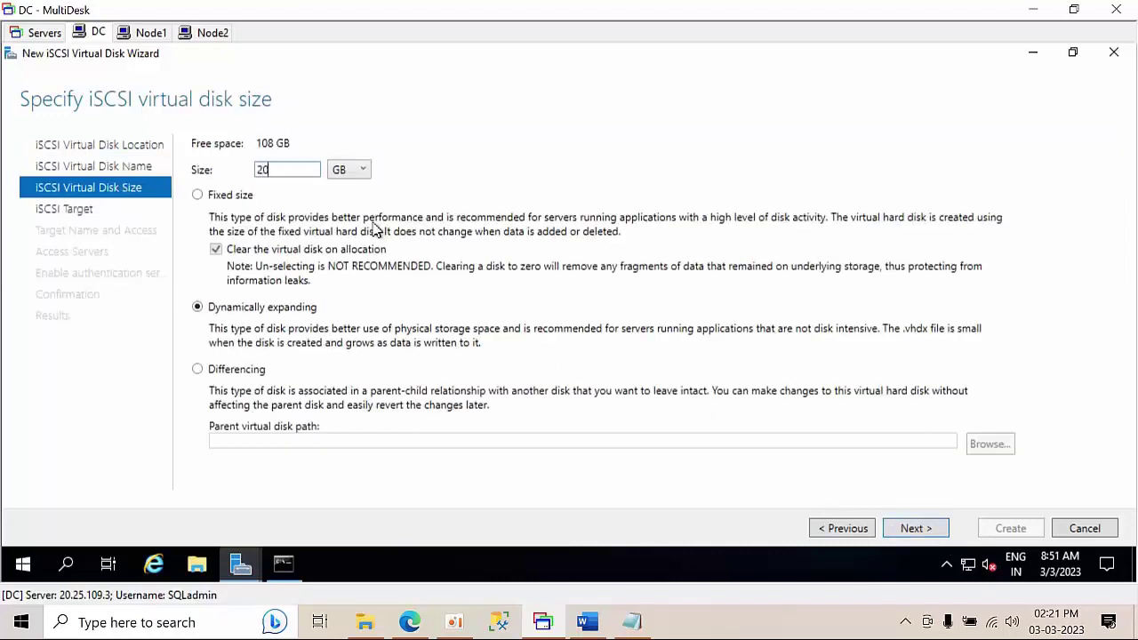
{"action": "left_click", "coordinate": [240, 194]}
{"action": "left_click", "coordinate": [924, 532]}
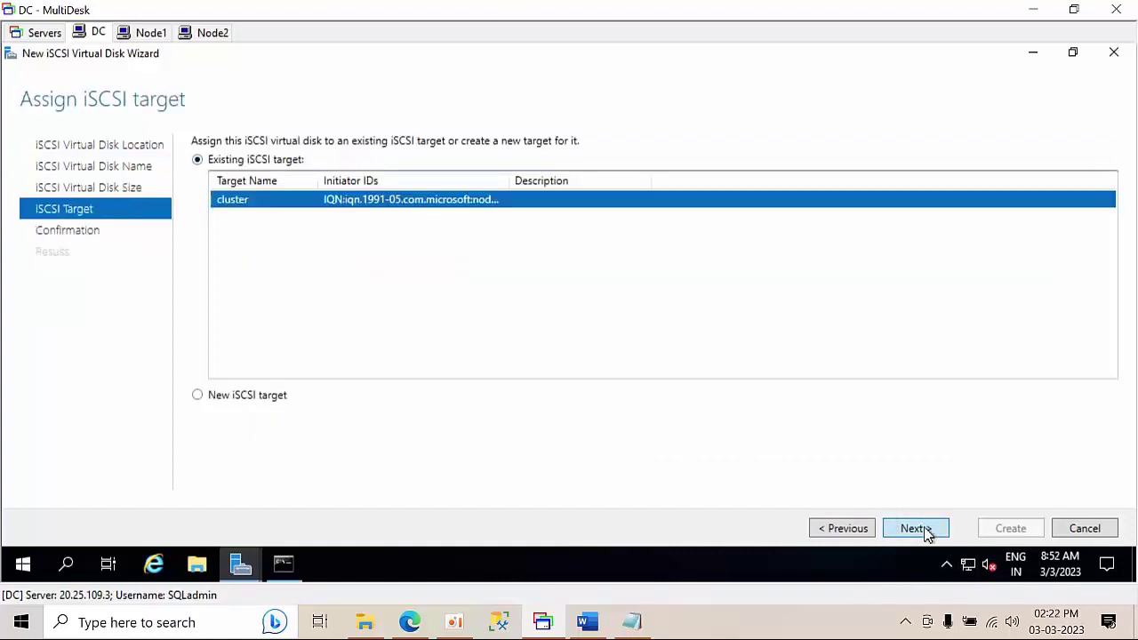
{"action": "left_click", "coordinate": [924, 531]}
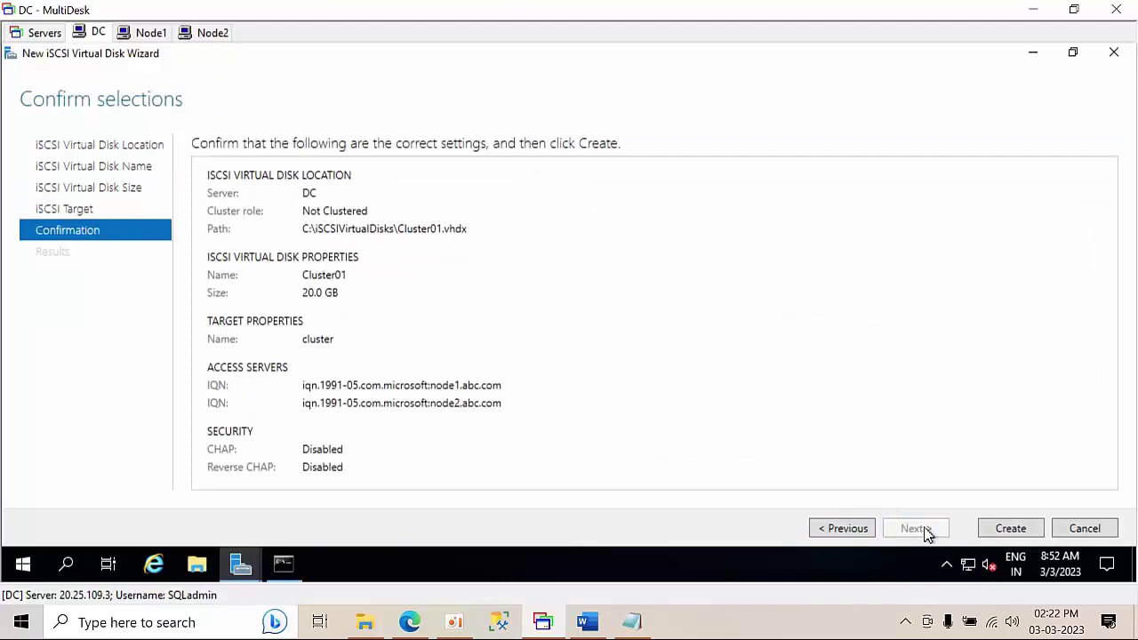
{"action": "left_click", "coordinate": [1015, 529]}
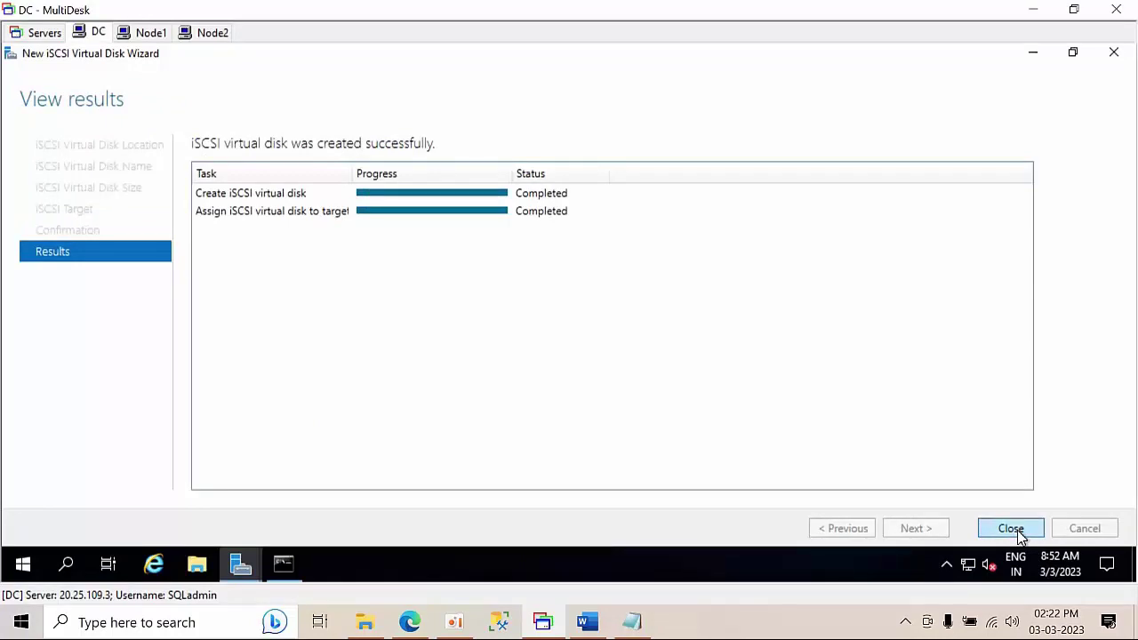
{"action": "left_click", "coordinate": [1010, 528]}
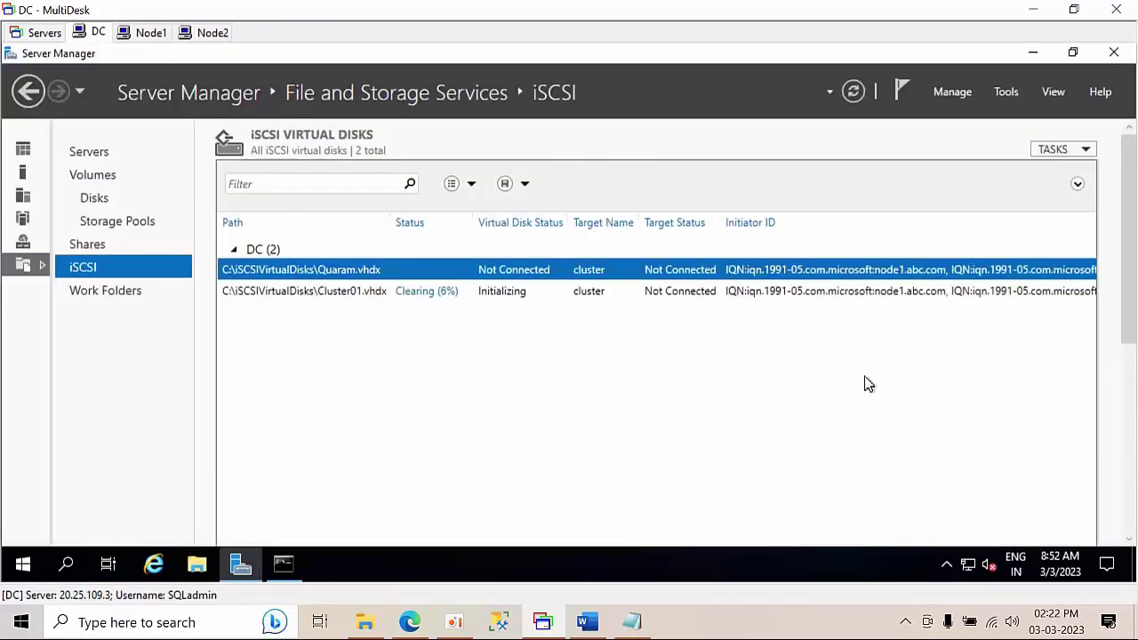
- Start another new iSCSI virtual disk on drive C named cluster02
{"action": "right_click", "coordinate": [508, 399]}
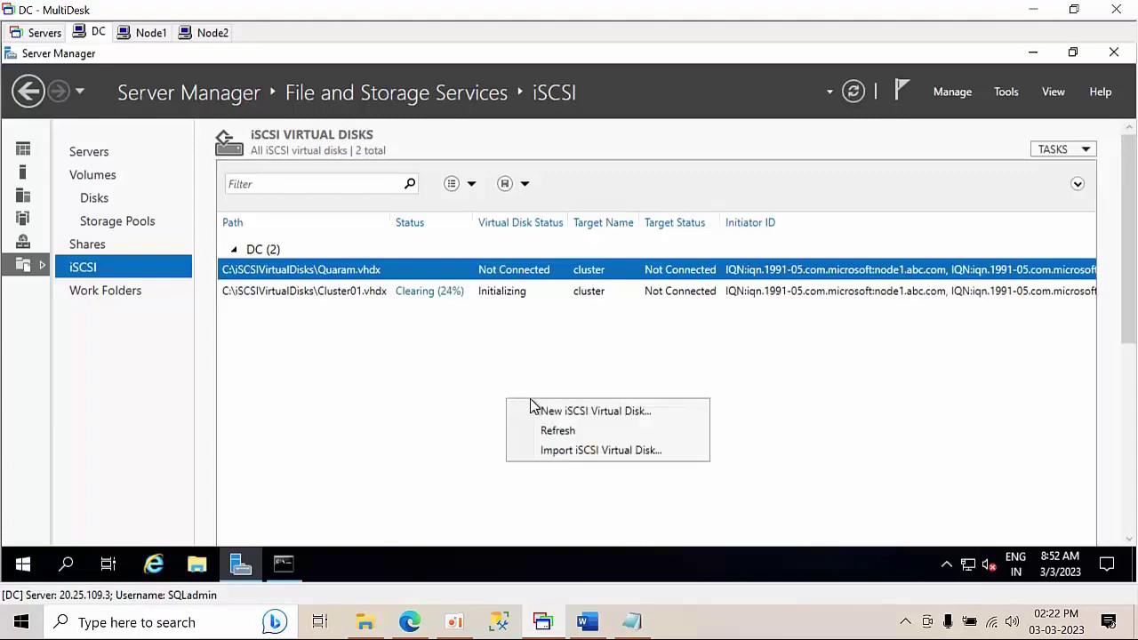
{"action": "left_click", "coordinate": [543, 409]}
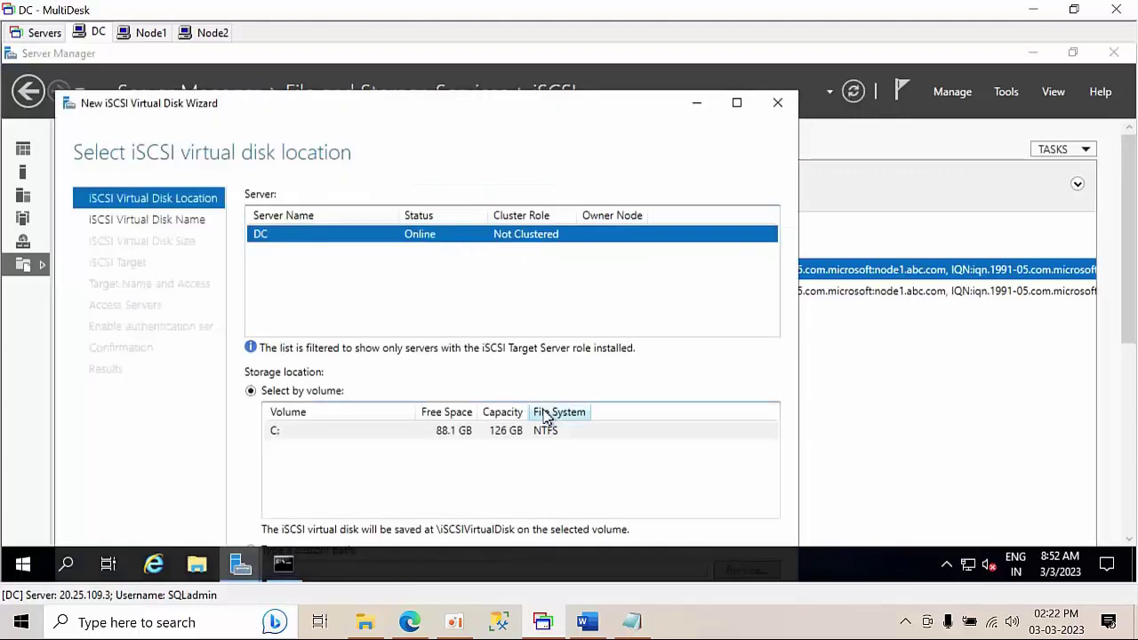
{"action": "left_click", "coordinate": [736, 102]}
{"action": "left_click", "coordinate": [925, 531]}
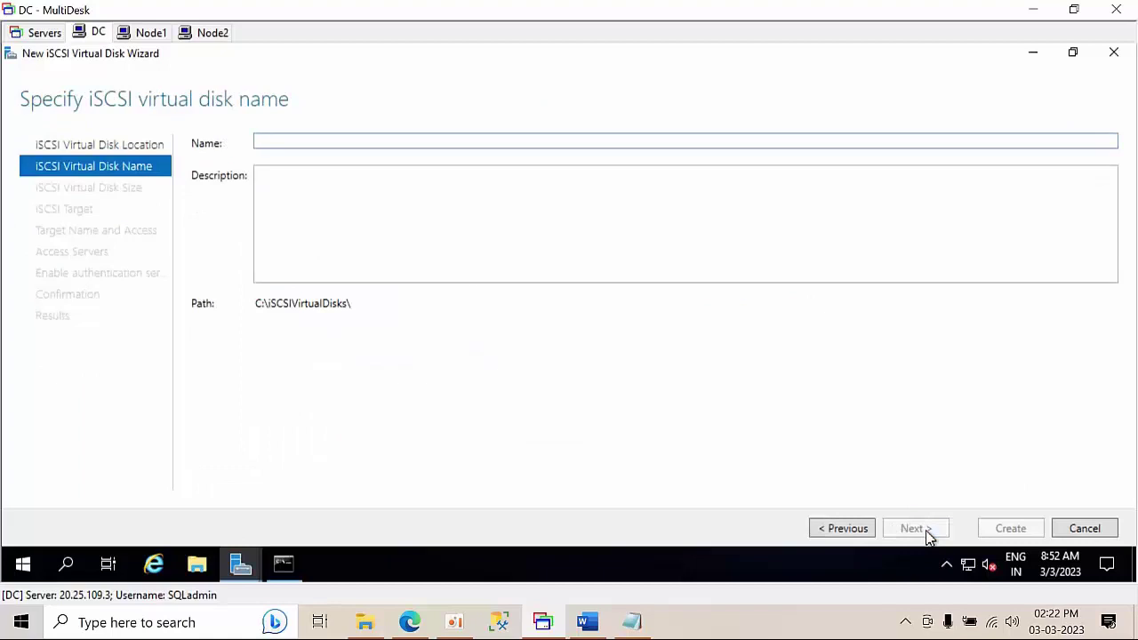
{"action": "type", "text": "clus"}
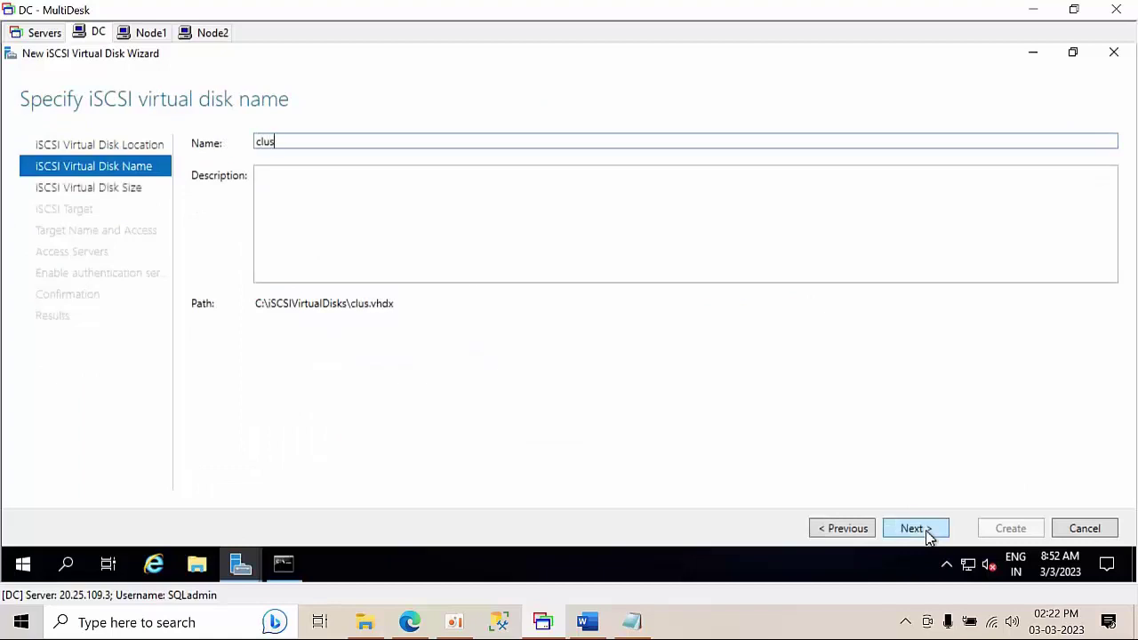
{"action": "type", "text": "ter02"}
- Set cluster02 to 20 GB, assign it to the cluster target, and create it
{"action": "left_click", "coordinate": [916, 529]}
{"action": "type", "text": "2"}
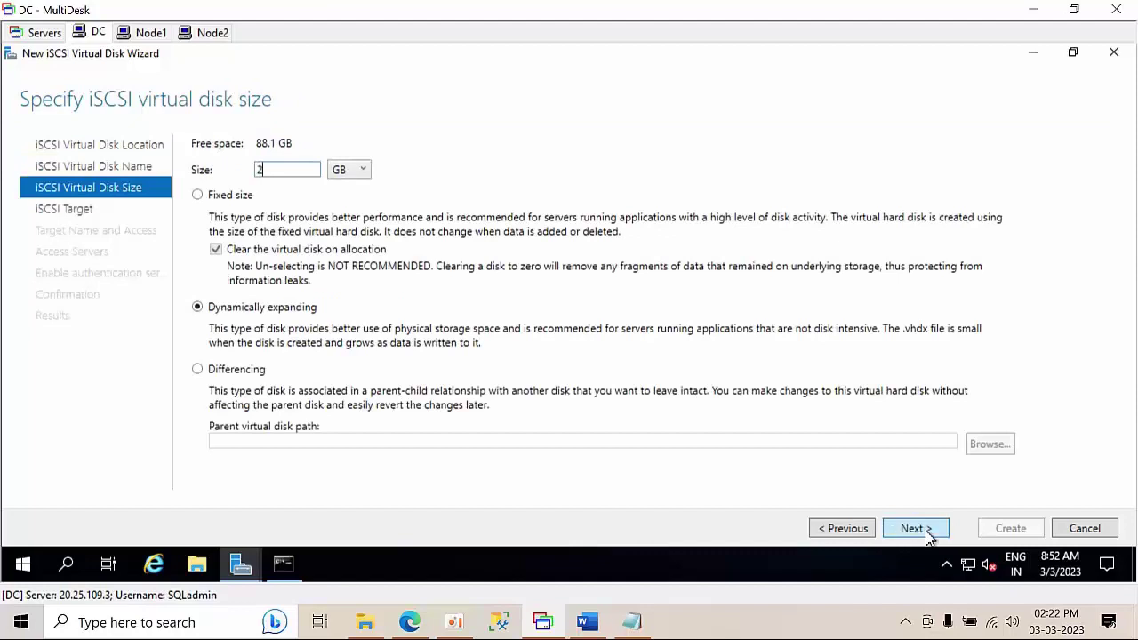
{"action": "left_click", "coordinate": [231, 195]}
{"action": "left_click", "coordinate": [940, 536]}
{"action": "left_click", "coordinate": [940, 537]}
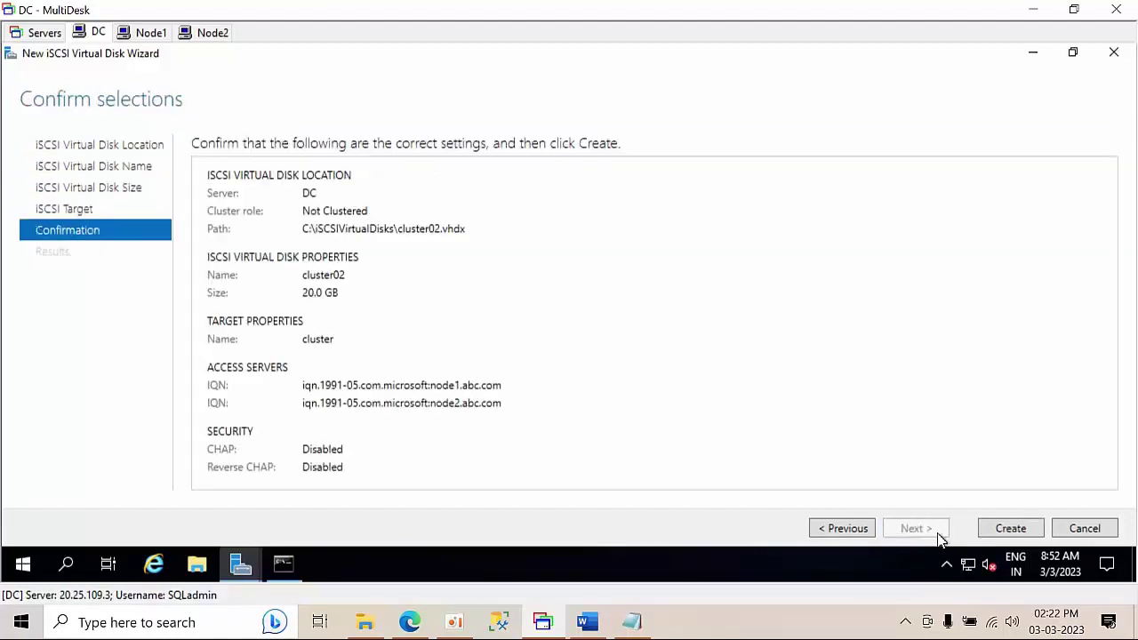
{"action": "left_click", "coordinate": [1009, 536]}
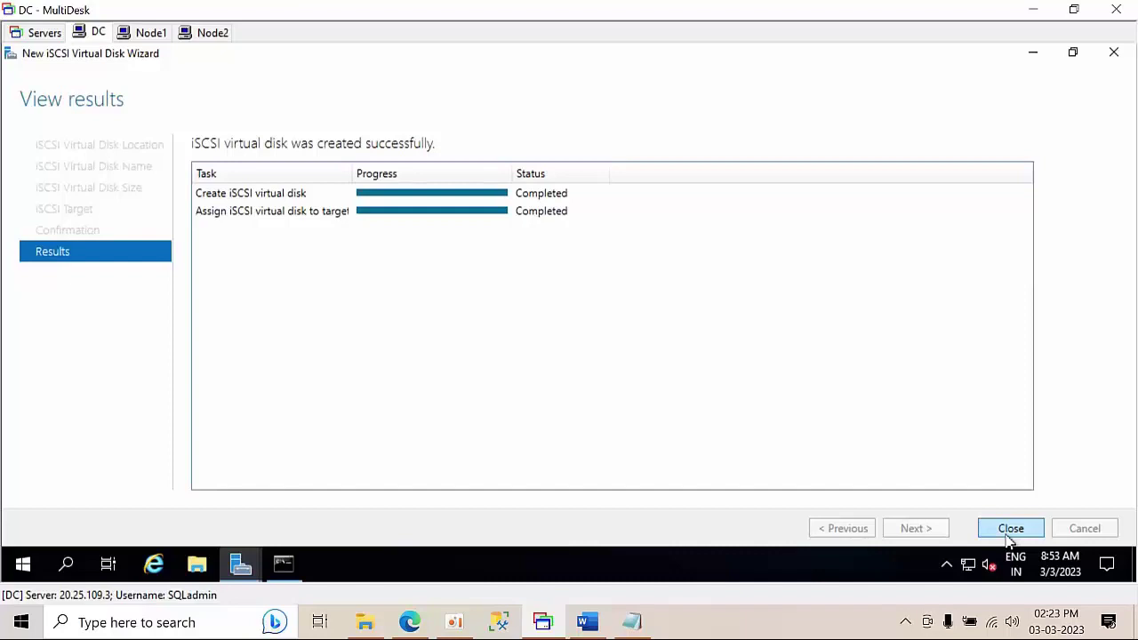
{"action": "left_click", "coordinate": [1011, 530]}
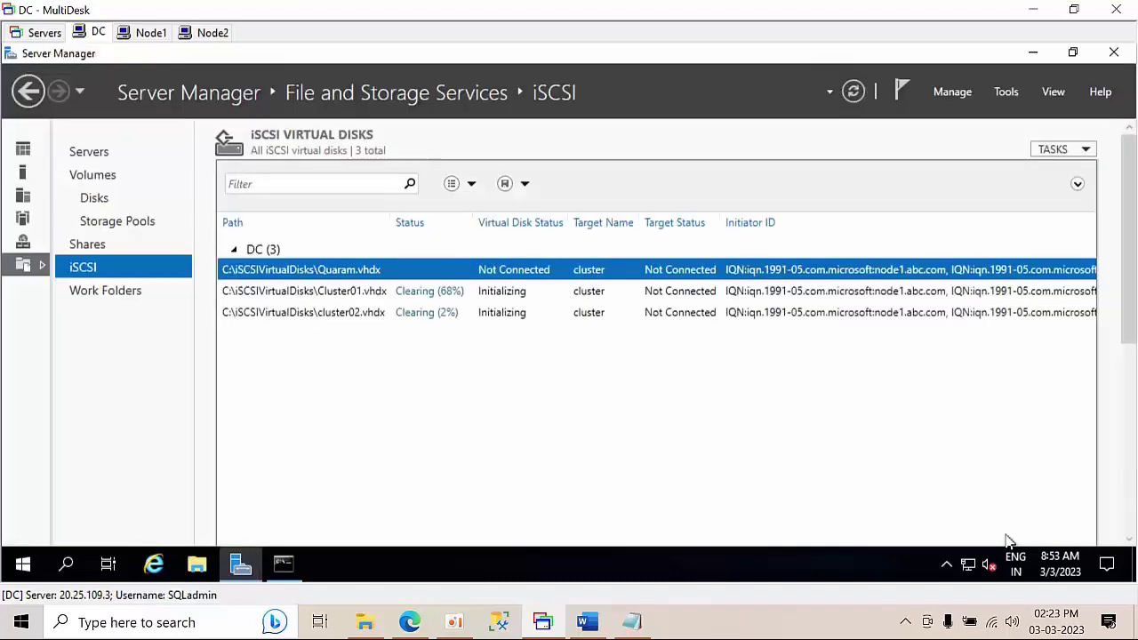
- Refresh the disk list twice and check that Cluster01.vhdx and cluster02.vhdx show Not Connected
{"action": "right_click", "coordinate": [545, 402]}
{"action": "left_click", "coordinate": [590, 432]}
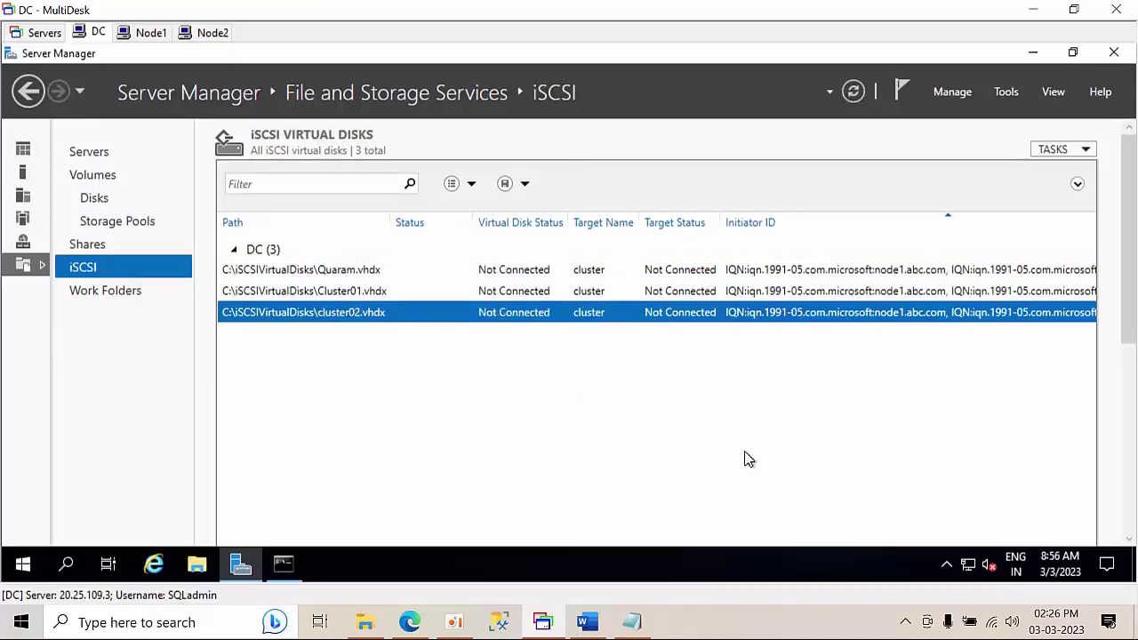
{"action": "right_click", "coordinate": [587, 426]}
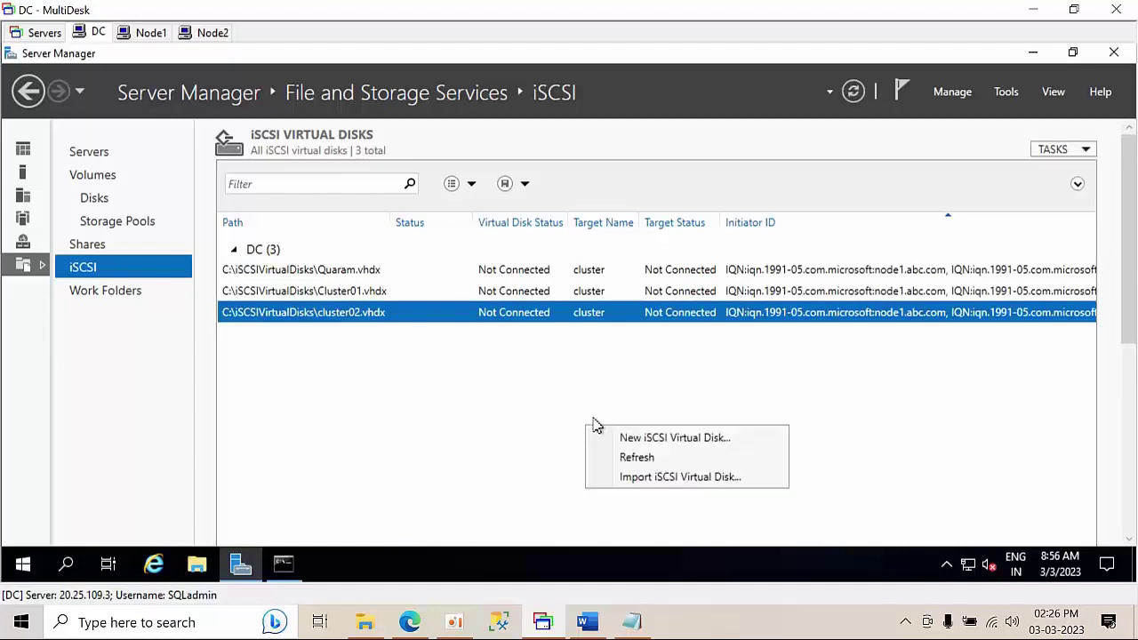
{"action": "left_click", "coordinate": [635, 458]}
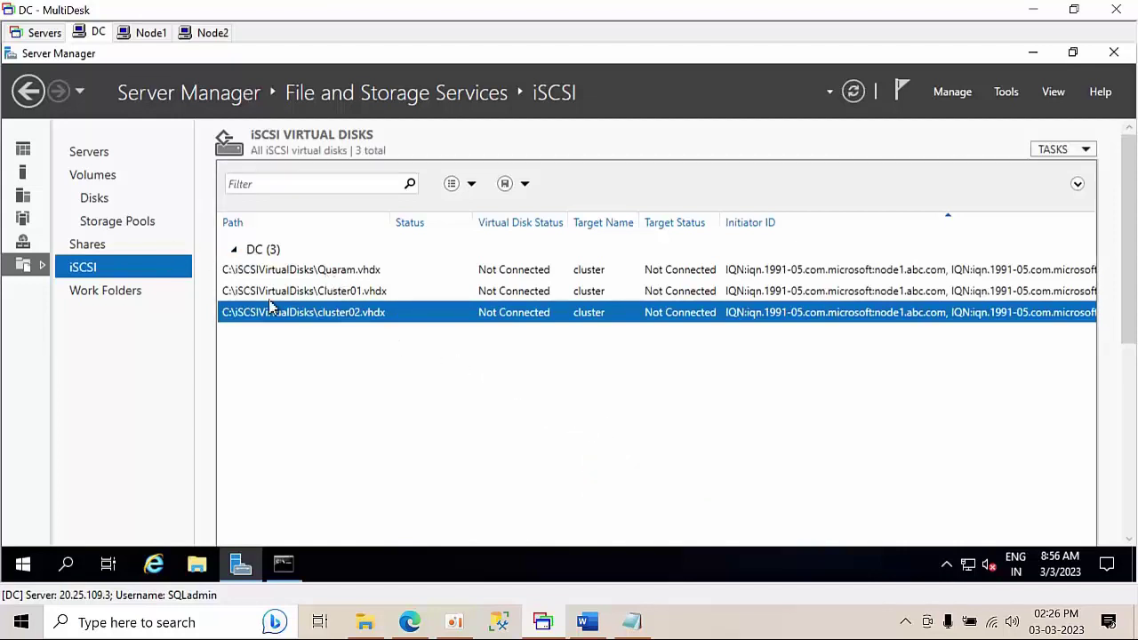
{"action": "left_click", "coordinate": [386, 294]}
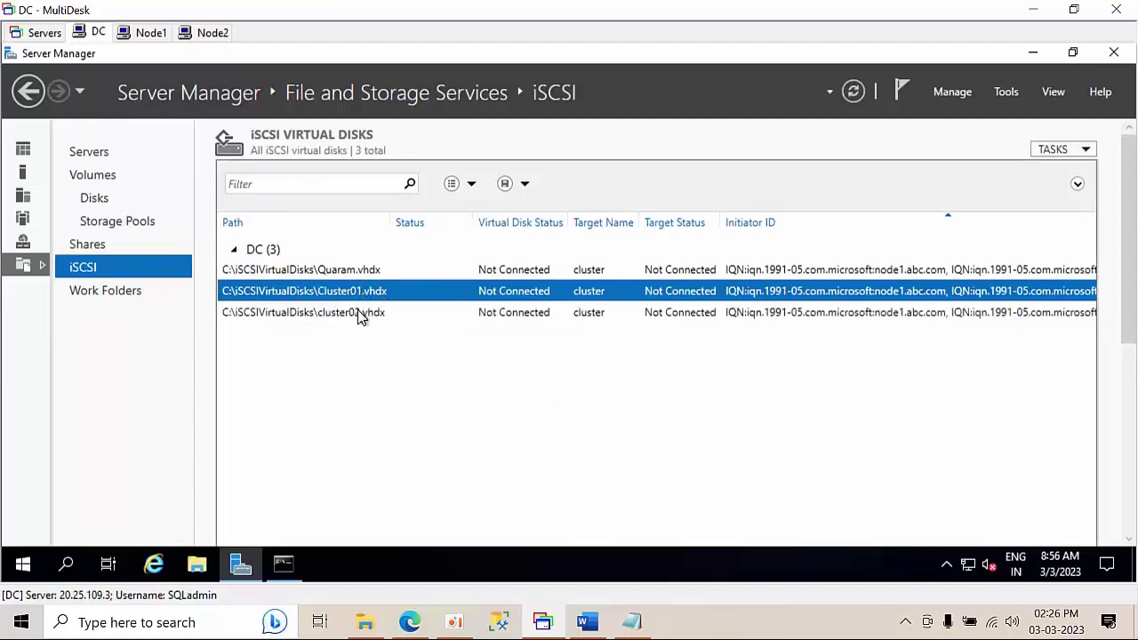
{"action": "left_click", "coordinate": [360, 315]}
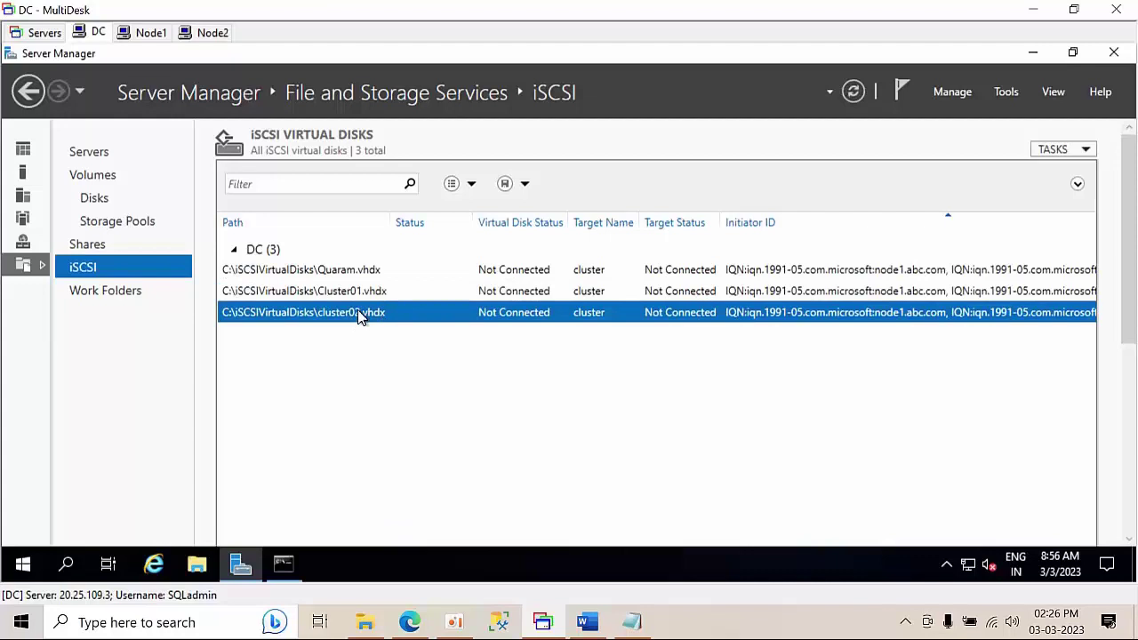
{"action": "right_click", "coordinate": [360, 317]}
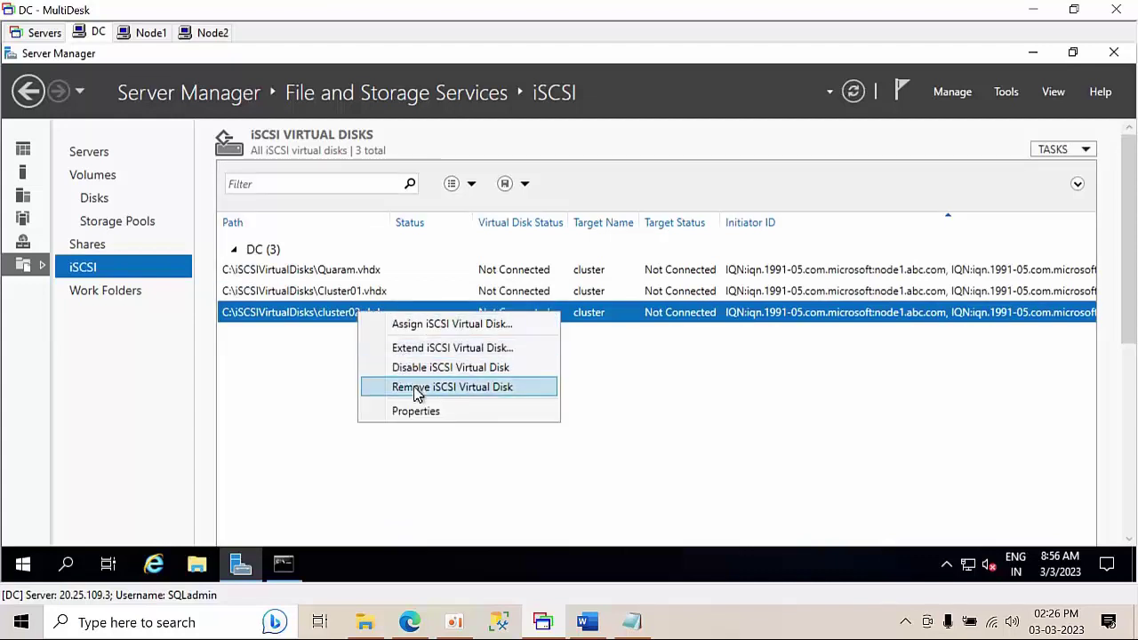
{"action": "left_click", "coordinate": [431, 348]}
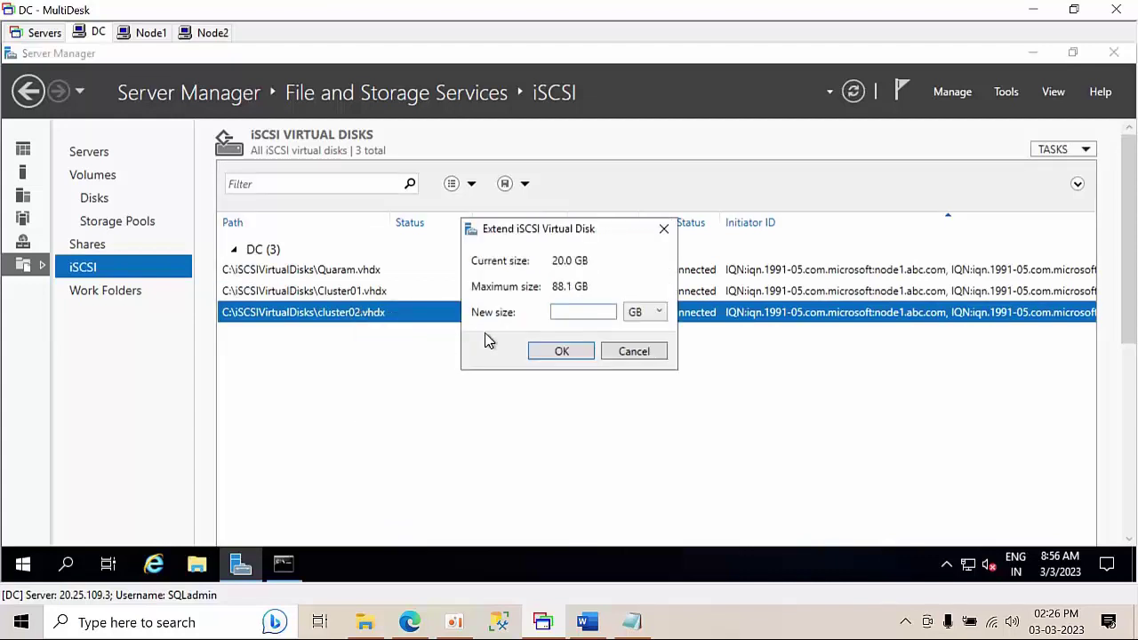
{"action": "left_click", "coordinate": [561, 353]}
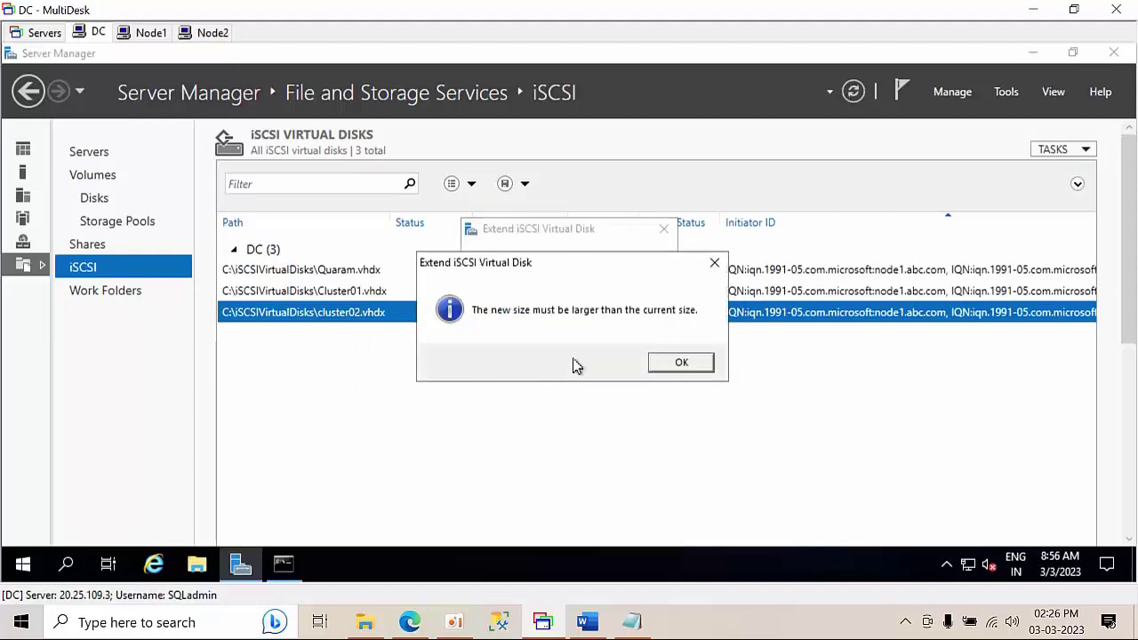
{"action": "left_click", "coordinate": [674, 359]}
{"action": "double_click", "coordinate": [579, 312]}
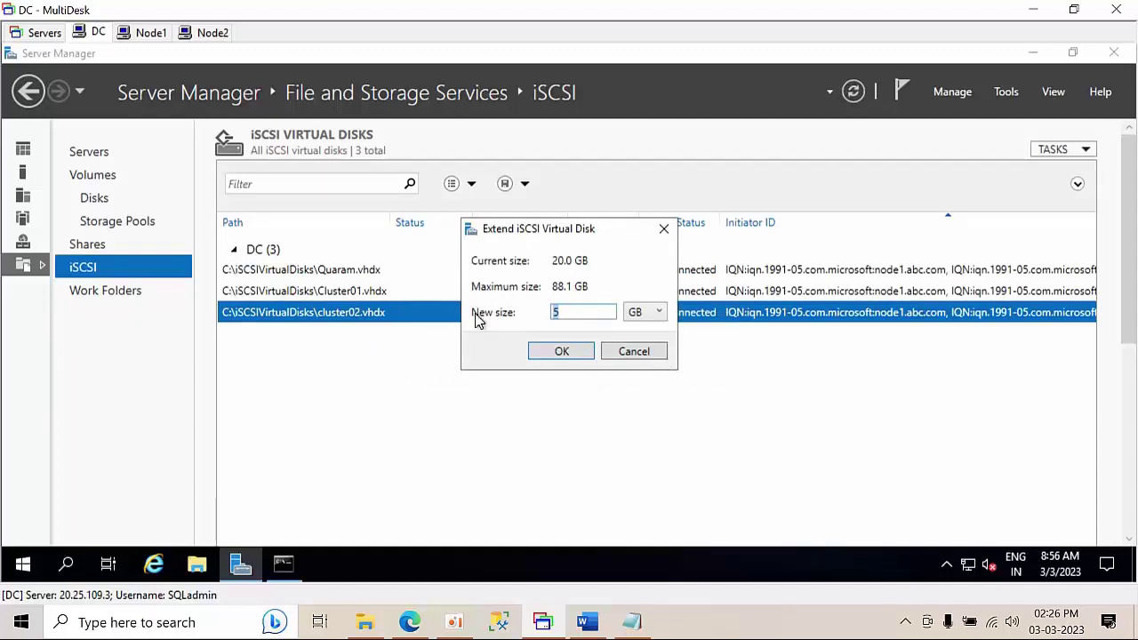
{"action": "left_click", "coordinate": [560, 352]}
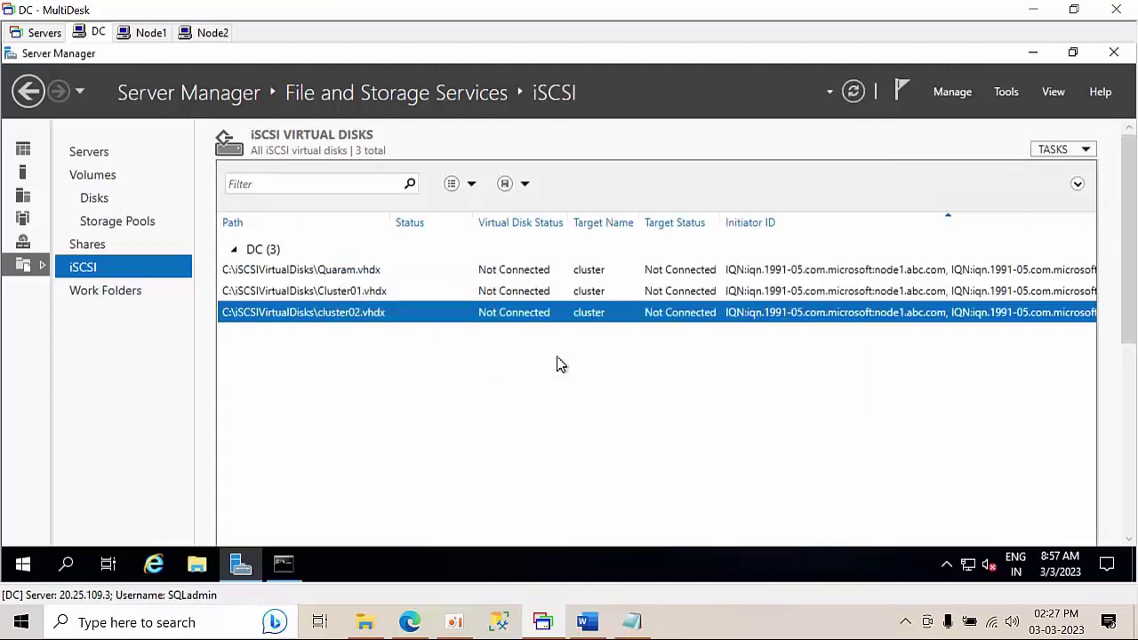
{"action": "left_click", "coordinate": [387, 272]}
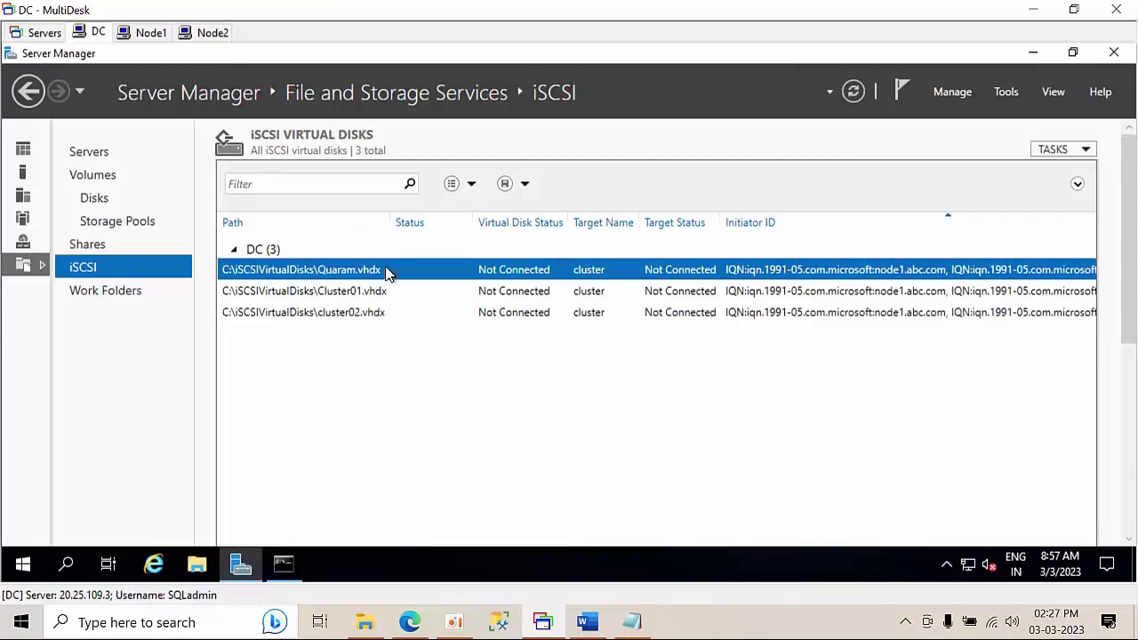
{"action": "left_click", "coordinate": [379, 300]}
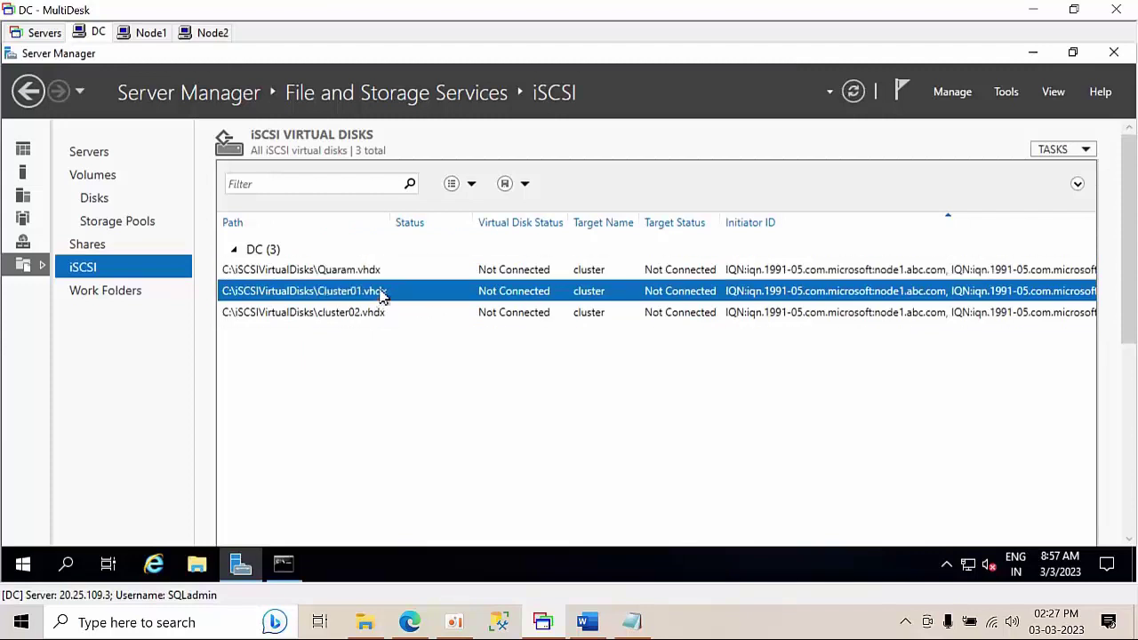
{"action": "left_click", "coordinate": [376, 320]}
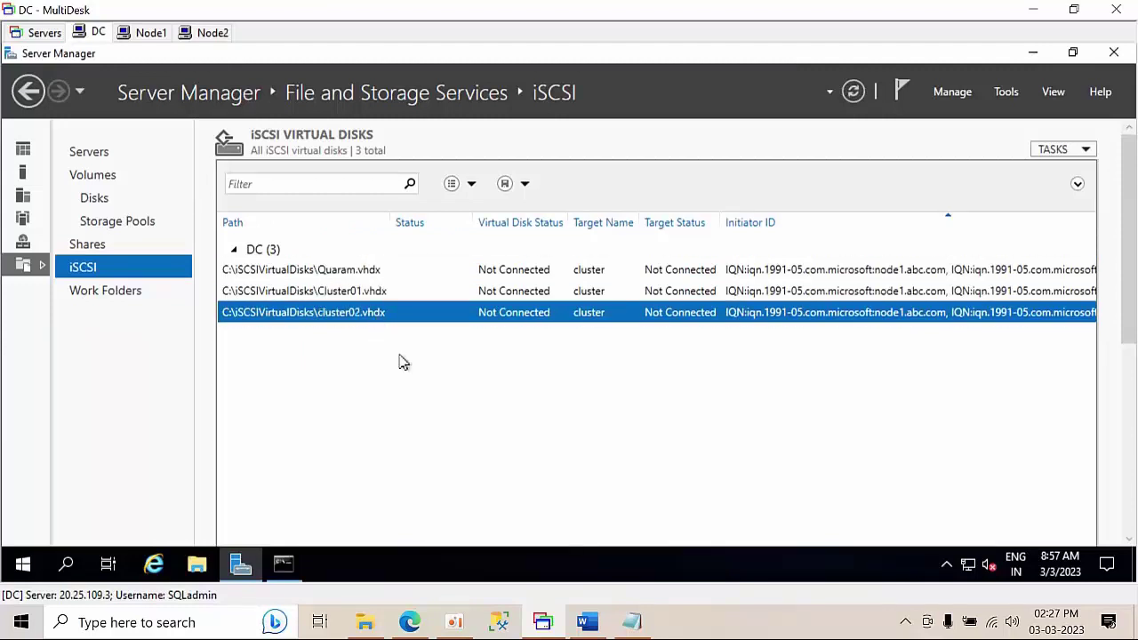
{"action": "right_click", "coordinate": [419, 377]}
{"action": "left_click", "coordinate": [461, 411]}
- On Node1, close the Windows Defender Firewall window and refresh the desktop
{"action": "left_click", "coordinate": [151, 36]}
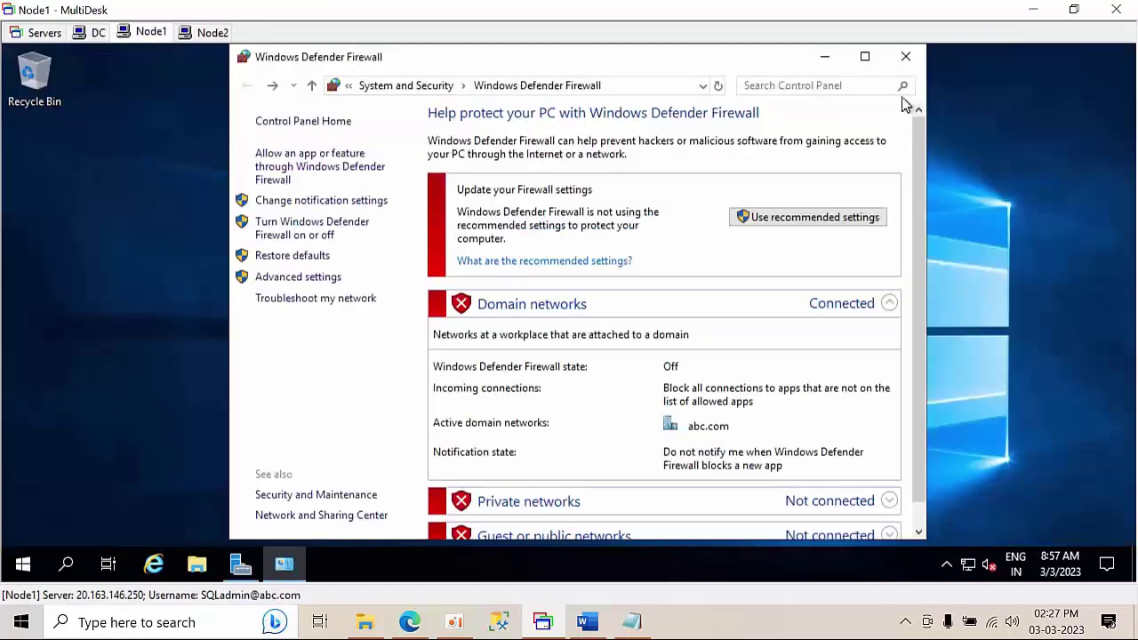
{"action": "left_click", "coordinate": [906, 61]}
{"action": "right_click", "coordinate": [661, 172]}
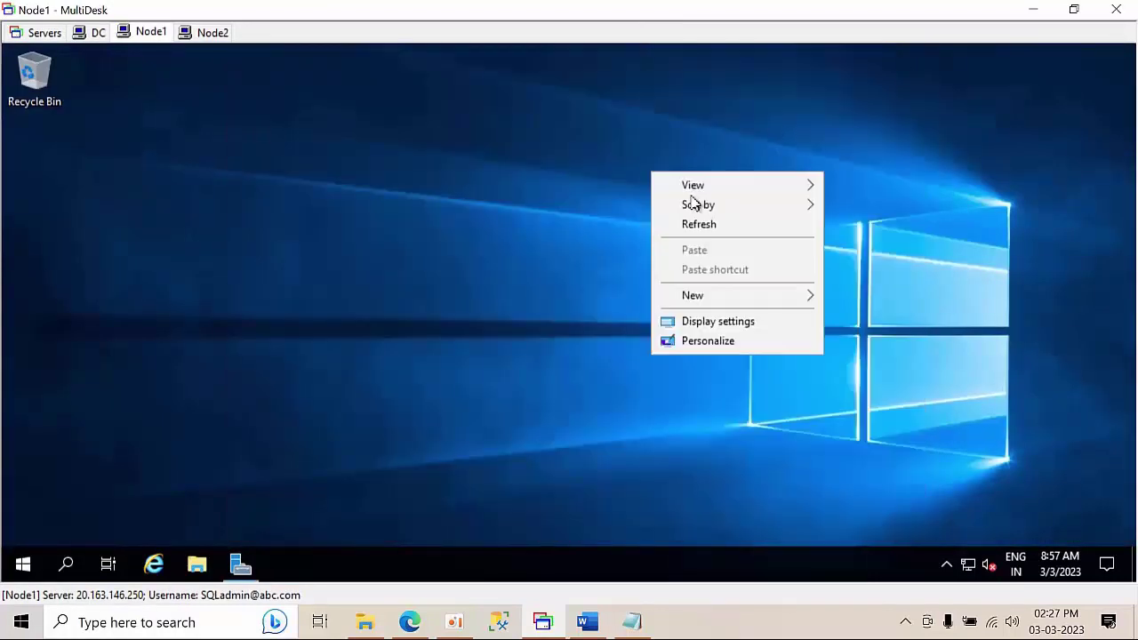
{"action": "left_click", "coordinate": [704, 223]}
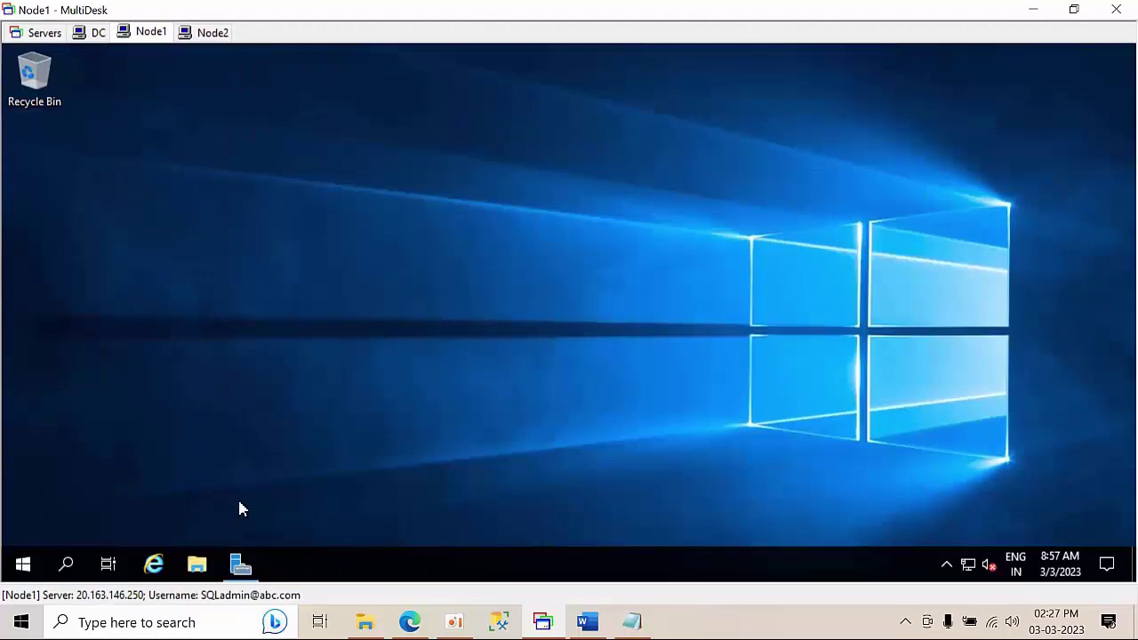
- Launch the iSCSI Initiator from Server Manager's Tools menu on Node1
{"action": "left_click", "coordinate": [242, 564]}
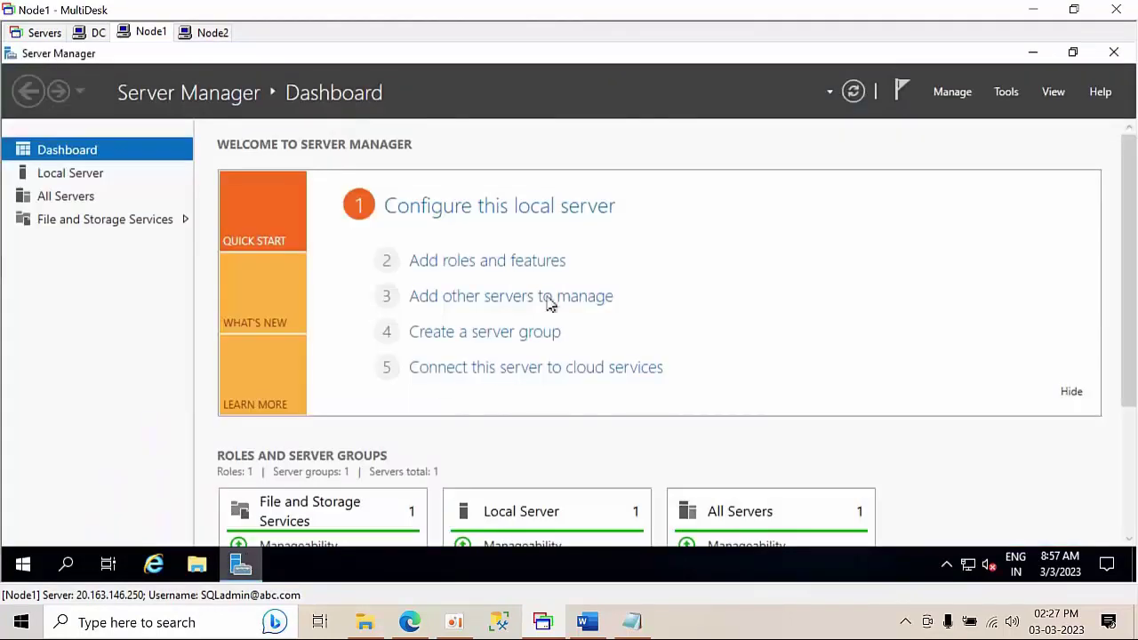
{"action": "left_click", "coordinate": [1011, 91]}
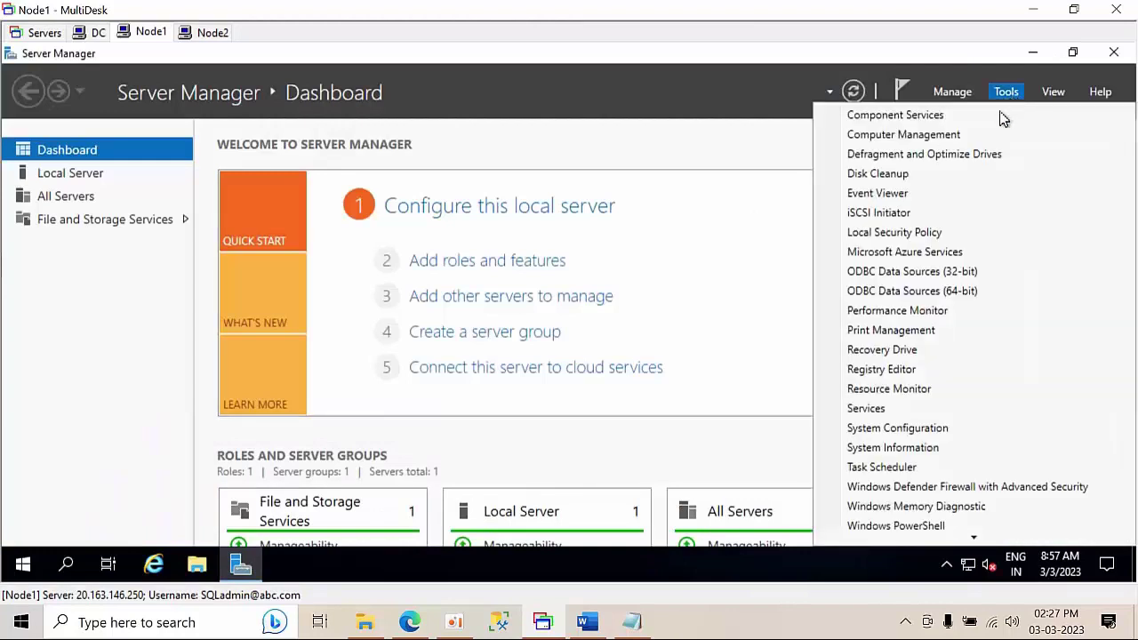
{"action": "left_click", "coordinate": [905, 212]}
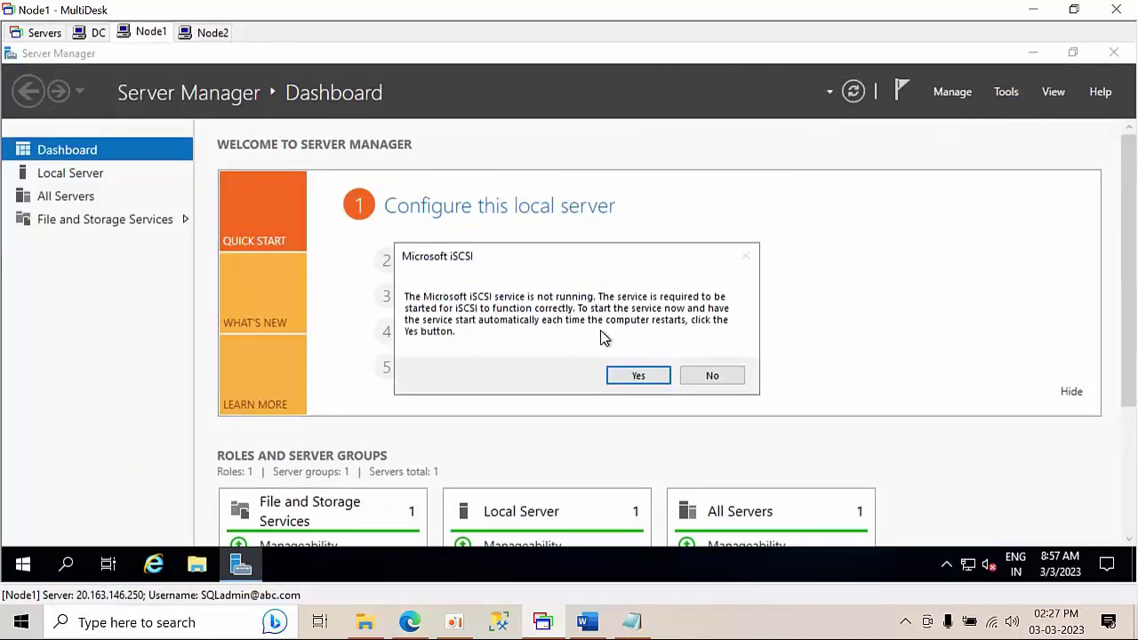
{"action": "key", "text": "super+r"}
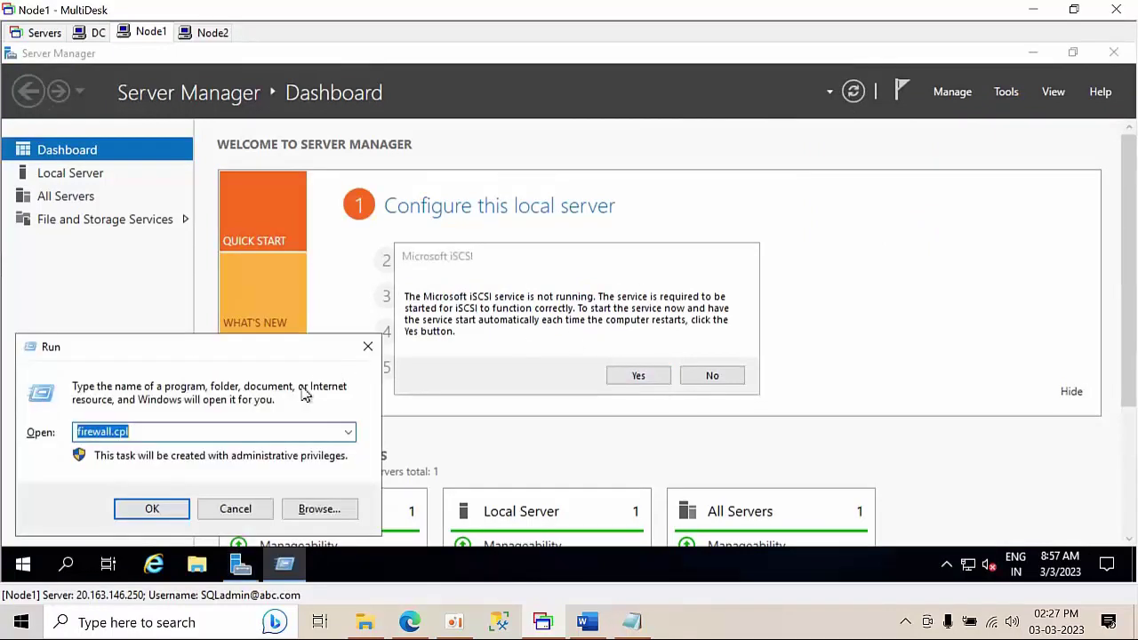
- Open services.msc and locate the Microsoft iSCSI Initiator Service, widening the name column
{"action": "type", "text": "service"}
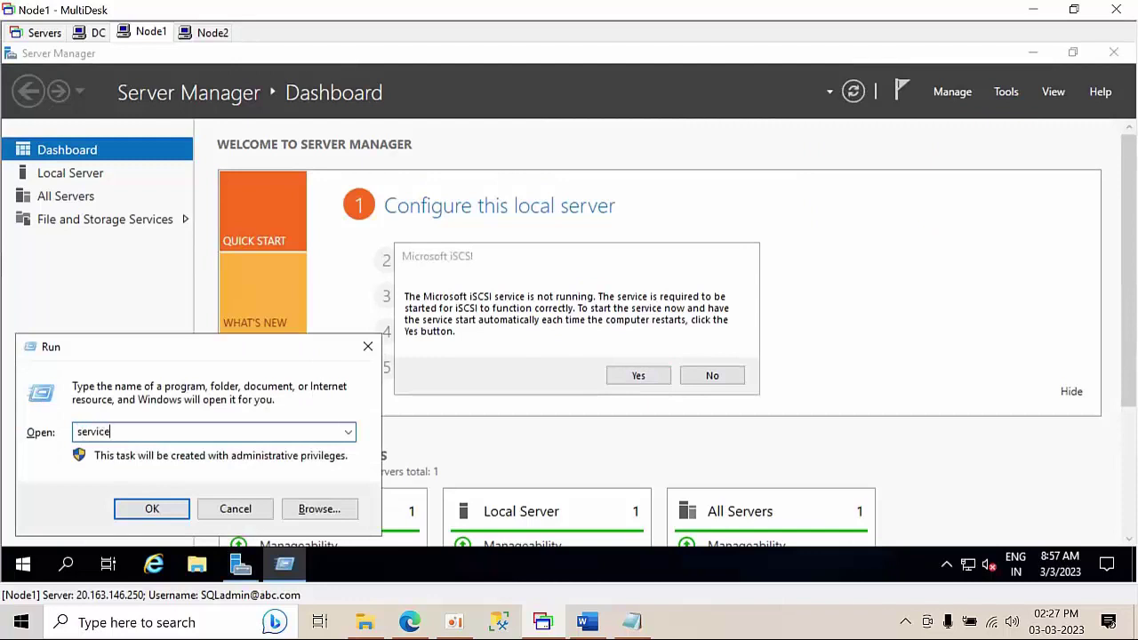
{"action": "type", "text": "s.msc"}
{"action": "key", "text": "Return"}
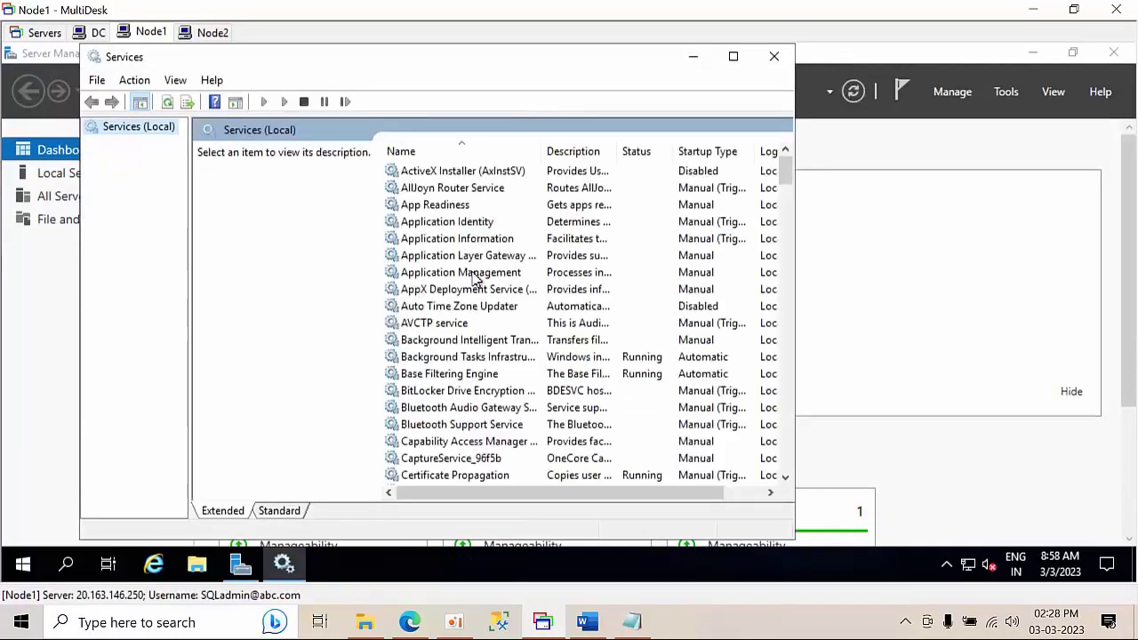
{"action": "left_click", "coordinate": [475, 276]}
{"action": "key", "text": "m"}
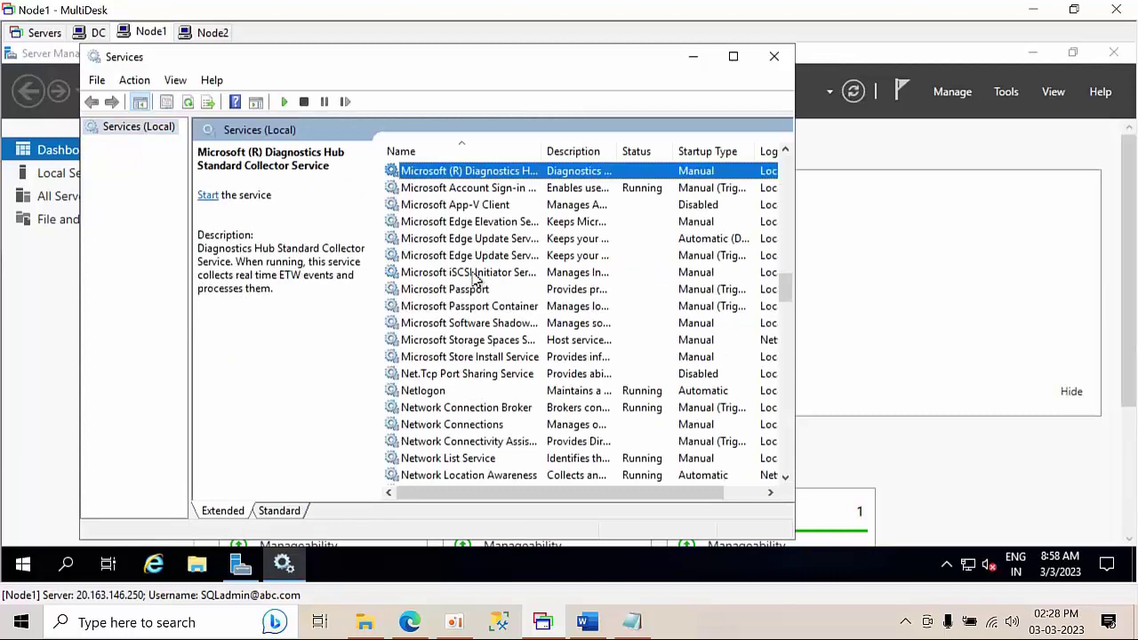
{"action": "left_click", "coordinate": [481, 275]}
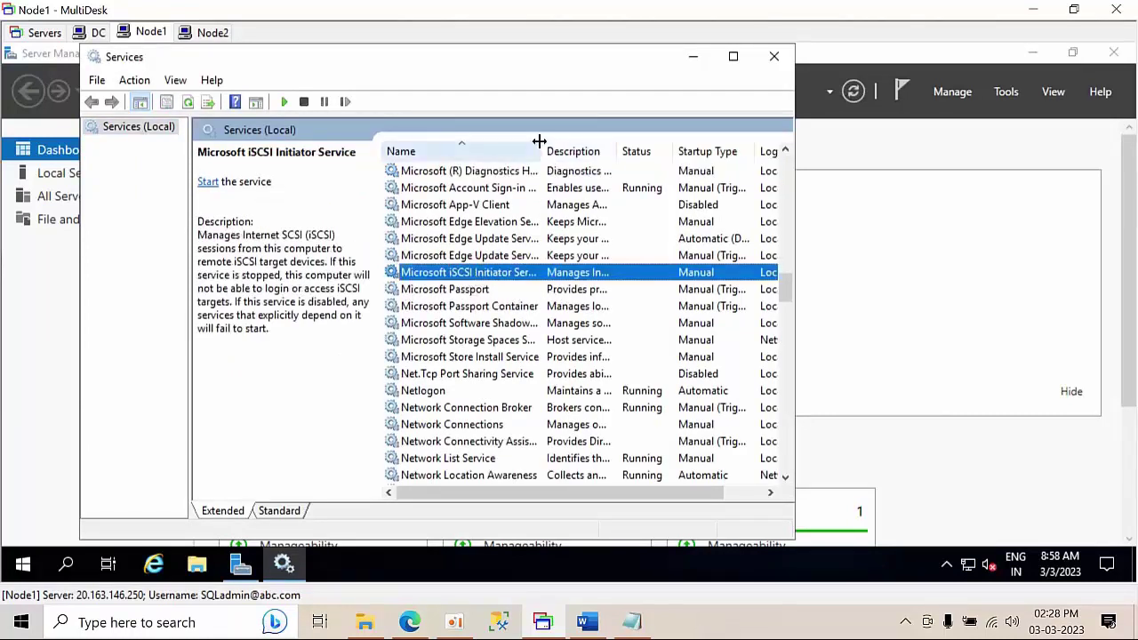
{"action": "left_click_drag", "start_coordinate": [569, 140], "coordinate": [611, 142]}
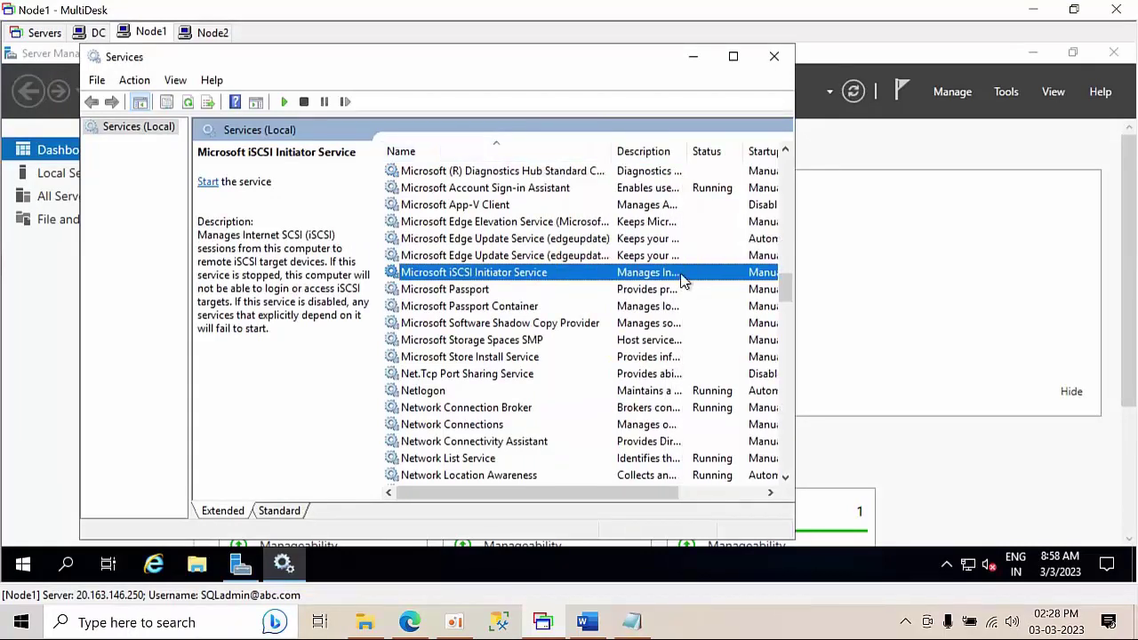
{"action": "left_click_drag", "start_coordinate": [599, 495], "coordinate": [687, 493]}
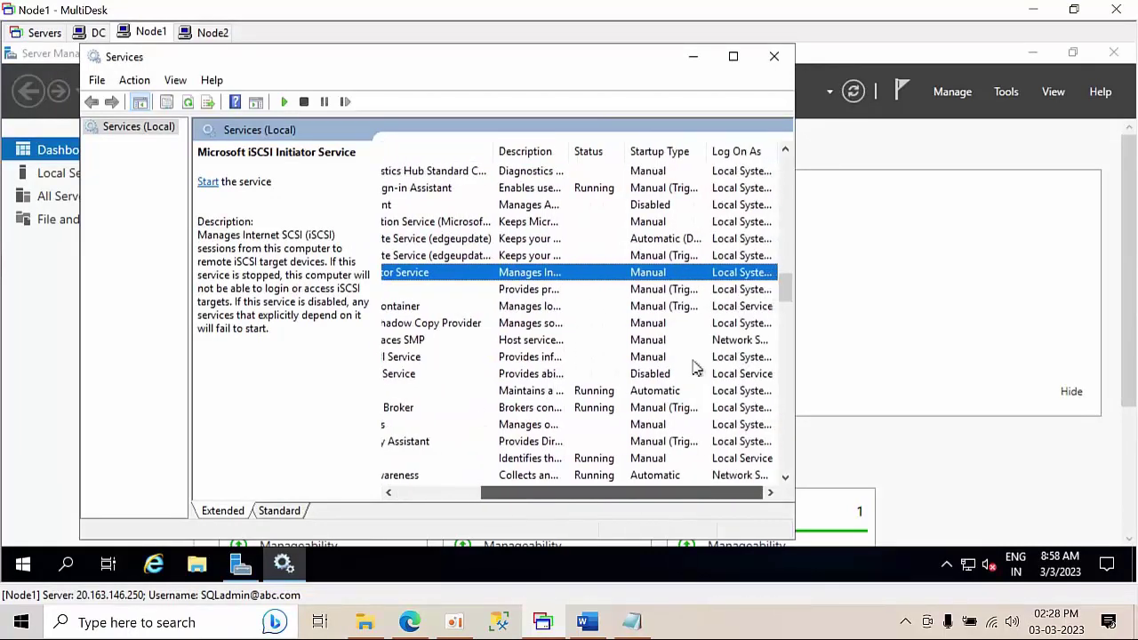
- Check the iSCSI service's properties, then answer Yes to start the service automatically
{"action": "right_click", "coordinate": [647, 277]}
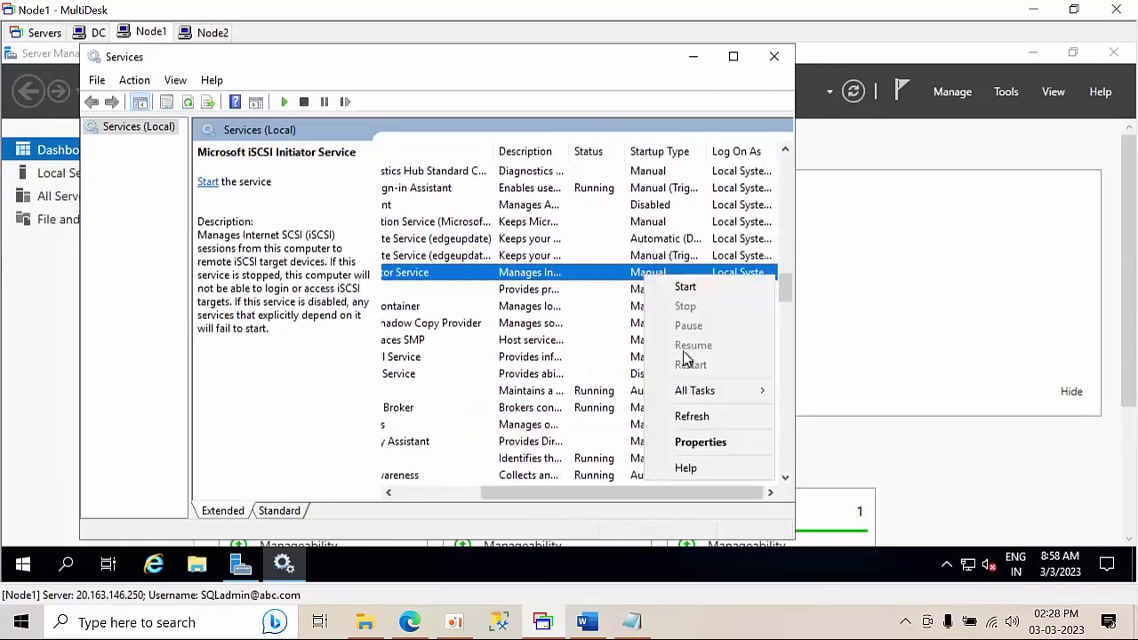
{"action": "left_click", "coordinate": [689, 441]}
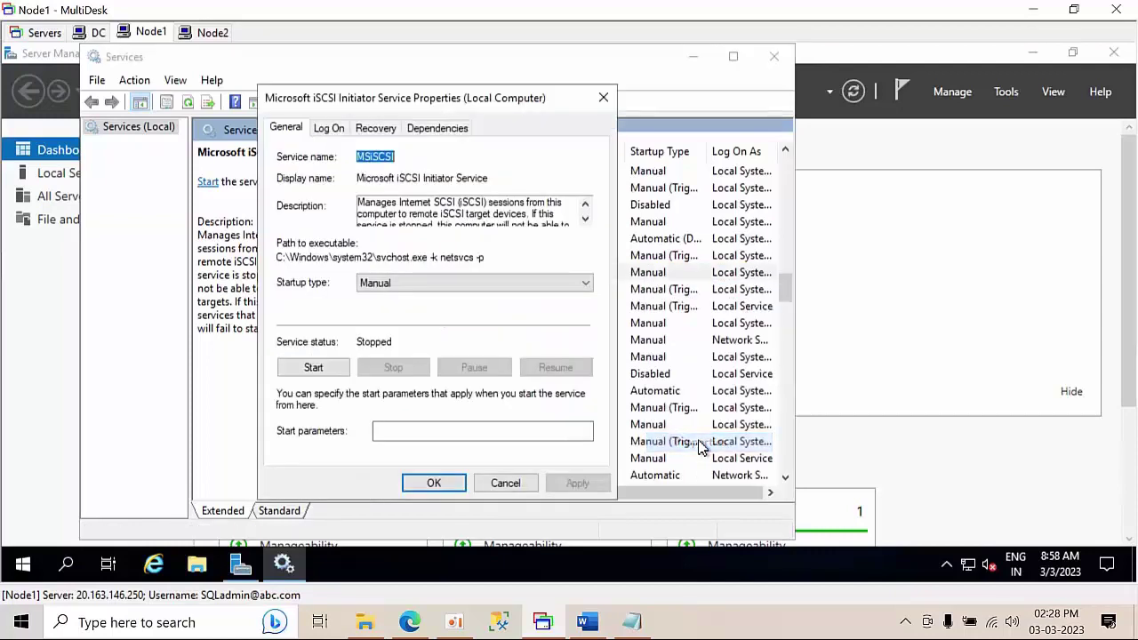
{"action": "left_click", "coordinate": [603, 97]}
{"action": "left_click", "coordinate": [694, 61]}
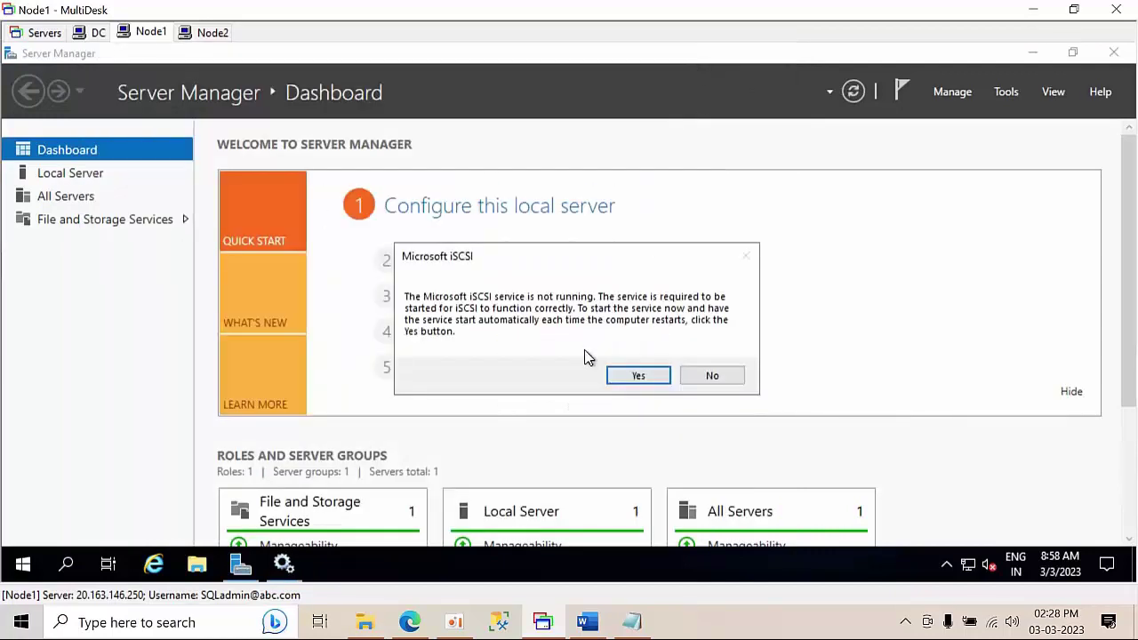
{"action": "left_click", "coordinate": [627, 377]}
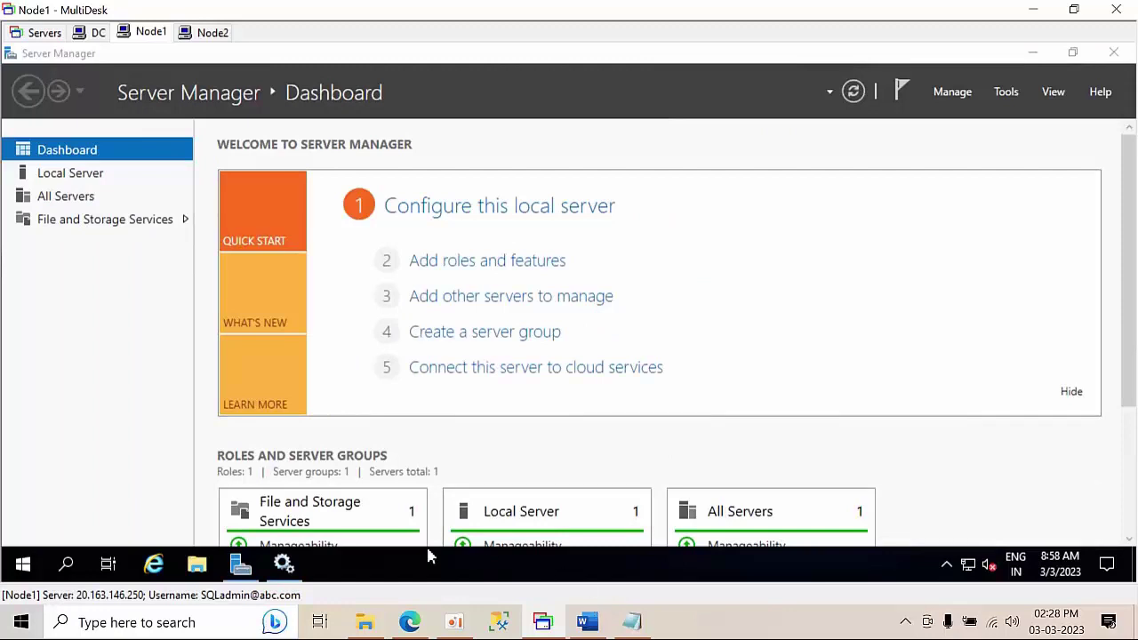
- Refresh Services to confirm the iSCSI service is Running with Automatic startup
{"action": "left_click", "coordinate": [283, 565]}
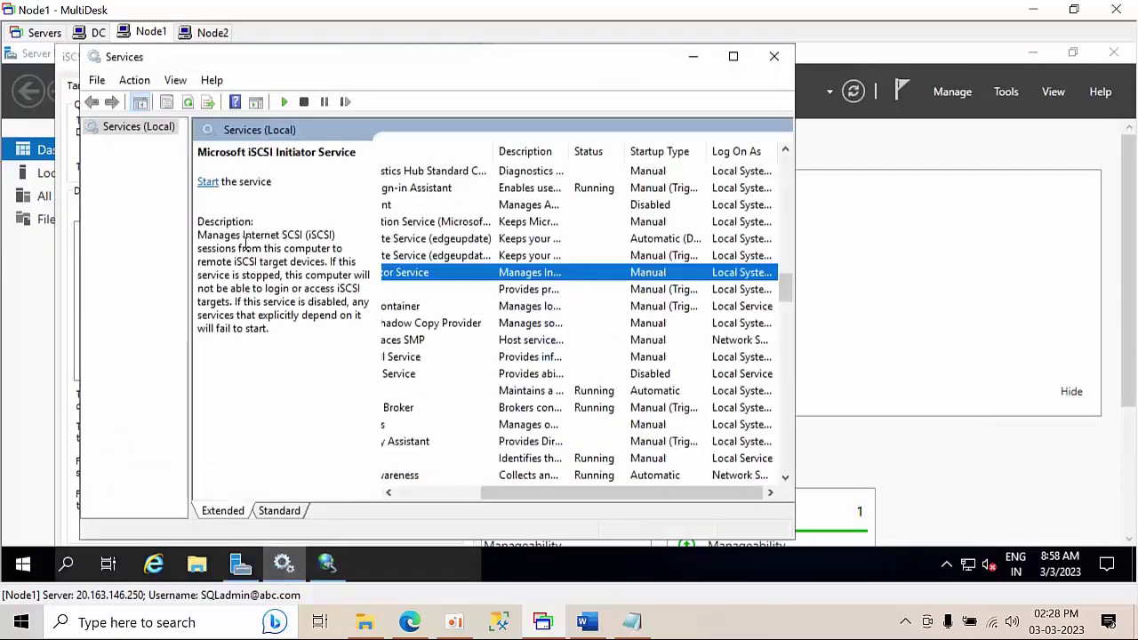
{"action": "right_click", "coordinate": [434, 283]}
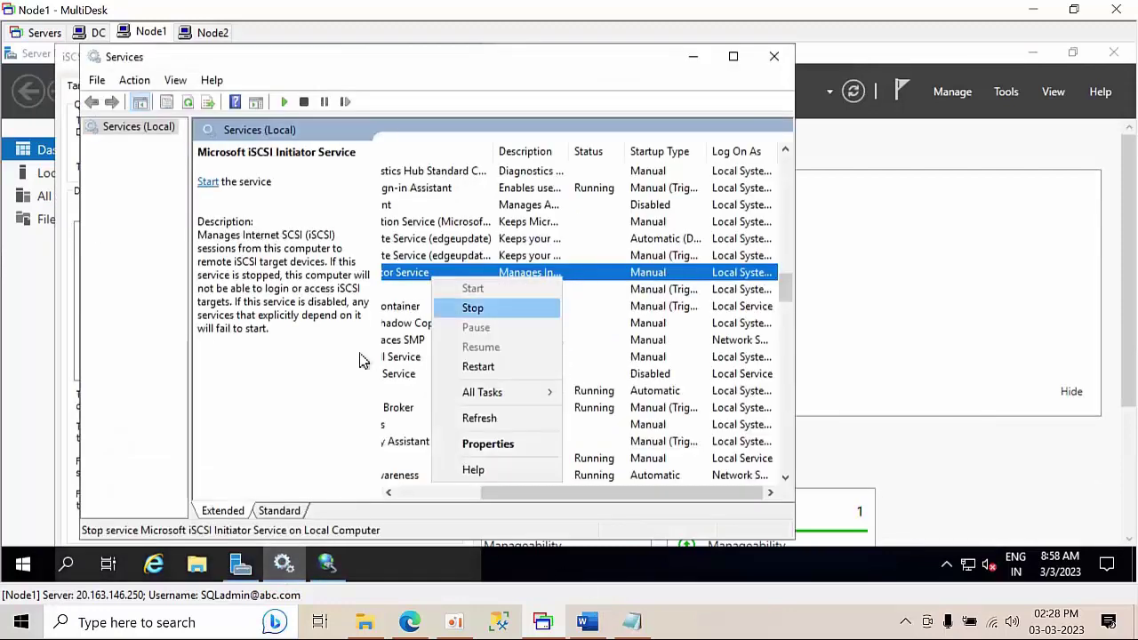
{"action": "left_click", "coordinate": [477, 423]}
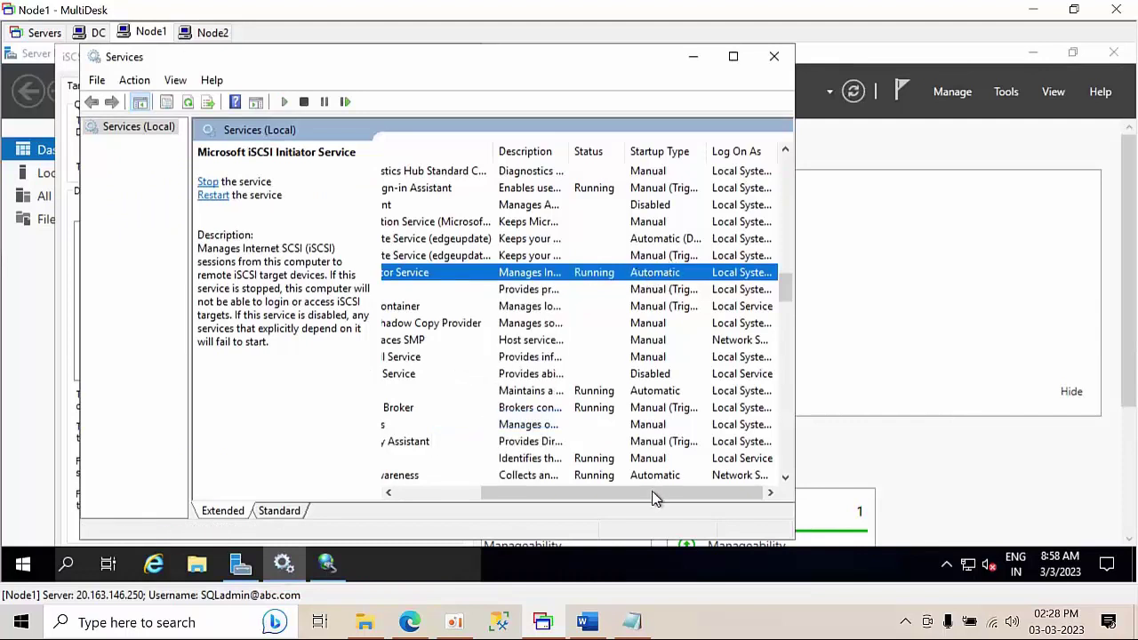
{"action": "left_click_drag", "start_coordinate": [617, 497], "coordinate": [510, 495]}
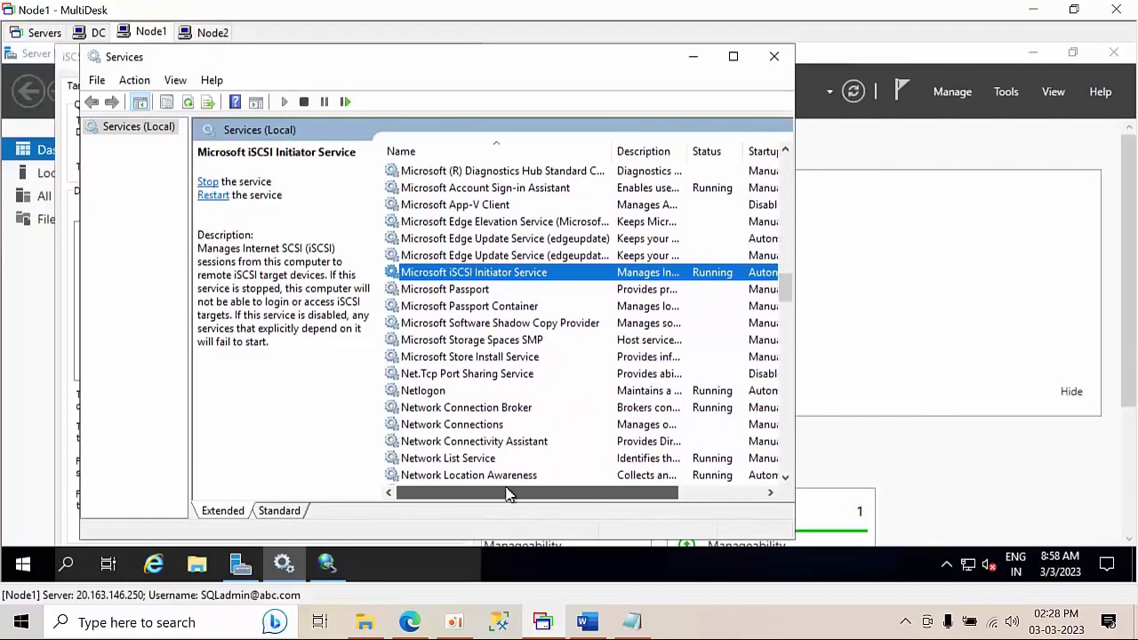
{"action": "left_click_drag", "start_coordinate": [585, 482], "coordinate": [632, 485]}
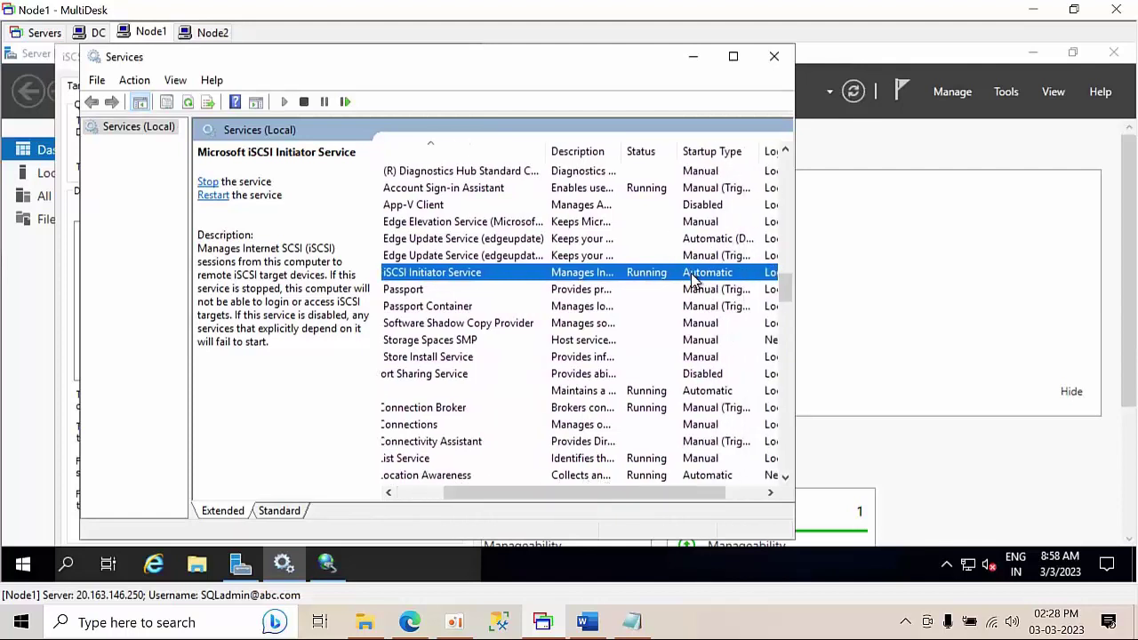
{"action": "left_click", "coordinate": [695, 57]}
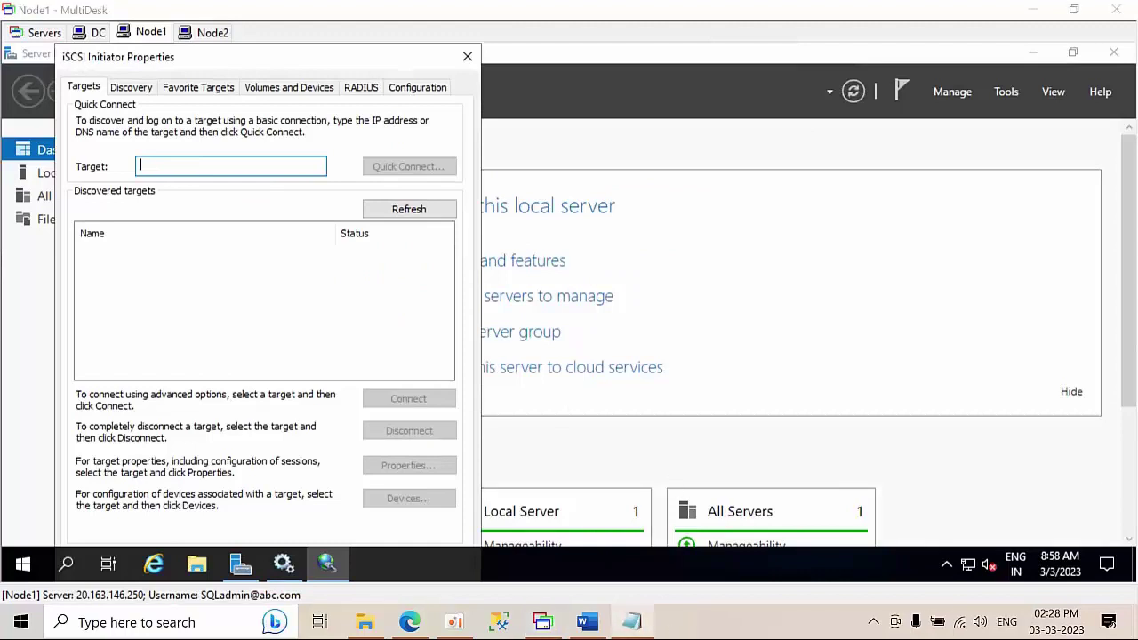
- Quick-connect Node1 to the iSCSI target at 10.1.1.4 pasted from Notepad, then close the dialog
{"action": "left_click", "coordinate": [631, 622]}
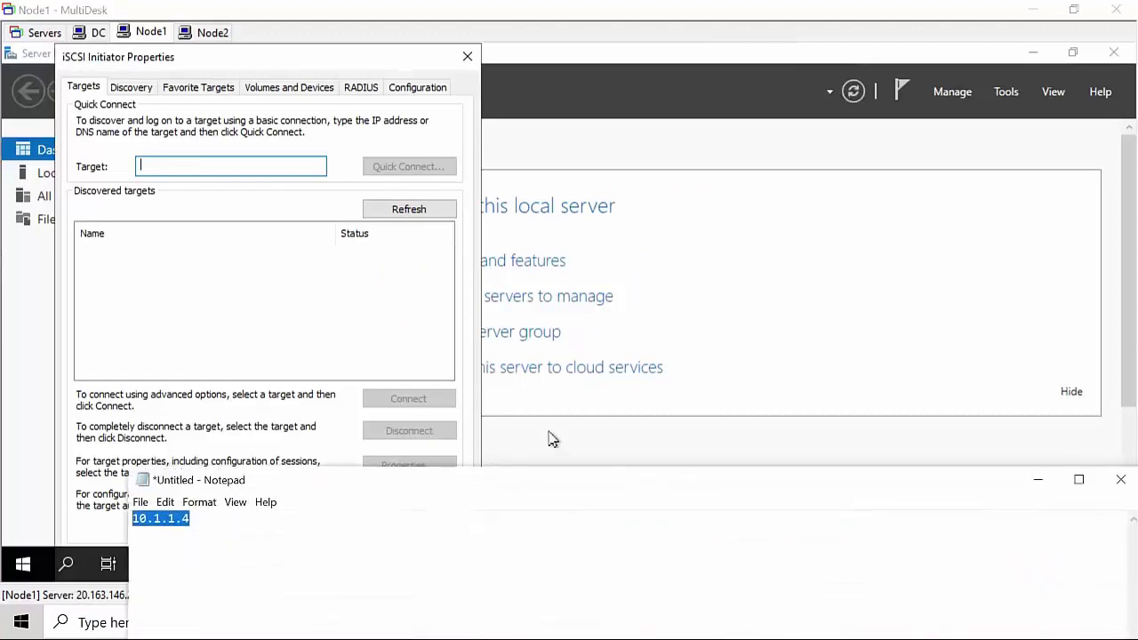
{"action": "left_click", "coordinate": [168, 169]}
{"action": "type", "text": "10.1.1.4"}
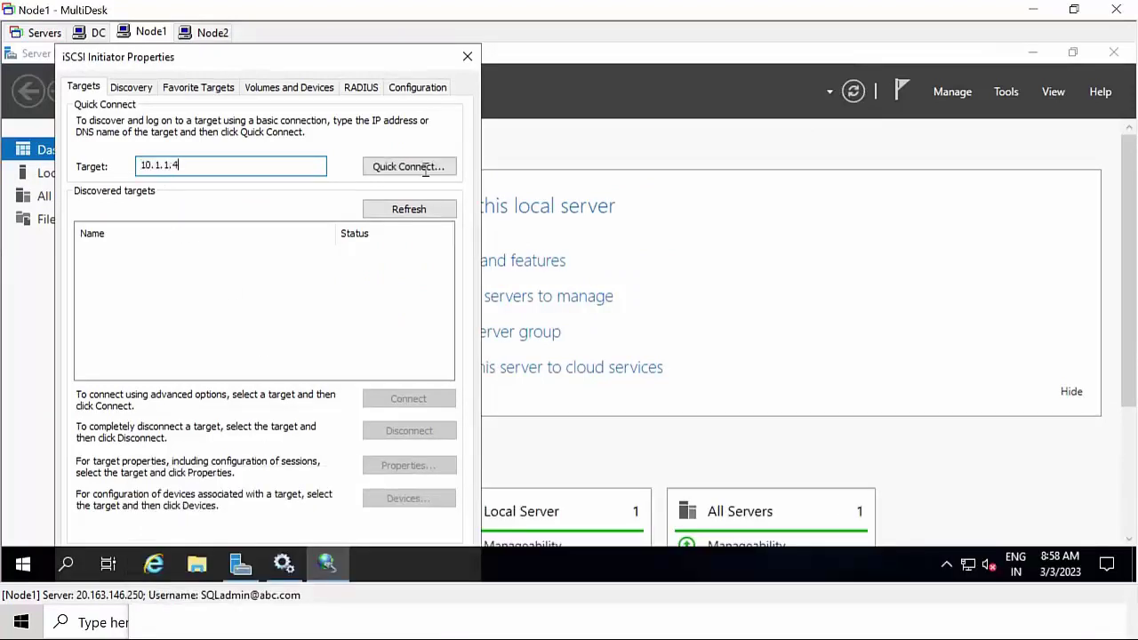
{"action": "left_click", "coordinate": [418, 166]}
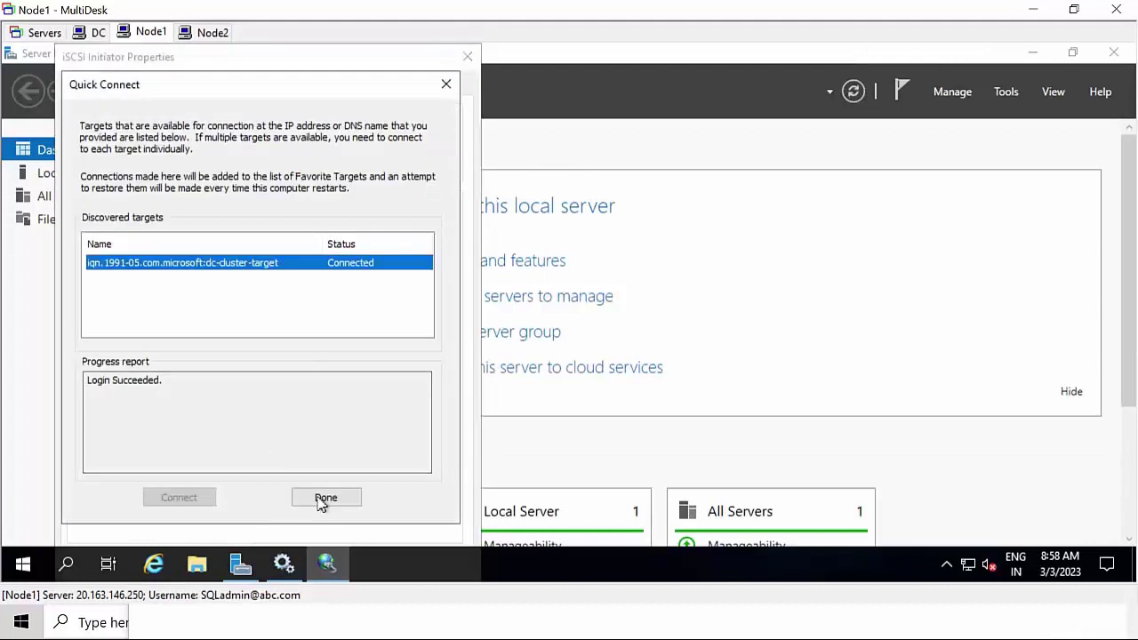
{"action": "left_click", "coordinate": [326, 499]}
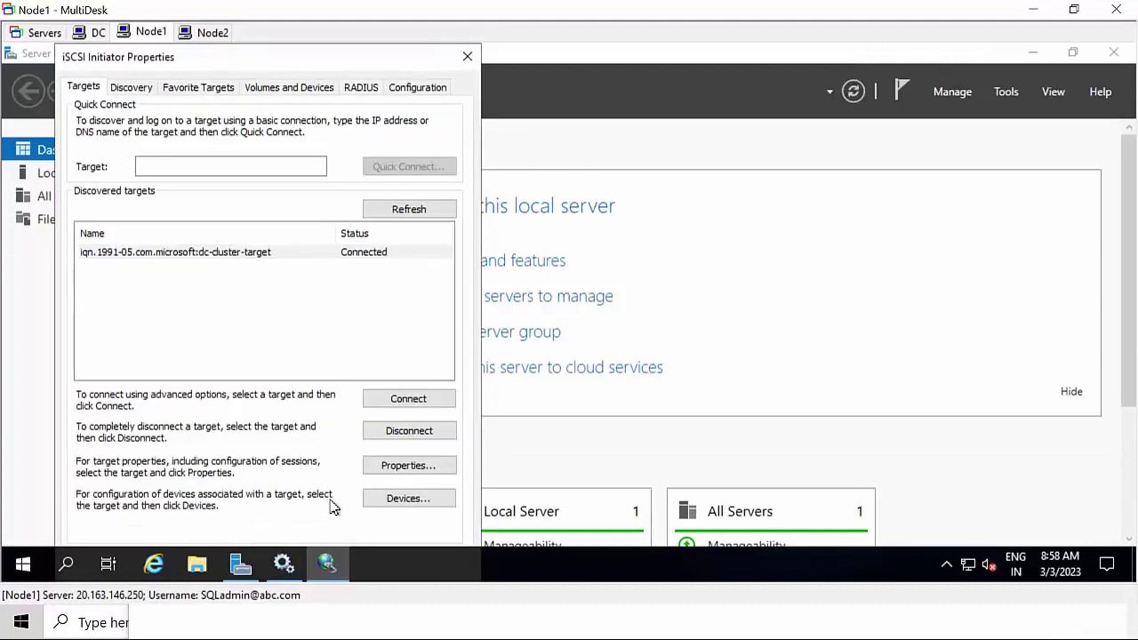
{"action": "left_click", "coordinate": [466, 59]}
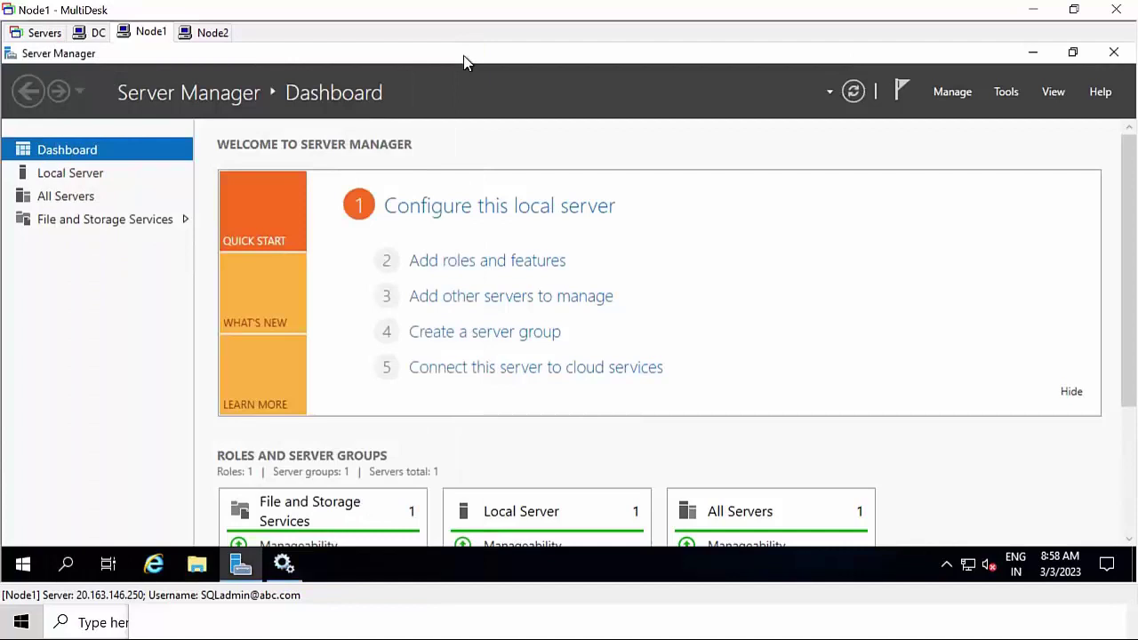
- On Node2, launch the iSCSI Initiator from Server Manager and allow its service to start
{"action": "left_click", "coordinate": [213, 33]}
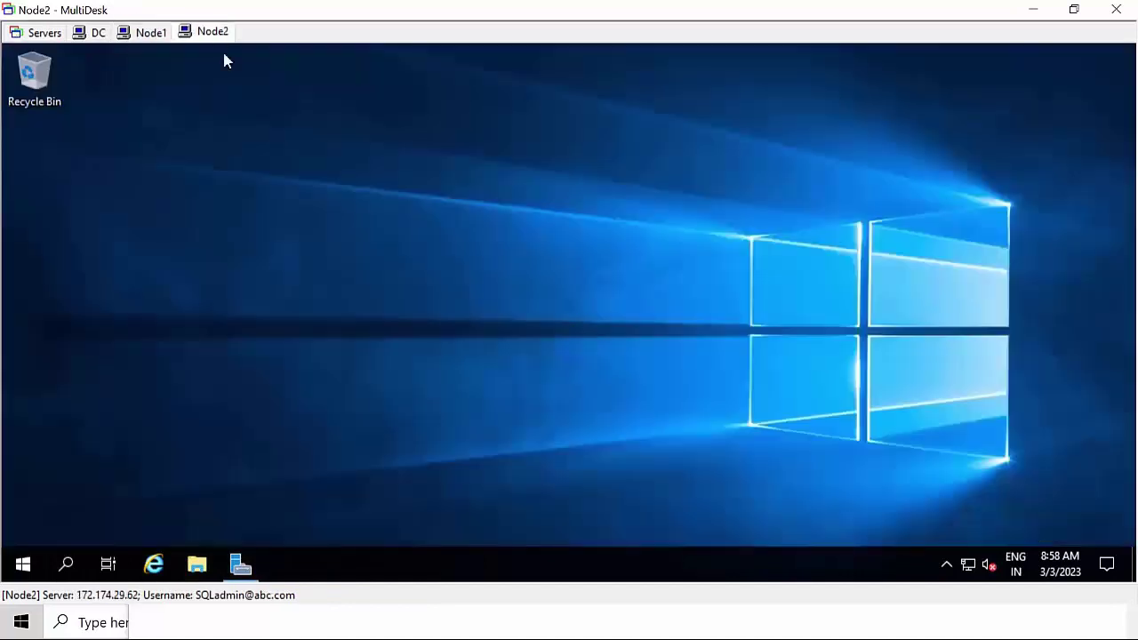
{"action": "left_click", "coordinate": [243, 565]}
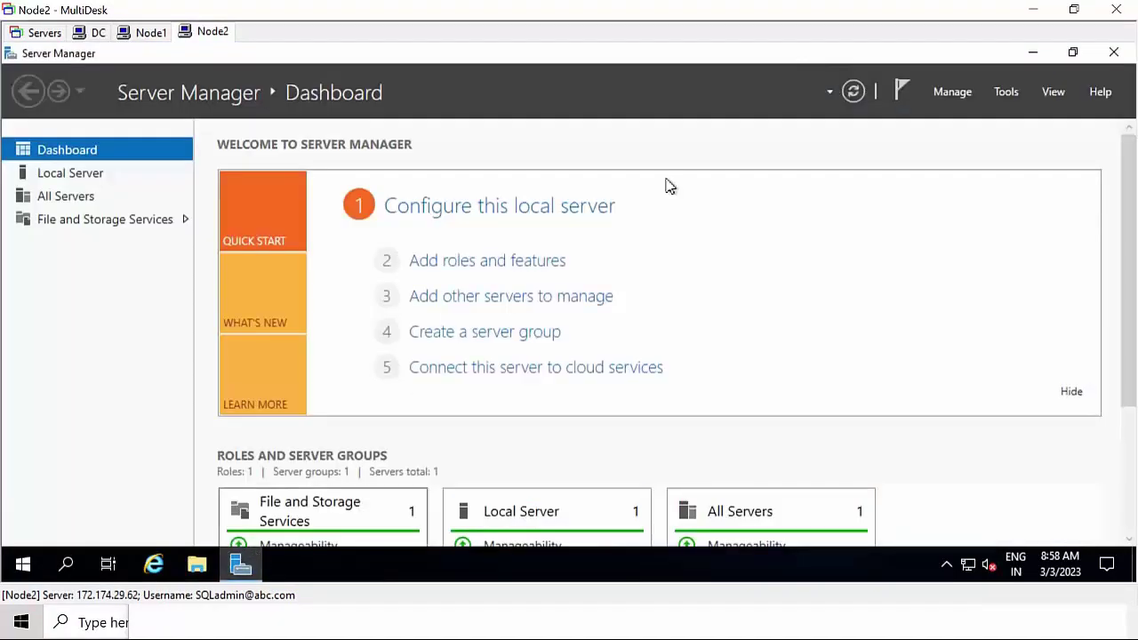
{"action": "left_click", "coordinate": [1008, 94]}
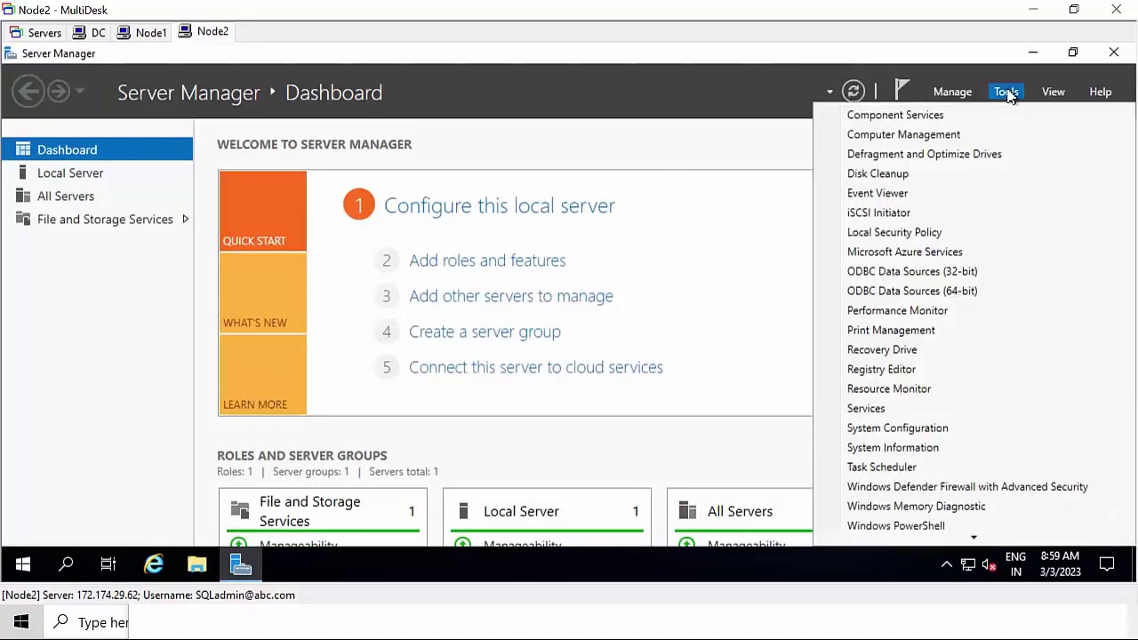
{"action": "left_click", "coordinate": [928, 220]}
{"action": "left_click", "coordinate": [651, 377]}
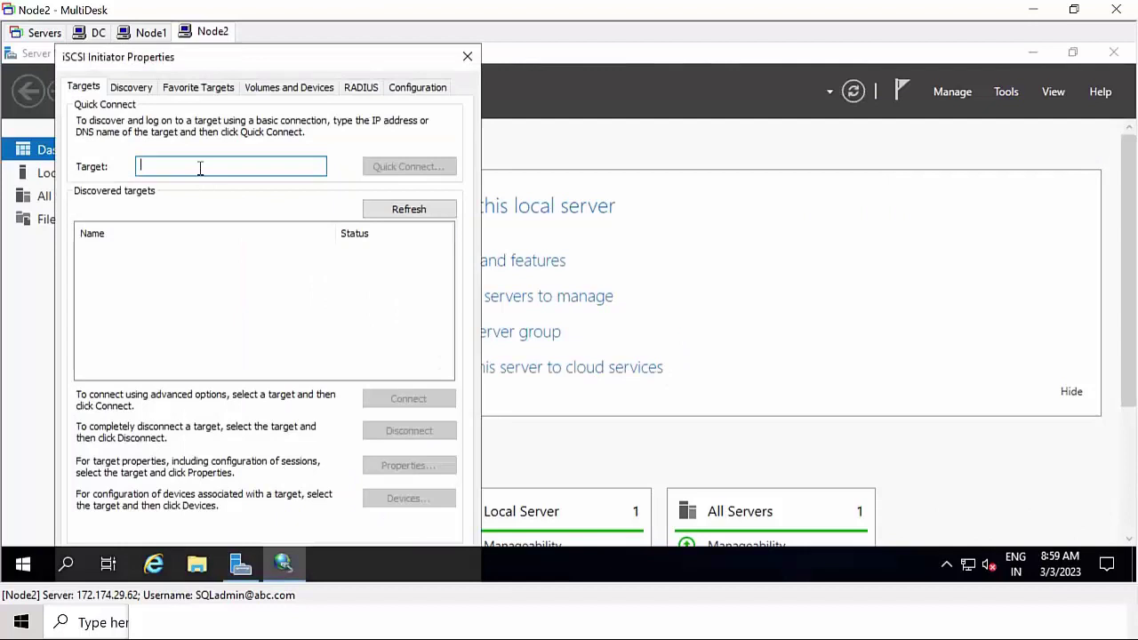
- Quick-connect Node2 to the target at 10.1.1.9 and close the initiator dialog
{"action": "left_click", "coordinate": [200, 168]}
{"action": "type", "text": "10.1.1.9"}
{"action": "left_click", "coordinate": [420, 167]}
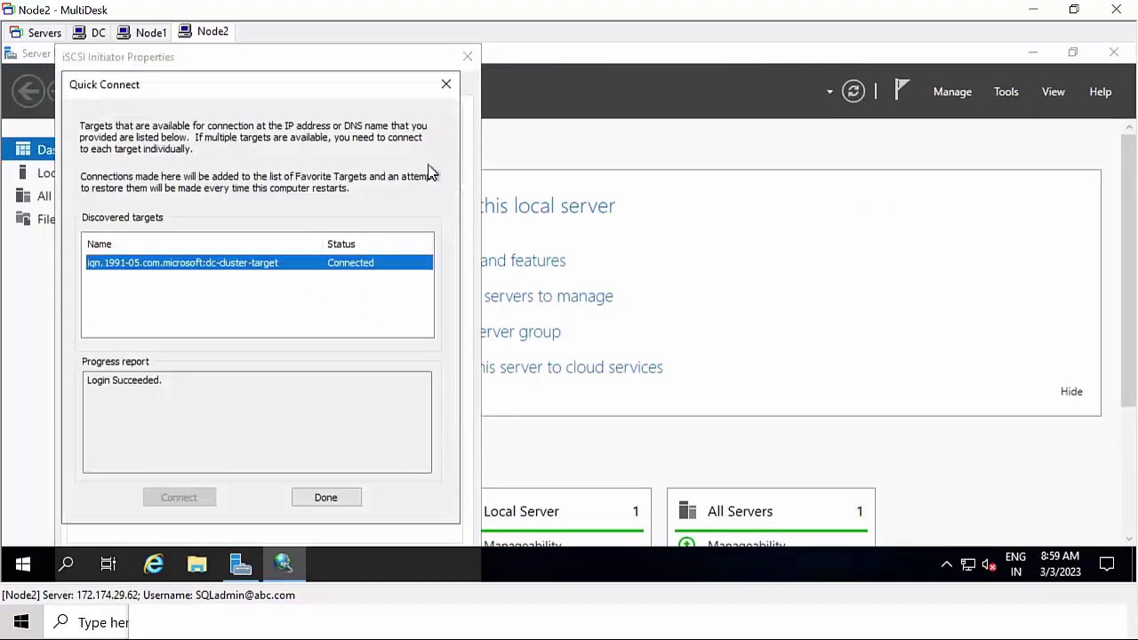
{"action": "left_click", "coordinate": [347, 498]}
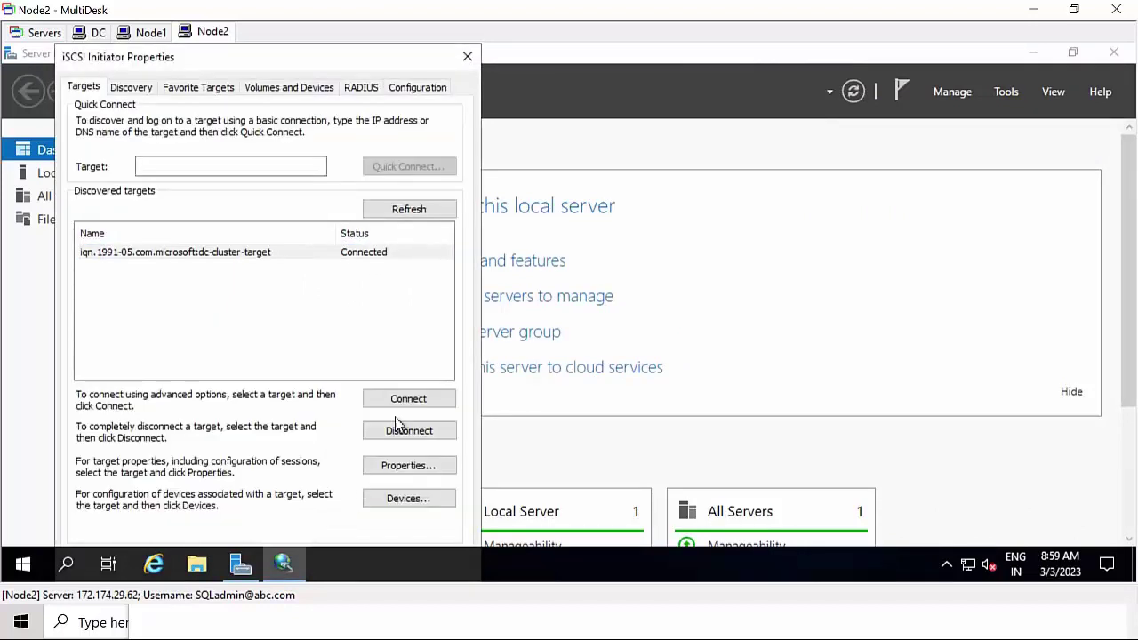
{"action": "left_click", "coordinate": [467, 56]}
- On DC, refresh the iSCSI disk list to confirm all three disks are Connected
{"action": "left_click", "coordinate": [89, 34]}
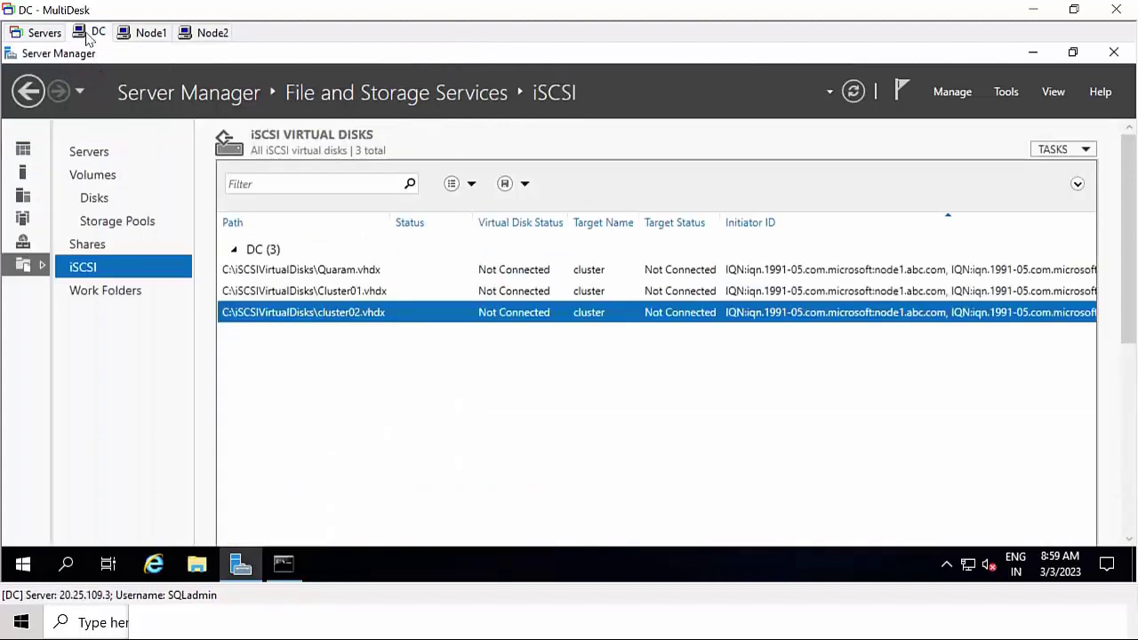
{"action": "right_click", "coordinate": [584, 376]}
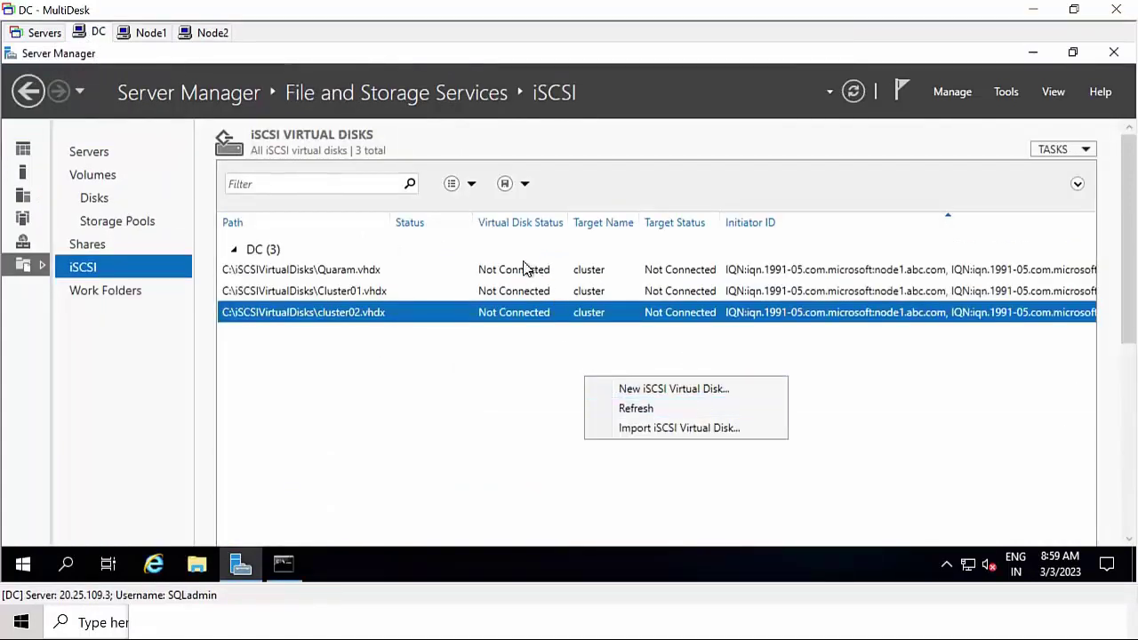
{"action": "left_click", "coordinate": [622, 408]}
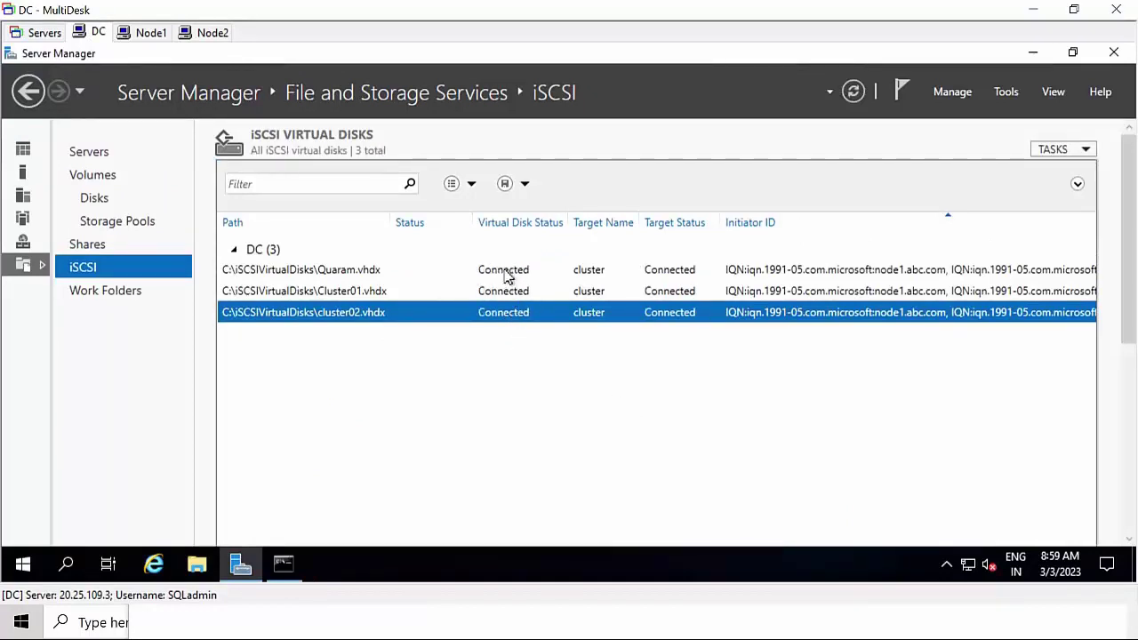
{"action": "left_click", "coordinate": [1040, 55]}
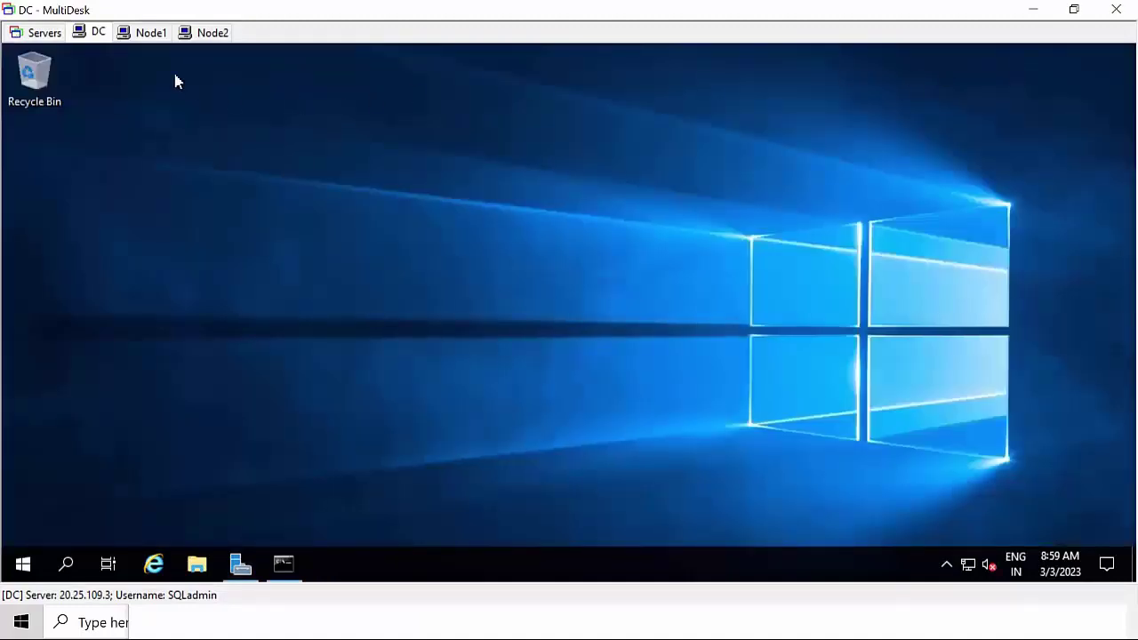
{"action": "left_click", "coordinate": [142, 33]}
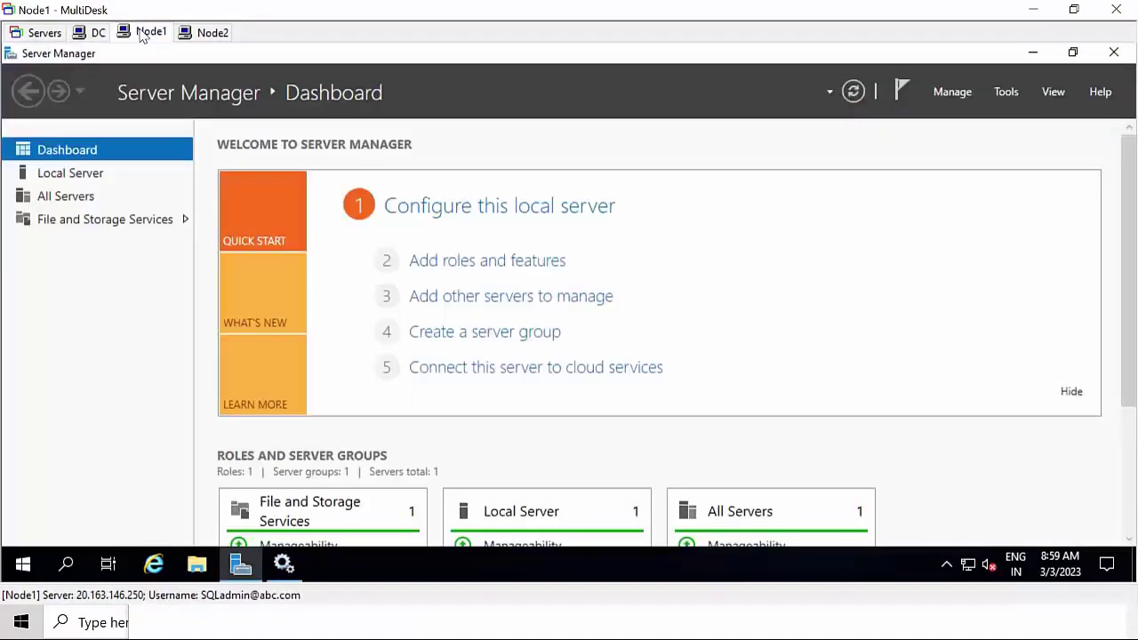
- On Node1, open Disk Management through Server Manager's Computer Management
{"action": "left_click", "coordinate": [1032, 53]}
{"action": "right_click", "coordinate": [501, 210]}
{"action": "left_click", "coordinate": [546, 255]}
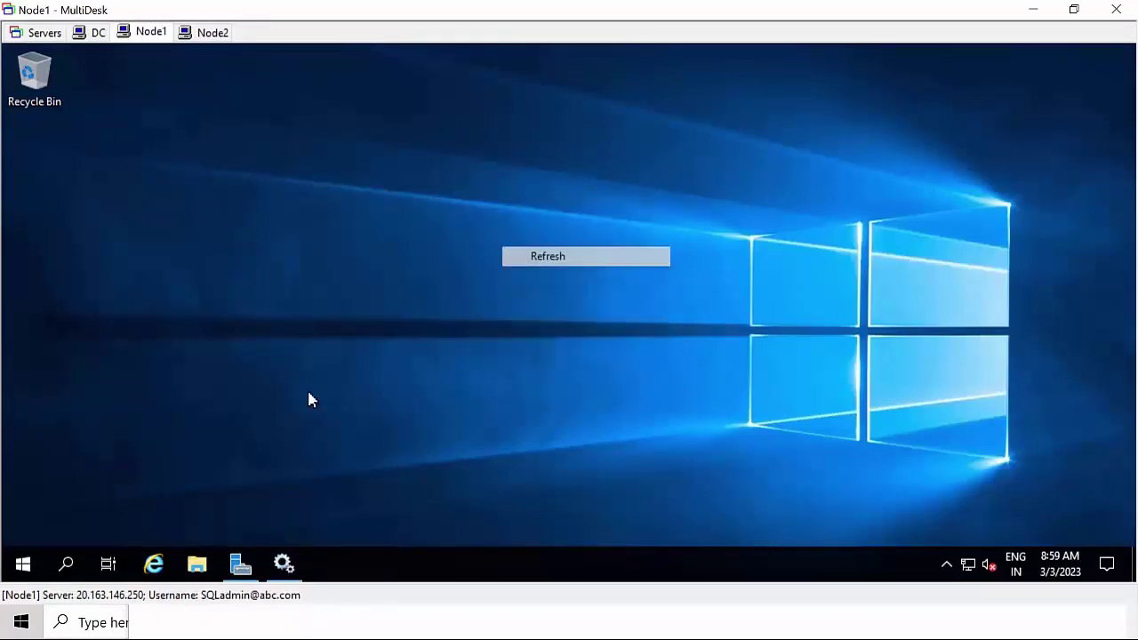
{"action": "left_click", "coordinate": [241, 564]}
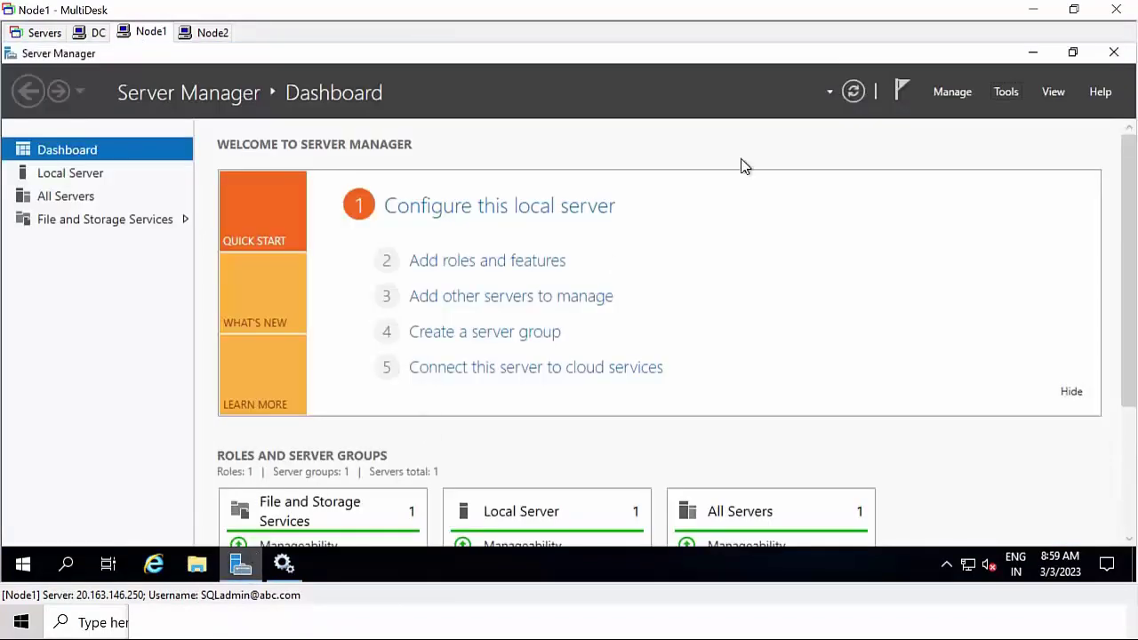
{"action": "left_click", "coordinate": [1006, 92]}
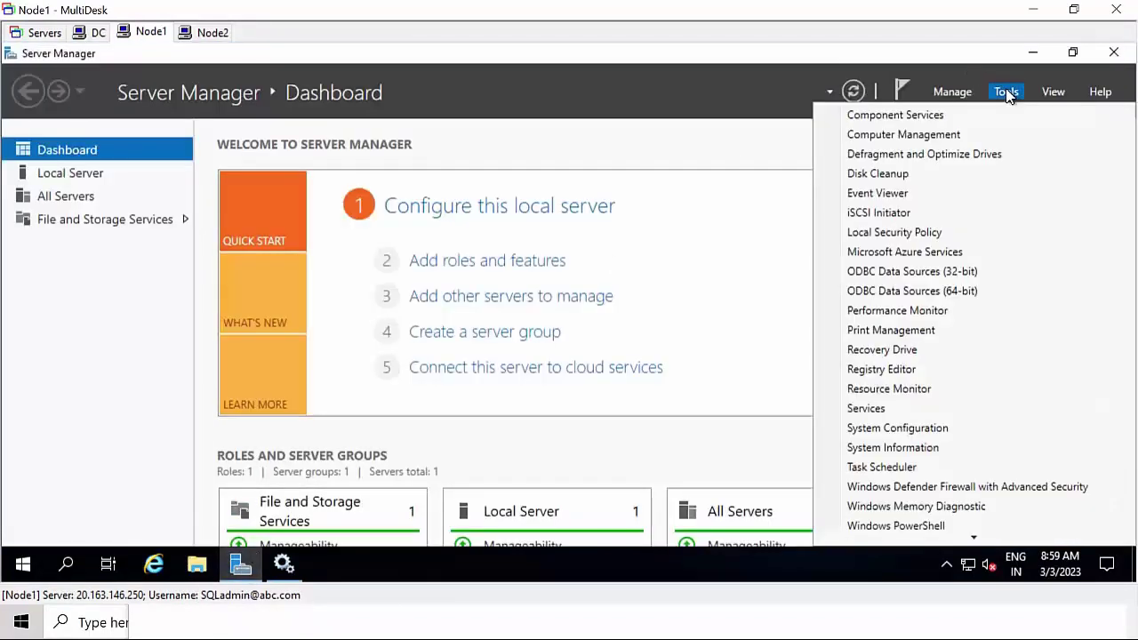
{"action": "left_click", "coordinate": [961, 138]}
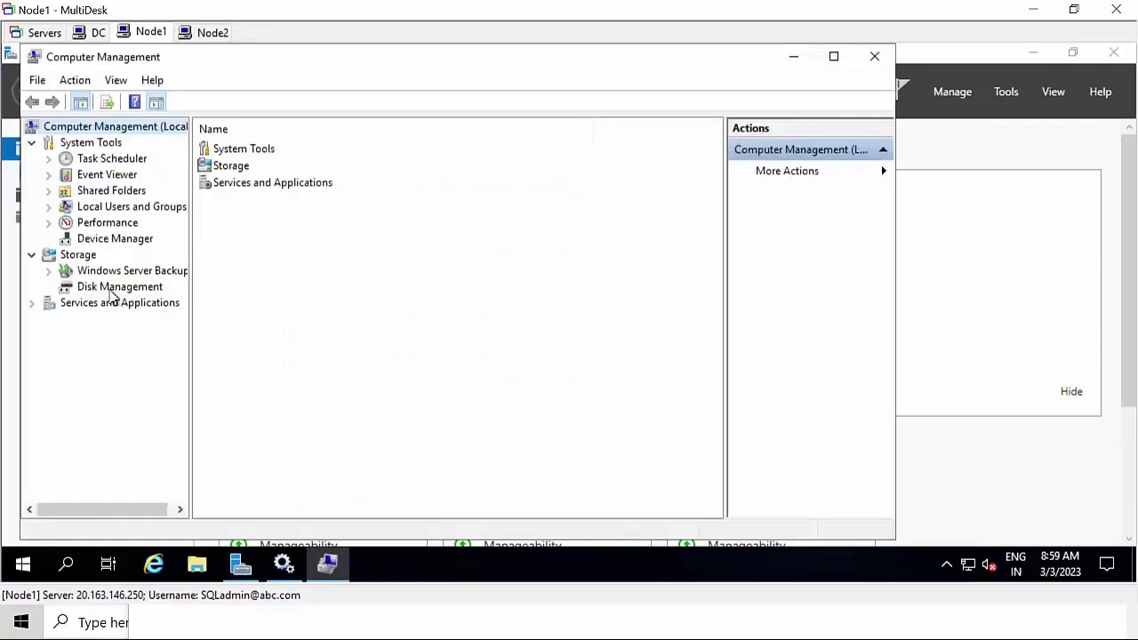
{"action": "left_click", "coordinate": [116, 287]}
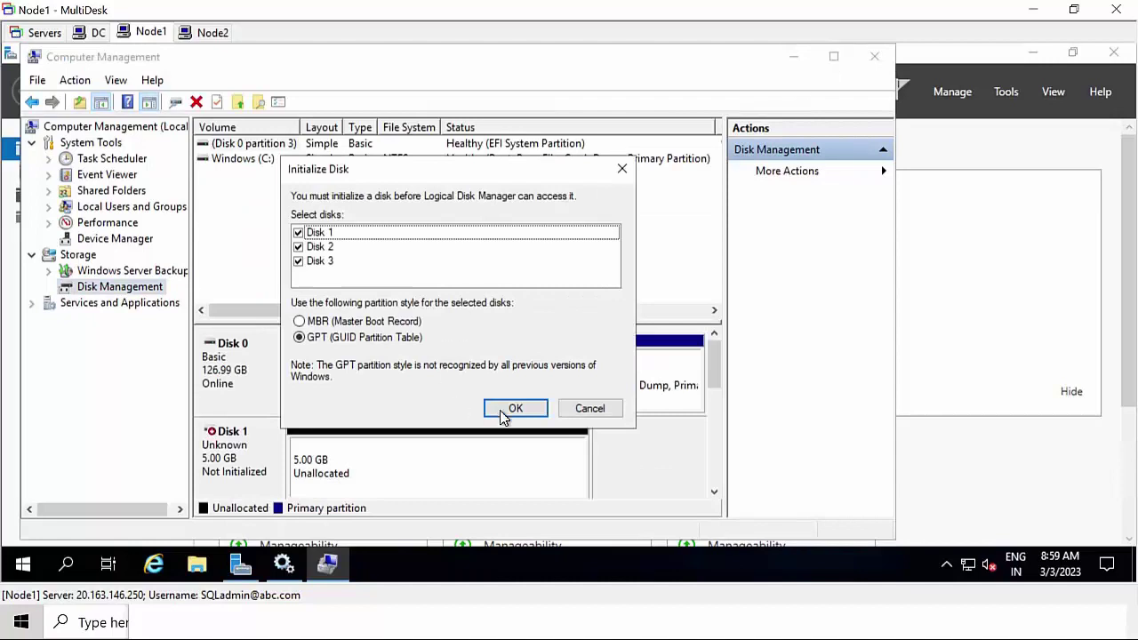
- Initialize the new disks with GPT partition style and select Disk 1
{"action": "left_click", "coordinate": [321, 339]}
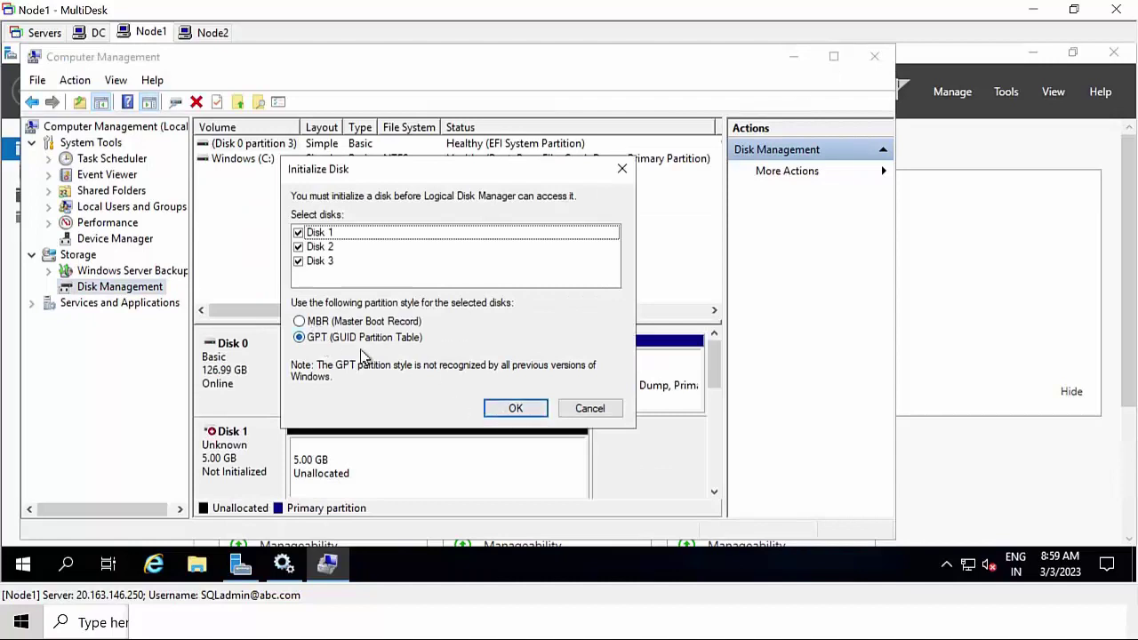
{"action": "left_click", "coordinate": [515, 409]}
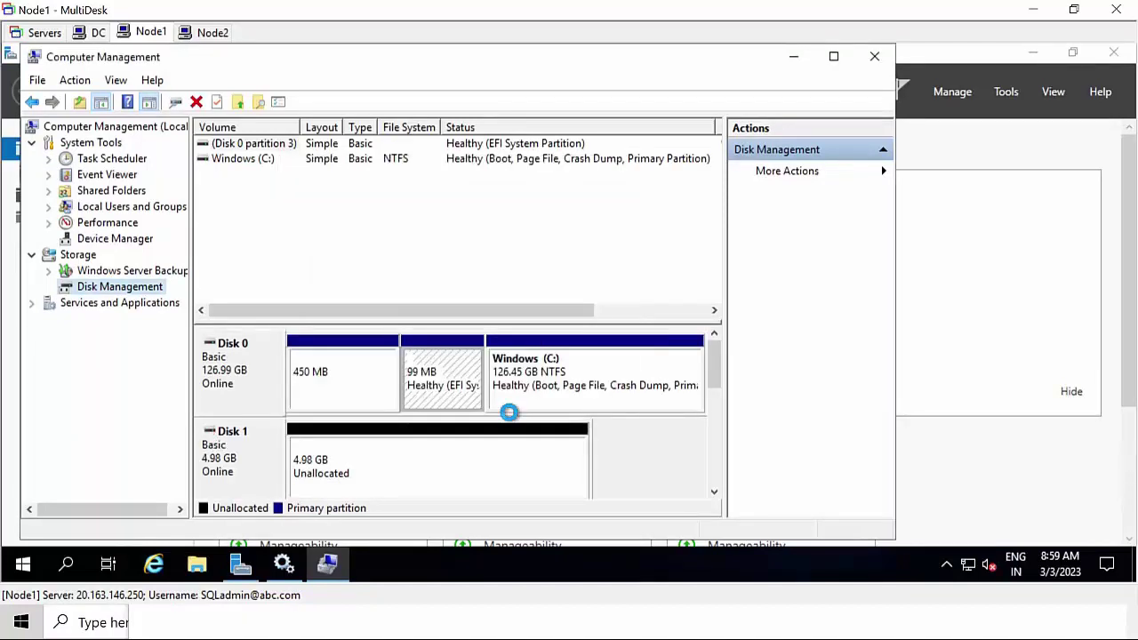
{"action": "left_click", "coordinate": [835, 58]}
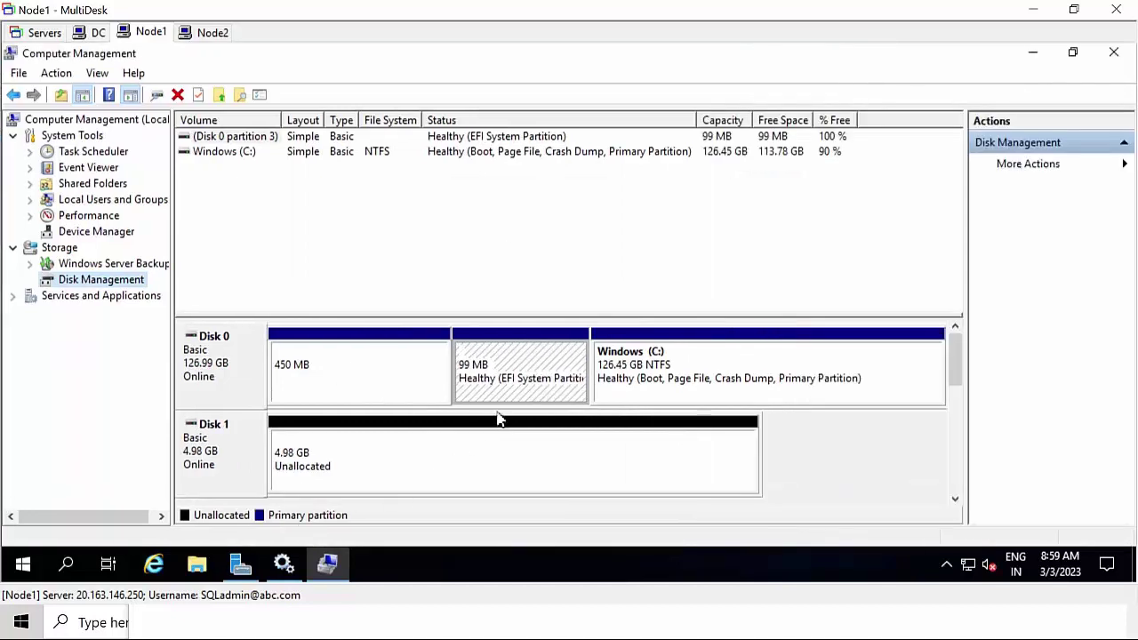
{"action": "left_click", "coordinate": [211, 454]}
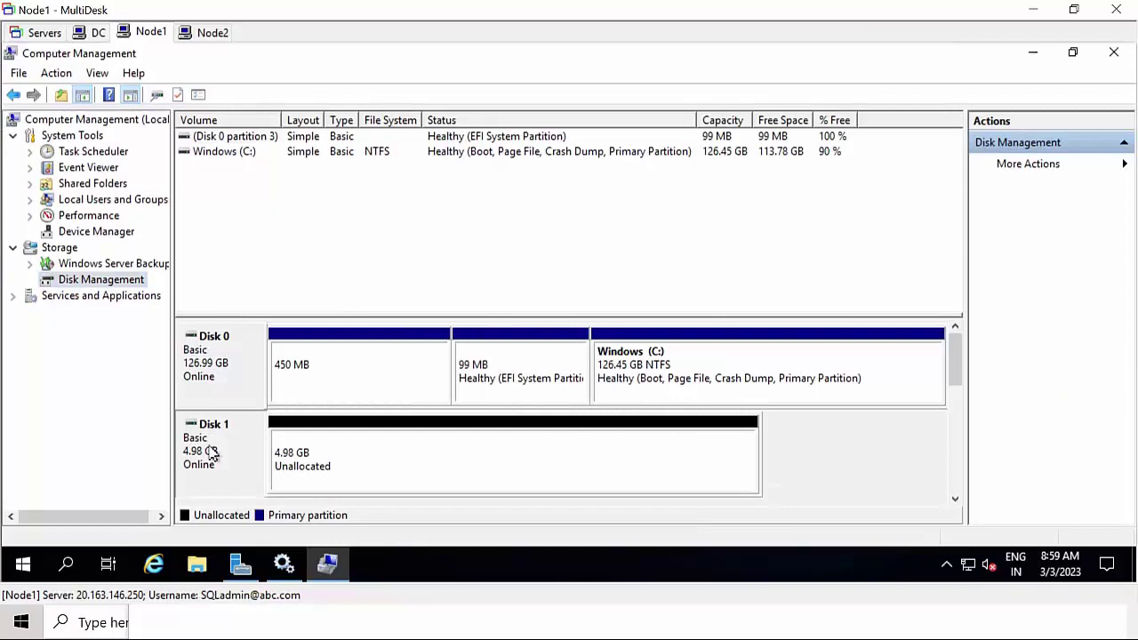
- Start a spanned volume on Node1's Disk 1, then cancel it and dismiss the menu
{"action": "right_click", "coordinate": [211, 453]}
{"action": "left_click", "coordinate": [293, 253]}
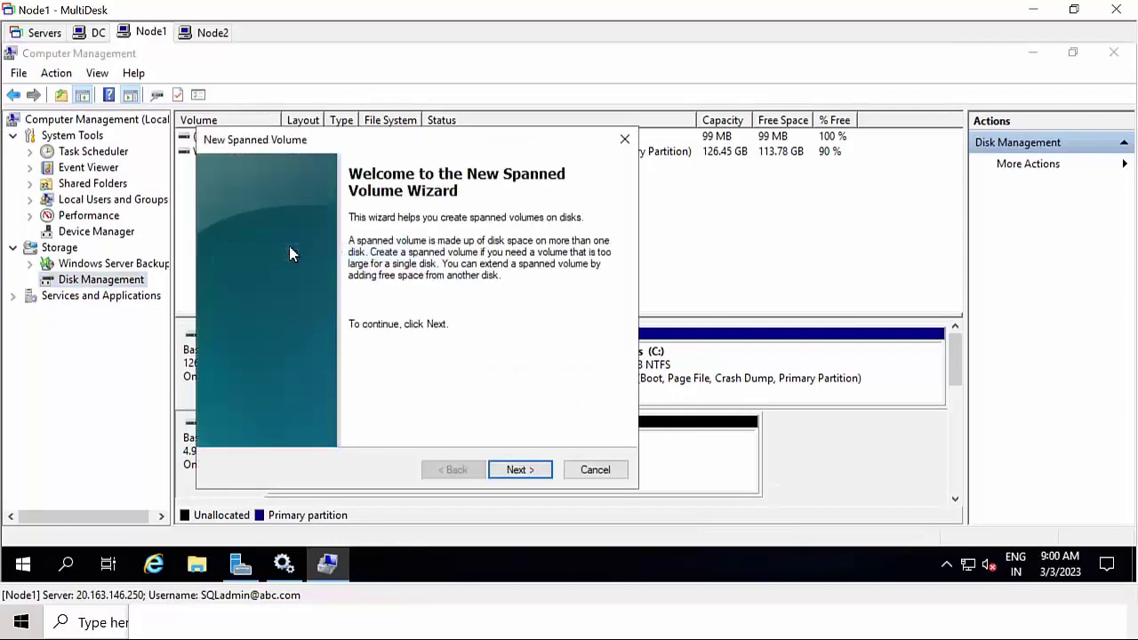
{"action": "left_click", "coordinate": [515, 471]}
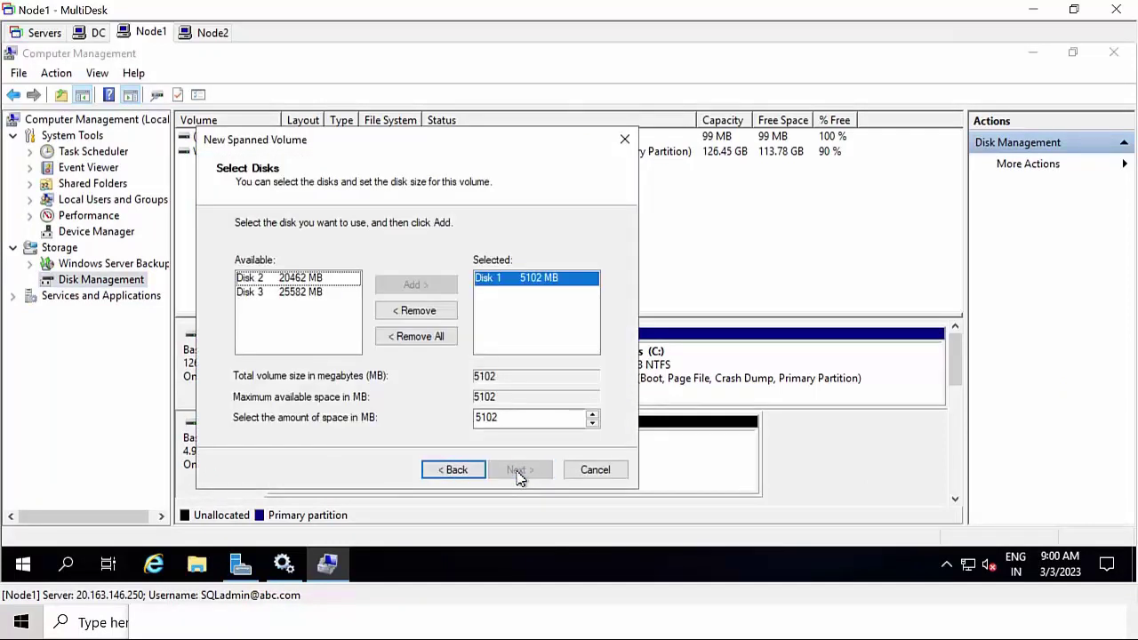
{"action": "left_click", "coordinate": [602, 472]}
{"action": "right_click", "coordinate": [583, 475]}
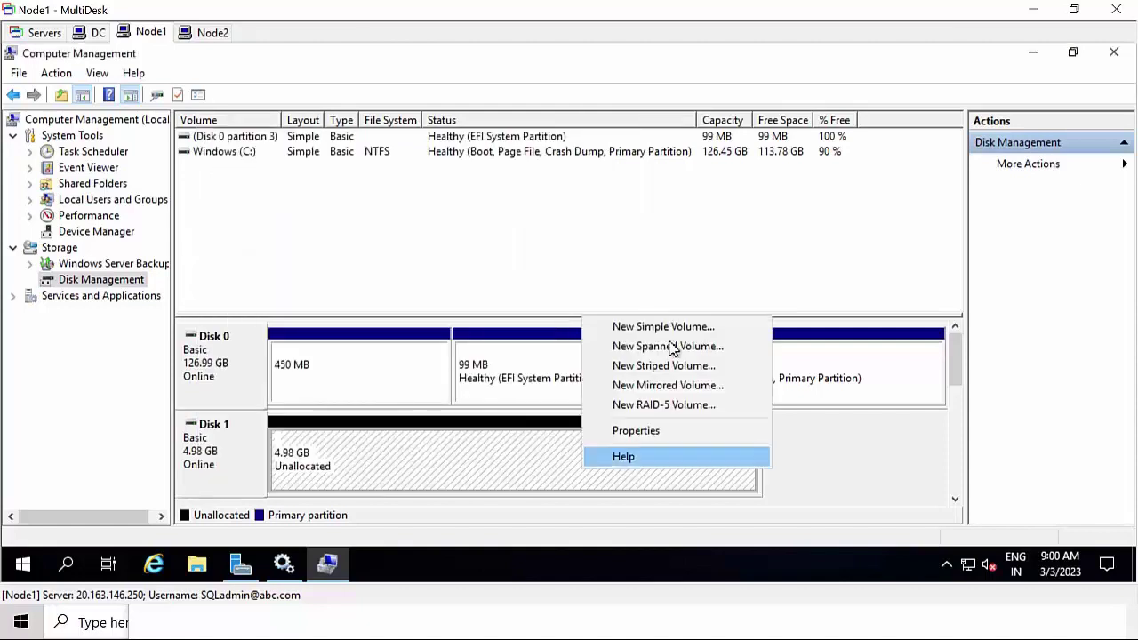
{"action": "left_click", "coordinate": [242, 465]}
- Start a New Simple Volume on Disk 1's unallocated space with default size and drive letter Q
{"action": "right_click", "coordinate": [478, 468]}
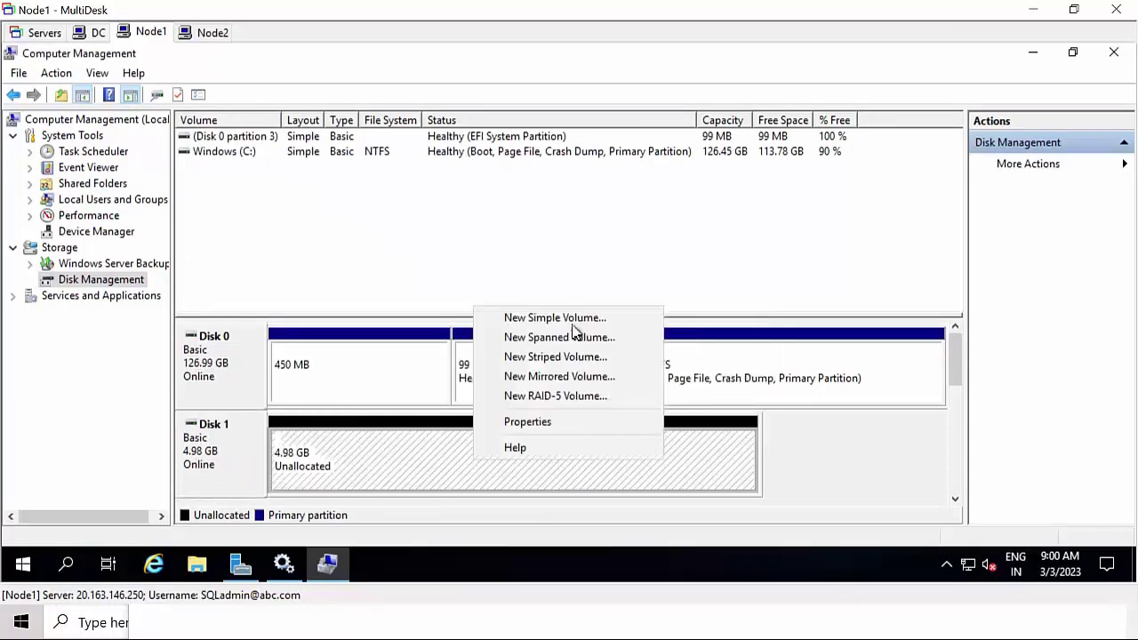
{"action": "left_click", "coordinate": [584, 320]}
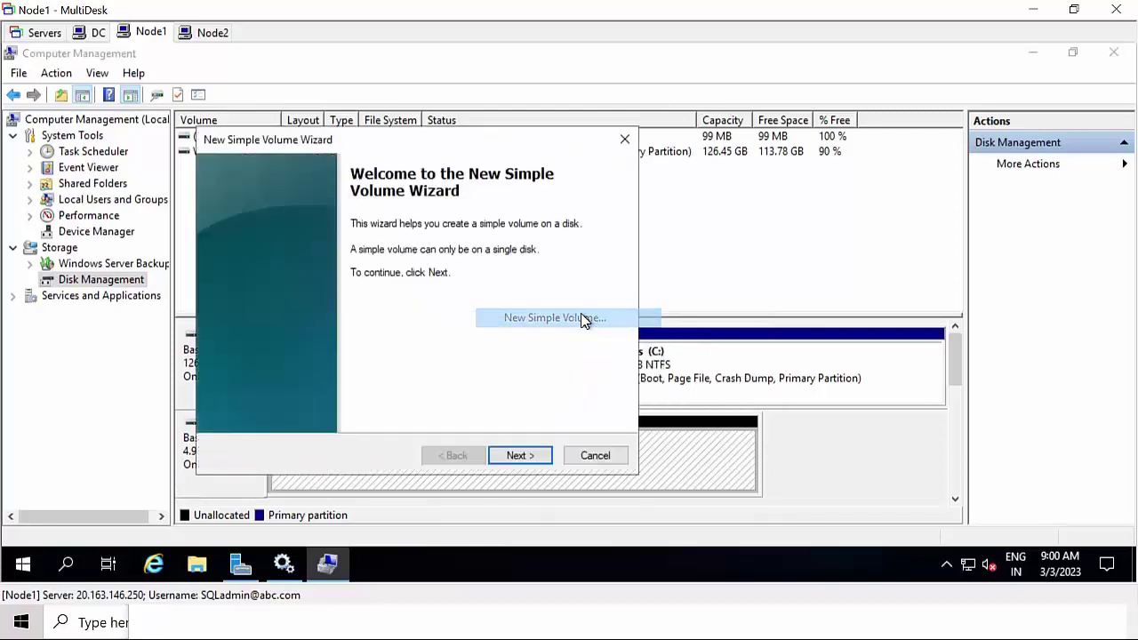
{"action": "left_click", "coordinate": [519, 455]}
{"action": "left_click", "coordinate": [521, 459]}
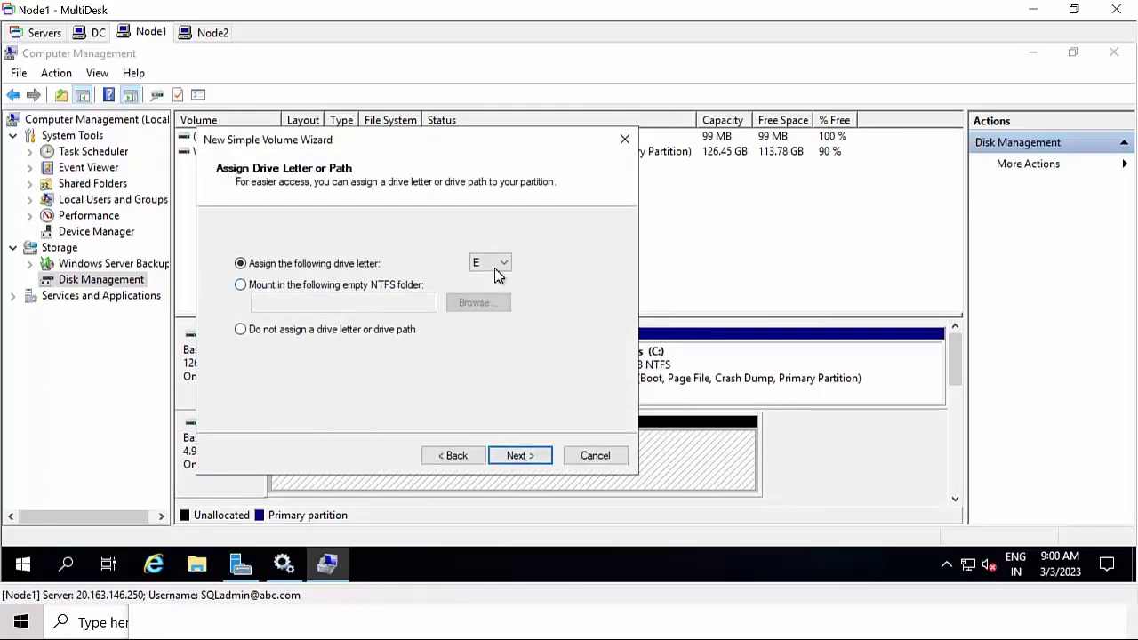
{"action": "left_click", "coordinate": [498, 263]}
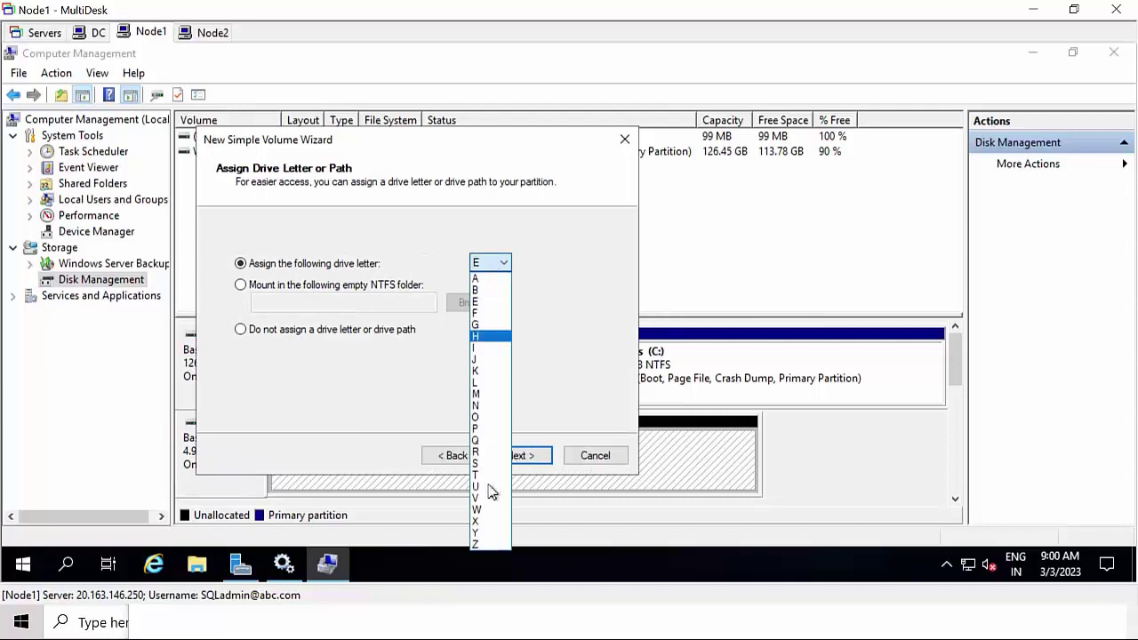
{"action": "left_click", "coordinate": [485, 441]}
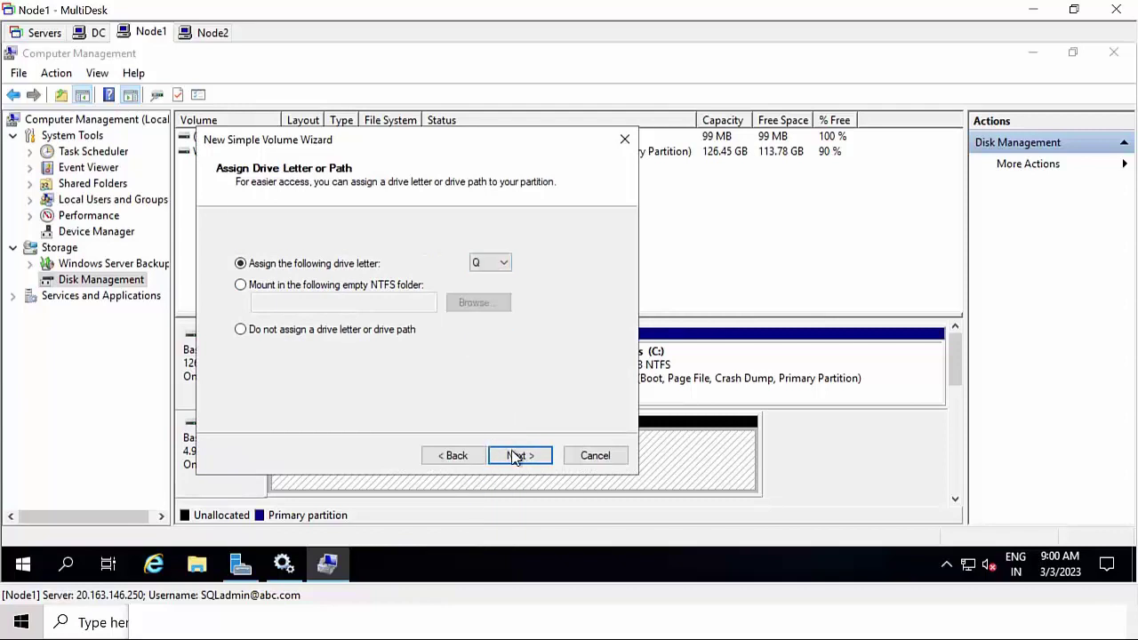
- Set NTFS formatting with 64K allocation units and finish creating the Q: volume
{"action": "left_click", "coordinate": [519, 459]}
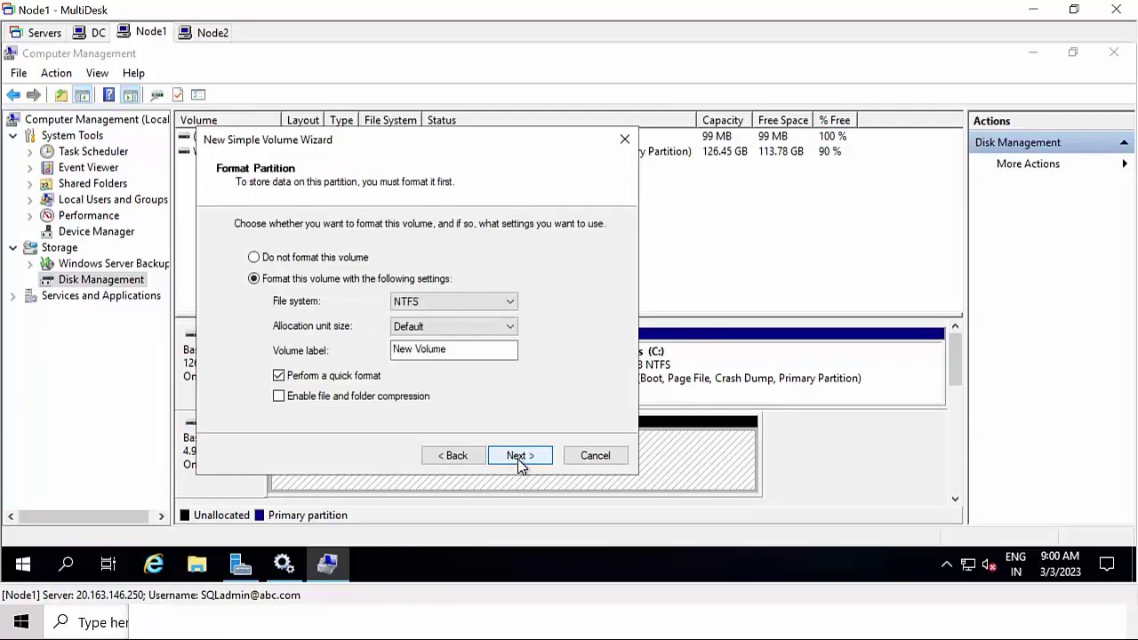
{"action": "left_click", "coordinate": [456, 332]}
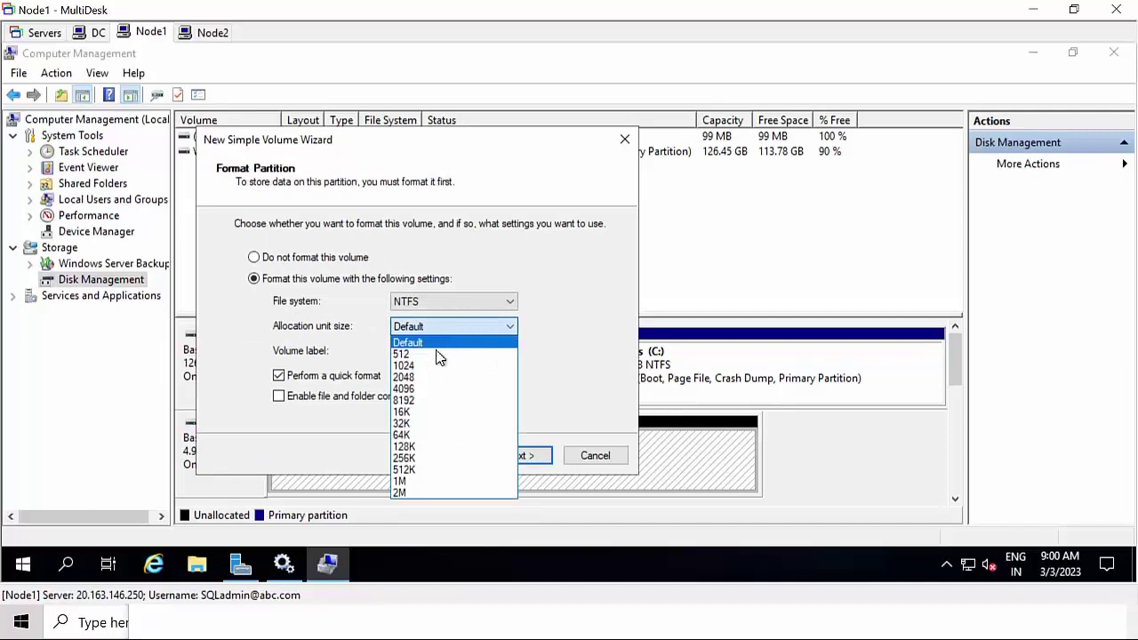
{"action": "left_click", "coordinate": [418, 435]}
{"action": "left_click", "coordinate": [510, 457]}
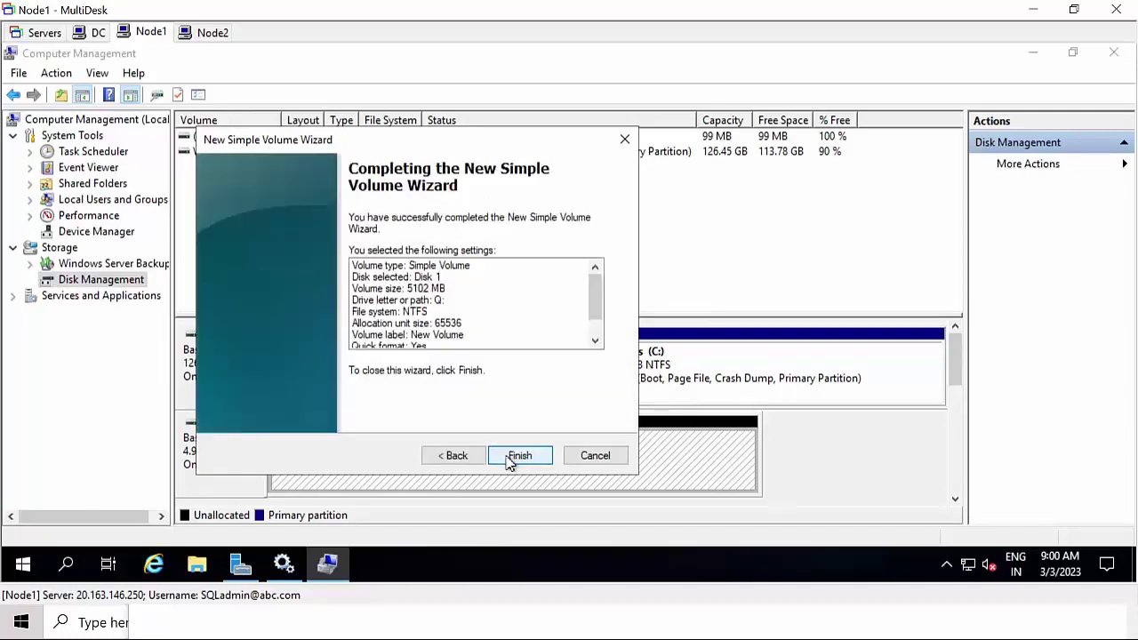
{"action": "left_click", "coordinate": [519, 457]}
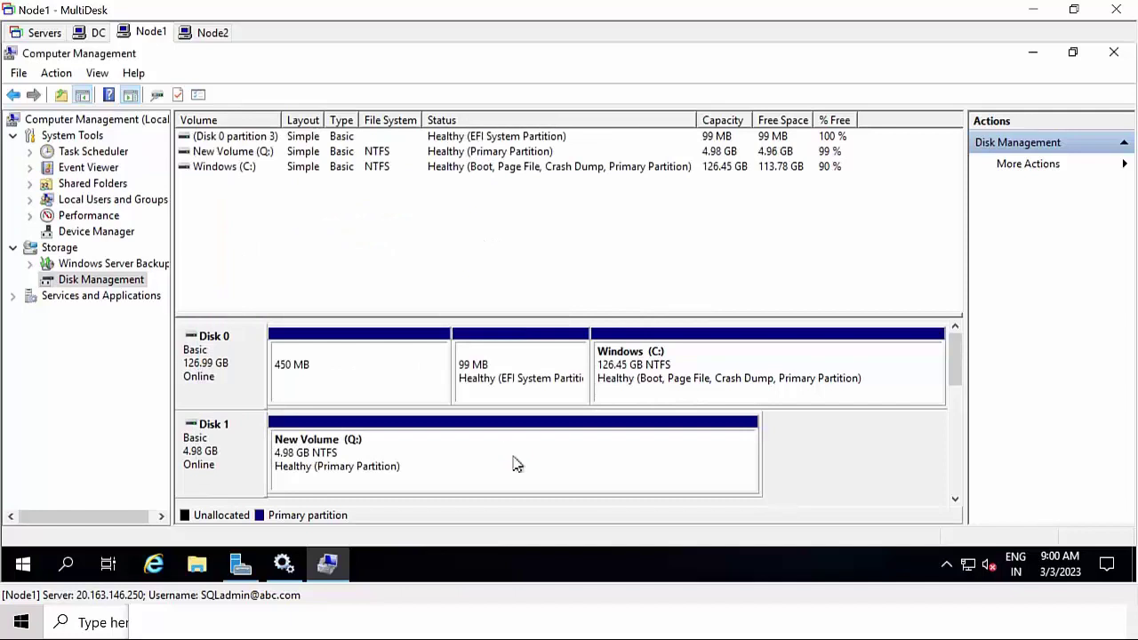
- On Node2, open Disk Management from Computer Management, initialize the new disks as GPT, and maximize the window
{"action": "left_click", "coordinate": [207, 33]}
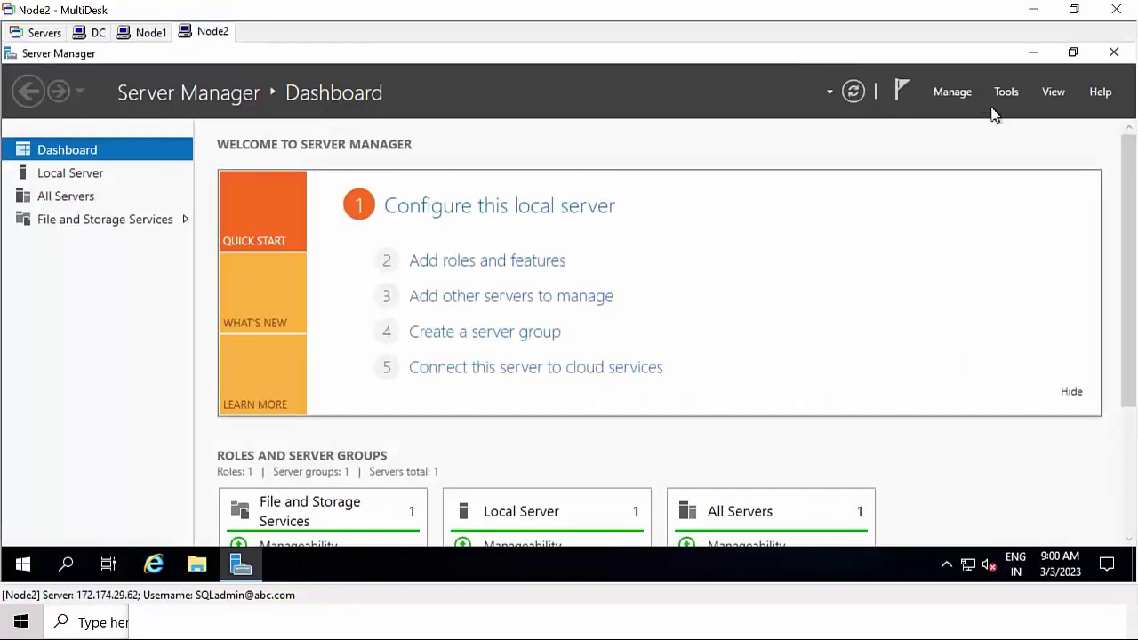
{"action": "left_click", "coordinate": [939, 92]}
{"action": "left_click", "coordinate": [1003, 92]}
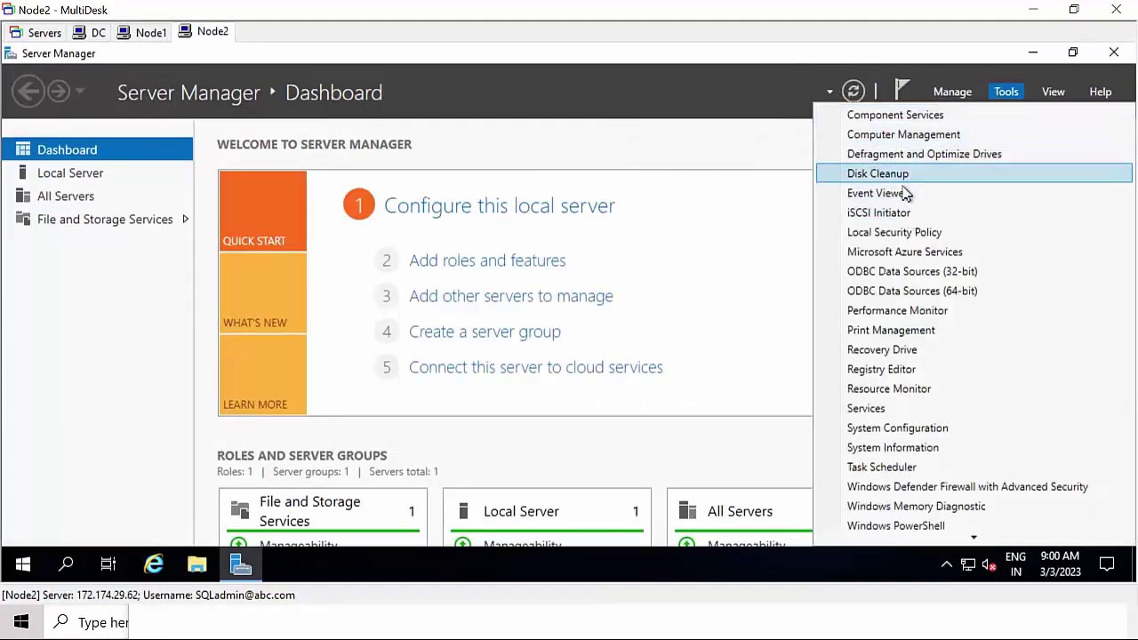
{"action": "left_click", "coordinate": [915, 138]}
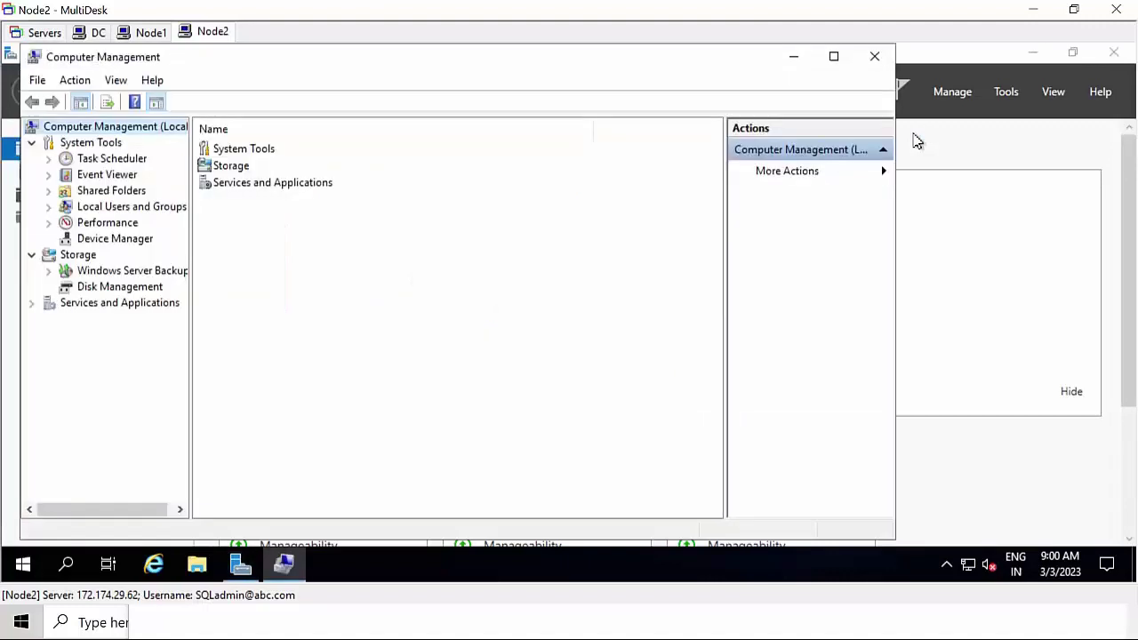
{"action": "left_click", "coordinate": [96, 294]}
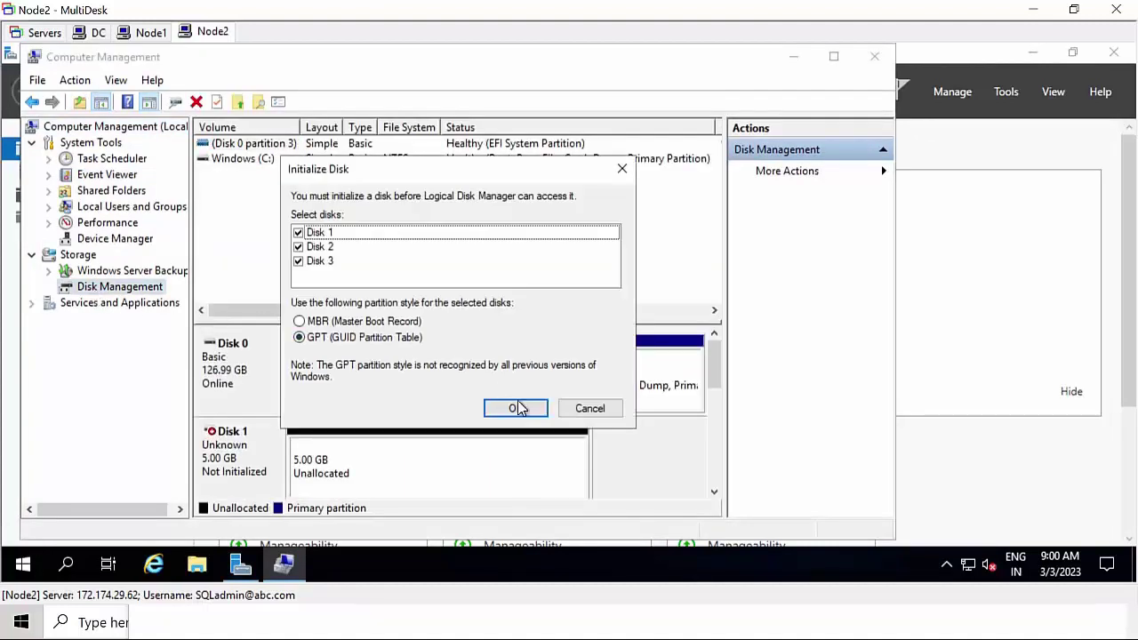
{"action": "left_click", "coordinate": [530, 411]}
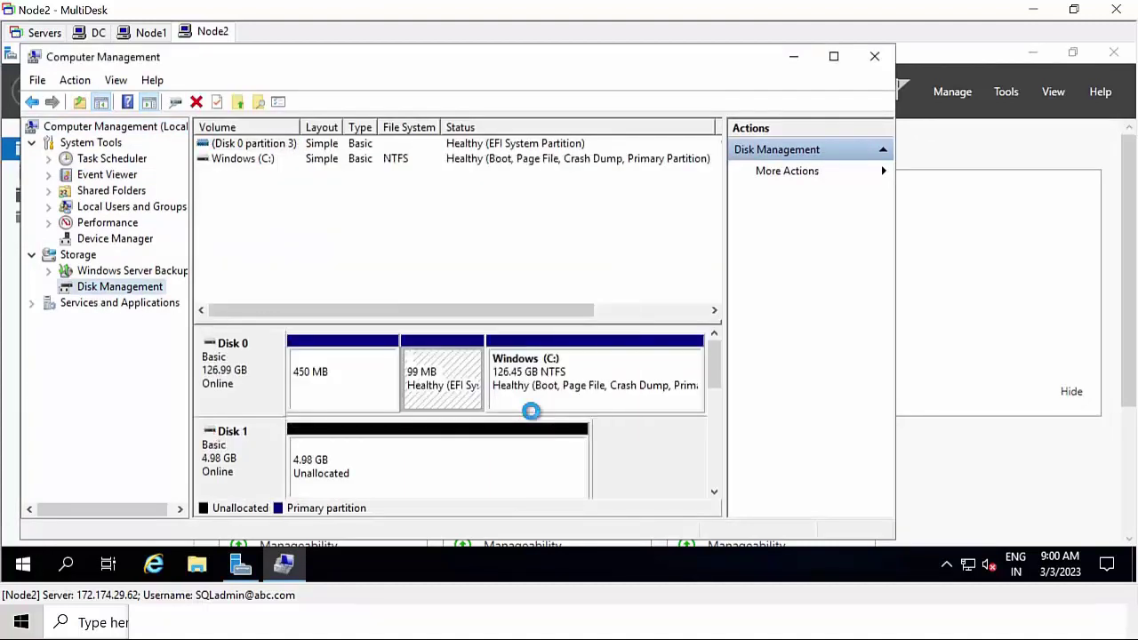
{"action": "left_click", "coordinate": [840, 56]}
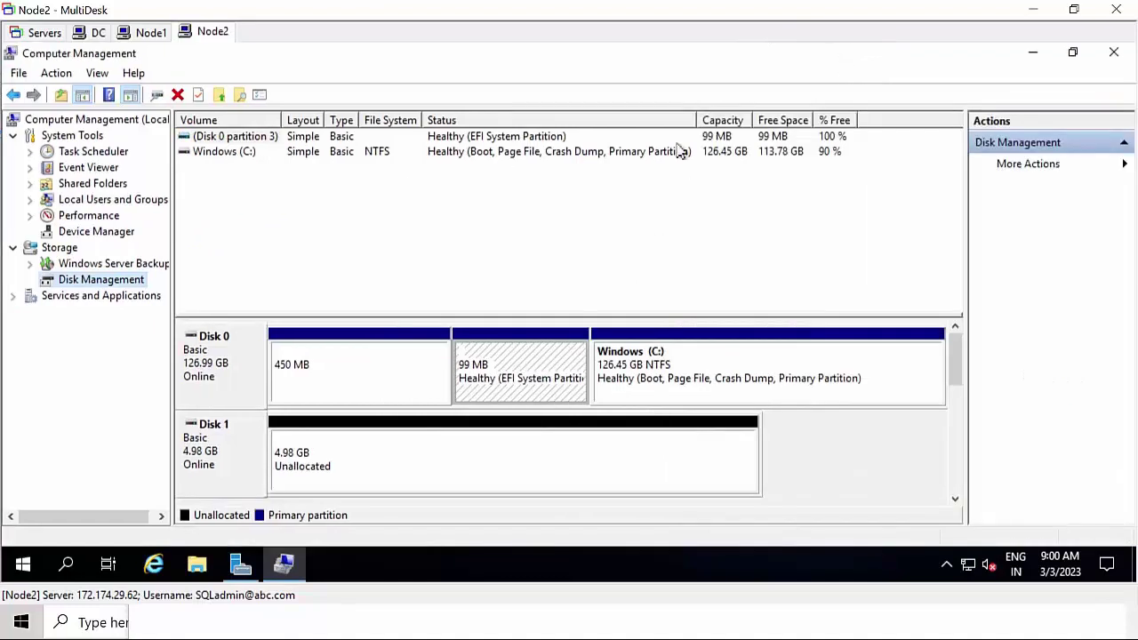
- Create a 5102 MB simple volume on Node2's Disk 1 with letter Q and 64K allocation units
{"action": "right_click", "coordinate": [341, 451]}
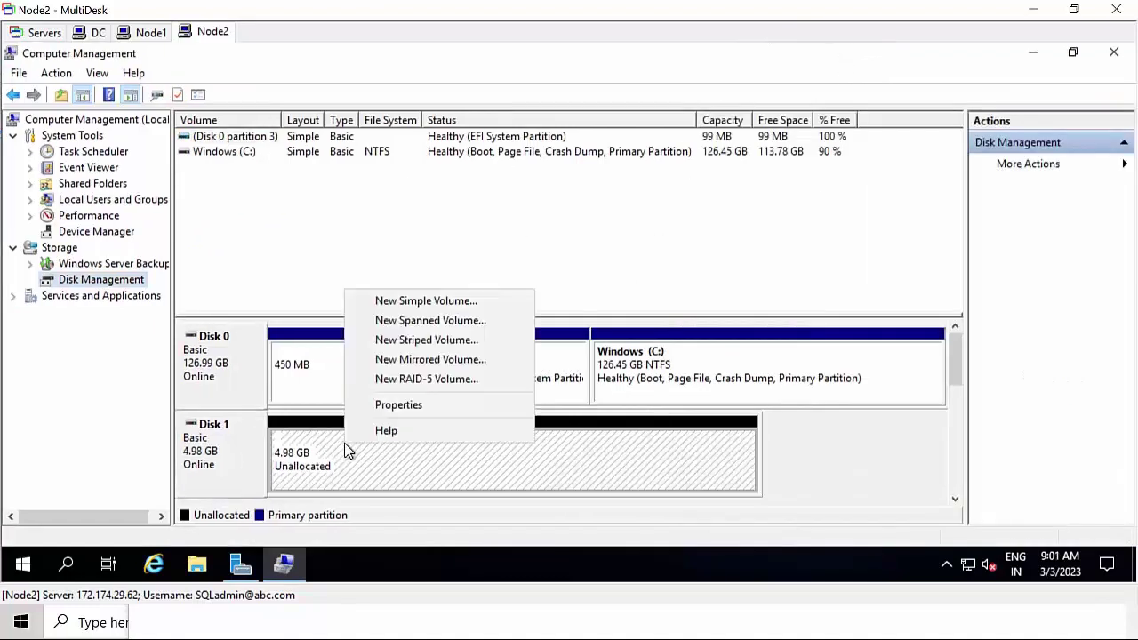
{"action": "left_click", "coordinate": [422, 303]}
{"action": "left_click", "coordinate": [520, 455]}
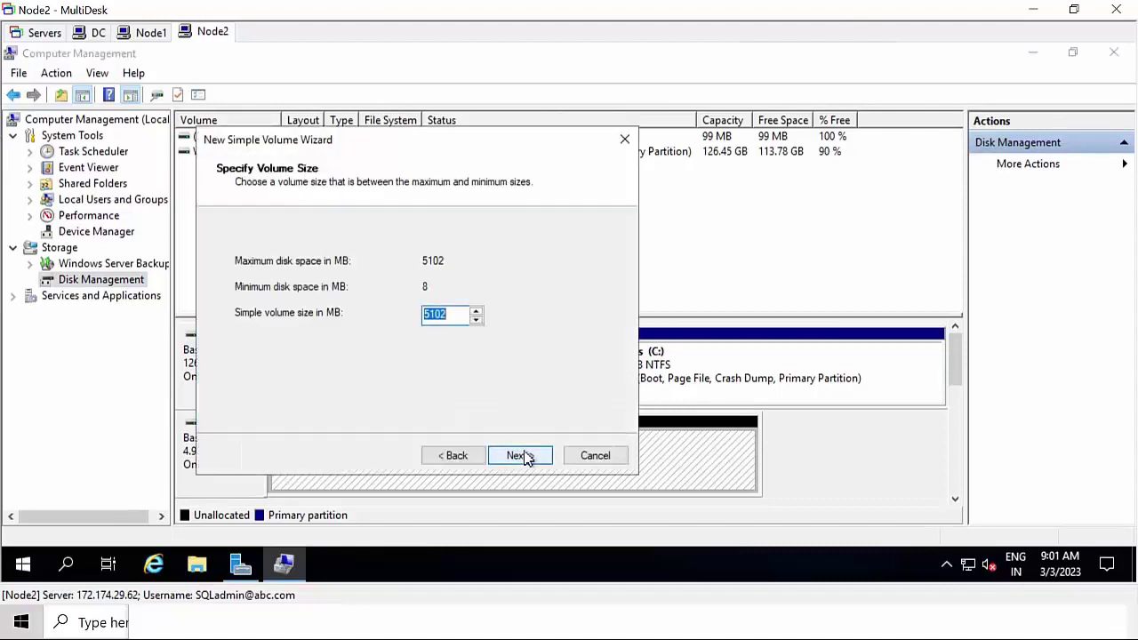
{"action": "left_click", "coordinate": [522, 457]}
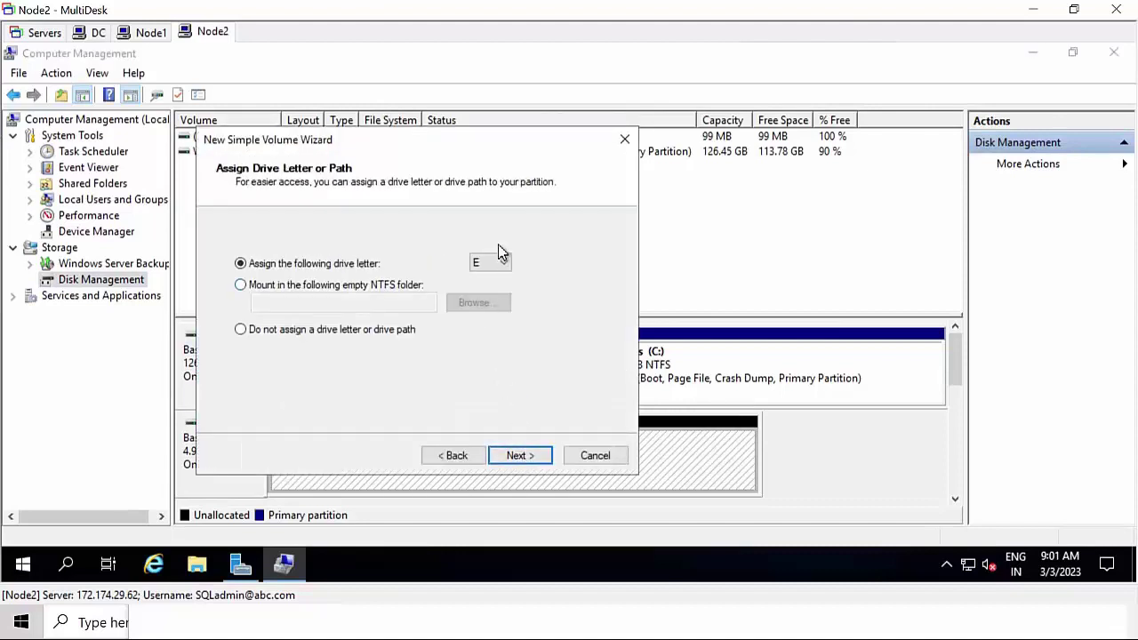
{"action": "left_click", "coordinate": [501, 262]}
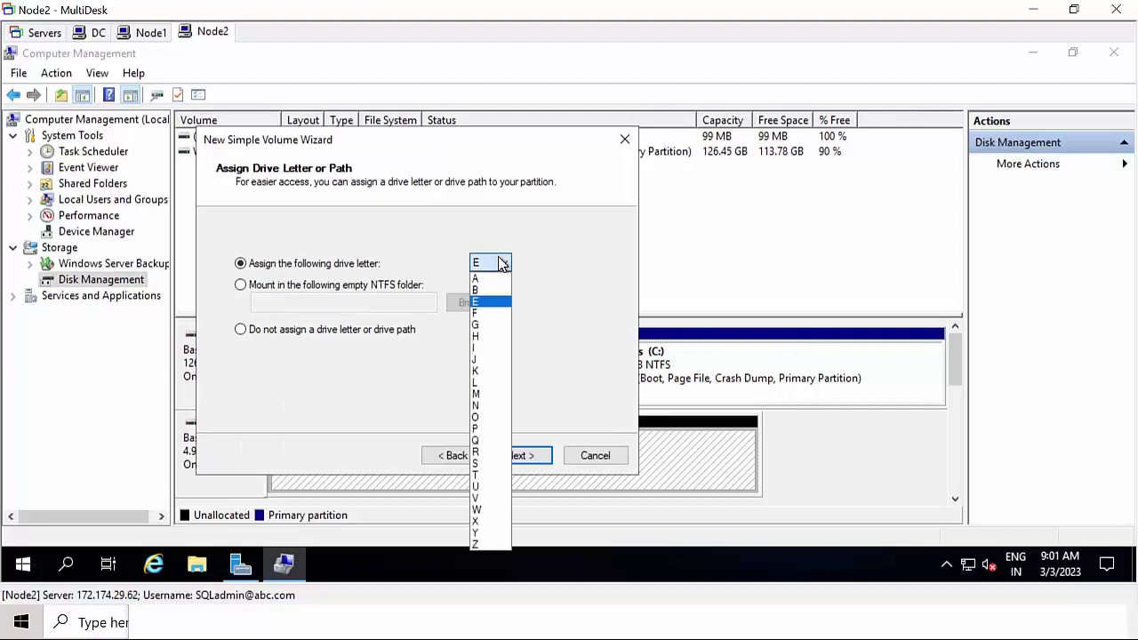
{"action": "left_click", "coordinate": [478, 442]}
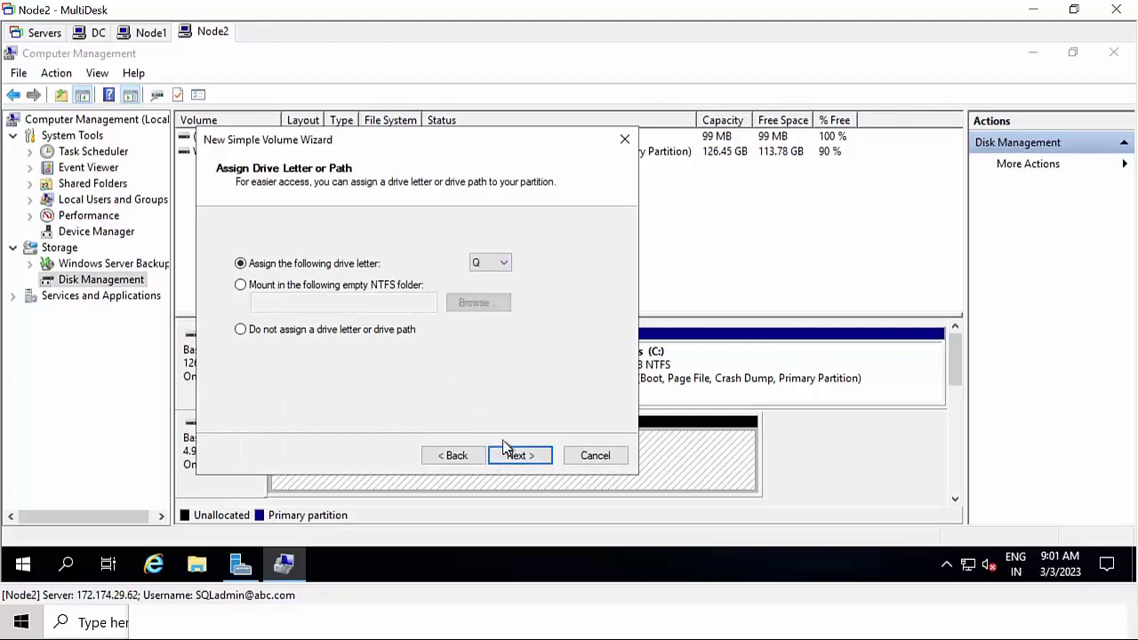
{"action": "left_click", "coordinate": [523, 456]}
{"action": "left_click", "coordinate": [450, 329]}
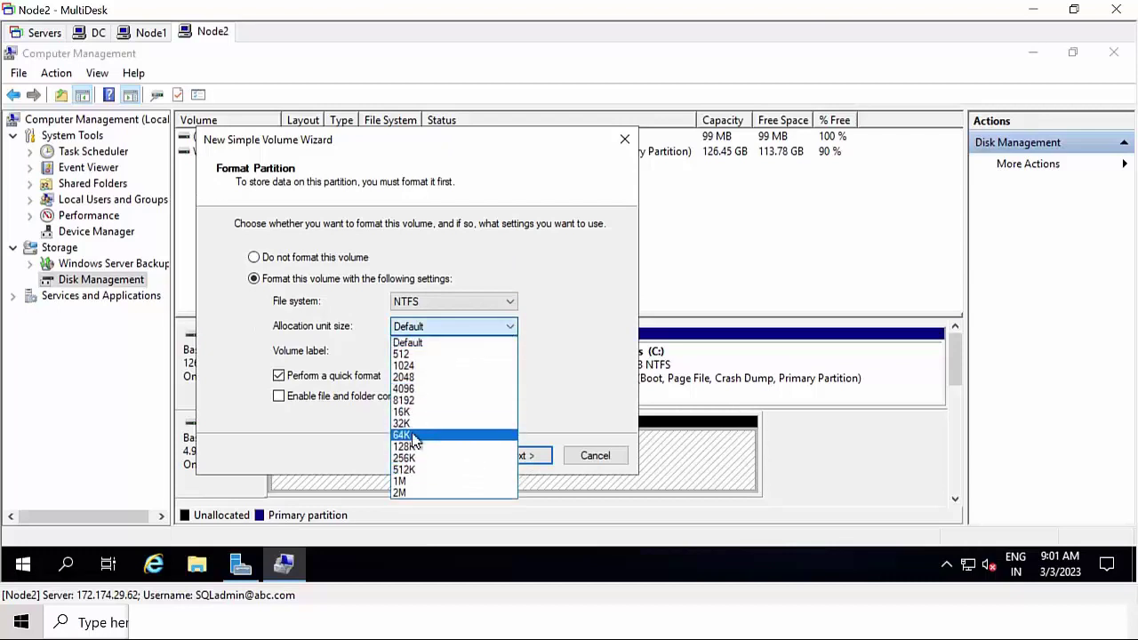
{"action": "left_click", "coordinate": [419, 434]}
{"action": "left_click", "coordinate": [526, 467]}
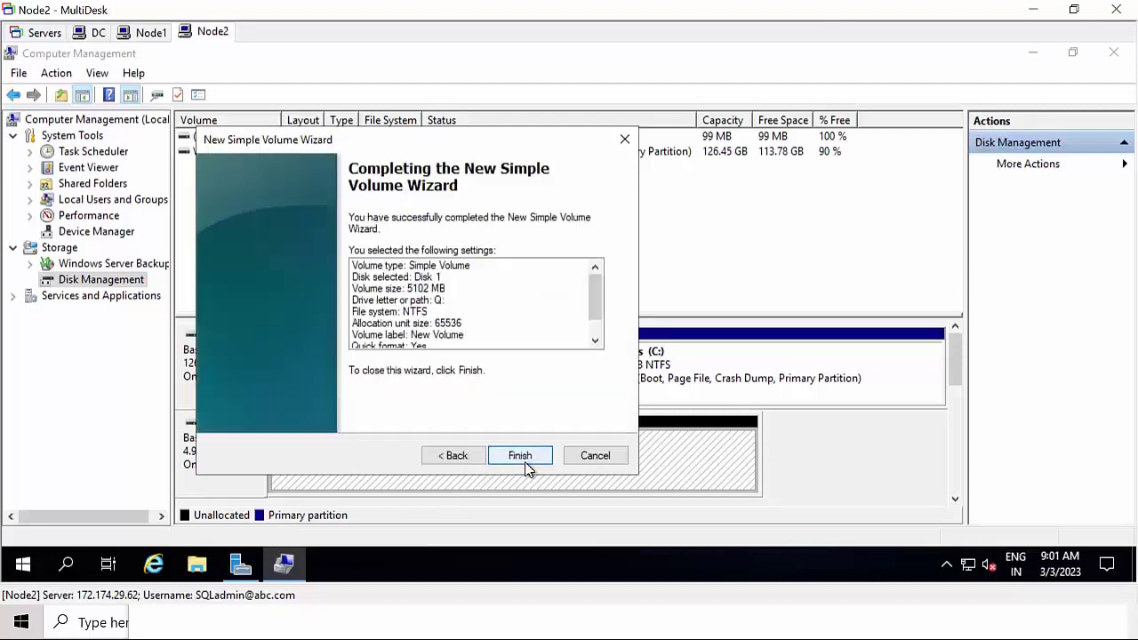
{"action": "left_click", "coordinate": [520, 455]}
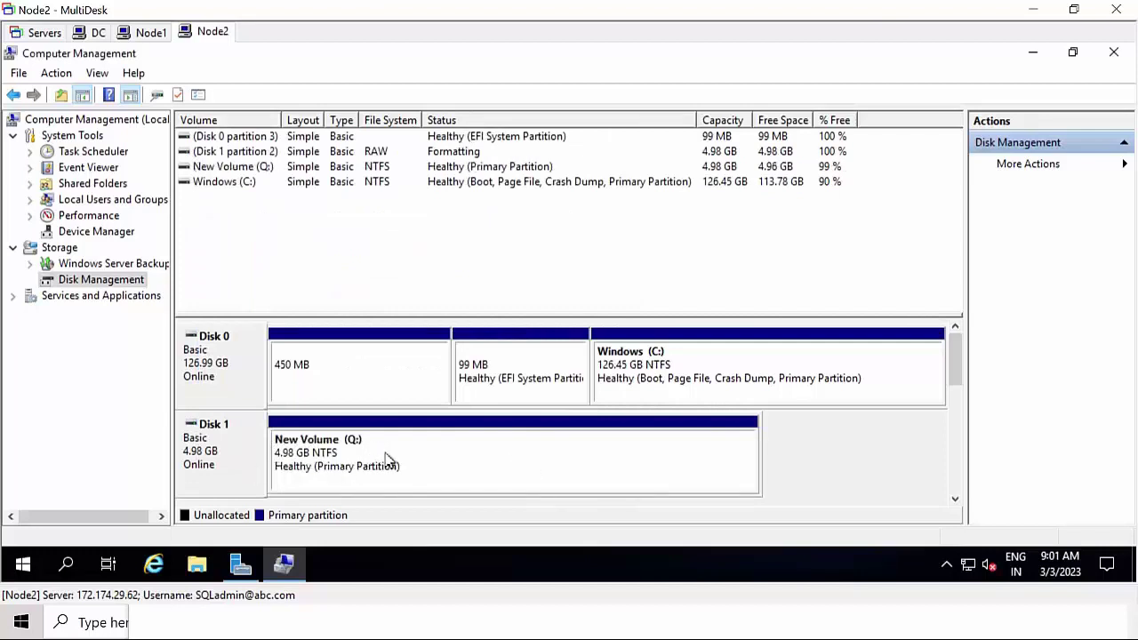
- On Node1, start a simple volume on Disk 2's unallocated space at the full 20462 MB
{"action": "left_click", "coordinate": [151, 33]}
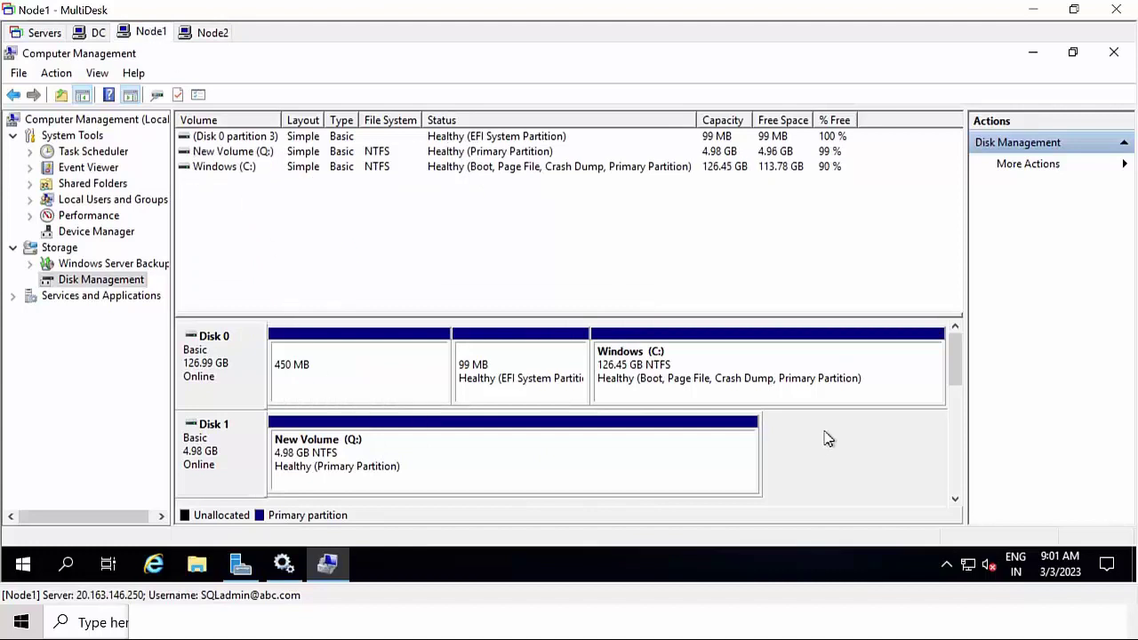
{"action": "left_click_drag", "start_coordinate": [960, 371], "coordinate": [964, 388]}
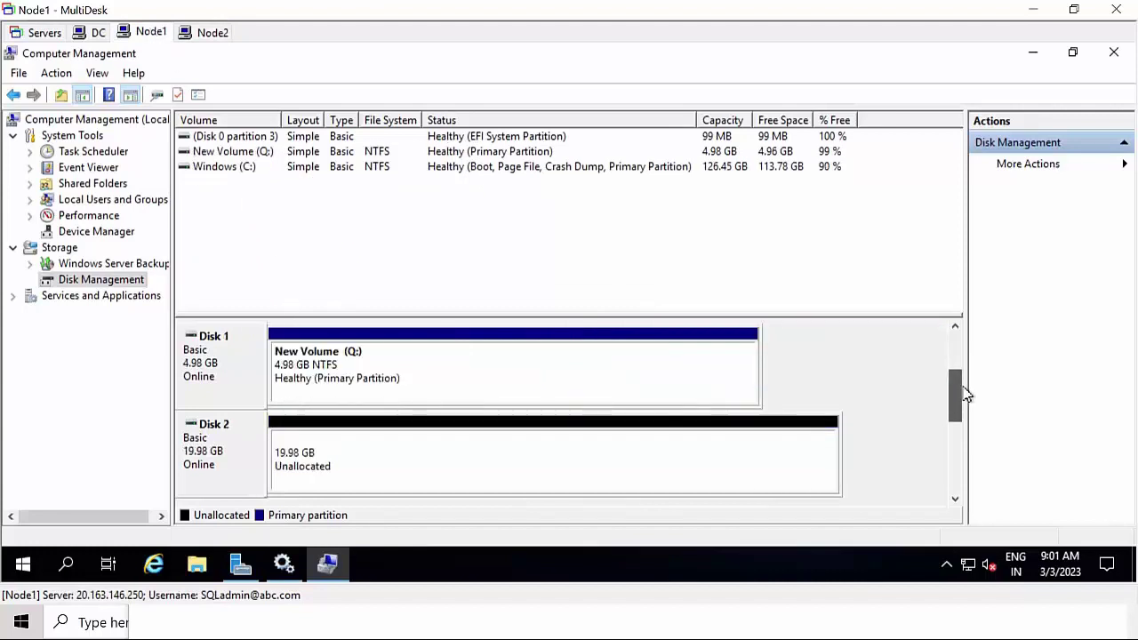
{"action": "left_click", "coordinate": [383, 463]}
{"action": "right_click", "coordinate": [382, 462]}
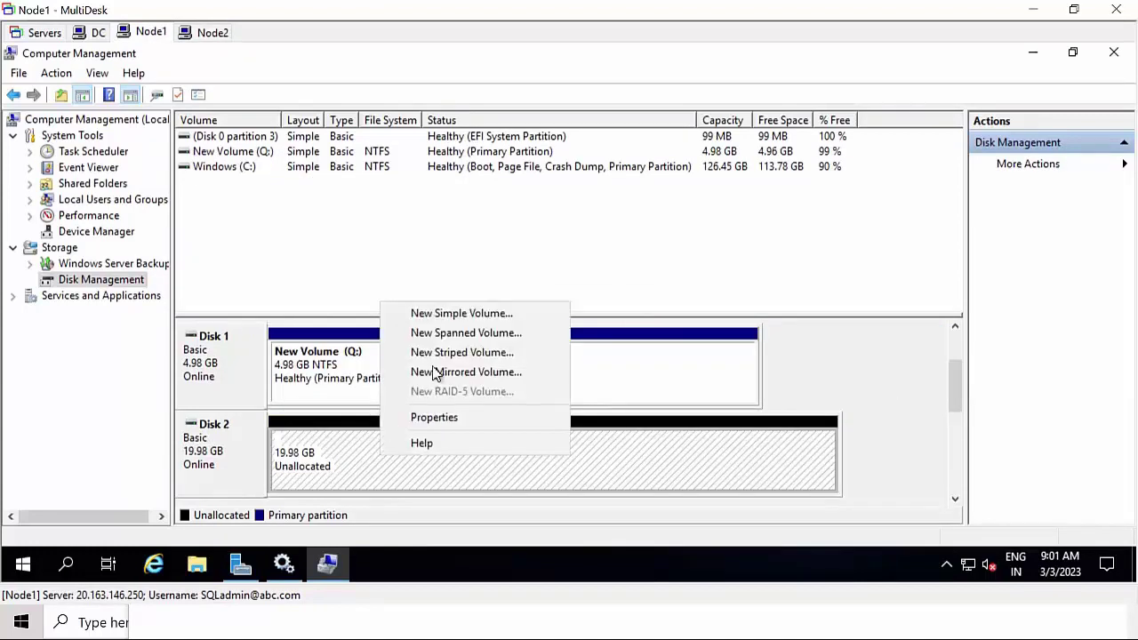
{"action": "left_click", "coordinate": [453, 317]}
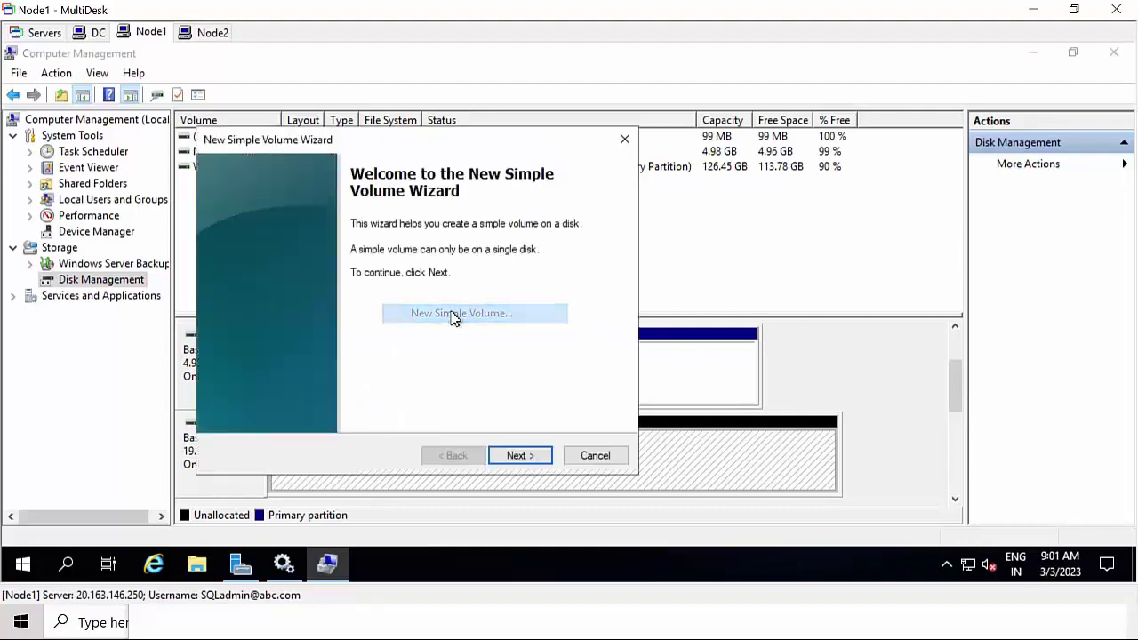
{"action": "left_click", "coordinate": [526, 456]}
{"action": "left_click", "coordinate": [530, 456]}
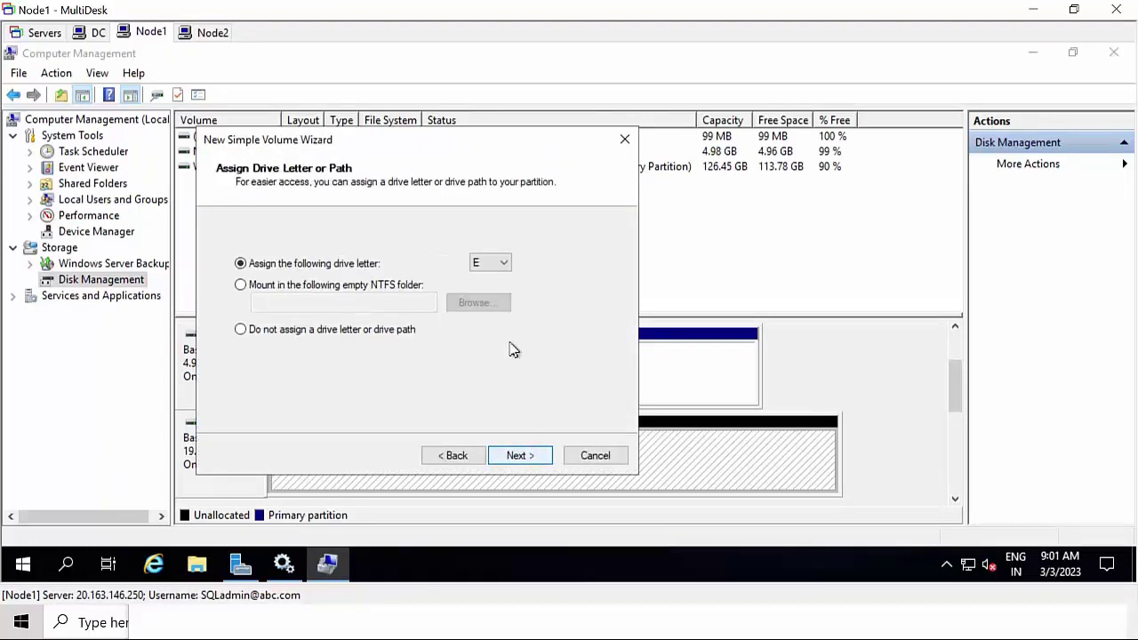
- Keep drive letter E, set 64K allocation units, finish the volume, and return to Node2
{"action": "left_click", "coordinate": [544, 469]}
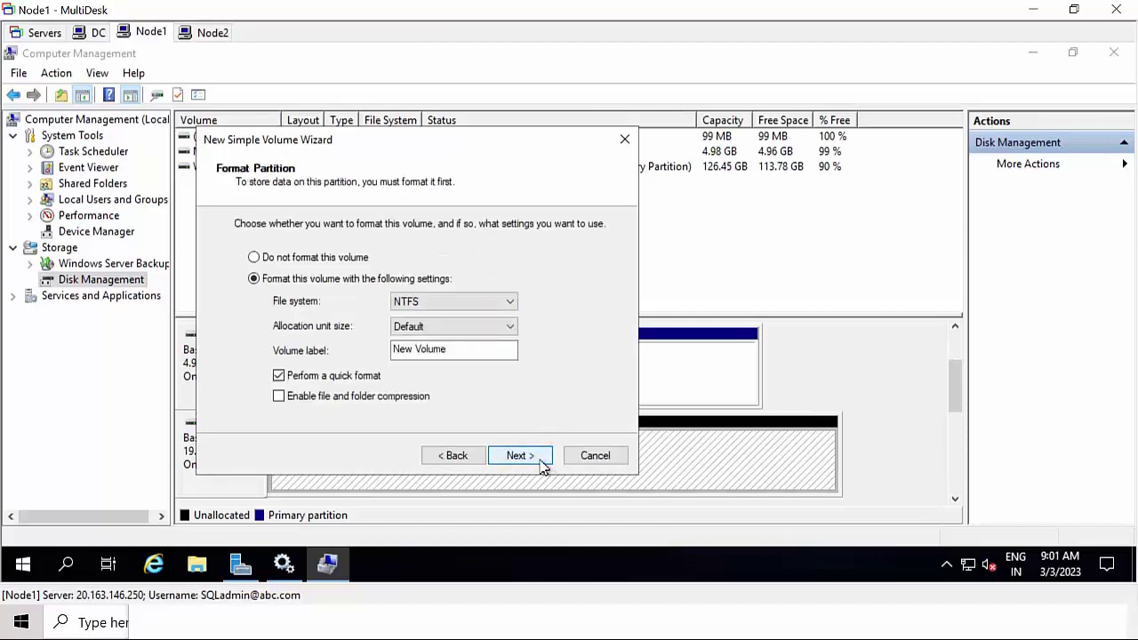
{"action": "left_click", "coordinate": [454, 326]}
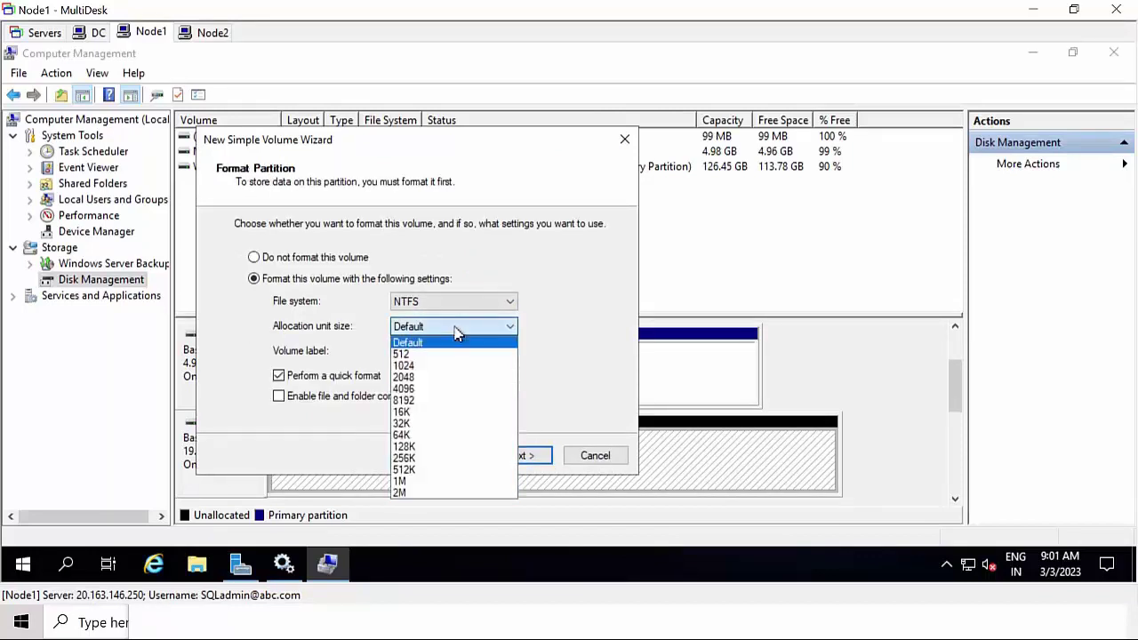
{"action": "left_click", "coordinate": [405, 434]}
{"action": "left_click", "coordinate": [521, 460]}
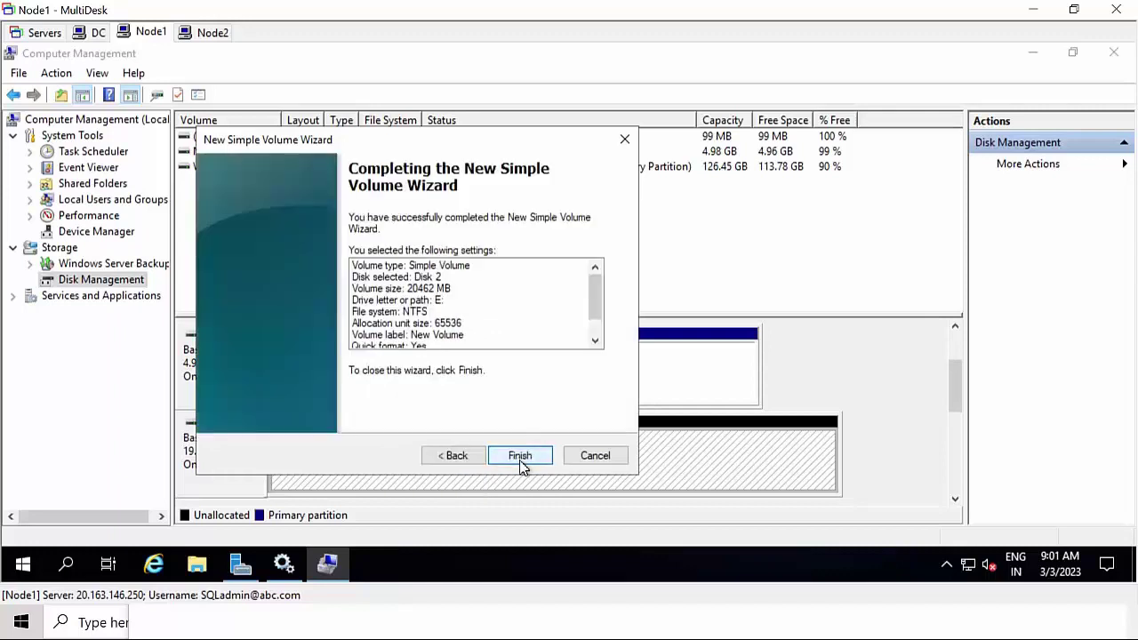
{"action": "left_click", "coordinate": [520, 457]}
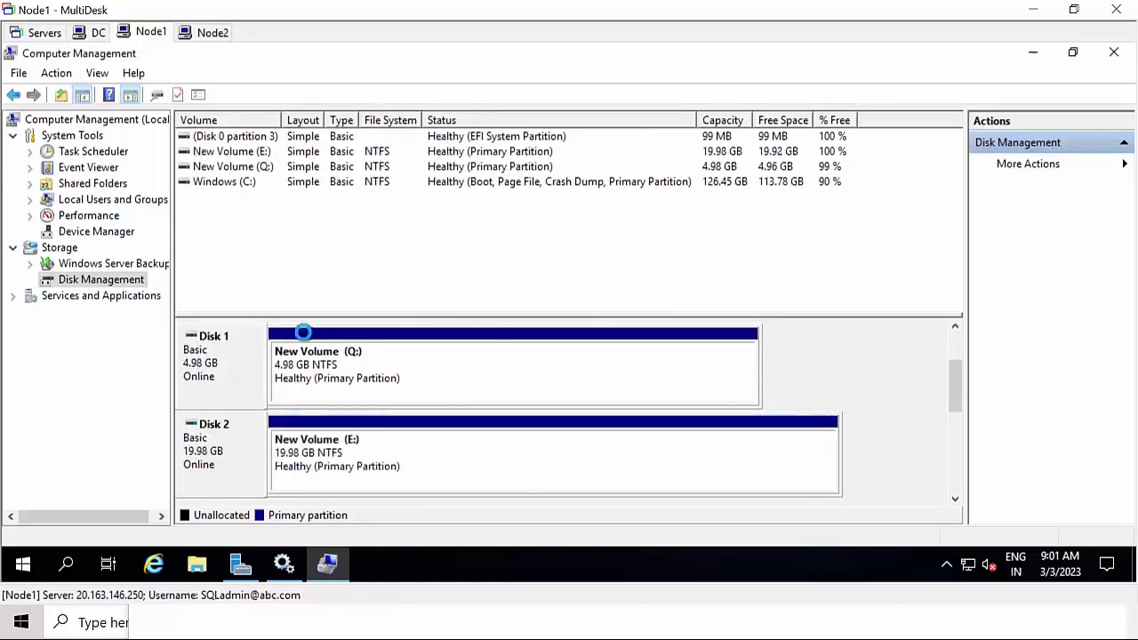
{"action": "left_click", "coordinate": [213, 33]}
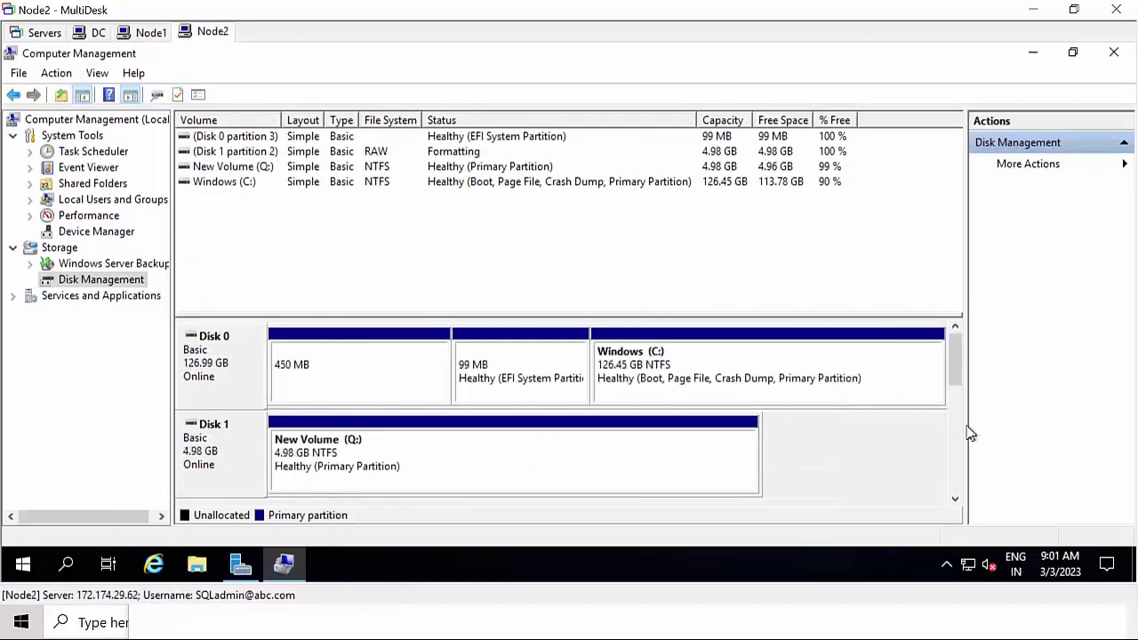
- On Node2, create a 20462 MB simple volume on Disk 2 with the default letter and 64K allocation units
{"action": "left_click_drag", "start_coordinate": [952, 349], "coordinate": [960, 381]}
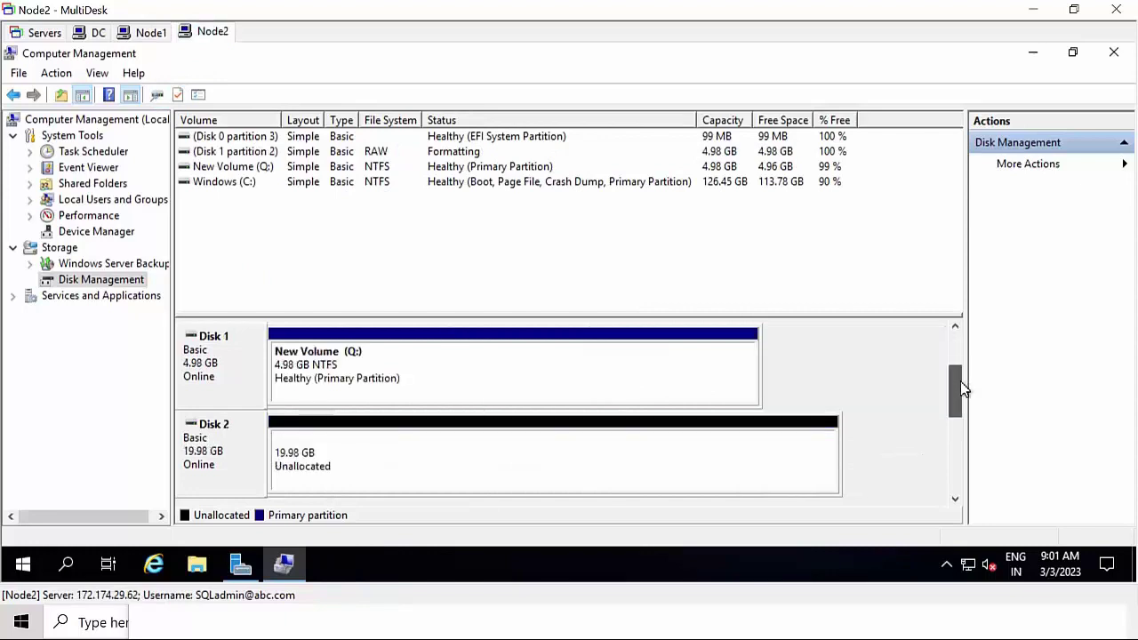
{"action": "left_click", "coordinate": [438, 444]}
{"action": "right_click", "coordinate": [445, 436]}
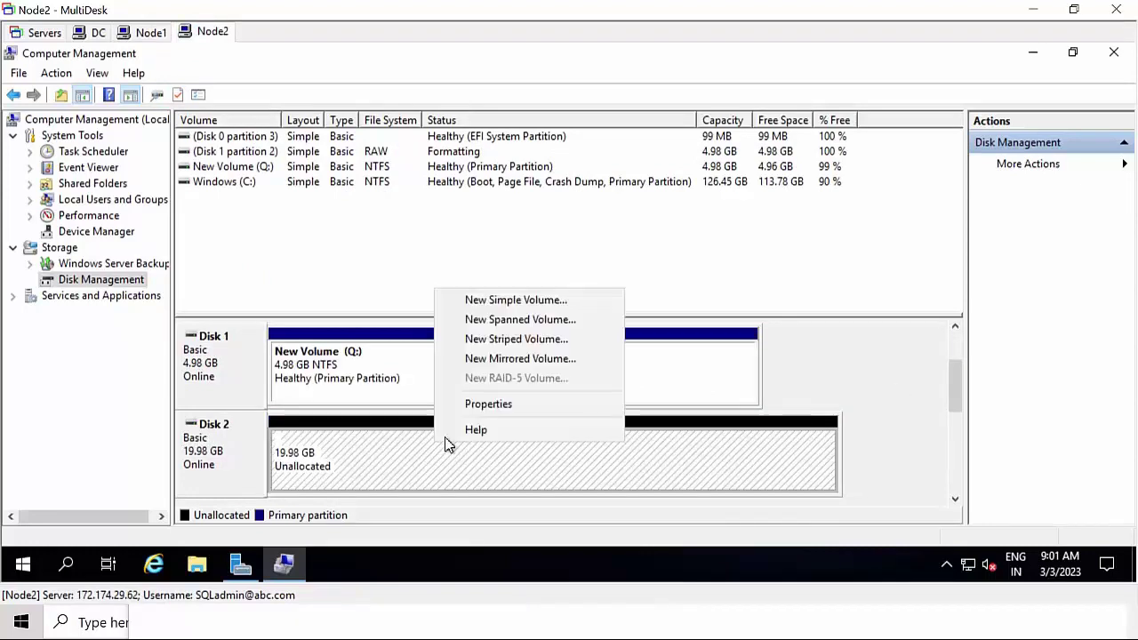
{"action": "left_click", "coordinate": [518, 304]}
{"action": "left_click", "coordinate": [545, 460]}
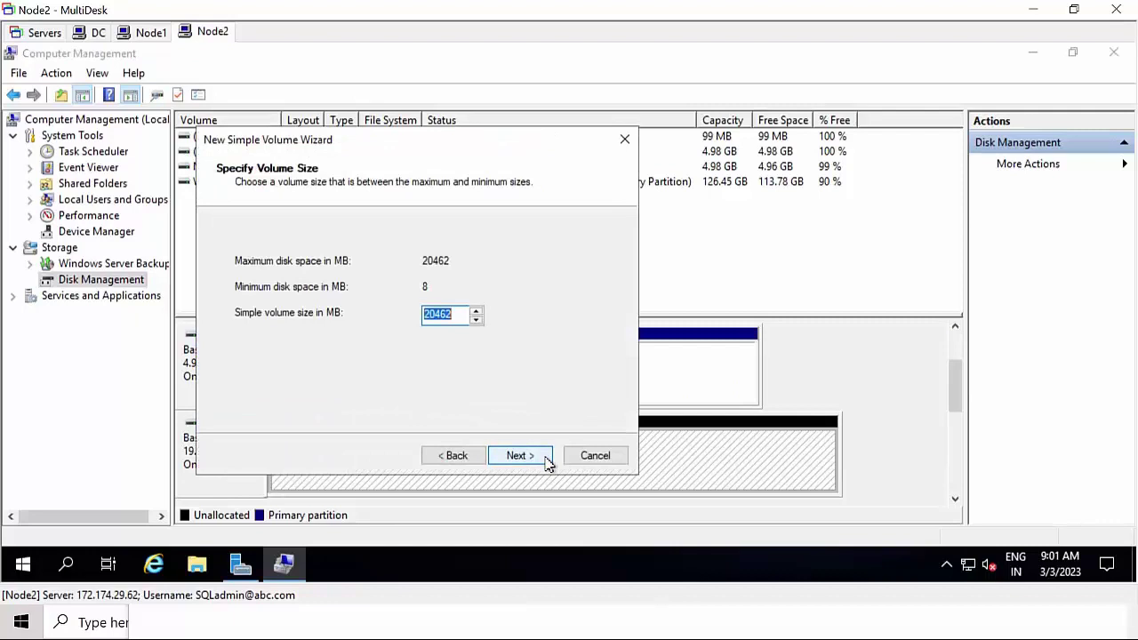
{"action": "left_click", "coordinate": [545, 460]}
{"action": "left_click", "coordinate": [542, 460]}
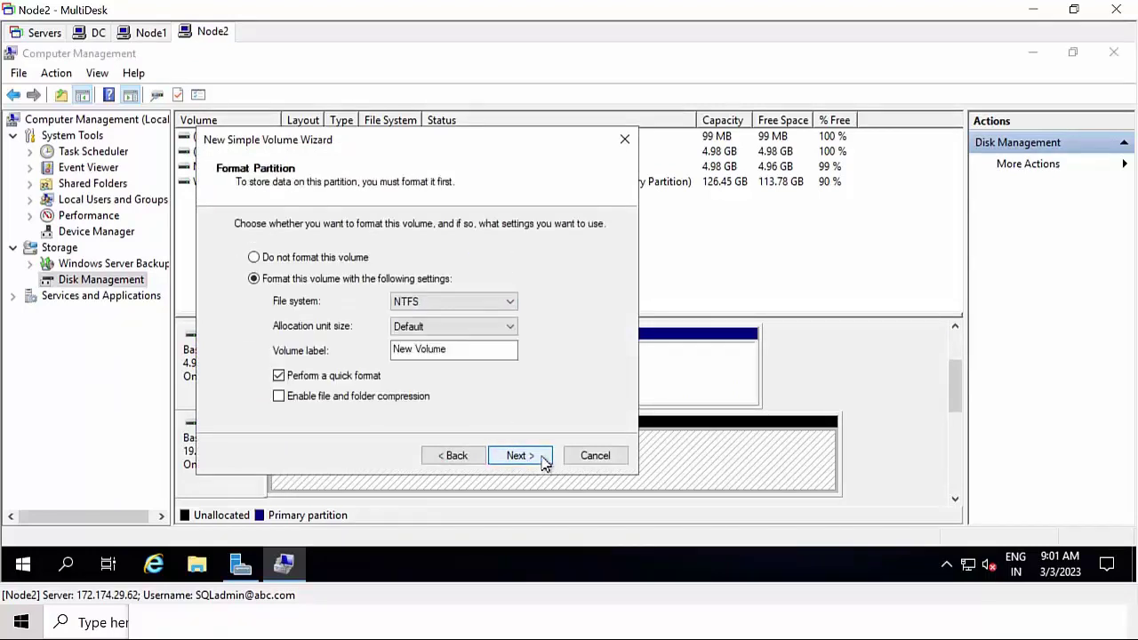
{"action": "left_click", "coordinate": [453, 327]}
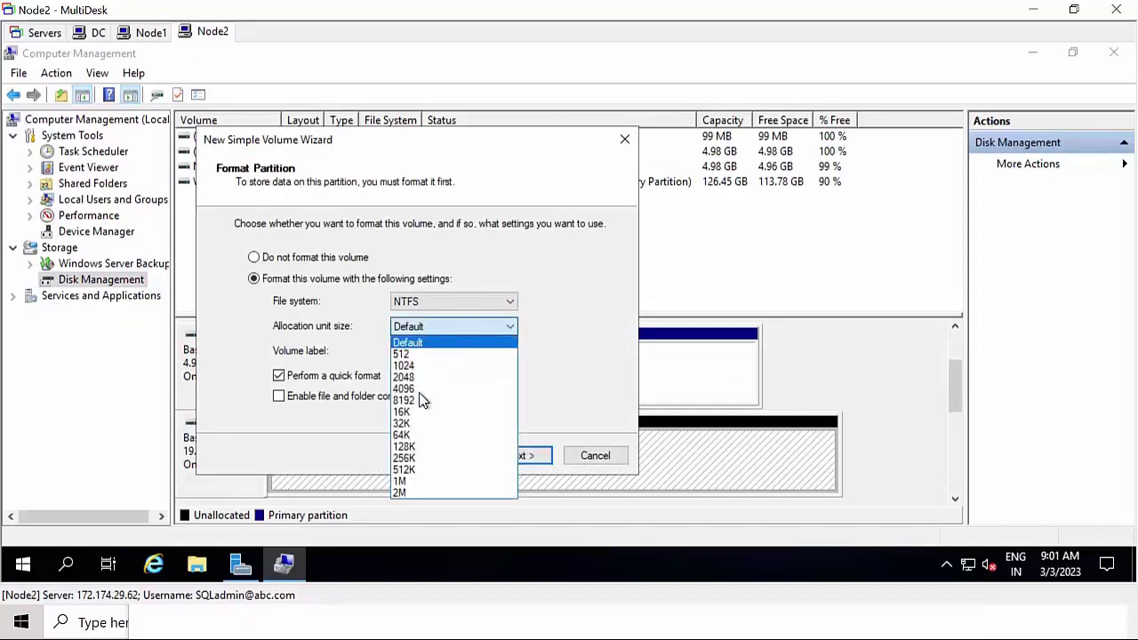
{"action": "left_click", "coordinate": [402, 434]}
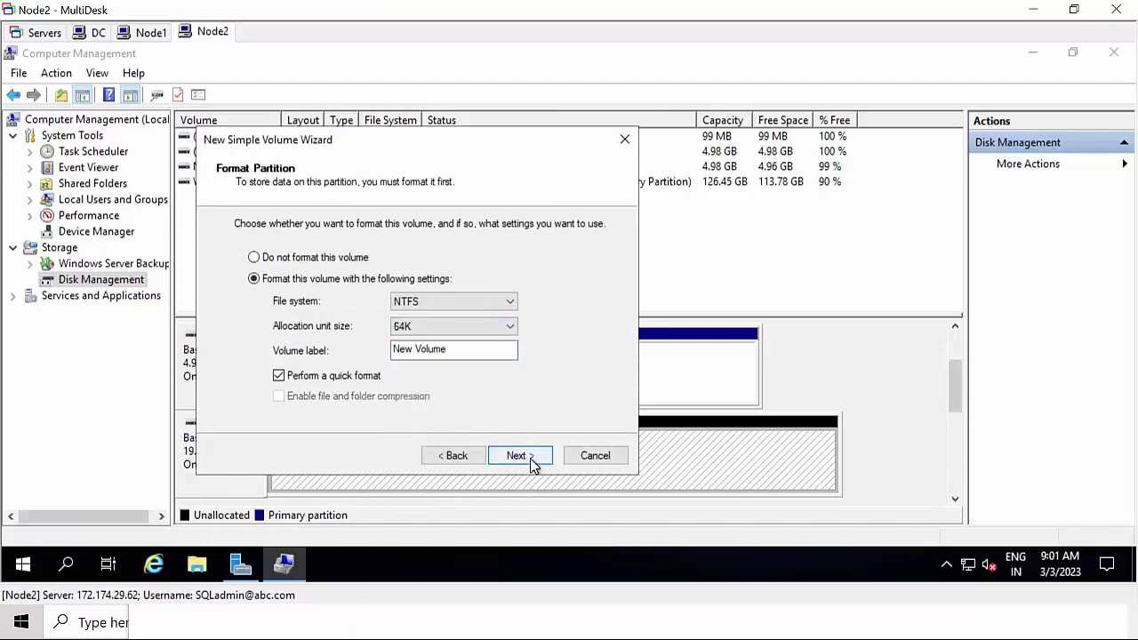
{"action": "left_click", "coordinate": [530, 458]}
{"action": "left_click", "coordinate": [529, 457]}
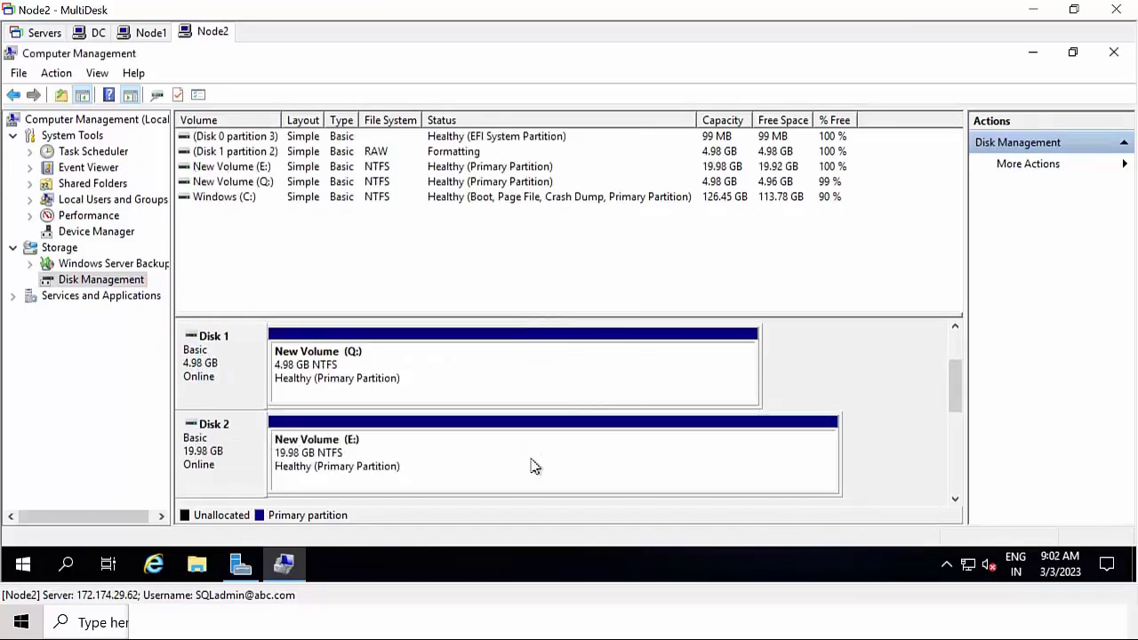
- On Node1, start a simple volume on Disk 3's unallocated space at the full 25582 MB
{"action": "left_click", "coordinate": [147, 31]}
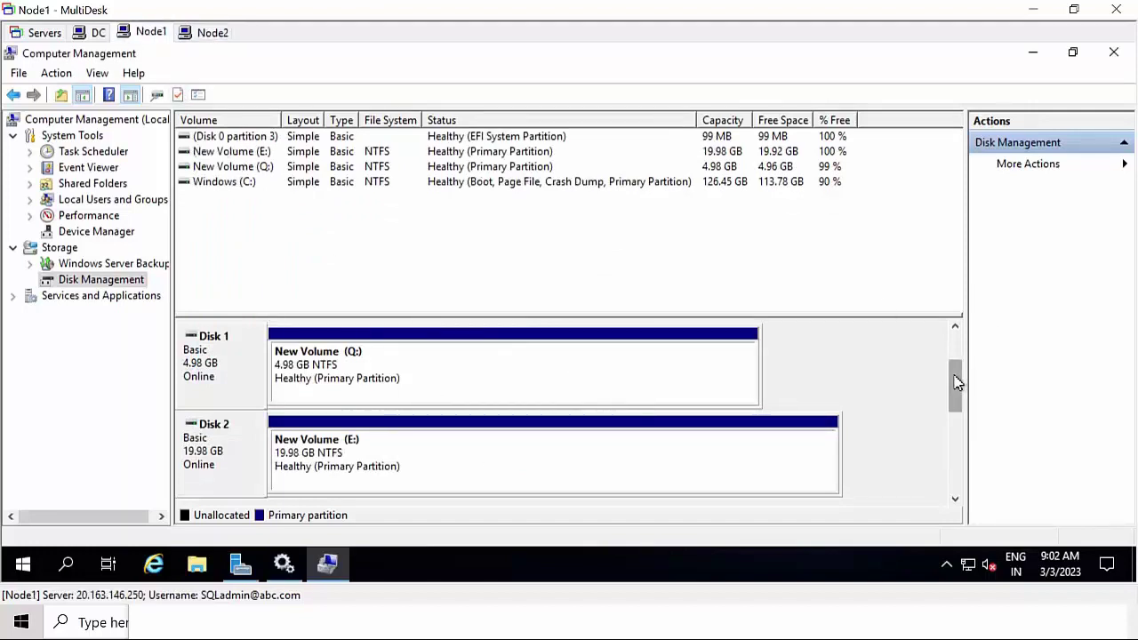
{"action": "left_click_drag", "start_coordinate": [957, 382], "coordinate": [952, 424]}
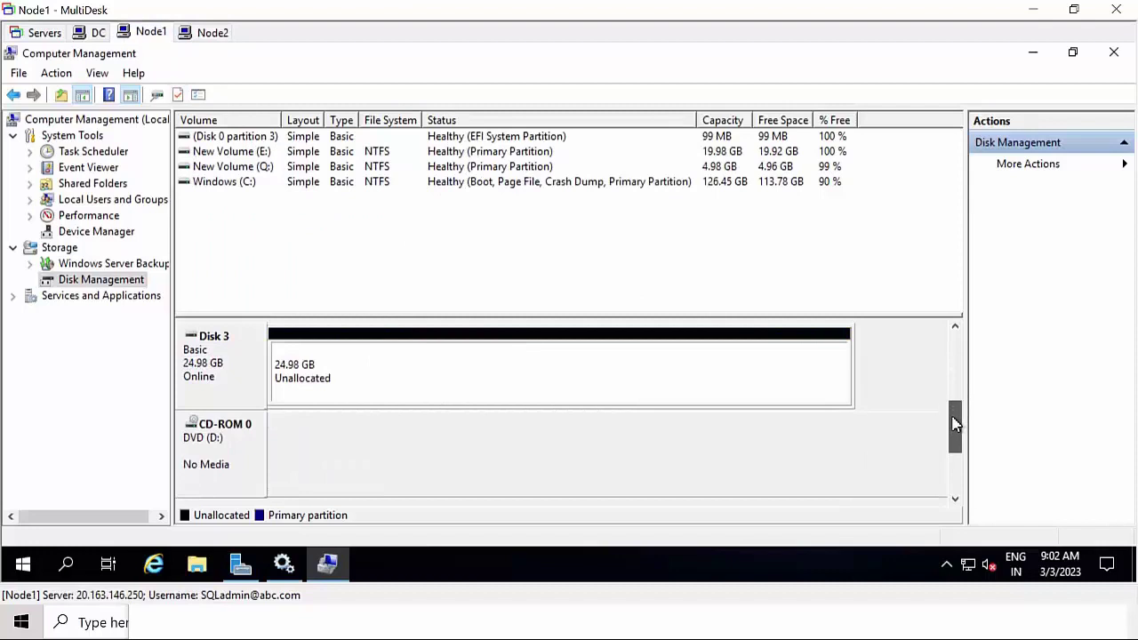
{"action": "scroll", "coordinate": [955, 413], "scroll_direction": "up", "scroll_amount": 1}
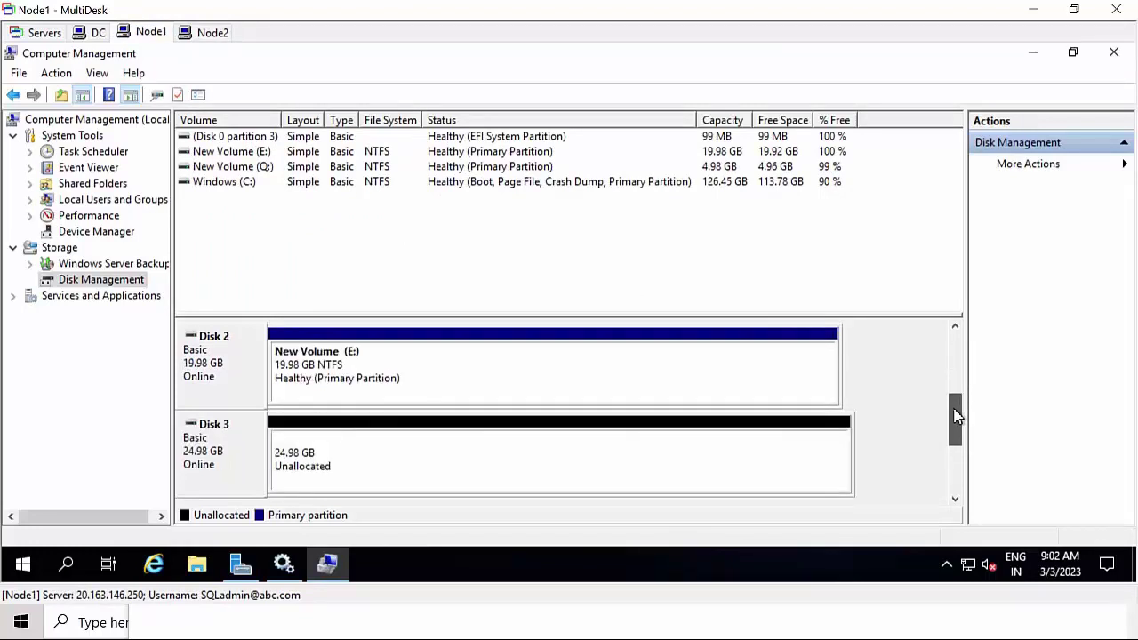
{"action": "left_click", "coordinate": [384, 453]}
{"action": "right_click", "coordinate": [379, 453]}
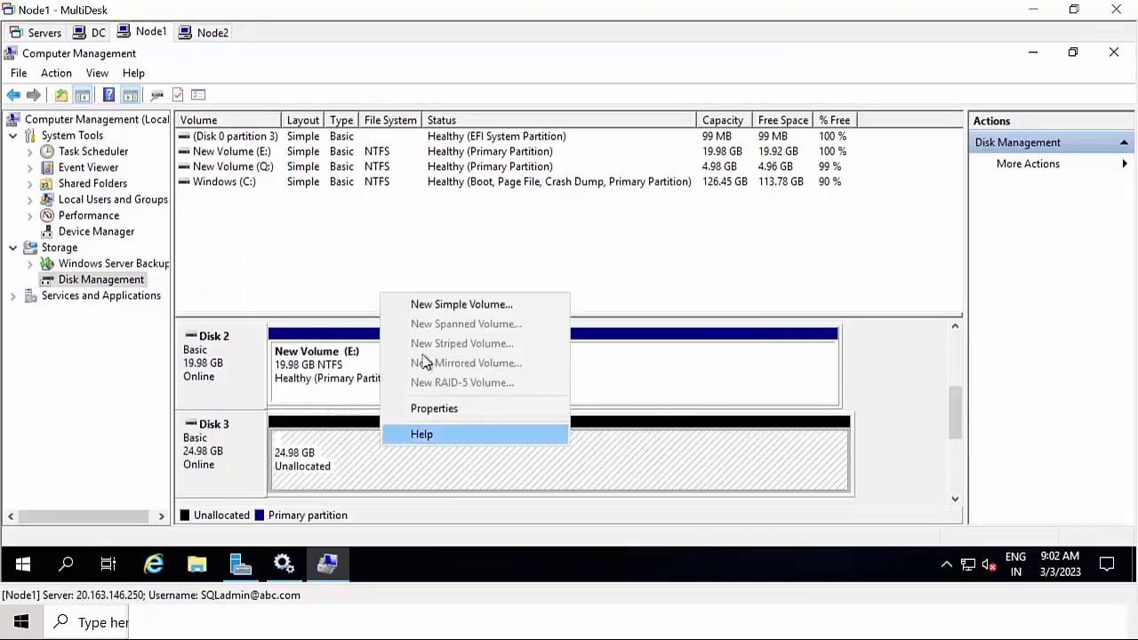
{"action": "left_click", "coordinate": [441, 306]}
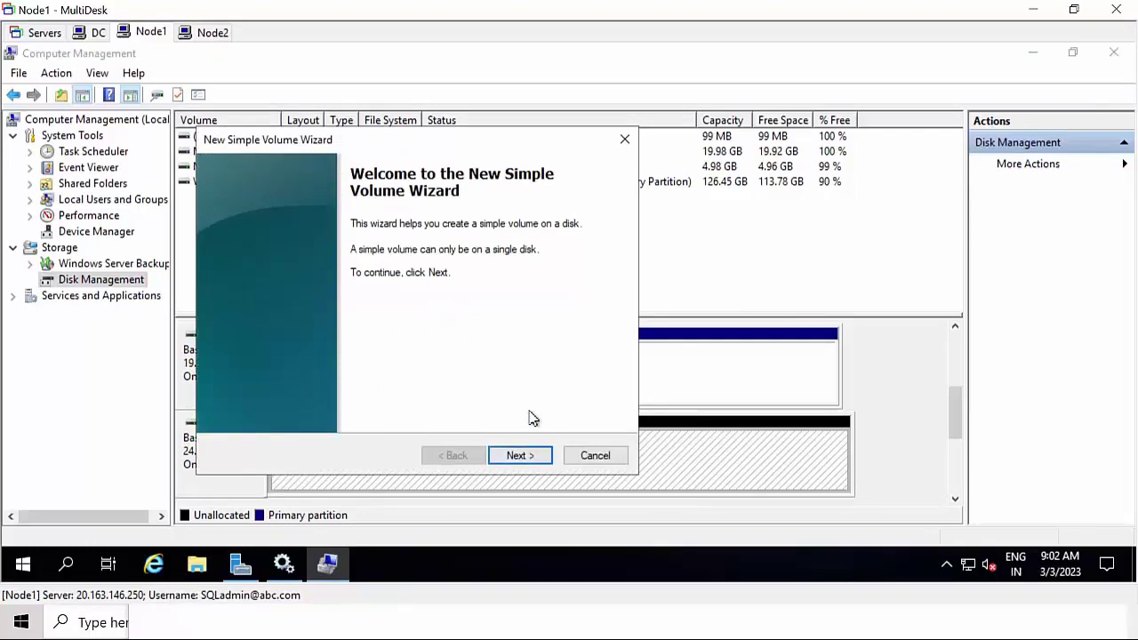
{"action": "left_click", "coordinate": [522, 460]}
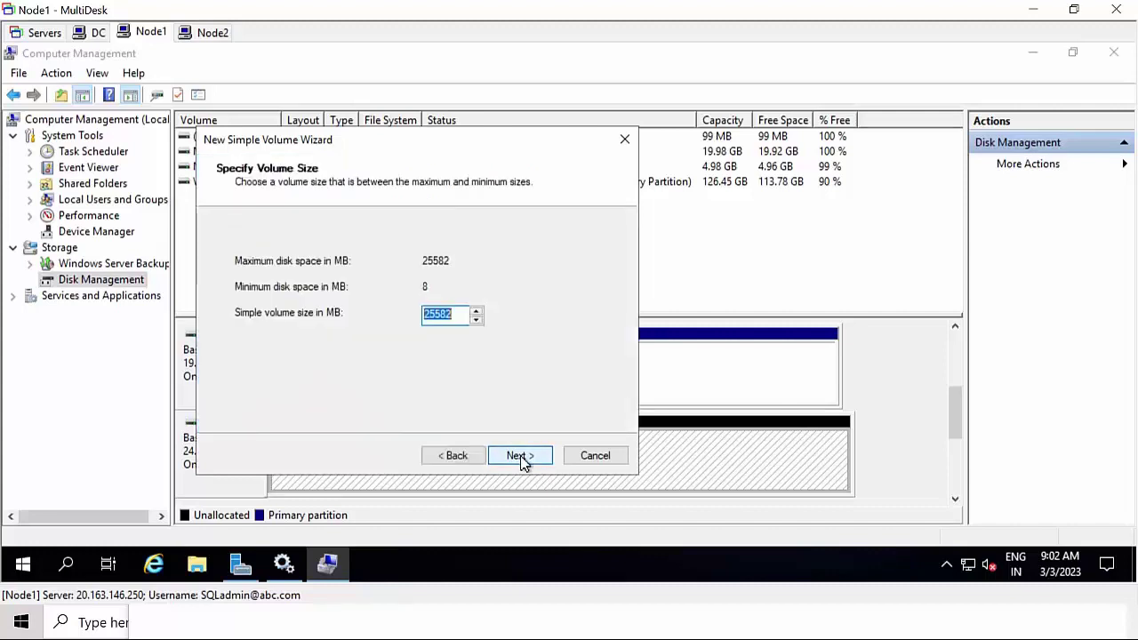
{"action": "left_click", "coordinate": [522, 459]}
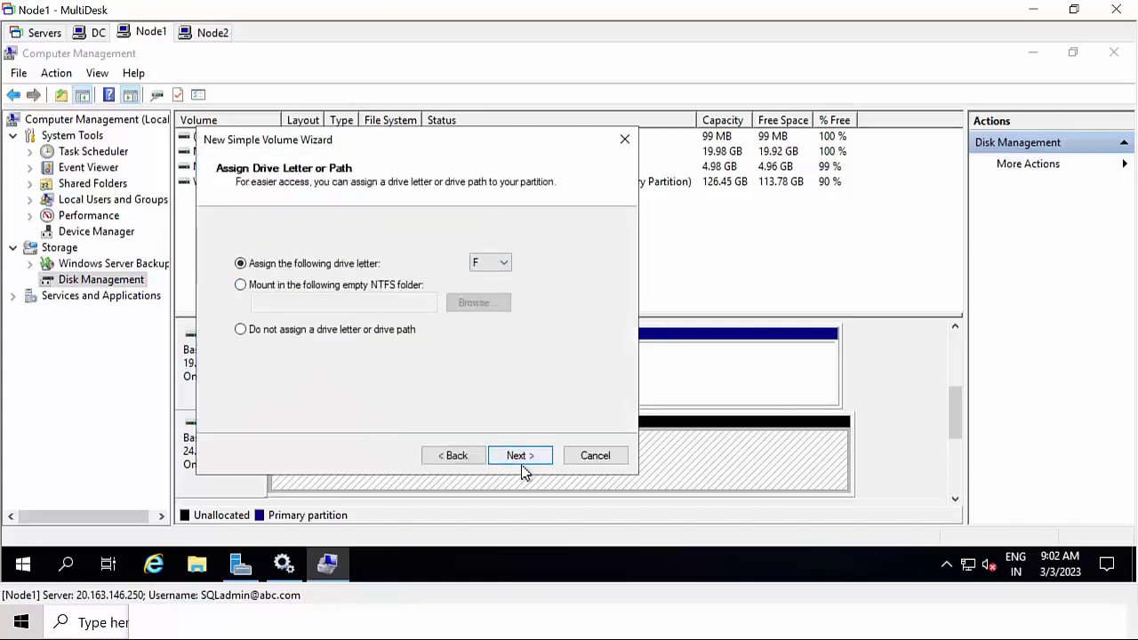
- Keep drive letter F, choose 64K allocation units, and finish the Disk 3 volume
{"action": "left_click", "coordinate": [527, 453]}
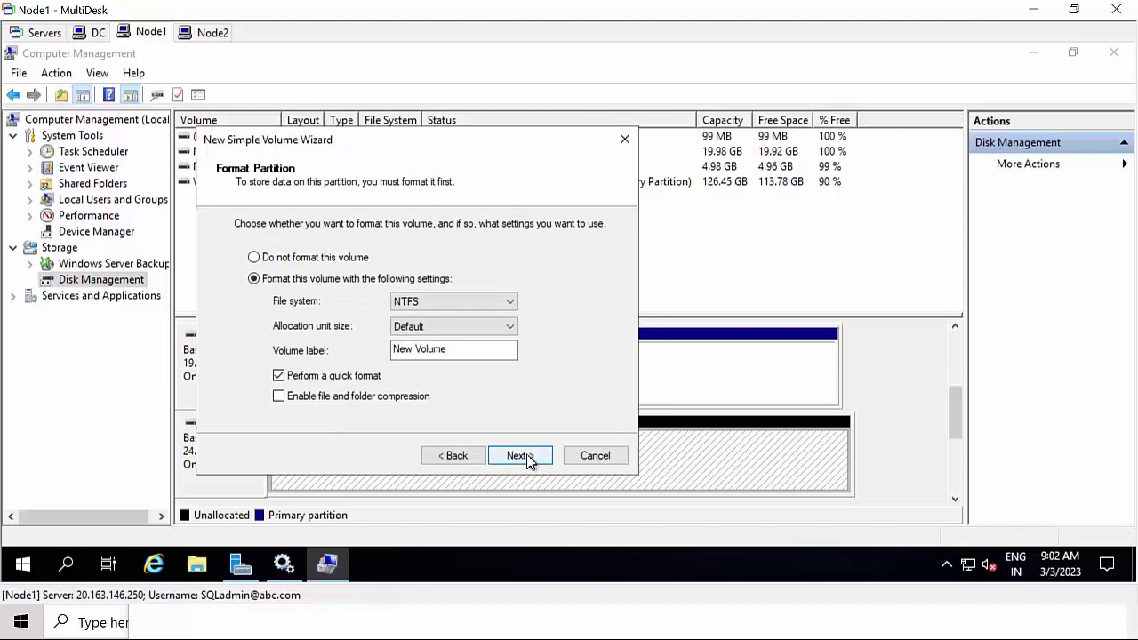
{"action": "left_click", "coordinate": [435, 328]}
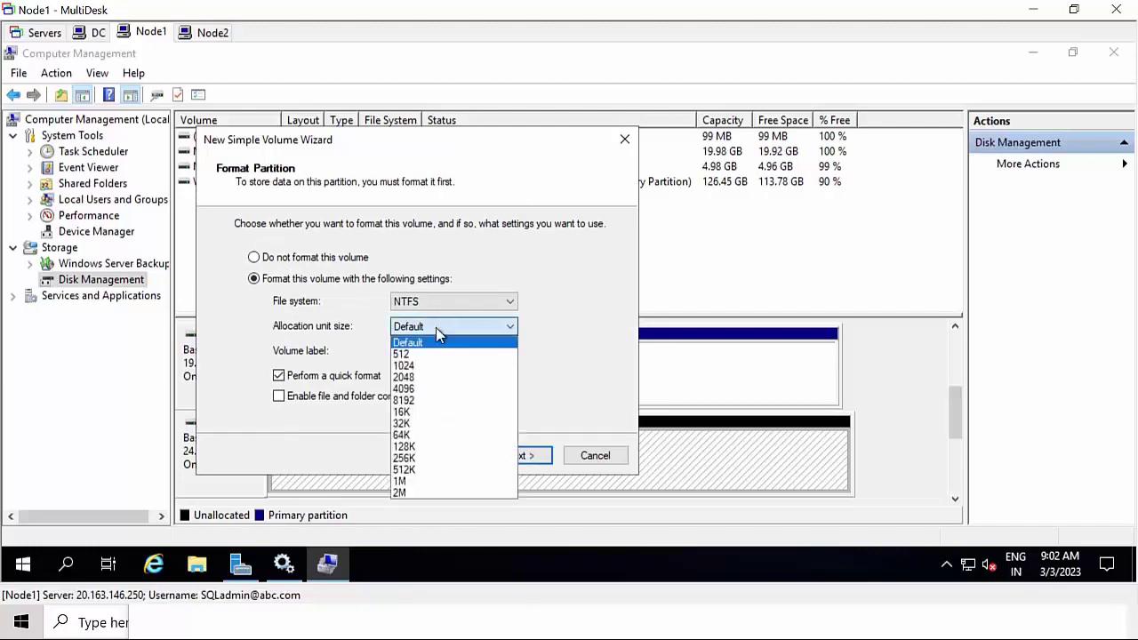
{"action": "left_click", "coordinate": [412, 435]}
{"action": "left_click", "coordinate": [522, 456]}
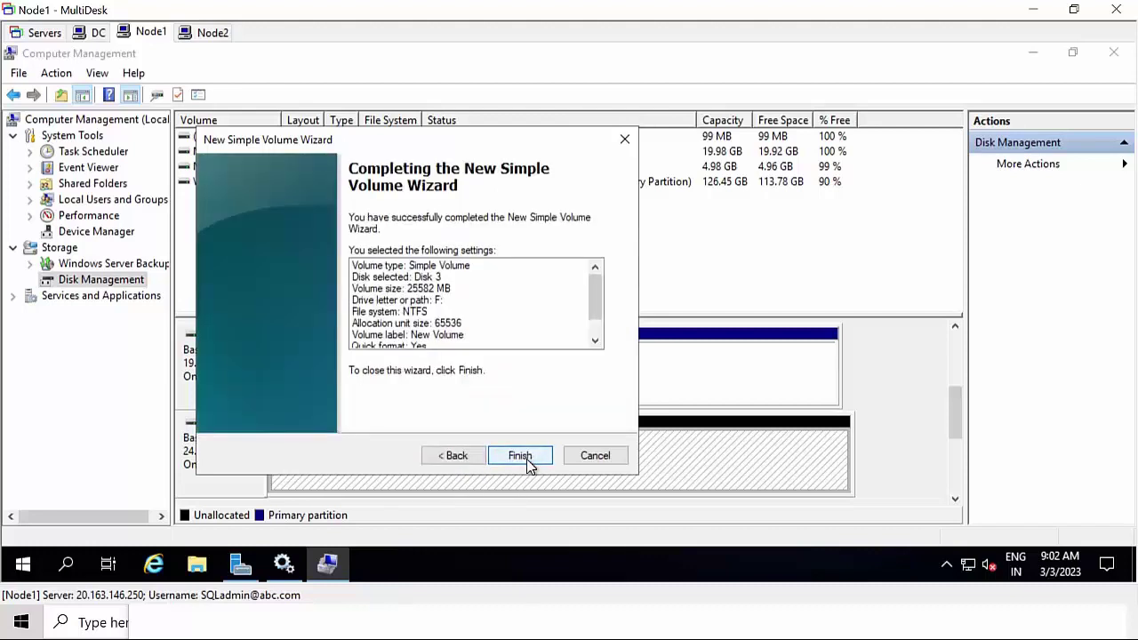
{"action": "left_click", "coordinate": [524, 457]}
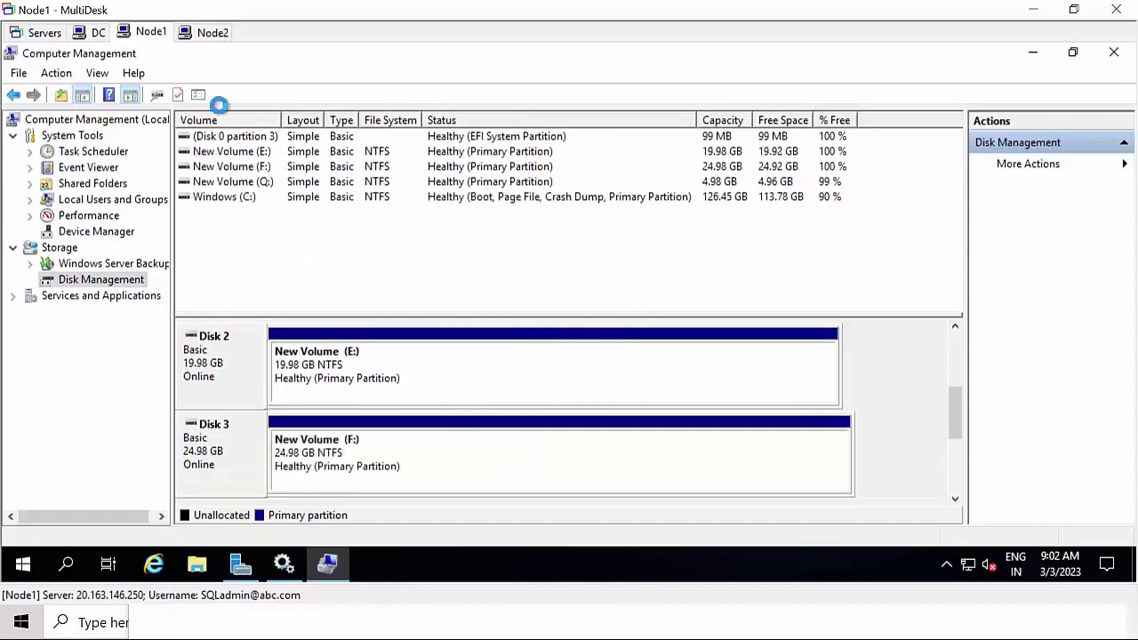
- On Node2, start a simple volume on Disk 3's unallocated space at the full 25582 MB
{"action": "left_click", "coordinate": [214, 33]}
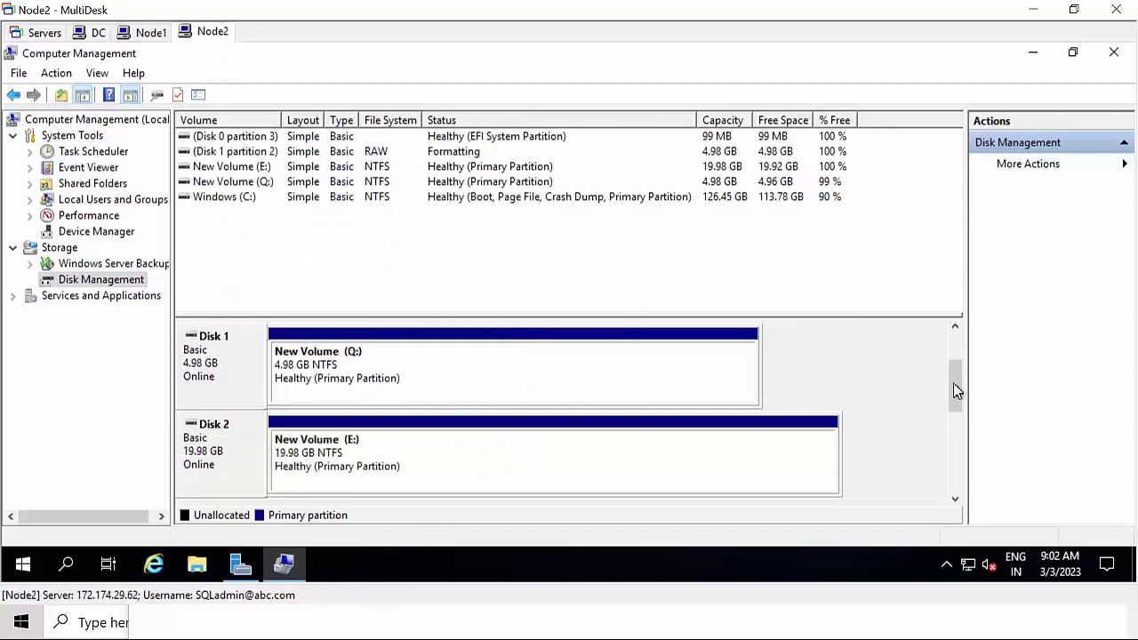
{"action": "left_click_drag", "start_coordinate": [953, 384], "coordinate": [952, 437]}
{"action": "left_click", "coordinate": [496, 353]}
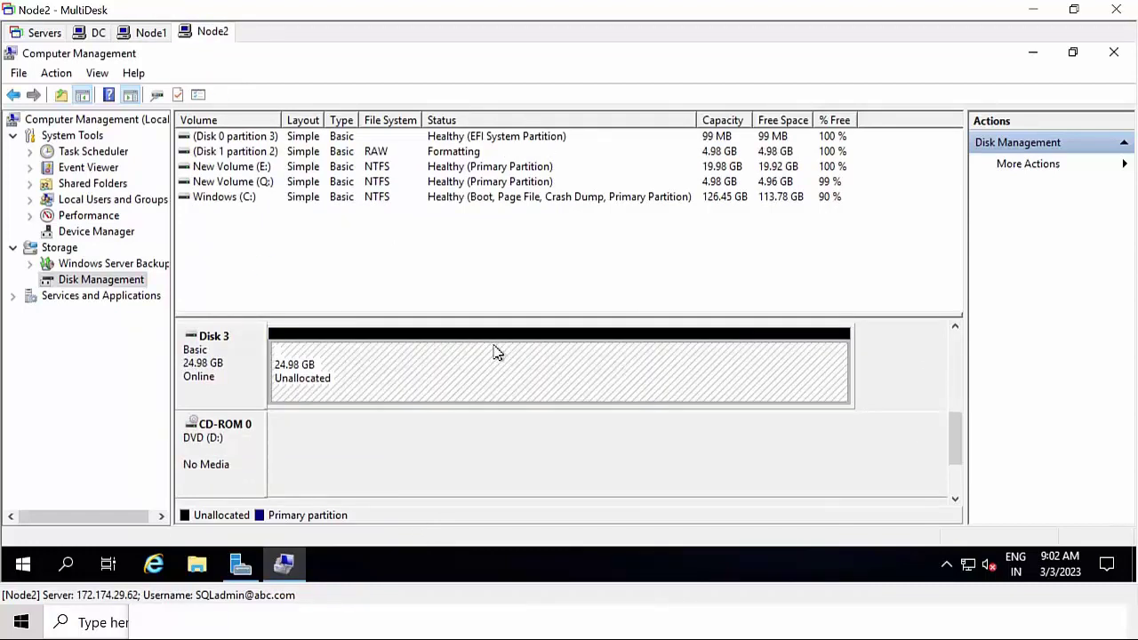
{"action": "right_click", "coordinate": [496, 353]}
{"action": "left_click", "coordinate": [525, 357]}
{"action": "left_click", "coordinate": [532, 456]}
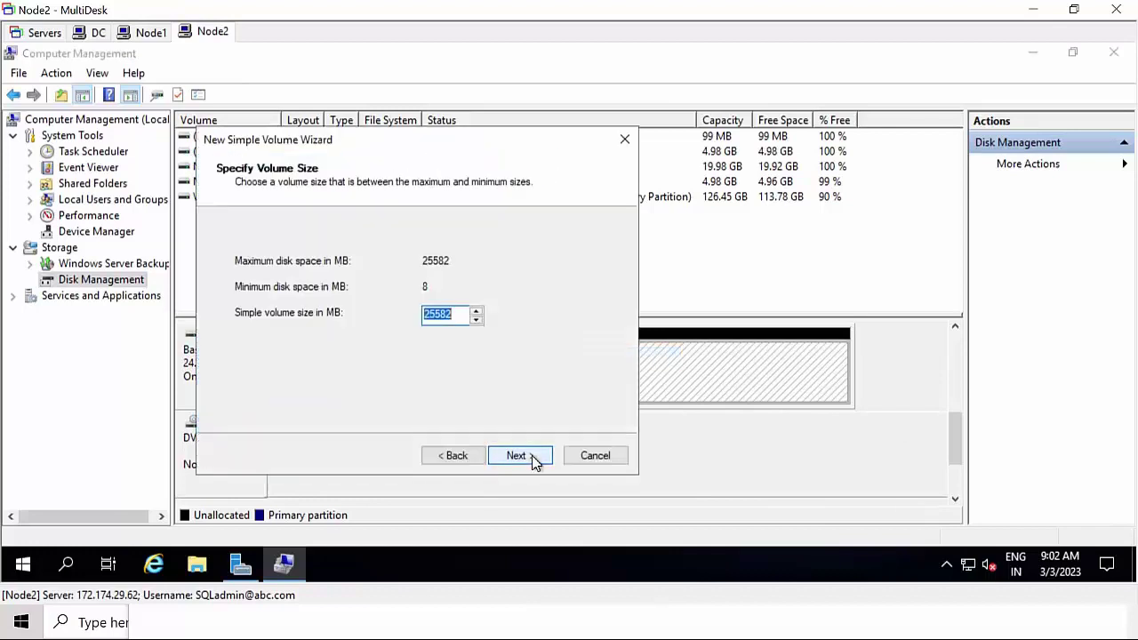
{"action": "left_click", "coordinate": [533, 461]}
- Keep drive letter F, choose 64K allocation units, and finish the F: volume
{"action": "left_click", "coordinate": [533, 459]}
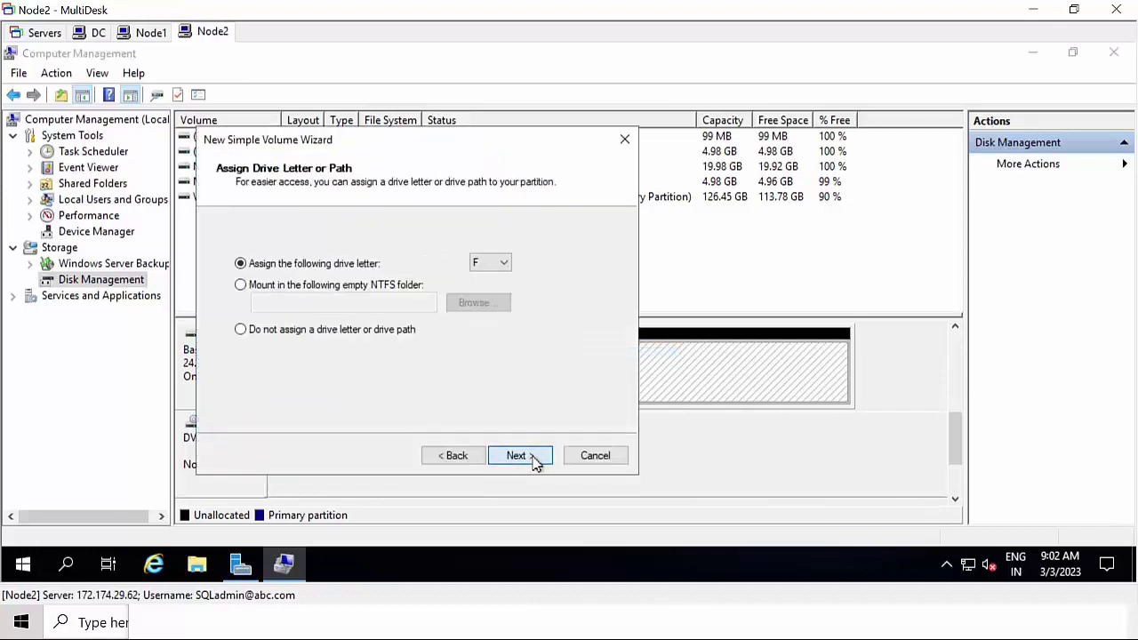
{"action": "left_click", "coordinate": [451, 329]}
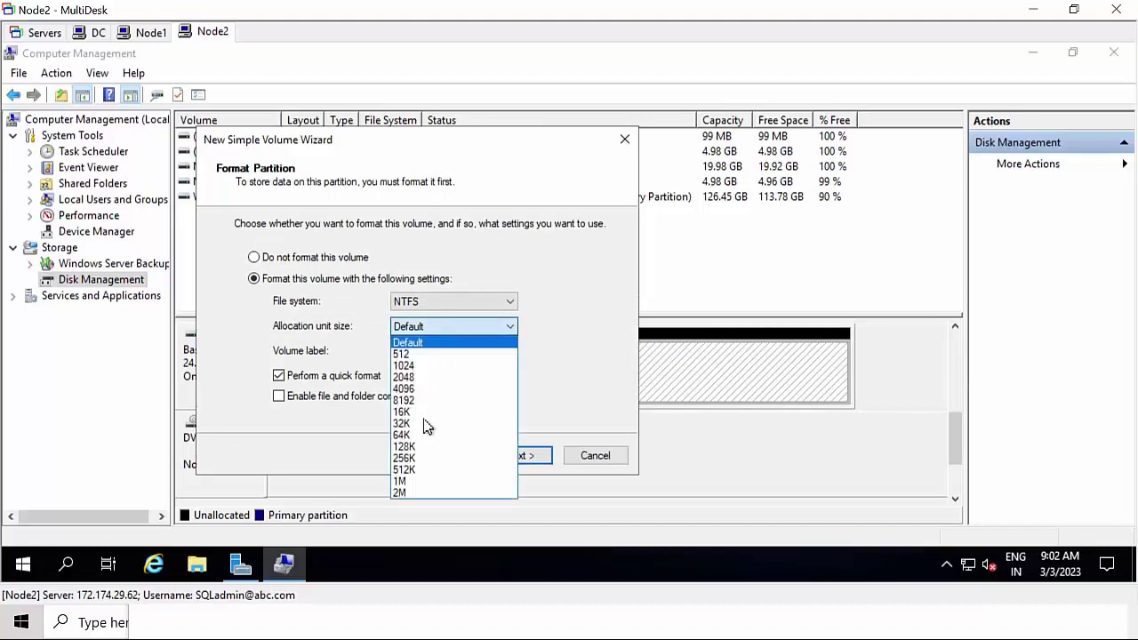
{"action": "left_click", "coordinate": [427, 430]}
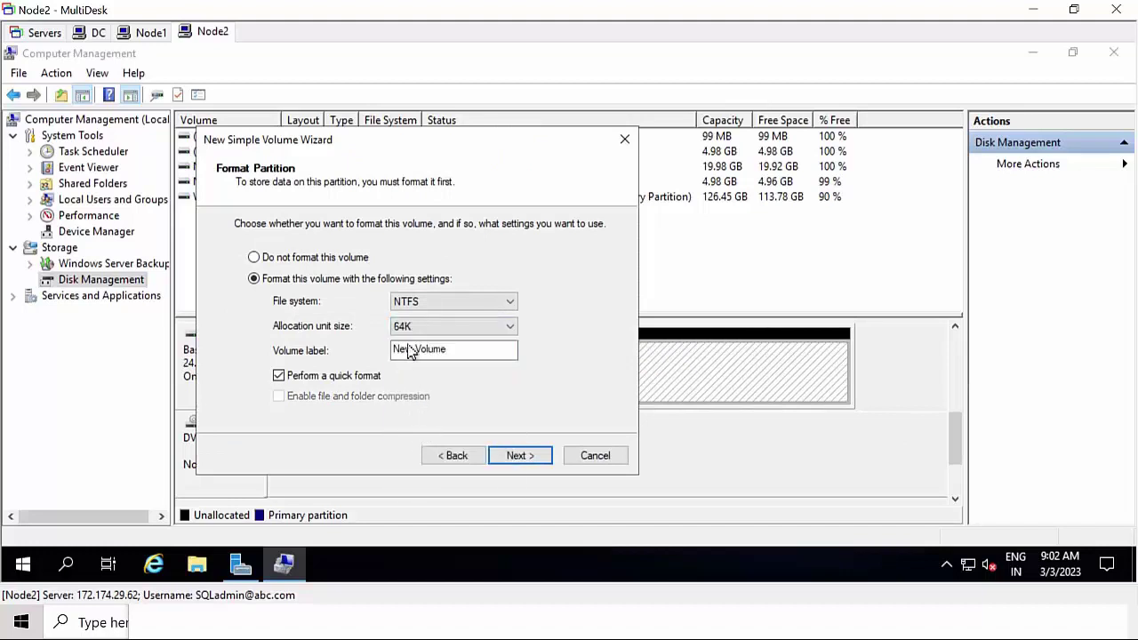
{"action": "left_click", "coordinate": [458, 458]}
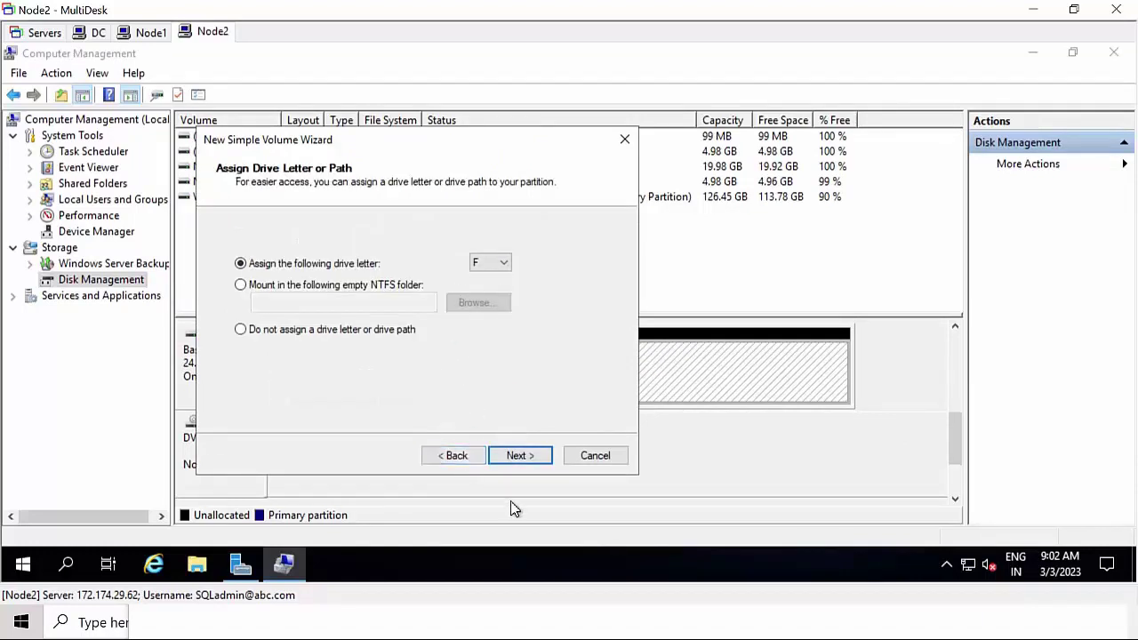
{"action": "left_click", "coordinate": [524, 456]}
{"action": "left_click", "coordinate": [528, 458]}
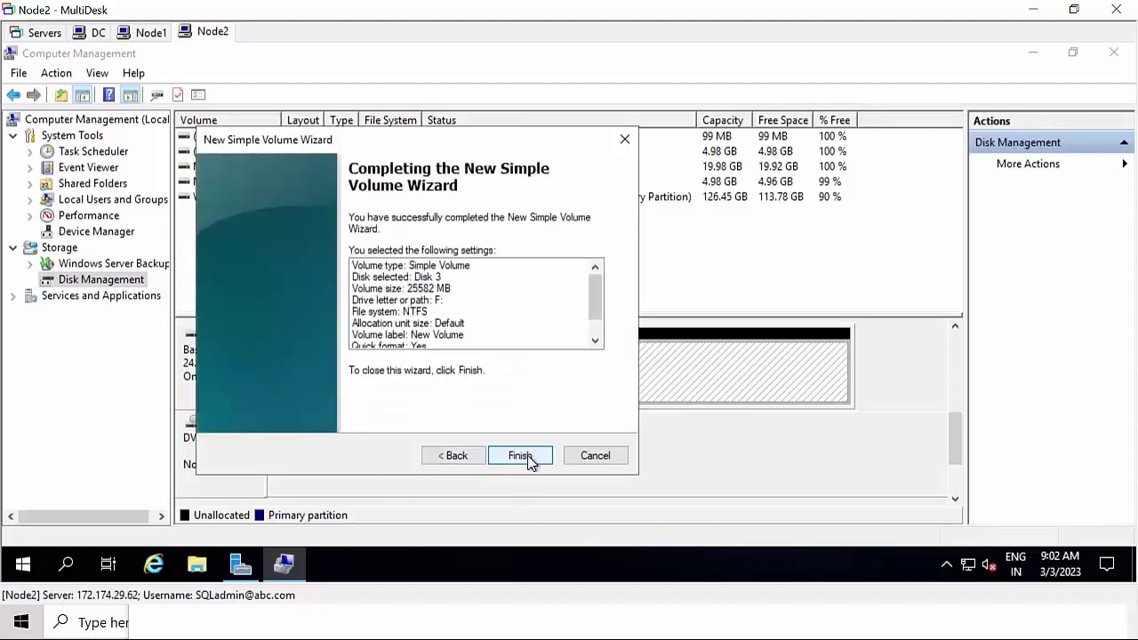
{"action": "left_click", "coordinate": [520, 456]}
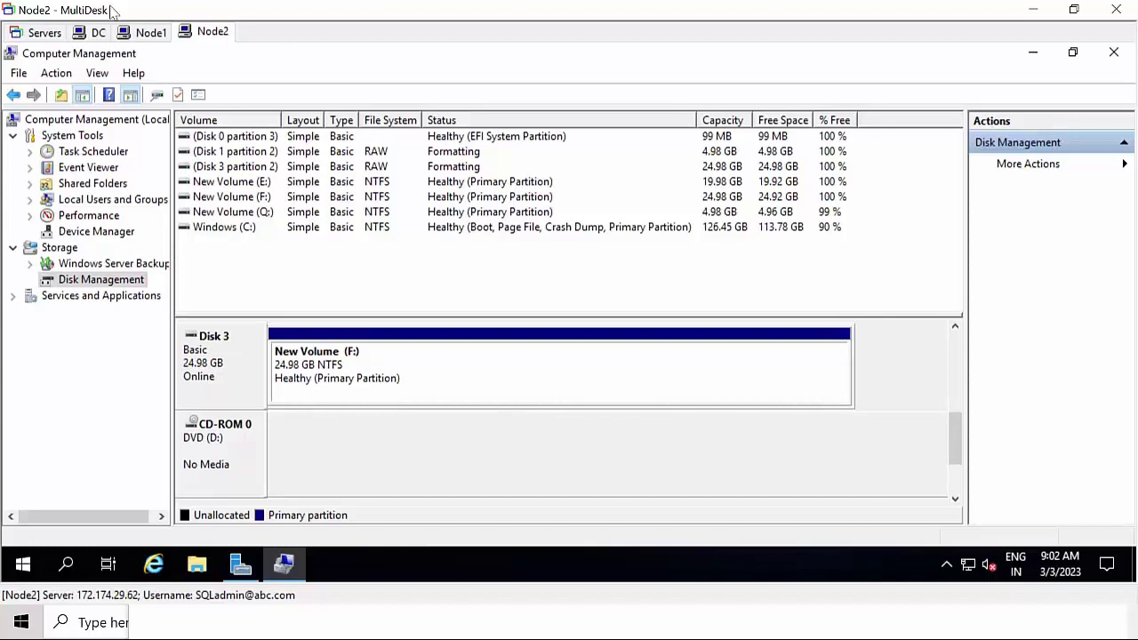
- On the DC, refresh the iSCSI virtual disk list in Server Manager
{"action": "left_click", "coordinate": [102, 35]}
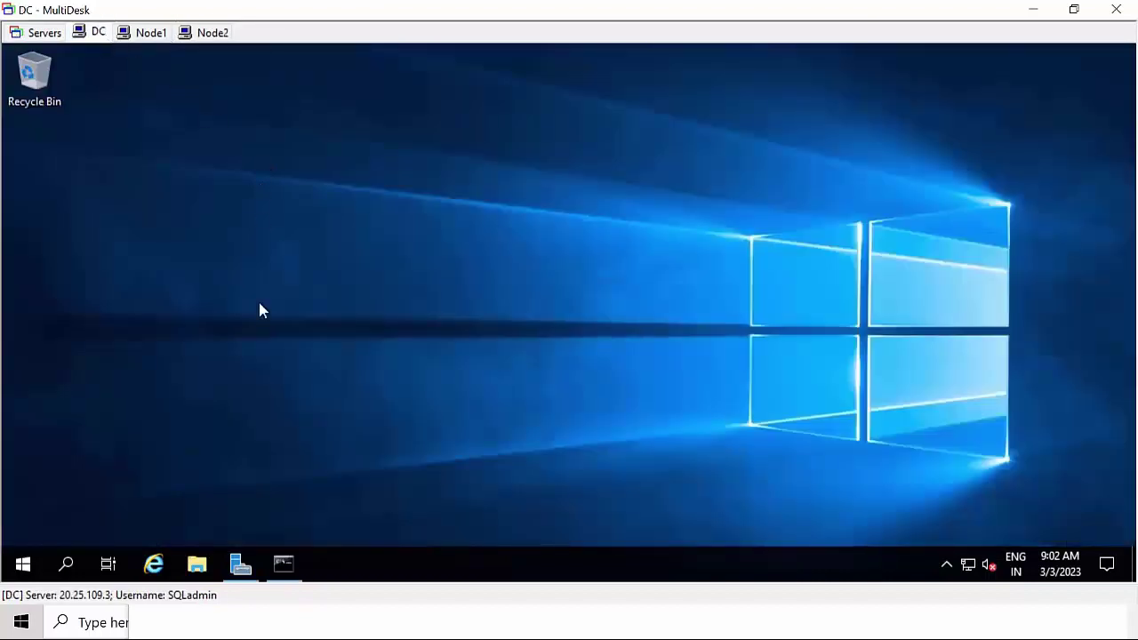
{"action": "left_click", "coordinate": [240, 563]}
{"action": "right_click", "coordinate": [525, 416]}
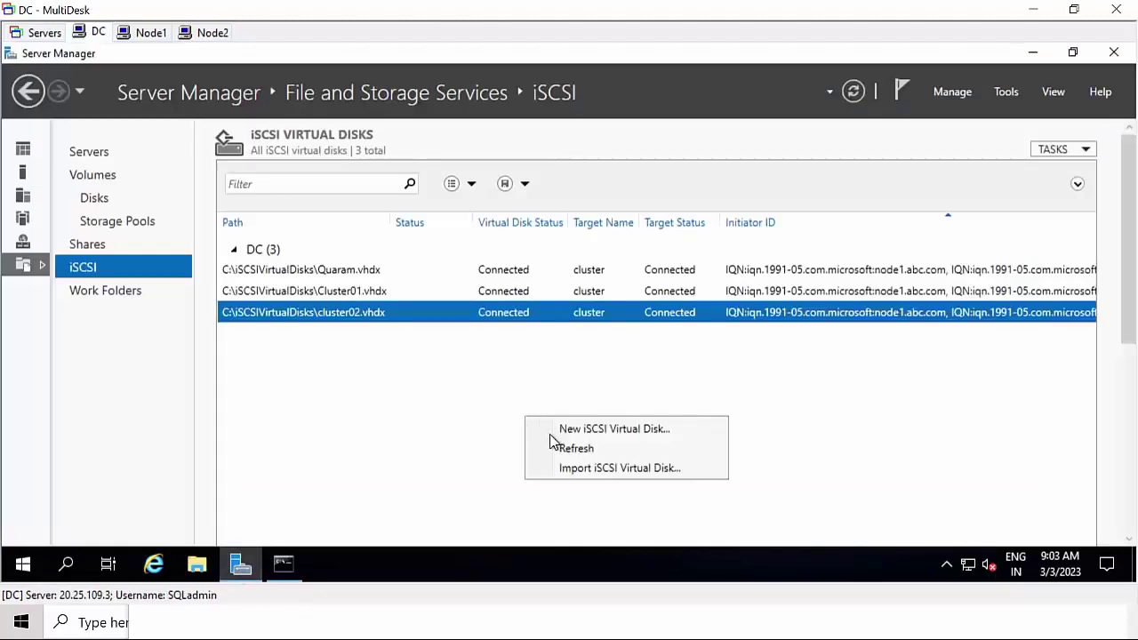
{"action": "left_click", "coordinate": [569, 452]}
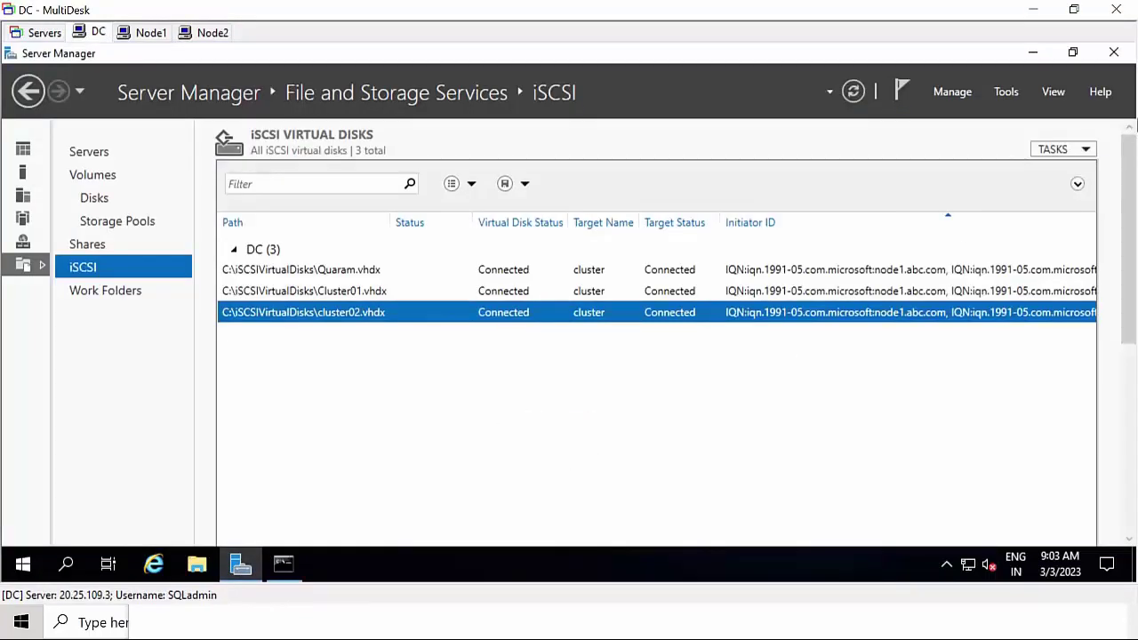
- On Node1, open This PC in a maximized File Explorer to check drives E:, F: and Q:
{"action": "left_click", "coordinate": [151, 33]}
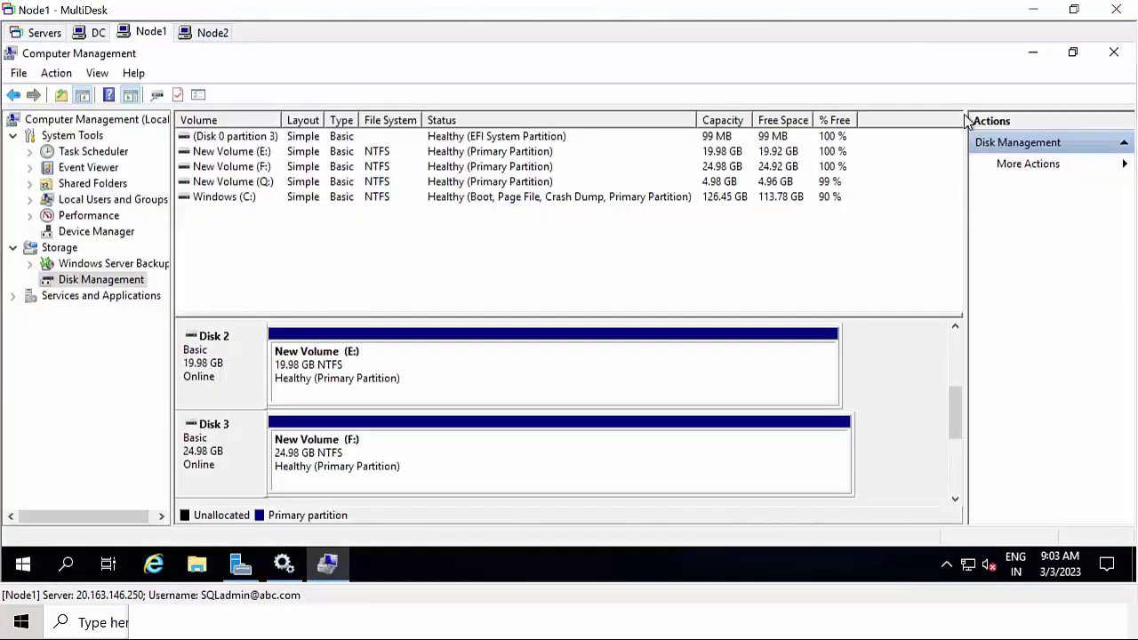
{"action": "left_click", "coordinate": [1034, 55]}
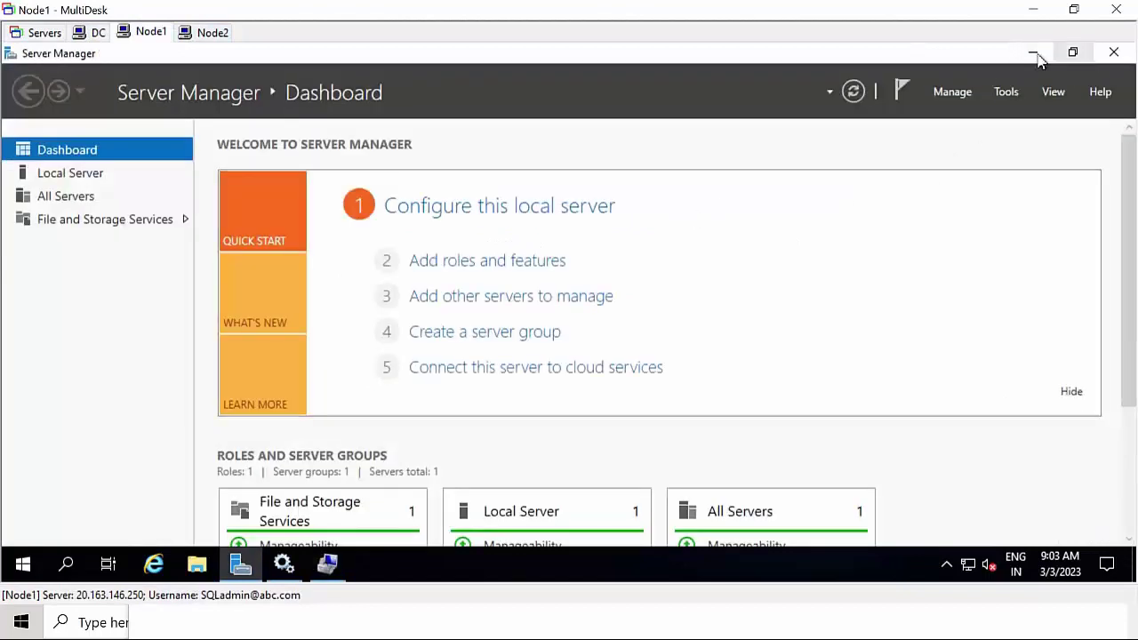
{"action": "left_click", "coordinate": [1034, 55]}
{"action": "left_click", "coordinate": [199, 566]}
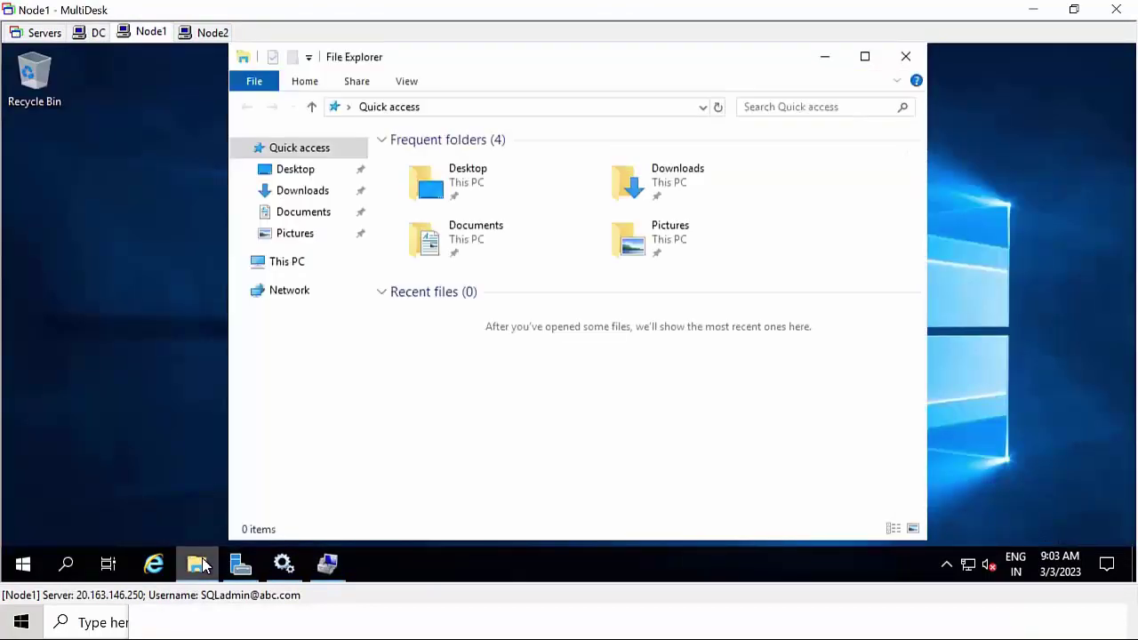
{"action": "left_click", "coordinate": [290, 264]}
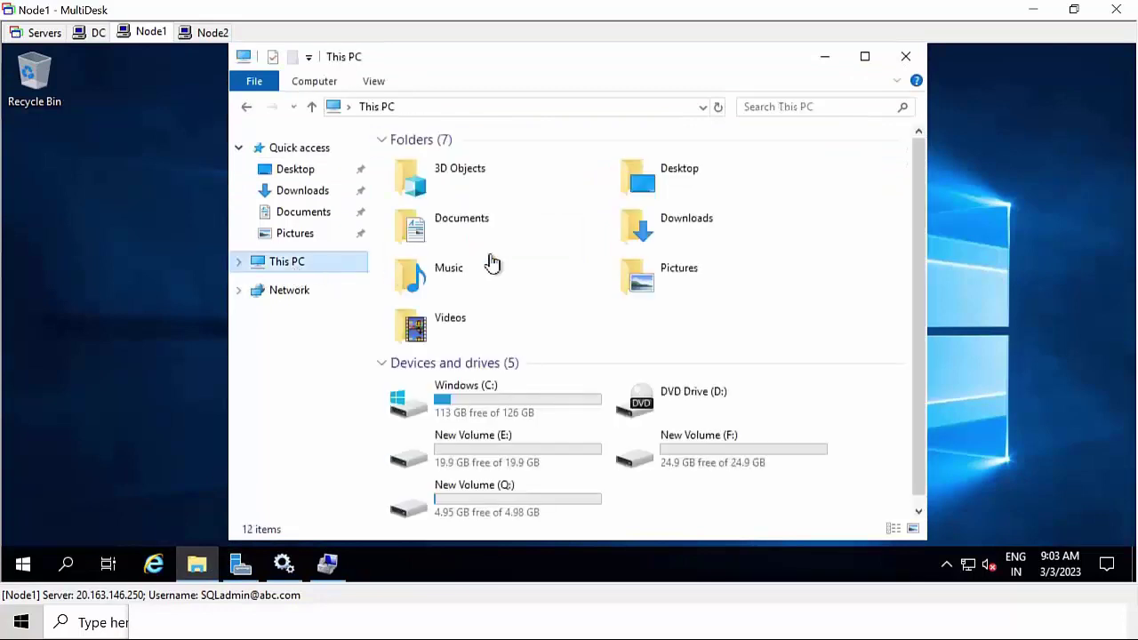
{"action": "left_click", "coordinate": [862, 57]}
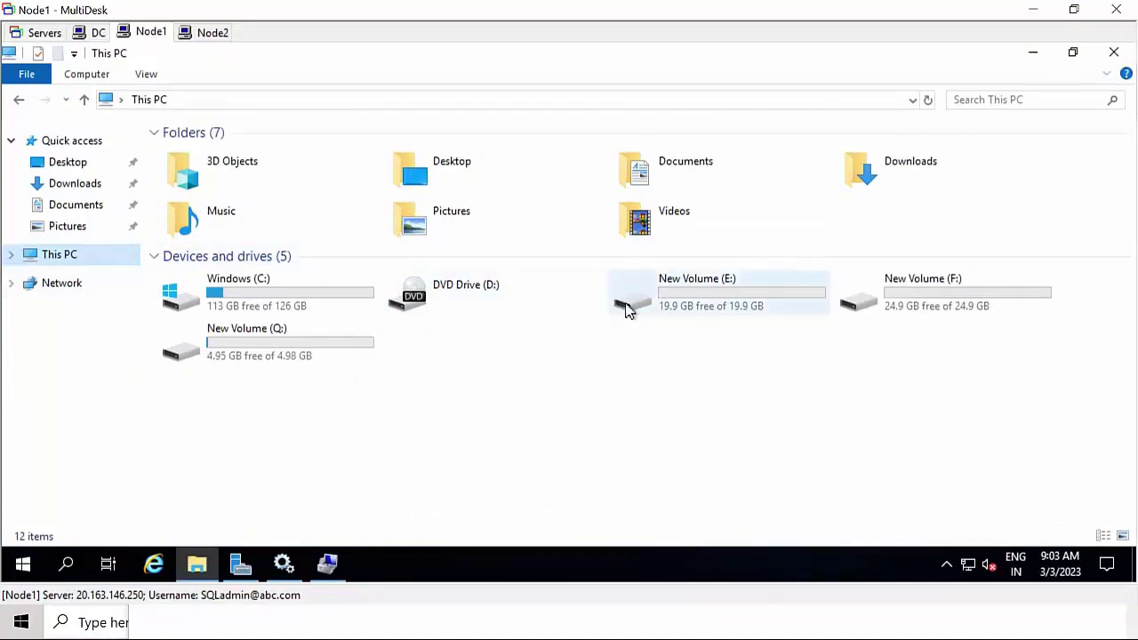
- Close MultiDesk and bring the lab checklist up maximized in Word
{"action": "left_click", "coordinate": [1113, 51]}
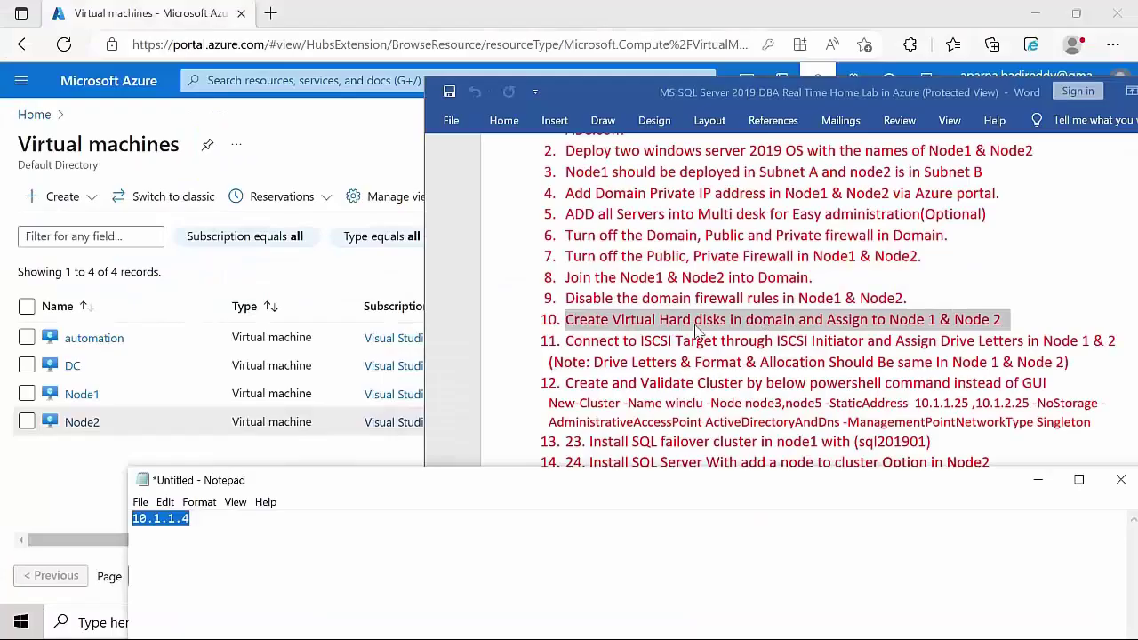
{"action": "left_click", "coordinate": [700, 303]}
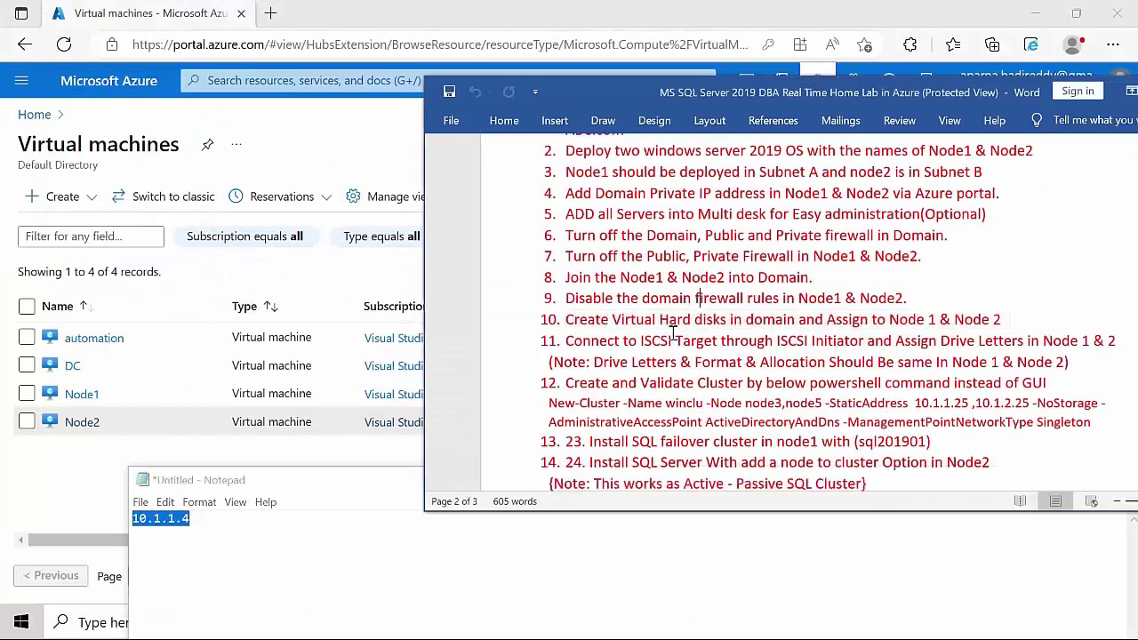
{"action": "double_click", "coordinate": [594, 89]}
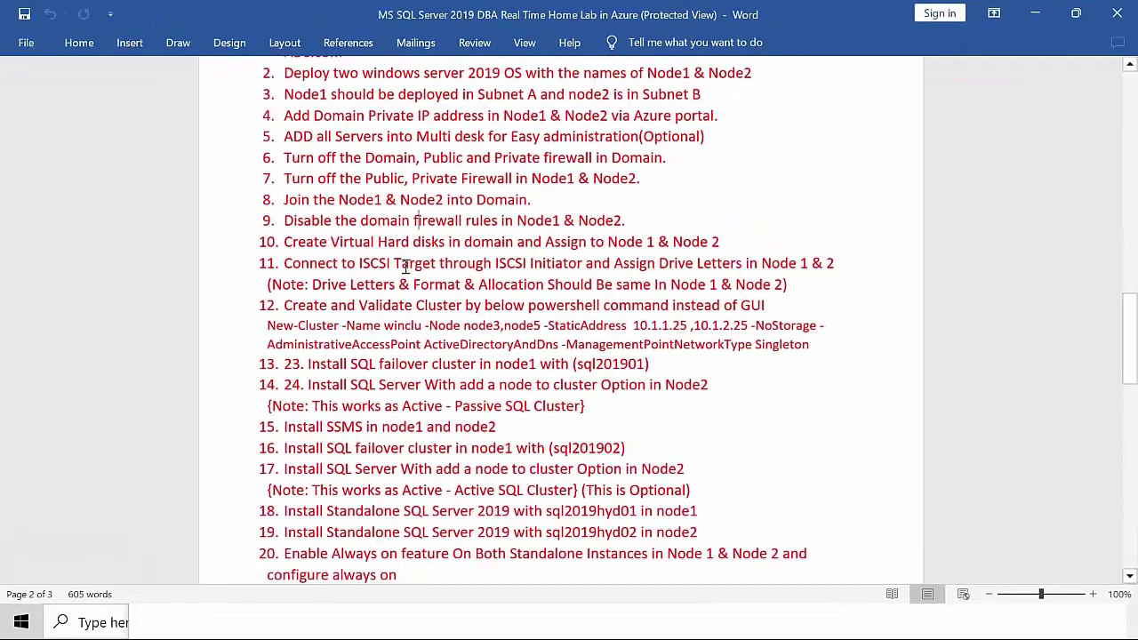
- Copy the two-line New-Cluster command from step 12, then minimize Word for the Azure portal
{"action": "left_click_drag", "start_coordinate": [309, 271], "coordinate": [808, 290]}
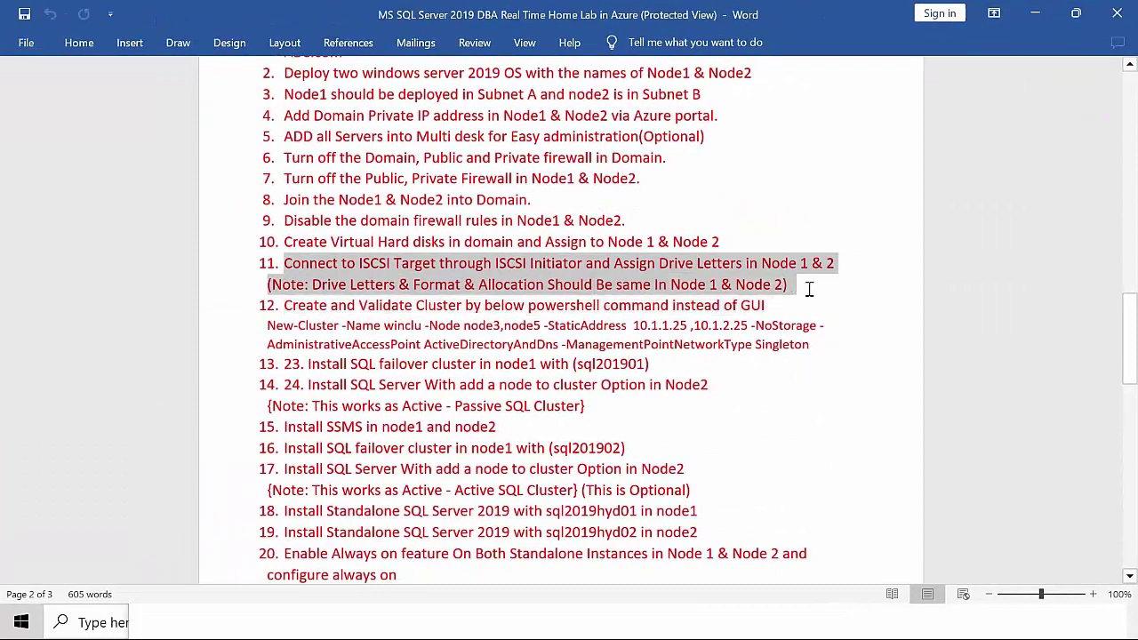
{"action": "left_click", "coordinate": [826, 325]}
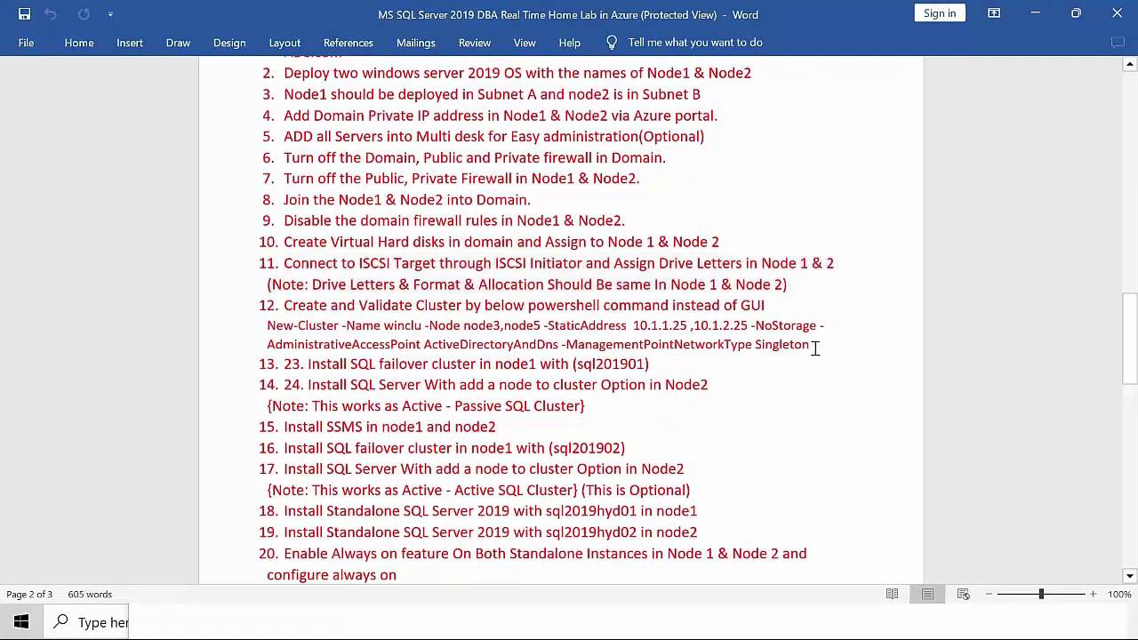
{"action": "left_click_drag", "start_coordinate": [811, 346], "coordinate": [268, 329]}
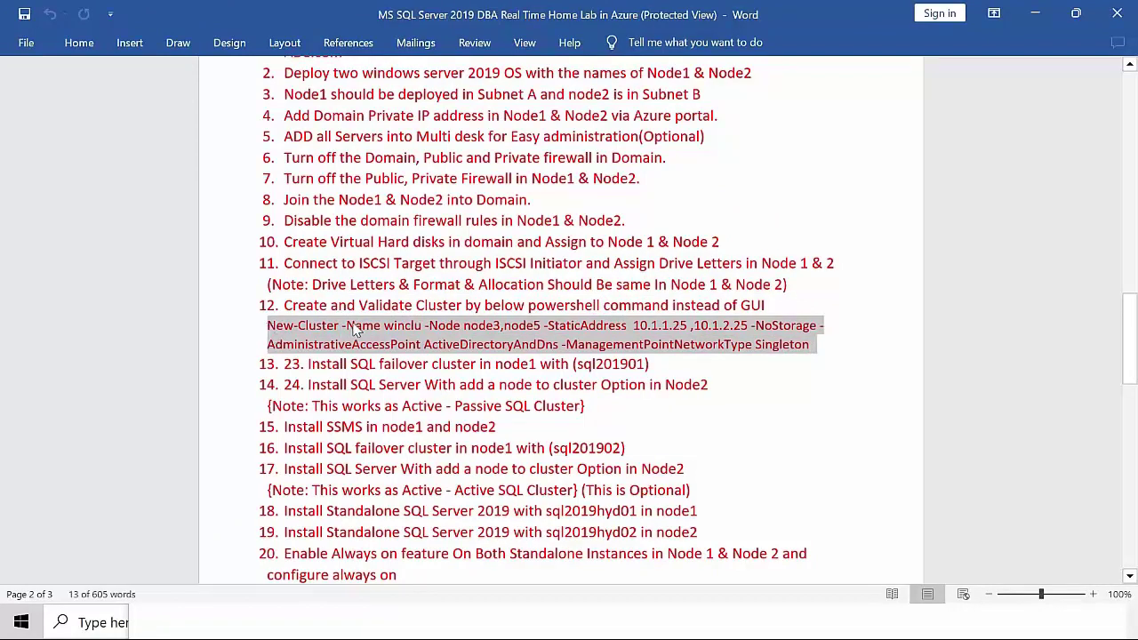
{"action": "right_click", "coordinate": [352, 329]}
{"action": "left_click", "coordinate": [400, 107]}
{"action": "left_click", "coordinate": [1049, 9]}
{"action": "left_click", "coordinate": [76, 474]}
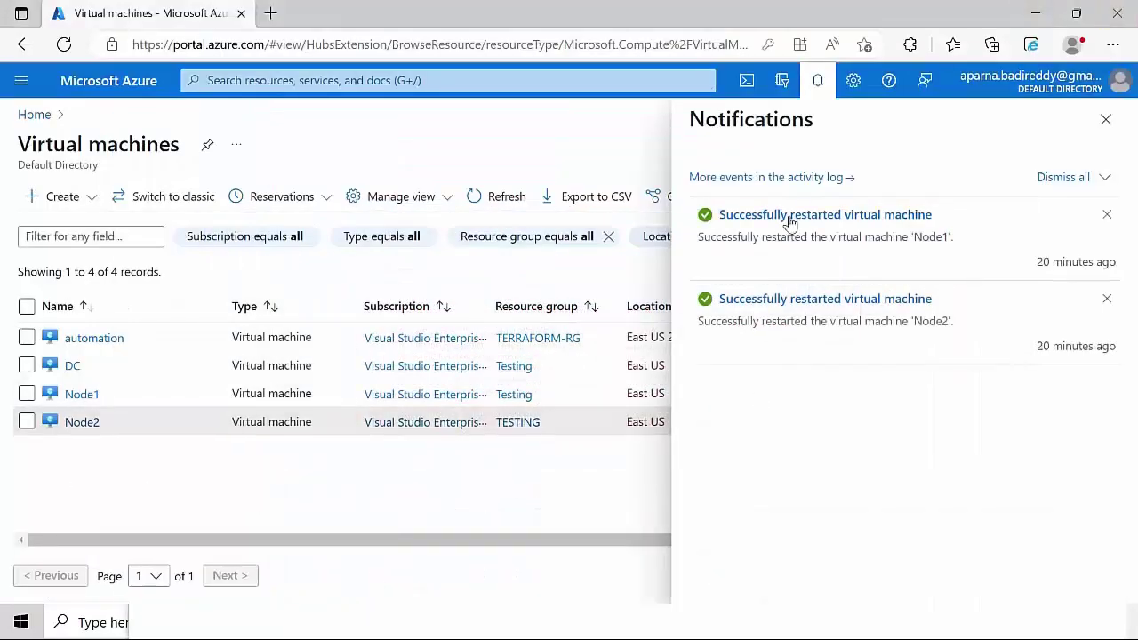
- Dismiss the Azure restart notifications, minimize the browser and Notepad, and return to MultiDesk's Node1 session
{"action": "left_click", "coordinate": [1106, 119]}
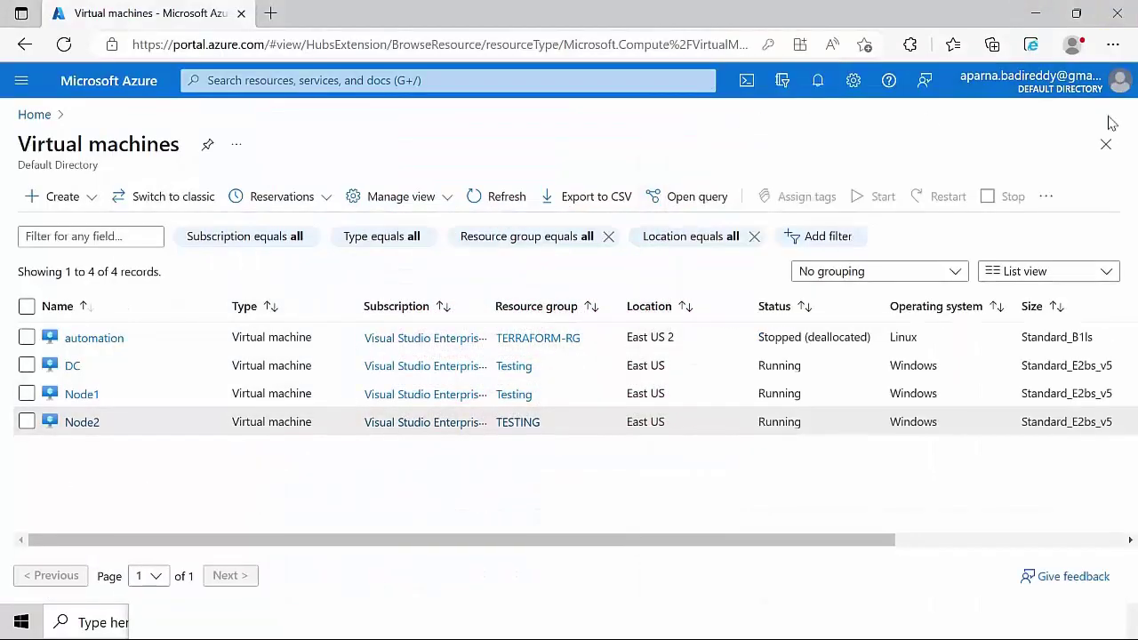
{"action": "left_click", "coordinate": [1035, 13]}
{"action": "left_click", "coordinate": [1037, 480]}
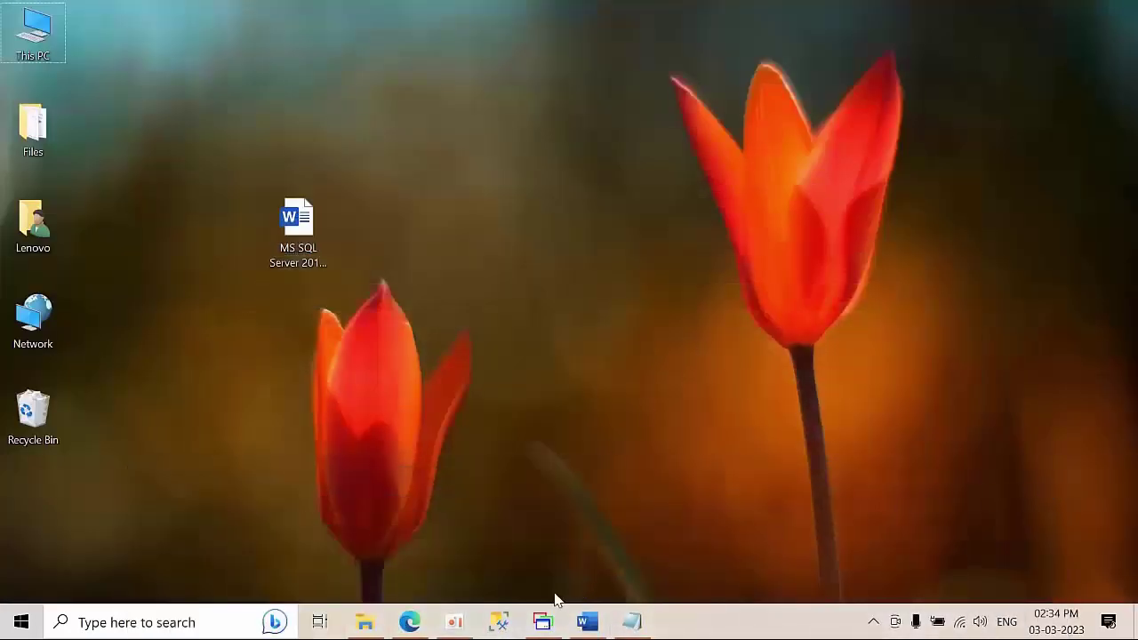
{"action": "left_click", "coordinate": [542, 622]}
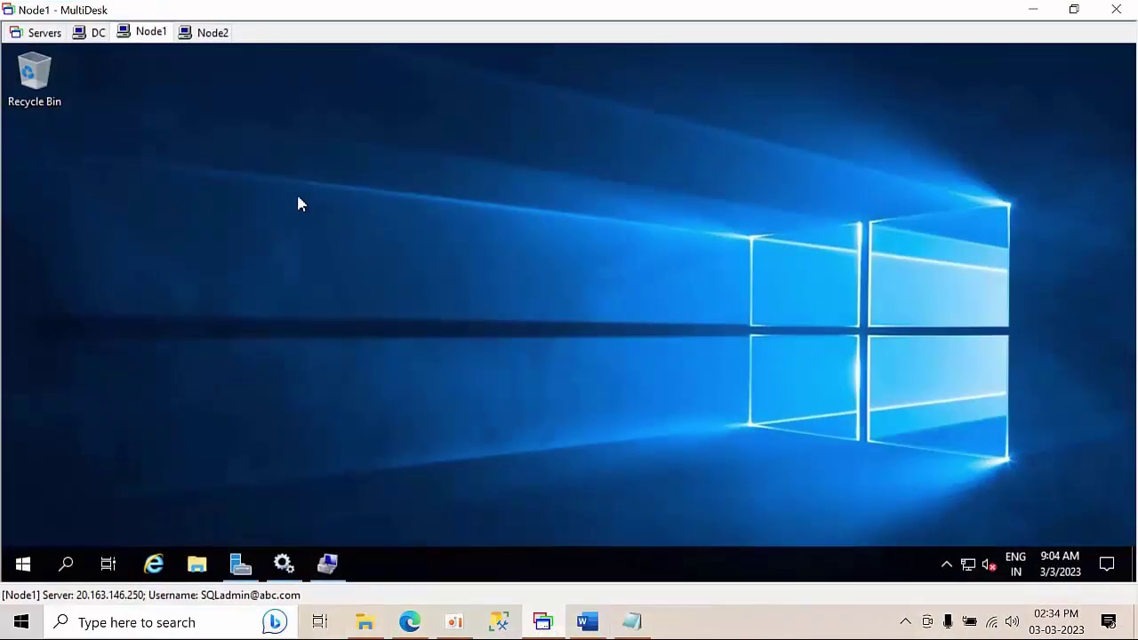
{"action": "left_click", "coordinate": [150, 35]}
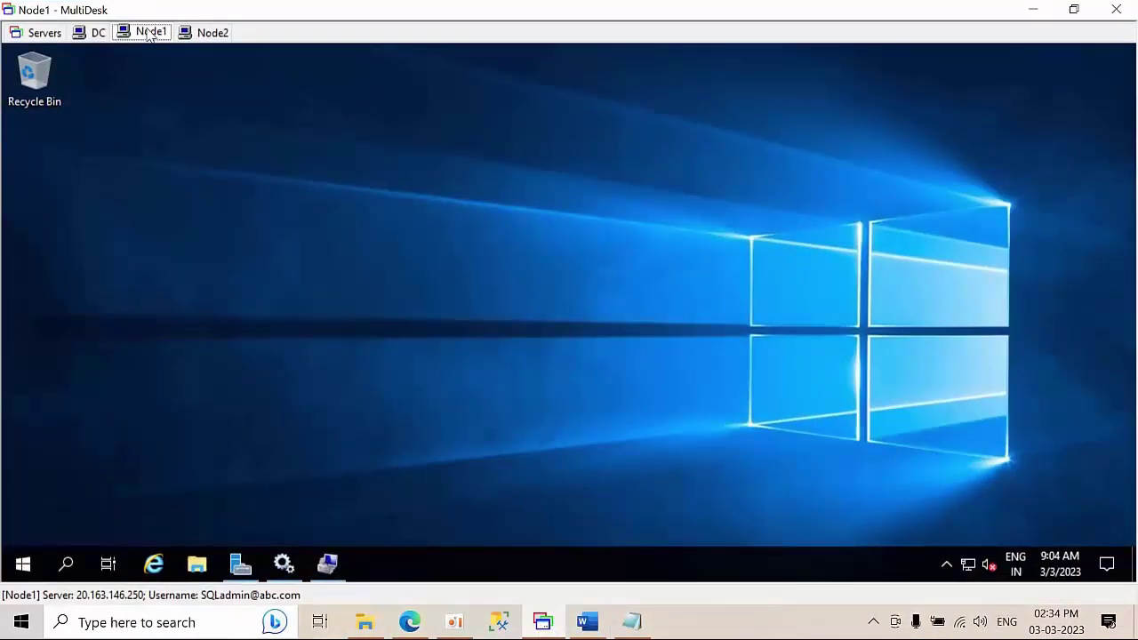
- Search for 'power' on Node1 and run Windows PowerShell ISE as administrator
{"action": "left_click", "coordinate": [66, 566]}
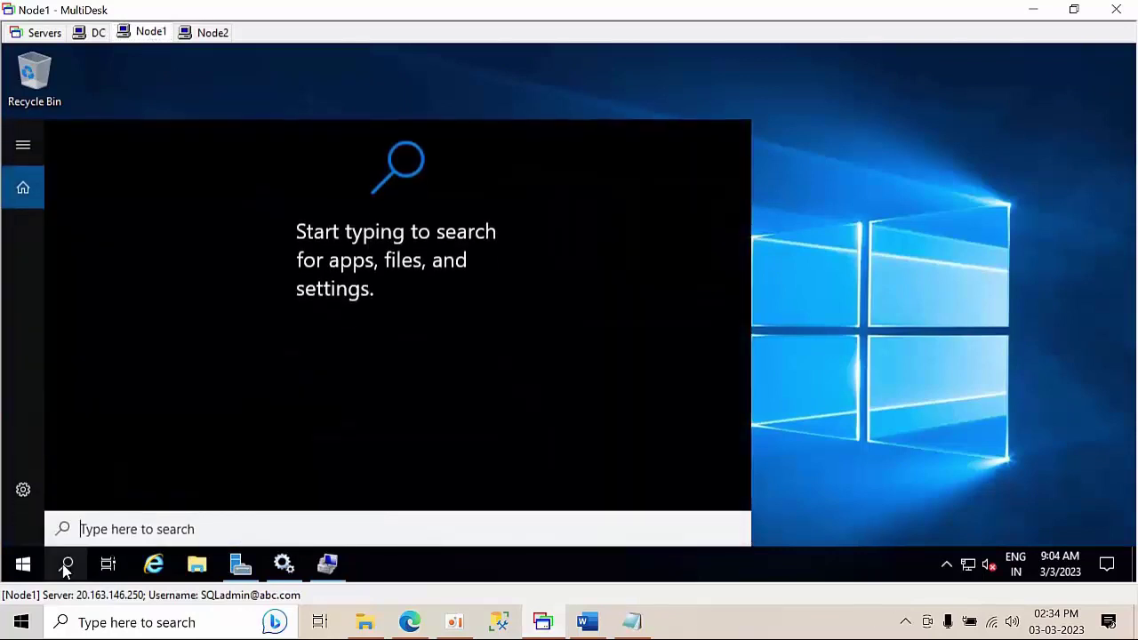
{"action": "type", "text": "p"}
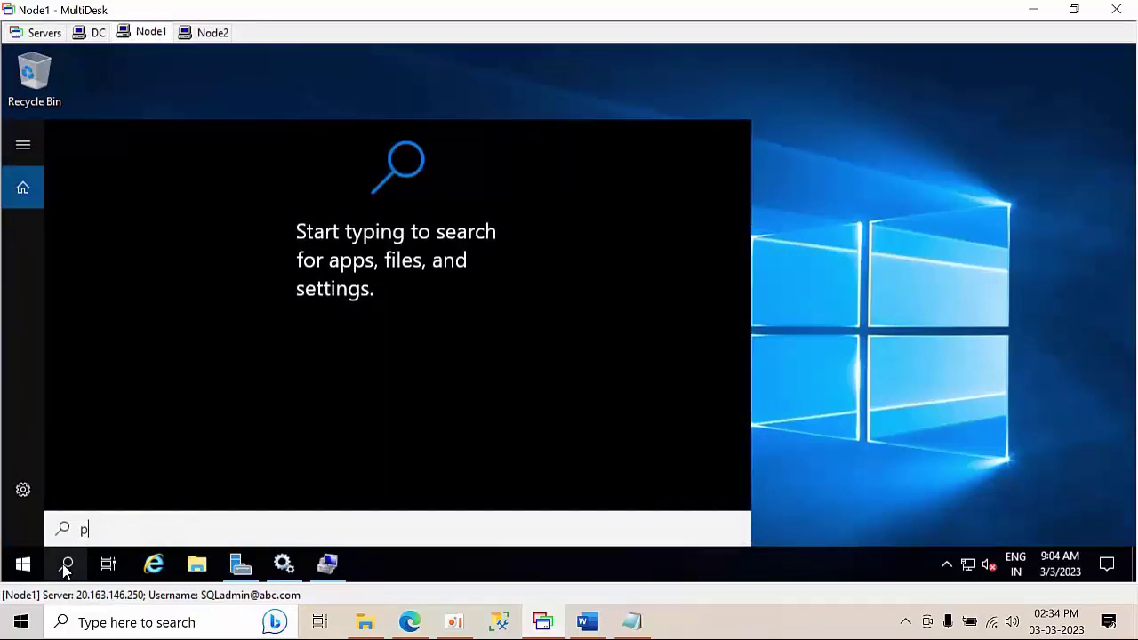
{"action": "type", "text": "ower"}
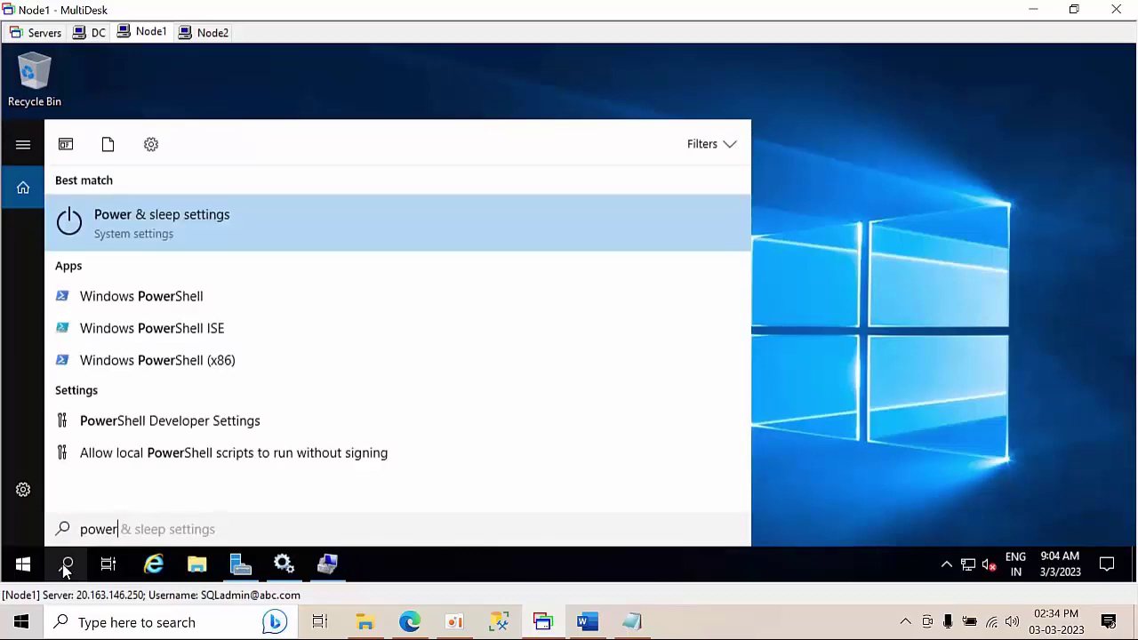
{"action": "right_click", "coordinate": [175, 301]}
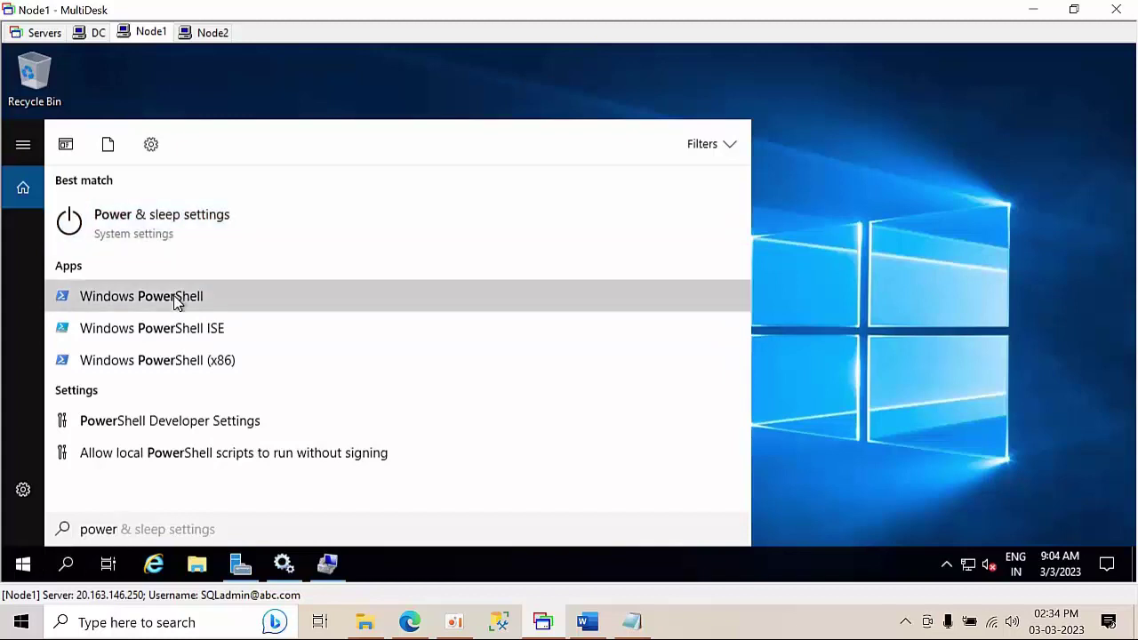
{"action": "key", "text": "Escape"}
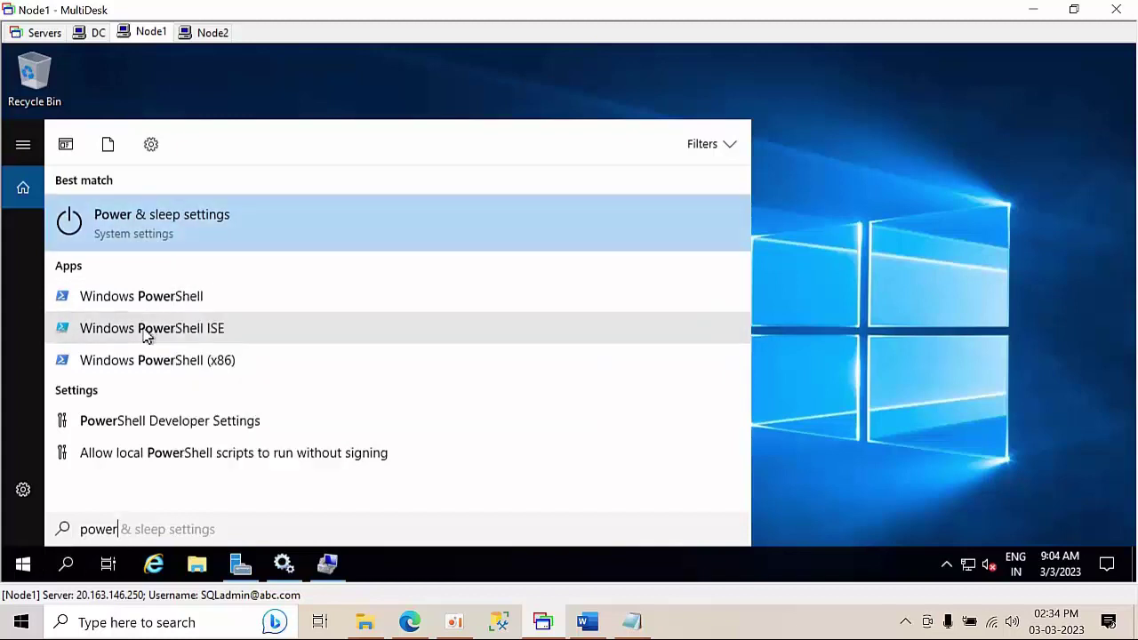
{"action": "right_click", "coordinate": [147, 335]}
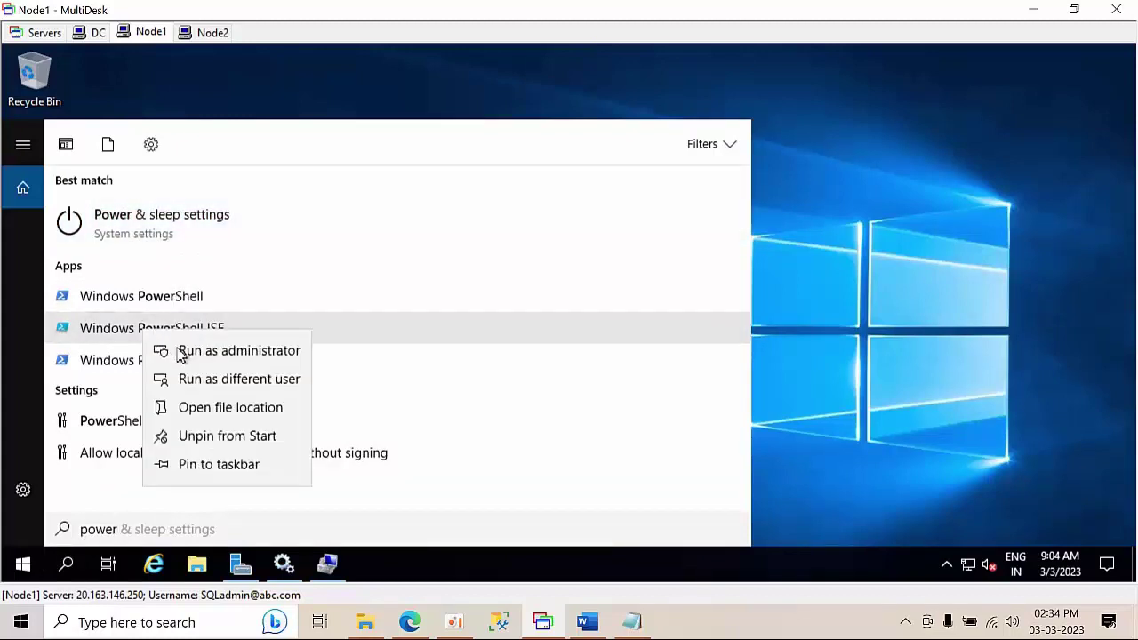
{"action": "left_click", "coordinate": [180, 352]}
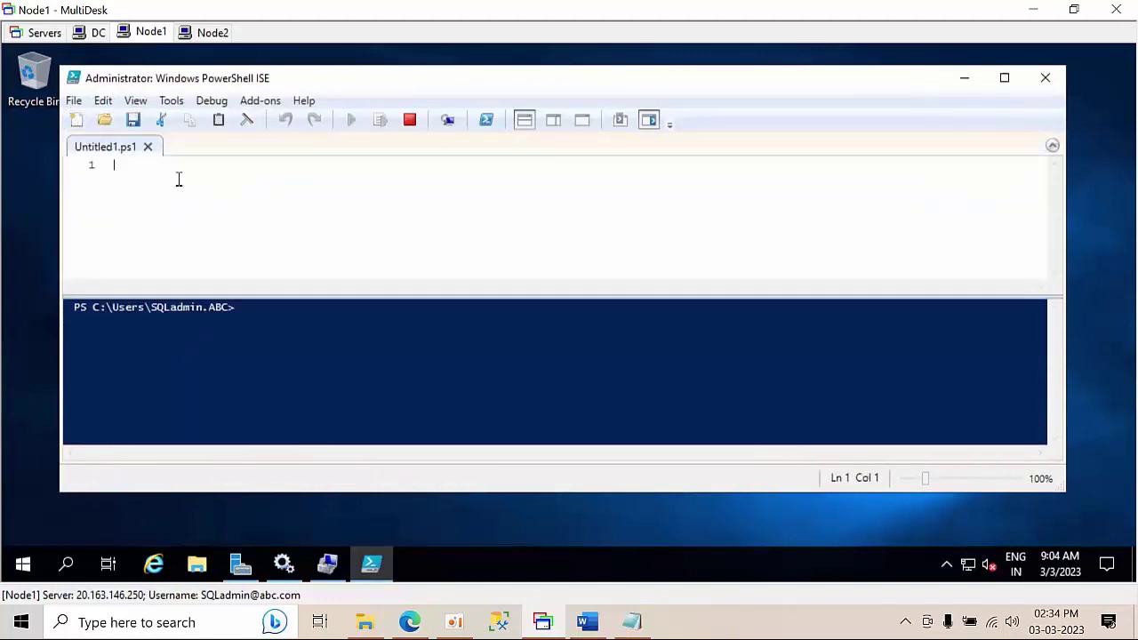
- Paste the New-Cluster command into the ISE script and change its nodes to node1,node2
{"action": "key", "text": "ctrl+v"}
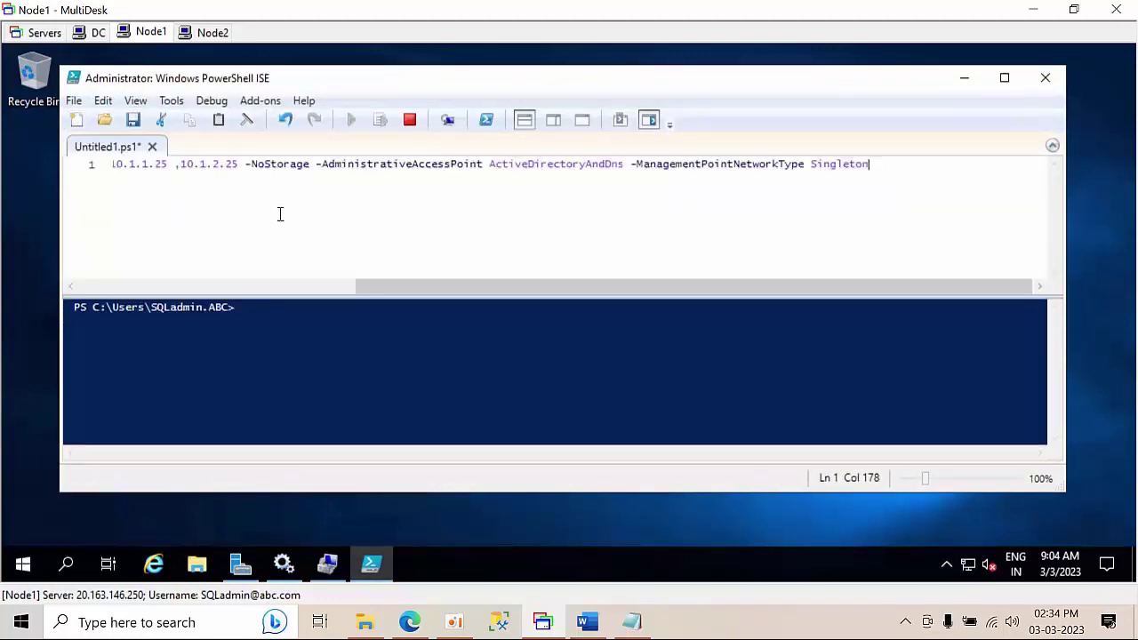
{"action": "left_click_drag", "start_coordinate": [305, 286], "coordinate": [68, 279]}
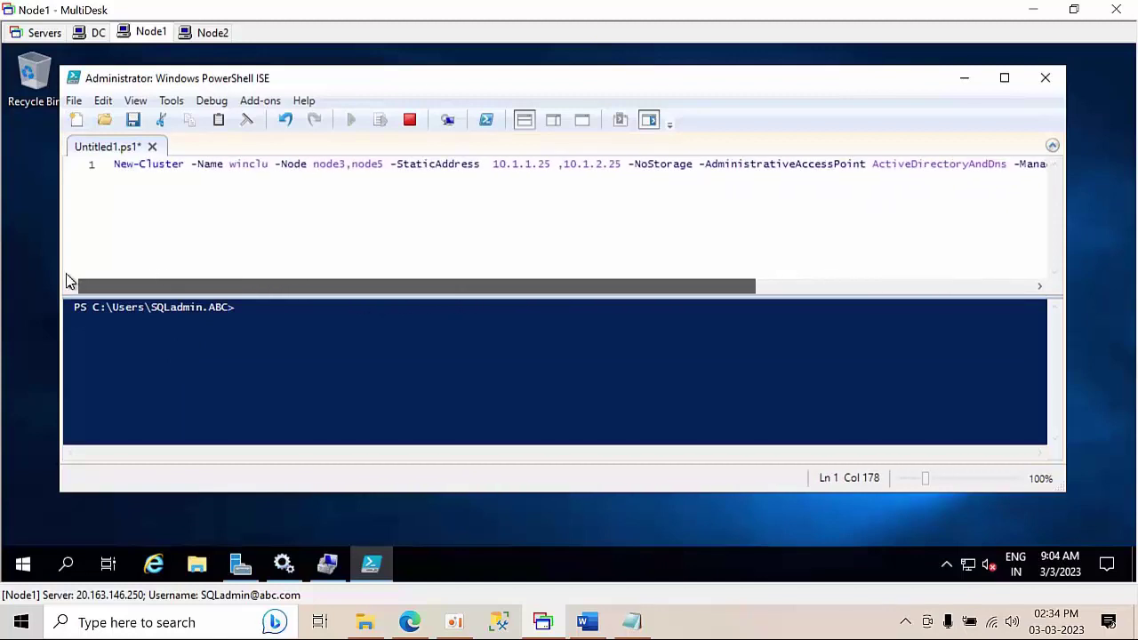
{"action": "left_click", "coordinate": [341, 165]}
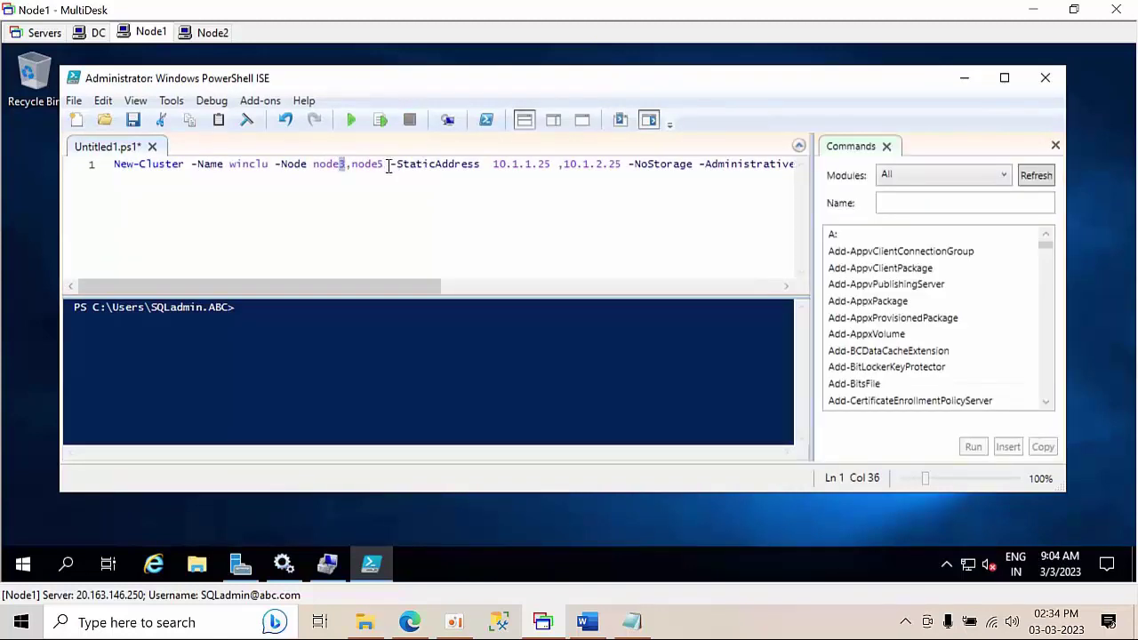
{"action": "left_click", "coordinate": [351, 182]}
{"action": "type", "text": "2"}
- Hide the Commands pane and run the New-Cluster script
{"action": "left_click_drag", "start_coordinate": [408, 286], "coordinate": [175, 309]}
{"action": "left_click", "coordinate": [1055, 146]}
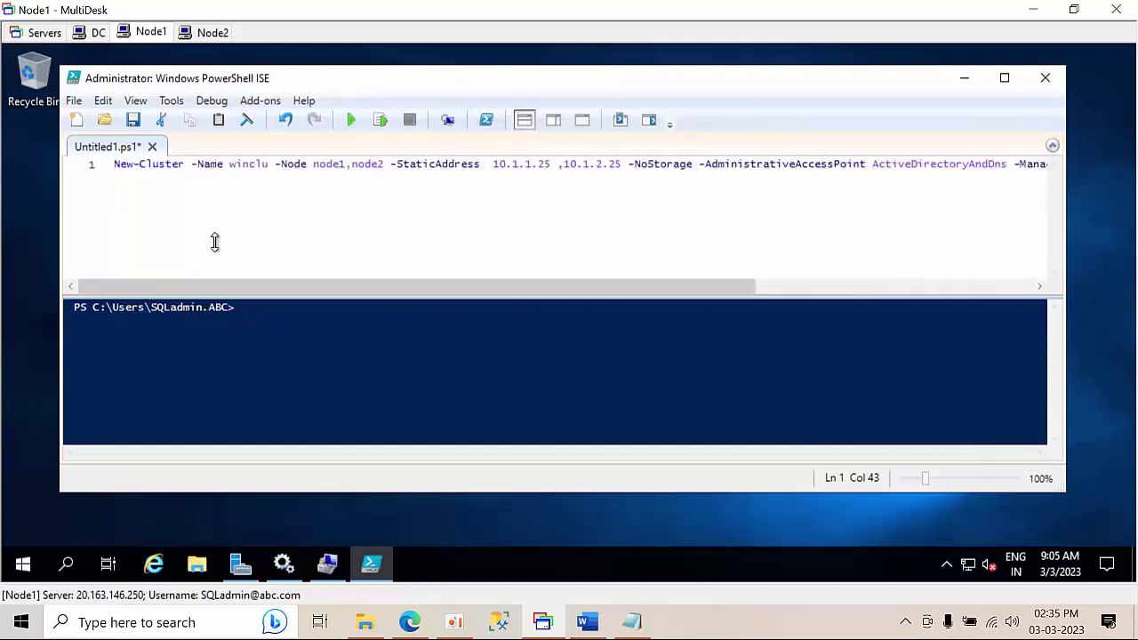
{"action": "left_click", "coordinate": [351, 122]}
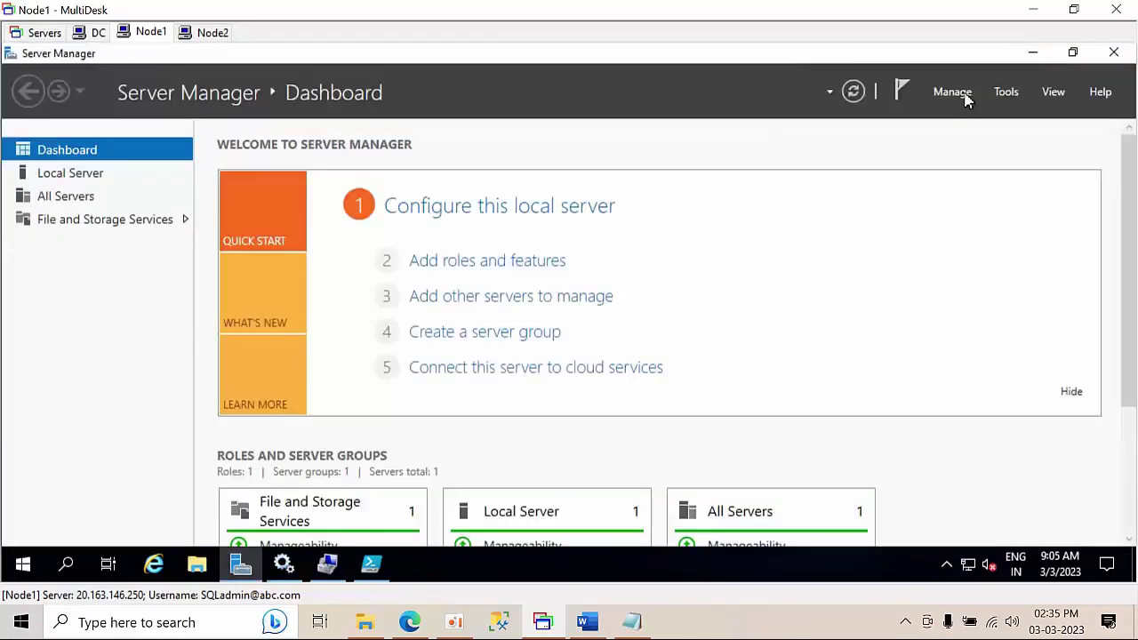
- Open the Add Roles and Features Wizard on Node1 and advance to the Features page
{"action": "left_click", "coordinate": [960, 92]}
{"action": "left_click", "coordinate": [978, 114]}
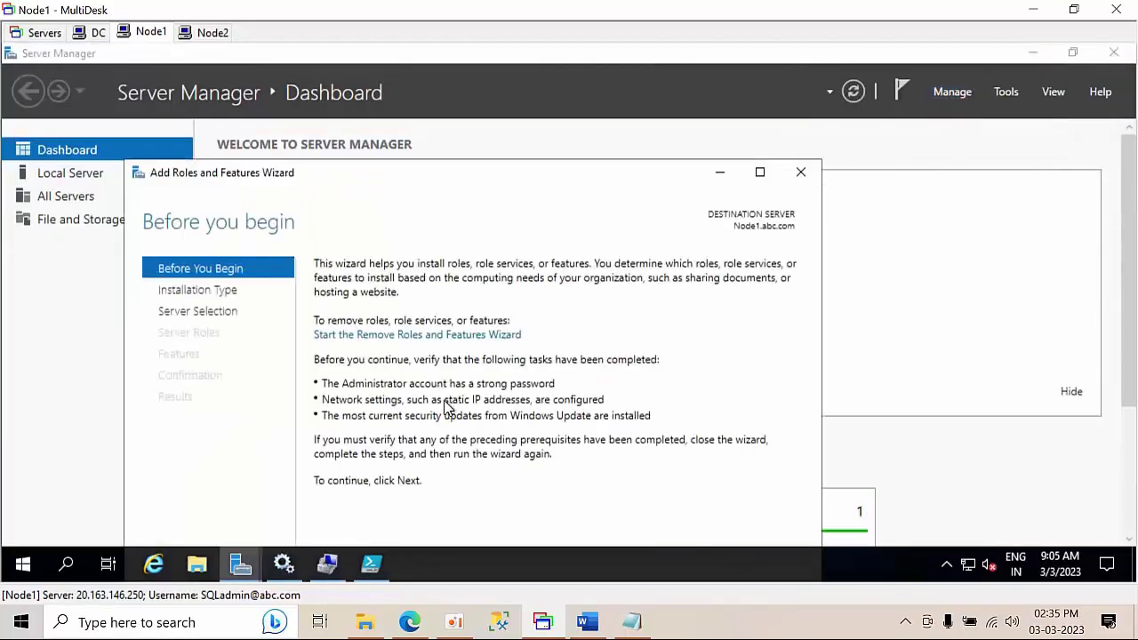
{"action": "left_click", "coordinate": [760, 172]}
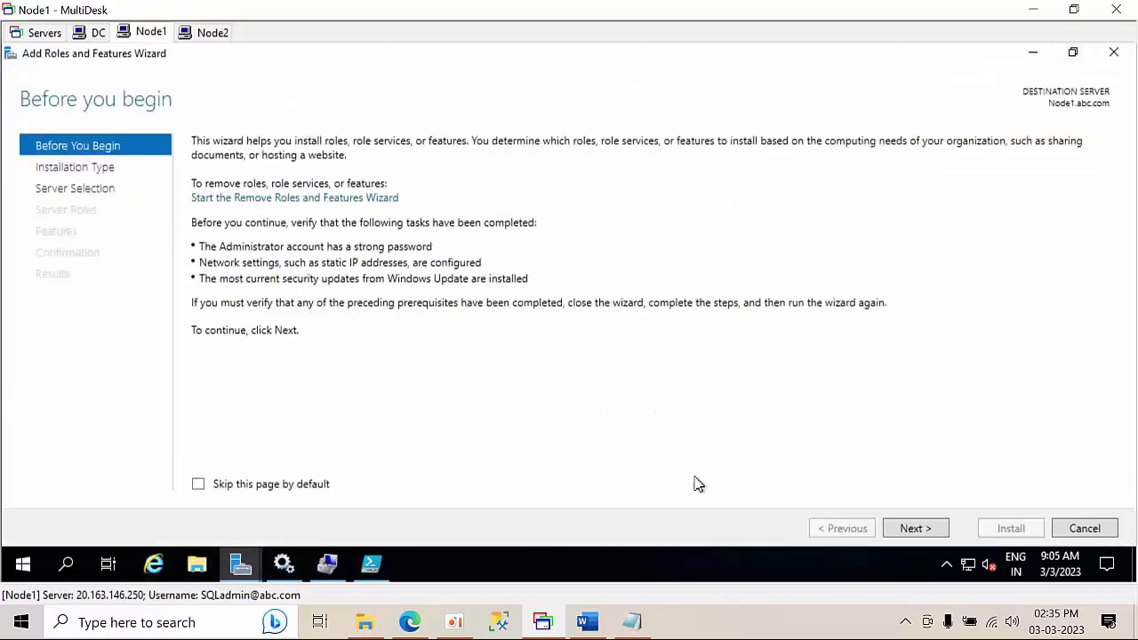
{"action": "left_click", "coordinate": [908, 530]}
{"action": "left_click", "coordinate": [914, 534]}
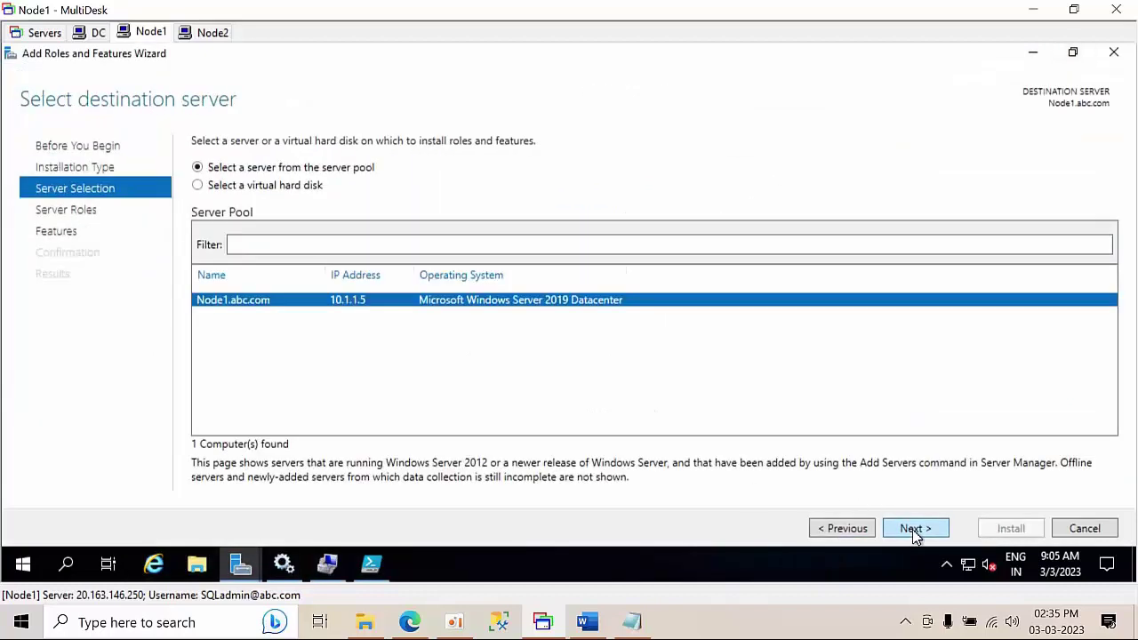
{"action": "left_click", "coordinate": [915, 535]}
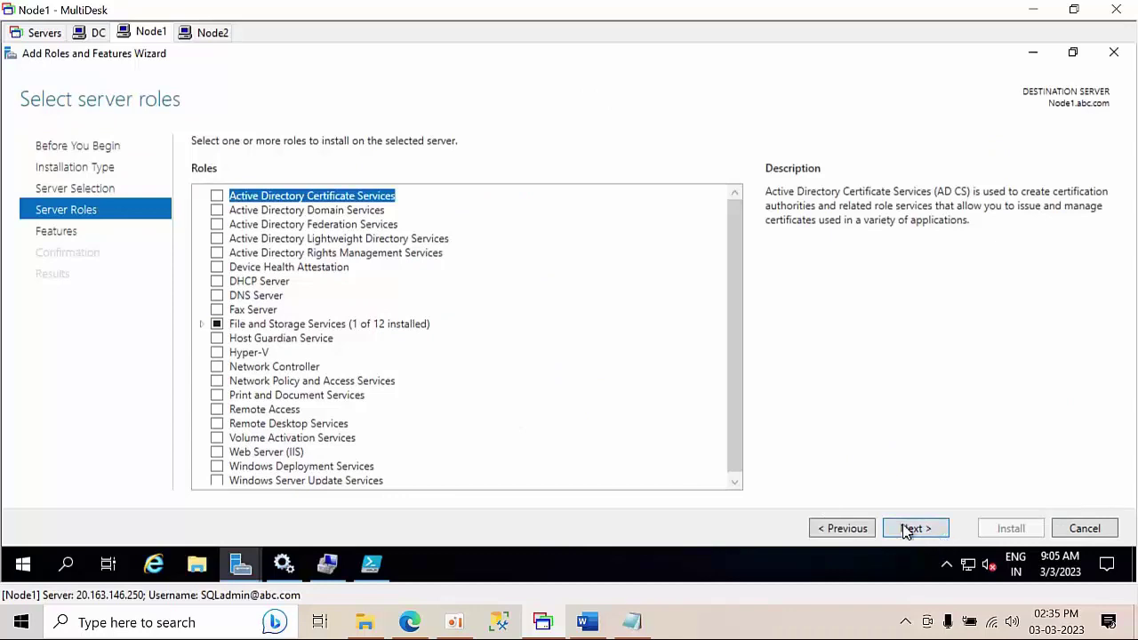
{"action": "left_click", "coordinate": [906, 529]}
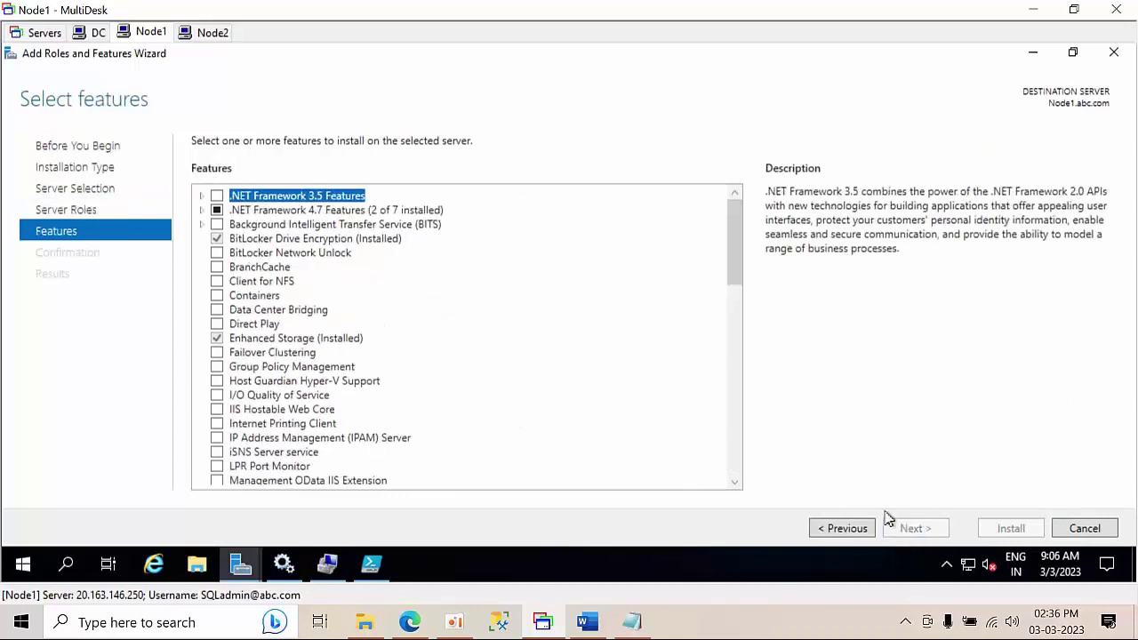
- Tick .NET Framework 3.5 Features and install it on Node1
{"action": "left_click", "coordinate": [216, 196]}
{"action": "left_click", "coordinate": [928, 532]}
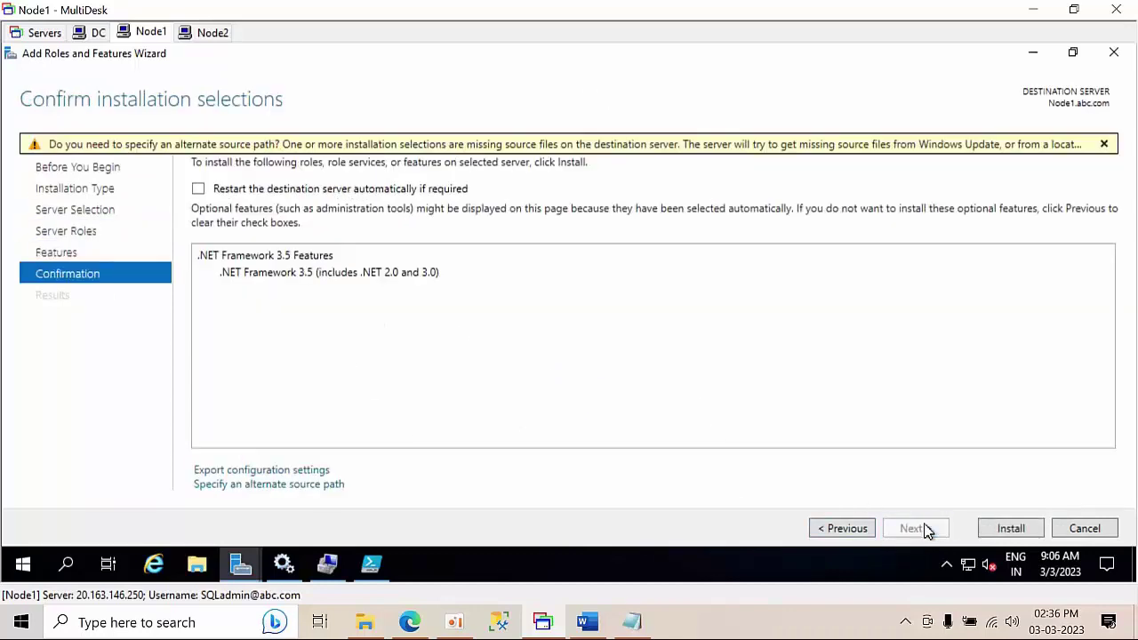
{"action": "left_click", "coordinate": [1034, 528]}
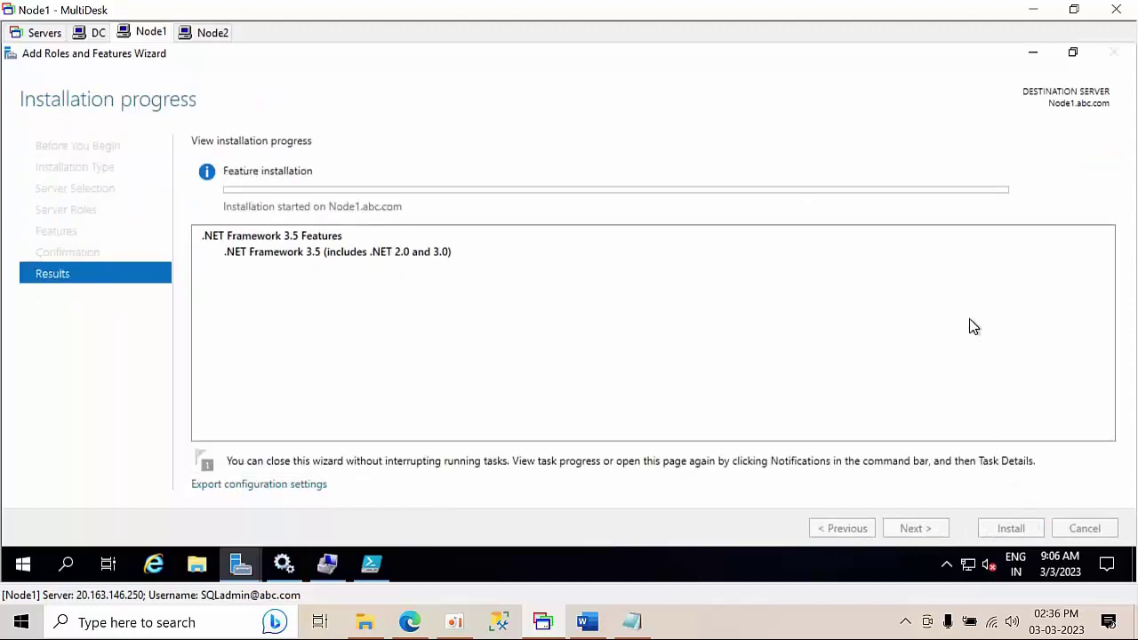
- Switch to Node2 and run the Add Roles and Features Wizard through to the Features page
{"action": "left_click", "coordinate": [210, 33]}
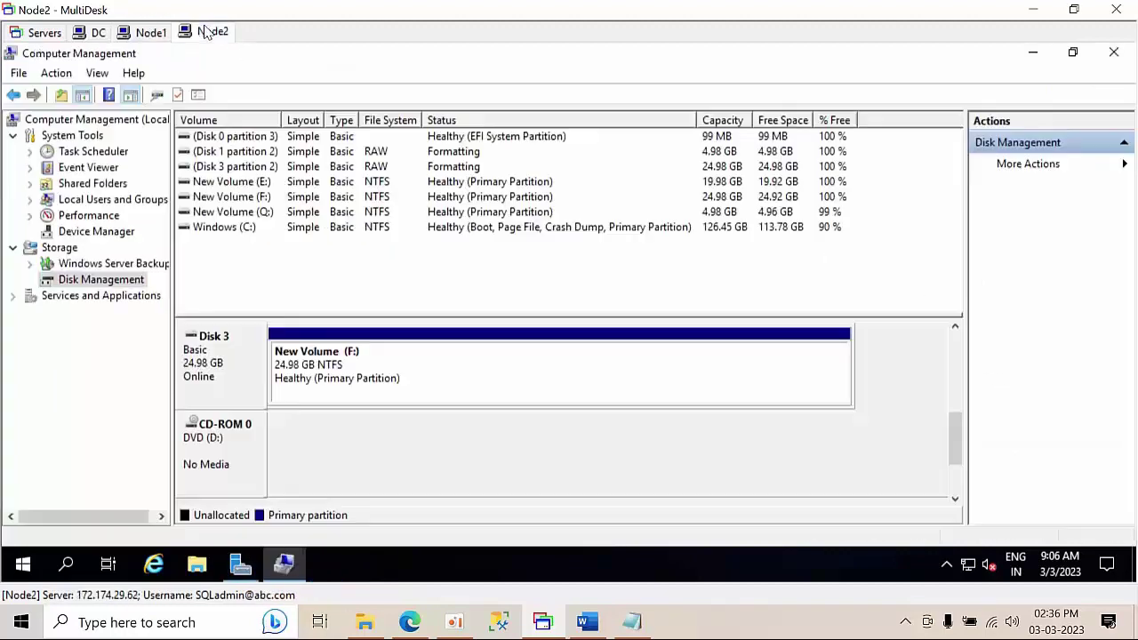
{"action": "left_click", "coordinate": [241, 574]}
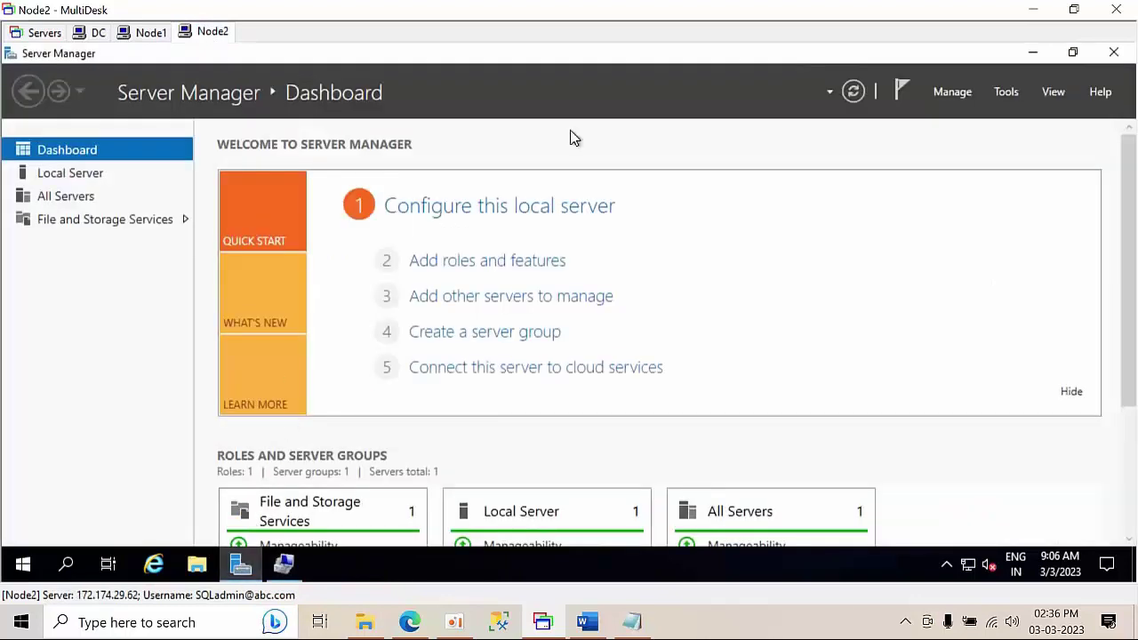
{"action": "left_click", "coordinate": [951, 94]}
{"action": "left_click", "coordinate": [965, 118]}
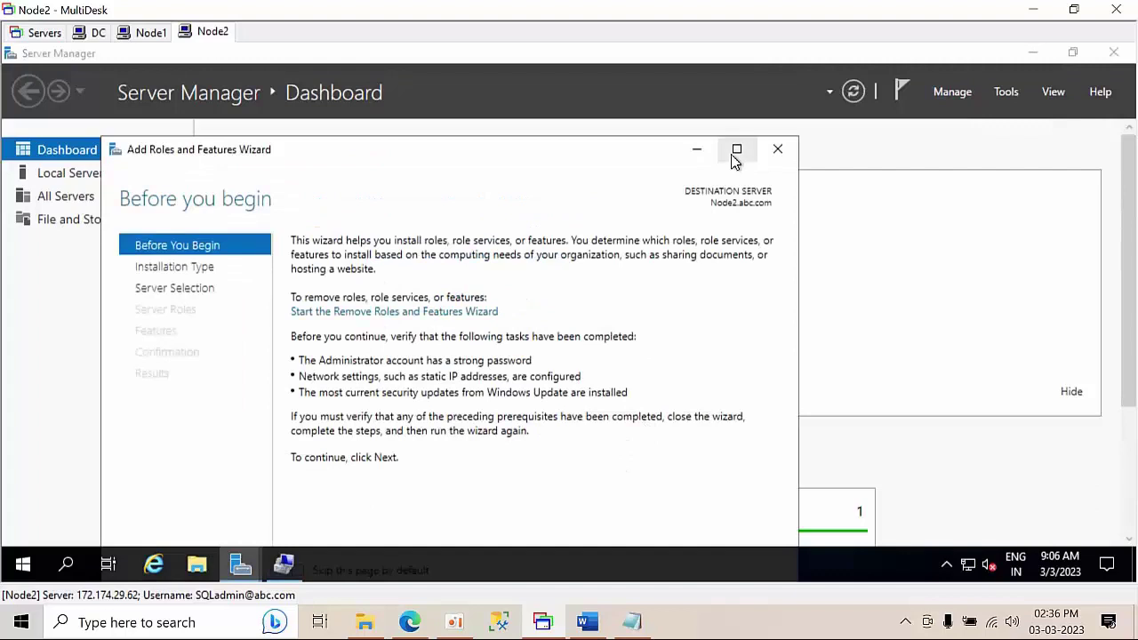
{"action": "left_click", "coordinate": [737, 149]}
{"action": "left_click", "coordinate": [915, 528]}
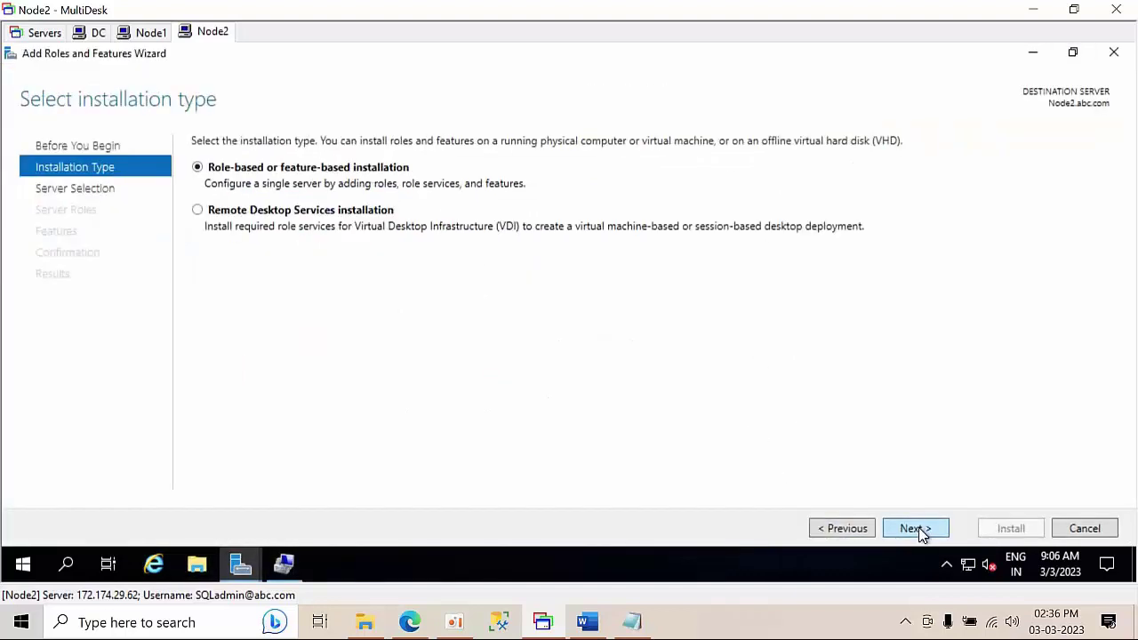
{"action": "left_click", "coordinate": [915, 528]}
{"action": "left_click", "coordinate": [915, 528]}
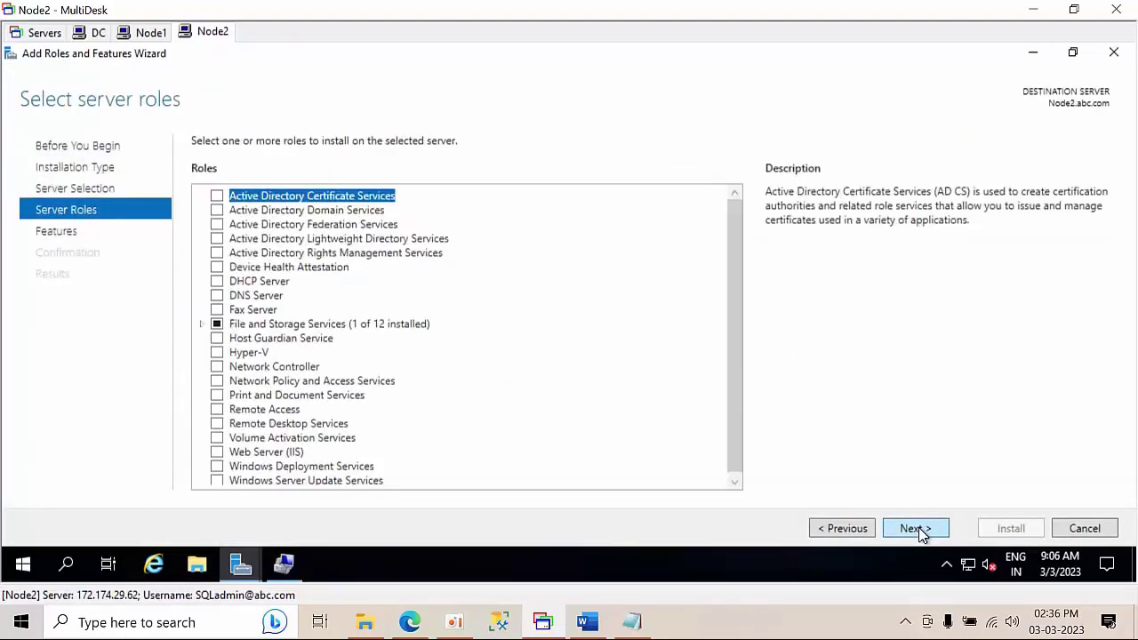
{"action": "left_click", "coordinate": [915, 528]}
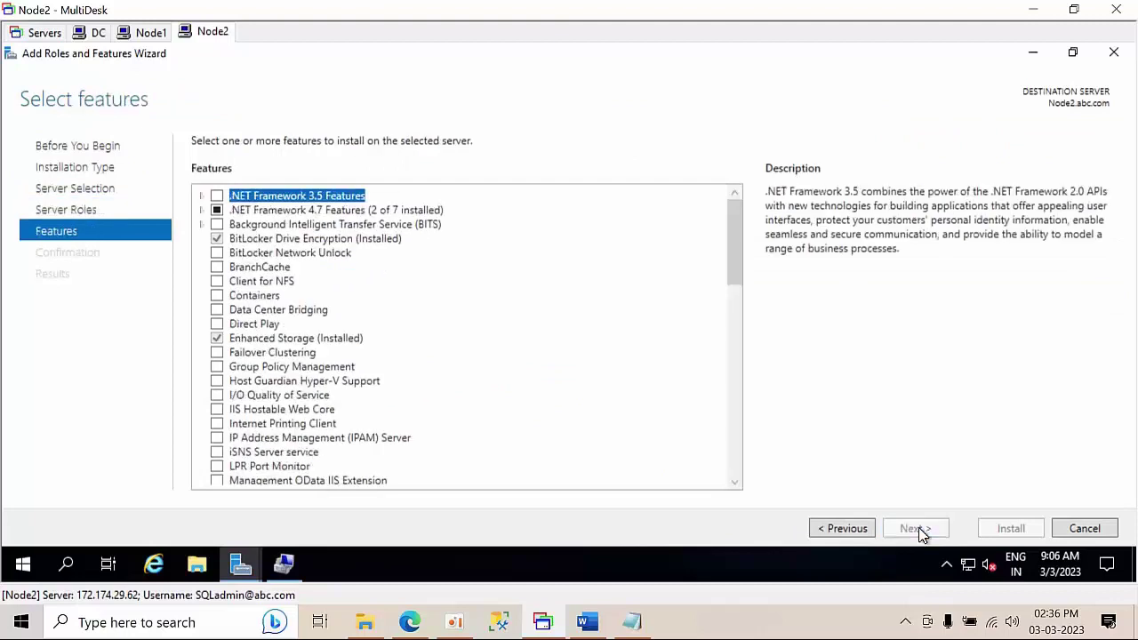
- Tick .NET Framework 3.5 Features and install it on Node2
{"action": "left_click", "coordinate": [216, 196]}
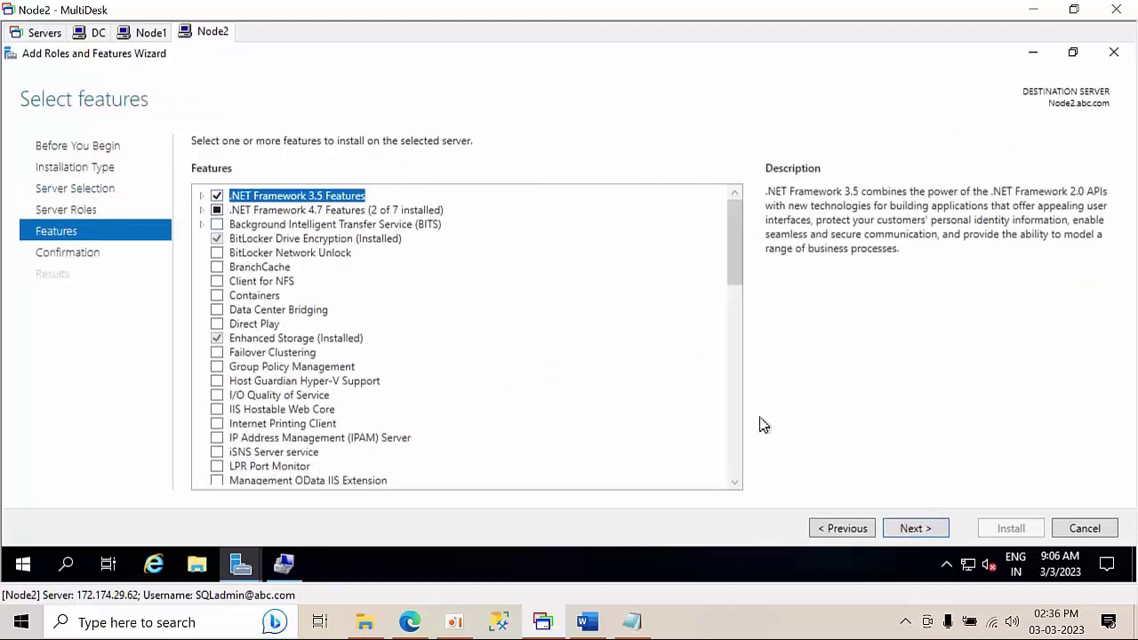
{"action": "left_click", "coordinate": [916, 528]}
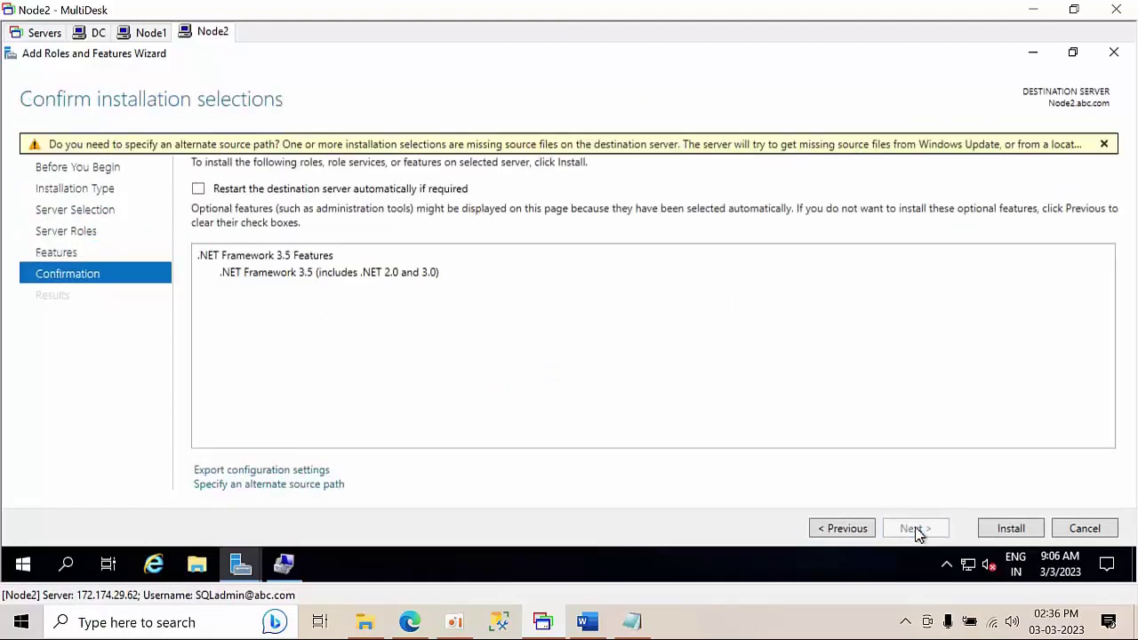
{"action": "left_click", "coordinate": [1010, 528]}
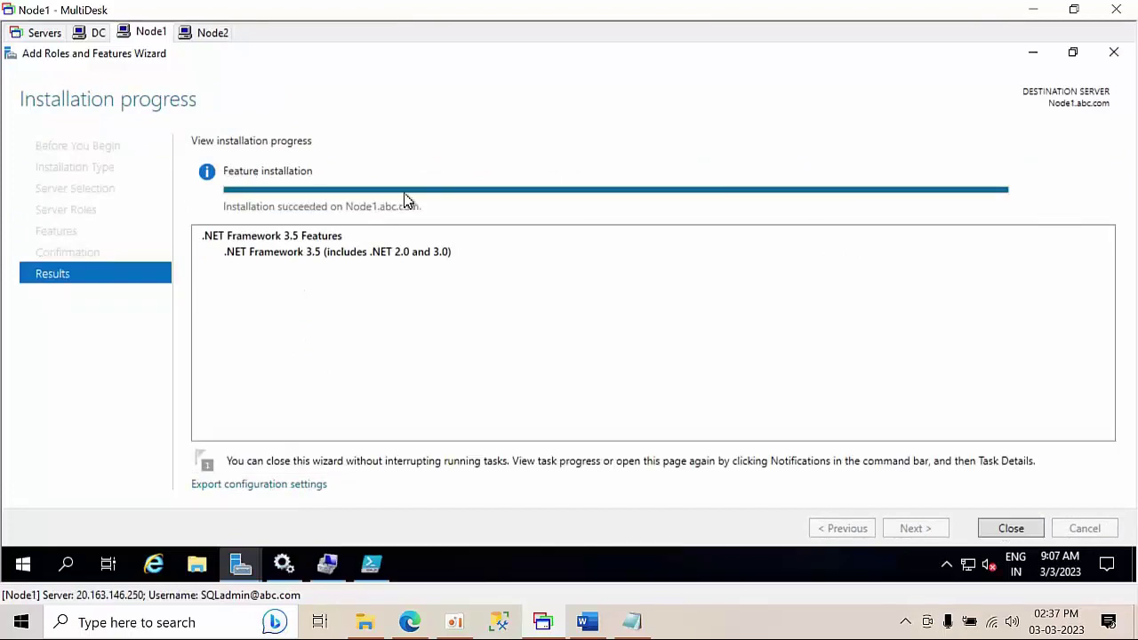
- Close the wizard, Server Manager and PowerShell ISE on Node1, discarding the unsaved script
{"action": "left_click", "coordinate": [1010, 528]}
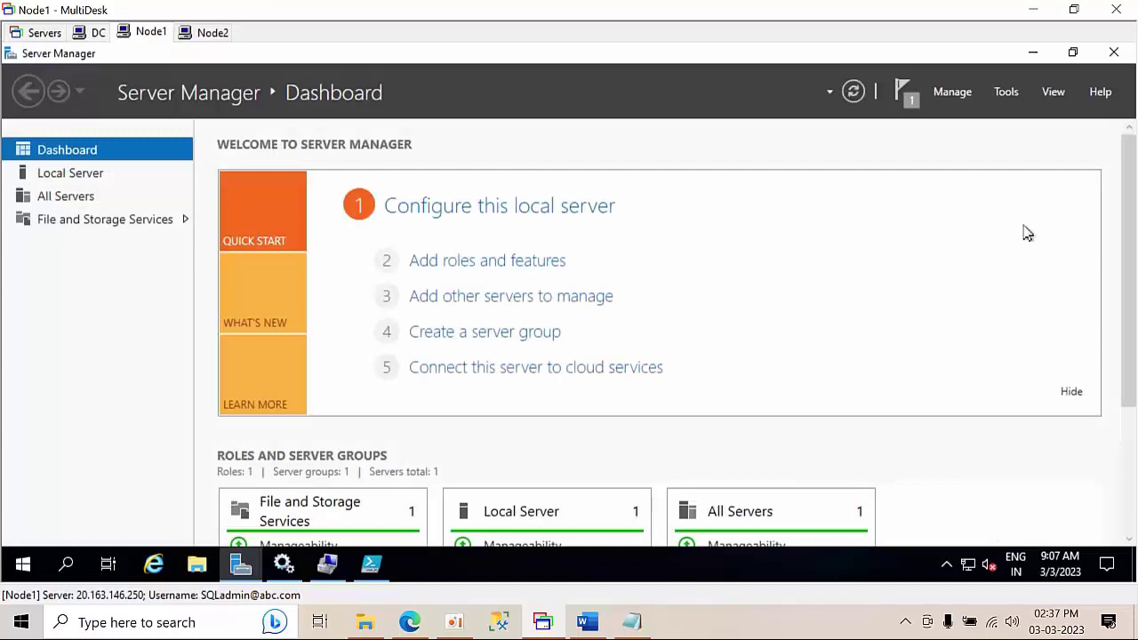
{"action": "left_click", "coordinate": [1112, 54]}
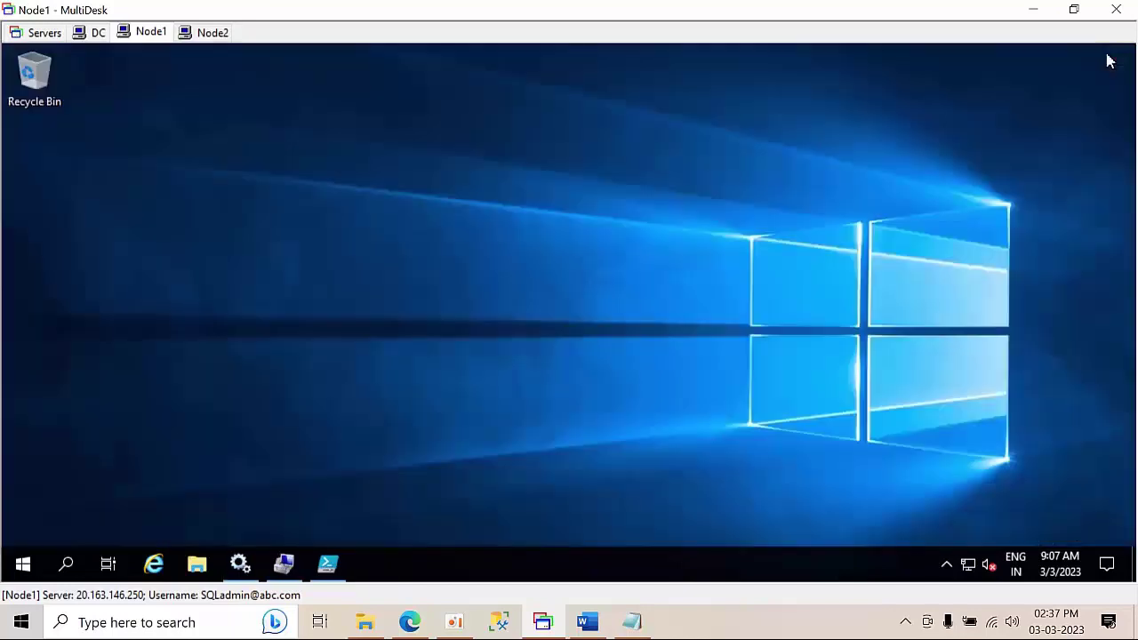
{"action": "left_click", "coordinate": [328, 565]}
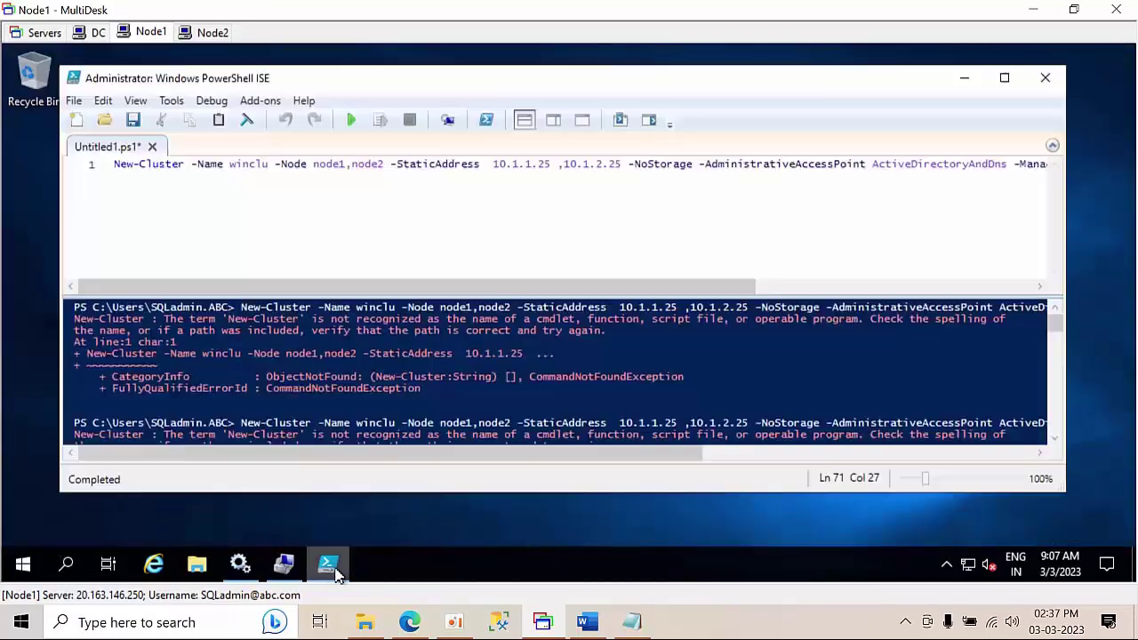
{"action": "left_click", "coordinate": [1047, 82]}
{"action": "left_click", "coordinate": [573, 364]}
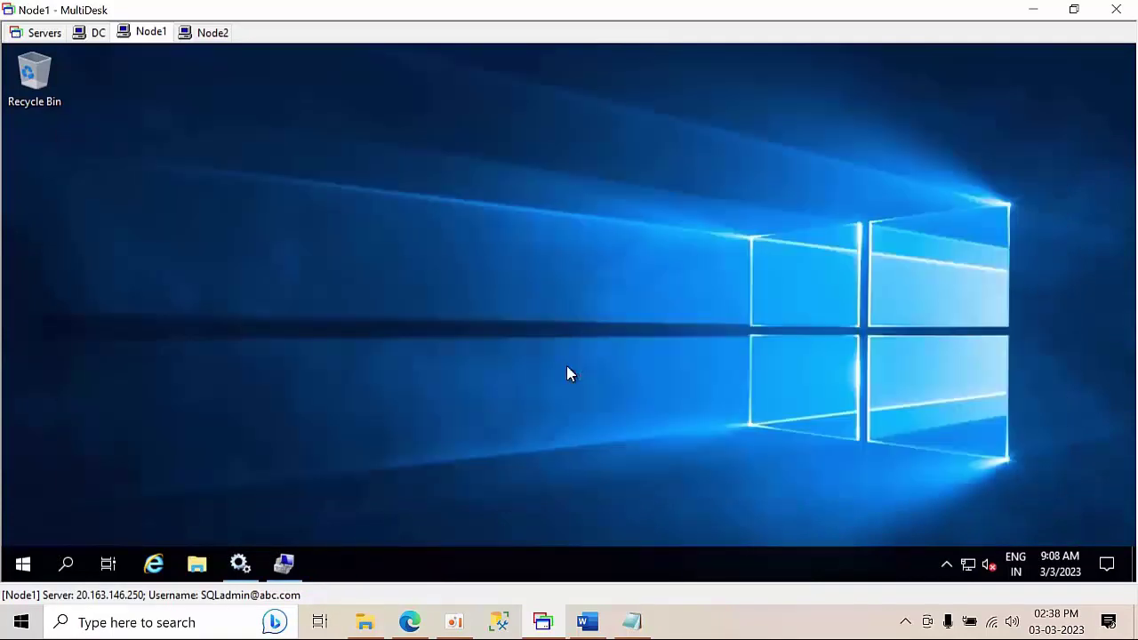
- Restart Node1 with the Other (Planned) shutdown reason
{"action": "left_click", "coordinate": [21, 563]}
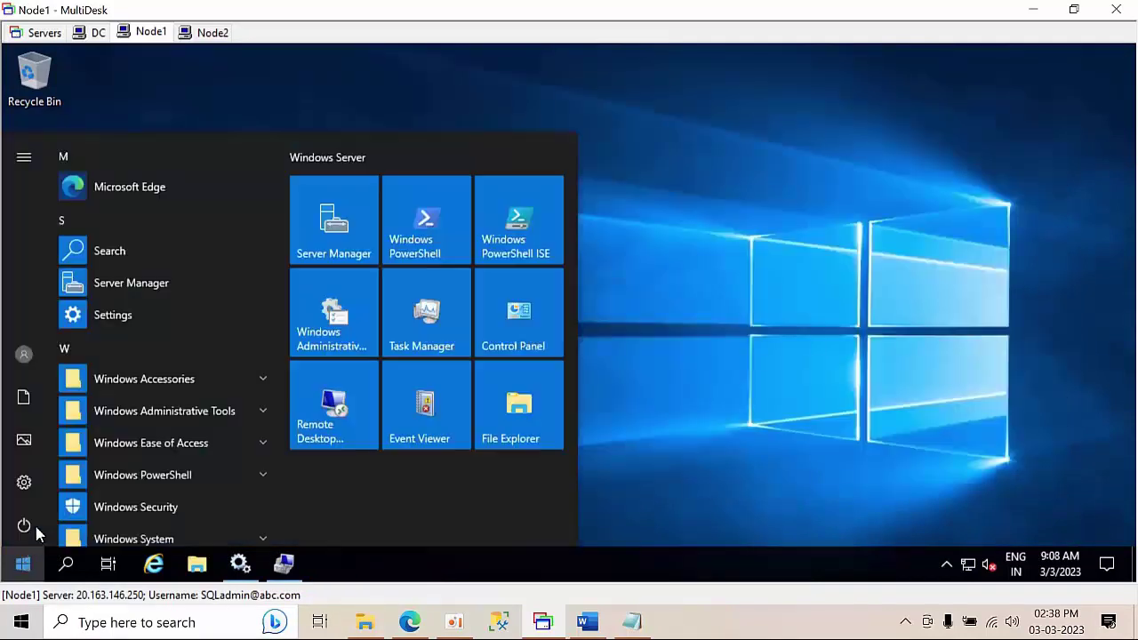
{"action": "left_click", "coordinate": [38, 531]}
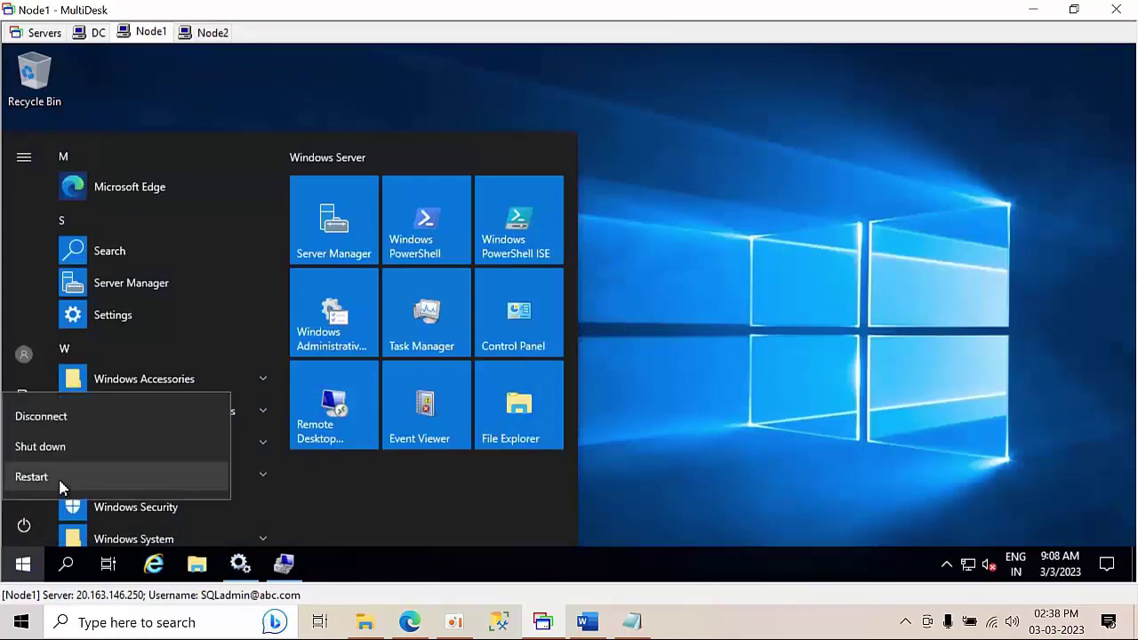
{"action": "left_click", "coordinate": [60, 482]}
{"action": "left_click", "coordinate": [89, 435]}
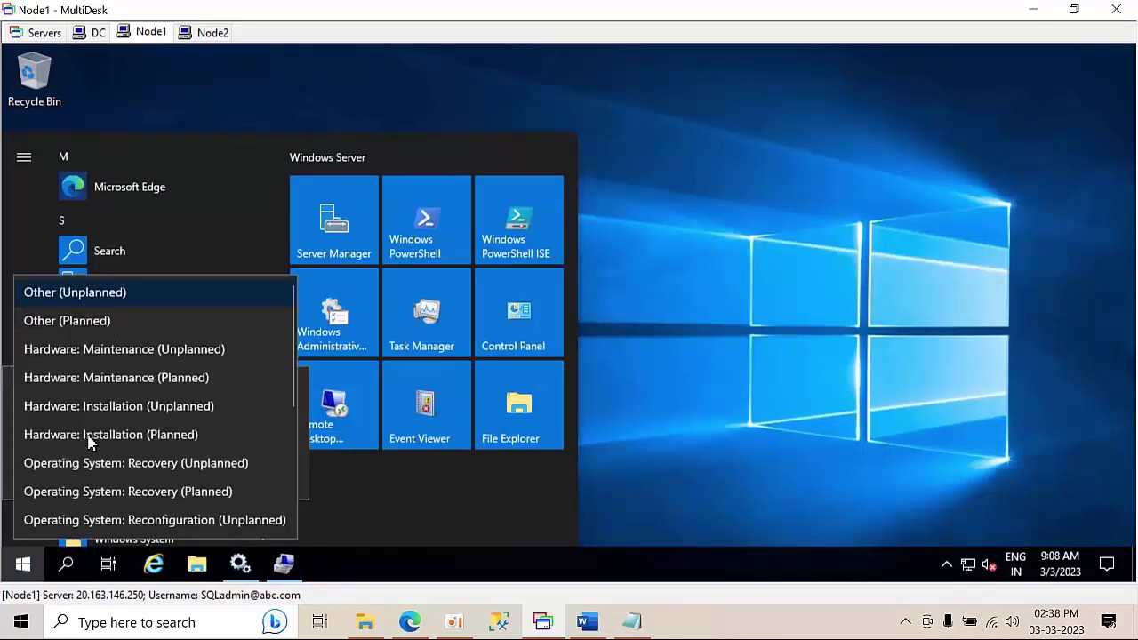
{"action": "left_click", "coordinate": [84, 322]}
{"action": "left_click", "coordinate": [240, 475]}
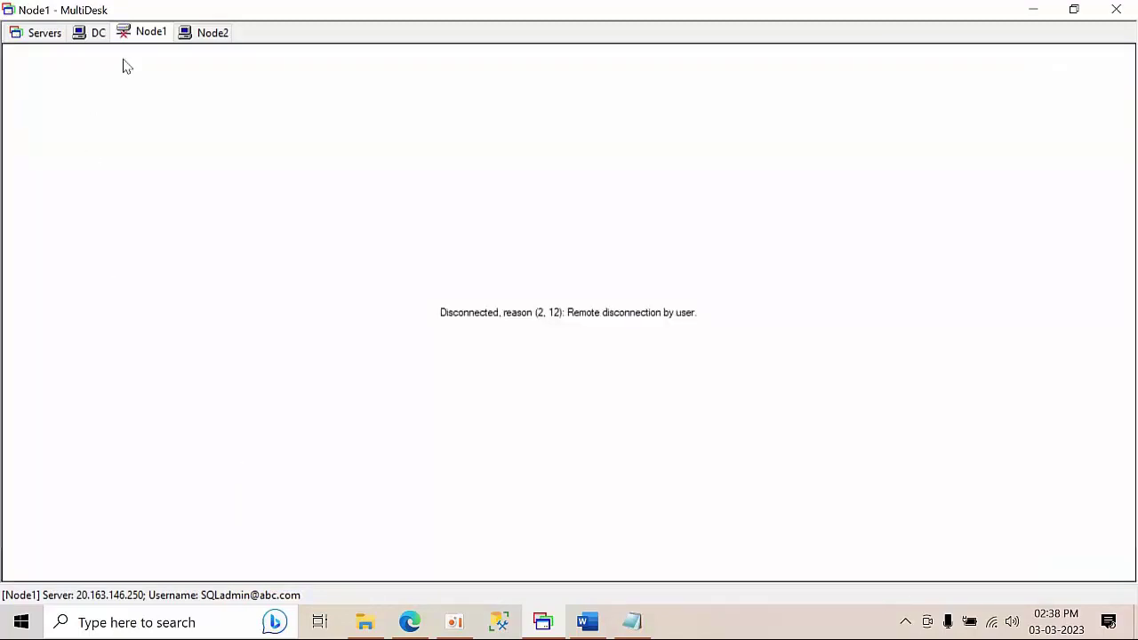
- On Node2, close the wizard, Server Manager and Computer Management, then refresh the desktop
{"action": "left_click", "coordinate": [213, 32]}
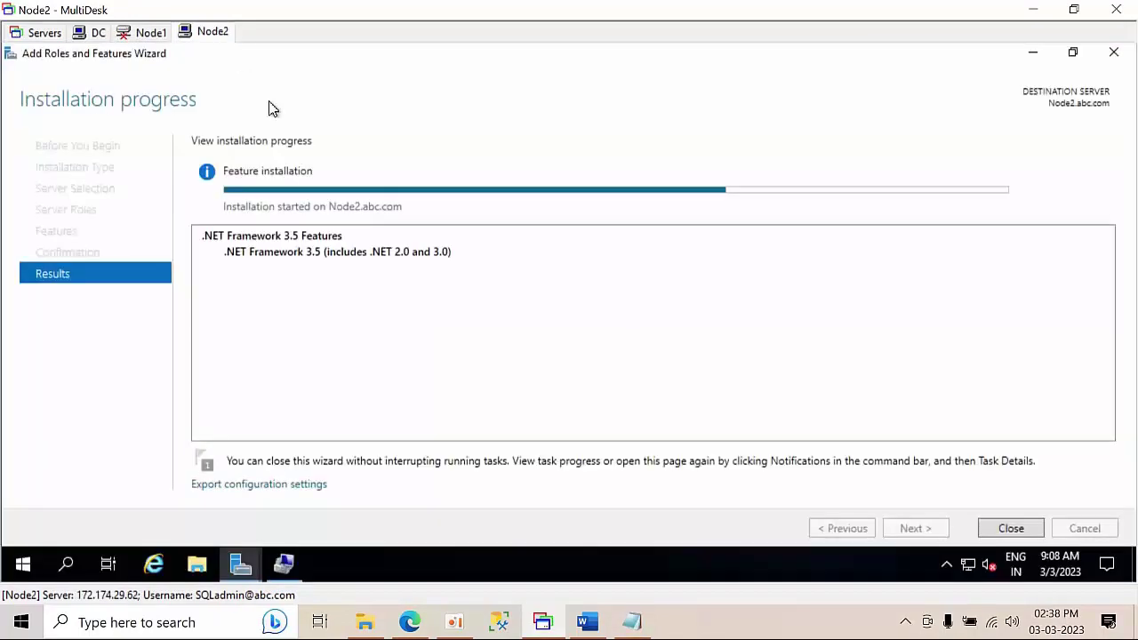
{"action": "left_click", "coordinate": [1013, 529]}
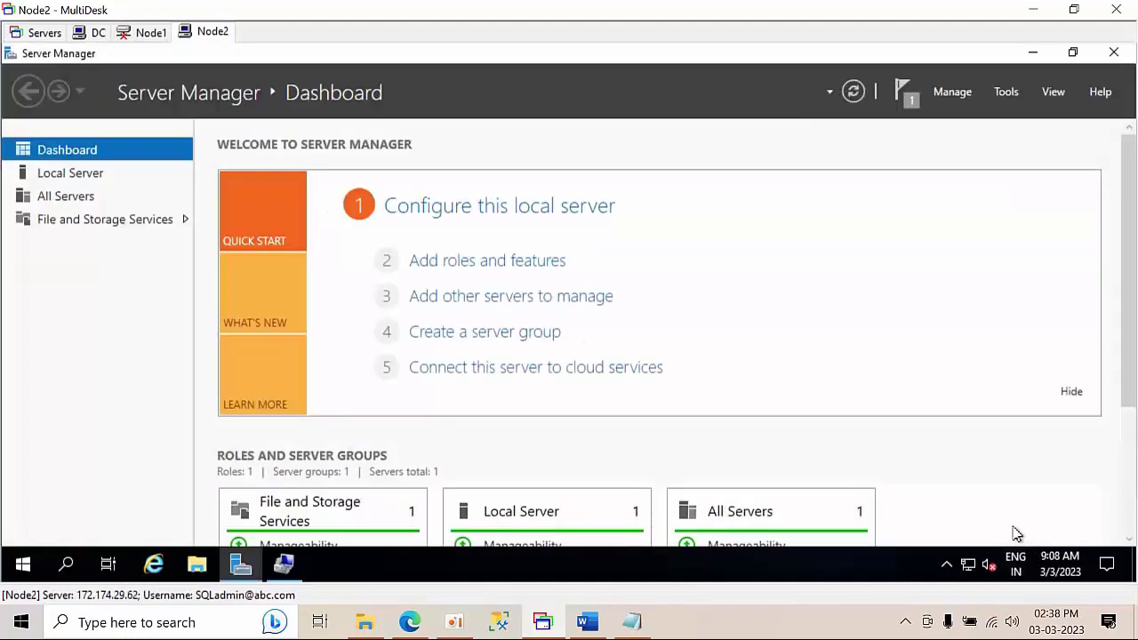
{"action": "left_click", "coordinate": [1122, 57]}
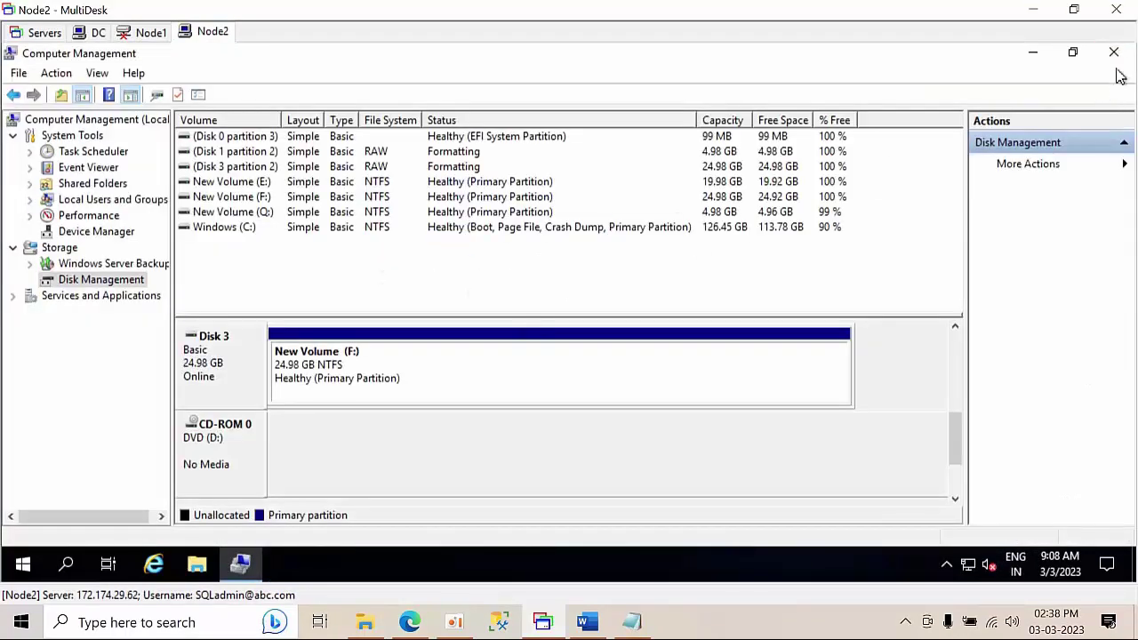
{"action": "left_click", "coordinate": [1118, 55]}
{"action": "right_click", "coordinate": [445, 274]}
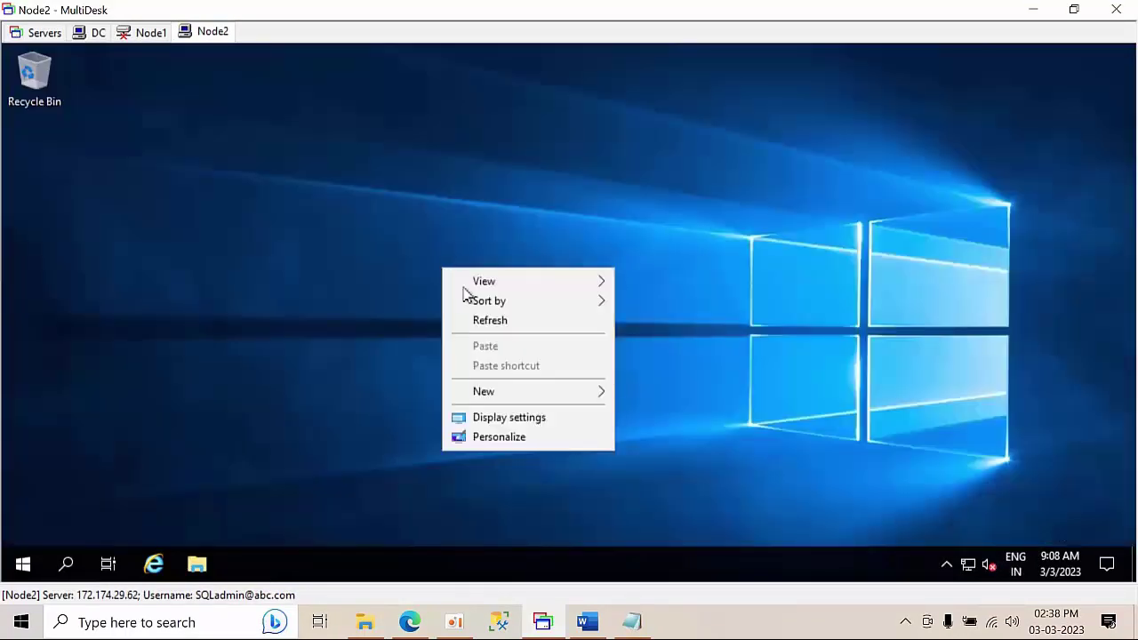
{"action": "left_click", "coordinate": [497, 320]}
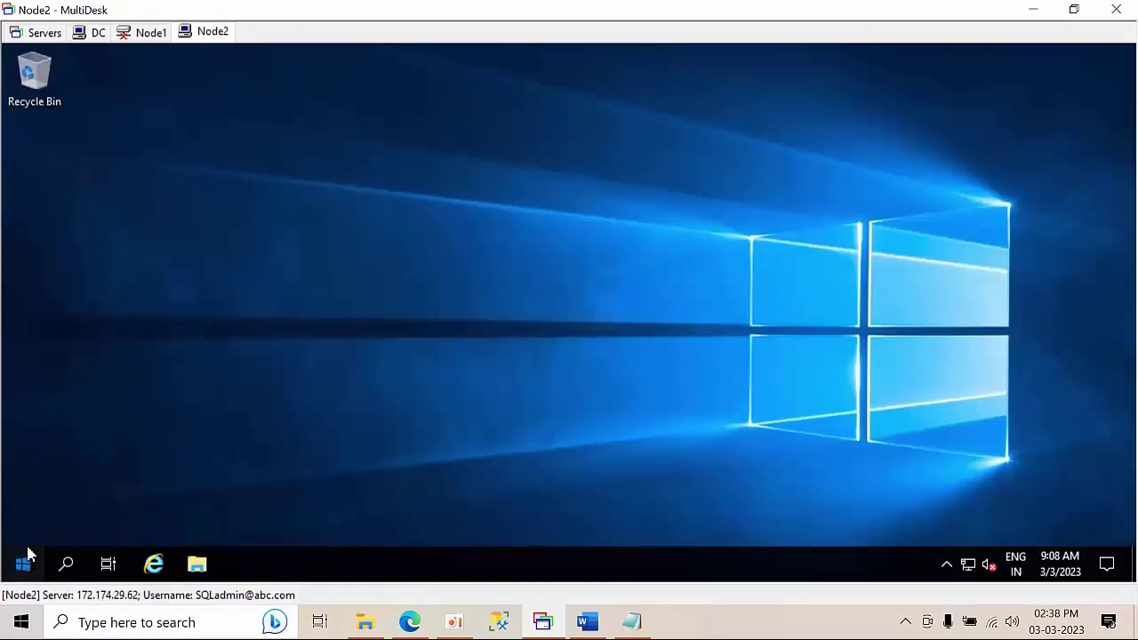
- Restart Node2 with the Other (Planned) shutdown reason
{"action": "left_click", "coordinate": [24, 564]}
{"action": "left_click", "coordinate": [24, 525]}
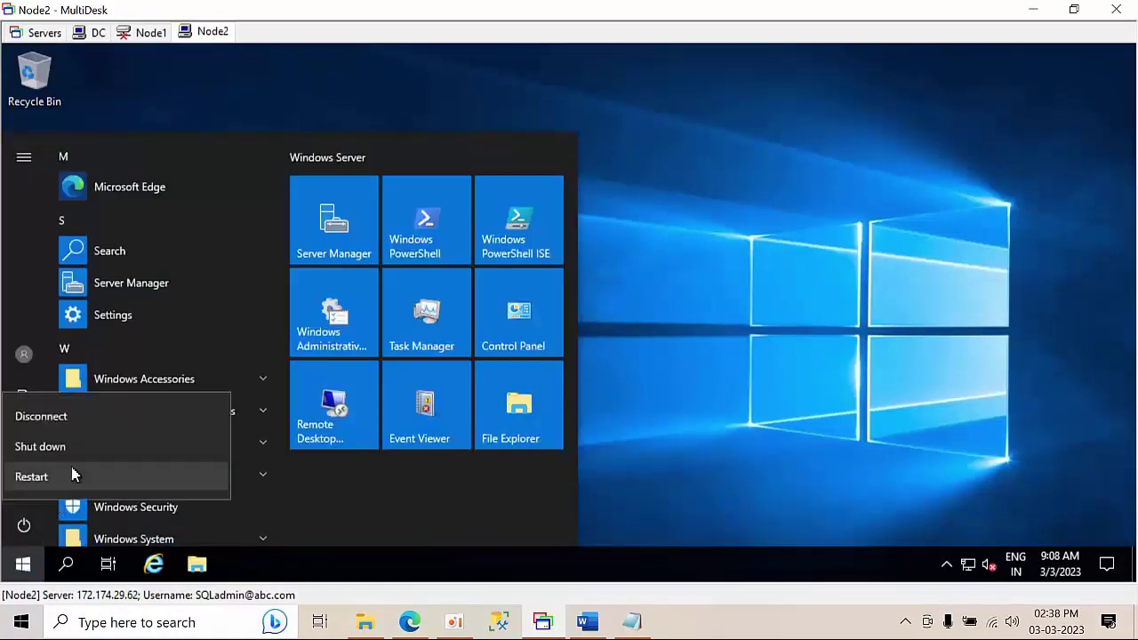
{"action": "left_click", "coordinate": [66, 477]}
{"action": "left_click", "coordinate": [82, 435]}
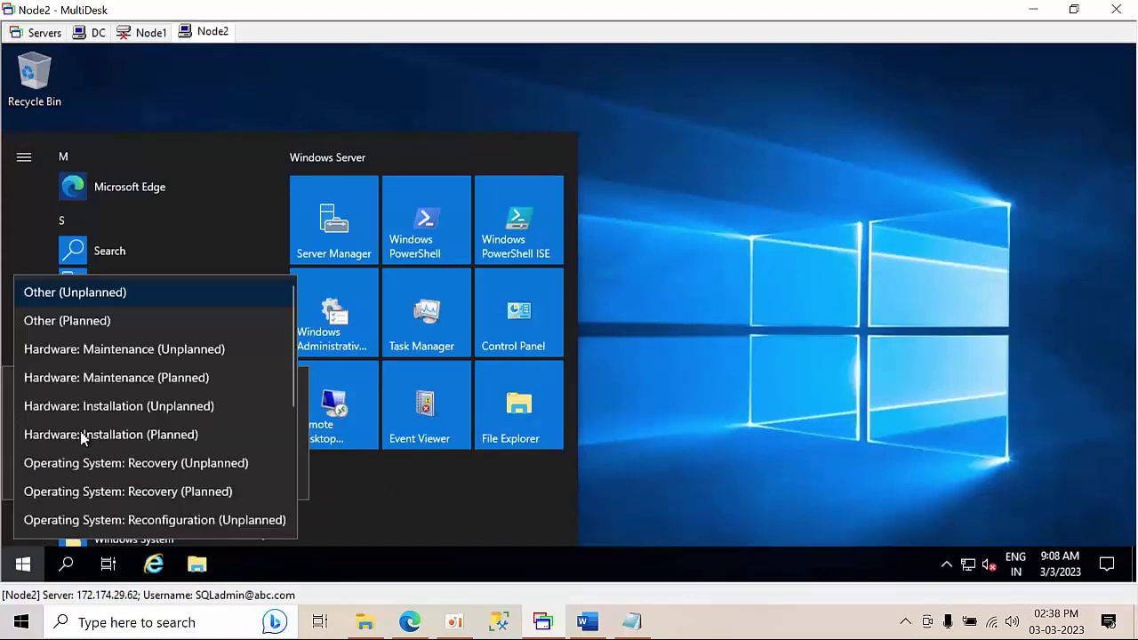
{"action": "left_click", "coordinate": [108, 325]}
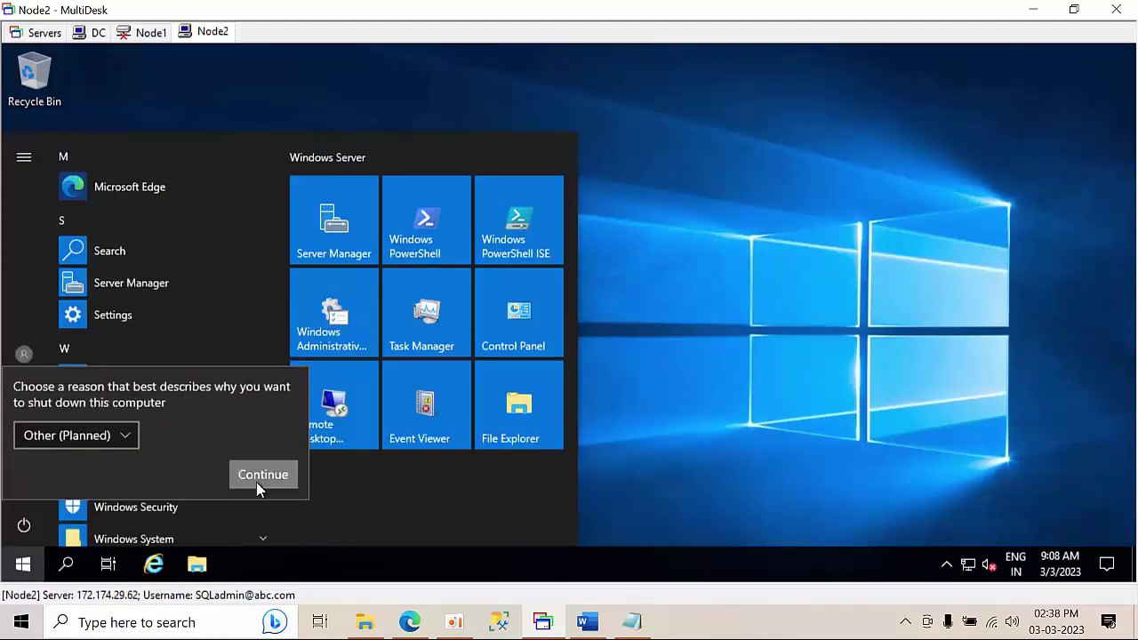
{"action": "left_click", "coordinate": [256, 480]}
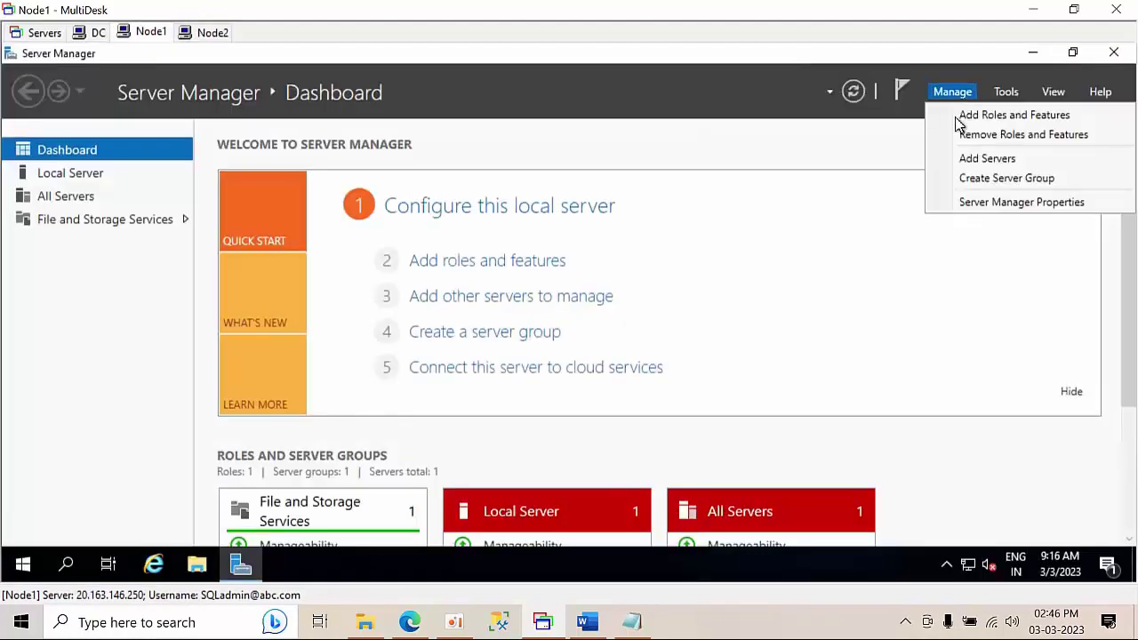
- Open the Add Roles and Features Wizard on Node1 and advance to the Features page
{"action": "left_click", "coordinate": [955, 119]}
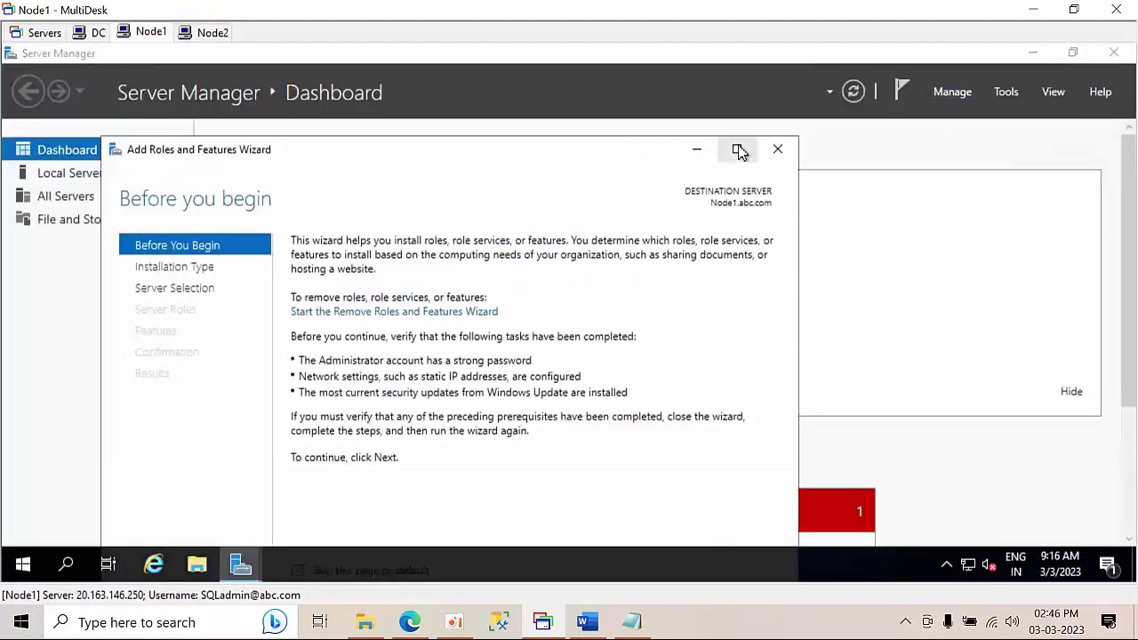
{"action": "left_click", "coordinate": [737, 147]}
{"action": "left_click", "coordinate": [919, 527]}
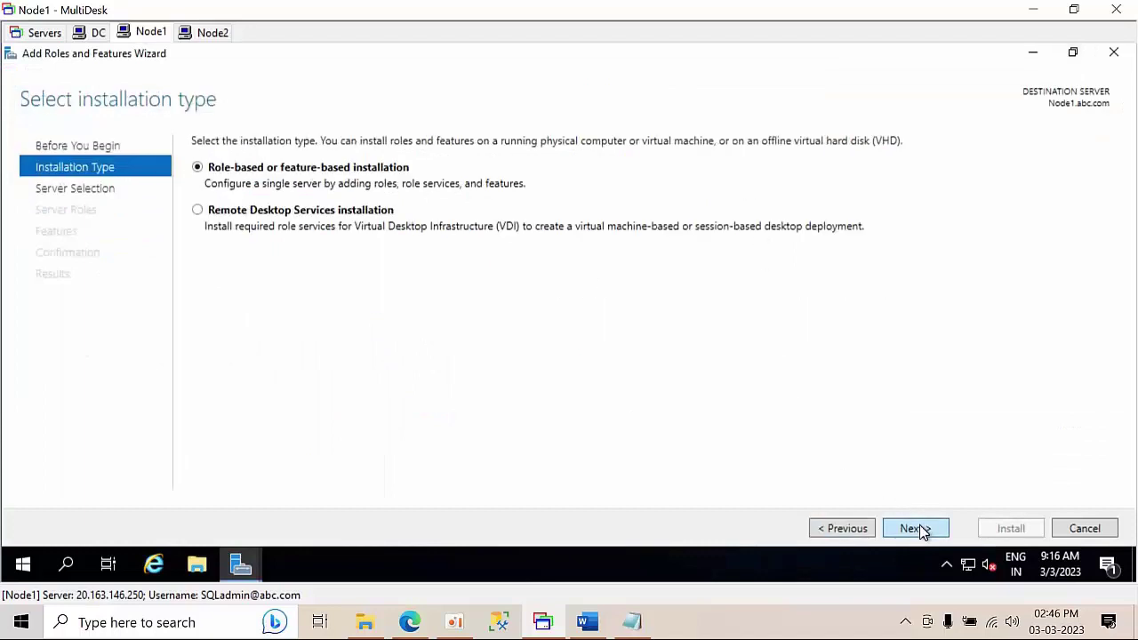
{"action": "left_click", "coordinate": [919, 528]}
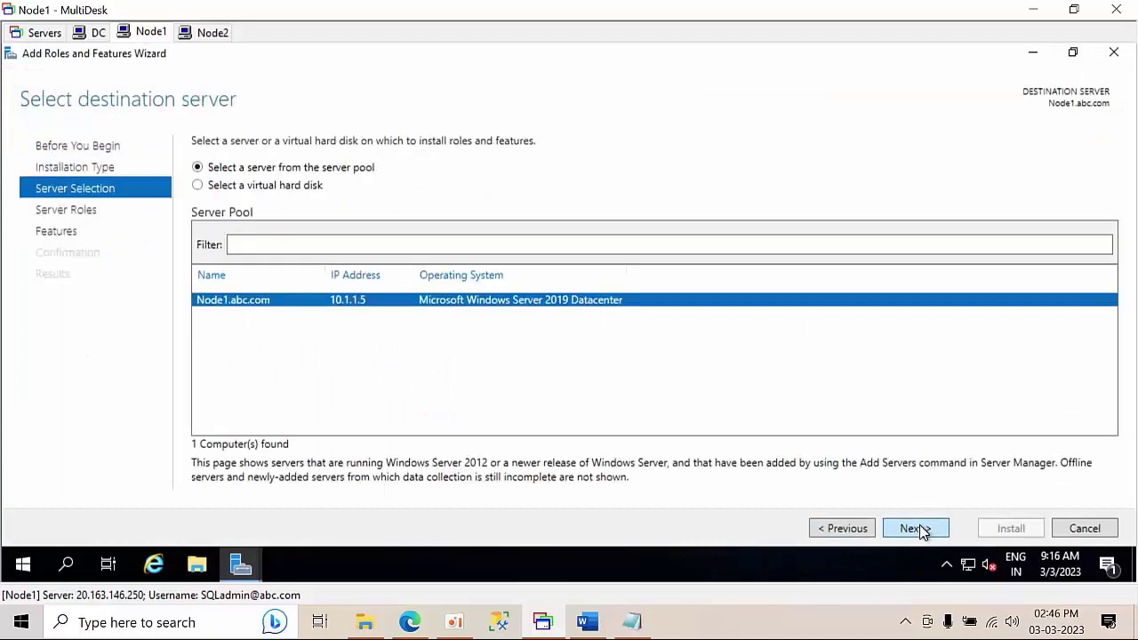
{"action": "left_click", "coordinate": [834, 534]}
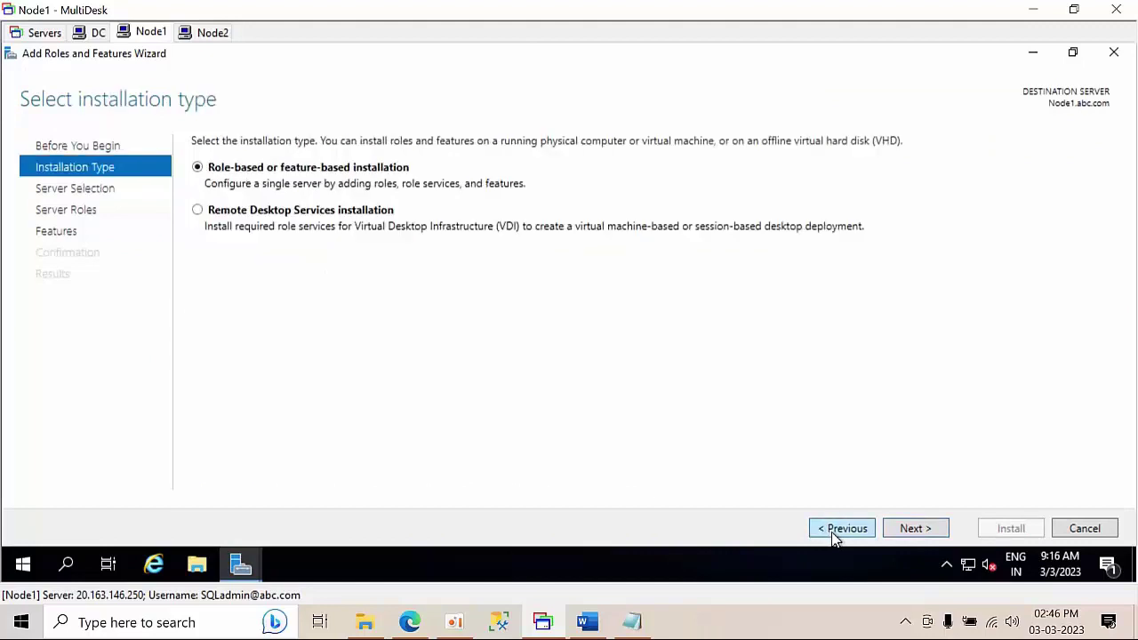
{"action": "left_click", "coordinate": [834, 530]}
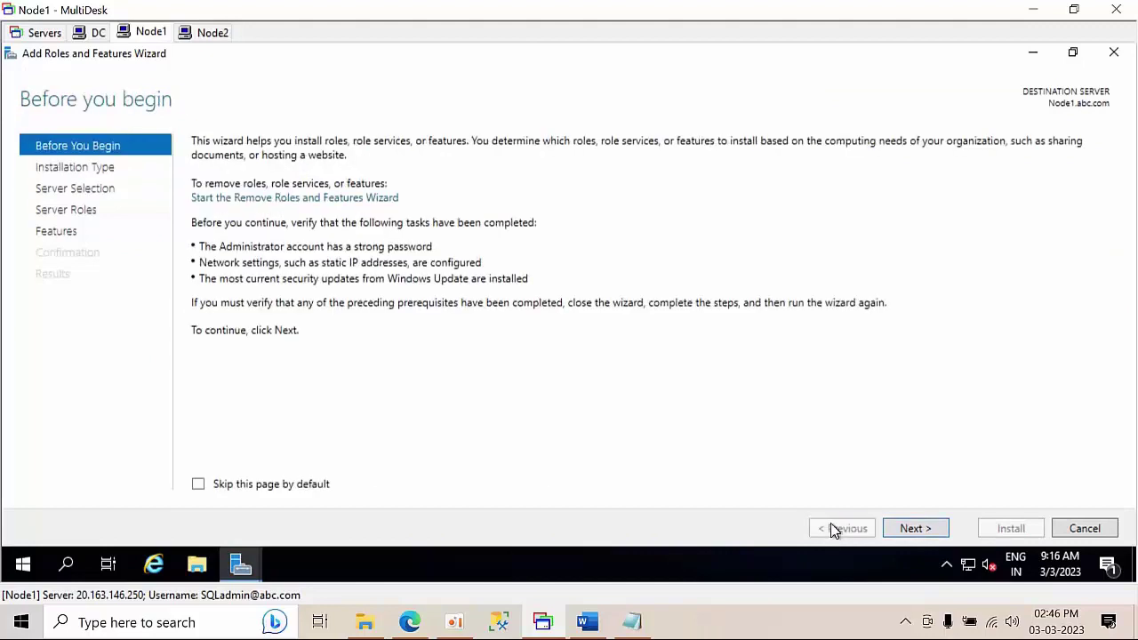
{"action": "left_click", "coordinate": [925, 532]}
{"action": "left_click", "coordinate": [925, 532]}
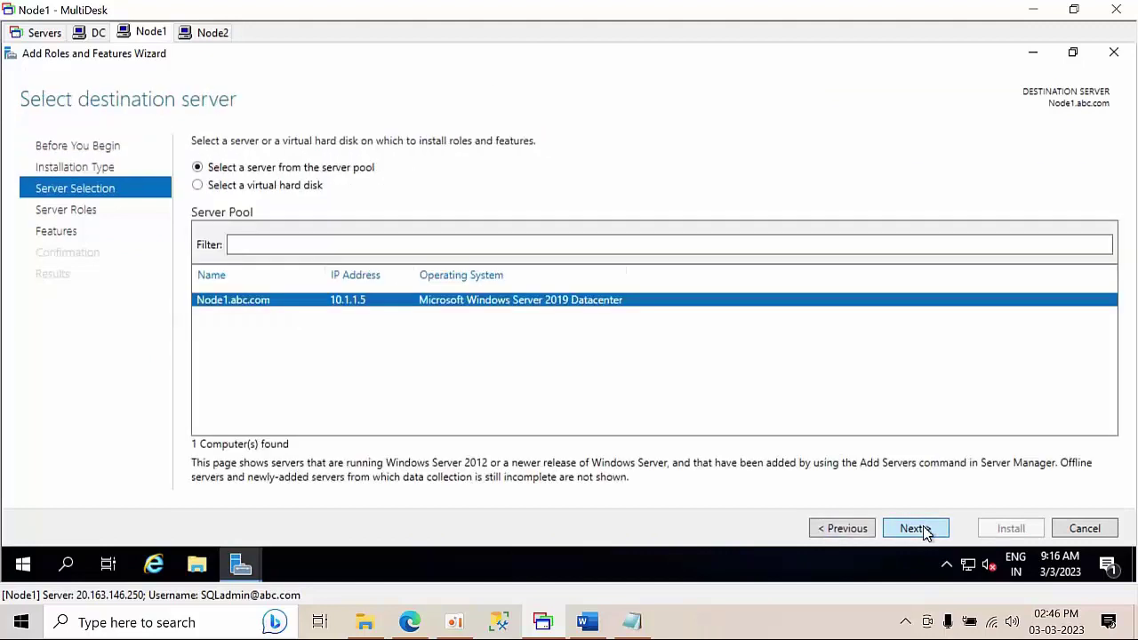
{"action": "left_click", "coordinate": [924, 532]}
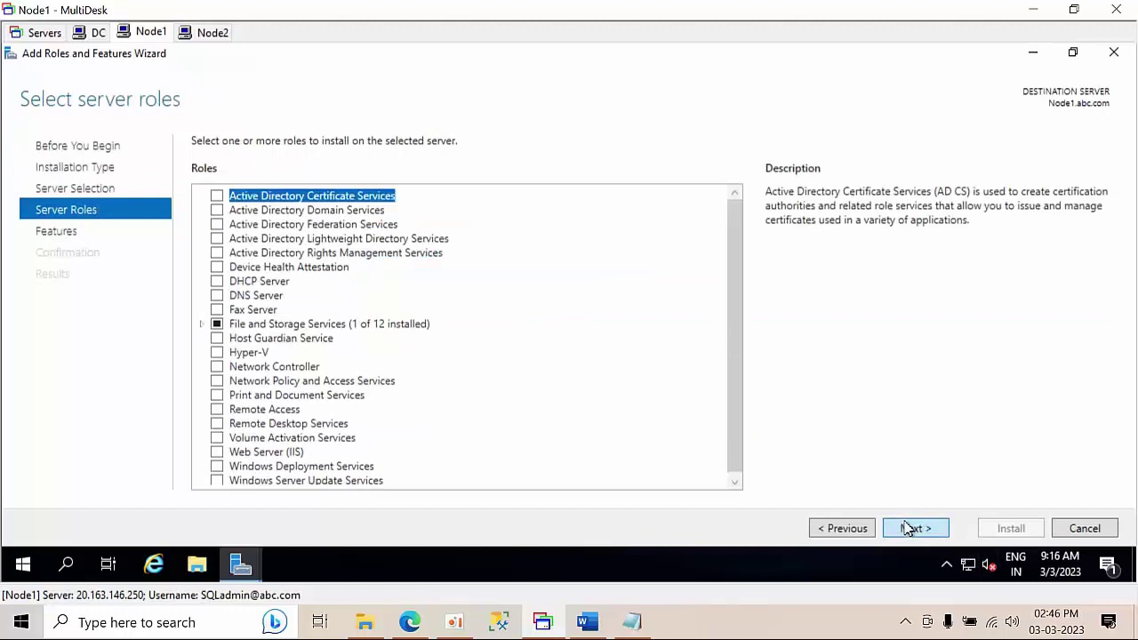
{"action": "left_click", "coordinate": [910, 528]}
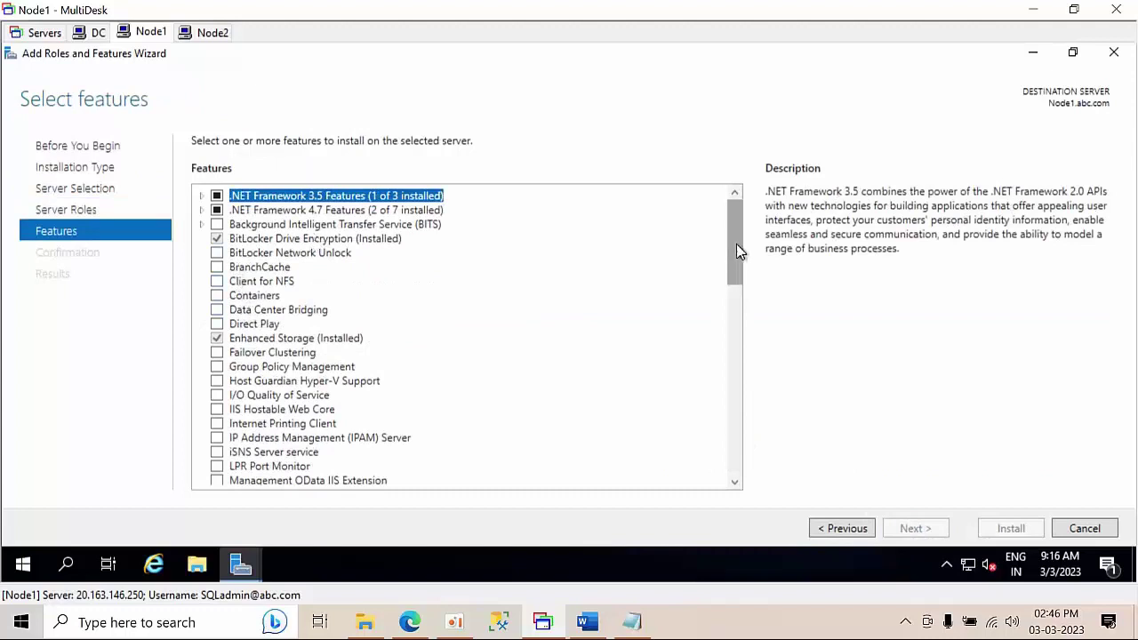
- Select Failover Clustering with its management tools plus Failover Cluster Automation Server
{"action": "left_click_drag", "start_coordinate": [736, 244], "coordinate": [738, 267]}
{"action": "left_click", "coordinate": [218, 266]}
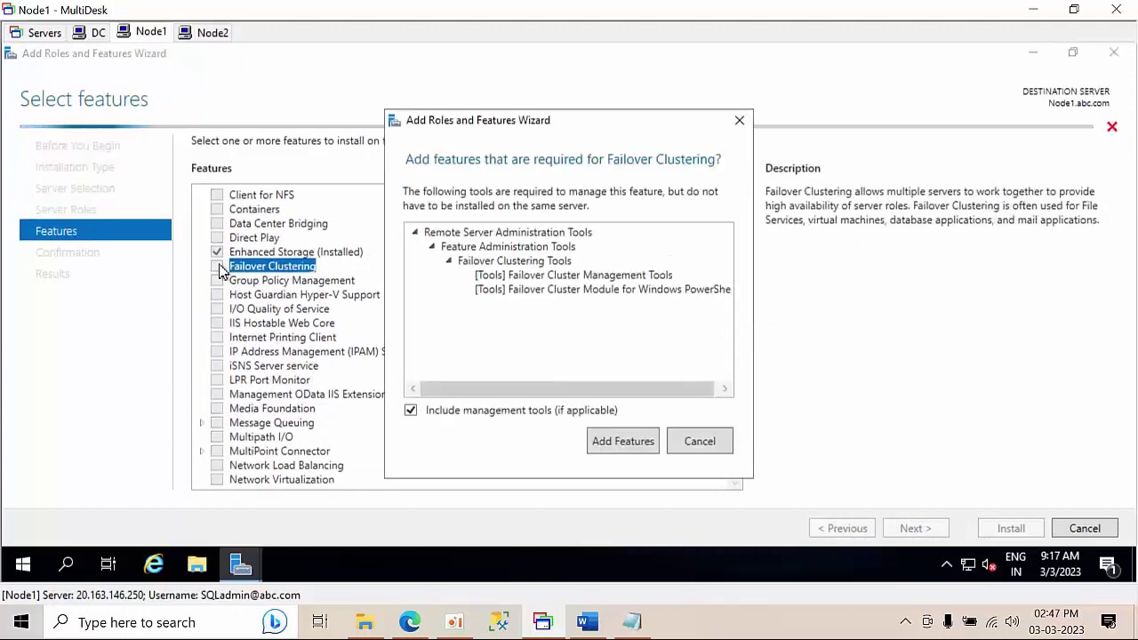
{"action": "left_click", "coordinate": [605, 448]}
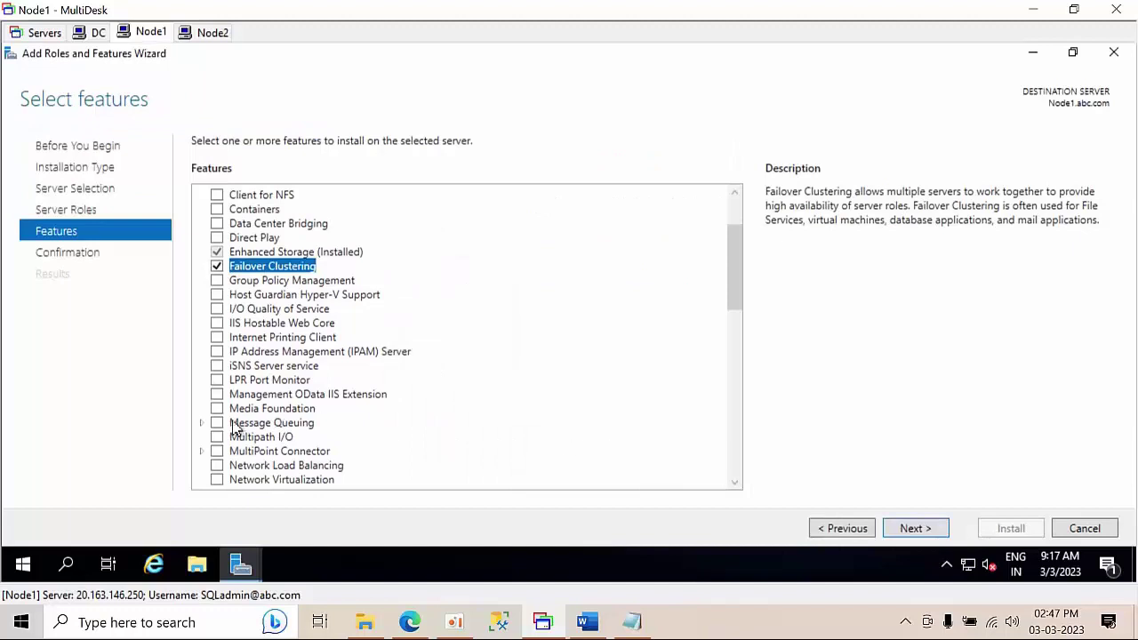
{"action": "left_click_drag", "start_coordinate": [734, 258], "coordinate": [672, 339]}
{"action": "left_click", "coordinate": [202, 262]}
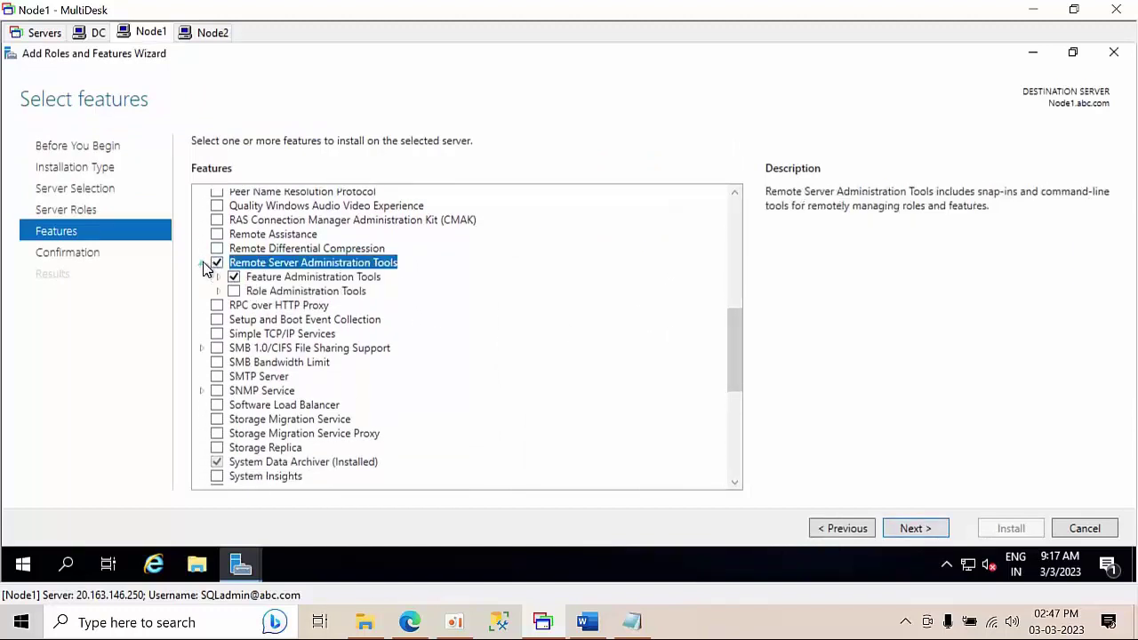
{"action": "left_click", "coordinate": [216, 276]}
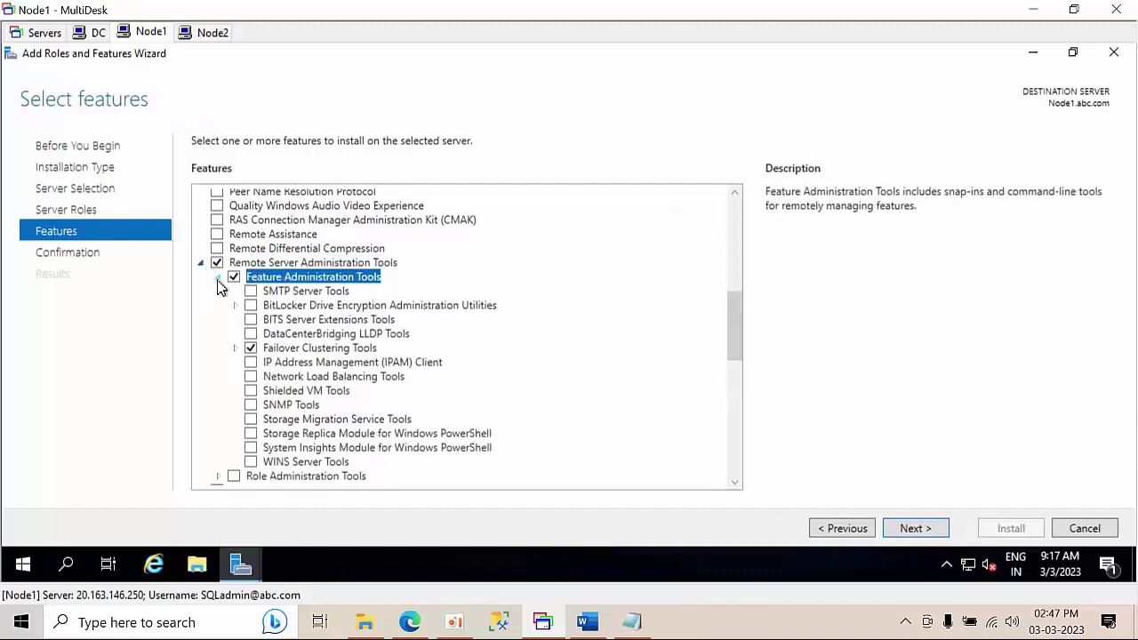
{"action": "left_click", "coordinate": [236, 348]}
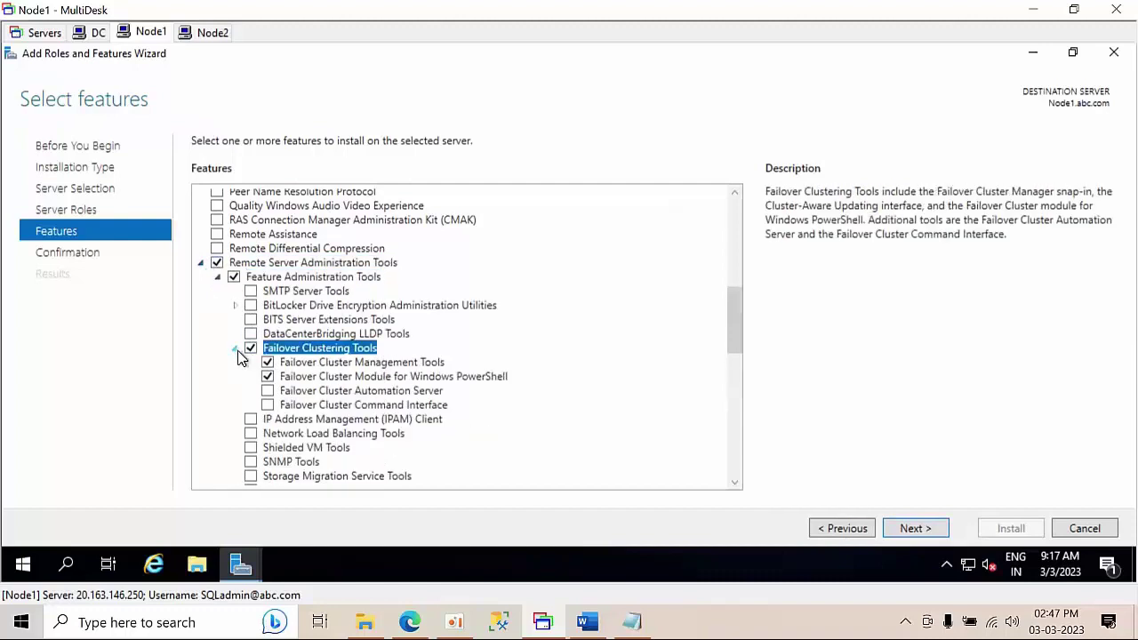
{"action": "left_click", "coordinate": [267, 391]}
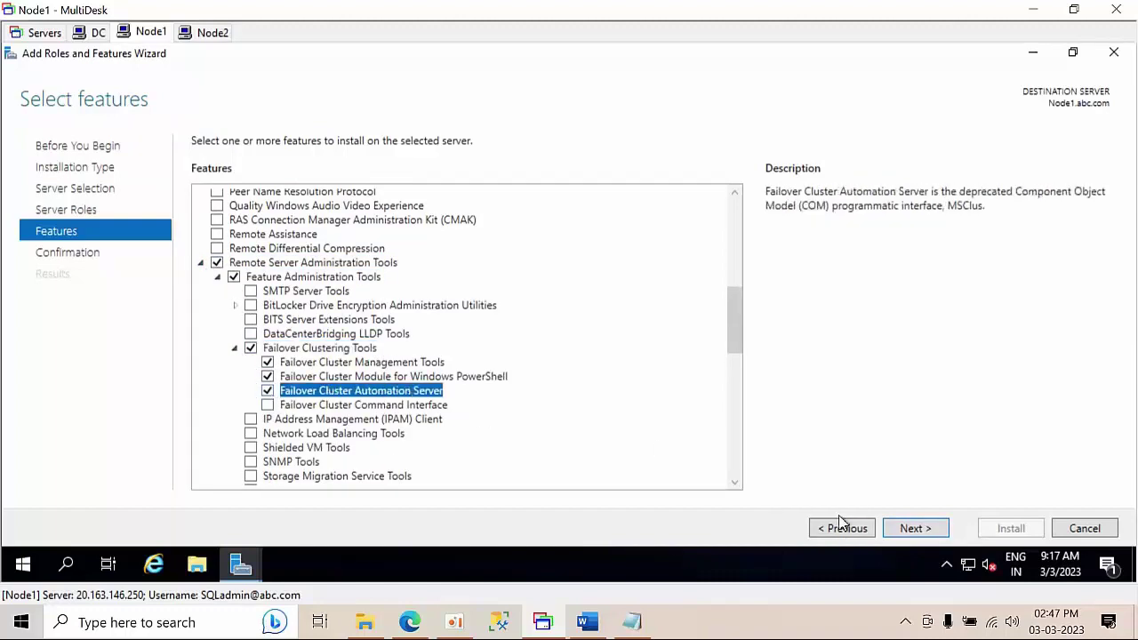
- Start the feature installation on Node1 and switch to the Node2 session
{"action": "left_click", "coordinate": [916, 529]}
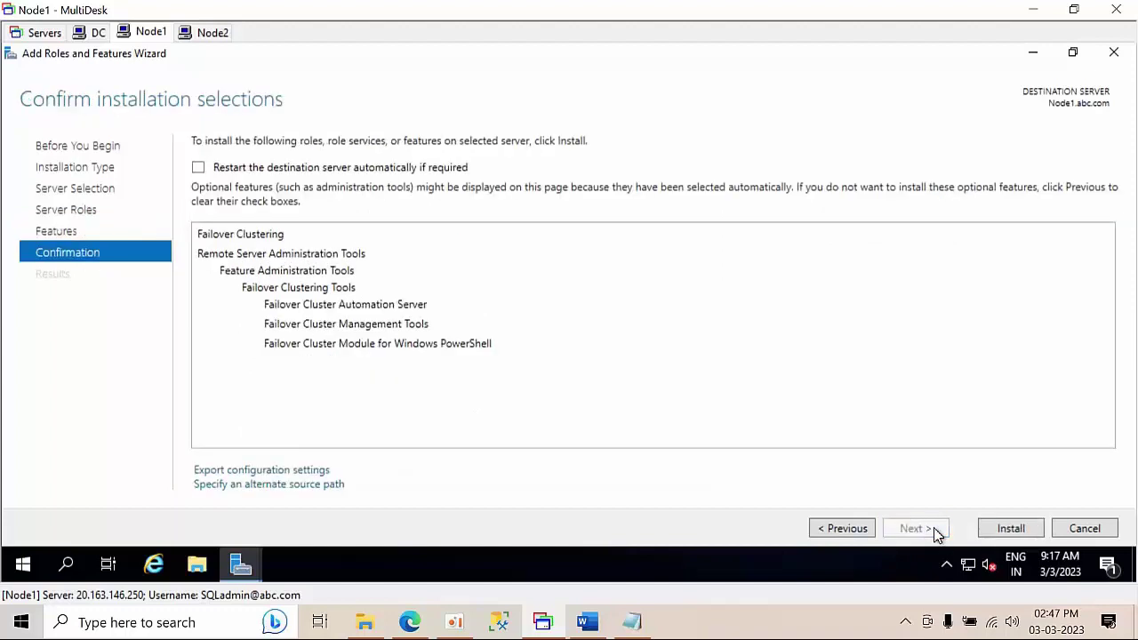
{"action": "left_click", "coordinate": [1006, 534]}
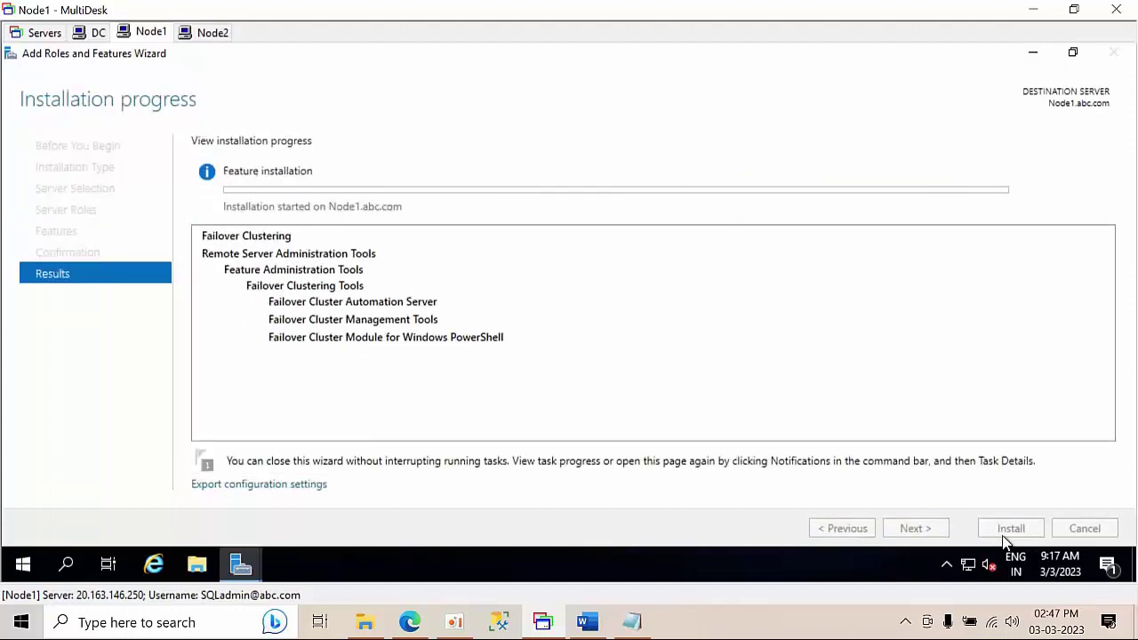
{"action": "left_click", "coordinate": [209, 36]}
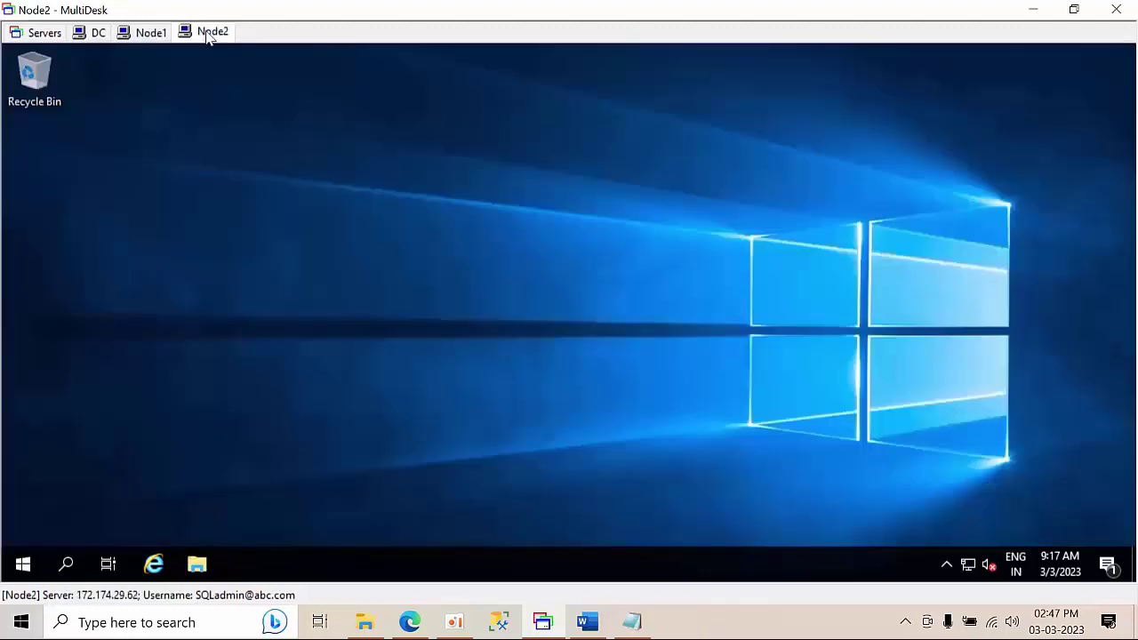
- Launch Server Manager on Node2 and take the Add Roles and Features Wizard to the Features page
{"action": "left_click", "coordinate": [23, 562]}
{"action": "left_click", "coordinate": [315, 253]}
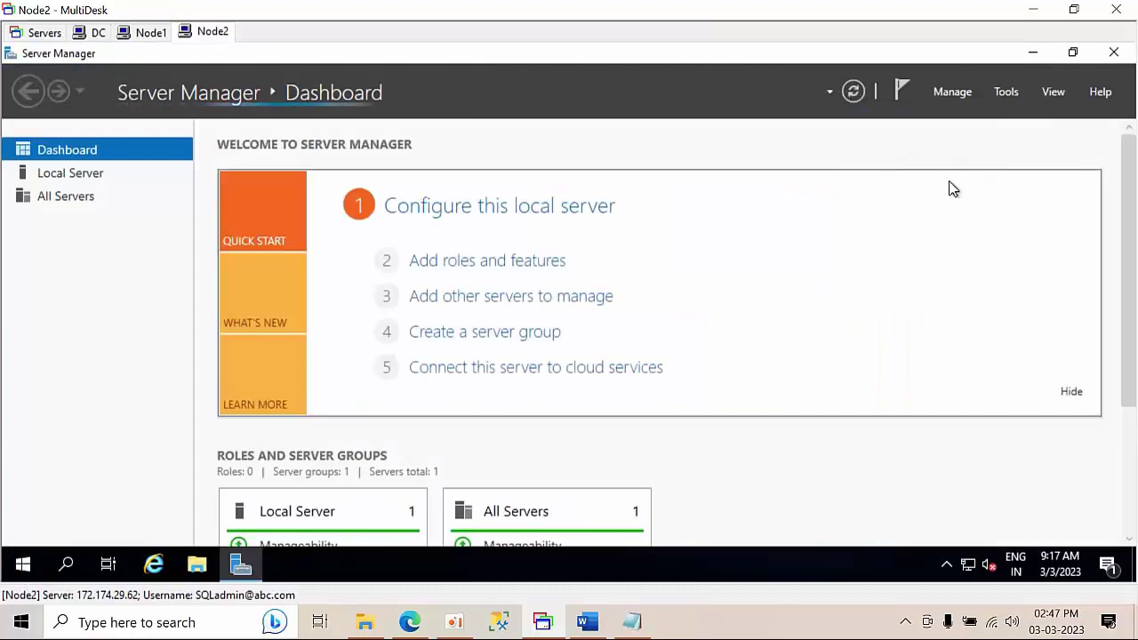
{"action": "left_click", "coordinate": [953, 92]}
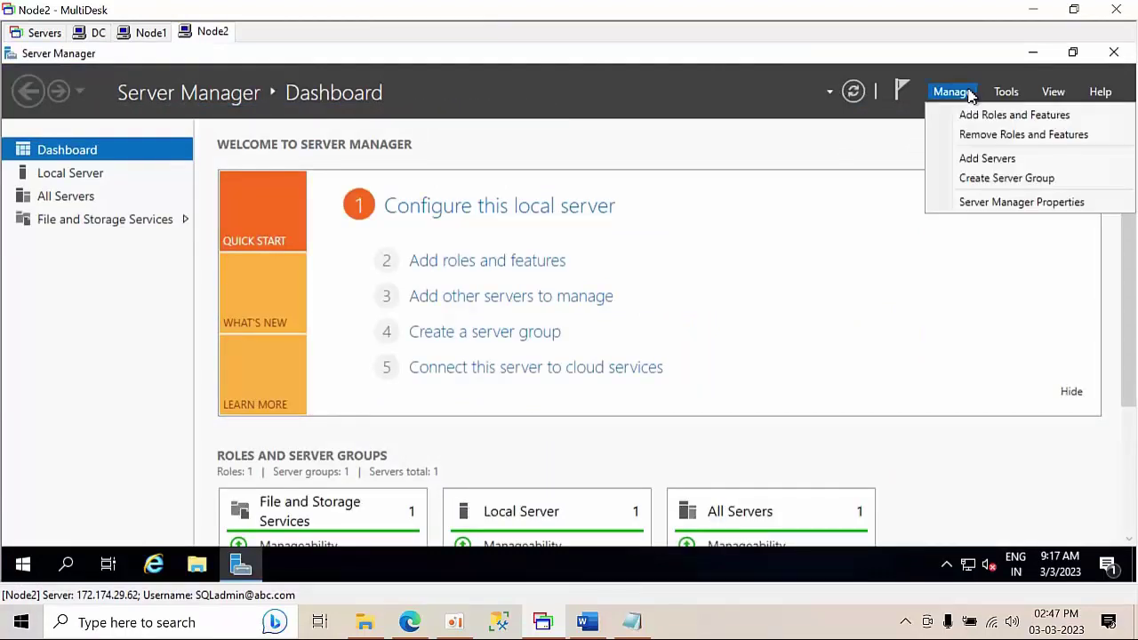
{"action": "left_click", "coordinate": [973, 113]}
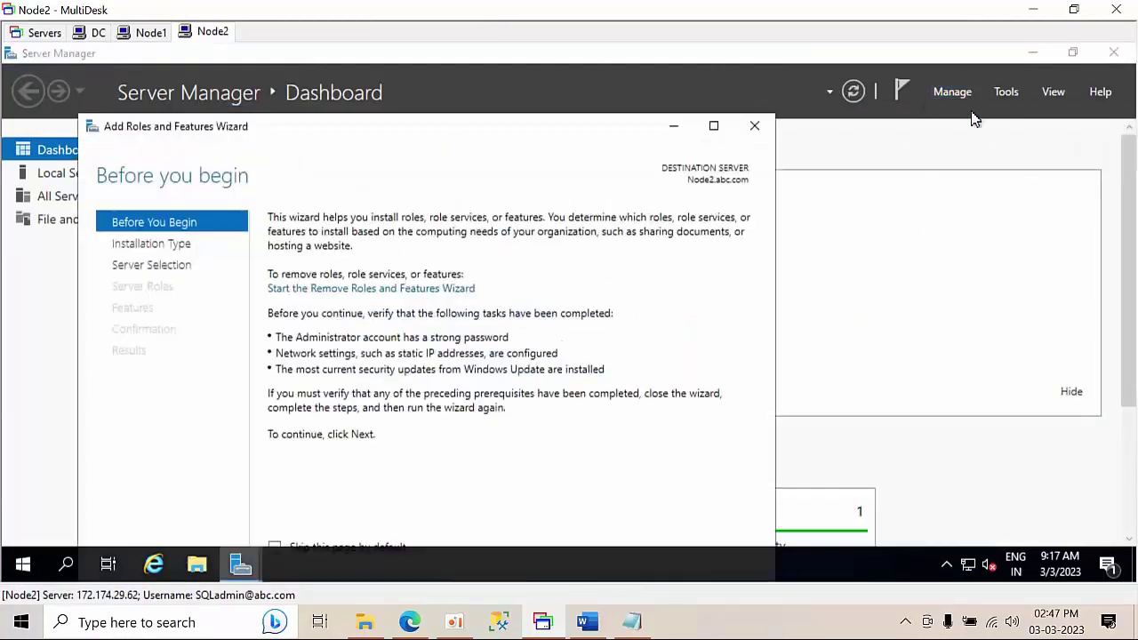
{"action": "left_click", "coordinate": [713, 125]}
{"action": "left_click", "coordinate": [909, 530]}
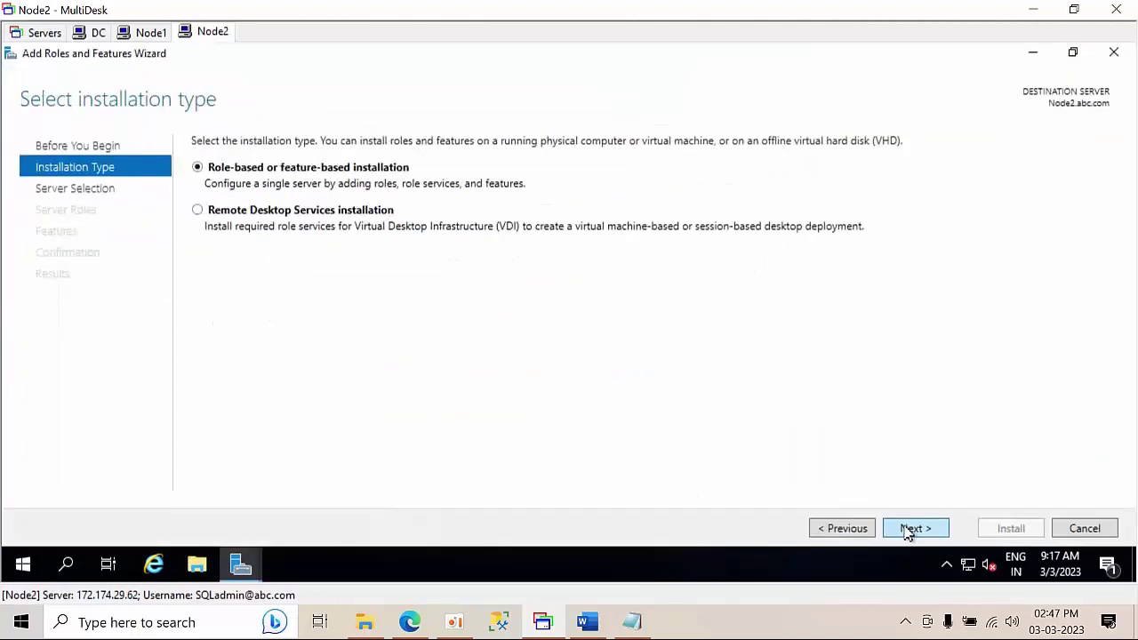
{"action": "left_click", "coordinate": [908, 530]}
{"action": "left_click", "coordinate": [908, 530]}
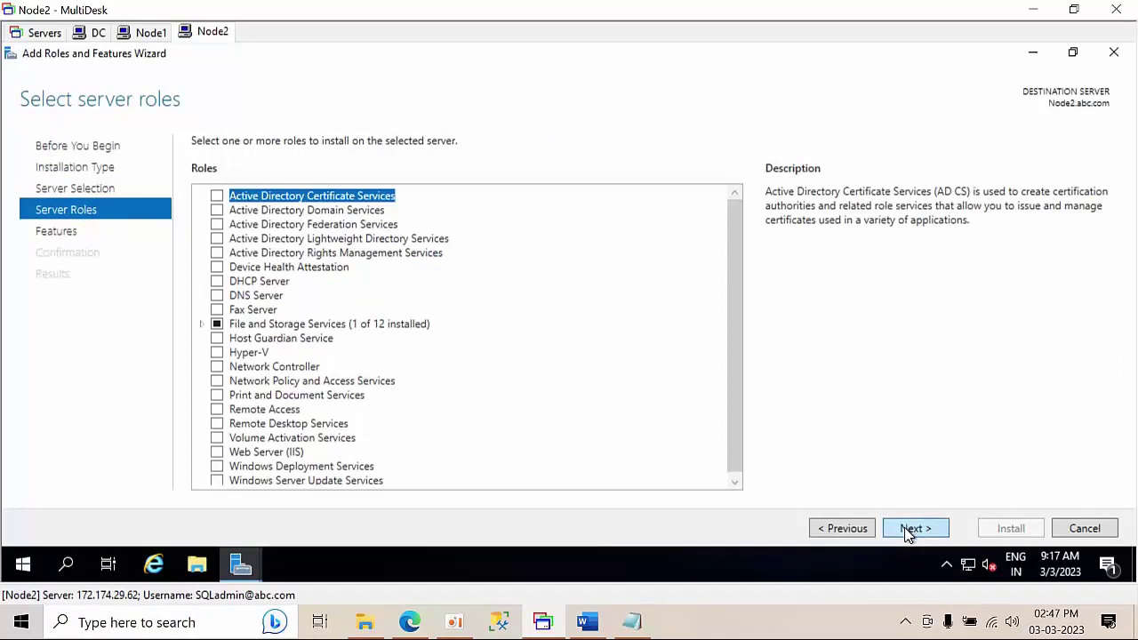
{"action": "left_click", "coordinate": [907, 529]}
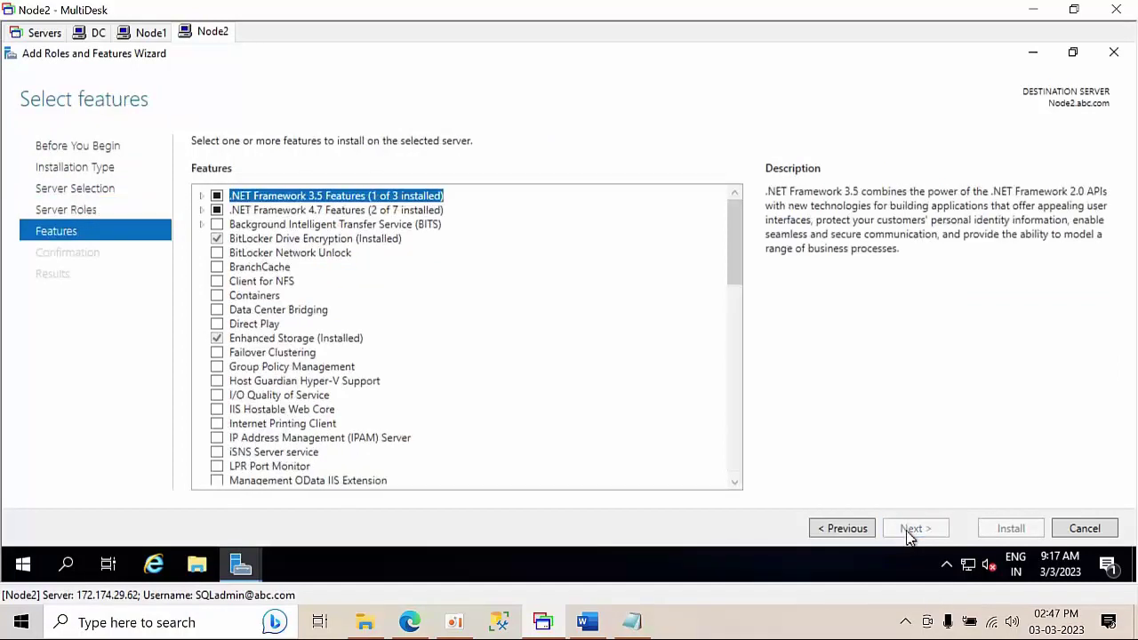
- Tick Failover Clustering with its required management tools, leaving Group Policy Management unticked
{"action": "left_click", "coordinate": [218, 366]}
{"action": "left_click", "coordinate": [217, 354]}
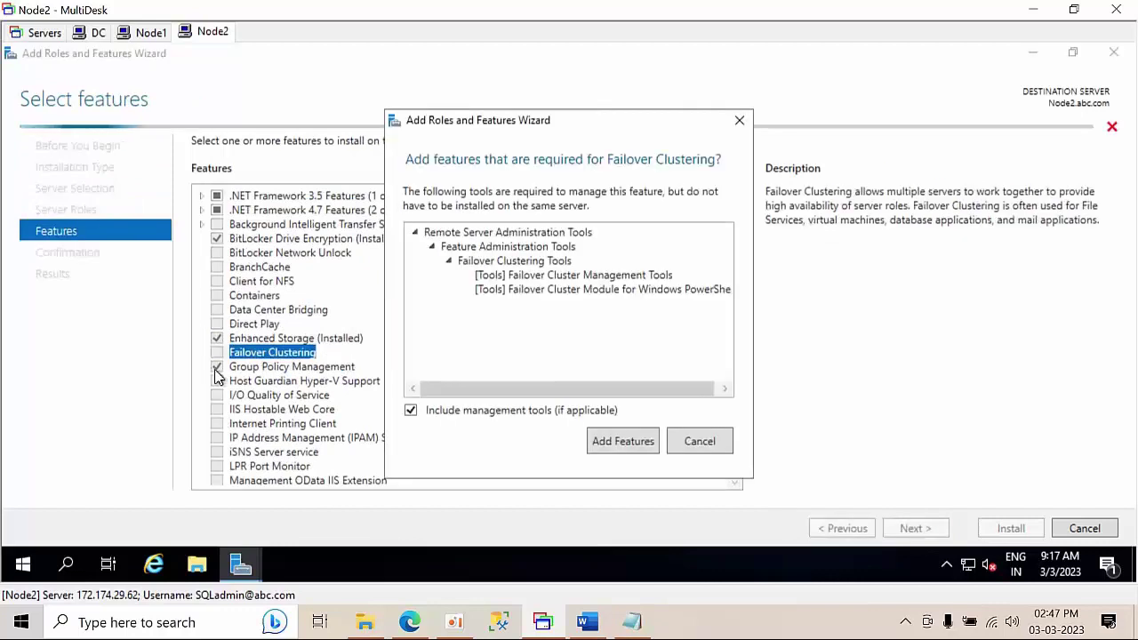
{"action": "left_click", "coordinate": [722, 447]}
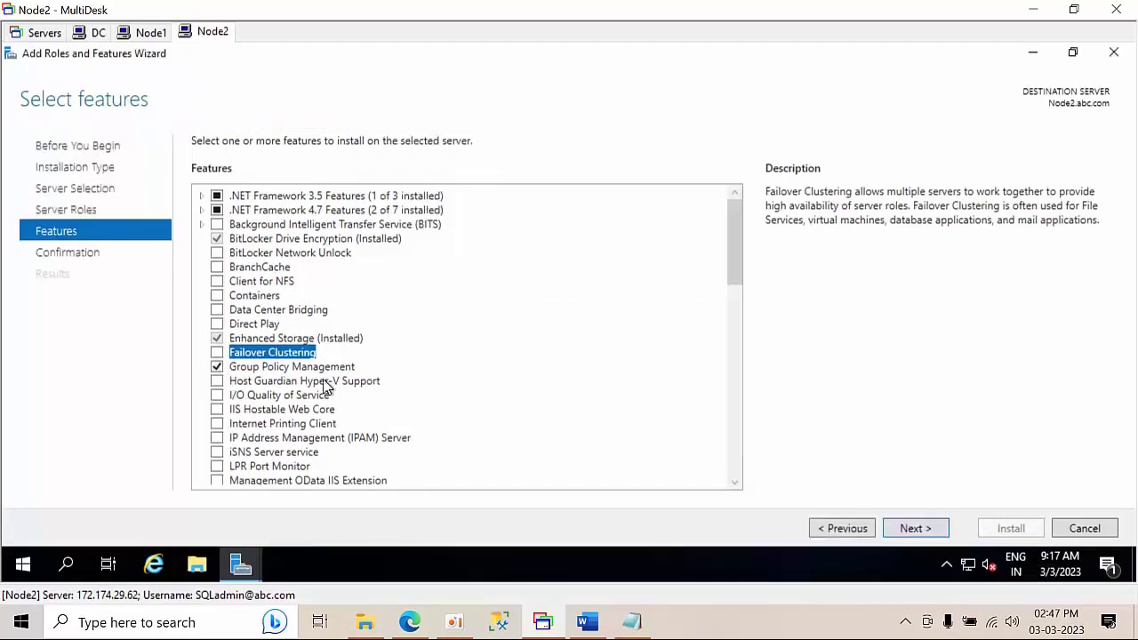
{"action": "left_click", "coordinate": [218, 366]}
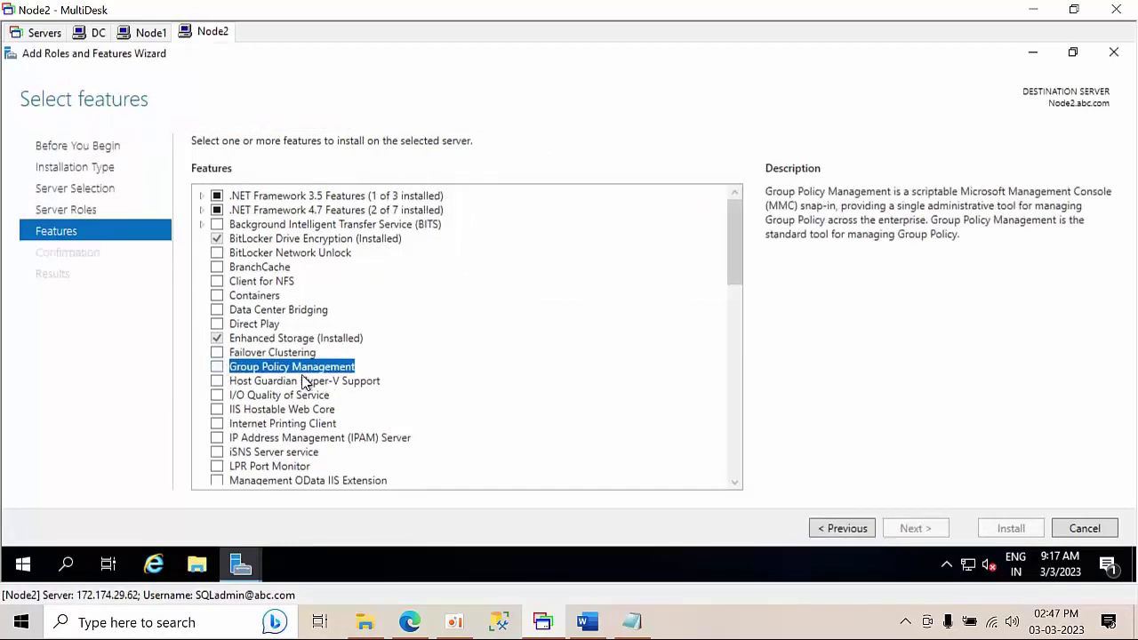
{"action": "left_click", "coordinate": [218, 354]}
{"action": "left_click", "coordinate": [631, 442]}
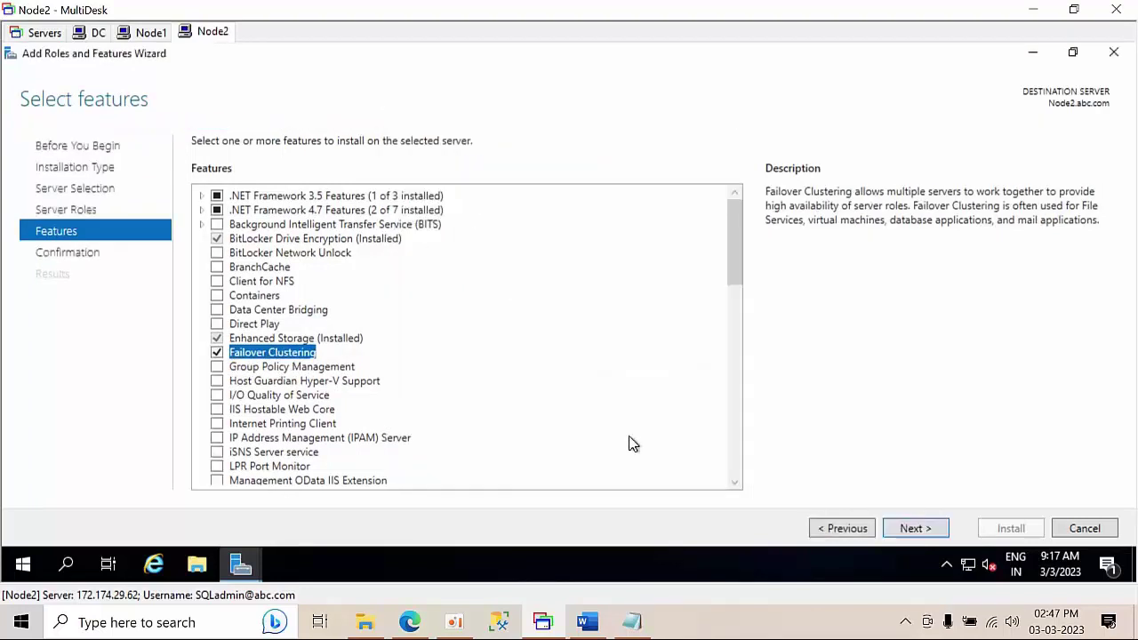
{"action": "left_click_drag", "start_coordinate": [738, 257], "coordinate": [755, 389]}
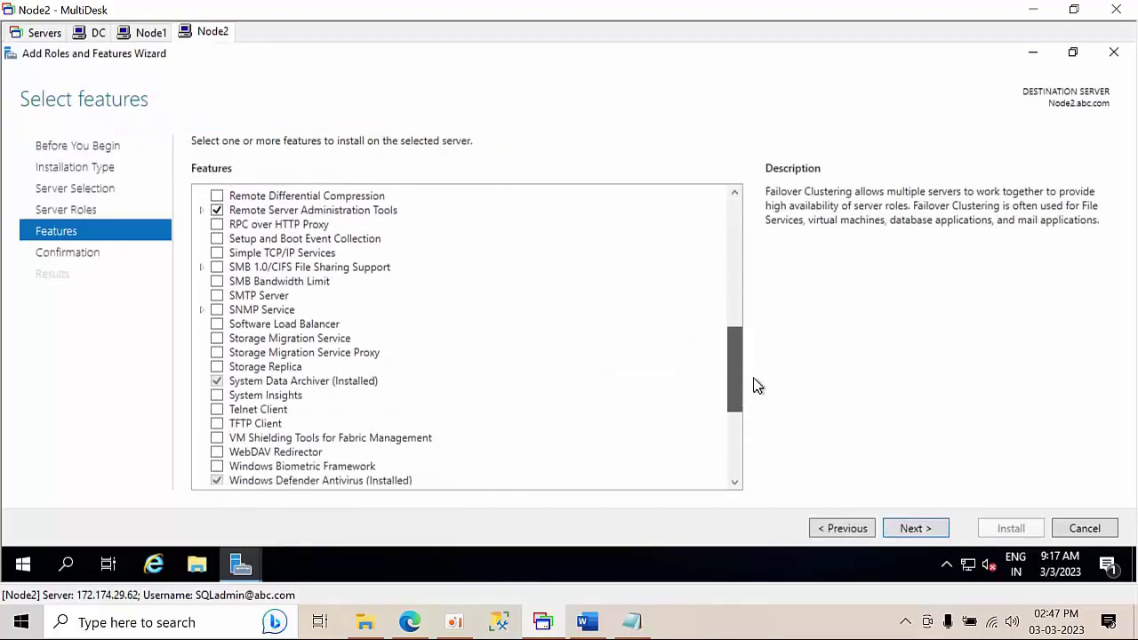
{"action": "left_click", "coordinate": [905, 530]}
{"action": "left_click", "coordinate": [849, 533]}
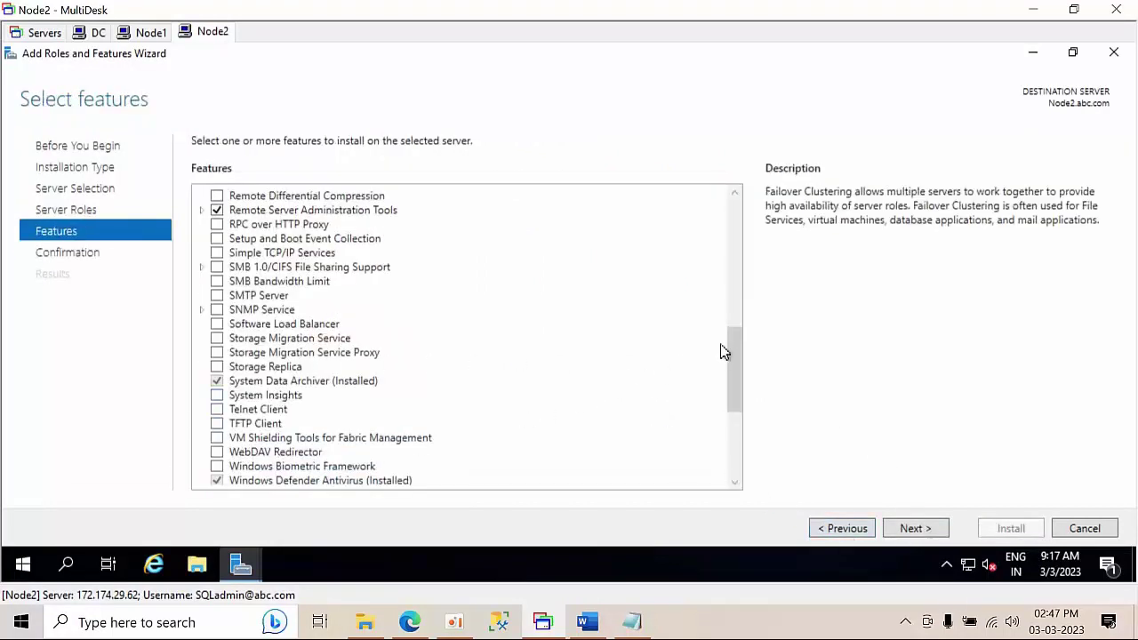
- Add Failover Cluster Automation Server under Failover Clustering Tools and install the features on Node2
{"action": "left_click_drag", "start_coordinate": [734, 384], "coordinate": [738, 461]}
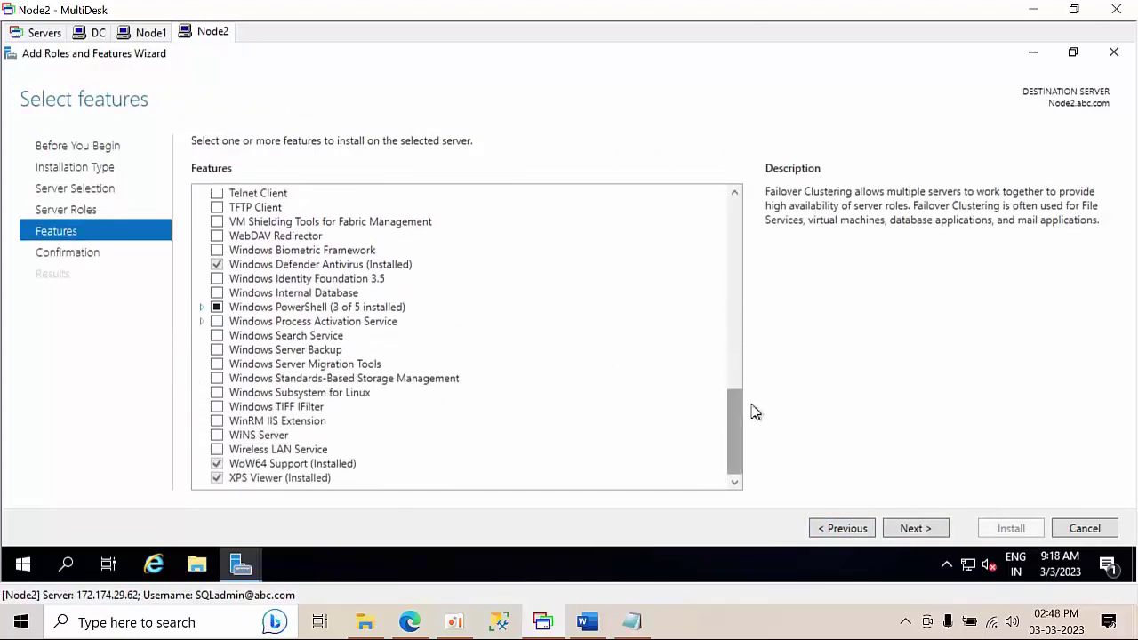
{"action": "left_click_drag", "start_coordinate": [736, 425], "coordinate": [716, 352]}
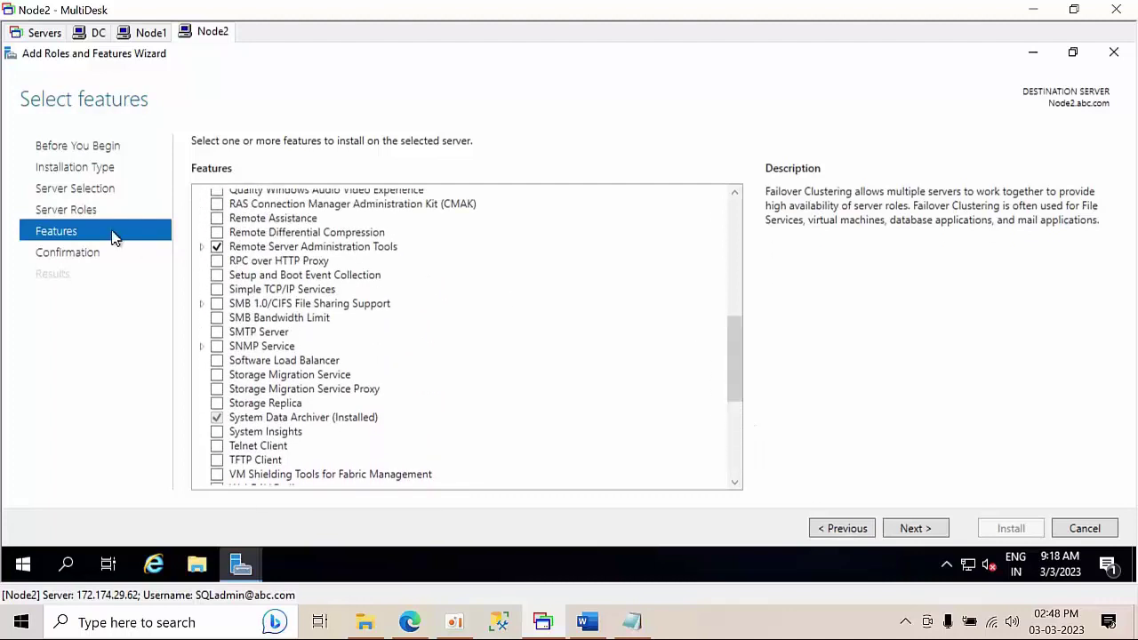
{"action": "left_click", "coordinate": [202, 246]}
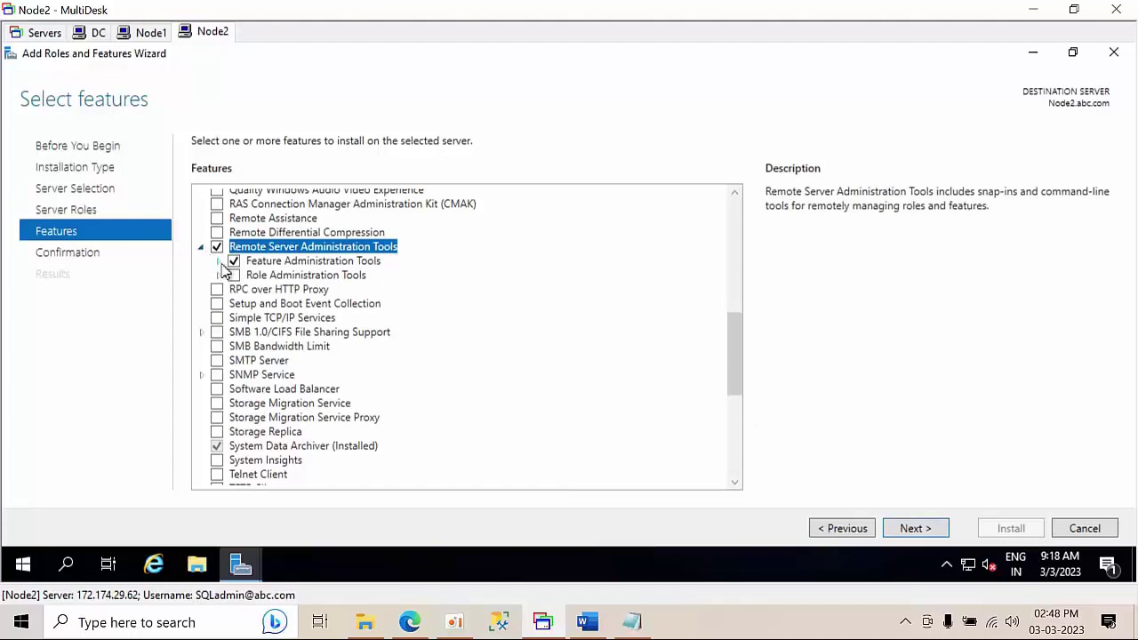
{"action": "left_click", "coordinate": [217, 262]}
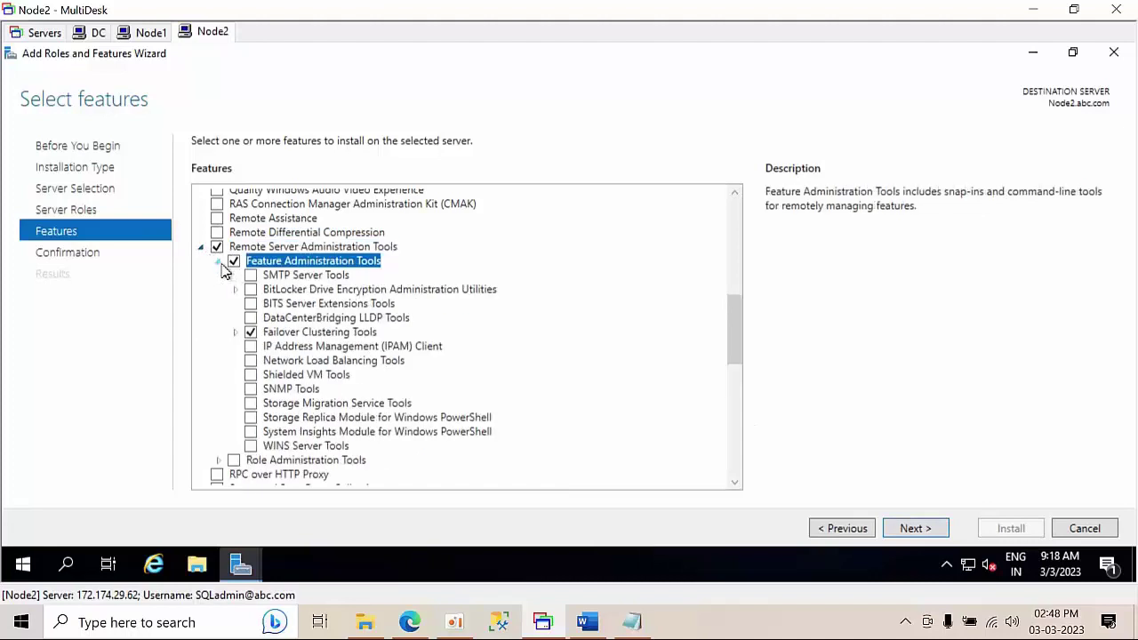
{"action": "left_click", "coordinate": [234, 332]}
{"action": "left_click", "coordinate": [268, 375]}
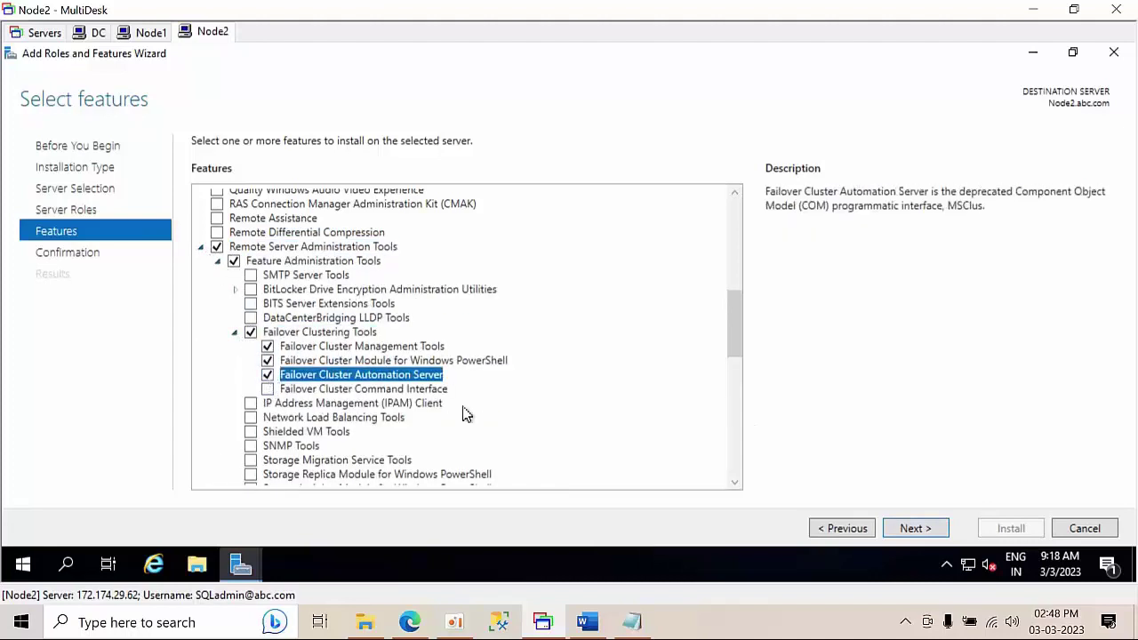
{"action": "left_click", "coordinate": [906, 527]}
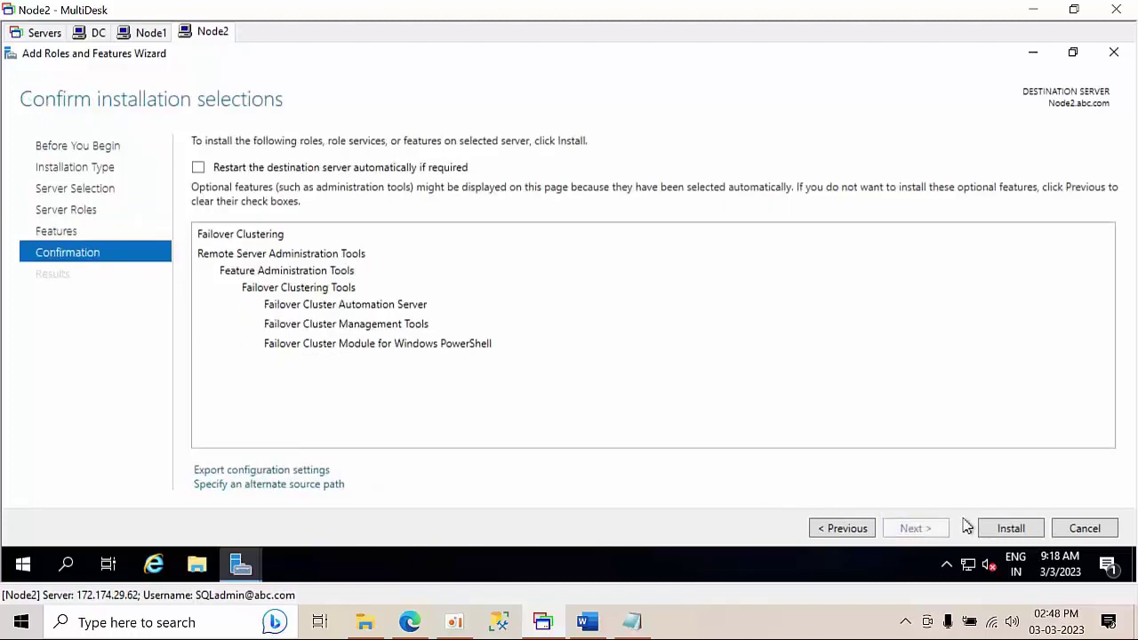
{"action": "left_click", "coordinate": [1008, 530]}
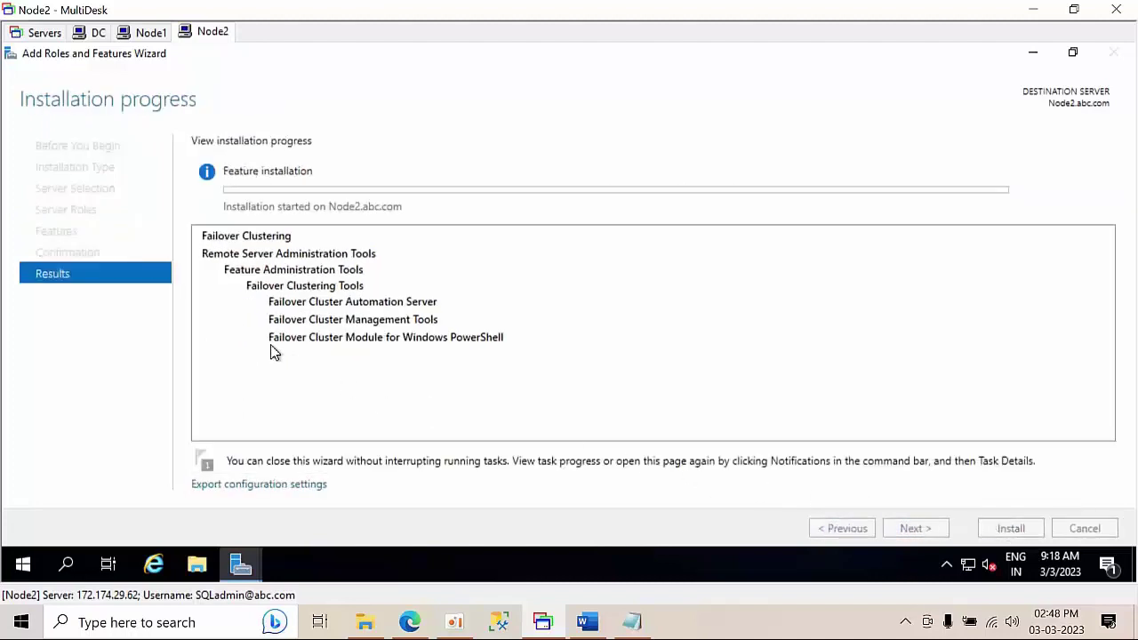
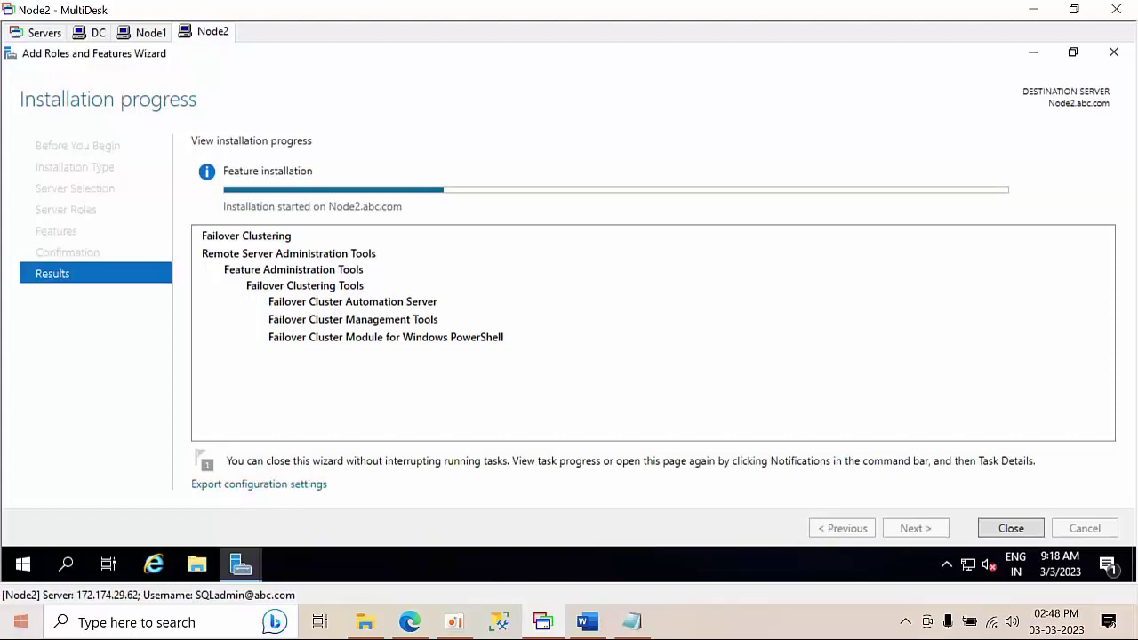
- Highlight steps 13 and 14 on the SQL failover cluster install in the Word lab guide, then minimise it
{"action": "left_click", "coordinate": [586, 622]}
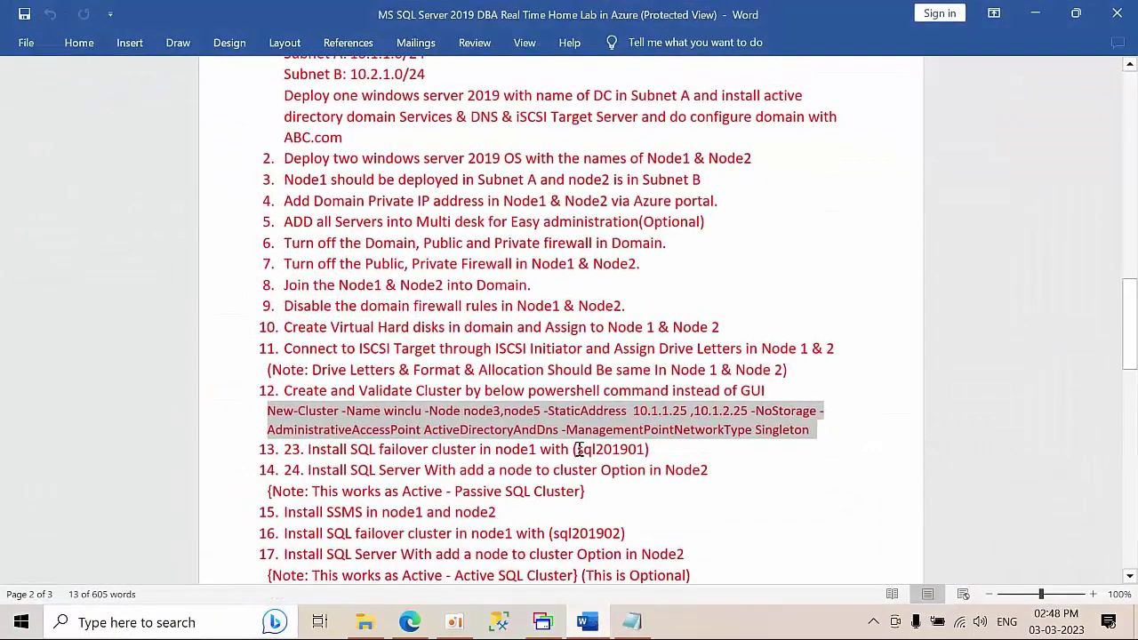
{"action": "scroll", "coordinate": [579, 449], "scroll_direction": "down", "scroll_amount": 4}
{"action": "scroll", "coordinate": [579, 449], "scroll_direction": "up", "scroll_amount": 2}
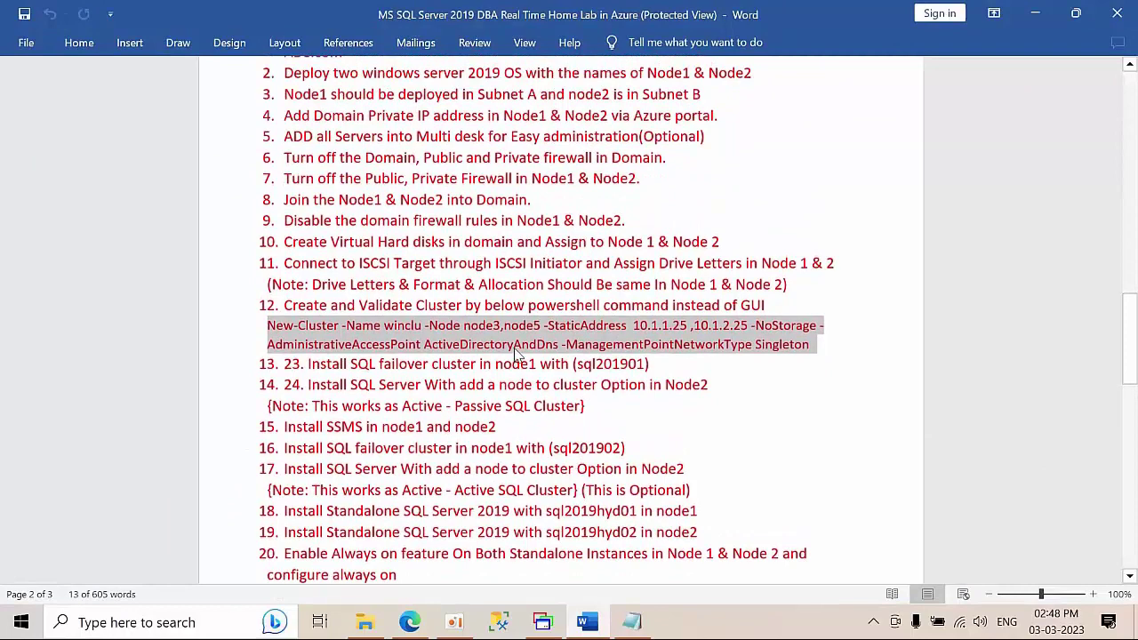
{"action": "scroll", "coordinate": [516, 353], "scroll_direction": "up", "scroll_amount": 1}
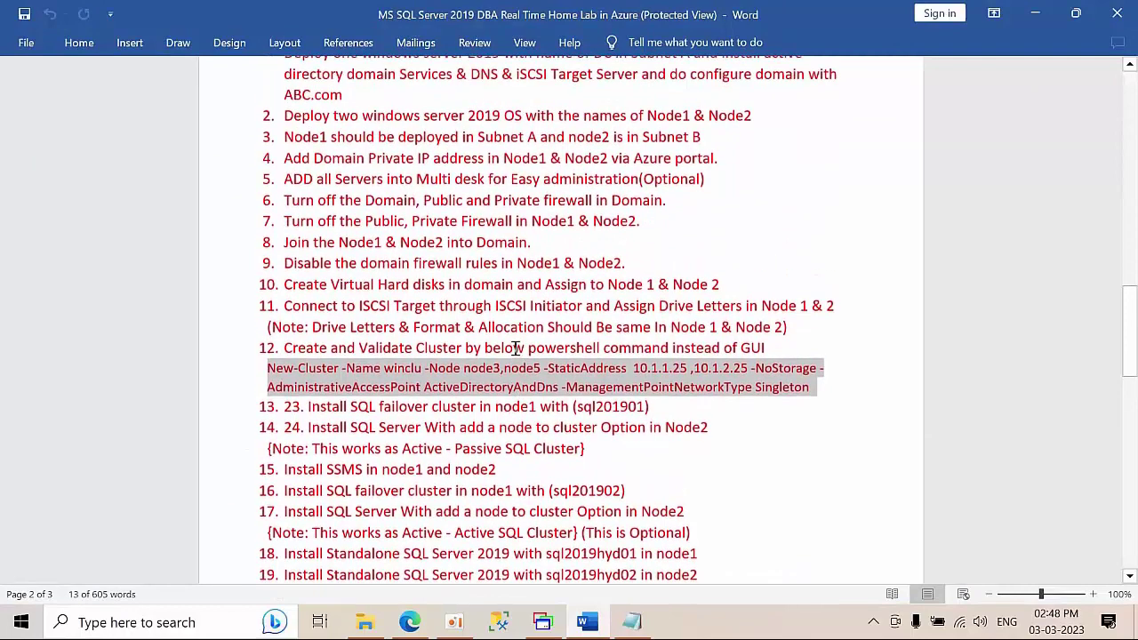
{"action": "scroll", "coordinate": [517, 350], "scroll_direction": "up", "scroll_amount": 1}
{"action": "scroll", "coordinate": [516, 348], "scroll_direction": "down", "scroll_amount": 4}
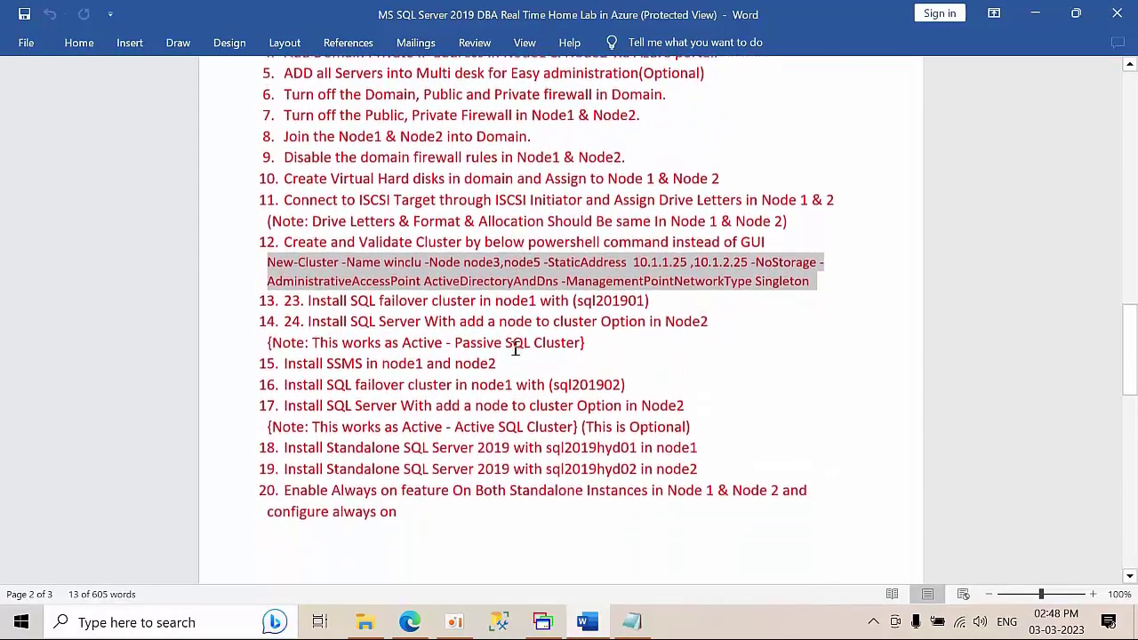
{"action": "scroll", "coordinate": [420, 367], "scroll_direction": "up", "scroll_amount": 4}
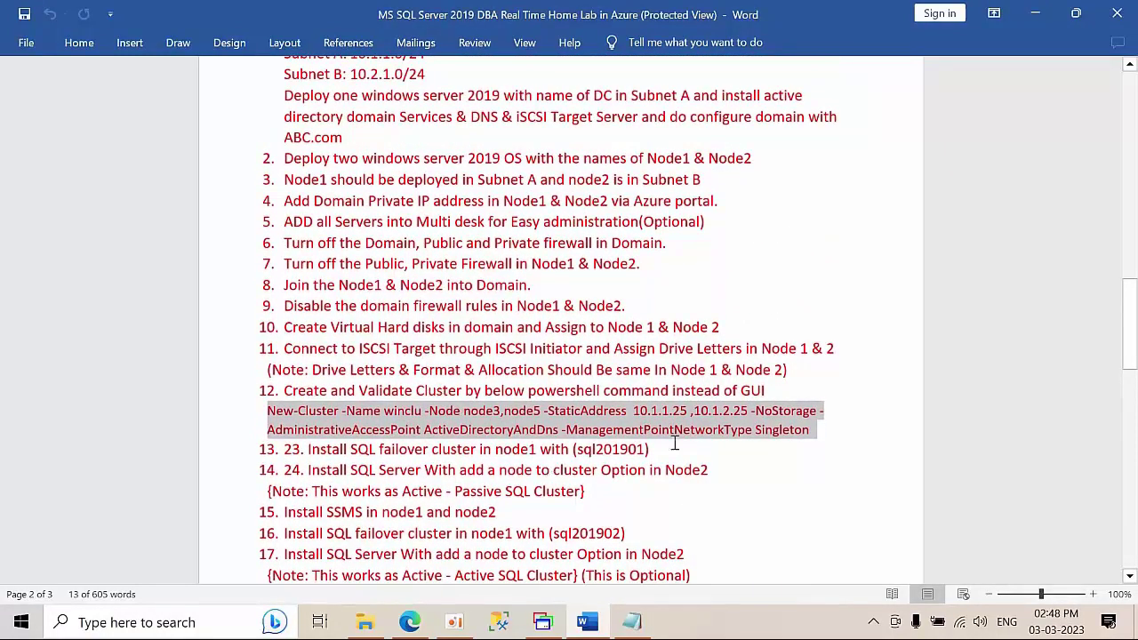
{"action": "scroll", "coordinate": [474, 457], "scroll_direction": "down", "scroll_amount": 1}
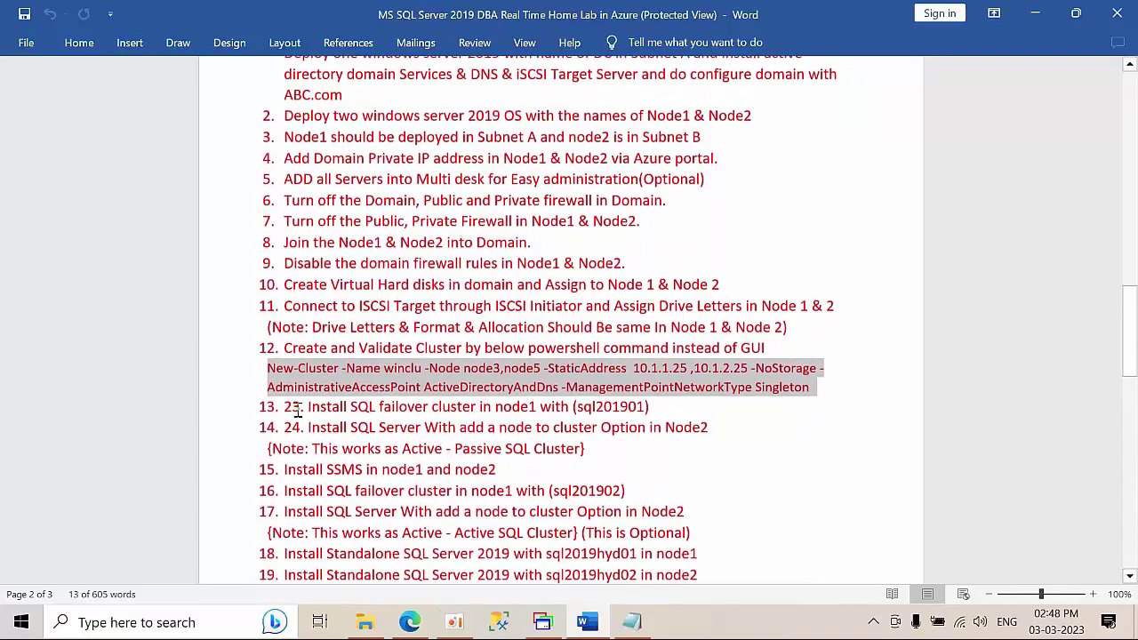
{"action": "left_click_drag", "start_coordinate": [306, 407], "coordinate": [703, 425]}
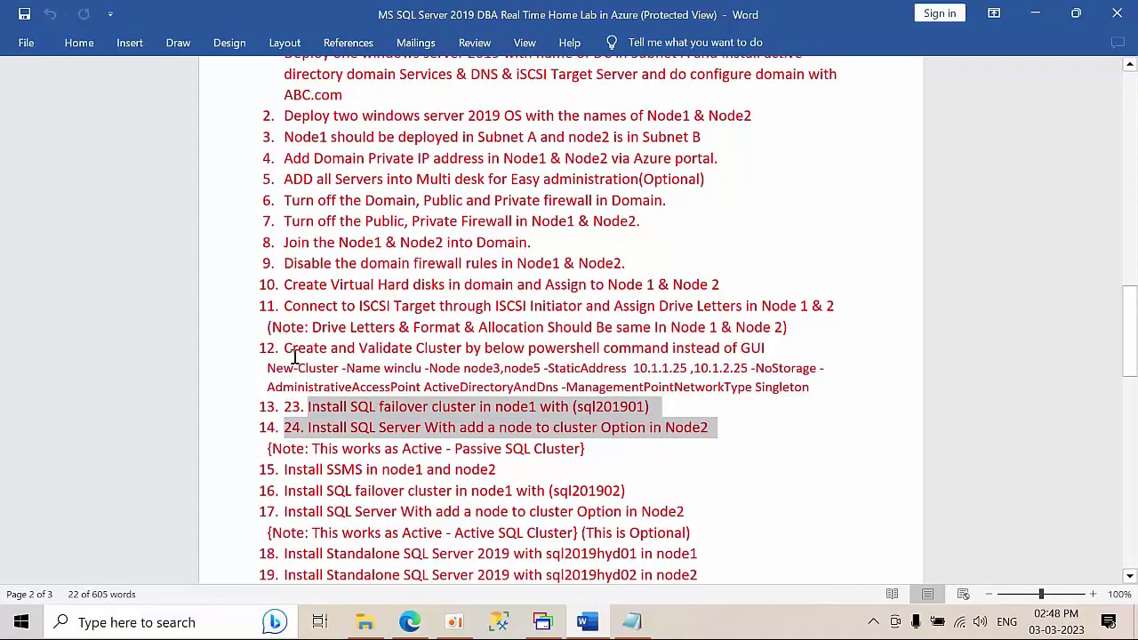
{"action": "left_click", "coordinate": [1035, 13]}
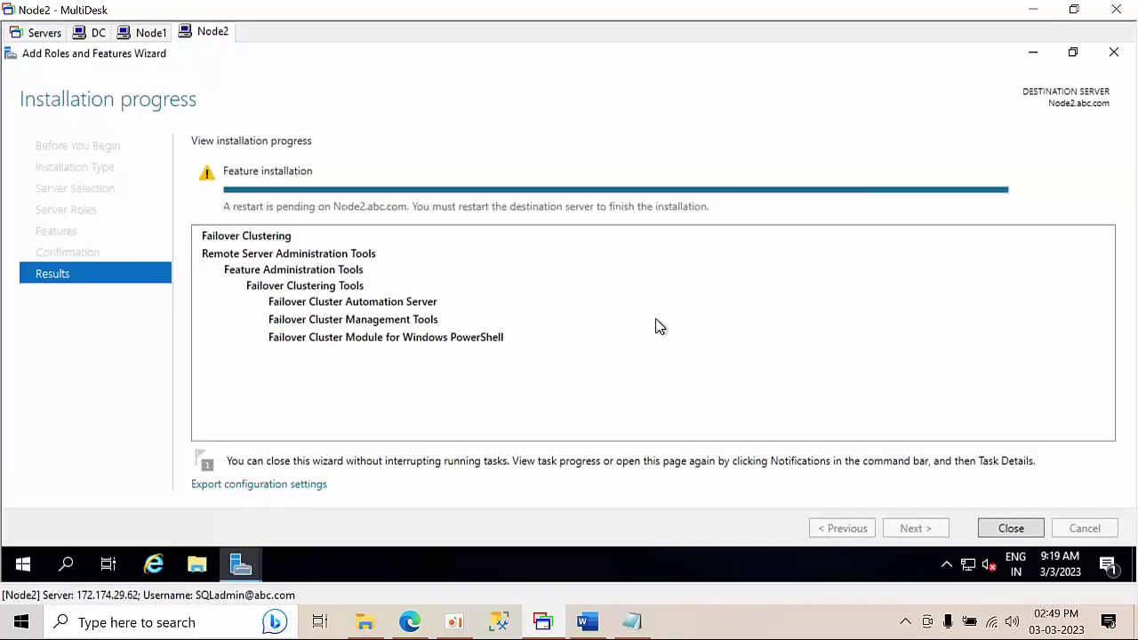
- Close the wizard and Server Manager on Node2 and restart it with reason Other (Planned)
{"action": "left_click", "coordinate": [1019, 531]}
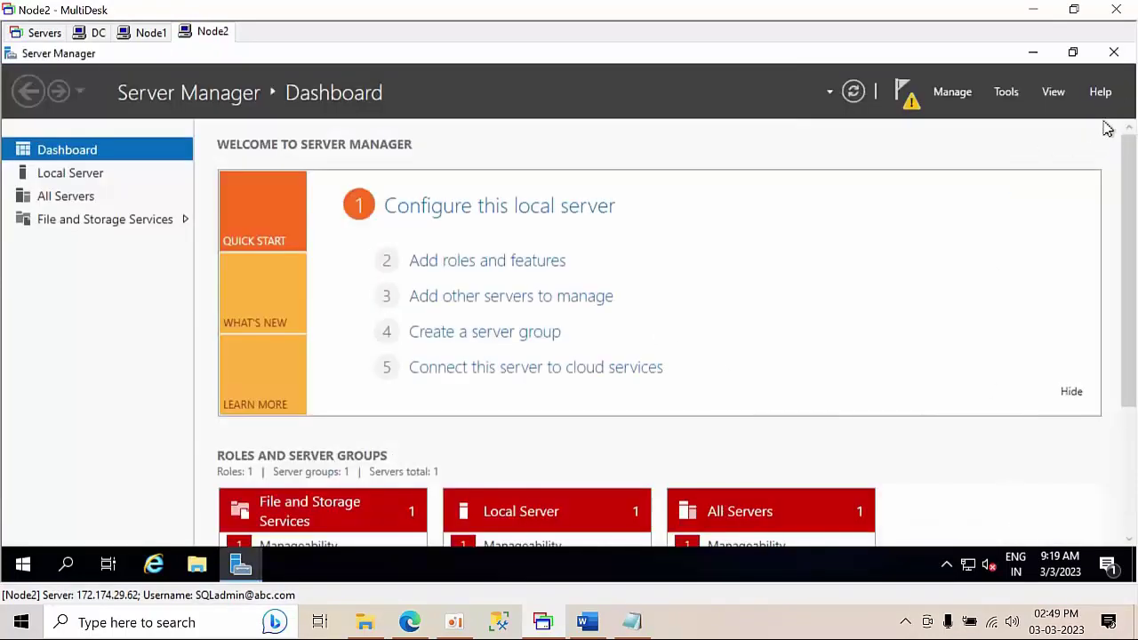
{"action": "left_click", "coordinate": [1117, 53]}
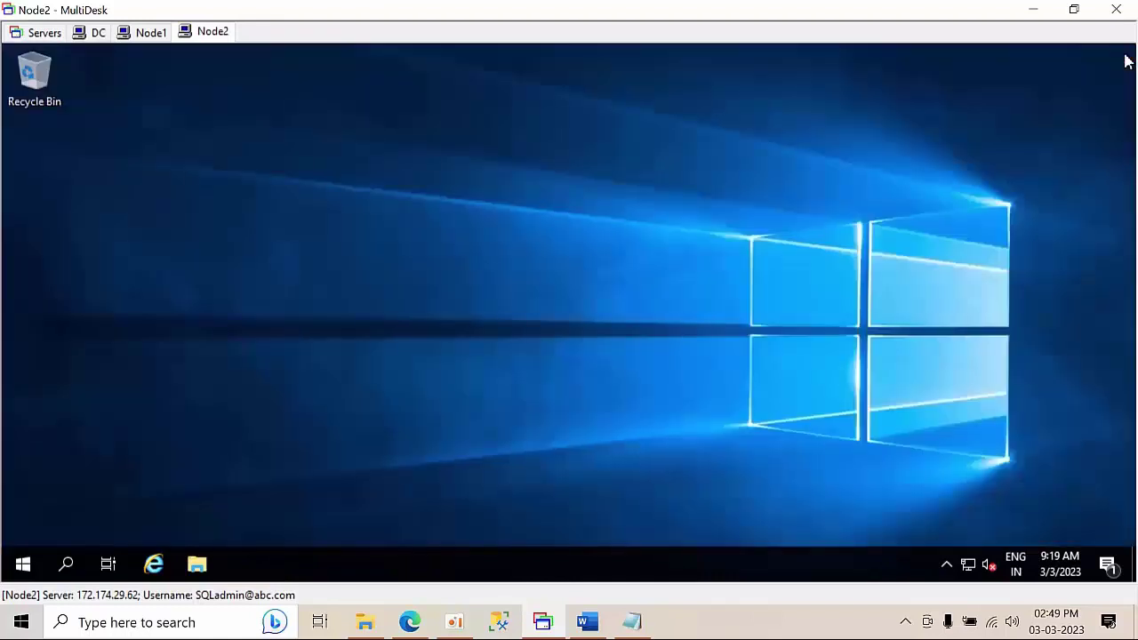
{"action": "left_click", "coordinate": [22, 565]}
{"action": "left_click", "coordinate": [27, 526]}
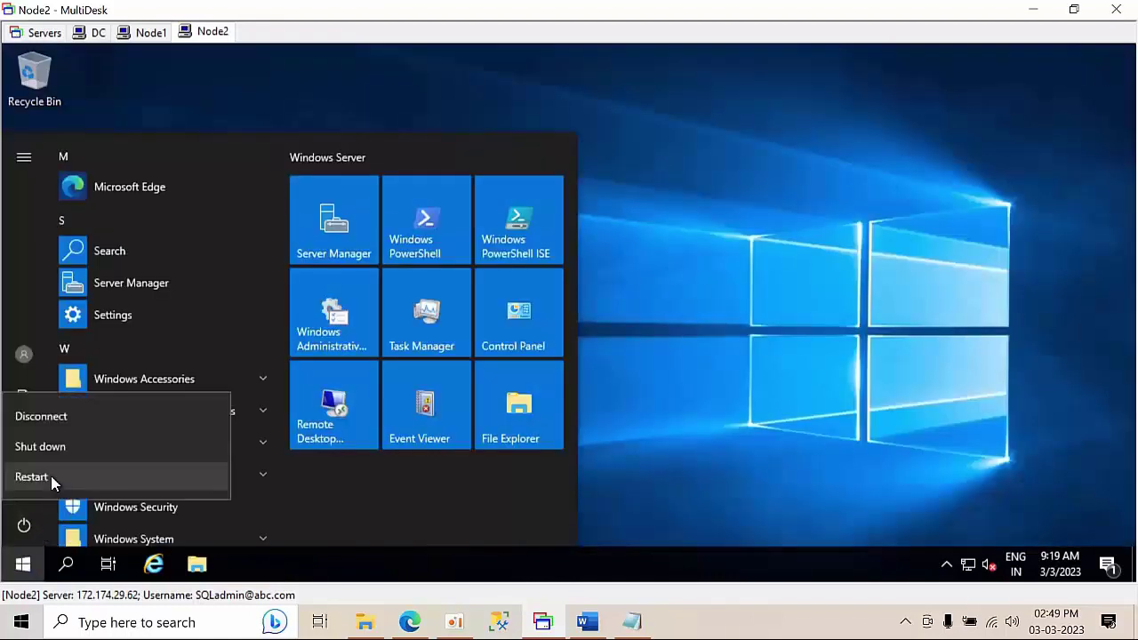
{"action": "left_click", "coordinate": [31, 476]}
{"action": "left_click", "coordinate": [89, 436]}
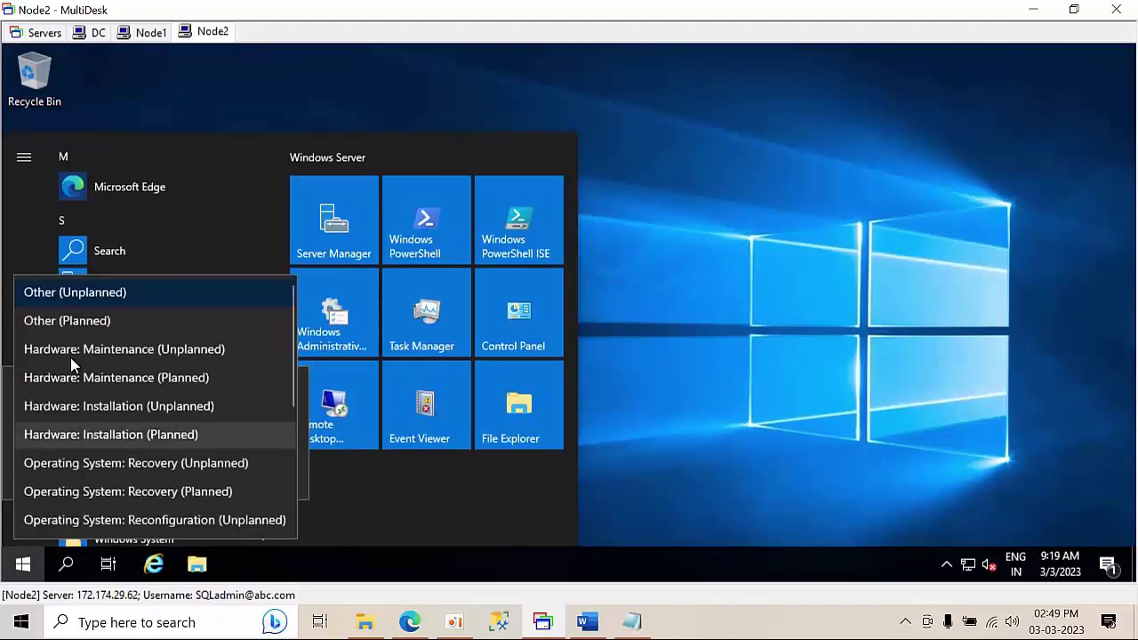
{"action": "left_click", "coordinate": [66, 320]}
{"action": "left_click", "coordinate": [253, 469]}
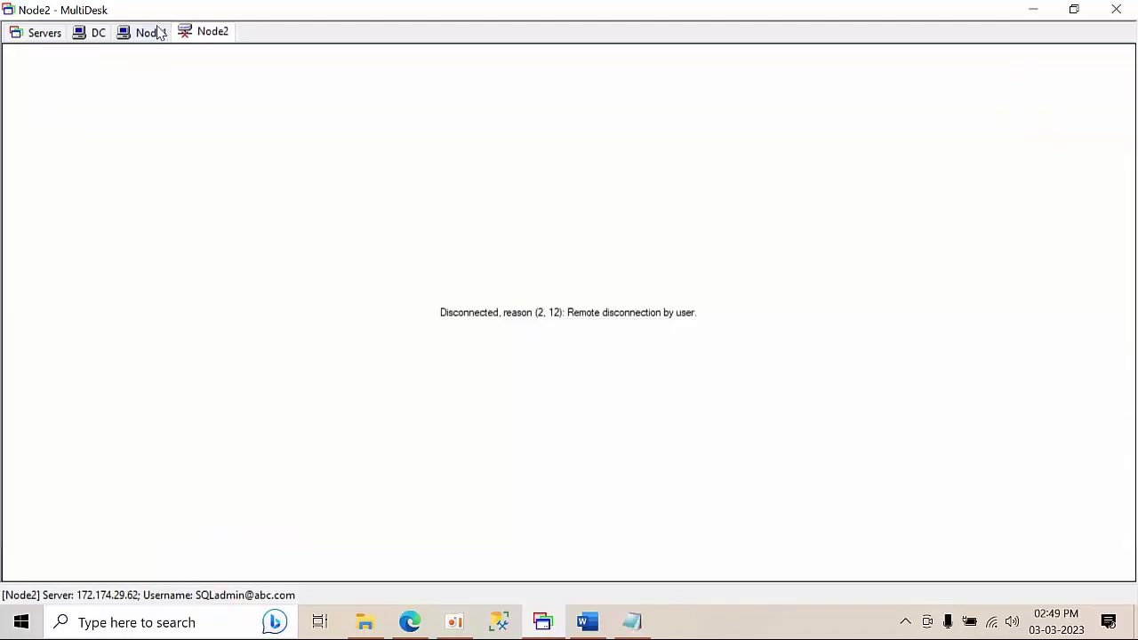
- On Node1, close the wizard and Server Manager and restart with reason Other (Planned)
{"action": "left_click", "coordinate": [153, 33]}
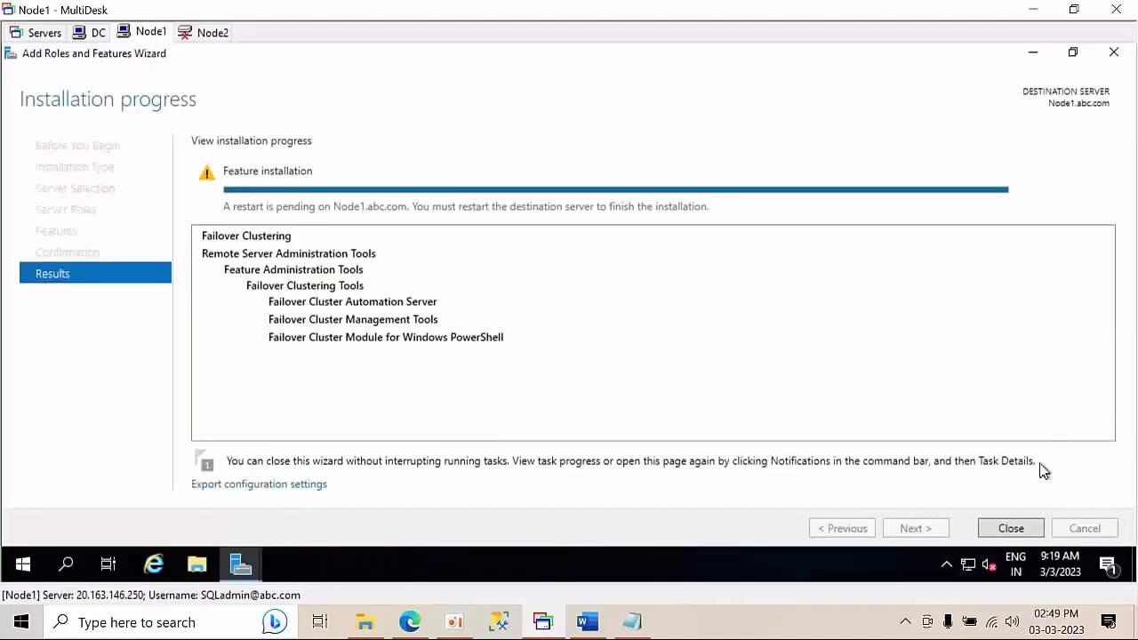
{"action": "left_click", "coordinate": [1030, 525]}
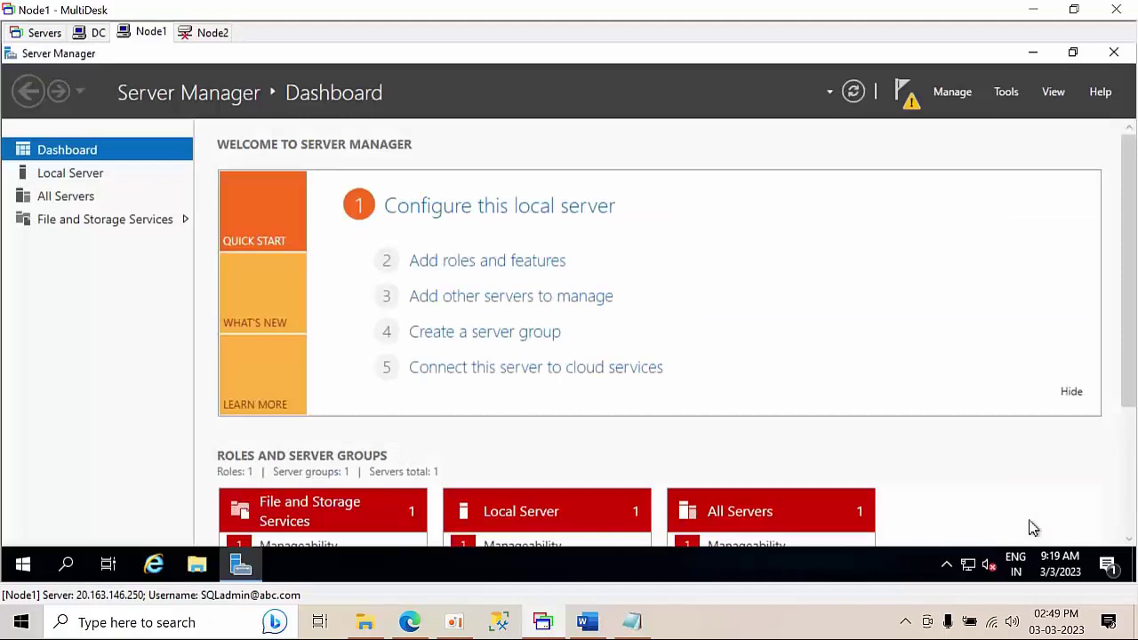
{"action": "left_click", "coordinate": [1116, 55]}
{"action": "left_click", "coordinate": [22, 562]}
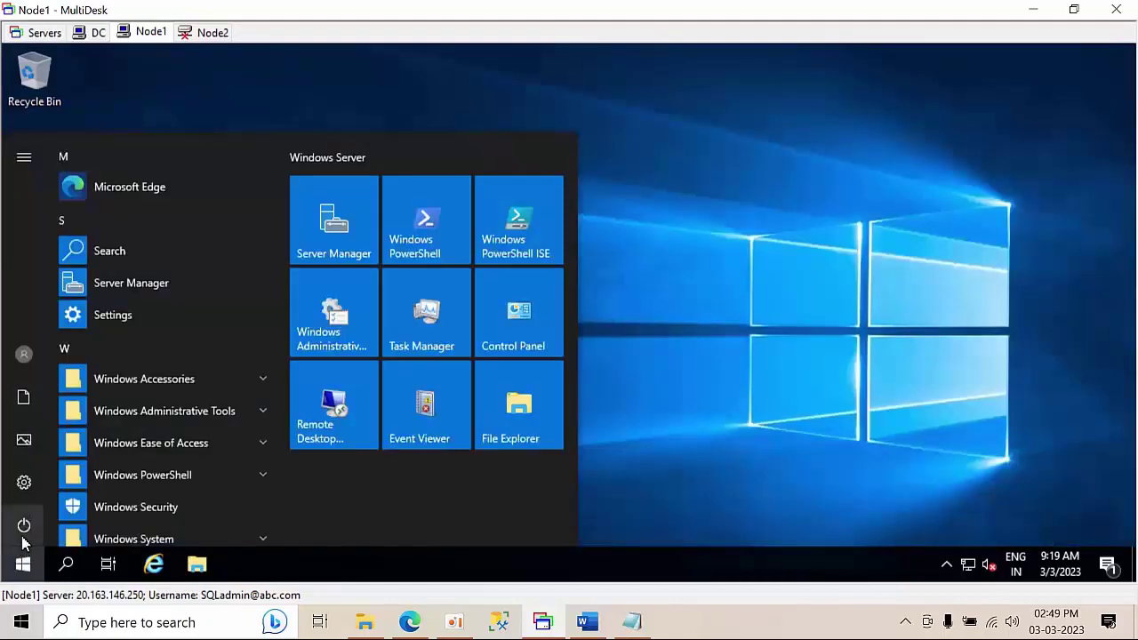
{"action": "left_click", "coordinate": [24, 527]}
{"action": "left_click", "coordinate": [60, 484]}
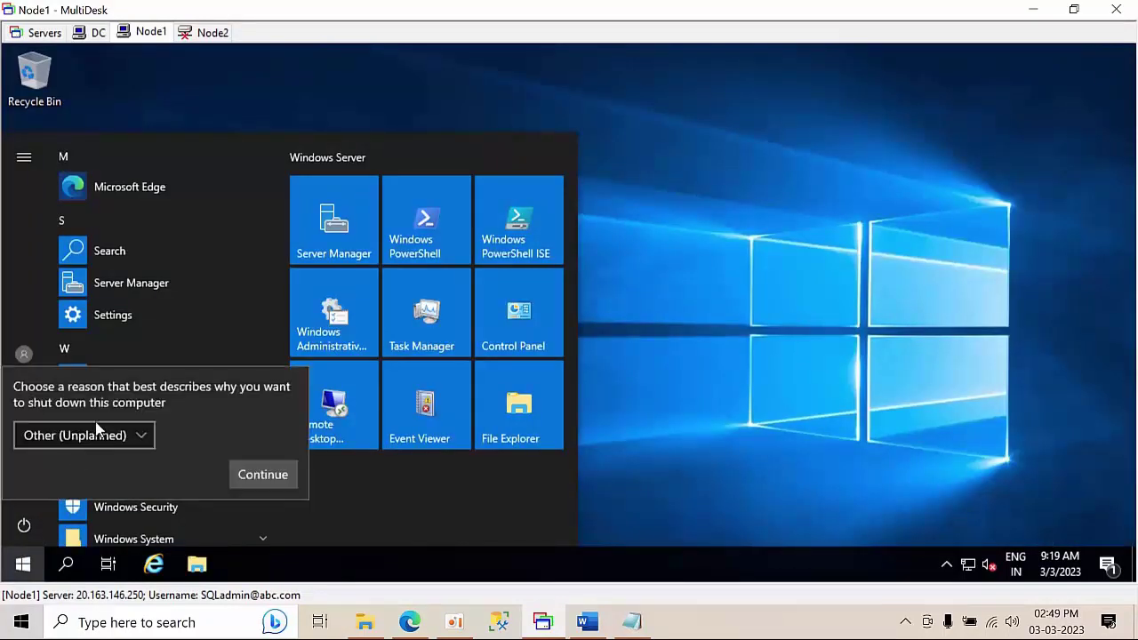
{"action": "left_click", "coordinate": [91, 438]}
{"action": "left_click", "coordinate": [63, 321]}
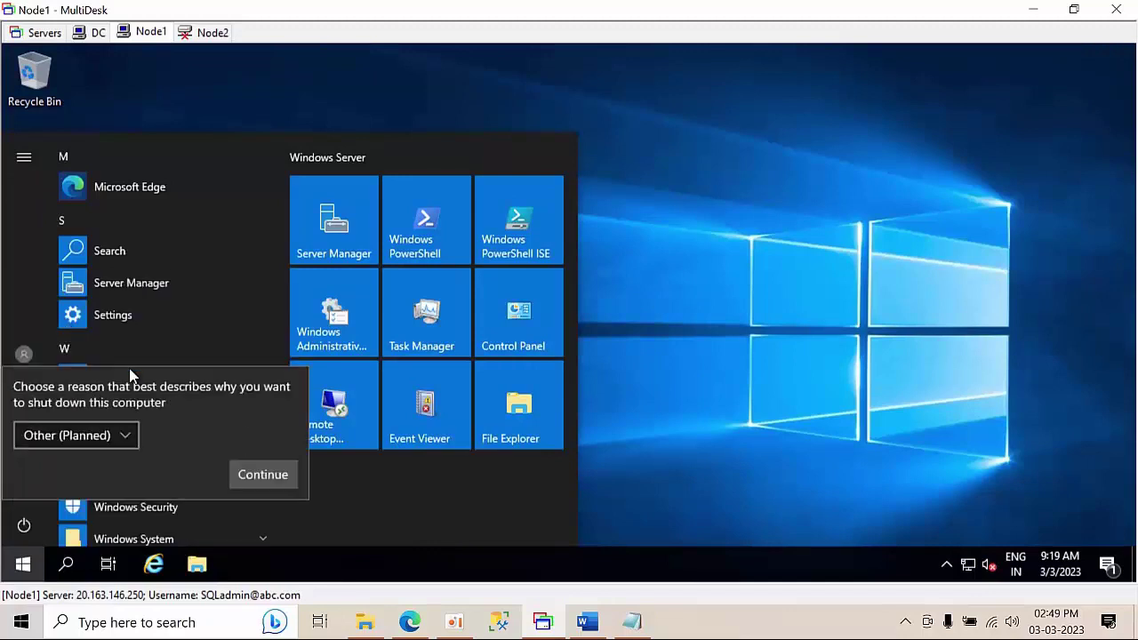
{"action": "left_click", "coordinate": [253, 477]}
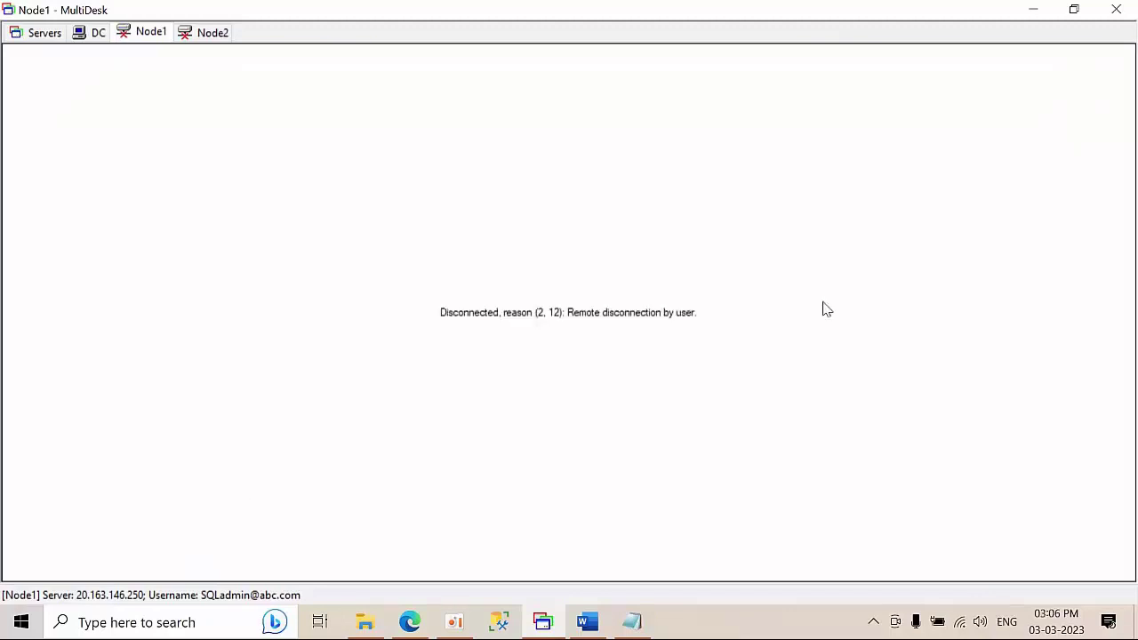
- Reconnect the Node1 session, refresh its desktop and empty the corrupted Recycle Bin
{"action": "left_click", "coordinate": [140, 35]}
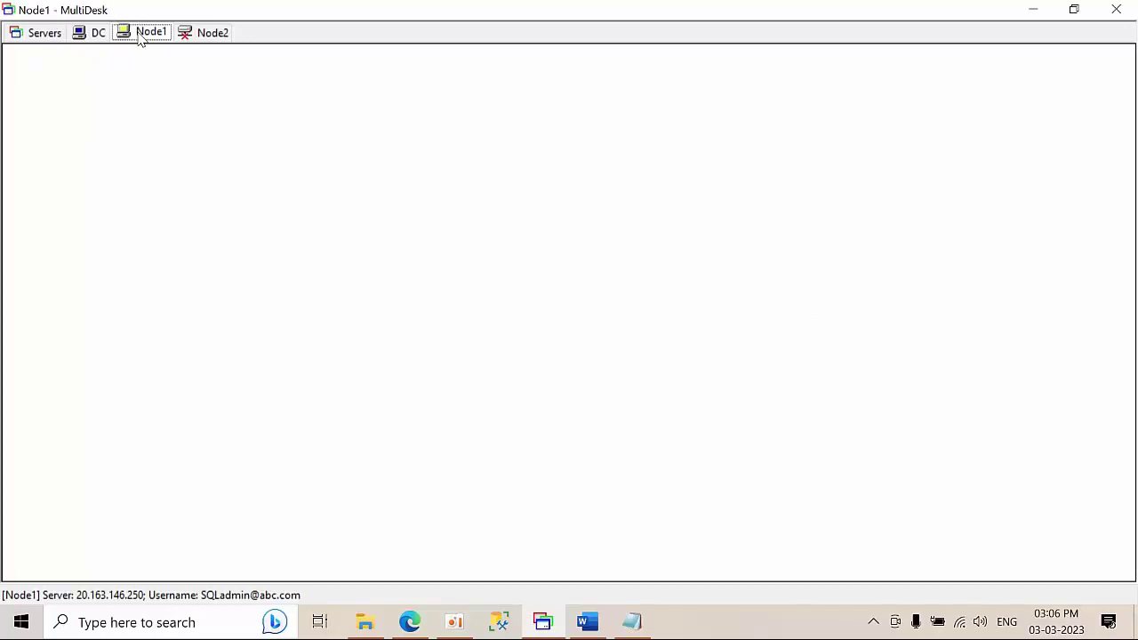
{"action": "left_click", "coordinate": [214, 36]}
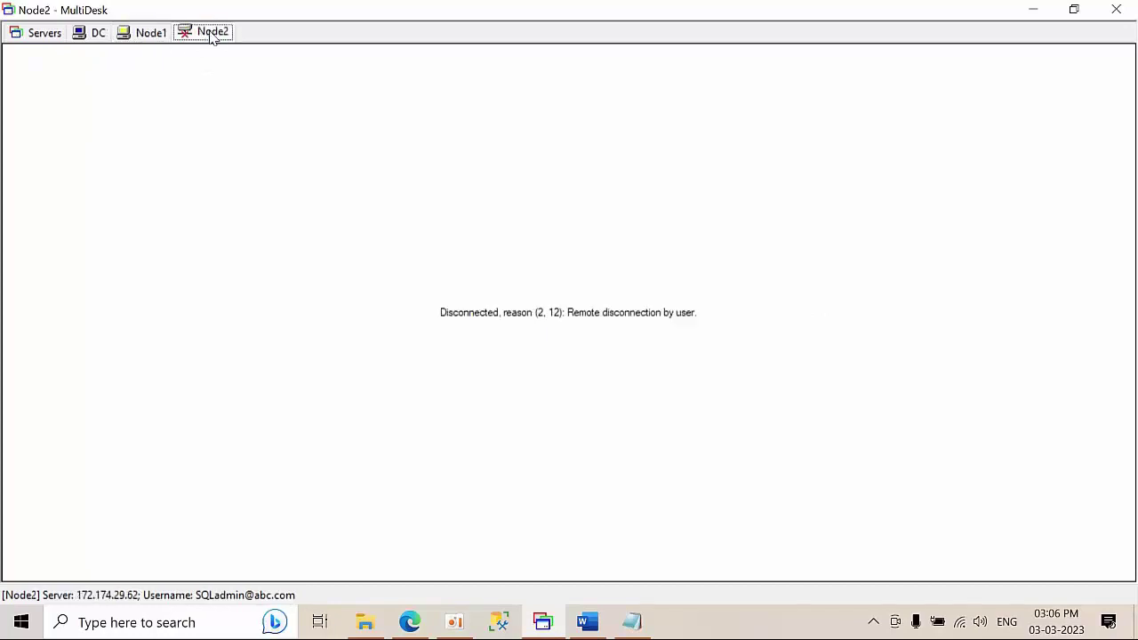
{"action": "left_click", "coordinate": [148, 35]}
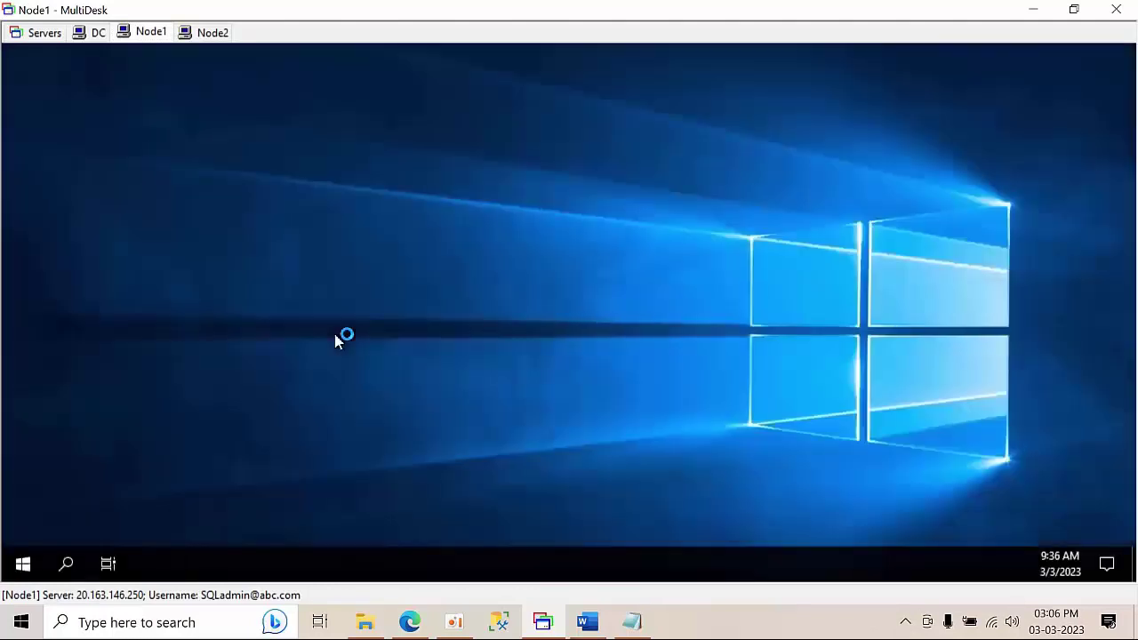
{"action": "right_click", "coordinate": [310, 258]}
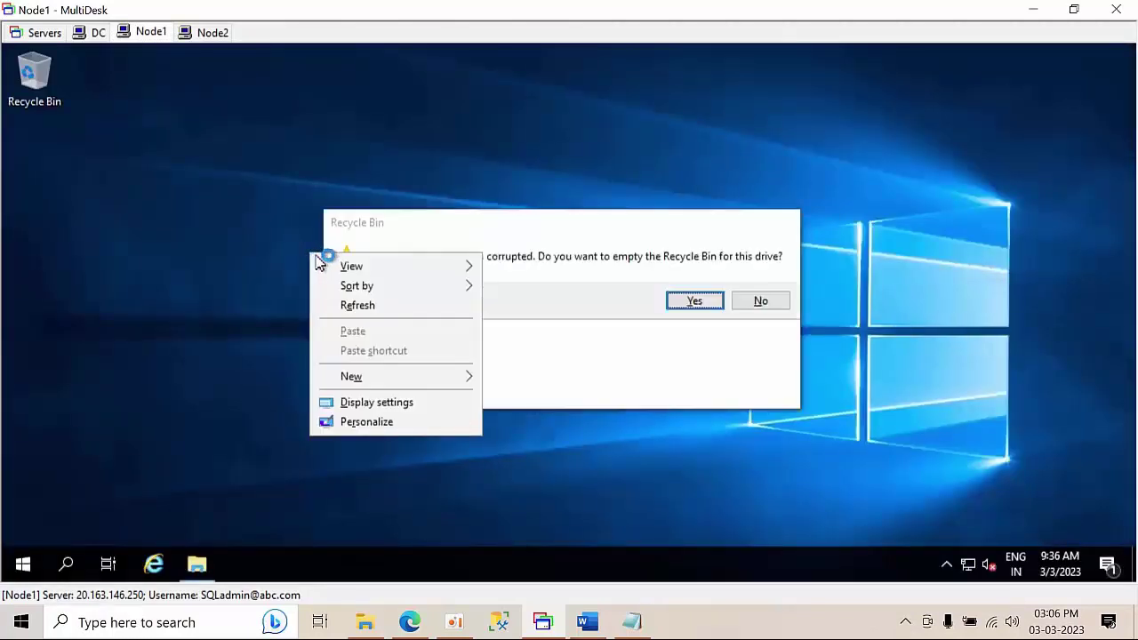
{"action": "left_click", "coordinate": [364, 300]}
{"action": "left_click", "coordinate": [689, 304]}
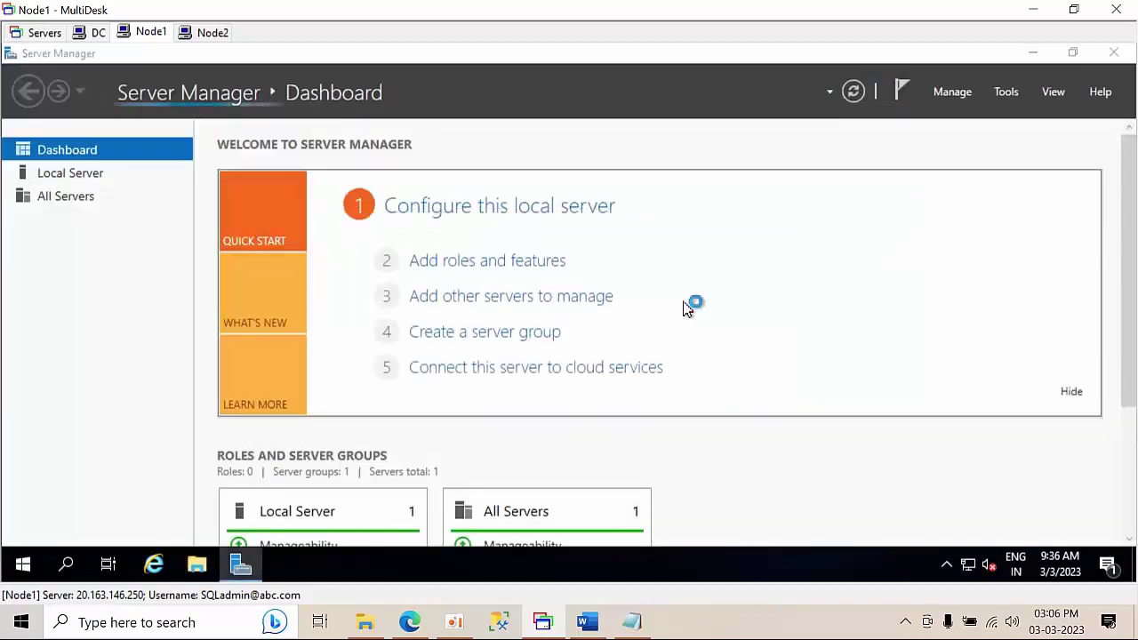
- On Node2, empty the corrupted Recycle Bin, minimise Server Manager and refresh the desktop
{"action": "left_click", "coordinate": [216, 31]}
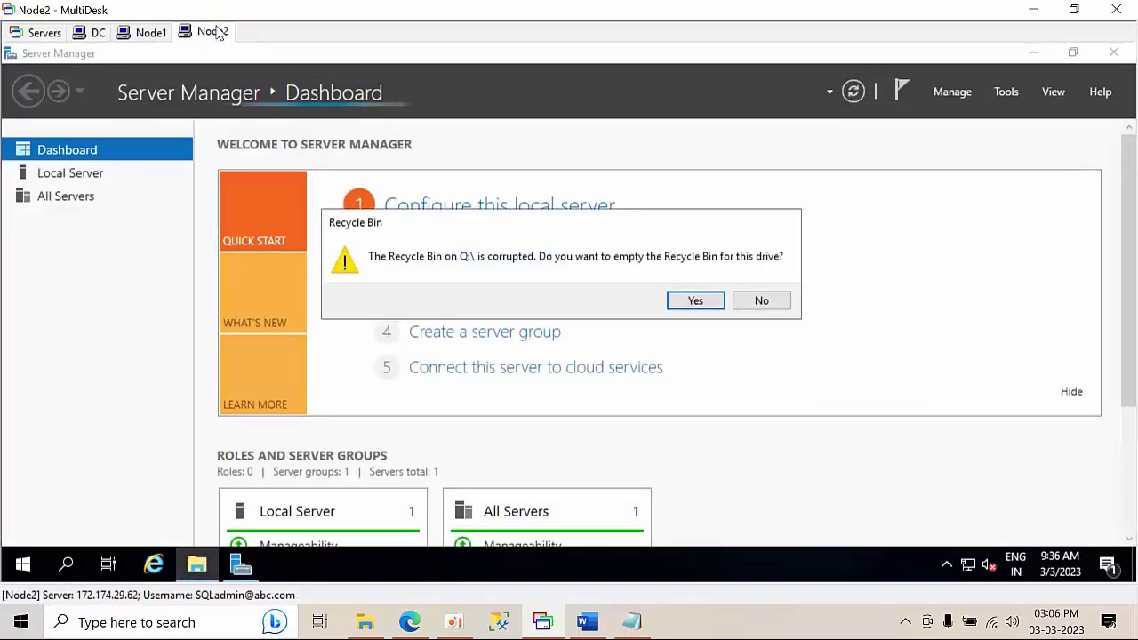
{"action": "left_click", "coordinate": [703, 308]}
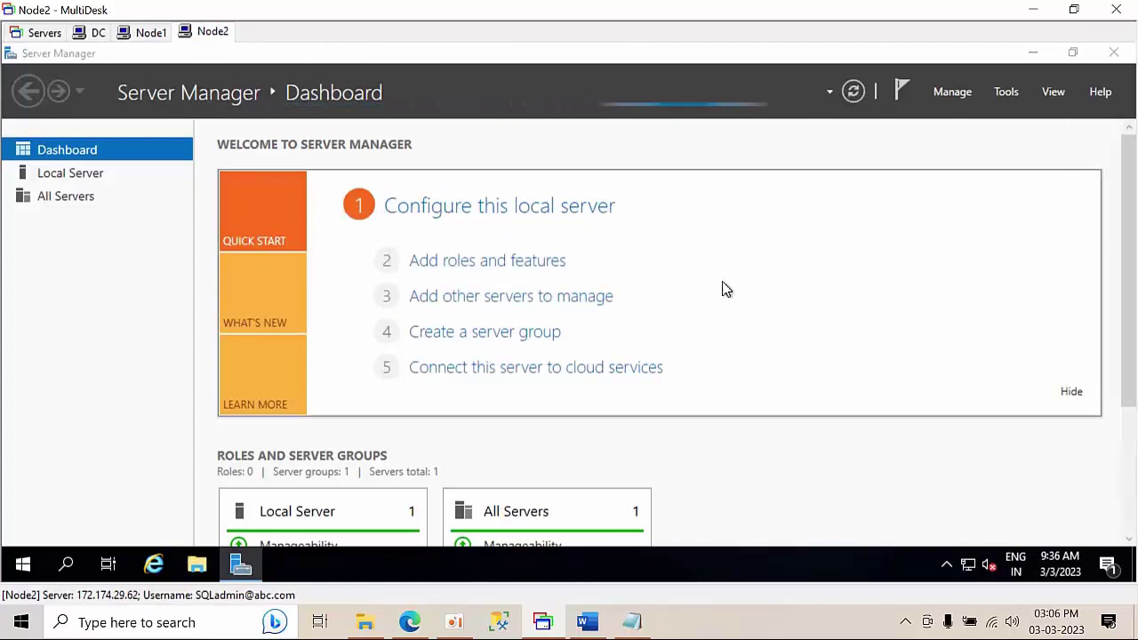
{"action": "left_click", "coordinate": [1032, 52]}
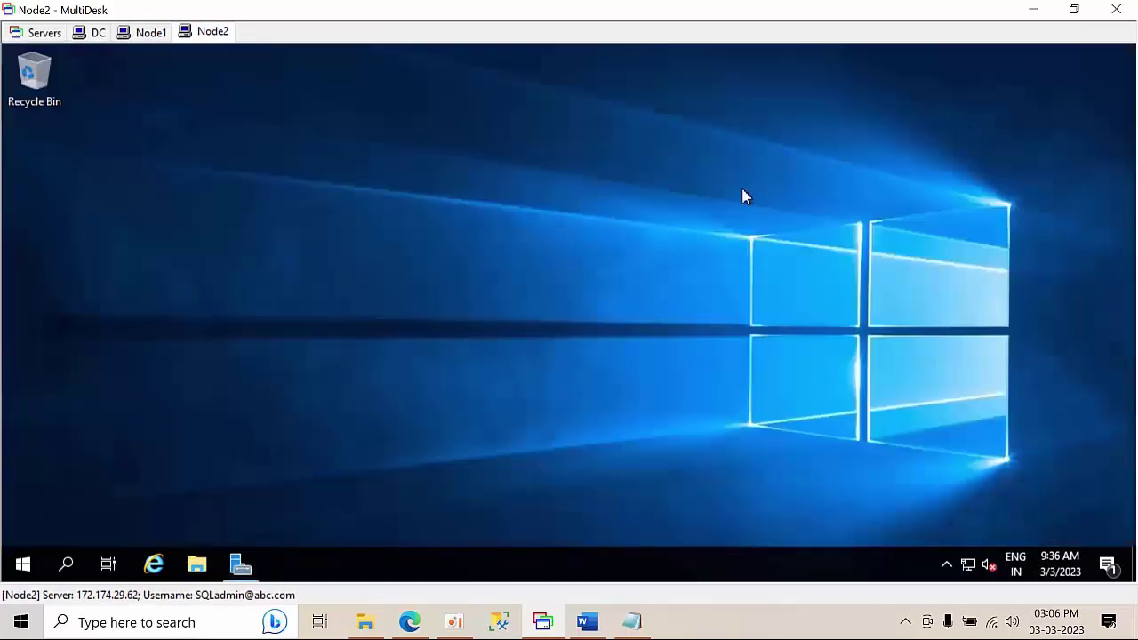
{"action": "right_click", "coordinate": [572, 231]}
{"action": "left_click", "coordinate": [630, 285]}
{"action": "right_click", "coordinate": [232, 181]}
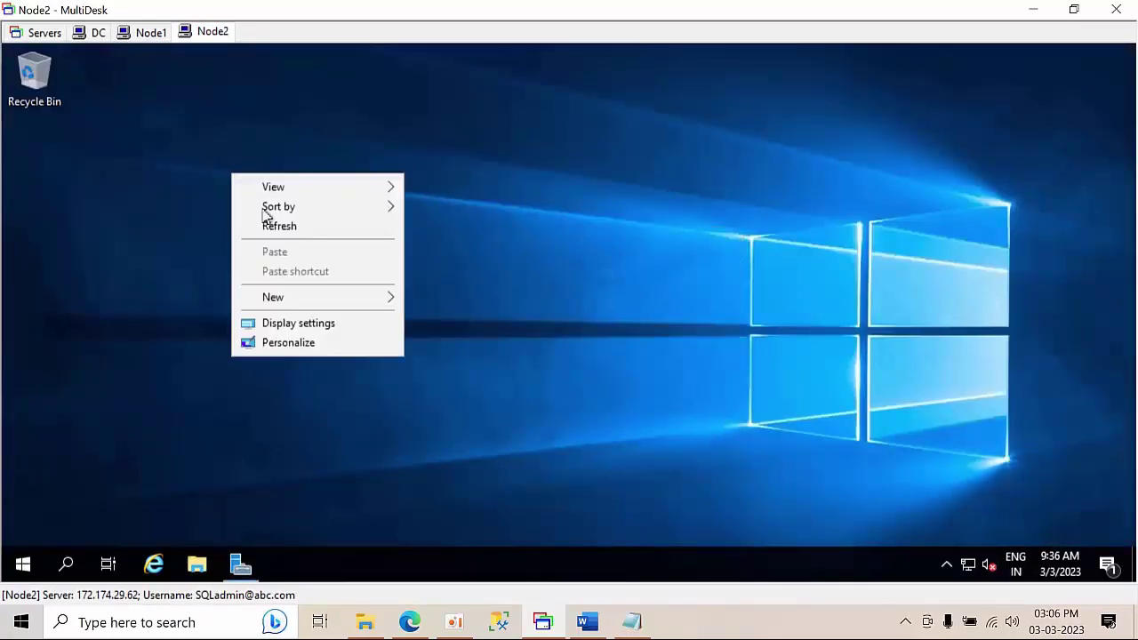
{"action": "left_click", "coordinate": [282, 236]}
- Back on Node1, minimise Server Manager and refresh the desktop until it displays properly
{"action": "left_click", "coordinate": [151, 34]}
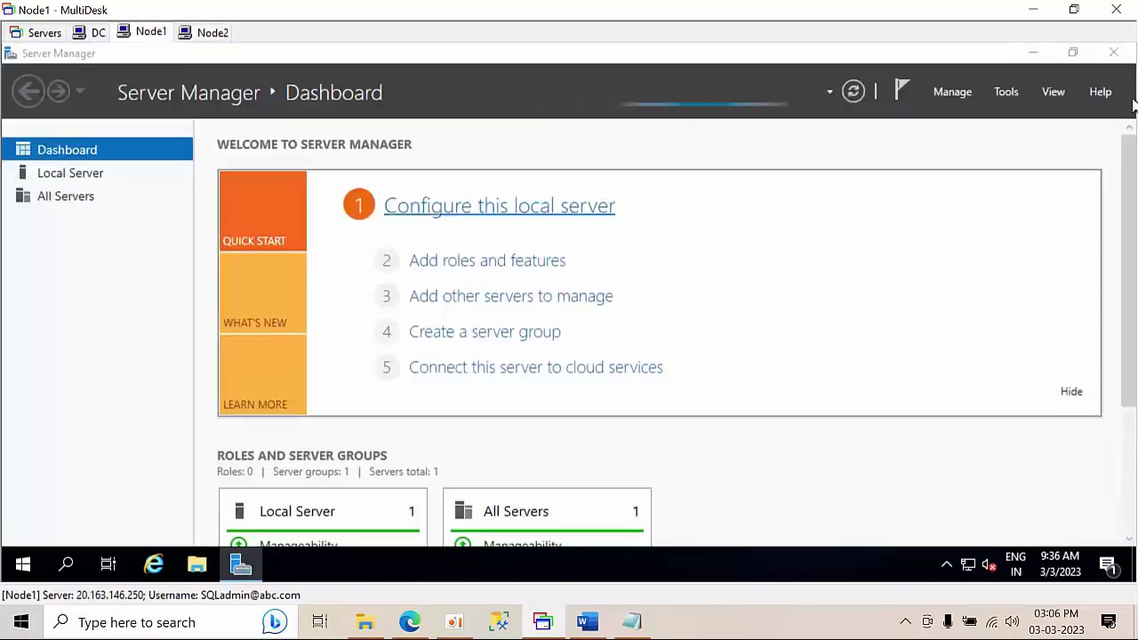
{"action": "left_click", "coordinate": [1032, 52]}
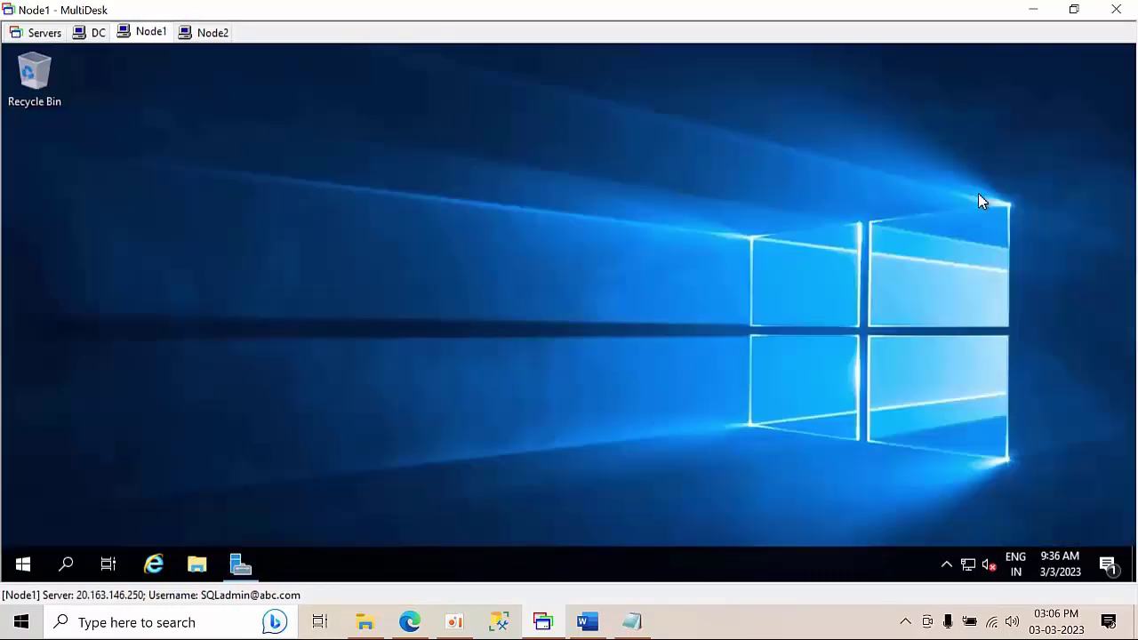
{"action": "right_click", "coordinate": [469, 229]}
{"action": "left_click", "coordinate": [523, 277]}
{"action": "right_click", "coordinate": [308, 211]}
{"action": "left_click", "coordinate": [371, 258]}
{"action": "left_click", "coordinate": [204, 41]}
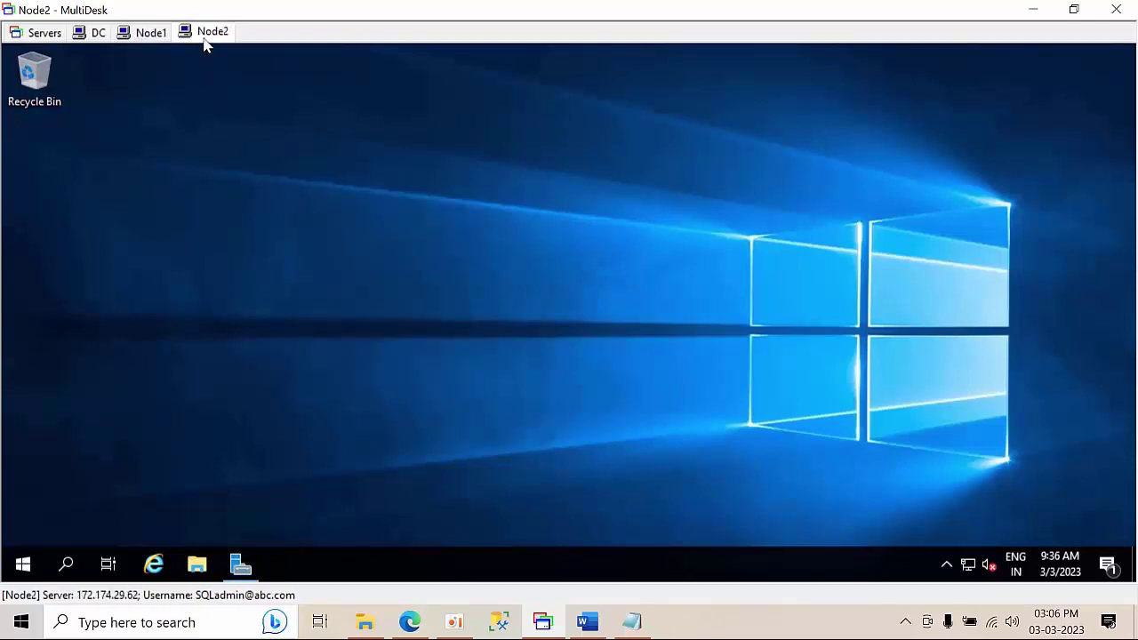
{"action": "left_click", "coordinate": [144, 33]}
{"action": "right_click", "coordinate": [357, 168]}
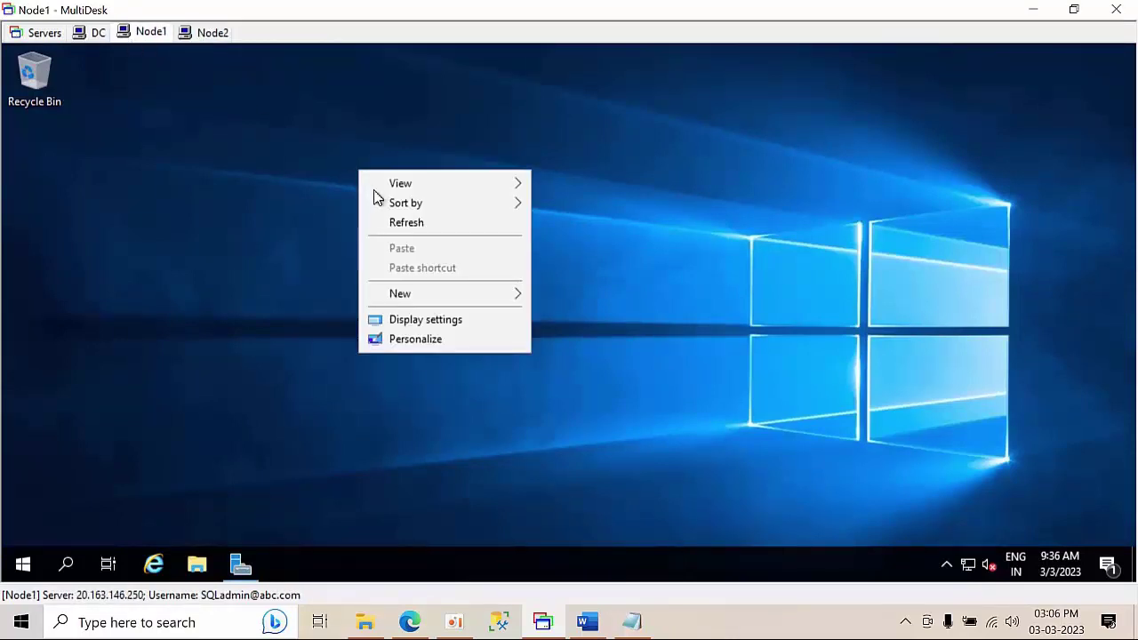
{"action": "left_click", "coordinate": [414, 228]}
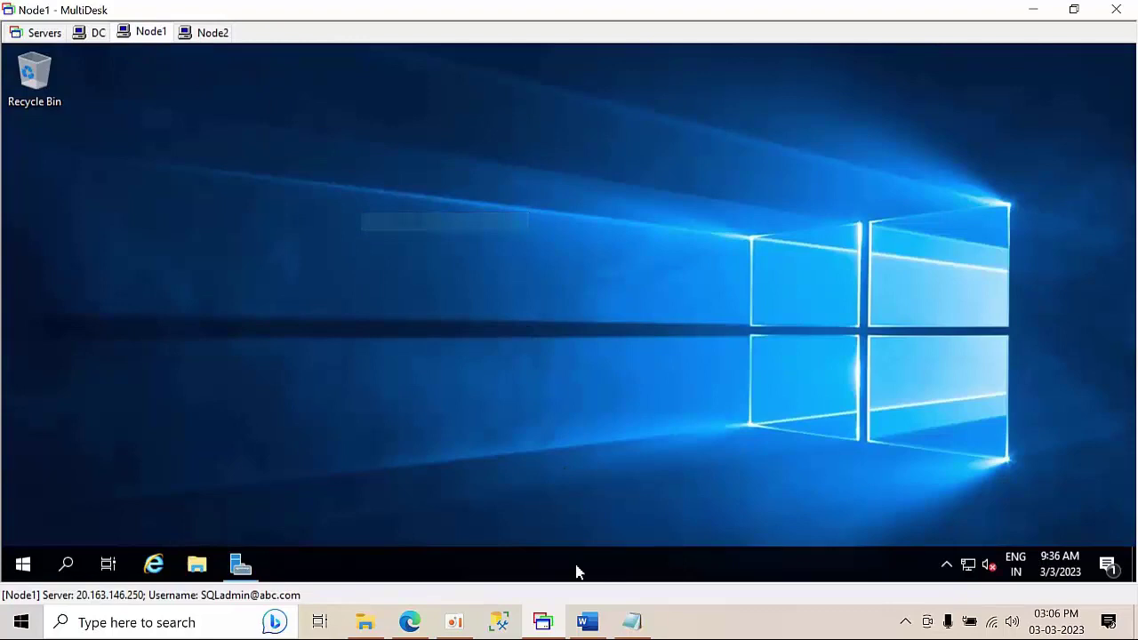
- Select the two-line New-Cluster command in the Word lab guide
{"action": "left_click", "coordinate": [588, 623]}
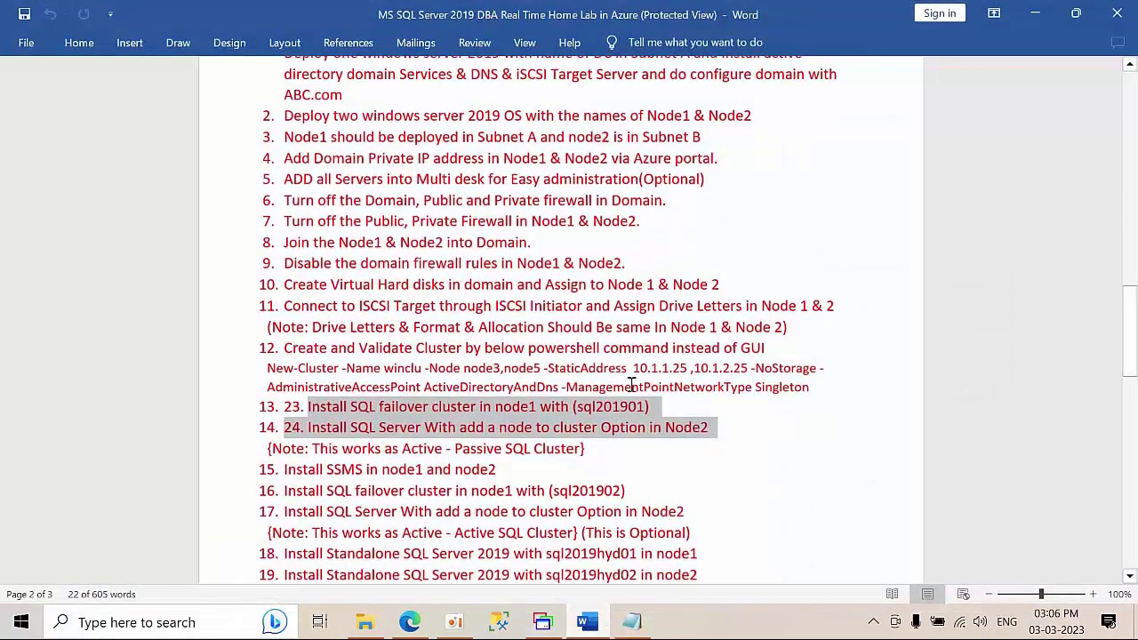
{"action": "left_click", "coordinate": [631, 386]}
{"action": "left_click_drag", "start_coordinate": [815, 386], "coordinate": [263, 376]}
{"action": "key", "text": "ctrl+c"}
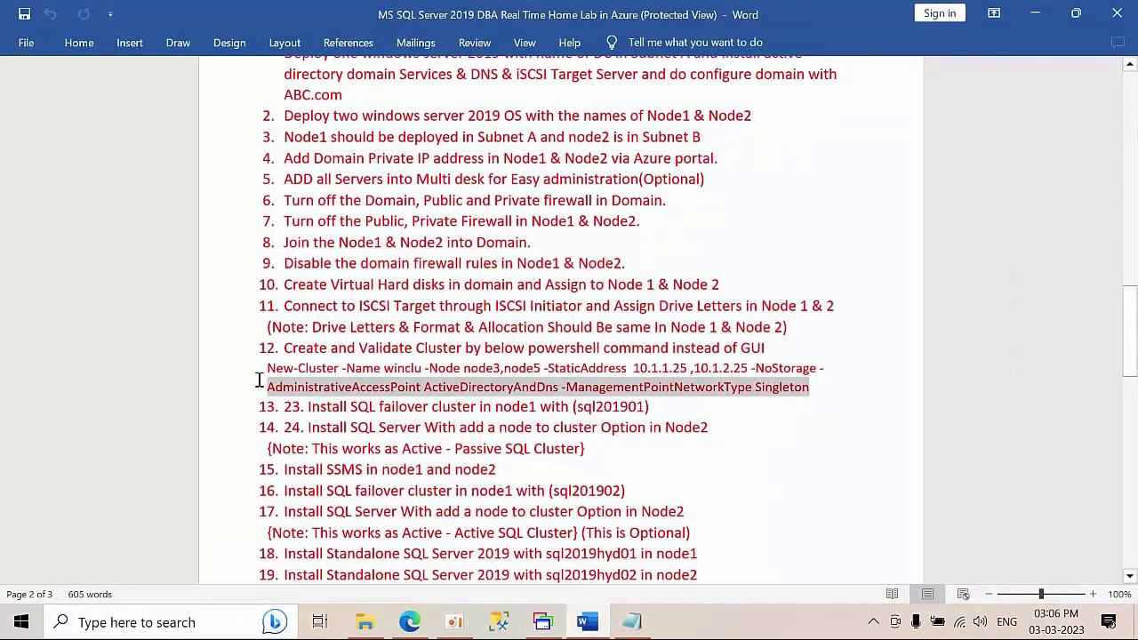
- Paste the command into Notepad, set nodes to node1,node2, and copy the corrected command
{"action": "left_click", "coordinate": [631, 622]}
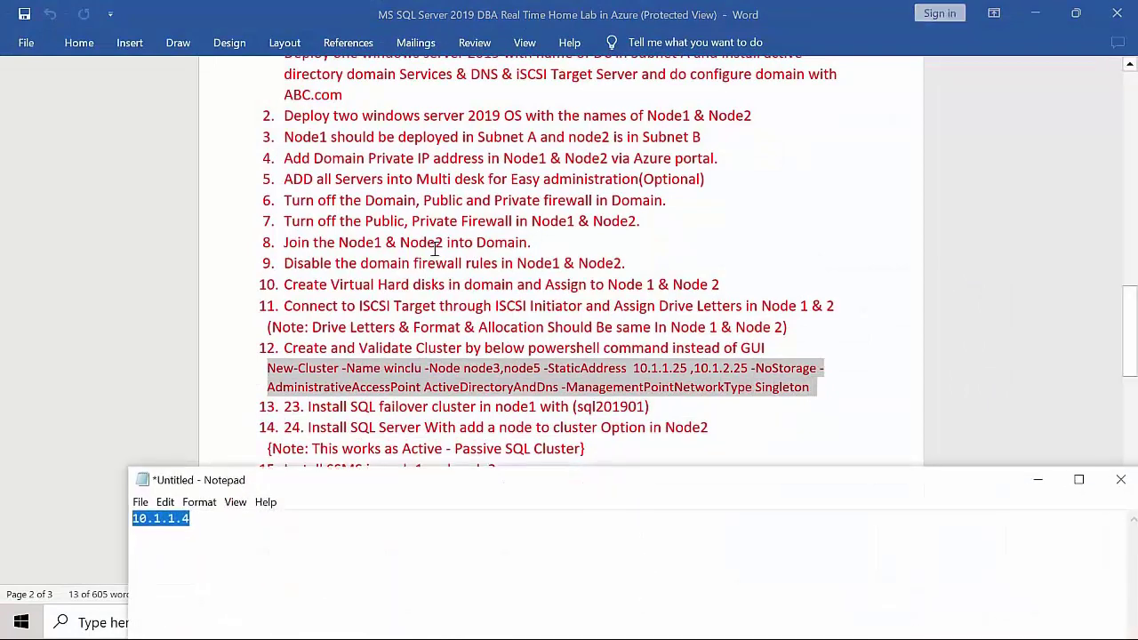
{"action": "left_click", "coordinate": [223, 536]}
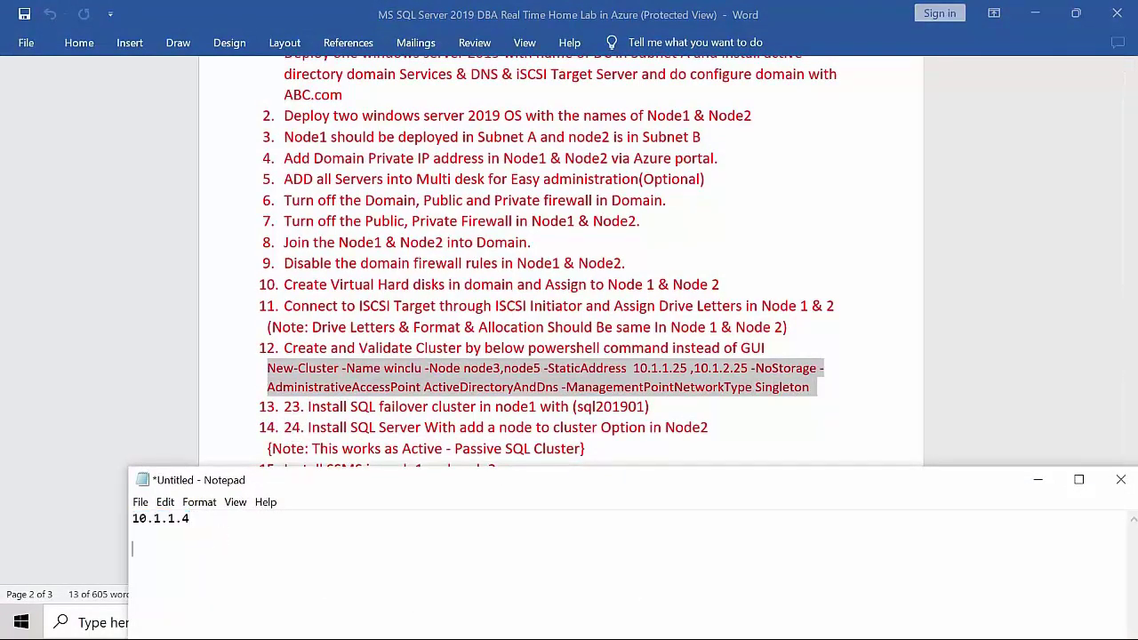
{"action": "key", "text": "ctrl+v"}
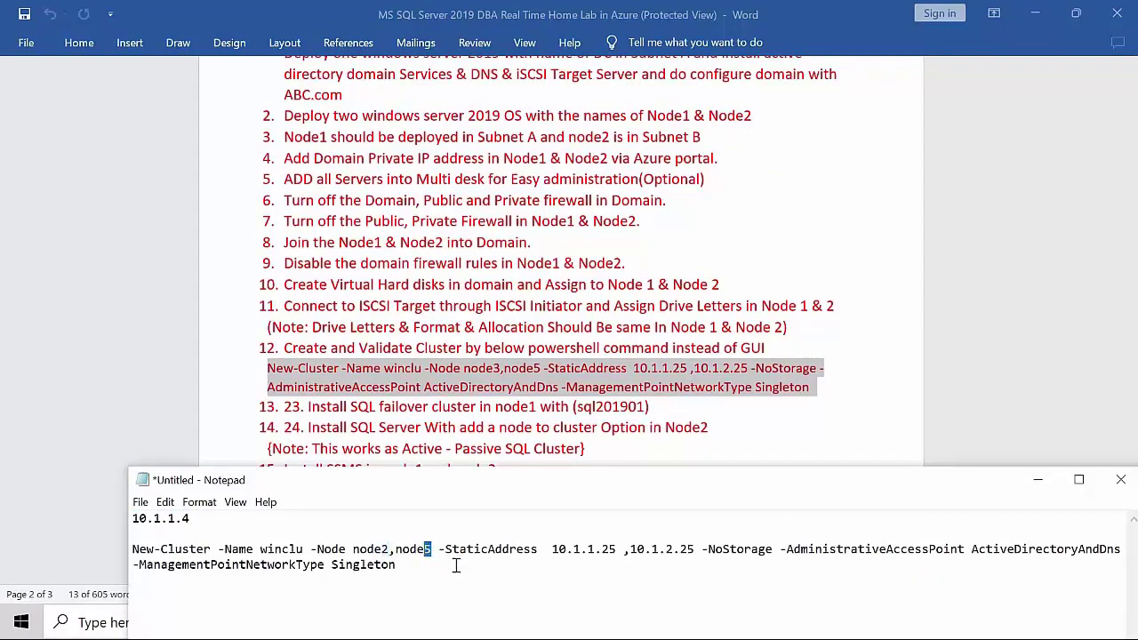
{"action": "type", "text": "1"}
{"action": "left_click", "coordinate": [1079, 479]}
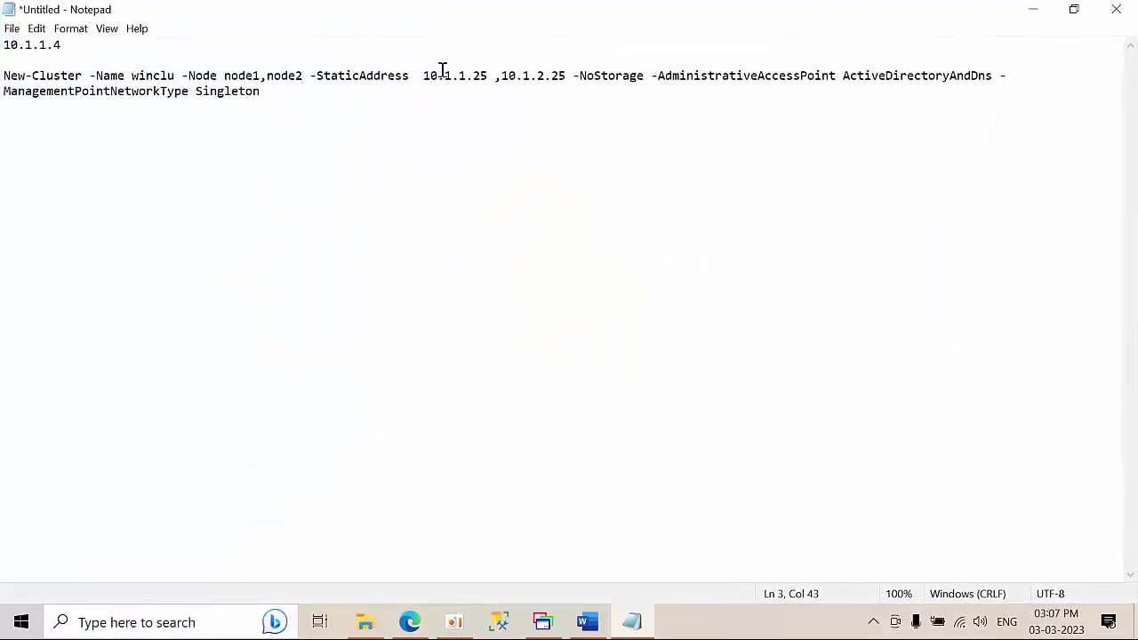
{"action": "left_click_drag", "start_coordinate": [421, 75], "coordinate": [488, 75]}
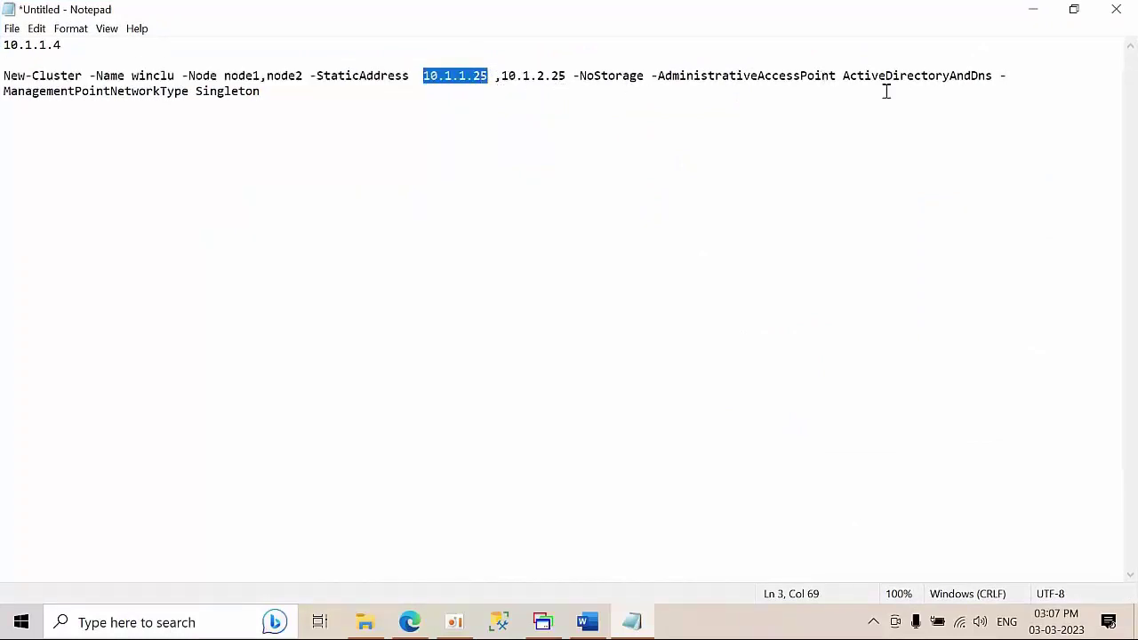
{"action": "left_click_drag", "start_coordinate": [261, 90], "coordinate": [4, 74]}
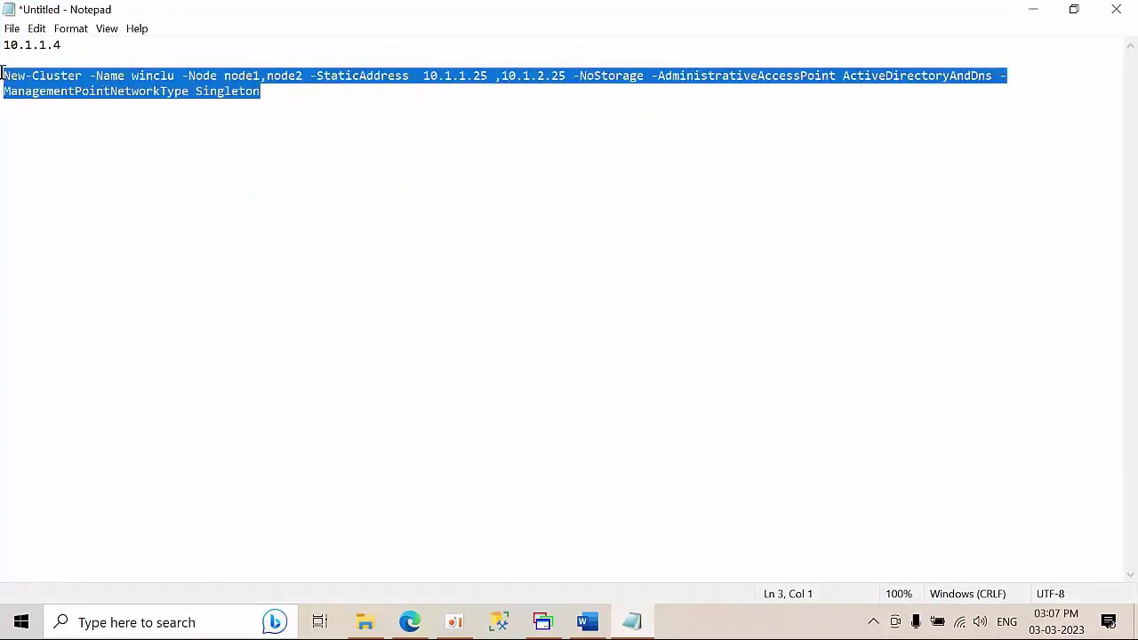
{"action": "right_click", "coordinate": [36, 82]}
{"action": "left_click", "coordinate": [71, 134]}
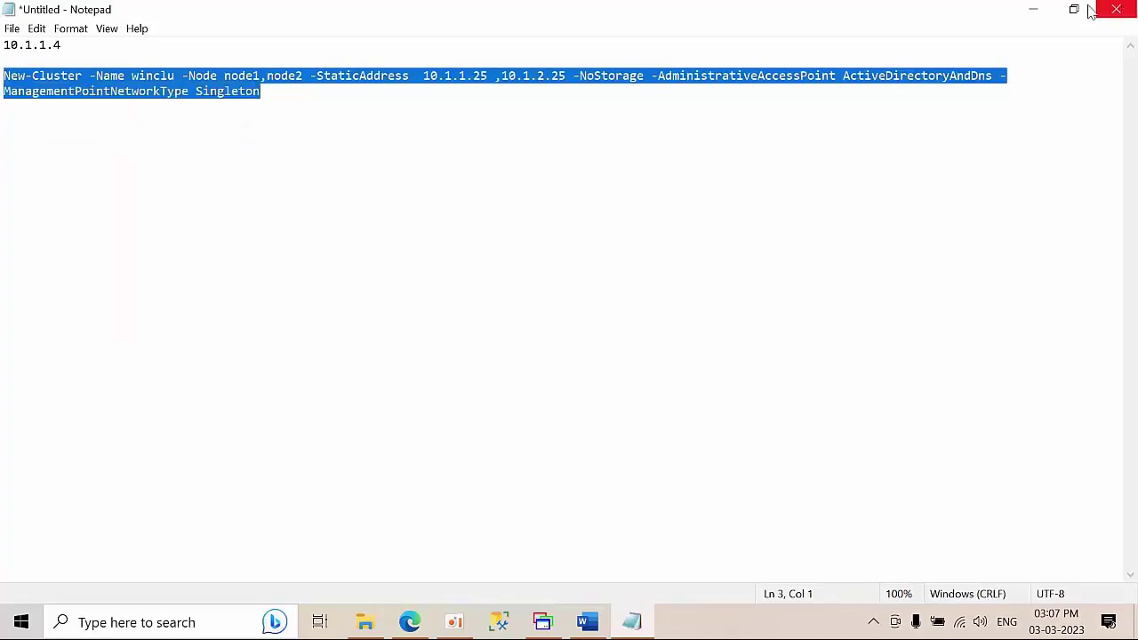
{"action": "left_click", "coordinate": [1033, 8]}
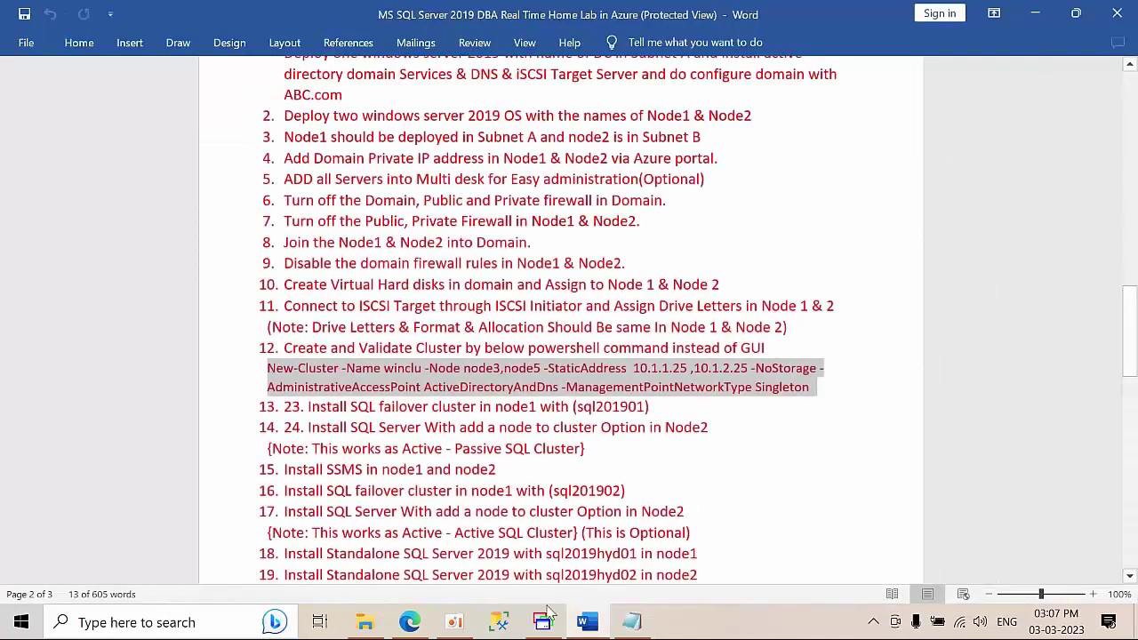
- On Node1, search 'powers' and launch PowerShell ISE as administrator
{"action": "left_click", "coordinate": [542, 613]}
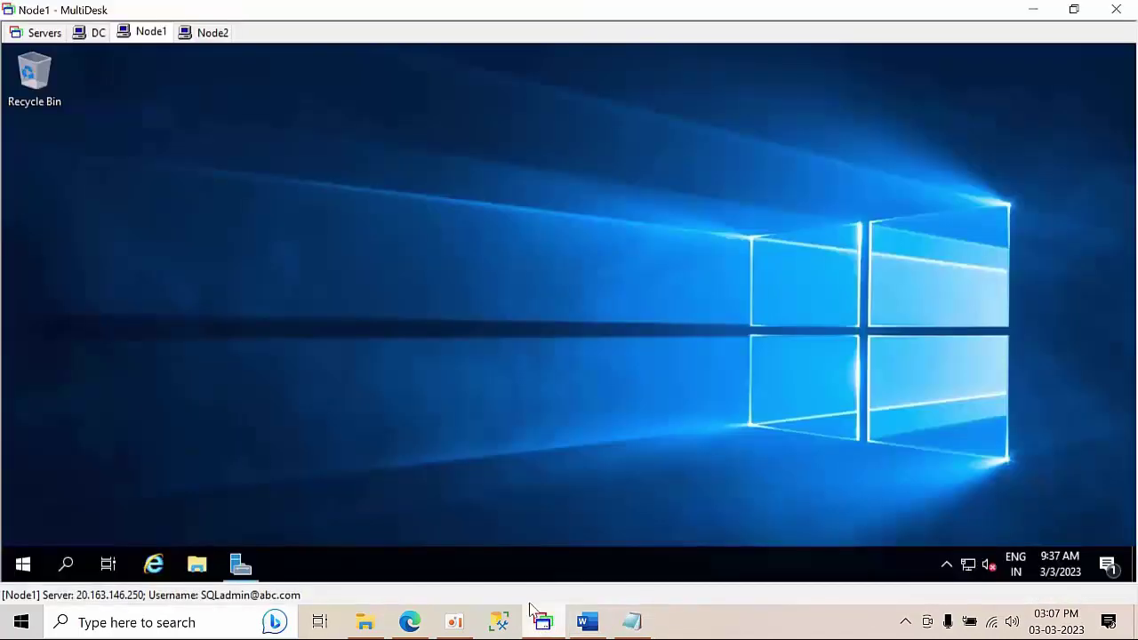
{"action": "left_click", "coordinate": [73, 575]}
{"action": "type", "text": "powers"}
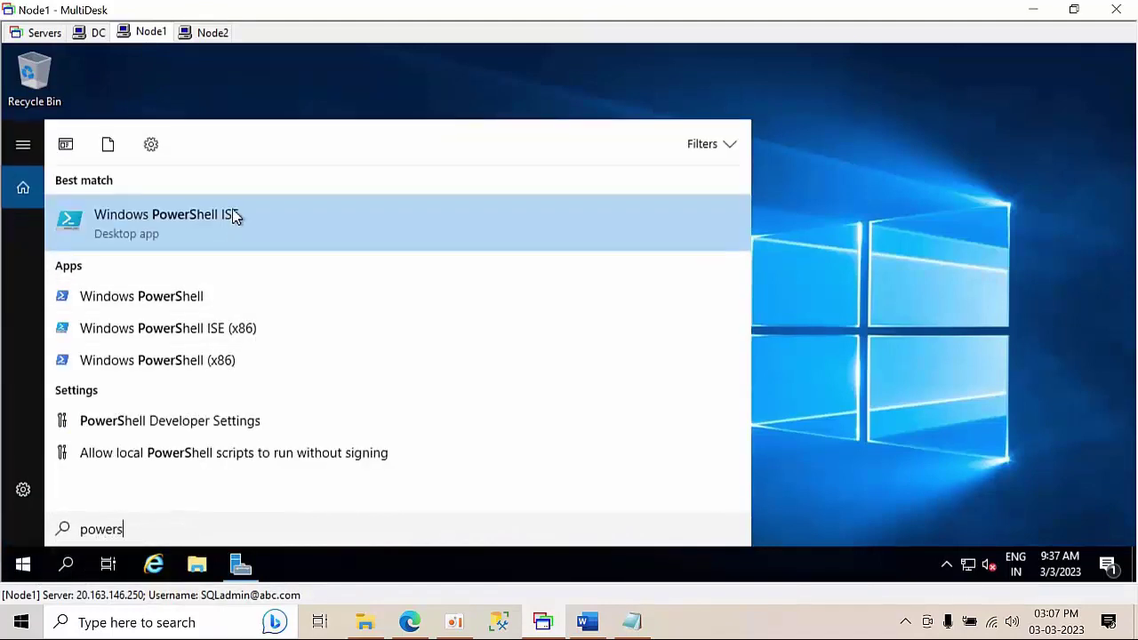
{"action": "right_click", "coordinate": [234, 216]}
{"action": "left_click", "coordinate": [294, 233]}
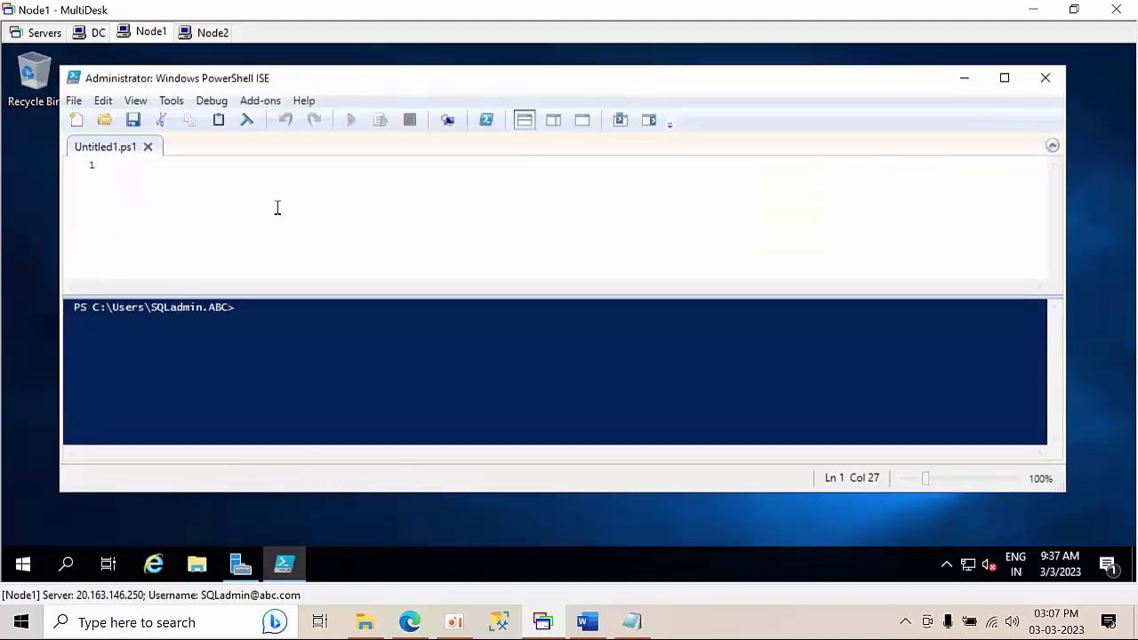
- Paste the New-Cluster command into the script pane and run it to create cluster winclu
{"action": "left_click", "coordinate": [278, 208]}
{"action": "key", "text": "ctrl+v"}
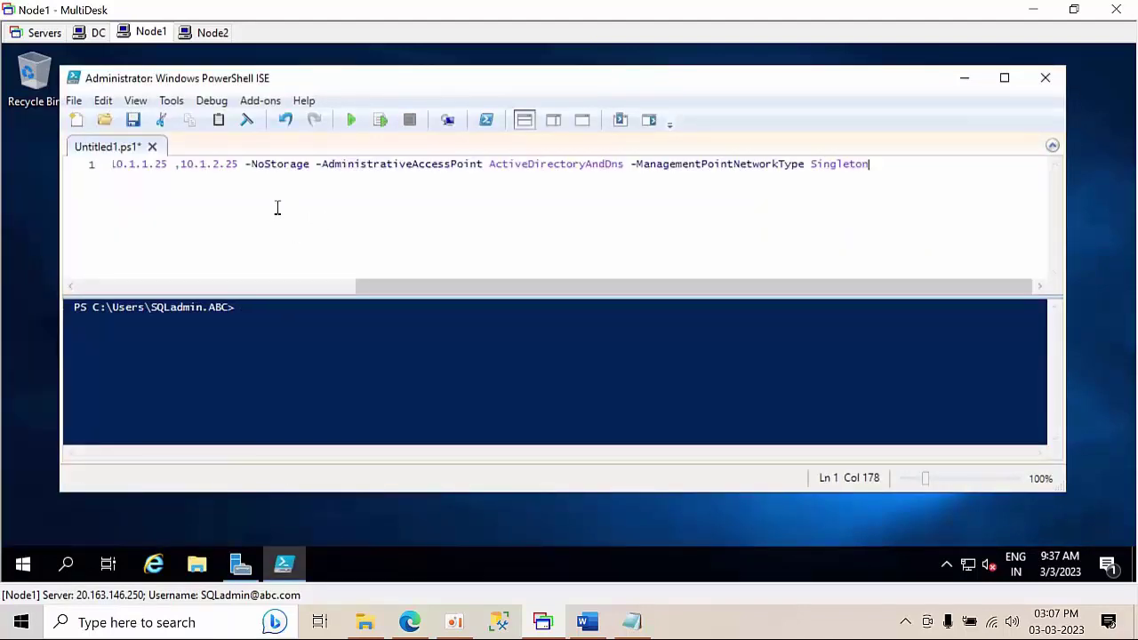
{"action": "left_click_drag", "start_coordinate": [373, 285], "coordinate": [38, 293]}
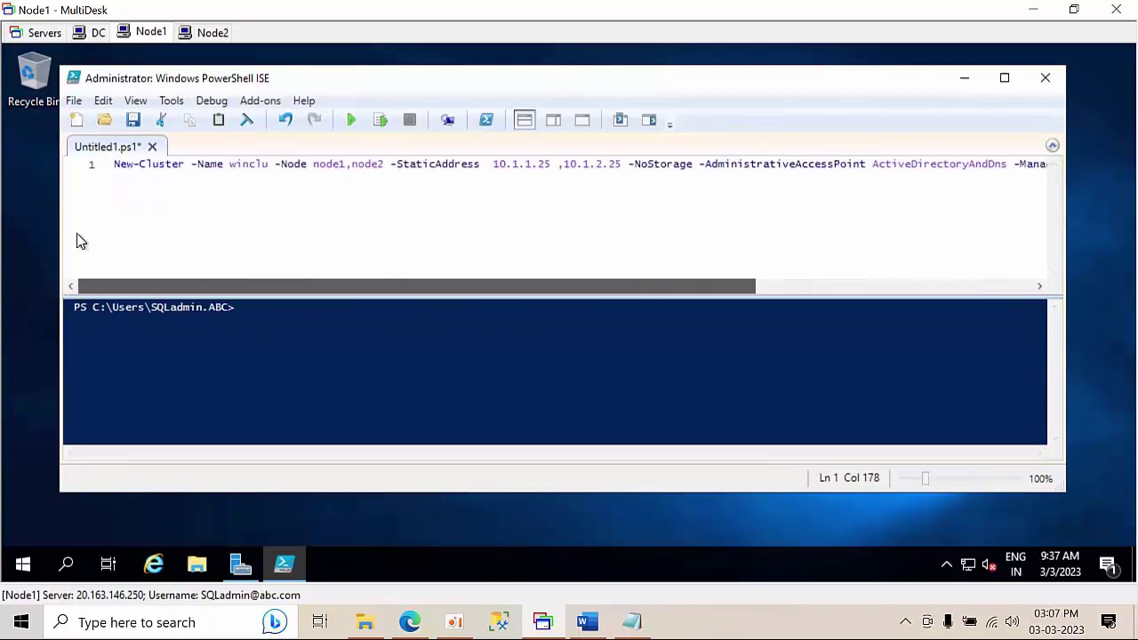
{"action": "left_click", "coordinate": [350, 121]}
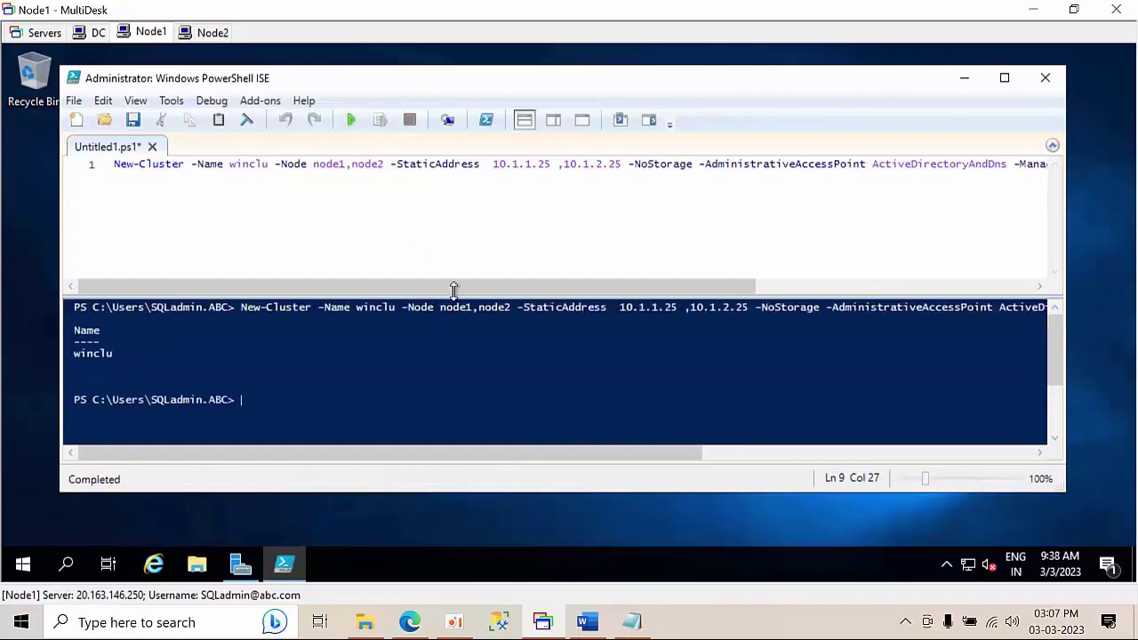
{"action": "left_click_drag", "start_coordinate": [584, 288], "coordinate": [847, 280]}
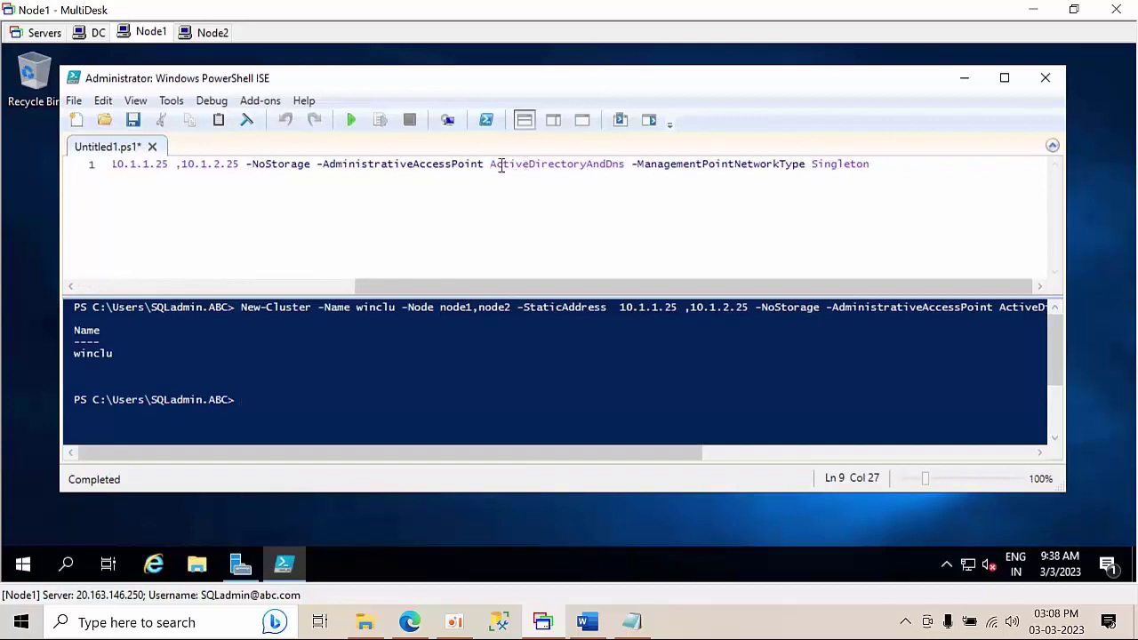
{"action": "left_click_drag", "start_coordinate": [894, 164], "coordinate": [312, 172]}
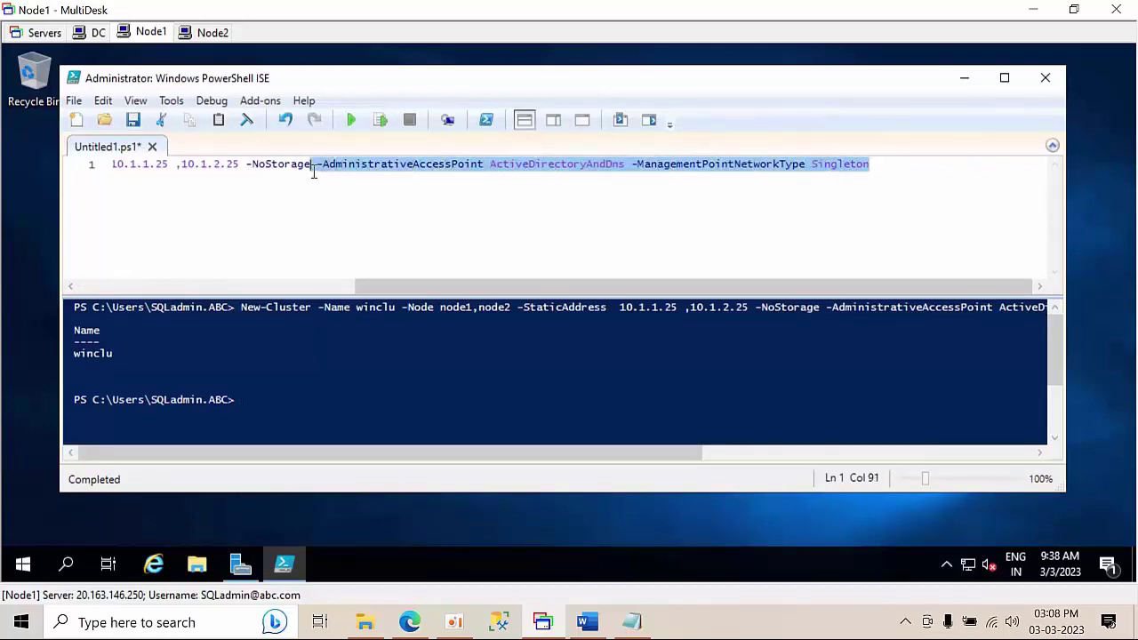
{"action": "left_click", "coordinate": [485, 210]}
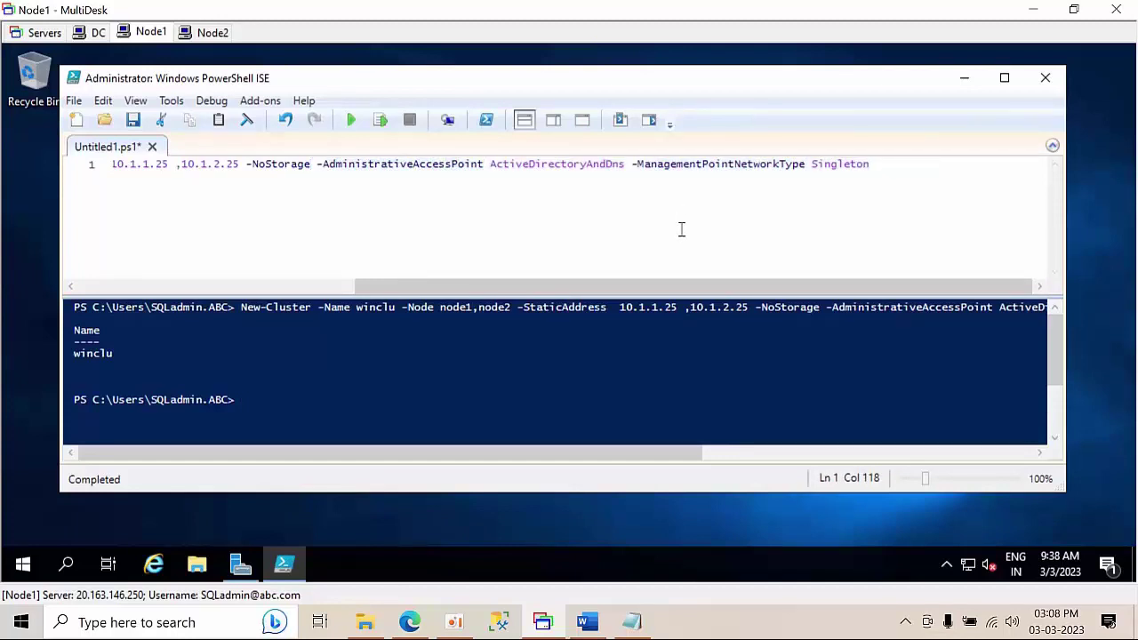
{"action": "left_click_drag", "start_coordinate": [550, 285], "coordinate": [123, 283]}
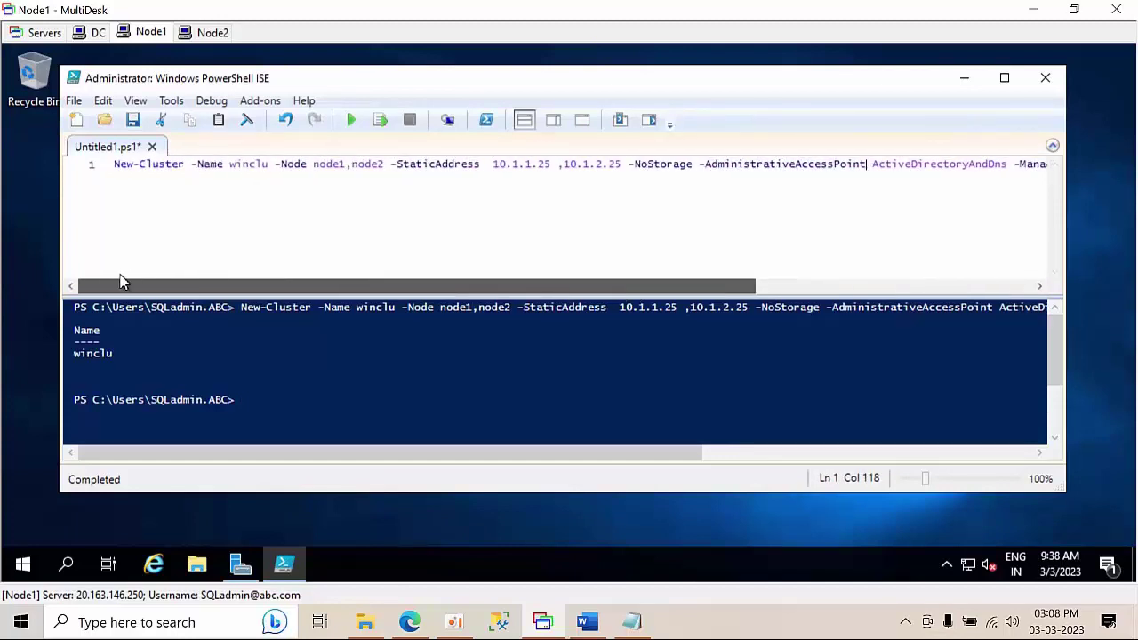
- Minimise PowerShell ISE and refresh the Node1 desktop twice
{"action": "left_click", "coordinate": [967, 82]}
{"action": "right_click", "coordinate": [601, 200]}
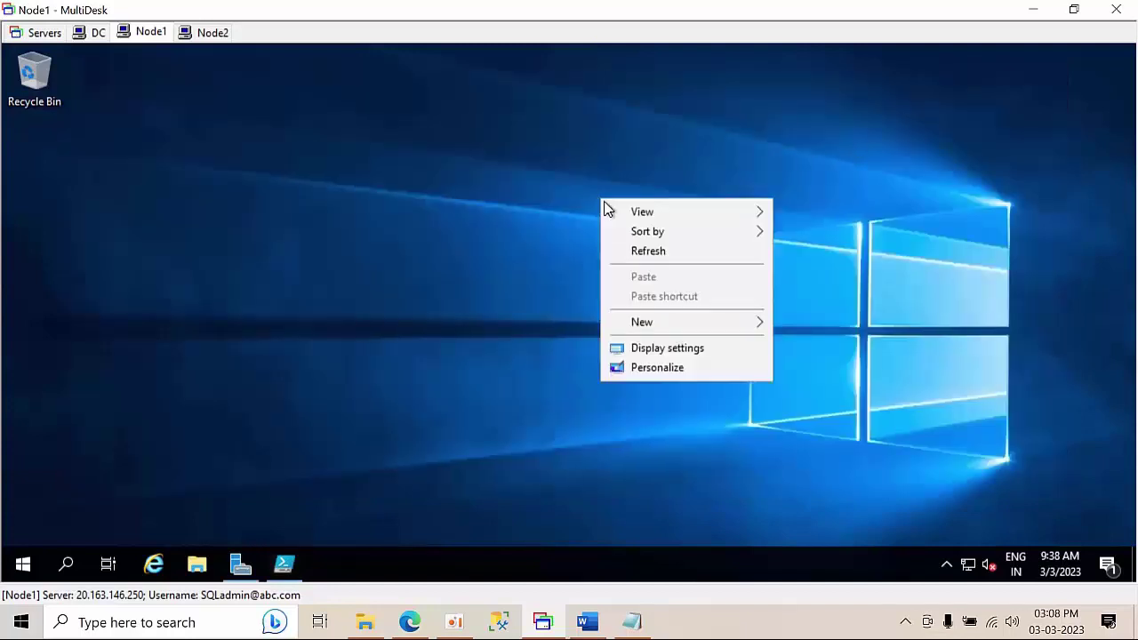
{"action": "left_click", "coordinate": [653, 258]}
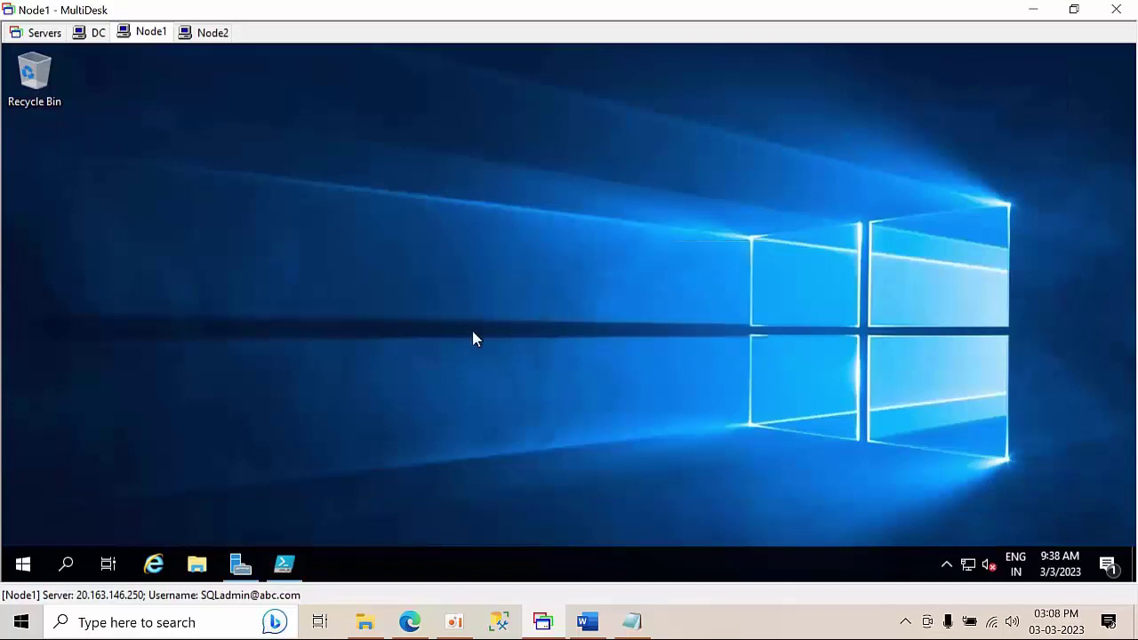
{"action": "right_click", "coordinate": [331, 134]}
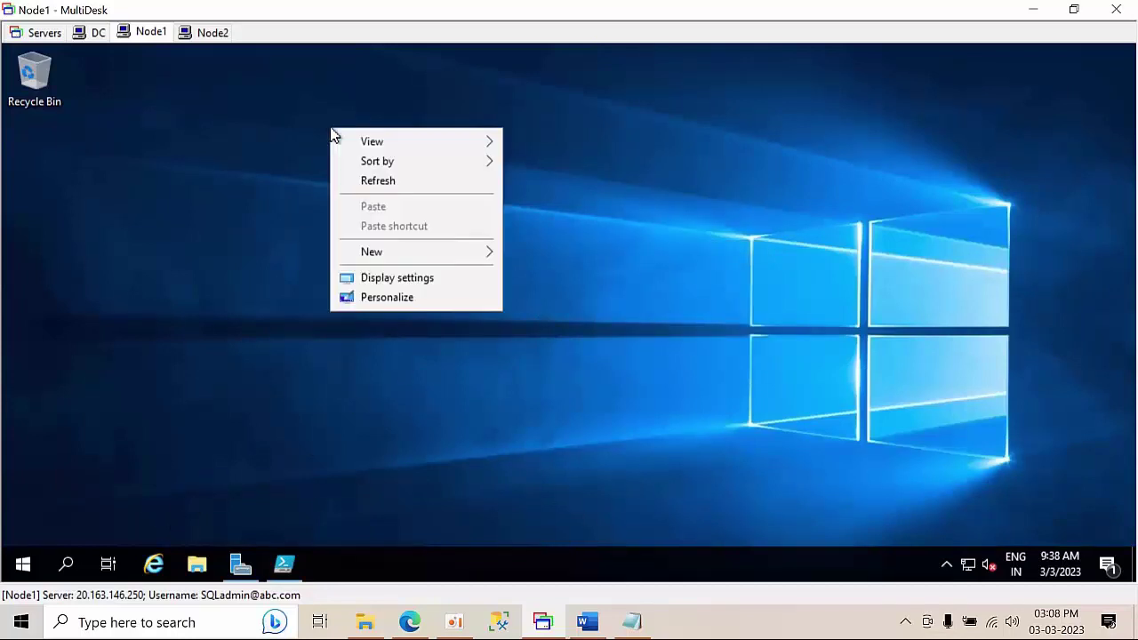
{"action": "left_click", "coordinate": [373, 180]}
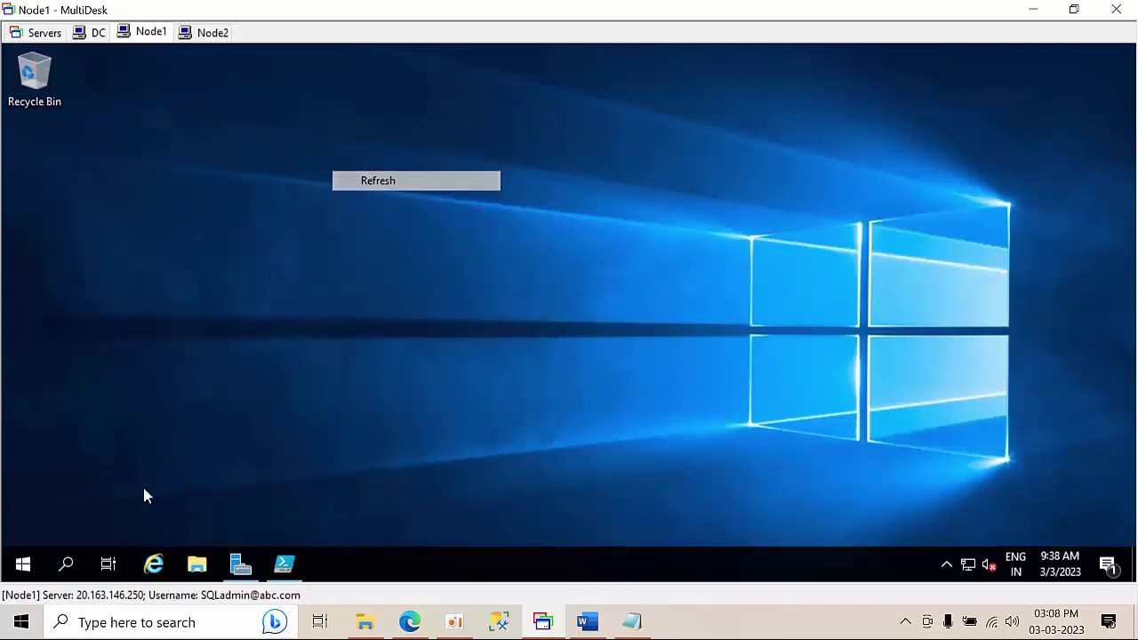
- Launch Failover Cluster Manager from Server Manager's Tools, dismissing the Windows Admin Center tip for good
{"action": "left_click", "coordinate": [238, 564]}
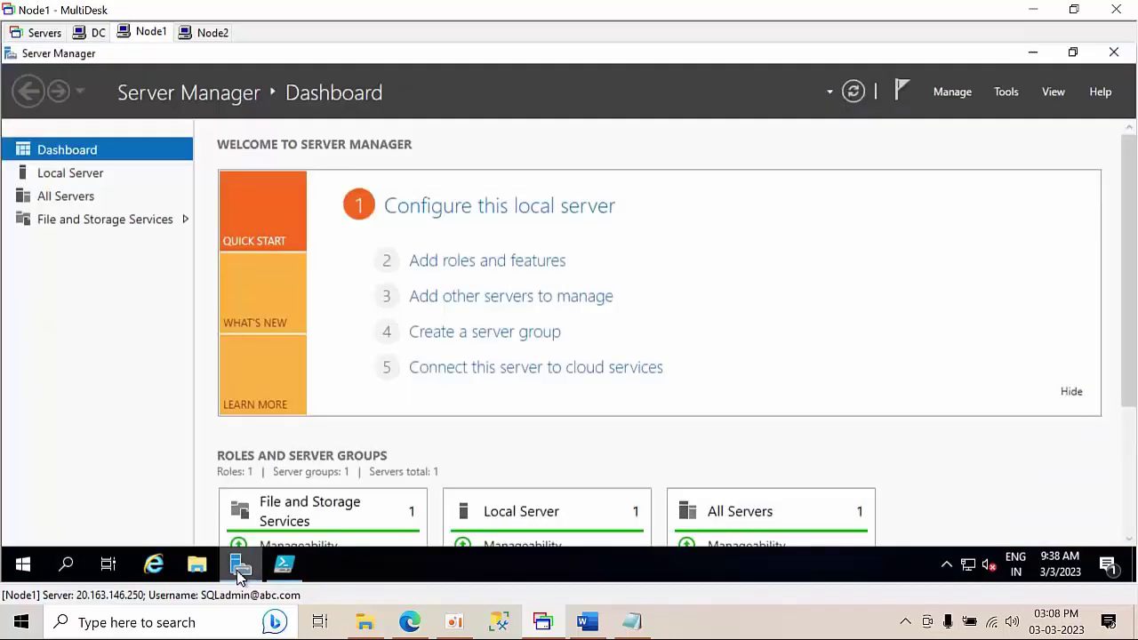
{"action": "left_click", "coordinate": [1005, 92]}
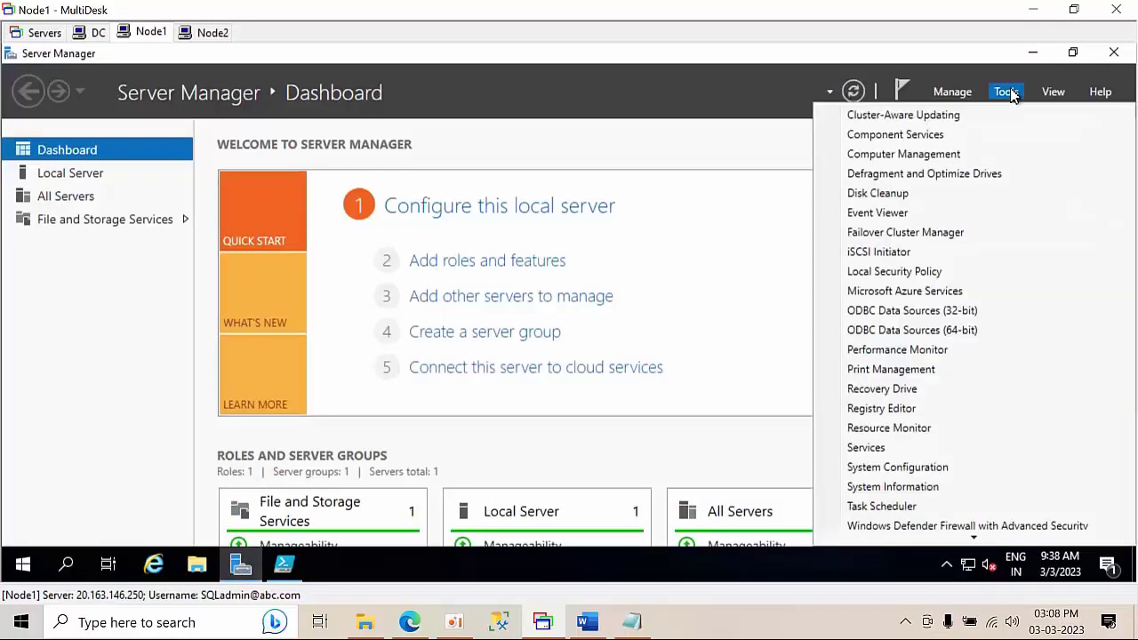
{"action": "left_click", "coordinate": [929, 232]}
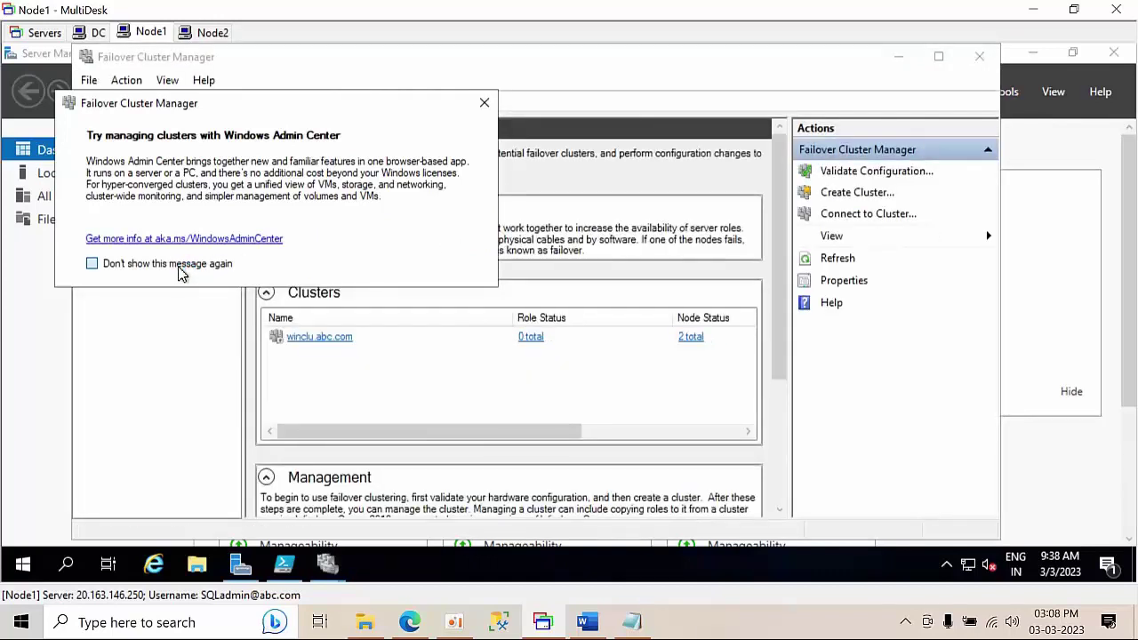
{"action": "left_click", "coordinate": [189, 264]}
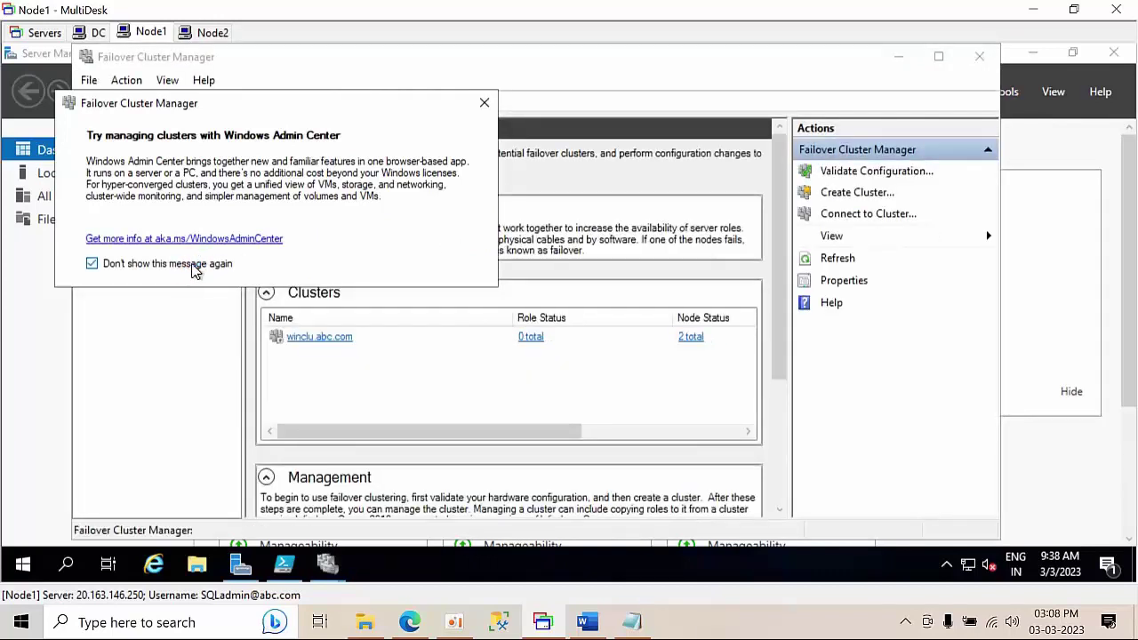
{"action": "left_click", "coordinate": [482, 104]}
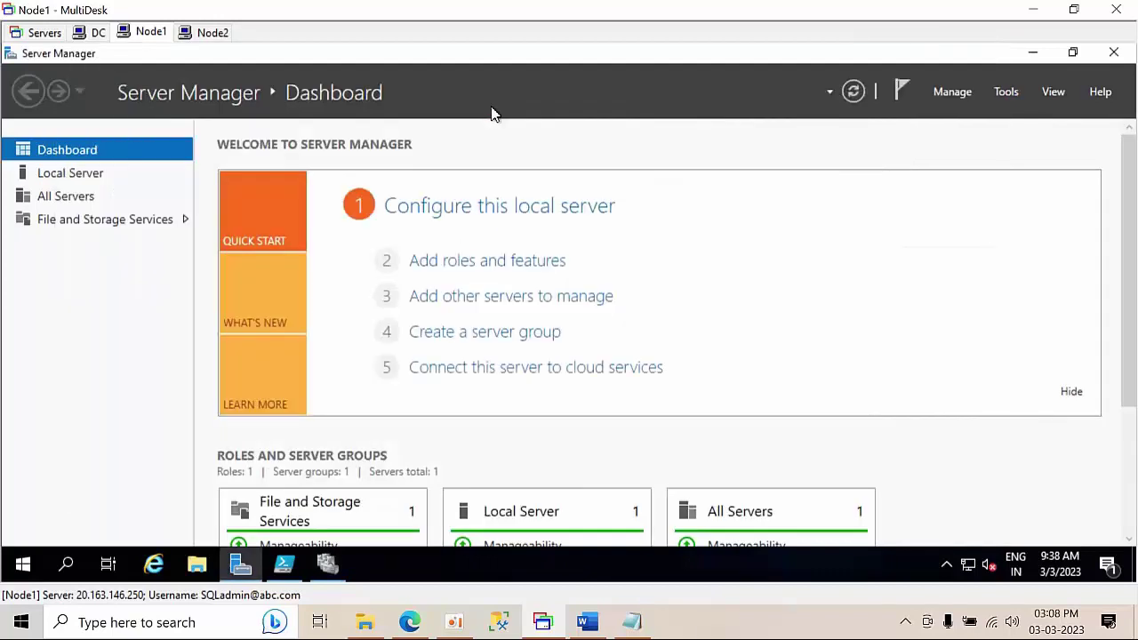
{"action": "left_click", "coordinate": [1006, 94]}
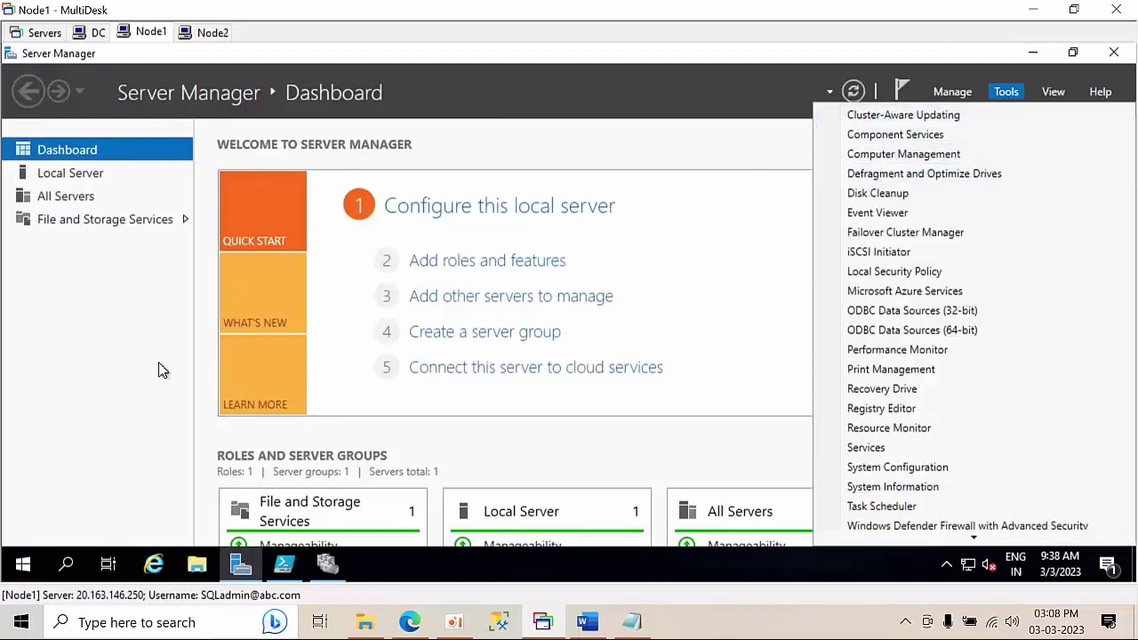
{"action": "left_click", "coordinate": [327, 563]}
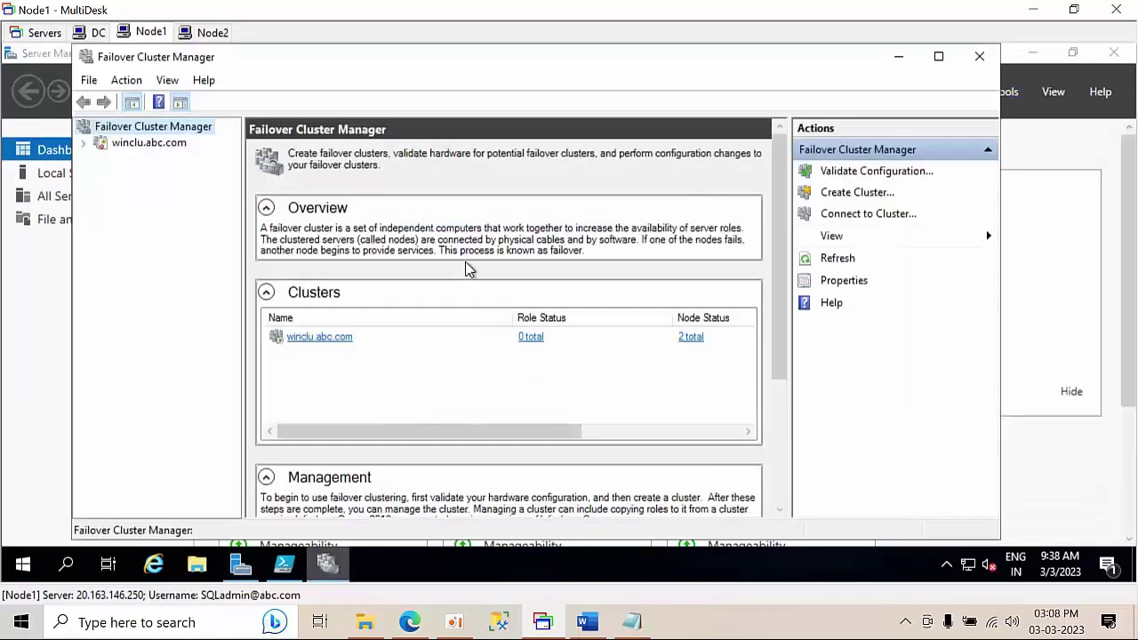
- Select winclu.abc.com, maximise the window and review the recent cluster warning event
{"action": "left_click", "coordinate": [148, 143]}
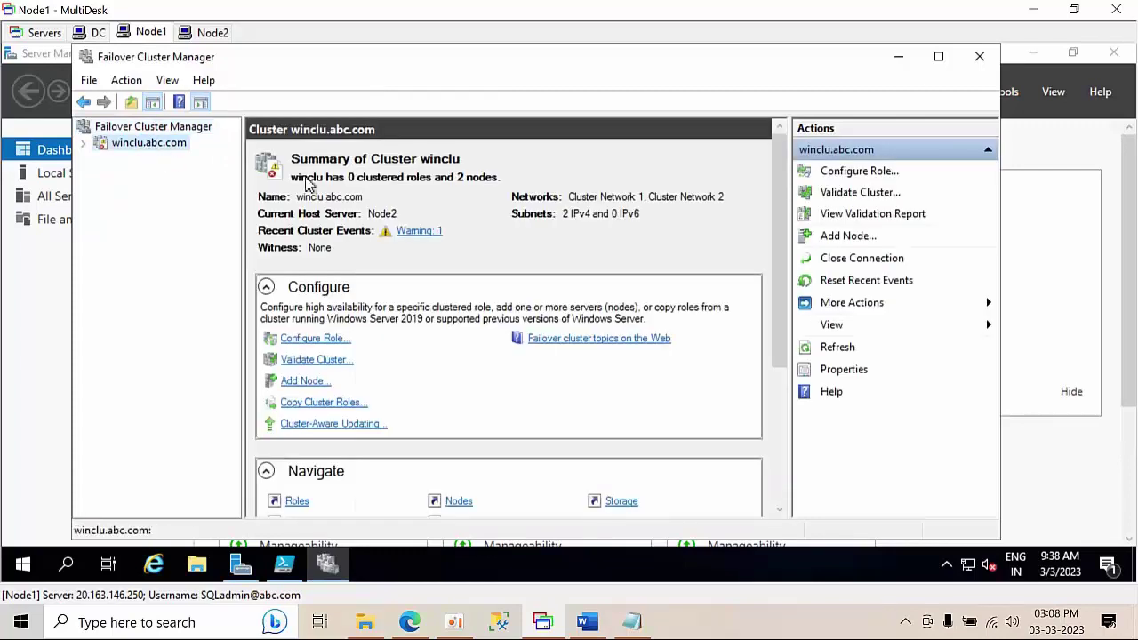
{"action": "left_click", "coordinate": [938, 56]}
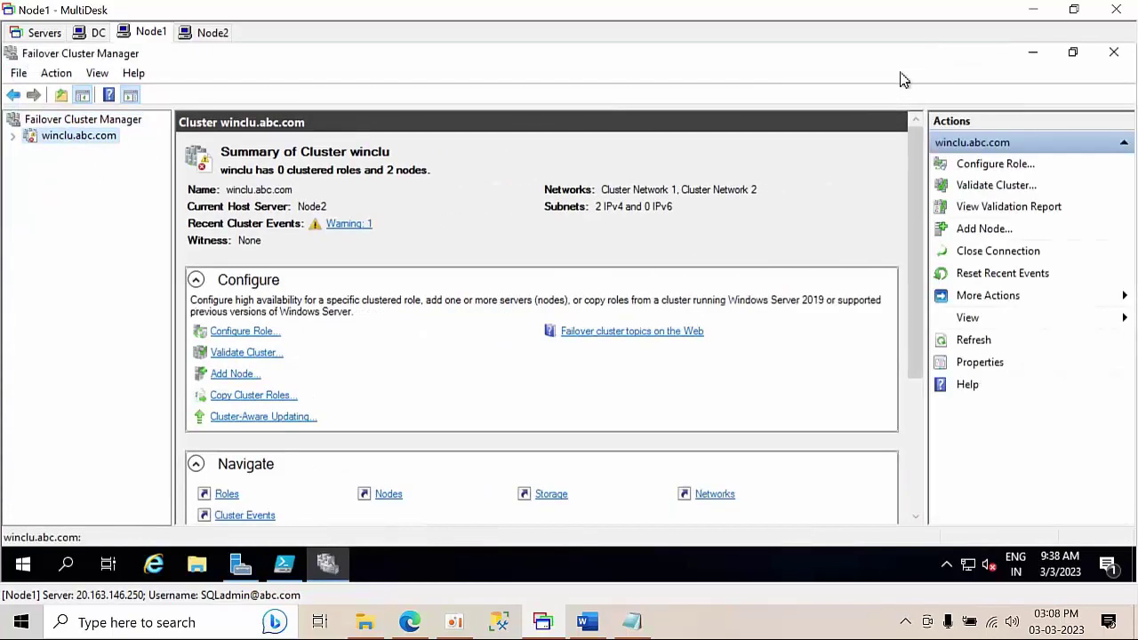
{"action": "left_click", "coordinate": [345, 225]}
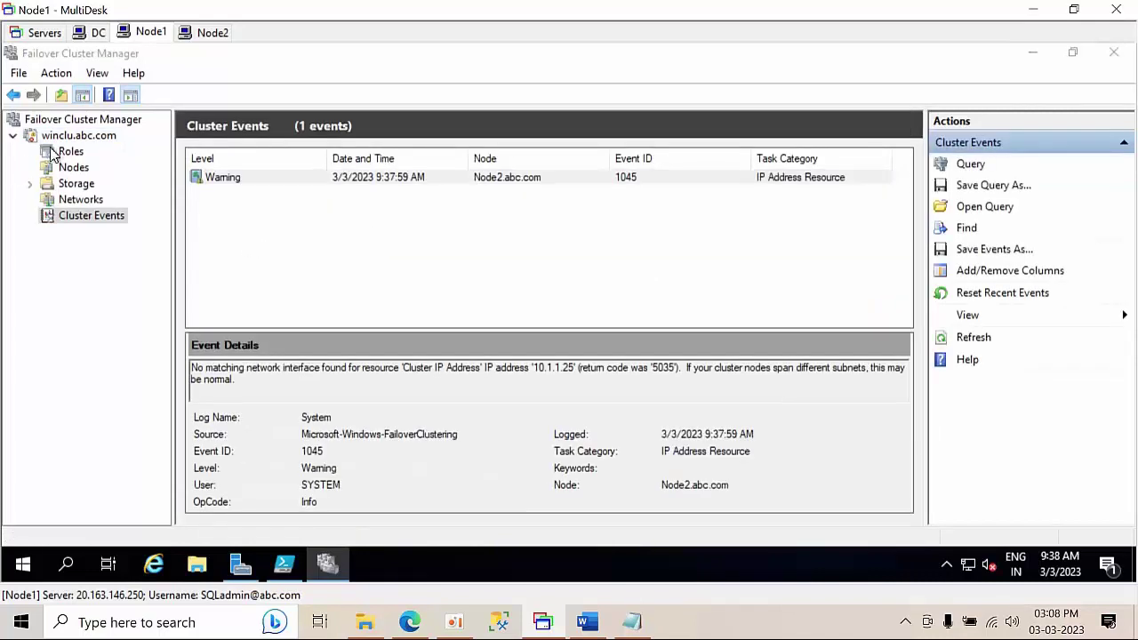
{"action": "left_click", "coordinate": [73, 138]}
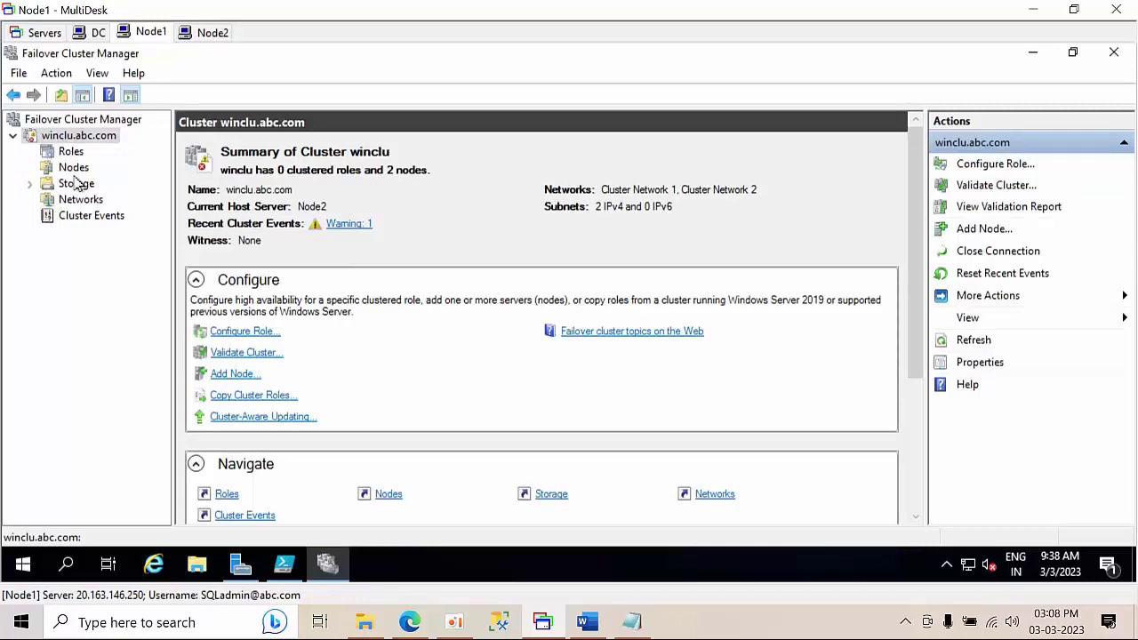
- Expand the cluster's Storage node and show the Disks list, which holds 0 disks
{"action": "left_click", "coordinate": [76, 187]}
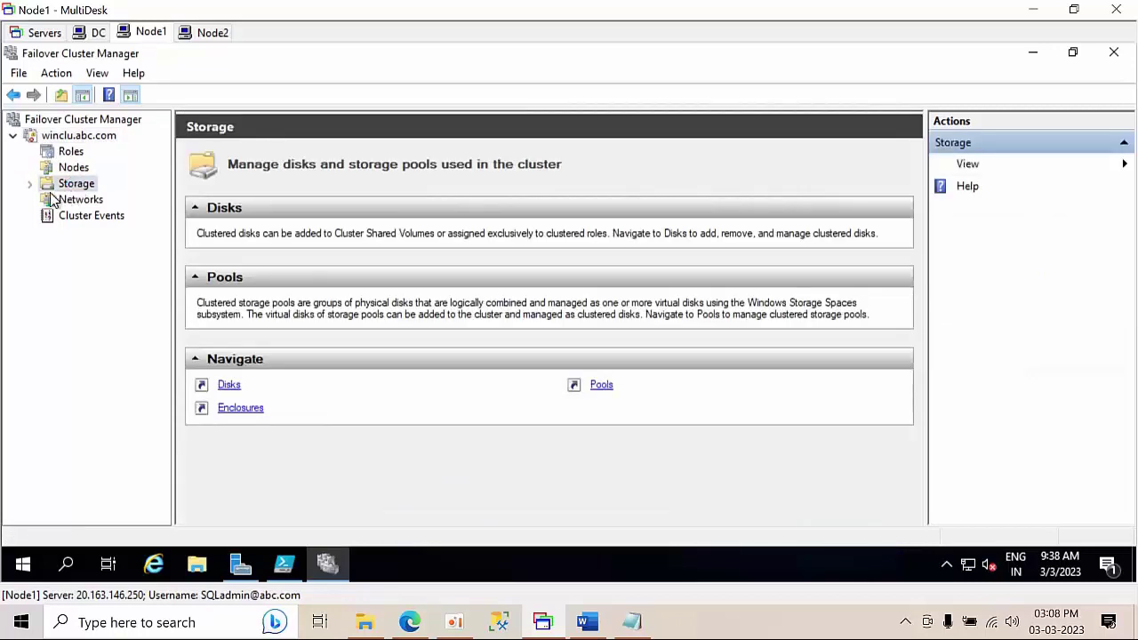
{"action": "left_click", "coordinate": [30, 185]}
{"action": "left_click", "coordinate": [86, 200]}
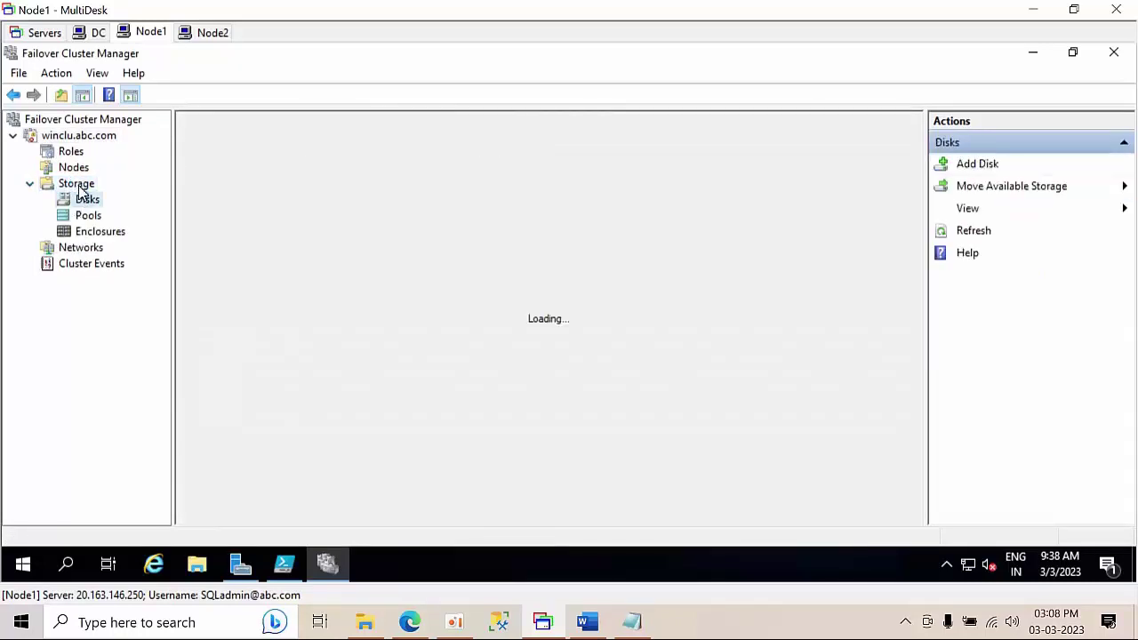
{"action": "left_click", "coordinate": [77, 184]}
{"action": "right_click", "coordinate": [78, 187]}
{"action": "left_click", "coordinate": [53, 212]}
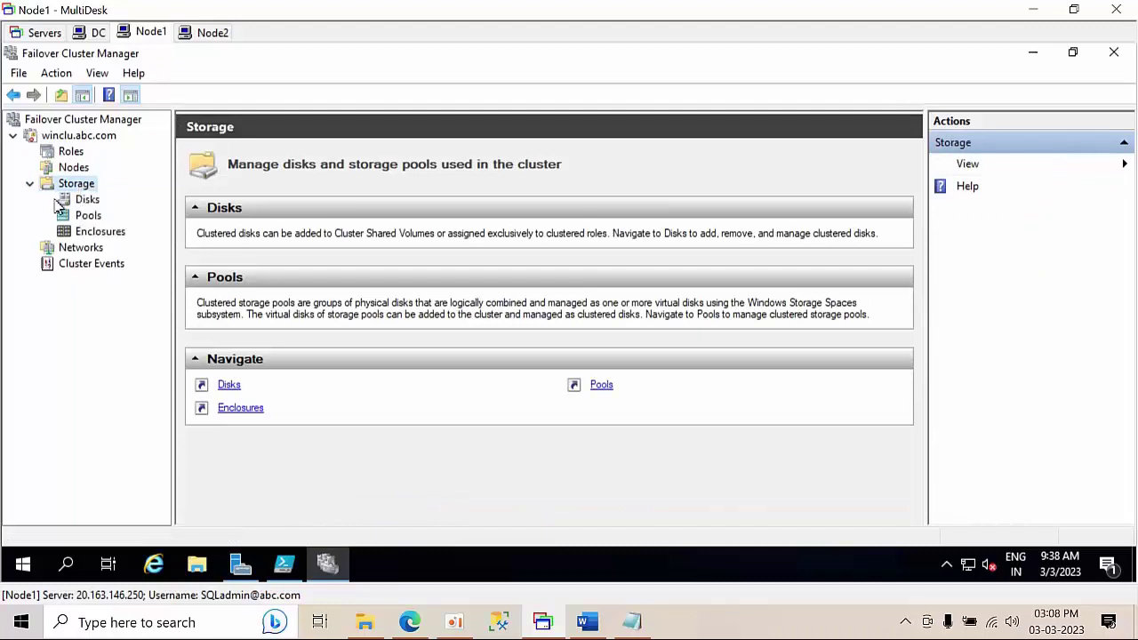
{"action": "left_click", "coordinate": [84, 200]}
- Use Add Disk to bring Cluster Disks 1–3 (25.0, 20.0, 5.00 GB) into winclu
{"action": "right_click", "coordinate": [80, 204]}
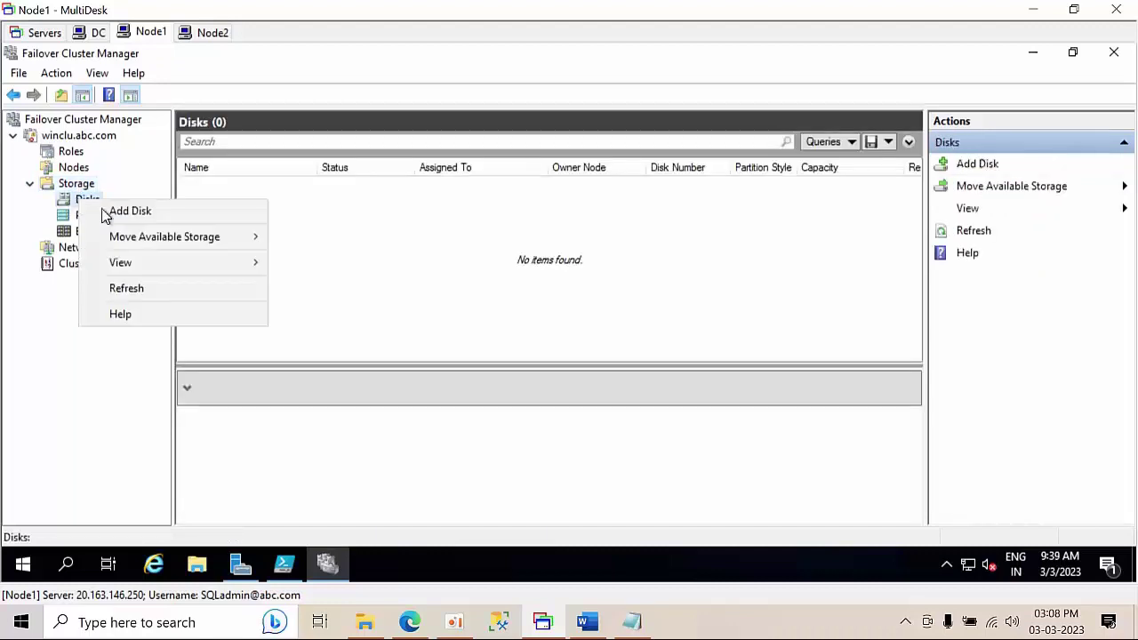
{"action": "left_click", "coordinate": [110, 213]}
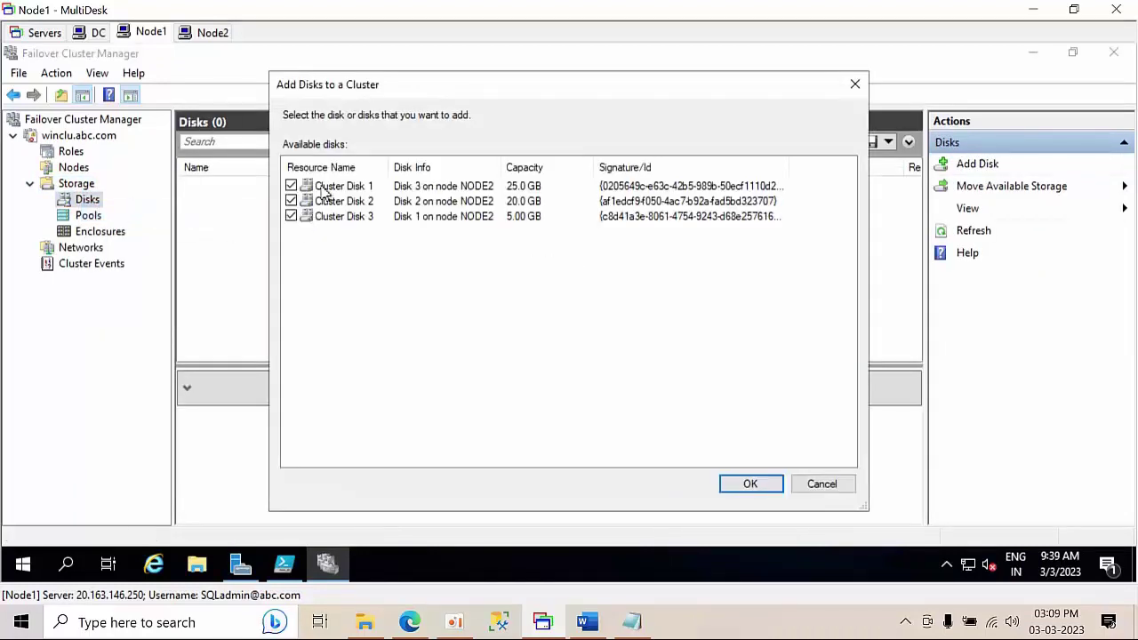
{"action": "left_click", "coordinate": [771, 489]}
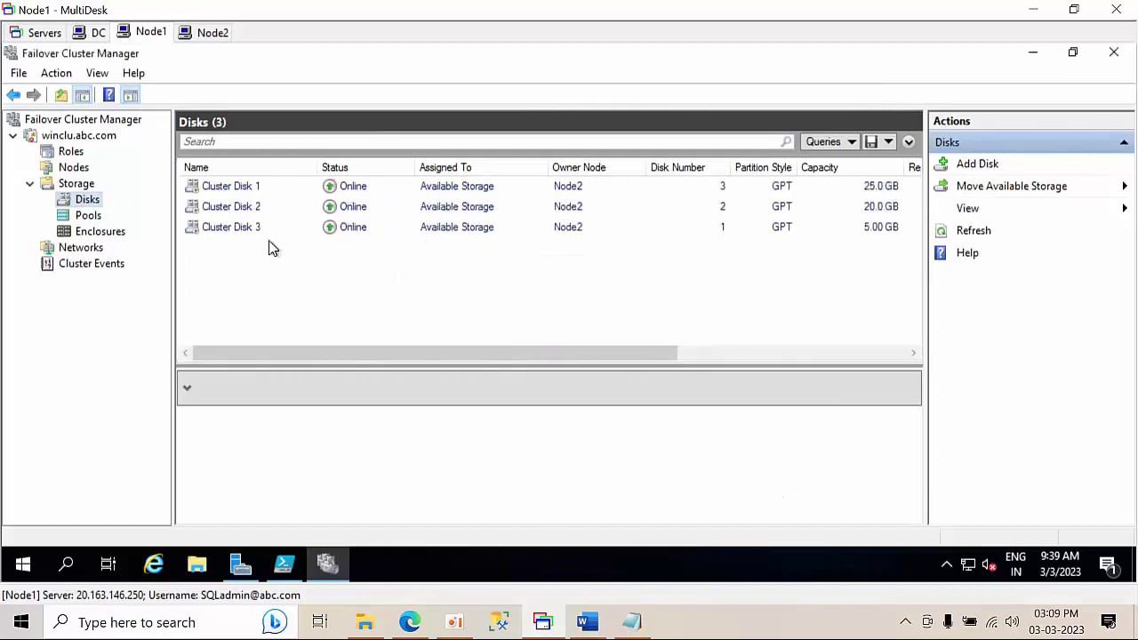
- Start Configure Cluster Quorum Settings for winclu, choosing Select the quorum witness and a disk witness
{"action": "left_click", "coordinate": [57, 137]}
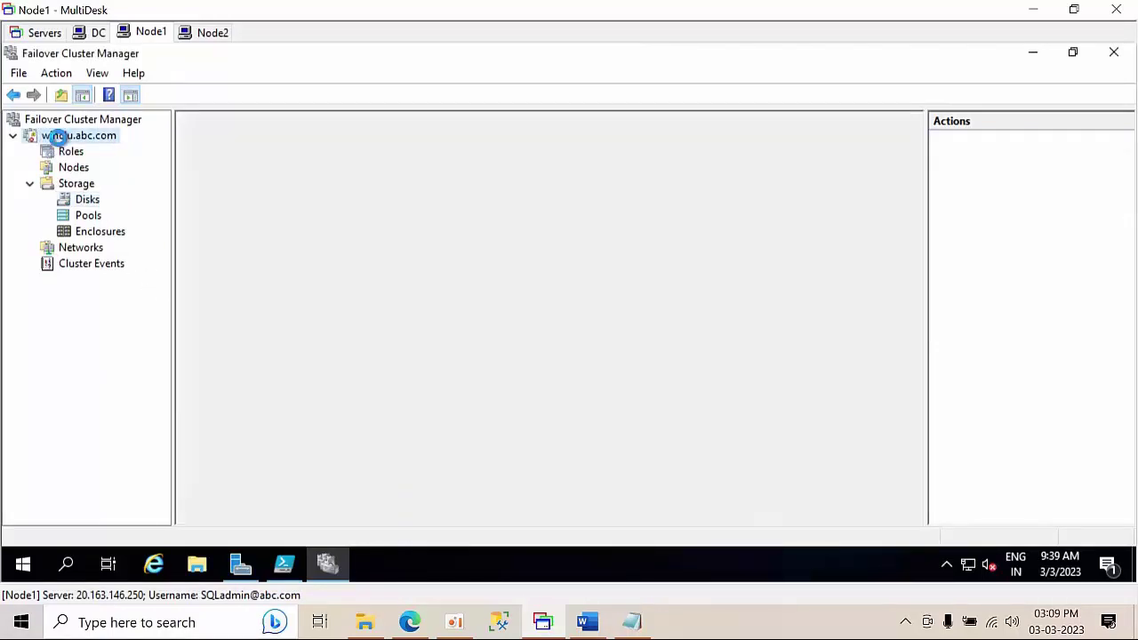
{"action": "right_click", "coordinate": [59, 139]}
{"action": "mouse_move", "coordinate": [156, 295]}
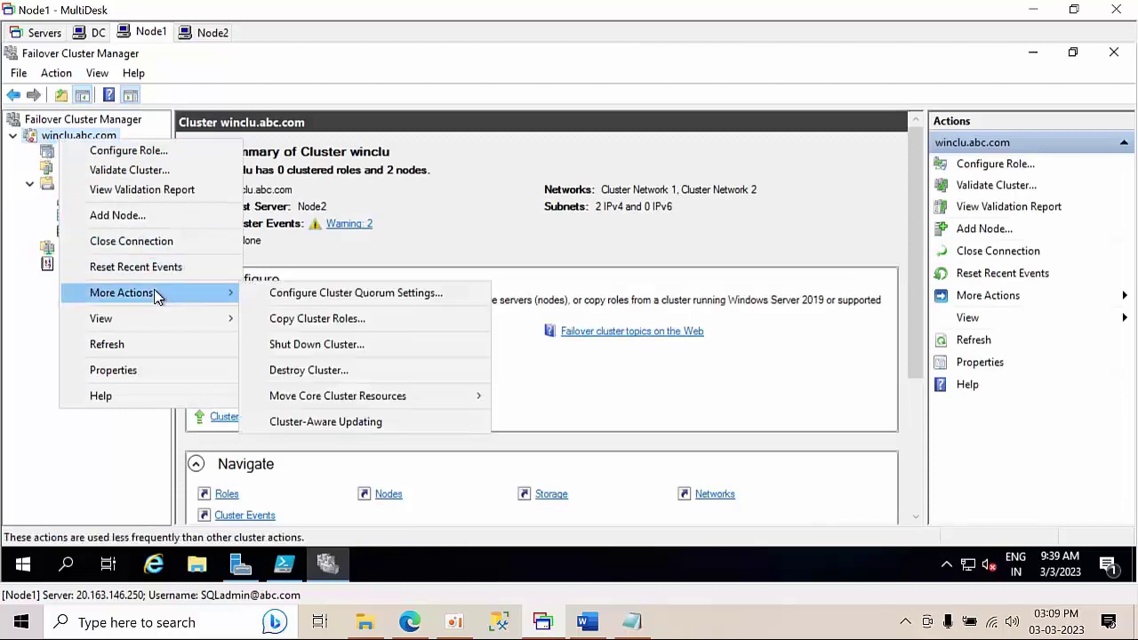
{"action": "left_click", "coordinate": [330, 296]}
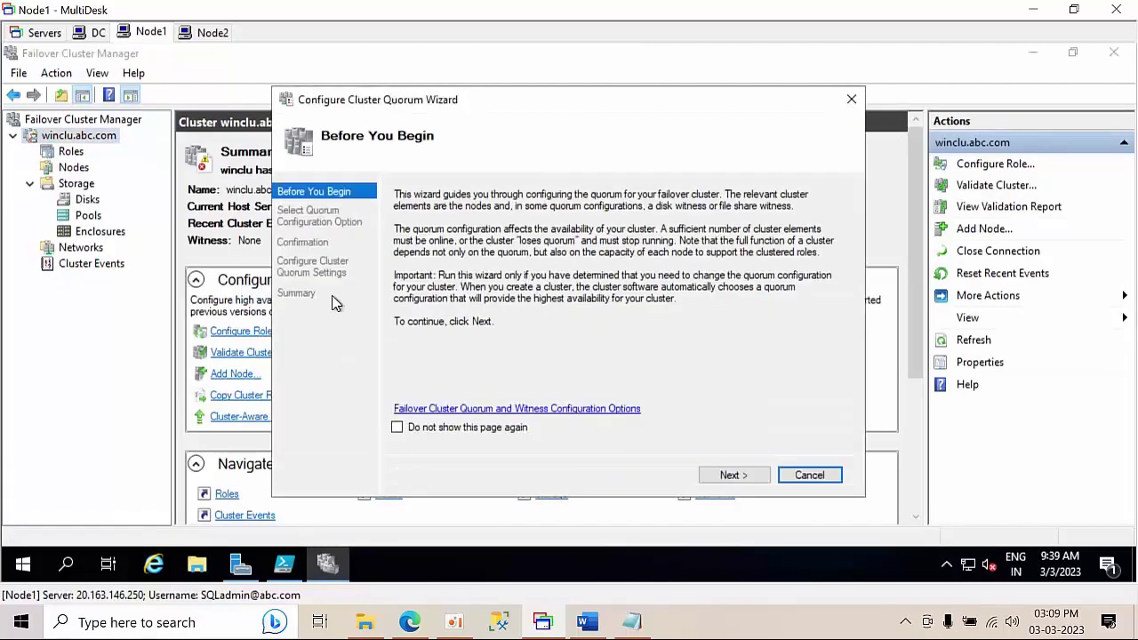
{"action": "left_click", "coordinate": [751, 478]}
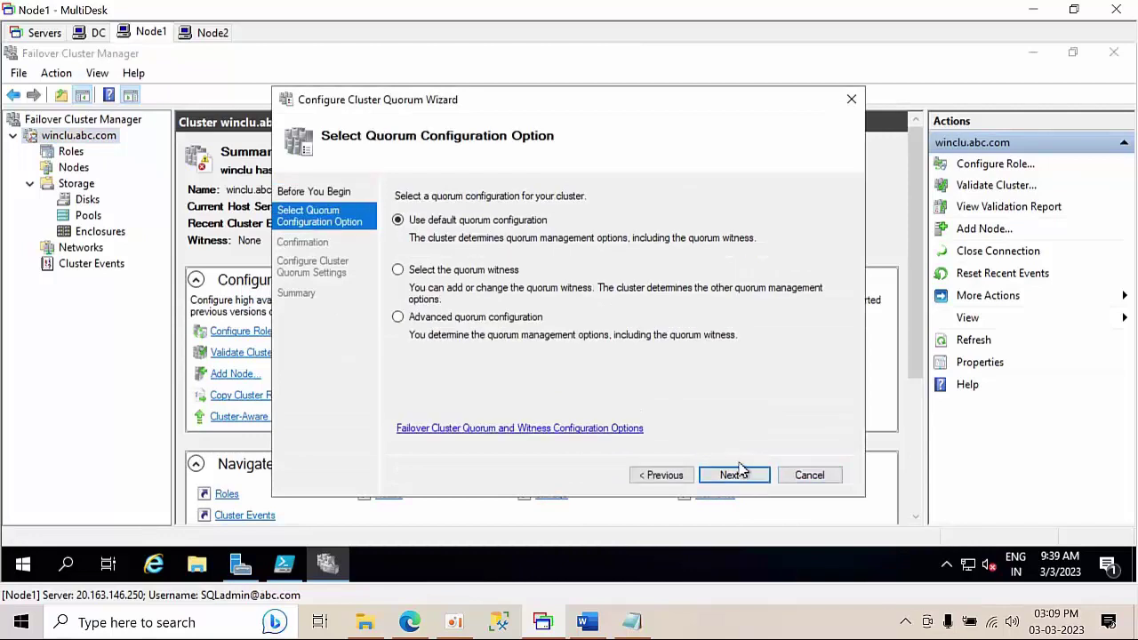
{"action": "left_click", "coordinate": [477, 274]}
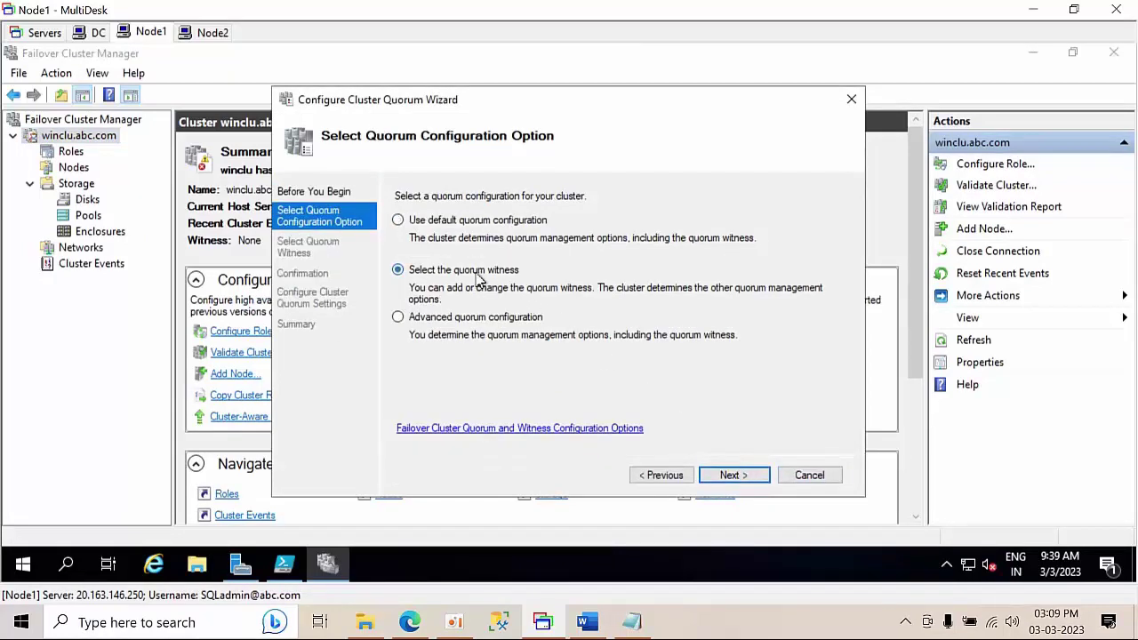
{"action": "left_click", "coordinate": [743, 477]}
{"action": "left_click", "coordinate": [458, 238]}
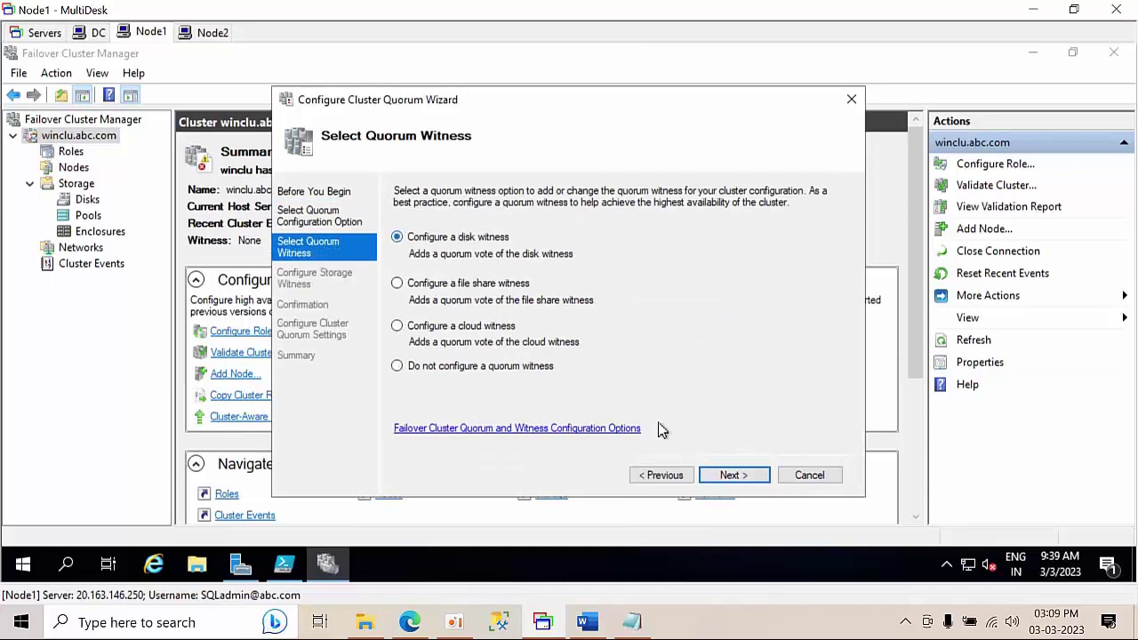
{"action": "left_click", "coordinate": [665, 484]}
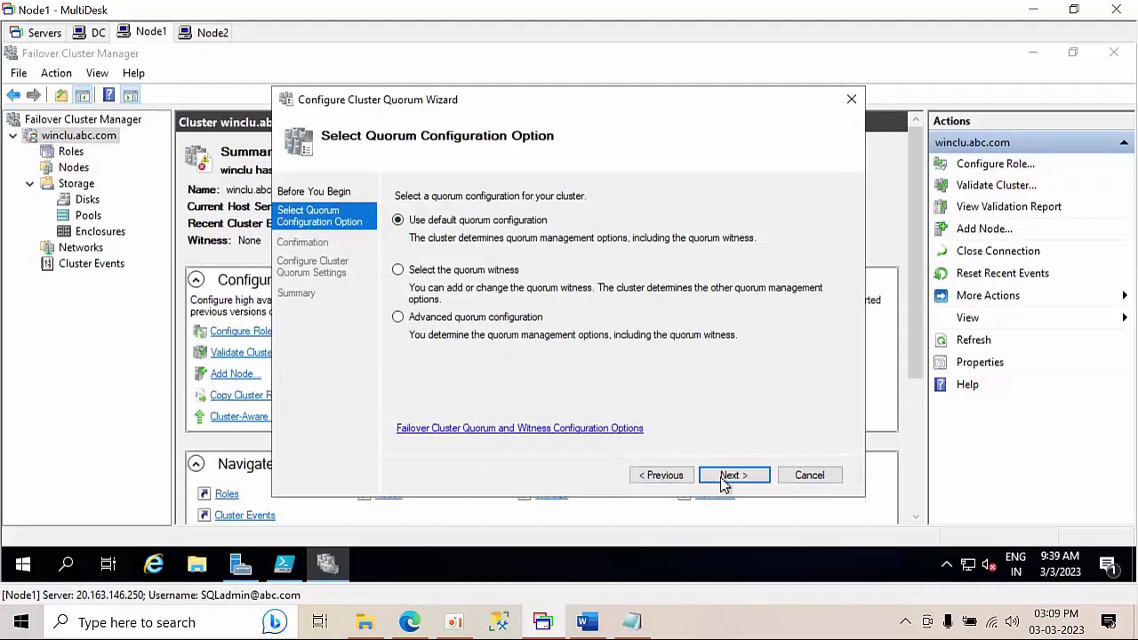
{"action": "left_click", "coordinate": [435, 274]}
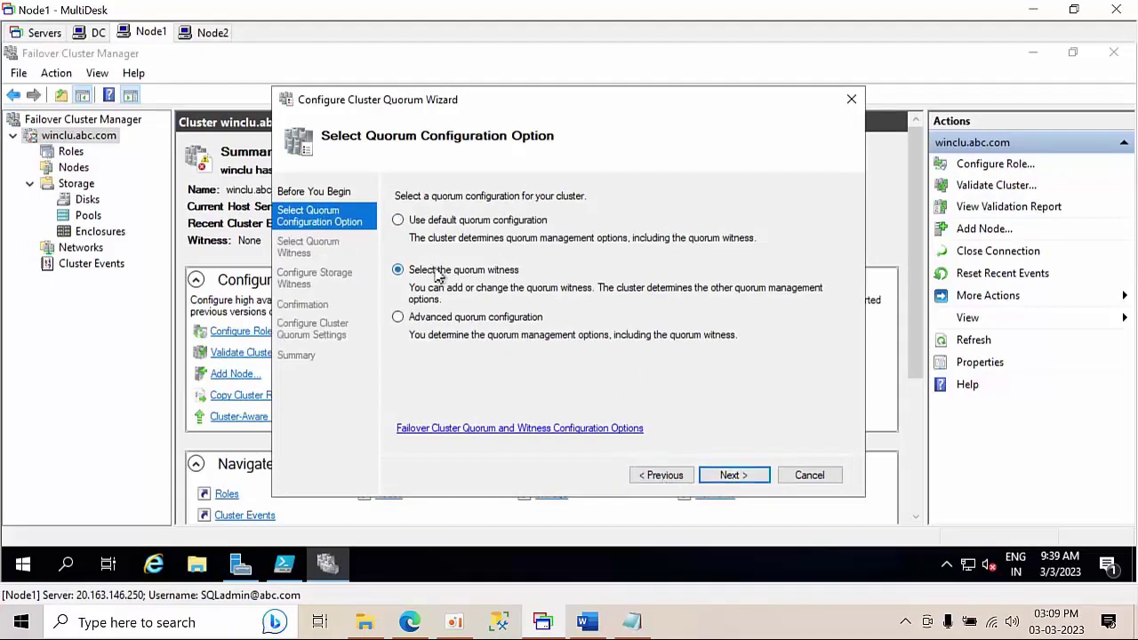
{"action": "left_click", "coordinate": [728, 474]}
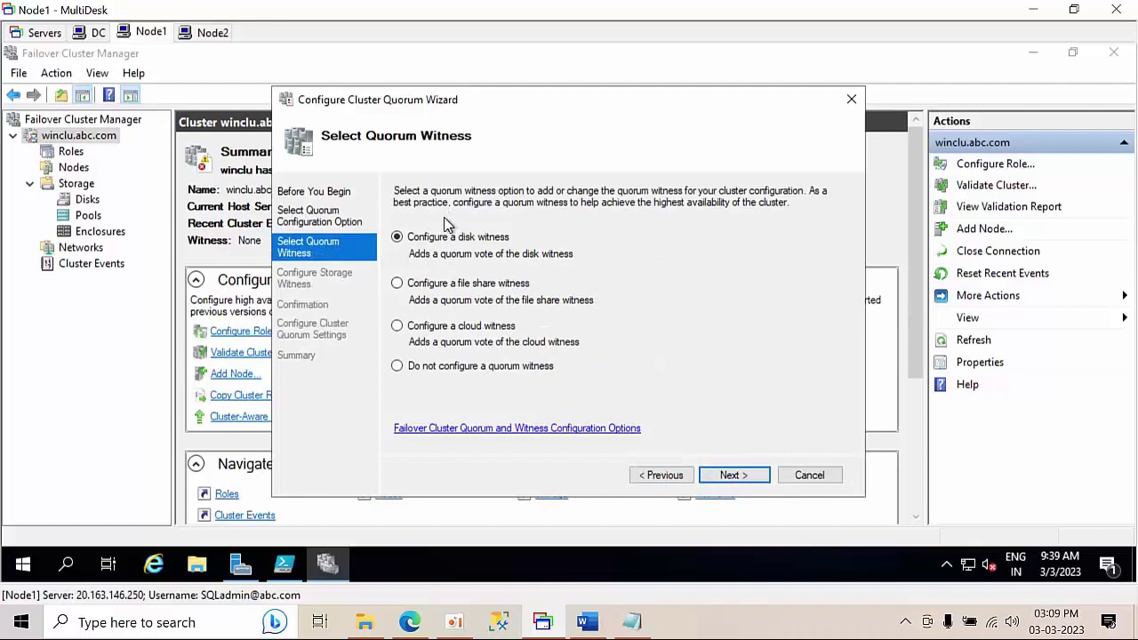
- Pick Cluster Disk 3 as the witness disk and finish the quorum wizard
{"action": "left_click", "coordinate": [749, 474]}
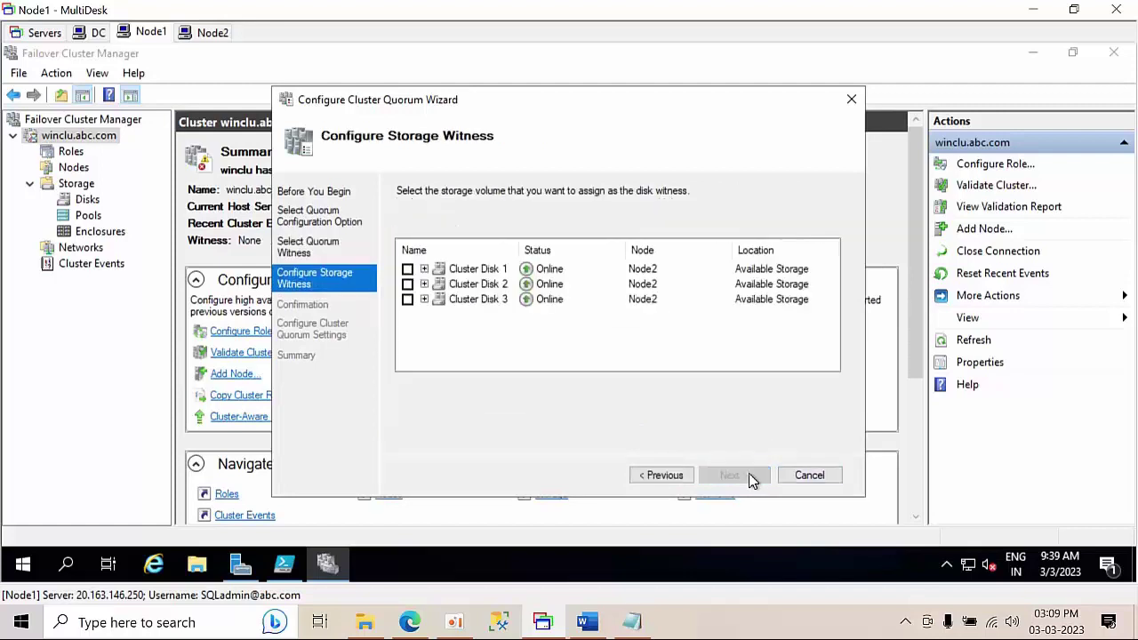
{"action": "left_click", "coordinate": [425, 269]}
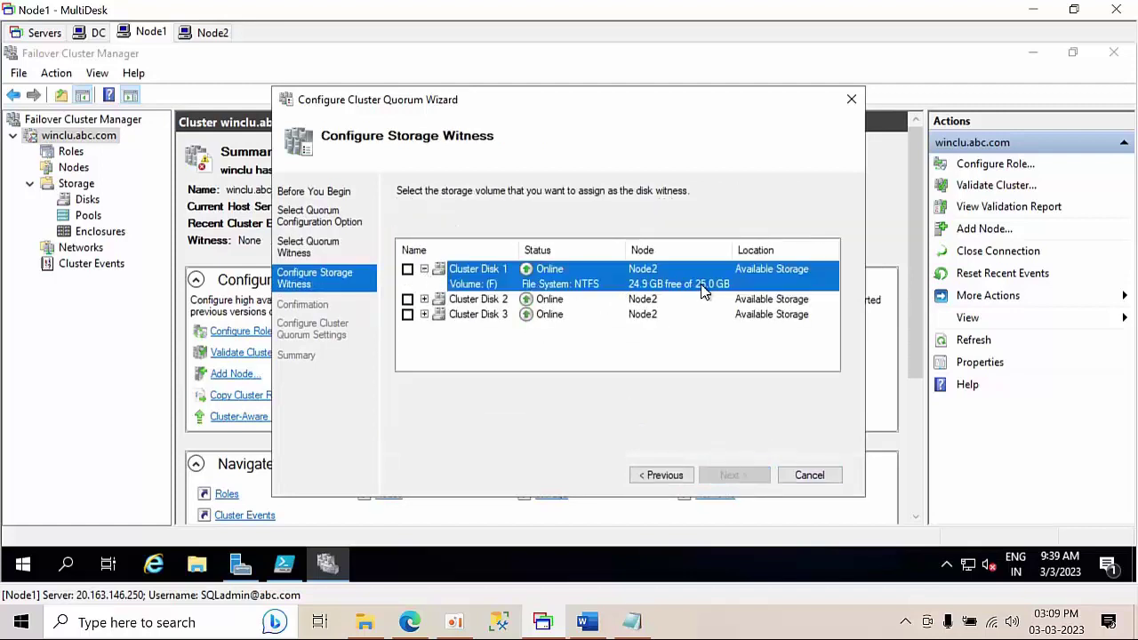
{"action": "left_click", "coordinate": [424, 299]}
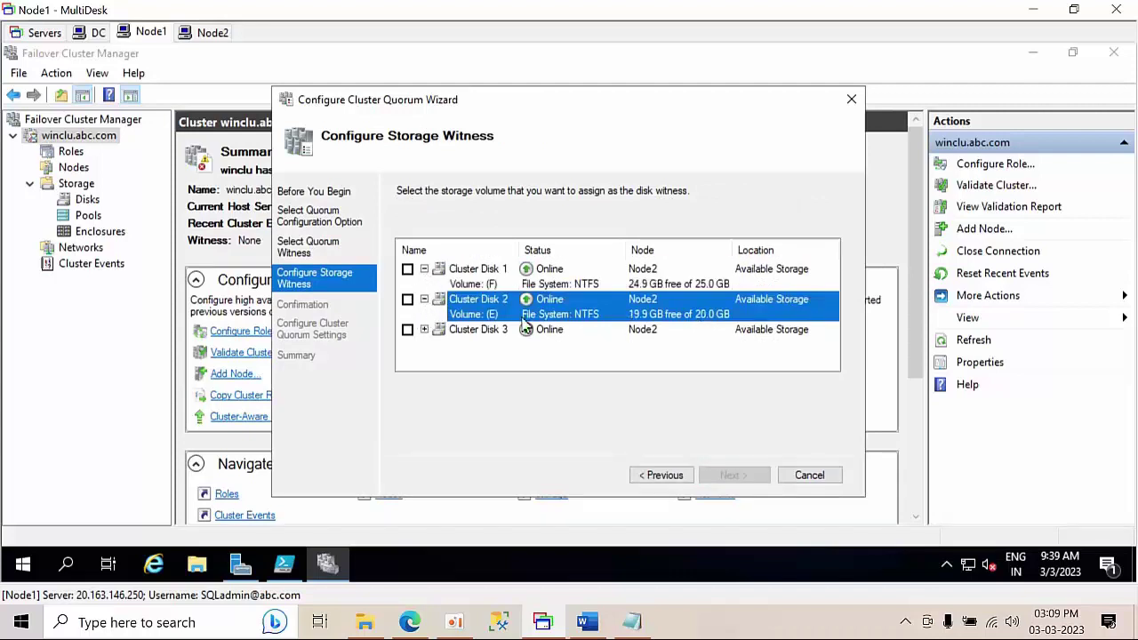
{"action": "left_click", "coordinate": [425, 330]}
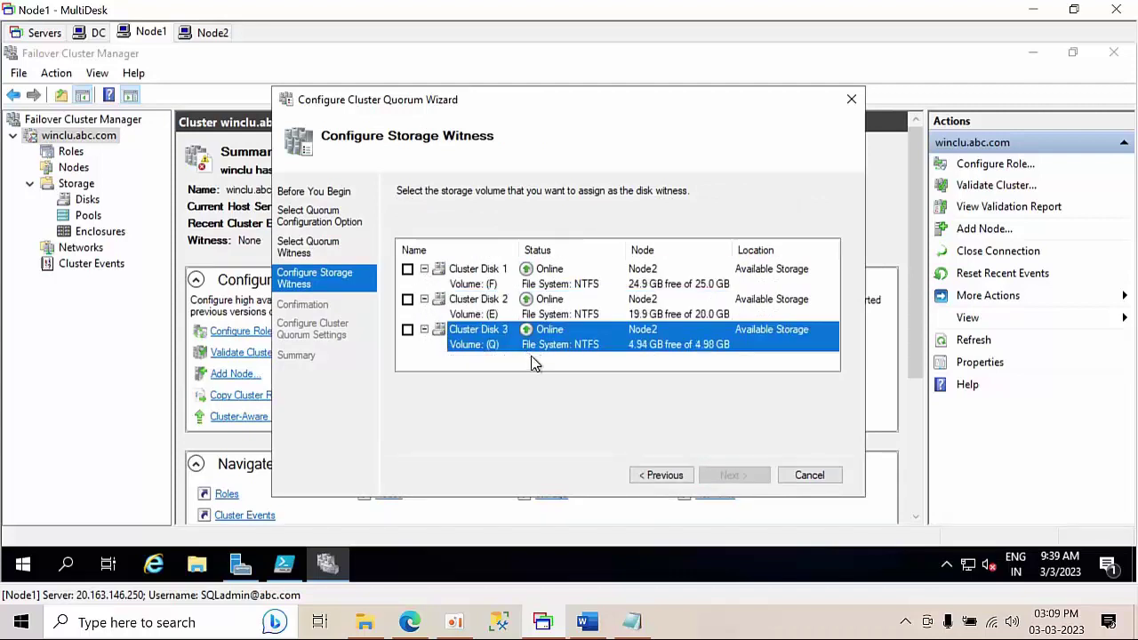
{"action": "left_click", "coordinate": [408, 330]}
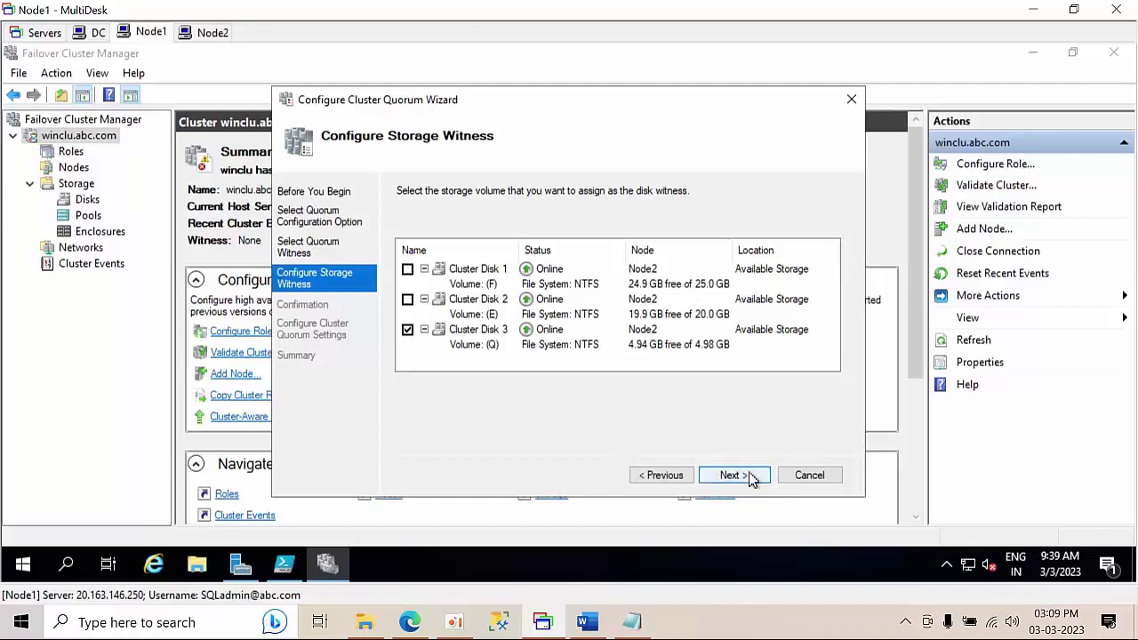
{"action": "left_click", "coordinate": [751, 478]}
{"action": "left_click", "coordinate": [732, 476]}
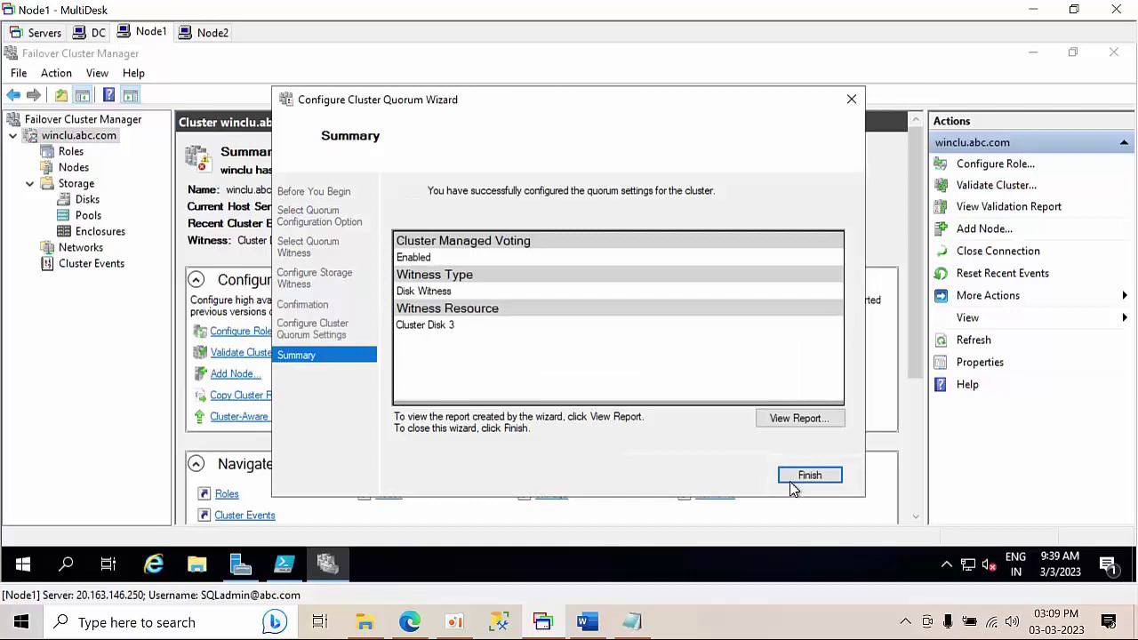
{"action": "left_click", "coordinate": [808, 480]}
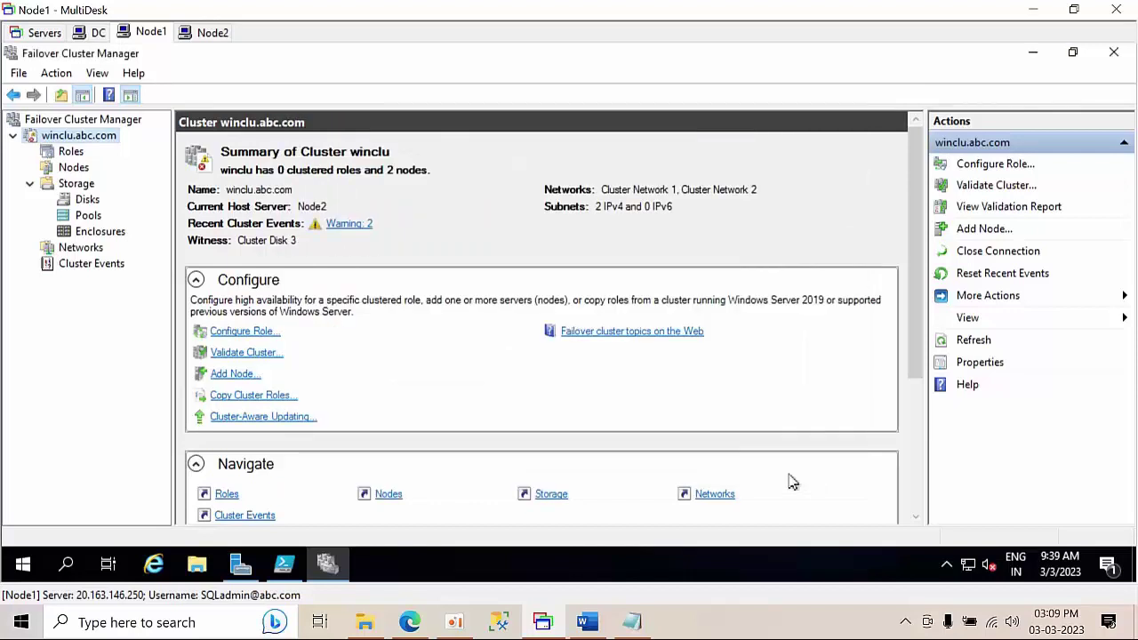
- Check winclu's roles list, minimise Failover Cluster Manager and Server Manager, and refresh the desktop
{"action": "left_click", "coordinate": [71, 152]}
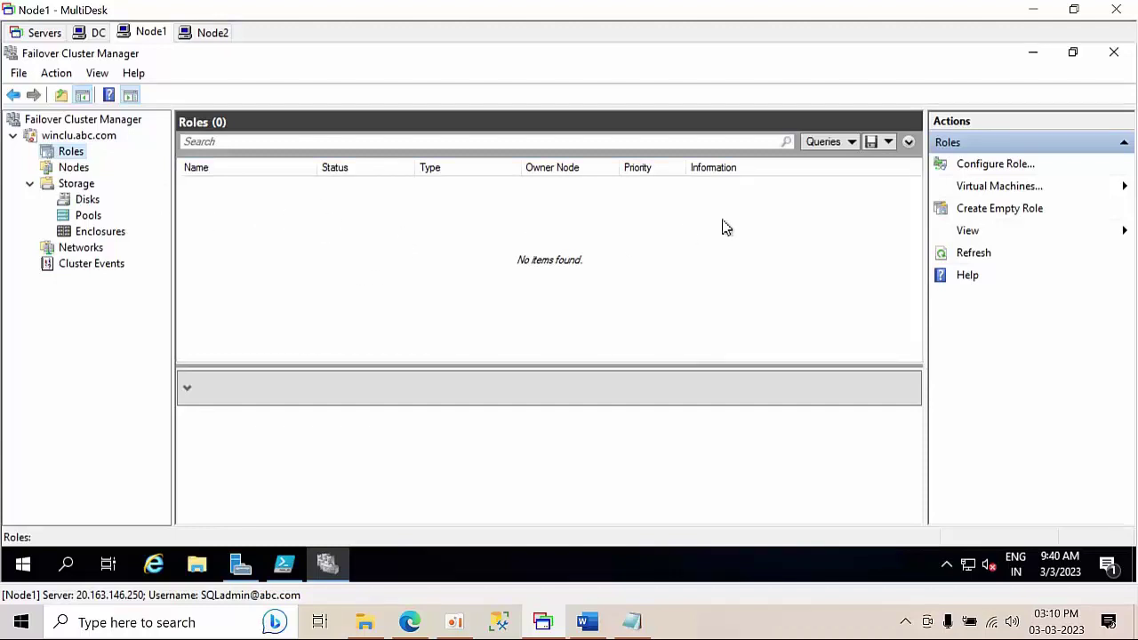
{"action": "left_click", "coordinate": [1033, 53]}
{"action": "left_click", "coordinate": [1032, 53]}
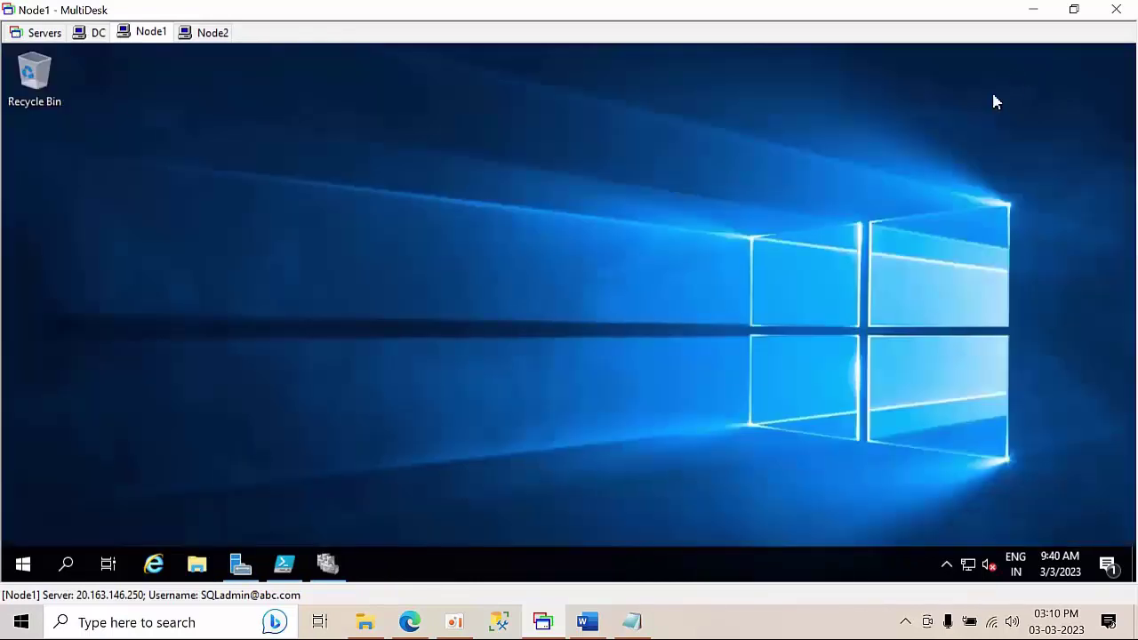
{"action": "right_click", "coordinate": [537, 213]}
{"action": "left_click", "coordinate": [582, 260]}
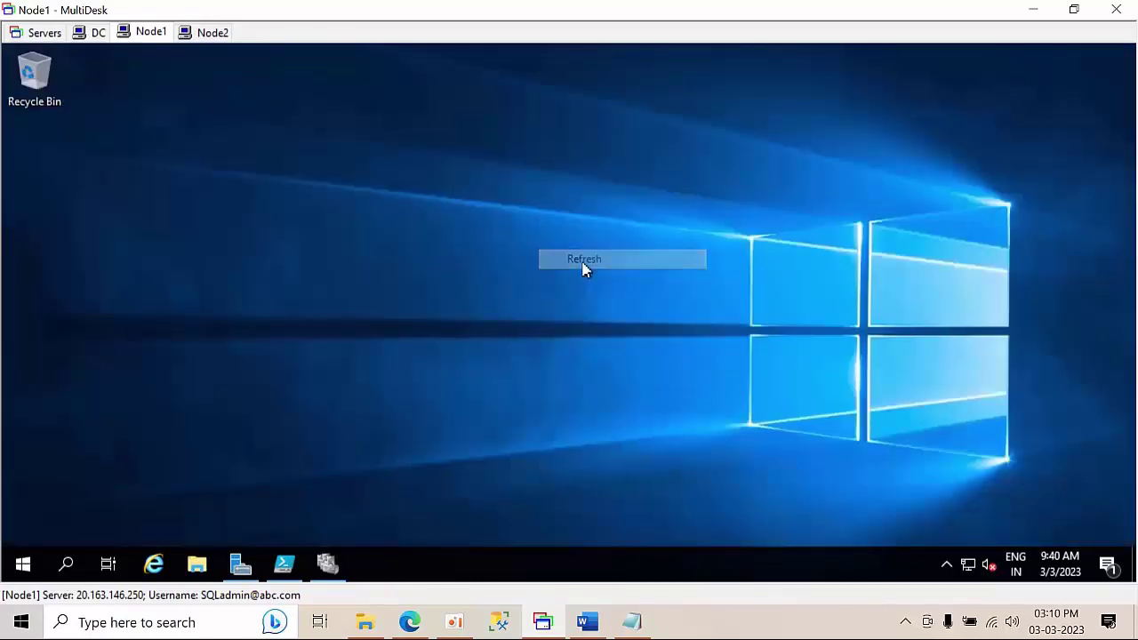
{"action": "right_click", "coordinate": [317, 225]}
{"action": "left_click", "coordinate": [371, 282]}
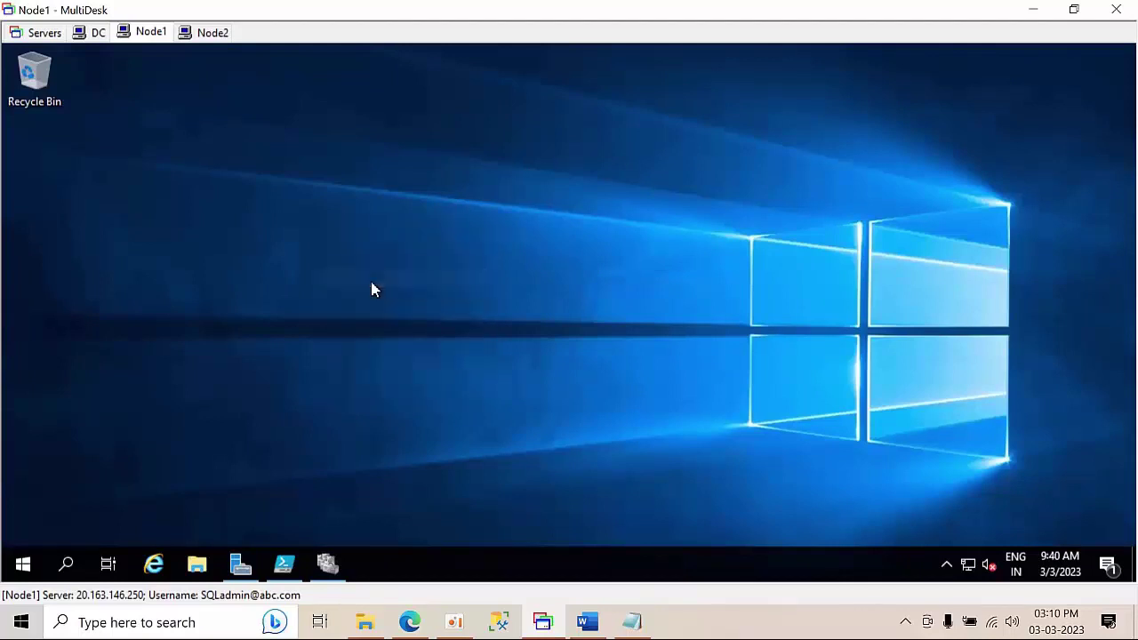
{"action": "right_click", "coordinate": [293, 233]}
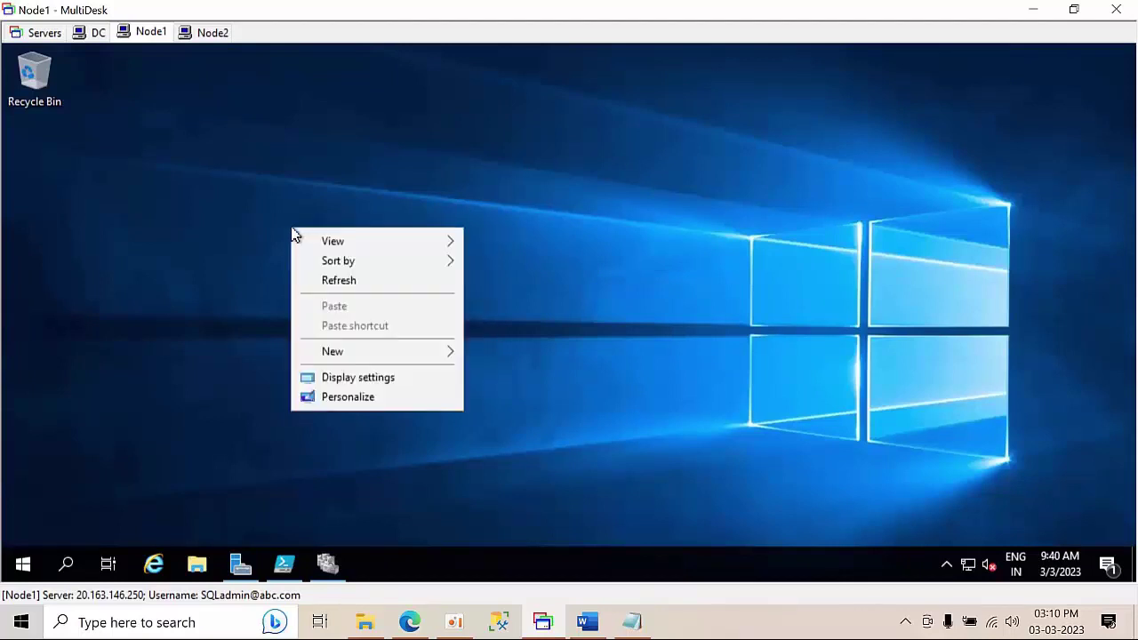
{"action": "left_click", "coordinate": [342, 279]}
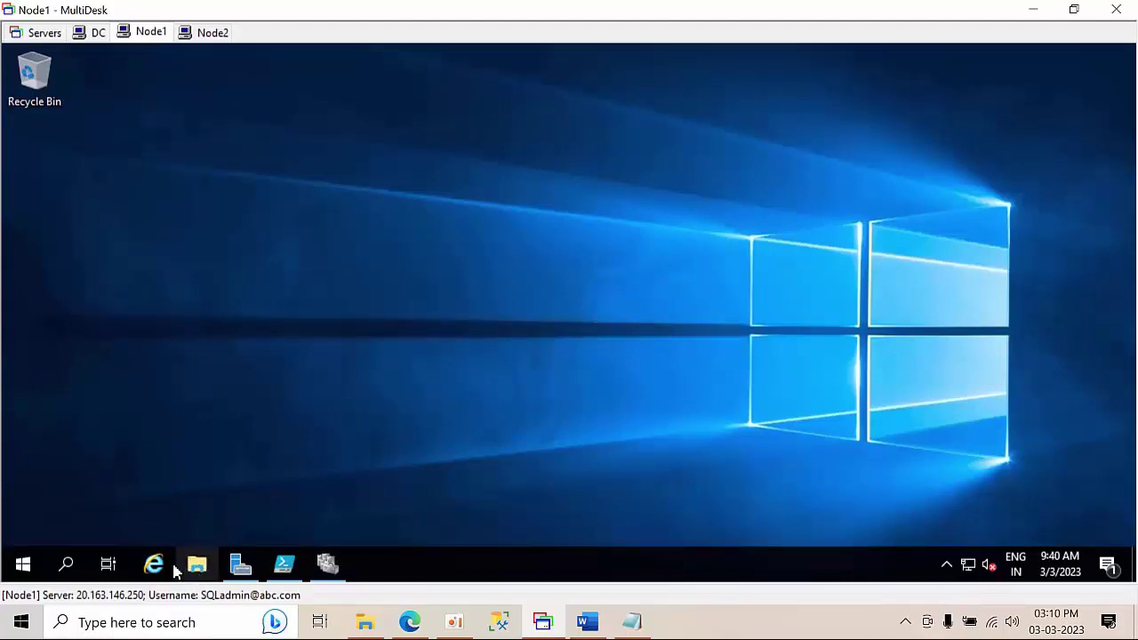
- Search 'edge' on Node1 and launch Microsoft Edge
{"action": "left_click", "coordinate": [66, 569]}
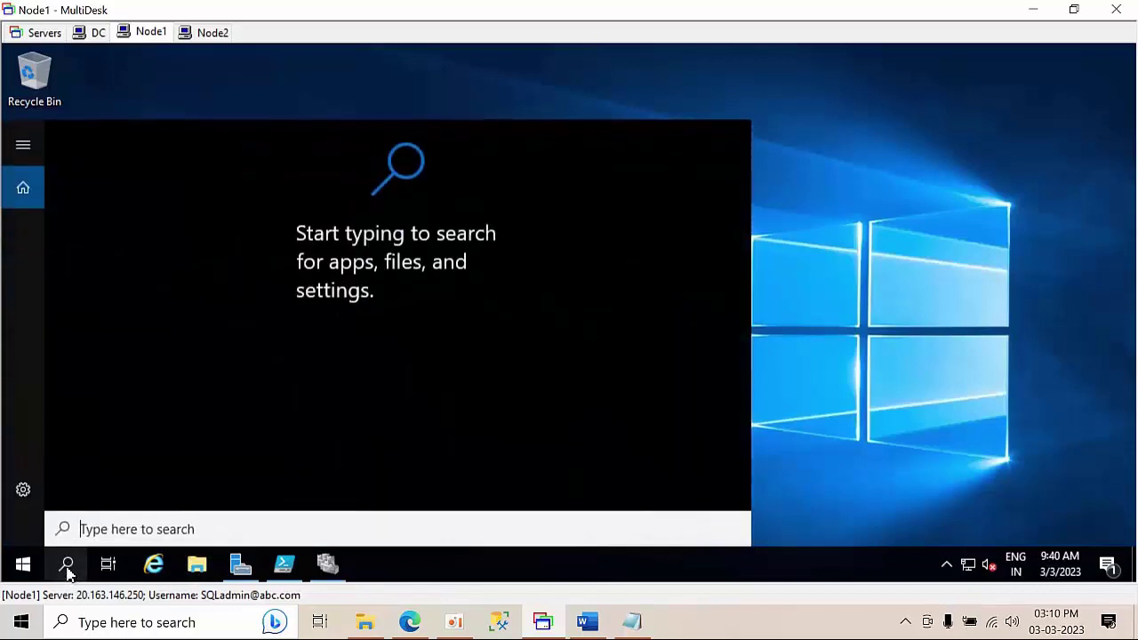
{"action": "type", "text": "edge"}
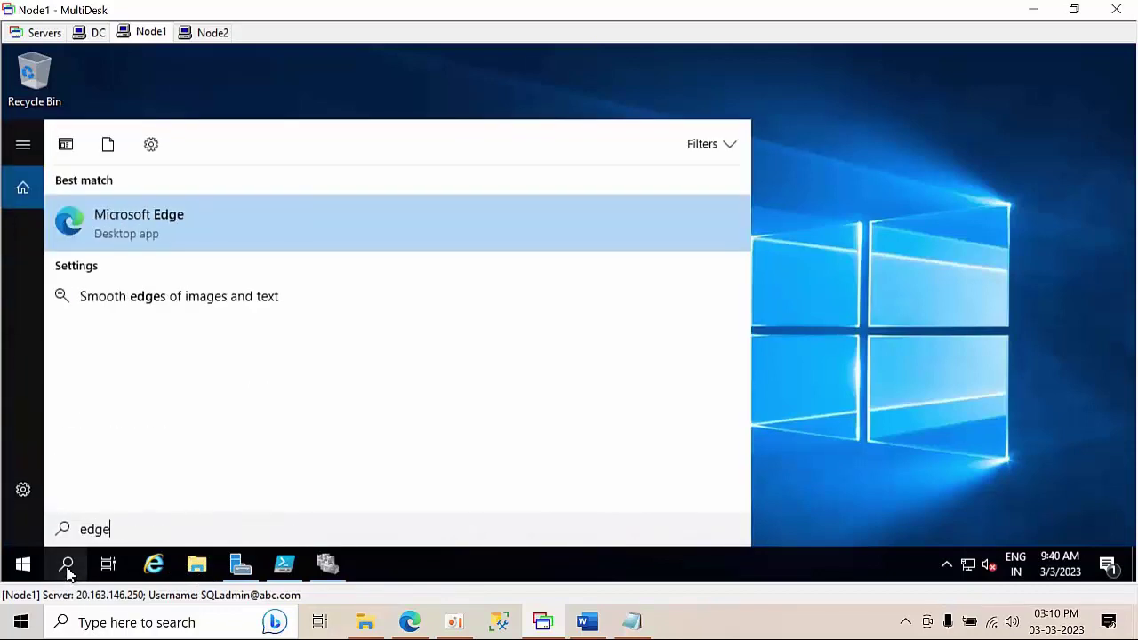
{"action": "left_click", "coordinate": [174, 222]}
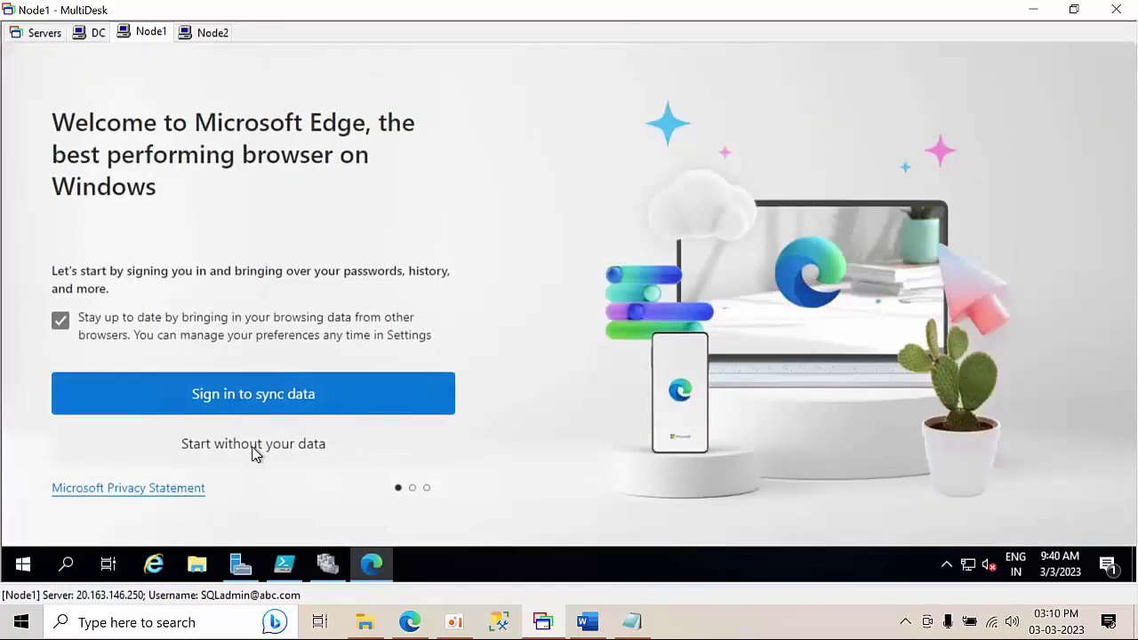
- Skip Edge's first-run setup without signing in or importing data, and close the welcome tab
{"action": "left_click", "coordinate": [253, 449]}
{"action": "left_click", "coordinate": [253, 455]}
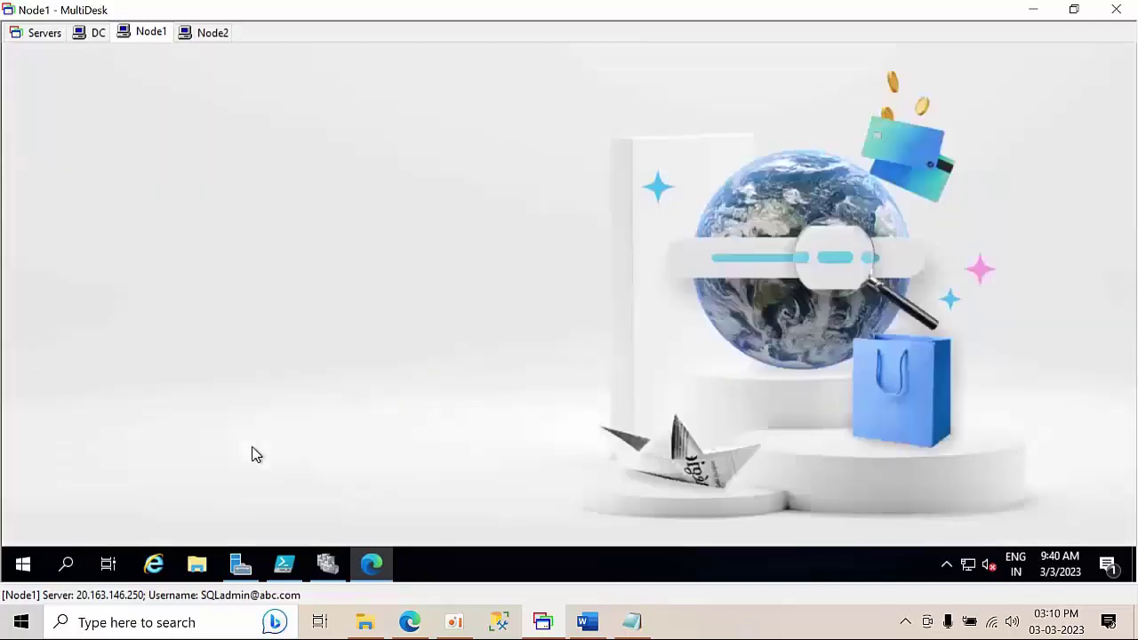
{"action": "left_click", "coordinate": [145, 460]}
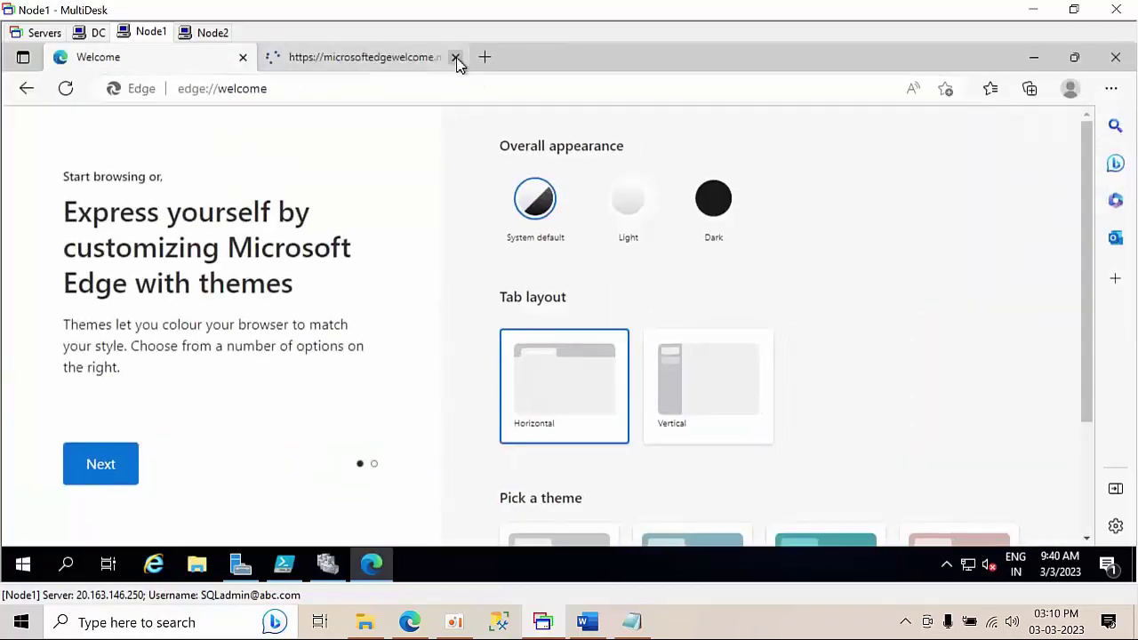
{"action": "left_click", "coordinate": [455, 58]}
- Go to google.com, dismiss the Chrome suggestion, and search for 'ssms download'
{"action": "left_click", "coordinate": [435, 88]}
{"action": "type", "text": "g"}
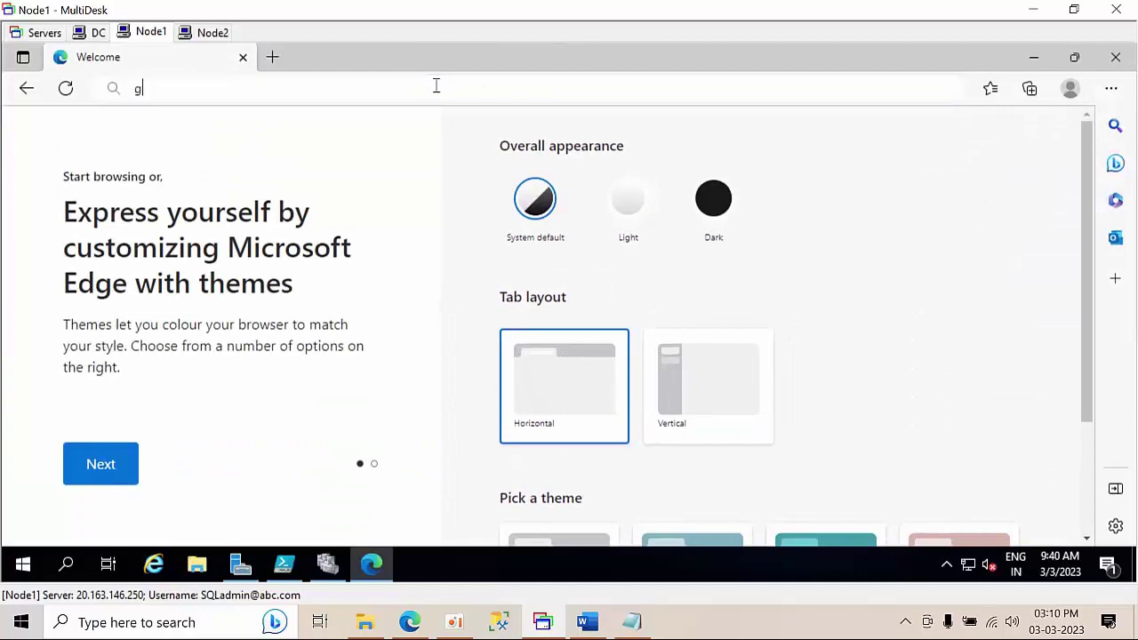
{"action": "type", "text": "oog"}
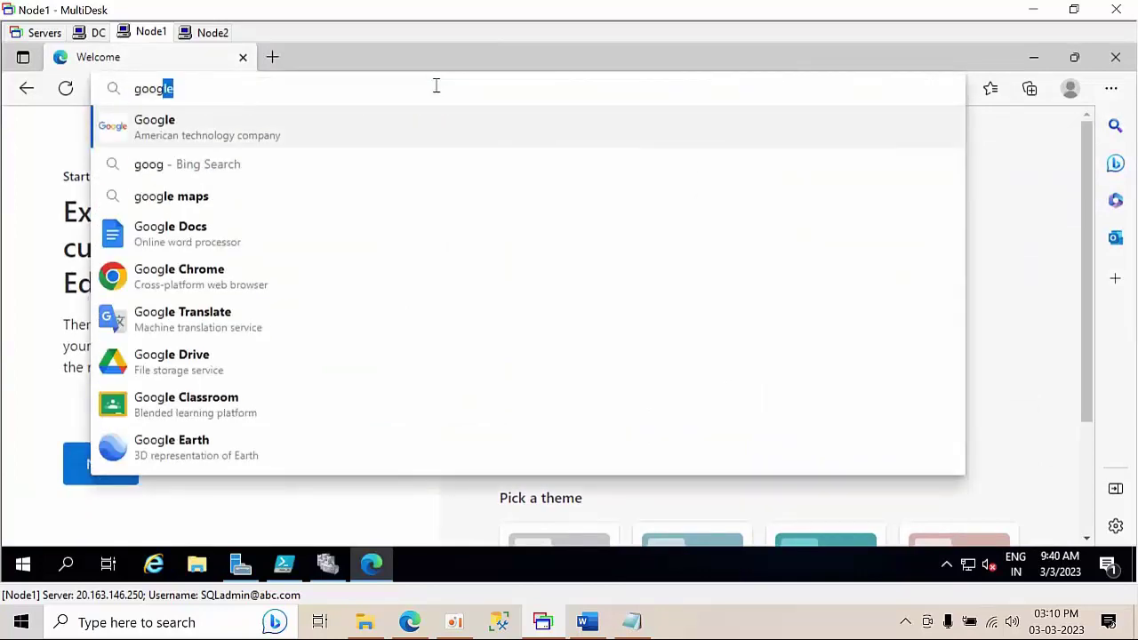
{"action": "type", "text": "le.co"}
{"action": "key", "text": "Return"}
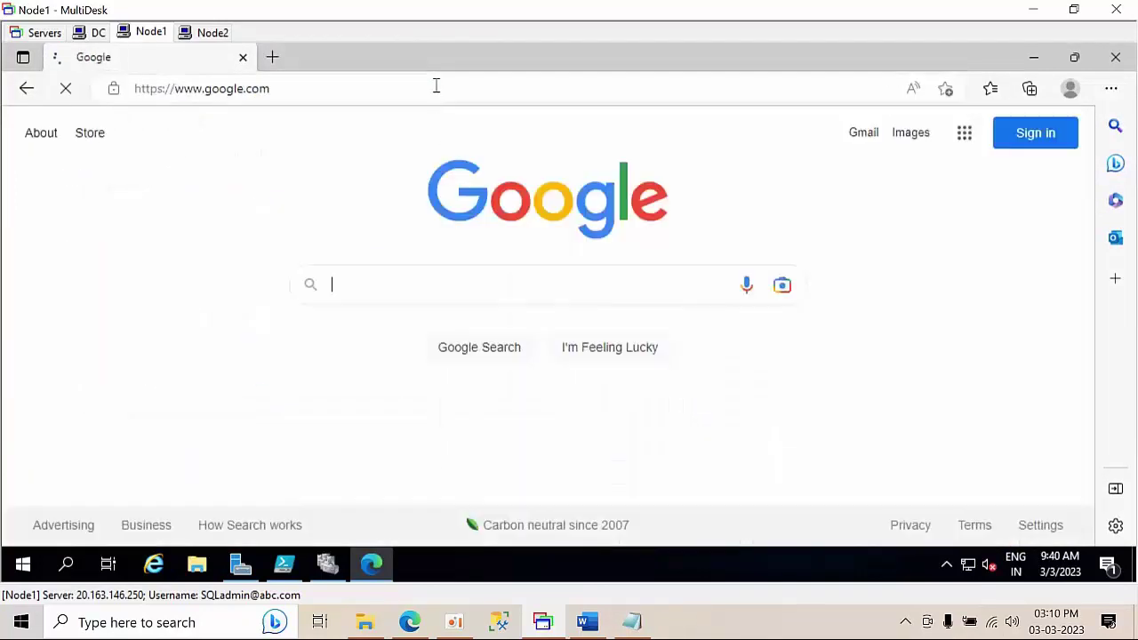
{"action": "left_click", "coordinate": [895, 317]}
{"action": "left_click", "coordinate": [363, 287]}
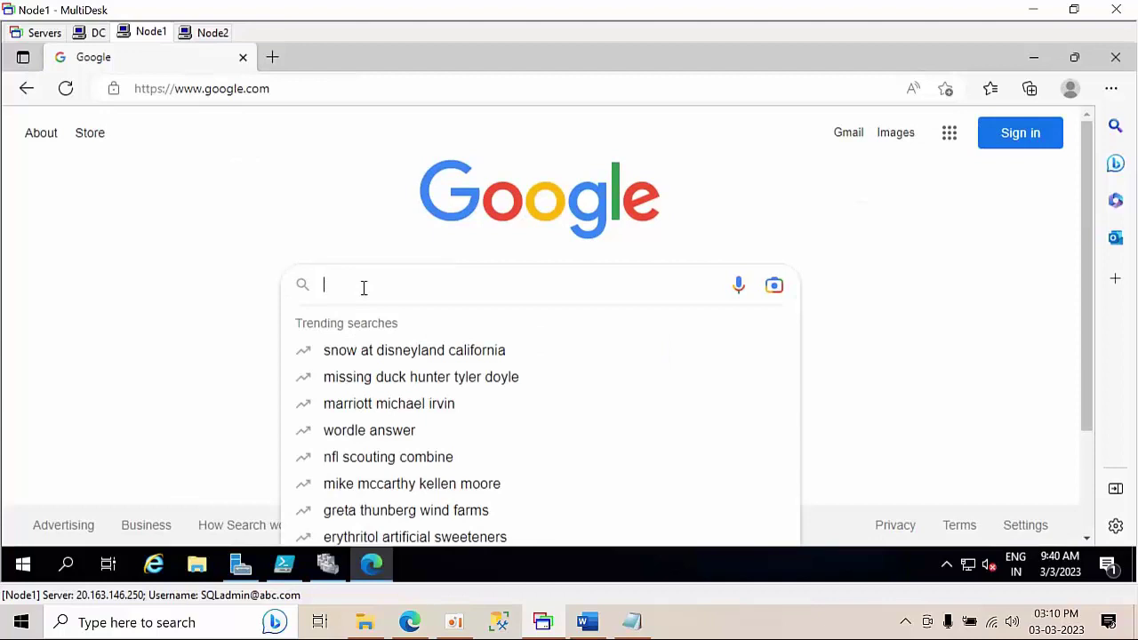
{"action": "type", "text": "ssms d"}
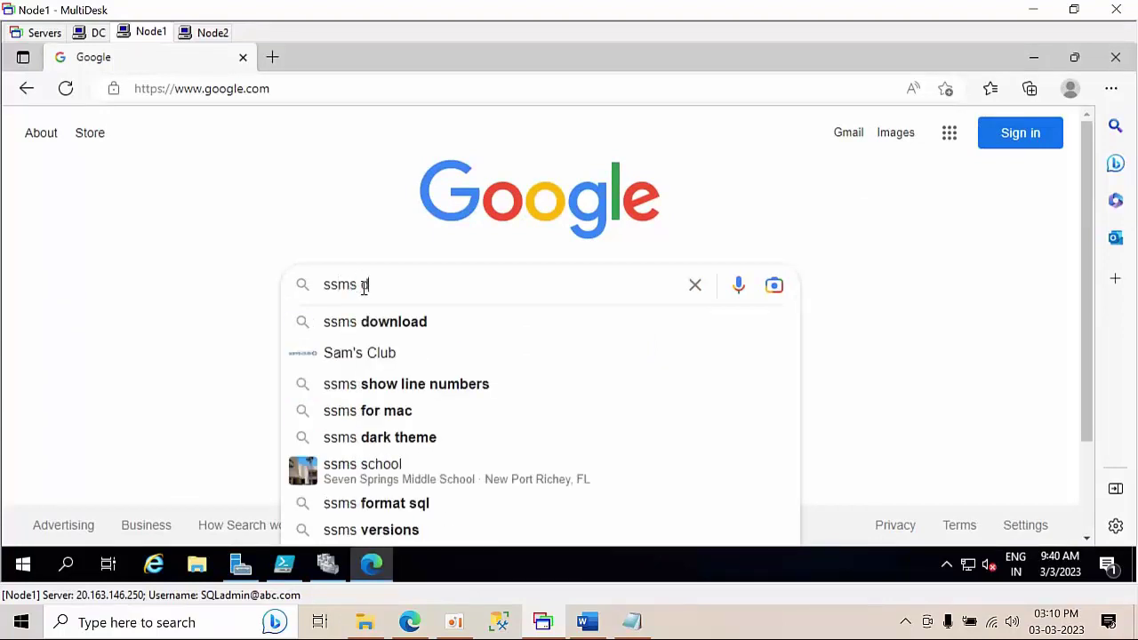
{"action": "type", "text": "ownload"}
{"action": "key", "text": "Return"}
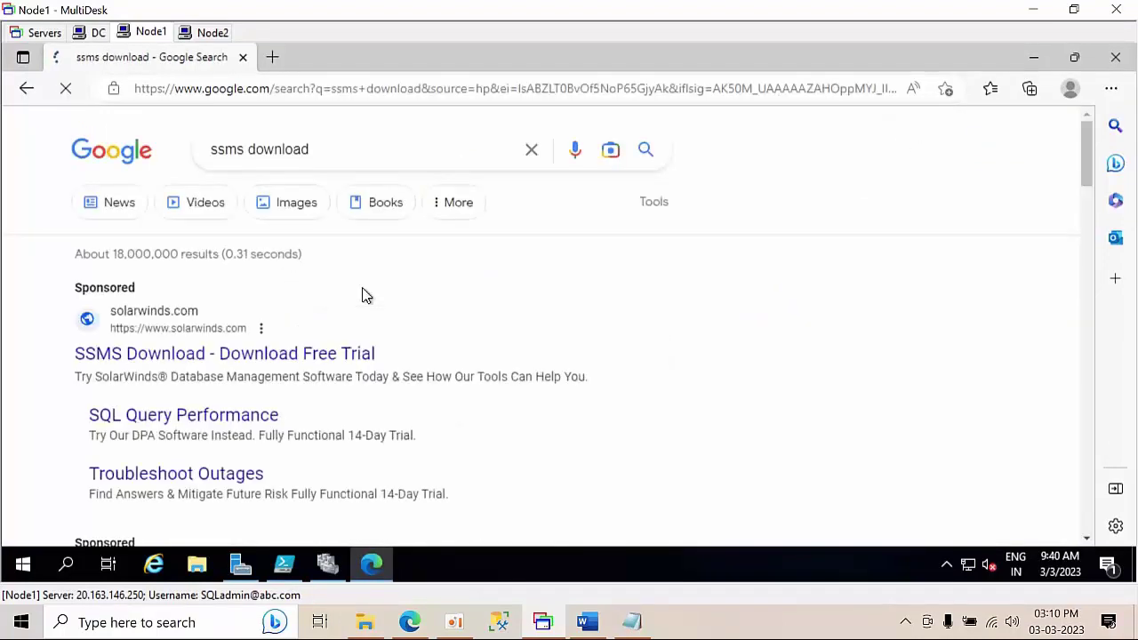
- Open Microsoft's SSMS page, start downloading SSMS-Setup-ENU.exe, and return to the search results
{"action": "scroll", "coordinate": [394, 305], "scroll_direction": "down", "scroll_amount": 2}
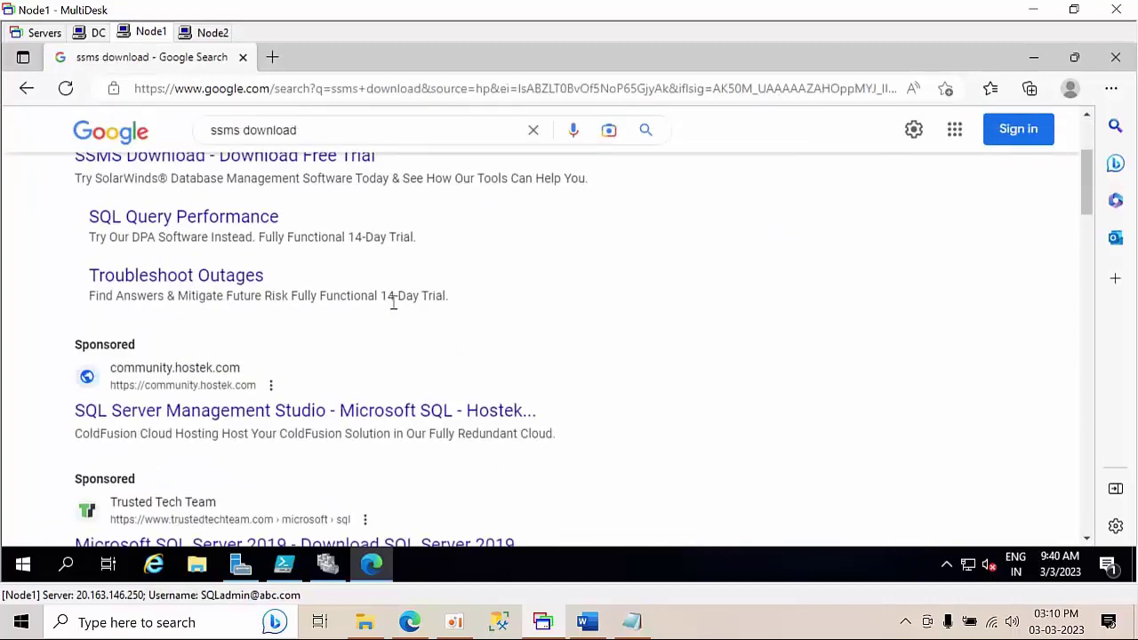
{"action": "scroll", "coordinate": [348, 363], "scroll_direction": "down", "scroll_amount": 3}
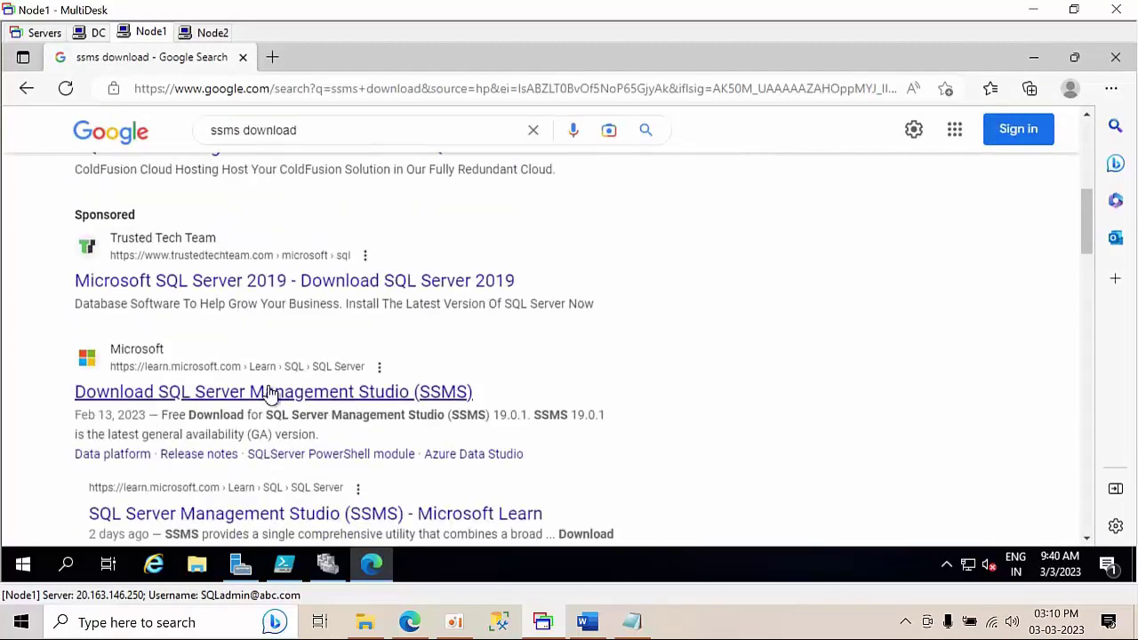
{"action": "left_click", "coordinate": [260, 392]}
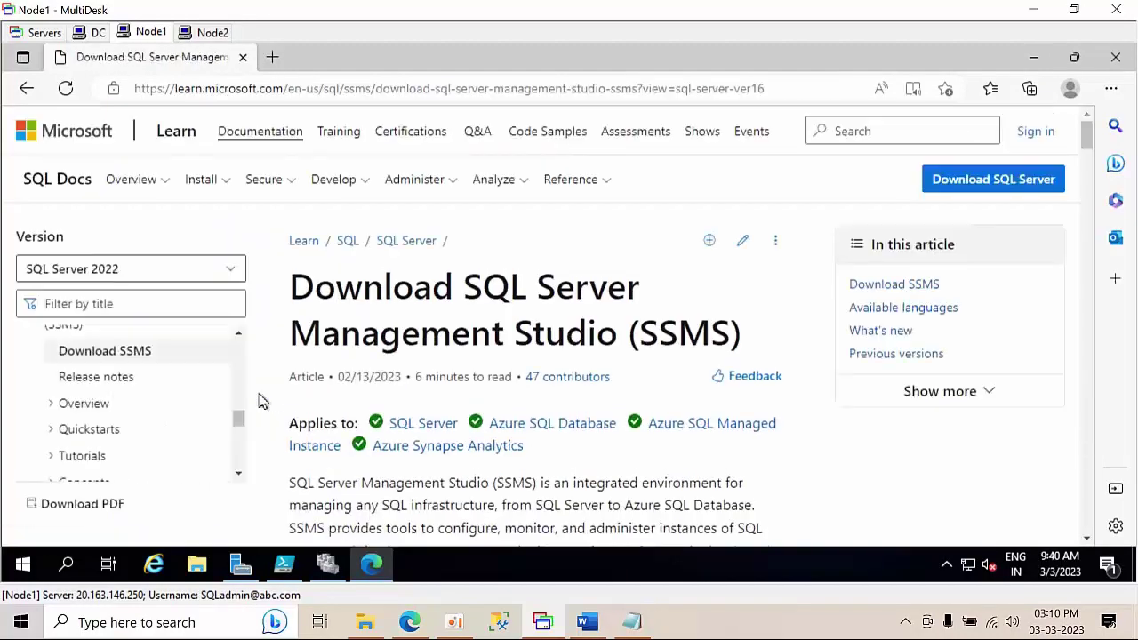
{"action": "scroll", "coordinate": [500, 346], "scroll_direction": "down", "scroll_amount": 4}
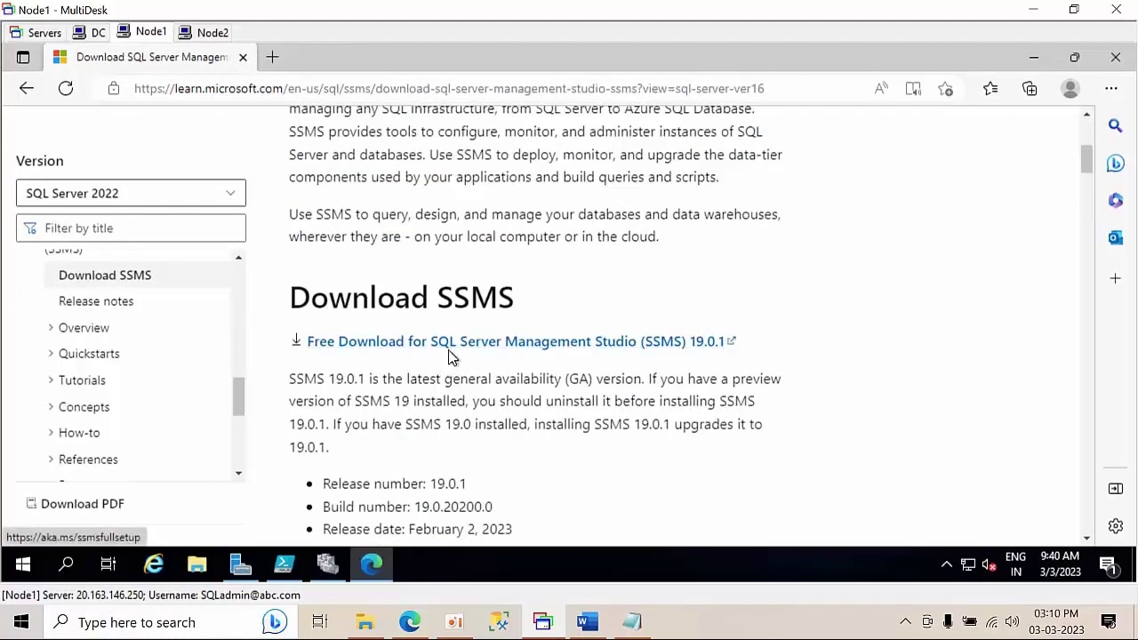
{"action": "left_click", "coordinate": [458, 346]}
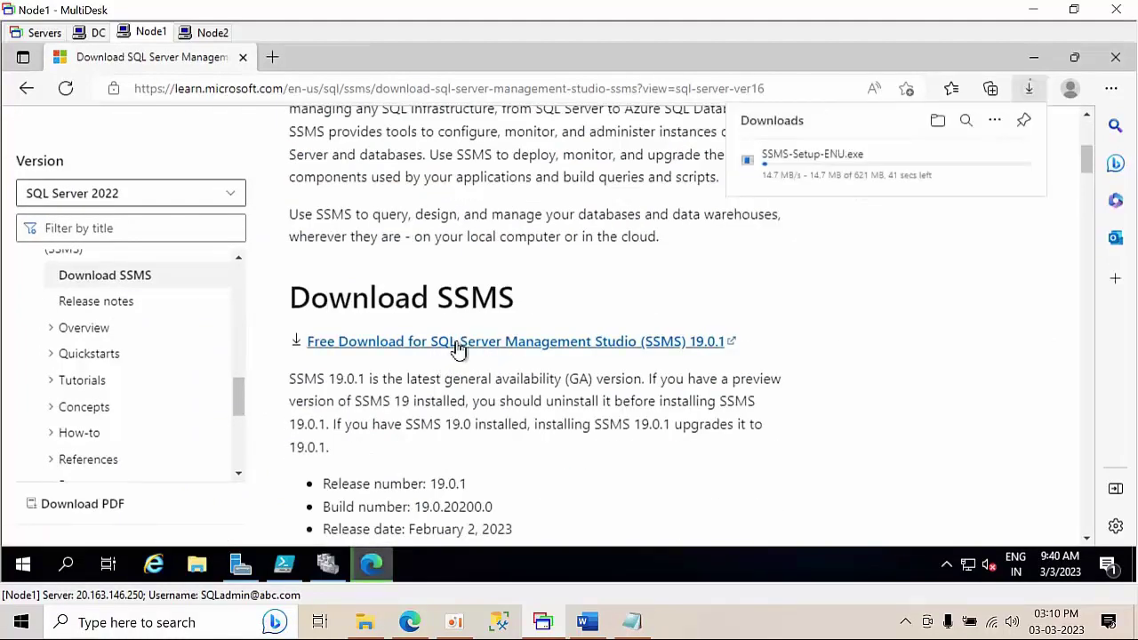
{"action": "left_click", "coordinate": [278, 89]}
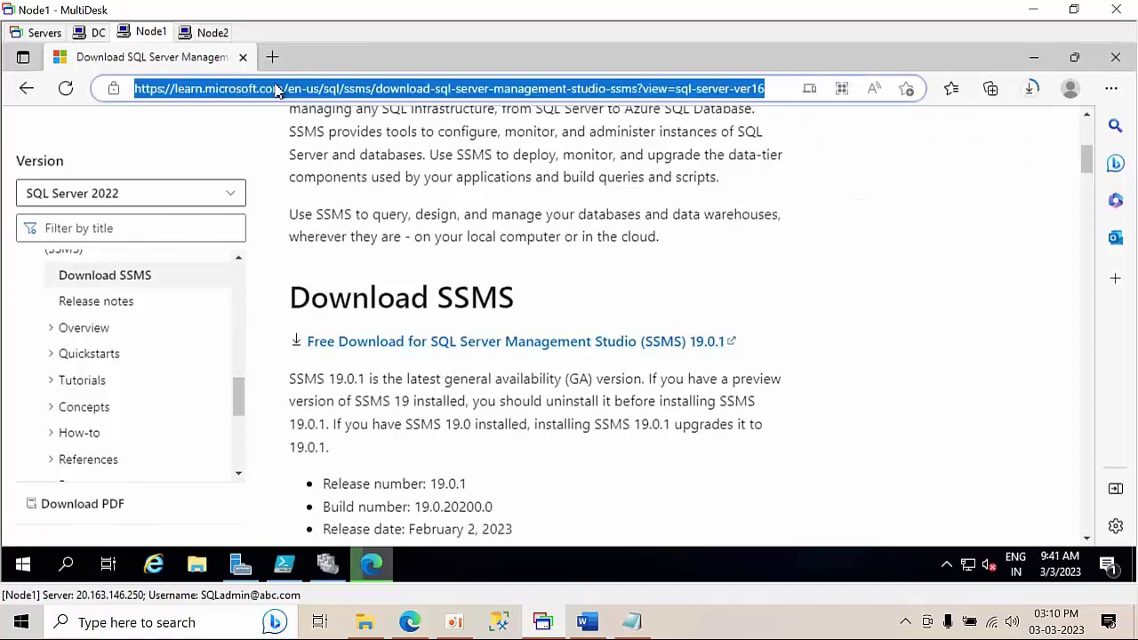
{"action": "left_click", "coordinate": [22, 89]}
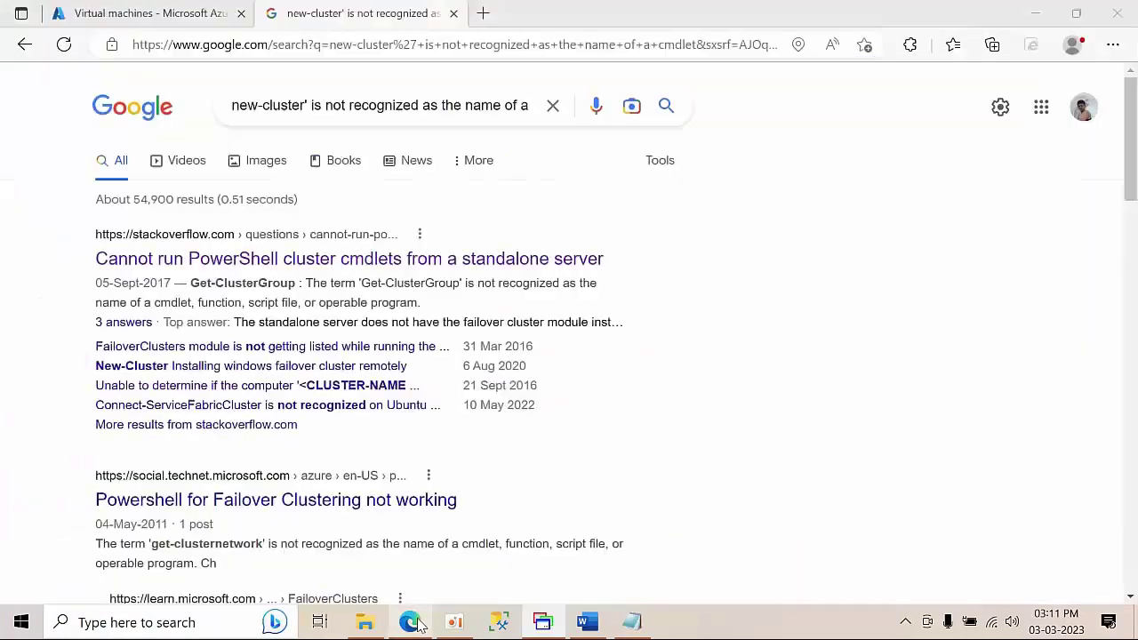
- In local Edge, change the SQL Server 2022 bookmark address to 2019 and cut it
{"action": "left_click", "coordinate": [409, 622]}
{"action": "left_click", "coordinate": [482, 14]}
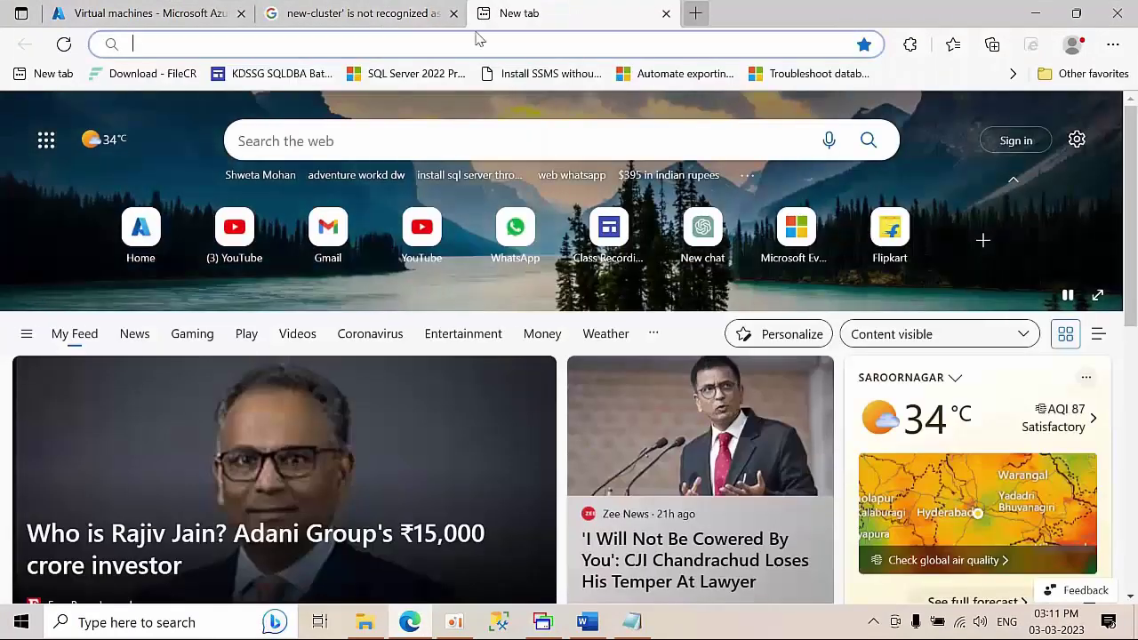
{"action": "middle_click", "coordinate": [424, 74]}
{"action": "left_click", "coordinate": [717, 18]}
{"action": "left_click", "coordinate": [610, 44]}
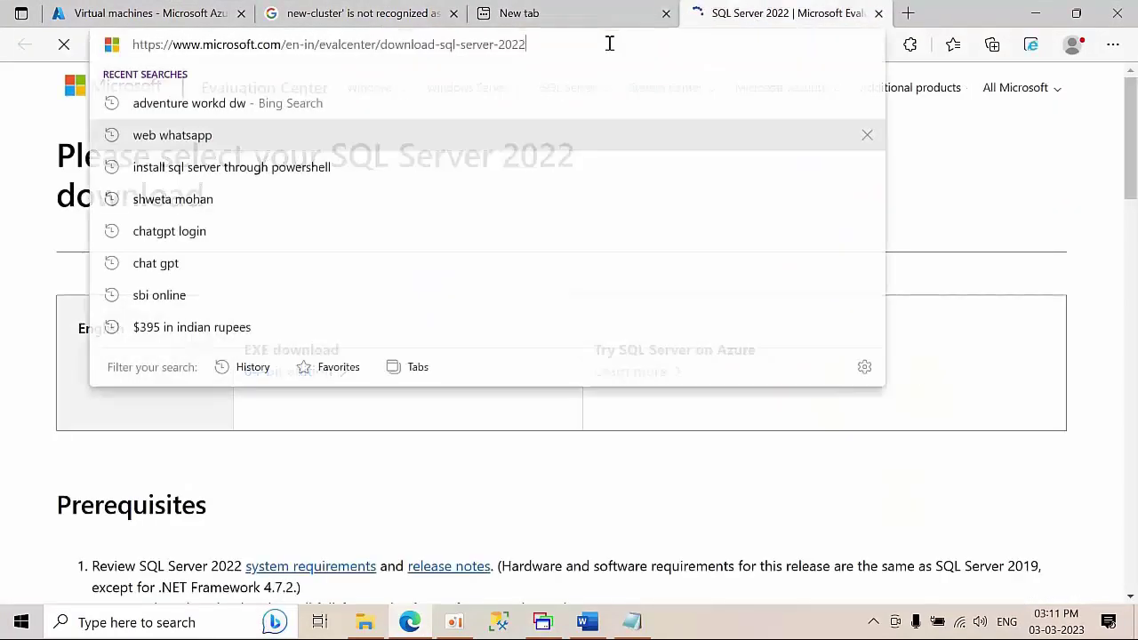
{"action": "left_click", "coordinate": [609, 44]}
{"action": "key", "text": "BackSpace"}
{"action": "key", "text": "BackSpace"}
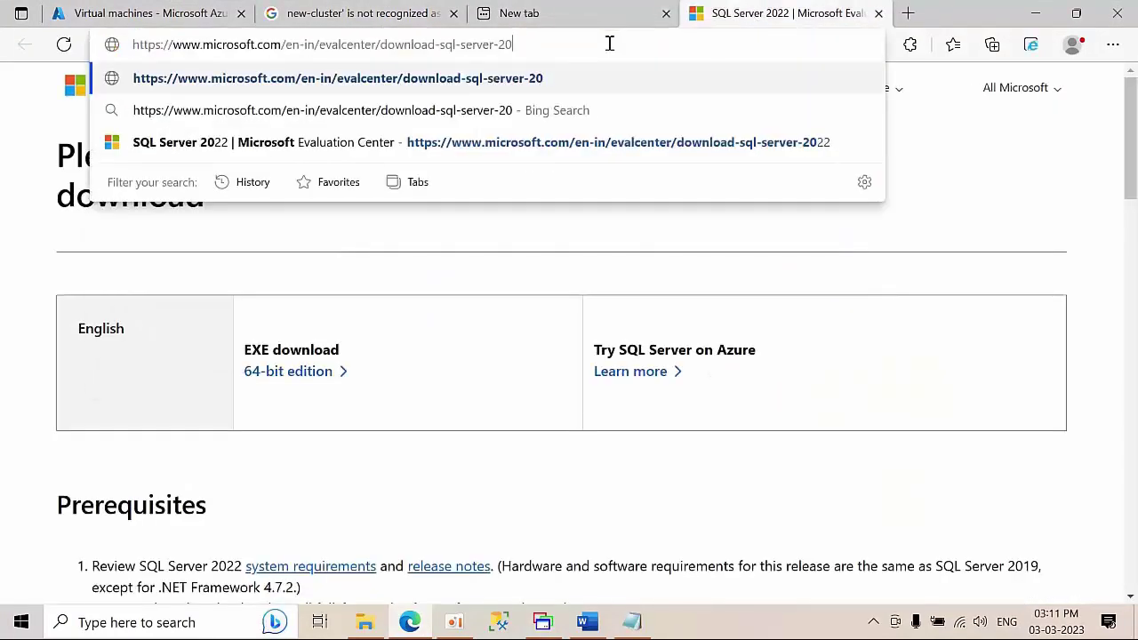
{"action": "type", "text": "19"}
{"action": "key", "text": "ctrl+a"}
{"action": "key", "text": "ctrl+c"}
{"action": "key", "text": "BackSpace"}
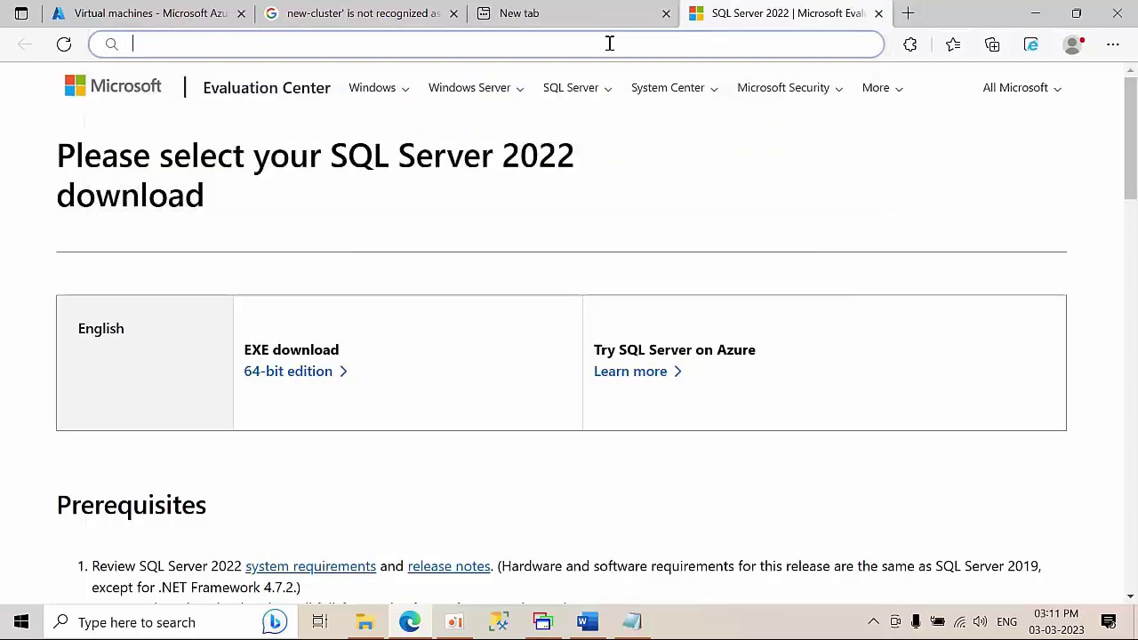
{"action": "left_click", "coordinate": [878, 13]}
{"action": "left_click", "coordinate": [1035, 14]}
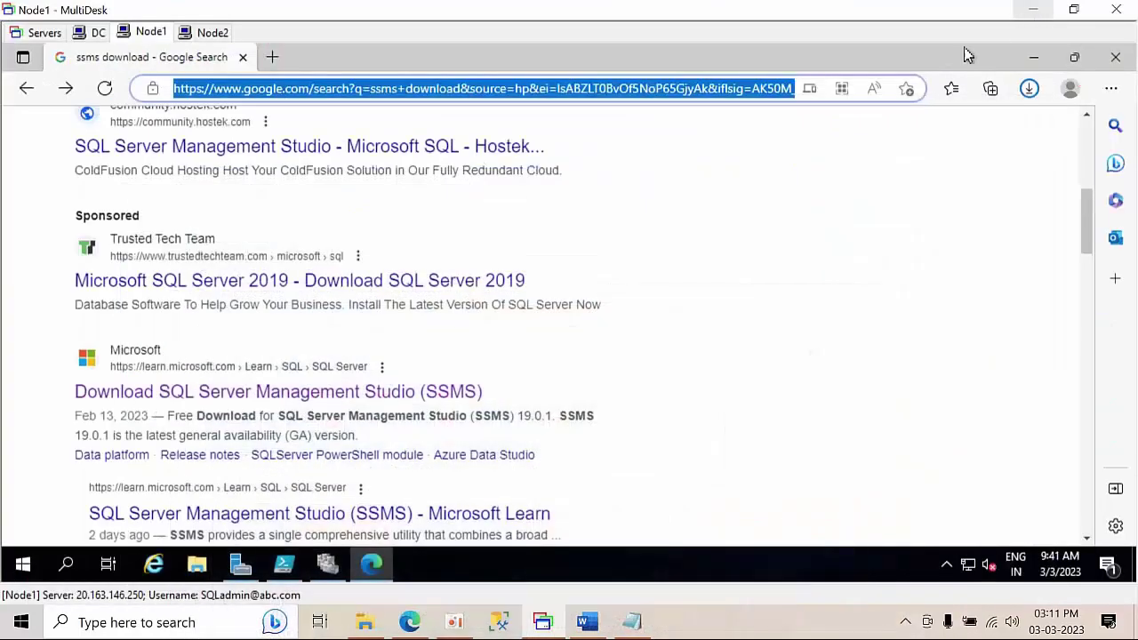
- Paste the 2019 evaluation address into Node1's Edge, download the 64-bit SQL2019-SSEI-Eval.exe and run it
{"action": "left_click", "coordinate": [374, 88]}
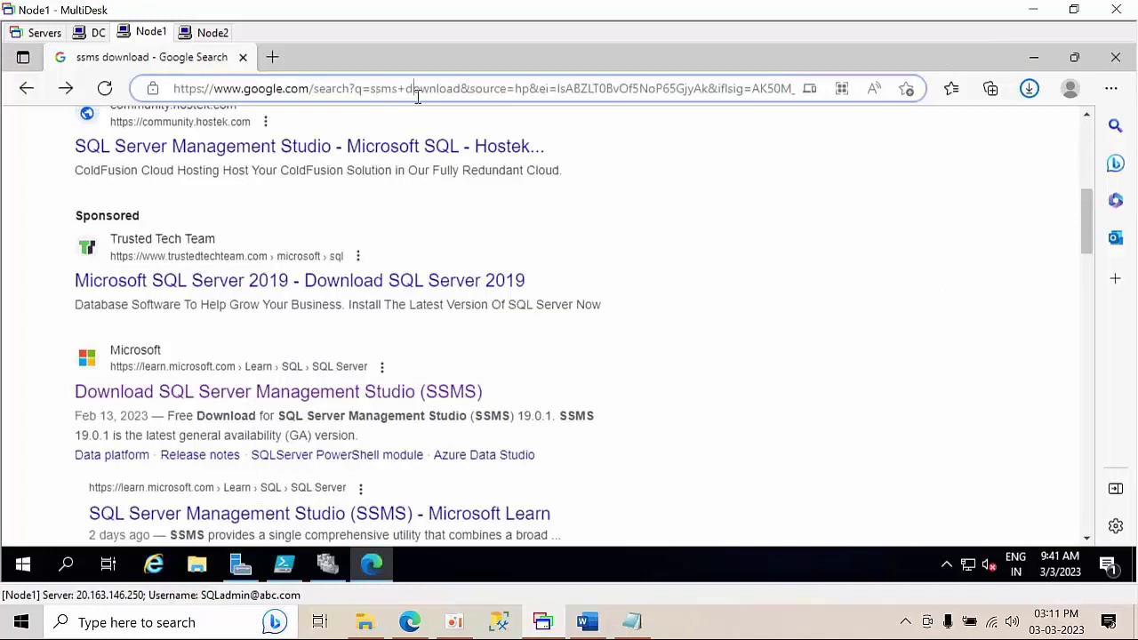
{"action": "key", "text": "ctrl+a"}
{"action": "key", "text": "BackSpace"}
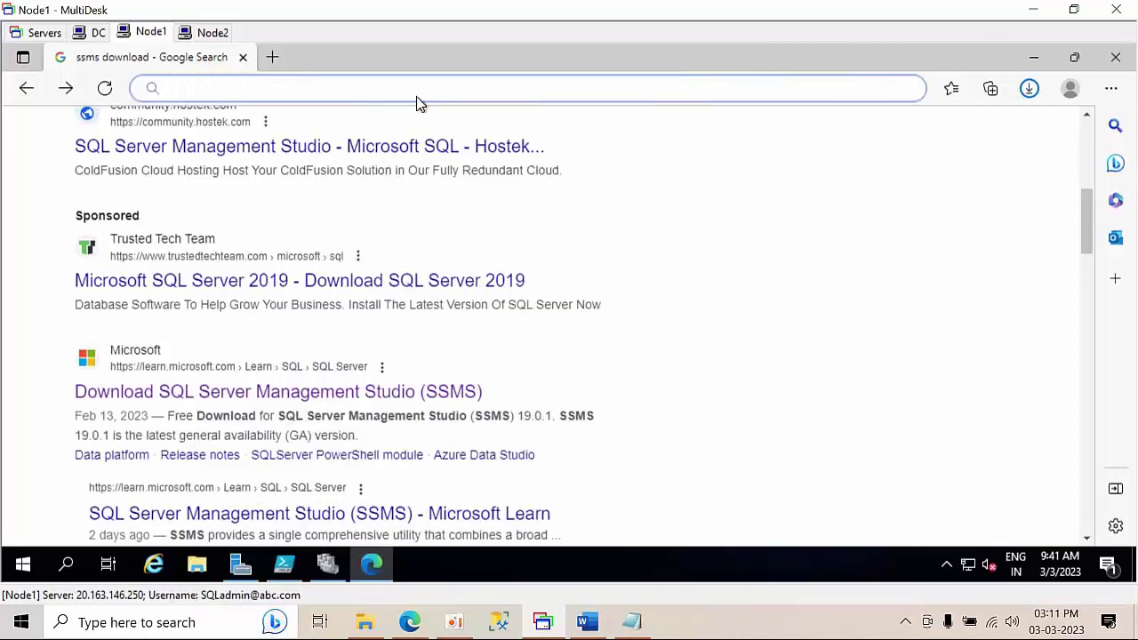
{"action": "key", "text": "ctrl+v"}
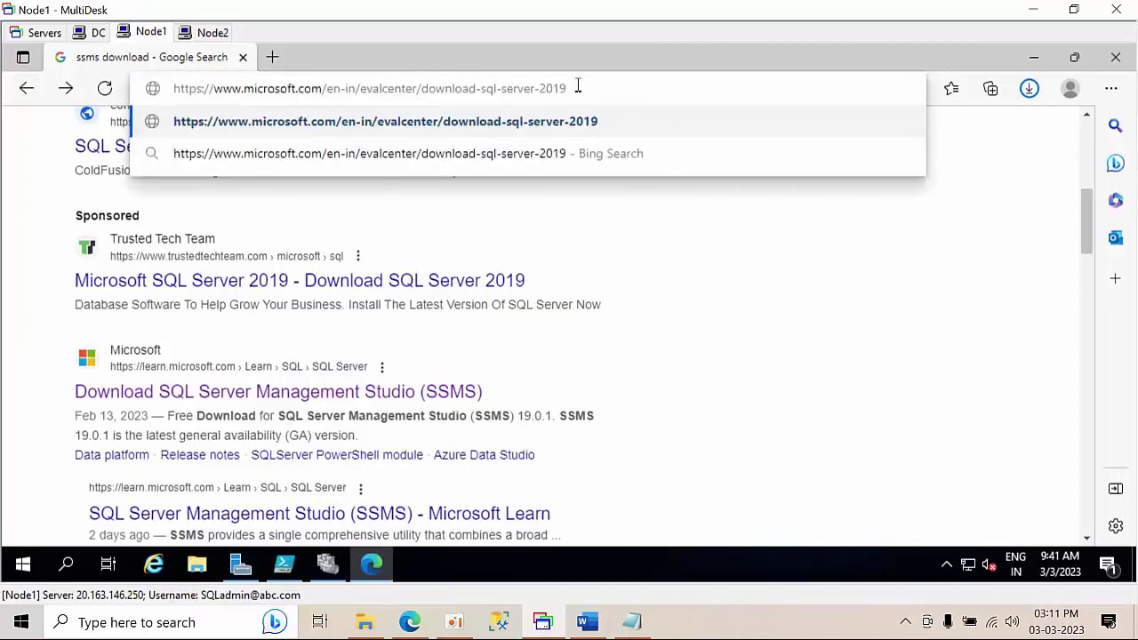
{"action": "key", "text": "Return"}
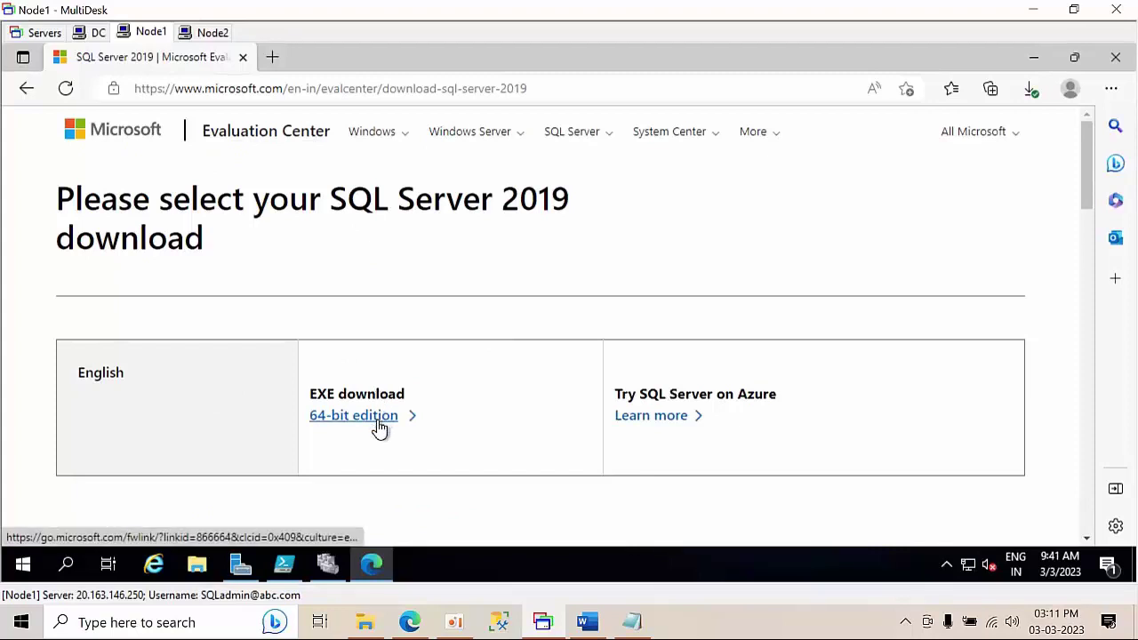
{"action": "left_click", "coordinate": [379, 428]}
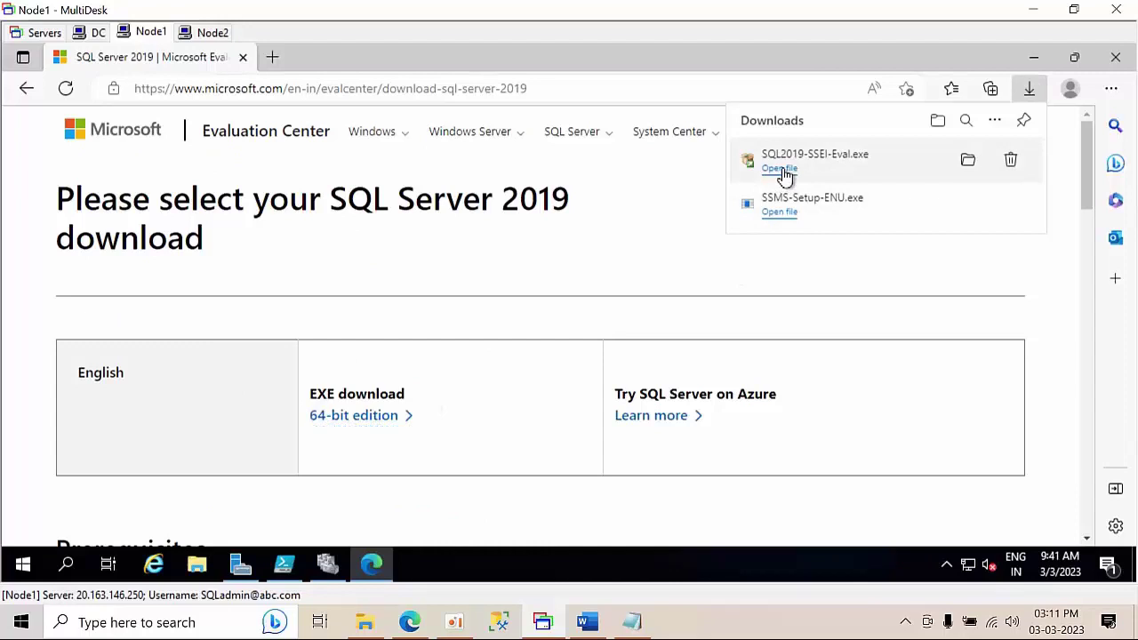
{"action": "left_click", "coordinate": [784, 170]}
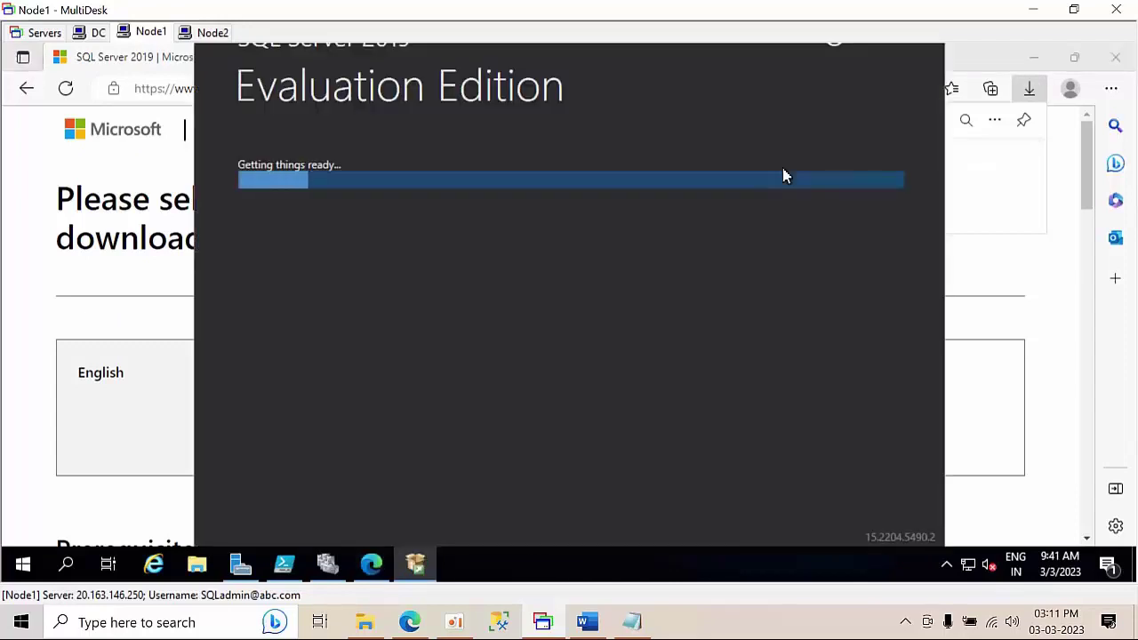
- Start the Node1 installer's media download, then switch to Node2 and open Windows search
{"action": "left_click", "coordinate": [782, 271]}
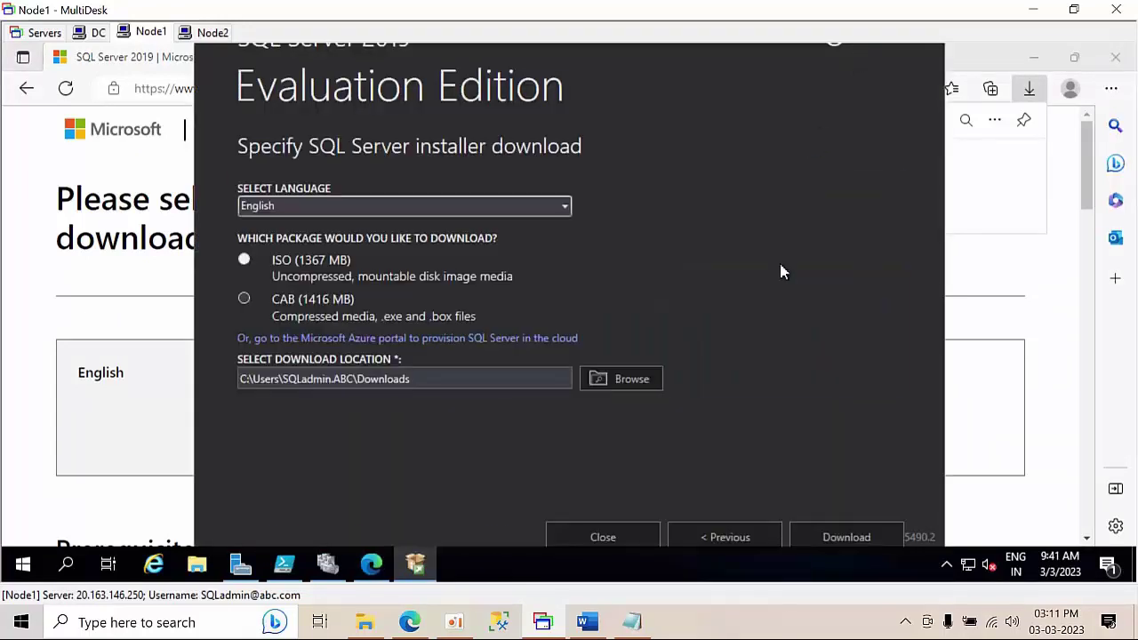
{"action": "left_click", "coordinate": [844, 535]}
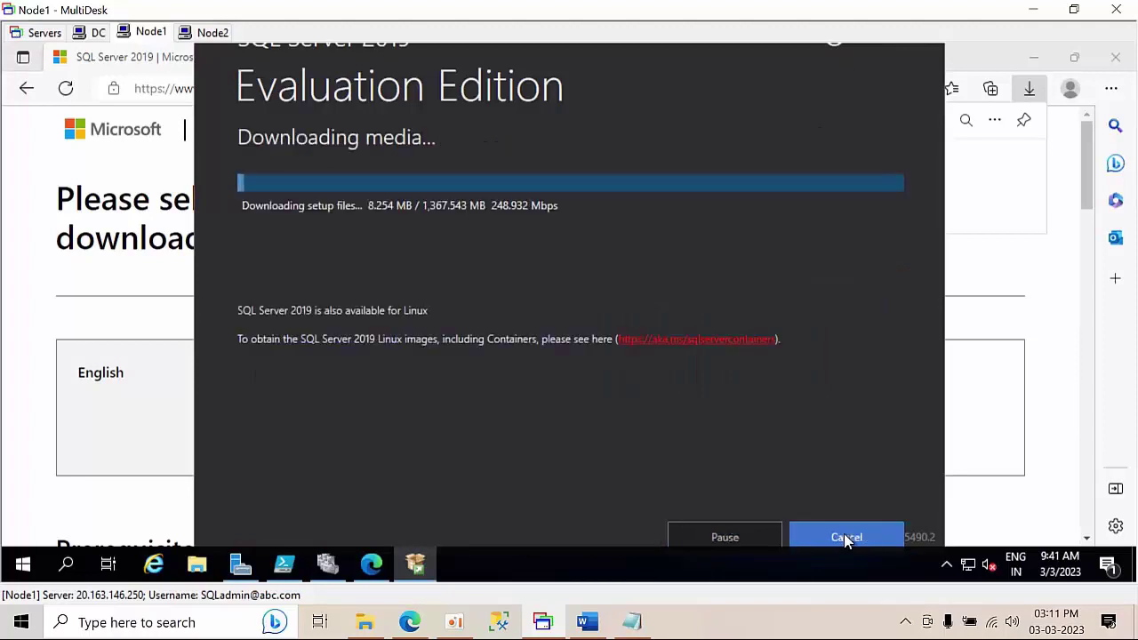
{"action": "left_click", "coordinate": [197, 32]}
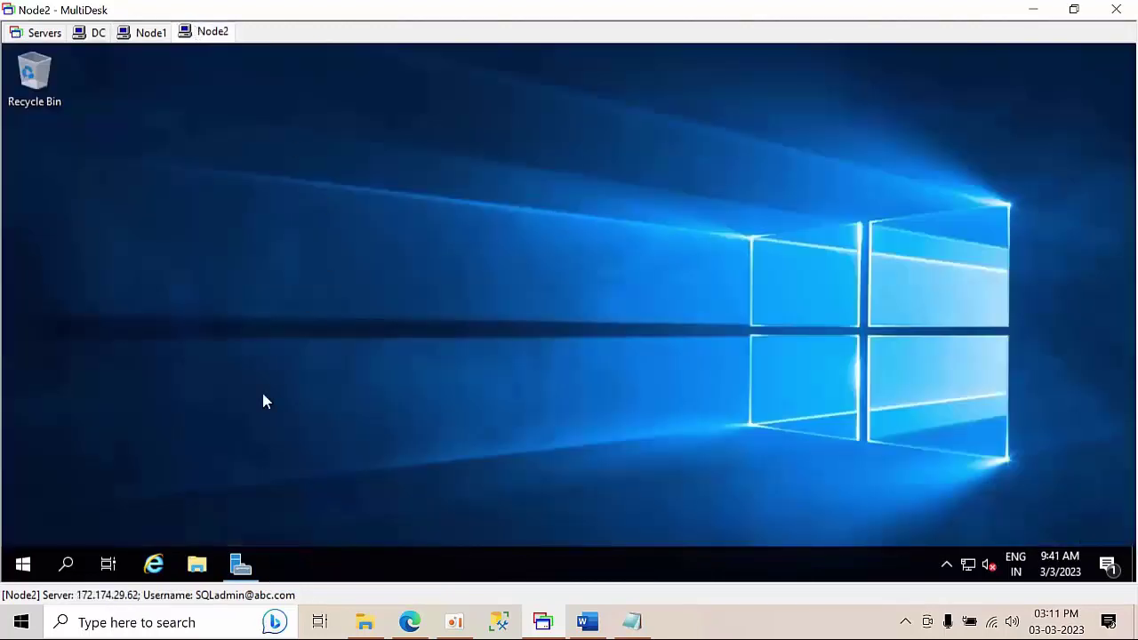
{"action": "left_click", "coordinate": [67, 566]}
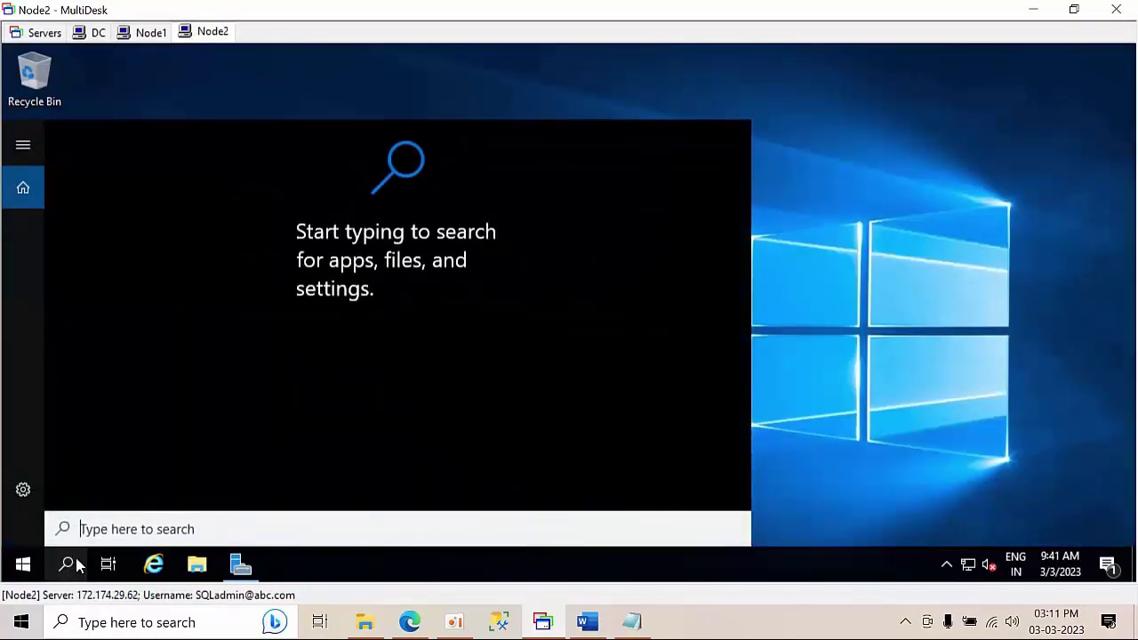
- Launch Microsoft Edge on Node2 and skip its first-run setup
{"action": "type", "text": "edge"}
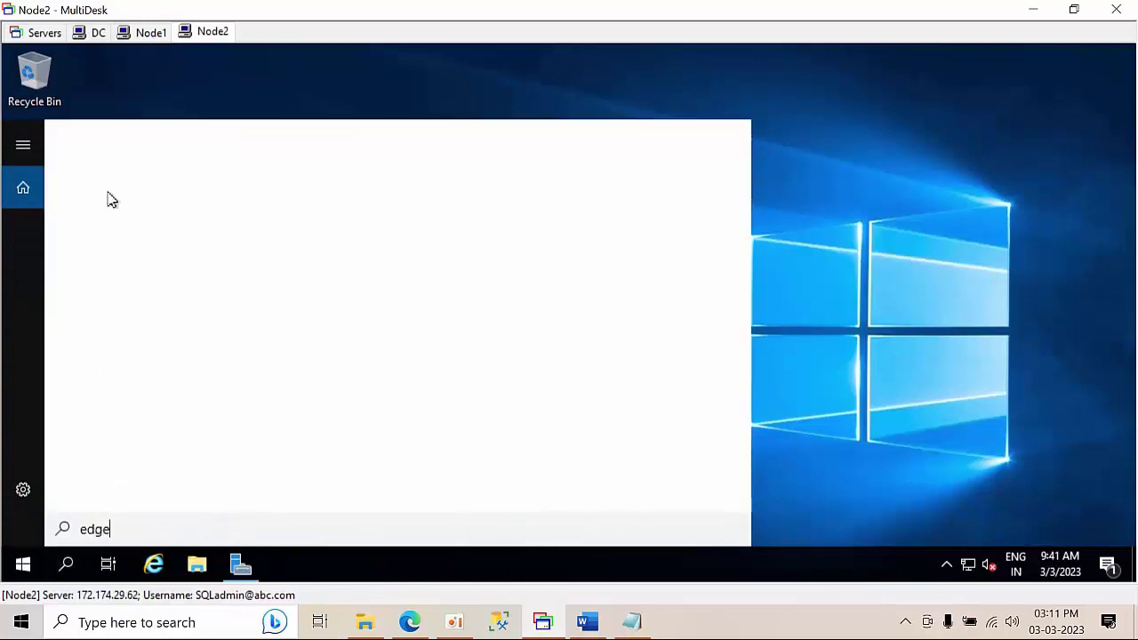
{"action": "left_click", "coordinate": [118, 219]}
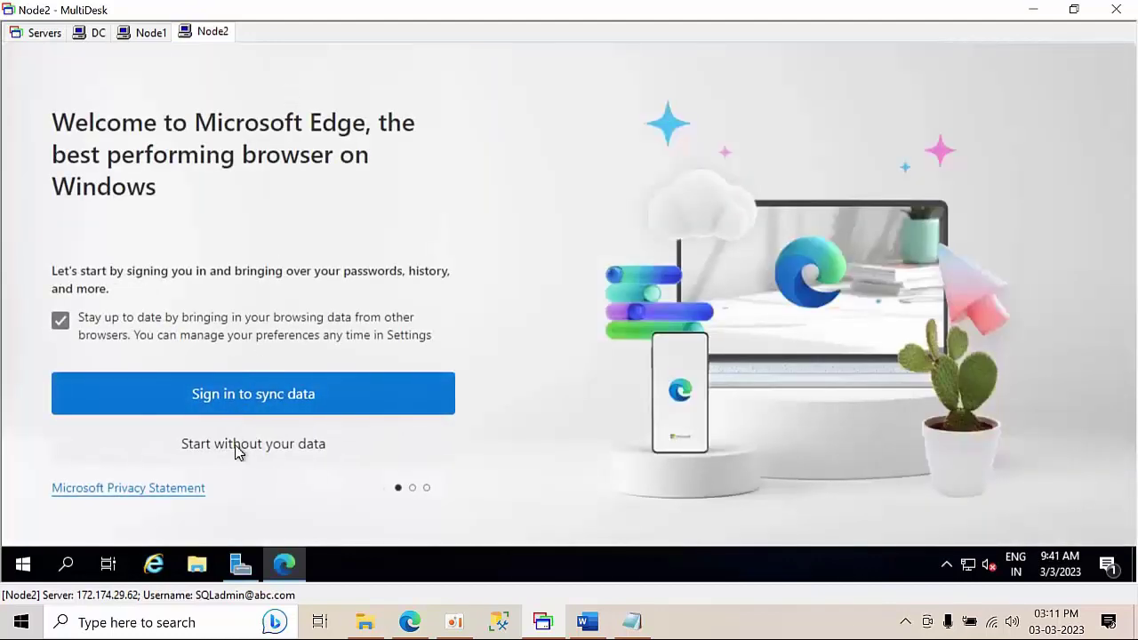
{"action": "left_click", "coordinate": [239, 453]}
{"action": "left_click", "coordinate": [236, 454]}
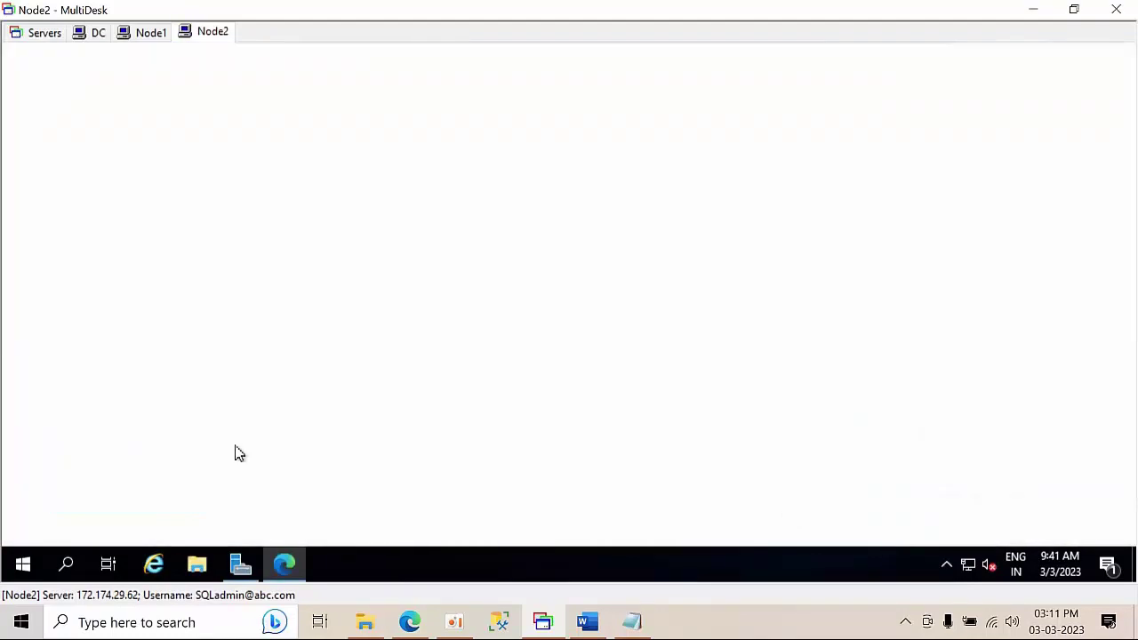
{"action": "left_click", "coordinate": [177, 460]}
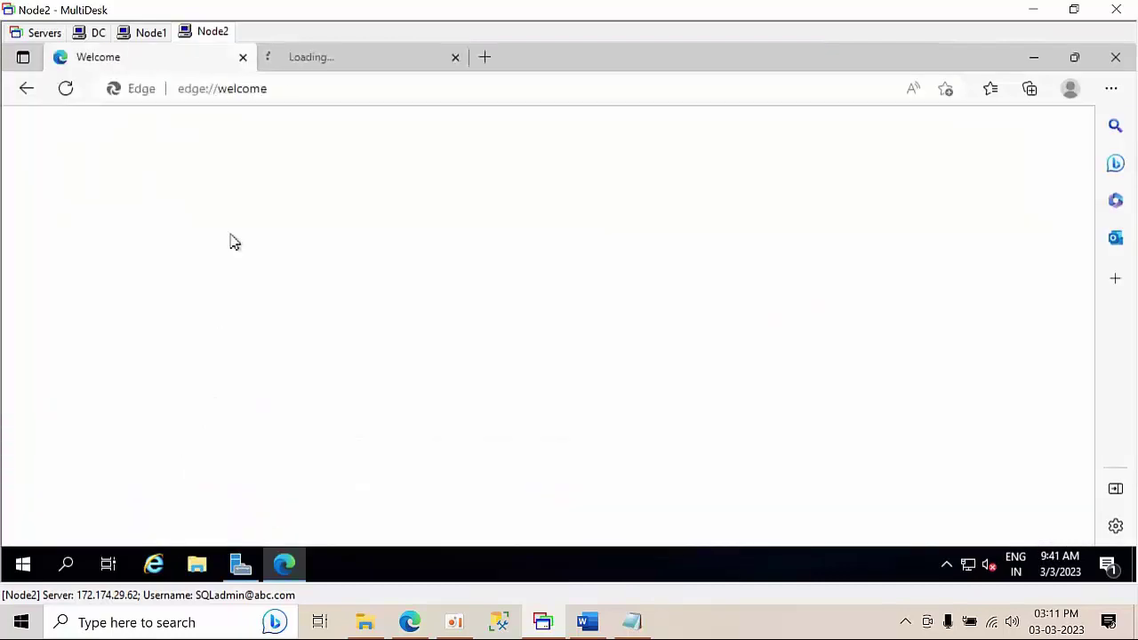
- Paste the SQL Server 2019 evaluation address, download the 64-bit SQL2019-SSEI-Eval.exe, and run it
{"action": "left_click", "coordinate": [285, 81]}
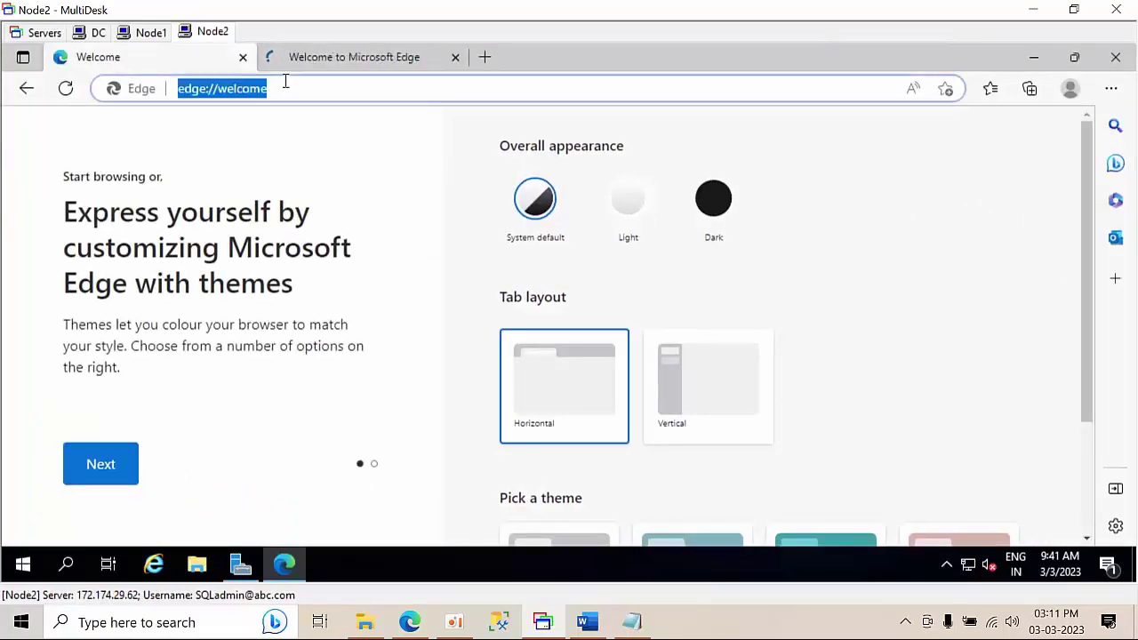
{"action": "key", "text": "ctrl+v"}
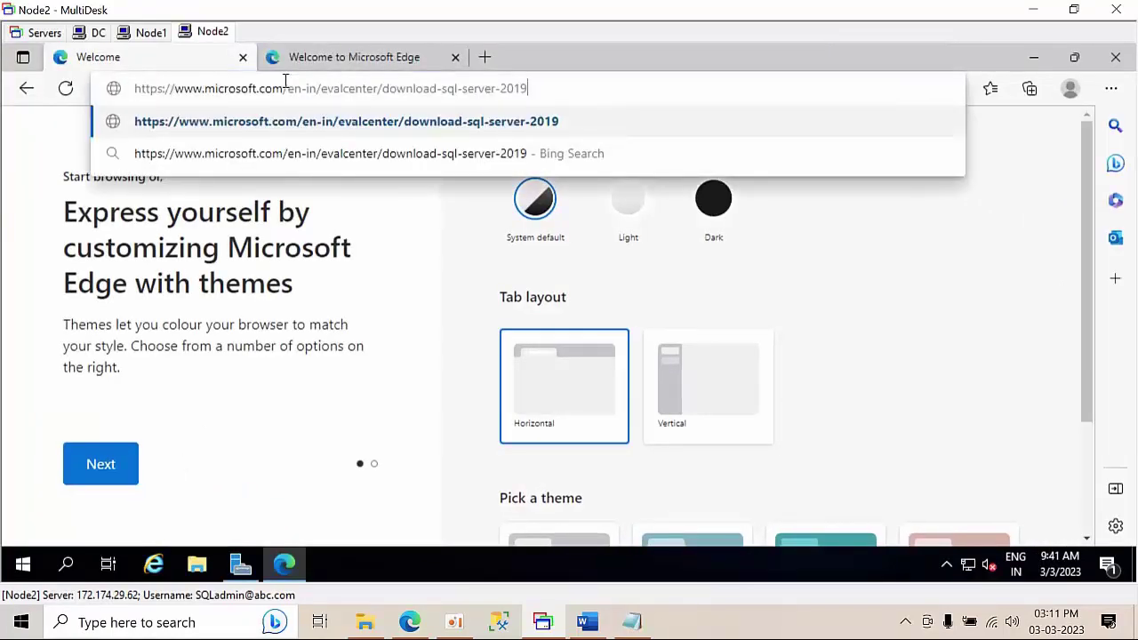
{"action": "key", "text": "Return"}
{"action": "left_click", "coordinate": [455, 57]}
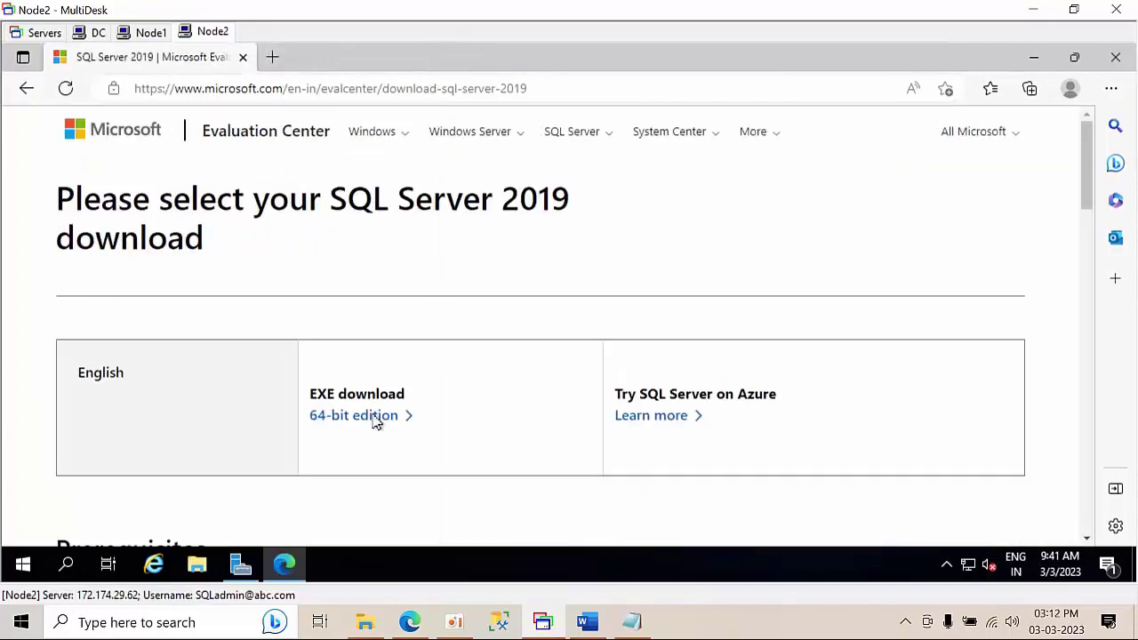
{"action": "left_click", "coordinate": [375, 423]}
{"action": "left_click", "coordinate": [549, 399]}
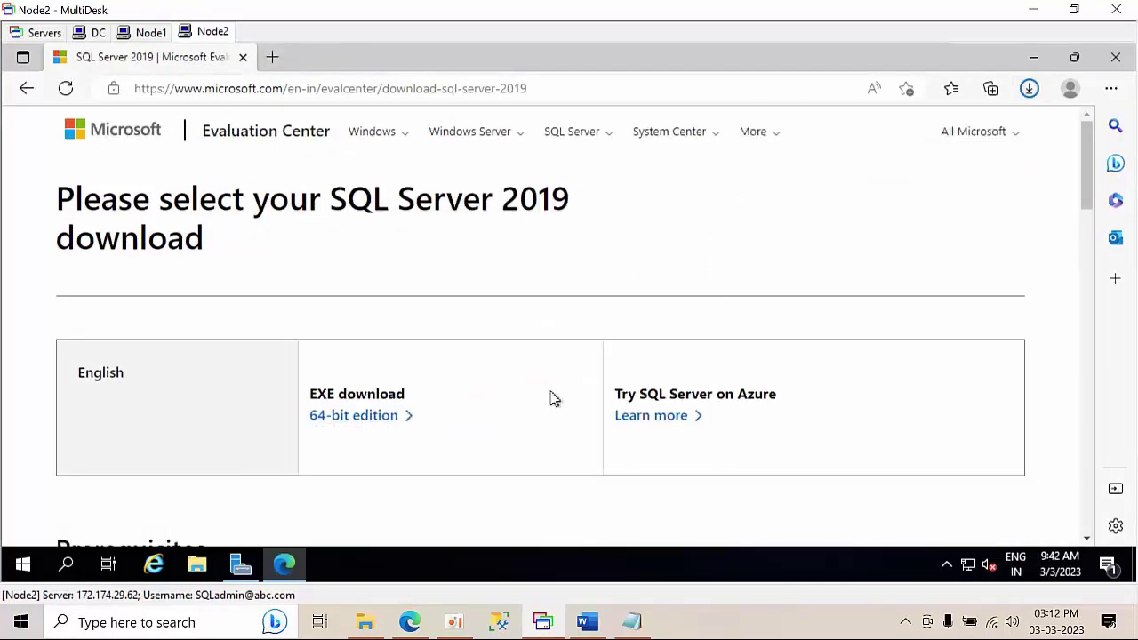
{"action": "left_click", "coordinate": [1029, 92]}
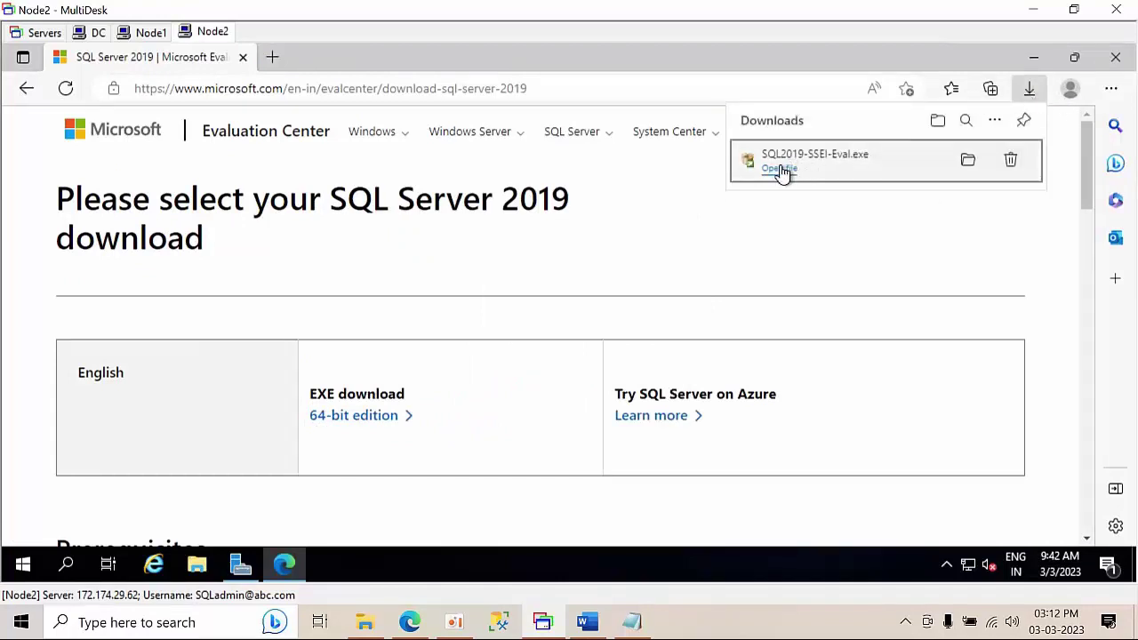
{"action": "left_click", "coordinate": [779, 169]}
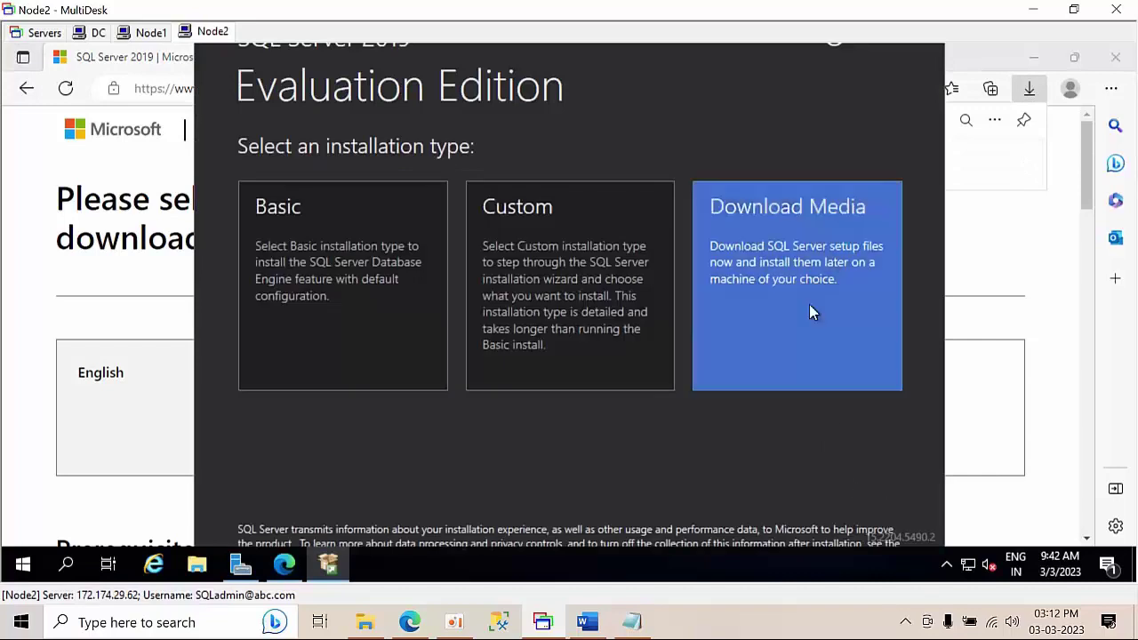
- Choose Download Media in the installer, start downloading the setup media, and bring Edge forward
{"action": "left_click", "coordinate": [809, 306]}
{"action": "left_click", "coordinate": [856, 534]}
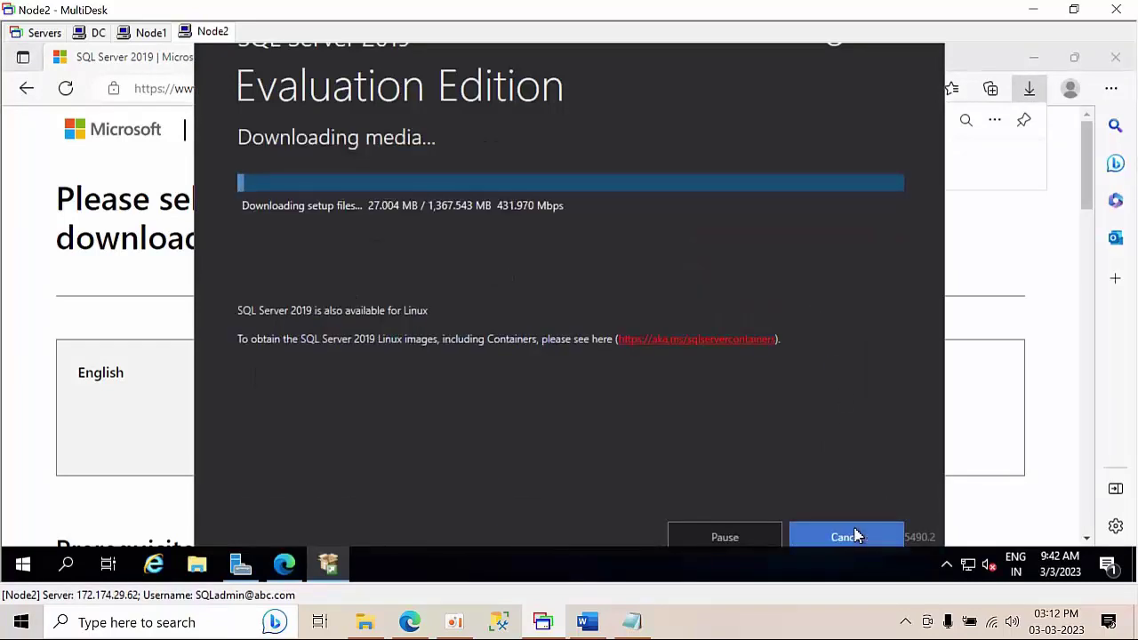
{"action": "left_click", "coordinate": [172, 84]}
- Reach the Google website via Bing after fixing the misspelled google.com query, and close the Bing tab
{"action": "left_click", "coordinate": [228, 84]}
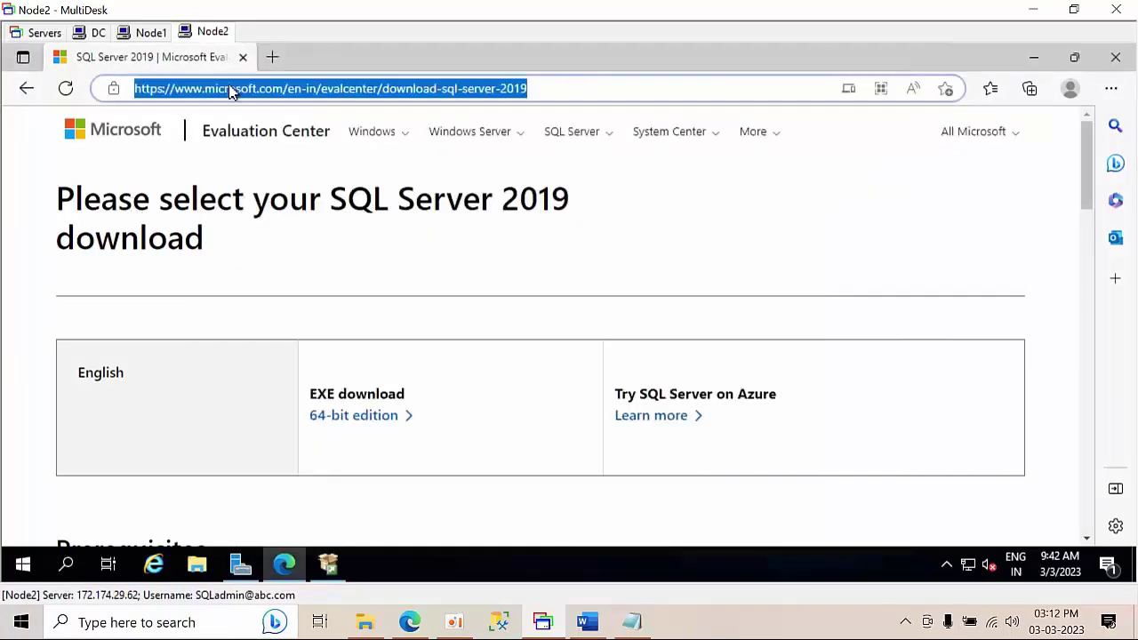
{"action": "type", "text": "google.com"}
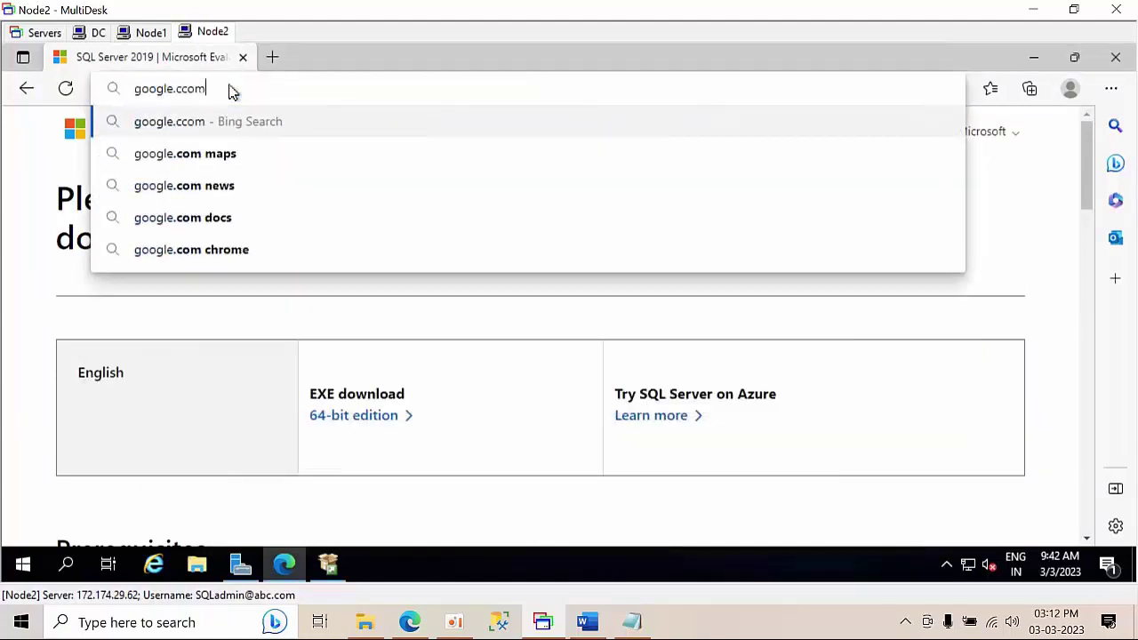
{"action": "key", "text": "Return"}
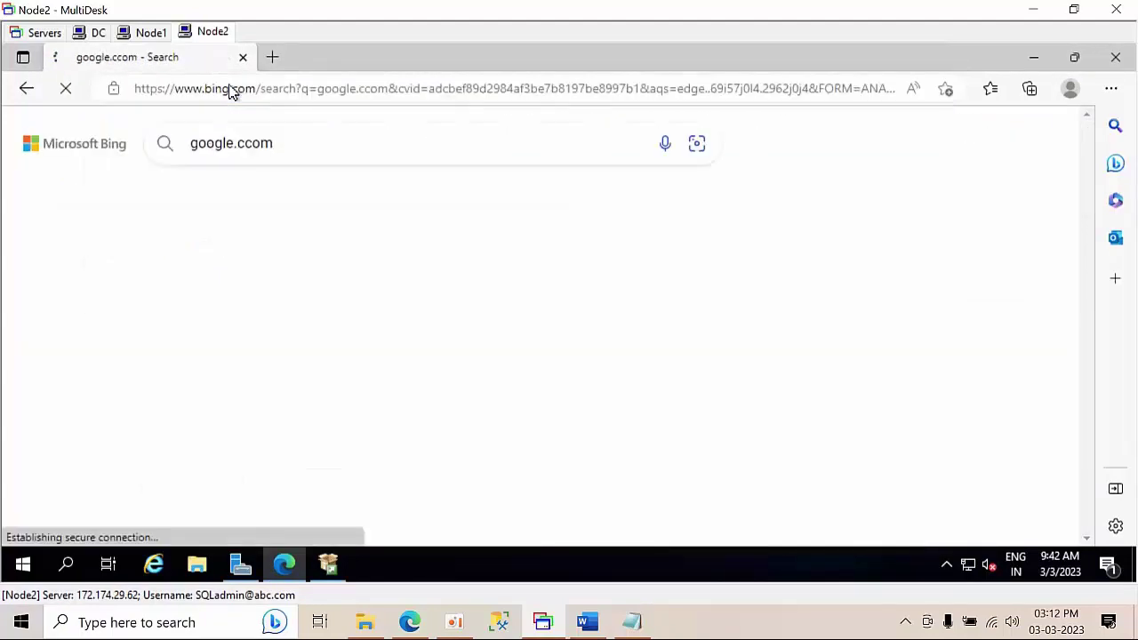
{"action": "left_click", "coordinate": [253, 142]}
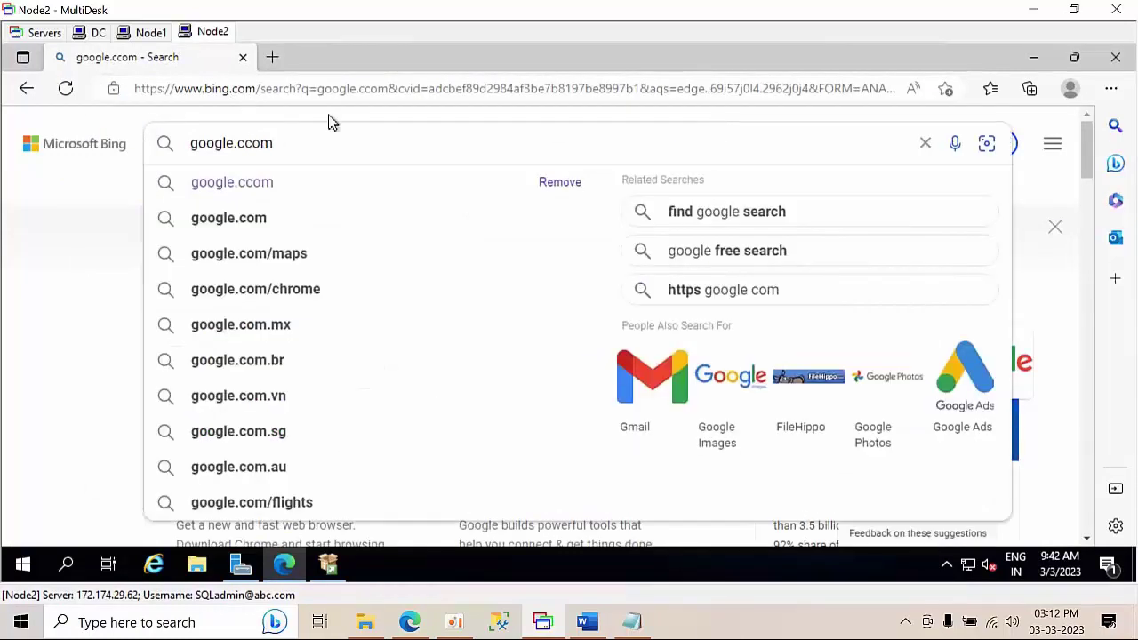
{"action": "key", "text": "BackSpace"}
{"action": "key", "text": "Return"}
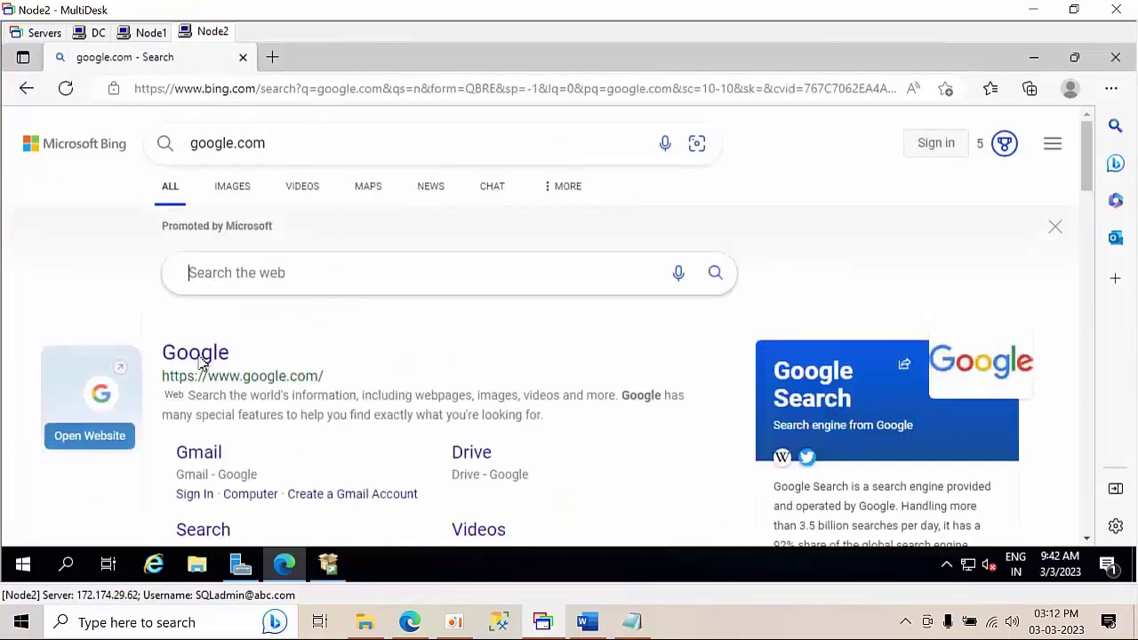
{"action": "left_click", "coordinate": [197, 354]}
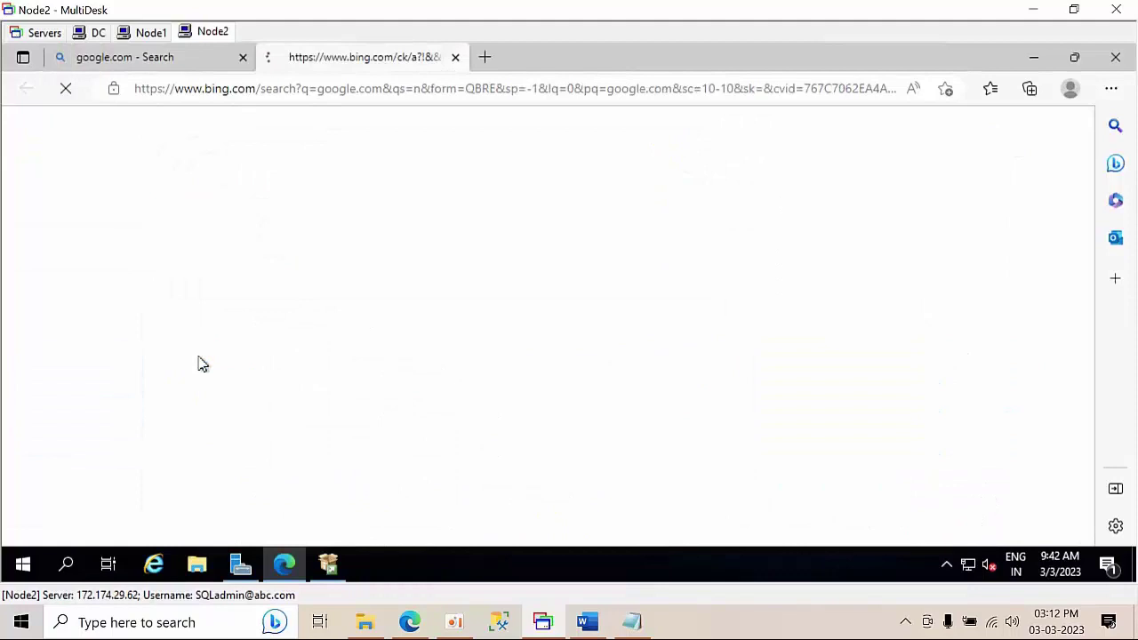
{"action": "left_click", "coordinate": [242, 59]}
- Search Google for 'ssms download' and open the Microsoft Learn SSMS article
{"action": "left_click", "coordinate": [374, 285]}
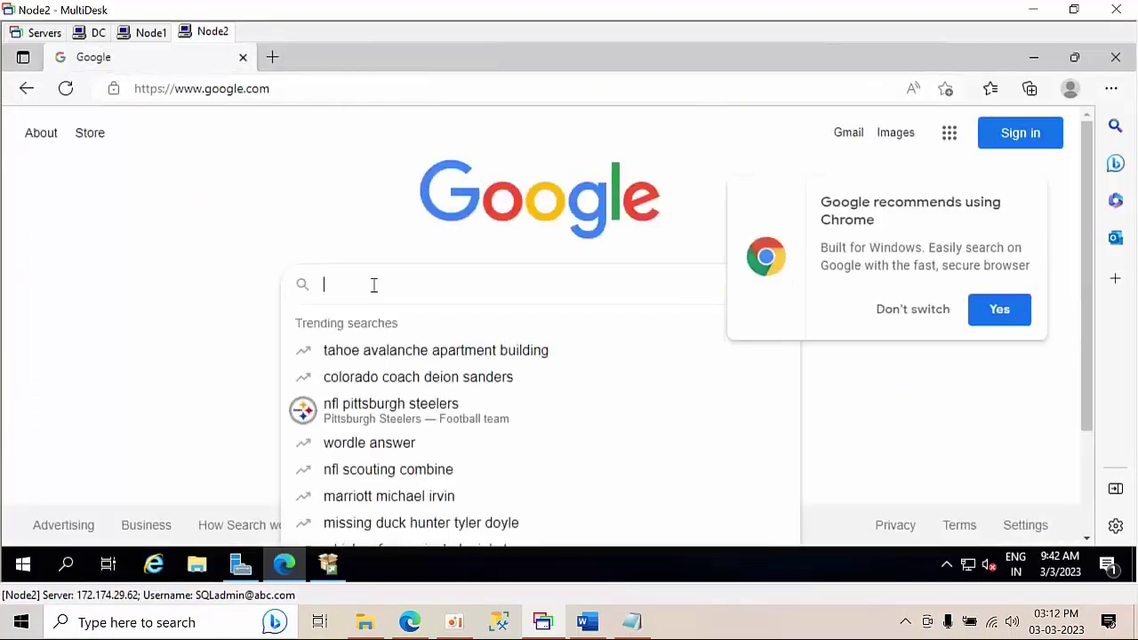
{"action": "type", "text": "ssms download"}
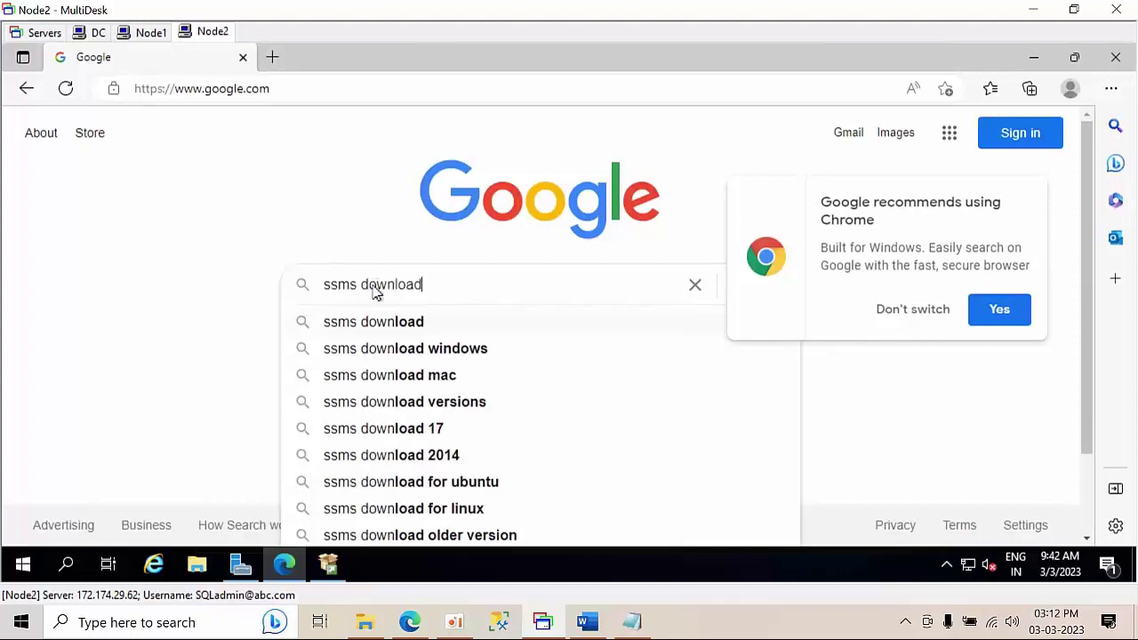
{"action": "key", "text": "Return"}
{"action": "scroll", "coordinate": [384, 345], "scroll_direction": "down", "scroll_amount": 2}
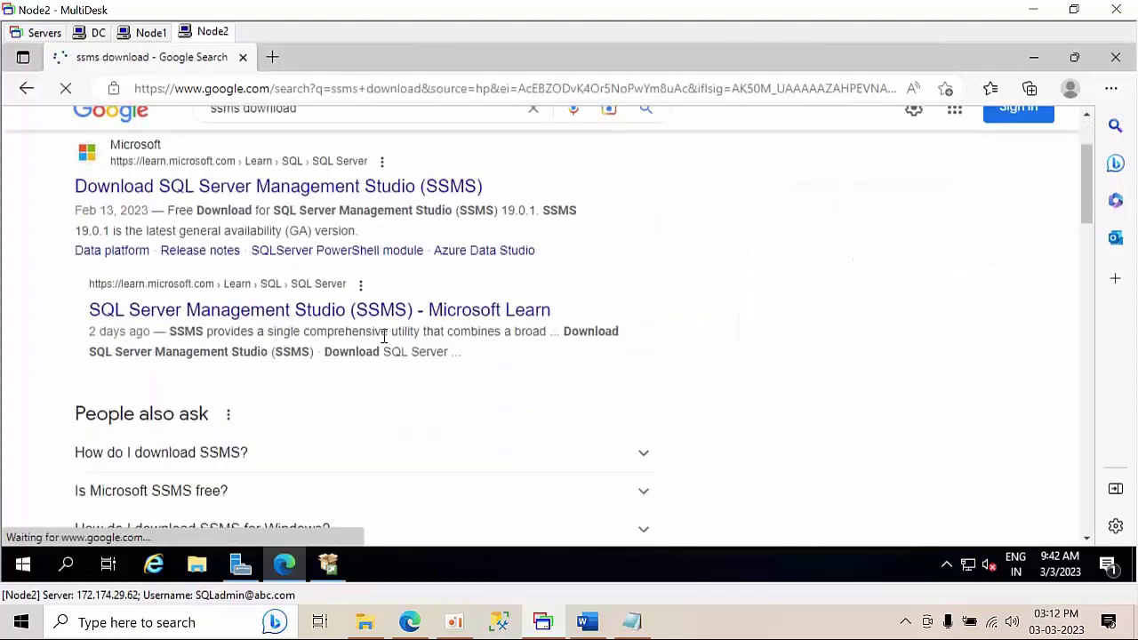
{"action": "left_click", "coordinate": [311, 245]}
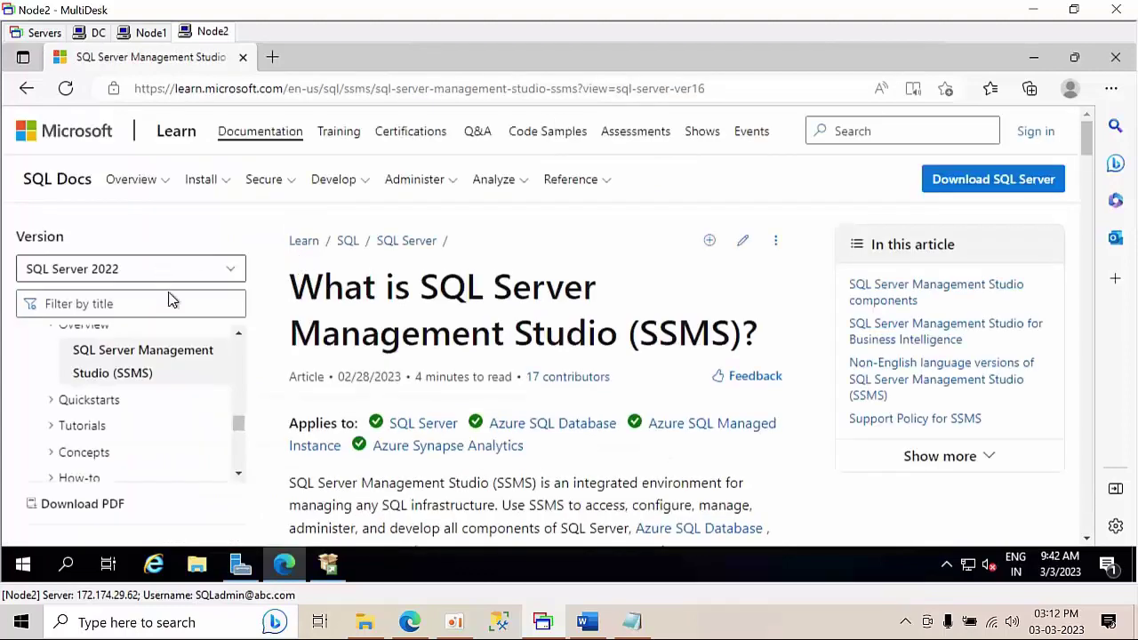
- Start downloading the SSMS 19.0.1 installer from the Download SSMS page, then open a new tab
{"action": "scroll", "coordinate": [355, 336], "scroll_direction": "down", "scroll_amount": 3}
{"action": "scroll", "coordinate": [356, 336], "scroll_direction": "down", "scroll_amount": 2}
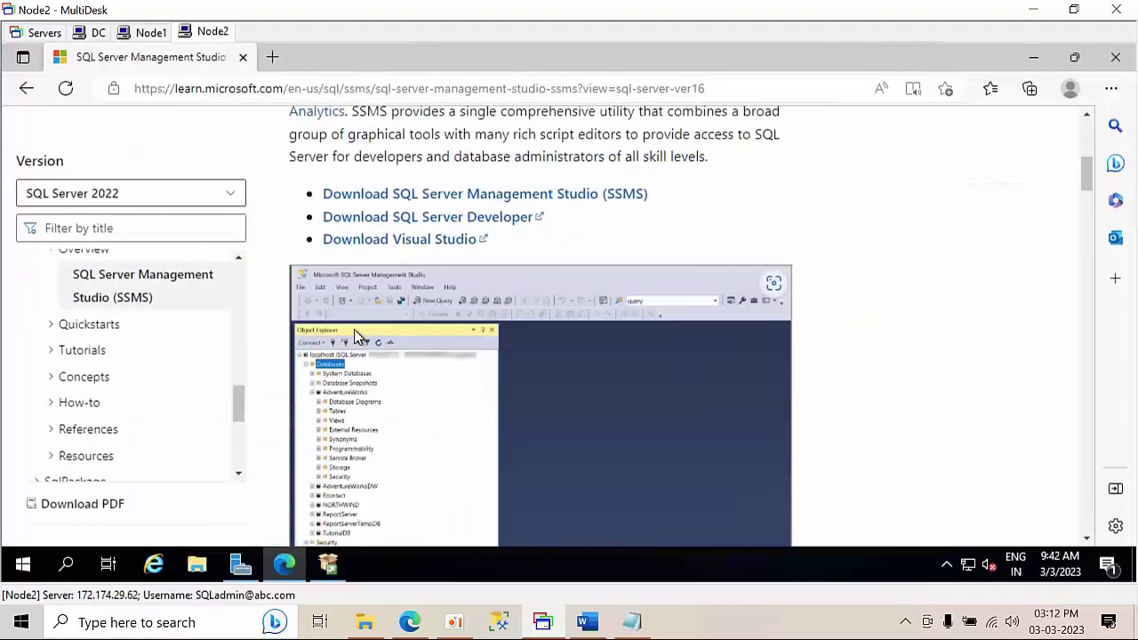
{"action": "scroll", "coordinate": [355, 329], "scroll_direction": "up", "scroll_amount": 2}
{"action": "scroll", "coordinate": [380, 317], "scroll_direction": "down", "scroll_amount": 4}
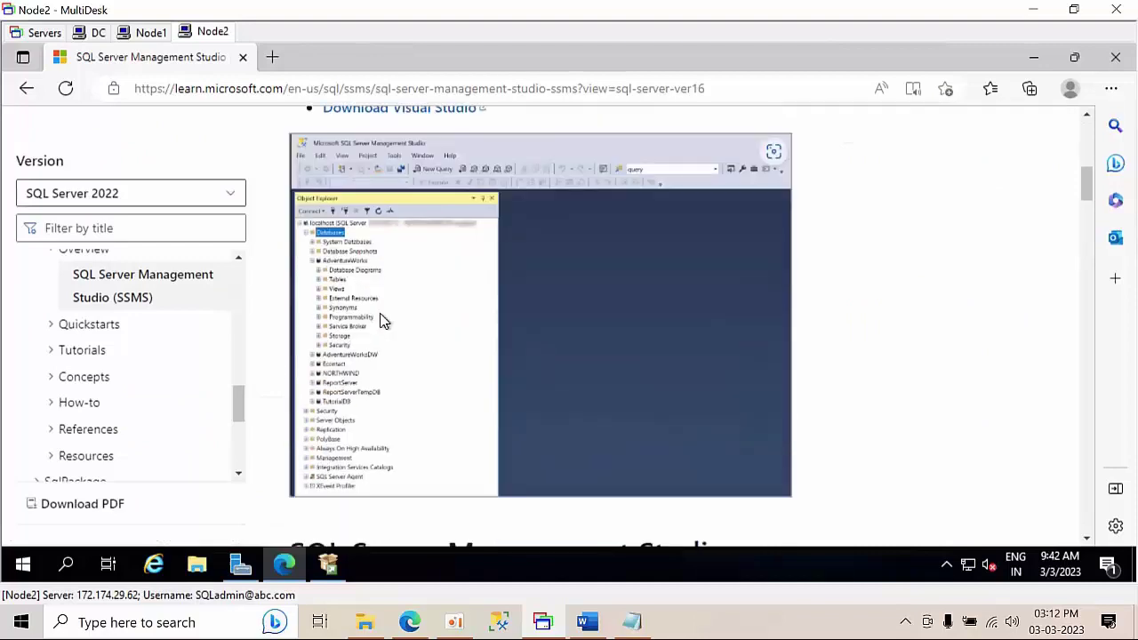
{"action": "scroll", "coordinate": [380, 320], "scroll_direction": "down", "scroll_amount": 4}
{"action": "scroll", "coordinate": [380, 320], "scroll_direction": "up", "scroll_amount": 5}
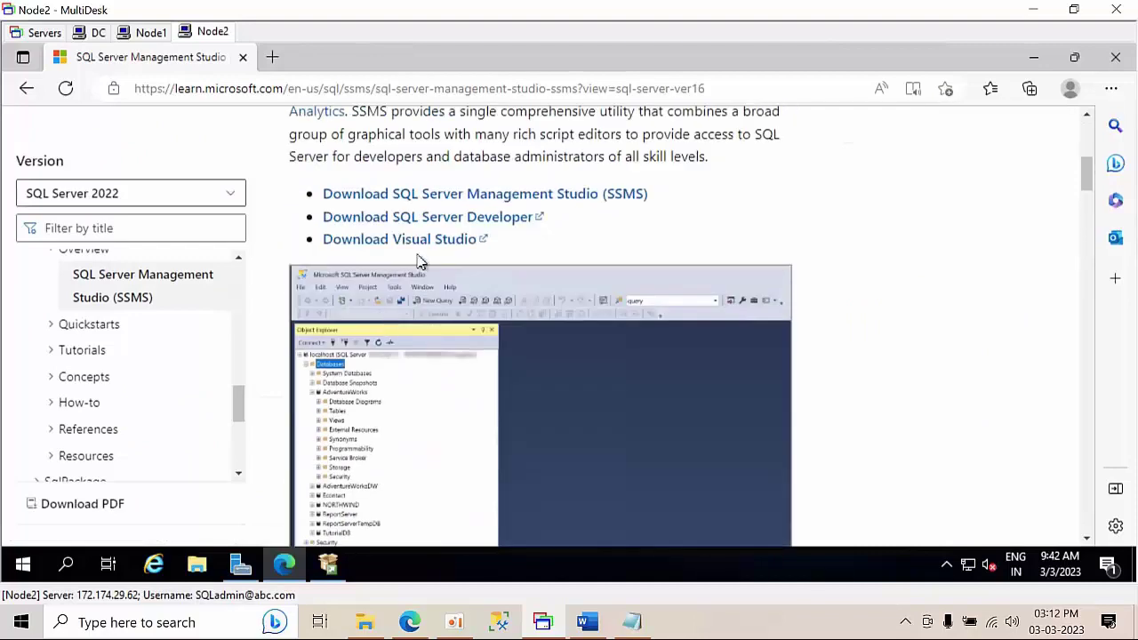
{"action": "left_click", "coordinate": [454, 195]}
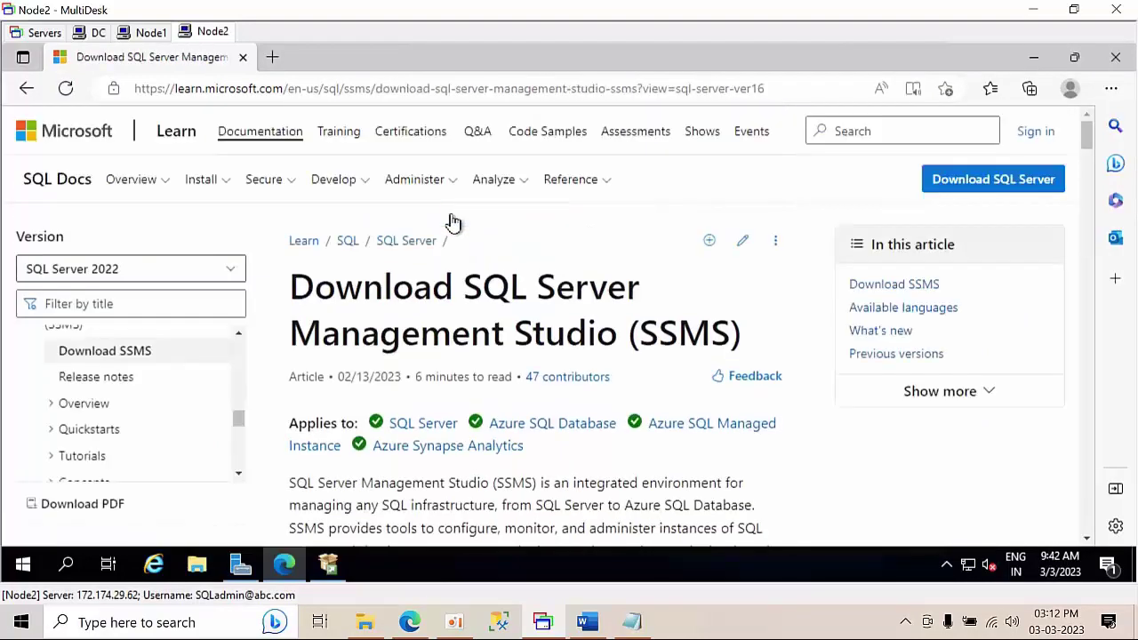
{"action": "scroll", "coordinate": [451, 266], "scroll_direction": "down", "scroll_amount": 5}
{"action": "scroll", "coordinate": [452, 284], "scroll_direction": "down", "scroll_amount": 2}
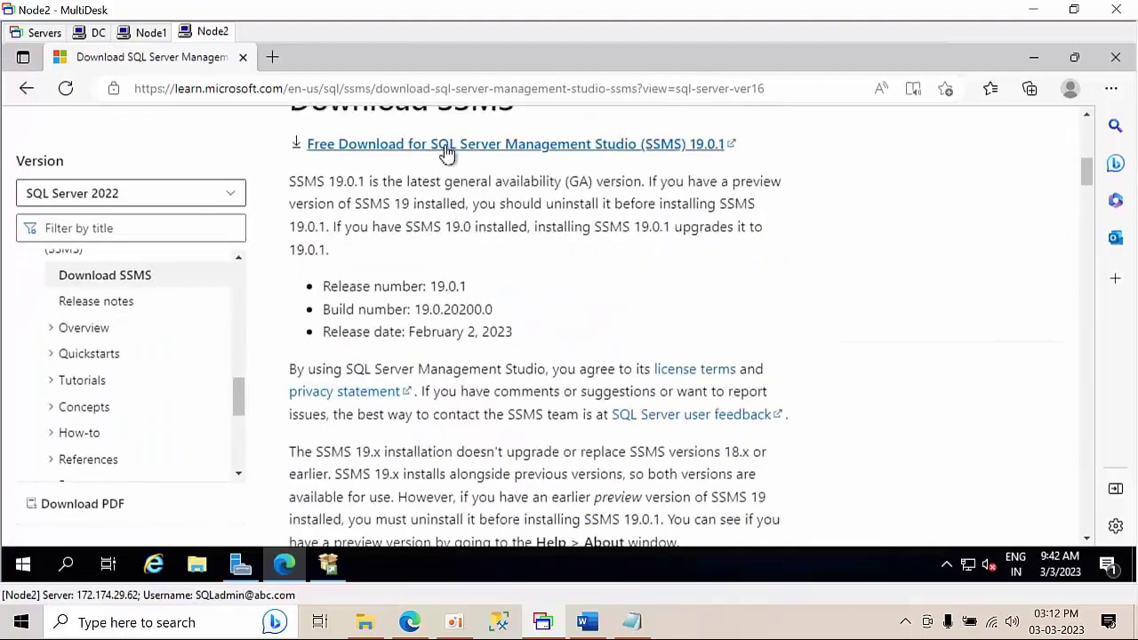
{"action": "left_click", "coordinate": [446, 153]}
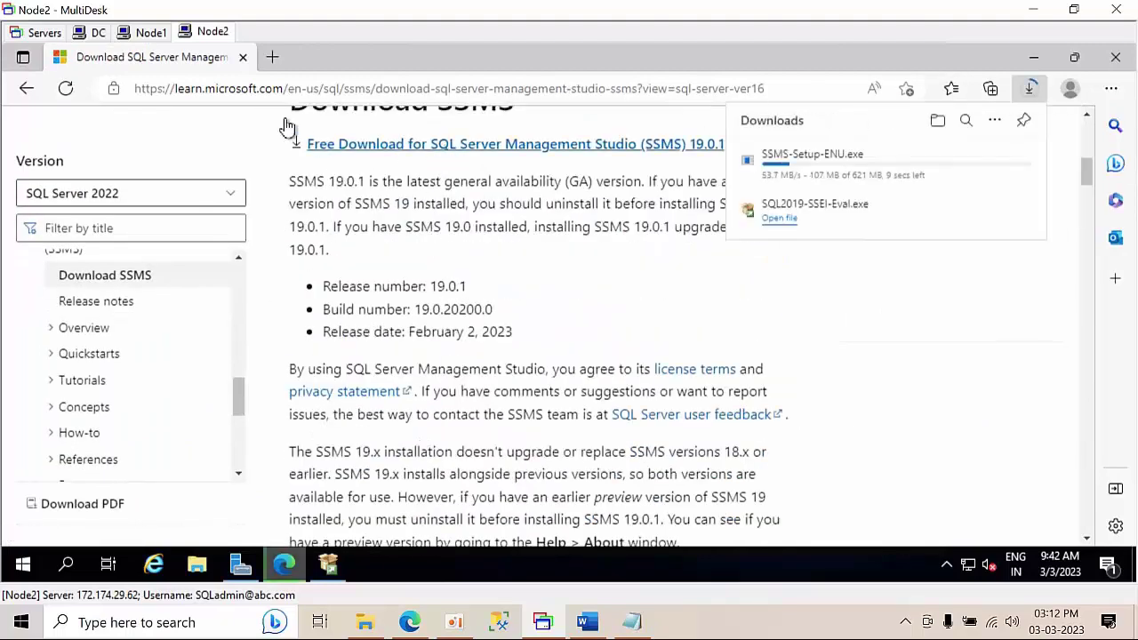
{"action": "left_click", "coordinate": [271, 59]}
- Close the SSMS download tab, exit both finished SQL Server installers, and close the browser
{"action": "left_click", "coordinate": [242, 57]}
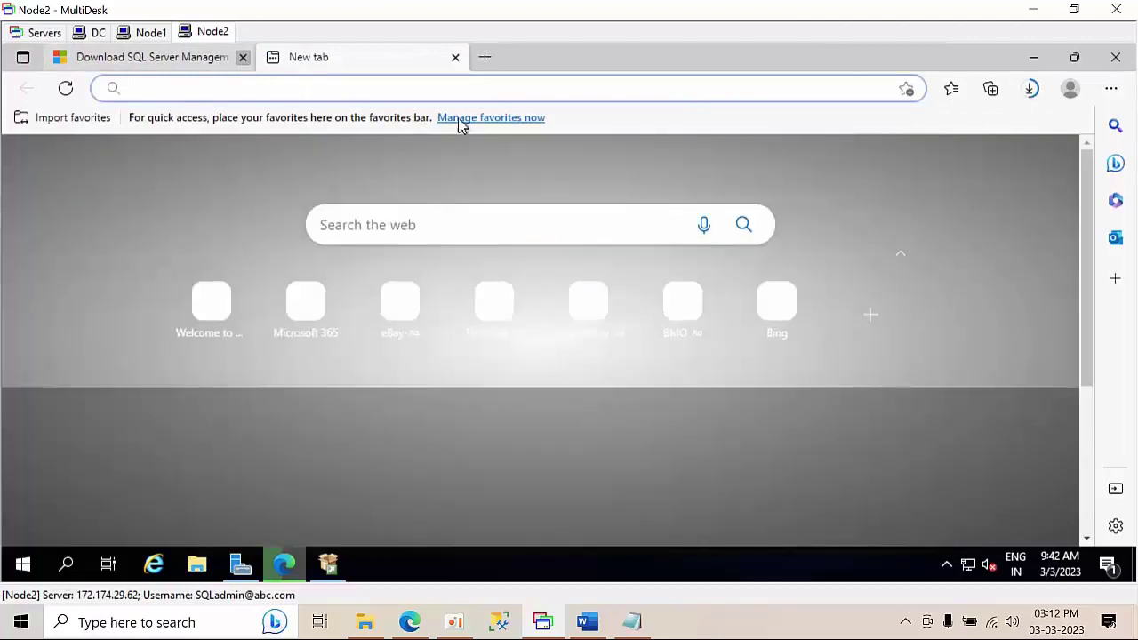
{"action": "left_click", "coordinate": [1035, 59]}
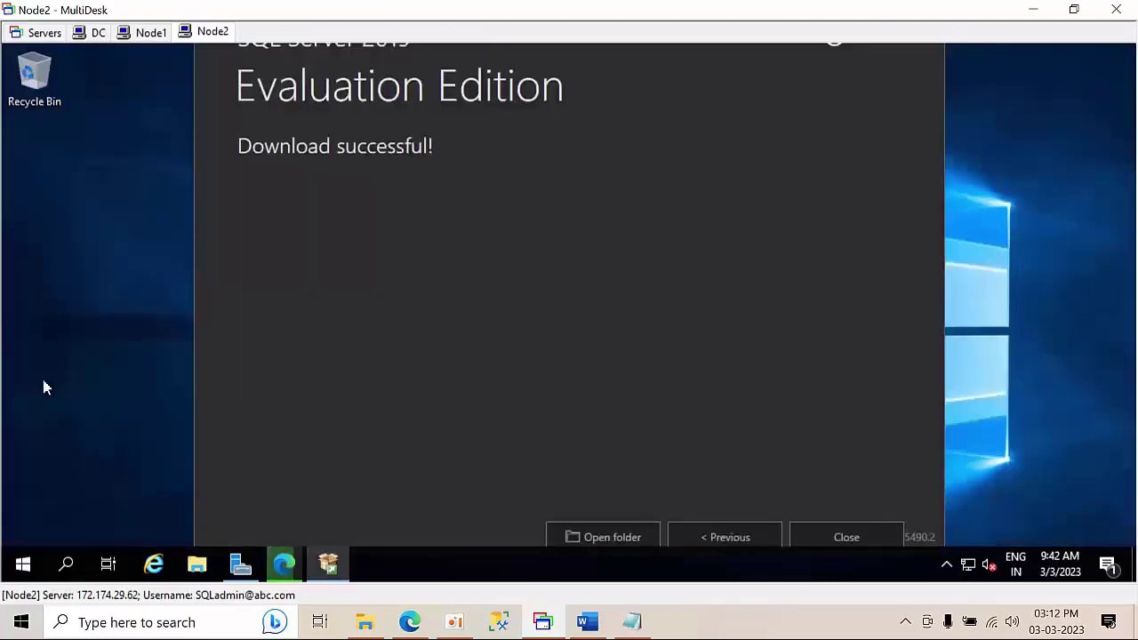
{"action": "left_click", "coordinate": [859, 537]}
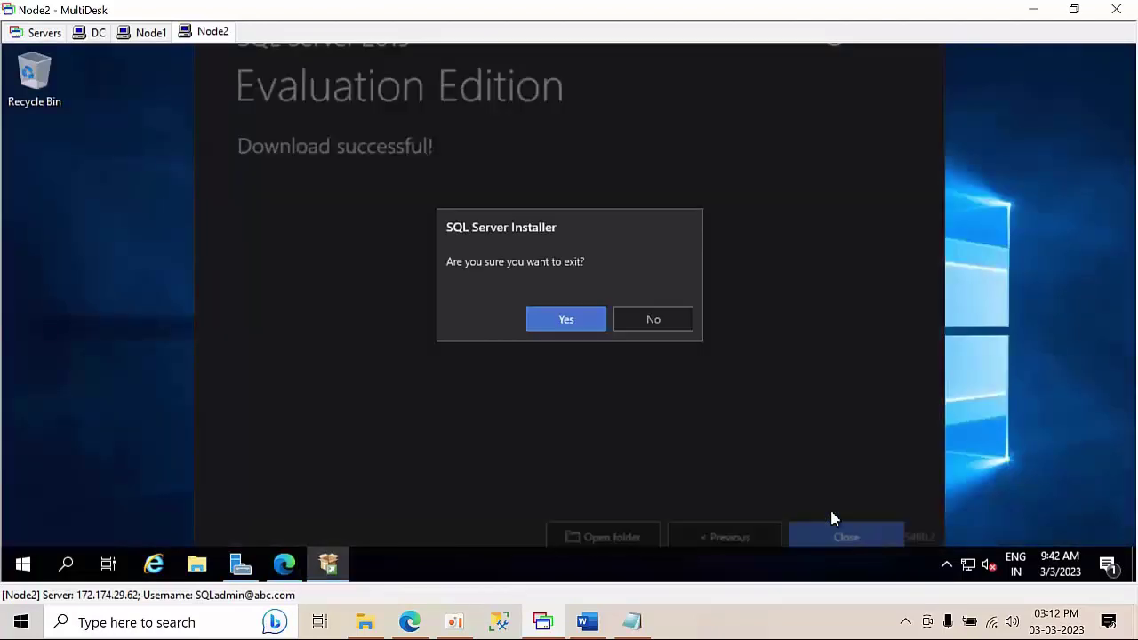
{"action": "left_click", "coordinate": [569, 320]}
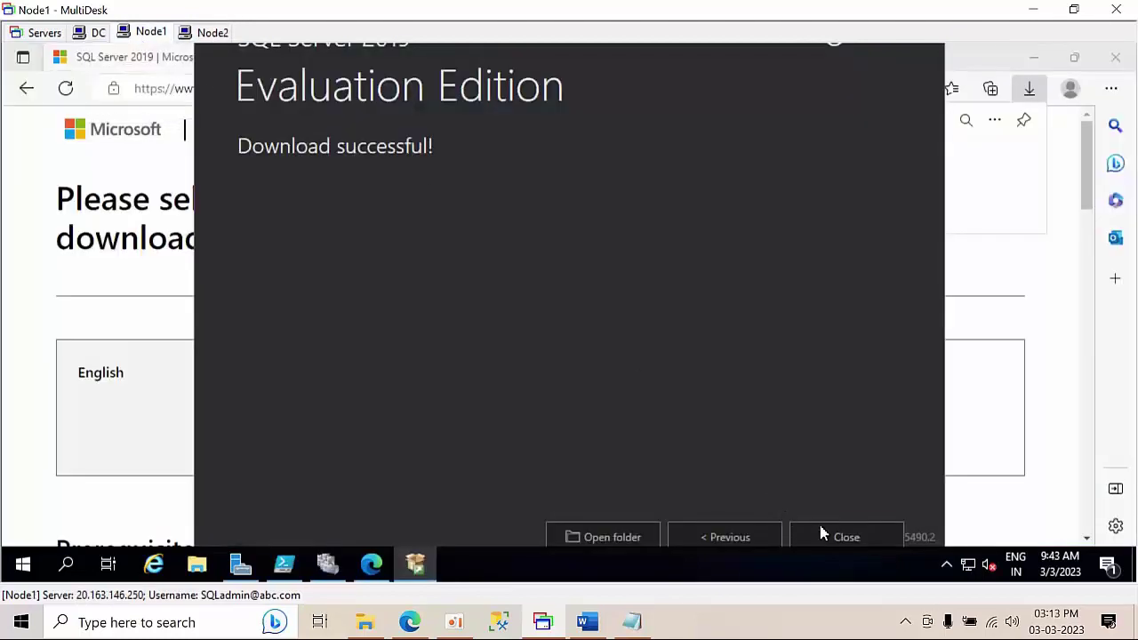
{"action": "left_click", "coordinate": [846, 536]}
{"action": "left_click", "coordinate": [565, 319]}
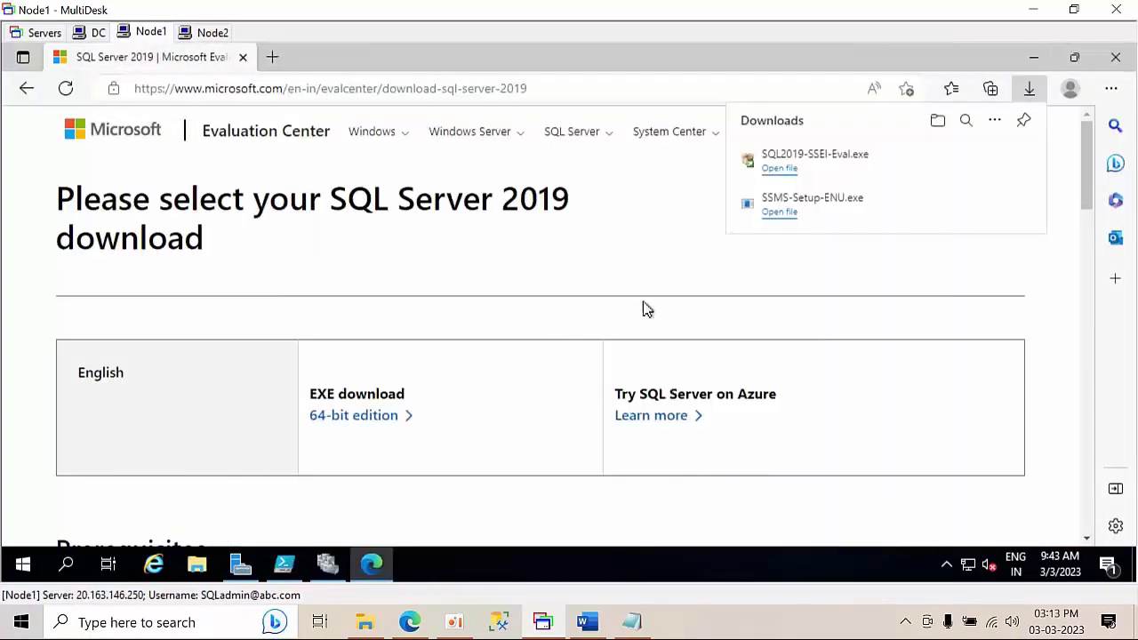
{"action": "left_click", "coordinate": [1116, 66]}
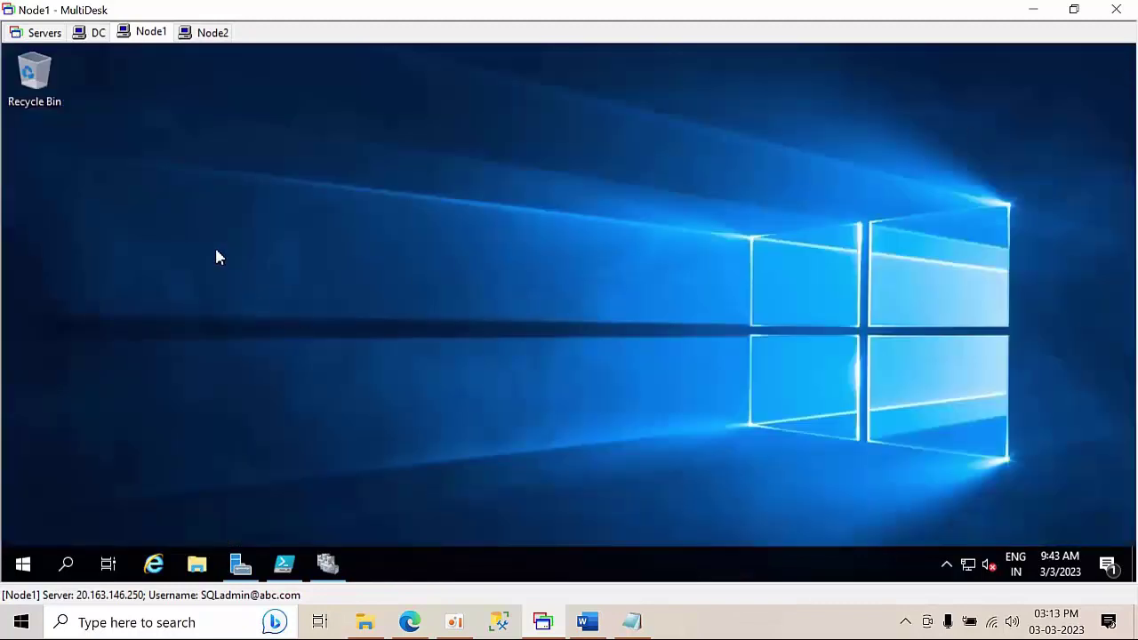
- Refresh the desktop and bring the Word lab guide forward
{"action": "right_click", "coordinate": [213, 217]}
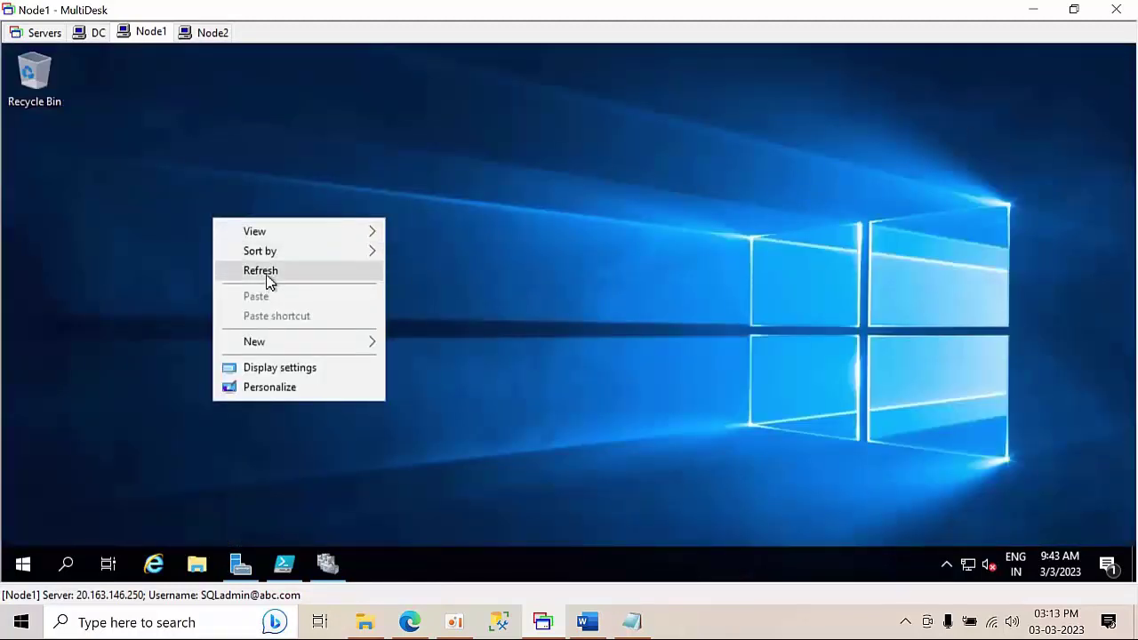
{"action": "left_click", "coordinate": [270, 281]}
{"action": "left_click", "coordinate": [587, 622]}
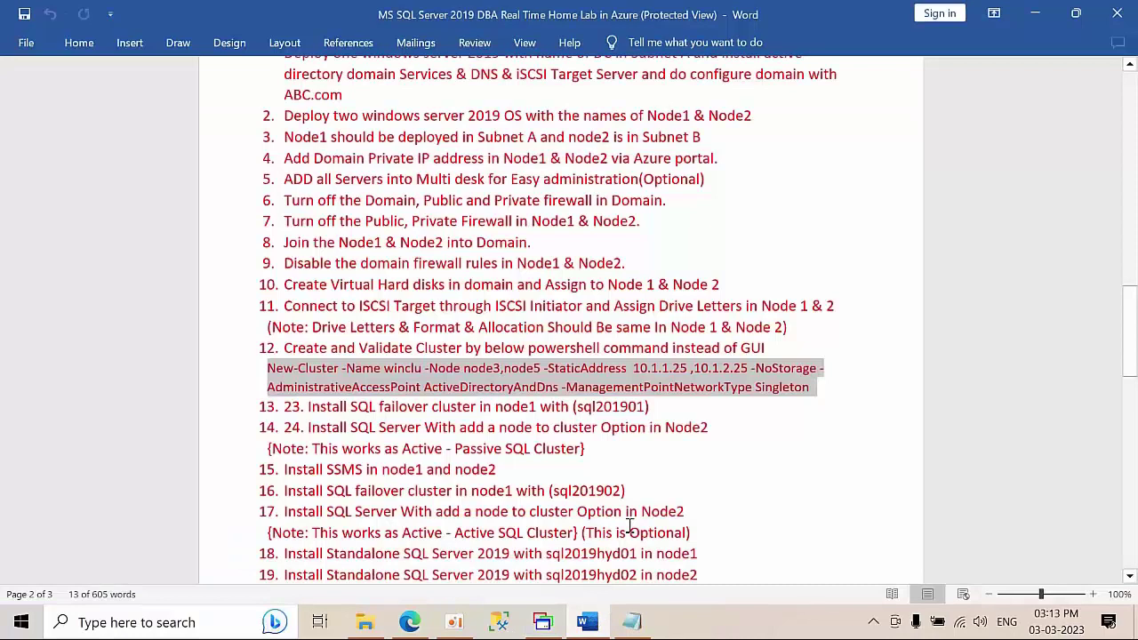
- Highlight step 13's failover cluster install text in the Word guide, then minimize Word
{"action": "left_click", "coordinate": [591, 371]}
{"action": "left_click_drag", "start_coordinate": [307, 401], "coordinate": [646, 407]}
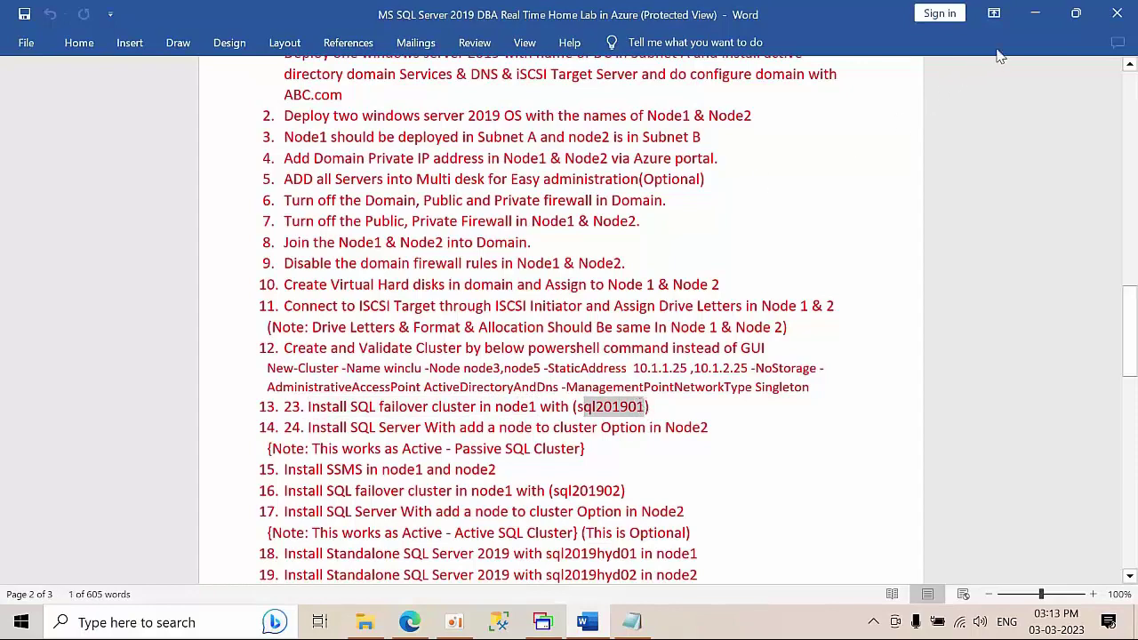
{"action": "left_click", "coordinate": [1035, 13]}
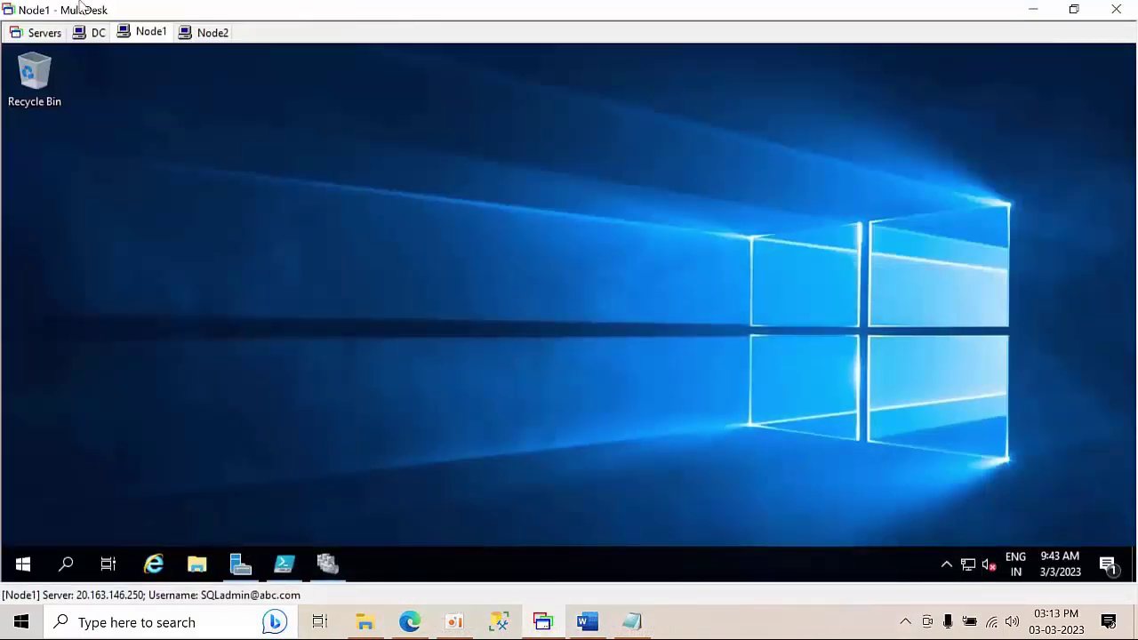
- Mount the SQLServer2019-x64-ENU disc image from Node1's Downloads folder
{"action": "left_click", "coordinate": [197, 565]}
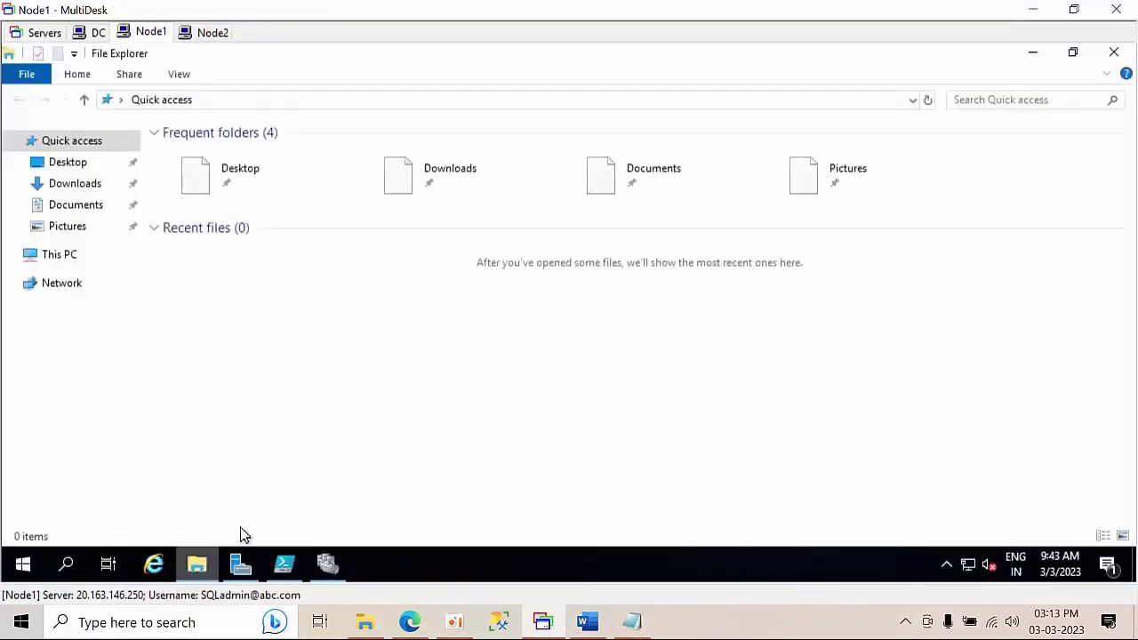
{"action": "left_click", "coordinate": [62, 189]}
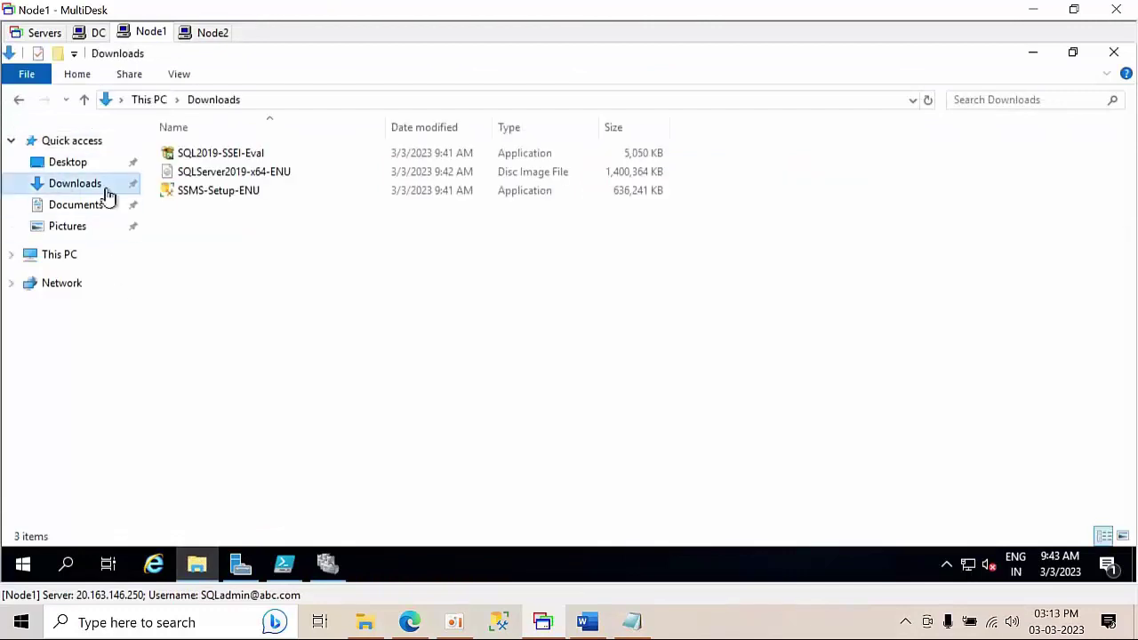
{"action": "left_click", "coordinate": [237, 174]}
{"action": "right_click", "coordinate": [237, 174]}
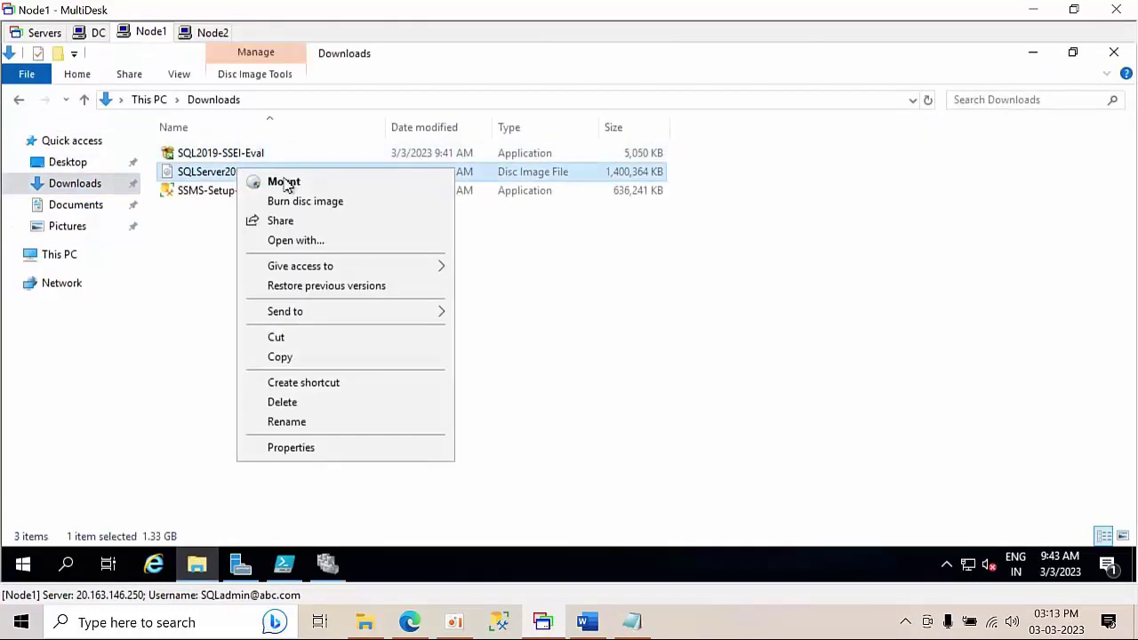
{"action": "left_click", "coordinate": [282, 181]}
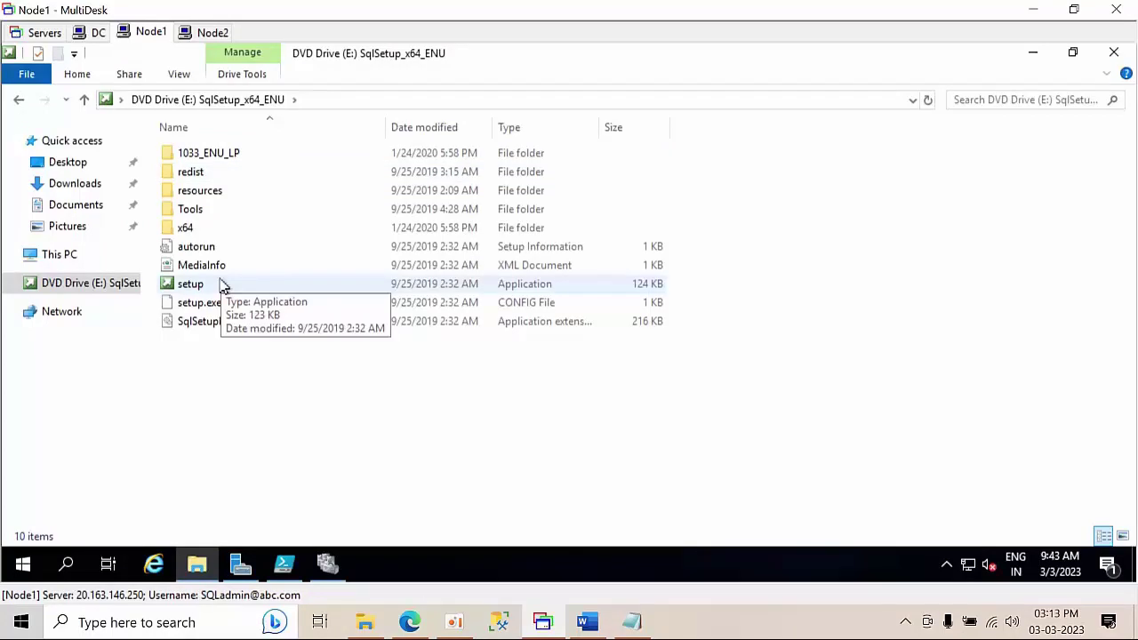
- Run setup from the mounted E: drive as administrator
{"action": "right_click", "coordinate": [221, 281]}
{"action": "left_click", "coordinate": [190, 290]}
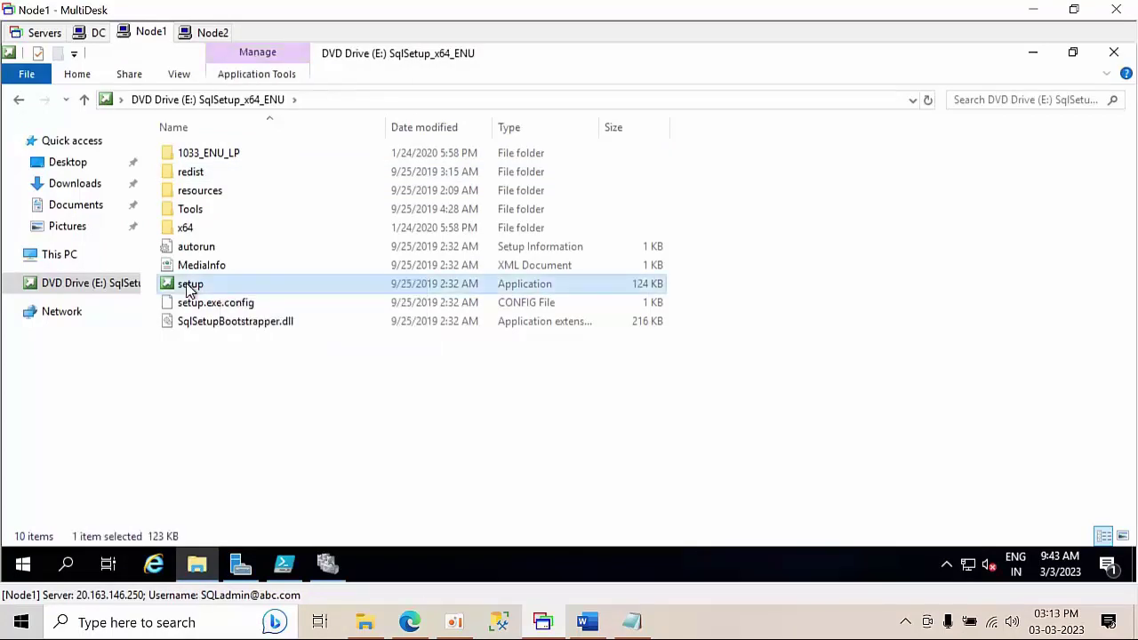
{"action": "right_click", "coordinate": [189, 290]}
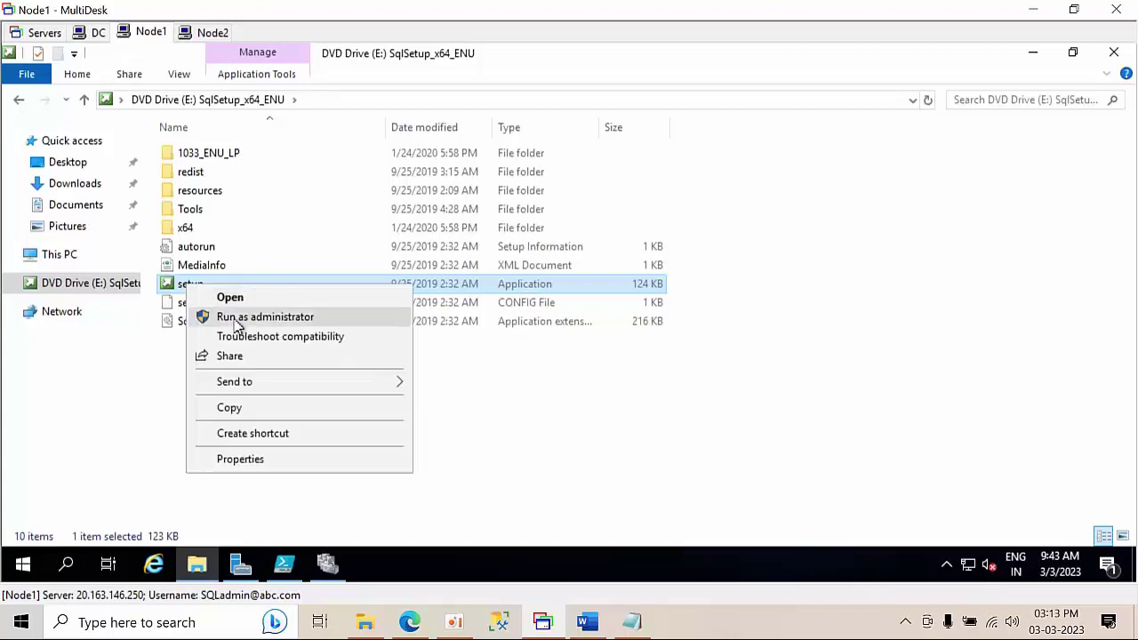
{"action": "left_click", "coordinate": [238, 318]}
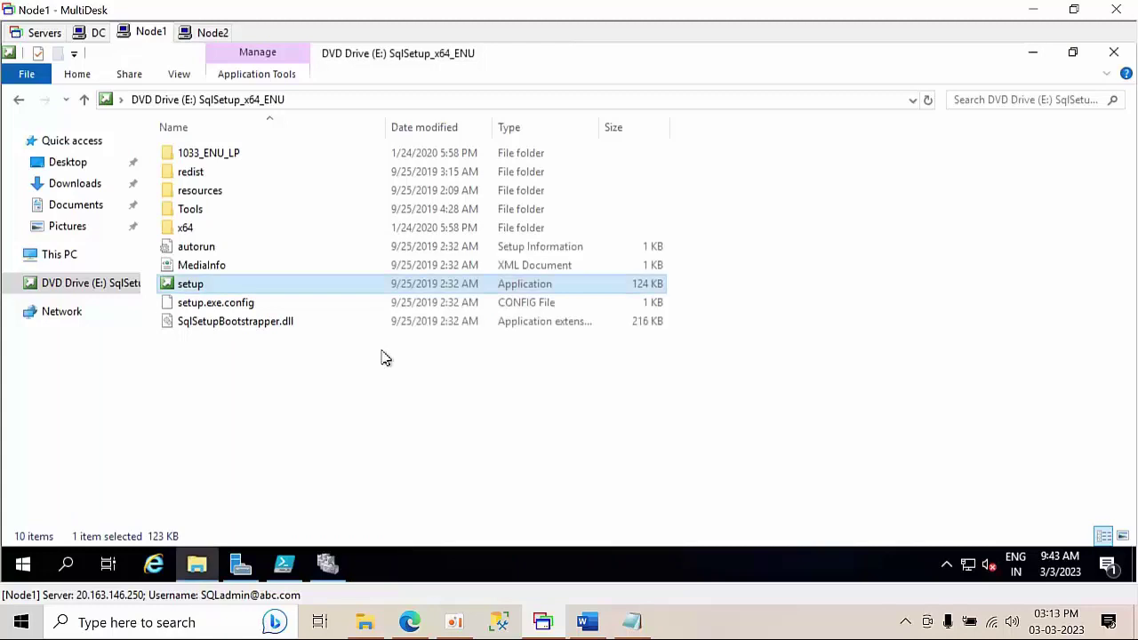
- Start a new failover cluster installation, inspect the failed MSCS cluster verification rule, then switch to Failover Cluster Manager
{"action": "left_click", "coordinate": [52, 115]}
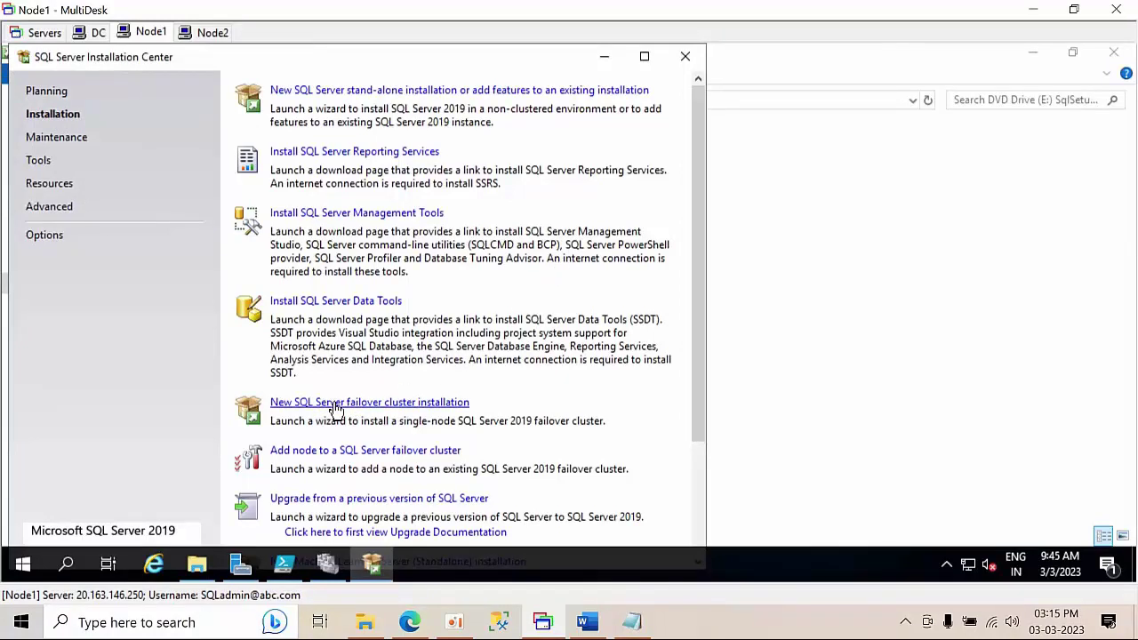
{"action": "left_click", "coordinate": [336, 405]}
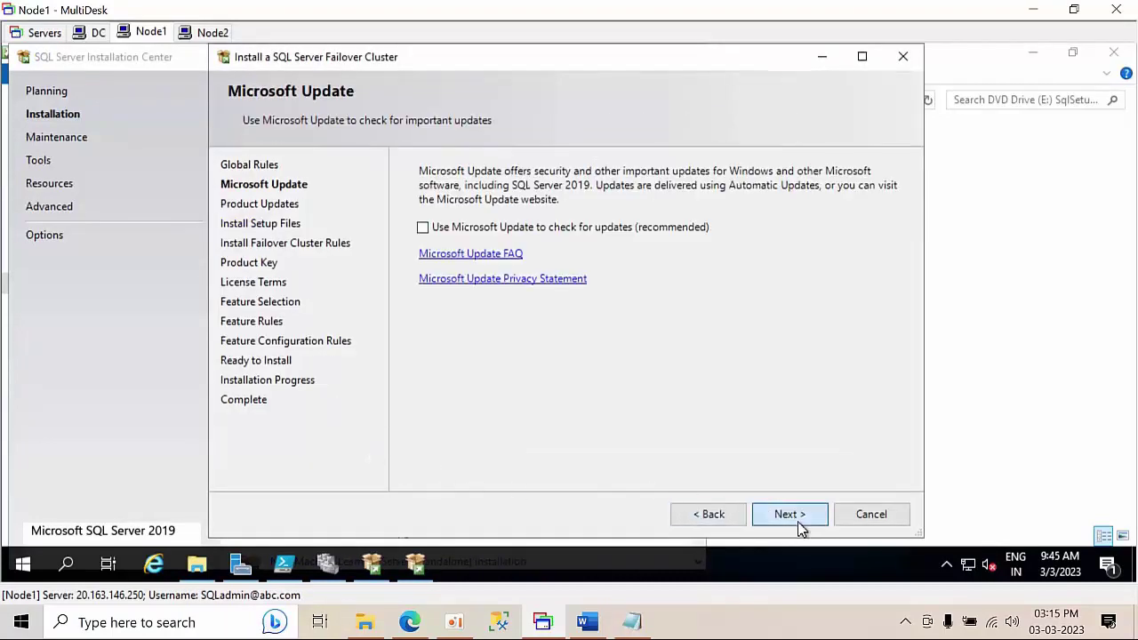
{"action": "left_click", "coordinate": [797, 524]}
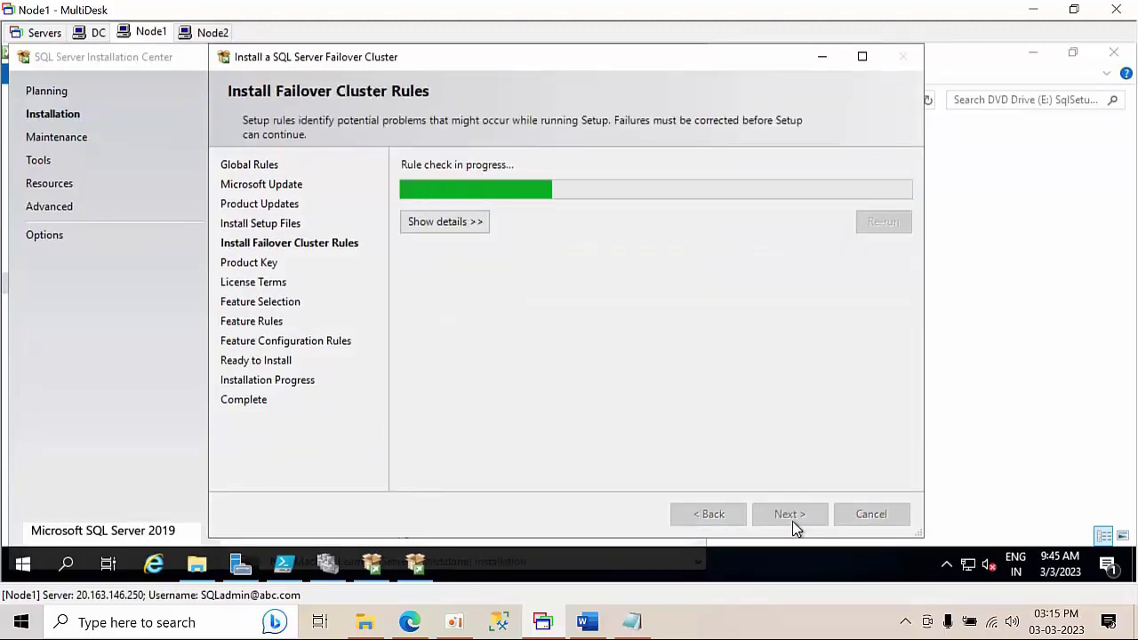
{"action": "left_click", "coordinate": [422, 221]}
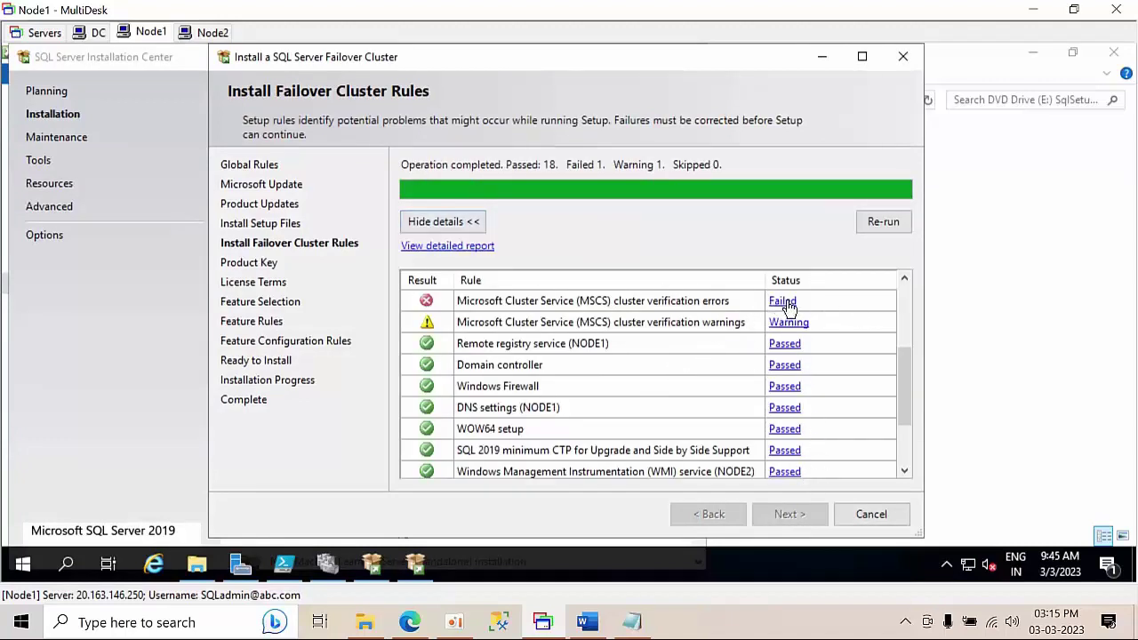
{"action": "left_click", "coordinate": [785, 302]}
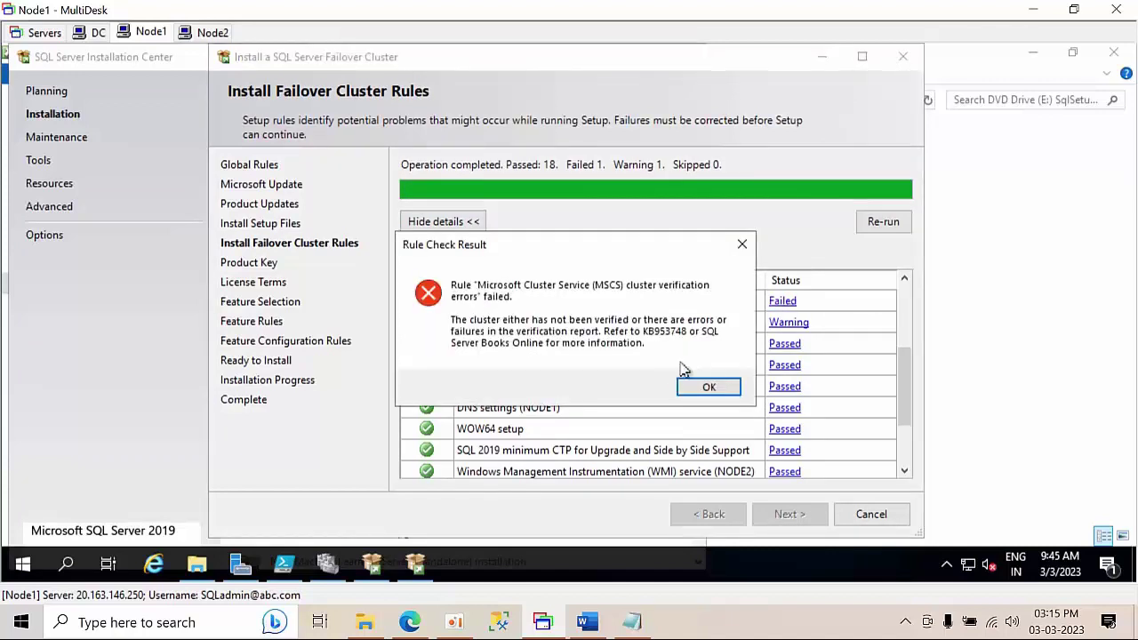
{"action": "left_click", "coordinate": [704, 386]}
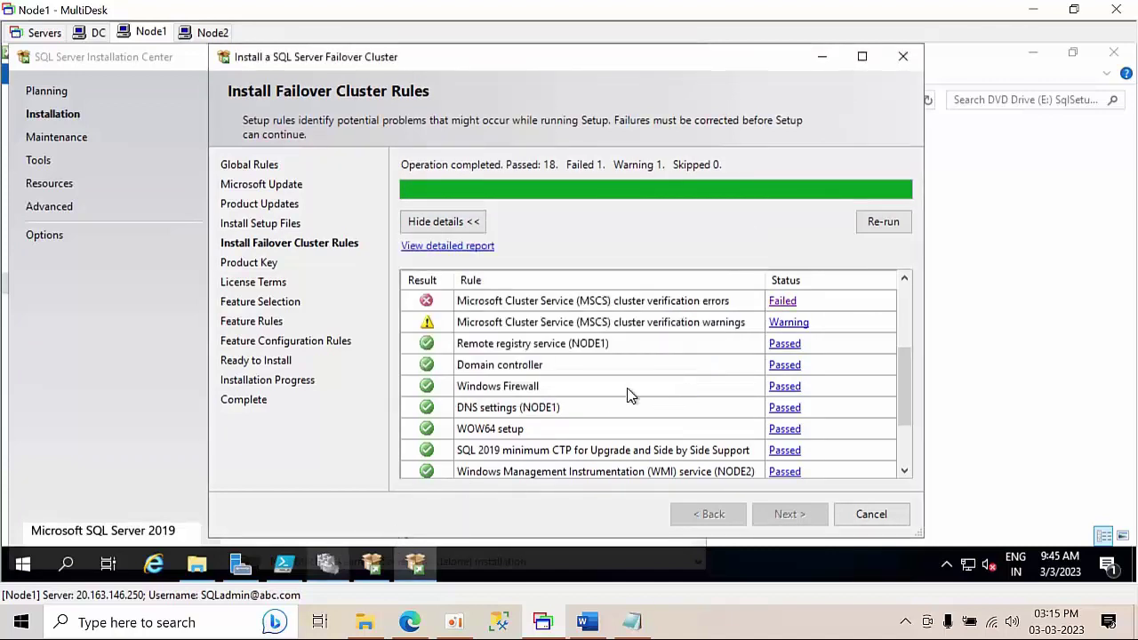
{"action": "left_click", "coordinate": [341, 562]}
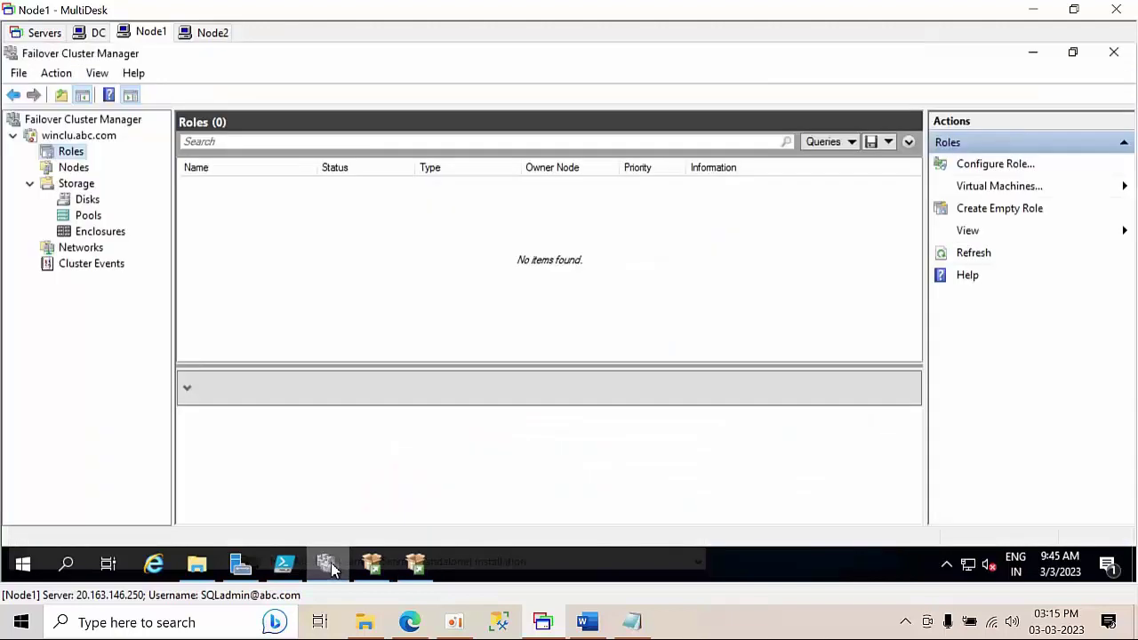
- Run all tests in the Validate Cluster wizard for winclu.abc.com and finish
{"action": "left_click", "coordinate": [85, 136]}
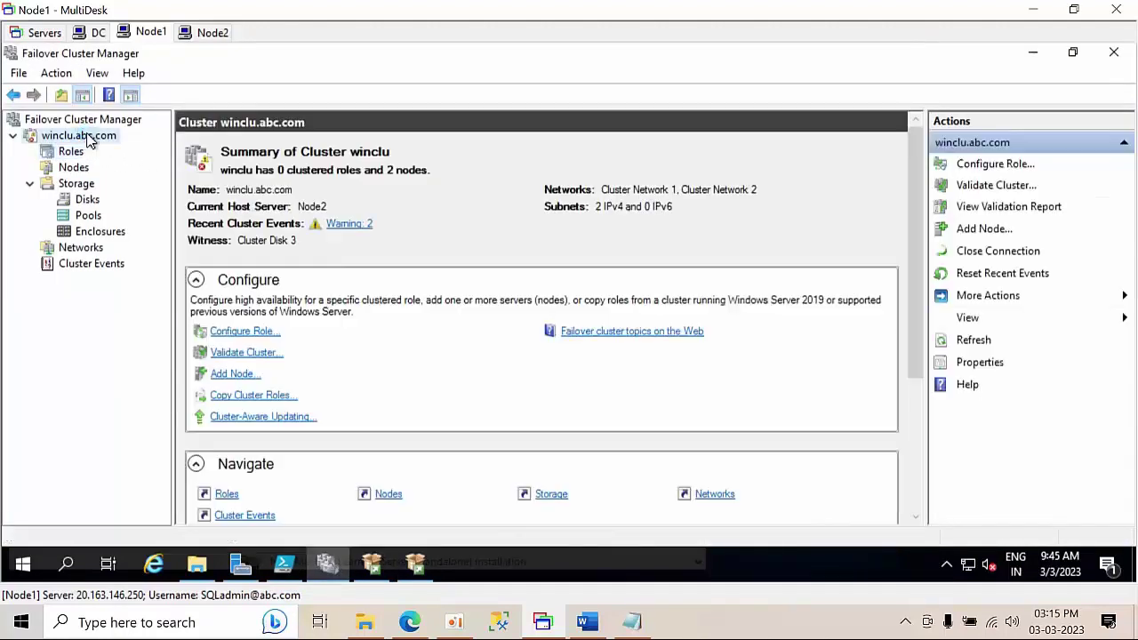
{"action": "left_click", "coordinate": [995, 186]}
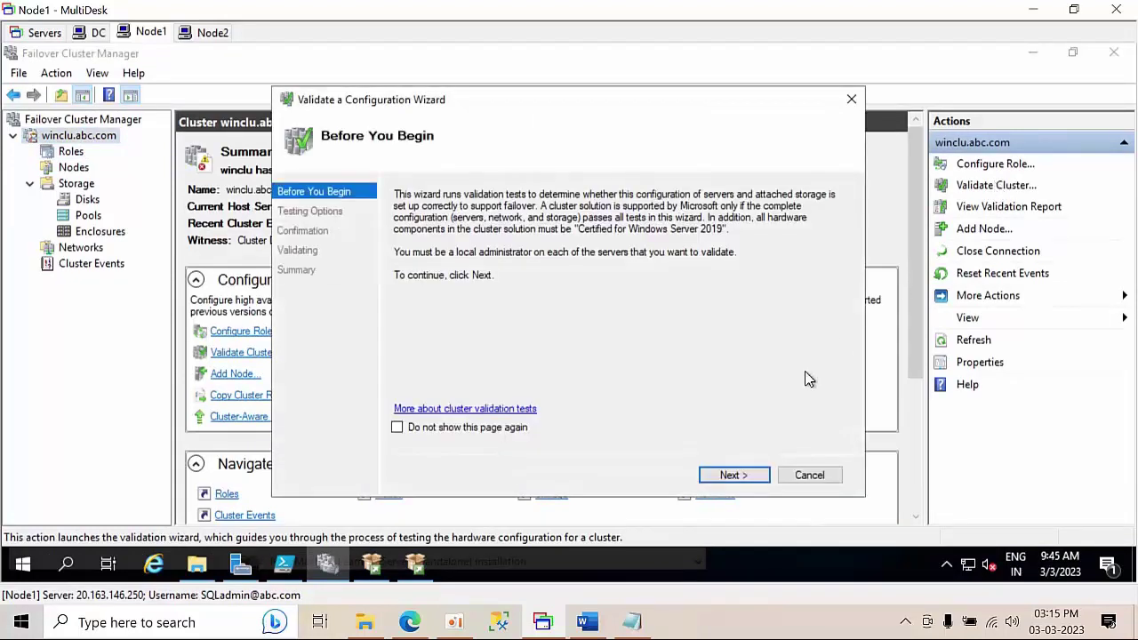
{"action": "left_click", "coordinate": [740, 476]}
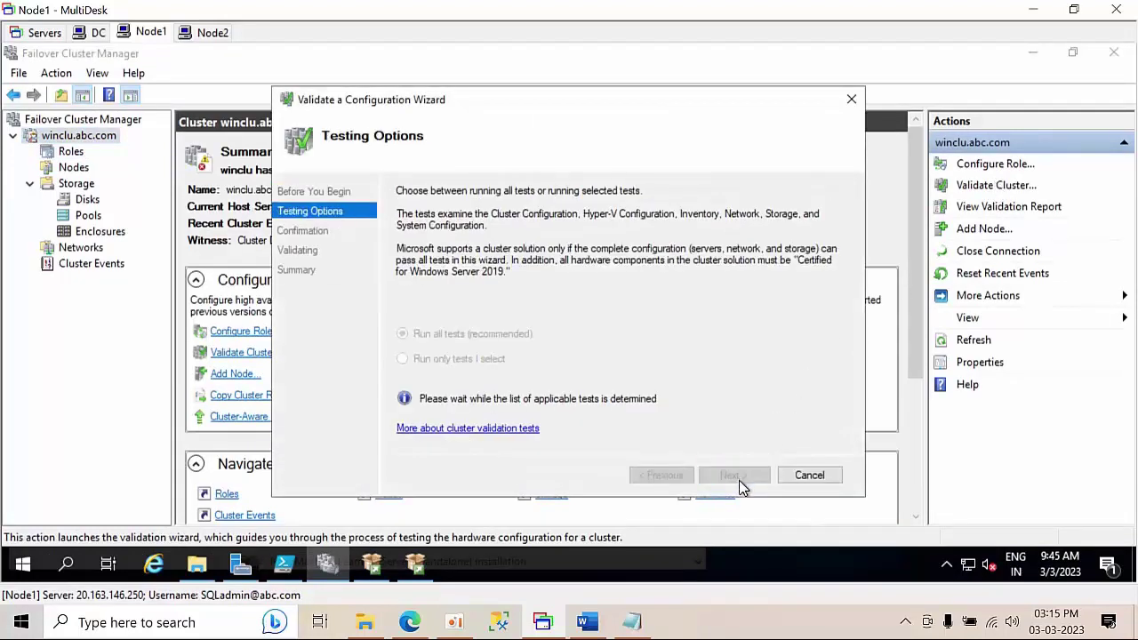
{"action": "left_click", "coordinate": [739, 482]}
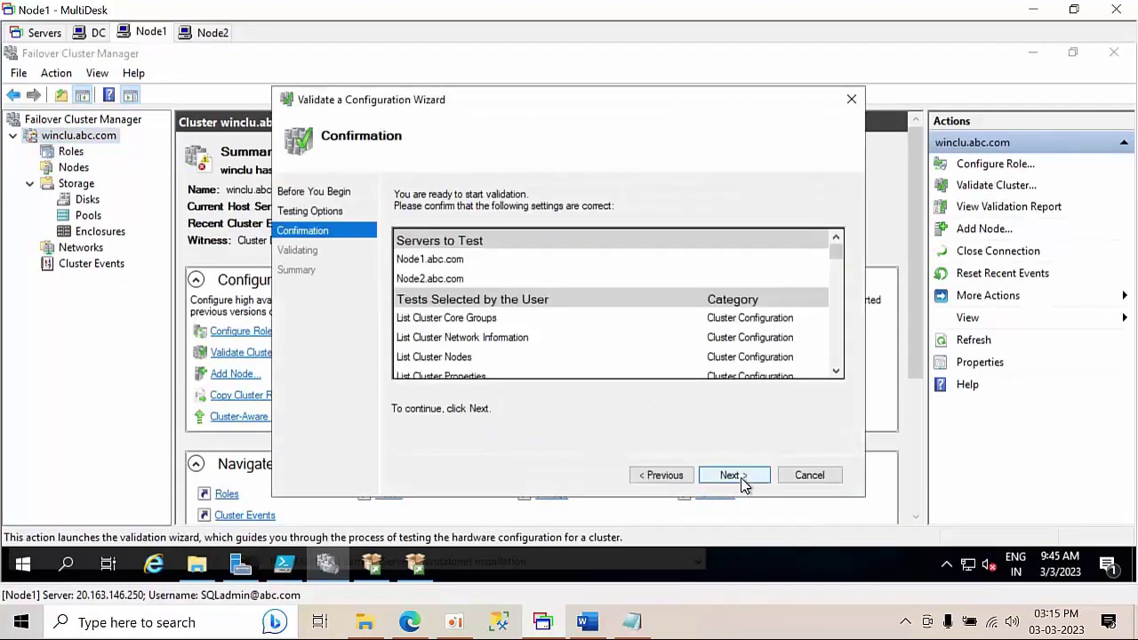
{"action": "left_click", "coordinate": [741, 480]}
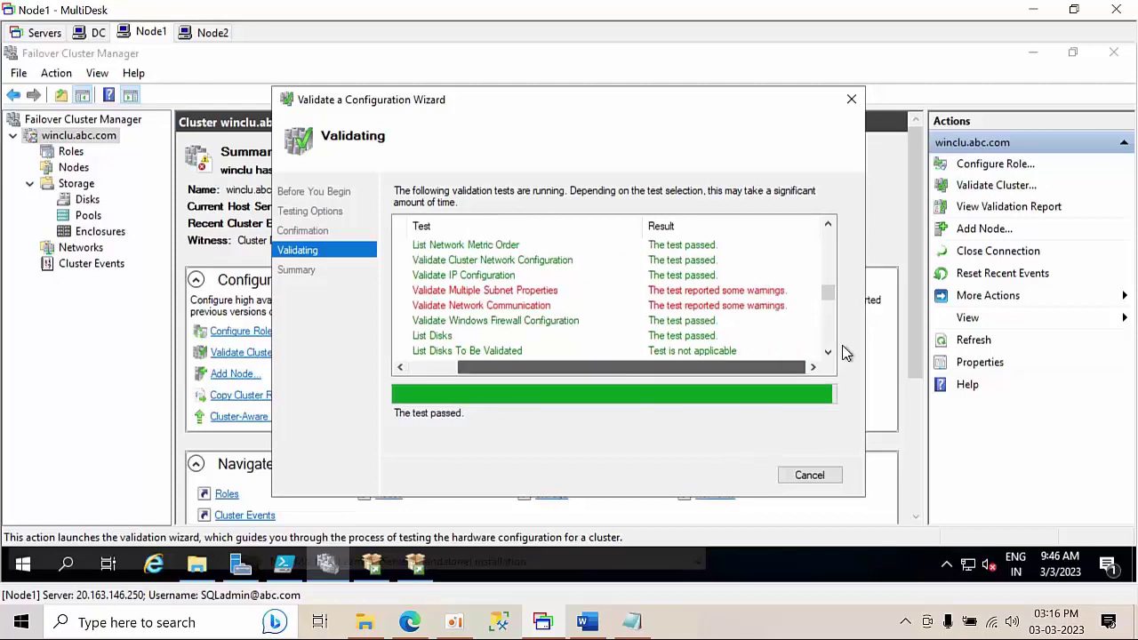
{"action": "left_click", "coordinate": [813, 480]}
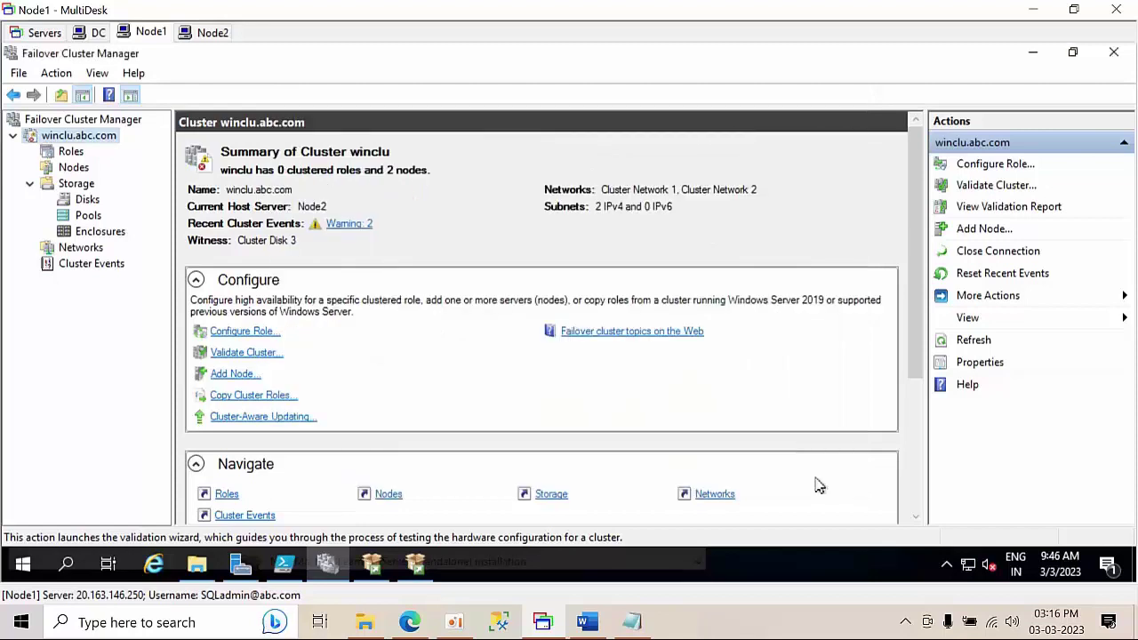
- Return to the failover cluster setup and re-run the cluster rule check
{"action": "mouse_move", "coordinate": [342, 561]}
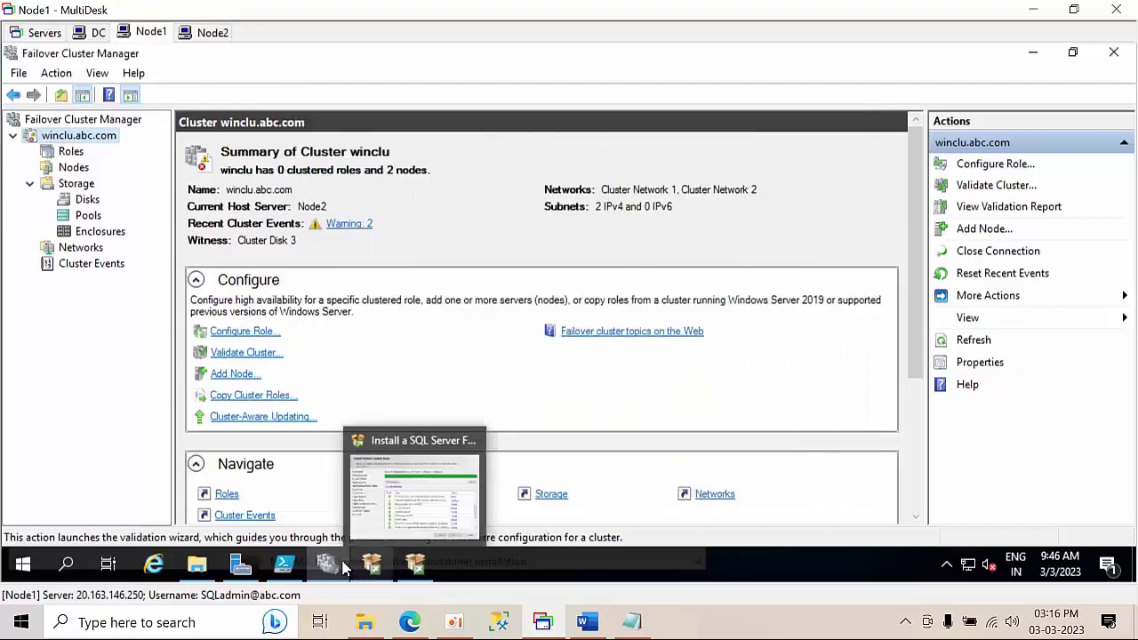
{"action": "mouse_move", "coordinate": [378, 571]}
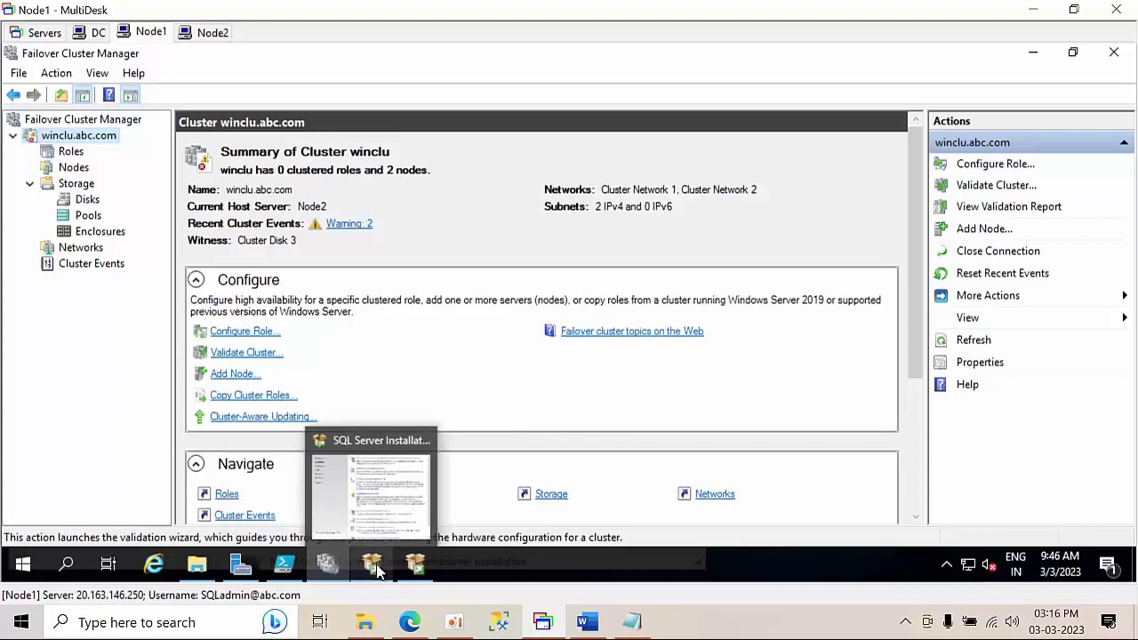
{"action": "left_click", "coordinate": [425, 565]}
{"action": "left_click", "coordinate": [901, 226]}
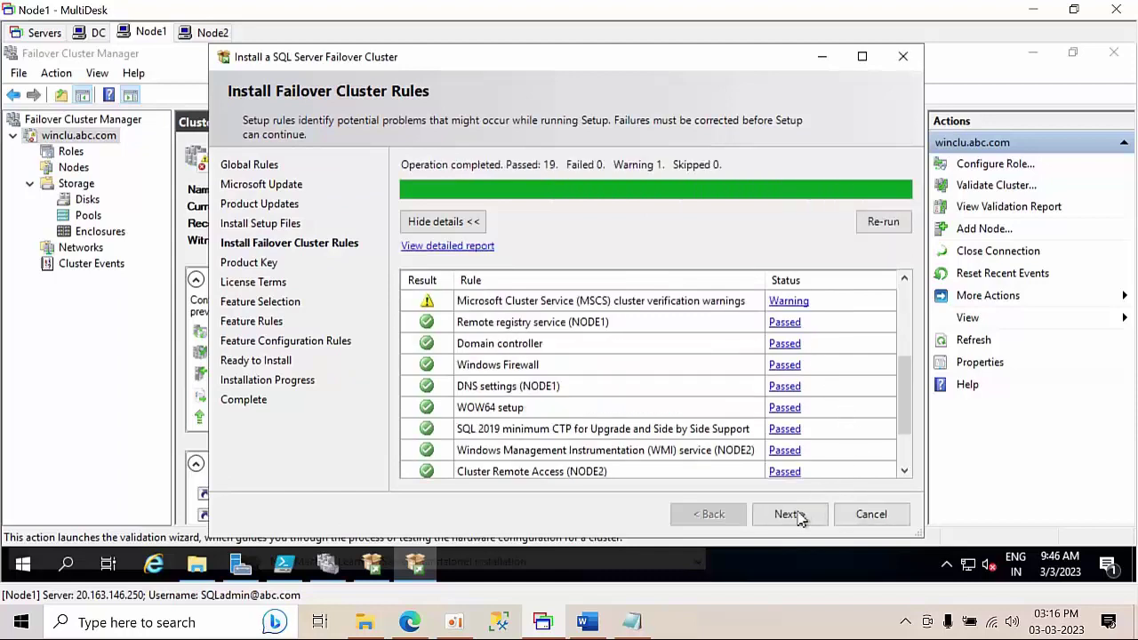
{"action": "left_click", "coordinate": [789, 514]}
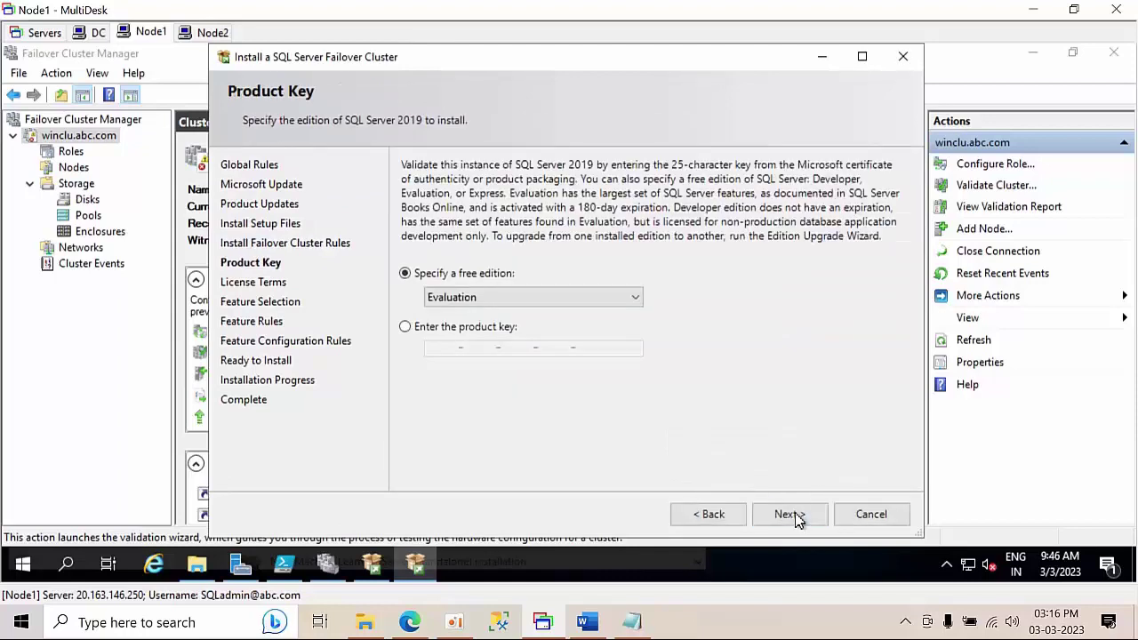
- Choose the free Developer edition and accept the license terms
{"action": "left_click", "coordinate": [505, 297]}
{"action": "left_click", "coordinate": [474, 329]}
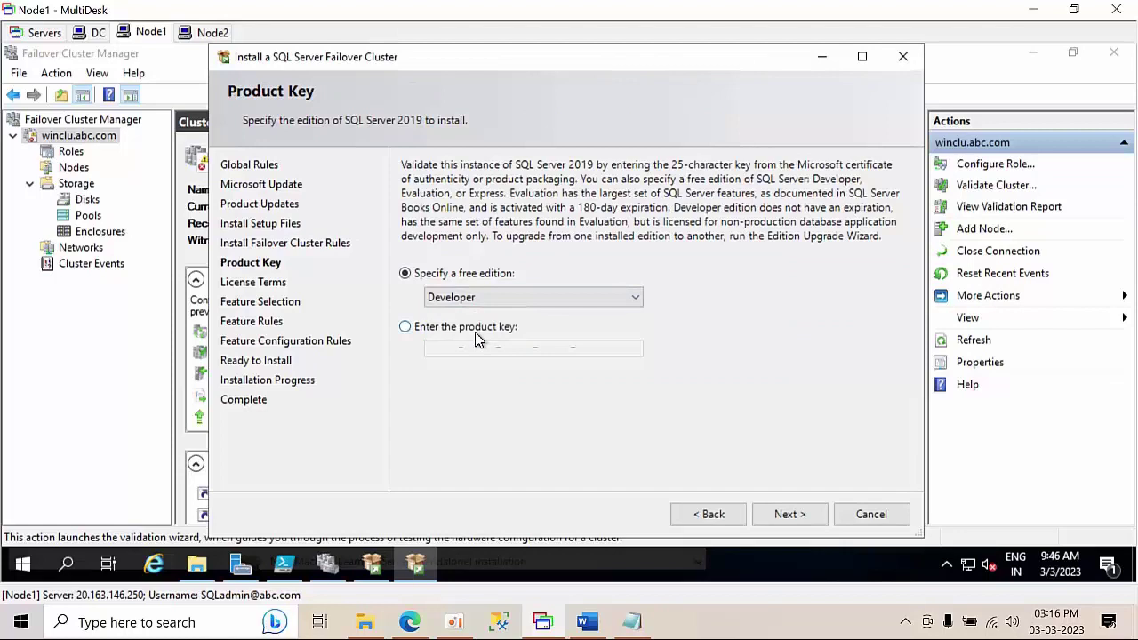
{"action": "left_click", "coordinate": [793, 517]}
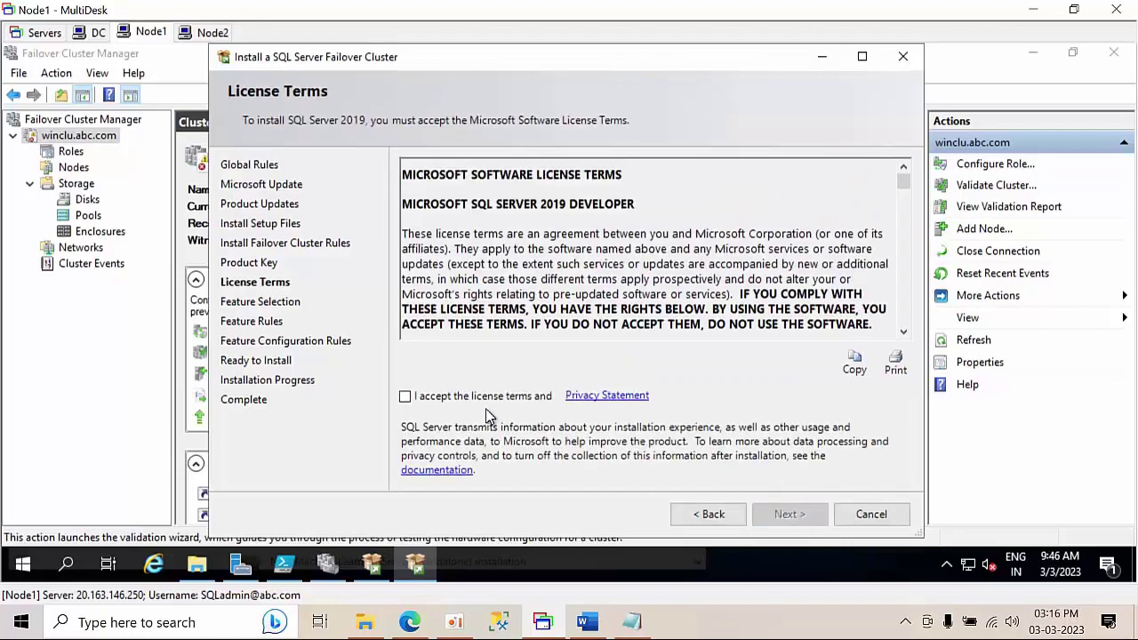
{"action": "left_click", "coordinate": [486, 402]}
{"action": "left_click", "coordinate": [789, 518]}
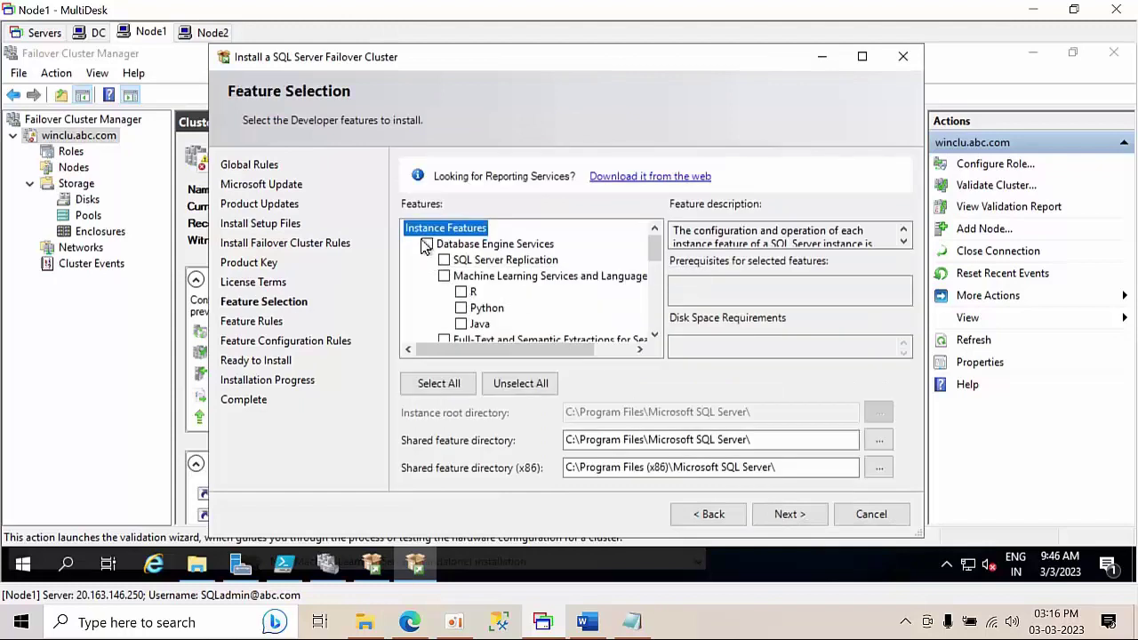
- Select Database Engine Services, Client Tools Connectivity and Client Tools Backwards Compatibility features
{"action": "left_click", "coordinate": [424, 247]}
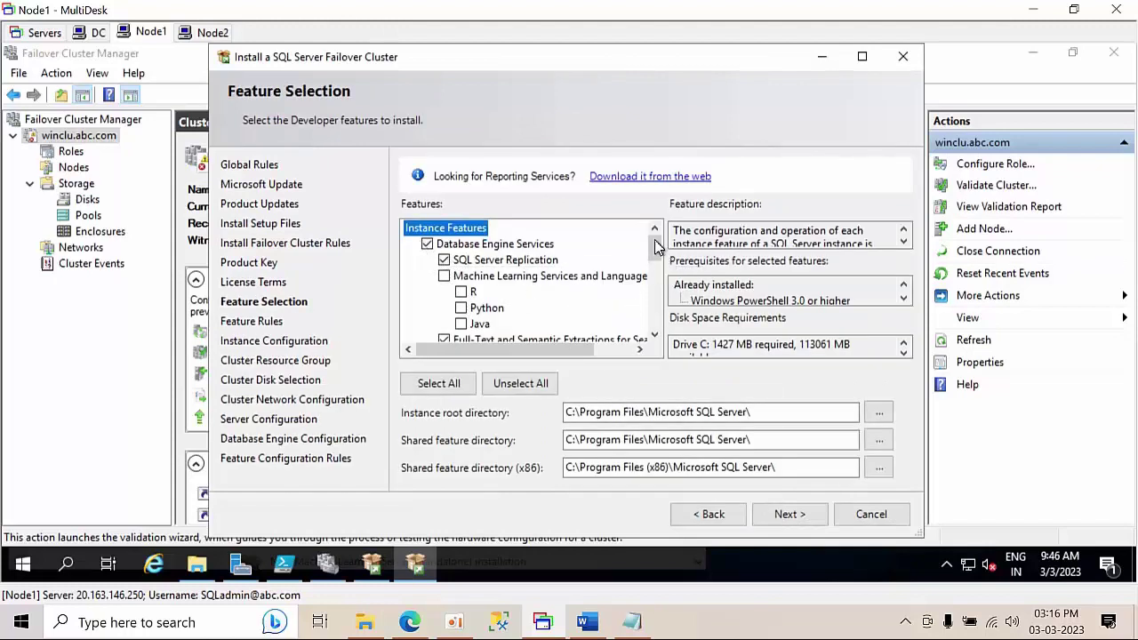
{"action": "mouse_move", "coordinate": [655, 266]}
{"action": "left_mouse_down"}
{"action": "mouse_move", "coordinate": [653, 293]}
{"action": "mouse_move", "coordinate": [652, 282]}
{"action": "left_mouse_up"}
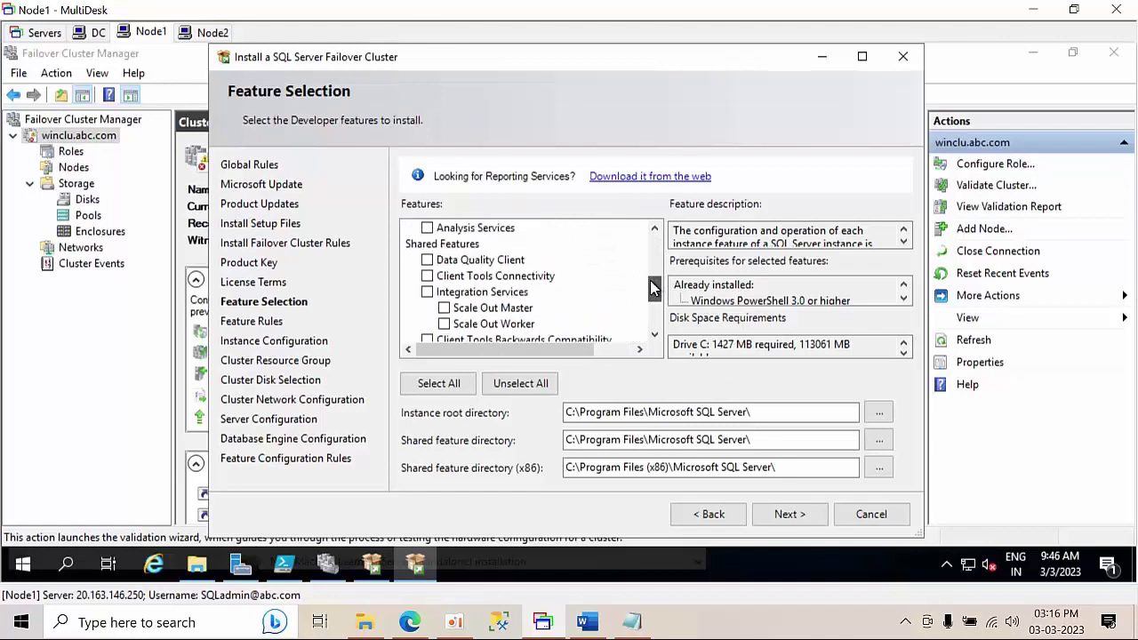
{"action": "left_click", "coordinate": [427, 275]}
{"action": "left_click", "coordinate": [654, 335]}
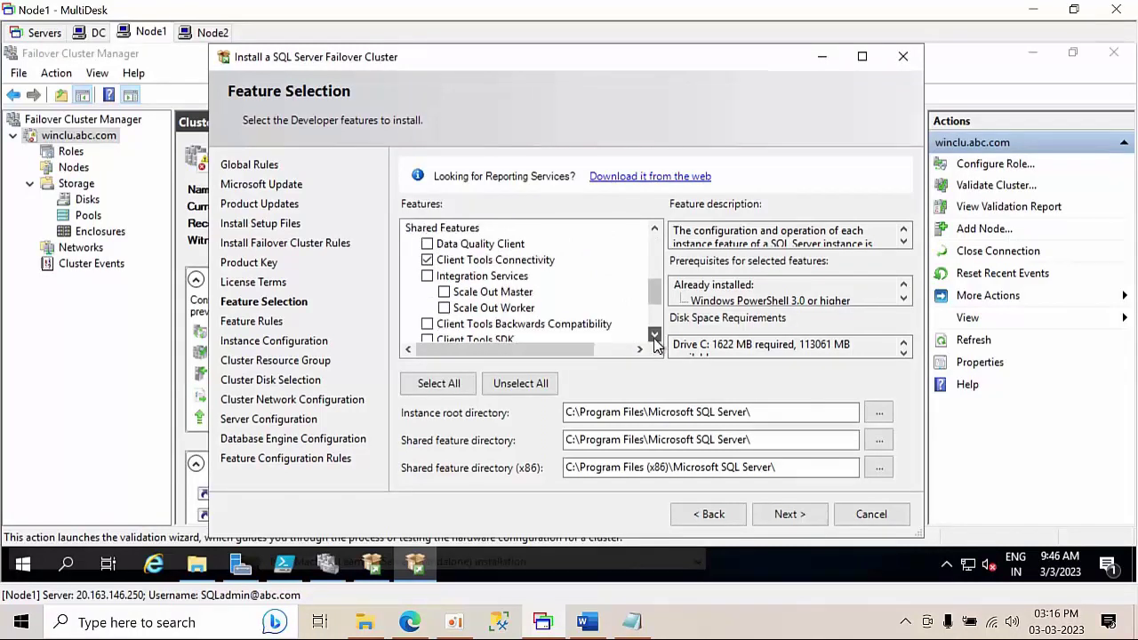
{"action": "left_click", "coordinate": [654, 335]}
{"action": "left_click", "coordinate": [655, 339]}
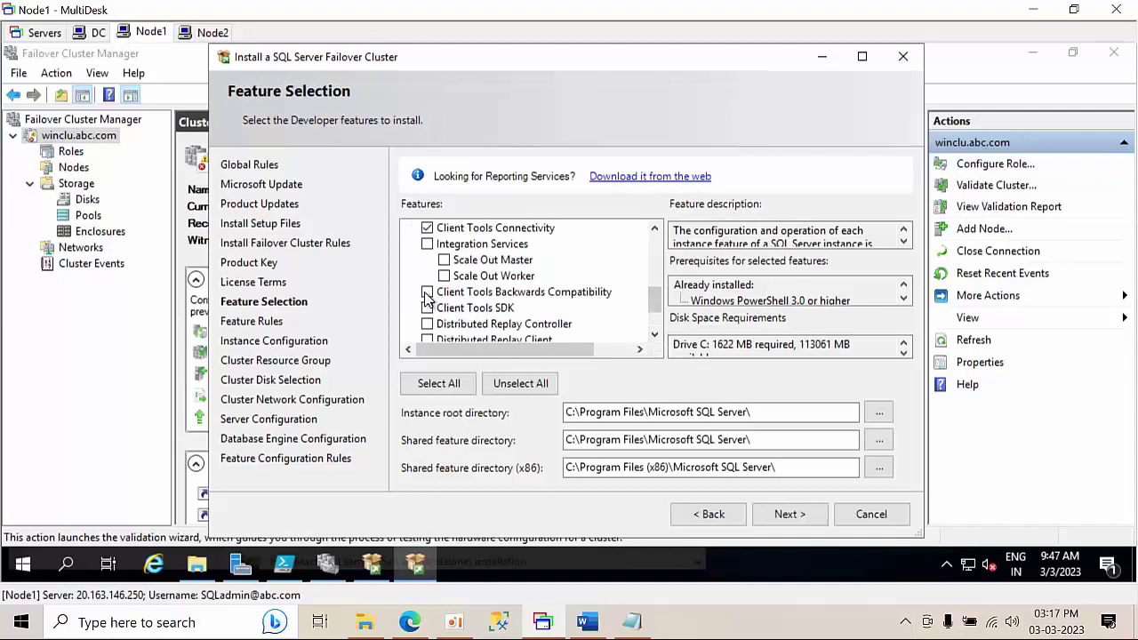
{"action": "left_click", "coordinate": [654, 335]}
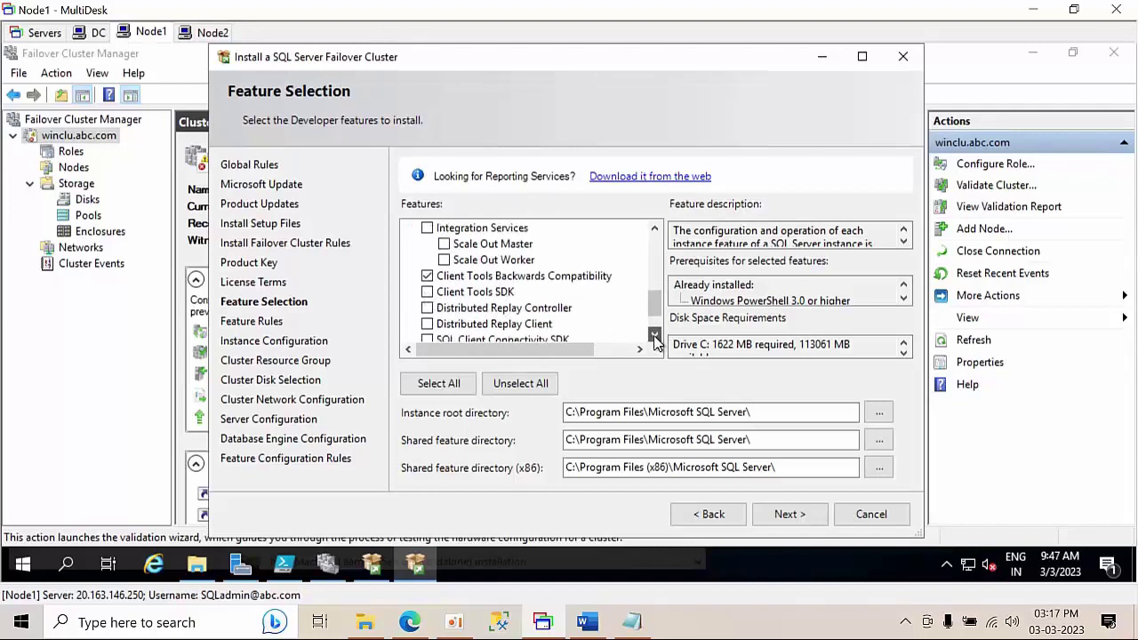
{"action": "left_click", "coordinate": [654, 335]}
{"action": "left_click", "coordinate": [655, 335]}
{"action": "left_click", "coordinate": [654, 335]}
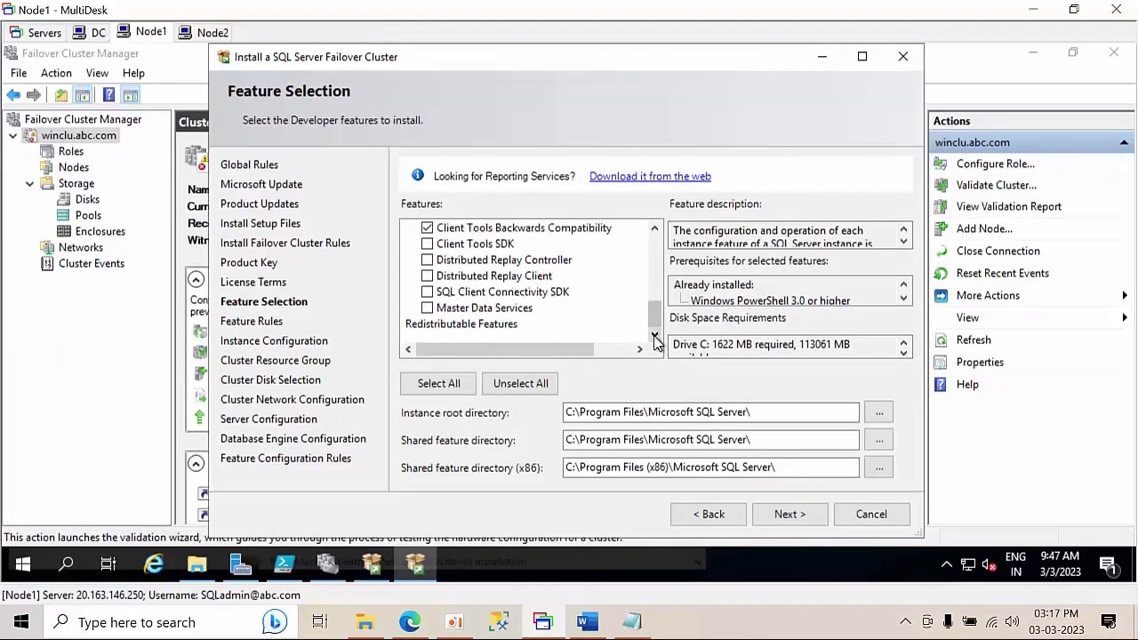
{"action": "left_click", "coordinate": [808, 514]}
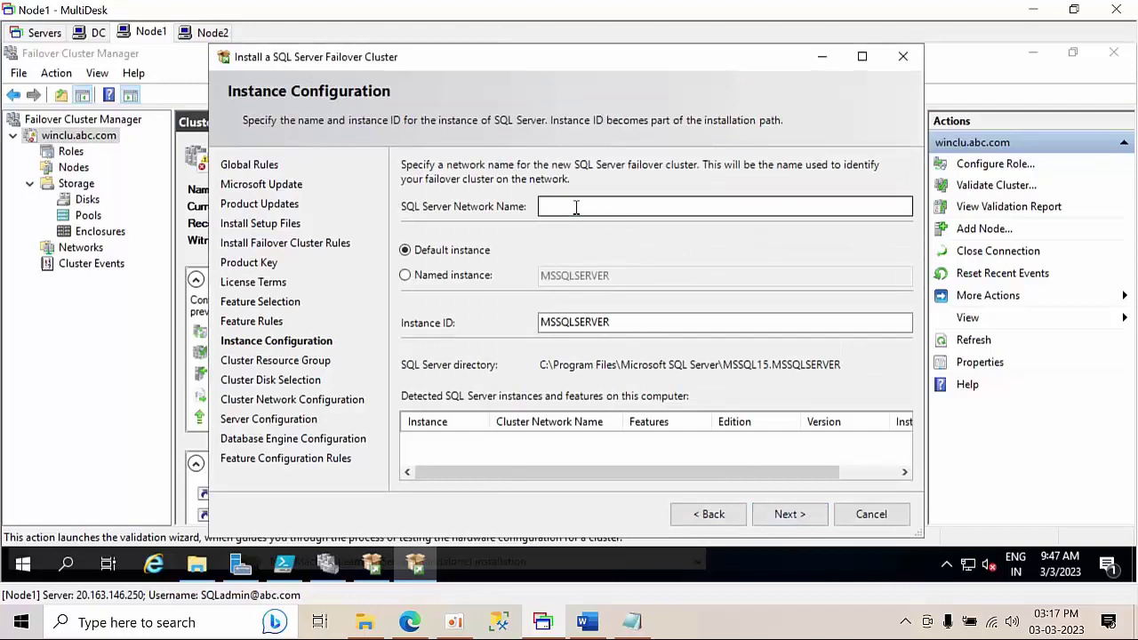
- Set network name sqlcluster and named instance SQL201901, then proceed to the resource group
{"action": "left_click", "coordinate": [576, 207]}
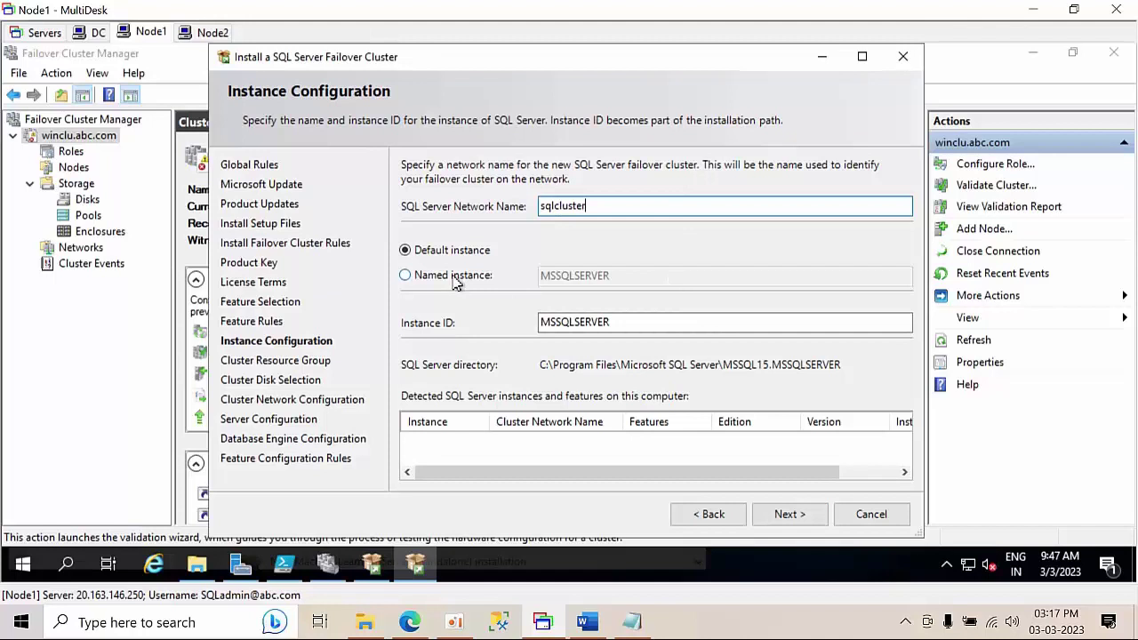
{"action": "left_click", "coordinate": [454, 276]}
{"action": "left_click", "coordinate": [580, 278]}
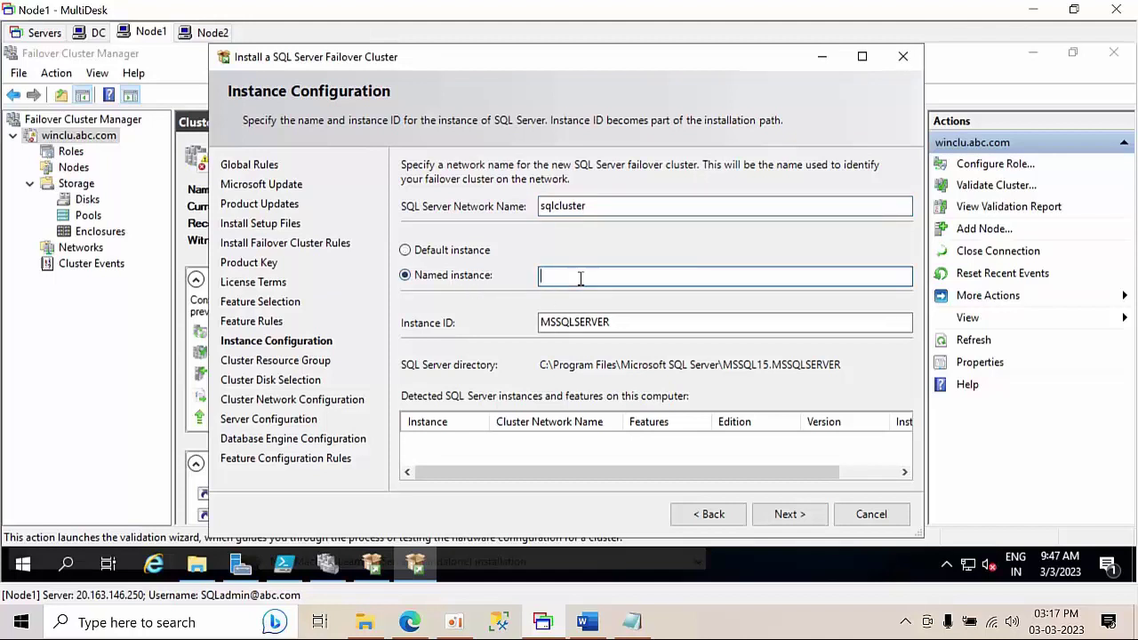
{"action": "type", "text": "SQL201901"}
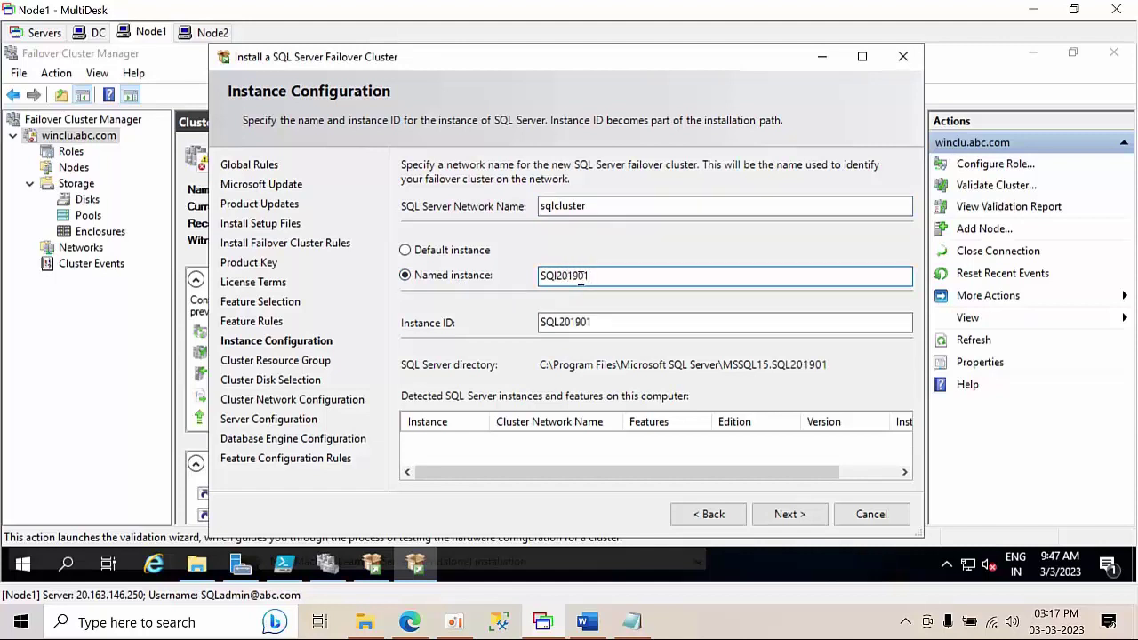
{"action": "left_click", "coordinate": [603, 324]}
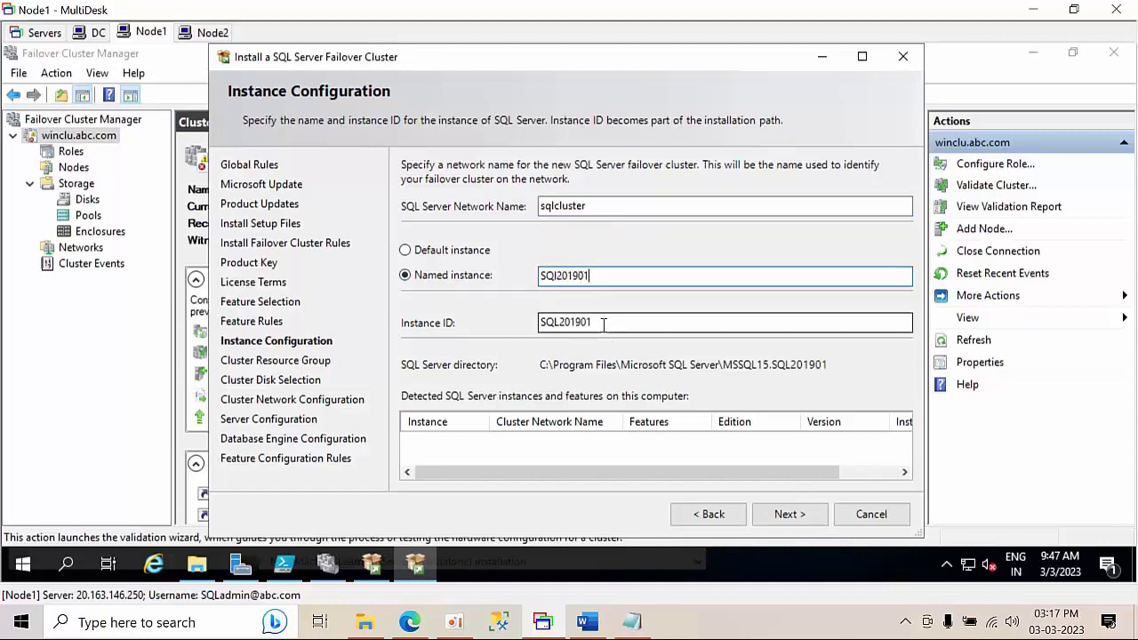
{"action": "left_click", "coordinate": [788, 512]}
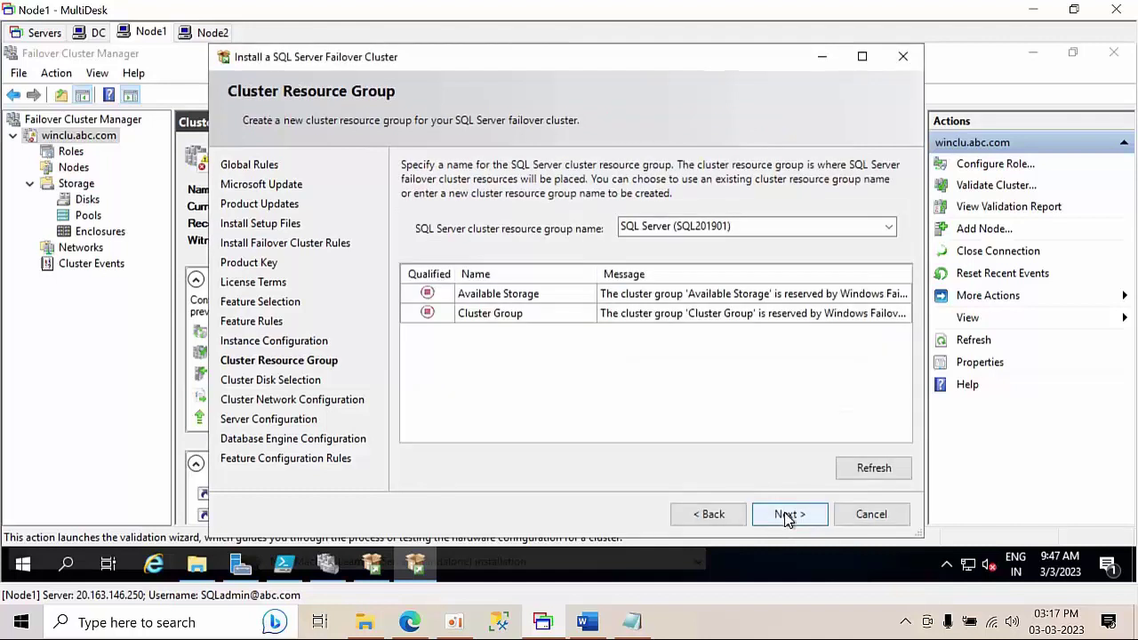
- Accept the resource group and check which volumes Cluster Disks 1 and 2 hold
{"action": "left_click", "coordinate": [786, 516]}
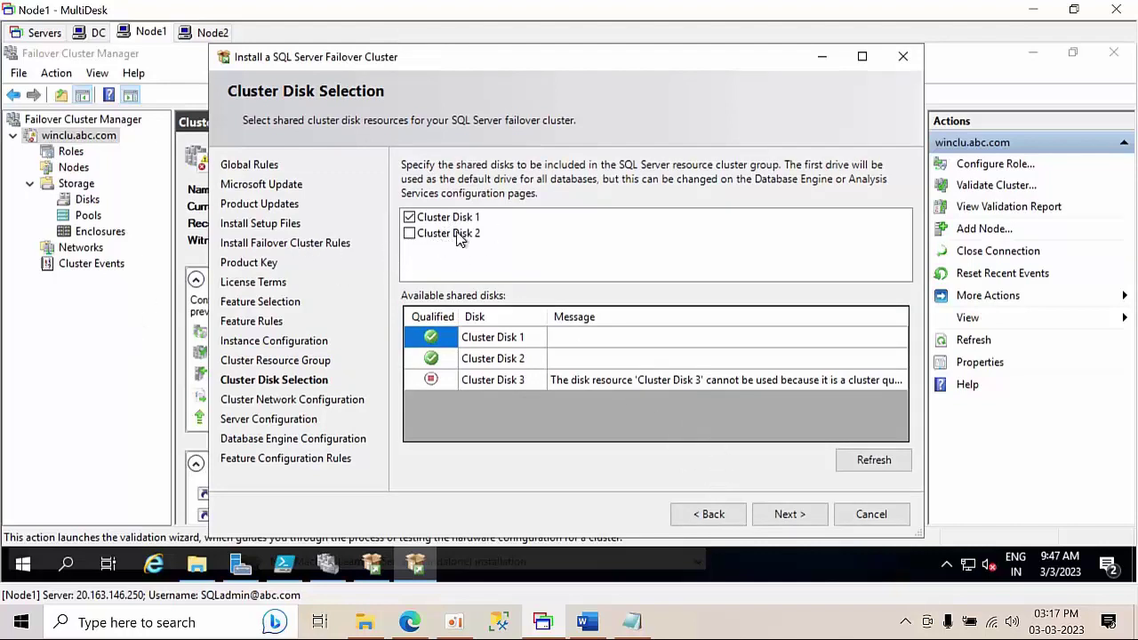
{"action": "left_click", "coordinate": [106, 338]}
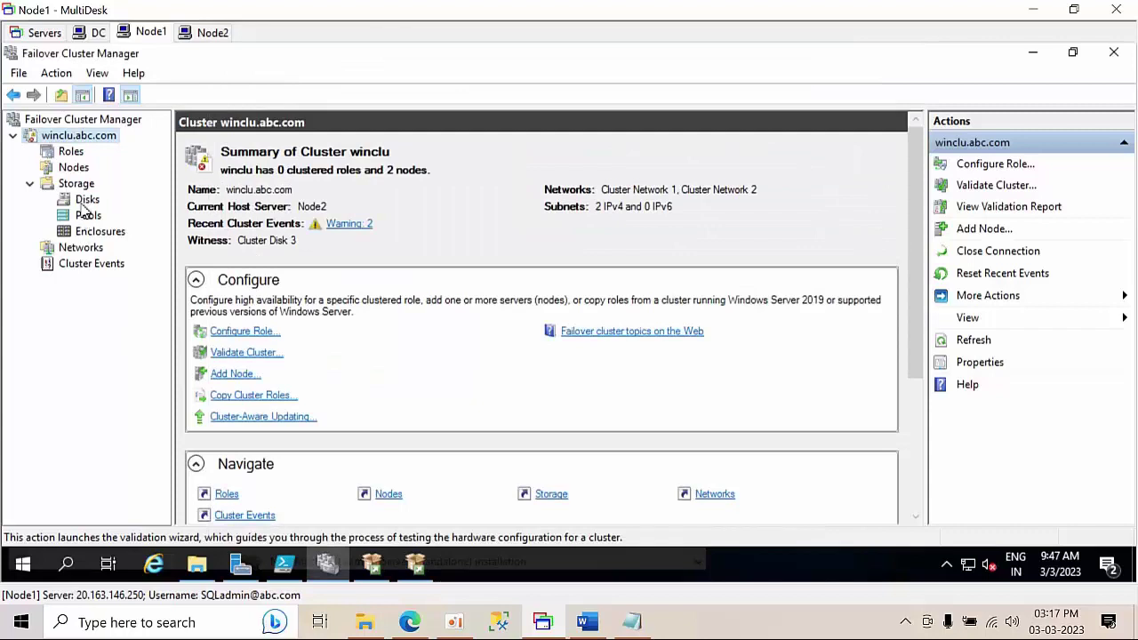
{"action": "left_click", "coordinate": [85, 200]}
{"action": "left_click", "coordinate": [192, 189]}
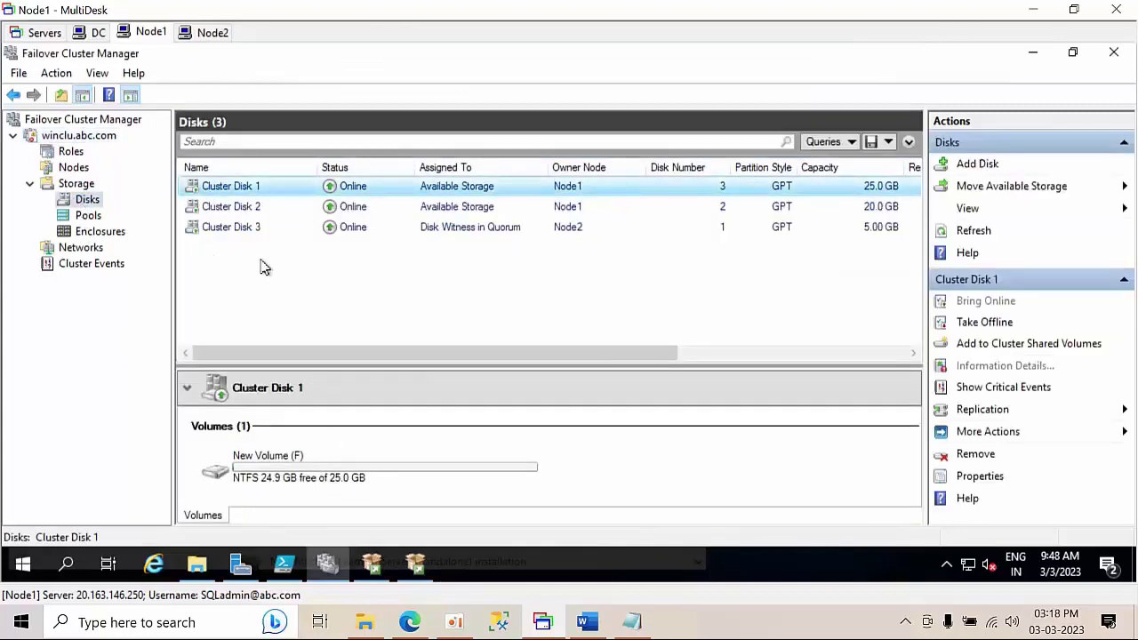
{"action": "left_click", "coordinate": [240, 210]}
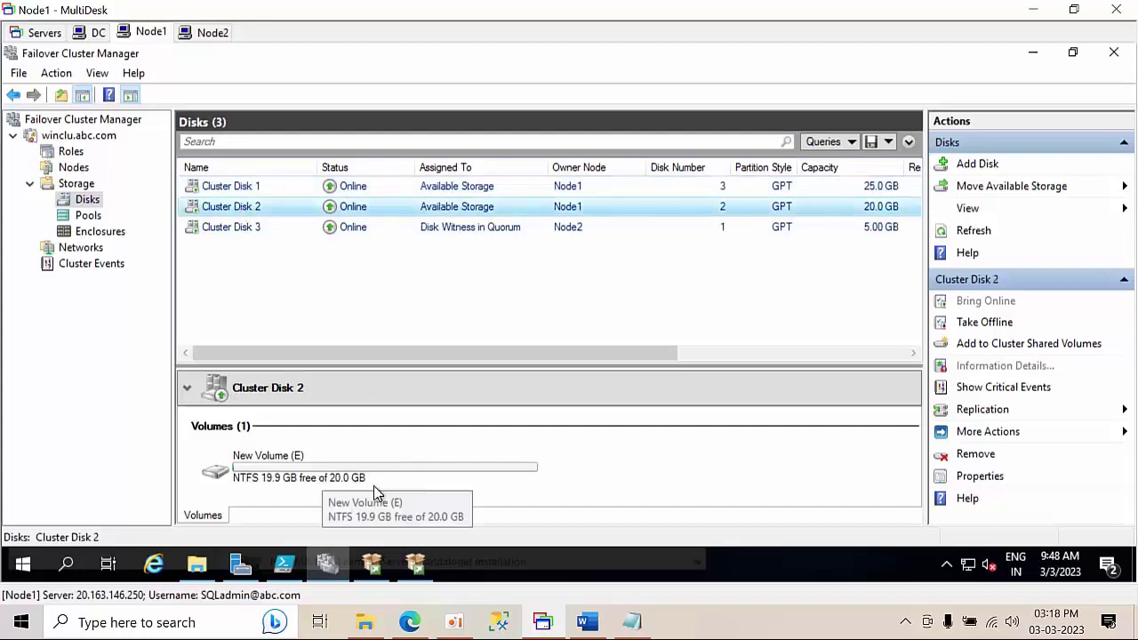
- Deselect Cluster Disk 1 so setup uses Cluster Disk 2 (volume E)
{"action": "left_click", "coordinate": [421, 571]}
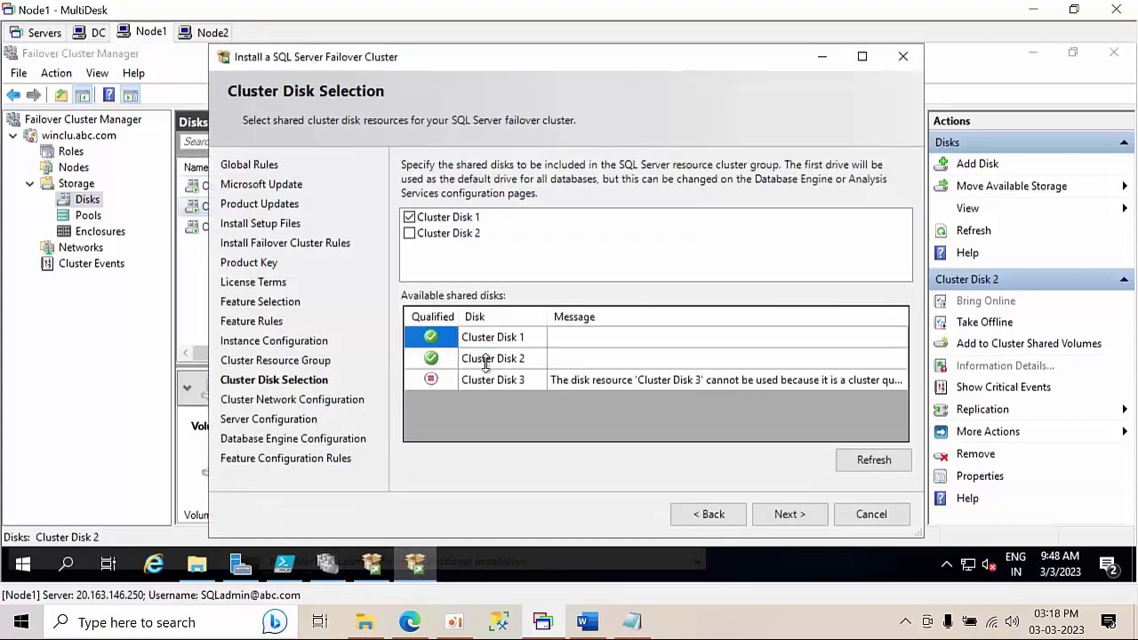
{"action": "left_click", "coordinate": [410, 218]}
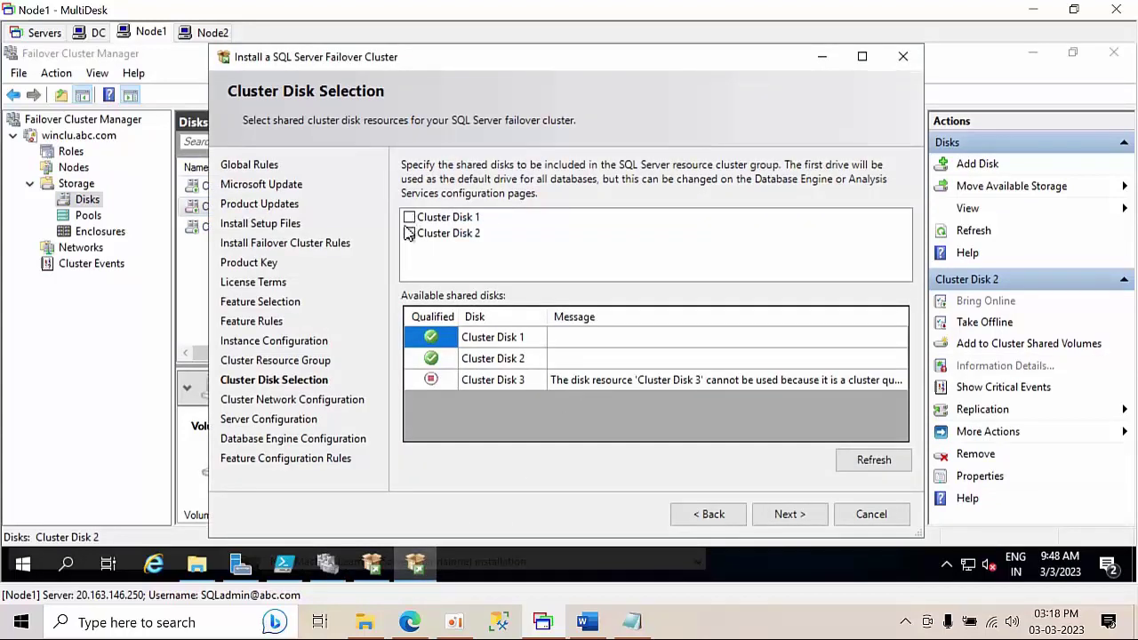
{"action": "left_click", "coordinate": [790, 515]}
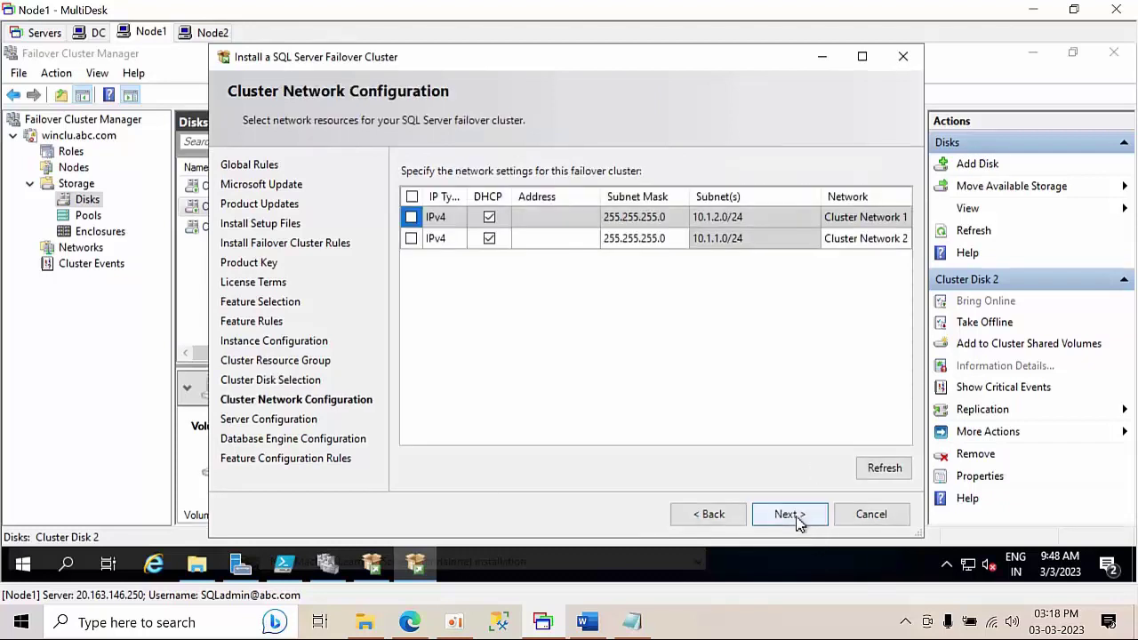
- Use the 10.1.1.0/24 cluster network with DHCP off and a static address
{"action": "left_click", "coordinate": [539, 220]}
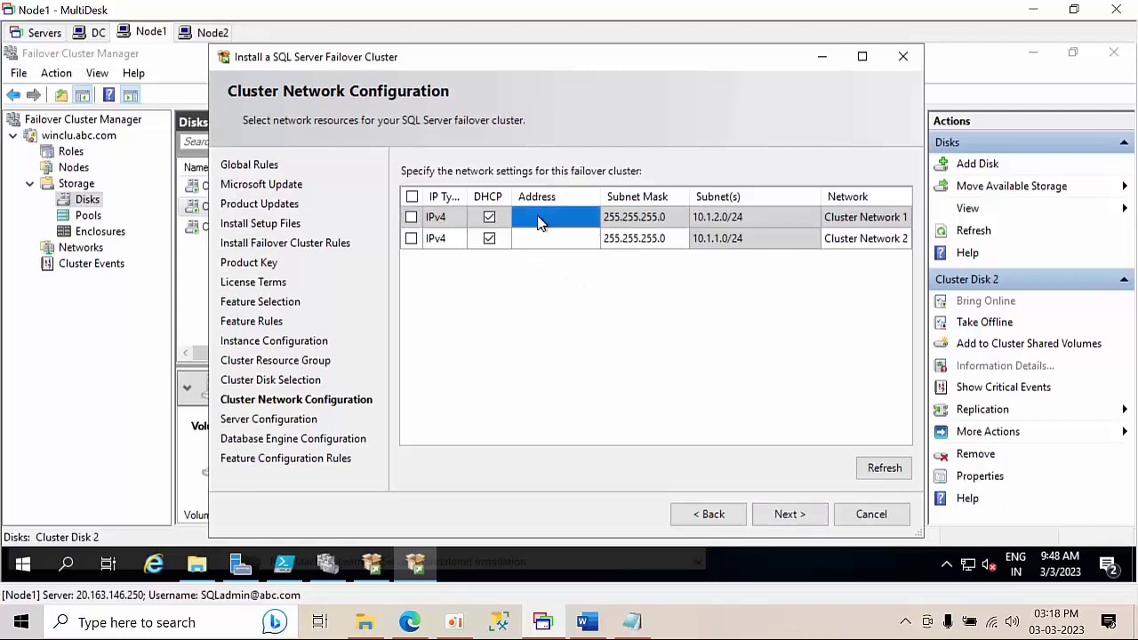
{"action": "left_click", "coordinate": [489, 219]}
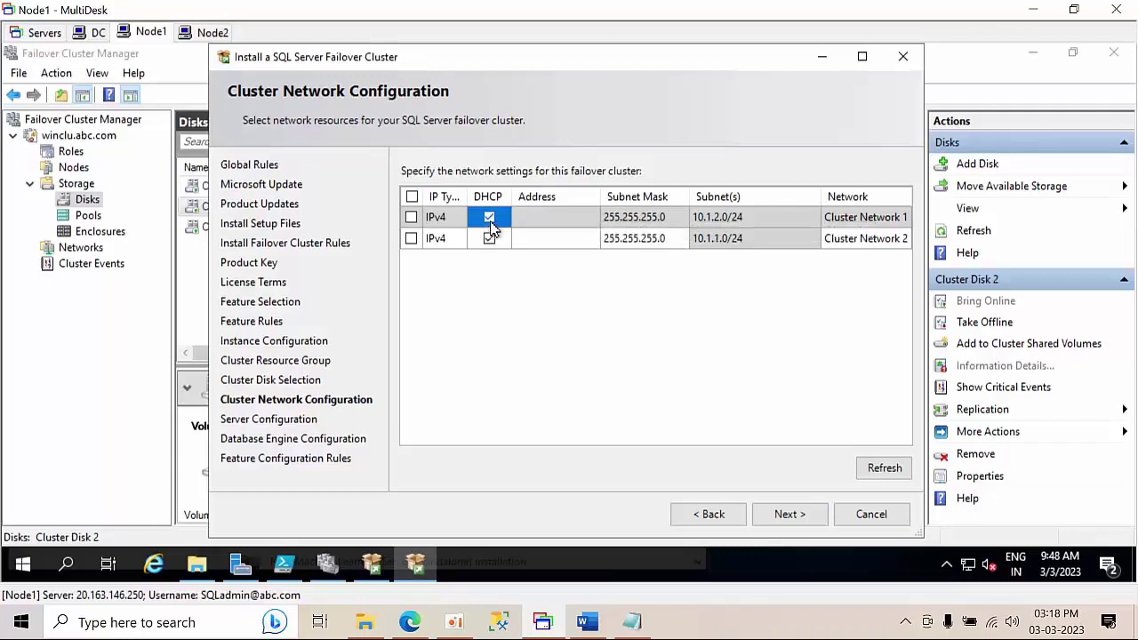
{"action": "left_click", "coordinate": [489, 238]}
{"action": "left_click", "coordinate": [411, 240]}
{"action": "left_click", "coordinate": [531, 240]}
{"action": "left_click", "coordinate": [786, 518]}
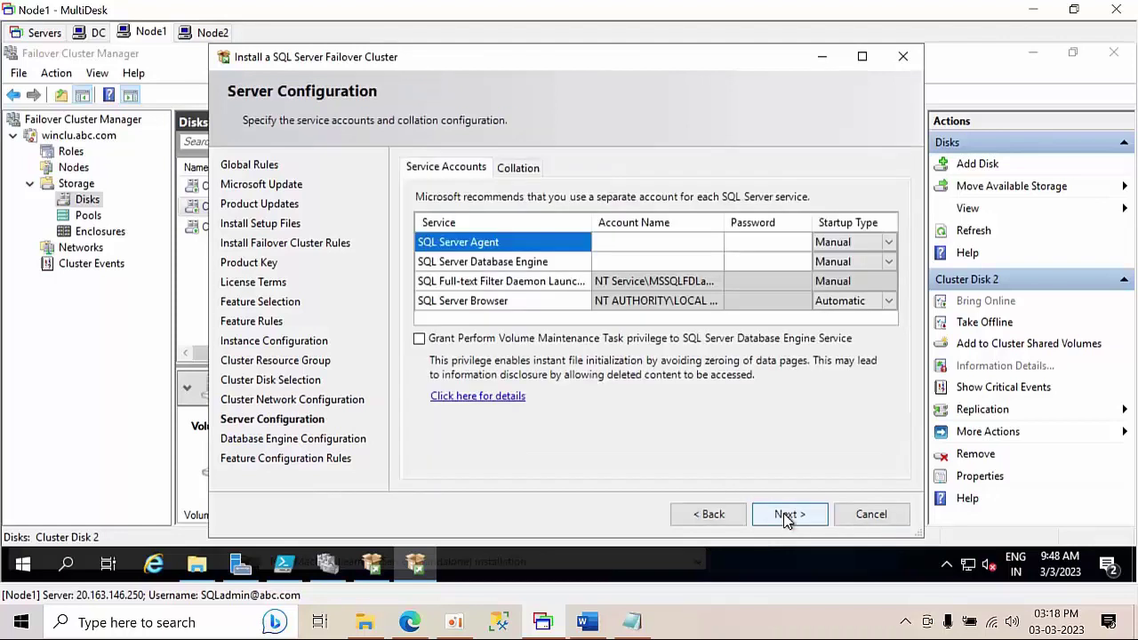
- Grant the volume maintenance privilege and run SQL Server Agent under the domain admin account with its password
{"action": "left_click", "coordinate": [421, 339]}
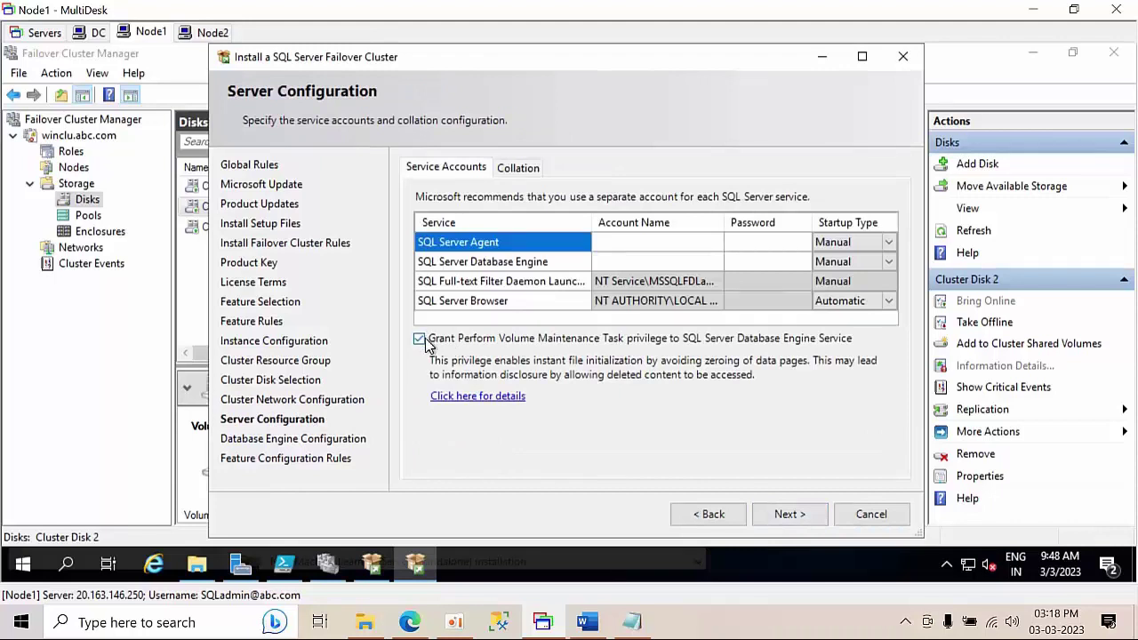
{"action": "left_click", "coordinate": [685, 242]}
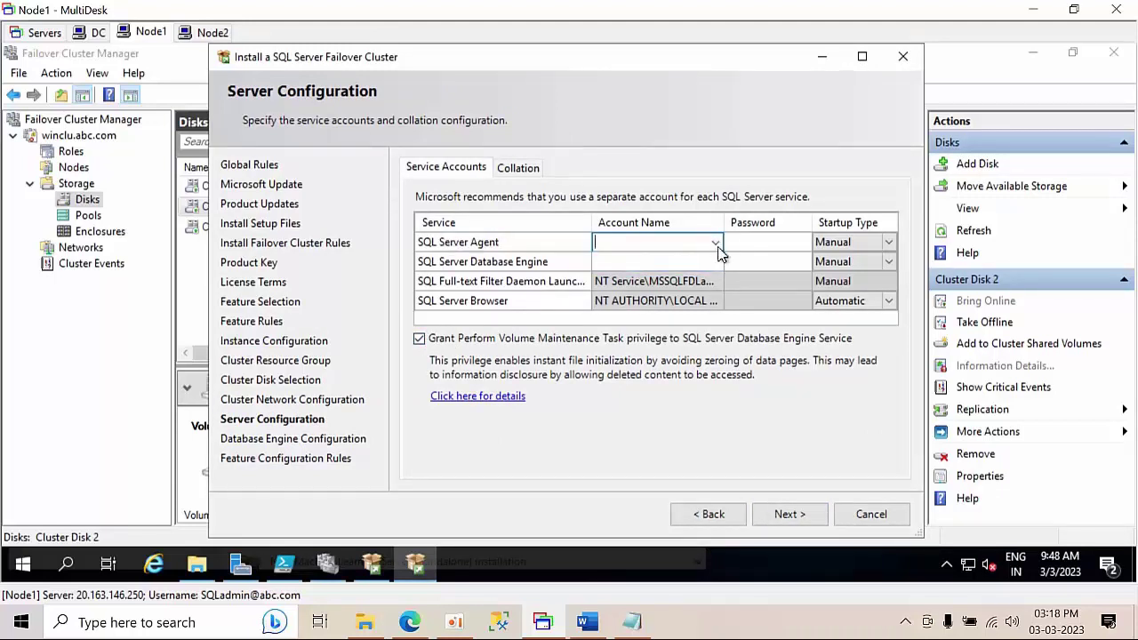
{"action": "left_click", "coordinate": [716, 244]}
{"action": "left_click", "coordinate": [685, 261]}
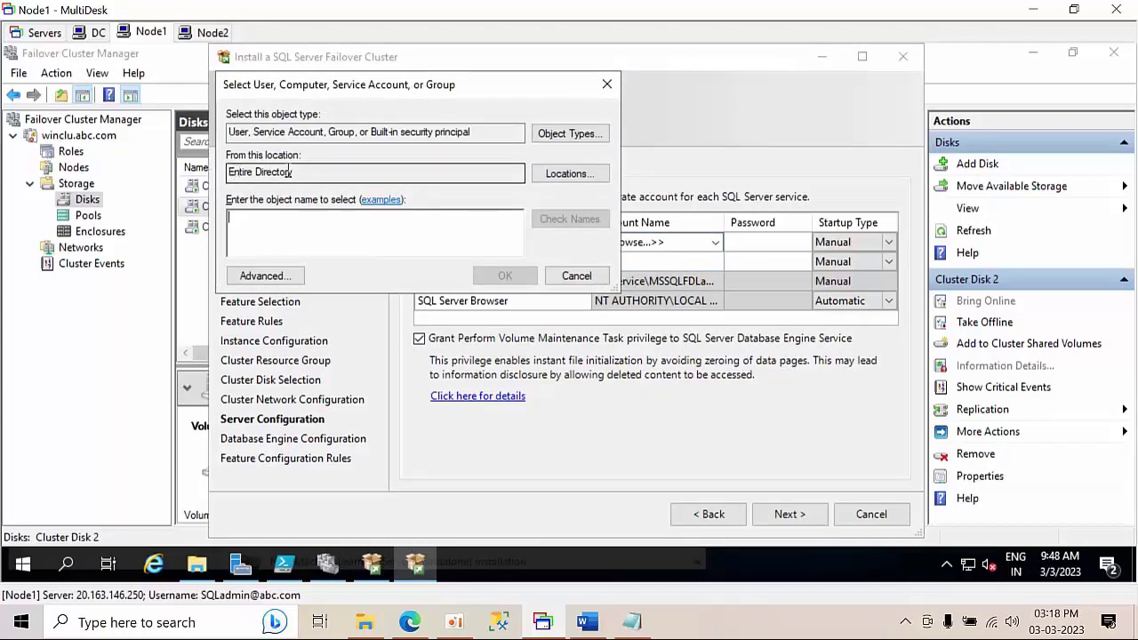
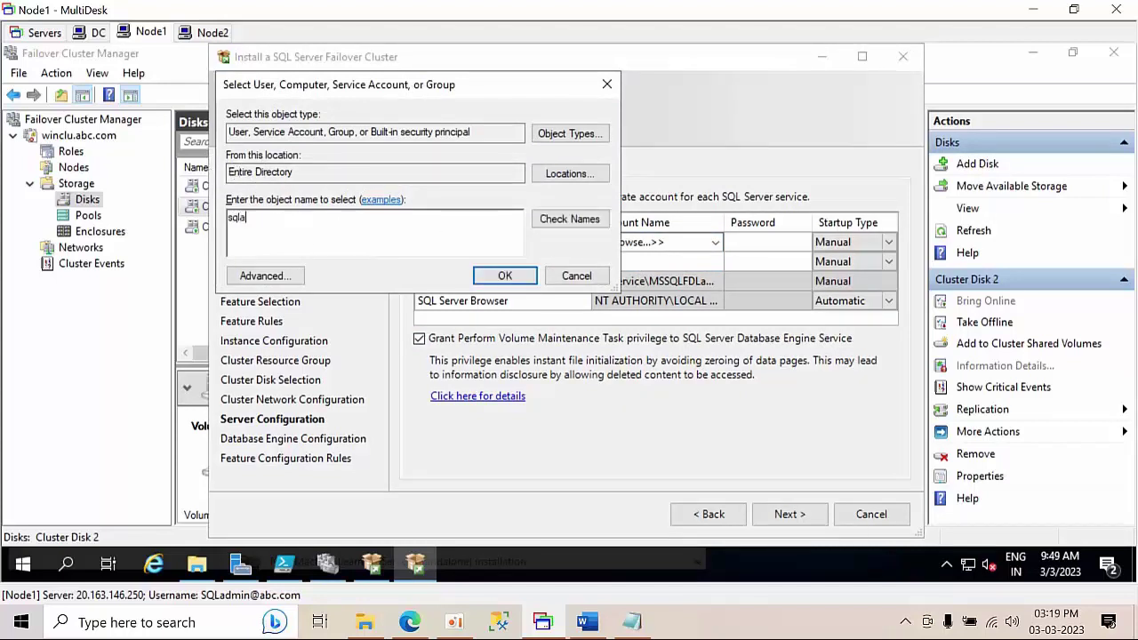
{"action": "left_click", "coordinate": [584, 222]}
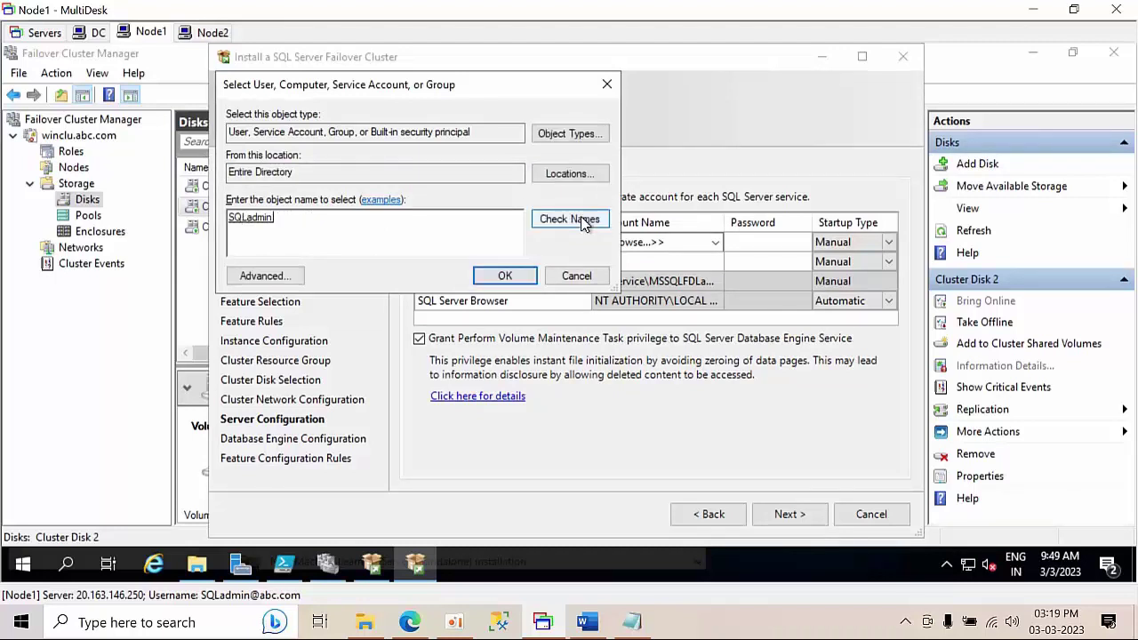
{"action": "left_click", "coordinate": [505, 276]}
{"action": "left_click", "coordinate": [765, 249]}
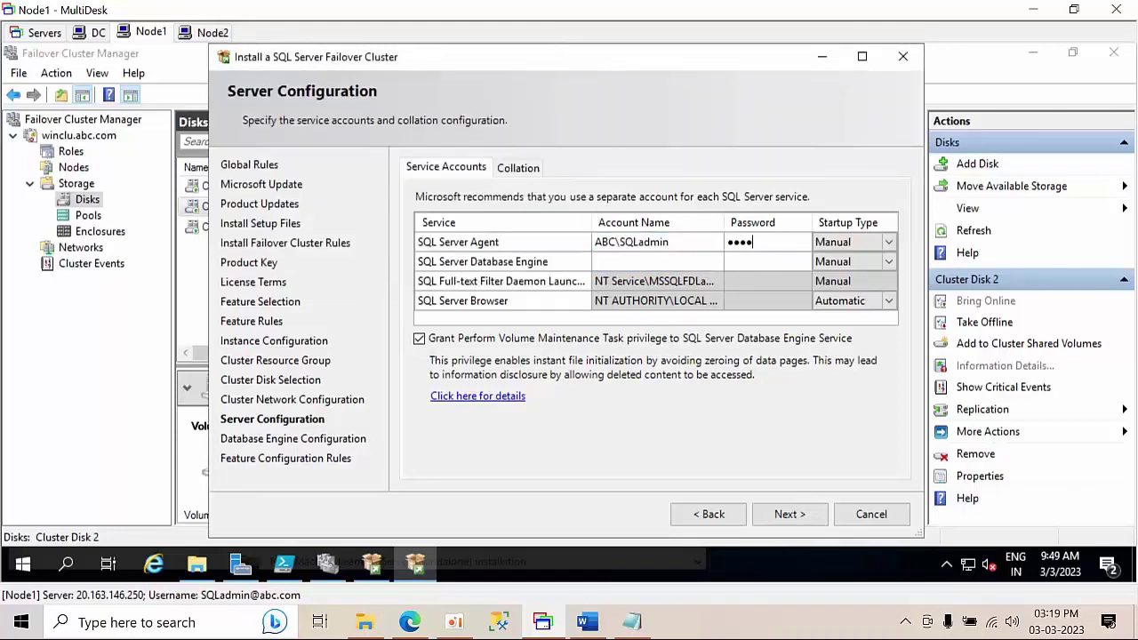
{"action": "type", "text": "••••••••••••"}
- Run the Database Engine service under the same domain admin account with its password
{"action": "left_click", "coordinate": [613, 262]}
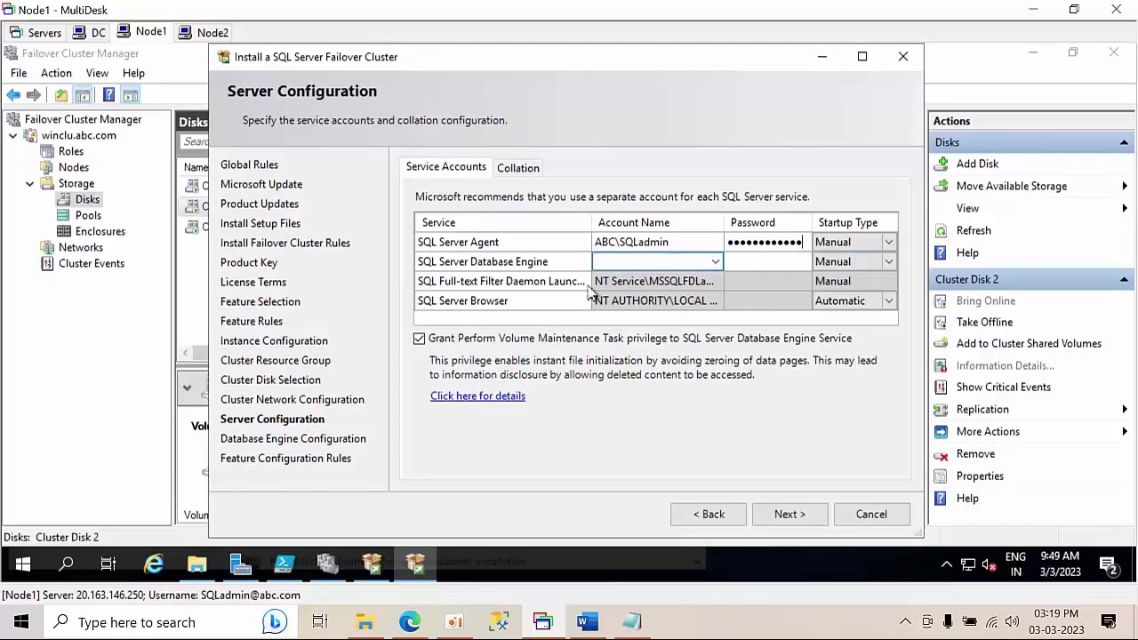
{"action": "left_click", "coordinate": [716, 262]}
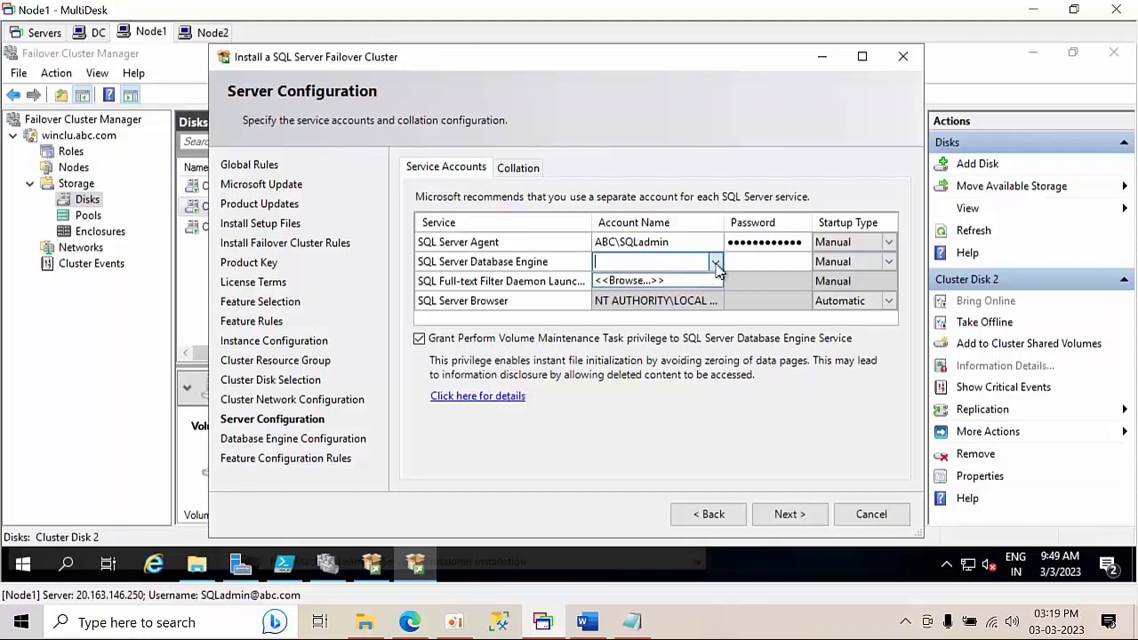
{"action": "left_click", "coordinate": [681, 279]}
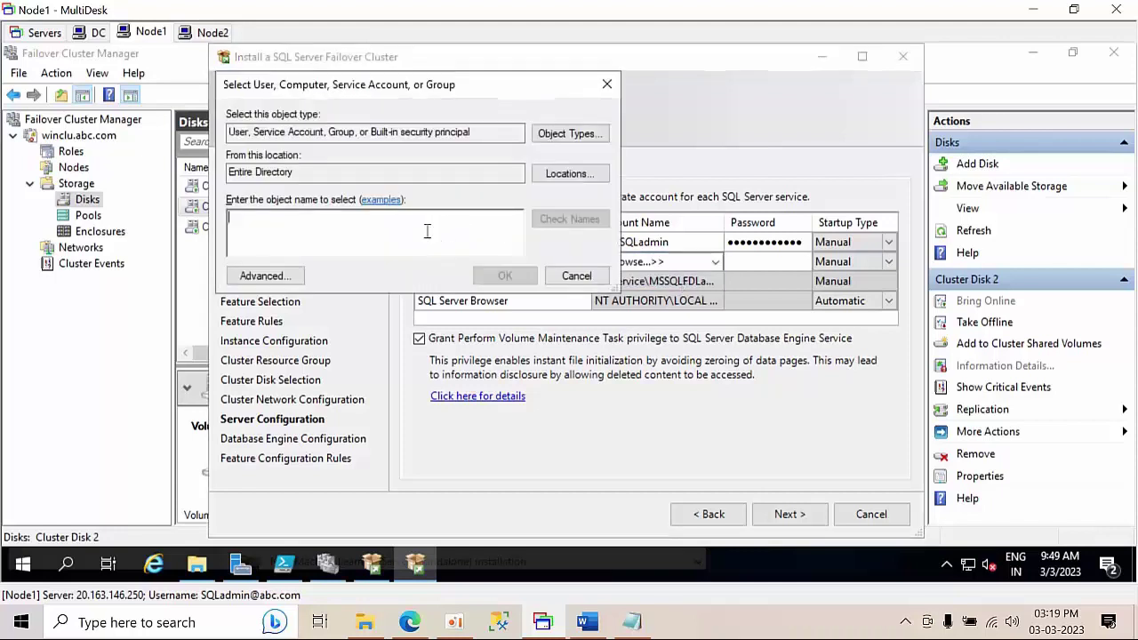
{"action": "type", "text": "sqladmin"}
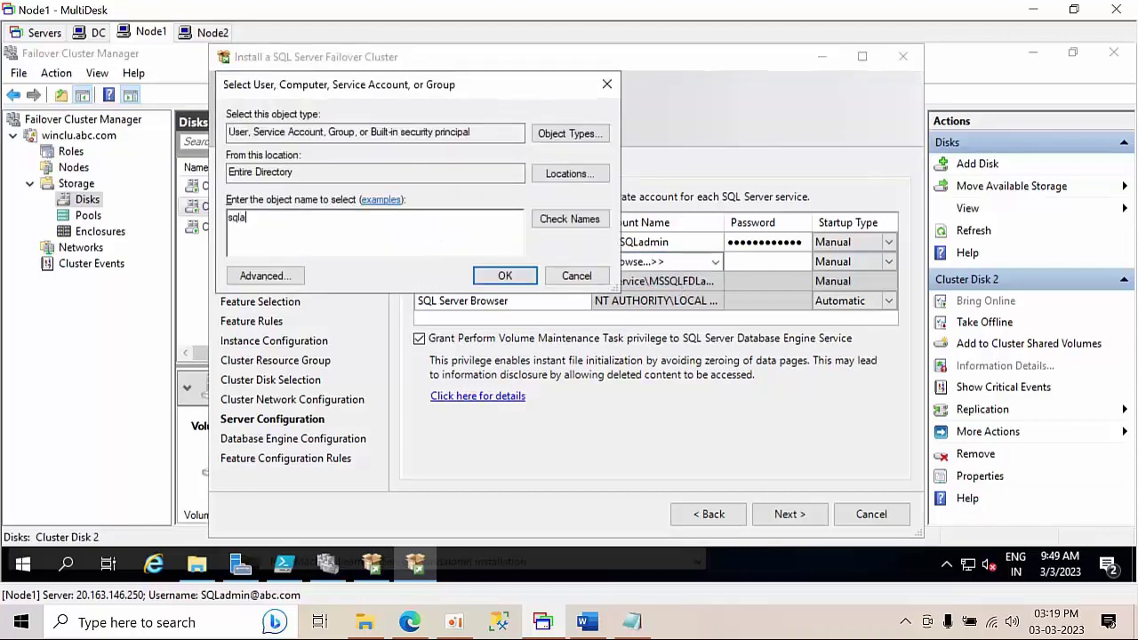
{"action": "left_click", "coordinate": [571, 220]}
{"action": "left_click", "coordinate": [498, 278]}
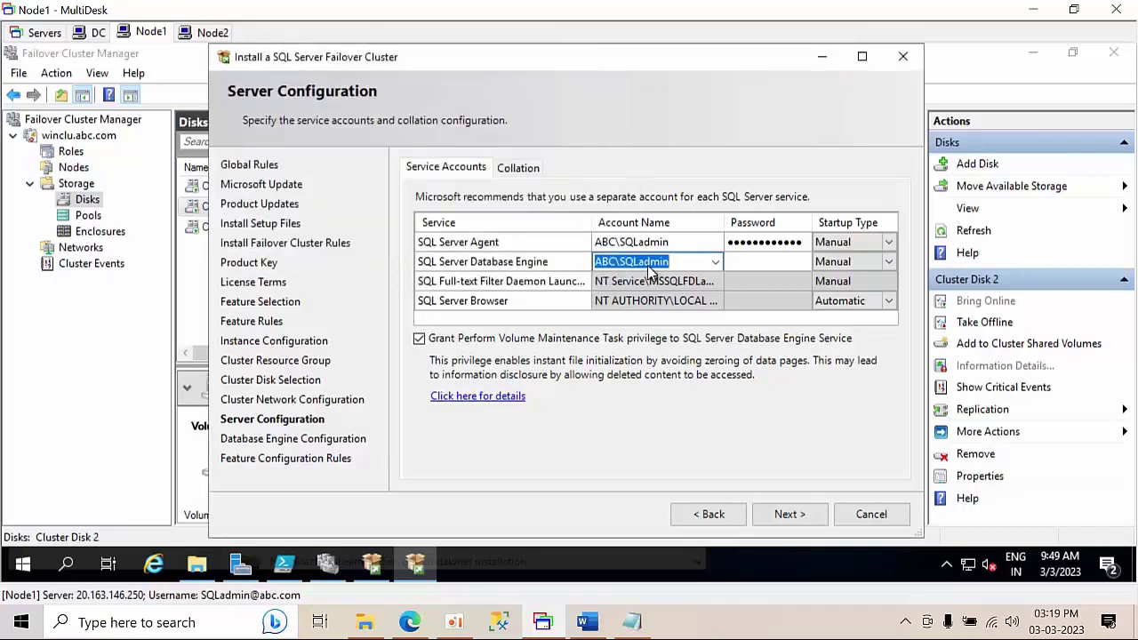
{"action": "left_click", "coordinate": [744, 262]}
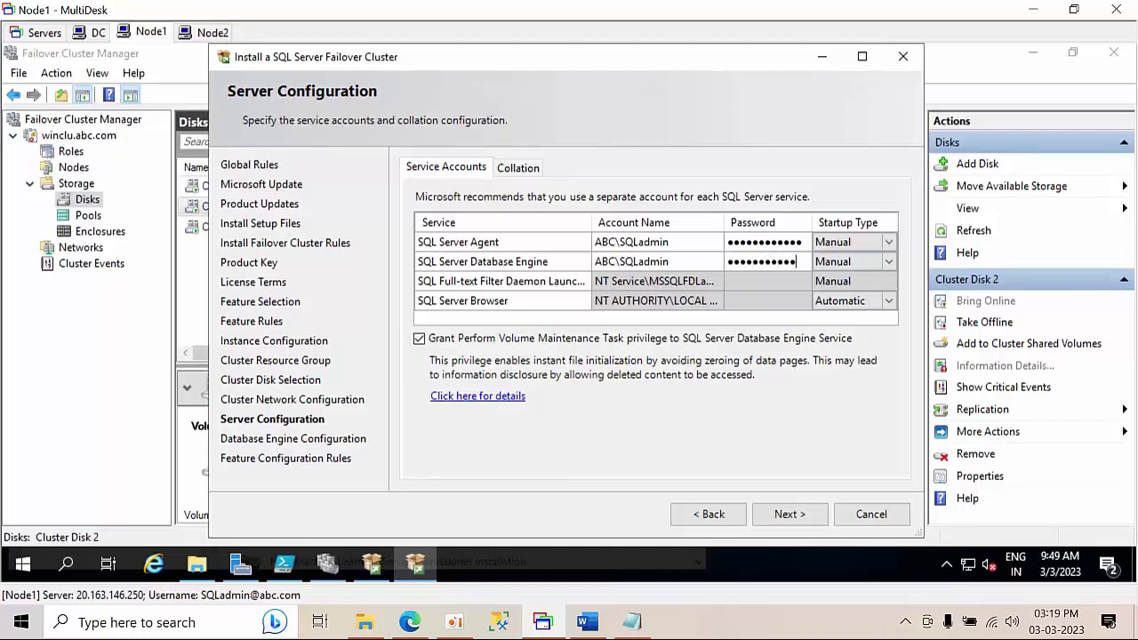
{"action": "left_click", "coordinate": [789, 514]}
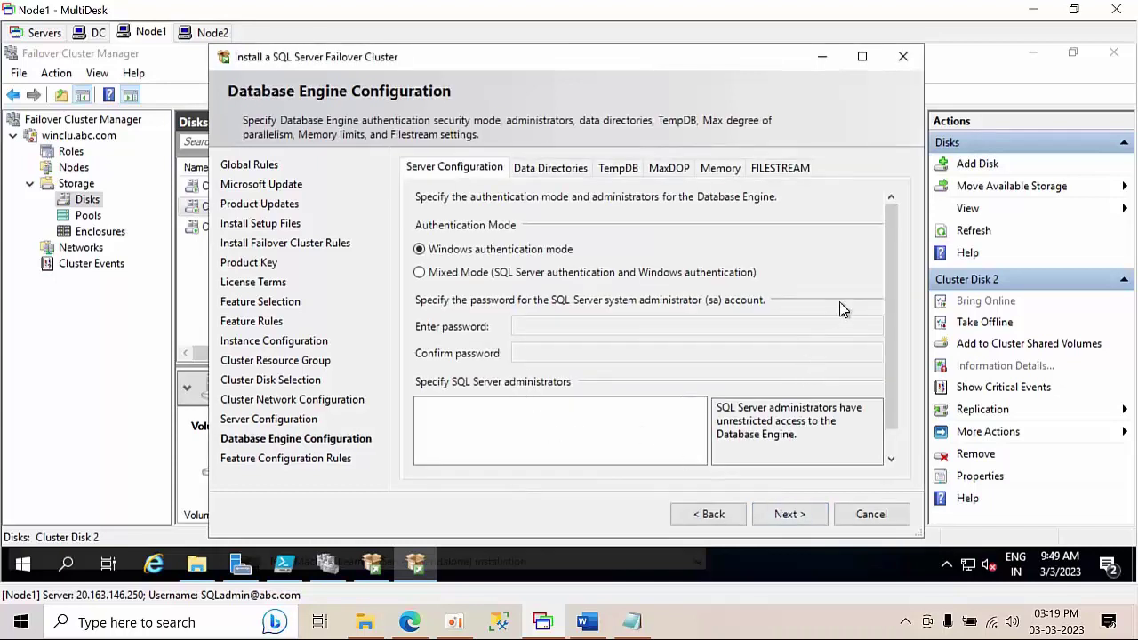
- Add the current user as SQL Server administrator and review the E:\ data directories
{"action": "left_click_drag", "start_coordinate": [894, 300], "coordinate": [885, 442]}
{"action": "left_click", "coordinate": [462, 455]}
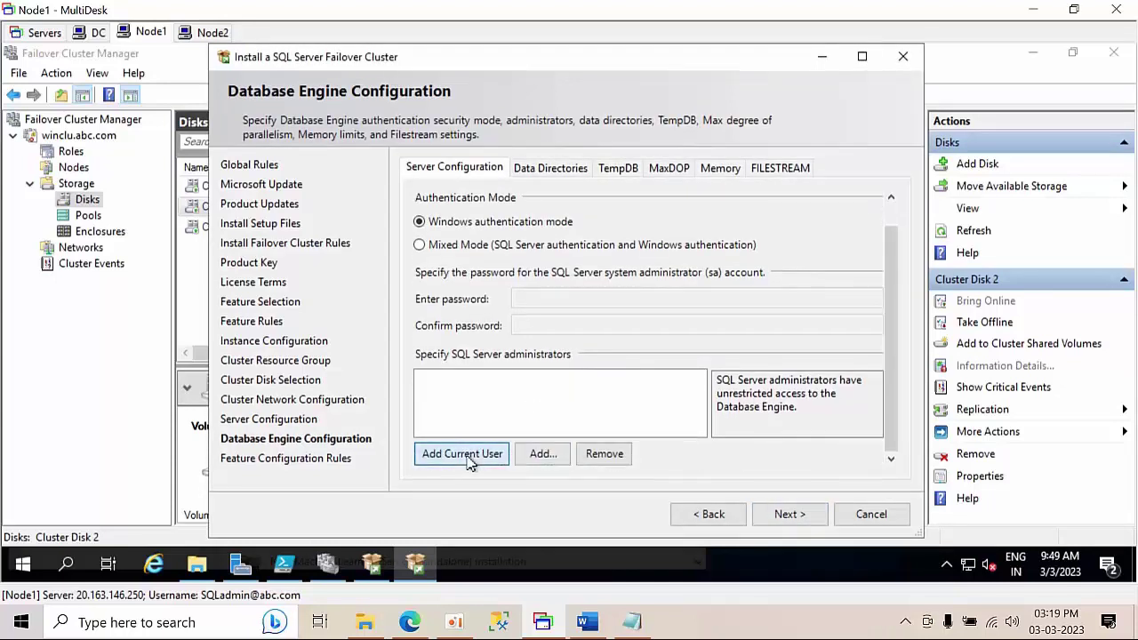
{"action": "left_click", "coordinate": [567, 169]}
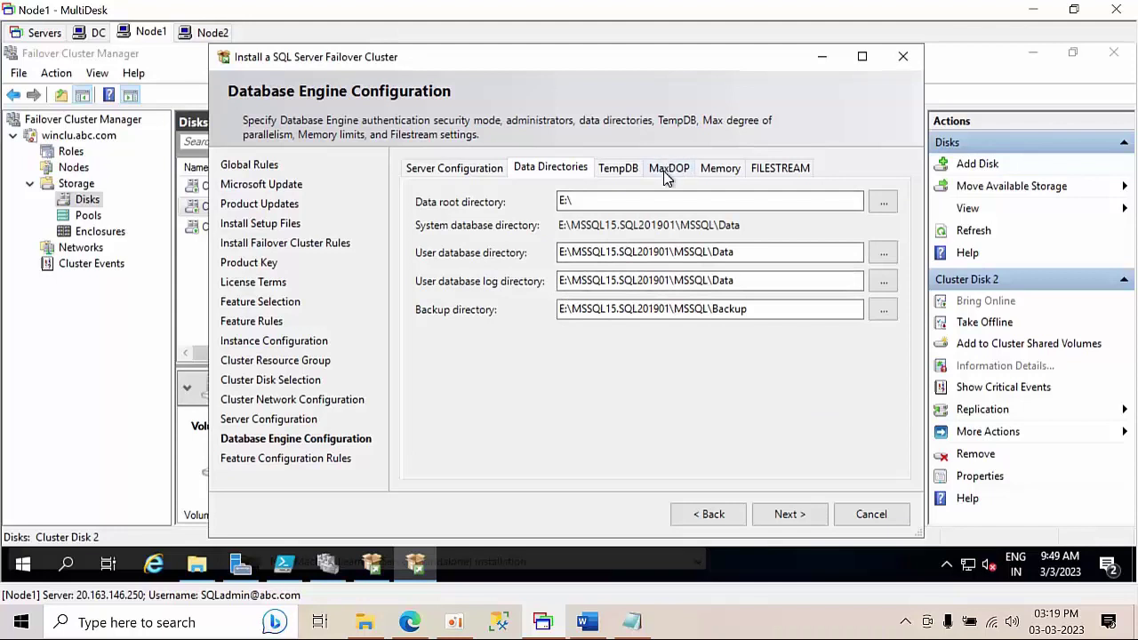
{"action": "left_click", "coordinate": [461, 173]}
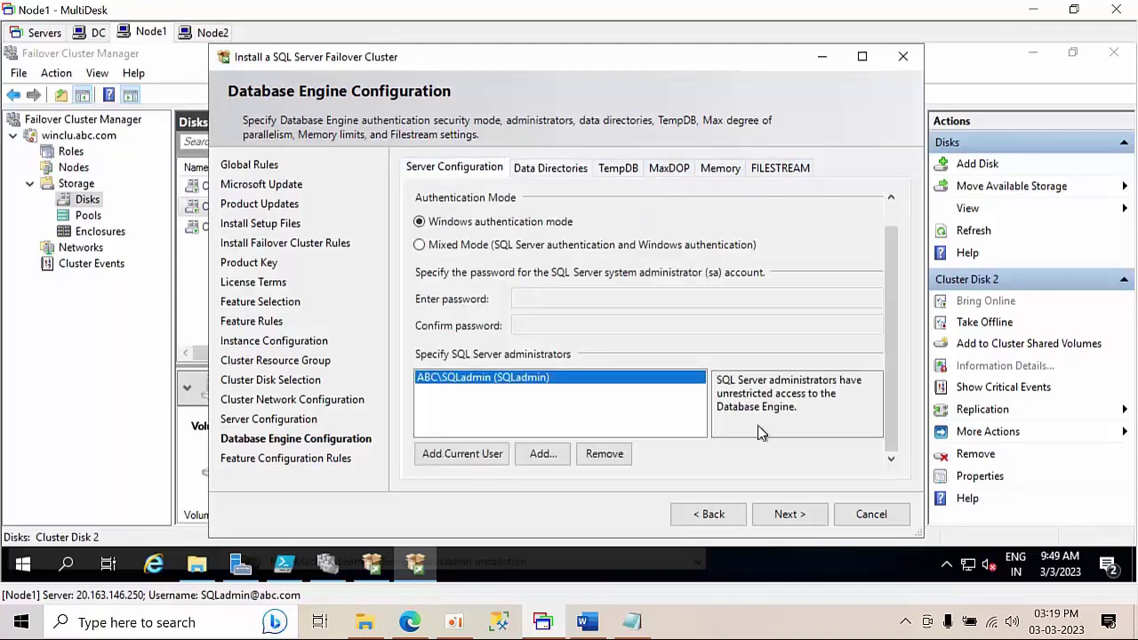
{"action": "left_click", "coordinate": [790, 518]}
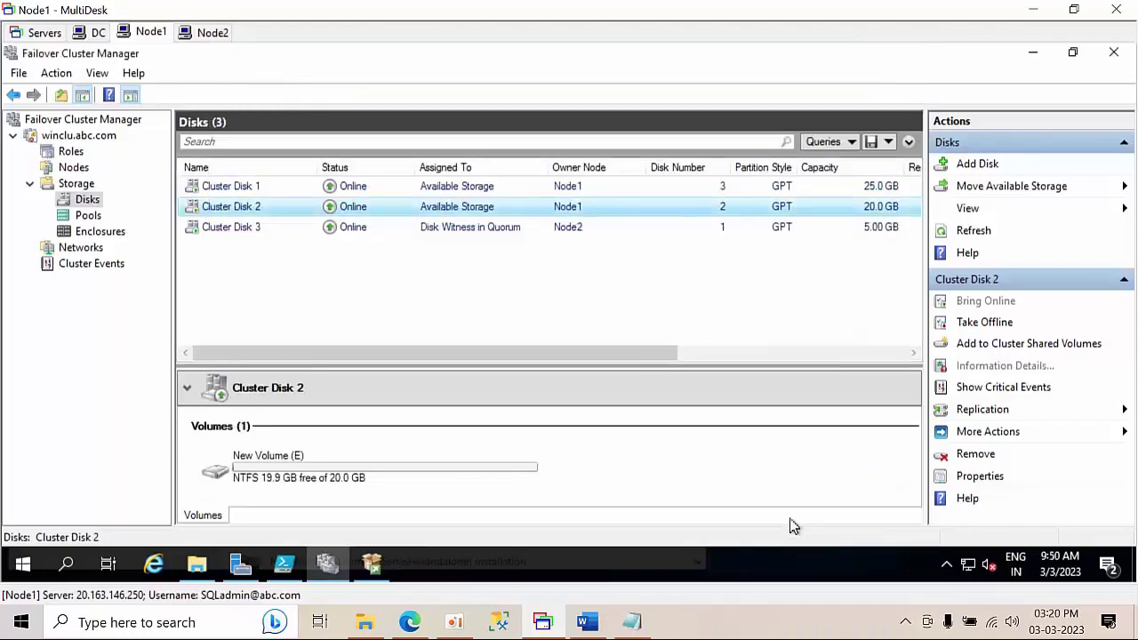
- Dismiss the setup failure error about the missing E:\MediaInfo.xml
{"action": "left_click", "coordinate": [416, 563]}
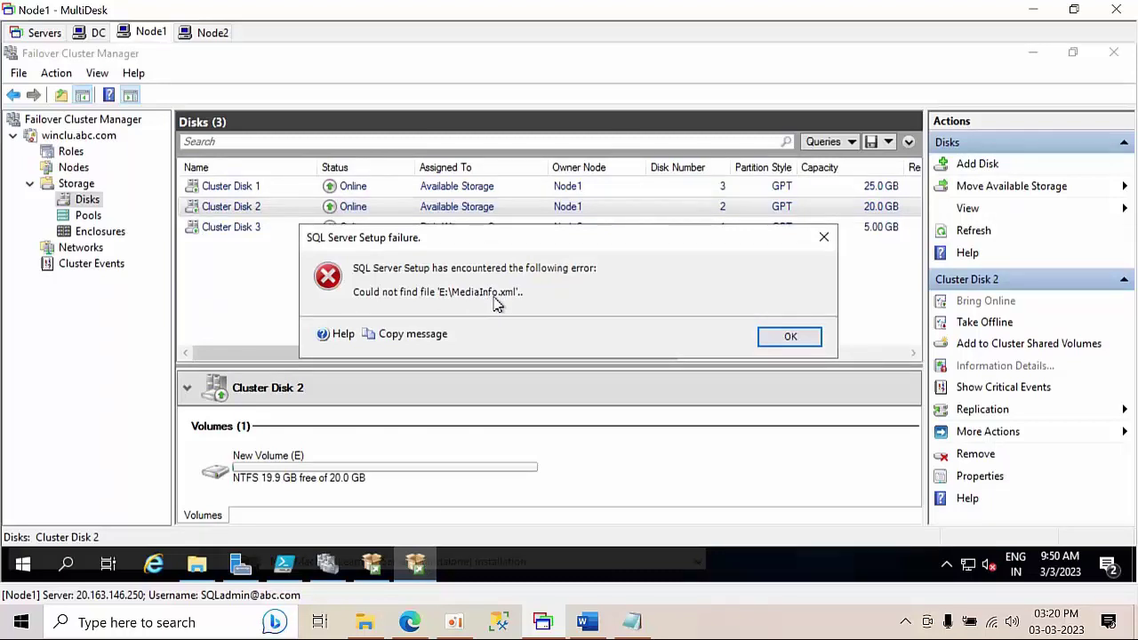
{"action": "left_click", "coordinate": [790, 341]}
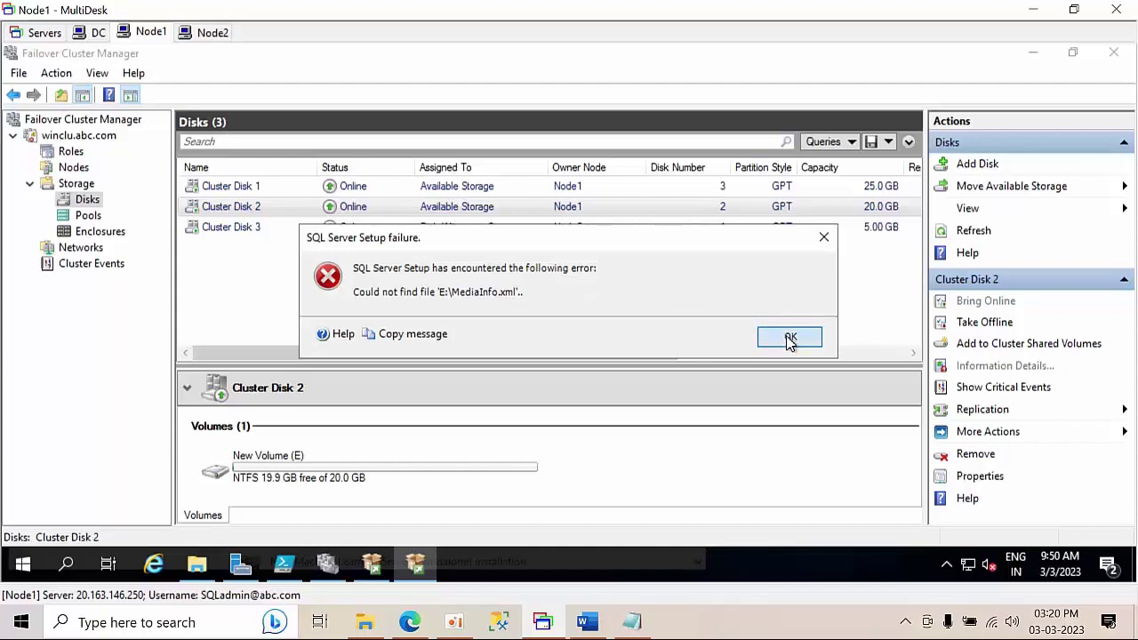
{"action": "left_click", "coordinate": [790, 340]}
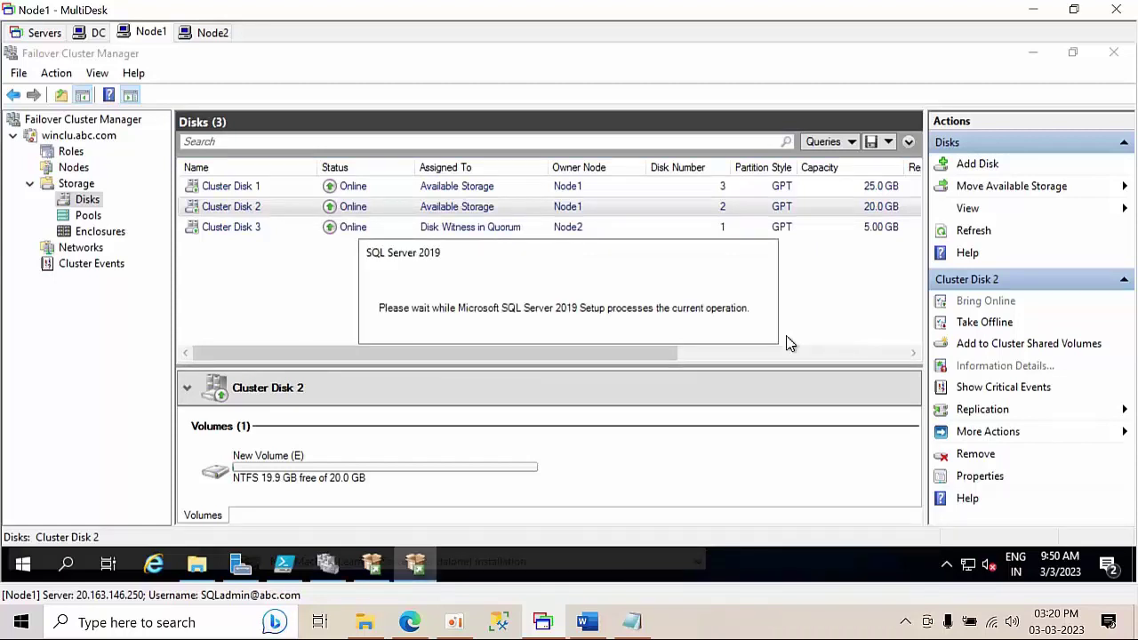
{"action": "left_click", "coordinate": [372, 563]}
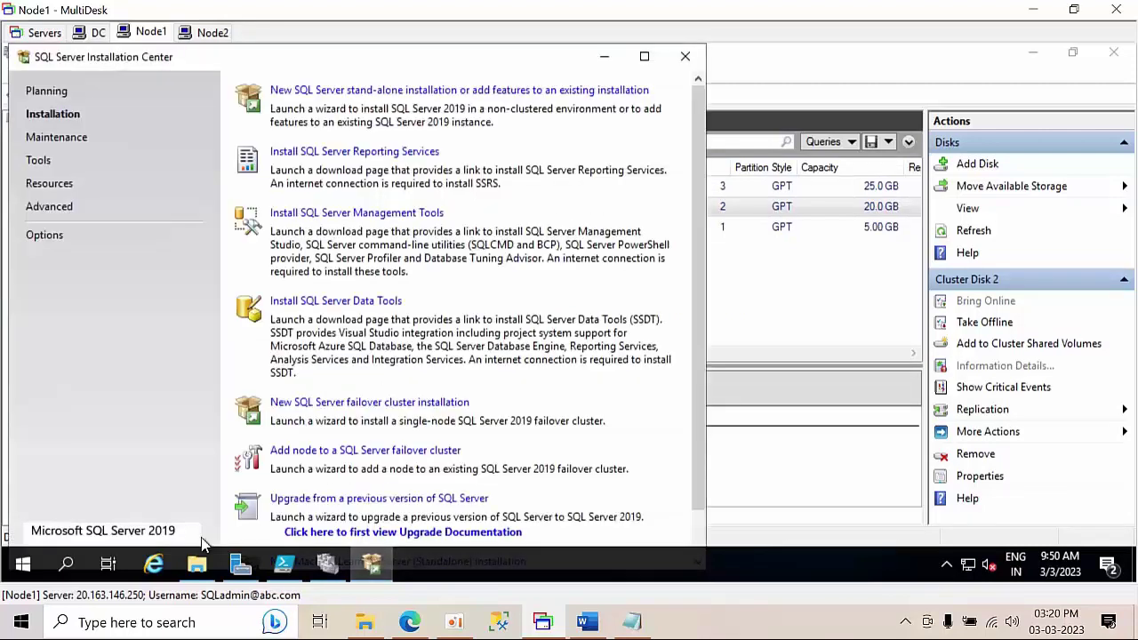
- Close the SQL Server Installation Center
{"action": "left_click", "coordinate": [196, 565]}
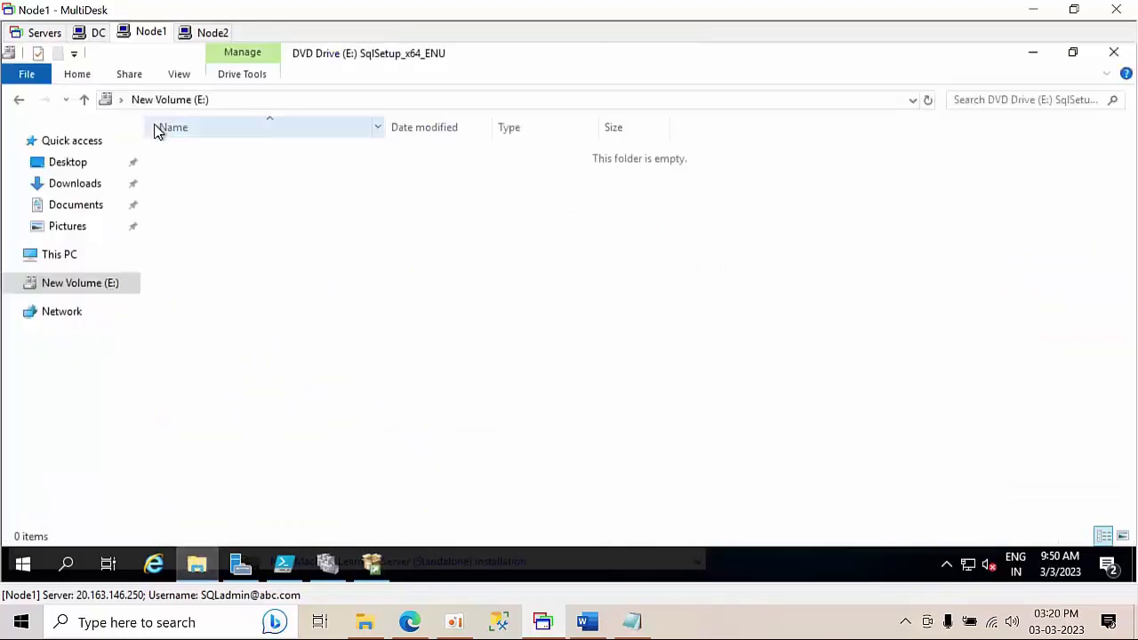
{"action": "left_click", "coordinate": [74, 262]}
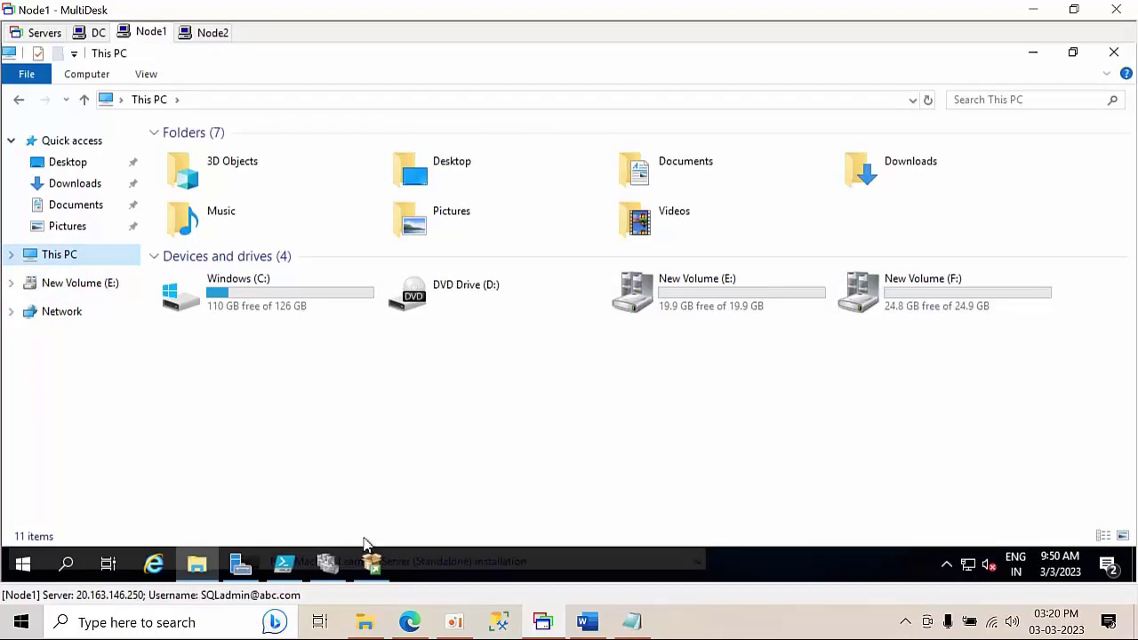
{"action": "left_click", "coordinate": [372, 563]}
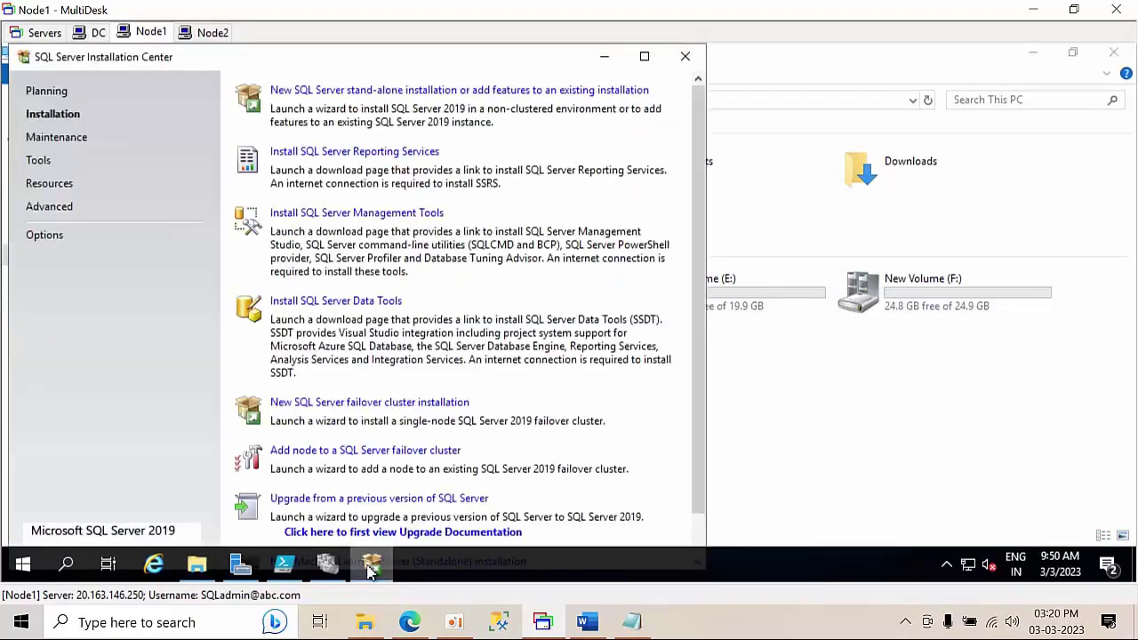
{"action": "left_click", "coordinate": [685, 58]}
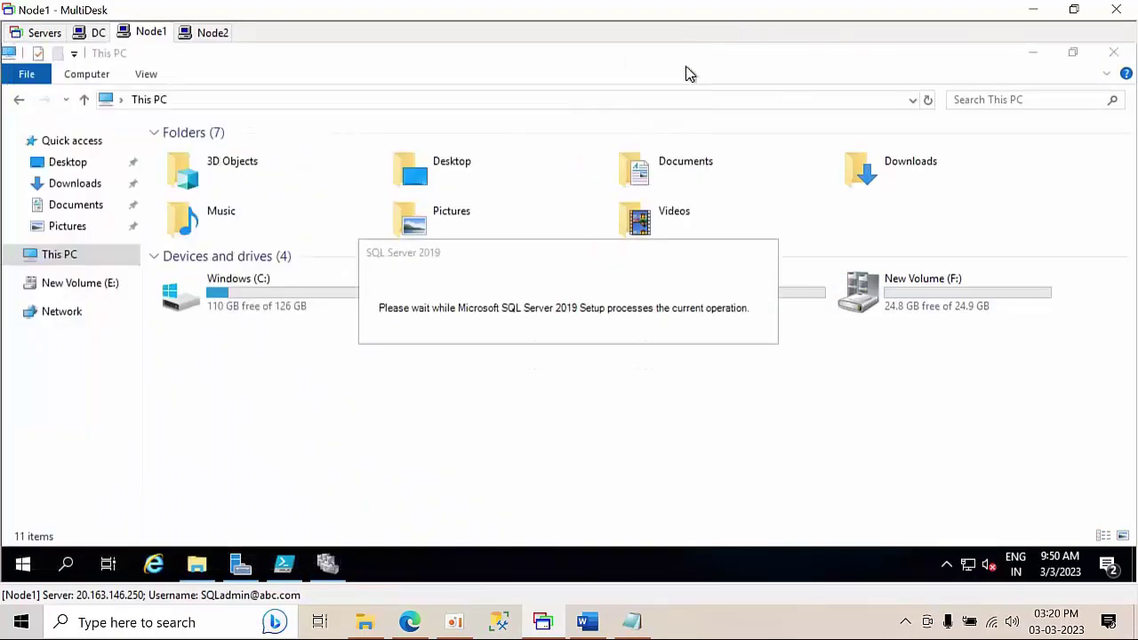
- Copy the SQLServer2019-x64-ENU disc image from Downloads to New Volume (E:)
{"action": "left_click", "coordinate": [64, 188]}
{"action": "left_click", "coordinate": [272, 177]}
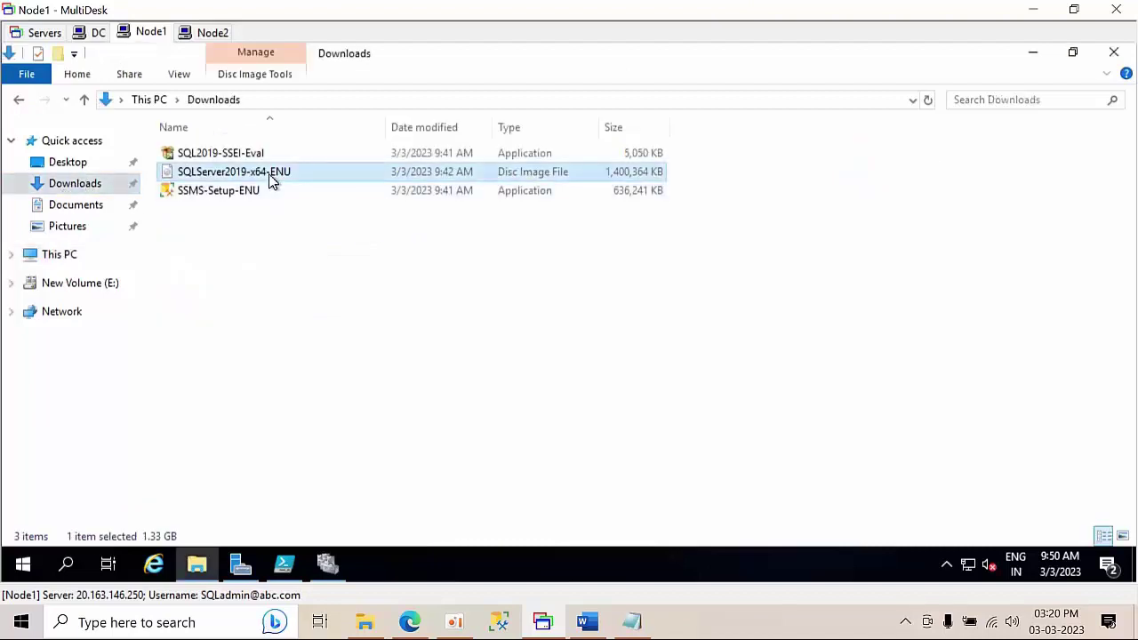
{"action": "right_click", "coordinate": [272, 178]}
{"action": "left_click", "coordinate": [320, 364]}
{"action": "left_click", "coordinate": [59, 255]}
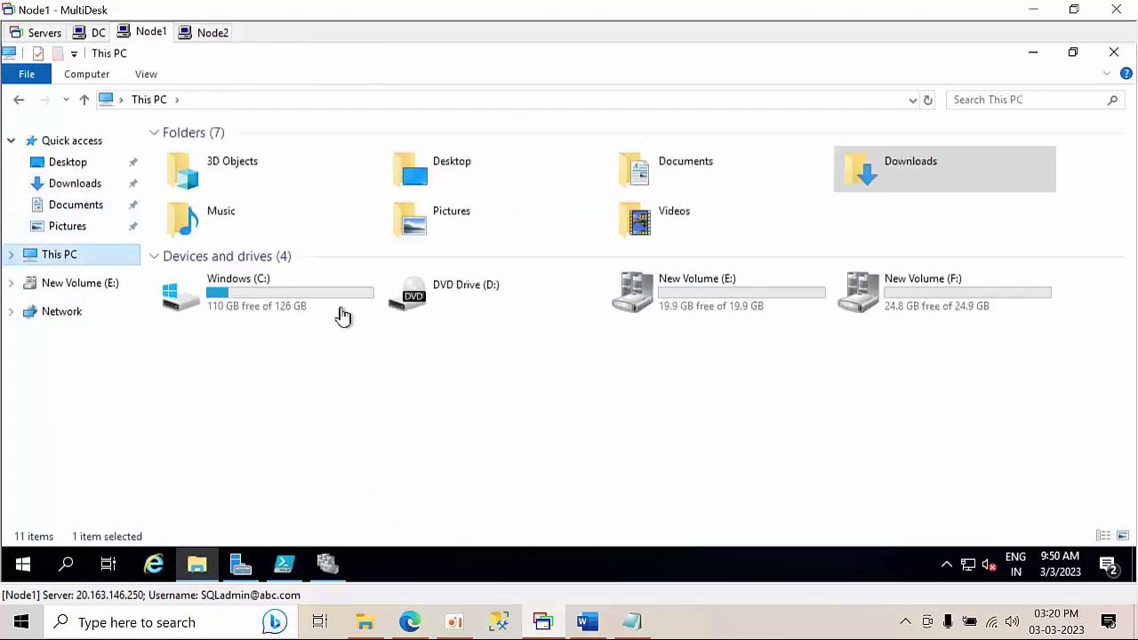
{"action": "double_click", "coordinate": [760, 296]}
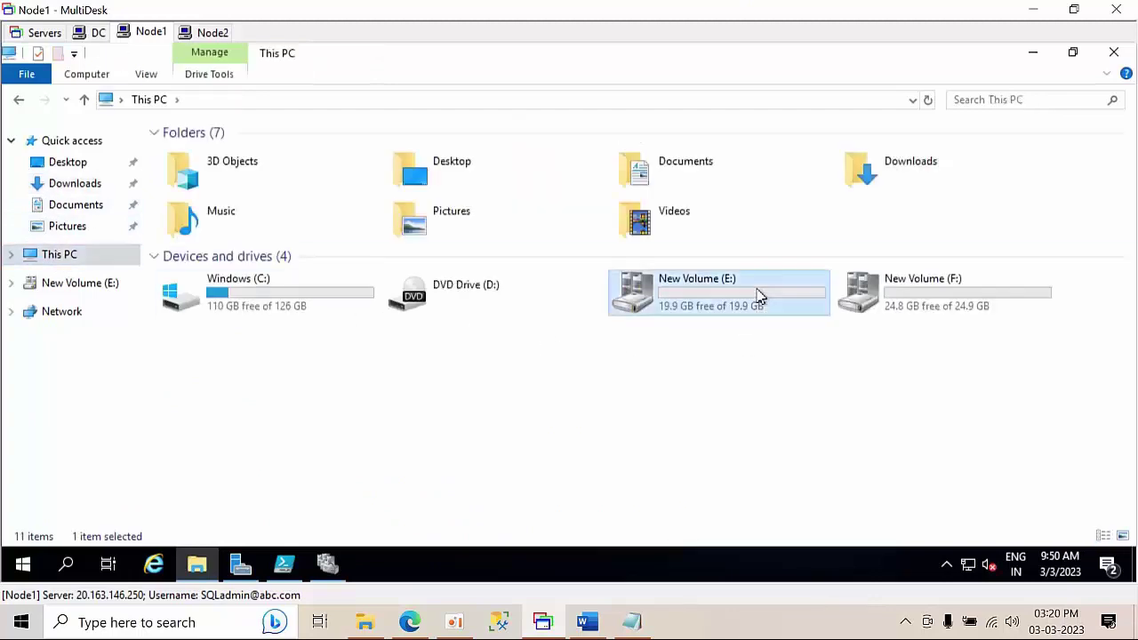
{"action": "right_click", "coordinate": [486, 209]}
{"action": "left_click", "coordinate": [534, 334]}
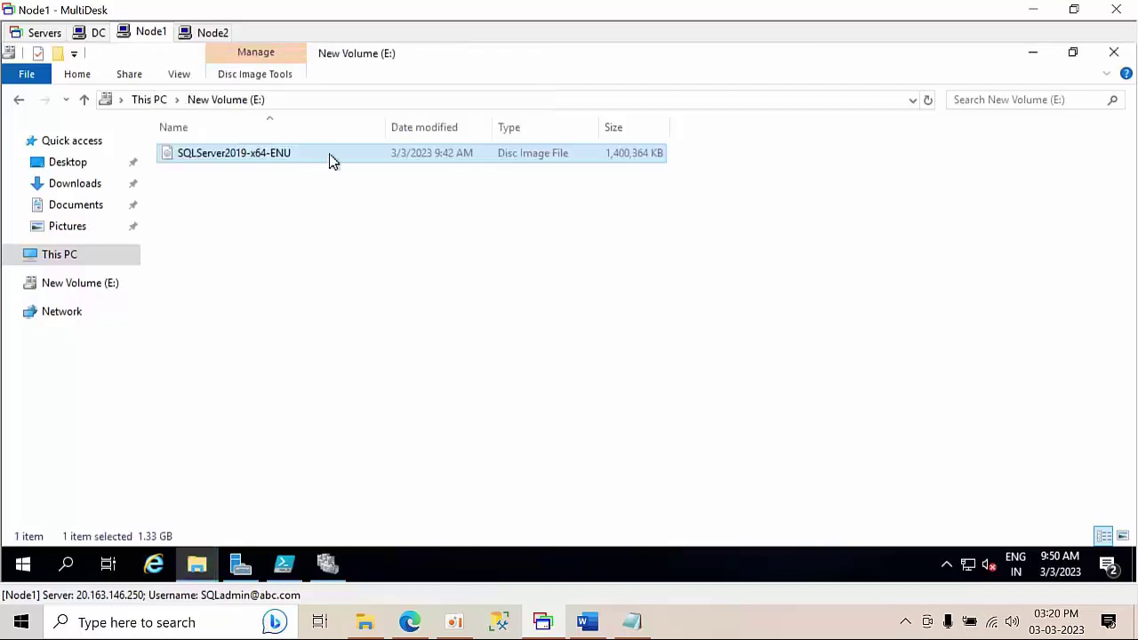
- Mount the SQL Server disc image and select all setup files on the mounted drive
{"action": "double_click", "coordinate": [329, 153]}
{"action": "right_click", "coordinate": [329, 153]}
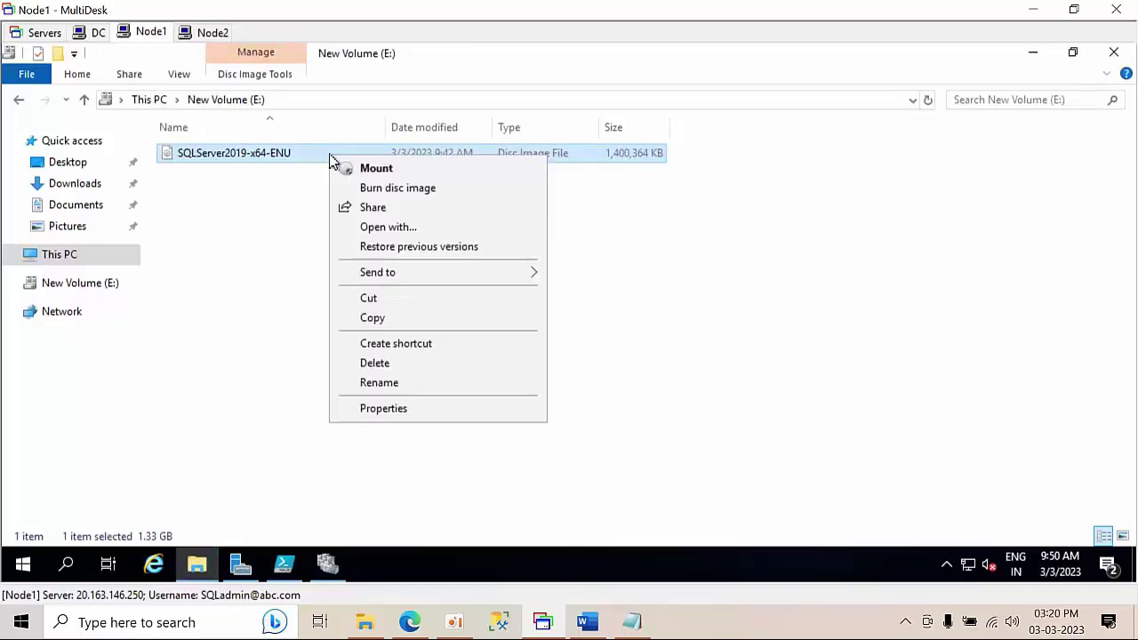
{"action": "left_click", "coordinate": [364, 171]}
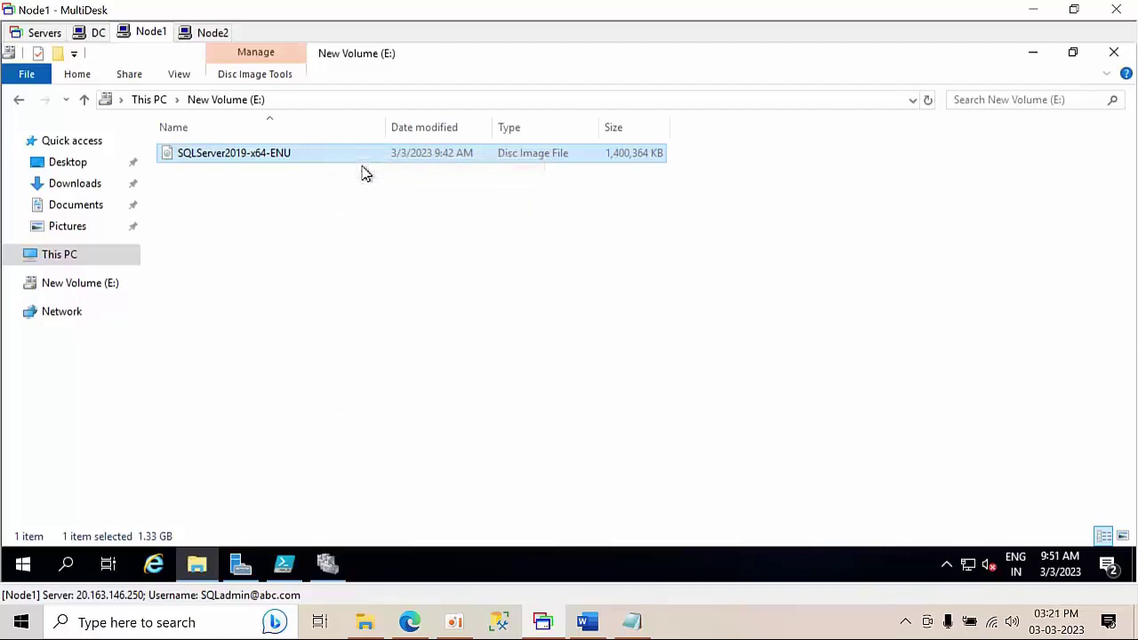
{"action": "left_click", "coordinate": [150, 101]}
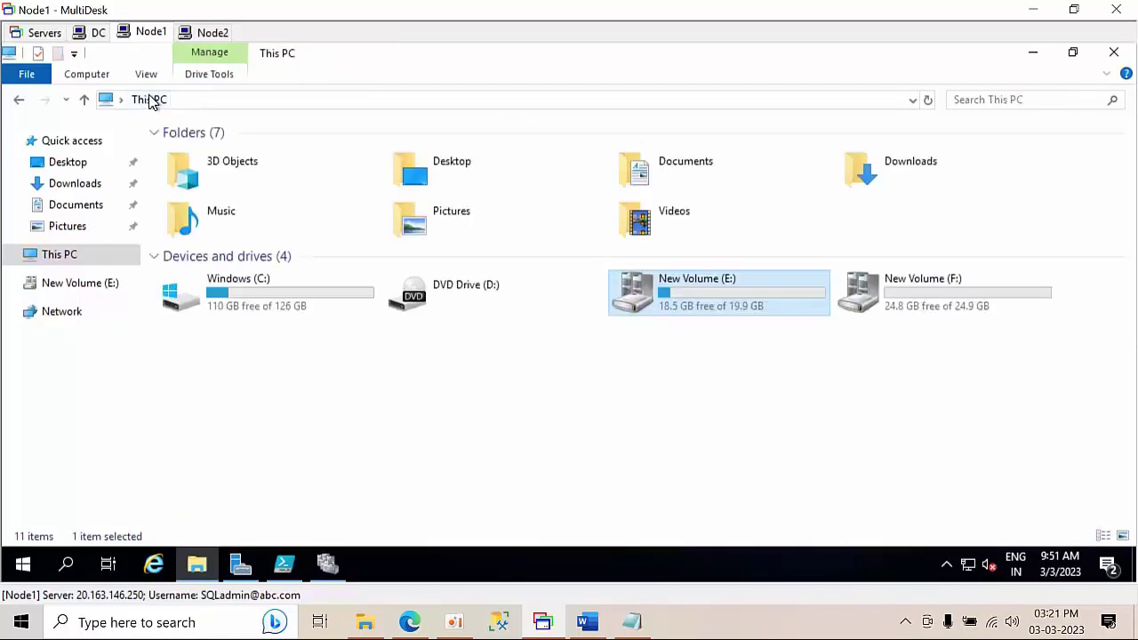
{"action": "double_click", "coordinate": [733, 299]}
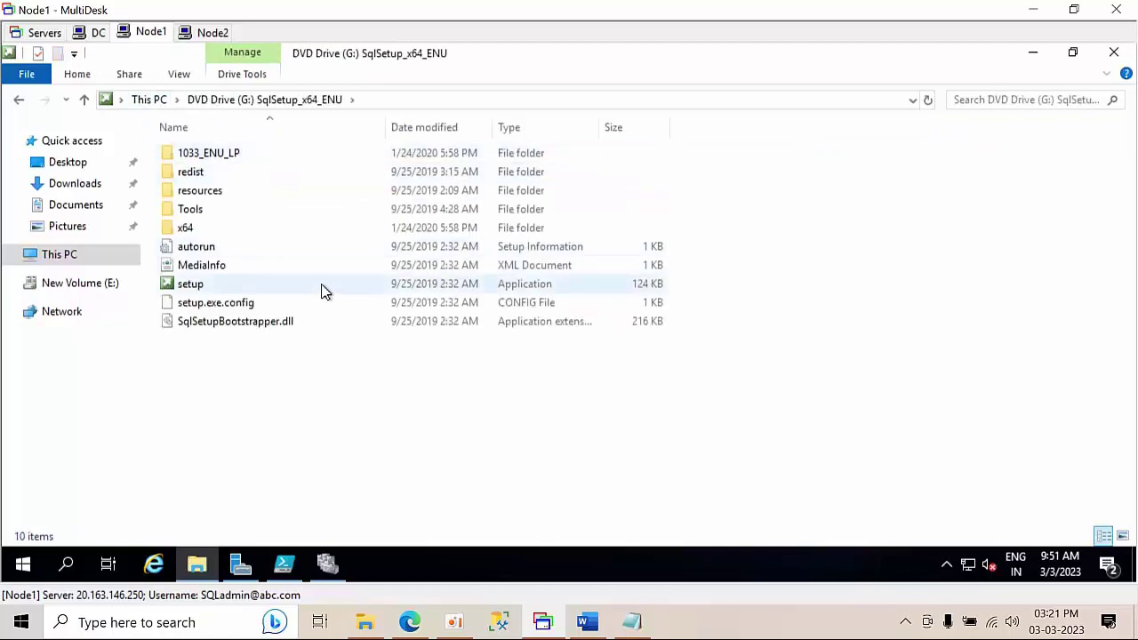
{"action": "key", "text": "ctrl+a"}
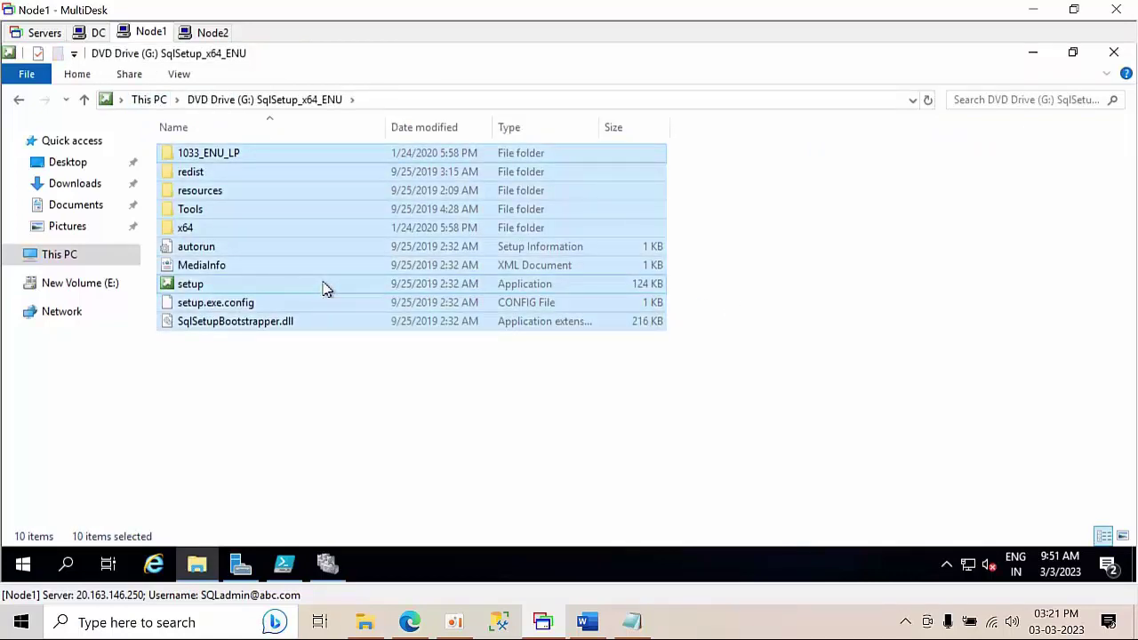
- Create a SQL2019 folder on E: and paste the setup files into it
{"action": "left_click", "coordinate": [149, 100]}
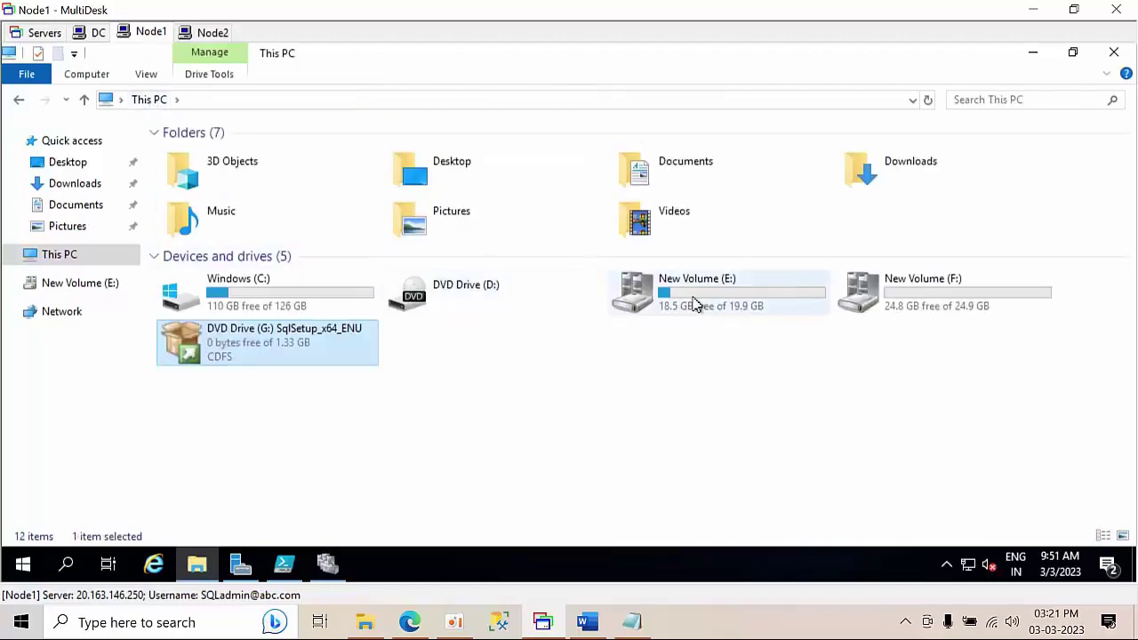
{"action": "double_click", "coordinate": [697, 302]}
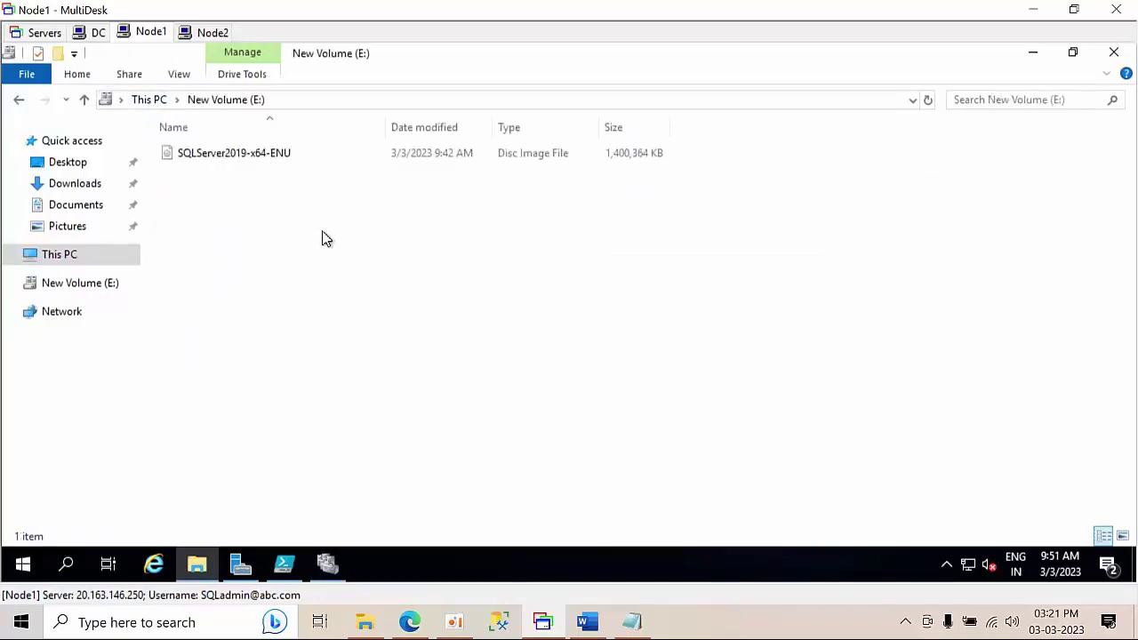
{"action": "right_click", "coordinate": [323, 235]}
{"action": "mouse_move", "coordinate": [401, 450]}
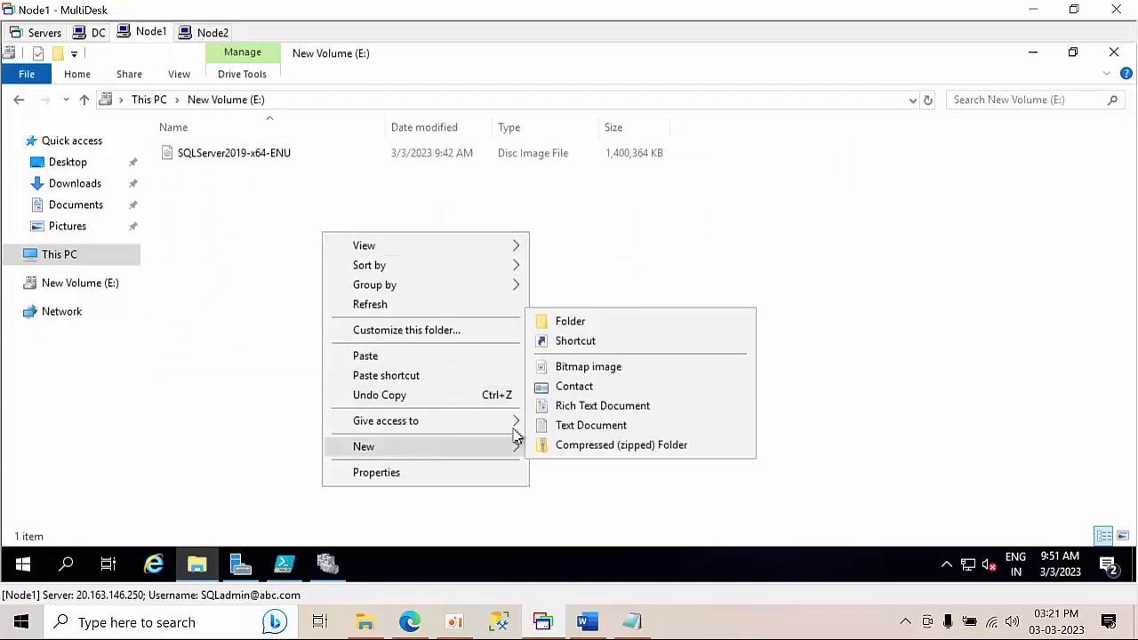
{"action": "left_click", "coordinate": [563, 323]}
{"action": "type", "text": "SQ"}
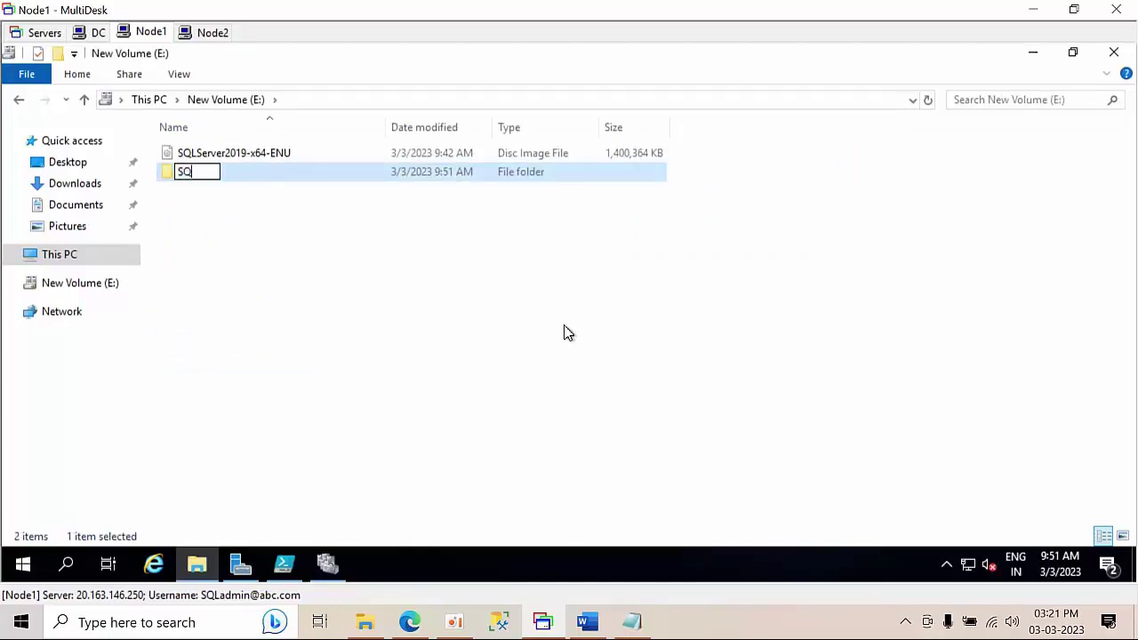
{"action": "type", "text": "L2019"}
{"action": "key", "text": "Return"}
{"action": "key", "text": "Return"}
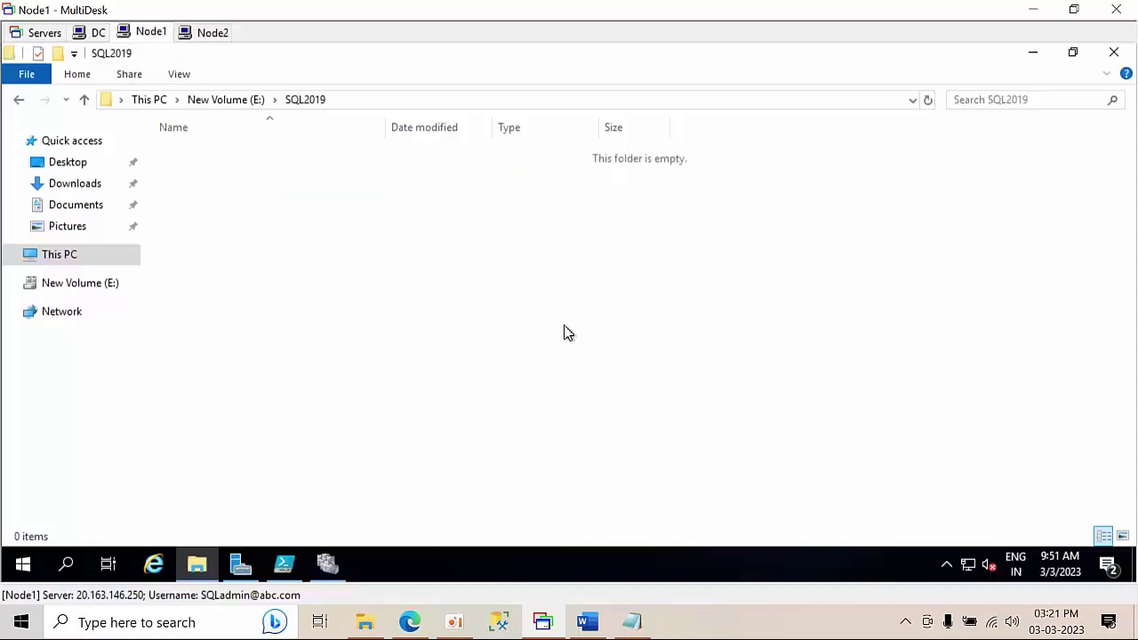
{"action": "key", "text": "ctrl+v"}
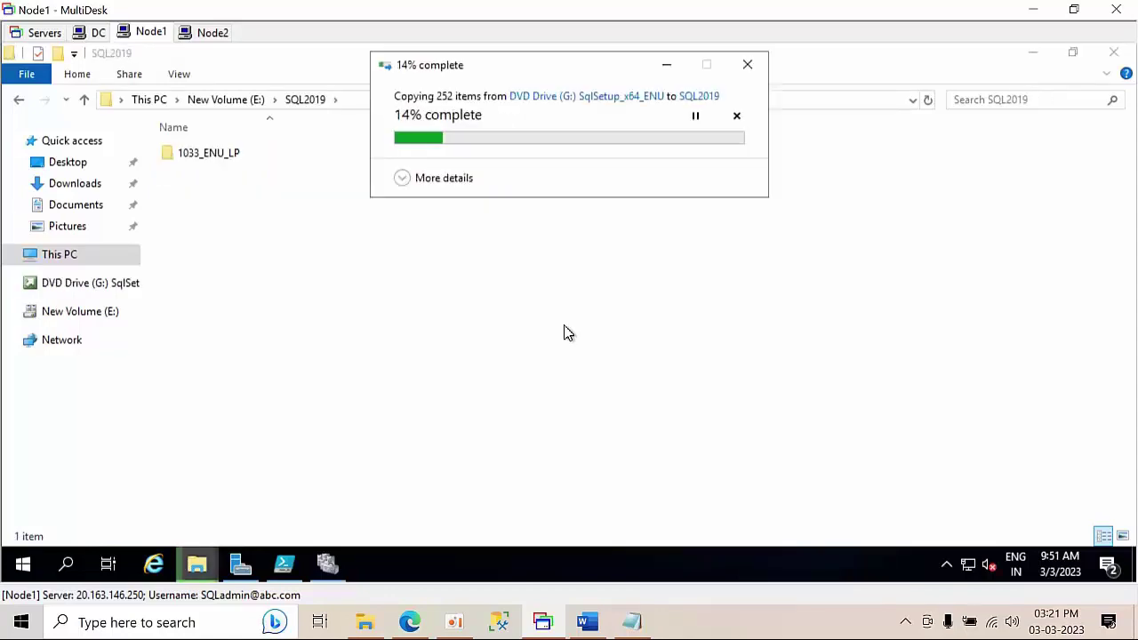
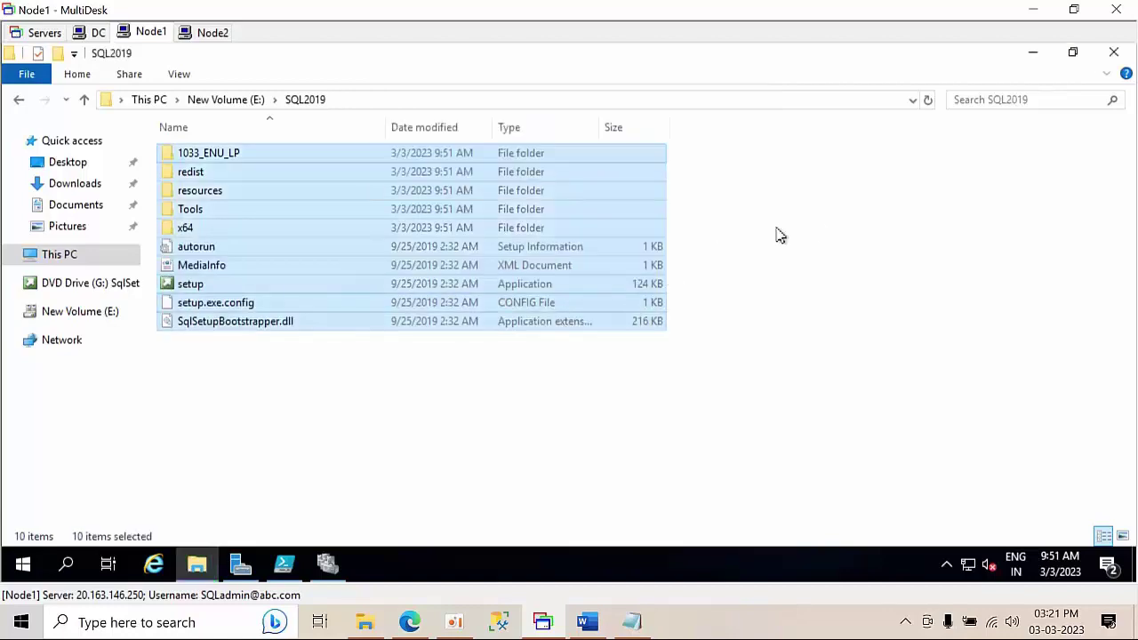
- Refresh the SQL2019 folder and run setup as administrator
{"action": "right_click", "coordinate": [818, 228]}
{"action": "left_click", "coordinate": [865, 299]}
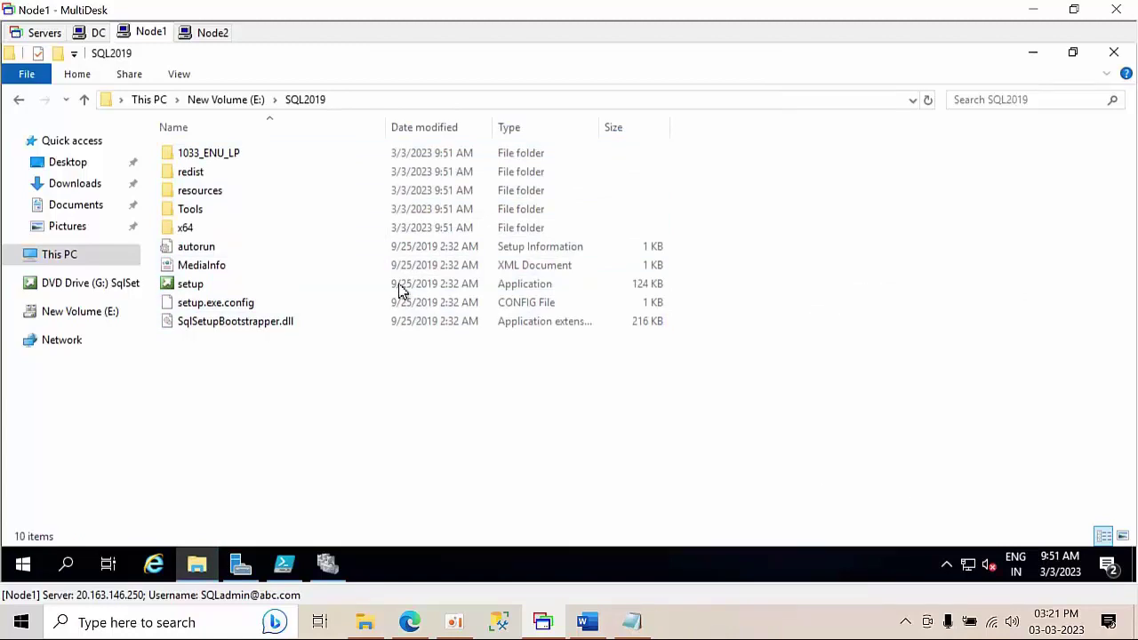
{"action": "right_click", "coordinate": [233, 291]}
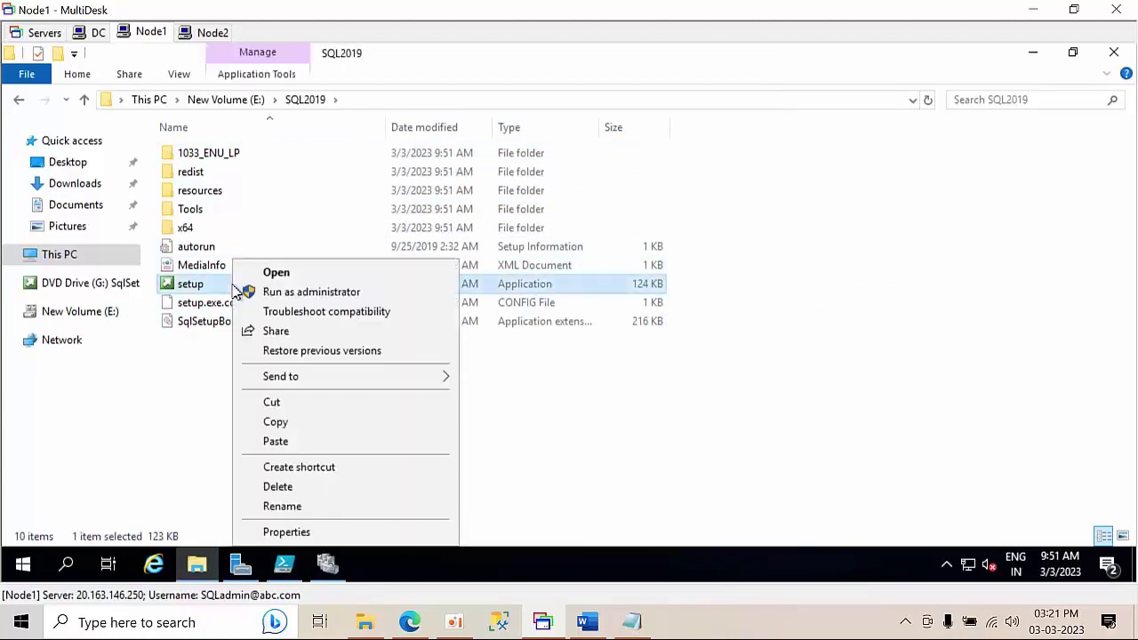
{"action": "left_click", "coordinate": [287, 292]}
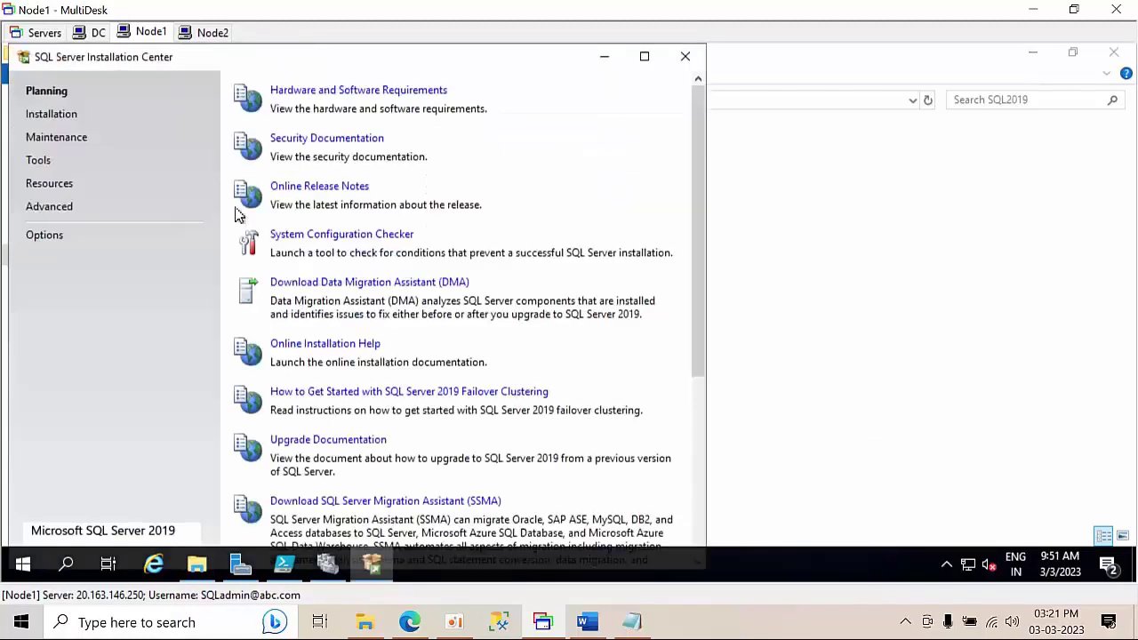
- Start a new SQL Server failover cluster installation past the update check, then switch to the DC session
{"action": "left_click", "coordinate": [51, 116]}
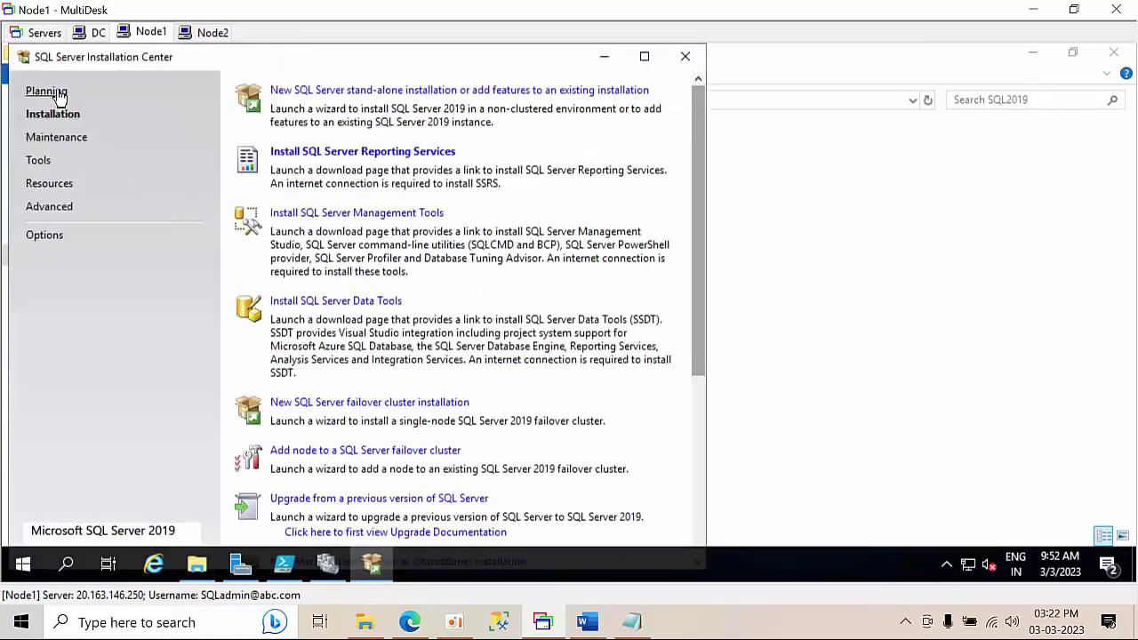
{"action": "left_click", "coordinate": [57, 92]}
{"action": "left_click", "coordinate": [53, 114]}
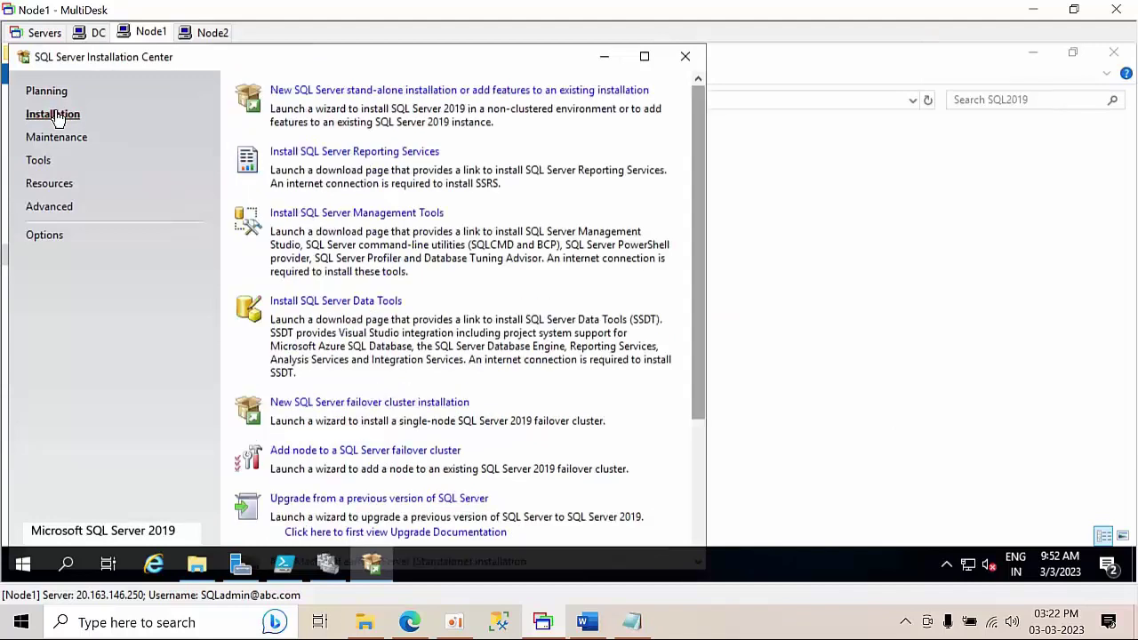
{"action": "left_click", "coordinate": [348, 405]}
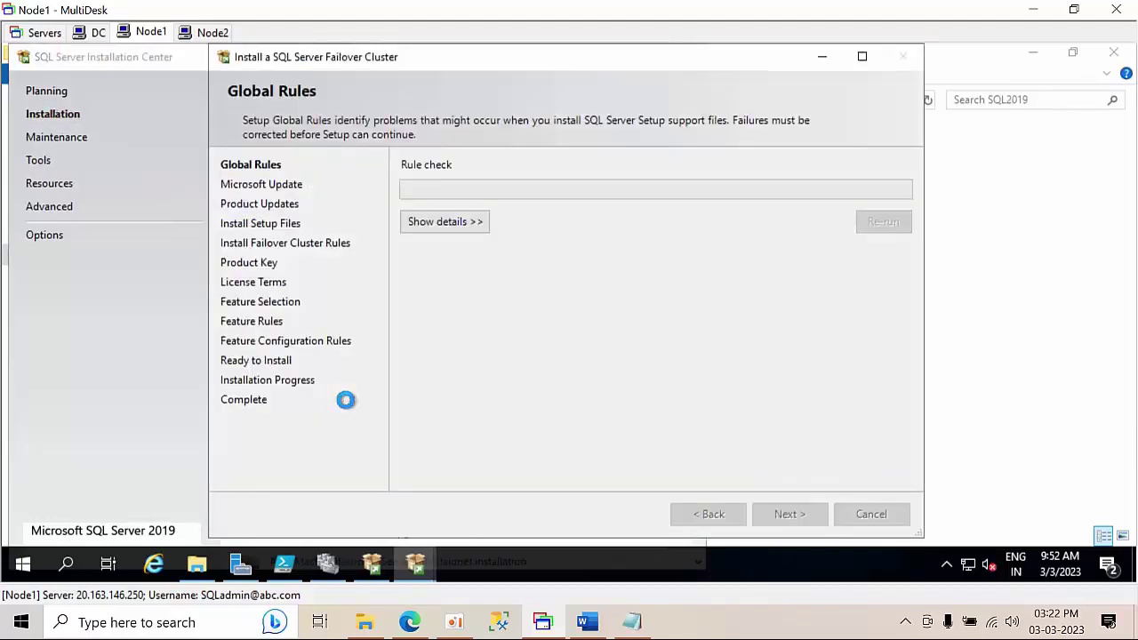
{"action": "left_click", "coordinate": [785, 513]}
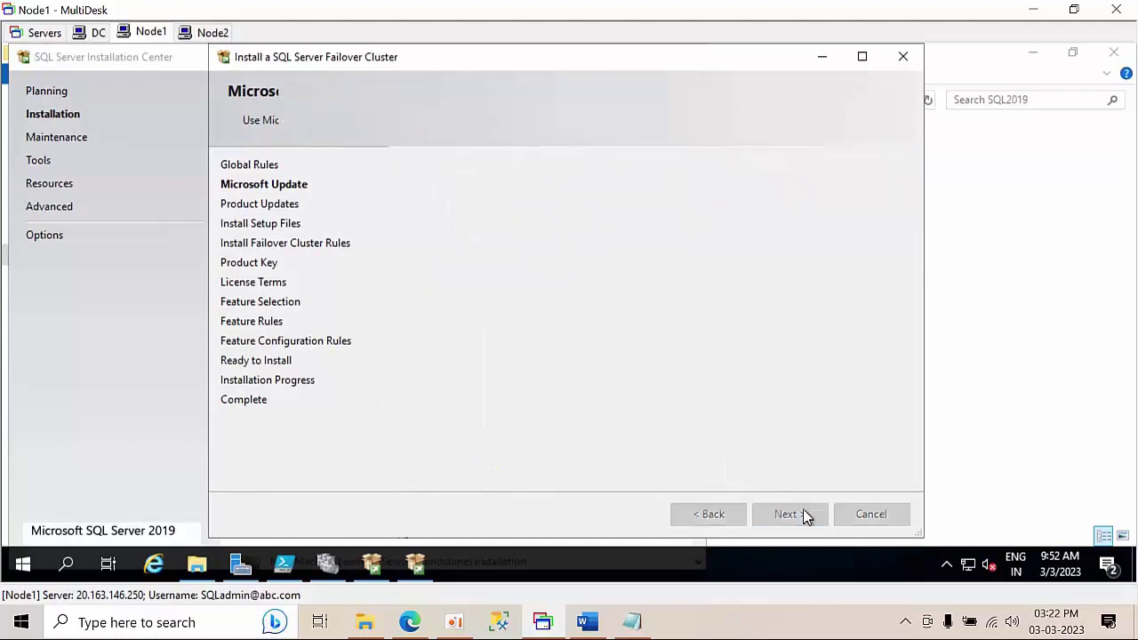
{"action": "left_click", "coordinate": [94, 33]}
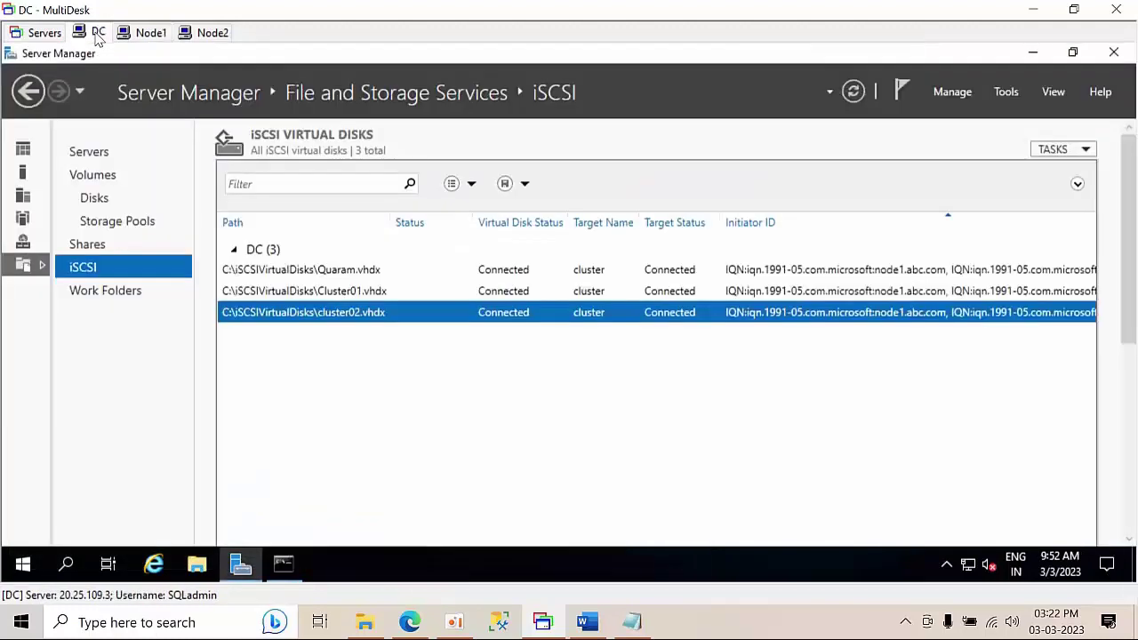
{"action": "left_click", "coordinate": [1004, 92]}
{"action": "left_click", "coordinate": [916, 316]}
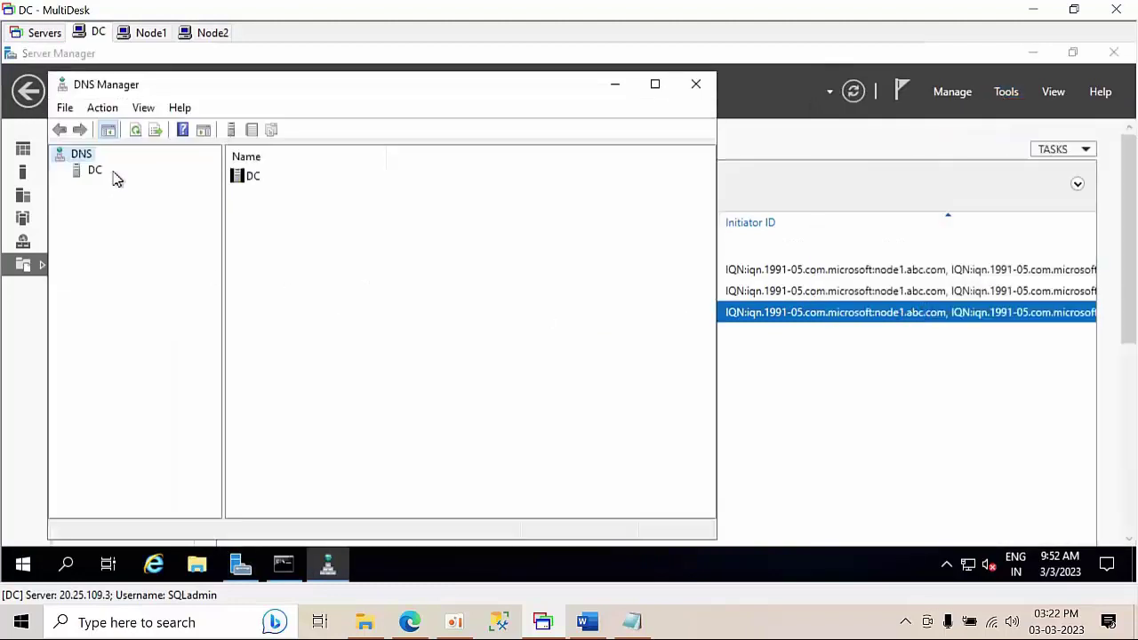
{"action": "double_click", "coordinate": [99, 172]}
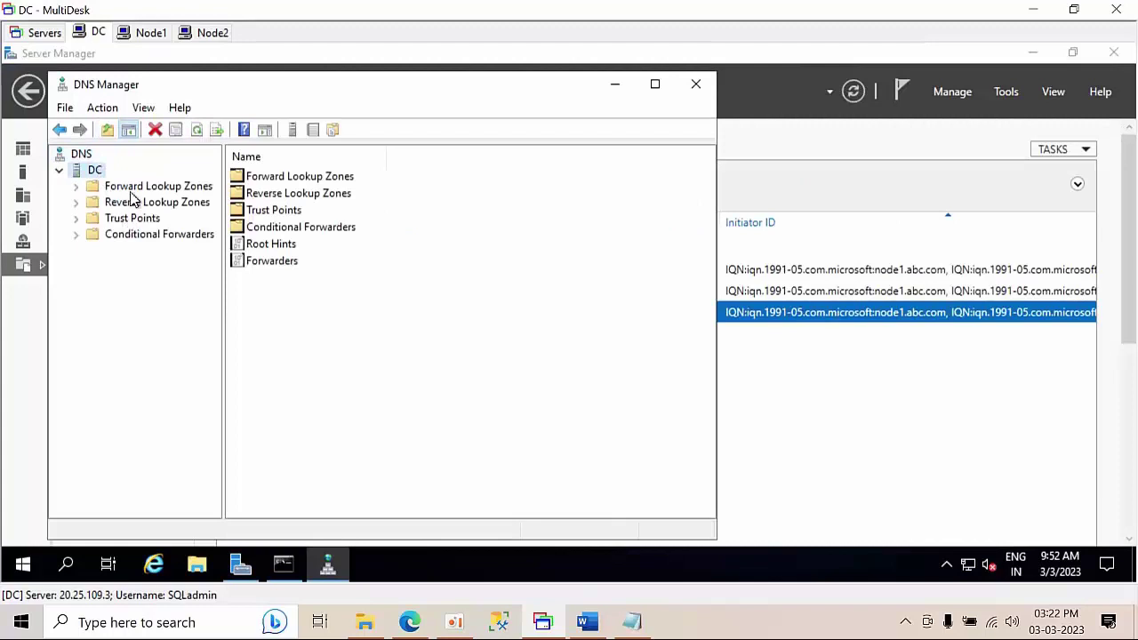
{"action": "left_click", "coordinate": [132, 190]}
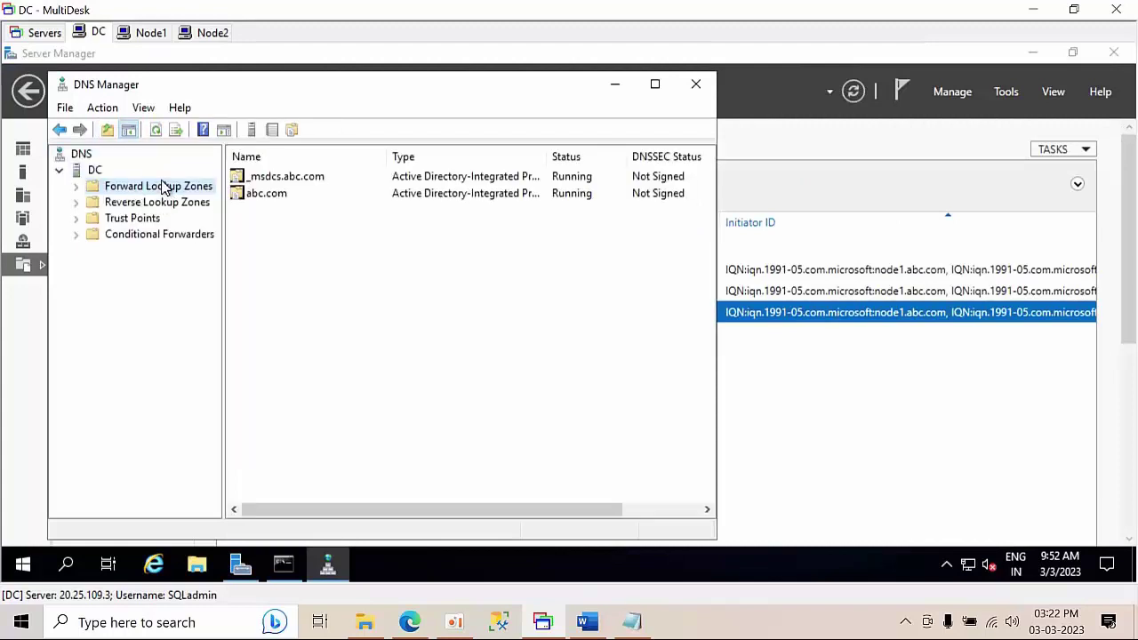
{"action": "double_click", "coordinate": [163, 187]}
{"action": "left_click", "coordinate": [151, 220]}
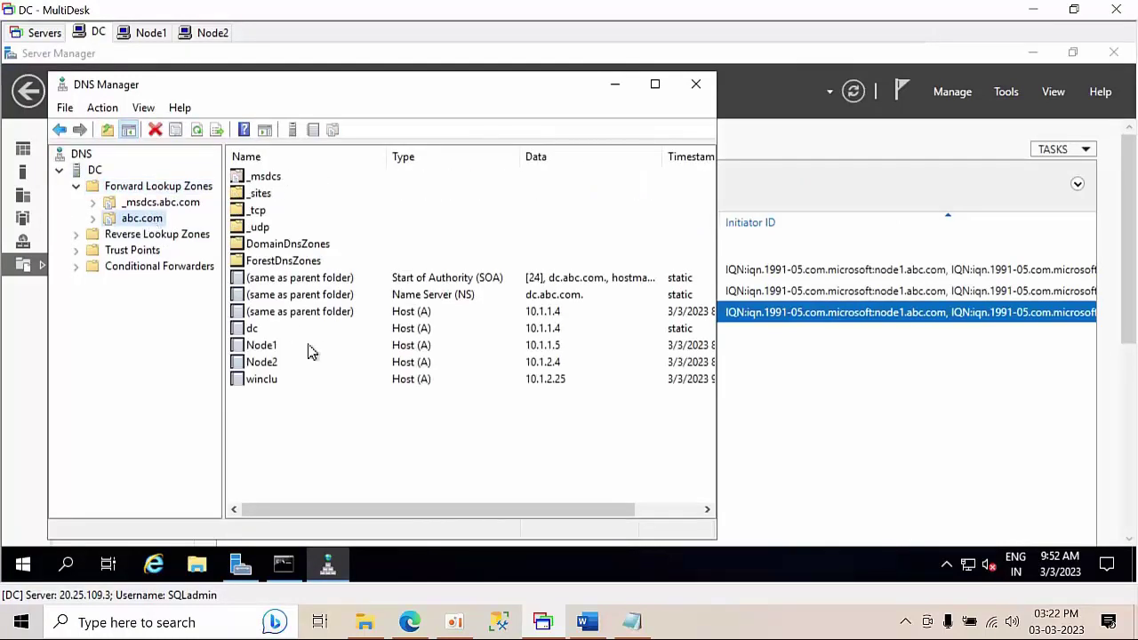
{"action": "left_click", "coordinate": [294, 384]}
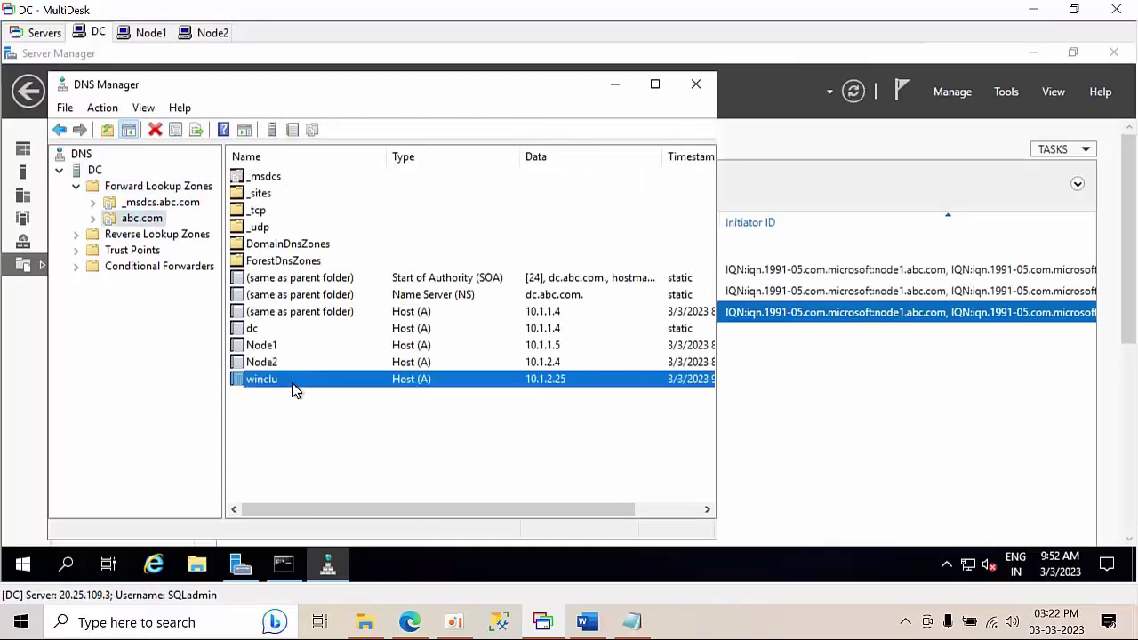
{"action": "left_click", "coordinate": [613, 84]}
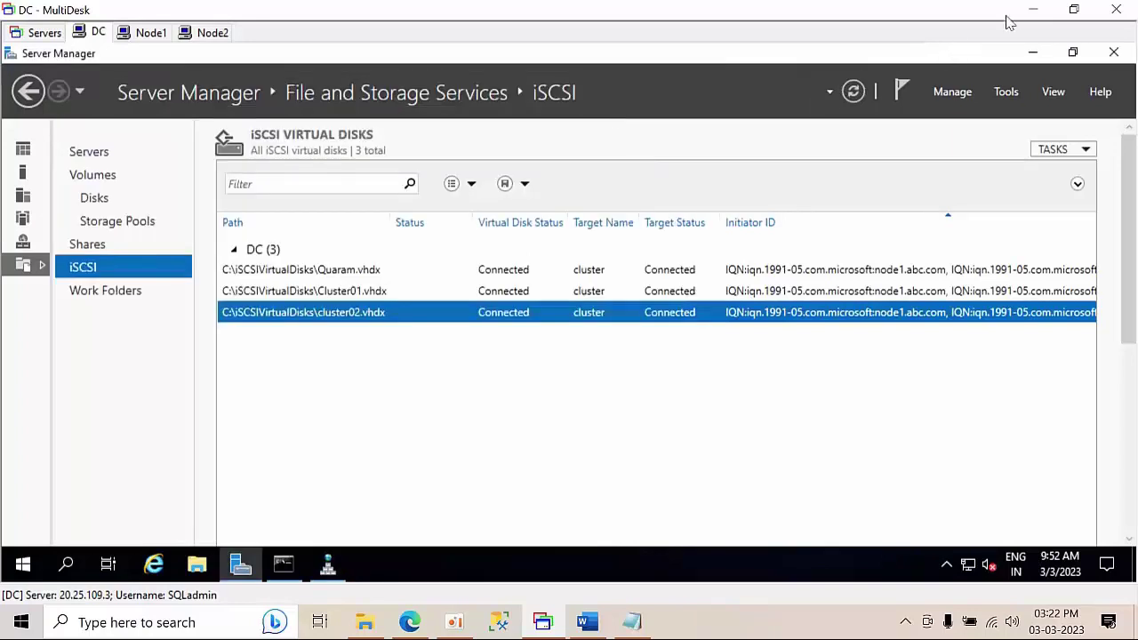
- On Node1, pass the cluster rules, choose the Developer edition and accept the license terms
{"action": "left_click", "coordinate": [153, 32]}
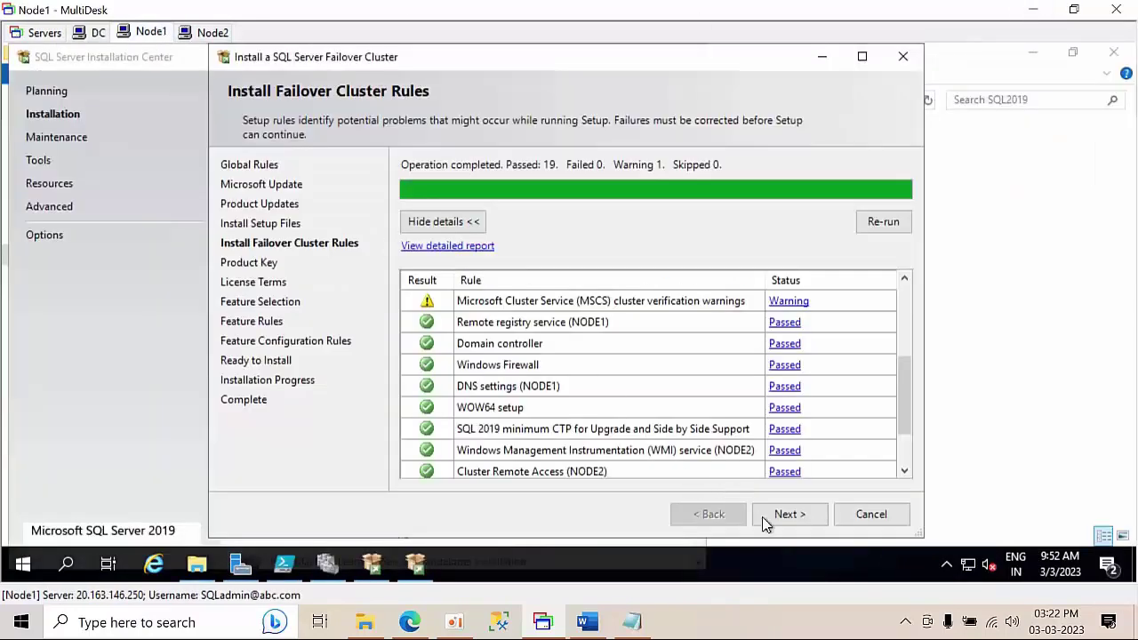
{"action": "left_click", "coordinate": [784, 520]}
{"action": "left_click", "coordinate": [463, 302]}
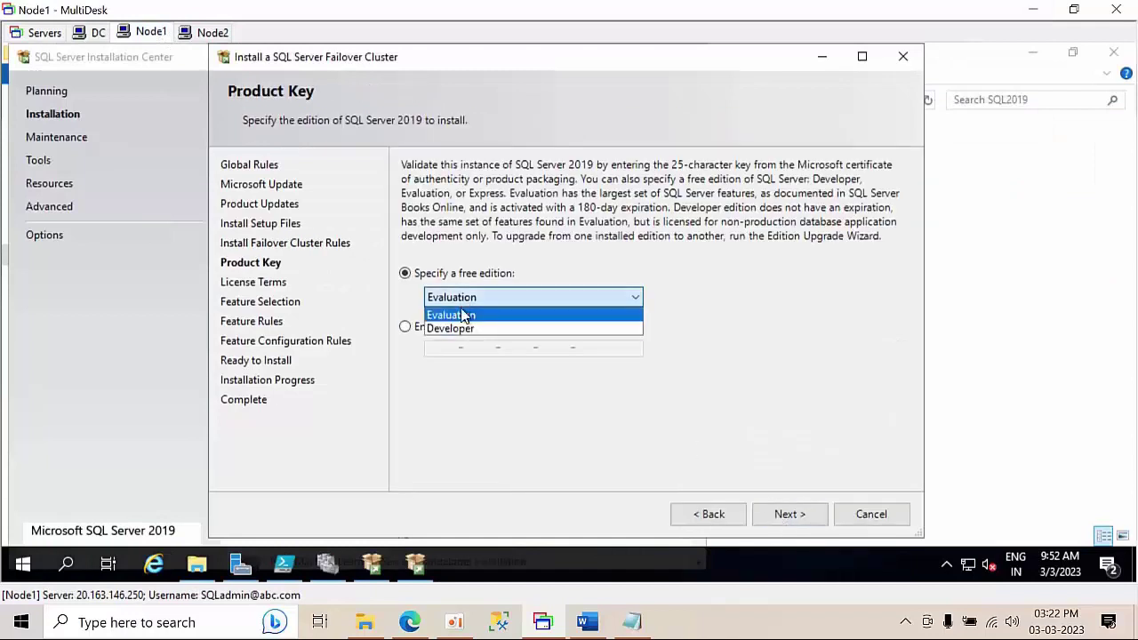
{"action": "left_click", "coordinate": [463, 328]}
{"action": "left_click", "coordinate": [790, 515]}
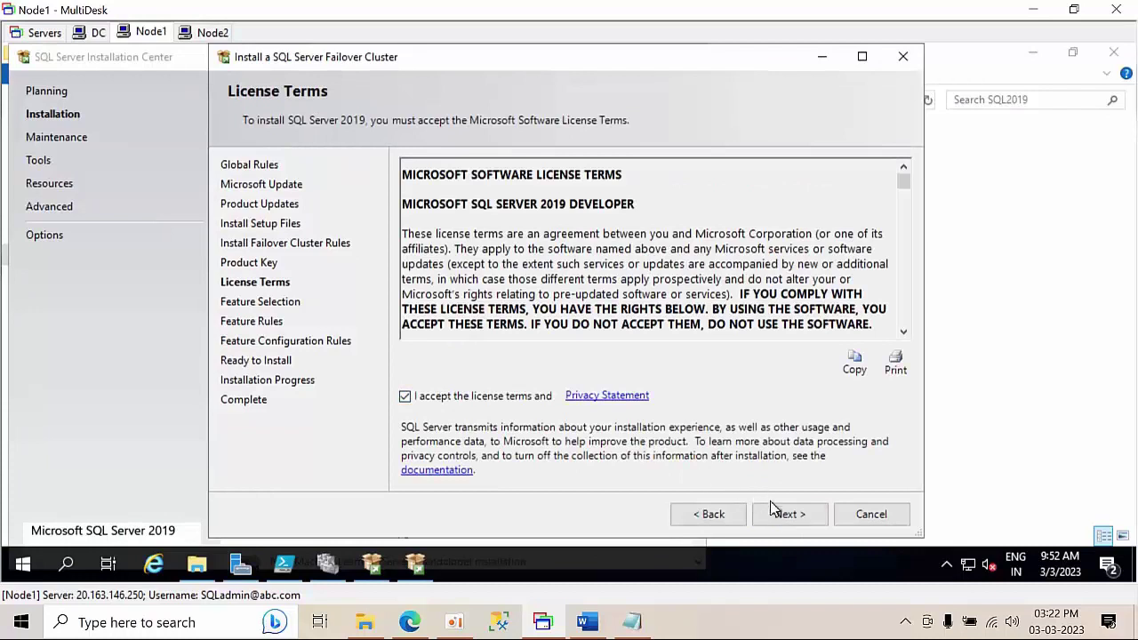
{"action": "left_click", "coordinate": [791, 516]}
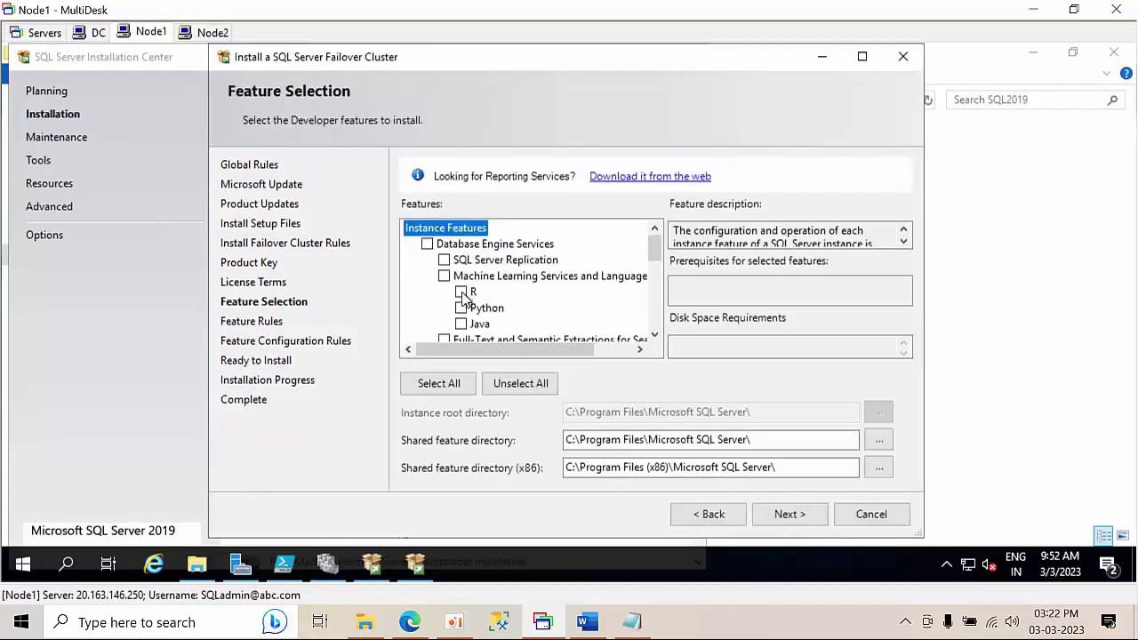
- Select Database Engine Services, Client Tools Connectivity and Client Tools Backwards Compatibility features
{"action": "left_click", "coordinate": [429, 245]}
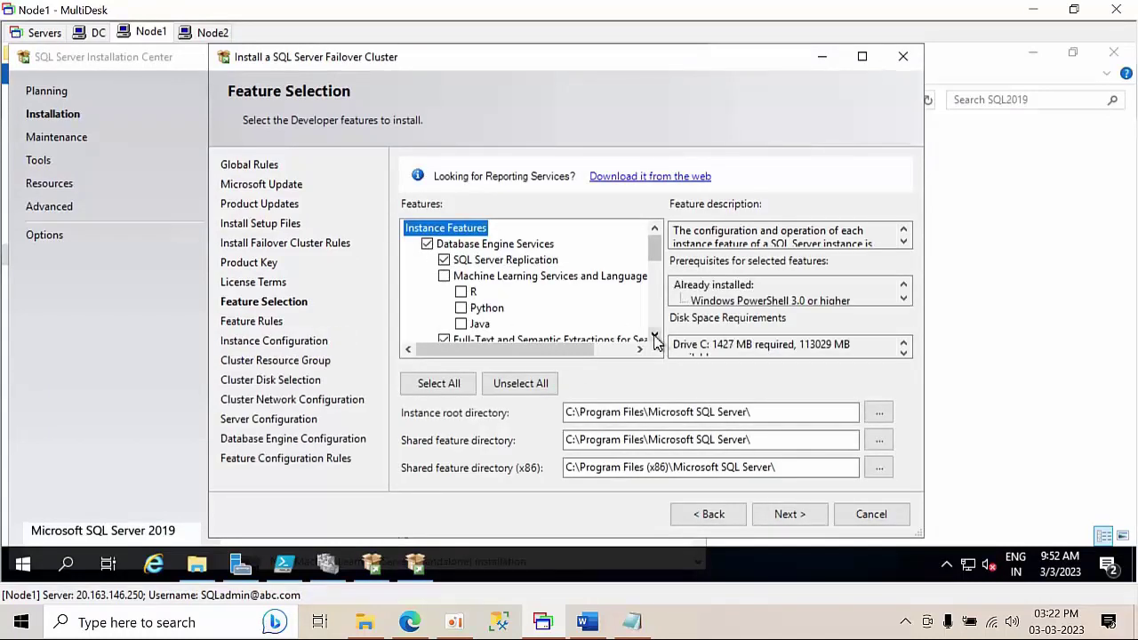
{"action": "left_click", "coordinate": [654, 335]}
{"action": "left_click_drag", "start_coordinate": [654, 336], "coordinate": [654, 335]}
{"action": "left_click", "coordinate": [427, 276]}
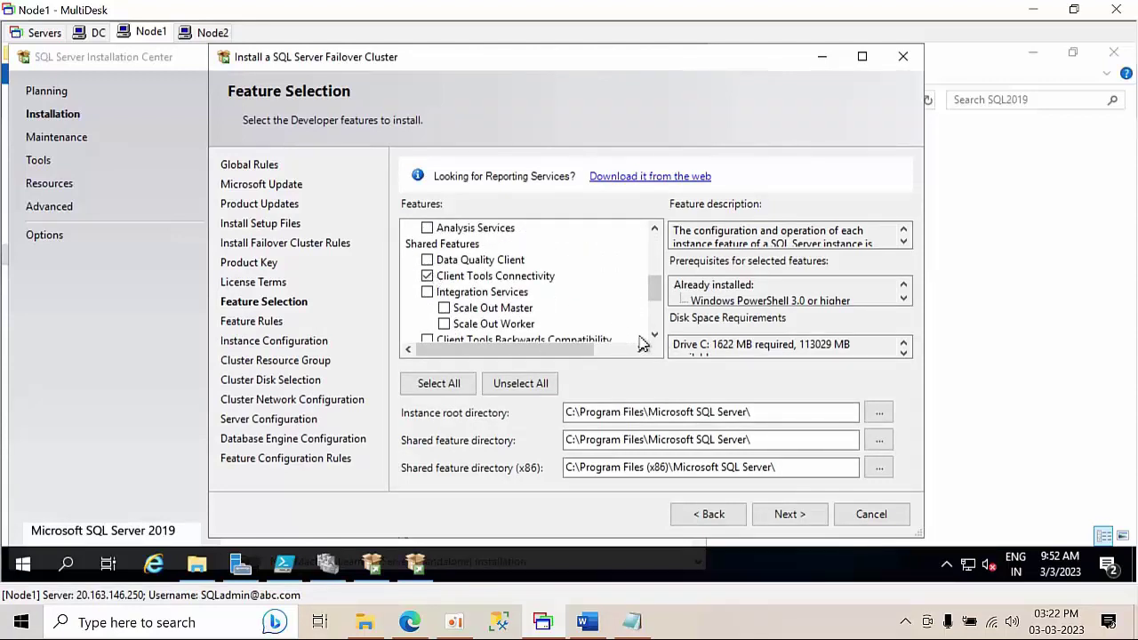
{"action": "left_click", "coordinate": [657, 335]}
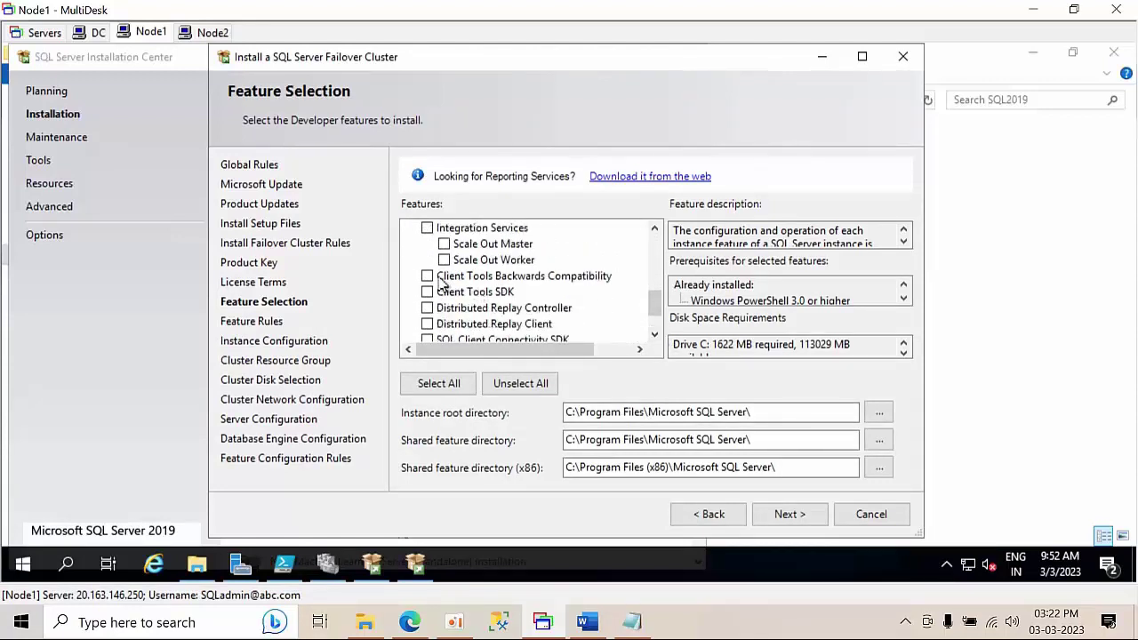
{"action": "left_click", "coordinate": [428, 277]}
{"action": "left_click", "coordinate": [809, 518]}
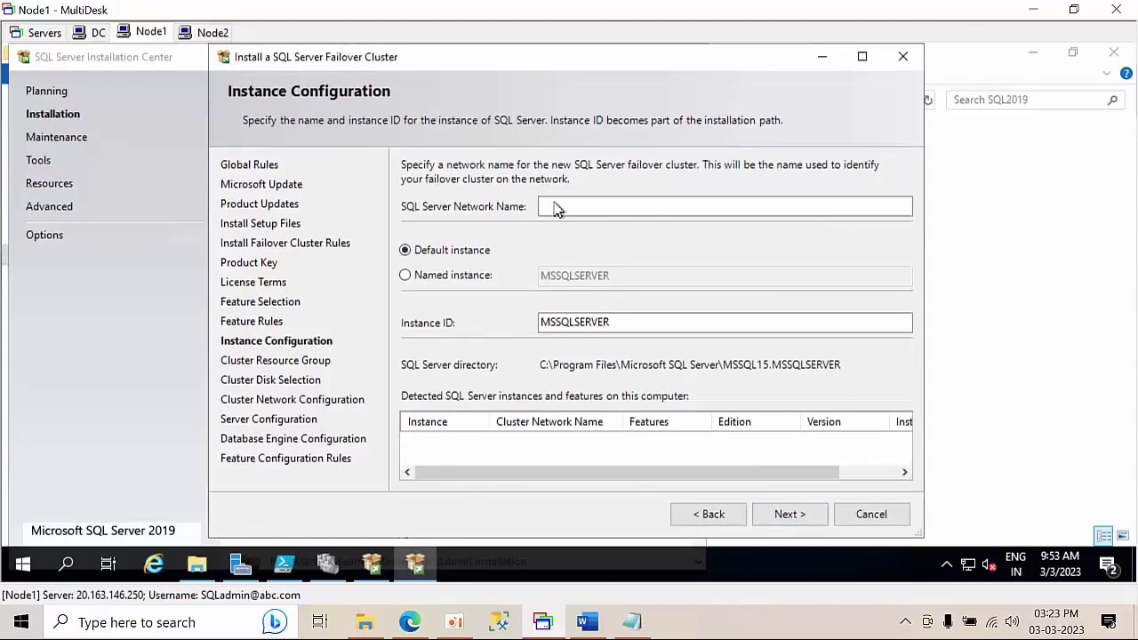
- Set the SQL Server network name to sqlcluster01 and choose a named instance
{"action": "left_click", "coordinate": [555, 206]}
{"action": "type", "text": "sqlcluster01"}
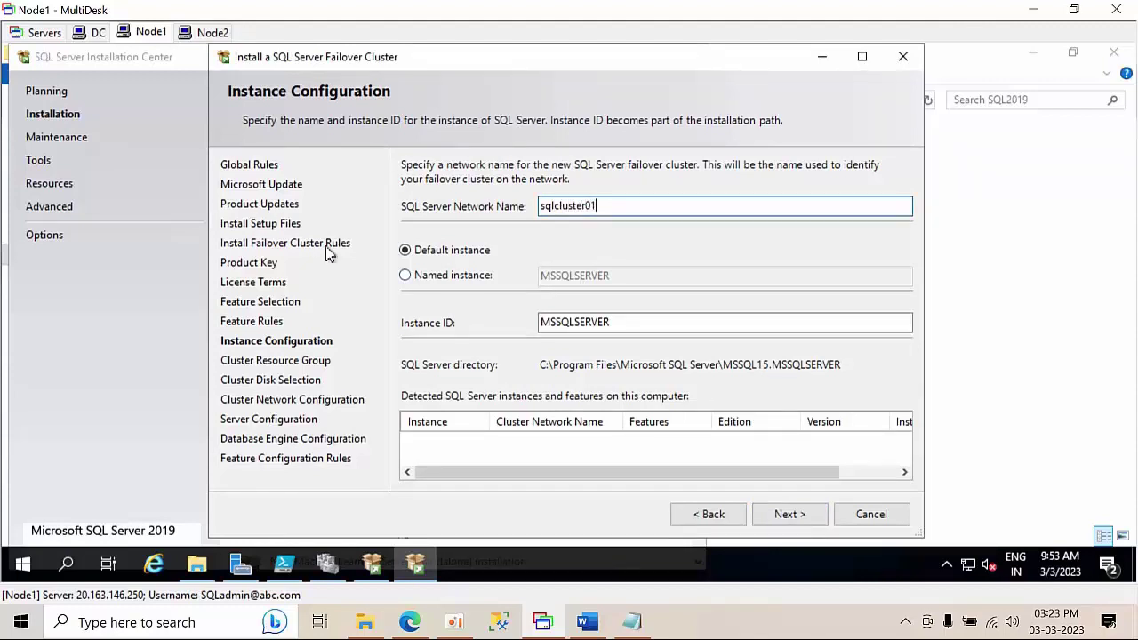
{"action": "left_click", "coordinate": [406, 275]}
{"action": "left_click", "coordinate": [638, 321]}
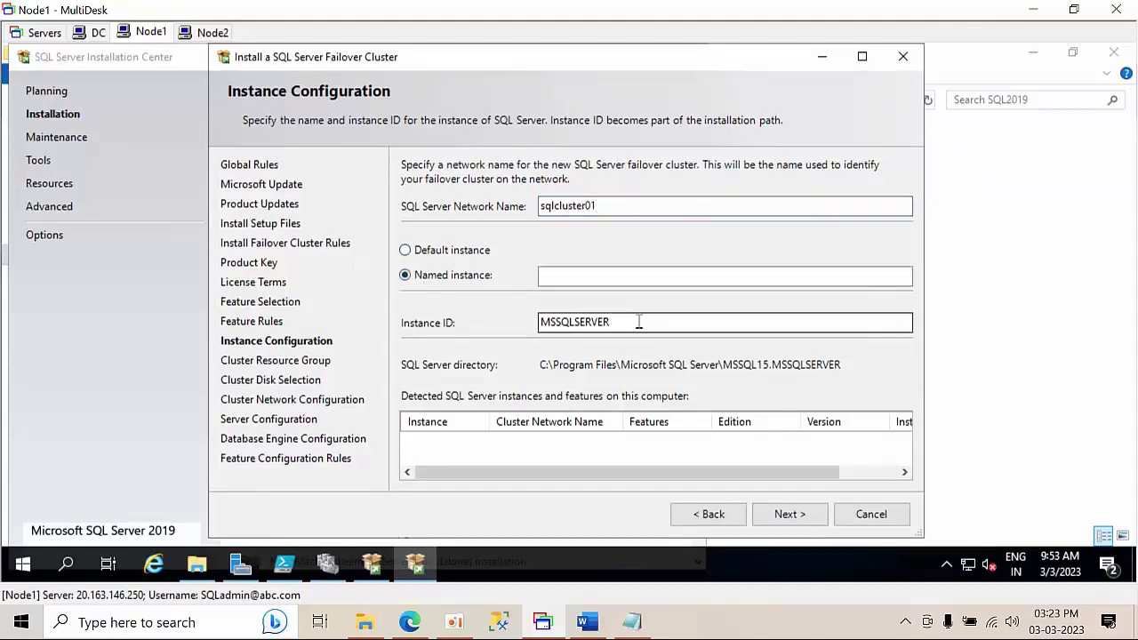
{"action": "key", "text": "BackSpace"}
{"action": "key", "text": "BackSpace"}
{"action": "key", "text": "BackSpace"}
{"action": "key", "text": "BackSpace"}
{"action": "key", "text": "BackSpace"}
{"action": "key", "text": "BackSpace"}
{"action": "key", "text": "BackSpace"}
{"action": "key", "text": "BackSpace"}
{"action": "key", "text": "BackSpace"}
{"action": "key", "text": "BackSpace"}
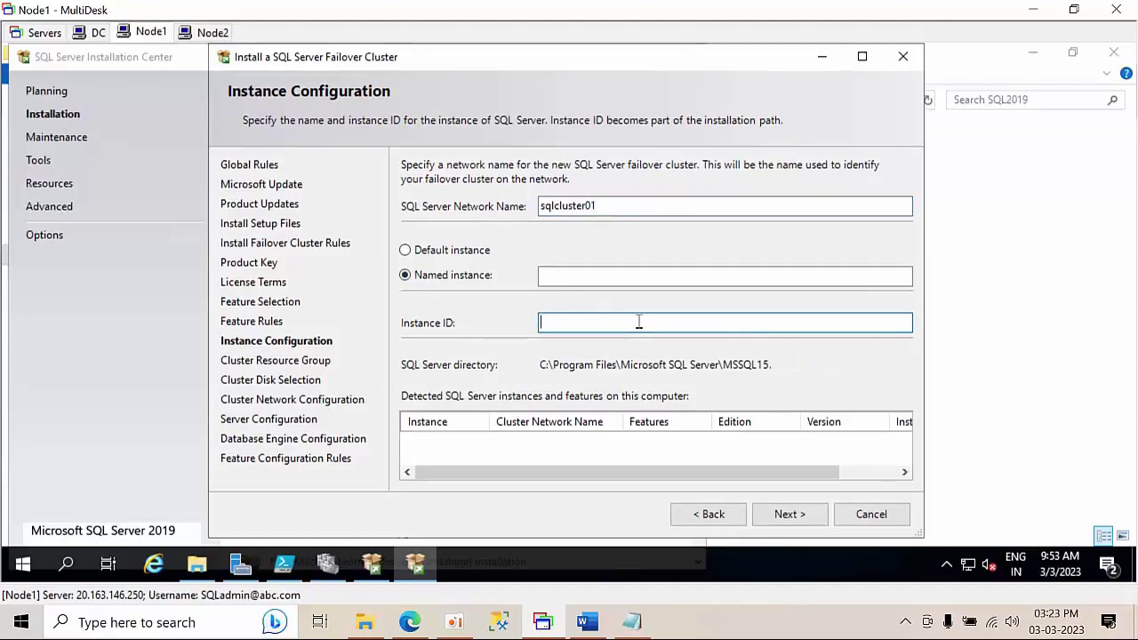
{"action": "type", "text": "sql201901"}
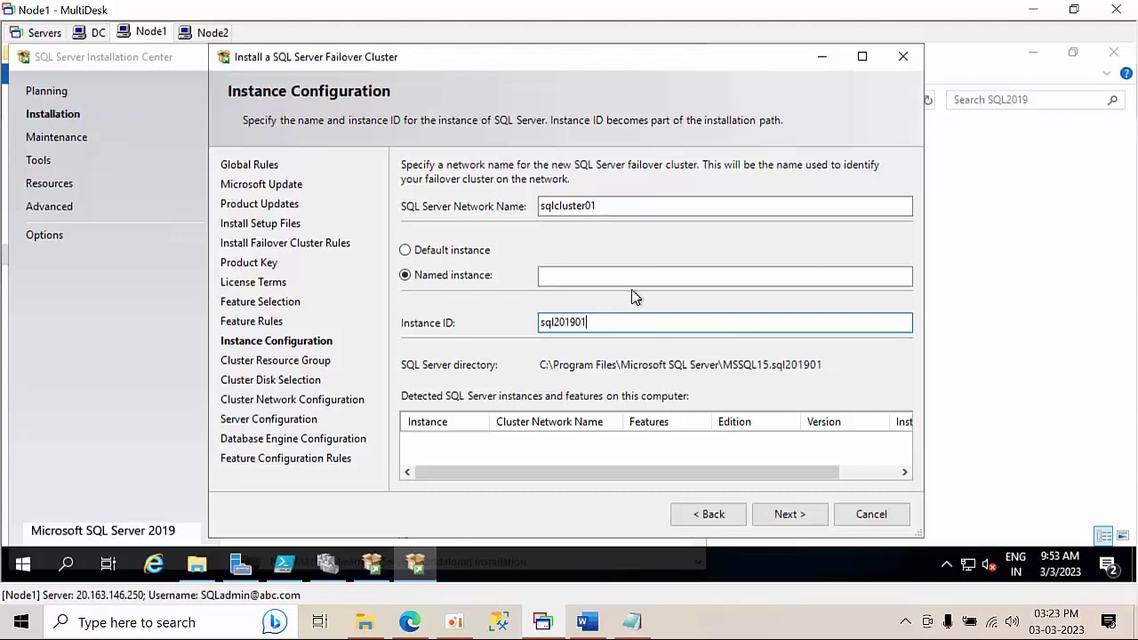
{"action": "left_click", "coordinate": [630, 278]}
{"action": "left_click", "coordinate": [627, 322]}
{"action": "left_click", "coordinate": [545, 274]}
{"action": "left_click_drag", "start_coordinate": [620, 325], "coordinate": [443, 308]}
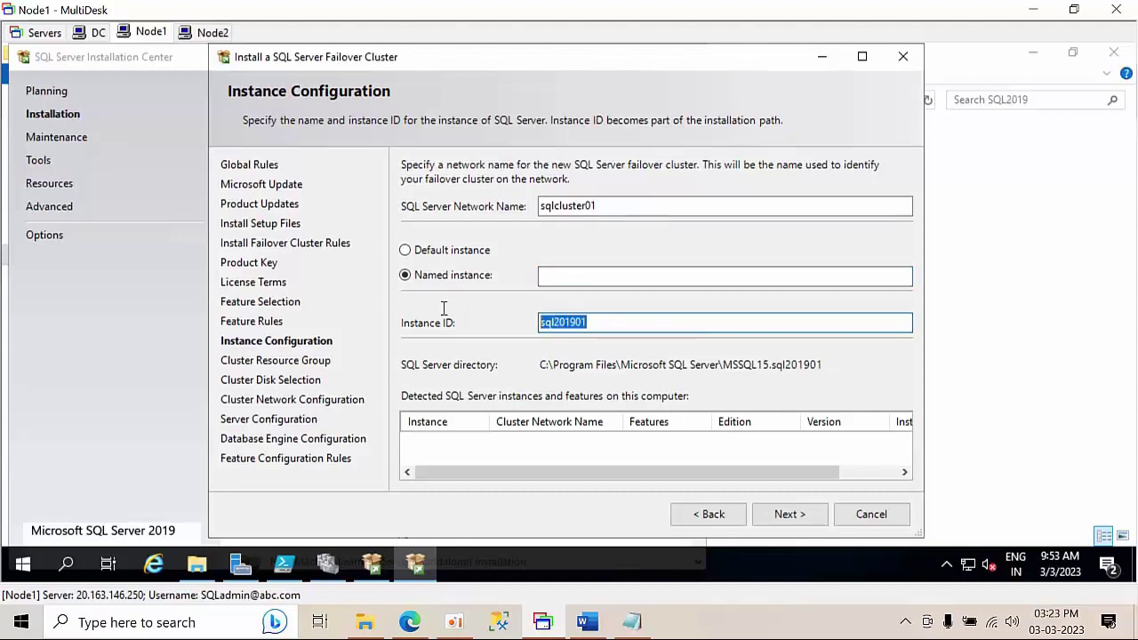
{"action": "key", "text": "ctrl+x"}
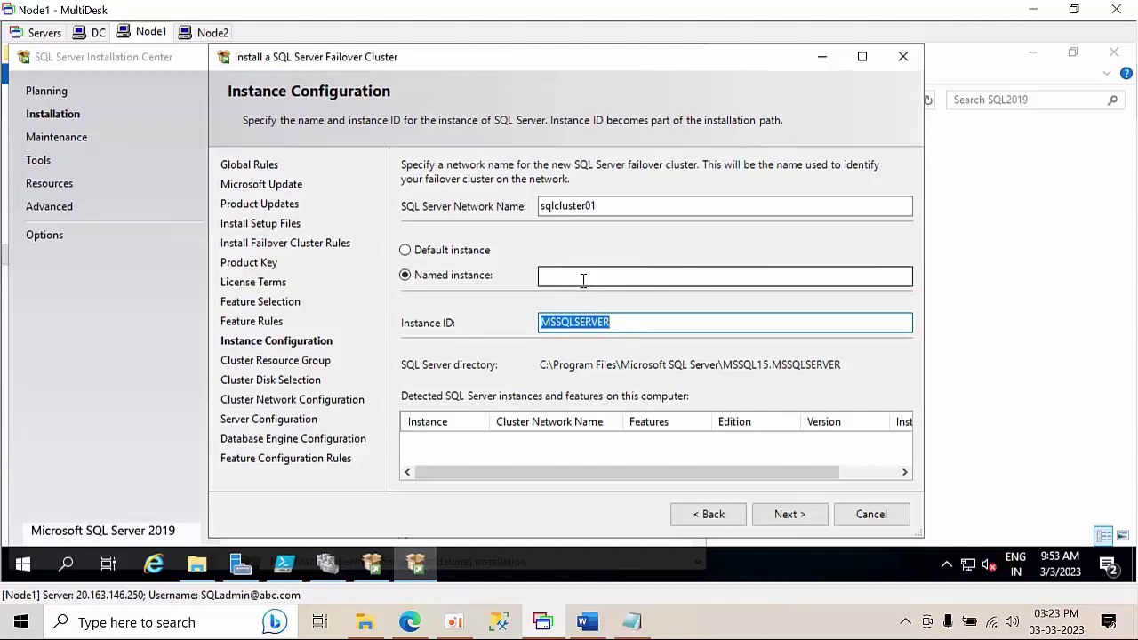
- Name the instance sql201901 with a matching sql201901 instance ID
{"action": "left_click", "coordinate": [583, 279]}
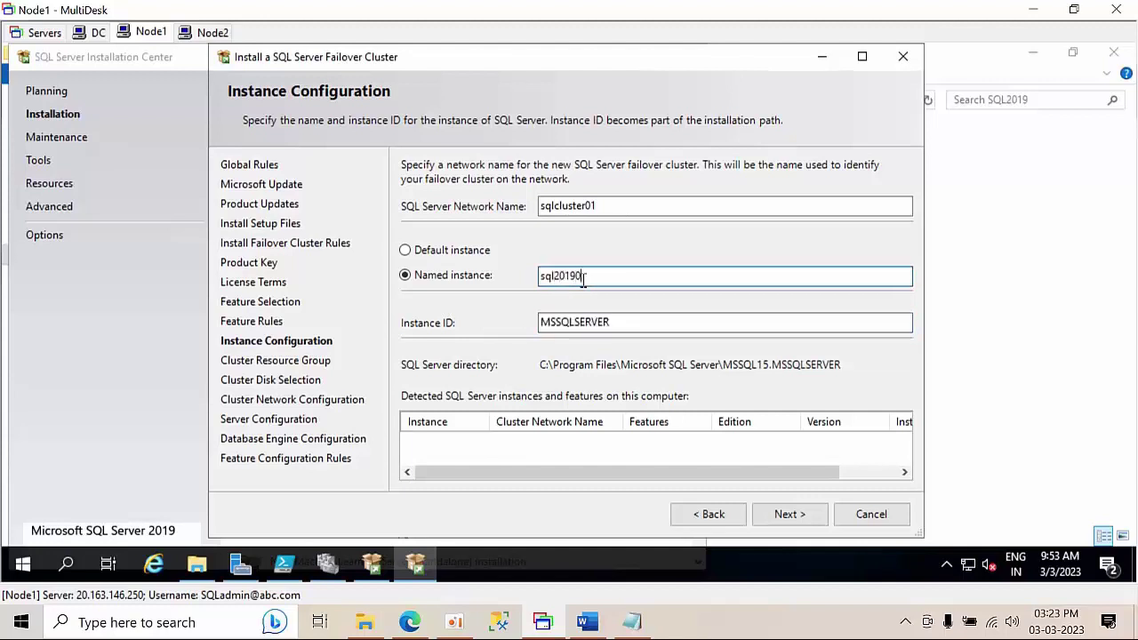
{"action": "left_click", "coordinate": [651, 322]}
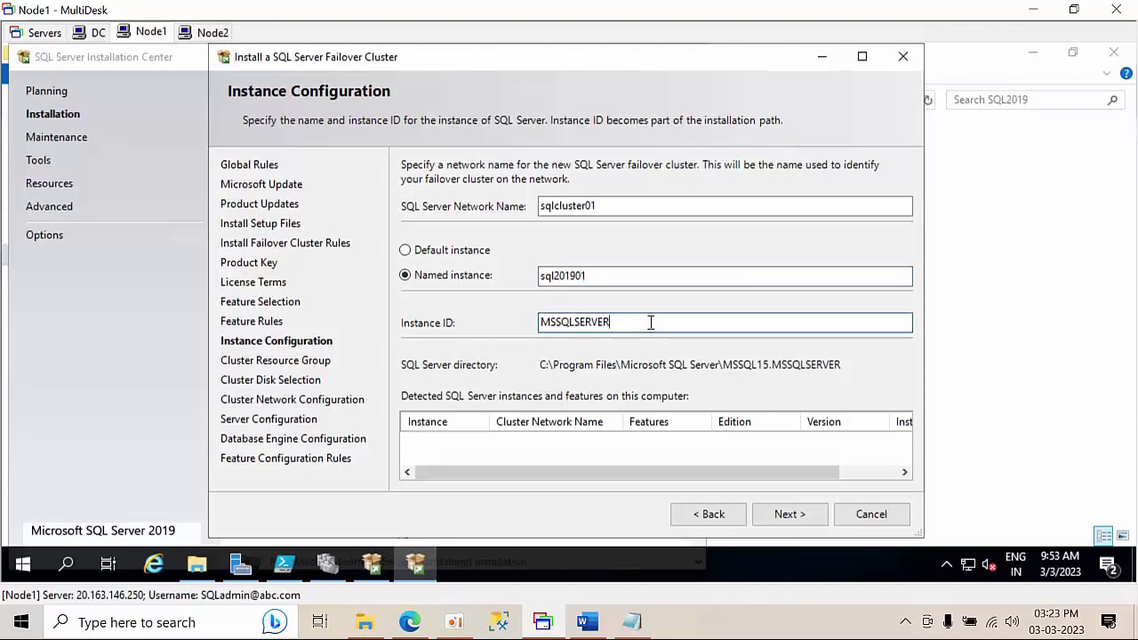
{"action": "double_click", "coordinate": [656, 323]}
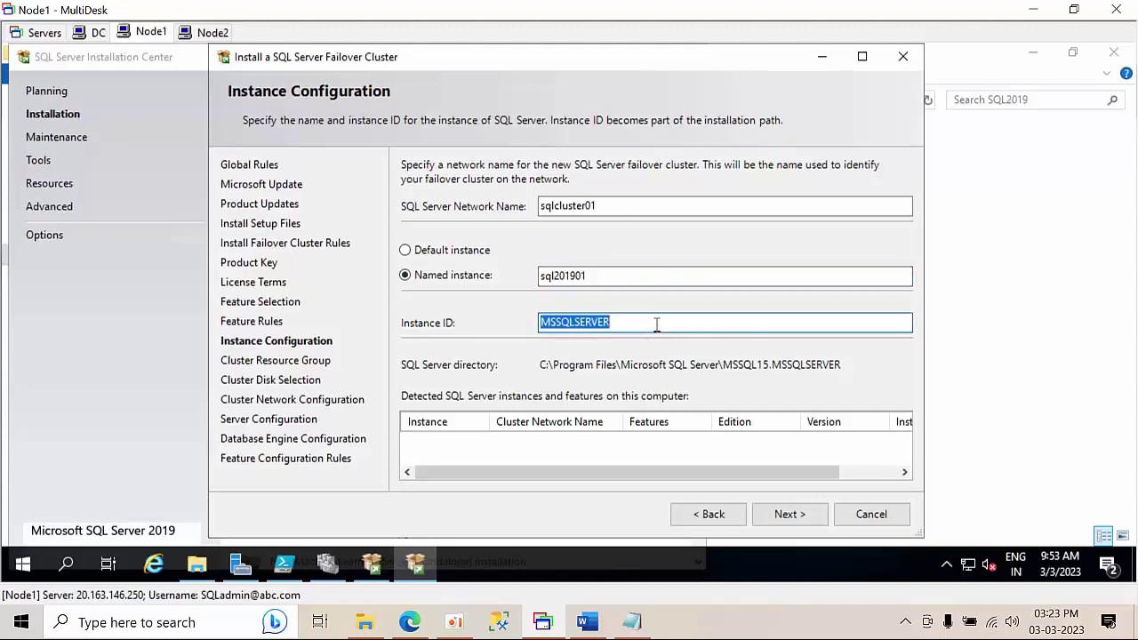
{"action": "left_click", "coordinate": [655, 323]}
{"action": "double_click", "coordinate": [610, 278]}
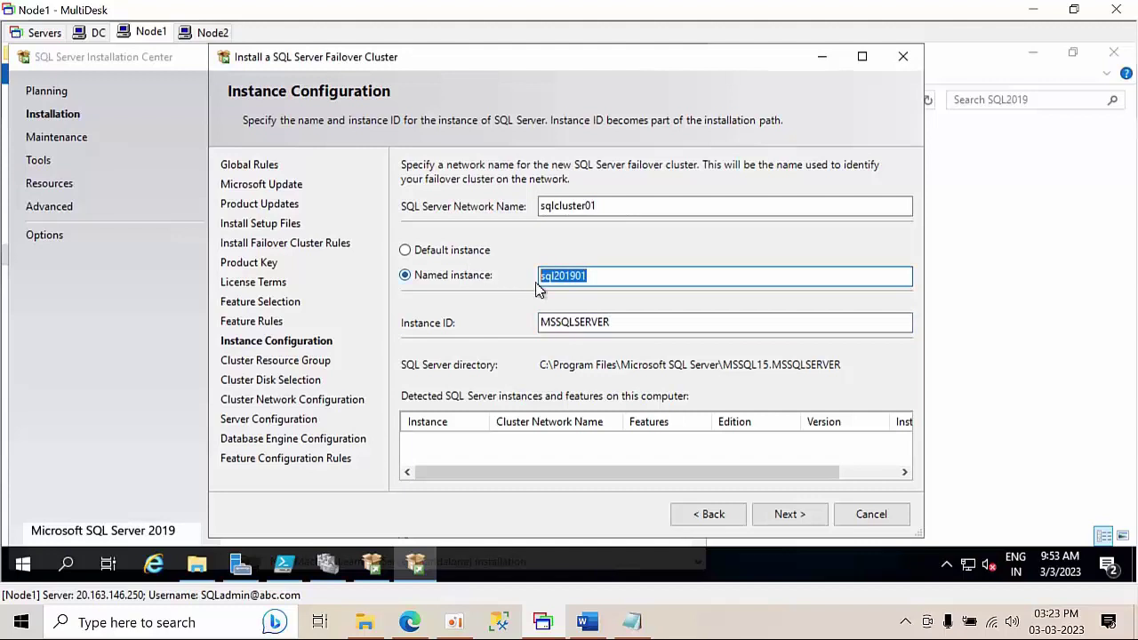
{"action": "left_click_drag", "start_coordinate": [654, 326], "coordinate": [441, 311]}
{"action": "key", "text": "ctrl+v"}
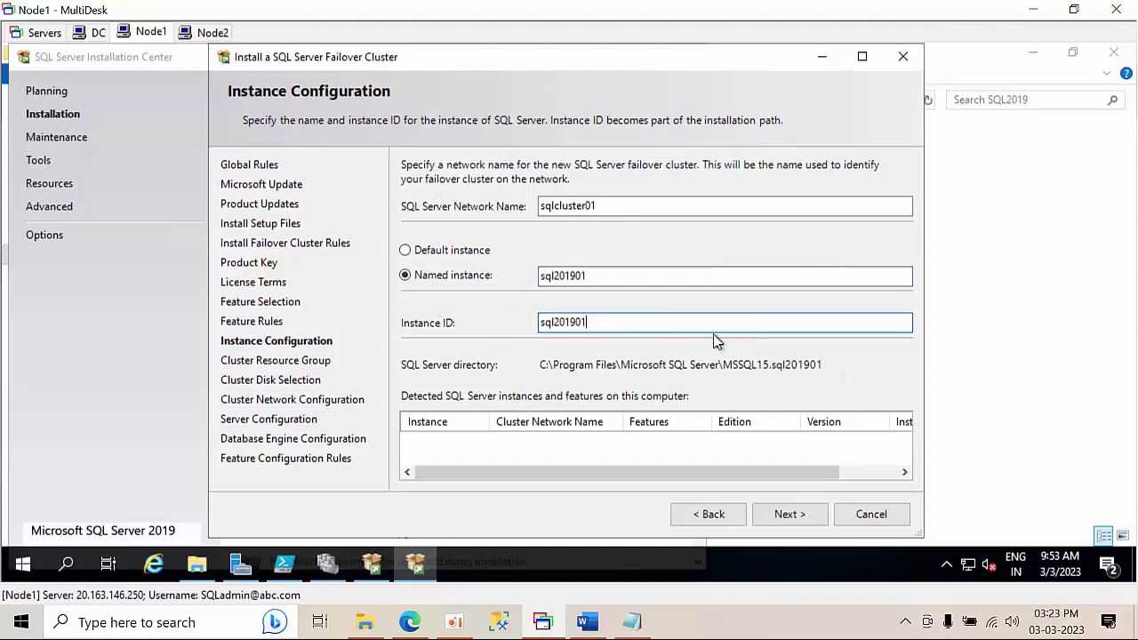
{"action": "left_click", "coordinate": [425, 253]}
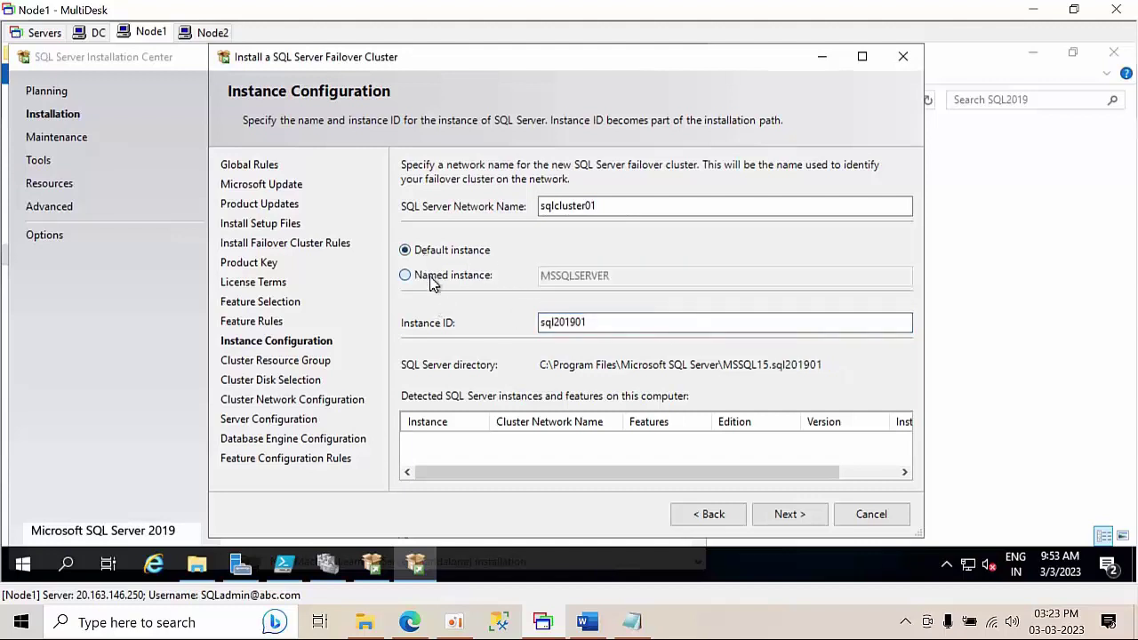
{"action": "left_click", "coordinate": [432, 278]}
{"action": "left_click", "coordinate": [560, 278]}
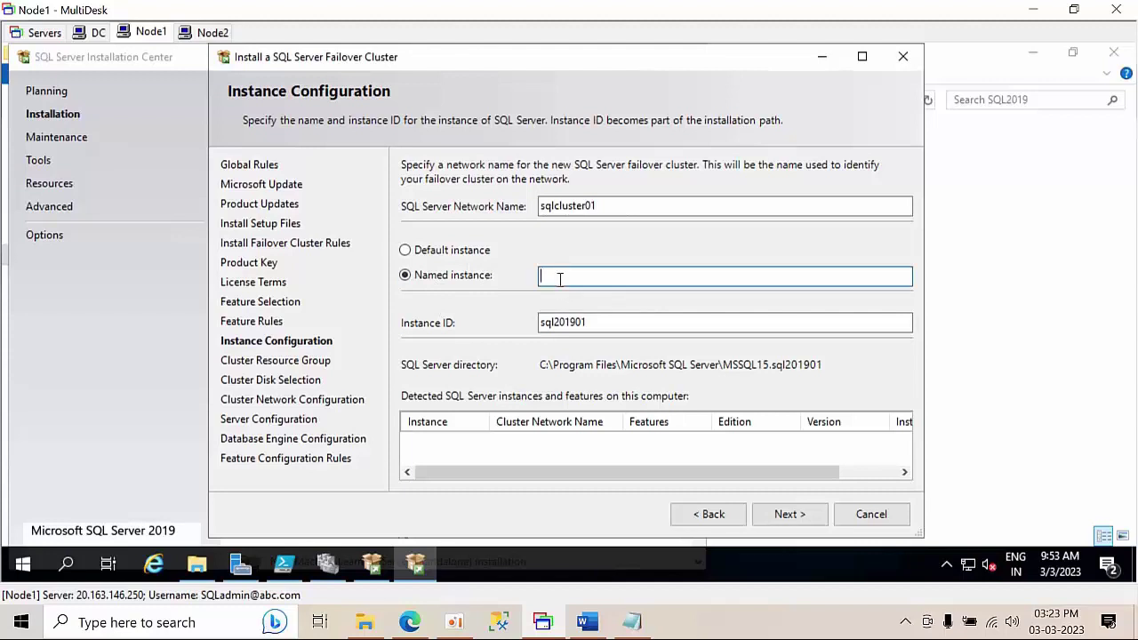
{"action": "type", "text": "sql201901"}
{"action": "left_click", "coordinate": [794, 515]}
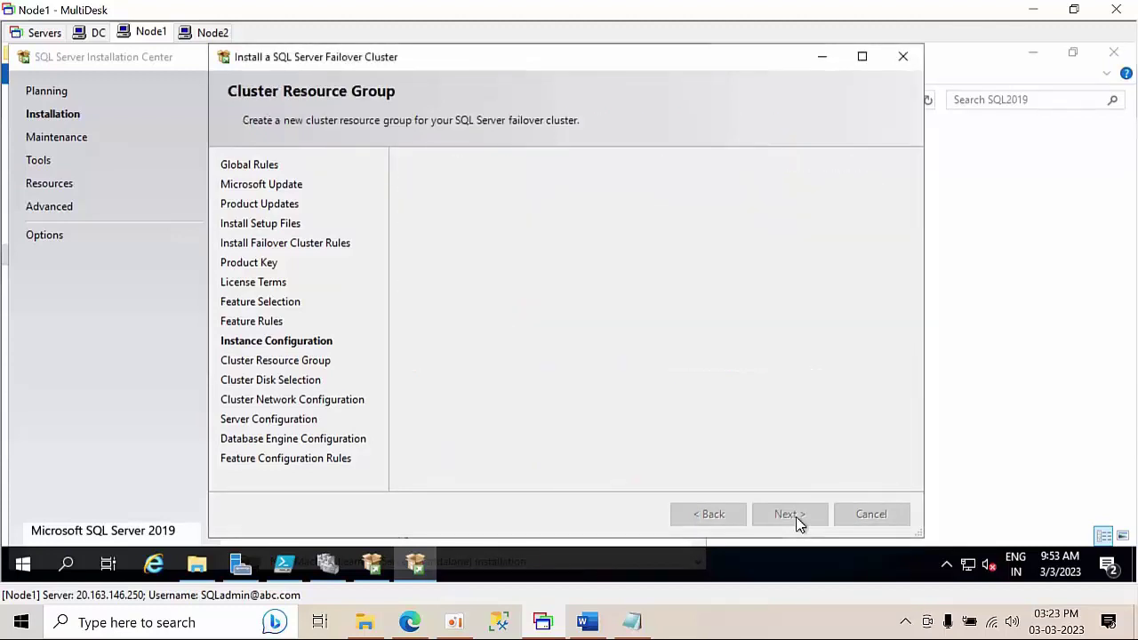
- Use Cluster Disk 2 instead of Cluster Disk 1 for the instance
{"action": "left_click", "coordinate": [798, 523]}
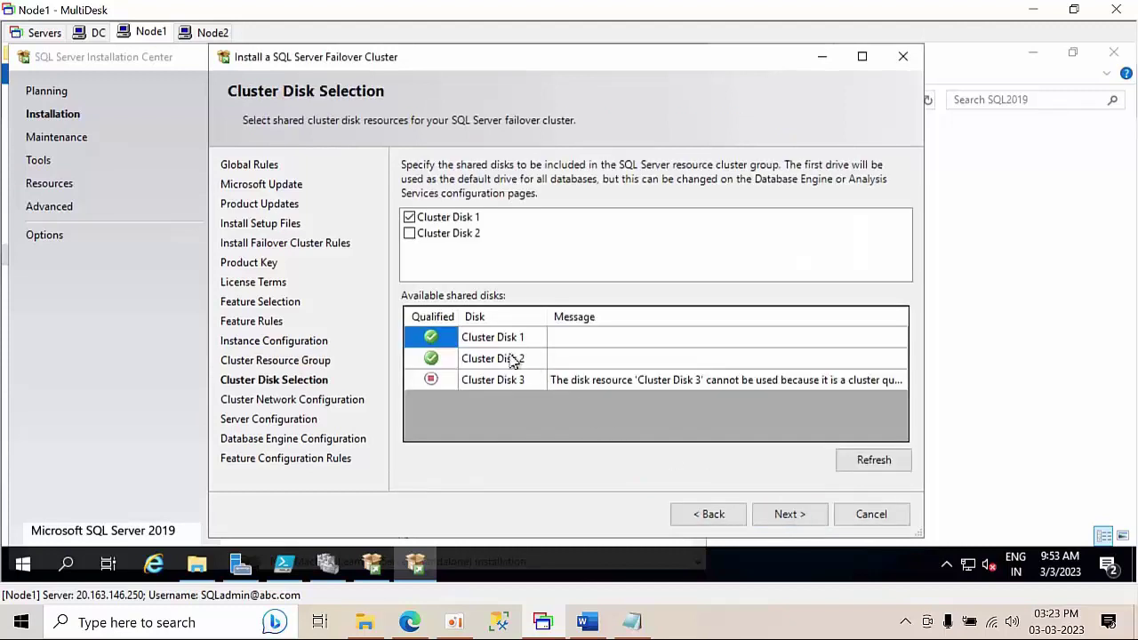
{"action": "left_click", "coordinate": [409, 217]}
{"action": "left_click", "coordinate": [408, 232]}
{"action": "left_click", "coordinate": [782, 518]}
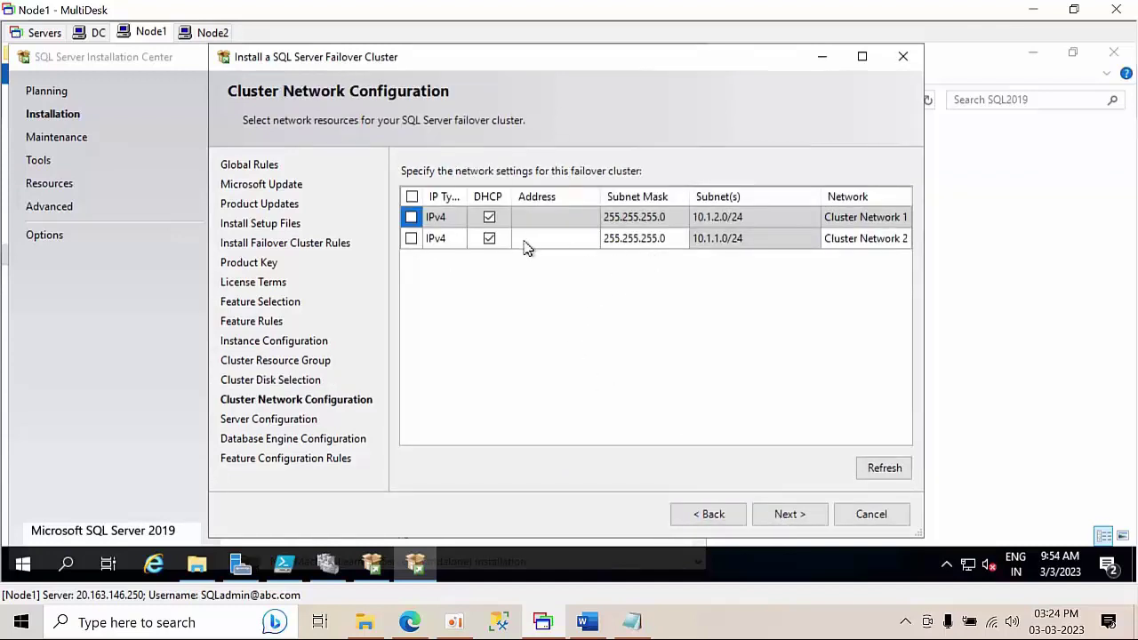
- Give Cluster Network 2 the static address 10.1.1.50 instead of DHCP
{"action": "left_click", "coordinate": [531, 240]}
{"action": "left_click", "coordinate": [489, 240]}
{"action": "left_click", "coordinate": [535, 241]}
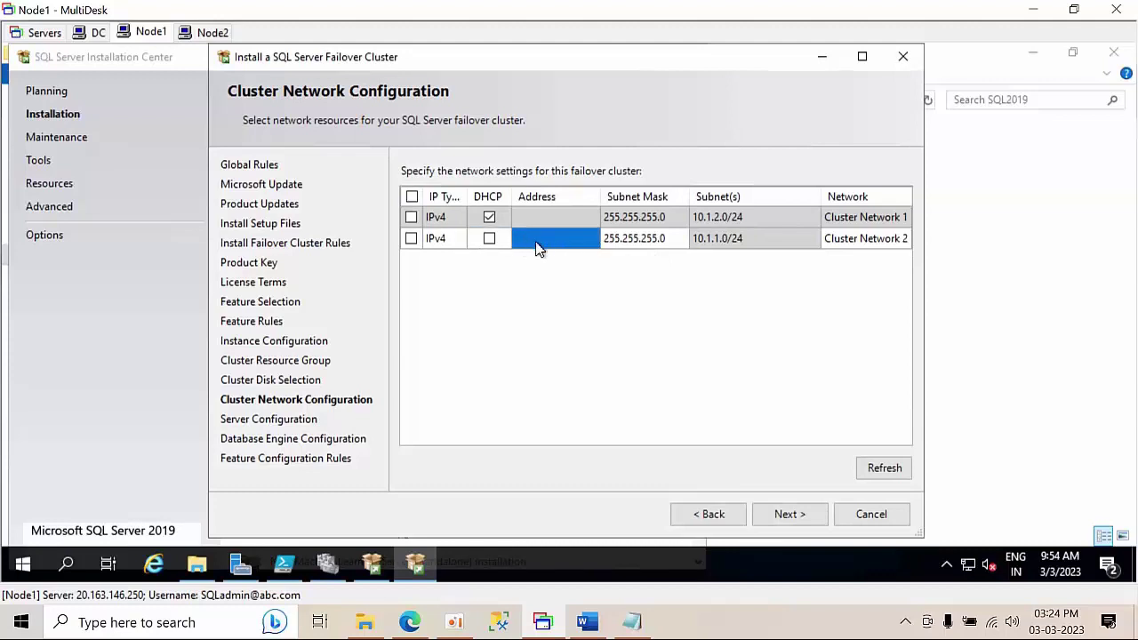
{"action": "left_click", "coordinate": [411, 239]}
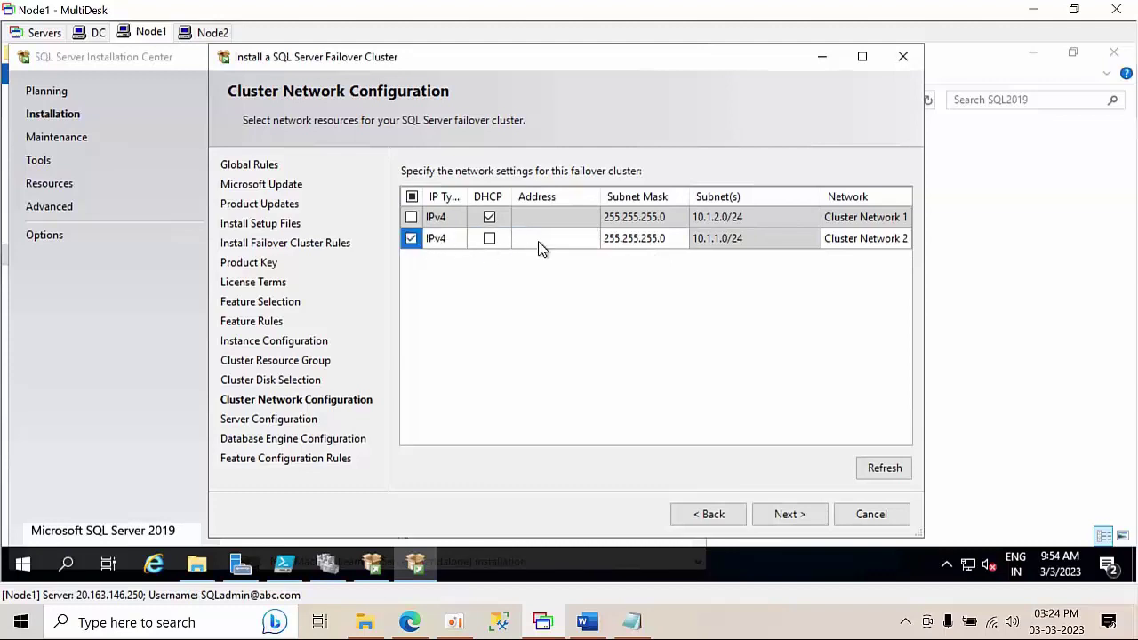
{"action": "left_click", "coordinate": [540, 240]}
{"action": "left_click", "coordinate": [793, 518]}
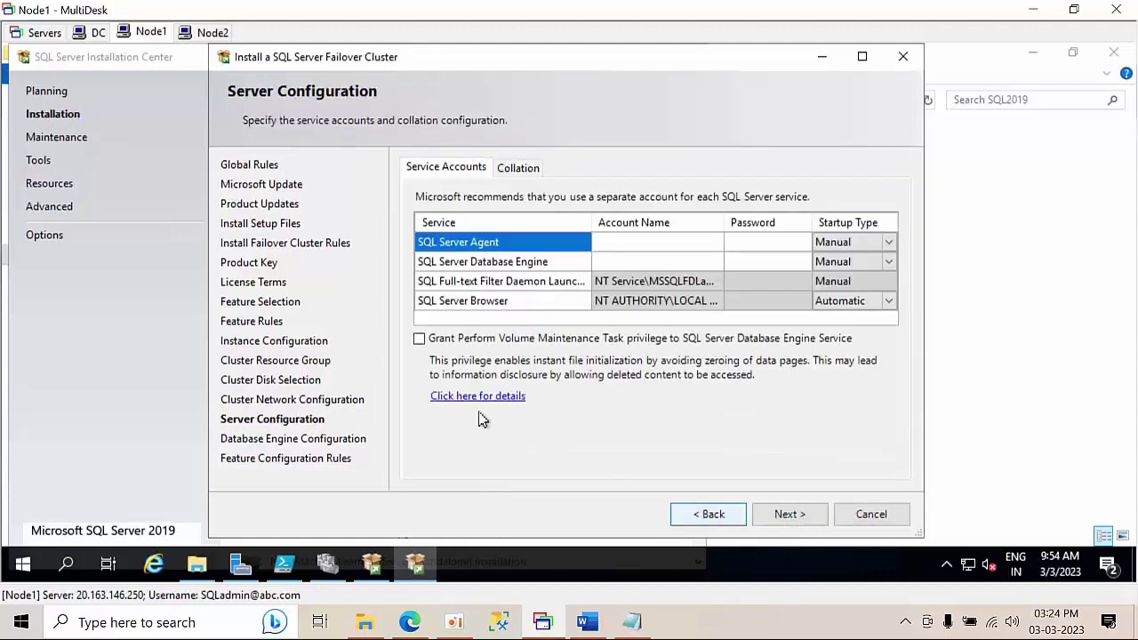
- Grant volume maintenance privilege and run SQL Server Agent under the domain SQL admin account with its password
{"action": "left_click", "coordinate": [418, 339]}
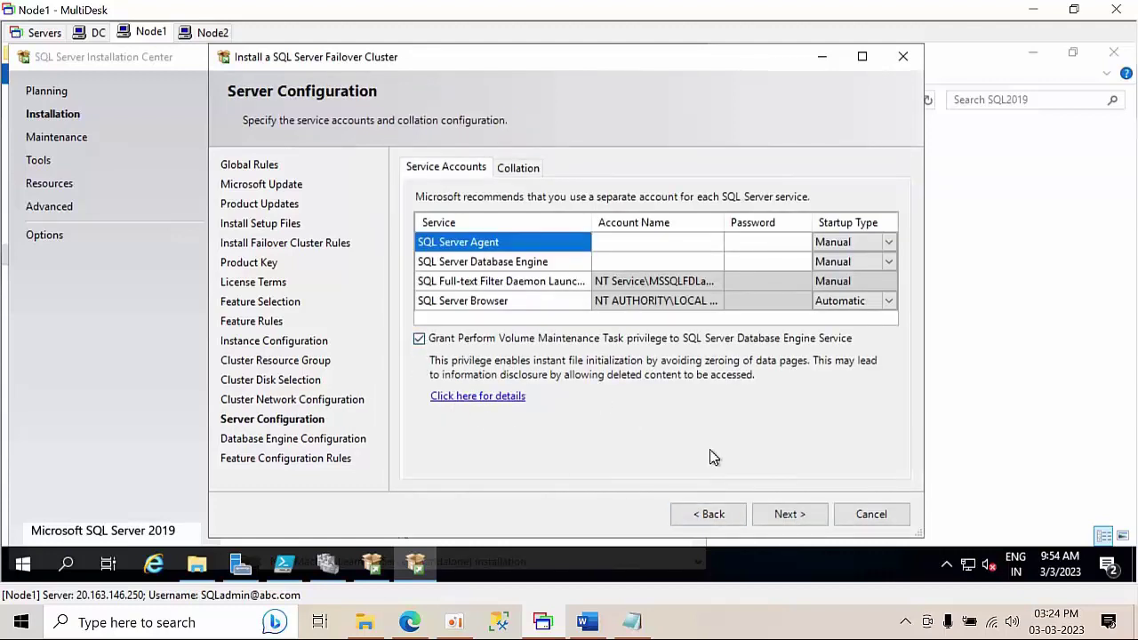
{"action": "left_click", "coordinate": [658, 243]}
{"action": "left_click", "coordinate": [715, 242]}
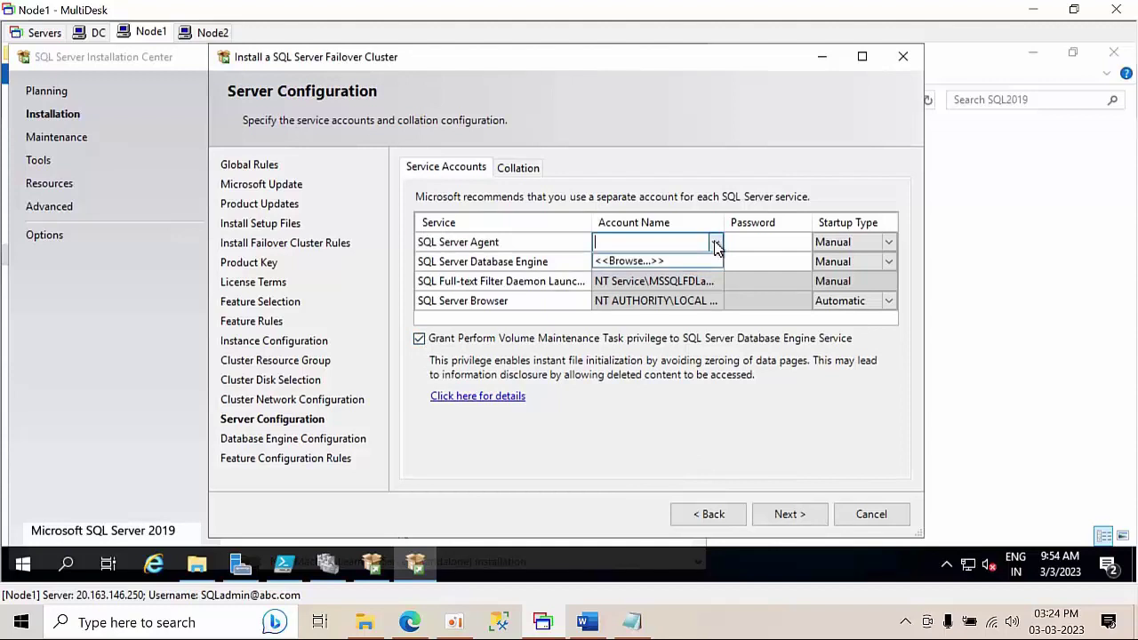
{"action": "left_click", "coordinate": [646, 263]}
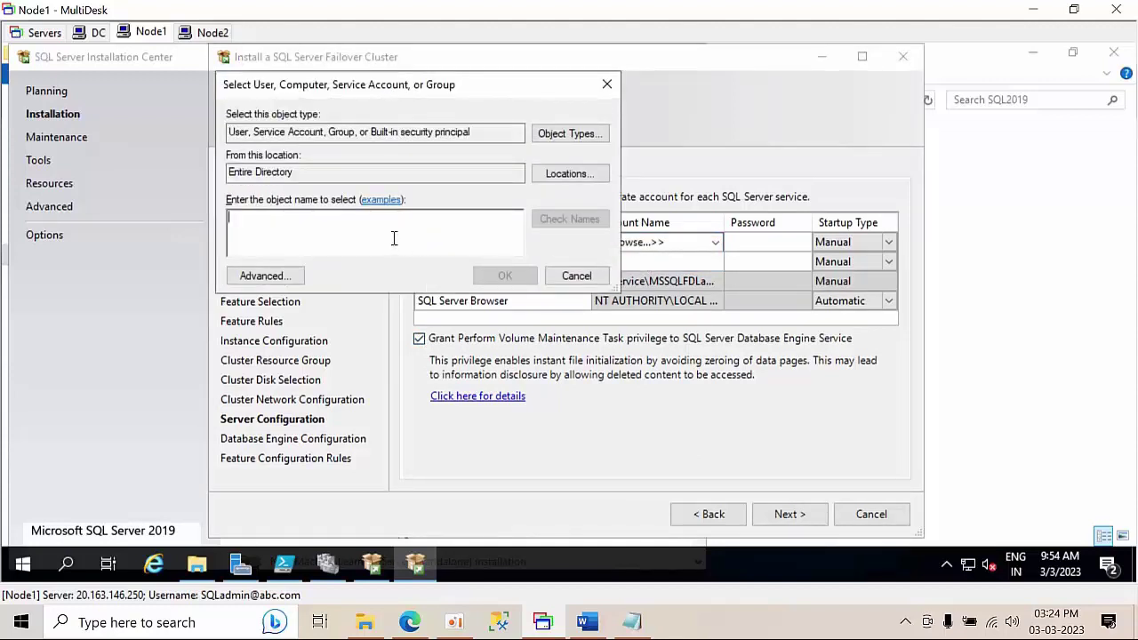
{"action": "type", "text": "sala"}
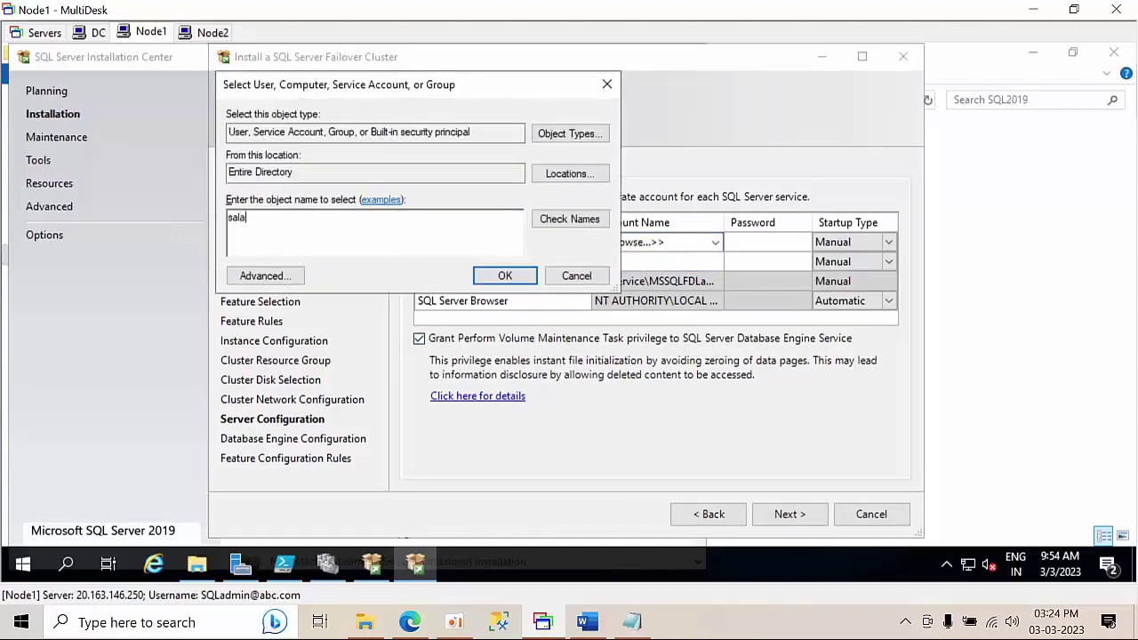
{"action": "key", "text": "BackSpace"}
{"action": "type", "text": "sq"}
{"action": "key", "text": "ctrl+a"}
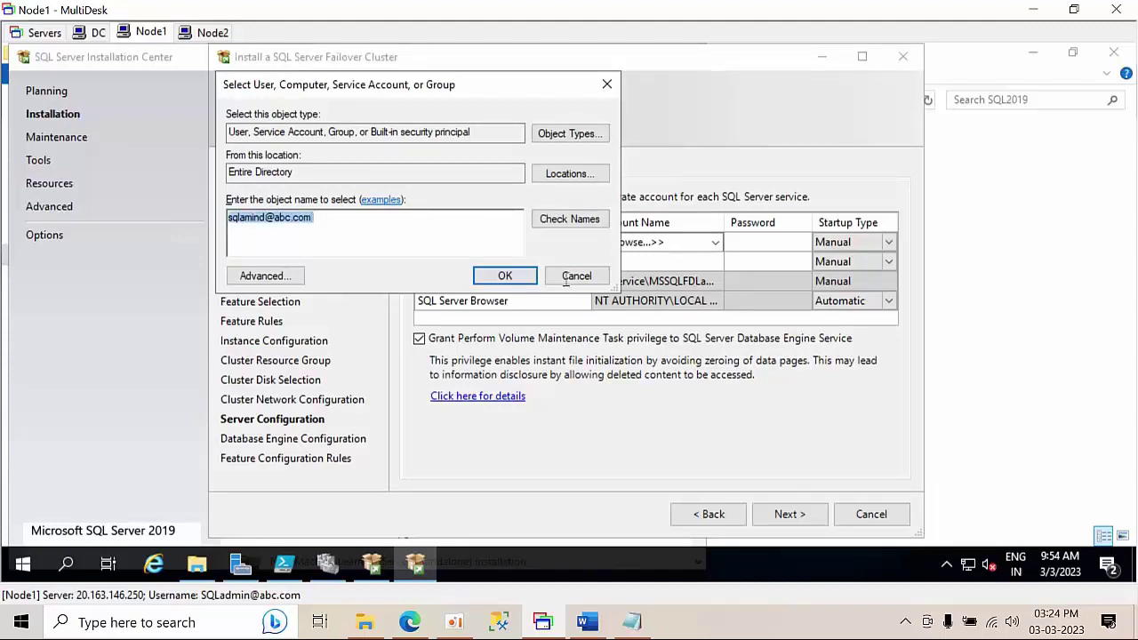
{"action": "left_click", "coordinate": [570, 222]}
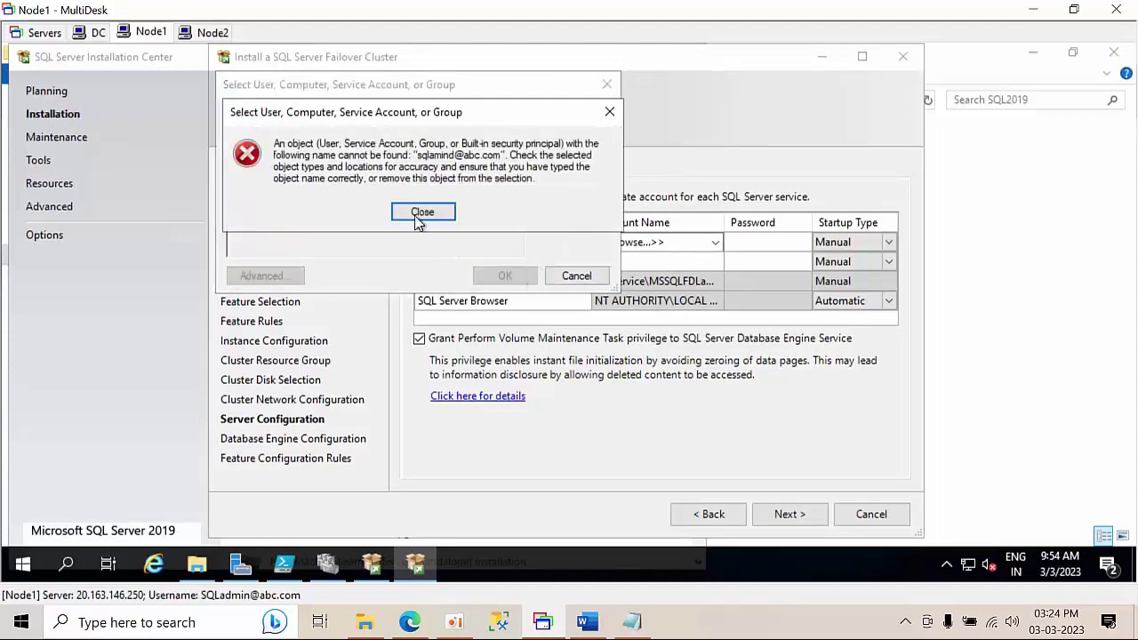
{"action": "left_click", "coordinate": [421, 213]}
{"action": "left_click", "coordinate": [338, 226]}
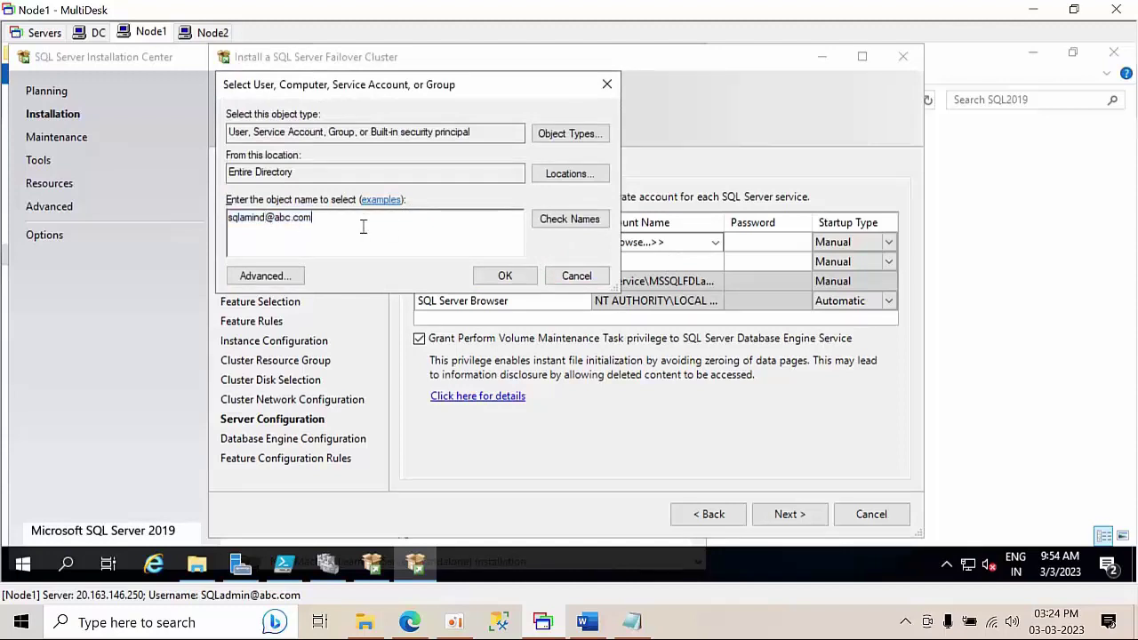
{"action": "key", "text": "BackSpace"}
{"action": "key", "text": "BackSpace"}
{"action": "key", "text": "BackSpace"}
{"action": "key", "text": "BackSpace"}
{"action": "key", "text": "BackSpace"}
{"action": "key", "text": "BackSpace"}
{"action": "key", "text": "BackSpace"}
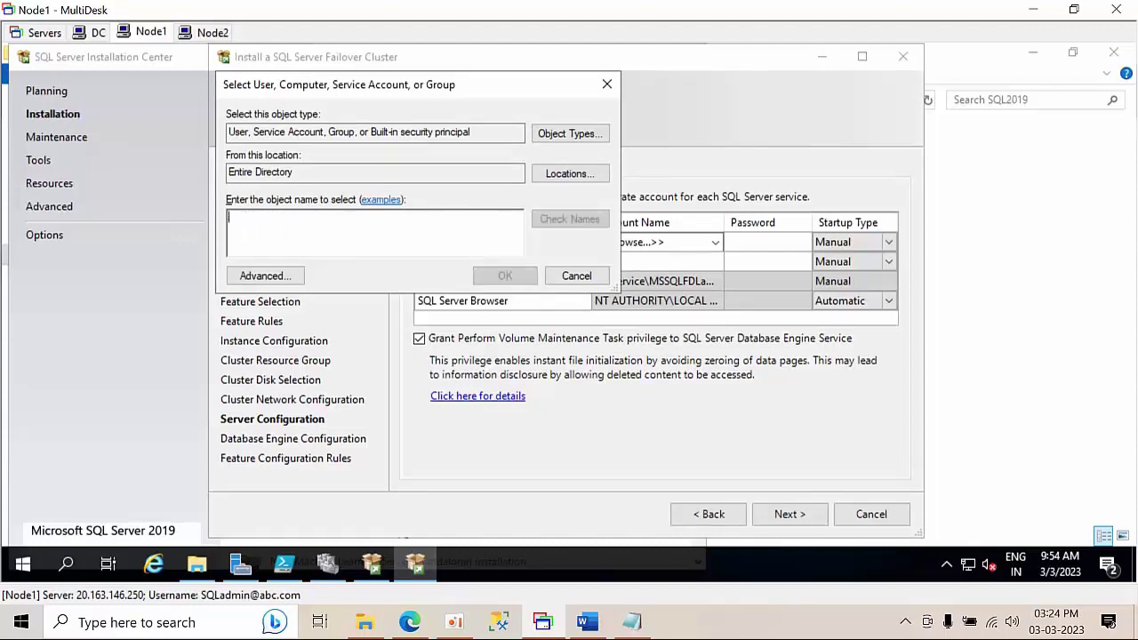
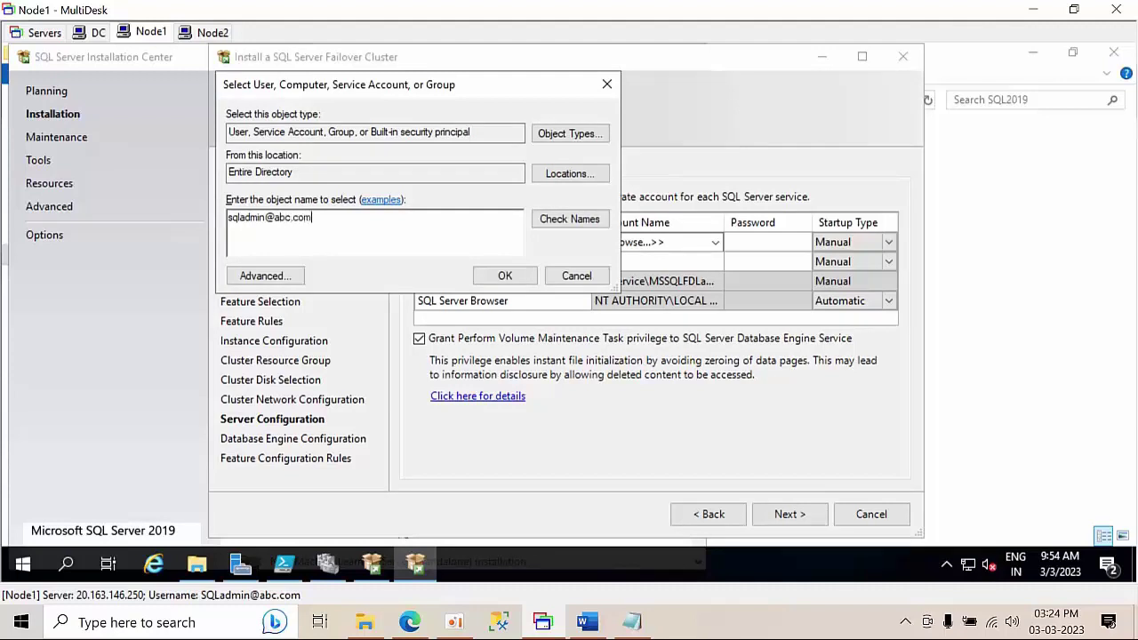
{"action": "key", "text": "ctrl+a"}
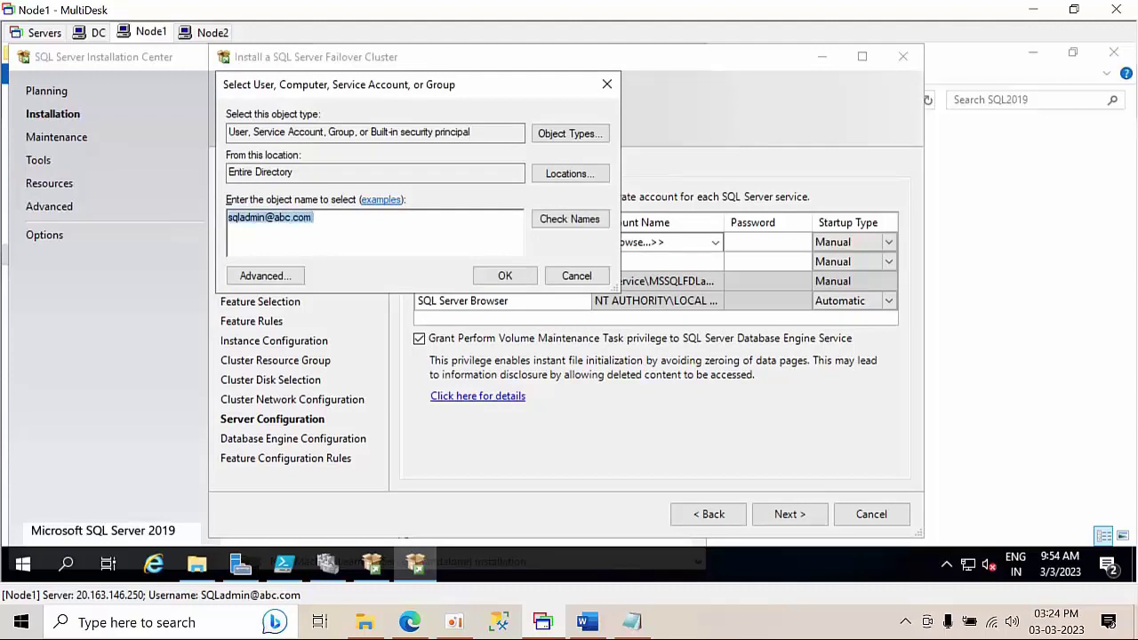
{"action": "left_click", "coordinate": [572, 220]}
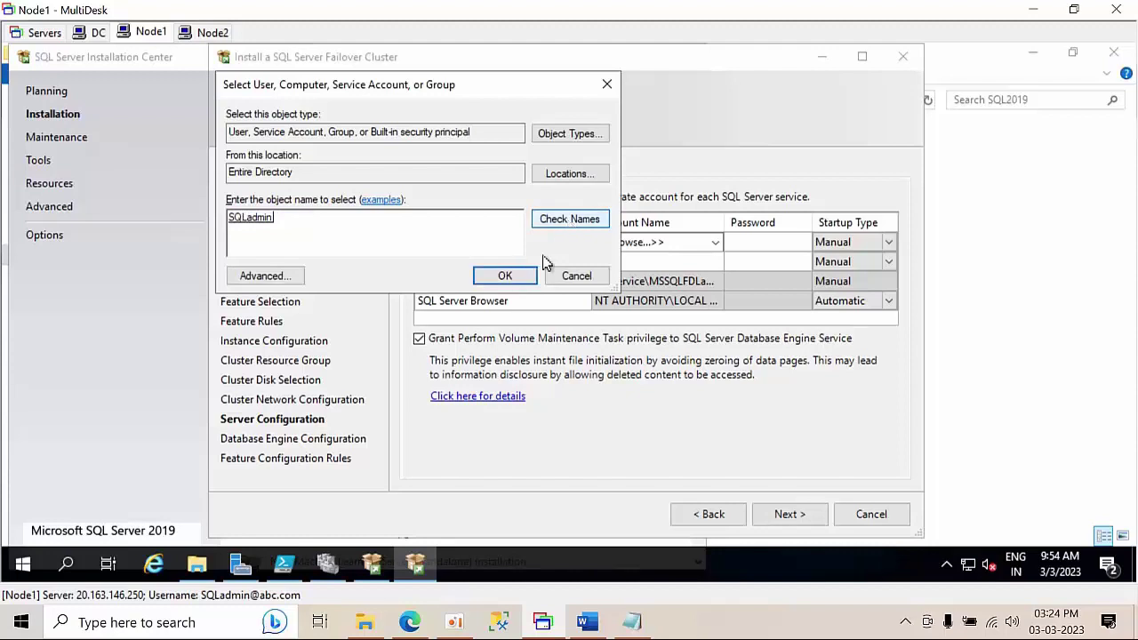
{"action": "left_click", "coordinate": [505, 276]}
{"action": "left_click", "coordinate": [775, 246]}
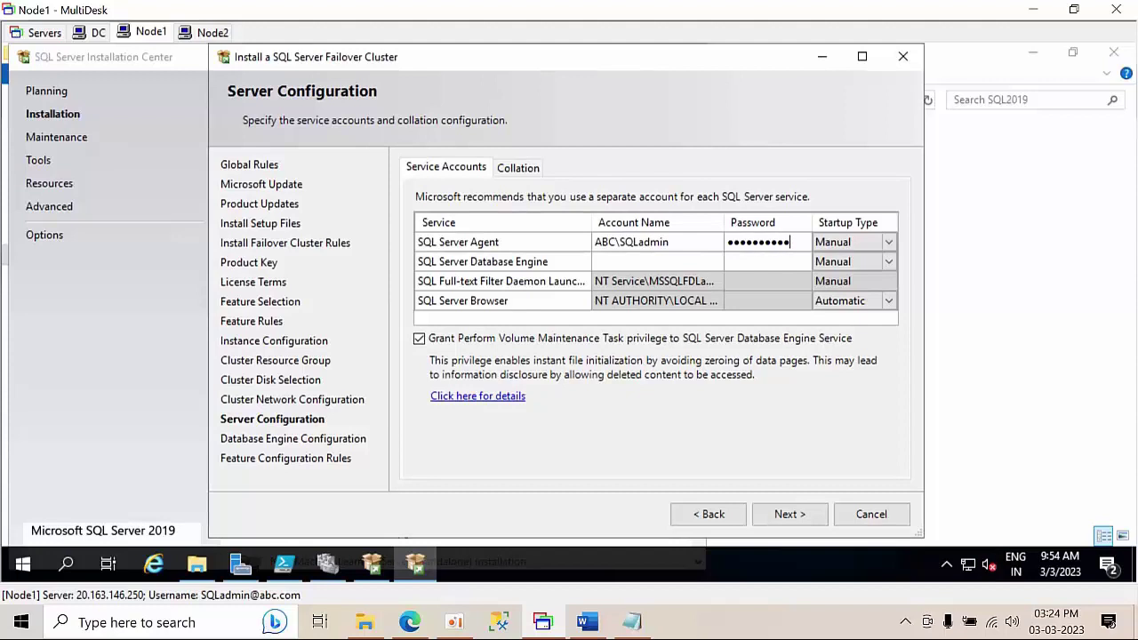
- Run the Database Engine under the same domain SQL admin account with its password
{"action": "left_click", "coordinate": [711, 263]}
{"action": "left_click", "coordinate": [713, 265]}
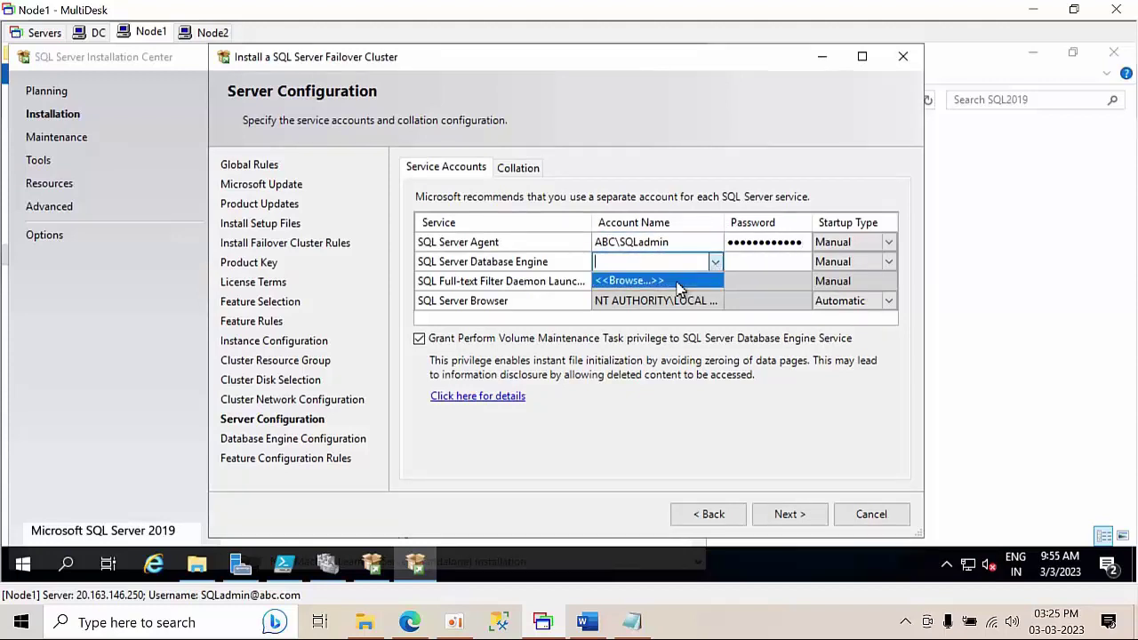
{"action": "left_click", "coordinate": [676, 281]}
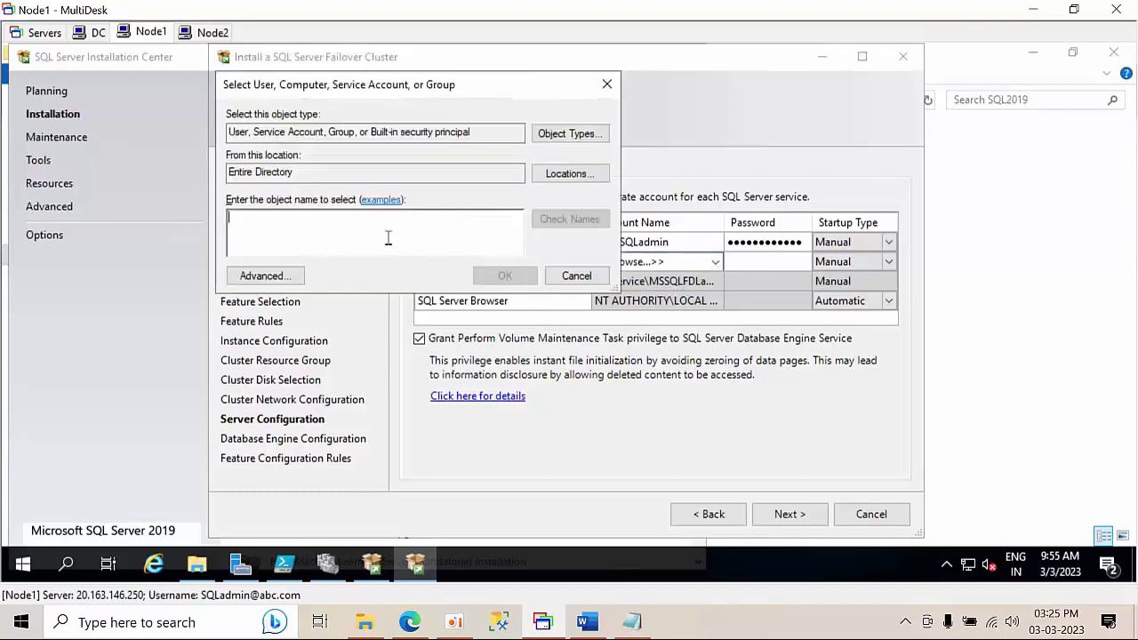
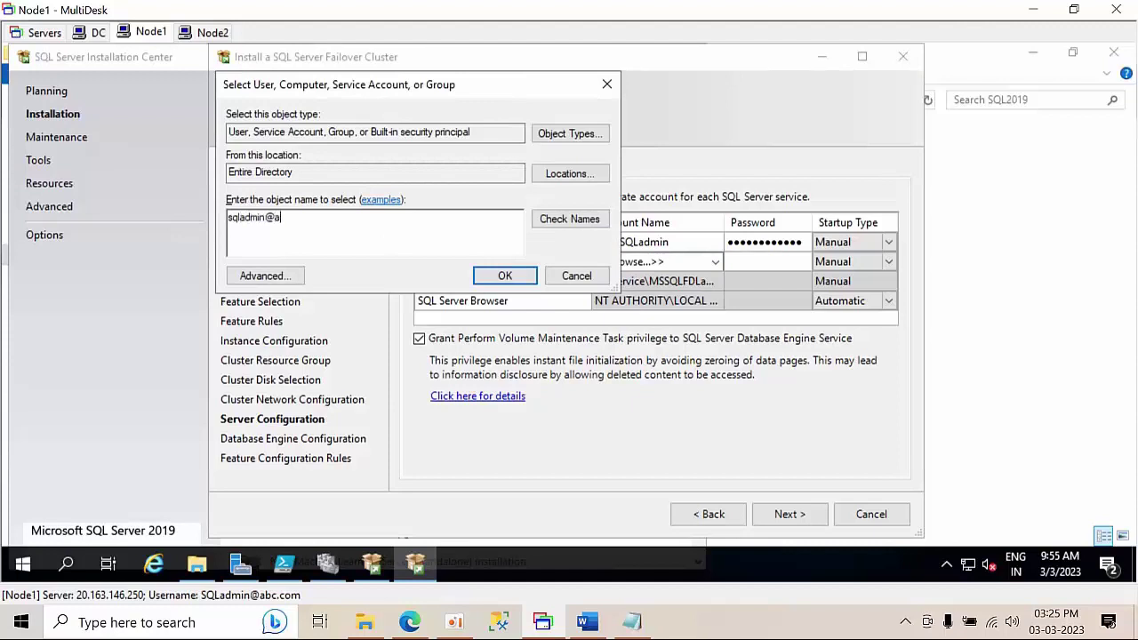
{"action": "left_click", "coordinate": [584, 221]}
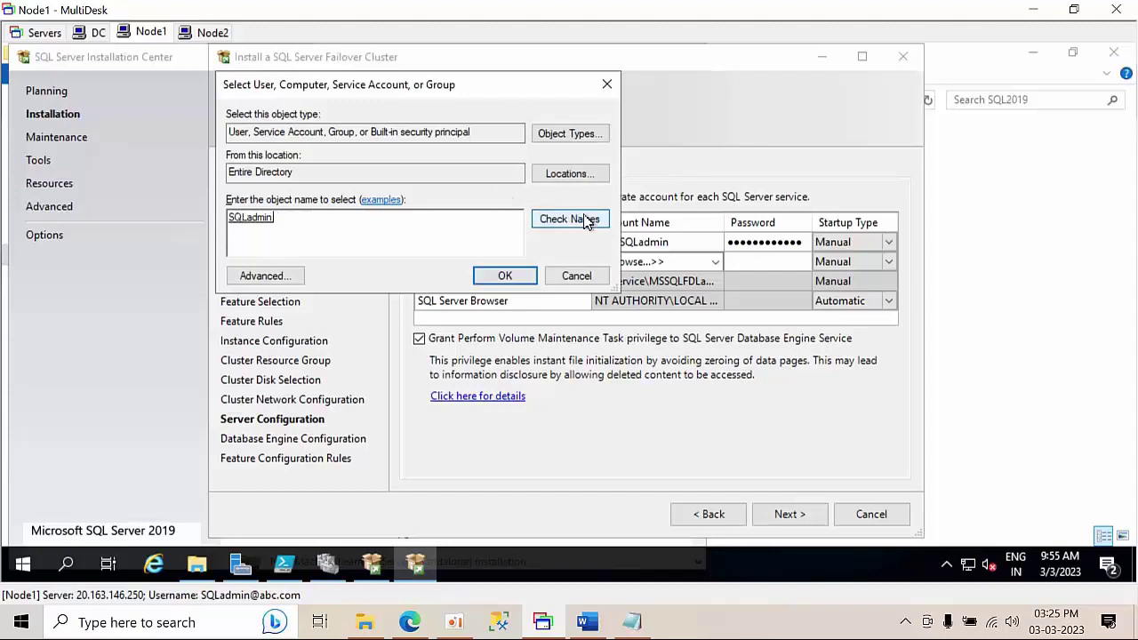
{"action": "left_click", "coordinate": [521, 279]}
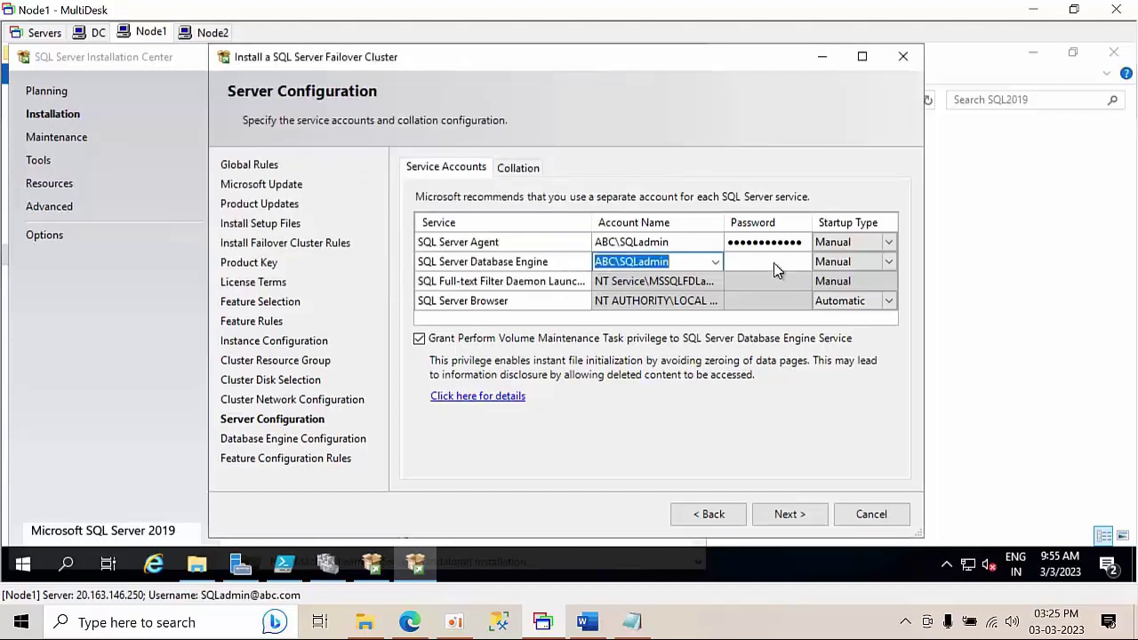
{"action": "left_click", "coordinate": [774, 263]}
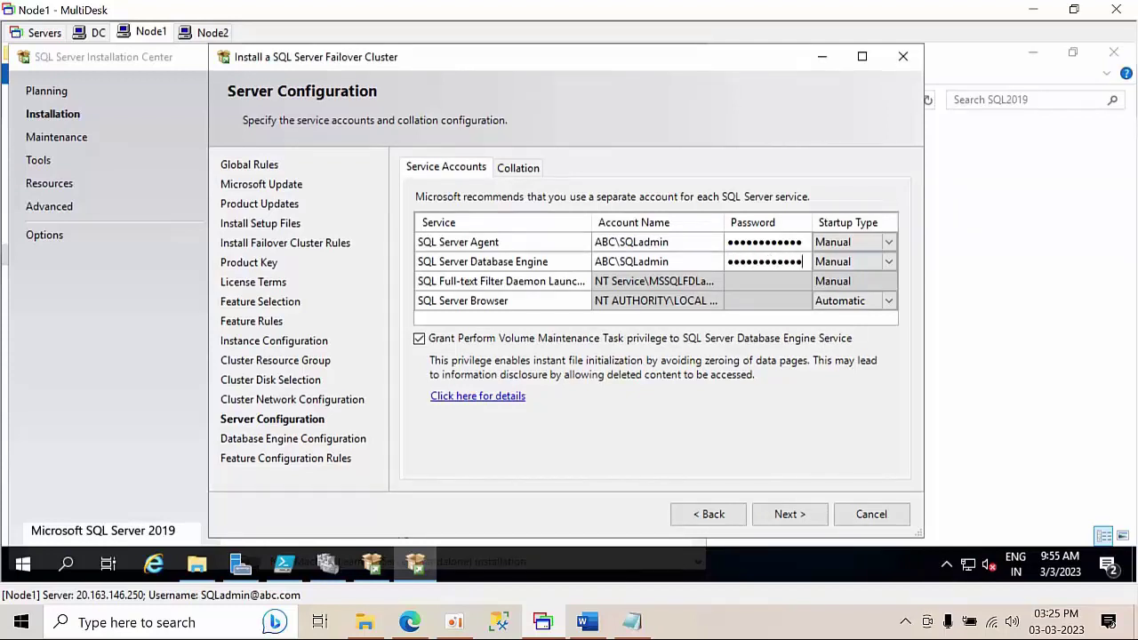
{"action": "left_click", "coordinate": [789, 514]}
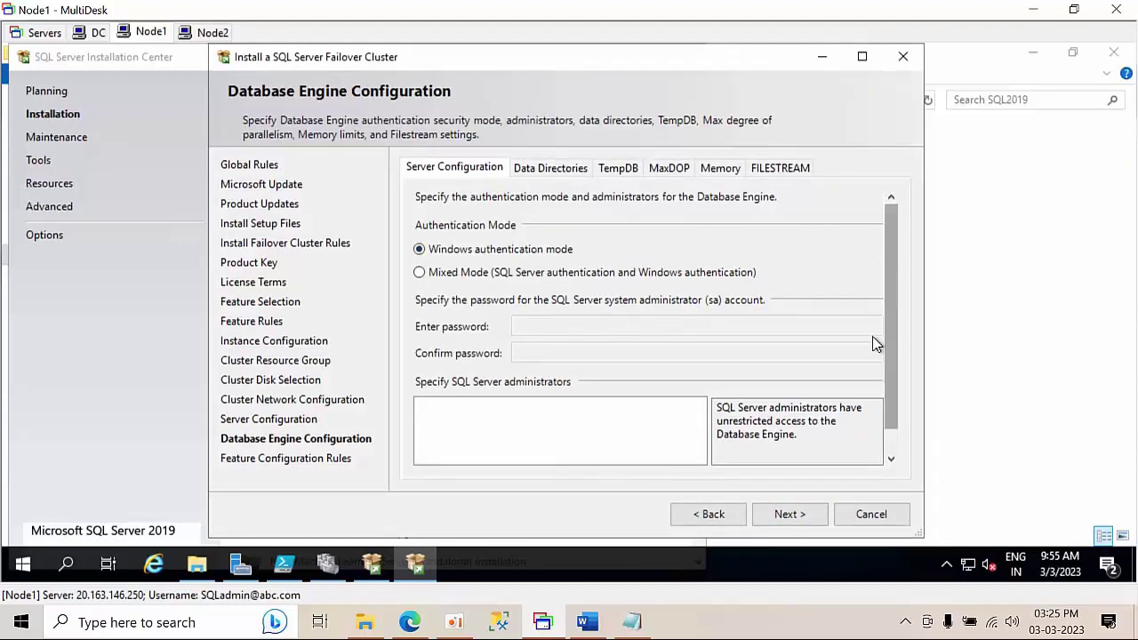
- Add the current user as SQL Server administrator, run the cluster installation, and close the finished wizard
{"action": "scroll", "coordinate": [889, 347], "scroll_direction": "down", "scroll_amount": 2}
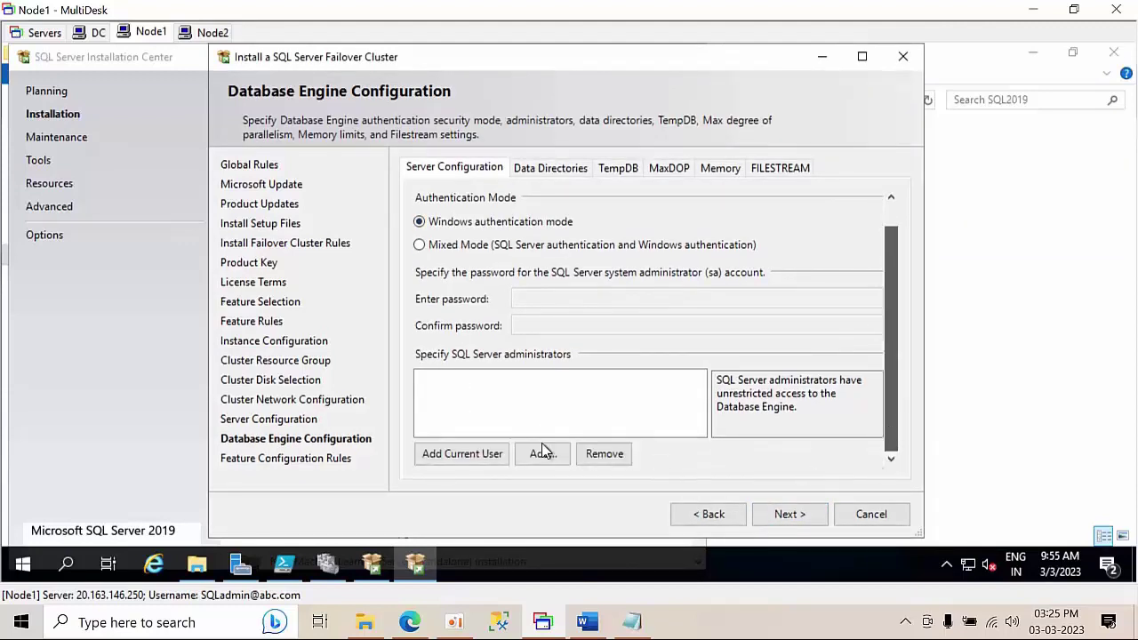
{"action": "left_click", "coordinate": [464, 455]}
{"action": "left_click", "coordinate": [790, 513]}
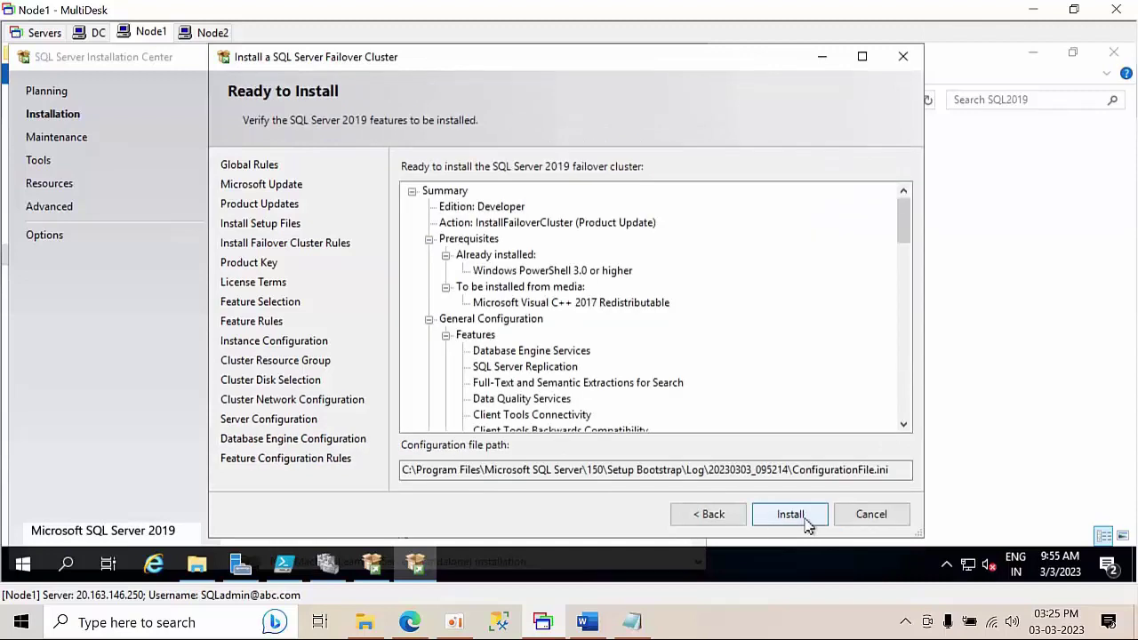
{"action": "left_click", "coordinate": [805, 523]}
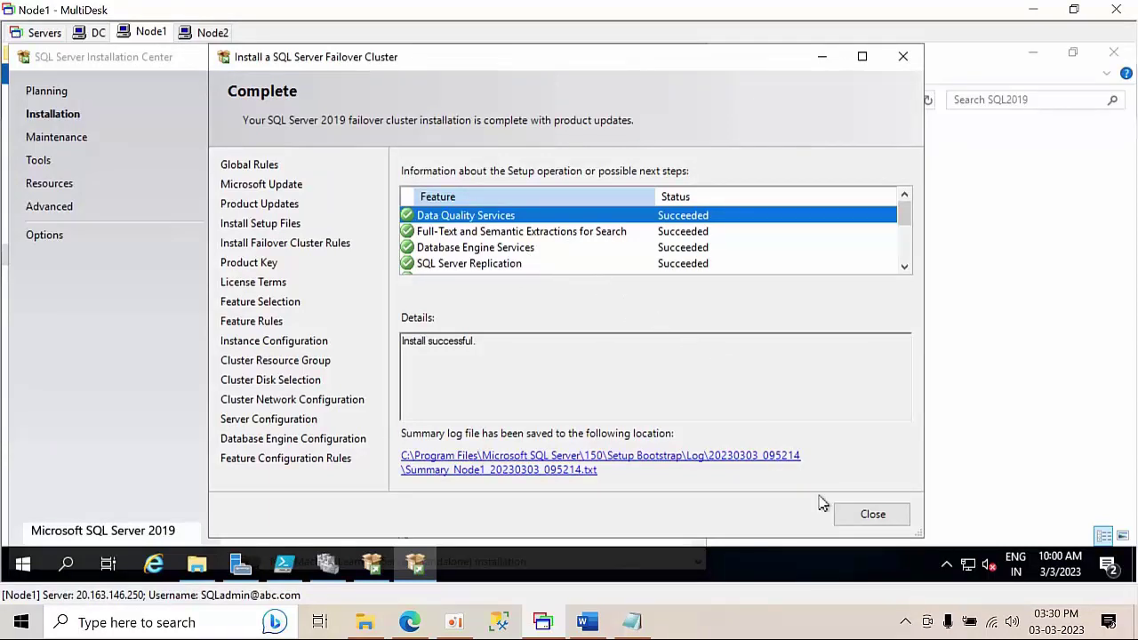
{"action": "left_click", "coordinate": [855, 515]}
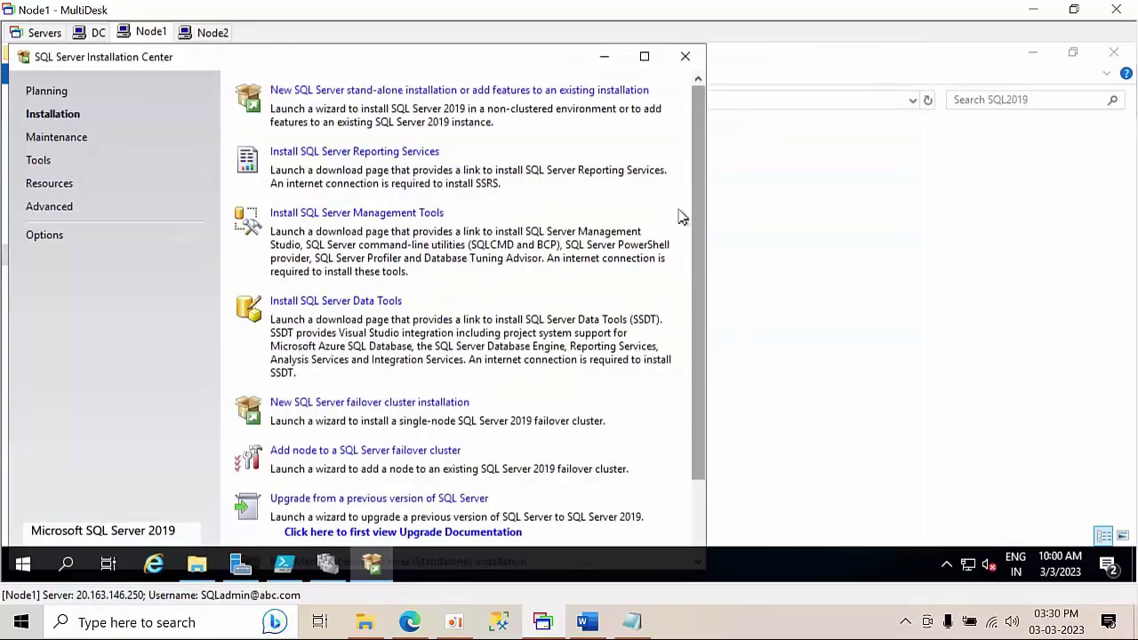
- Install SQL Server Management Studio from SSMS-Setup-ENU in Downloads as administrator
{"action": "left_click", "coordinate": [689, 65]}
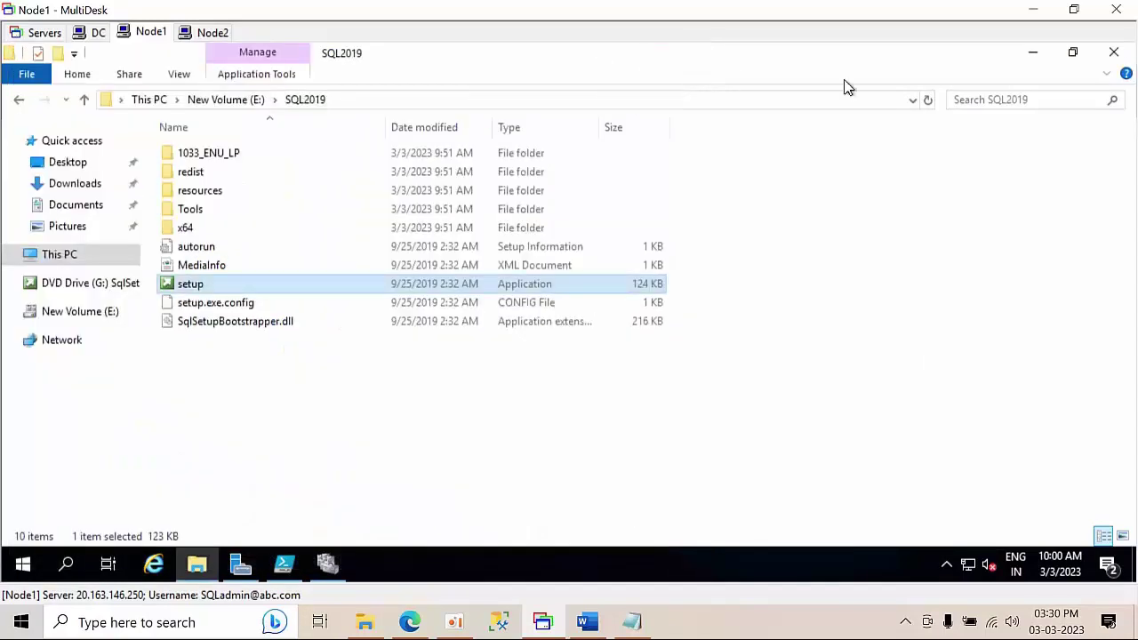
{"action": "left_click", "coordinate": [65, 188]}
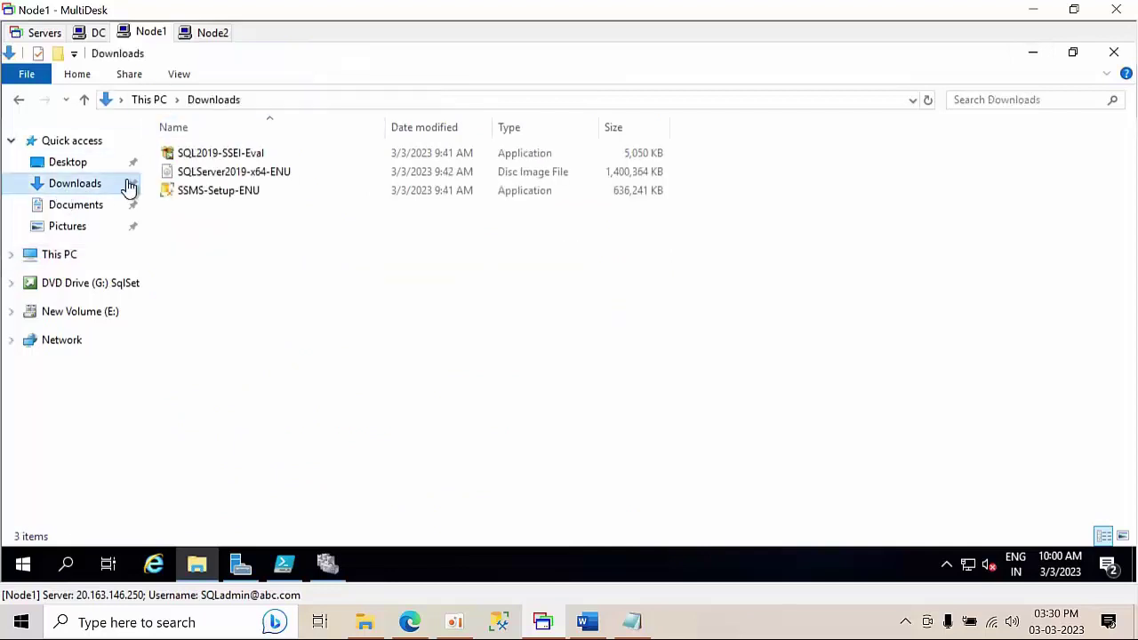
{"action": "left_click", "coordinate": [255, 154]}
{"action": "right_click", "coordinate": [252, 154]}
{"action": "right_click", "coordinate": [219, 192]}
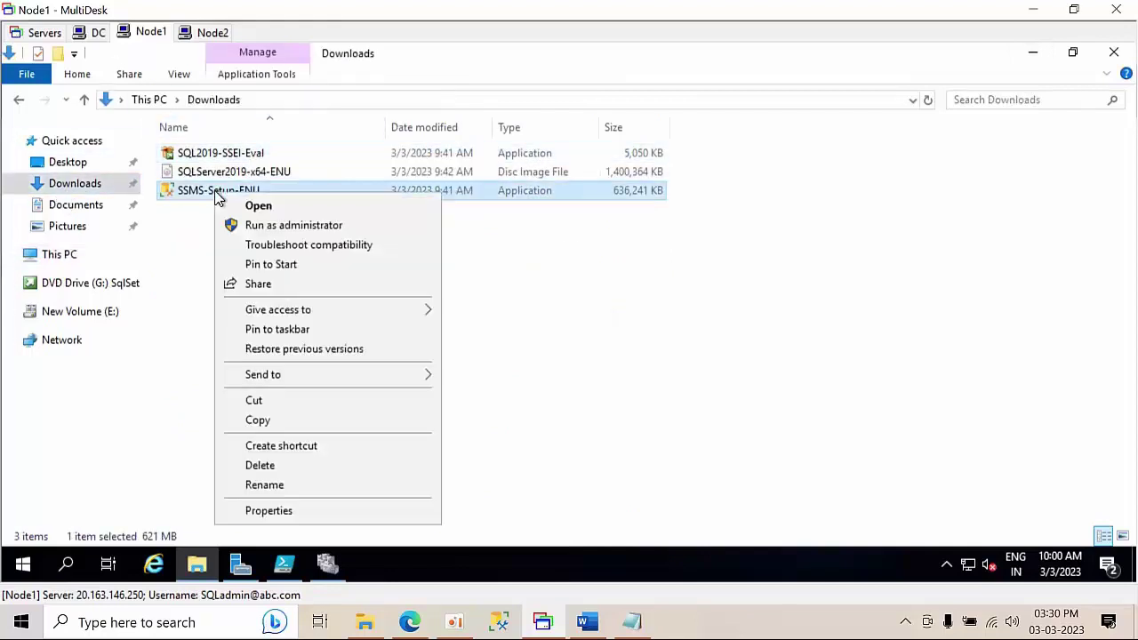
{"action": "left_click", "coordinate": [275, 228]}
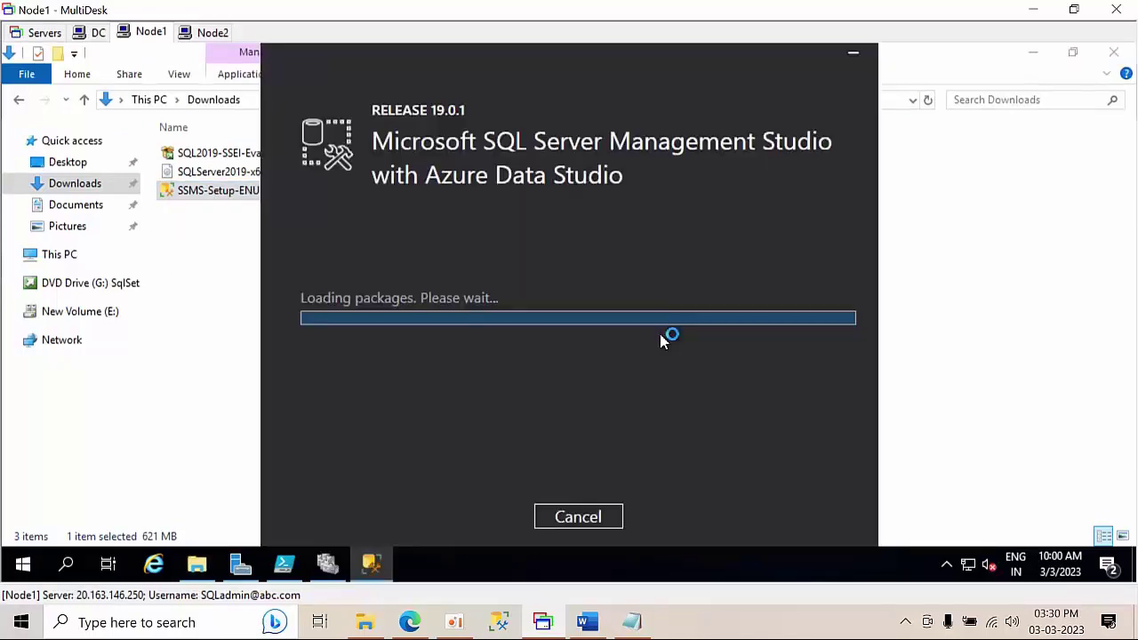
{"action": "left_click", "coordinate": [521, 523]}
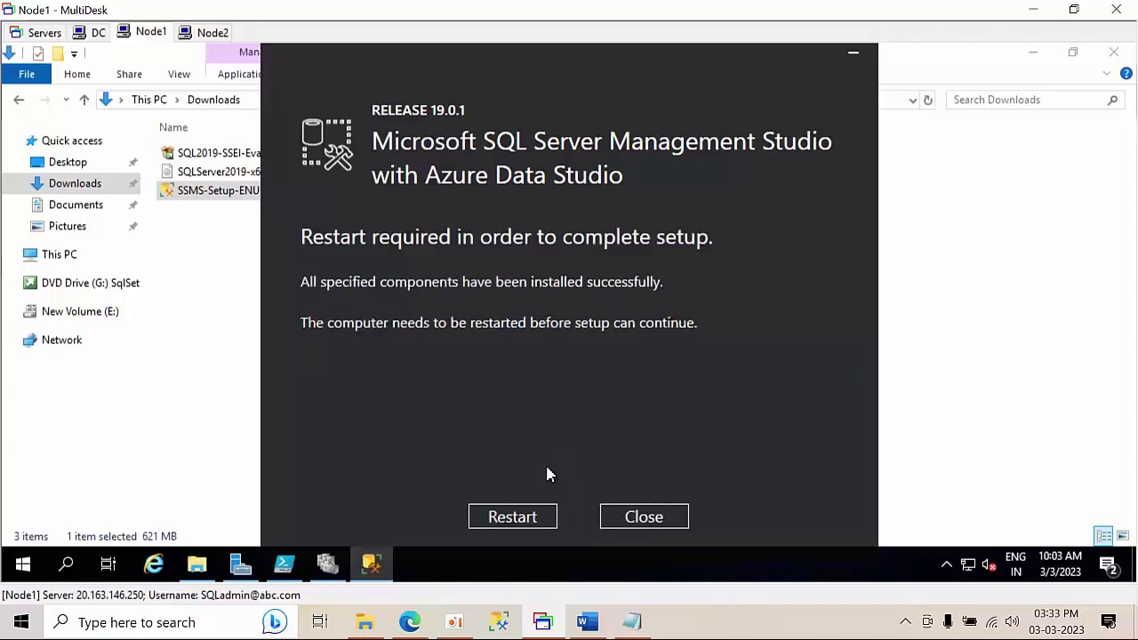
{"action": "left_click", "coordinate": [610, 517]}
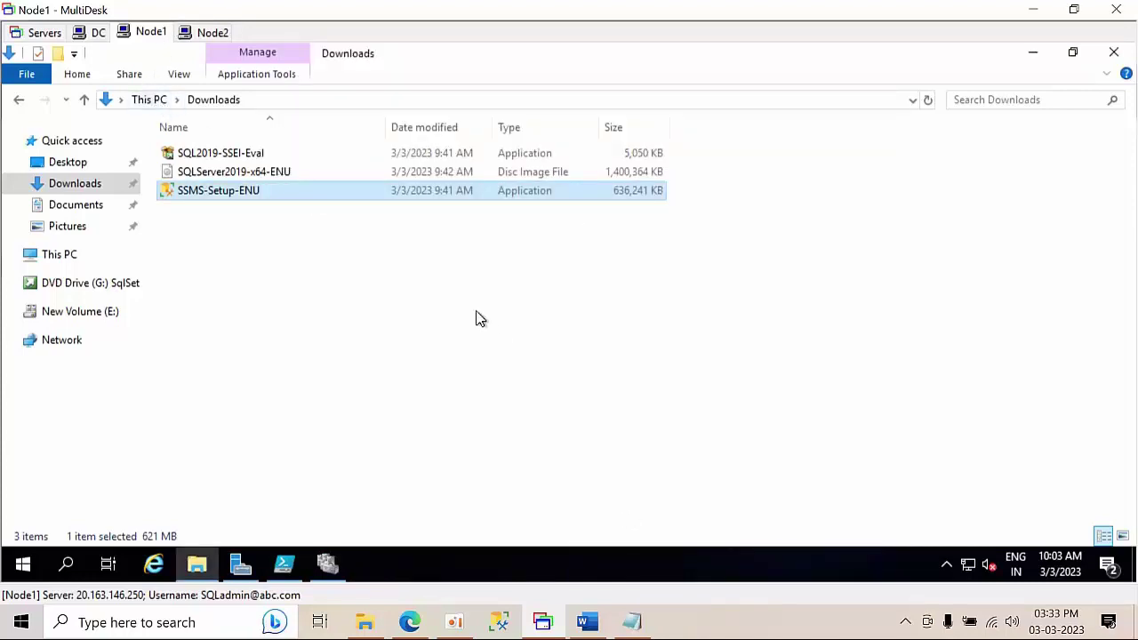
- Refresh the Downloads listing and switch to the Node2 session
{"action": "right_click", "coordinate": [442, 283]}
{"action": "left_click", "coordinate": [497, 358]}
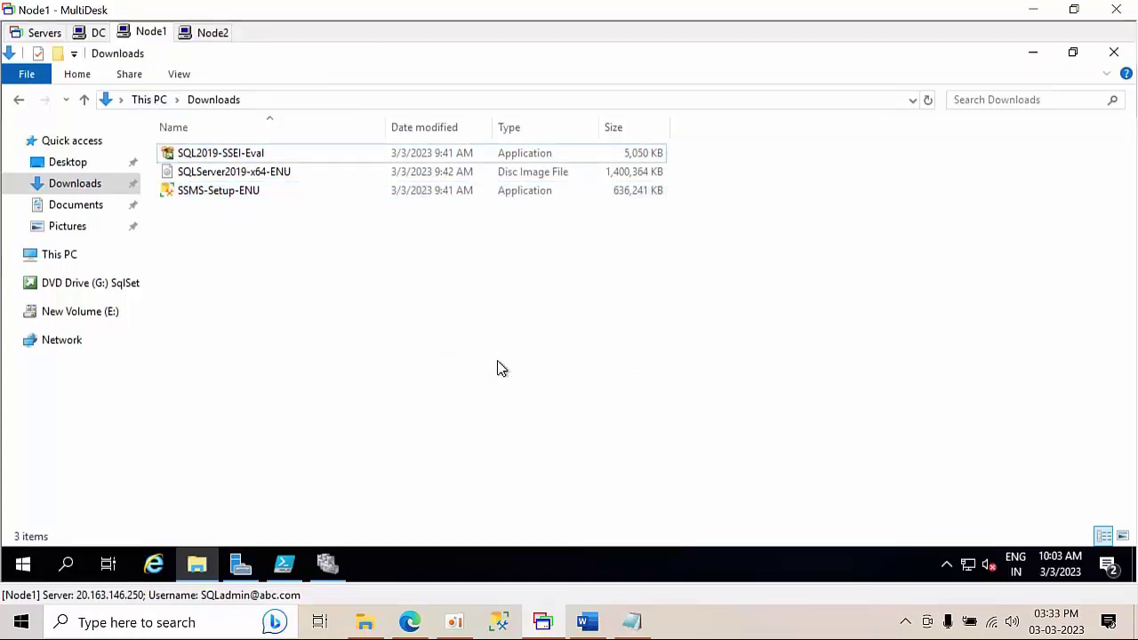
{"action": "left_click", "coordinate": [213, 33]}
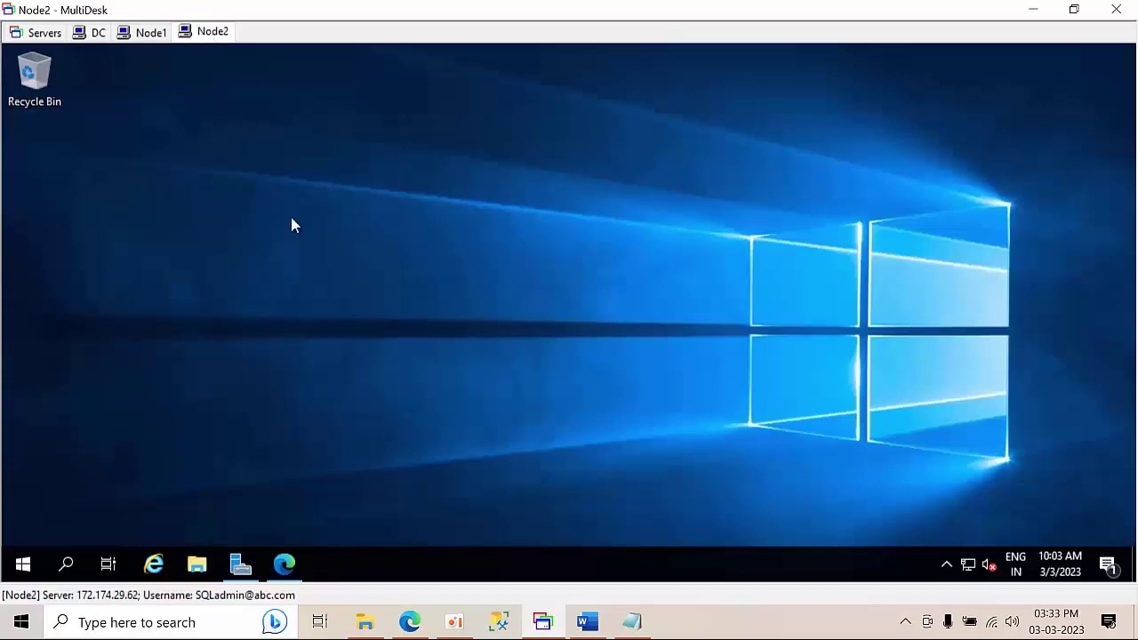
- Open File Explorer on Node2 and go to the Downloads folder
{"action": "left_click", "coordinate": [196, 564]}
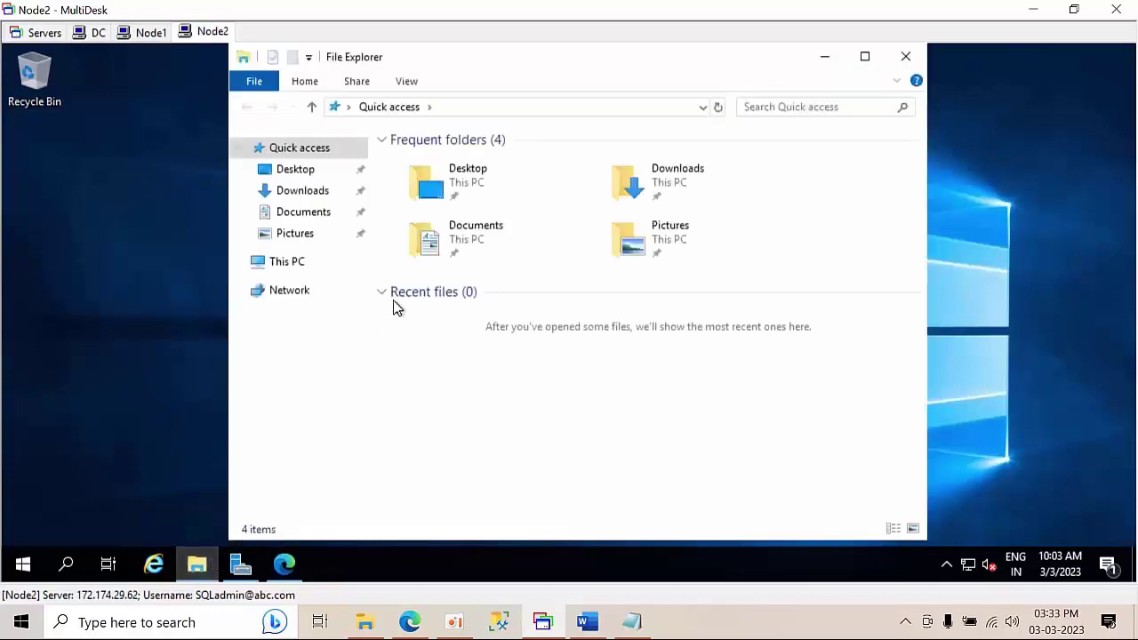
{"action": "left_click", "coordinate": [293, 263]}
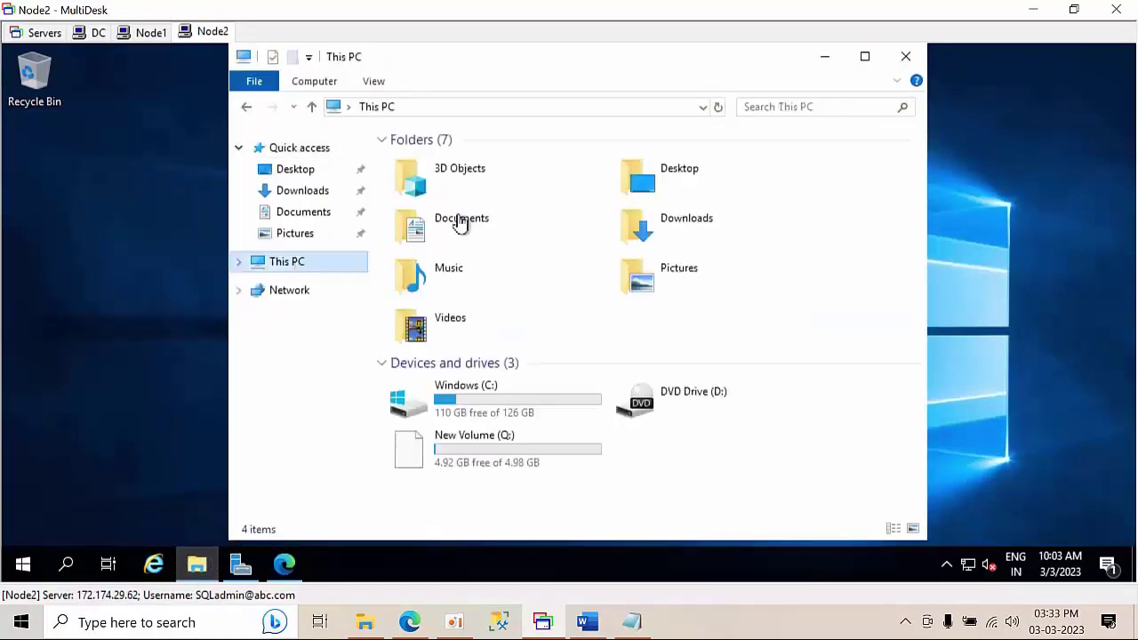
{"action": "left_click", "coordinate": [864, 57]}
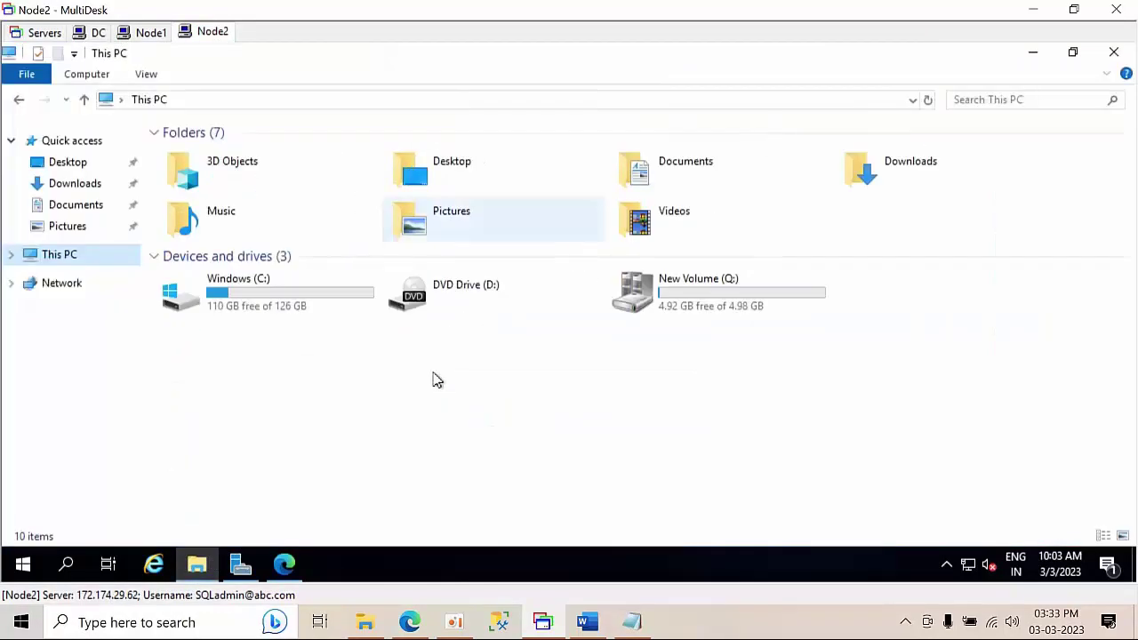
{"action": "left_click", "coordinate": [1114, 52]}
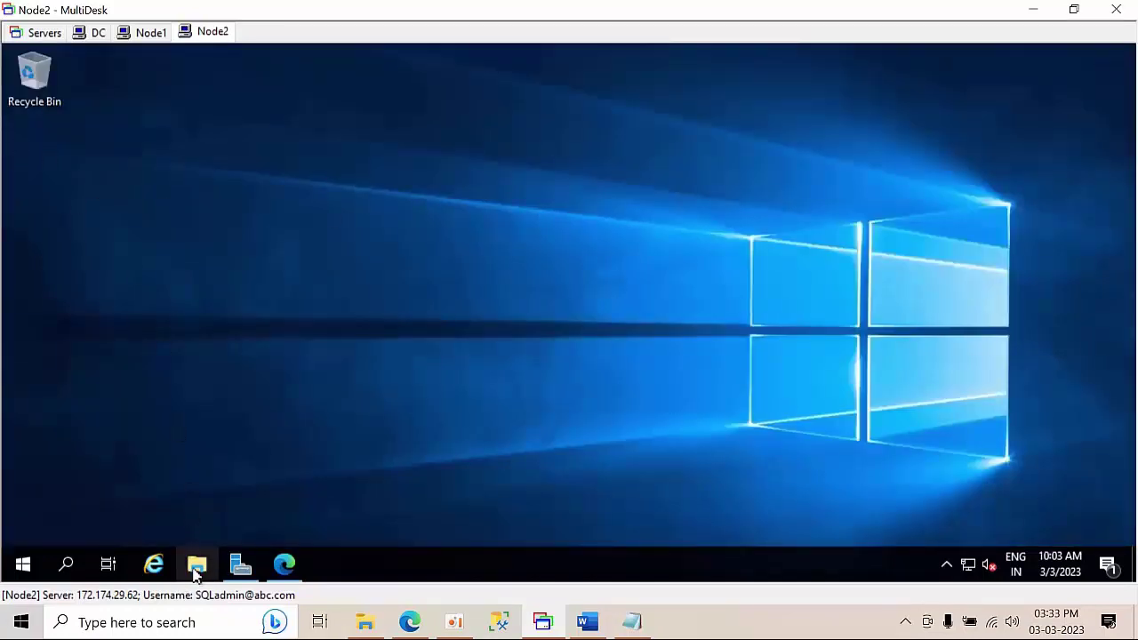
{"action": "left_click", "coordinate": [197, 567]}
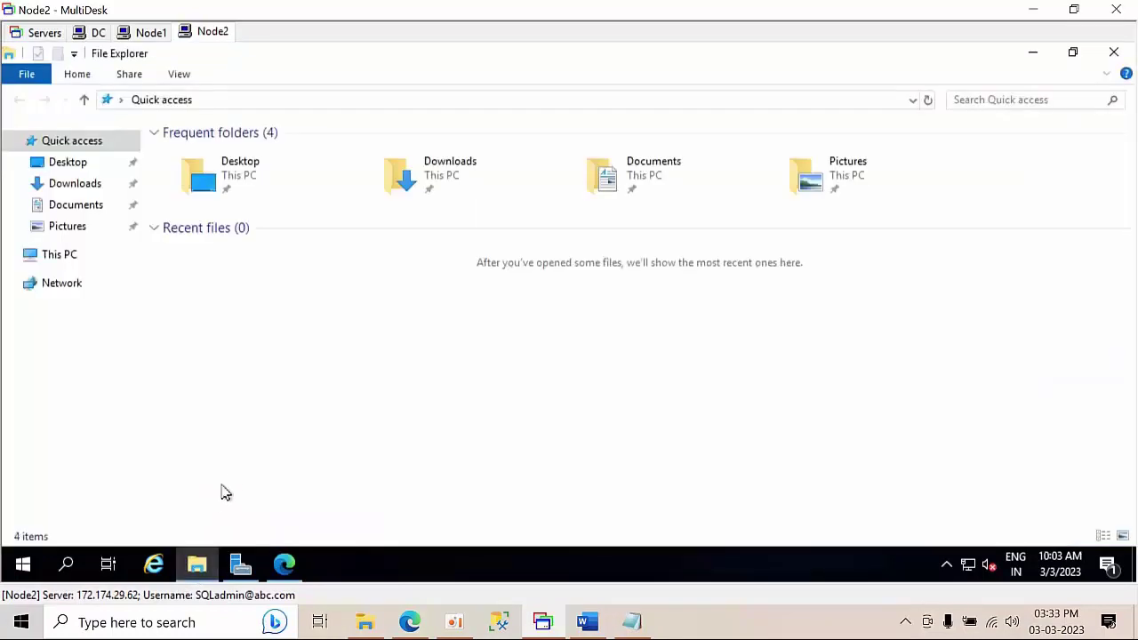
{"action": "left_click", "coordinate": [68, 187]}
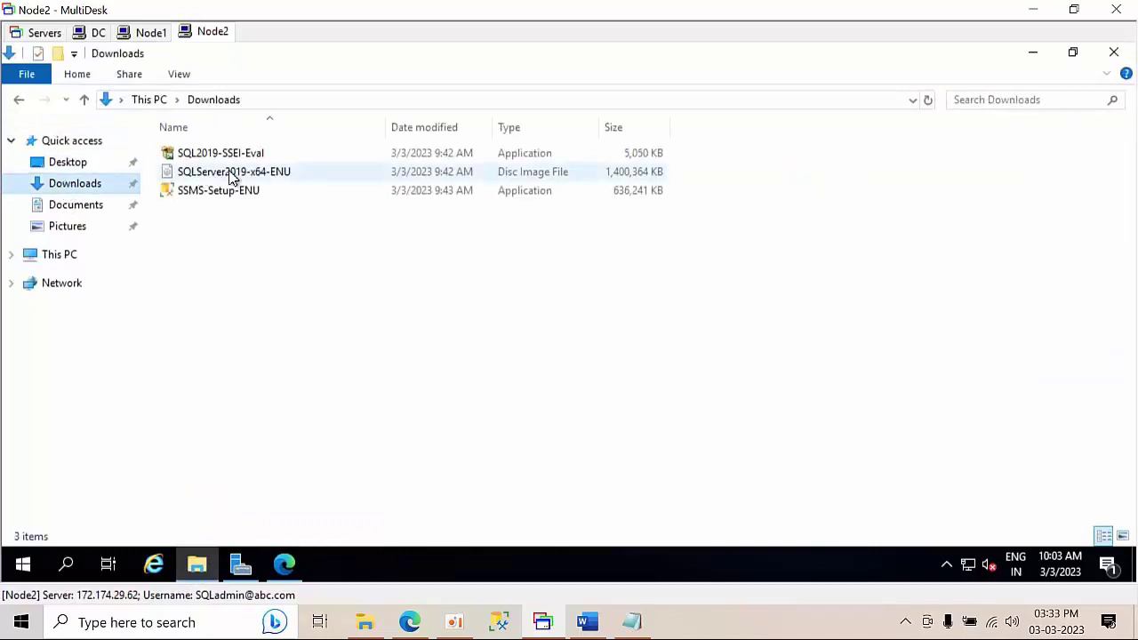
- Mount the SQLServer2019-x64-ENU image and run its setup as administrator
{"action": "left_click", "coordinate": [233, 174]}
{"action": "right_click", "coordinate": [233, 175]}
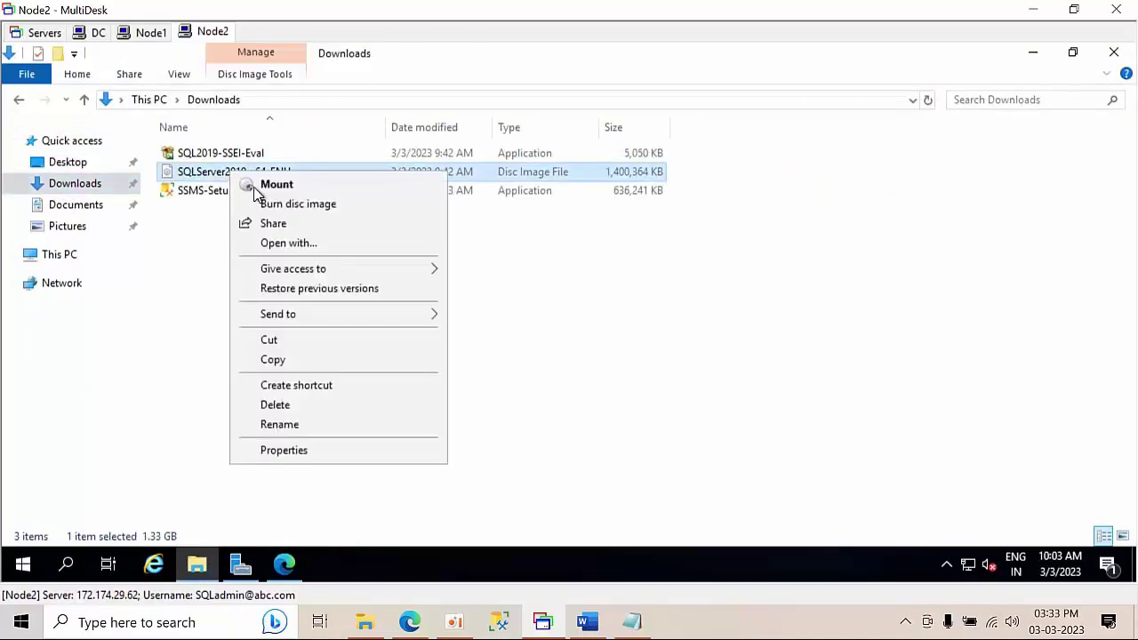
{"action": "left_click", "coordinate": [260, 184]}
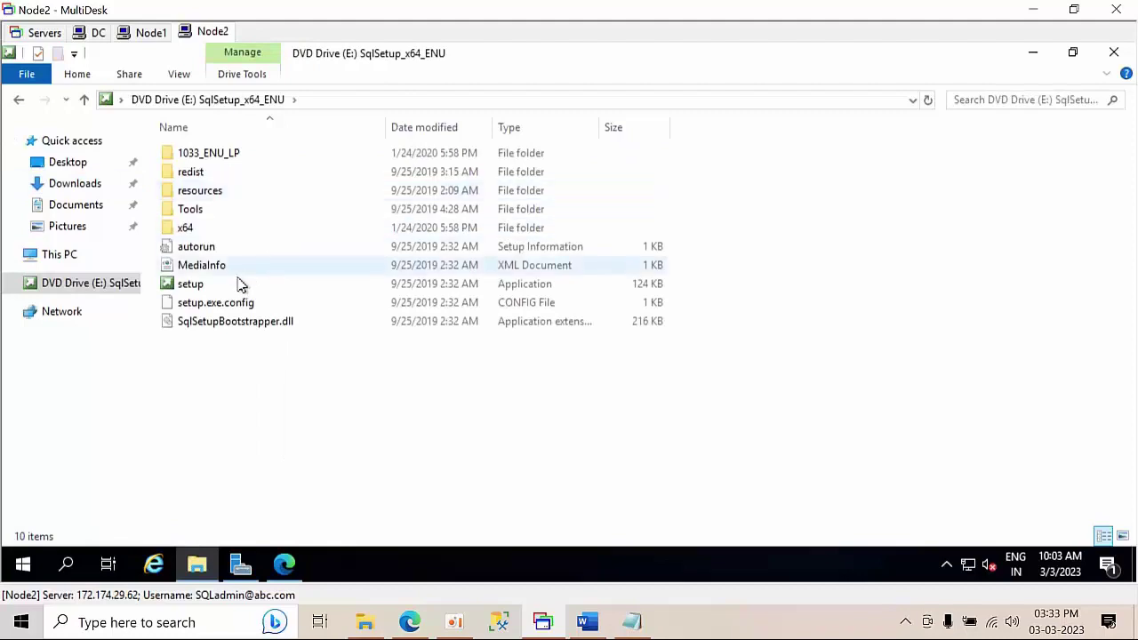
{"action": "right_click", "coordinate": [219, 303]}
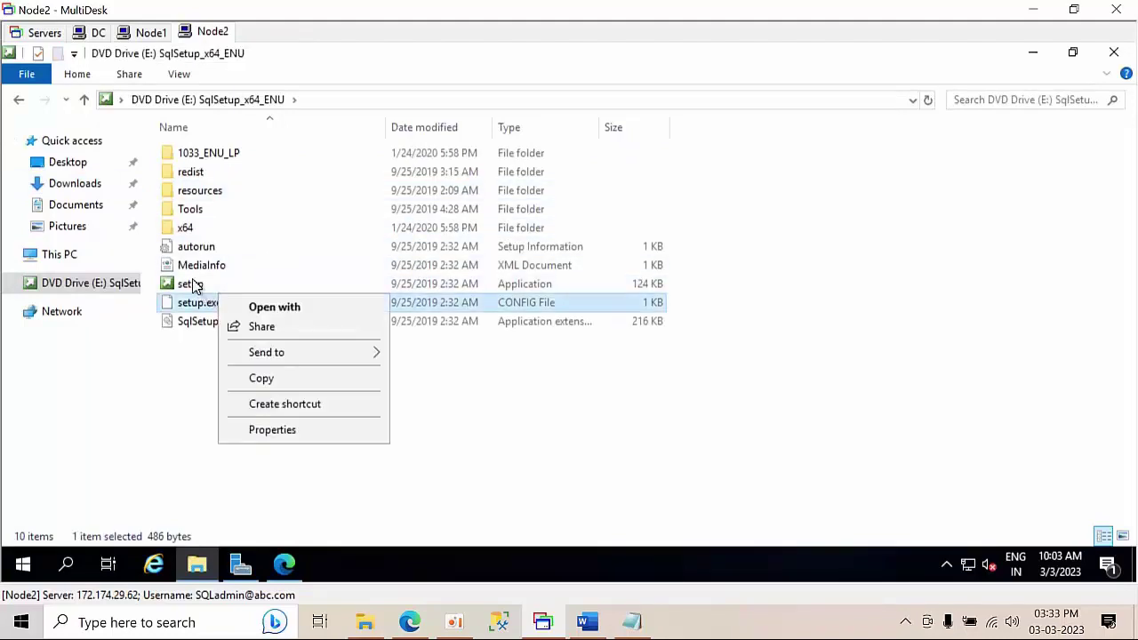
{"action": "right_click", "coordinate": [189, 284]}
{"action": "left_click", "coordinate": [245, 314]}
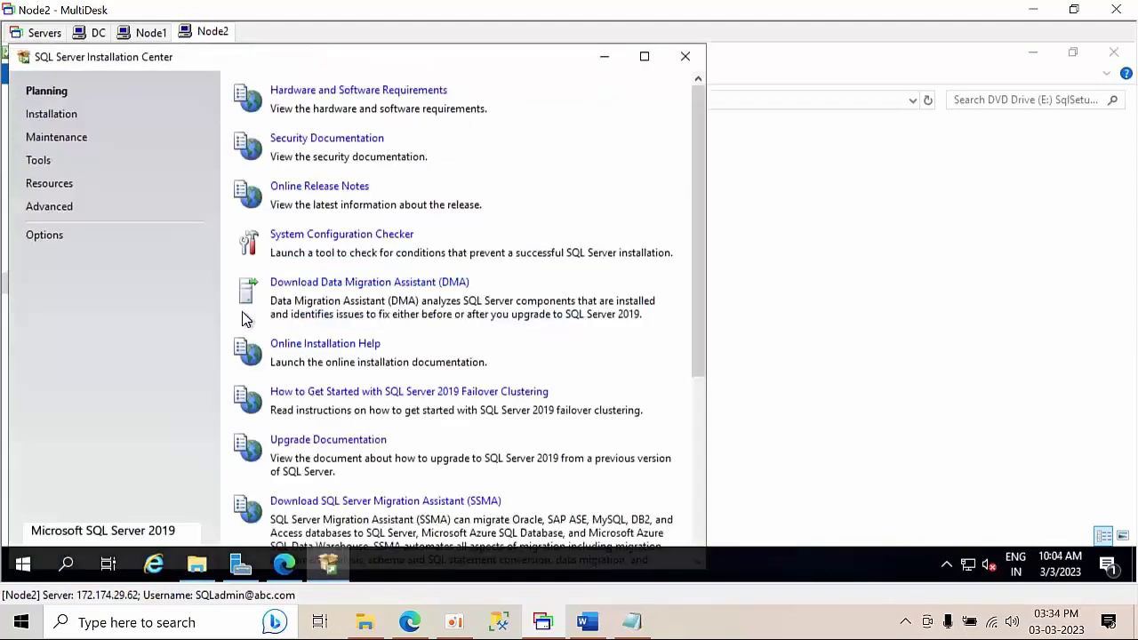
- Begin adding a node to the failover cluster with Developer edition and accepted license terms
{"action": "left_click", "coordinate": [40, 114]}
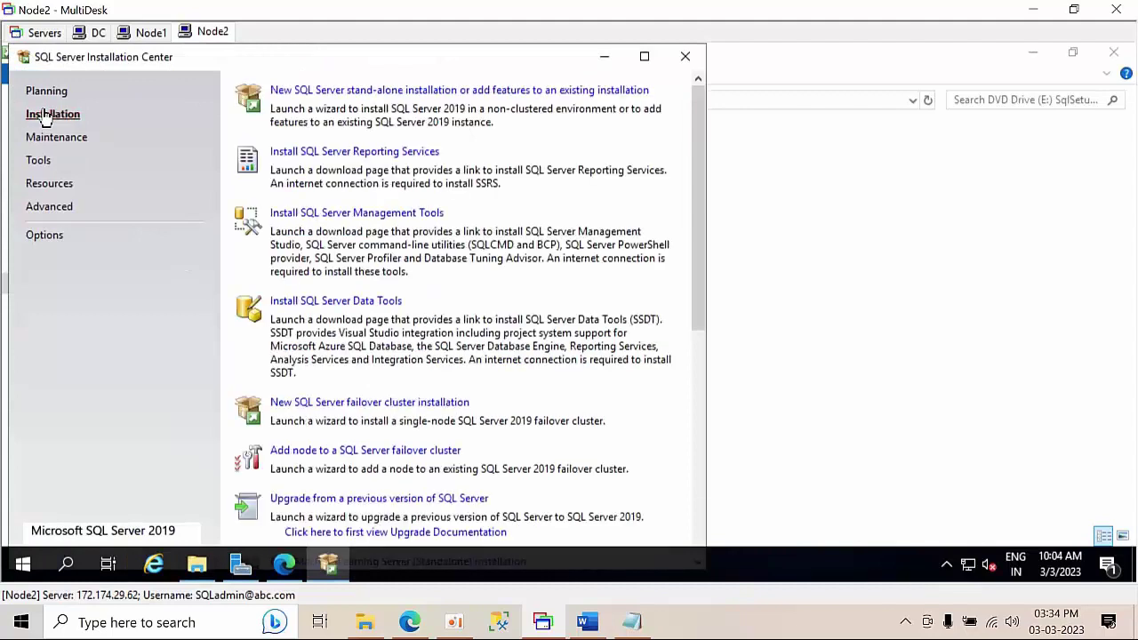
{"action": "left_click", "coordinate": [341, 451]}
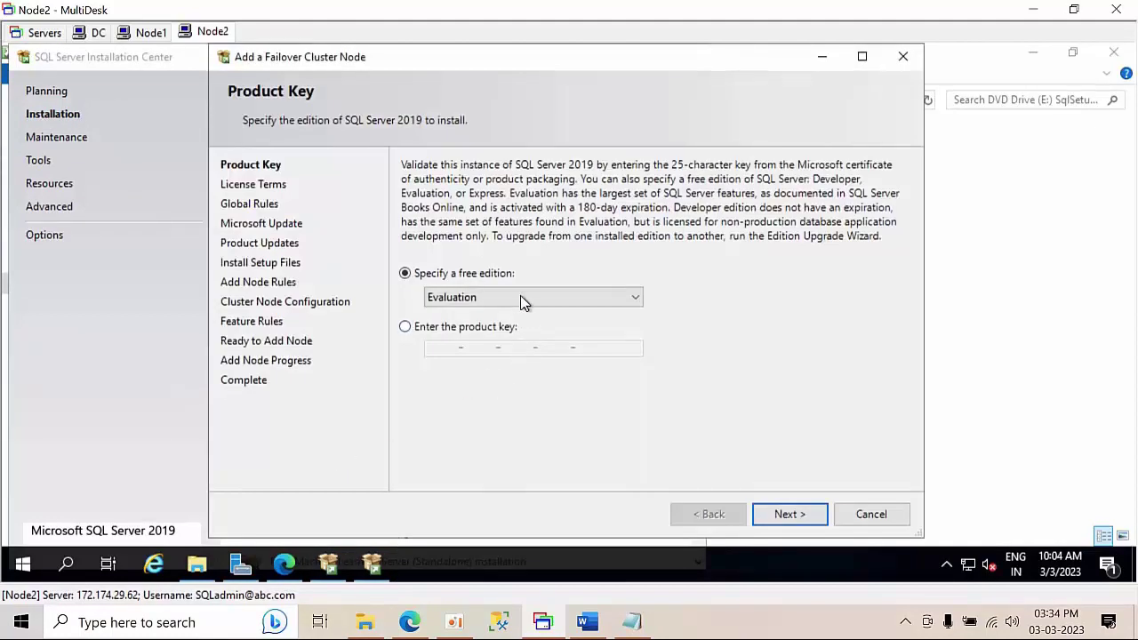
{"action": "left_click", "coordinate": [522, 298]}
{"action": "left_click", "coordinate": [491, 329]}
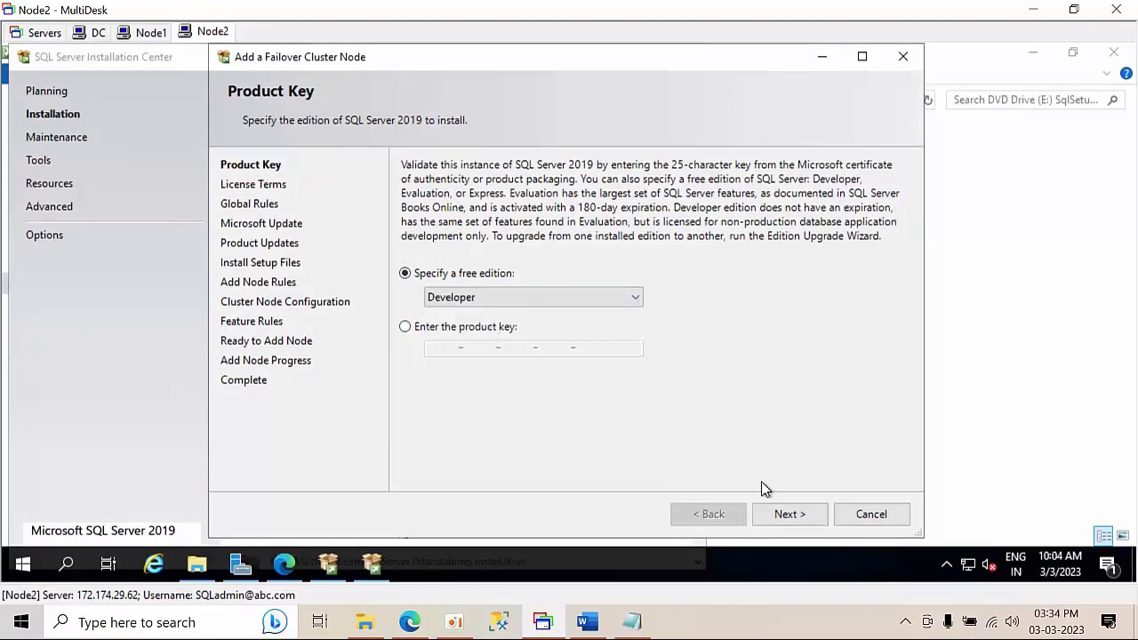
{"action": "left_click", "coordinate": [791, 516]}
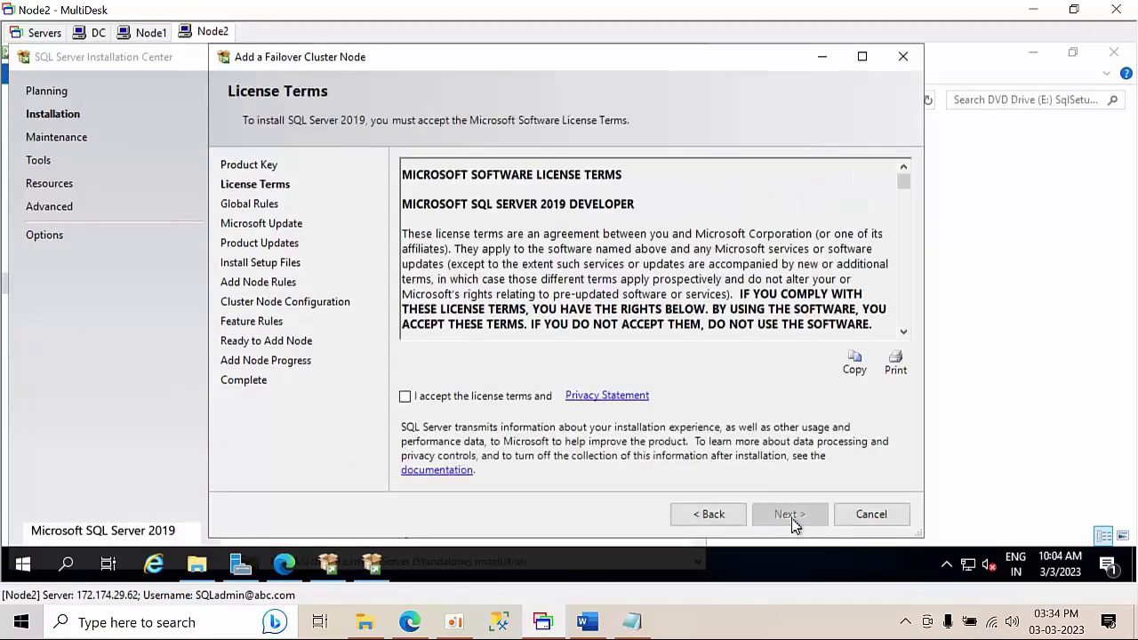
{"action": "left_click", "coordinate": [405, 397]}
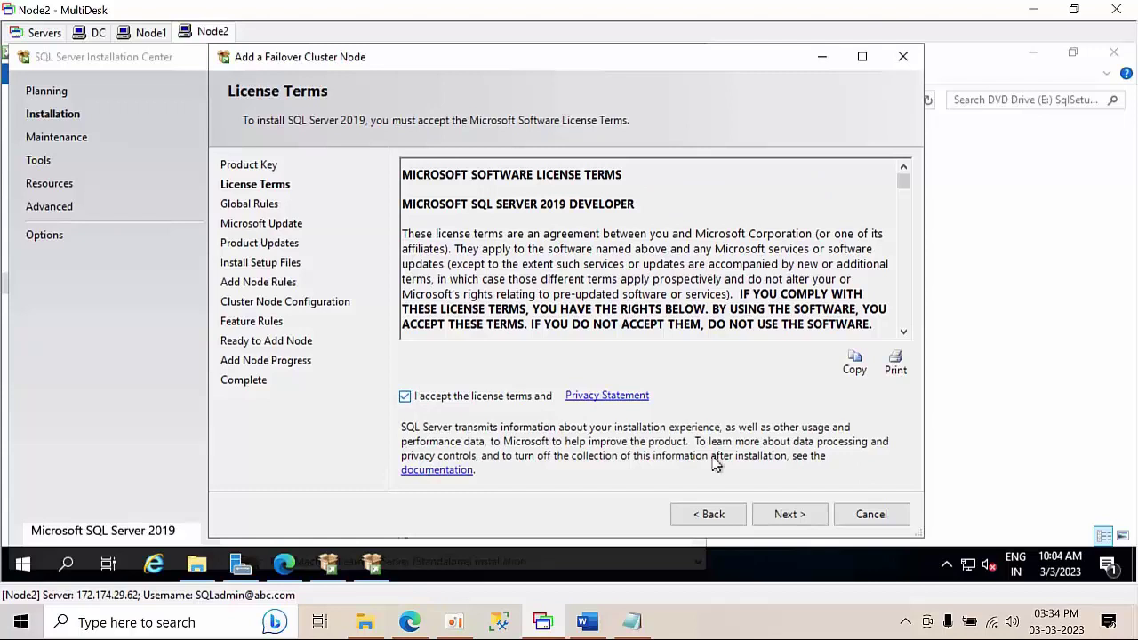
{"action": "left_click", "coordinate": [784, 515]}
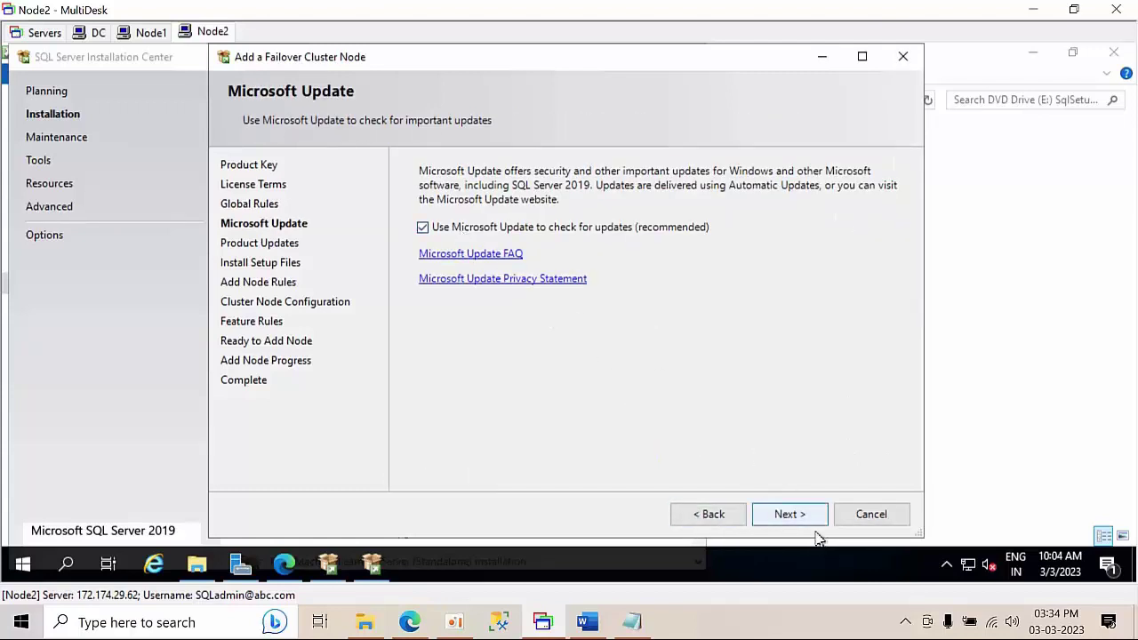
- Turn off Microsoft Update checking and pass the node rules check
{"action": "left_click", "coordinate": [573, 232]}
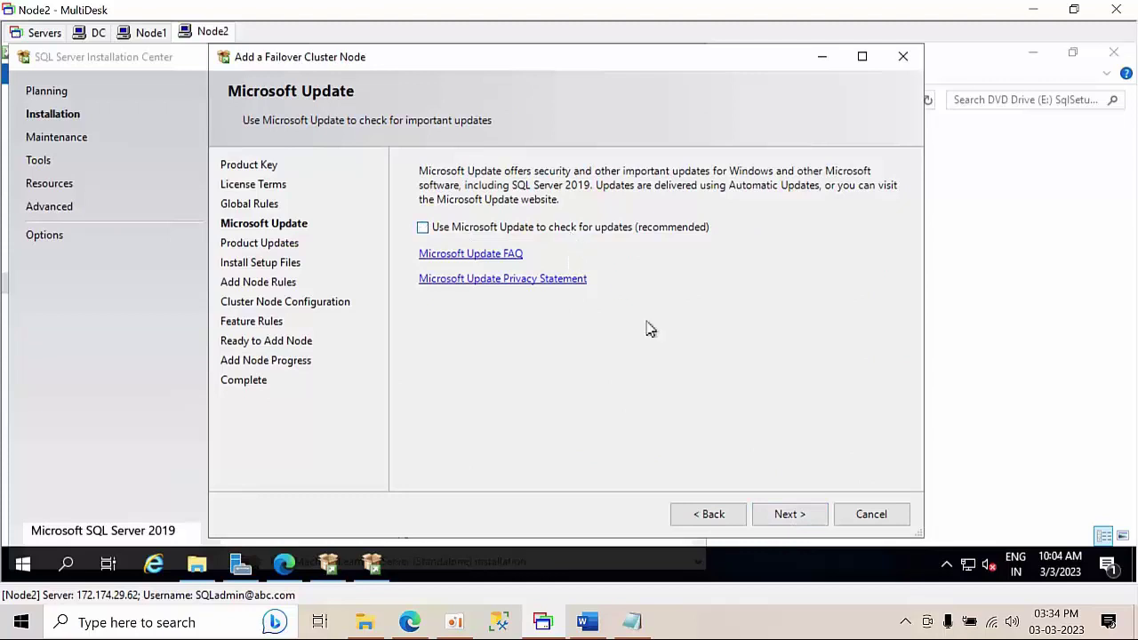
{"action": "left_click", "coordinate": [803, 513]}
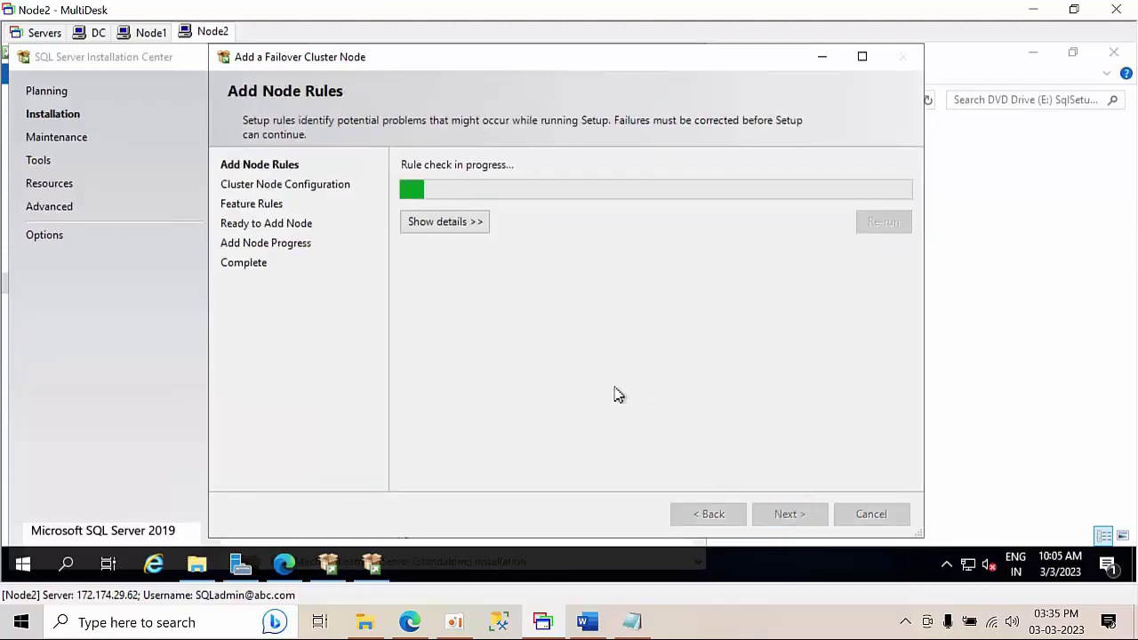
{"action": "left_click", "coordinate": [459, 223]}
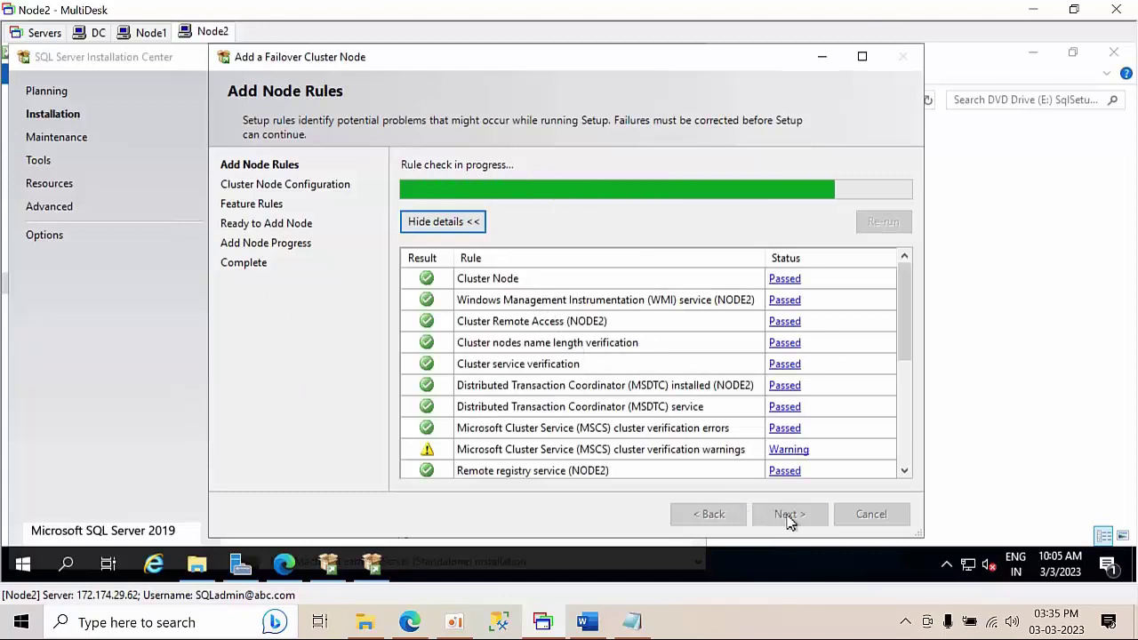
{"action": "left_click", "coordinate": [789, 516]}
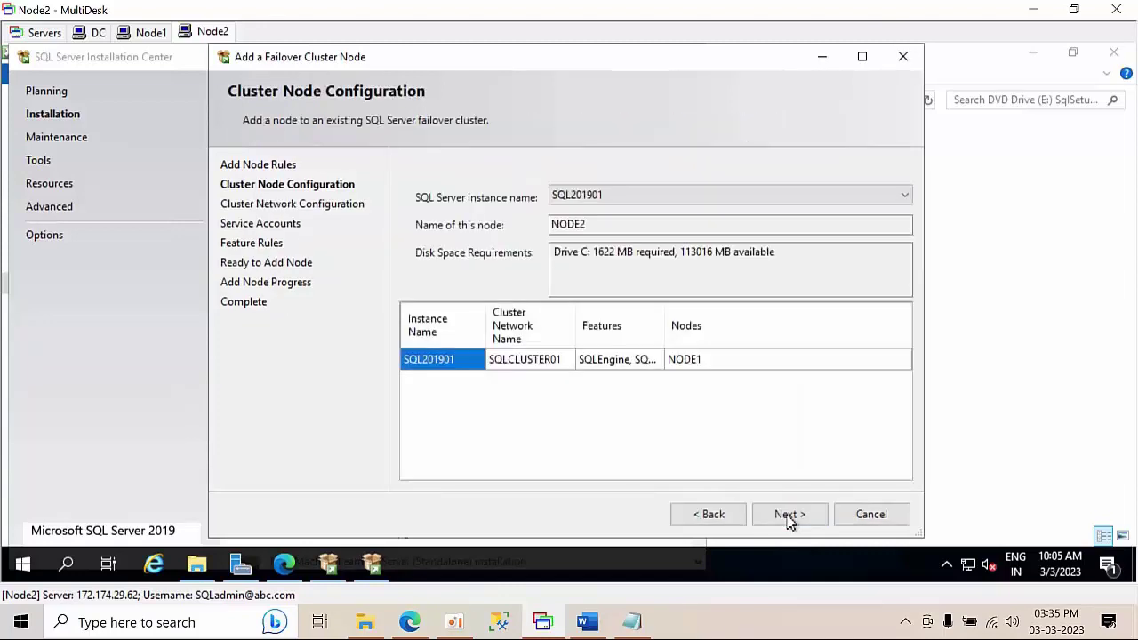
- Give Cluster Network 1 static address 10.1.2.50 instead of DHCP and accept the multi-subnet configuration
{"action": "left_click", "coordinate": [790, 516]}
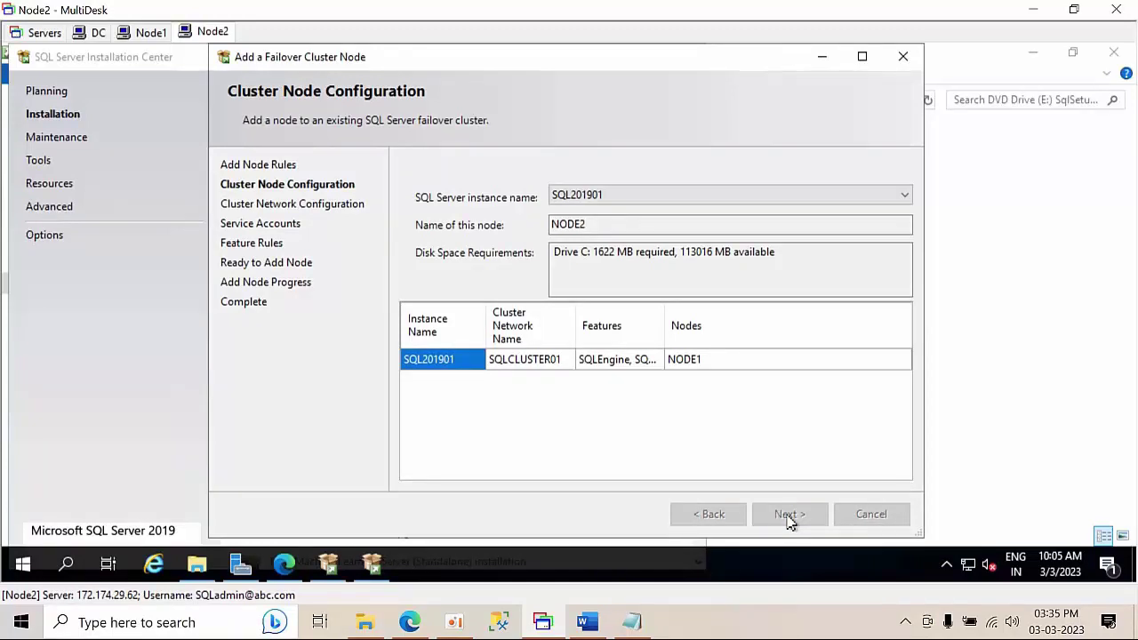
{"action": "left_click", "coordinate": [787, 515]}
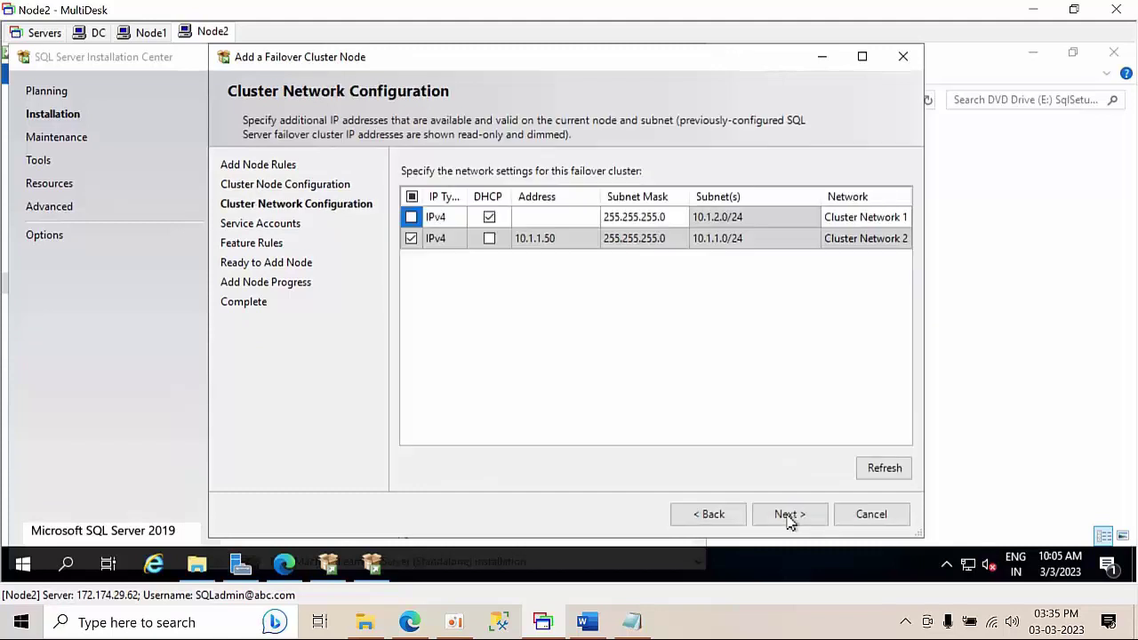
{"action": "left_click", "coordinate": [560, 223]}
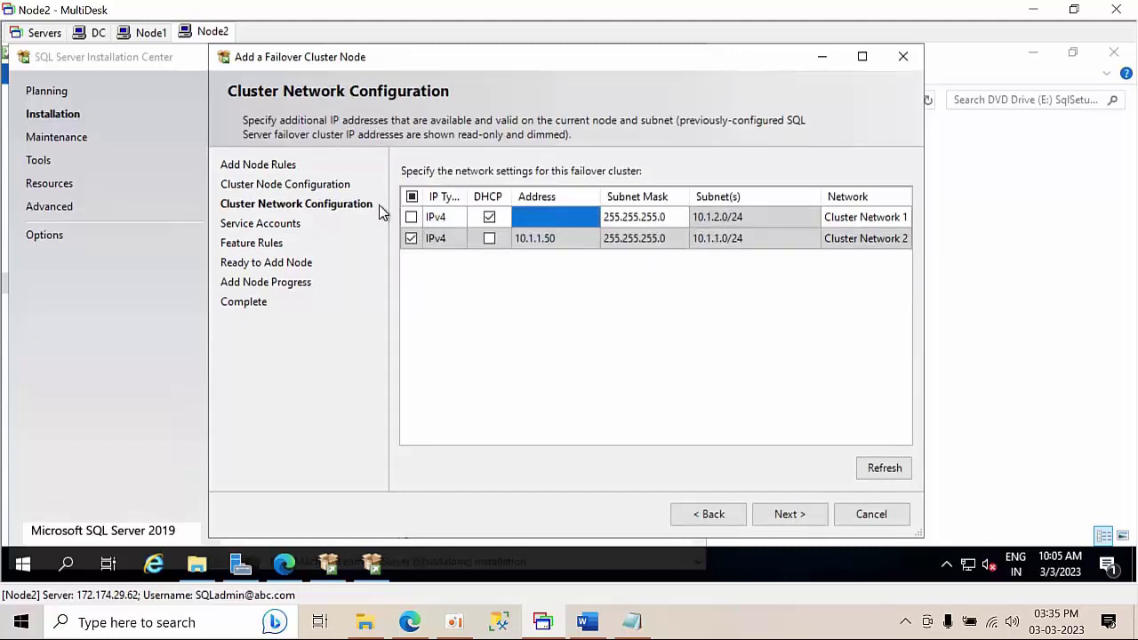
{"action": "left_click", "coordinate": [411, 219]}
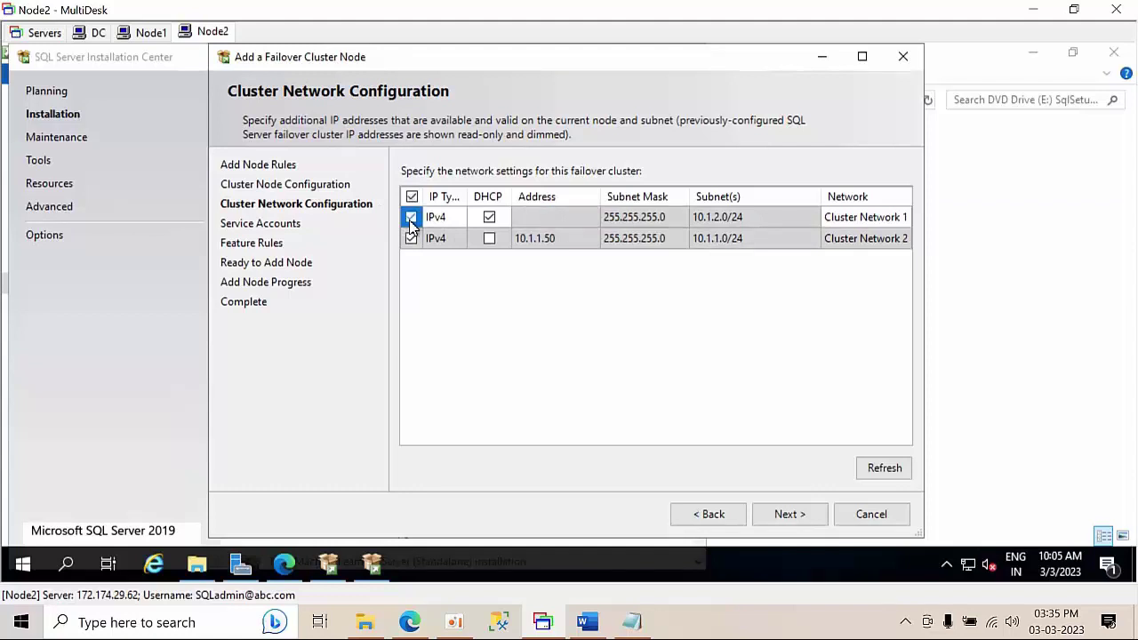
{"action": "left_click", "coordinate": [413, 240]}
{"action": "left_click", "coordinate": [527, 224]}
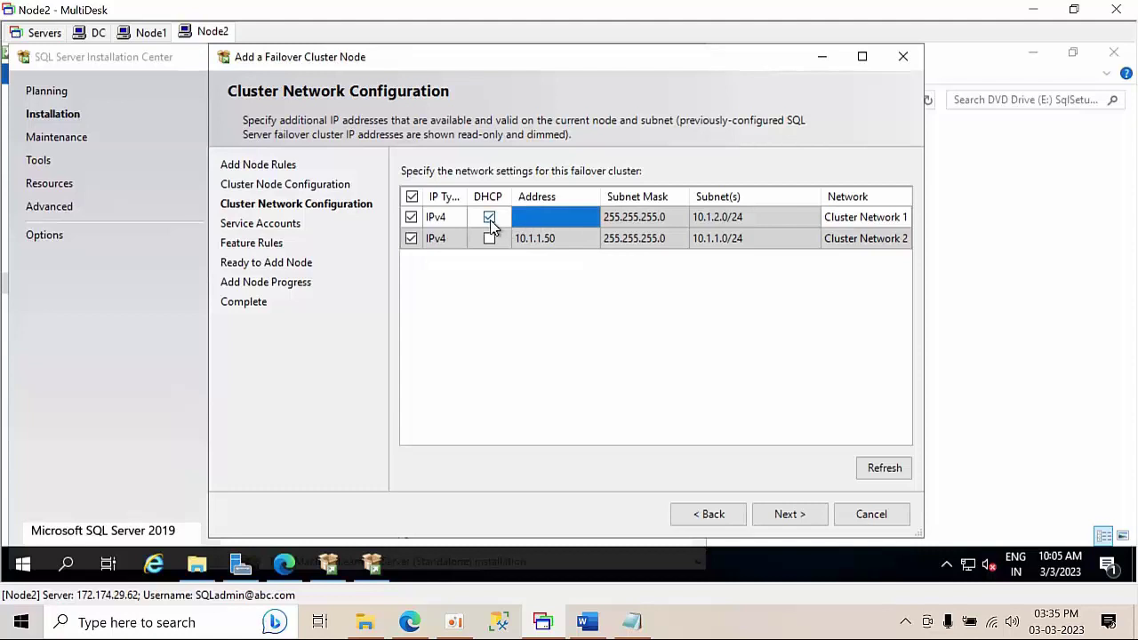
{"action": "left_click", "coordinate": [489, 219]}
{"action": "left_click", "coordinate": [528, 217]}
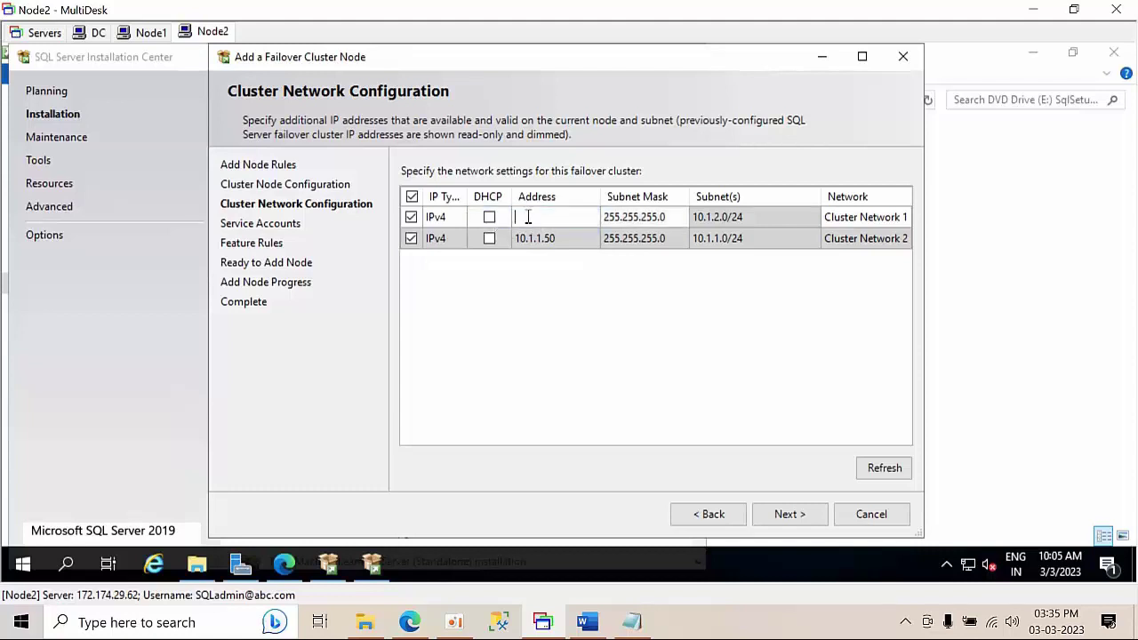
{"action": "type", "text": "10.1.2.50"}
{"action": "left_click", "coordinate": [788, 514]}
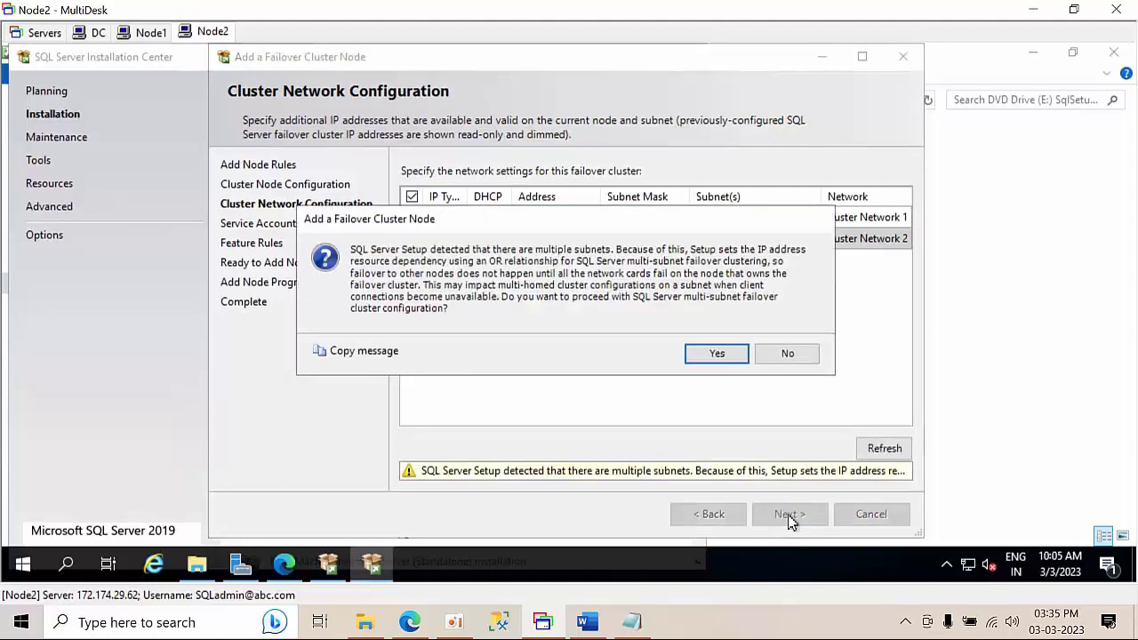
{"action": "left_click", "coordinate": [716, 354]}
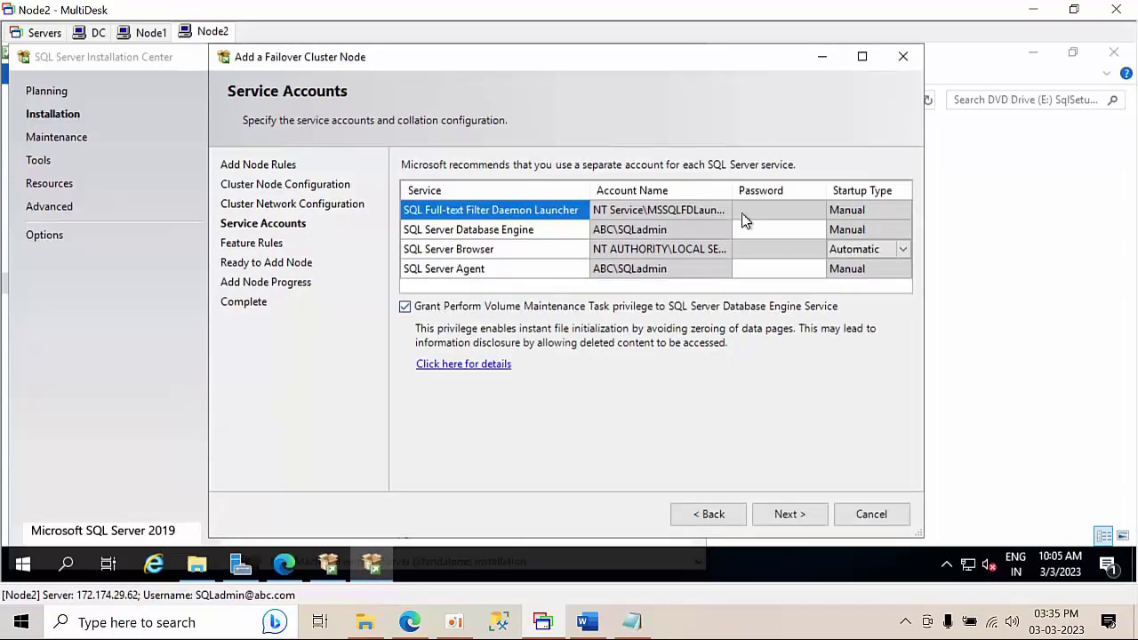
- Enter the Database Engine and SQL Server Agent service account passwords
{"action": "left_click", "coordinate": [760, 228]}
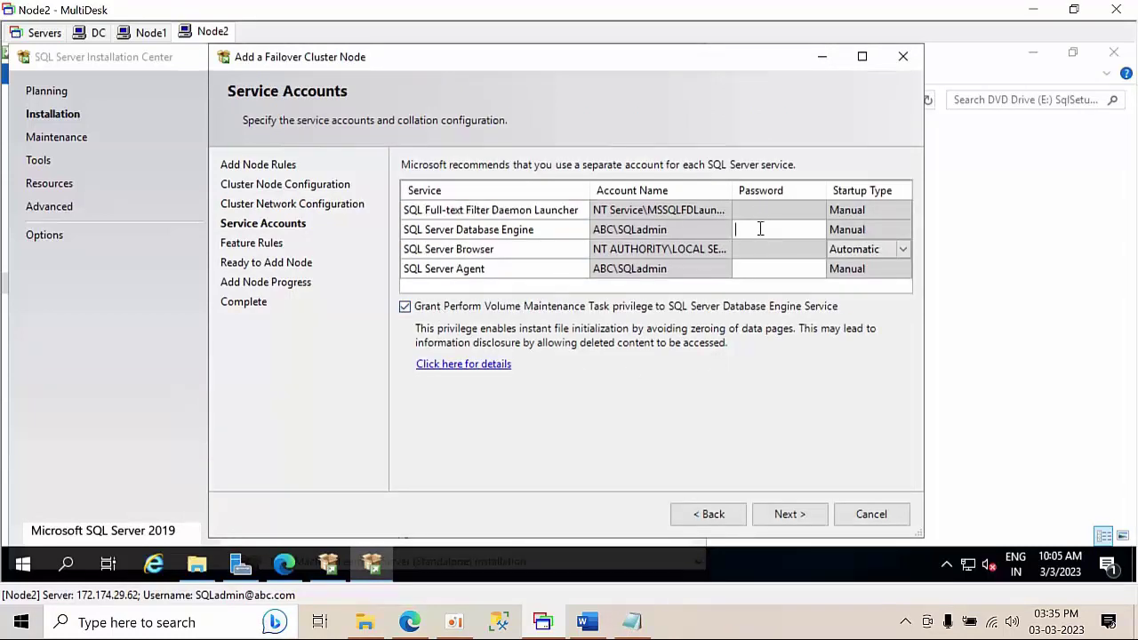
{"action": "type", "text": "•"}
{"action": "left_click", "coordinate": [767, 269]}
{"action": "type", "text": "•"}
- Run the add-node installation and close the completed wizard
{"action": "left_click", "coordinate": [789, 515]}
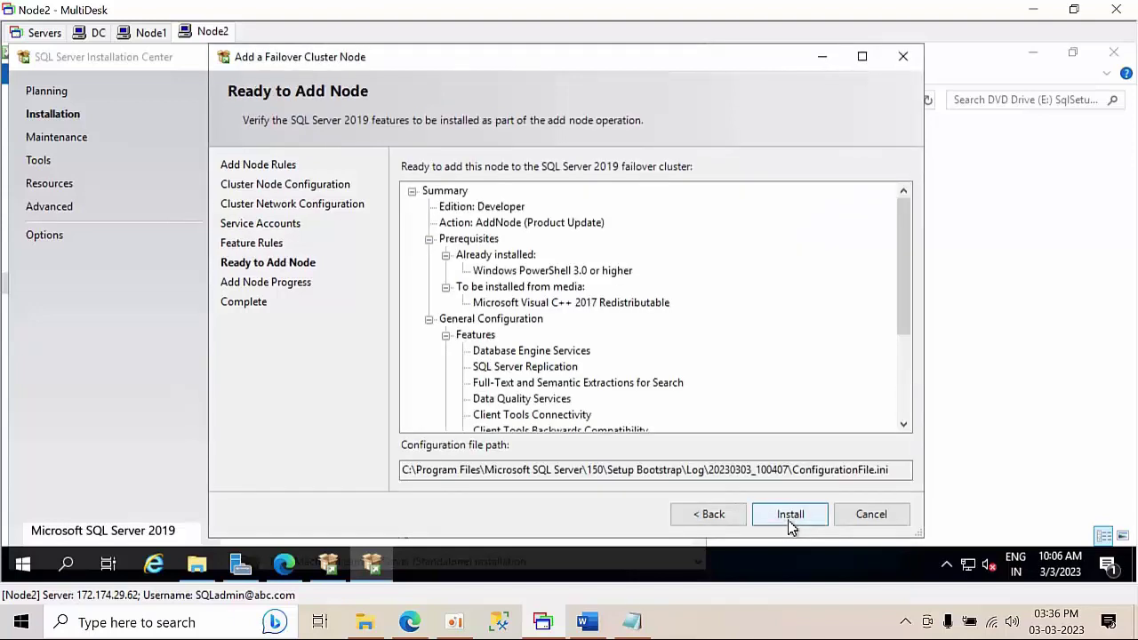
{"action": "left_click", "coordinate": [790, 516]}
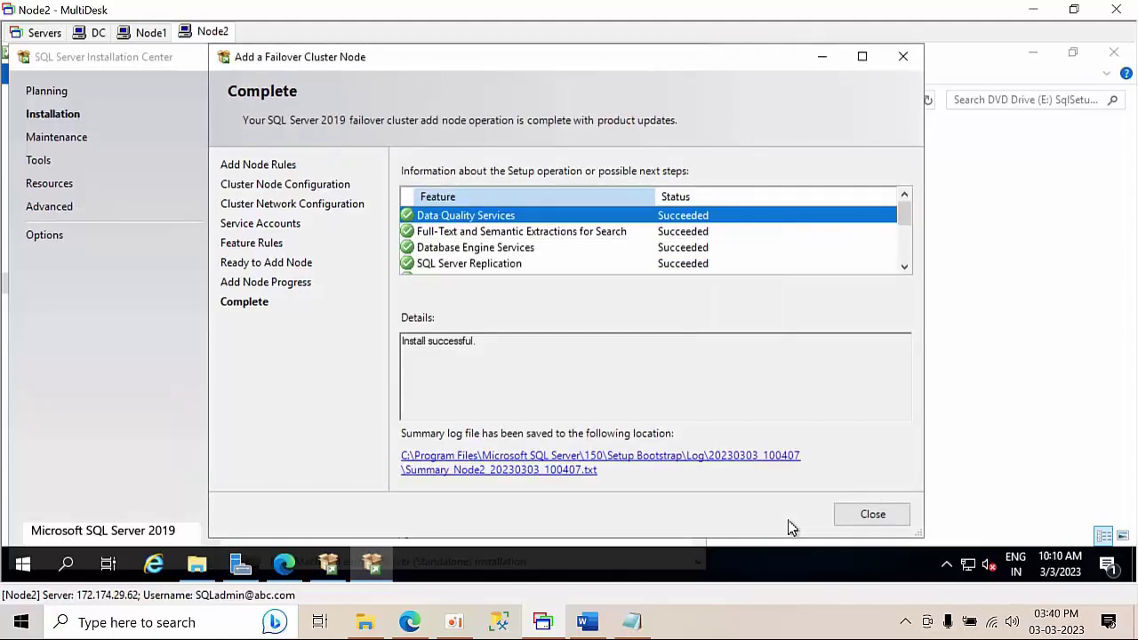
{"action": "left_click", "coordinate": [873, 515]}
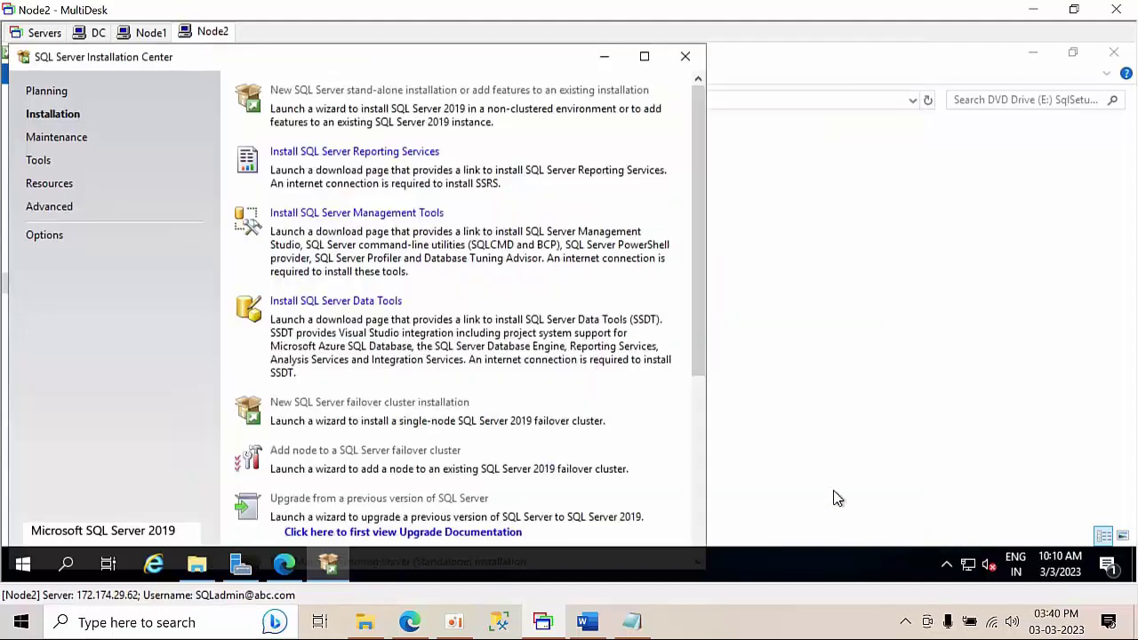
- Close the SQL Server Installation Center and DVD drive window, then refresh the desktop
{"action": "left_click", "coordinate": [686, 57]}
{"action": "left_click", "coordinate": [1115, 55]}
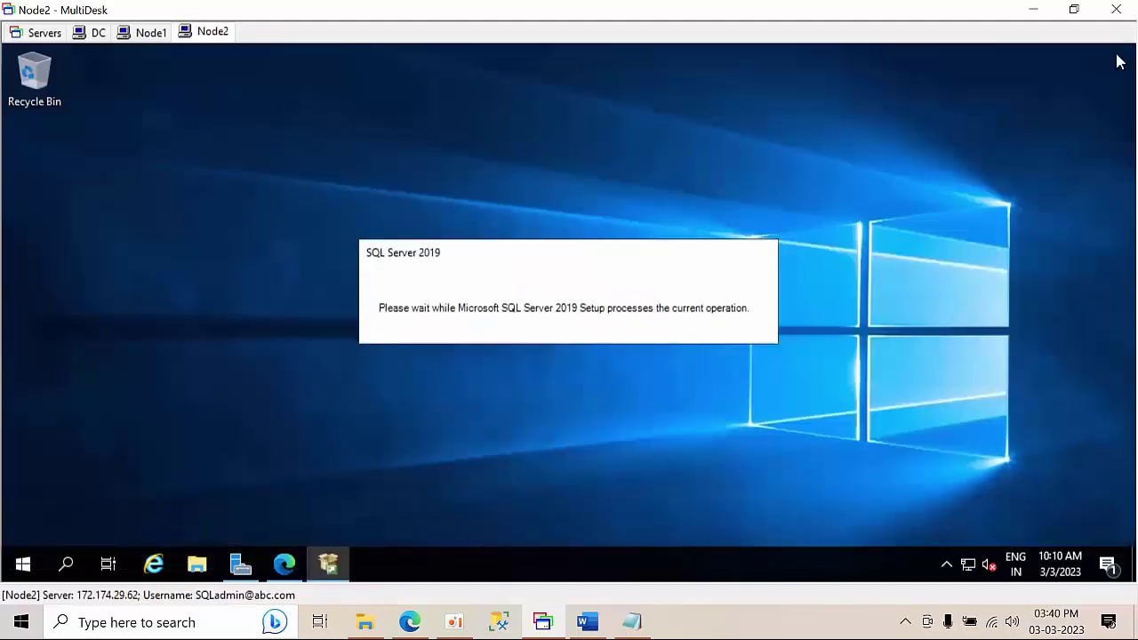
{"action": "right_click", "coordinate": [866, 191]}
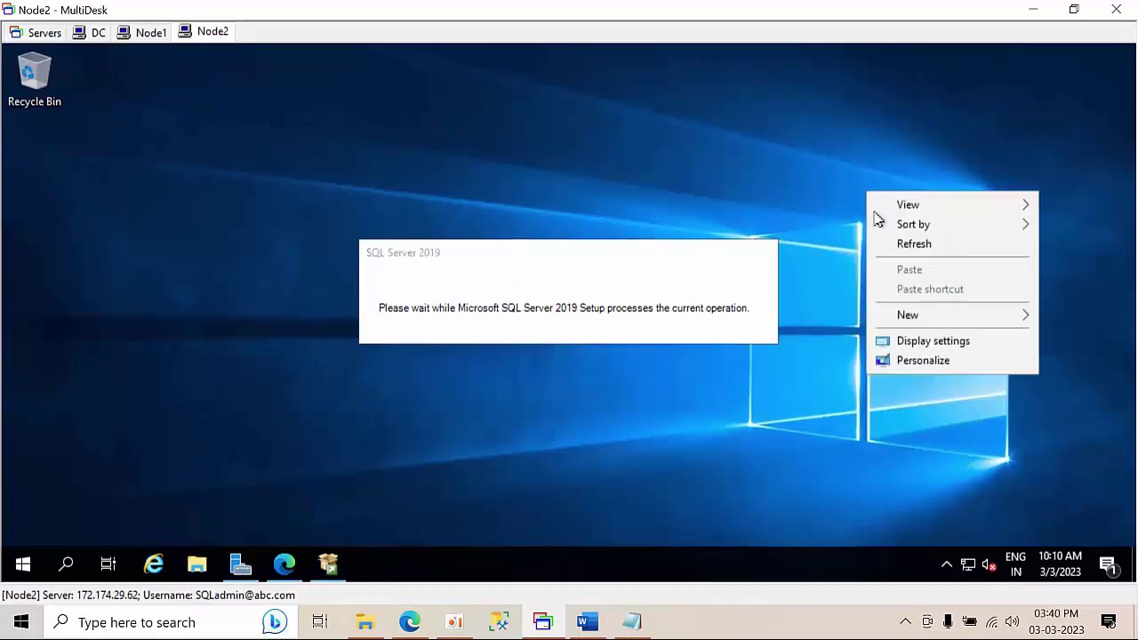
{"action": "left_click", "coordinate": [905, 247]}
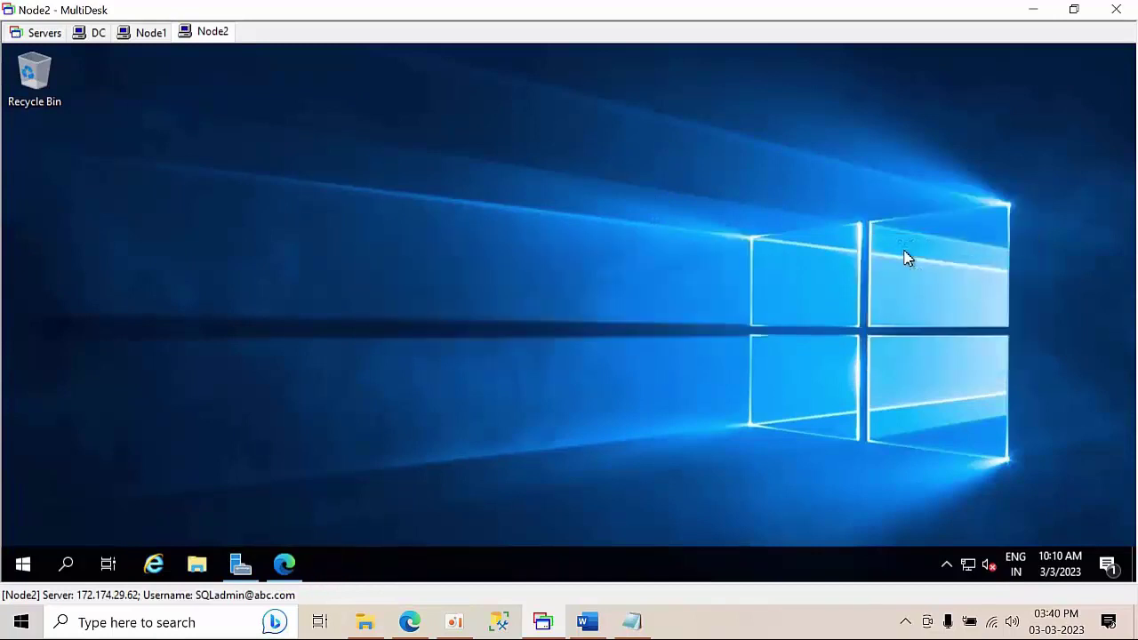
{"action": "right_click", "coordinate": [498, 198]}
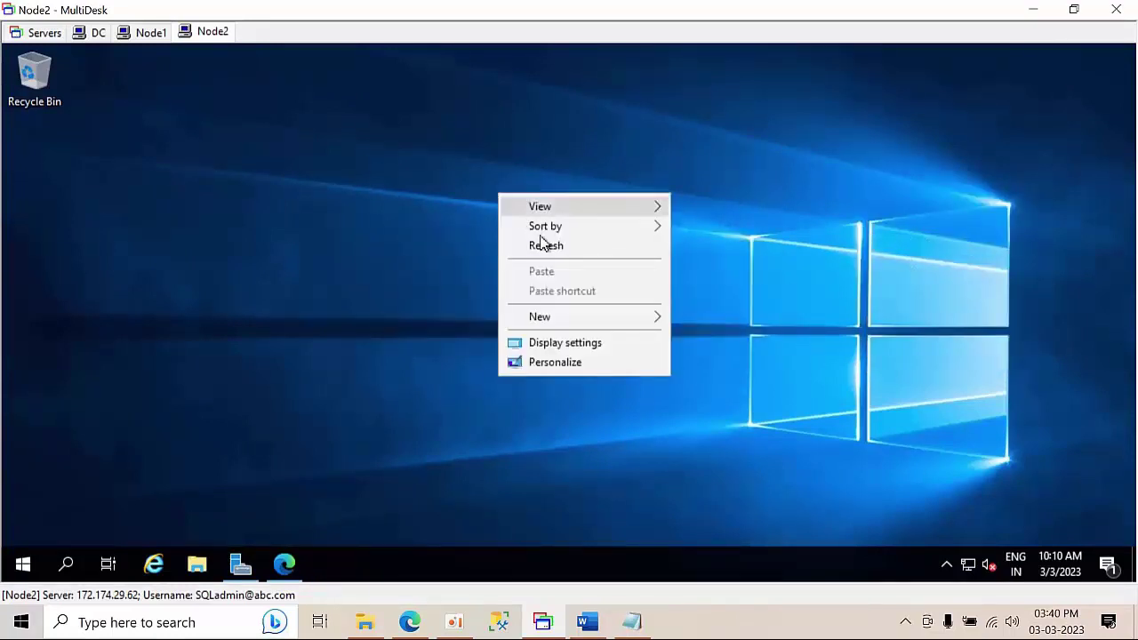
{"action": "left_click", "coordinate": [539, 246]}
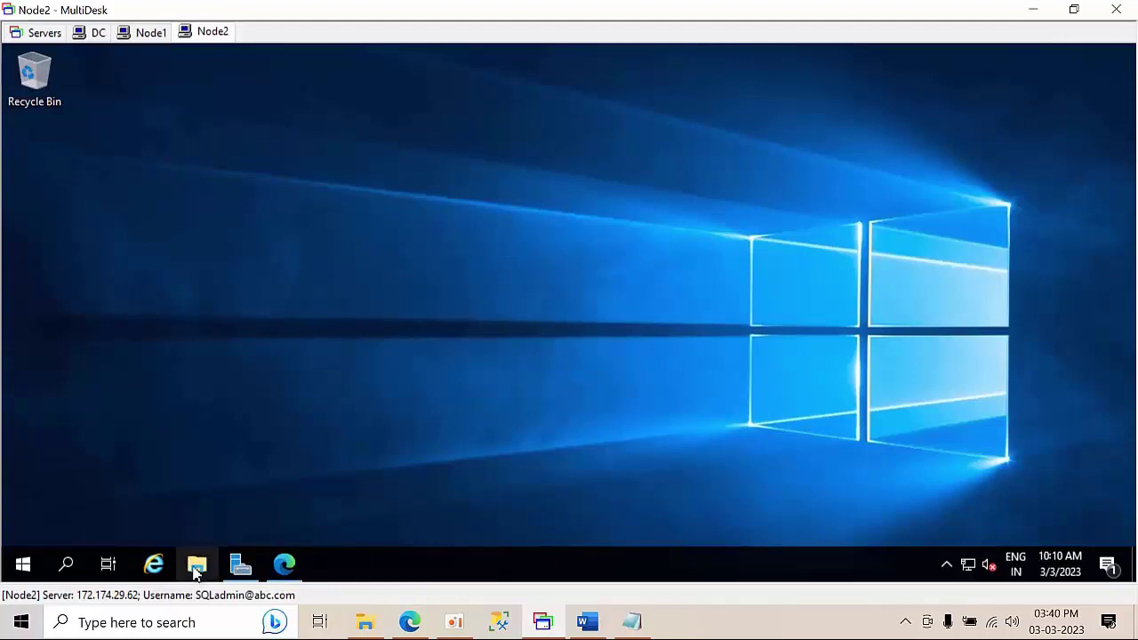
- Run SSMS-Setup-ENU from Downloads as administrator and install Management Studio
{"action": "left_click", "coordinate": [197, 565]}
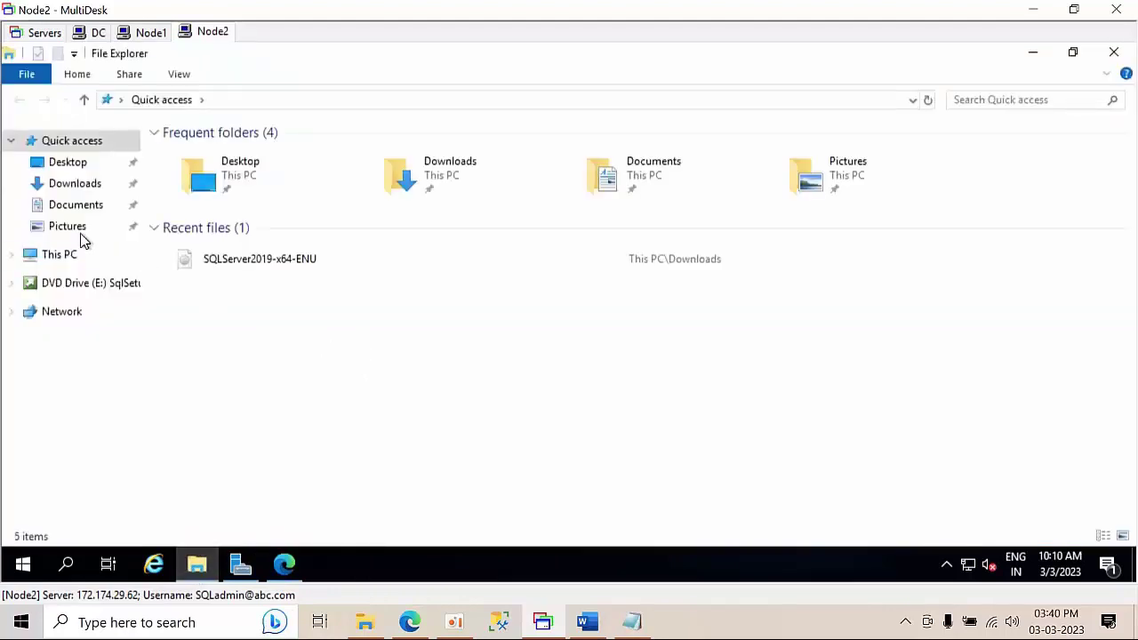
{"action": "left_click", "coordinate": [62, 256]}
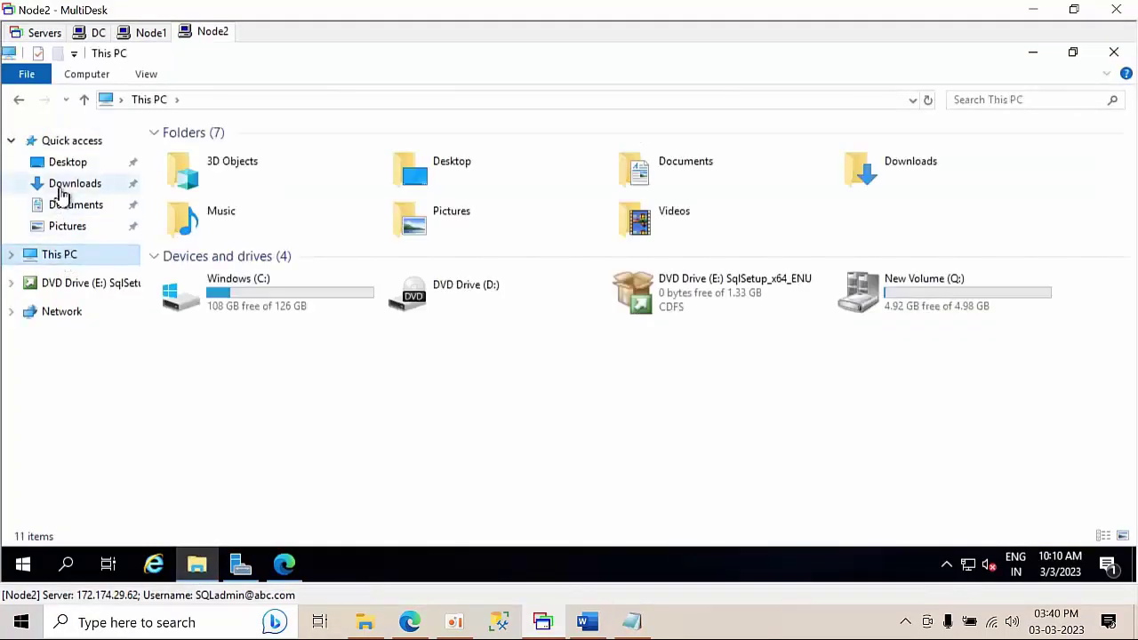
{"action": "left_click", "coordinate": [62, 185]}
{"action": "left_click", "coordinate": [218, 192]}
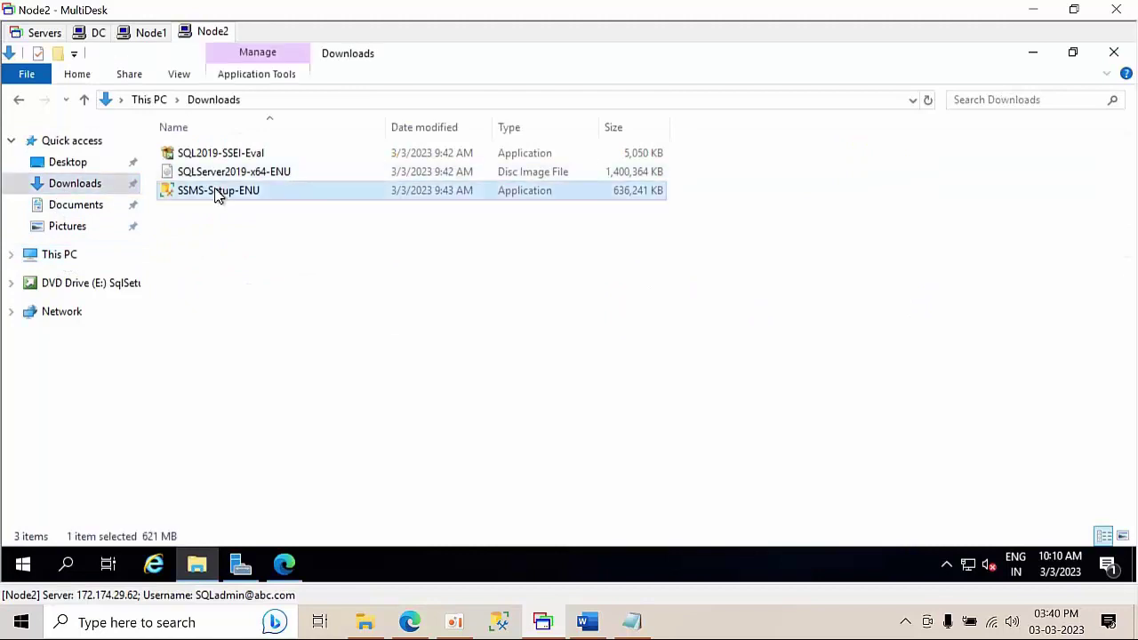
{"action": "right_click", "coordinate": [218, 192]}
{"action": "left_click", "coordinate": [252, 229]}
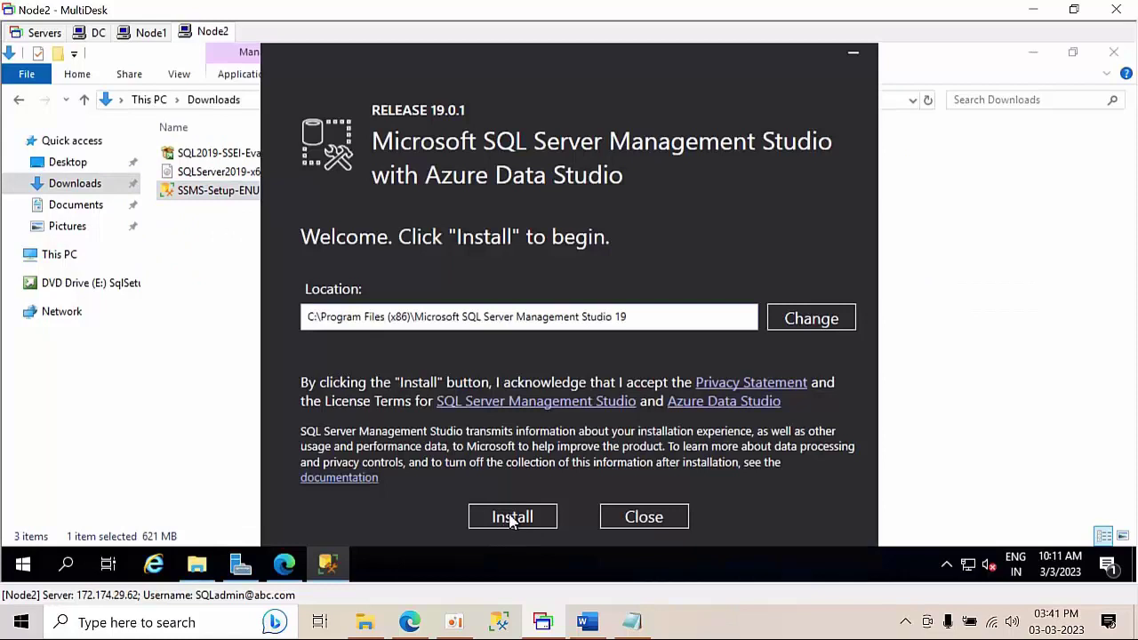
{"action": "left_click", "coordinate": [511, 519]}
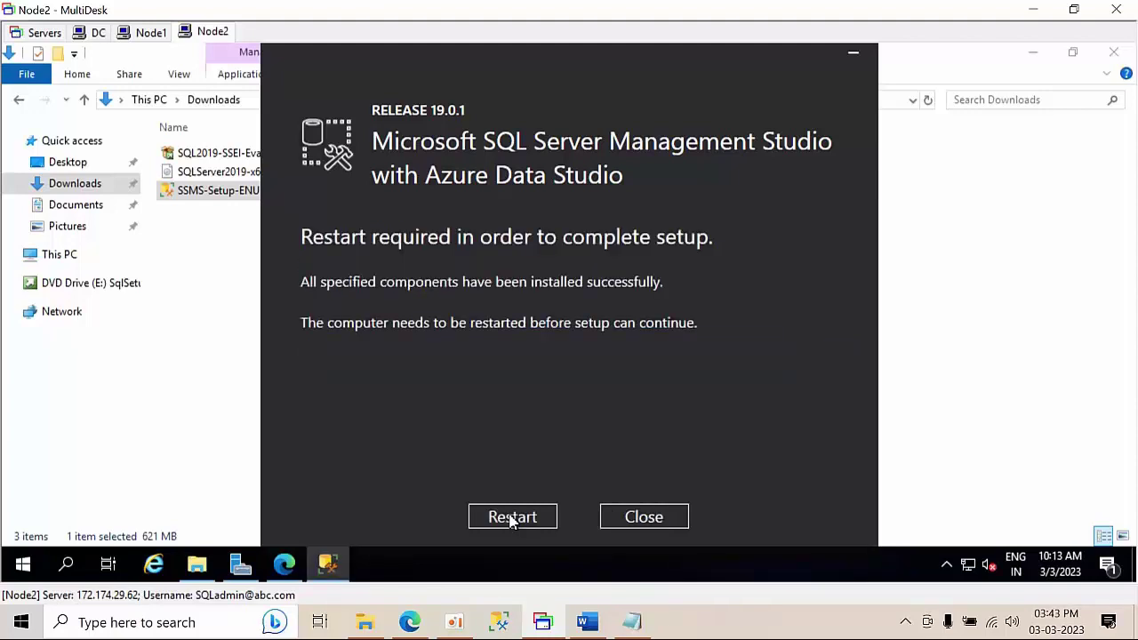
{"action": "left_click", "coordinate": [646, 518]}
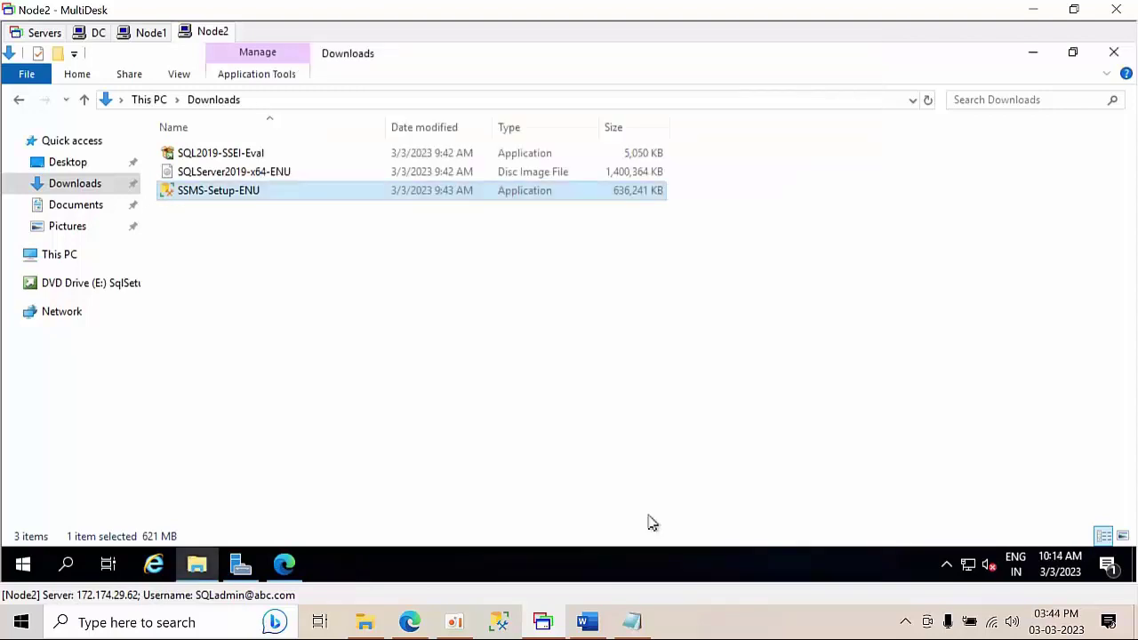
- Close Downloads on Node2 and launch SQL Server Management Studio
{"action": "left_click", "coordinate": [1113, 51]}
{"action": "left_click", "coordinate": [23, 564]}
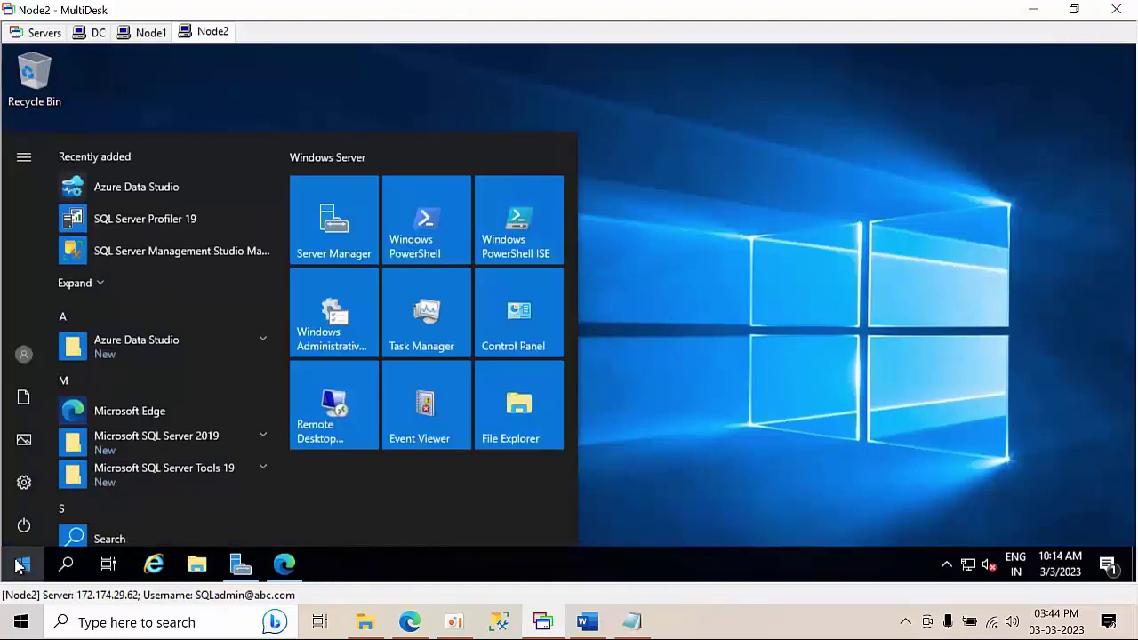
{"action": "left_click", "coordinate": [208, 253]}
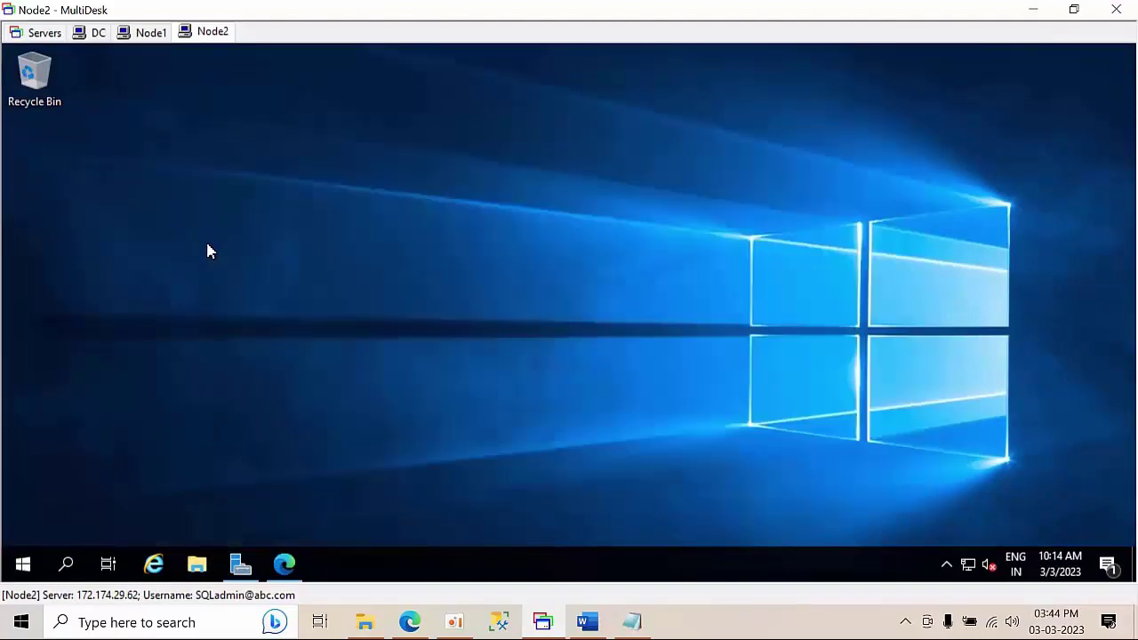
- On Node1, show the resources of the SQL Server (SQL201901) role in winclu.abc.com
{"action": "left_click", "coordinate": [152, 34]}
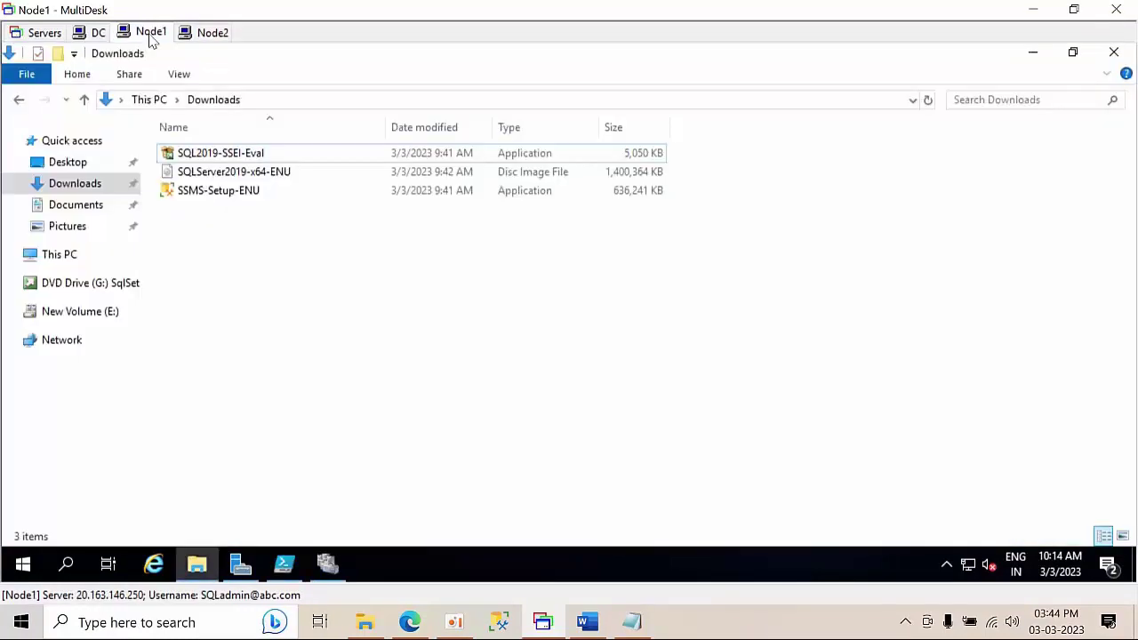
{"action": "left_click", "coordinate": [1114, 52]}
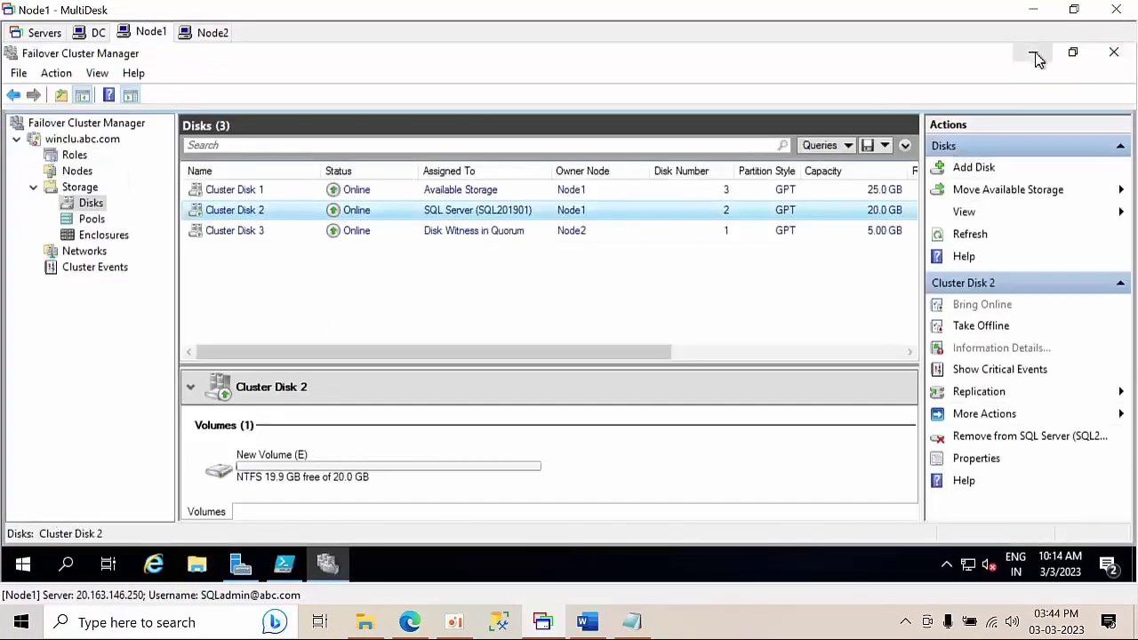
{"action": "left_click", "coordinate": [92, 140]}
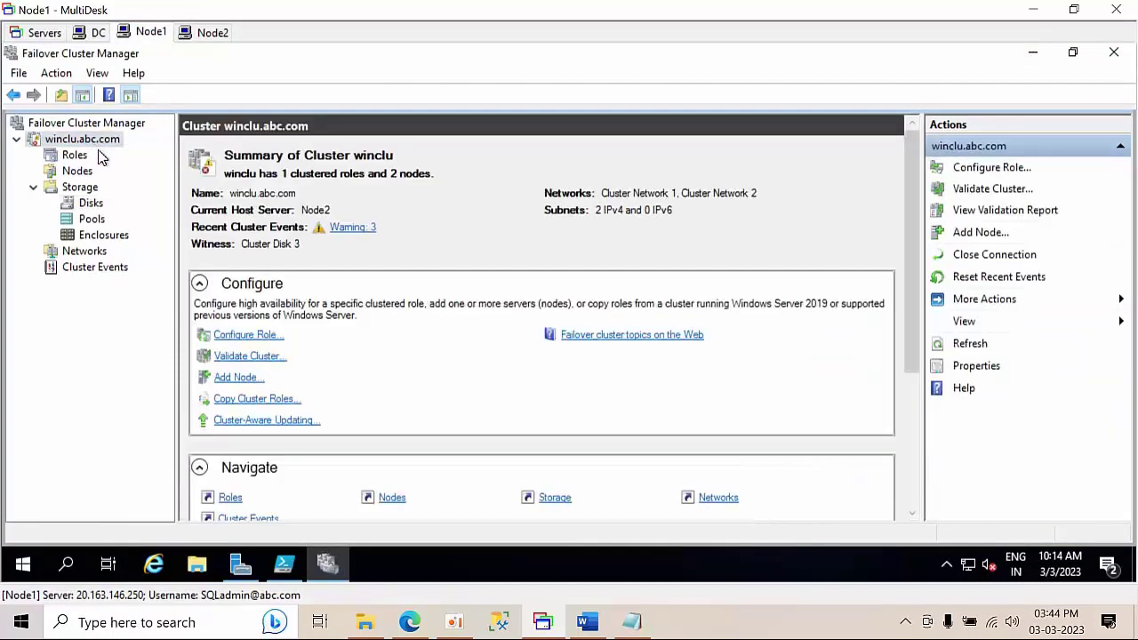
{"action": "left_click", "coordinate": [74, 155]}
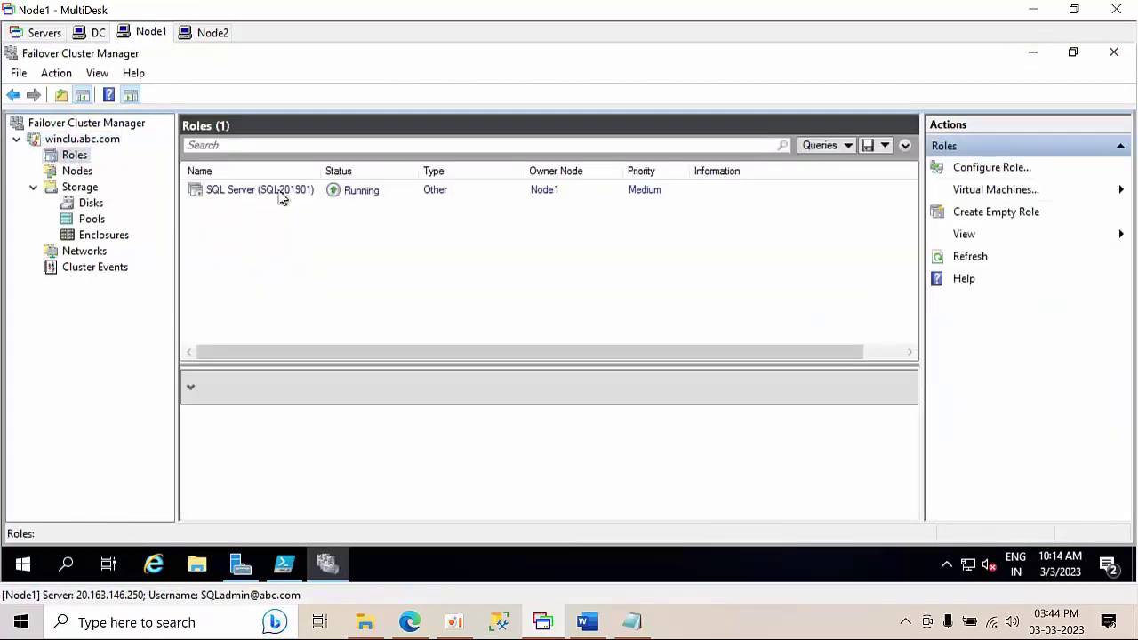
{"action": "left_click", "coordinate": [276, 197]}
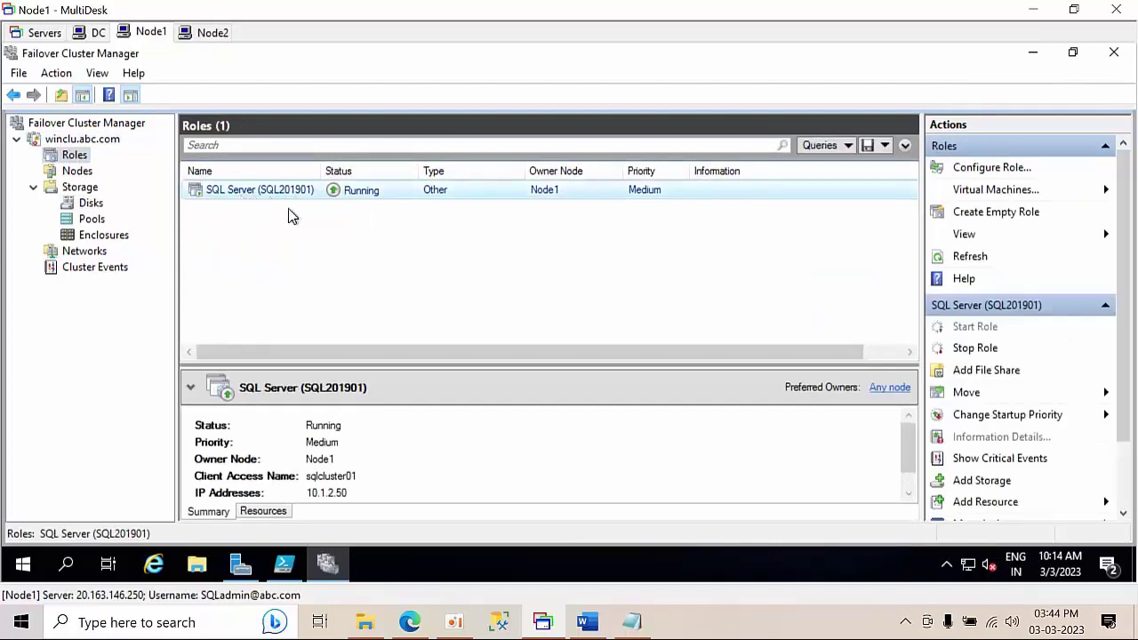
{"action": "left_click", "coordinate": [263, 514]}
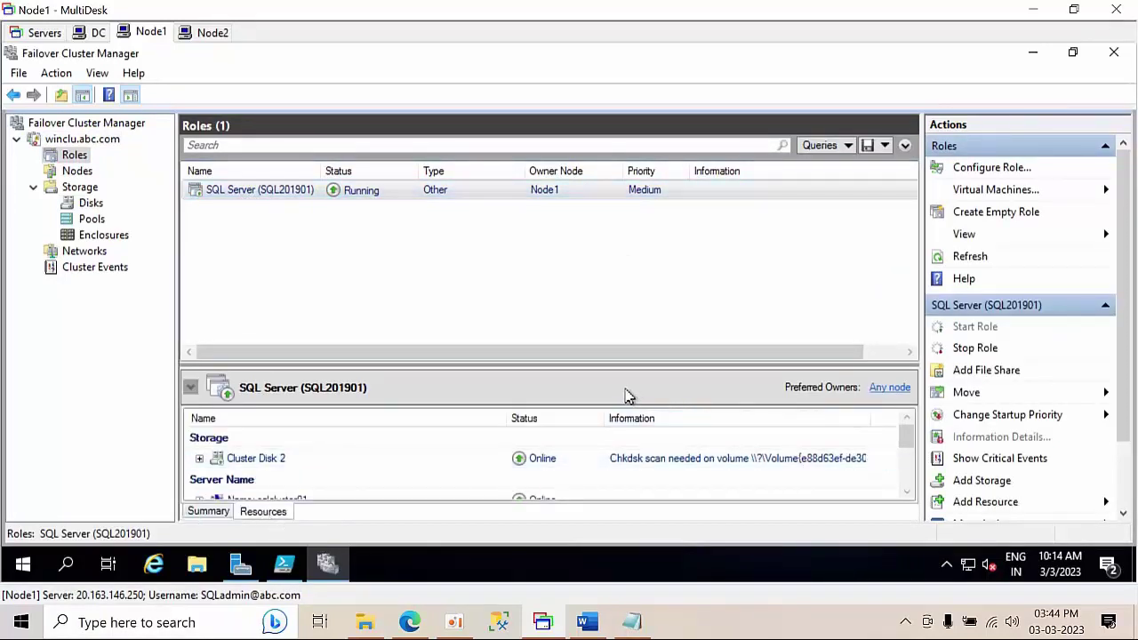
{"action": "left_click_drag", "start_coordinate": [626, 367], "coordinate": [624, 258]}
- Expand Cluster Disk 2, then view and cancel the sqlcluster01 name properties
{"action": "left_click", "coordinate": [652, 352]}
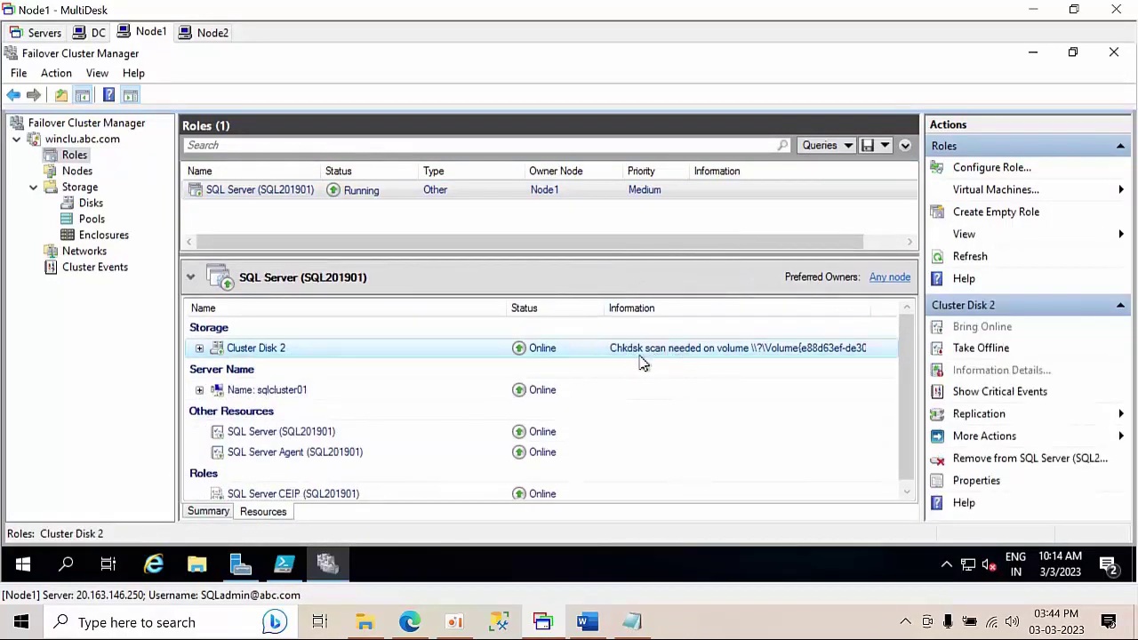
{"action": "left_click", "coordinate": [199, 347]}
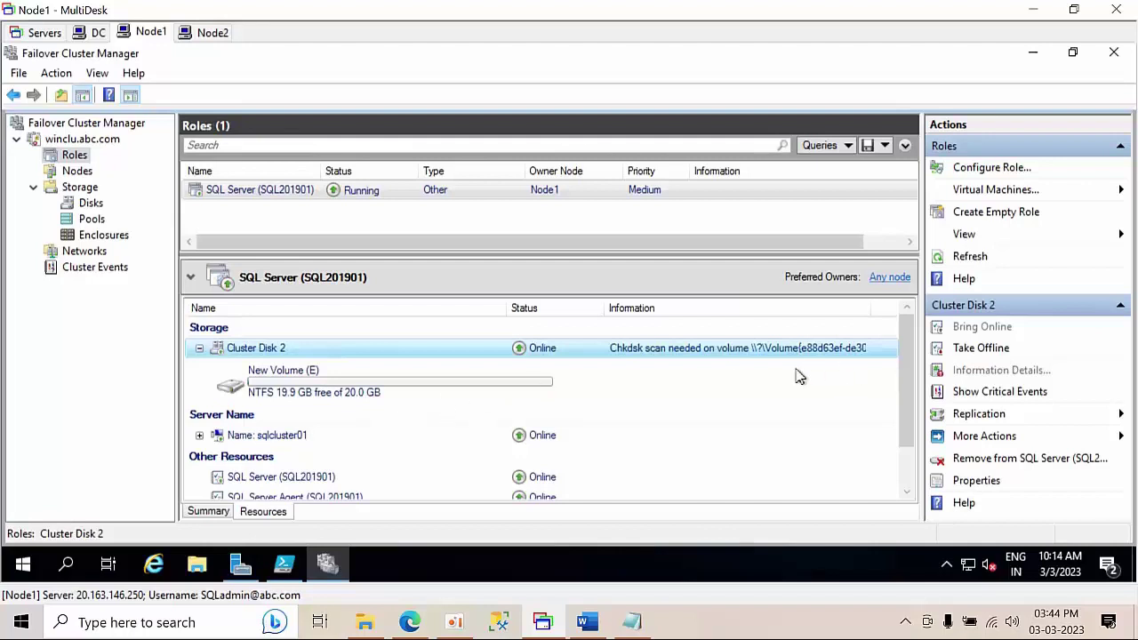
{"action": "double_click", "coordinate": [210, 437]}
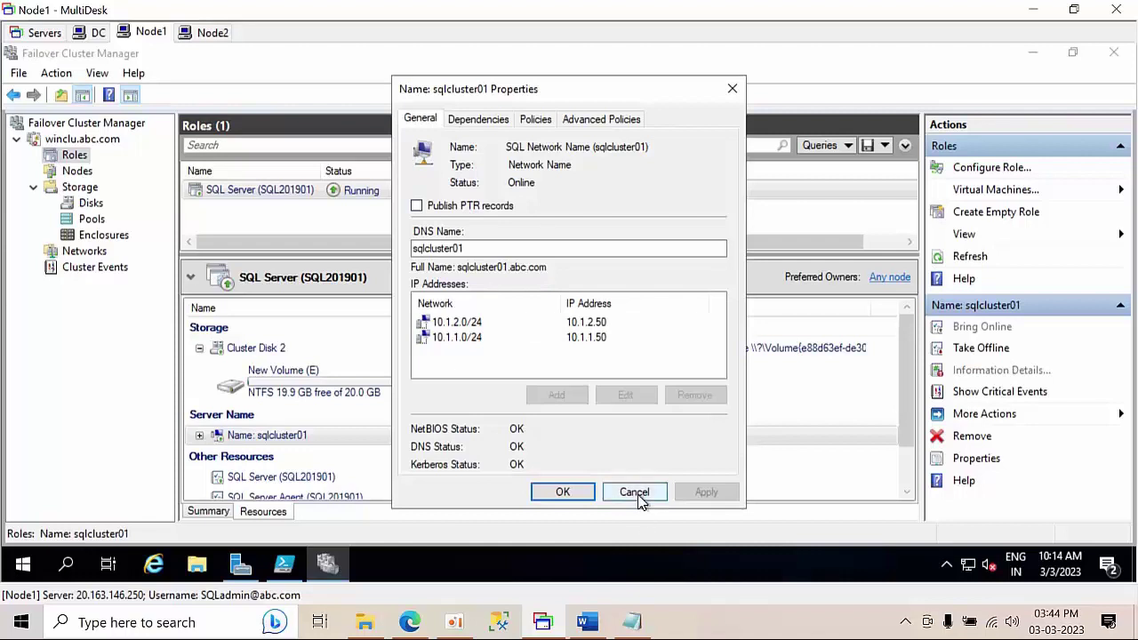
{"action": "left_click", "coordinate": [636, 494]}
- Expand sqlcluster01 and inspect IP addresses 10.1.2.50 (offline) and 10.1.1.50 (online)
{"action": "left_click", "coordinate": [199, 436]}
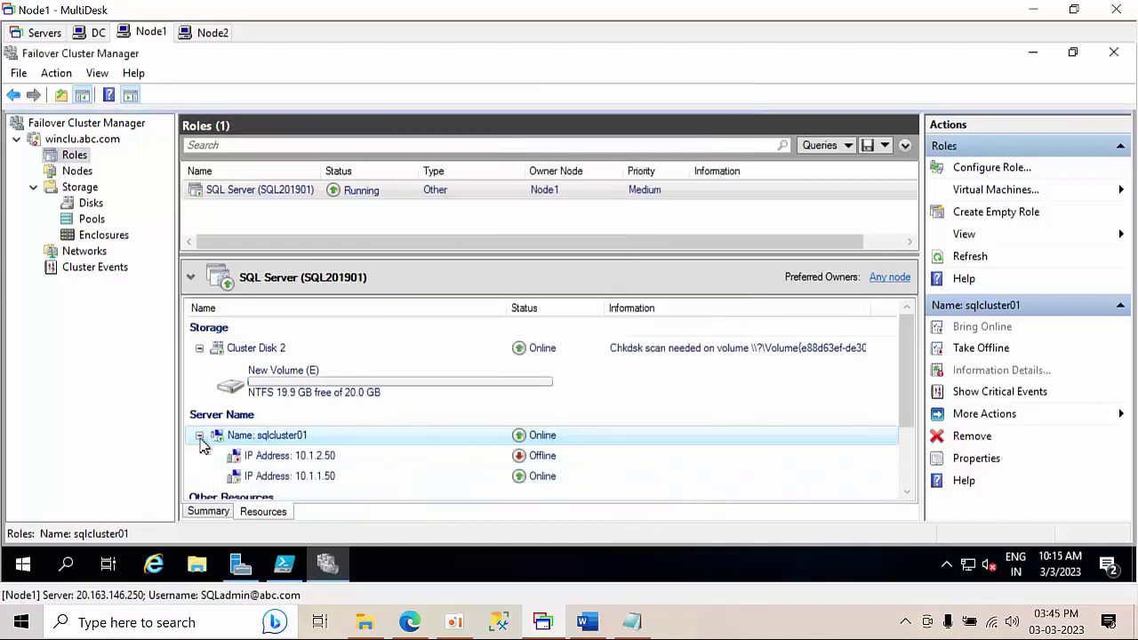
{"action": "left_click", "coordinate": [329, 463]}
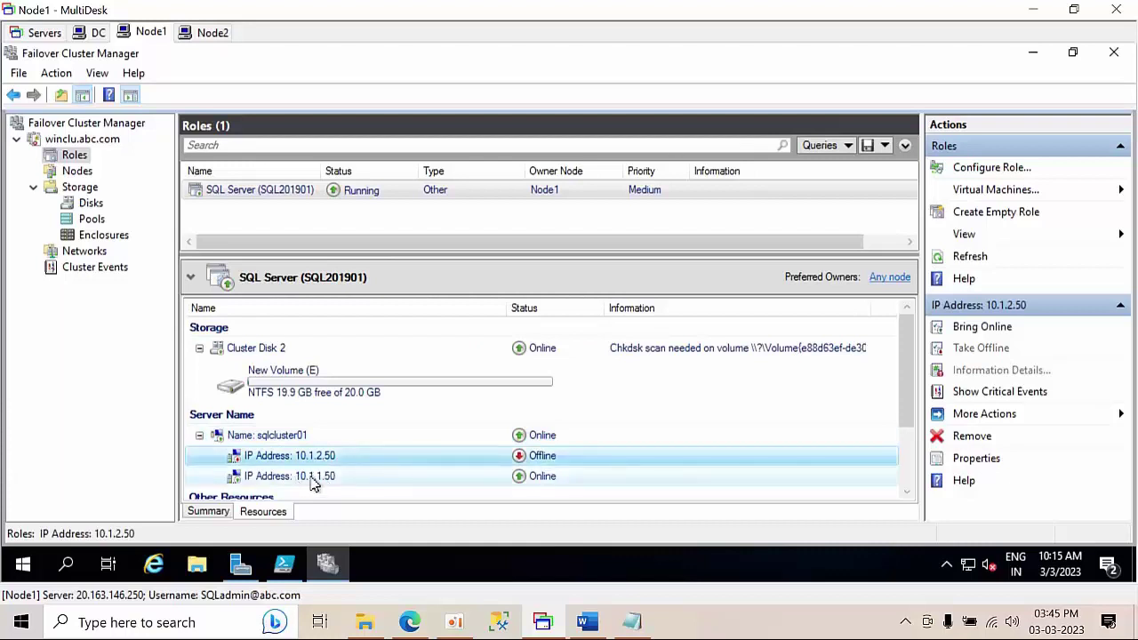
{"action": "left_click", "coordinate": [312, 478]}
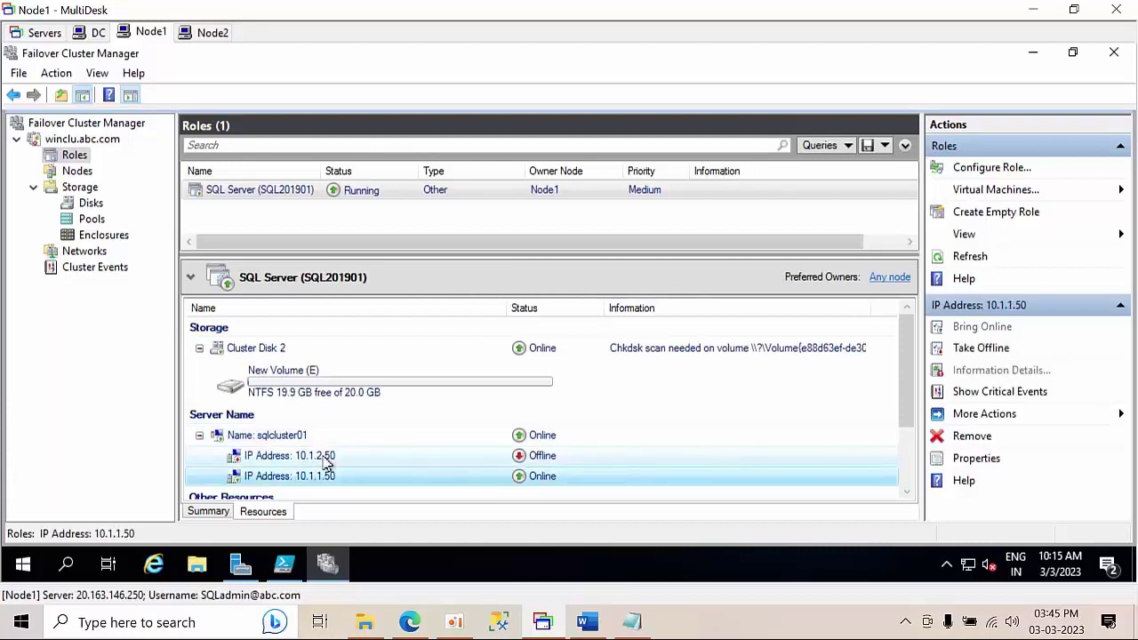
{"action": "left_click", "coordinate": [327, 459]}
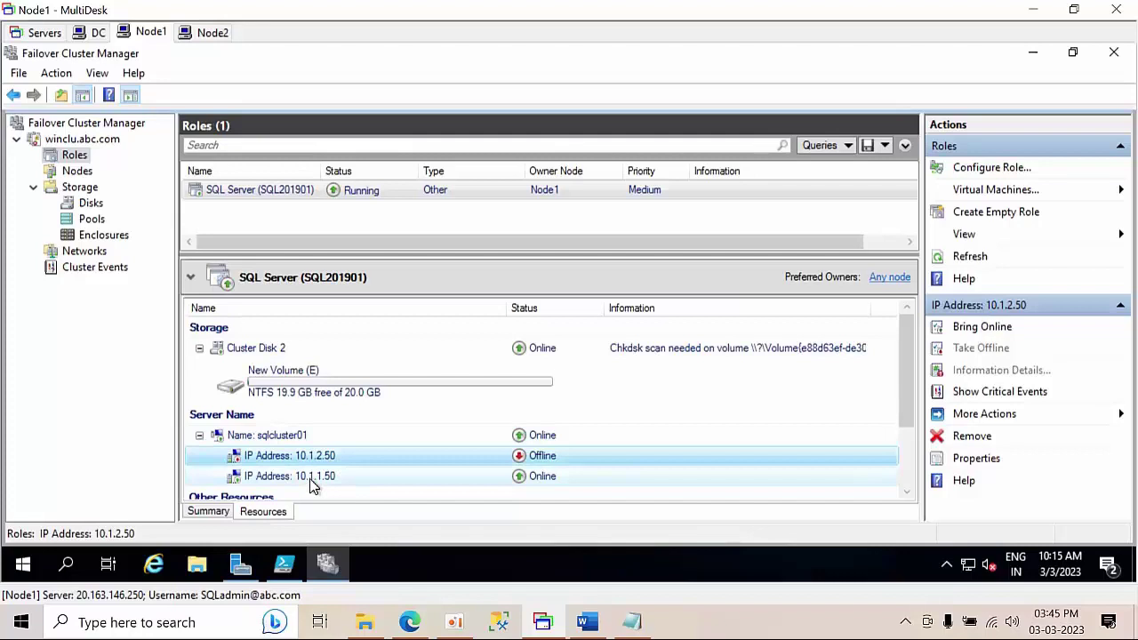
{"action": "left_click", "coordinate": [311, 481]}
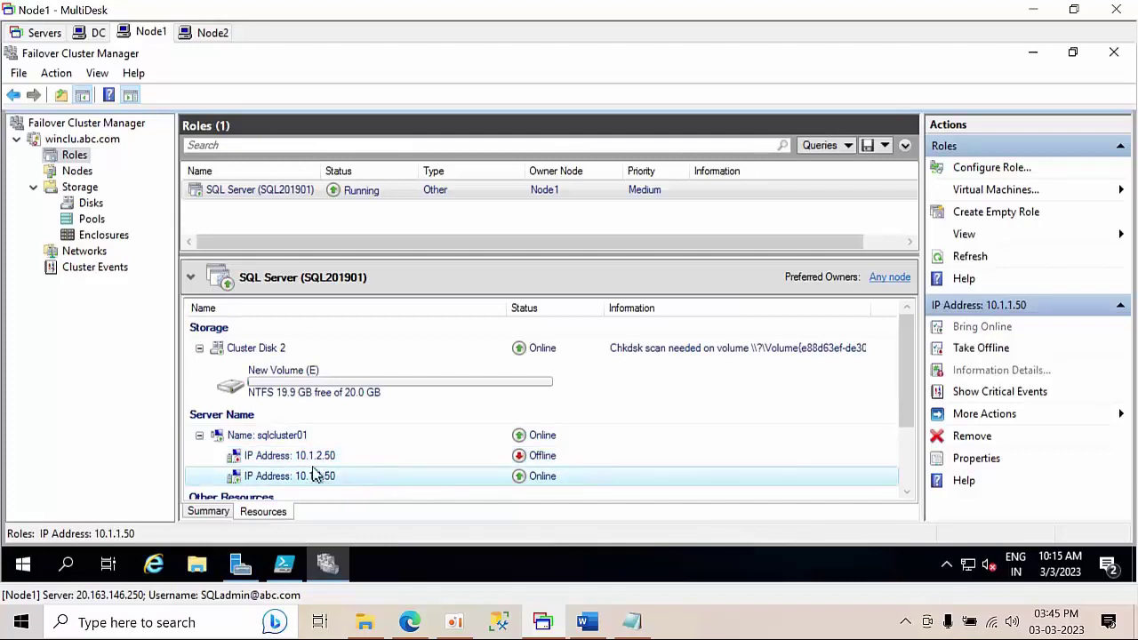
- Connect SSMS on Node1 to SQLCLUSTER01\SQL201901 and review the server properties
{"action": "left_click", "coordinate": [23, 563]}
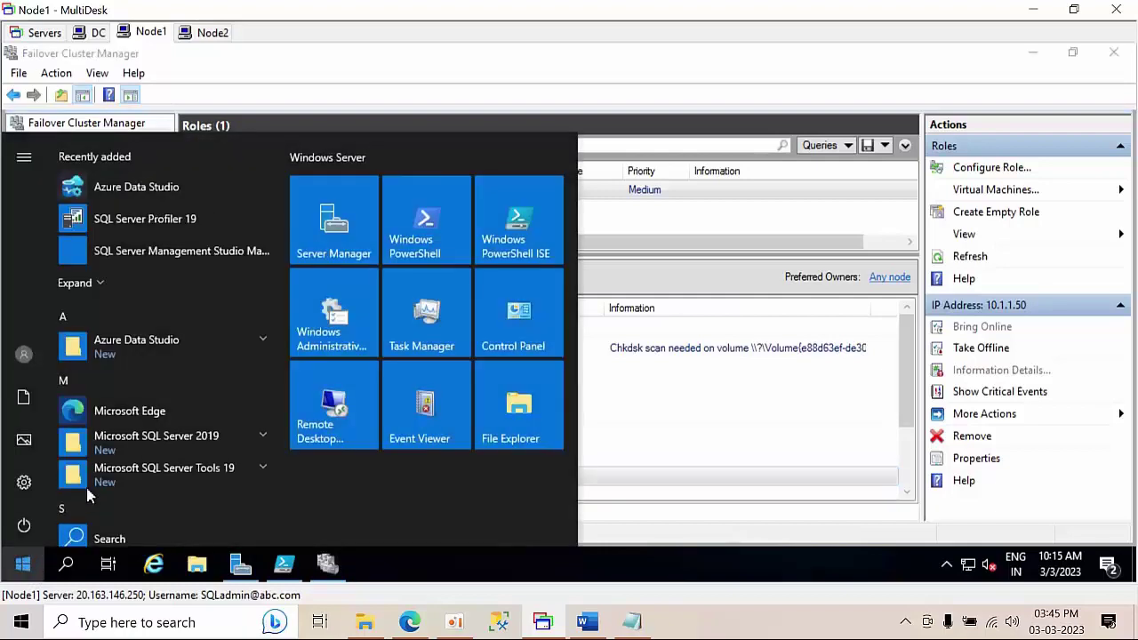
{"action": "left_click", "coordinate": [187, 253]}
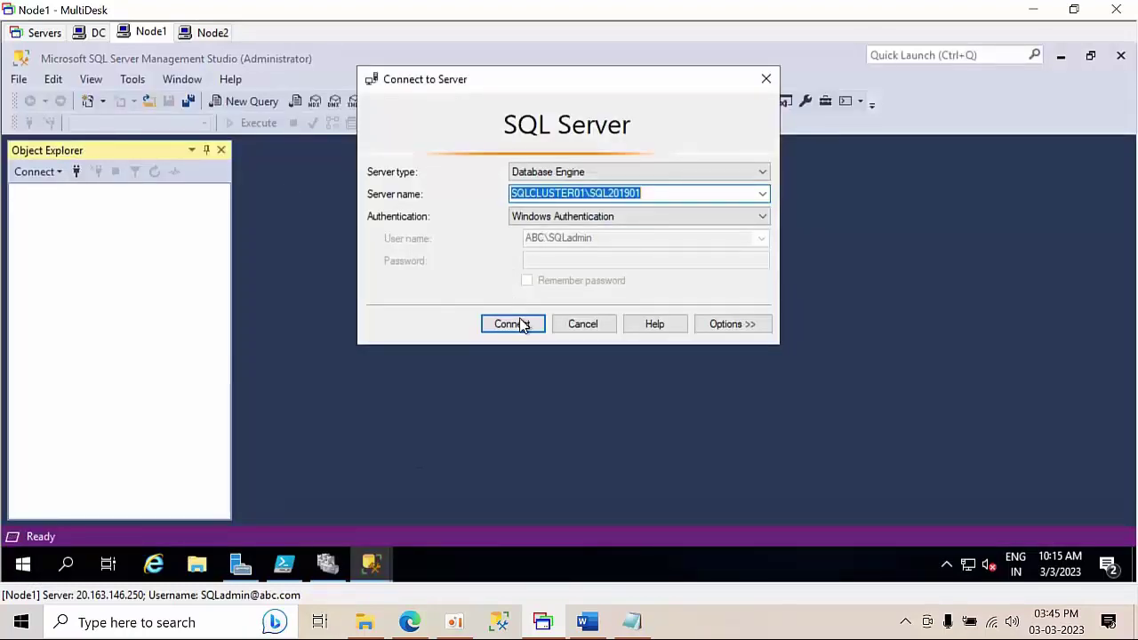
{"action": "left_click", "coordinate": [521, 325]}
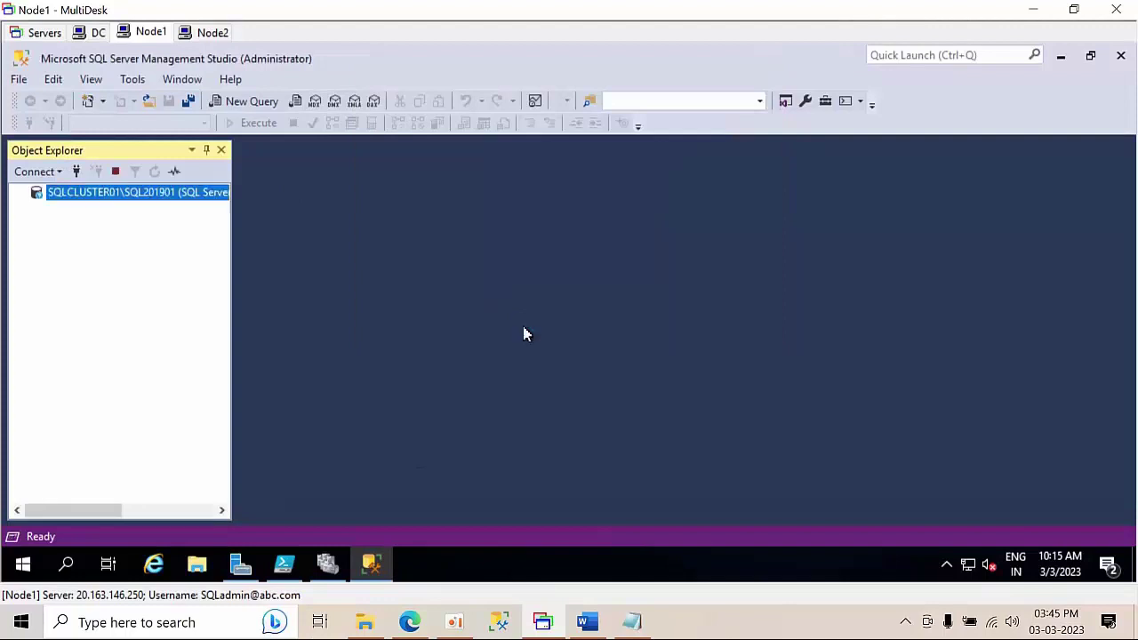
{"action": "right_click", "coordinate": [138, 197]}
{"action": "left_click", "coordinate": [203, 534]}
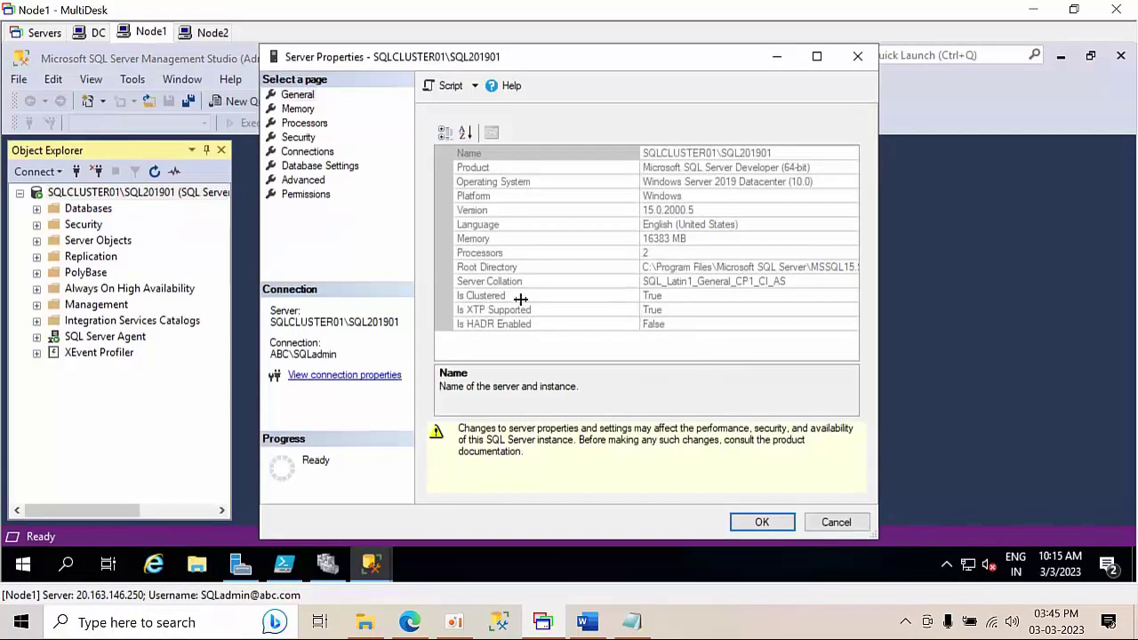
{"action": "left_click", "coordinate": [835, 522]}
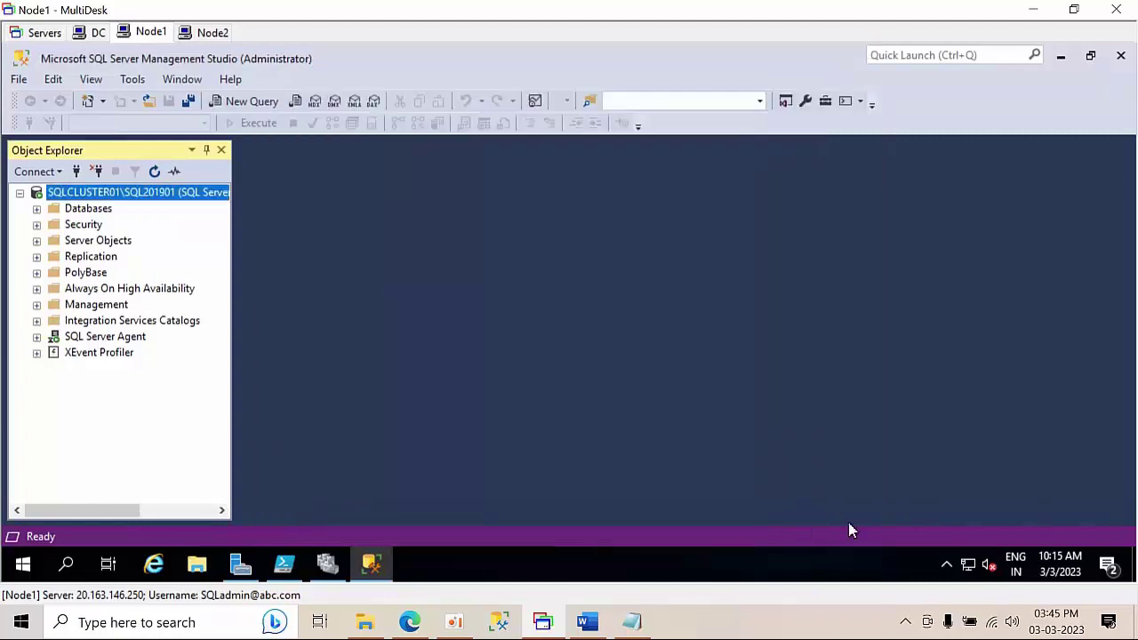
- Try connecting from Node2 and cancel, then bring up Failover Cluster Manager on Node1
{"action": "left_click", "coordinate": [78, 170]}
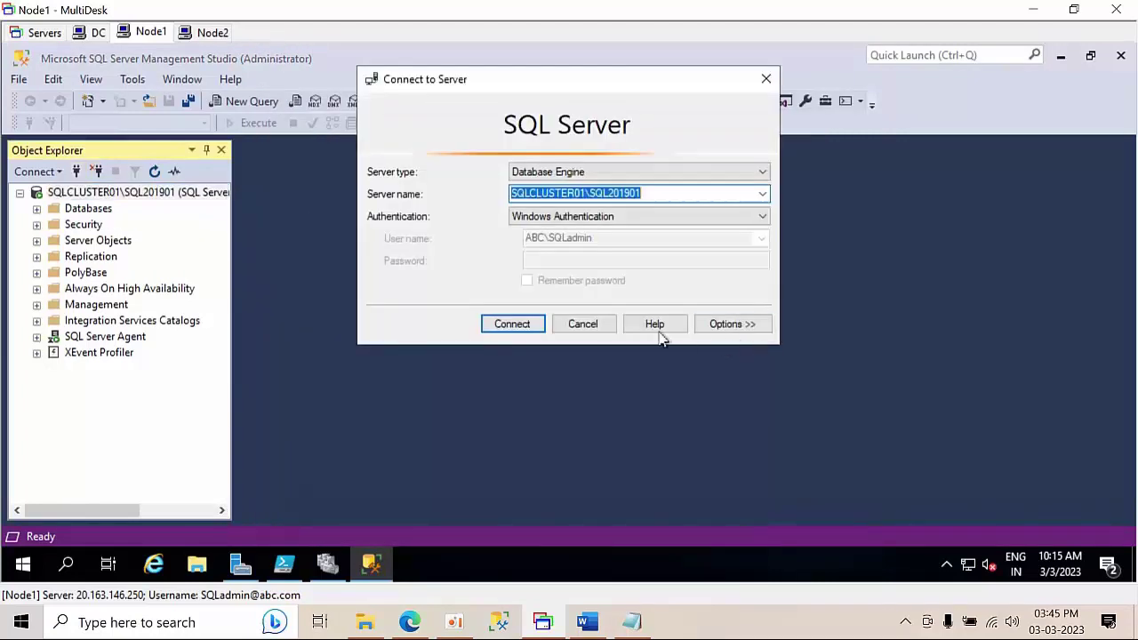
{"action": "left_click", "coordinate": [582, 327]}
{"action": "left_click", "coordinate": [206, 34]}
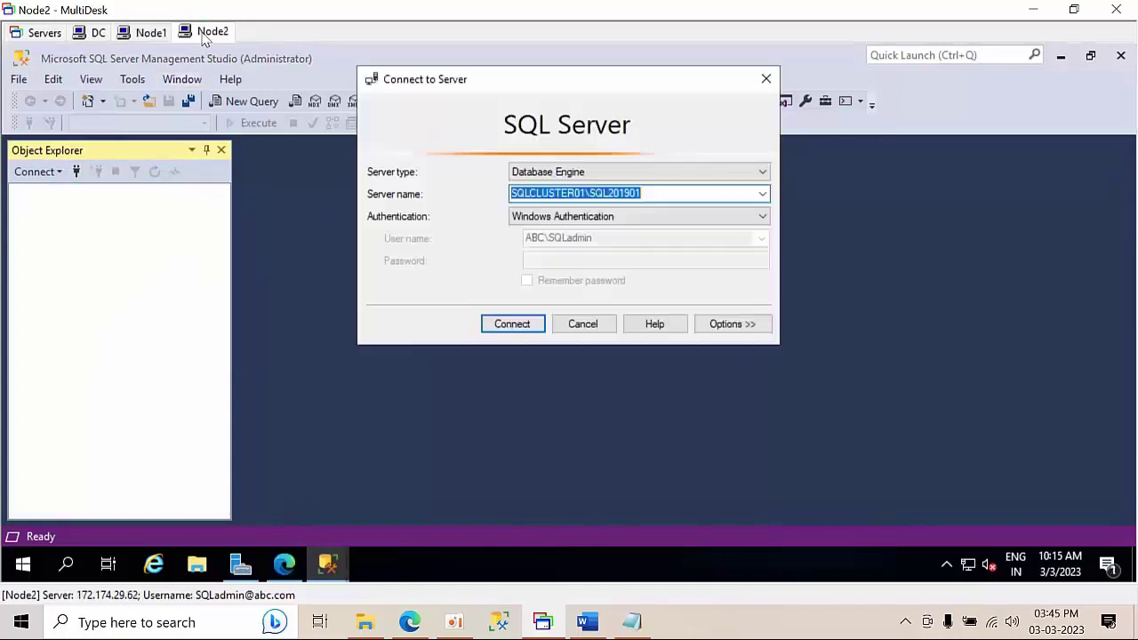
{"action": "left_click", "coordinate": [516, 327]}
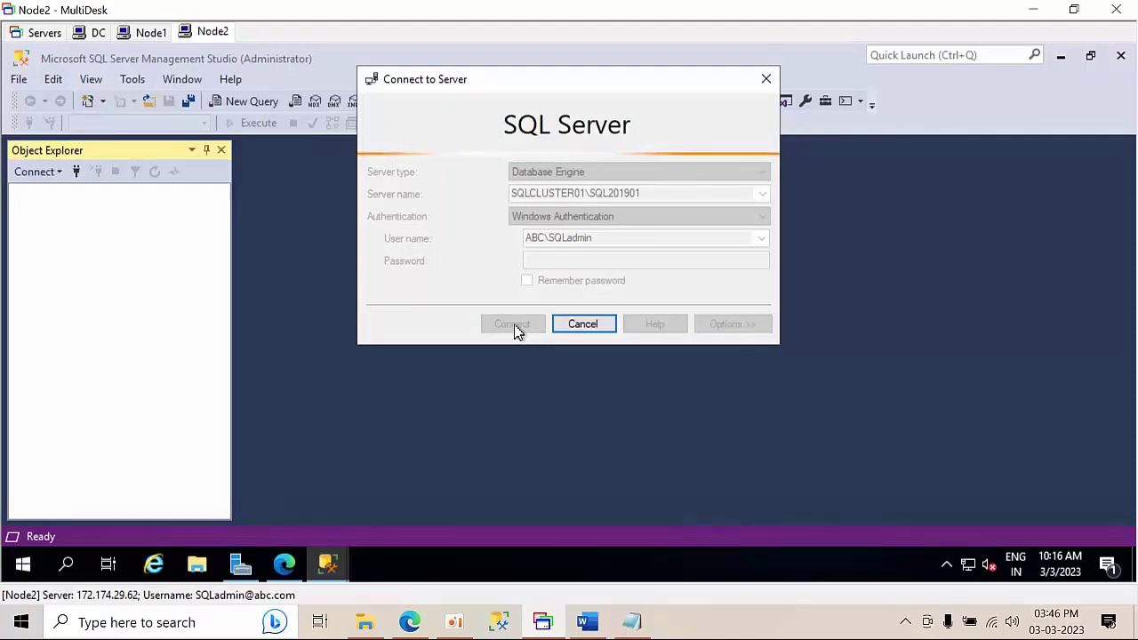
{"action": "left_click", "coordinate": [578, 324]}
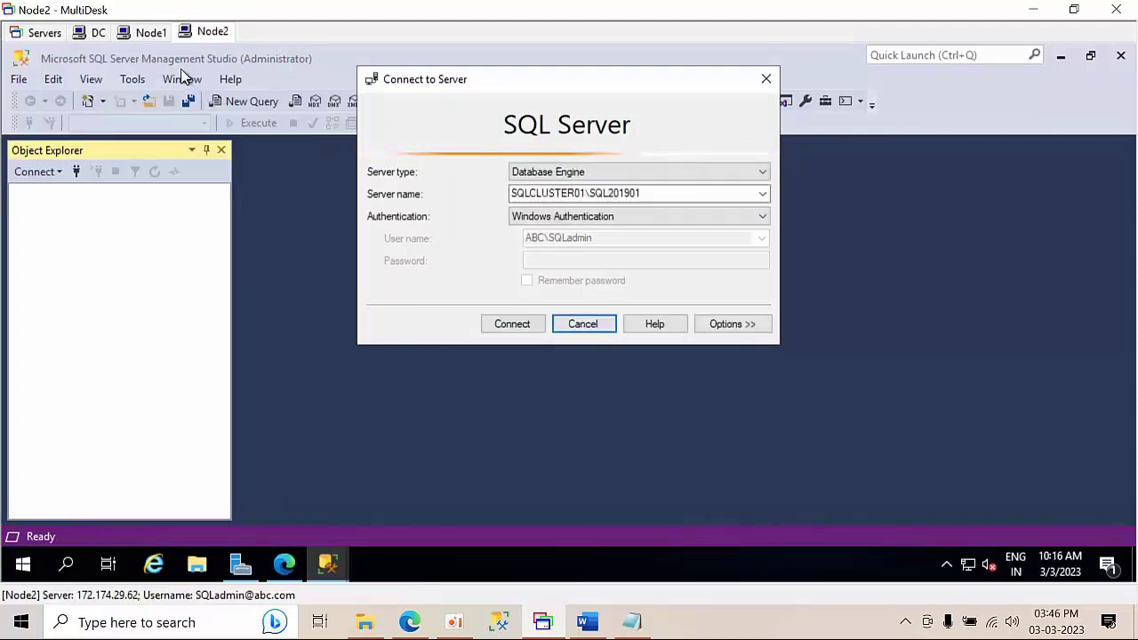
{"action": "left_click", "coordinate": [142, 32]}
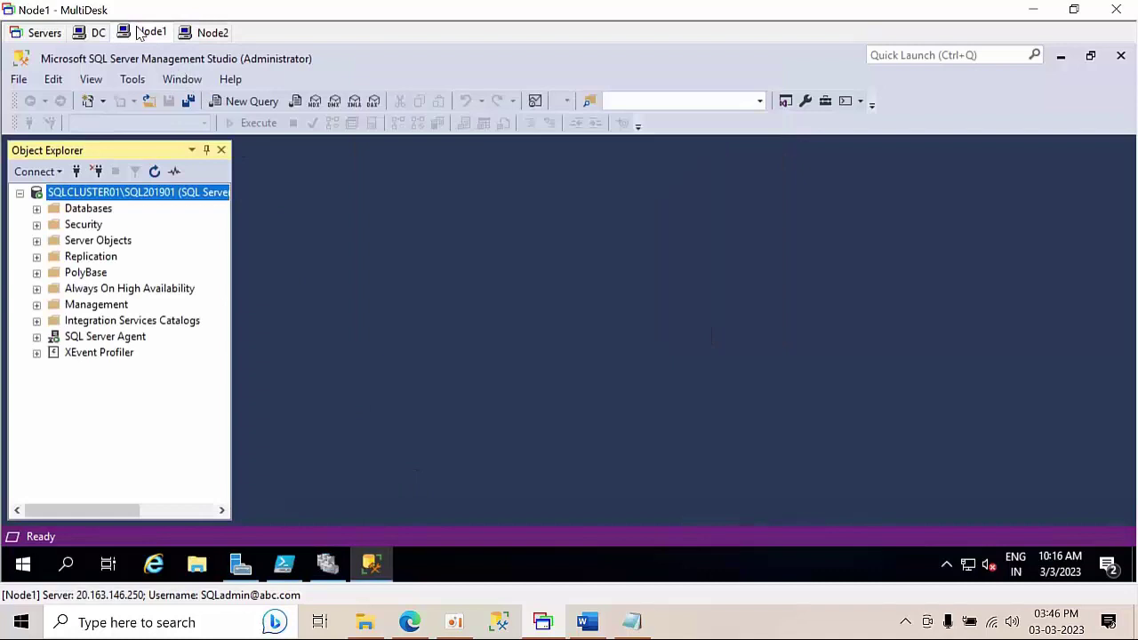
{"action": "left_click", "coordinate": [326, 563]}
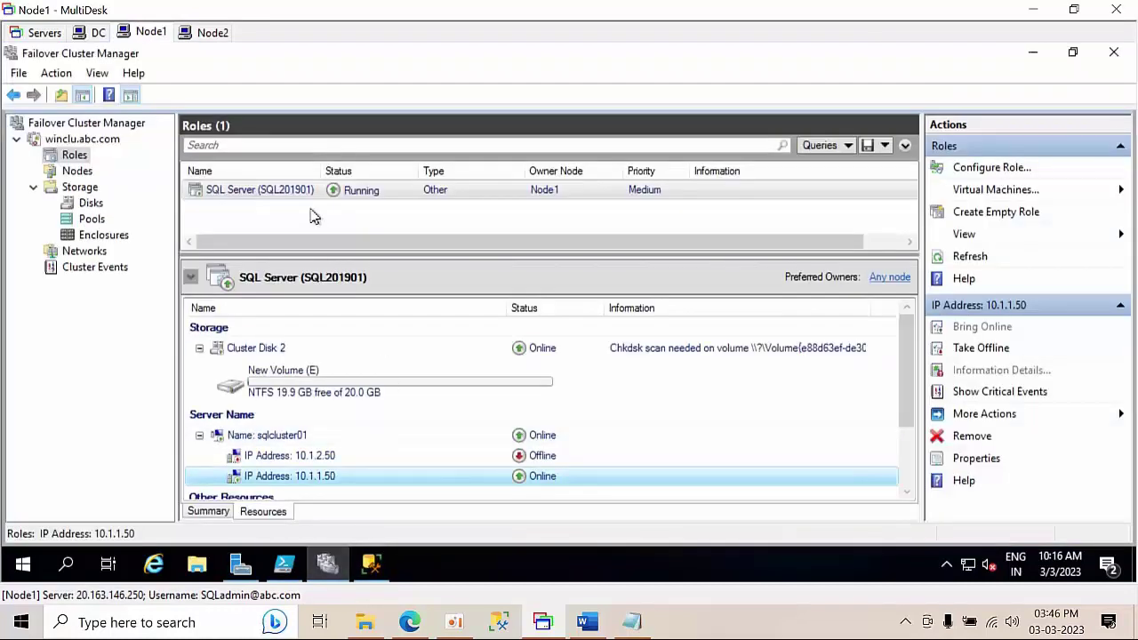
- Set Node1 and Node2 as preferred owners of the SQL Server (SQL201901) role
{"action": "right_click", "coordinate": [317, 197]}
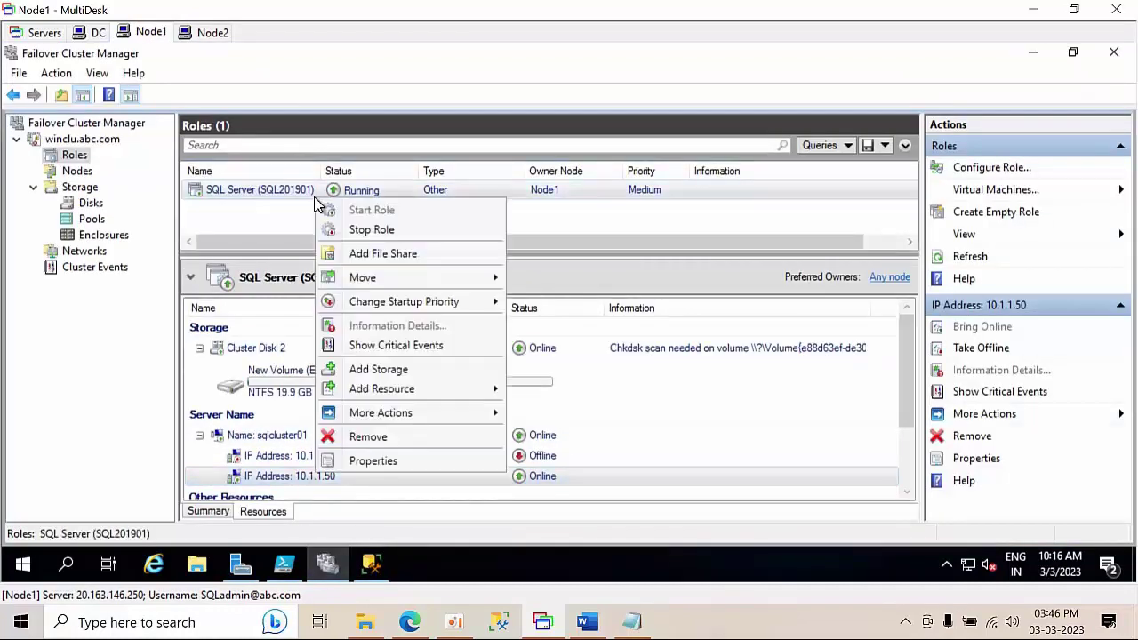
{"action": "left_click", "coordinate": [391, 462]}
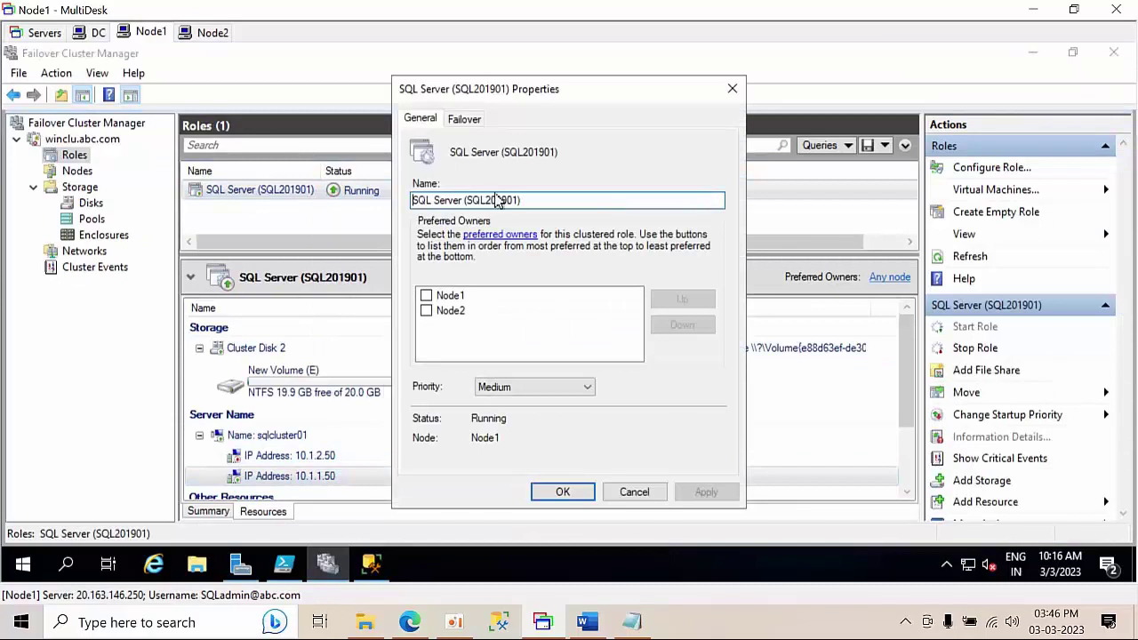
{"action": "left_click", "coordinate": [427, 295]}
{"action": "left_click", "coordinate": [427, 310]}
{"action": "left_click", "coordinate": [707, 491]}
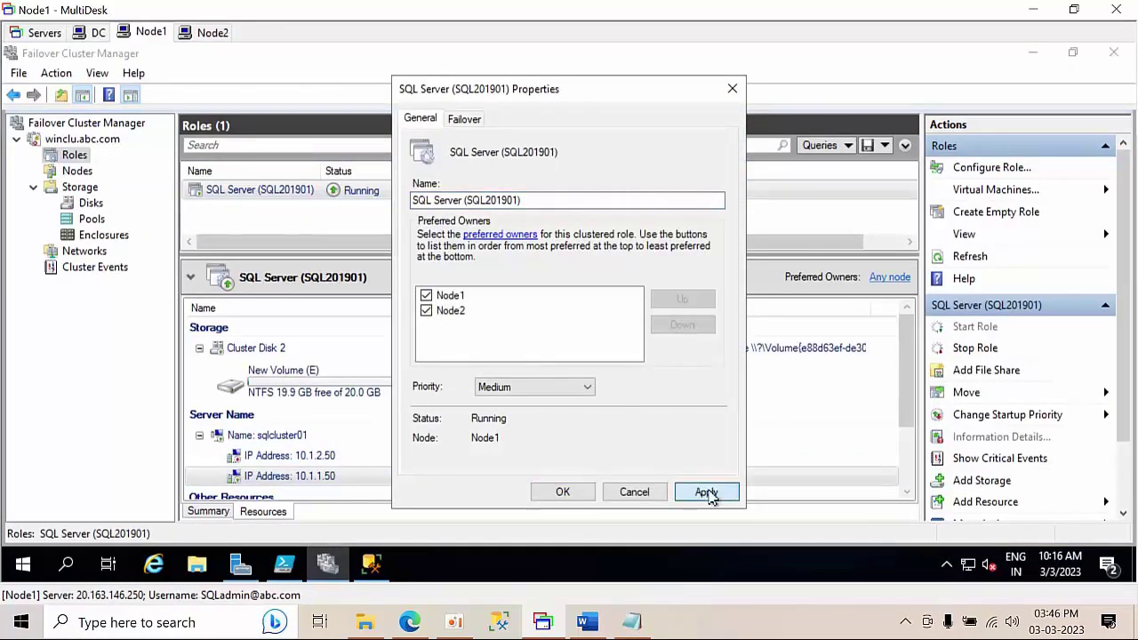
{"action": "left_click", "coordinate": [553, 490]}
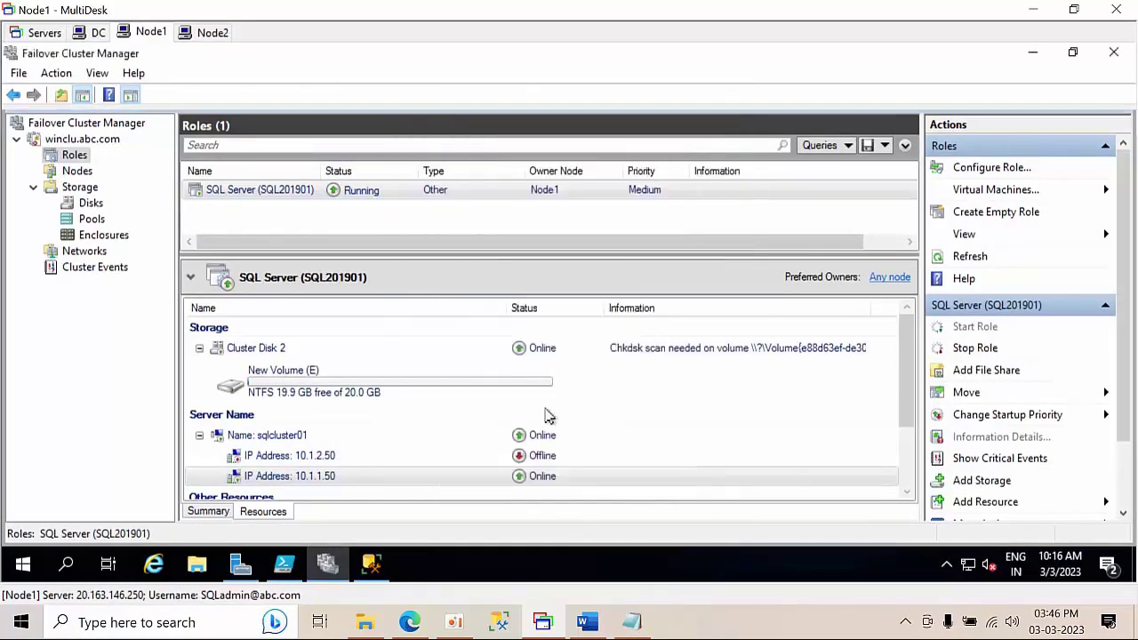
- Move the SQL Server role to Node2 and watch IP address 10.1.1.50's status
{"action": "right_click", "coordinate": [428, 202]}
{"action": "mouse_move", "coordinate": [485, 278]}
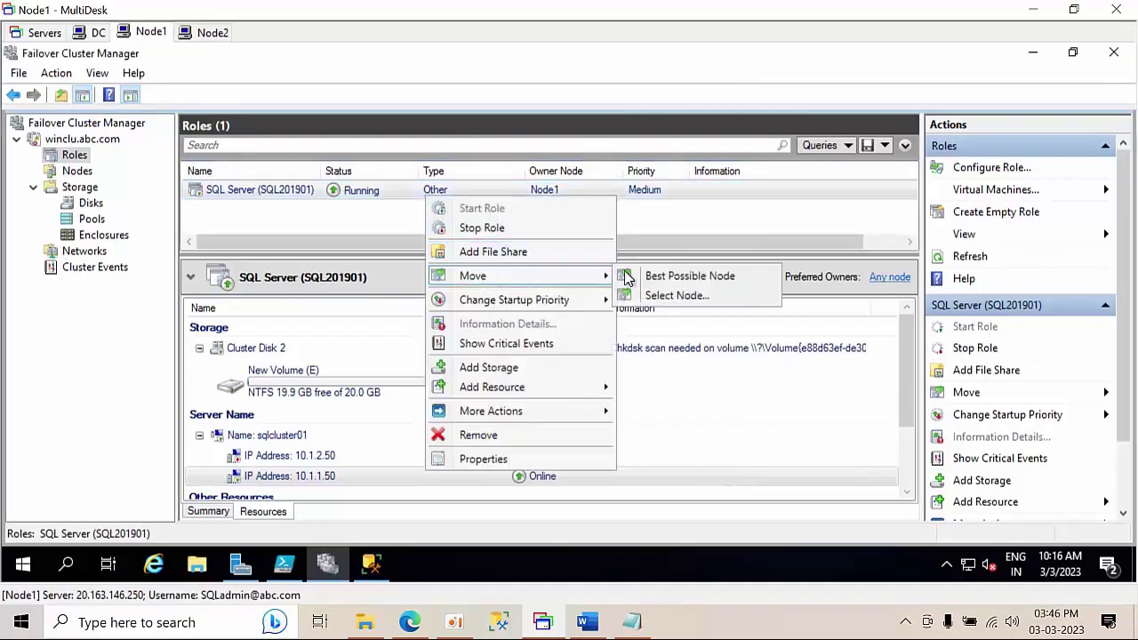
{"action": "left_click", "coordinate": [687, 297]}
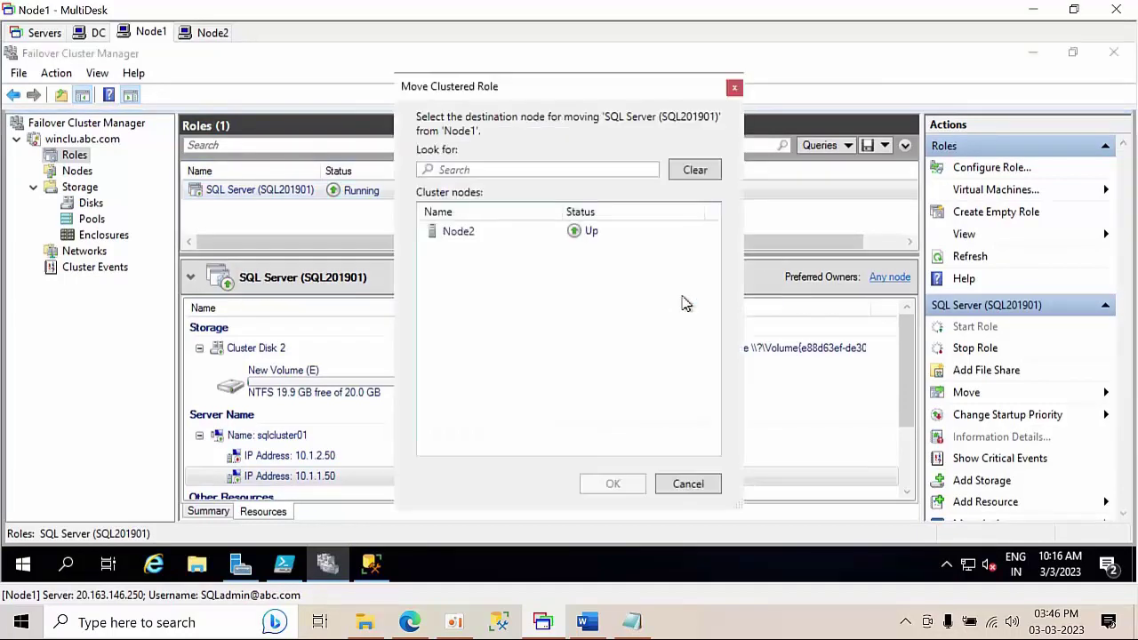
{"action": "left_click", "coordinate": [495, 236]}
{"action": "left_click", "coordinate": [616, 492]}
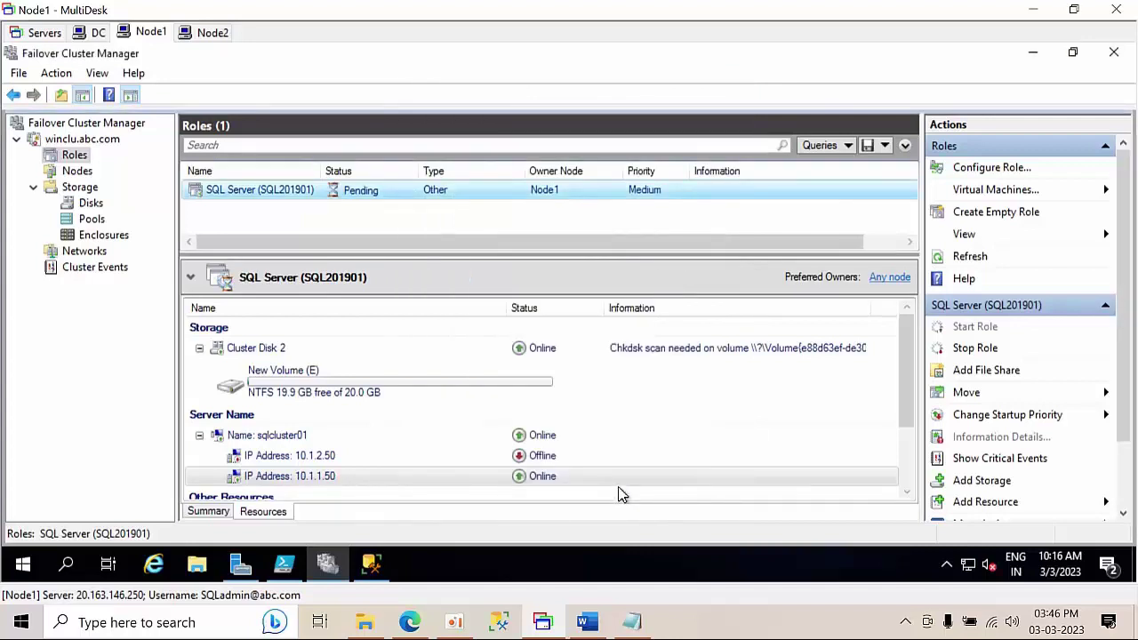
{"action": "left_click", "coordinate": [620, 486]}
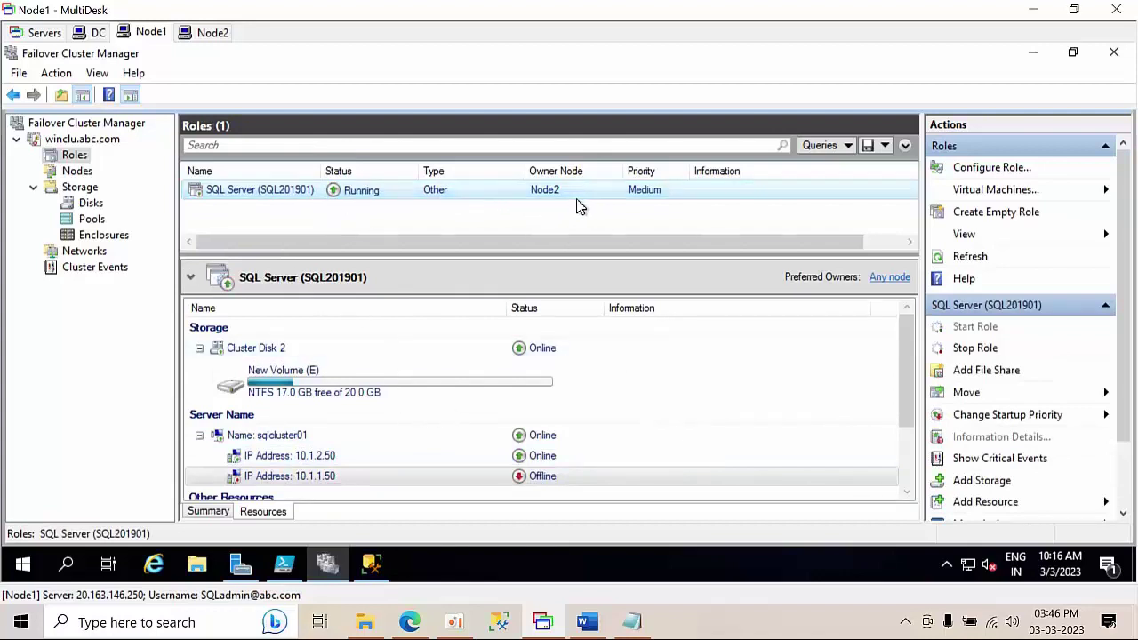
- Disconnect SSMS on Node1, abandon its reconnect, and connect Node2 to SQLCLUSTER01\SQL201901
{"action": "left_click", "coordinate": [372, 565]}
{"action": "left_click", "coordinate": [100, 173]}
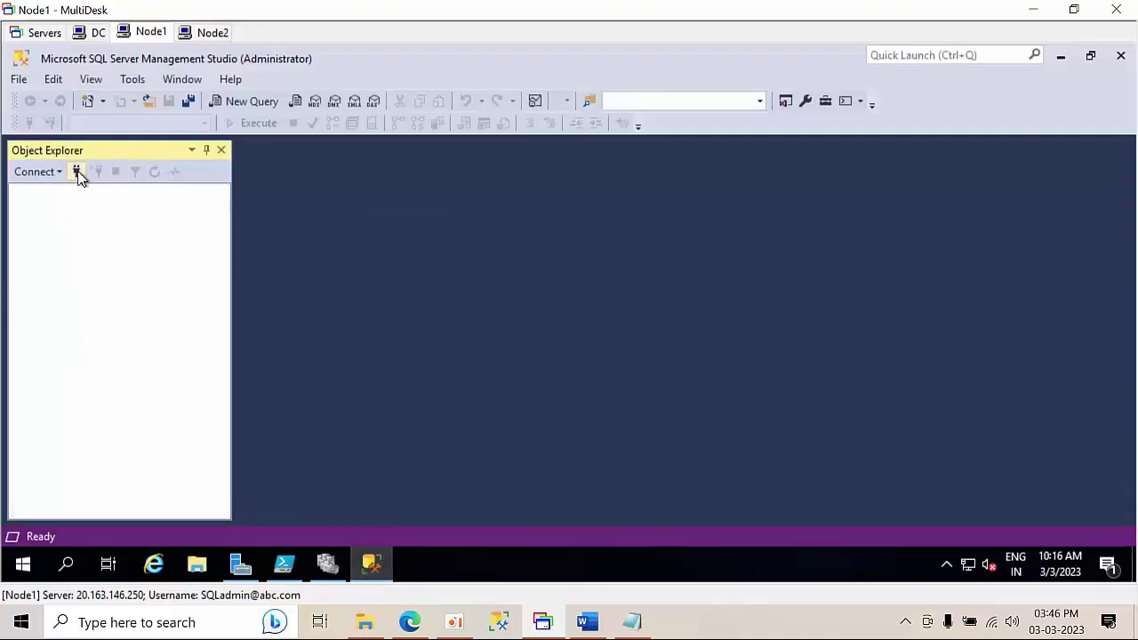
{"action": "left_click", "coordinate": [77, 172]}
{"action": "left_click", "coordinate": [512, 327]}
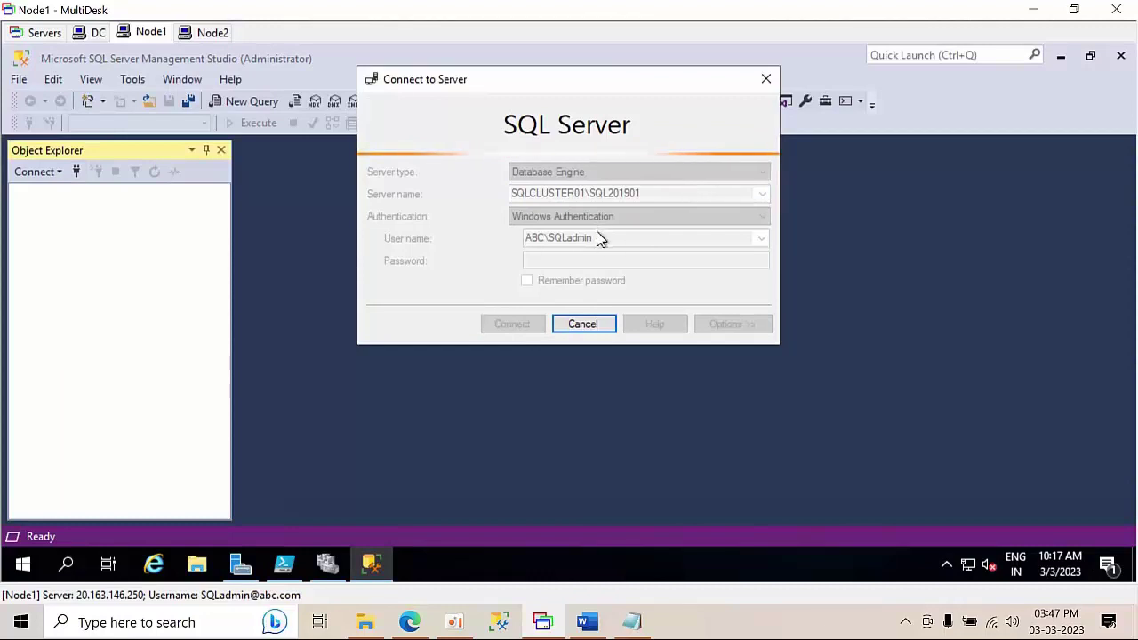
{"action": "left_click", "coordinate": [583, 329]}
{"action": "left_click", "coordinate": [582, 327]}
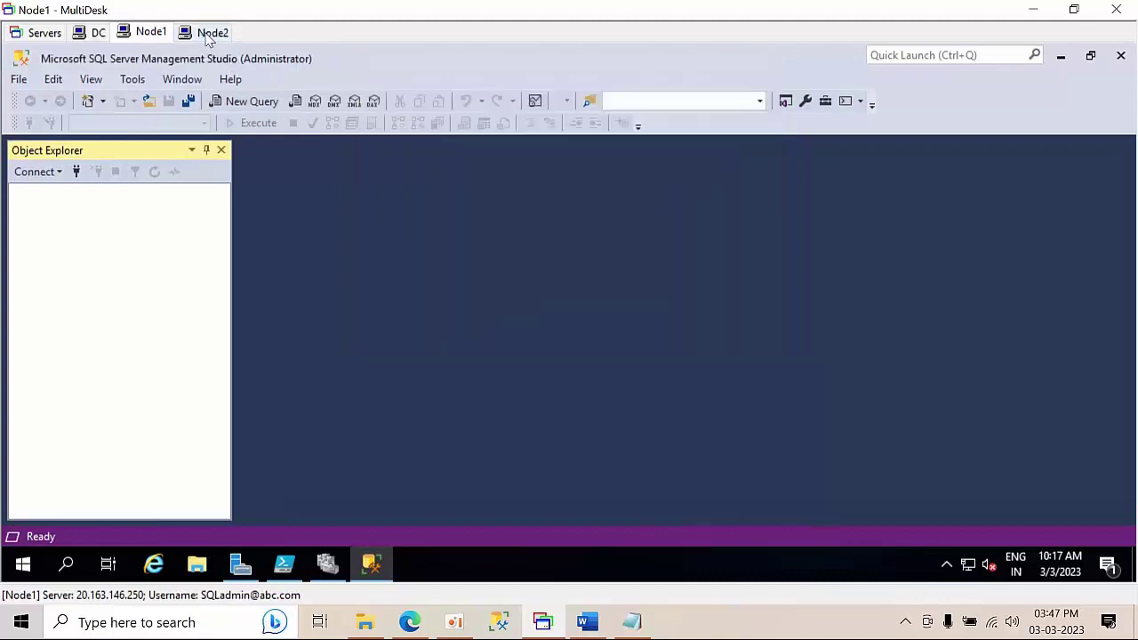
{"action": "left_click", "coordinate": [208, 33]}
{"action": "left_click", "coordinate": [519, 327]}
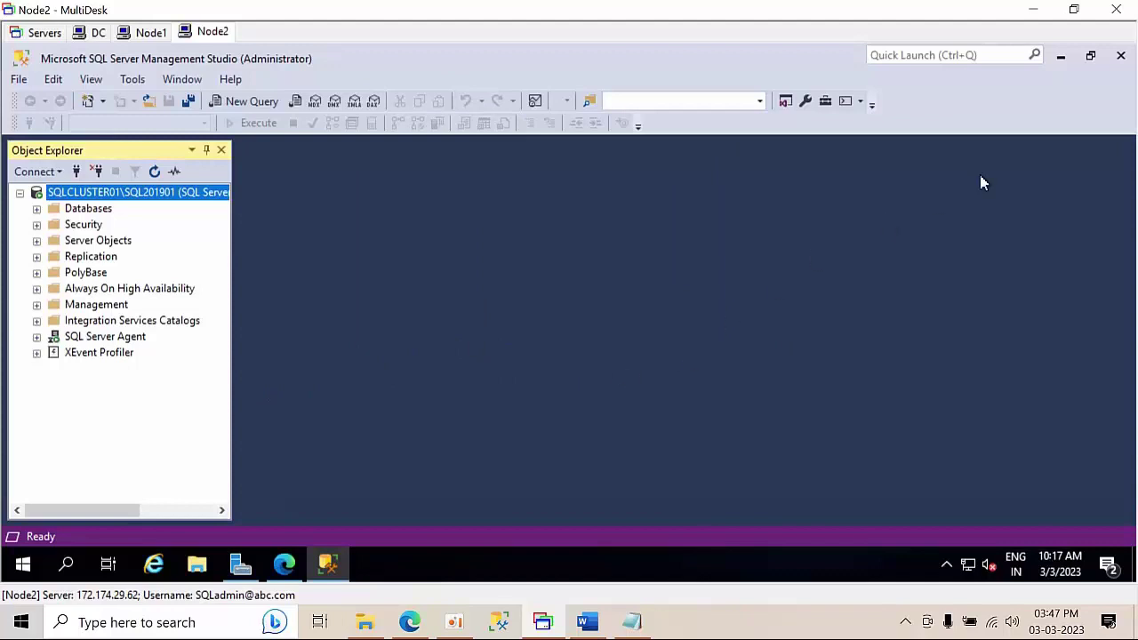
- Minimize SSMS, refresh the desktop, and open the Downloads folder in File Explorer
{"action": "left_click", "coordinate": [1061, 55]}
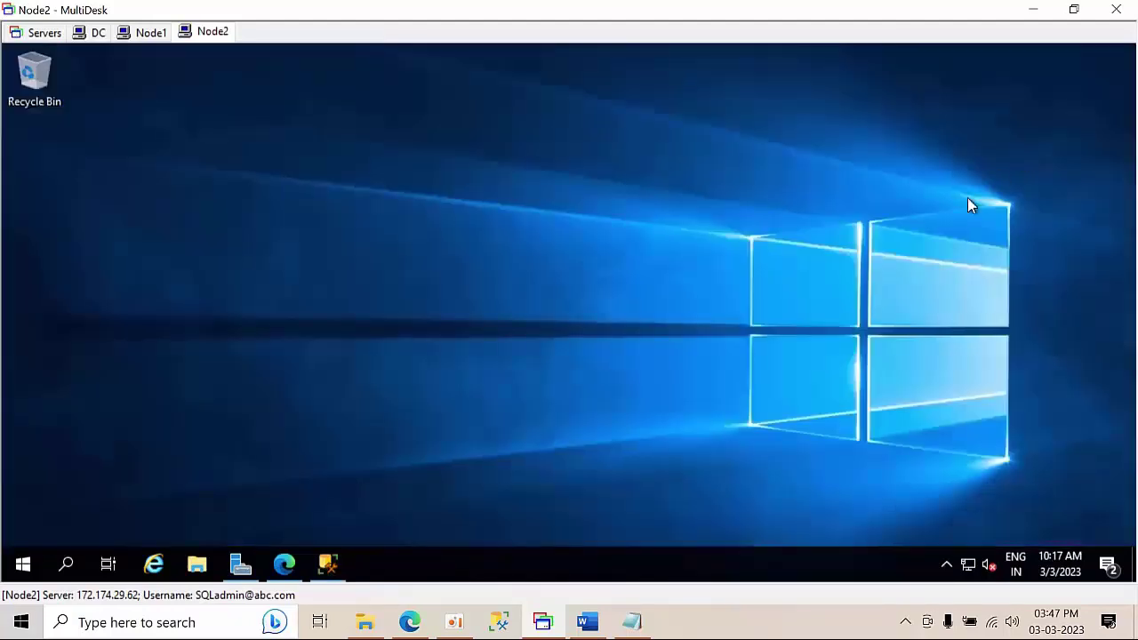
{"action": "right_click", "coordinate": [305, 223]}
{"action": "left_click", "coordinate": [353, 286]}
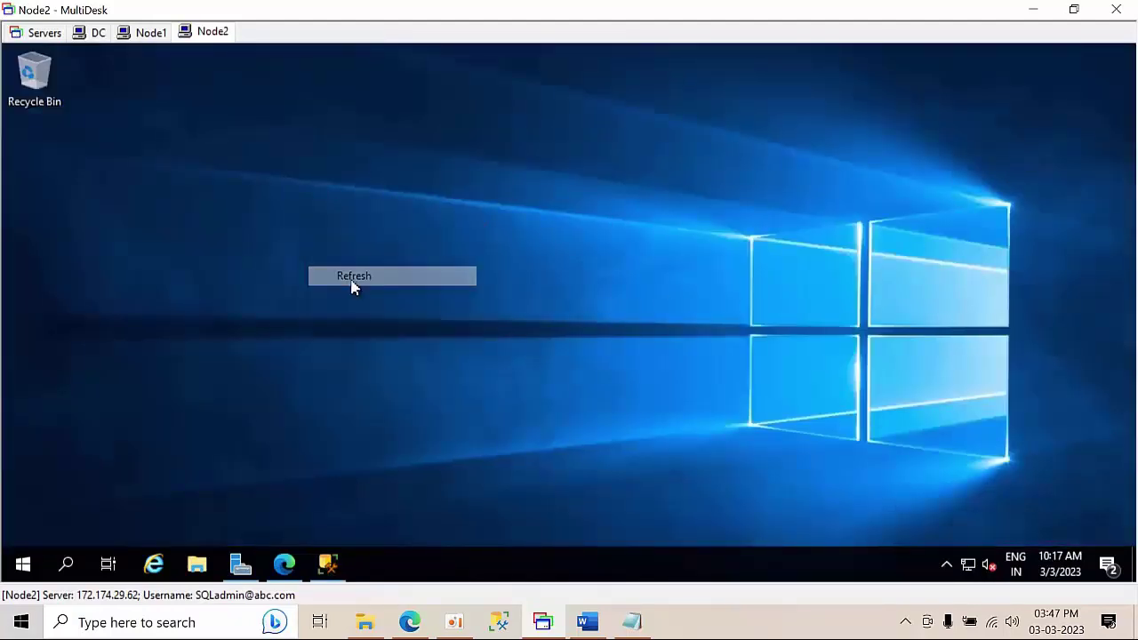
{"action": "left_click", "coordinate": [196, 565]}
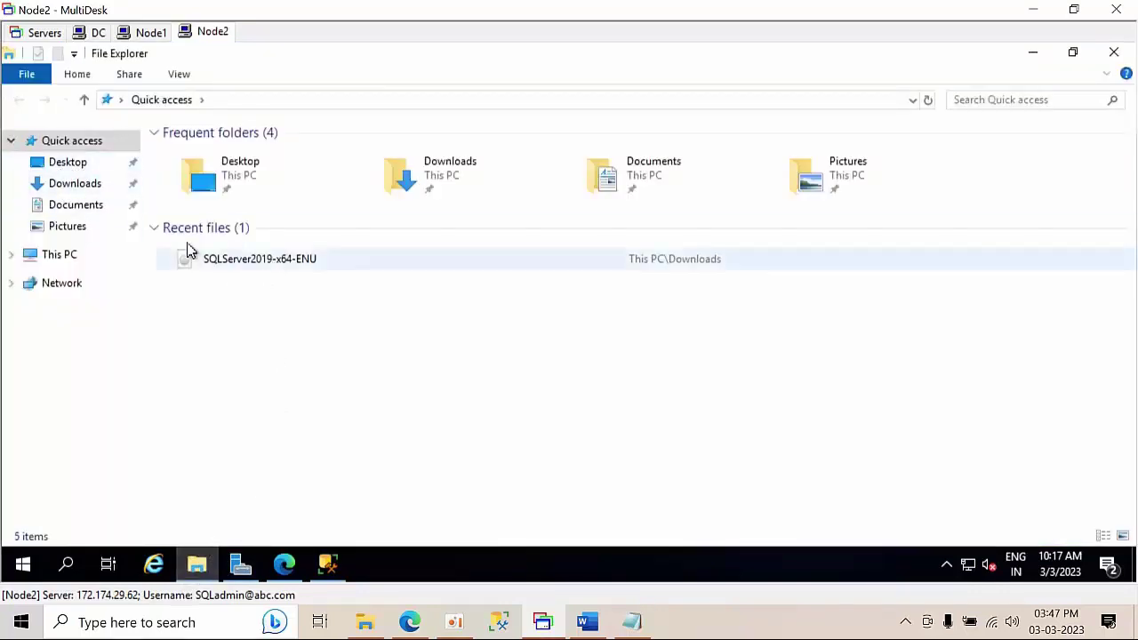
{"action": "left_click", "coordinate": [250, 271]}
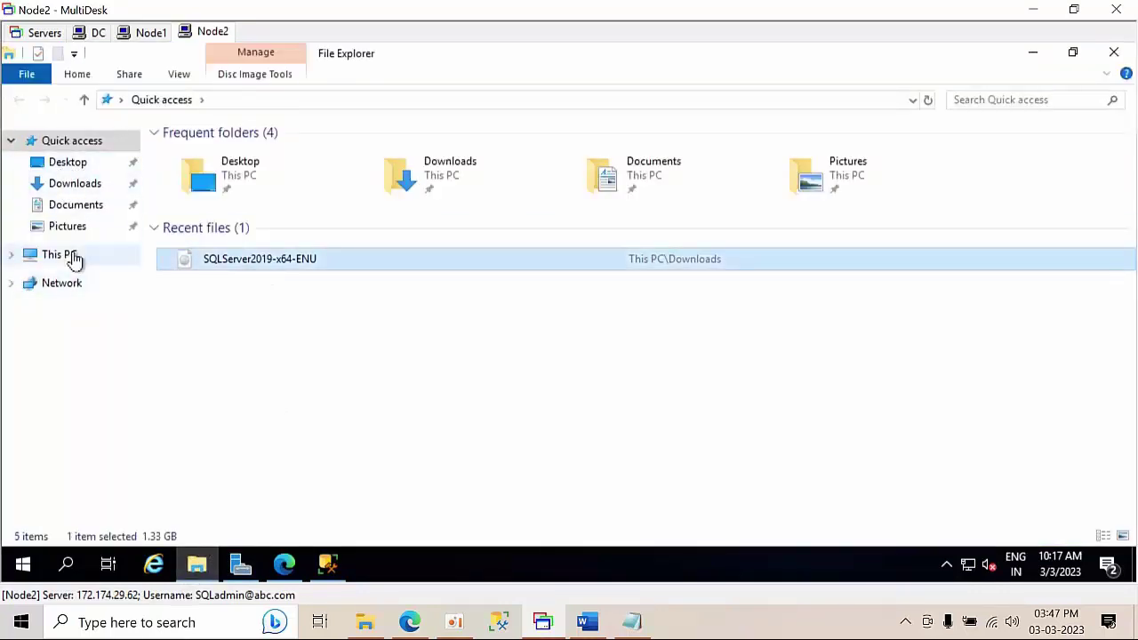
{"action": "left_click", "coordinate": [74, 257]}
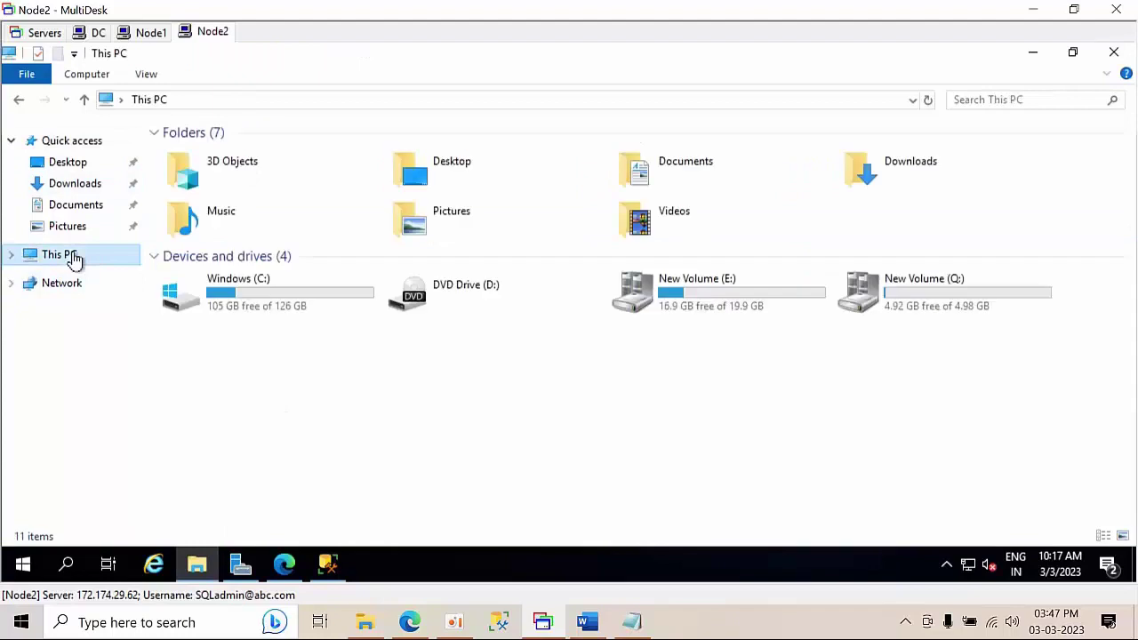
{"action": "left_click", "coordinate": [71, 187]}
- Try twice to mount the SQLServer2019-x64-ENU image, dismissing each failure message
{"action": "left_click", "coordinate": [233, 175]}
{"action": "right_click", "coordinate": [235, 174]}
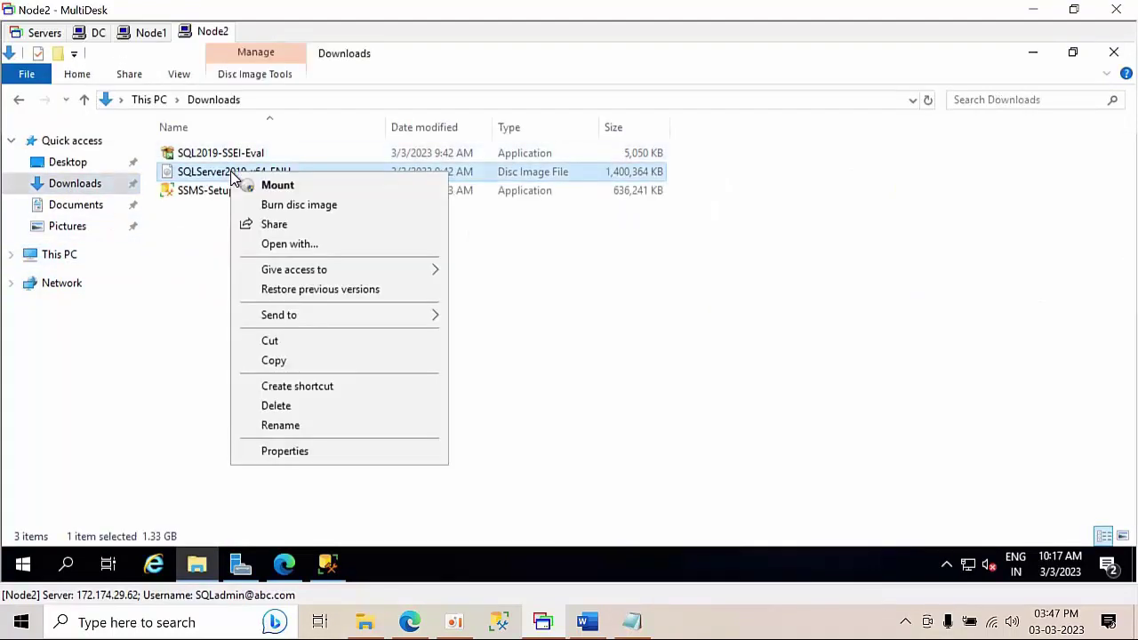
{"action": "left_click", "coordinate": [272, 183]}
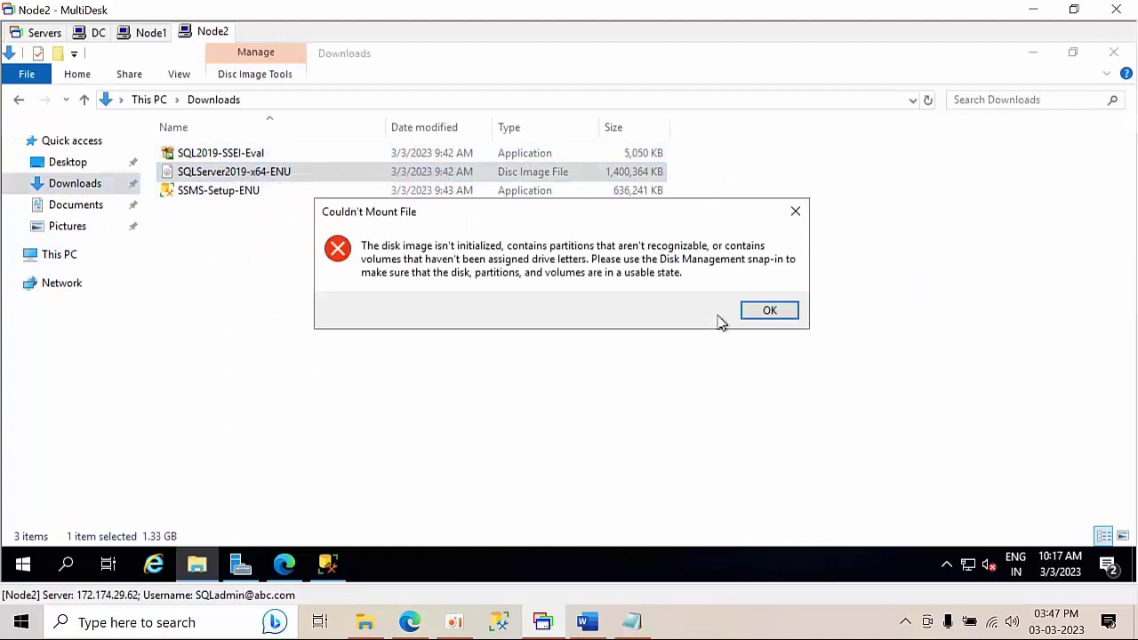
{"action": "left_click", "coordinate": [766, 313]}
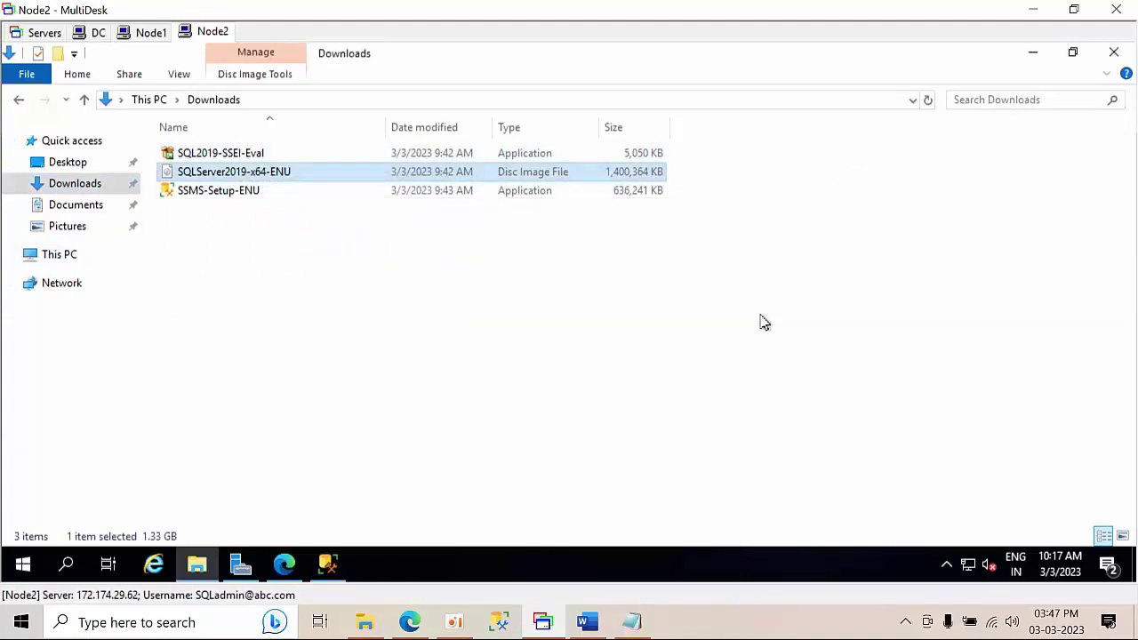
{"action": "right_click", "coordinate": [254, 182]}
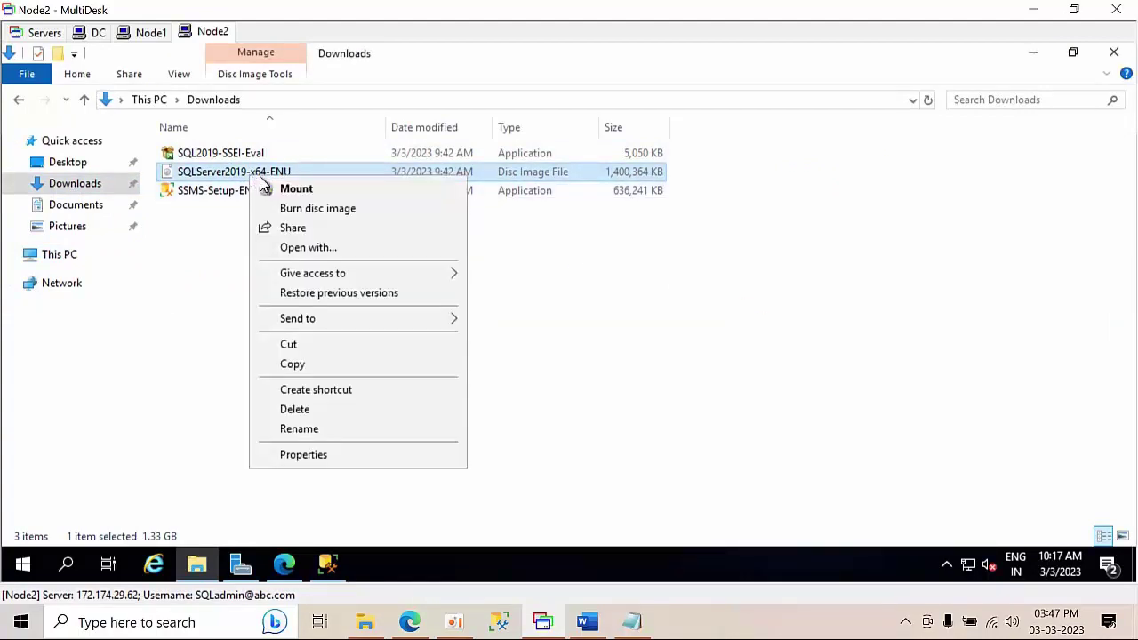
{"action": "left_click", "coordinate": [283, 189]}
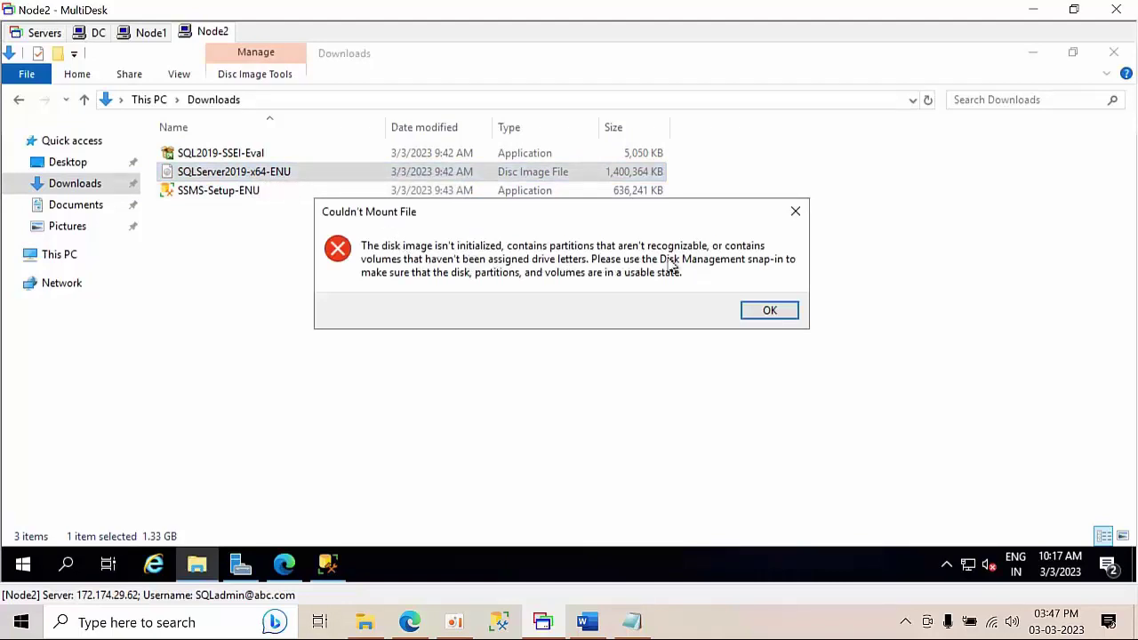
{"action": "left_click", "coordinate": [767, 315]}
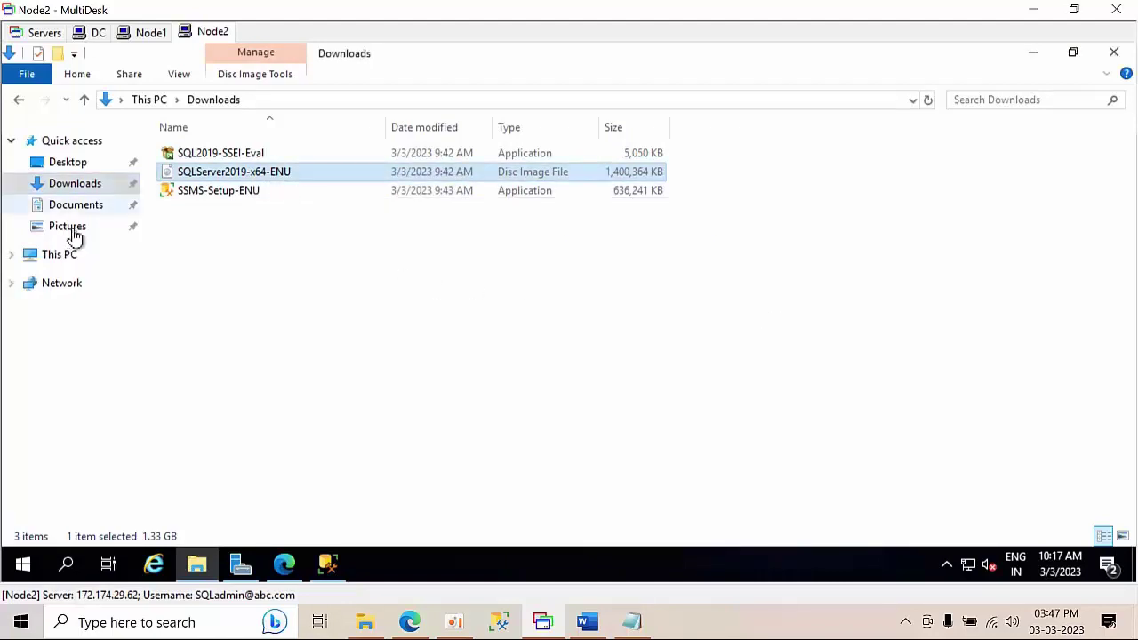
- Select the disc image in Downloads, then open the Windows (C:) drive
{"action": "left_click", "coordinate": [62, 258]}
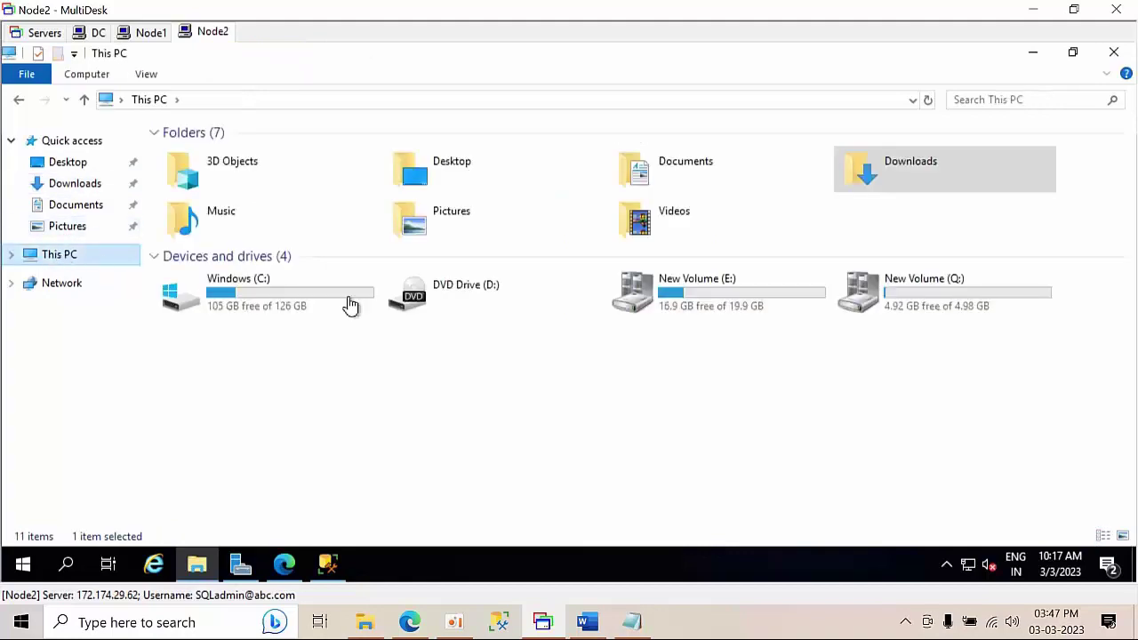
{"action": "left_click", "coordinate": [972, 293]}
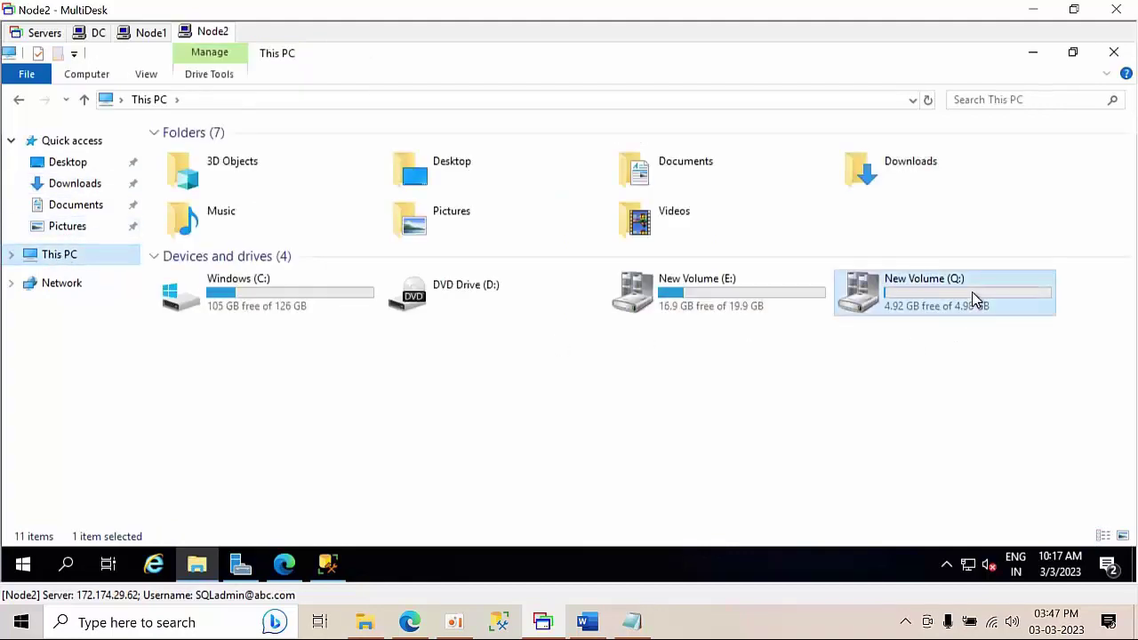
{"action": "left_click", "coordinate": [72, 187]}
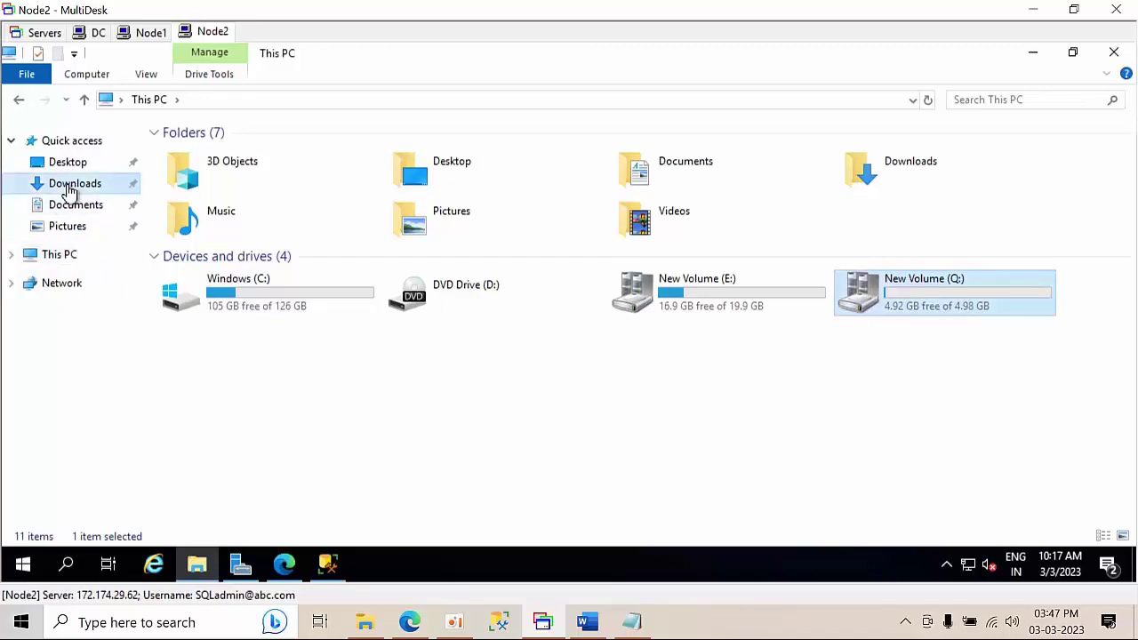
{"action": "left_click", "coordinate": [235, 174]}
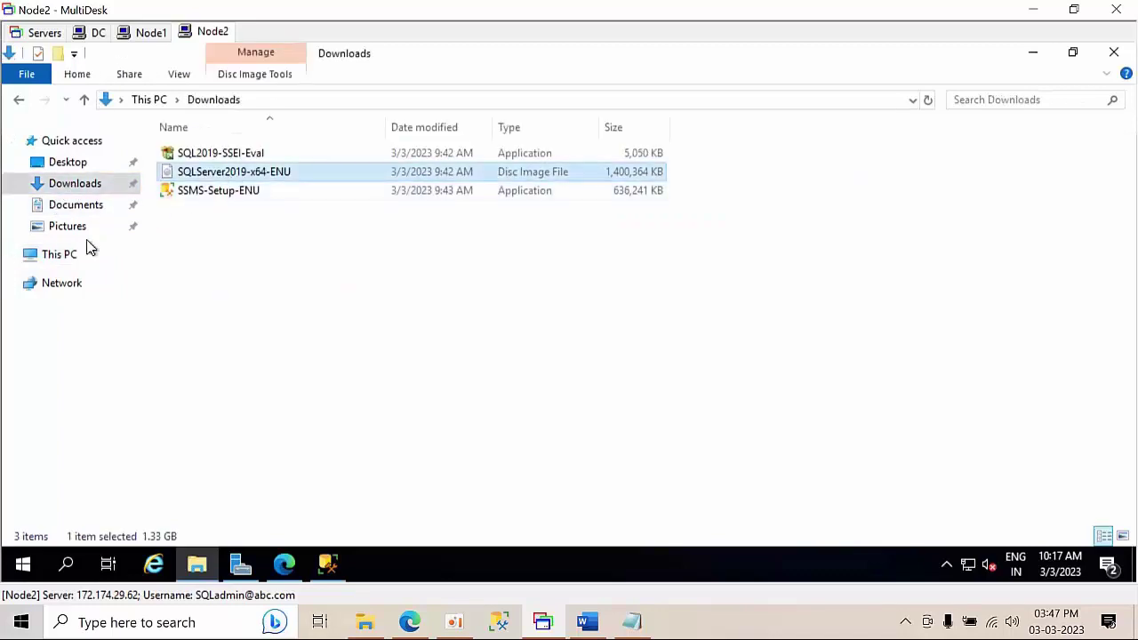
{"action": "left_click", "coordinate": [62, 256]}
{"action": "double_click", "coordinate": [315, 306]}
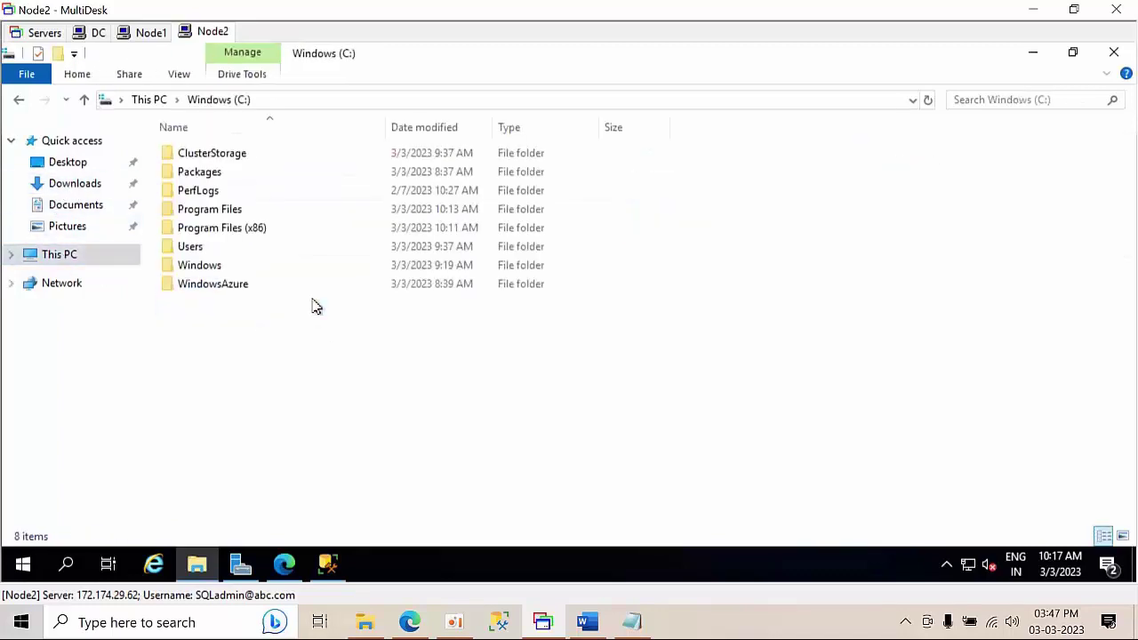
- Create a C:\Test folder and paste the 1.33 GB SQLServer2019-x64-ENU image into it
{"action": "right_click", "coordinate": [299, 336]}
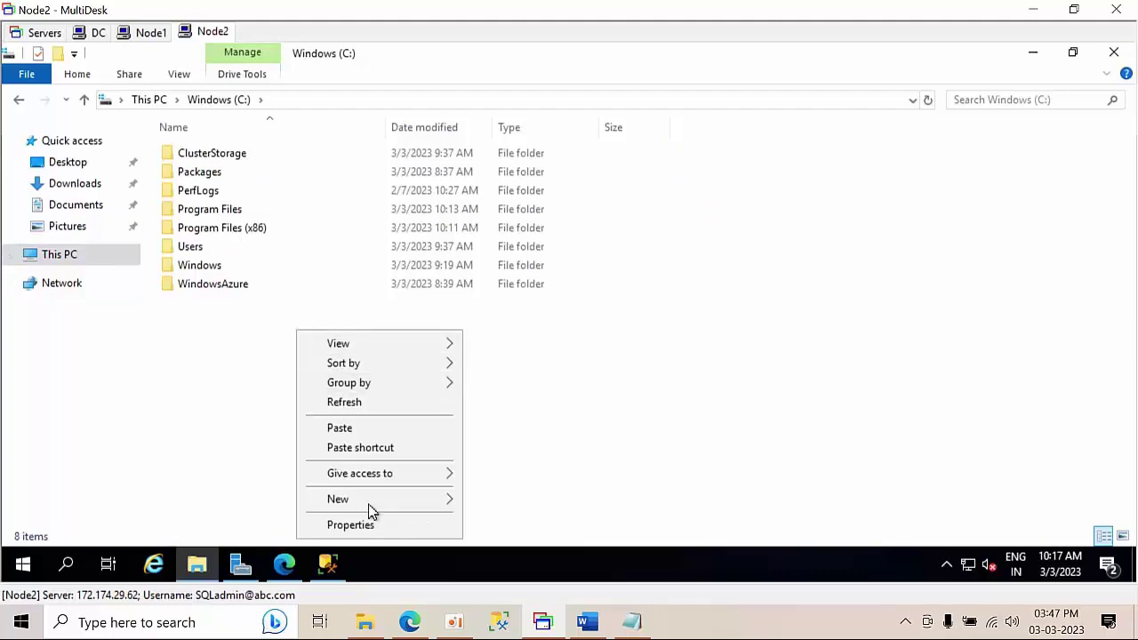
{"action": "mouse_move", "coordinate": [368, 505]}
{"action": "left_click", "coordinate": [512, 380]}
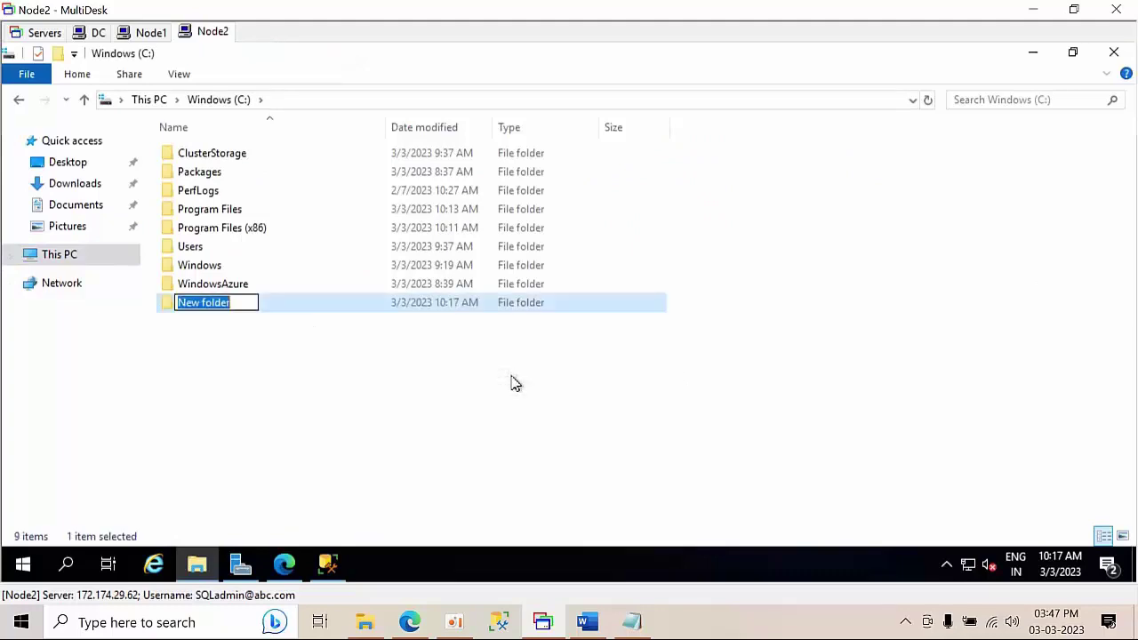
{"action": "type", "text": "Te"}
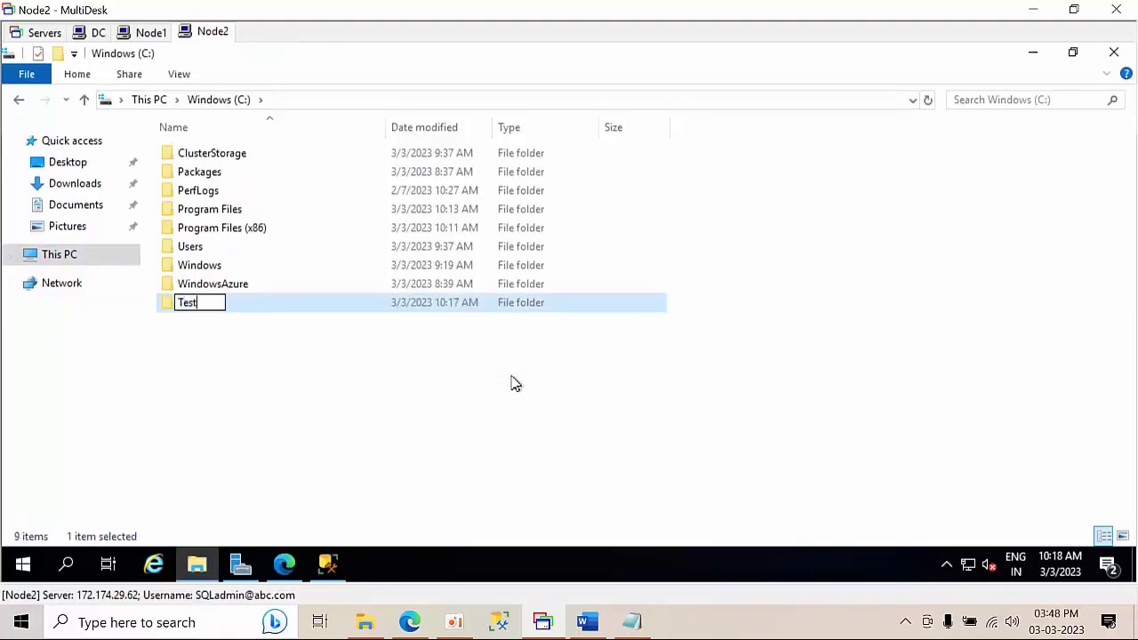
{"action": "type", "text": "st"}
{"action": "key", "text": "Return"}
{"action": "double_click", "coordinate": [322, 310]}
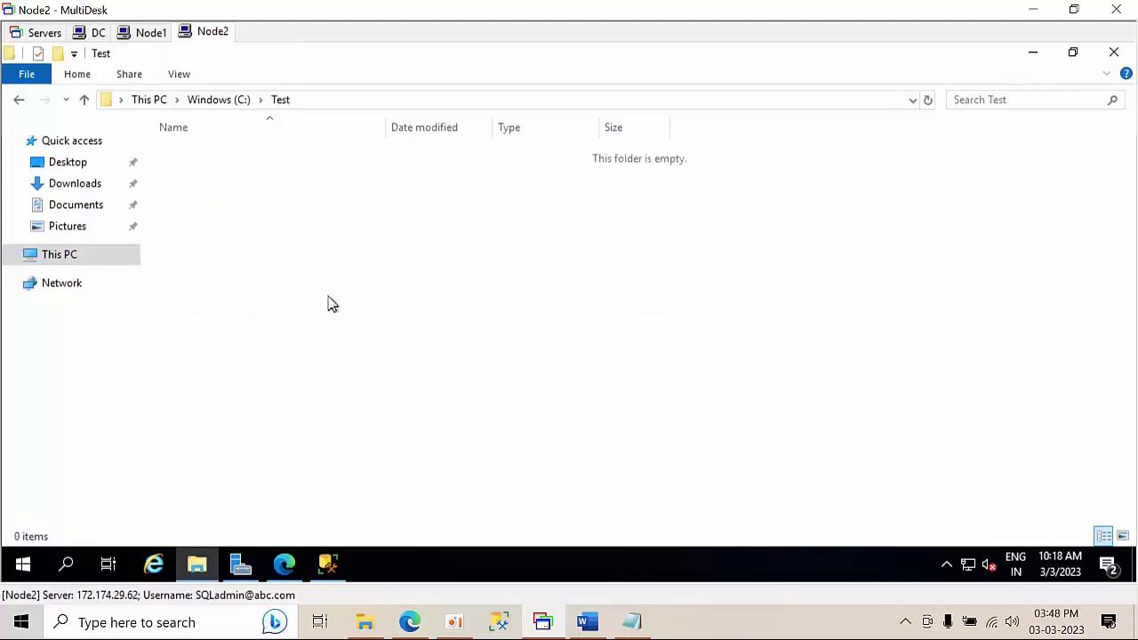
{"action": "key", "text": "ctrl+v"}
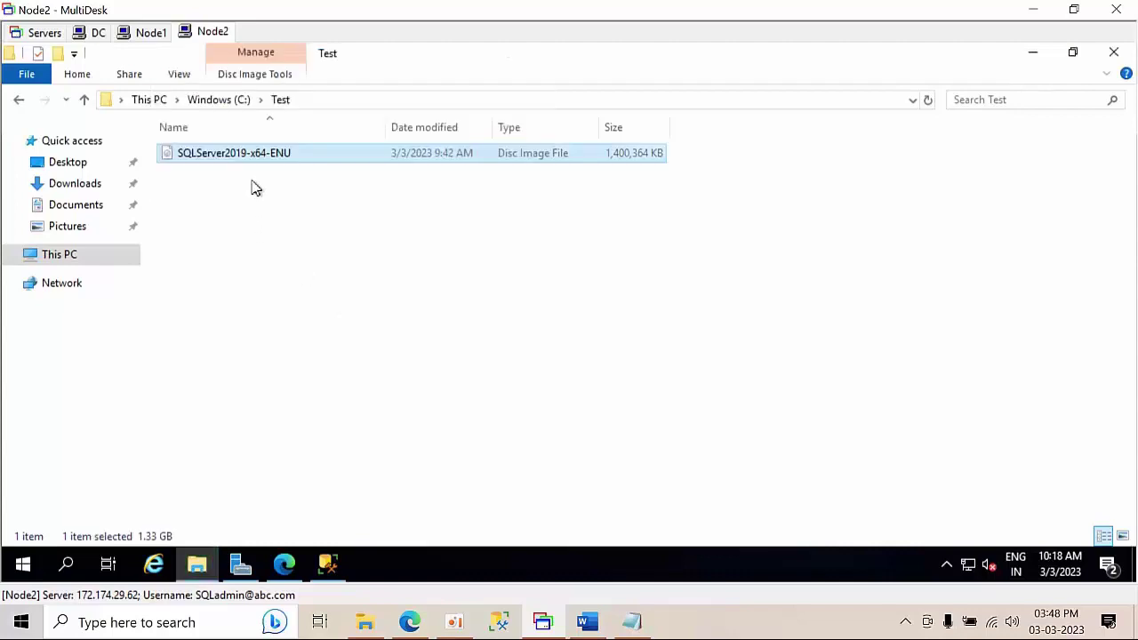
{"action": "right_click", "coordinate": [258, 155]}
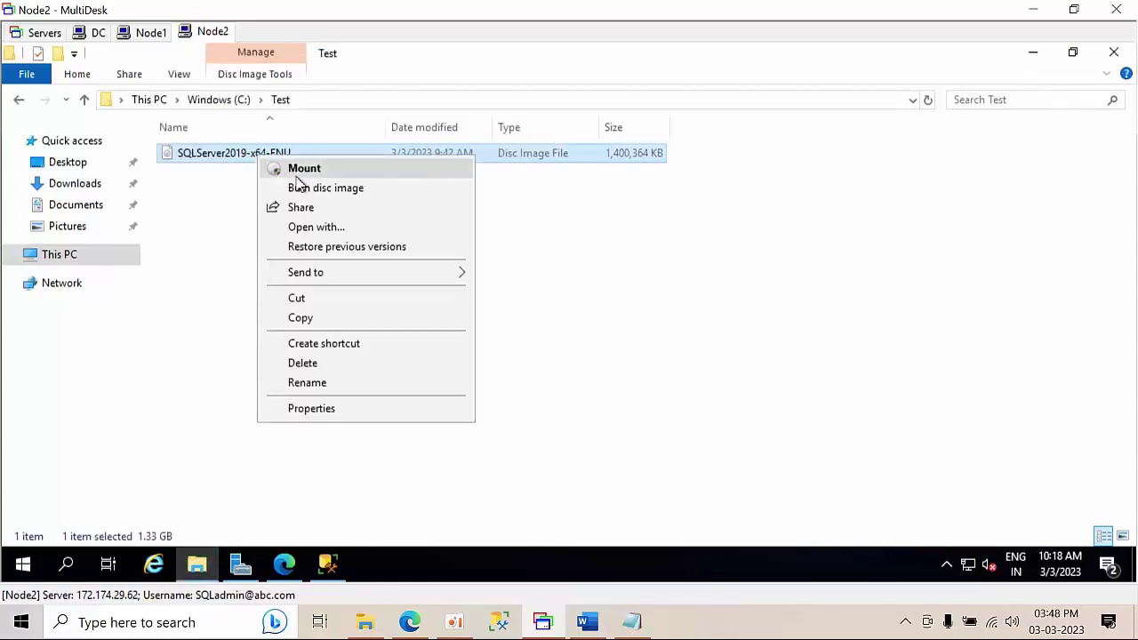
- Mount the copied ISO as DVD Drive (F:) SqlSetup_x64_ENU, browse it, and return to This PC
{"action": "left_click", "coordinate": [296, 176]}
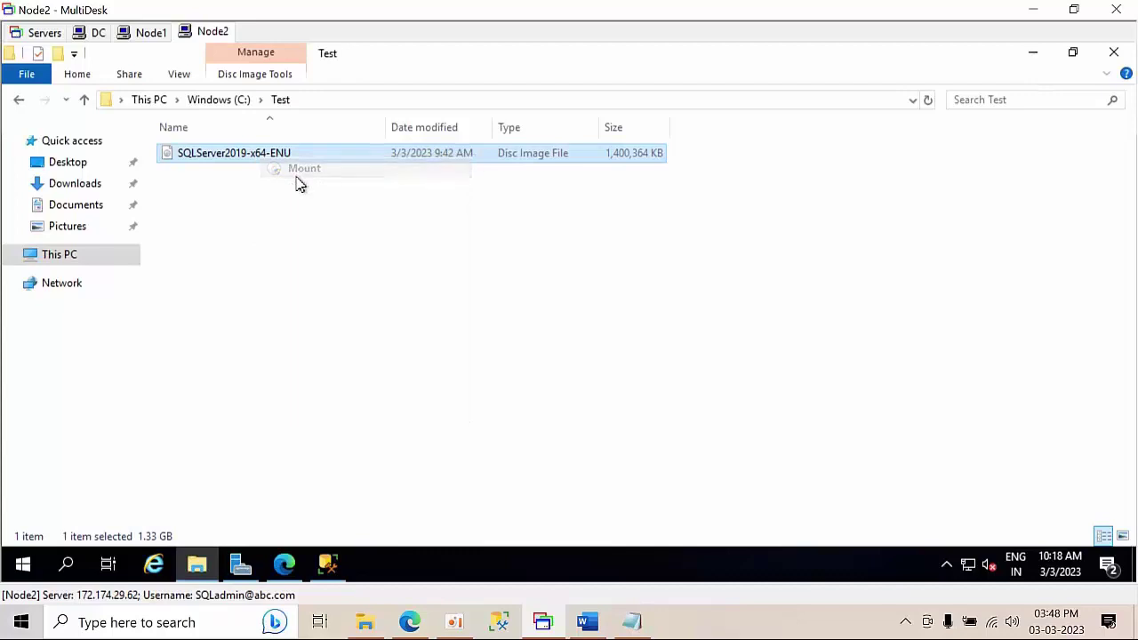
{"action": "right_click", "coordinate": [334, 269]}
{"action": "left_click", "coordinate": [391, 336]}
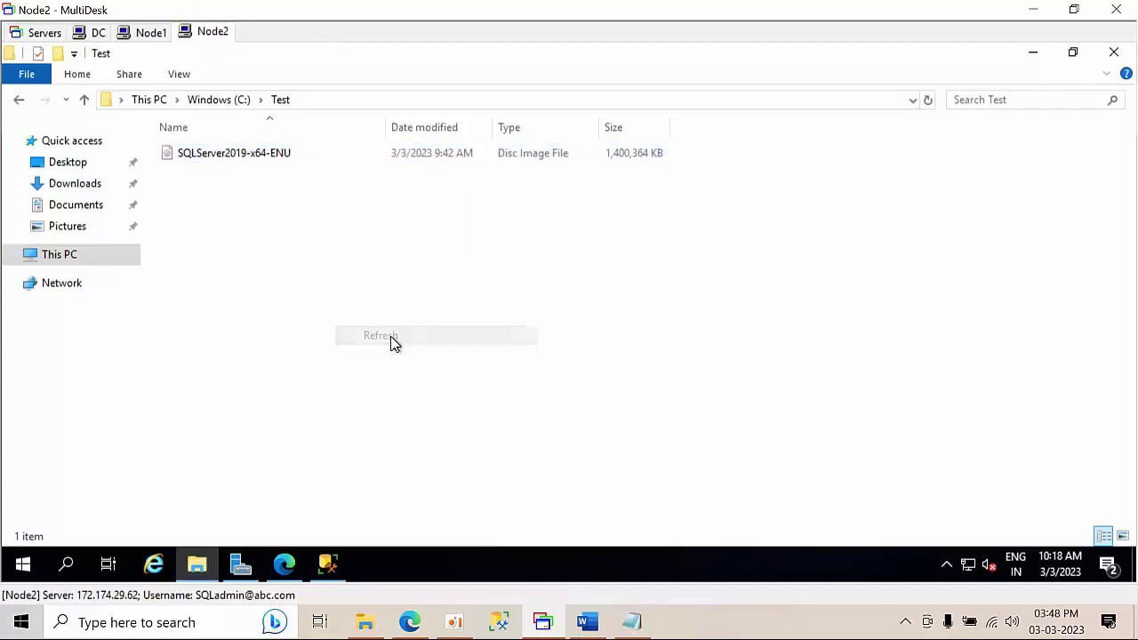
{"action": "double_click", "coordinate": [270, 158]}
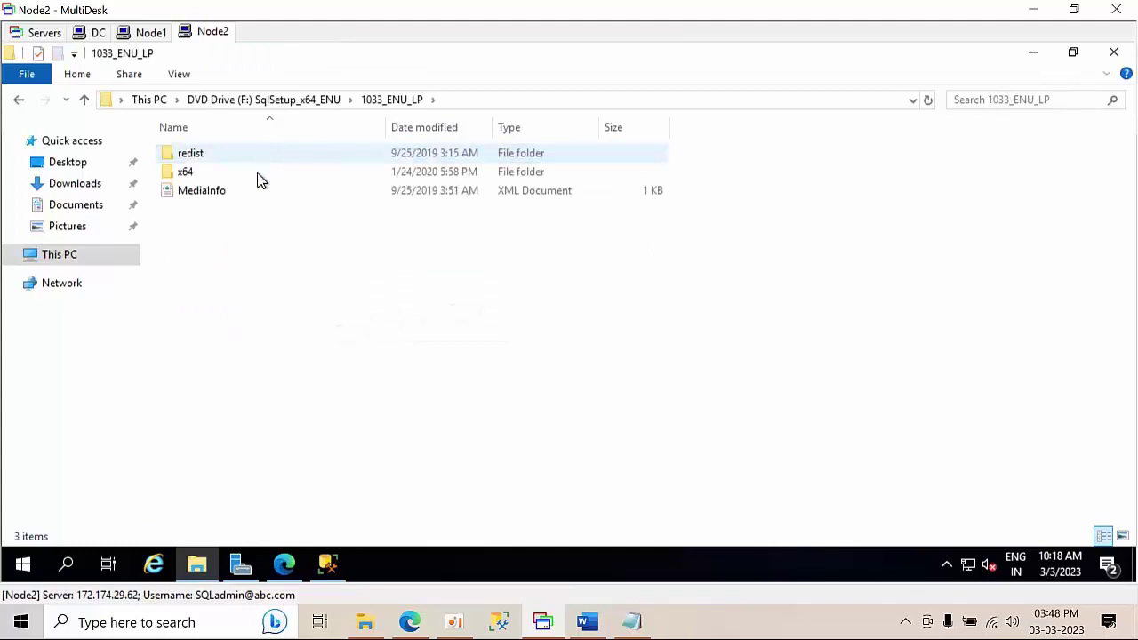
{"action": "left_click", "coordinate": [248, 101]}
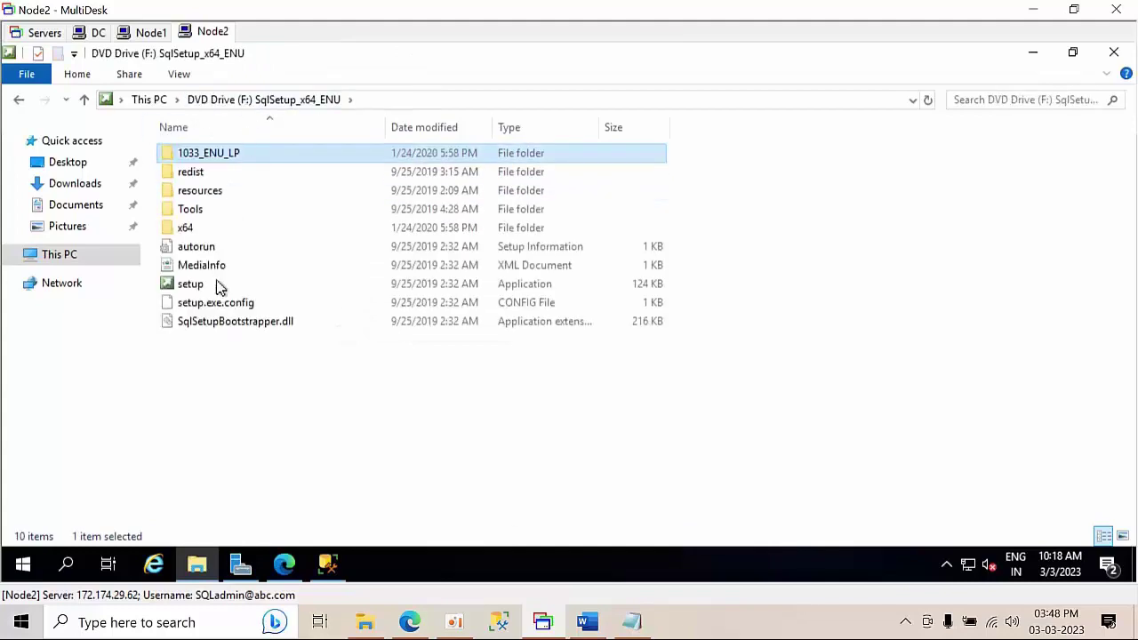
{"action": "left_click", "coordinate": [295, 401]}
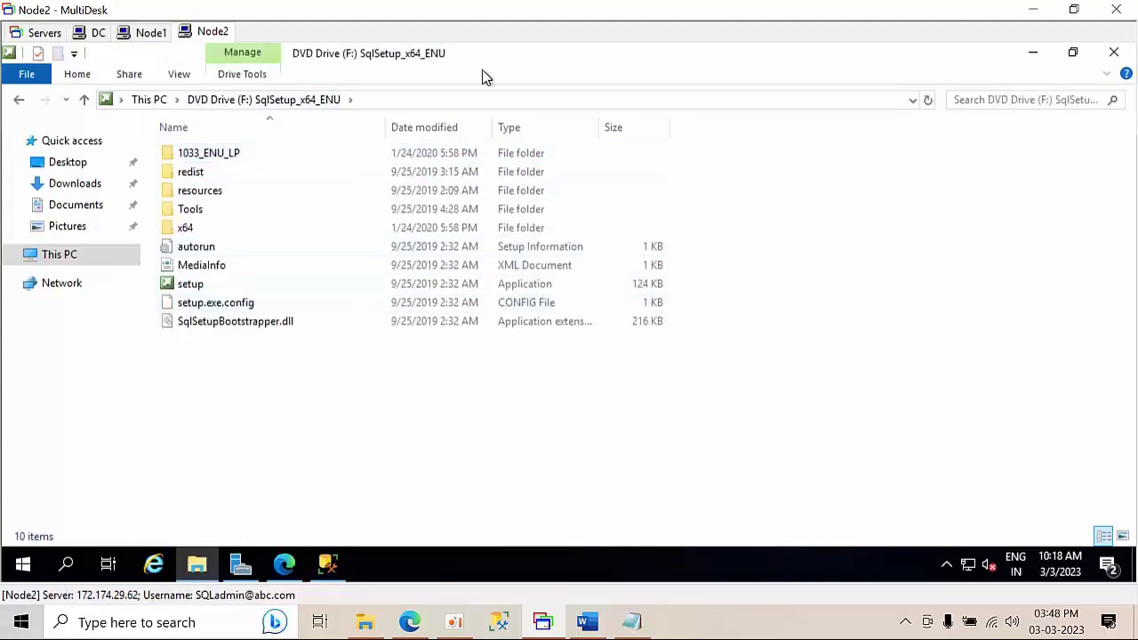
{"action": "left_click", "coordinate": [147, 101]}
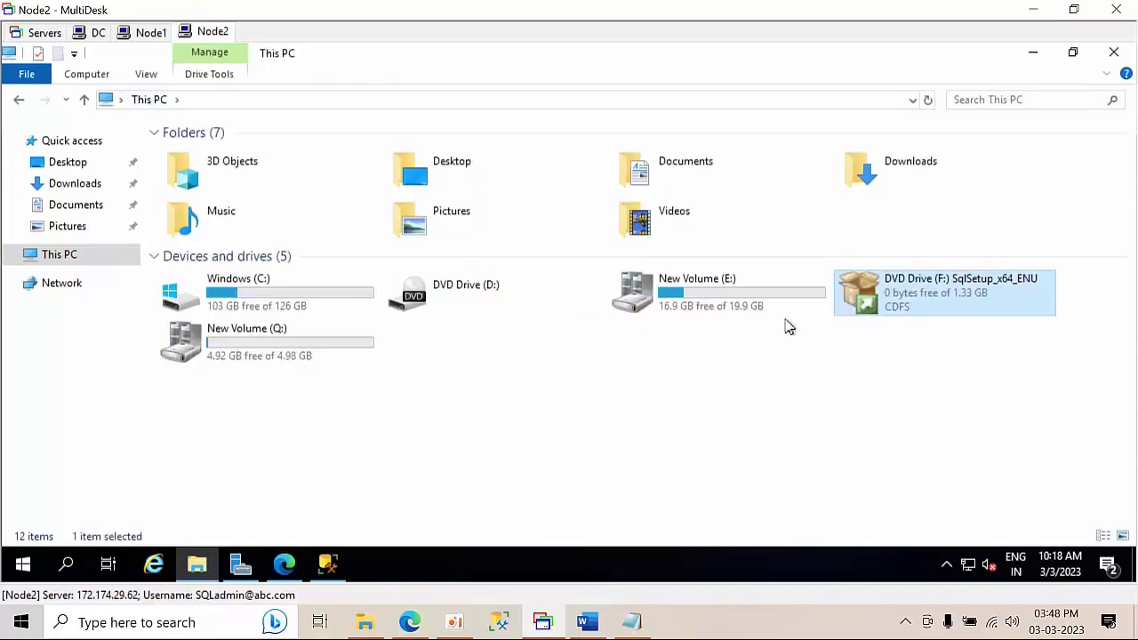
- Open DVD Drive (F:) in a new window and copy all its setup files
{"action": "right_click", "coordinate": [921, 281]}
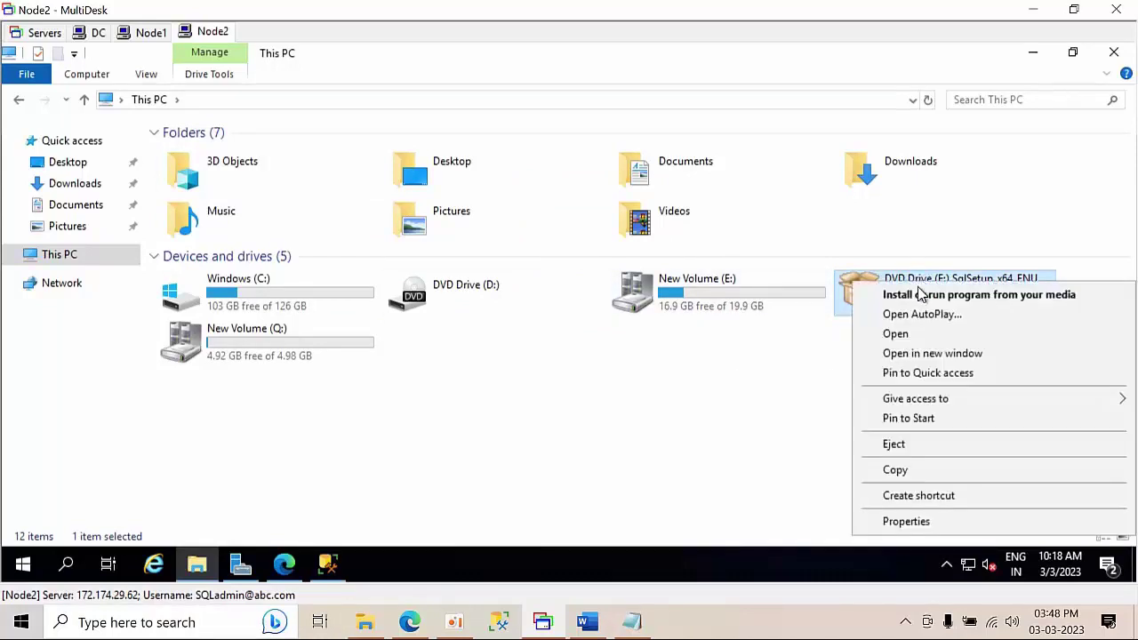
{"action": "left_click", "coordinate": [717, 393]}
{"action": "left_click", "coordinate": [725, 396]}
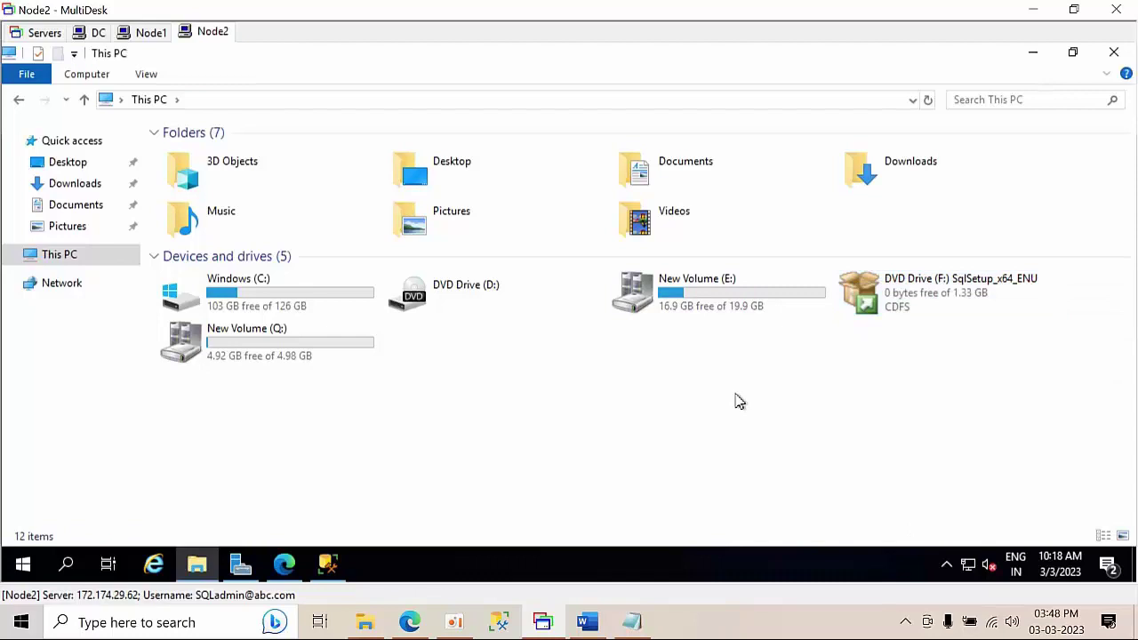
{"action": "left_click", "coordinate": [903, 305]}
{"action": "right_click", "coordinate": [903, 305]}
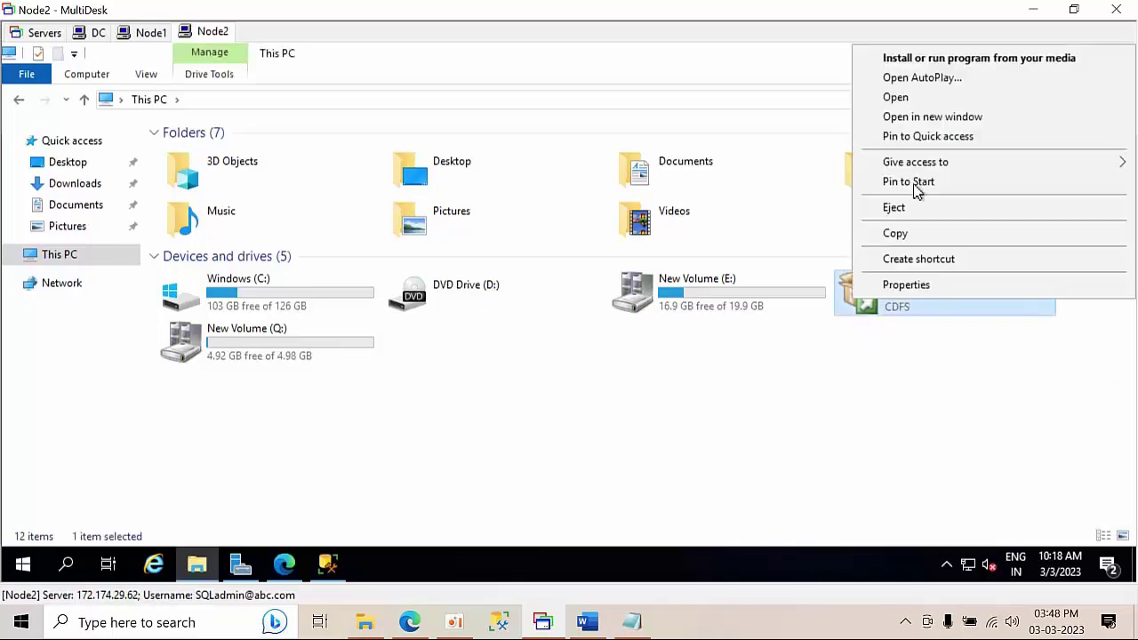
{"action": "left_click", "coordinate": [943, 125]}
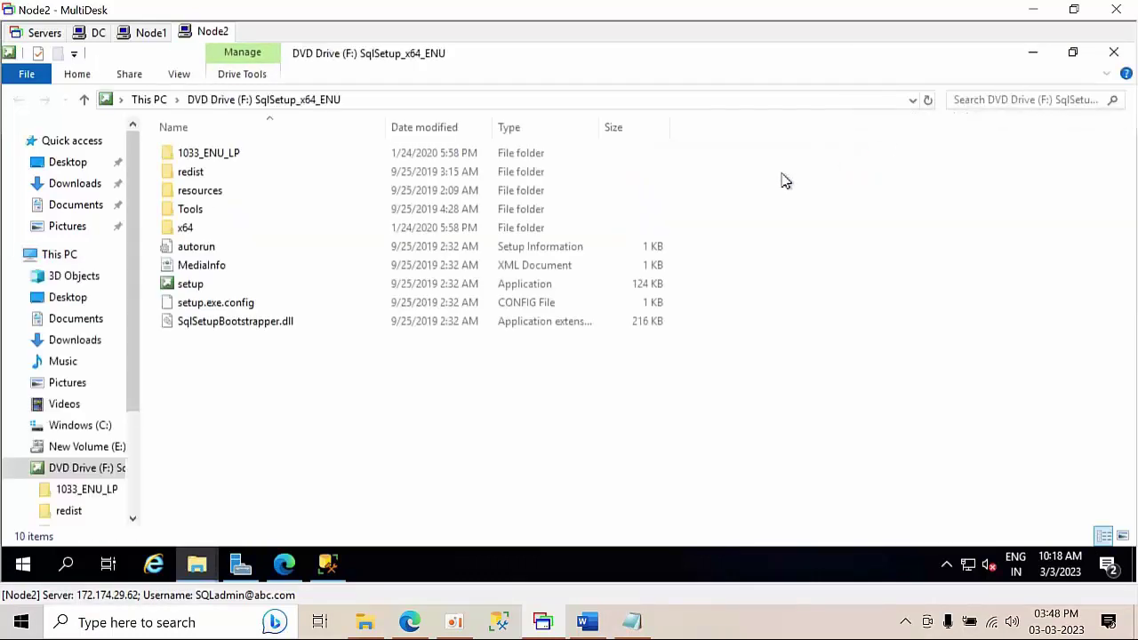
{"action": "key", "text": "ctrl+a"}
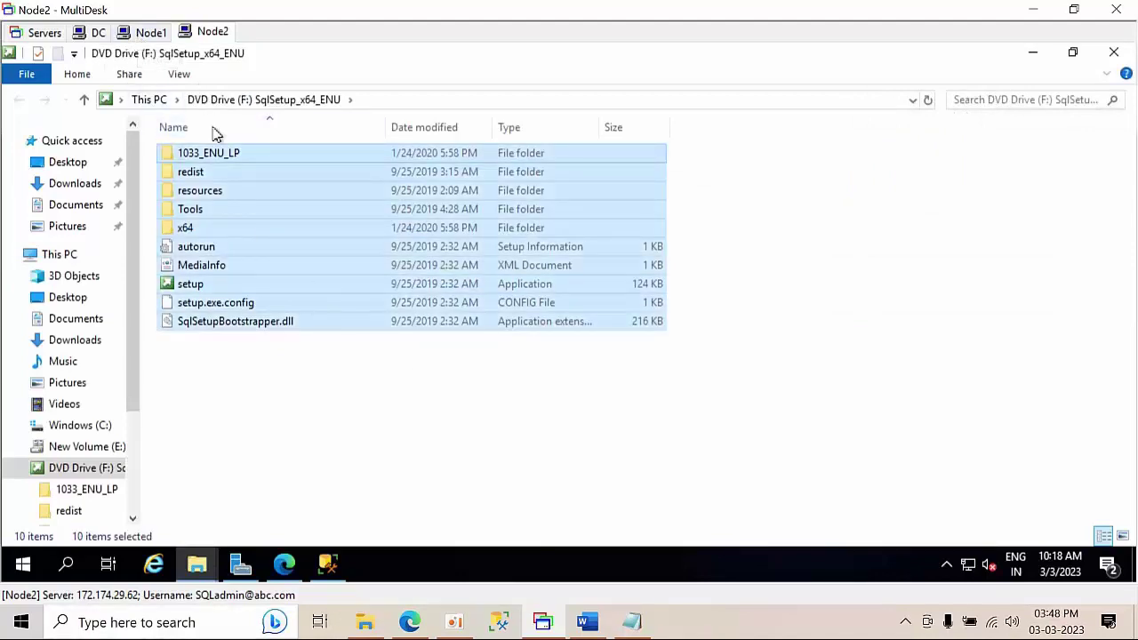
- Paste the setup files into C:\Test, then switch to the Node1 session
{"action": "left_click", "coordinate": [133, 100]}
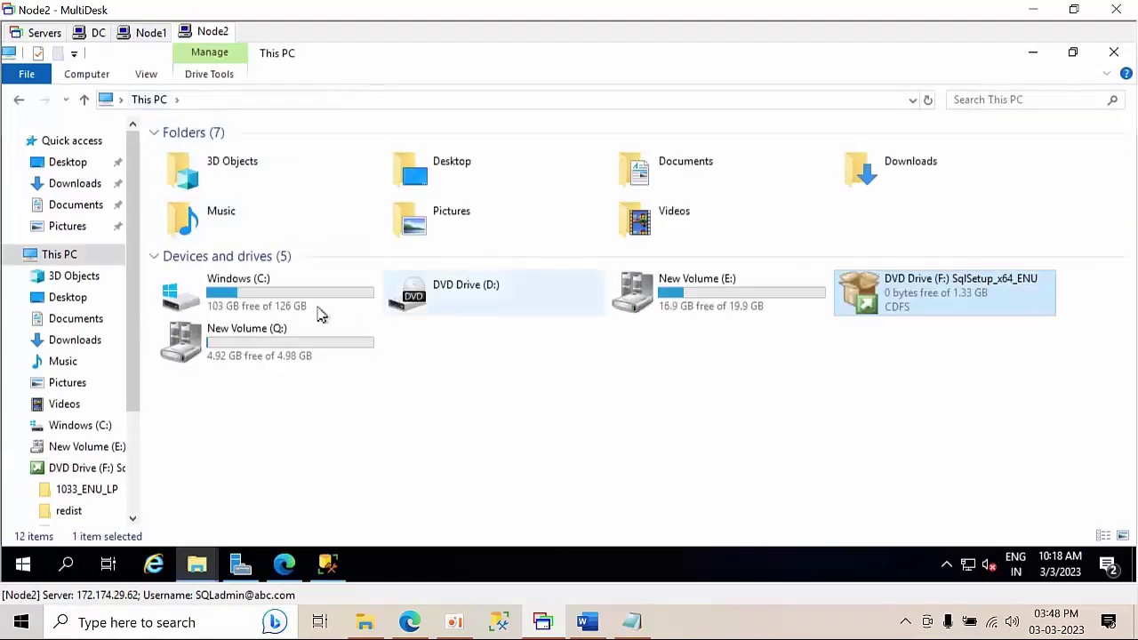
{"action": "double_click", "coordinate": [322, 311]}
{"action": "double_click", "coordinate": [216, 246]}
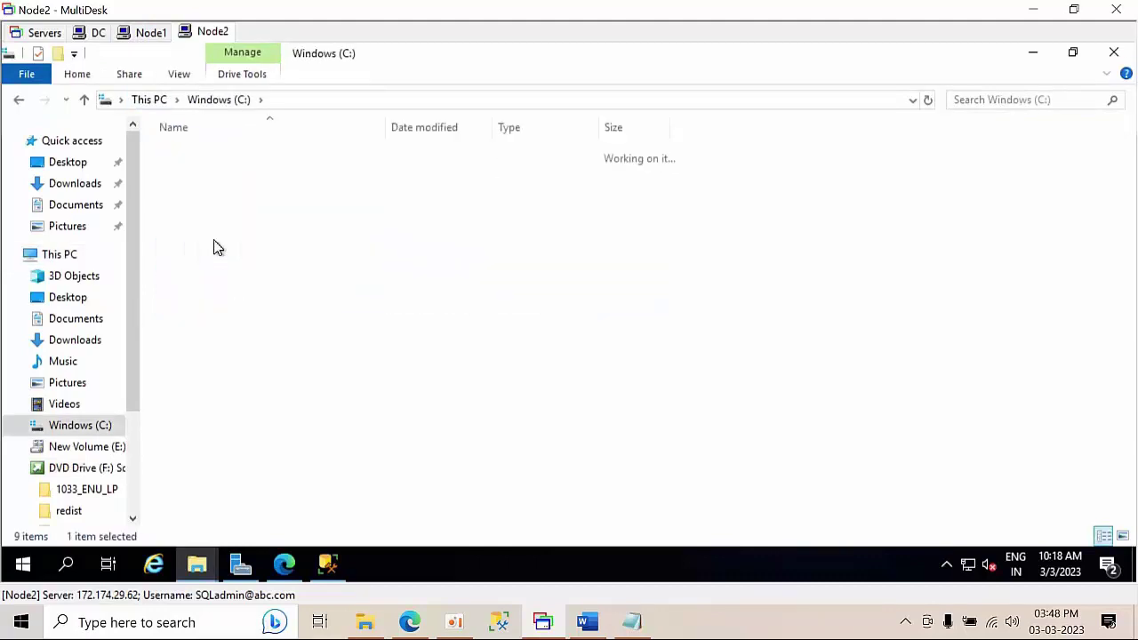
{"action": "key", "text": "ctrl+v"}
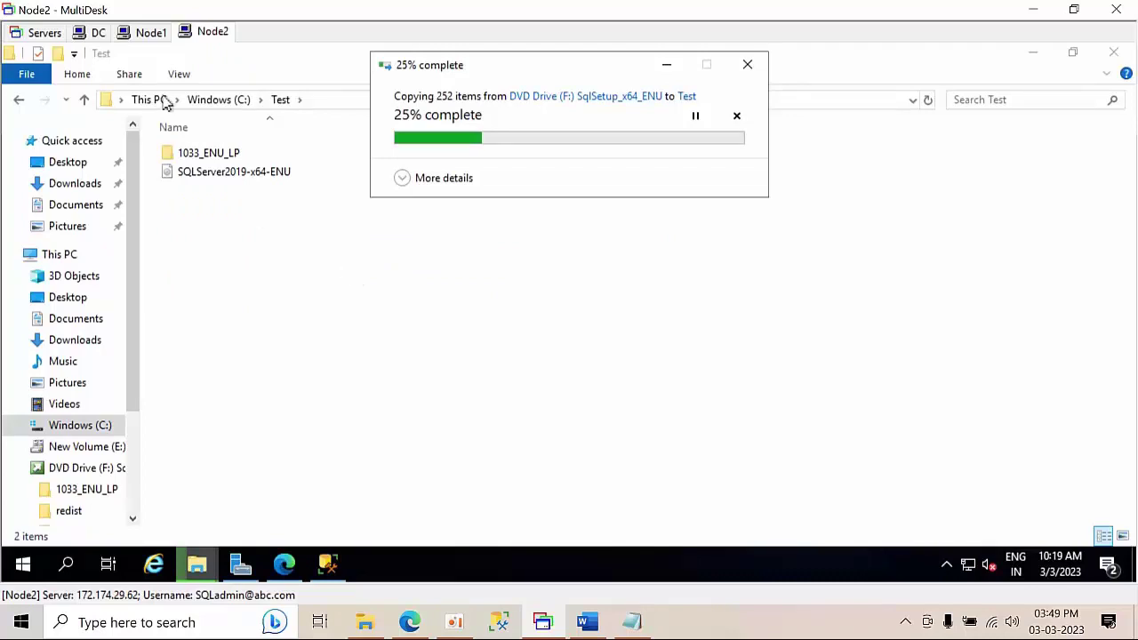
{"action": "left_click", "coordinate": [142, 34]}
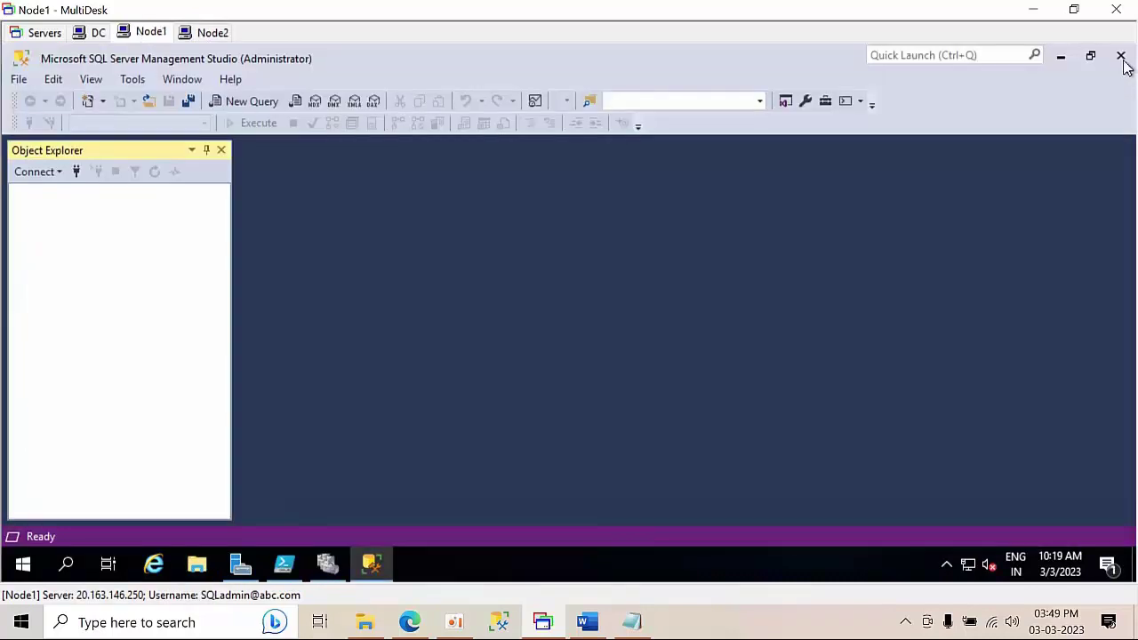
- Check the winclu.abc.com cluster summary in Failover Cluster Manager, then return to the Node2 session
{"action": "left_click", "coordinate": [1060, 55]}
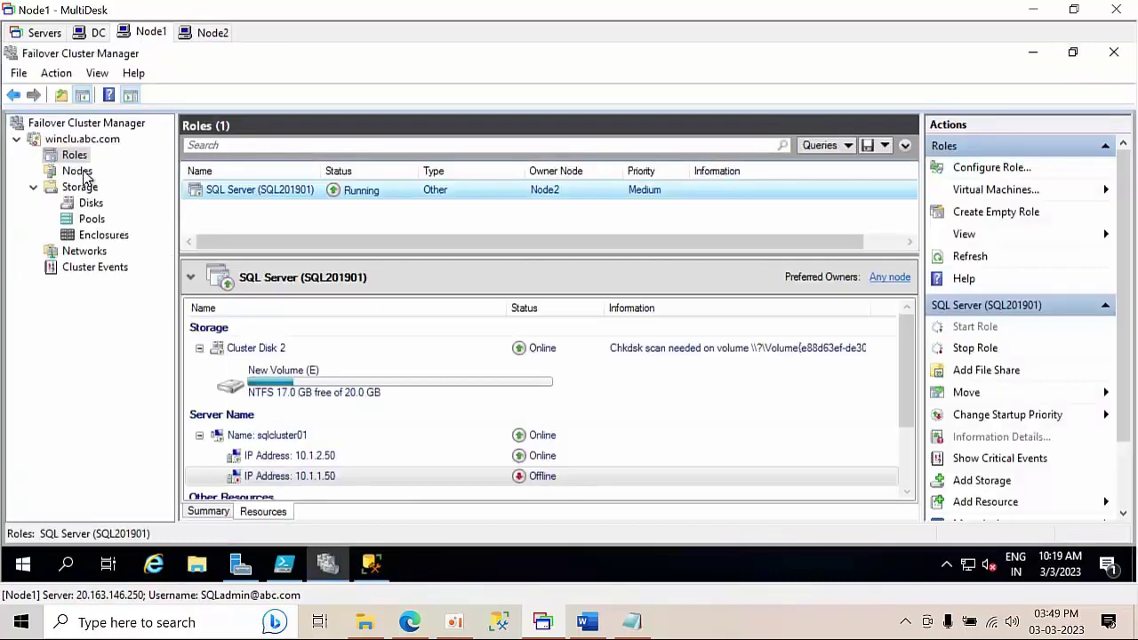
{"action": "left_click", "coordinate": [72, 142]}
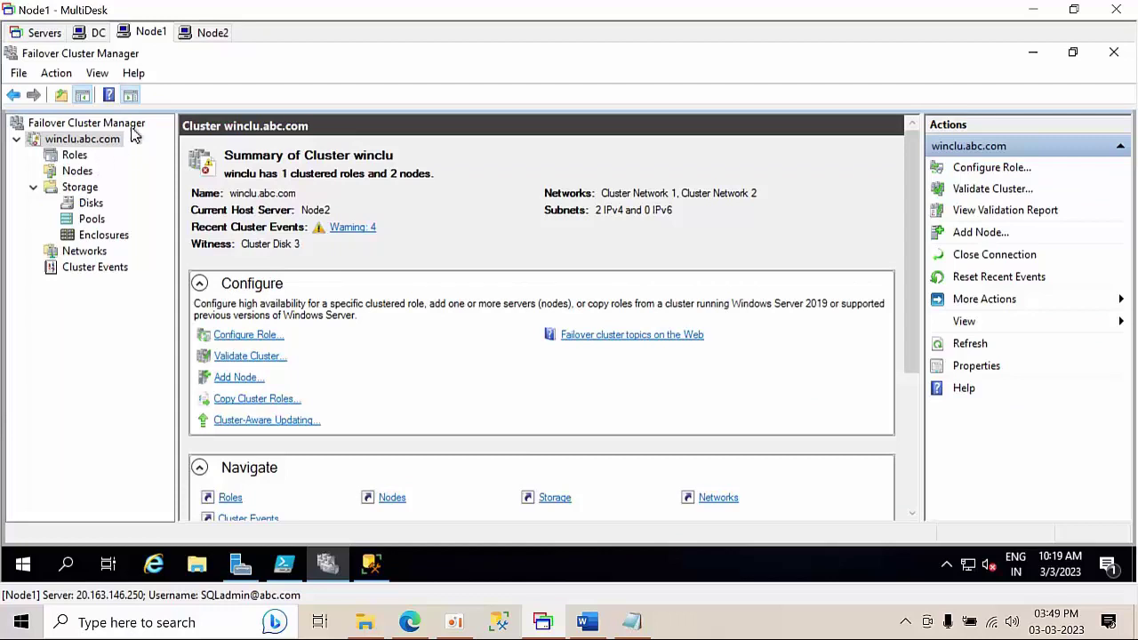
{"action": "left_click", "coordinate": [210, 33]}
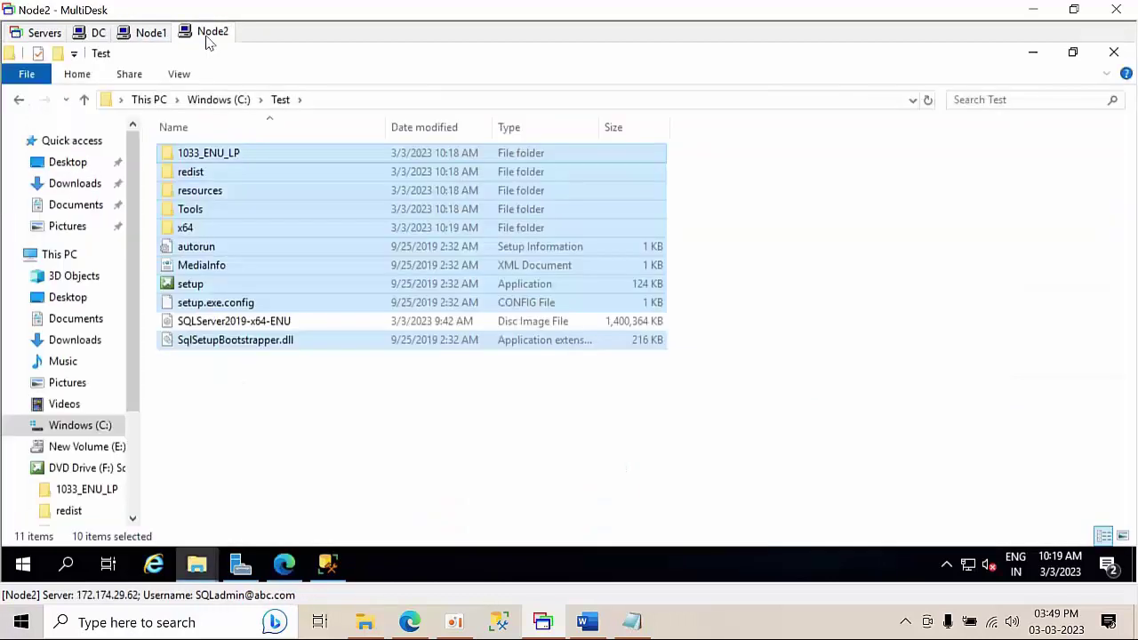
- Refresh C:\Test, run setup as administrator, and start a New SQL Server failover cluster installation
{"action": "right_click", "coordinate": [818, 255]}
{"action": "left_click", "coordinate": [863, 321]}
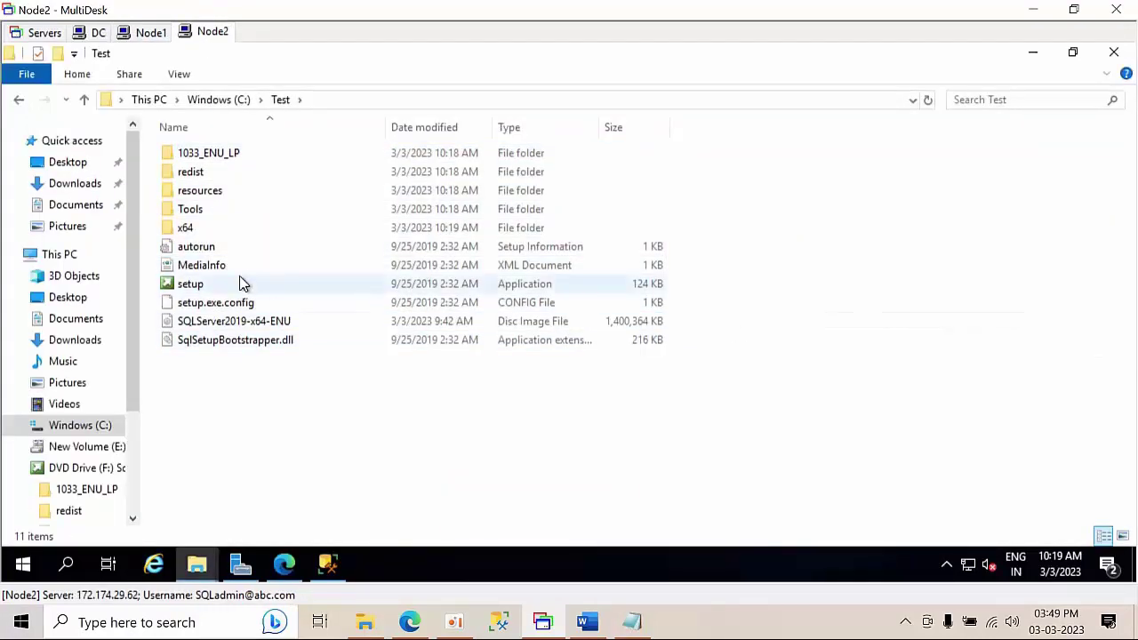
{"action": "right_click", "coordinate": [242, 285]}
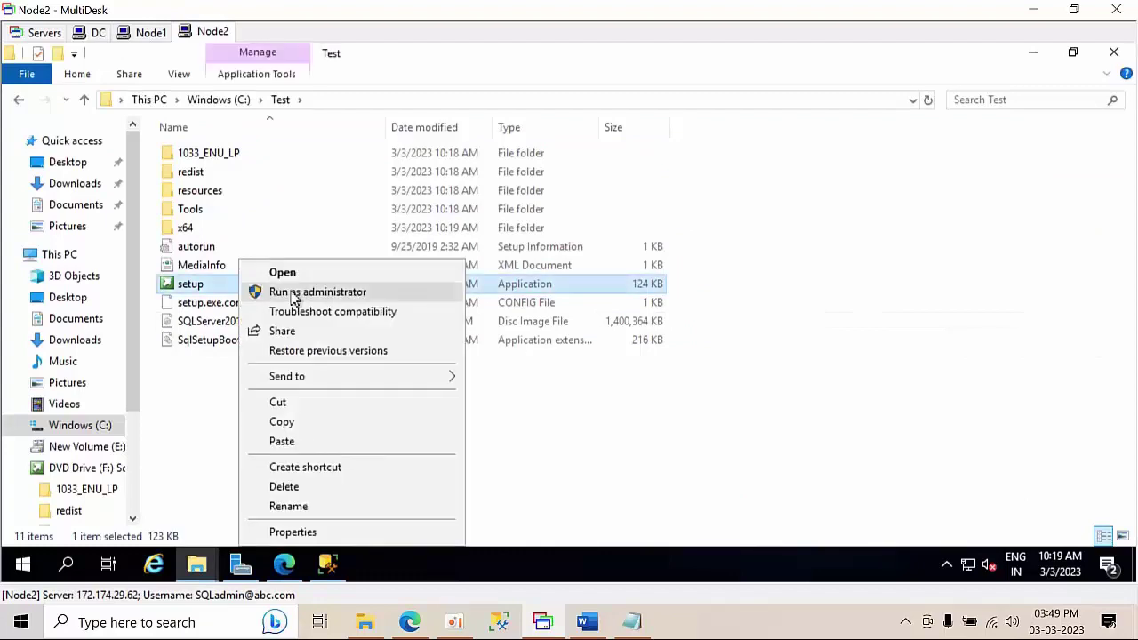
{"action": "left_click", "coordinate": [293, 293]}
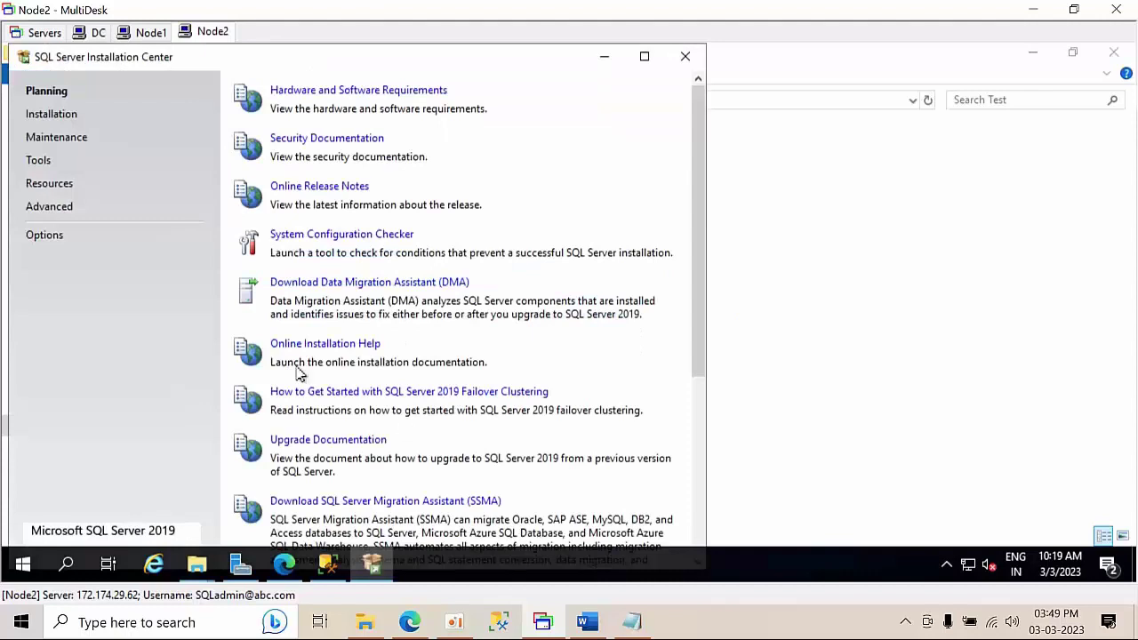
{"action": "left_click", "coordinate": [53, 119]}
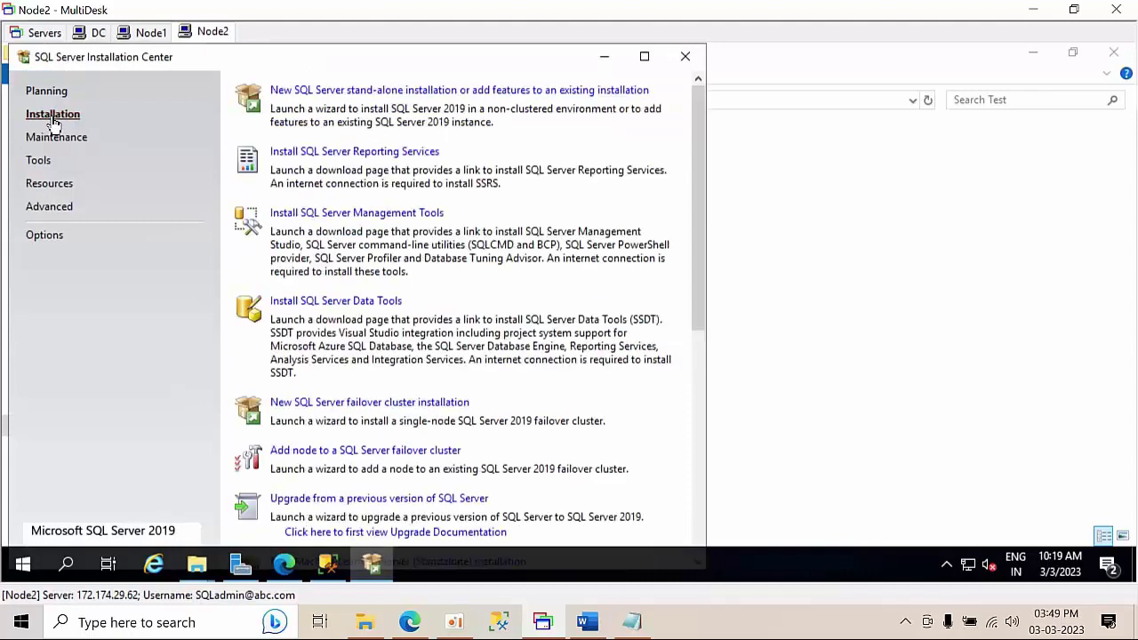
{"action": "left_click", "coordinate": [368, 404]}
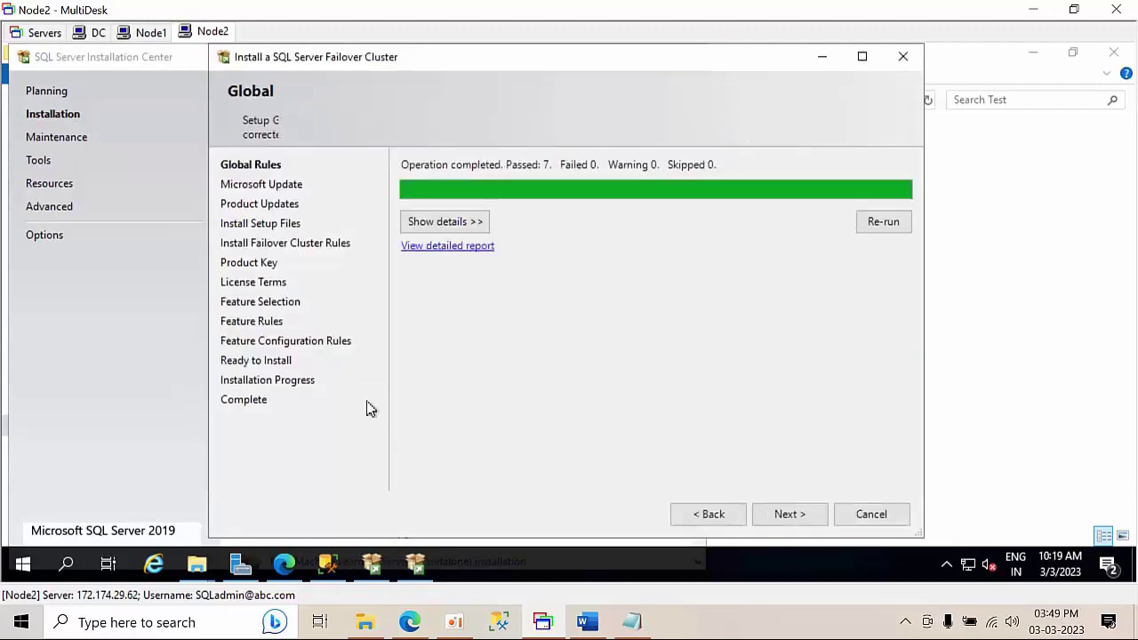
- Pass the global and cluster rule checks and choose the Developer edition
{"action": "left_click", "coordinate": [793, 518]}
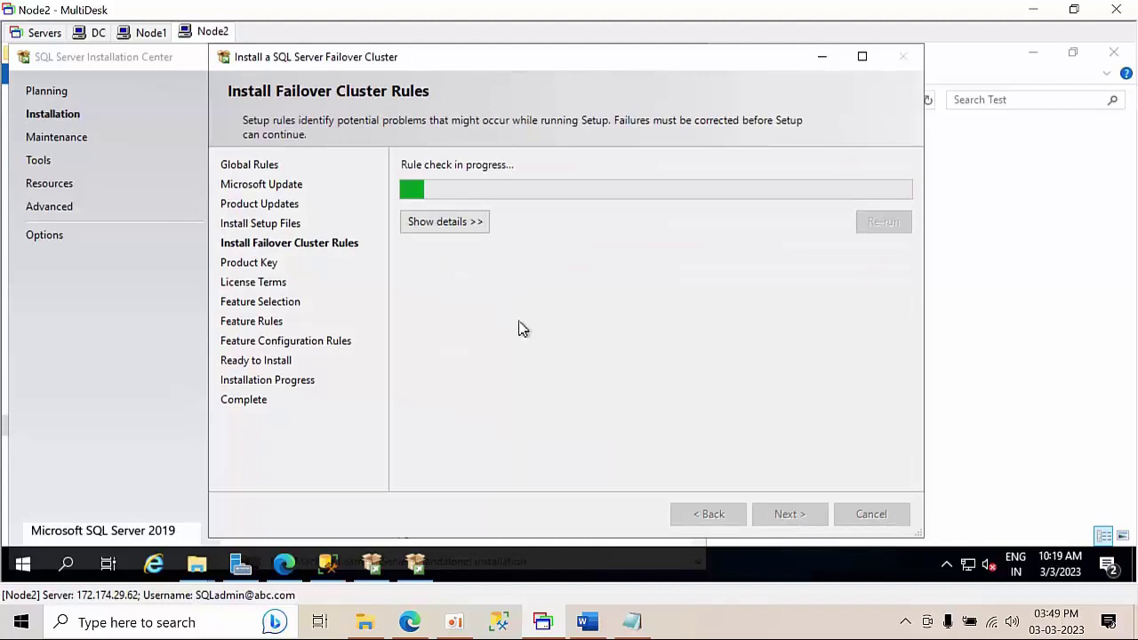
{"action": "left_click", "coordinate": [454, 221]}
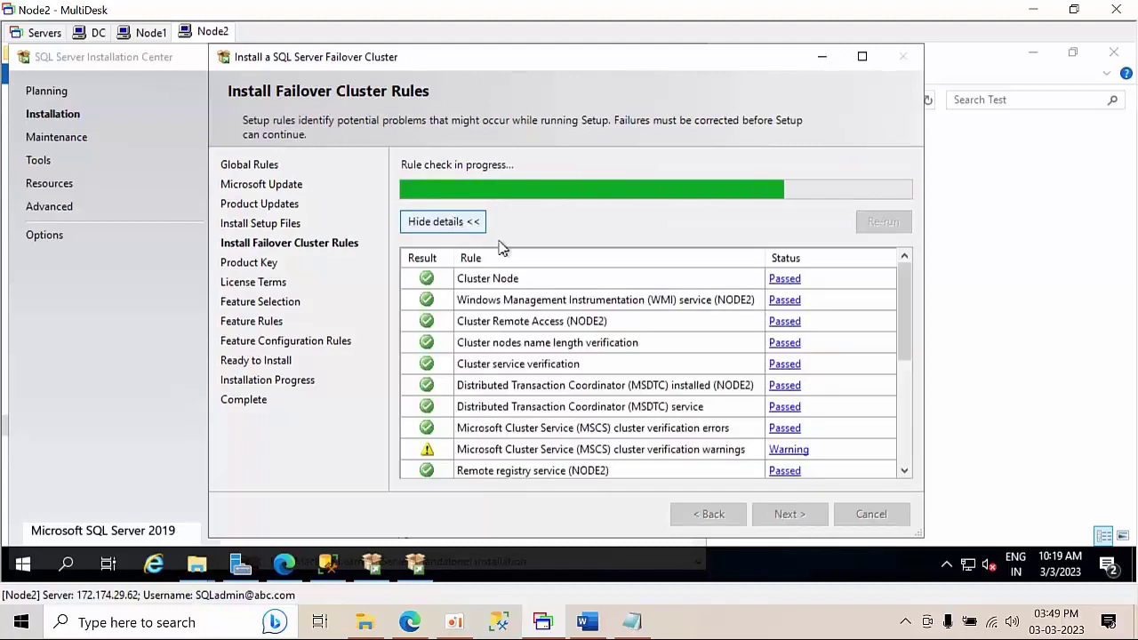
{"action": "left_click", "coordinate": [811, 516]}
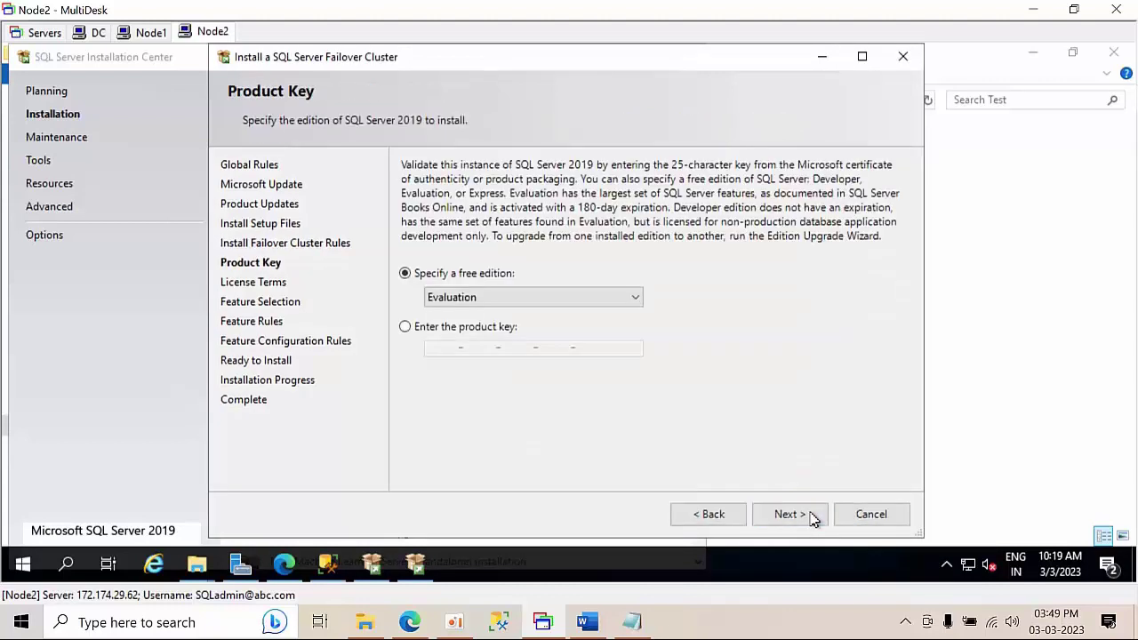
{"action": "left_click", "coordinate": [495, 296]}
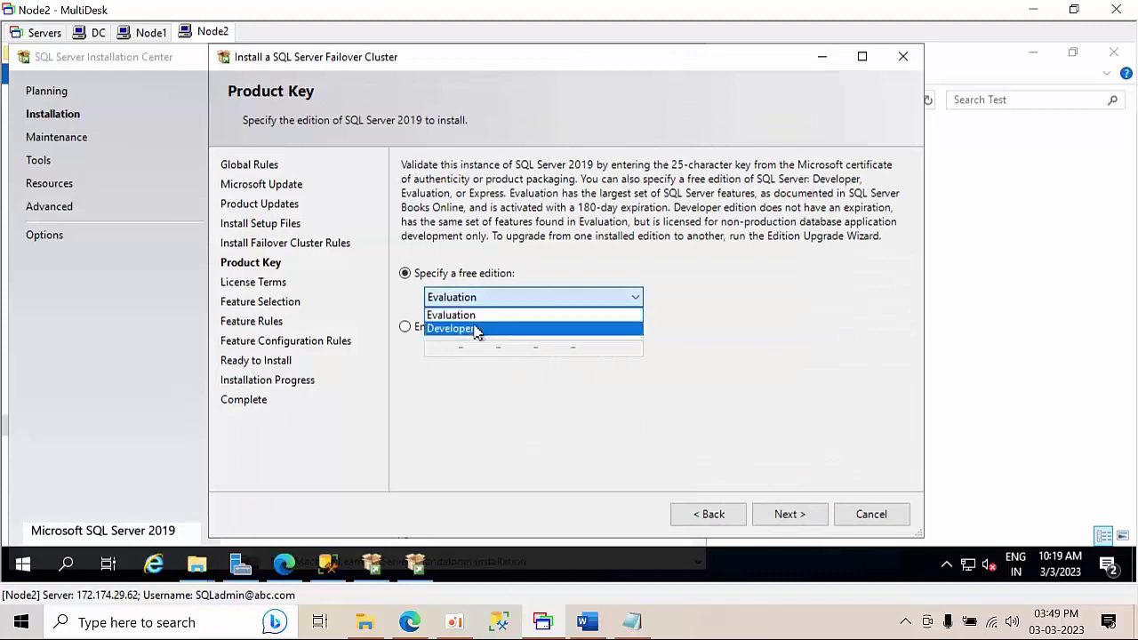
{"action": "left_click", "coordinate": [475, 329]}
- Accept the license terms and select Database Engine Services for installation
{"action": "left_click", "coordinate": [779, 520]}
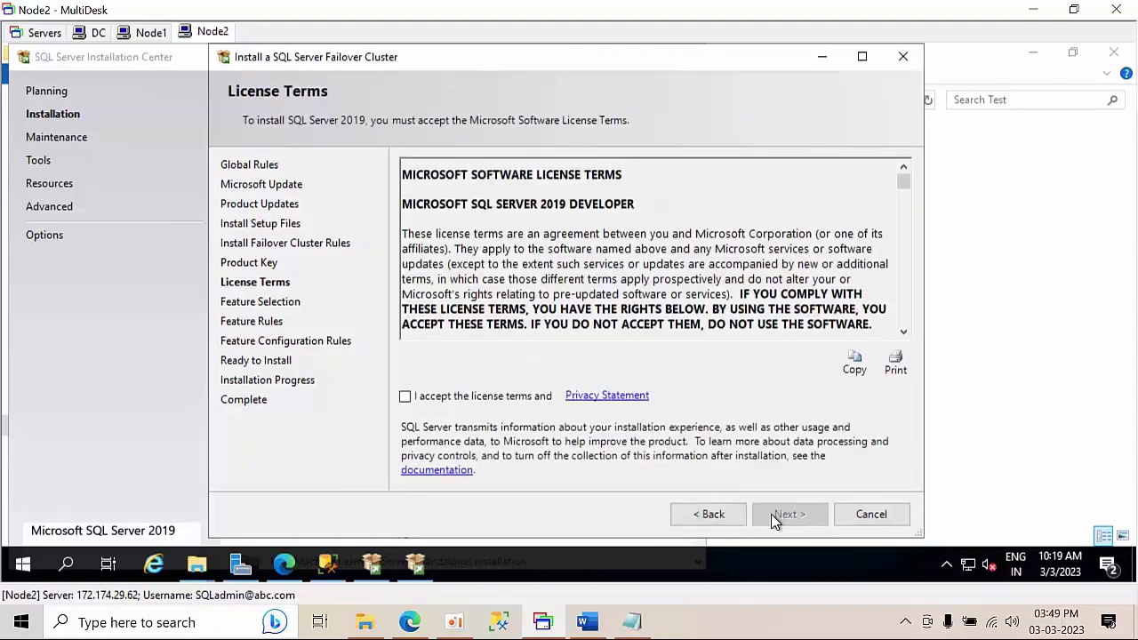
{"action": "left_click", "coordinate": [512, 398]}
{"action": "left_click", "coordinate": [791, 520]}
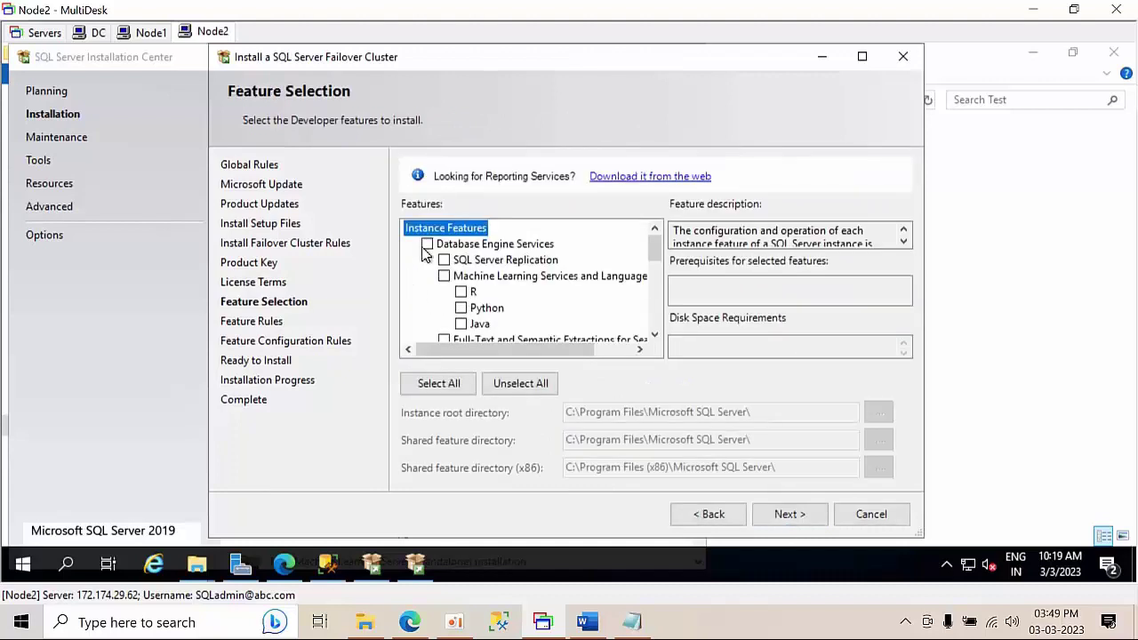
{"action": "left_click", "coordinate": [427, 243]}
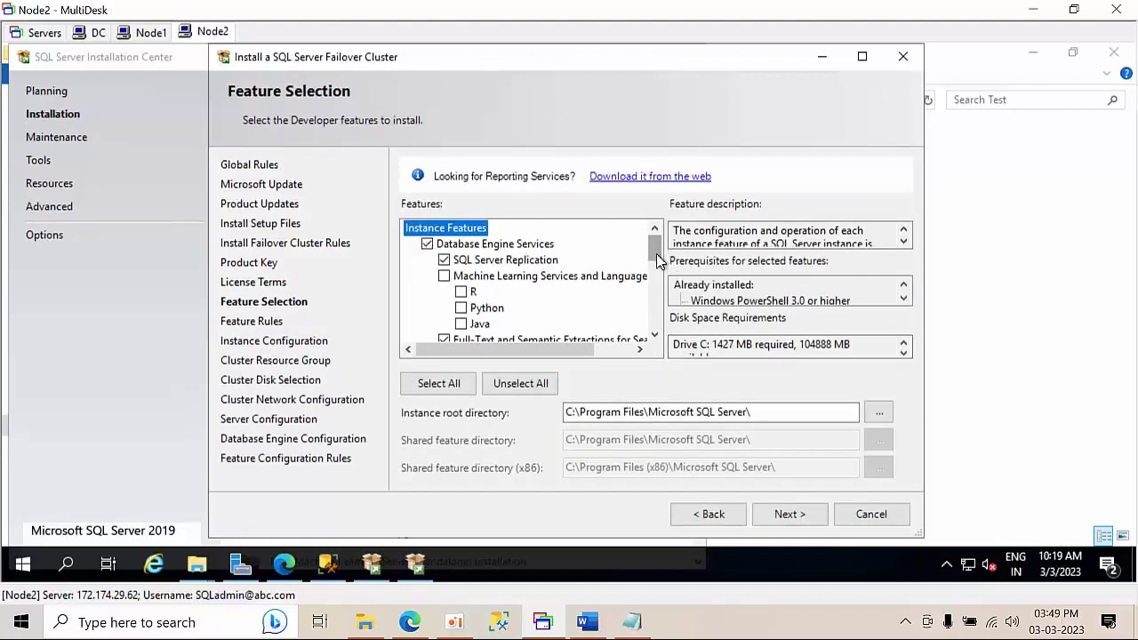
{"action": "left_click_drag", "start_coordinate": [656, 253], "coordinate": [659, 316]}
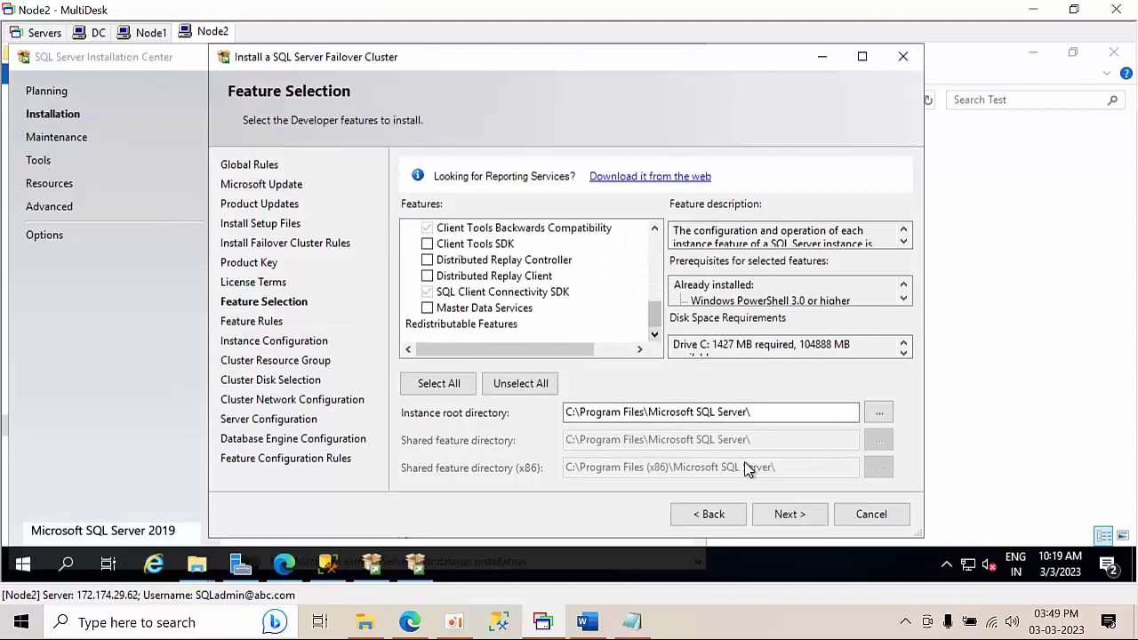
{"action": "left_click", "coordinate": [791, 515]}
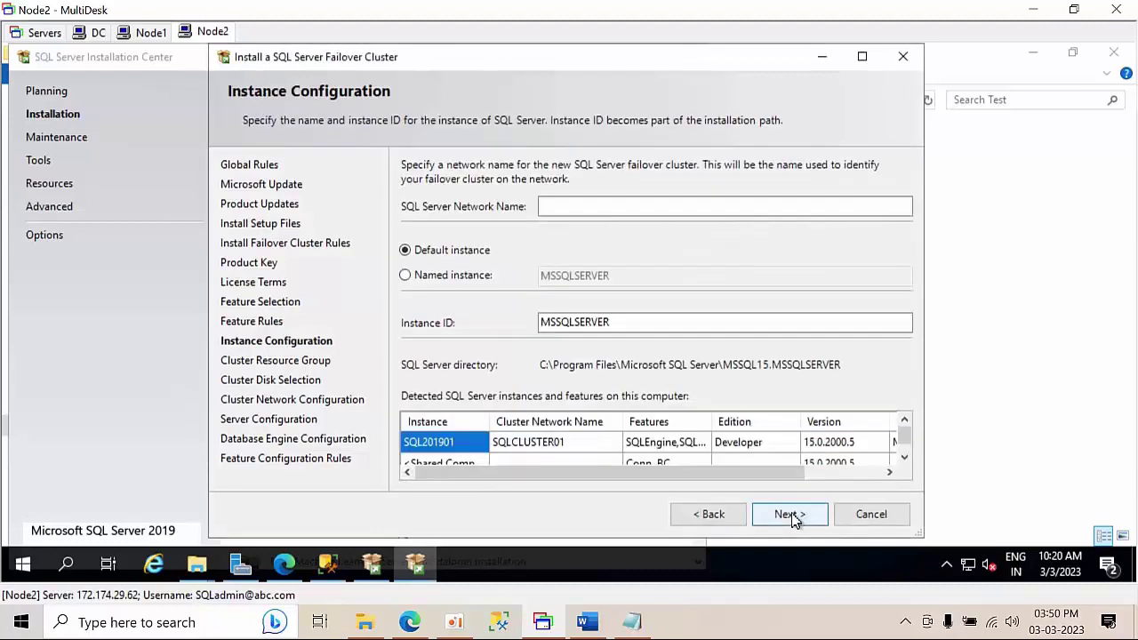
- Set network name sqlcluster02 and named instance sql201902, then advance to Cluster Resource Group
{"action": "left_click", "coordinate": [574, 207]}
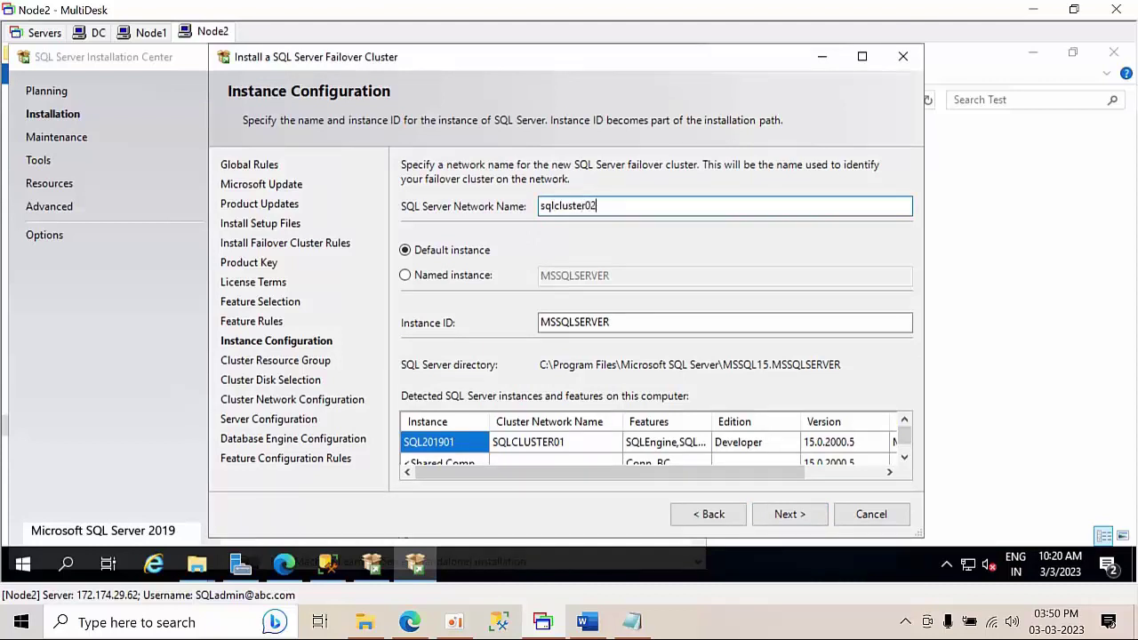
{"action": "left_click", "coordinate": [435, 275]}
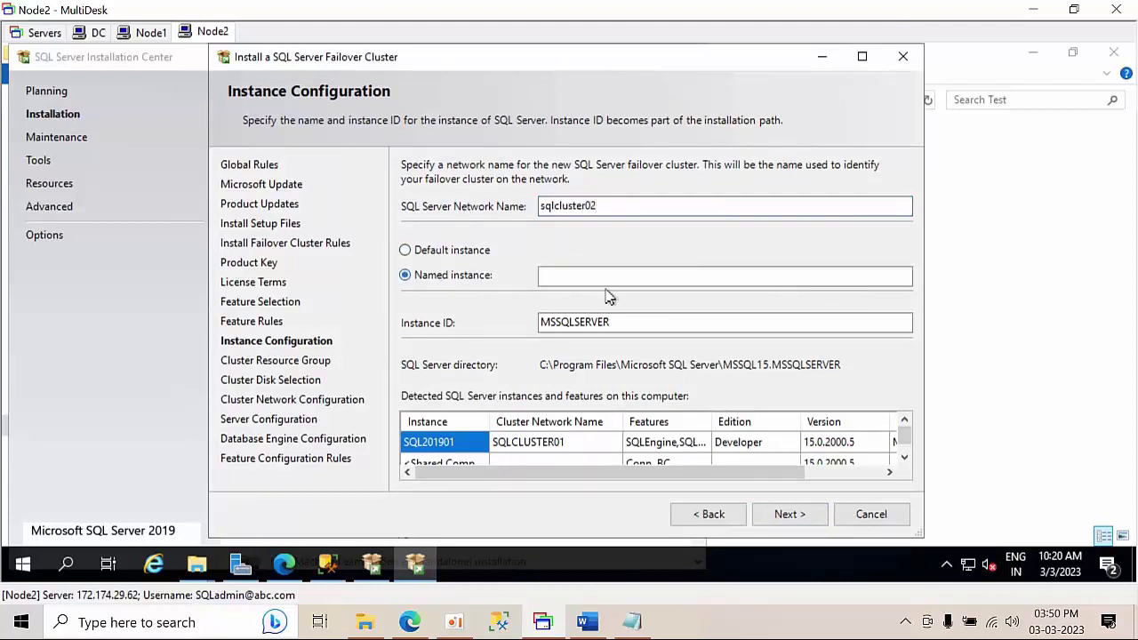
{"action": "left_click", "coordinate": [609, 275]}
{"action": "type", "text": "sq"}
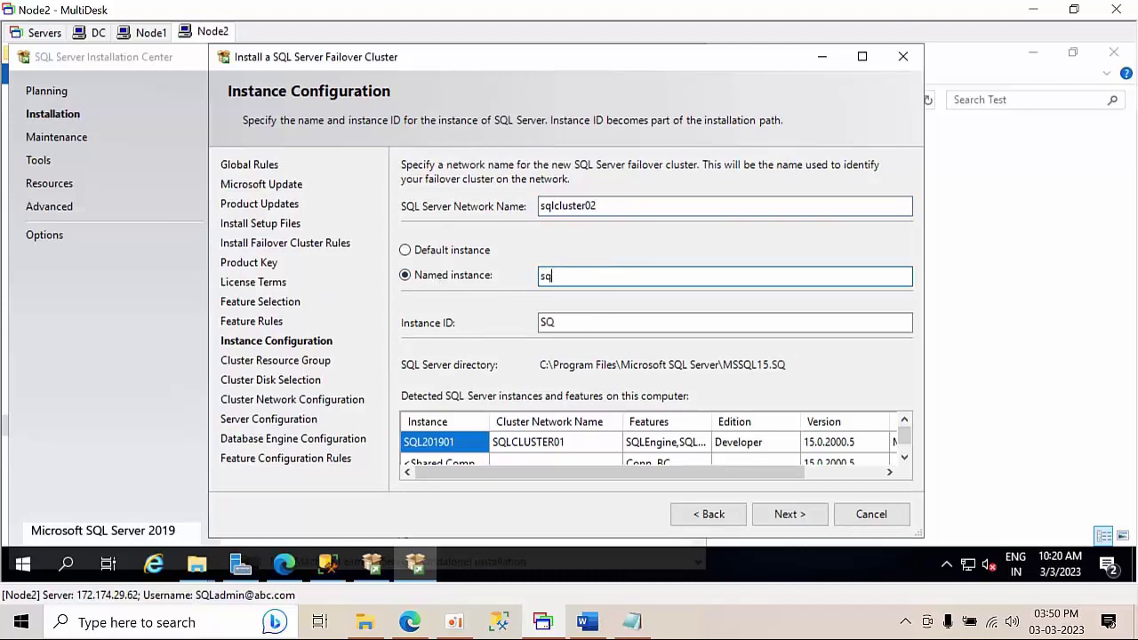
{"action": "type", "text": "l201902"}
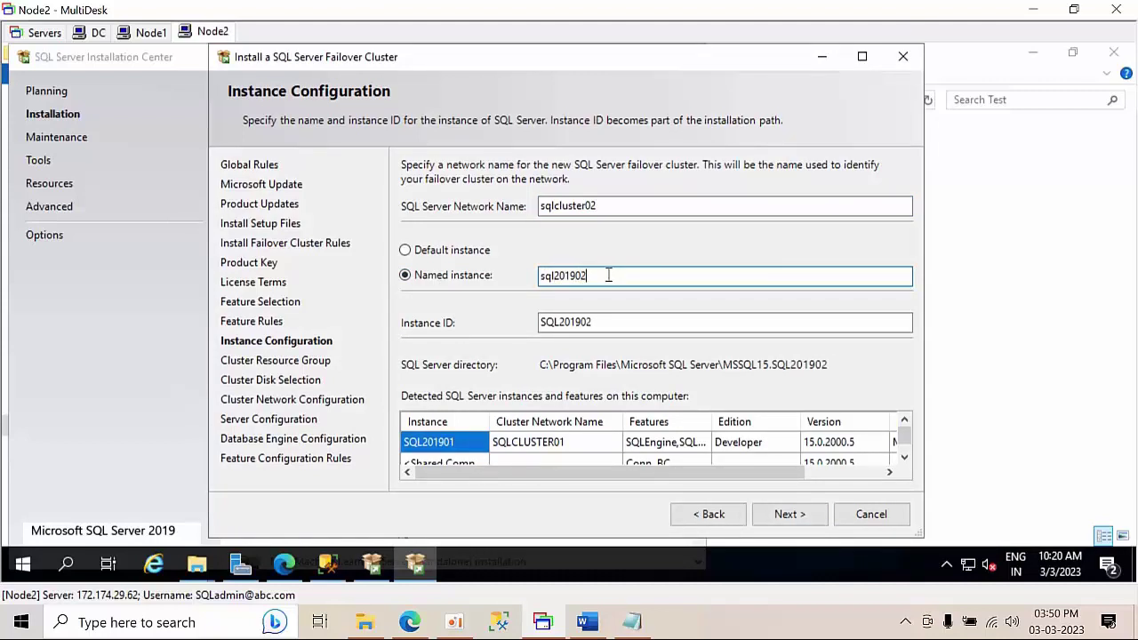
{"action": "left_click", "coordinate": [603, 328]}
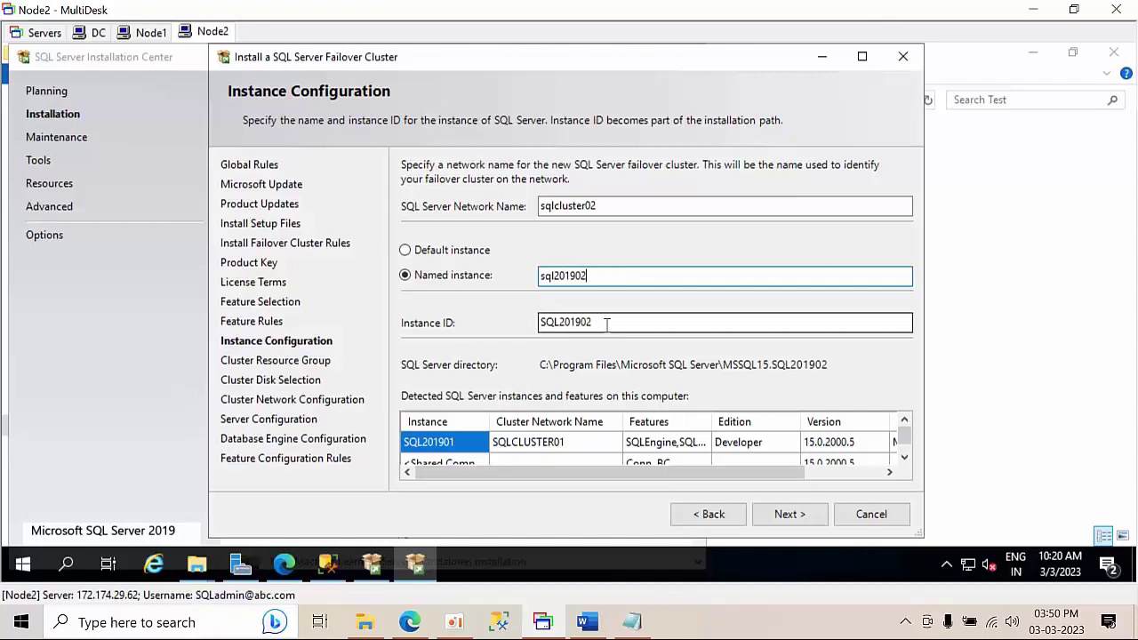
{"action": "left_click", "coordinate": [790, 515]}
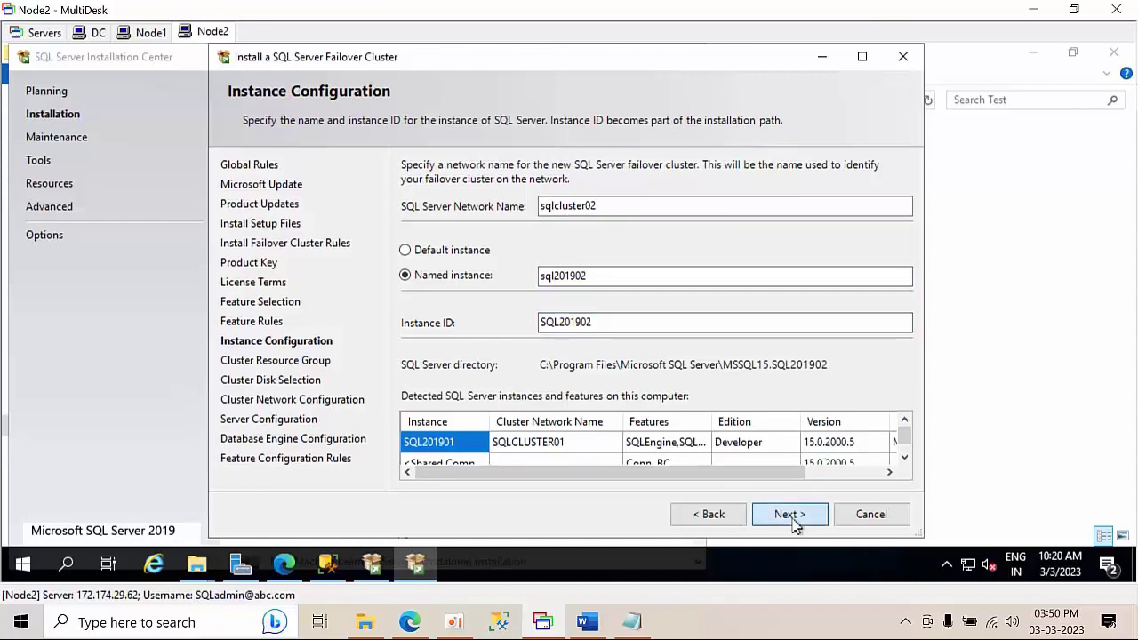
{"action": "left_click", "coordinate": [790, 516]}
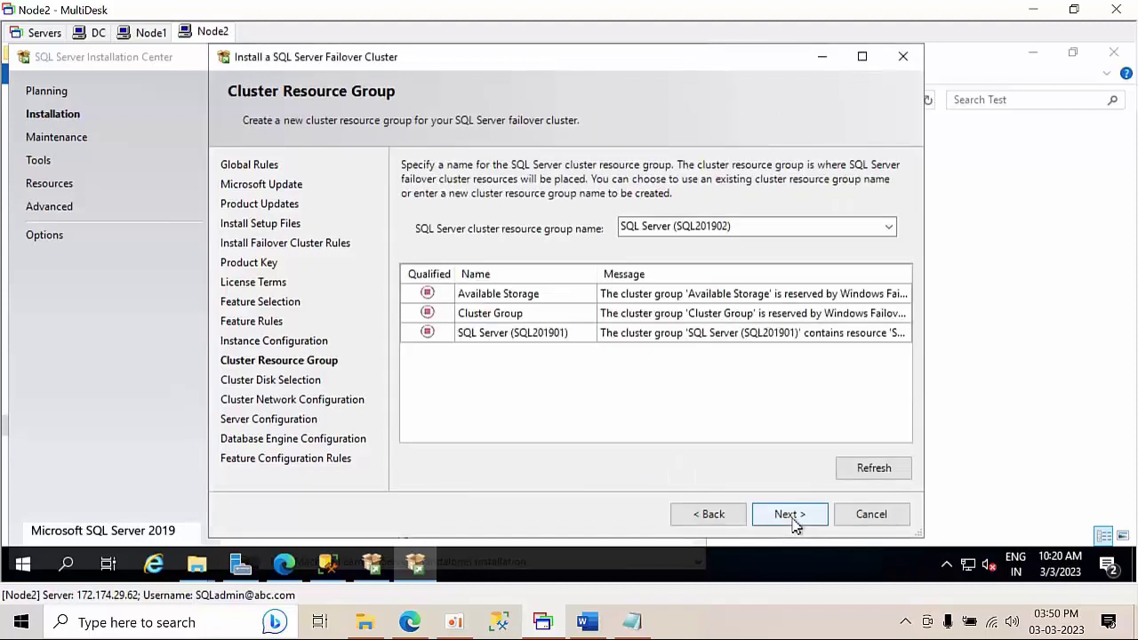
- Keep group SQL Server (SQL201902) and Cluster Disk 1; give Cluster Network 1 static IP 10.1.2.100
{"action": "left_click", "coordinate": [788, 515]}
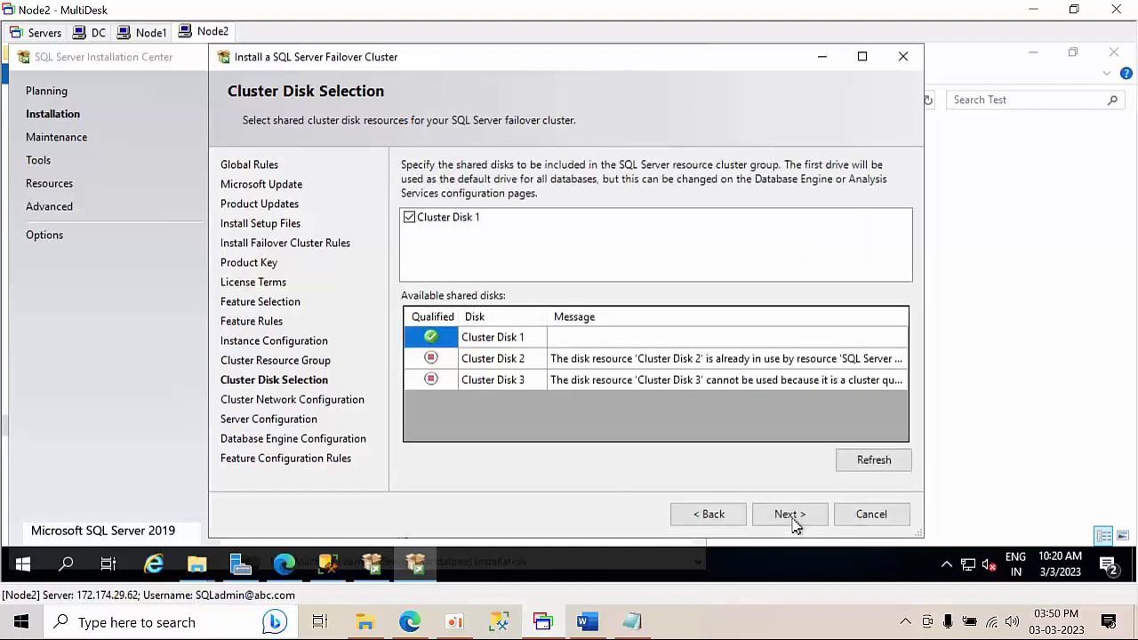
{"action": "left_click", "coordinate": [789, 515]}
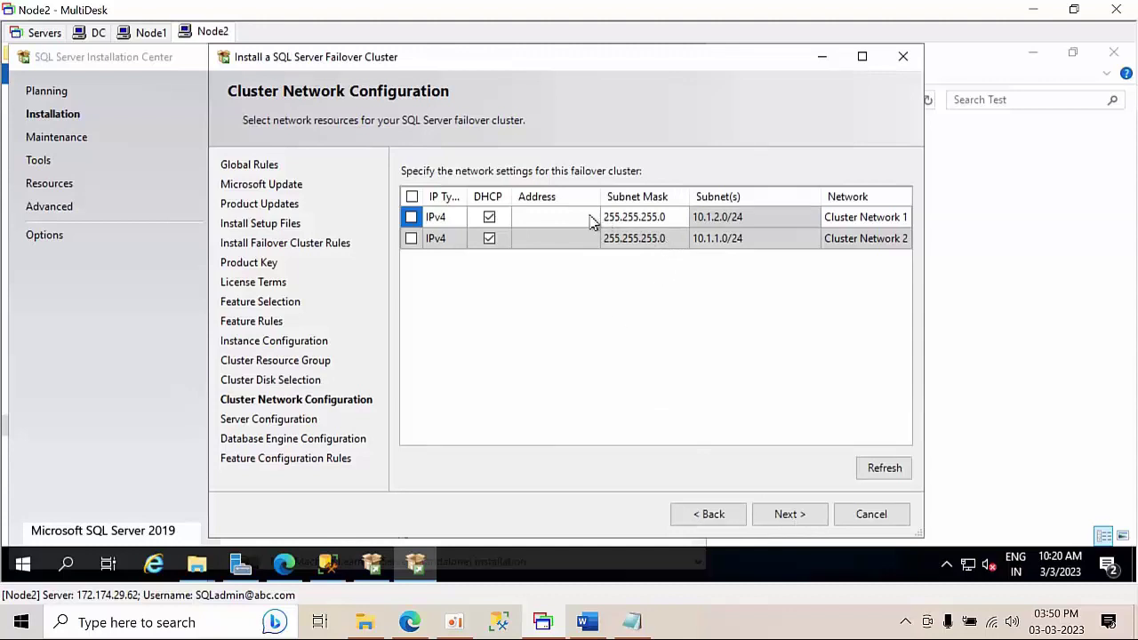
{"action": "left_click", "coordinate": [567, 218]}
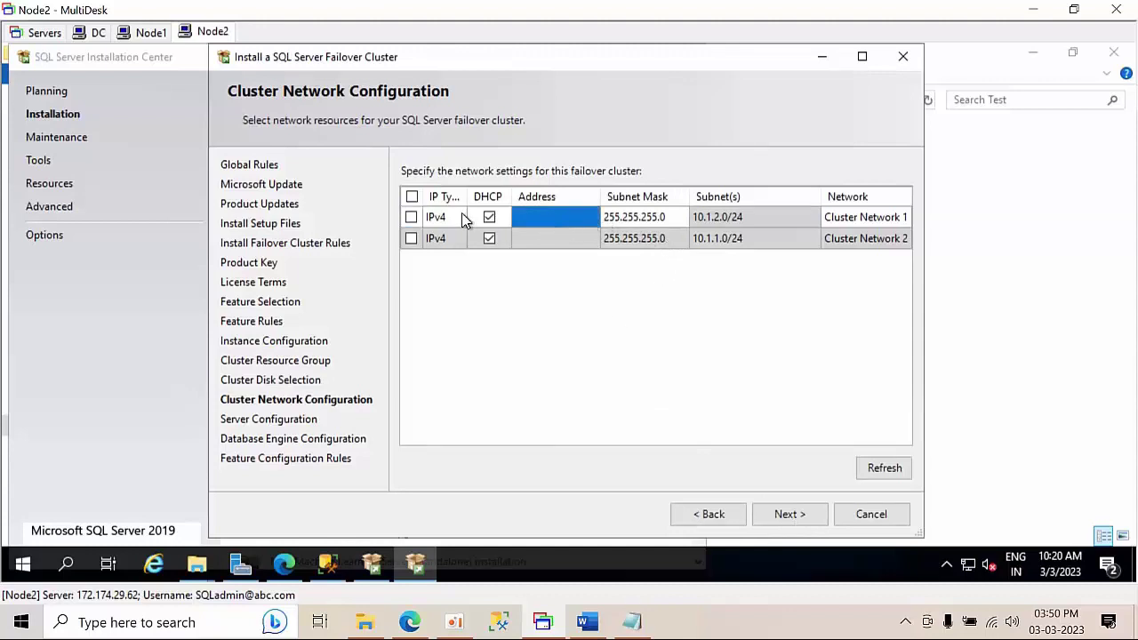
{"action": "left_click", "coordinate": [411, 217]}
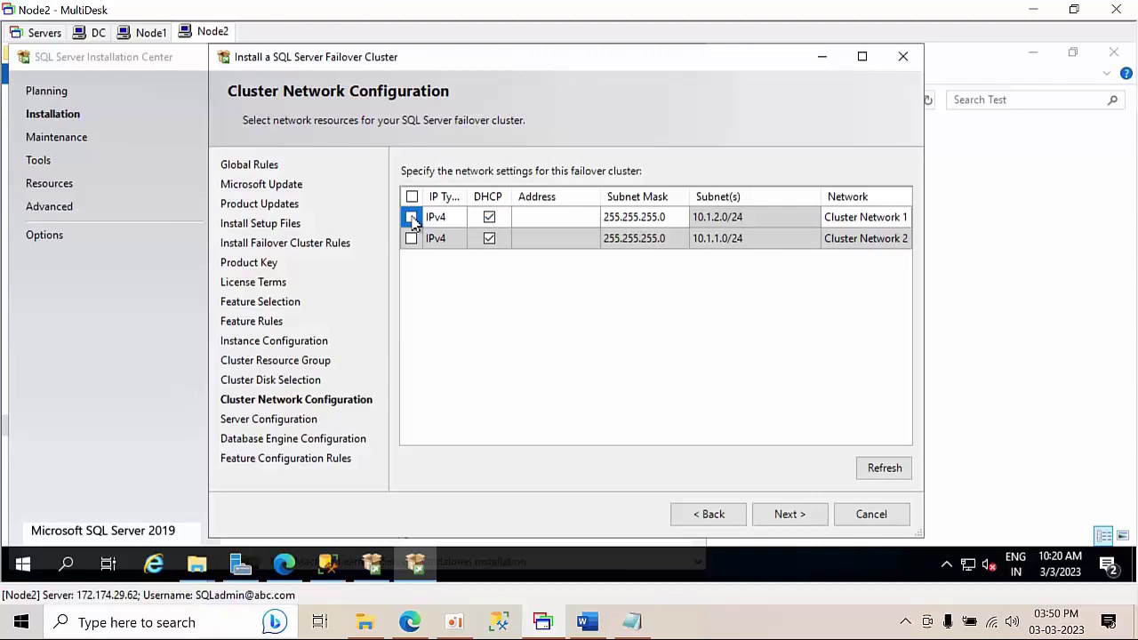
{"action": "left_click", "coordinate": [411, 218]}
{"action": "left_click", "coordinate": [490, 223]}
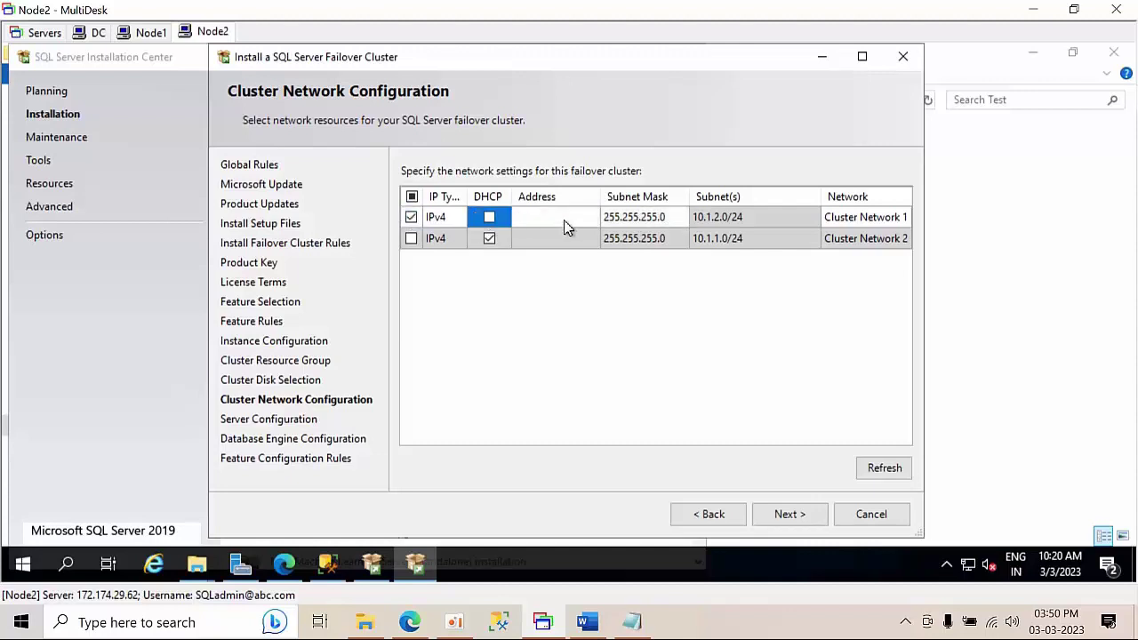
{"action": "left_click", "coordinate": [564, 219]}
{"action": "type", "text": "10"}
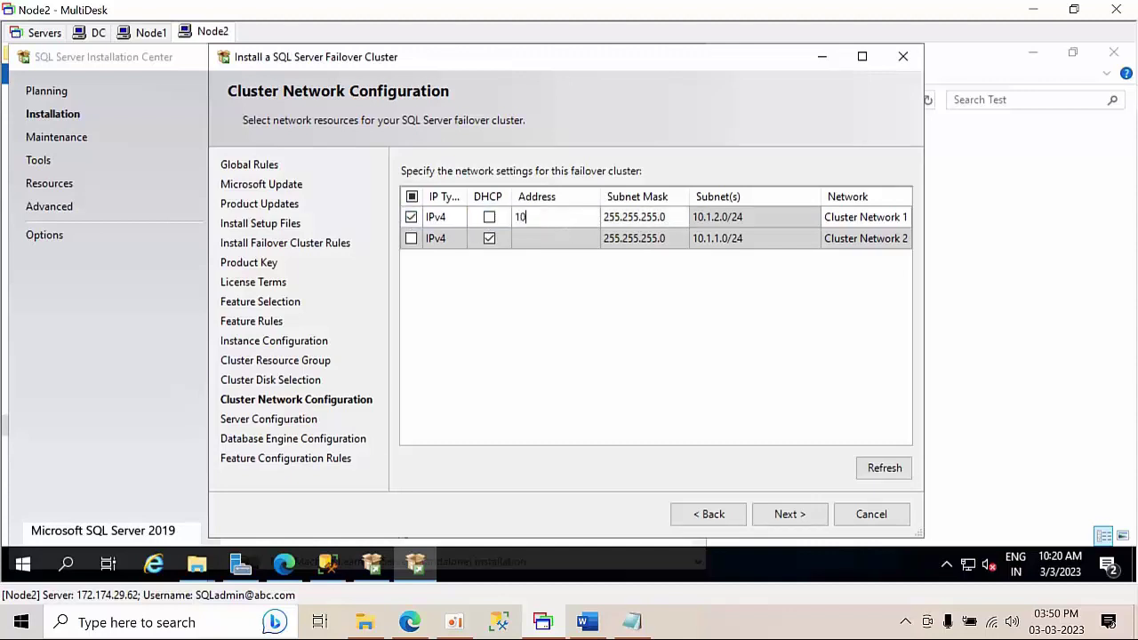
{"action": "type", "text": ".1.2.100"}
- Grant Perform Volume Maintenance and run SQL Server Agent under the domain admin account with its password
{"action": "left_click", "coordinate": [804, 516]}
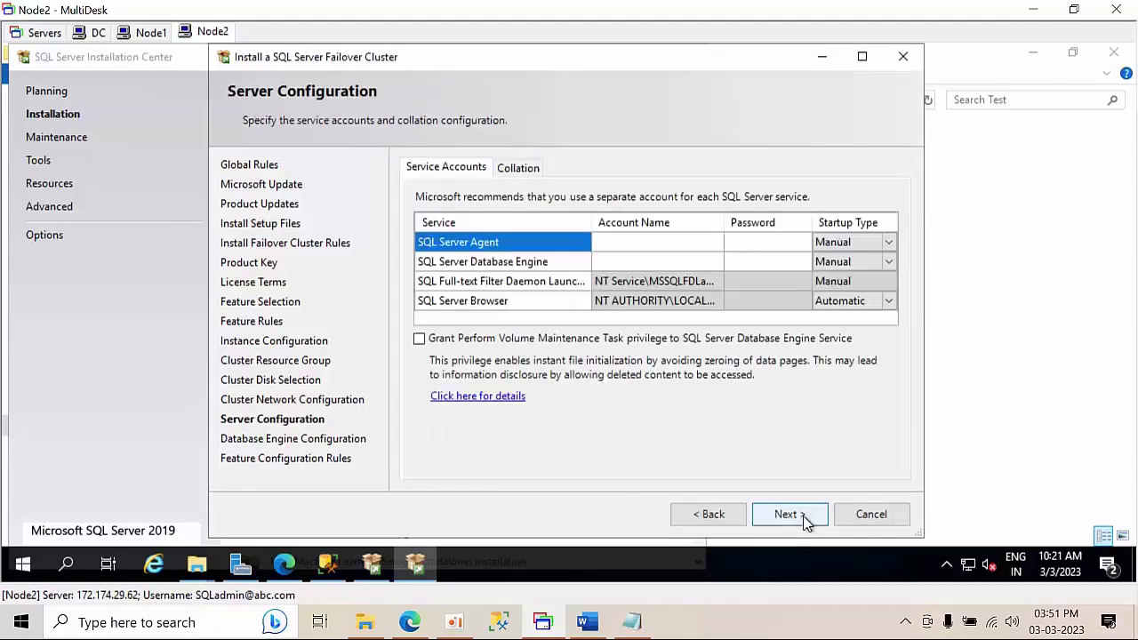
{"action": "left_click", "coordinate": [419, 338]}
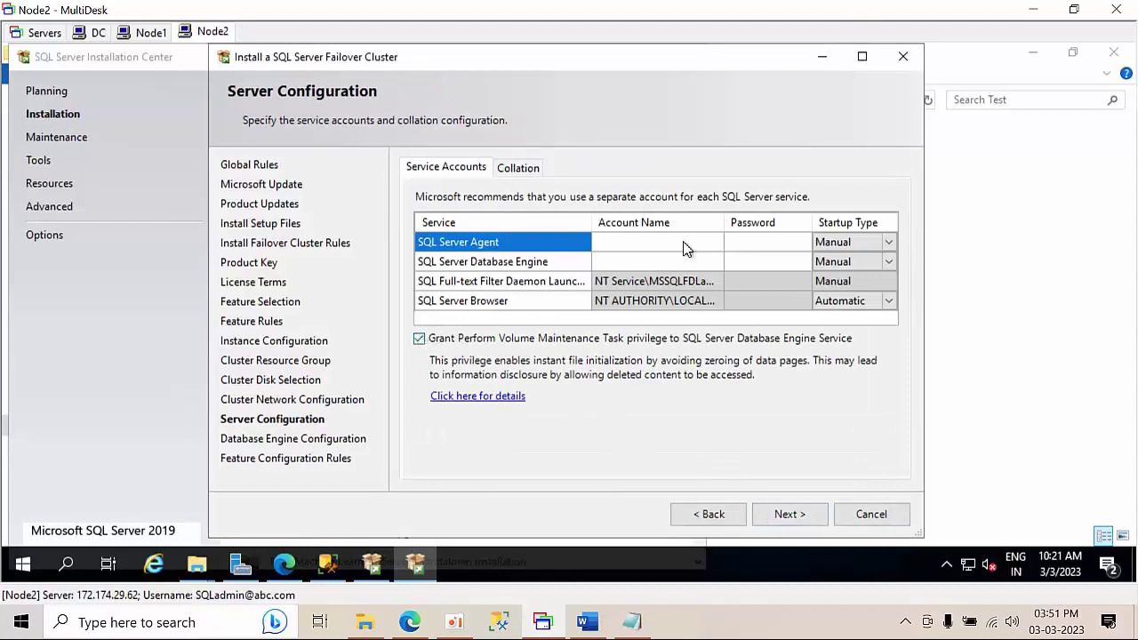
{"action": "left_click", "coordinate": [691, 240]}
{"action": "left_click", "coordinate": [715, 243]}
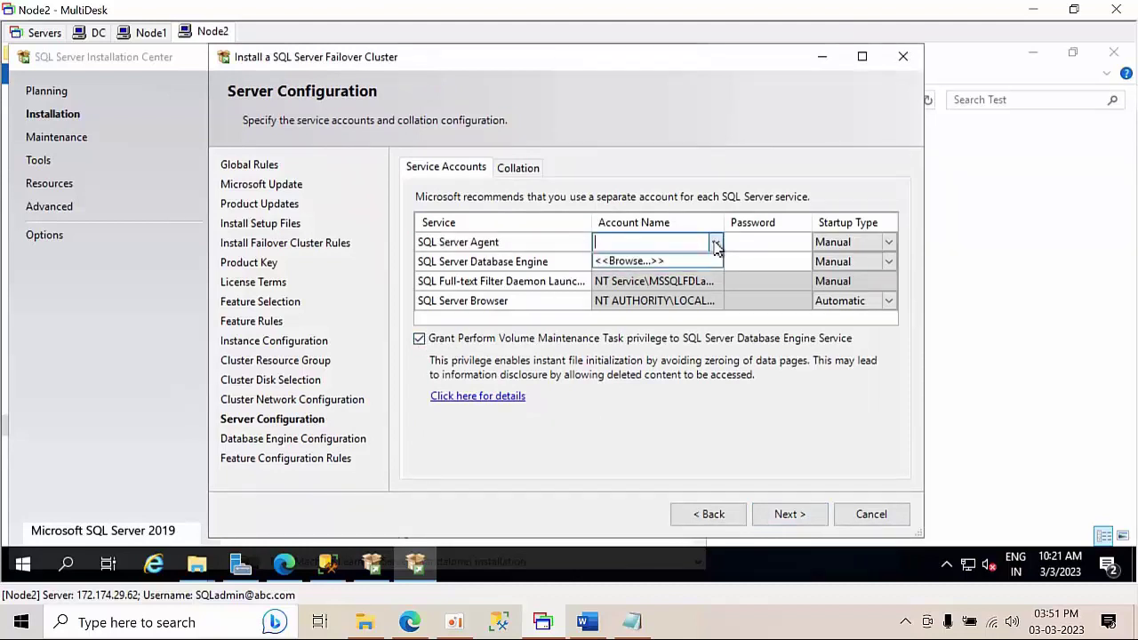
{"action": "left_click", "coordinate": [676, 265]}
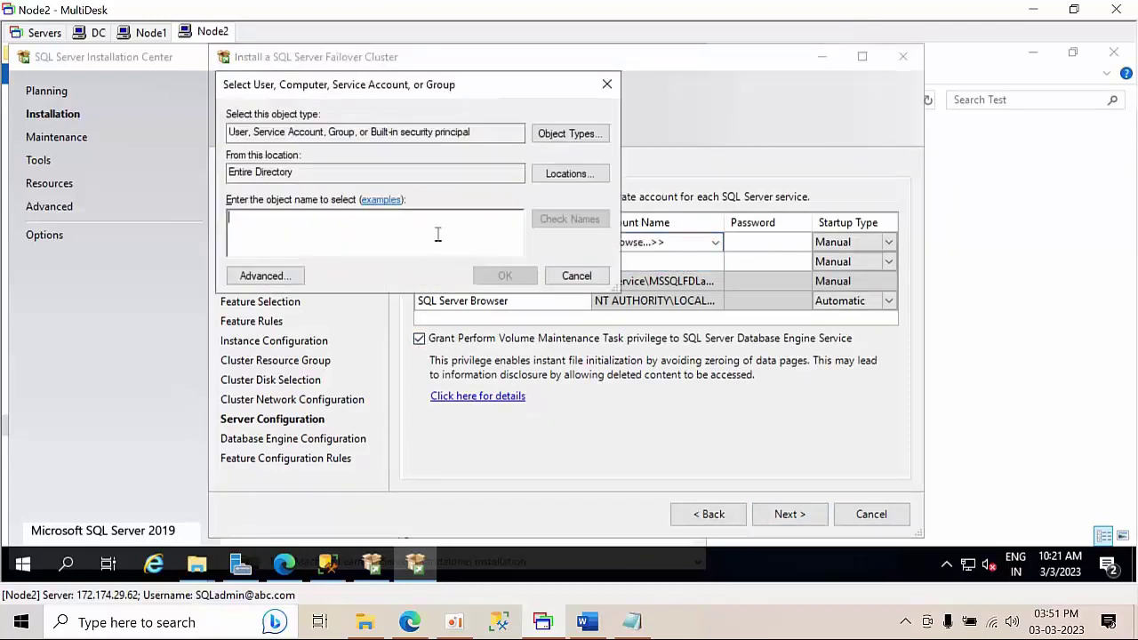
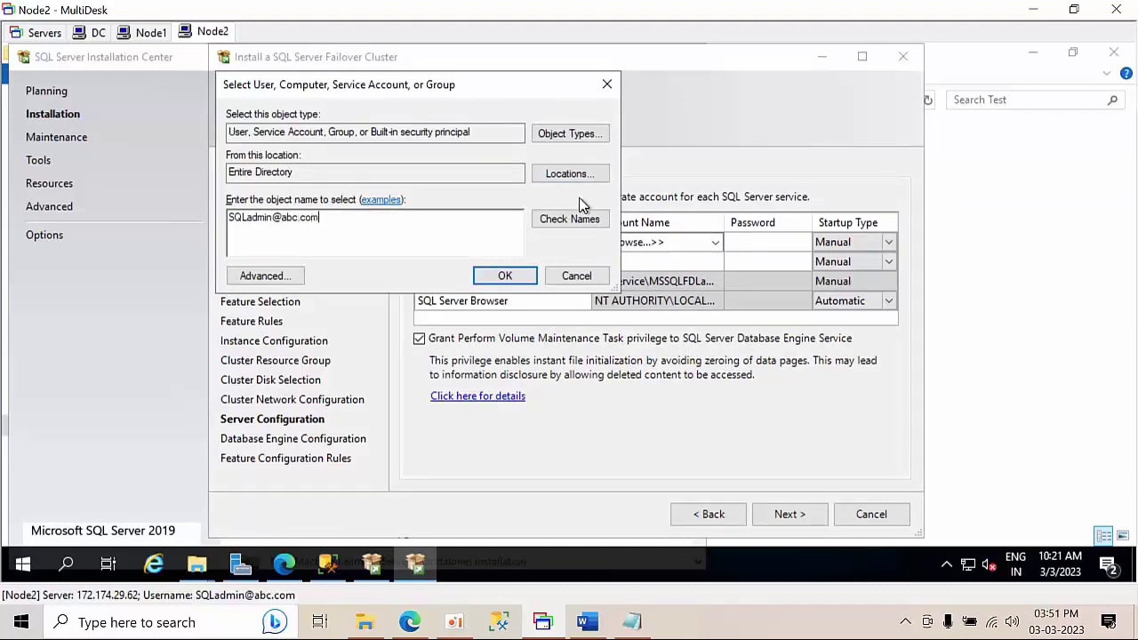
{"action": "left_click", "coordinate": [576, 224]}
{"action": "left_click", "coordinate": [489, 279]}
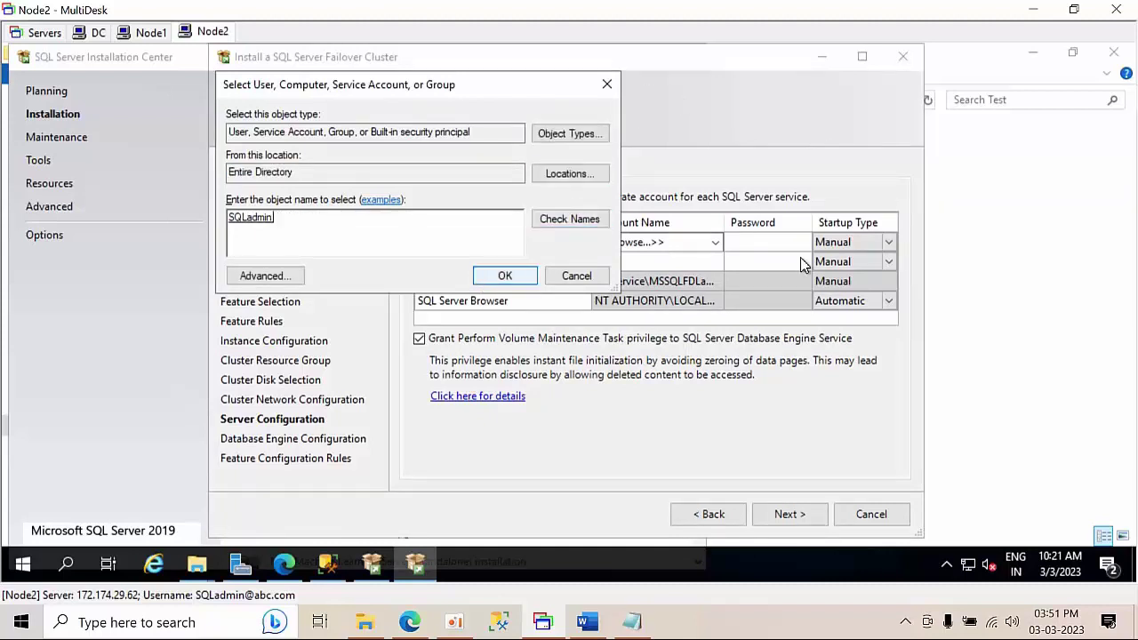
{"action": "left_click", "coordinate": [742, 244]}
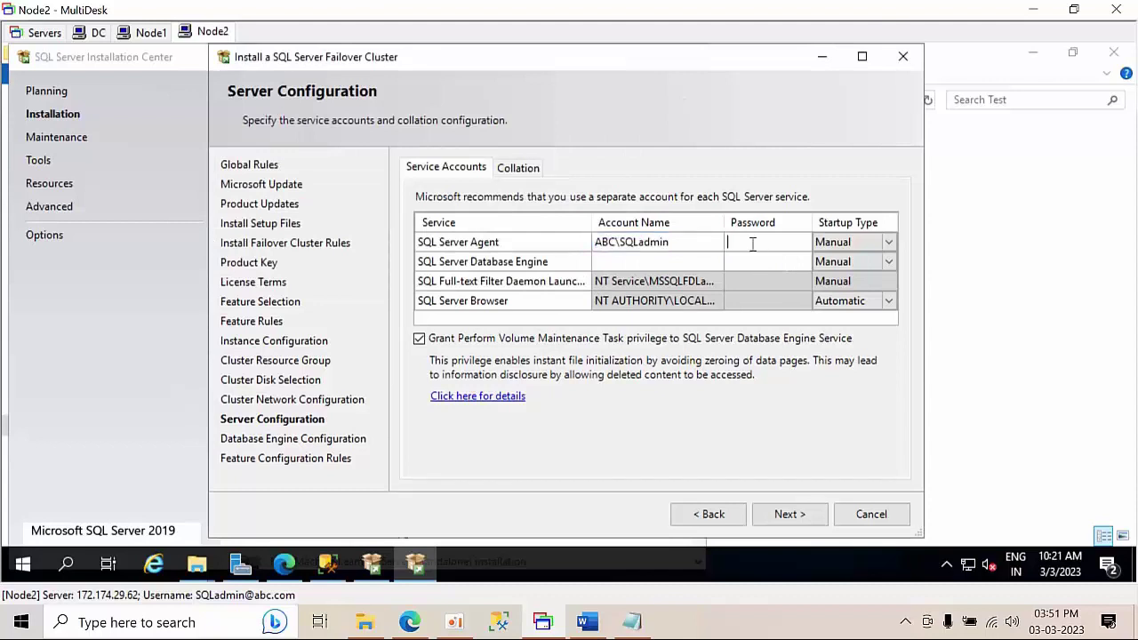
{"action": "type", "text": "P@ssw0rd1234"}
- Run the Database Engine under the domain admin account with its password and continue
{"action": "left_click", "coordinate": [653, 263]}
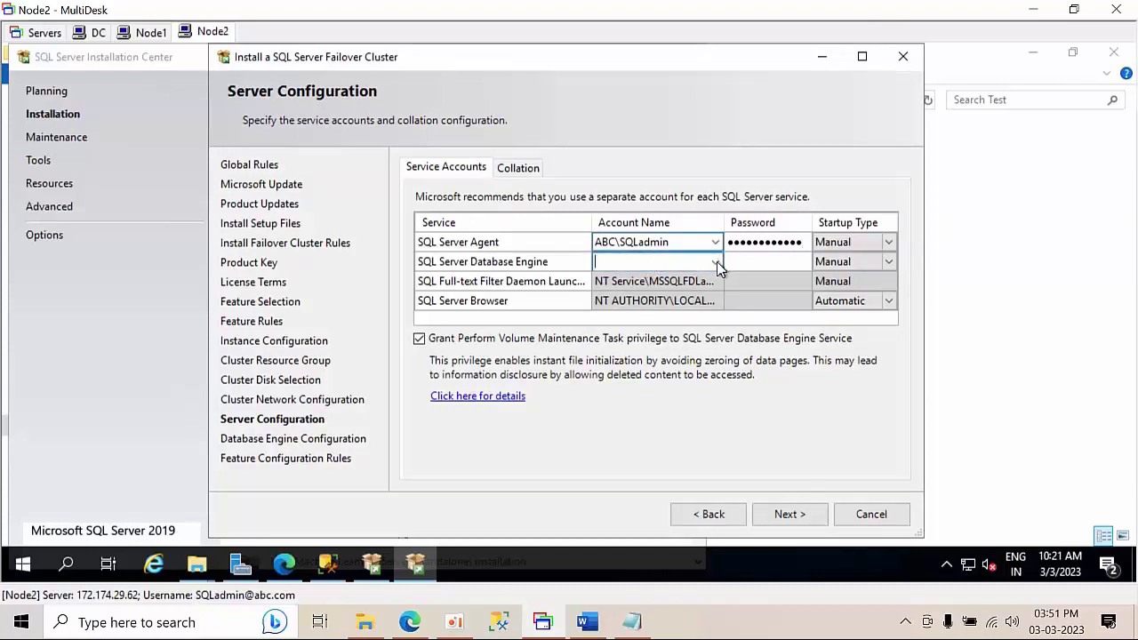
{"action": "left_click", "coordinate": [715, 262]}
{"action": "left_click", "coordinate": [631, 280]}
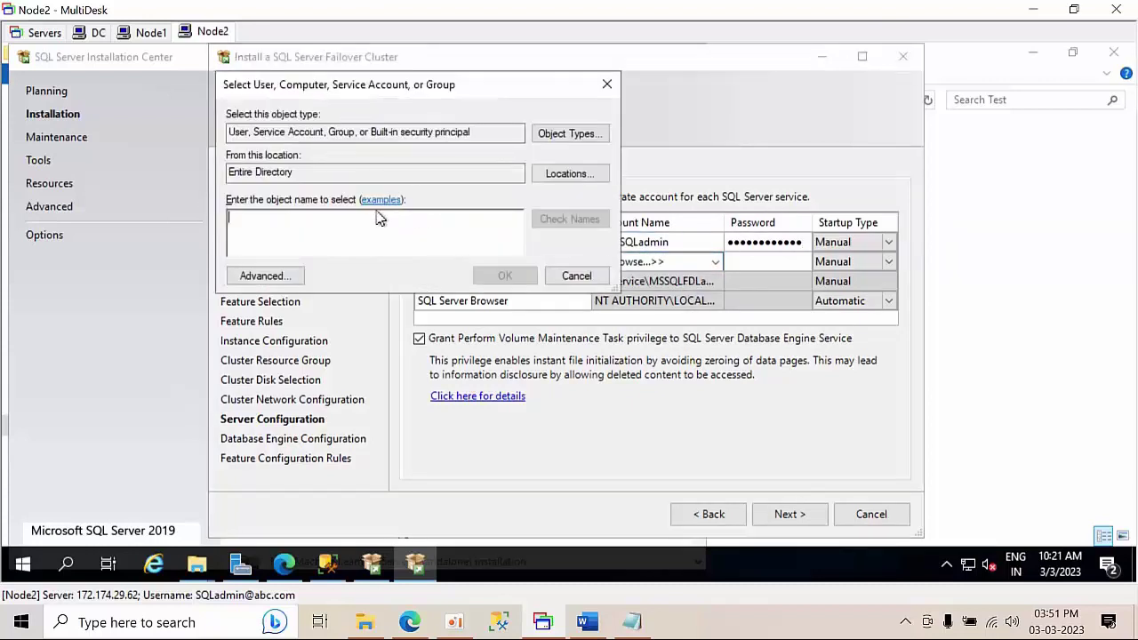
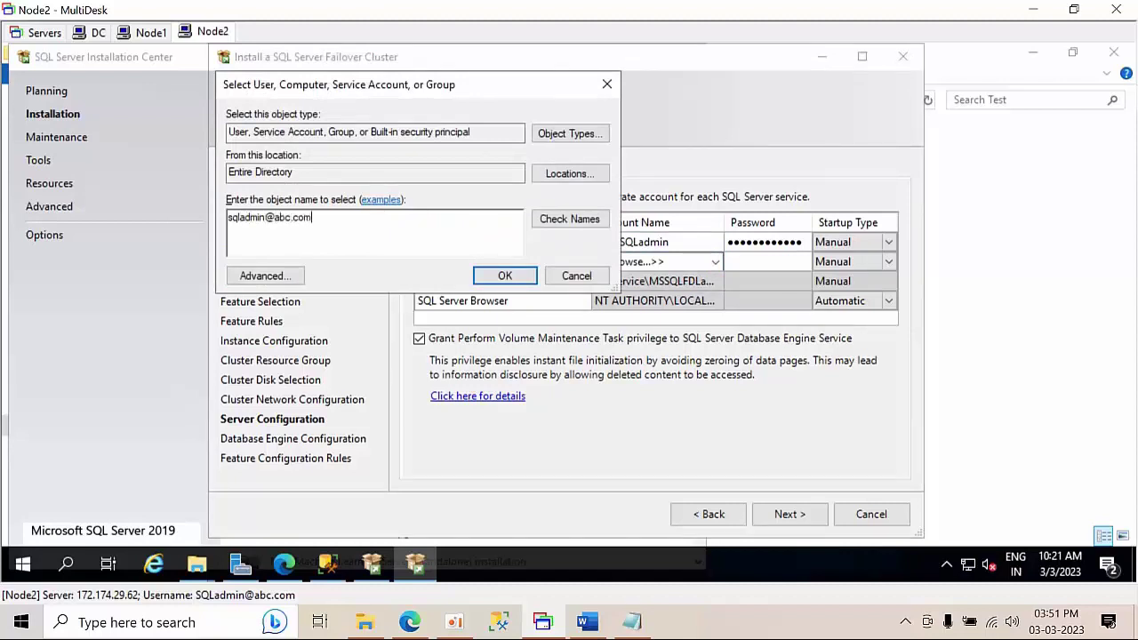
{"action": "left_click", "coordinate": [570, 220]}
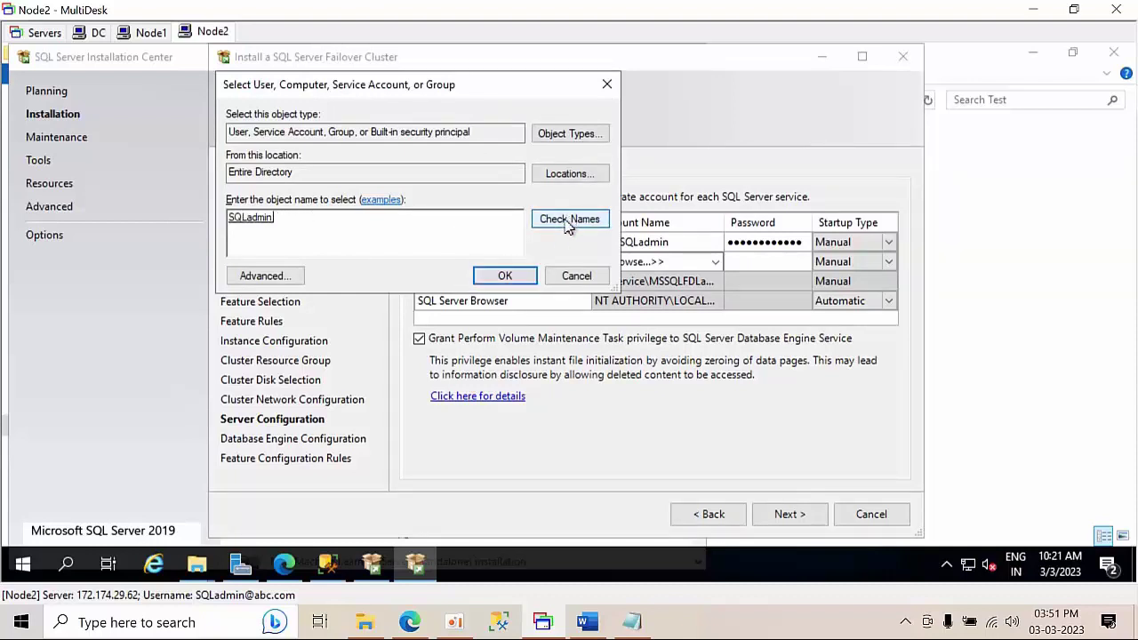
{"action": "left_click", "coordinate": [503, 277]}
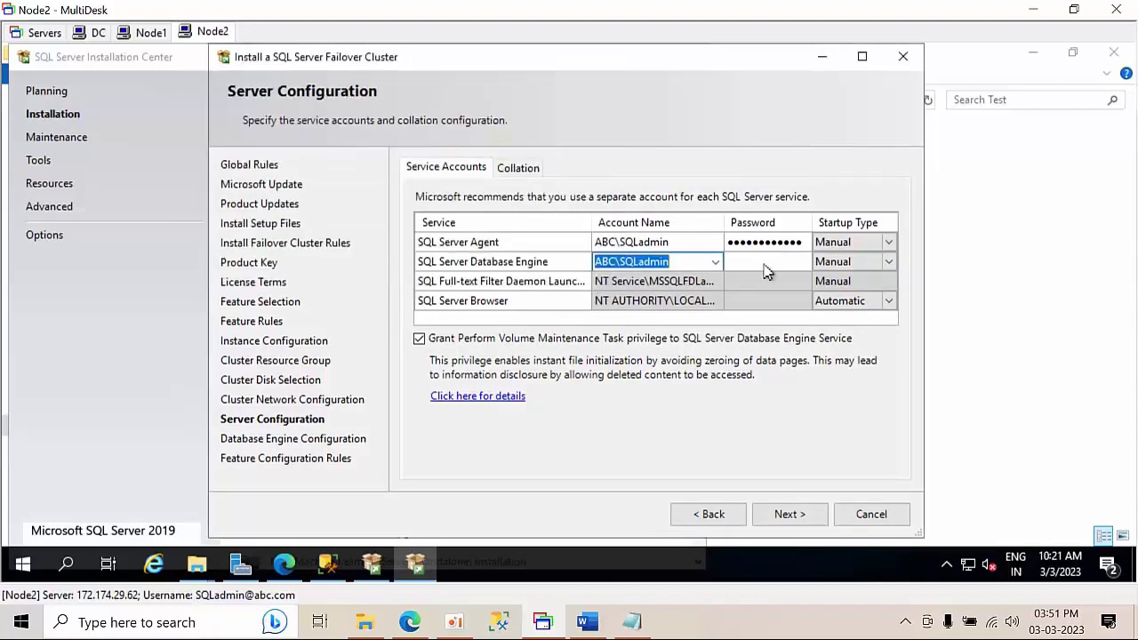
{"action": "left_click", "coordinate": [763, 263]}
{"action": "type", "text": "P"}
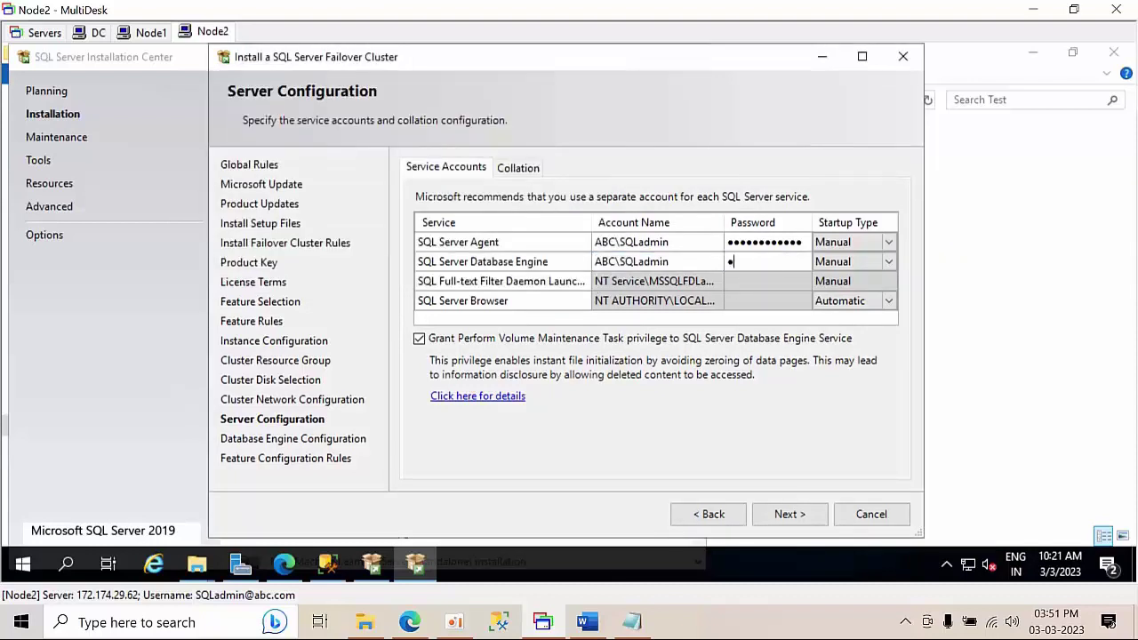
{"action": "type", "text": "assword@123"}
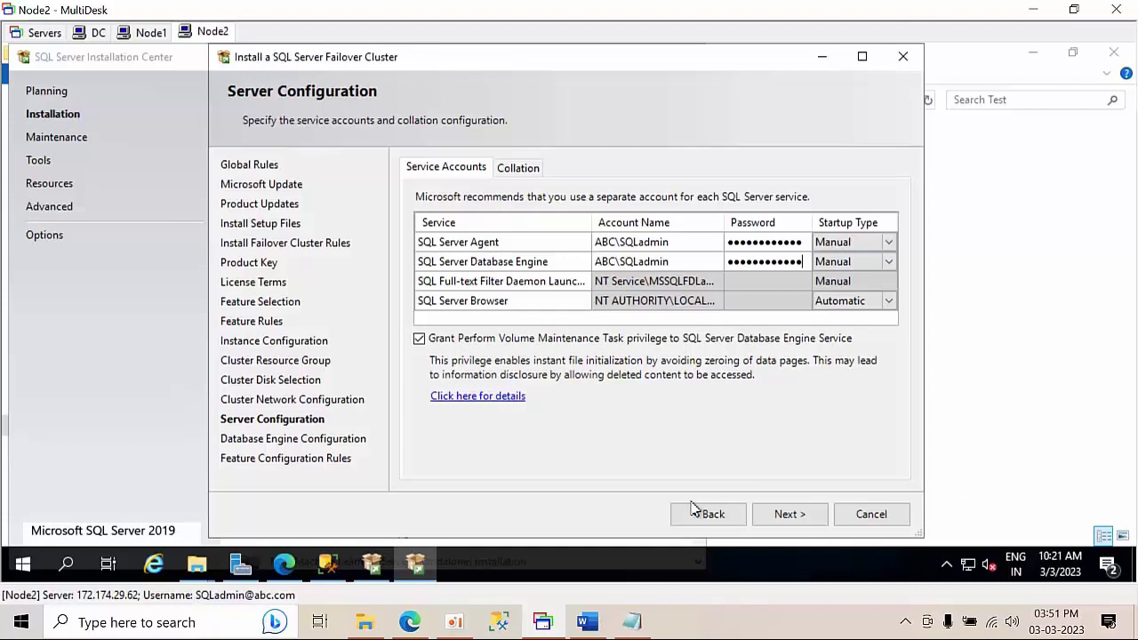
{"action": "left_click", "coordinate": [776, 518]}
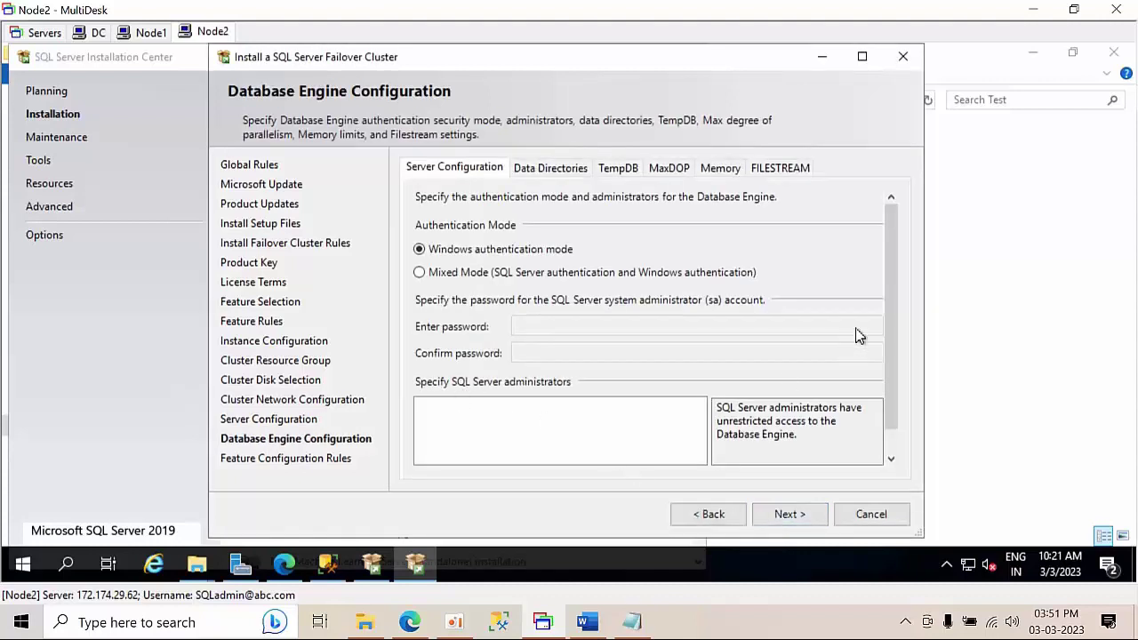
- Add the current domain user as a SQL Server administrator and review the data directories
{"action": "scroll", "coordinate": [894, 294], "scroll_direction": "down", "scroll_amount": 1}
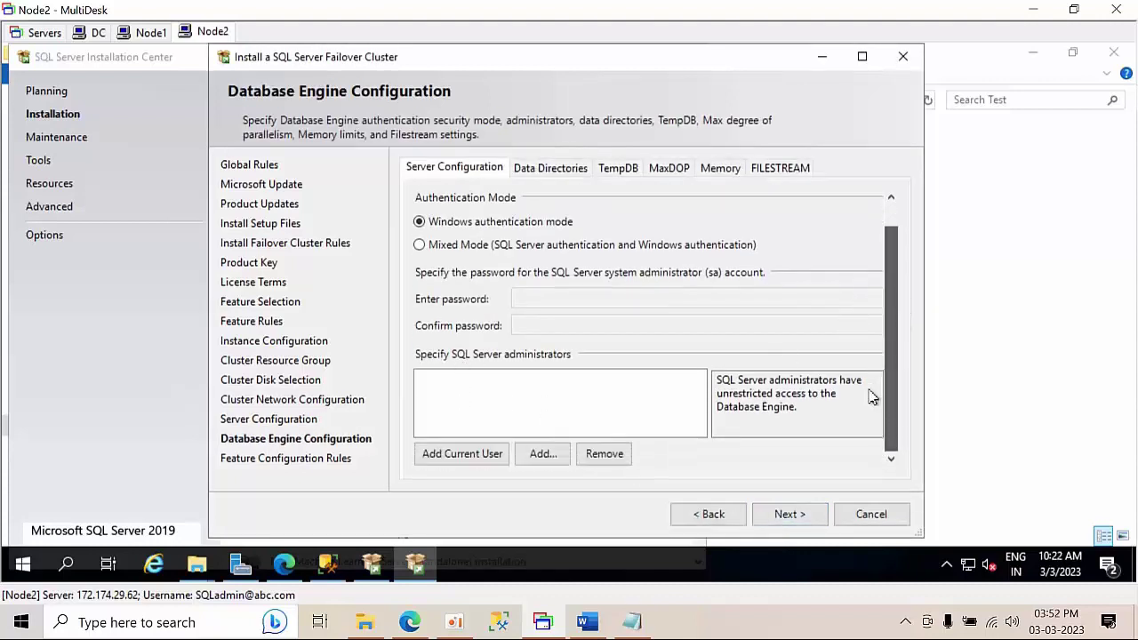
{"action": "left_click", "coordinate": [458, 460]}
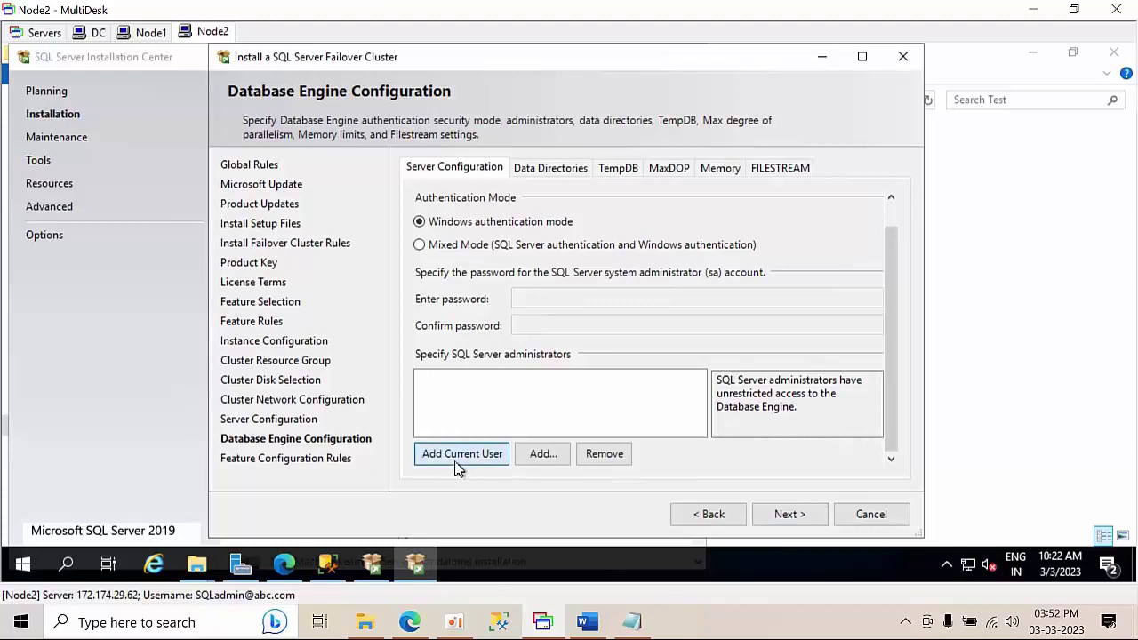
{"action": "left_click", "coordinate": [539, 170]}
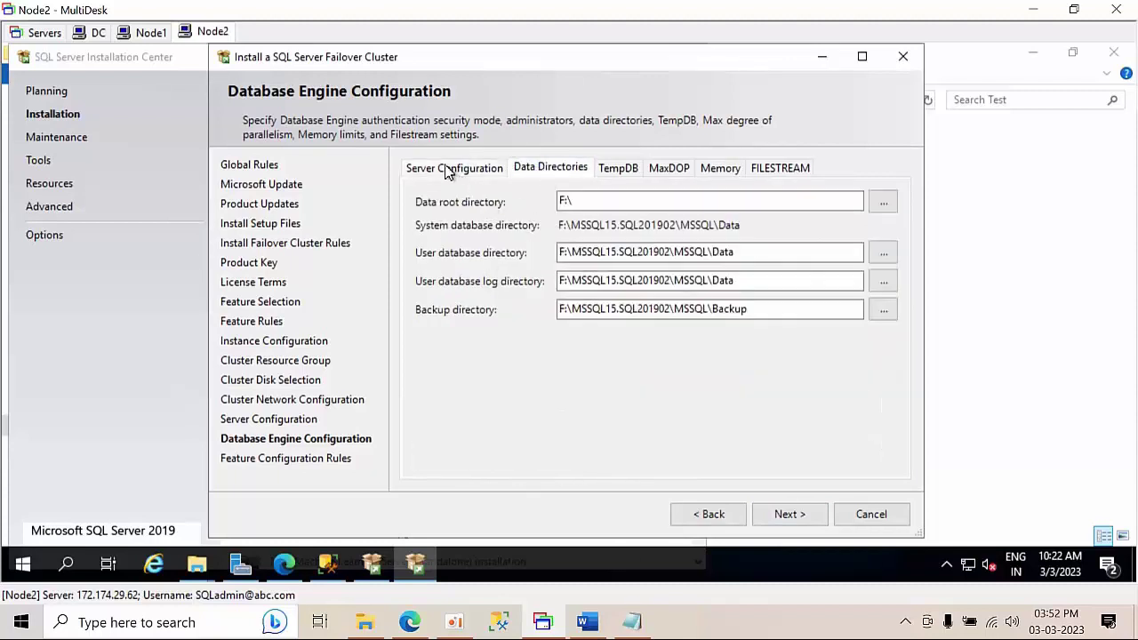
{"action": "left_click", "coordinate": [449, 169]}
- Pass the feature configuration rules and start installing the sql201902 failover cluster instance
{"action": "left_click", "coordinate": [778, 523]}
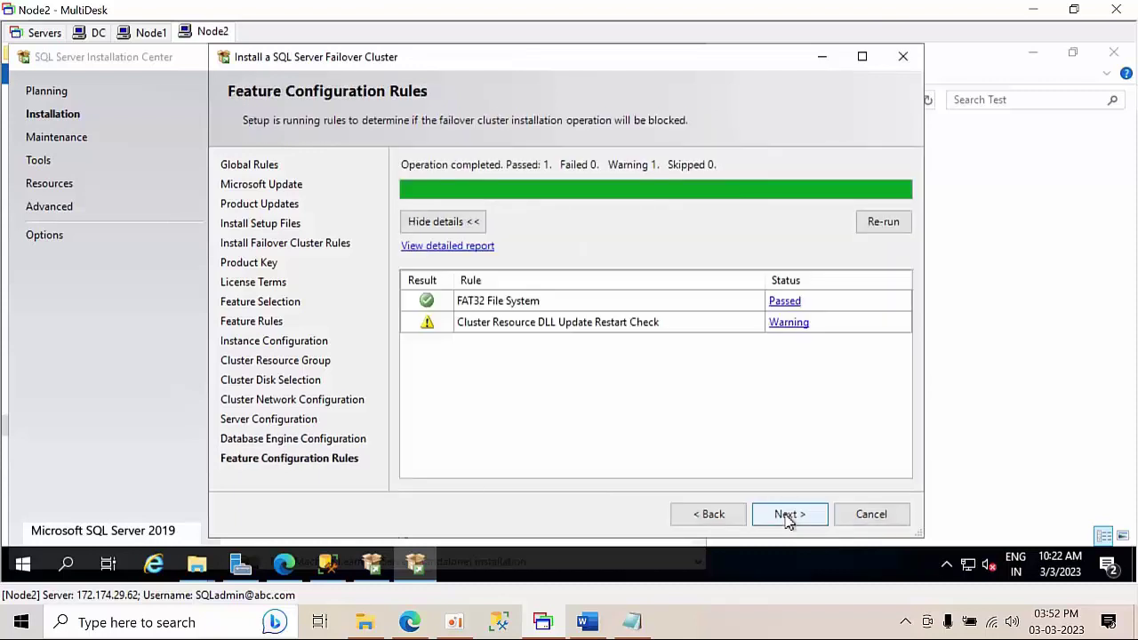
{"action": "left_click", "coordinate": [788, 519]}
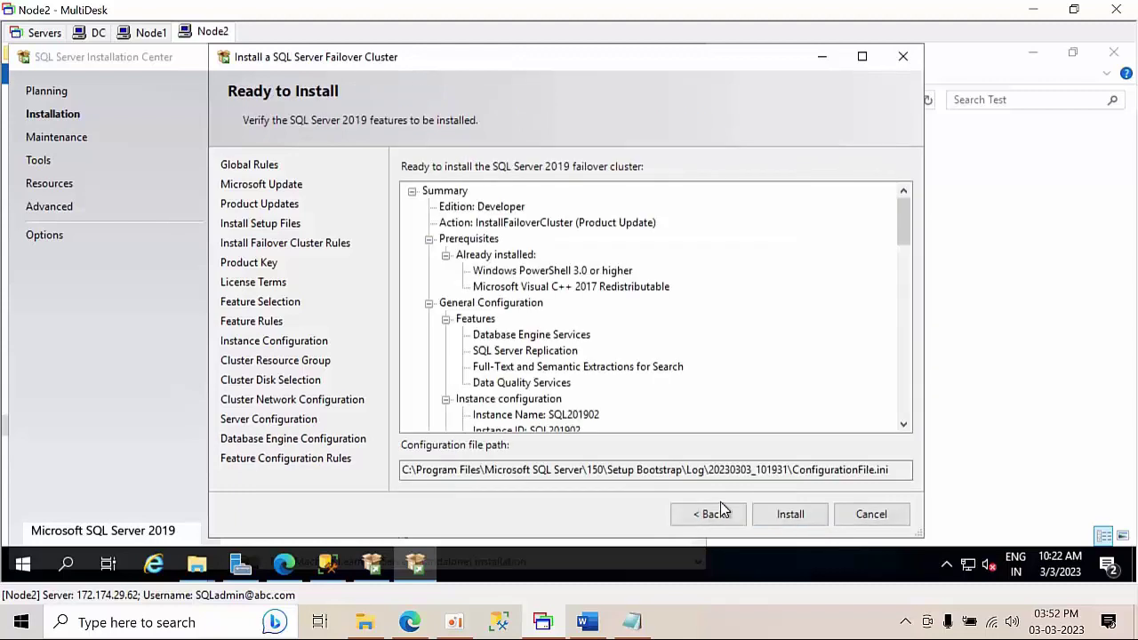
{"action": "left_click", "coordinate": [717, 521]}
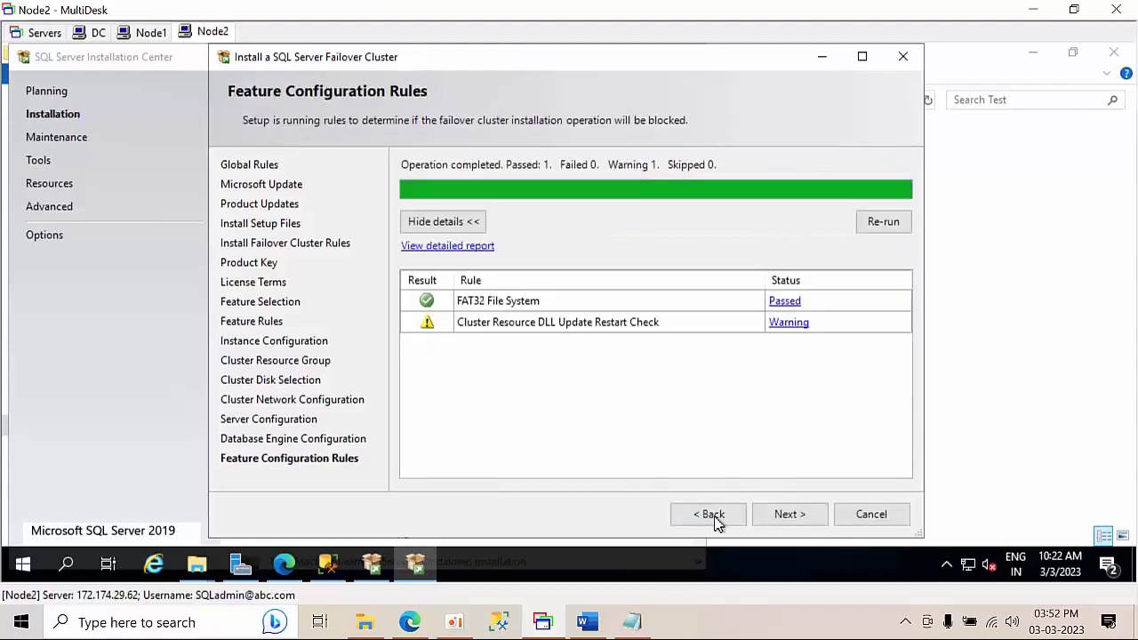
{"action": "left_click", "coordinate": [776, 521]}
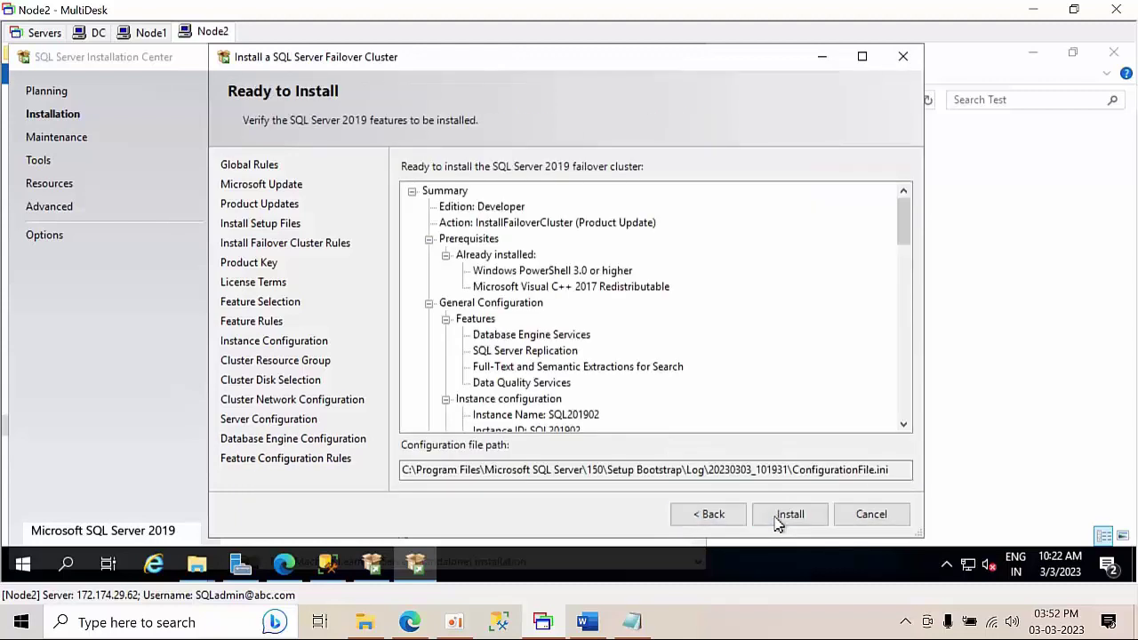
{"action": "left_click", "coordinate": [776, 521]}
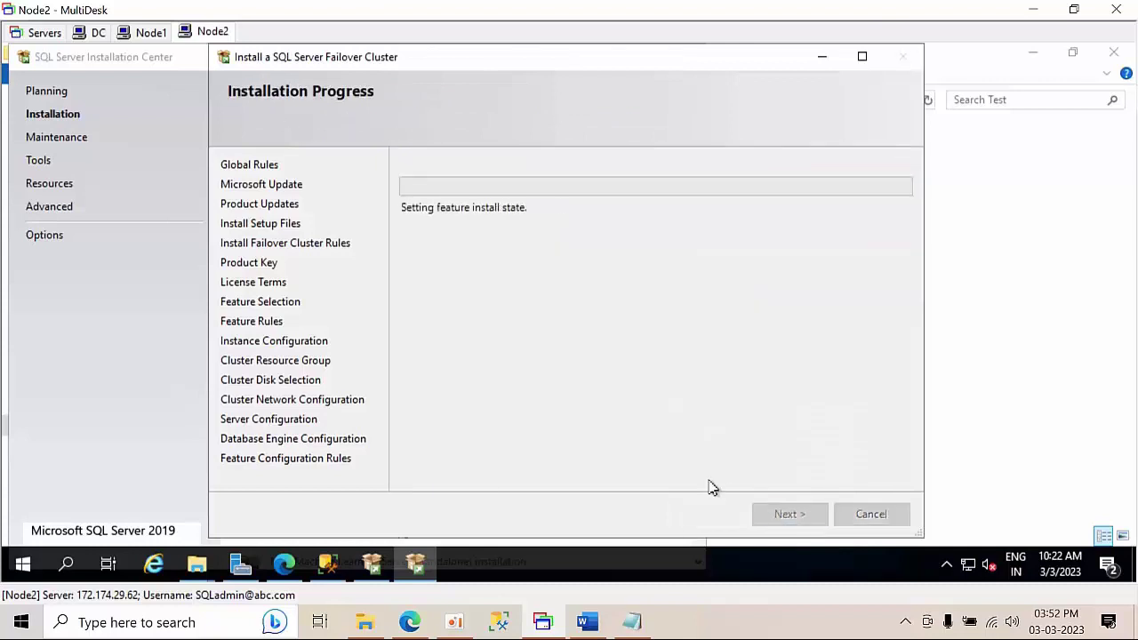
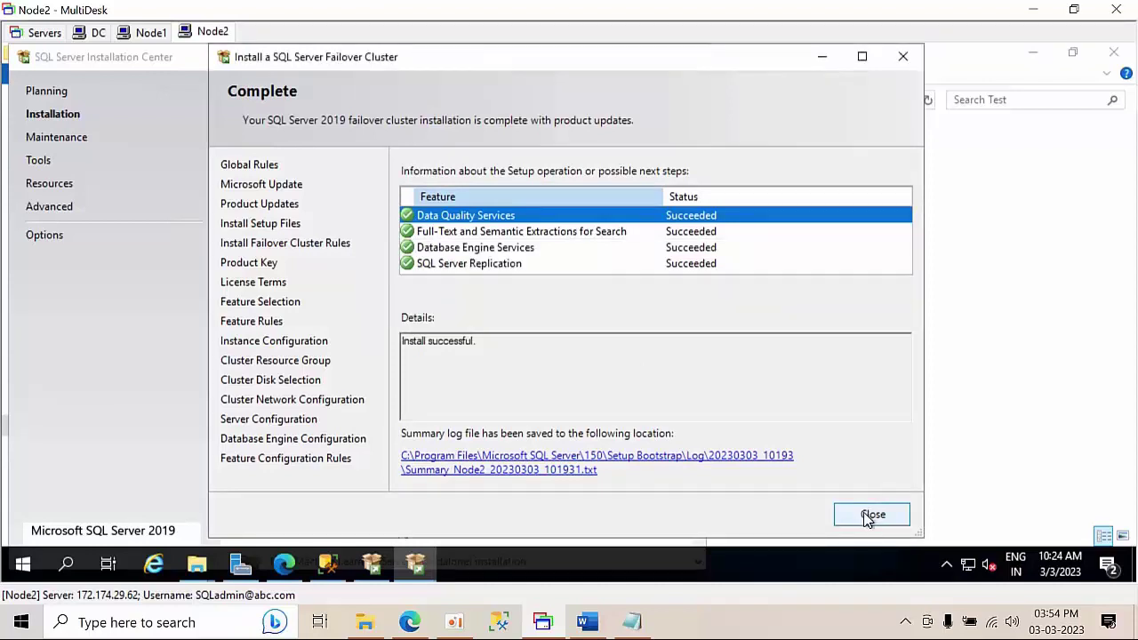
- Close the finished Node2 cluster setup and SQL Server Installation Center, then switch to the Node1 session
{"action": "left_click", "coordinate": [871, 516]}
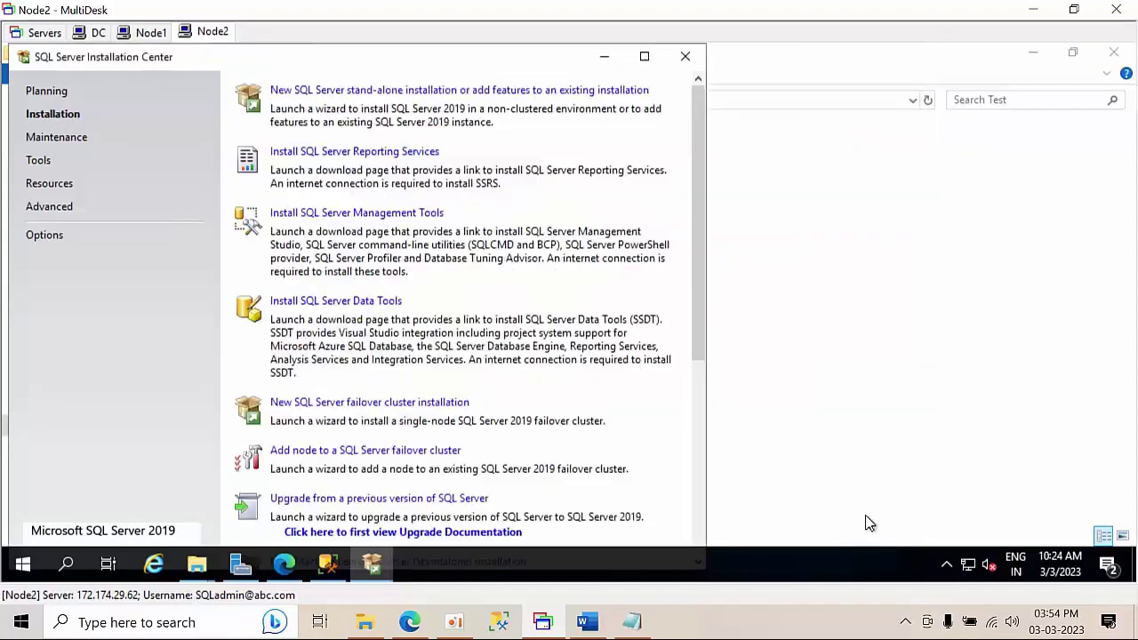
{"action": "left_click", "coordinate": [685, 56]}
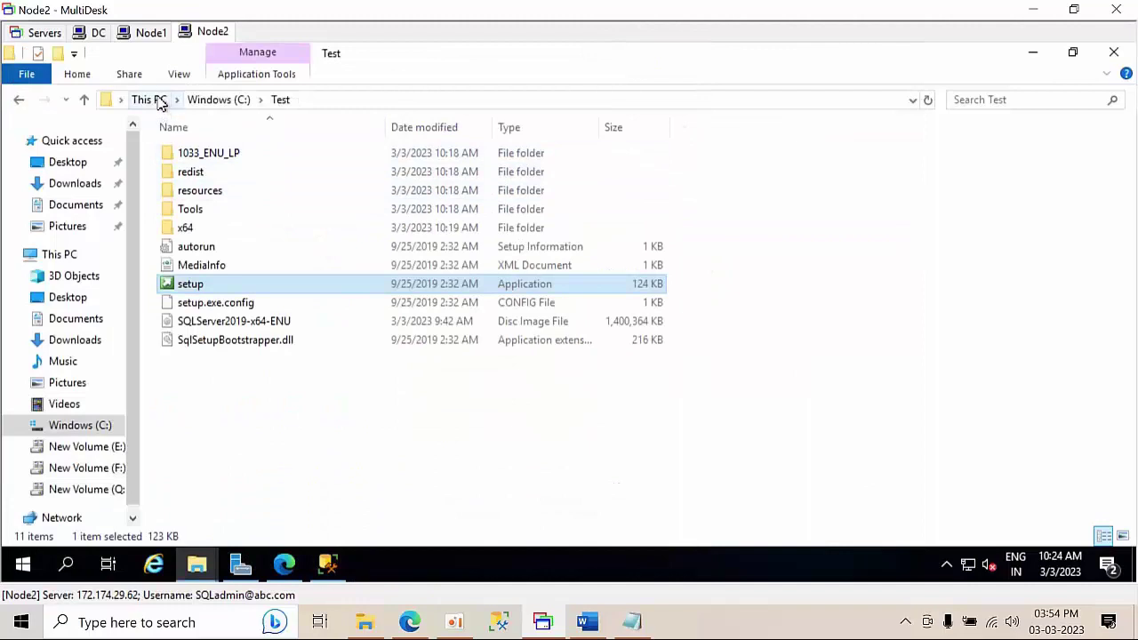
{"action": "left_click", "coordinate": [145, 33]}
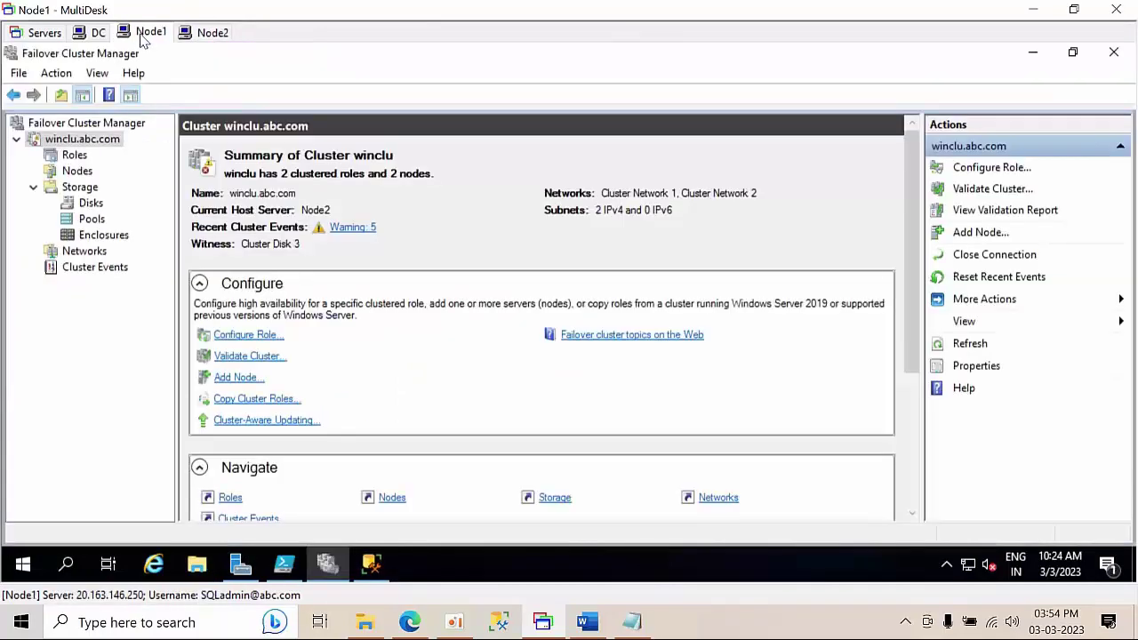
- Copy the SQLServer2019-x64-ENU disc image from the Downloads folder
{"action": "left_click", "coordinate": [1032, 53]}
{"action": "left_click", "coordinate": [197, 567]}
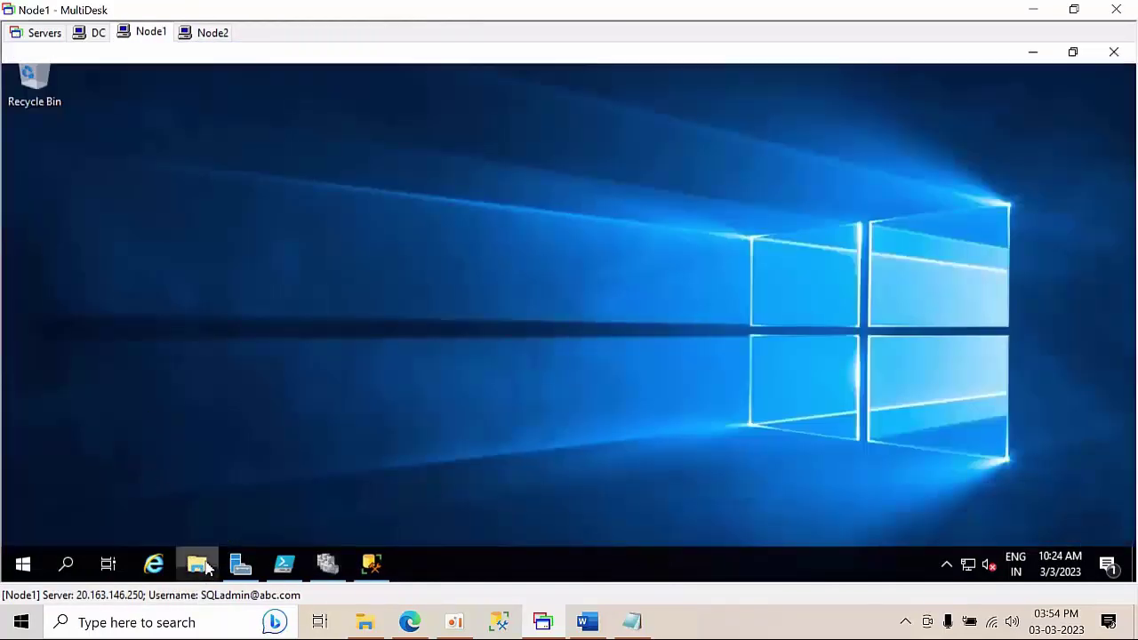
{"action": "left_click", "coordinate": [250, 268]}
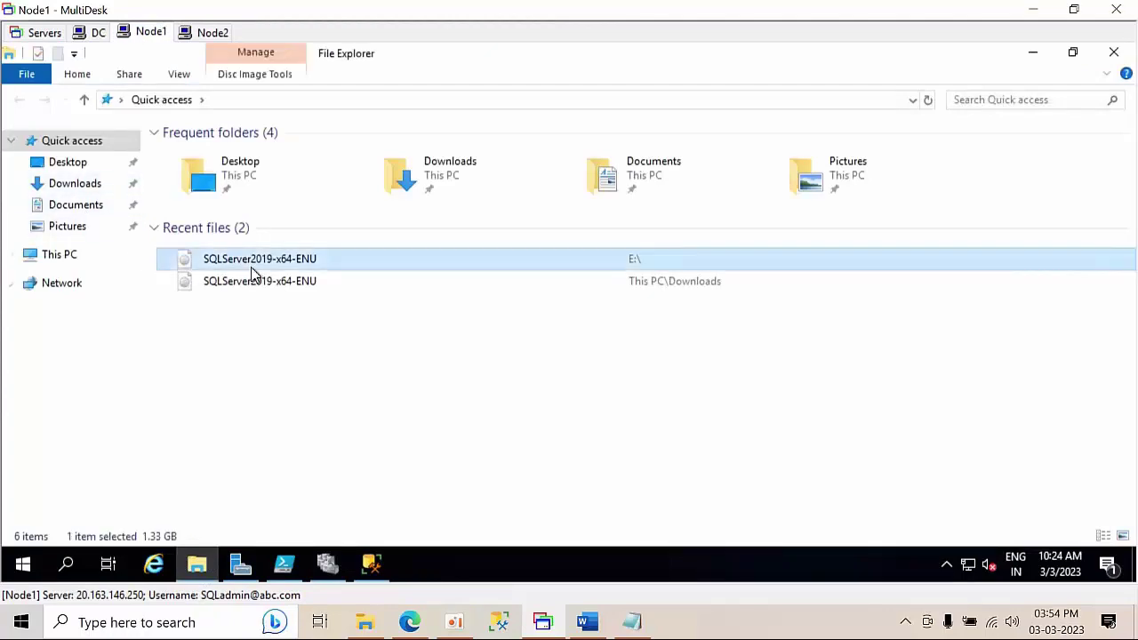
{"action": "right_click", "coordinate": [250, 267]}
{"action": "left_click", "coordinate": [229, 291]}
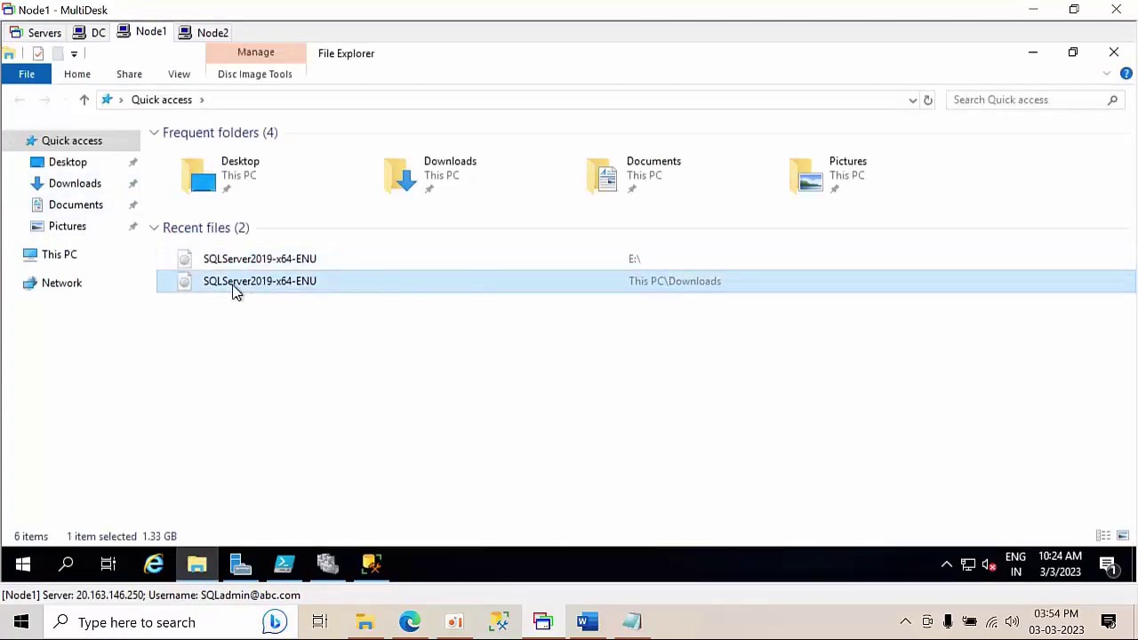
{"action": "left_click", "coordinate": [61, 255]}
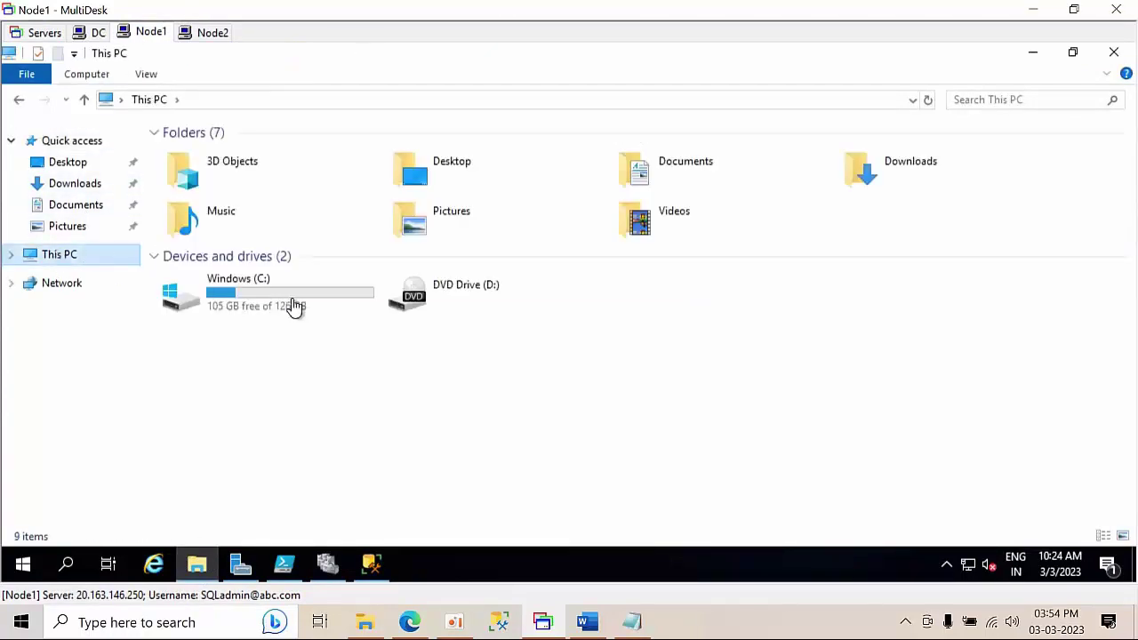
{"action": "left_click", "coordinate": [69, 183]}
{"action": "left_click", "coordinate": [256, 175]}
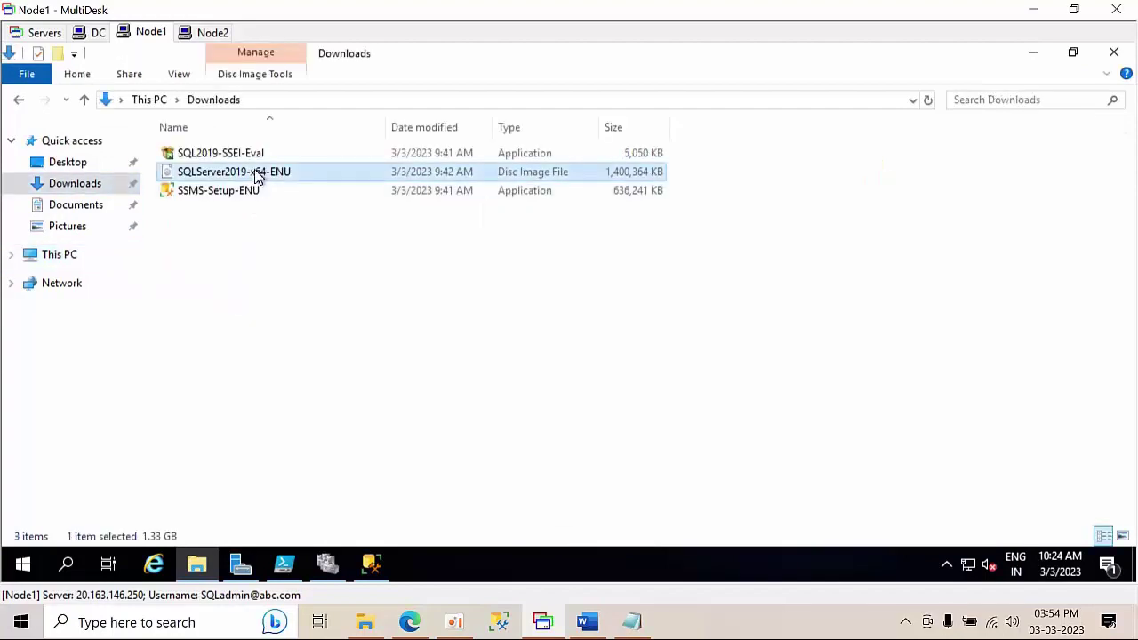
{"action": "right_click", "coordinate": [256, 174]}
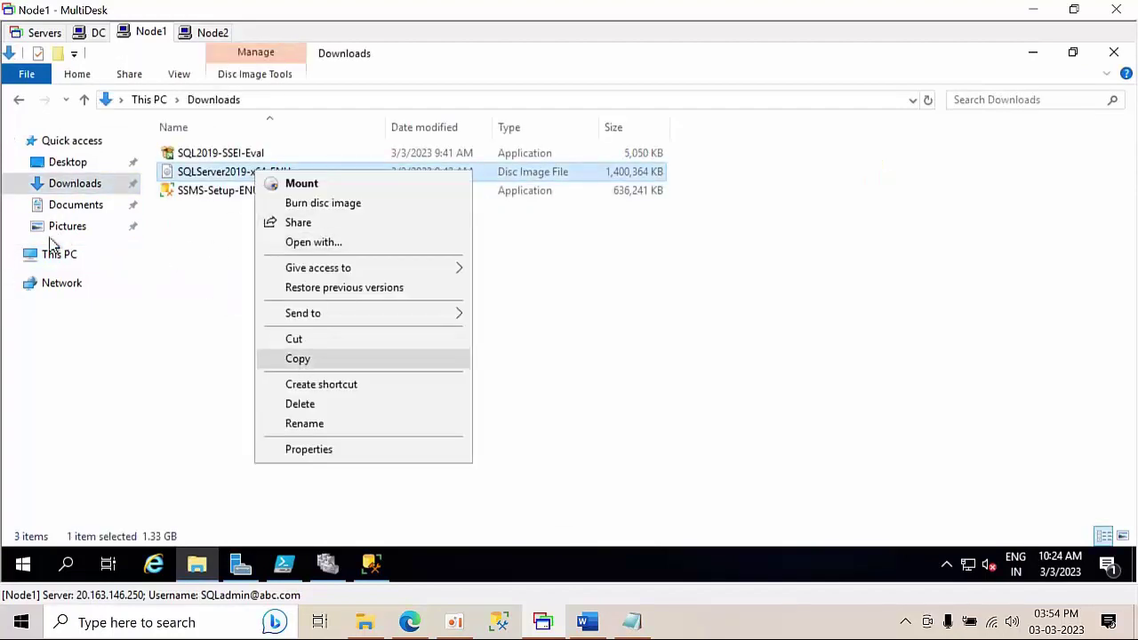
{"action": "left_click", "coordinate": [58, 254]}
- Create a folder named Test on drive C: and paste the image into it
{"action": "left_click", "coordinate": [62, 262]}
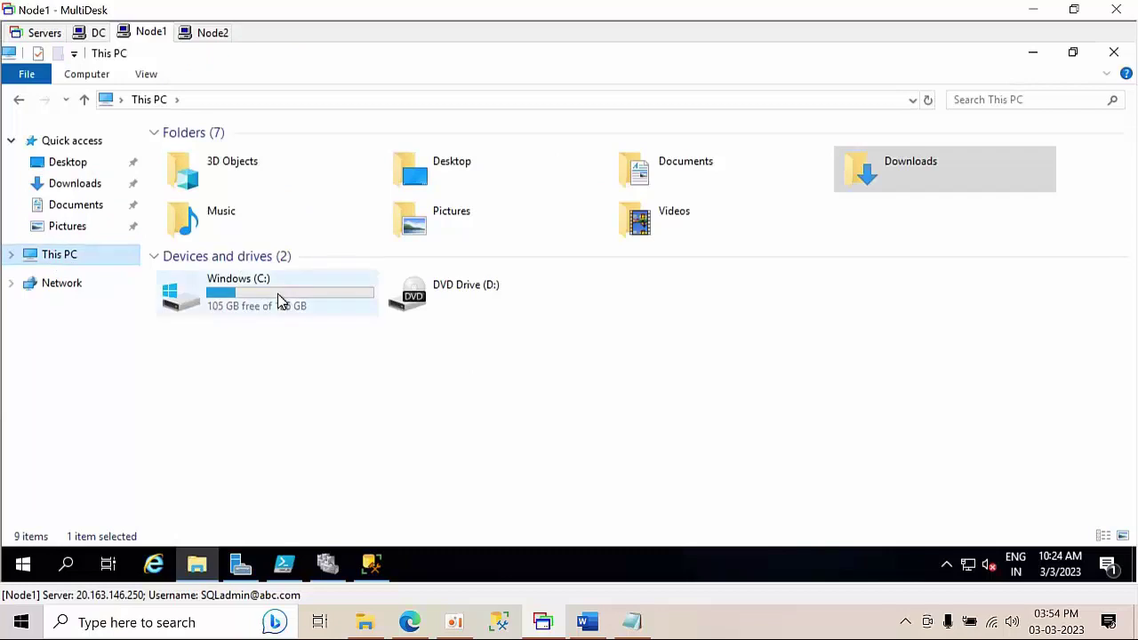
{"action": "double_click", "coordinate": [278, 294]}
{"action": "right_click", "coordinate": [343, 365]}
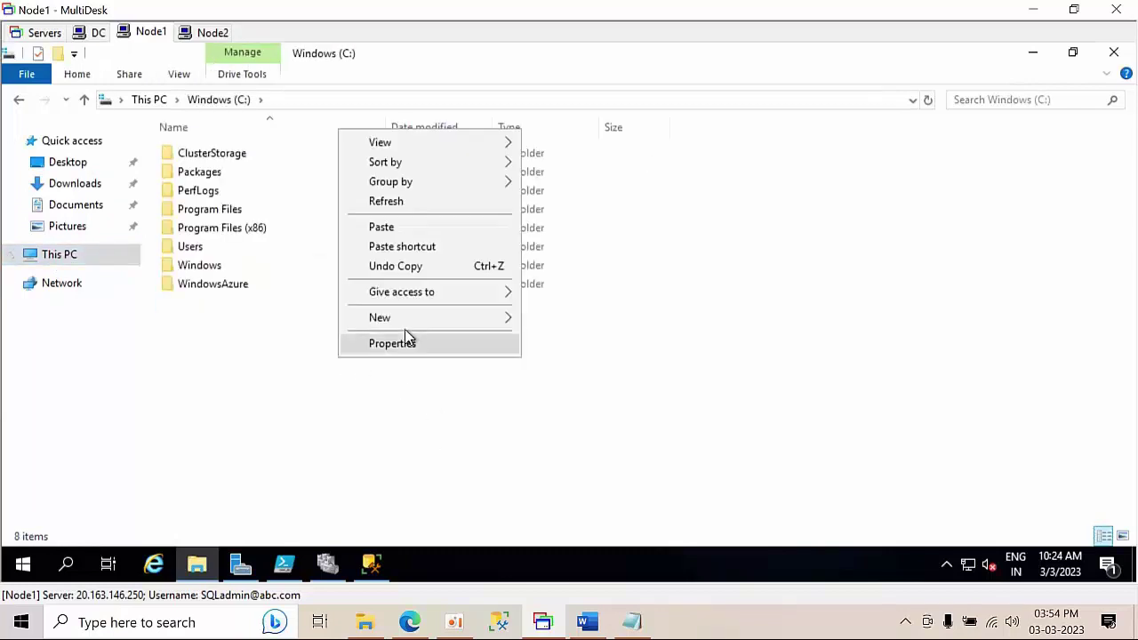
{"action": "mouse_move", "coordinate": [415, 320]}
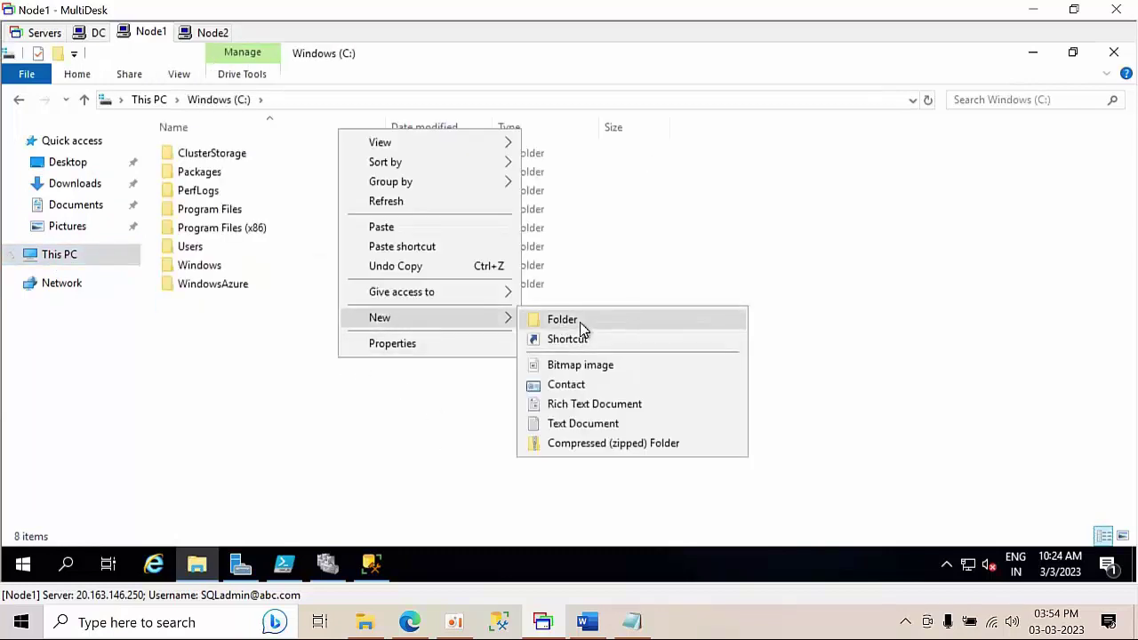
{"action": "left_click", "coordinate": [580, 323]}
{"action": "type", "text": "Te"}
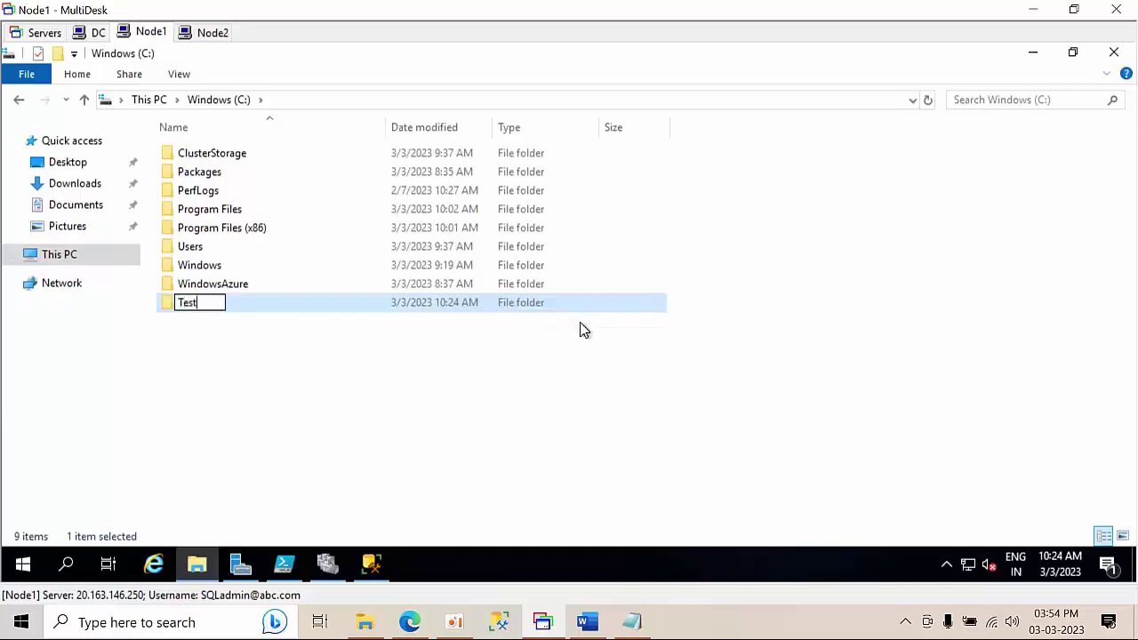
{"action": "type", "text": "st"}
{"action": "key", "text": "Return"}
{"action": "double_click", "coordinate": [563, 311]}
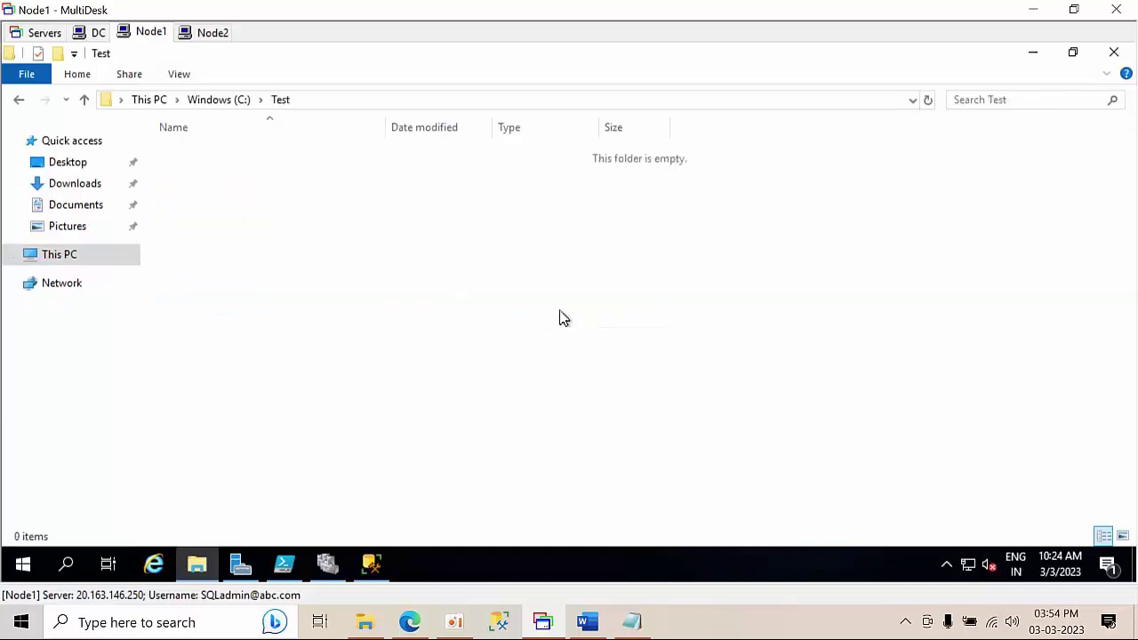
{"action": "key", "text": "ctrl+v"}
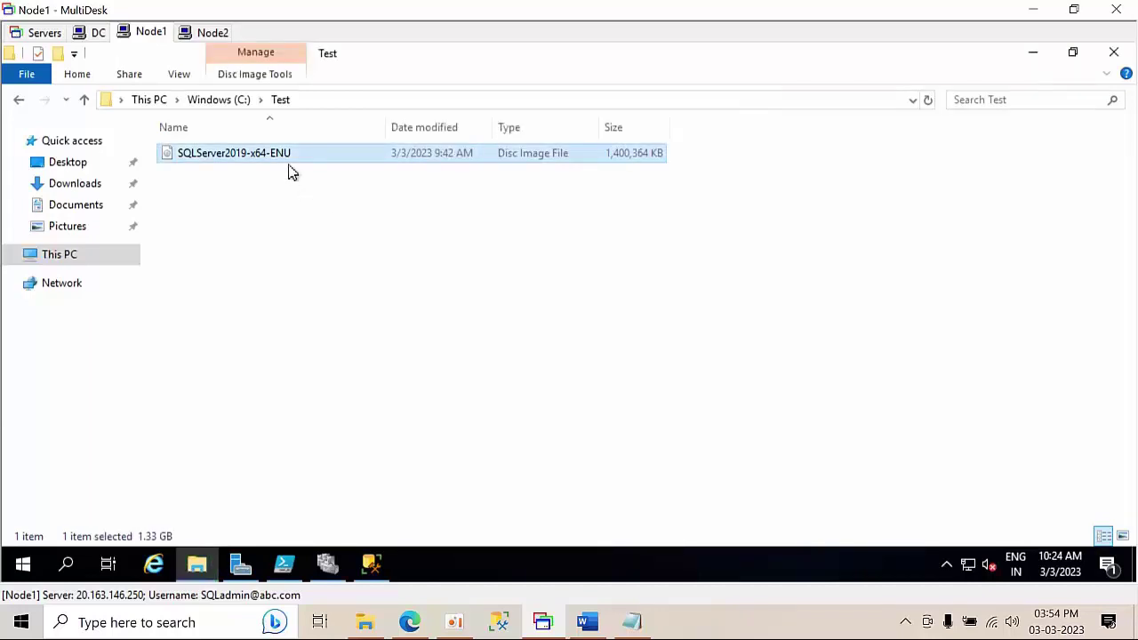
- Refresh C:\Test and mount the copied SQLServer2019-x64-ENU image as drive E:
{"action": "right_click", "coordinate": [345, 231]}
{"action": "left_click", "coordinate": [387, 298]}
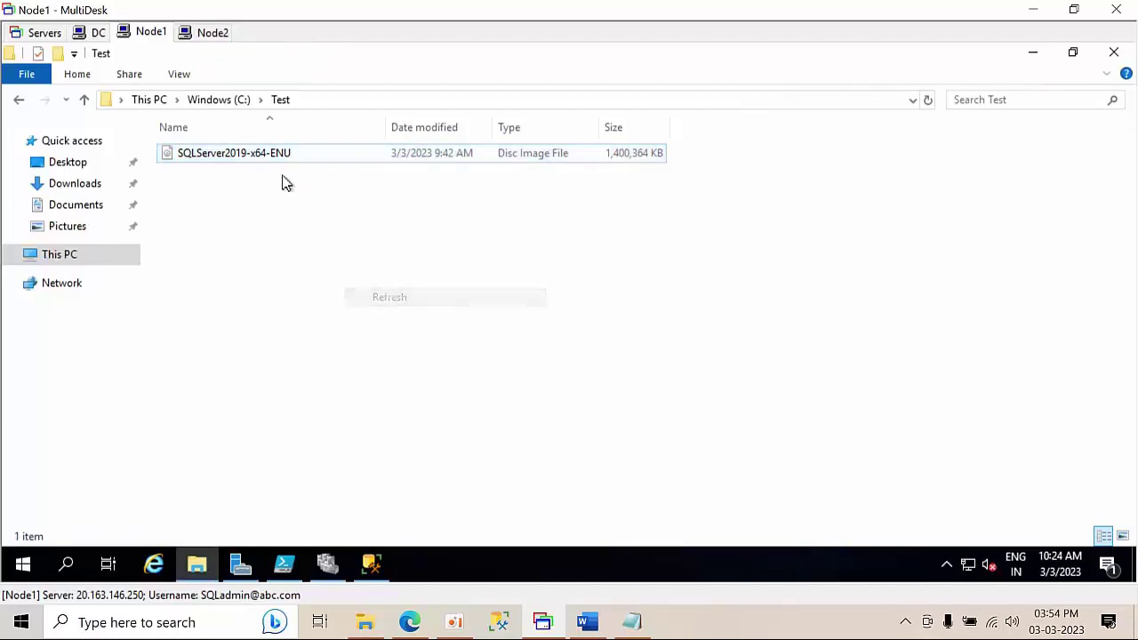
{"action": "left_click", "coordinate": [264, 163]}
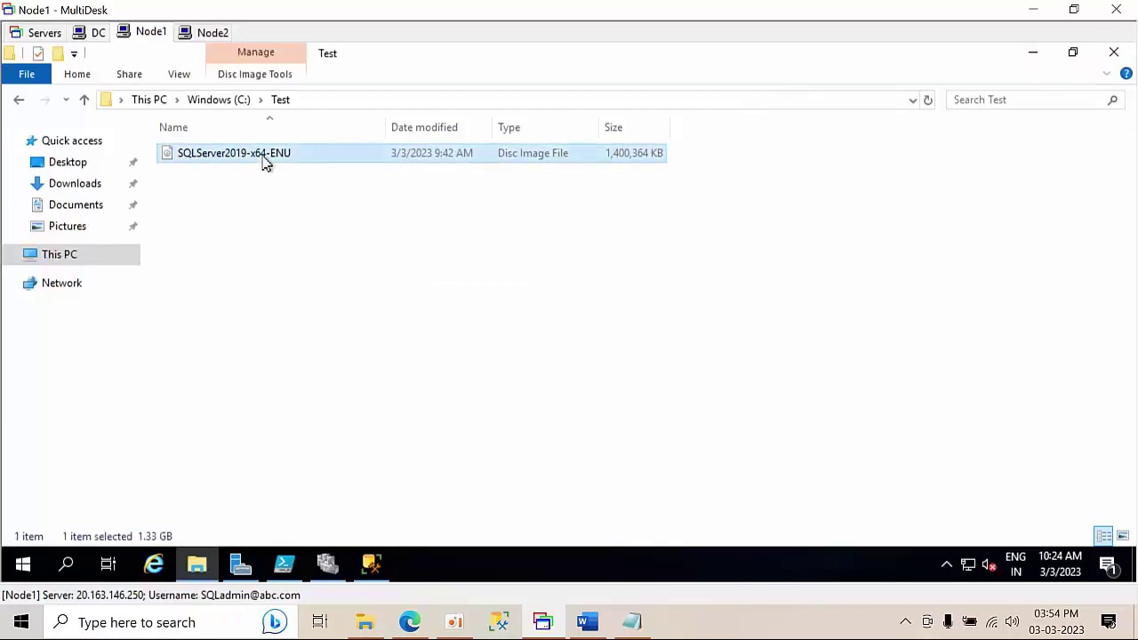
{"action": "right_click", "coordinate": [264, 163]}
{"action": "left_click", "coordinate": [305, 169]}
{"action": "left_click", "coordinate": [305, 175]}
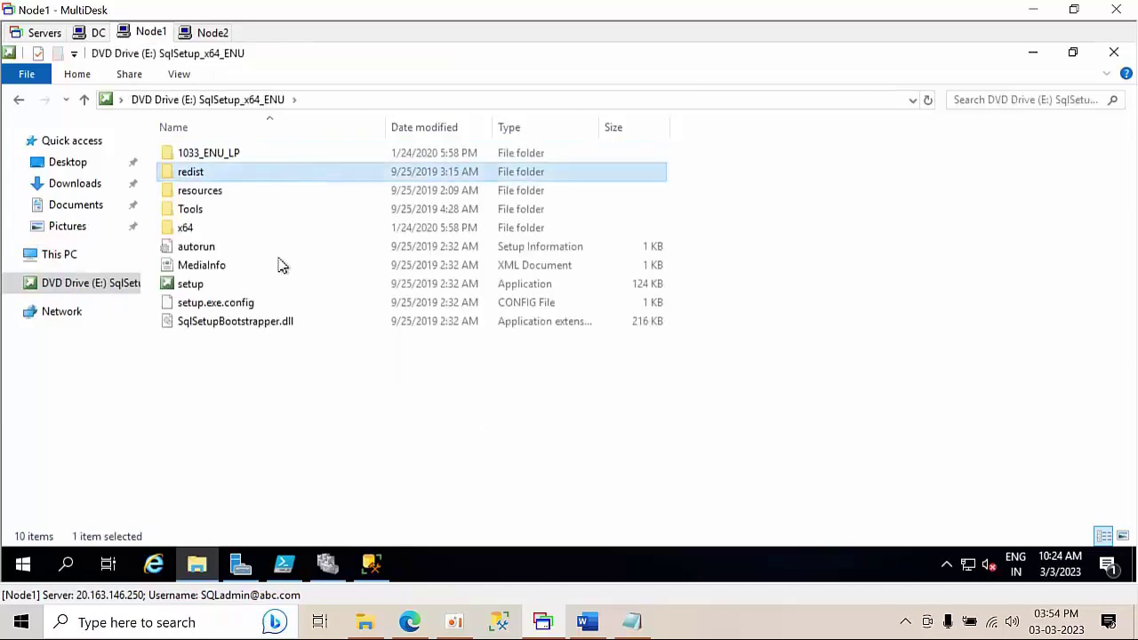
- Select all setup files on drive E: and paste them into C:\Test
{"action": "right_click", "coordinate": [772, 254]}
{"action": "left_click", "coordinate": [819, 320]}
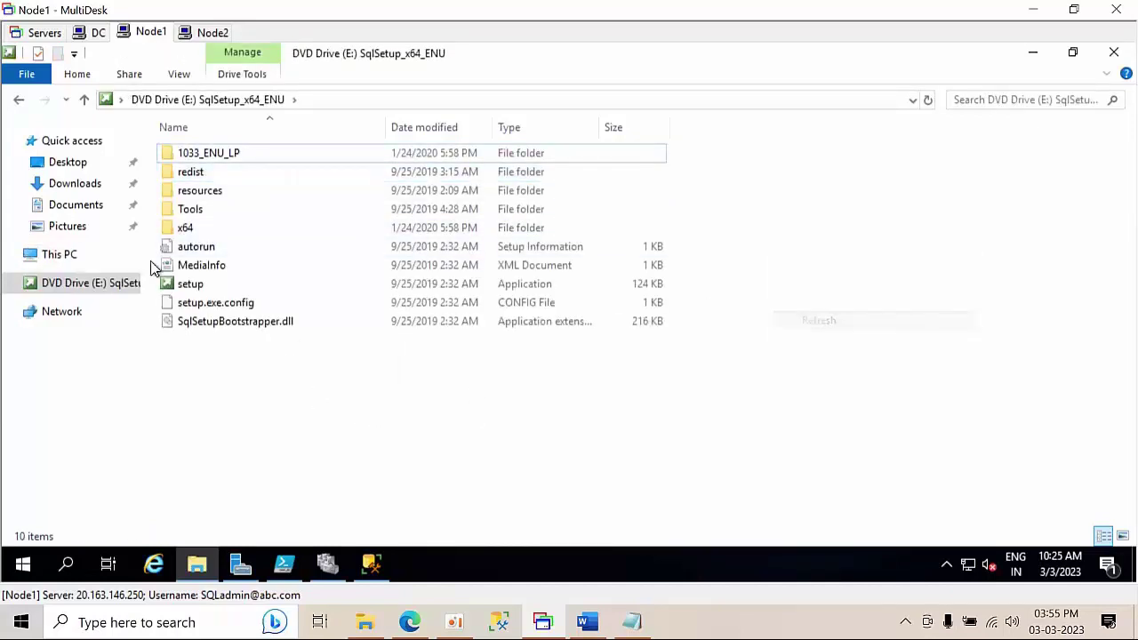
{"action": "left_click", "coordinate": [205, 289]}
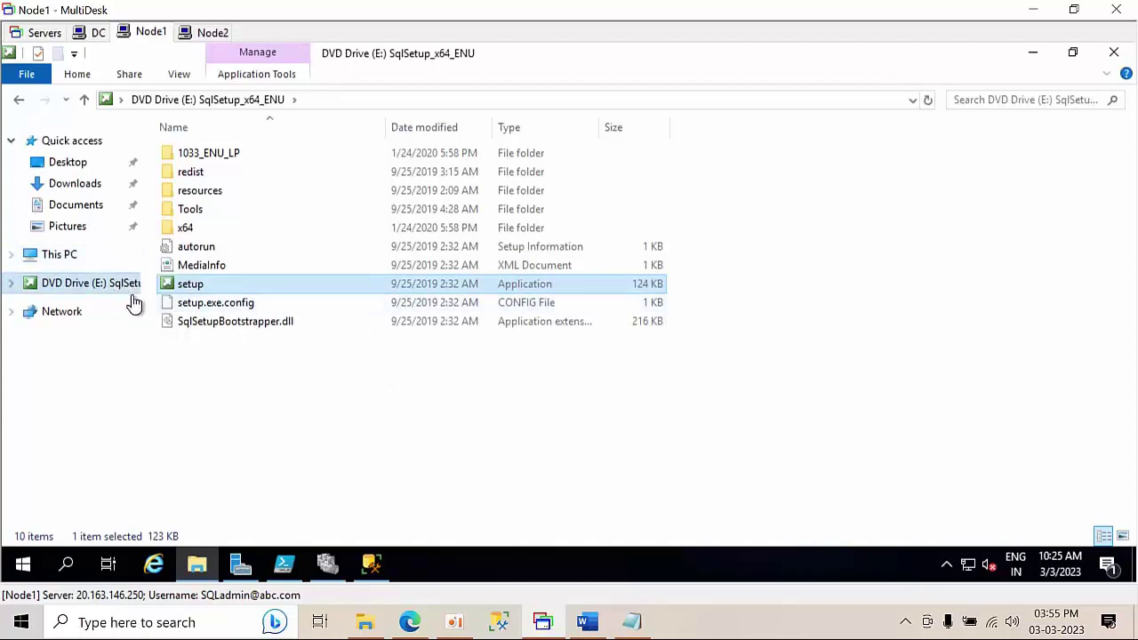
{"action": "key", "text": "ctrl+a"}
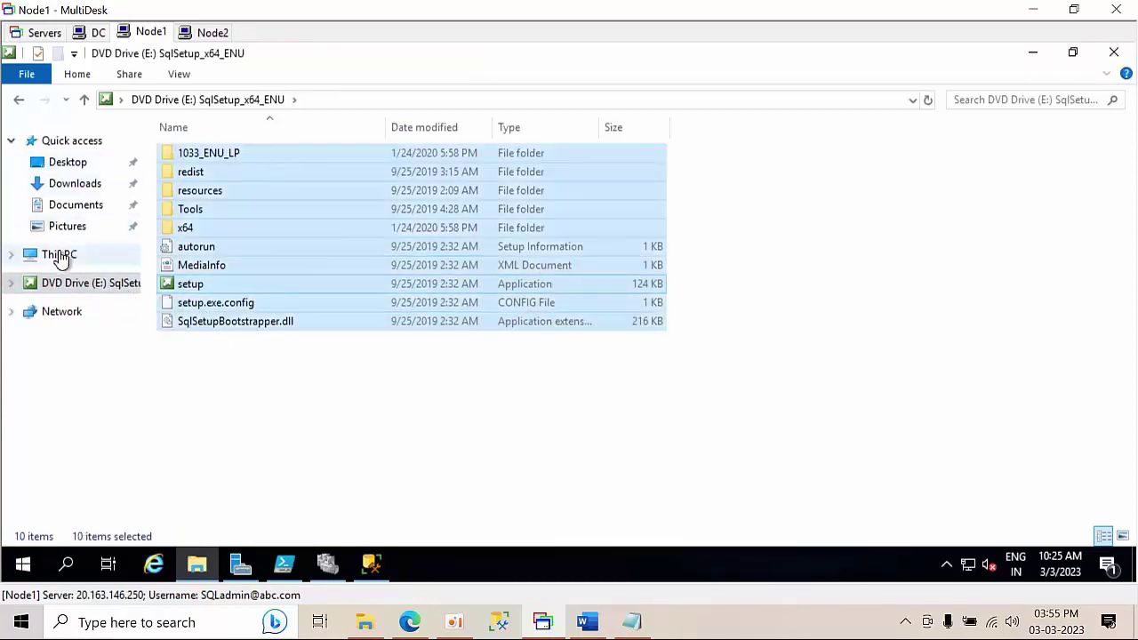
{"action": "left_click", "coordinate": [61, 254]}
{"action": "double_click", "coordinate": [287, 303]}
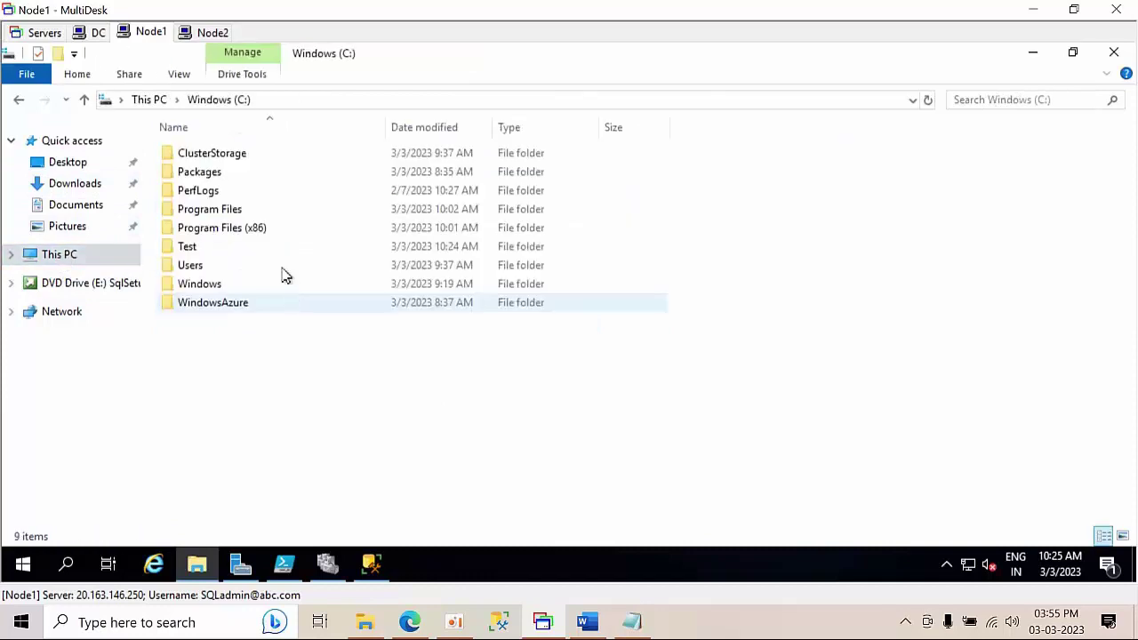
{"action": "double_click", "coordinate": [210, 252]}
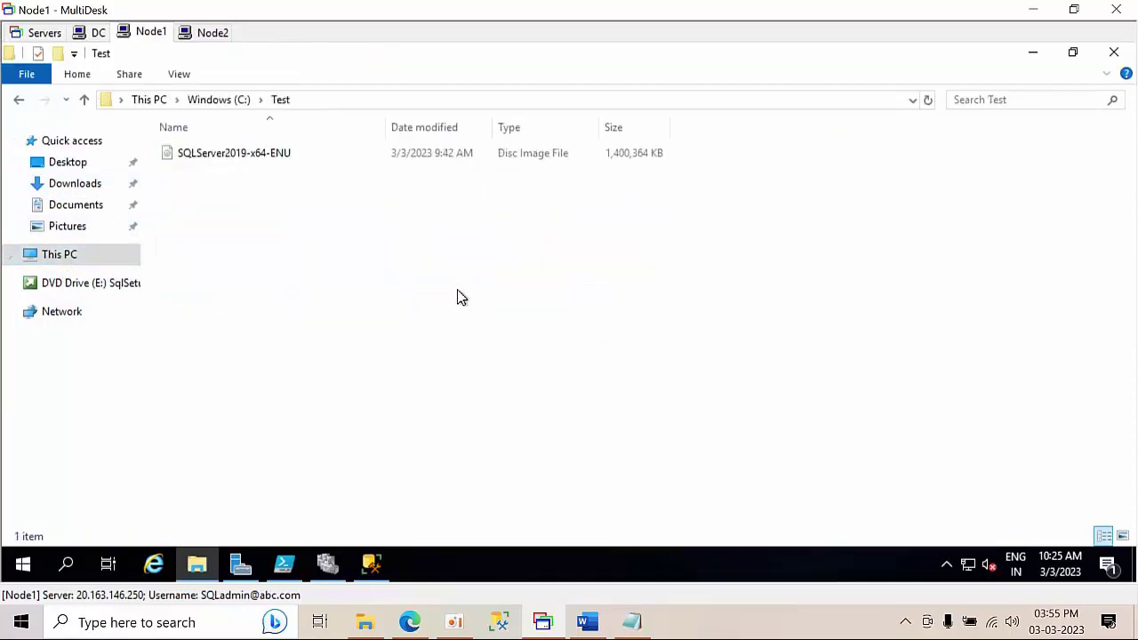
{"action": "key", "text": "ctrl+v"}
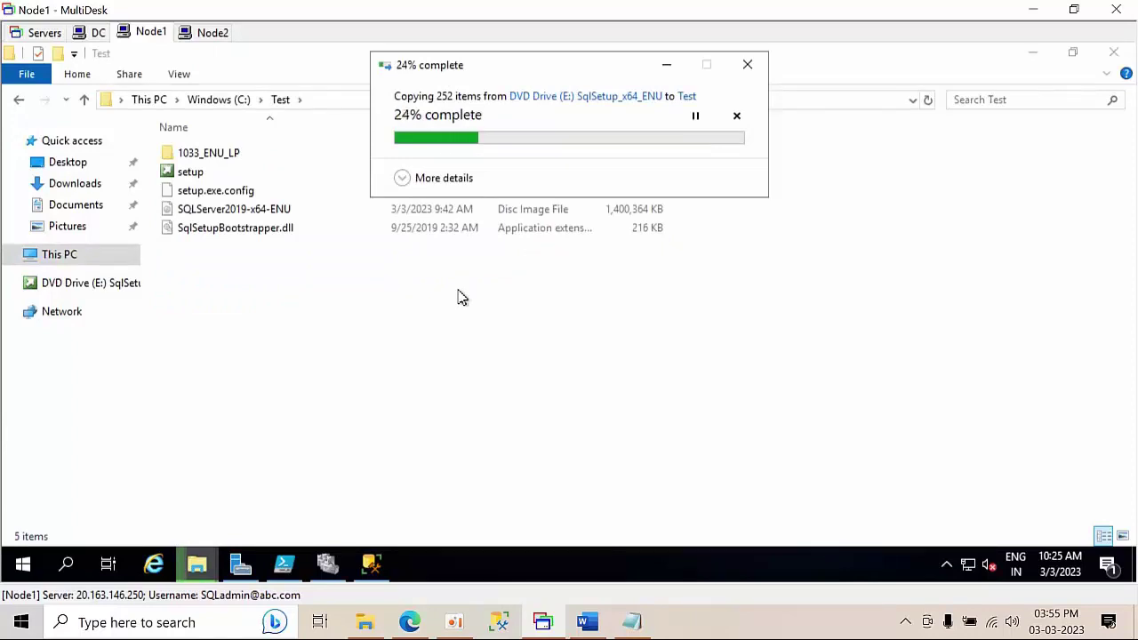
- Eject the mounted DVD Drive (E:) and cancel the Problem Copying error
{"action": "left_click", "coordinate": [89, 284]}
{"action": "right_click", "coordinate": [89, 284]}
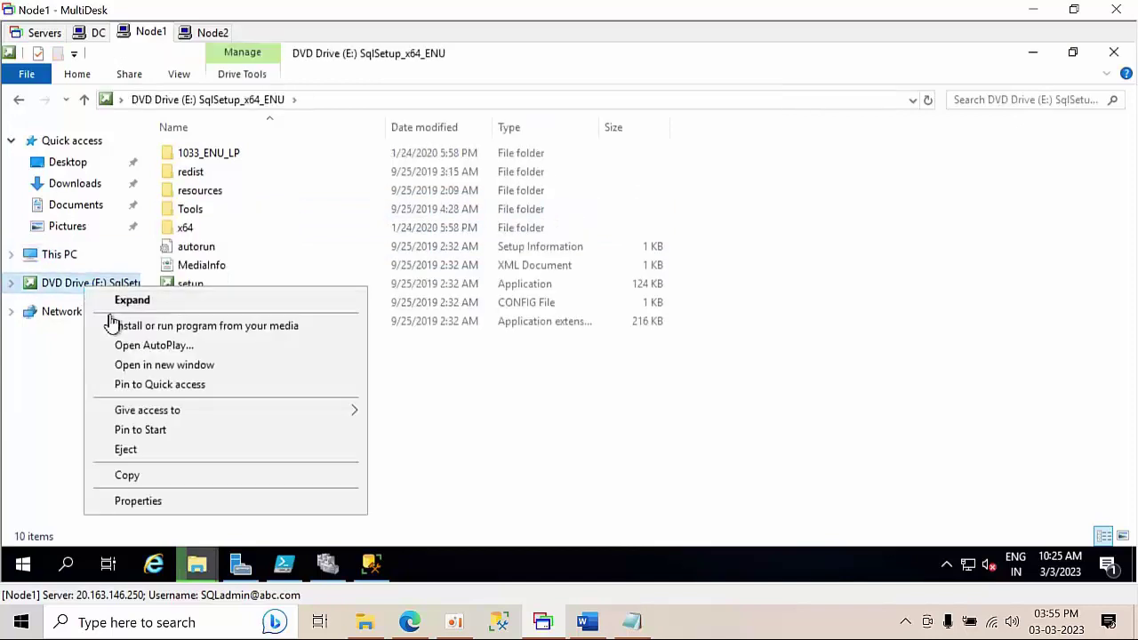
{"action": "left_click", "coordinate": [131, 451]}
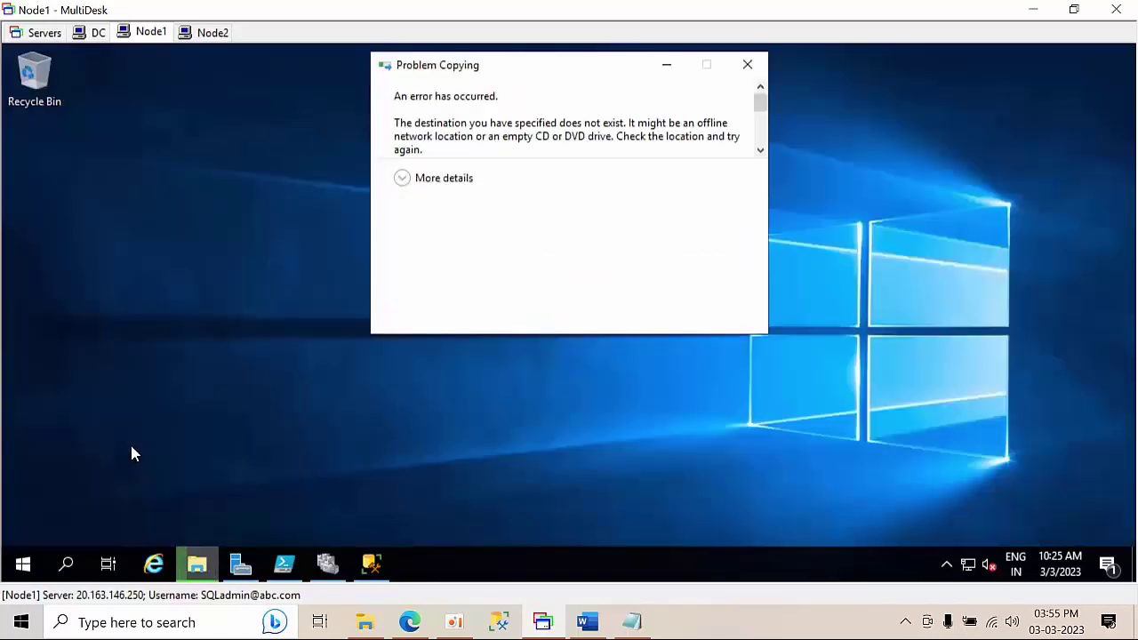
{"action": "left_click", "coordinate": [701, 271]}
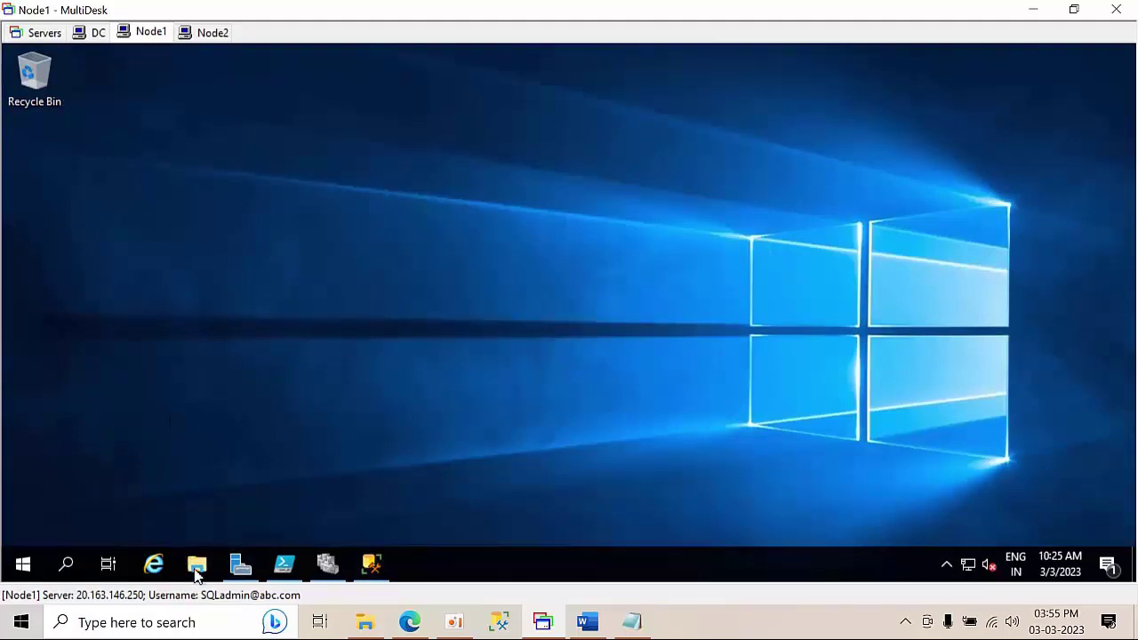
- Delete all the old files from the C:\Test folder
{"action": "left_click", "coordinate": [197, 563]}
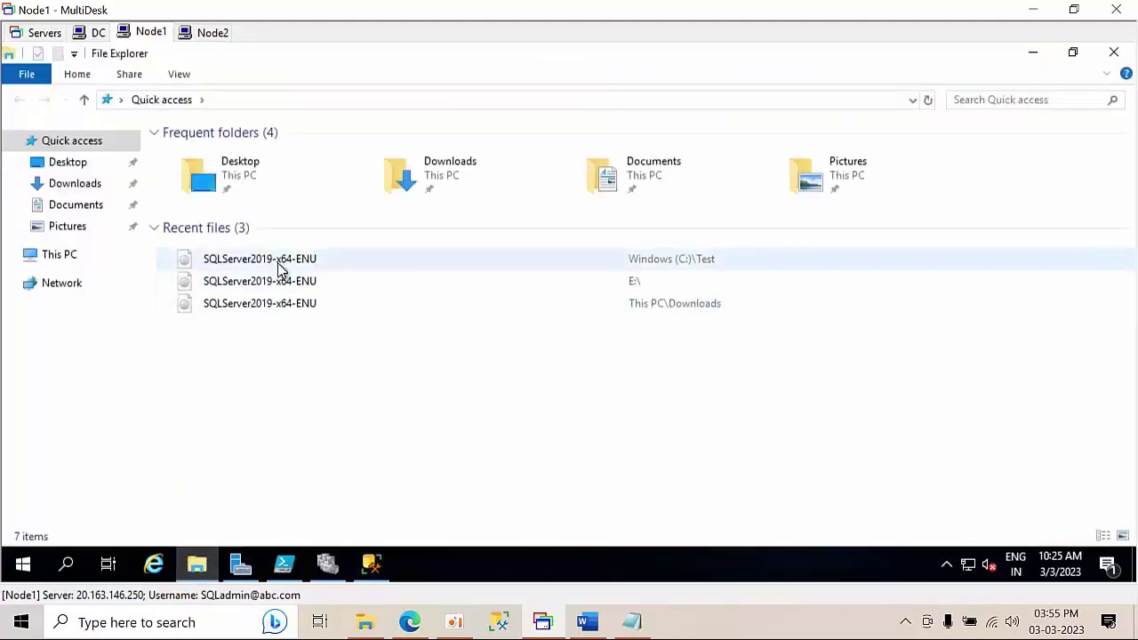
{"action": "left_click", "coordinate": [62, 256]}
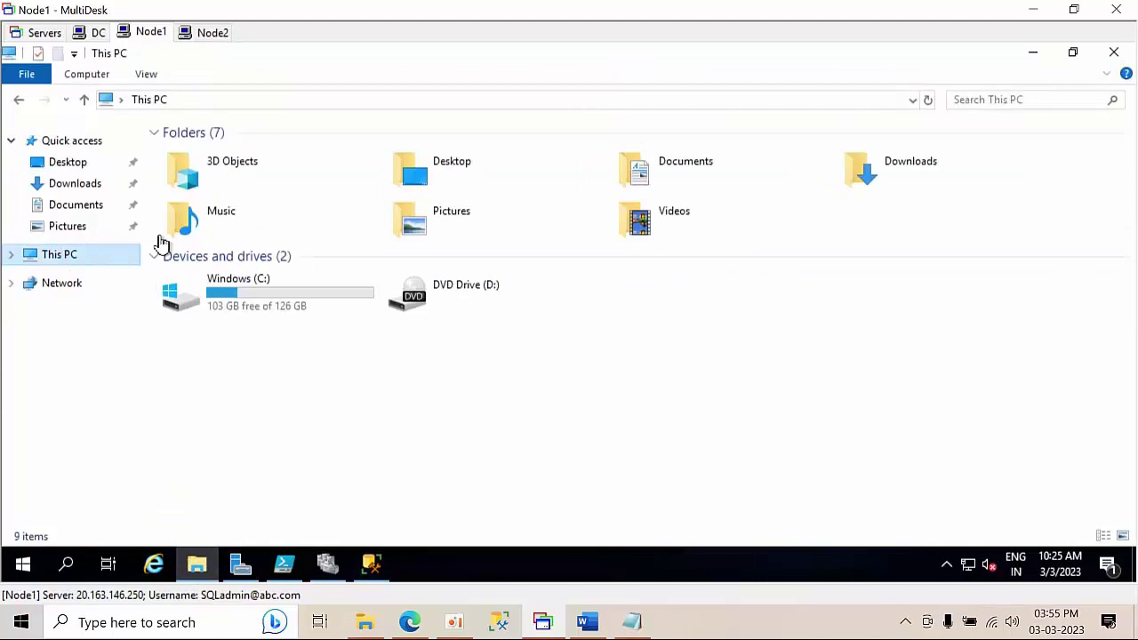
{"action": "double_click", "coordinate": [330, 313]}
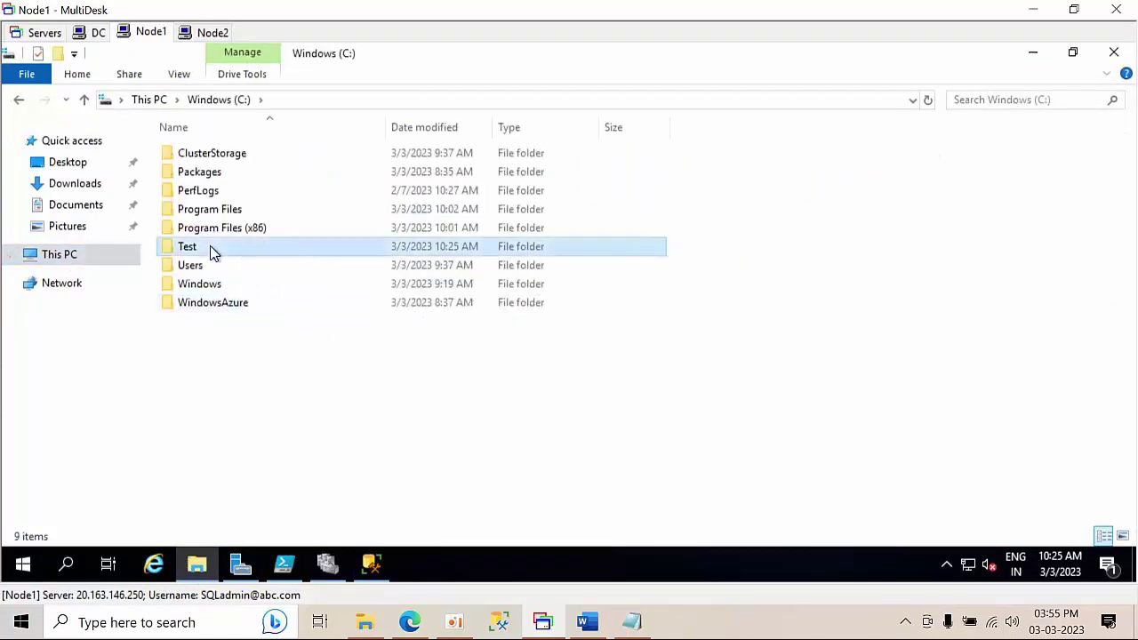
{"action": "double_click", "coordinate": [210, 252]}
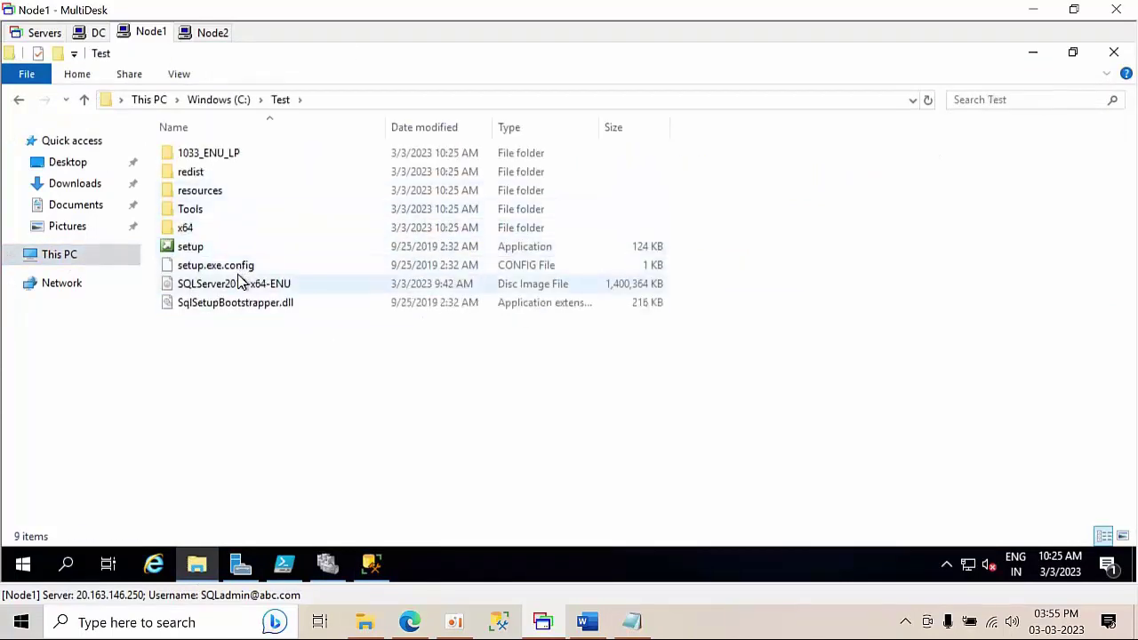
{"action": "key", "text": "ctrl+a"}
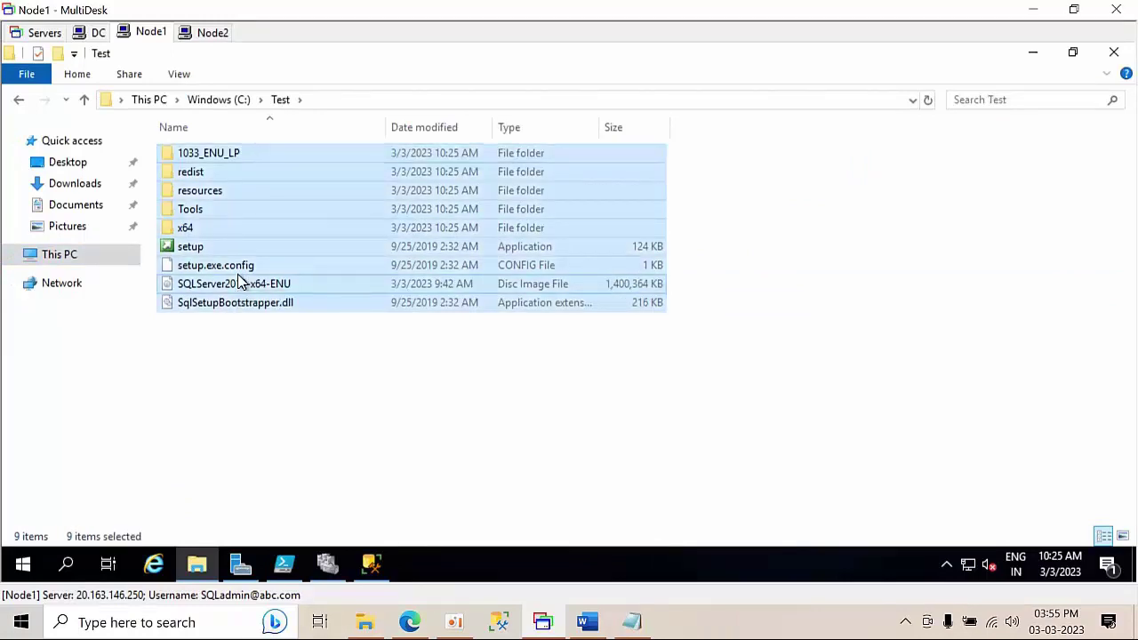
{"action": "right_click", "coordinate": [238, 281]}
{"action": "left_click", "coordinate": [284, 425]}
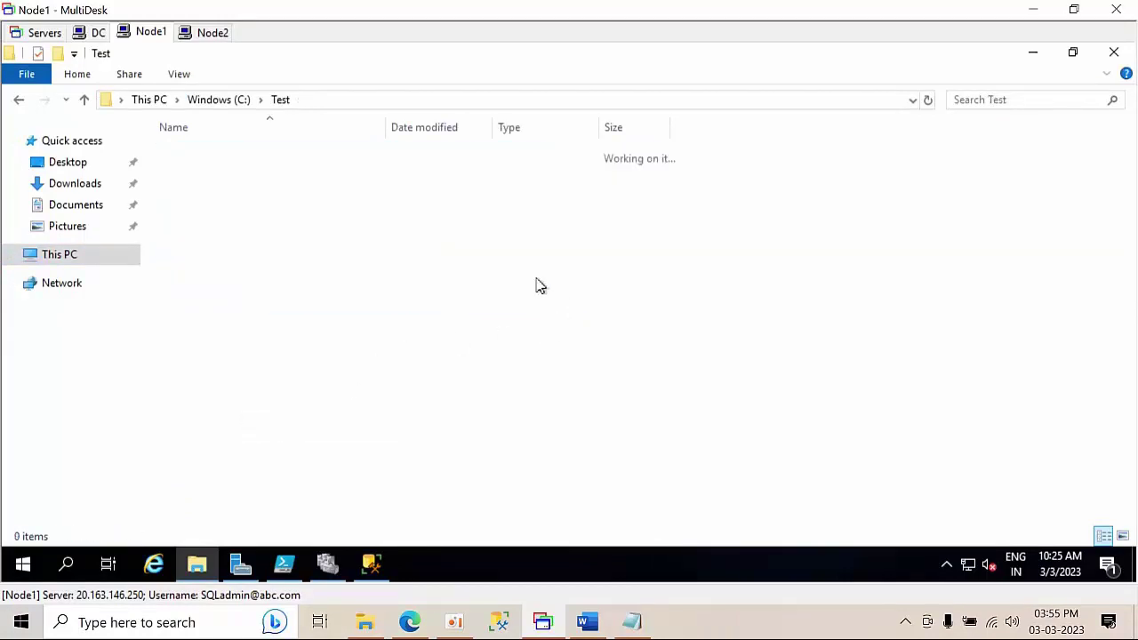
- Copy the SQLServer2019-x64-ENU disc image from Downloads into C:\Test
{"action": "left_click", "coordinate": [224, 103]}
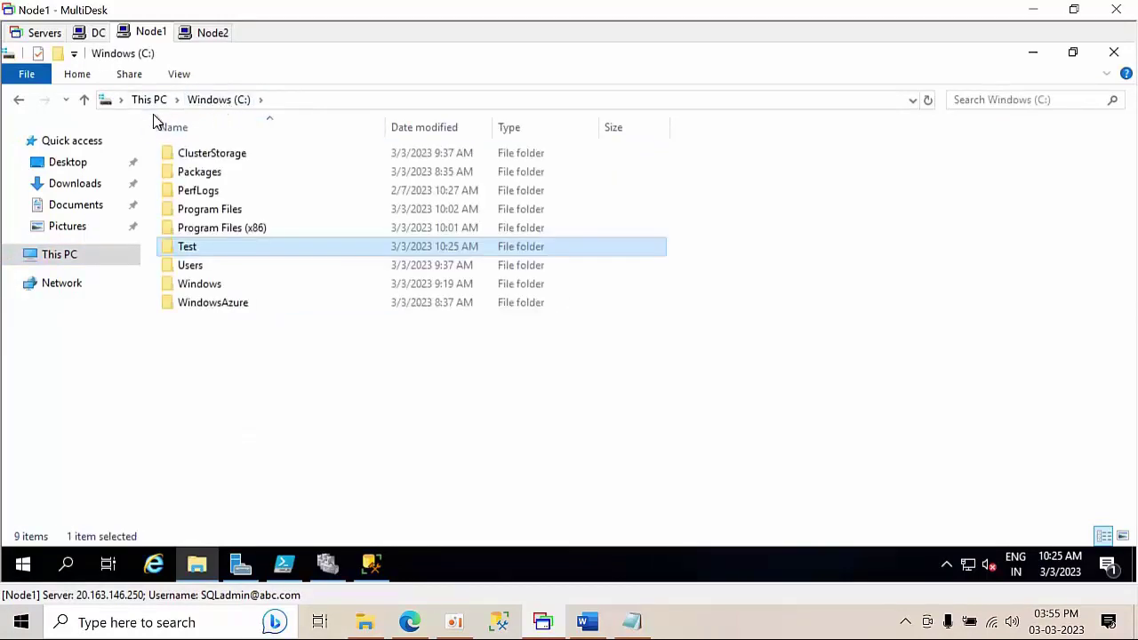
{"action": "left_click", "coordinate": [64, 185]}
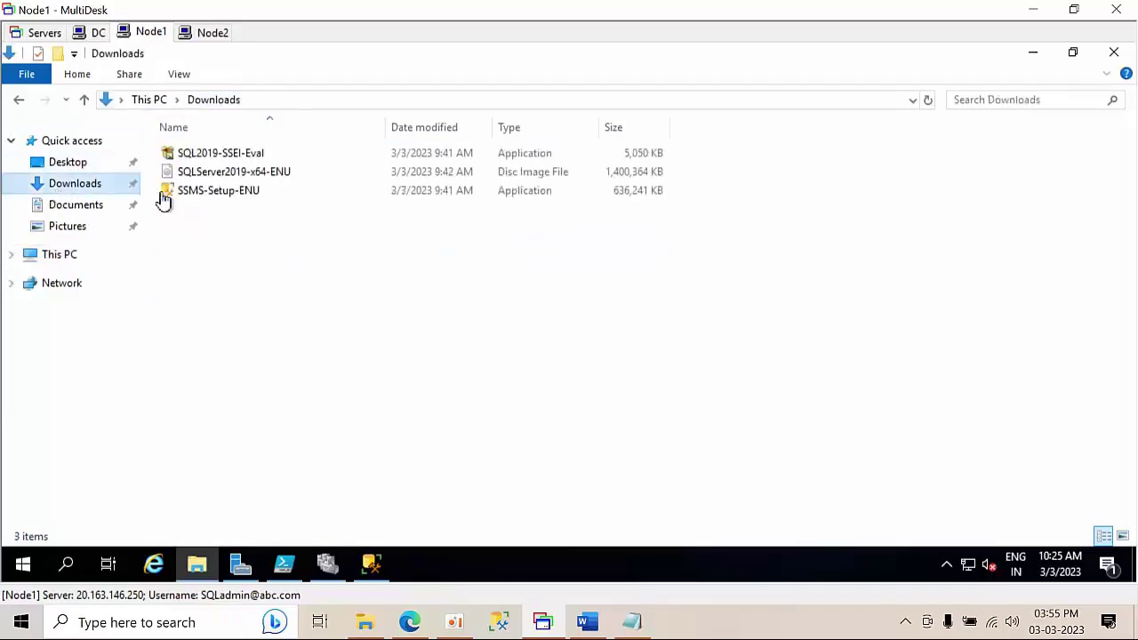
{"action": "left_click", "coordinate": [247, 176]}
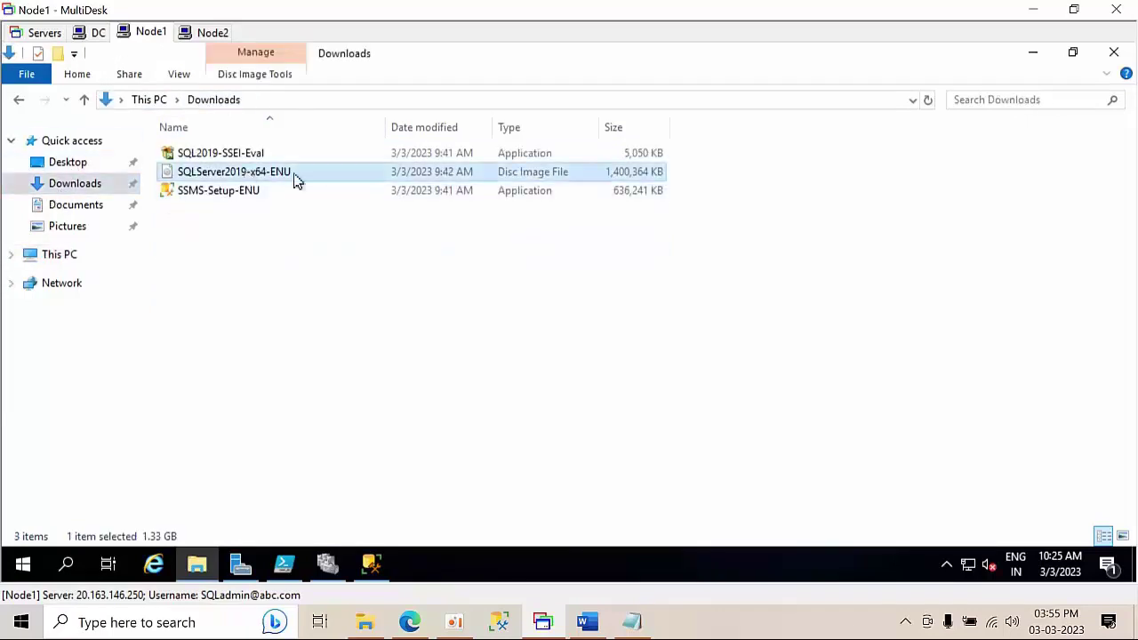
{"action": "left_click", "coordinate": [143, 101]}
{"action": "left_click", "coordinate": [279, 302]}
{"action": "double_click", "coordinate": [278, 302]}
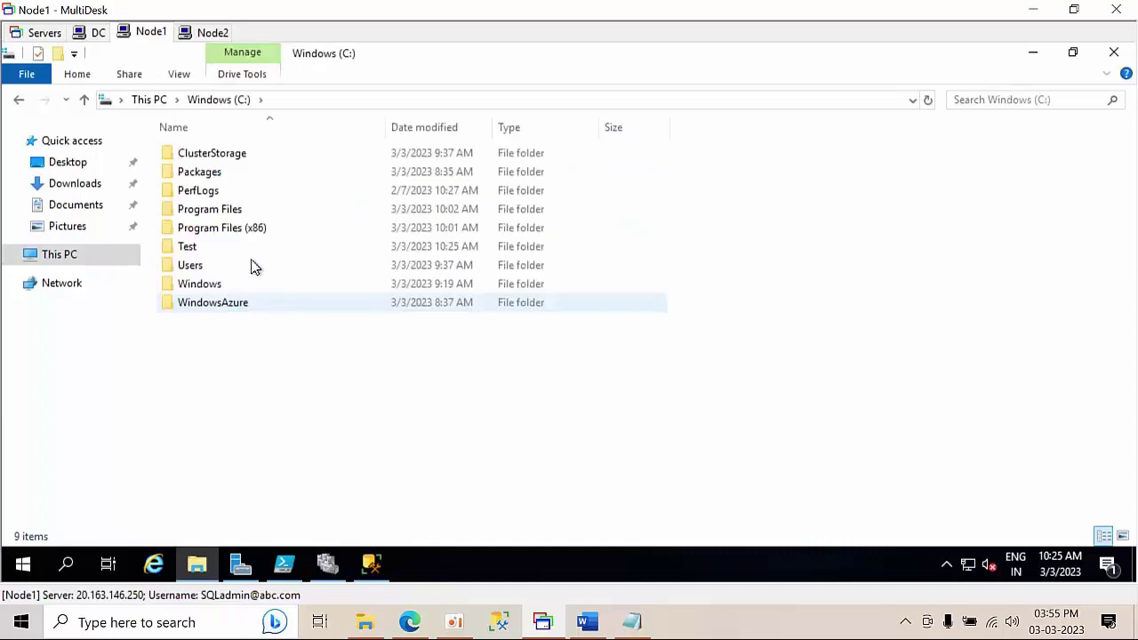
{"action": "double_click", "coordinate": [236, 247]}
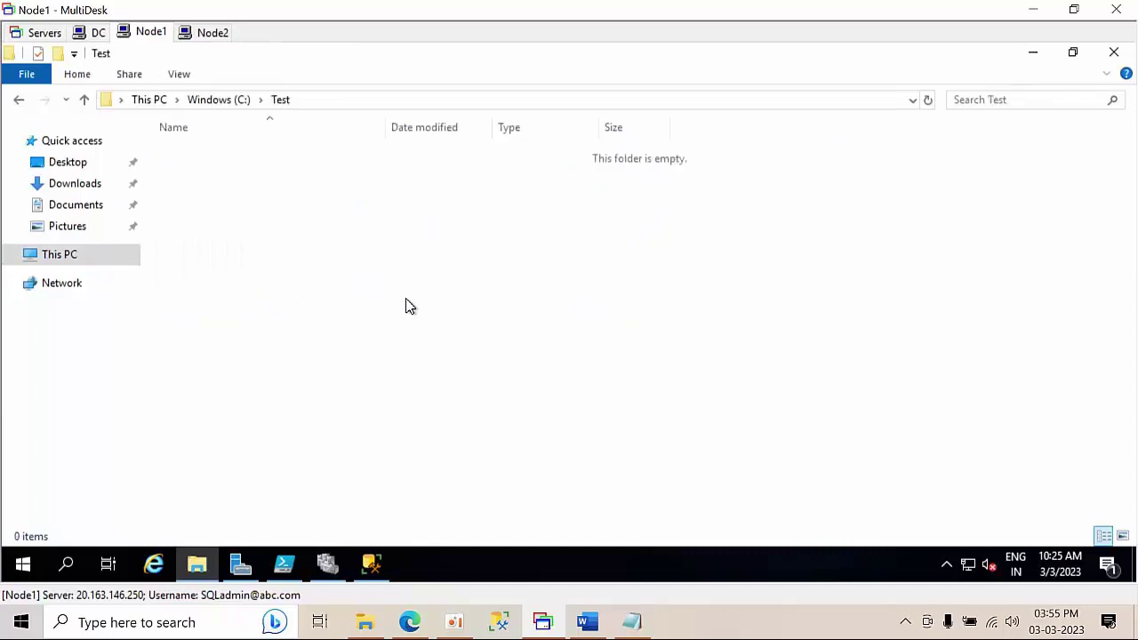
{"action": "key", "text": "ctrl+v"}
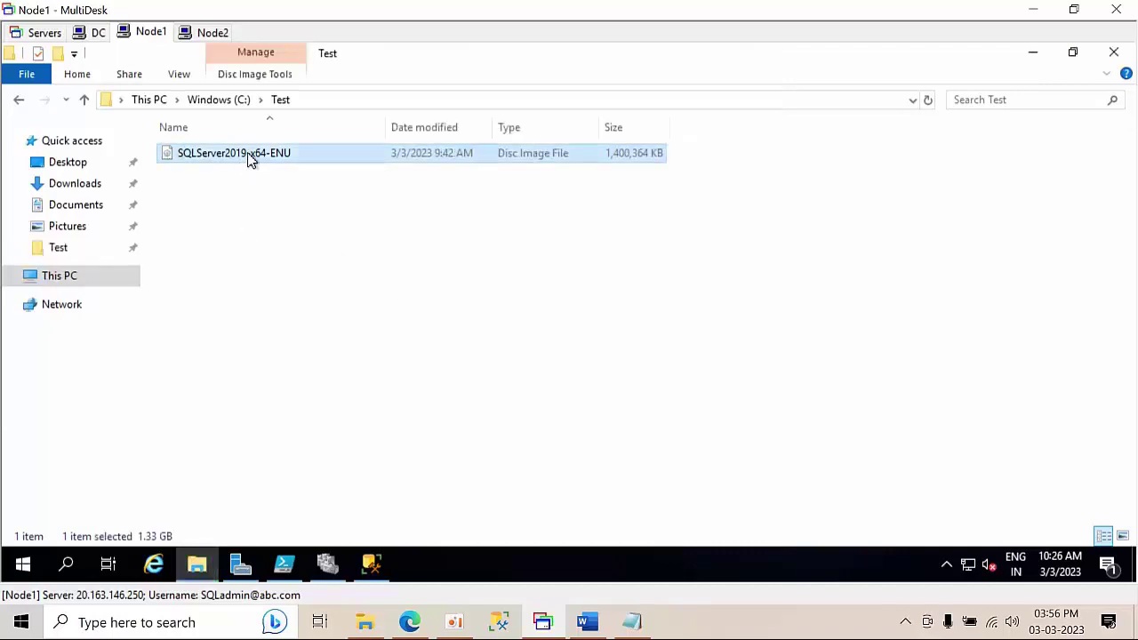
- Mount the disc image and paste all its setup files into C:\Test
{"action": "right_click", "coordinate": [325, 233]}
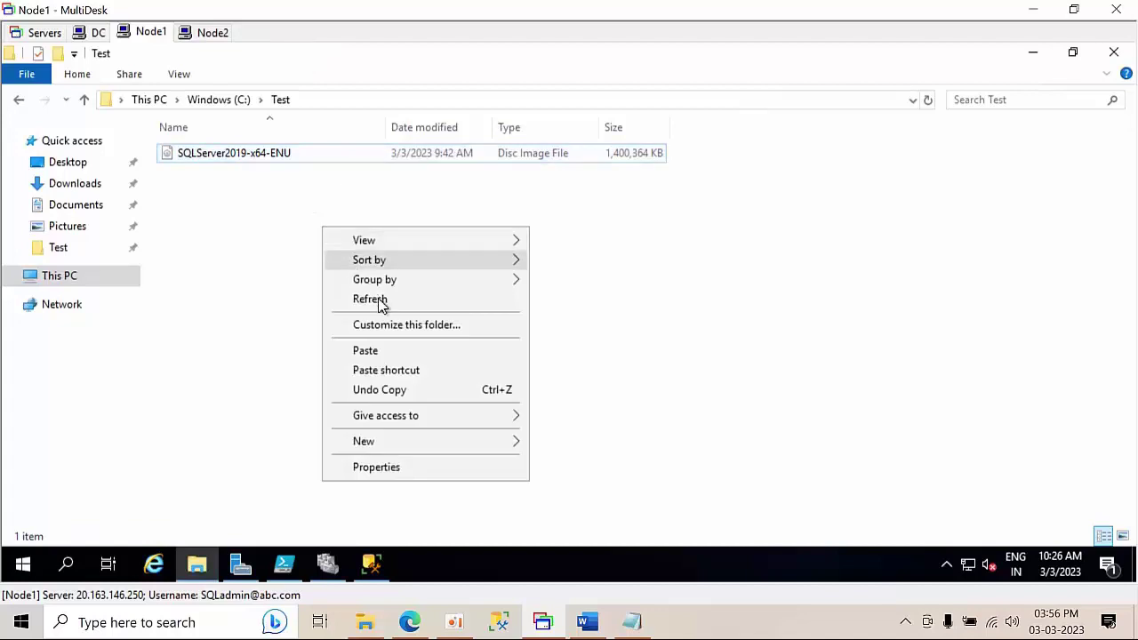
{"action": "left_click", "coordinate": [377, 299]}
{"action": "double_click", "coordinate": [206, 152]}
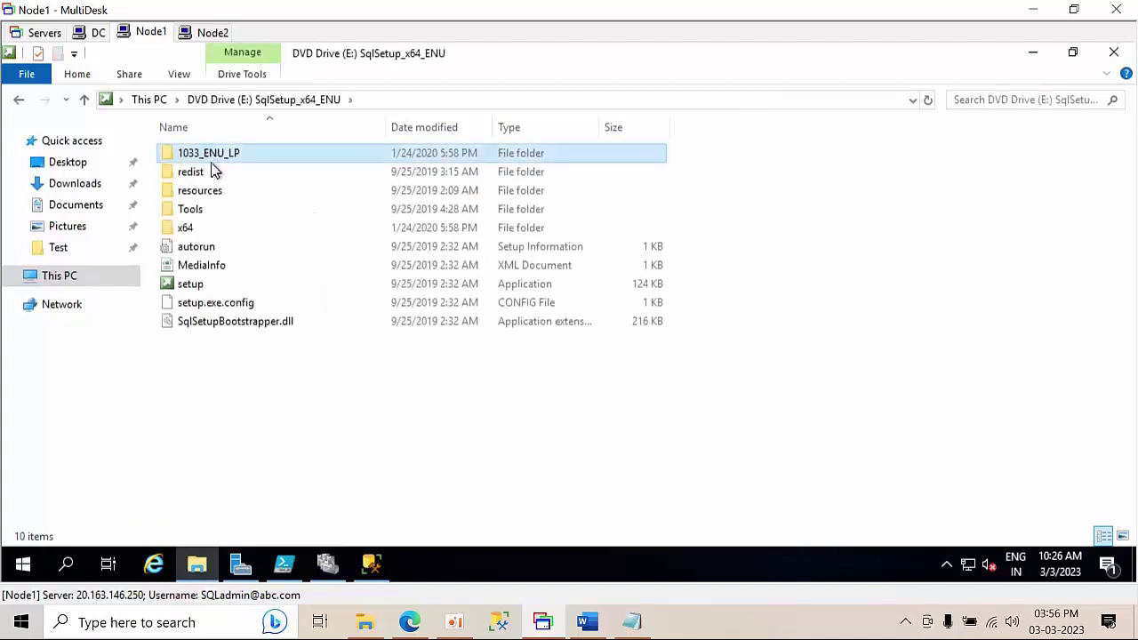
{"action": "left_click", "coordinate": [235, 286]}
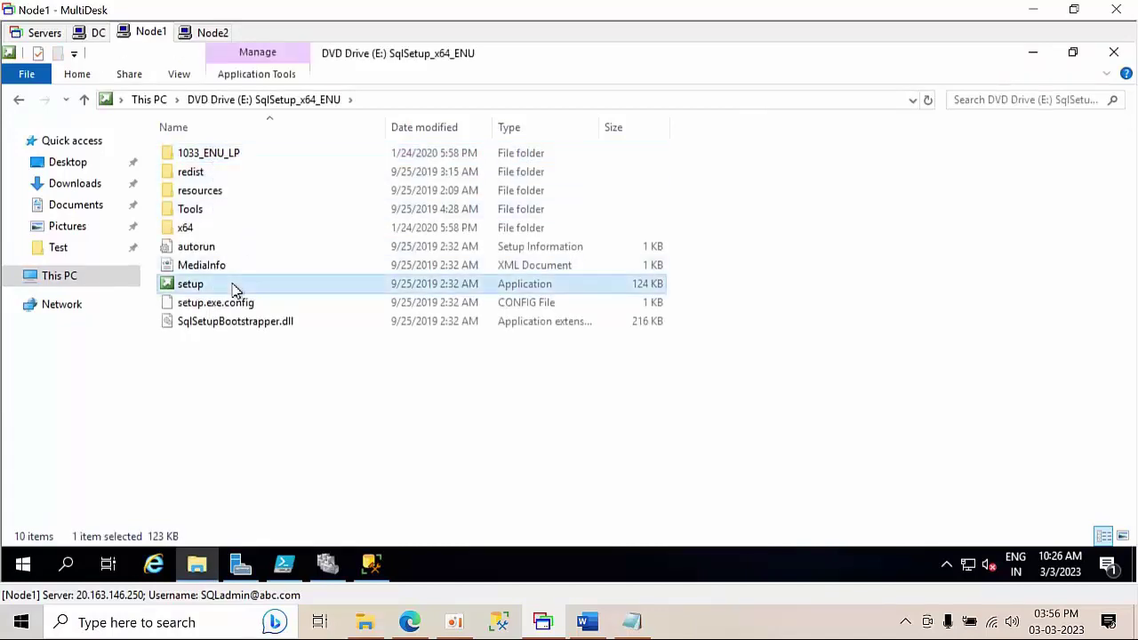
{"action": "key", "text": "ctrl+a"}
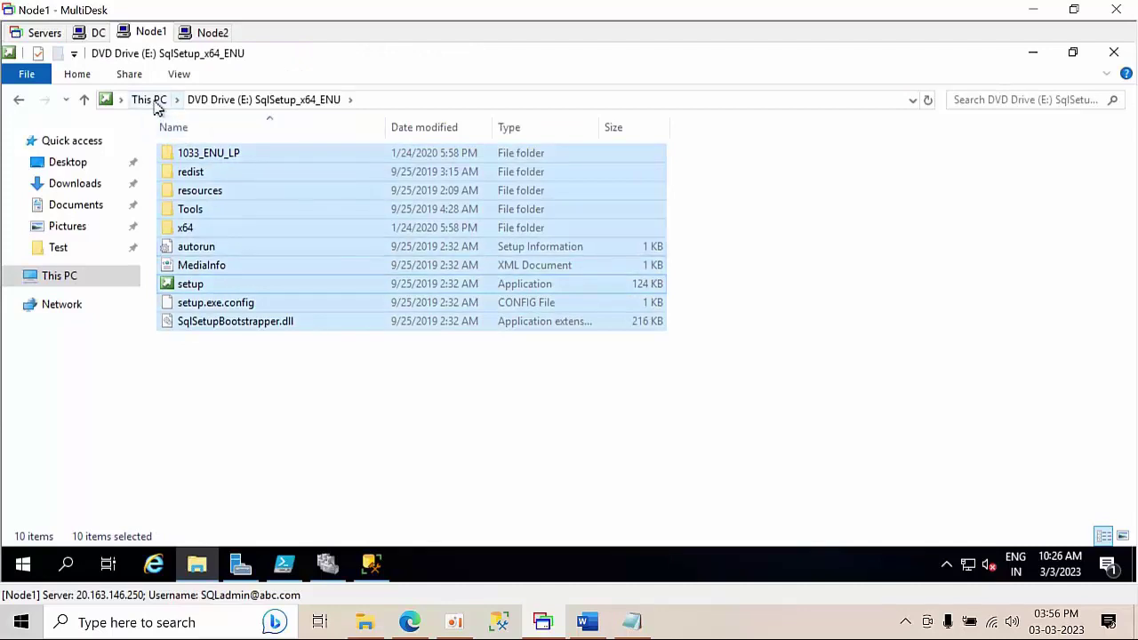
{"action": "left_click", "coordinate": [156, 103]}
{"action": "double_click", "coordinate": [346, 312]}
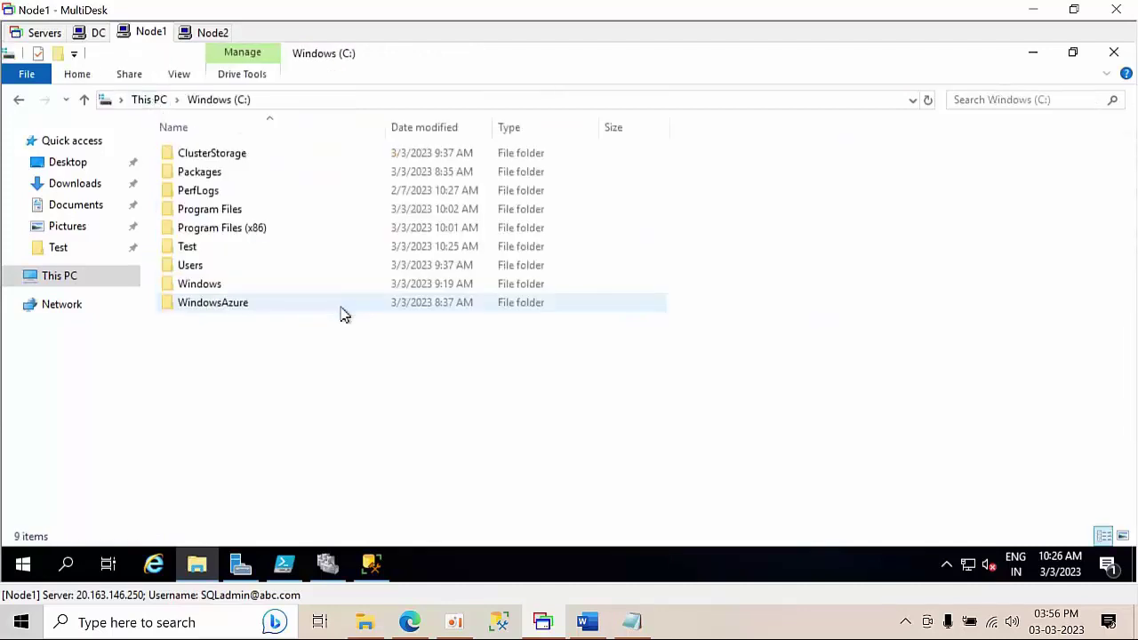
{"action": "double_click", "coordinate": [189, 249]}
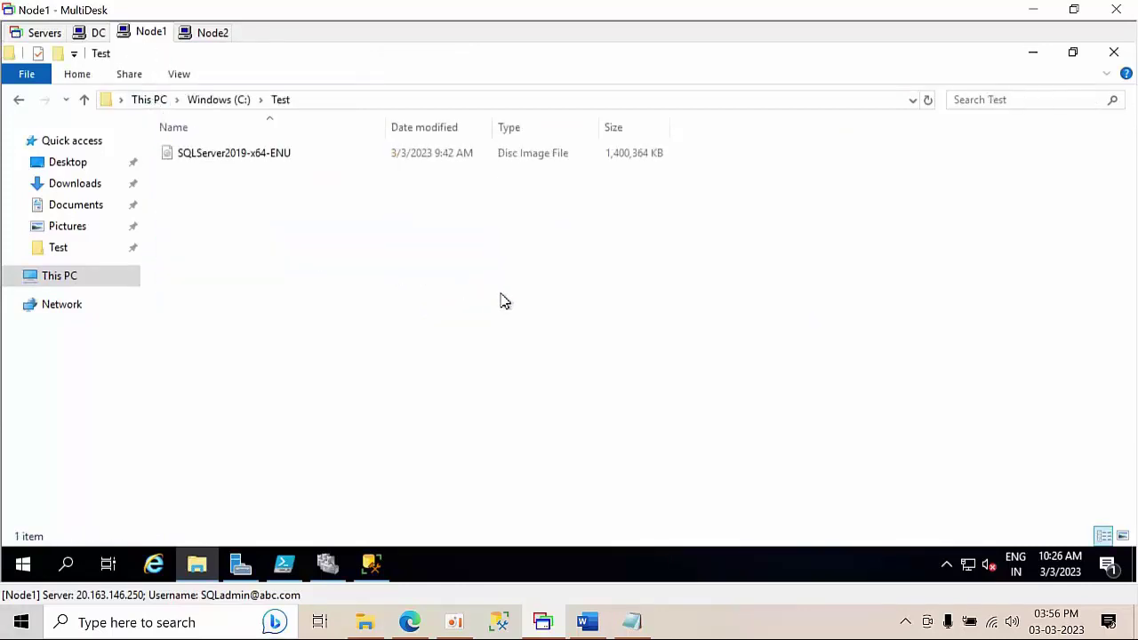
{"action": "key", "text": "ctrl+v"}
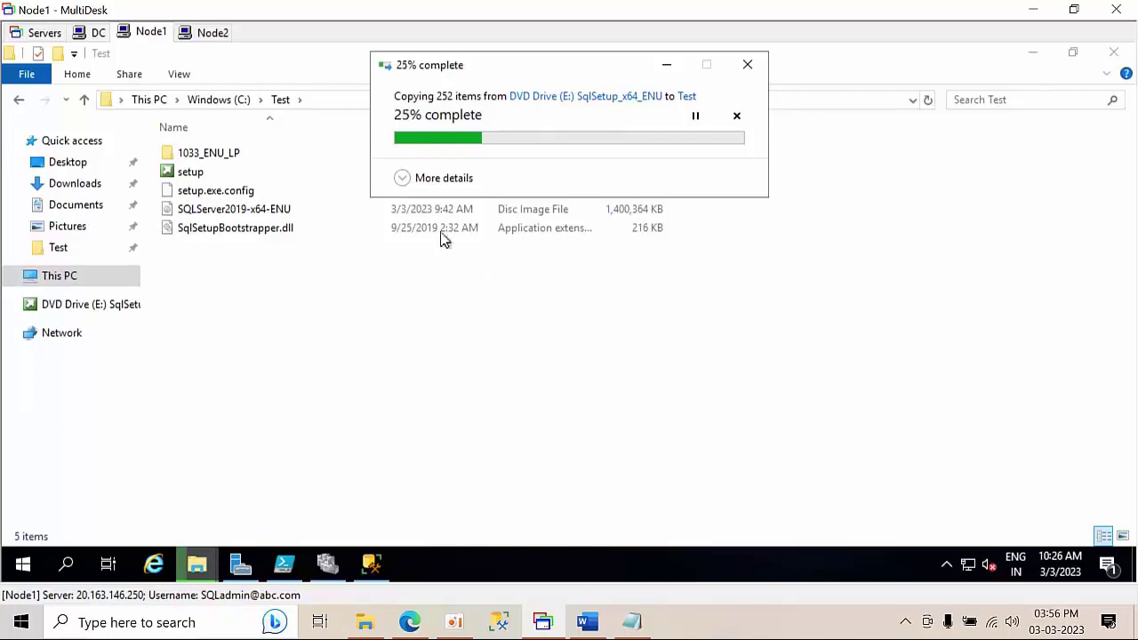
{"action": "left_click", "coordinate": [407, 178]}
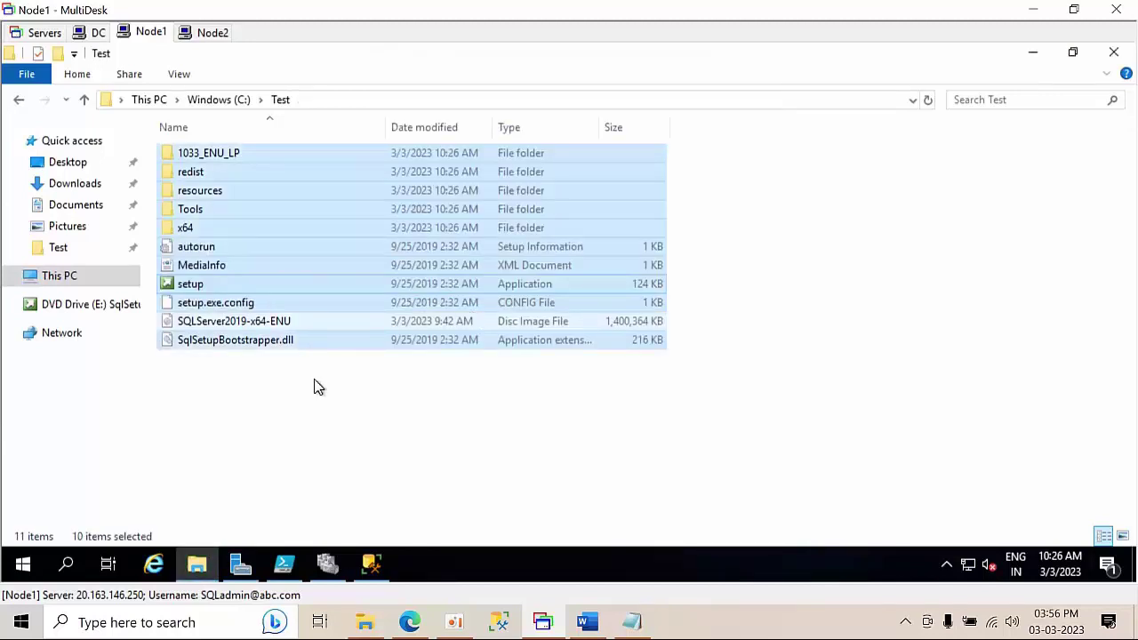
- Eject the mounted DVD Drive (E:) once the copy finishes
{"action": "left_click", "coordinate": [249, 323]}
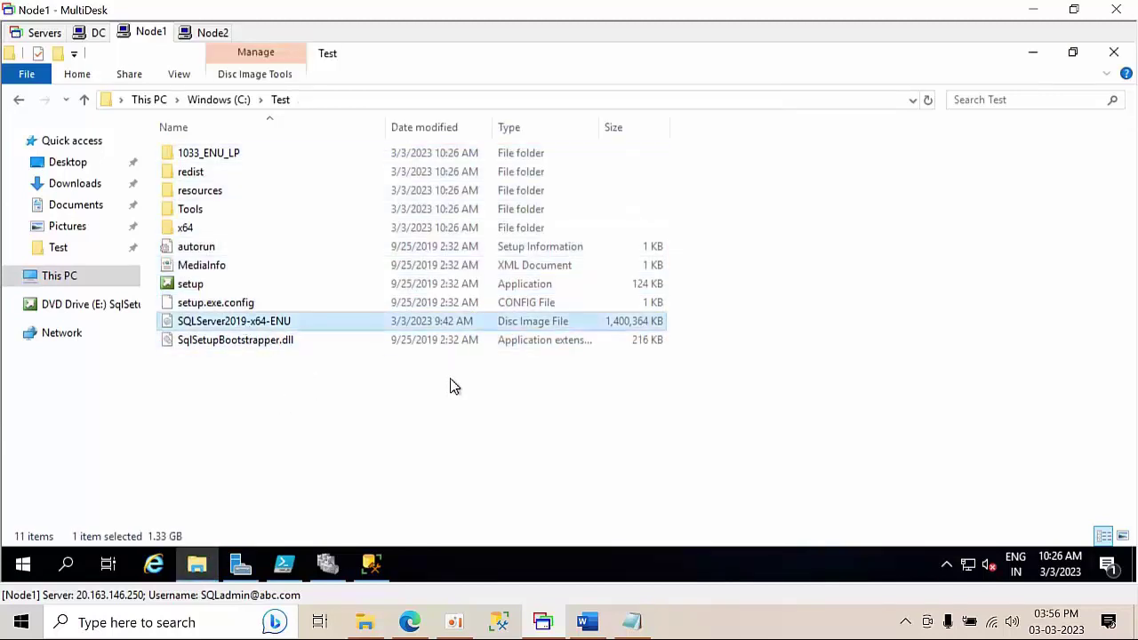
{"action": "left_click", "coordinate": [221, 285]}
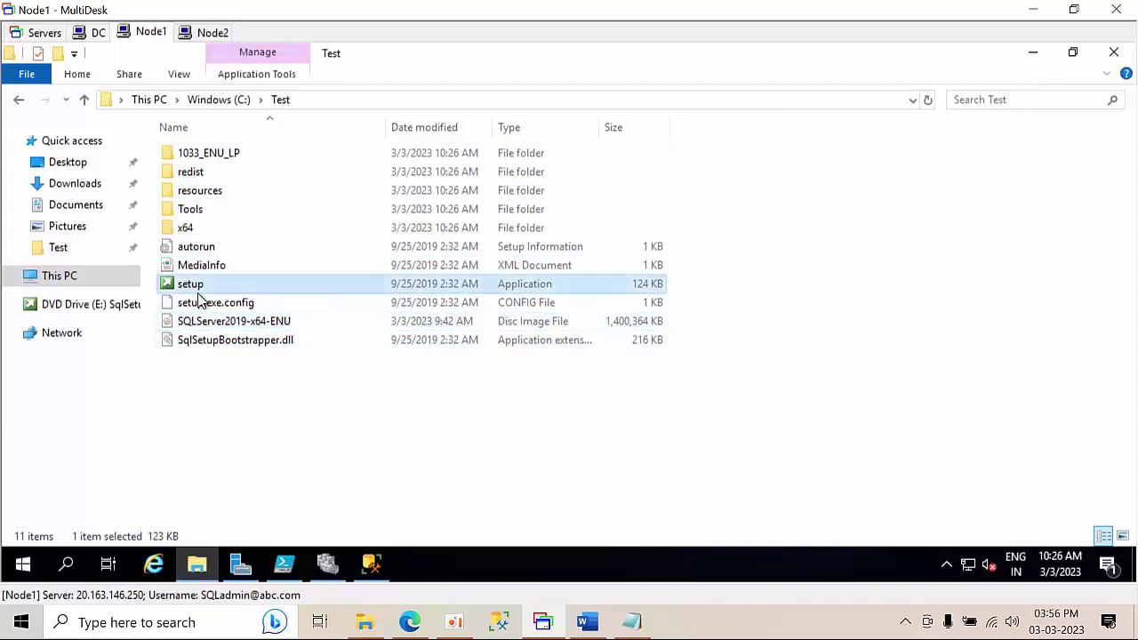
{"action": "left_click", "coordinate": [68, 310]}
{"action": "right_click", "coordinate": [66, 311]}
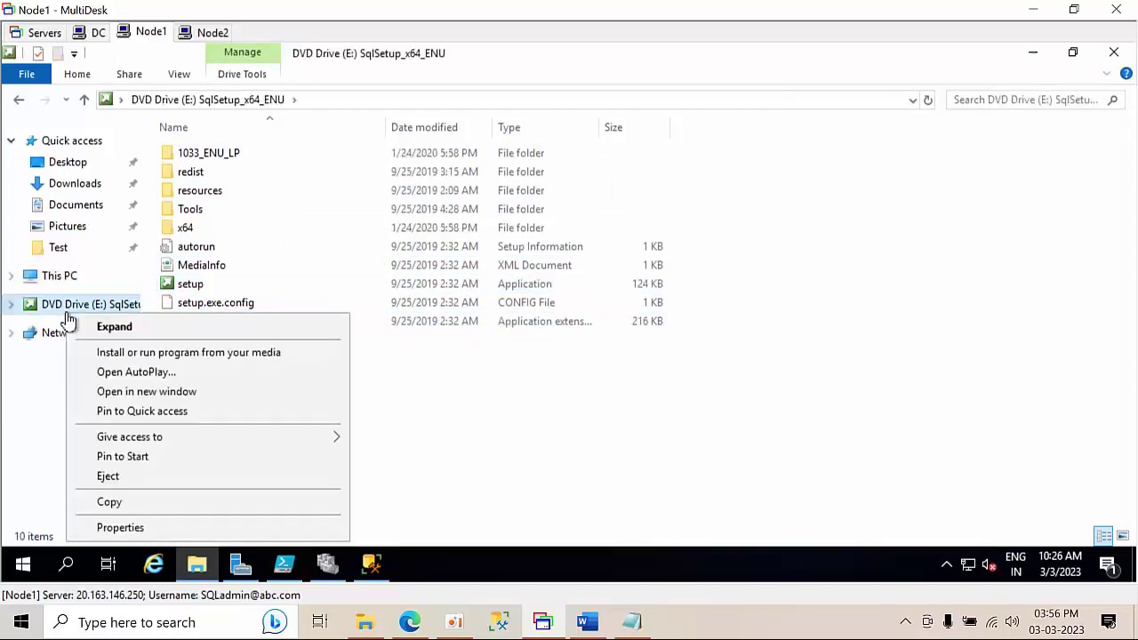
{"action": "left_click", "coordinate": [128, 480]}
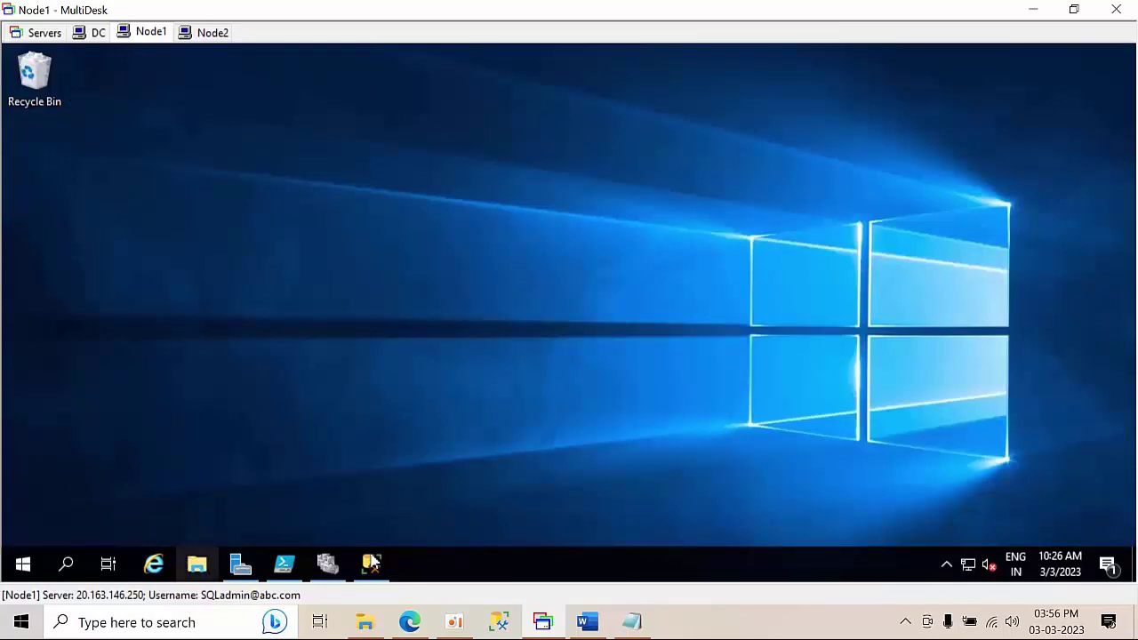
- Reopen C:\Test in a new File Explorer window and select the setup application
{"action": "left_click", "coordinate": [197, 565]}
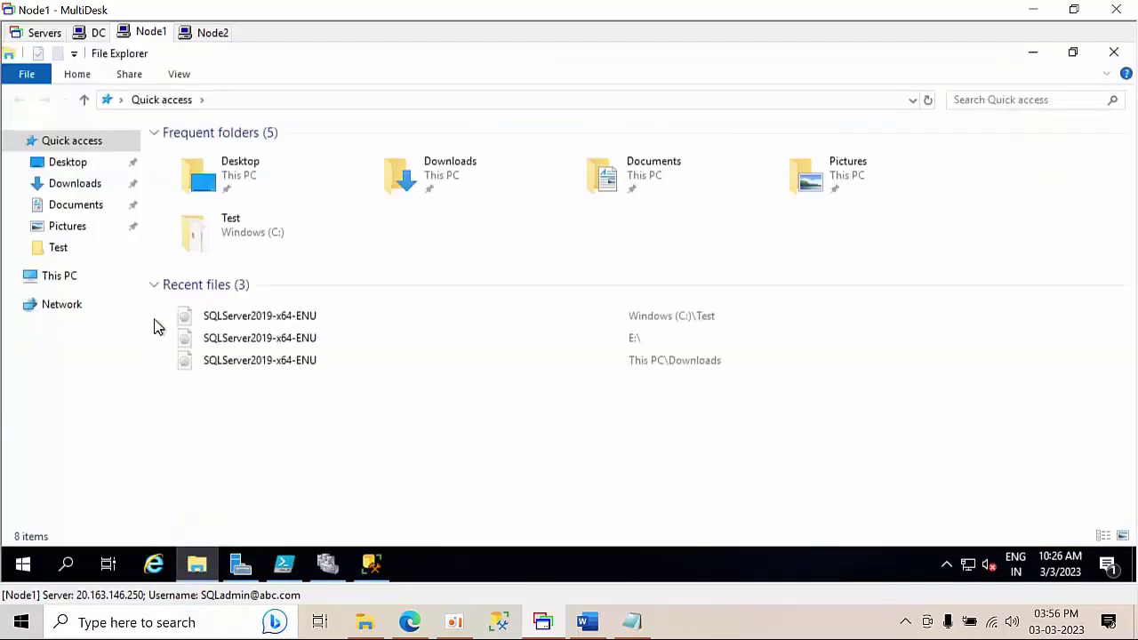
{"action": "left_click", "coordinate": [62, 286]}
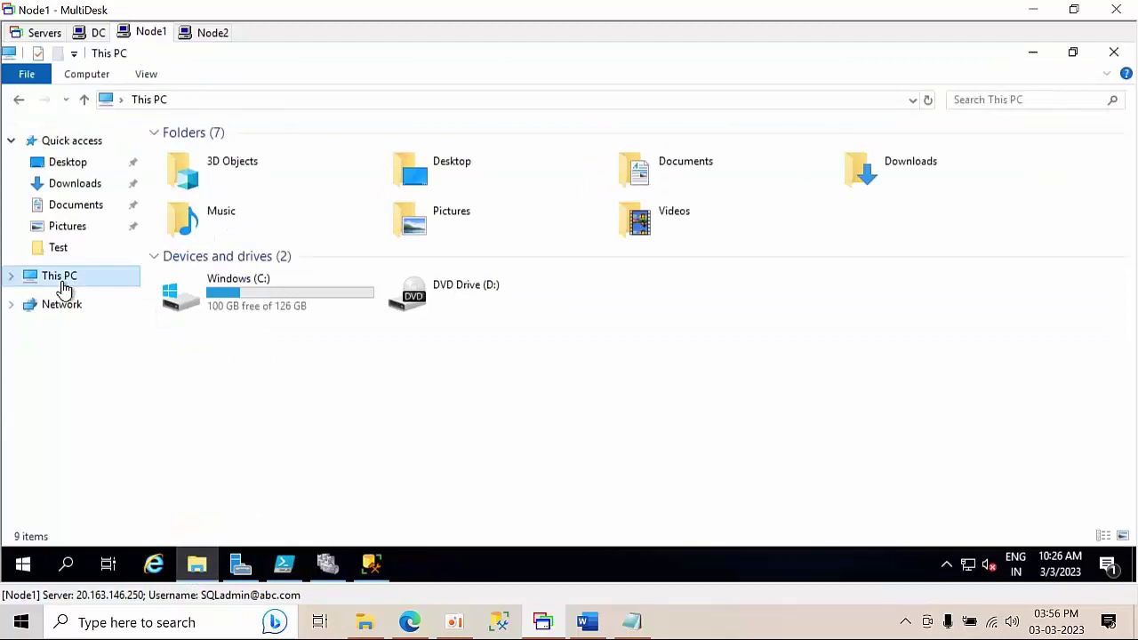
{"action": "double_click", "coordinate": [264, 303]}
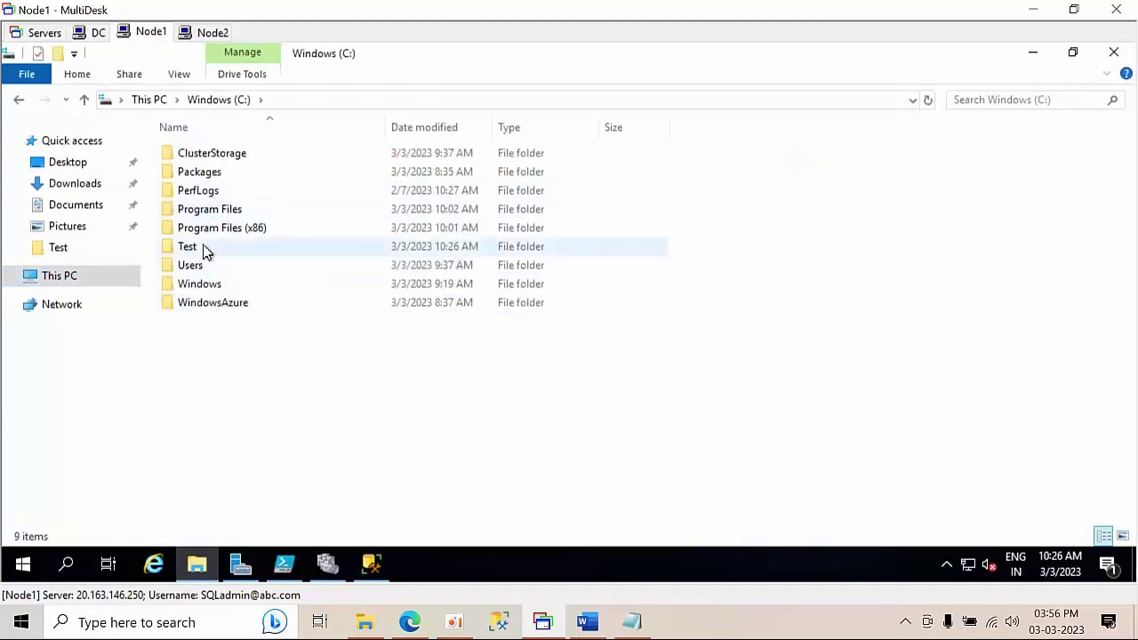
{"action": "double_click", "coordinate": [204, 251]}
{"action": "left_click", "coordinate": [203, 289]}
- Run setup as administrator, start adding a node to the failover cluster, skipping product updates
{"action": "right_click", "coordinate": [203, 291]}
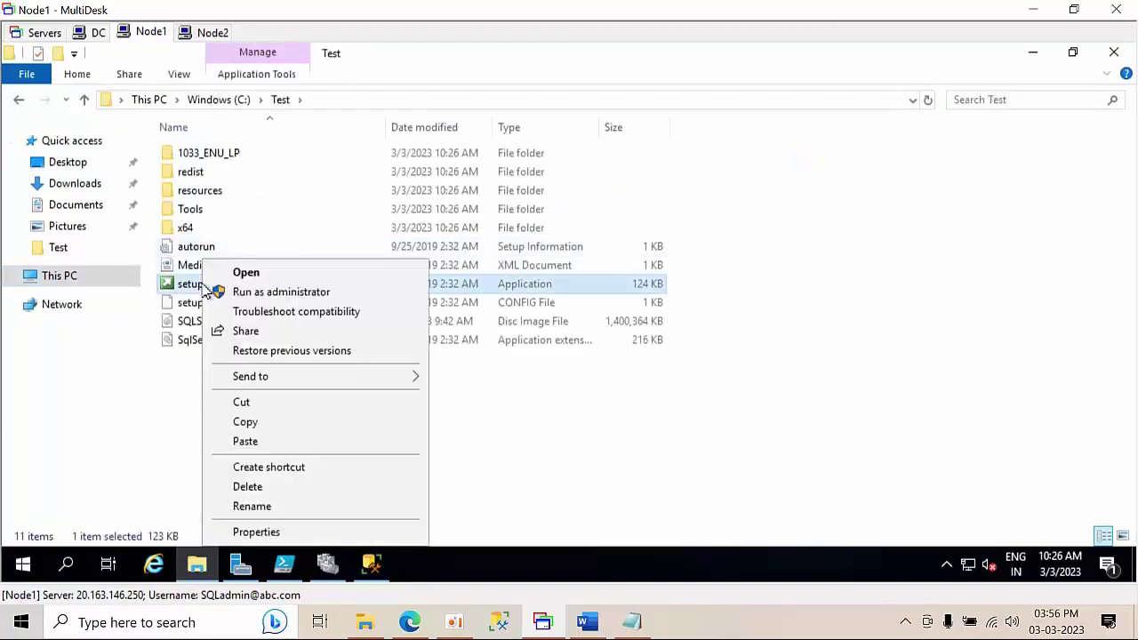
{"action": "left_click", "coordinate": [254, 295]}
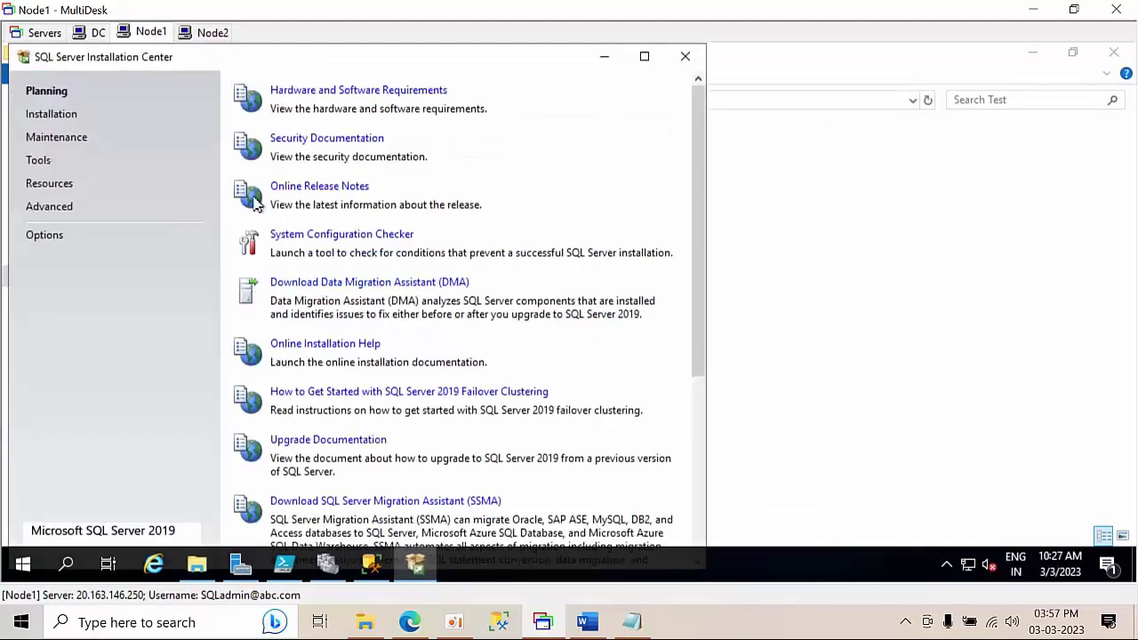
{"action": "left_click", "coordinate": [51, 115]}
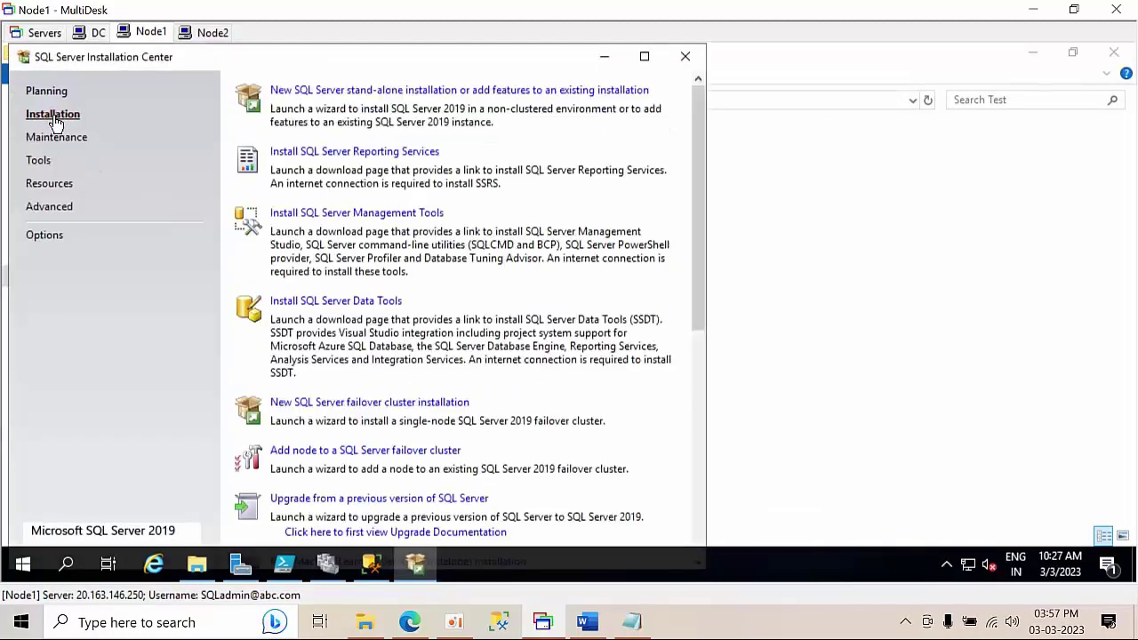
{"action": "left_click", "coordinate": [379, 449]}
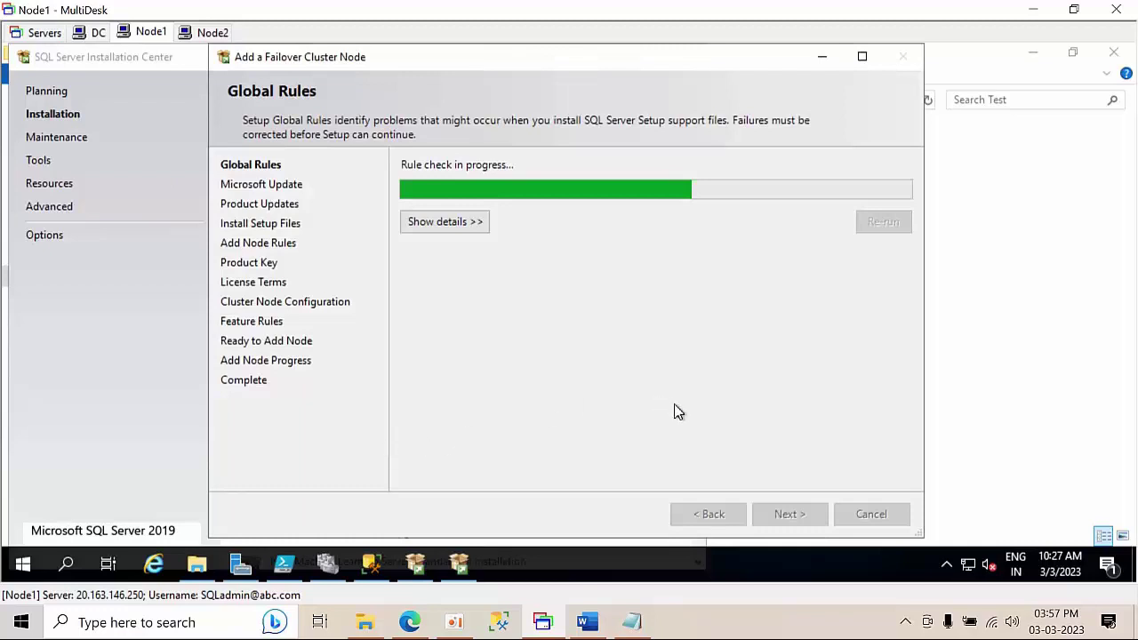
{"action": "left_click", "coordinate": [793, 516]}
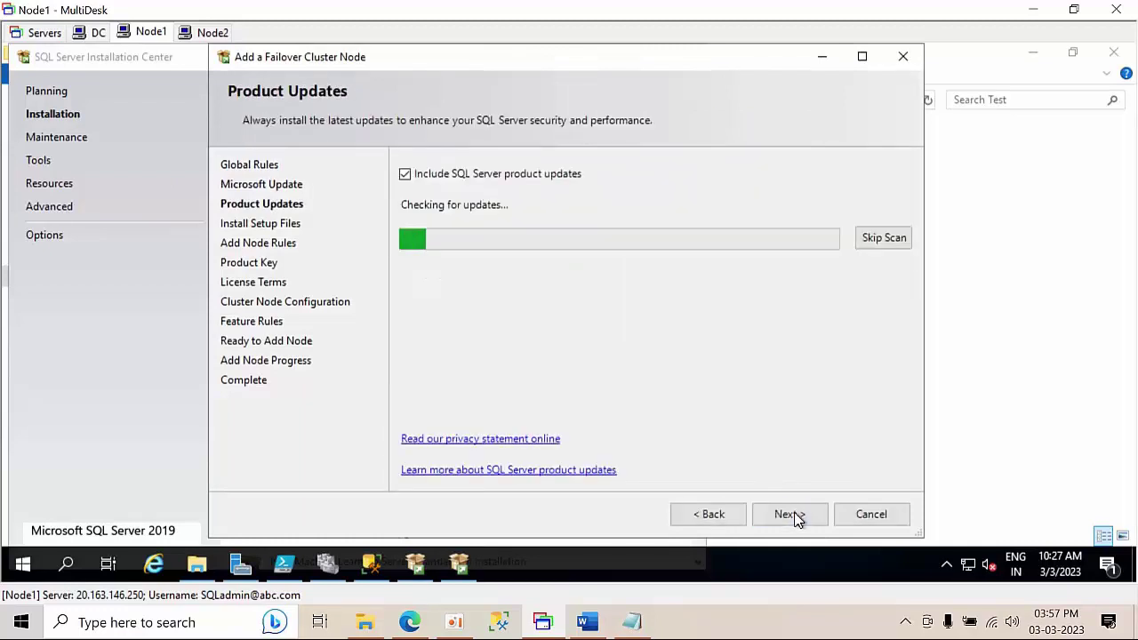
{"action": "left_click", "coordinate": [449, 174]}
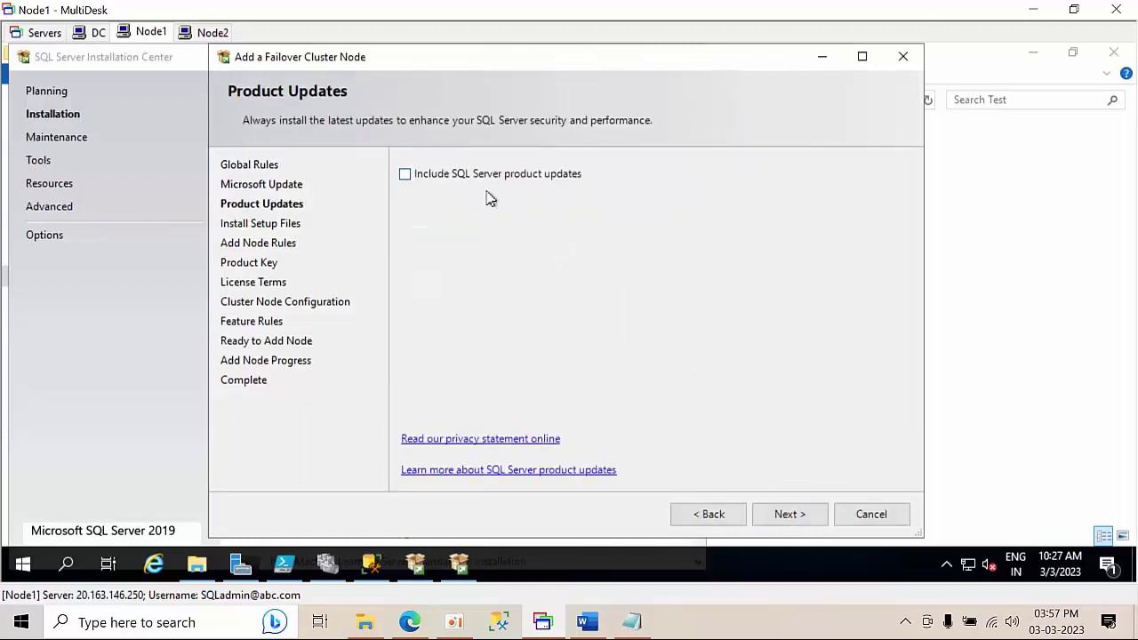
{"action": "left_click", "coordinate": [817, 518]}
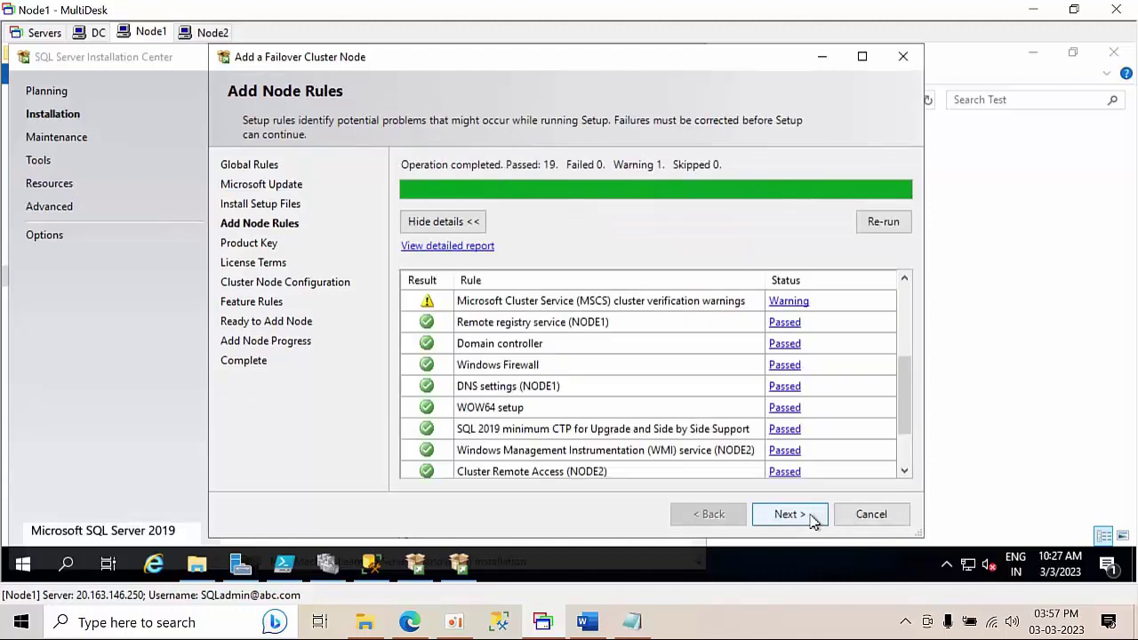
- Choose the free Developer edition and accept the license terms
{"action": "left_click", "coordinate": [788, 514]}
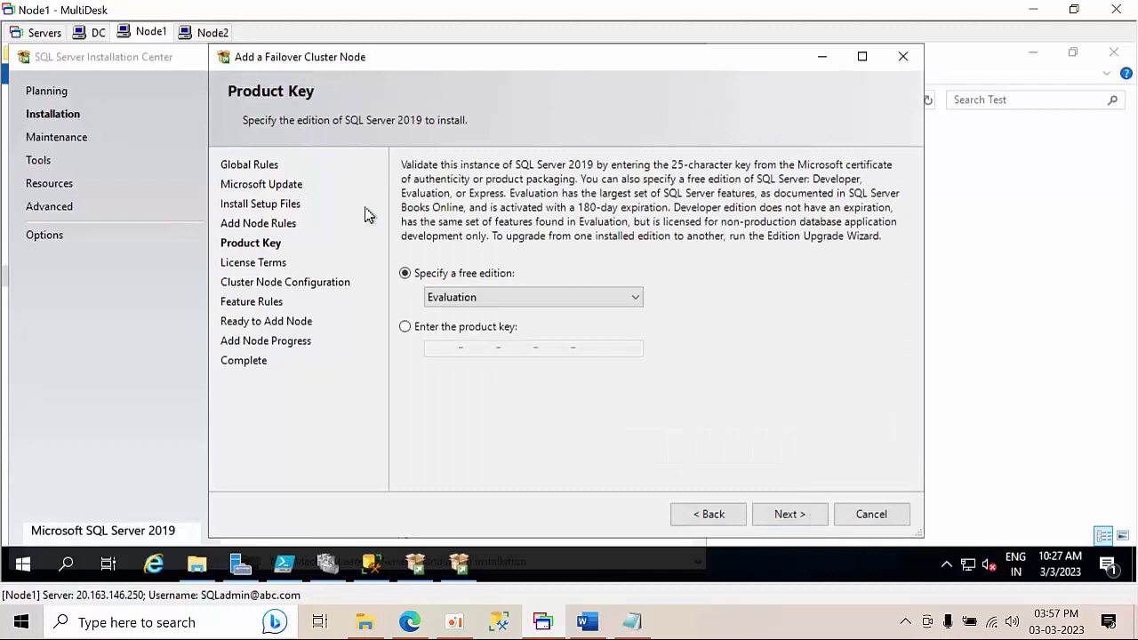
{"action": "left_click", "coordinate": [461, 304]}
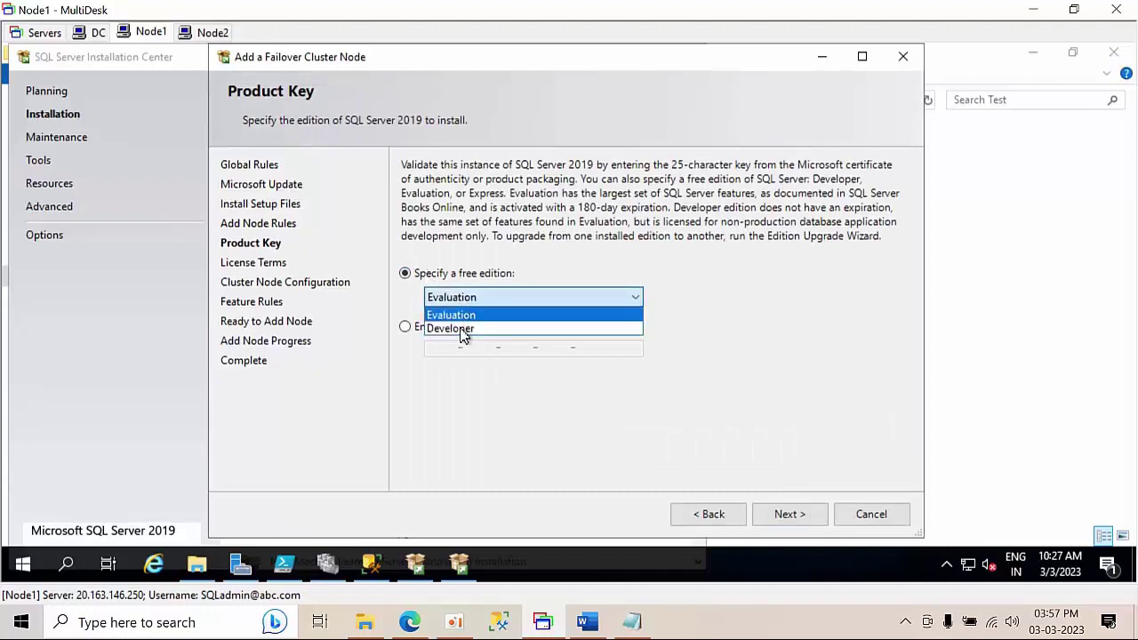
{"action": "left_click", "coordinate": [460, 329]}
{"action": "left_click", "coordinate": [800, 518]}
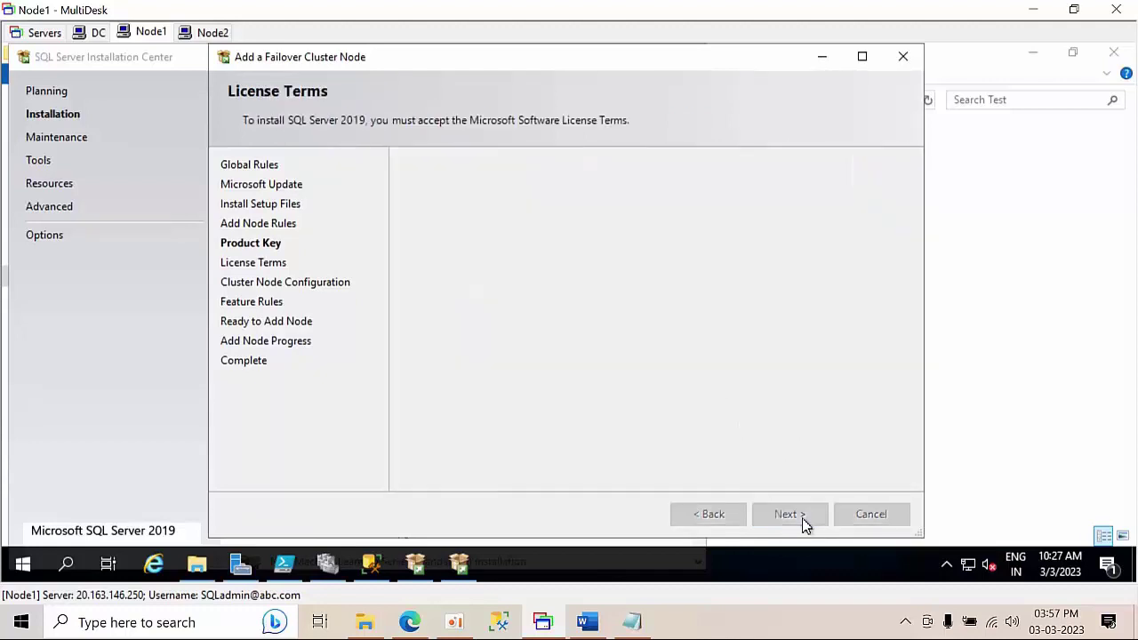
{"action": "left_click", "coordinate": [450, 400]}
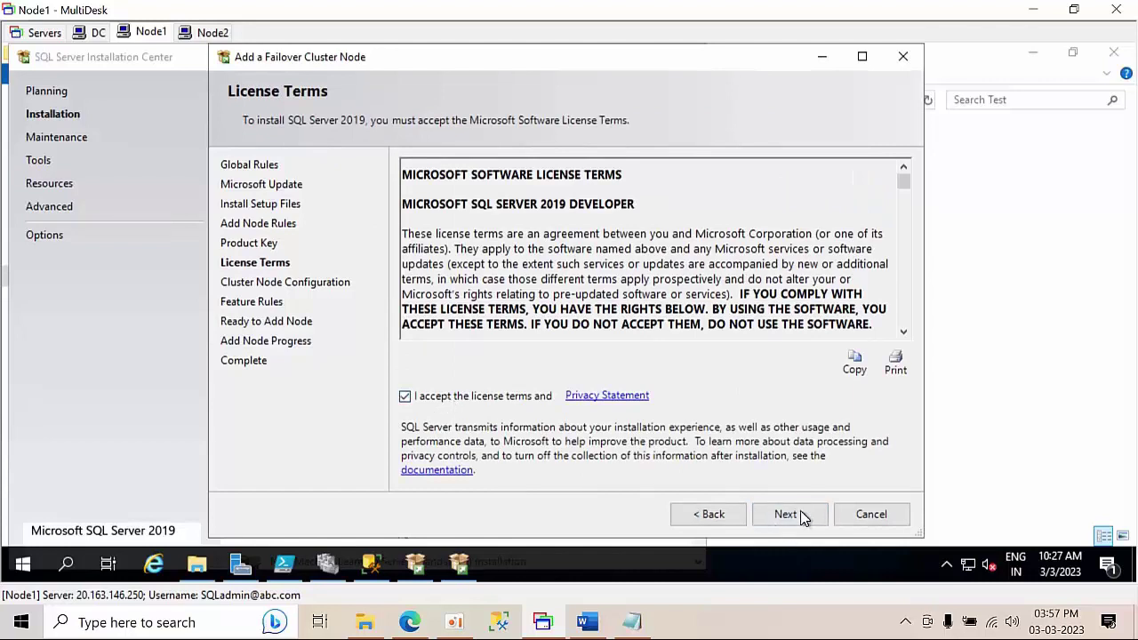
{"action": "left_click", "coordinate": [800, 514]}
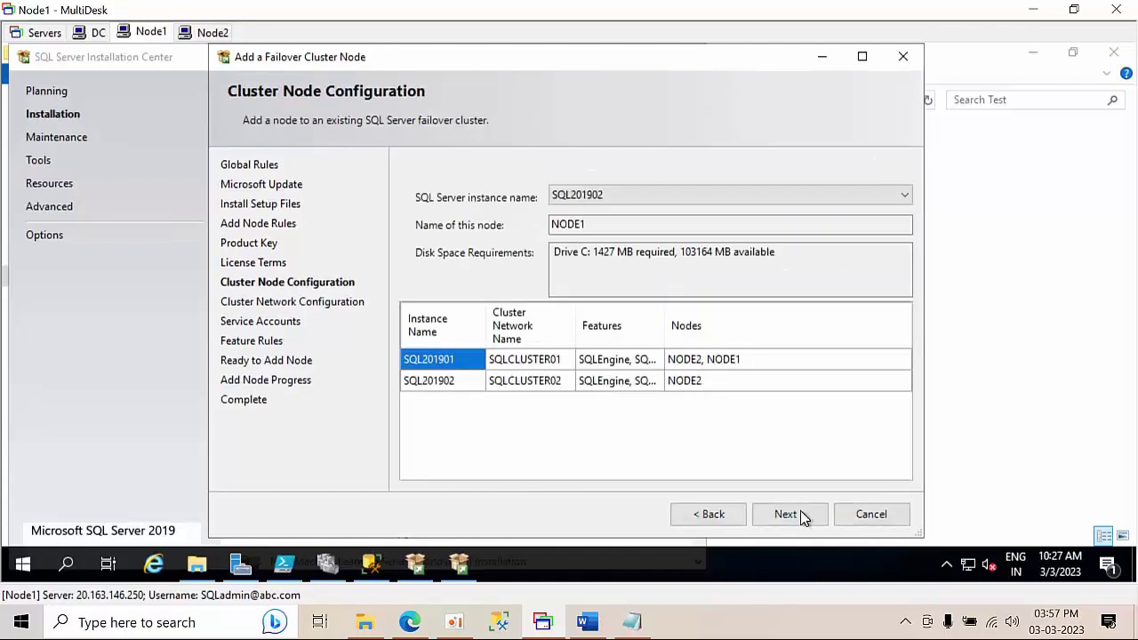
- Give Cluster Network 2 the static IPv4 address 10.1.1.100 and confirm the multi-subnet configuration
{"action": "left_click", "coordinate": [802, 517]}
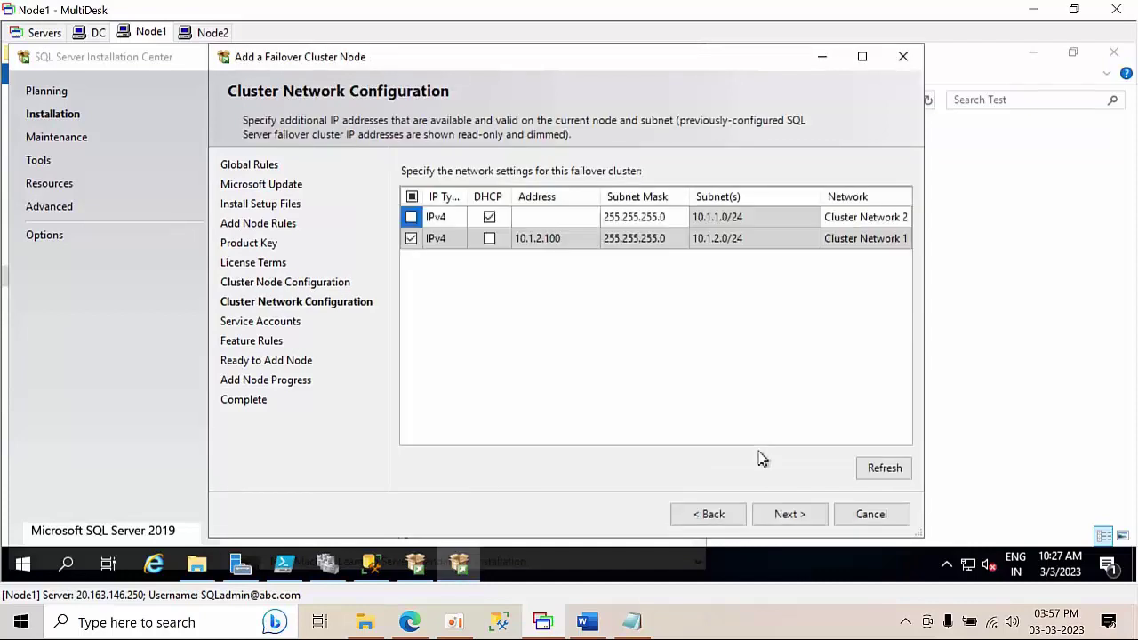
{"action": "left_click", "coordinate": [544, 216]}
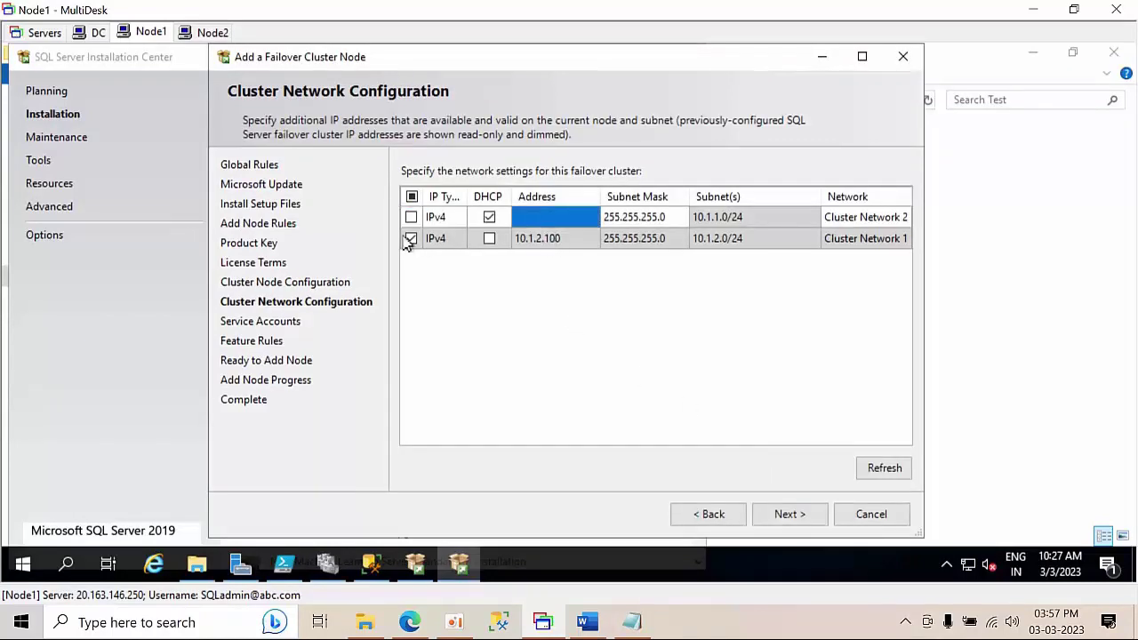
{"action": "left_click", "coordinate": [490, 219]}
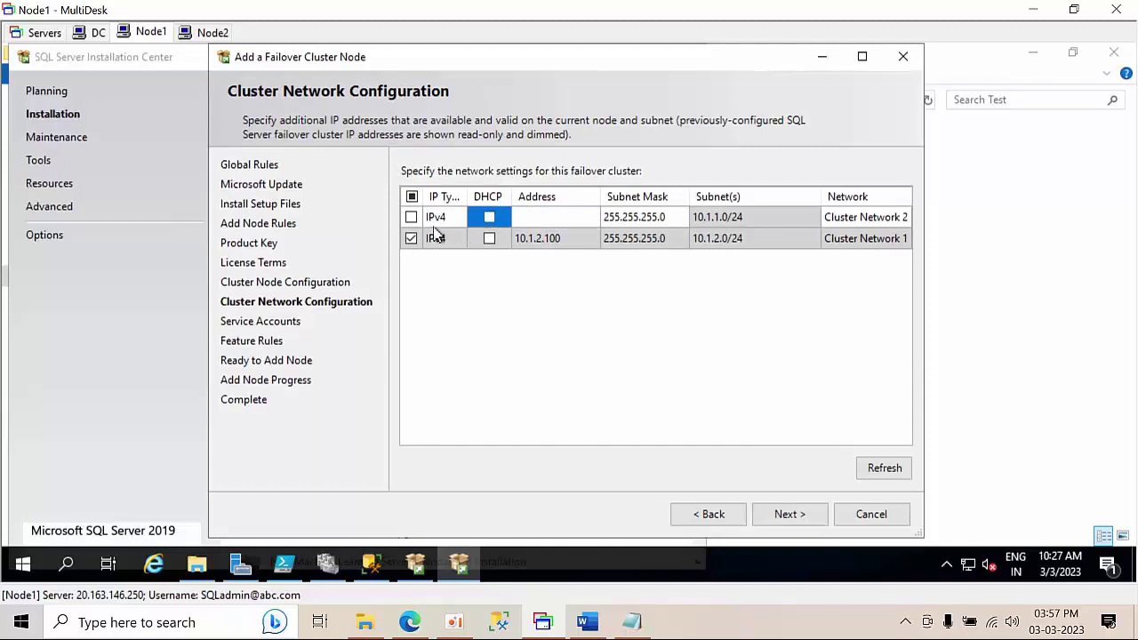
{"action": "left_click", "coordinate": [411, 218]}
{"action": "double_click", "coordinate": [548, 216]}
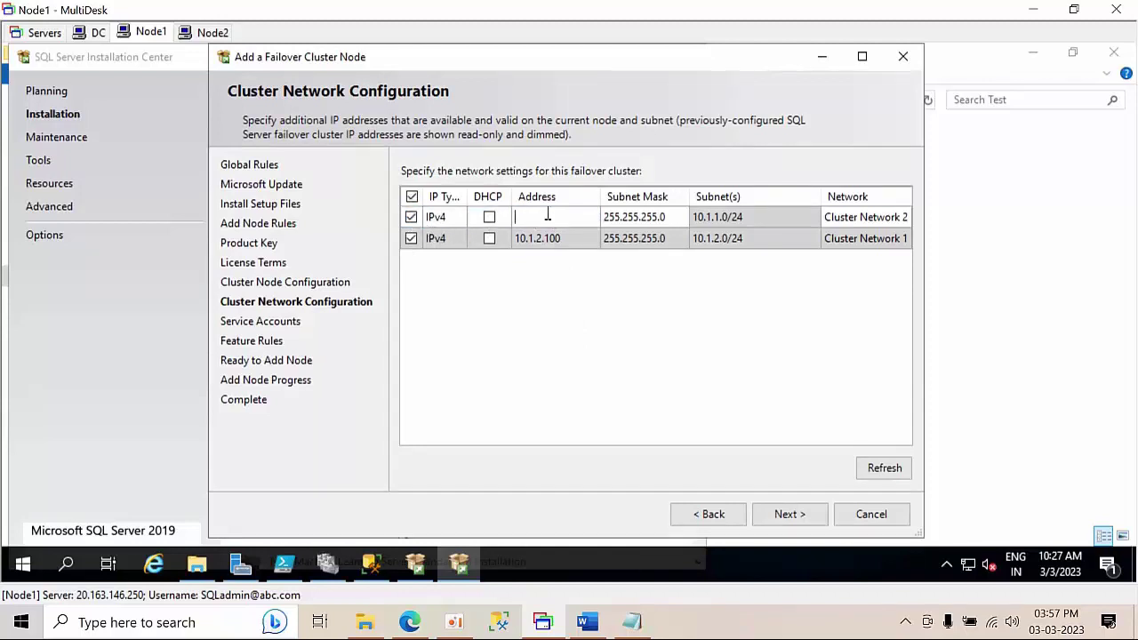
{"action": "type", "text": "10.1.1.100"}
{"action": "left_click", "coordinate": [791, 516]}
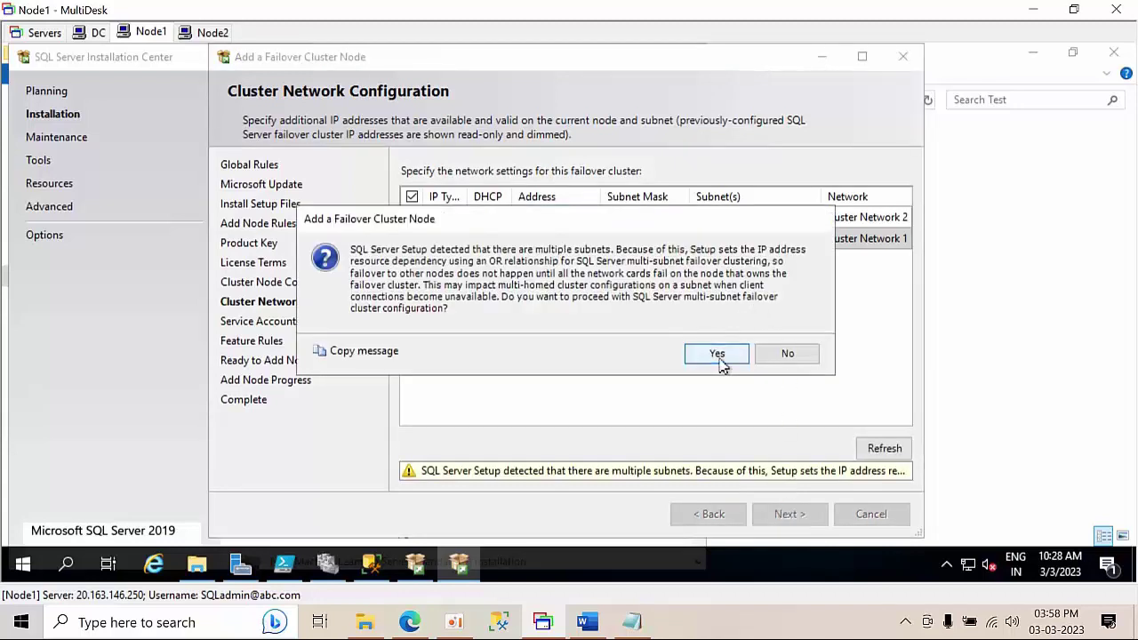
{"action": "left_click", "coordinate": [718, 357]}
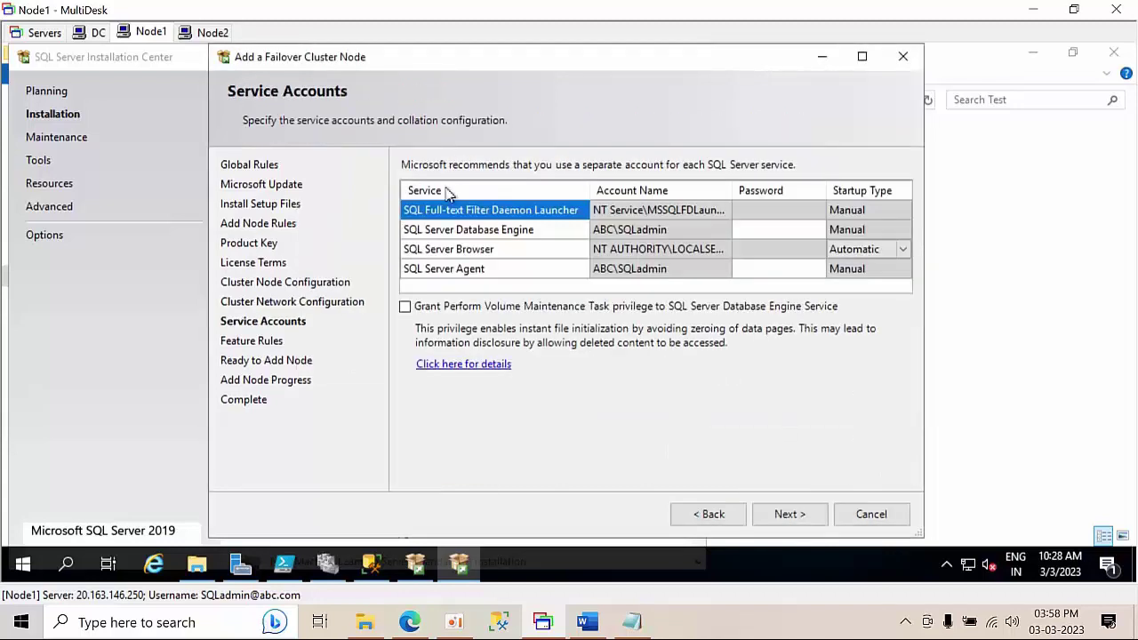
- Enter the Database Engine and SQL Server Agent passwords, grant Perform Volume Maintenance Task, and start adding the node
{"action": "left_click", "coordinate": [763, 230]}
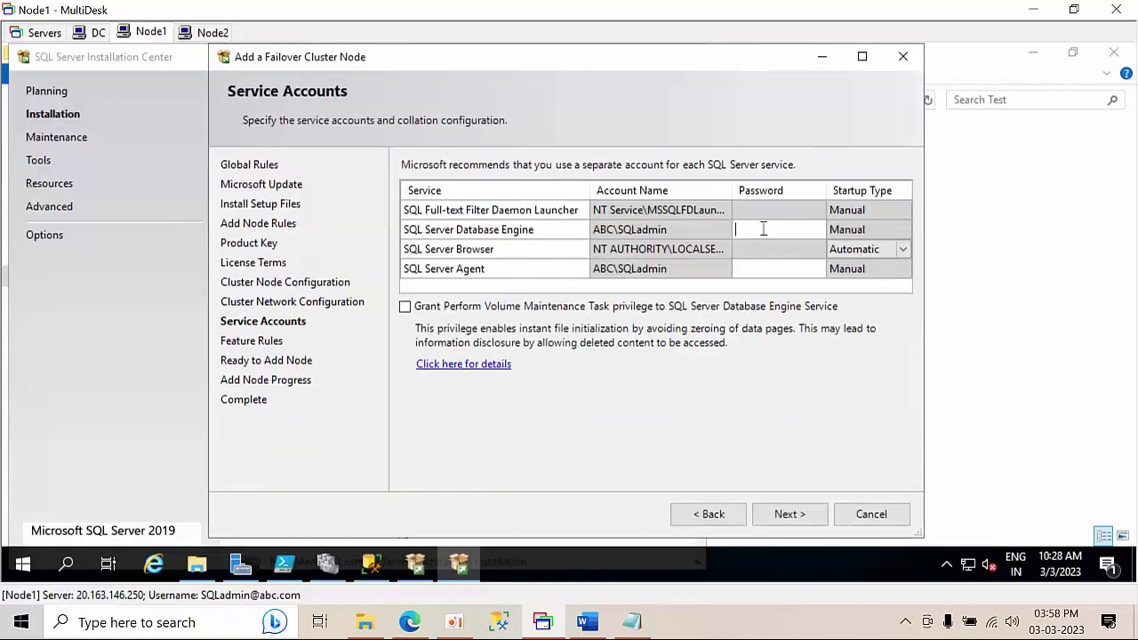
{"action": "type", "text": "Pa"}
{"action": "left_click", "coordinate": [763, 270]}
{"action": "type", "text": "P"}
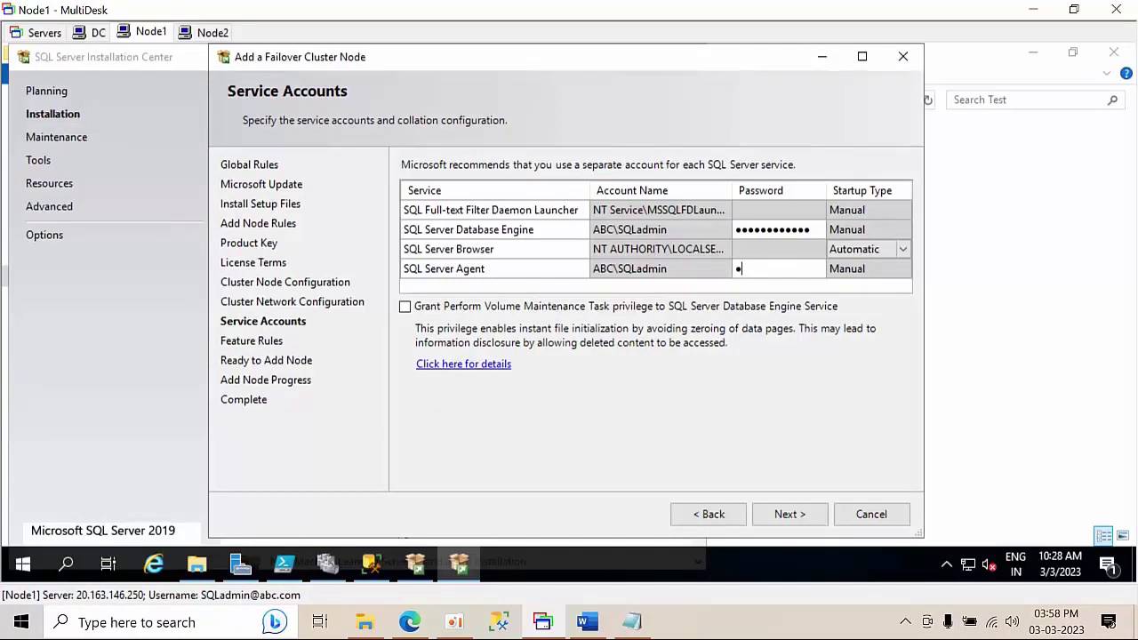
{"action": "type", "text": "asswo"}
{"action": "left_click", "coordinate": [405, 306]}
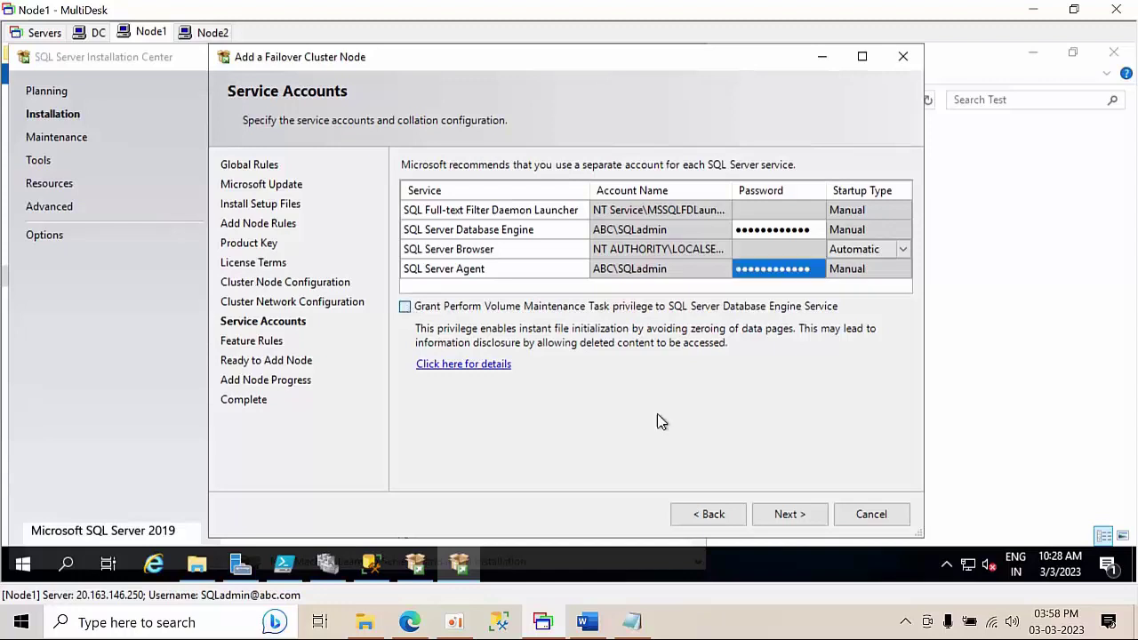
{"action": "left_click", "coordinate": [792, 516]}
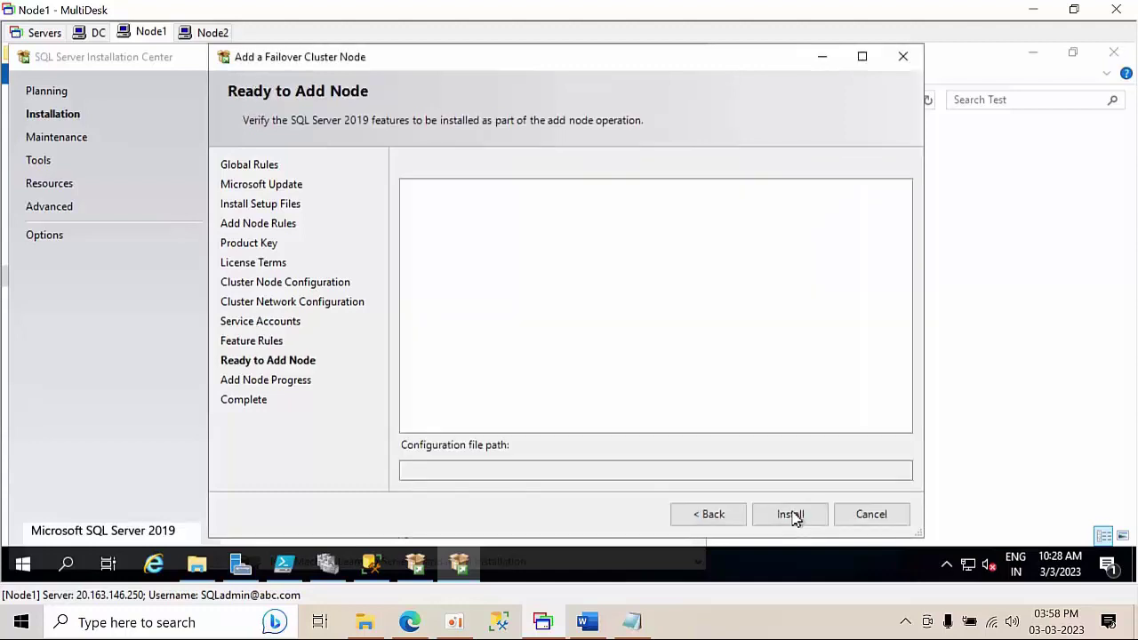
{"action": "left_click", "coordinate": [792, 515]}
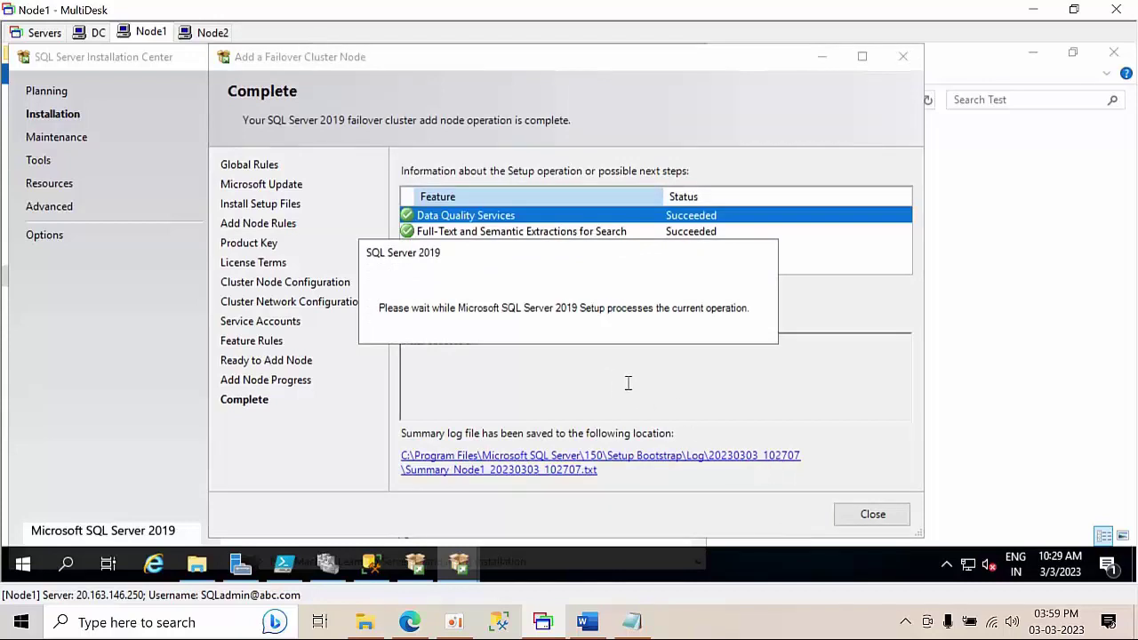
- Close the completed add-node wizard, SQL Server Installation Center and the Explorer window
{"action": "left_click", "coordinate": [872, 515]}
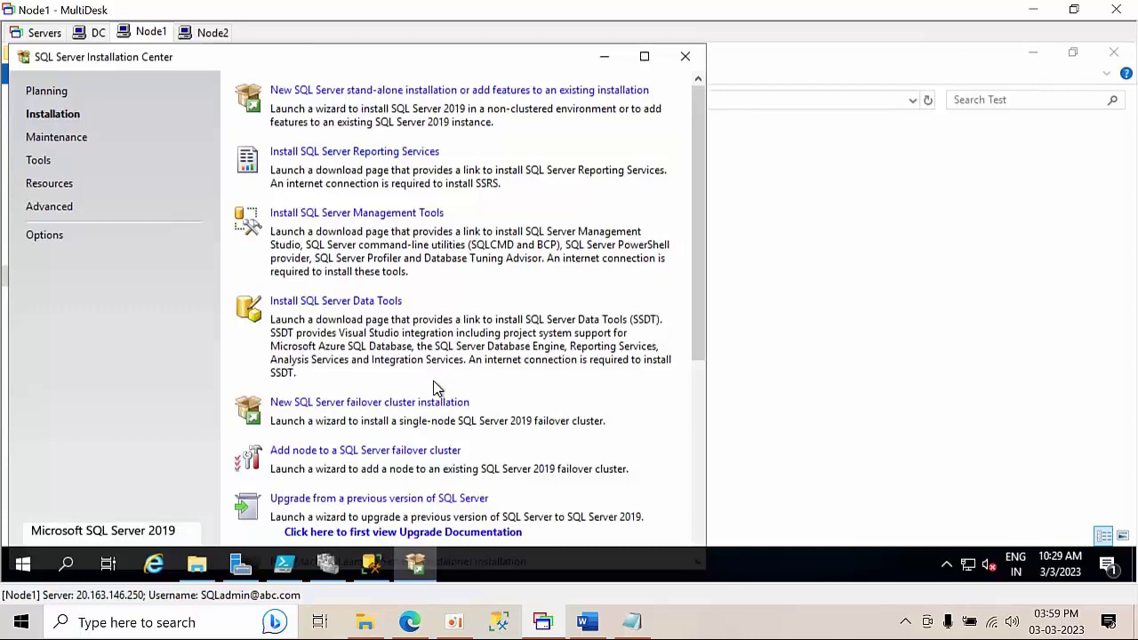
{"action": "left_click", "coordinate": [685, 65]}
{"action": "left_click", "coordinate": [686, 61]}
{"action": "left_click", "coordinate": [1122, 60]}
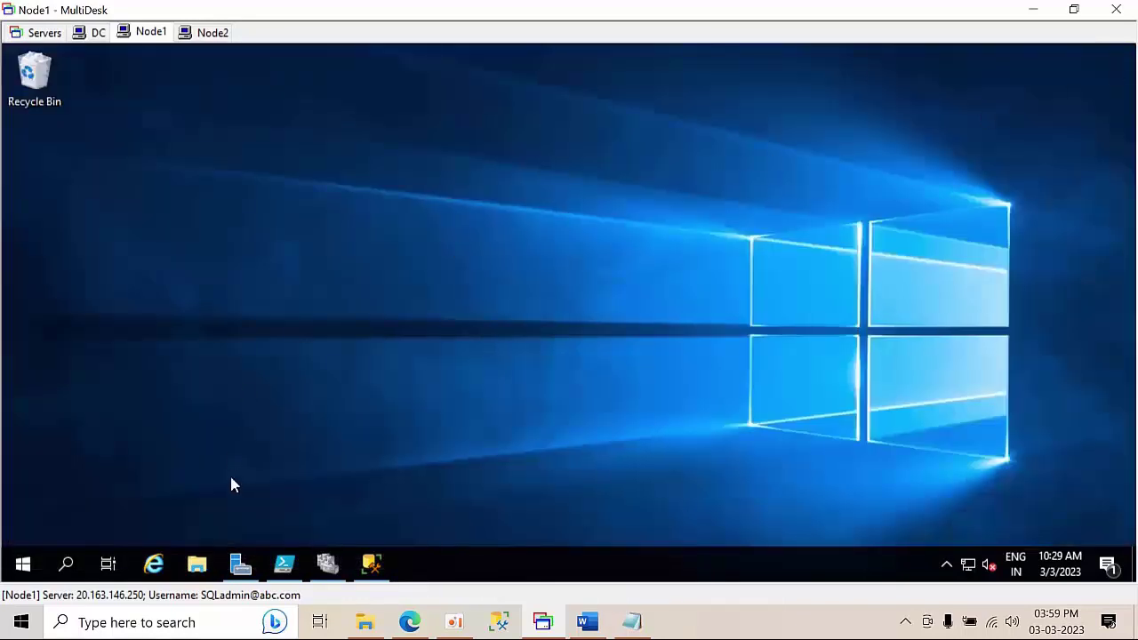
- In the SQL Server (SQL201902) role properties, tick Node1 and Node2 as preferred owners and apply
{"action": "left_click", "coordinate": [327, 569]}
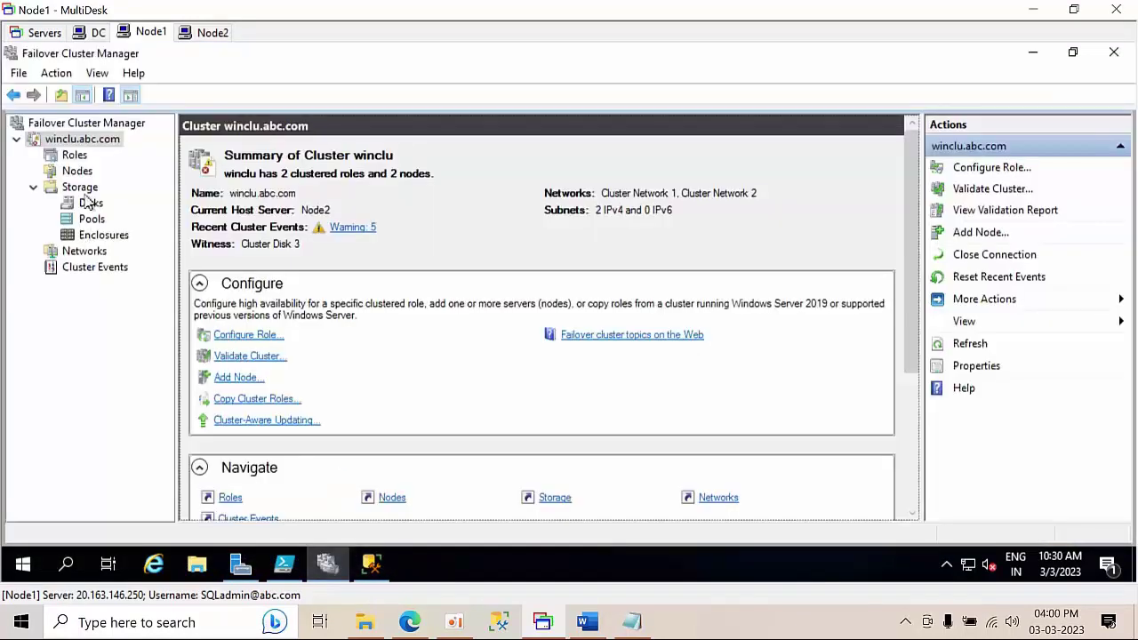
{"action": "left_click", "coordinate": [74, 156]}
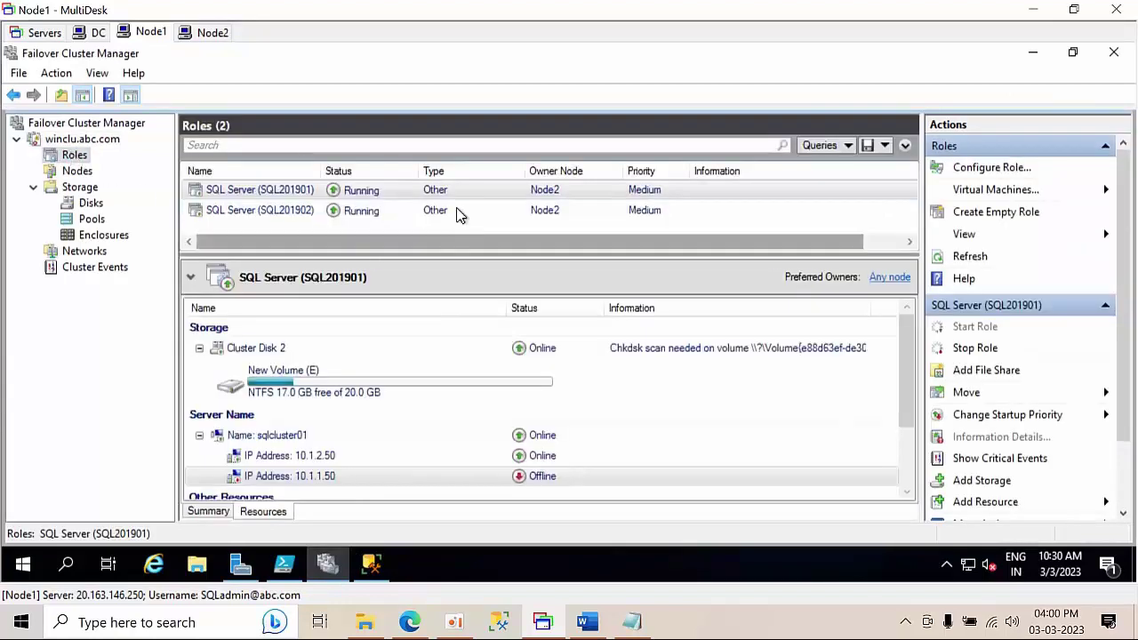
{"action": "left_click", "coordinate": [373, 213]}
{"action": "right_click", "coordinate": [373, 215]}
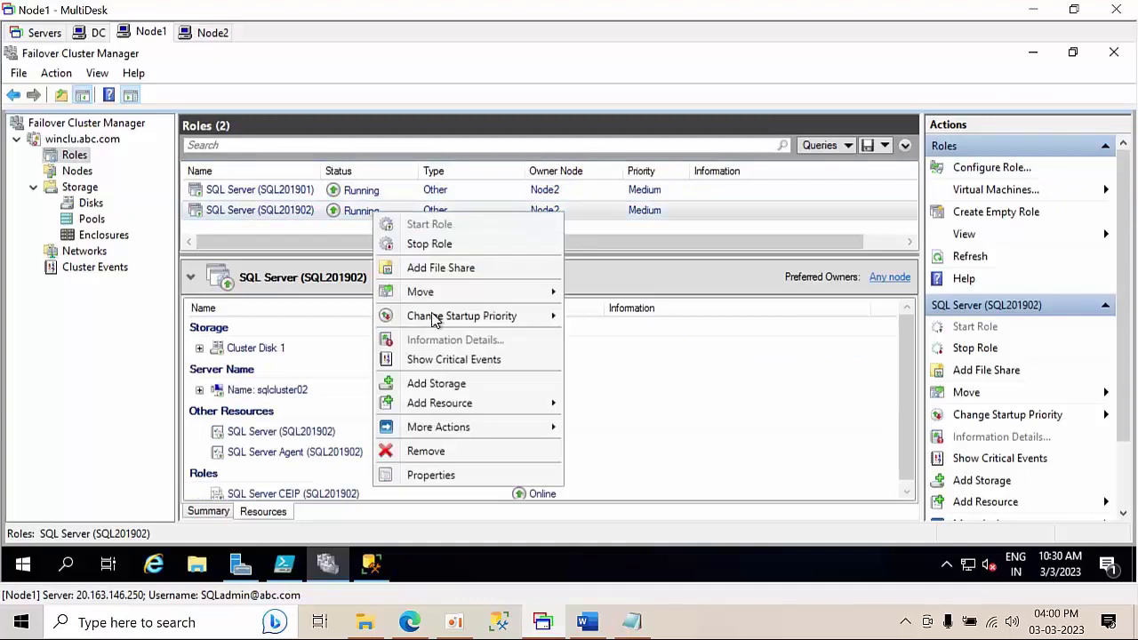
{"action": "left_click", "coordinate": [448, 475]}
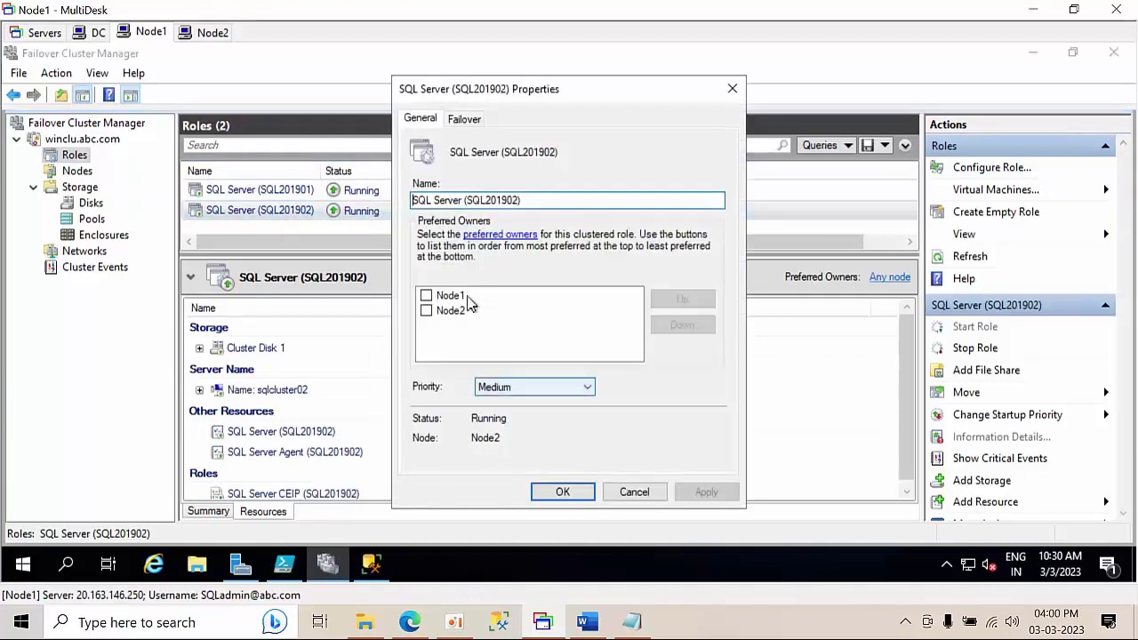
{"action": "left_click", "coordinate": [426, 295]}
{"action": "left_click", "coordinate": [426, 311]}
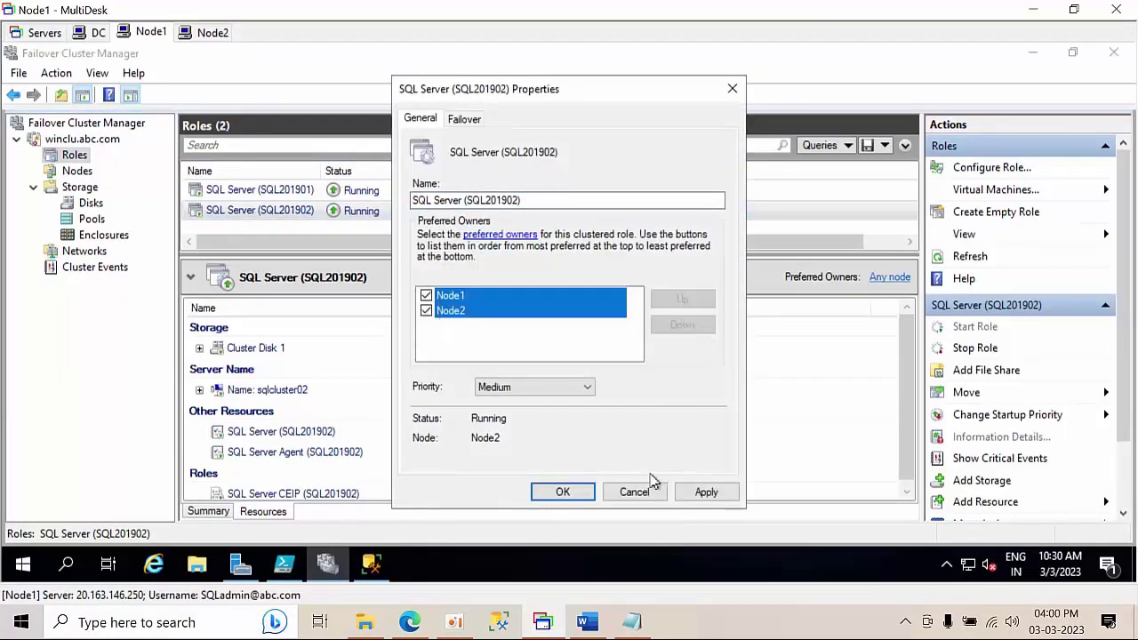
{"action": "left_click", "coordinate": [707, 495]}
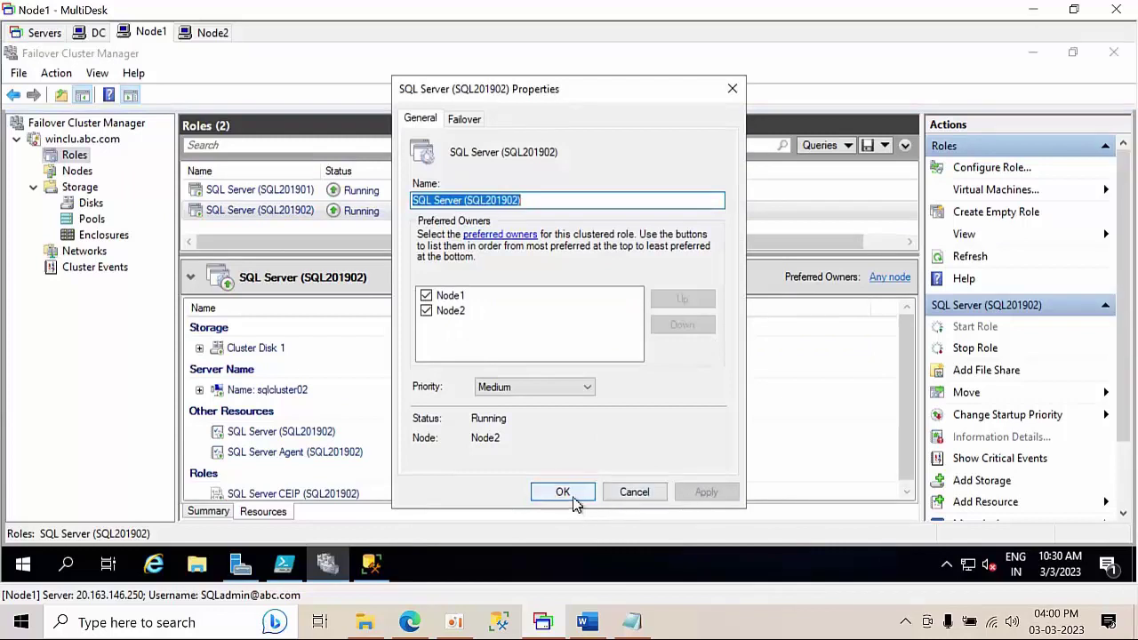
{"action": "left_click", "coordinate": [568, 496]}
- Move the SQL201901 role to Node1, dismiss the drive notification, and reselect SQL201902 on Node2
{"action": "right_click", "coordinate": [428, 218]}
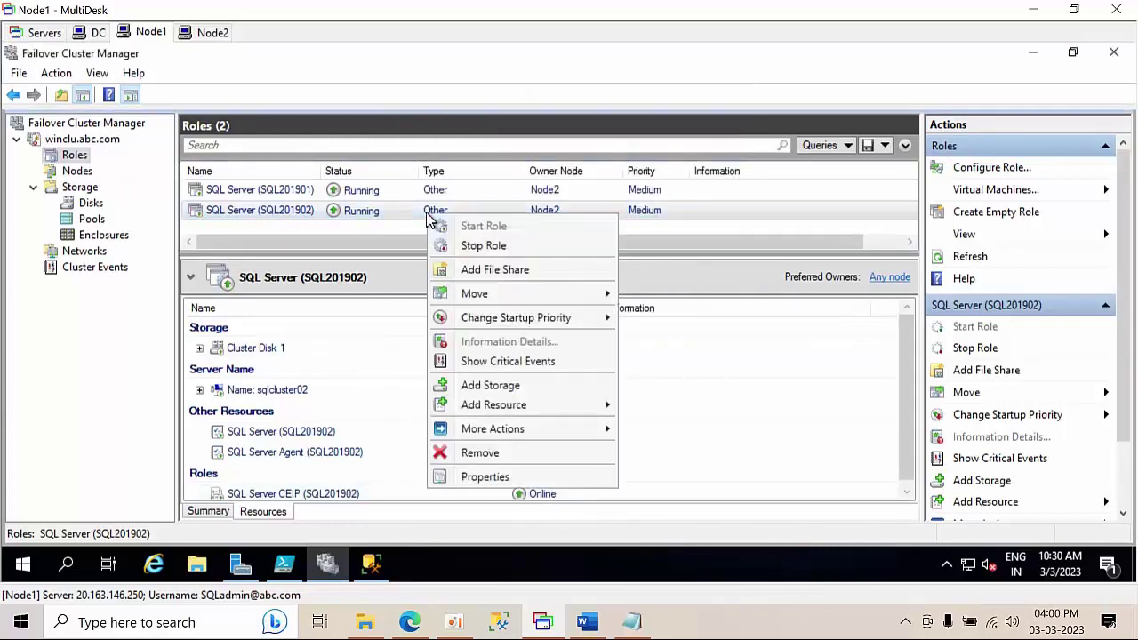
{"action": "mouse_move", "coordinate": [503, 297]}
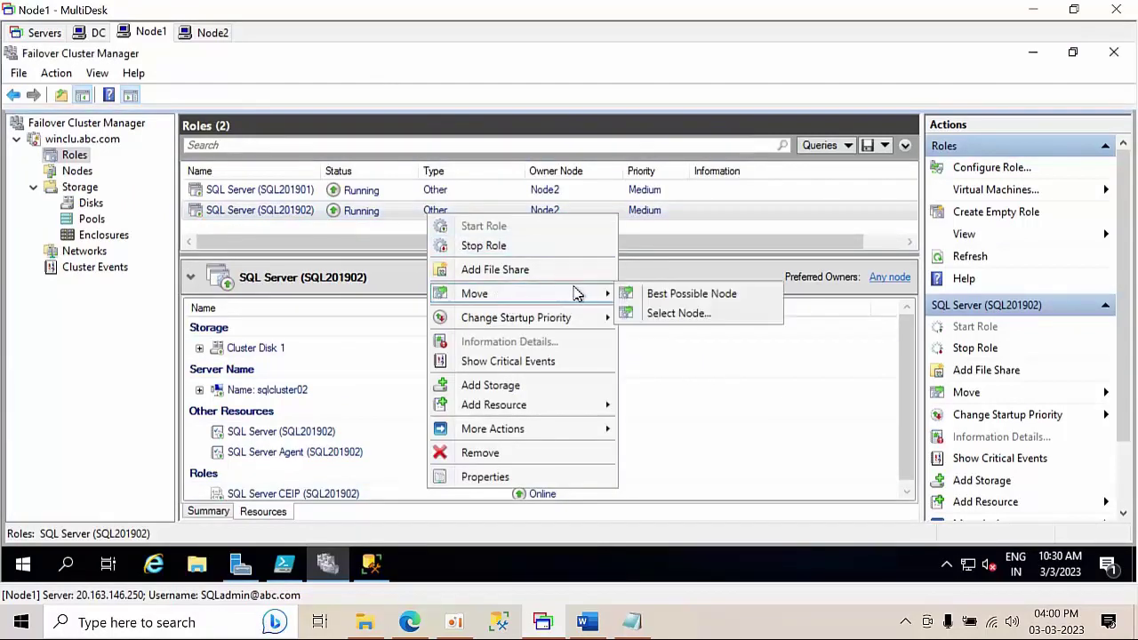
{"action": "left_click", "coordinate": [308, 195]}
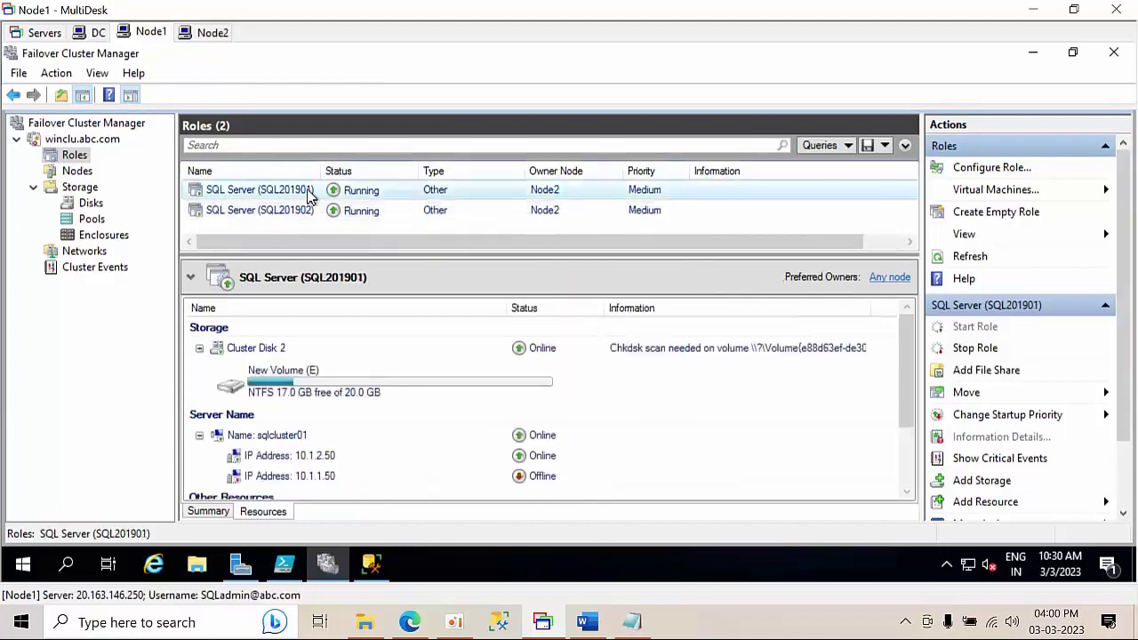
{"action": "right_click", "coordinate": [309, 196]}
{"action": "mouse_move", "coordinate": [433, 272]}
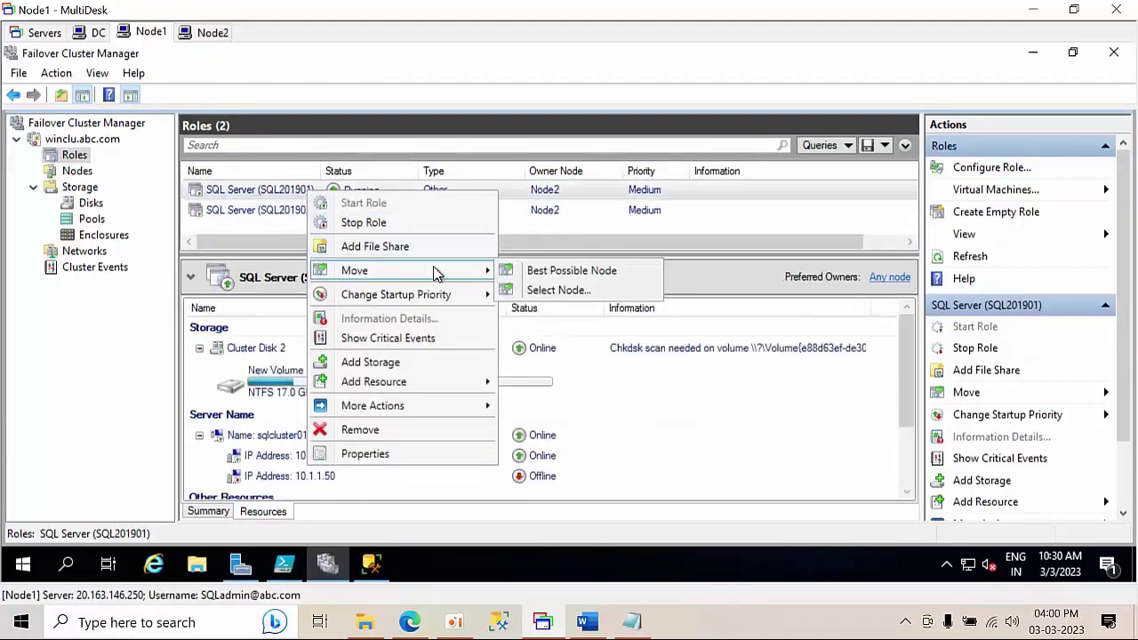
{"action": "left_click", "coordinate": [560, 290]}
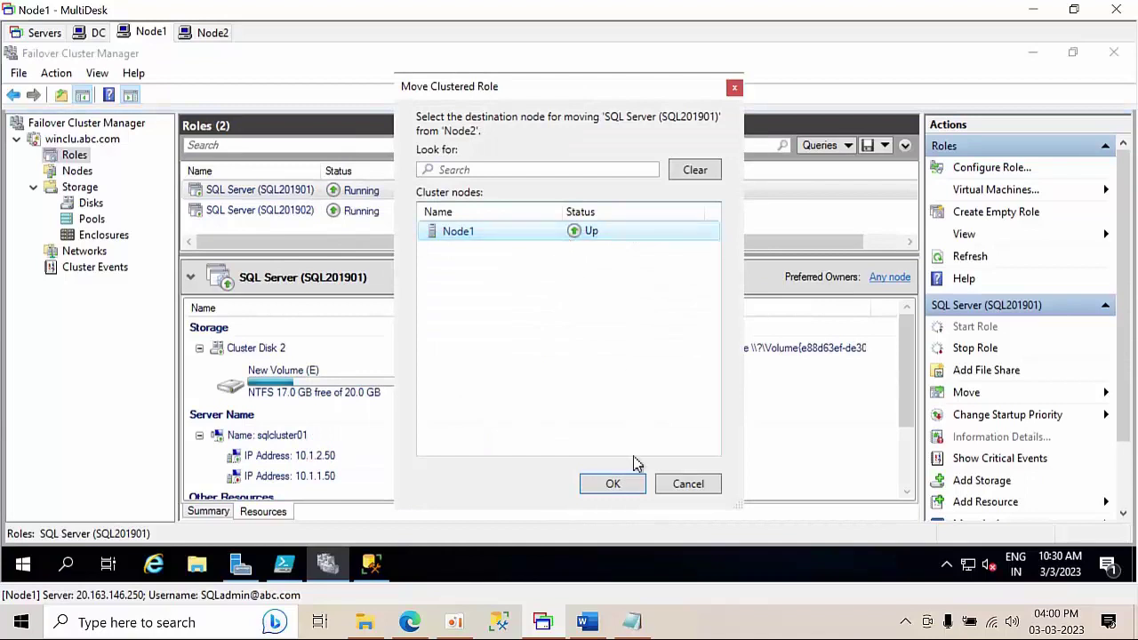
{"action": "left_click", "coordinate": [627, 488]}
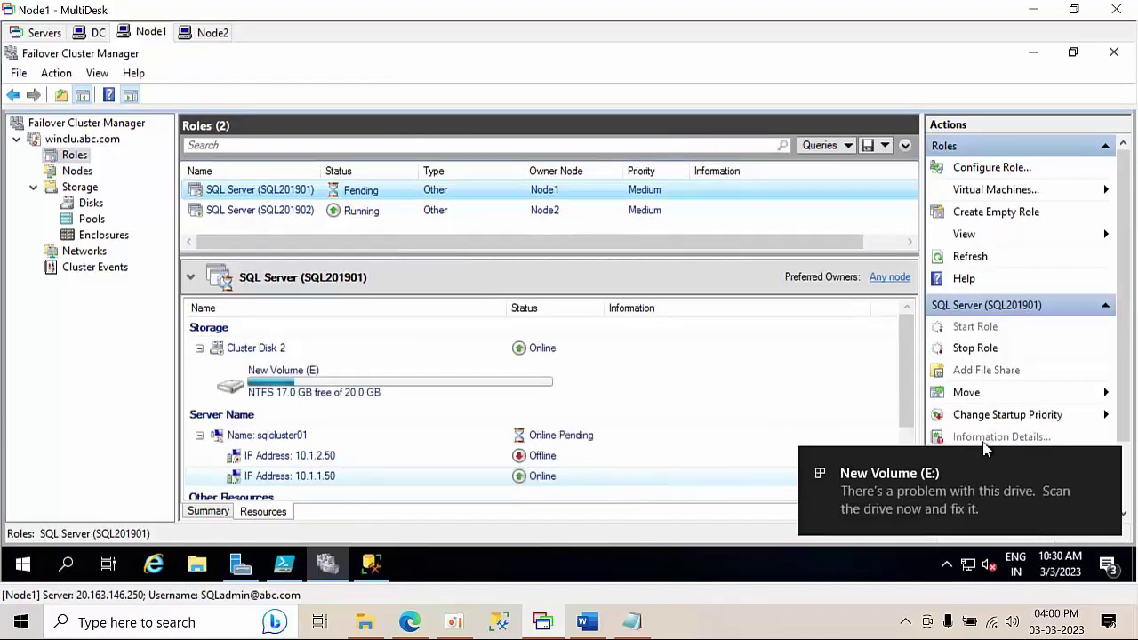
{"action": "left_click", "coordinate": [1107, 466]}
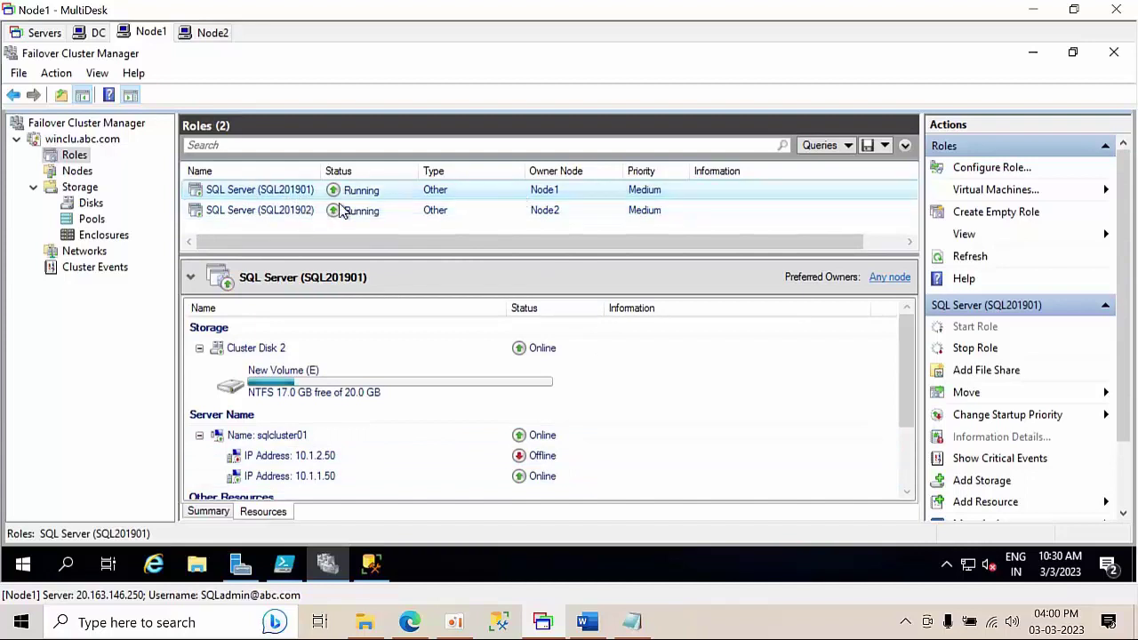
{"action": "left_click", "coordinate": [280, 214]}
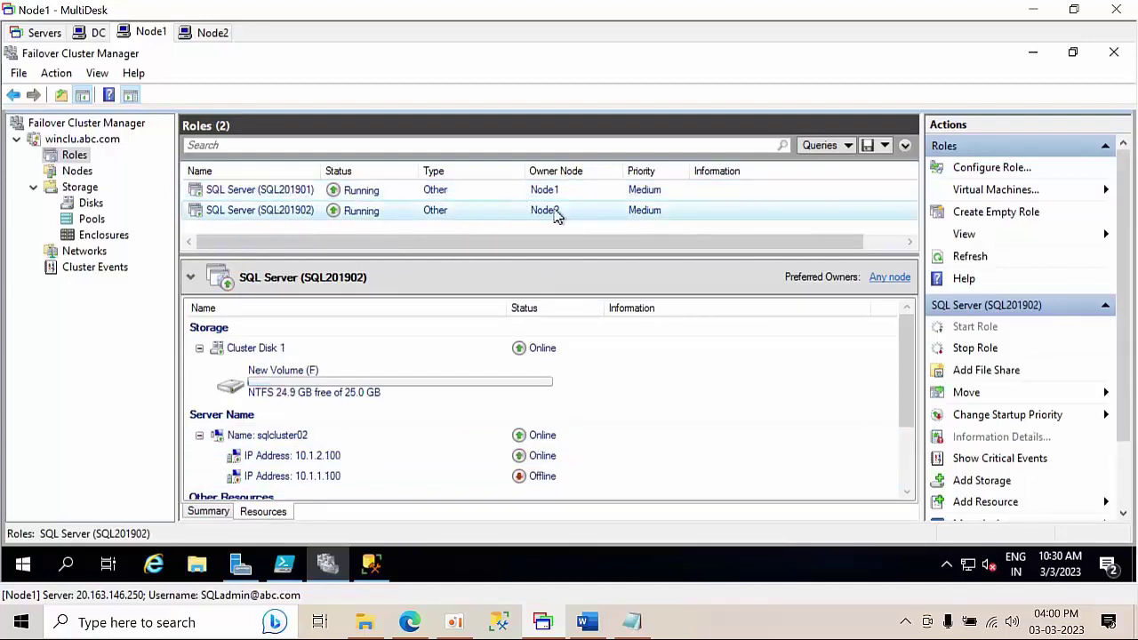
- Try connecting Node1's Management Studio to SQLCLUSTER02\SQL201902, then cancel and close the connect dialog
{"action": "left_click", "coordinate": [371, 566]}
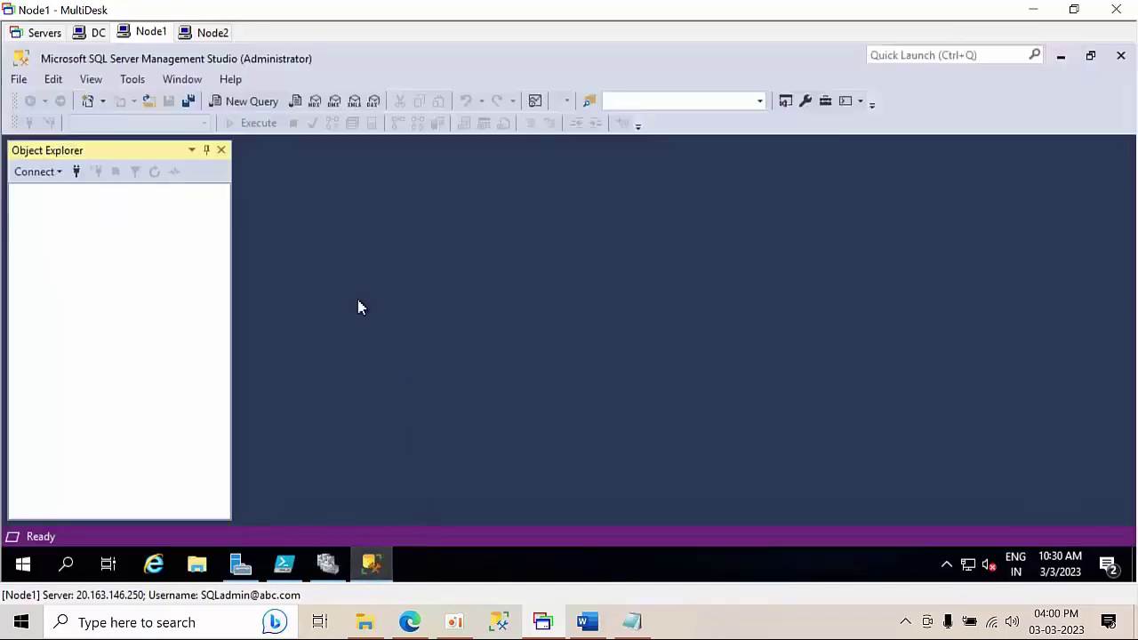
{"action": "left_click", "coordinate": [77, 173]}
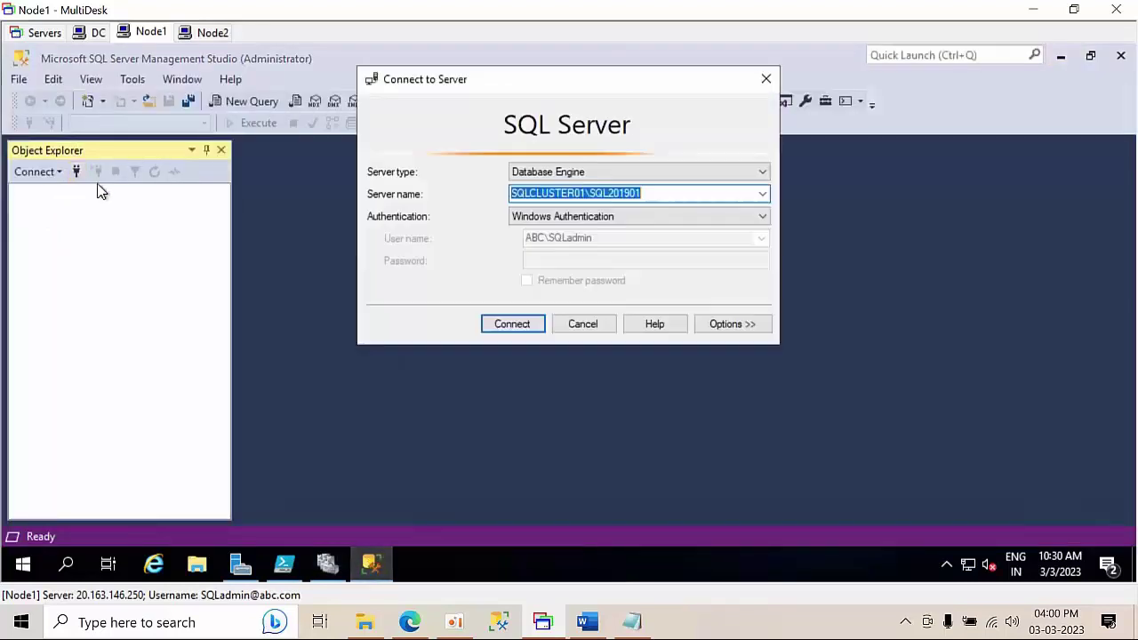
{"action": "left_click", "coordinate": [763, 196]}
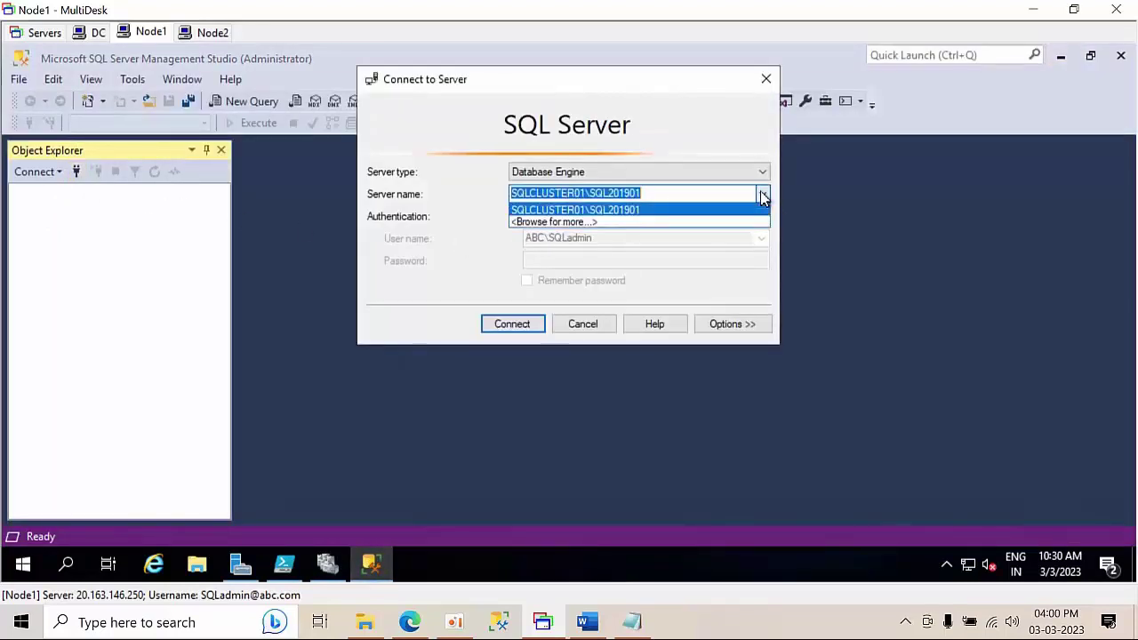
{"action": "left_click", "coordinate": [591, 224]}
{"action": "double_click", "coordinate": [494, 139]}
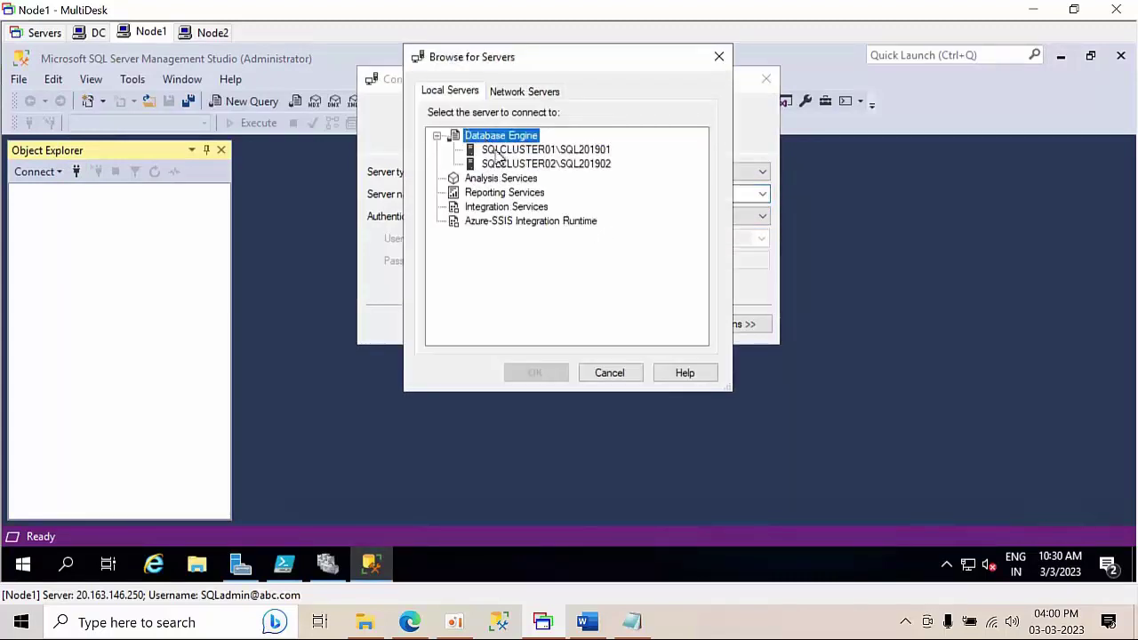
{"action": "left_click", "coordinate": [533, 164]}
{"action": "left_click", "coordinate": [534, 372]}
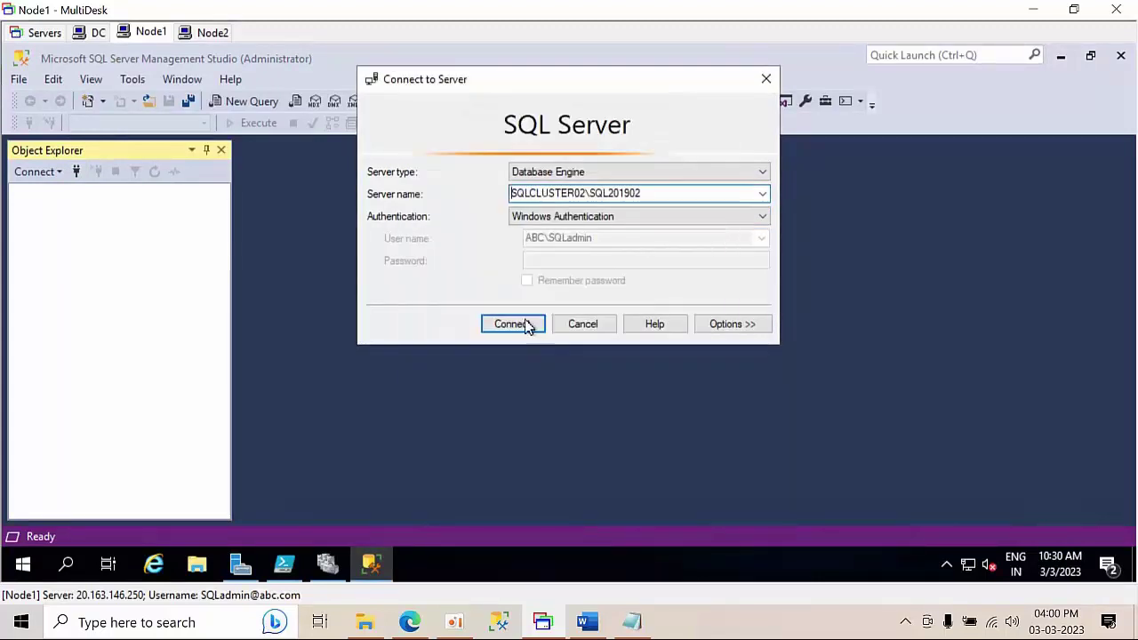
{"action": "left_click", "coordinate": [519, 328]}
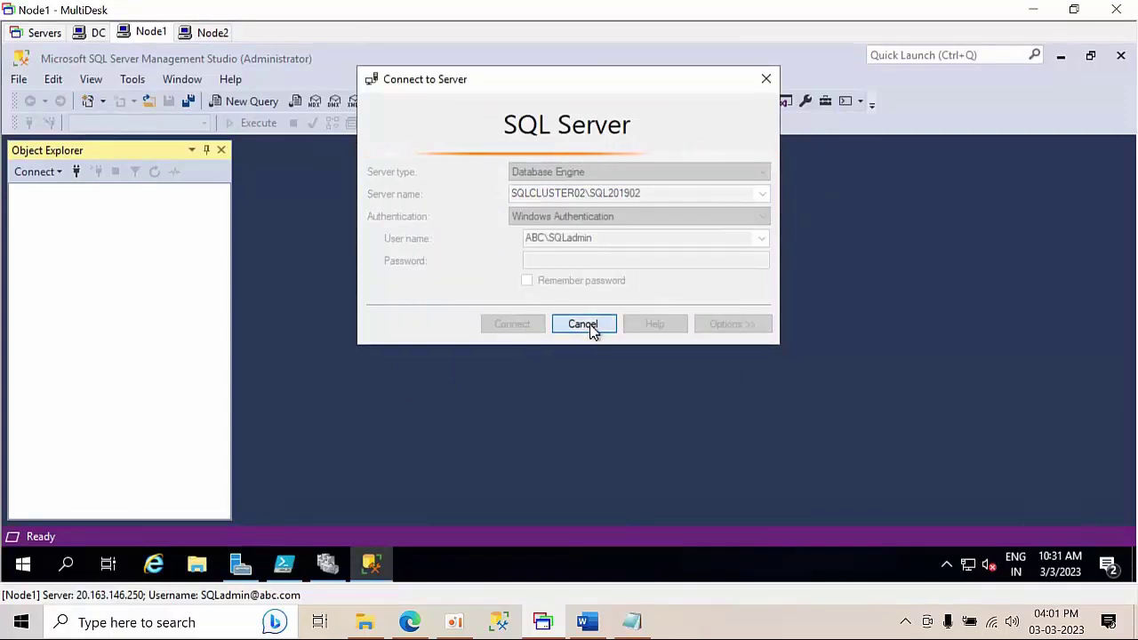
{"action": "left_click", "coordinate": [583, 325]}
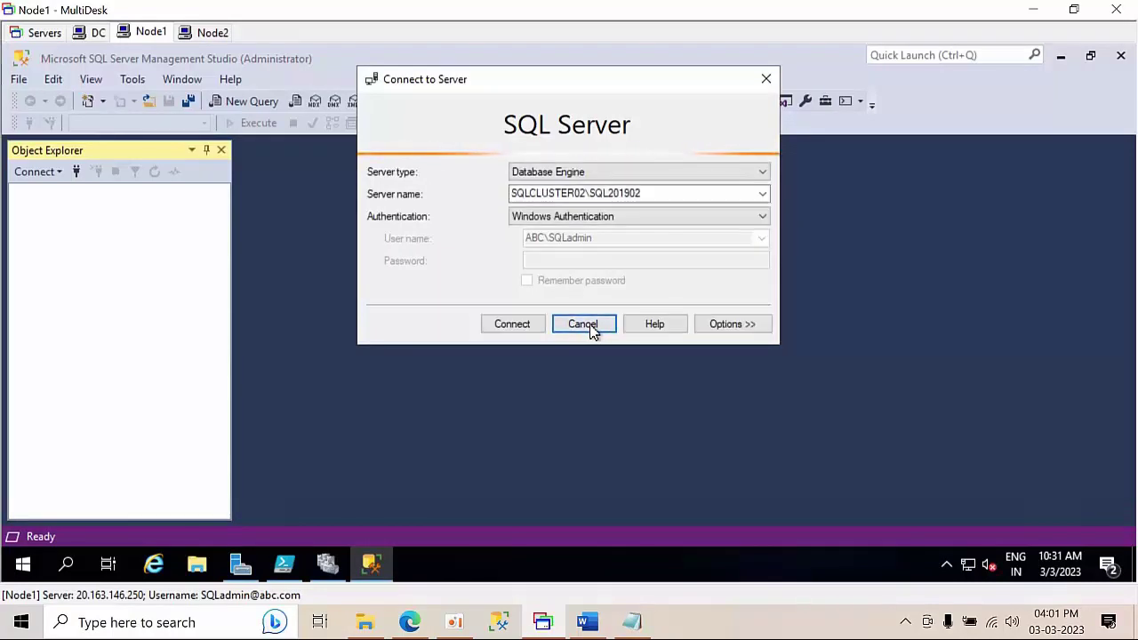
{"action": "left_click", "coordinate": [594, 331]}
- On Node2, disconnect Management Studio from SQL201901 and choose server SQLCLUSTER02\SQL201902
{"action": "left_click", "coordinate": [216, 27]}
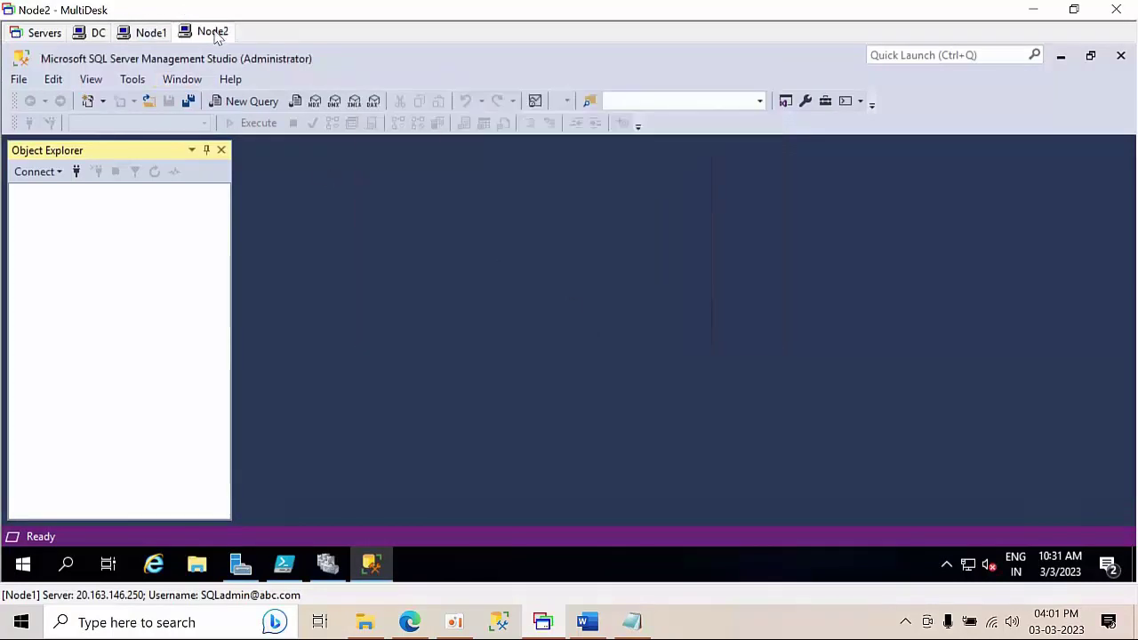
{"action": "left_click", "coordinate": [328, 564]}
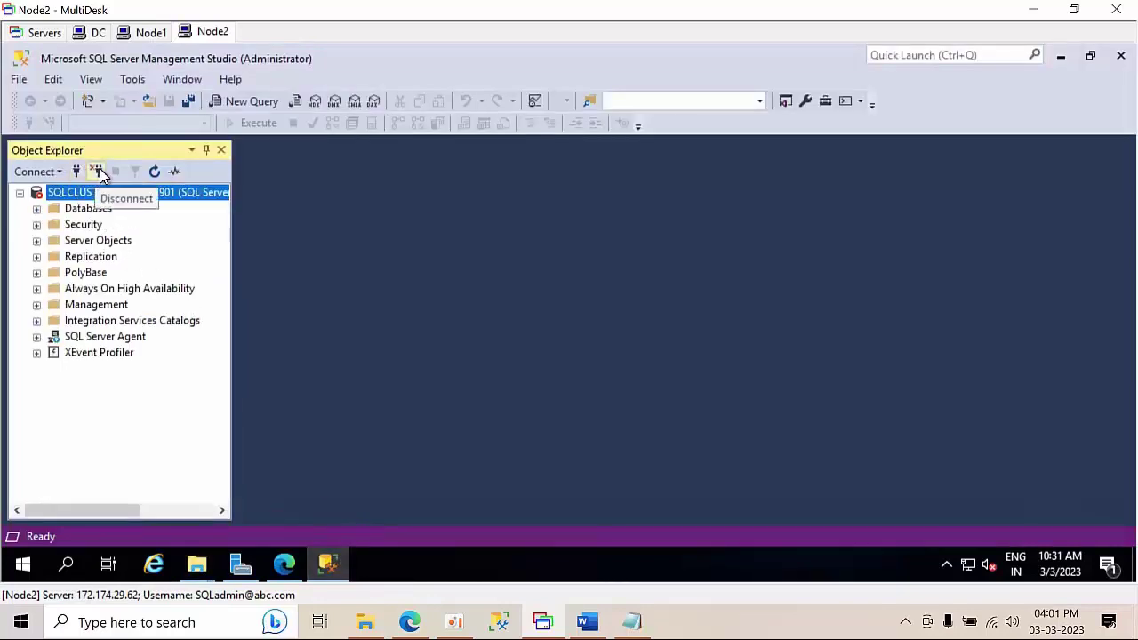
{"action": "left_click", "coordinate": [97, 172]}
{"action": "left_click", "coordinate": [76, 173]}
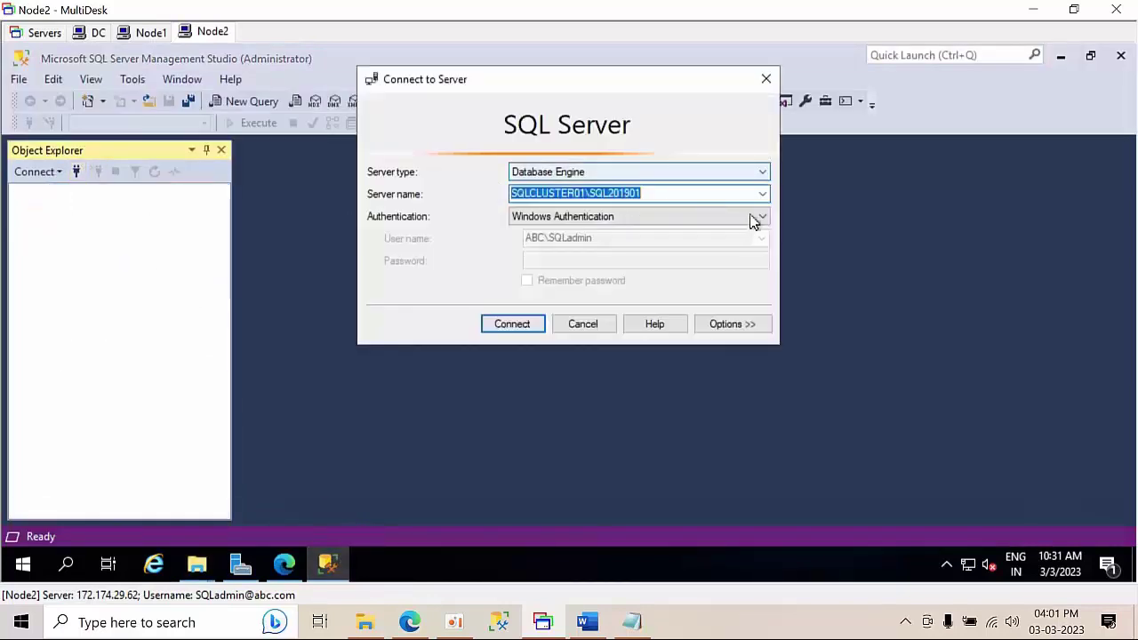
{"action": "left_click", "coordinate": [762, 193]}
{"action": "left_click", "coordinate": [590, 222]}
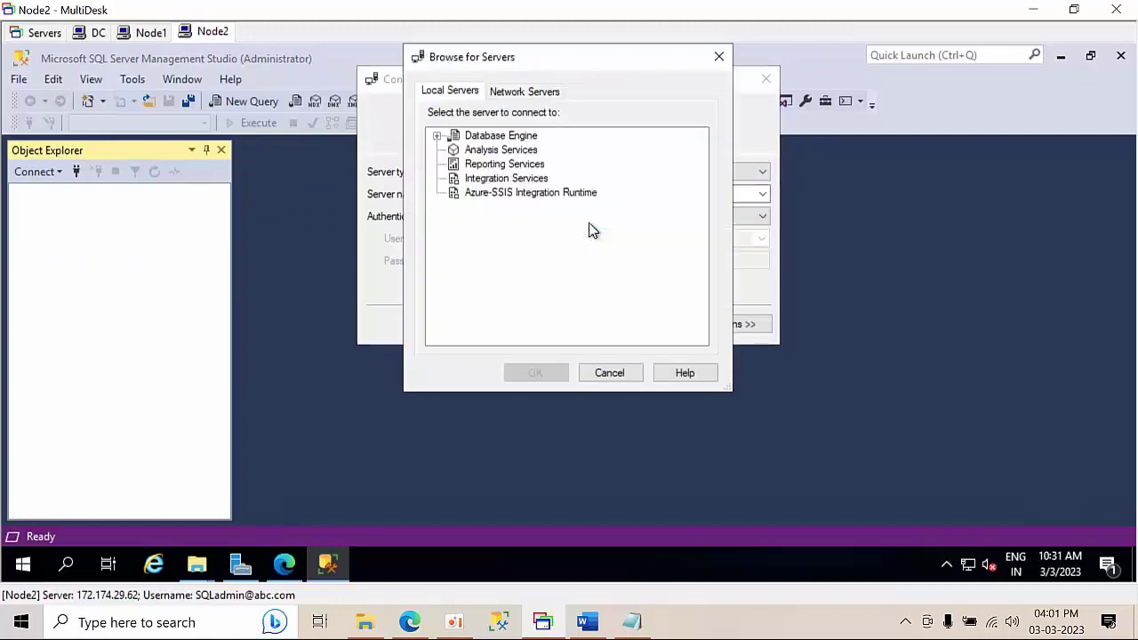
{"action": "double_click", "coordinate": [491, 138]}
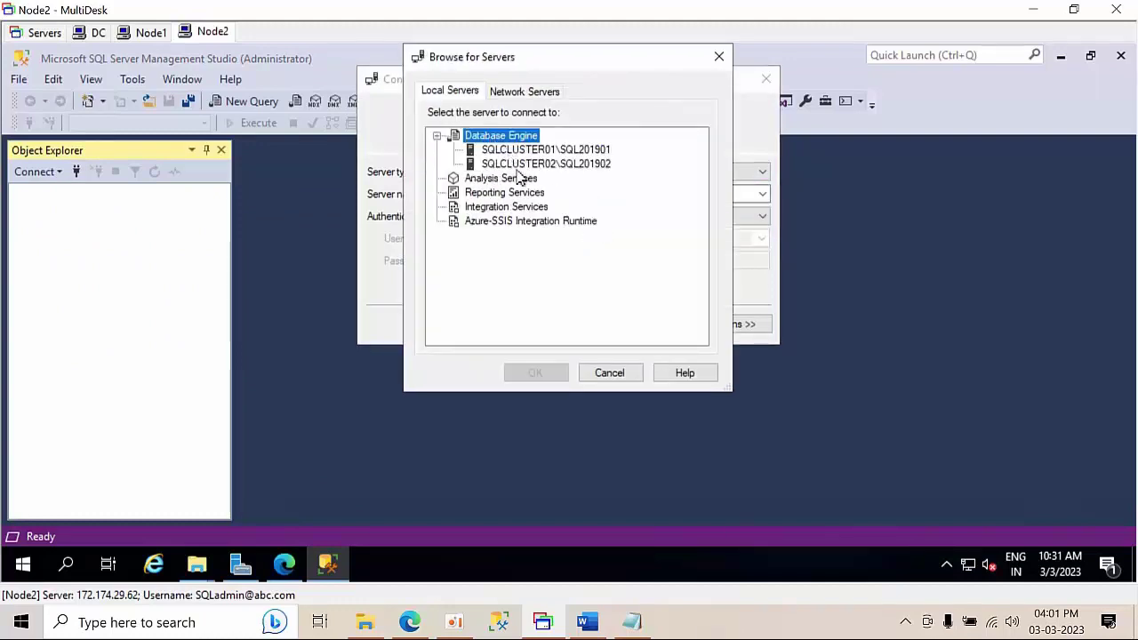
{"action": "left_click", "coordinate": [525, 163]}
{"action": "left_click", "coordinate": [538, 372]}
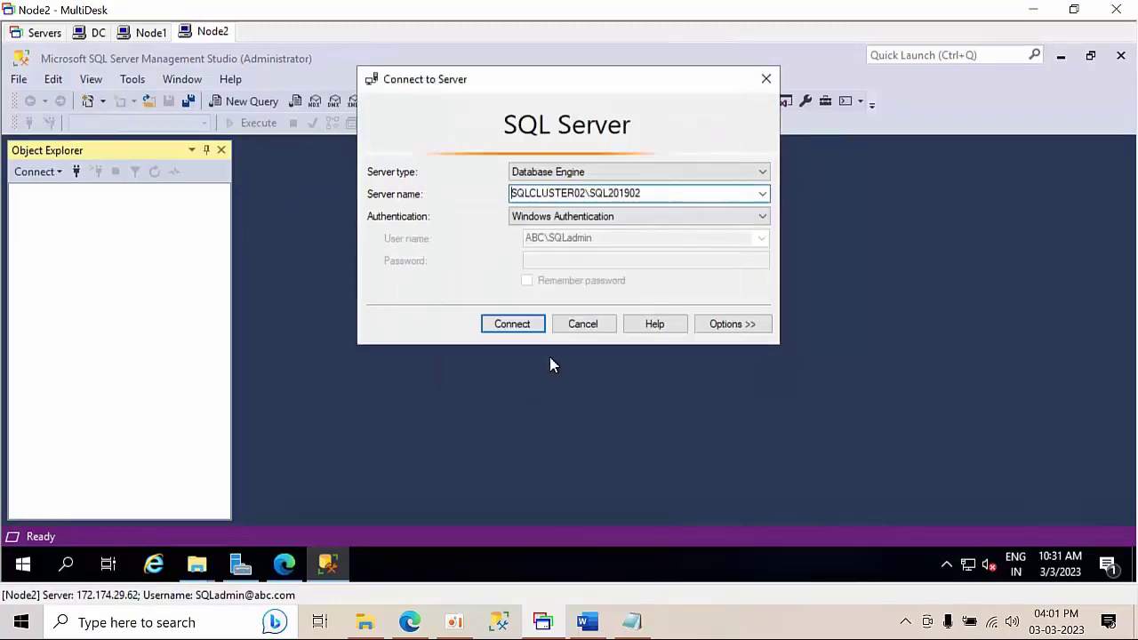
- Dismiss the certificate error, connect with Windows Authentication, then minimize Management Studio
{"action": "left_click", "coordinate": [531, 329]}
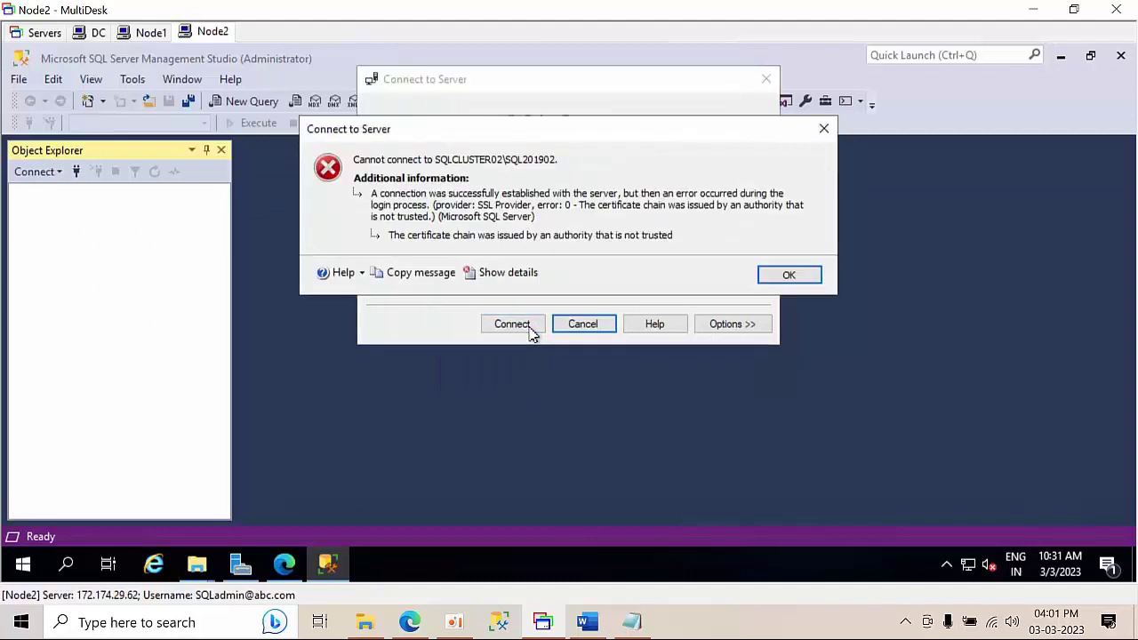
{"action": "left_click", "coordinate": [788, 280]}
{"action": "left_click", "coordinate": [601, 221]}
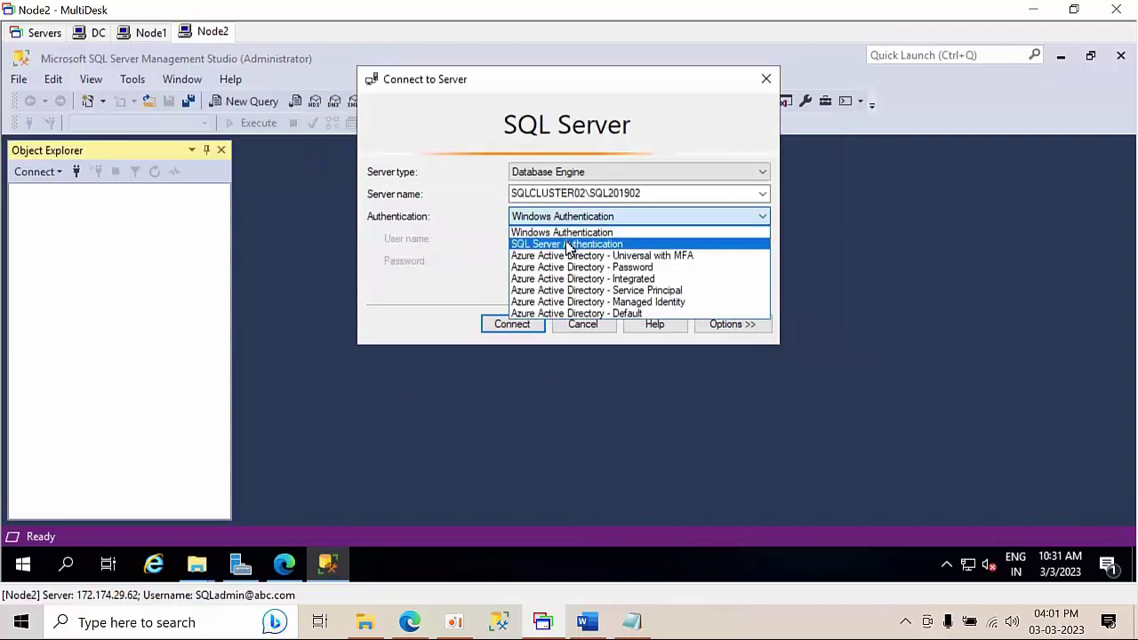
{"action": "left_click", "coordinate": [570, 244]}
{"action": "left_click", "coordinate": [575, 218]}
{"action": "left_click", "coordinate": [571, 234]}
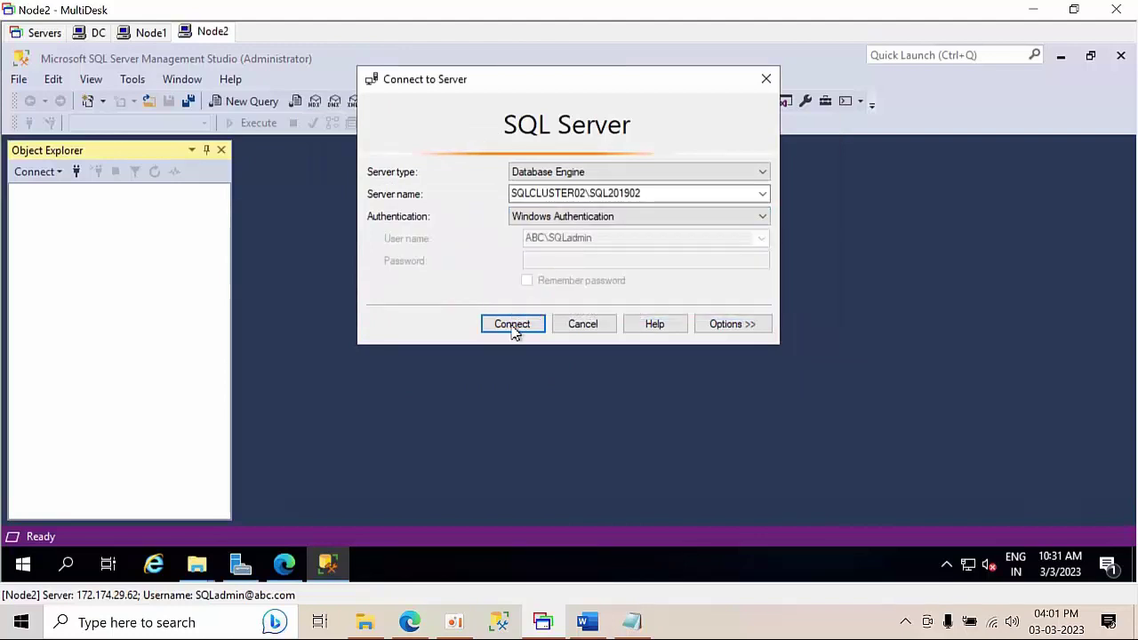
{"action": "left_click", "coordinate": [513, 326]}
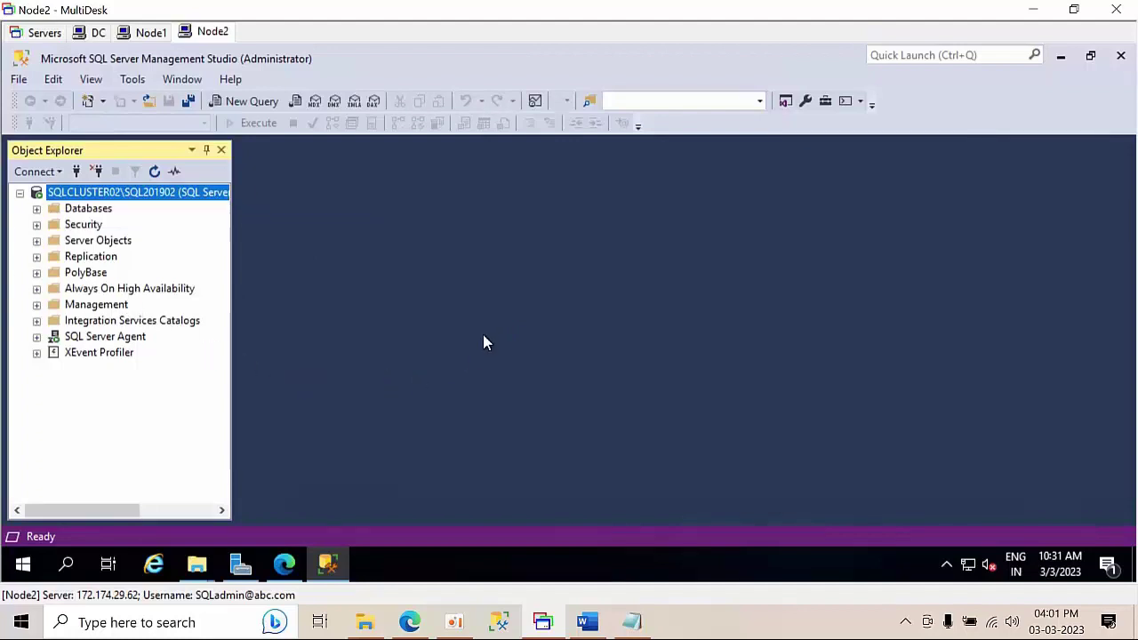
{"action": "left_click", "coordinate": [1060, 55]}
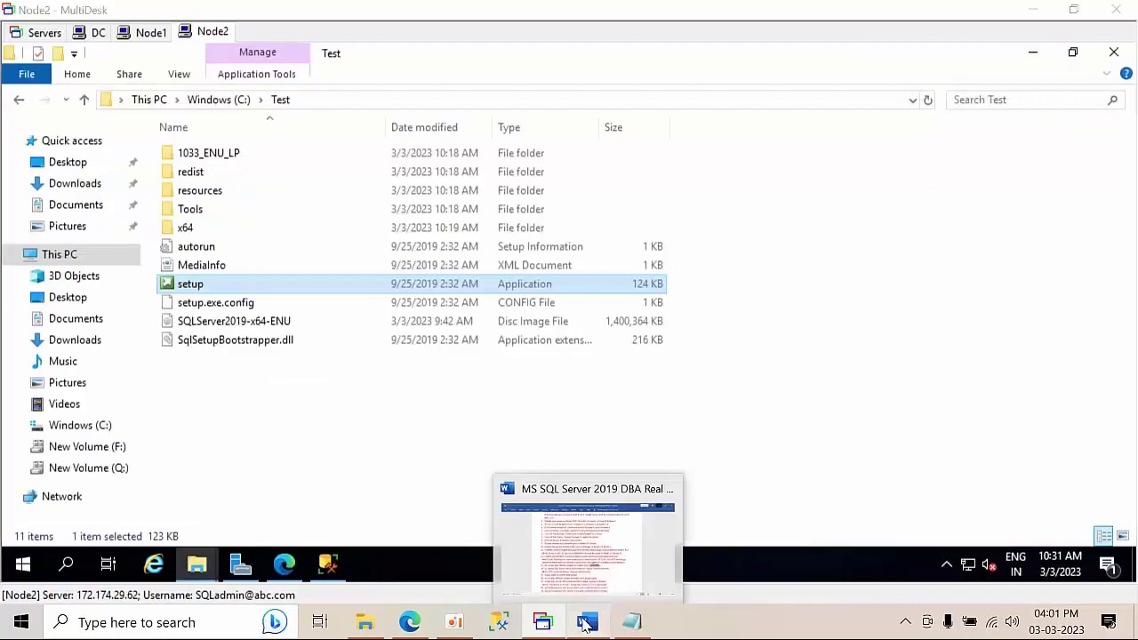
- Scroll the Word checklist, highlighting items 14–17 and the standalone SQL Server 2019 install steps, then minimize Word
{"action": "left_click", "coordinate": [601, 593]}
{"action": "scroll", "coordinate": [604, 409], "scroll_direction": "down", "scroll_amount": 1}
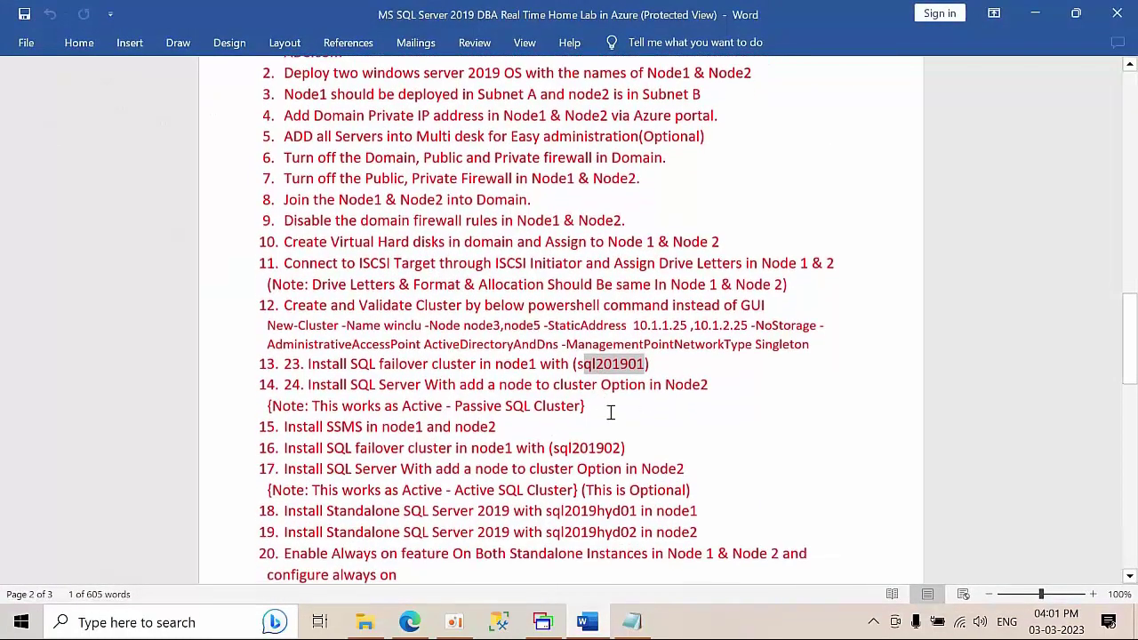
{"action": "left_click_drag", "start_coordinate": [304, 405], "coordinate": [320, 405]}
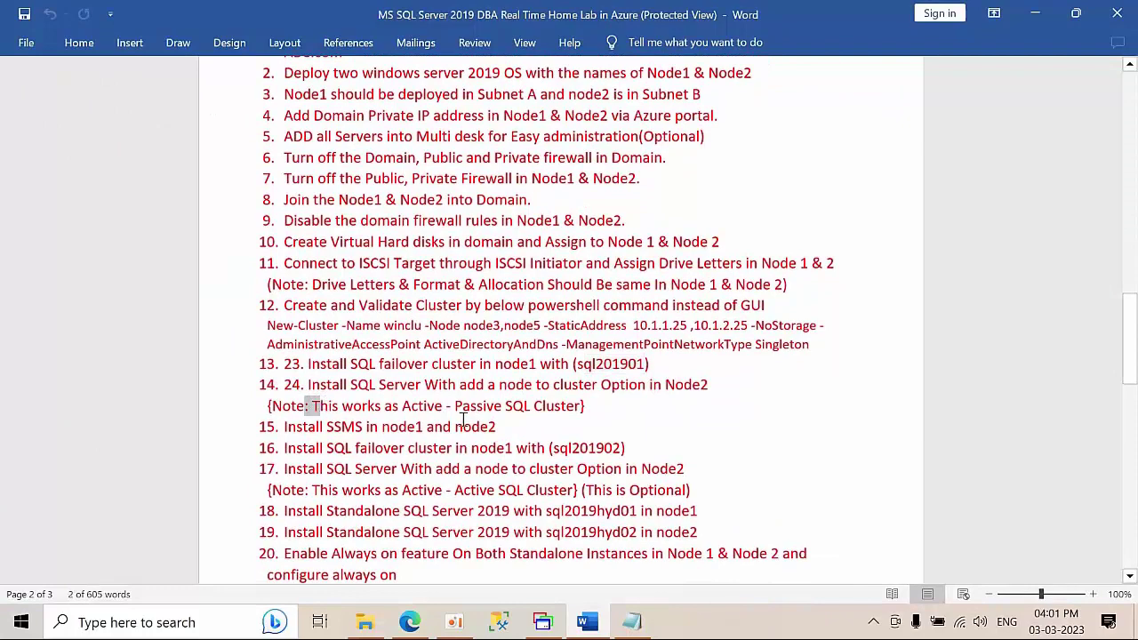
{"action": "scroll", "coordinate": [462, 418], "scroll_direction": "down", "scroll_amount": 1}
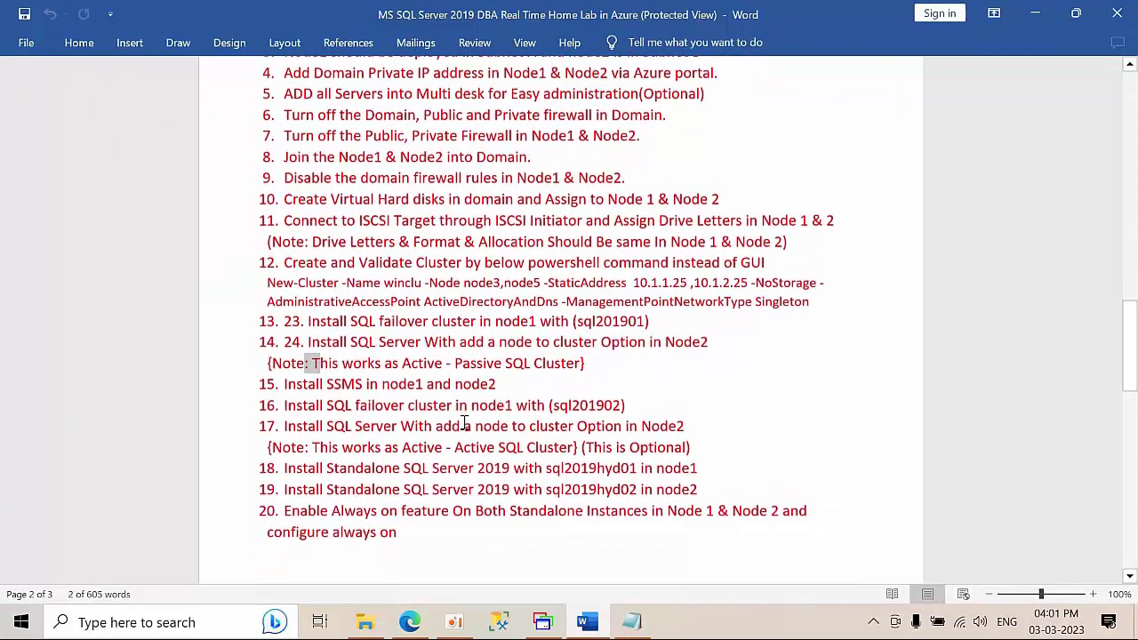
{"action": "left_click", "coordinate": [476, 366]}
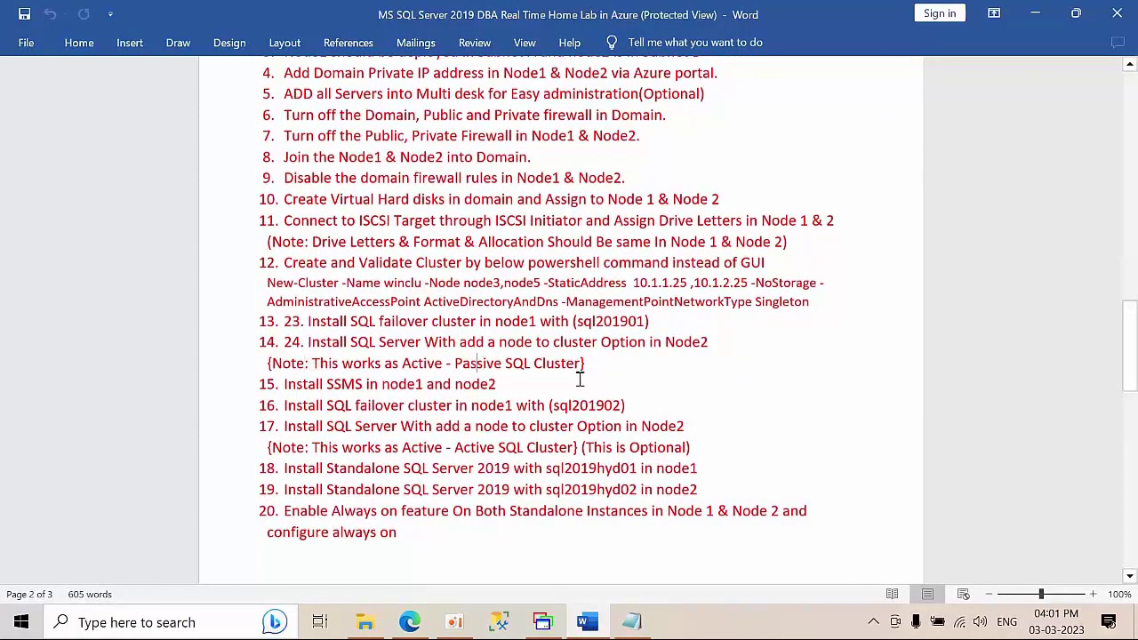
{"action": "left_click_drag", "start_coordinate": [713, 454], "coordinate": [178, 398]}
{"action": "scroll", "coordinate": [350, 412], "scroll_direction": "down", "scroll_amount": 2}
{"action": "left_click_drag", "start_coordinate": [288, 388], "coordinate": [255, 390]}
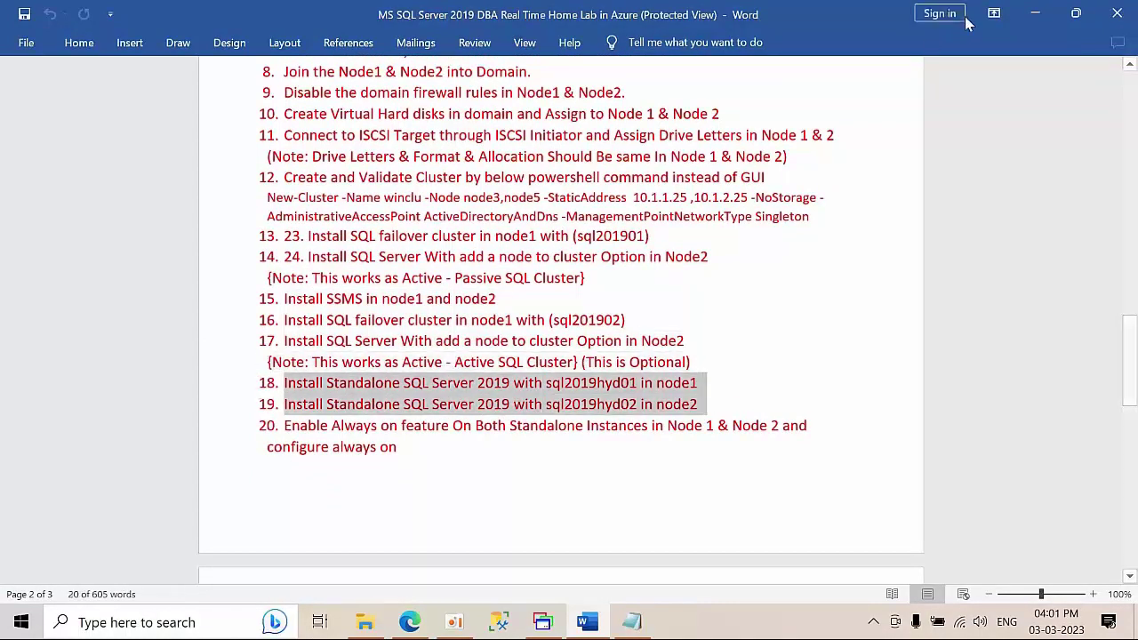
{"action": "left_click", "coordinate": [1035, 15]}
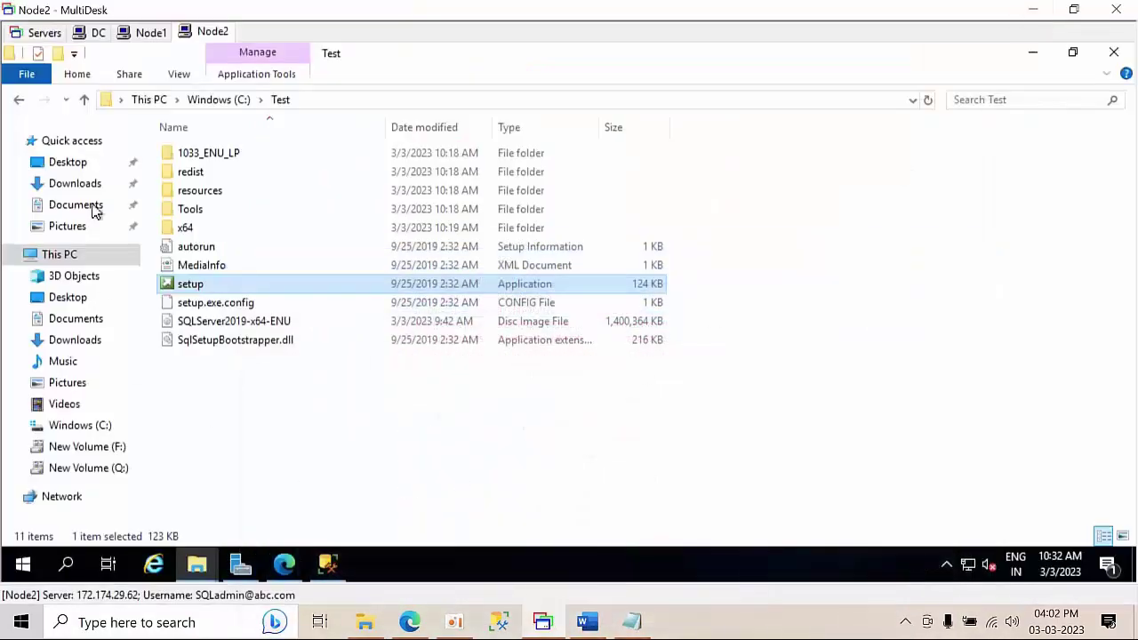
- On Node1, run setup from the Test folder as administrator and start a new stand-alone installation
{"action": "left_click", "coordinate": [142, 33]}
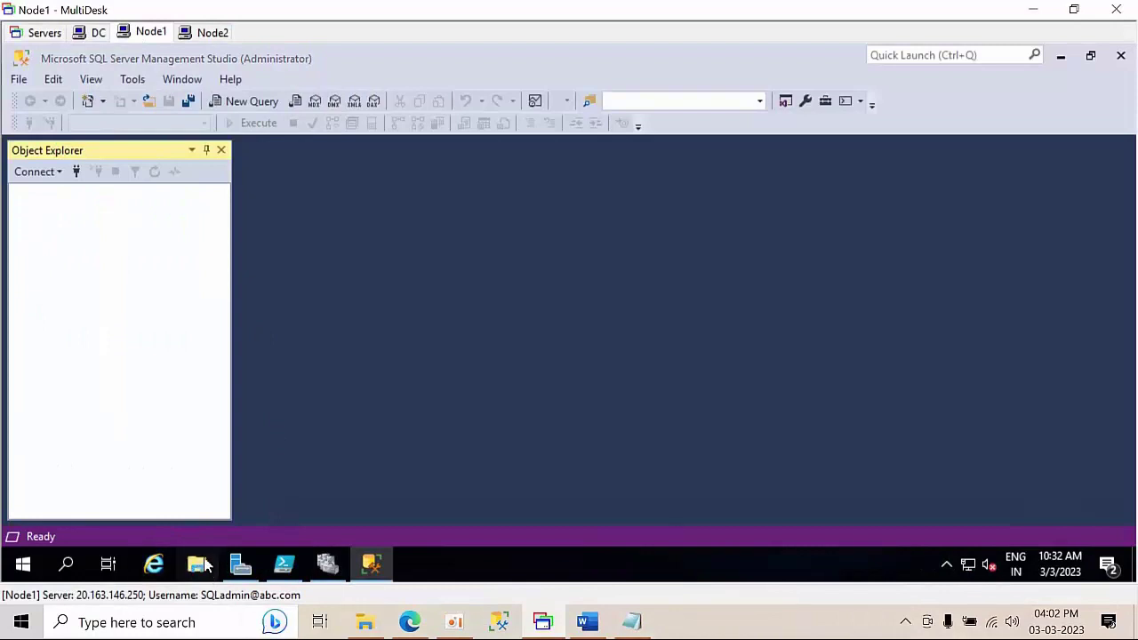
{"action": "left_click", "coordinate": [197, 565]}
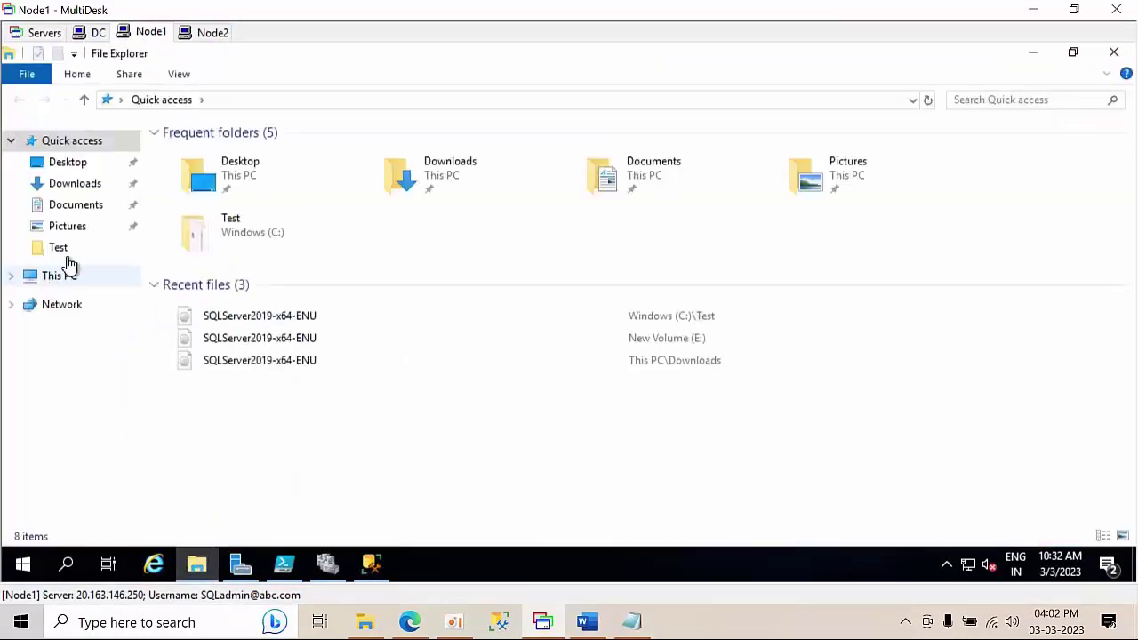
{"action": "left_click", "coordinate": [68, 251]}
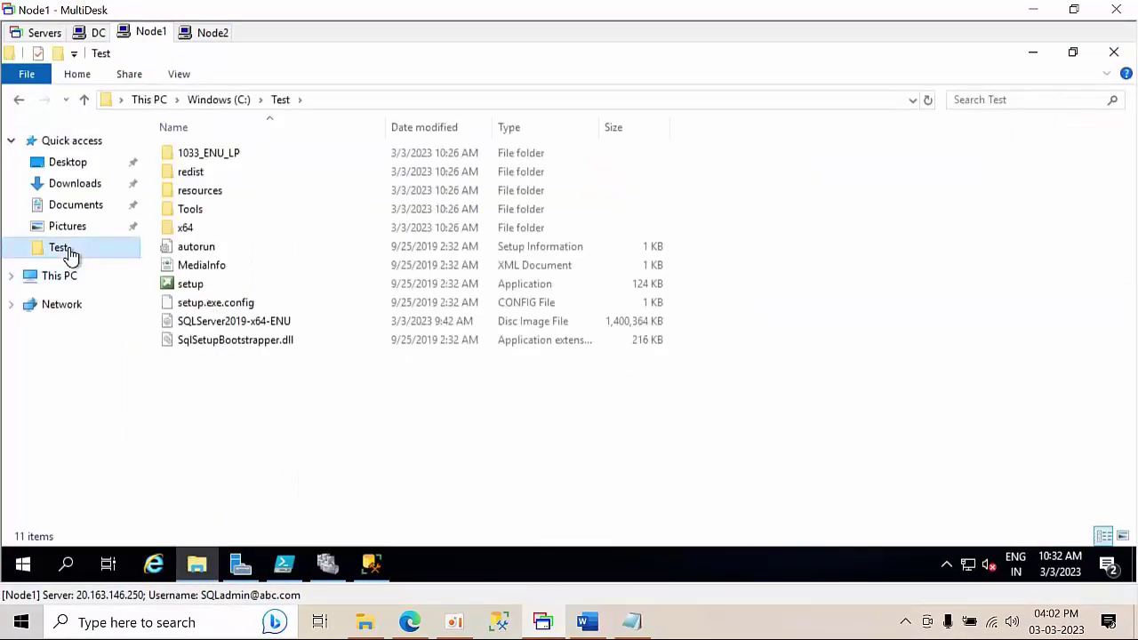
{"action": "right_click", "coordinate": [213, 288]}
{"action": "left_click", "coordinate": [247, 294]}
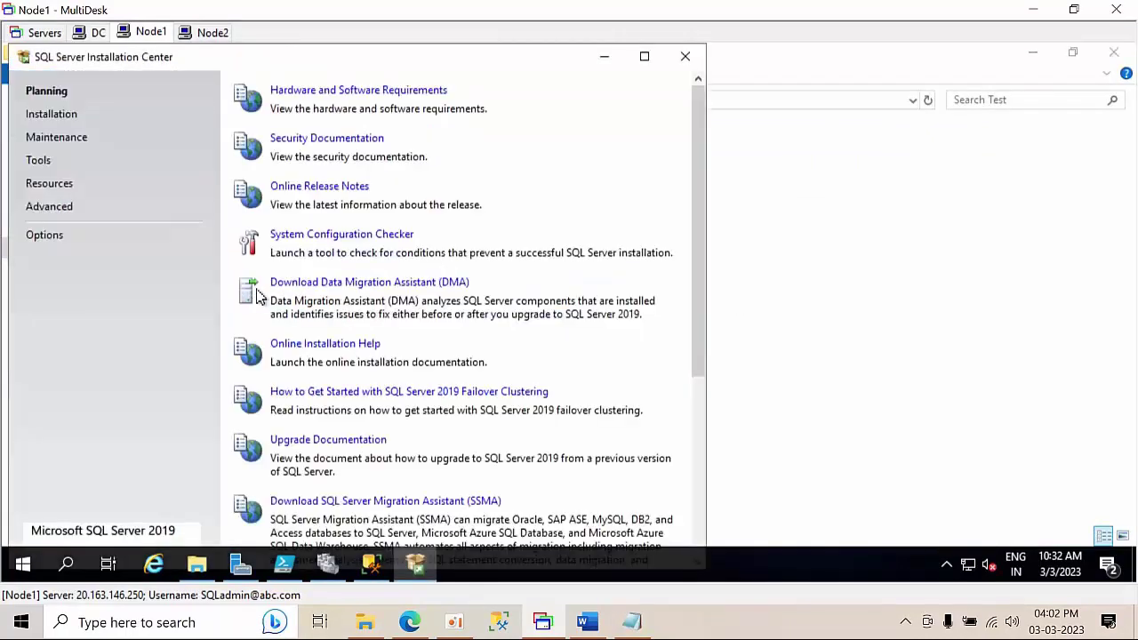
{"action": "left_click", "coordinate": [45, 117]}
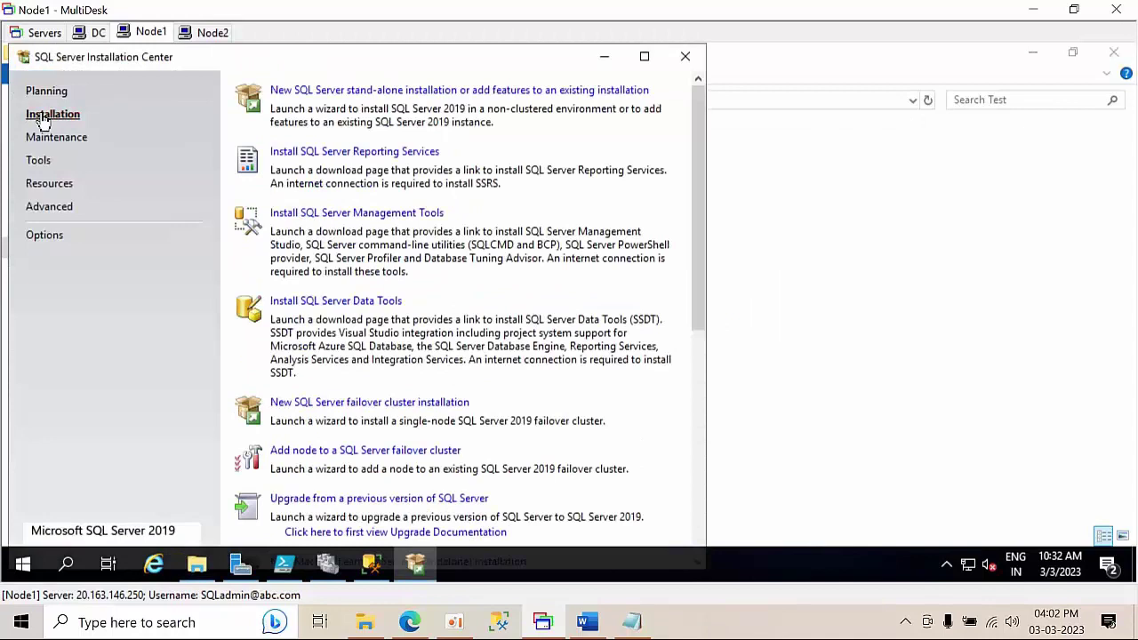
{"action": "left_click", "coordinate": [327, 91]}
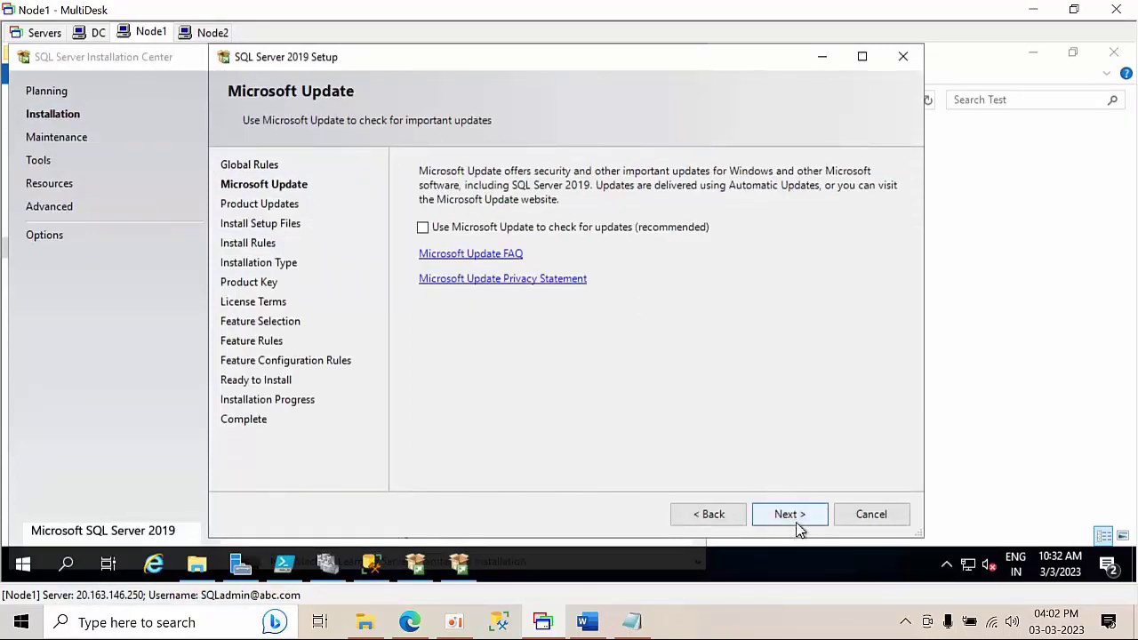
- Skip Microsoft Update, pick the free Developer edition, and accept the license terms
{"action": "left_click", "coordinate": [791, 514]}
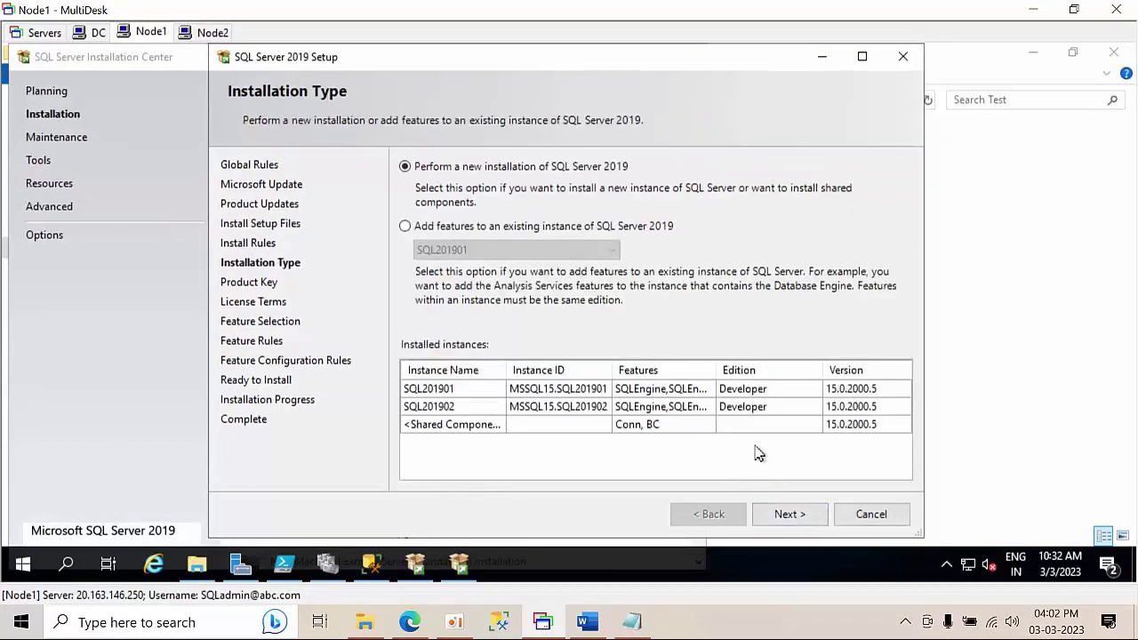
{"action": "left_click", "coordinate": [799, 523]}
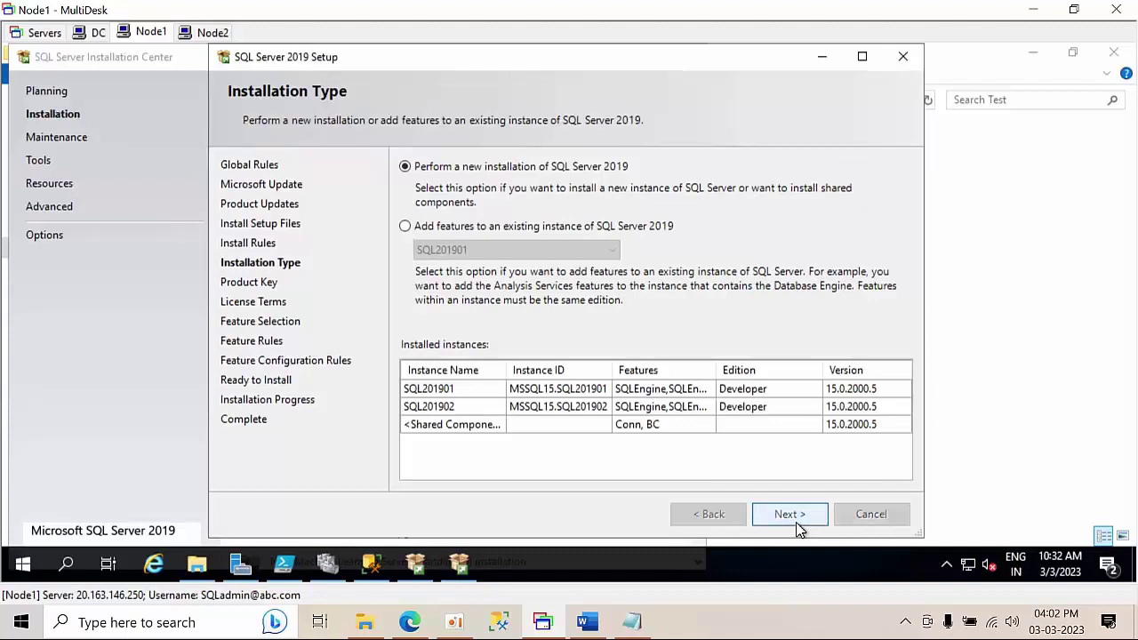
{"action": "left_click", "coordinate": [484, 306]}
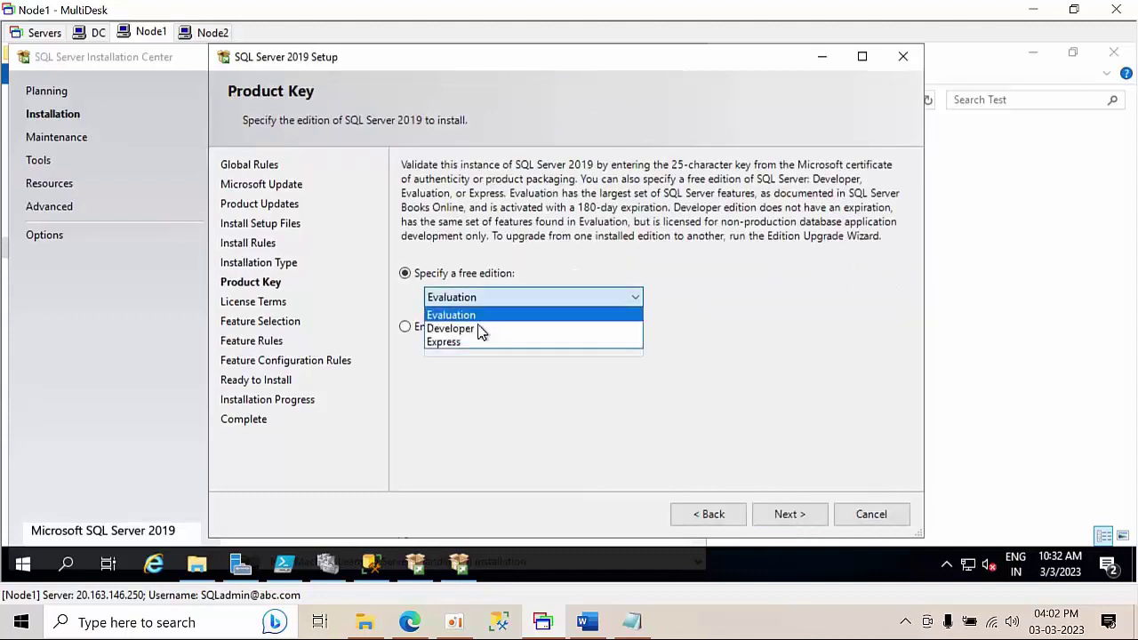
{"action": "left_click", "coordinate": [721, 429]}
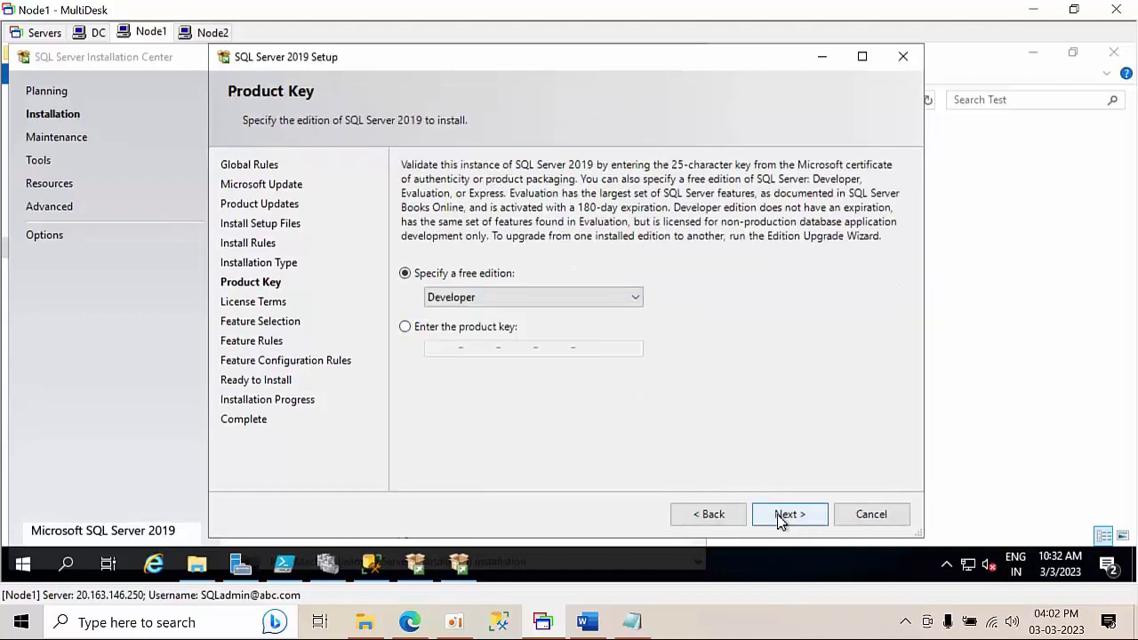
{"action": "left_click", "coordinate": [780, 520]}
{"action": "left_click", "coordinate": [458, 396]}
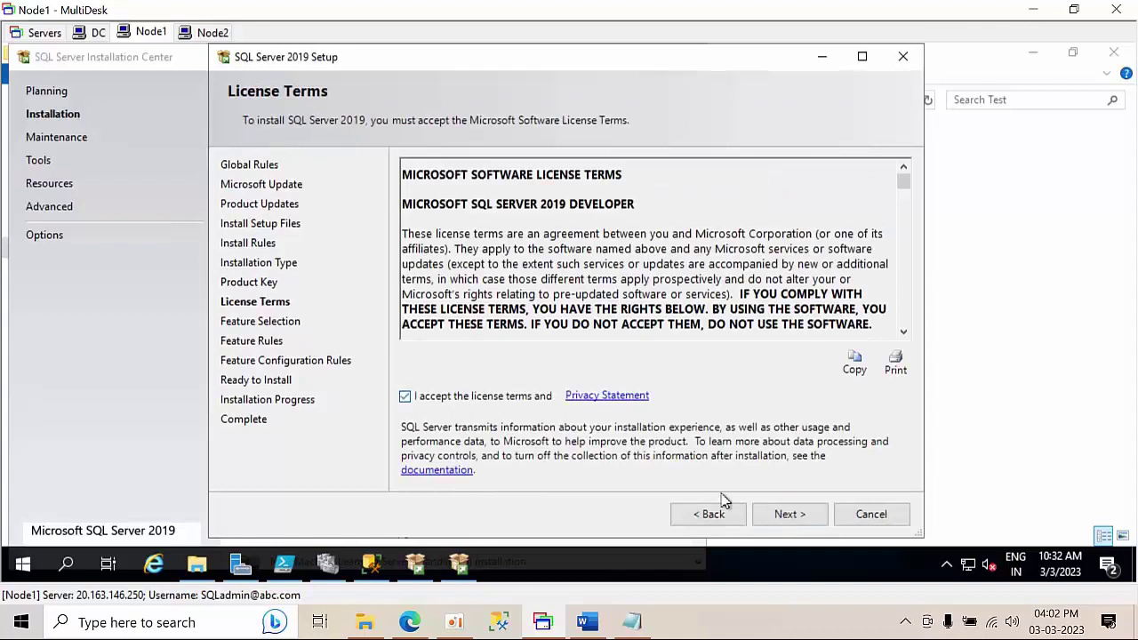
{"action": "left_click", "coordinate": [782, 517]}
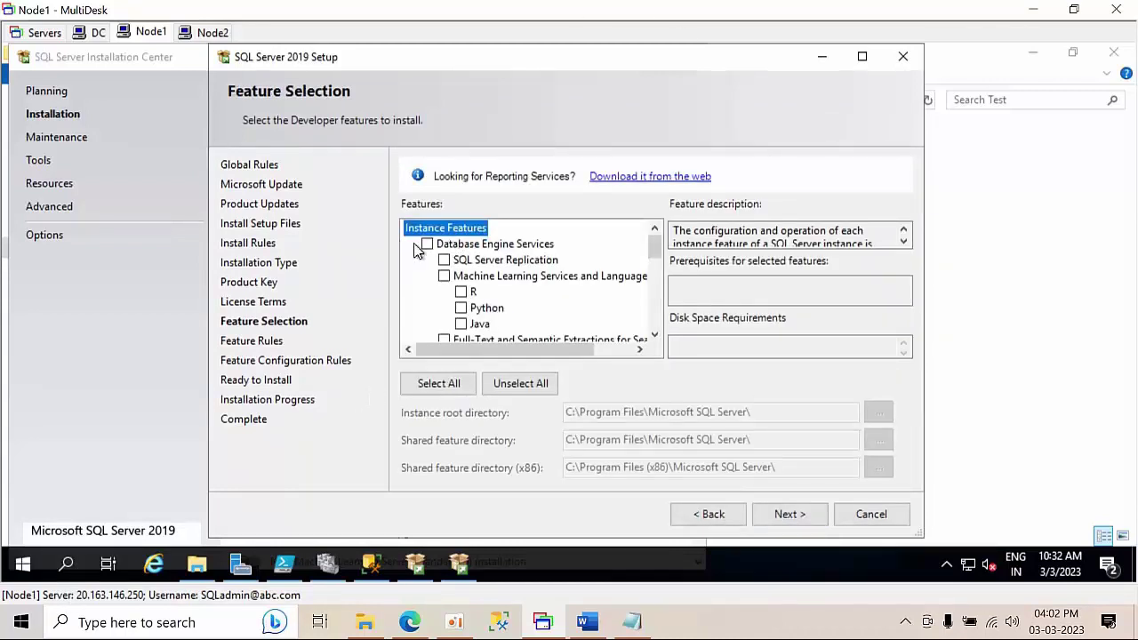
- Select the Database Engine Services and SQL Server Replication features
{"action": "left_click", "coordinate": [427, 244]}
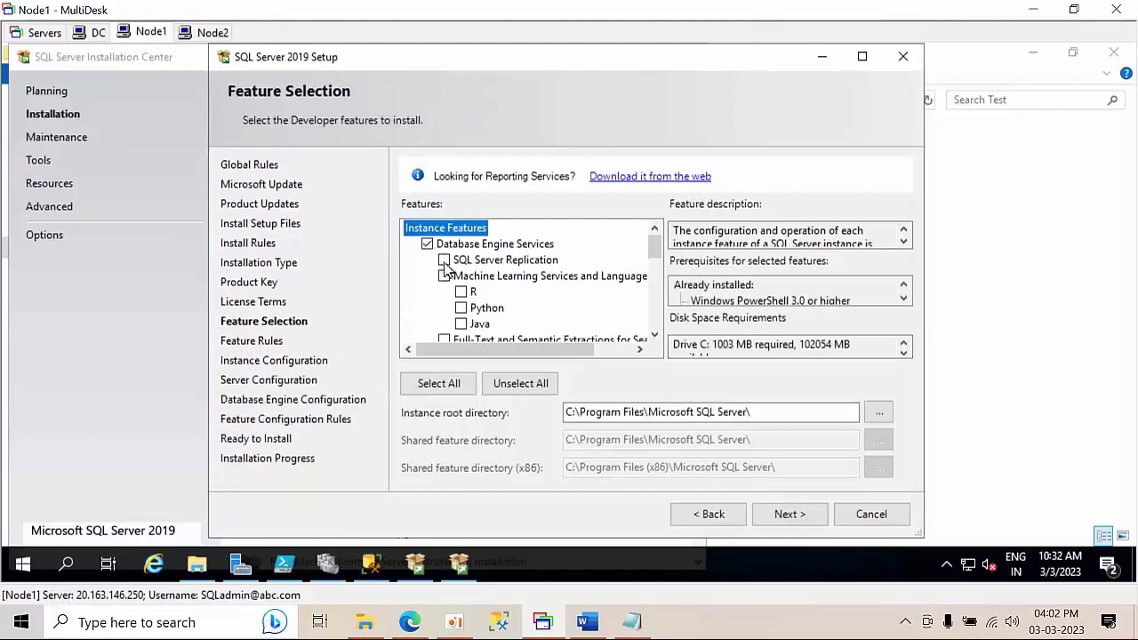
{"action": "left_click", "coordinate": [655, 336]}
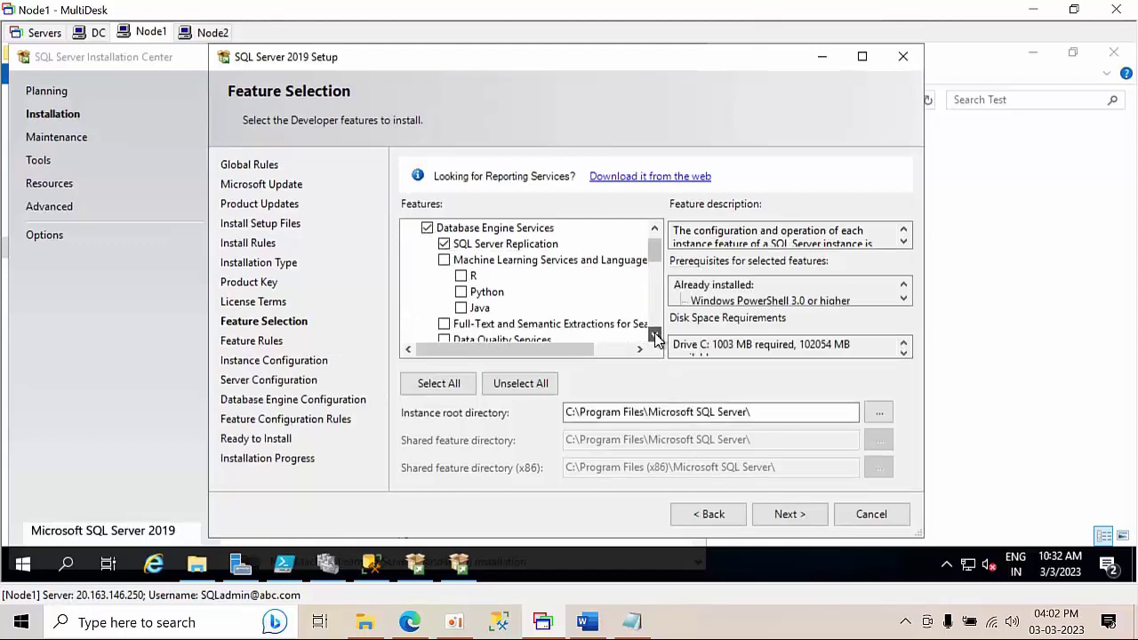
{"action": "left_click_drag", "start_coordinate": [655, 336], "coordinate": [655, 338]}
{"action": "left_click", "coordinate": [788, 514]}
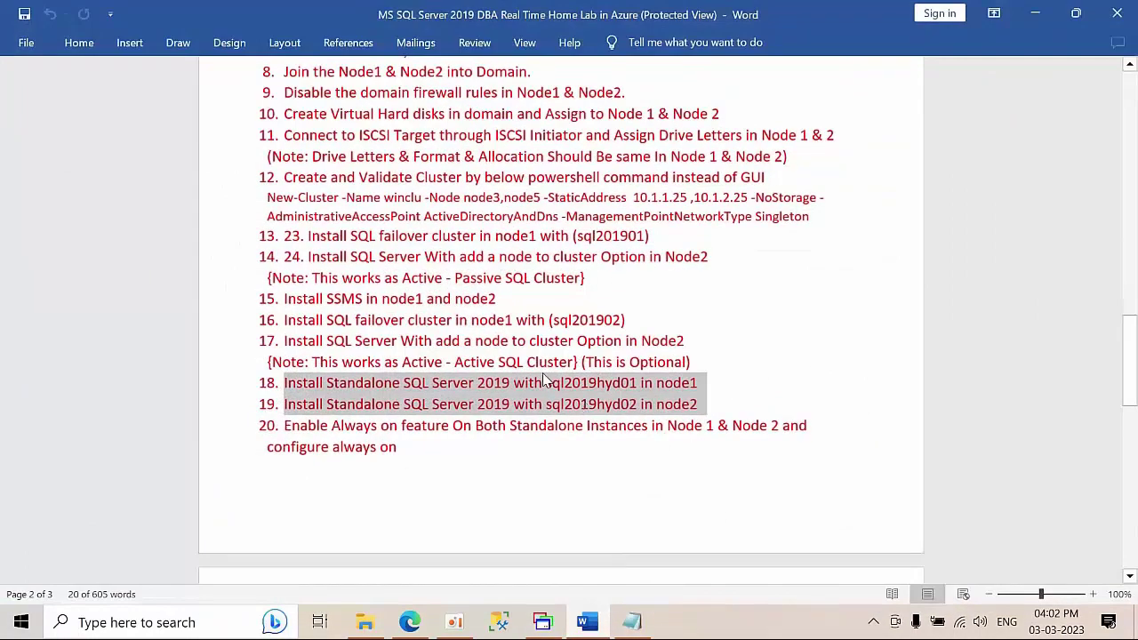
- Paste sql2019hyd01 from the Word checklist as the named instance, giving Instance ID SQL2019HYD01
{"action": "left_click", "coordinate": [544, 382]}
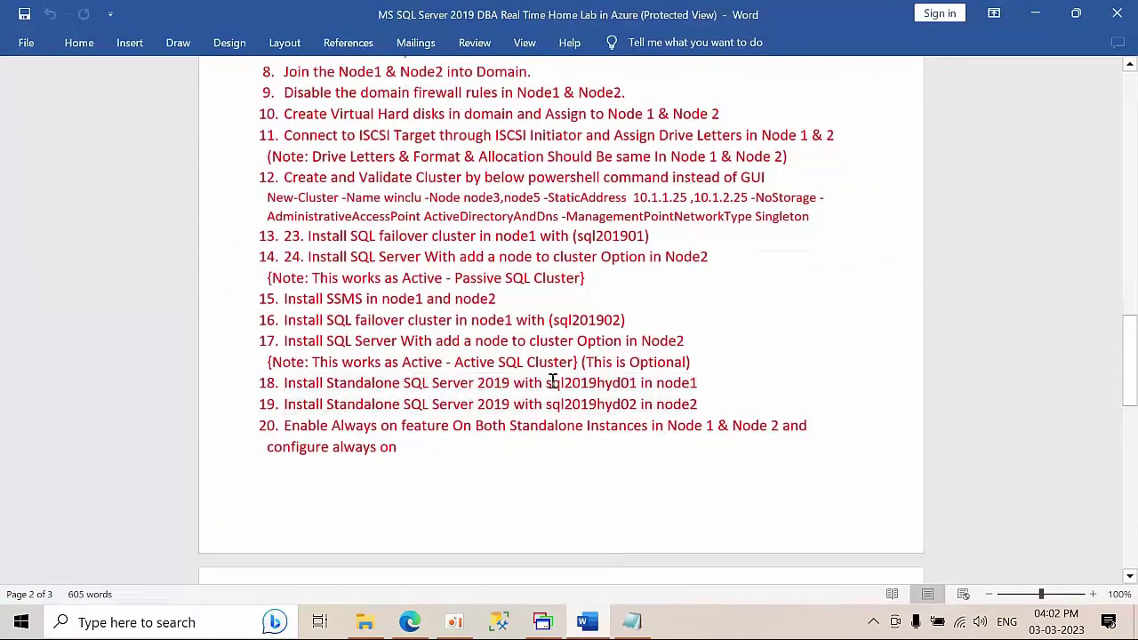
{"action": "left_click_drag", "start_coordinate": [552, 382], "coordinate": [627, 382]}
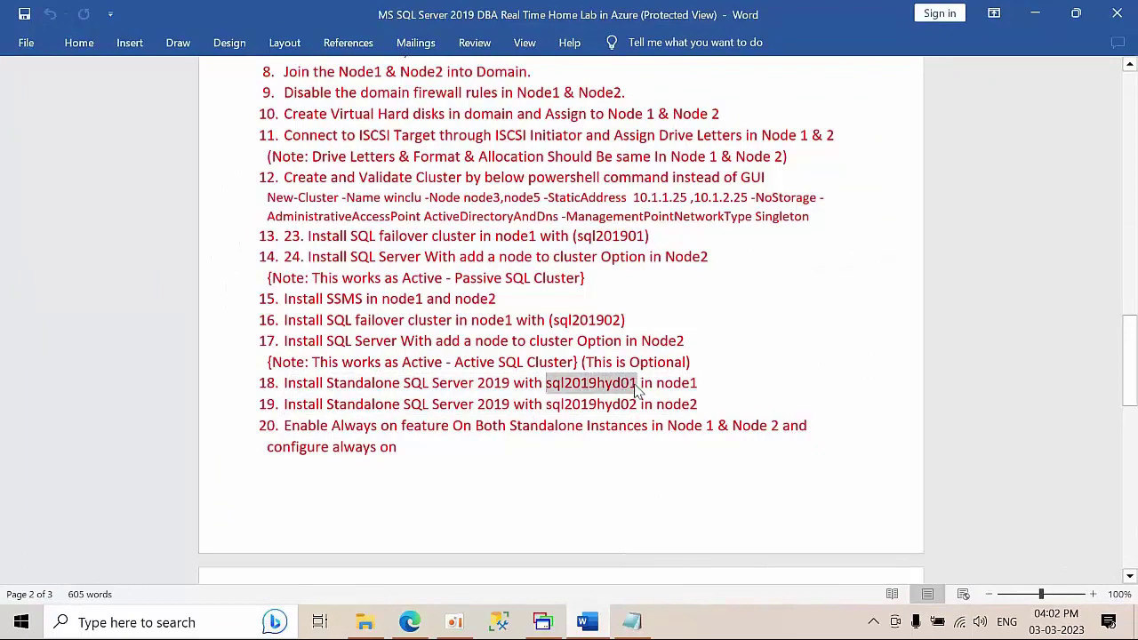
{"action": "left_click", "coordinate": [1035, 14]}
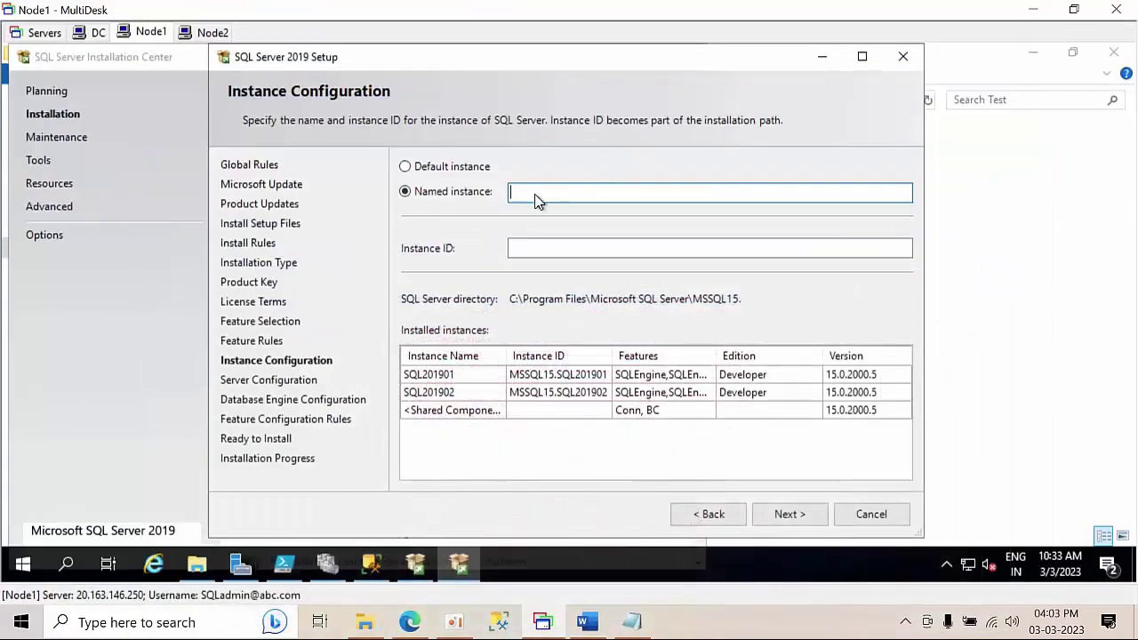
{"action": "type", "text": "sql2019hyd01"}
{"action": "left_click", "coordinate": [559, 247]}
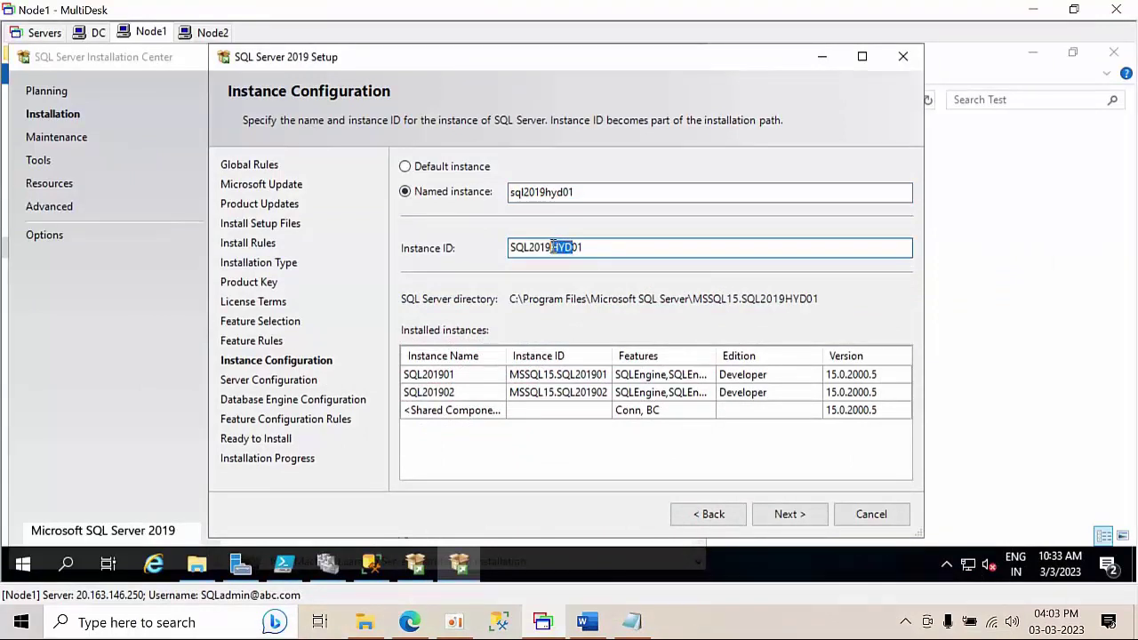
{"action": "left_click", "coordinate": [560, 195]}
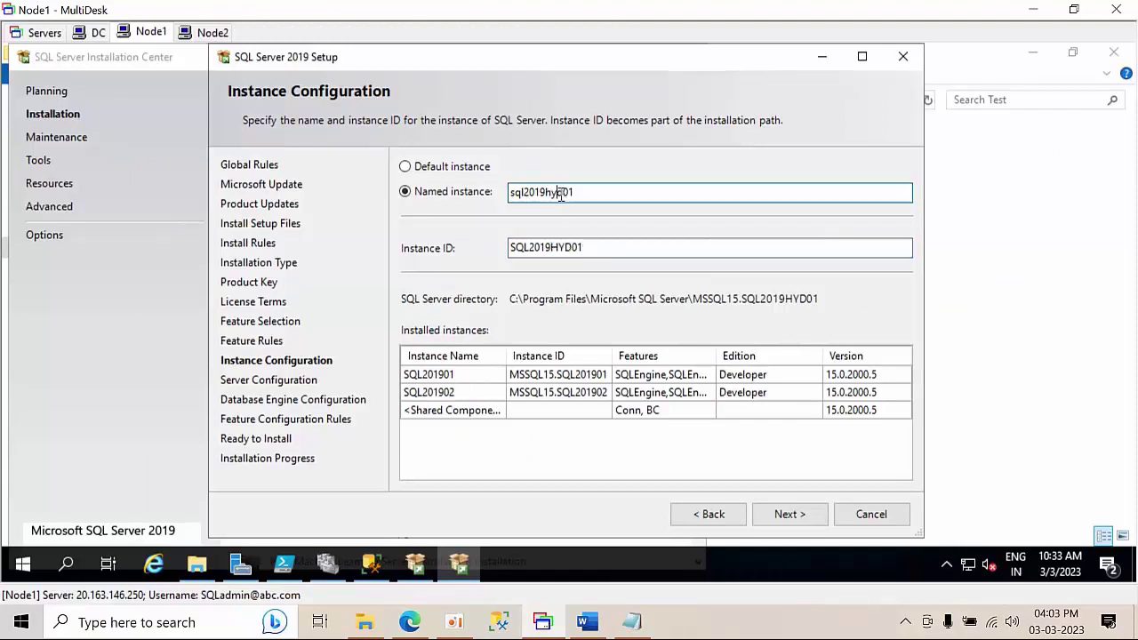
{"action": "left_click", "coordinate": [546, 192], "text": "shift"}
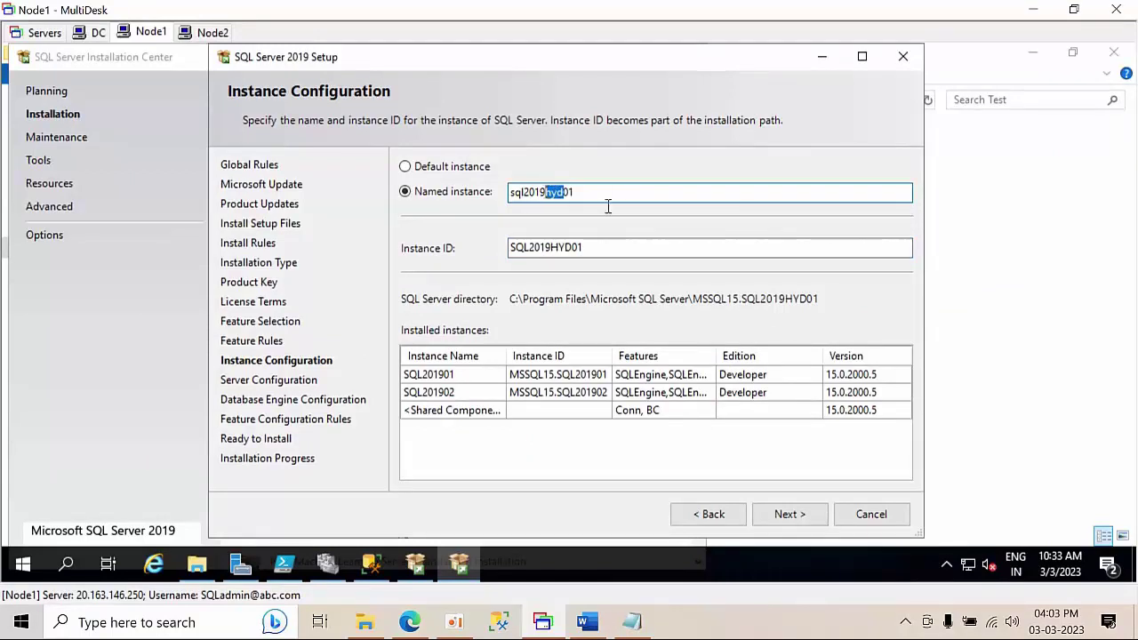
{"action": "left_click", "coordinate": [523, 192]}
{"action": "left_click", "coordinate": [528, 192]}
{"action": "left_click", "coordinate": [545, 193]}
{"action": "left_click", "coordinate": [629, 247]}
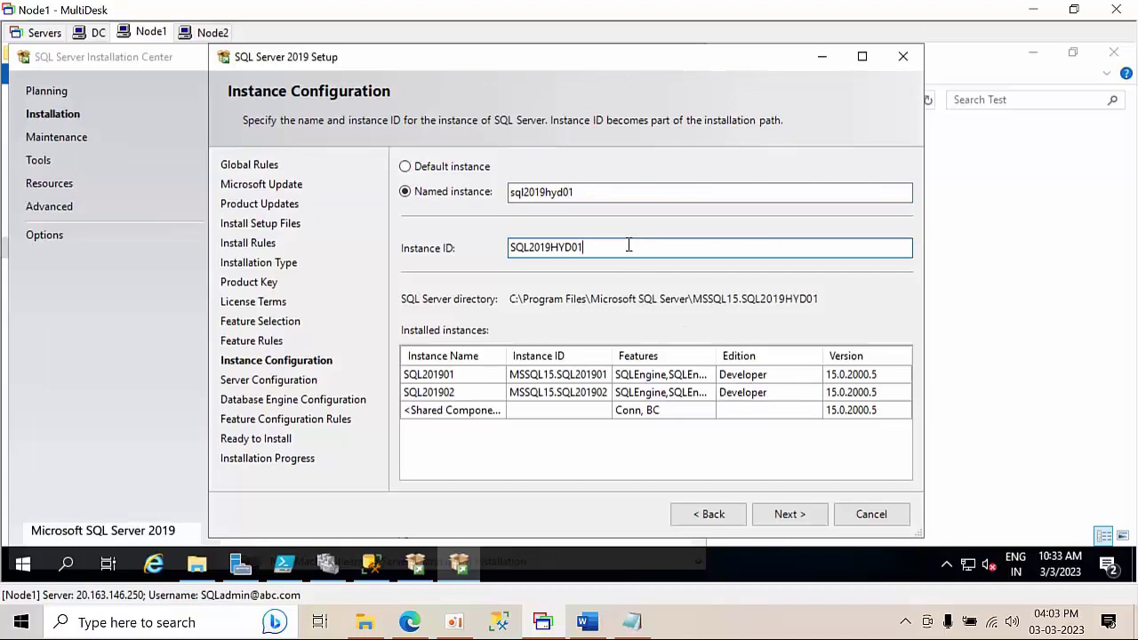
- Grant Perform Volume Maintenance Task and run SQL Server Agent under the domain SQL admin account with its password
{"action": "left_click", "coordinate": [803, 517]}
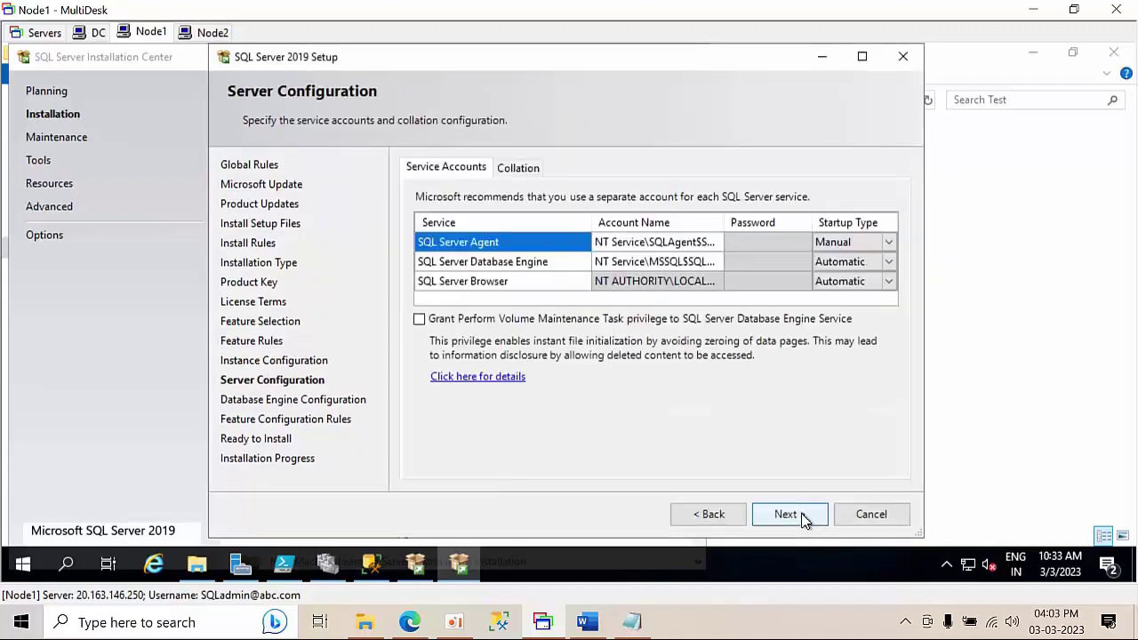
{"action": "left_click", "coordinate": [418, 319]}
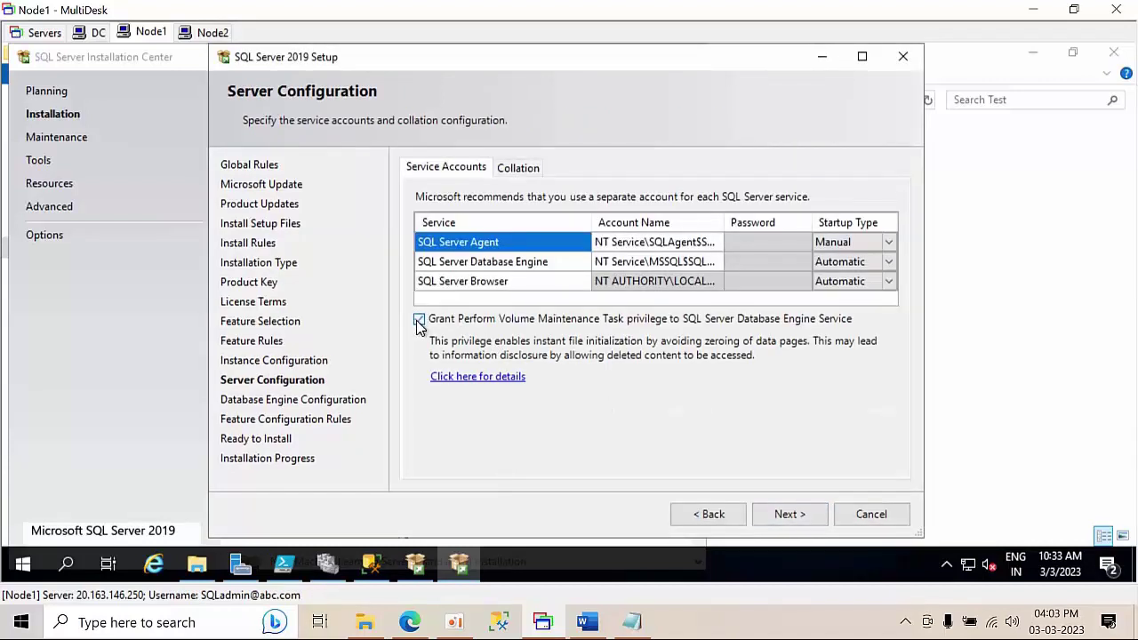
{"action": "left_click", "coordinate": [707, 249]}
{"action": "left_click", "coordinate": [715, 242]}
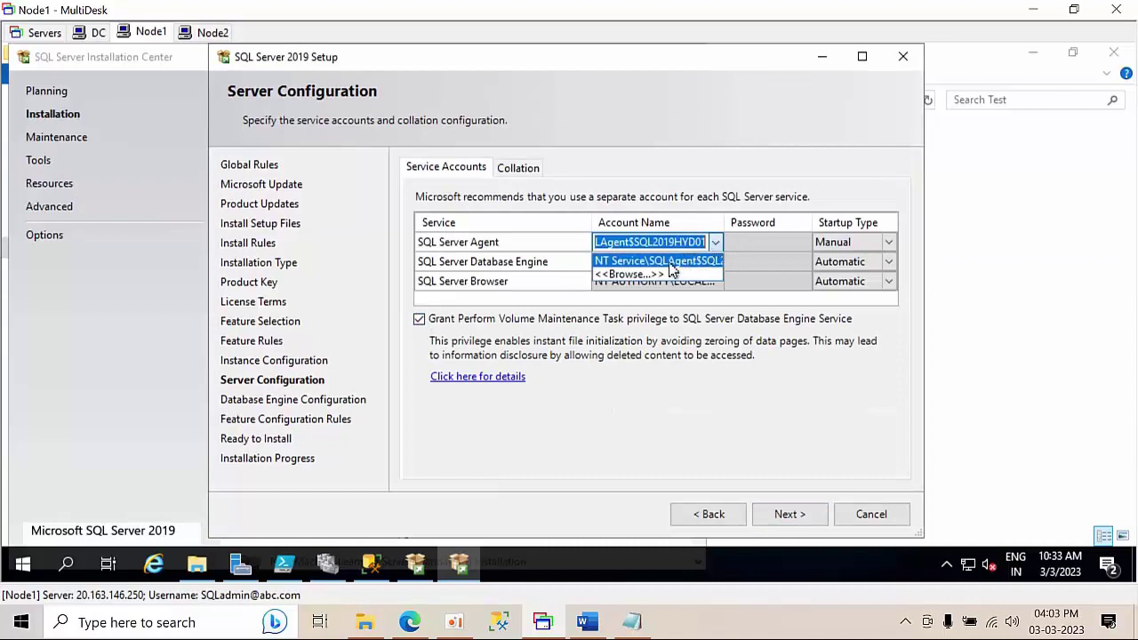
{"action": "left_click", "coordinate": [658, 280]}
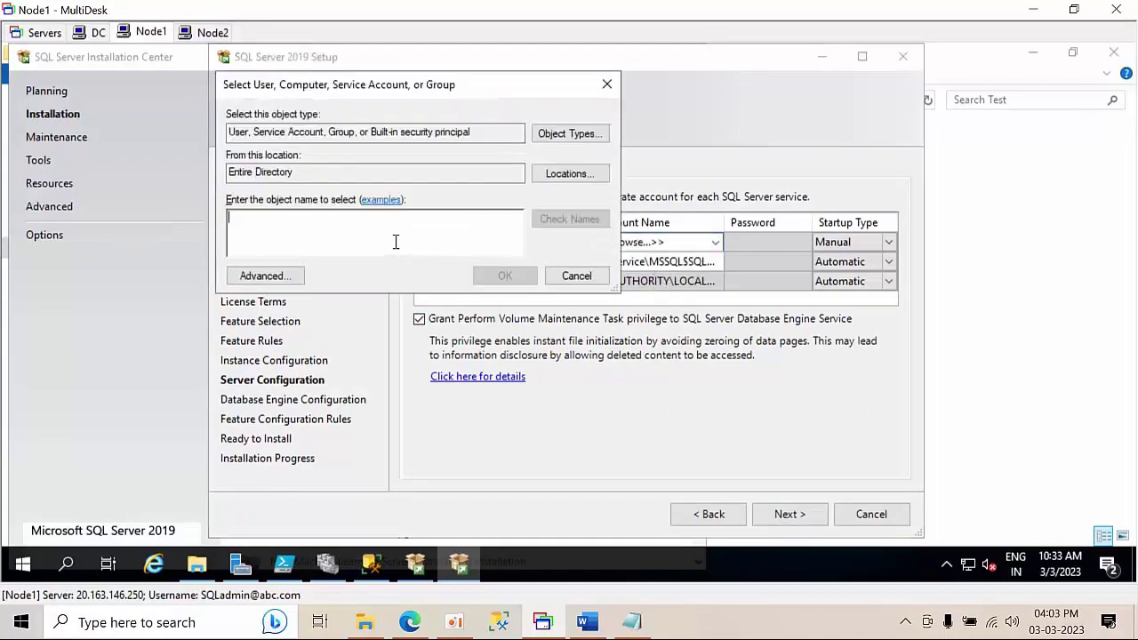
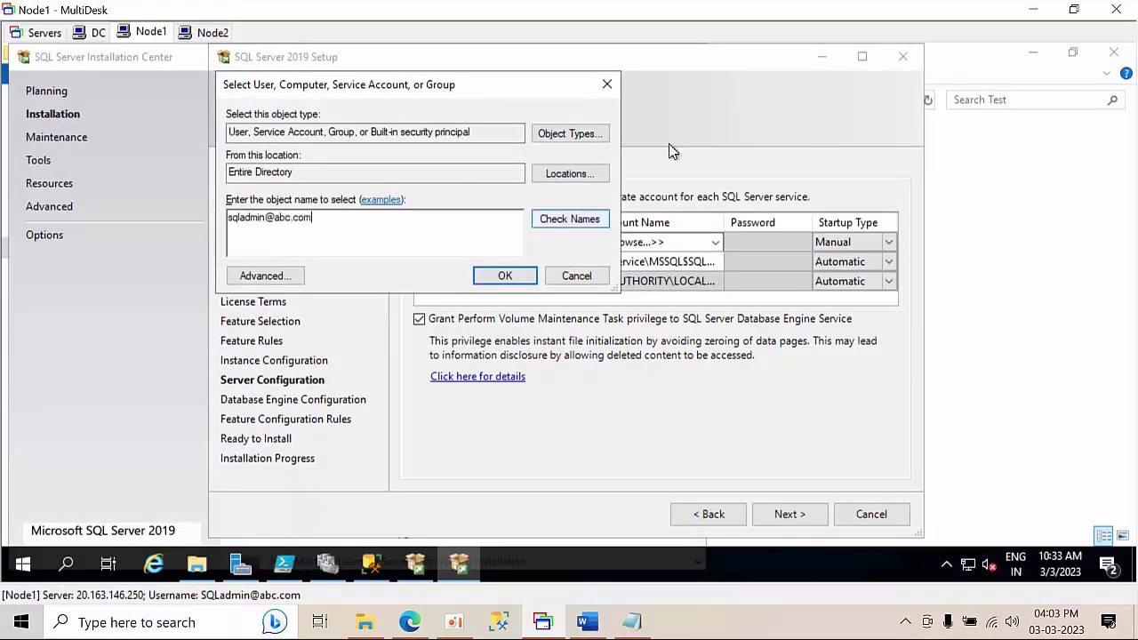
{"action": "left_click", "coordinate": [556, 219]}
{"action": "left_click", "coordinate": [505, 276]}
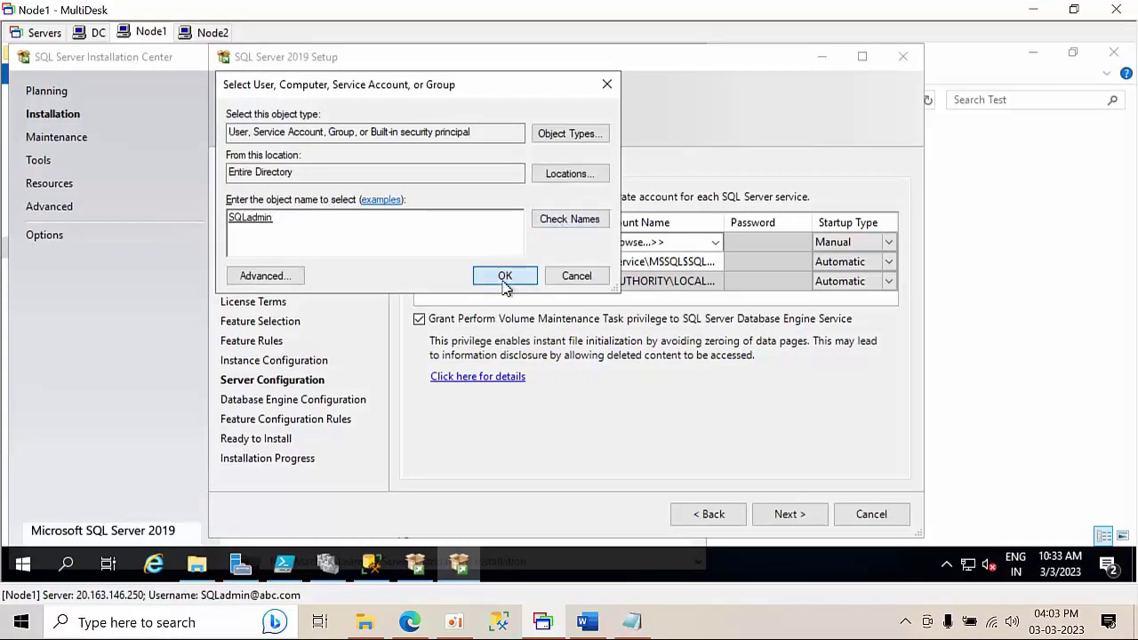
{"action": "left_click", "coordinate": [770, 244]}
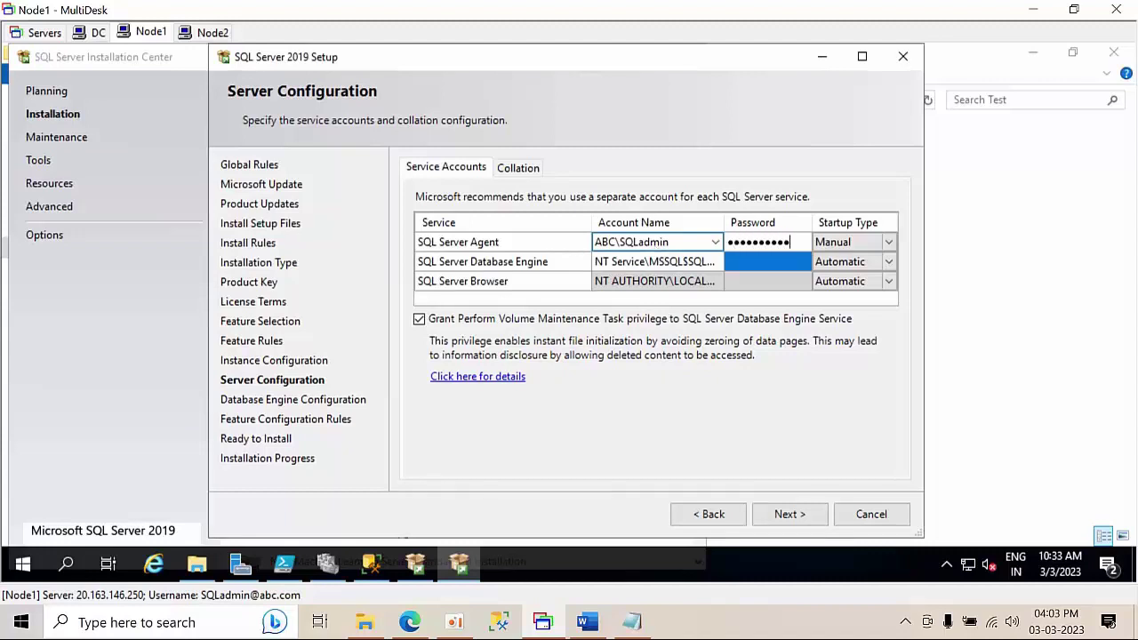
{"action": "left_click", "coordinate": [614, 283]}
- Run the Database Engine service under the same domain SQL admin account with its password
{"action": "left_click", "coordinate": [697, 266]}
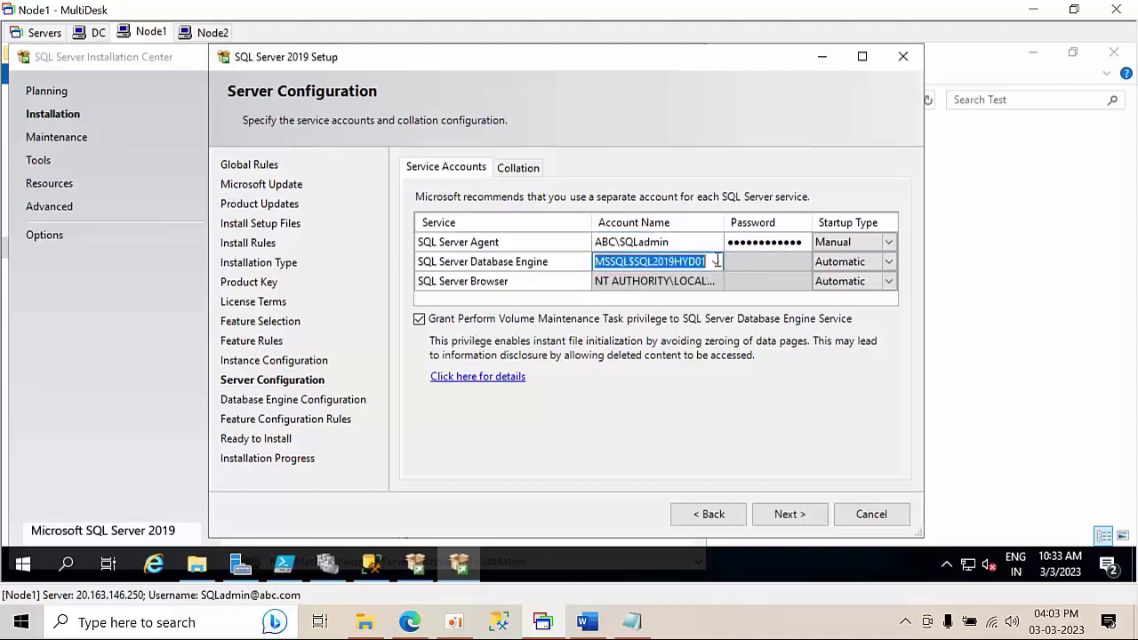
{"action": "left_click", "coordinate": [715, 261]}
{"action": "left_click", "coordinate": [655, 295]}
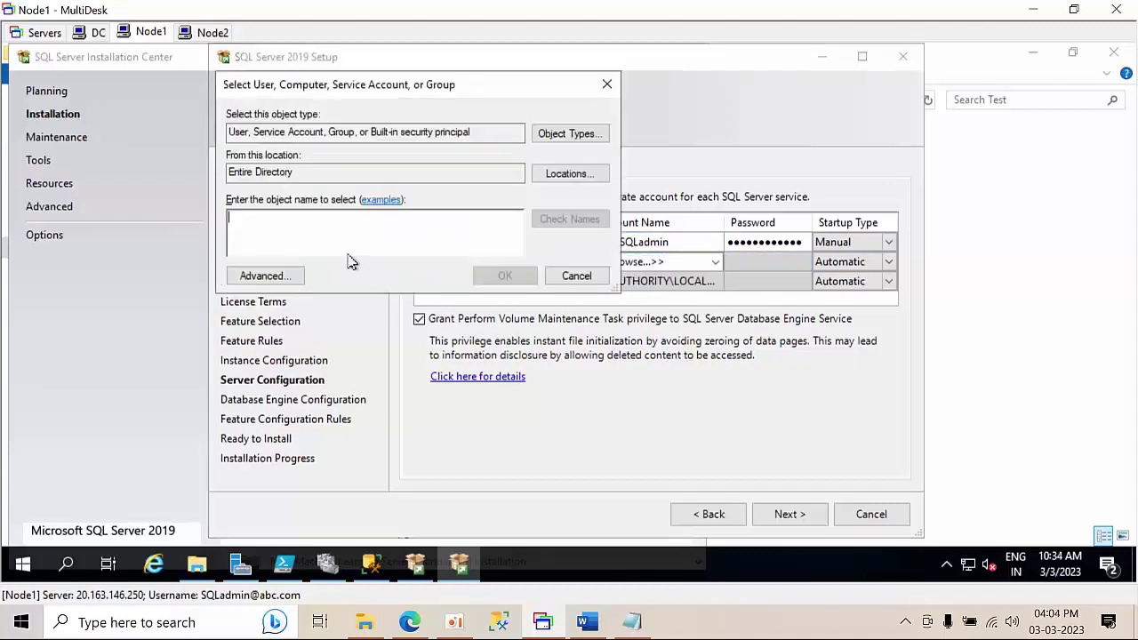
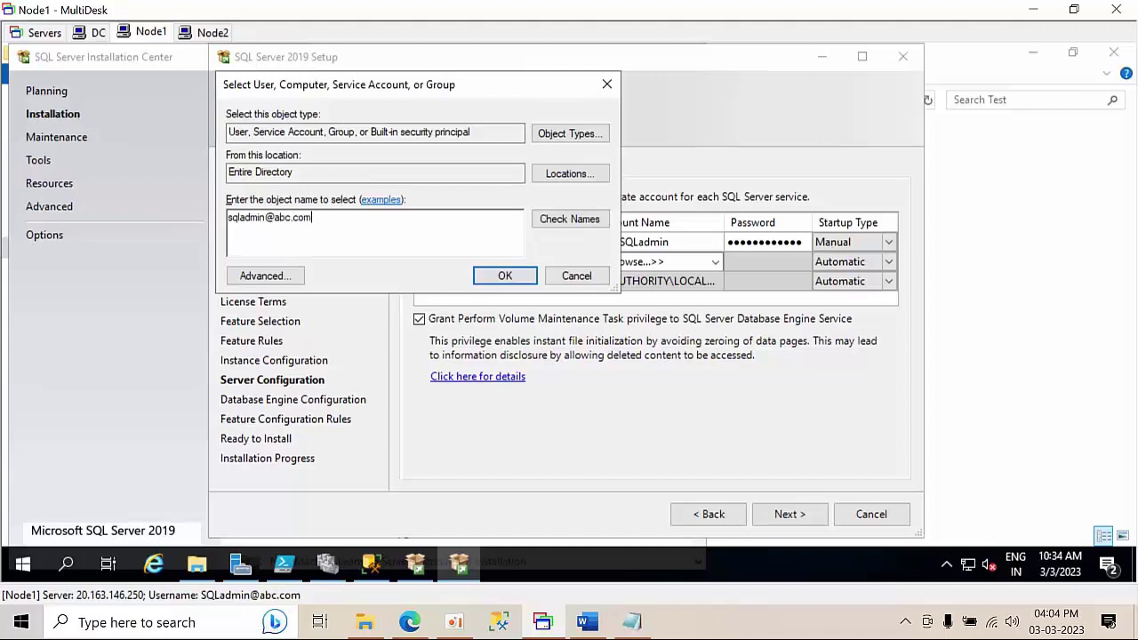
{"action": "left_click", "coordinate": [582, 222]}
{"action": "left_click", "coordinate": [503, 276]}
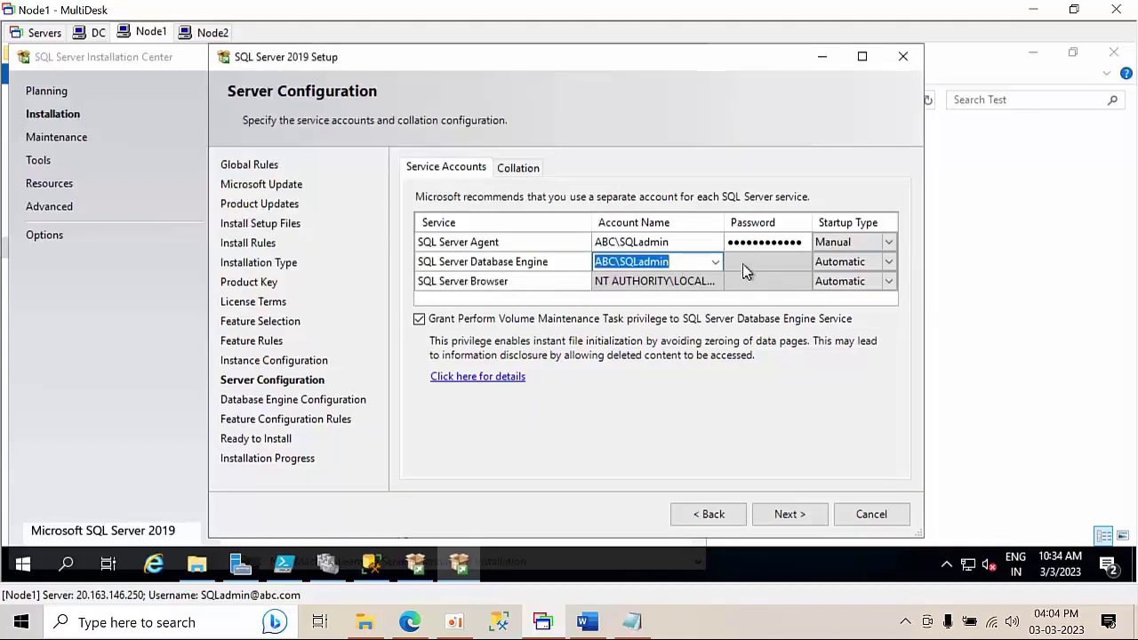
{"action": "left_click", "coordinate": [744, 263]}
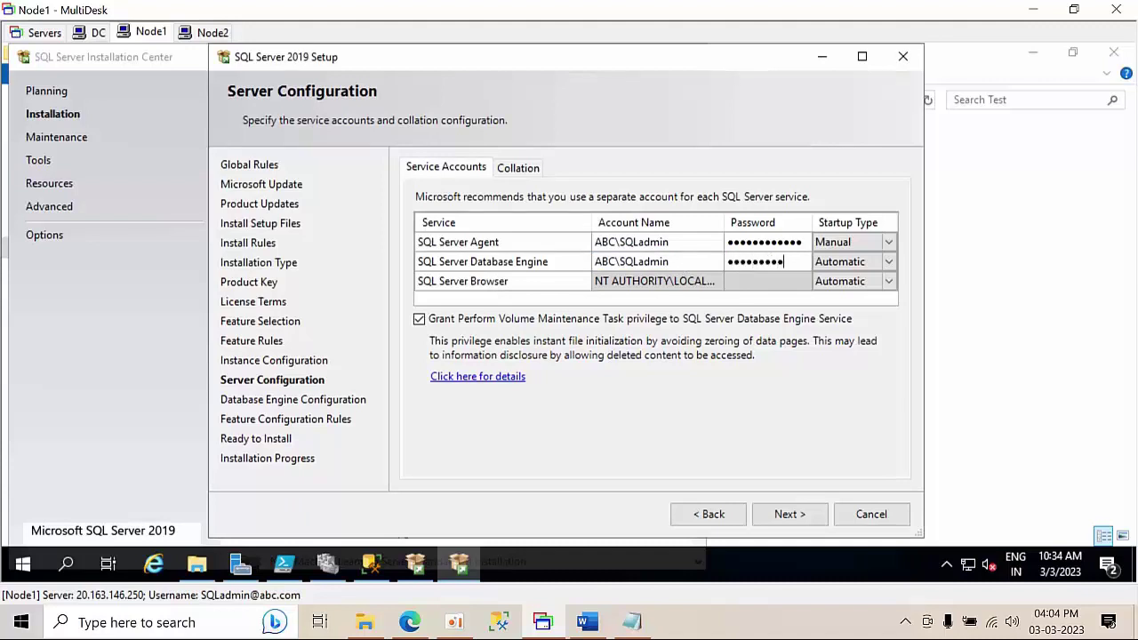
{"action": "left_click", "coordinate": [791, 516]}
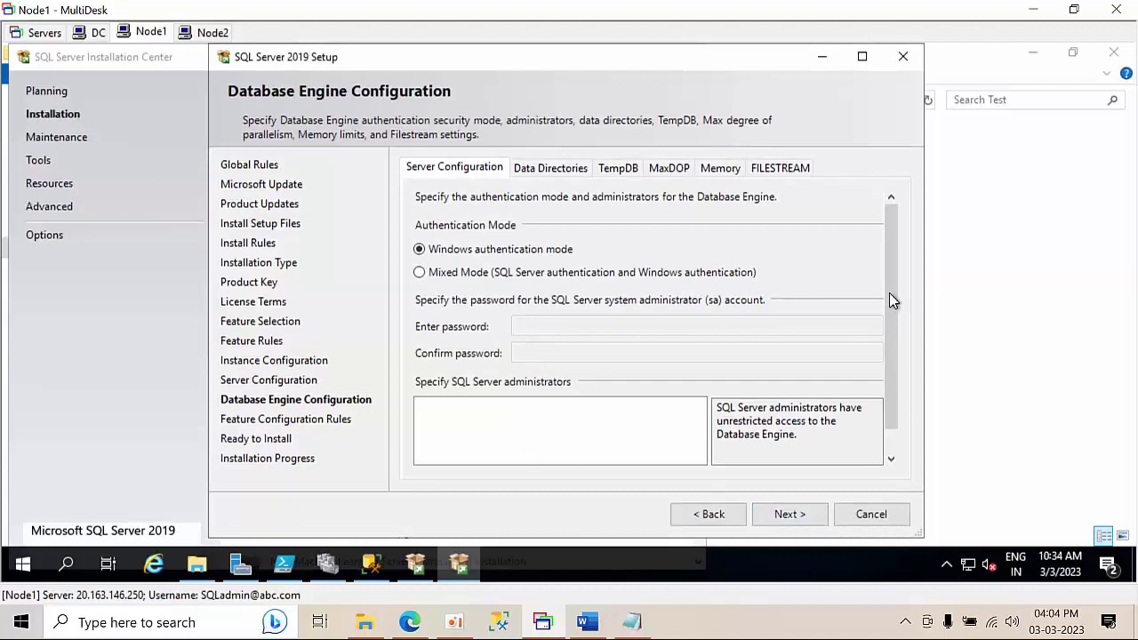
- Add the current user as SQL Server administrator, run the installation, and close the finished wizard
{"action": "scroll", "coordinate": [898, 289], "scroll_direction": "down", "scroll_amount": 1}
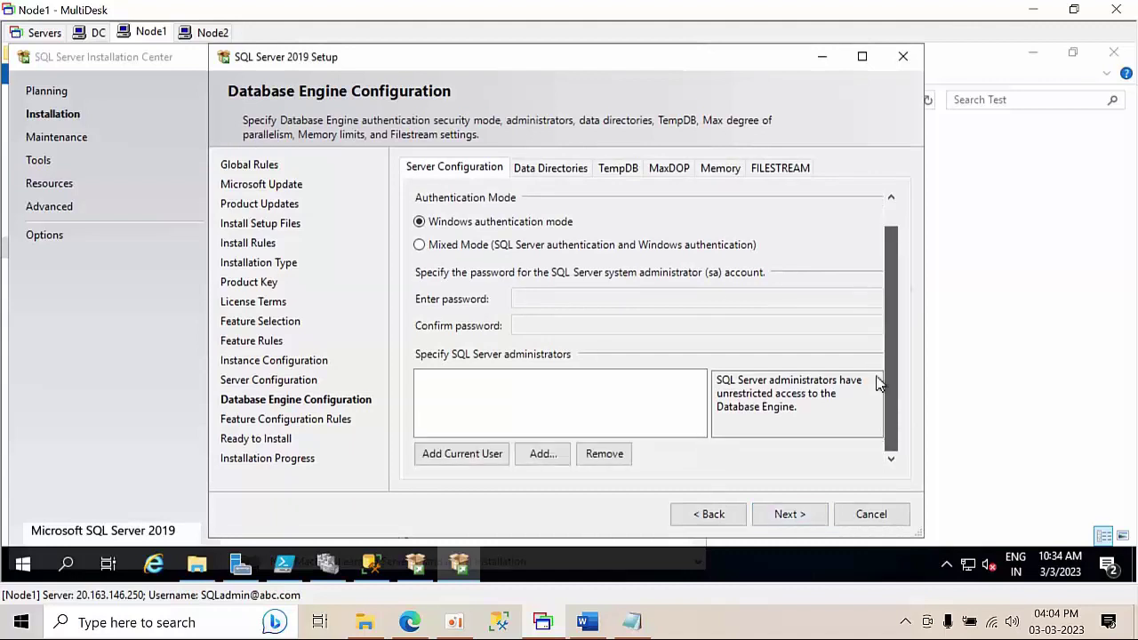
{"action": "left_click", "coordinate": [435, 464]}
{"action": "left_click", "coordinate": [791, 518]}
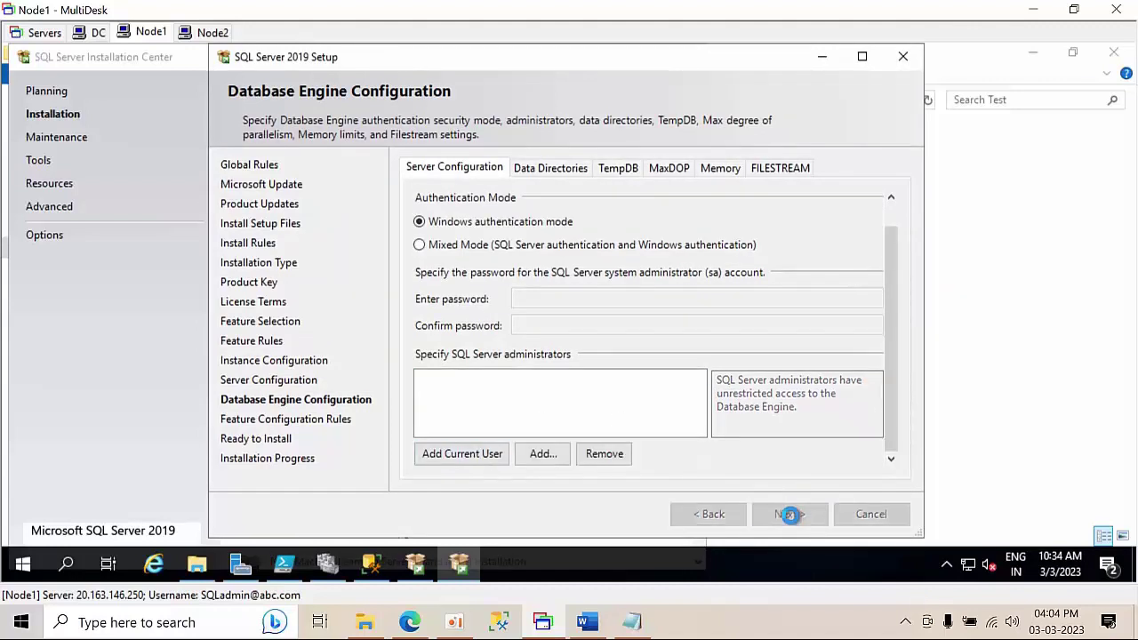
{"action": "left_click", "coordinate": [791, 516]}
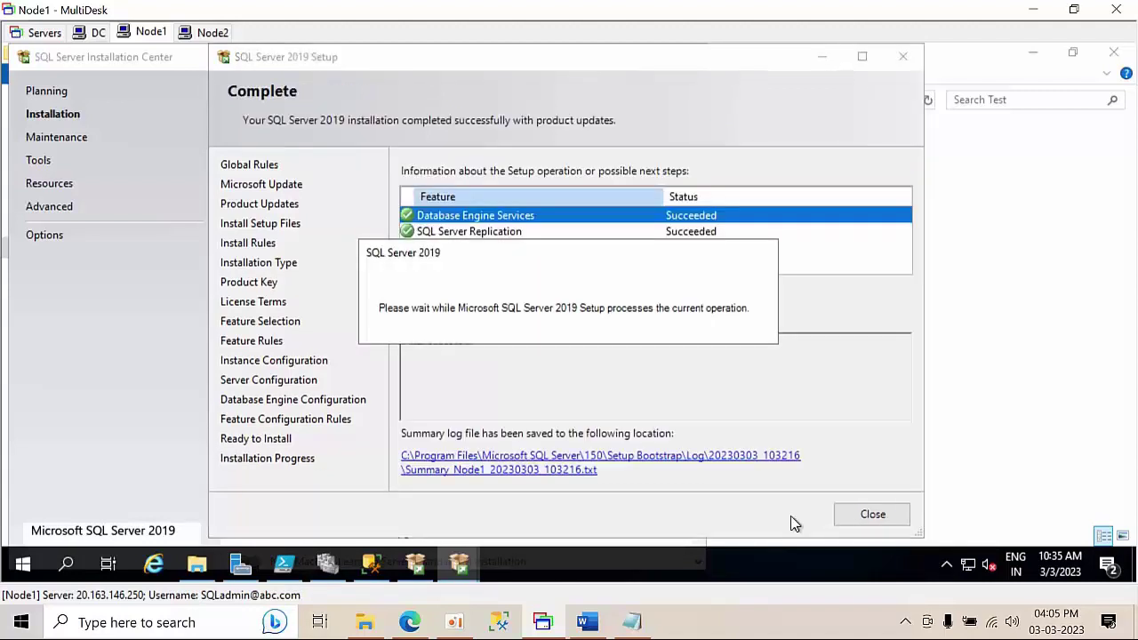
{"action": "left_click", "coordinate": [873, 522]}
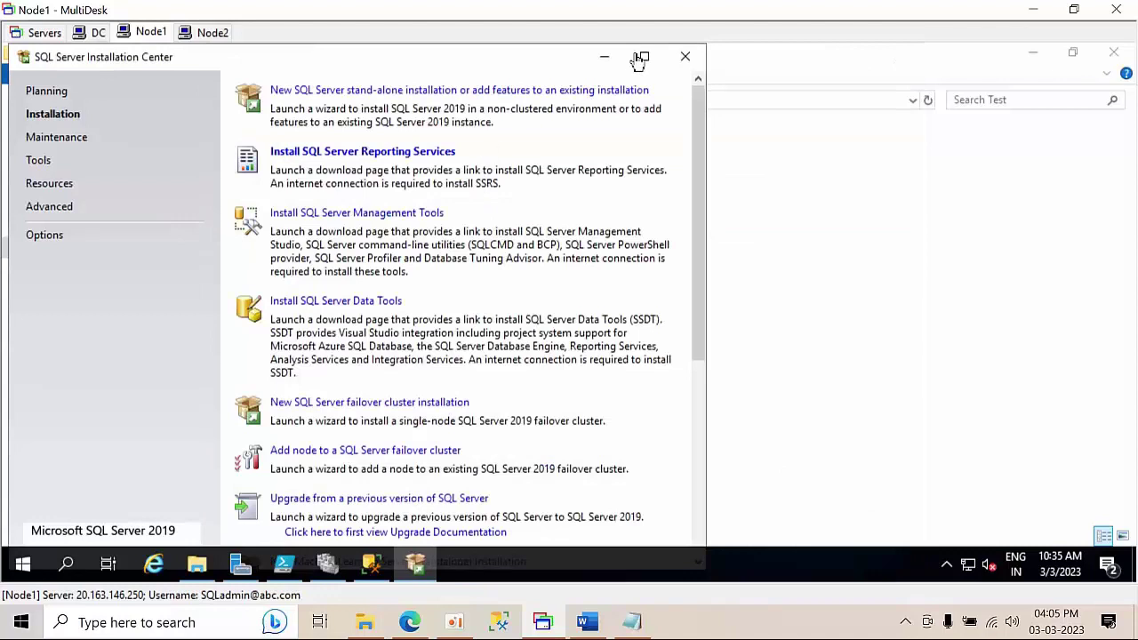
- Close the Installation Center and choose NODE1\SQL2019HYD01 as the server in Management Studio
{"action": "left_click", "coordinate": [694, 62]}
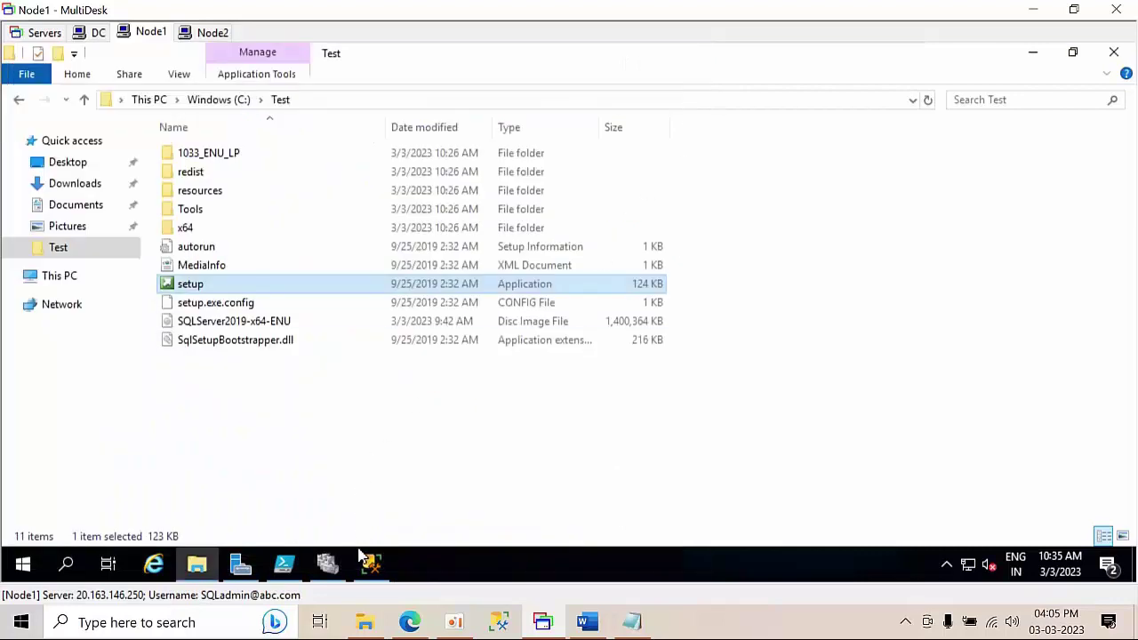
{"action": "left_click", "coordinate": [372, 563]}
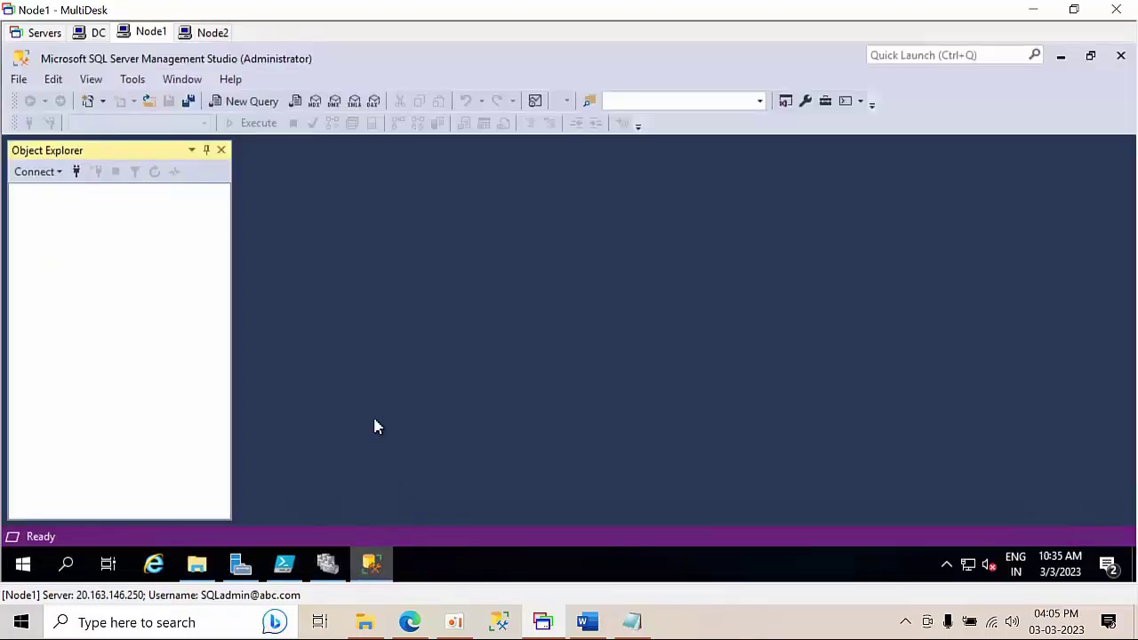
{"action": "left_click", "coordinate": [77, 172]}
{"action": "left_click", "coordinate": [762, 196]}
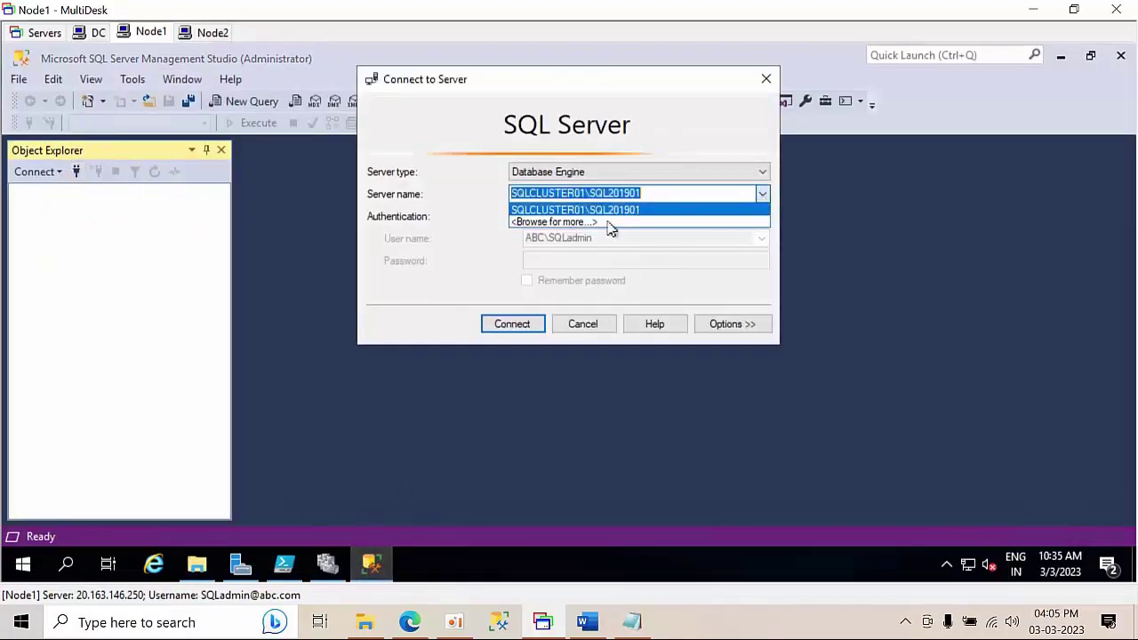
{"action": "left_click", "coordinate": [602, 228]}
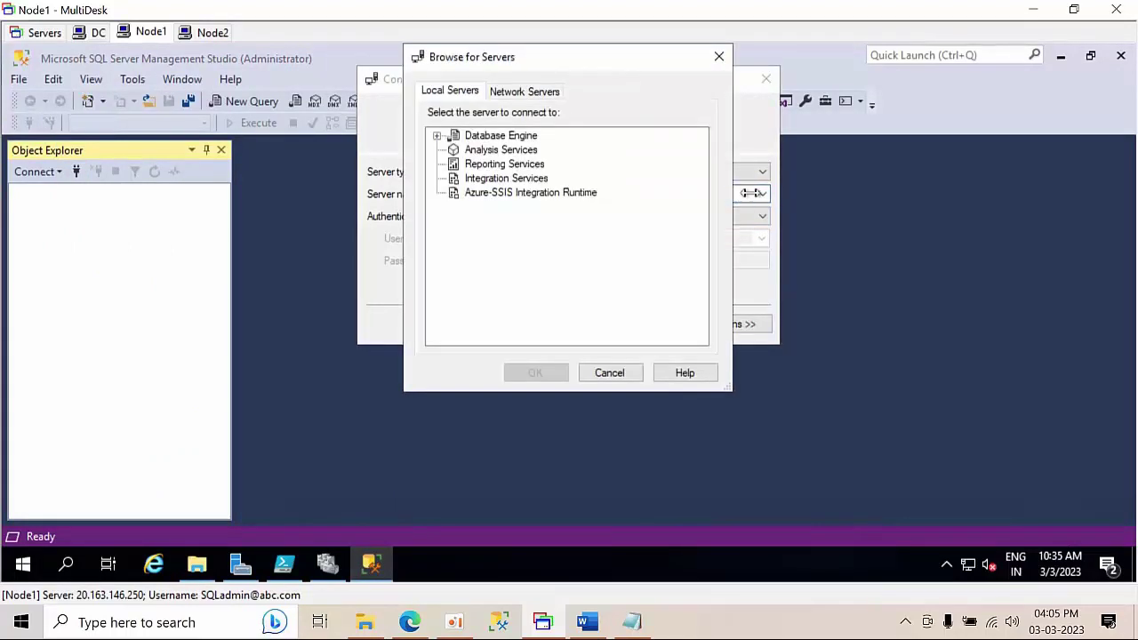
{"action": "left_click", "coordinate": [471, 138]}
{"action": "double_click", "coordinate": [472, 138]}
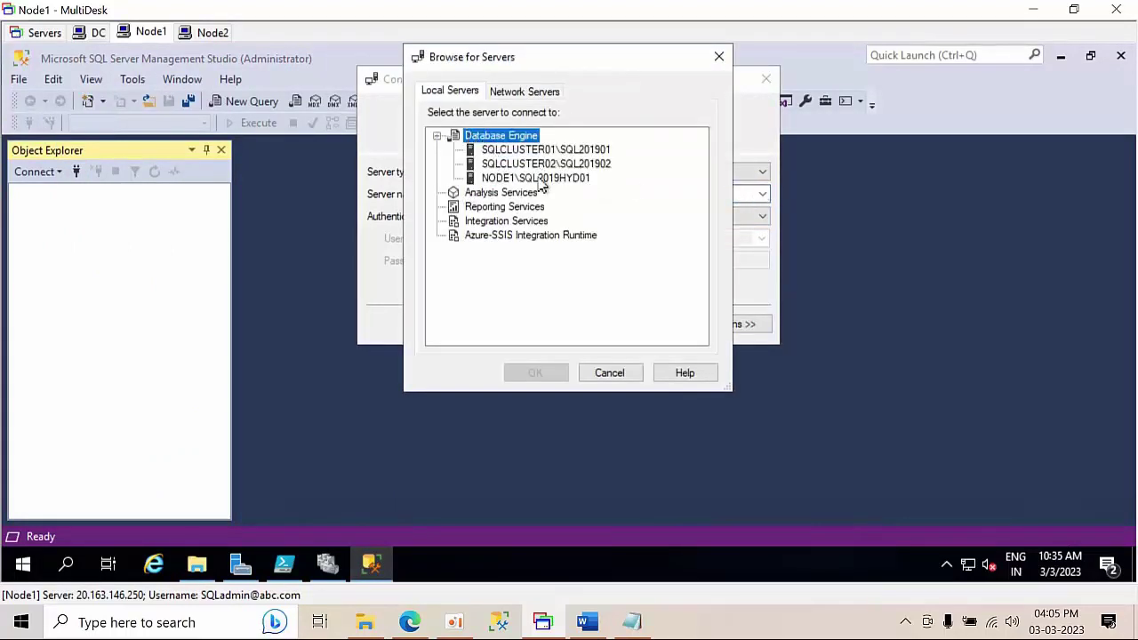
{"action": "left_click", "coordinate": [541, 178]}
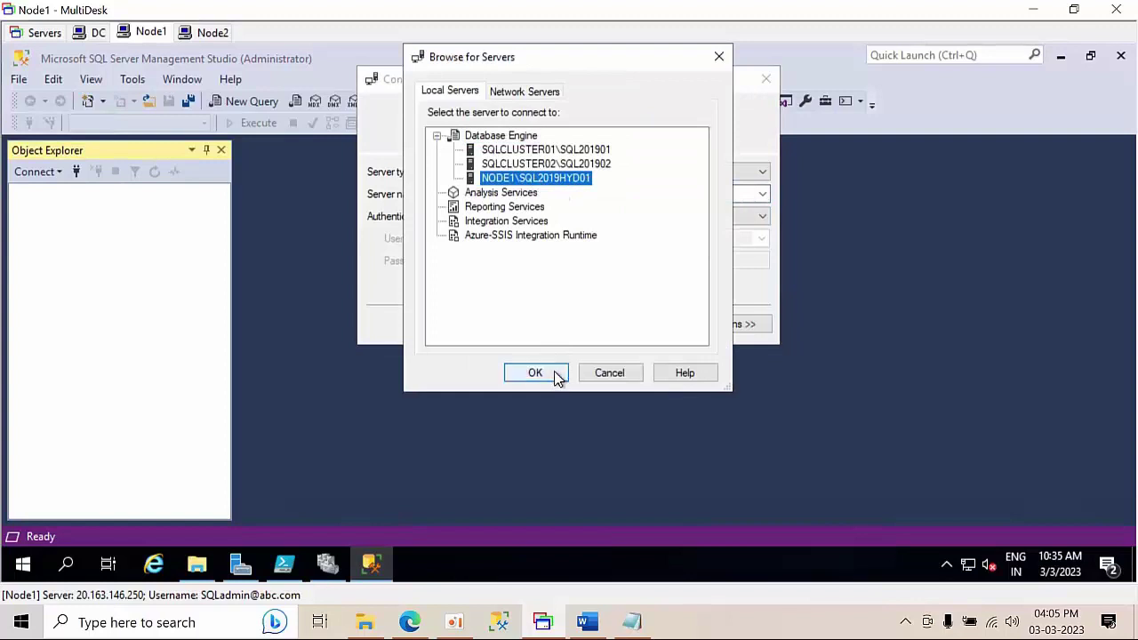
{"action": "left_click", "coordinate": [531, 374]}
- Dismiss the certificate error and connect to NODE1\SQL2019HYD01 using Windows Authentication
{"action": "left_click", "coordinate": [518, 325]}
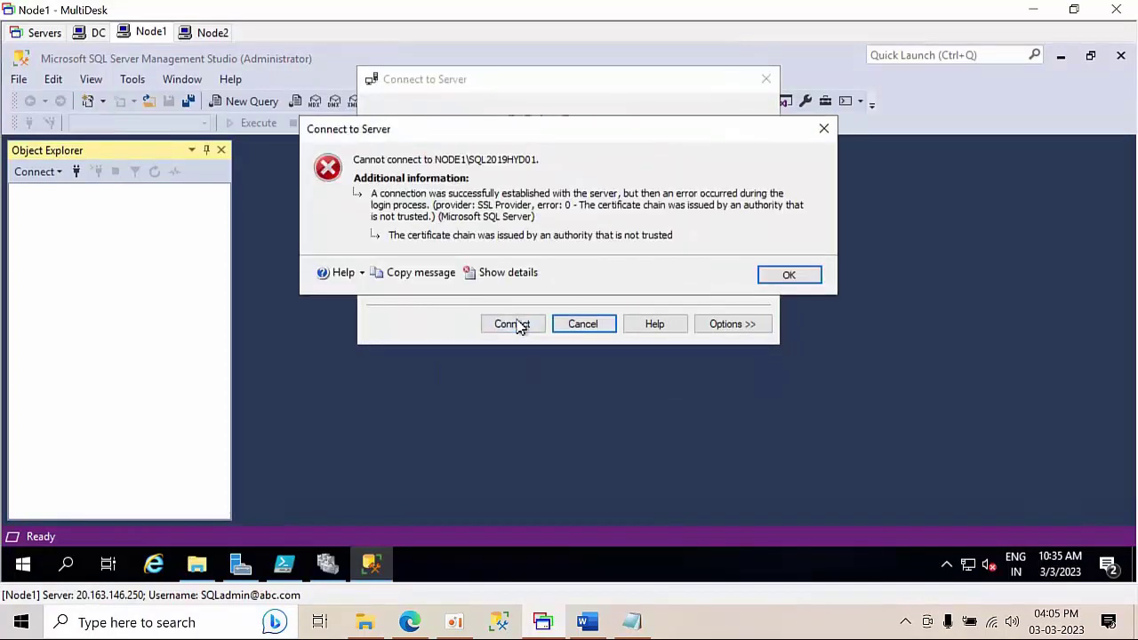
{"action": "left_click", "coordinate": [784, 277]}
{"action": "left_click", "coordinate": [582, 217]}
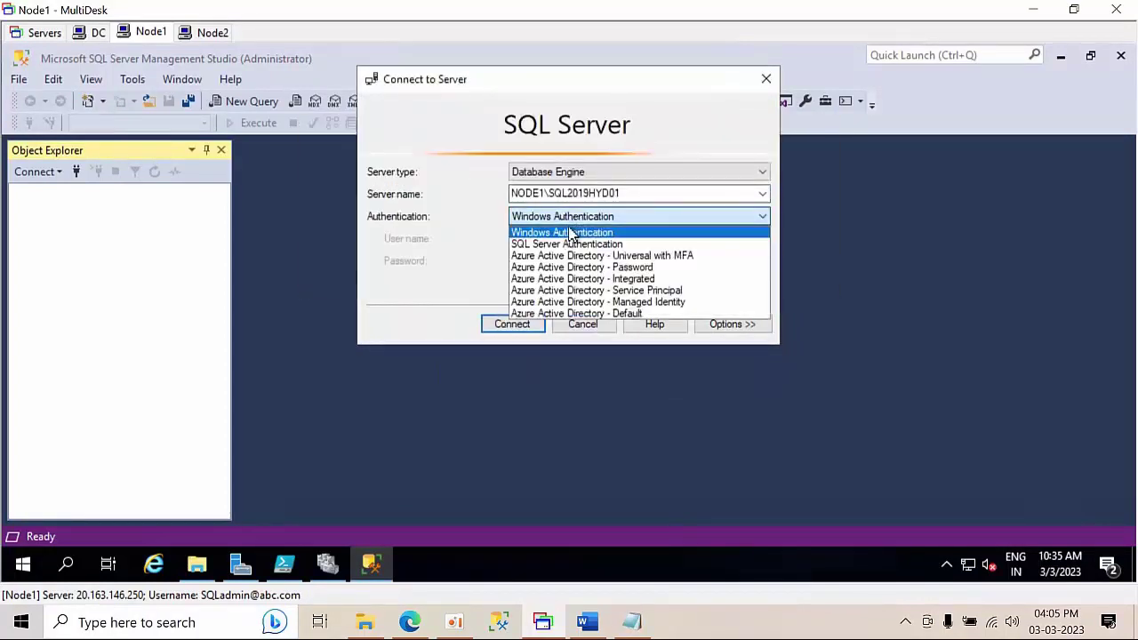
{"action": "left_click", "coordinate": [566, 244]}
{"action": "left_click", "coordinate": [578, 216]}
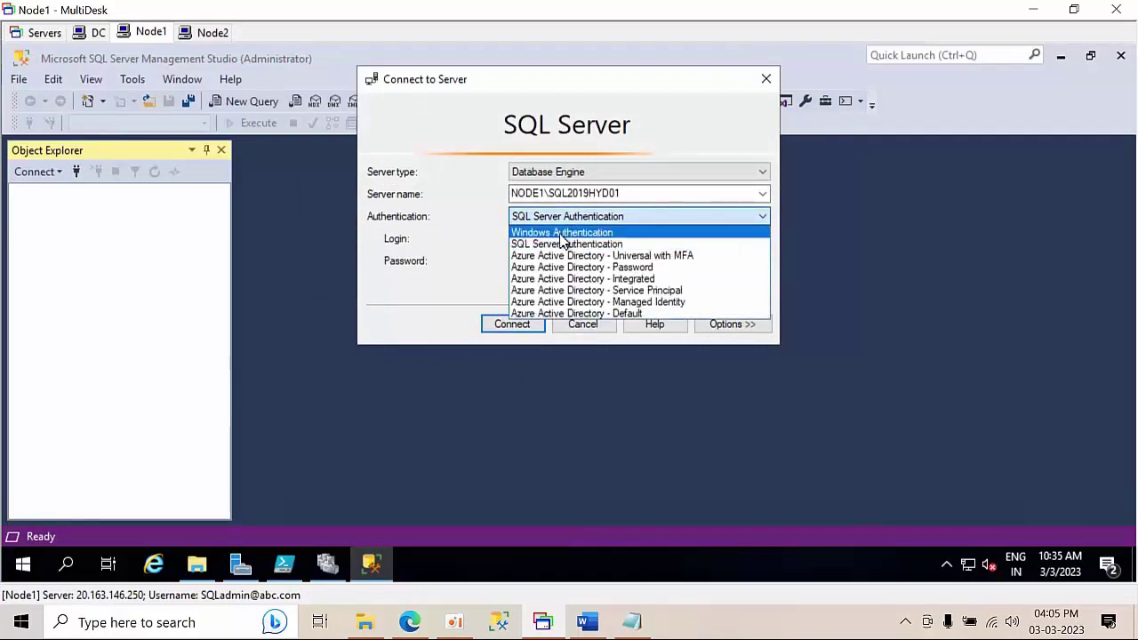
{"action": "left_click", "coordinate": [562, 232]}
{"action": "left_click", "coordinate": [515, 323]}
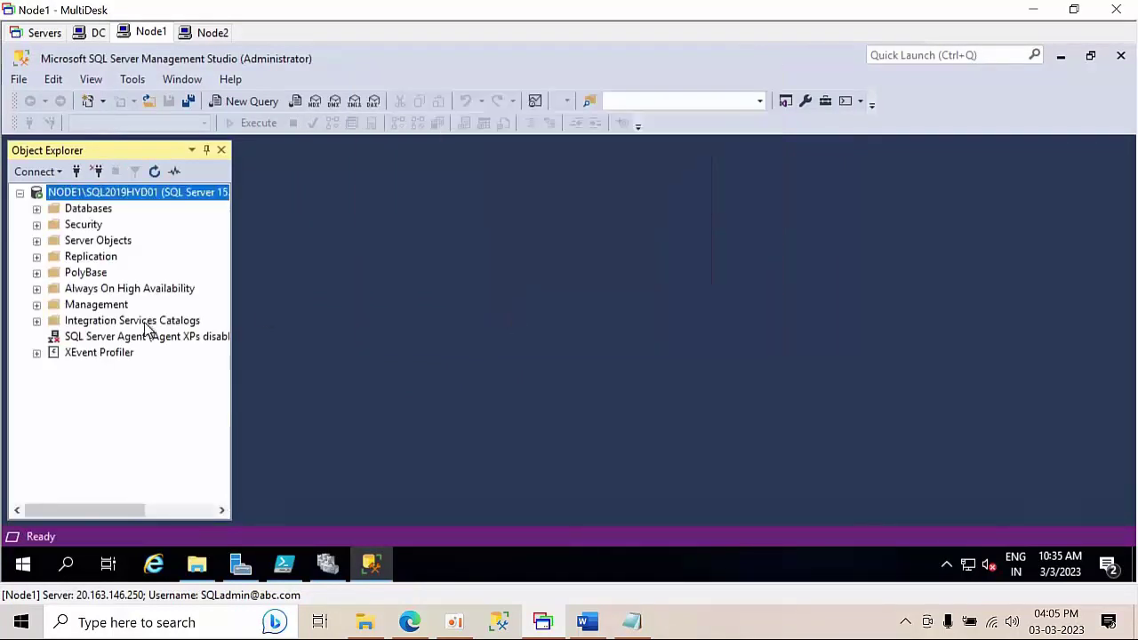
- Start the SQL Server Agent for NODE1\SQL2019HYD01 and confirm the service start
{"action": "left_click", "coordinate": [101, 337]}
{"action": "right_click", "coordinate": [101, 339]}
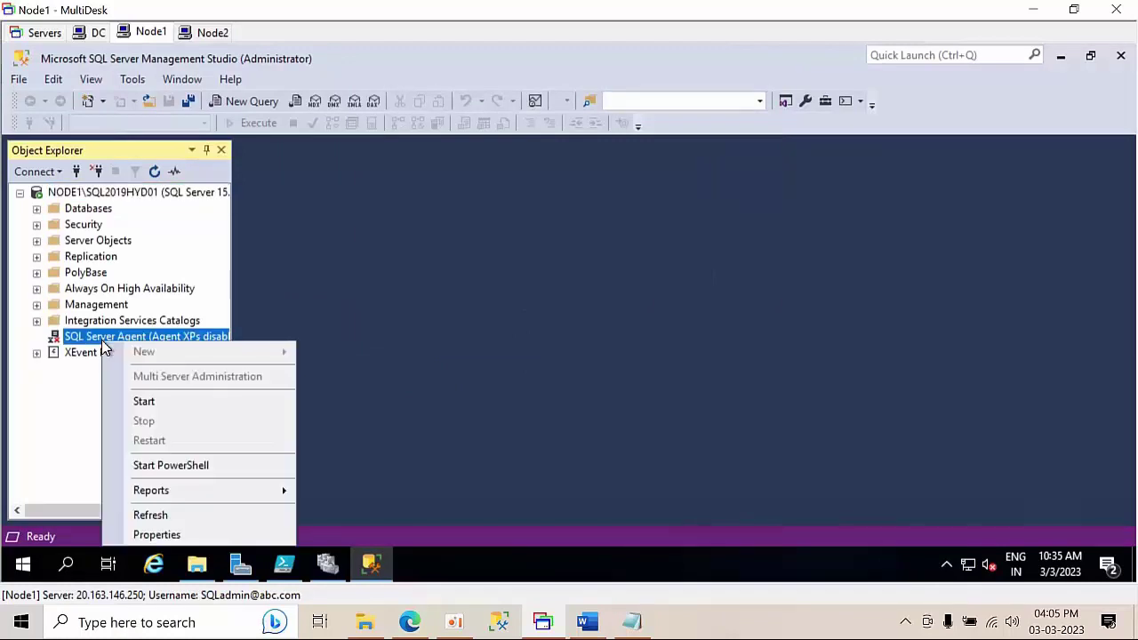
{"action": "left_click", "coordinate": [143, 400]}
{"action": "left_click", "coordinate": [421, 142]}
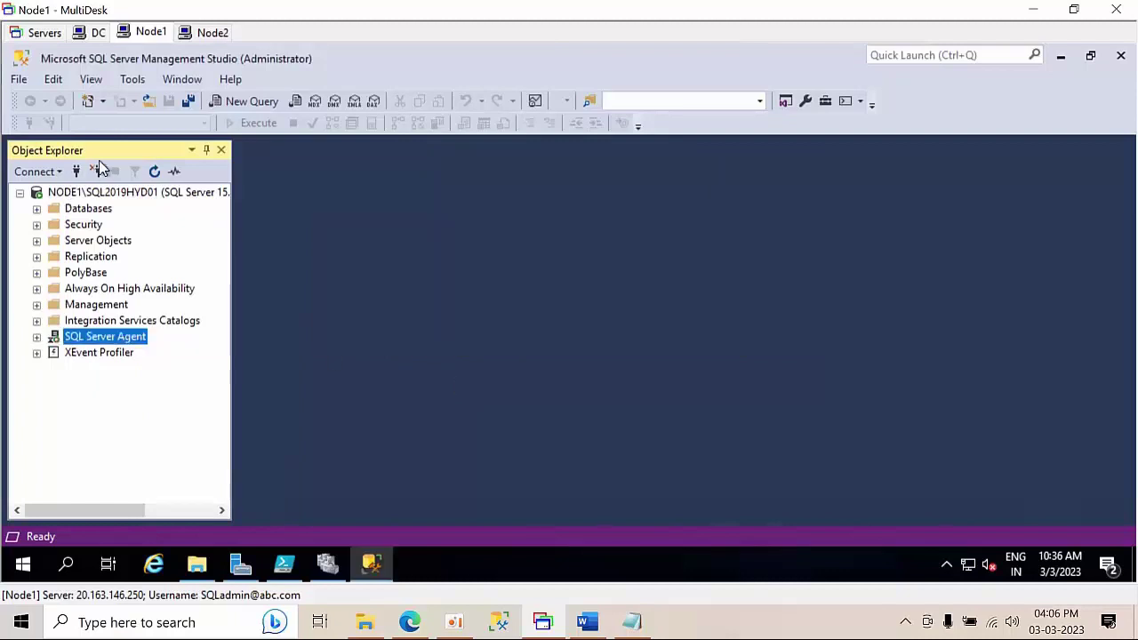
{"action": "left_click", "coordinate": [112, 194]}
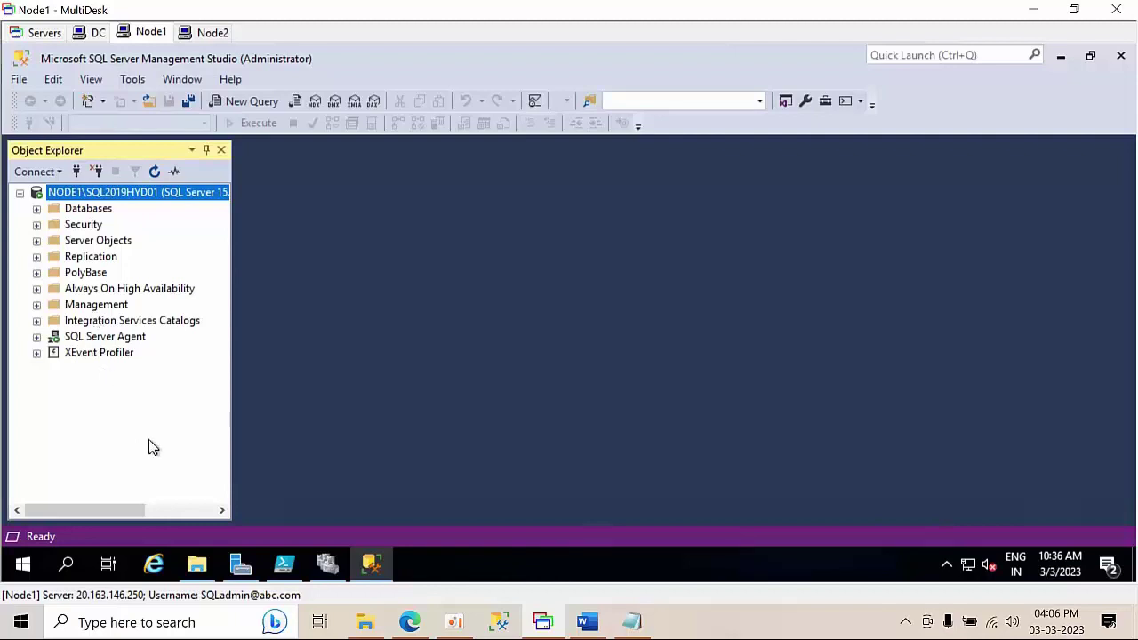
- Search Windows for 'config' and launch SQL Server 2019 Configuration Manager
{"action": "left_click", "coordinate": [67, 566]}
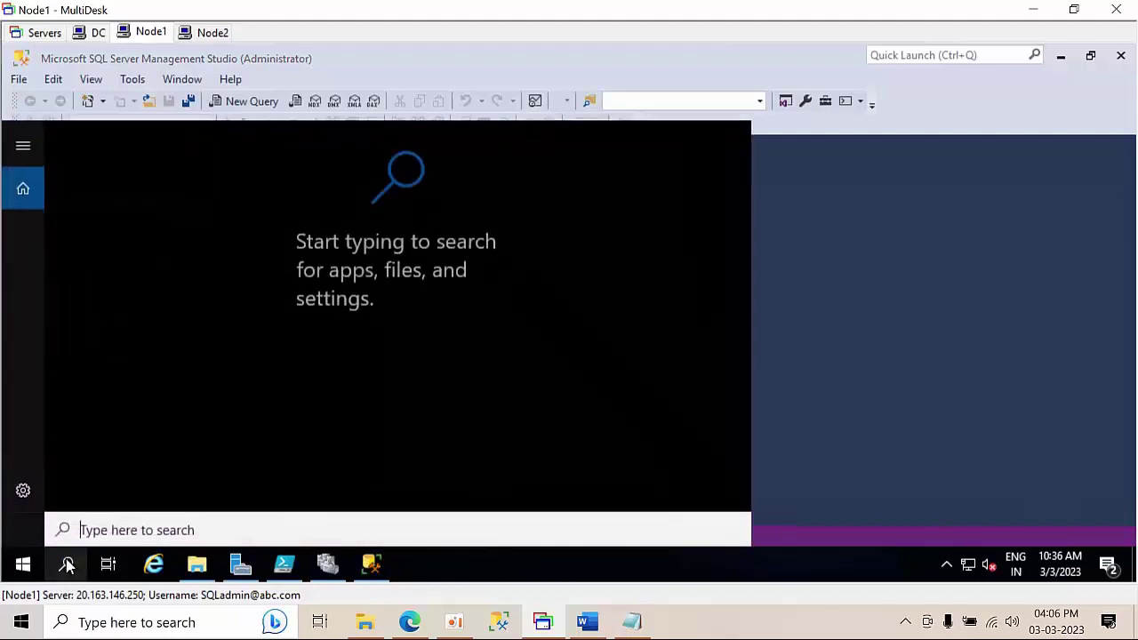
{"action": "type", "text": "config"}
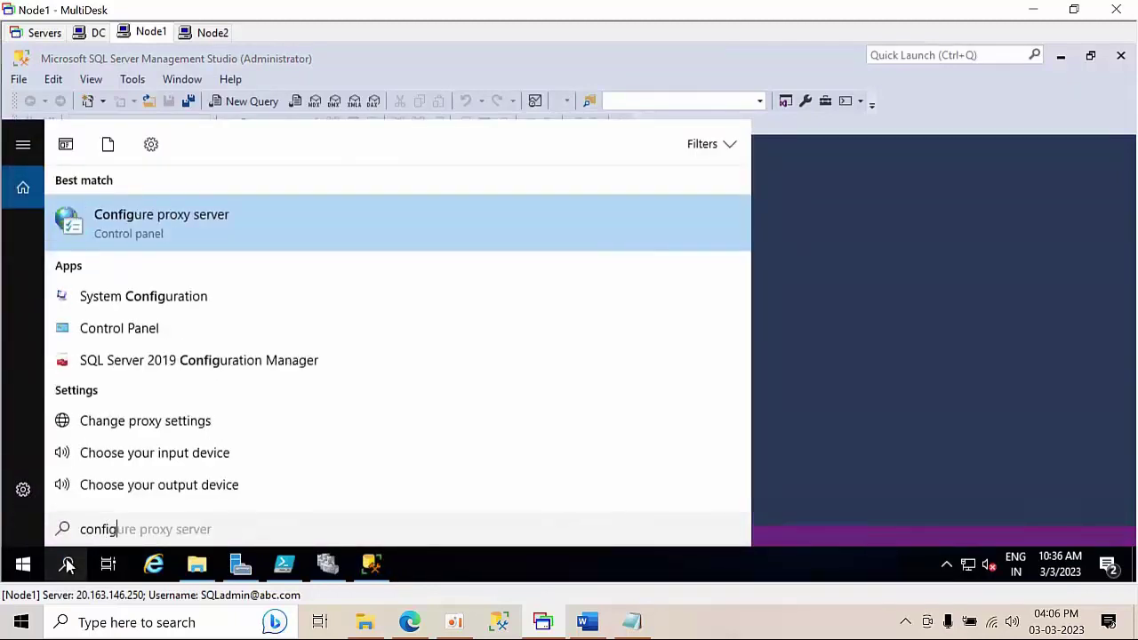
{"action": "left_click", "coordinate": [173, 363]}
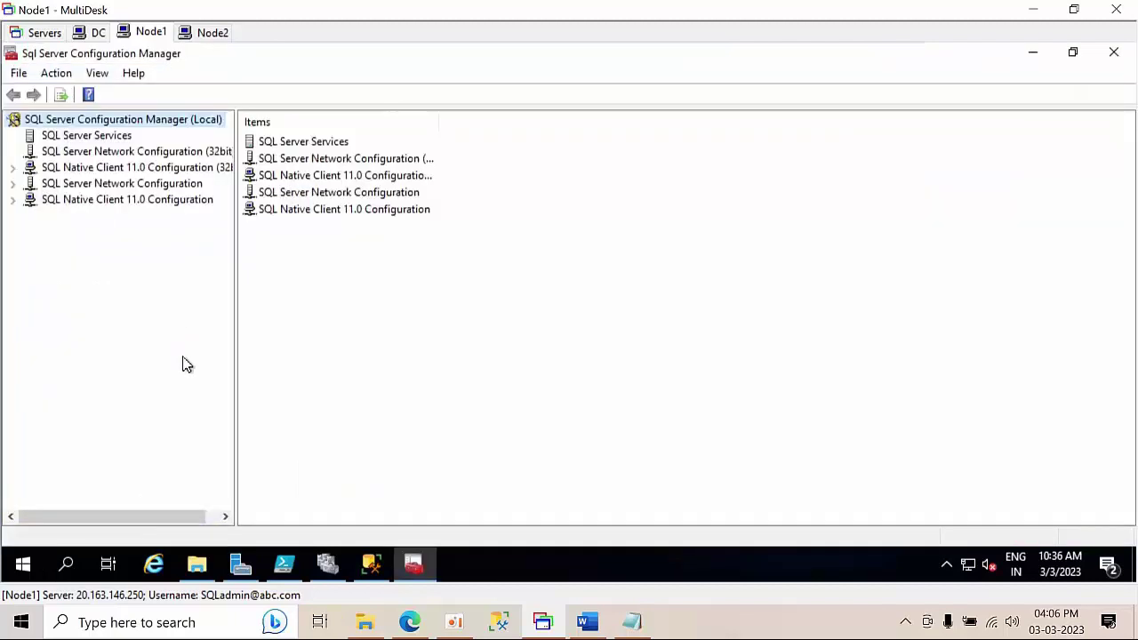
- Enable the TCP/IP and Named Pipes protocols for SQL2019HYD01, acknowledging the restart warnings
{"action": "left_click", "coordinate": [134, 184]}
{"action": "left_click", "coordinate": [105, 203]}
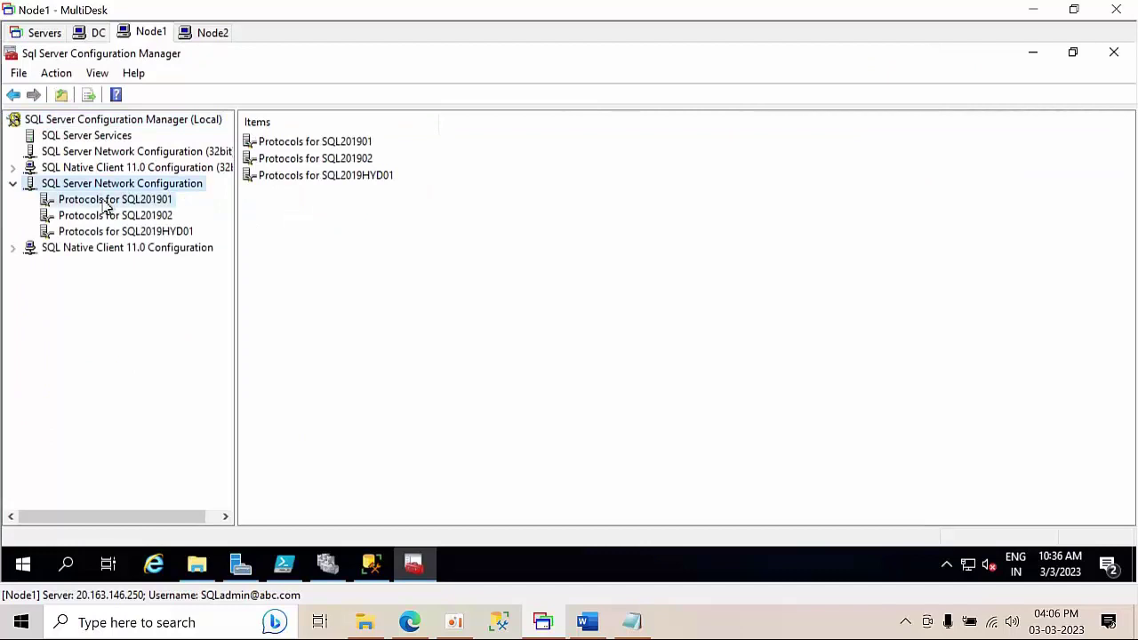
{"action": "left_click", "coordinate": [101, 233]}
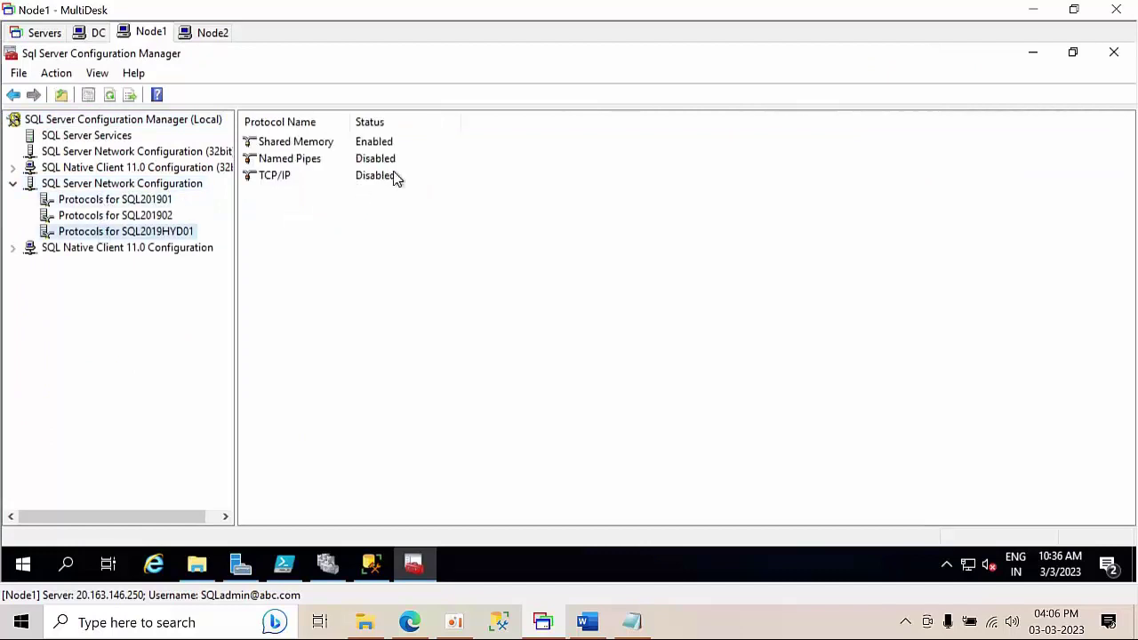
{"action": "left_click", "coordinate": [286, 178]}
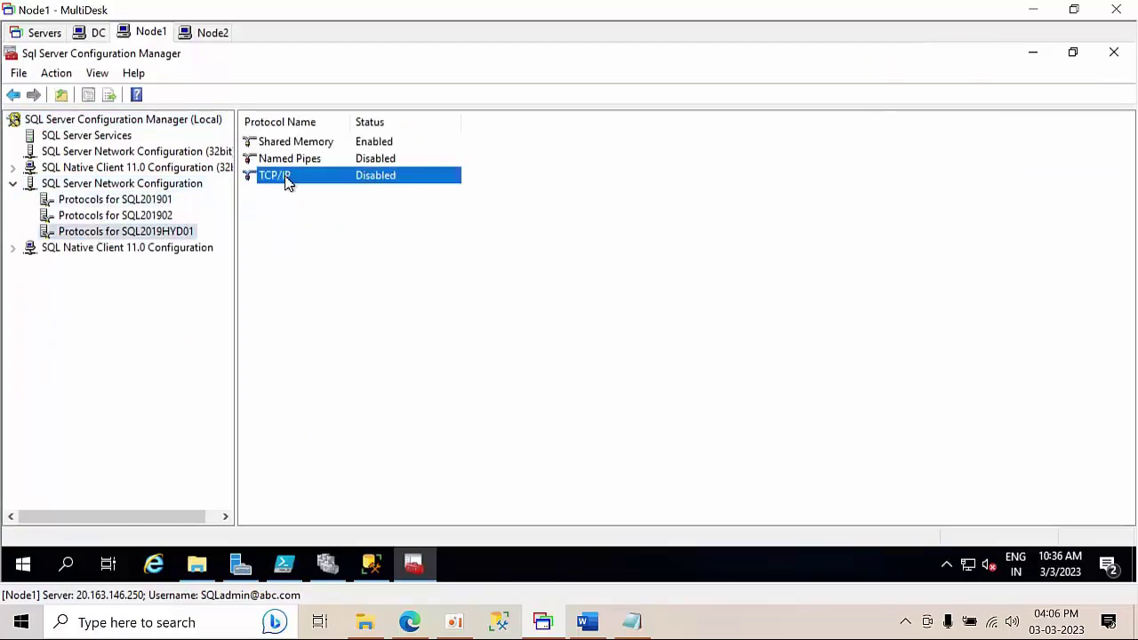
{"action": "right_click", "coordinate": [287, 180]}
{"action": "left_click", "coordinate": [300, 188]}
{"action": "left_click", "coordinate": [702, 345]}
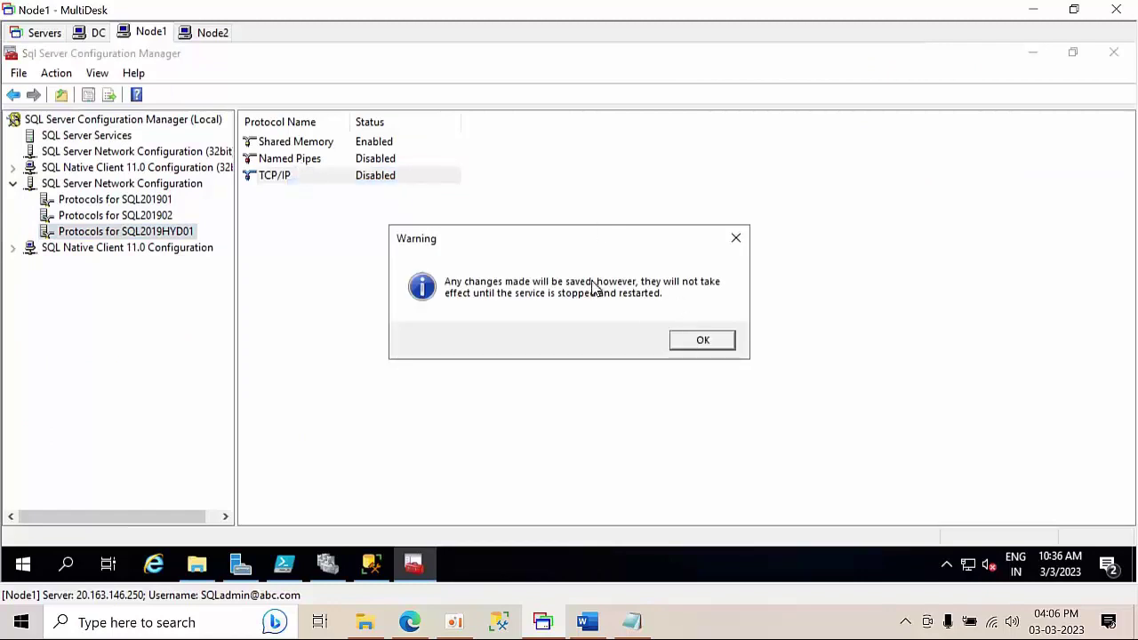
{"action": "left_click", "coordinate": [323, 162]}
{"action": "right_click", "coordinate": [323, 161]}
{"action": "left_click", "coordinate": [346, 174]}
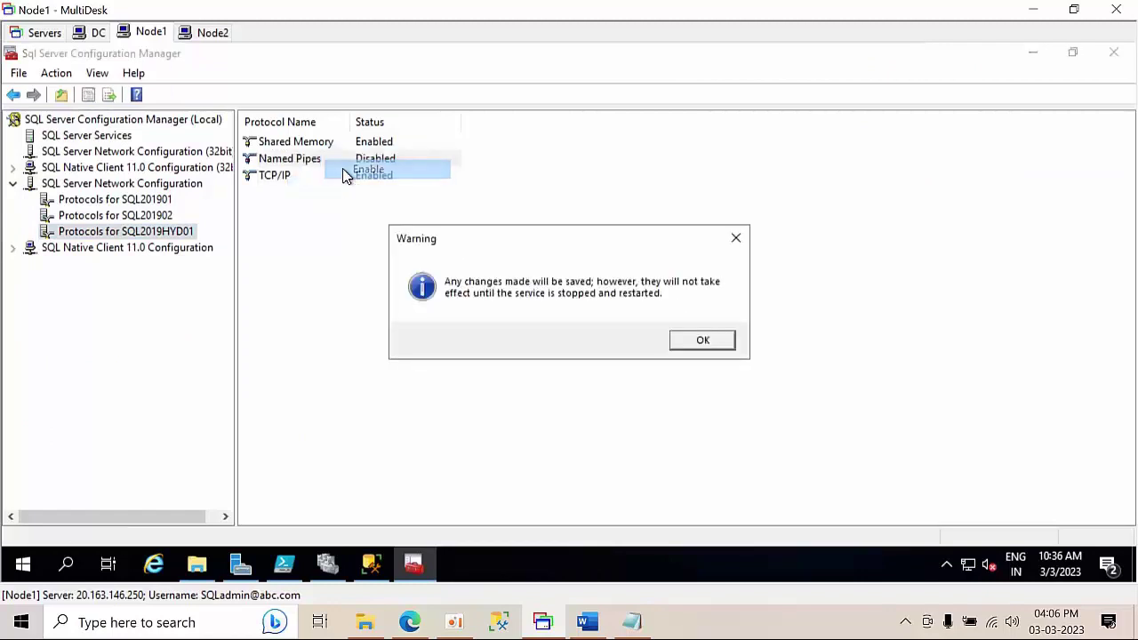
{"action": "left_click", "coordinate": [699, 347]}
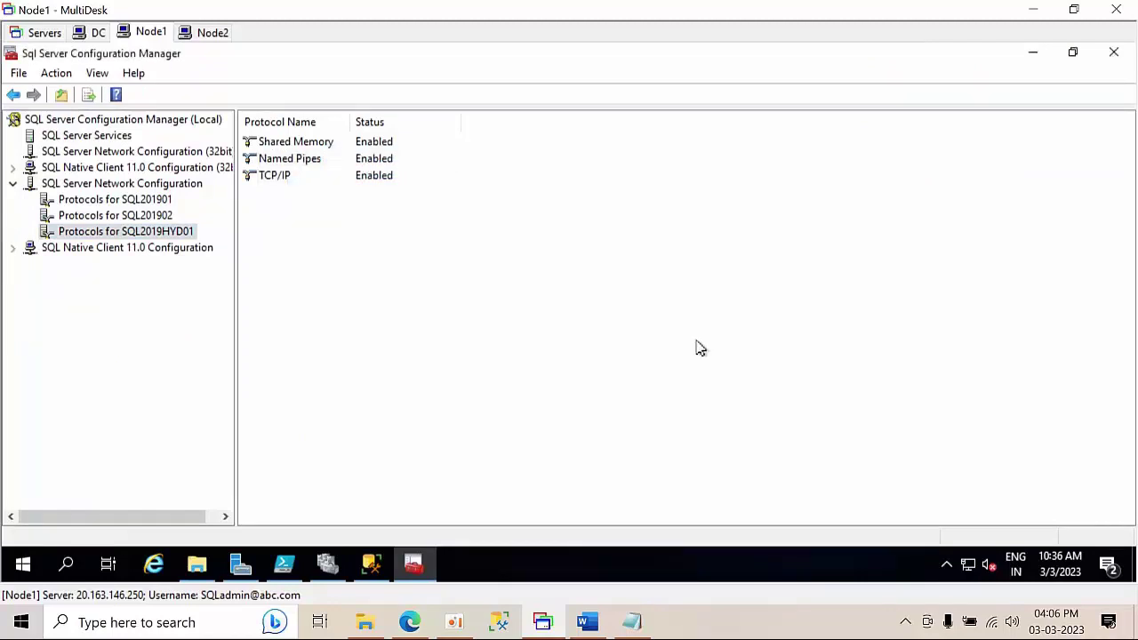
- Review the protocol lists for SQL201901, SQL201902 and SQL2019HYD01, then close Configuration Manager
{"action": "left_click", "coordinate": [143, 217]}
{"action": "left_click", "coordinate": [141, 201]}
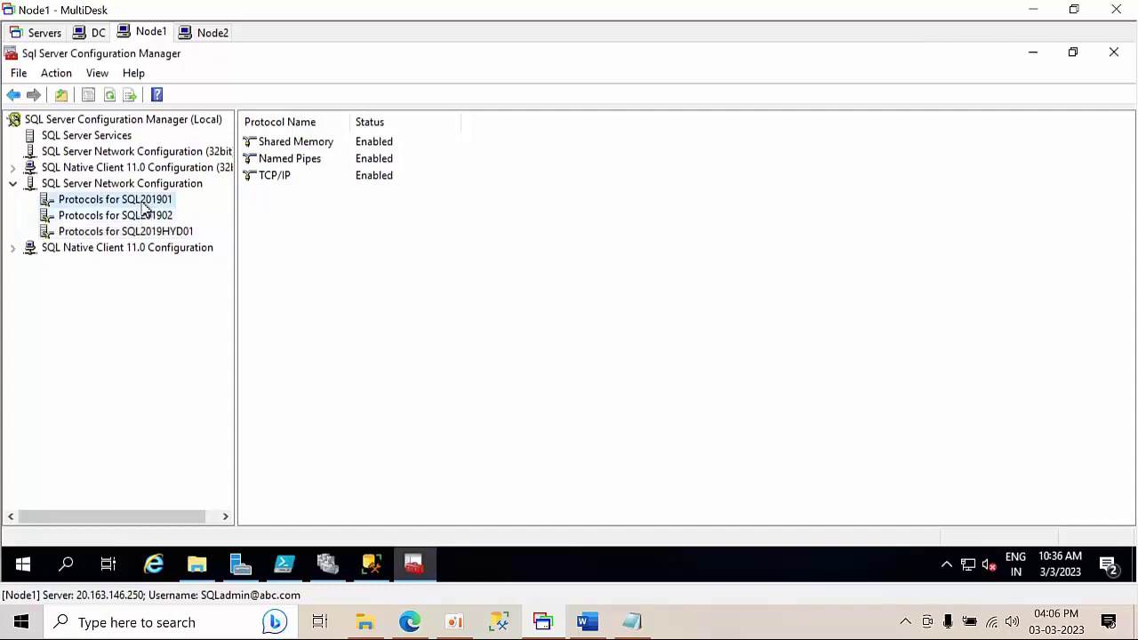
{"action": "left_click", "coordinate": [141, 219]}
{"action": "left_click", "coordinate": [145, 233]}
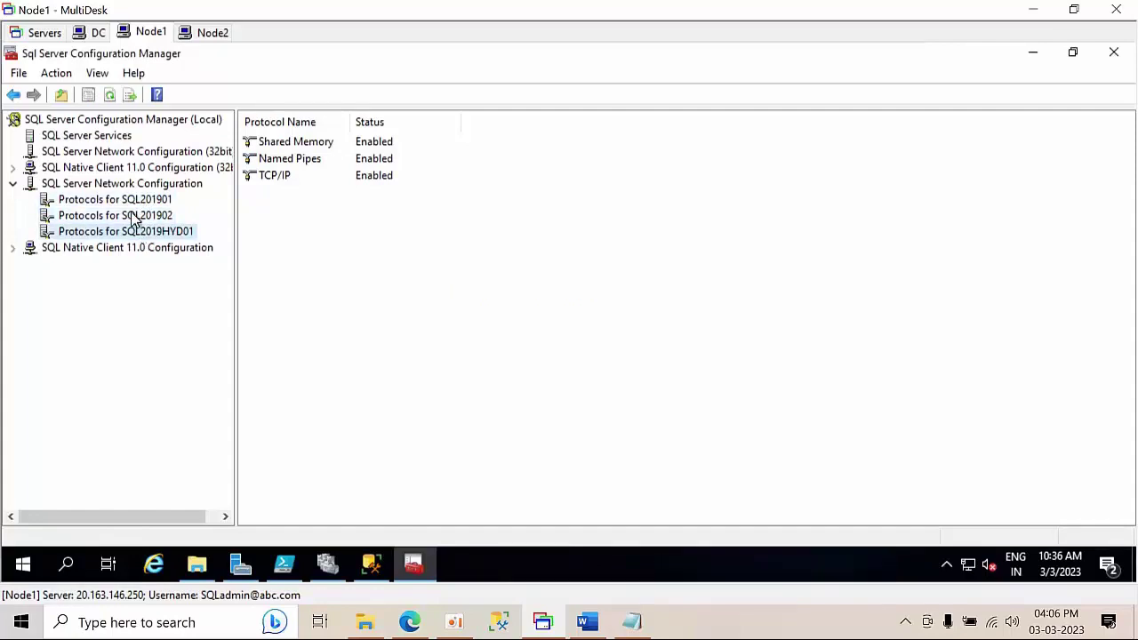
{"action": "left_click", "coordinate": [135, 200]}
{"action": "left_click", "coordinate": [135, 216]}
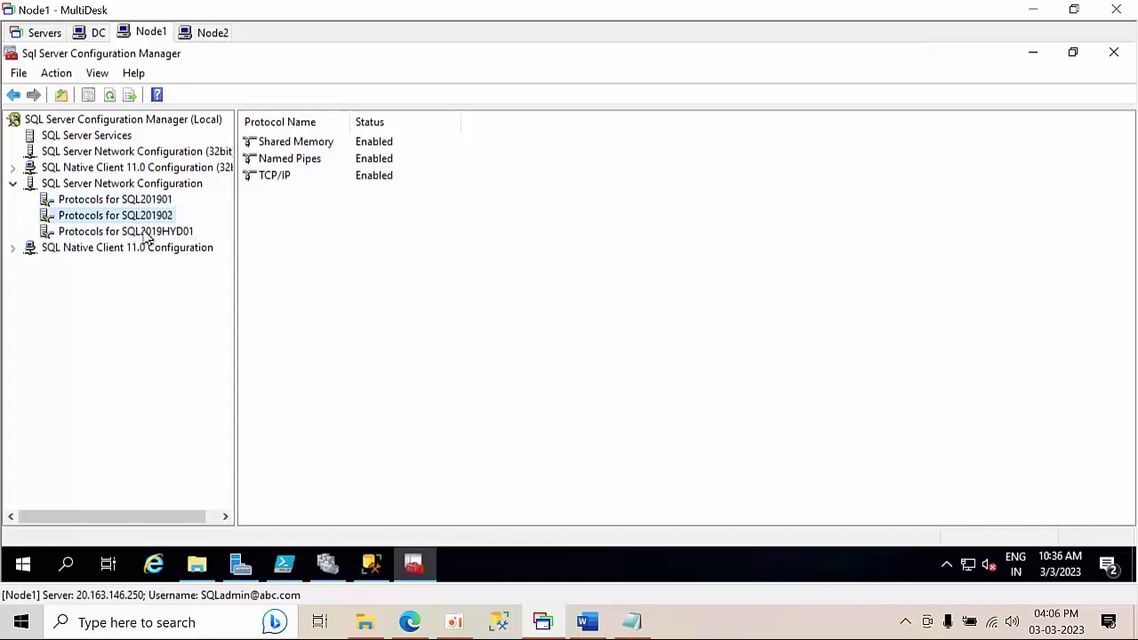
{"action": "left_click", "coordinate": [142, 247]}
{"action": "left_click", "coordinate": [147, 233]}
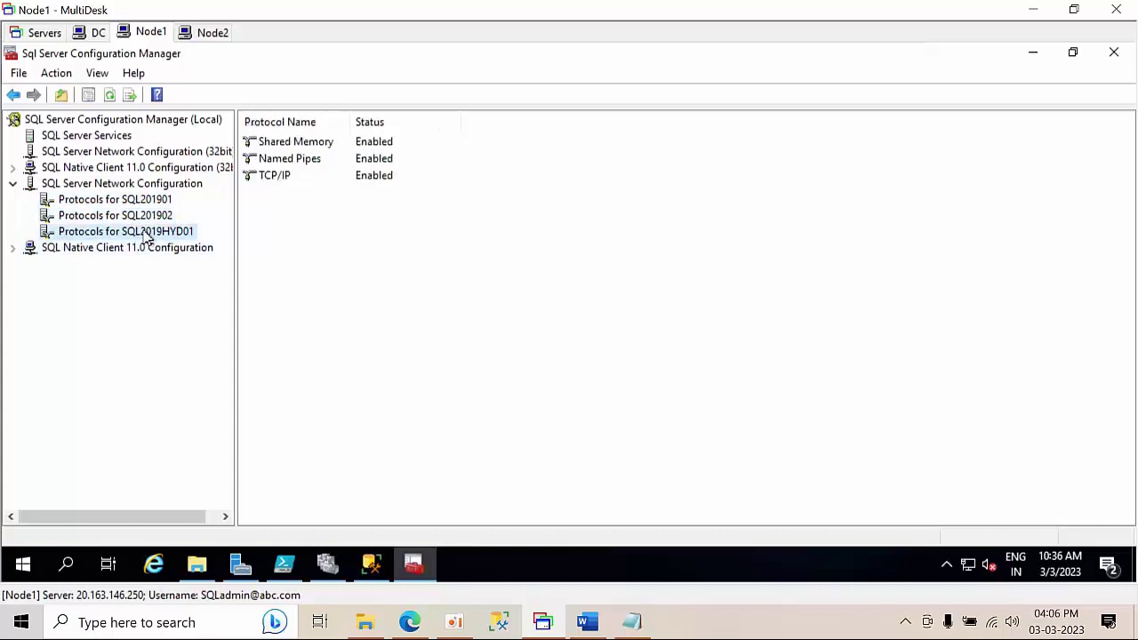
{"action": "left_click", "coordinate": [1114, 55]}
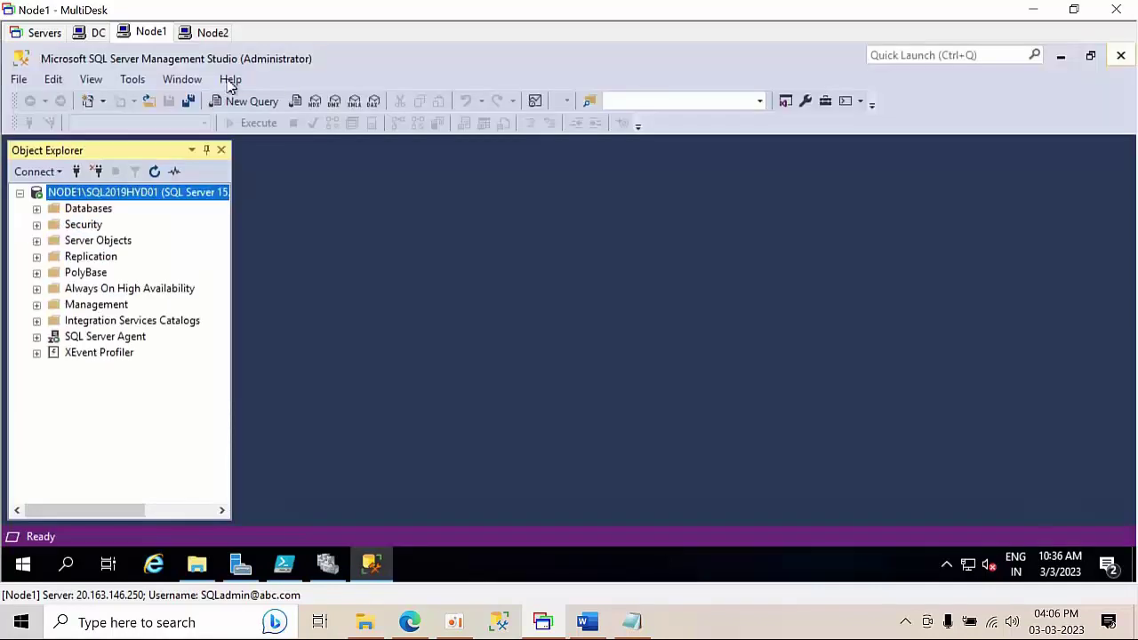
- On Node2, run SQL Server setup as administrator and start a new stand-alone installation without Microsoft Update
{"action": "left_click", "coordinate": [212, 32]}
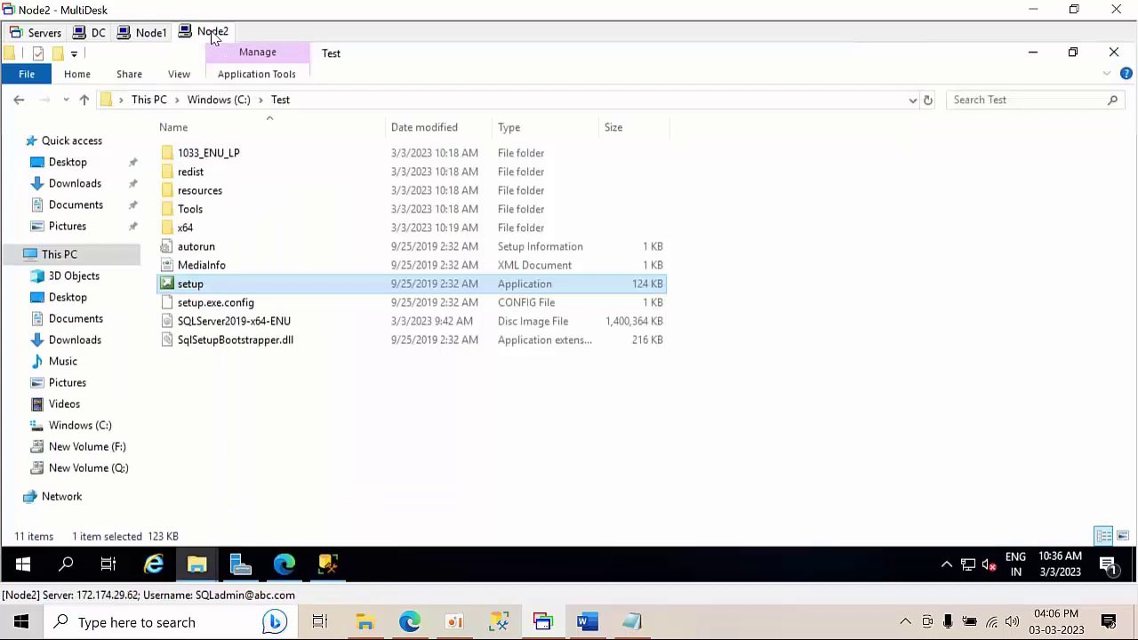
{"action": "right_click", "coordinate": [222, 285]}
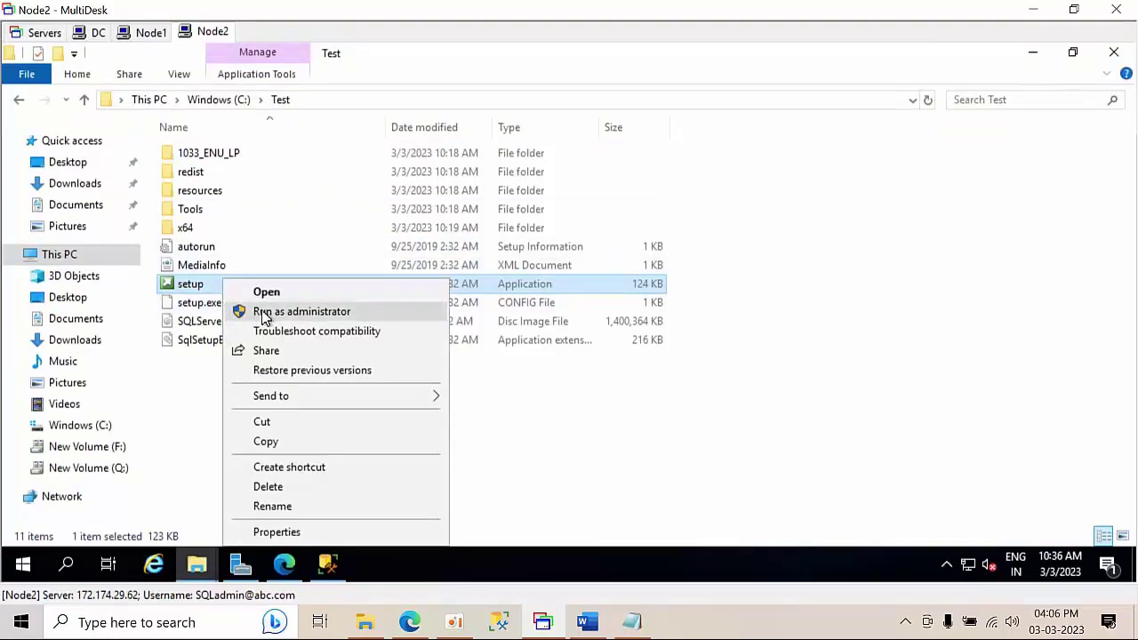
{"action": "left_click", "coordinate": [265, 311]}
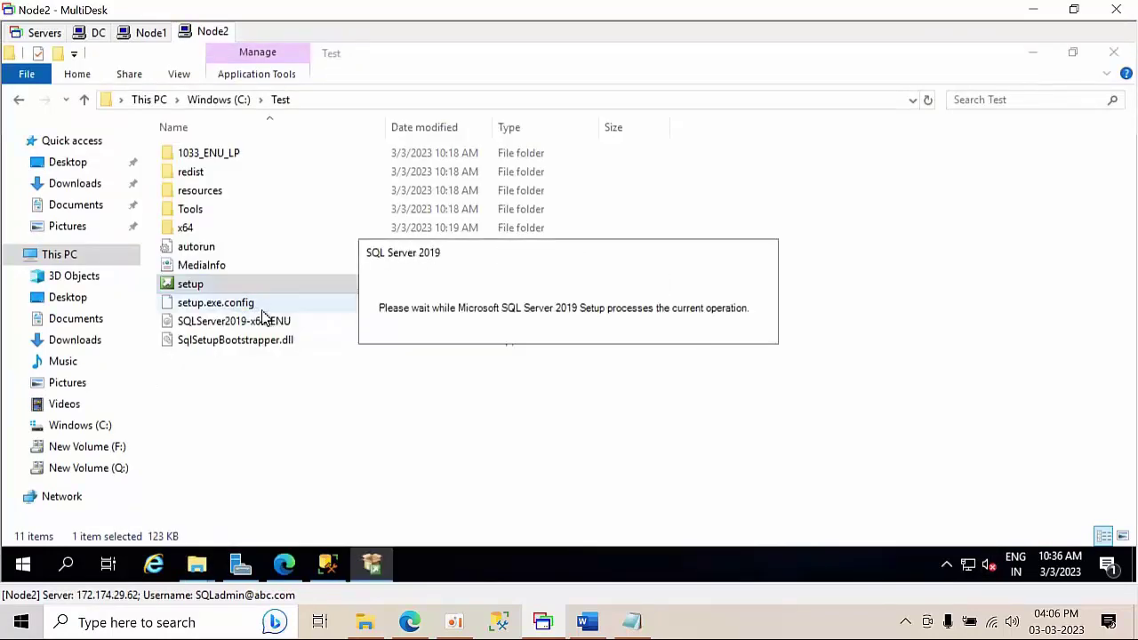
{"action": "left_click", "coordinate": [42, 117]}
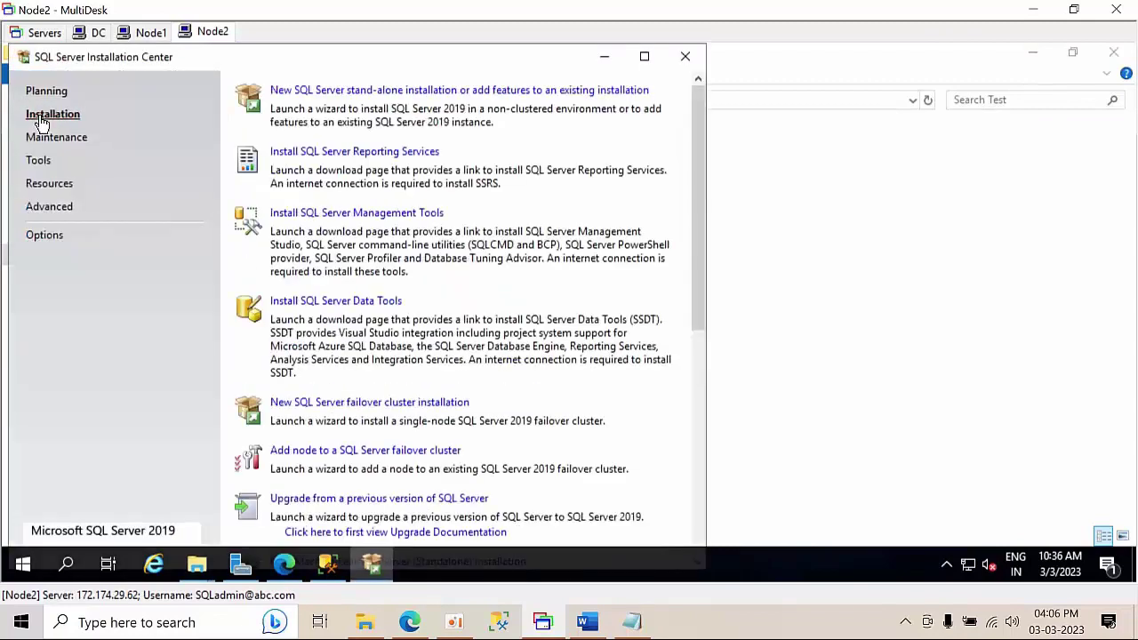
{"action": "left_click", "coordinate": [320, 90]}
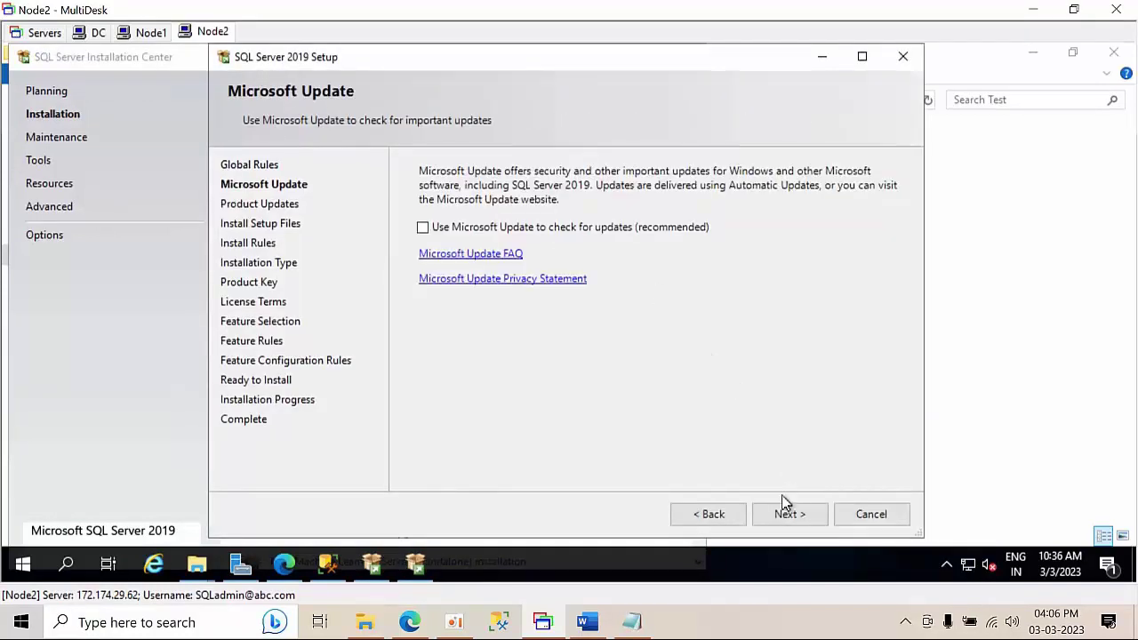
{"action": "left_click", "coordinate": [779, 517]}
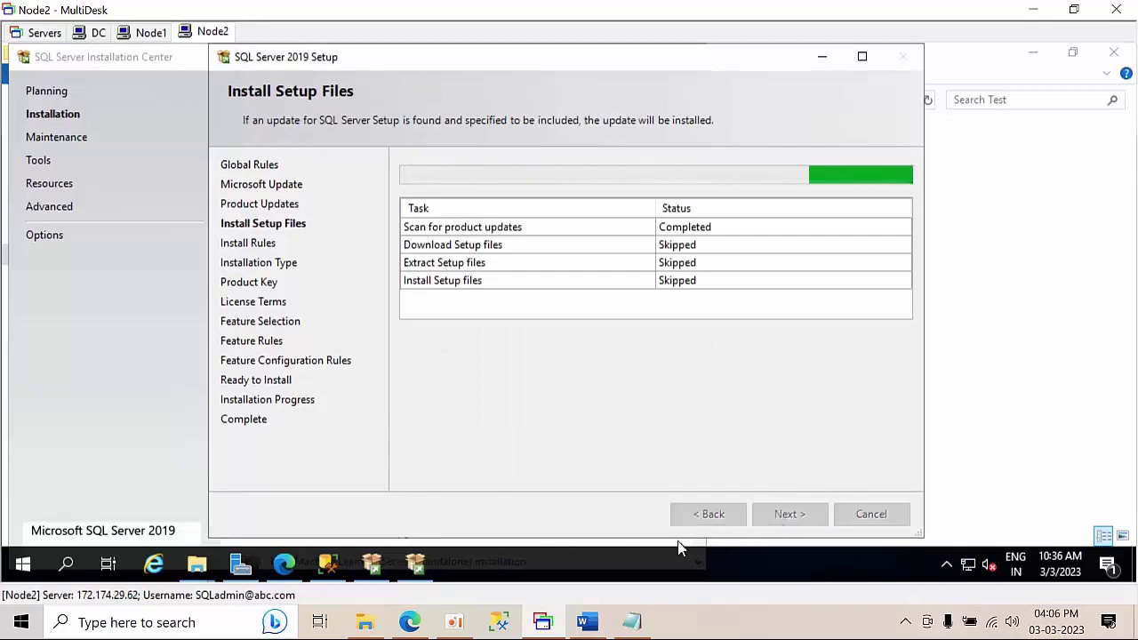
- Look up the instance name sql2019hyd02 in the lab task notes
{"action": "left_click", "coordinate": [593, 621]}
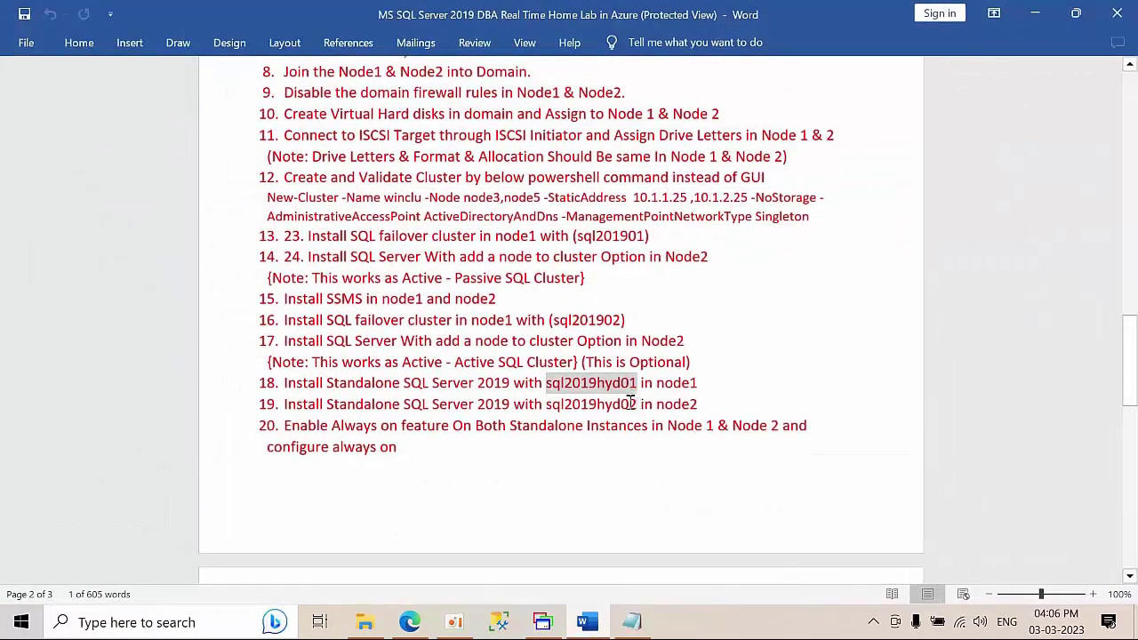
{"action": "left_click_drag", "start_coordinate": [638, 404], "coordinate": [555, 404]}
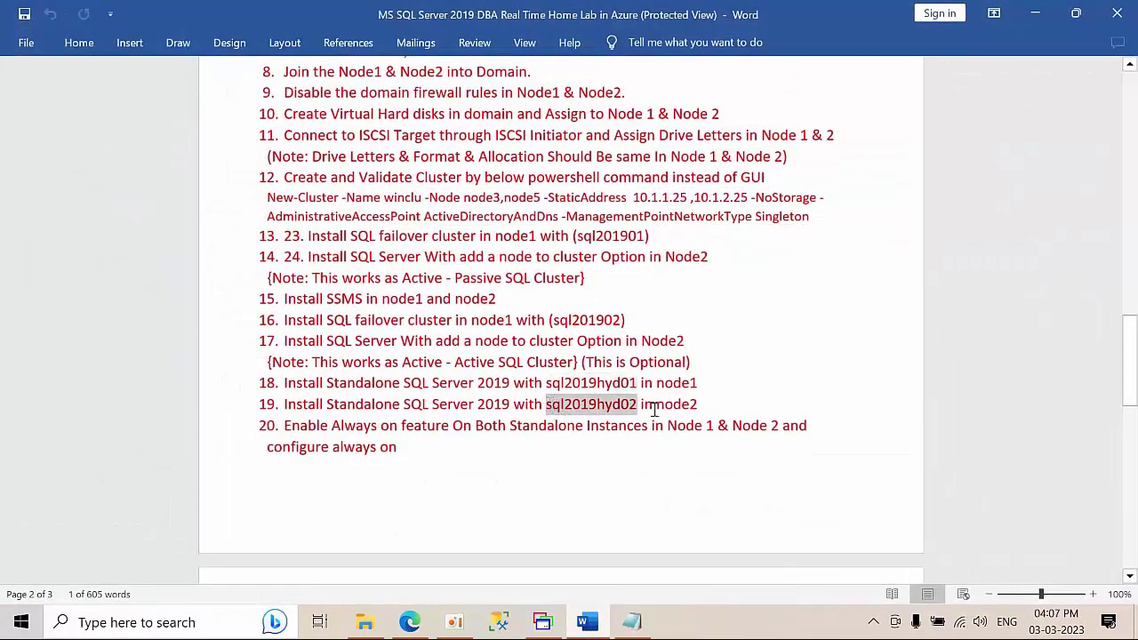
{"action": "left_click", "coordinate": [1035, 15]}
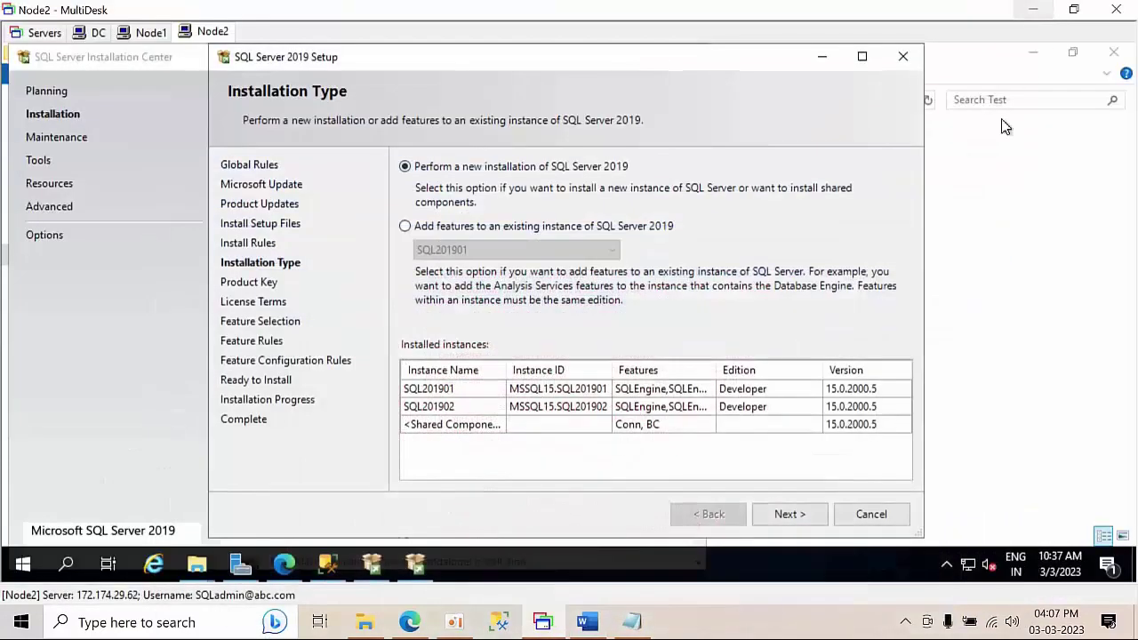
- Choose the free Developer edition and accept the licence terms
{"action": "left_click", "coordinate": [788, 515]}
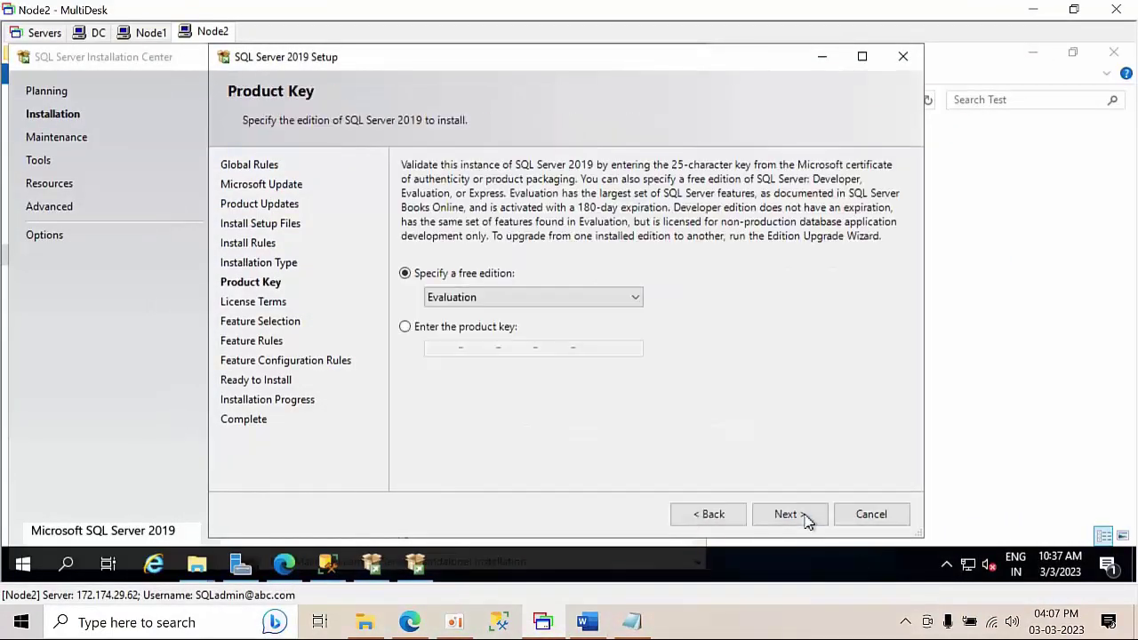
{"action": "left_click", "coordinate": [477, 299]}
{"action": "left_click", "coordinate": [475, 340]}
{"action": "left_click", "coordinate": [477, 299]}
{"action": "left_click", "coordinate": [468, 327]}
{"action": "left_click", "coordinate": [800, 513]}
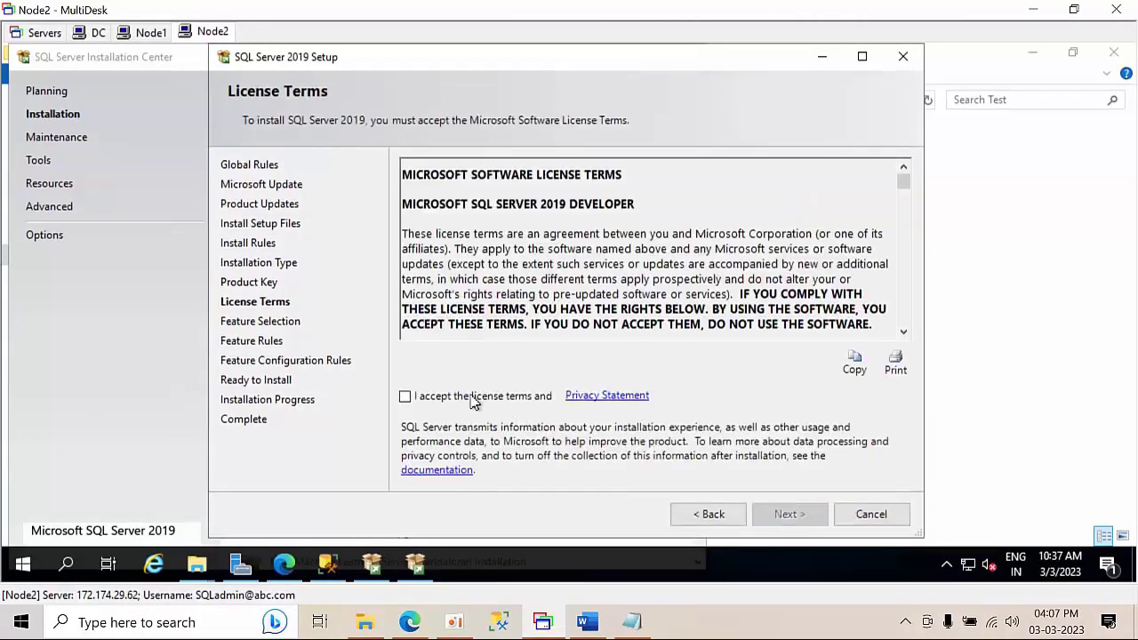
{"action": "left_click", "coordinate": [471, 396]}
{"action": "left_click", "coordinate": [780, 523]}
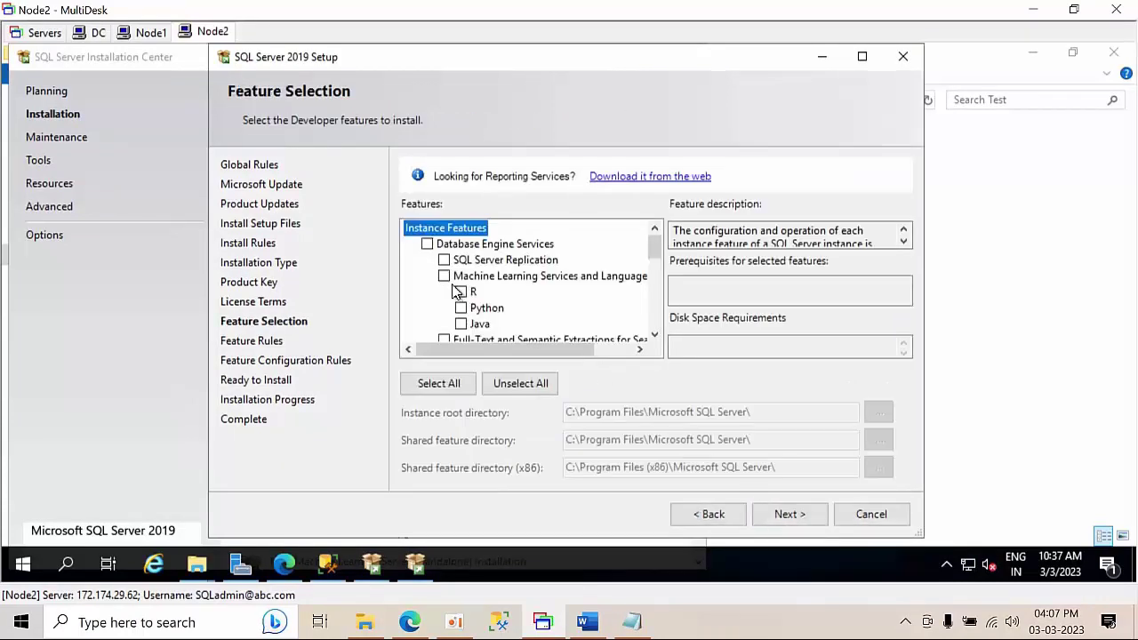
- Select Database Engine Services and name the instance sql2019hyd02
{"action": "left_click", "coordinate": [428, 244]}
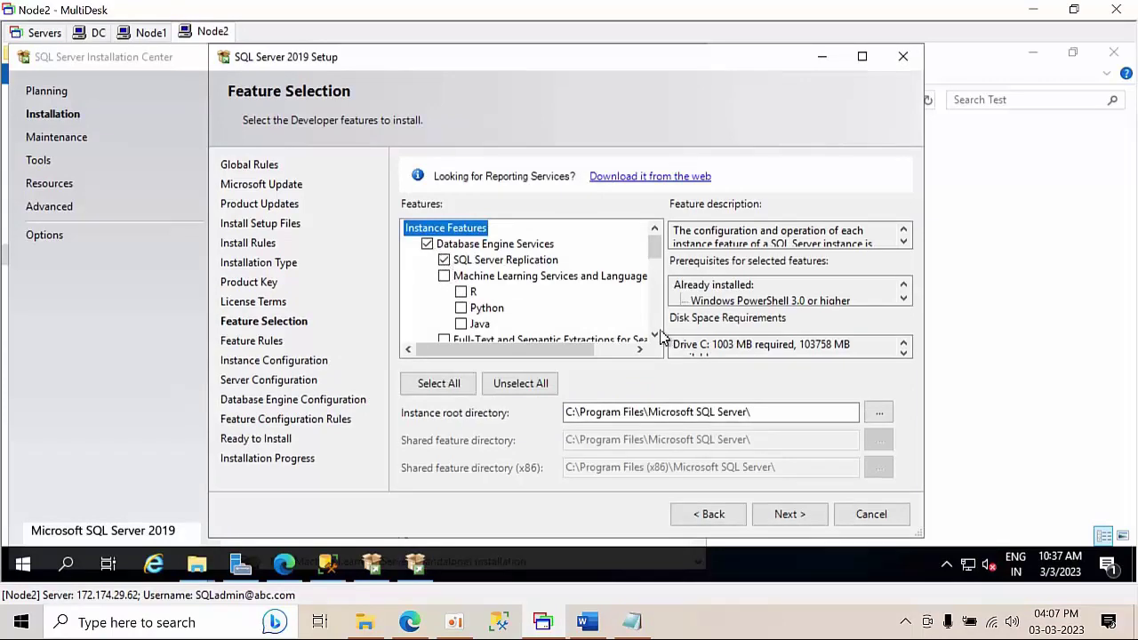
{"action": "left_click", "coordinate": [786, 521]}
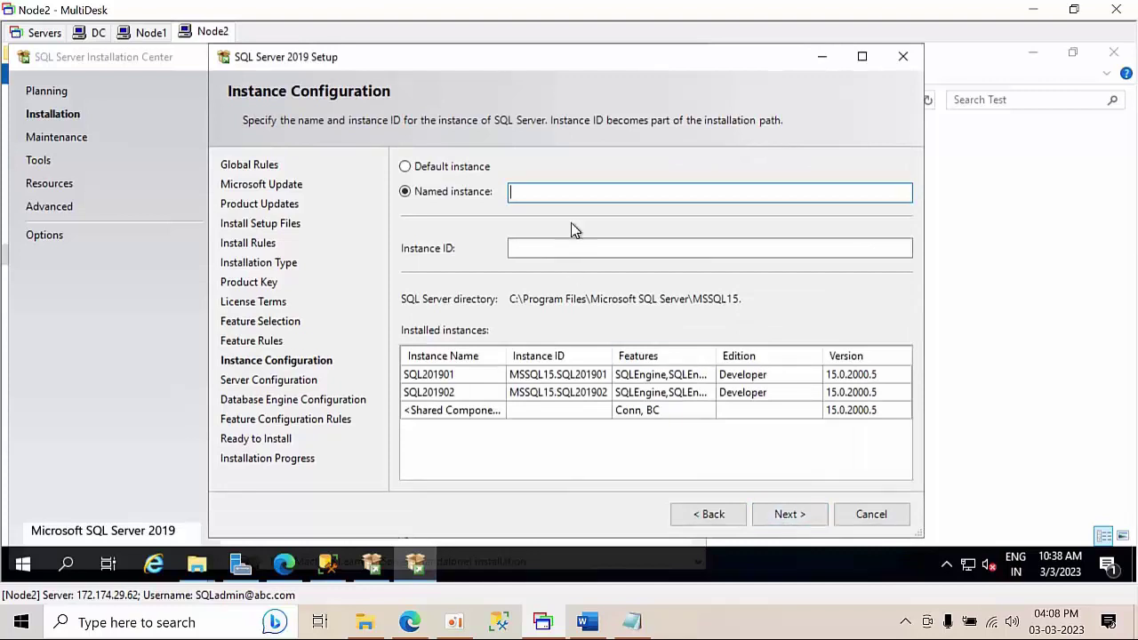
{"action": "type", "text": "sql2019hyd02"}
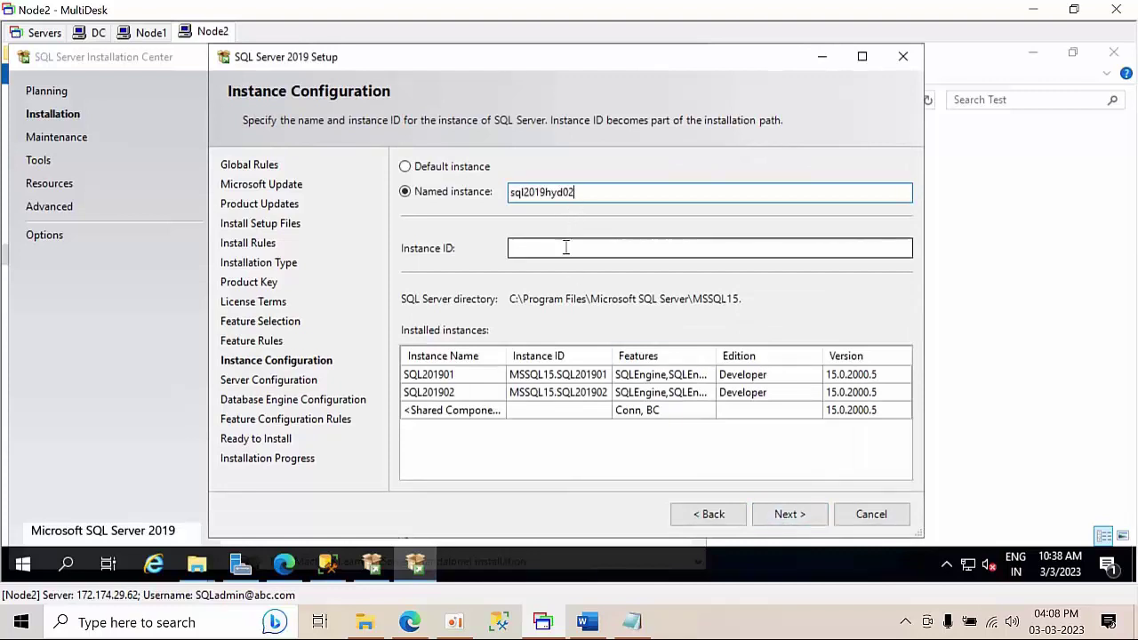
{"action": "left_click", "coordinate": [565, 247]}
{"action": "left_click", "coordinate": [800, 512]}
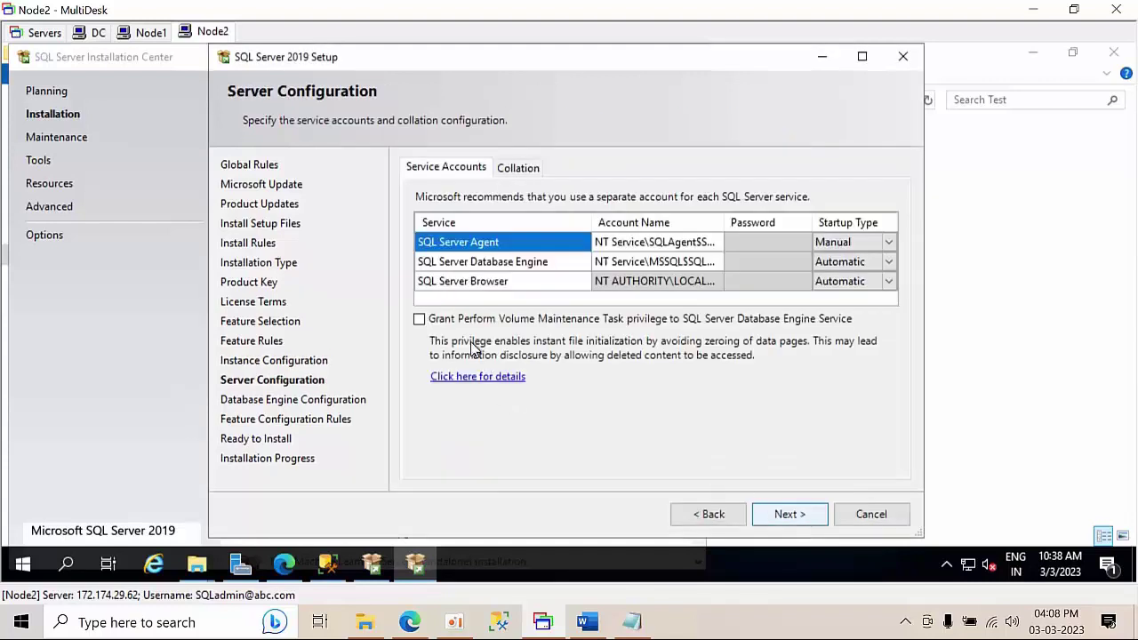
- Set the SQL Server Agent service to the domain SQL admin account and enter its password
{"action": "left_click", "coordinate": [422, 321]}
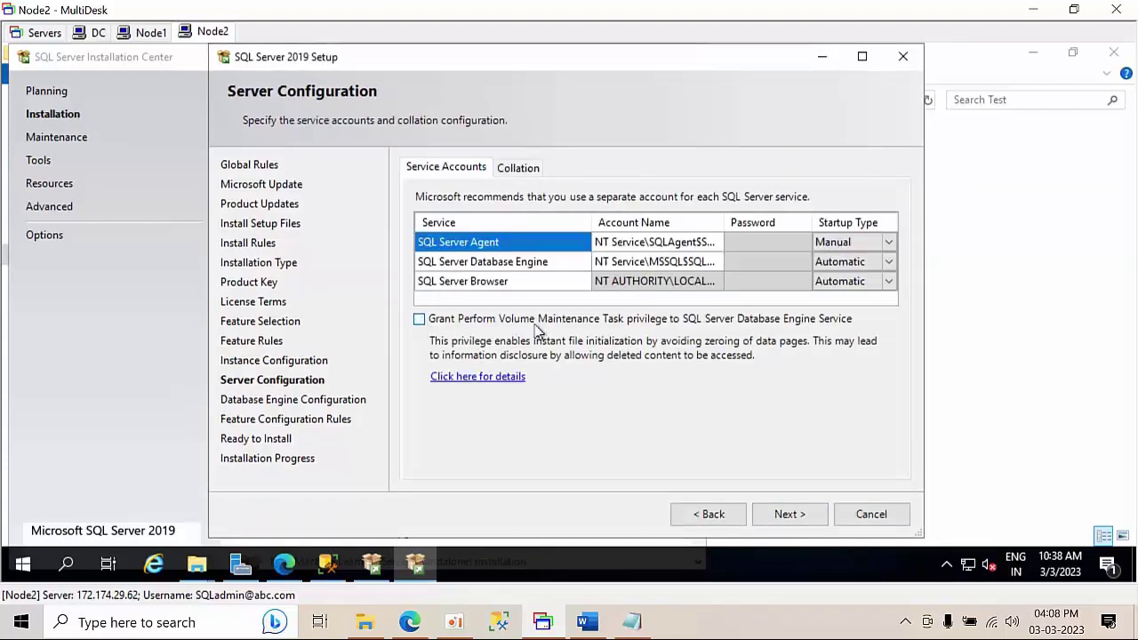
{"action": "left_click", "coordinate": [711, 242]}
{"action": "left_click", "coordinate": [716, 241]}
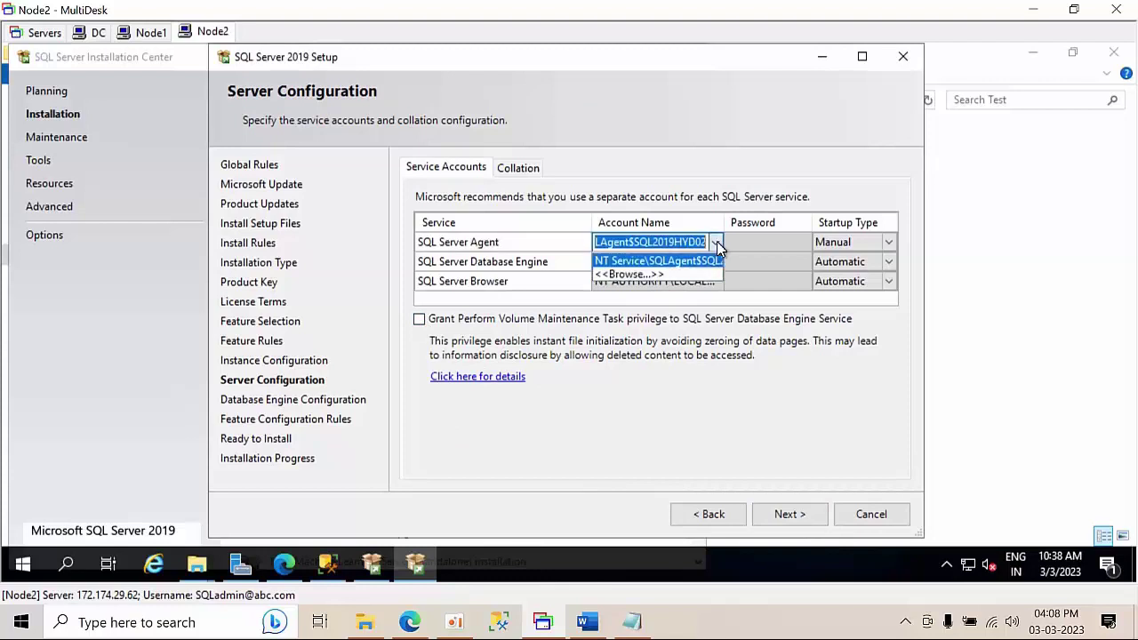
{"action": "left_click", "coordinate": [647, 273]}
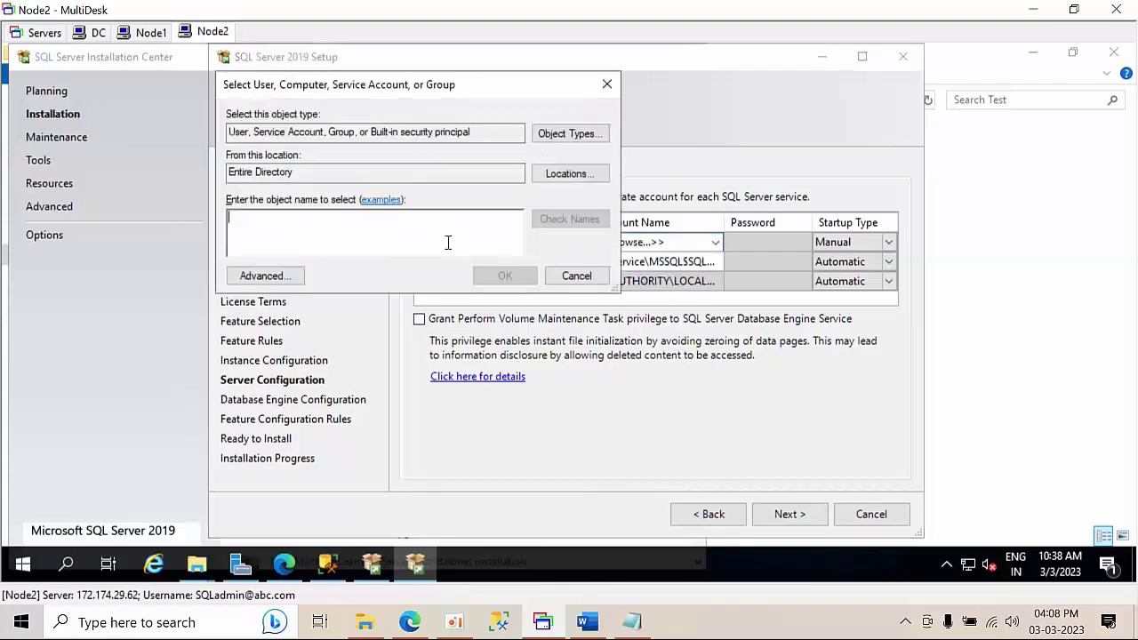
{"action": "type", "text": "sqladmin"}
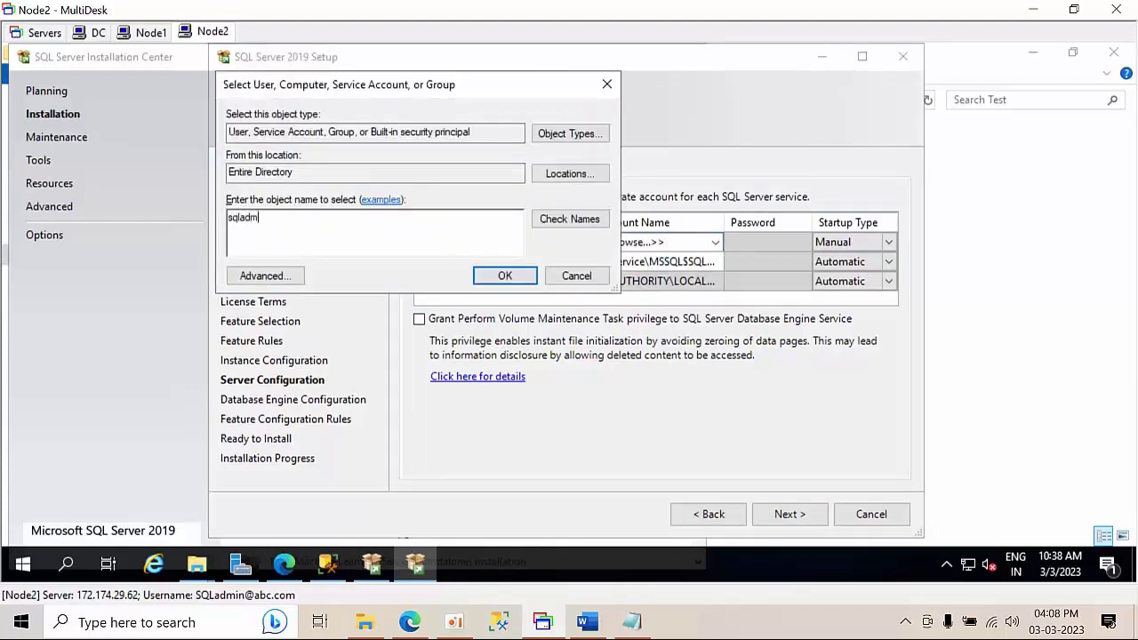
{"action": "left_click", "coordinate": [562, 219]}
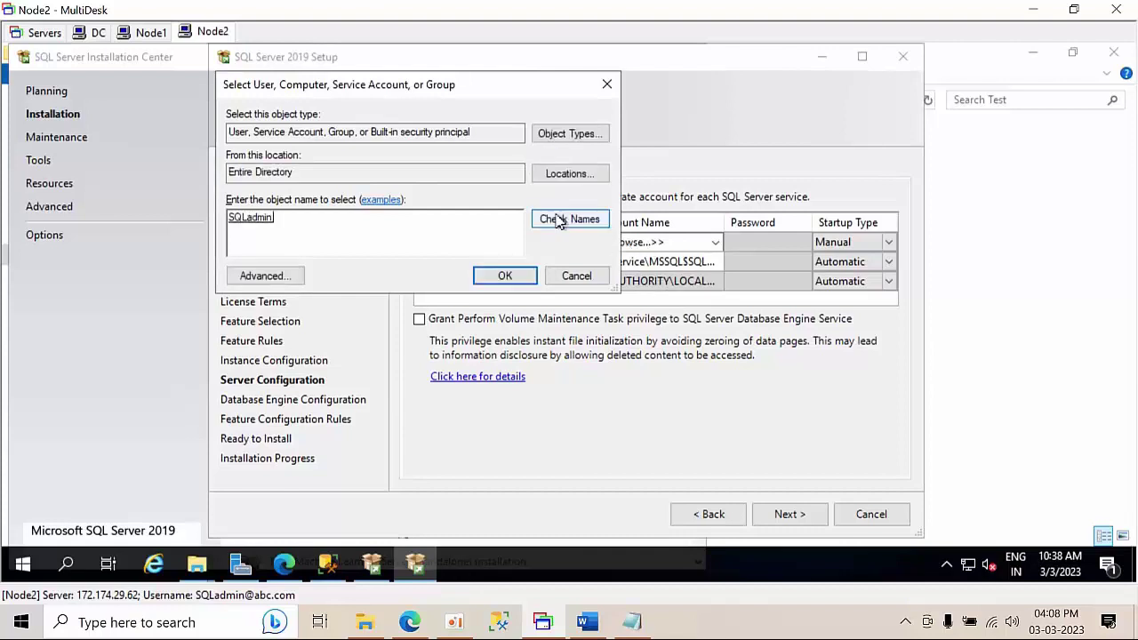
{"action": "double_click", "coordinate": [262, 224]}
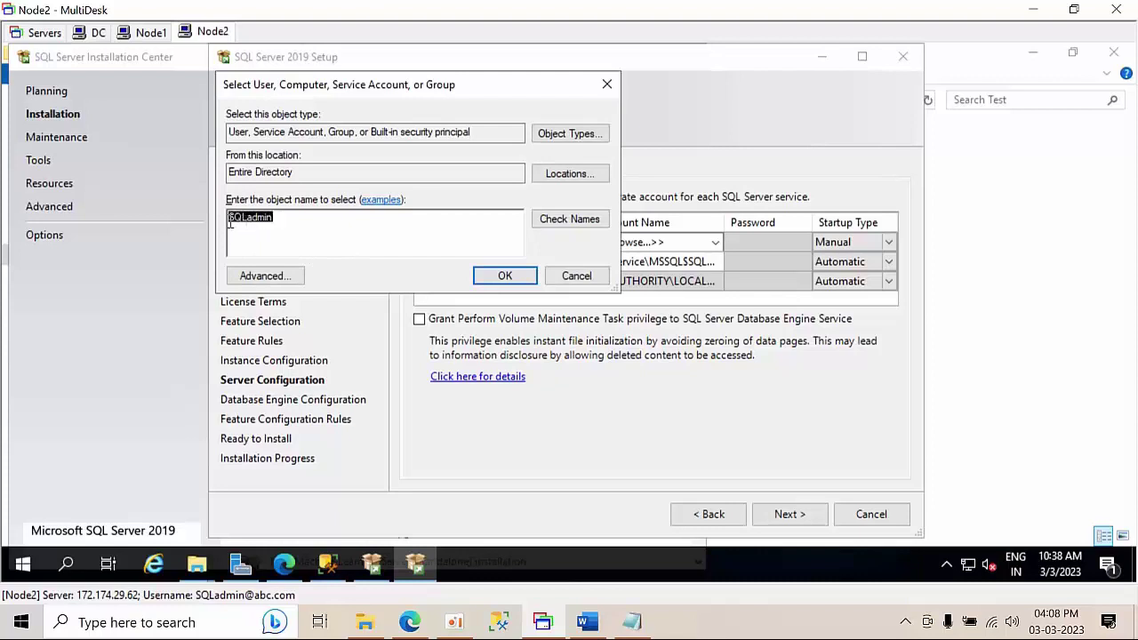
{"action": "left_click", "coordinate": [306, 225]}
{"action": "key", "text": "BackSpace"}
{"action": "key", "text": "BackSpace"}
{"action": "key", "text": "BackSpace"}
{"action": "key", "text": "BackSpace"}
{"action": "key", "text": "BackSpace"}
{"action": "key", "text": "BackSpace"}
{"action": "key", "text": "BackSpace"}
{"action": "key", "text": "BackSpace"}
{"action": "type", "text": "sq"}
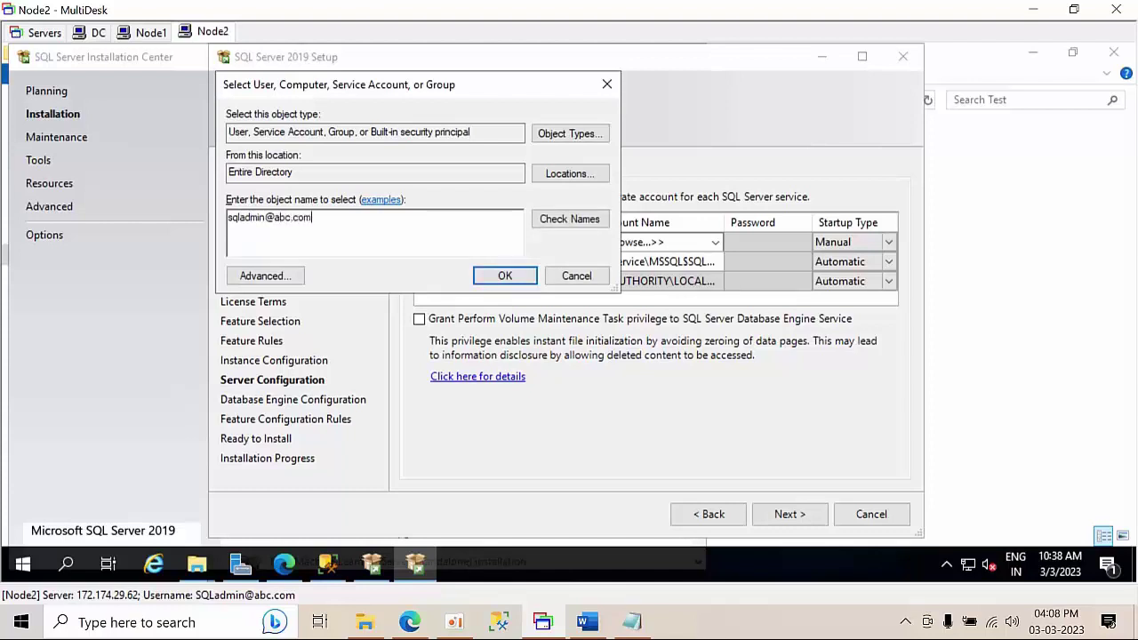
{"action": "left_click", "coordinate": [569, 220]}
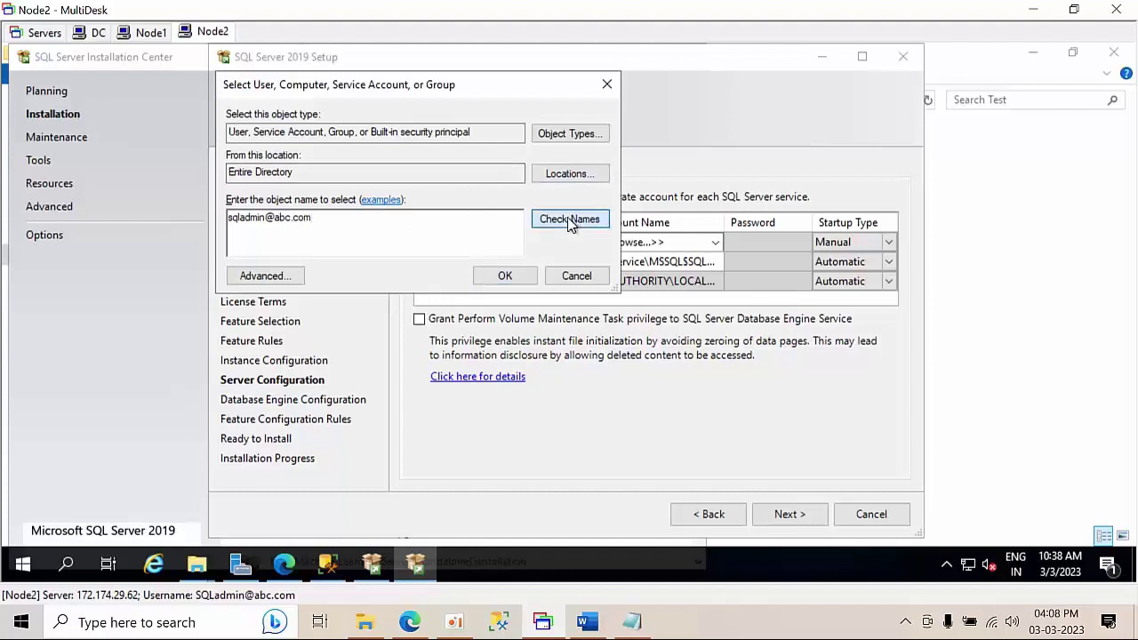
{"action": "left_click", "coordinate": [517, 281]}
{"action": "left_click", "coordinate": [777, 245]}
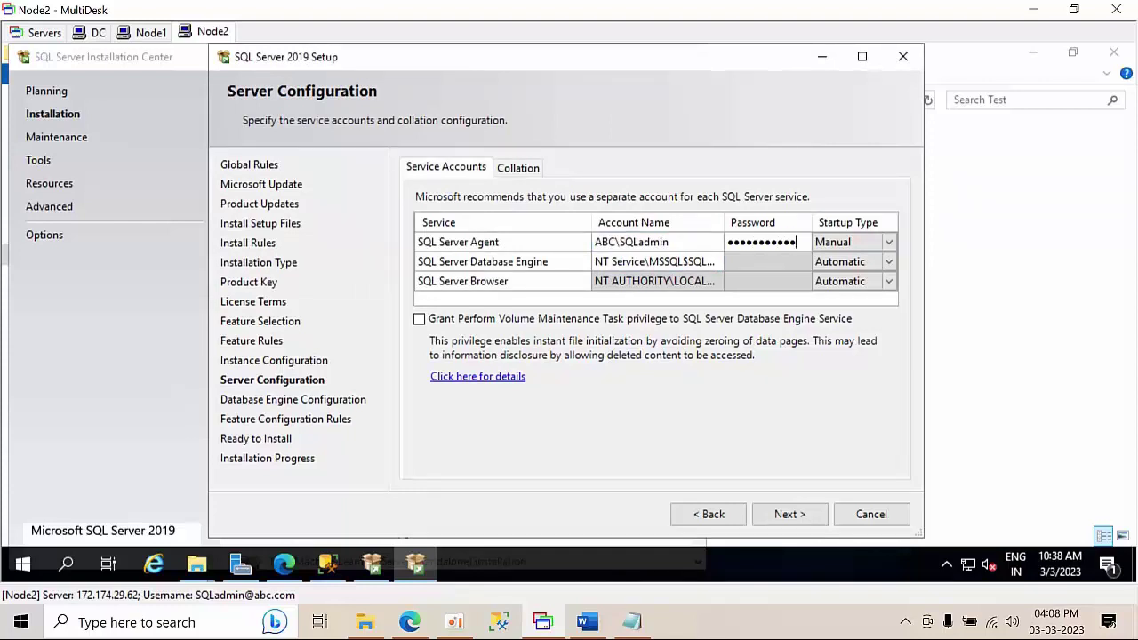
{"action": "key", "text": "BackSpace"}
{"action": "key", "text": "BackSpace"}
{"action": "key", "text": "BackSpace"}
{"action": "key", "text": "BackSpace"}
{"action": "key", "text": "BackSpace"}
{"action": "key", "text": "BackSpace"}
{"action": "key", "text": "BackSpace"}
{"action": "key", "text": "BackSpace"}
{"action": "key", "text": "BackSpace"}
{"action": "key", "text": "BackSpace"}
{"action": "key", "text": "BackSpace"}
- Set the Database Engine service to the same domain SQL admin account, moving to its password field
{"action": "left_click", "coordinate": [653, 262]}
{"action": "left_click", "coordinate": [715, 261]}
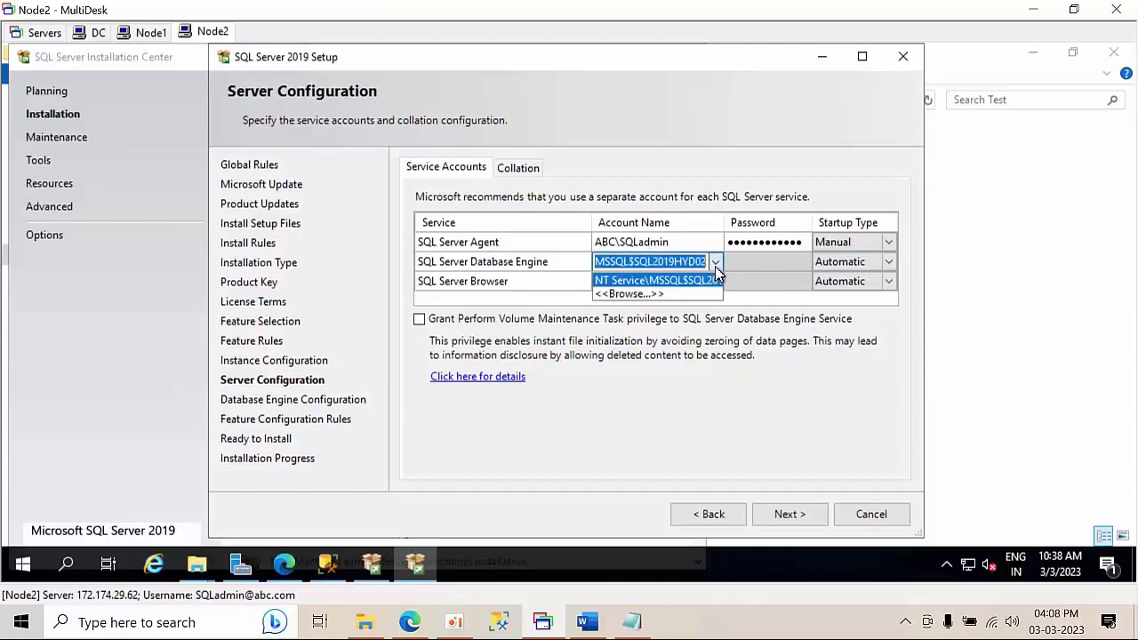
{"action": "left_click", "coordinate": [658, 295]}
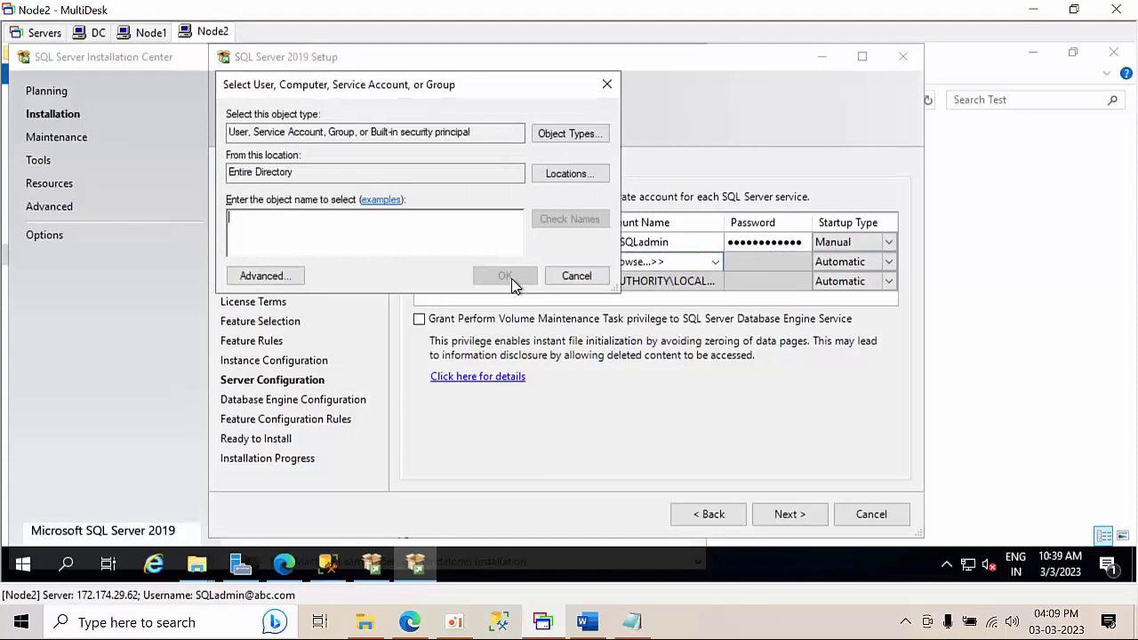
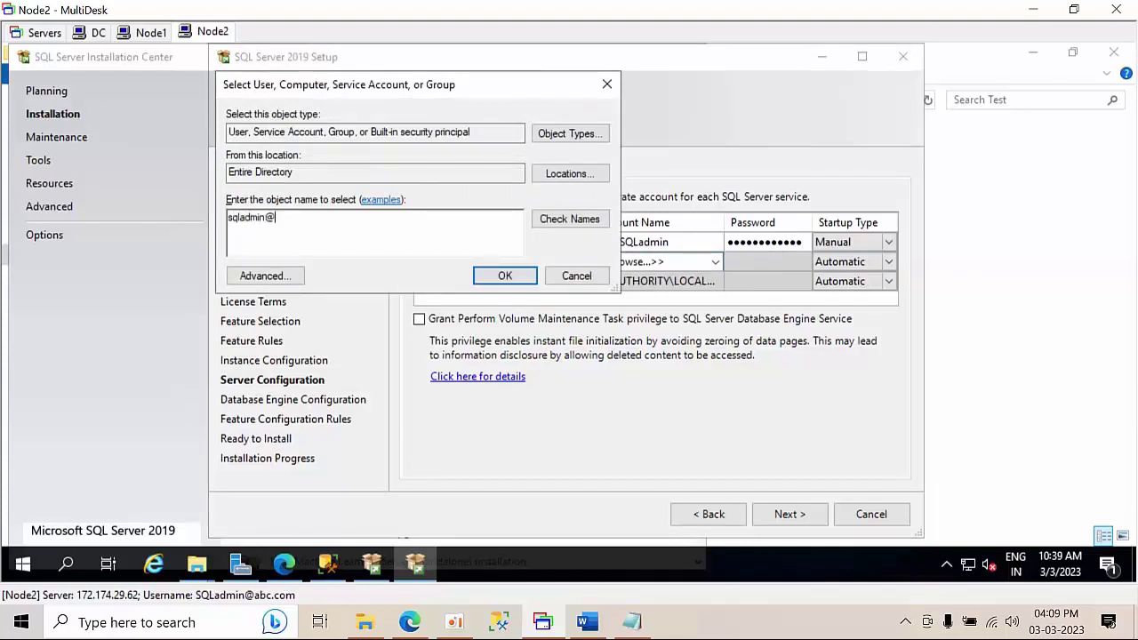
{"action": "left_click", "coordinate": [569, 219]}
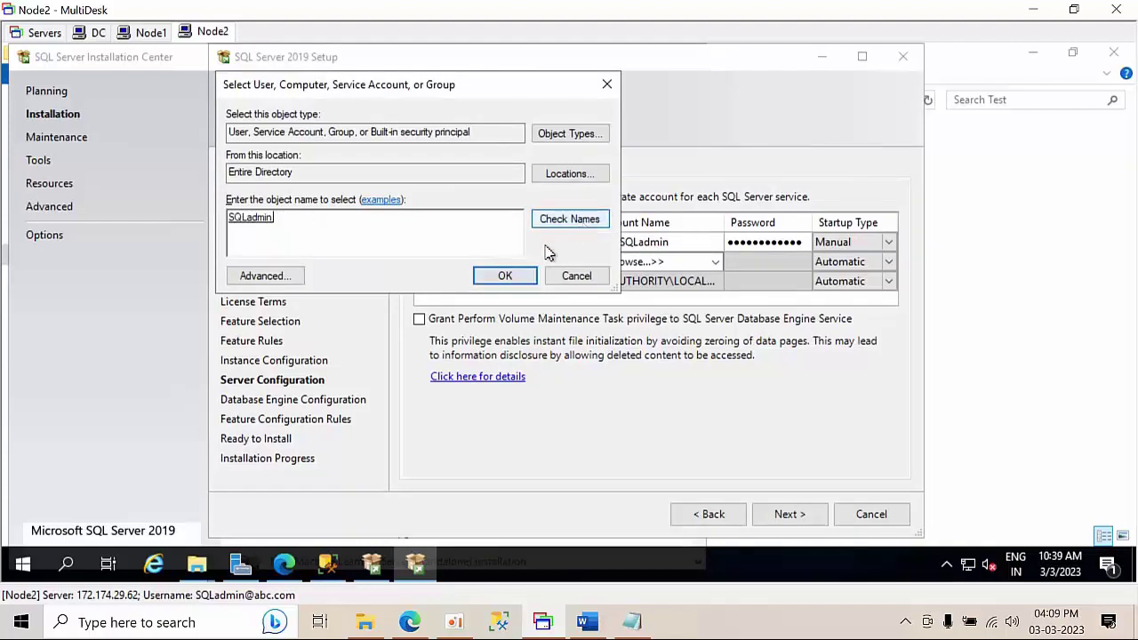
{"action": "left_click", "coordinate": [498, 278]}
{"action": "left_click", "coordinate": [745, 263]}
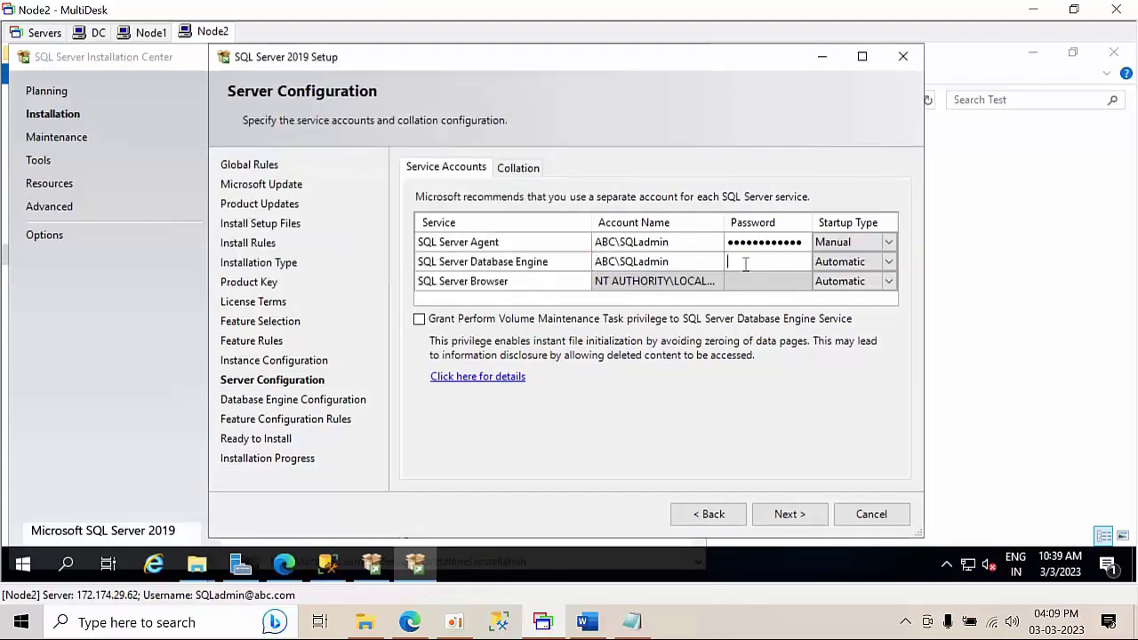
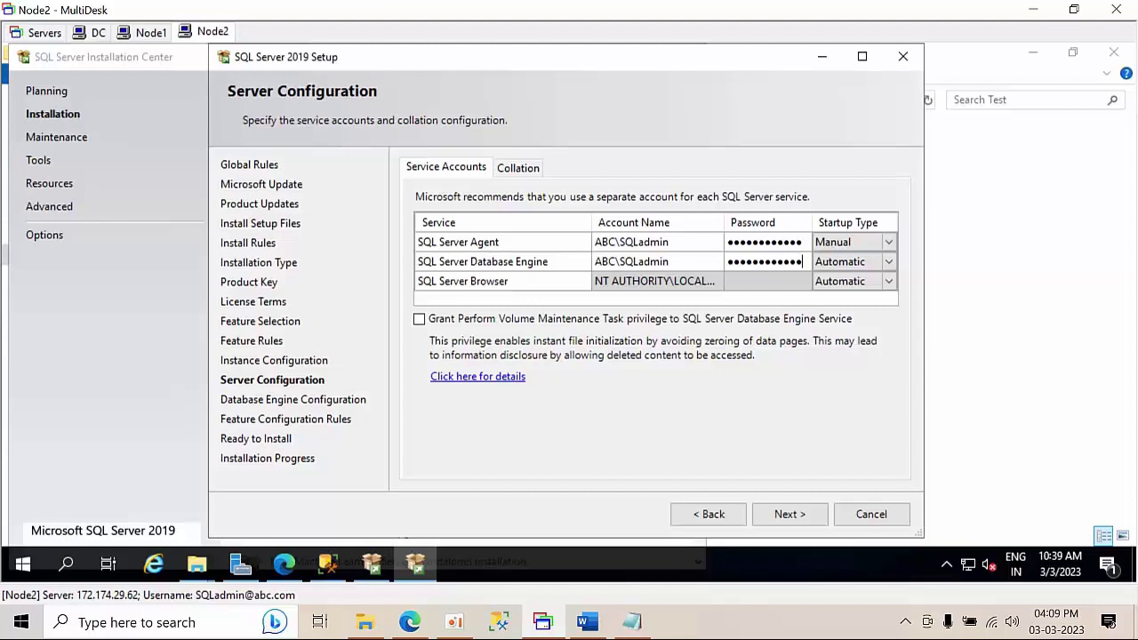
- Grant the engine service Perform Volume Maintenance Task and add the current user as SQL administrator
{"action": "left_click", "coordinate": [418, 320]}
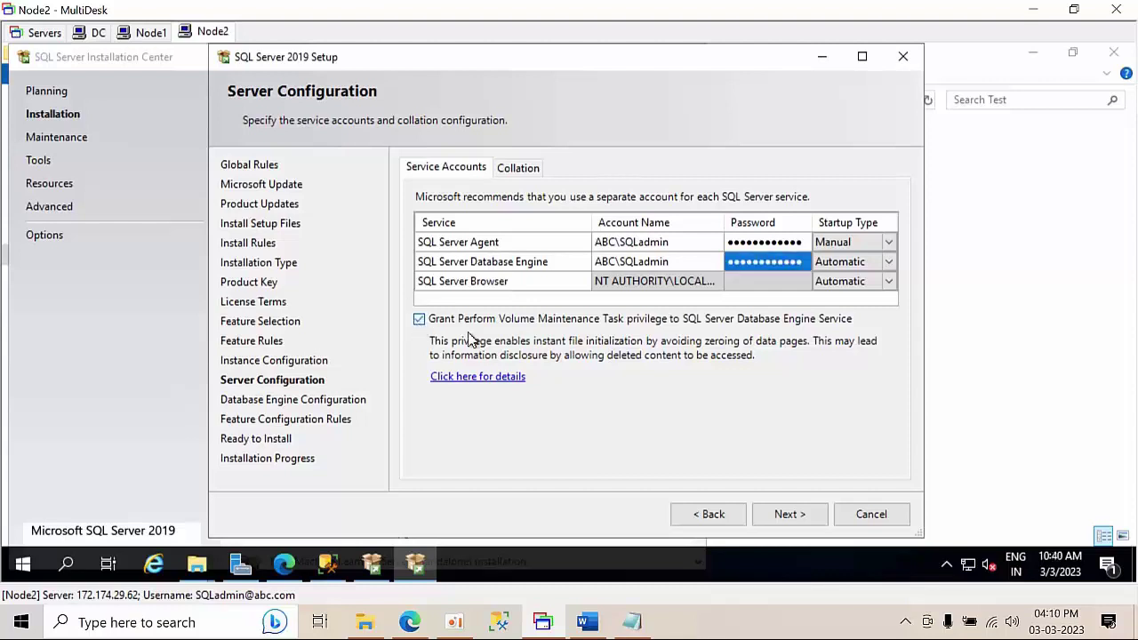
{"action": "left_click", "coordinate": [791, 515]}
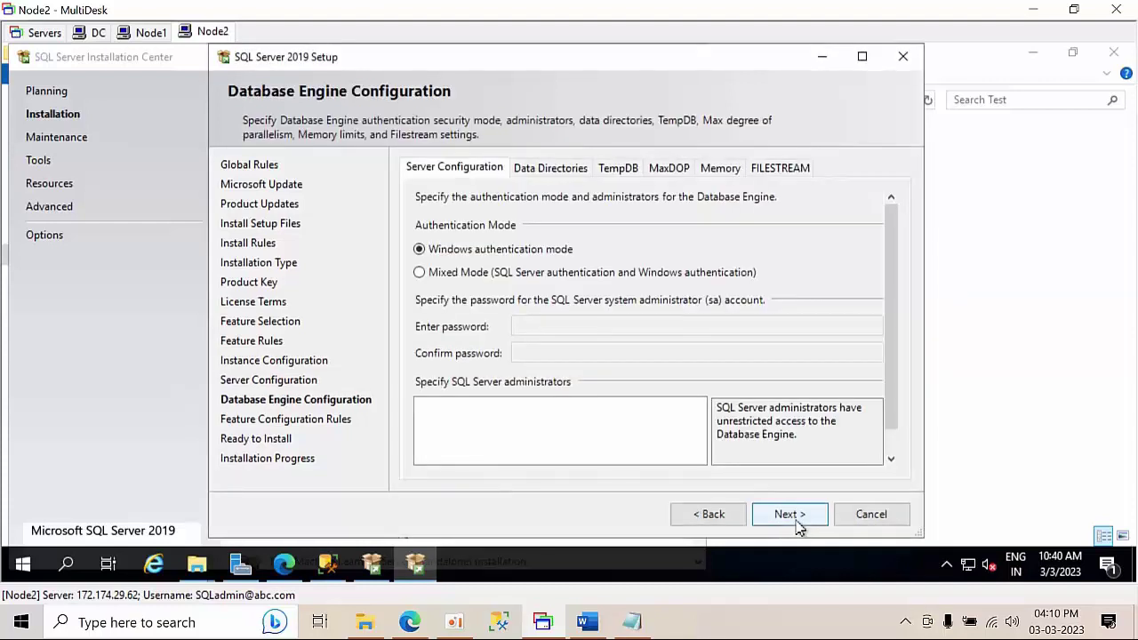
{"action": "scroll", "coordinate": [887, 383], "scroll_direction": "down", "scroll_amount": 2}
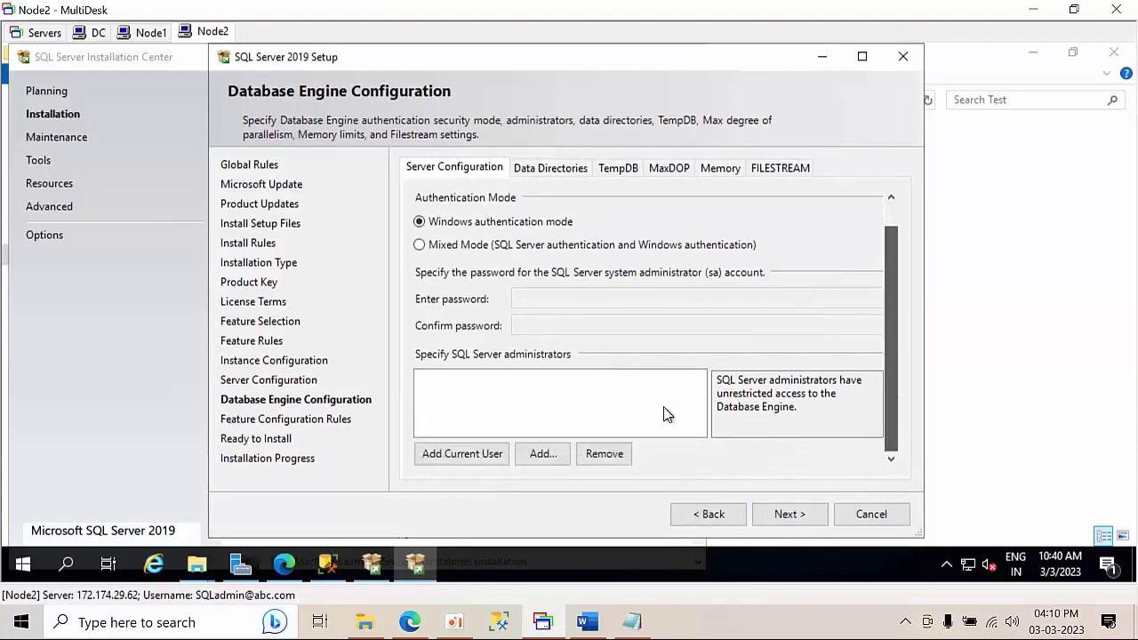
{"action": "left_click", "coordinate": [479, 468]}
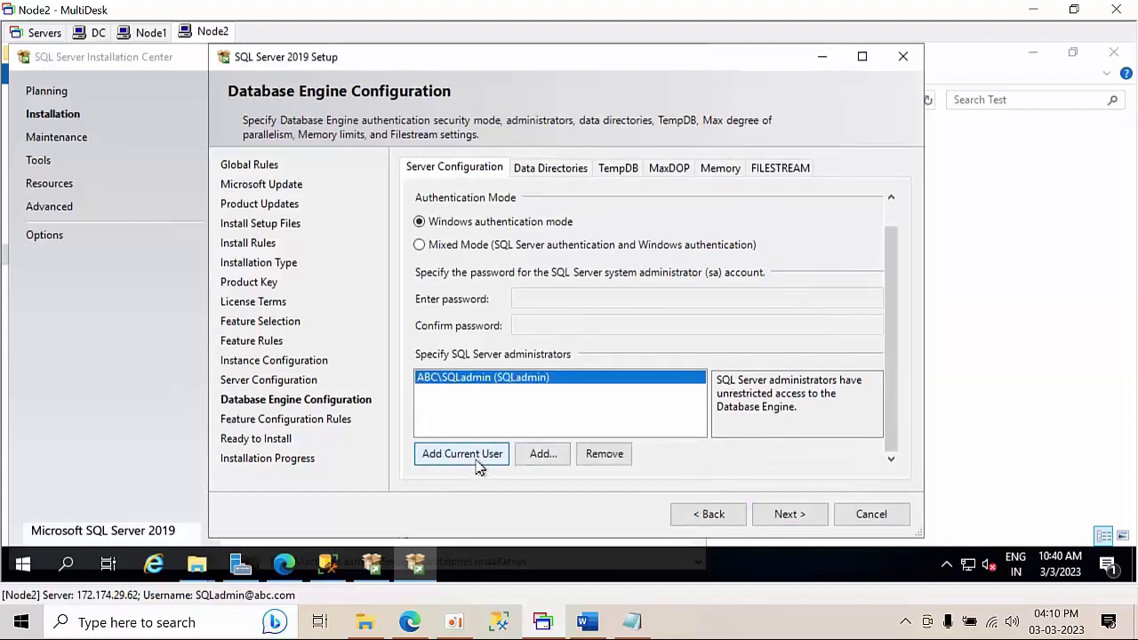
- Run the SQL Server 2019 installation and close setup once it completes
{"action": "left_click", "coordinate": [798, 519]}
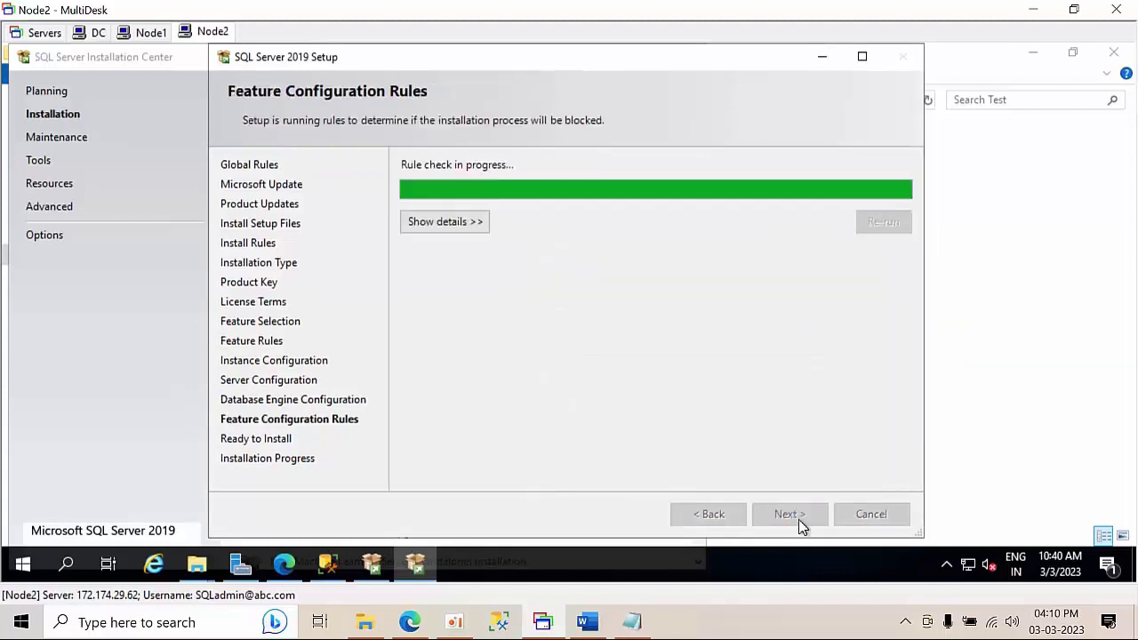
{"action": "left_click", "coordinate": [790, 516]}
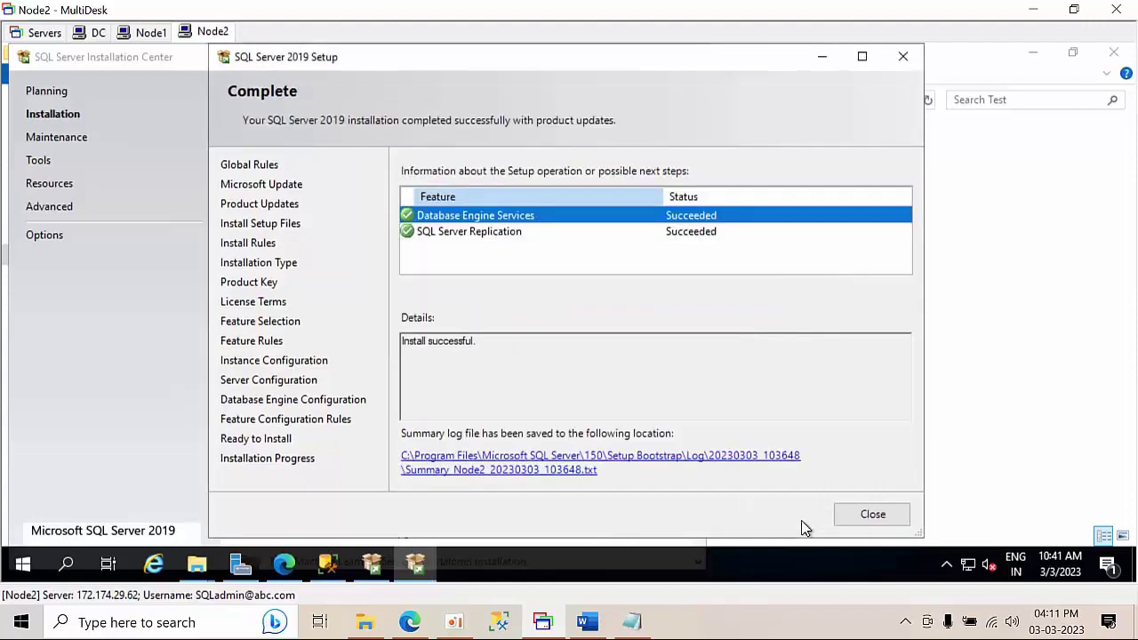
{"action": "left_click", "coordinate": [866, 517]}
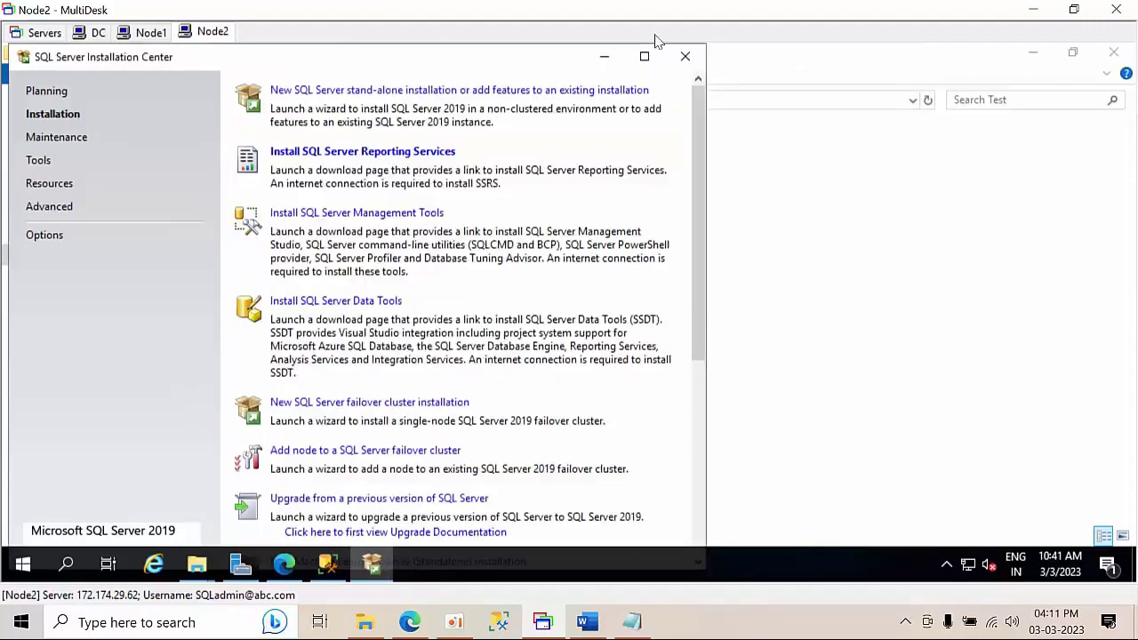
- Close the Installation Center and Test folder, returning to Management Studio
{"action": "left_click", "coordinate": [689, 57]}
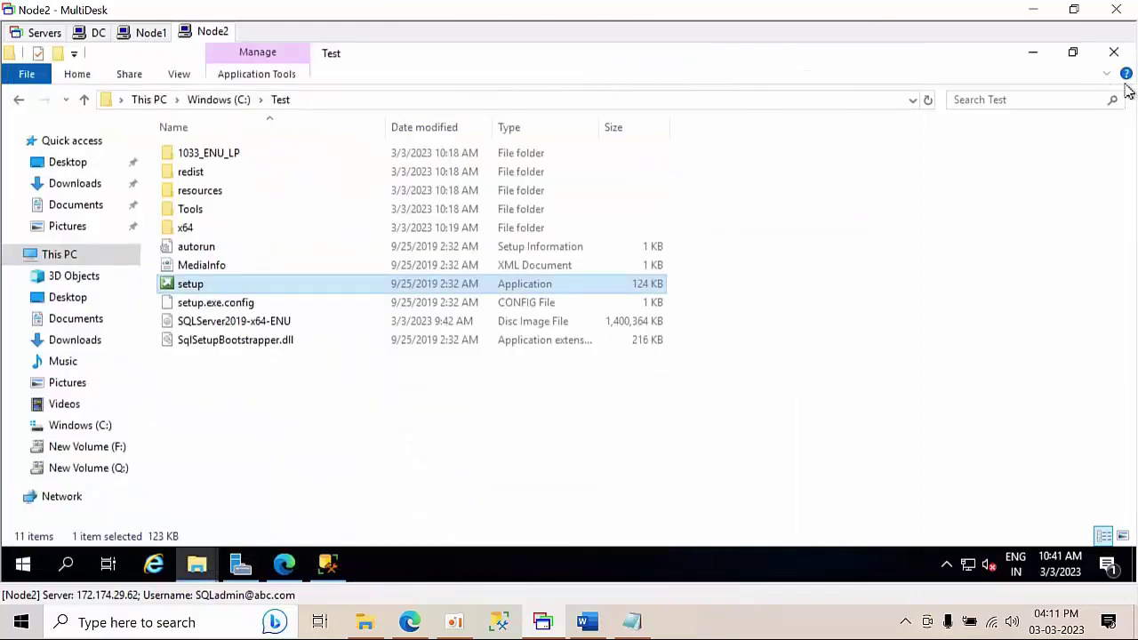
{"action": "left_click", "coordinate": [1113, 53]}
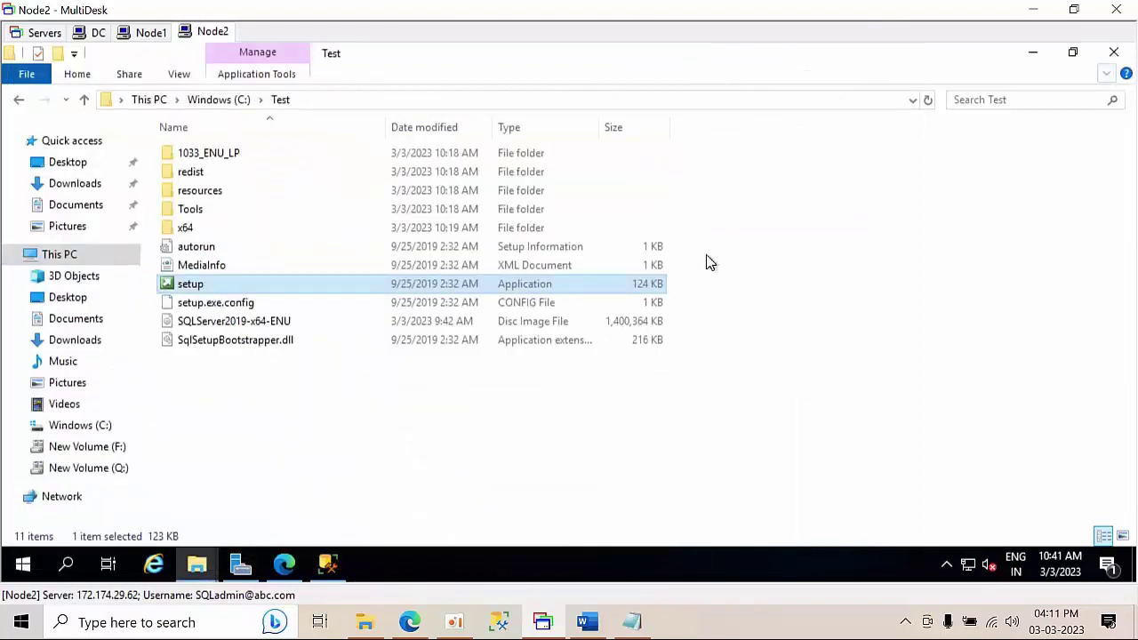
{"action": "left_click", "coordinate": [329, 565]}
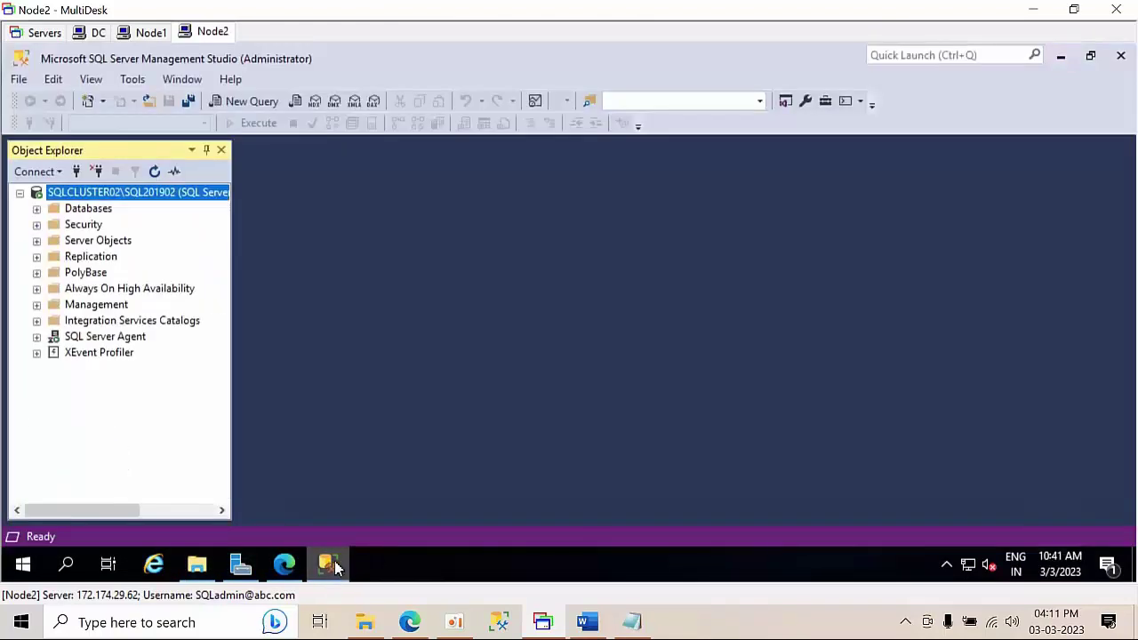
- Connect to NODE2\SQL2019HYD02 using Windows Authentication
{"action": "left_click", "coordinate": [77, 172]}
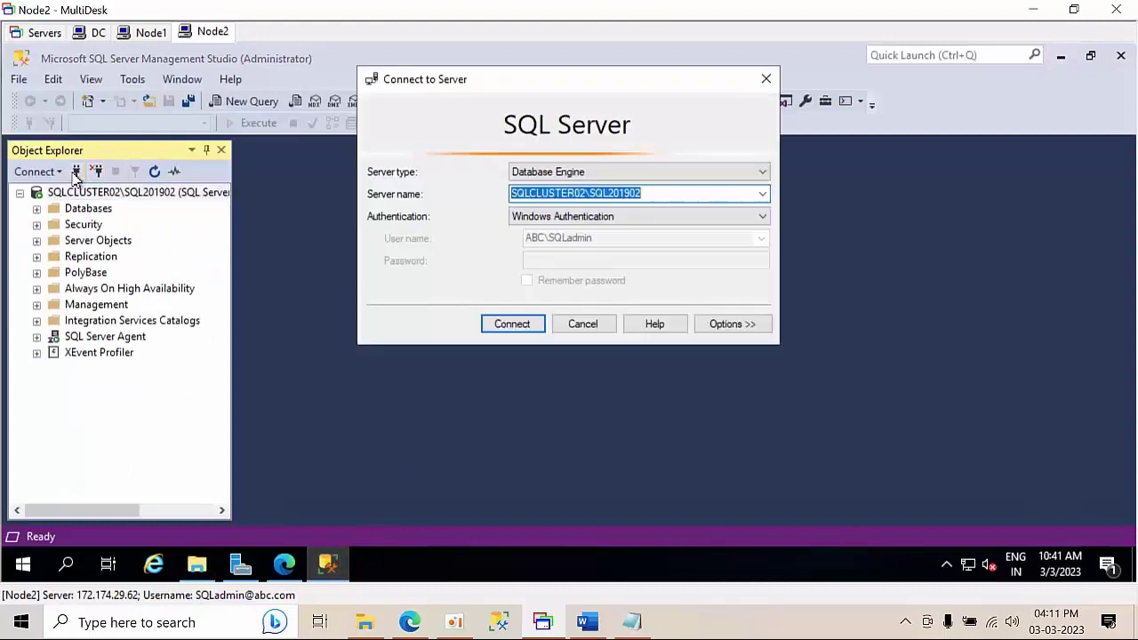
{"action": "left_click", "coordinate": [762, 194]}
{"action": "left_click", "coordinate": [660, 236]}
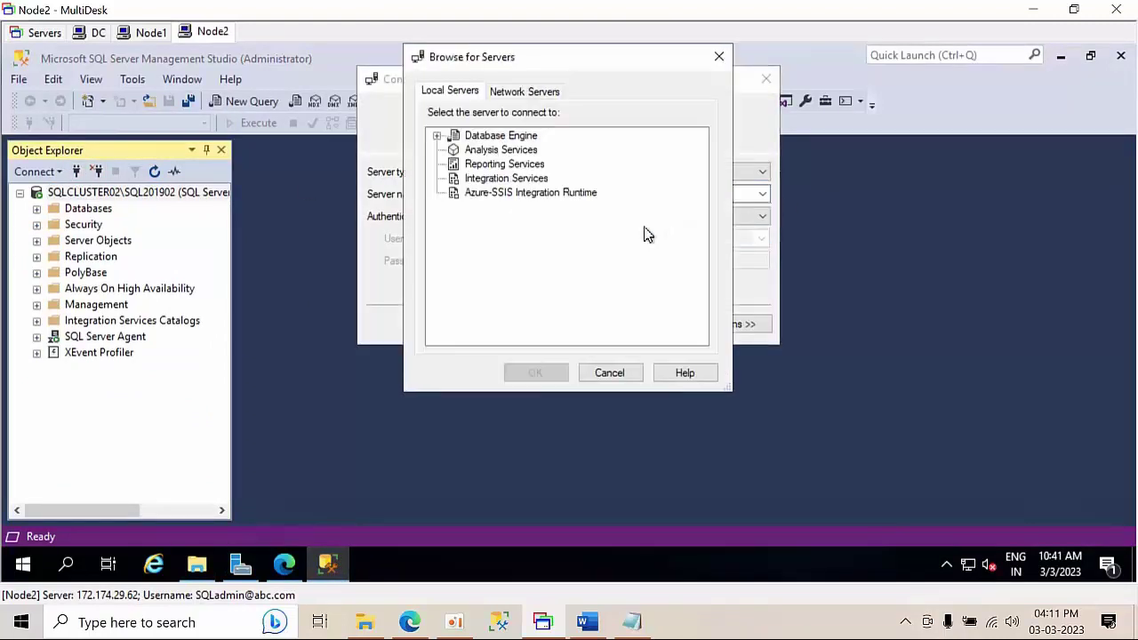
{"action": "double_click", "coordinate": [513, 139]}
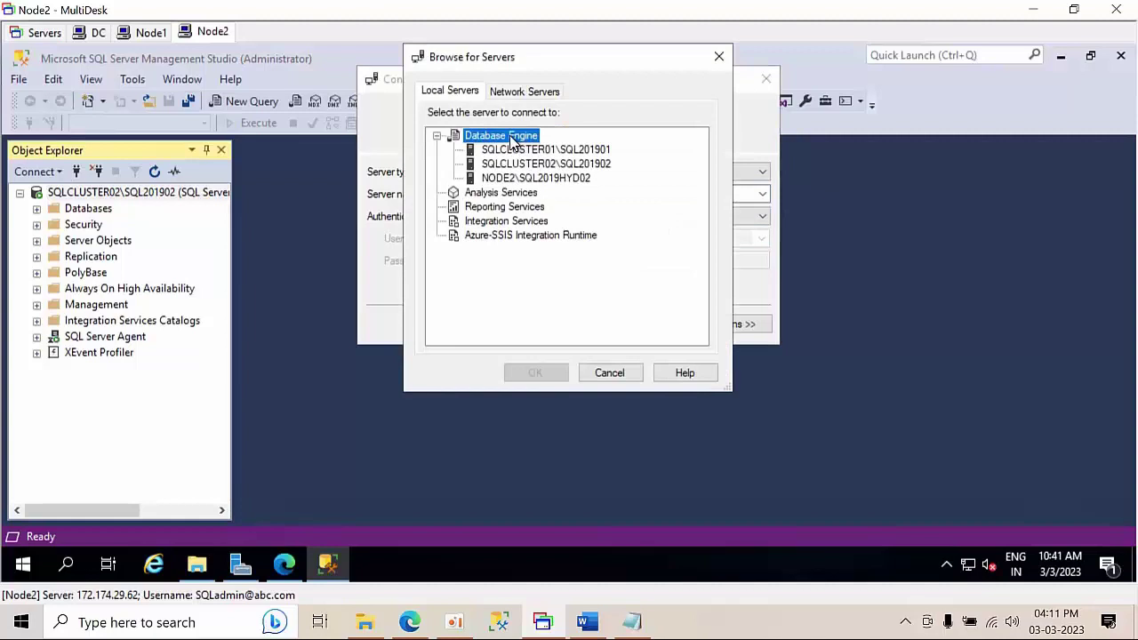
{"action": "left_click", "coordinate": [543, 179]}
{"action": "left_click", "coordinate": [541, 372]}
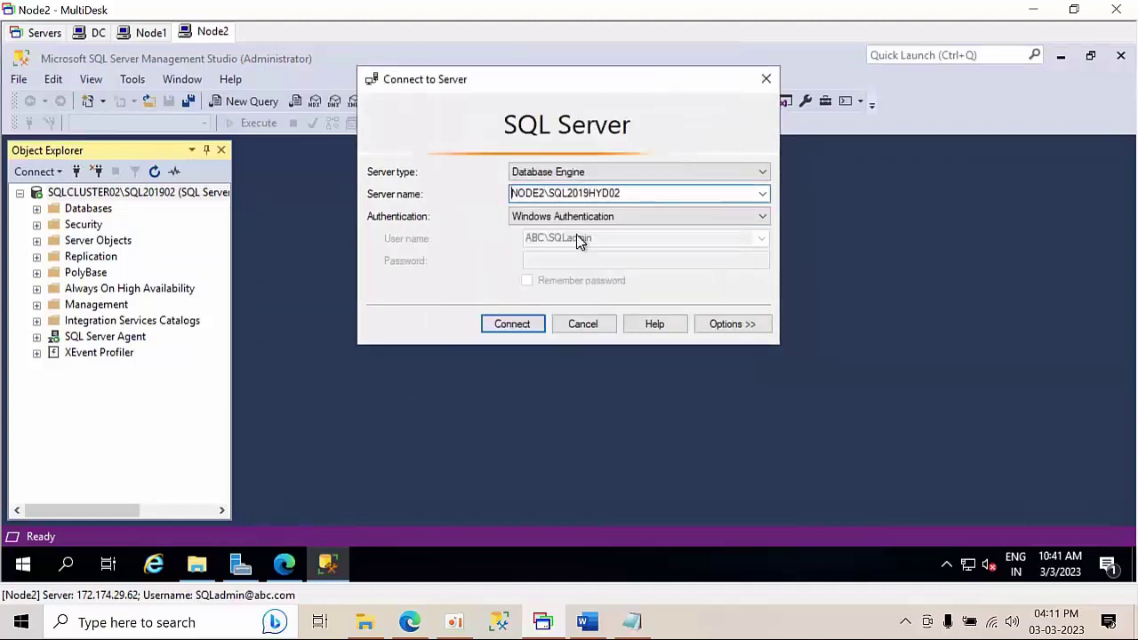
{"action": "left_click", "coordinate": [576, 218]}
{"action": "left_click", "coordinate": [577, 240]}
{"action": "left_click", "coordinate": [578, 218]}
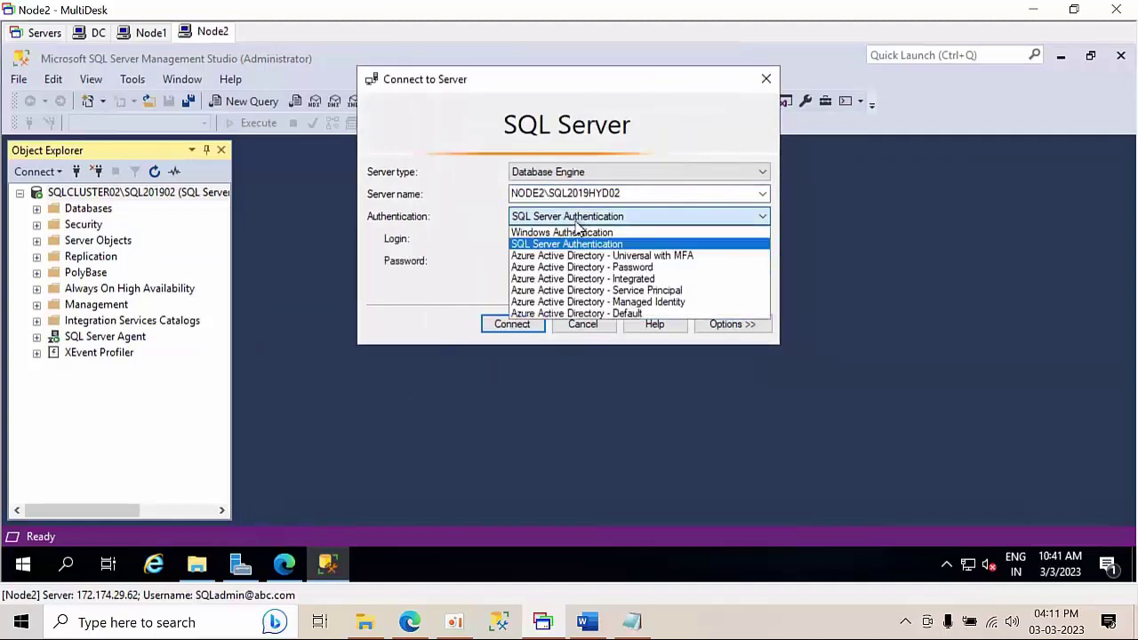
{"action": "left_click", "coordinate": [574, 233]}
{"action": "left_click", "coordinate": [526, 326]}
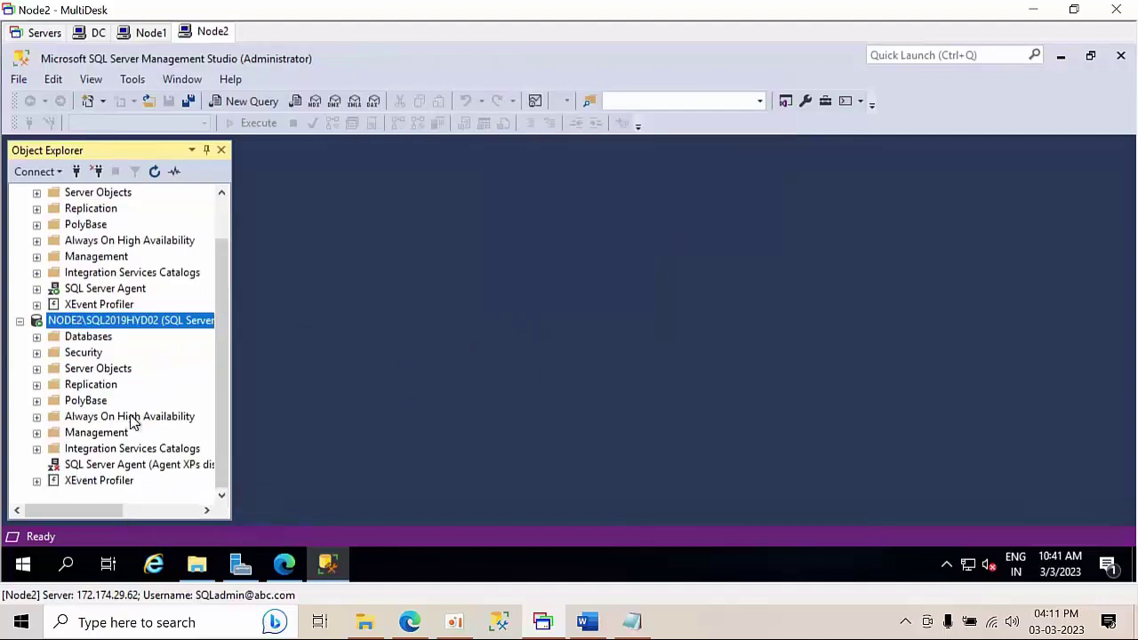
- Start the SQL Server Agent service on NODE2\SQL2019HYD02
{"action": "left_click", "coordinate": [111, 469]}
{"action": "right_click", "coordinate": [111, 469]}
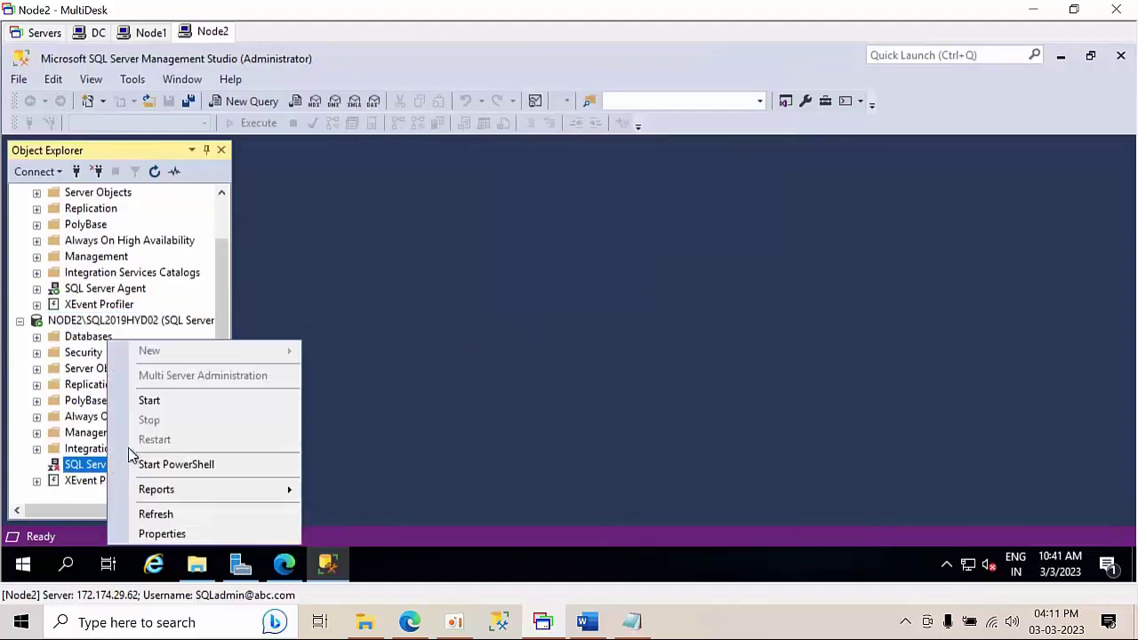
{"action": "left_click", "coordinate": [175, 401]}
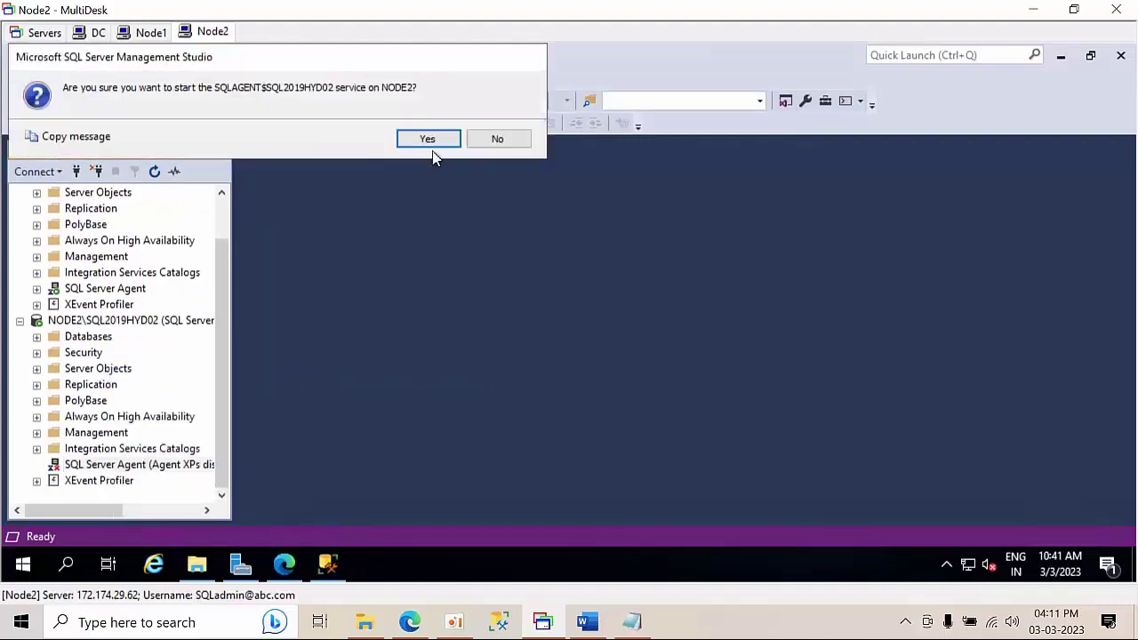
{"action": "left_click", "coordinate": [431, 142]}
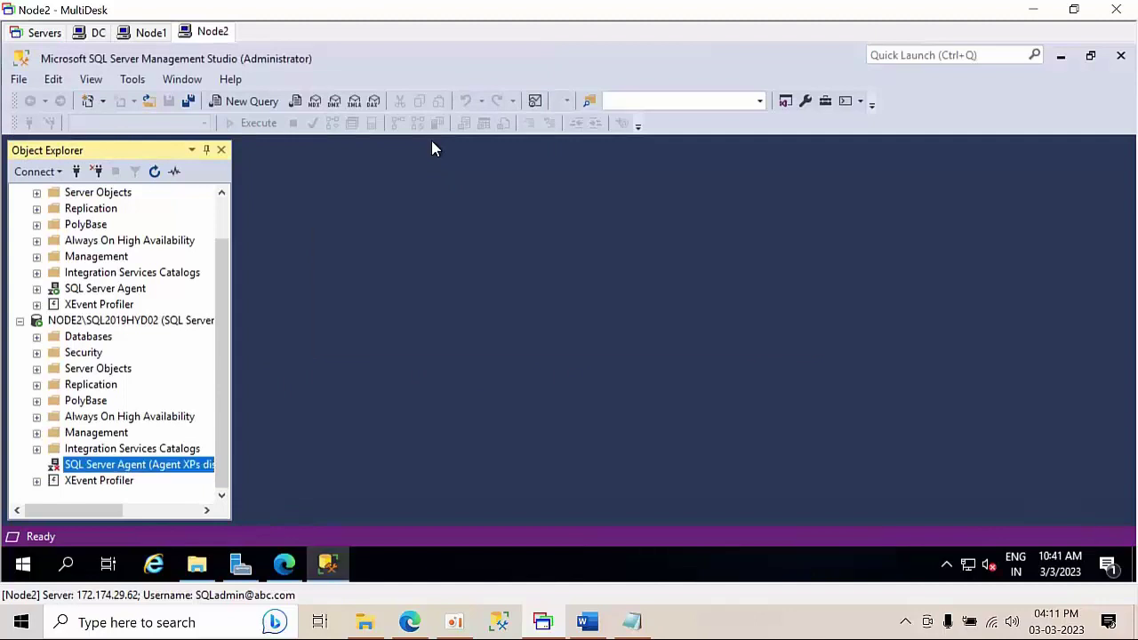
- Collapse the SQLCLUSTER02 and NODE2 server trees, then switch to the DC session
{"action": "scroll", "coordinate": [120, 324], "scroll_direction": "up", "scroll_amount": 1}
{"action": "left_click", "coordinate": [120, 324]}
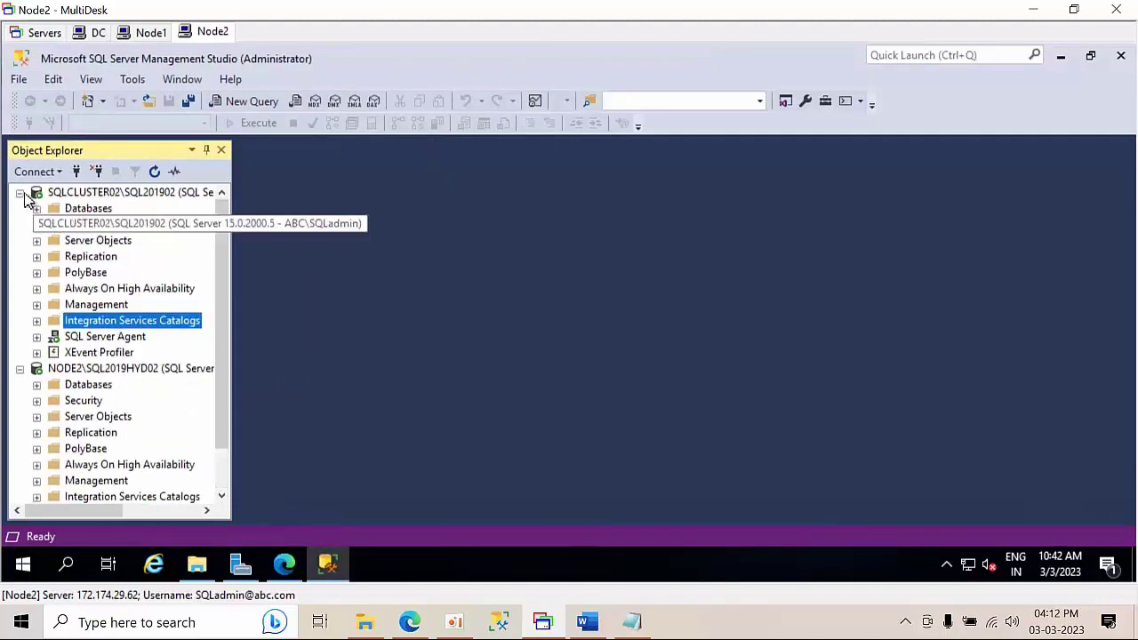
{"action": "left_click", "coordinate": [20, 192]}
{"action": "left_click", "coordinate": [21, 210]}
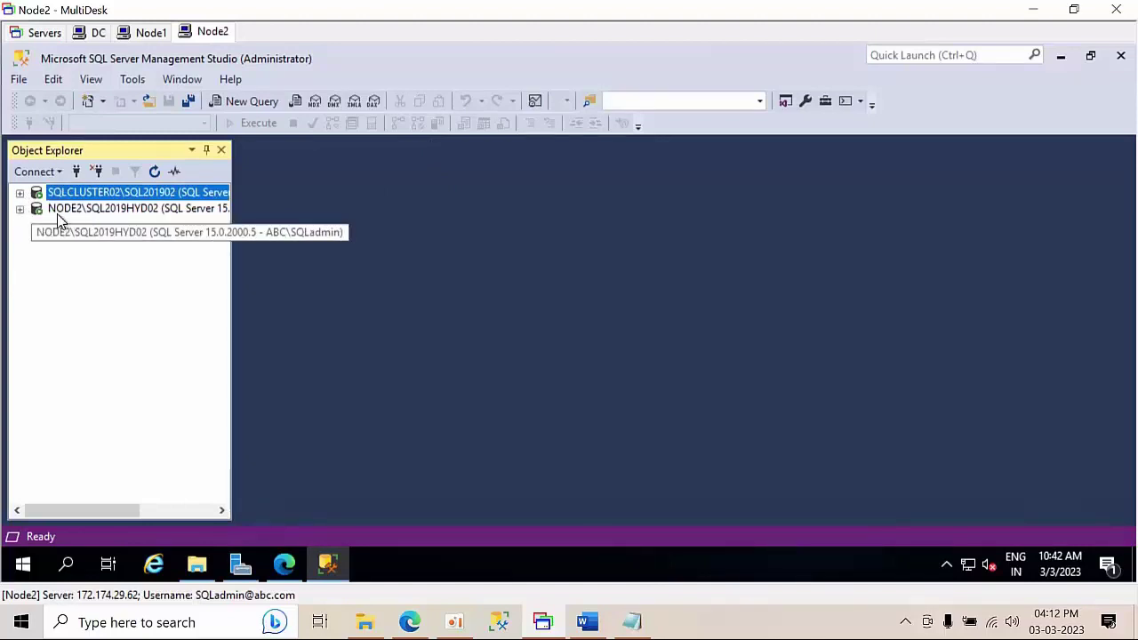
{"action": "left_click", "coordinate": [100, 214]}
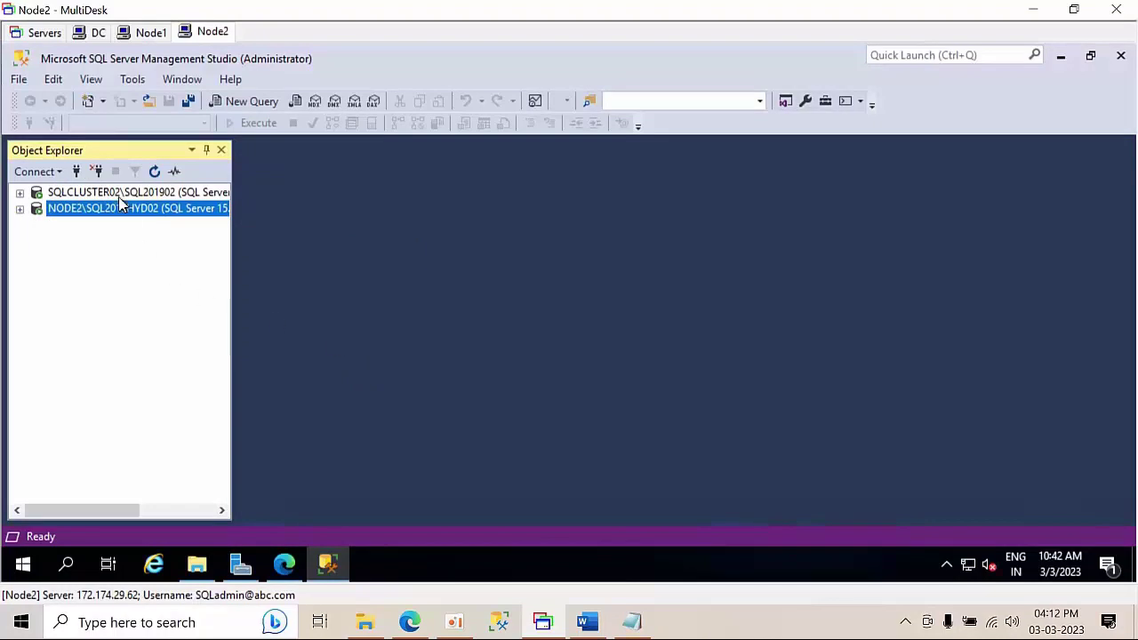
{"action": "left_click", "coordinate": [95, 34]}
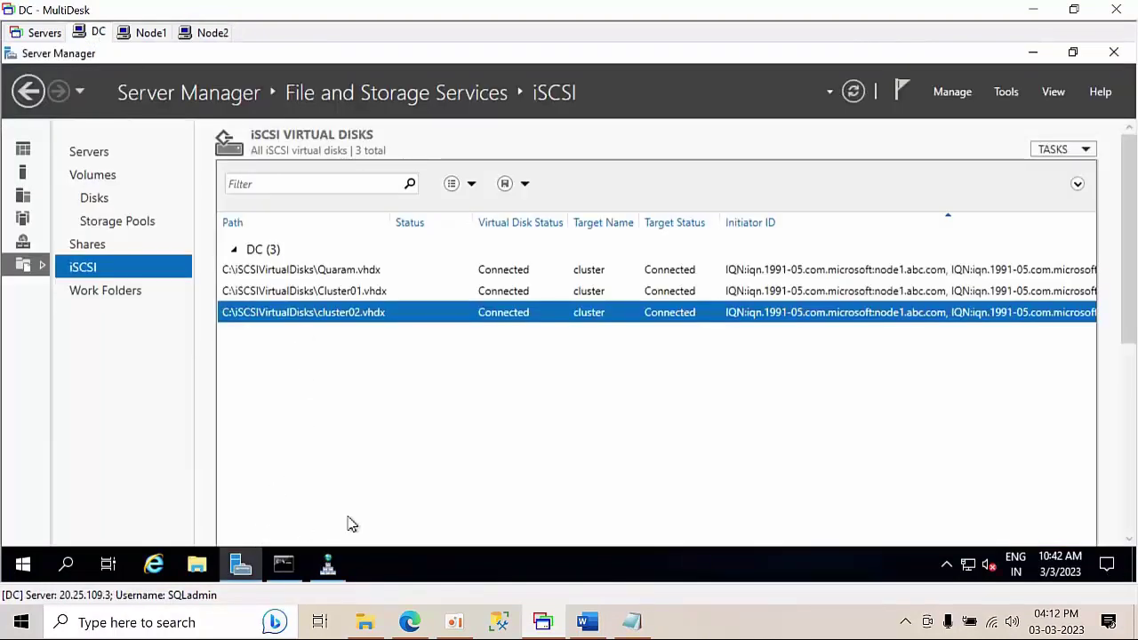
- Launch Excel with a new blank workbook
{"action": "left_click", "coordinate": [157, 621]}
{"action": "type", "text": "excce"}
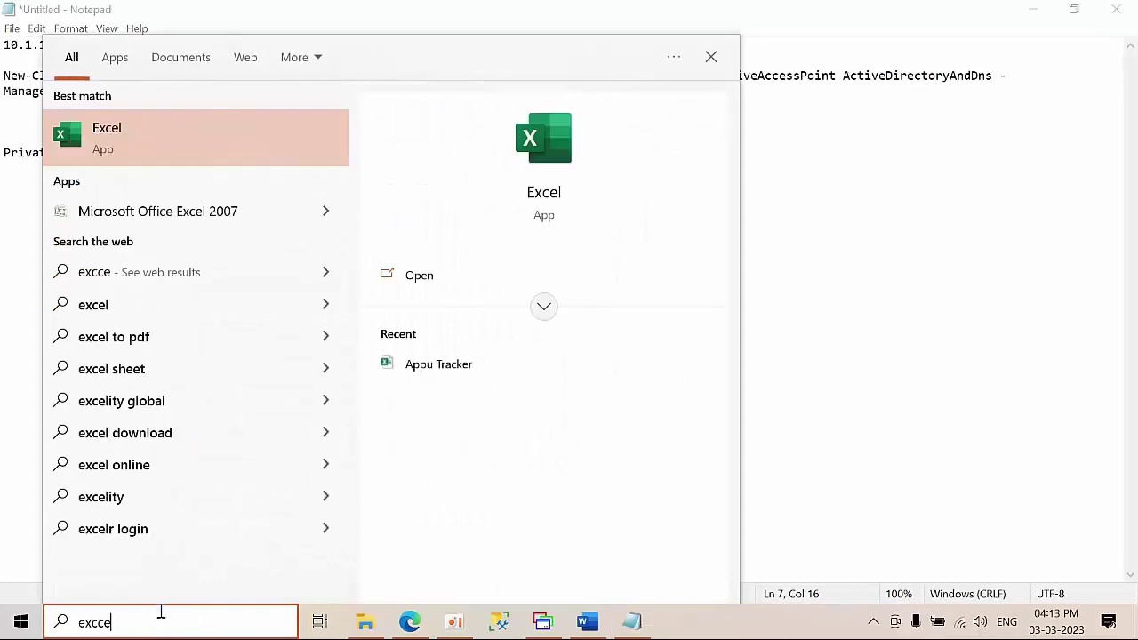
{"action": "left_click", "coordinate": [74, 138]}
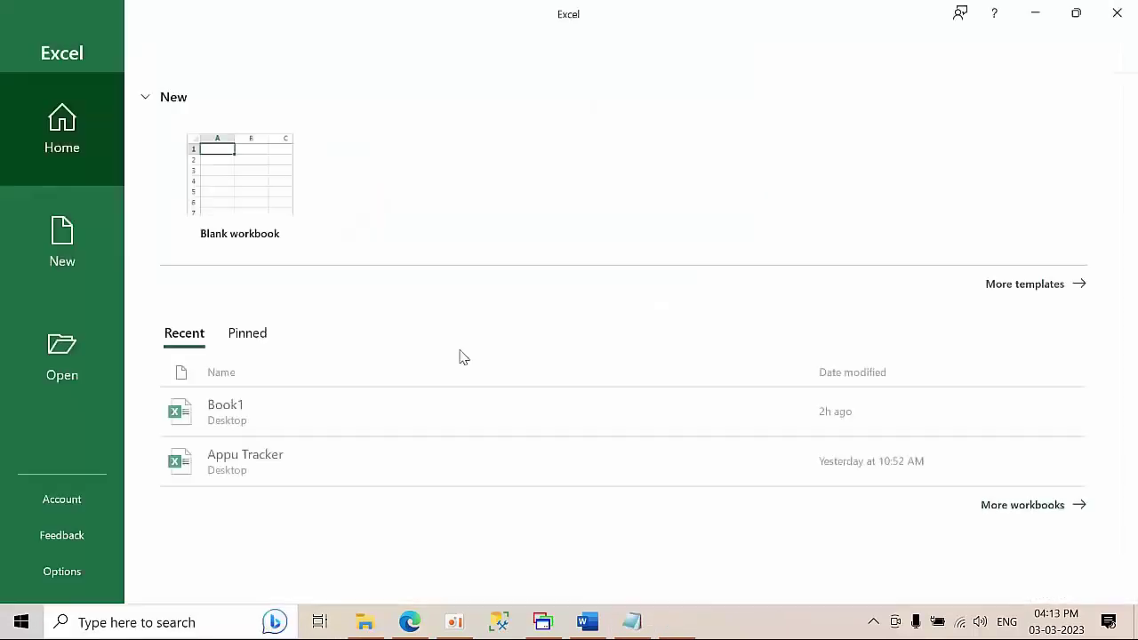
{"action": "left_click", "coordinate": [275, 190]}
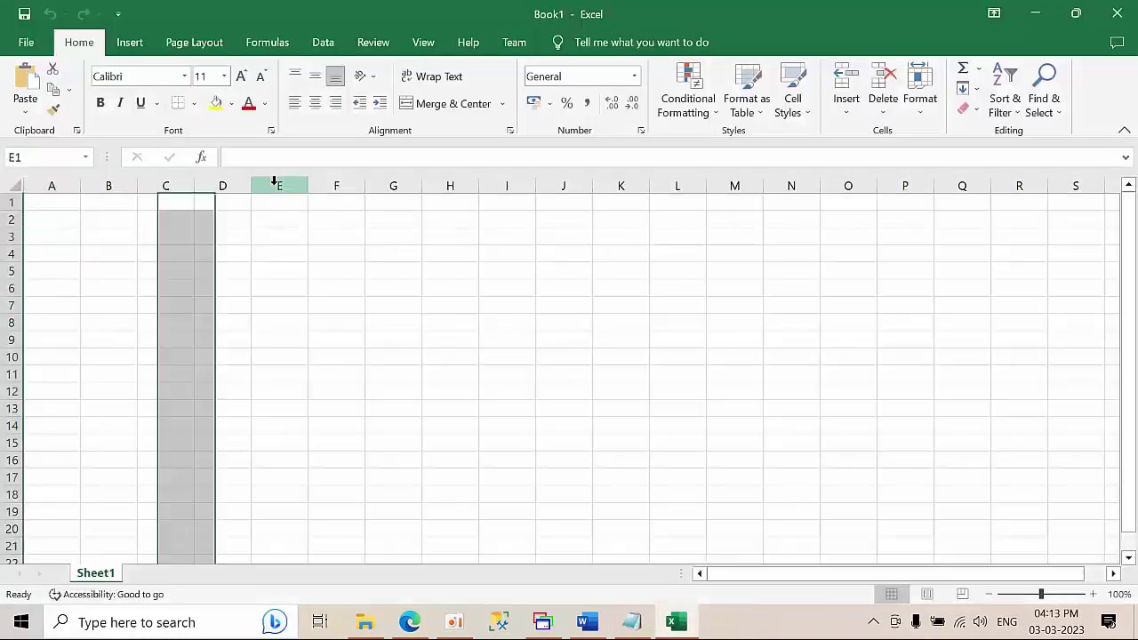
{"action": "left_click", "coordinate": [360, 393]}
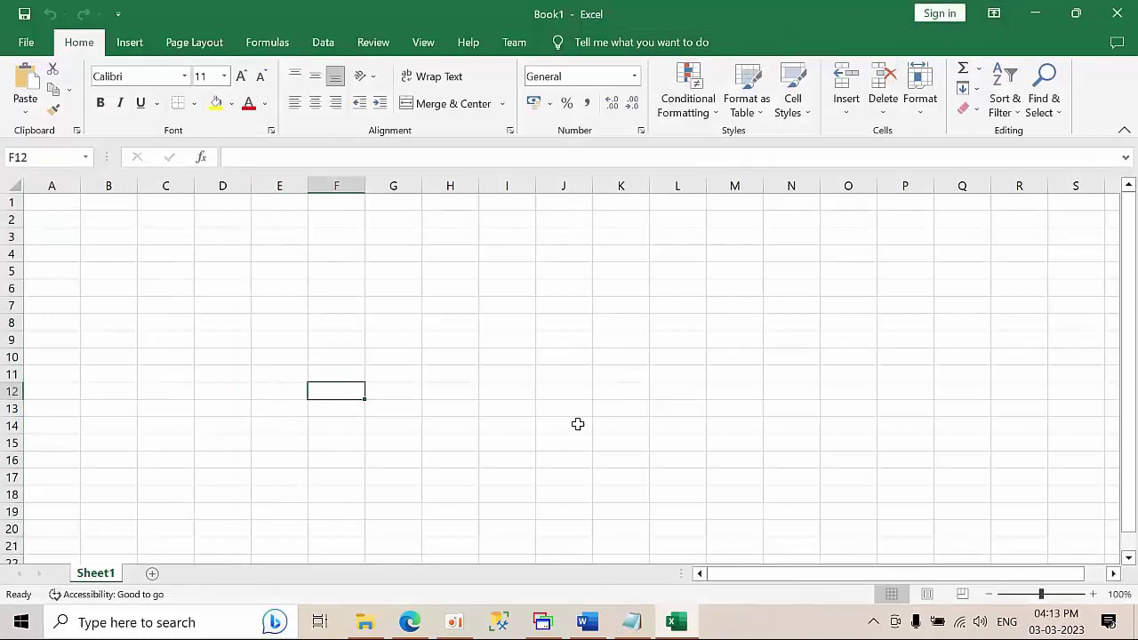
- Copy the Dc Node1 Node2 heading line from the notes into cell G7
{"action": "left_click", "coordinate": [646, 621]}
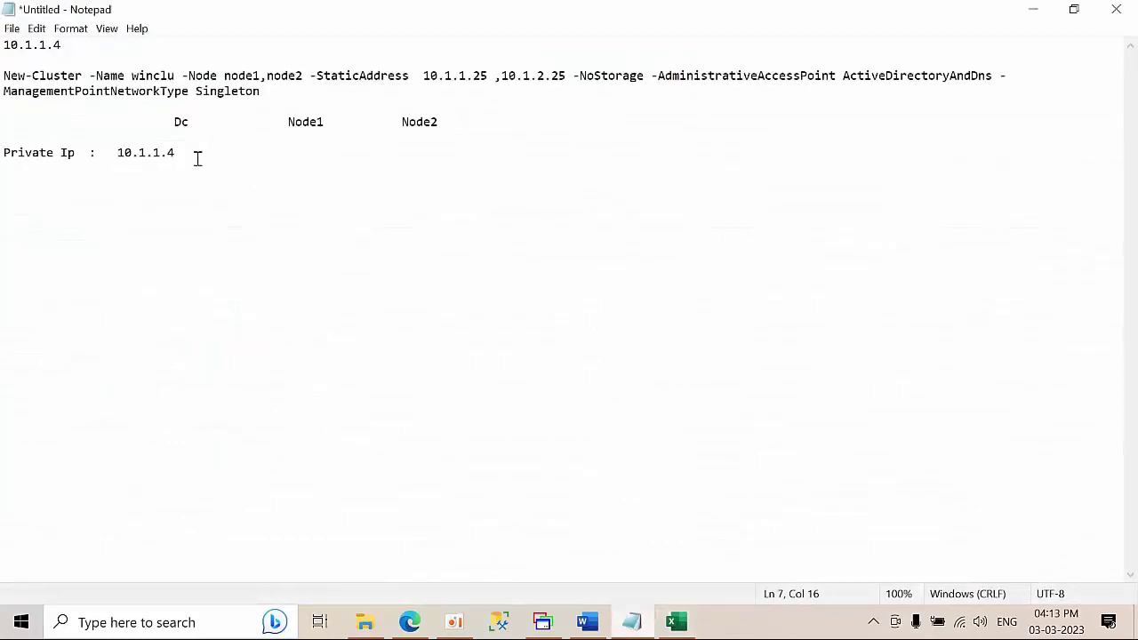
{"action": "left_click_drag", "start_coordinate": [478, 113], "coordinate": [214, 148]}
{"action": "left_click", "coordinate": [452, 119]}
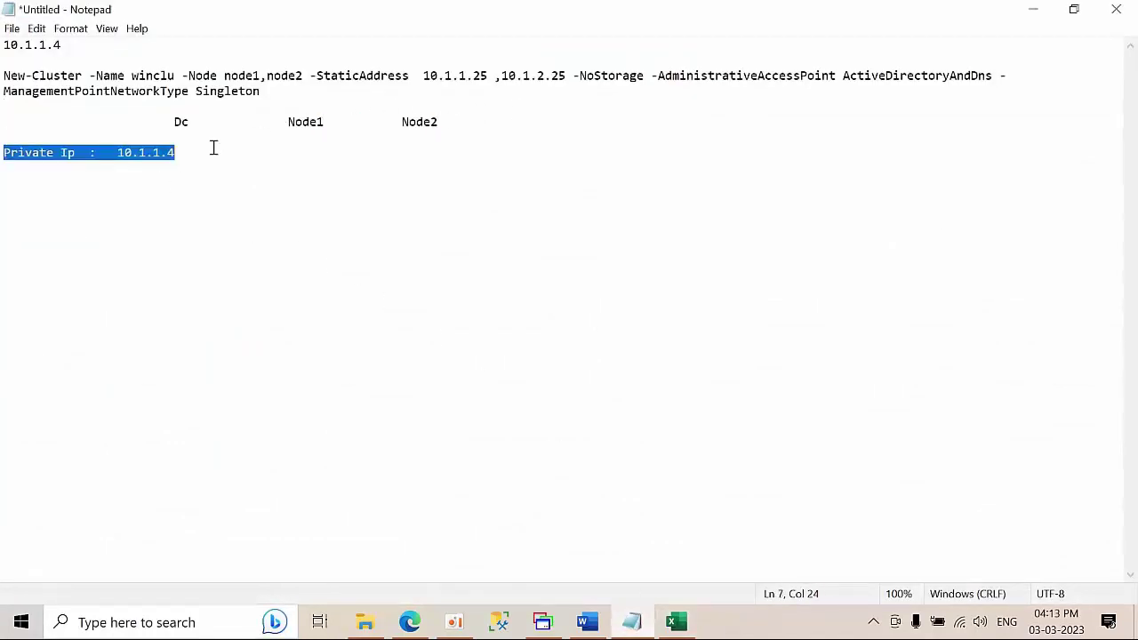
{"action": "left_click", "coordinate": [172, 131]}
{"action": "left_click_drag", "start_coordinate": [440, 122], "coordinate": [173, 122]}
{"action": "key", "text": "ctrl+c"}
{"action": "left_click", "coordinate": [1033, 9]}
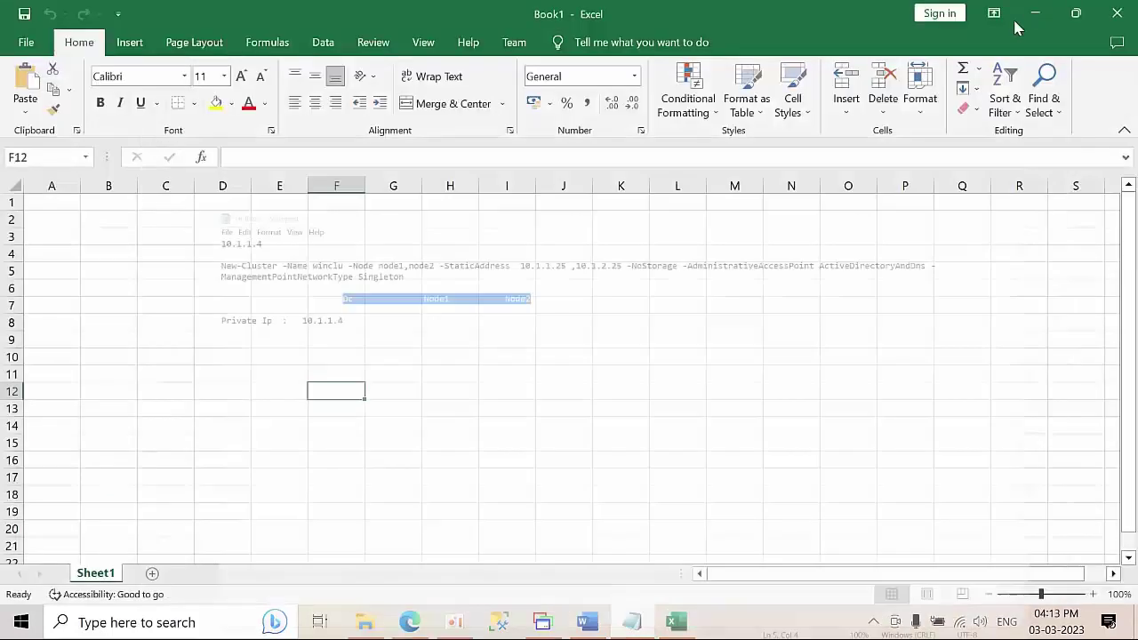
{"action": "left_click", "coordinate": [409, 303]}
{"action": "key", "text": "ctrl+v"}
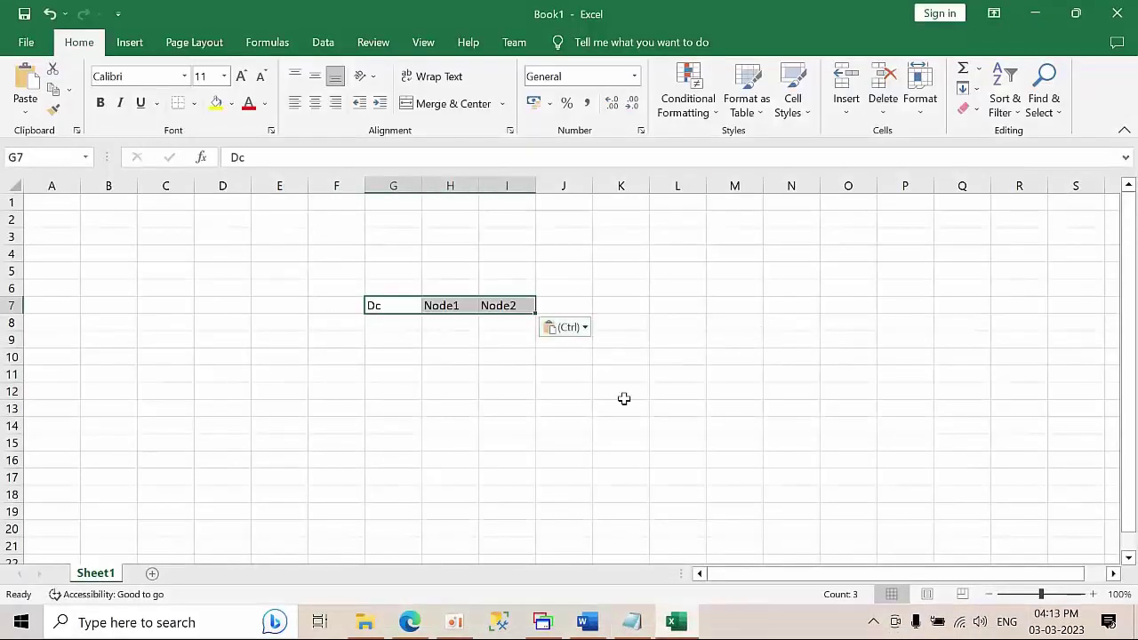
{"action": "left_click", "coordinate": [622, 402]}
- Widen column F and label F8 Private IP and F9 Public IP
{"action": "left_click", "coordinate": [325, 327]}
{"action": "double_click", "coordinate": [364, 181]}
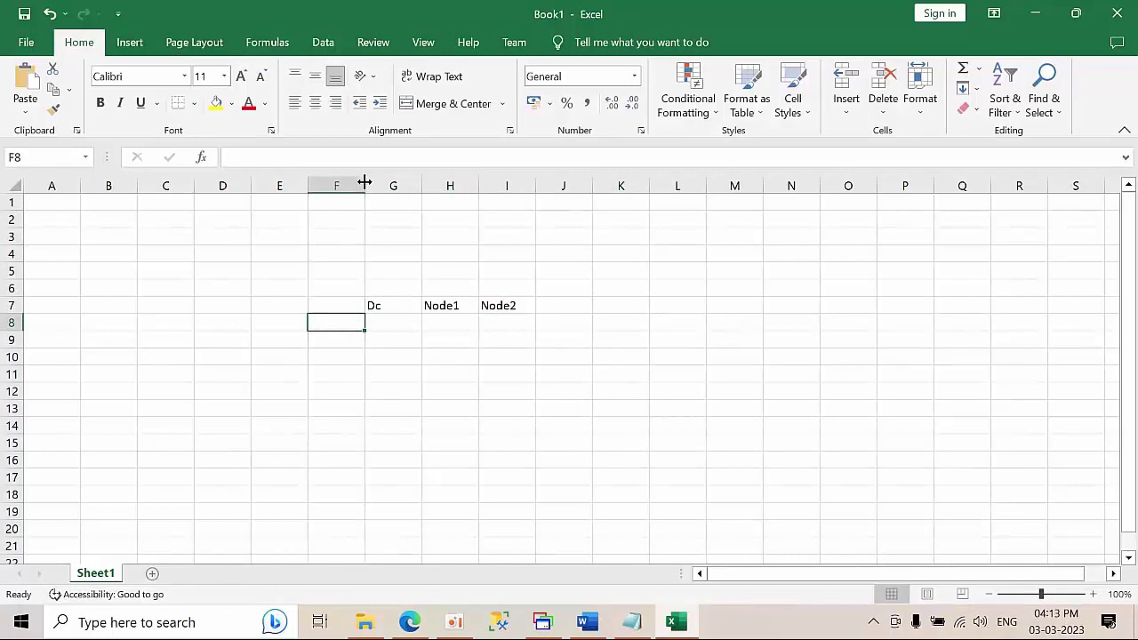
{"action": "left_click_drag", "start_coordinate": [363, 186], "coordinate": [563, 188]}
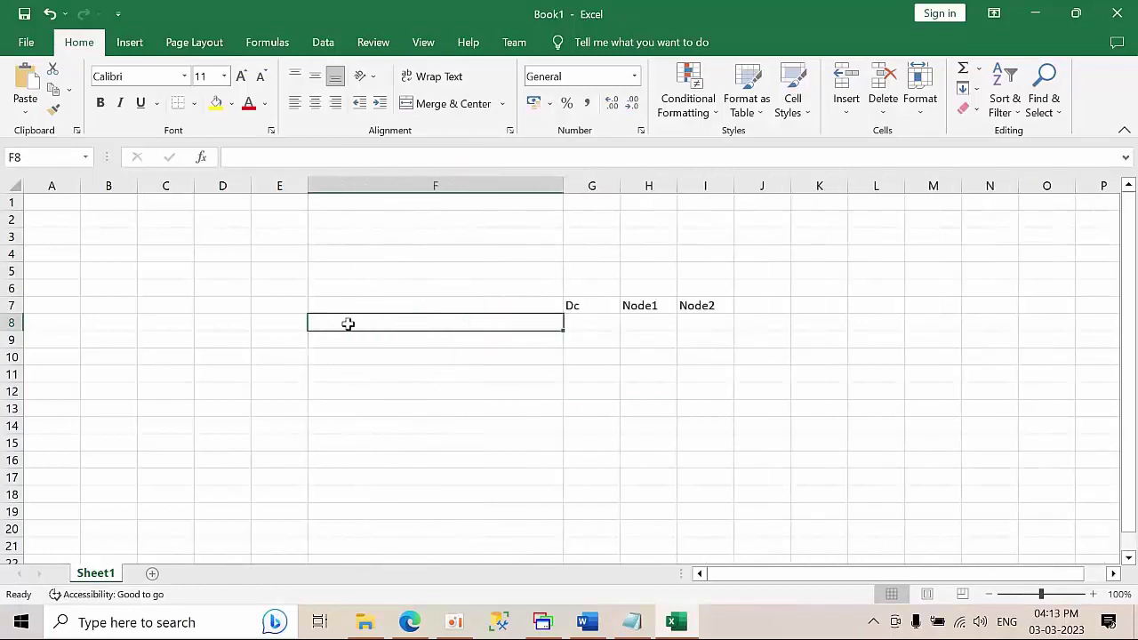
{"action": "type", "text": "Private IP"}
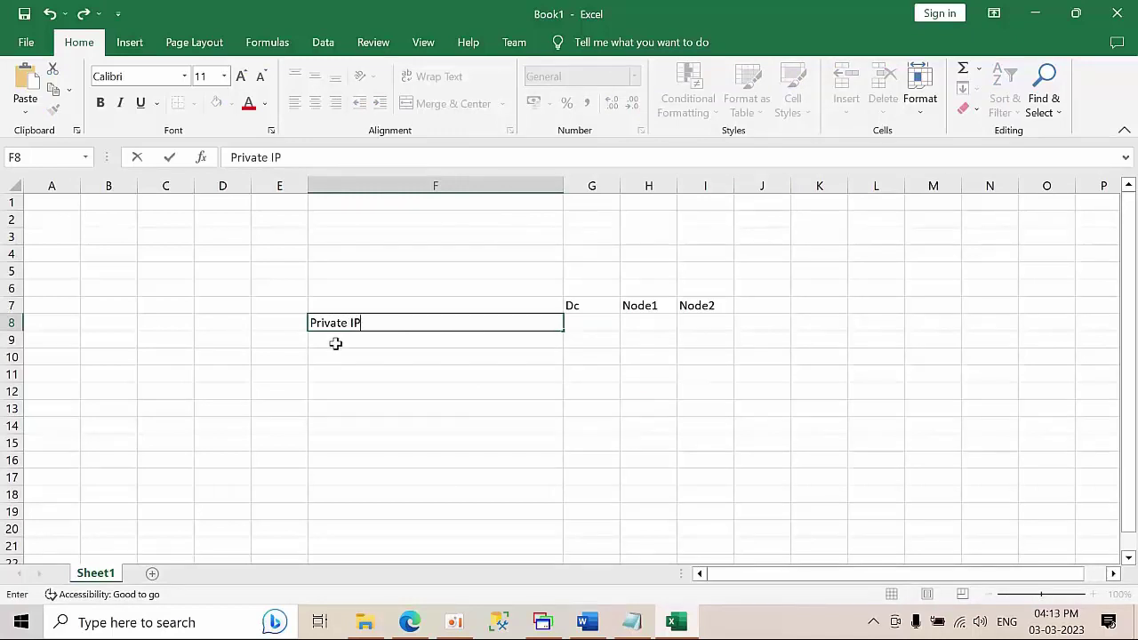
{"action": "key", "text": "Return"}
{"action": "type", "text": "Public Ip"}
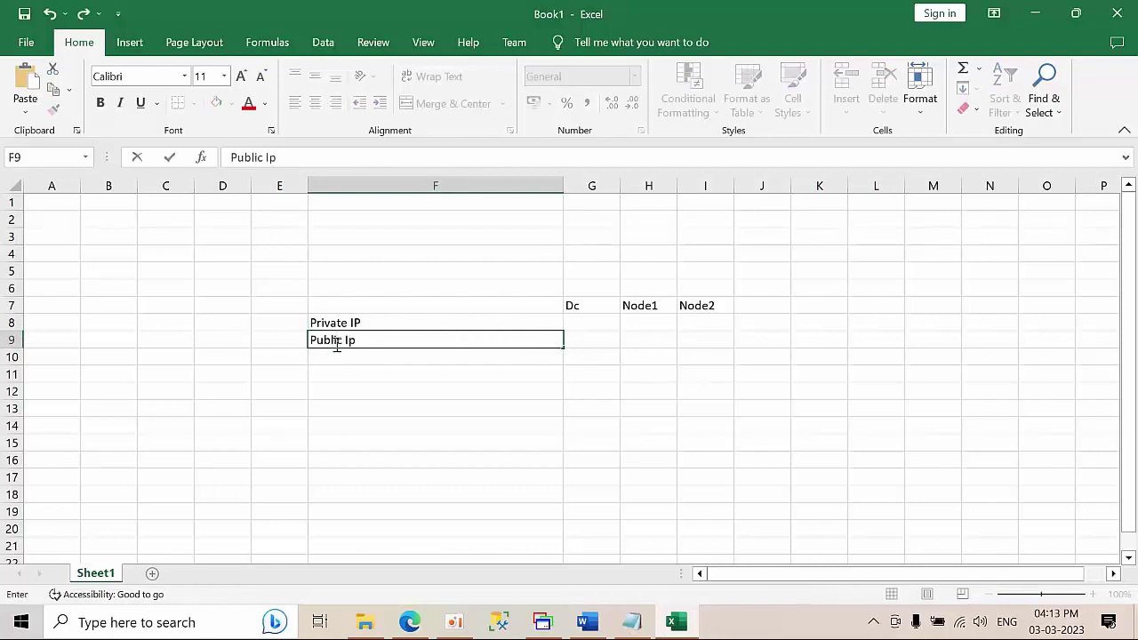
{"action": "key", "text": "BackSpace"}
{"action": "type", "text": "P"}
- Adjust the width of column G to fit the headings
{"action": "left_click_drag", "start_coordinate": [612, 185], "coordinate": [640, 185]}
{"action": "left_click", "coordinate": [695, 367]}
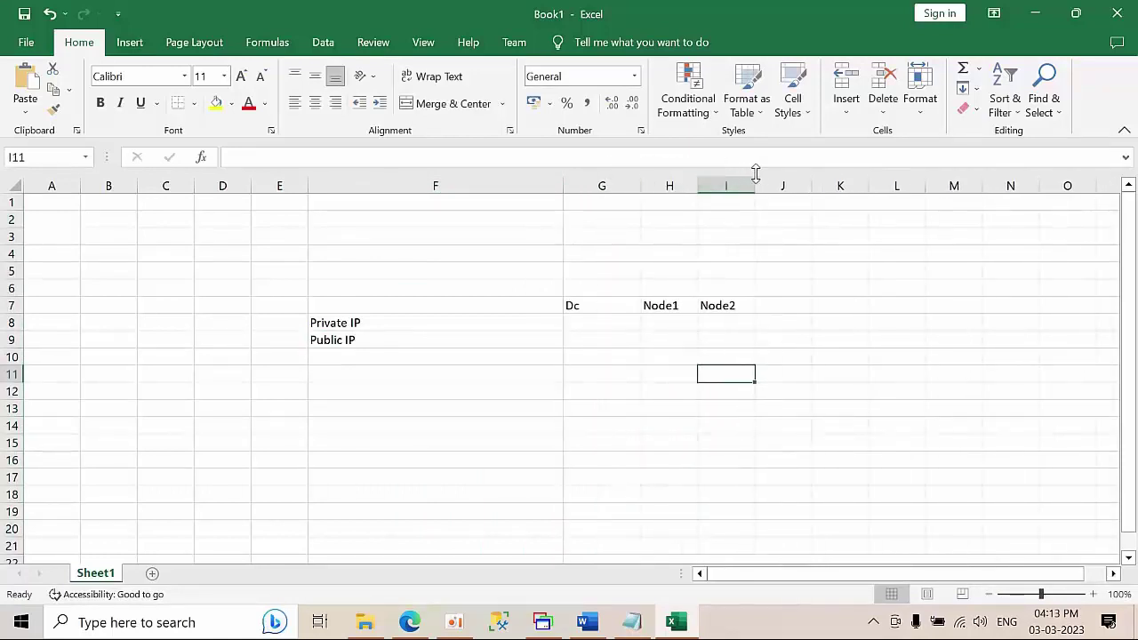
{"action": "left_click_drag", "start_coordinate": [747, 185], "coordinate": [781, 184]}
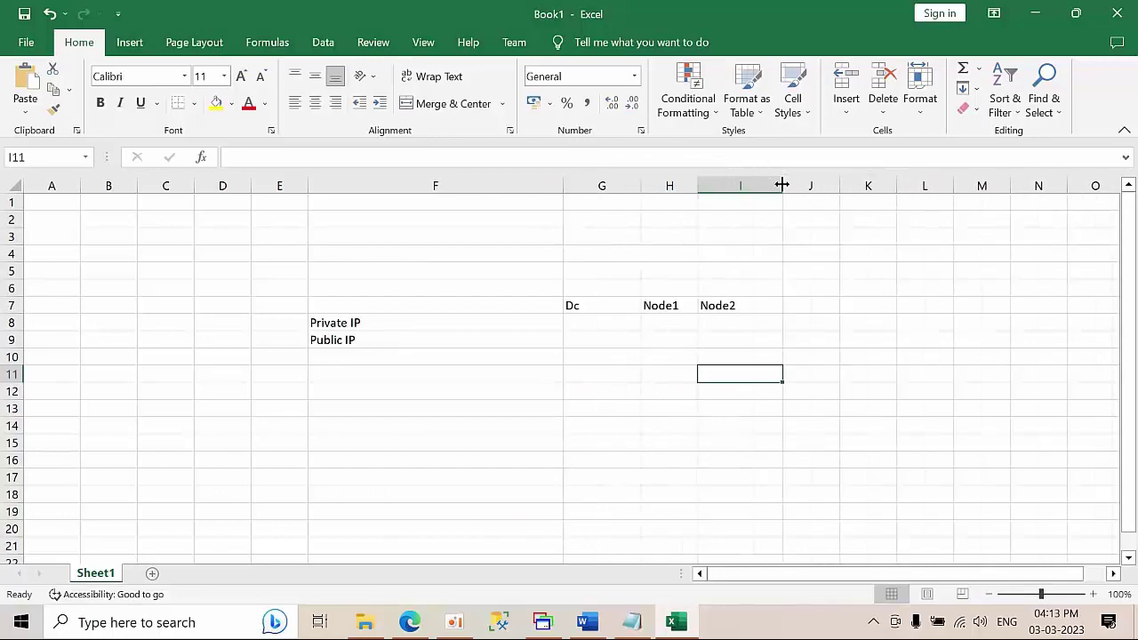
- Copy the DC's public IP 20.25.109.3 from Azure into cell G9
{"action": "left_click", "coordinate": [409, 622]}
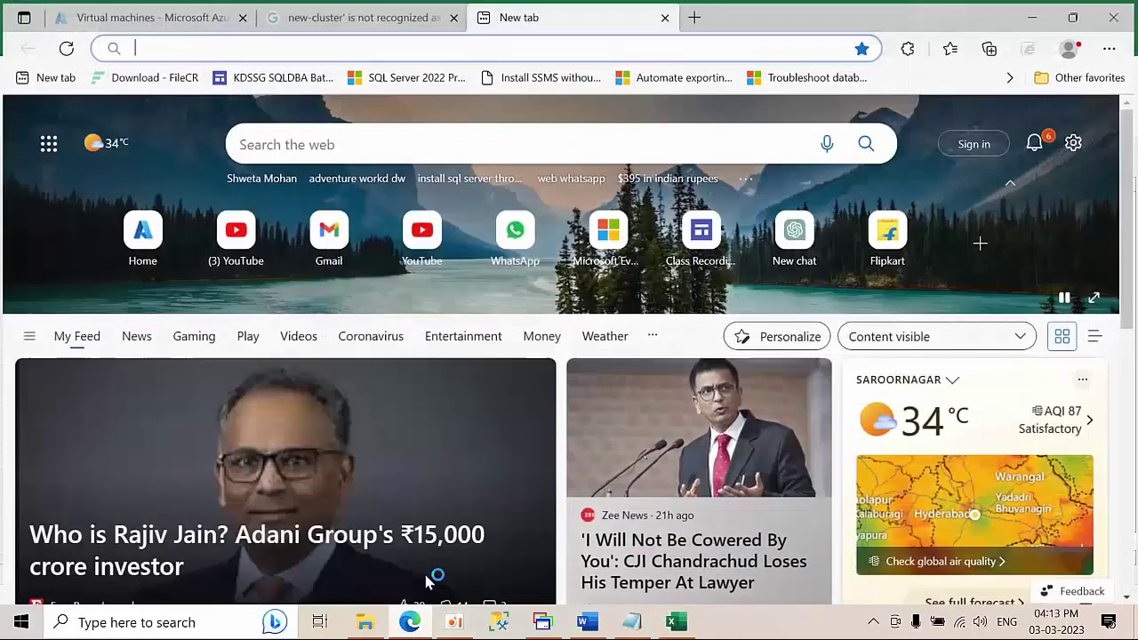
{"action": "left_click", "coordinate": [133, 11]}
{"action": "left_click", "coordinate": [71, 362]}
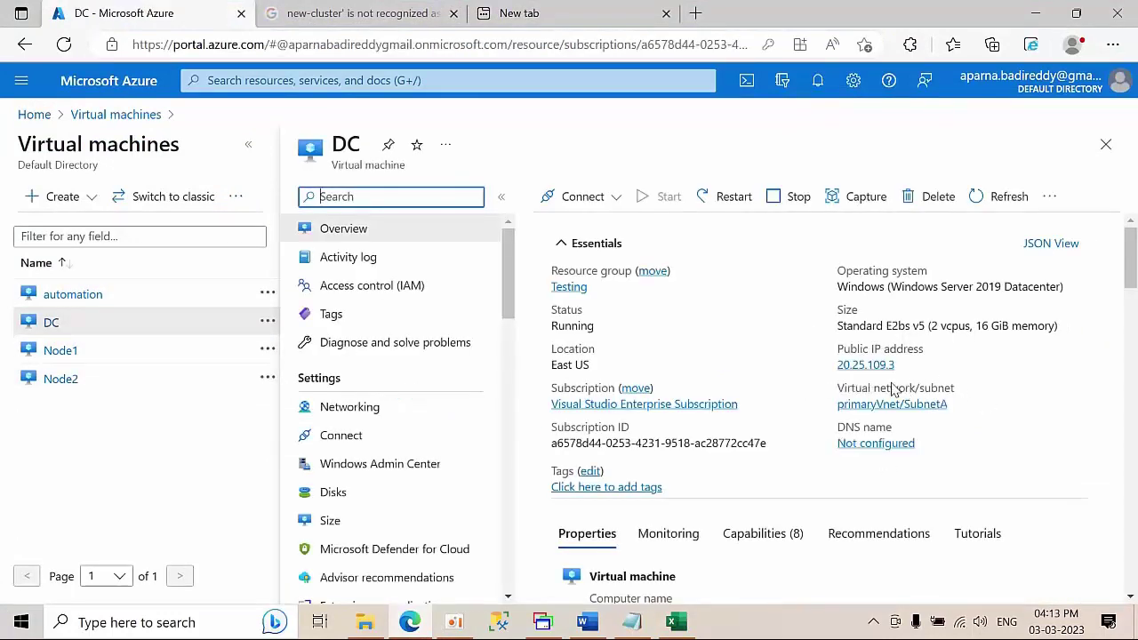
{"action": "left_click", "coordinate": [905, 365]}
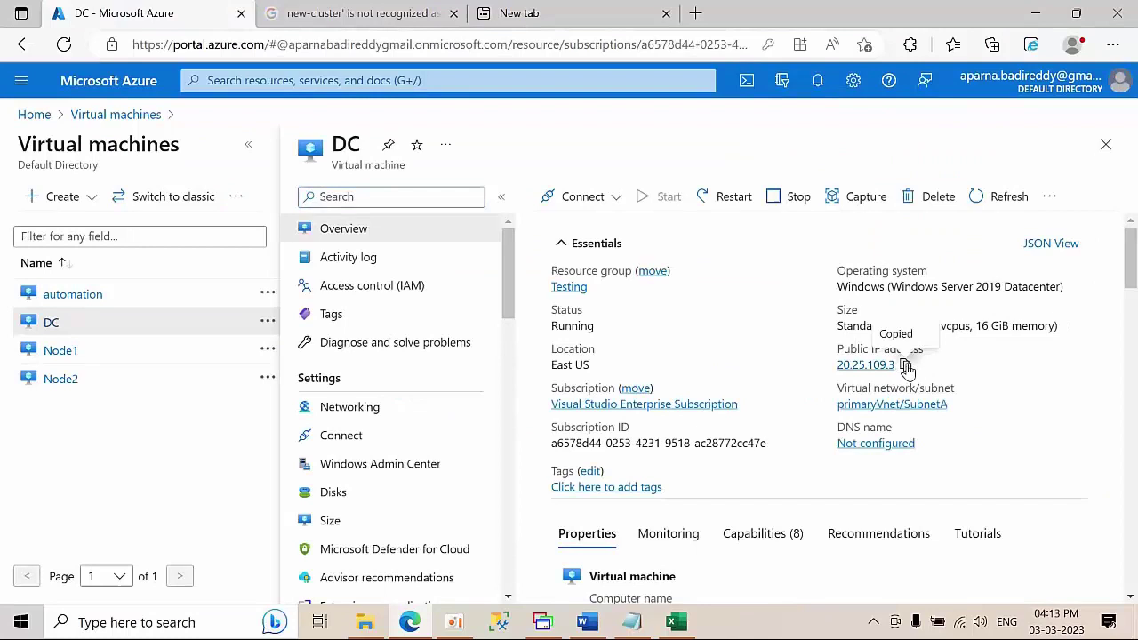
{"action": "left_click", "coordinate": [675, 621]}
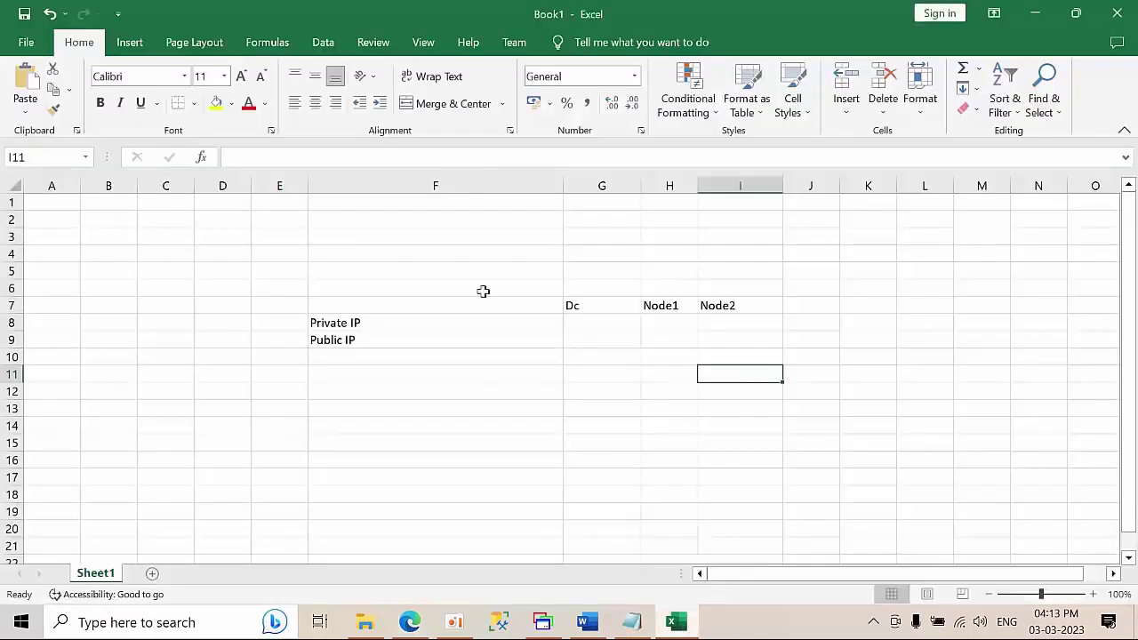
{"action": "left_click", "coordinate": [593, 345]}
{"action": "key", "text": "ctrl+v"}
- Copy Node1's public IP 20.163.146.250 from Azure into cell H9
{"action": "left_click", "coordinate": [421, 617]}
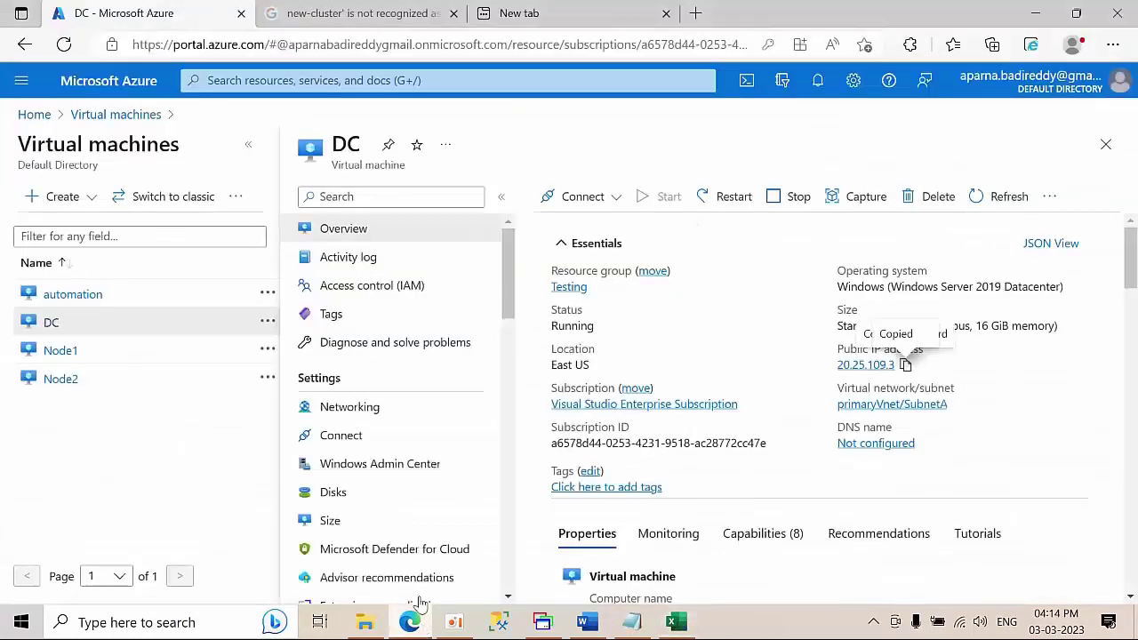
{"action": "left_click", "coordinate": [57, 353]}
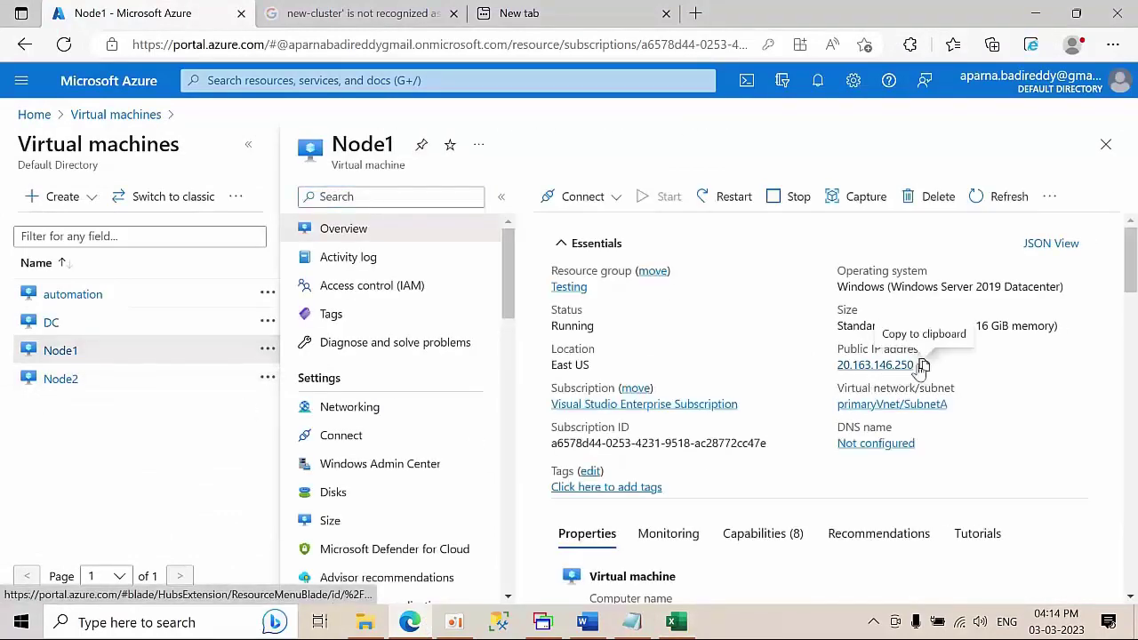
{"action": "left_click", "coordinate": [924, 365]}
{"action": "left_click", "coordinate": [665, 628]}
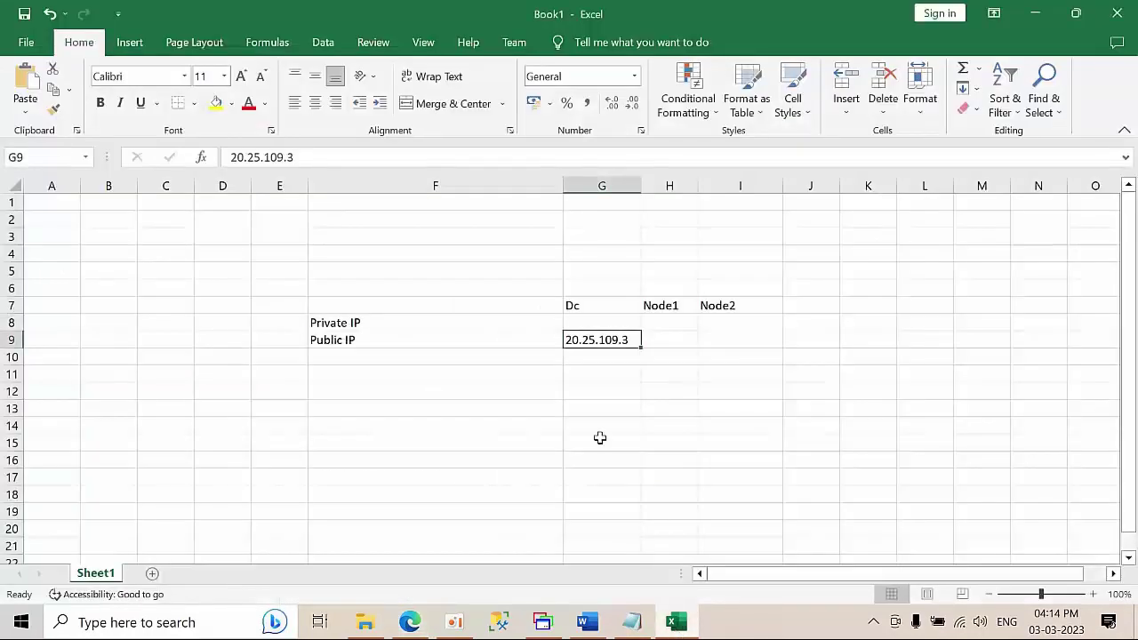
{"action": "left_click", "coordinate": [683, 339]}
{"action": "key", "text": "ctrl+v"}
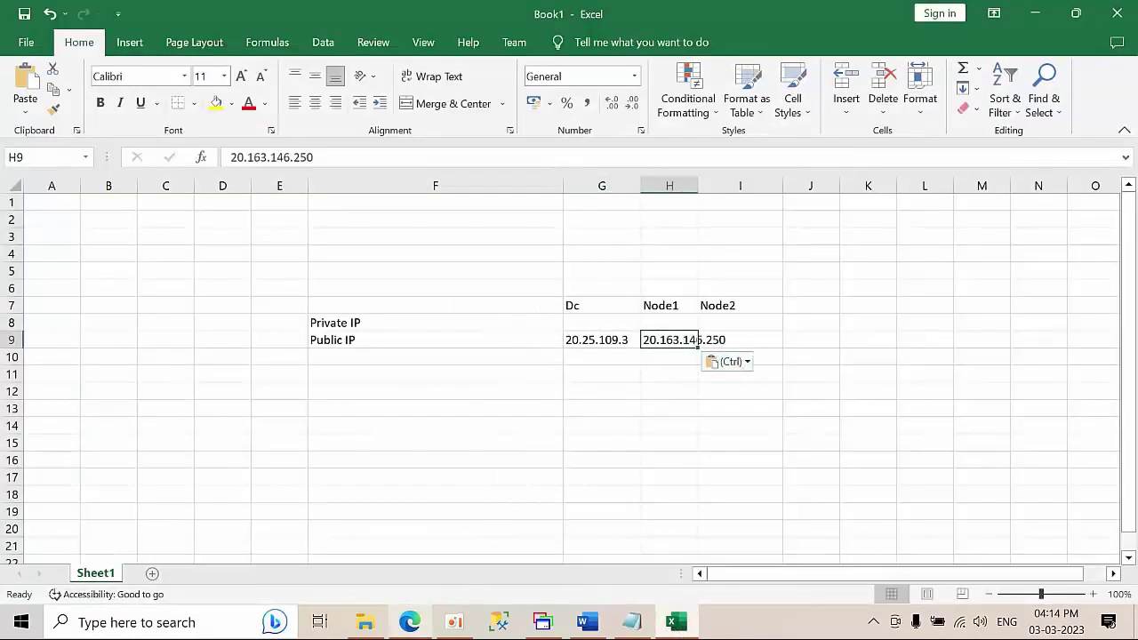
- Copy Node2's public IP address from its Azure VM page
{"action": "left_click", "coordinate": [409, 622]}
{"action": "left_click", "coordinate": [59, 380]}
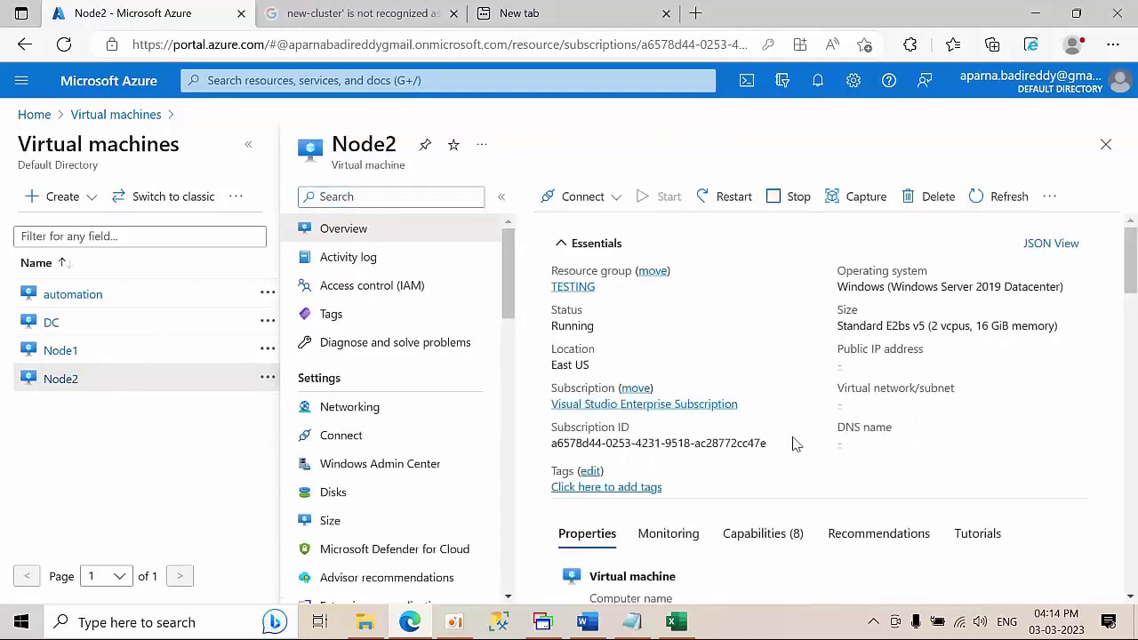
{"action": "left_click", "coordinate": [920, 372]}
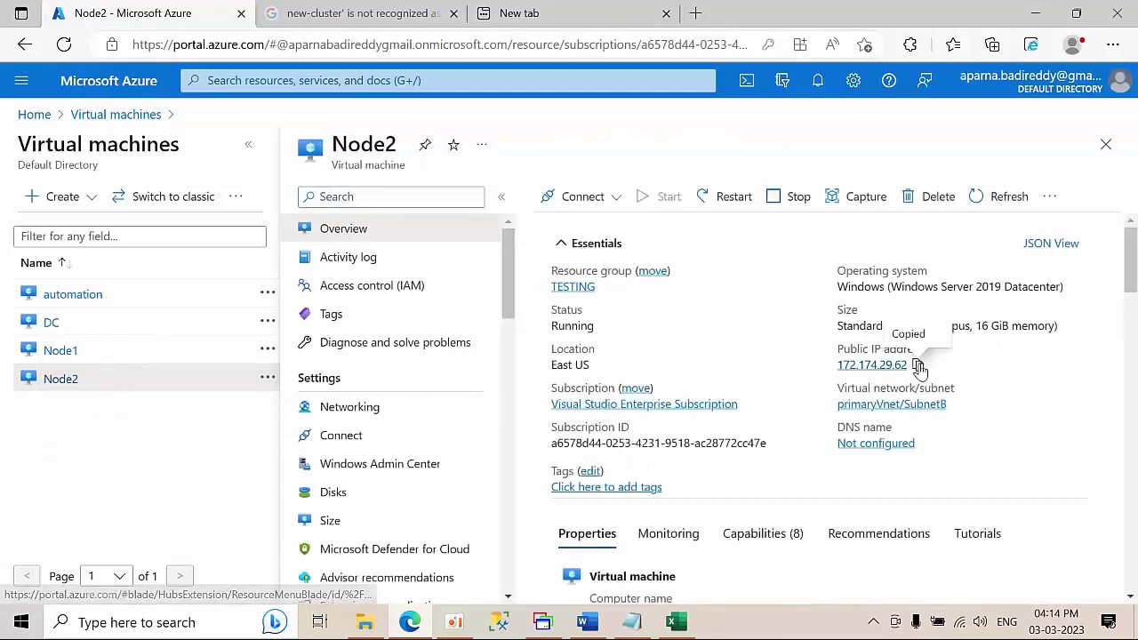
{"action": "left_click", "coordinate": [682, 626]}
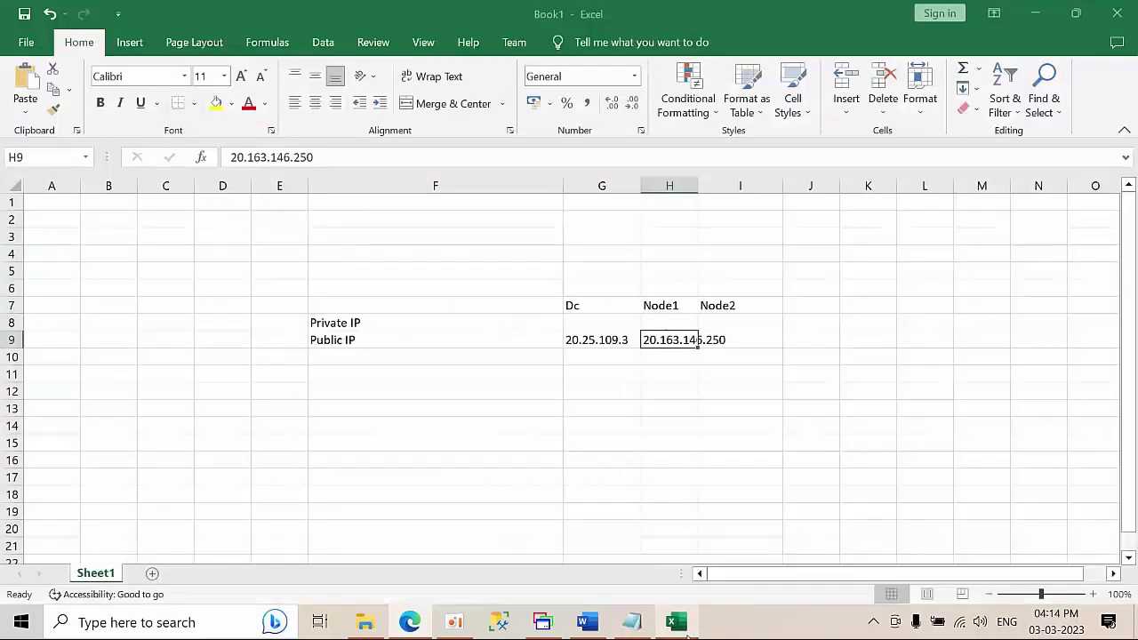
- Fit column H and paste Node2's public IP 172.174.29.62 into I9
{"action": "double_click", "coordinate": [698, 185]}
{"action": "left_click", "coordinate": [763, 339]}
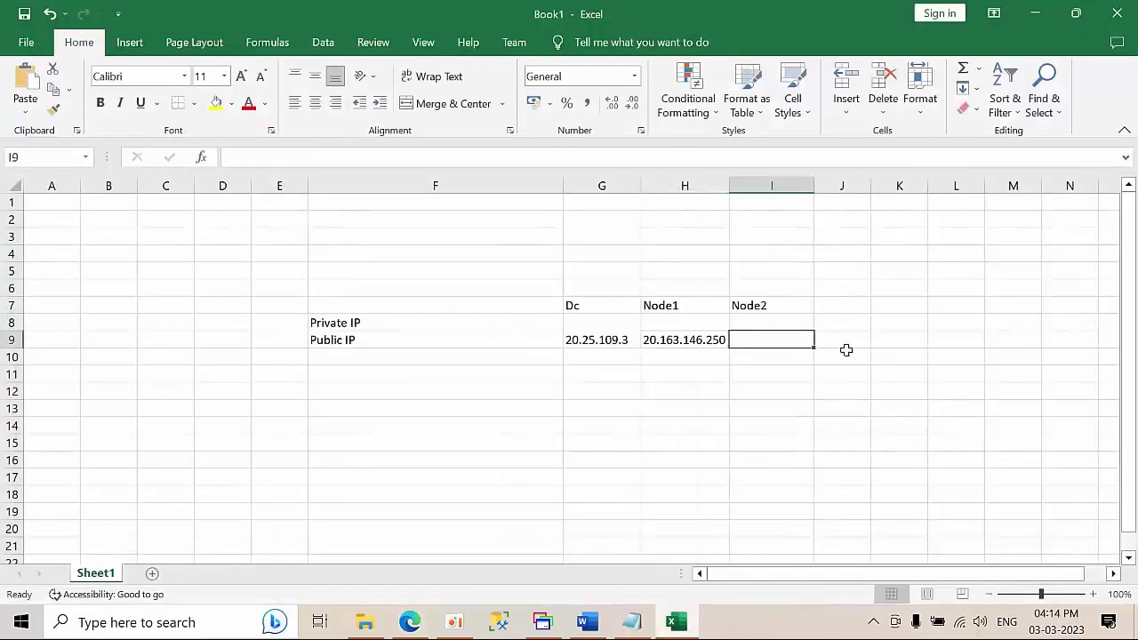
{"action": "key", "text": "ctrl+v"}
{"action": "left_click", "coordinate": [899, 356]}
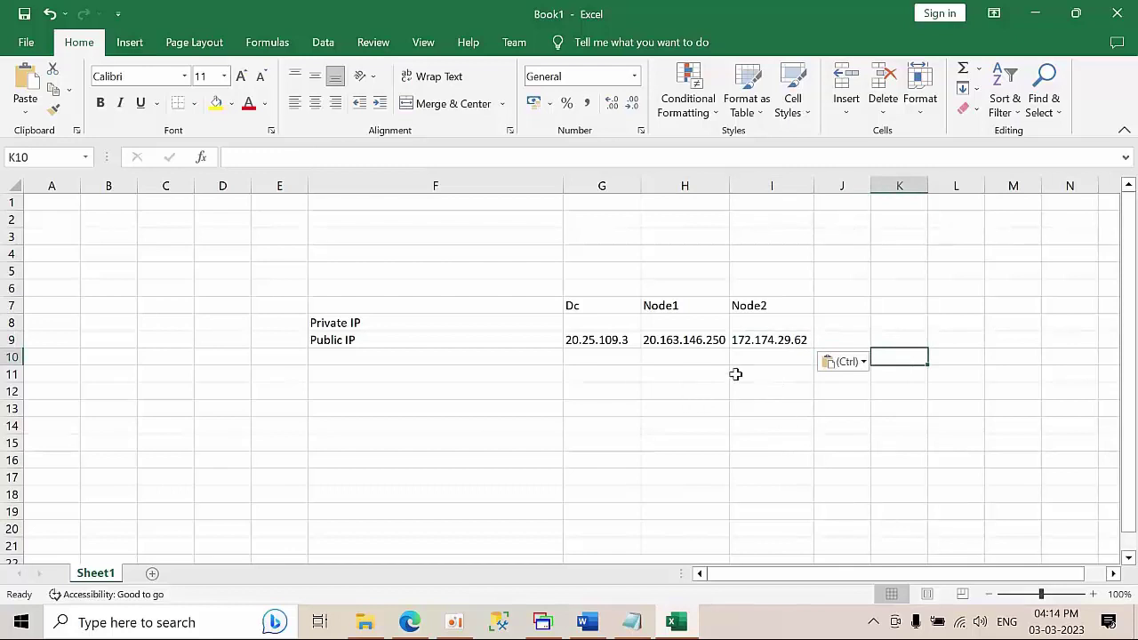
- Copy the DC's private IP 10.1.1.4 from Notepad into cell G8
{"action": "left_click", "coordinate": [631, 621]}
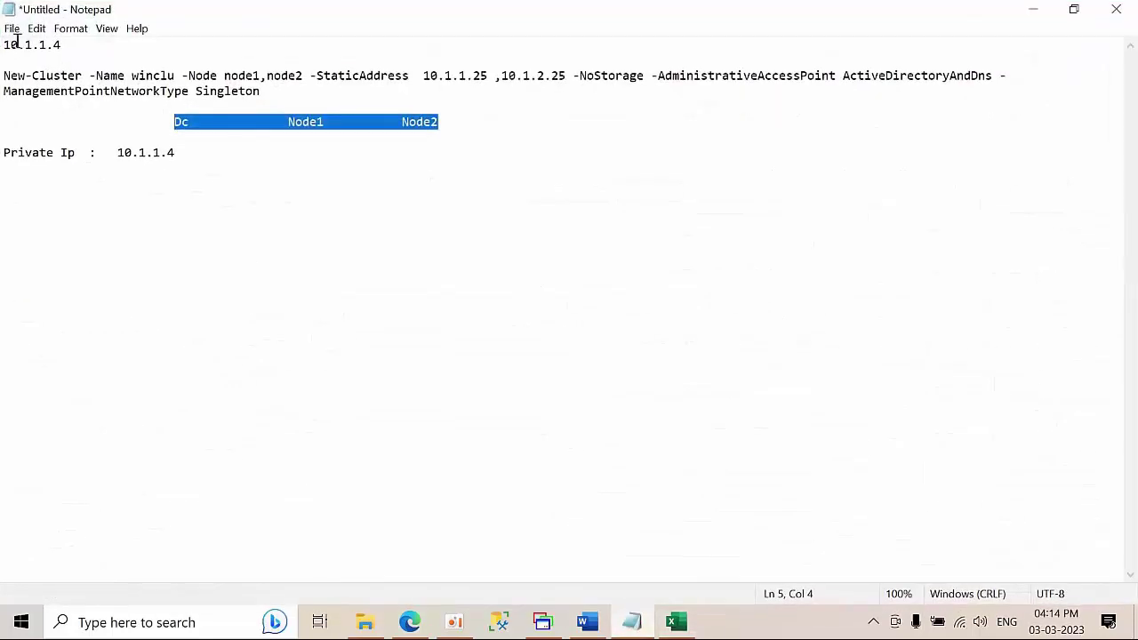
{"action": "left_click", "coordinate": [70, 29]}
{"action": "left_click", "coordinate": [64, 50]}
{"action": "left_click_drag", "start_coordinate": [85, 46], "coordinate": [2, 37]}
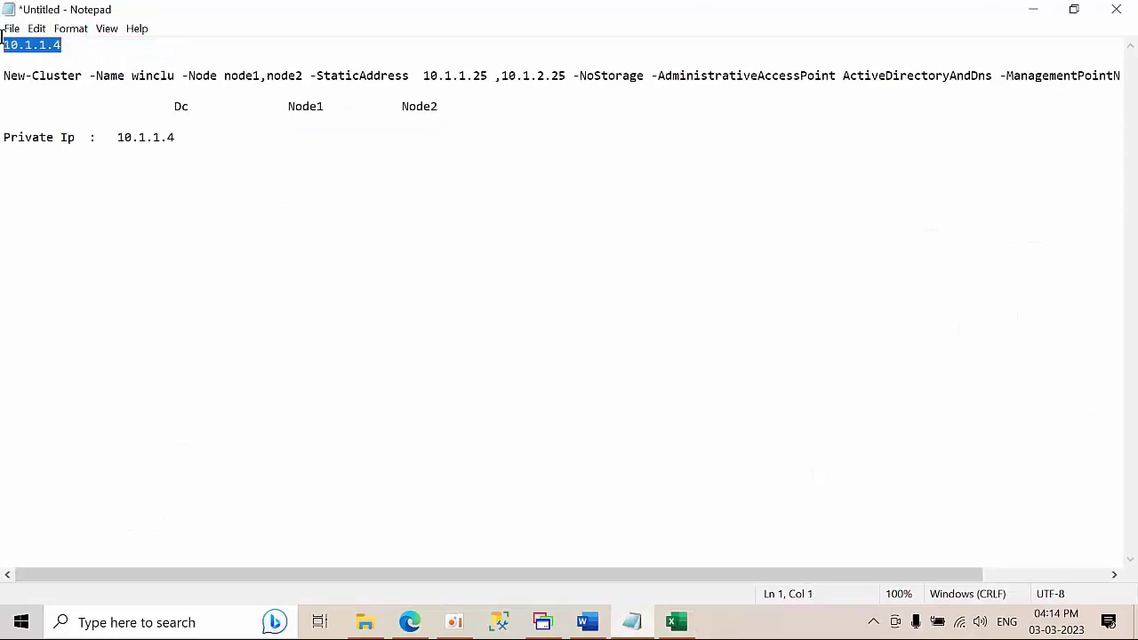
{"action": "left_click", "coordinate": [1032, 9]}
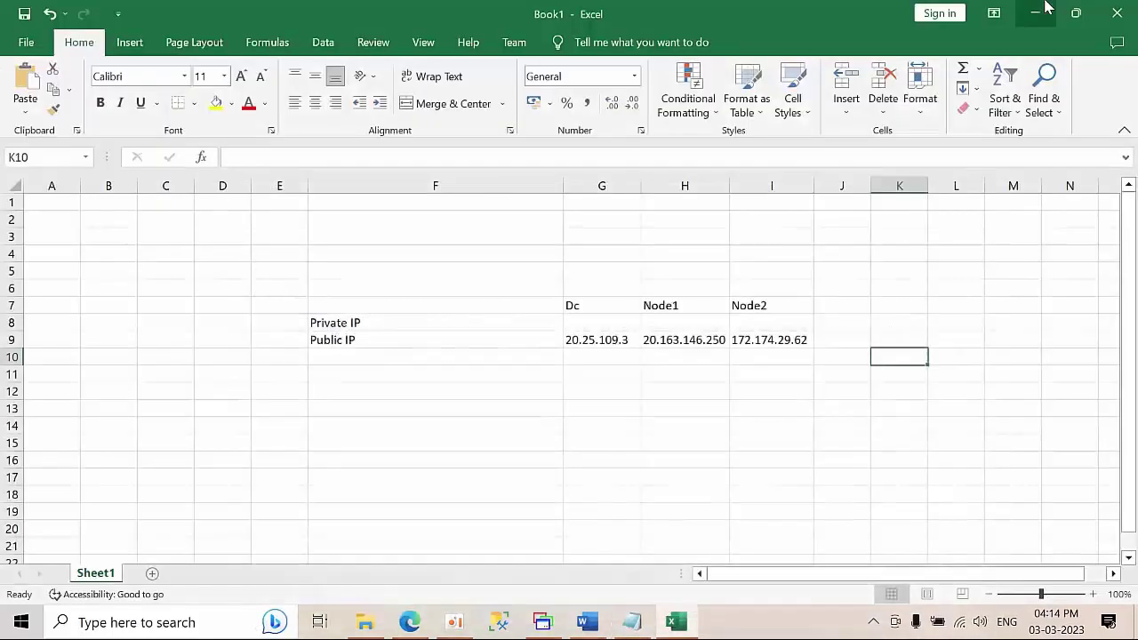
{"action": "left_click", "coordinate": [591, 322]}
{"action": "key", "text": "ctrl+v"}
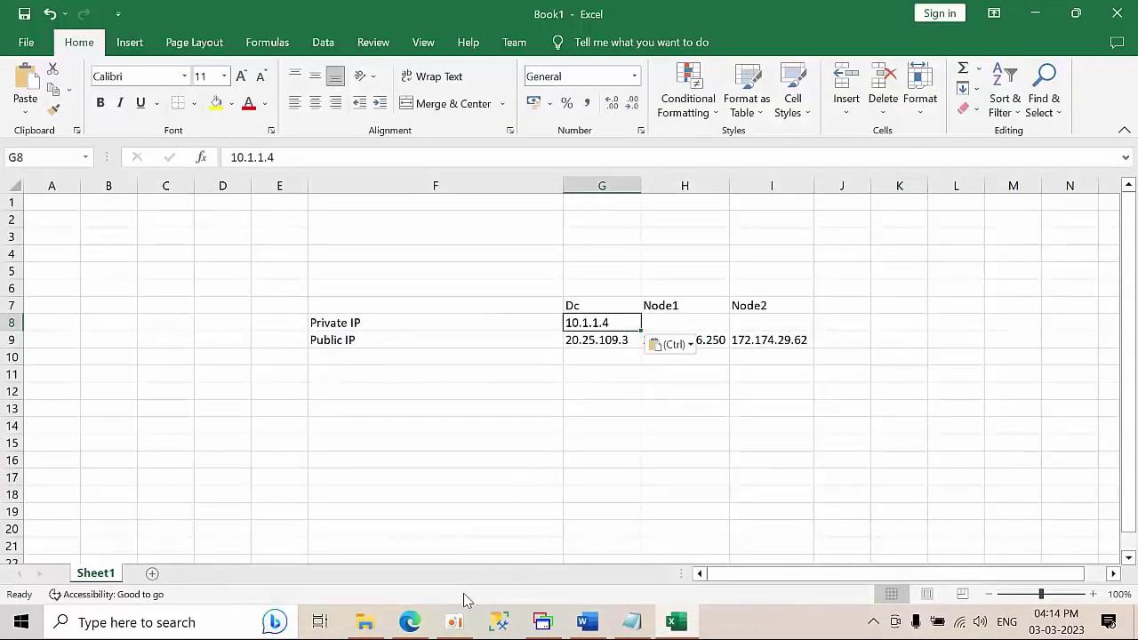
{"action": "left_click", "coordinate": [542, 621]}
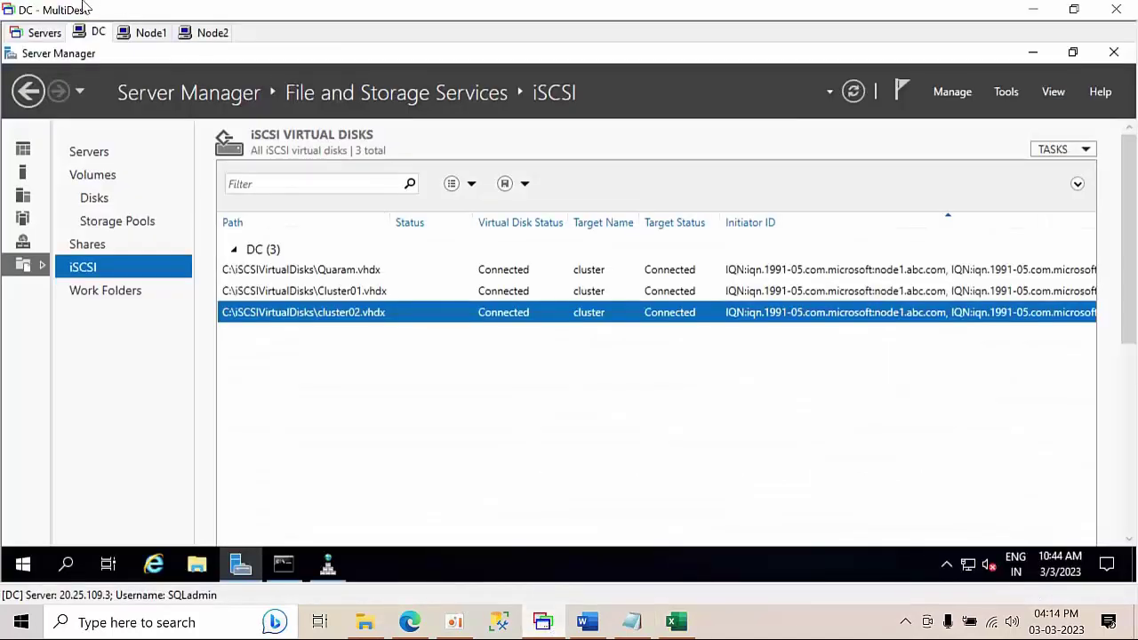
- Run ipconfig in a Command Prompt on Node1
{"action": "left_click", "coordinate": [151, 32]}
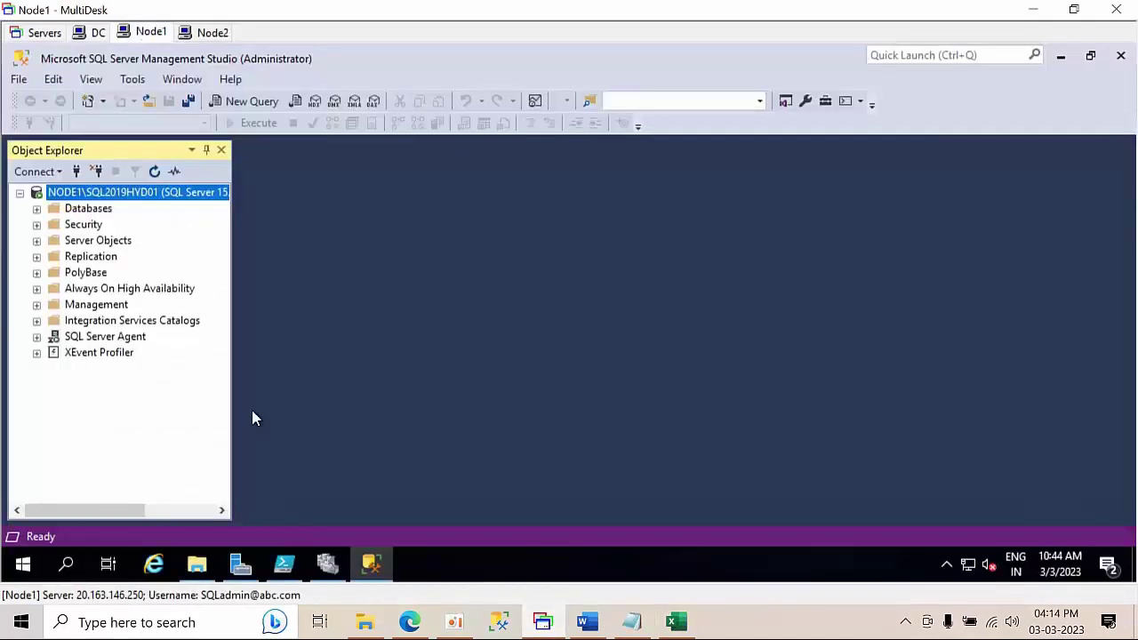
{"action": "key", "text": "super+r"}
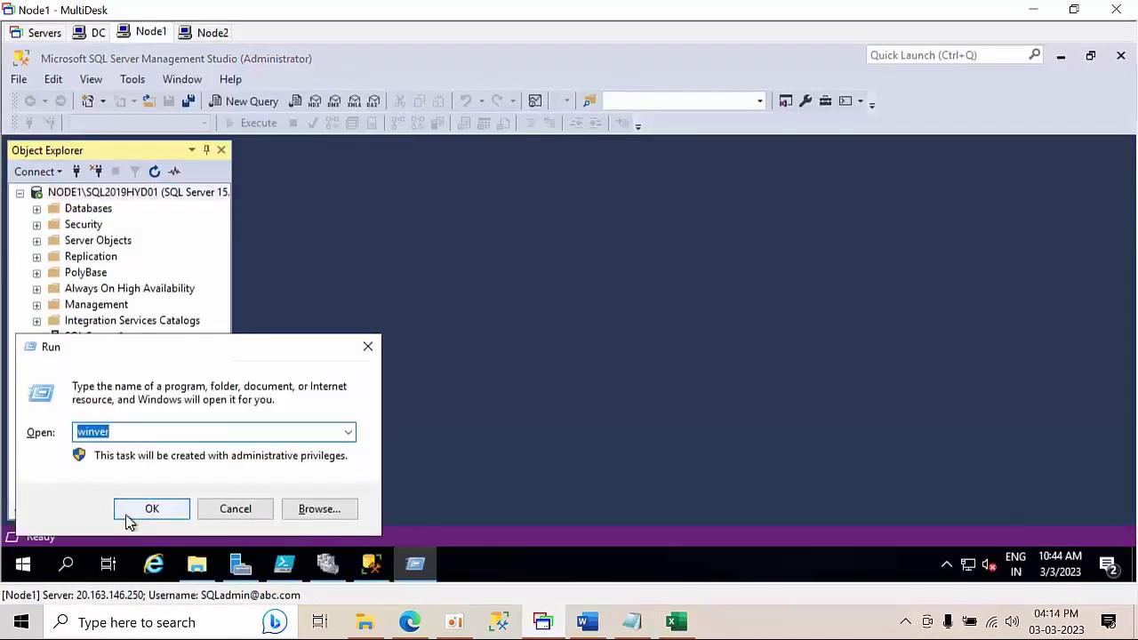
{"action": "type", "text": "ipconfig"}
{"action": "key", "text": "Return"}
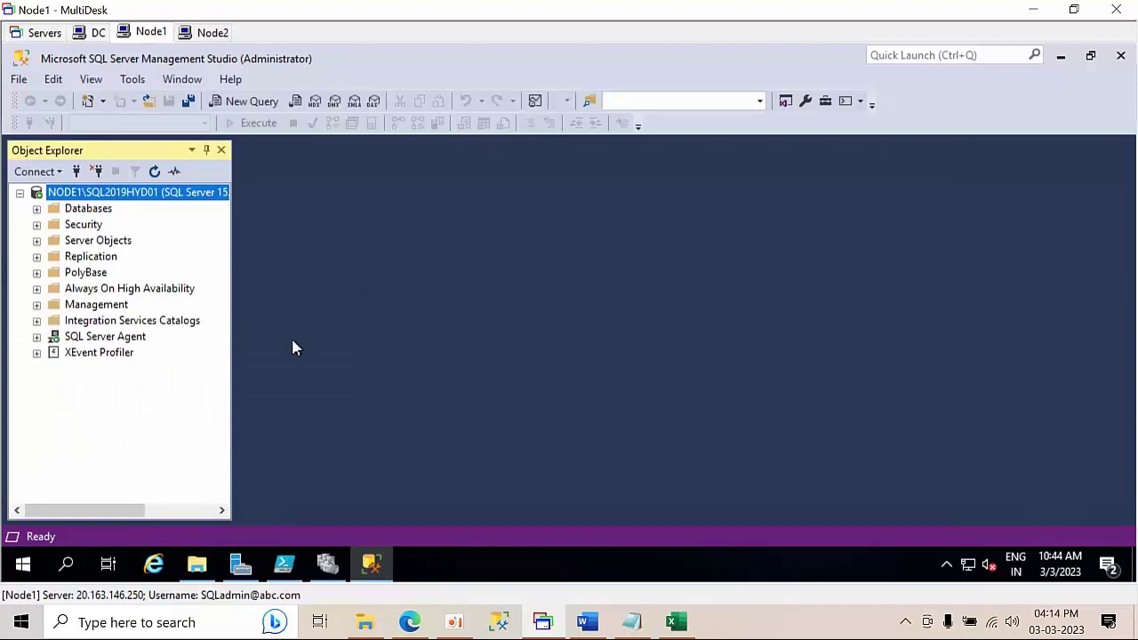
{"action": "left_click", "coordinate": [66, 565]}
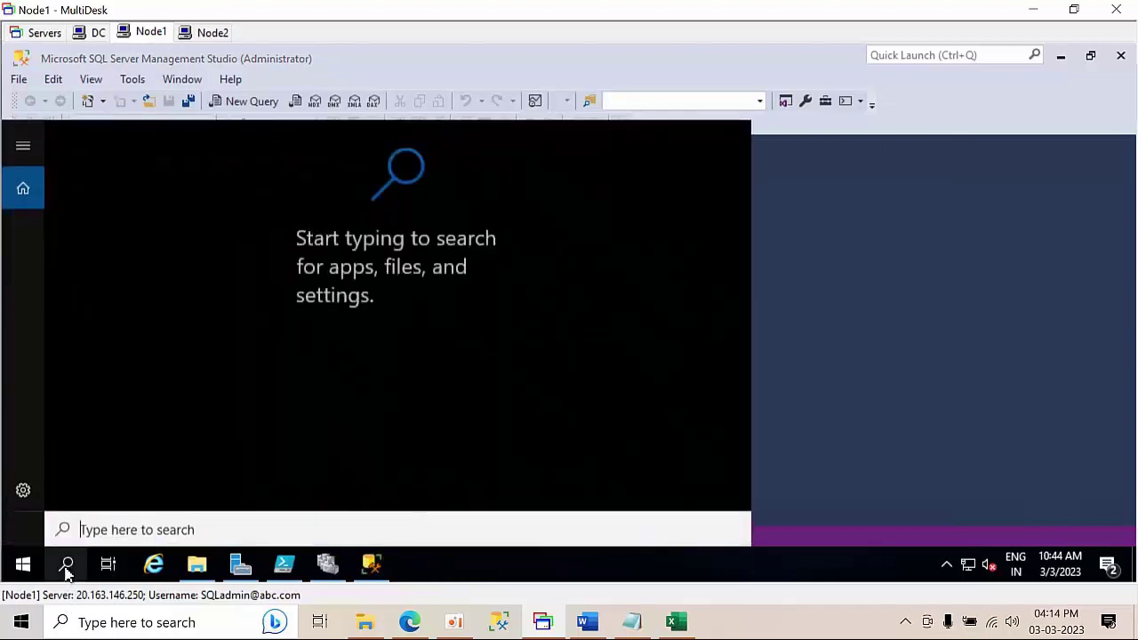
{"action": "type", "text": "cmd"}
{"action": "key", "text": "Return"}
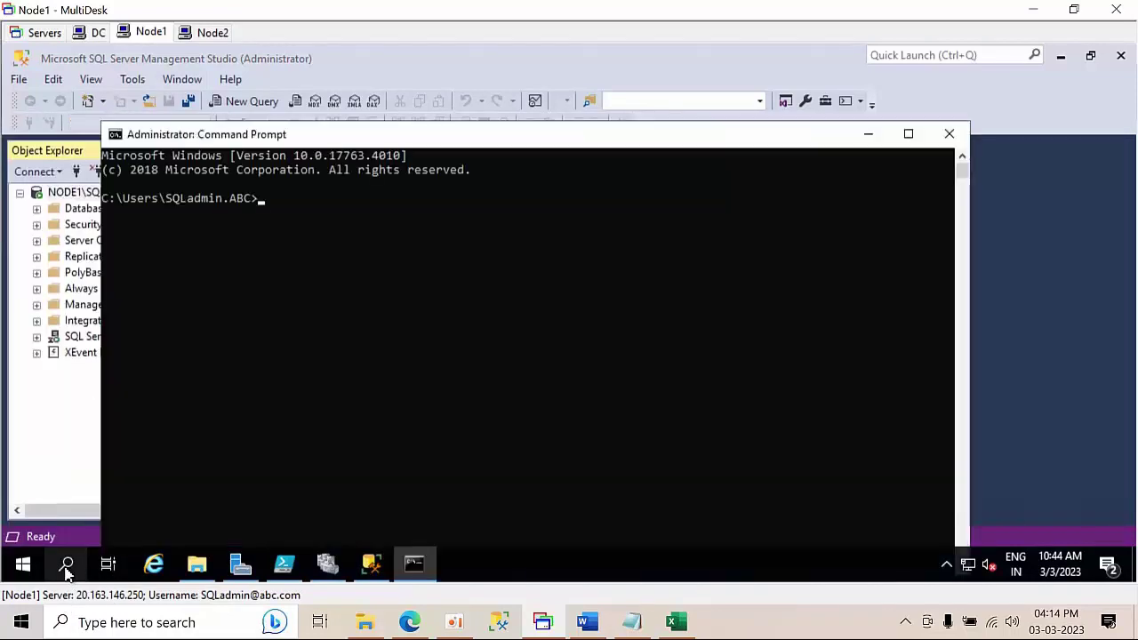
{"action": "type", "text": "ipconfig"}
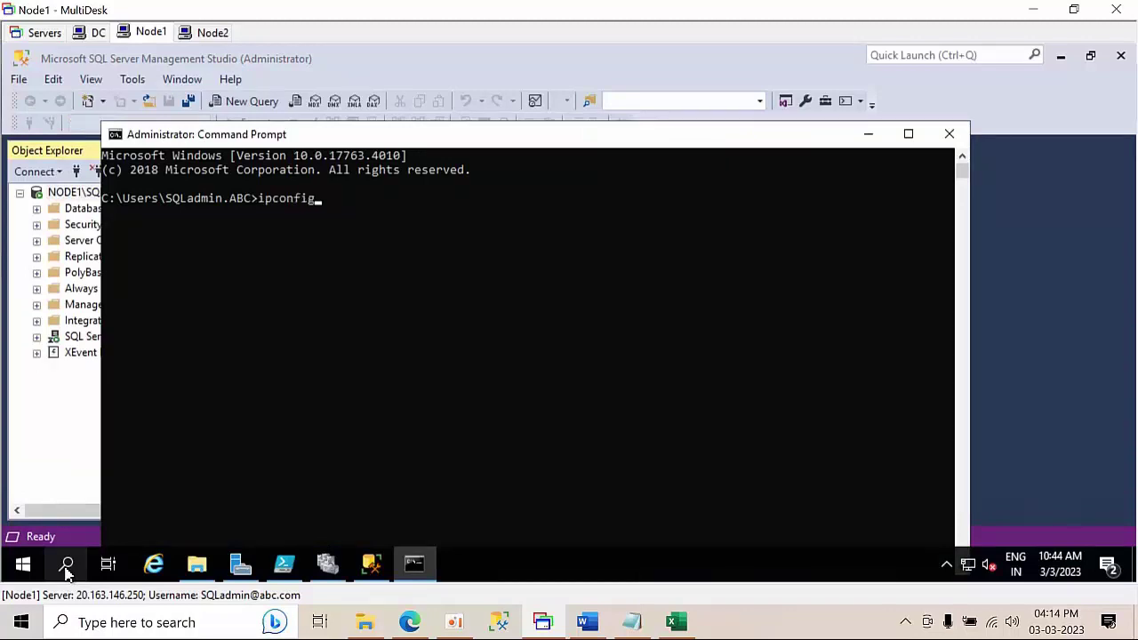
{"action": "key", "text": "Return"}
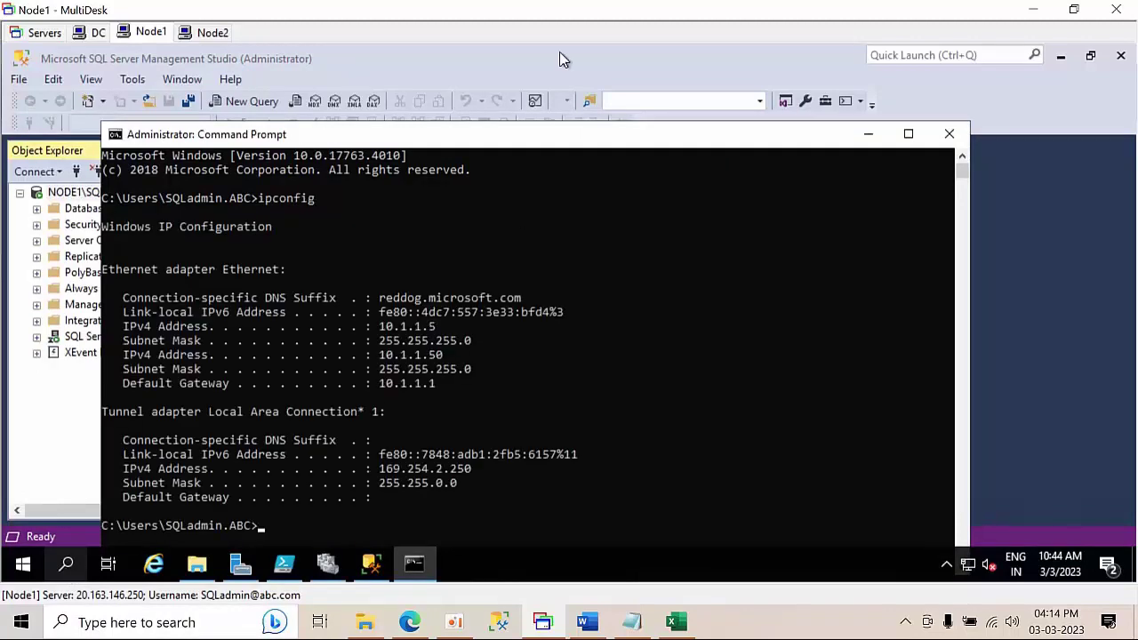
- Copy Node1's IPv4 address 10.1.1.5 into cell H8
{"action": "left_click_drag", "start_coordinate": [380, 326], "coordinate": [438, 330]}
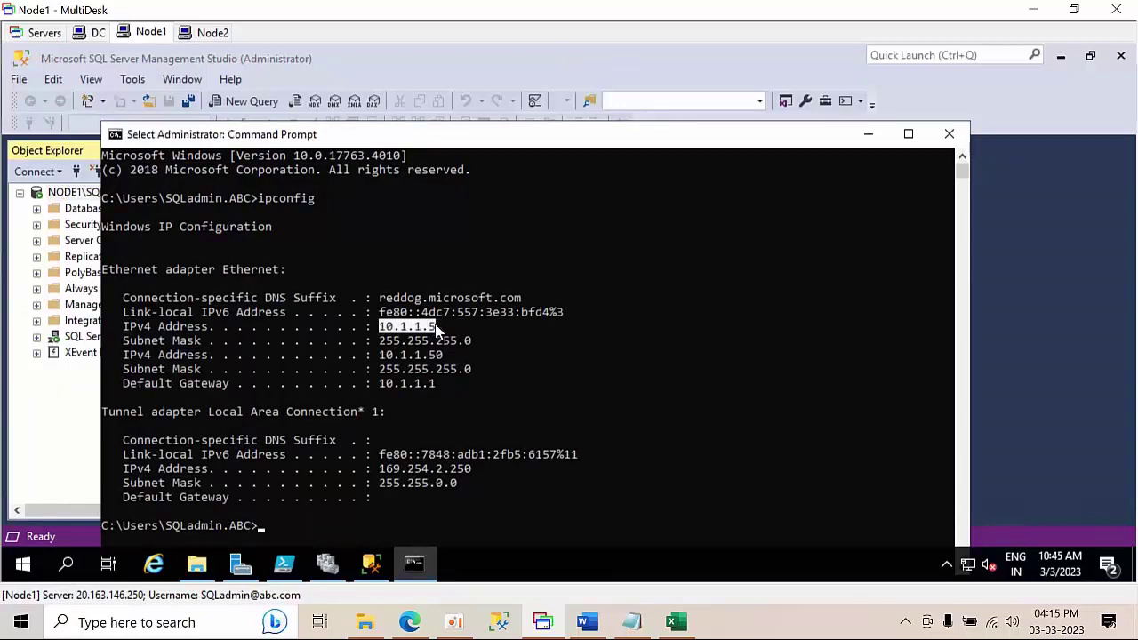
{"action": "key", "text": "ctrl+c"}
{"action": "left_click", "coordinate": [676, 620]}
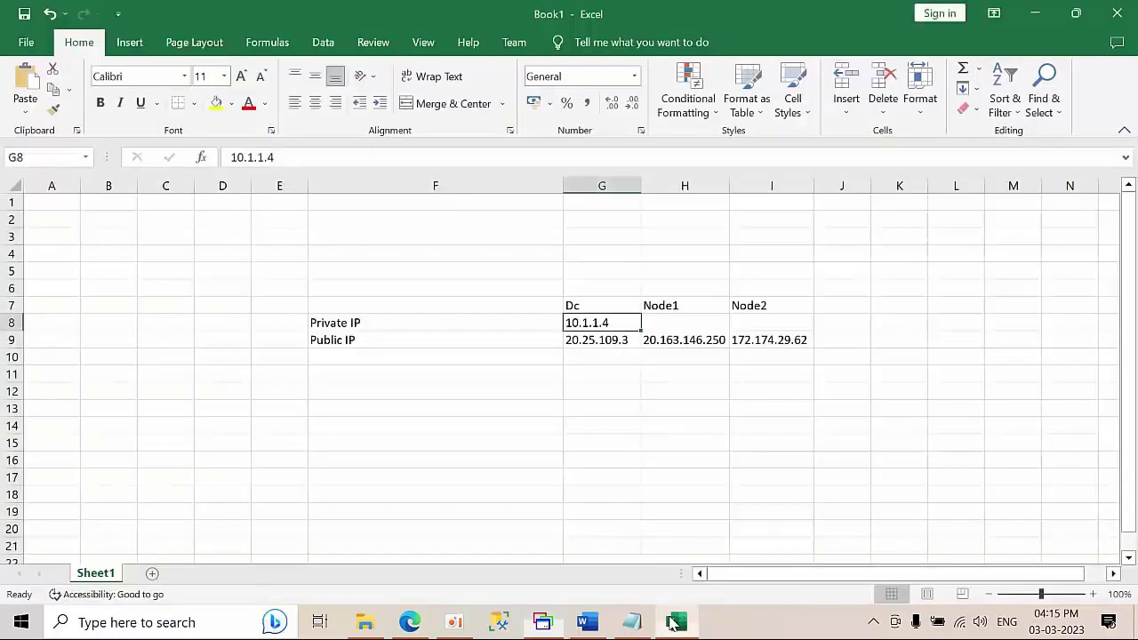
{"action": "left_click", "coordinate": [691, 322]}
{"action": "key", "text": "ctrl+v"}
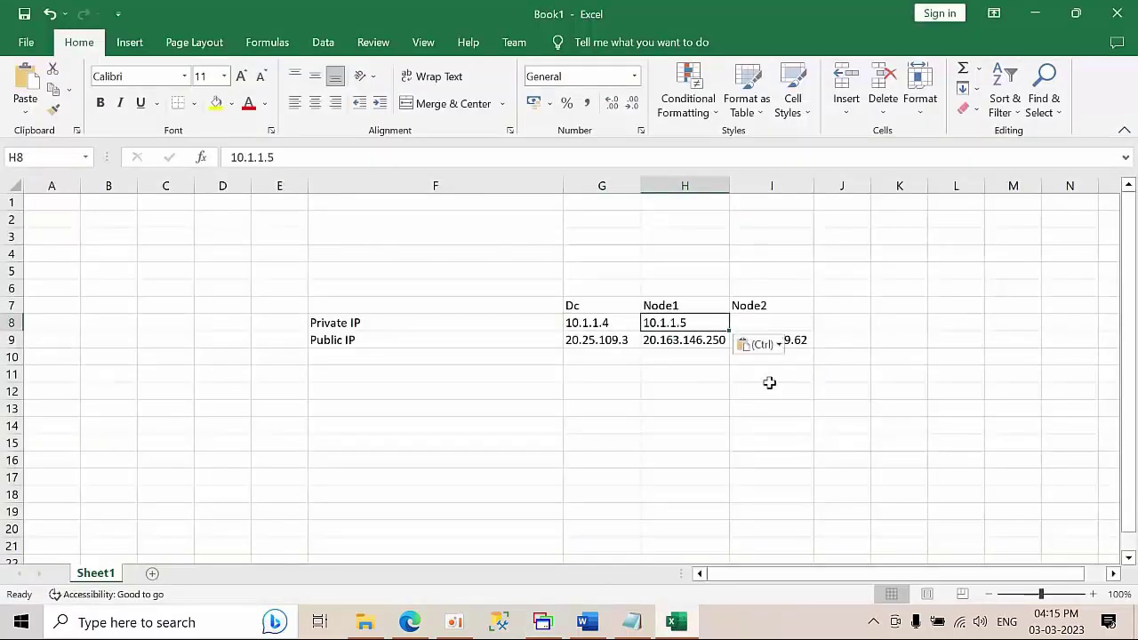
- Run ipconfig on Node2 and copy its IPv4 address 10.1.2.4
{"action": "left_click", "coordinate": [542, 621]}
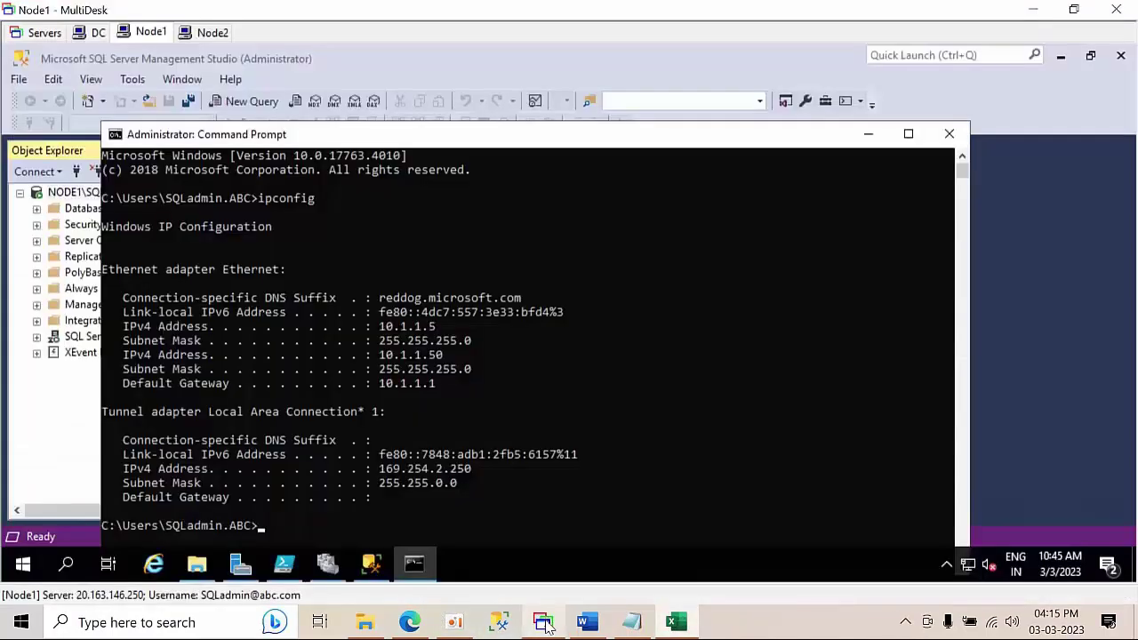
{"action": "left_click", "coordinate": [209, 33]}
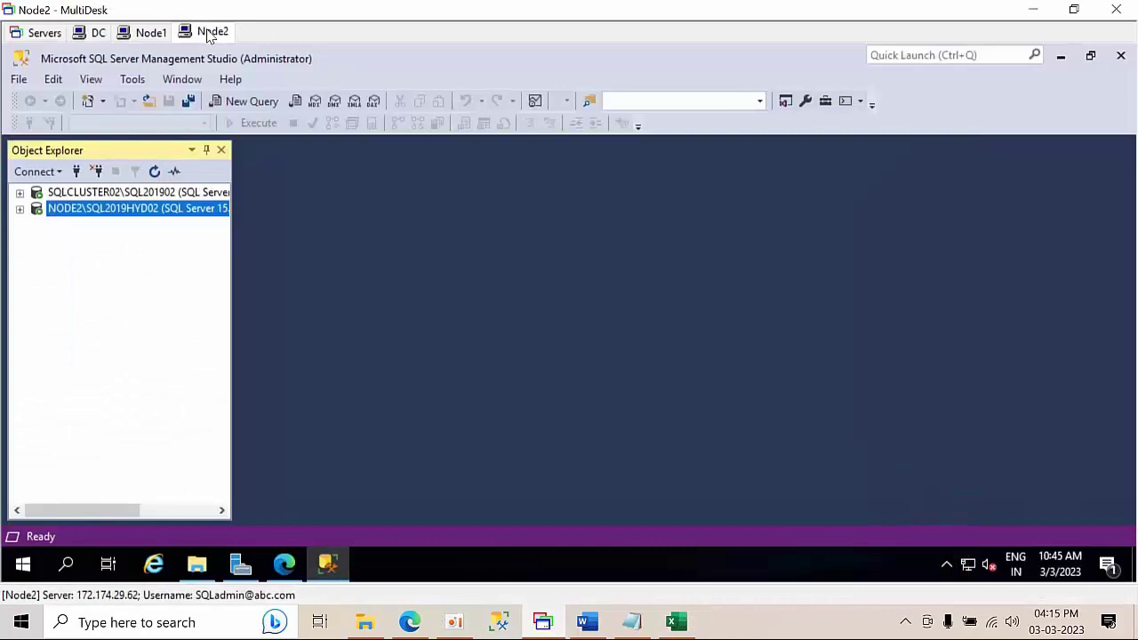
{"action": "left_click", "coordinate": [66, 566]}
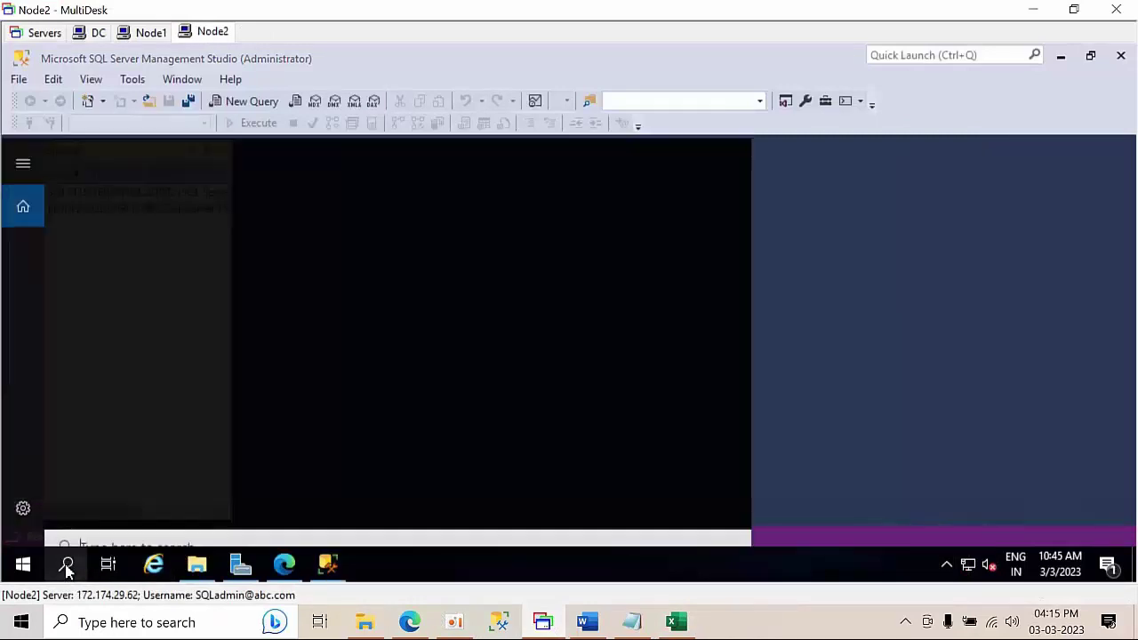
{"action": "type", "text": "cmd"}
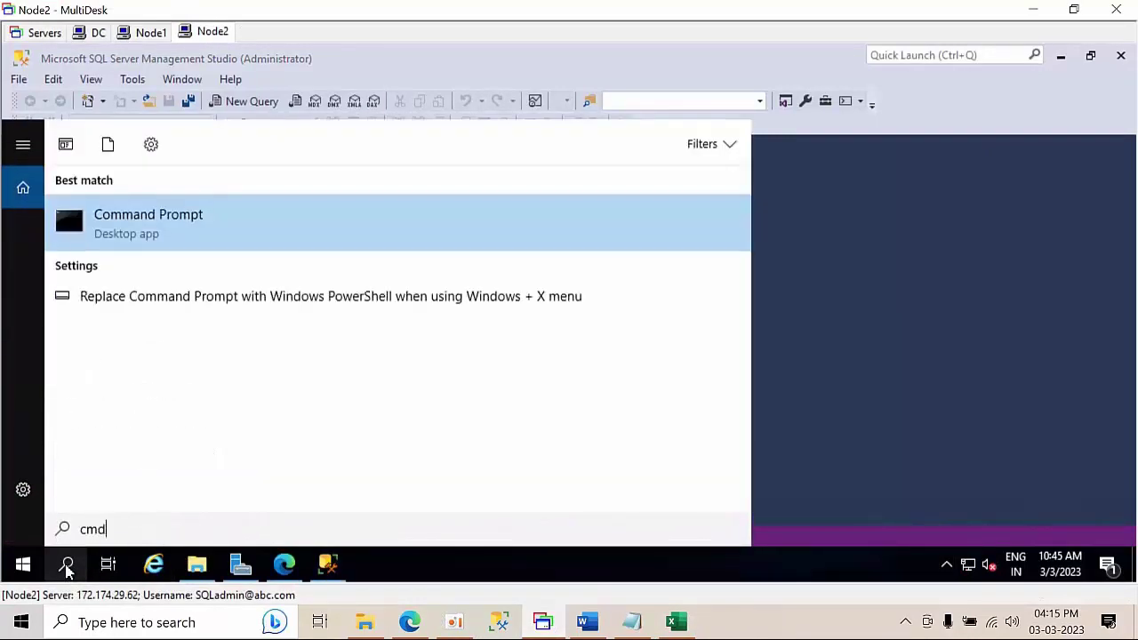
{"action": "key", "text": "Return"}
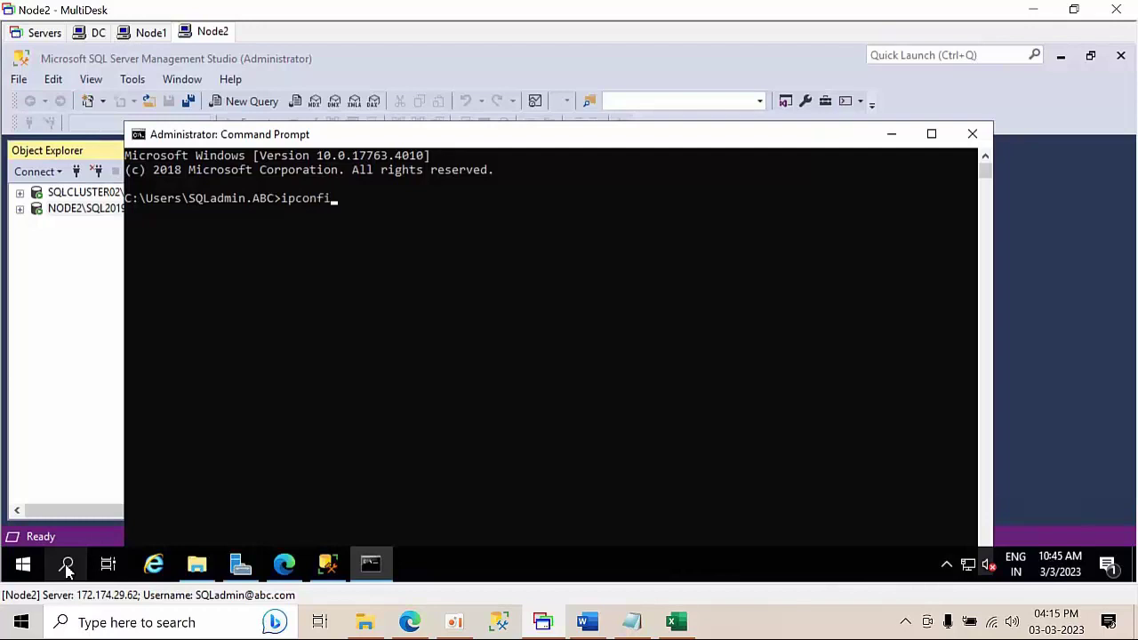
{"action": "key", "text": "Return"}
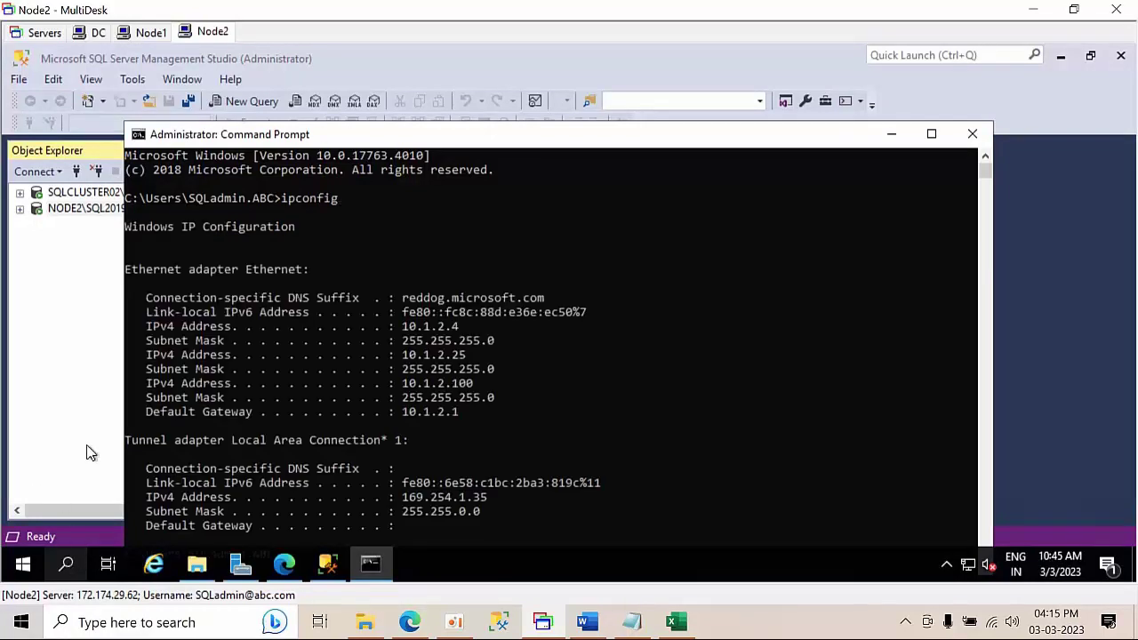
{"action": "left_click_drag", "start_coordinate": [469, 329], "coordinate": [405, 331]}
{"action": "key", "text": "ctrl+c"}
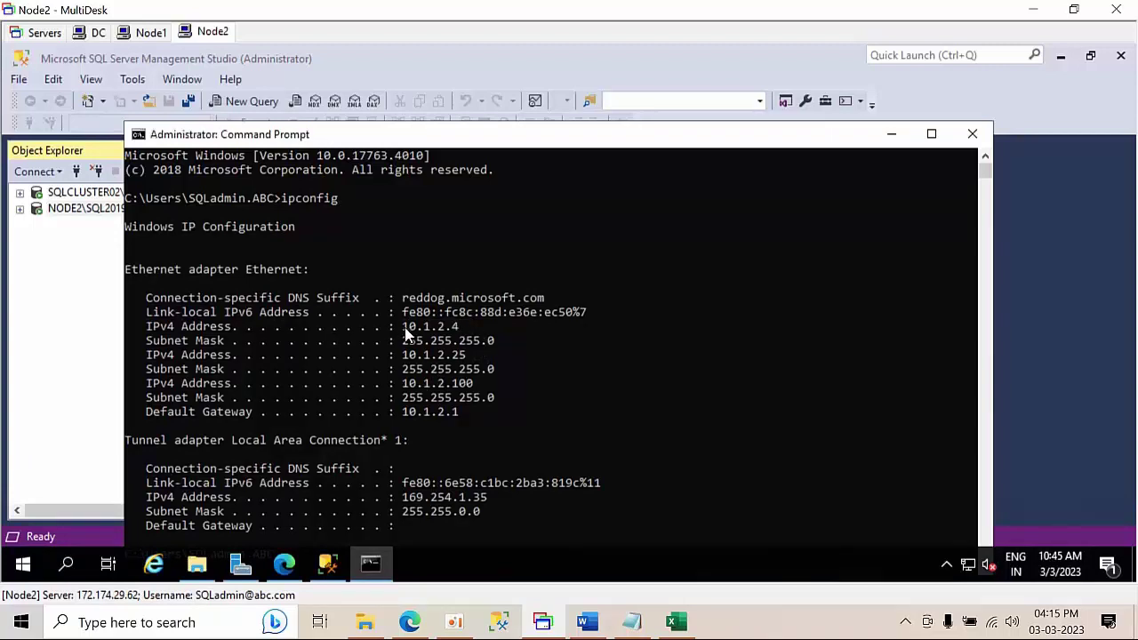
{"action": "left_click", "coordinate": [675, 622]}
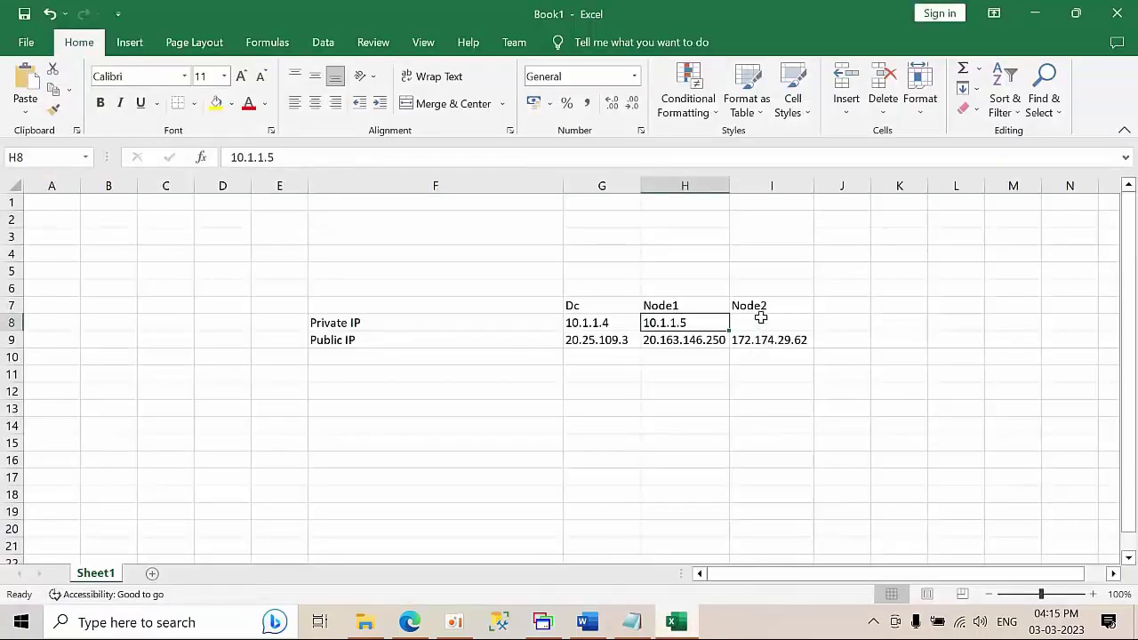
- Paste 10.1.2.4 as Node2's private IP in I8 and narrow column F
{"action": "left_click", "coordinate": [761, 318]}
{"action": "key", "text": "ctrl+v"}
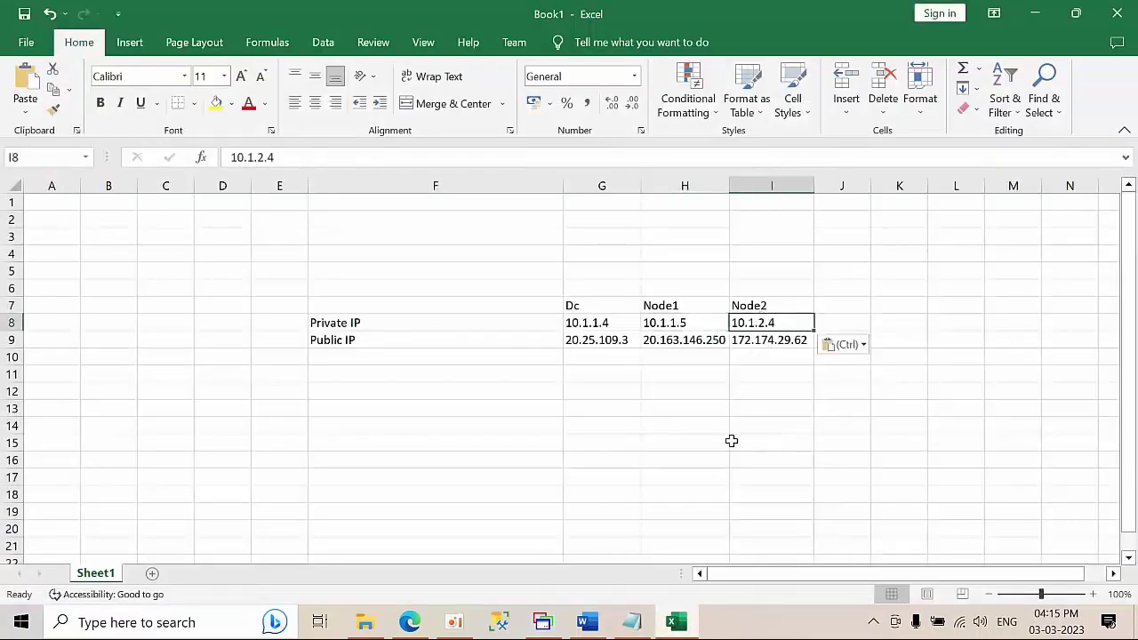
{"action": "left_click", "coordinate": [731, 442]}
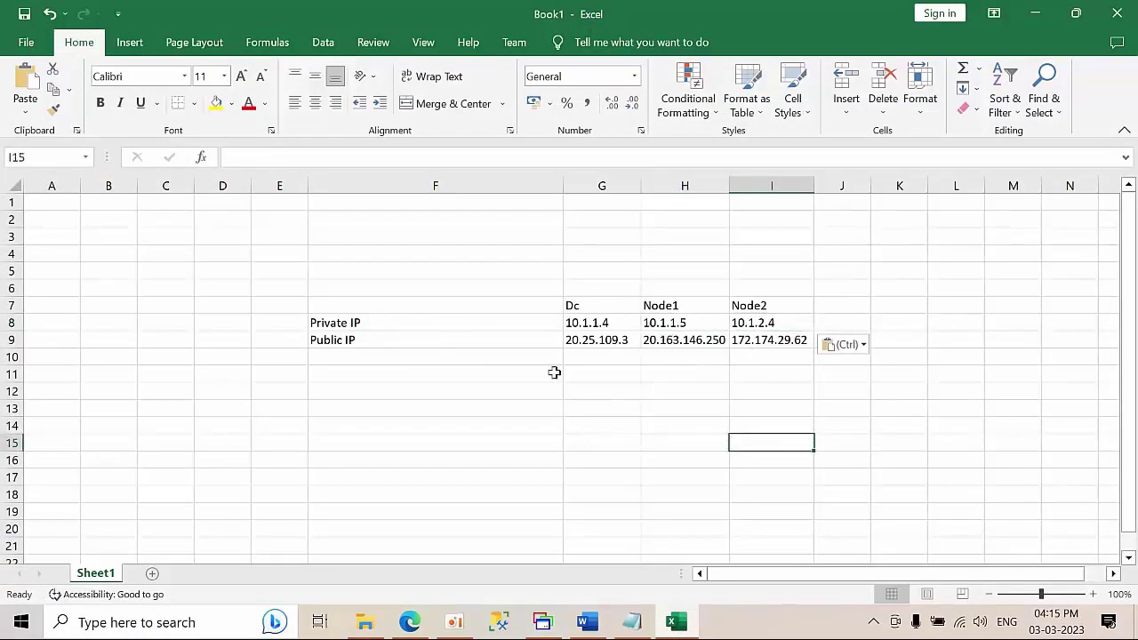
{"action": "left_click_drag", "start_coordinate": [569, 178], "coordinate": [380, 198]}
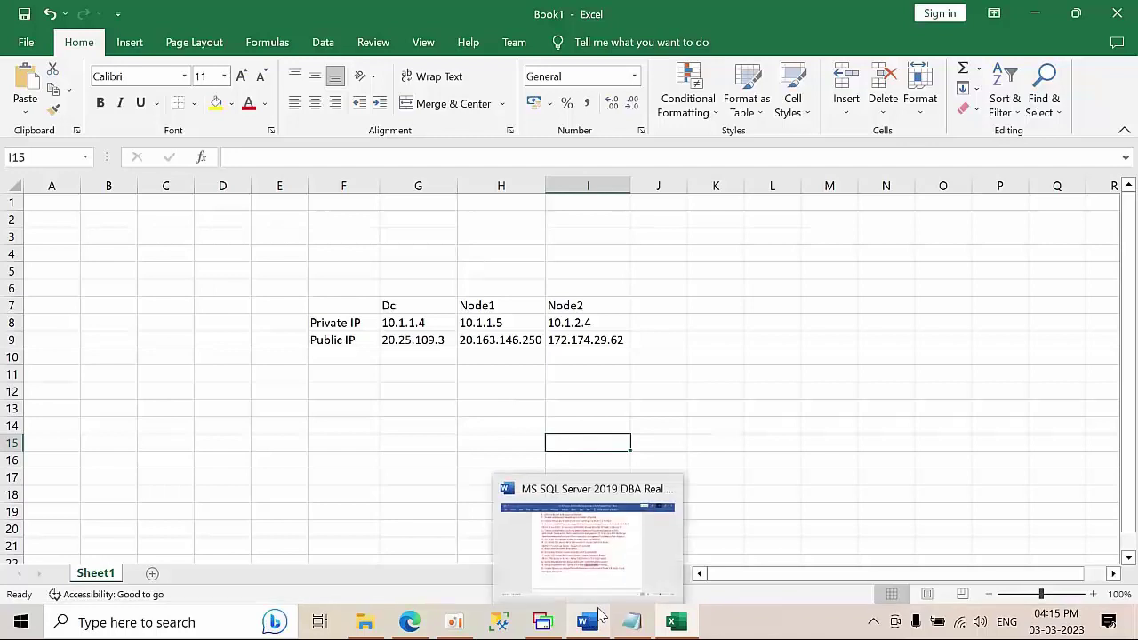
- Enter the first cluster addresses, 10.1.1.50 in H10 and 10.1.2.50 in I10
{"action": "left_click", "coordinate": [787, 393]}
{"action": "left_click", "coordinate": [417, 355]}
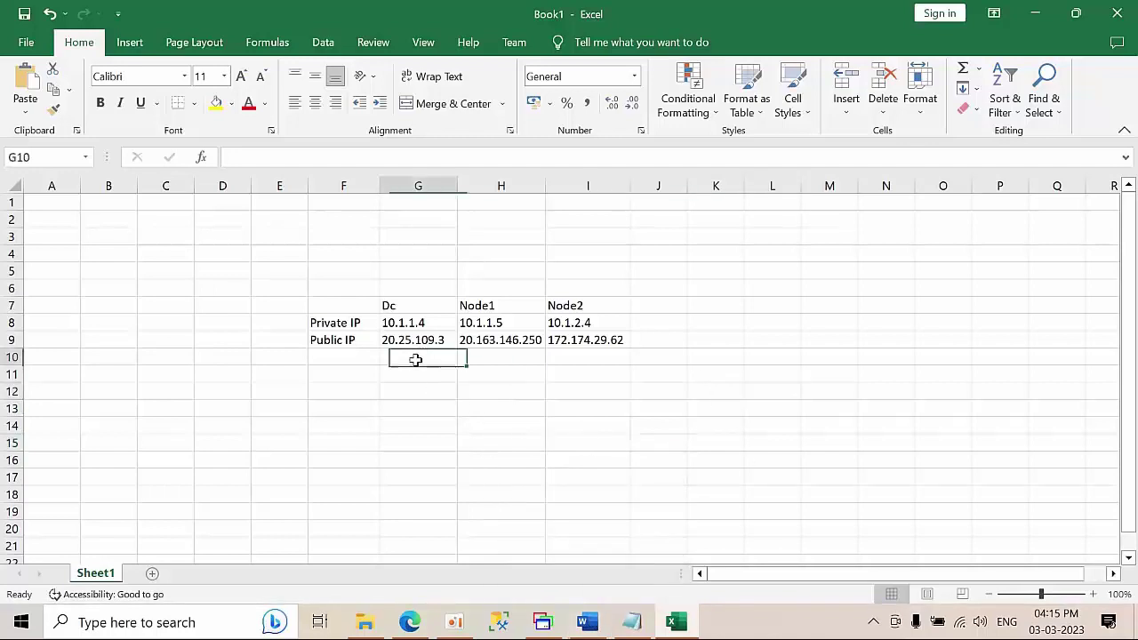
{"action": "left_click", "coordinate": [471, 360]}
{"action": "type", "text": "10.1.1.50"}
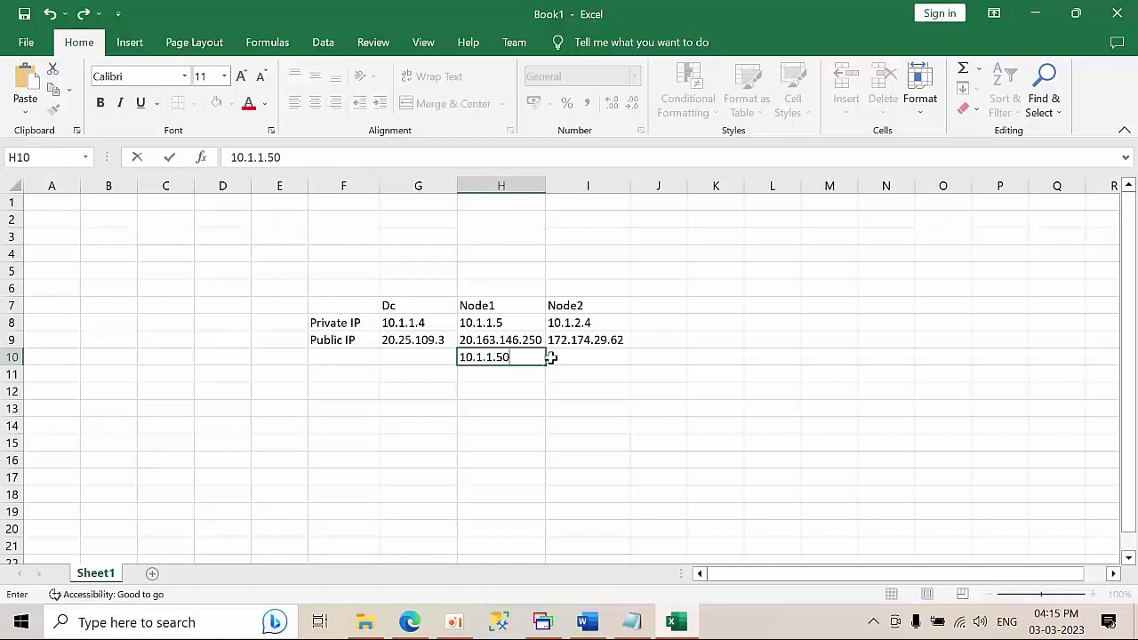
{"action": "left_click", "coordinate": [578, 356]}
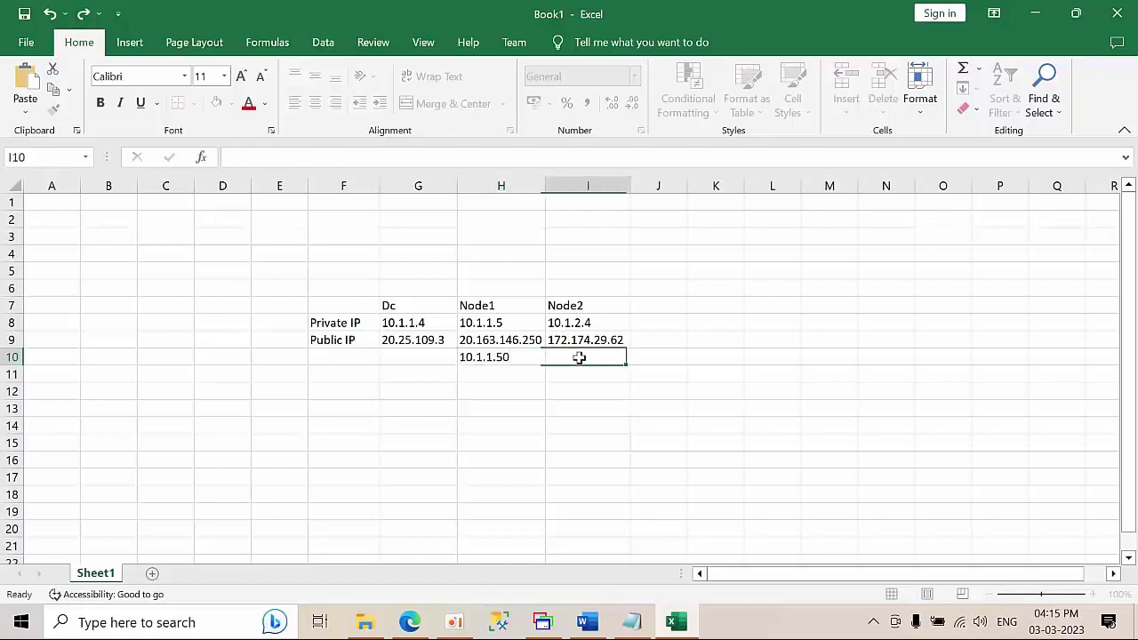
{"action": "type", "text": "10.1.2.50"}
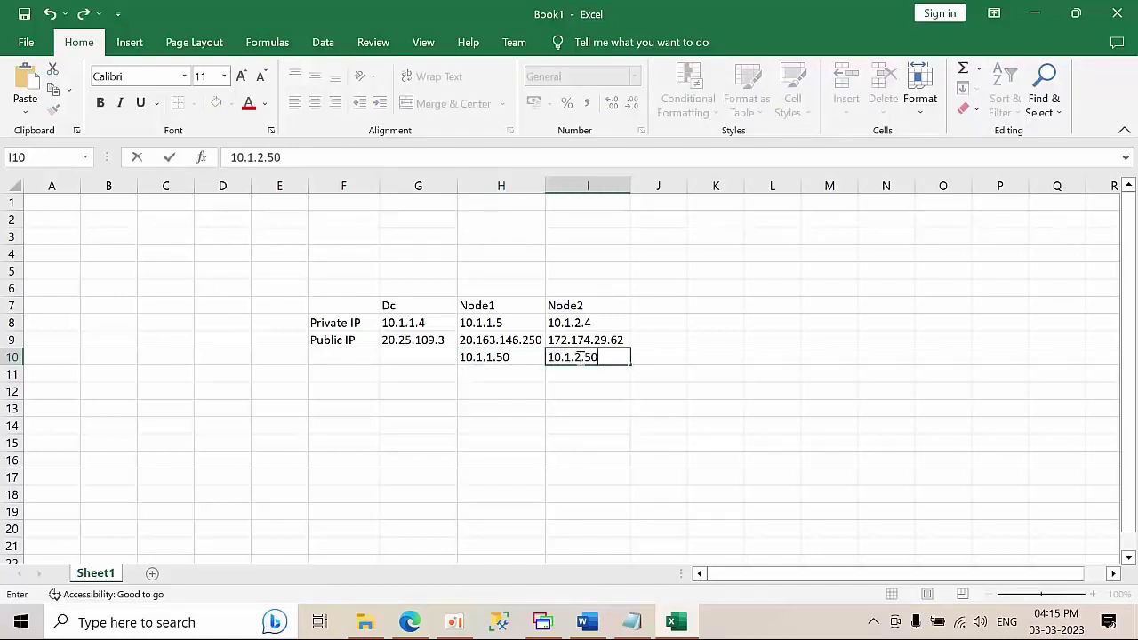
{"action": "key", "text": "Return"}
- Copy 10.1.2.50 into I11 and change it to 10.1.2.100
{"action": "left_click", "coordinate": [579, 358]}
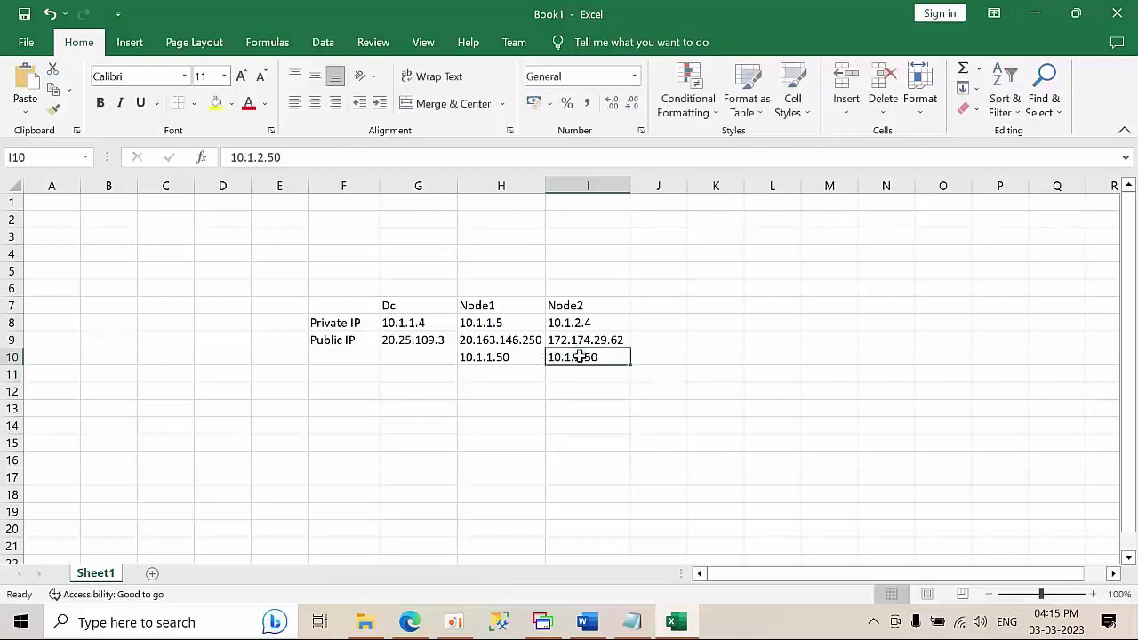
{"action": "key", "text": "ctrl+c"}
{"action": "left_click", "coordinate": [569, 379]}
{"action": "key", "text": "ctrl+v"}
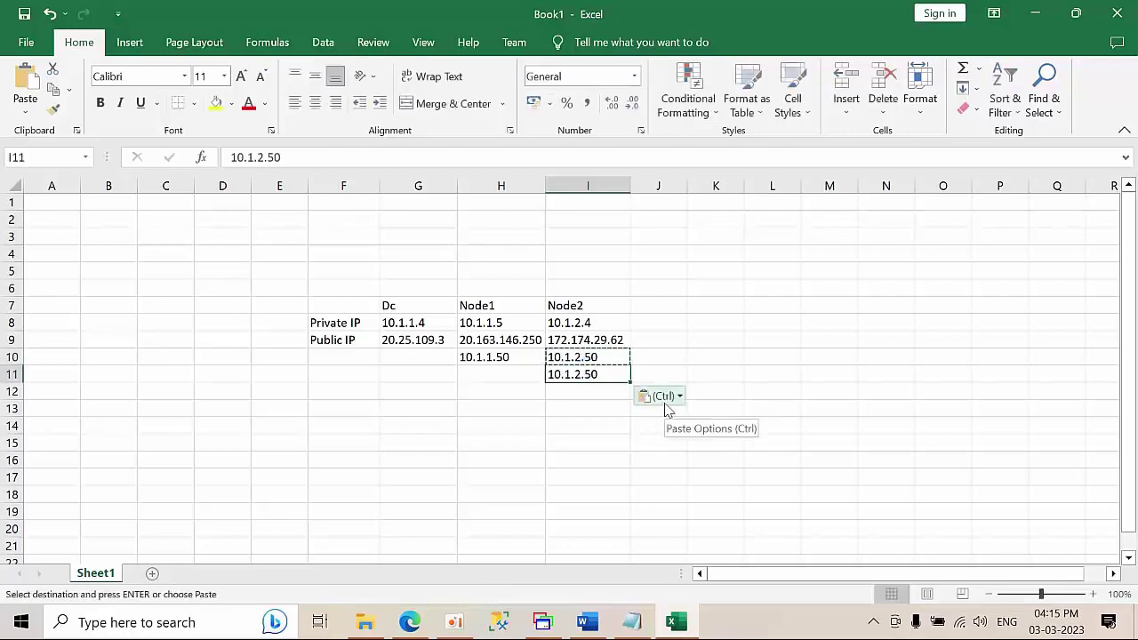
{"action": "double_click", "coordinate": [610, 376]}
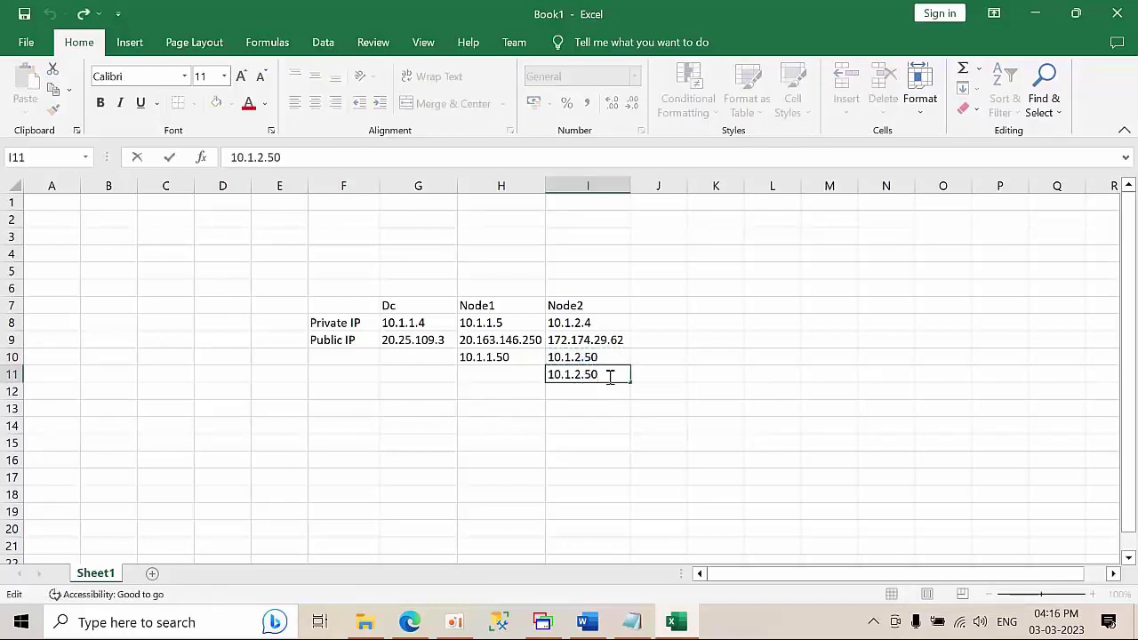
{"action": "key", "text": "BackSpace"}
{"action": "key", "text": "BackSpace"}
{"action": "right_click", "coordinate": [610, 376]}
{"action": "left_click", "coordinate": [546, 417]}
- Copy 10.1.1.50 into H11 and change it to 10.1.1.100
{"action": "left_click", "coordinate": [500, 374]}
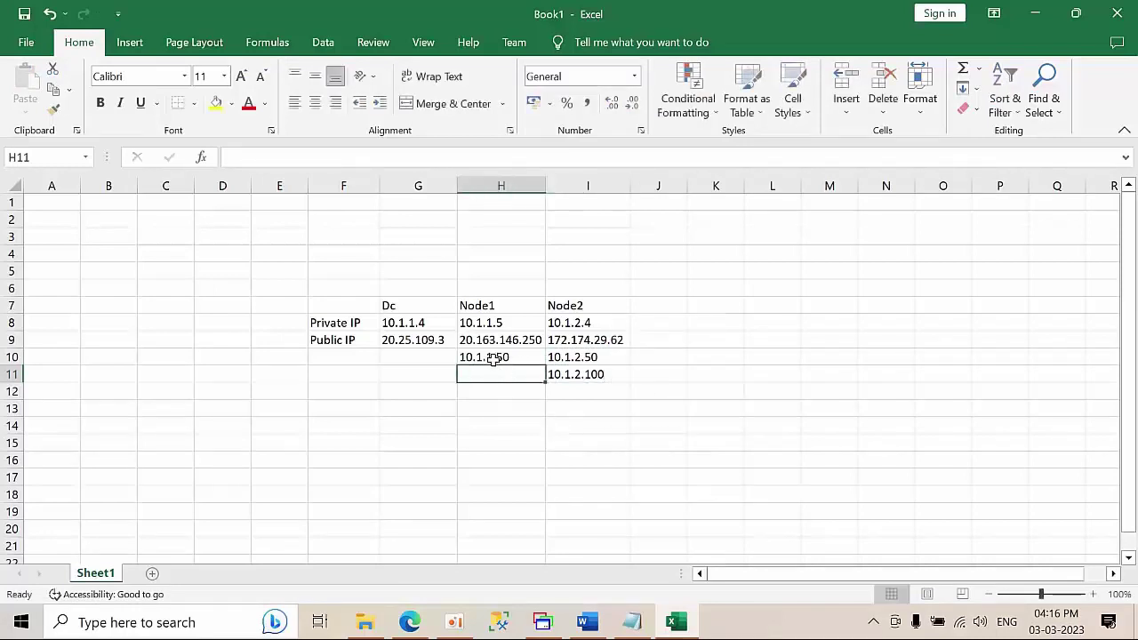
{"action": "left_click", "coordinate": [493, 358]}
{"action": "key", "text": "ctrl+c"}
{"action": "left_click", "coordinate": [505, 375]}
{"action": "key", "text": "ctrl+v"}
{"action": "double_click", "coordinate": [523, 374]}
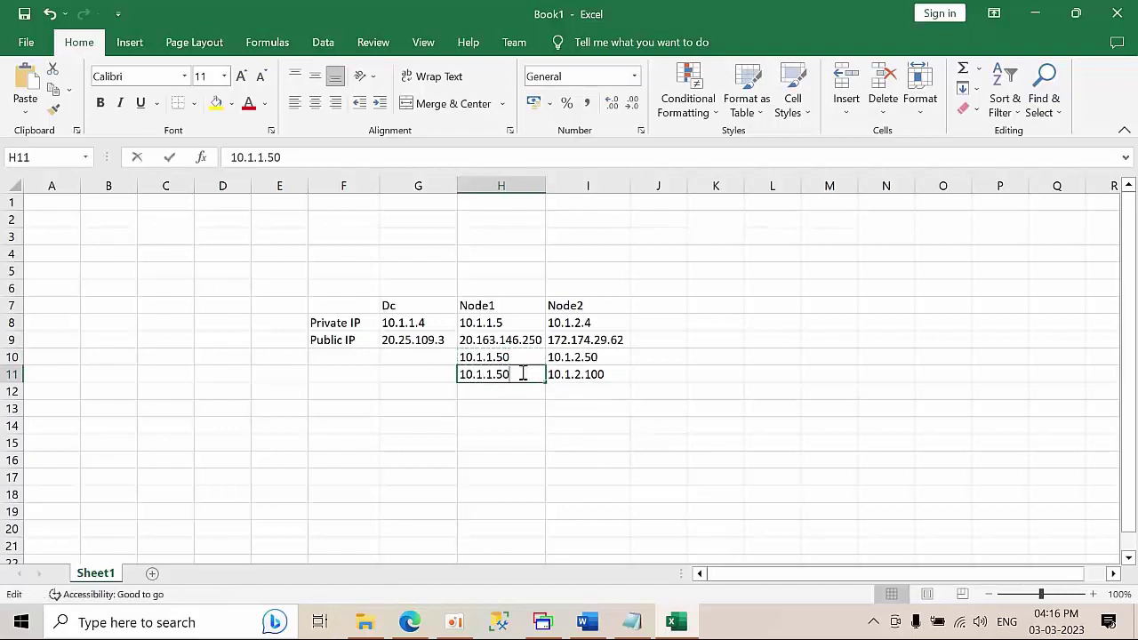
{"action": "key", "text": "BackSpace"}
{"action": "key", "text": "BackSpace"}
{"action": "type", "text": "1"}
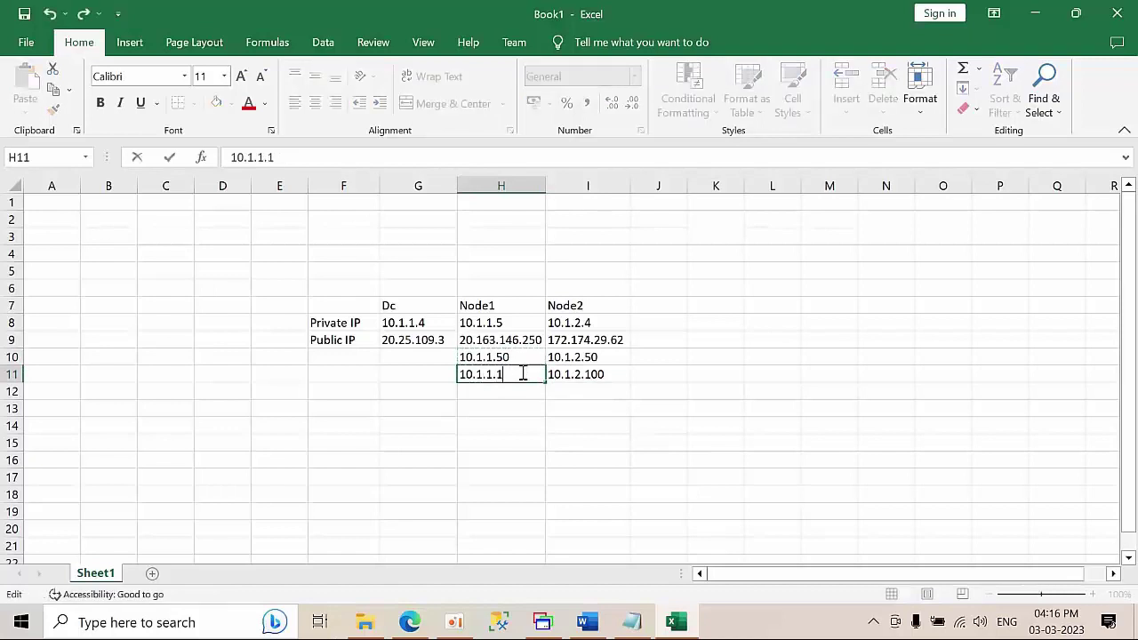
{"action": "type", "text": "00"}
{"action": "left_click", "coordinate": [574, 480]}
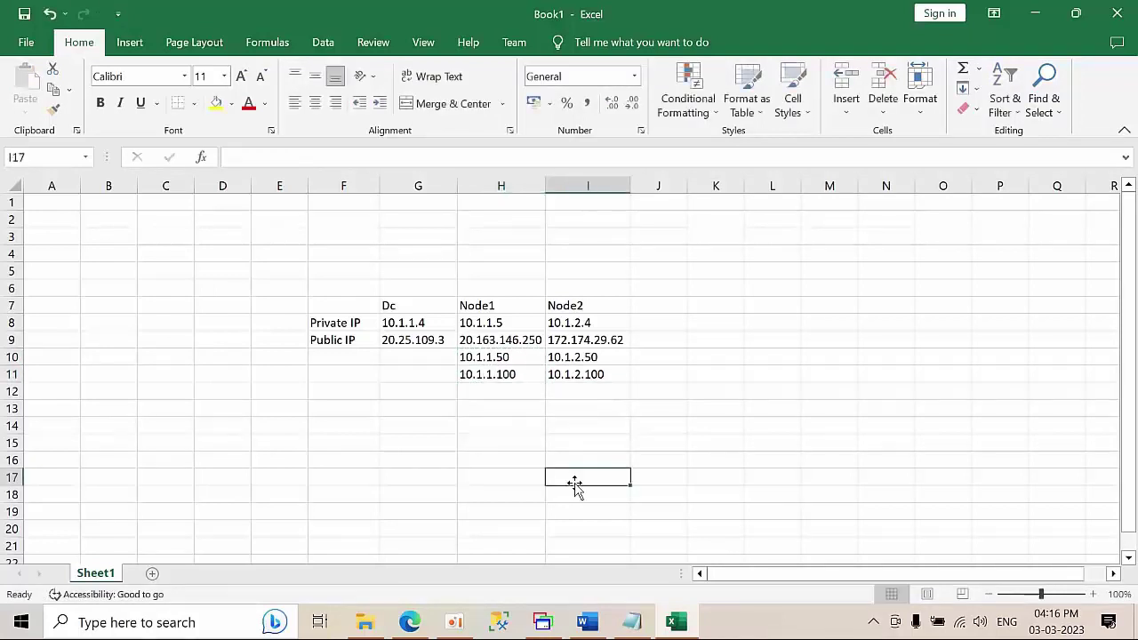
{"action": "left_click", "coordinate": [736, 389]}
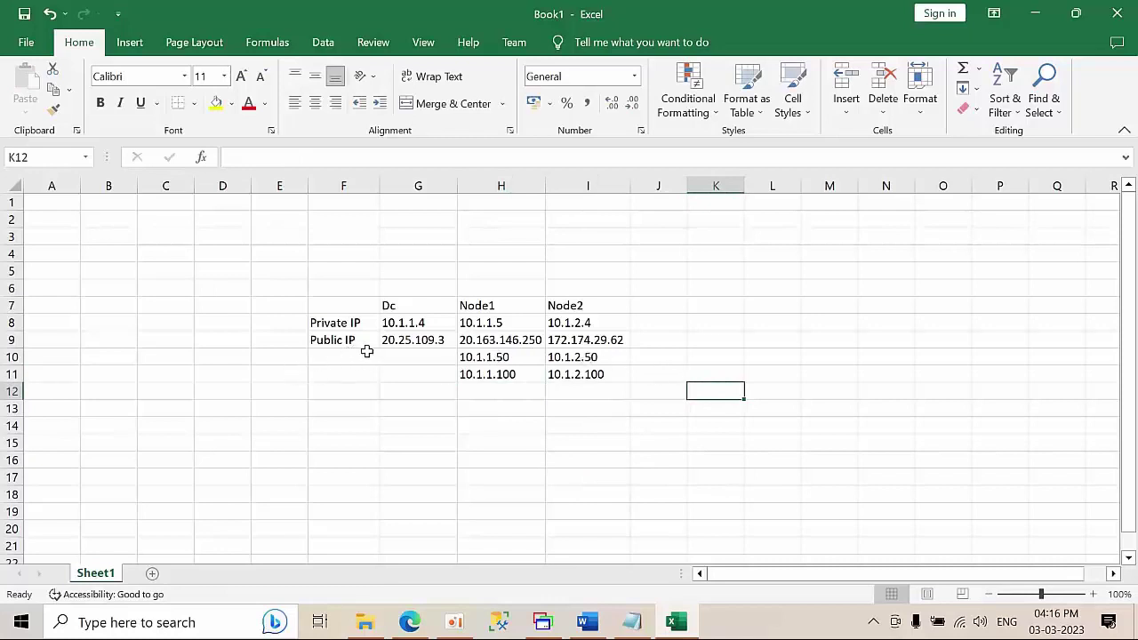
- Label both new rows 'Cluster' in column F, then return to the Node2 session
{"action": "left_click", "coordinate": [332, 359]}
{"action": "type", "text": "A"}
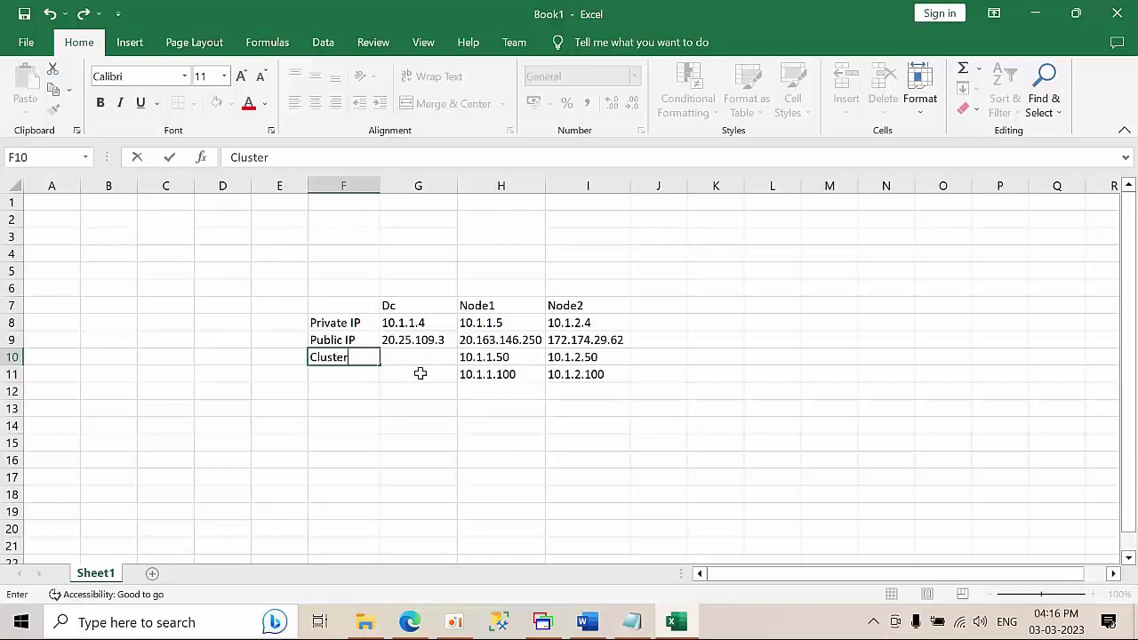
{"action": "left_click", "coordinate": [328, 376]}
{"action": "type", "text": "C"}
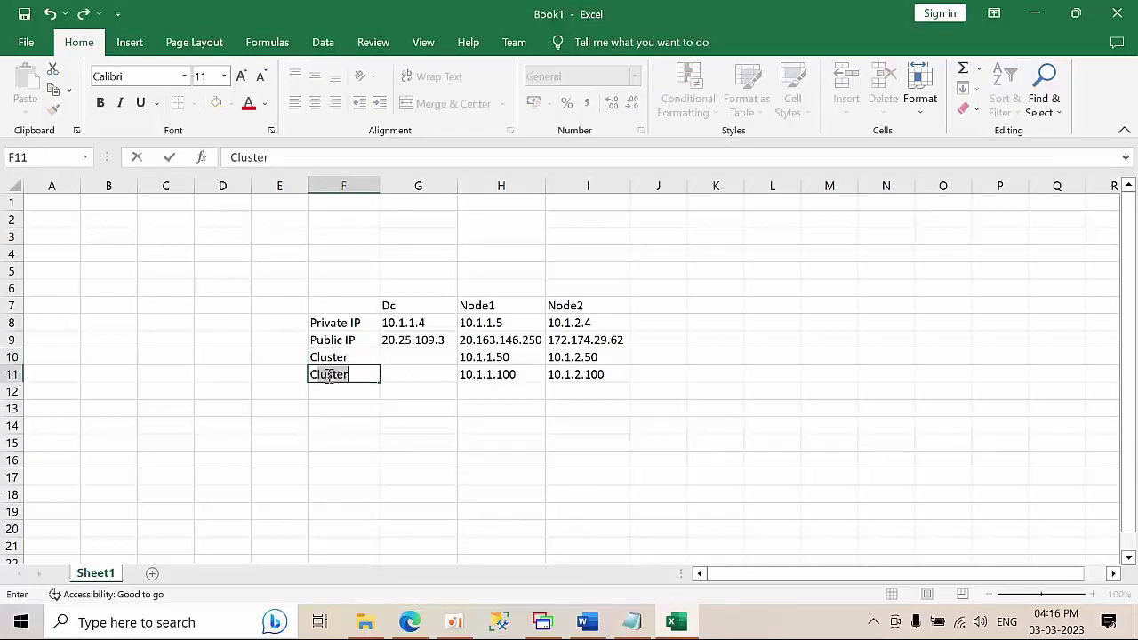
{"action": "type", "text": "luster"}
{"action": "left_click", "coordinate": [434, 433]}
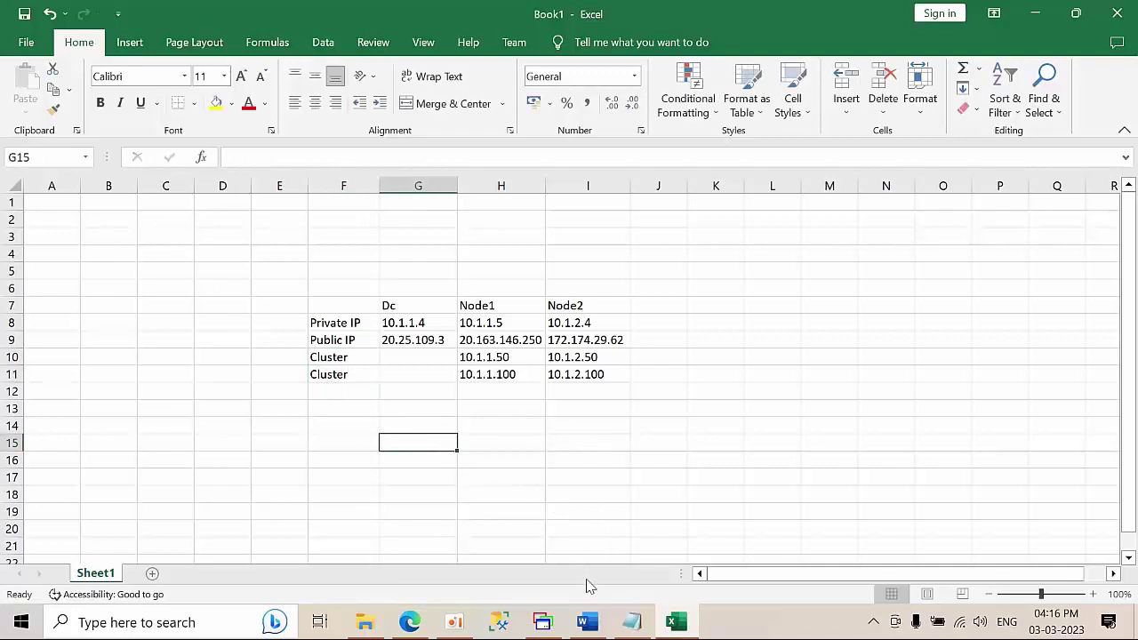
{"action": "left_click", "coordinate": [542, 623]}
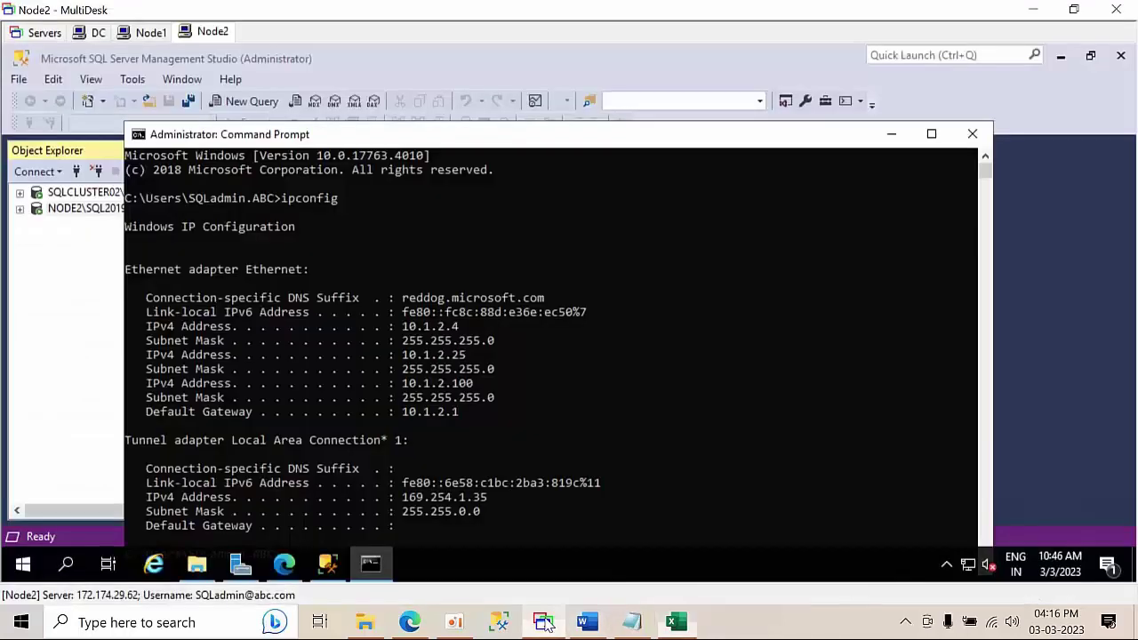
- Close Node2's Command Prompt and bring up Failover Cluster Manager on Node1
{"action": "left_click", "coordinate": [972, 132]}
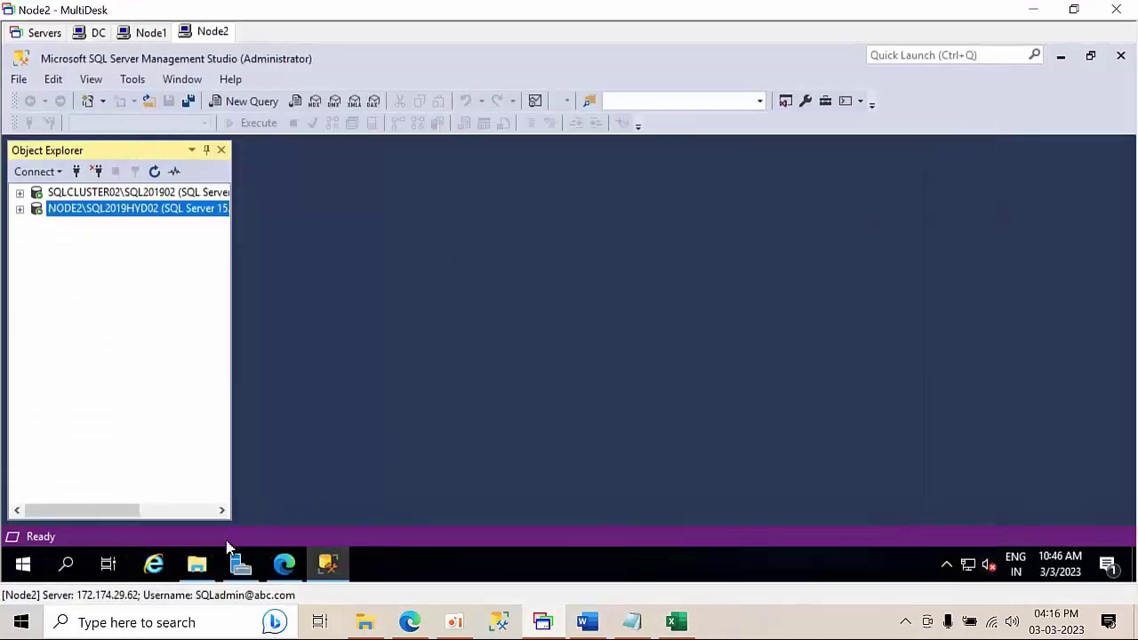
{"action": "left_click", "coordinate": [140, 33]}
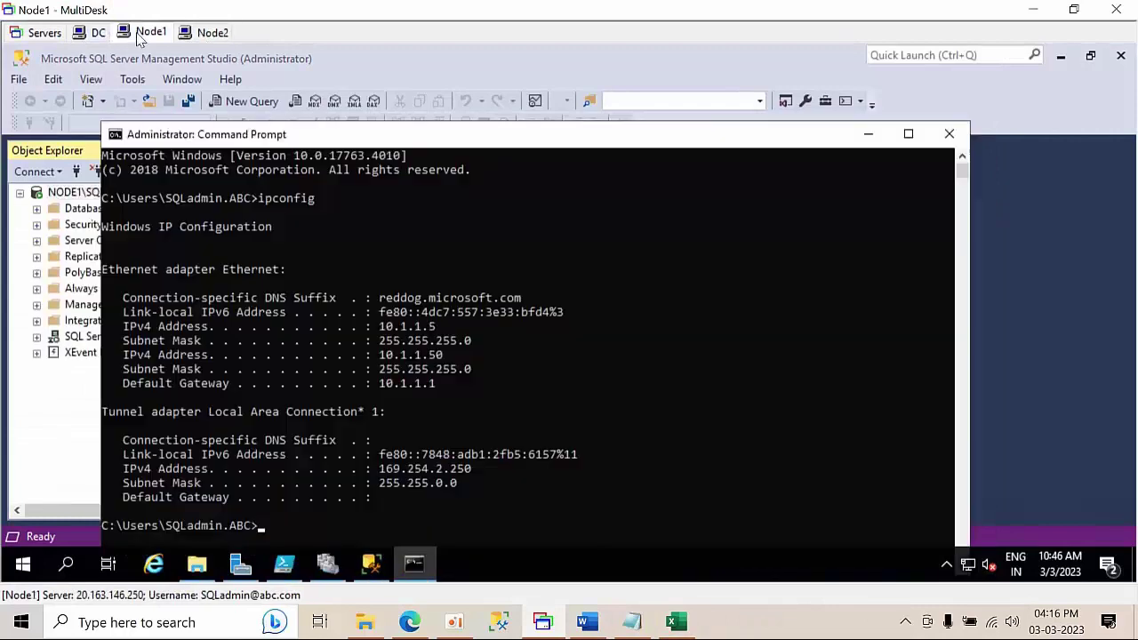
{"action": "left_click", "coordinate": [328, 563]}
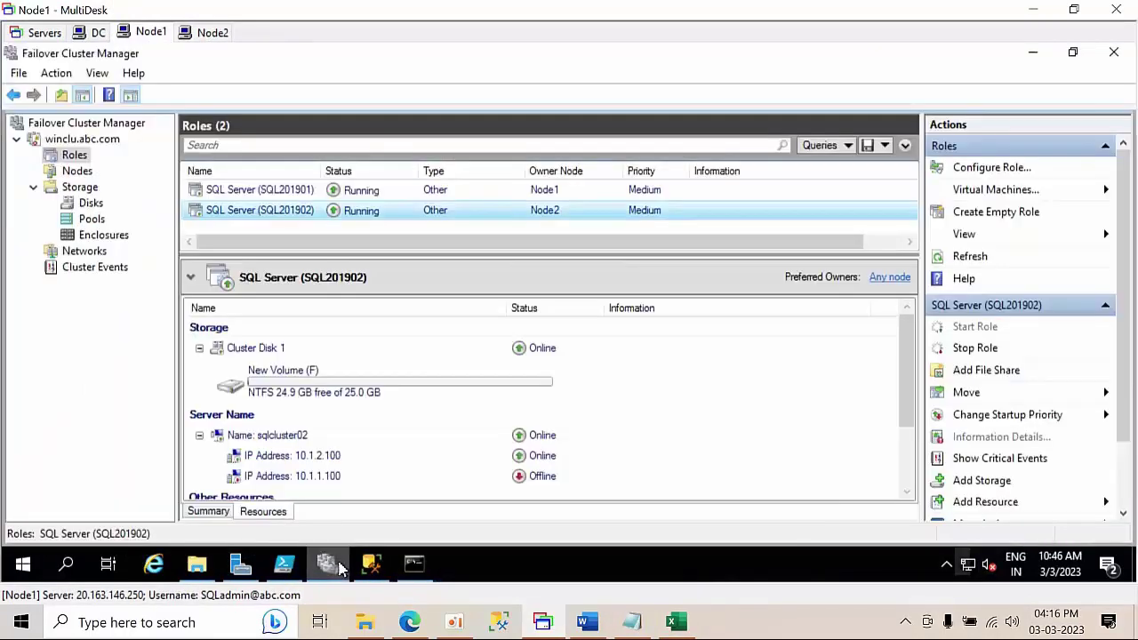
- Check both SQL roles' IP resources: 10.1.1.50 online, 10.1.2.50 and the .100 addresses offline
{"action": "left_click", "coordinate": [324, 460]}
{"action": "left_click", "coordinate": [326, 474]}
{"action": "left_click", "coordinate": [329, 457]}
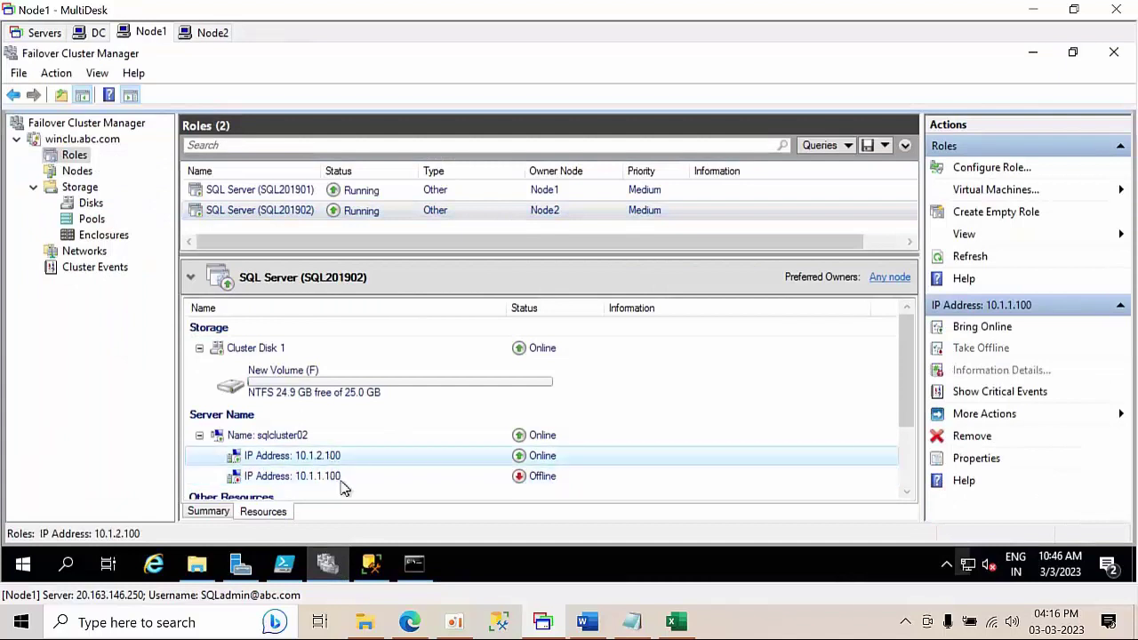
{"action": "left_click", "coordinate": [344, 480]}
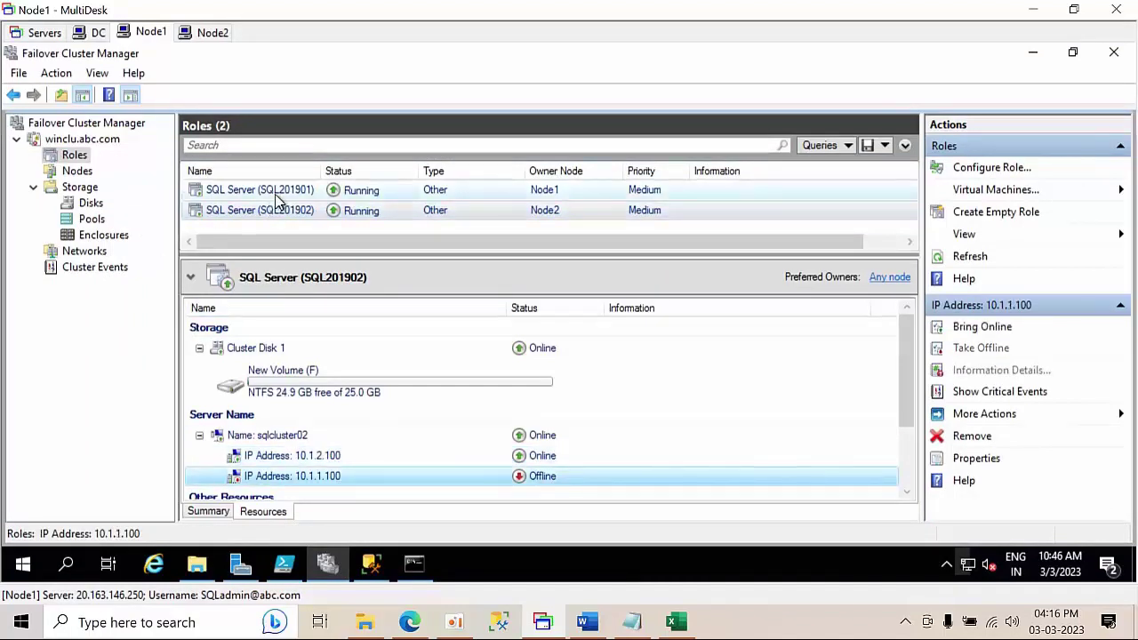
{"action": "left_click", "coordinate": [278, 196]}
{"action": "left_click", "coordinate": [324, 455]}
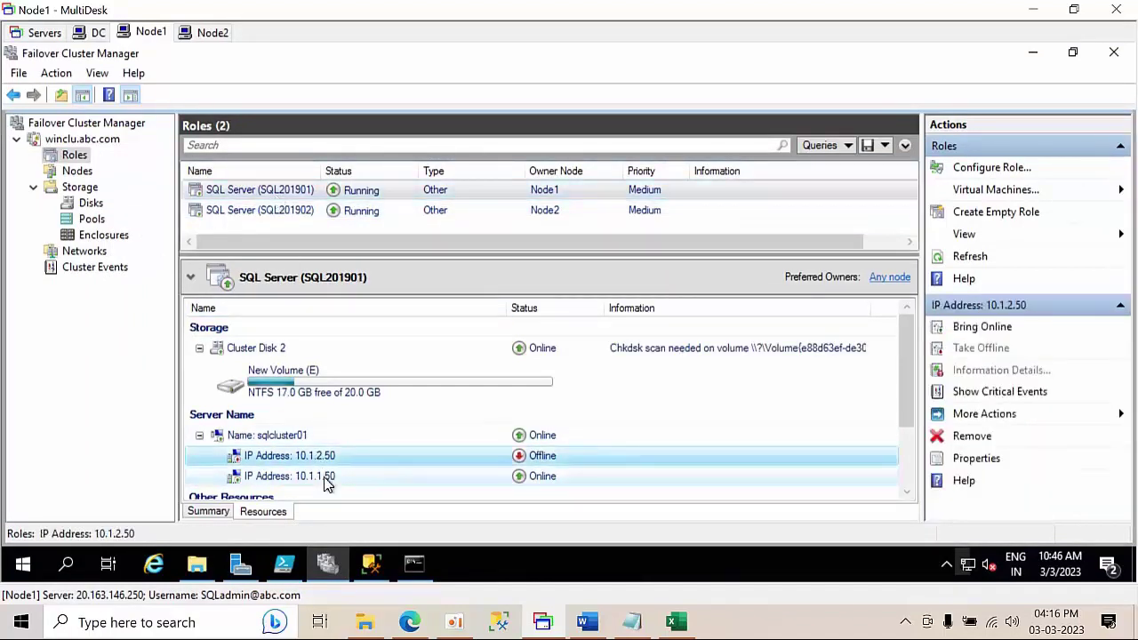
{"action": "left_click", "coordinate": [327, 478]}
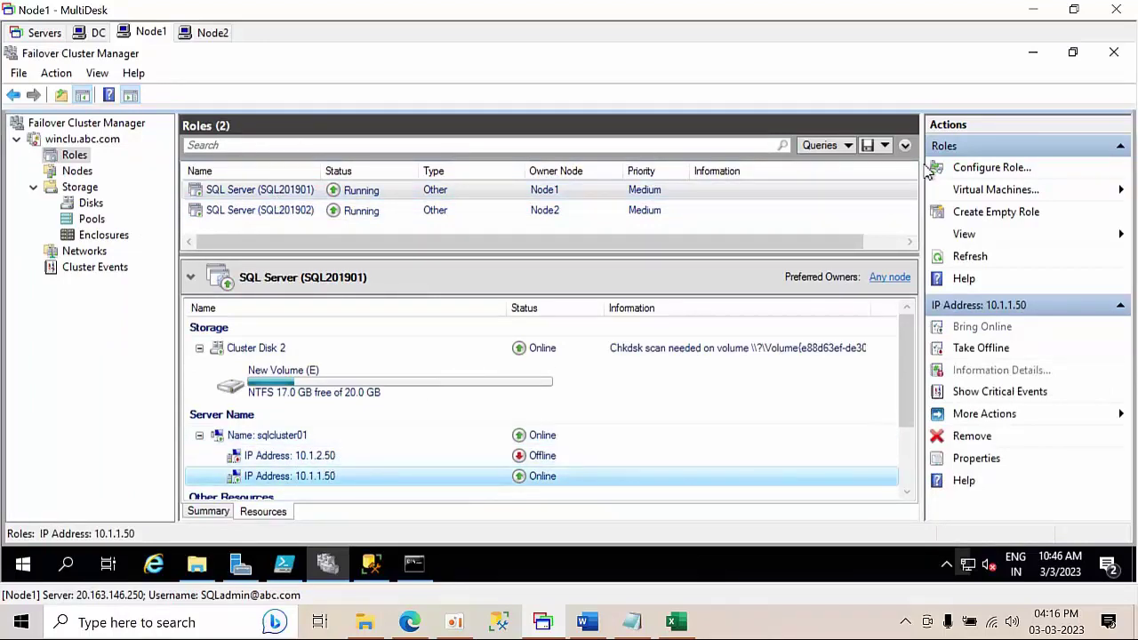
- Minimize MultiDesk, review the F7:I11 IP table, then switch to the Azure portal
{"action": "left_click", "coordinate": [1040, 9]}
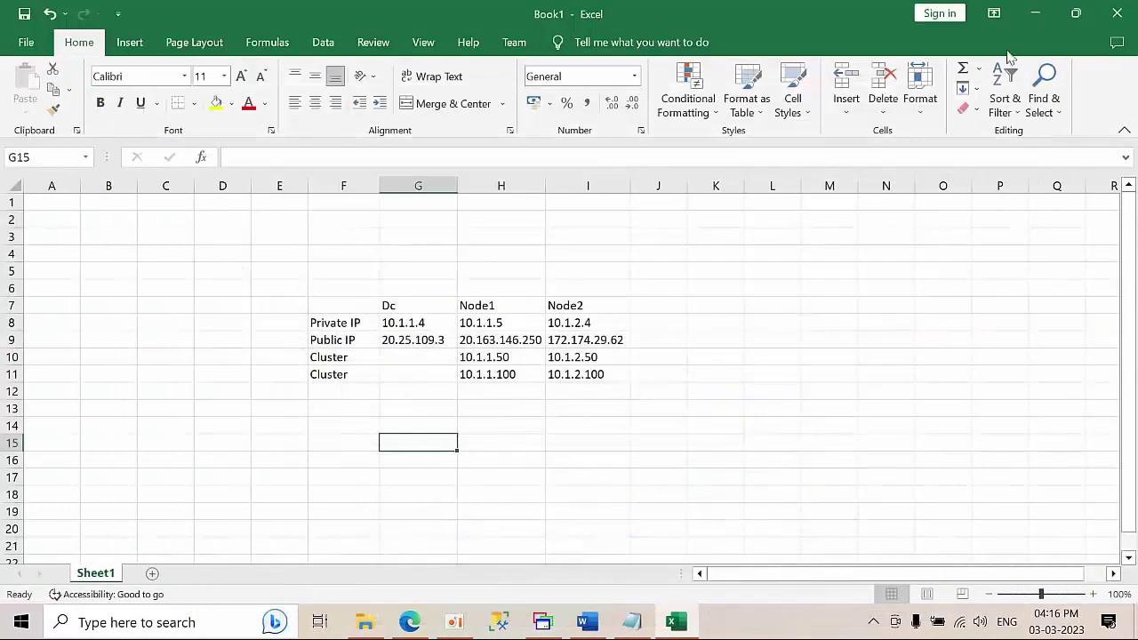
{"action": "left_click_drag", "start_coordinate": [318, 306], "coordinate": [592, 376]}
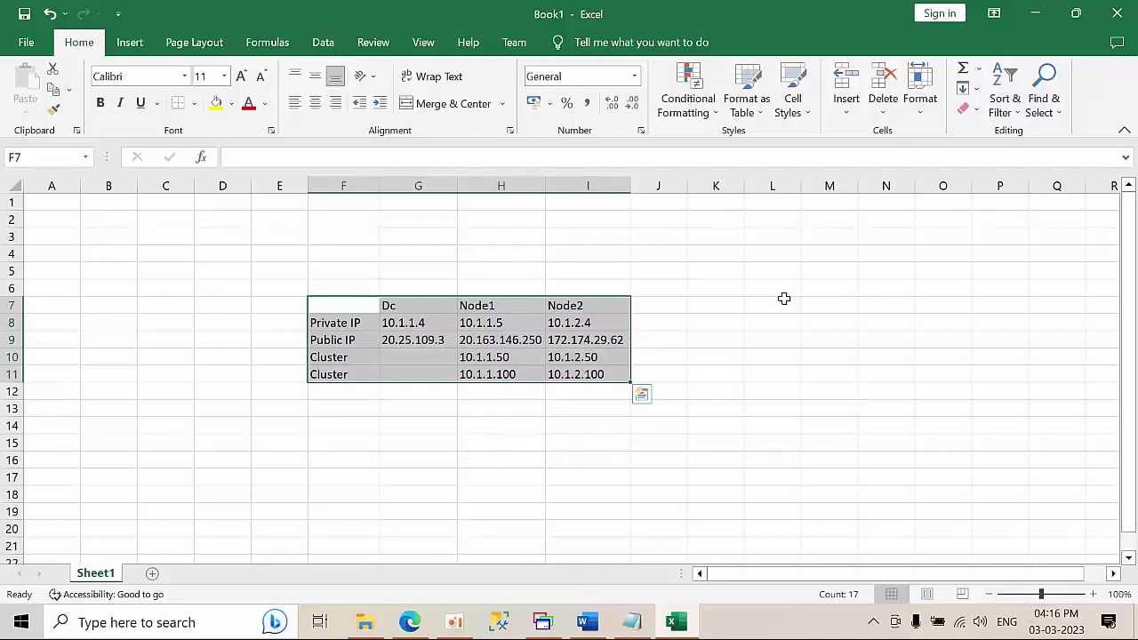
{"action": "left_click", "coordinate": [761, 393]}
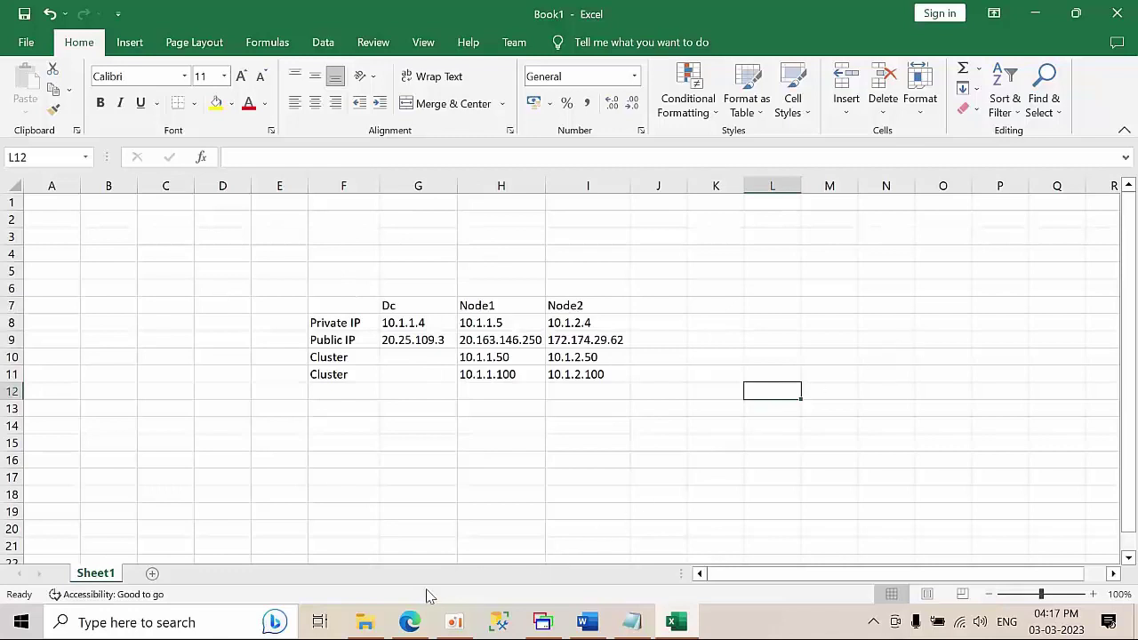
{"action": "left_click", "coordinate": [409, 622]}
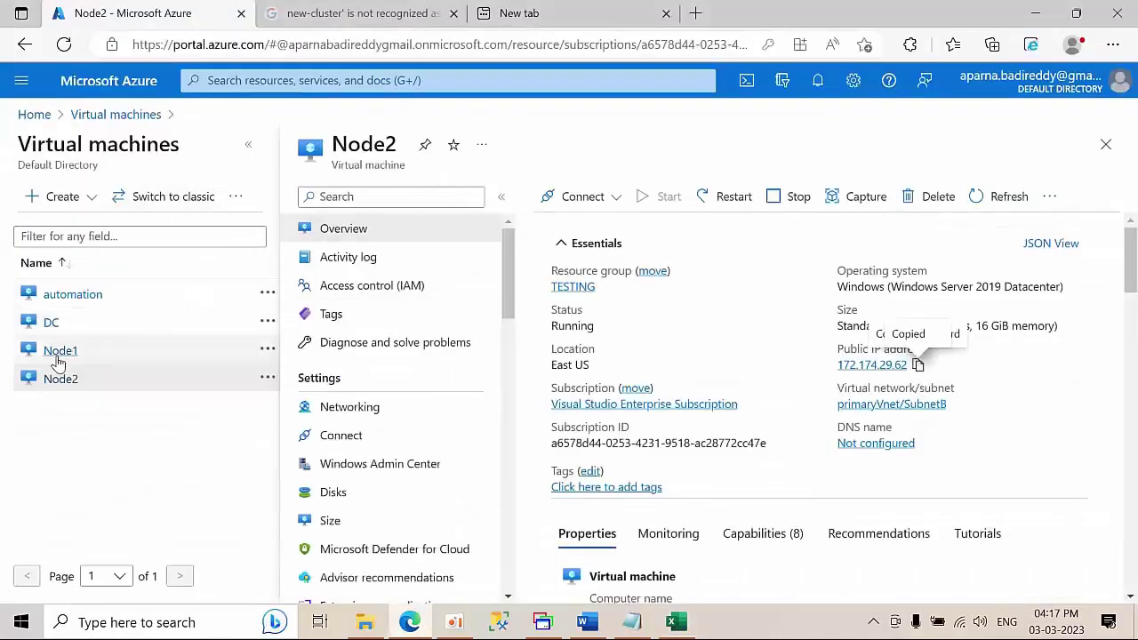
- Open the IP configurations of Node1's network interface node1356
{"action": "left_click", "coordinate": [56, 353]}
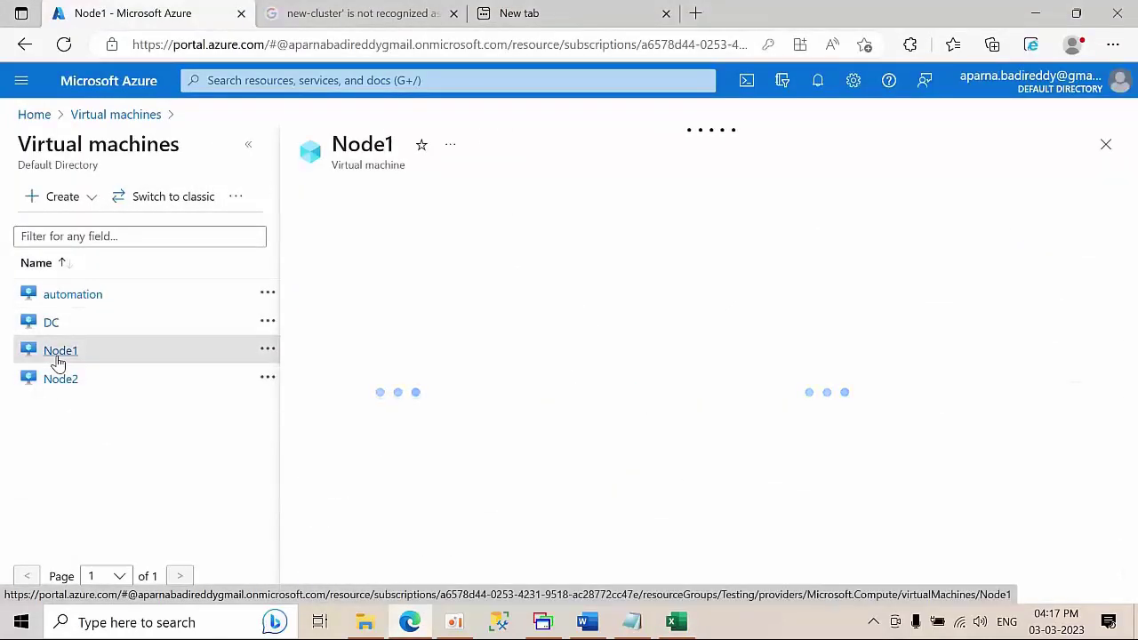
{"action": "left_click", "coordinate": [380, 411]}
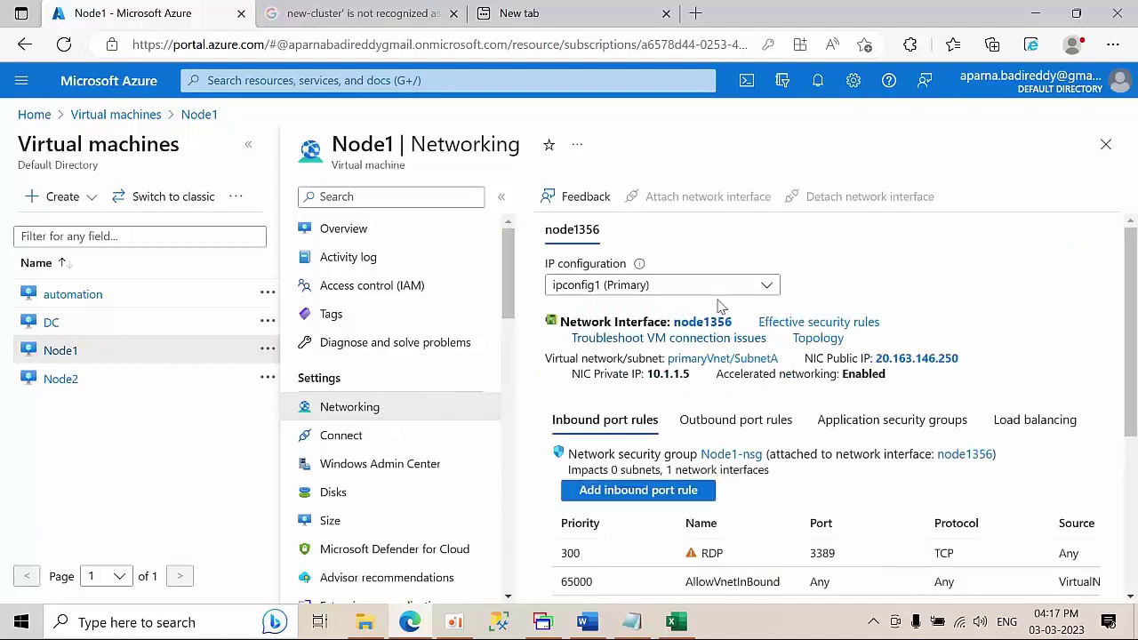
{"action": "left_click", "coordinate": [710, 324]}
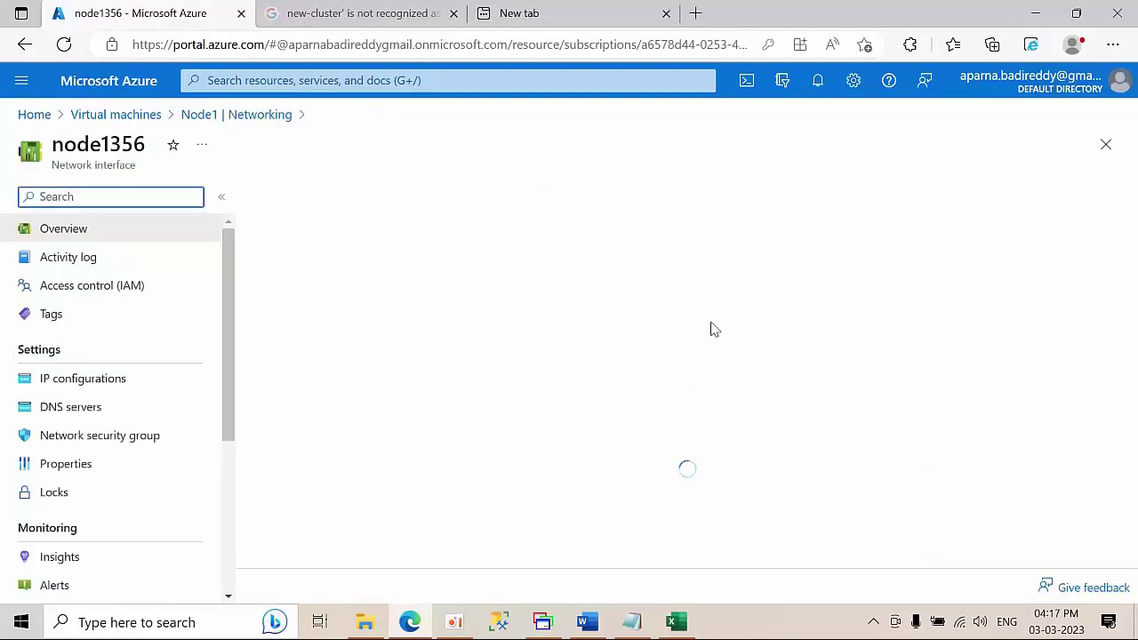
{"action": "left_click", "coordinate": [77, 381]}
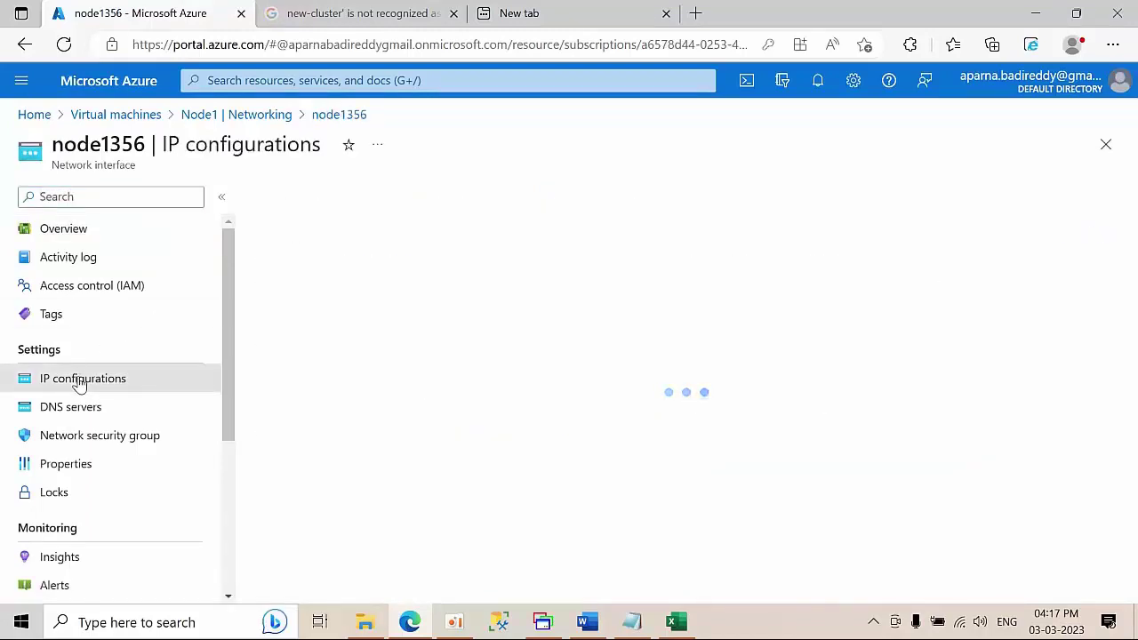
- Close the untitled Notepad without saving and copy 10.1.1.50 from cell H10
{"action": "left_click", "coordinate": [631, 622]}
{"action": "left_click", "coordinate": [1116, 9]}
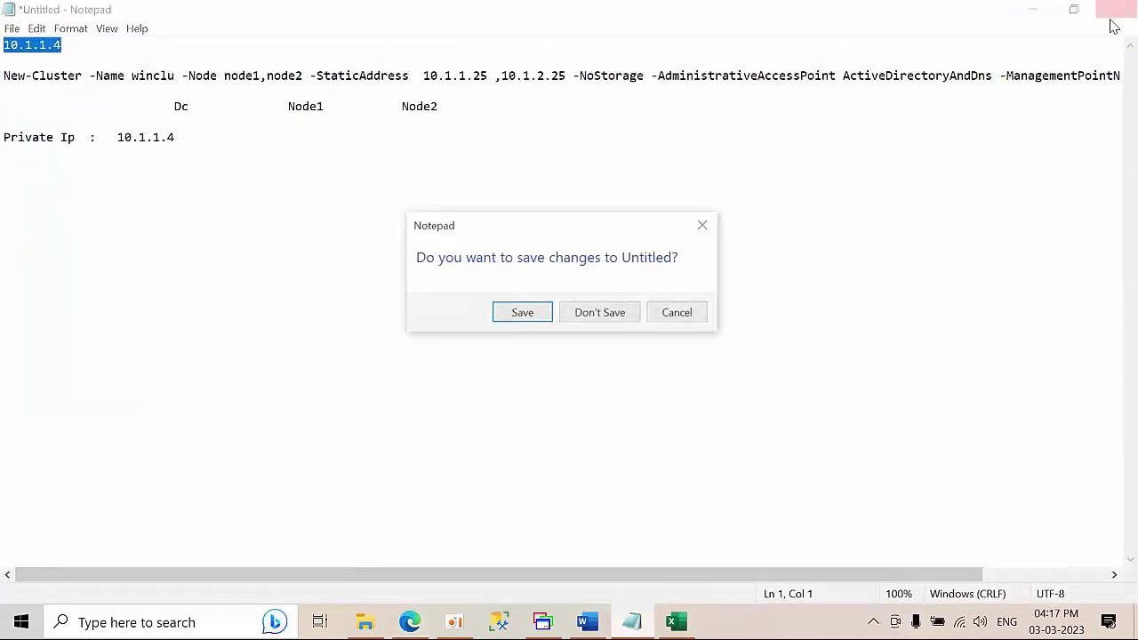
{"action": "left_click", "coordinate": [632, 314]}
{"action": "left_click", "coordinate": [631, 622]}
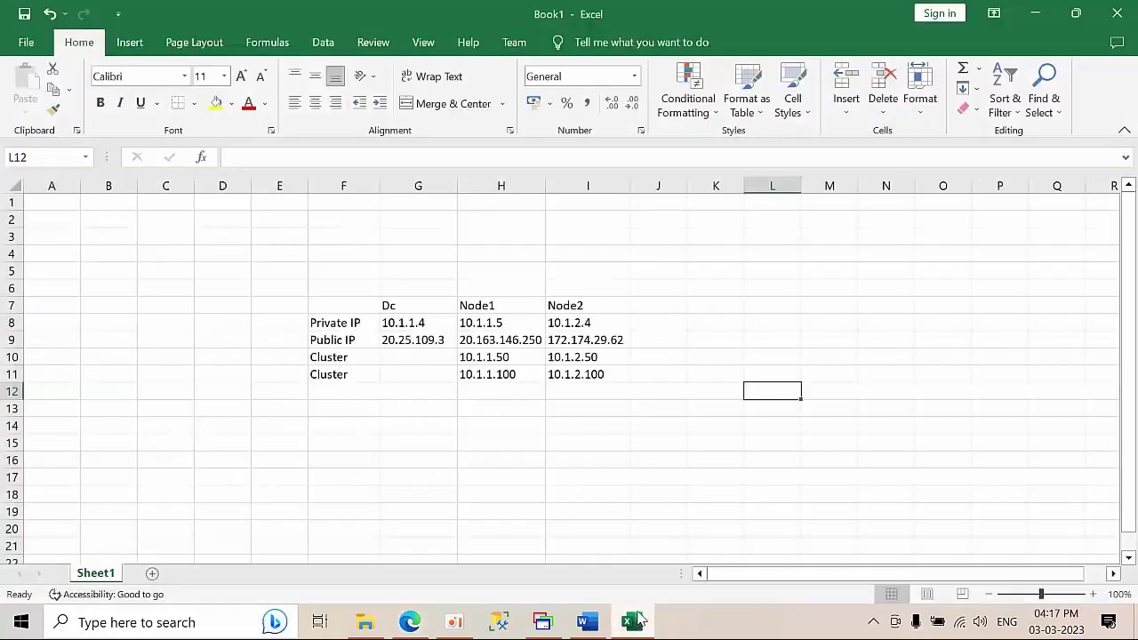
{"action": "left_click", "coordinate": [502, 360]}
{"action": "key", "text": "ctrl+c"}
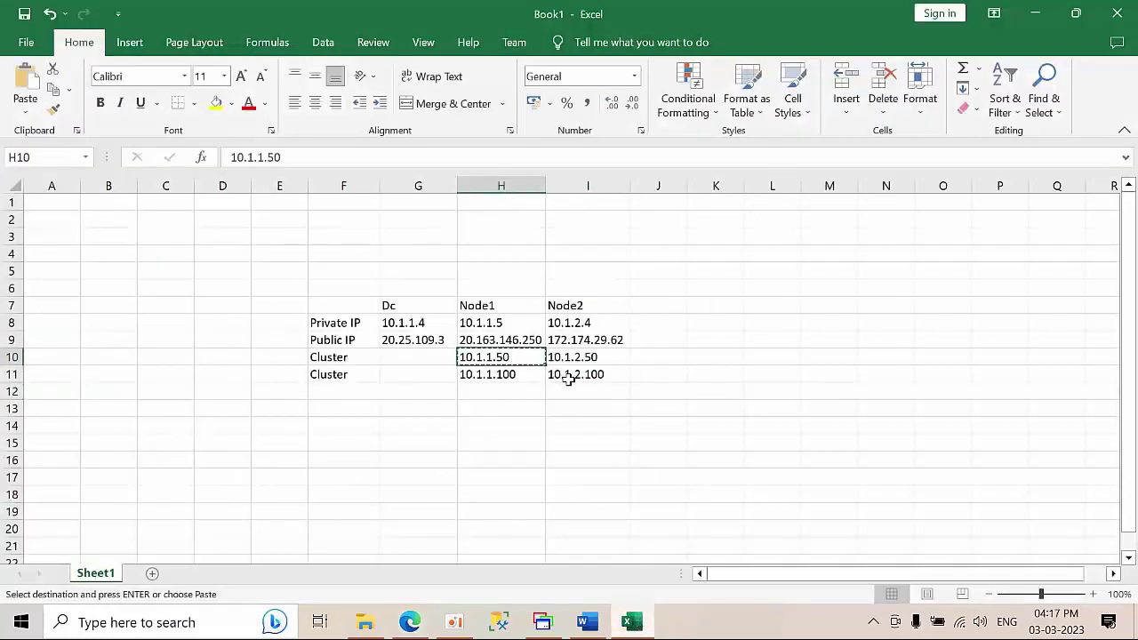
{"action": "left_click", "coordinate": [1033, 10]}
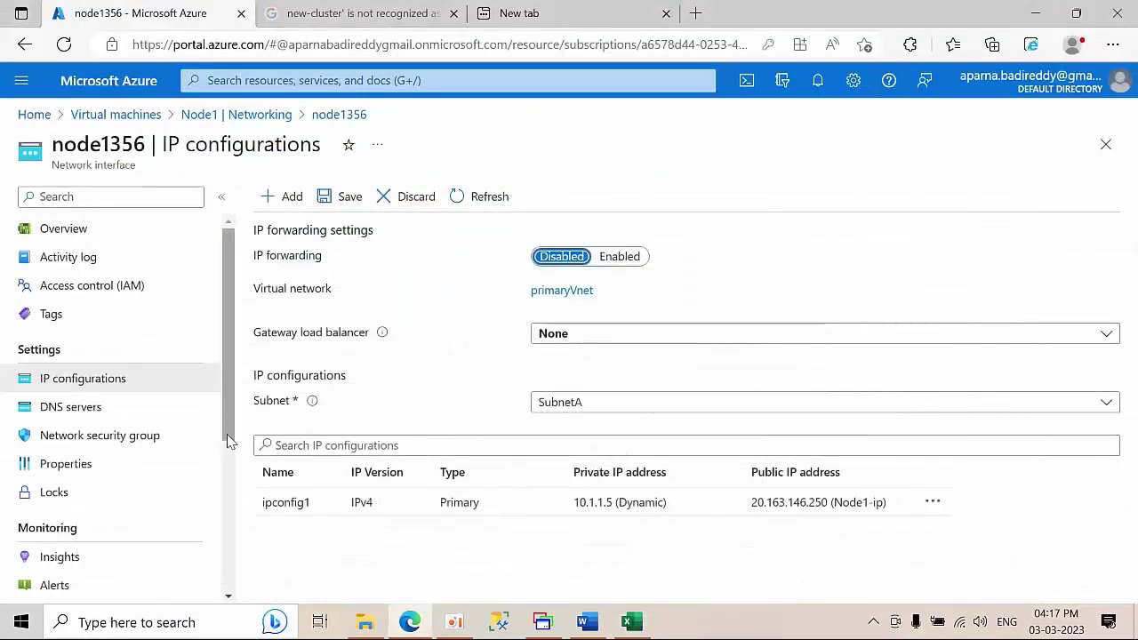
- Add a new IP configuration named ClusterA with static address 10.1.1.50
{"action": "left_click", "coordinate": [282, 201]}
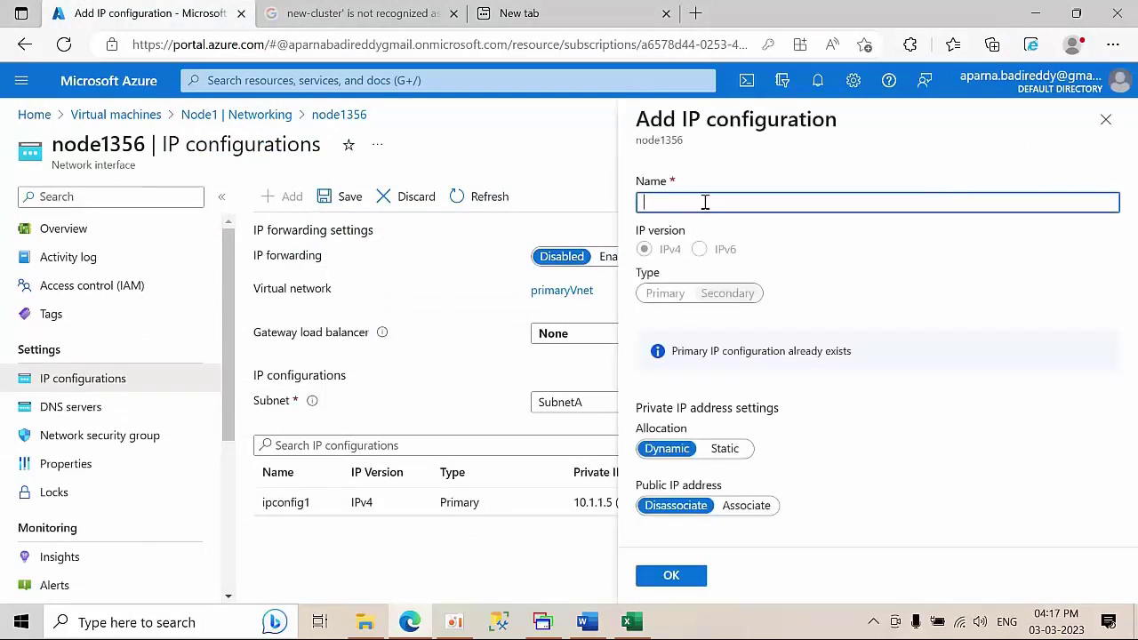
{"action": "key", "text": "ctrl+v"}
{"action": "left_click_drag", "start_coordinate": [694, 203], "coordinate": [452, 200]}
{"action": "type", "text": "c"}
{"action": "left_click", "coordinate": [725, 448]}
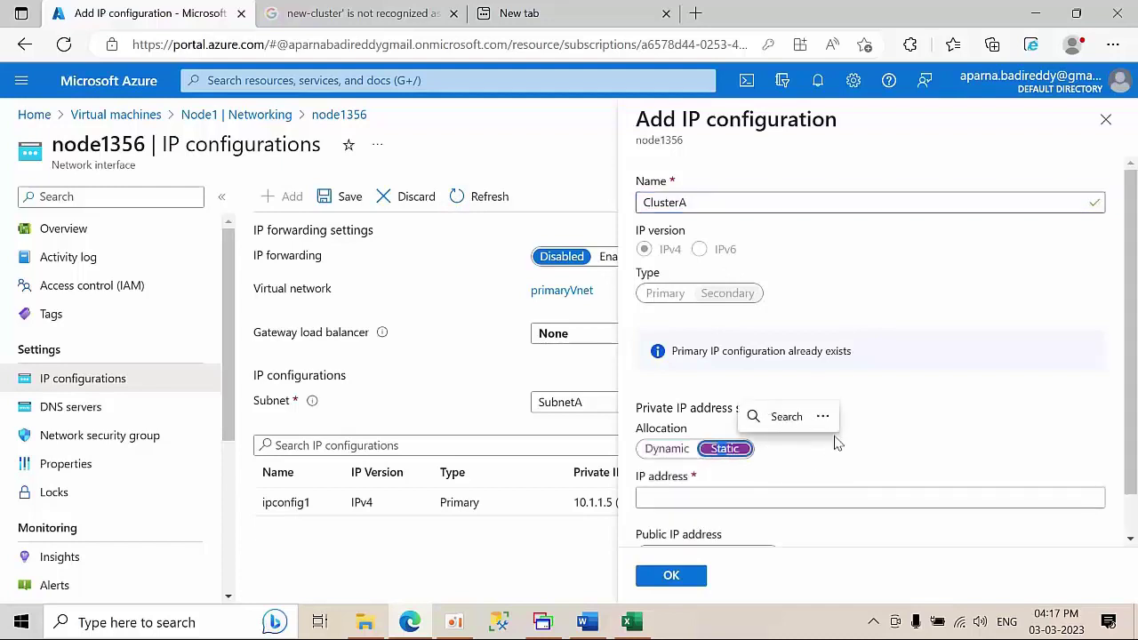
{"action": "scroll", "coordinate": [835, 444], "scroll_direction": "down", "scroll_amount": 1}
{"action": "left_click", "coordinate": [663, 452]}
{"action": "key", "text": "ctrl+v"}
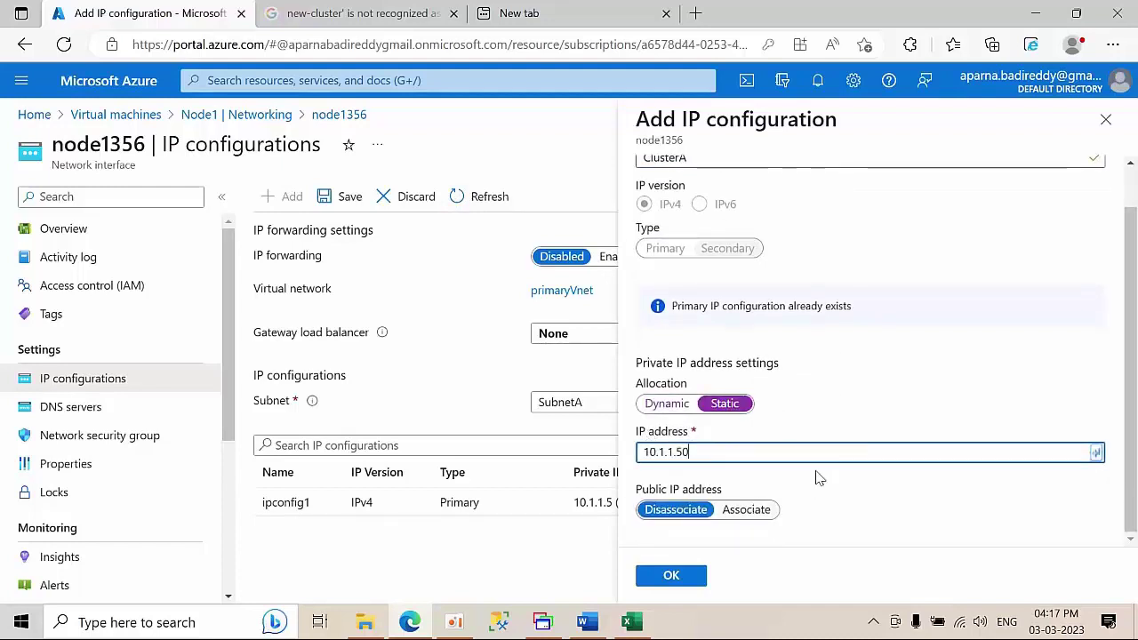
- Keep the public IP disassociated, save ClusterA, and select cell H11 in the workbook
{"action": "left_click", "coordinate": [746, 510]}
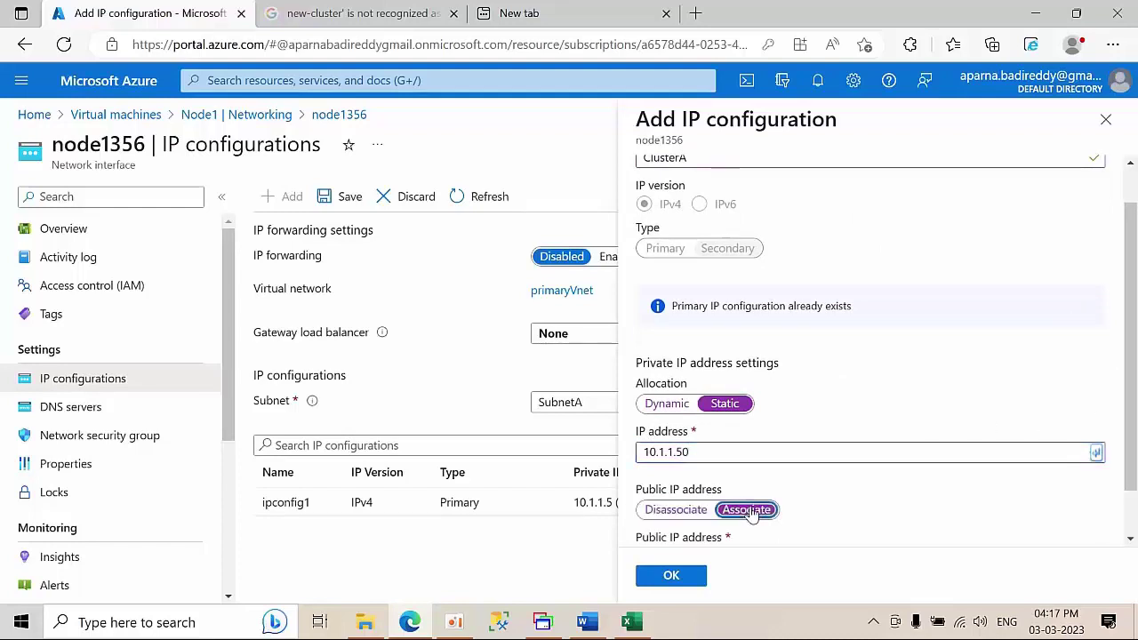
{"action": "scroll", "coordinate": [787, 478], "scroll_direction": "down", "scroll_amount": 1}
{"action": "left_click", "coordinate": [699, 458]}
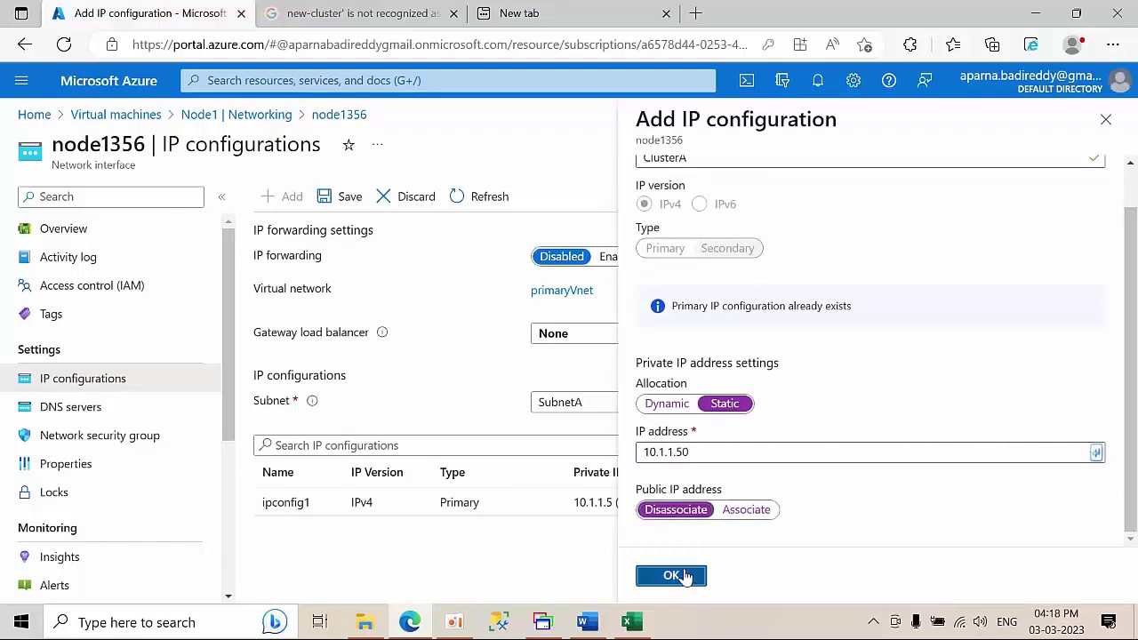
{"action": "left_click", "coordinate": [723, 454]}
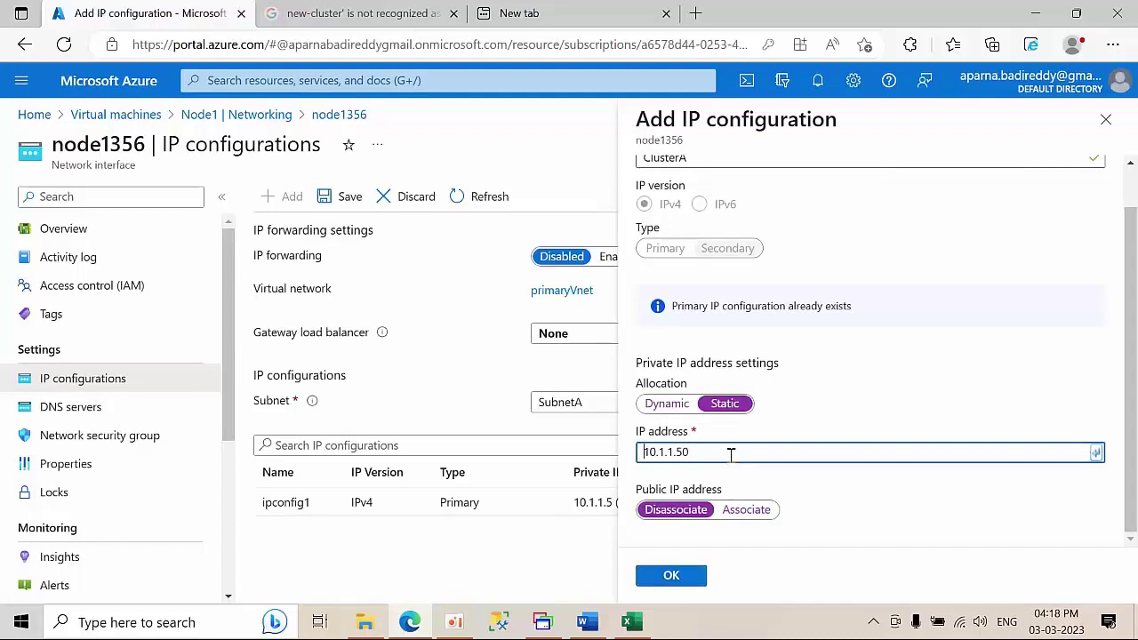
{"action": "left_click", "coordinate": [674, 577]}
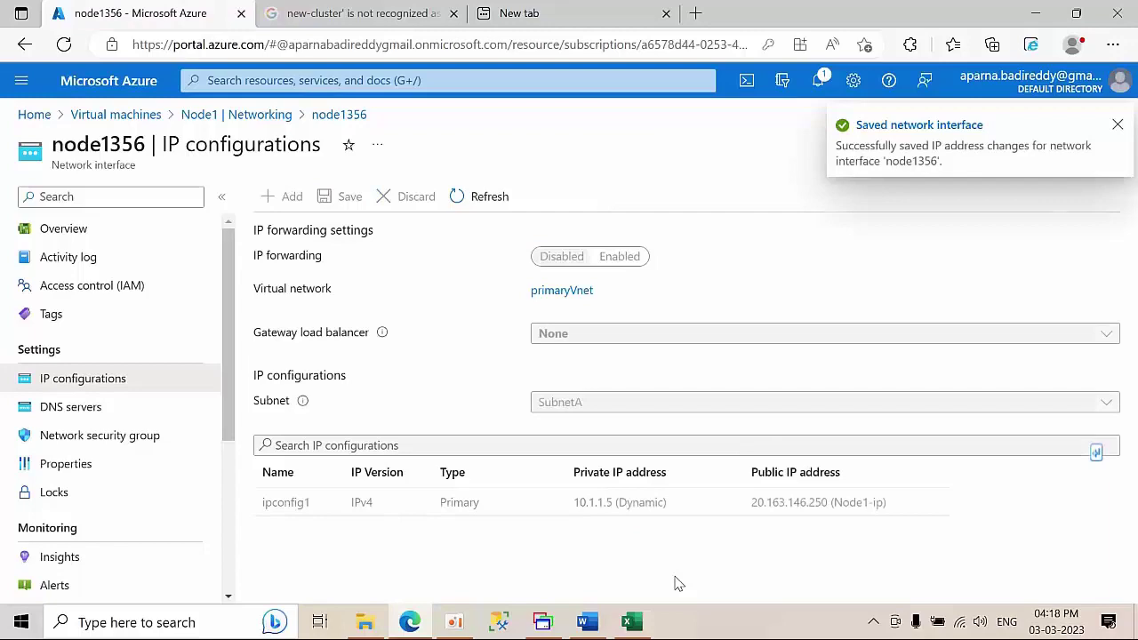
{"action": "left_click", "coordinate": [632, 622]}
{"action": "left_click", "coordinate": [505, 375]}
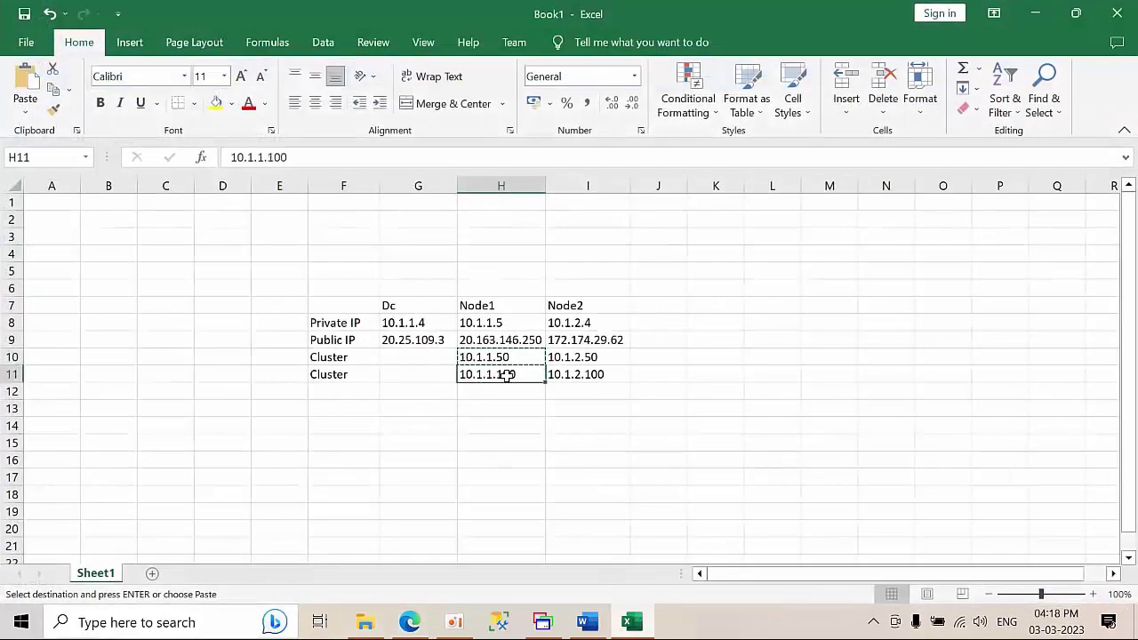
- Save a ClusterB configuration with static IP 10.1.1.100, then go back to Virtual machines
{"action": "left_click", "coordinate": [1034, 14]}
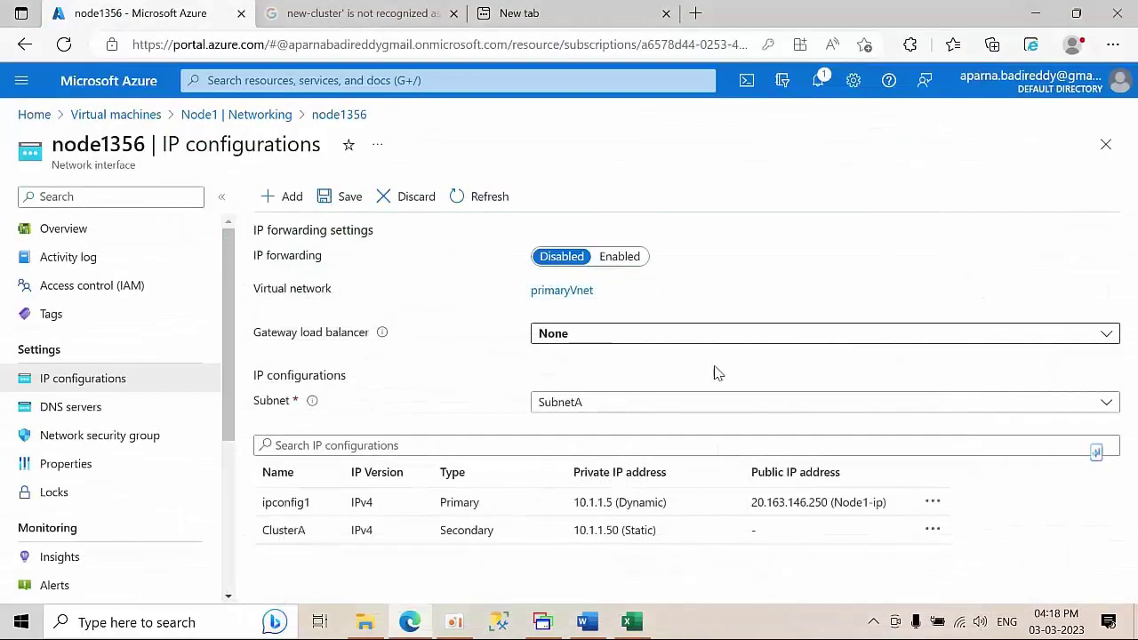
{"action": "left_click", "coordinate": [277, 196]}
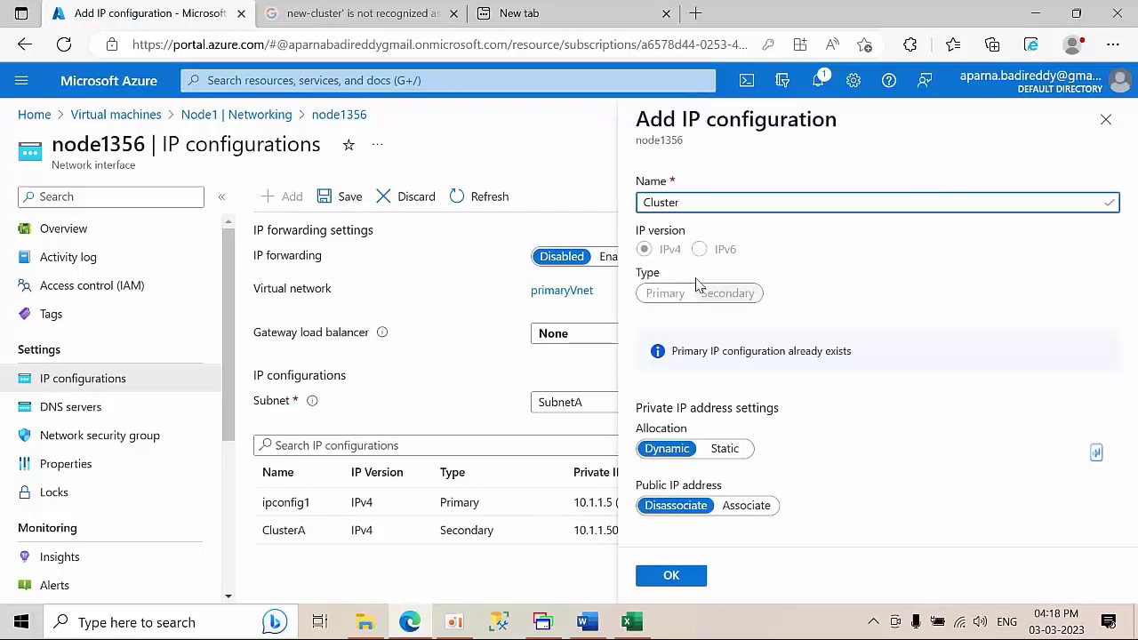
{"action": "left_click", "coordinate": [724, 448]}
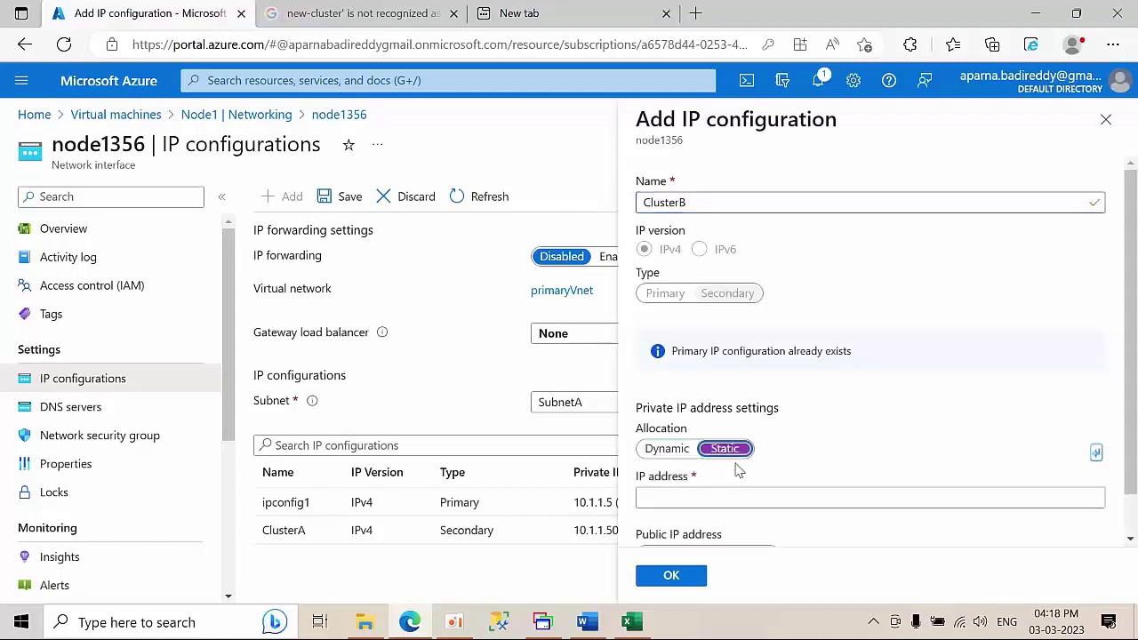
{"action": "left_click", "coordinate": [737, 494]}
{"action": "type", "text": "10.1.1.100"}
{"action": "scroll", "coordinate": [826, 433], "scroll_direction": "down", "scroll_amount": 1}
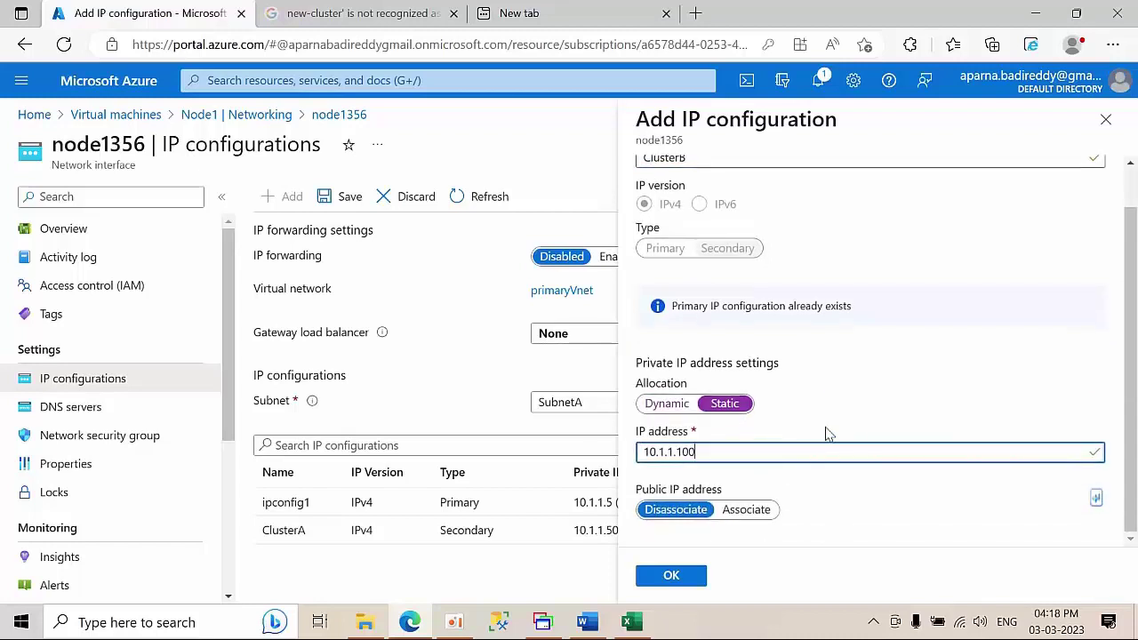
{"action": "left_click", "coordinate": [671, 576]}
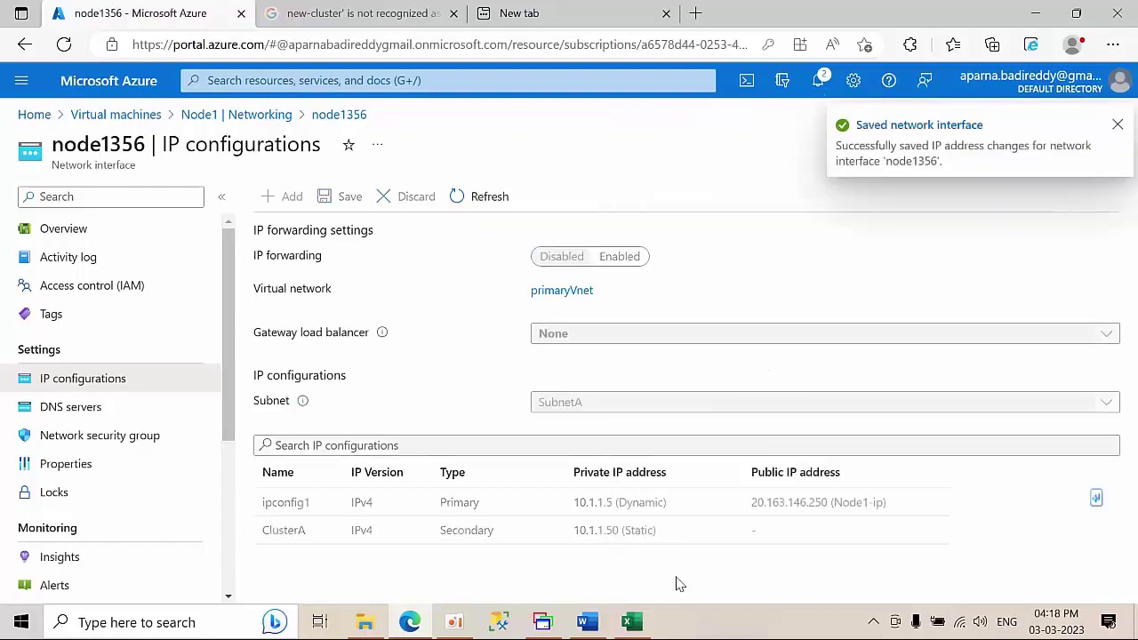
{"action": "left_click", "coordinate": [1118, 125]}
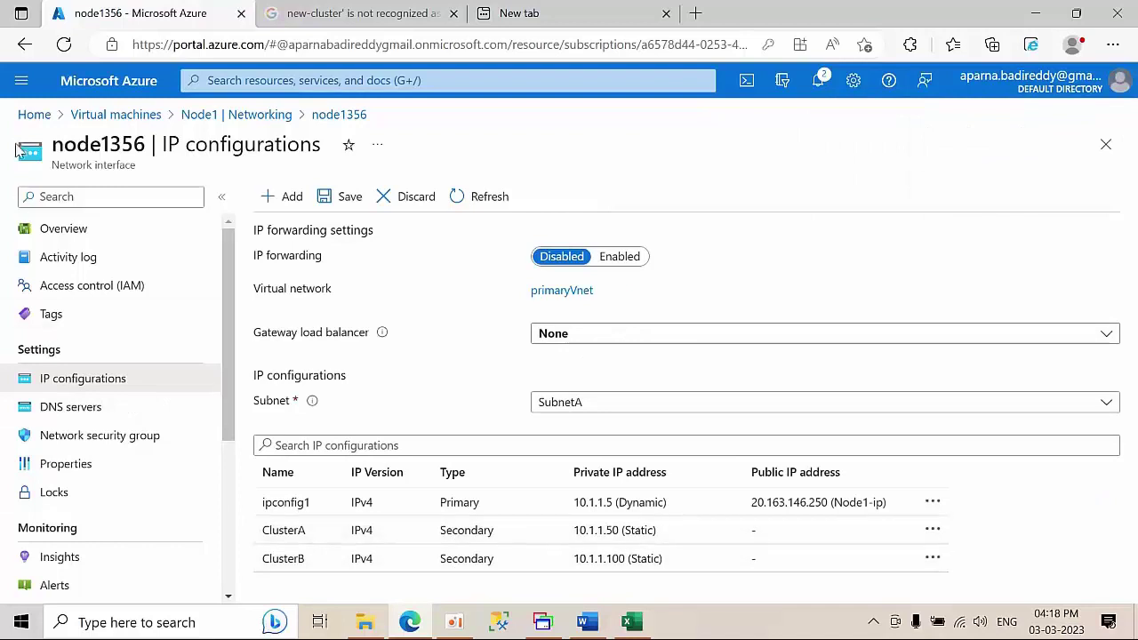
{"action": "left_click", "coordinate": [133, 115]}
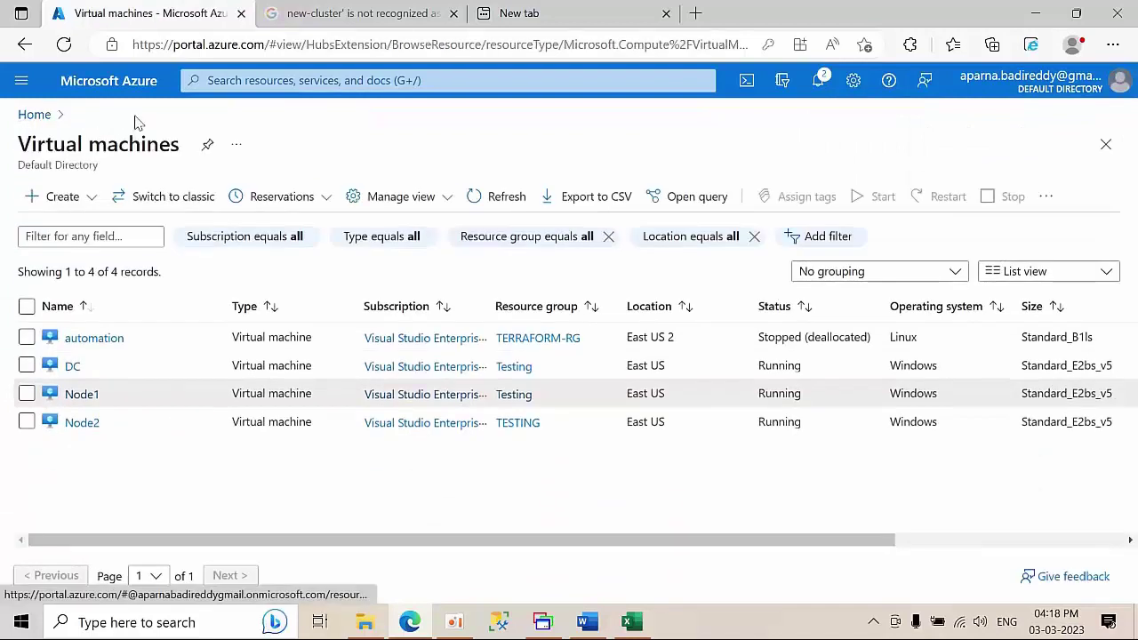
- Open the IP configurations of Node2's network interface node2642
{"action": "left_click", "coordinate": [76, 424]}
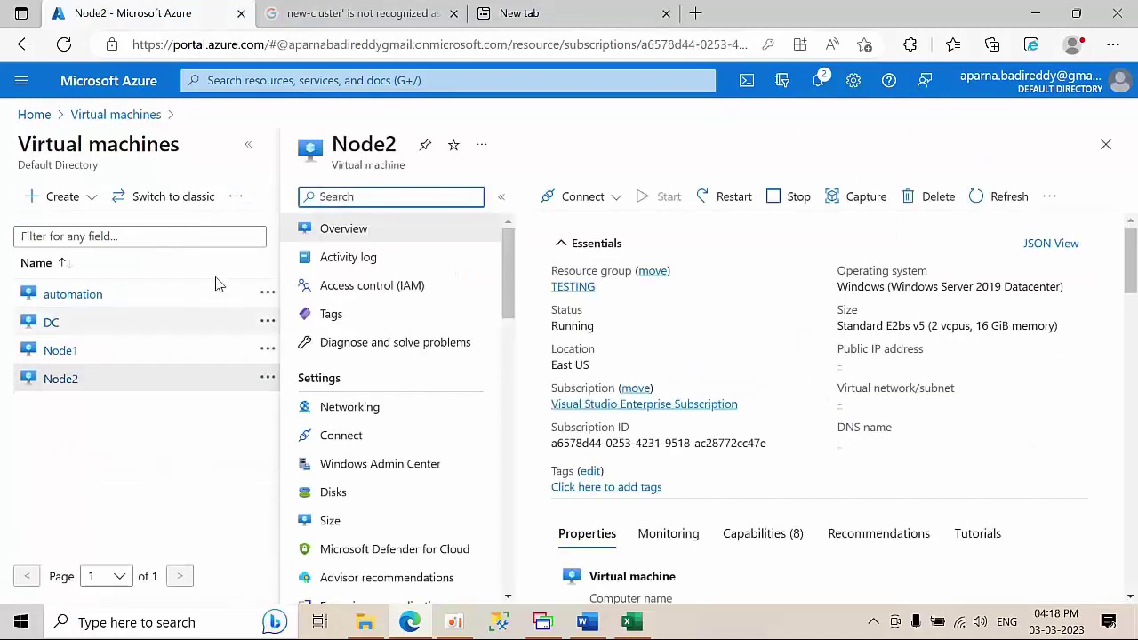
{"action": "left_click", "coordinate": [250, 146]}
{"action": "left_click", "coordinate": [100, 408]}
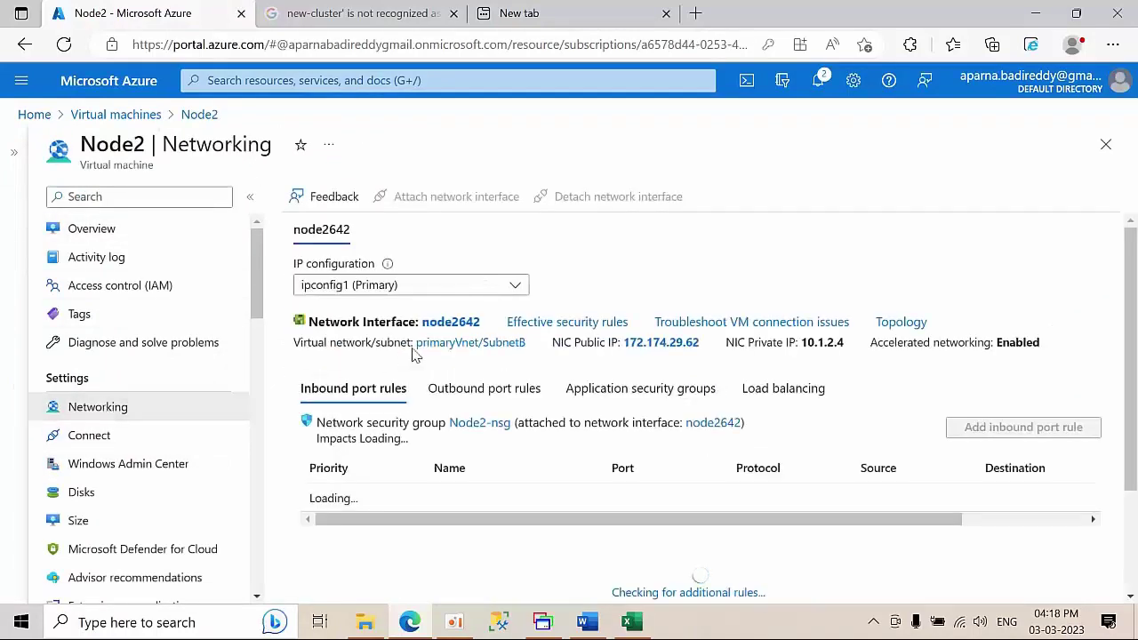
{"action": "left_click", "coordinate": [454, 323]}
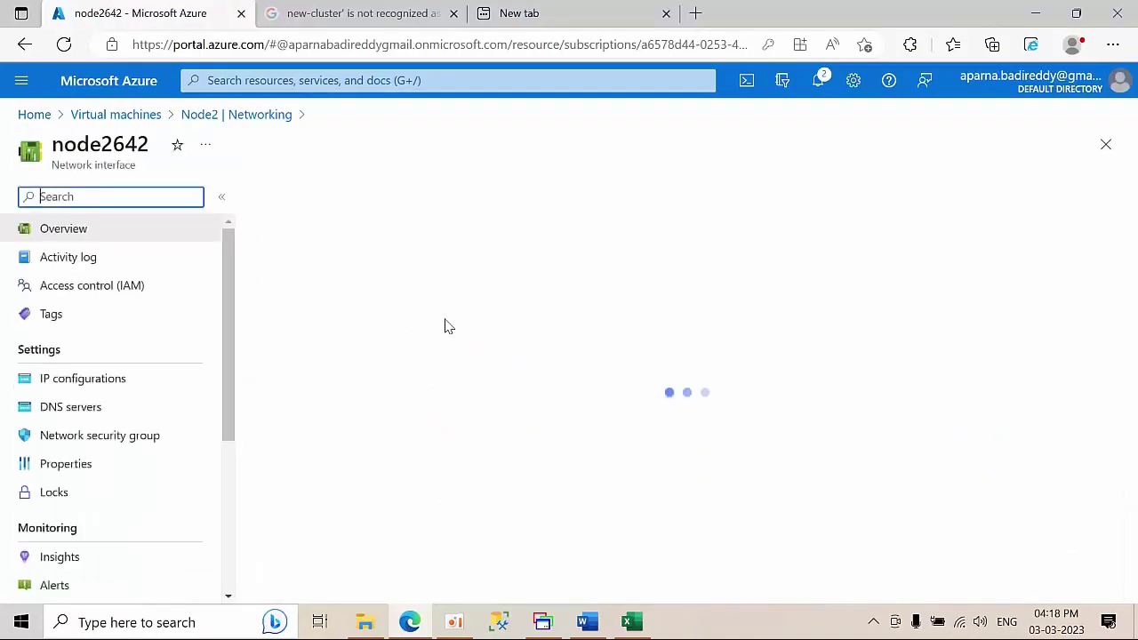
{"action": "left_click", "coordinate": [128, 384]}
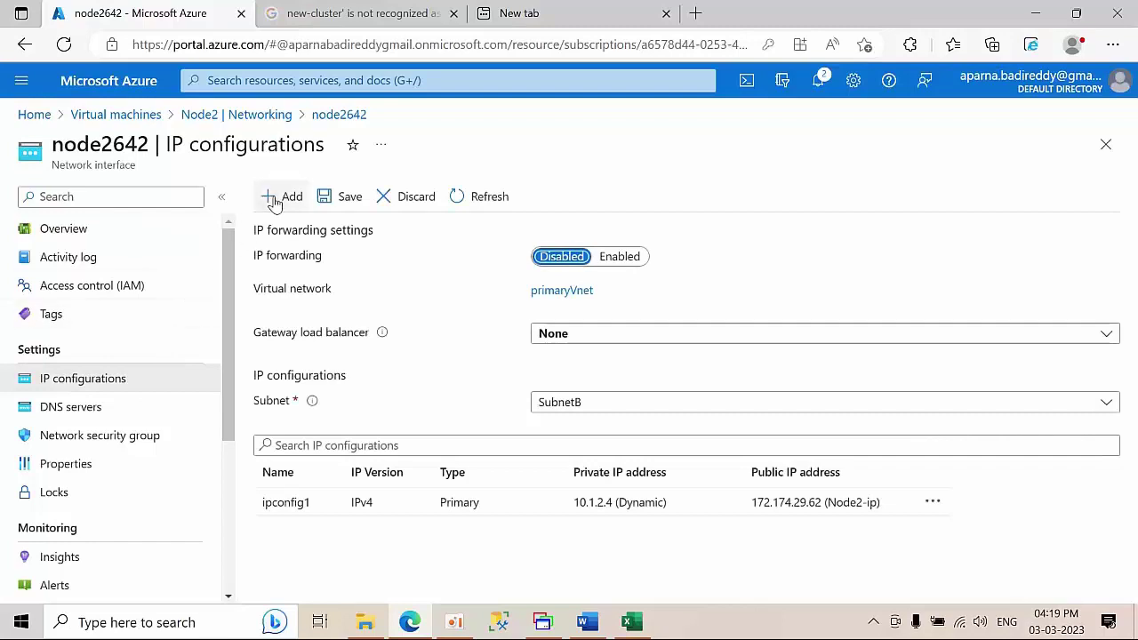
- Add a Cluster1 configuration with static address 10.1.2.50 and save it
{"action": "left_click", "coordinate": [274, 200]}
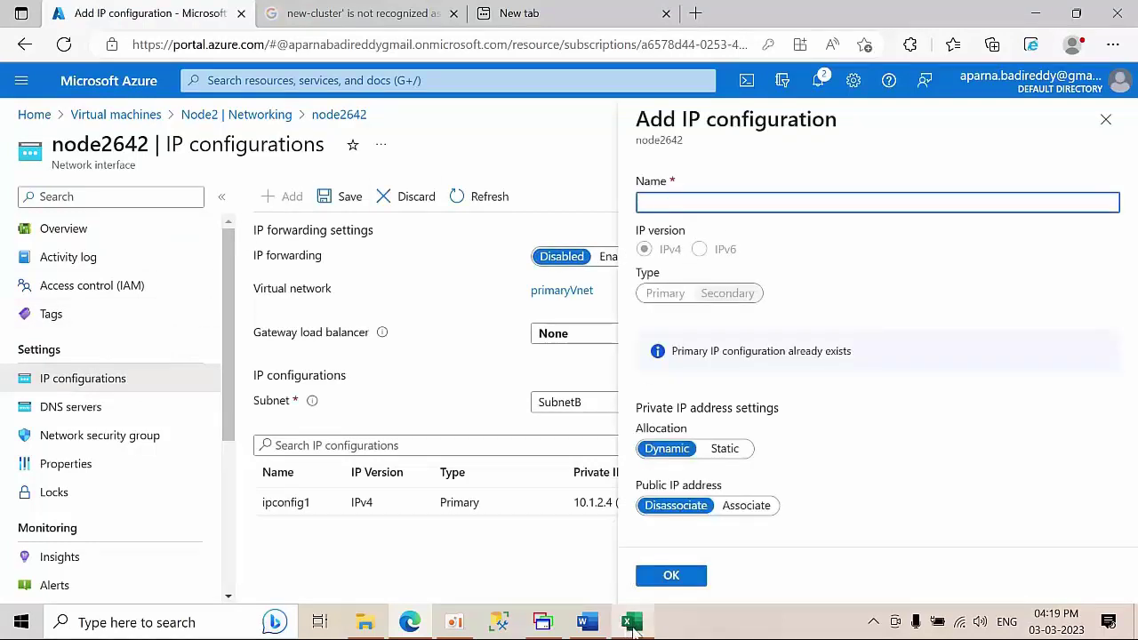
{"action": "left_click", "coordinate": [631, 622]}
{"action": "left_click", "coordinate": [584, 356]}
{"action": "key", "text": "ctrl+c"}
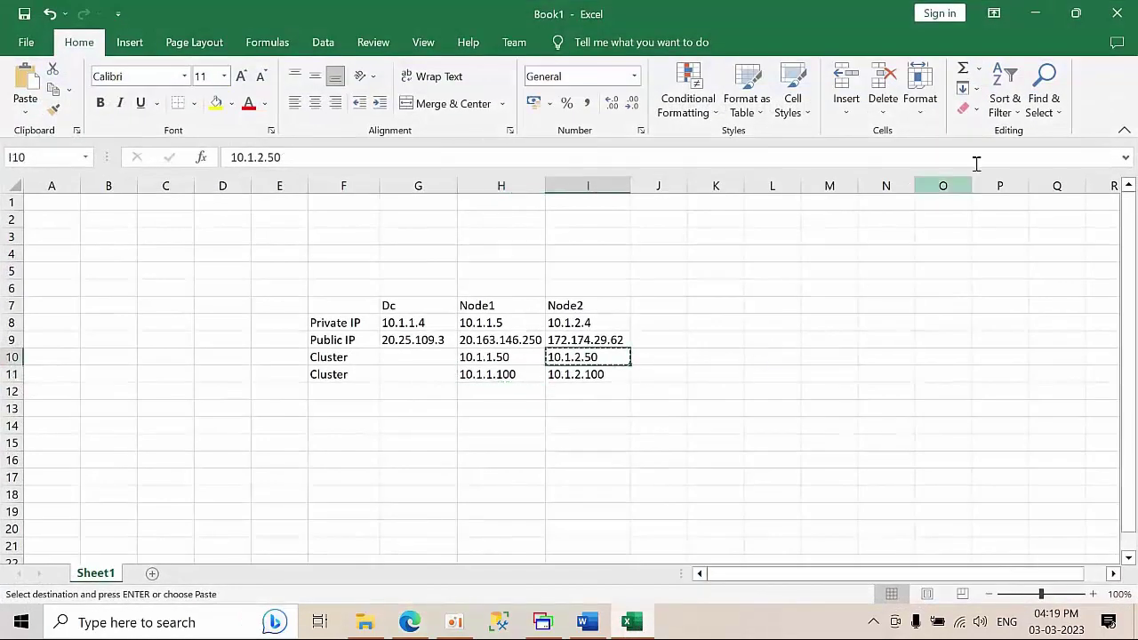
{"action": "left_click", "coordinate": [1036, 14]}
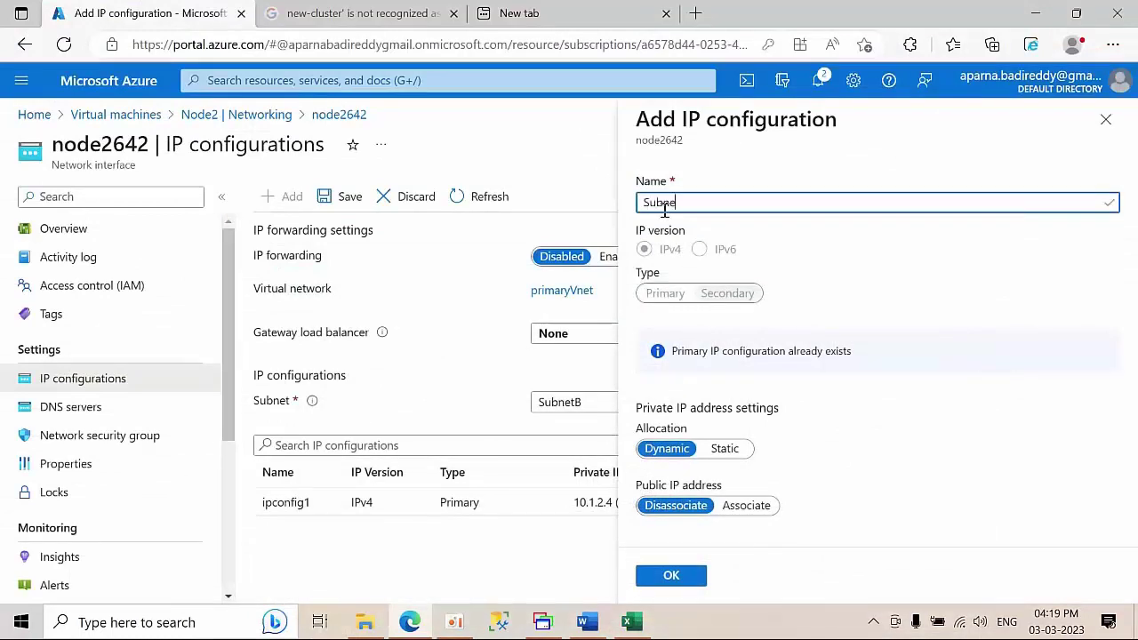
{"action": "key", "text": "BackSpace"}
{"action": "key", "text": "BackSpace"}
{"action": "key", "text": "BackSpace"}
{"action": "key", "text": "BackSpace"}
{"action": "key", "text": "BackSpace"}
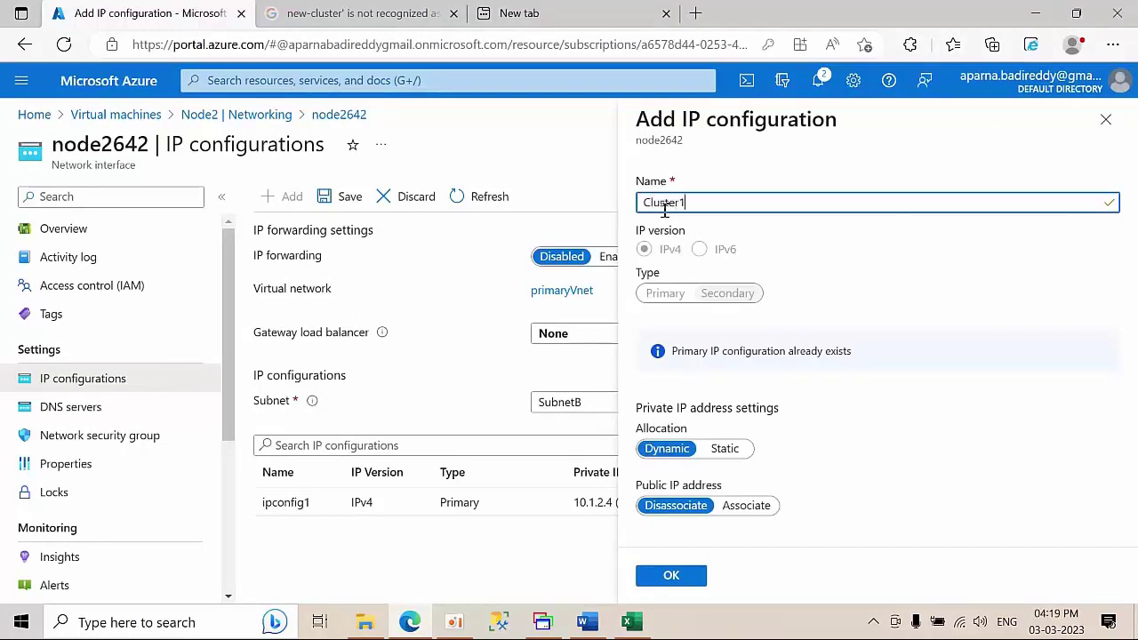
{"action": "left_click", "coordinate": [725, 448]}
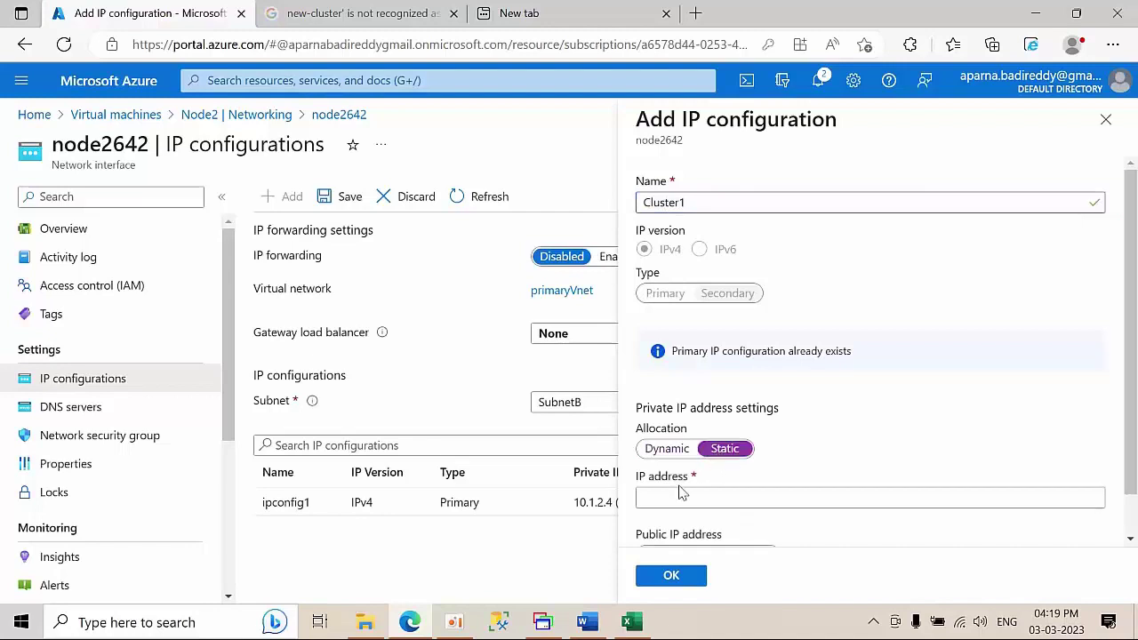
{"action": "left_click", "coordinate": [672, 496]}
{"action": "type", "text": "10.1.2.50"}
{"action": "scroll", "coordinate": [856, 445], "scroll_direction": "down", "scroll_amount": 1}
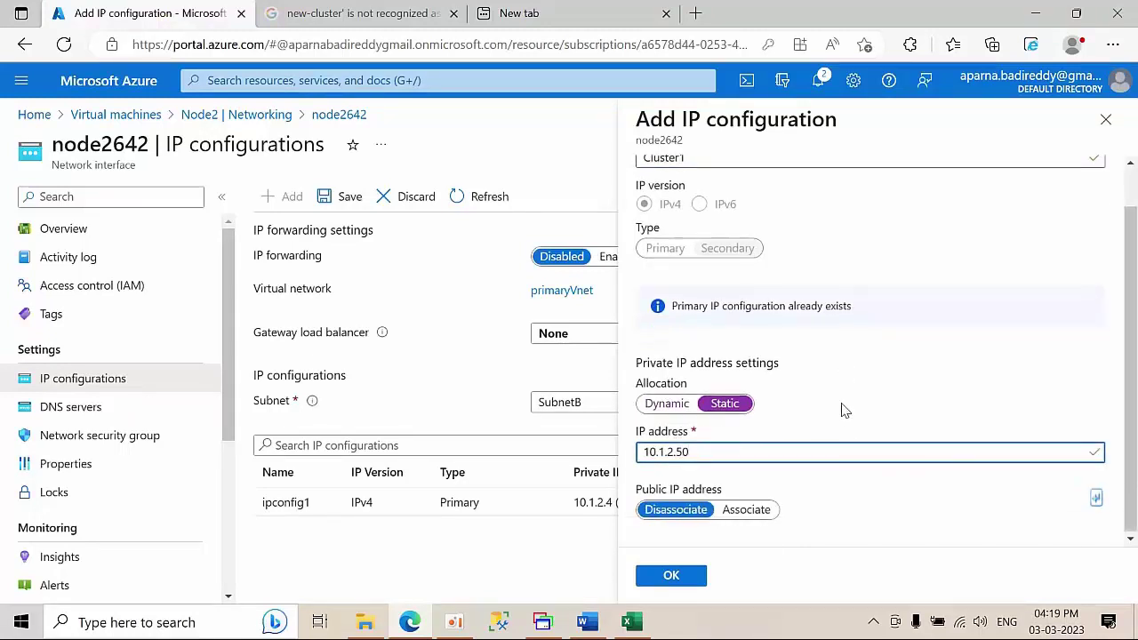
{"action": "left_click", "coordinate": [671, 575]}
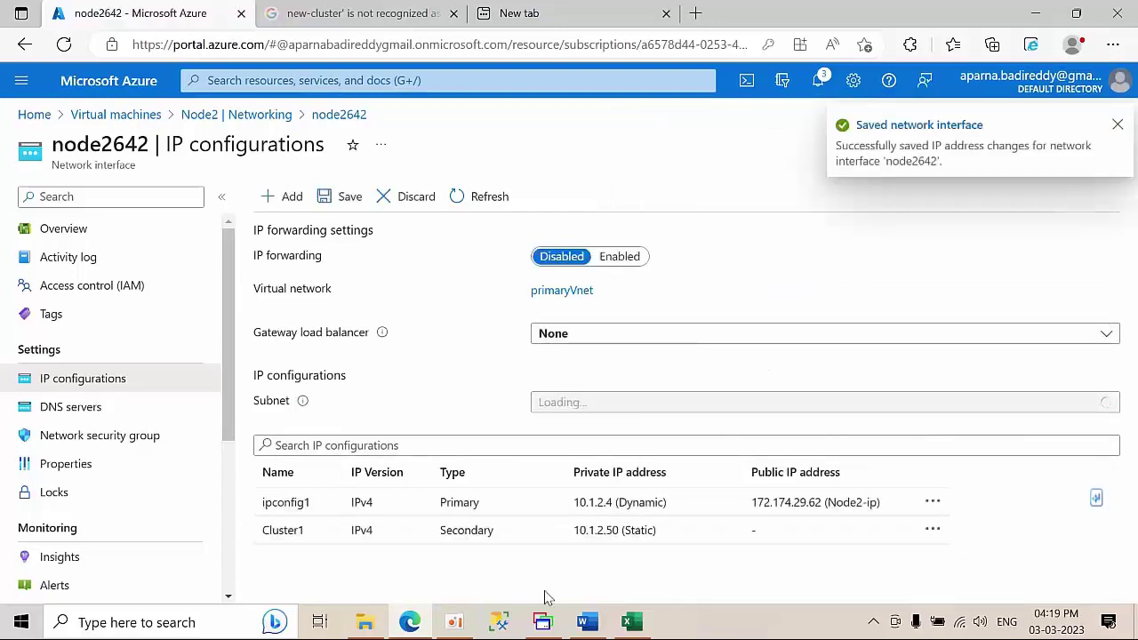
- Select Node2's second cluster address 10.1.2.100 in the workbook
{"action": "left_click", "coordinate": [631, 622]}
{"action": "left_click", "coordinate": [570, 372]}
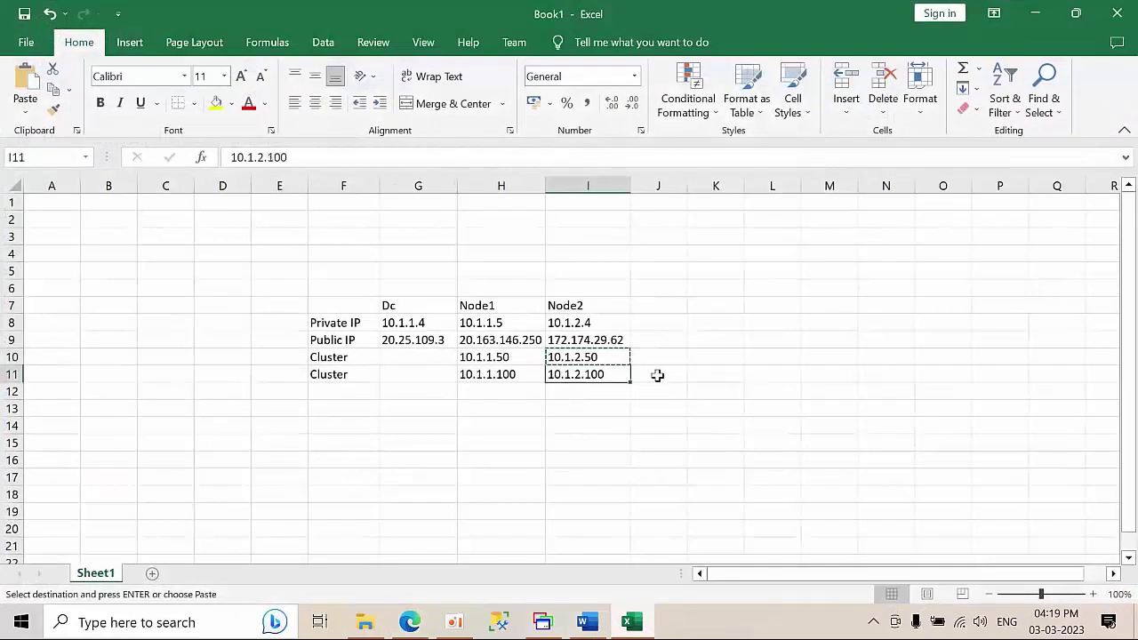
{"action": "left_click", "coordinate": [1035, 13]}
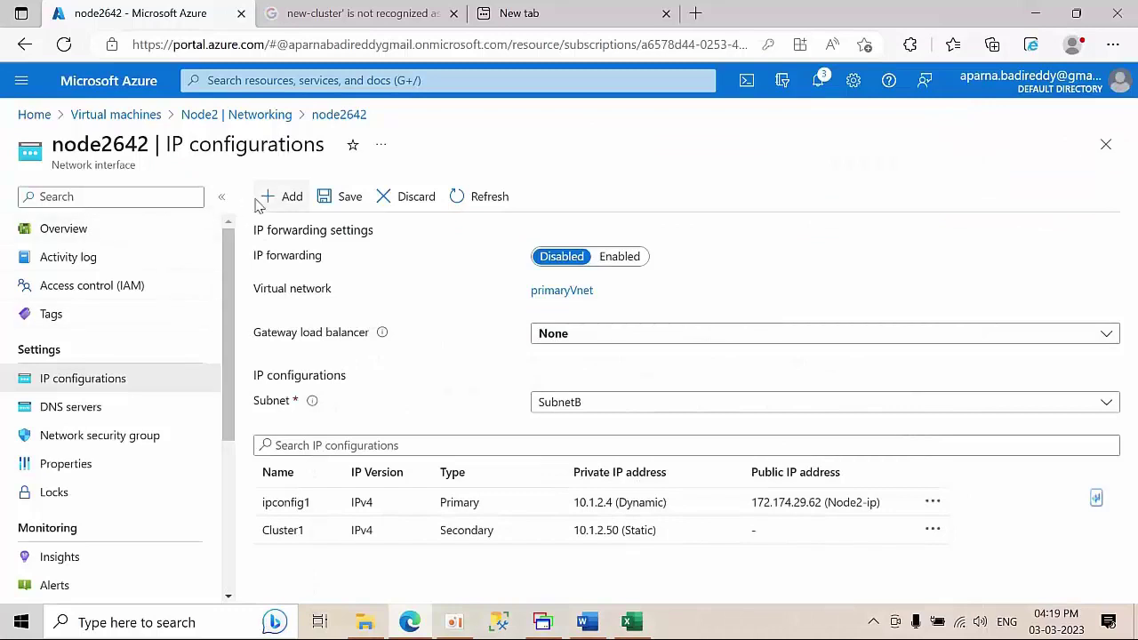
- Add a cluster2 configuration with static address 10.1.2.100 and save it
{"action": "left_click", "coordinate": [282, 196]}
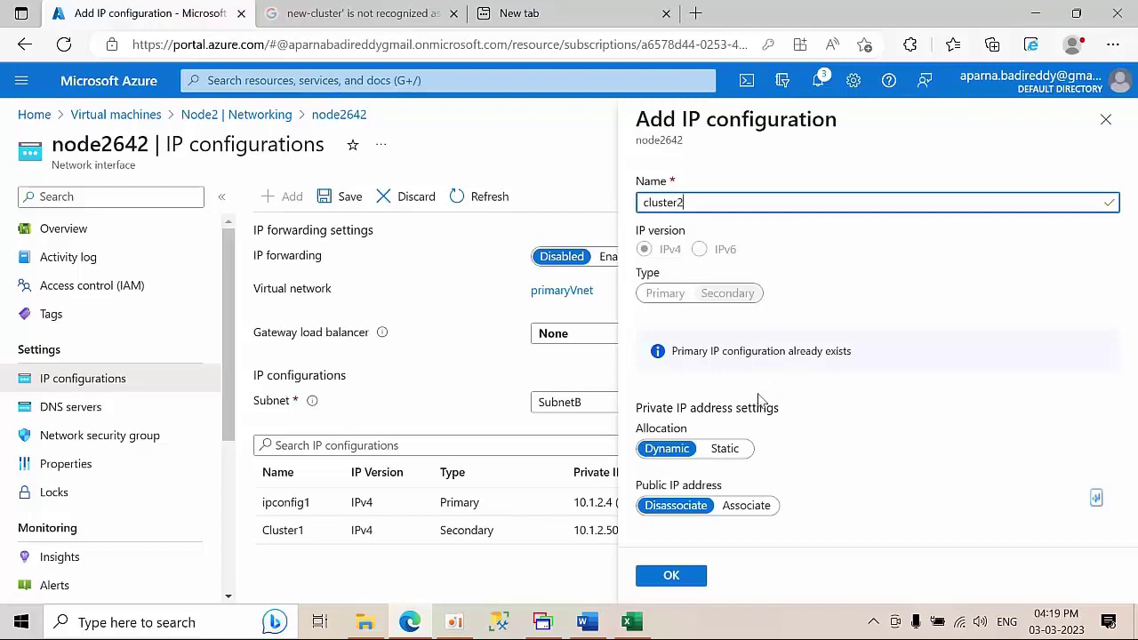
{"action": "left_click", "coordinate": [724, 448]}
{"action": "left_click", "coordinate": [703, 456]}
{"action": "type", "text": "10.1.2.100"}
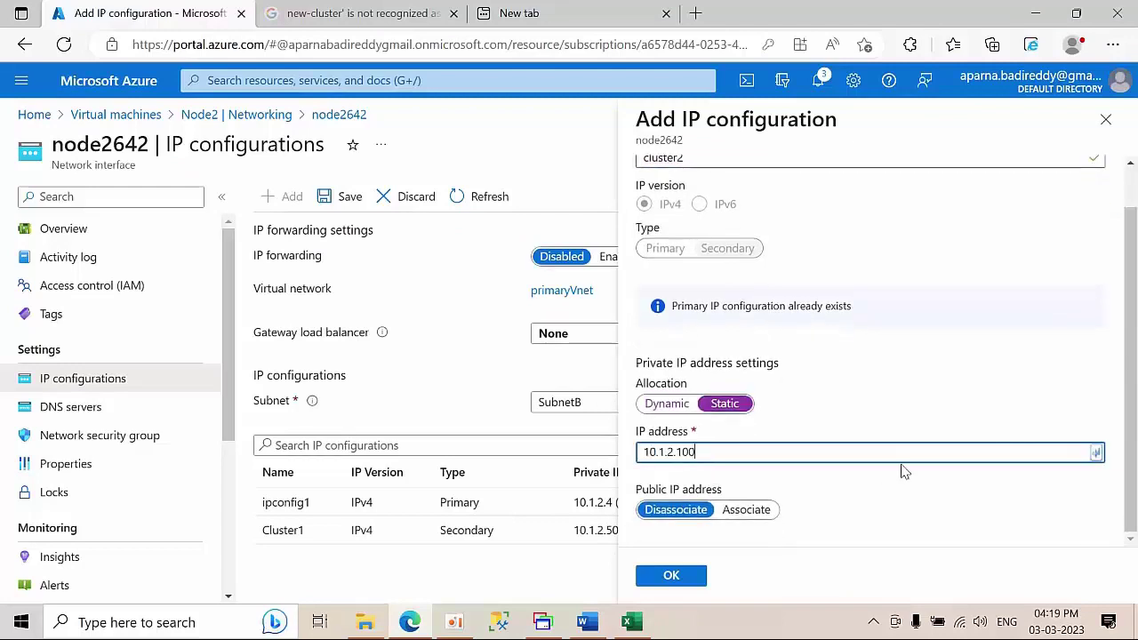
{"action": "left_click", "coordinate": [683, 578]}
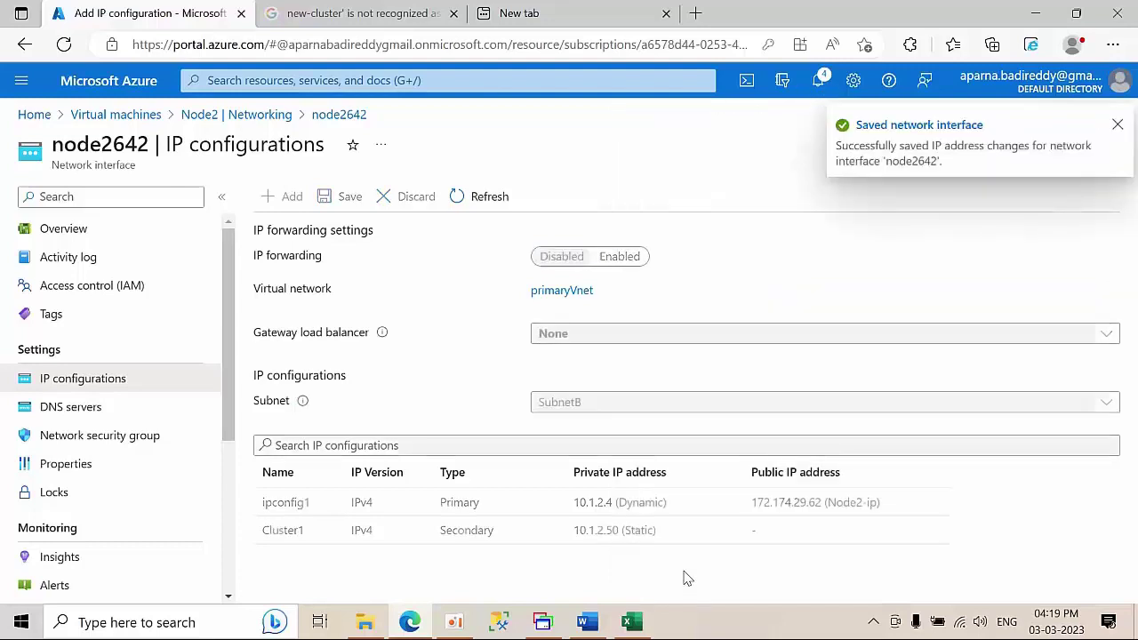
- Return to Virtual machines, open Node1 then Node2, and switch to the remote session
{"action": "left_click", "coordinate": [1116, 126]}
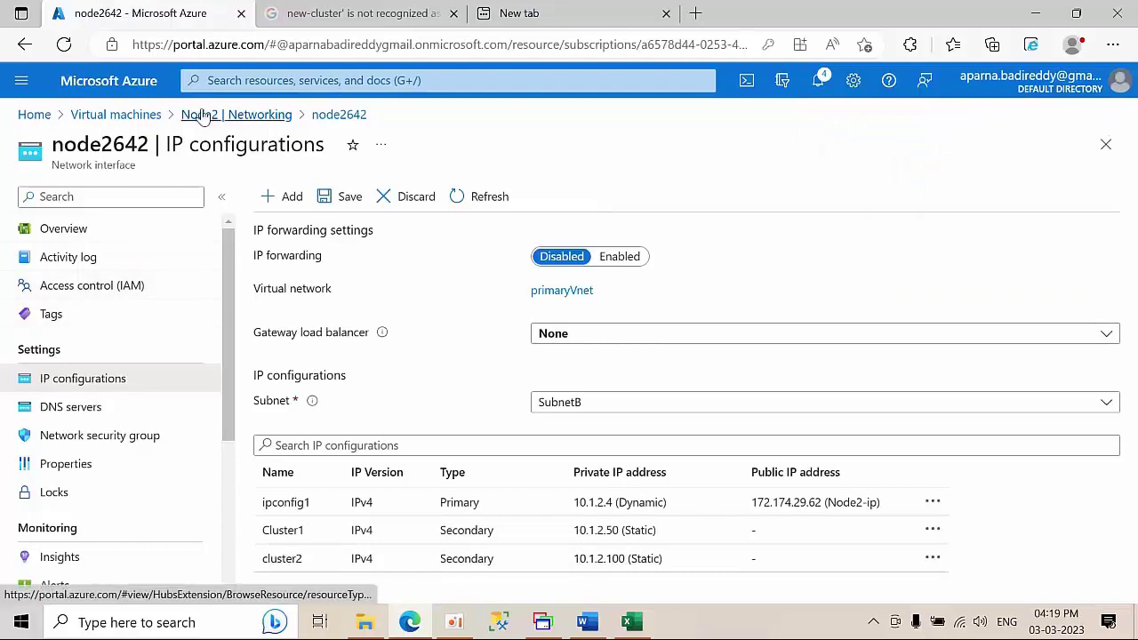
{"action": "left_click", "coordinate": [149, 121]}
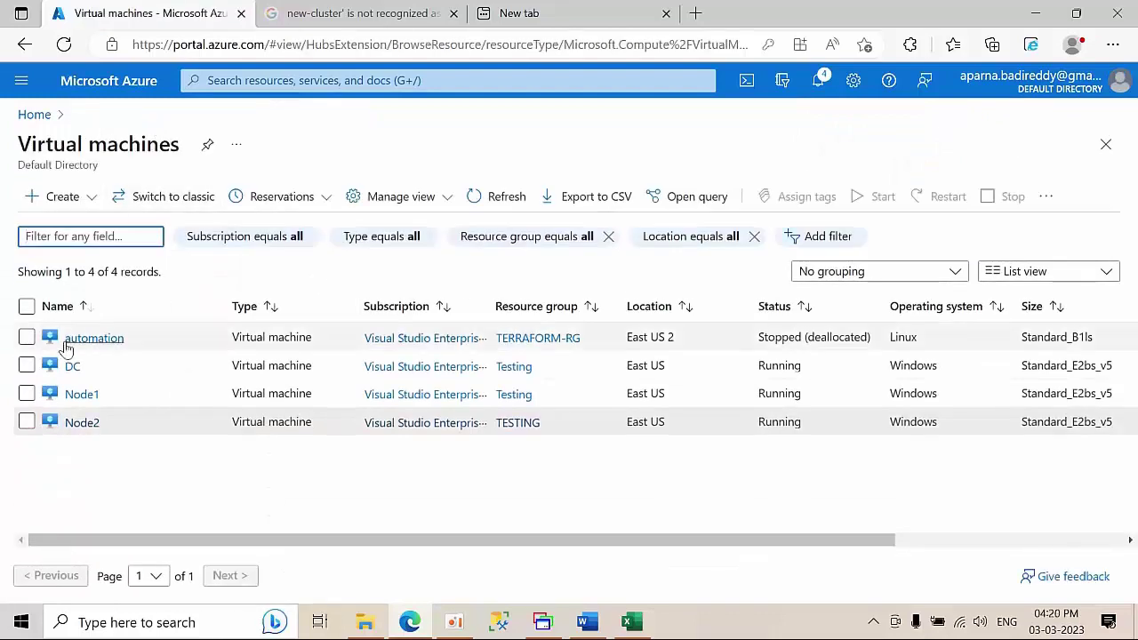
{"action": "left_click", "coordinate": [71, 400]}
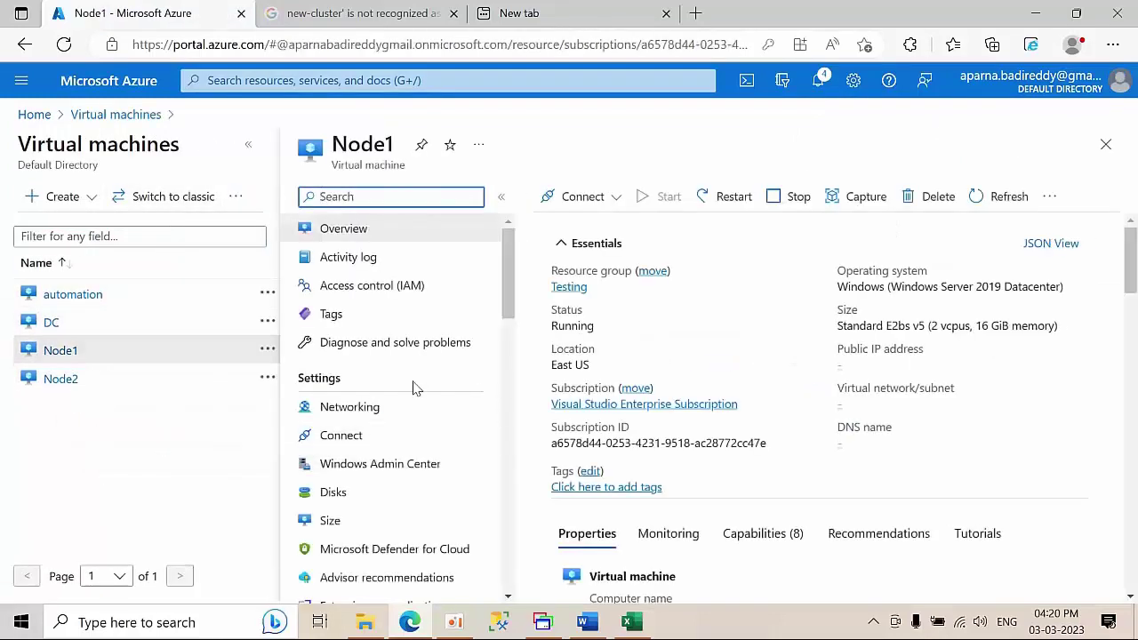
{"action": "left_click", "coordinate": [61, 380]}
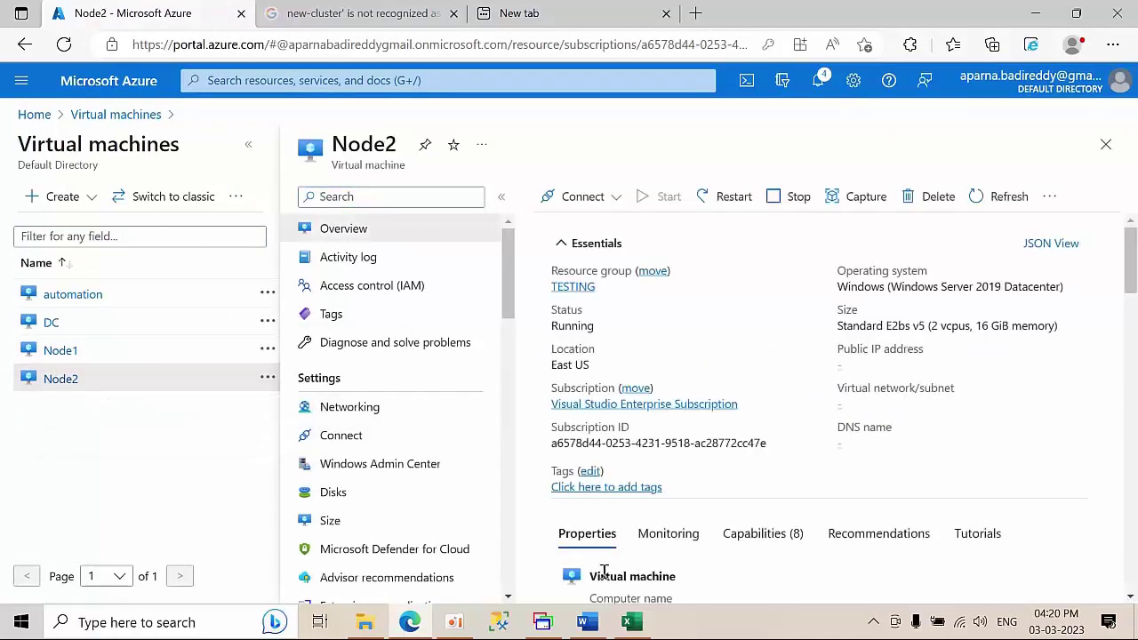
{"action": "left_click", "coordinate": [543, 625]}
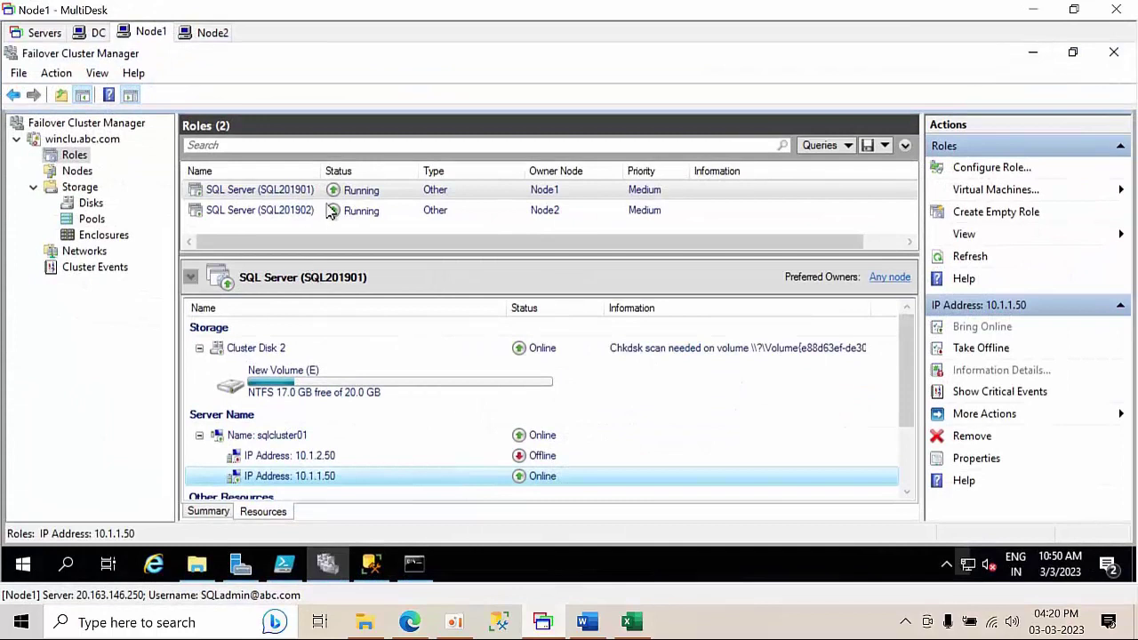
- Move the SQL Server (SQL201902) role to Node1, then switch to the Node2 session
{"action": "left_click", "coordinate": [331, 208]}
{"action": "right_click", "coordinate": [329, 208]}
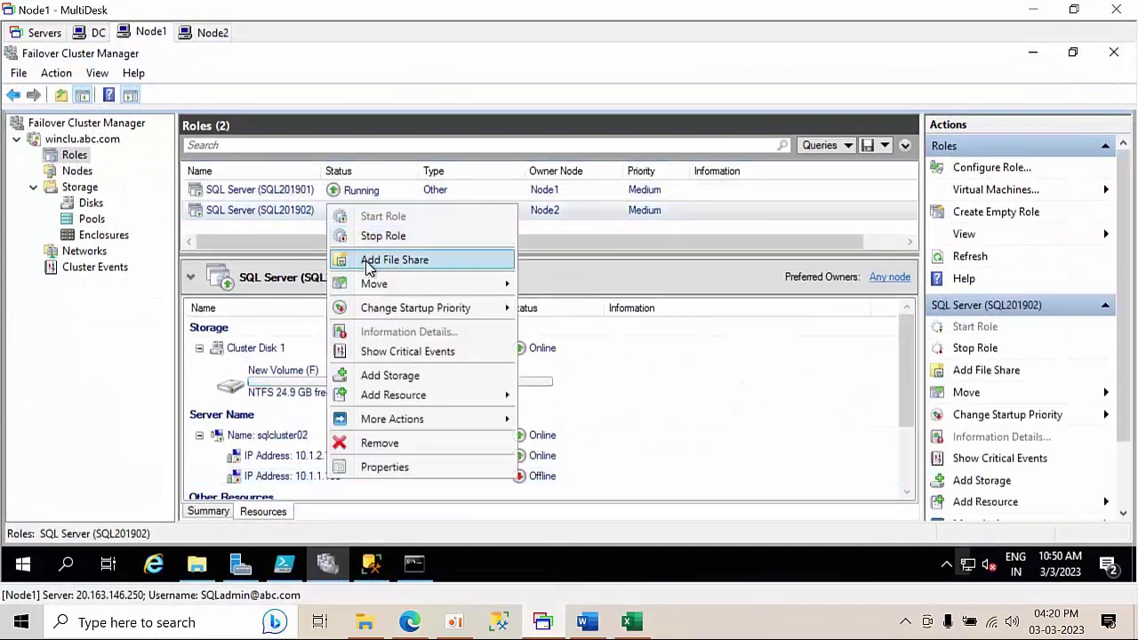
{"action": "mouse_move", "coordinate": [377, 285]}
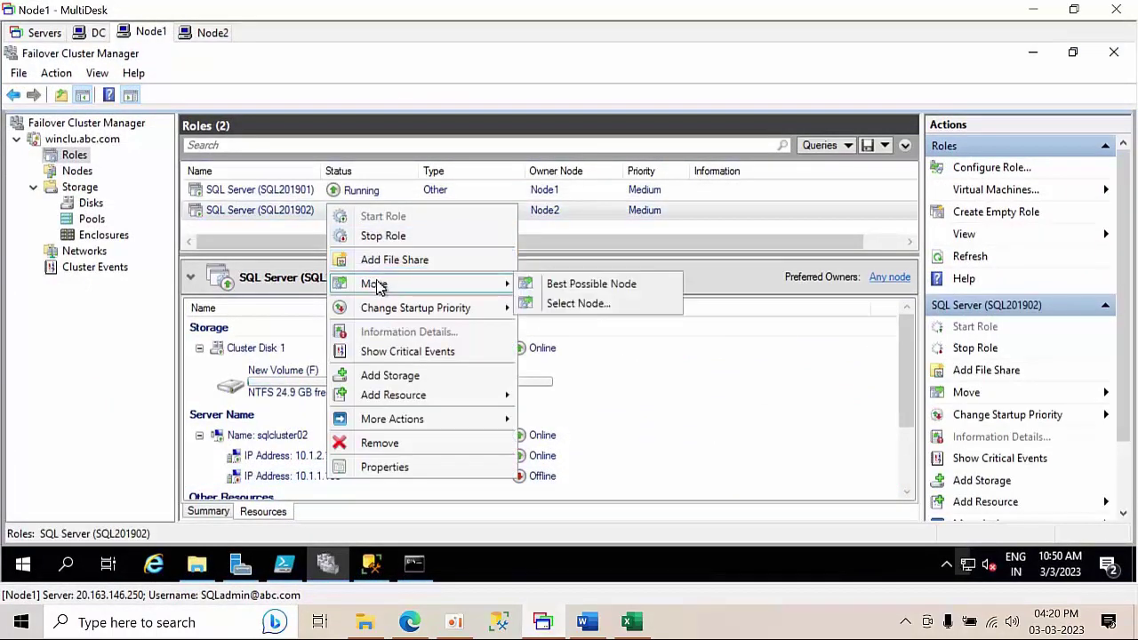
{"action": "left_click", "coordinate": [573, 304]}
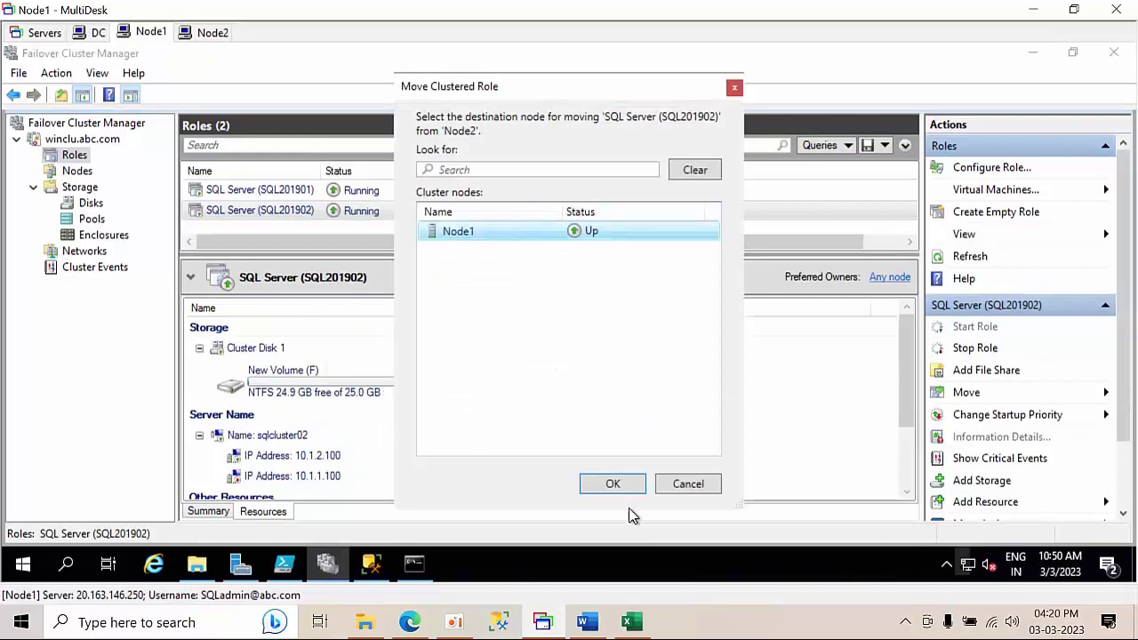
{"action": "left_click", "coordinate": [612, 485]}
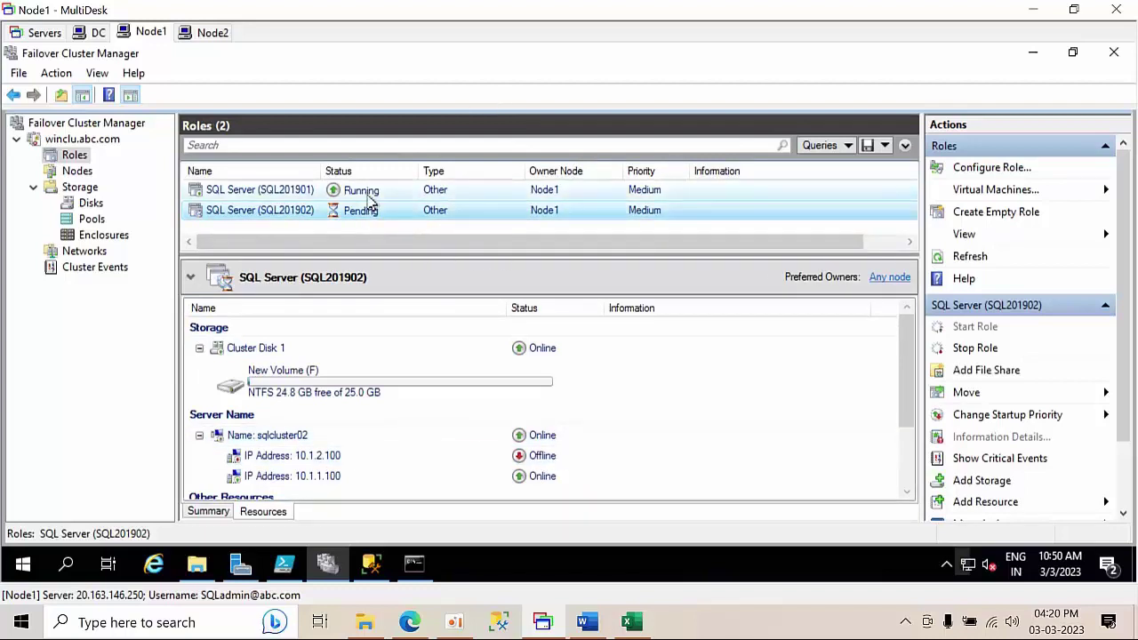
{"action": "left_click", "coordinate": [221, 34]}
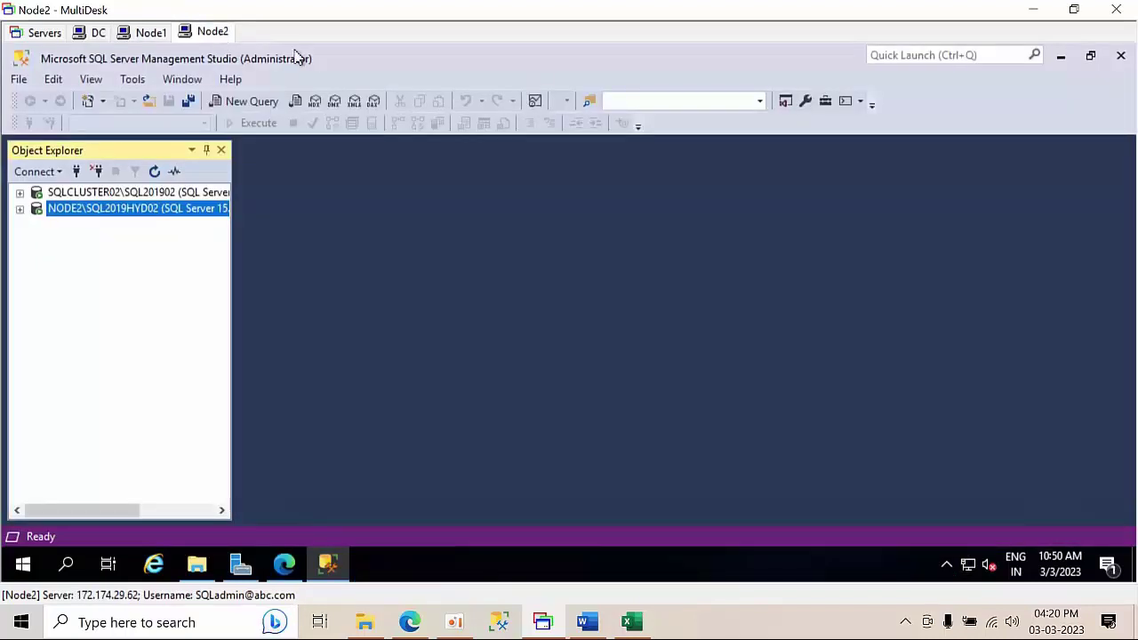
- Close SSMS and This PC on Node2 and refresh its desktop
{"action": "left_click", "coordinate": [1120, 55]}
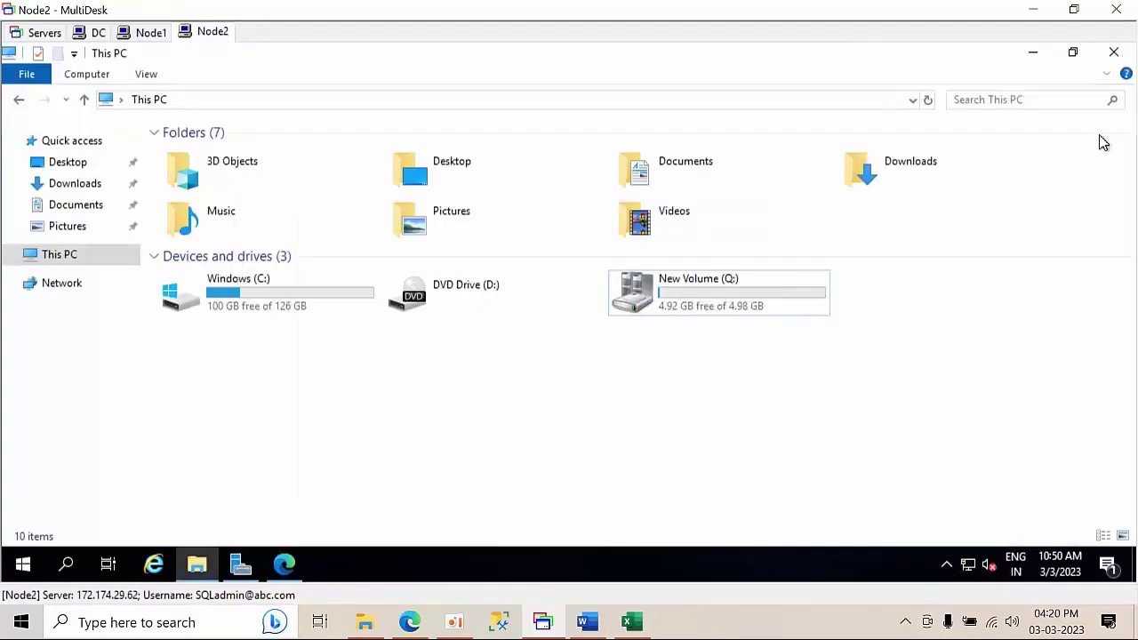
{"action": "left_click", "coordinate": [1118, 55]}
{"action": "right_click", "coordinate": [488, 243]}
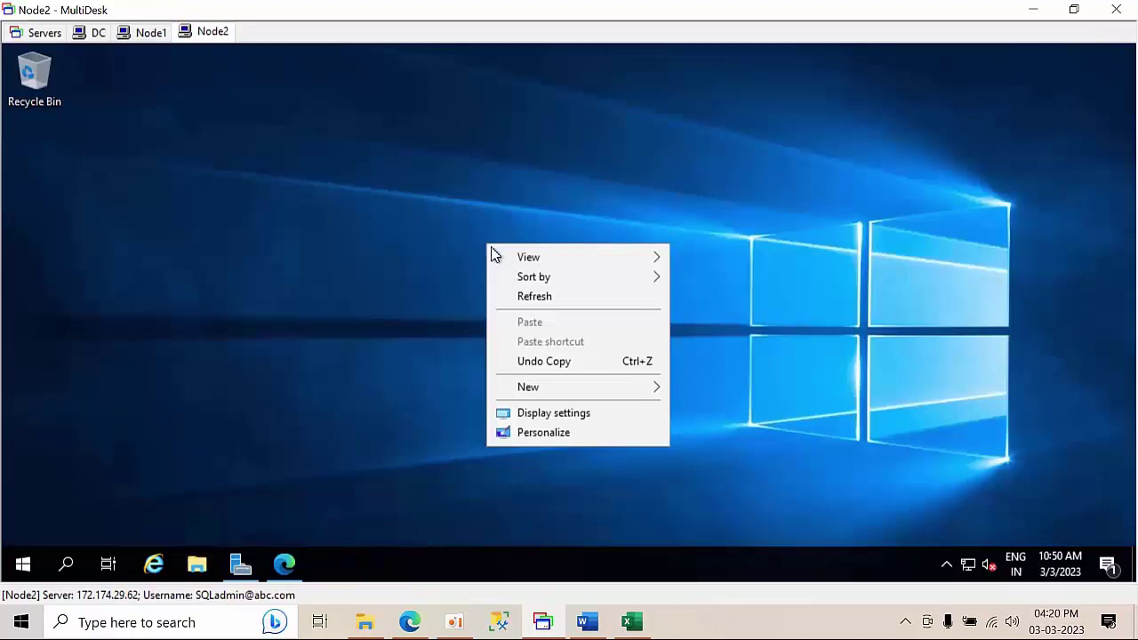
{"action": "left_click", "coordinate": [544, 298]}
{"action": "left_click", "coordinate": [283, 565]}
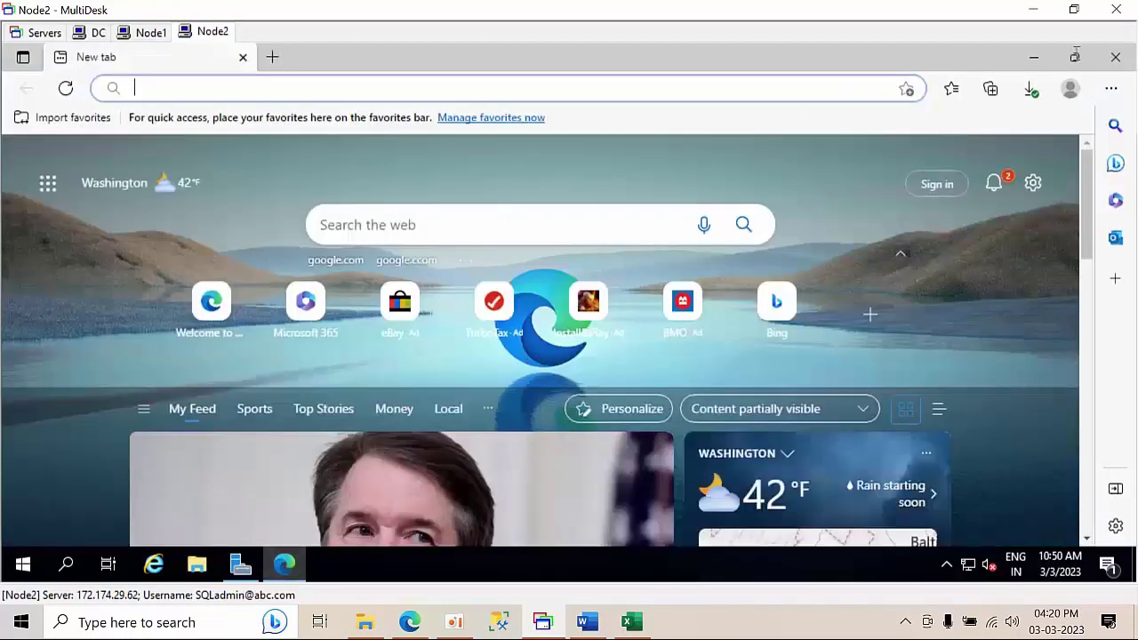
{"action": "left_click", "coordinate": [1119, 56]}
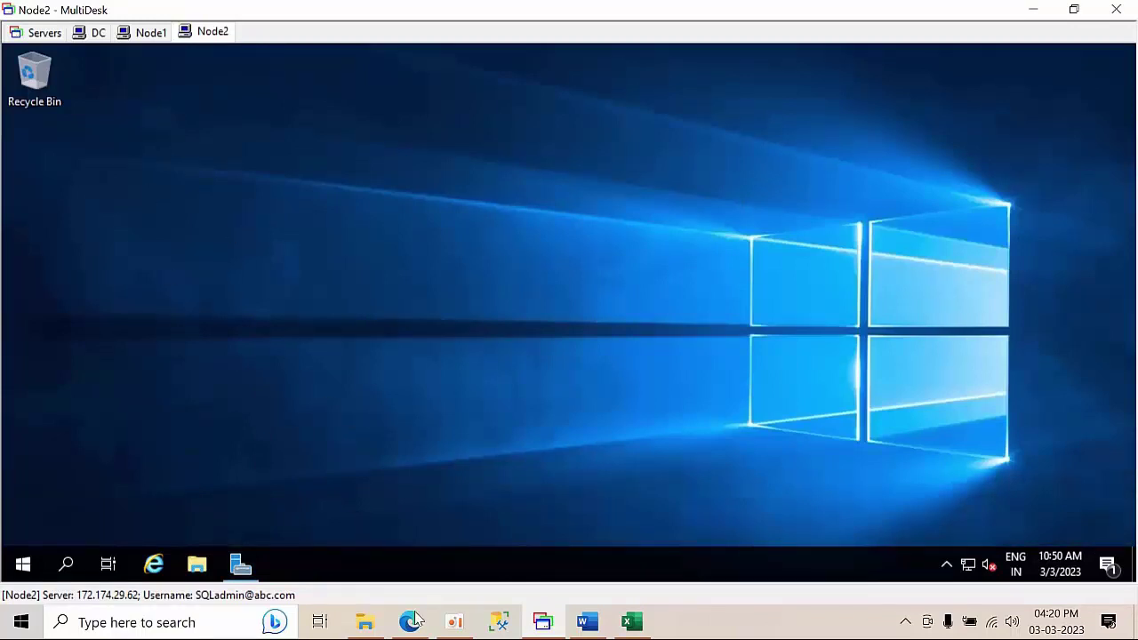
- Switch to the Node1 session, then bring the Azure portal's Node2 page forward
{"action": "left_click", "coordinate": [151, 33]}
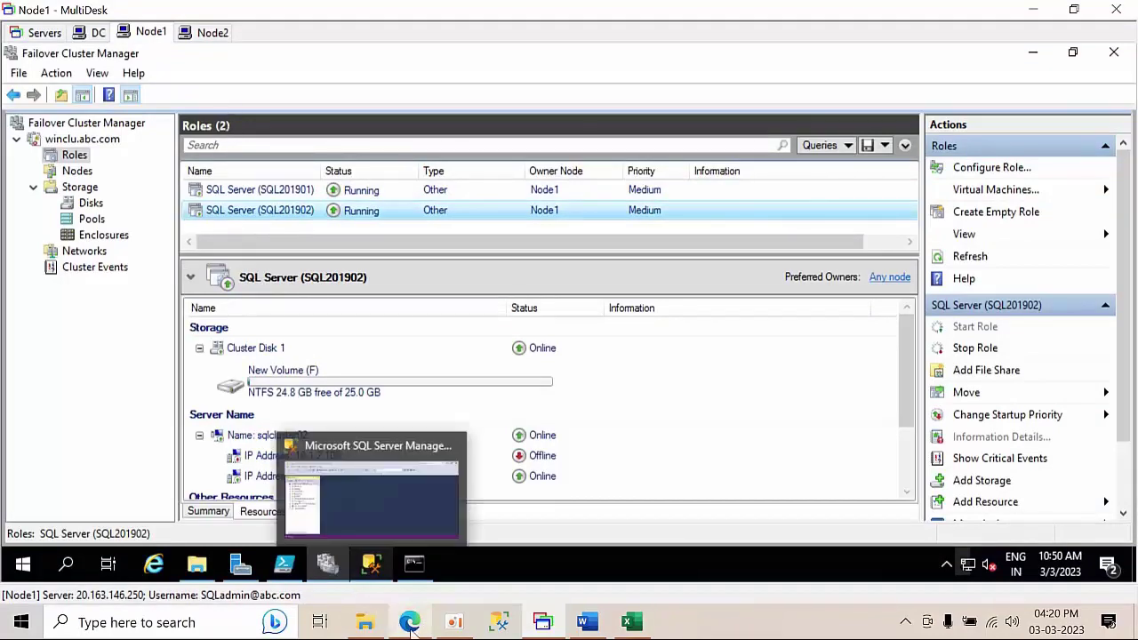
{"action": "mouse_move", "coordinate": [409, 622]}
{"action": "left_click", "coordinate": [471, 544]}
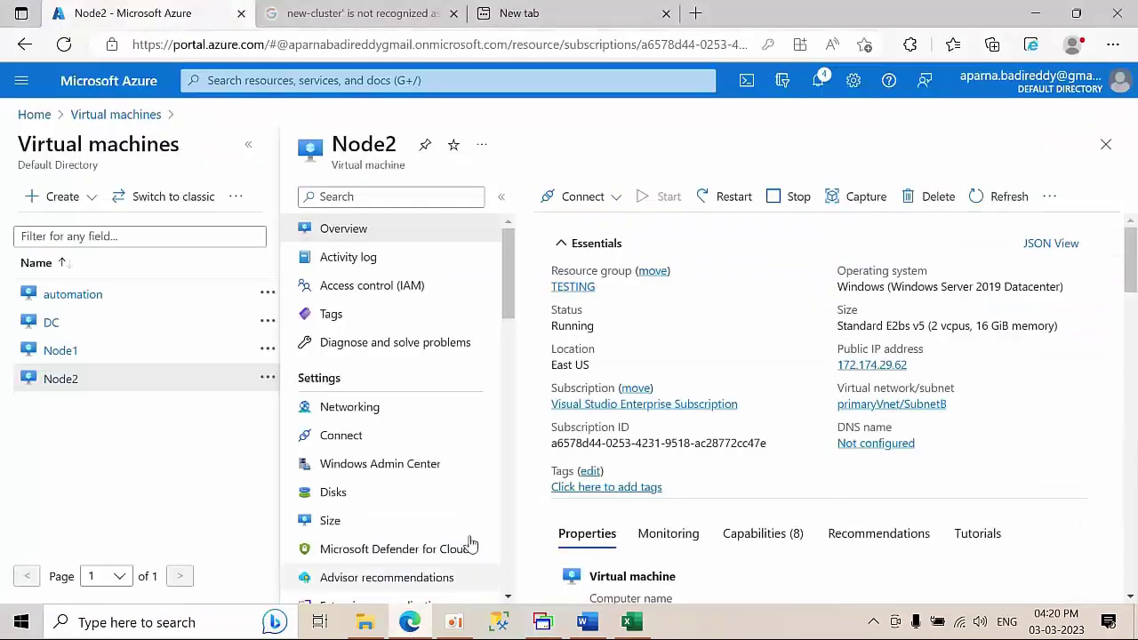
- Restart the Node2 virtual machine from its Azure overview, confirming with Yes
{"action": "left_click", "coordinate": [731, 197]}
{"action": "left_click", "coordinate": [588, 296]}
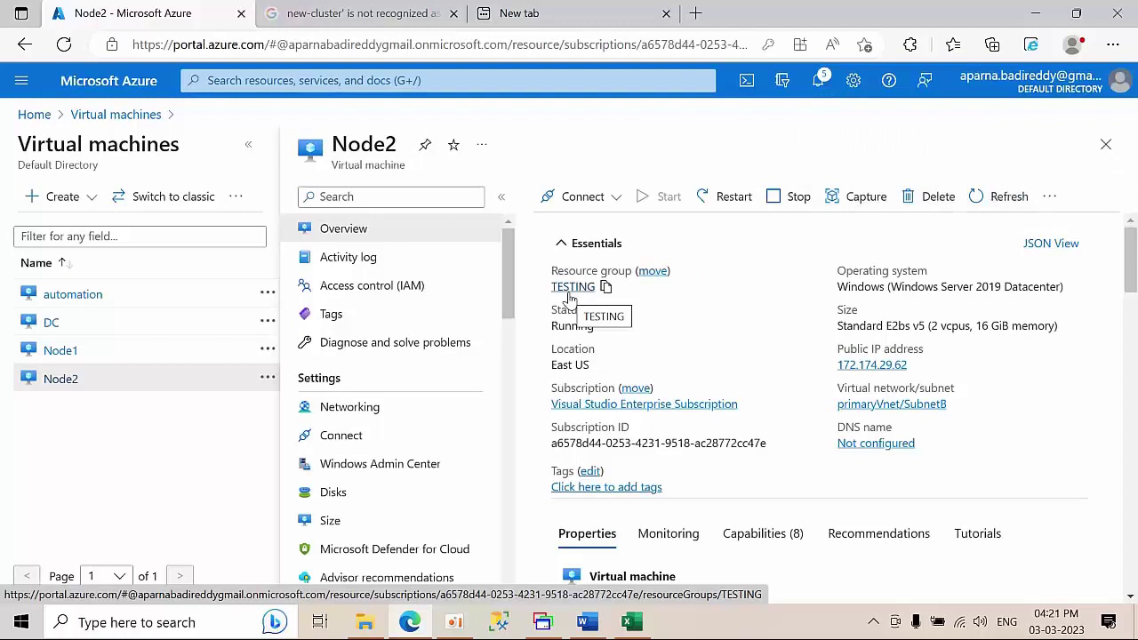
- Switch to the Node2 remote session and refresh its desktop
{"action": "key", "text": "alt+Tab"}
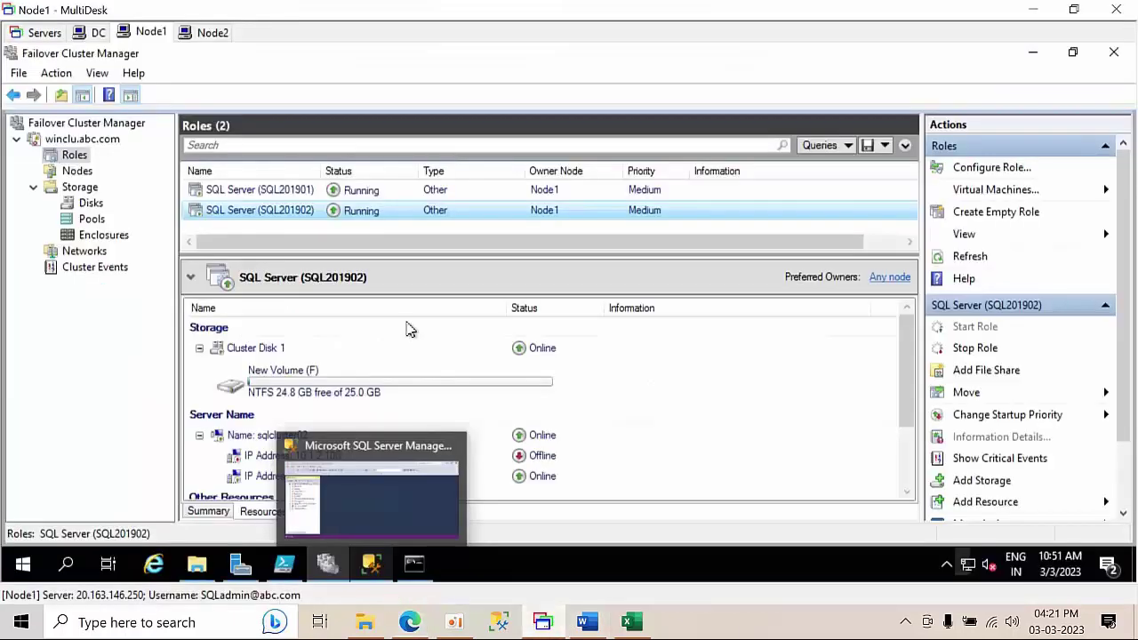
{"action": "left_click", "coordinate": [210, 37]}
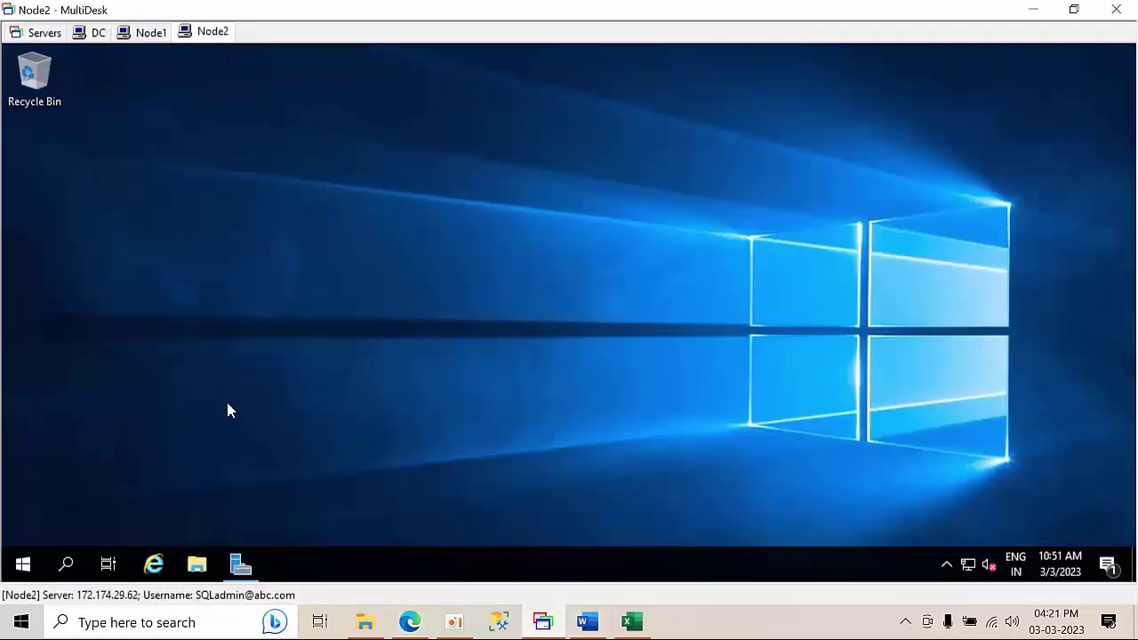
{"action": "right_click", "coordinate": [236, 227]}
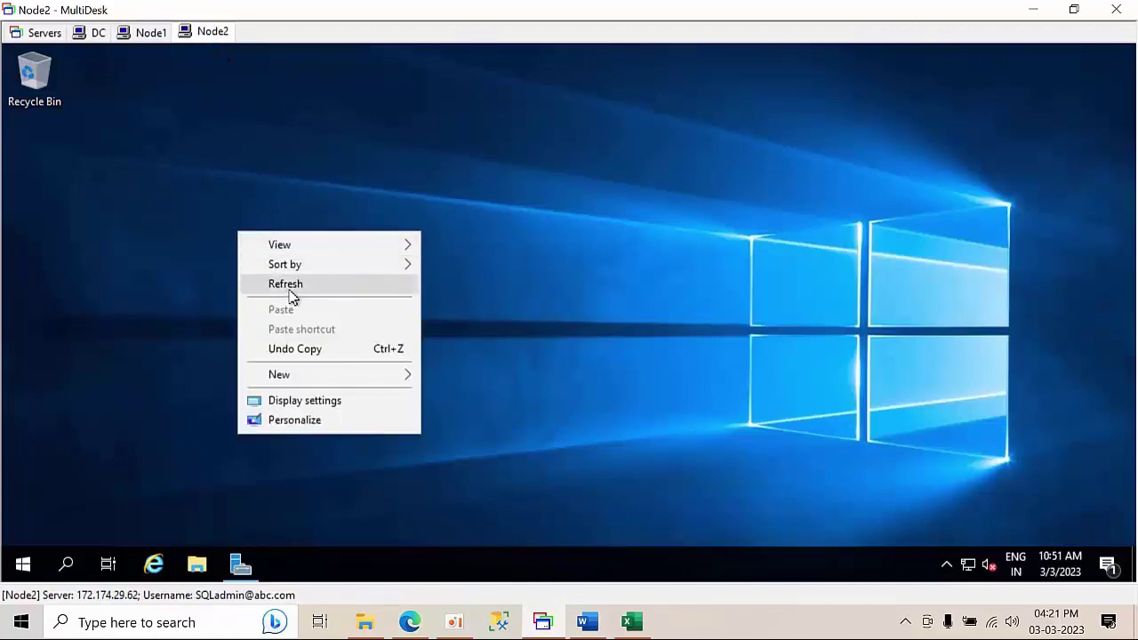
{"action": "left_click", "coordinate": [288, 284]}
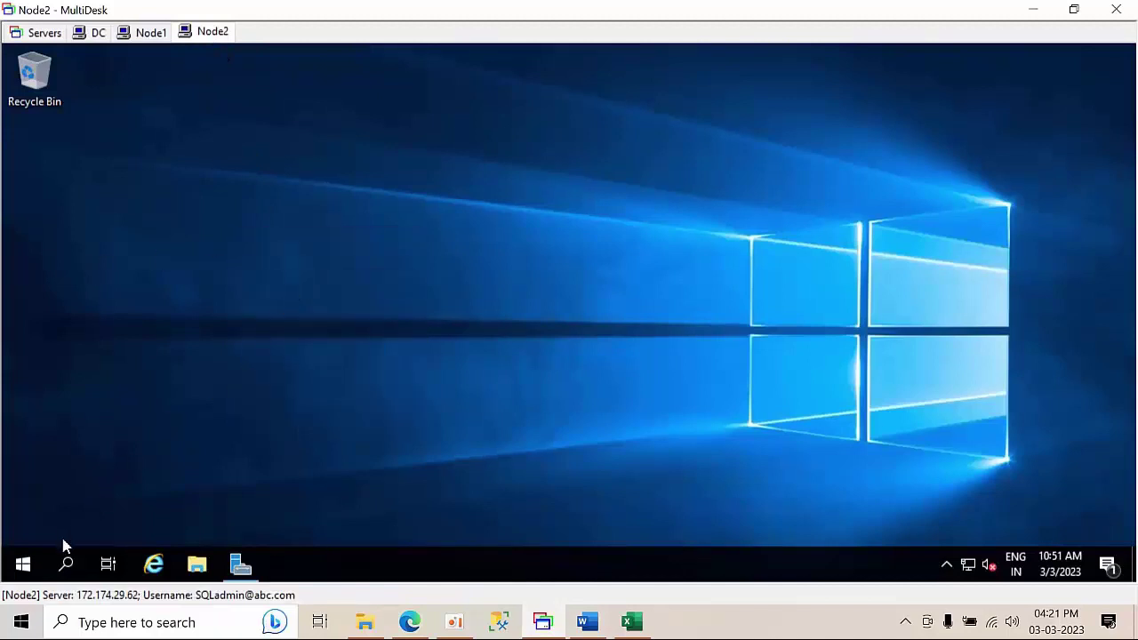
- Restart Node2 from its Start menu with the reason 'Other (Planned)'
{"action": "left_click", "coordinate": [23, 563]}
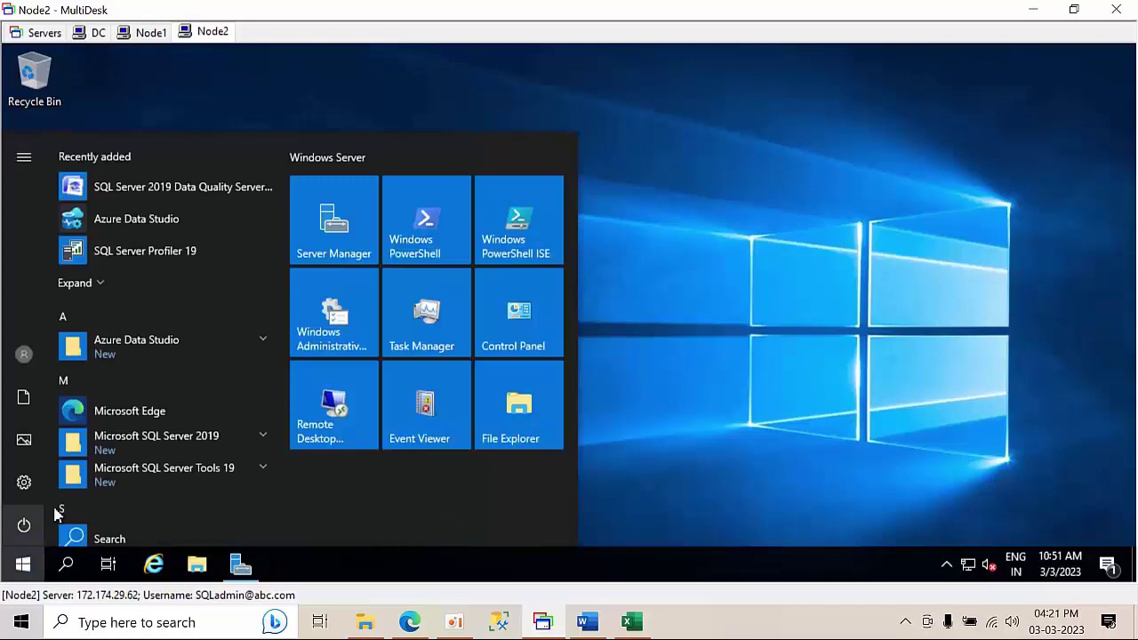
{"action": "left_click", "coordinate": [24, 525]}
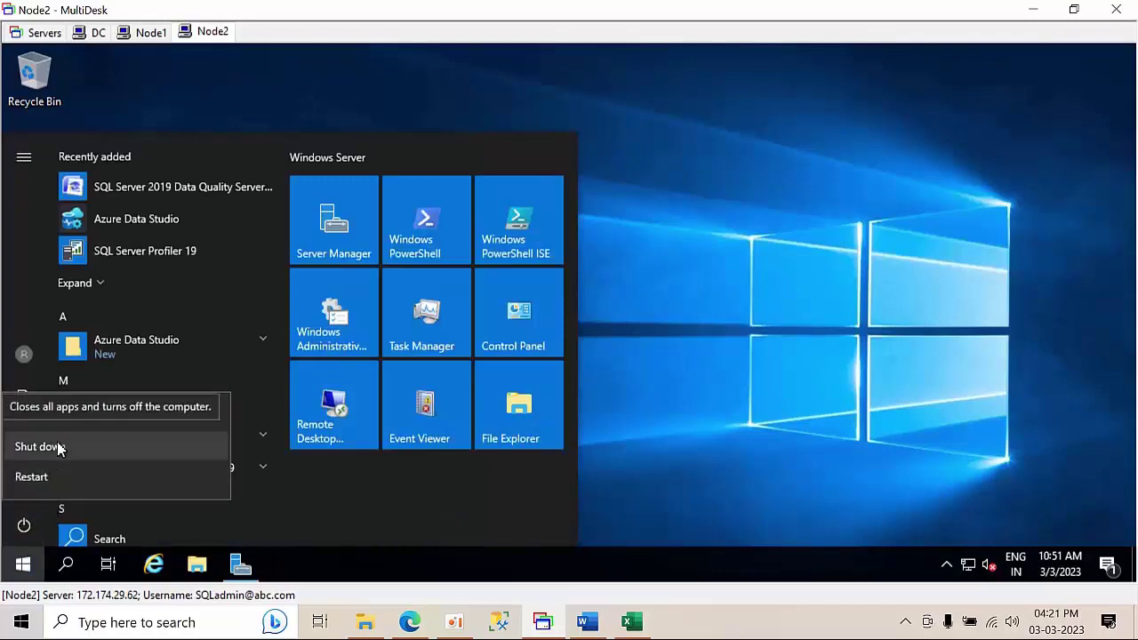
{"action": "left_click", "coordinate": [59, 448]}
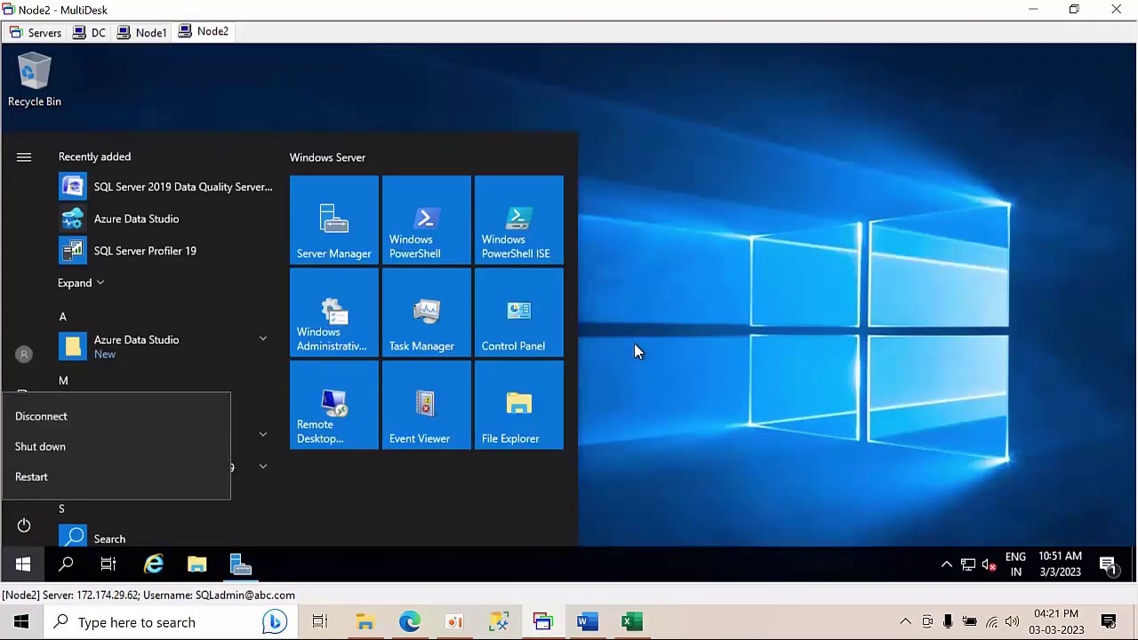
{"action": "left_click", "coordinate": [46, 477]}
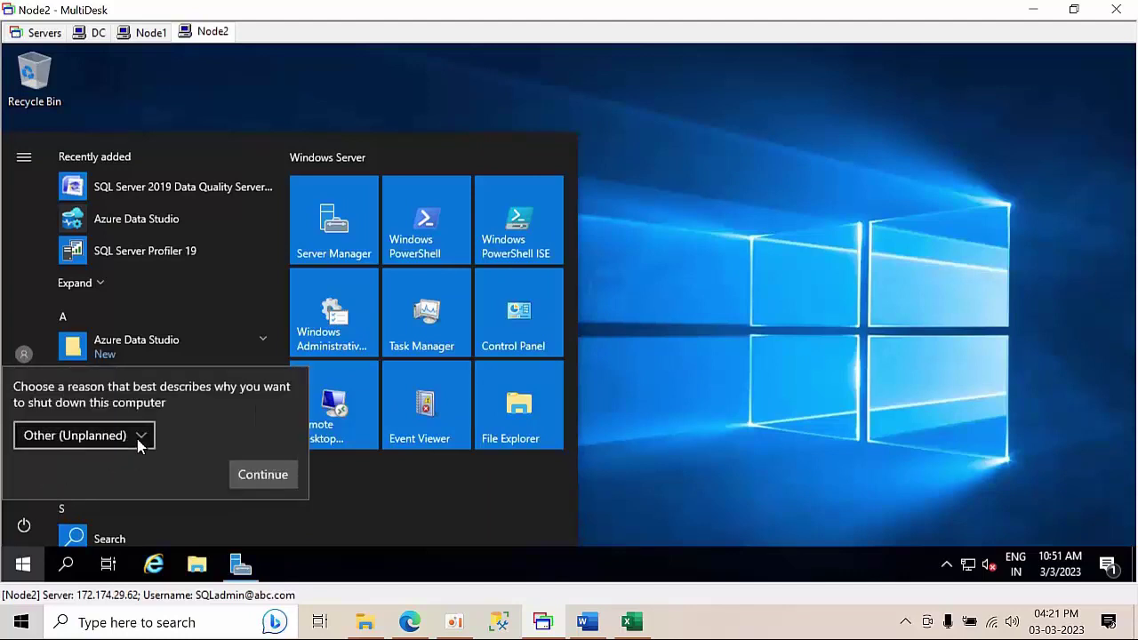
{"action": "left_click", "coordinate": [140, 435]}
{"action": "left_click", "coordinate": [37, 322]}
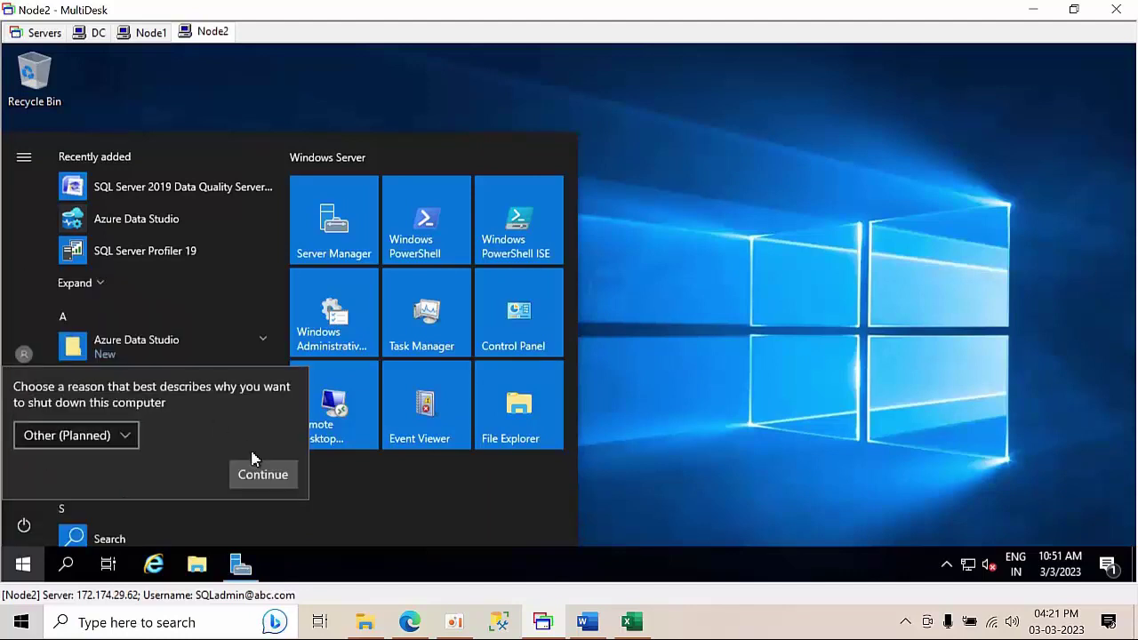
{"action": "left_click", "coordinate": [271, 475]}
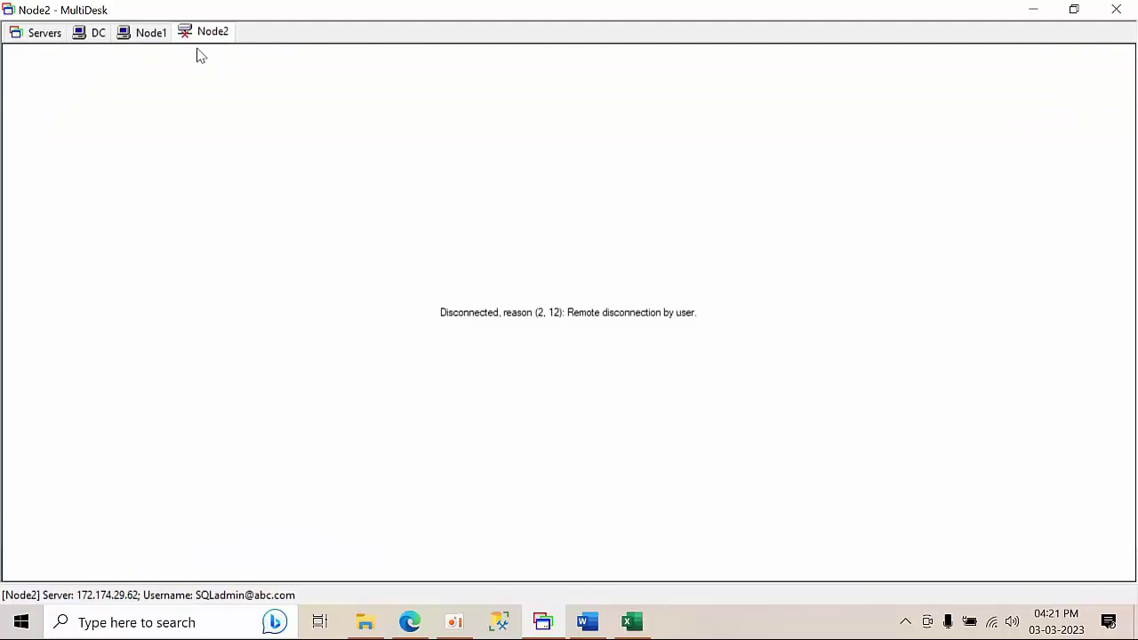
- Bring the Azure portal forward and check its notifications about Node2
{"action": "left_click", "coordinate": [410, 622]}
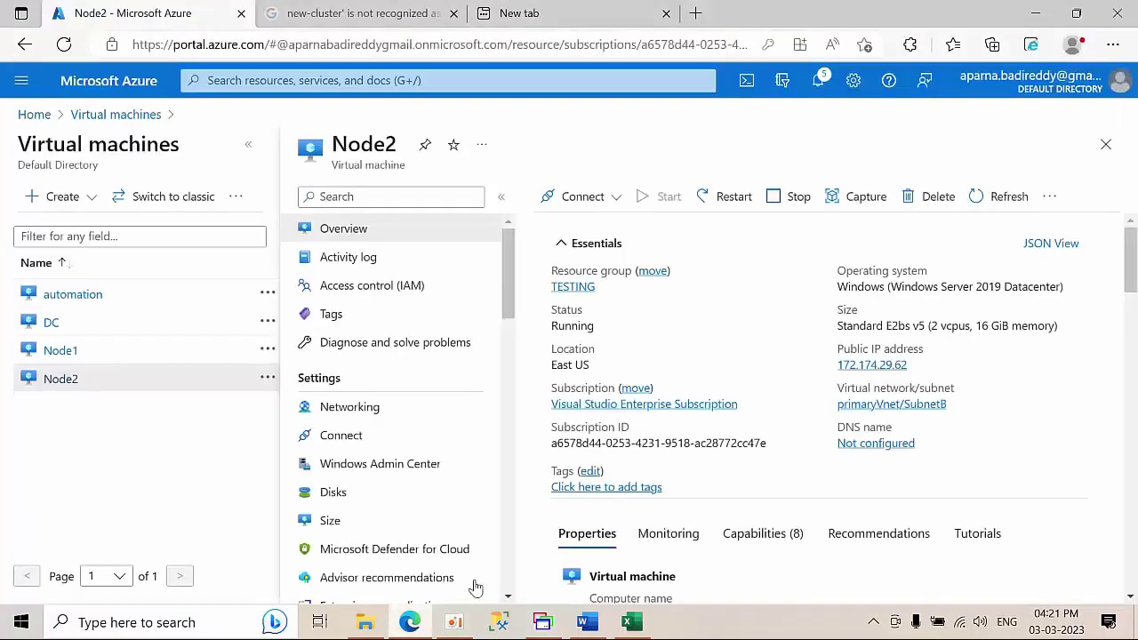
{"action": "left_click", "coordinate": [818, 81]}
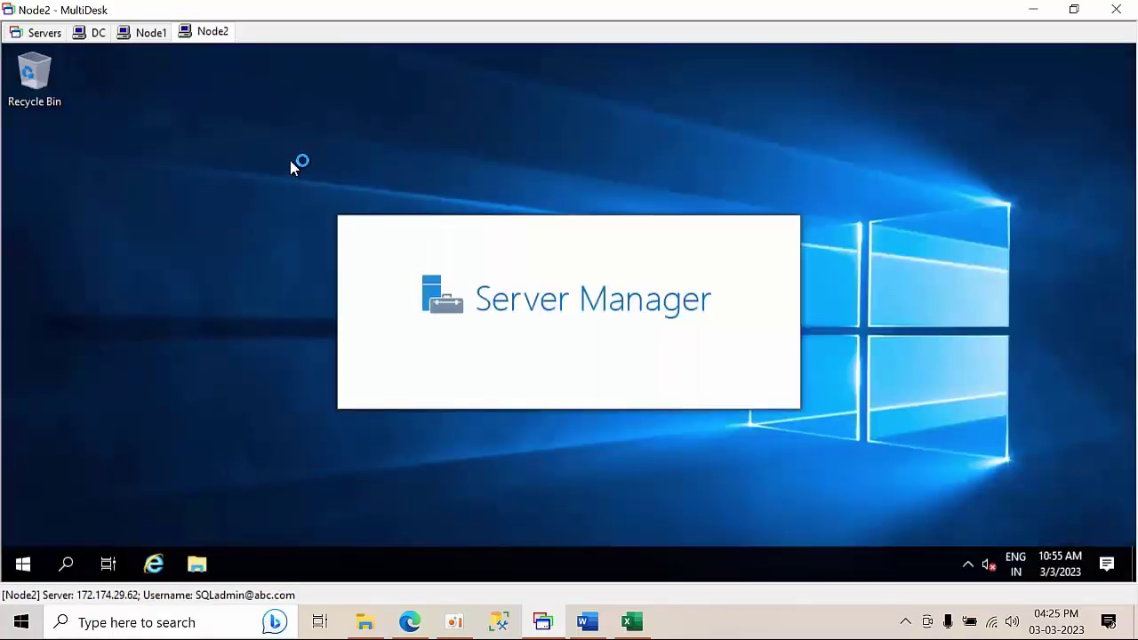
- Refresh the Node2 desktop and minimise Server Manager
{"action": "right_click", "coordinate": [291, 162]}
{"action": "left_click", "coordinate": [334, 214]}
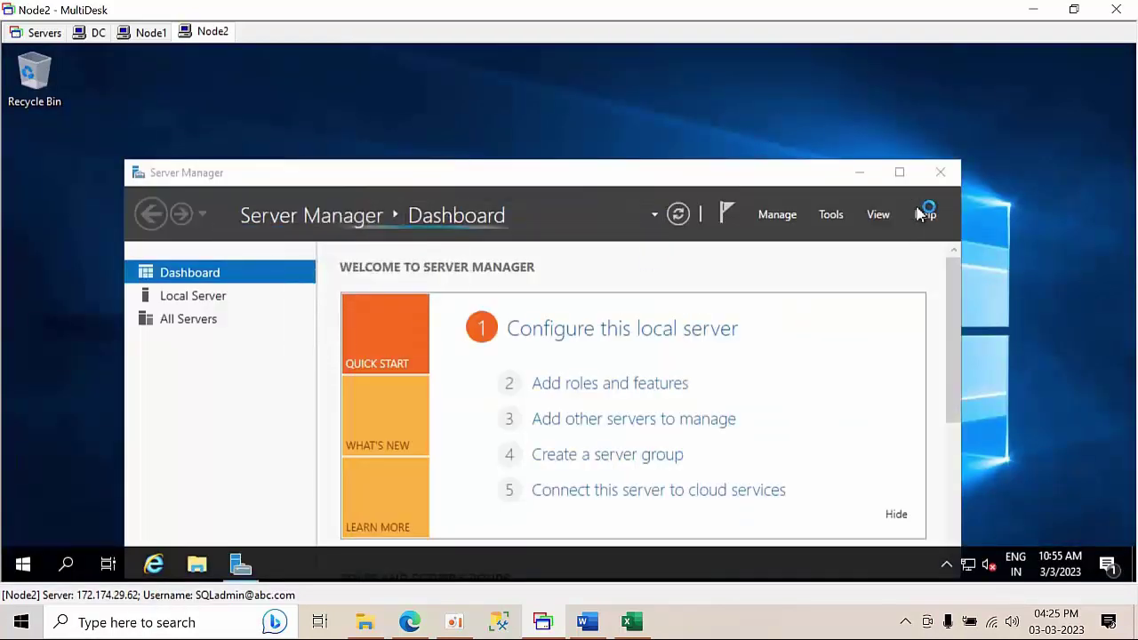
{"action": "left_click", "coordinate": [860, 172]}
{"action": "right_click", "coordinate": [515, 126]}
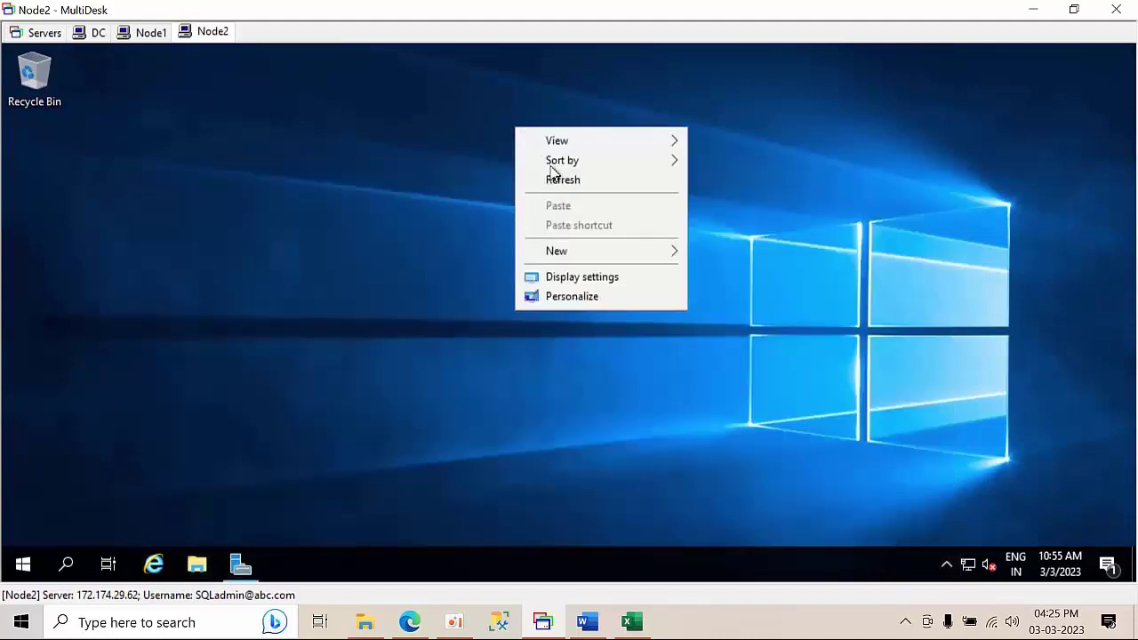
{"action": "left_click", "coordinate": [562, 181]}
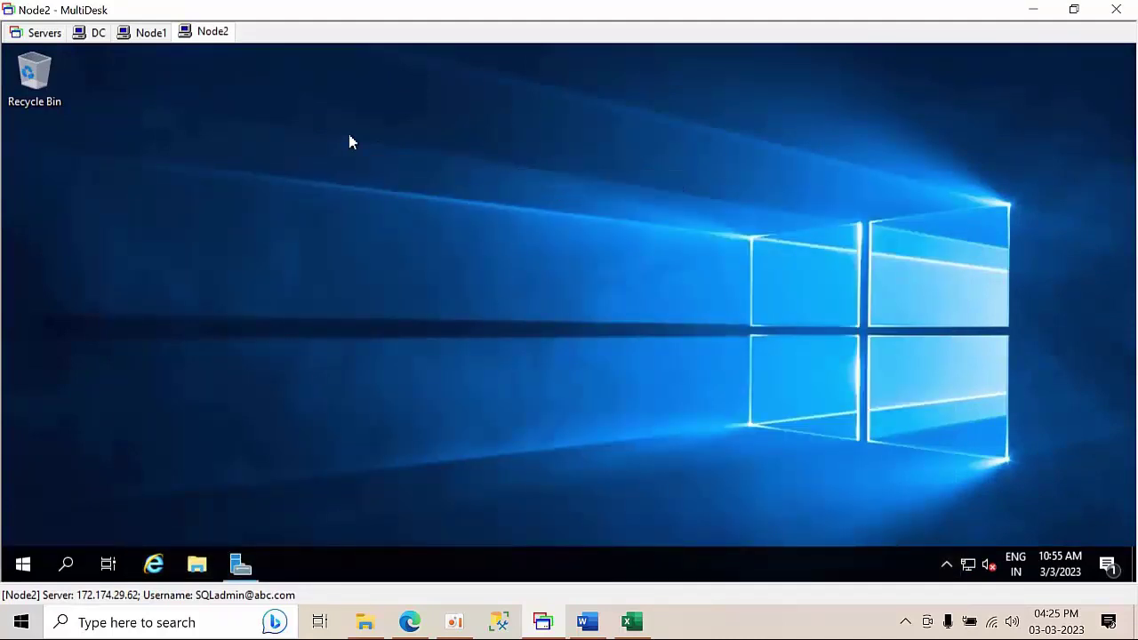
- On Node1, move the SQL Server (SQL201902) role to Node2 via Select Node
{"action": "left_click", "coordinate": [151, 33]}
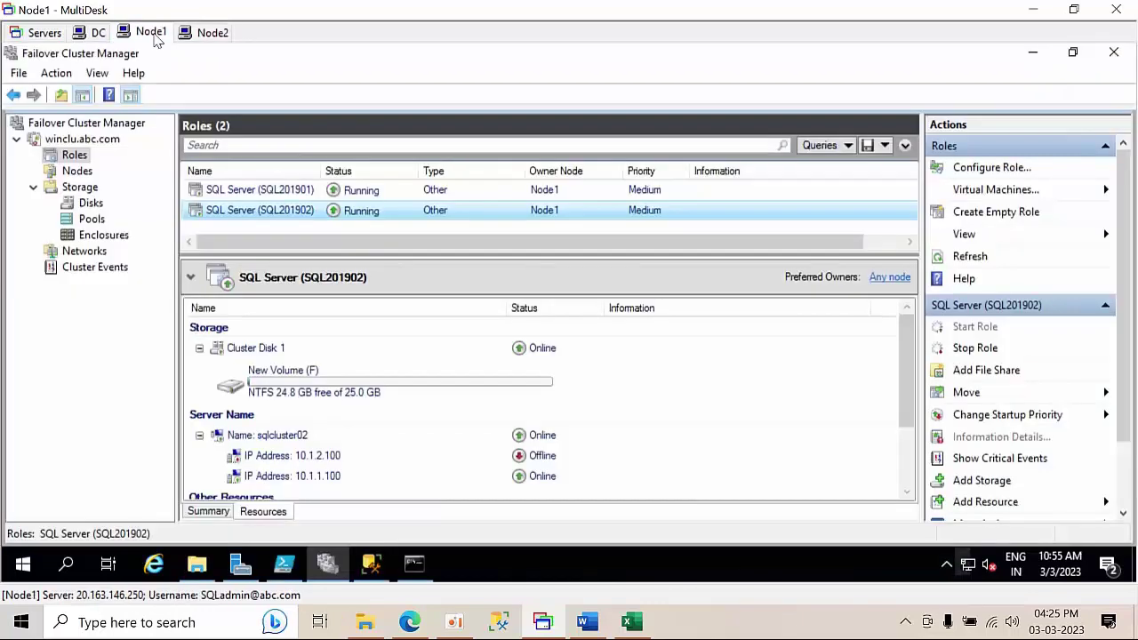
{"action": "right_click", "coordinate": [279, 211]}
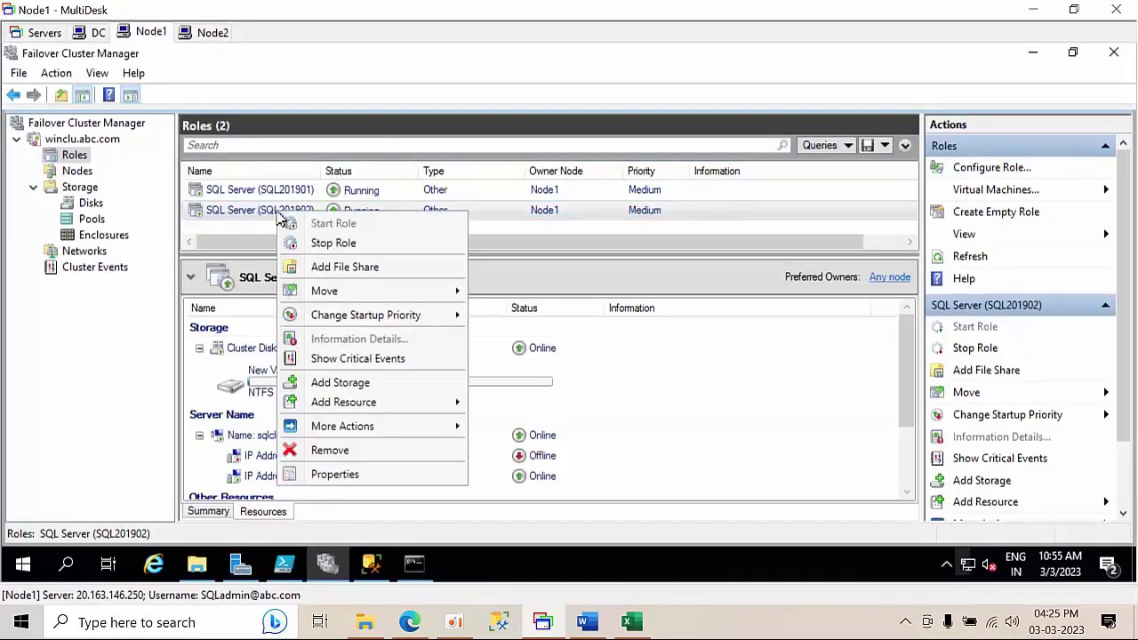
{"action": "mouse_move", "coordinate": [363, 288]}
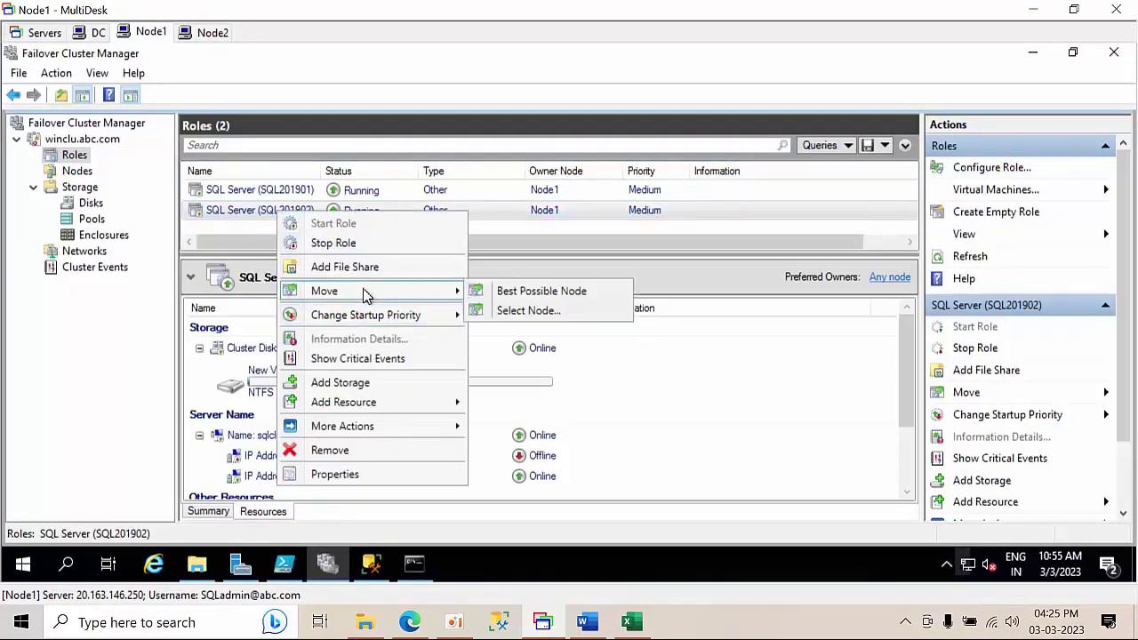
{"action": "left_click", "coordinate": [513, 313]}
{"action": "double_click", "coordinate": [525, 244]}
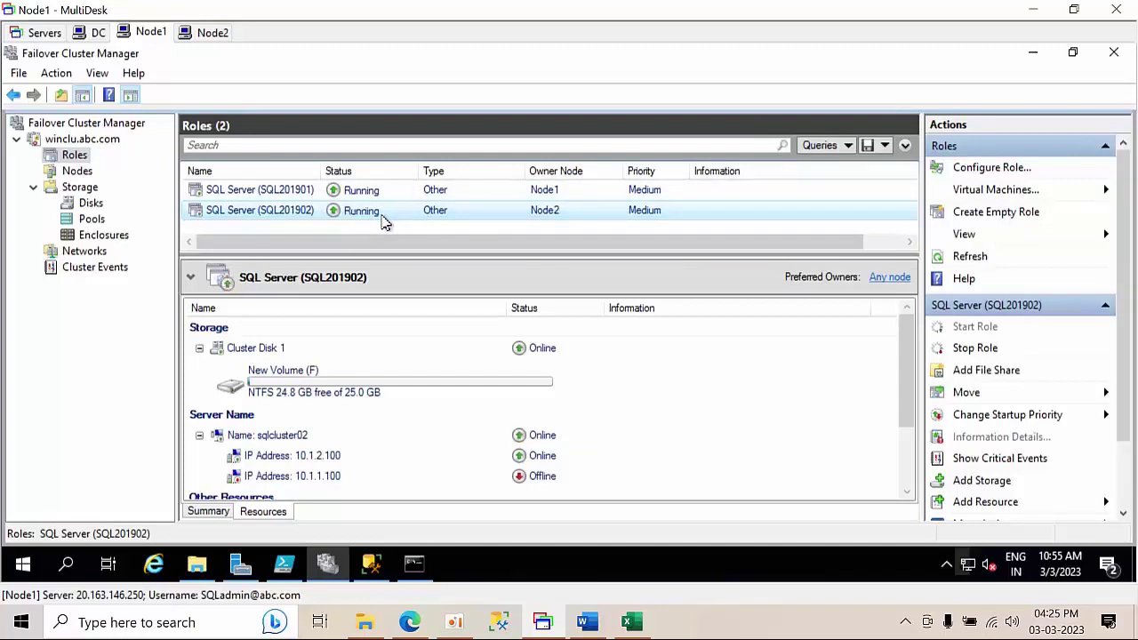
- Fail over the SQL Server (SQL201901) role to Node2 using Move > Select Node
{"action": "right_click", "coordinate": [382, 201]}
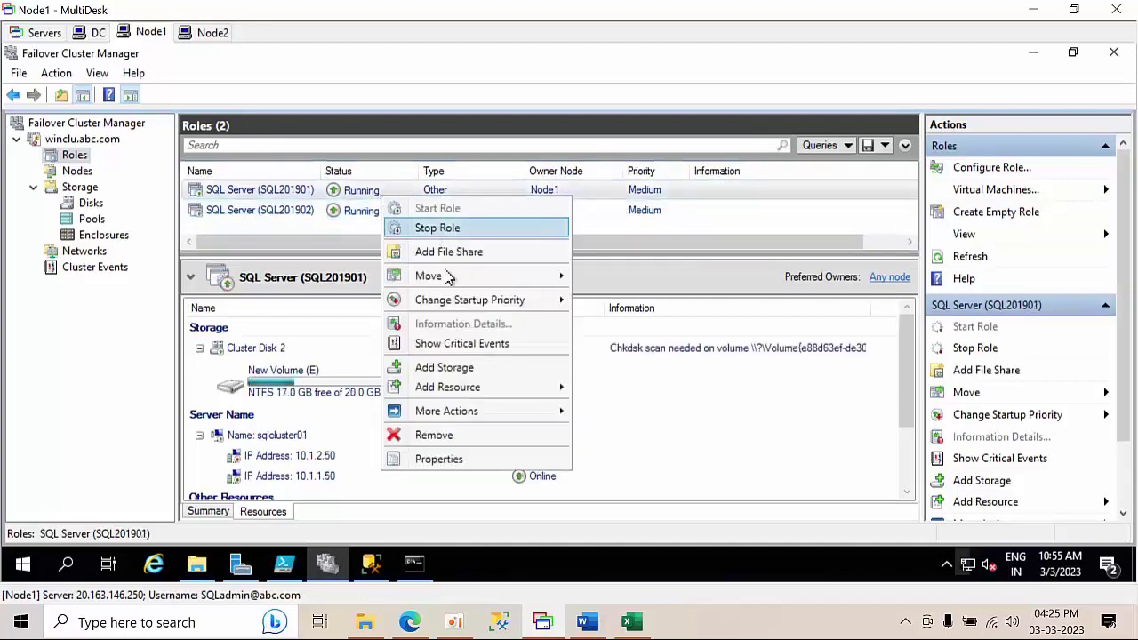
{"action": "mouse_move", "coordinate": [447, 278]}
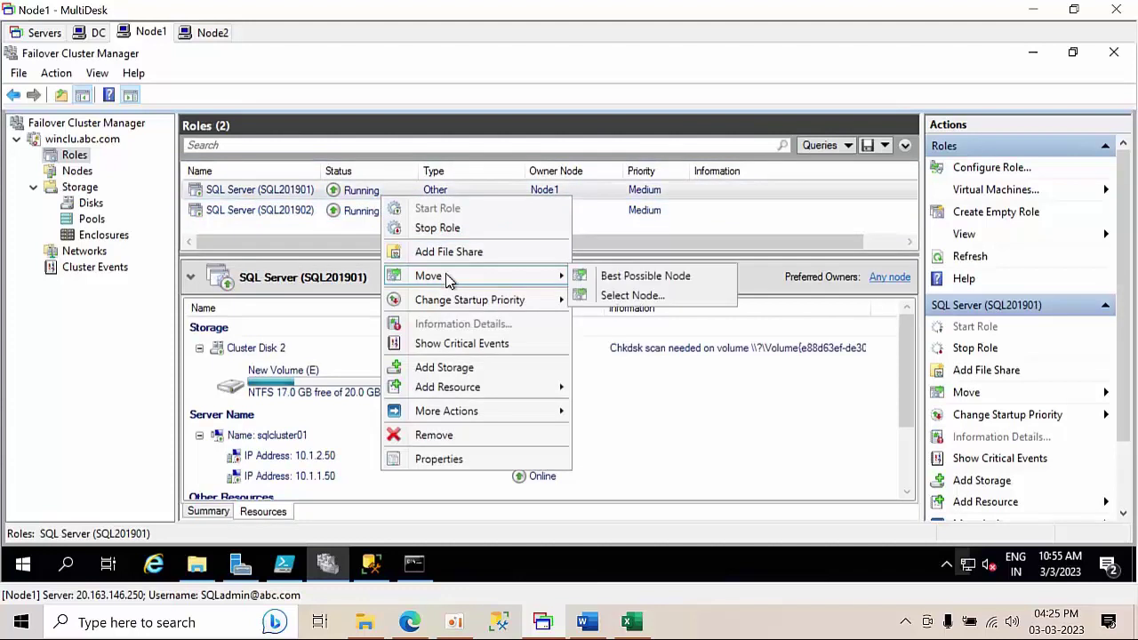
{"action": "left_click", "coordinate": [629, 296]}
{"action": "double_click", "coordinate": [494, 235]}
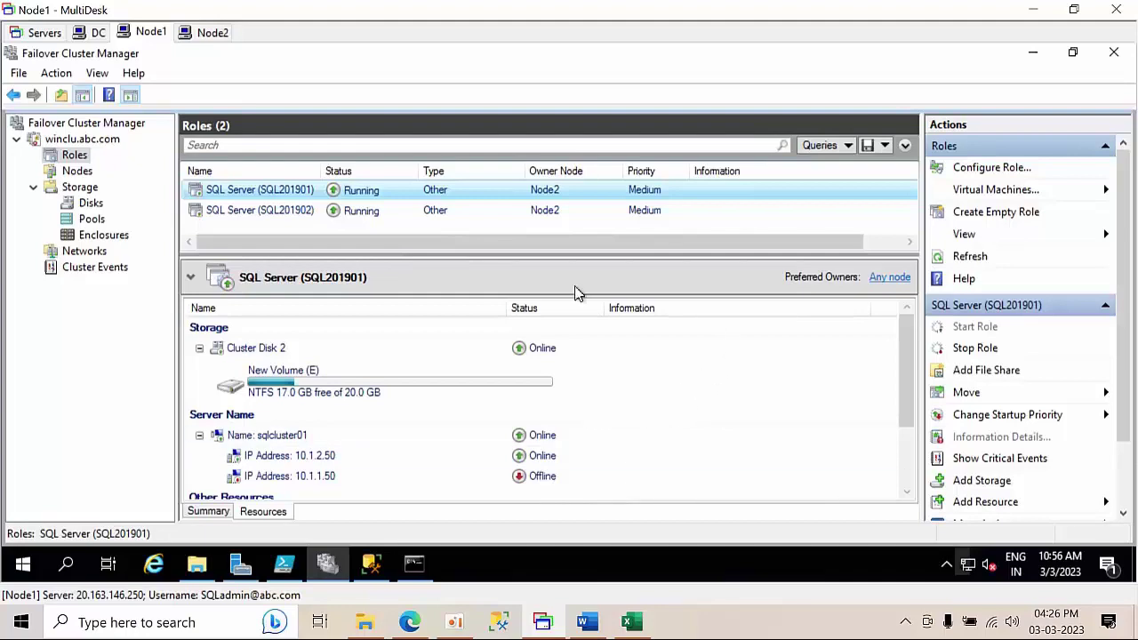
- Close Failover Cluster Manager, SSMS, File Explorer, Command Prompt, Server Manager and PowerShell ISE without saving
{"action": "left_click", "coordinate": [1113, 53]}
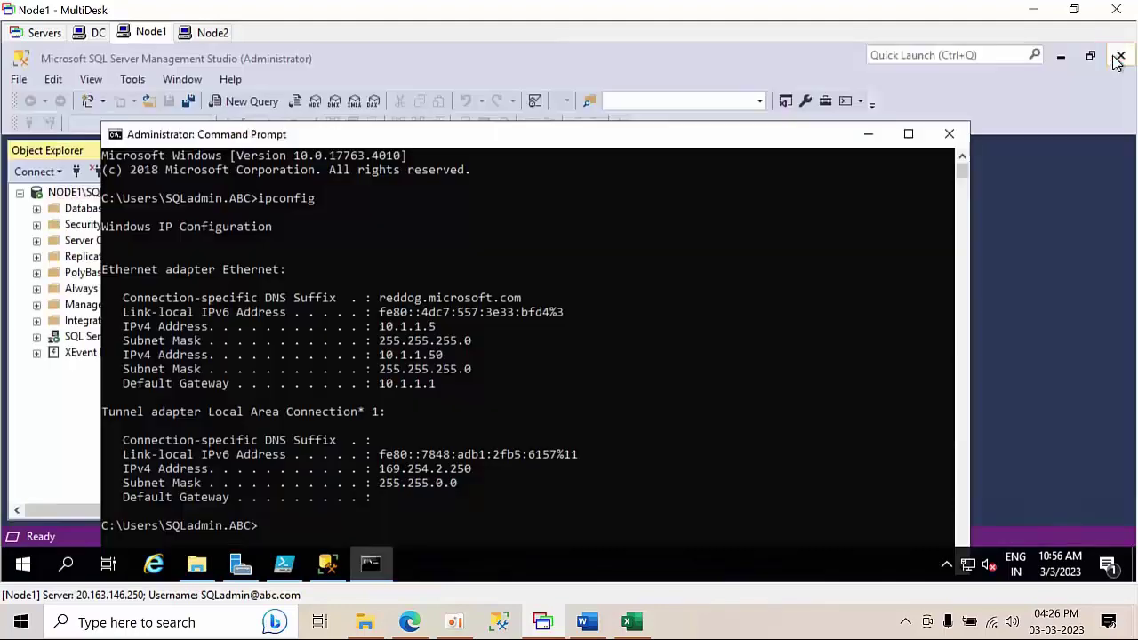
{"action": "left_click", "coordinate": [1119, 56]}
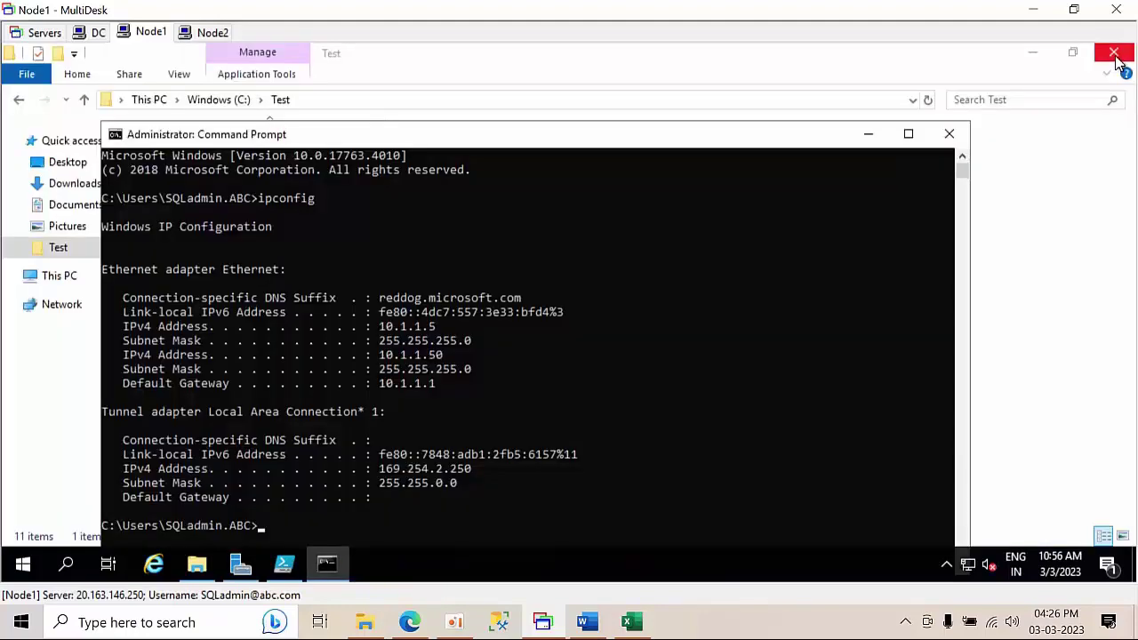
{"action": "left_click", "coordinate": [1119, 57]}
{"action": "left_click", "coordinate": [950, 134]}
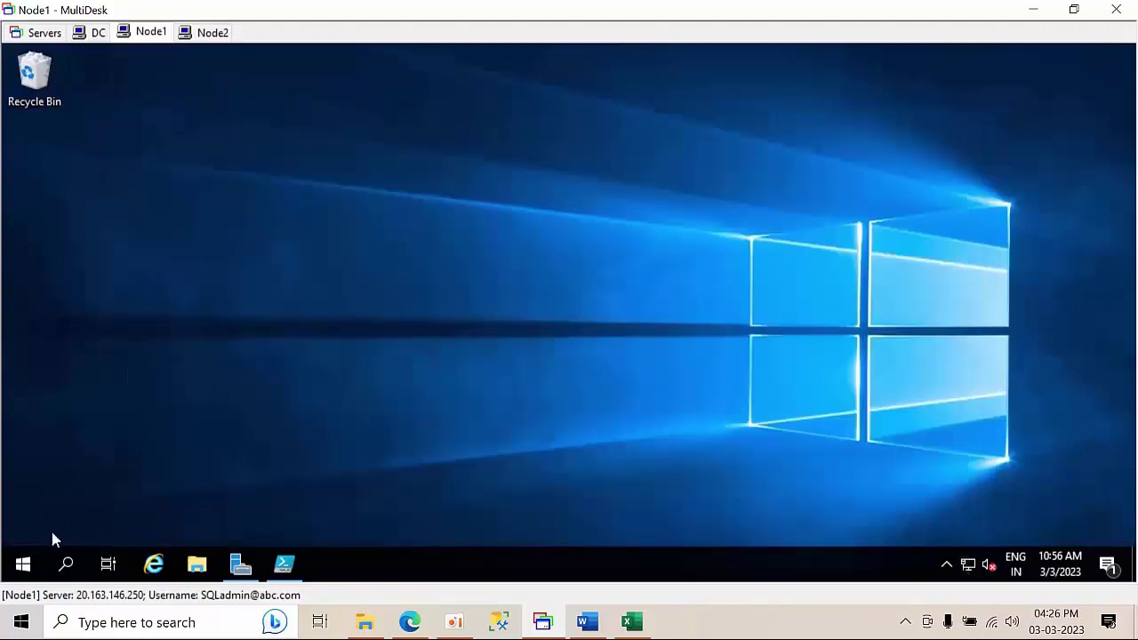
{"action": "left_click", "coordinate": [240, 564]}
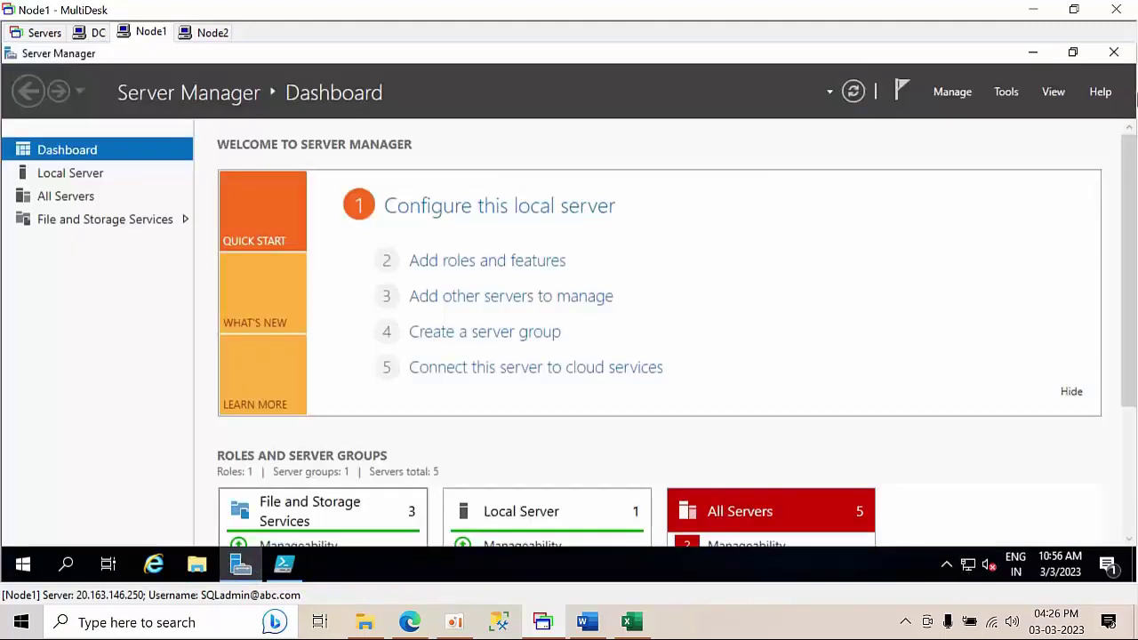
{"action": "left_click", "coordinate": [1113, 52]}
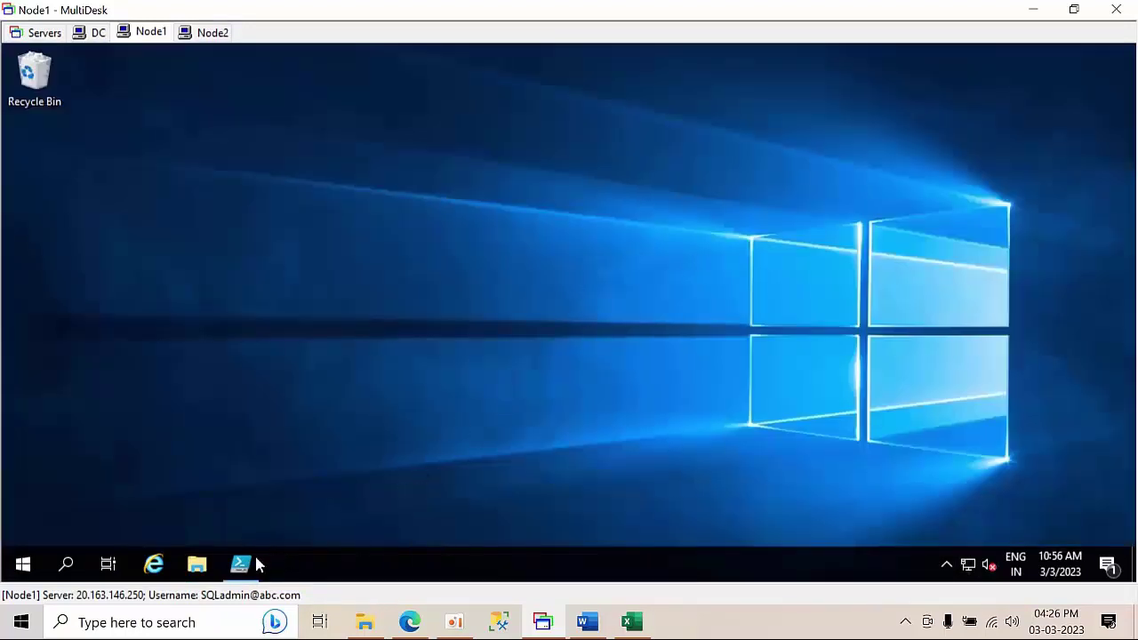
{"action": "left_click", "coordinate": [252, 563]}
{"action": "left_click", "coordinate": [1045, 77]}
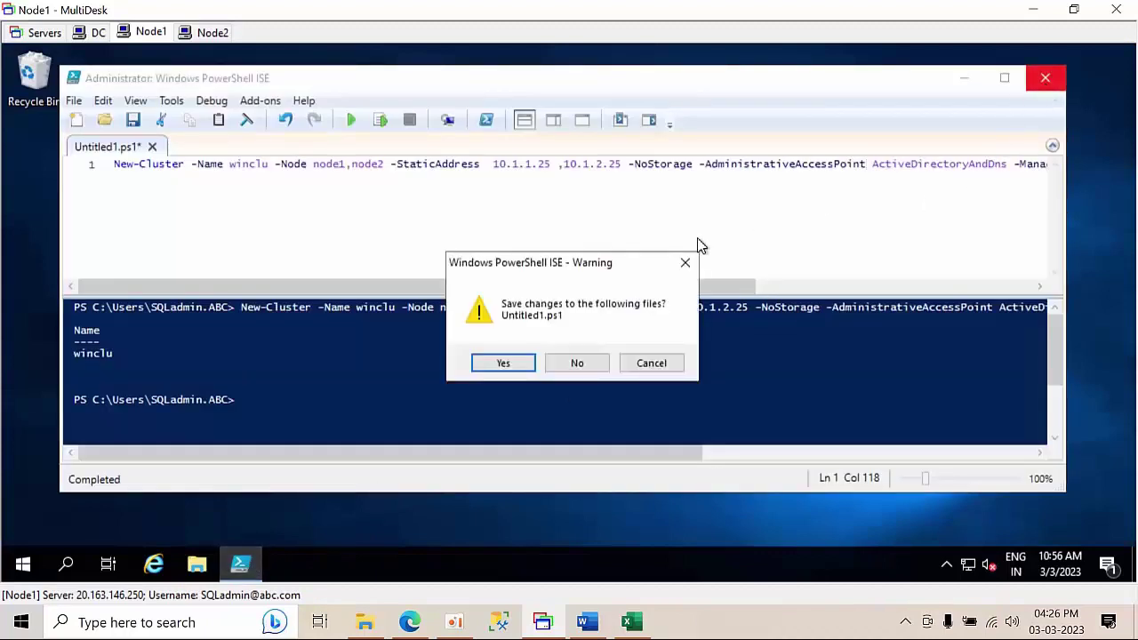
{"action": "left_click", "coordinate": [577, 362]}
- Restart Node1 from its Start menu with the reason 'Other (Planned)'
{"action": "right_click", "coordinate": [491, 225]}
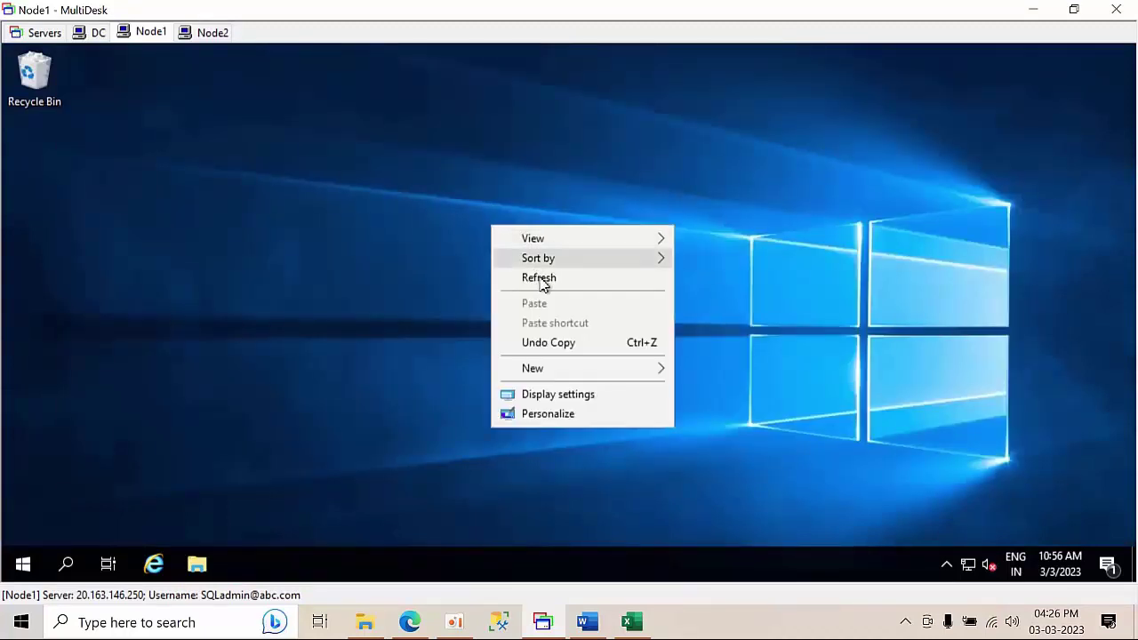
{"action": "left_click", "coordinate": [540, 279]}
{"action": "left_click", "coordinate": [23, 563]}
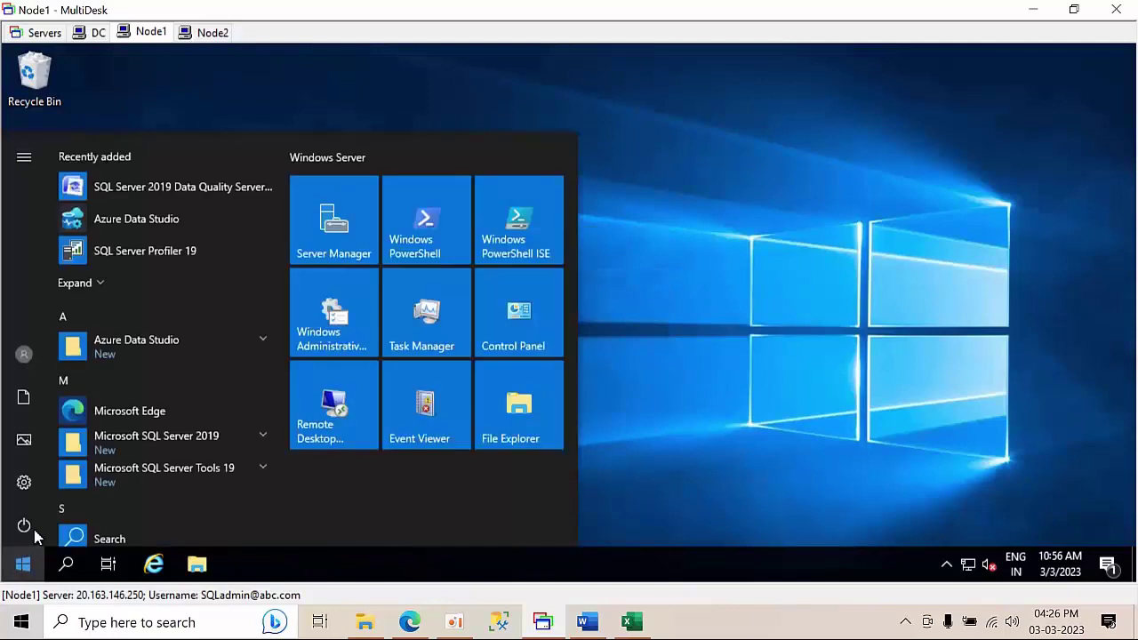
{"action": "left_click", "coordinate": [24, 526]}
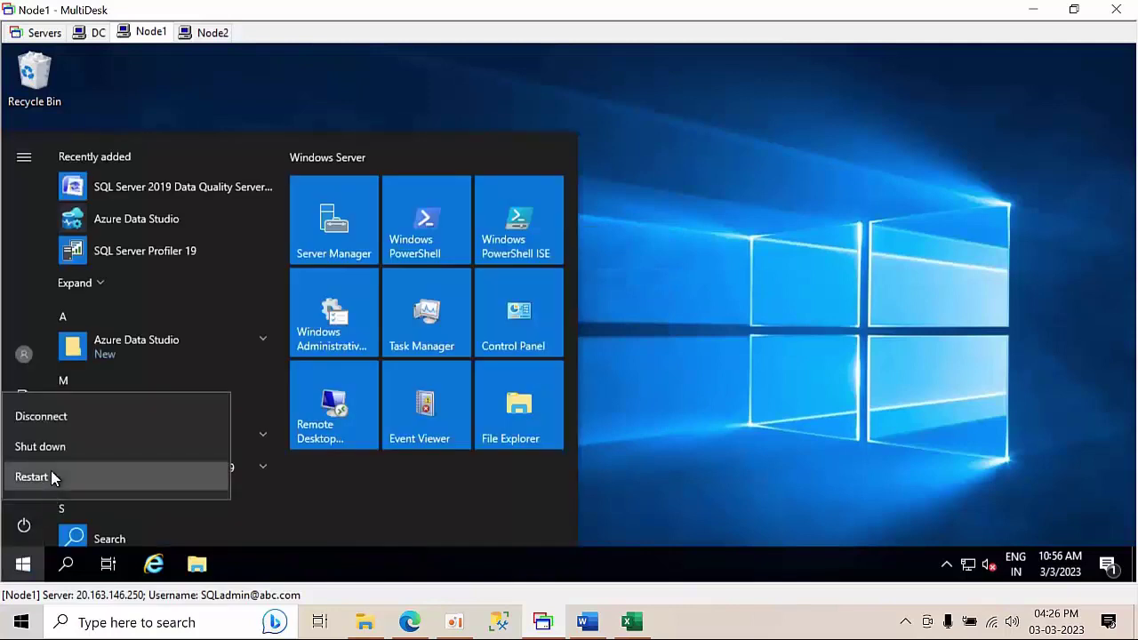
{"action": "left_click", "coordinate": [51, 476]}
{"action": "left_click", "coordinate": [86, 436]}
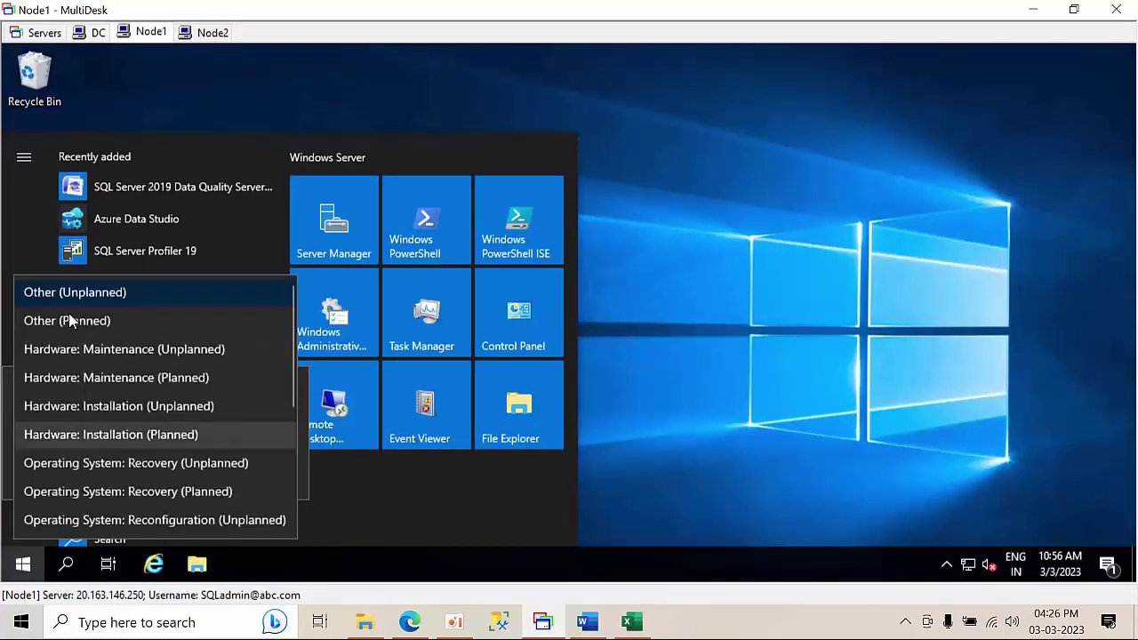
{"action": "left_click", "coordinate": [69, 320]}
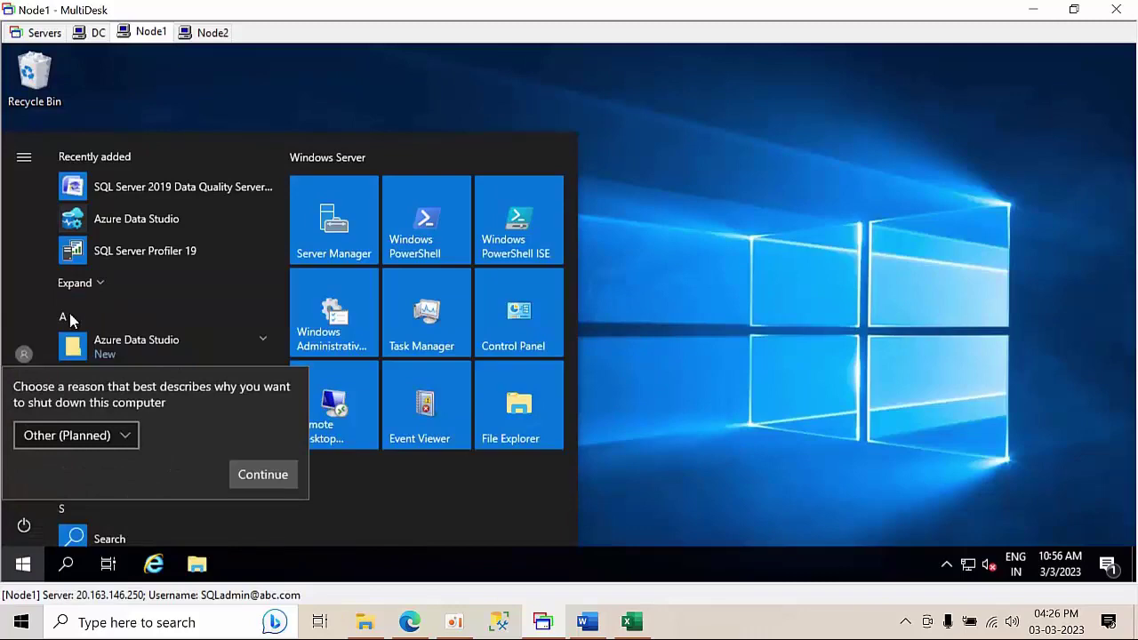
{"action": "left_click", "coordinate": [264, 477]}
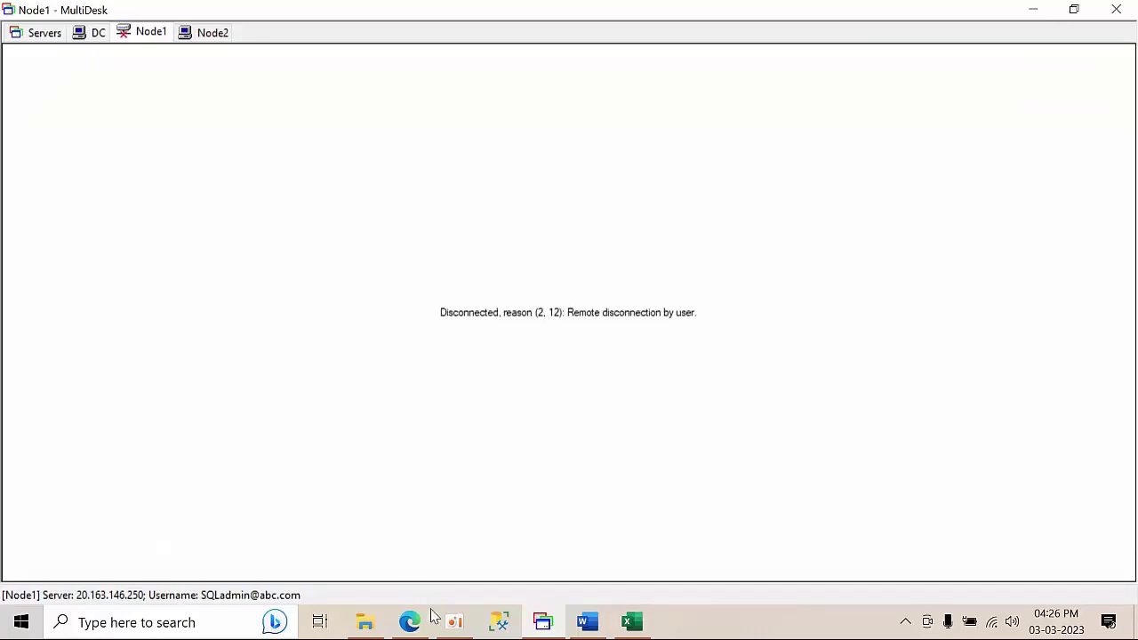
{"action": "left_click", "coordinate": [409, 622]}
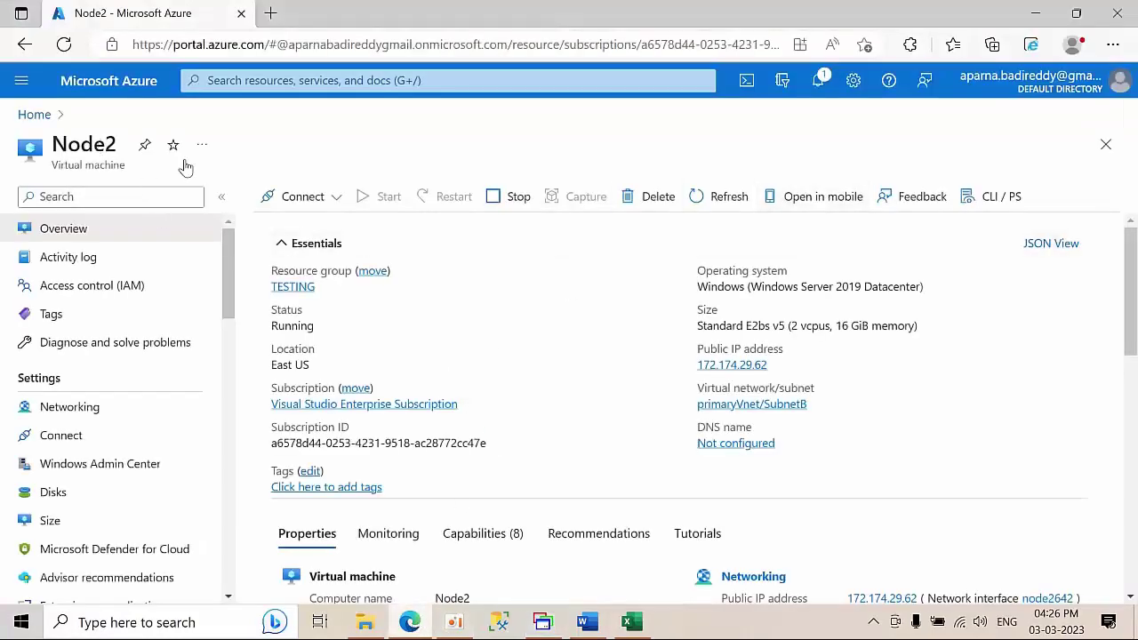
- Open the Node1 VM from Azure Home and restart it, confirming with Yes
{"action": "left_click", "coordinate": [34, 115]}
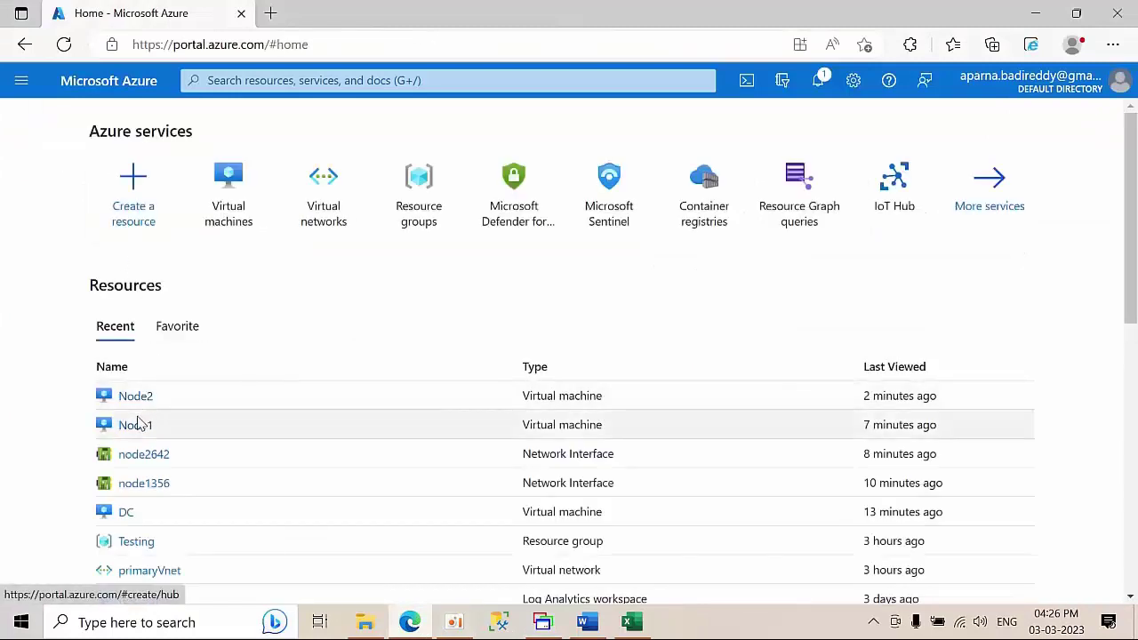
{"action": "left_click", "coordinate": [136, 430]}
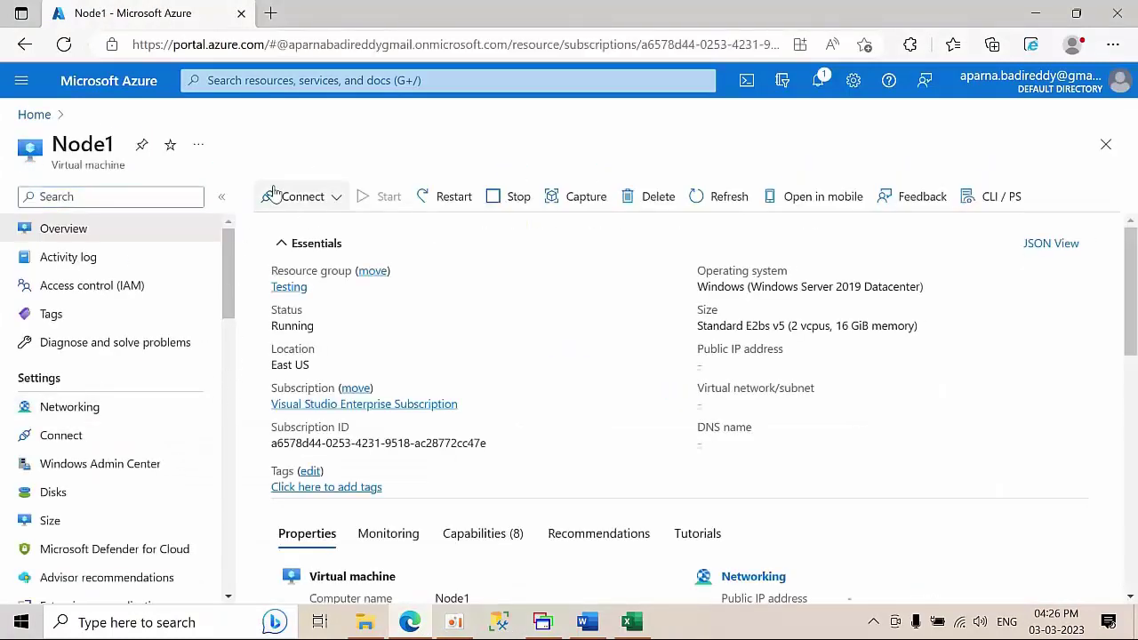
{"action": "left_click", "coordinate": [454, 197]}
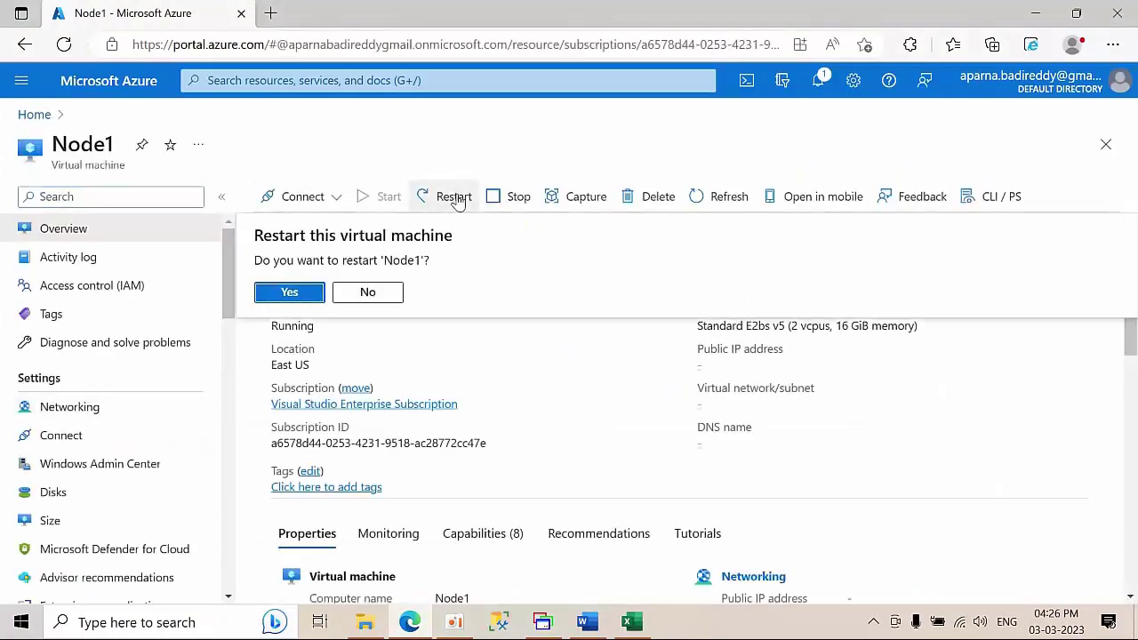
{"action": "left_click", "coordinate": [286, 295]}
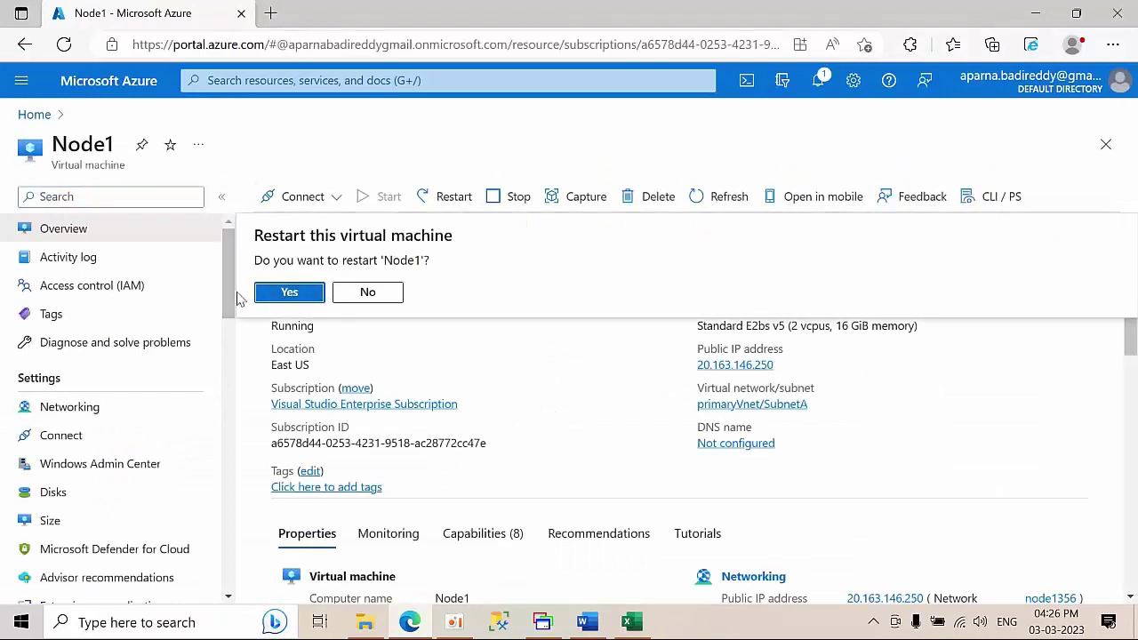
{"action": "left_click", "coordinate": [82, 414]}
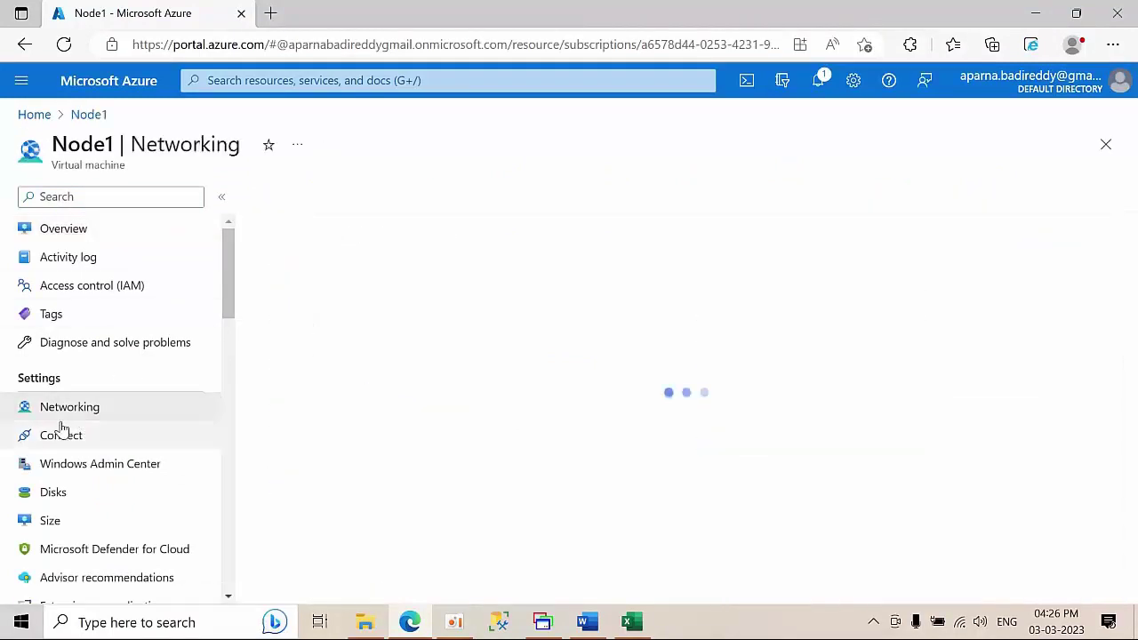
{"action": "left_click", "coordinate": [64, 229]}
{"action": "left_click", "coordinate": [450, 199]}
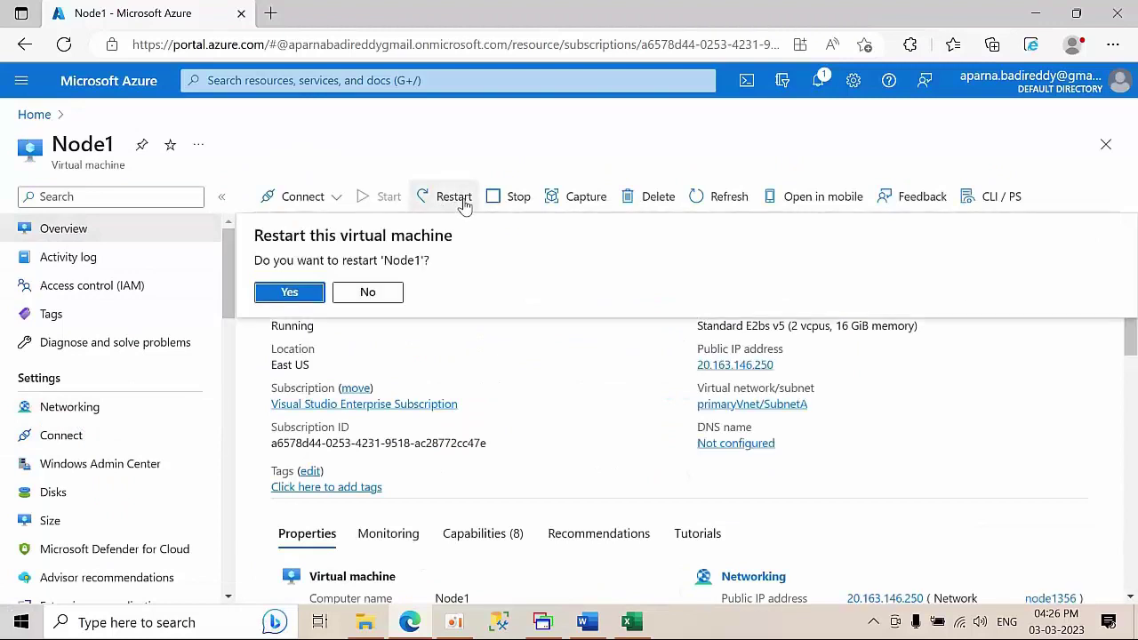
{"action": "left_click", "coordinate": [290, 293]}
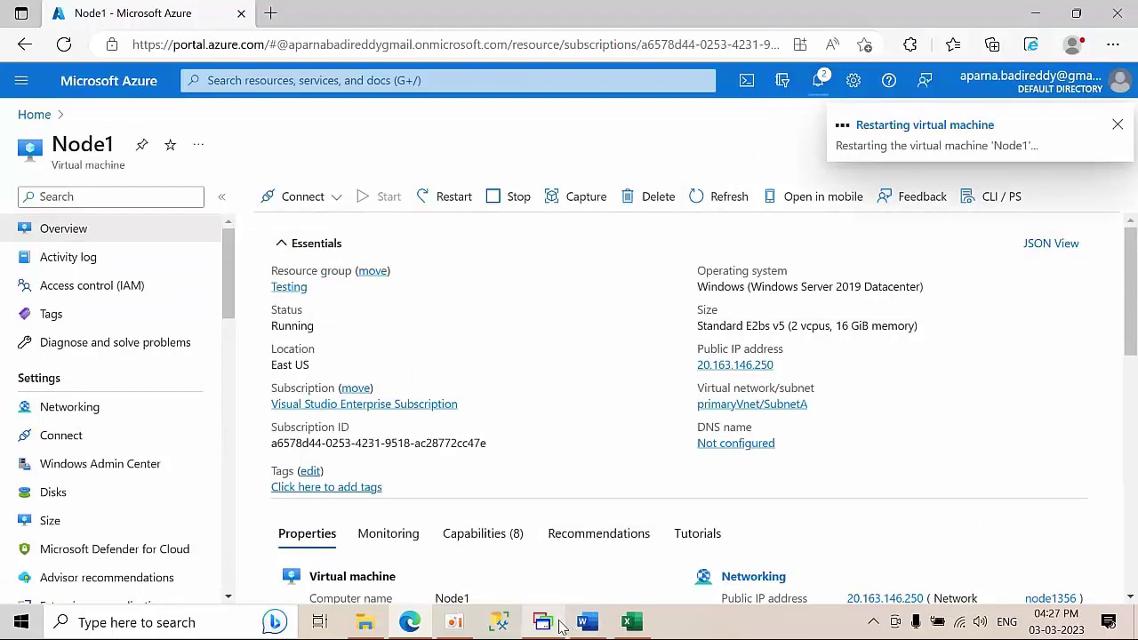
- Check the portal notifications and reload the Node1 page to follow the restart
{"action": "mouse_move", "coordinate": [554, 625]}
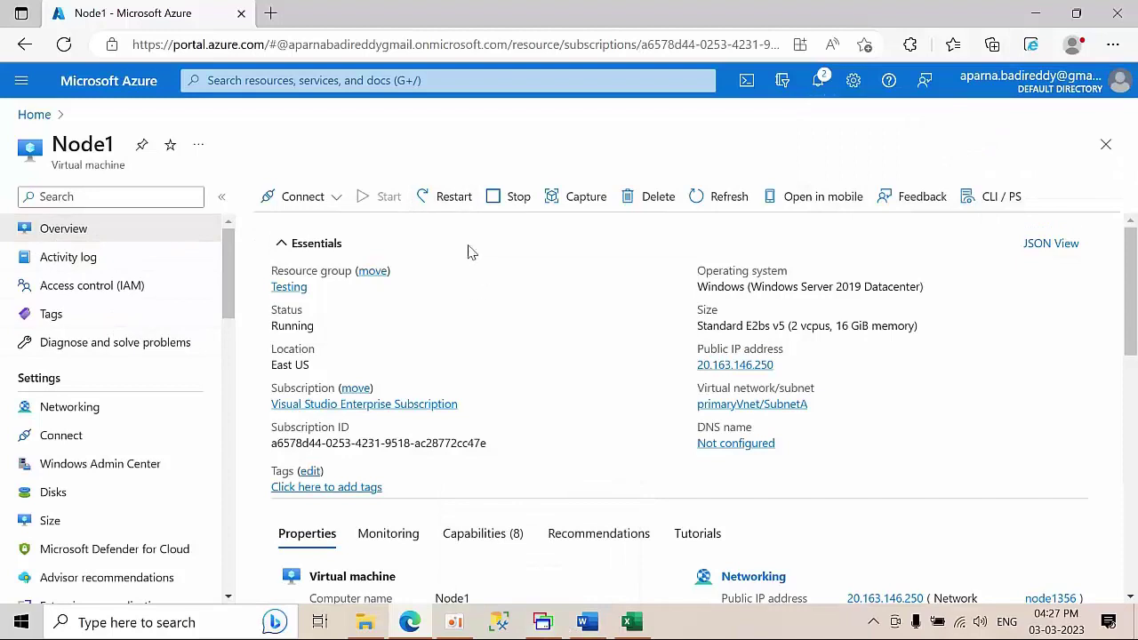
{"action": "left_click", "coordinate": [541, 625]}
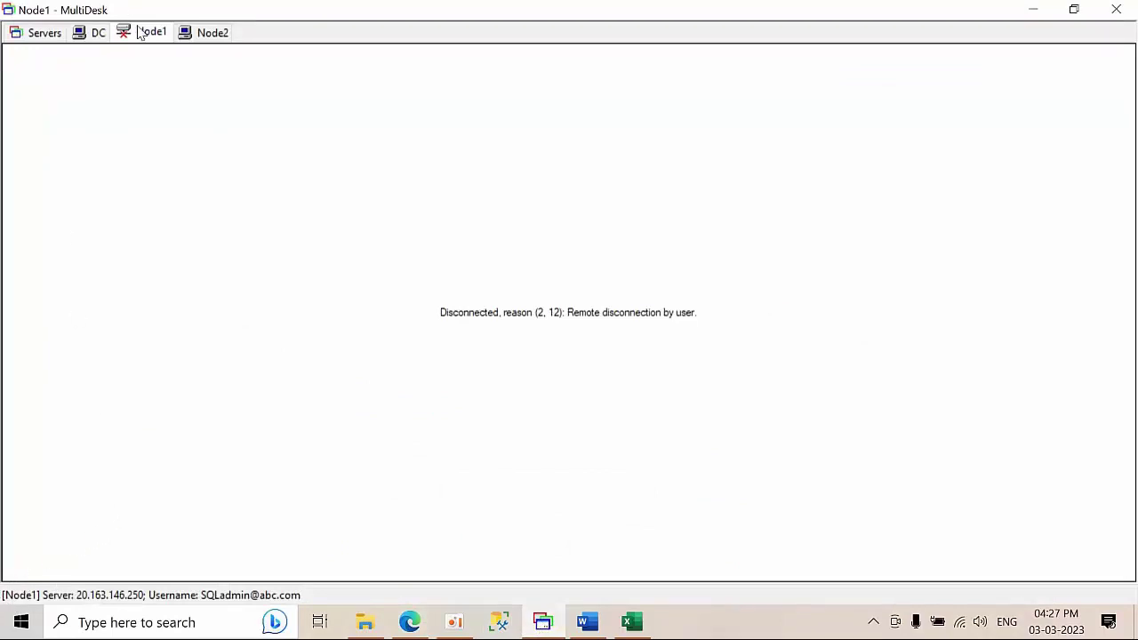
{"action": "left_click", "coordinate": [412, 622]}
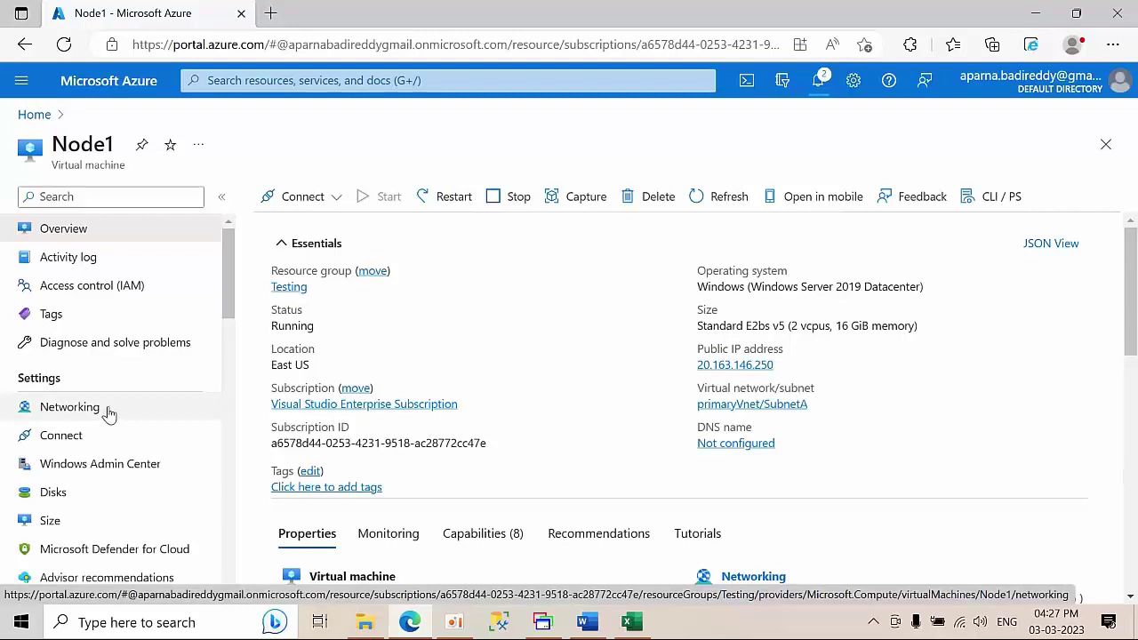
{"action": "left_click", "coordinate": [819, 82]}
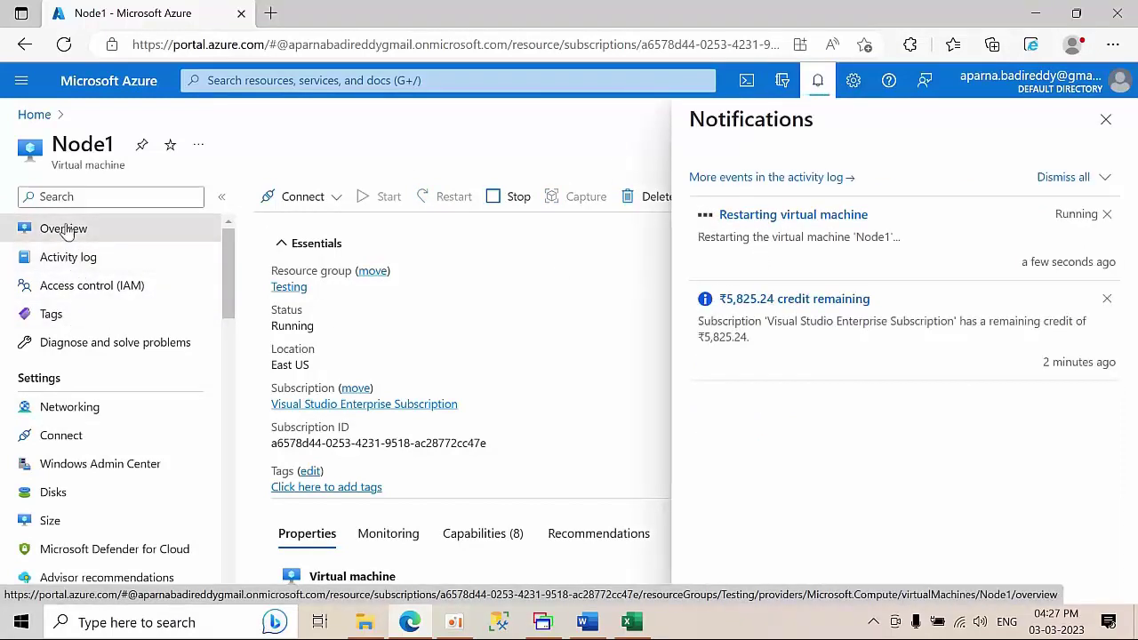
{"action": "left_click", "coordinate": [64, 43]}
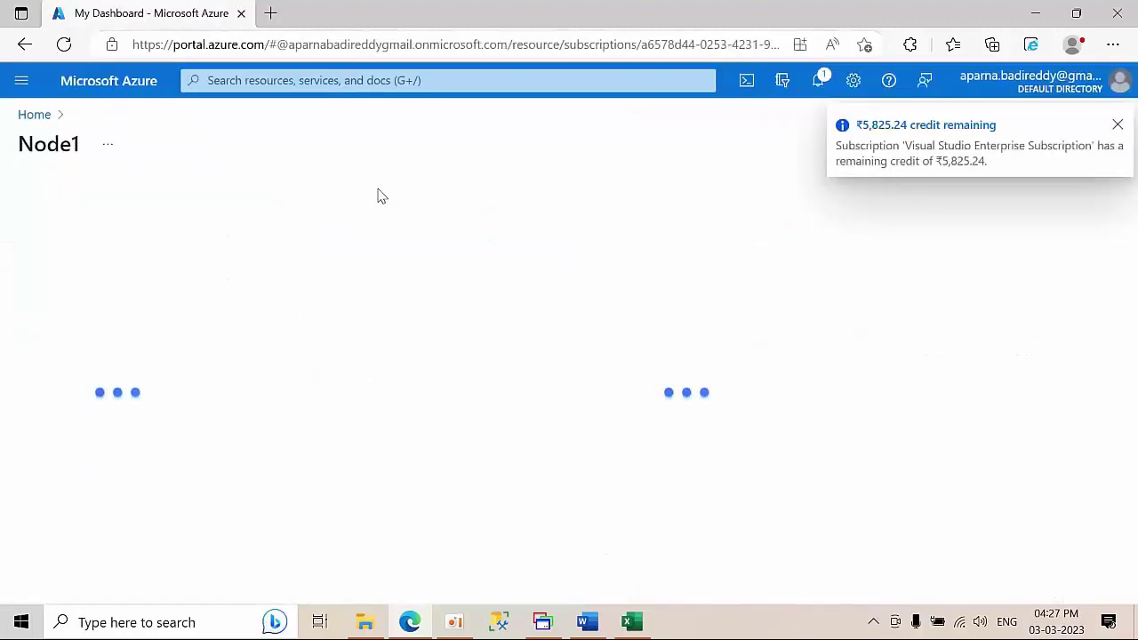
{"action": "left_click", "coordinate": [1117, 124]}
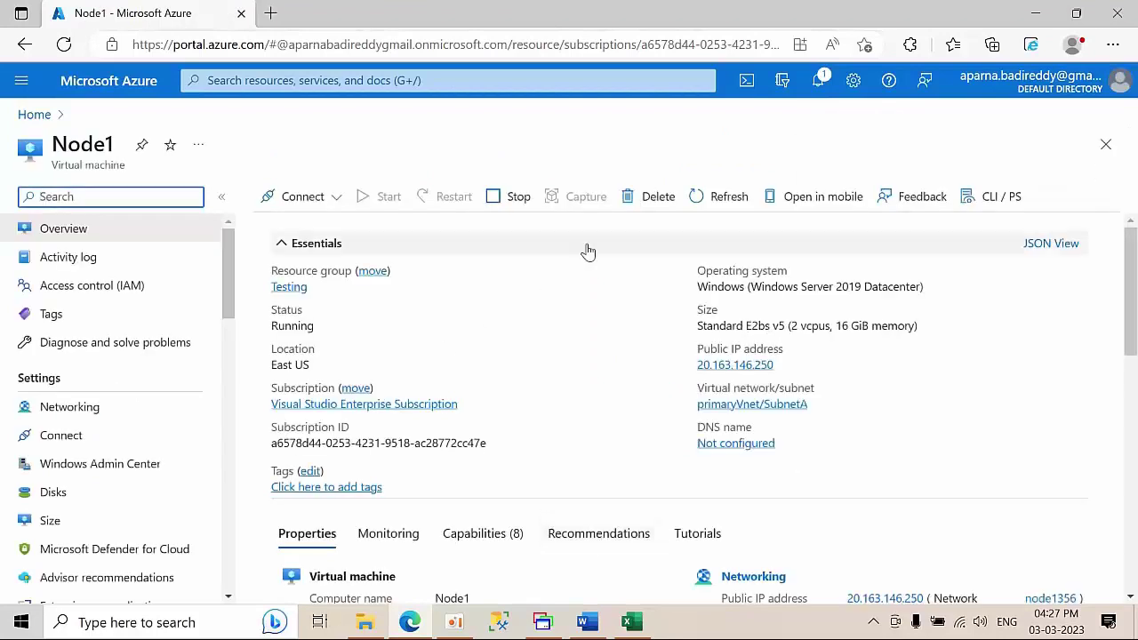
{"action": "left_click", "coordinate": [819, 82]}
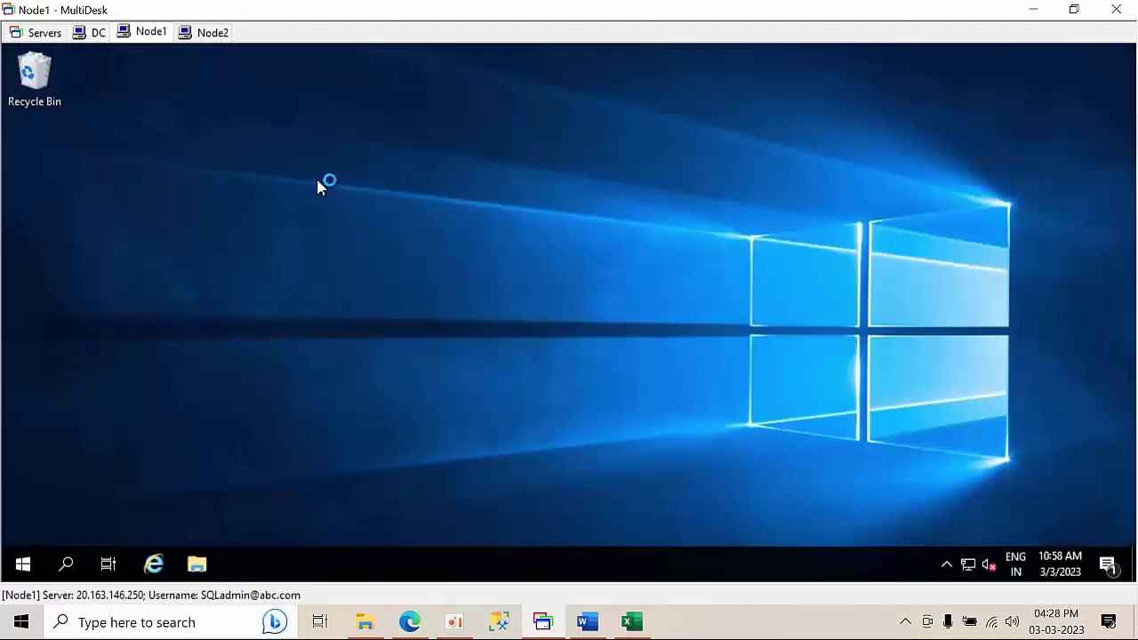
- Switch to the Node2 remote session and refresh its desktop
{"action": "right_click", "coordinate": [318, 181]}
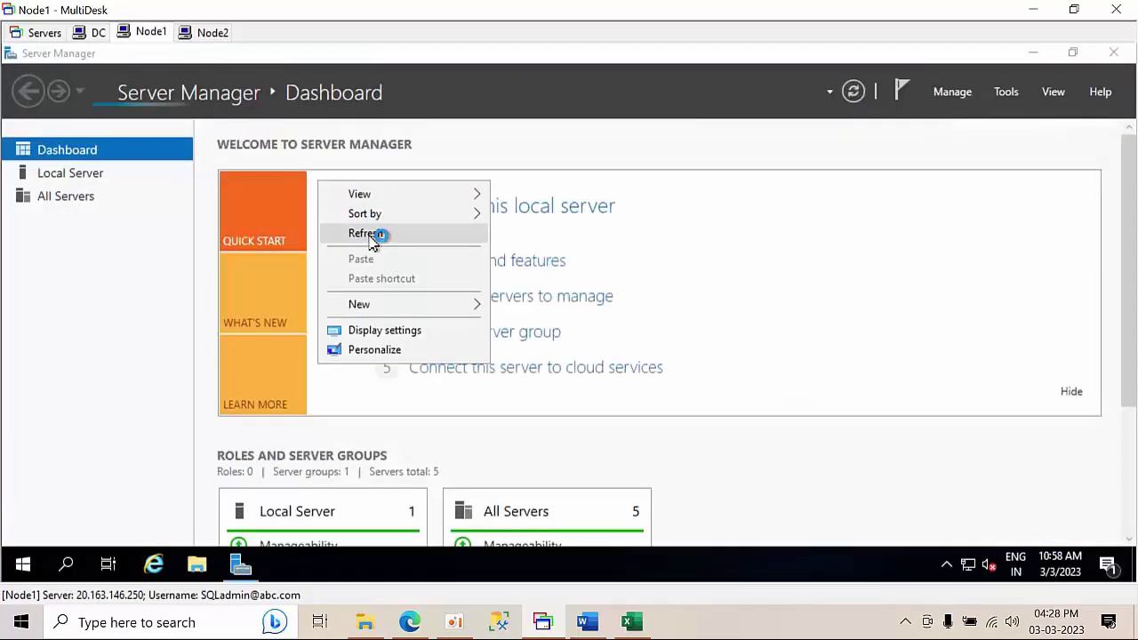
{"action": "left_click", "coordinate": [374, 233]}
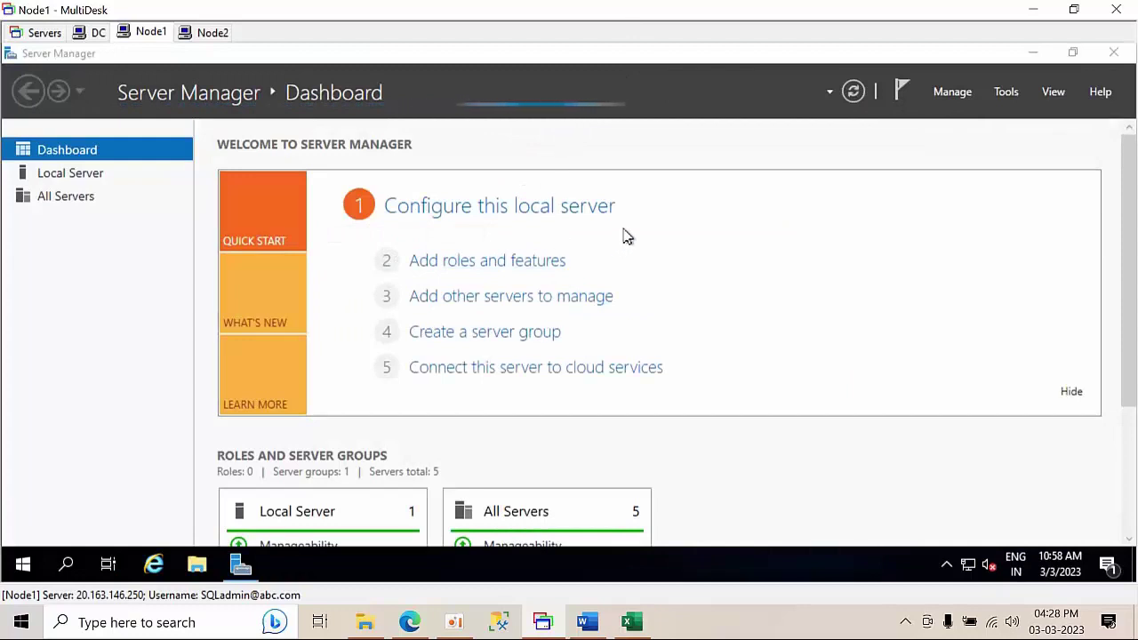
{"action": "left_click", "coordinate": [204, 35]}
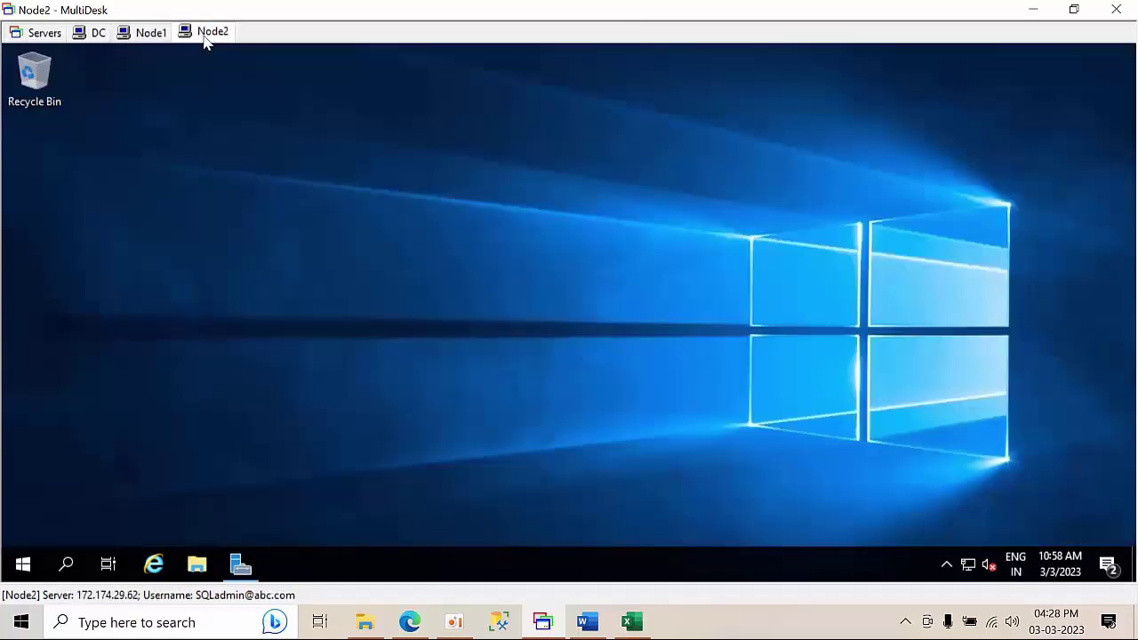
{"action": "right_click", "coordinate": [383, 225]}
{"action": "left_click", "coordinate": [434, 272]}
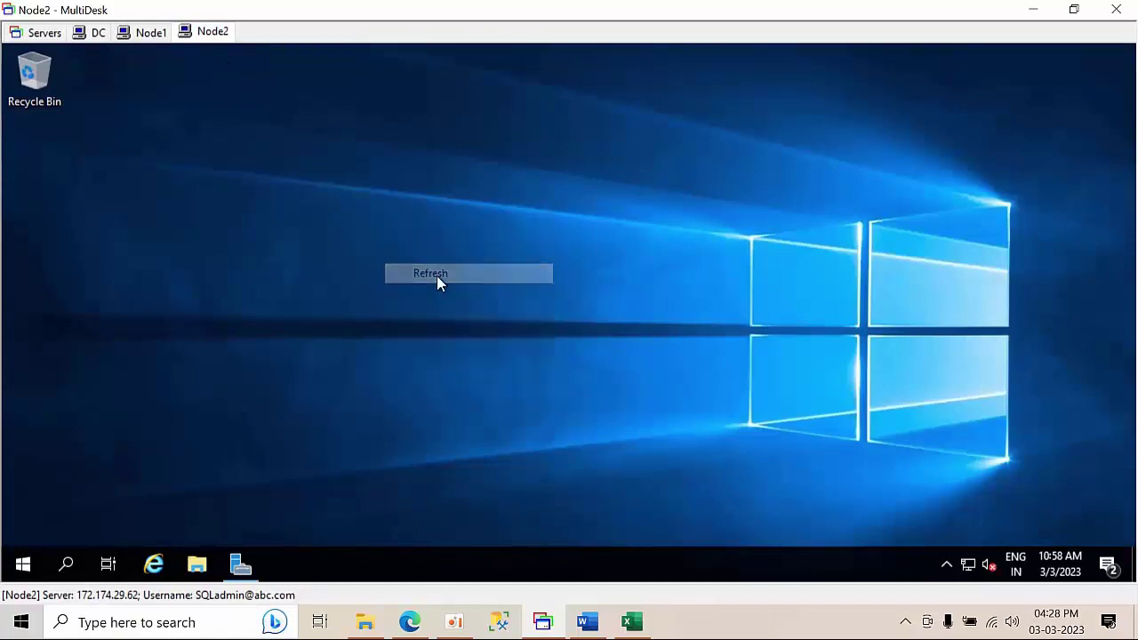
- Search 'configur' and launch SQL Server 2019 Configuration Manager
{"action": "left_click", "coordinate": [65, 565]}
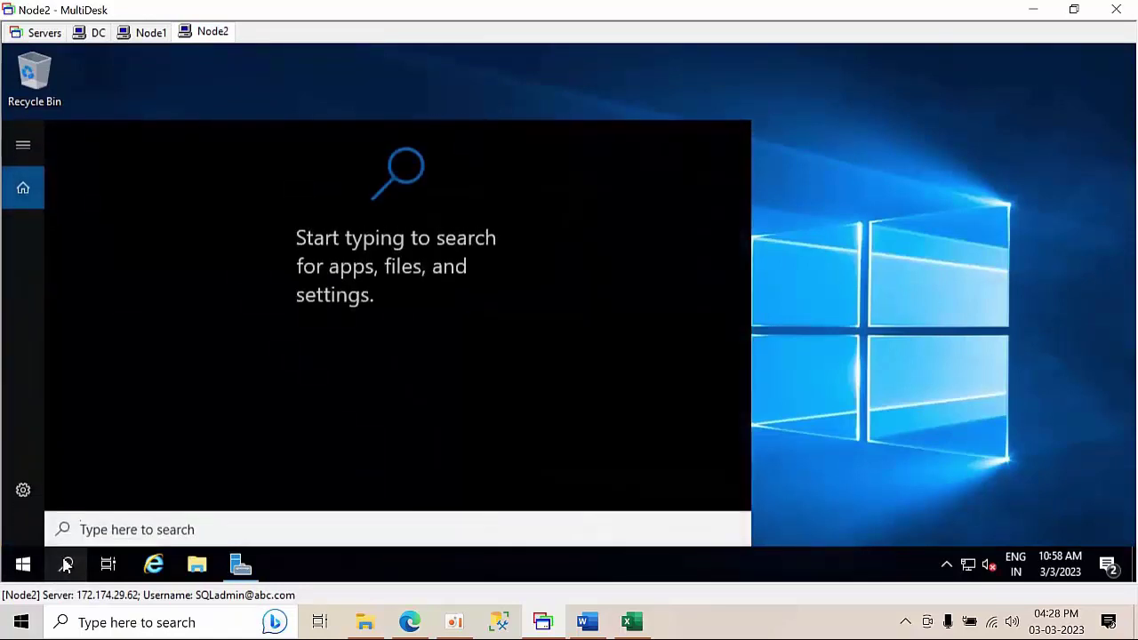
{"action": "type", "text": "cp"}
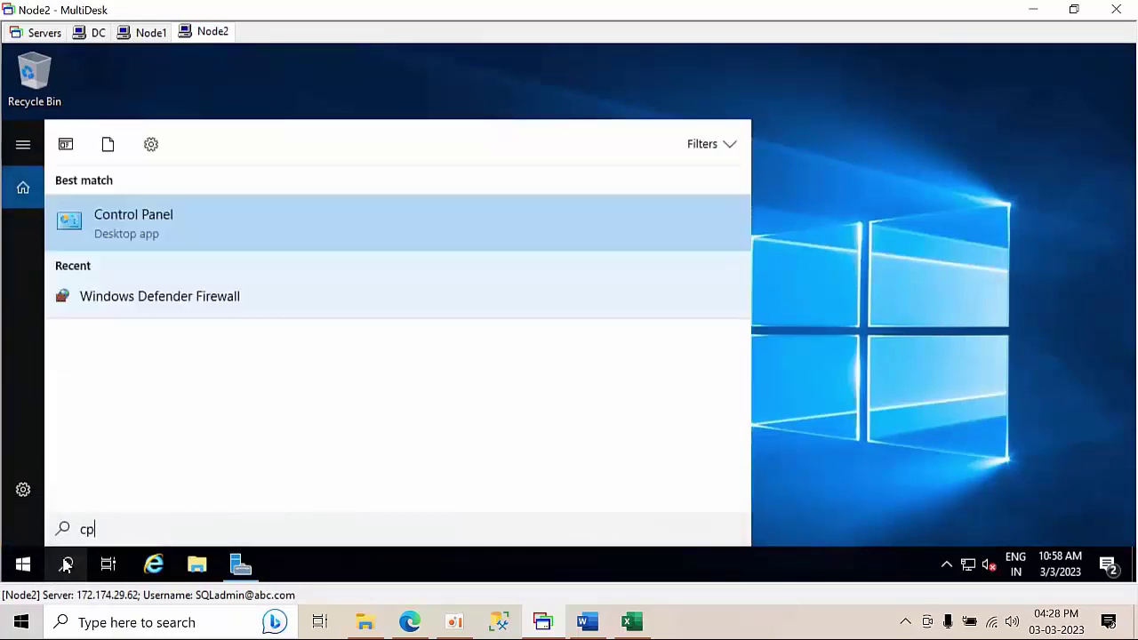
{"action": "key", "text": "BackSpace"}
{"action": "type", "text": "on"}
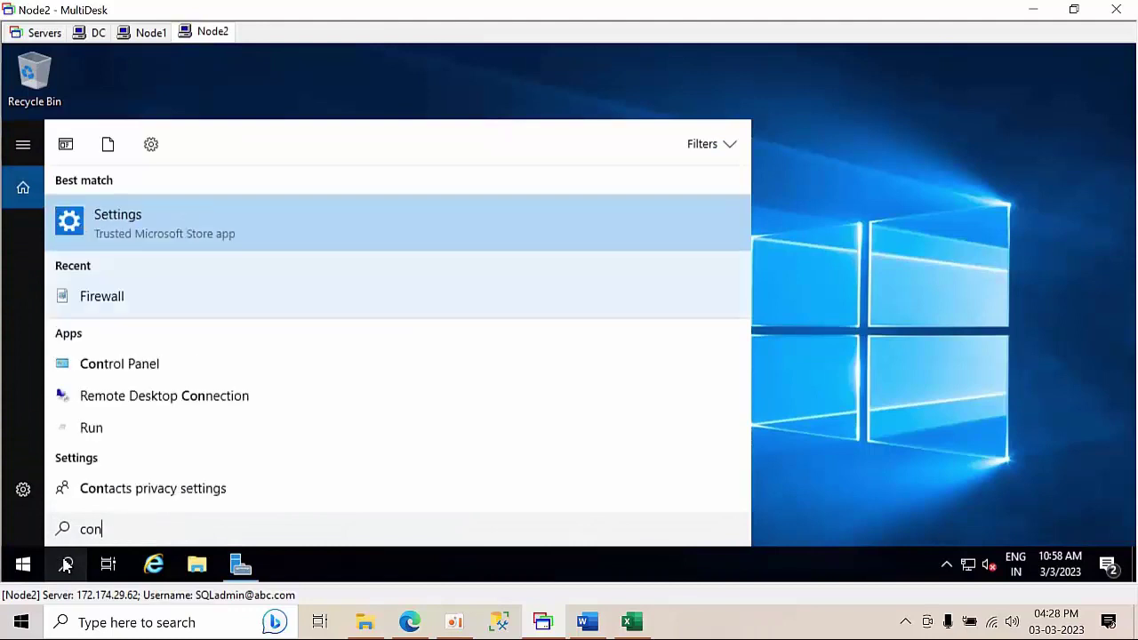
{"action": "type", "text": "fi"}
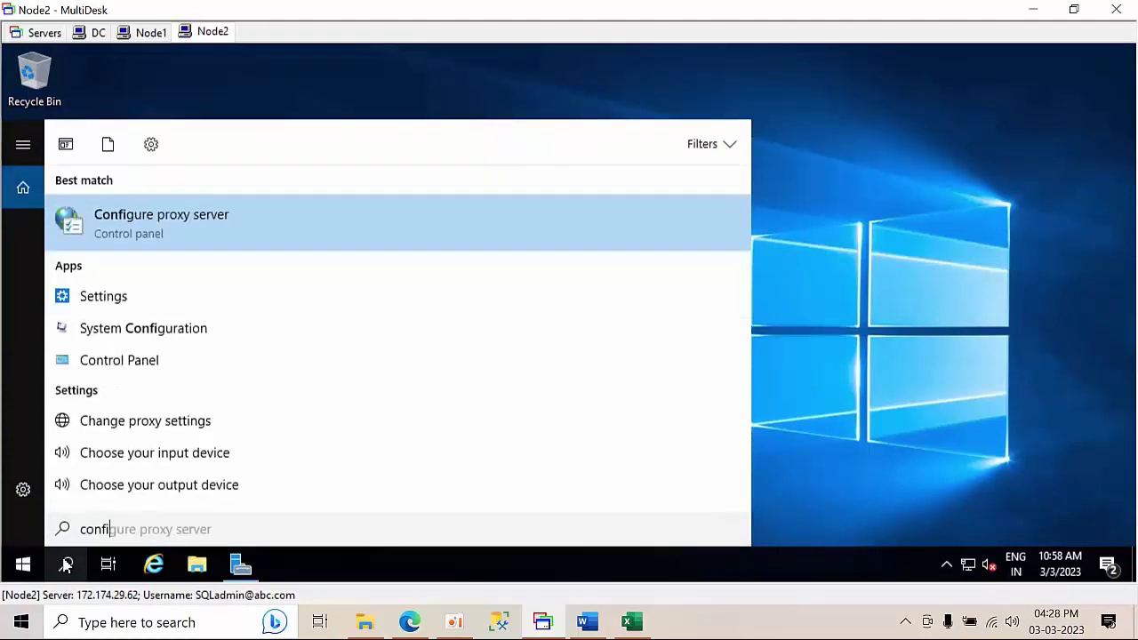
{"action": "type", "text": "f"}
{"action": "key", "text": "BackSpace"}
{"action": "type", "text": "gur"}
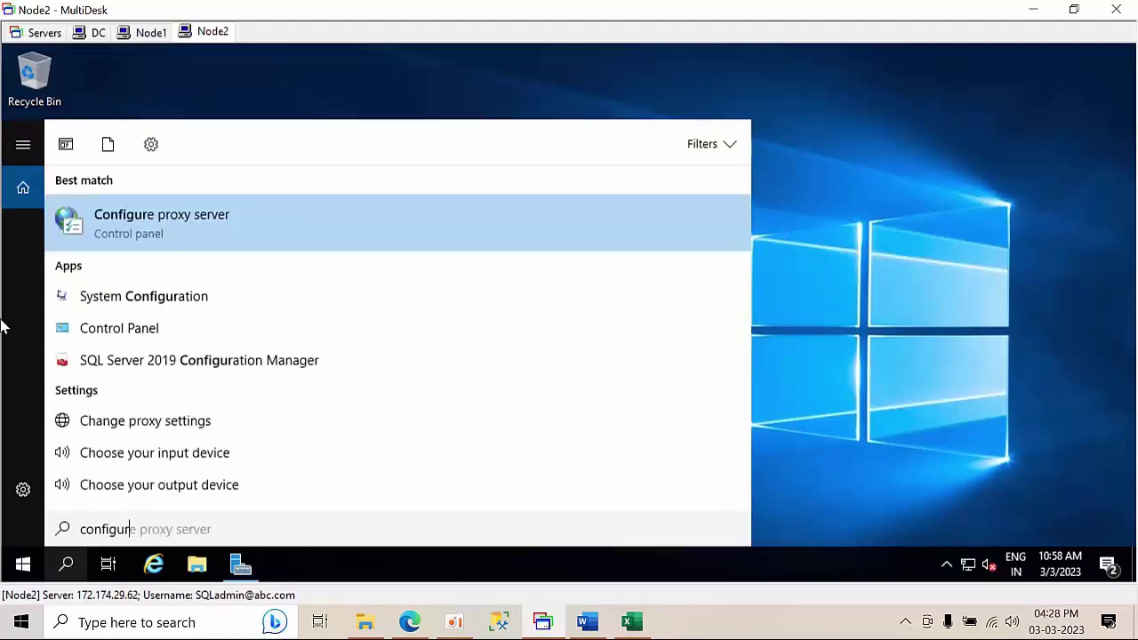
{"action": "left_click", "coordinate": [224, 359]}
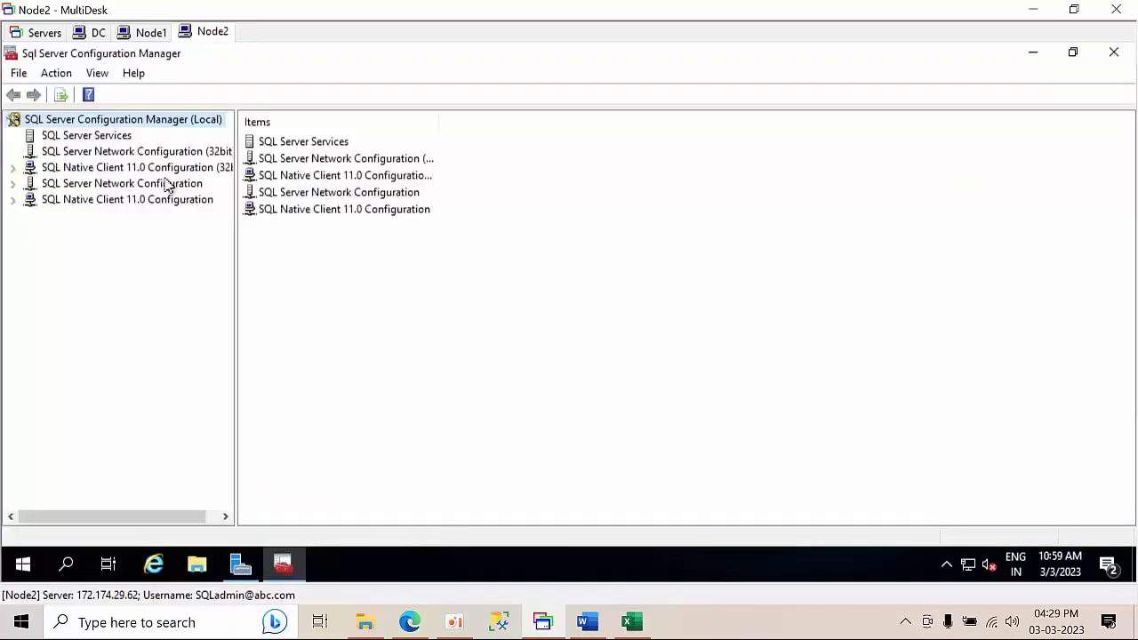
- Open Protocols for SQL2019HYD02 and view the TCP/IP properties without changes
{"action": "double_click", "coordinate": [167, 183]}
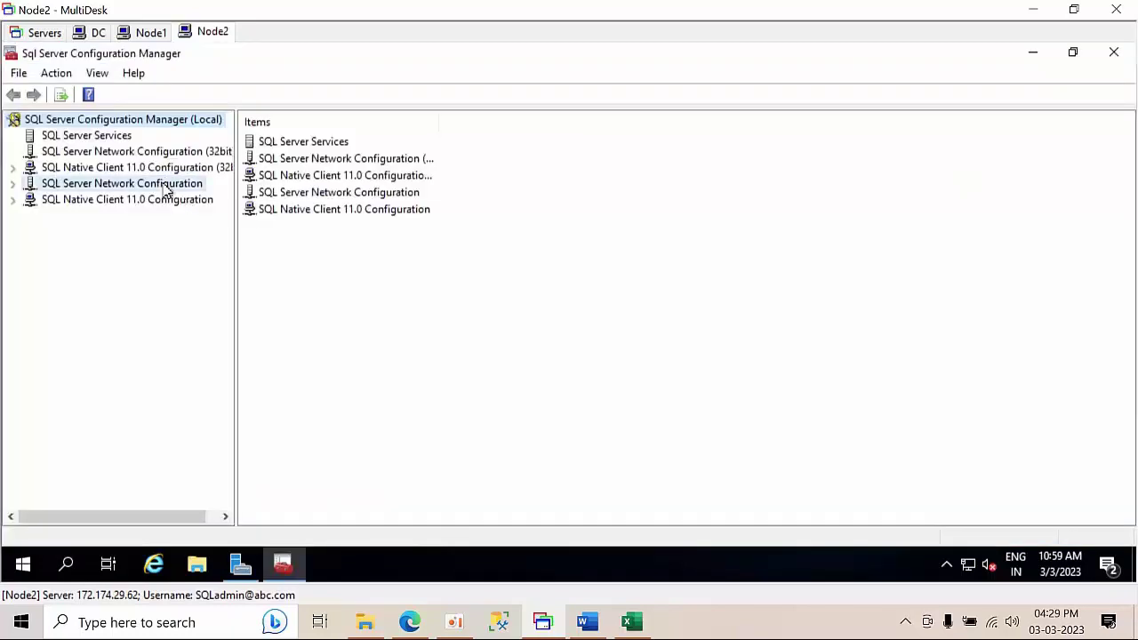
{"action": "left_click", "coordinate": [143, 233]}
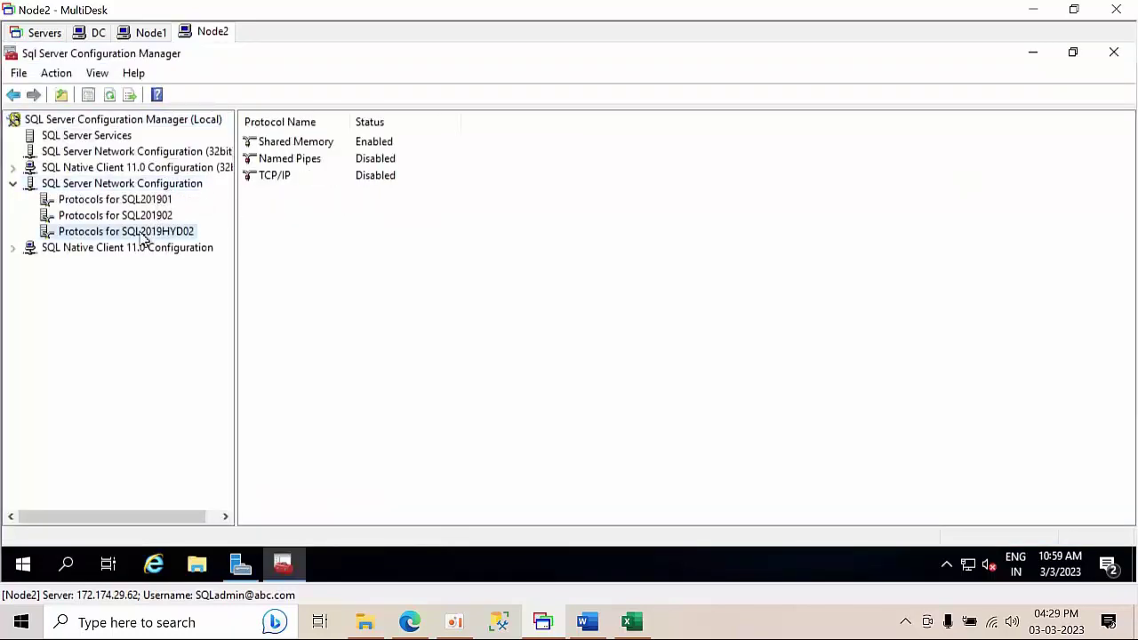
{"action": "double_click", "coordinate": [326, 177]}
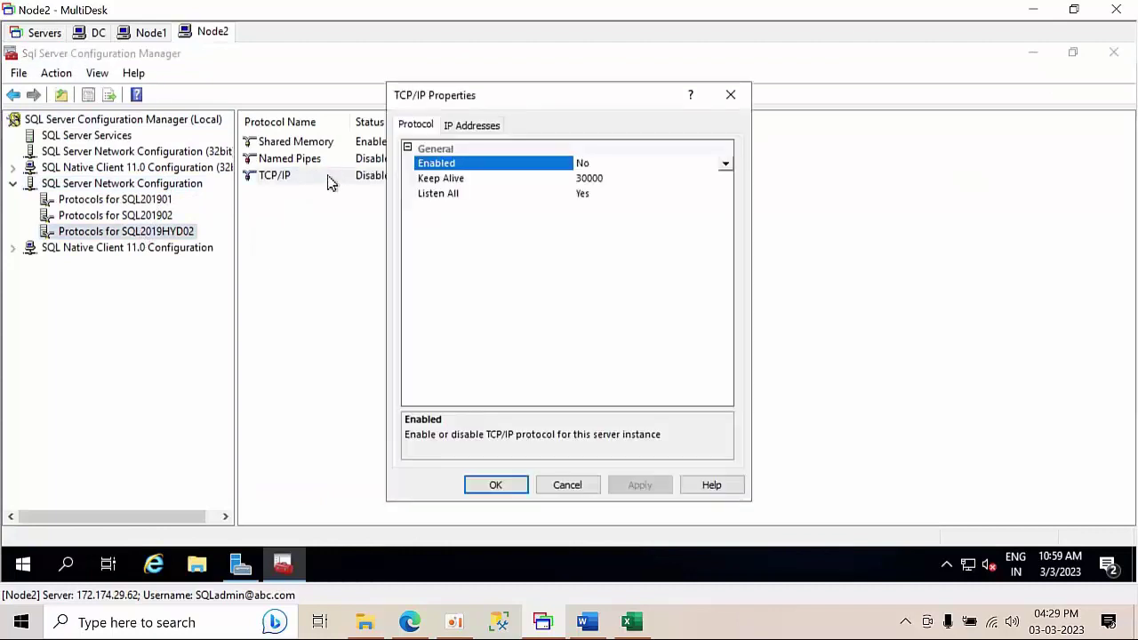
{"action": "left_click", "coordinate": [520, 485]}
- Enable TCP/IP and Named Pipes, acknowledging each restart warning, then close the tool
{"action": "right_click", "coordinate": [373, 177]}
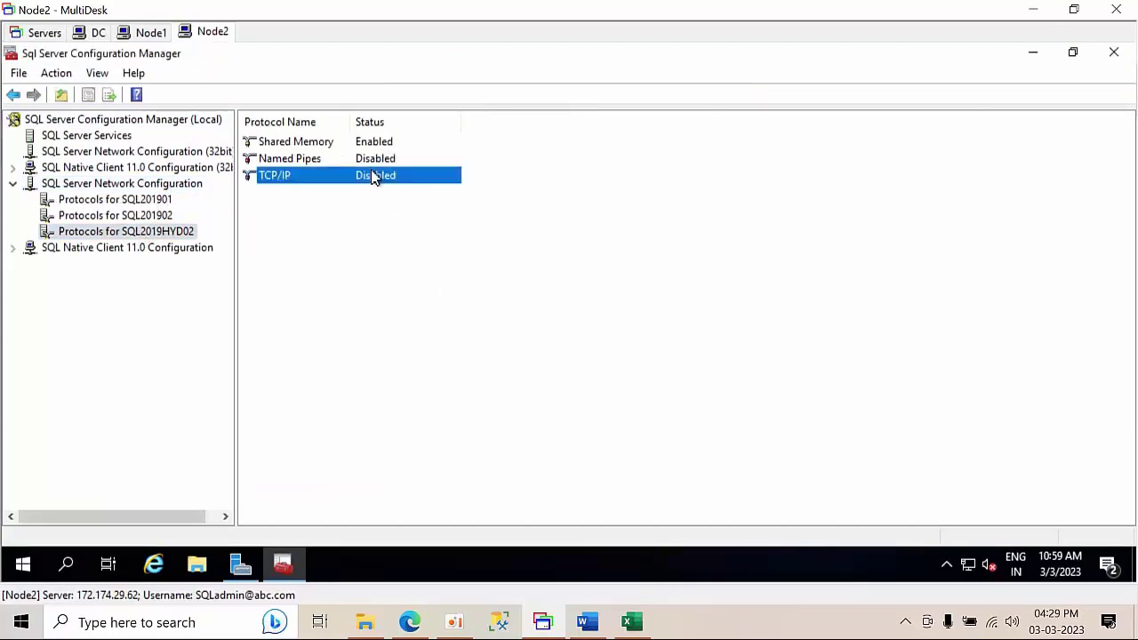
{"action": "left_click", "coordinate": [417, 183]}
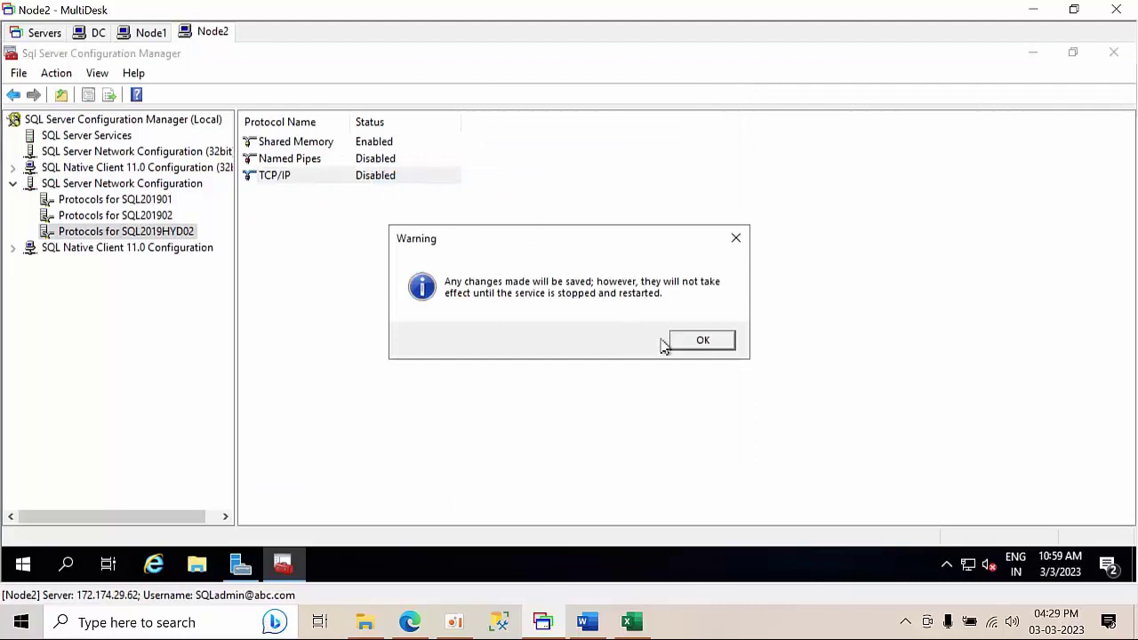
{"action": "left_click", "coordinate": [703, 340]}
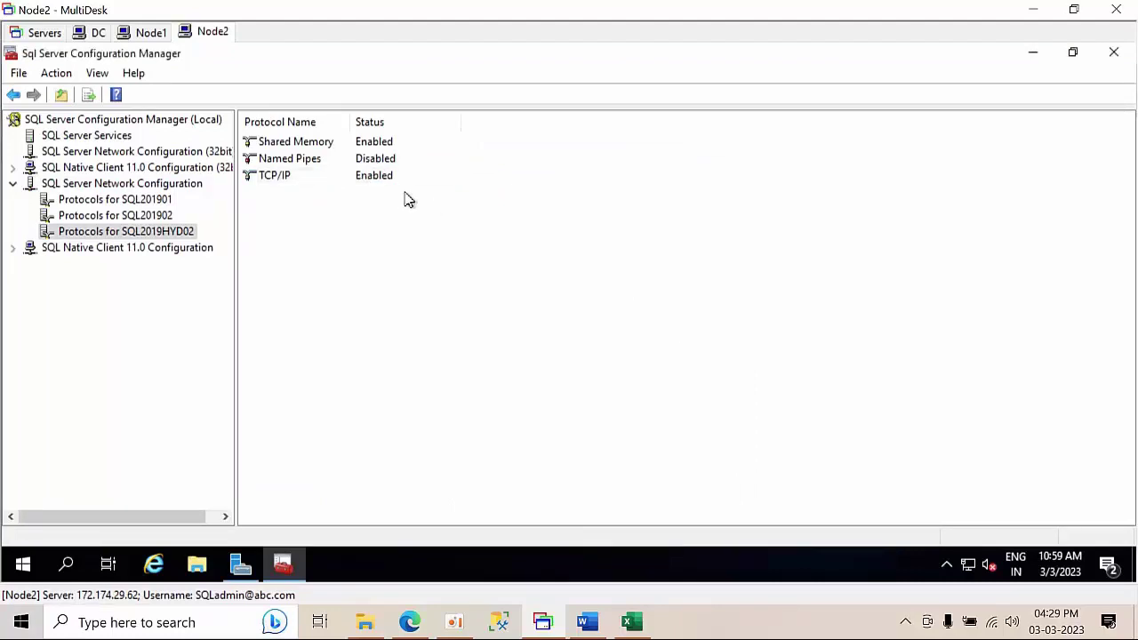
{"action": "right_click", "coordinate": [382, 164]}
{"action": "left_click", "coordinate": [409, 174]}
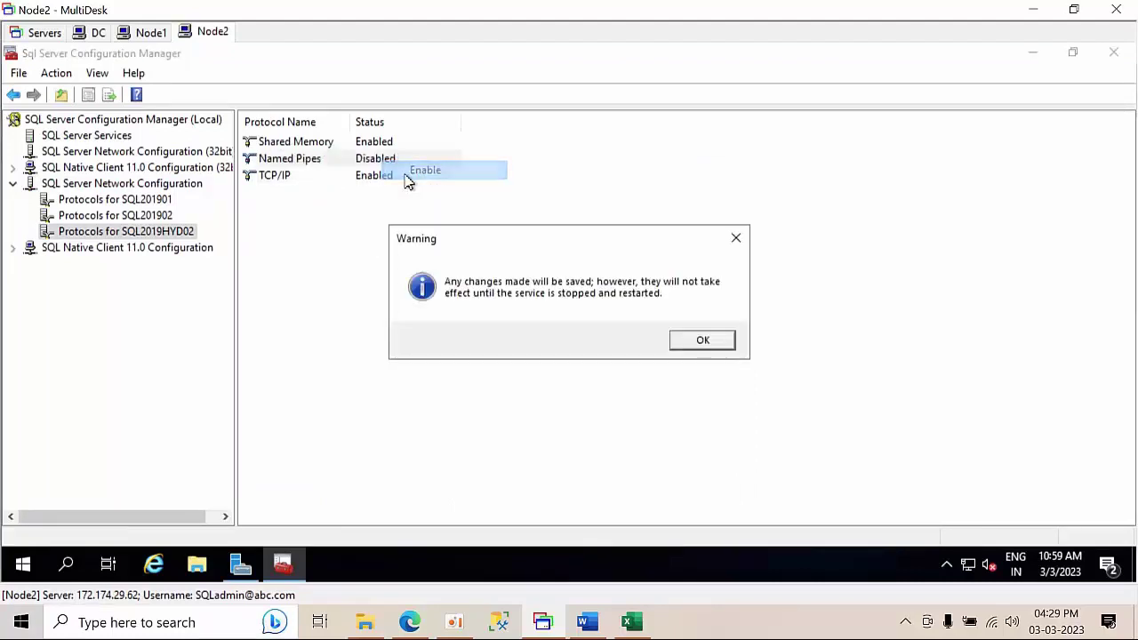
{"action": "left_click", "coordinate": [695, 340]}
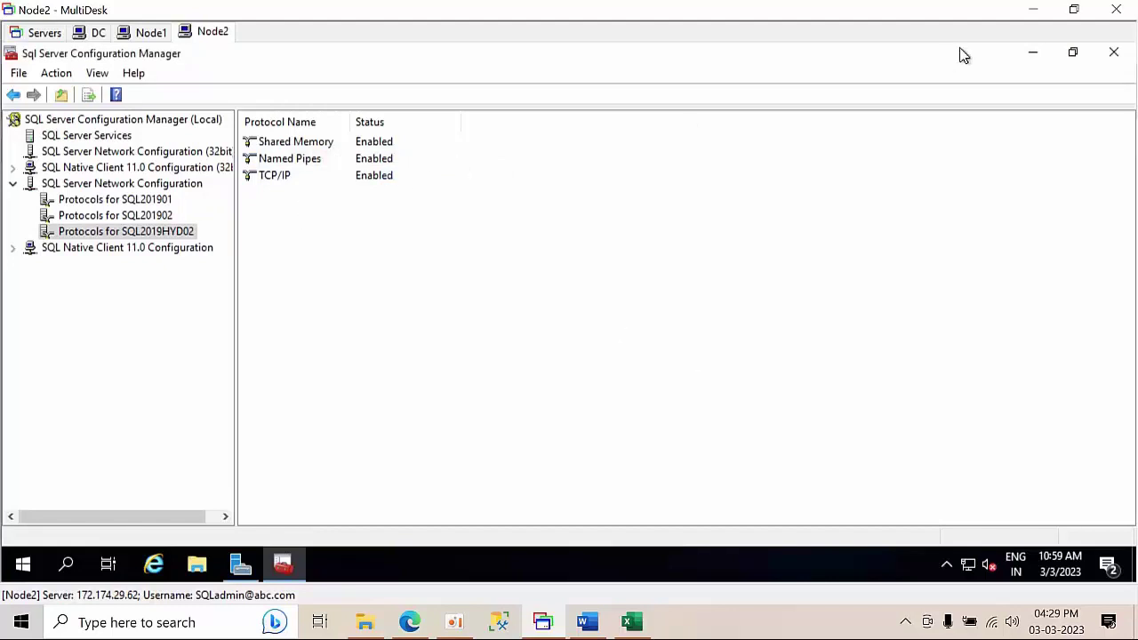
{"action": "left_click", "coordinate": [1117, 58]}
{"action": "right_click", "coordinate": [325, 206]}
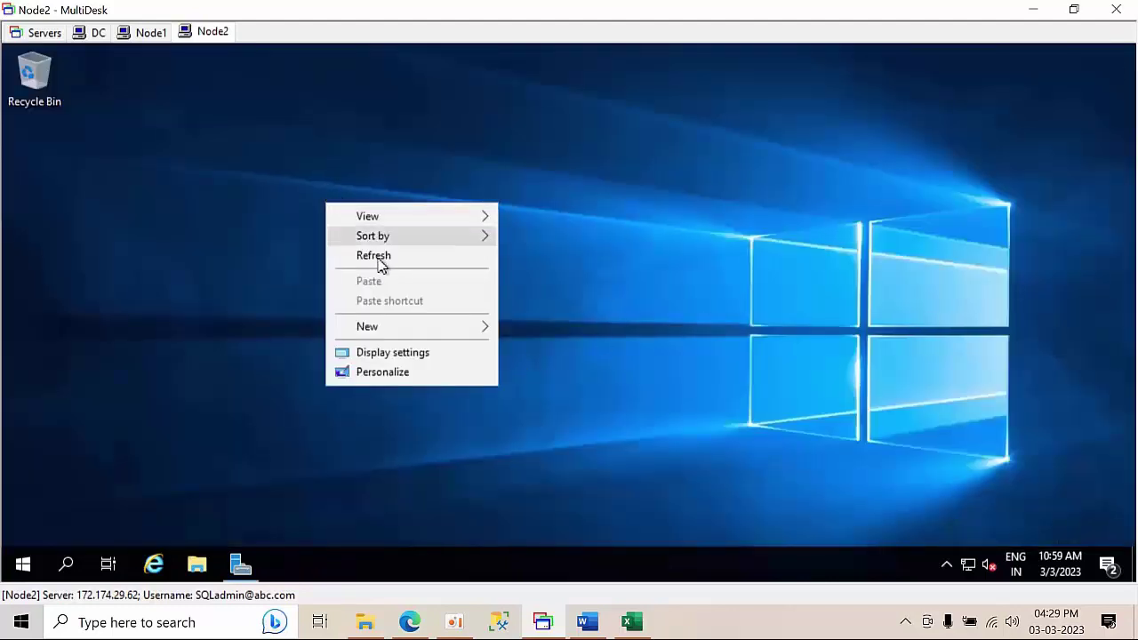
- Refresh the Node2 desktop, then launch Failover Cluster Manager on Node1 from Server Manager Tools
{"action": "left_click", "coordinate": [384, 257]}
{"action": "right_click", "coordinate": [349, 194]}
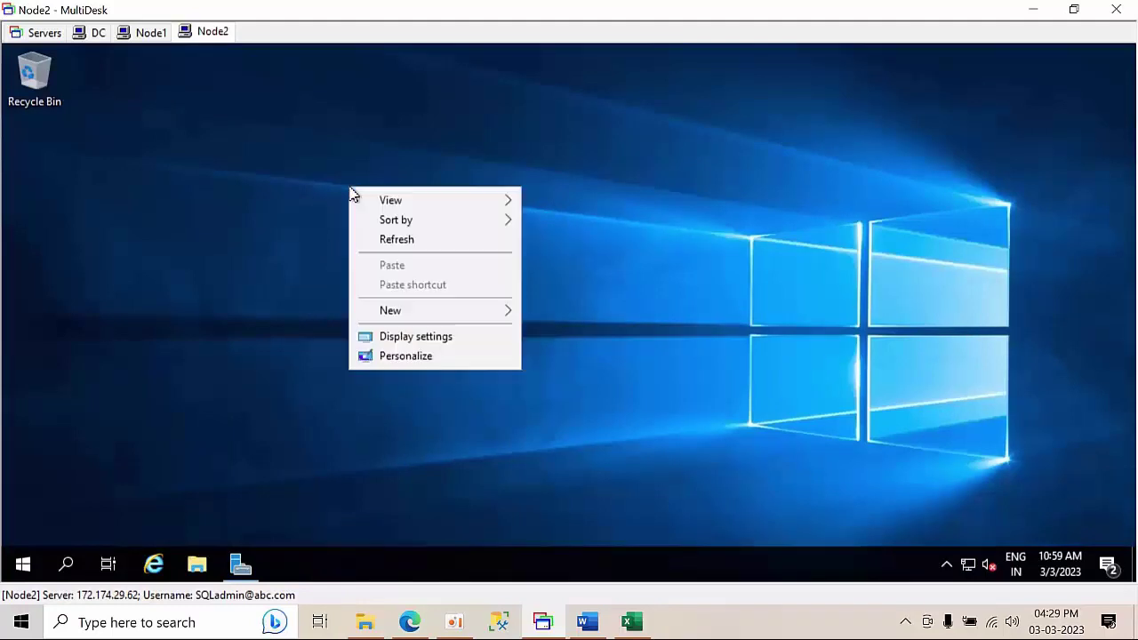
{"action": "left_click", "coordinate": [378, 238]}
{"action": "left_click", "coordinate": [147, 33]}
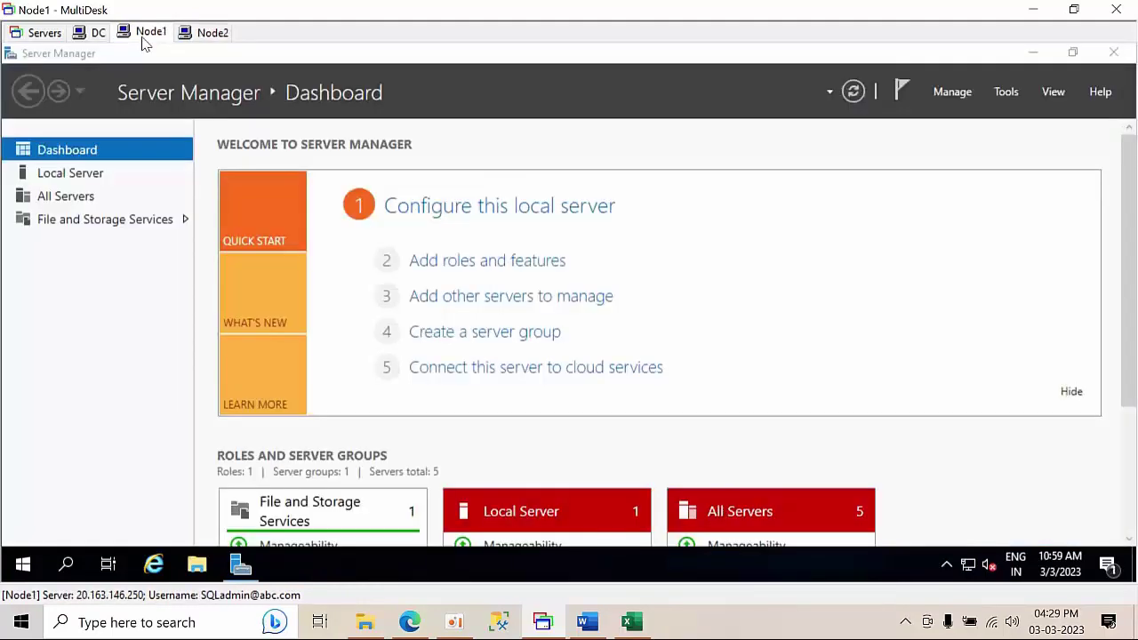
{"action": "left_click", "coordinate": [1005, 92]}
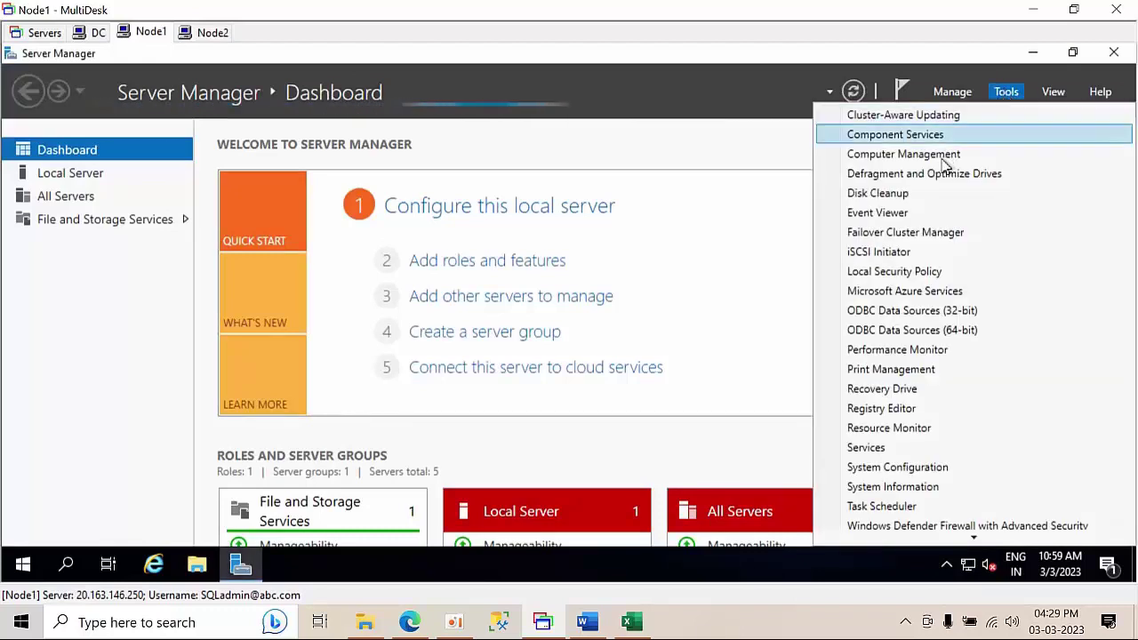
{"action": "left_click", "coordinate": [902, 234]}
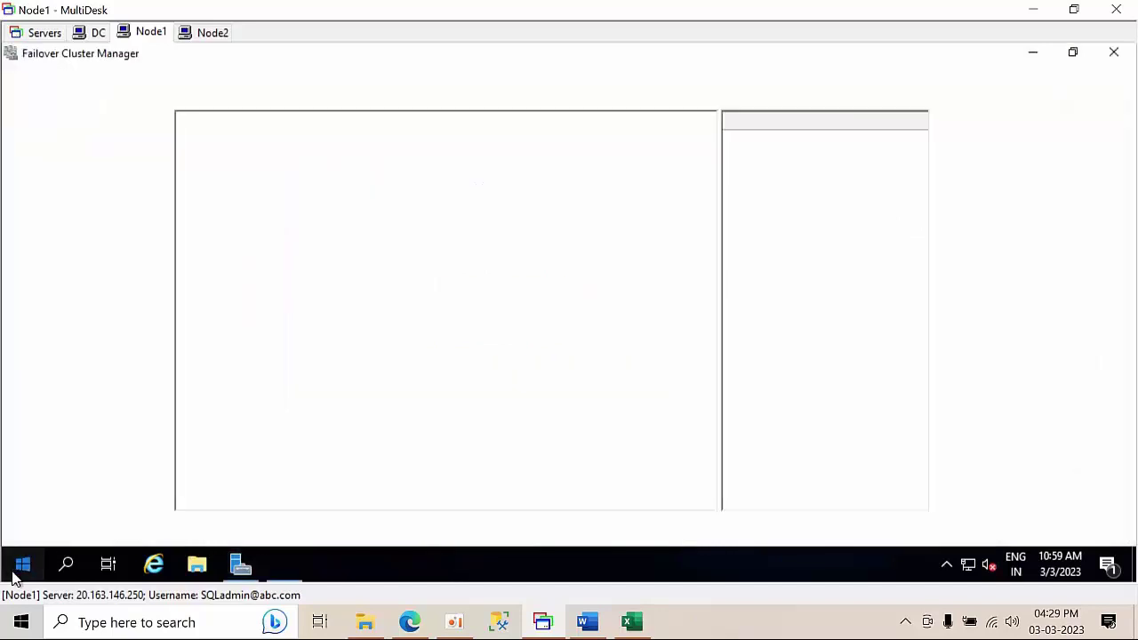
- Launch SQL Server Management Studio from the Microsoft SQL Server Tools 19 group
{"action": "left_click", "coordinate": [23, 564]}
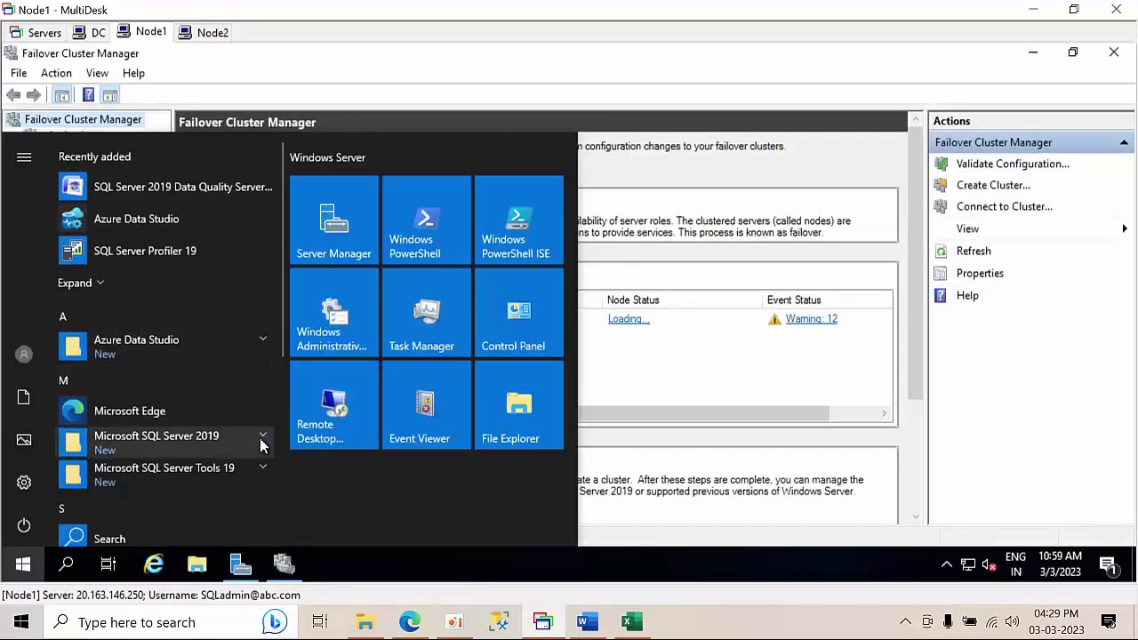
{"action": "left_click", "coordinate": [263, 471]}
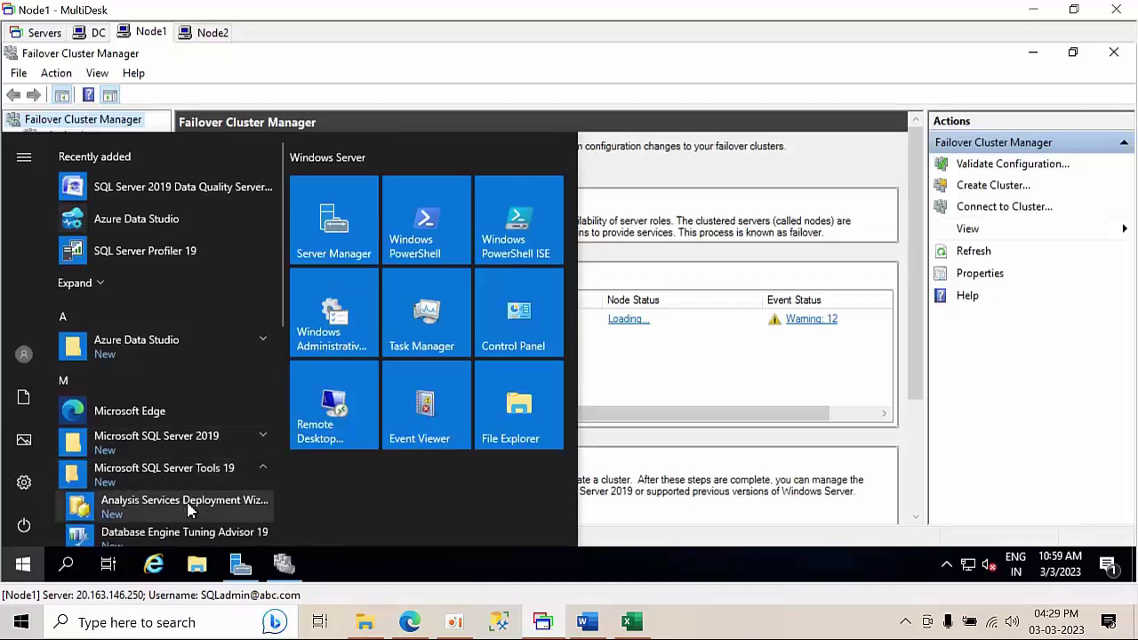
{"action": "scroll", "coordinate": [198, 501], "scroll_direction": "down", "scroll_amount": 2}
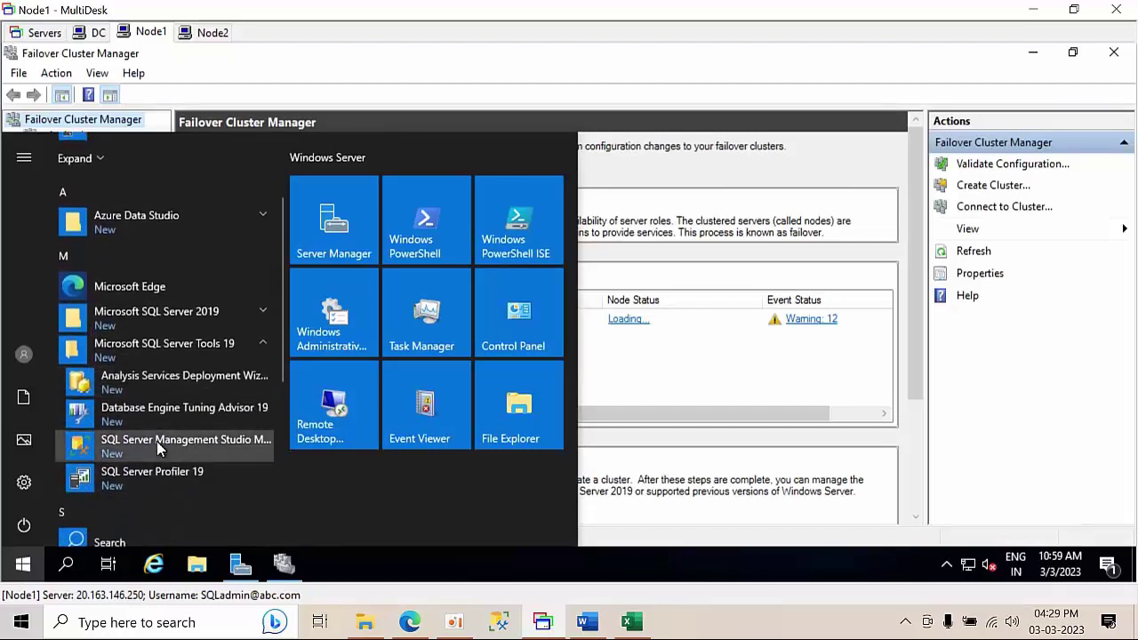
{"action": "left_click", "coordinate": [157, 444]}
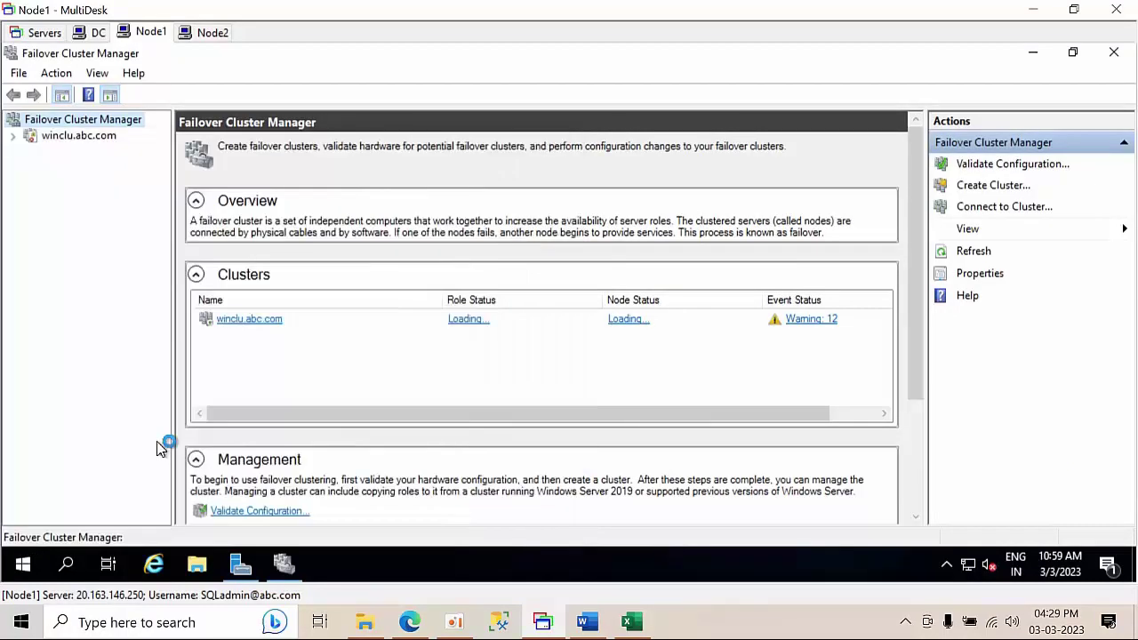
- Expand winclu.abc.com Roles and select SQL Server (SQL201902), now running on Node2
{"action": "left_click", "coordinate": [88, 139]}
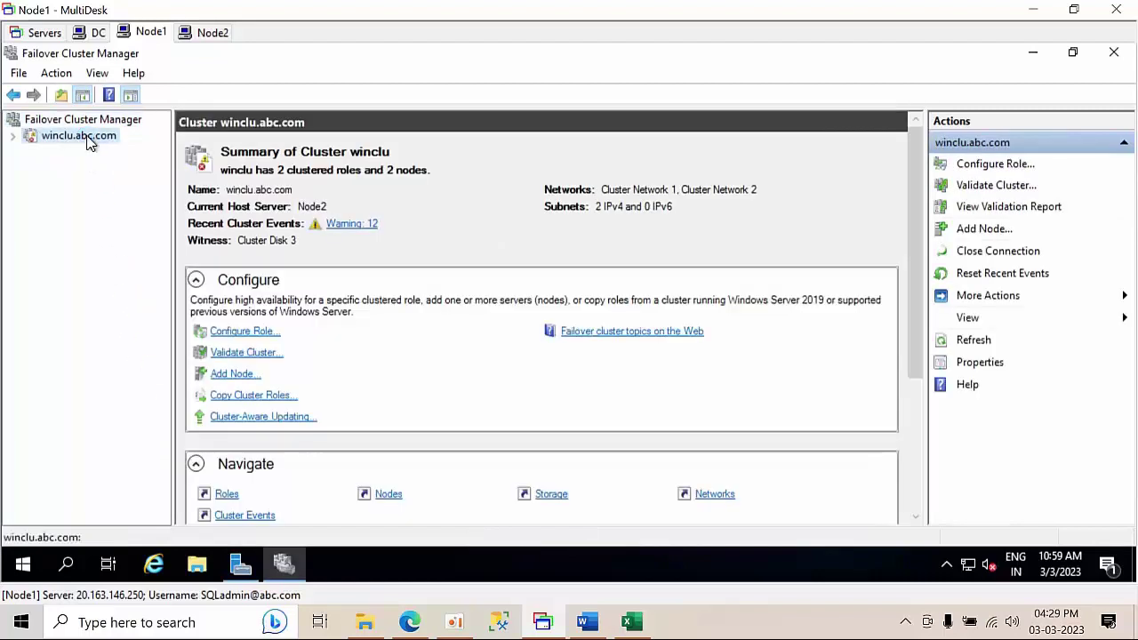
{"action": "left_click", "coordinate": [12, 136]}
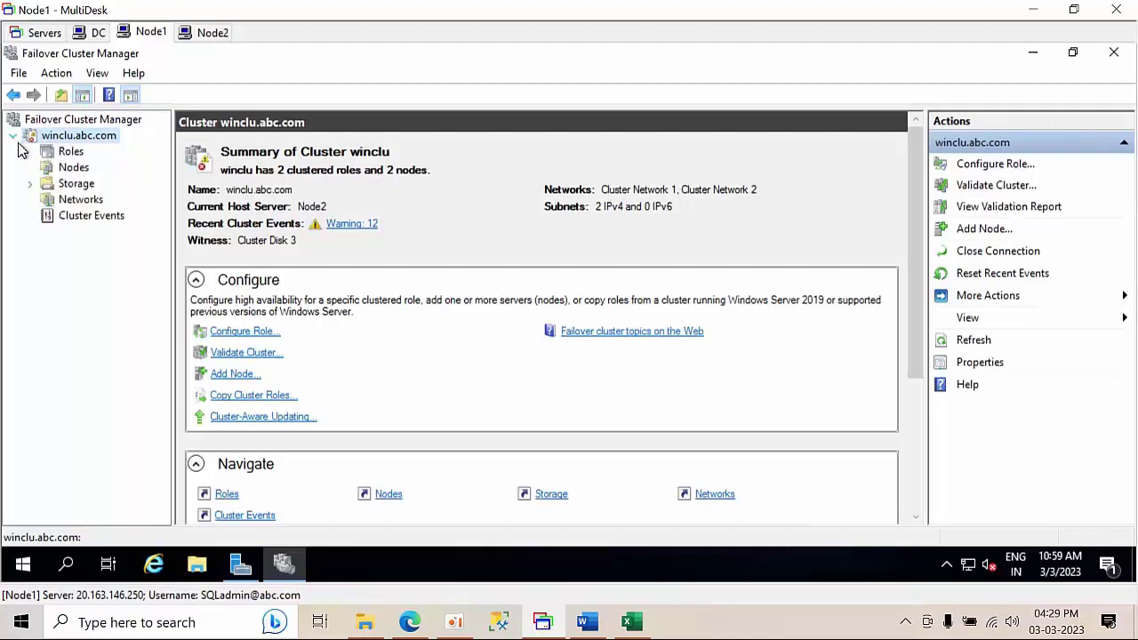
{"action": "left_click", "coordinate": [68, 153]}
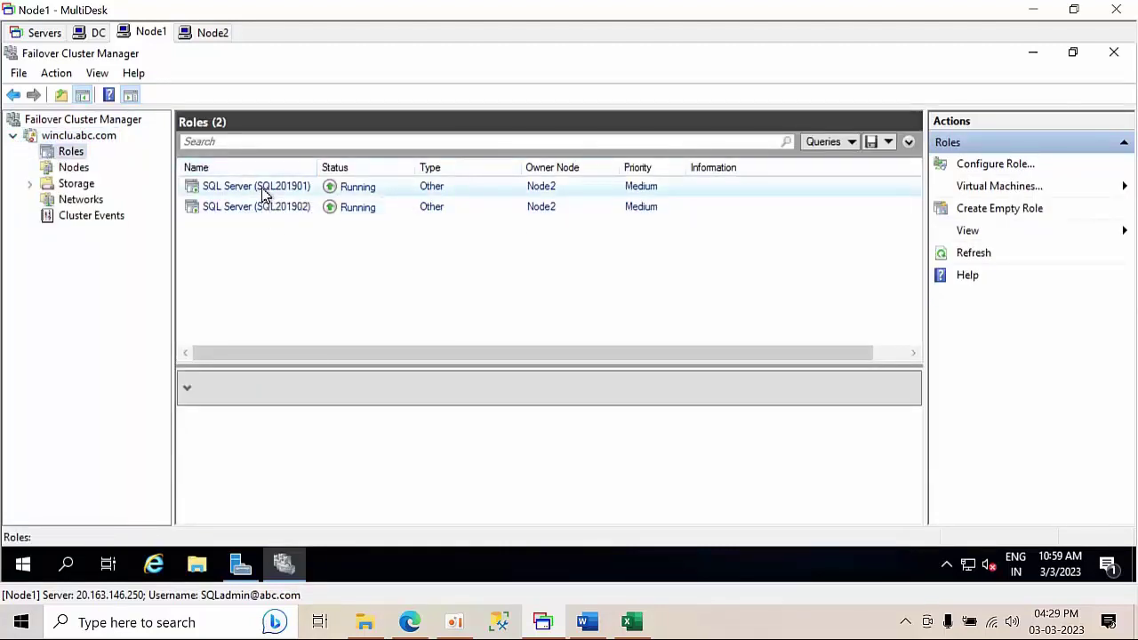
{"action": "left_click", "coordinate": [256, 215]}
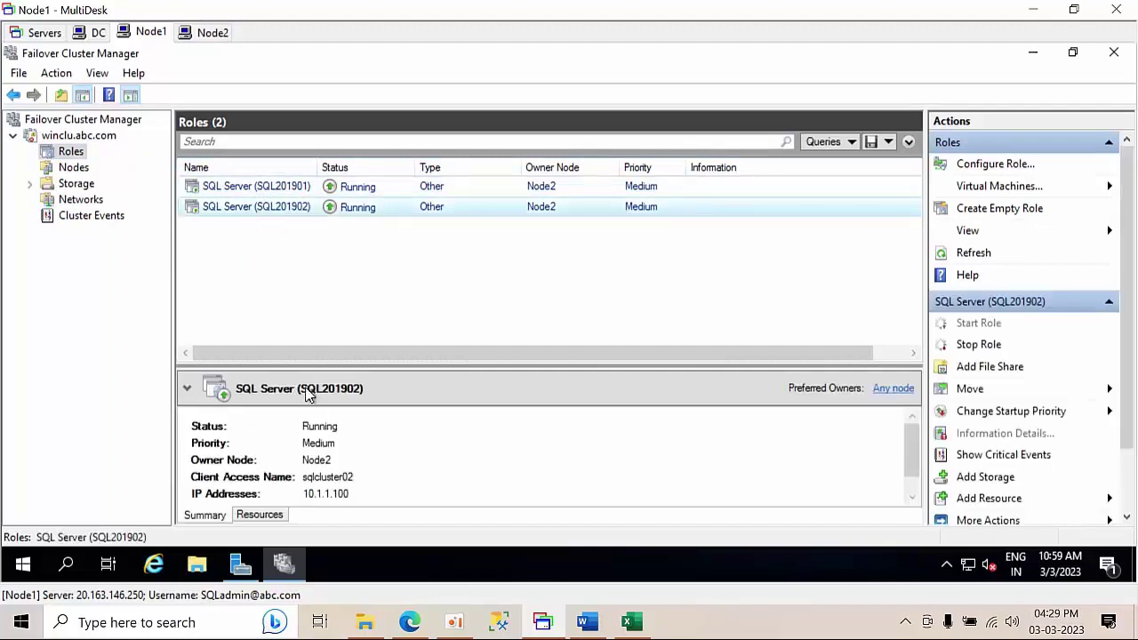
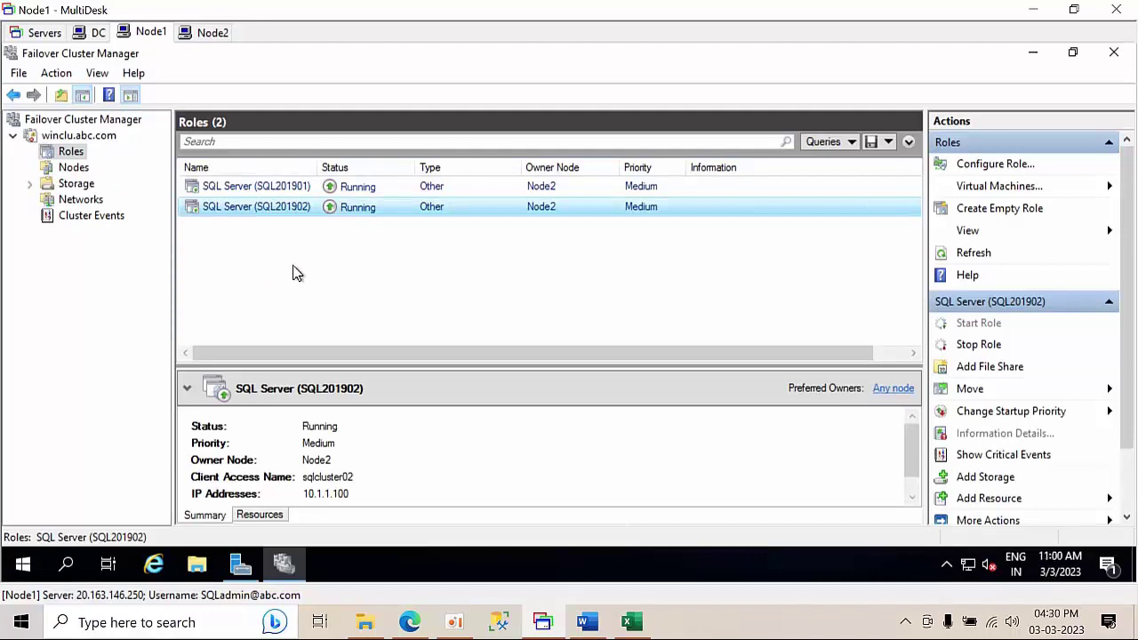
- Run SQL Server Management Studio as administrator and connect to NODE1\SQL2019HYD01
{"action": "left_click", "coordinate": [22, 570]}
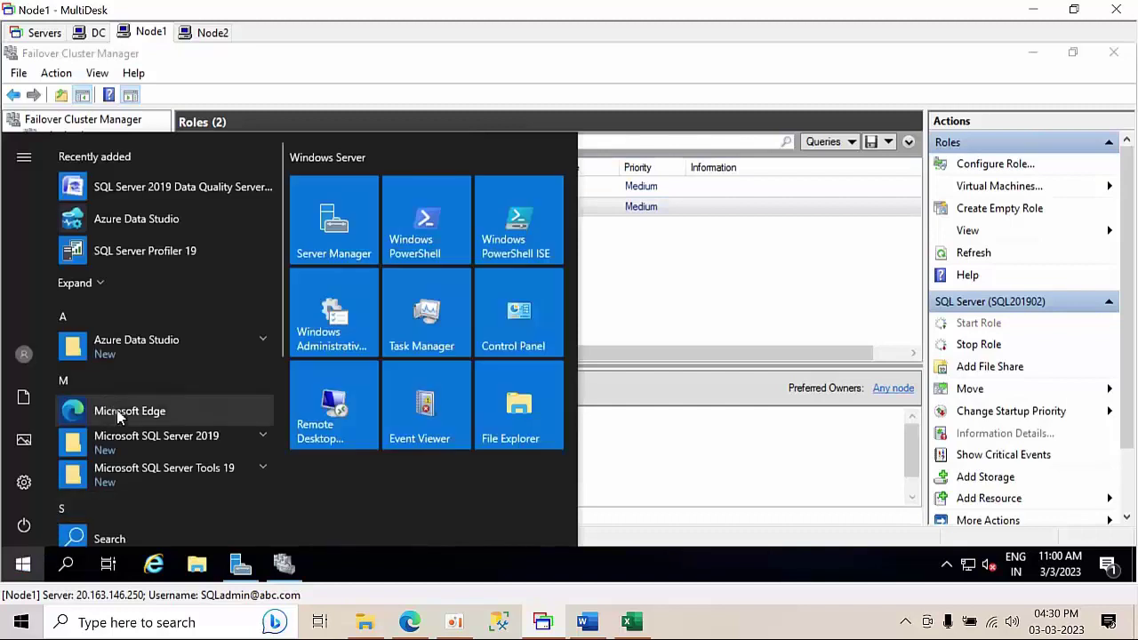
{"action": "scroll", "coordinate": [140, 438], "scroll_direction": "down", "scroll_amount": 3}
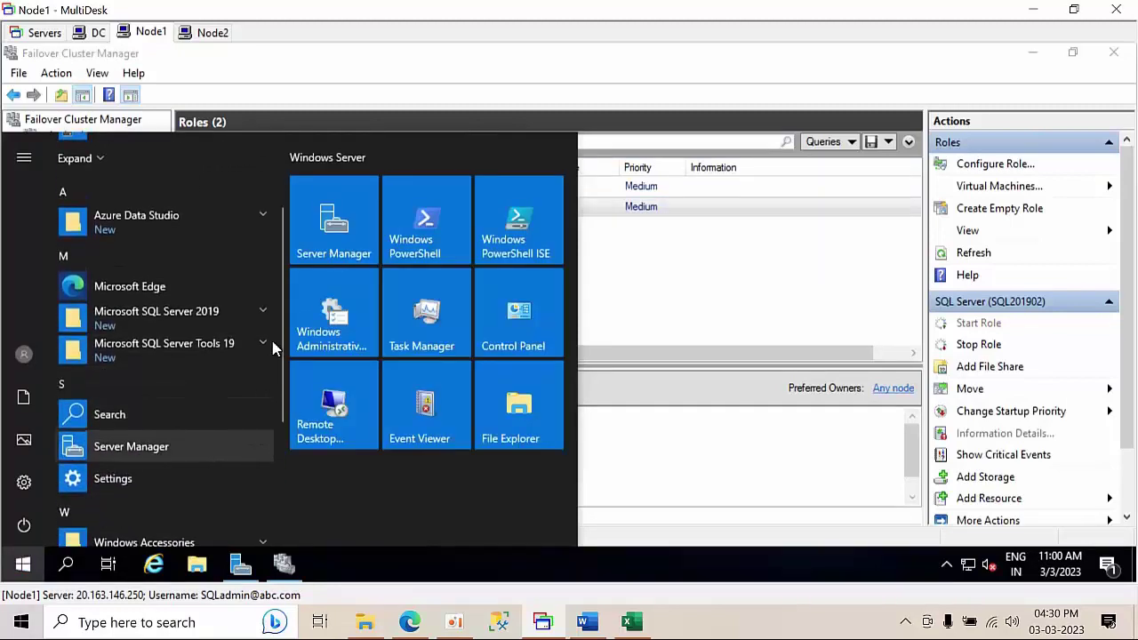
{"action": "left_click", "coordinate": [261, 343]}
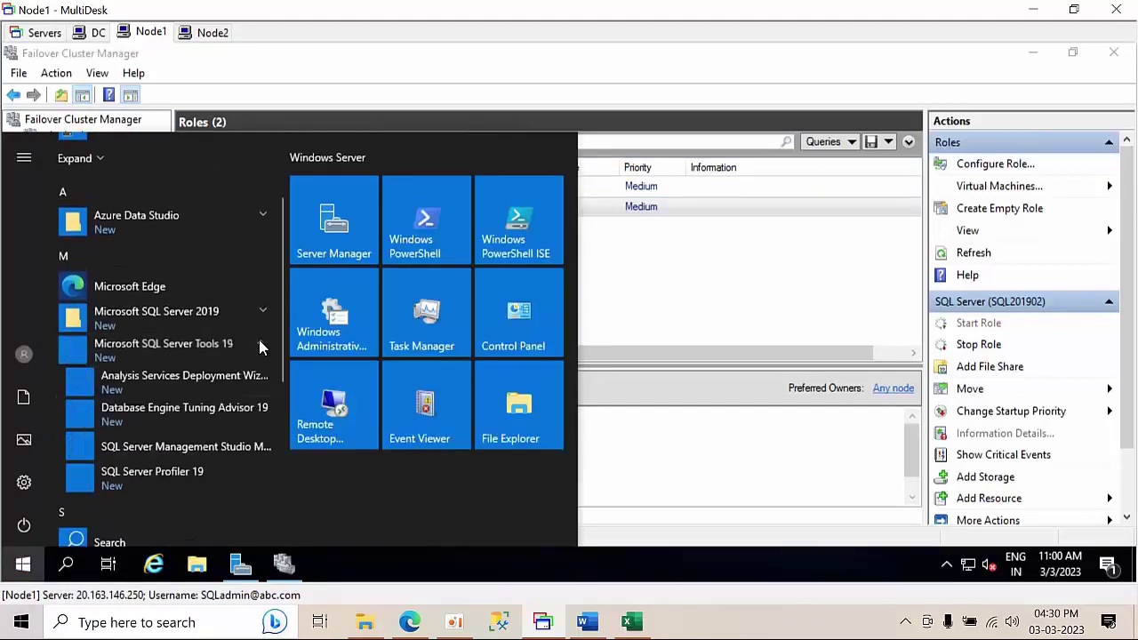
{"action": "right_click", "coordinate": [133, 460]}
{"action": "mouse_move", "coordinate": [192, 411]}
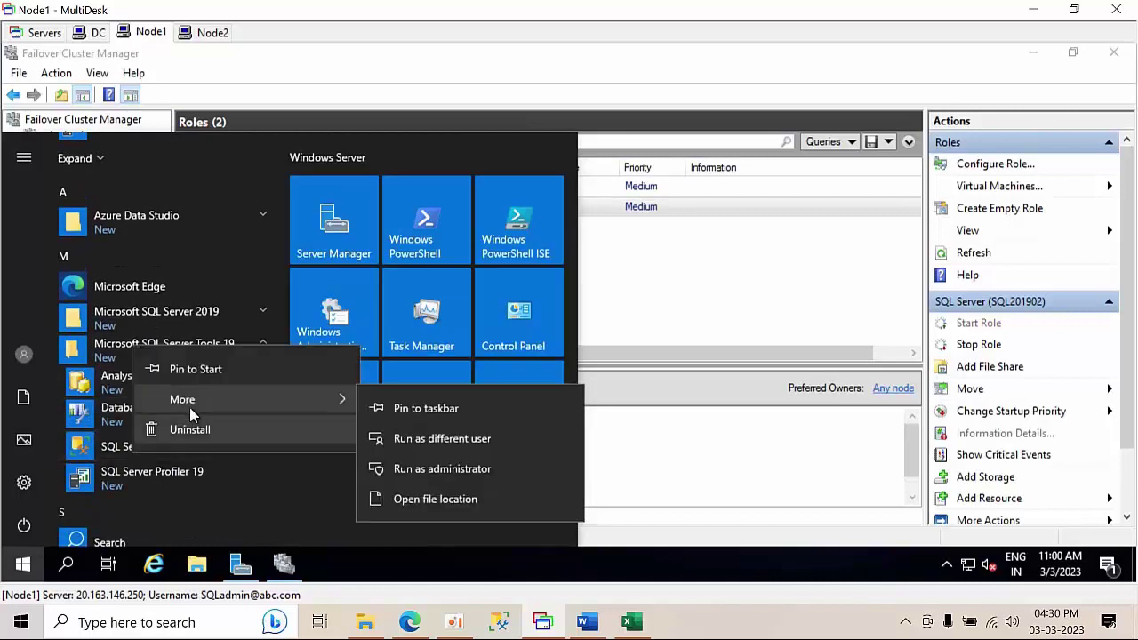
{"action": "left_click", "coordinate": [438, 475]}
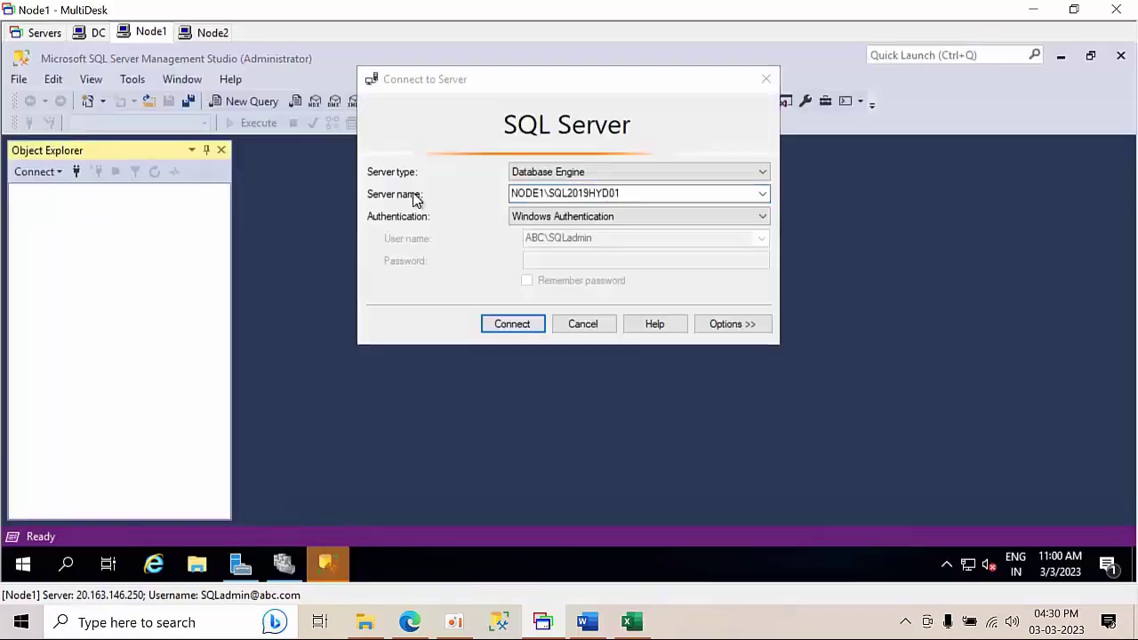
{"action": "left_click", "coordinate": [521, 326]}
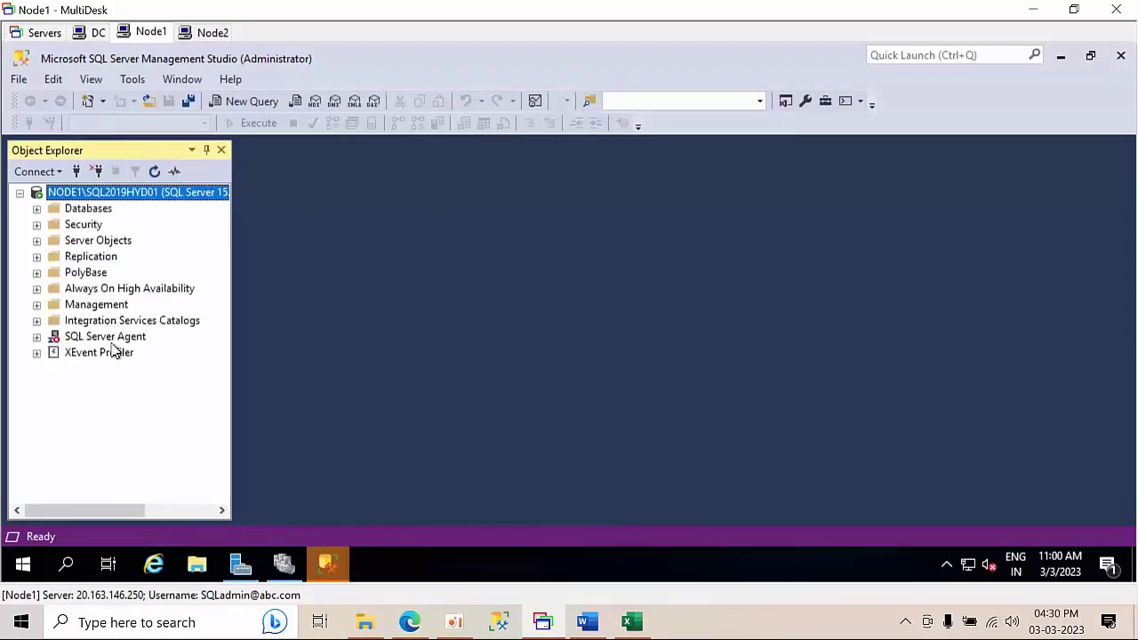
- Start the SQL Server Agent service on NODE1\SQL2019HYD01 and confirm it
{"action": "left_click", "coordinate": [114, 342]}
{"action": "right_click", "coordinate": [115, 341]}
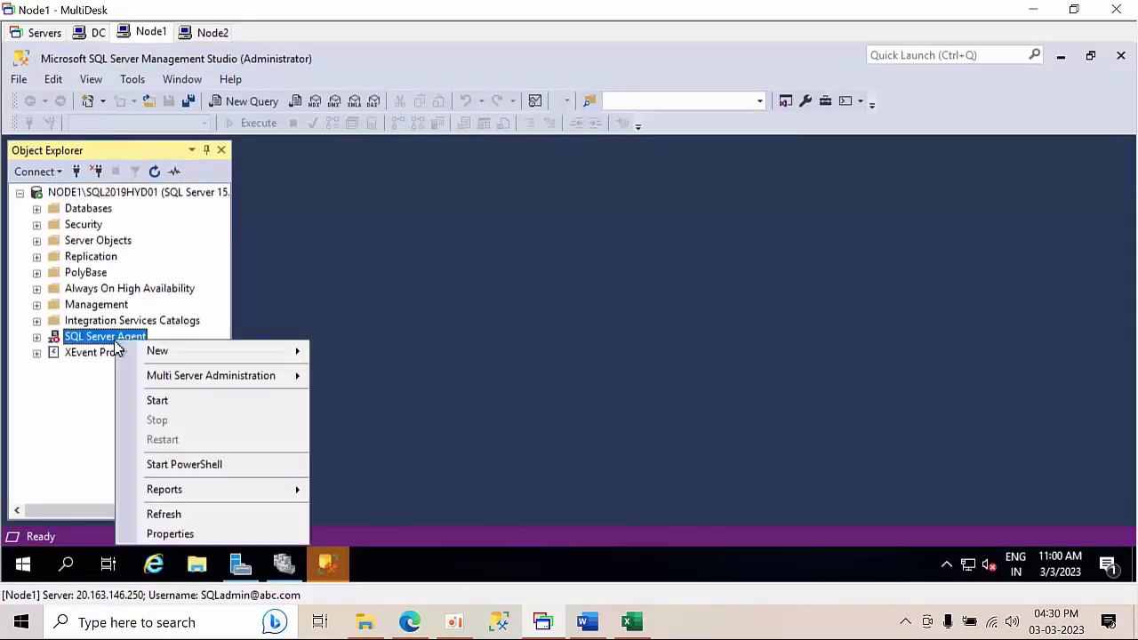
{"action": "left_click", "coordinate": [157, 403]}
{"action": "left_click", "coordinate": [447, 147]}
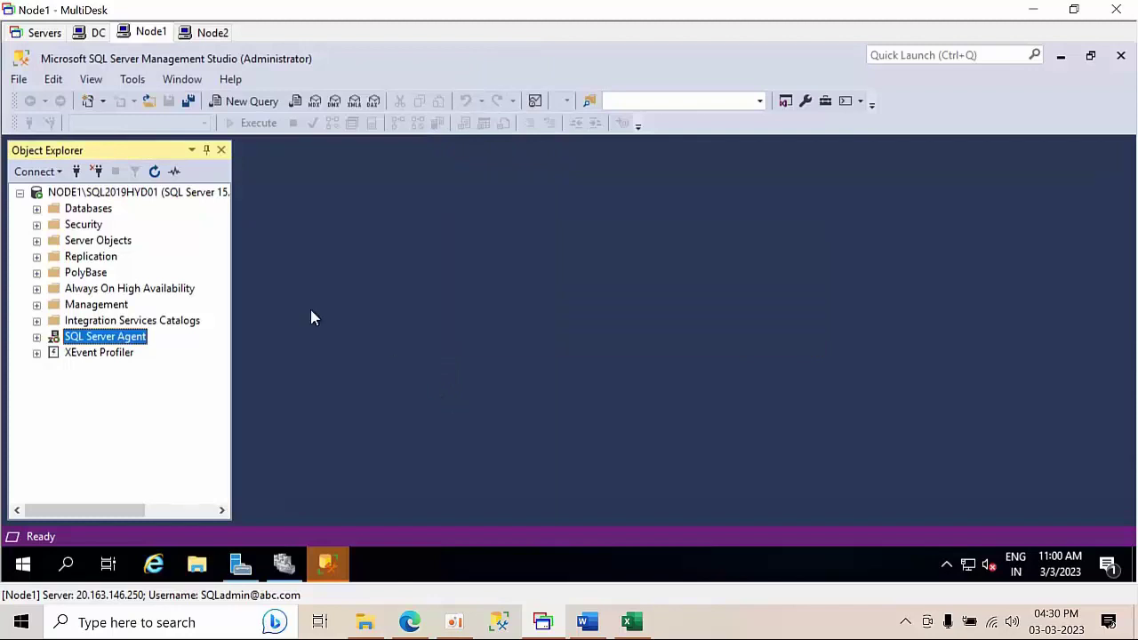
{"action": "left_click", "coordinate": [153, 195]}
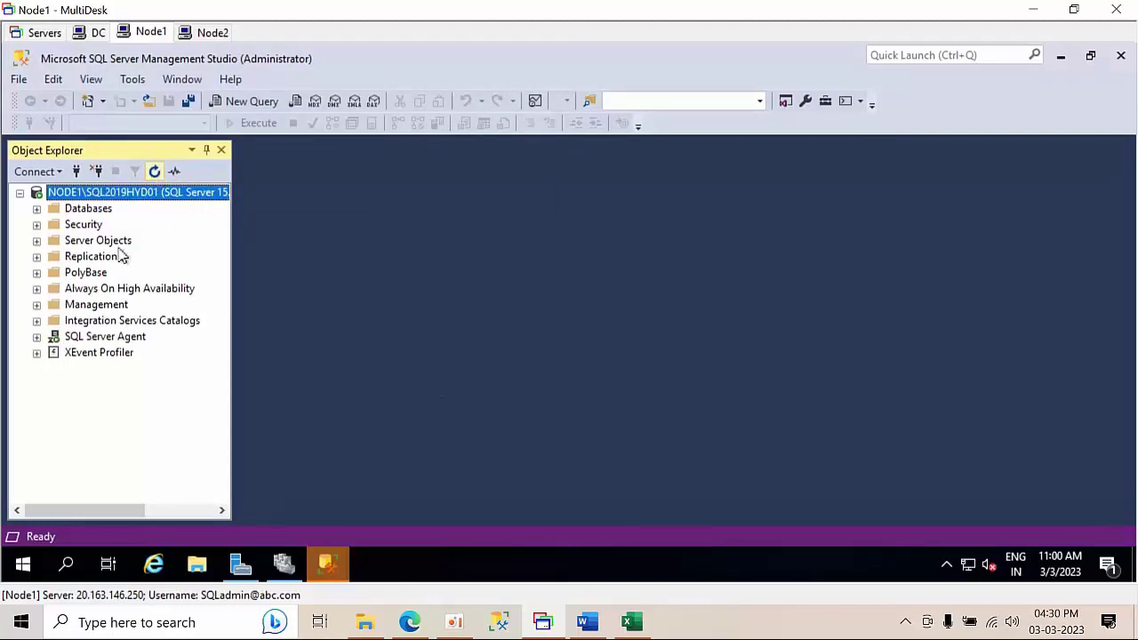
- Try connecting to NODE2\SQL2019HYD02, cancel the attempt, and switch to the Node2 session
{"action": "left_click", "coordinate": [75, 171]}
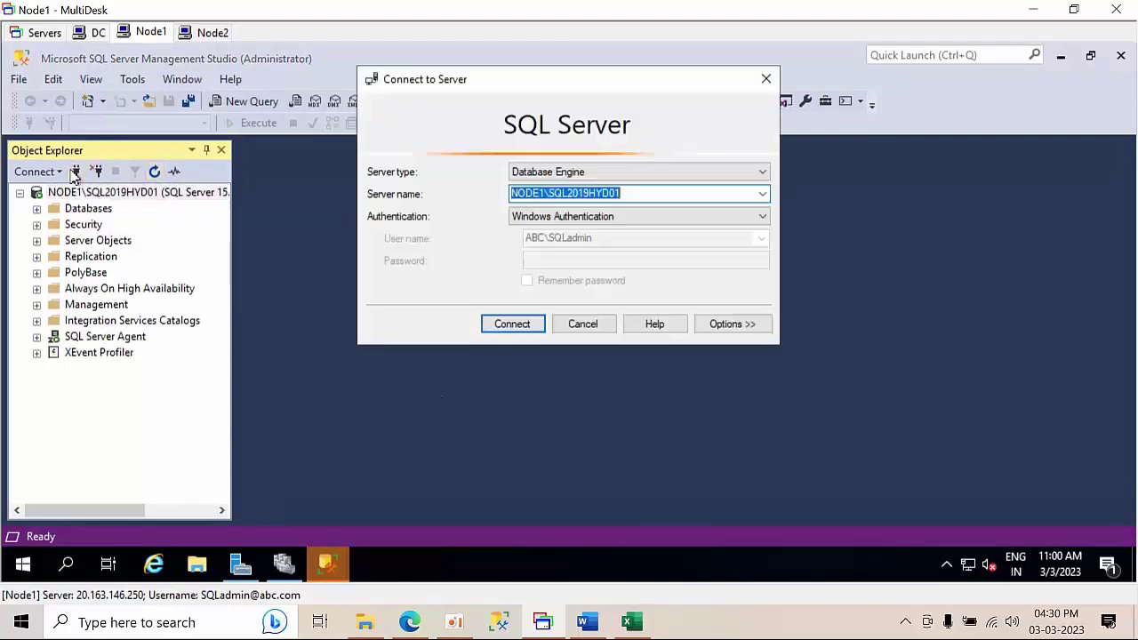
{"action": "left_click", "coordinate": [545, 193]}
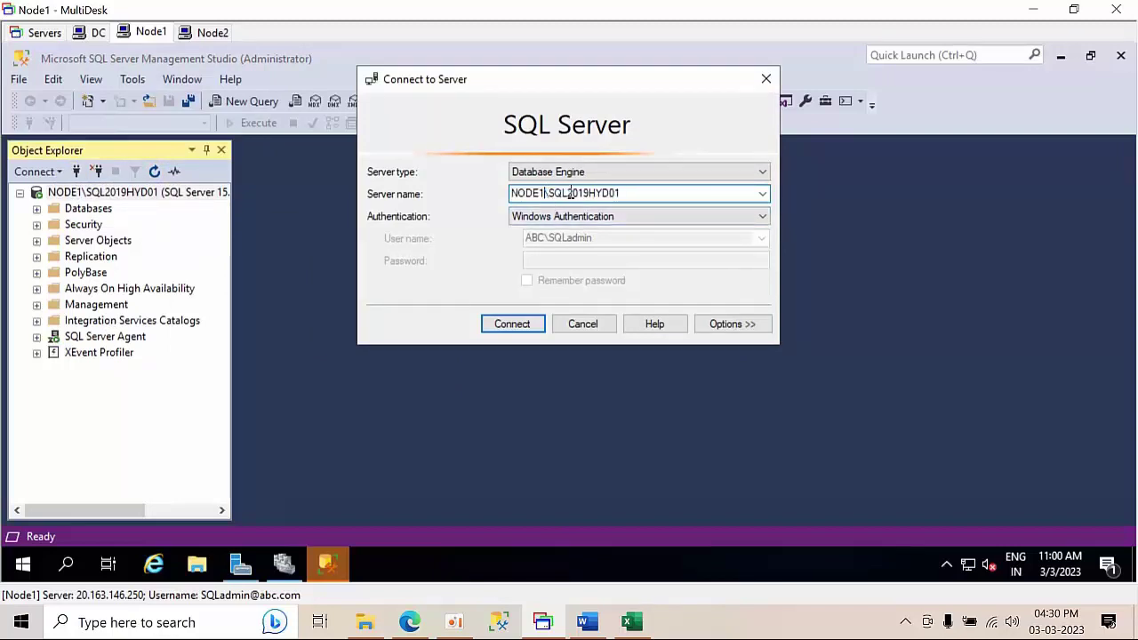
{"action": "key", "text": "BackSpace"}
{"action": "type", "text": "2"}
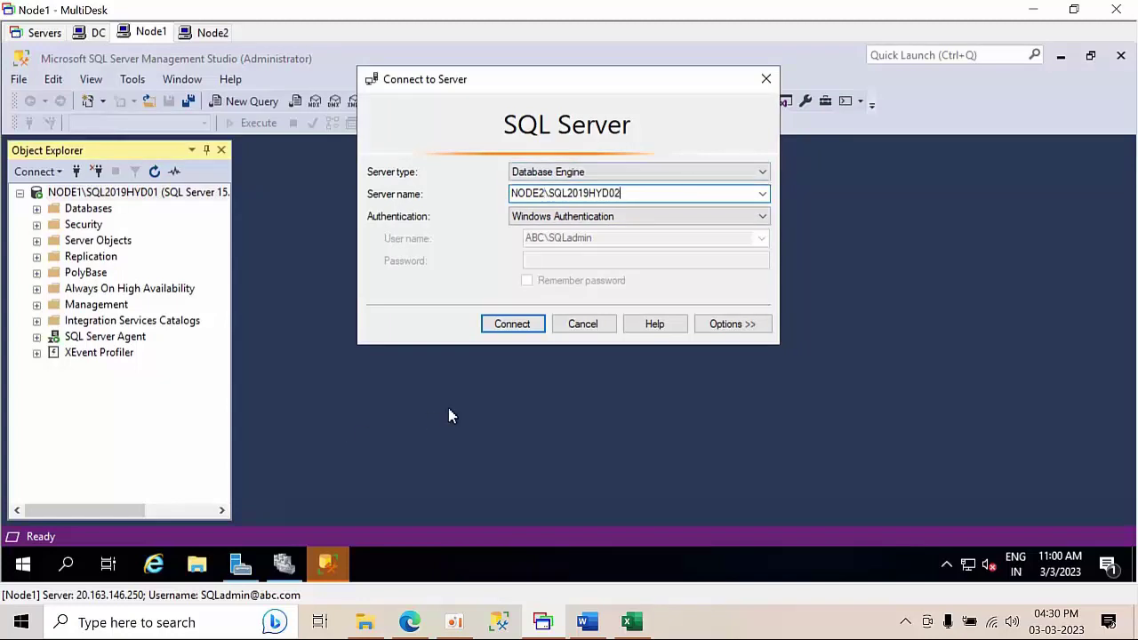
{"action": "left_click", "coordinate": [504, 328]}
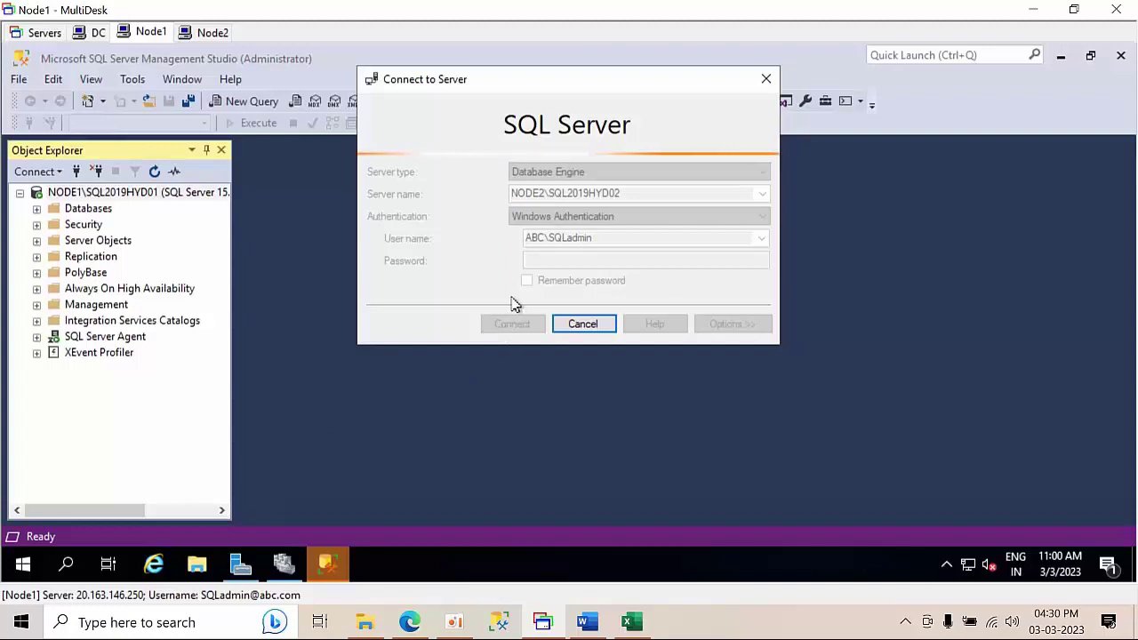
{"action": "left_click", "coordinate": [589, 324]}
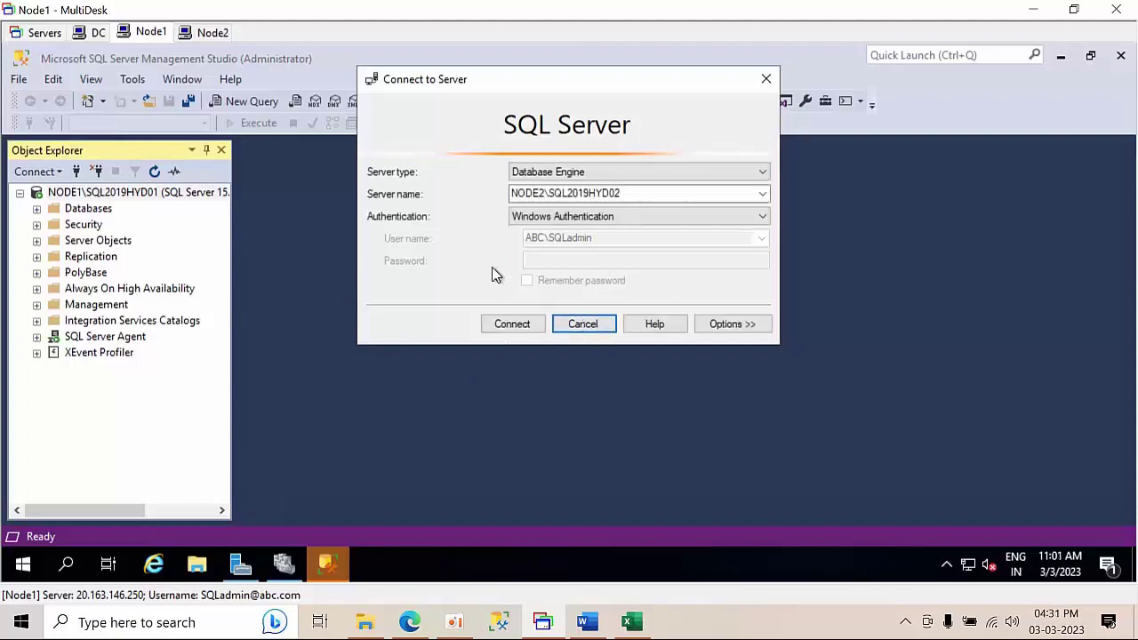
{"action": "left_click", "coordinate": [203, 35]}
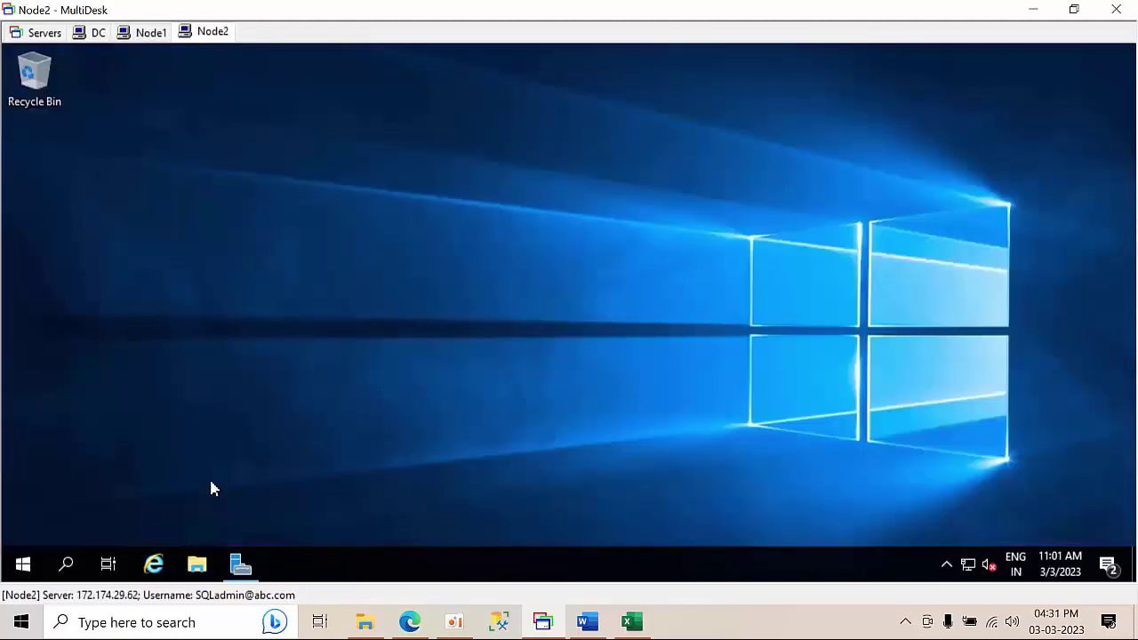
- Open the Services console on Node2 via the Run prompt
{"action": "key", "text": "super+r"}
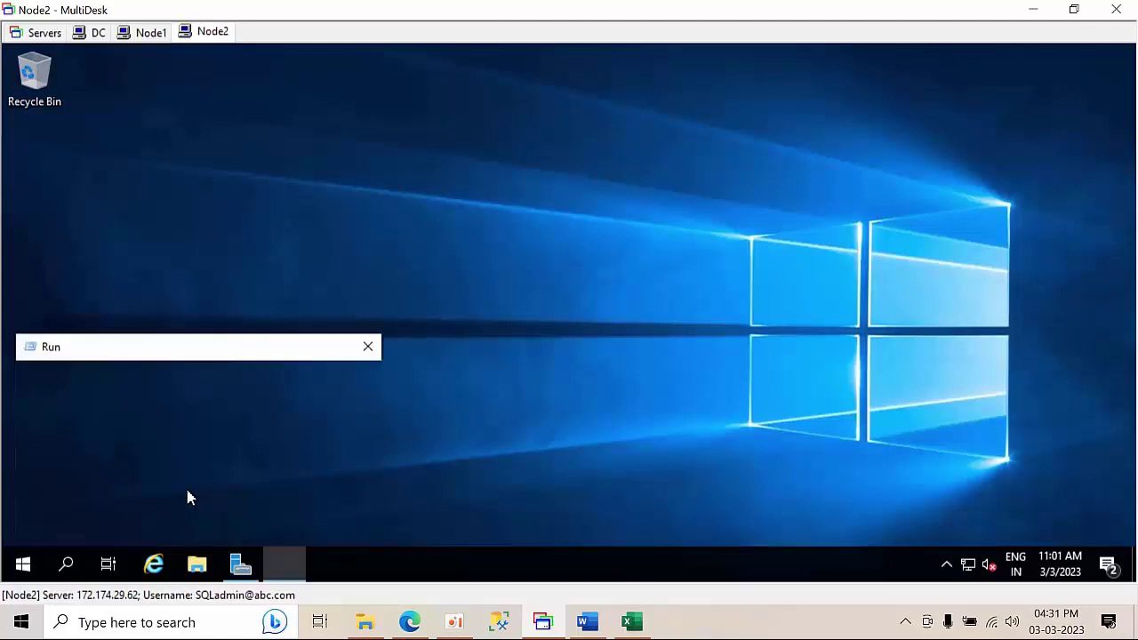
{"action": "type", "text": "services.msc"}
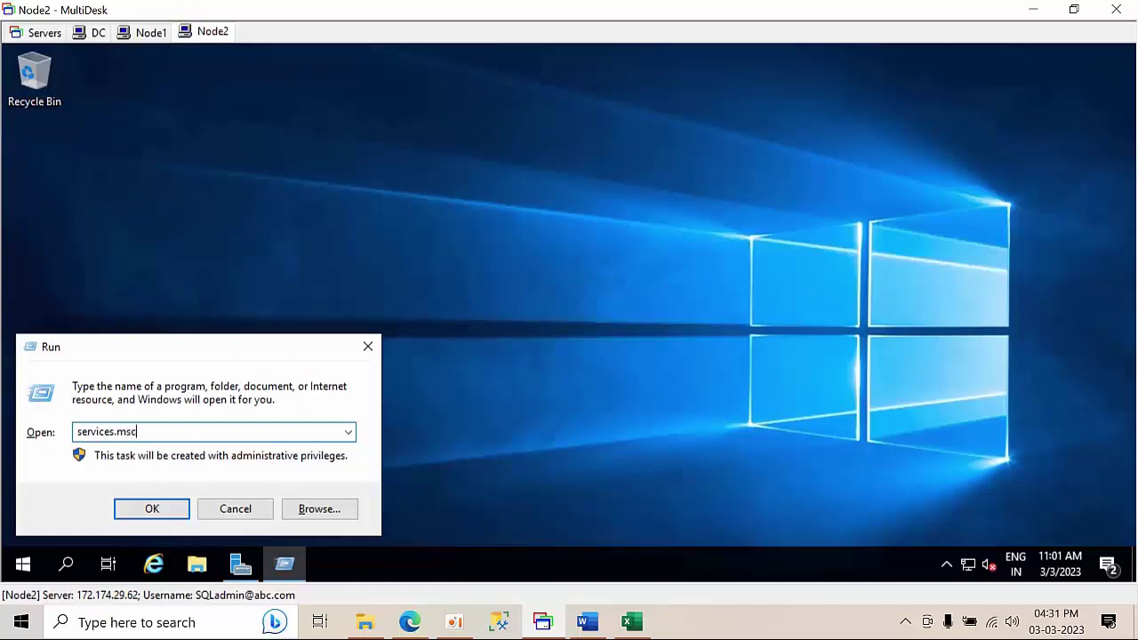
{"action": "key", "text": "Return"}
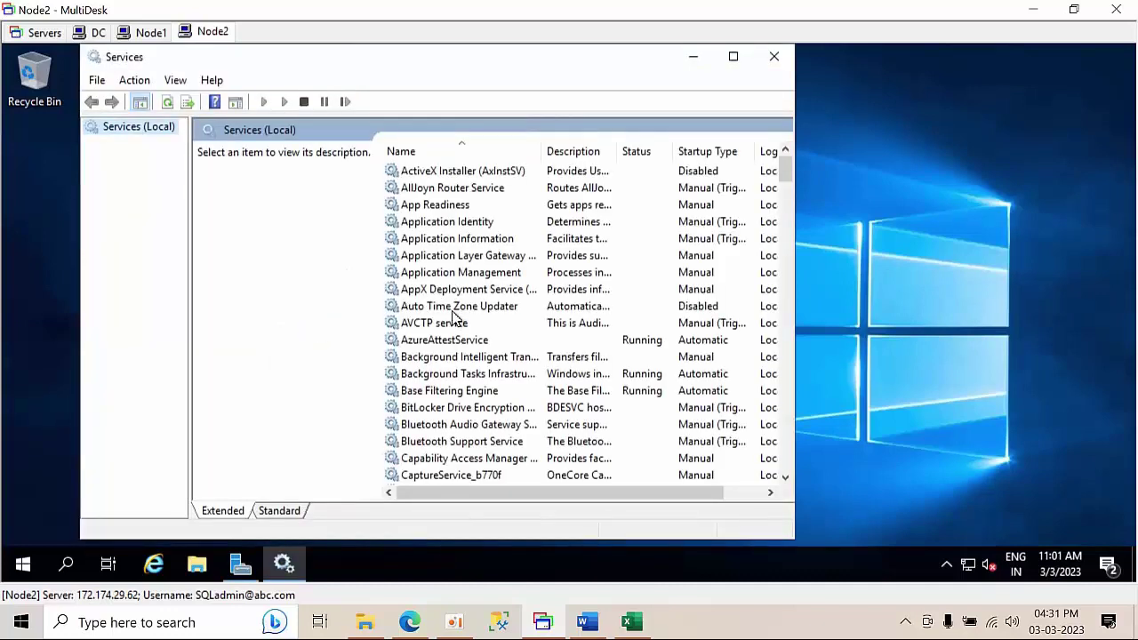
- Restart the SQL Server (SQL2019HYD02) service in the Services list
{"action": "left_click", "coordinate": [454, 311]}
{"action": "type", "text": "sql"}
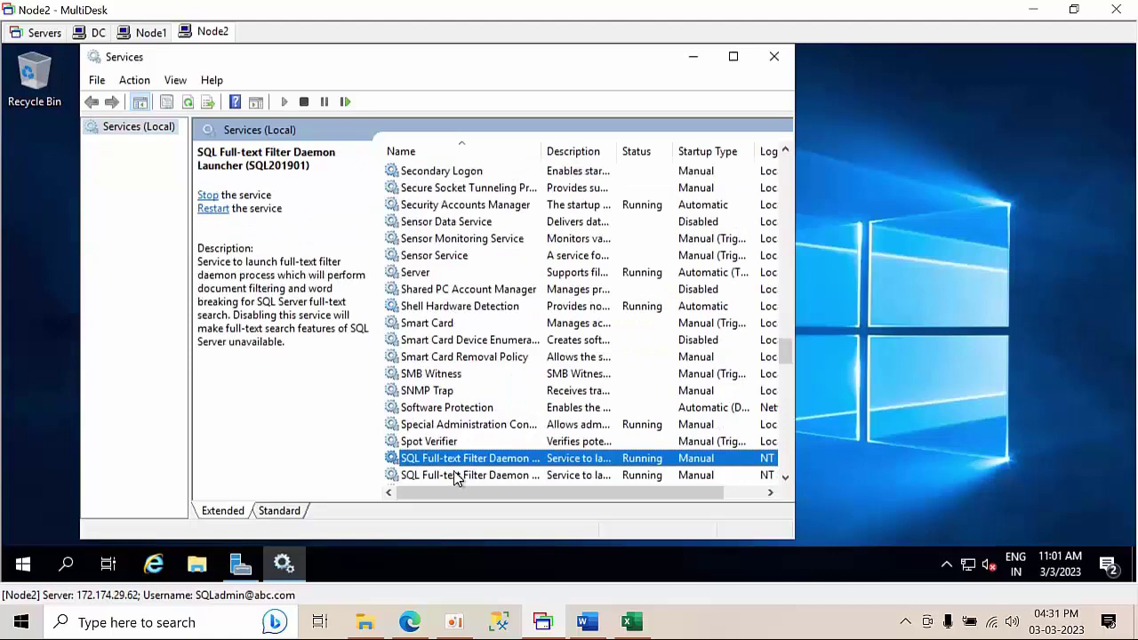
{"action": "scroll", "coordinate": [501, 380], "scroll_direction": "down", "scroll_amount": 2}
{"action": "left_click", "coordinate": [498, 375]}
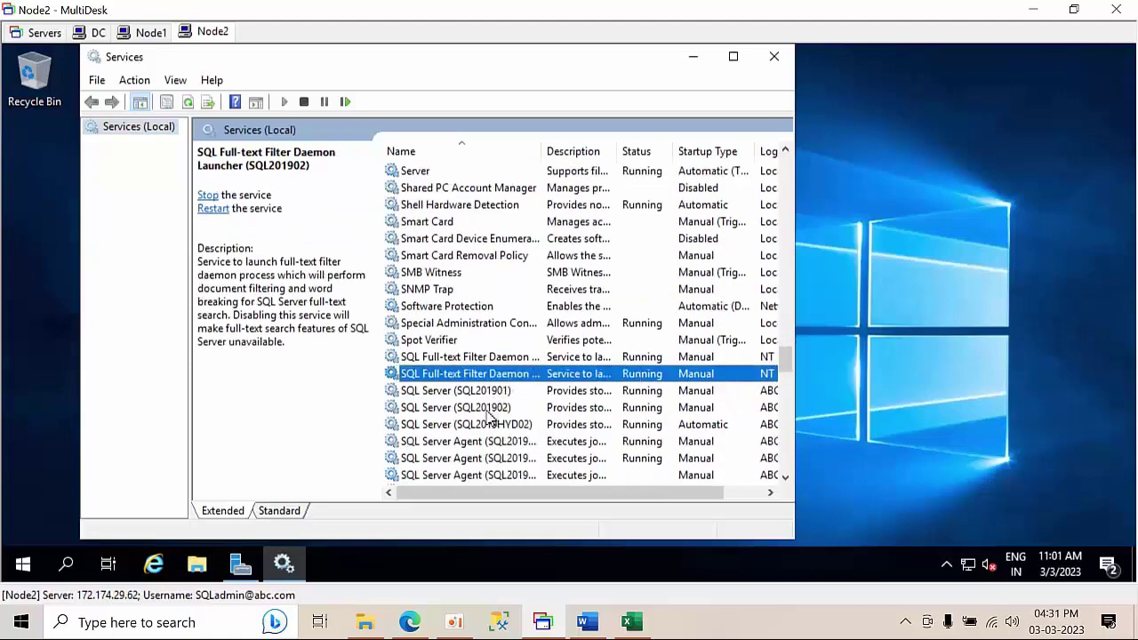
{"action": "left_click", "coordinate": [489, 408]}
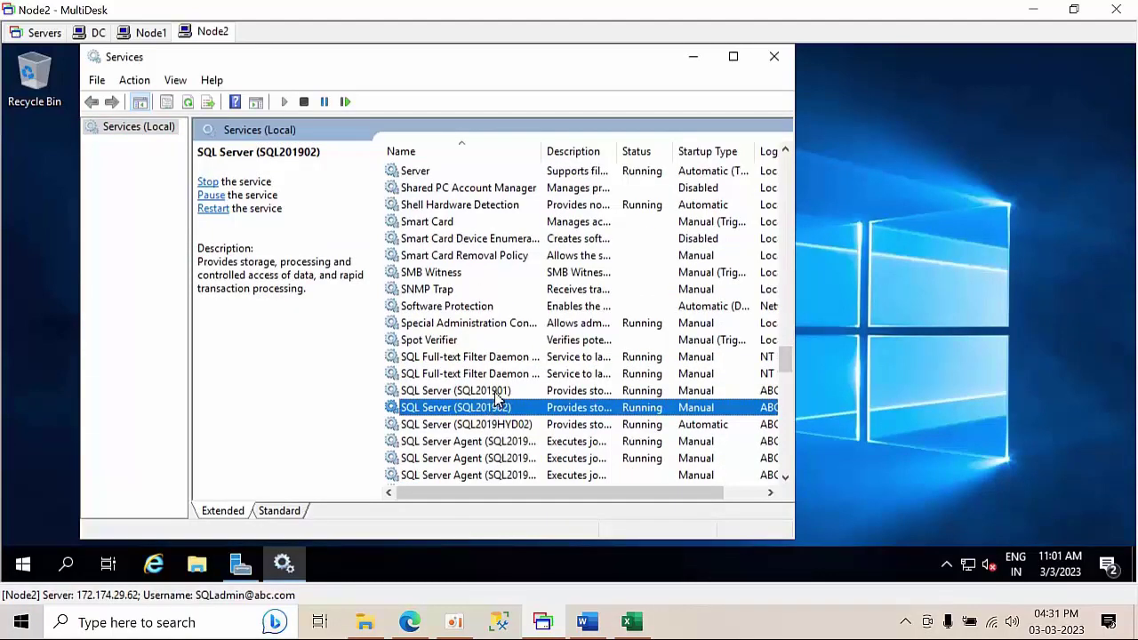
{"action": "left_click", "coordinate": [494, 426]}
{"action": "right_click", "coordinate": [494, 430]}
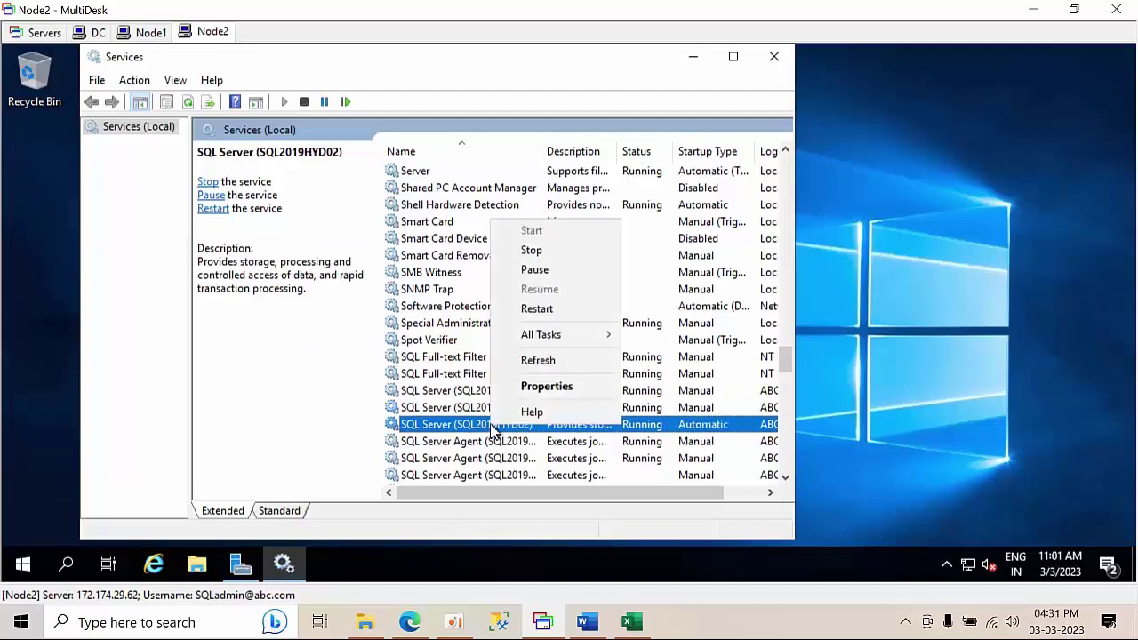
{"action": "left_click", "coordinate": [541, 311]}
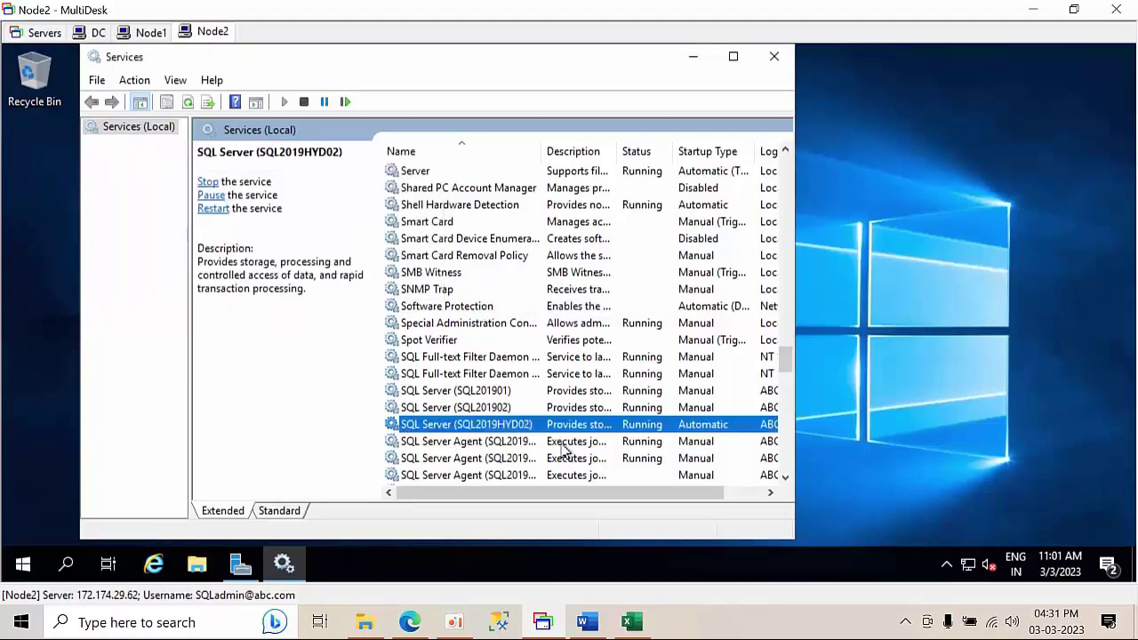
{"action": "left_click", "coordinate": [562, 445]}
- Back on Node1, connect Object Explorer to NODE2\SQL2019HYD02
{"action": "left_click", "coordinate": [151, 32]}
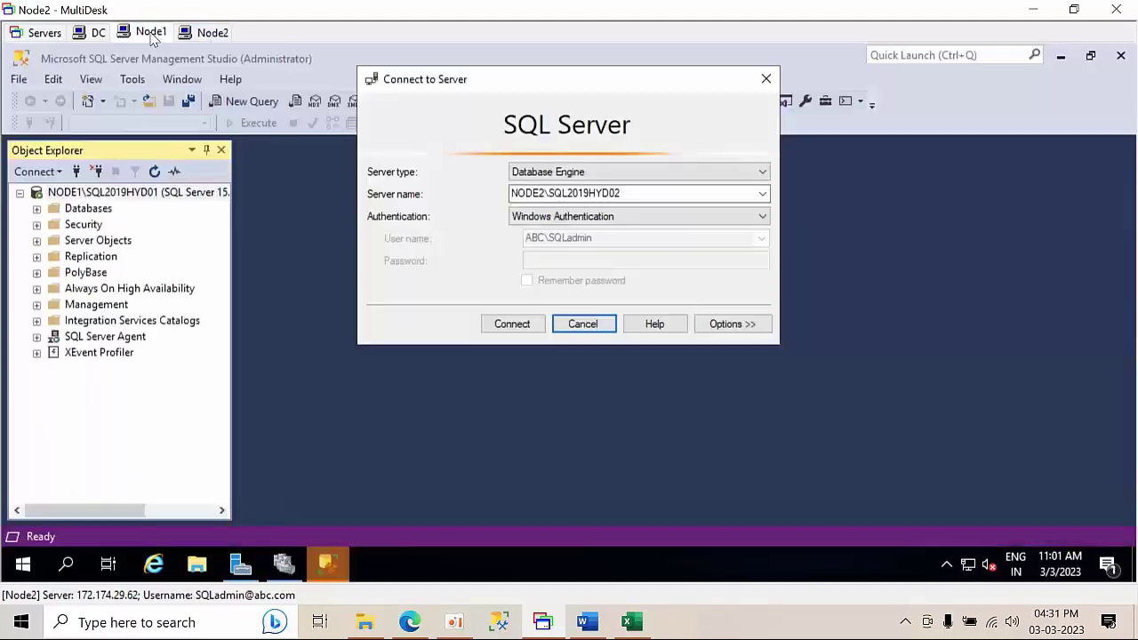
{"action": "left_click", "coordinate": [512, 326]}
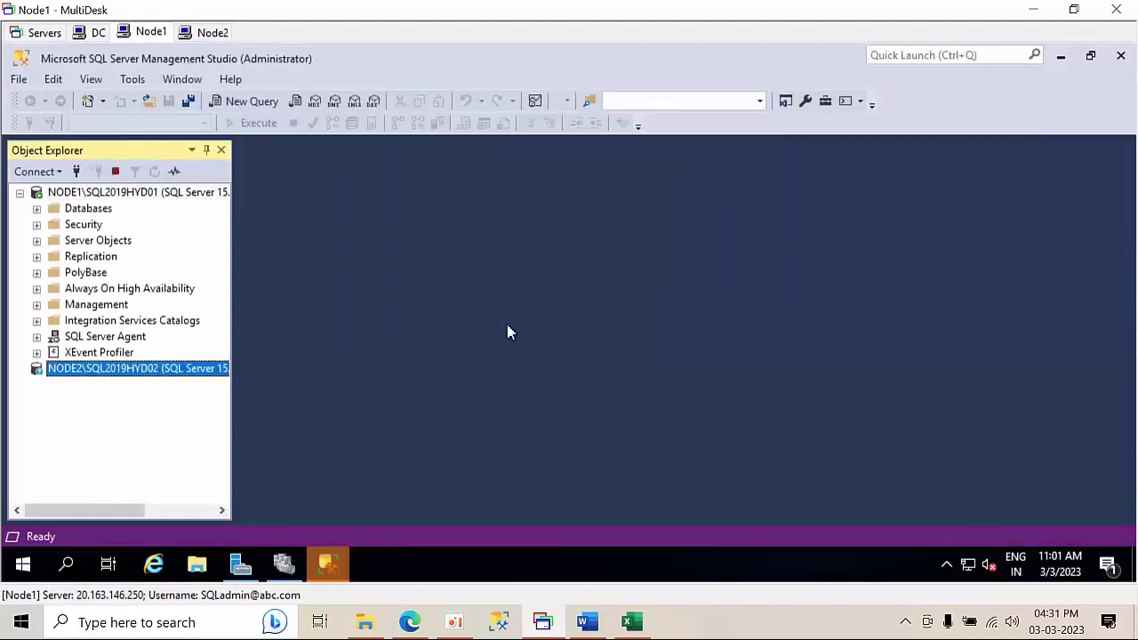
{"action": "scroll", "coordinate": [182, 382], "scroll_direction": "up", "scroll_amount": 1}
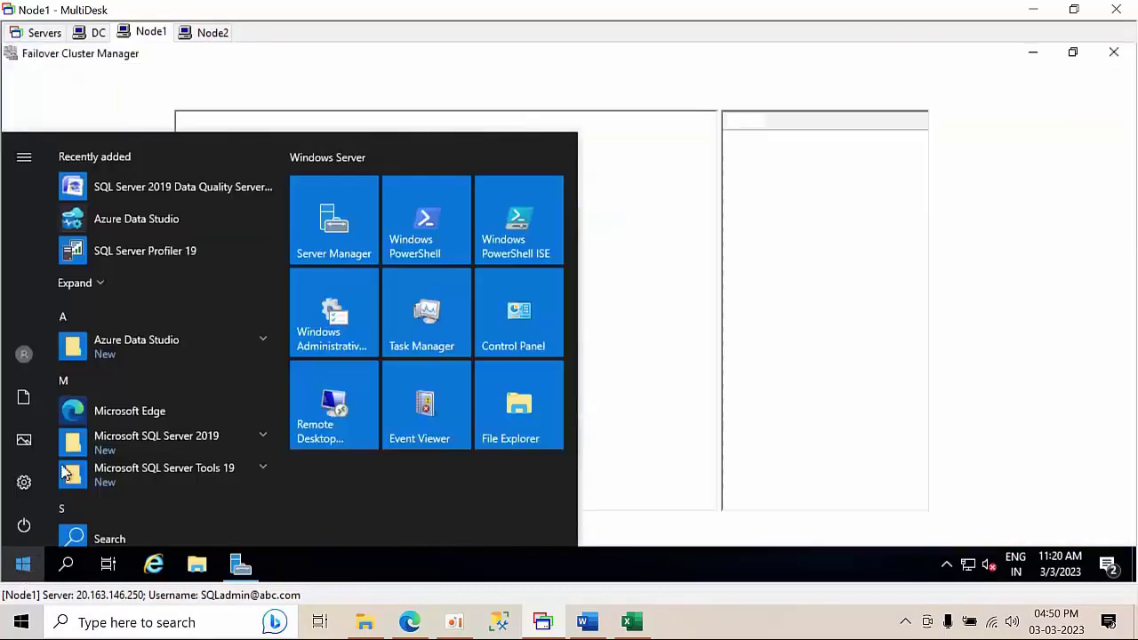
- Launch another SQL Server Management Studio as administrator from Microsoft SQL Server Tools 19
{"action": "left_click", "coordinate": [255, 439]}
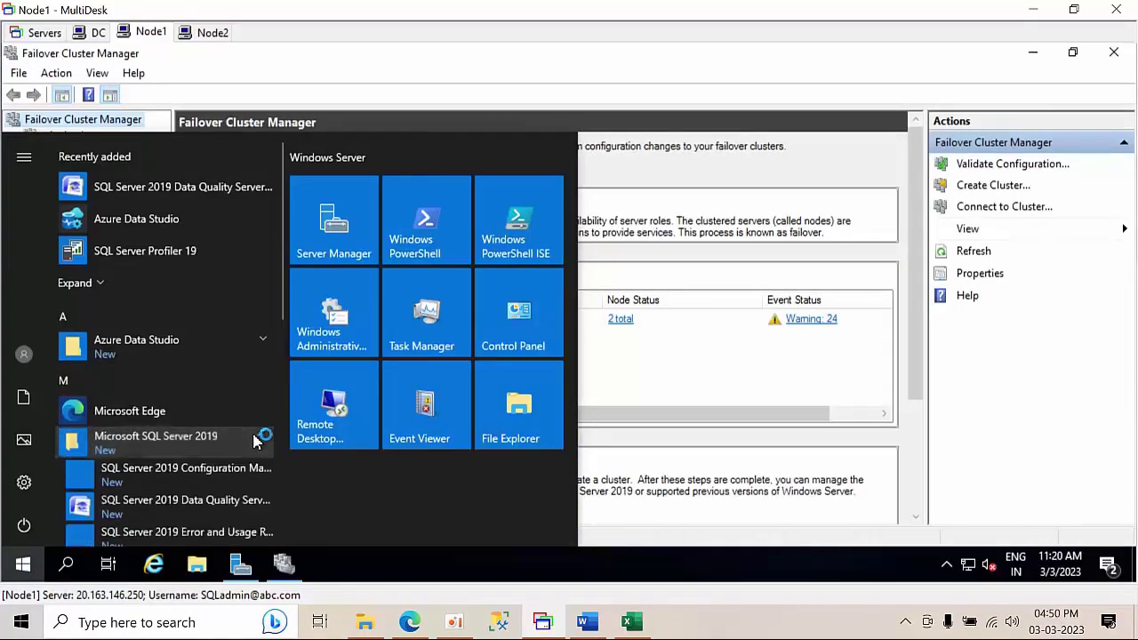
{"action": "scroll", "coordinate": [224, 472], "scroll_direction": "down", "scroll_amount": 4}
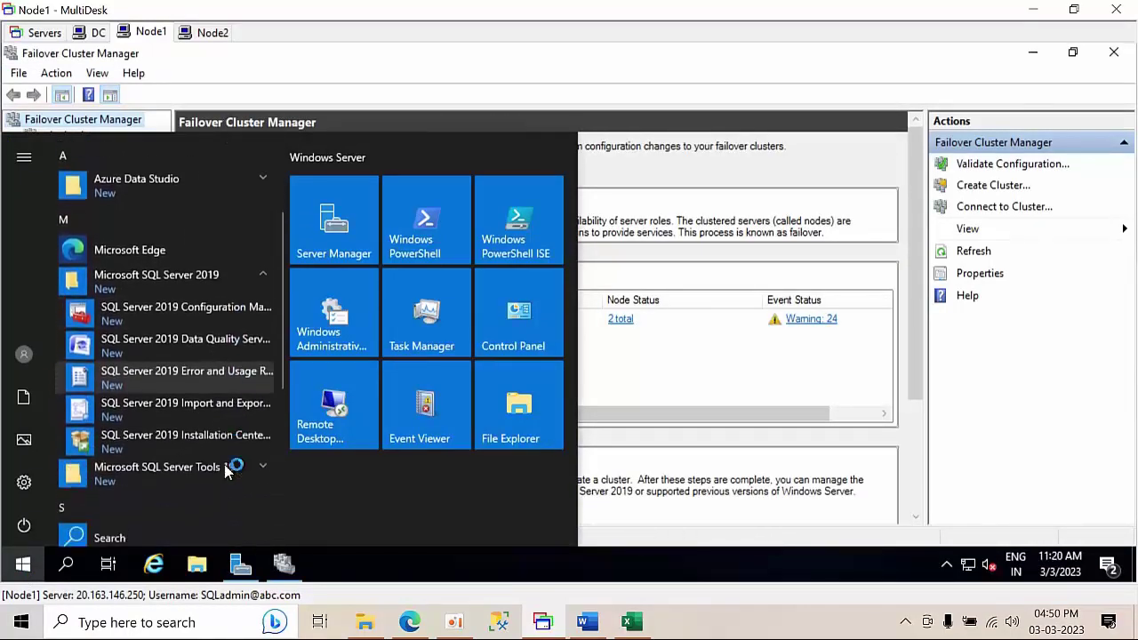
{"action": "left_click", "coordinate": [258, 449]}
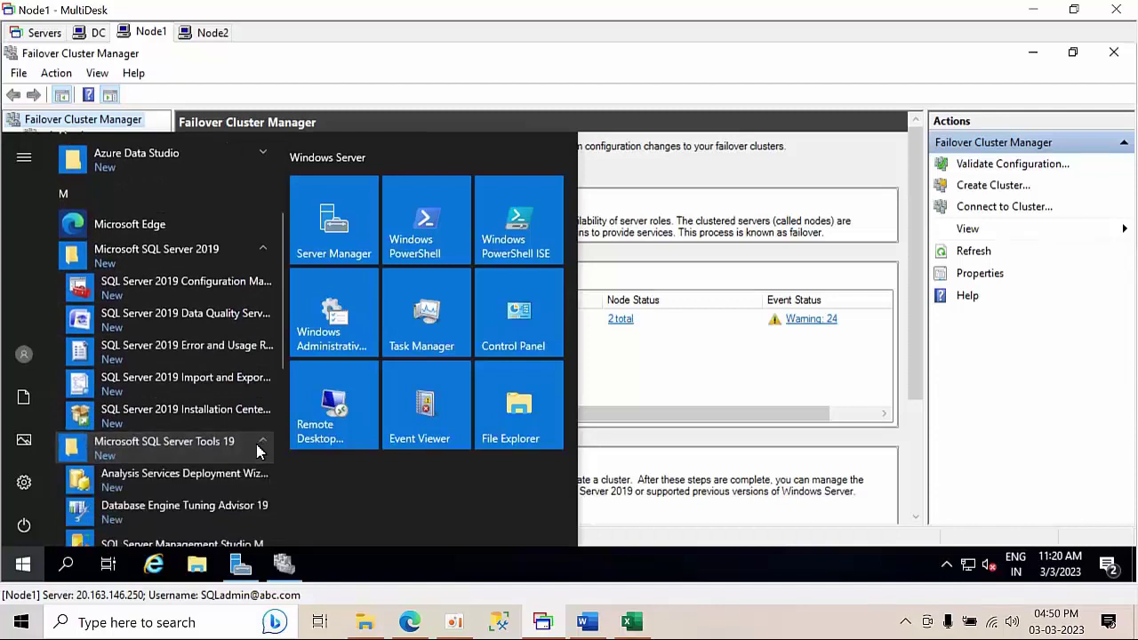
{"action": "scroll", "coordinate": [201, 498], "scroll_direction": "down", "scroll_amount": 1}
{"action": "right_click", "coordinate": [187, 482]}
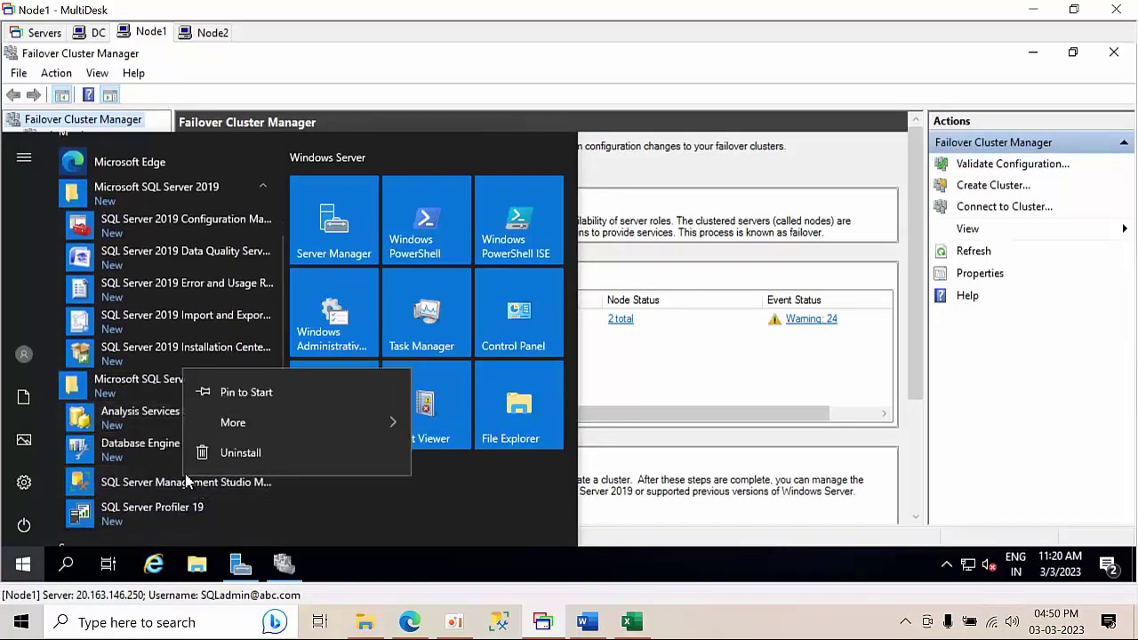
{"action": "mouse_move", "coordinate": [308, 425]}
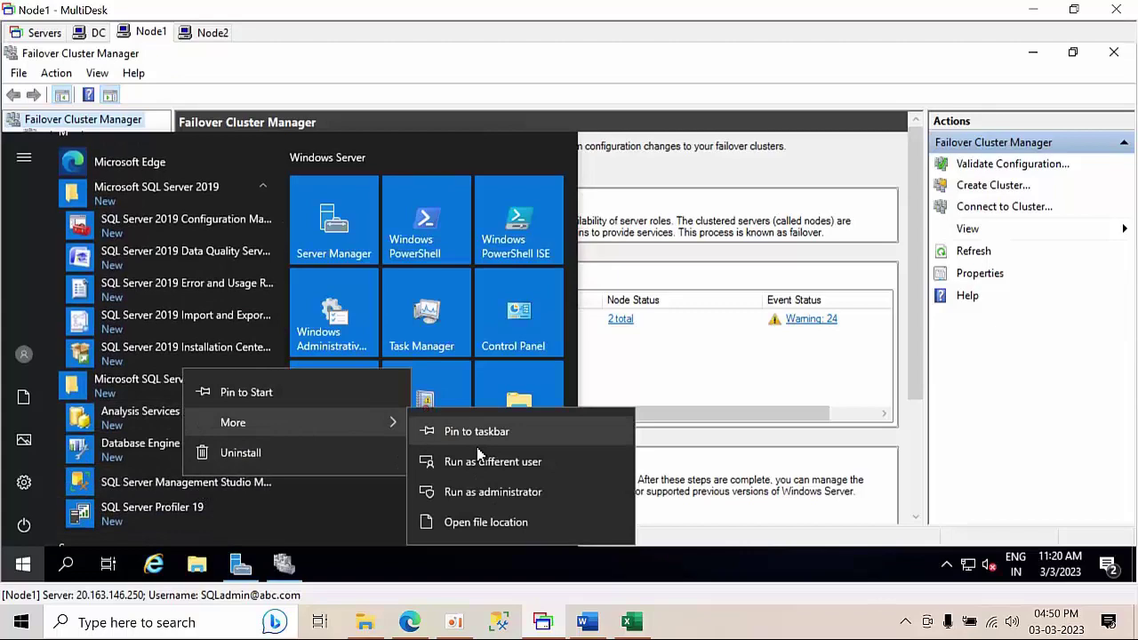
{"action": "left_click", "coordinate": [506, 491]}
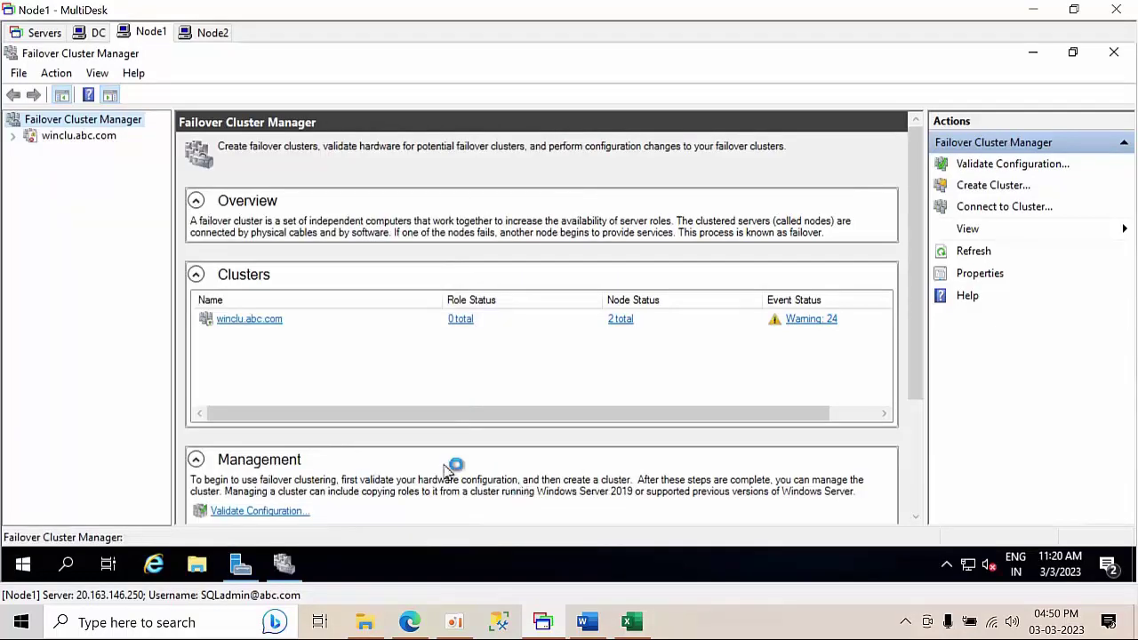
- Open the winclu.abc.com Roles list and inspect the SQL Server (SQL201901) role's resources
{"action": "left_click", "coordinate": [93, 138]}
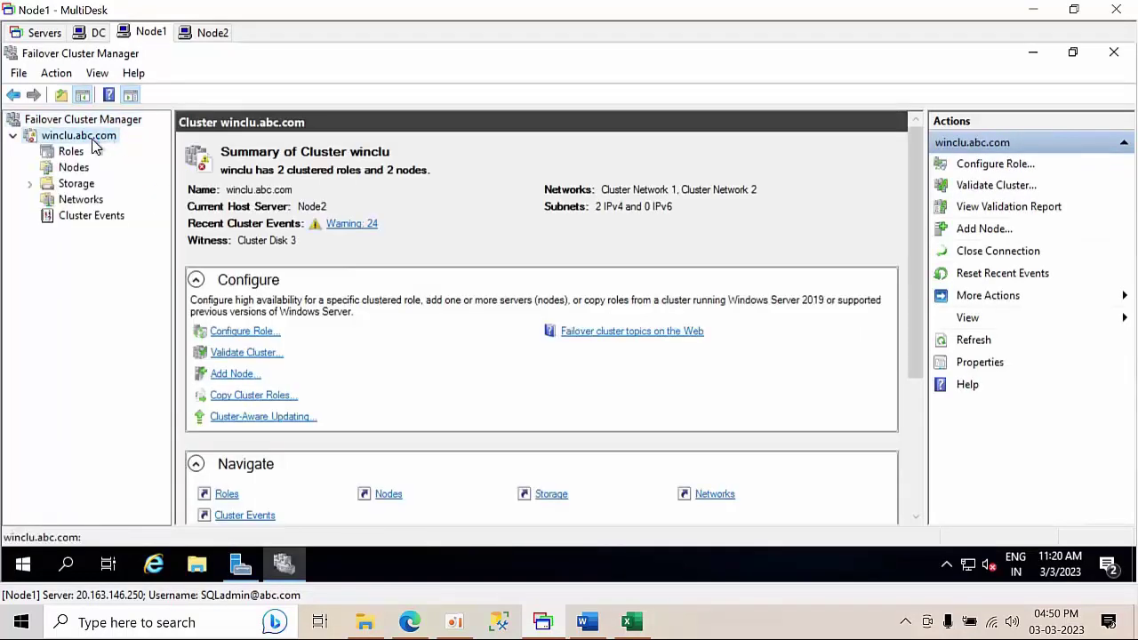
{"action": "left_click", "coordinate": [71, 153]}
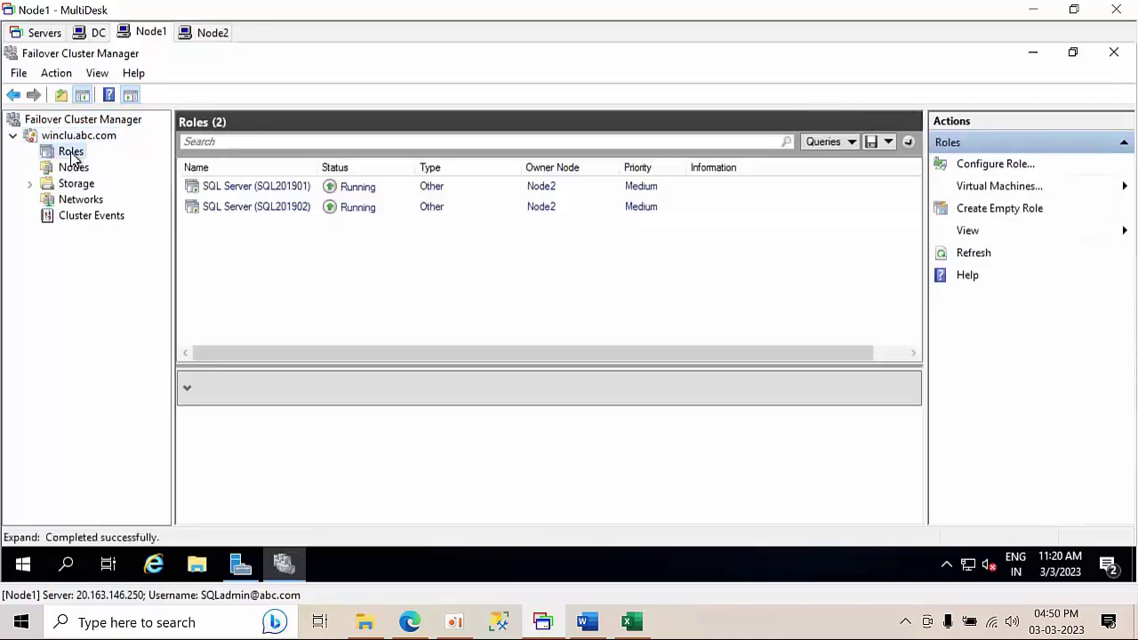
{"action": "left_click", "coordinate": [299, 211]}
{"action": "left_click", "coordinate": [295, 189]}
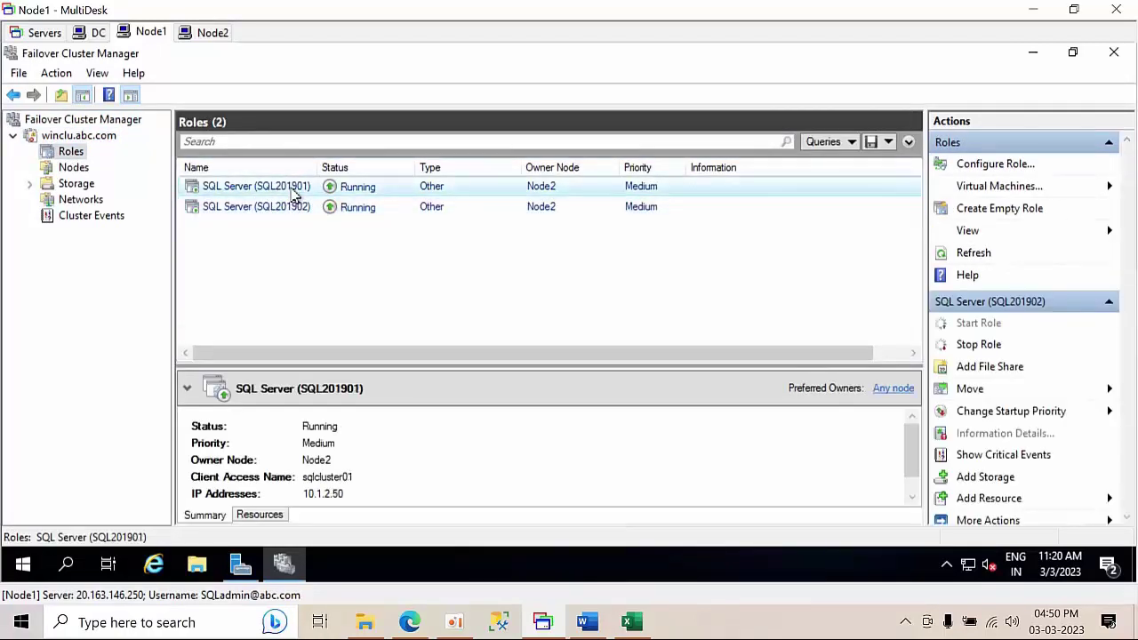
{"action": "left_click", "coordinate": [271, 515]}
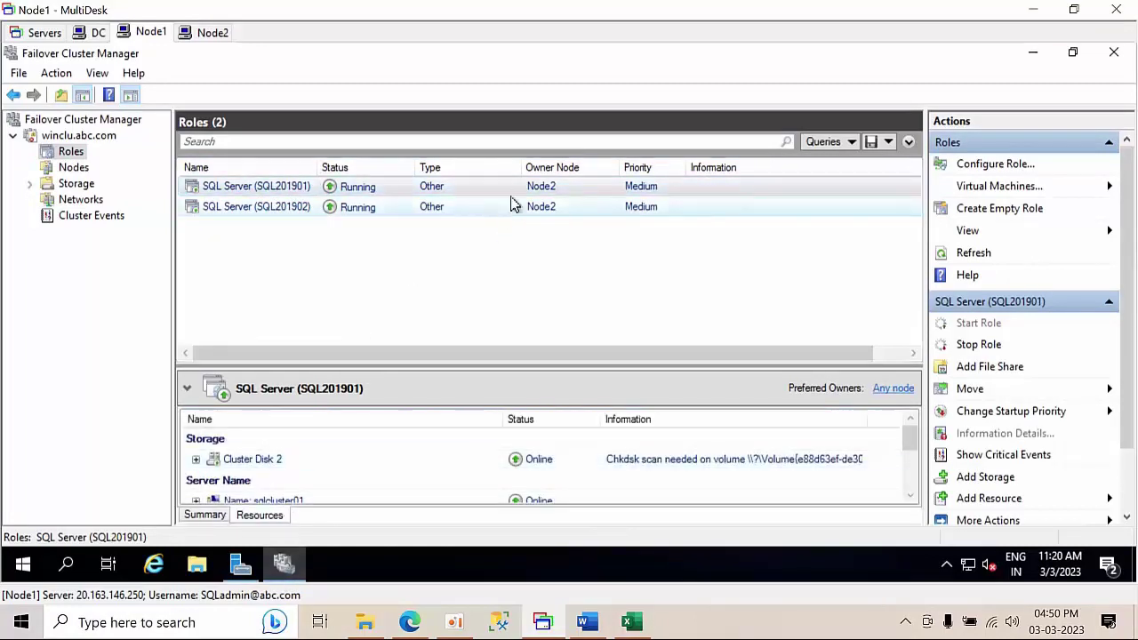
- Move the SQL Server (SQL201901) role to Node1
{"action": "right_click", "coordinate": [285, 196]}
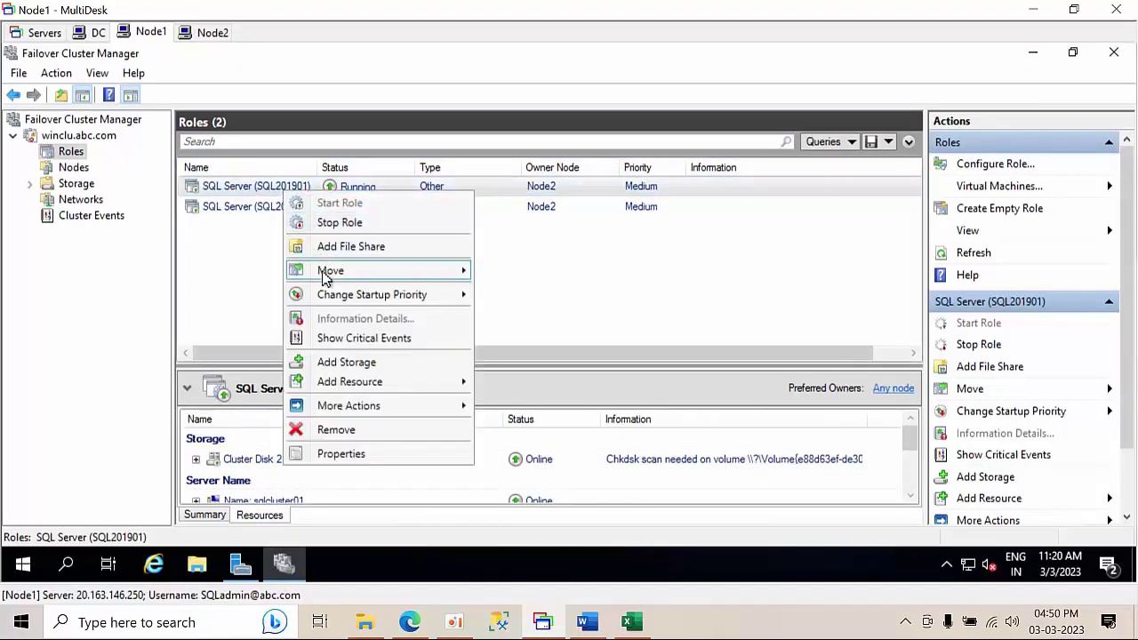
{"action": "mouse_move", "coordinate": [399, 269]}
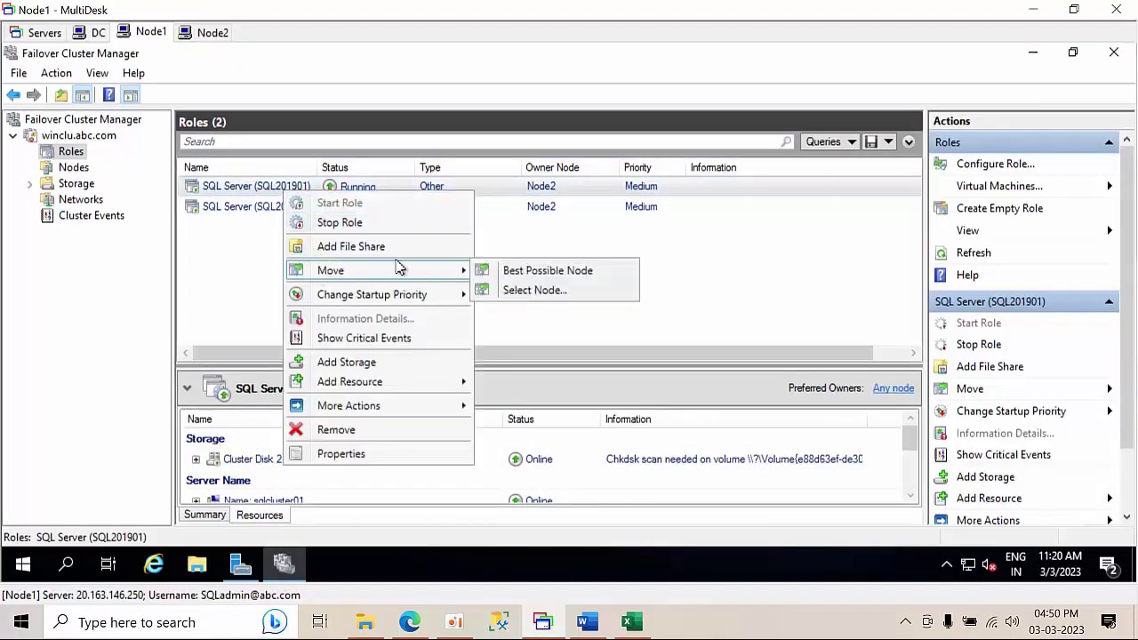
{"action": "left_click", "coordinate": [539, 293]}
{"action": "double_click", "coordinate": [540, 238]}
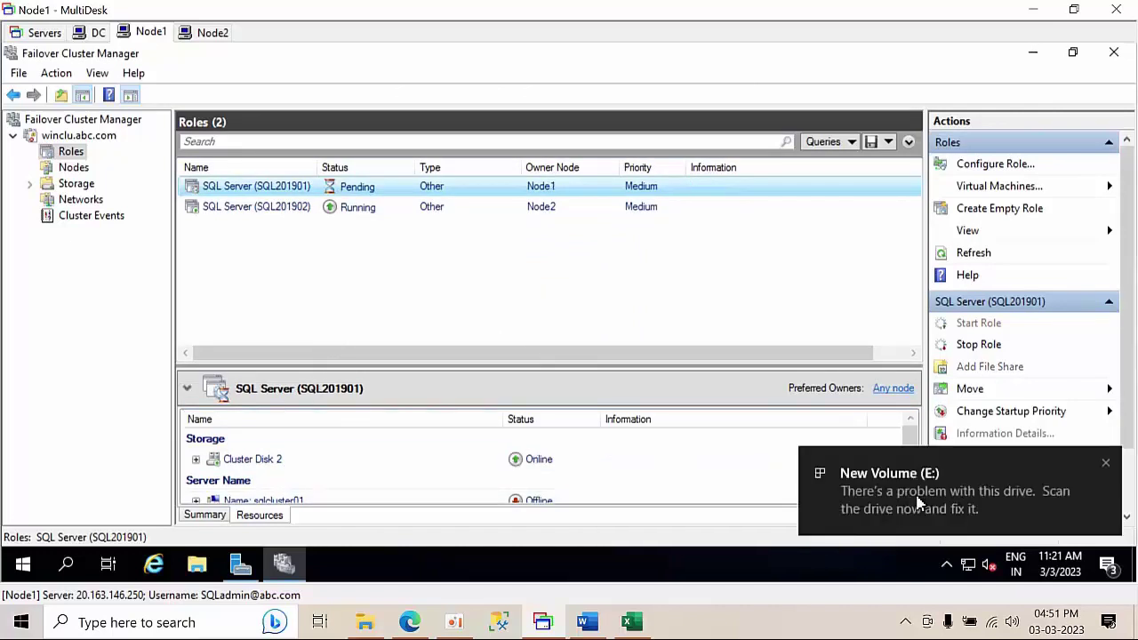
- Dismiss the drive problem notification and bring up the open Management Studio windows
{"action": "left_click", "coordinate": [1106, 466]}
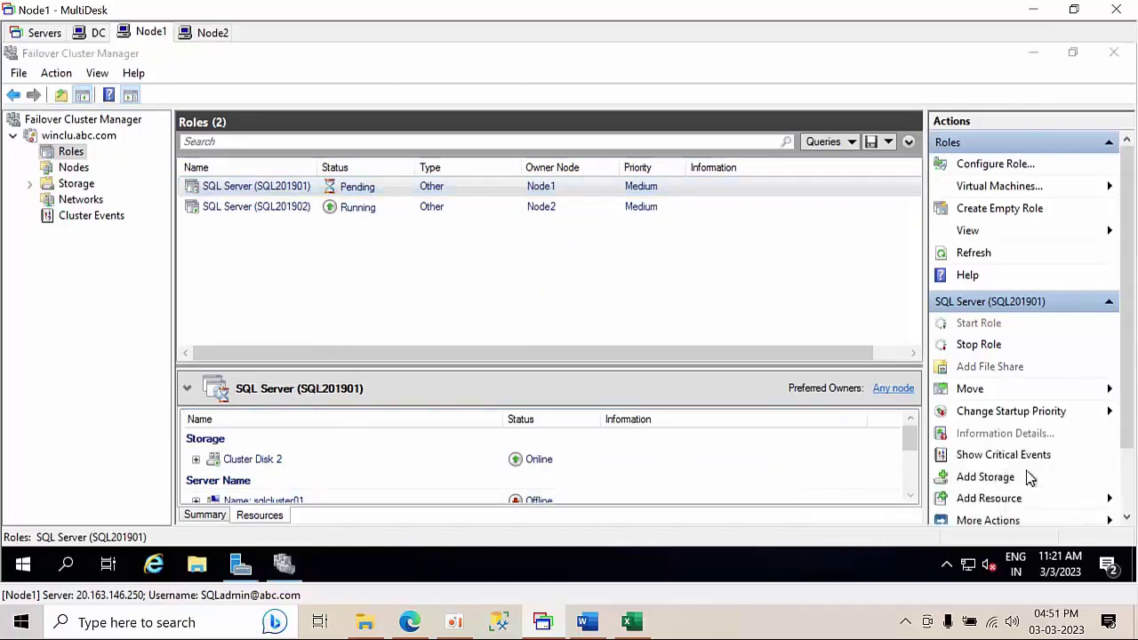
{"action": "left_click", "coordinate": [911, 496]}
{"action": "left_click", "coordinate": [910, 496]}
{"action": "left_click", "coordinate": [911, 496]}
{"action": "left_click", "coordinate": [910, 496]}
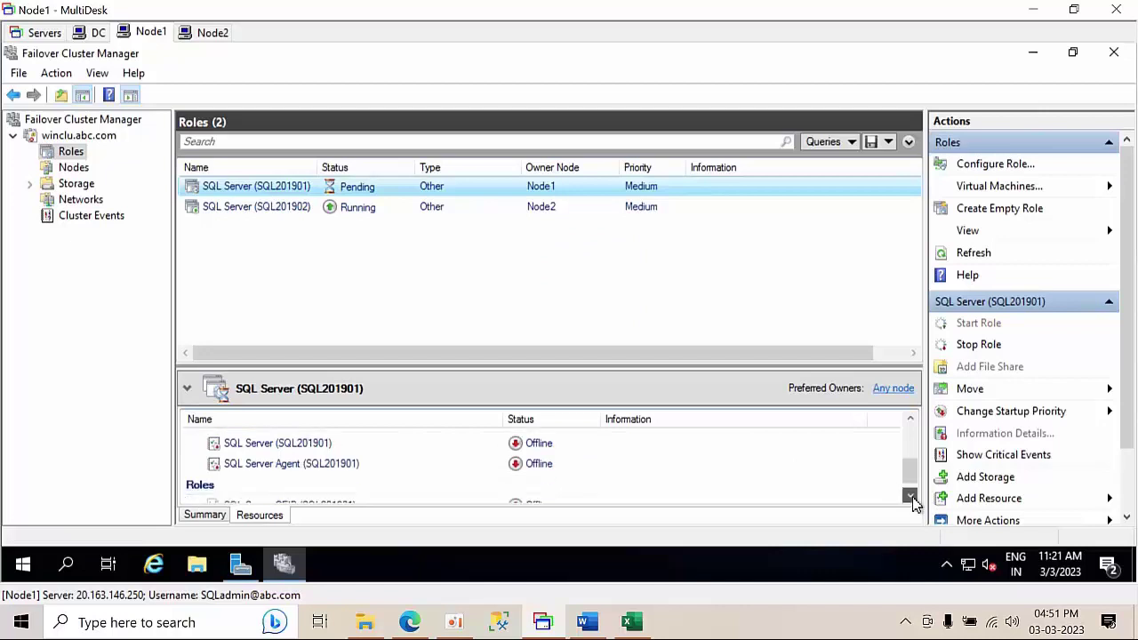
{"action": "left_click", "coordinate": [910, 496]}
{"action": "mouse_move", "coordinate": [904, 478]}
{"action": "left_mouse_down"}
{"action": "mouse_move", "coordinate": [905, 420]}
{"action": "mouse_move", "coordinate": [905, 497]}
{"action": "left_mouse_up"}
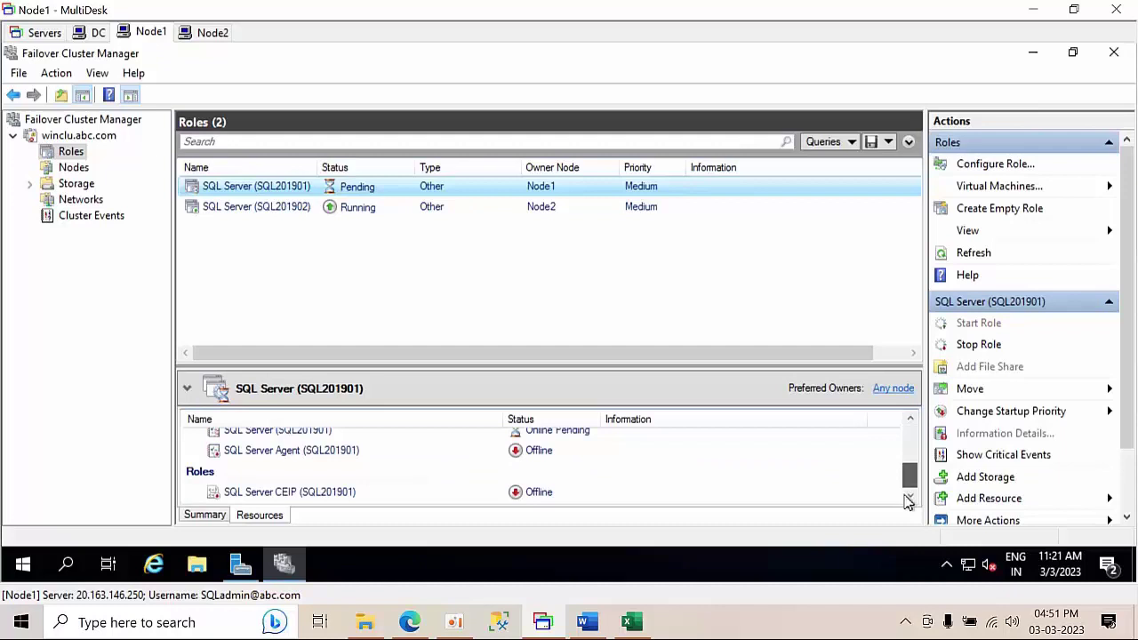
{"action": "left_click_drag", "start_coordinate": [907, 449], "coordinate": [920, 505]}
{"action": "left_click_drag", "start_coordinate": [909, 486], "coordinate": [906, 423]}
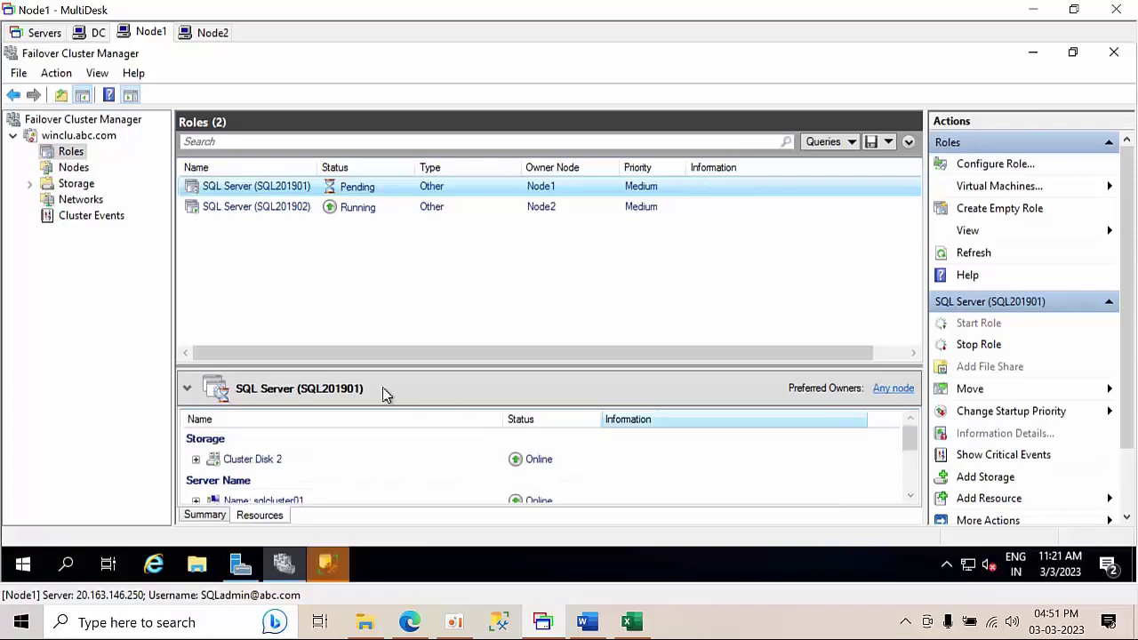
{"action": "left_click", "coordinate": [328, 565]}
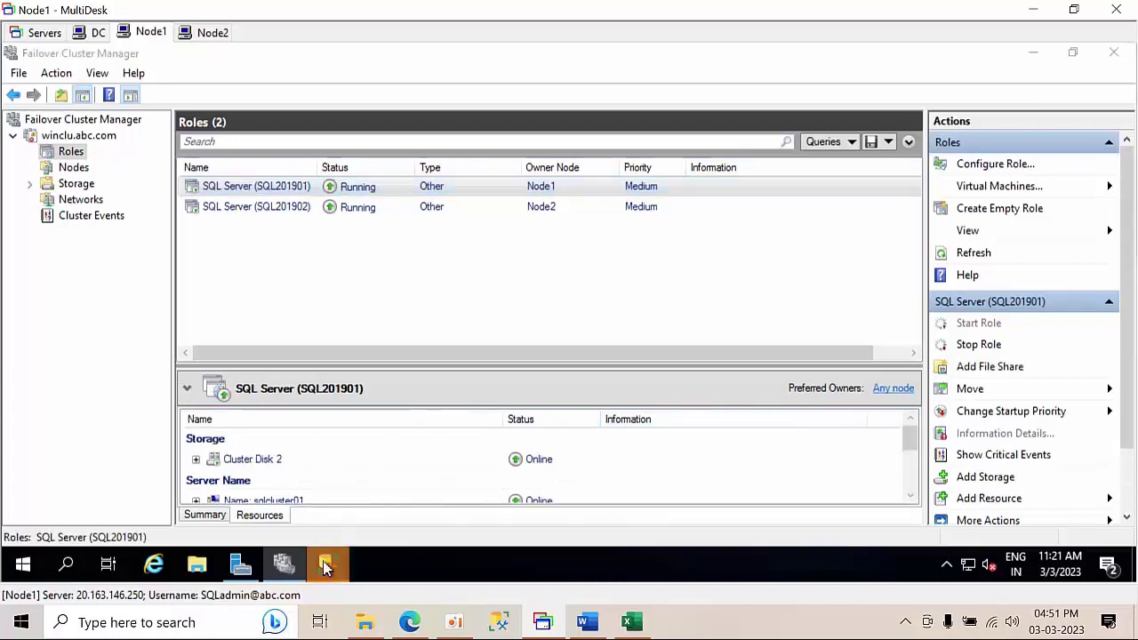
- Paste the NODE2\SQL2019HYD02 instance name into cell I13 and widen column I
{"action": "left_click", "coordinate": [417, 485]}
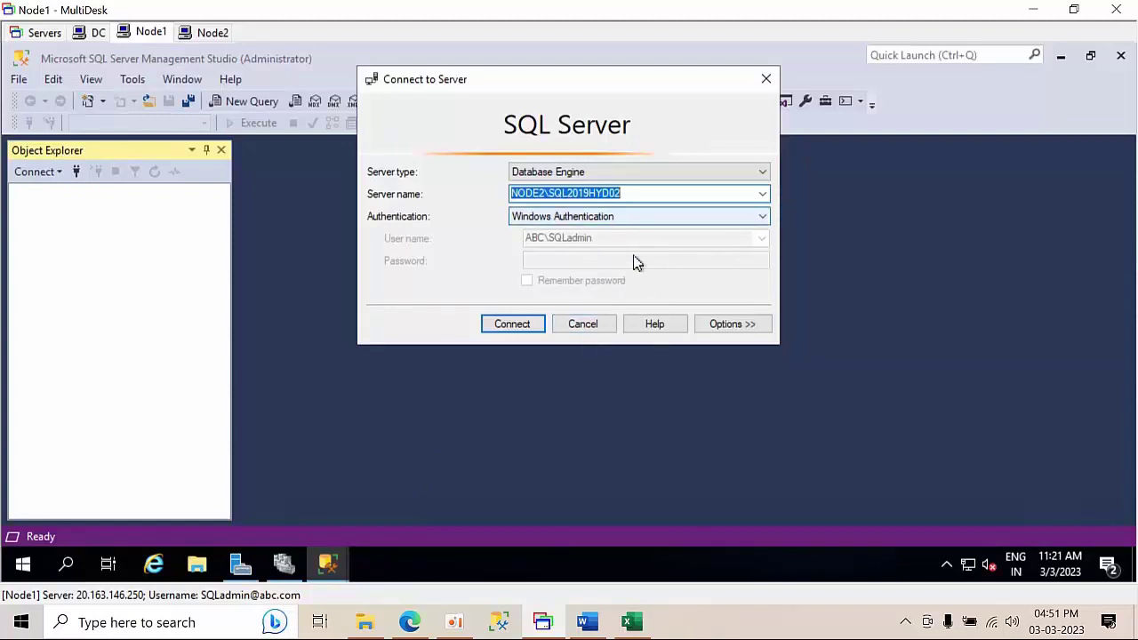
{"action": "left_click", "coordinate": [631, 622]}
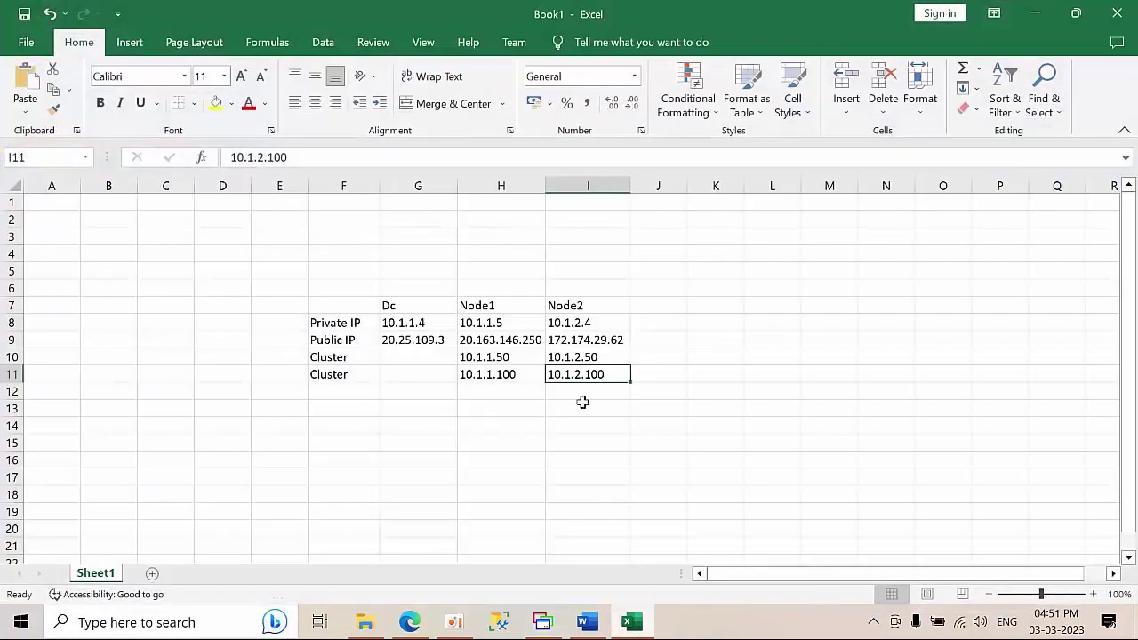
{"action": "left_click", "coordinate": [582, 407]}
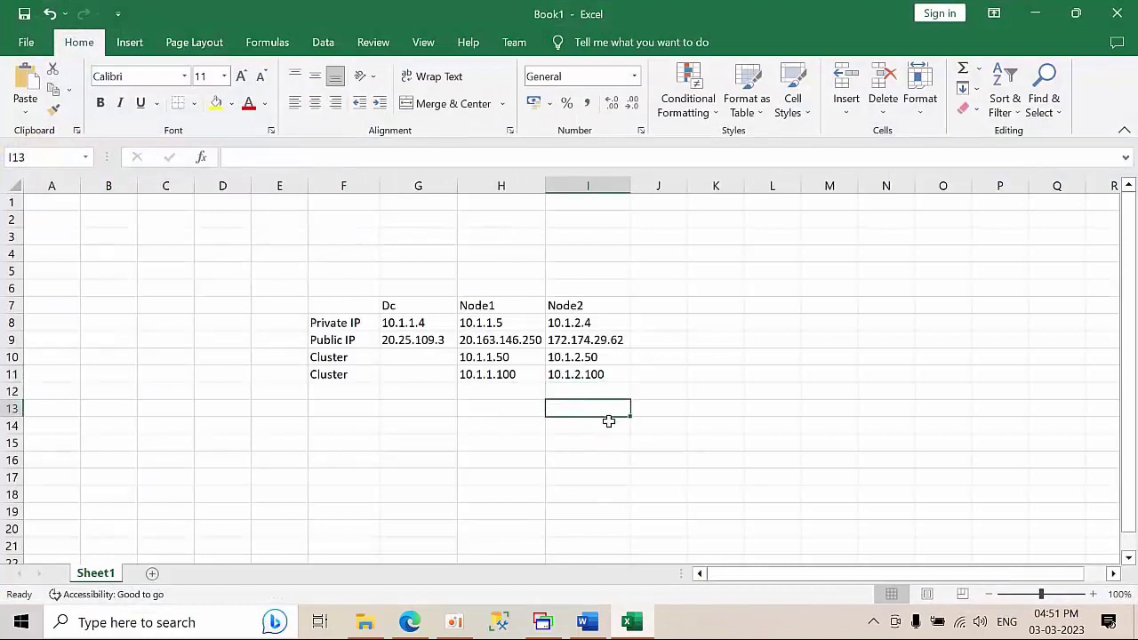
{"action": "type", "text": "NODE2\\SQL2019HYD02"}
{"action": "left_click_drag", "start_coordinate": [628, 185], "coordinate": [700, 187]}
- Copy NODE1\SQL2019HYD01 from the Connect dialog into cell H13 and autofit column H
{"action": "left_click", "coordinate": [543, 622]}
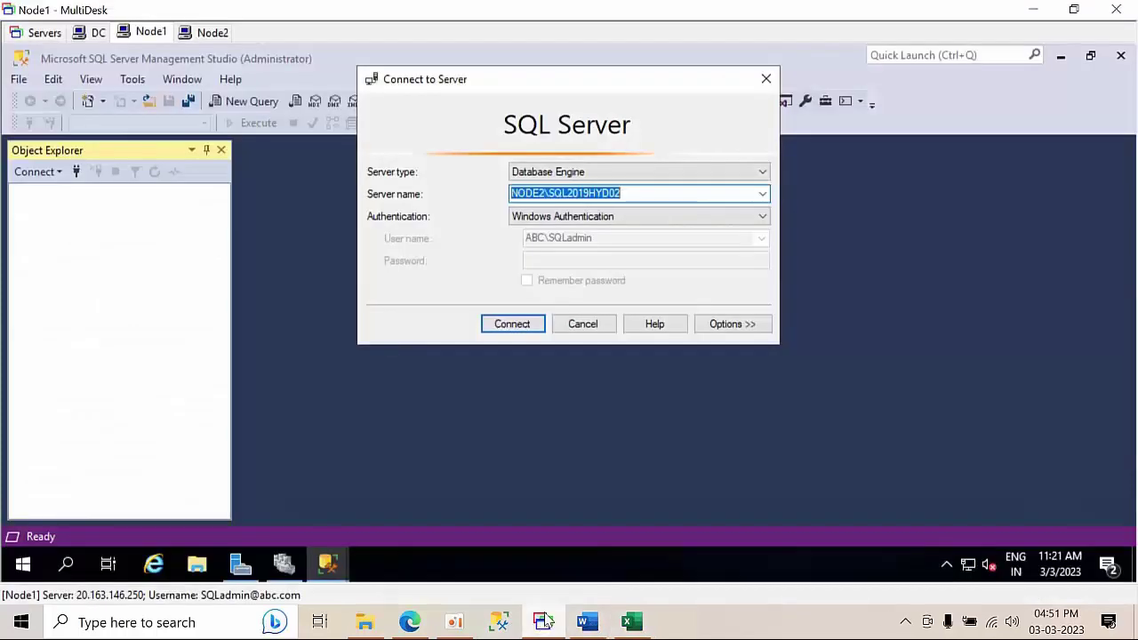
{"action": "left_click", "coordinate": [762, 195]}
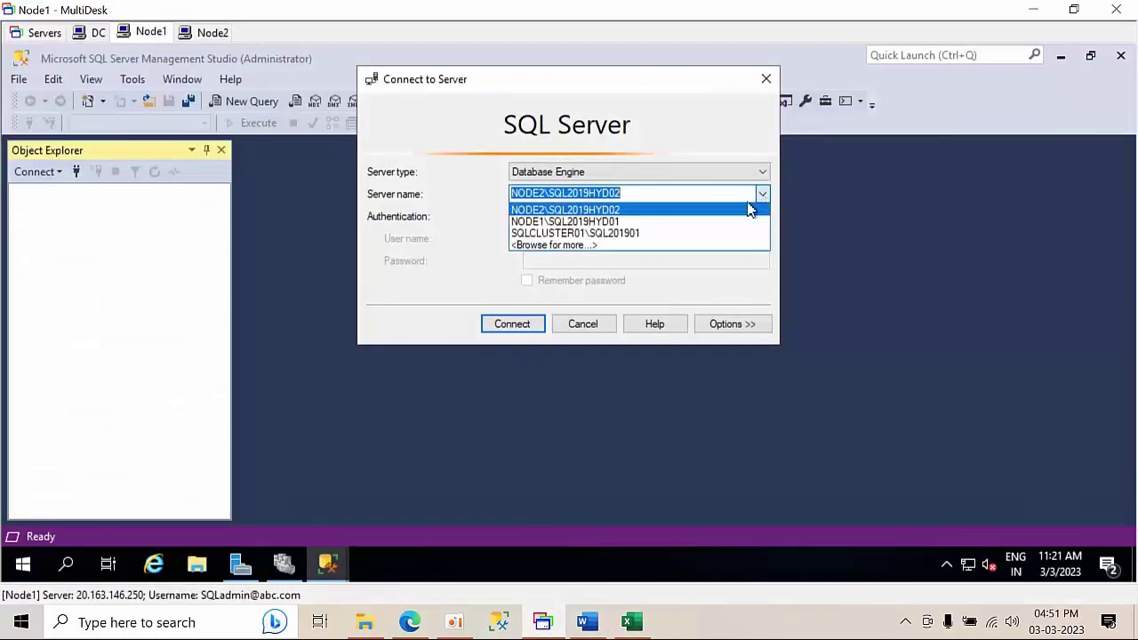
{"action": "left_click", "coordinate": [672, 222]}
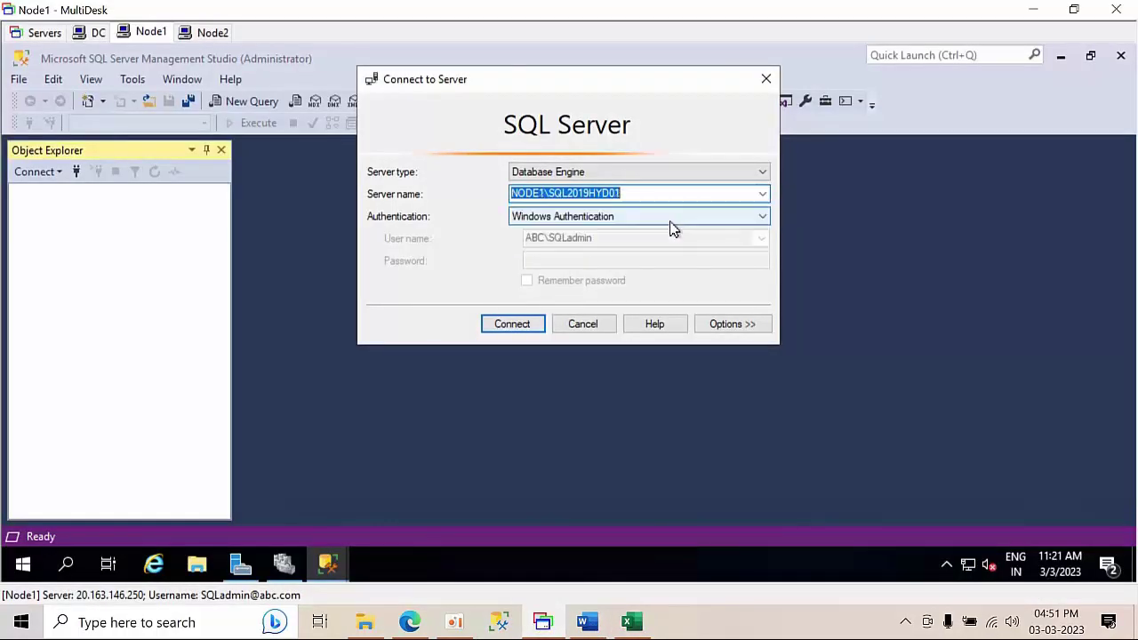
{"action": "left_click", "coordinate": [576, 329]}
{"action": "left_click", "coordinate": [633, 622]}
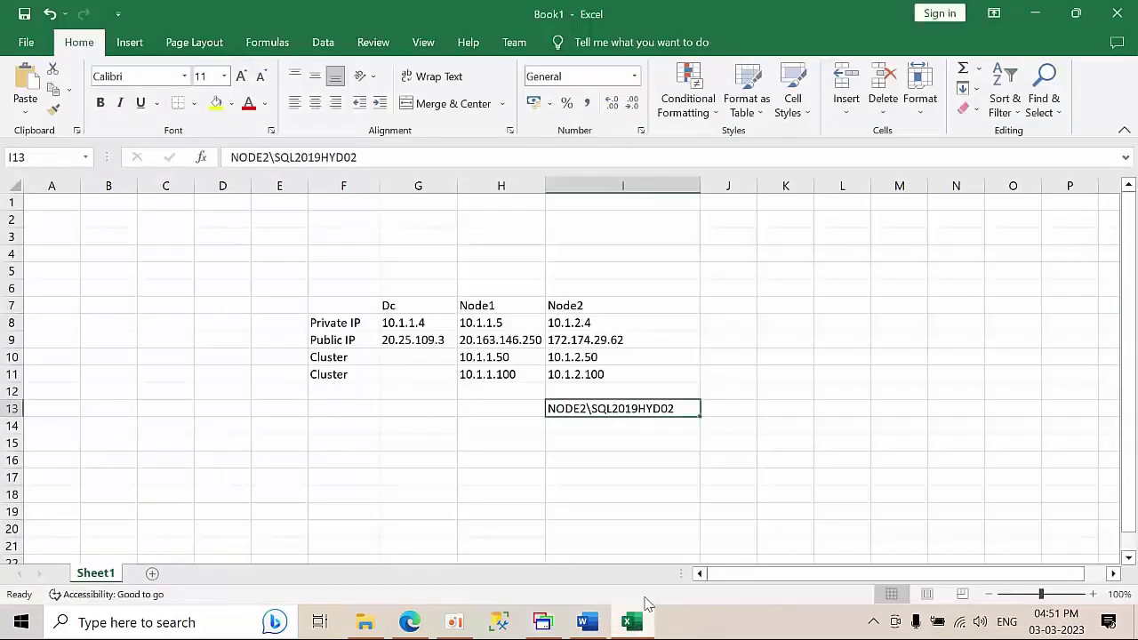
{"action": "left_click", "coordinate": [485, 408]}
{"action": "type", "text": "NODE1\\SQL2019HYD01"}
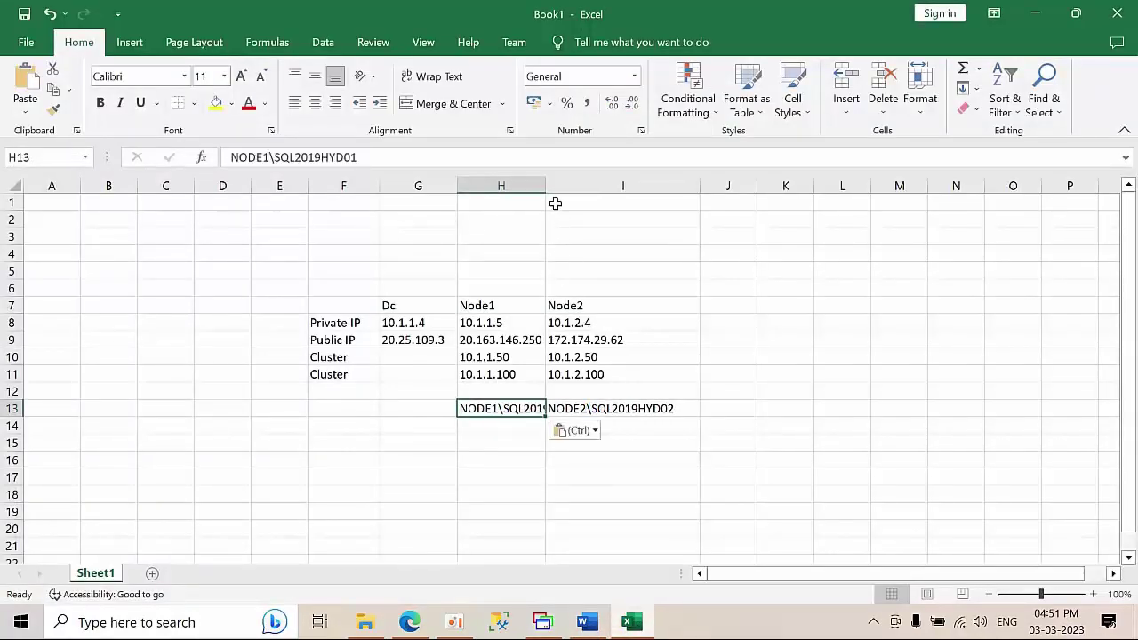
{"action": "double_click", "coordinate": [547, 182]}
- Label cell F13 'Standalone Instance' and autofit column F
{"action": "left_click", "coordinate": [341, 409]}
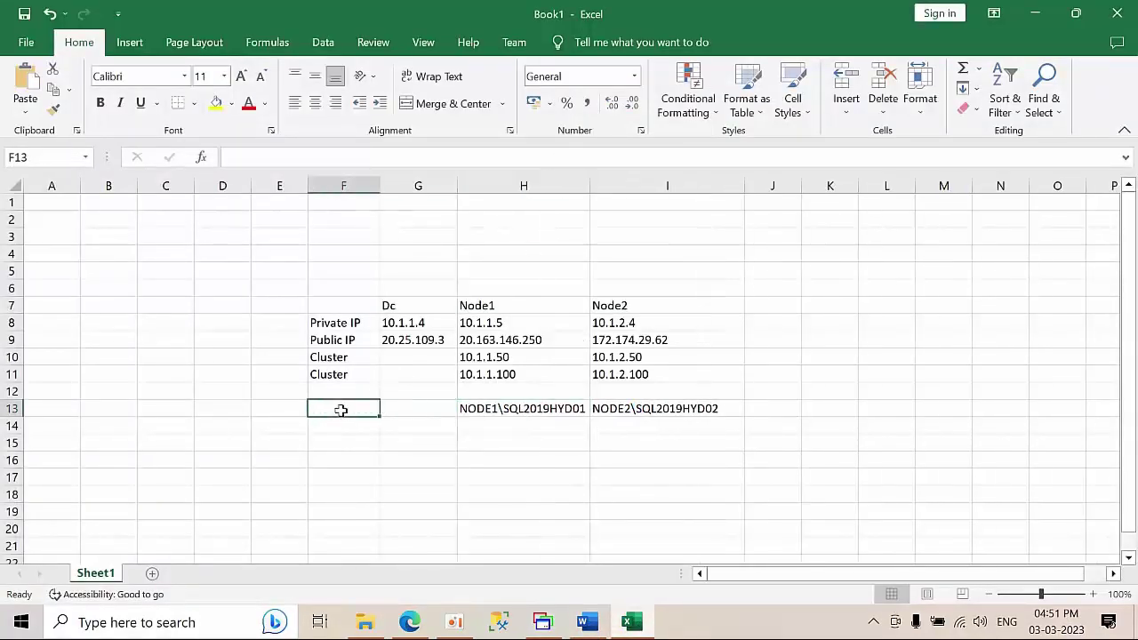
{"action": "type", "text": "St"}
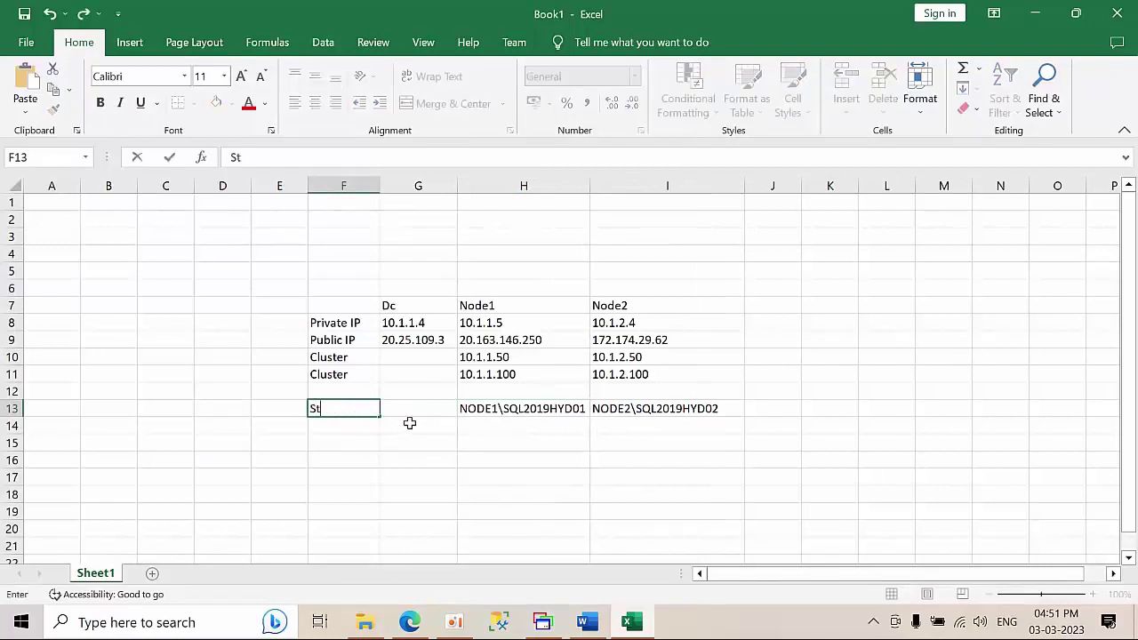
{"action": "type", "text": "andalone Instance"}
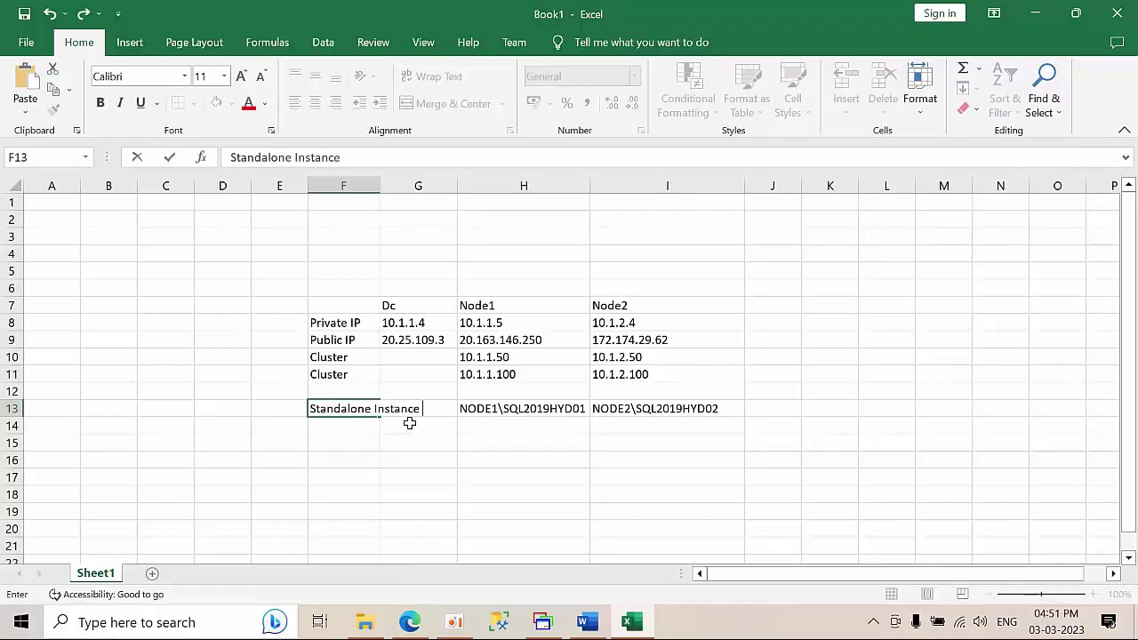
{"action": "left_click", "coordinate": [381, 187]}
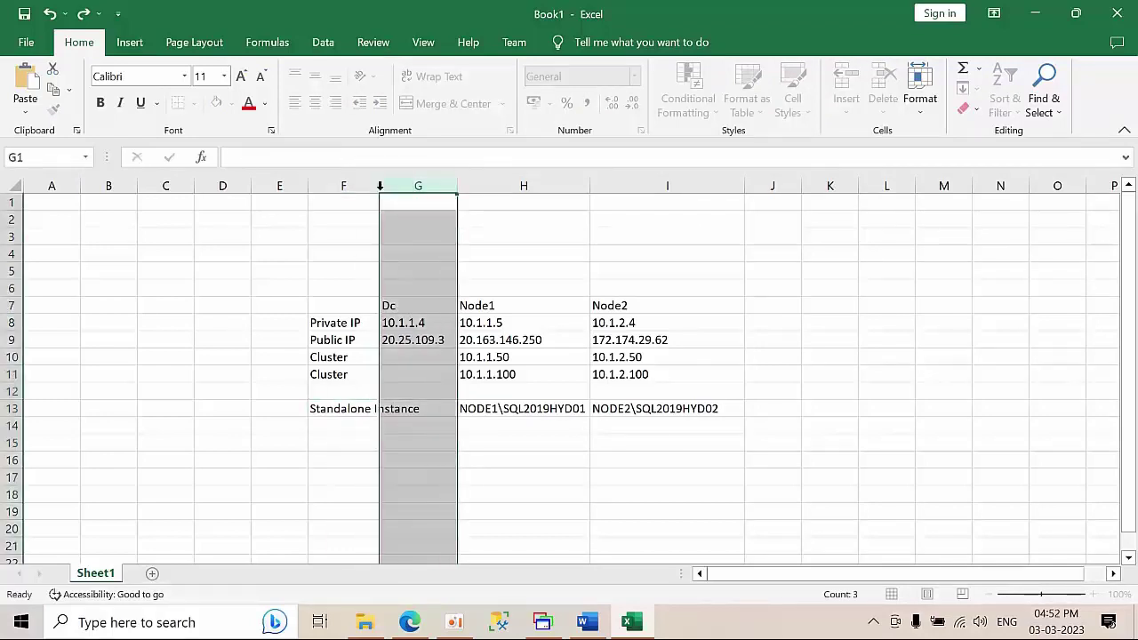
{"action": "double_click", "coordinate": [381, 186]}
{"action": "left_click", "coordinate": [616, 462]}
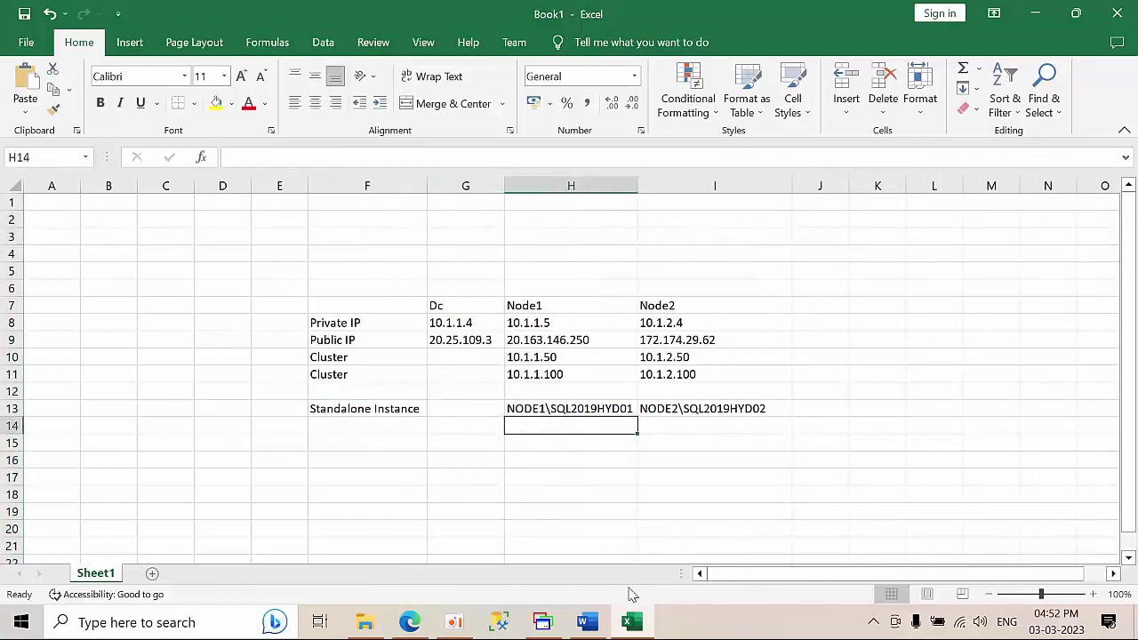
{"action": "left_click", "coordinate": [543, 622]}
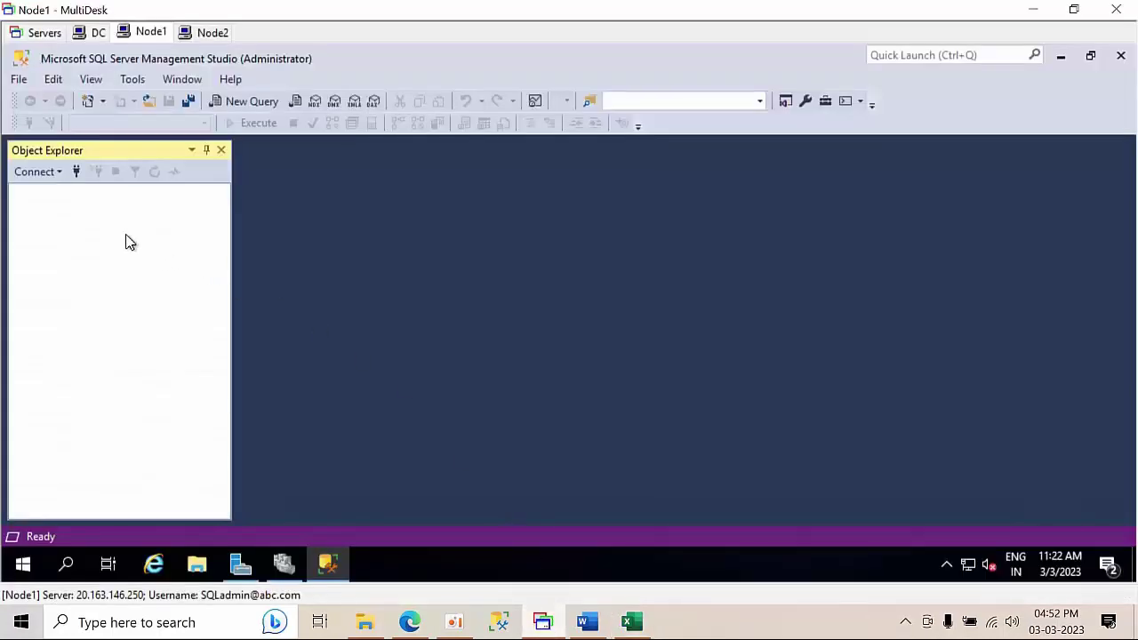
- Connect Object Explorer to the clustered instance SQLCLUSTER01\SQL201901
{"action": "left_click", "coordinate": [76, 171]}
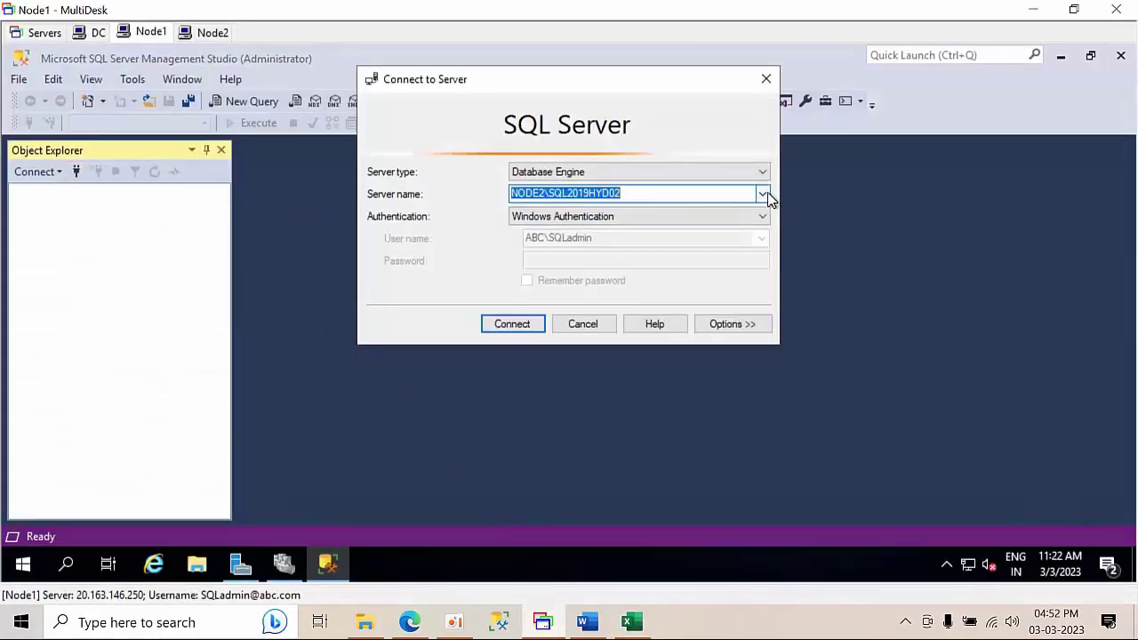
{"action": "left_click", "coordinate": [762, 193]}
{"action": "left_click", "coordinate": [587, 233]}
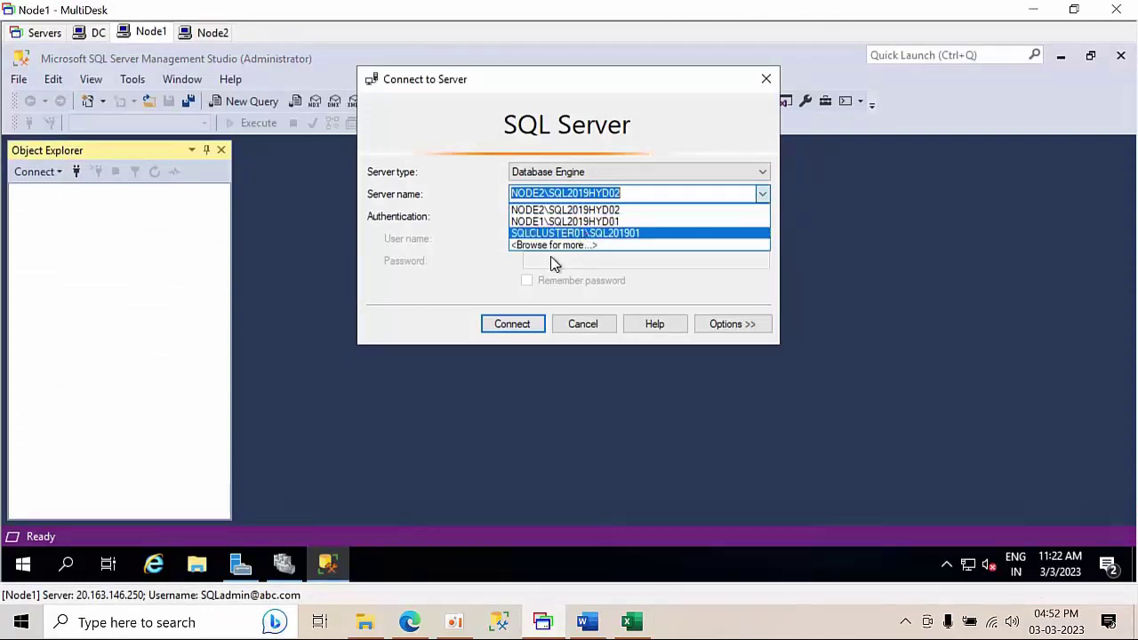
{"action": "left_click", "coordinate": [488, 326]}
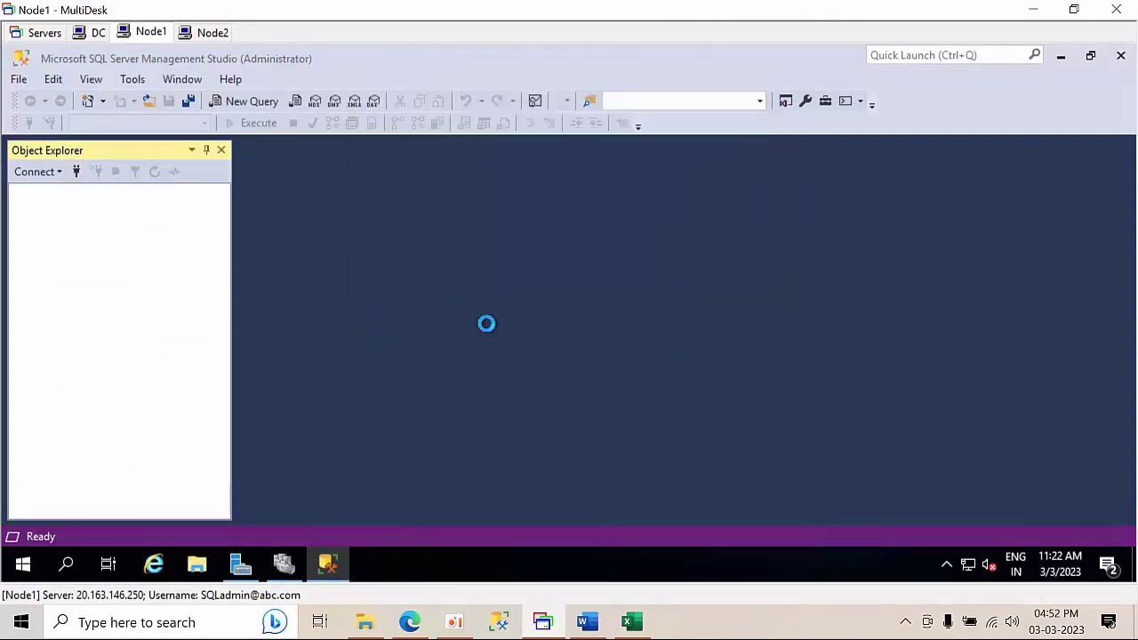
{"action": "left_click", "coordinate": [77, 172]}
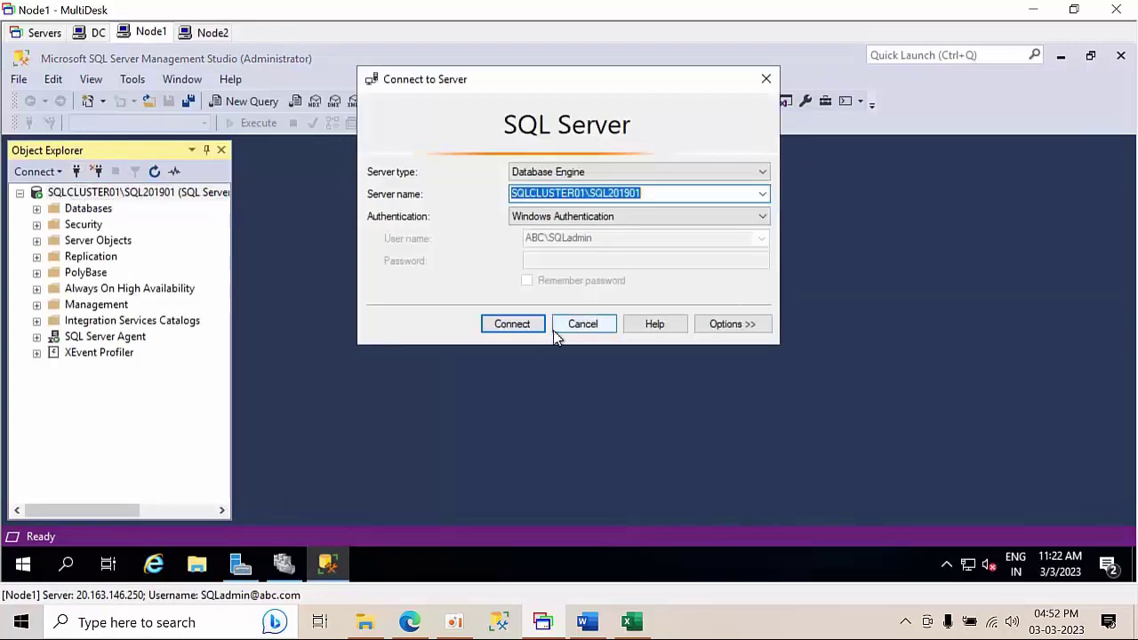
{"action": "left_click", "coordinate": [582, 328]}
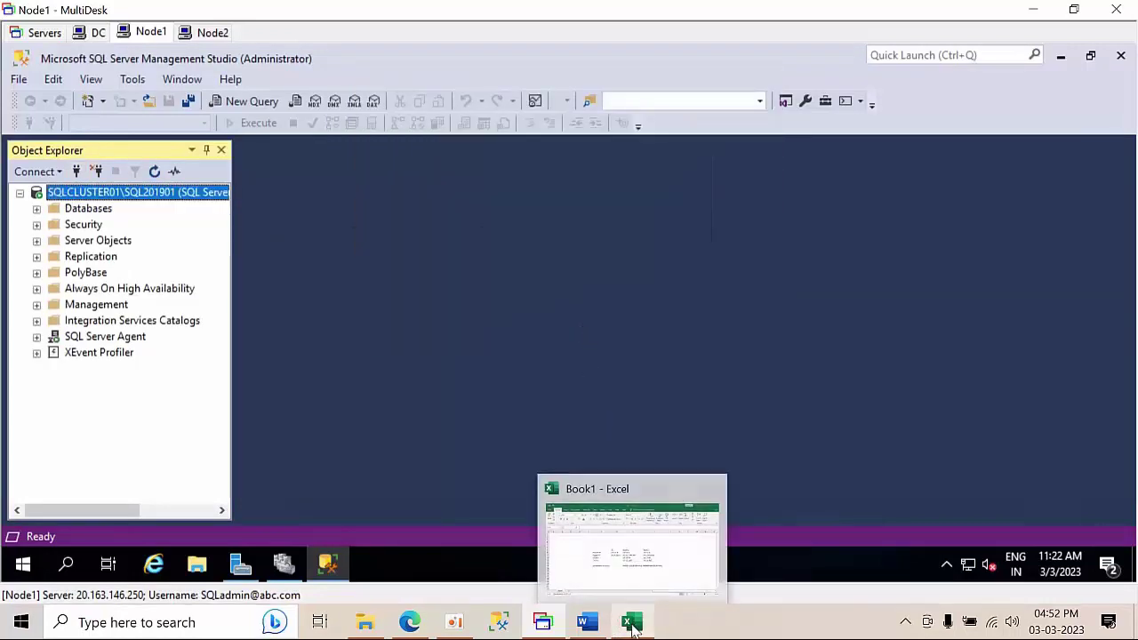
- Paste SQLCLUSTER01\SQL201901 into cell H14 and autofit column H
{"action": "left_click", "coordinate": [633, 623]}
{"action": "type", "text": "SQLCLUSTER01\\SQL201901"}
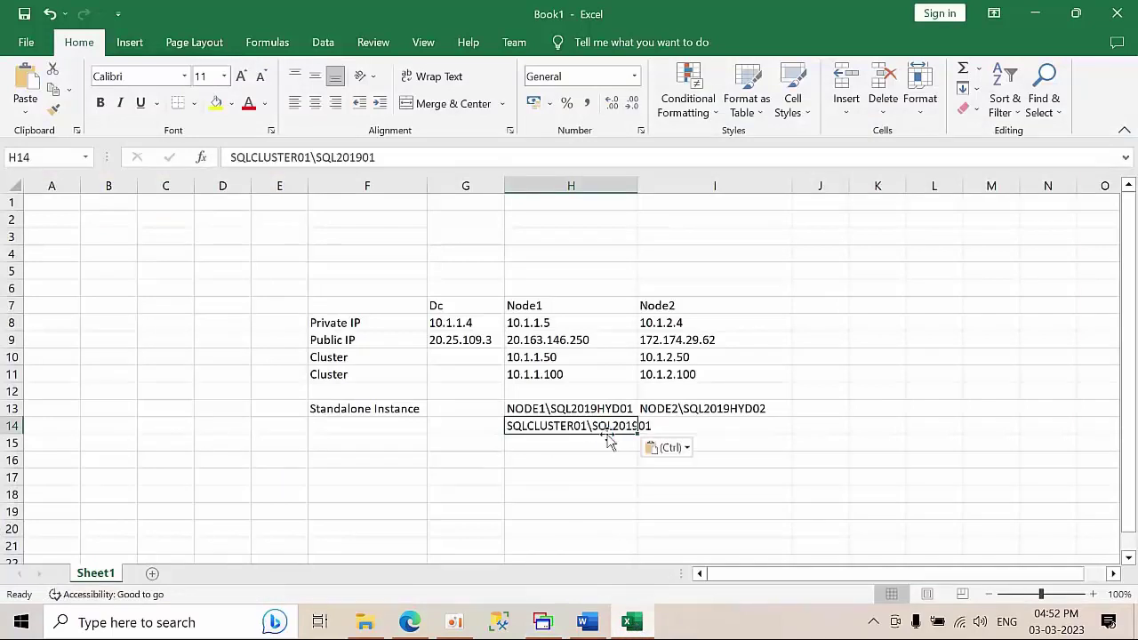
{"action": "double_click", "coordinate": [637, 186]}
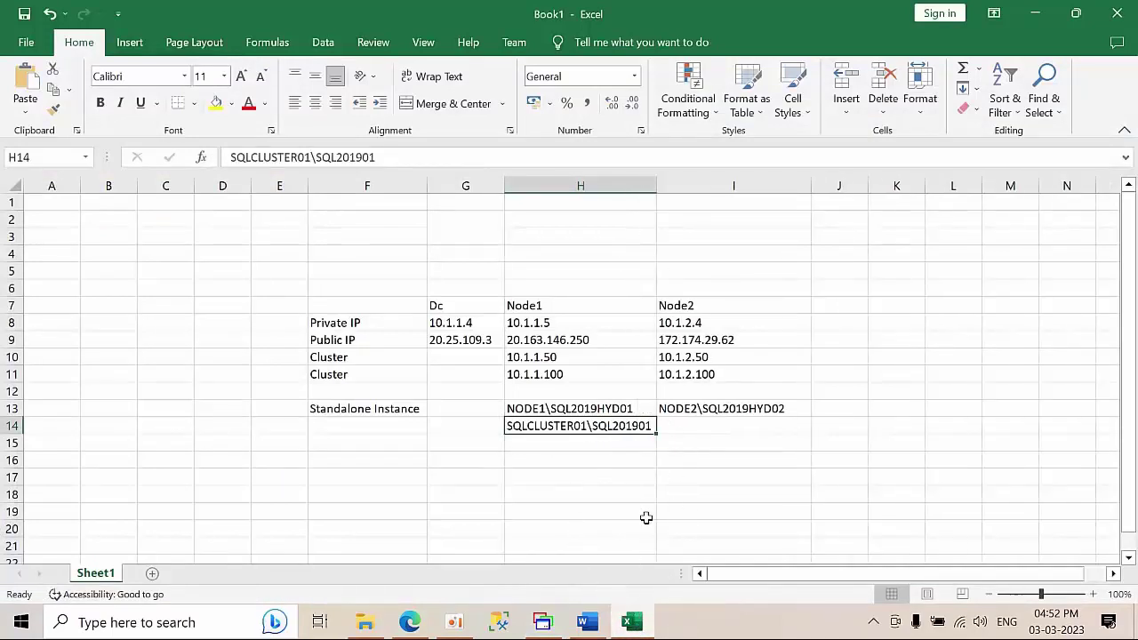
{"action": "left_click", "coordinate": [542, 623]}
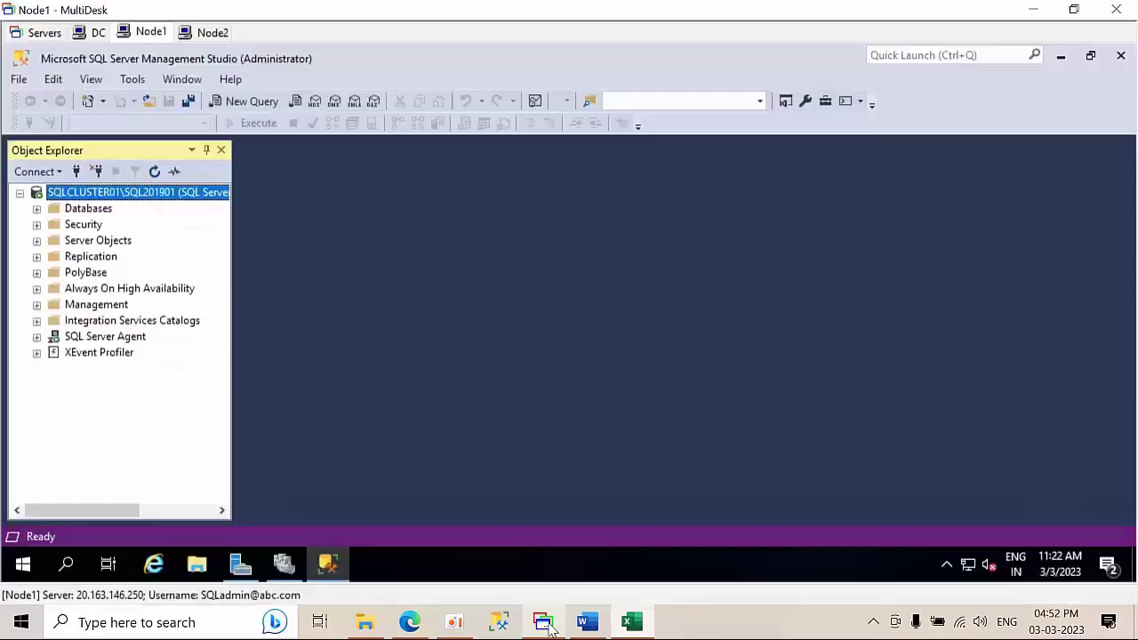
- Browse to SQLCLUSTER02\SQL201902, attempt connecting, and dismiss the untrusted certificate error
{"action": "left_click", "coordinate": [76, 171]}
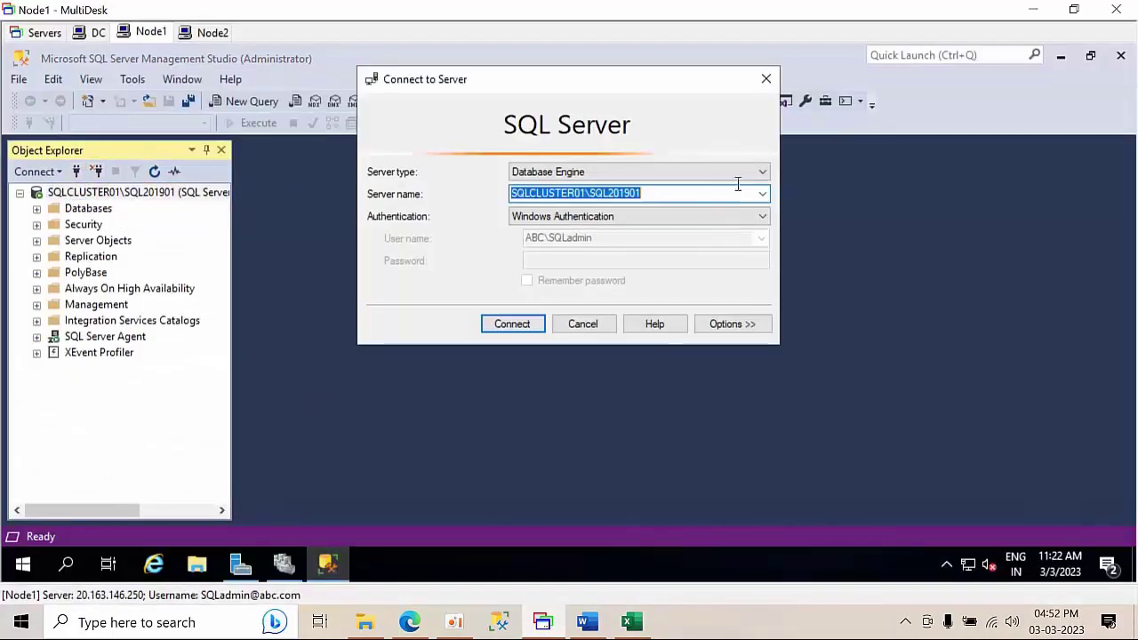
{"action": "left_click", "coordinate": [764, 194]}
{"action": "left_click", "coordinate": [569, 243]}
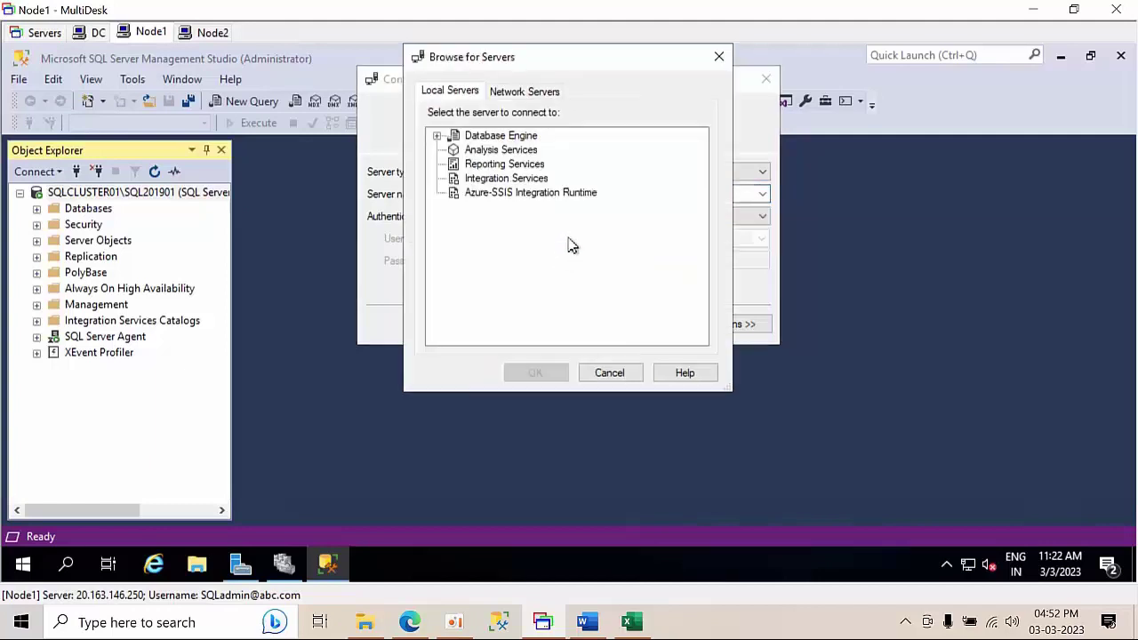
{"action": "double_click", "coordinate": [500, 138]}
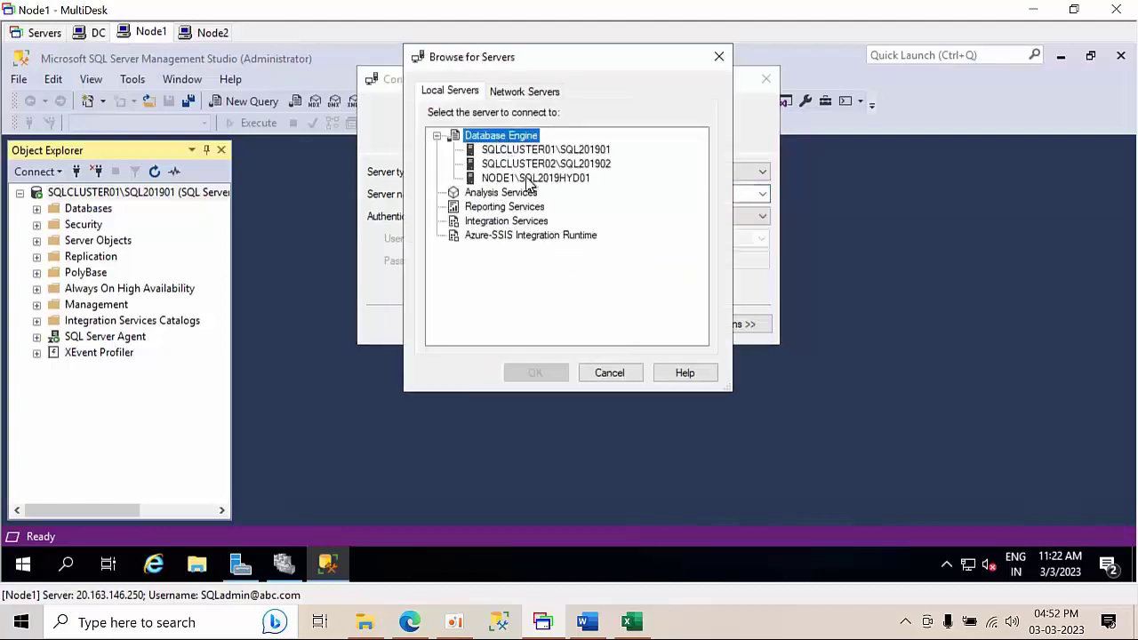
{"action": "left_click", "coordinate": [544, 164]}
{"action": "left_click", "coordinate": [536, 374]}
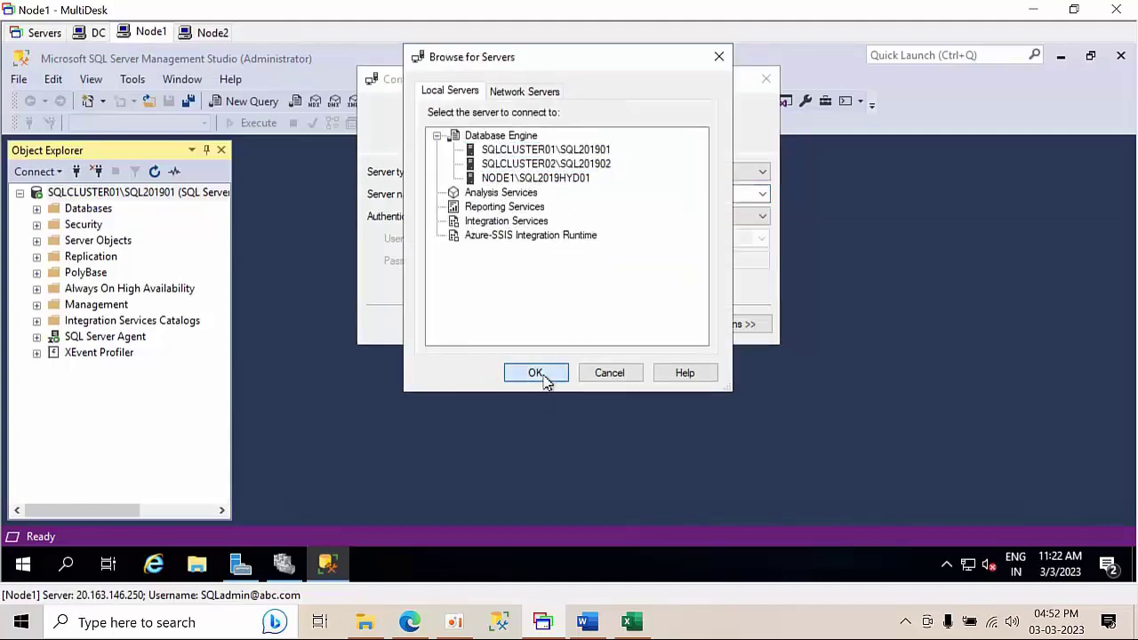
{"action": "left_click", "coordinate": [511, 325]}
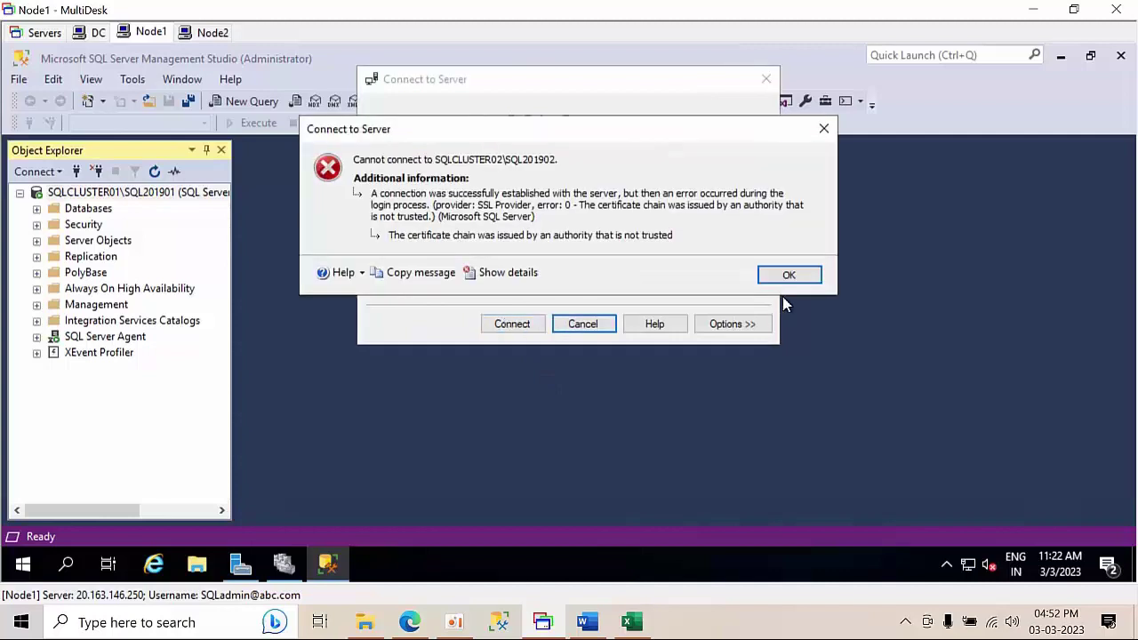
{"action": "left_click", "coordinate": [789, 276]}
- Keep Windows Authentication, retry the SQLCLUSTER02\SQL201902 connection, then cancel the stalled attempt
{"action": "left_click", "coordinate": [592, 219]}
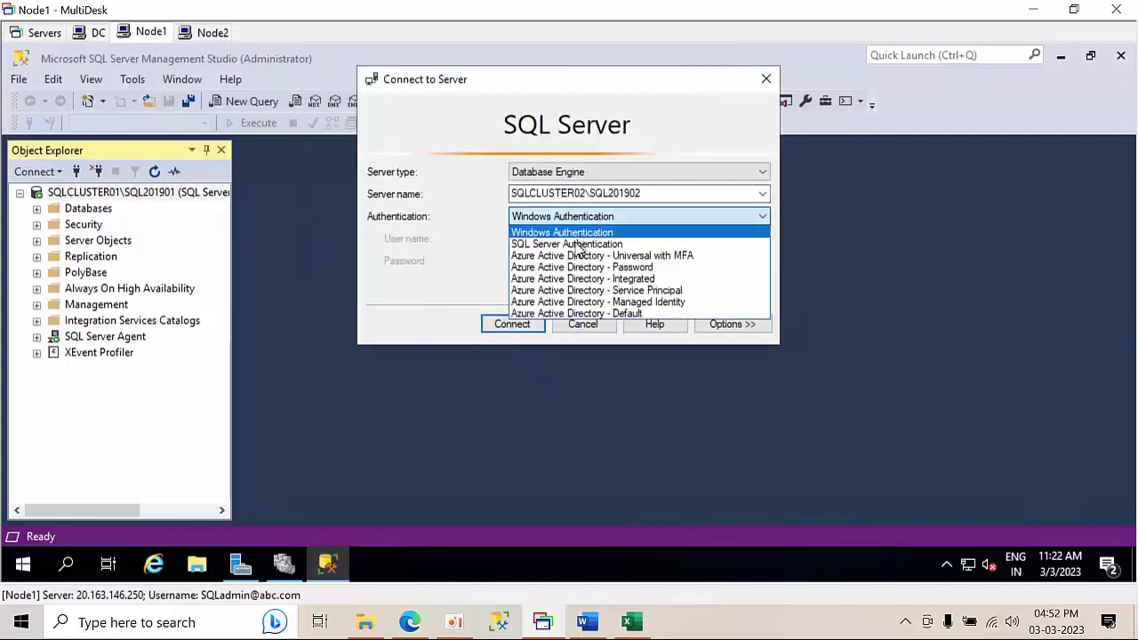
{"action": "left_click", "coordinate": [574, 247]}
{"action": "left_click", "coordinate": [572, 220]}
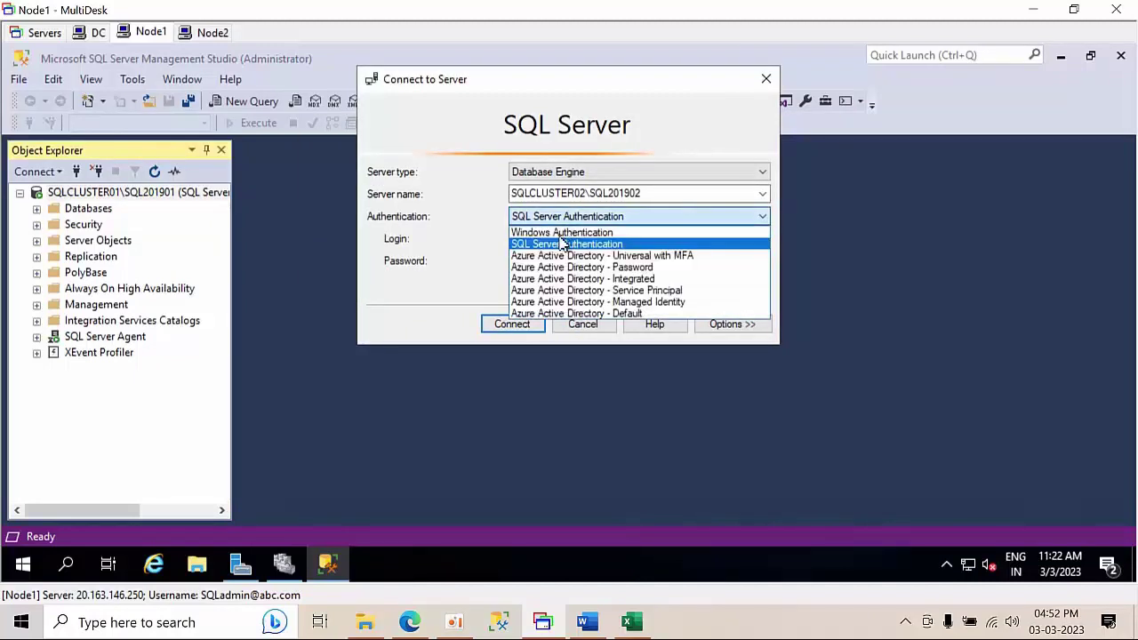
{"action": "left_click", "coordinate": [560, 232]}
{"action": "left_click", "coordinate": [516, 323]}
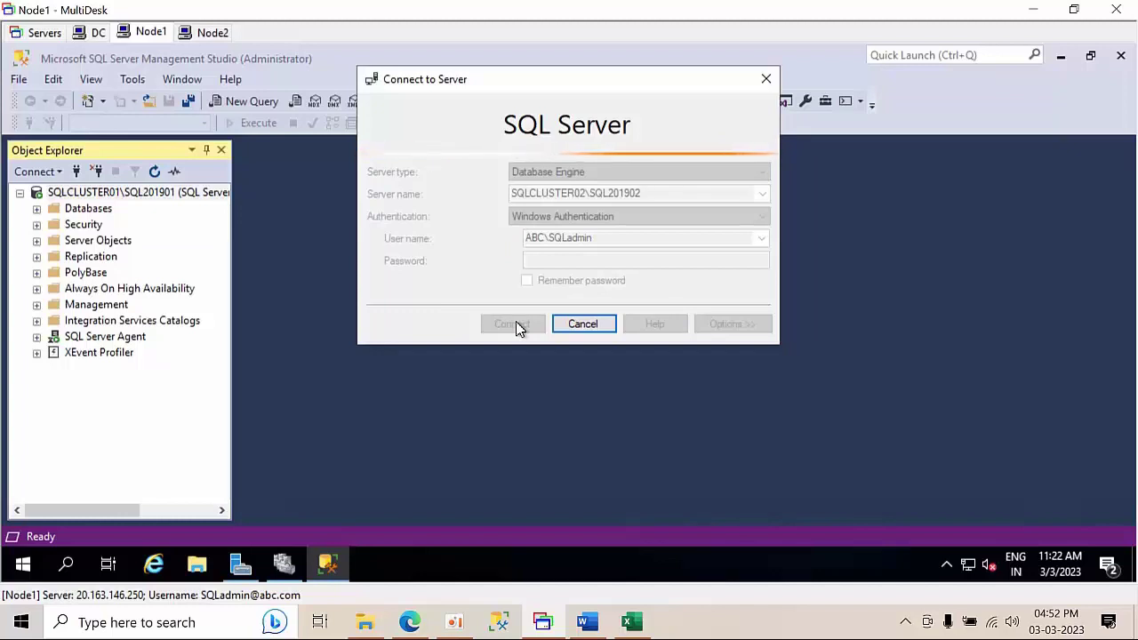
{"action": "left_click", "coordinate": [597, 325]}
{"action": "left_click", "coordinate": [659, 194]}
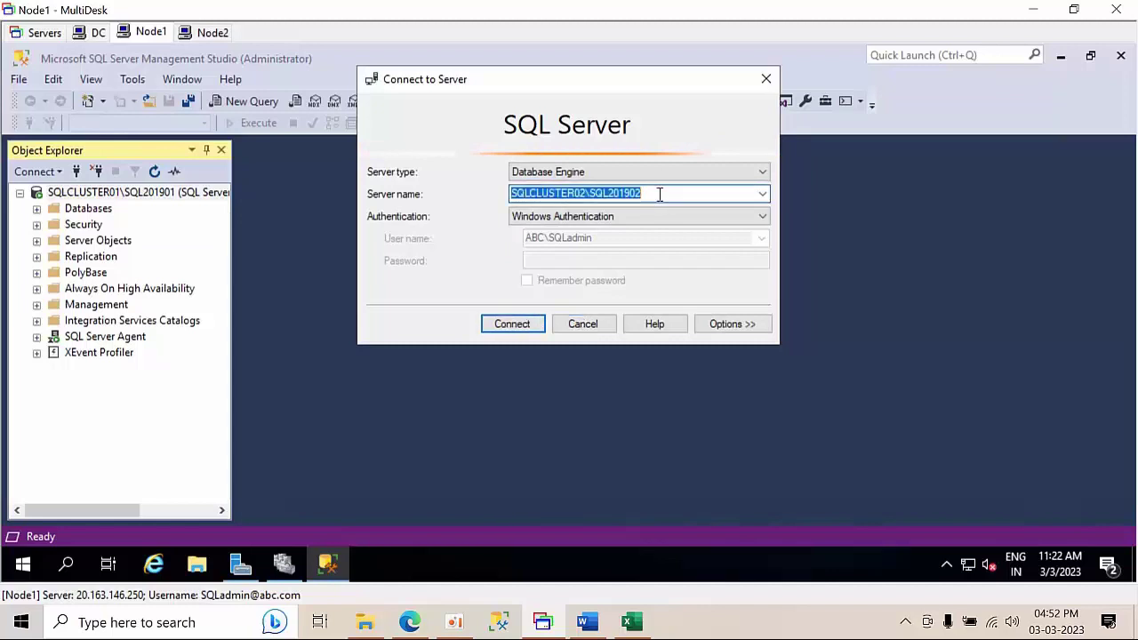
- On Node2, decline the Recycle Bin prompt and close Server Manager
{"action": "left_click", "coordinate": [205, 33]}
{"action": "left_click", "coordinate": [780, 304]}
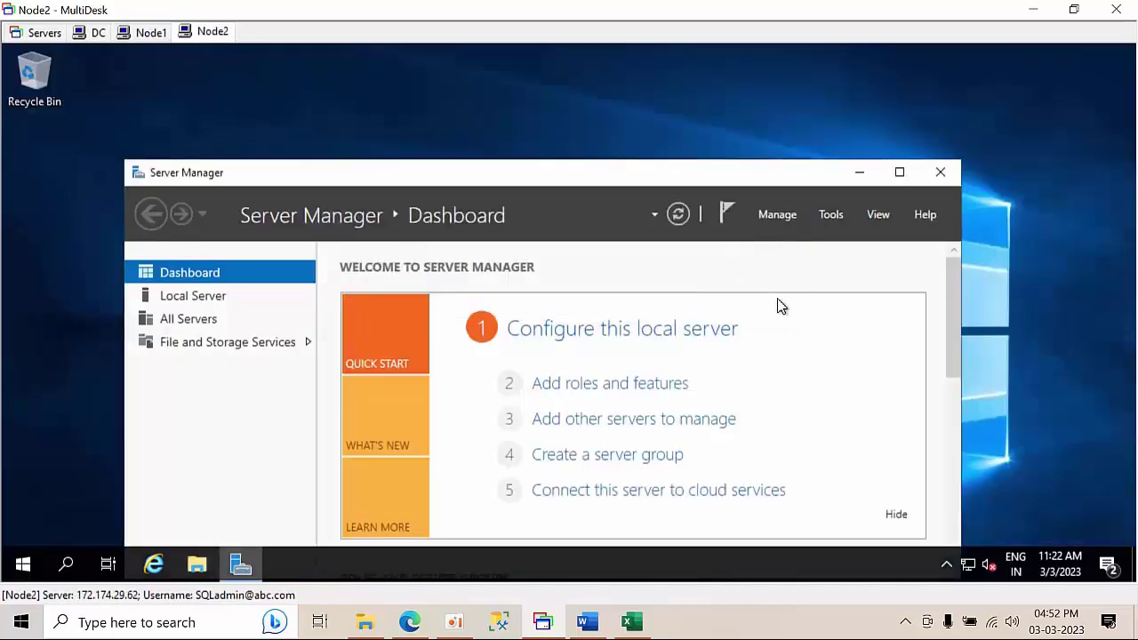
{"action": "left_click", "coordinate": [916, 178]}
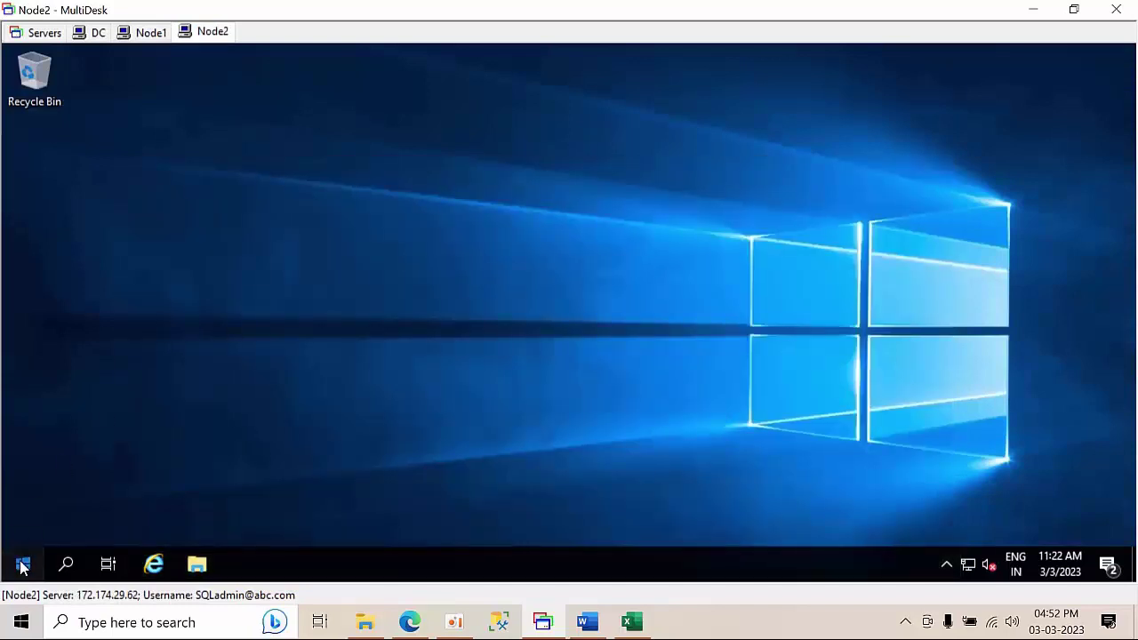
- Launch SQL Server Management Studio from Microsoft SQL Server Tools 19 on Node2
{"action": "left_click", "coordinate": [23, 563]}
{"action": "scroll", "coordinate": [148, 356], "scroll_direction": "down", "scroll_amount": 5}
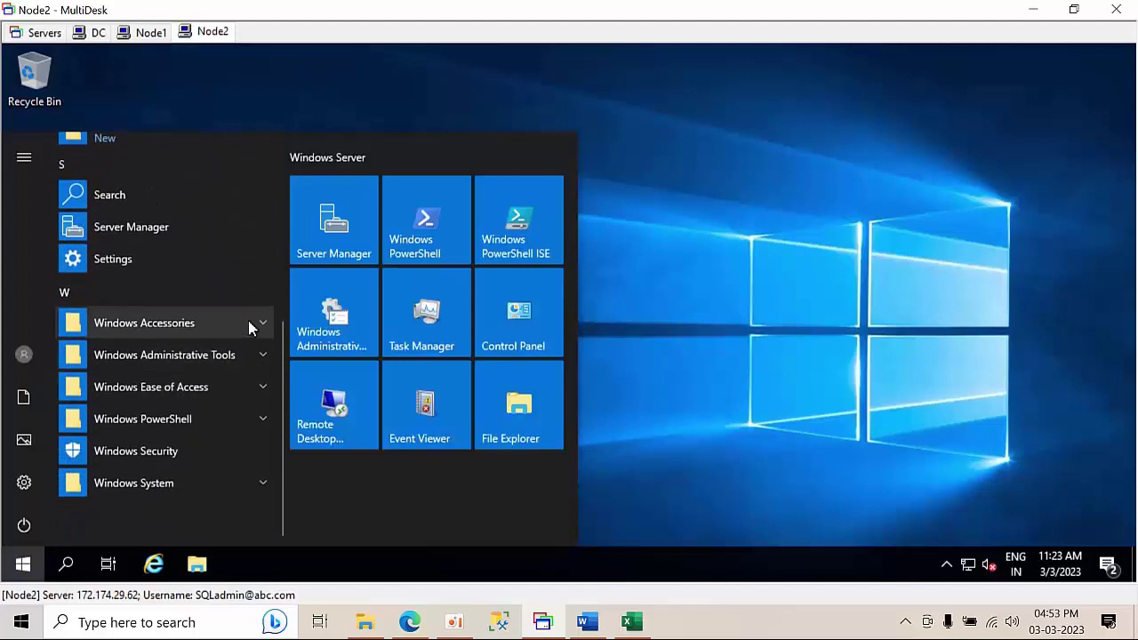
{"action": "scroll", "coordinate": [205, 418], "scroll_direction": "up", "scroll_amount": 4}
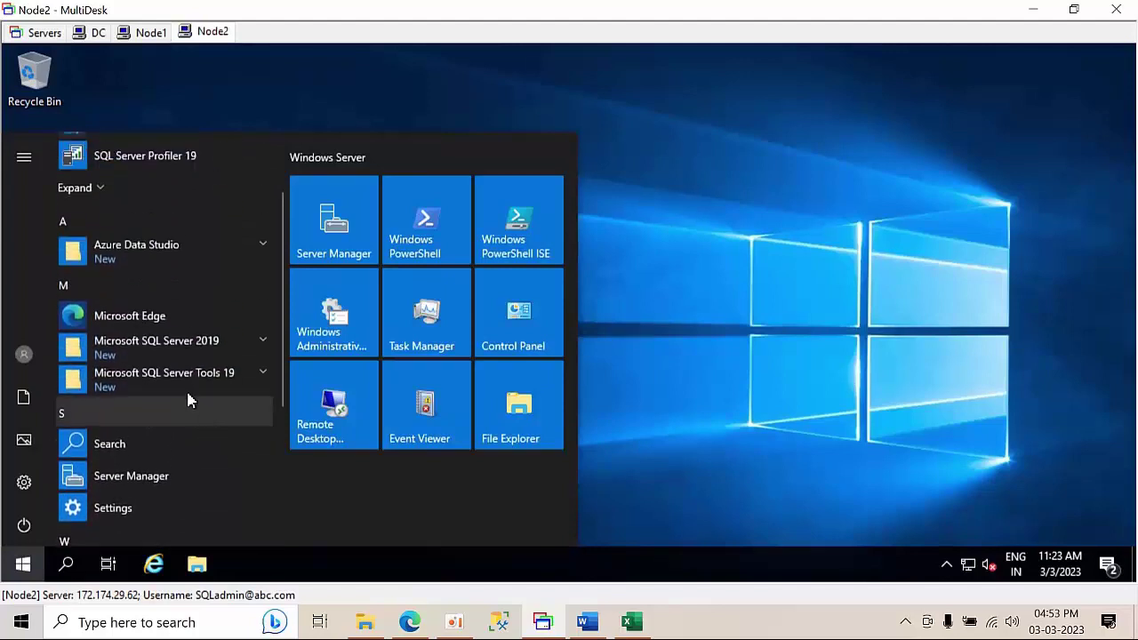
{"action": "left_click", "coordinate": [252, 374]}
{"action": "left_click", "coordinate": [165, 484]}
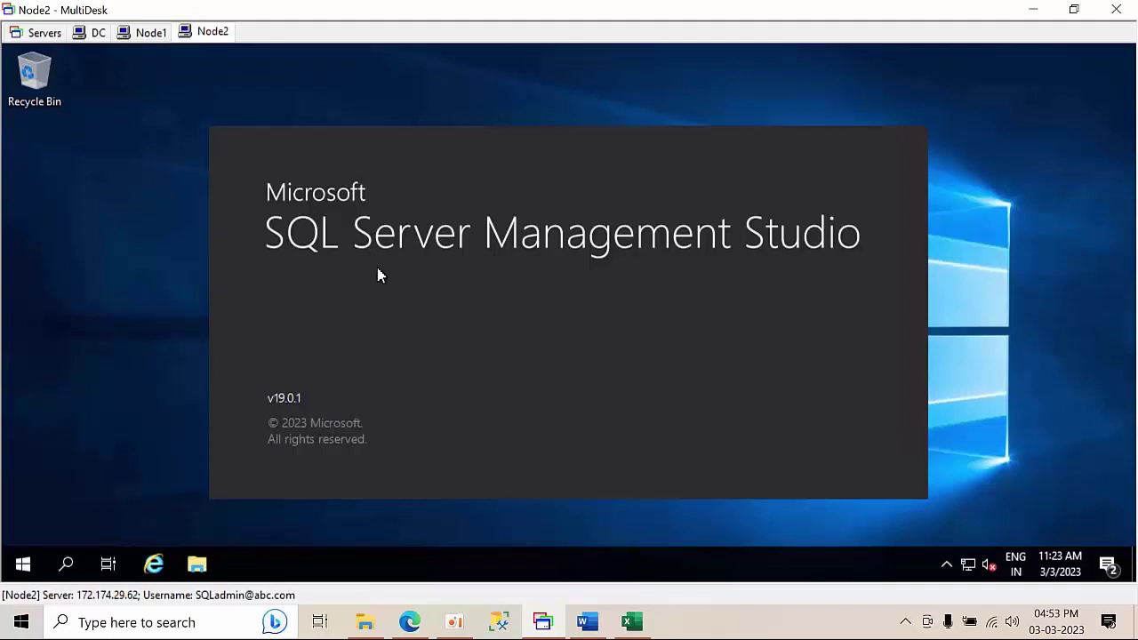
- On Node1, dismiss the Connect dialog and review the known server names list
{"action": "left_click", "coordinate": [153, 32]}
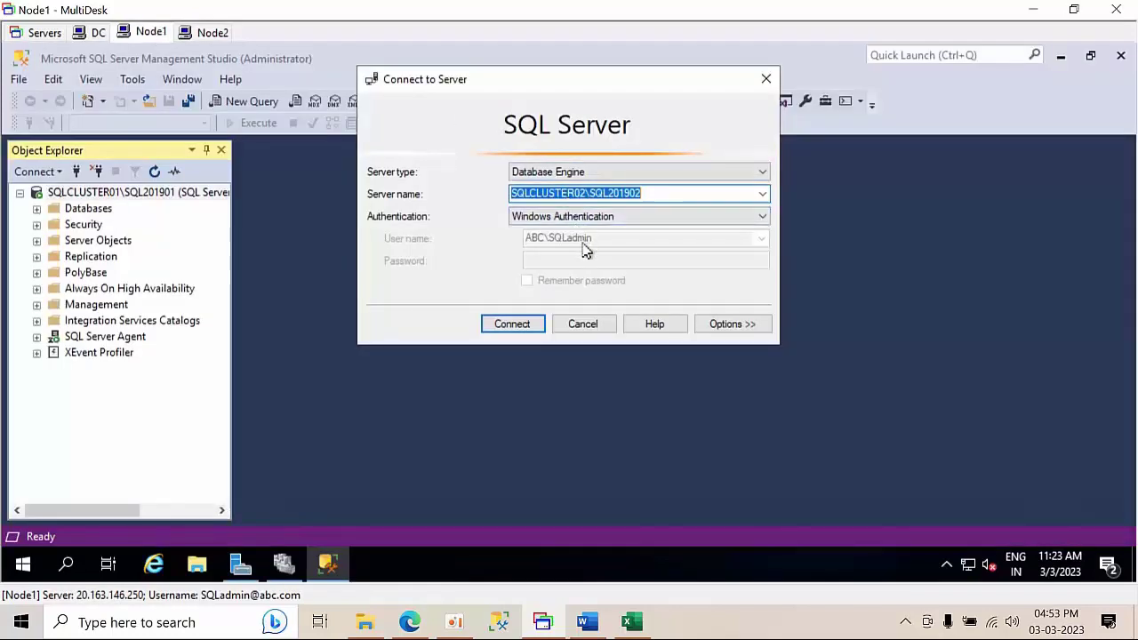
{"action": "left_click", "coordinate": [593, 327]}
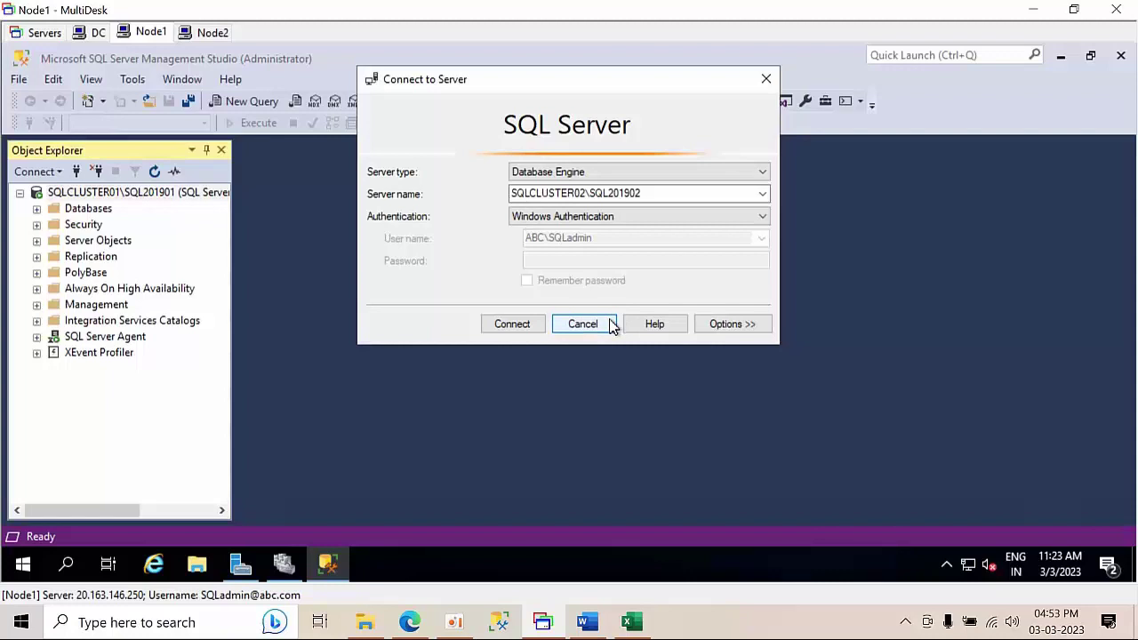
{"action": "left_click", "coordinate": [610, 326]}
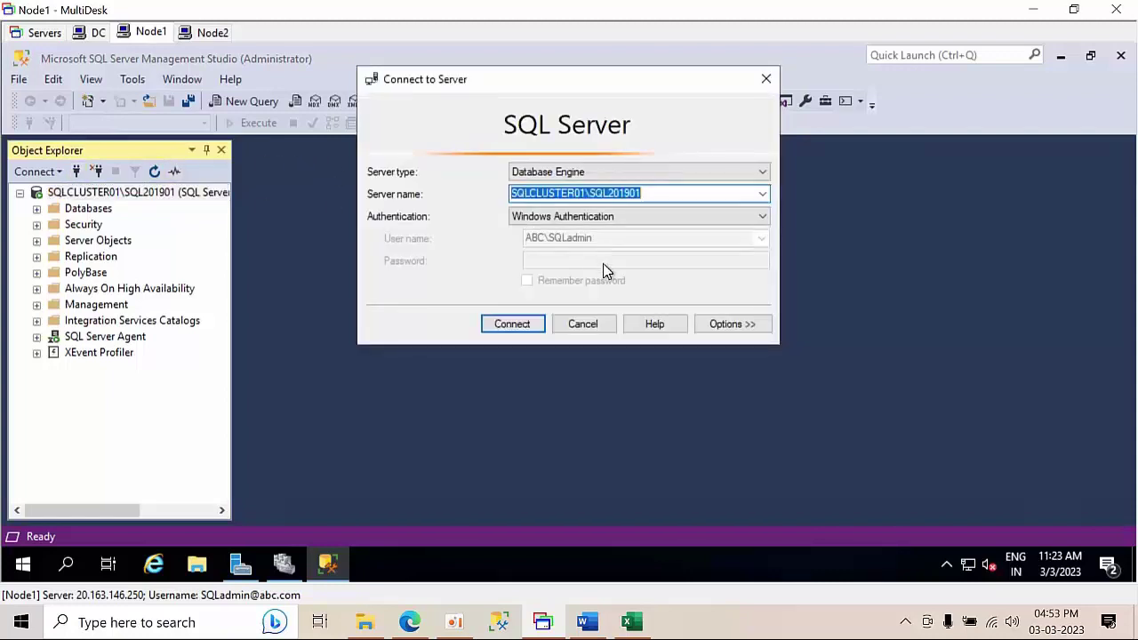
{"action": "left_click", "coordinate": [761, 194]}
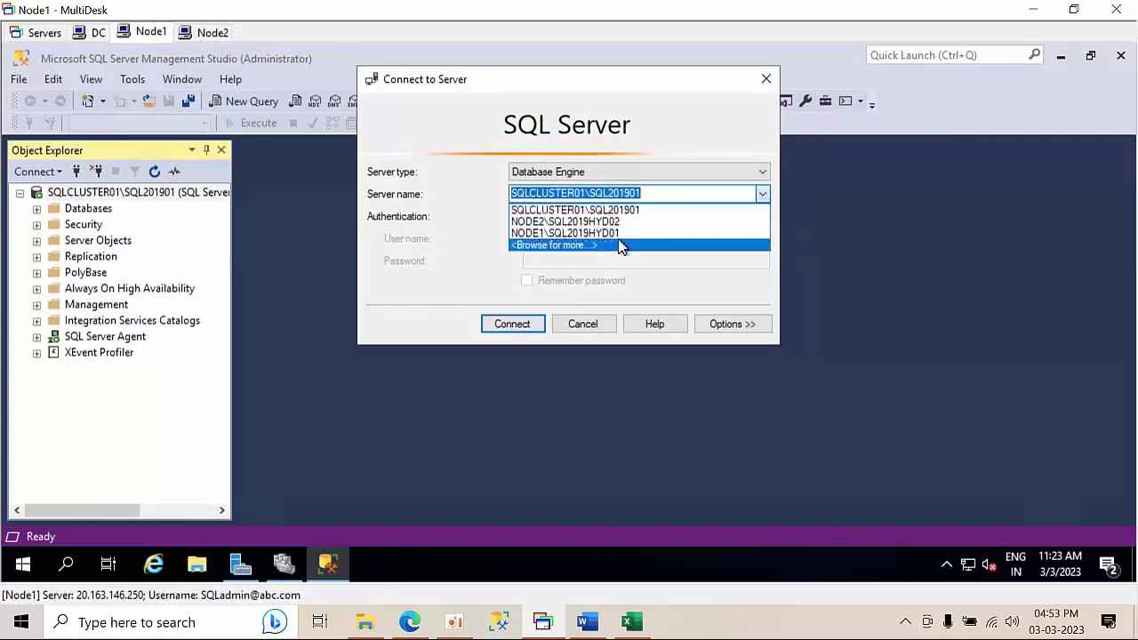
{"action": "left_click", "coordinate": [587, 326]}
- Connect Node2's Management Studio to NODE2\SQL2019HYD02
{"action": "left_click", "coordinate": [210, 34]}
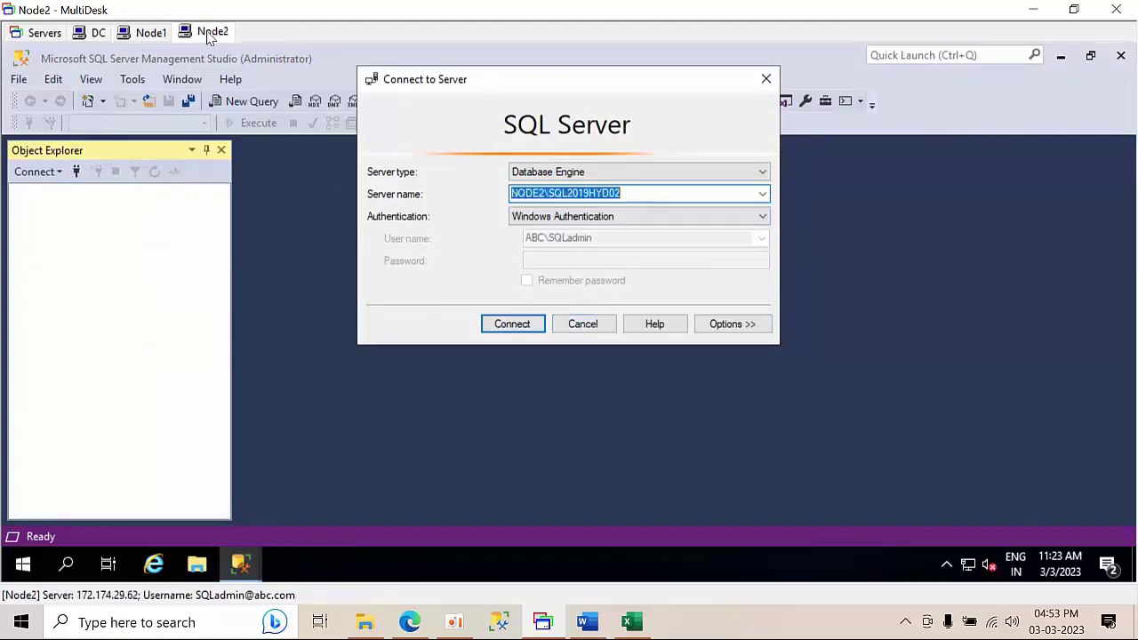
{"action": "left_click", "coordinate": [580, 325]}
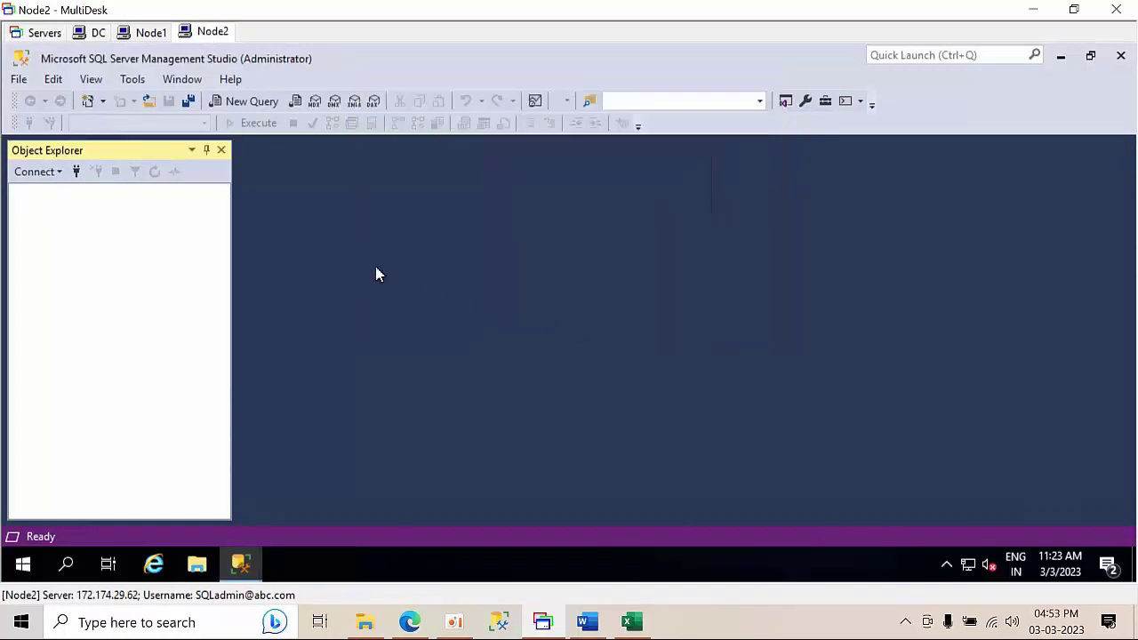
{"action": "left_click", "coordinate": [77, 172]}
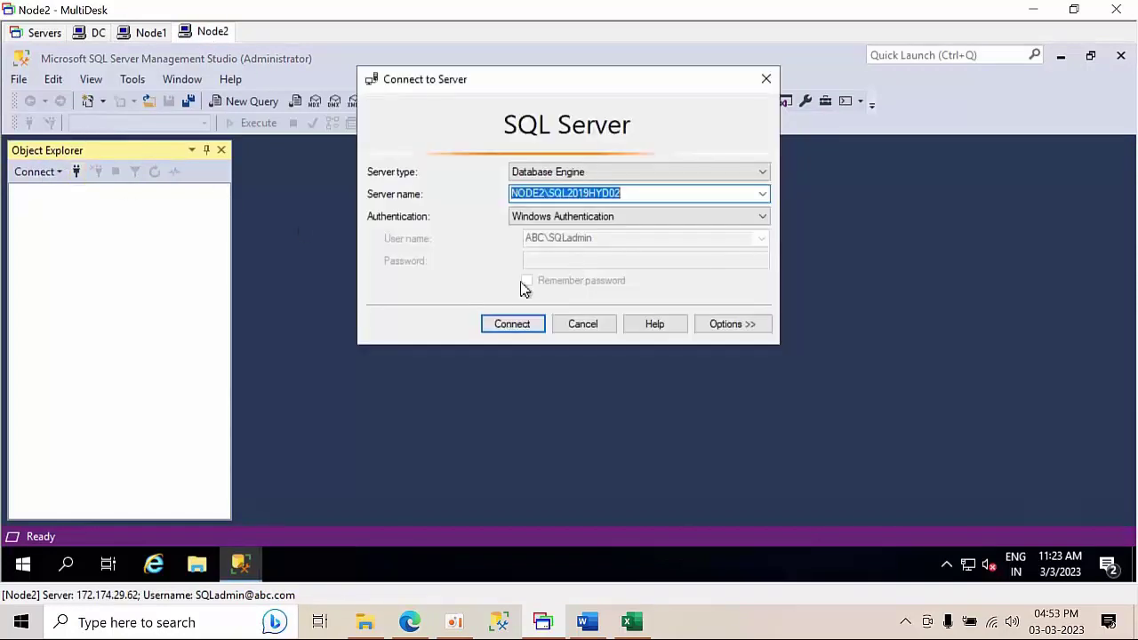
{"action": "left_click", "coordinate": [498, 323]}
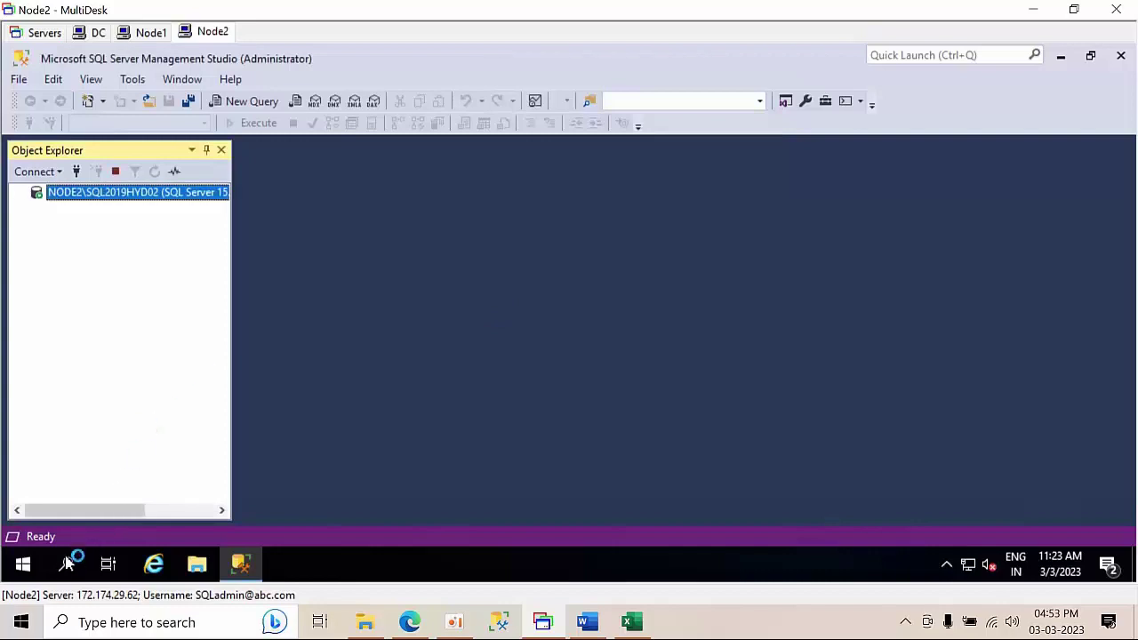
- In SQL Server 2019 Configuration Manager, review network protocols for SQL201901, SQL201902 and SQL2019HYD02
{"action": "left_click", "coordinate": [65, 567]}
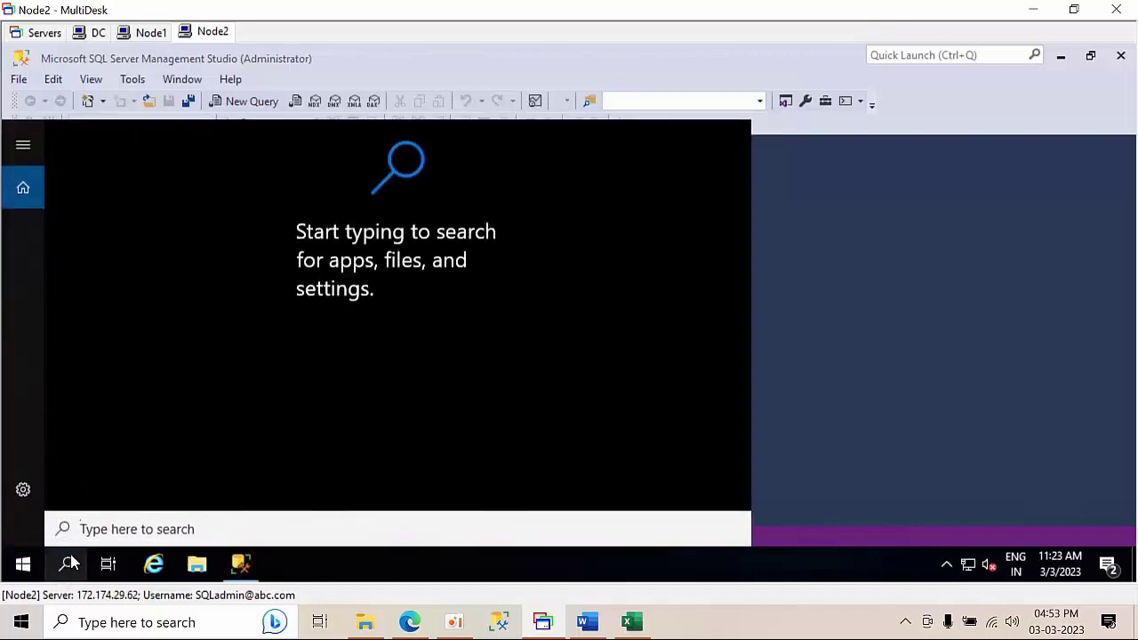
{"action": "type", "text": "config"}
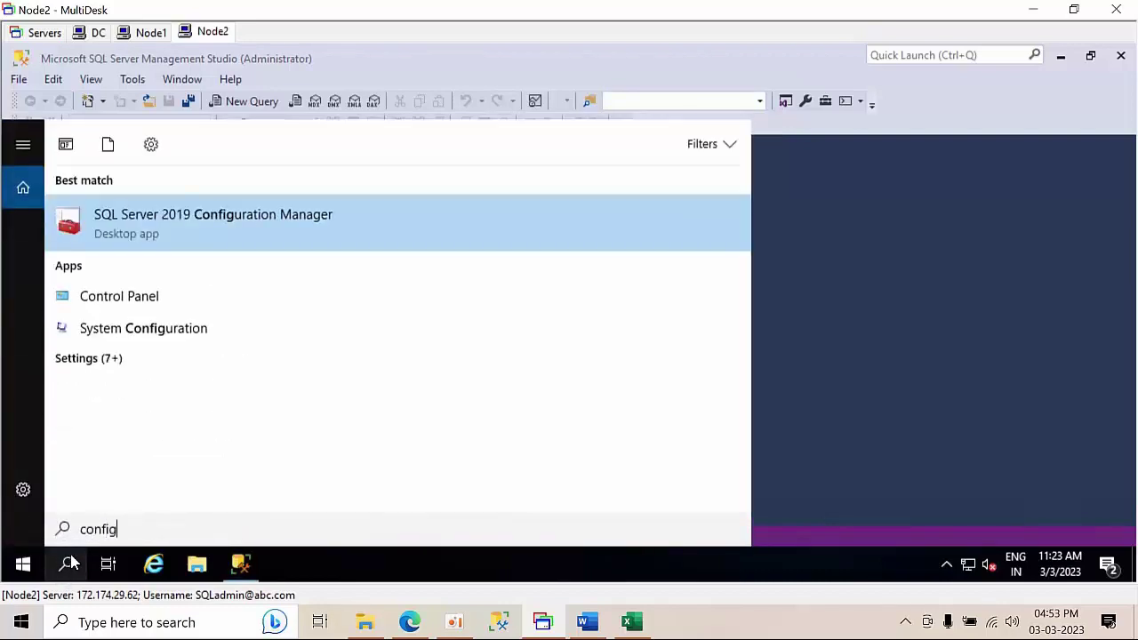
{"action": "left_click", "coordinate": [222, 226]}
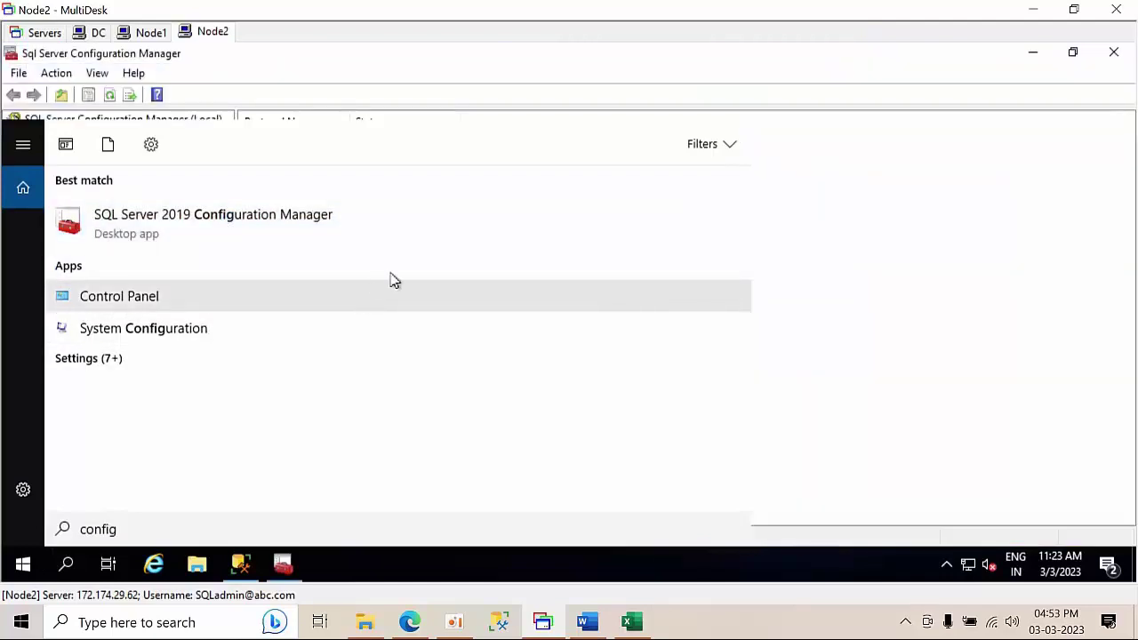
{"action": "left_click", "coordinate": [861, 278]}
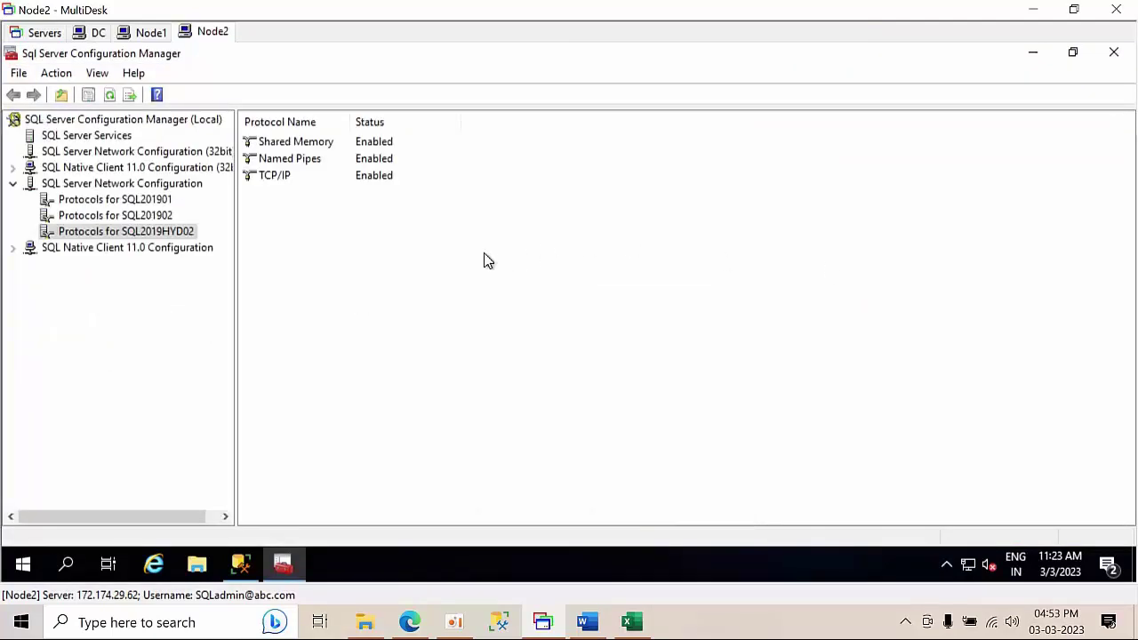
{"action": "left_click", "coordinate": [133, 216]}
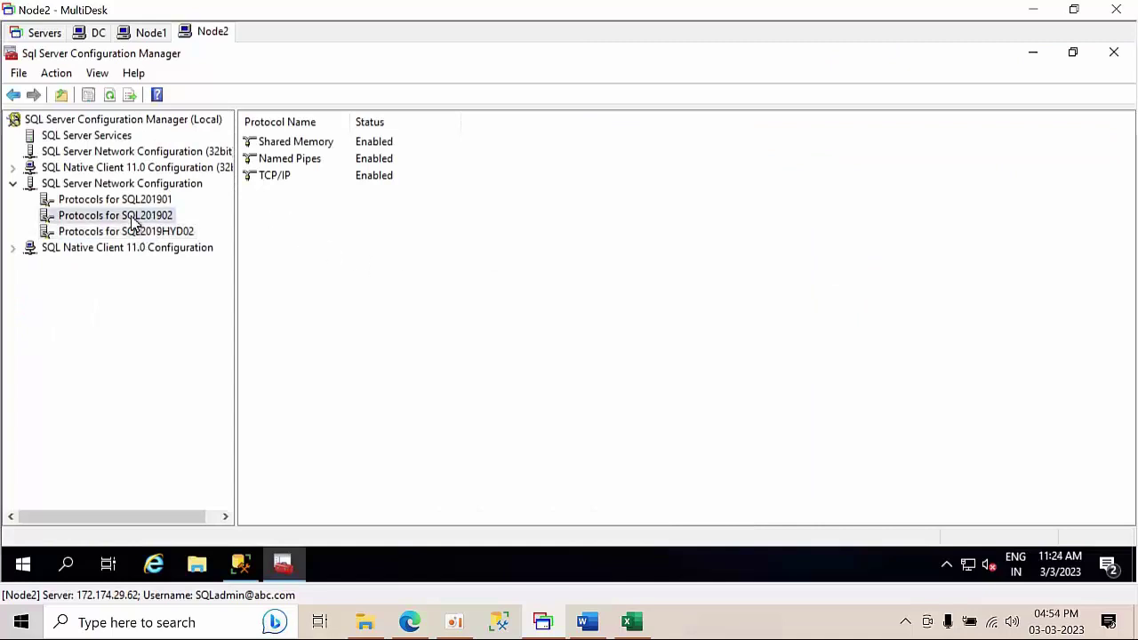
{"action": "left_click", "coordinate": [139, 203]}
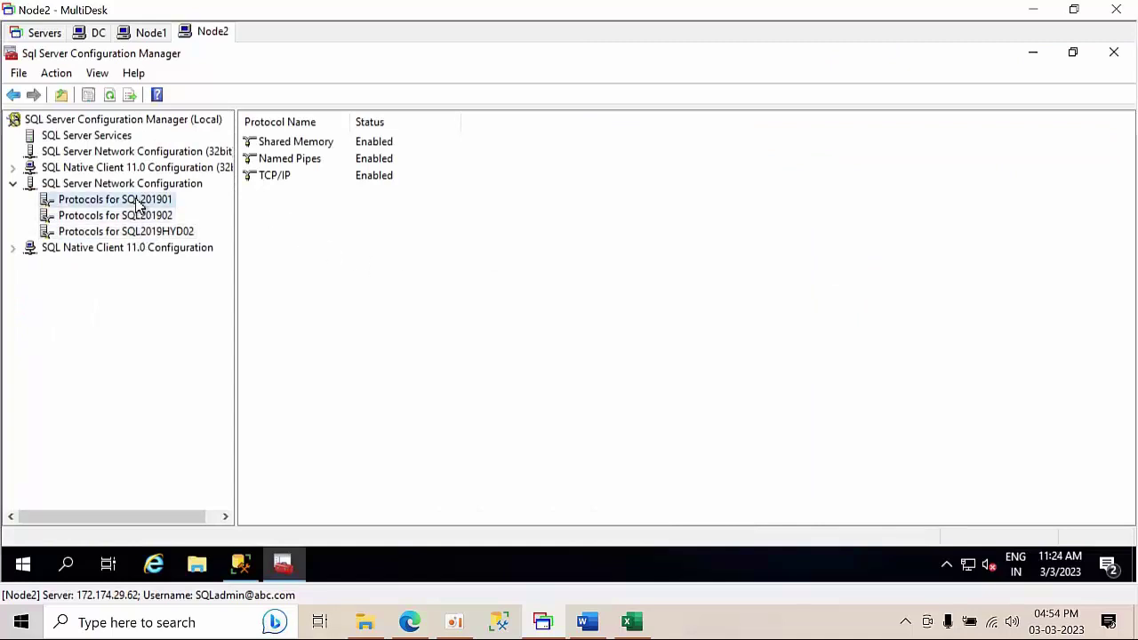
{"action": "left_click", "coordinate": [138, 216]}
{"action": "left_click", "coordinate": [135, 229]}
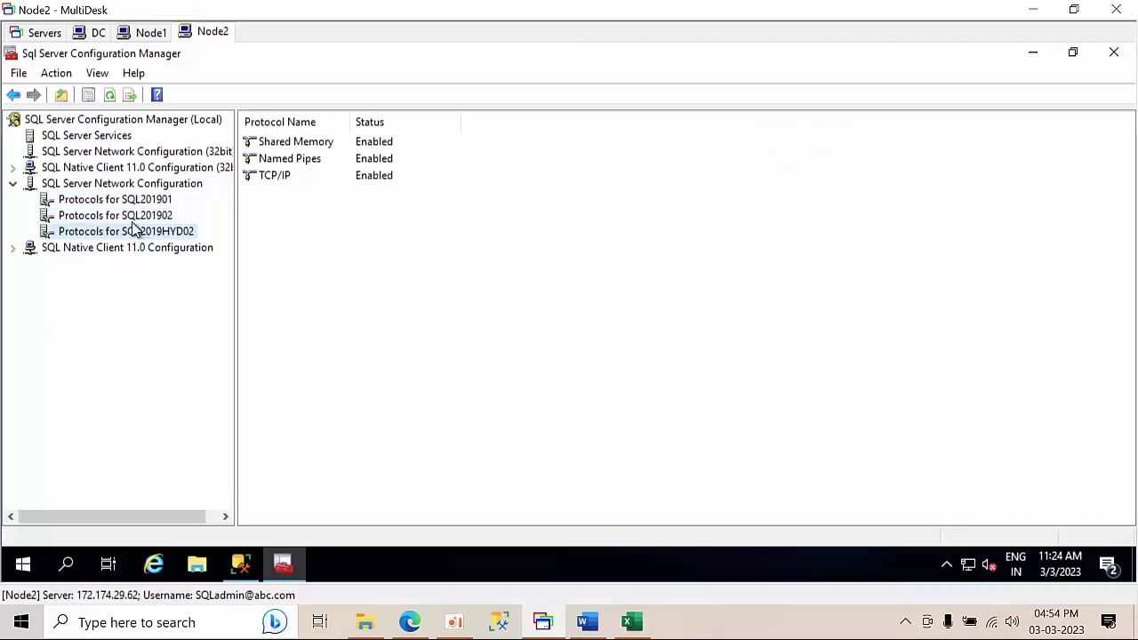
{"action": "left_click", "coordinate": [135, 201]}
{"action": "left_click", "coordinate": [137, 216]}
{"action": "left_click", "coordinate": [136, 230]}
{"action": "left_click", "coordinate": [1035, 52]}
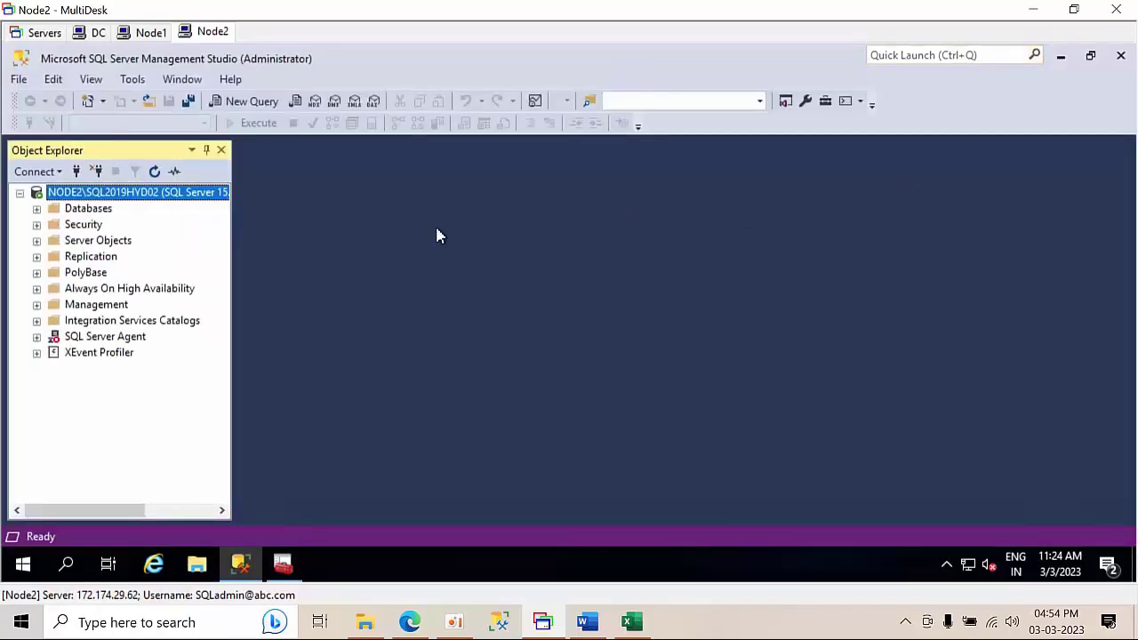
- Connect Node2's Management Studio to SQLCLUSTER01\SQL201901
{"action": "left_click", "coordinate": [76, 171]}
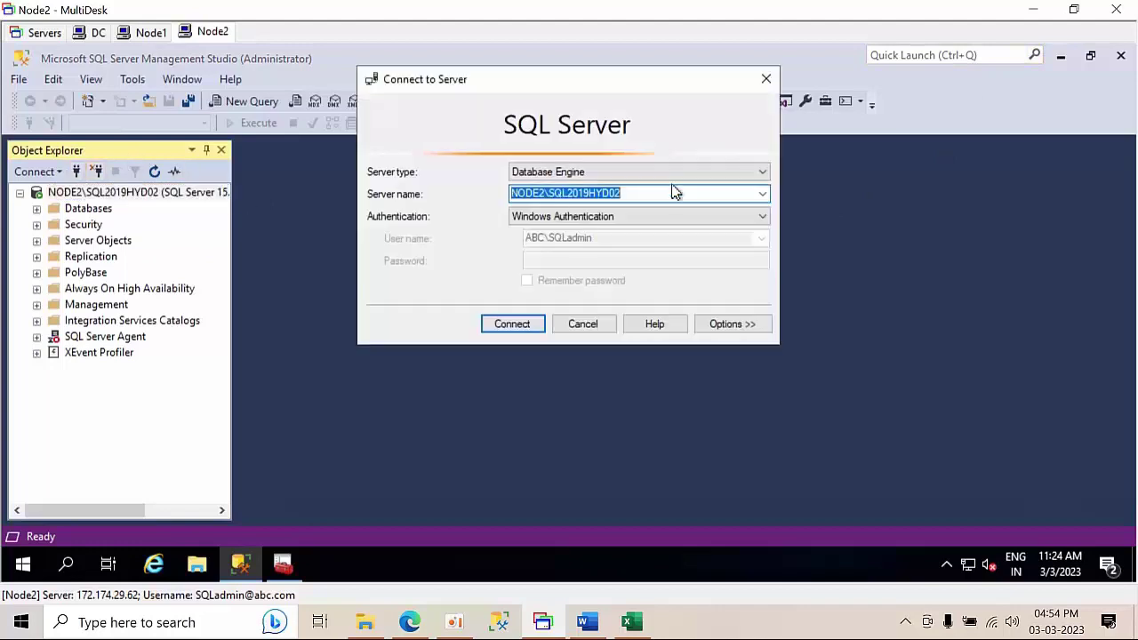
{"action": "left_click", "coordinate": [763, 195]}
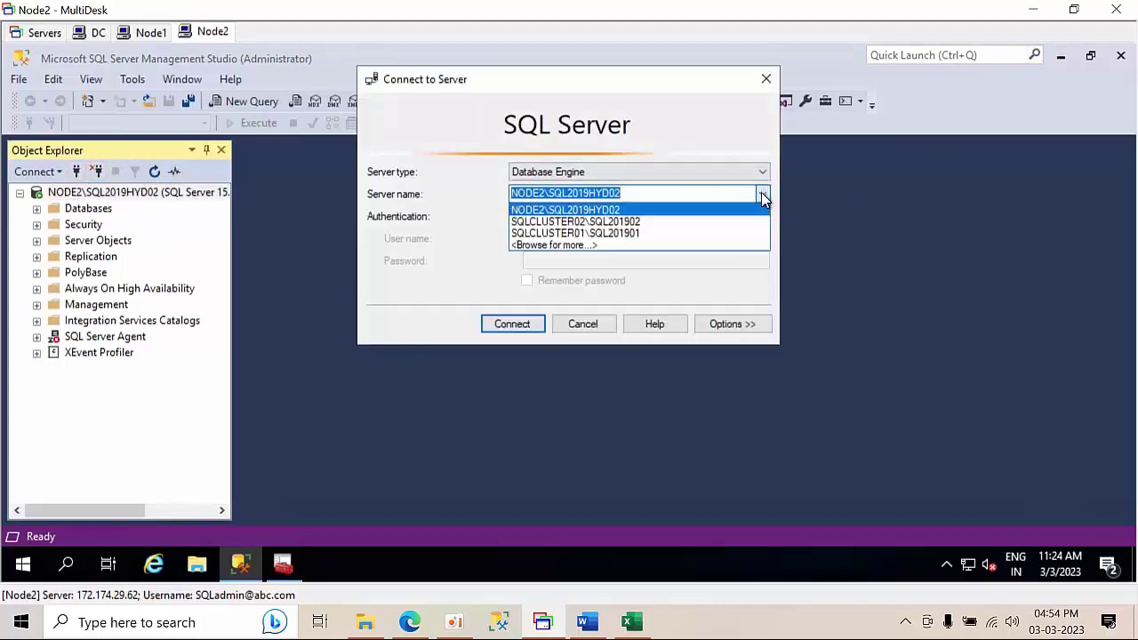
{"action": "left_click", "coordinate": [597, 233]}
{"action": "left_click", "coordinate": [514, 324]}
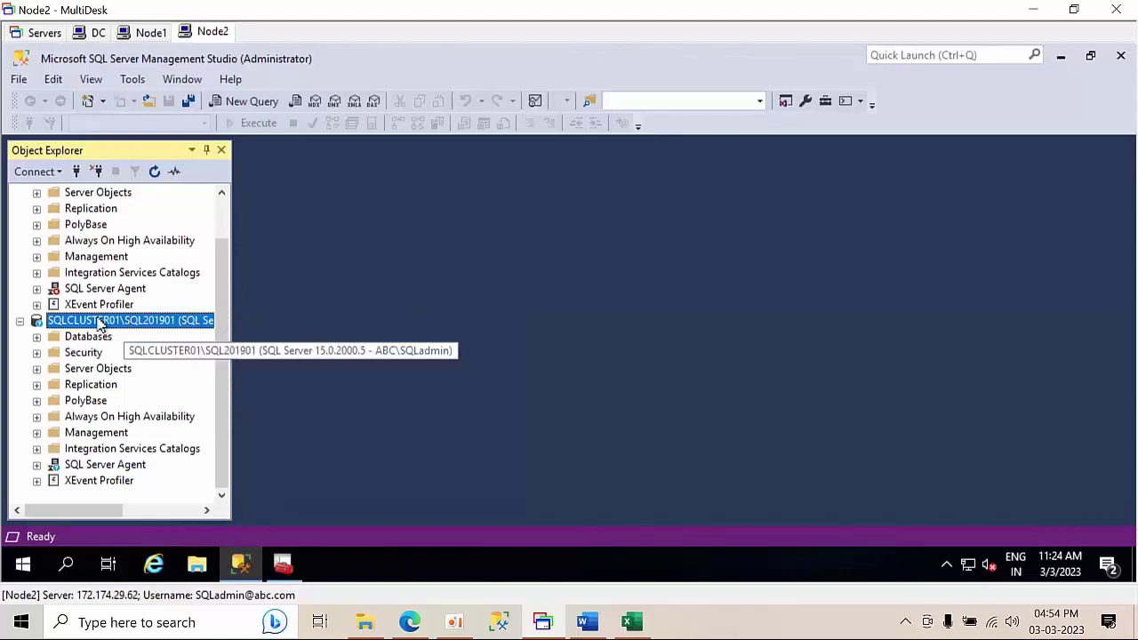
- Dismiss Node1's pending connection dialog, then connect Node2 to SQLCLUSTER02\SQL201902
{"action": "left_click", "coordinate": [151, 32]}
{"action": "left_click", "coordinate": [582, 323]}
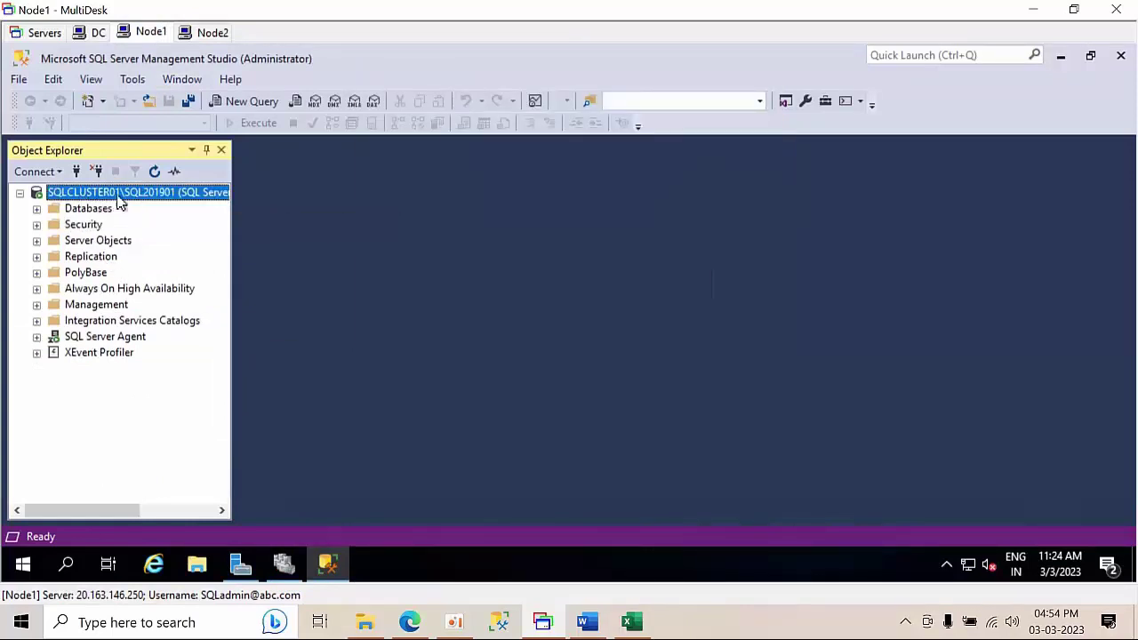
{"action": "left_click", "coordinate": [194, 33]}
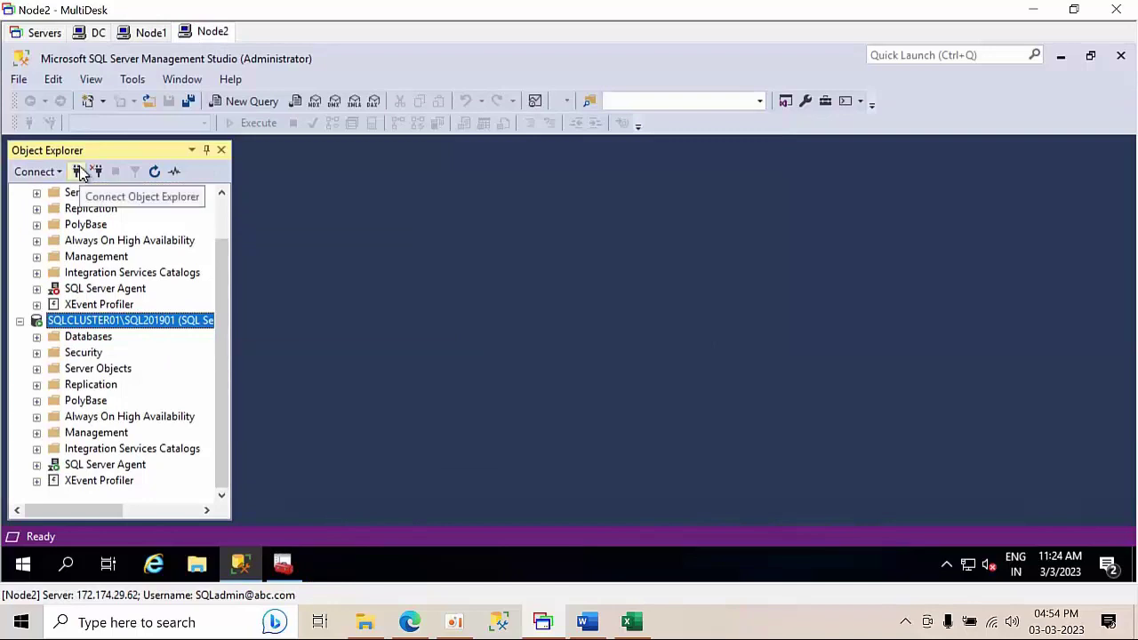
{"action": "left_click", "coordinate": [78, 171]}
{"action": "left_click", "coordinate": [764, 196]}
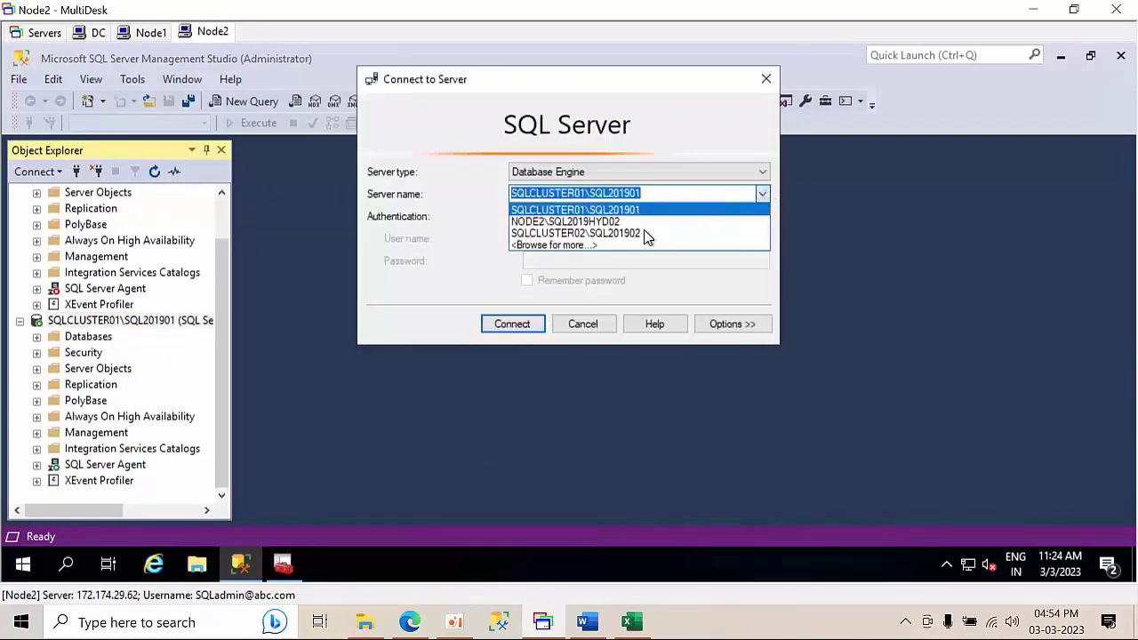
{"action": "left_click", "coordinate": [600, 234]}
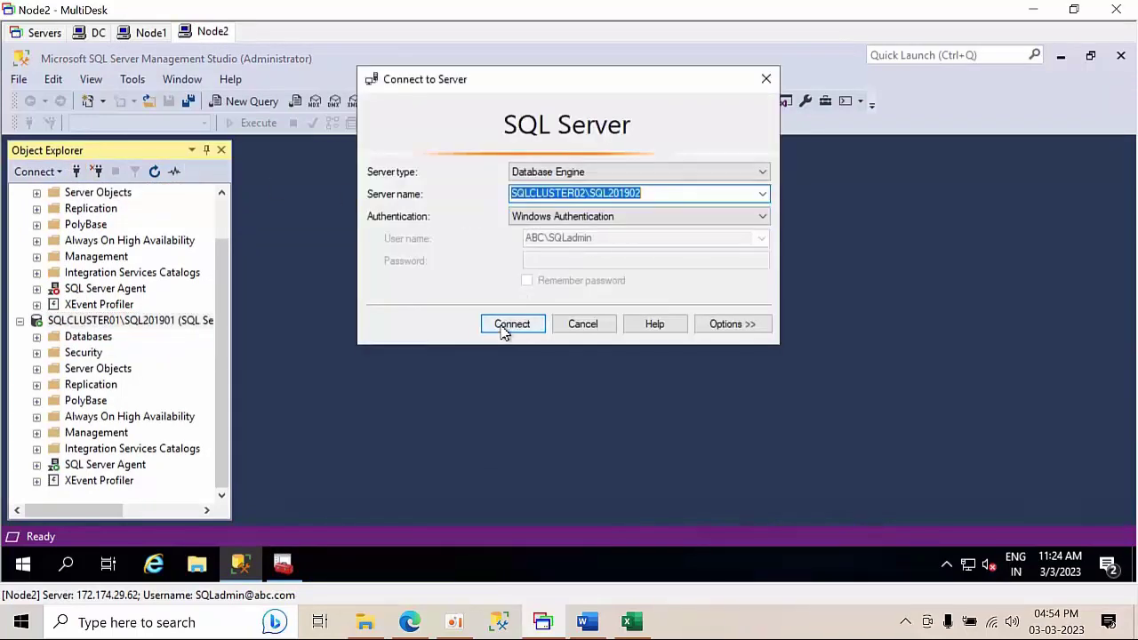
{"action": "left_click", "coordinate": [503, 327]}
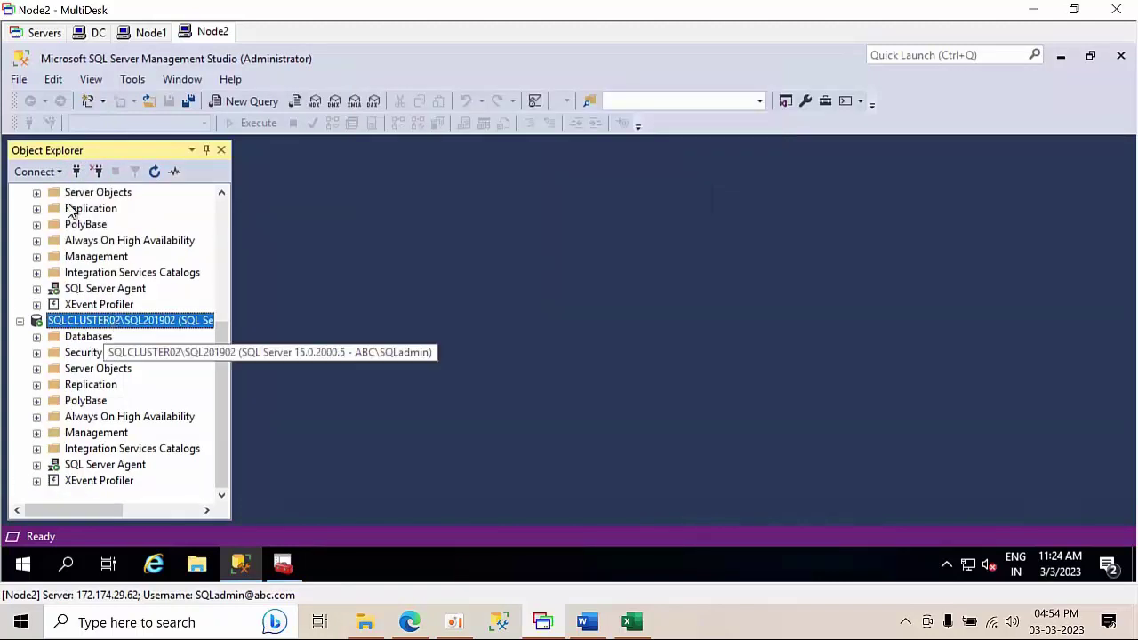
- Close the extra connection dialog without connecting and bring up the Excel notes sheet
{"action": "left_click", "coordinate": [77, 172]}
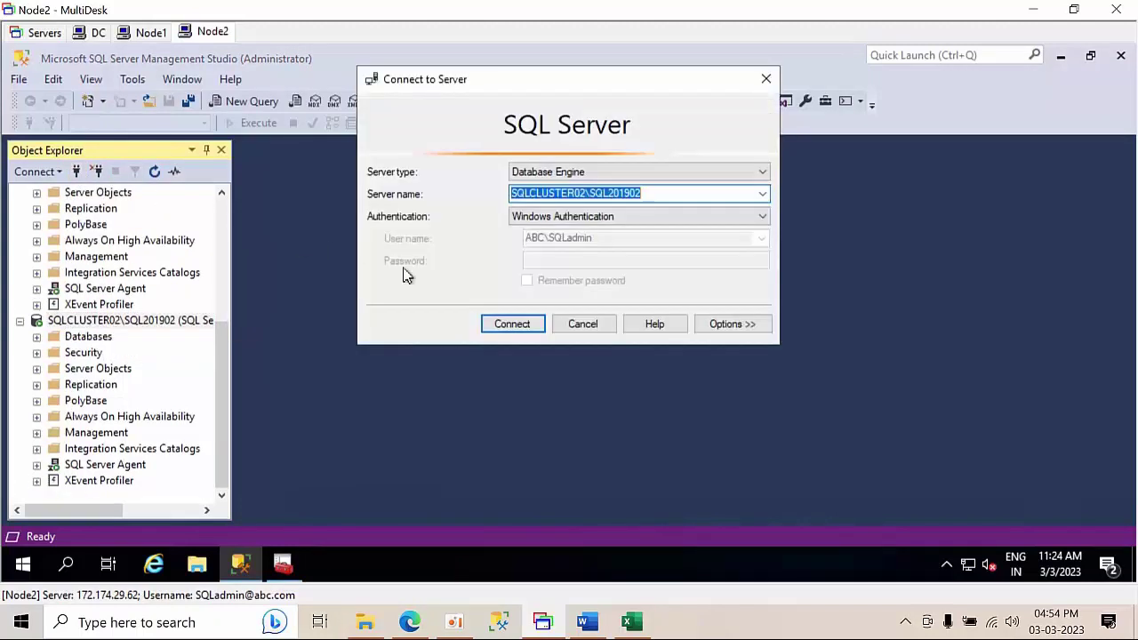
{"action": "left_click", "coordinate": [583, 325]}
{"action": "left_click", "coordinate": [631, 622]}
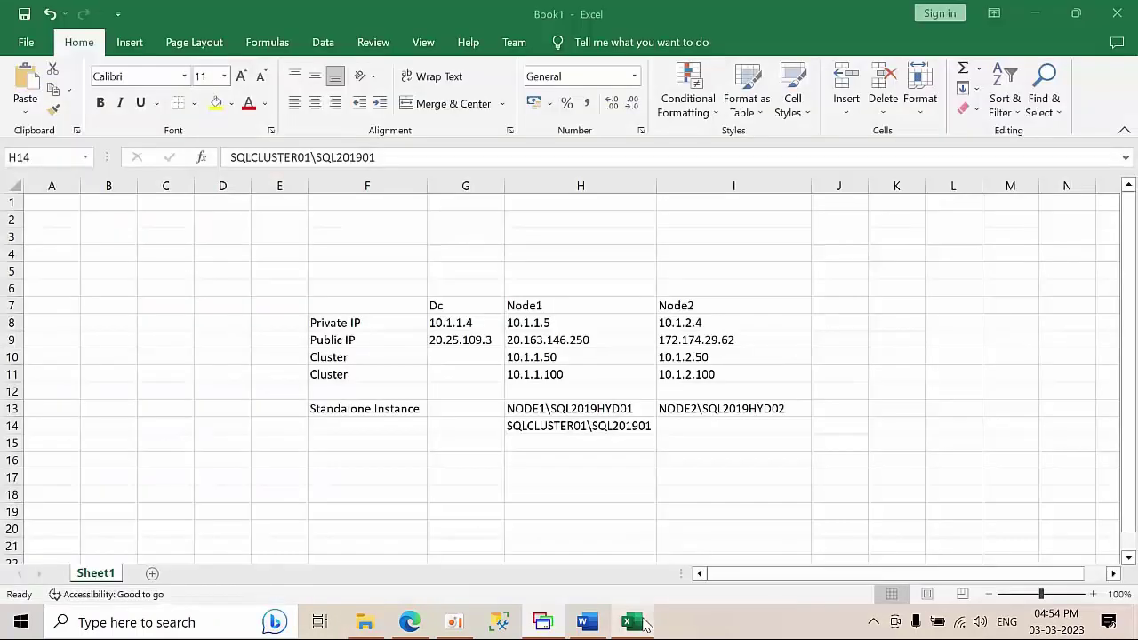
- Paste SQLCLUSTER02\SQL201902 into cell I14 and widen column I to fit it
{"action": "left_click", "coordinate": [685, 421]}
{"action": "type", "text": "SQLCLUSTER02\\SQL201902"}
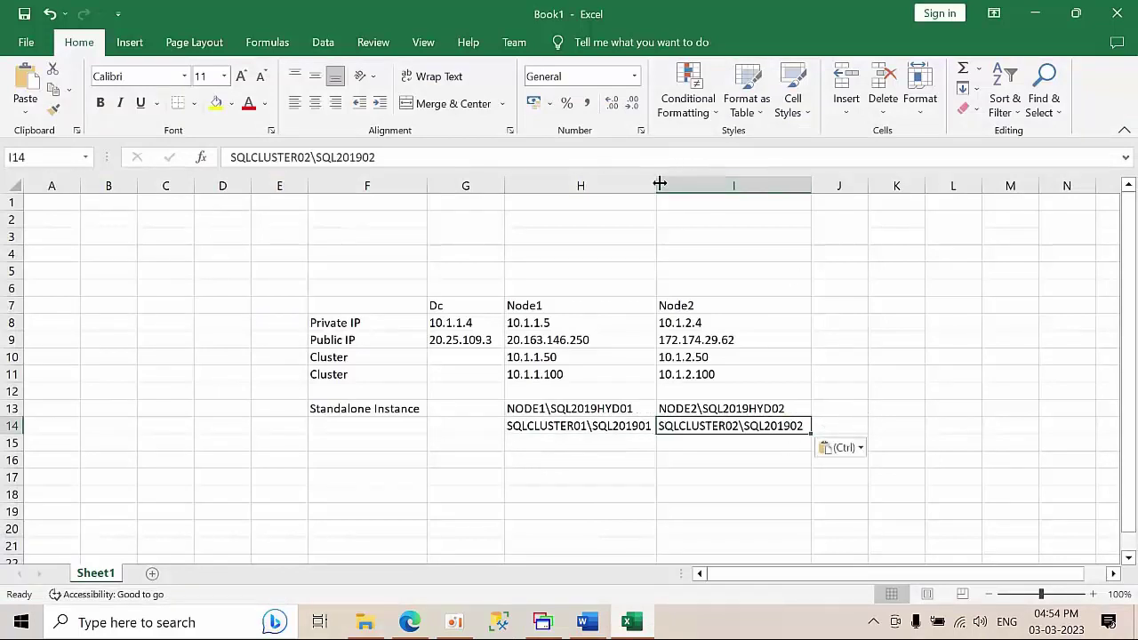
{"action": "left_click_drag", "start_coordinate": [659, 183], "coordinate": [697, 184]}
{"action": "left_click", "coordinate": [900, 391]}
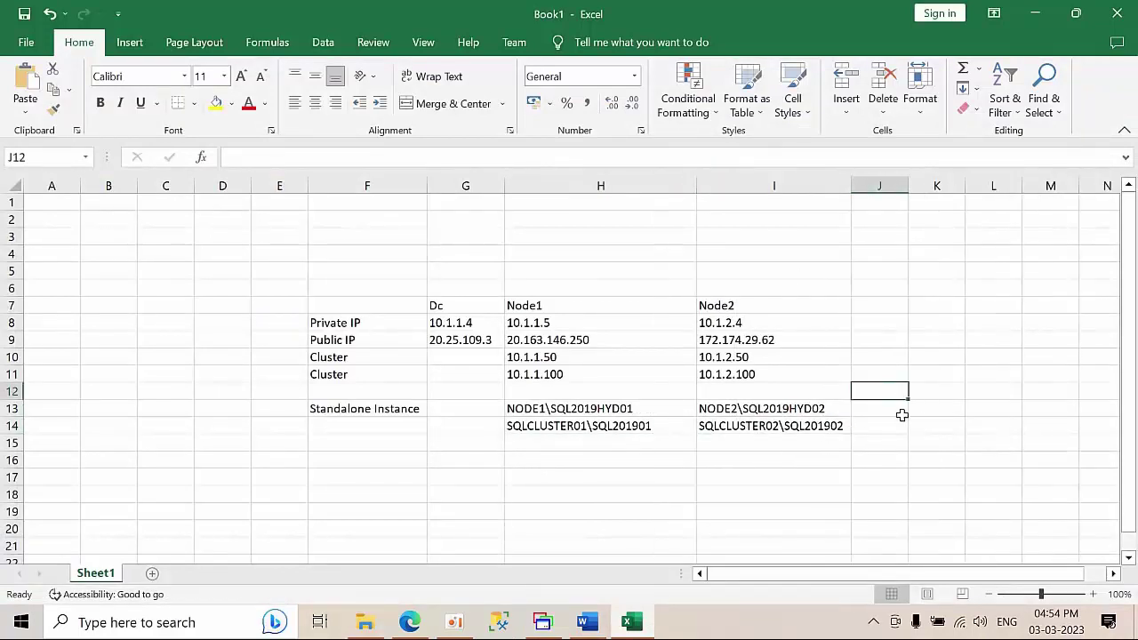
- Label cell F14 'Clustered Instance'
{"action": "scroll", "coordinate": [902, 415], "scroll_direction": "down", "scroll_amount": 1}
{"action": "left_click", "coordinate": [329, 377]}
{"action": "type", "text": "Clustered Instance"}
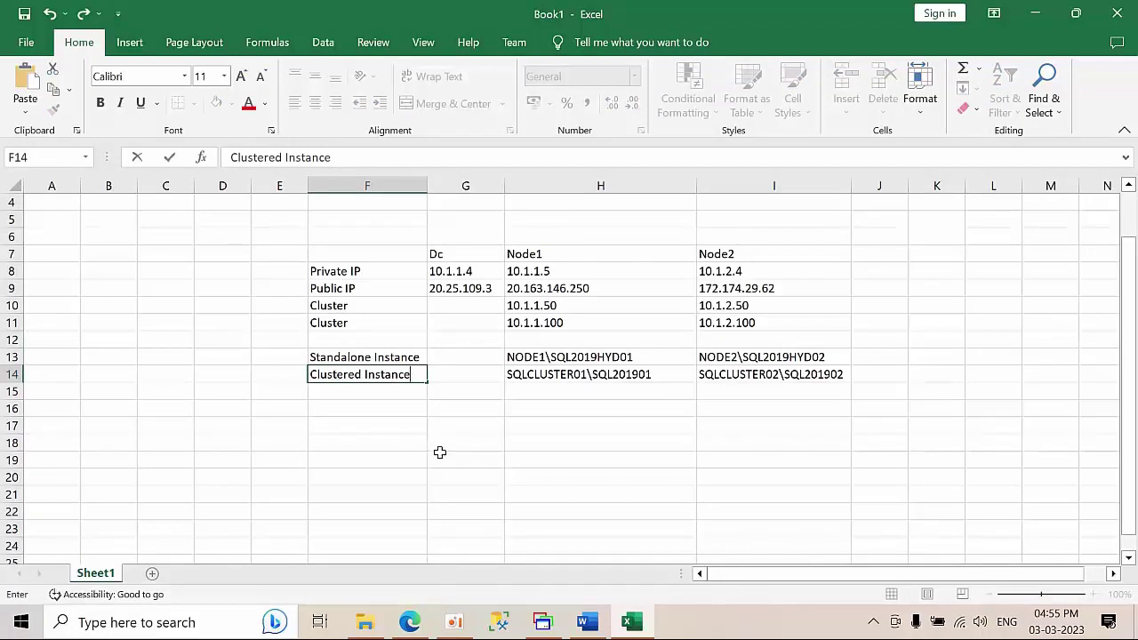
{"action": "left_click", "coordinate": [439, 452]}
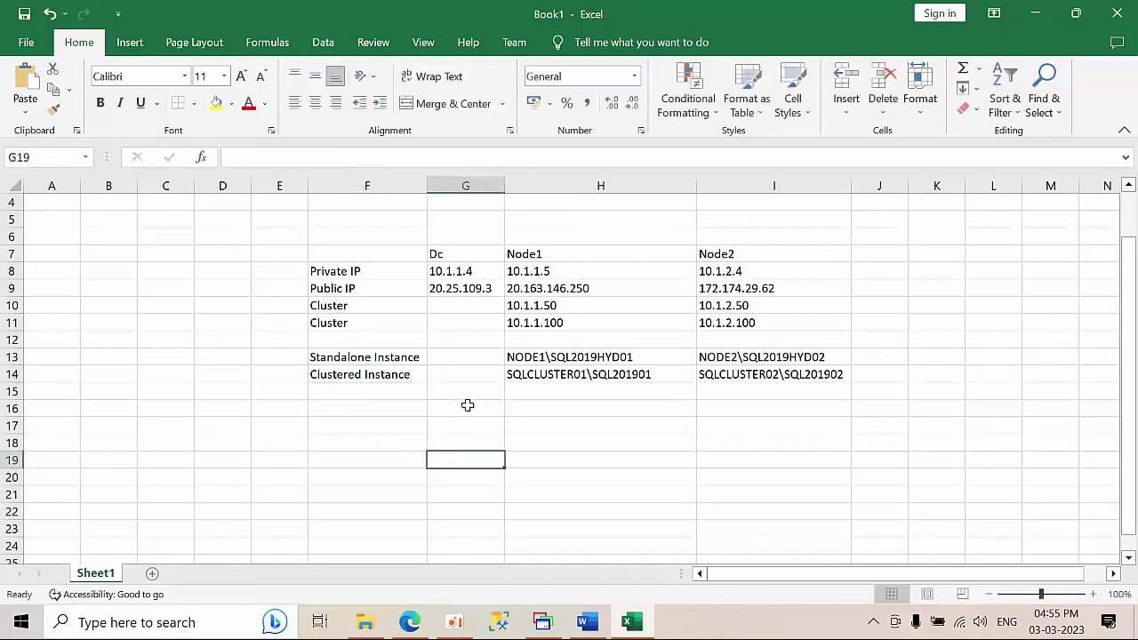
- Copy the NODE1\SQL2019HYD01 name from cell H13
{"action": "scroll", "coordinate": [624, 425], "scroll_direction": "up", "scroll_amount": 1}
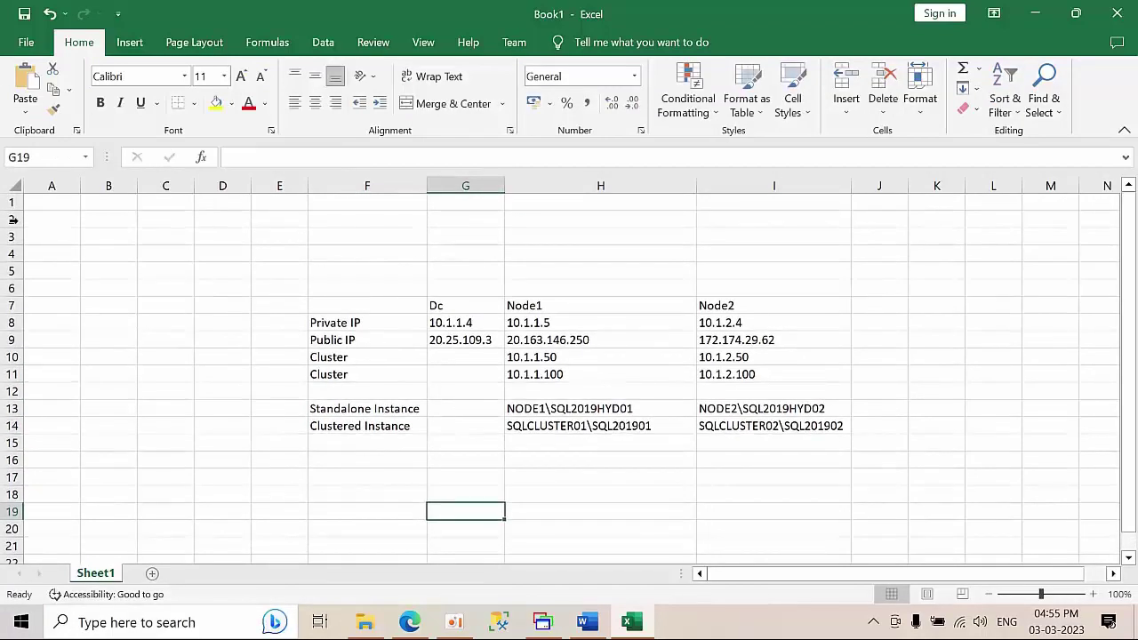
{"action": "left_click", "coordinate": [626, 409]}
{"action": "key", "text": "ctrl+c"}
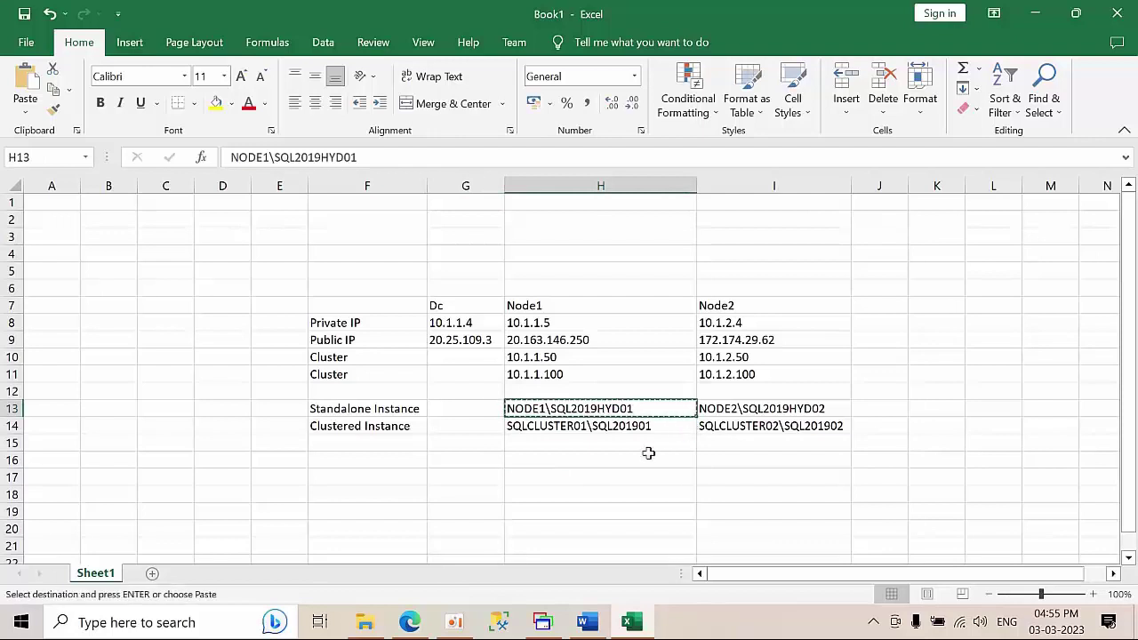
{"action": "left_click", "coordinate": [546, 622]}
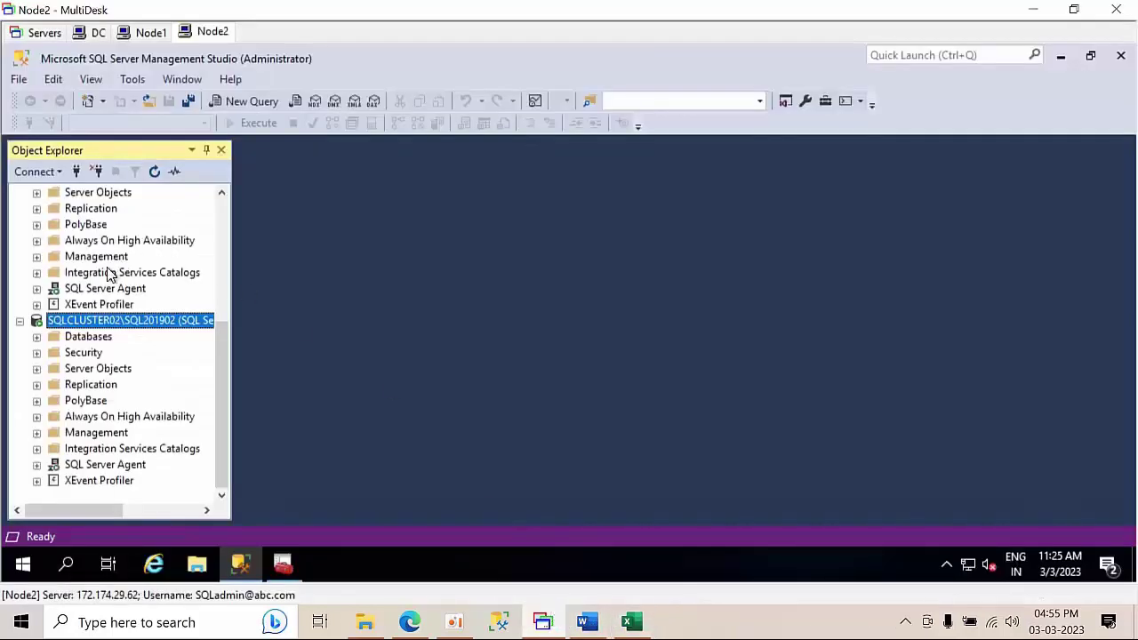
- On Node1, check the SQL Server (SQL201902) role in Failover Cluster Manager, then return to Management Studio
{"action": "scroll", "coordinate": [107, 276], "scroll_direction": "up", "scroll_amount": 5}
{"action": "left_click", "coordinate": [133, 33]}
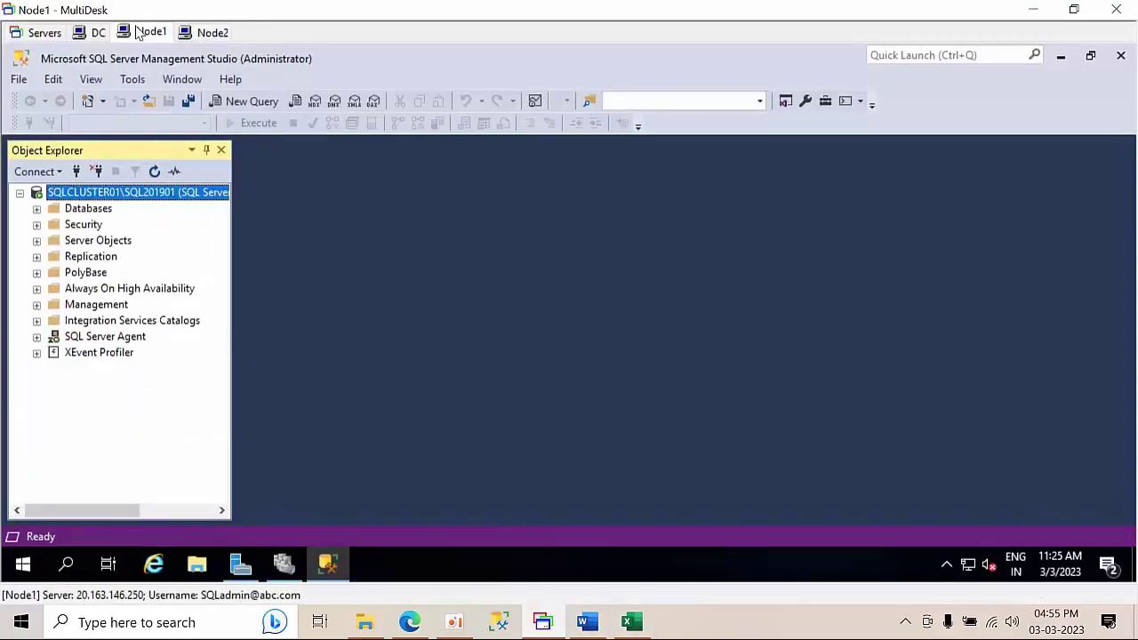
{"action": "left_click", "coordinate": [284, 565]}
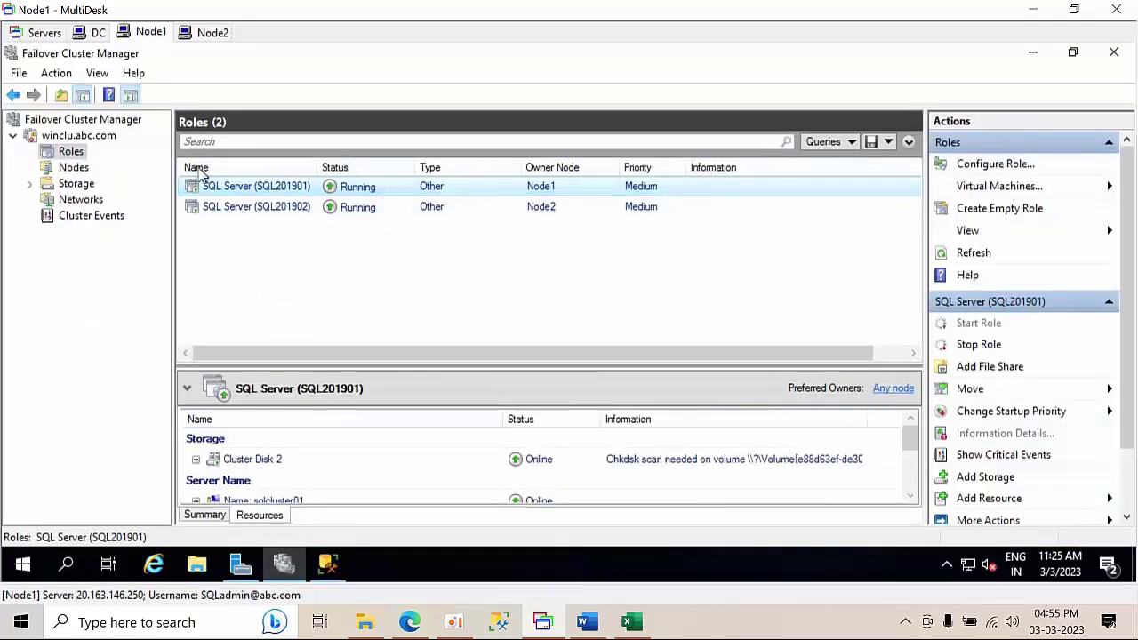
{"action": "left_click", "coordinate": [551, 207]}
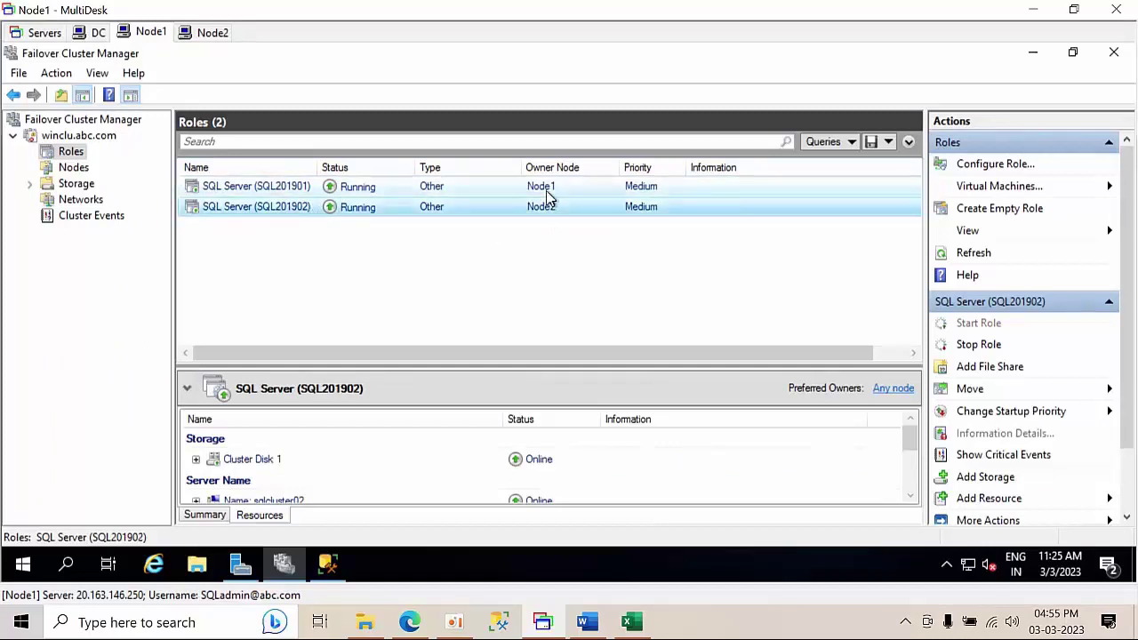
{"action": "left_click", "coordinate": [328, 563]}
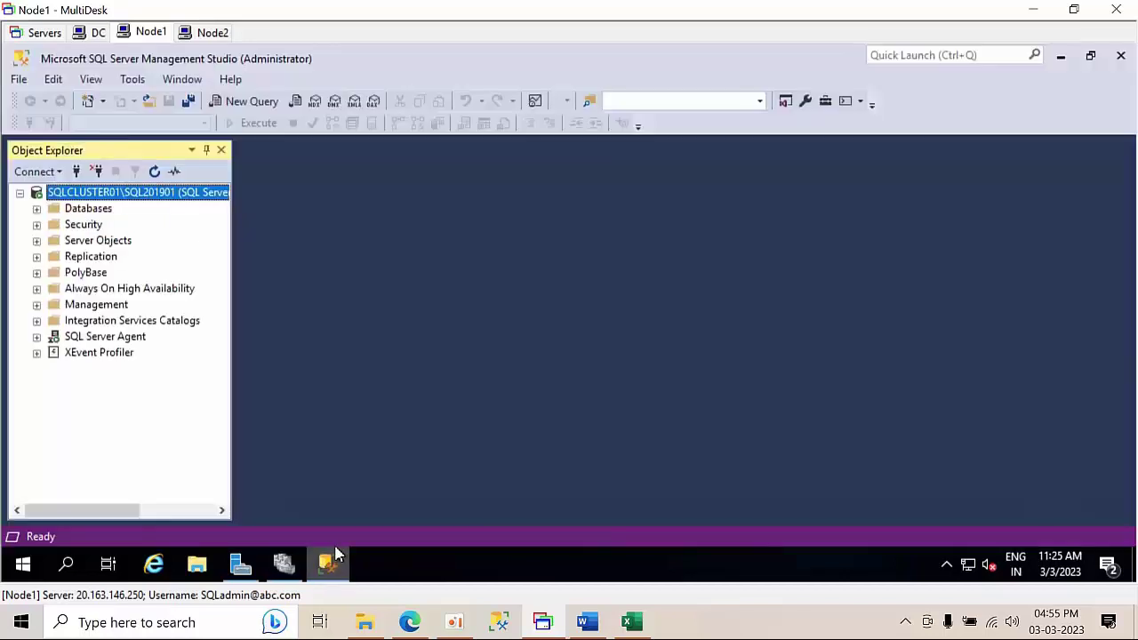
- Disconnect Node1's Management Studio from SQLCLUSTER01\SQL201901
{"action": "left_click", "coordinate": [98, 172]}
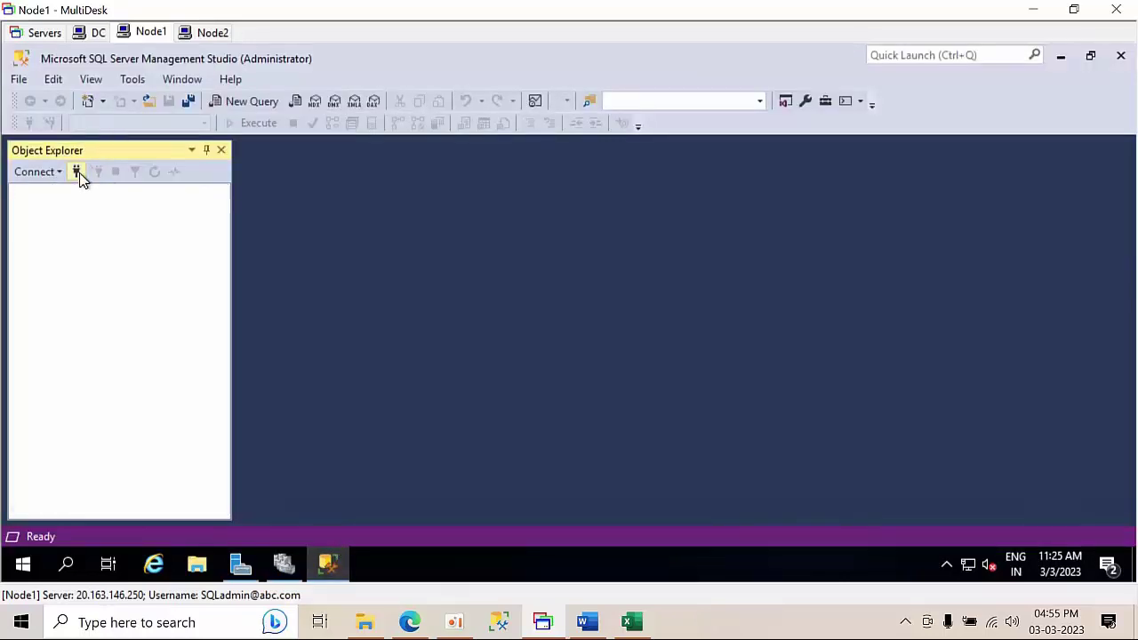
{"action": "left_click", "coordinate": [76, 172]}
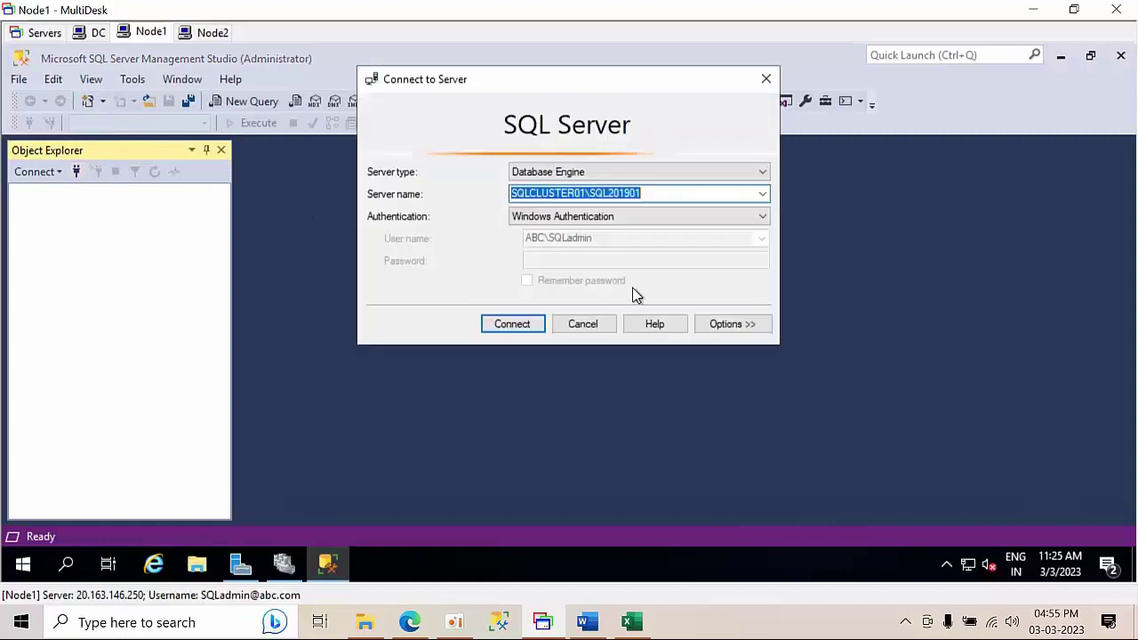
{"action": "left_click", "coordinate": [602, 330]}
- Confirm via firewall.cpl that Windows Defender Firewall is off for domain, private and public networks
{"action": "key", "text": "super+r"}
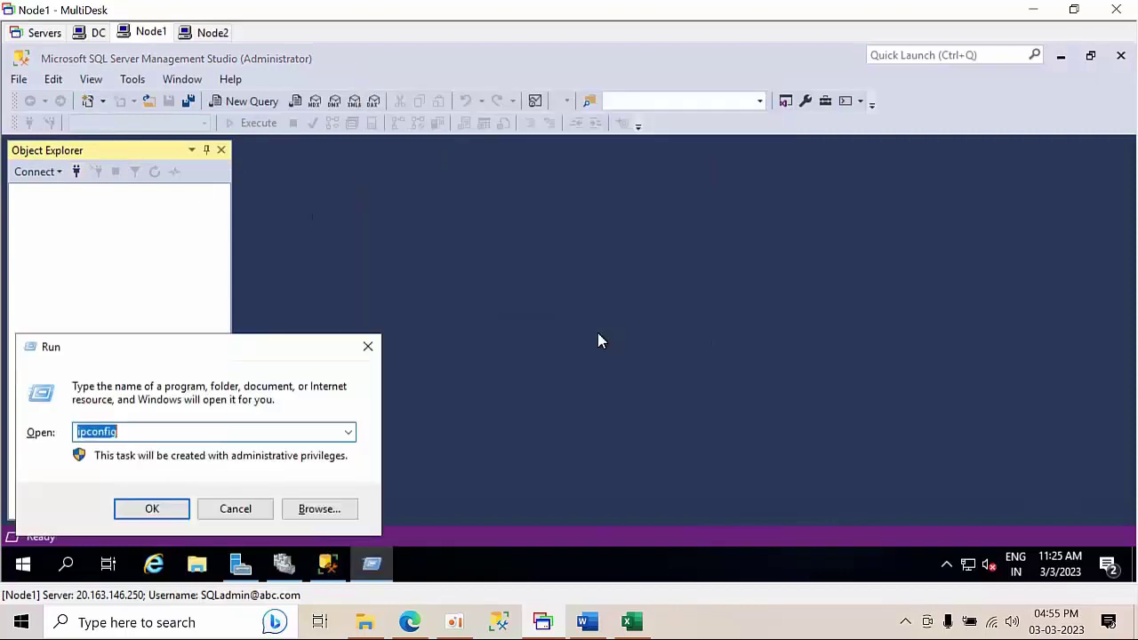
{"action": "type", "text": "fire"}
{"action": "key", "text": "Down"}
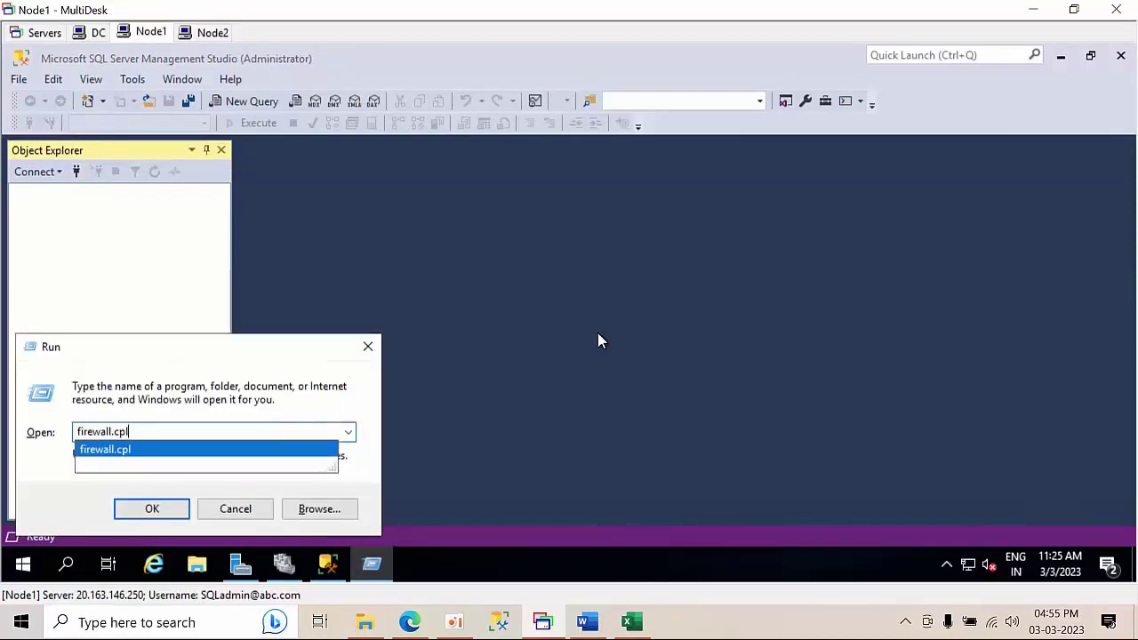
{"action": "key", "text": "Return"}
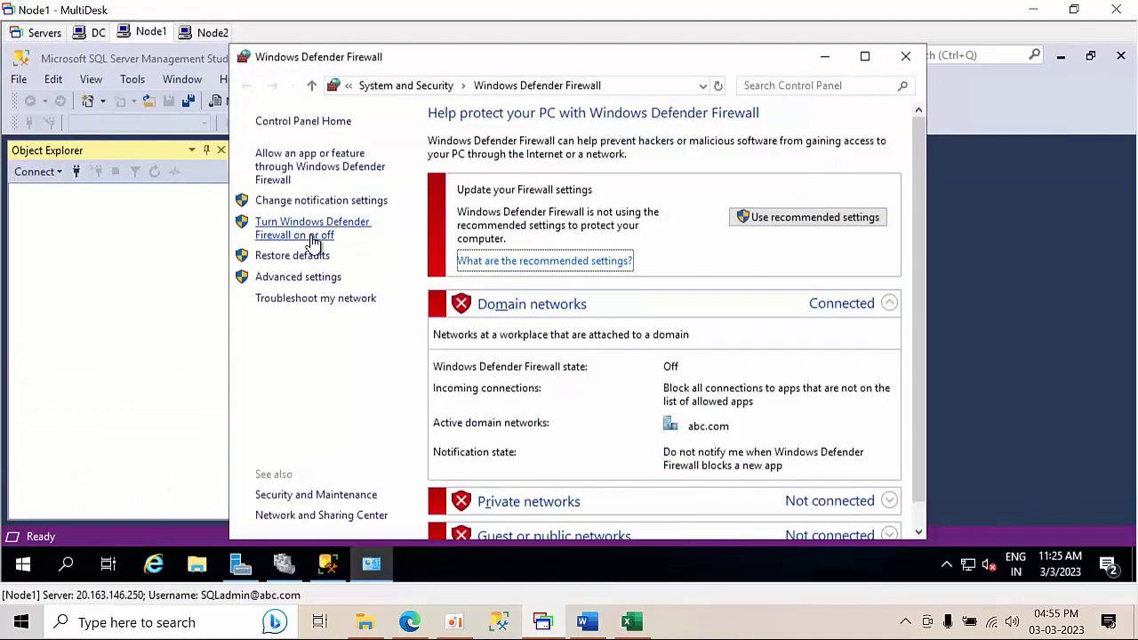
{"action": "left_click", "coordinate": [309, 233]}
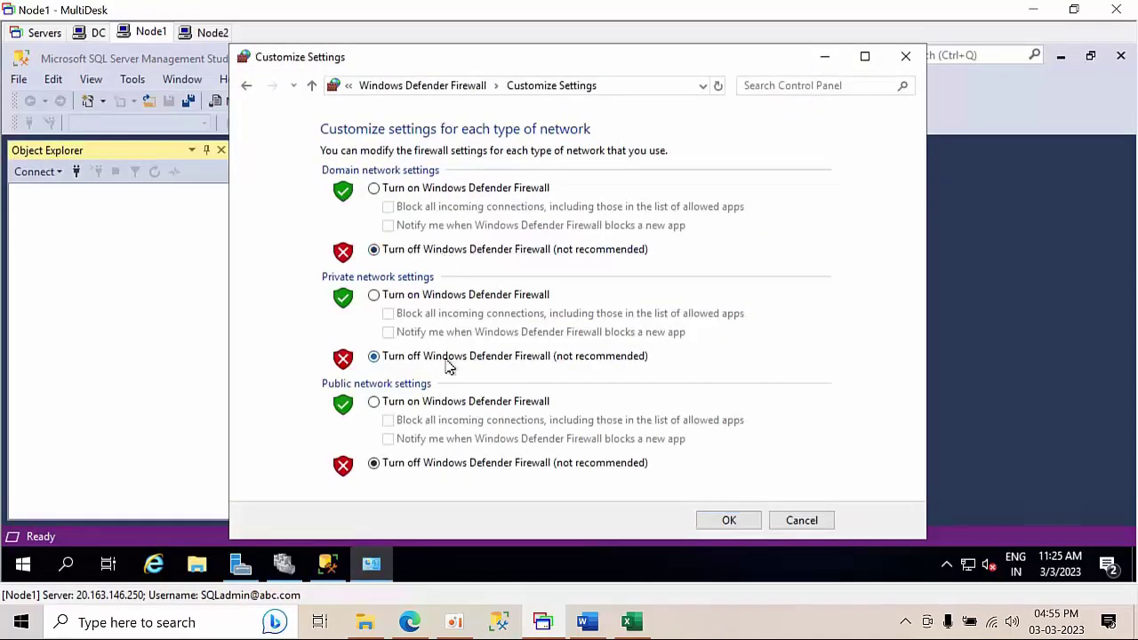
{"action": "left_click", "coordinate": [729, 524]}
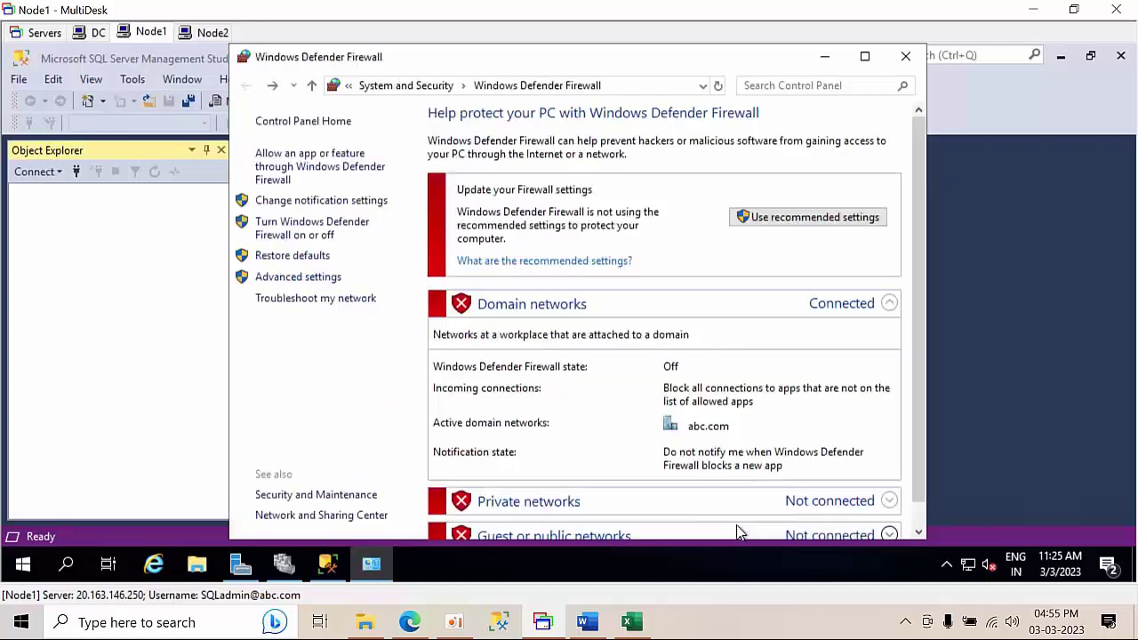
{"action": "left_click", "coordinate": [907, 57]}
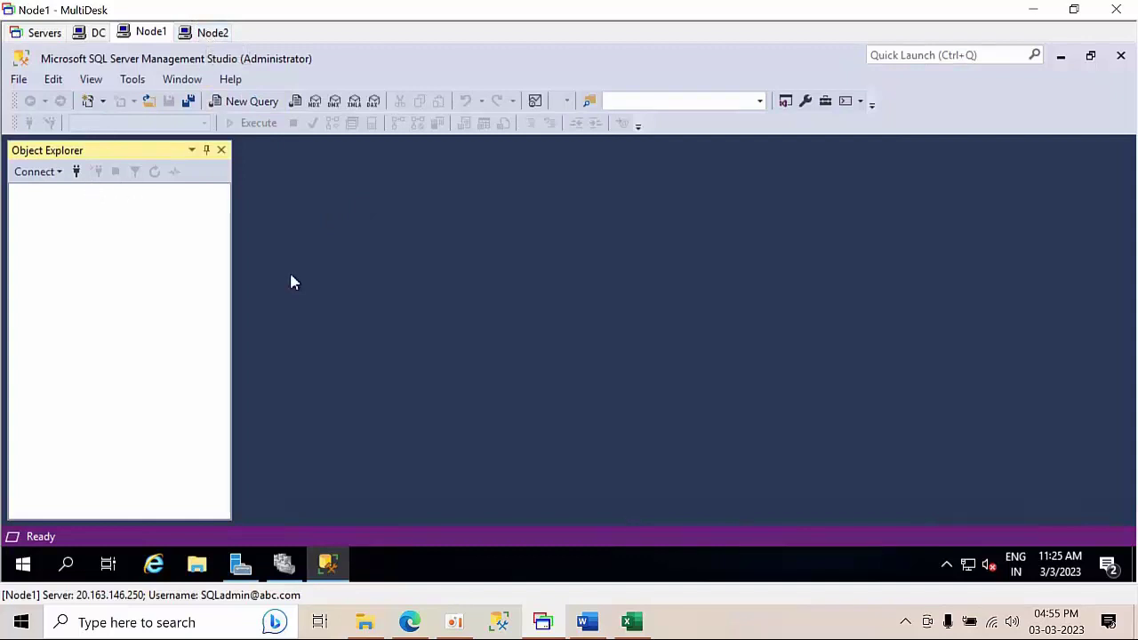
{"action": "left_click", "coordinate": [202, 33]}
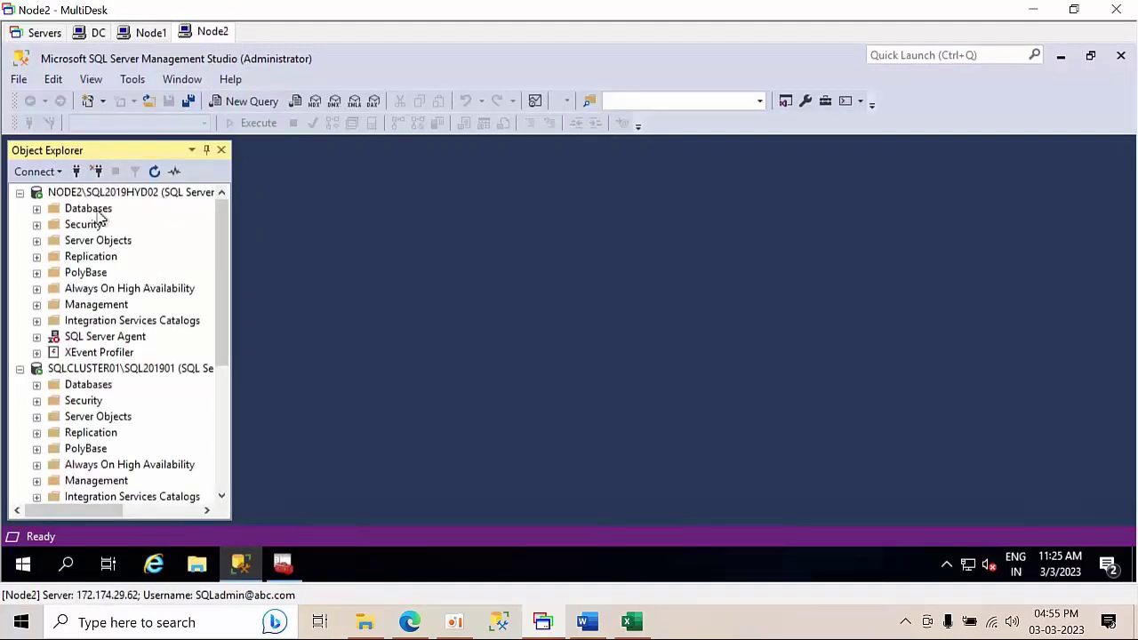
- Disconnect SQLCLUSTER01 and NODE2 servers and connect Node2's Management Studio to NODE1\SQL2019HYD01
{"action": "left_click", "coordinate": [98, 171]}
{"action": "left_click", "coordinate": [98, 171]}
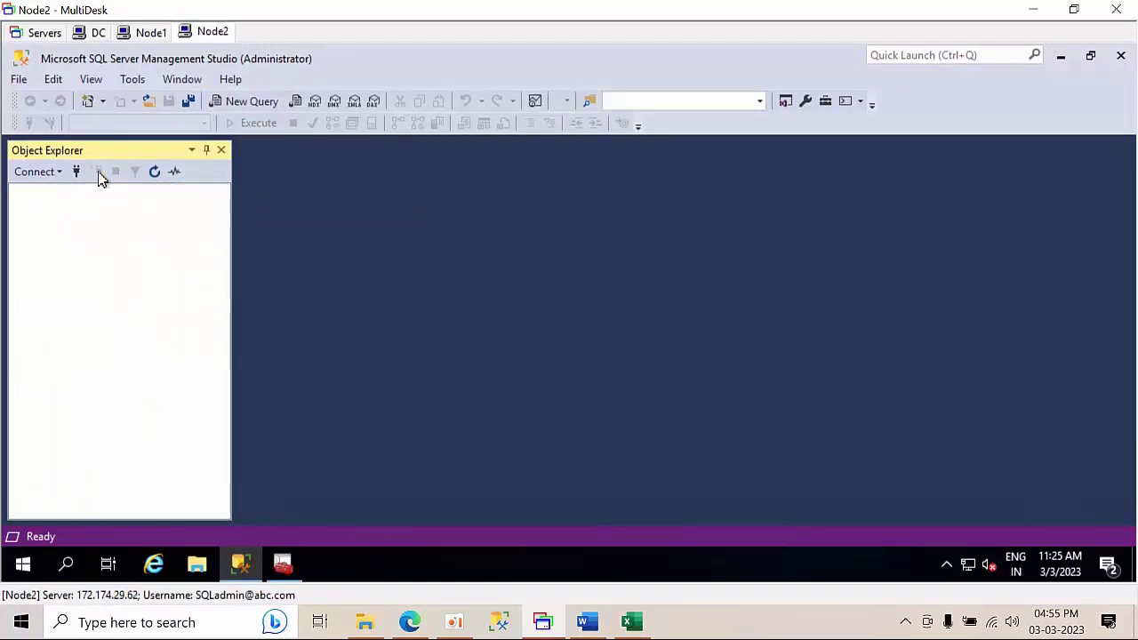
{"action": "left_click", "coordinate": [629, 620]}
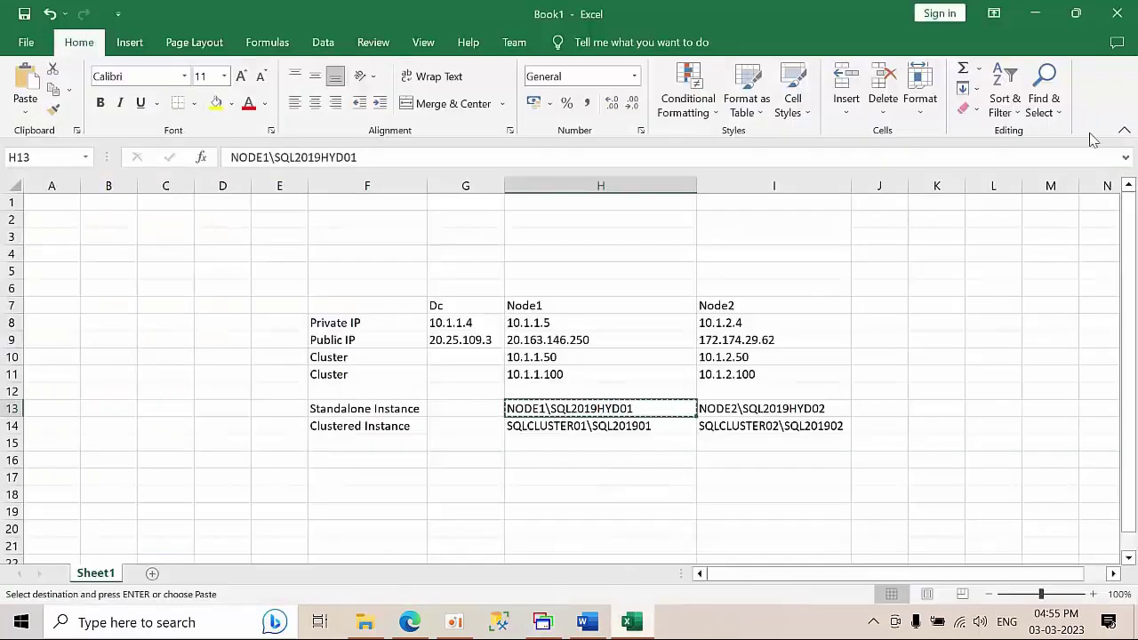
{"action": "left_click", "coordinate": [1034, 14]}
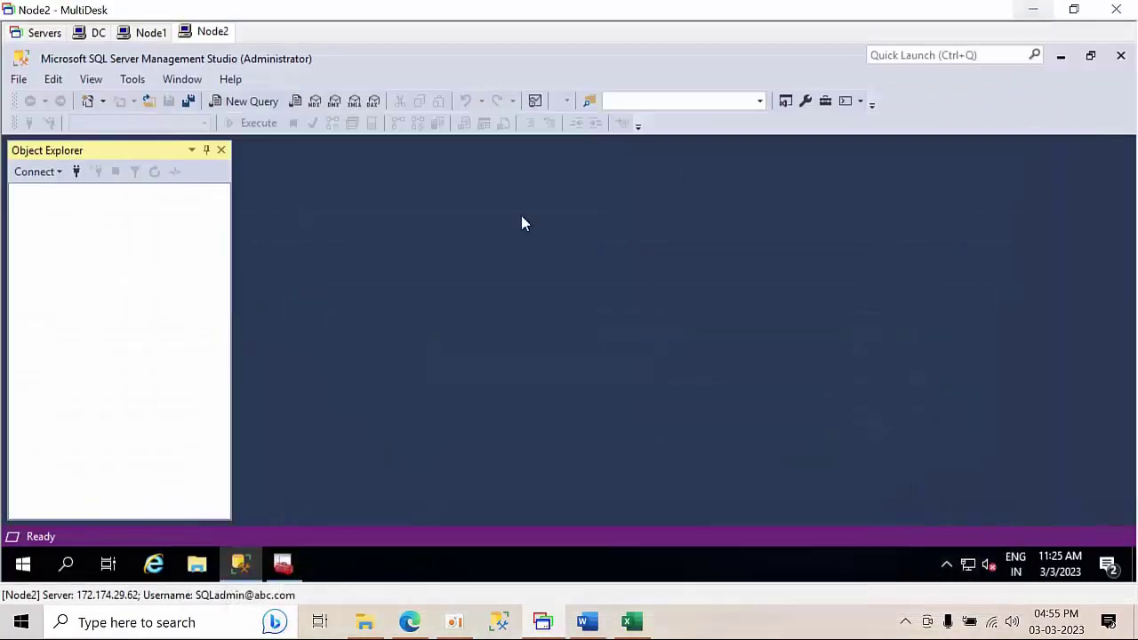
{"action": "left_click", "coordinate": [78, 172]}
{"action": "key", "text": "ctrl+v"}
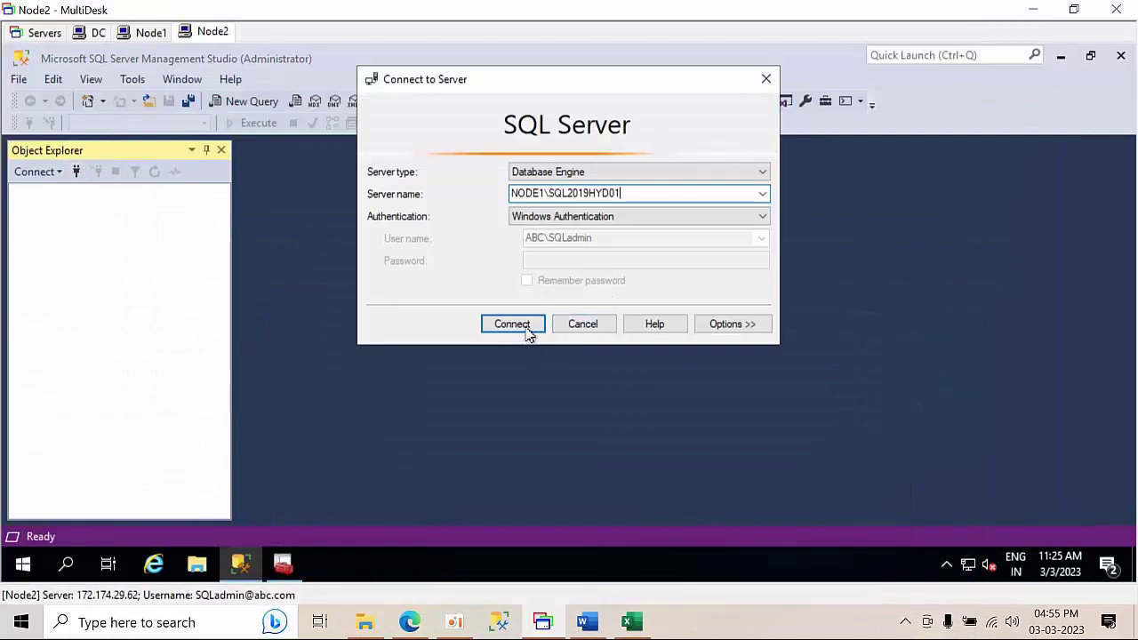
{"action": "left_click", "coordinate": [526, 331]}
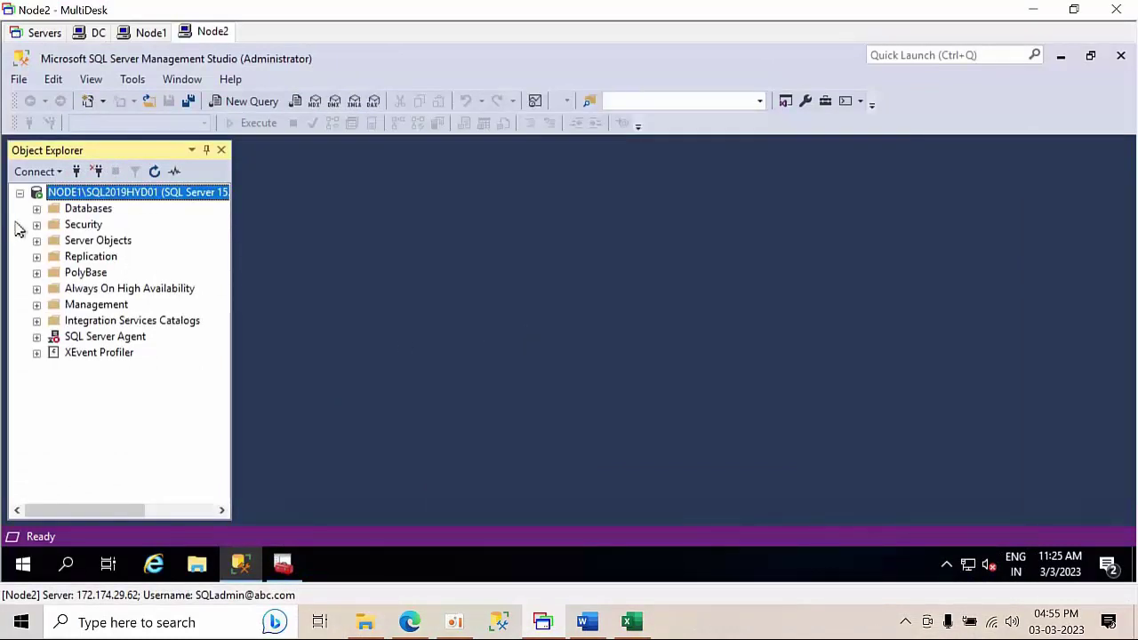
- Start the SQL Server Agent on NODE1\SQL2019HYD01 and collapse its server tree
{"action": "right_click", "coordinate": [103, 344]}
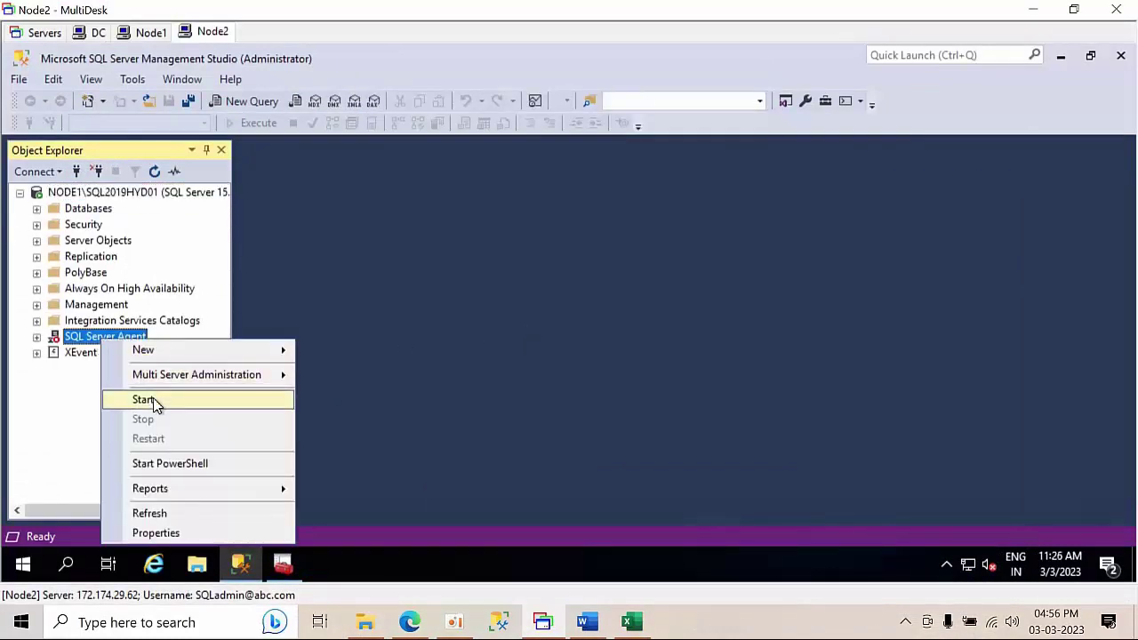
{"action": "left_click", "coordinate": [153, 402]}
{"action": "left_click", "coordinate": [733, 333]}
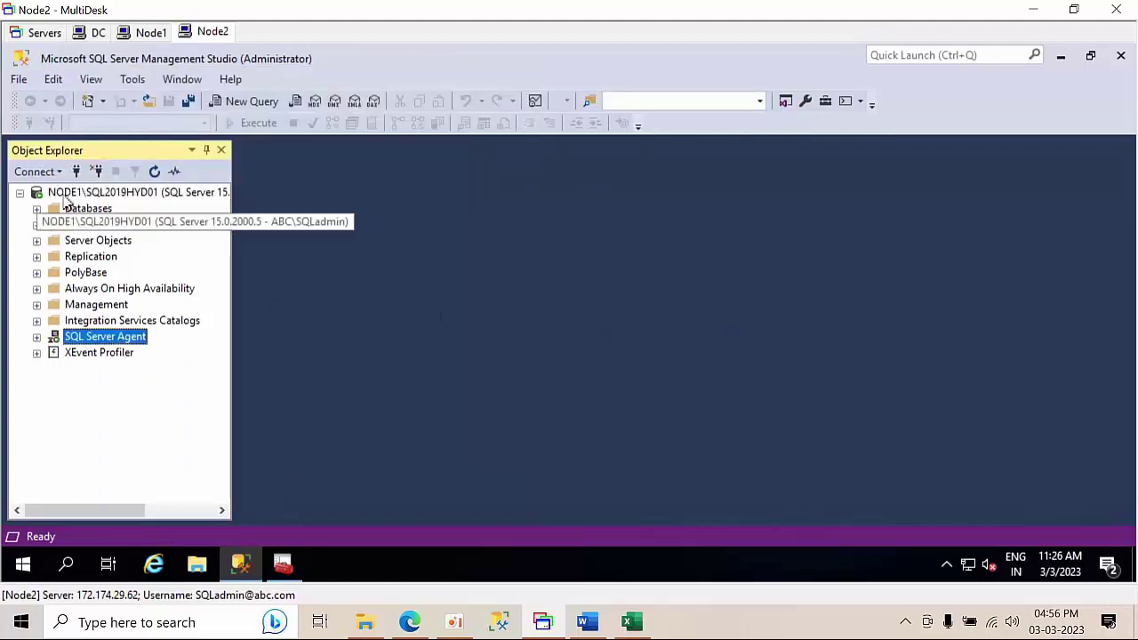
{"action": "left_click", "coordinate": [57, 195]}
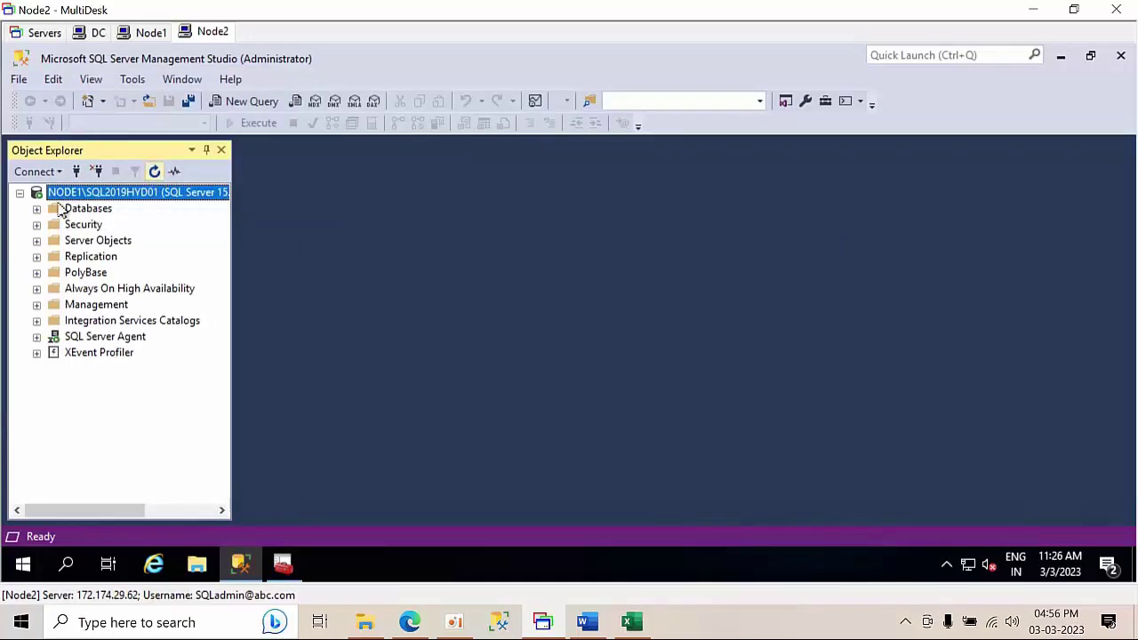
{"action": "left_click", "coordinate": [20, 193]}
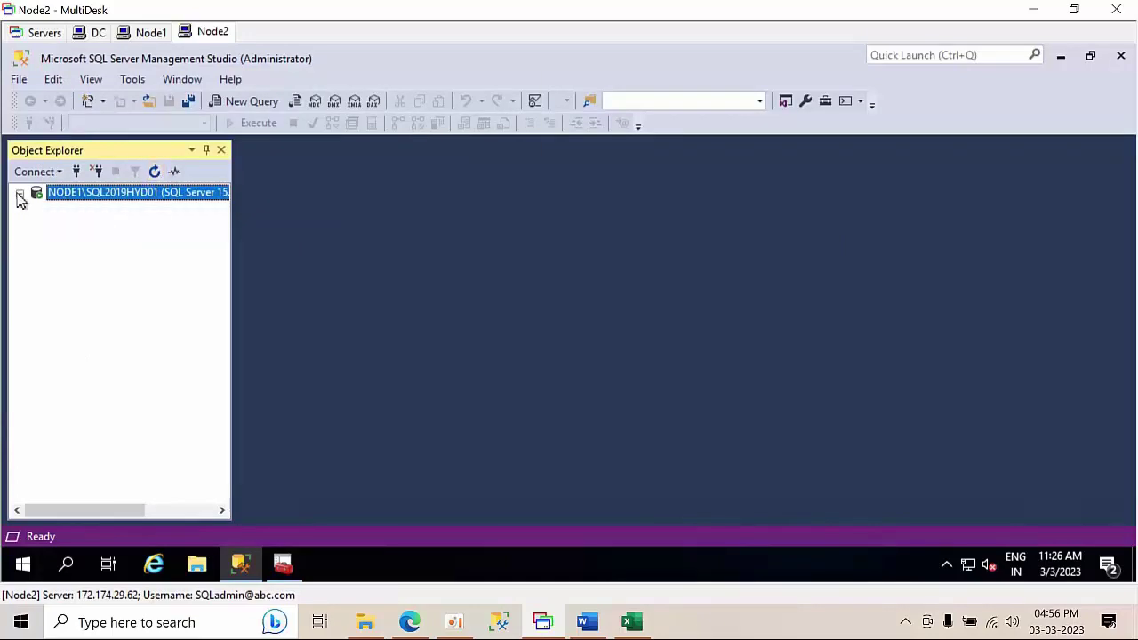
- Copy the NODE2\SQL2019HYD02 name from cell I13 and connect to that instance
{"action": "left_click", "coordinate": [631, 622]}
{"action": "left_click", "coordinate": [737, 408]}
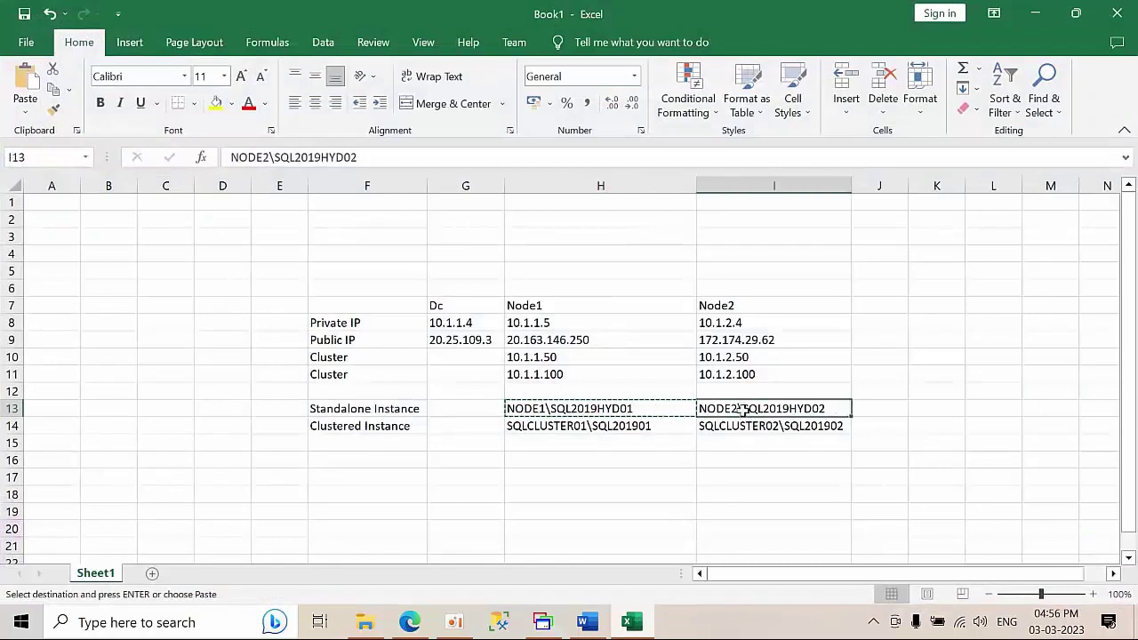
{"action": "key", "text": "ctrl+c"}
{"action": "left_click", "coordinate": [1034, 14]}
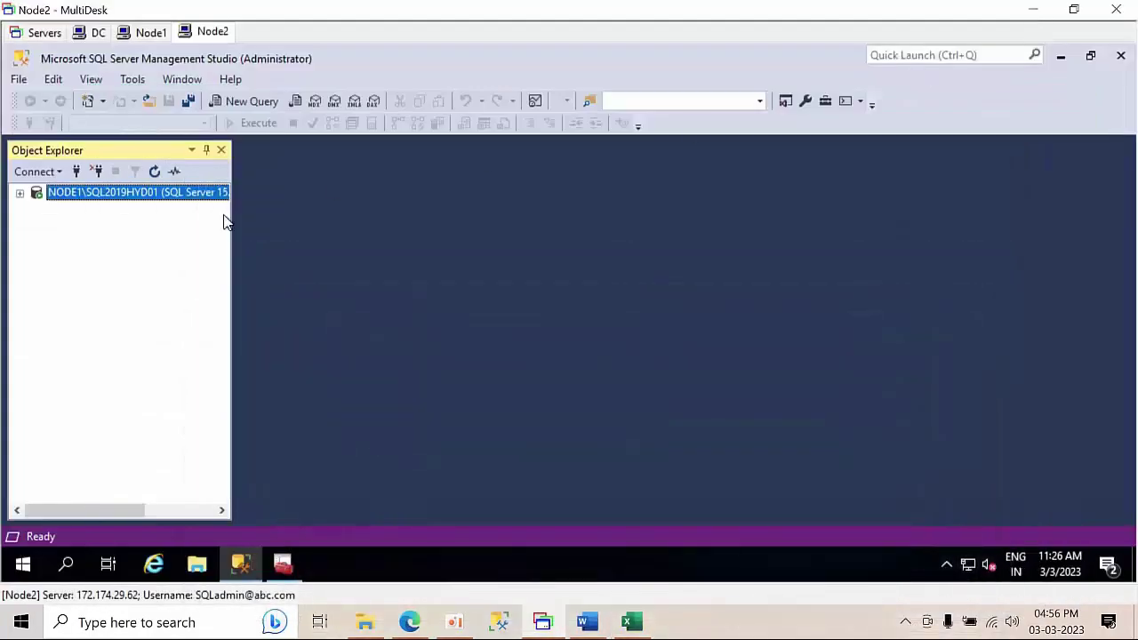
{"action": "left_click", "coordinate": [76, 171]}
{"action": "key", "text": "ctrl+v"}
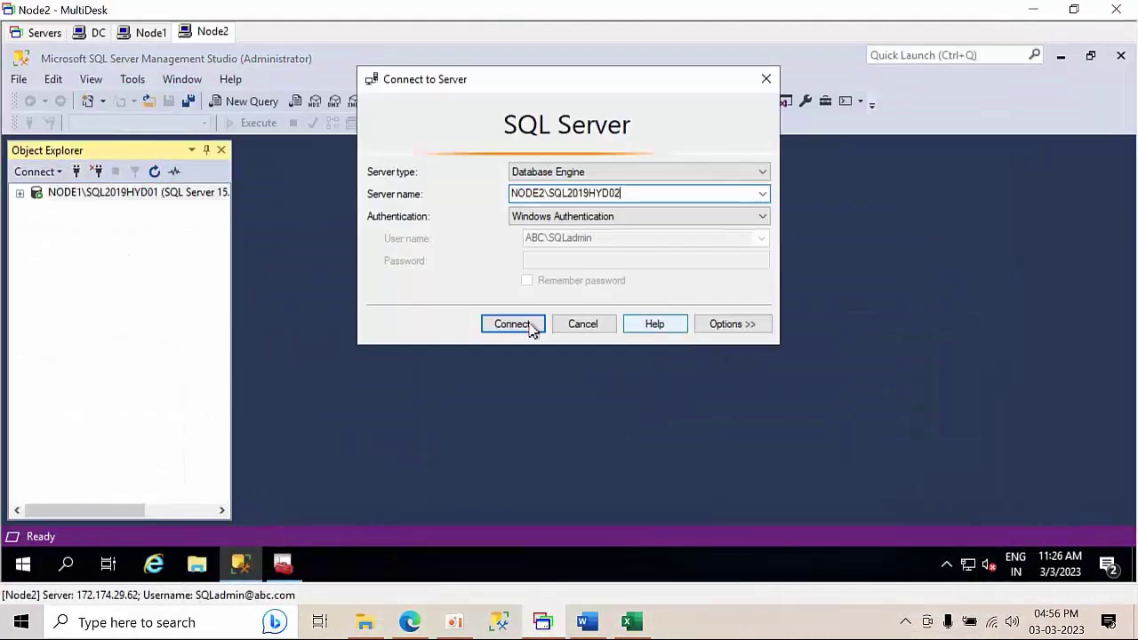
{"action": "left_click", "coordinate": [529, 325]}
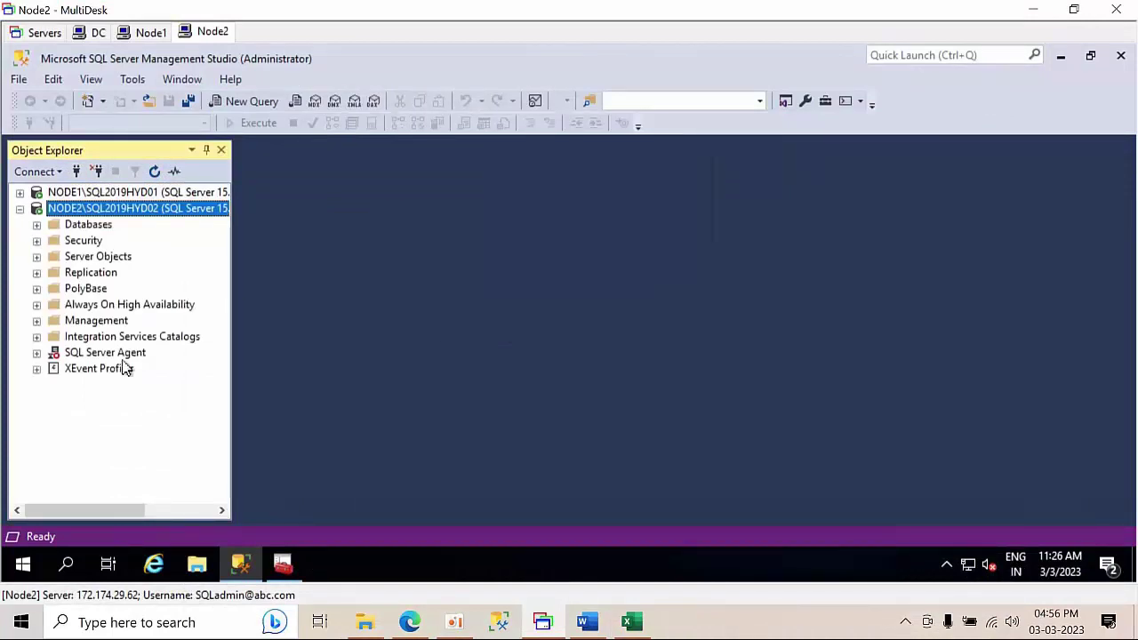
- Decline starting NODE2's SQL Server Agent, collapse its tree, and widen Object Explorer
{"action": "right_click", "coordinate": [112, 353]}
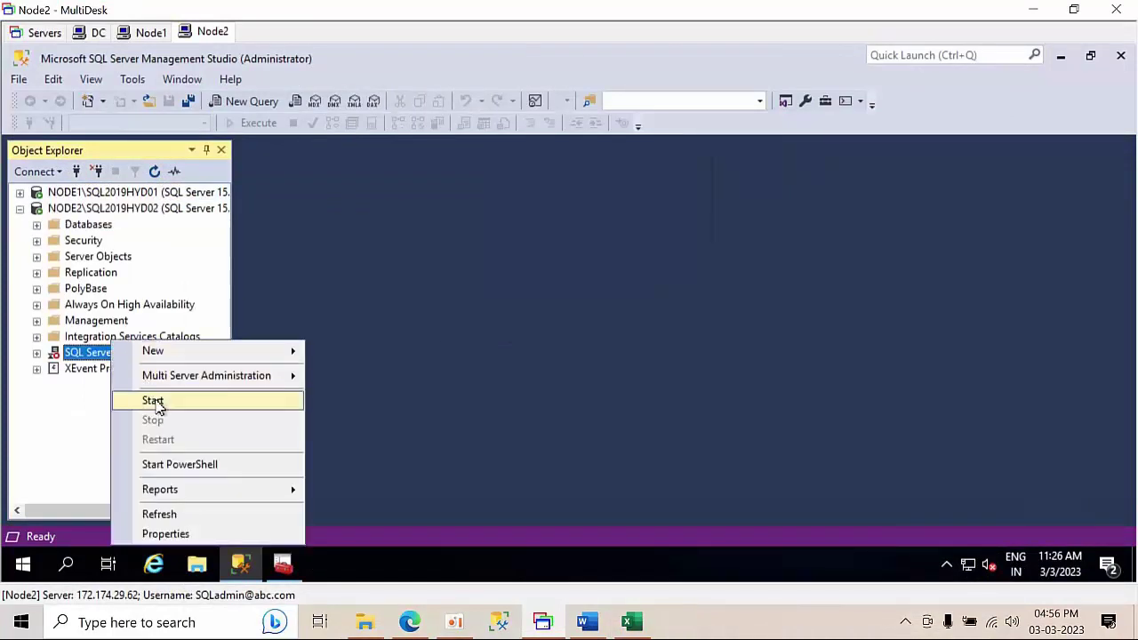
{"action": "left_click", "coordinate": [152, 400]}
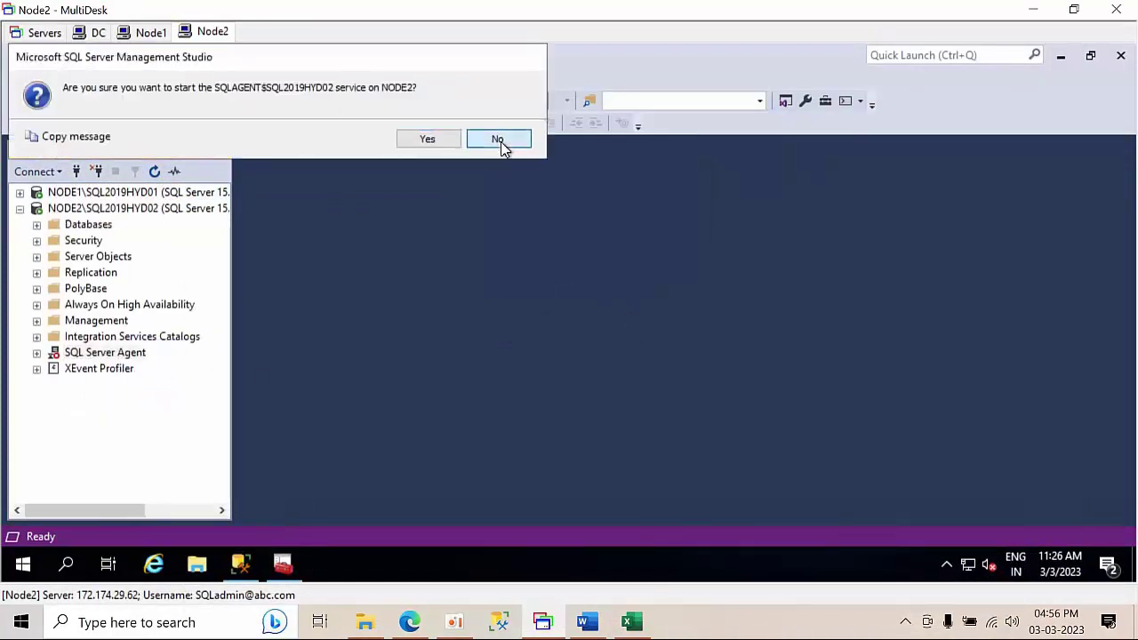
{"action": "left_click", "coordinate": [497, 140]}
{"action": "left_click", "coordinate": [20, 209]}
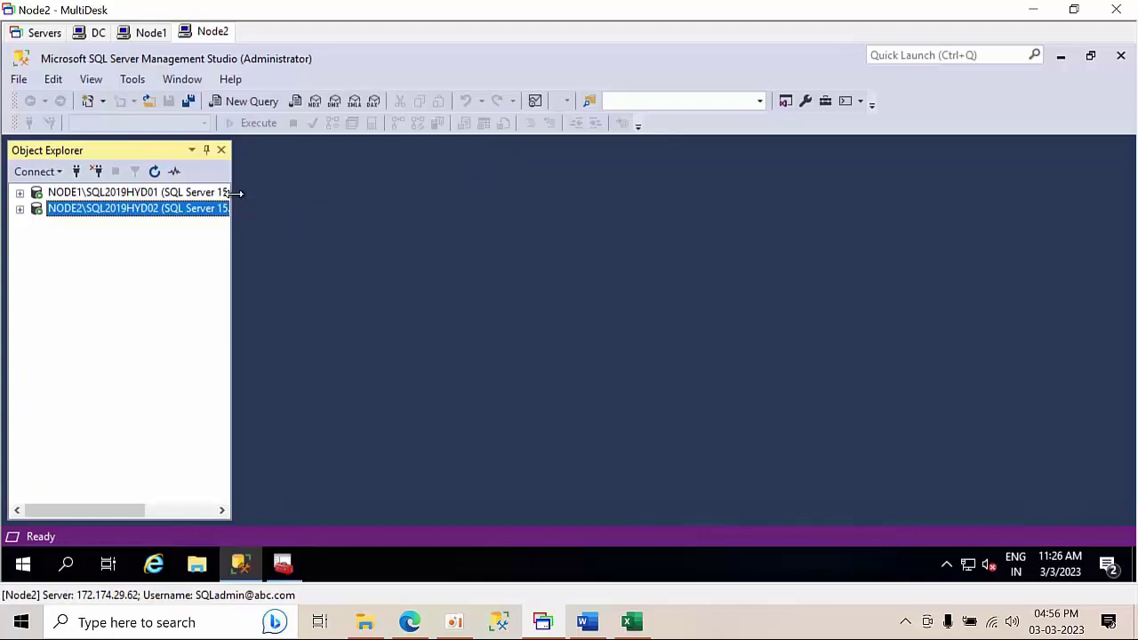
{"action": "left_click_drag", "start_coordinate": [233, 192], "coordinate": [380, 187]}
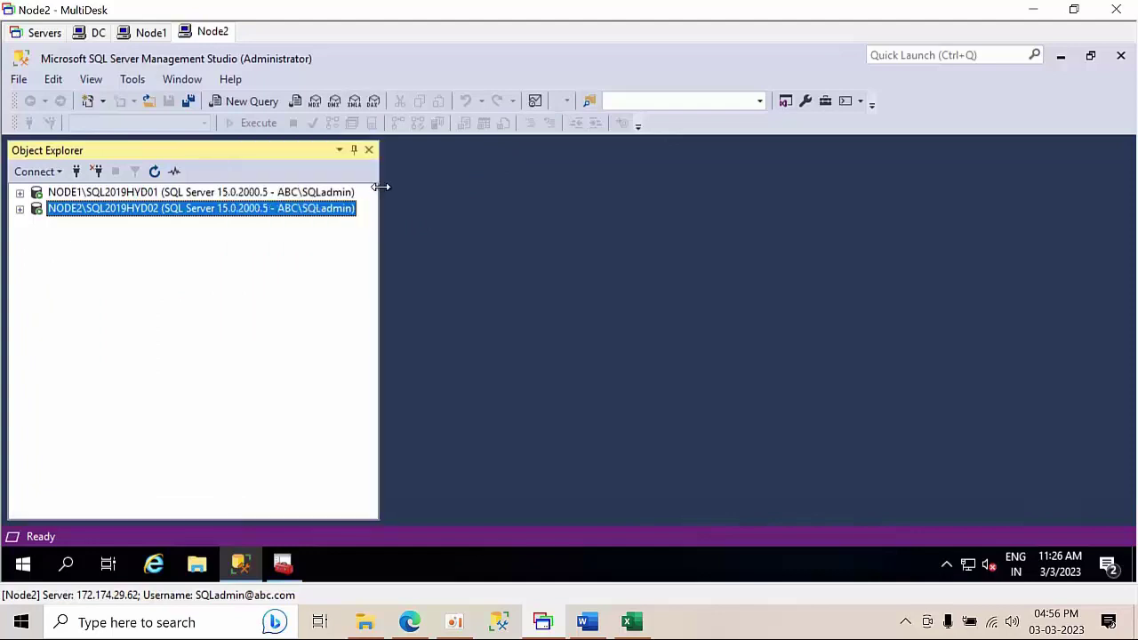
{"action": "left_click", "coordinate": [162, 193]}
- Copy SQLCLUSTER01\SQL201901 from cell H14, connect to it, and collapse its tree
{"action": "left_click", "coordinate": [631, 622]}
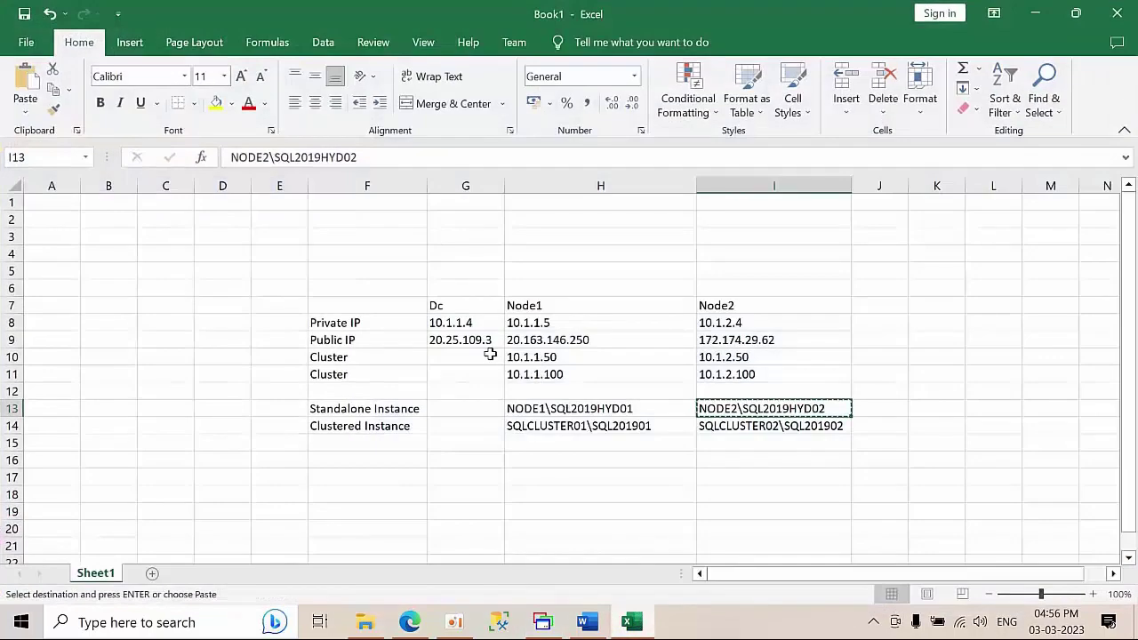
{"action": "left_click", "coordinate": [573, 429]}
{"action": "key", "text": "ctrl+c"}
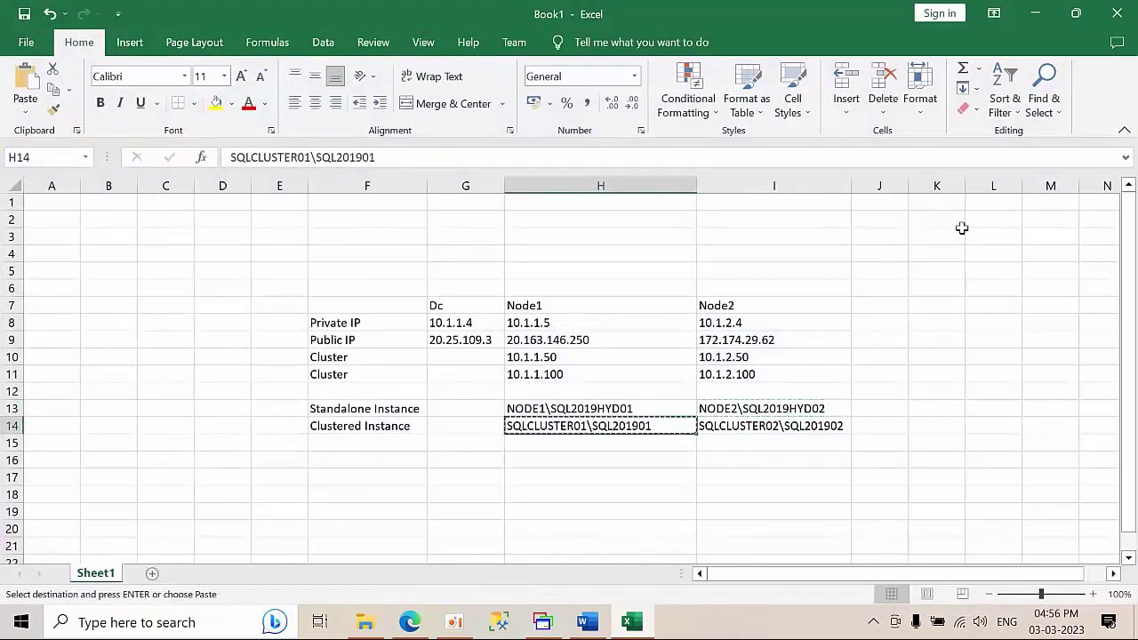
{"action": "left_click", "coordinate": [1038, 14]}
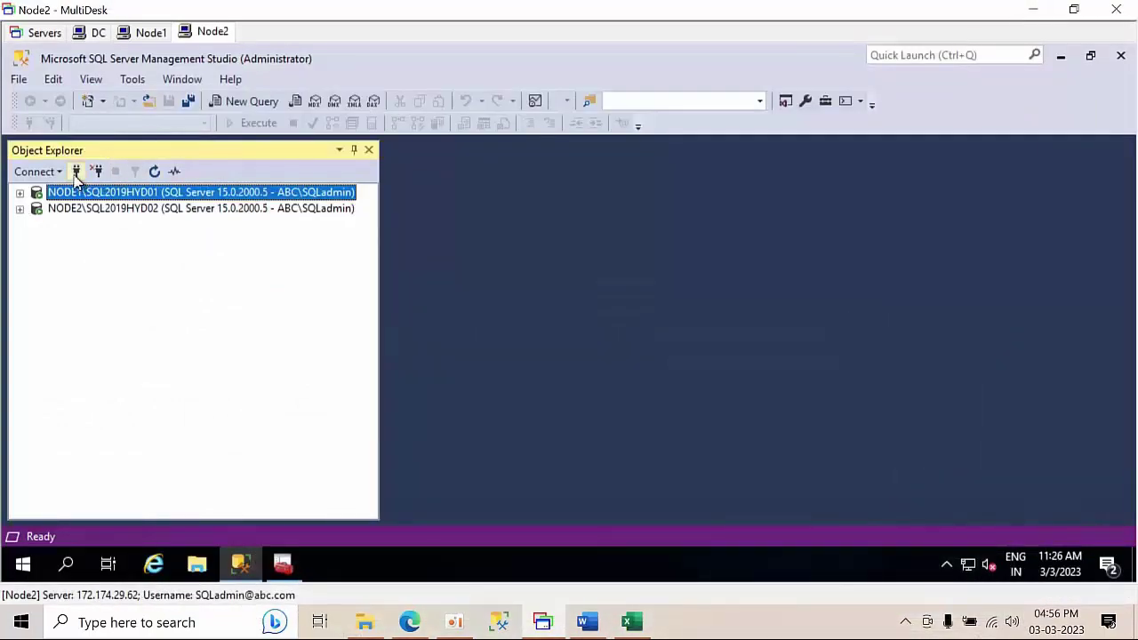
{"action": "left_click", "coordinate": [77, 171]}
{"action": "key", "text": "ctrl+v"}
{"action": "left_click", "coordinate": [511, 325]}
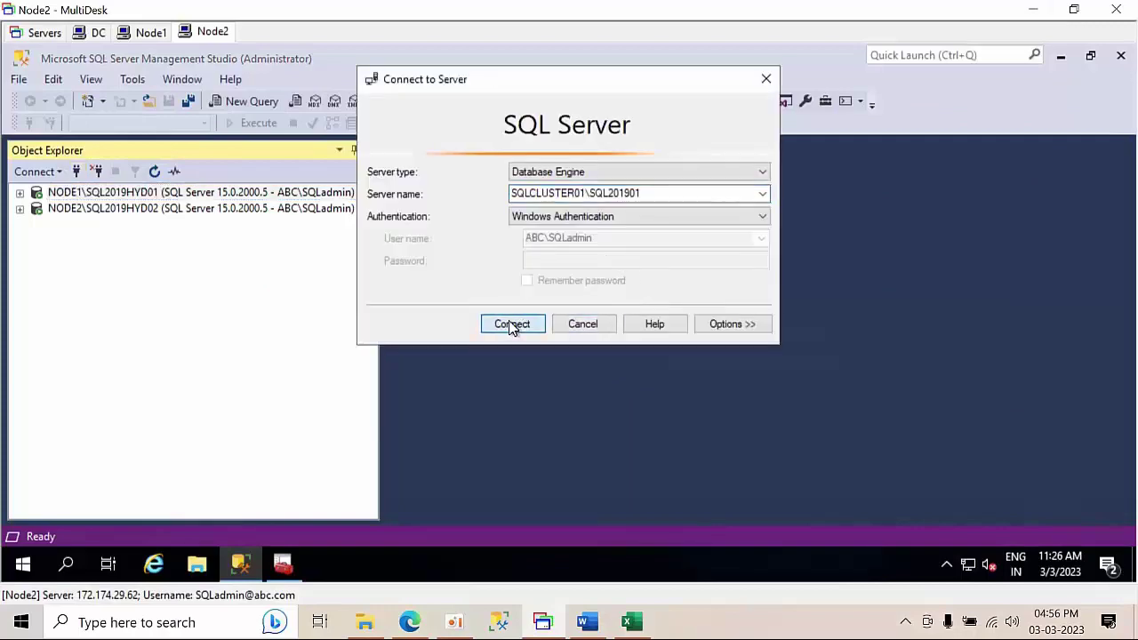
{"action": "left_click", "coordinate": [19, 225]}
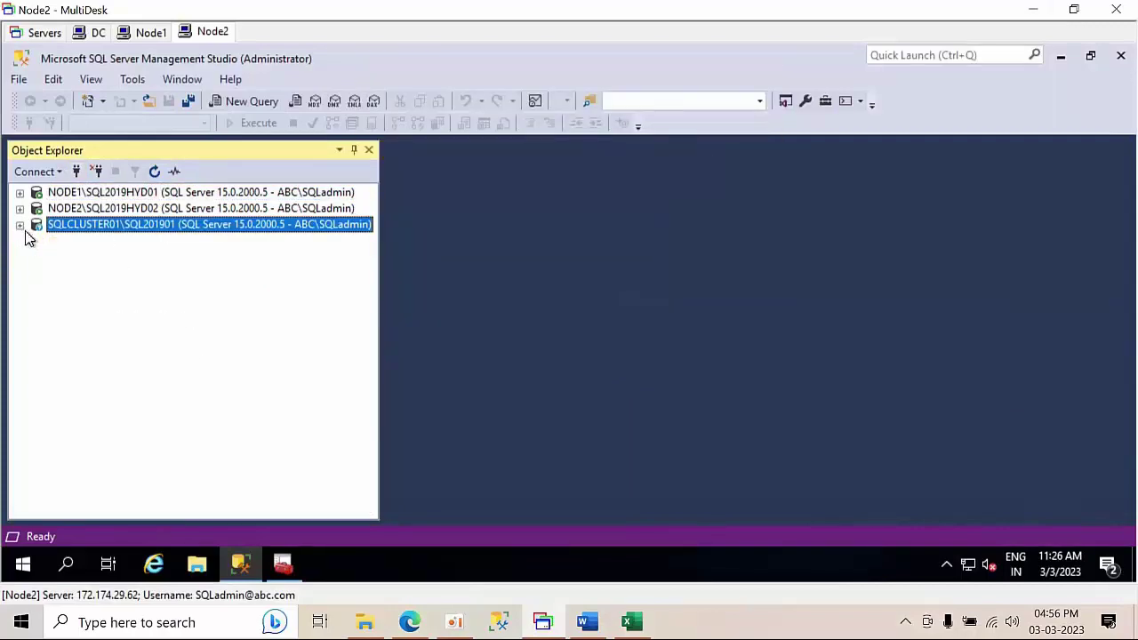
- Copy SQLCLUSTER02\SQL201902 from cell I14, connect to it, and collapse its tree
{"action": "left_click", "coordinate": [631, 622]}
{"action": "left_click", "coordinate": [754, 426]}
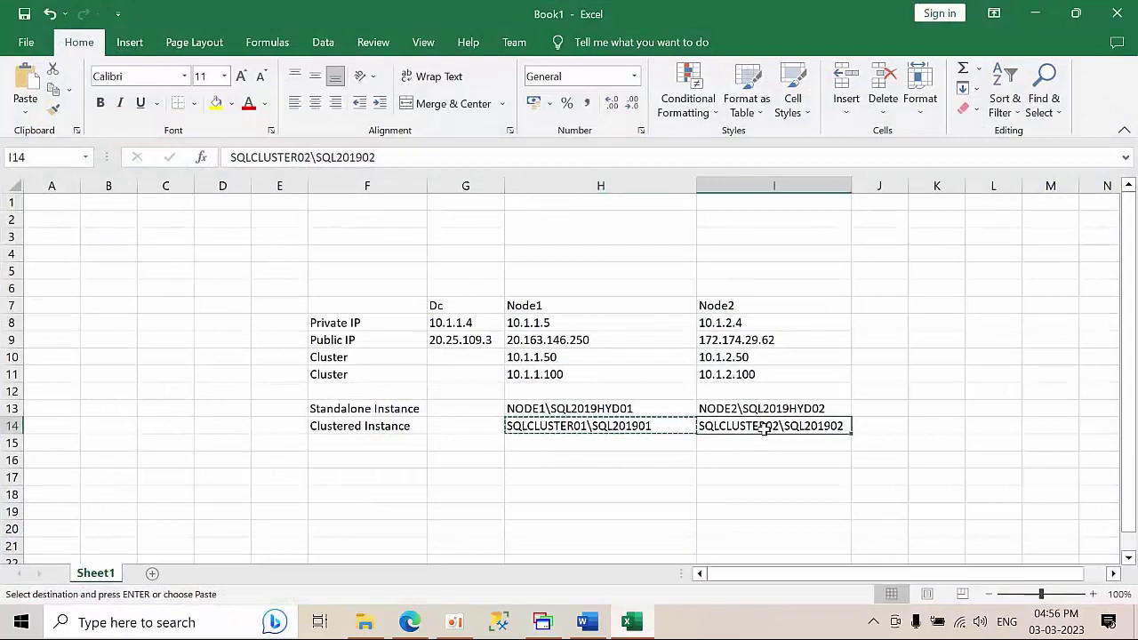
{"action": "key", "text": "ctrl+c"}
{"action": "left_click", "coordinate": [1036, 14]}
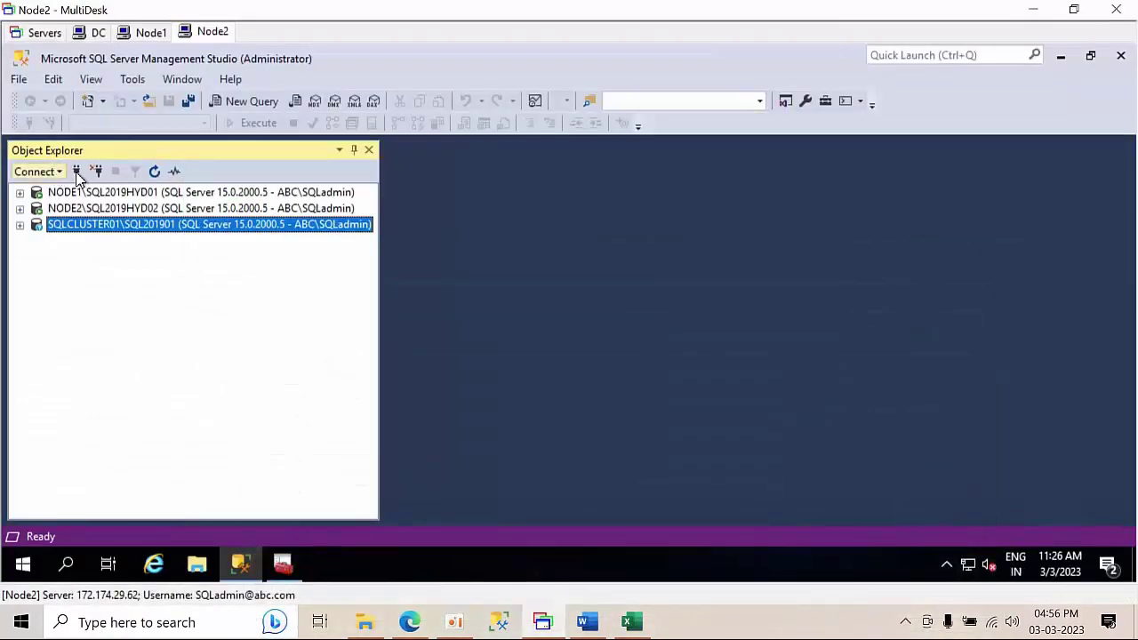
{"action": "left_click", "coordinate": [77, 171]}
{"action": "key", "text": "ctrl+v"}
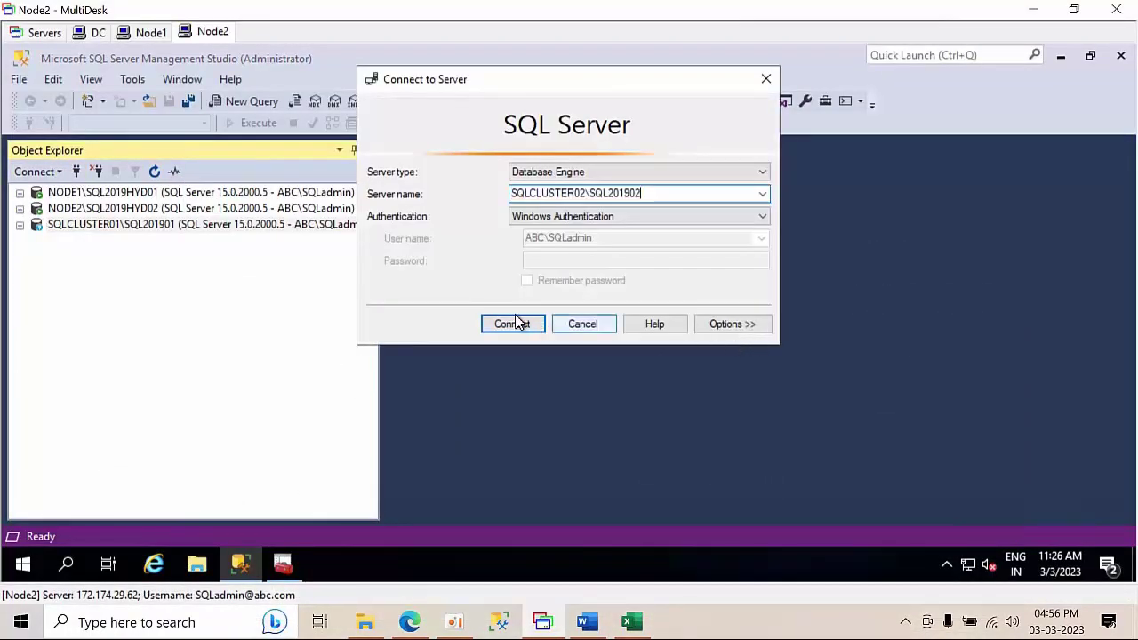
{"action": "left_click", "coordinate": [510, 322]}
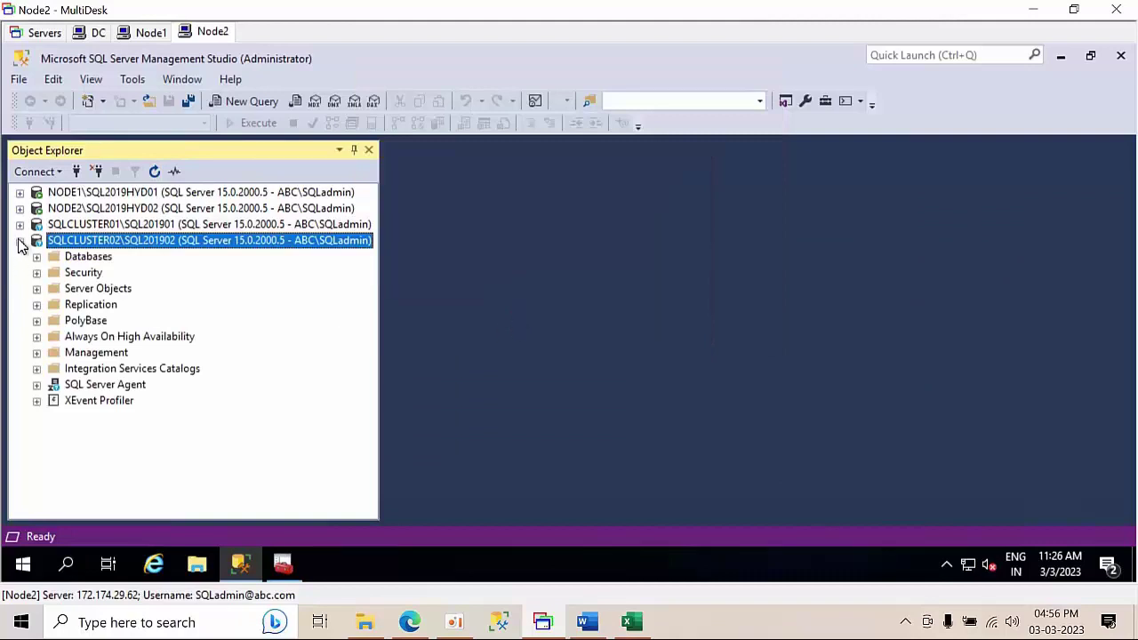
{"action": "left_click", "coordinate": [20, 241]}
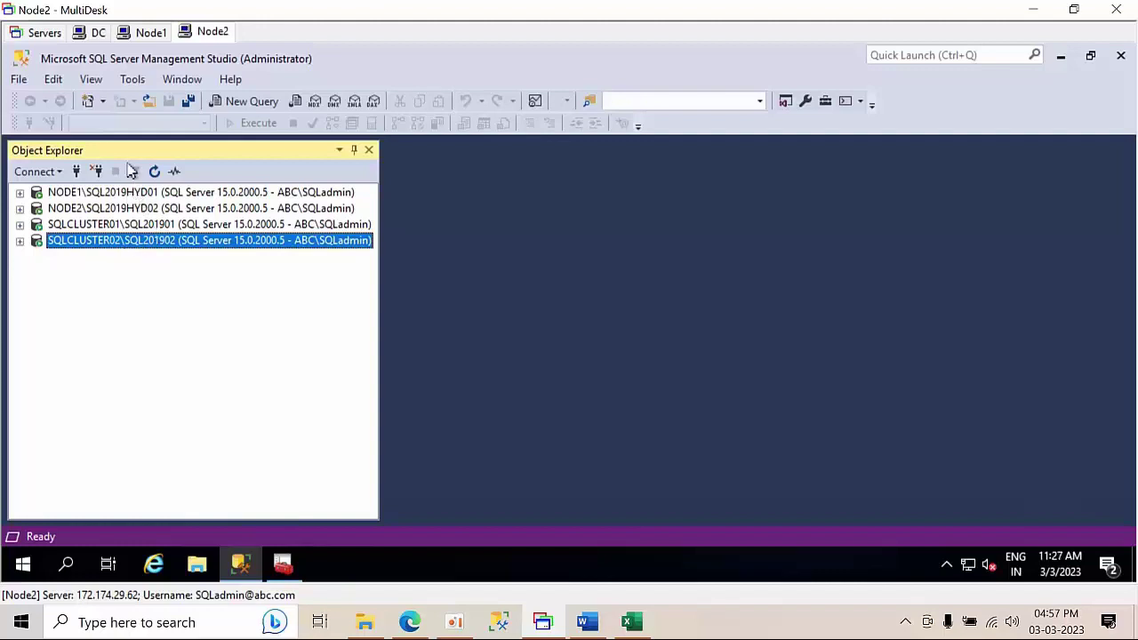
{"action": "left_click", "coordinate": [148, 32]}
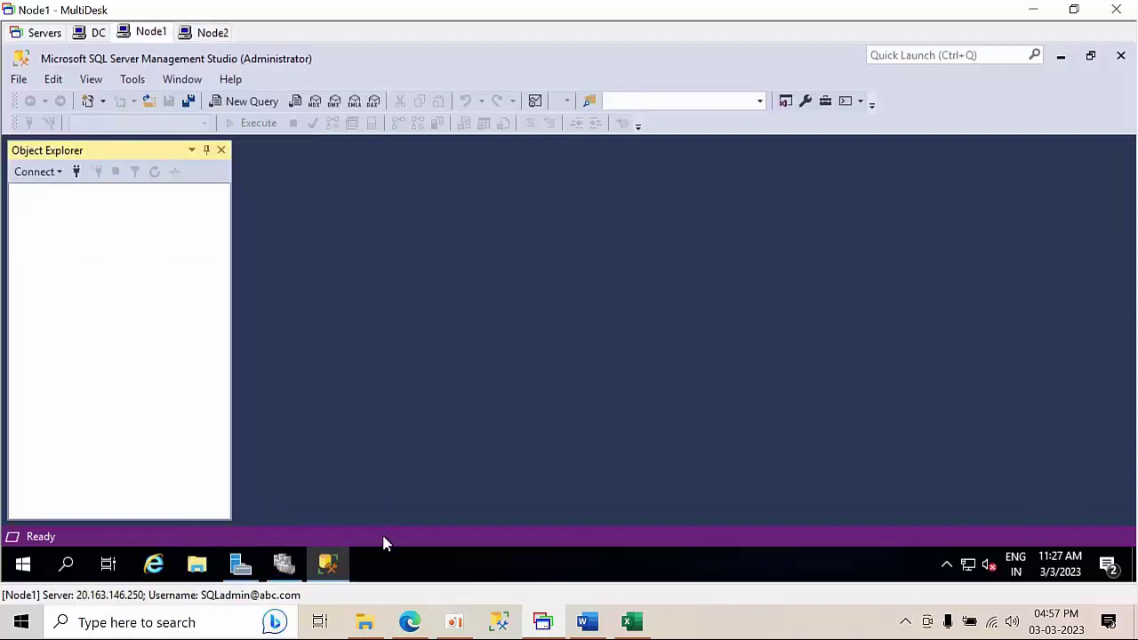
- Connect Node1's Management Studio to NODE1\SQL2019HYD01 using the name copied from H13
{"action": "left_click", "coordinate": [78, 174]}
{"action": "left_click", "coordinate": [631, 621]}
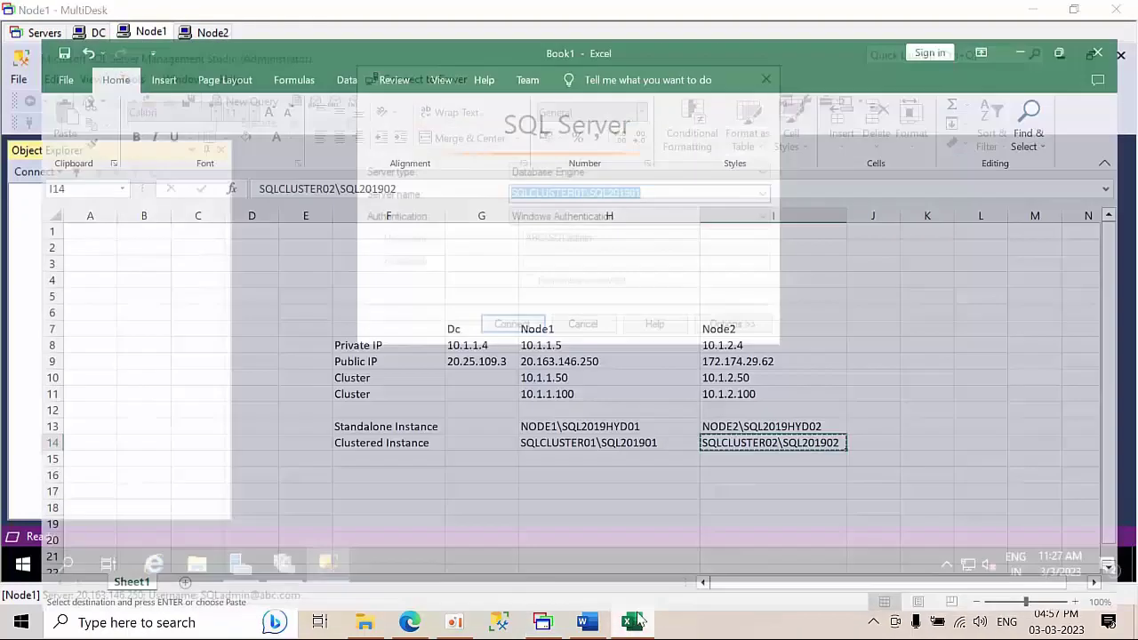
{"action": "left_click", "coordinate": [551, 407]}
{"action": "key", "text": "ctrl+c"}
{"action": "left_click", "coordinate": [1045, 18]}
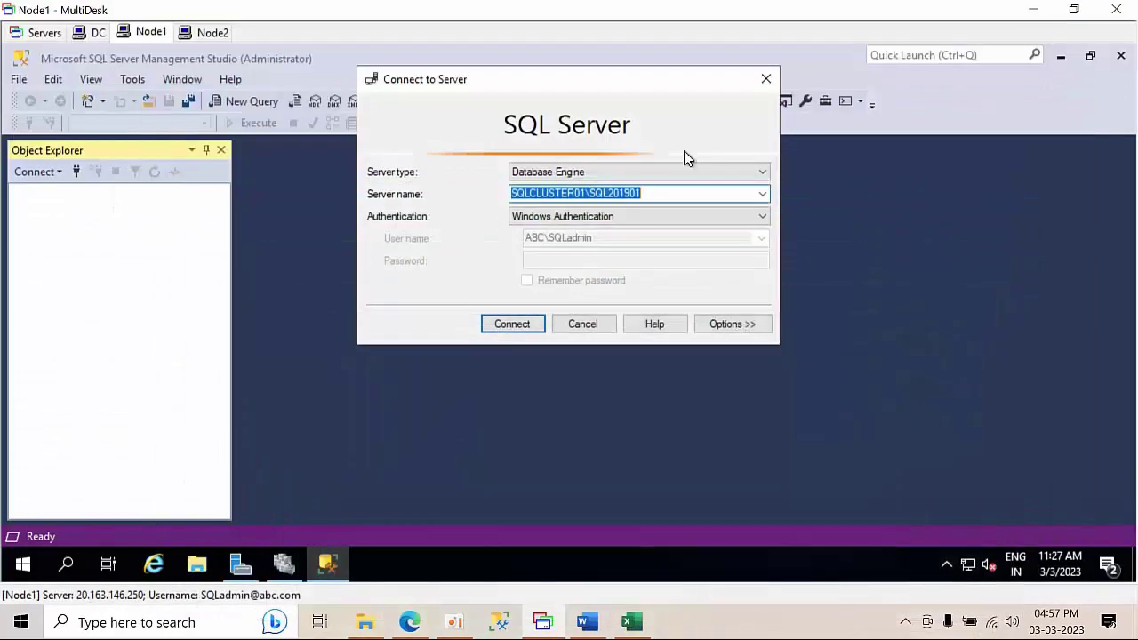
{"action": "key", "text": "ctrl+v"}
{"action": "left_click", "coordinate": [514, 324]}
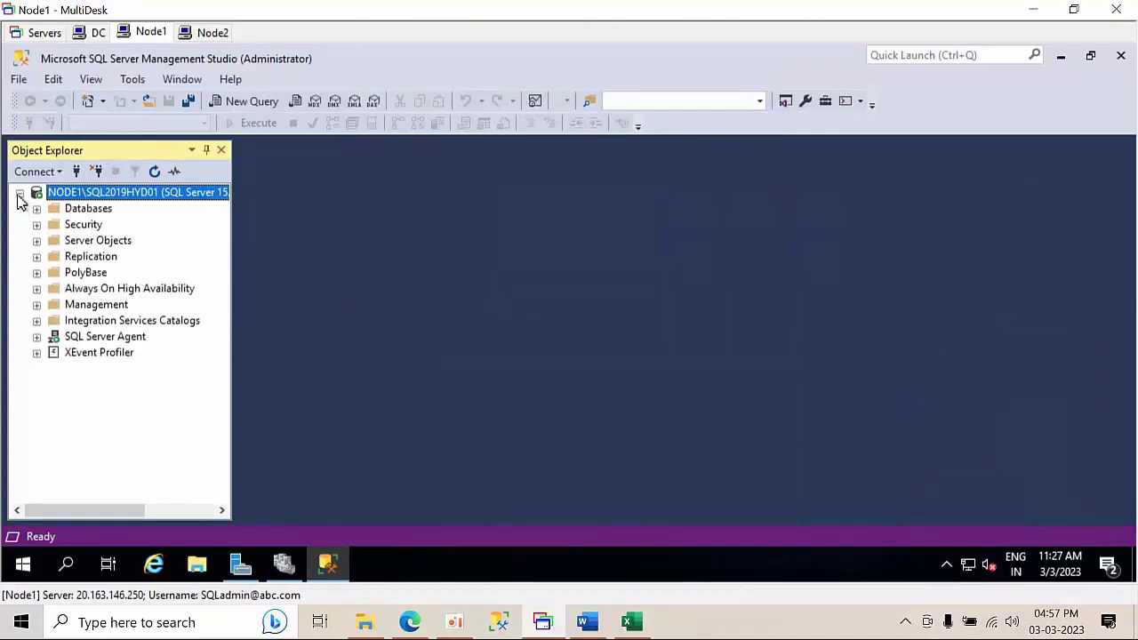
{"action": "left_click", "coordinate": [19, 194]}
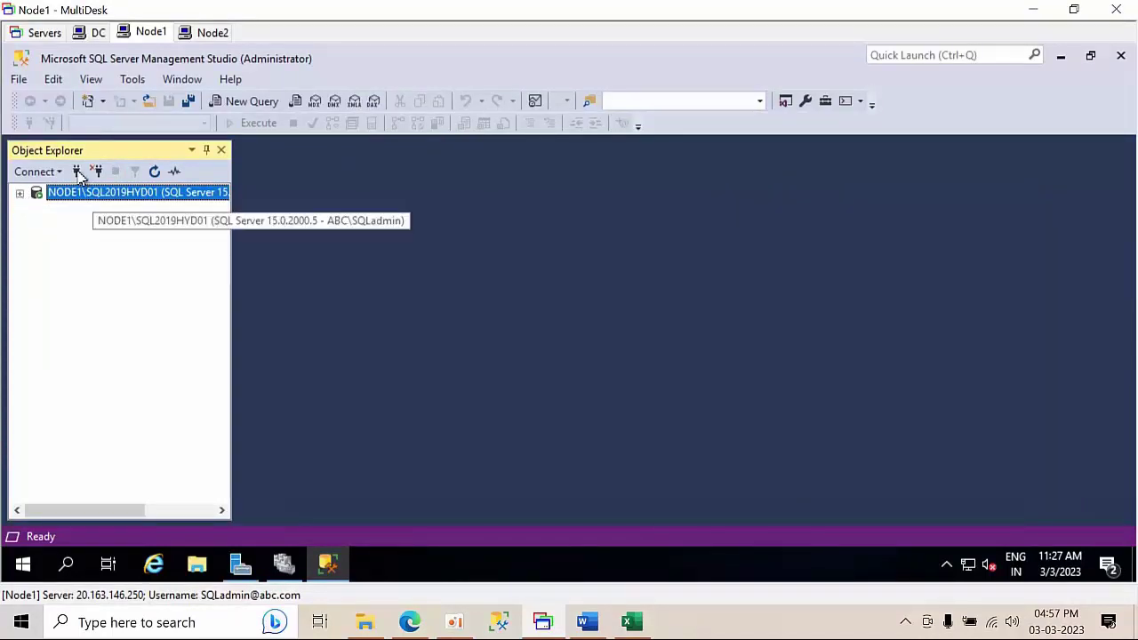
- Add a connection to NODE2\SQL2019HYD02 and widen the server list panel
{"action": "left_click", "coordinate": [631, 622]}
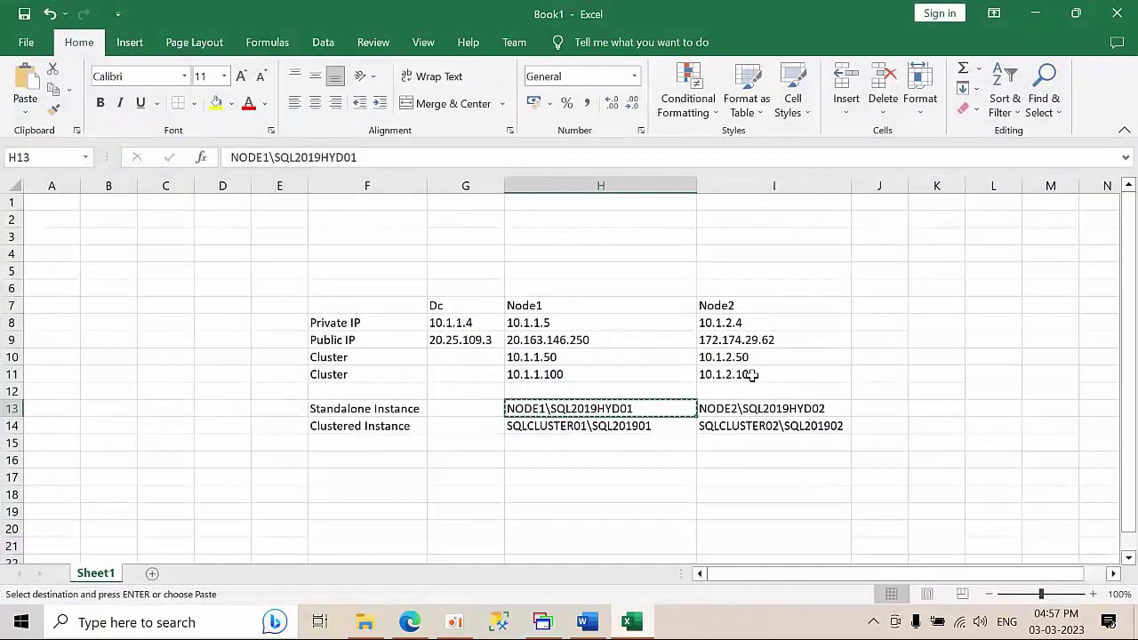
{"action": "left_click", "coordinate": [742, 408]}
{"action": "left_click", "coordinate": [1034, 13]}
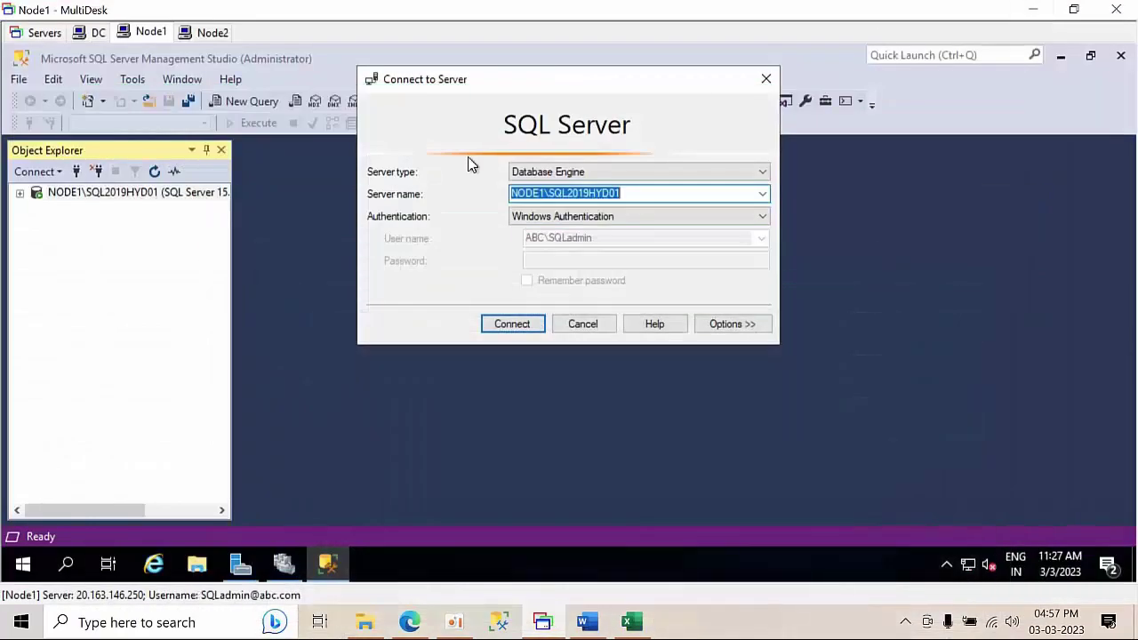
{"action": "key", "text": "ctrl+v"}
{"action": "left_click", "coordinate": [509, 323]}
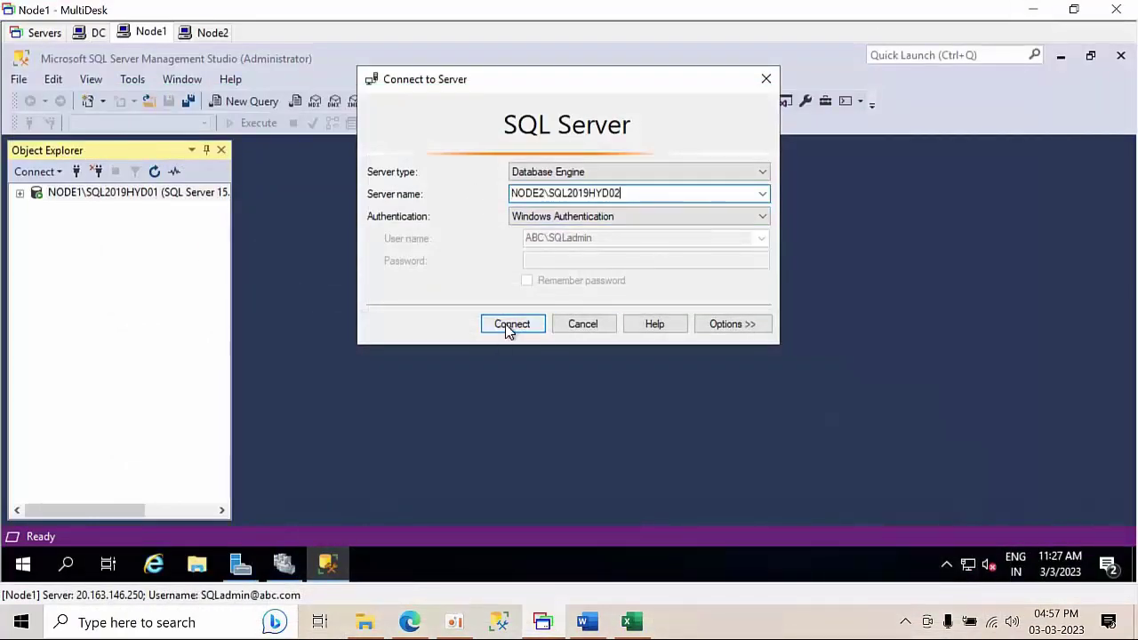
{"action": "left_click", "coordinate": [19, 208]}
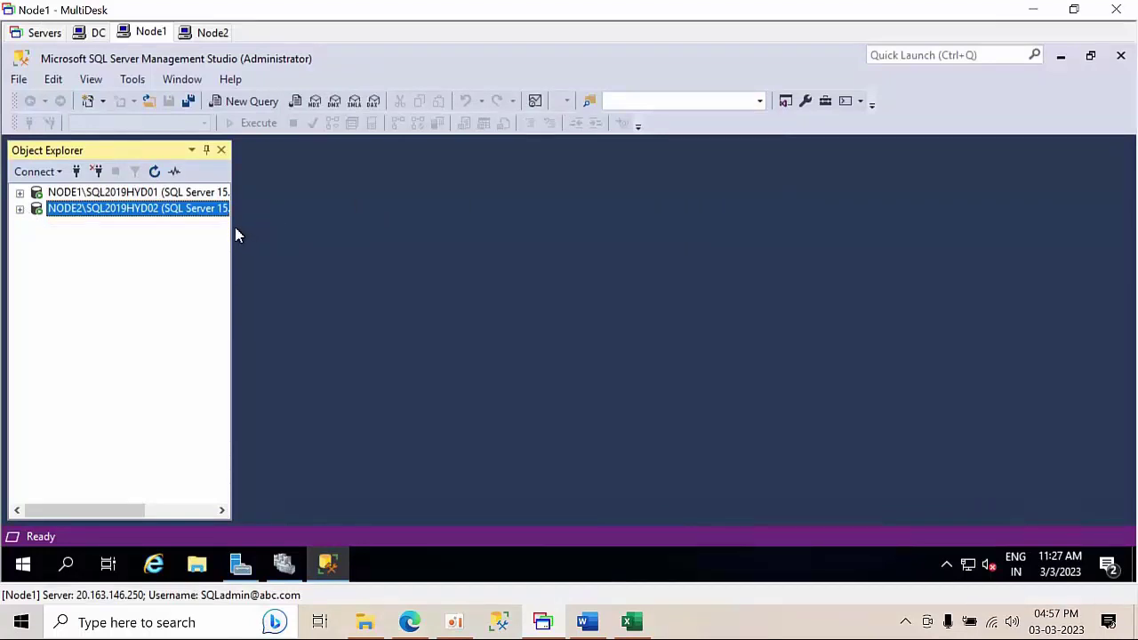
{"action": "left_click_drag", "start_coordinate": [232, 225], "coordinate": [342, 230]}
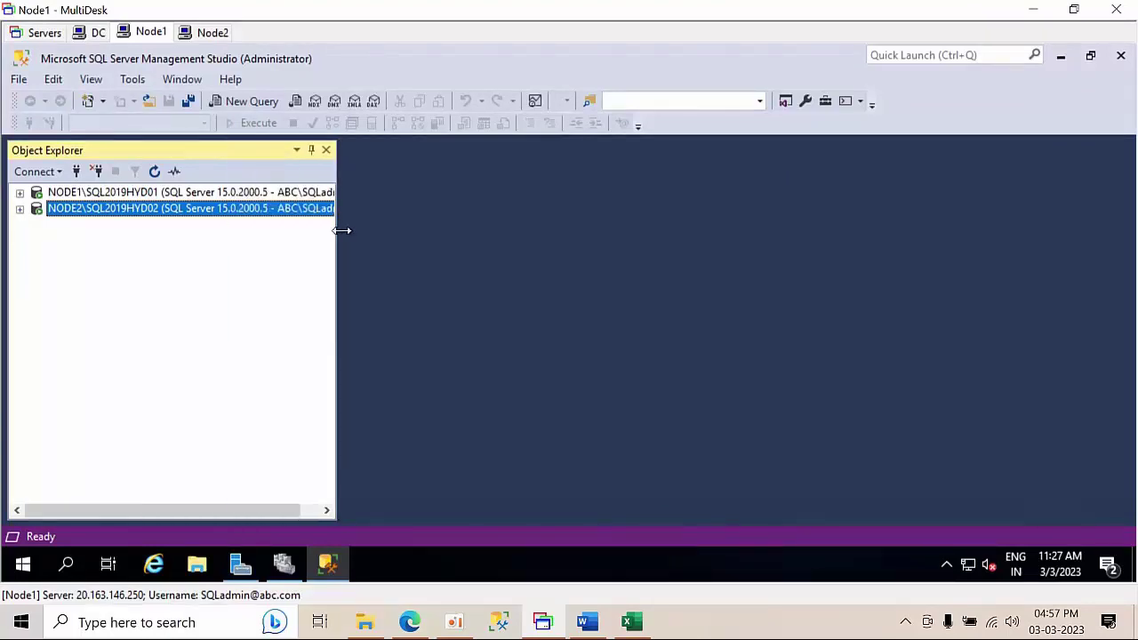
- Connect to SQLCLUSTER01\SQL201901, the name in cell H14, and collapse its folders
{"action": "left_click", "coordinate": [631, 622]}
{"action": "left_click", "coordinate": [569, 427]}
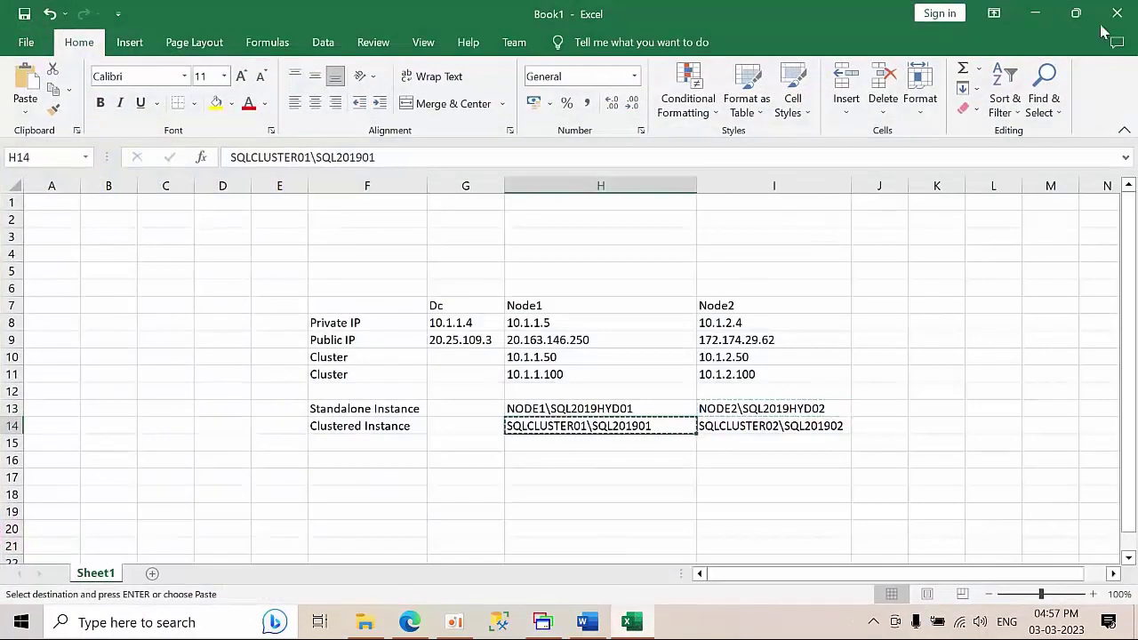
{"action": "left_click", "coordinate": [1034, 14]}
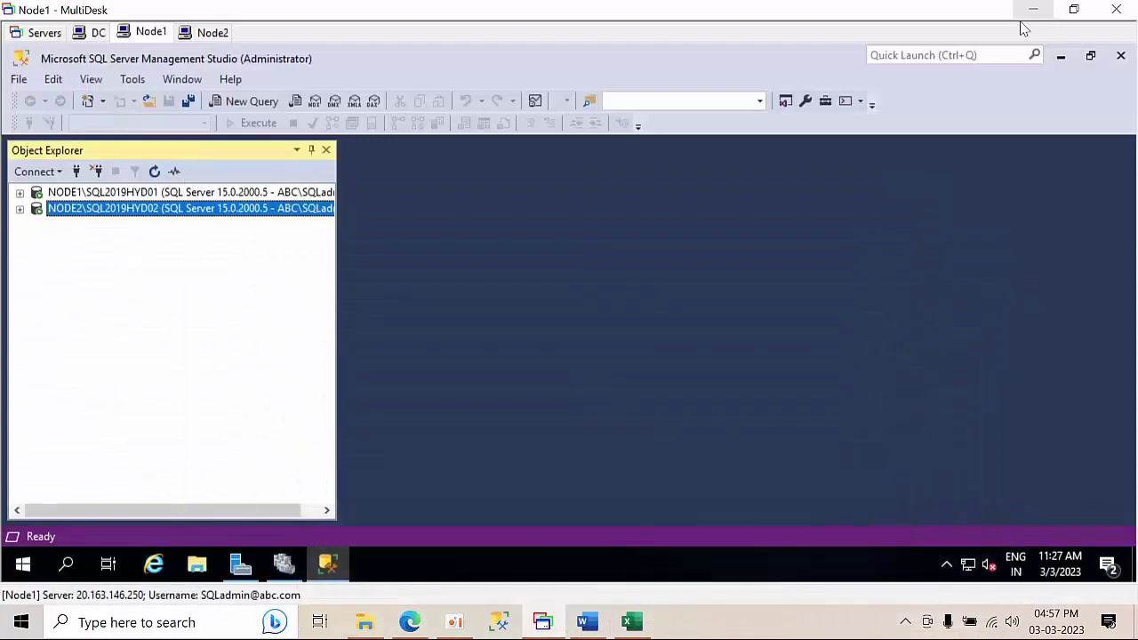
{"action": "left_click", "coordinate": [76, 172]}
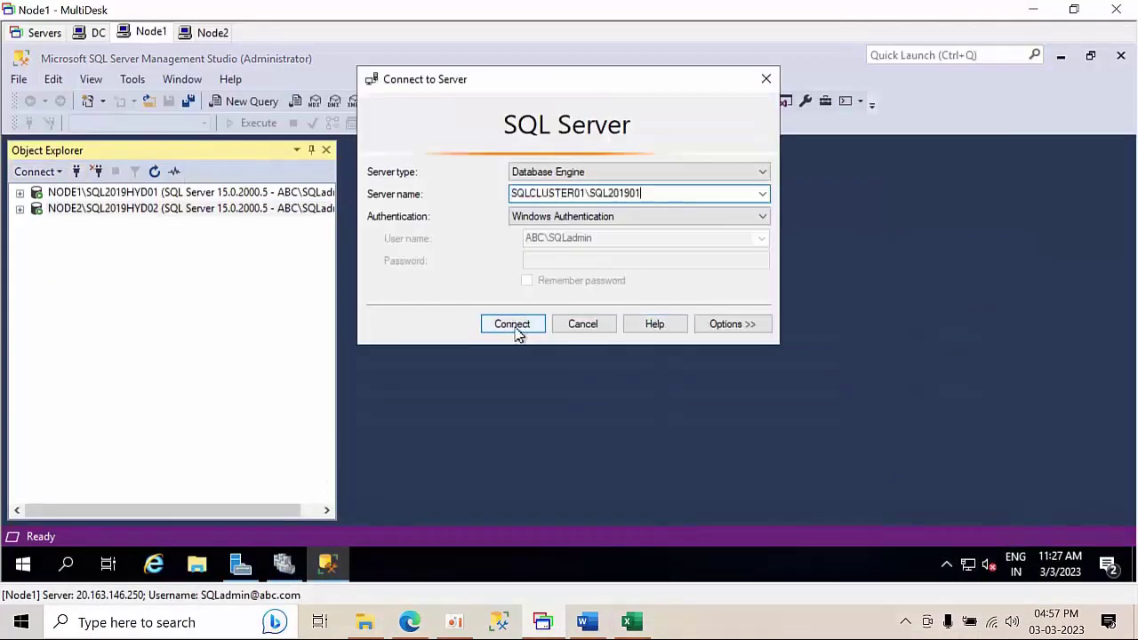
{"action": "left_click", "coordinate": [515, 333]}
{"action": "left_click", "coordinate": [20, 226]}
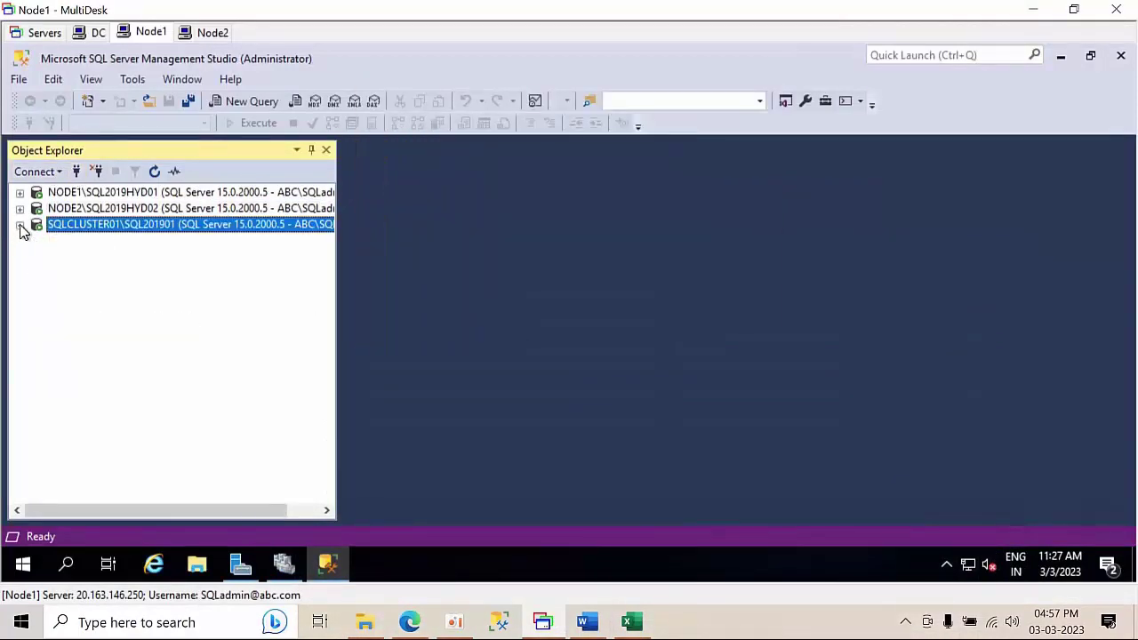
- Copy SQLCLUSTER02\SQL201902 from cell I14, connect to it, and collapse its folders
{"action": "left_click", "coordinate": [631, 621]}
{"action": "key", "text": "Right"}
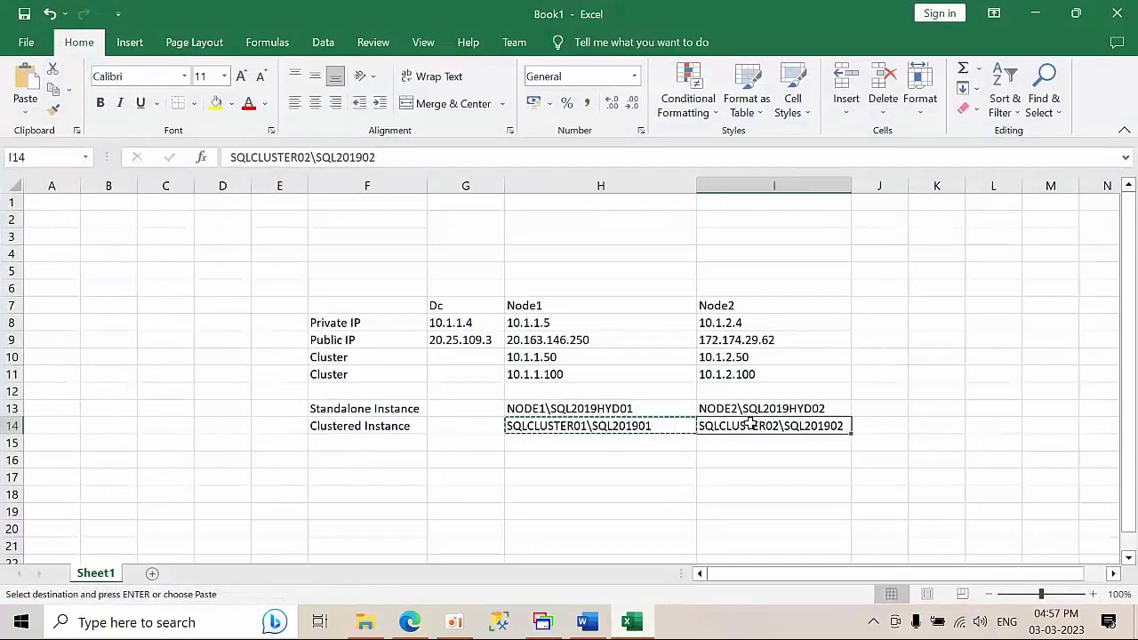
{"action": "key", "text": "ctrl+c"}
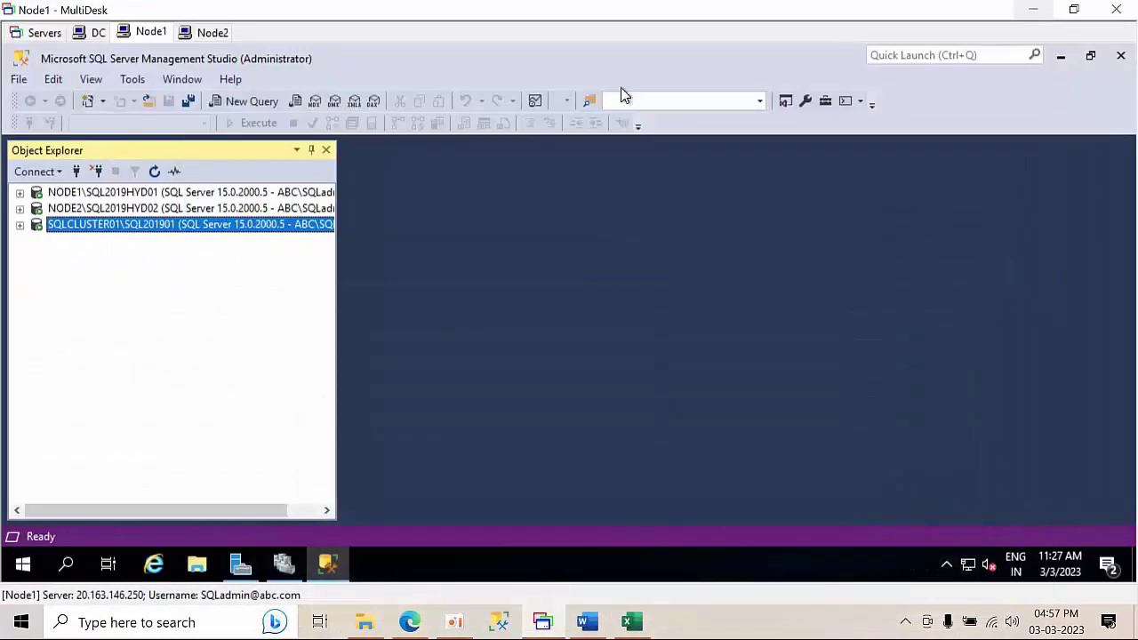
{"action": "left_click", "coordinate": [1035, 13]}
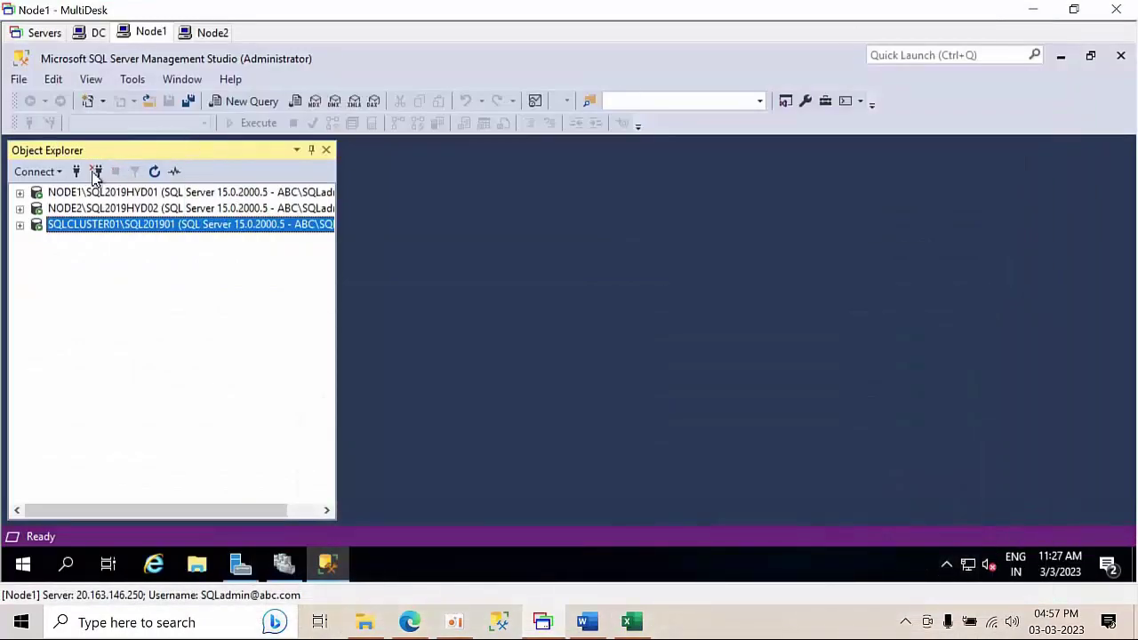
{"action": "left_click", "coordinate": [76, 172]}
{"action": "key", "text": "ctrl+v"}
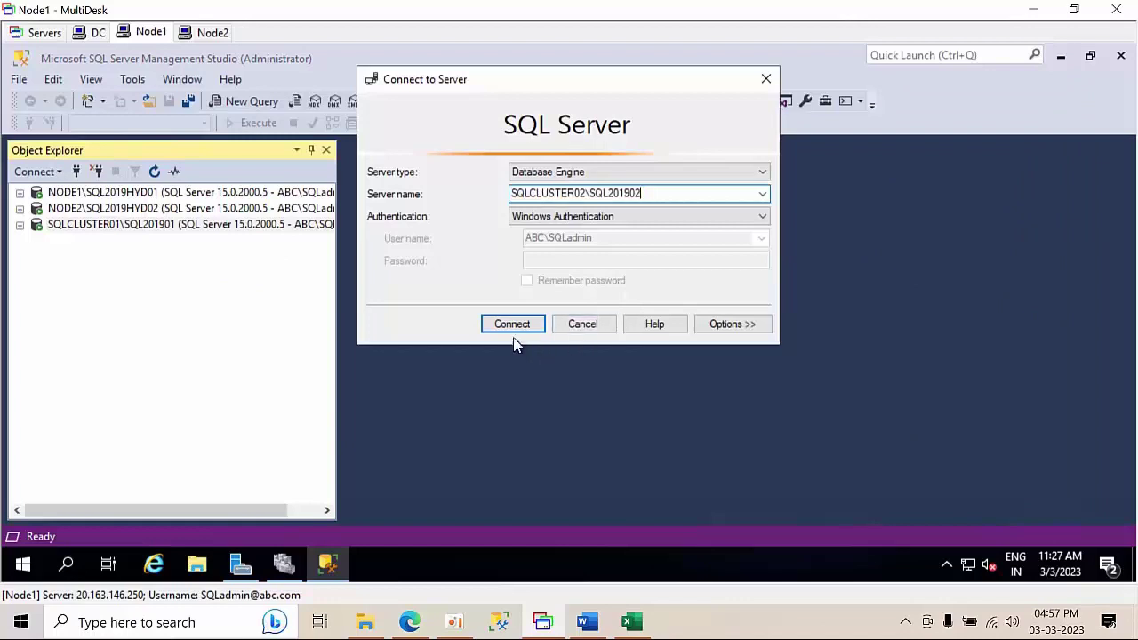
{"action": "left_click", "coordinate": [512, 325]}
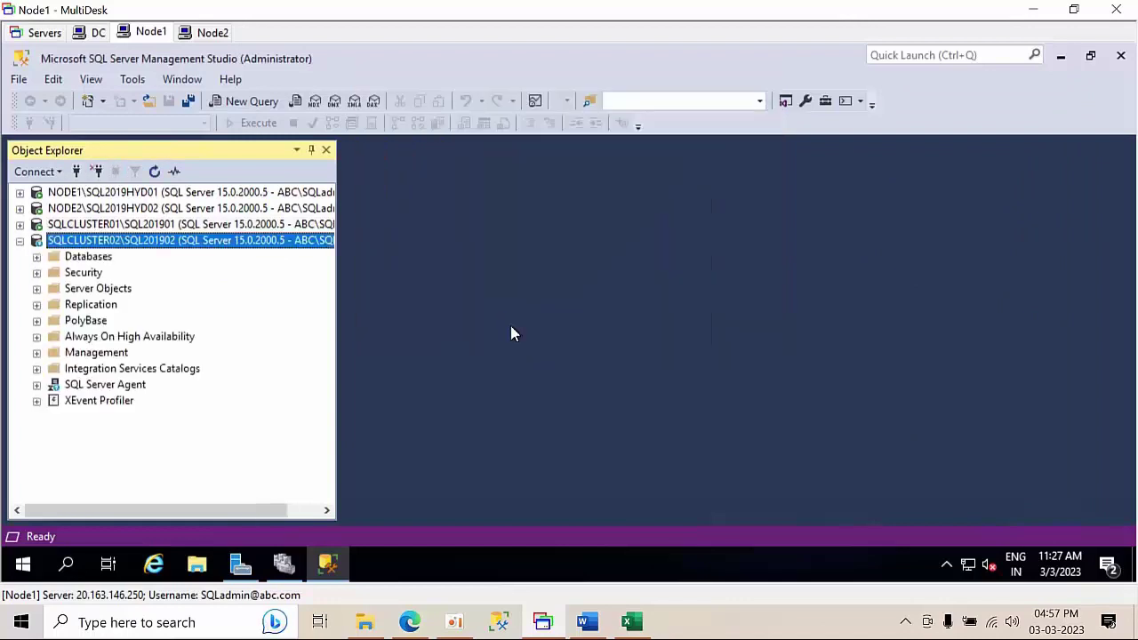
{"action": "left_click", "coordinate": [20, 242]}
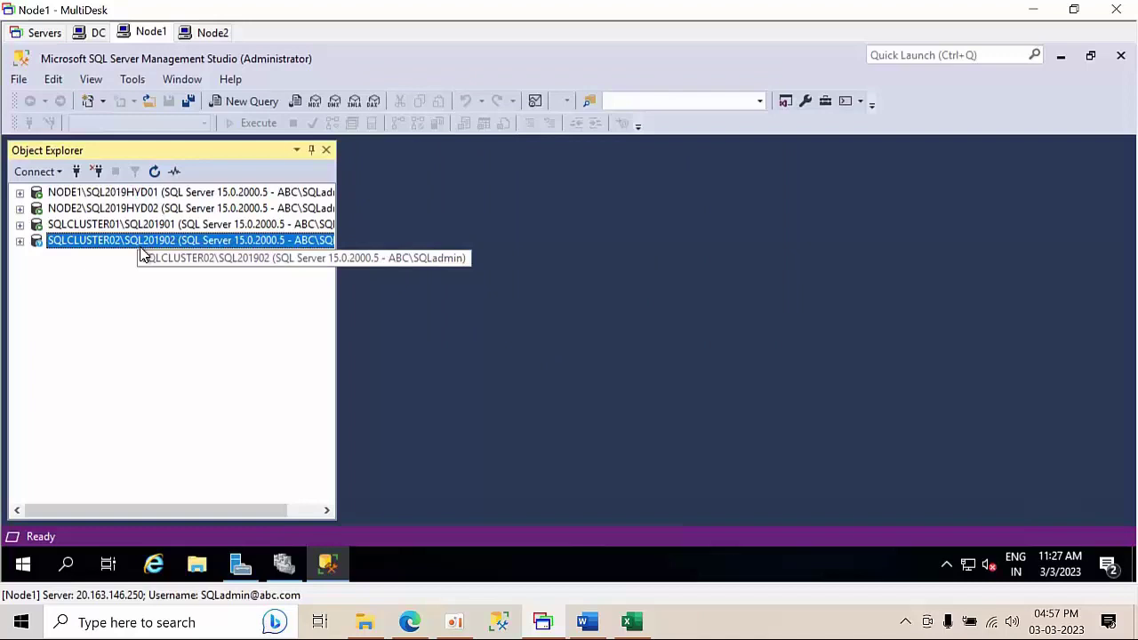
- Minimize Management Studio and Failover Cluster Manager, then clear a mistyped 'edged' Windows search
{"action": "left_click", "coordinate": [1063, 60]}
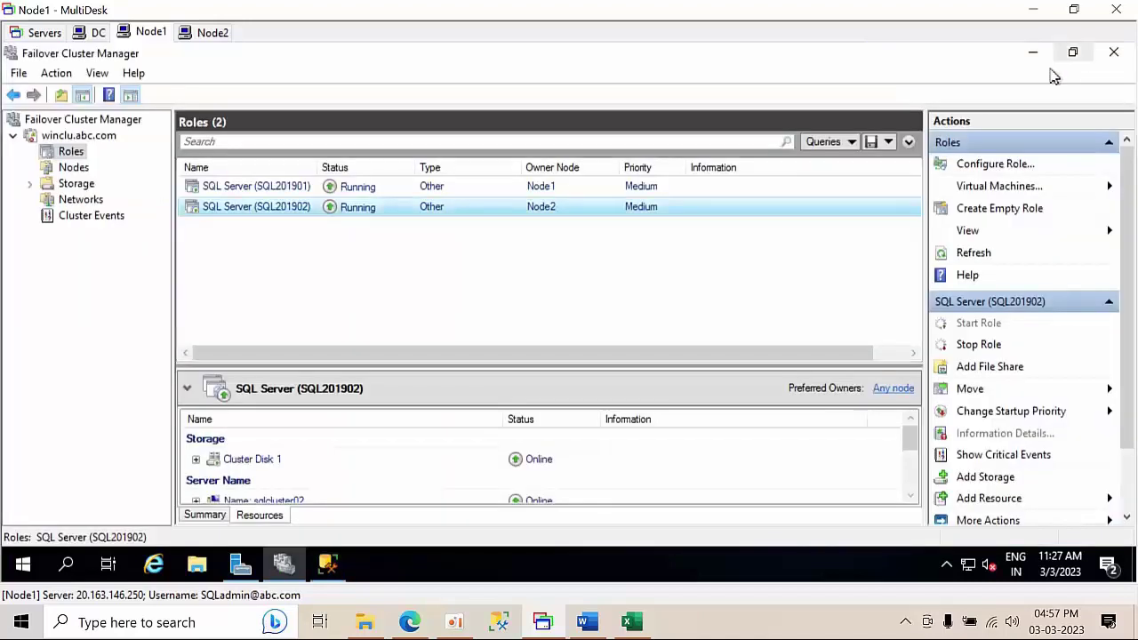
{"action": "left_click", "coordinate": [1033, 54]}
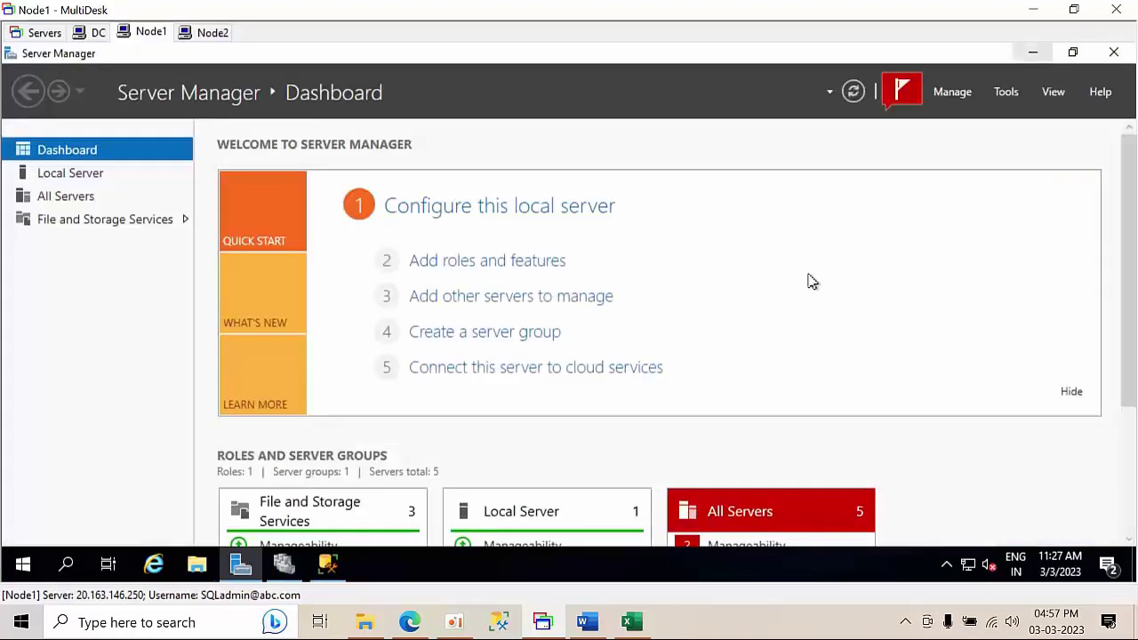
{"action": "left_click", "coordinate": [65, 566]}
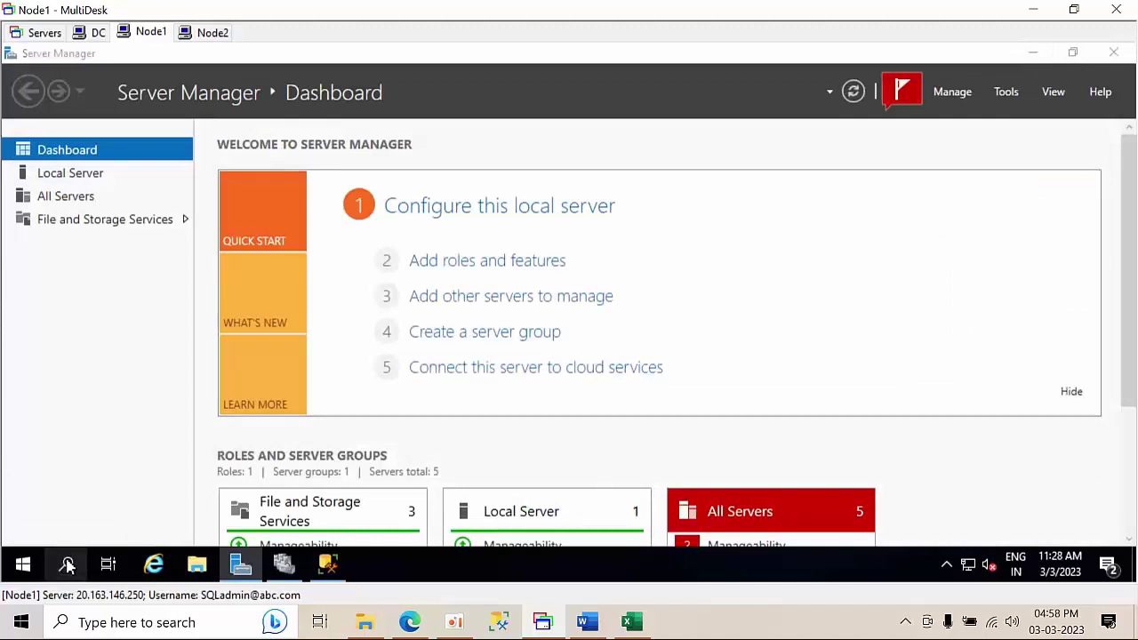
{"action": "type", "text": "edged"}
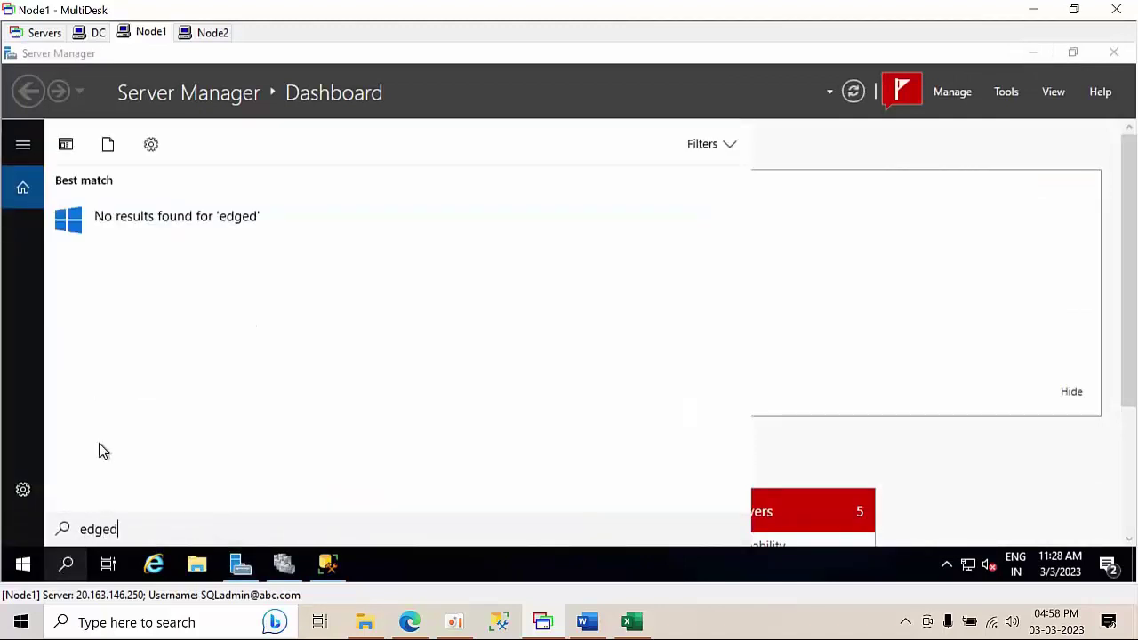
{"action": "key", "text": "BackSpace"}
{"action": "key", "text": "BackSpace"}
{"action": "key", "text": "BackSpace"}
{"action": "key", "text": "BackSpace"}
{"action": "key", "text": "BackSpace"}
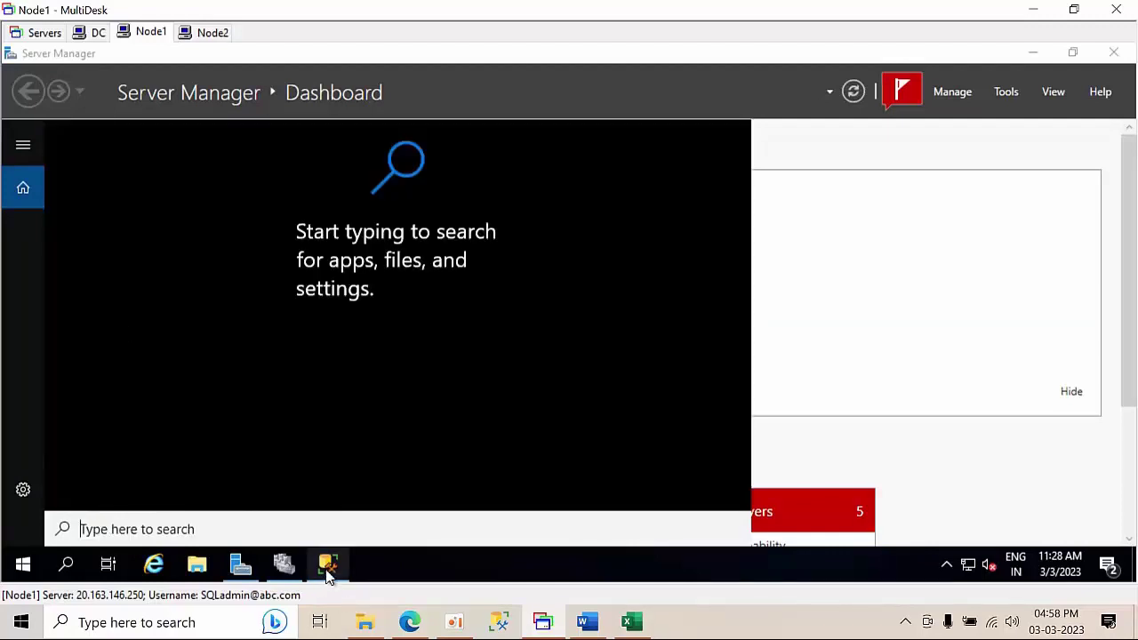
- Disconnect SQLCLUSTER02\SQL201902 and SQLCLUSTER01\SQL201901 from Object Explorer in Management Studio
{"action": "left_click", "coordinate": [329, 574]}
{"action": "left_click", "coordinate": [130, 210]}
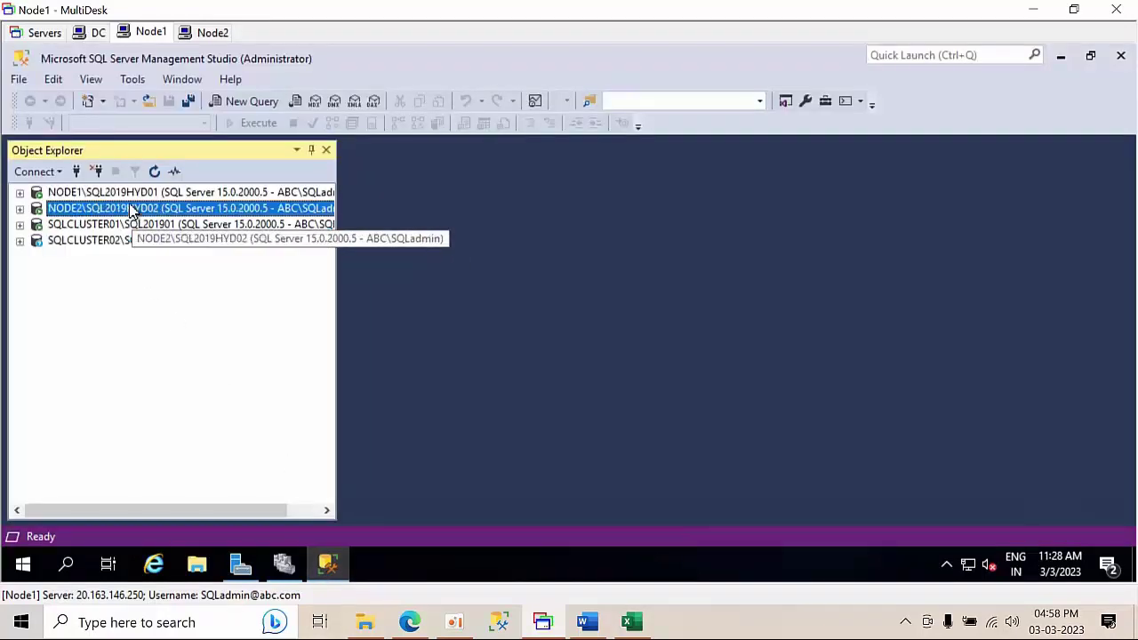
{"action": "left_click", "coordinate": [129, 228]}
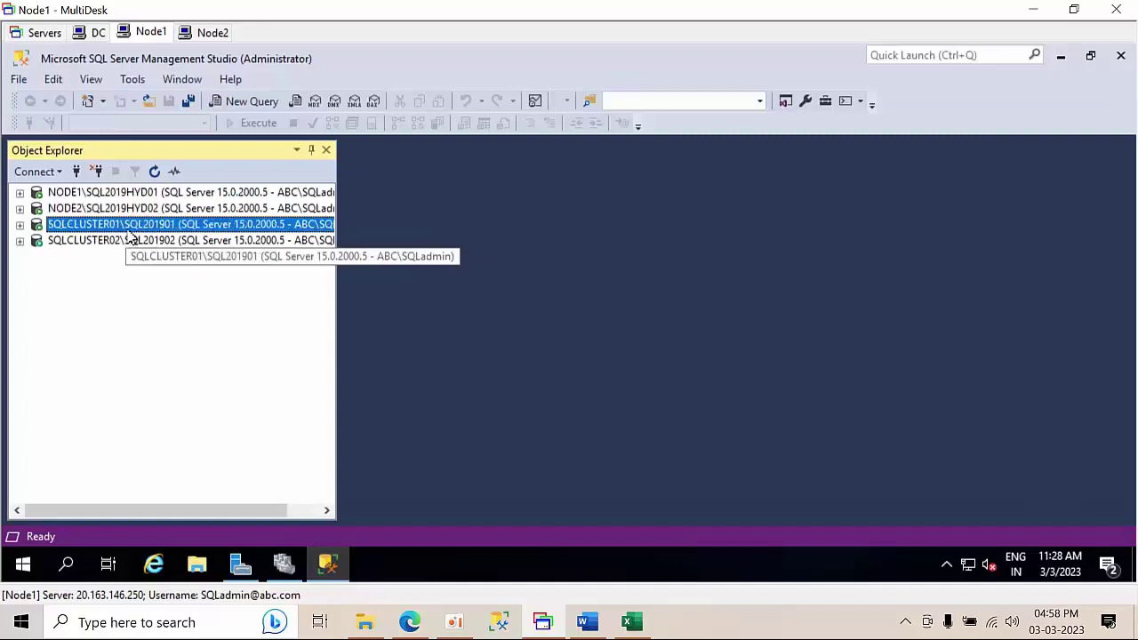
{"action": "left_click", "coordinate": [123, 241]}
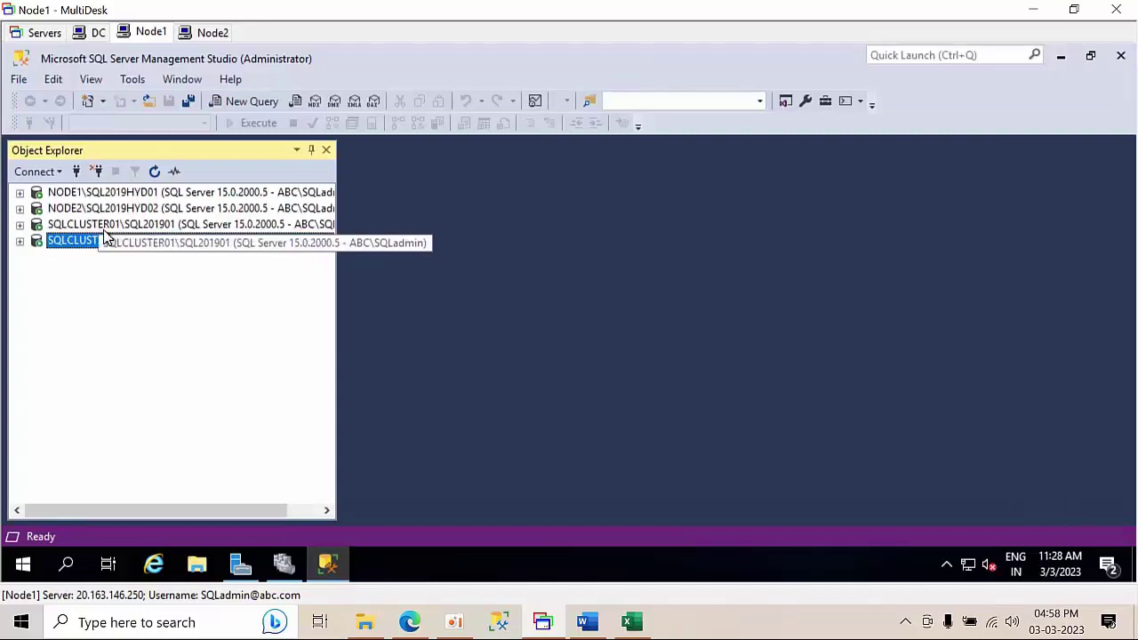
{"action": "left_click", "coordinate": [112, 228]}
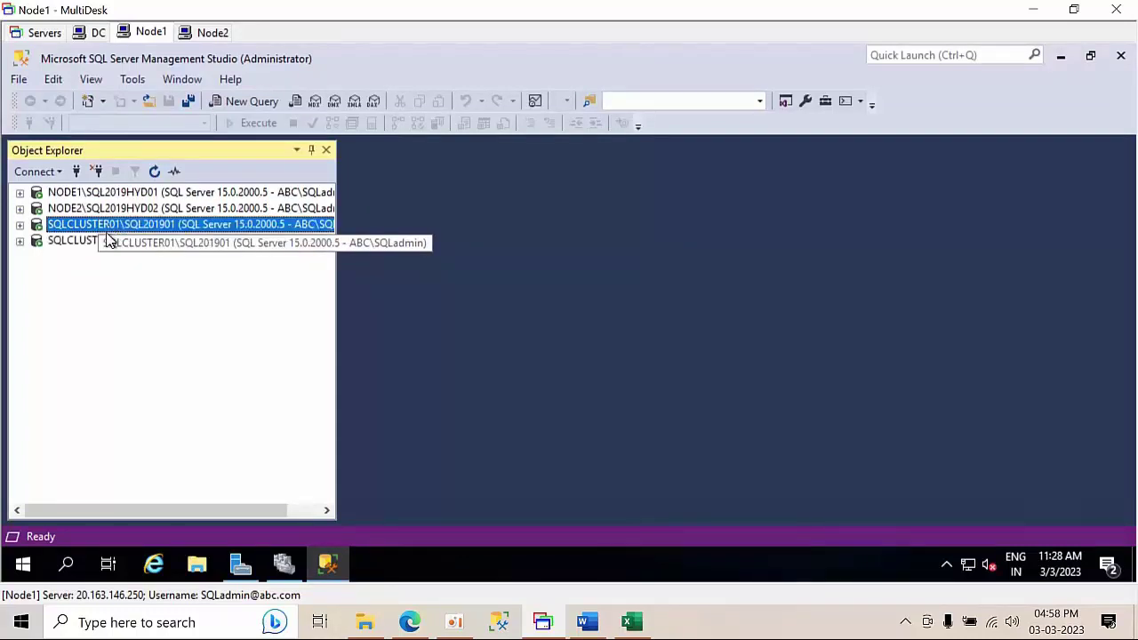
{"action": "left_click", "coordinate": [108, 240]}
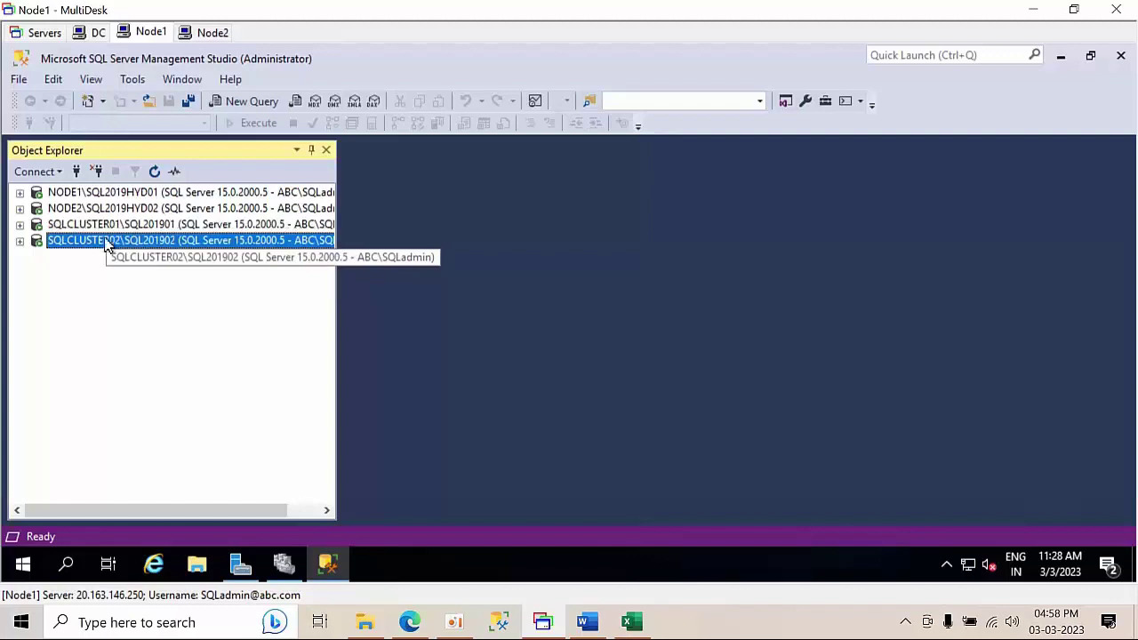
{"action": "left_click", "coordinate": [98, 172]}
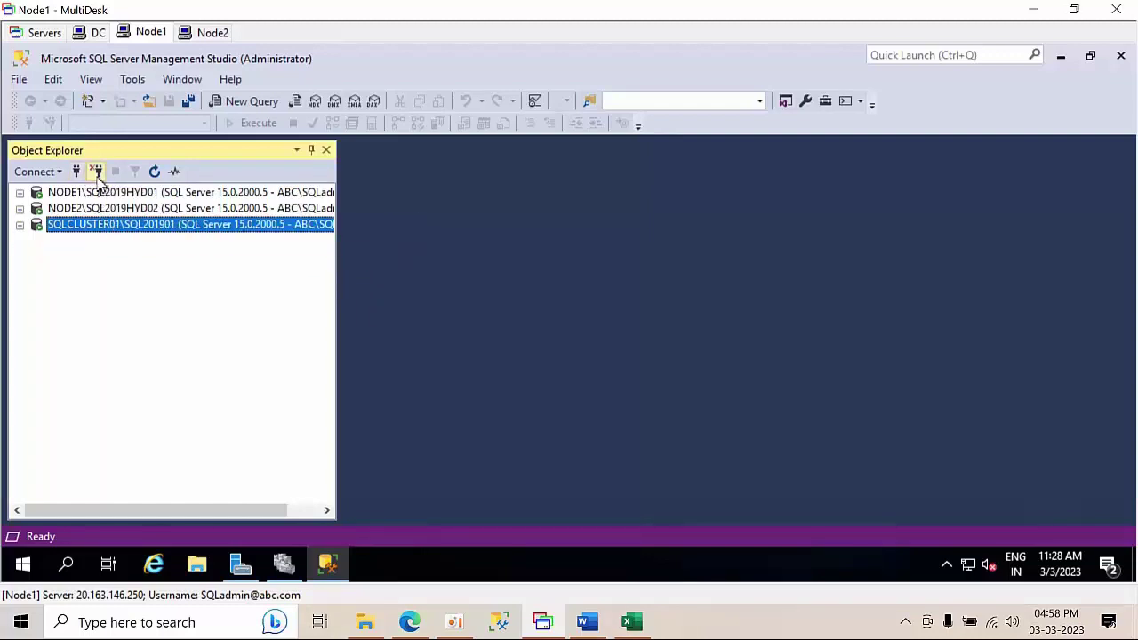
{"action": "left_click", "coordinate": [98, 172]}
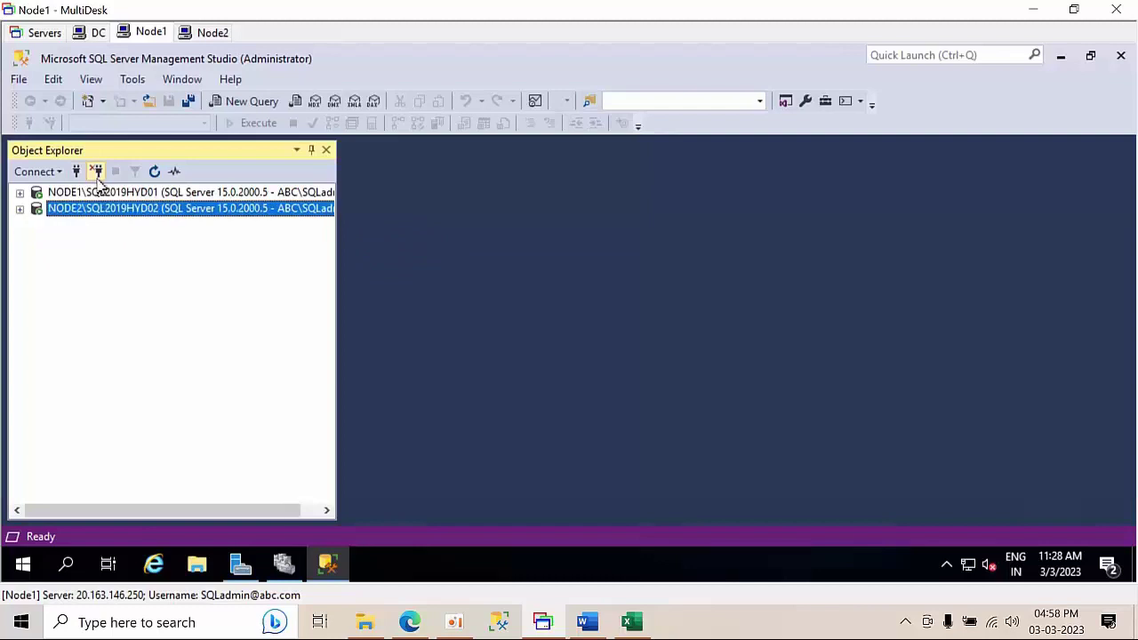
- Launch SQL Server 2019 Configuration Manager by searching 'config' and list the SQL Server services
{"action": "left_click", "coordinate": [67, 564]}
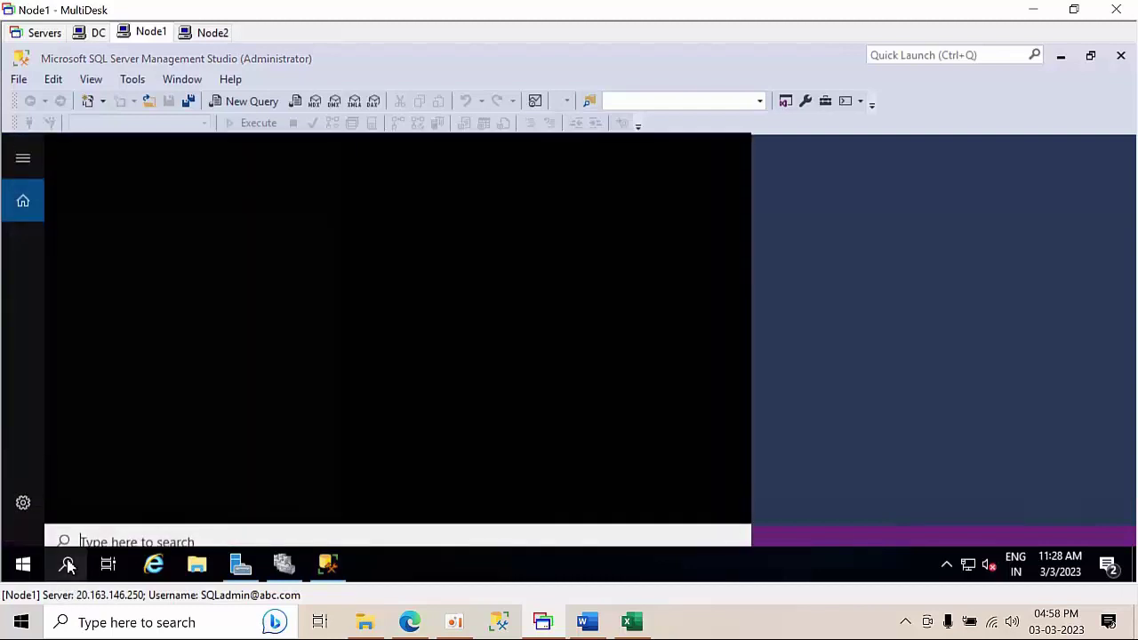
{"action": "type", "text": "config"}
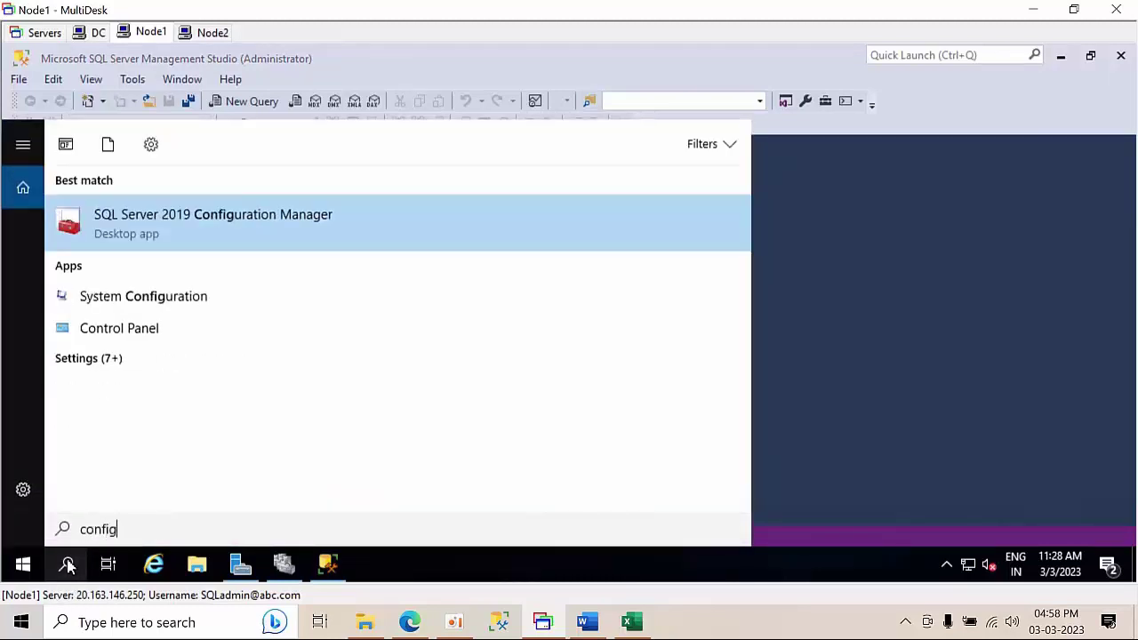
{"action": "left_click", "coordinate": [228, 217]}
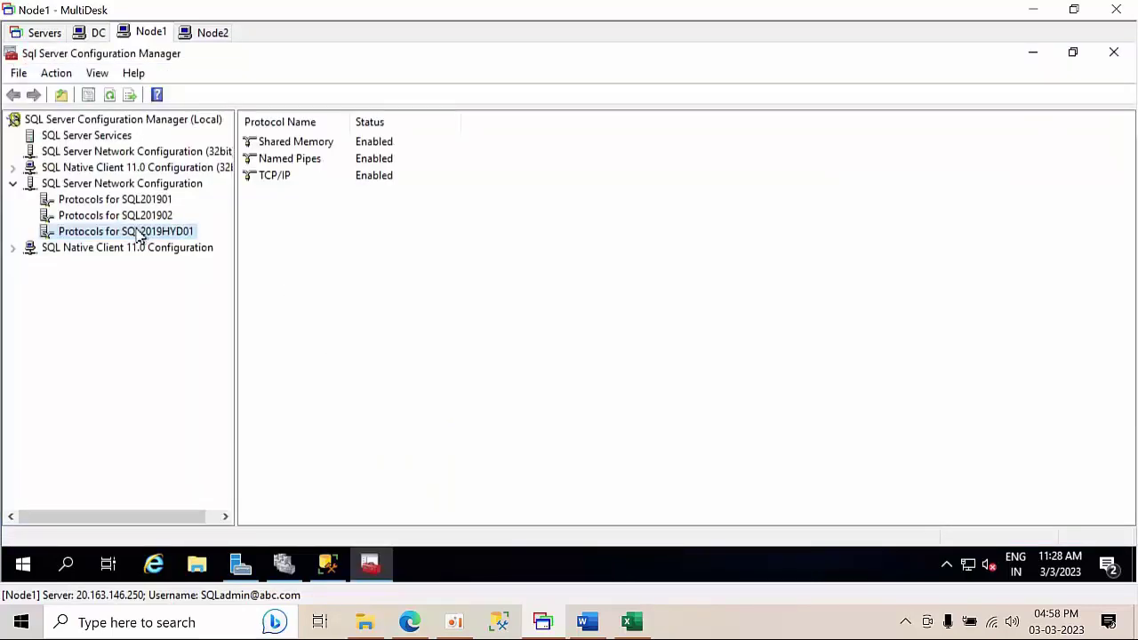
{"action": "left_click", "coordinate": [96, 137]}
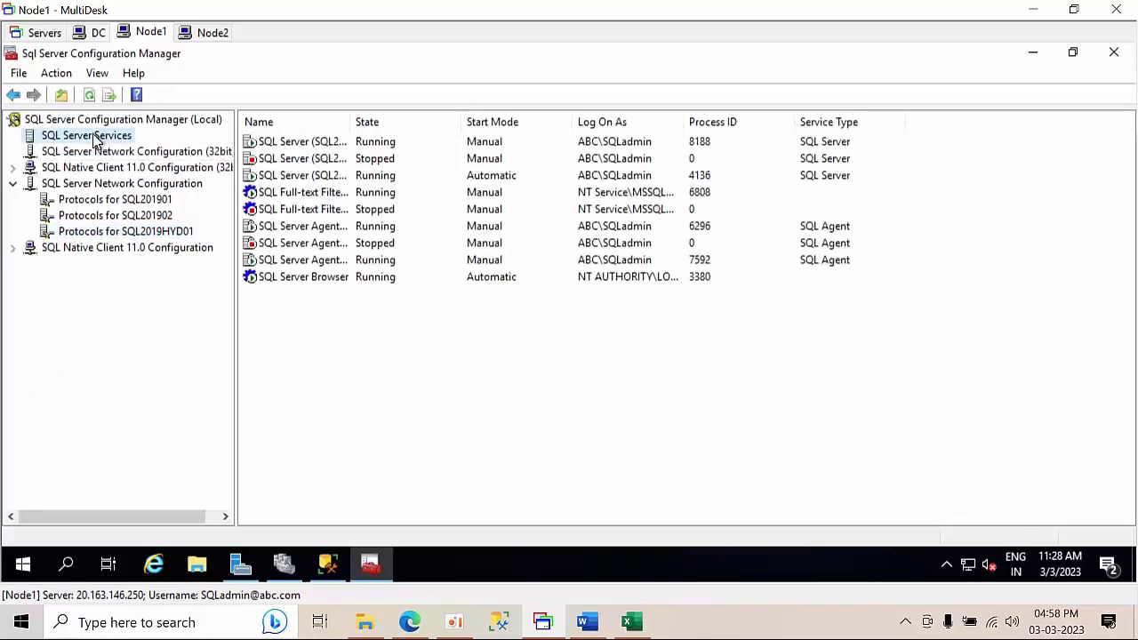
{"action": "double_click", "coordinate": [350, 119]}
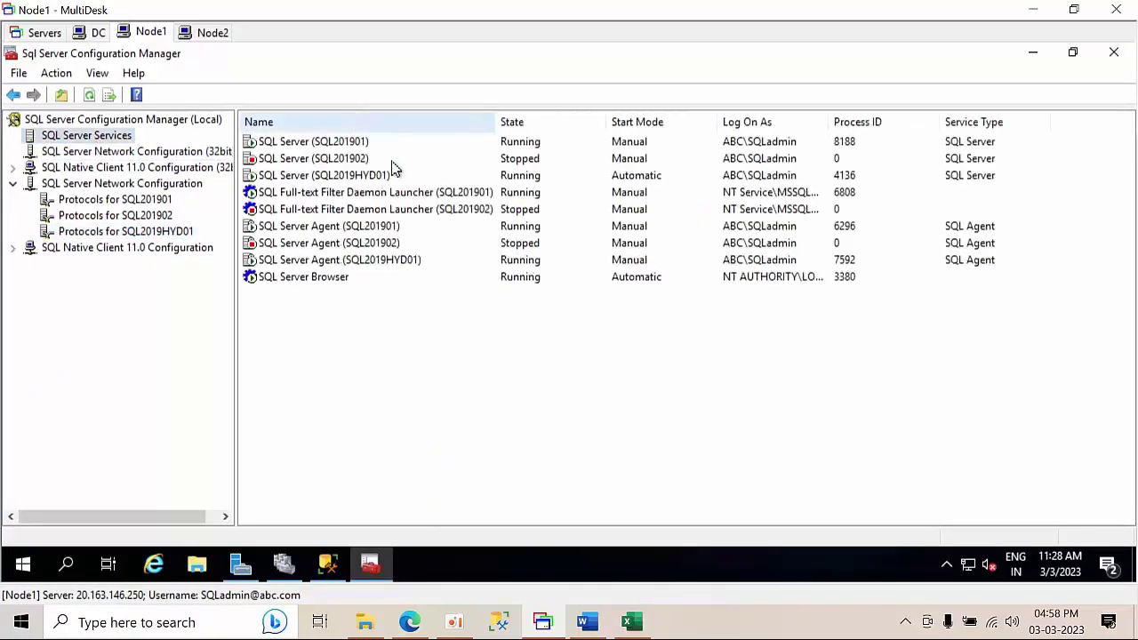
- Enable Always On Availability Groups in the SQL Server (SQL2019HYD01) service properties
{"action": "left_click", "coordinate": [344, 176]}
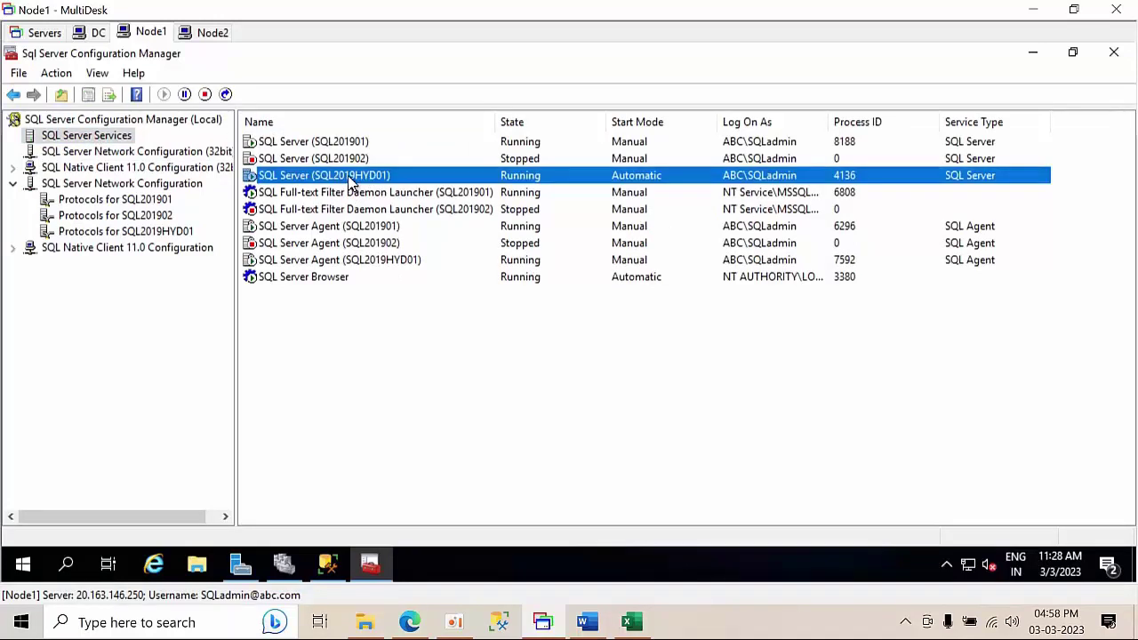
{"action": "double_click", "coordinate": [353, 181]}
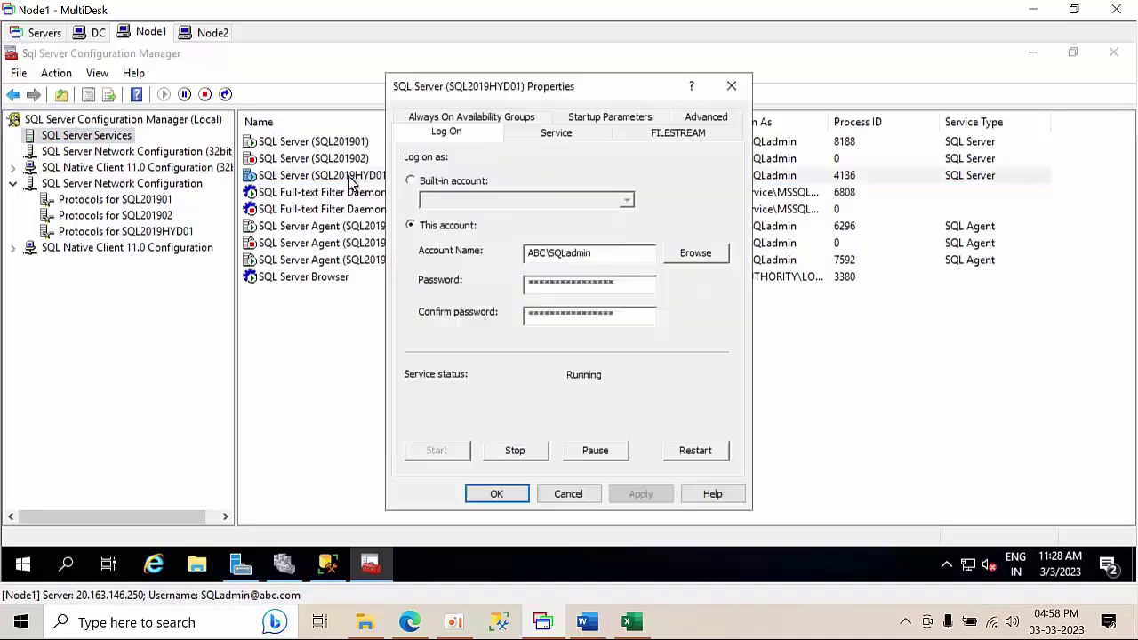
{"action": "left_click", "coordinate": [509, 118]}
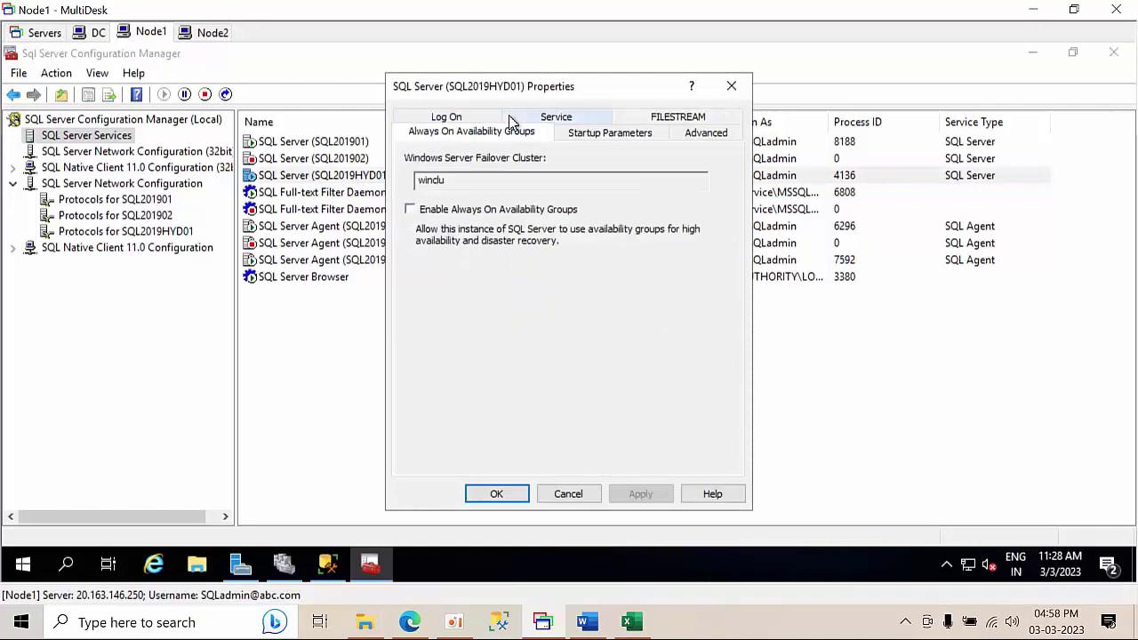
{"action": "left_click", "coordinate": [410, 210]}
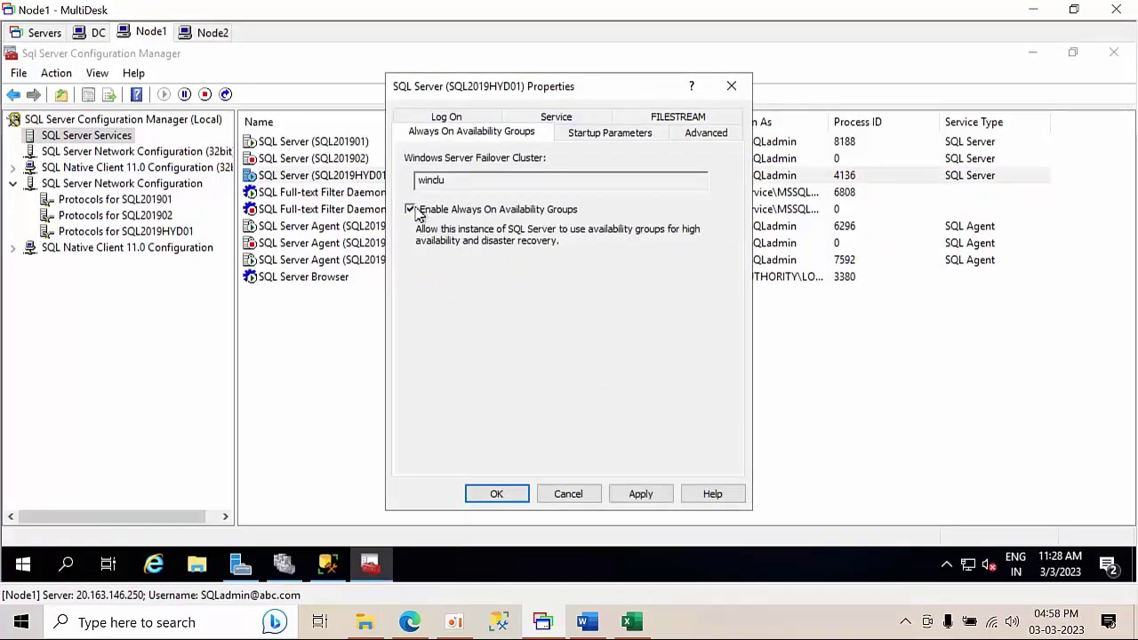
{"action": "left_click", "coordinate": [656, 501]}
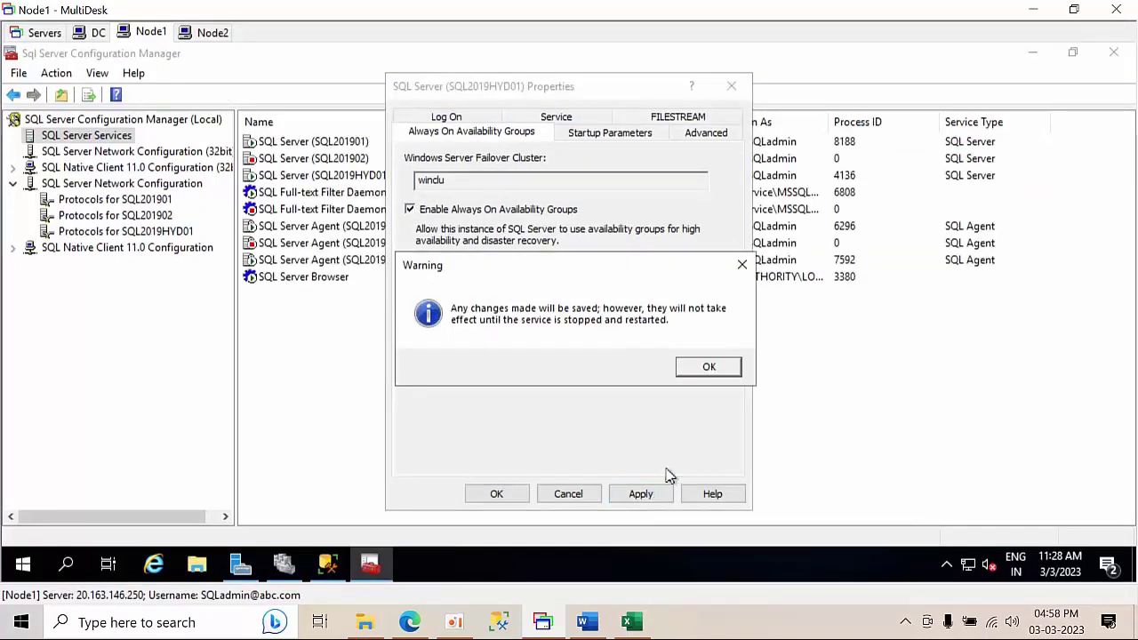
{"action": "left_click", "coordinate": [722, 372]}
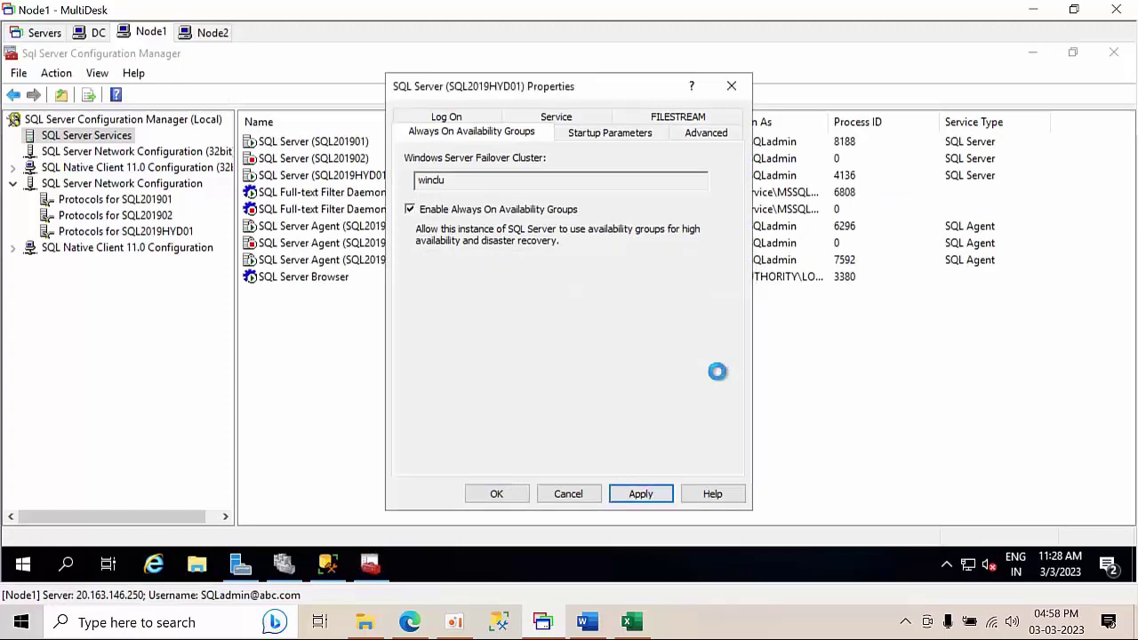
{"action": "left_click", "coordinate": [497, 495]}
- Restart the SQL2019HYD01 service and start the SQL Server Agent (SQL201902) service
{"action": "left_click", "coordinate": [346, 176]}
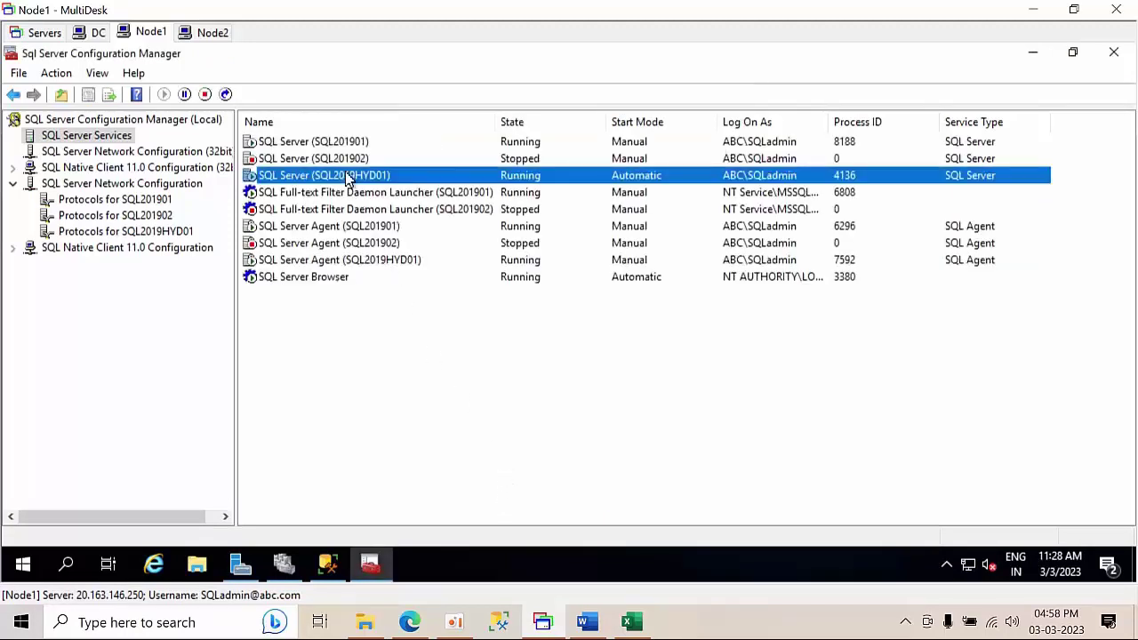
{"action": "right_click", "coordinate": [346, 176]}
{"action": "left_click", "coordinate": [412, 267]}
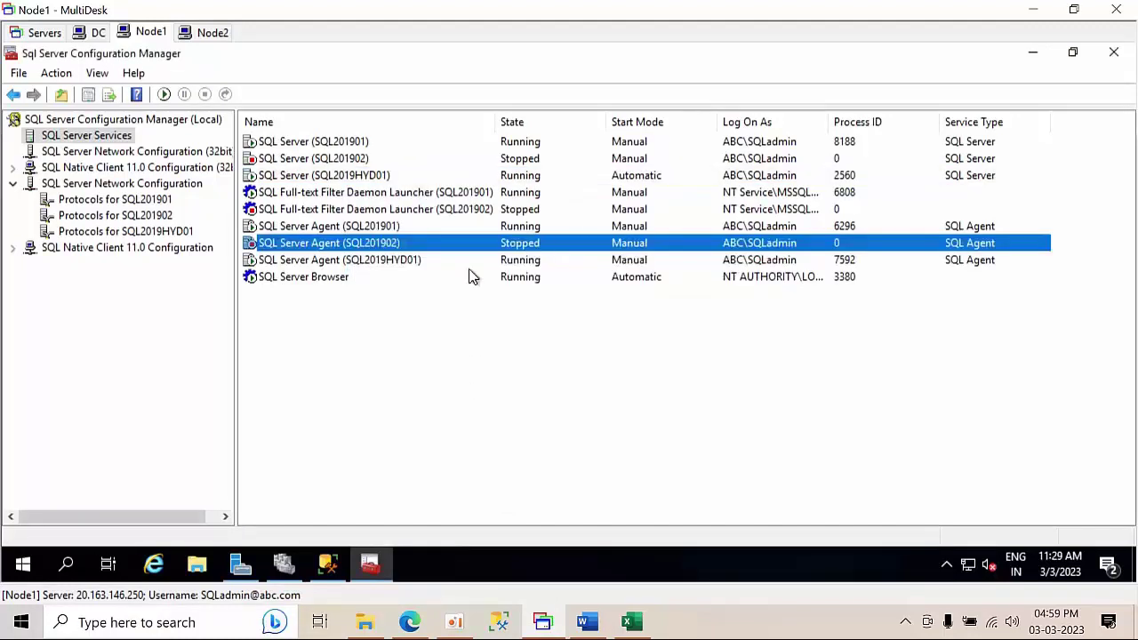
{"action": "right_click", "coordinate": [396, 233]}
{"action": "left_click", "coordinate": [374, 246]}
{"action": "right_click", "coordinate": [374, 245]}
{"action": "left_click", "coordinate": [401, 257]}
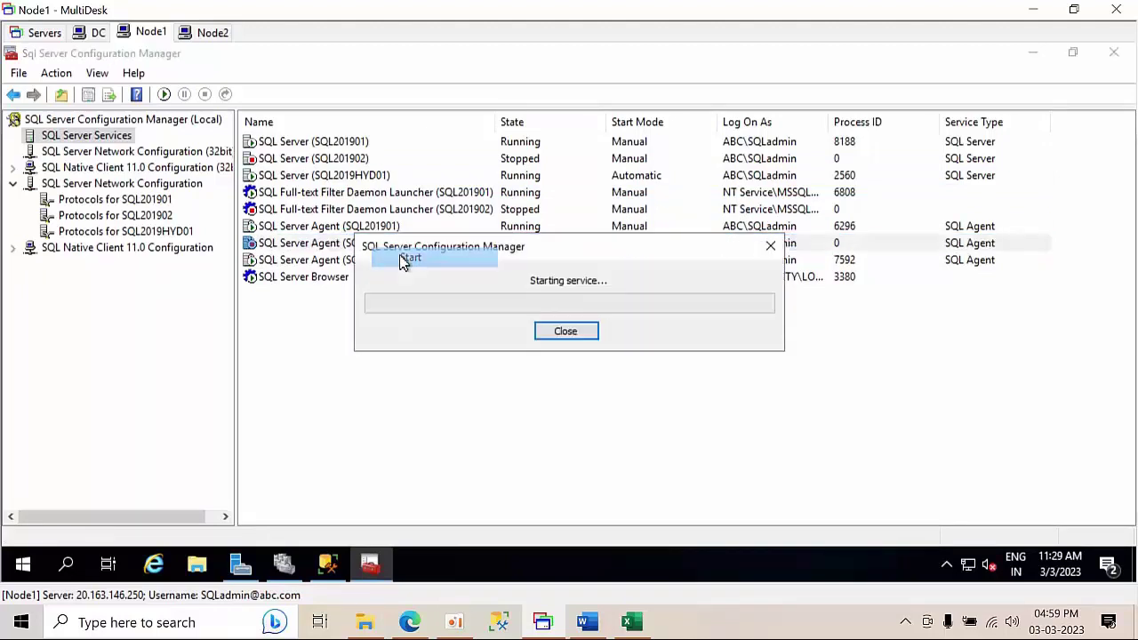
- Refresh the services list, then move to the Node2 remote session
{"action": "right_click", "coordinate": [420, 343]}
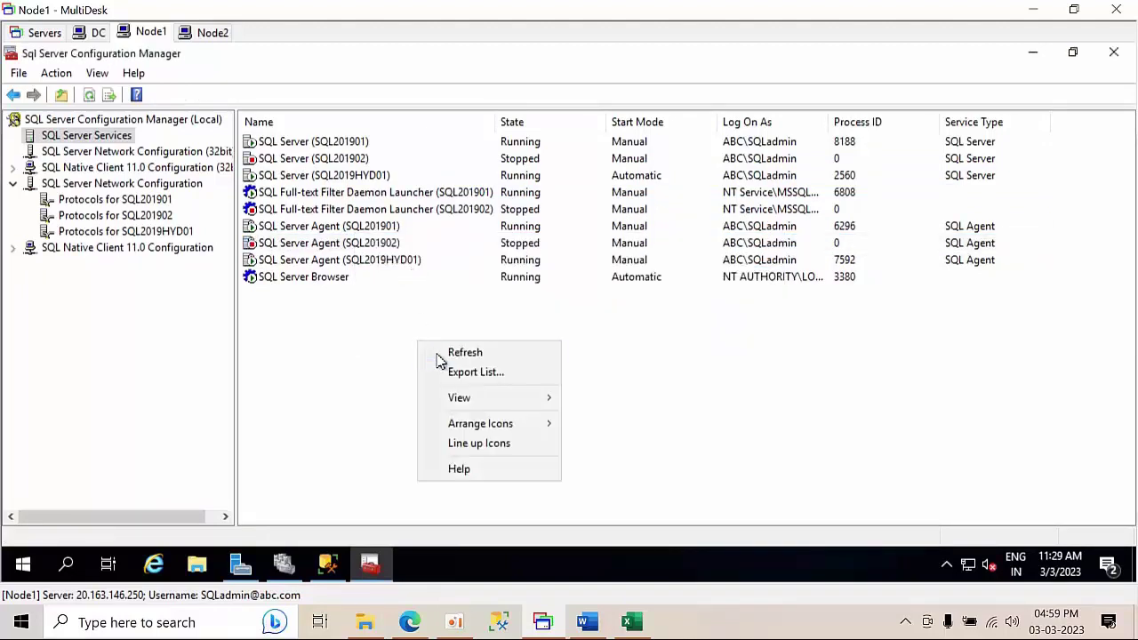
{"action": "left_click", "coordinate": [439, 358]}
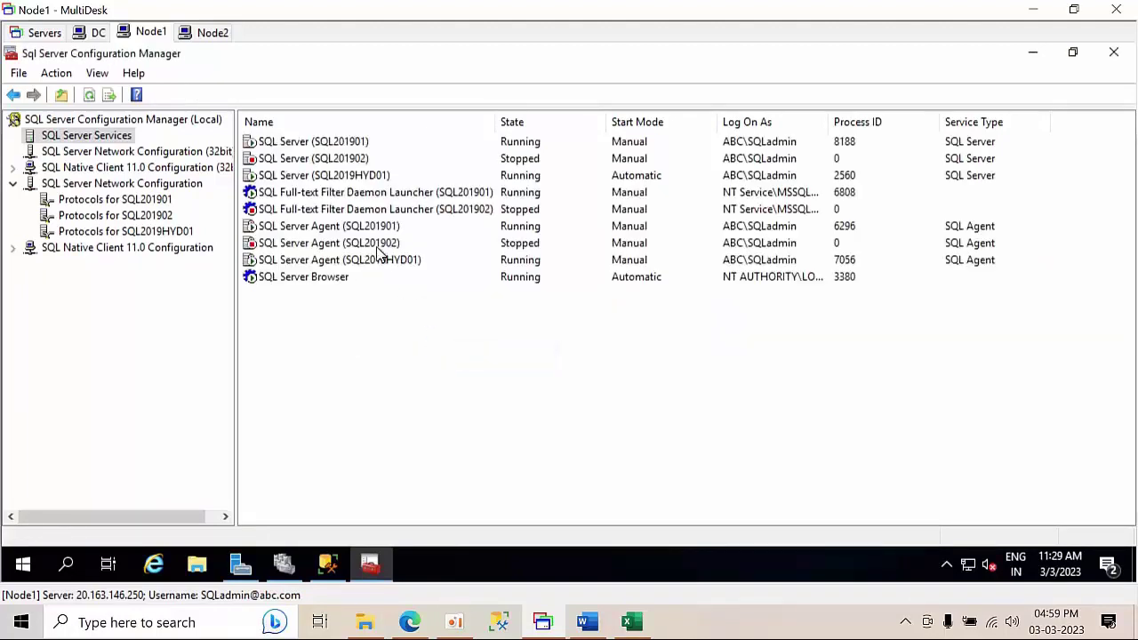
{"action": "left_click", "coordinate": [377, 264]}
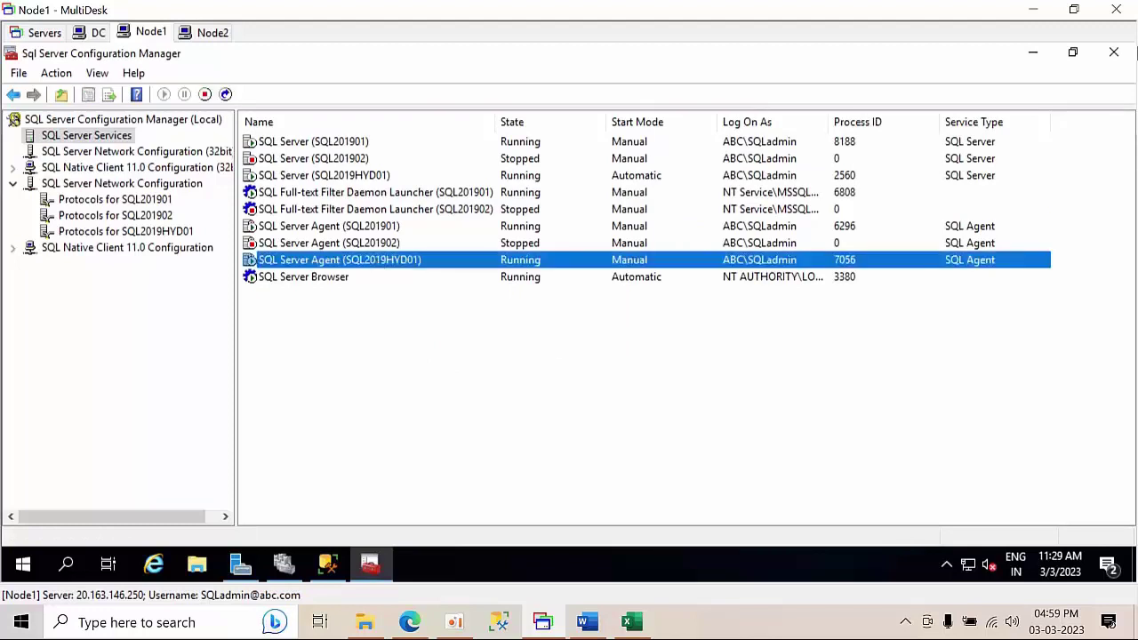
{"action": "left_click", "coordinate": [1033, 52]}
{"action": "left_click", "coordinate": [210, 33]}
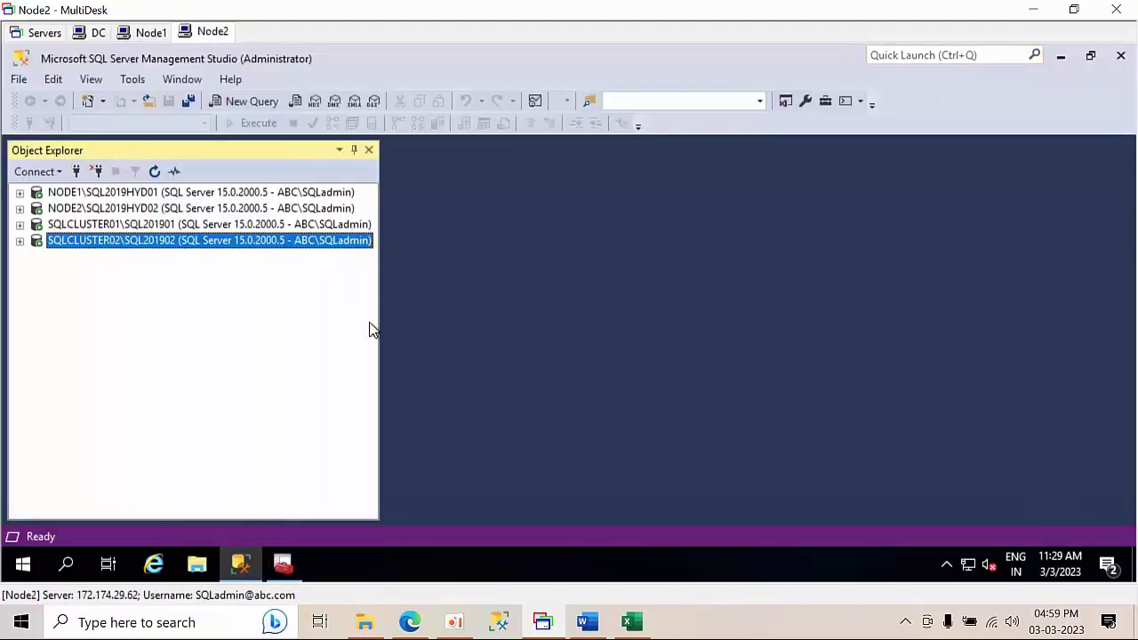
- Show the SQL Server services in Node2's Configuration Manager with full names visible
{"action": "left_click", "coordinate": [281, 567]}
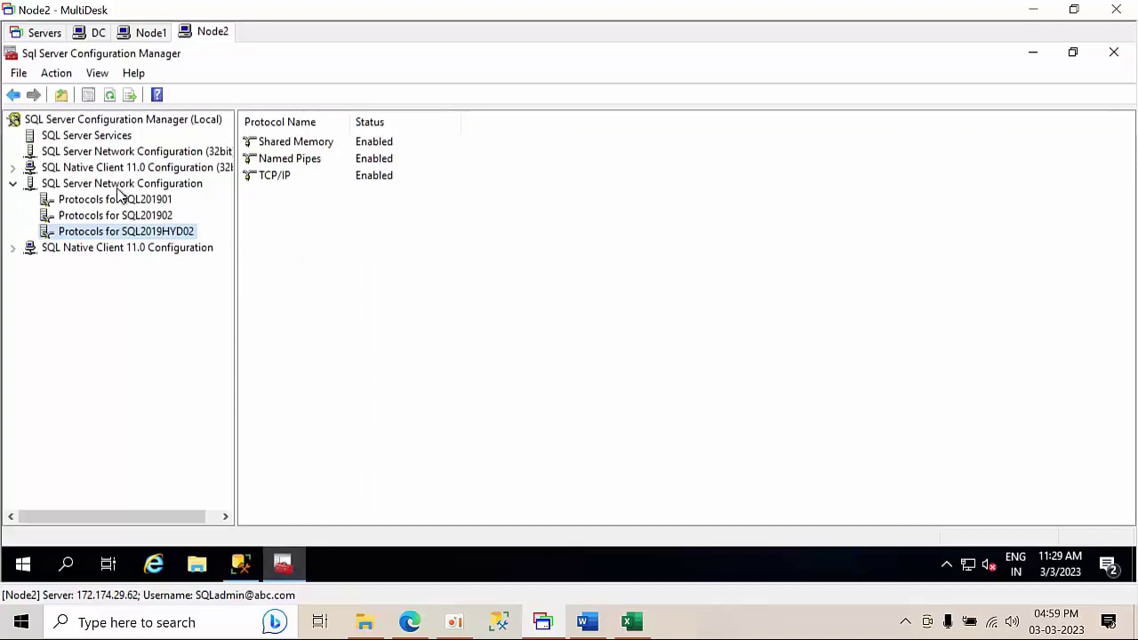
{"action": "left_click", "coordinate": [111, 138]}
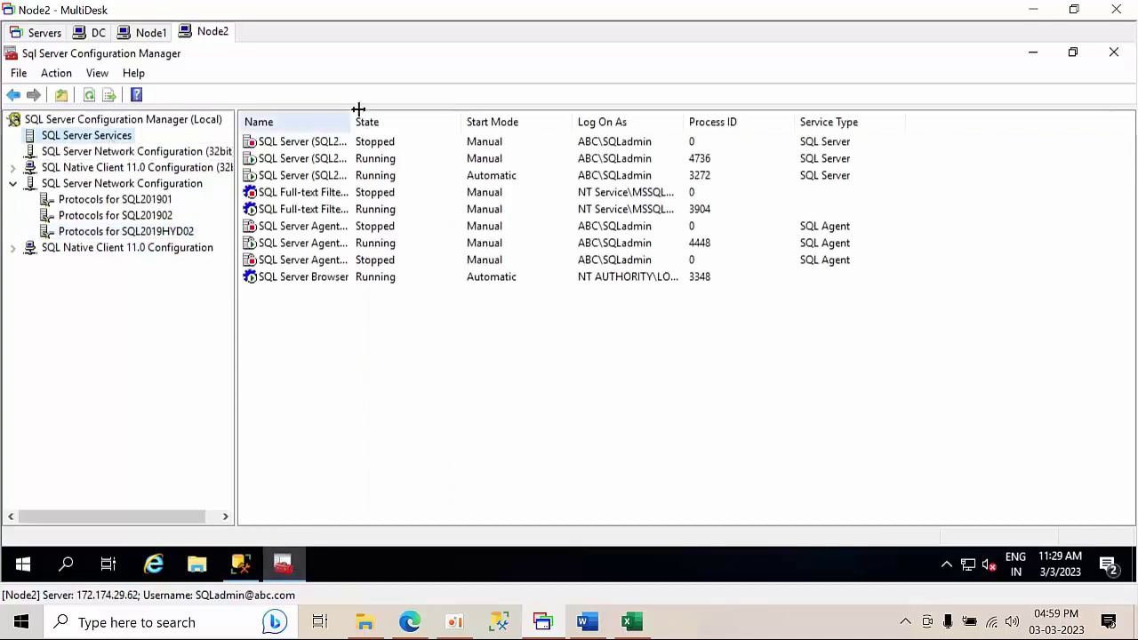
{"action": "double_click", "coordinate": [349, 114]}
- Enable Always On Availability Groups in the SQL Server (SQL2019HYD02) service properties
{"action": "left_click", "coordinate": [340, 177]}
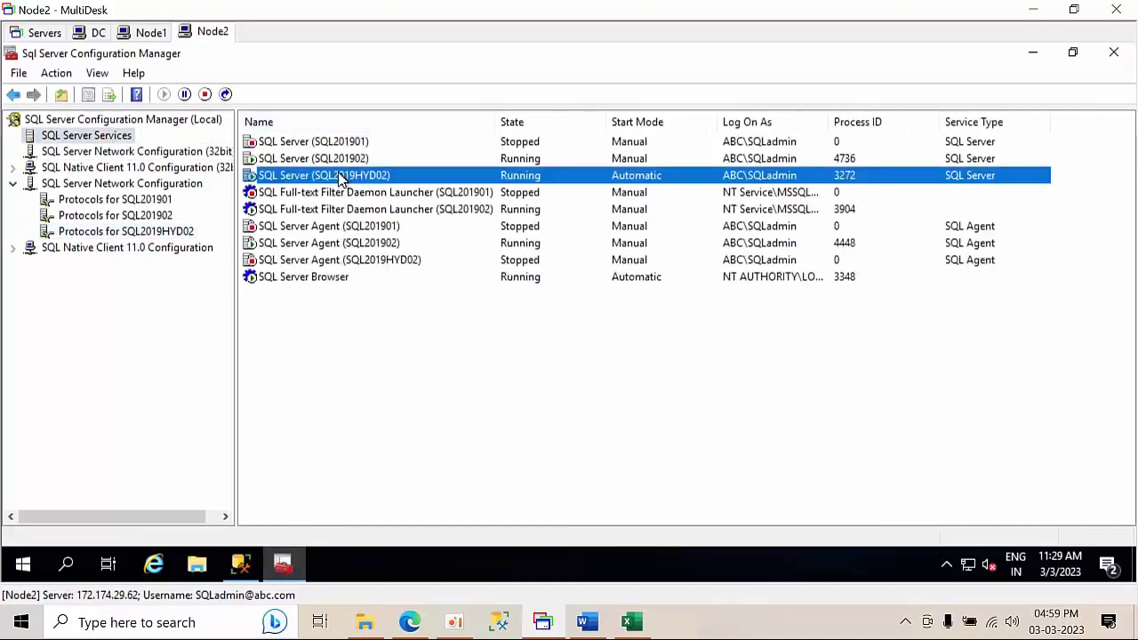
{"action": "right_click", "coordinate": [352, 175]}
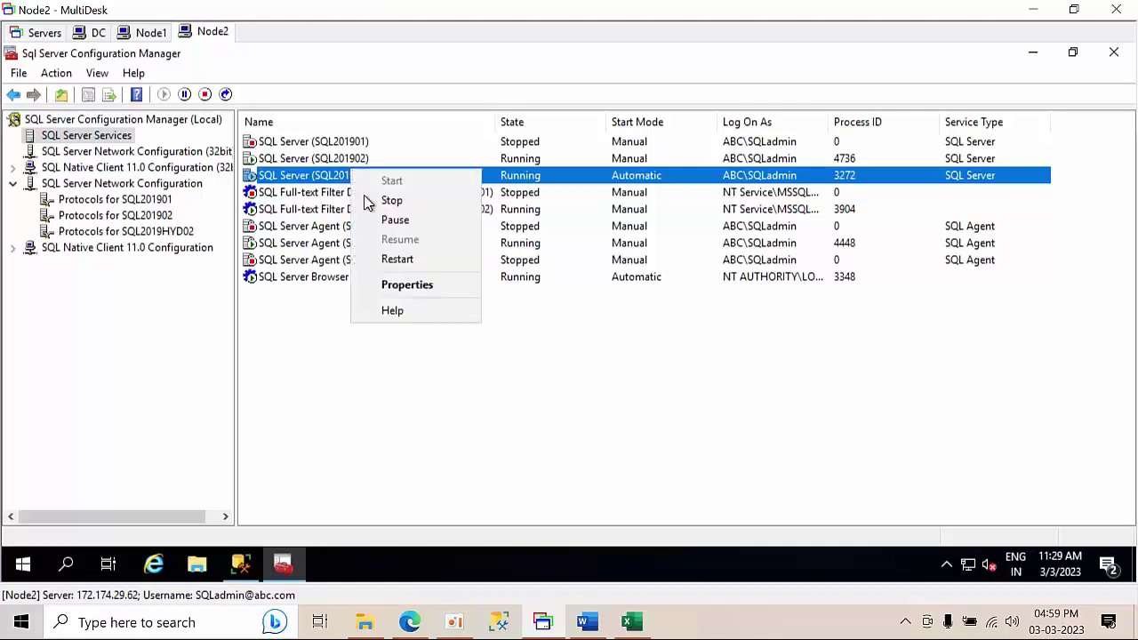
{"action": "left_click", "coordinate": [414, 287]}
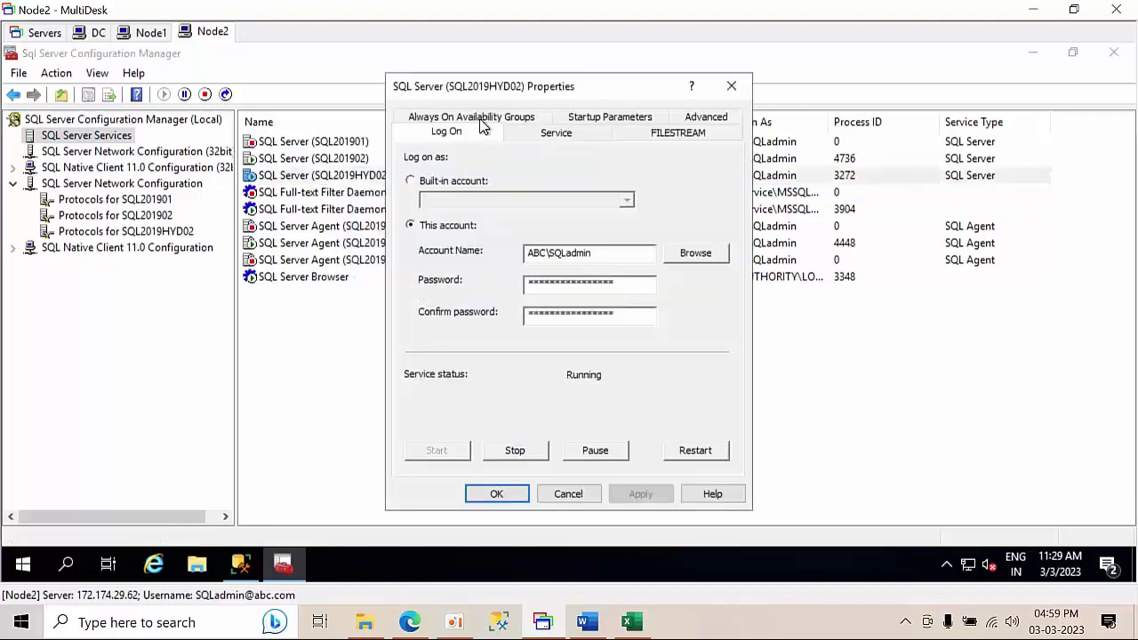
{"action": "left_click", "coordinate": [480, 123]}
{"action": "left_click", "coordinate": [410, 210]}
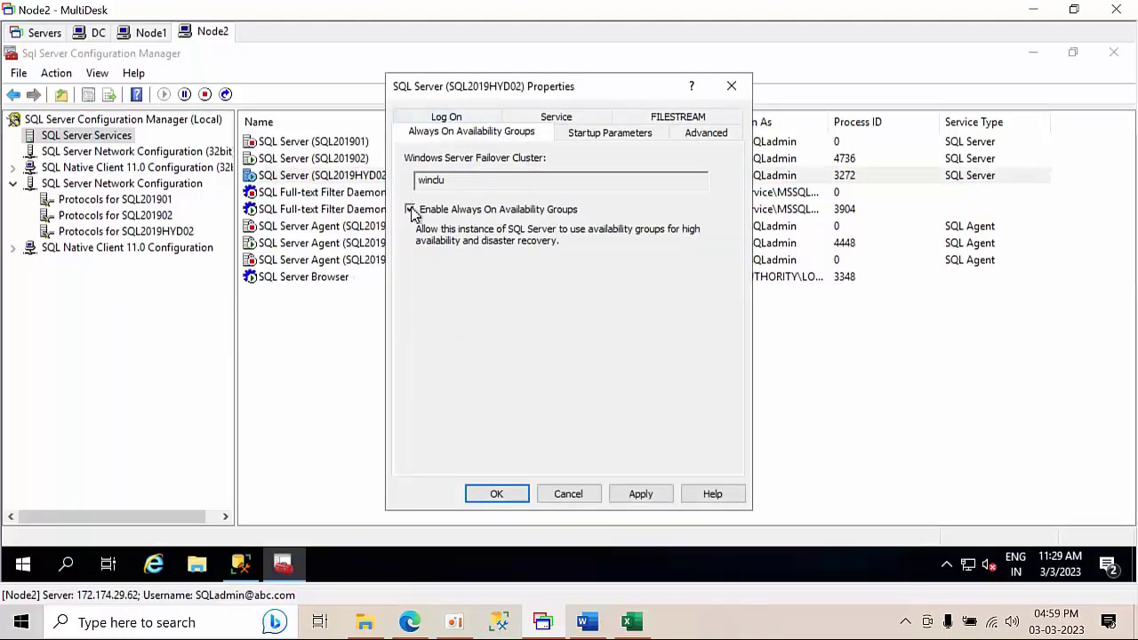
{"action": "left_click", "coordinate": [646, 498]}
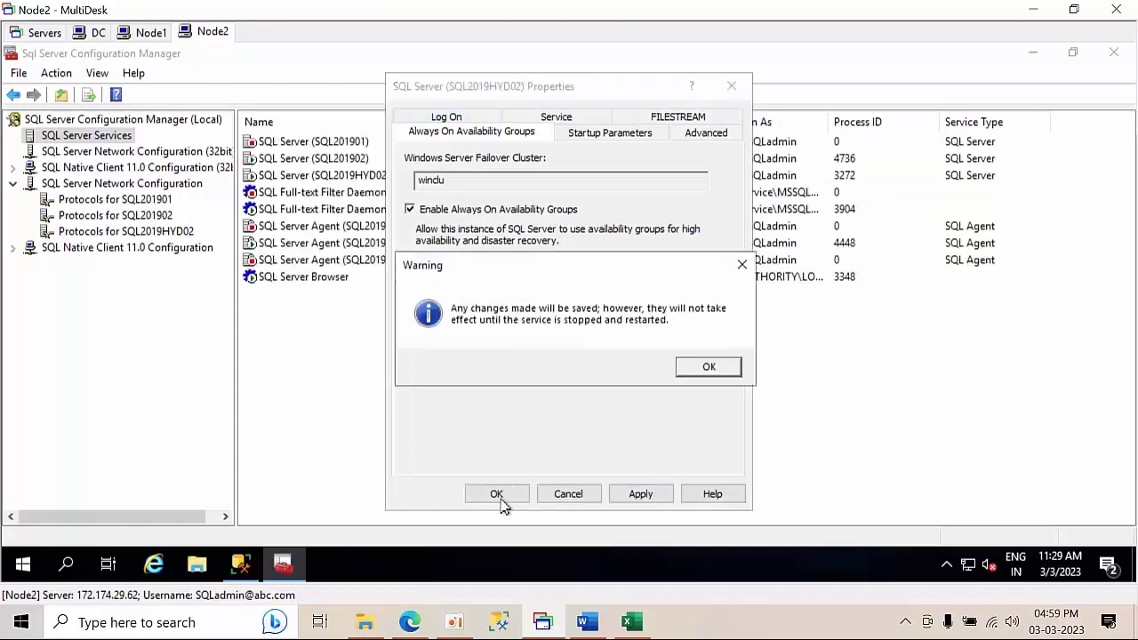
{"action": "left_click", "coordinate": [724, 371]}
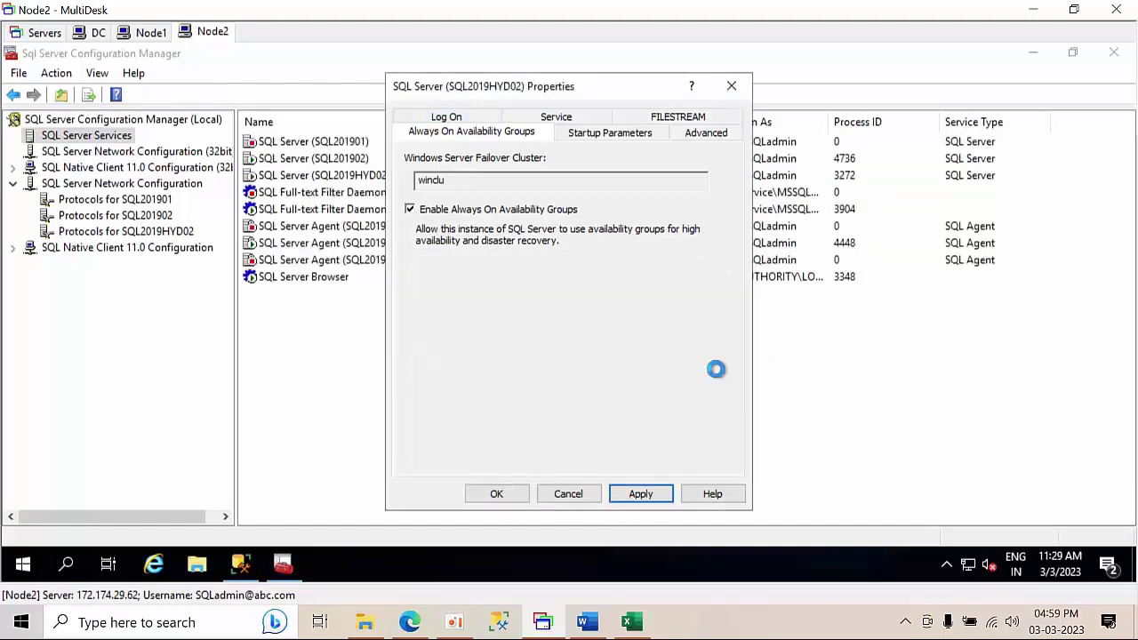
{"action": "left_click", "coordinate": [498, 494]}
- Restart the SQL2019HYD02 service, refresh the services list, and return to Node1's session
{"action": "right_click", "coordinate": [319, 183]}
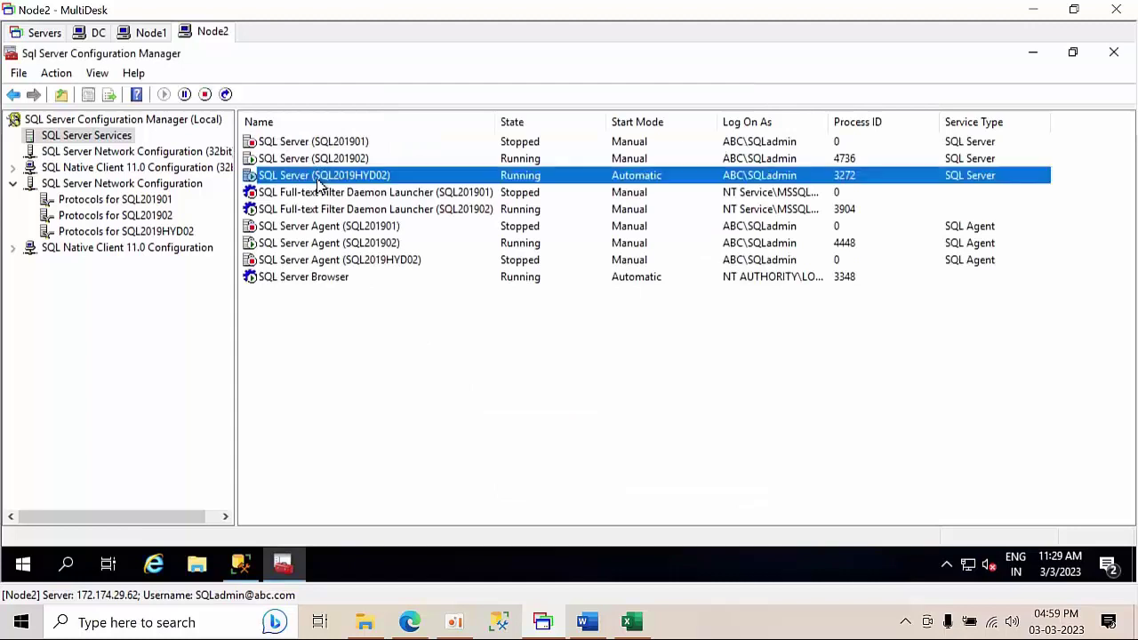
{"action": "left_click", "coordinate": [358, 274]}
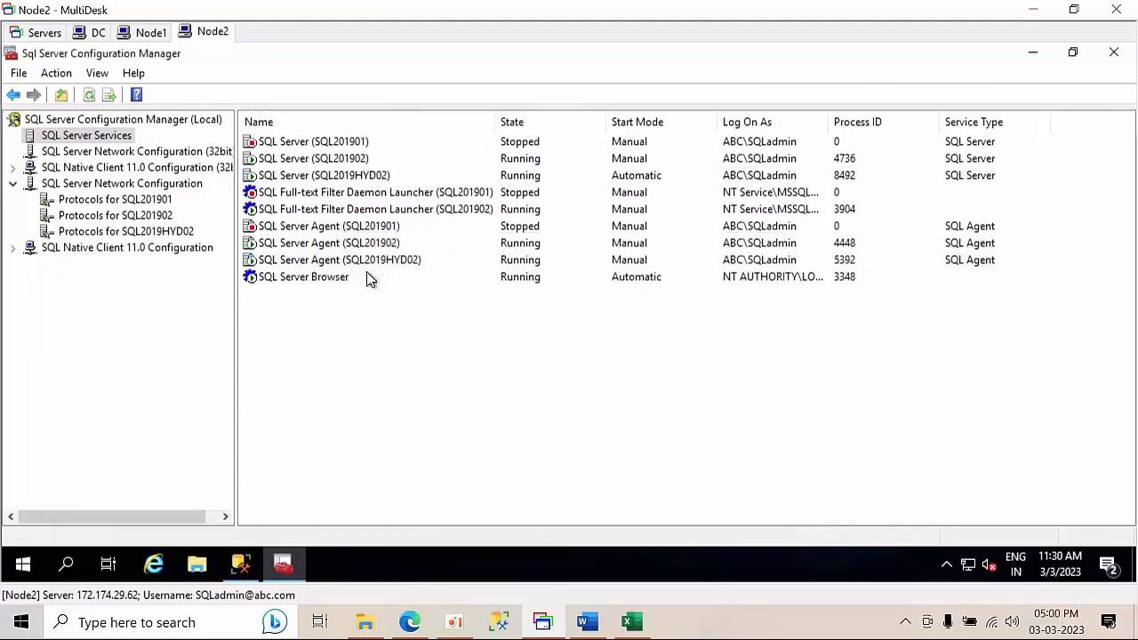
{"action": "right_click", "coordinate": [357, 343]}
{"action": "left_click", "coordinate": [400, 354]}
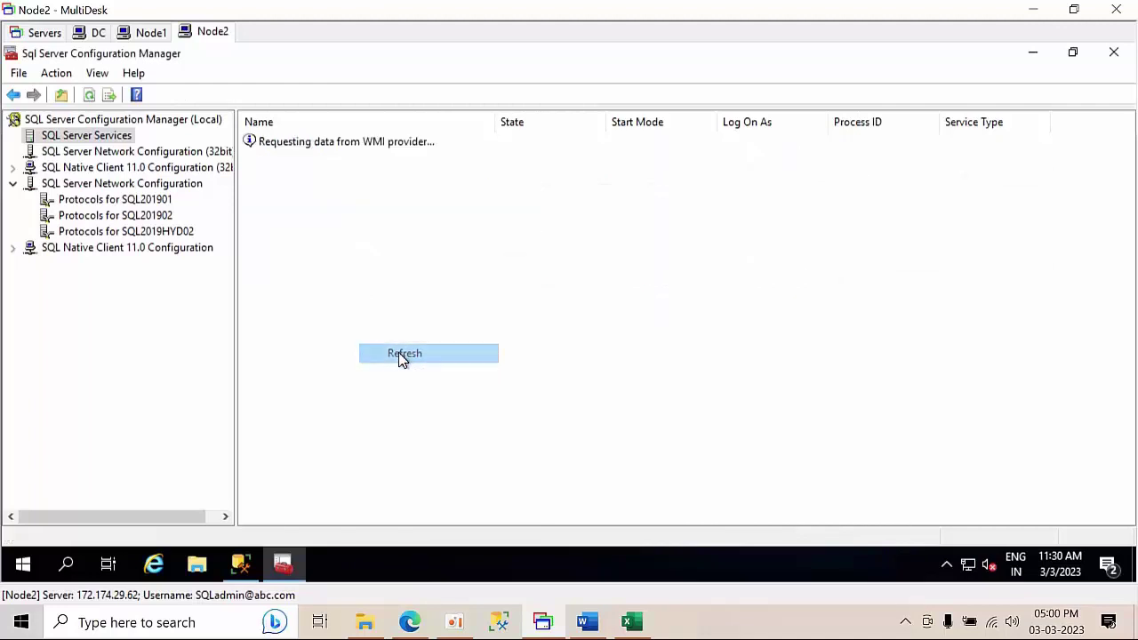
{"action": "left_click", "coordinate": [151, 33]}
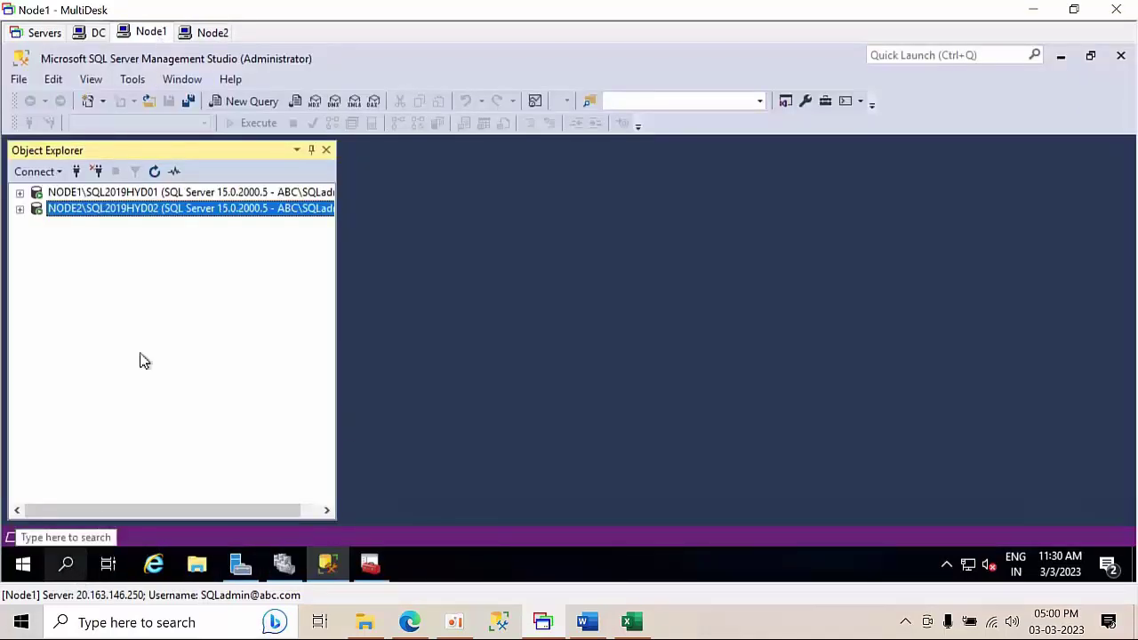
- Start a new database on NODE1\SQL2019HYD01 named Alwayson
{"action": "left_click", "coordinate": [117, 194]}
{"action": "double_click", "coordinate": [116, 196]}
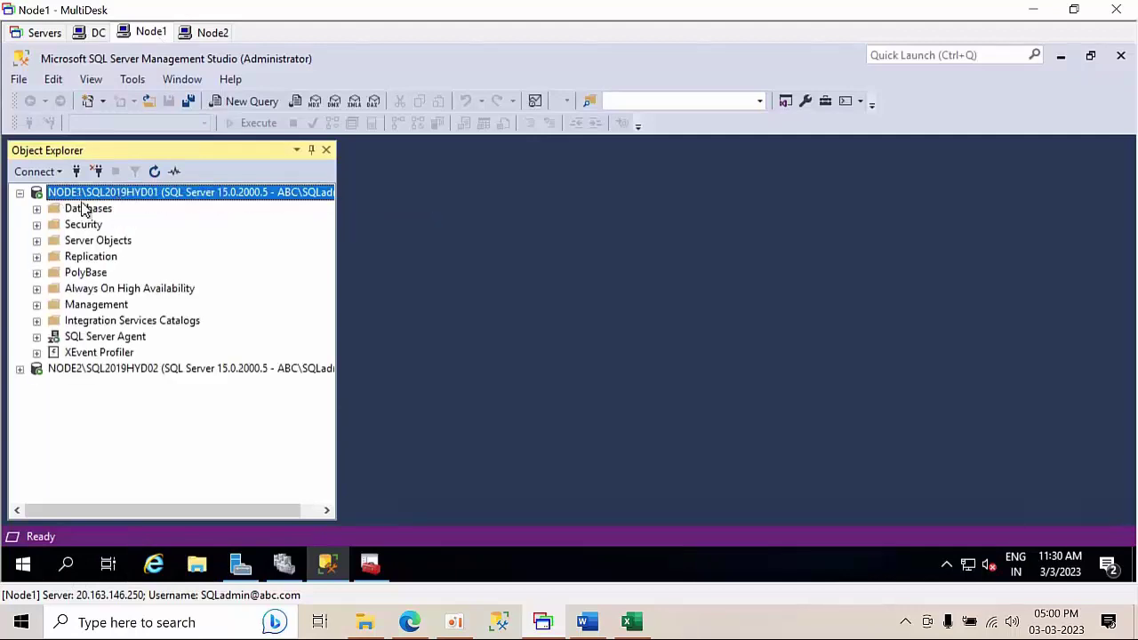
{"action": "double_click", "coordinate": [84, 208]}
{"action": "right_click", "coordinate": [96, 213]}
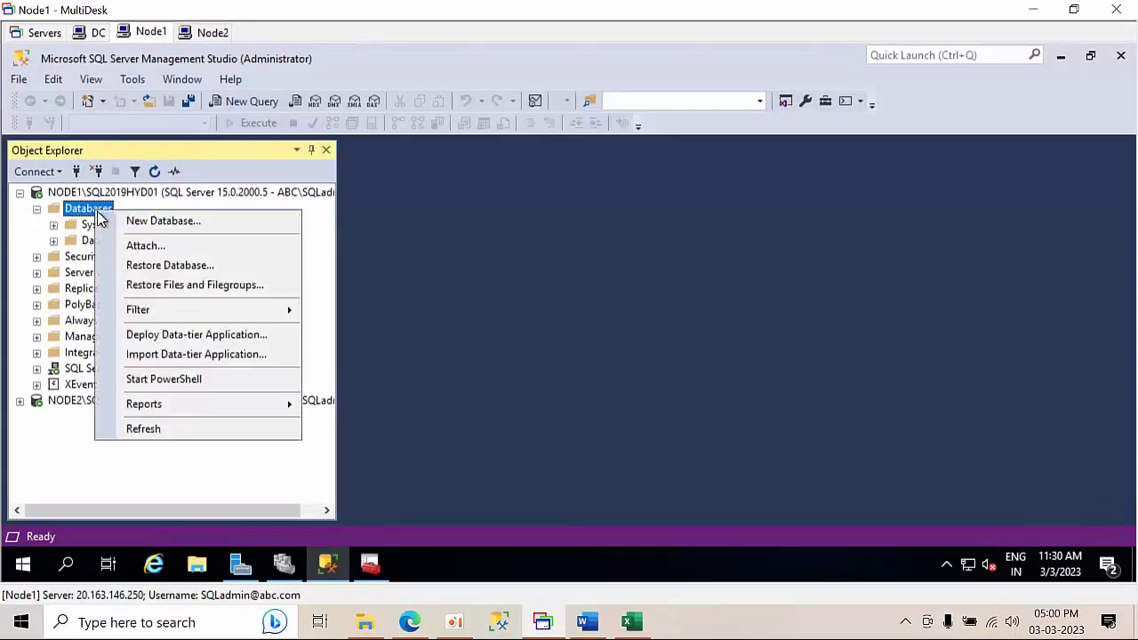
{"action": "left_click", "coordinate": [123, 219]}
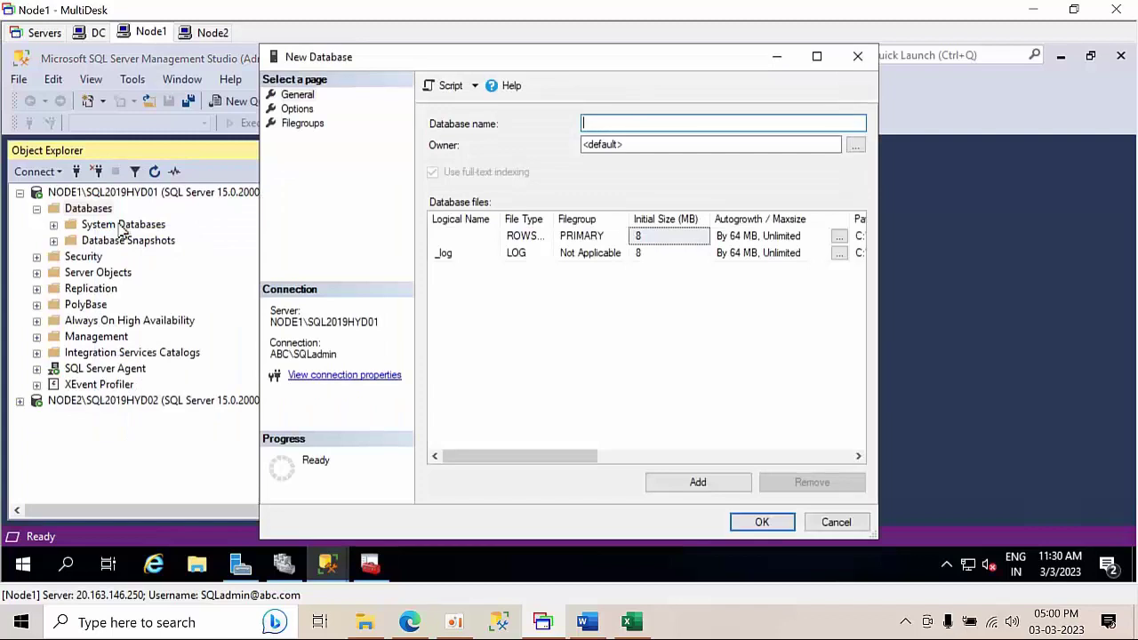
{"action": "type", "text": "Alway"}
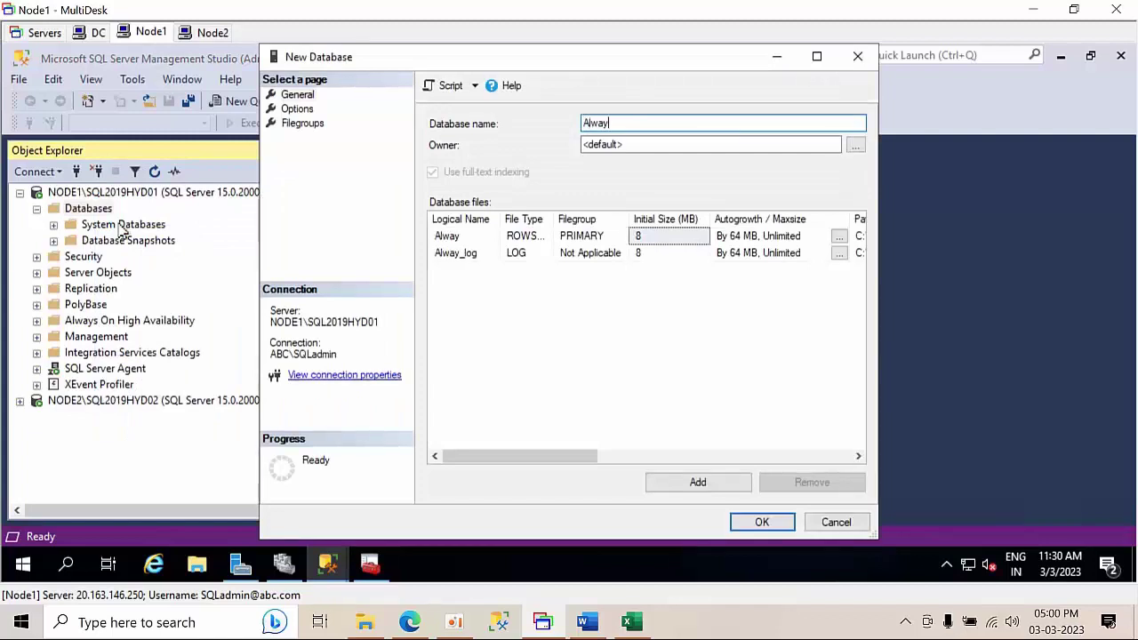
{"action": "type", "text": "son"}
- Set sa as the Alwayson database owner and create the database
{"action": "left_click", "coordinate": [756, 144]}
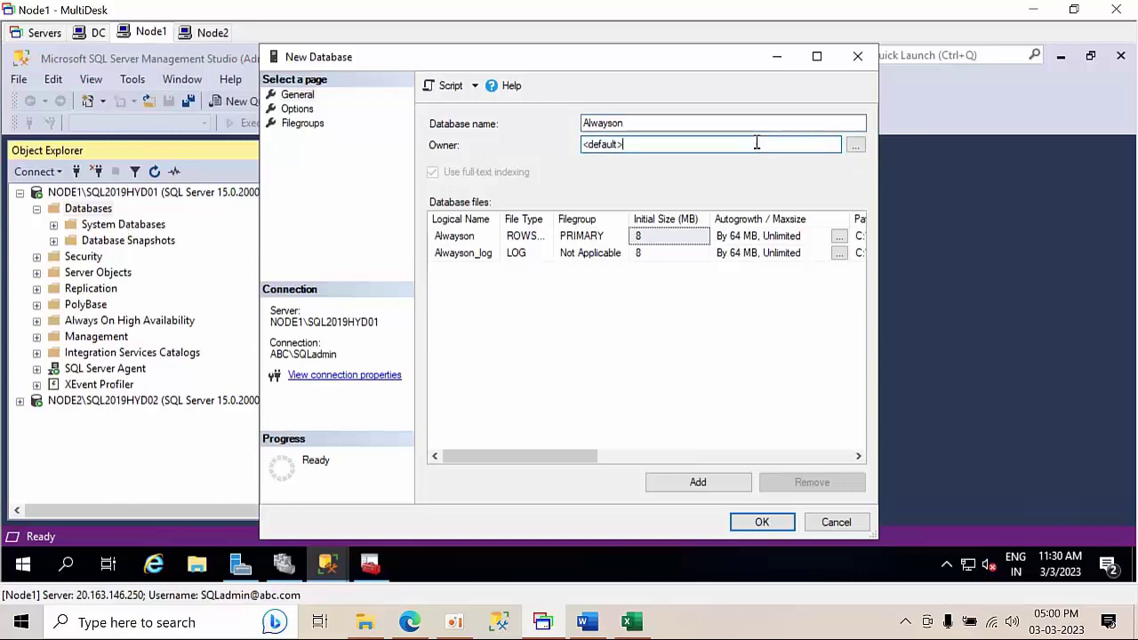
{"action": "left_click", "coordinate": [855, 145]}
{"action": "type", "text": "s"}
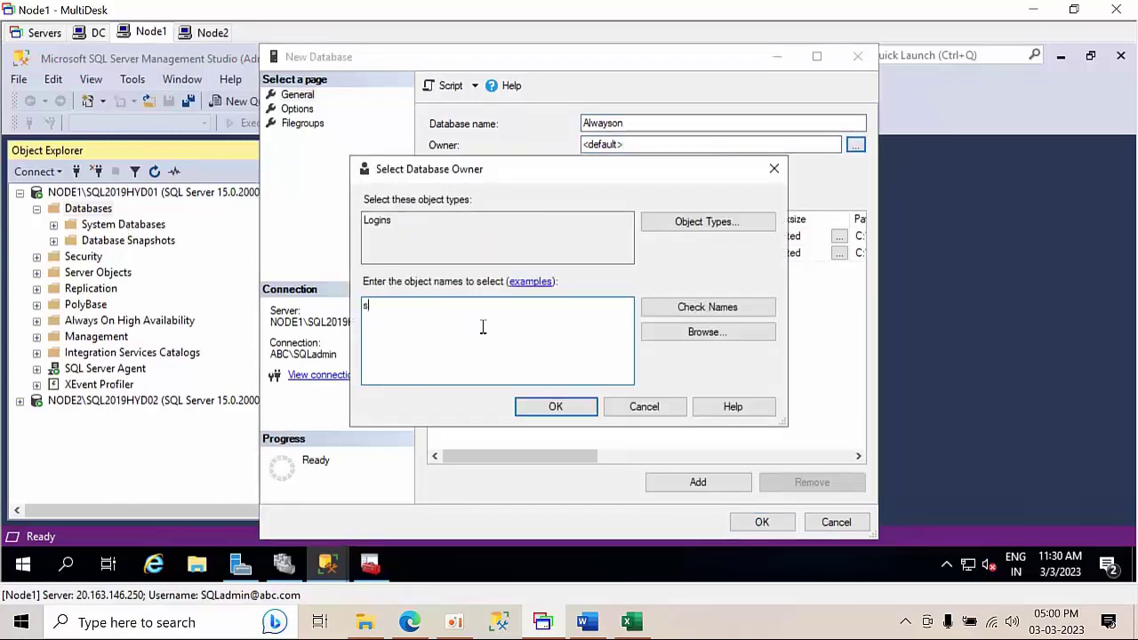
{"action": "type", "text": "a"}
{"action": "left_click", "coordinate": [709, 308]}
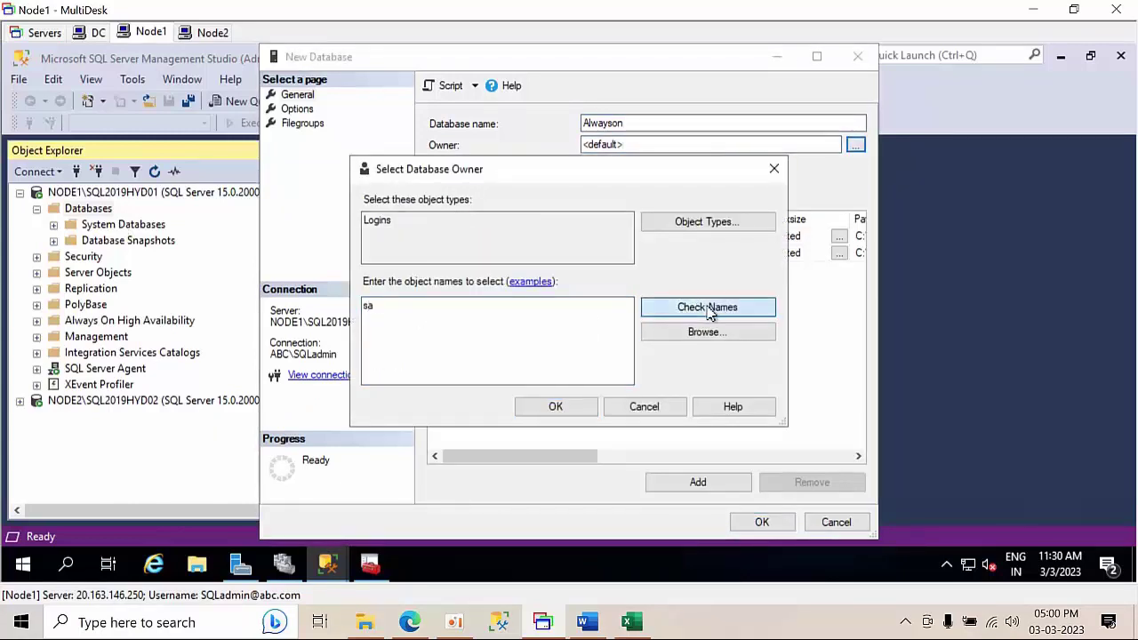
{"action": "left_click", "coordinate": [555, 407]}
{"action": "left_click", "coordinate": [297, 109]}
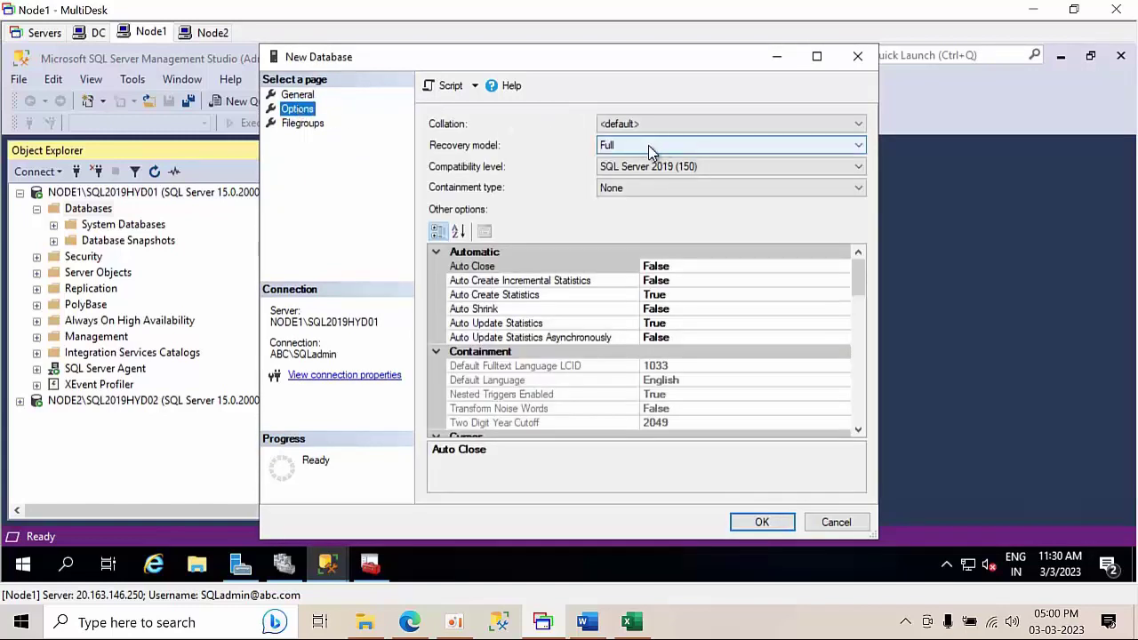
{"action": "left_click", "coordinate": [782, 526]}
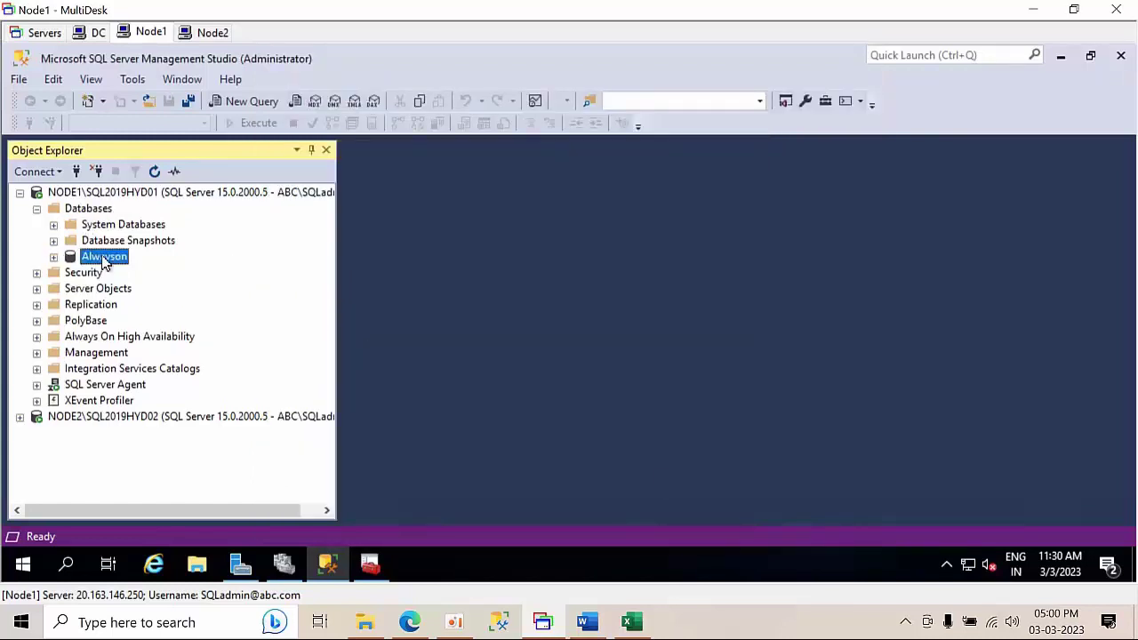
- Run a full disk backup of Alwayson to Alwayson.bak and dismiss the success message
{"action": "right_click", "coordinate": [102, 258]}
{"action": "mouse_move", "coordinate": [308, 298]}
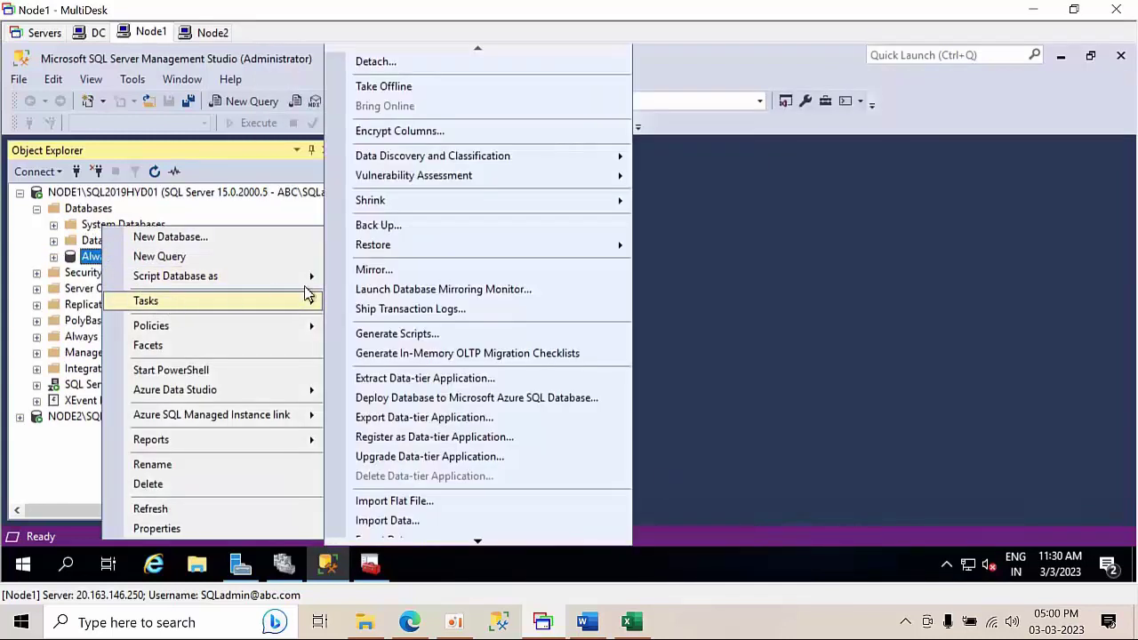
{"action": "left_click", "coordinate": [397, 225]}
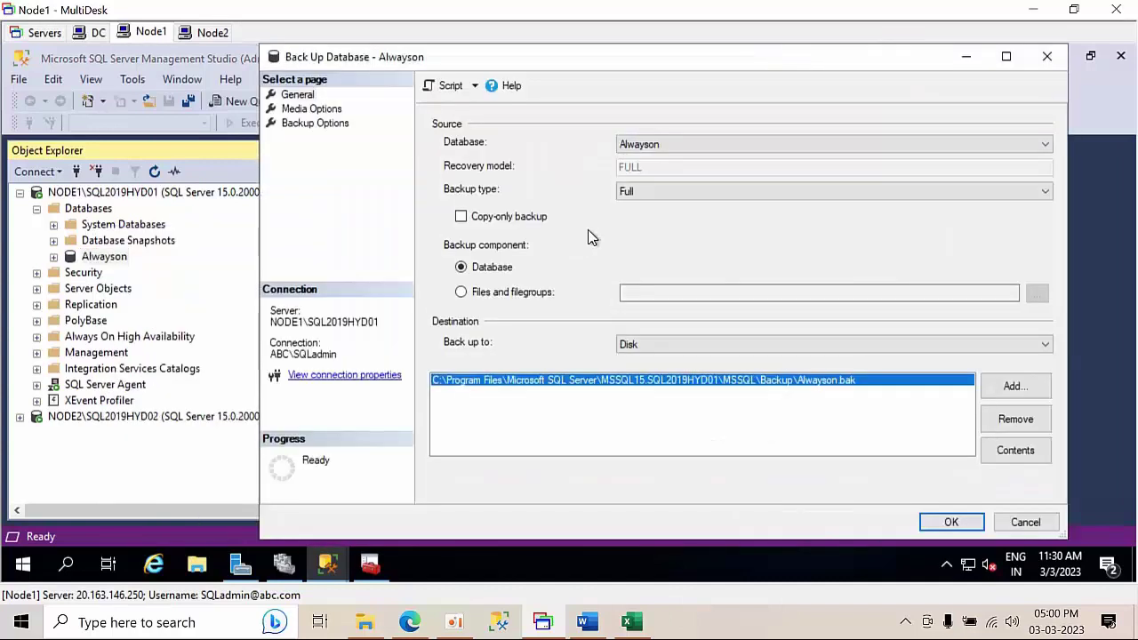
{"action": "left_click", "coordinate": [933, 530]}
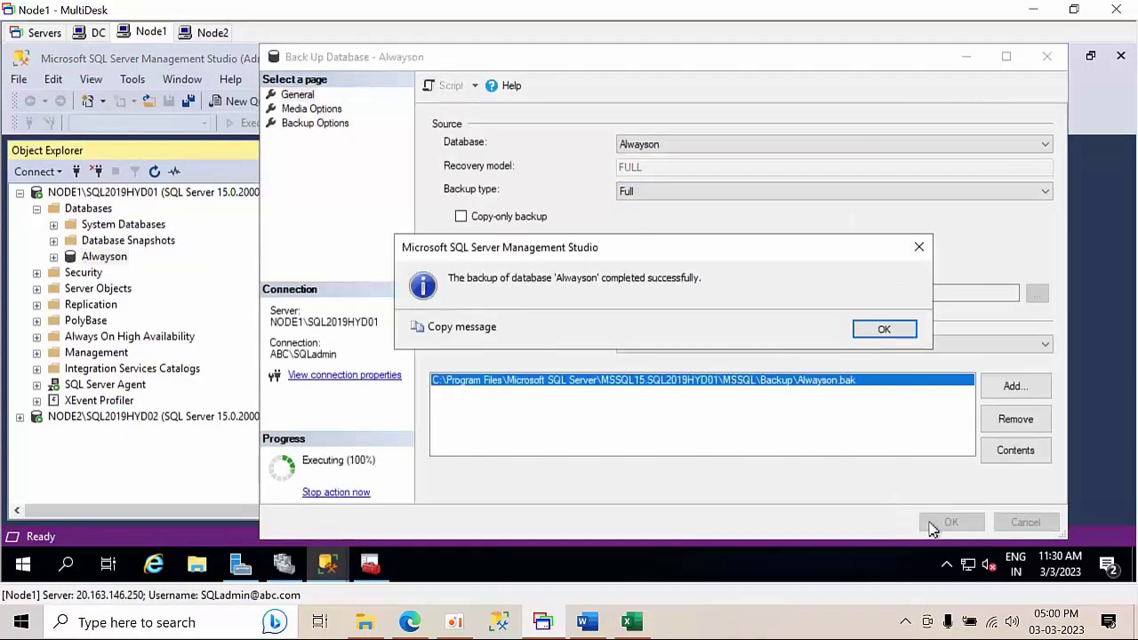
{"action": "left_click", "coordinate": [889, 330]}
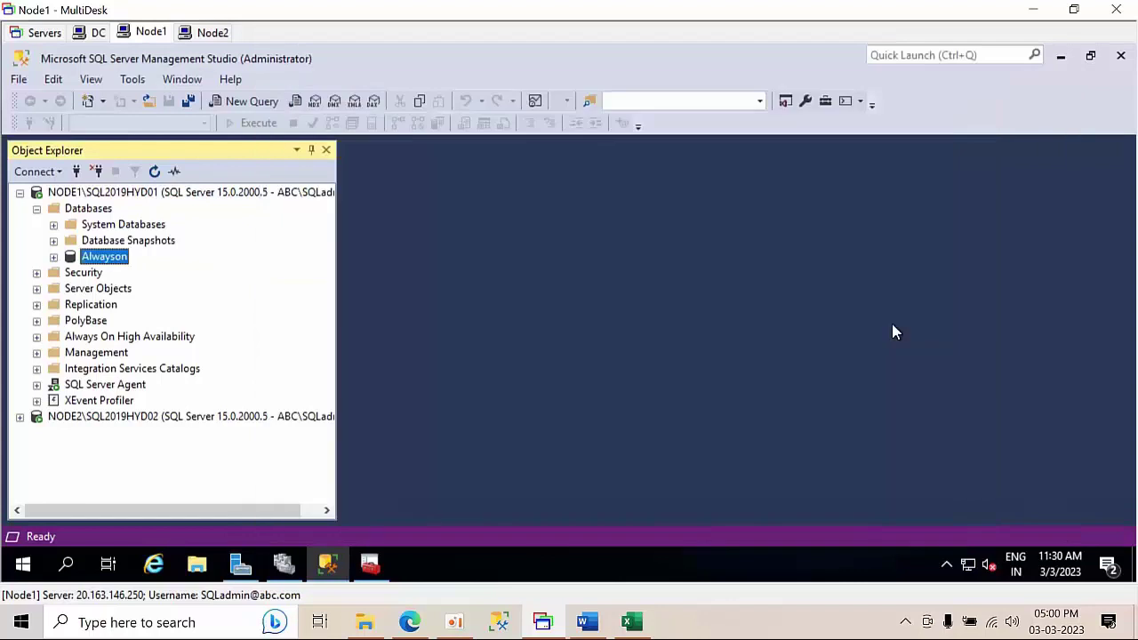
- Create a new folder named alwayson on the Windows (C:) drive
{"action": "left_click", "coordinate": [197, 565]}
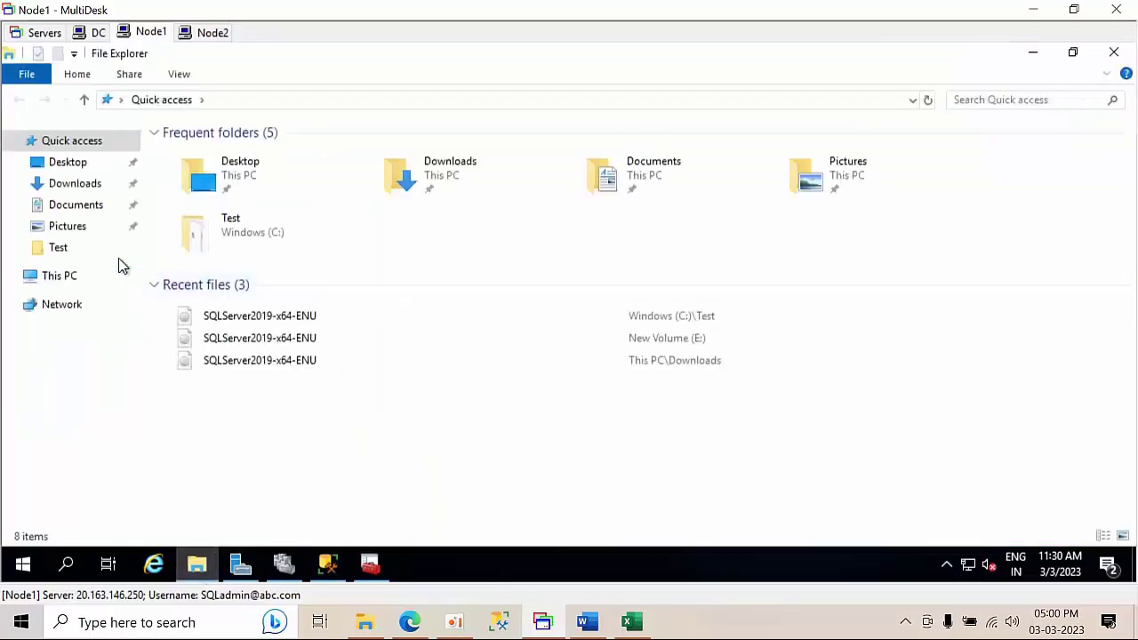
{"action": "left_click", "coordinate": [62, 280]}
{"action": "double_click", "coordinate": [315, 283]}
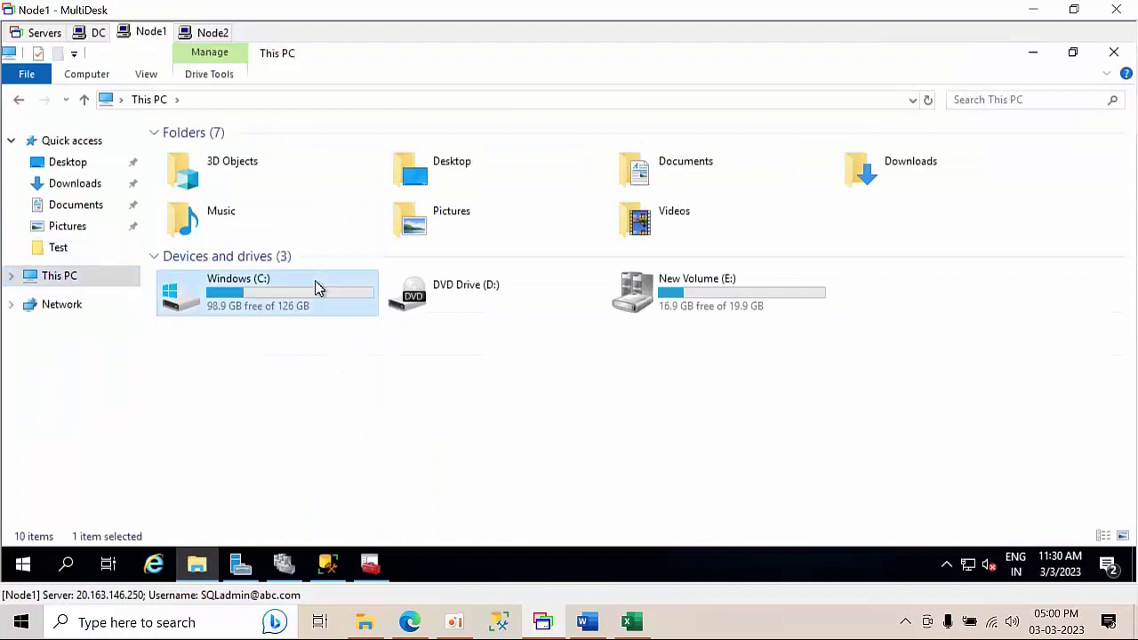
{"action": "right_click", "coordinate": [272, 366]}
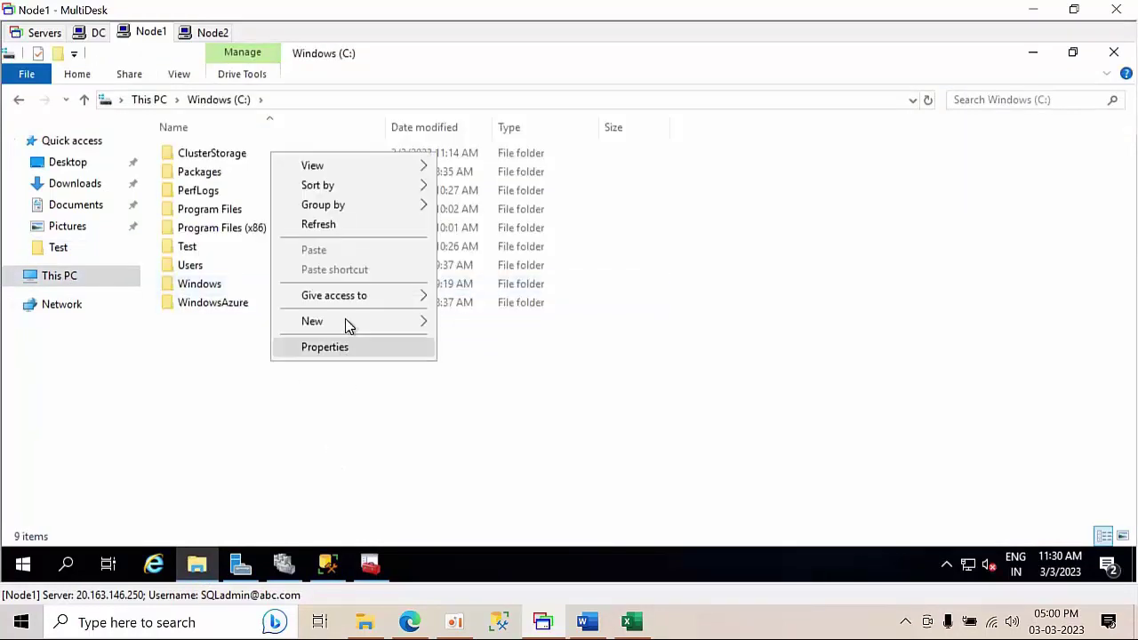
{"action": "mouse_move", "coordinate": [345, 321]}
{"action": "left_click", "coordinate": [449, 322]}
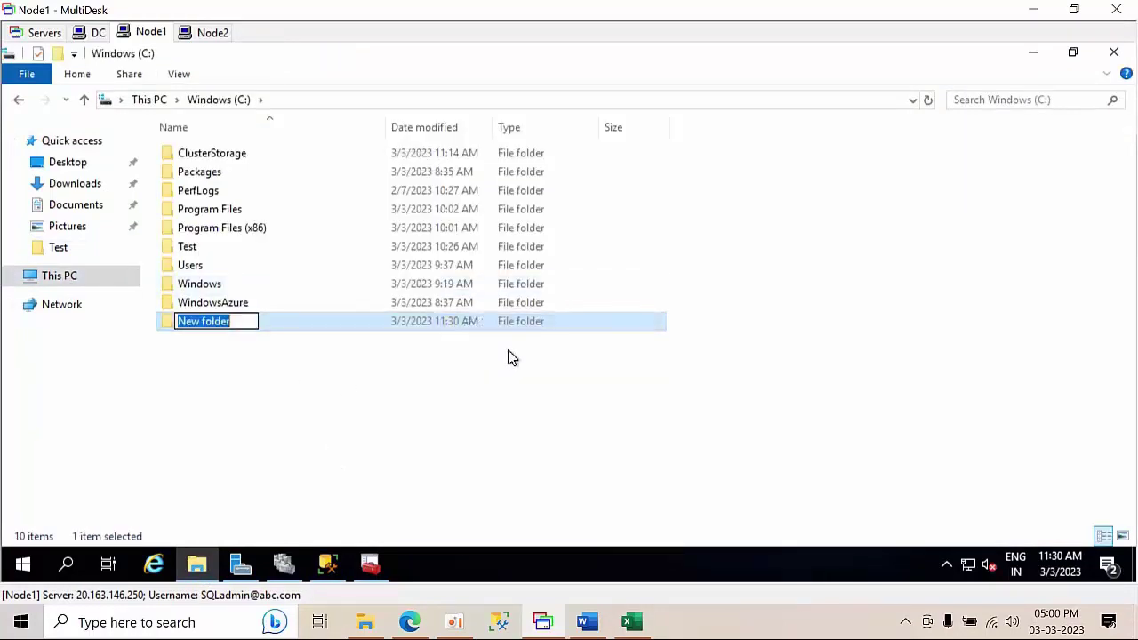
{"action": "type", "text": "alwayson"}
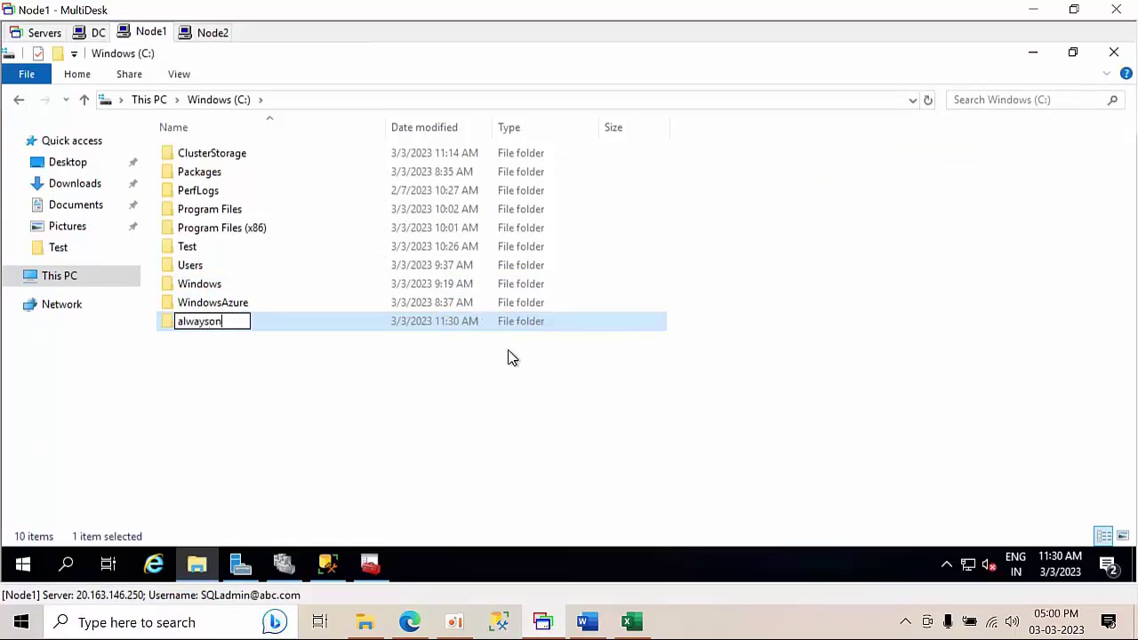
{"action": "key", "text": "Return"}
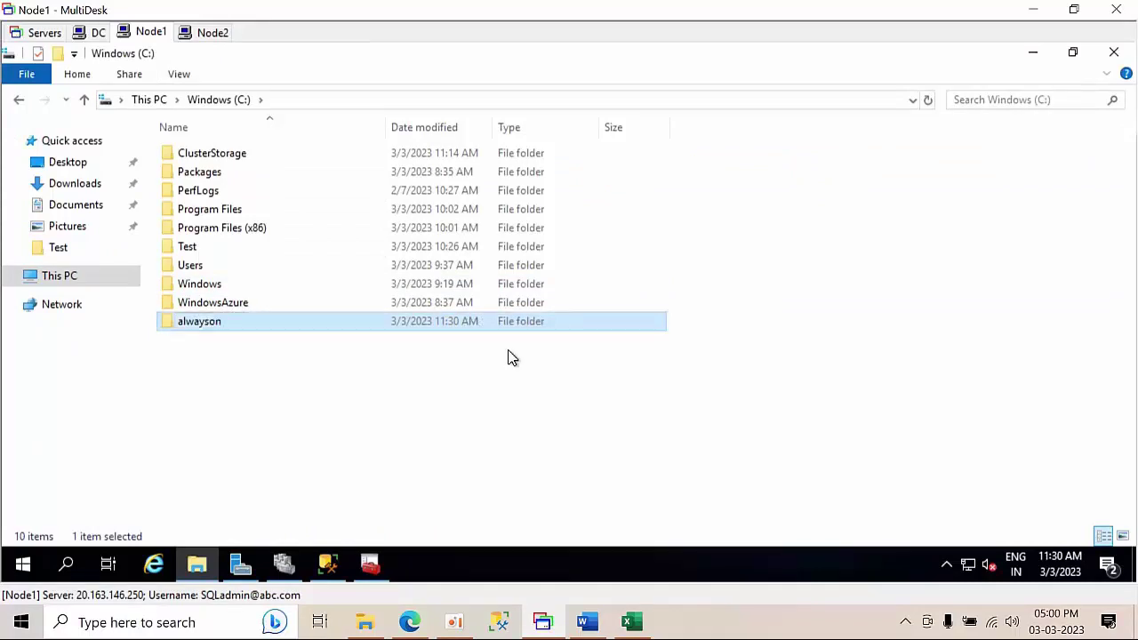
- Share the alwayson folder with Everyone at Read/Write permission
{"action": "right_click", "coordinate": [298, 321]}
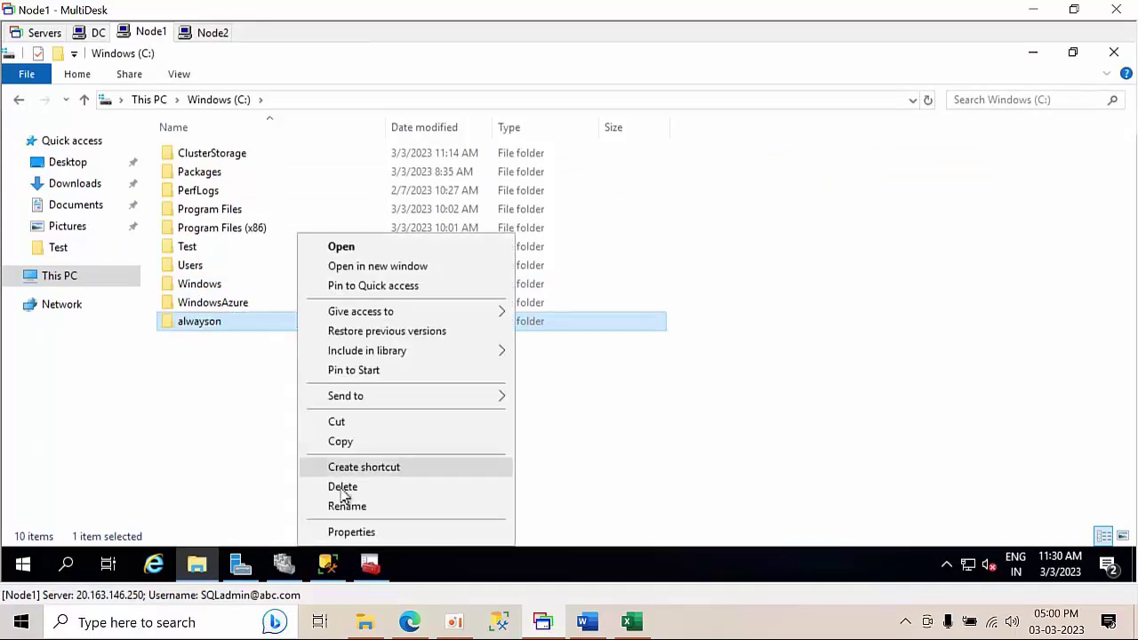
{"action": "left_click", "coordinate": [362, 531]}
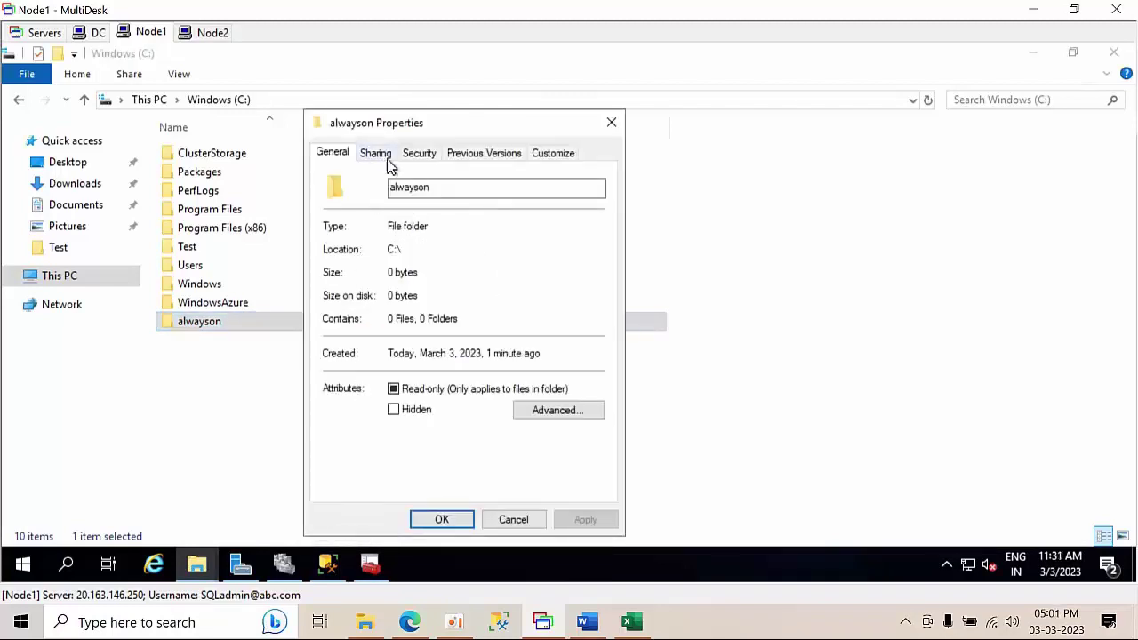
{"action": "left_click", "coordinate": [386, 160]}
{"action": "left_click", "coordinate": [379, 274]}
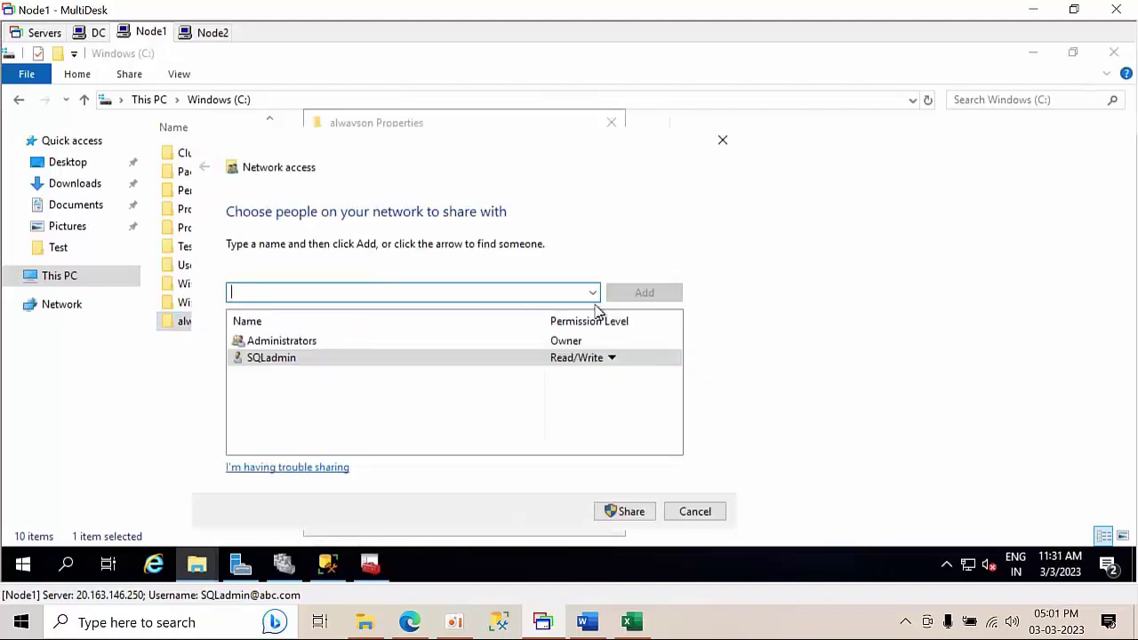
{"action": "left_click", "coordinate": [592, 293]}
{"action": "left_click", "coordinate": [506, 311]}
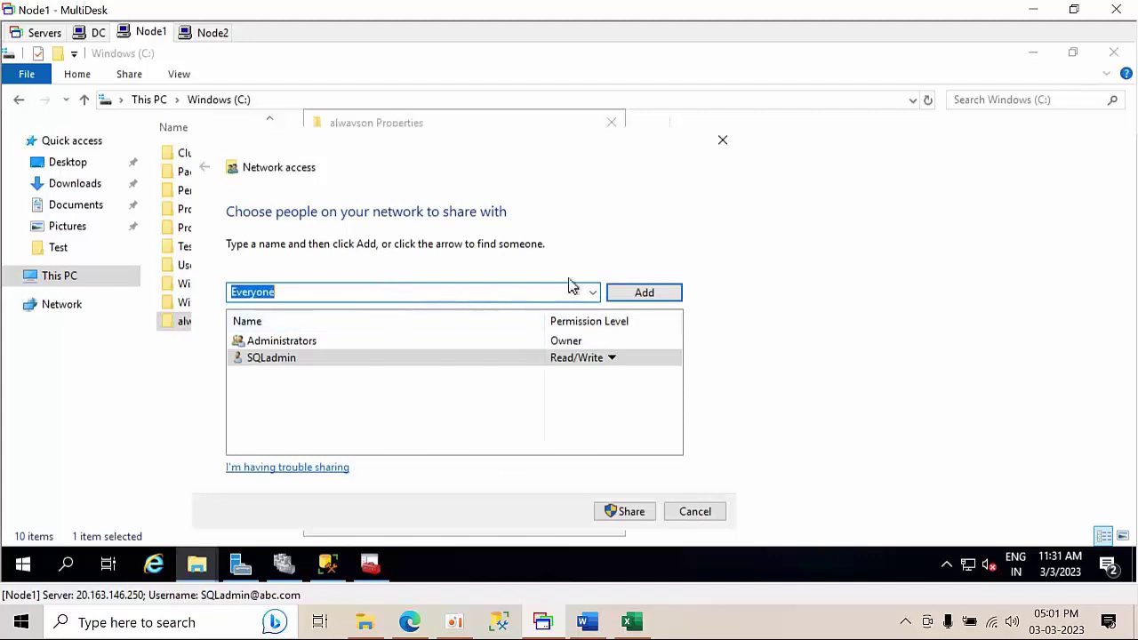
{"action": "left_click", "coordinate": [643, 295]}
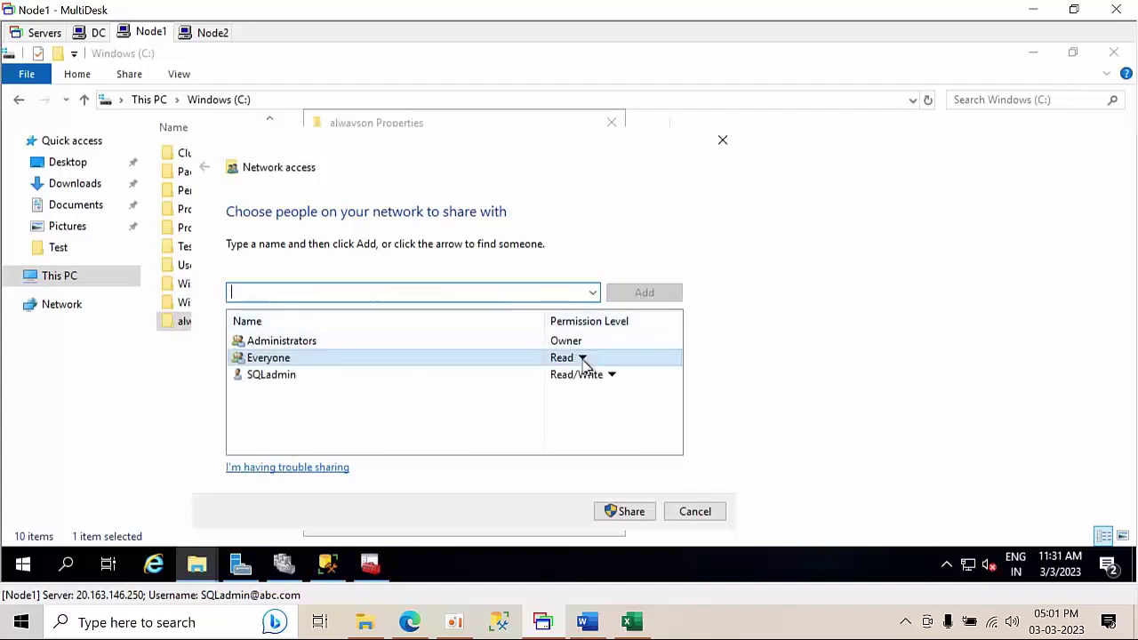
{"action": "left_click", "coordinate": [582, 359]}
{"action": "left_click", "coordinate": [613, 382]}
{"action": "left_click", "coordinate": [620, 511]}
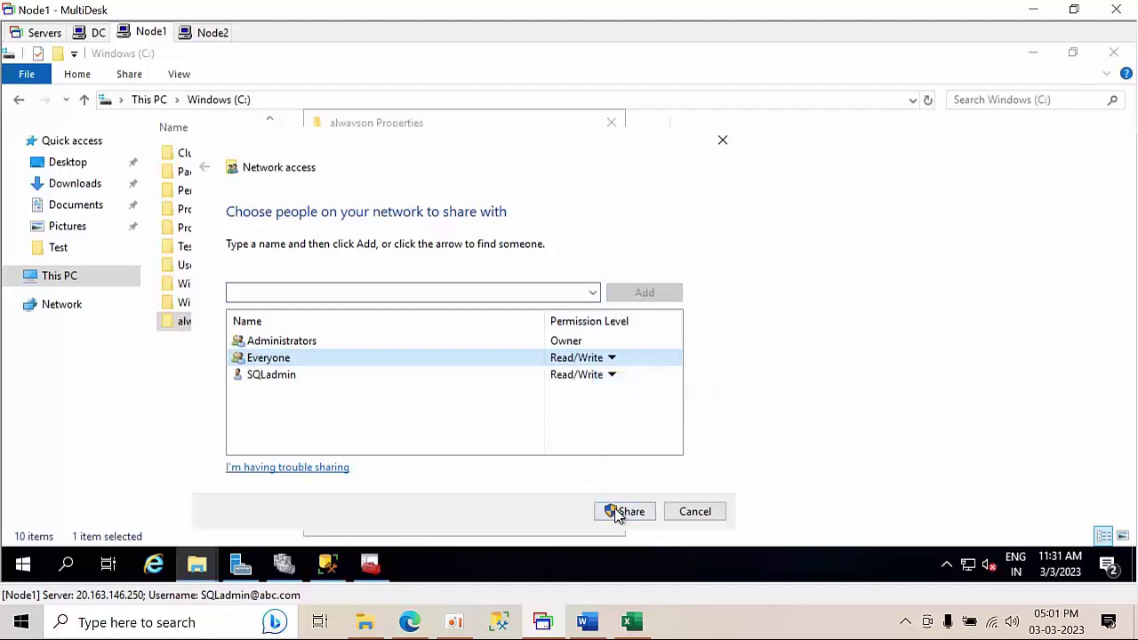
{"action": "left_click", "coordinate": [690, 510]}
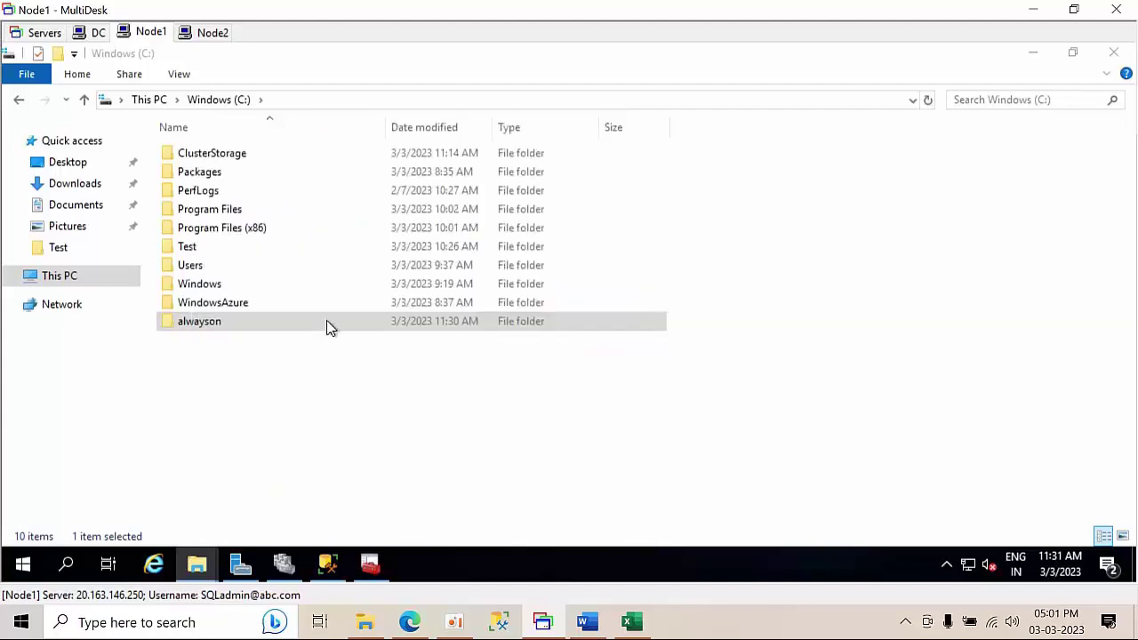
- Check the folder's network path \\NODE1\alwayson in its properties, then close them
{"action": "right_click", "coordinate": [223, 322]}
{"action": "left_click", "coordinate": [293, 533]}
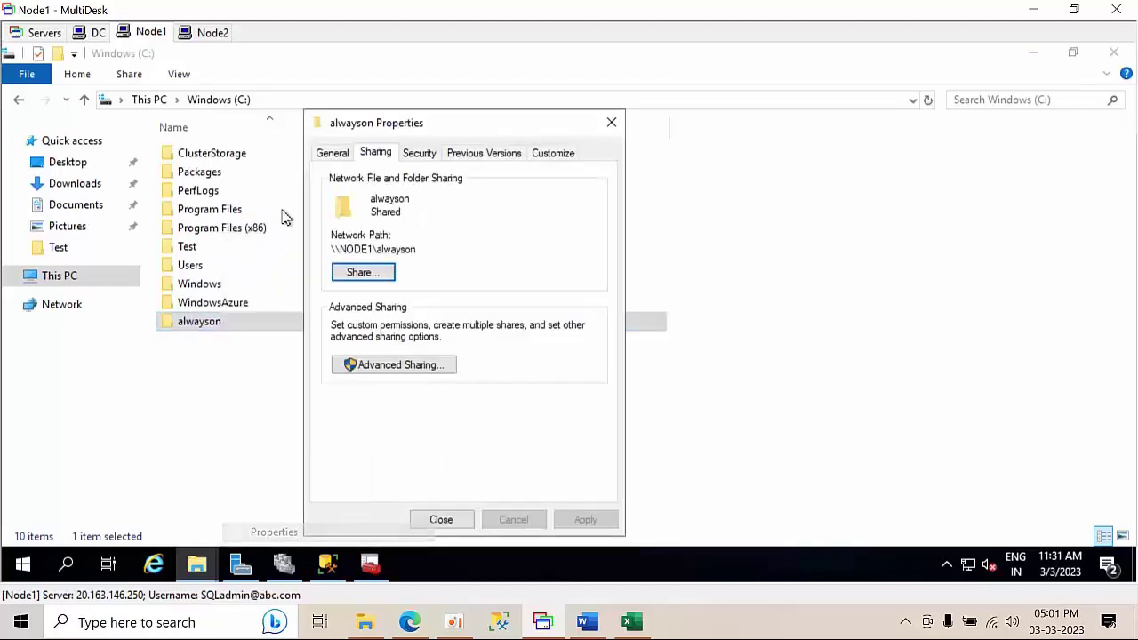
{"action": "left_click_drag", "start_coordinate": [353, 252], "coordinate": [323, 249]}
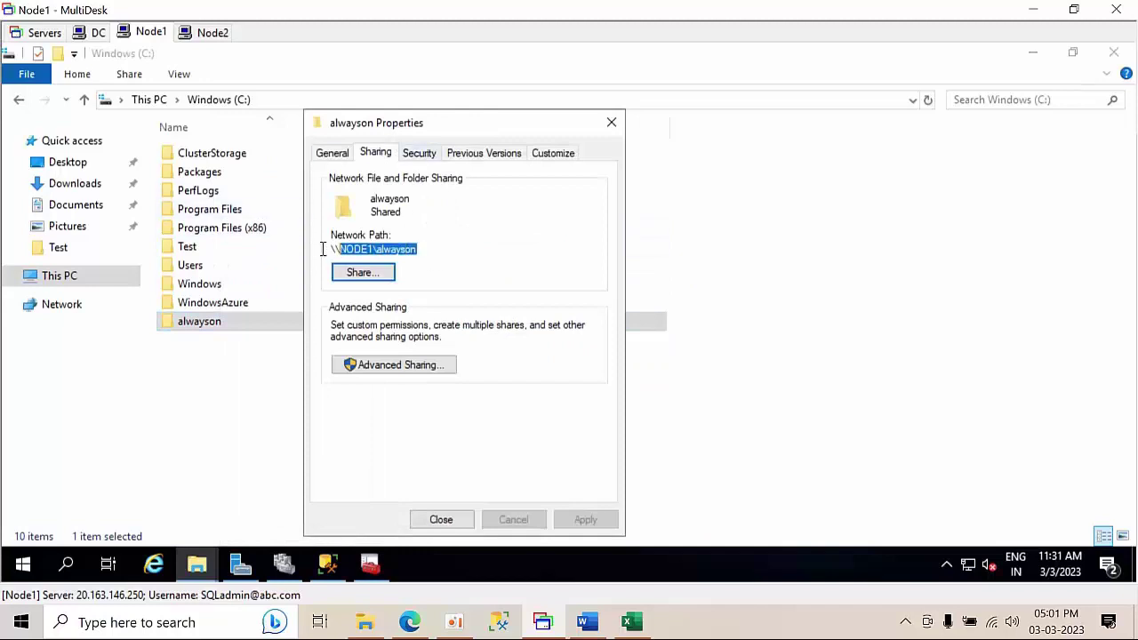
{"action": "left_click", "coordinate": [461, 523]}
- Back in Management Studio, dismiss the Always On not enabled error and refresh NODE1
{"action": "left_click", "coordinate": [327, 564]}
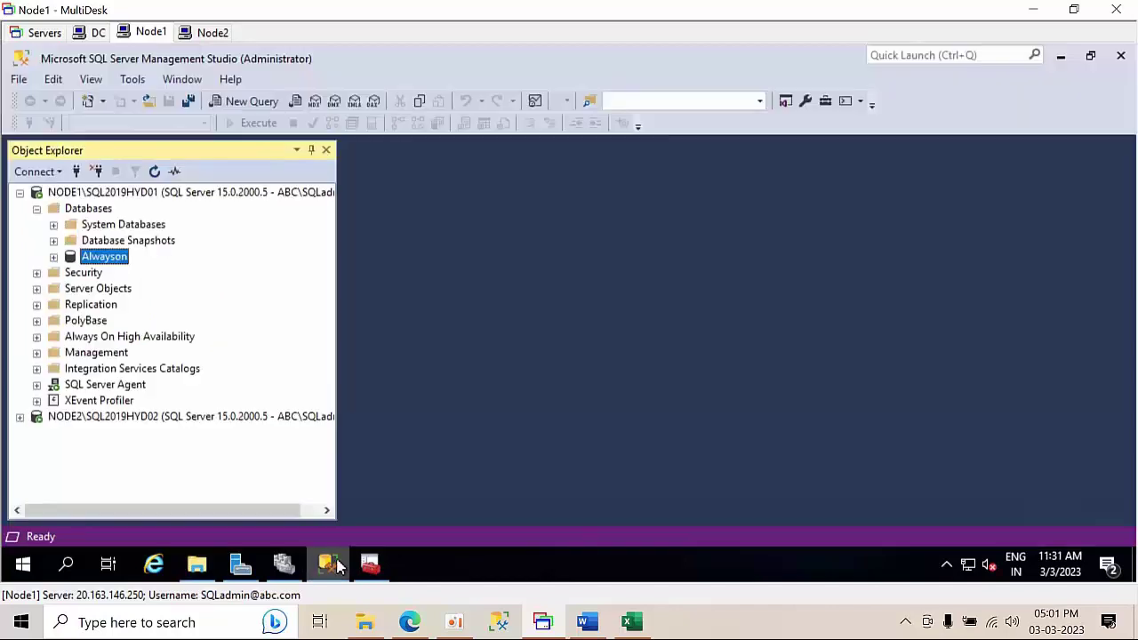
{"action": "double_click", "coordinate": [104, 337]}
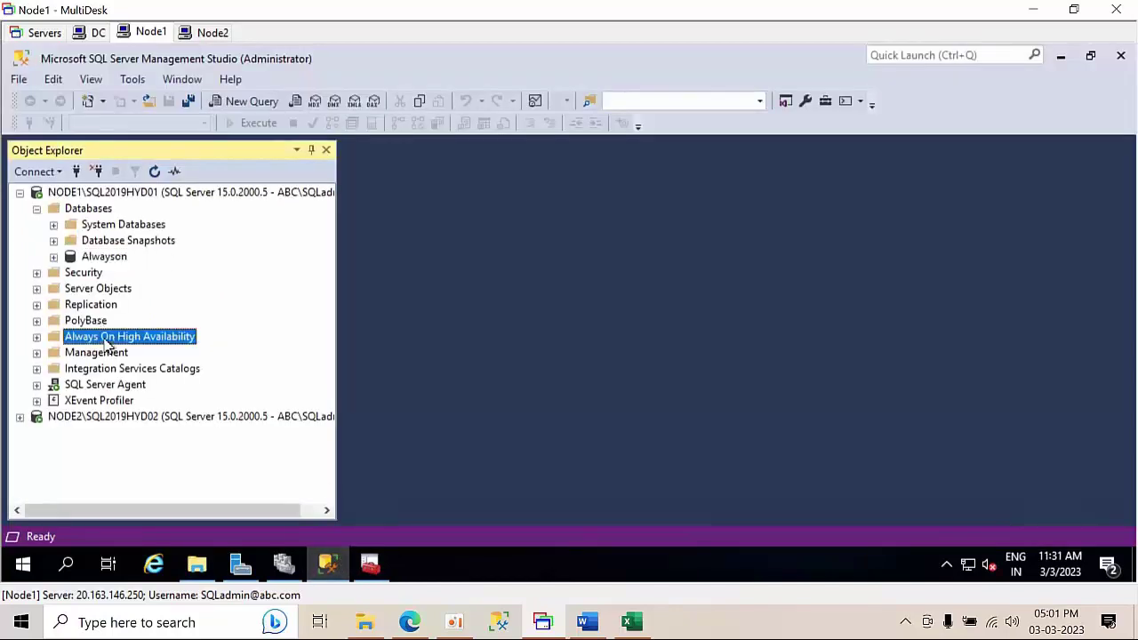
{"action": "left_click", "coordinate": [796, 341]}
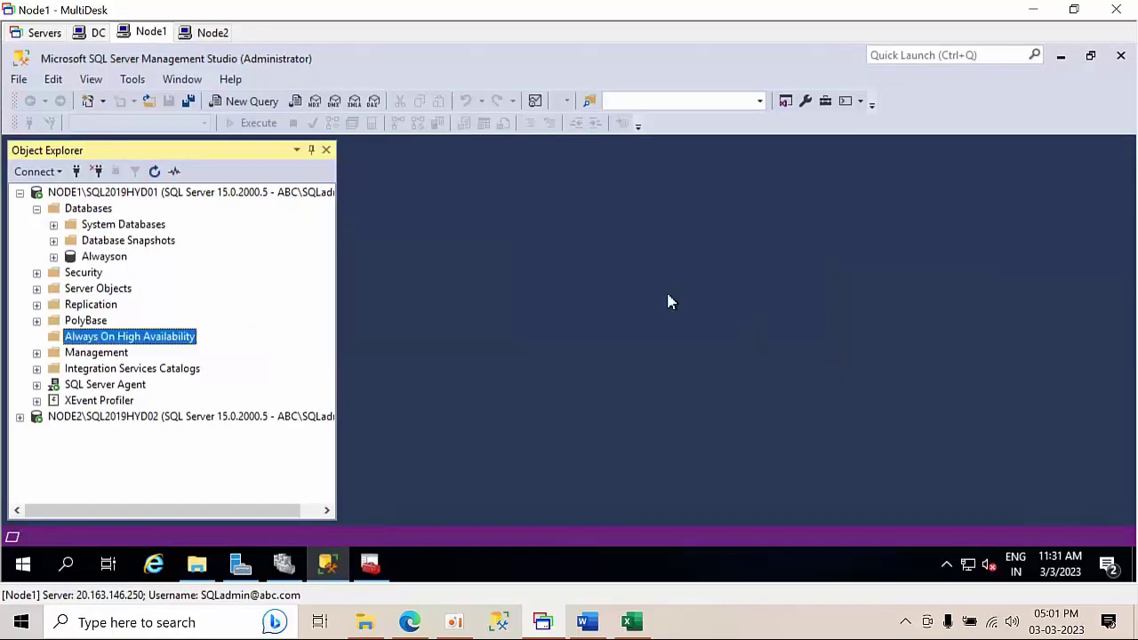
{"action": "left_click", "coordinate": [156, 191]}
{"action": "left_click", "coordinate": [154, 170]}
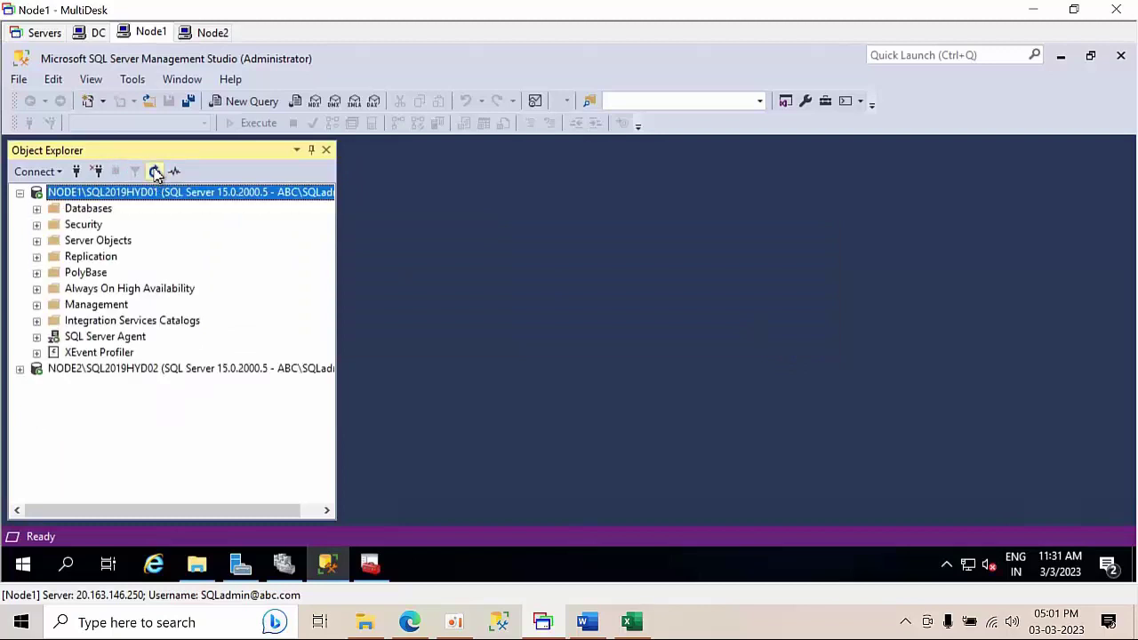
- Launch the New Availability Group Wizard from Always On High Availability > Availability Groups
{"action": "left_click", "coordinate": [116, 293]}
{"action": "double_click", "coordinate": [115, 293]}
{"action": "left_click", "coordinate": [125, 305]}
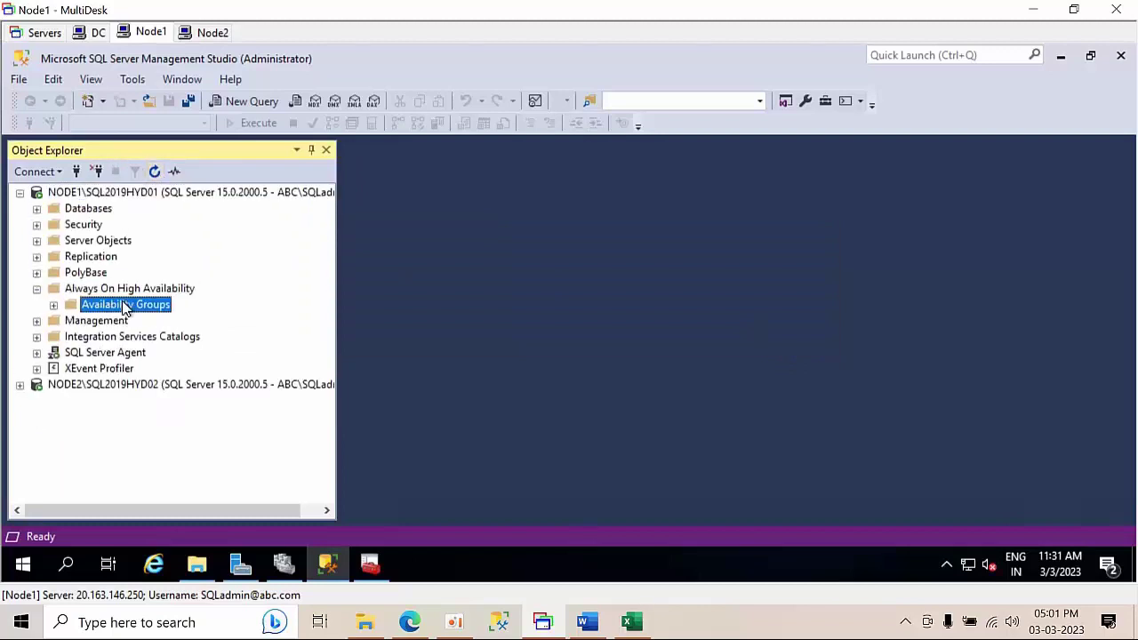
{"action": "double_click", "coordinate": [127, 306]}
{"action": "right_click", "coordinate": [127, 311]}
{"action": "left_click", "coordinate": [153, 320]}
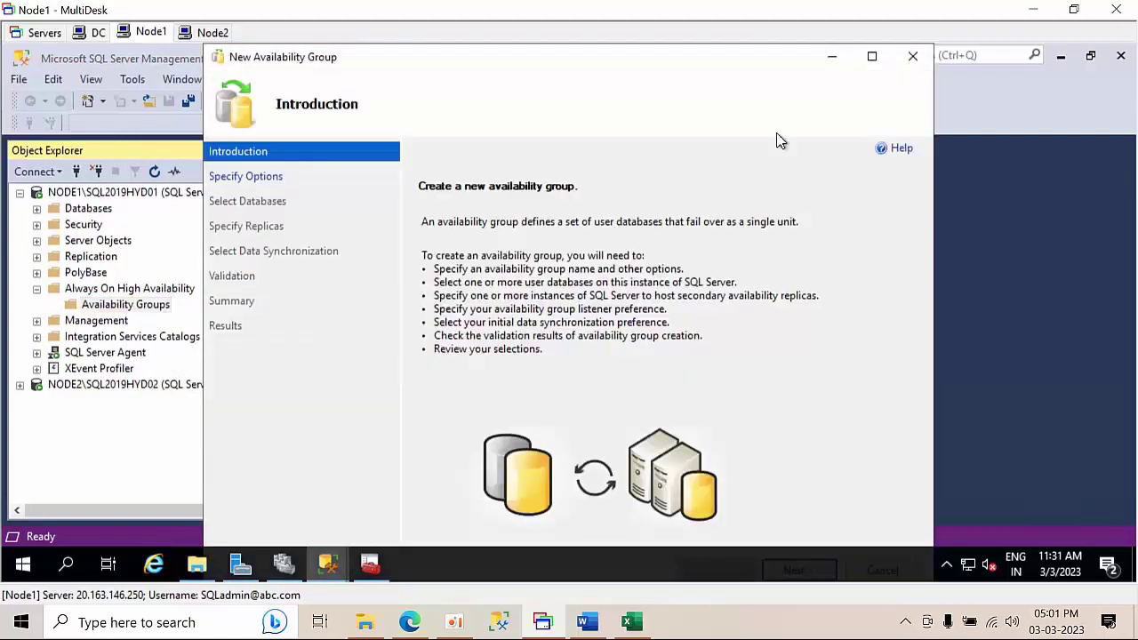
- Maximize the wizard, advance to the options page, and begin typing the group name
{"action": "left_click", "coordinate": [872, 58]}
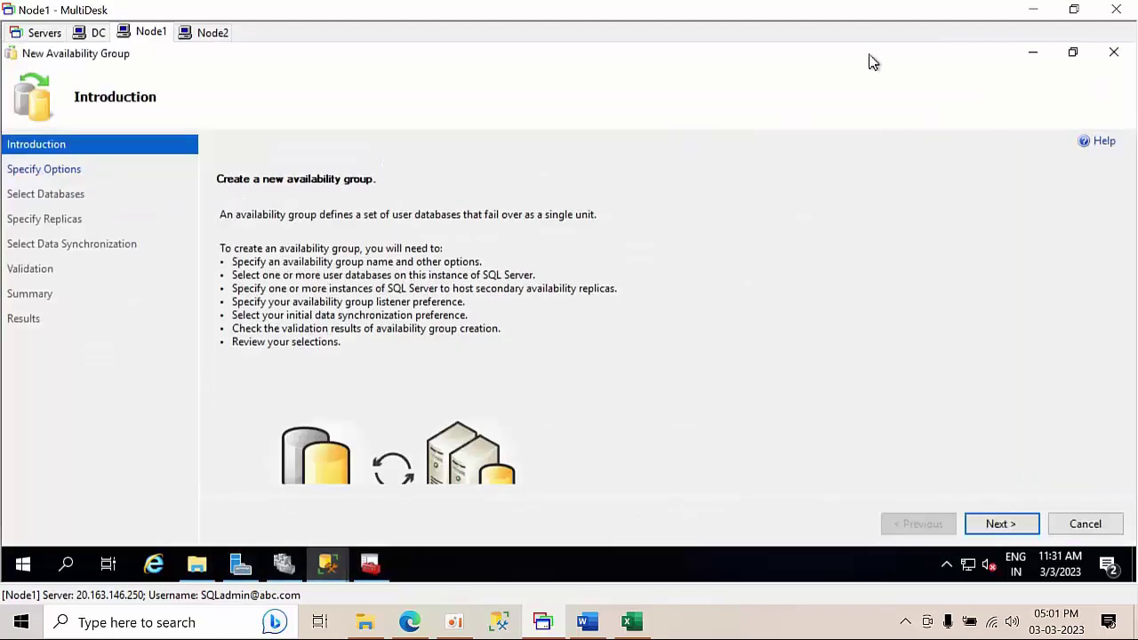
{"action": "left_click", "coordinate": [998, 523]}
{"action": "mouse_move", "coordinate": [449, 251]}
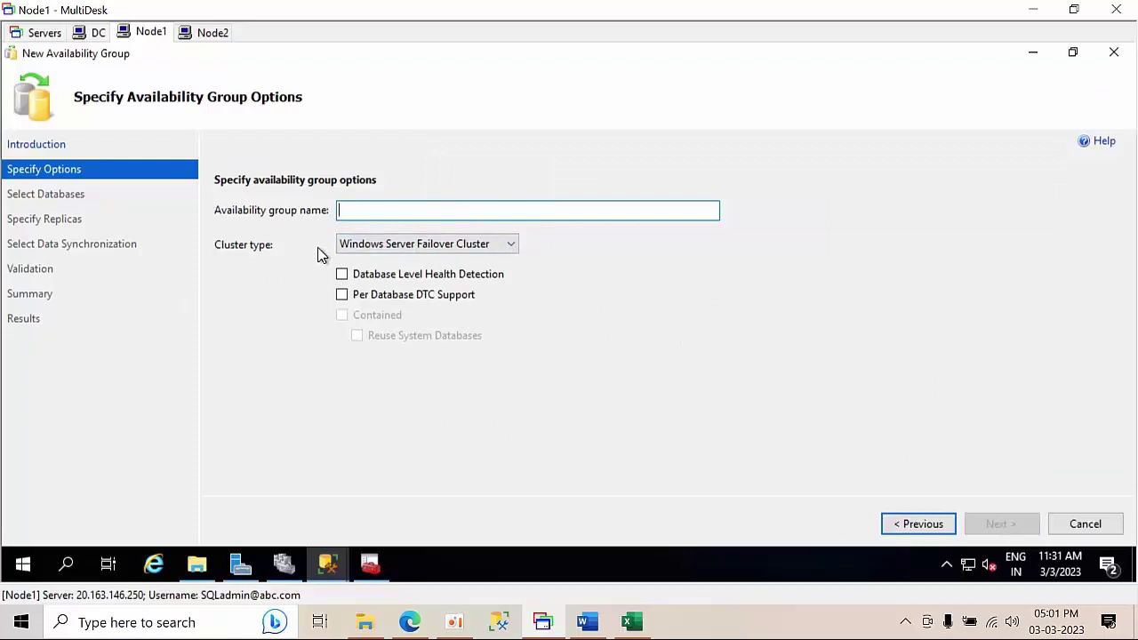
{"action": "type", "text": "Ag"}
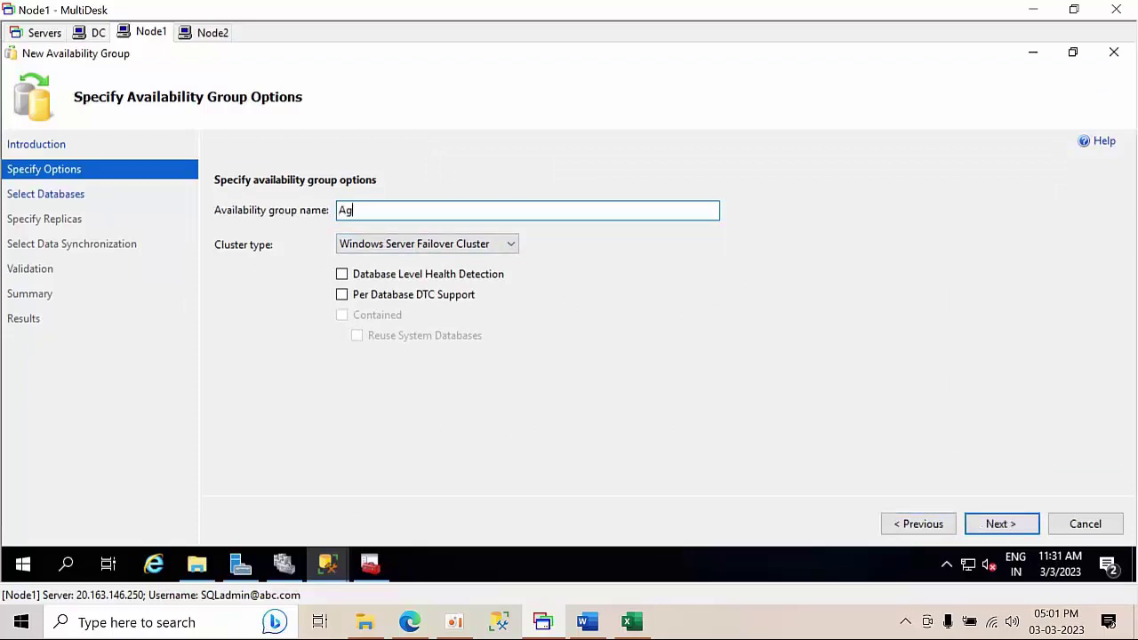
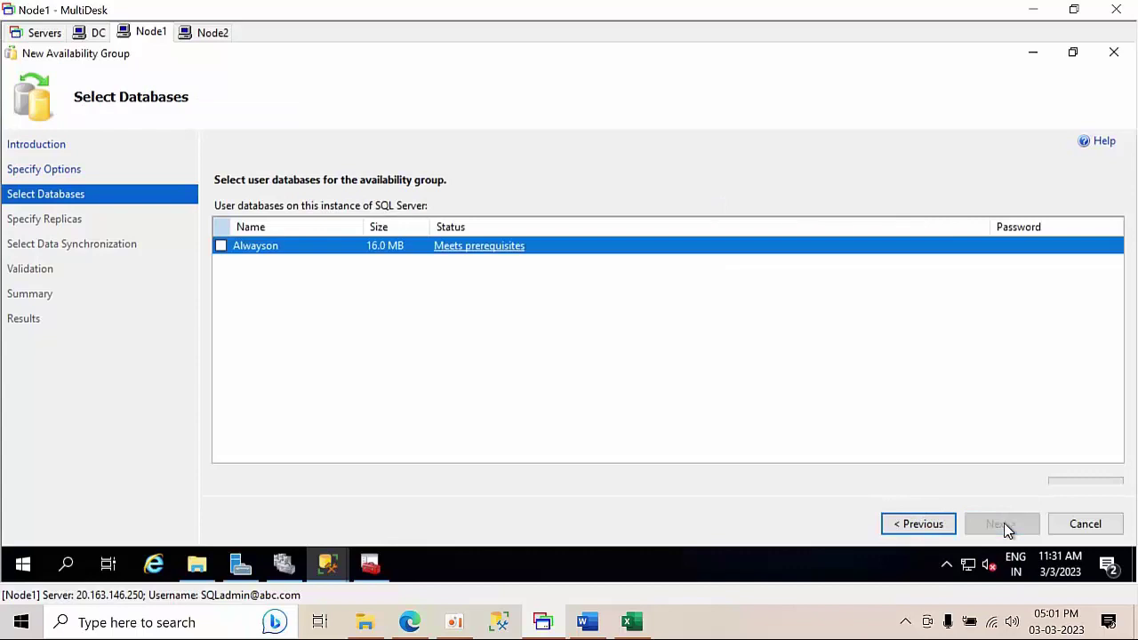
- Include the Alwayson database in the availability group after checking its prerequisite status
{"action": "left_click", "coordinate": [495, 251]}
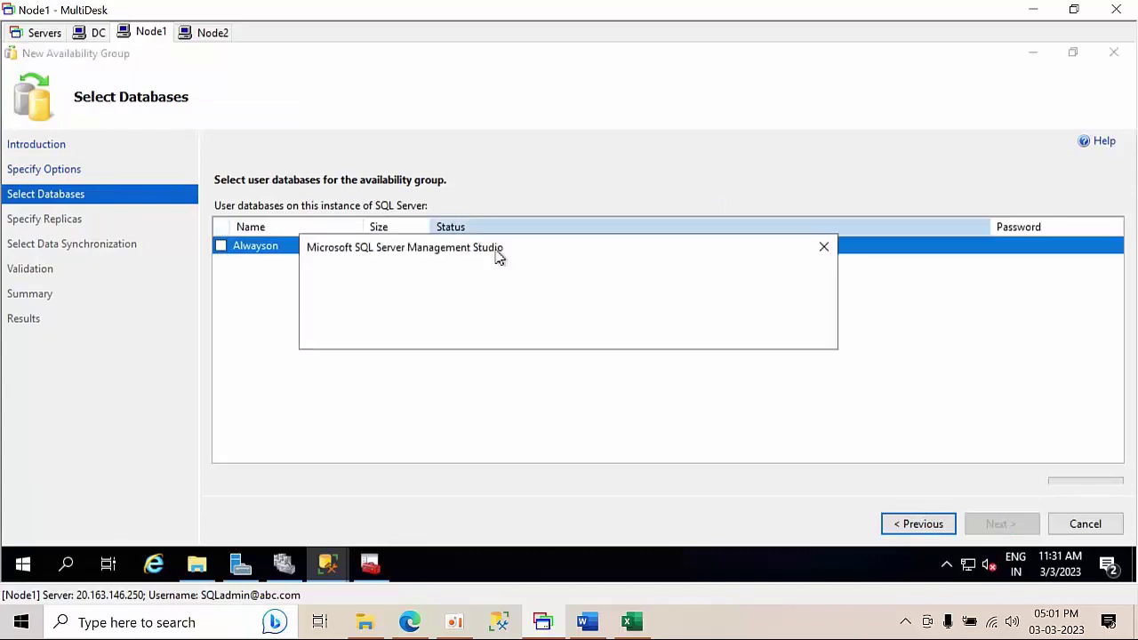
{"action": "key", "text": "Return"}
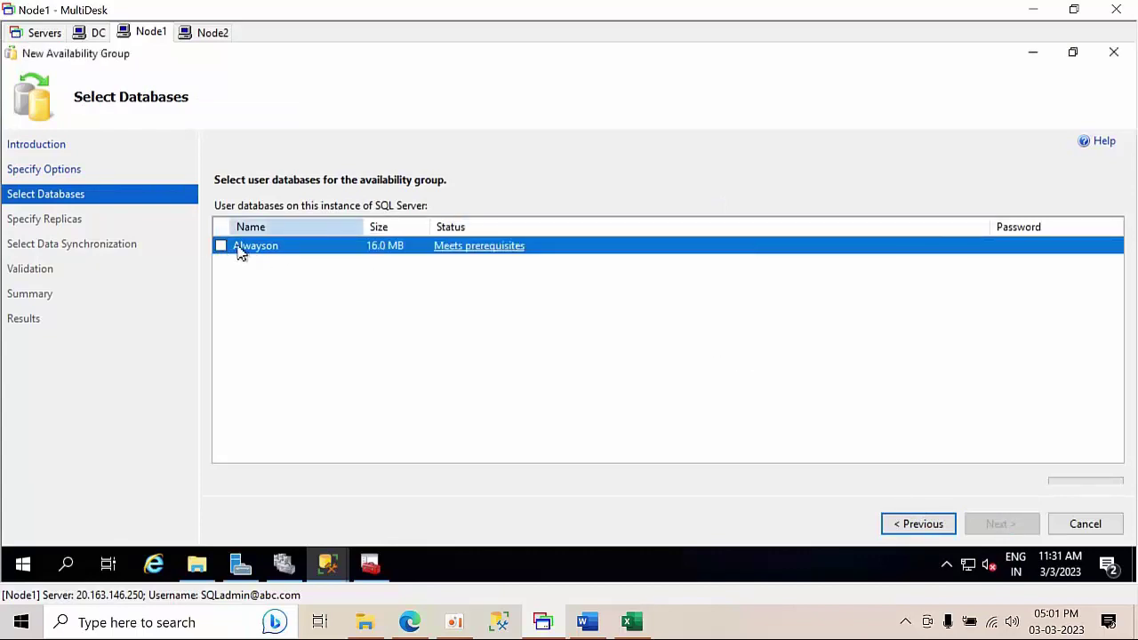
{"action": "left_click", "coordinate": [220, 245]}
{"action": "left_click", "coordinate": [1001, 525]}
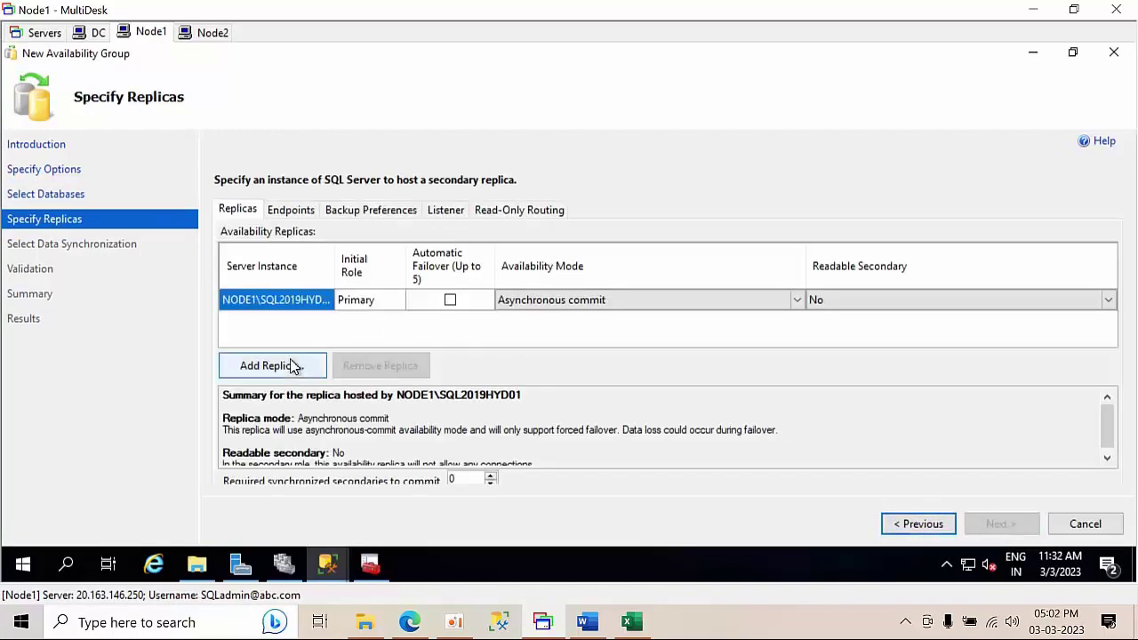
- Add NODE2\SQL2019HYD02 as a secondary replica
{"action": "left_click", "coordinate": [286, 365]}
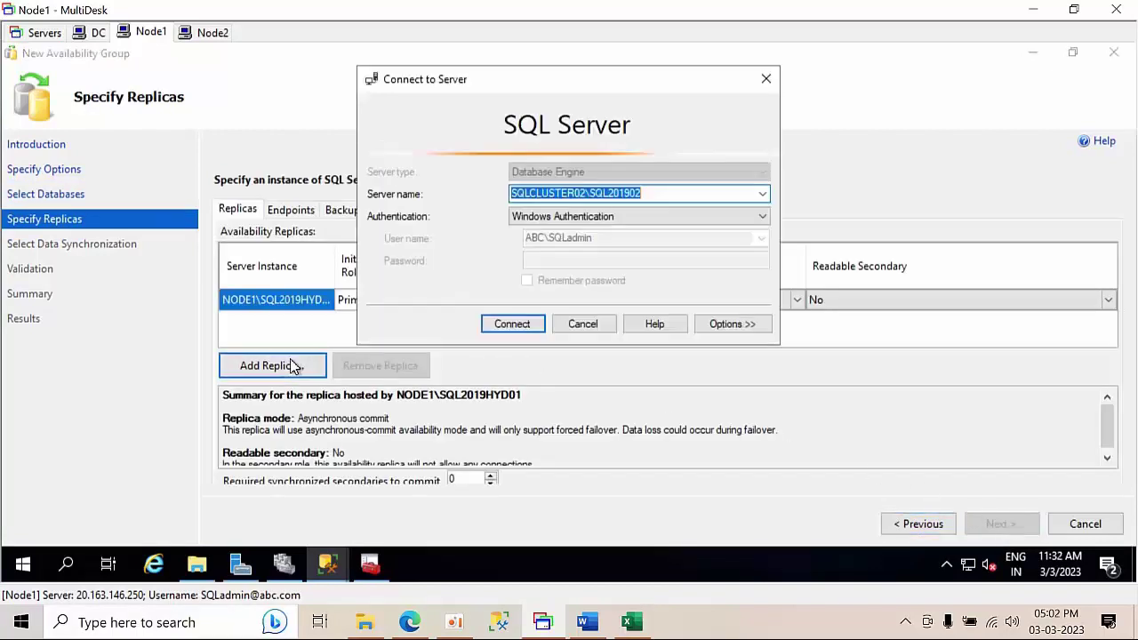
{"action": "left_click", "coordinate": [762, 194]}
{"action": "left_click", "coordinate": [595, 234]}
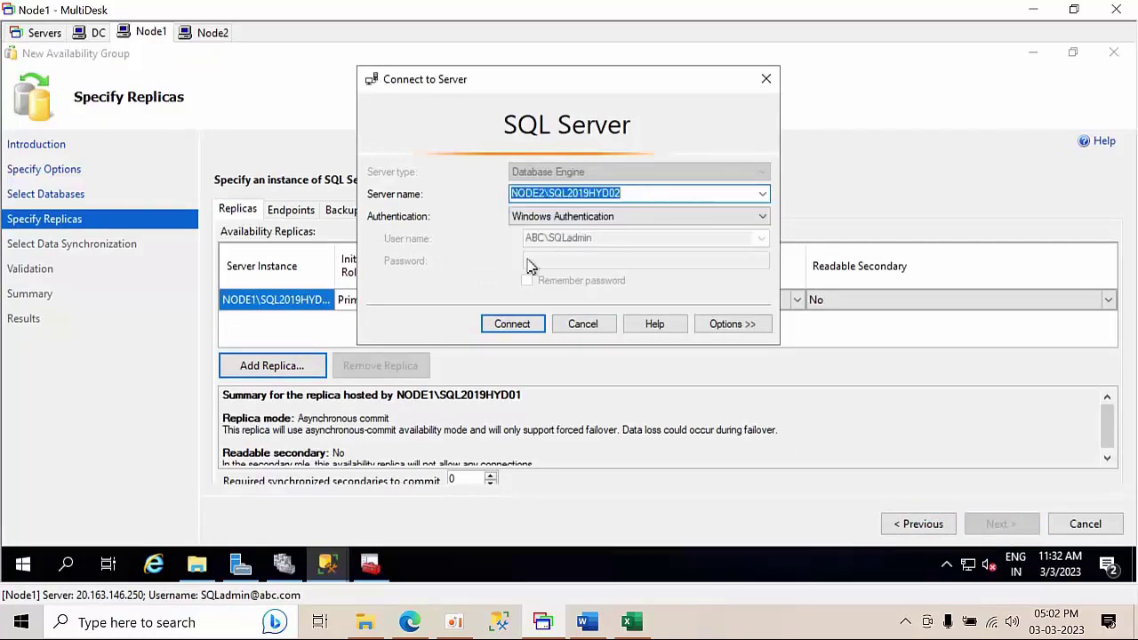
{"action": "left_click", "coordinate": [498, 324]}
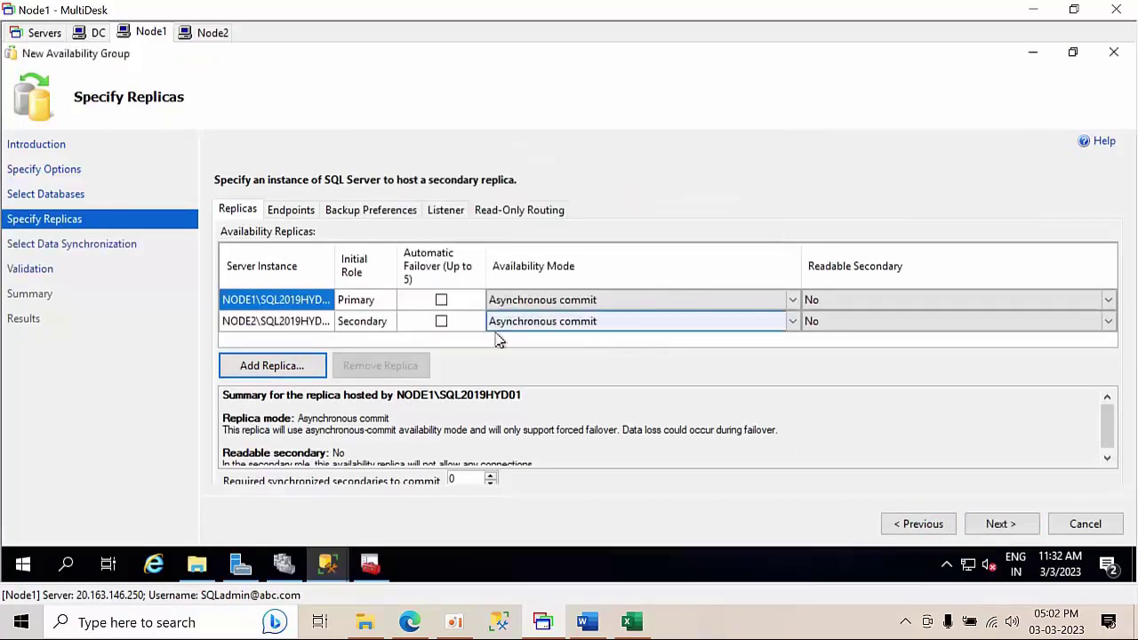
- Set the availability mode of both NODE1 and NODE2 to Synchronous commit
{"action": "left_click", "coordinate": [587, 303]}
{"action": "left_click", "coordinate": [584, 303]}
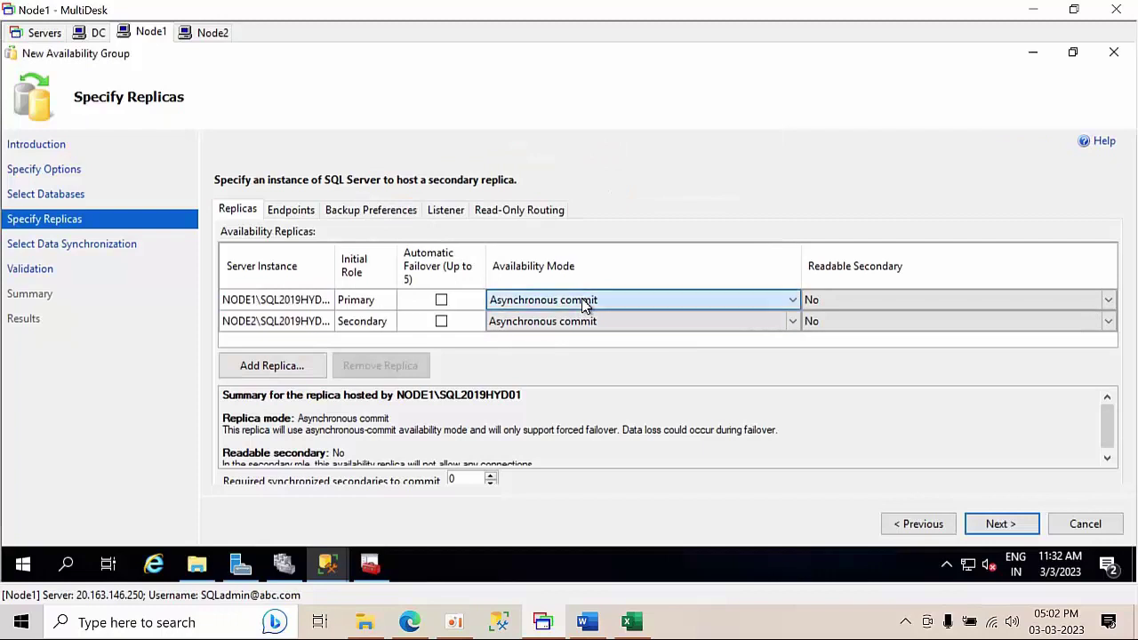
{"action": "left_click", "coordinate": [560, 331]}
{"action": "left_click", "coordinate": [562, 327]}
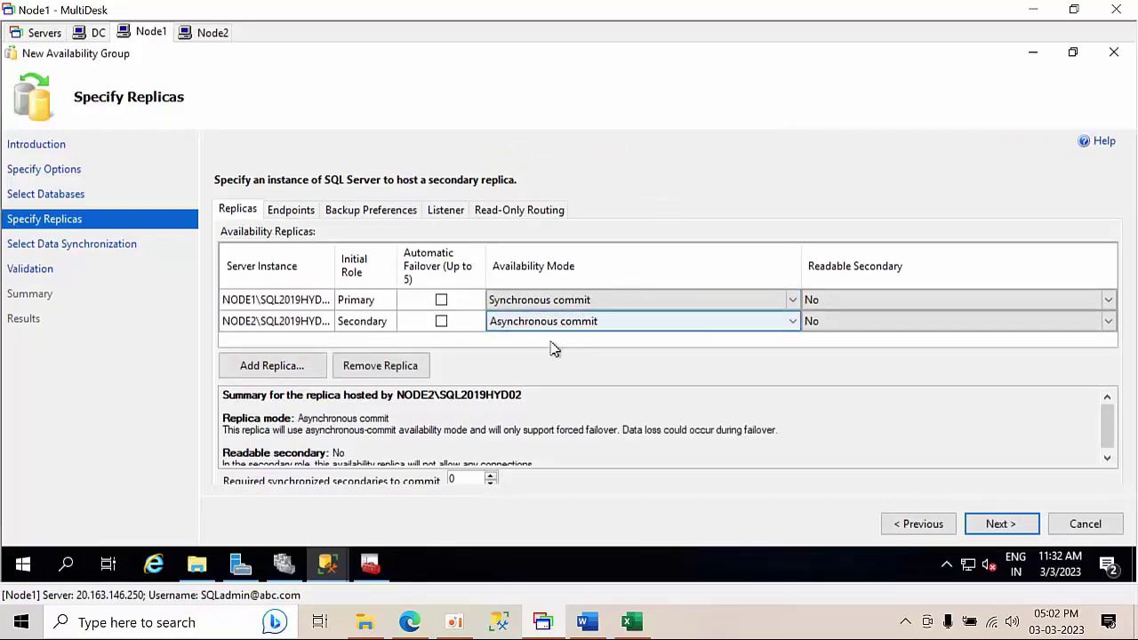
{"action": "left_click", "coordinate": [548, 329]}
{"action": "left_click", "coordinate": [545, 353]}
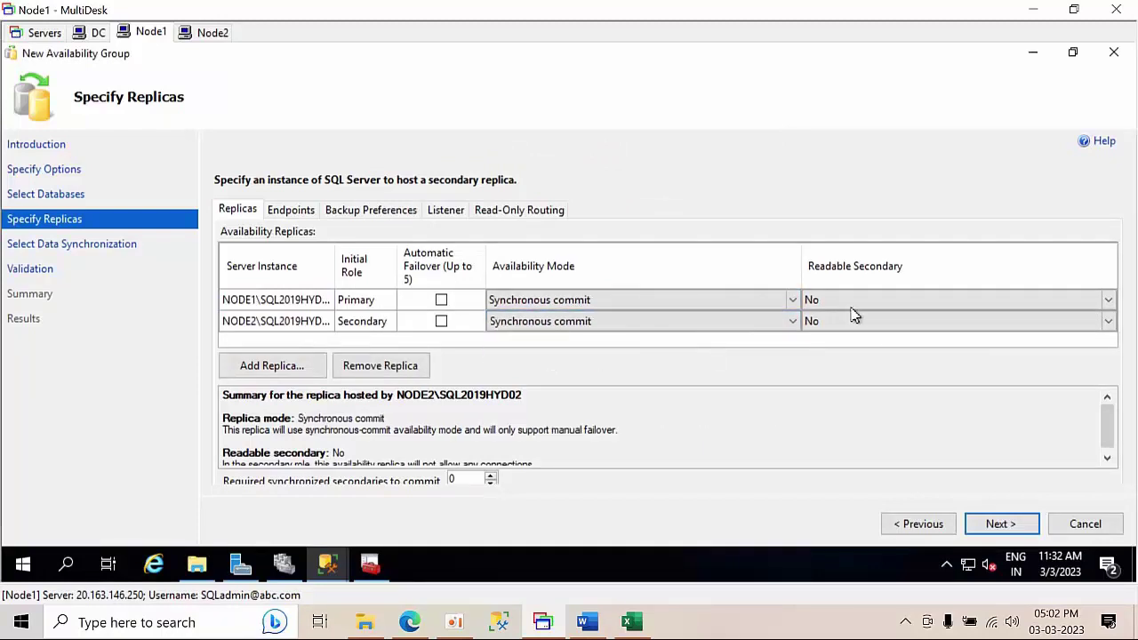
- Set Readable Secondary to Yes for both NODE1 and NODE2
{"action": "left_click", "coordinate": [852, 305]}
{"action": "left_click", "coordinate": [850, 305]}
{"action": "left_click", "coordinate": [834, 329]}
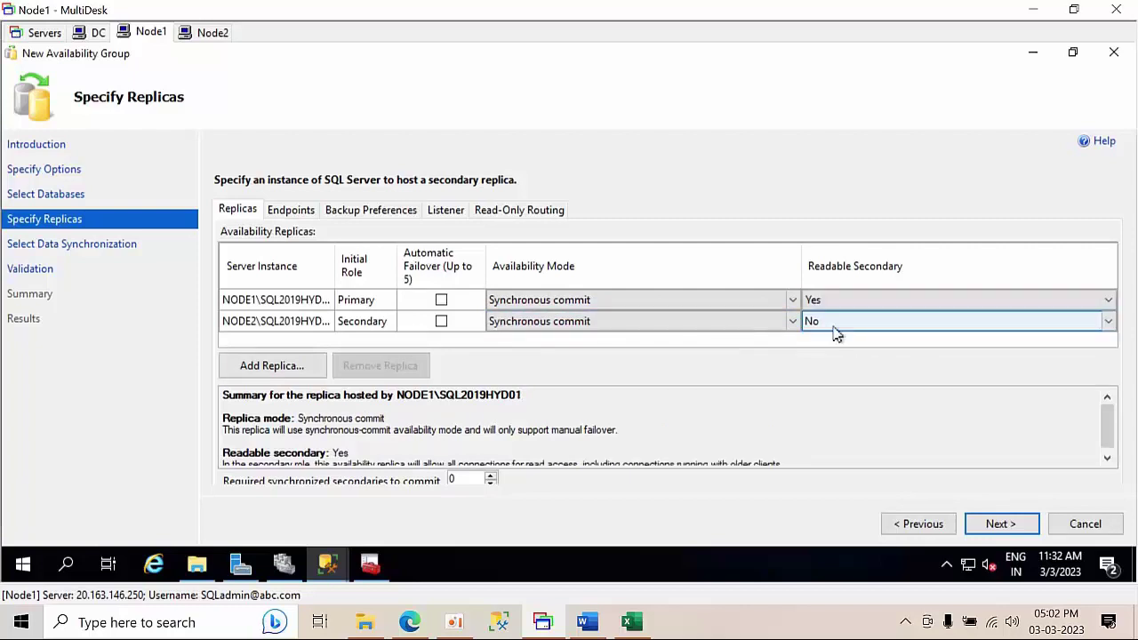
{"action": "left_click", "coordinate": [831, 326]}
{"action": "left_click", "coordinate": [831, 350]}
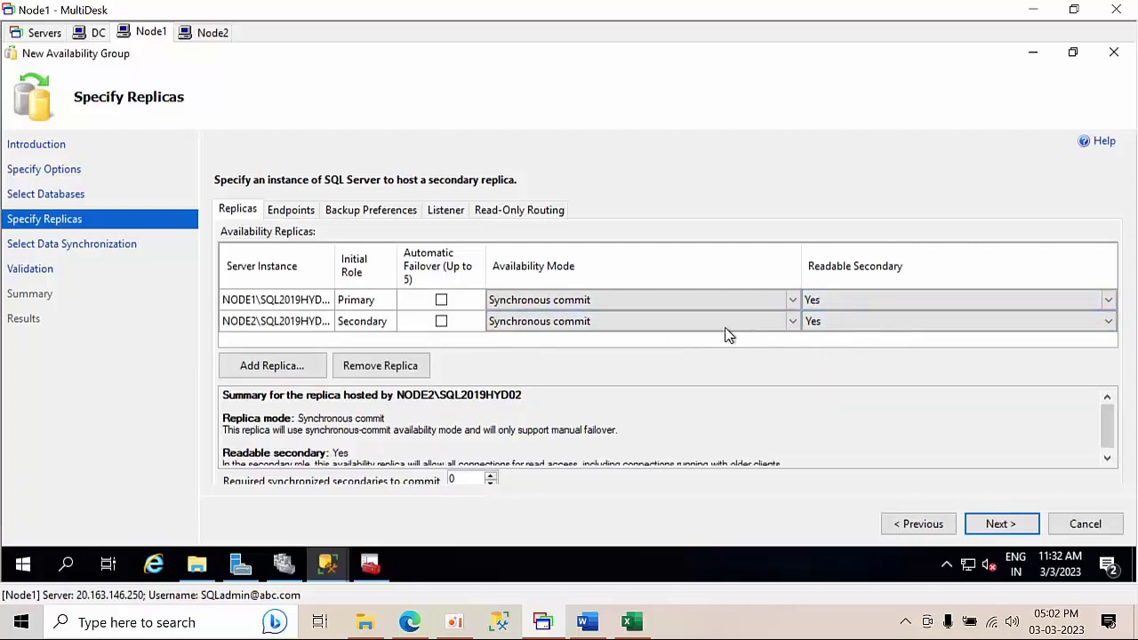
- Review the Endpoints, Backup Preferences, Listener and Read-Only Routing tabs, then go back to Replicas
{"action": "left_click", "coordinate": [292, 213]}
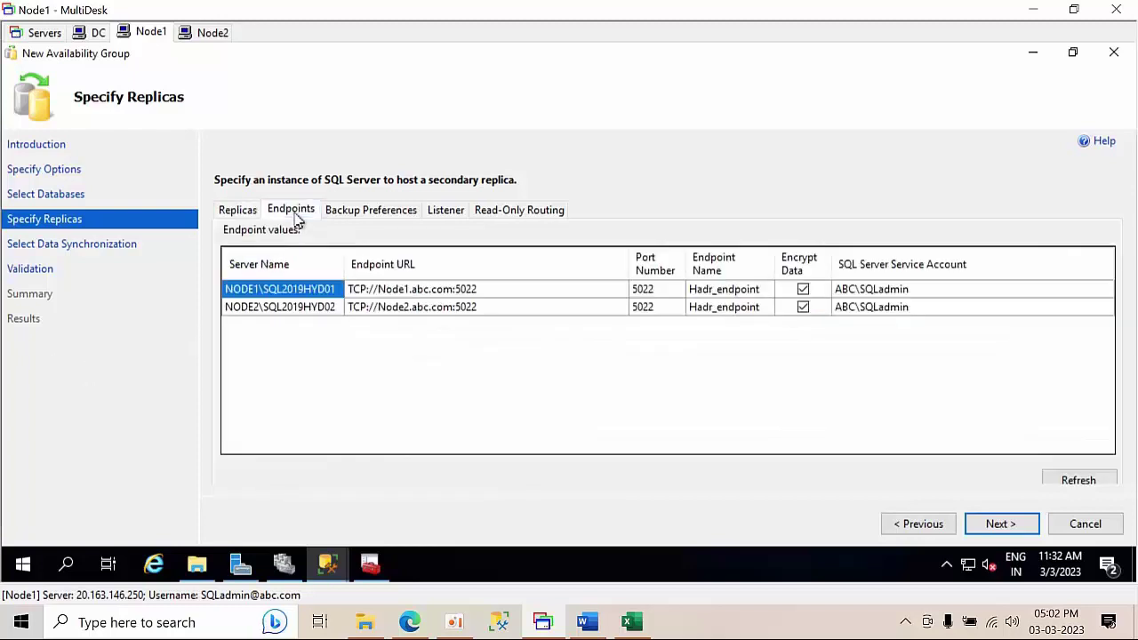
{"action": "left_click", "coordinate": [373, 214]}
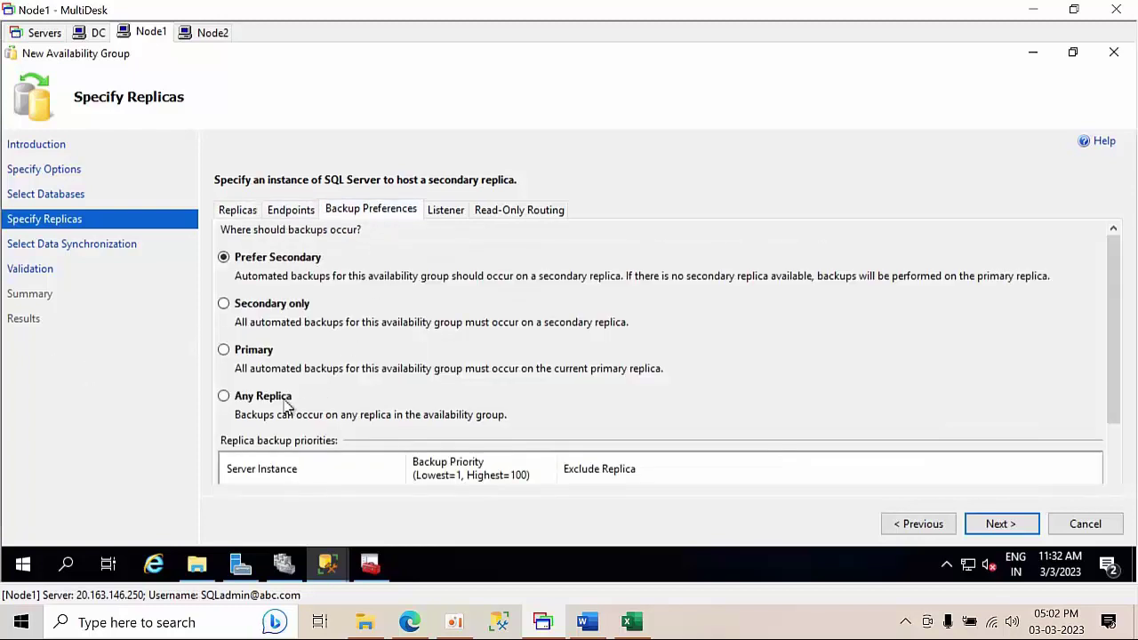
{"action": "left_click", "coordinate": [455, 216]}
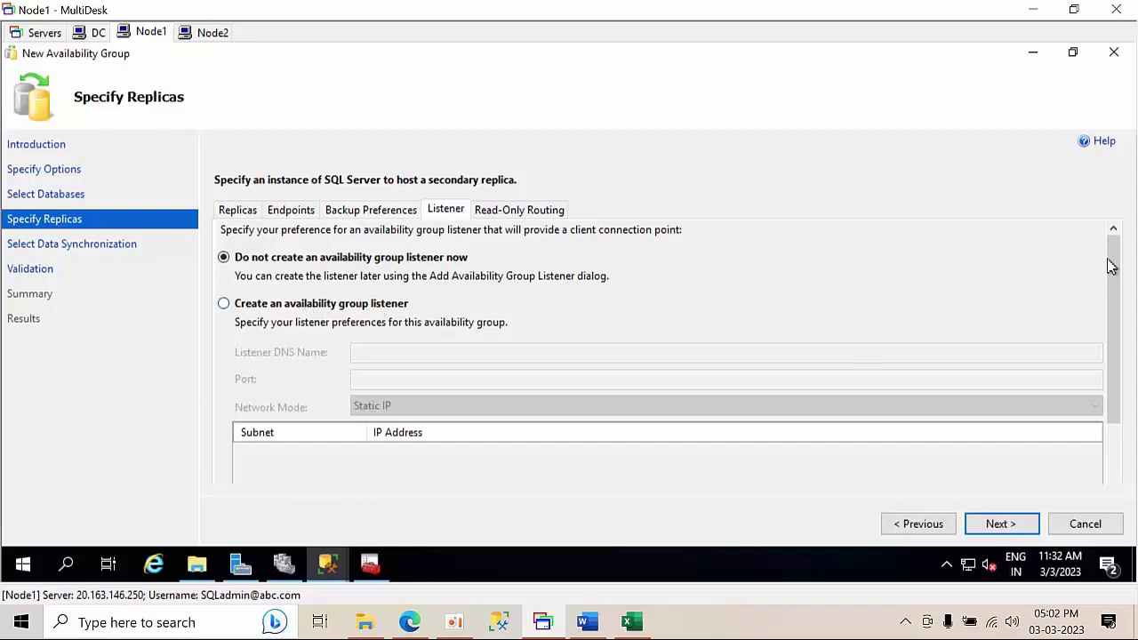
{"action": "left_click_drag", "start_coordinate": [1111, 258], "coordinate": [1129, 198]}
{"action": "left_click", "coordinate": [513, 214]}
{"action": "left_click", "coordinate": [236, 211]}
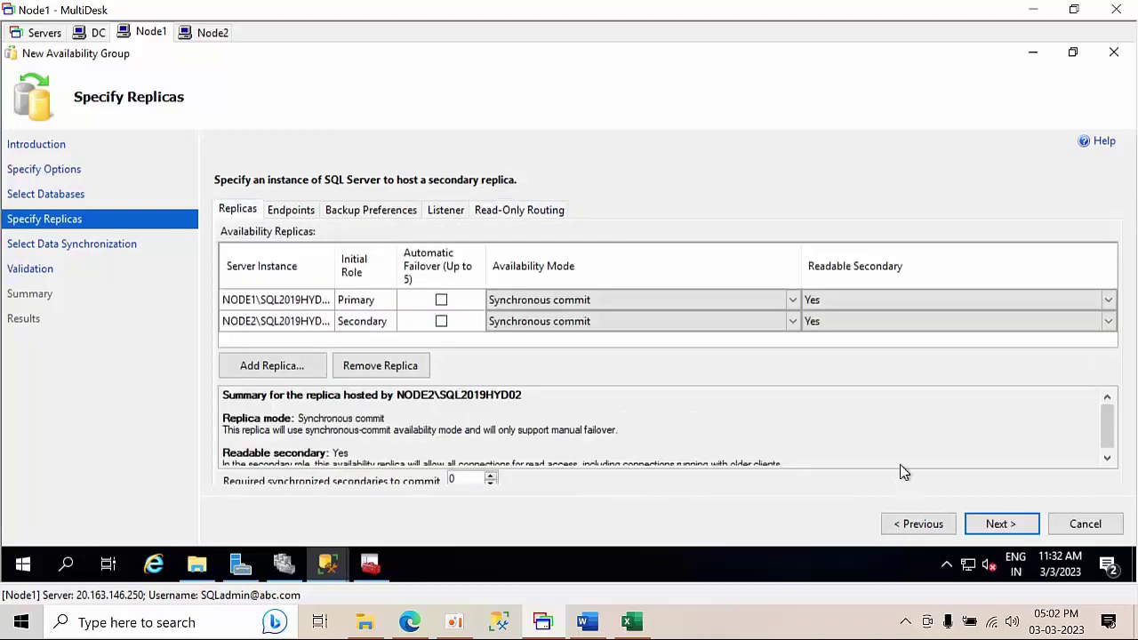
- Choose full database and log backup synchronization via \\NODE1\alwayson and run validation
{"action": "left_click", "coordinate": [1000, 525]}
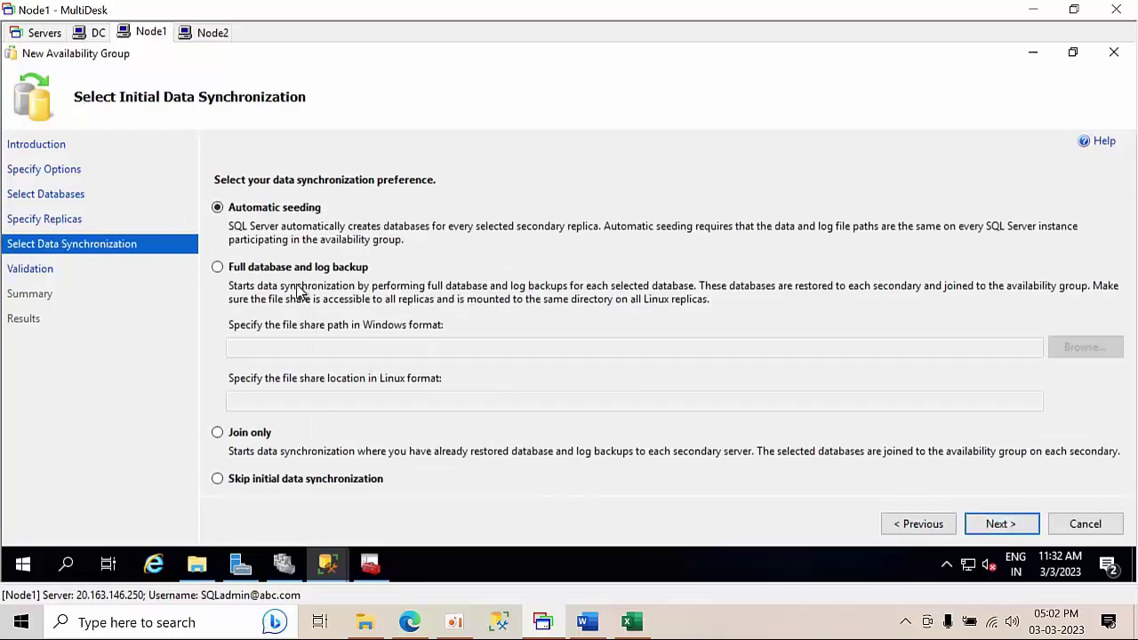
{"action": "left_click", "coordinate": [292, 271]}
{"action": "left_click_drag", "start_coordinate": [300, 351], "coordinate": [107, 358]}
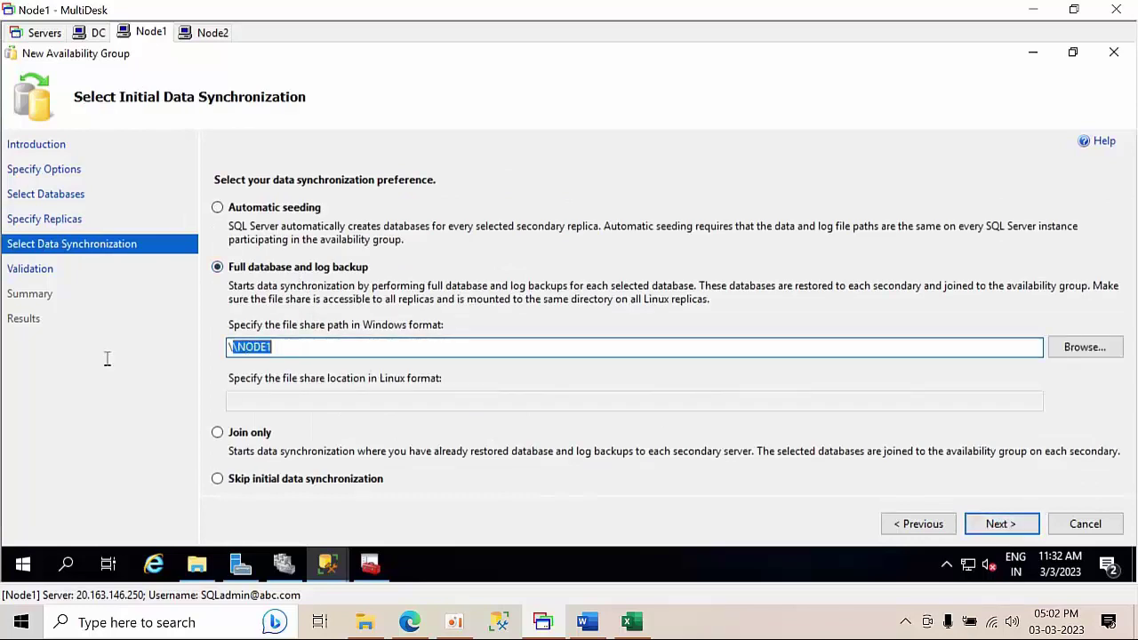
{"action": "type", "text": "\\\\NODE1\\alwayson"}
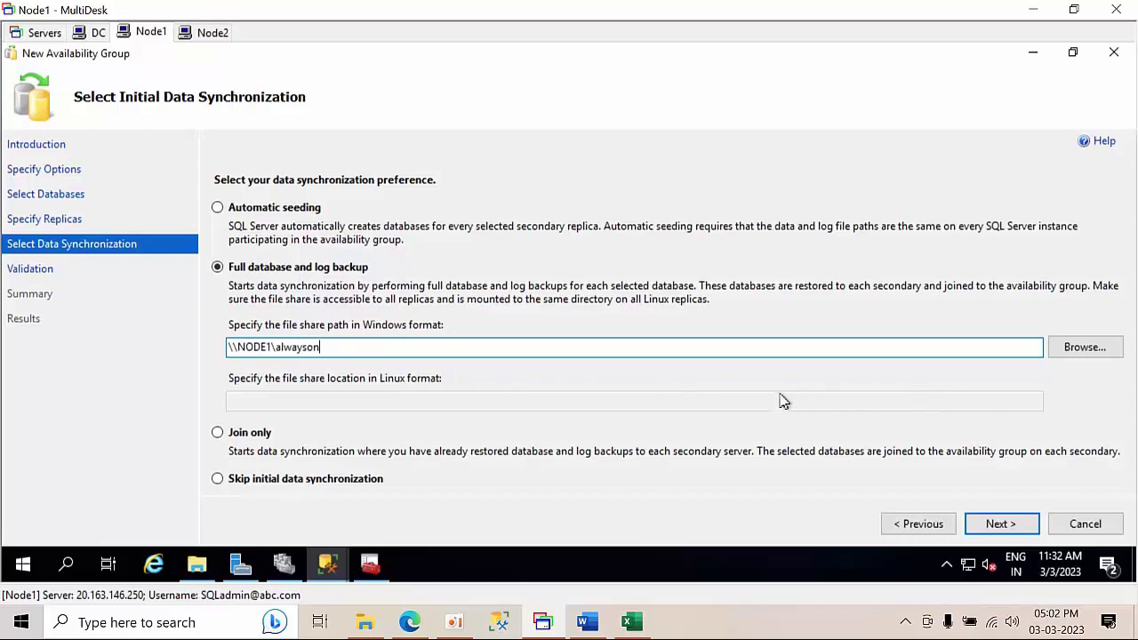
{"action": "left_click", "coordinate": [1002, 528]}
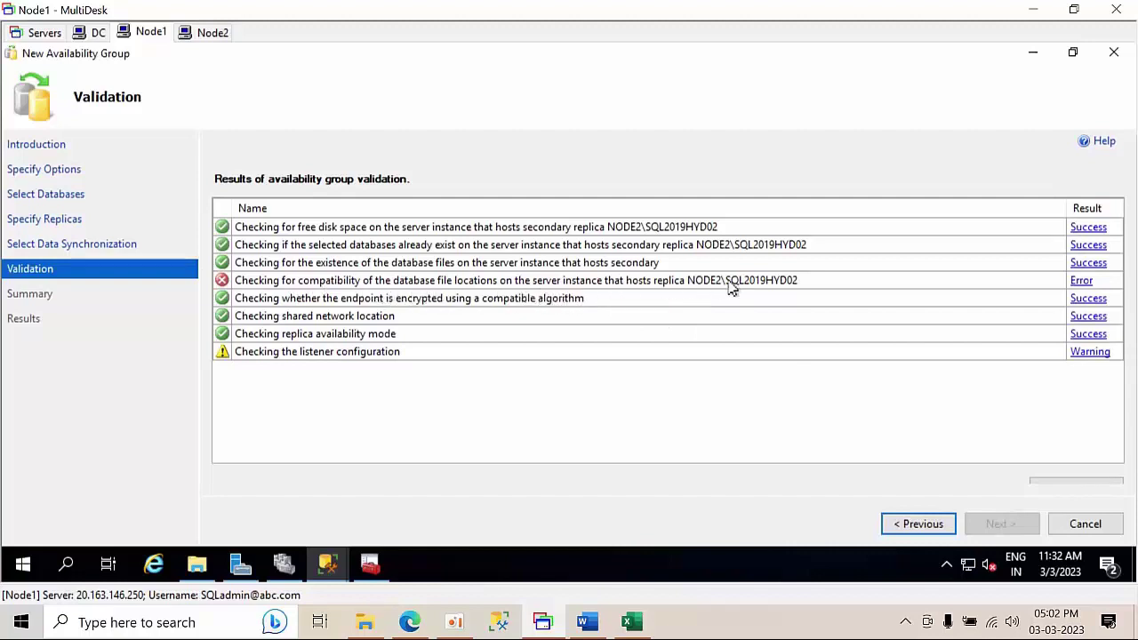
- Copy the missing data directory path from the file-location error into a new Notepad window, then dismiss the error dialogs
{"action": "left_click", "coordinate": [1082, 282]}
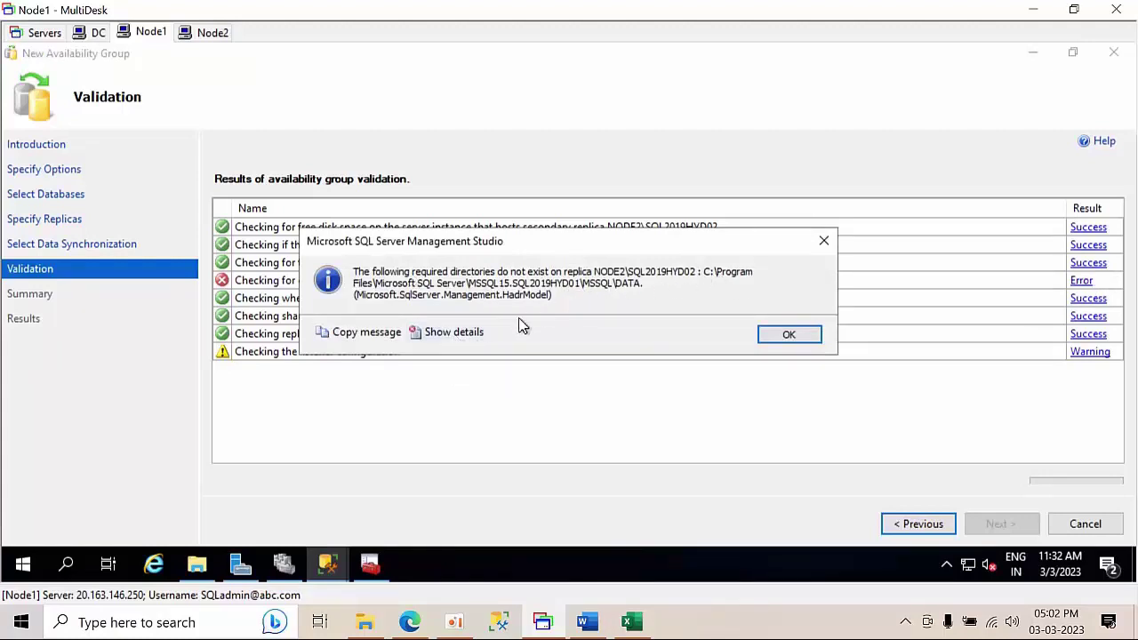
{"action": "left_click", "coordinate": [469, 335]}
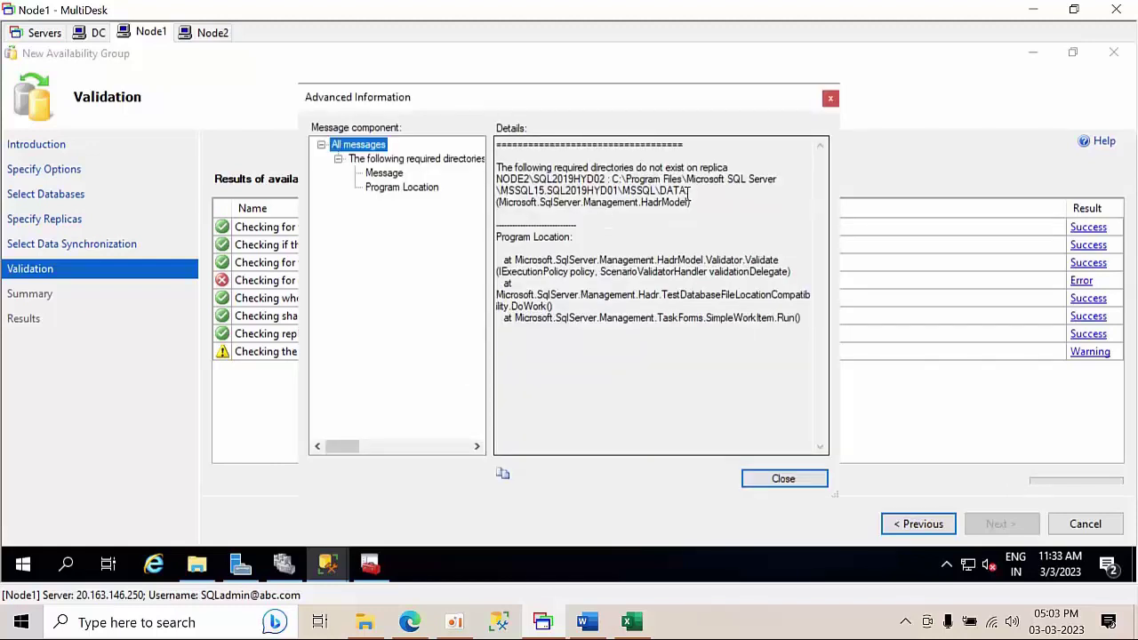
{"action": "left_click_drag", "start_coordinate": [690, 190], "coordinate": [611, 178]}
{"action": "key", "text": "ctrl+c"}
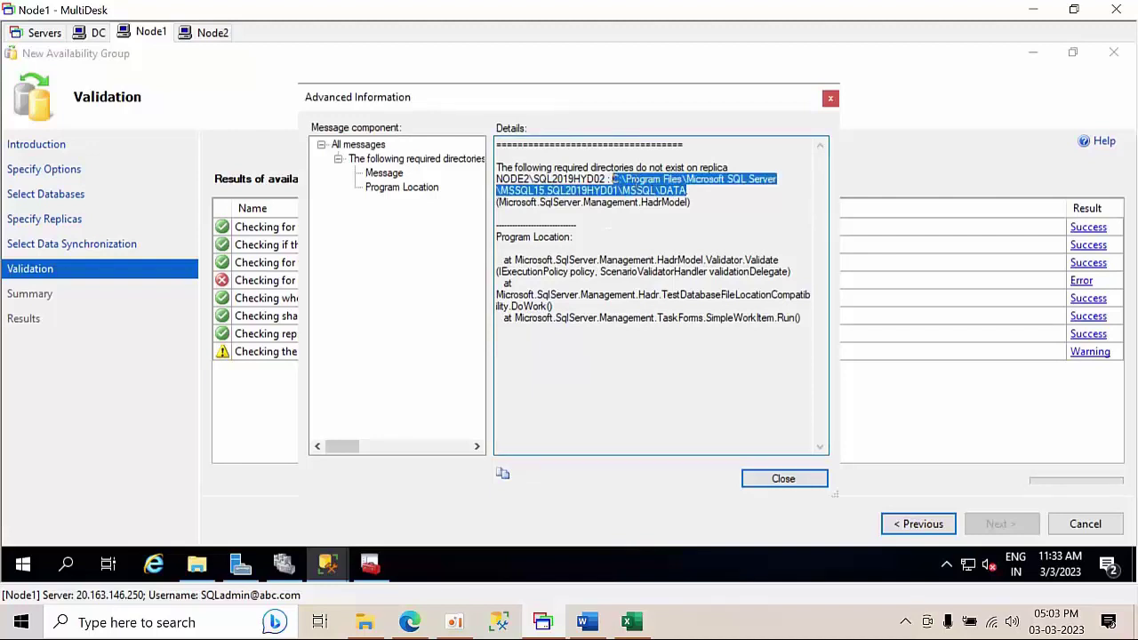
{"action": "left_click", "coordinate": [148, 620]}
{"action": "type", "text": "note"}
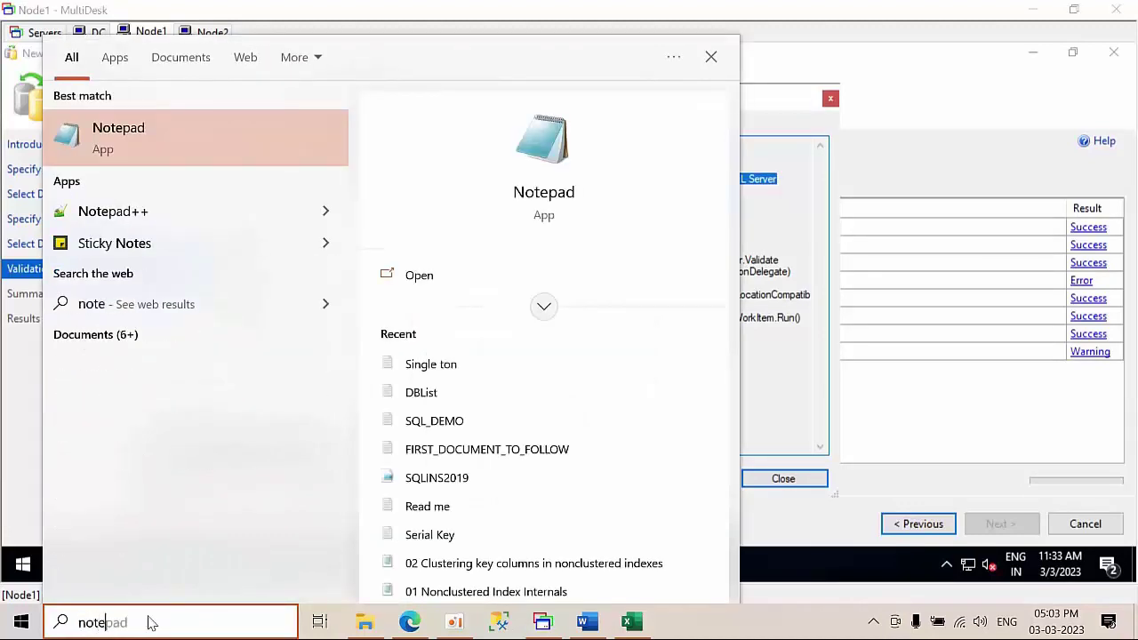
{"action": "left_click", "coordinate": [155, 129]}
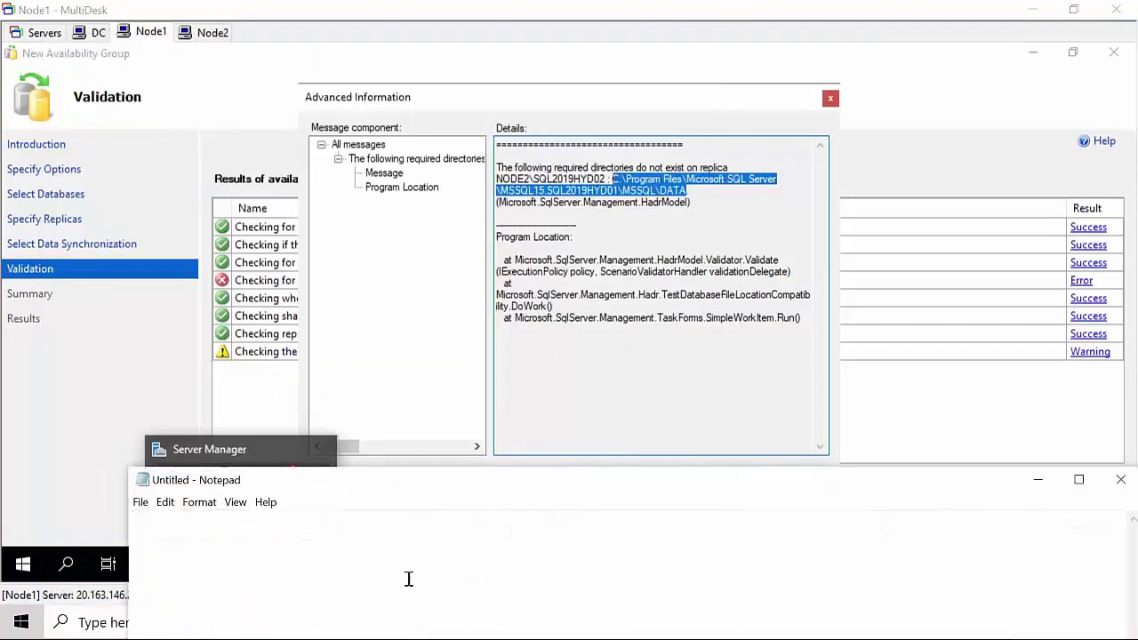
{"action": "key", "text": "ctrl+v"}
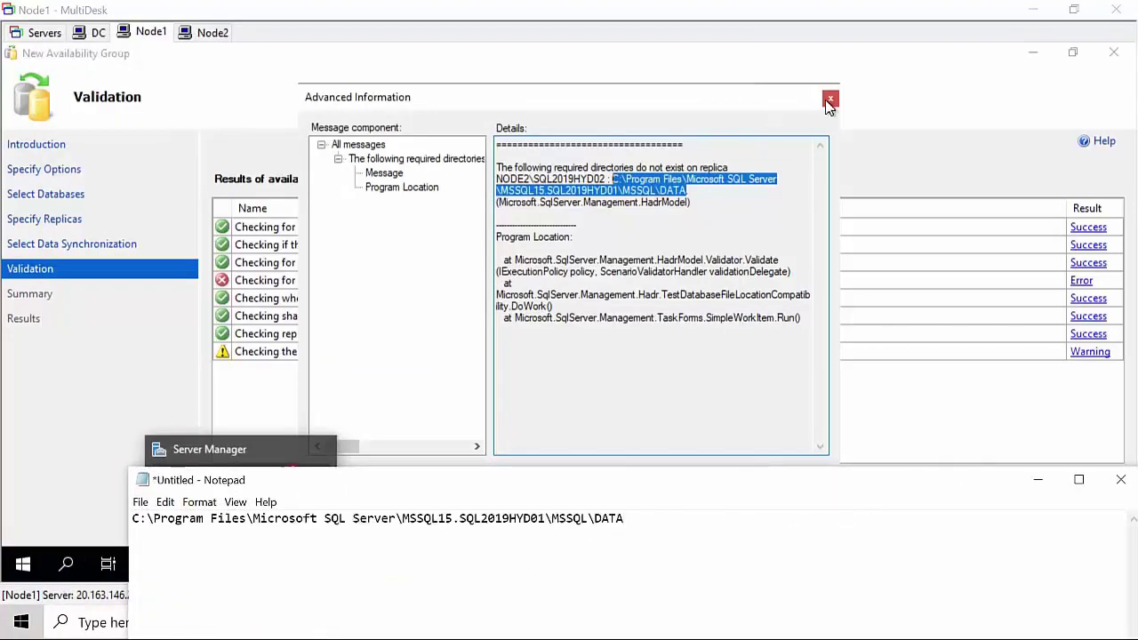
{"action": "left_click", "coordinate": [828, 104]}
{"action": "left_click", "coordinate": [826, 104]}
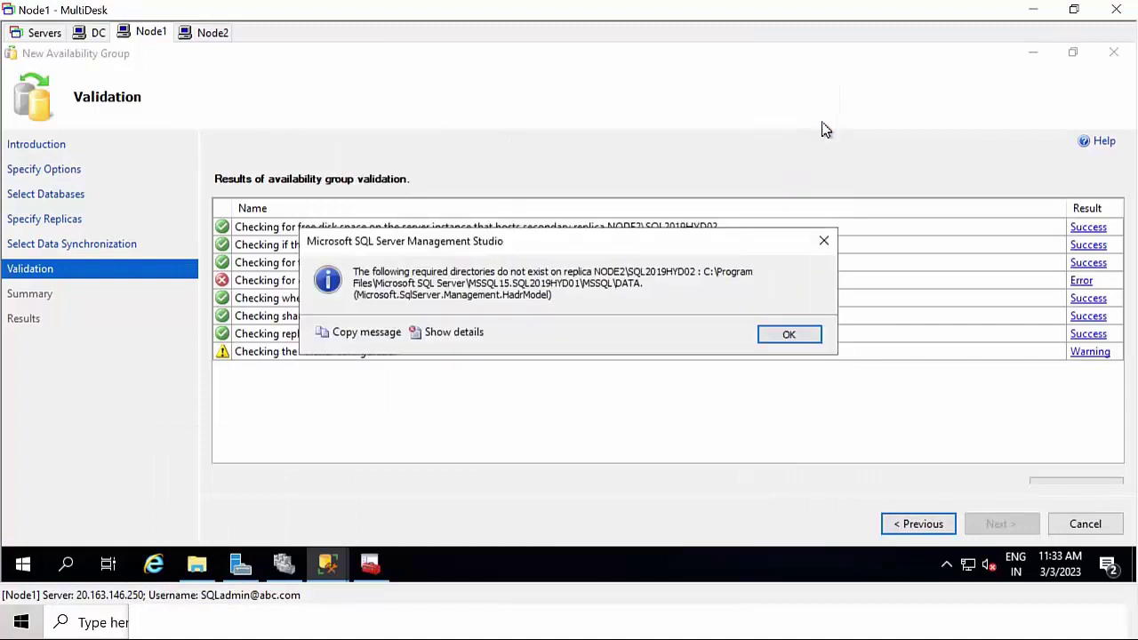
{"action": "left_click", "coordinate": [789, 335]}
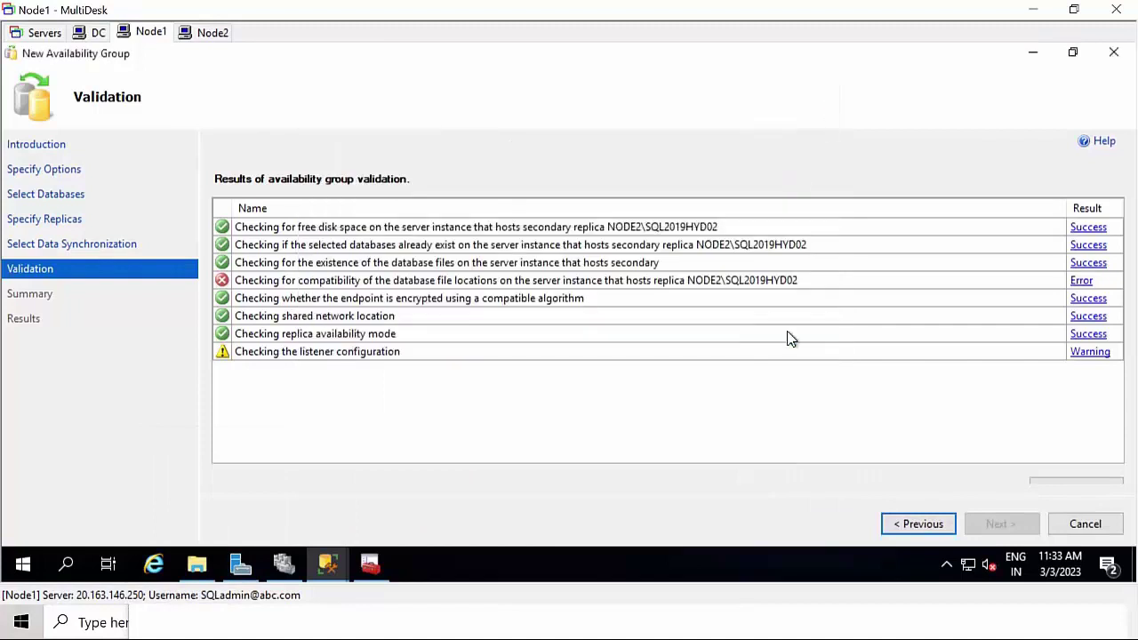
- On Node2, browse File Explorer to C:\Program Files\Microsoft SQL Server
{"action": "left_click", "coordinate": [223, 33]}
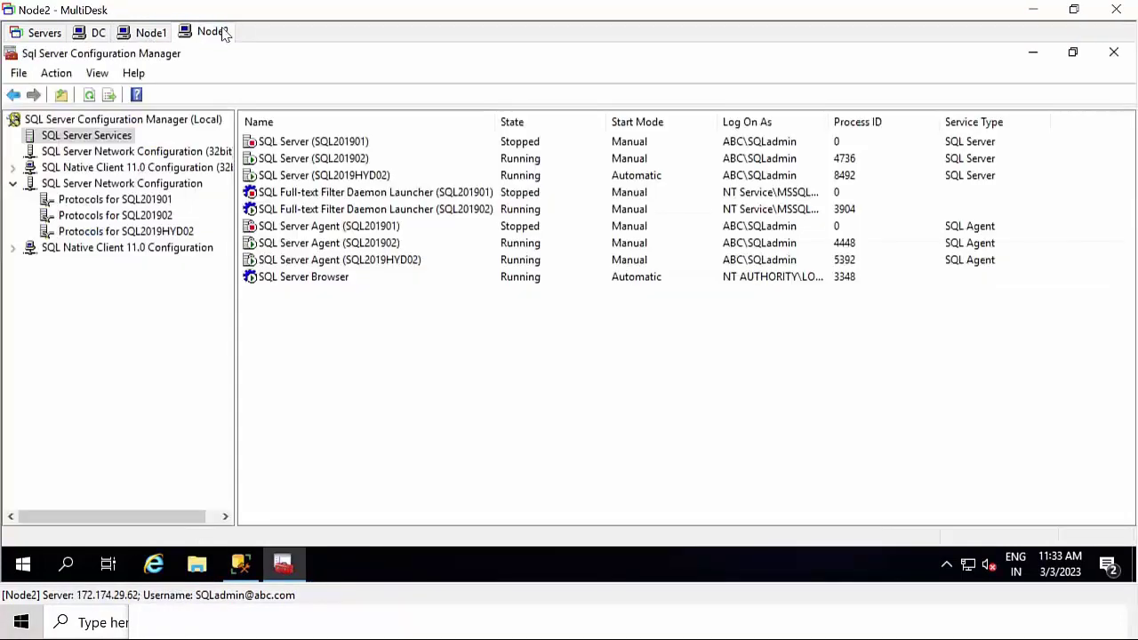
{"action": "left_click", "coordinate": [198, 566]}
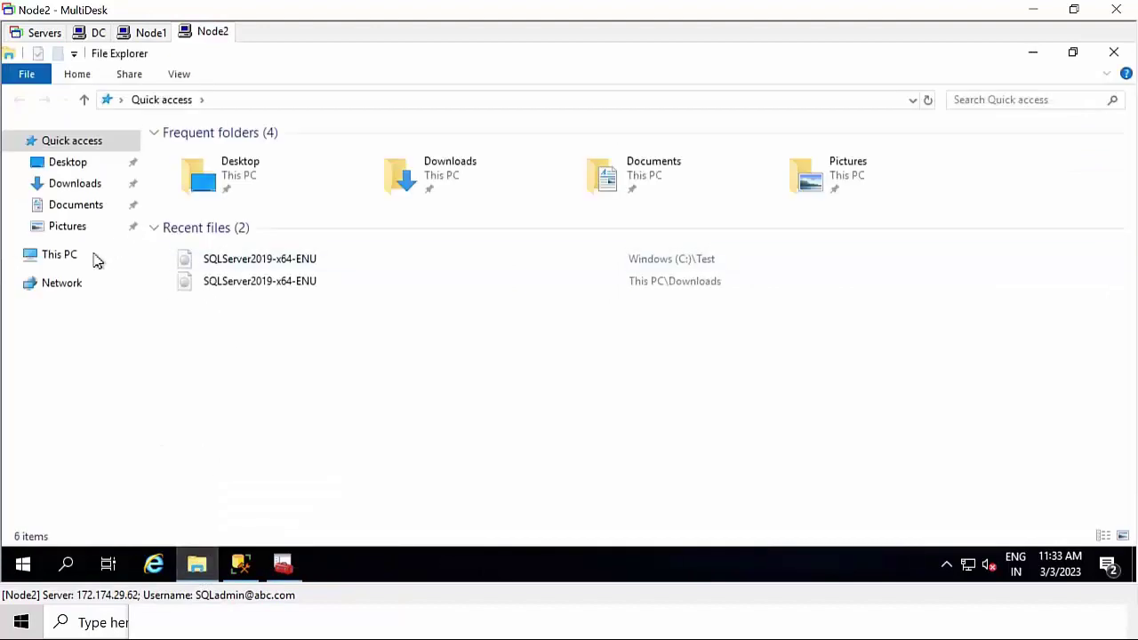
{"action": "left_click", "coordinate": [73, 259]}
{"action": "double_click", "coordinate": [301, 307]}
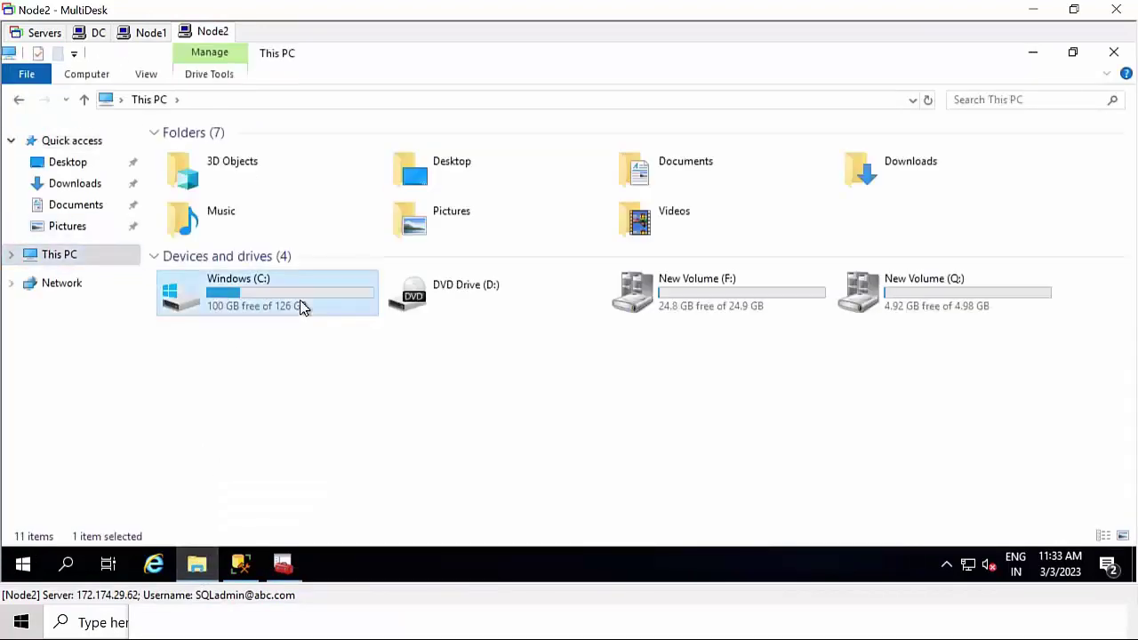
{"action": "left_click", "coordinate": [284, 632]}
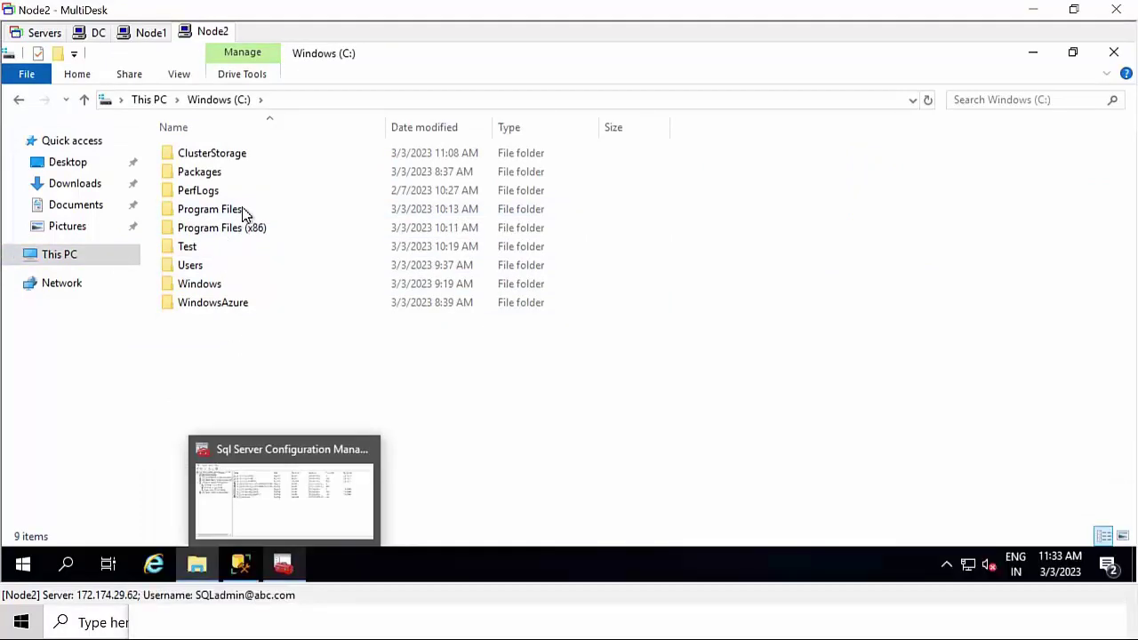
{"action": "double_click", "coordinate": [244, 216]}
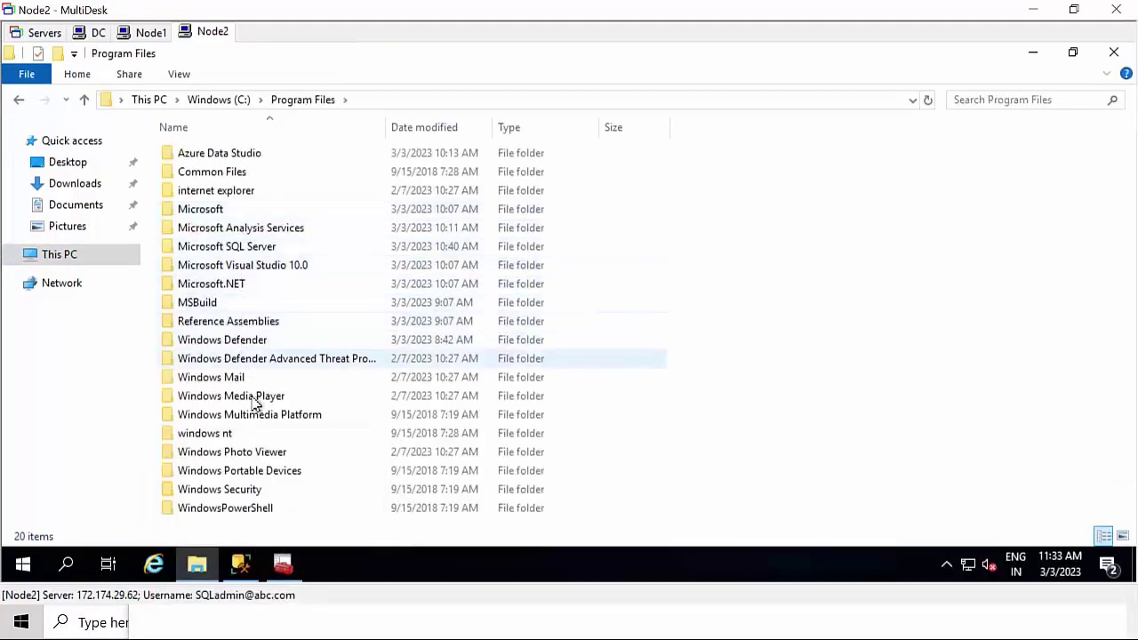
{"action": "double_click", "coordinate": [256, 249]}
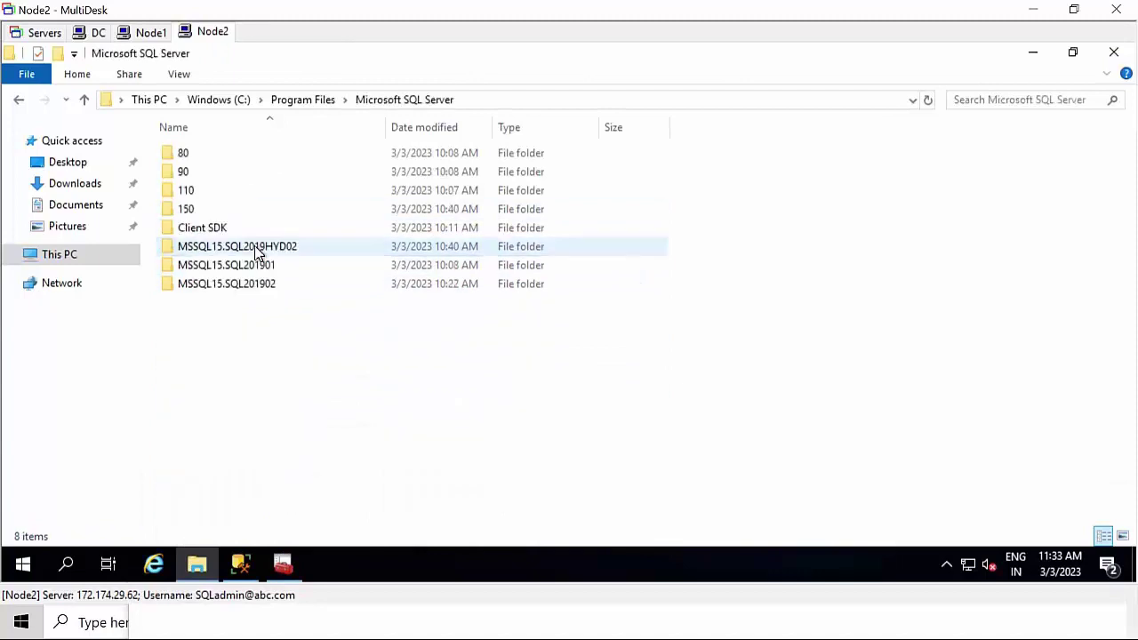
- Create a folder named MSSQL15.SQL2019HYD01 using the instance name copied from the noted path
{"action": "left_click", "coordinate": [346, 629]}
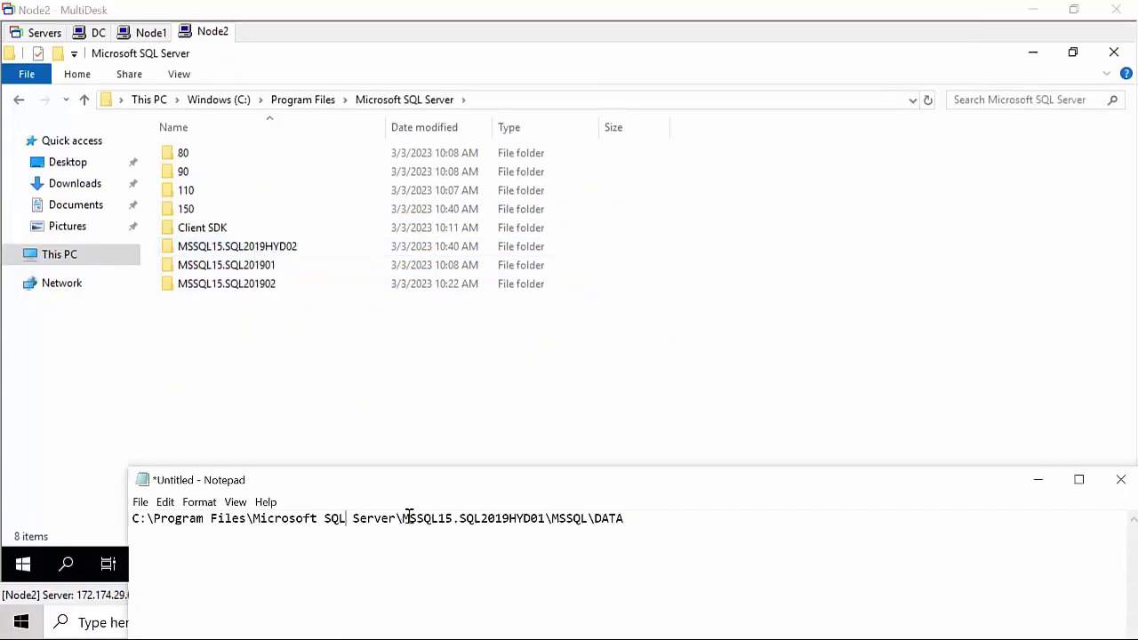
{"action": "left_click_drag", "start_coordinate": [408, 517], "coordinate": [548, 524]}
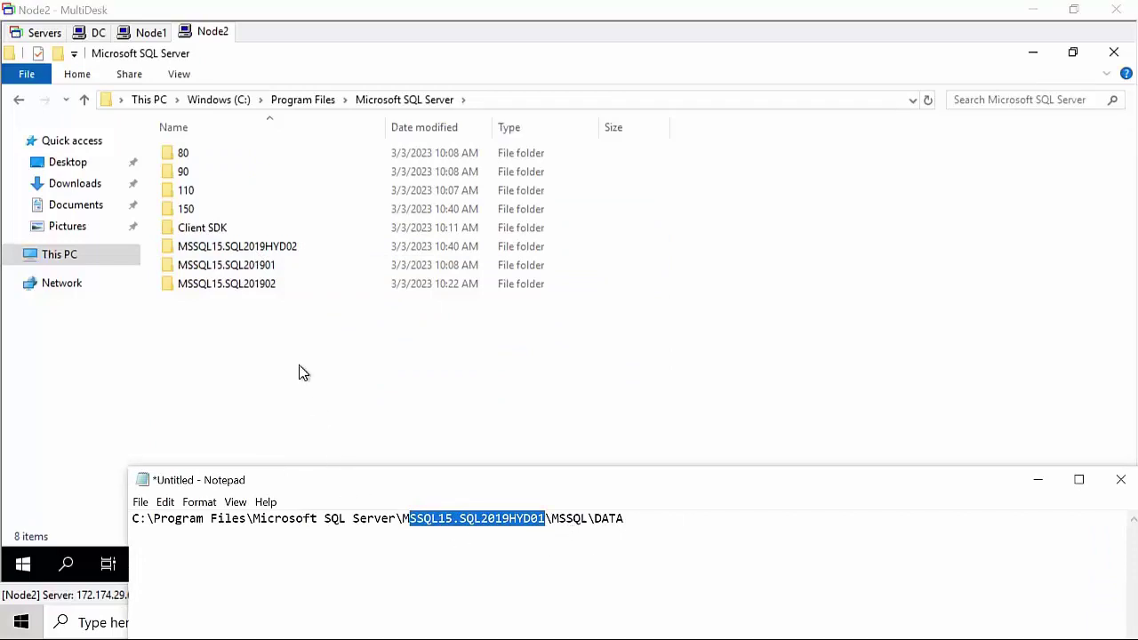
{"action": "left_click", "coordinate": [499, 532]}
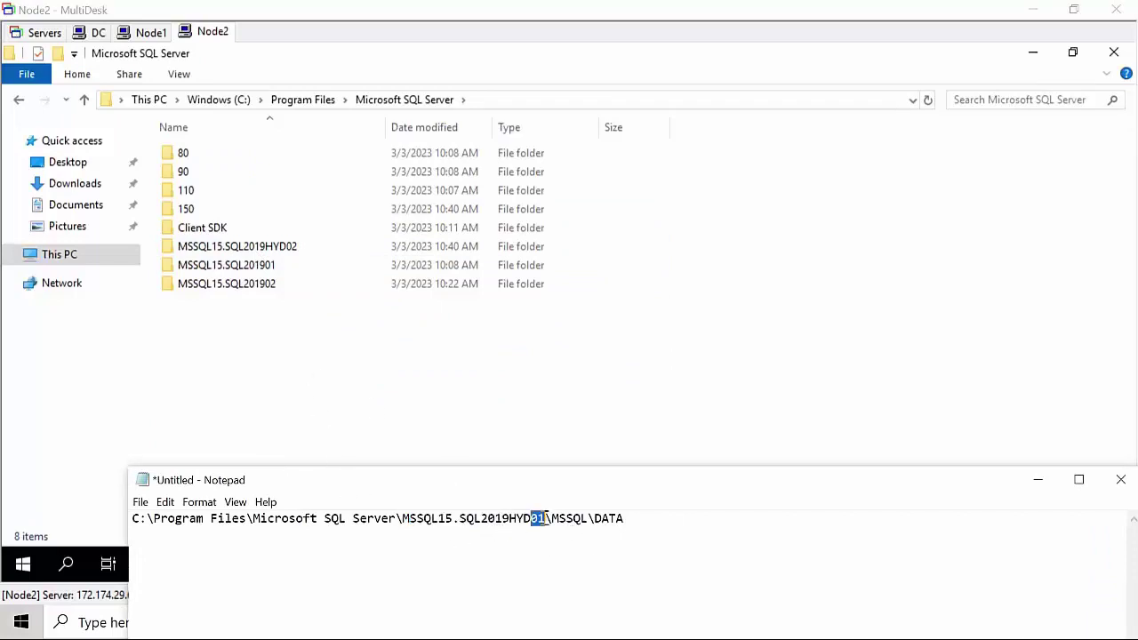
{"action": "left_click_drag", "start_coordinate": [545, 517], "coordinate": [408, 525]}
{"action": "left_click", "coordinate": [335, 407]}
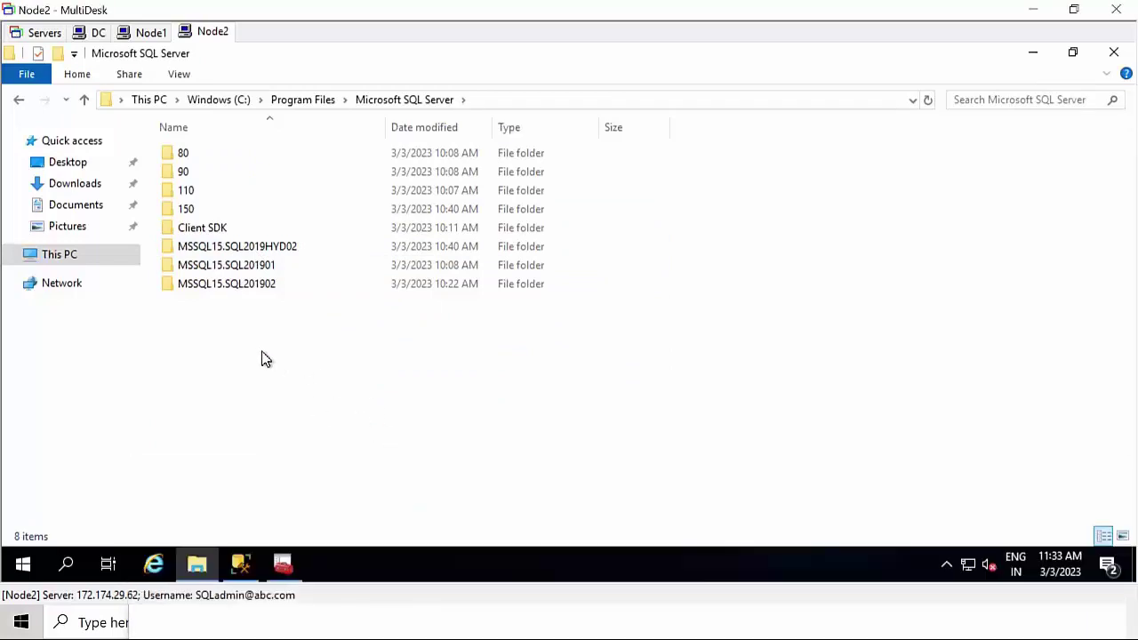
{"action": "right_click", "coordinate": [262, 357]}
{"action": "mouse_move", "coordinate": [353, 311]}
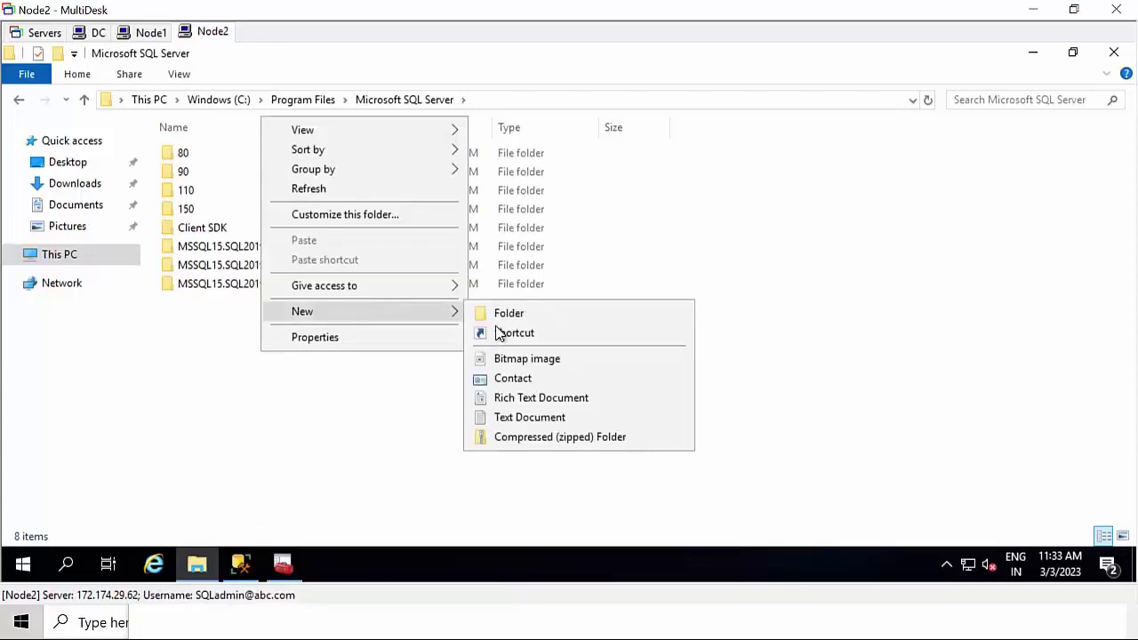
{"action": "left_click", "coordinate": [525, 318]}
{"action": "type", "text": "MSSQL15.SQL2019HYD01"}
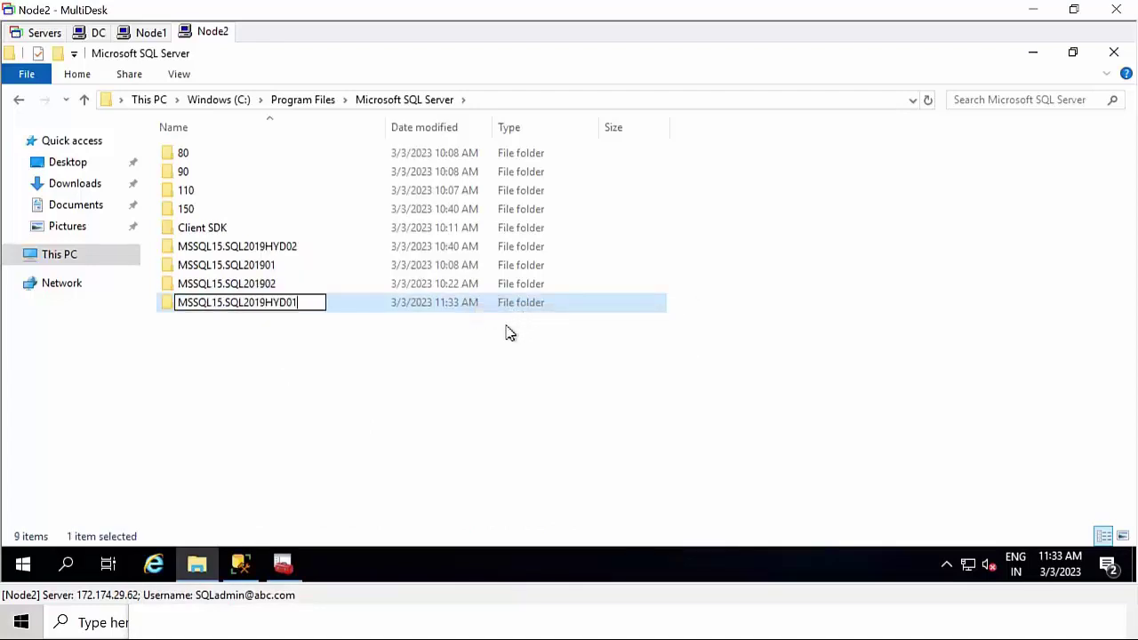
{"action": "key", "text": "Return"}
{"action": "left_click", "coordinate": [411, 305]}
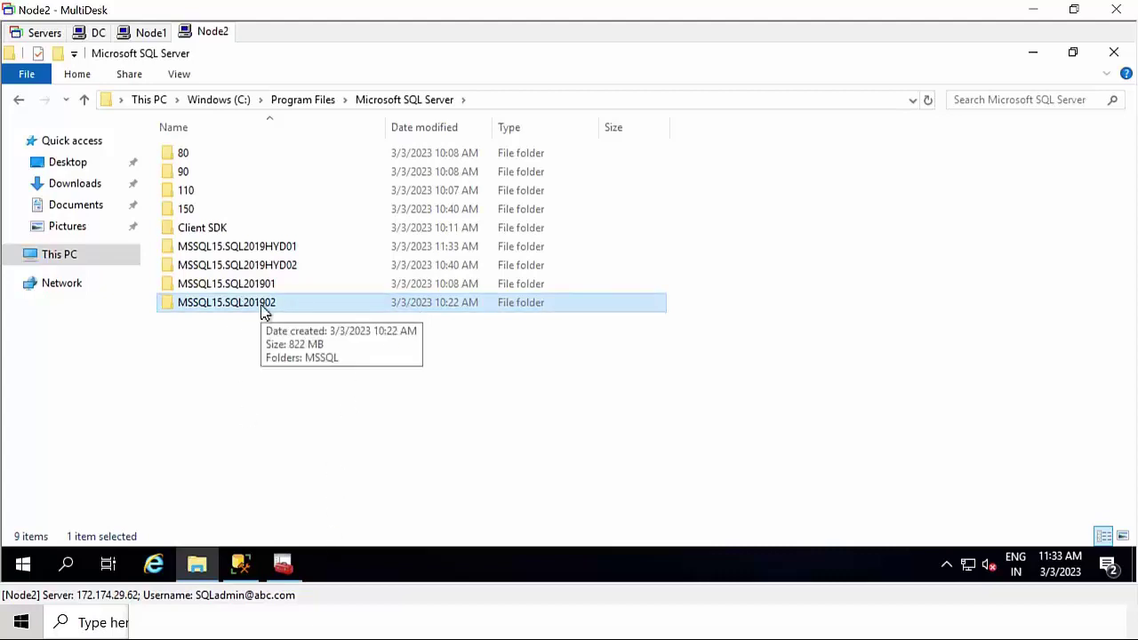
- Inspect the existing MSSQL15.SQL201901 folder's structure for reference
{"action": "left_click", "coordinate": [362, 624]}
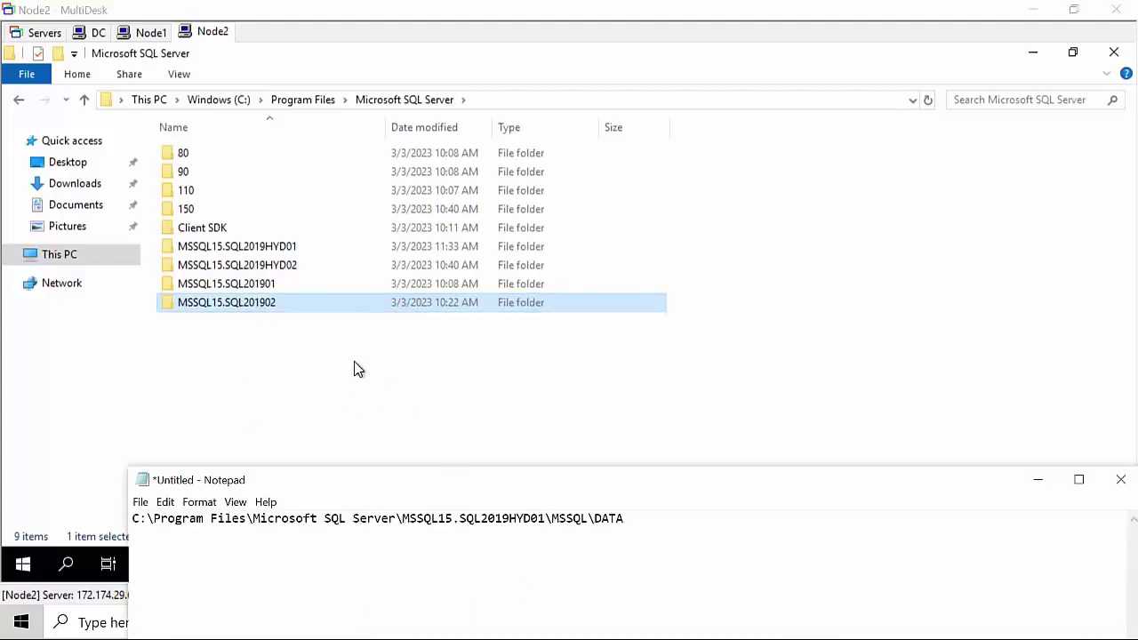
{"action": "double_click", "coordinate": [286, 284]}
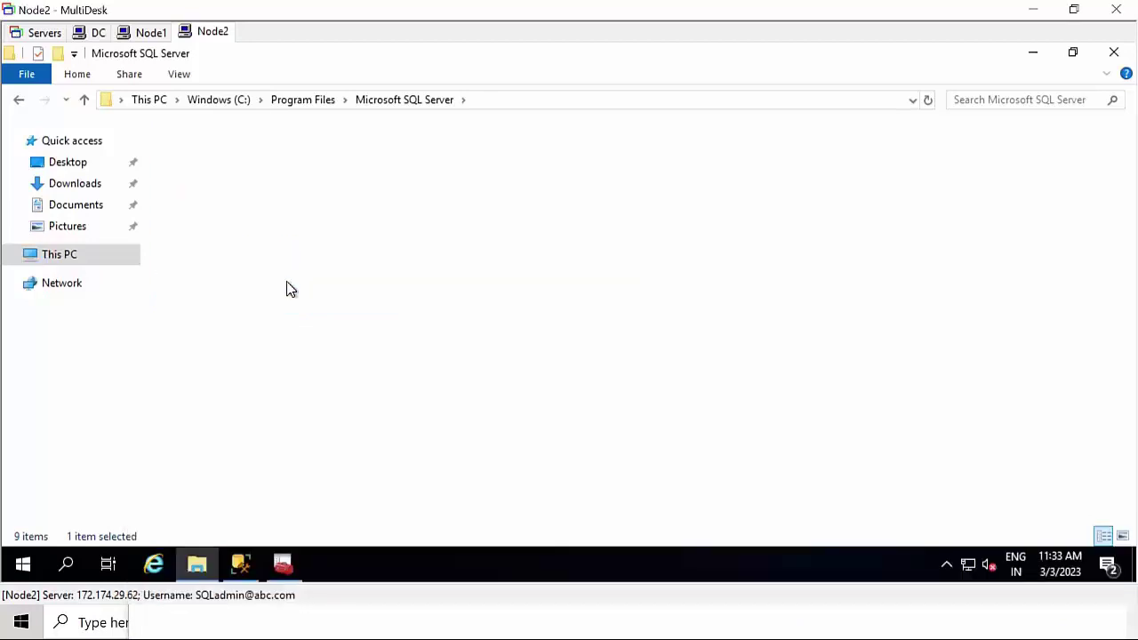
{"action": "double_click", "coordinate": [252, 164]}
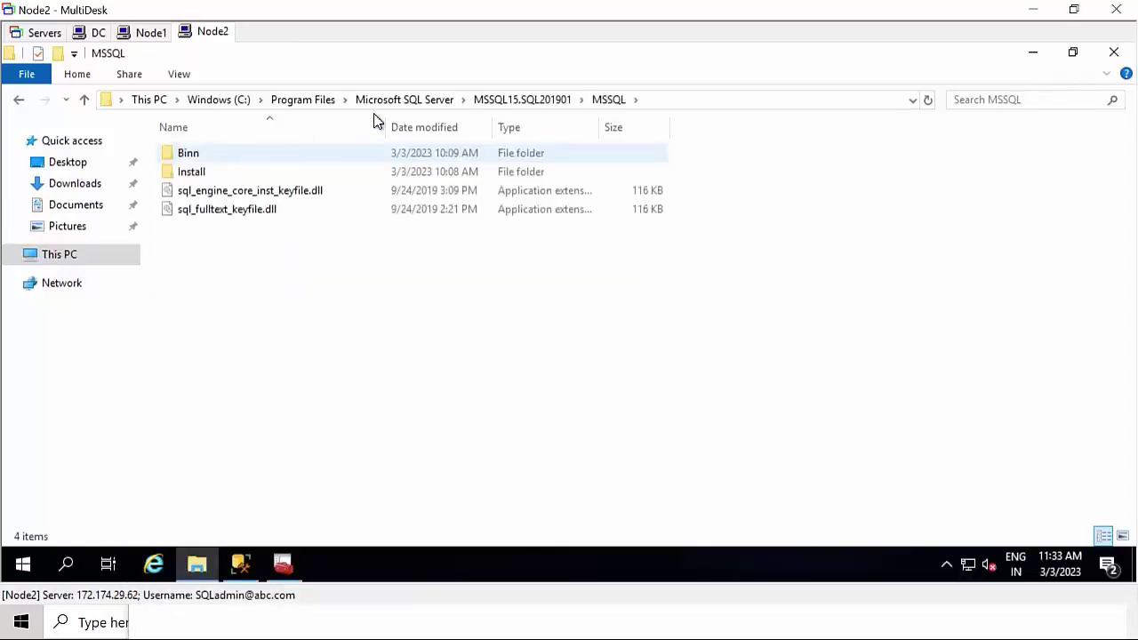
{"action": "left_click", "coordinate": [427, 107]}
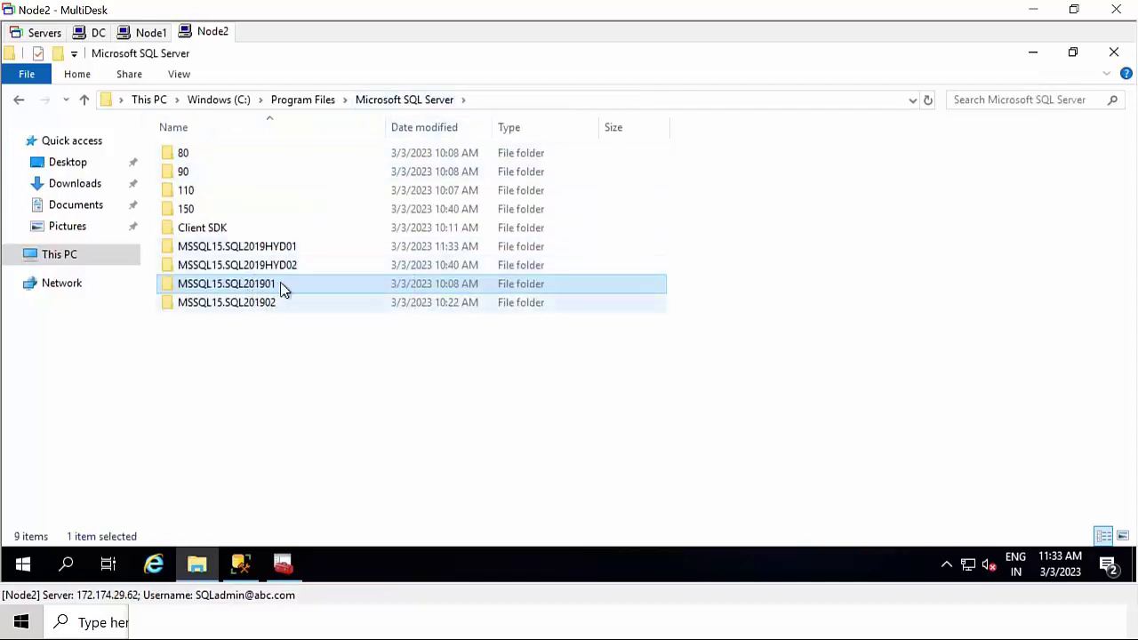
- Create an MSSQL folder inside MSSQL15.SQL2019HYD01
{"action": "left_click", "coordinate": [299, 248]}
{"action": "double_click", "coordinate": [310, 248]}
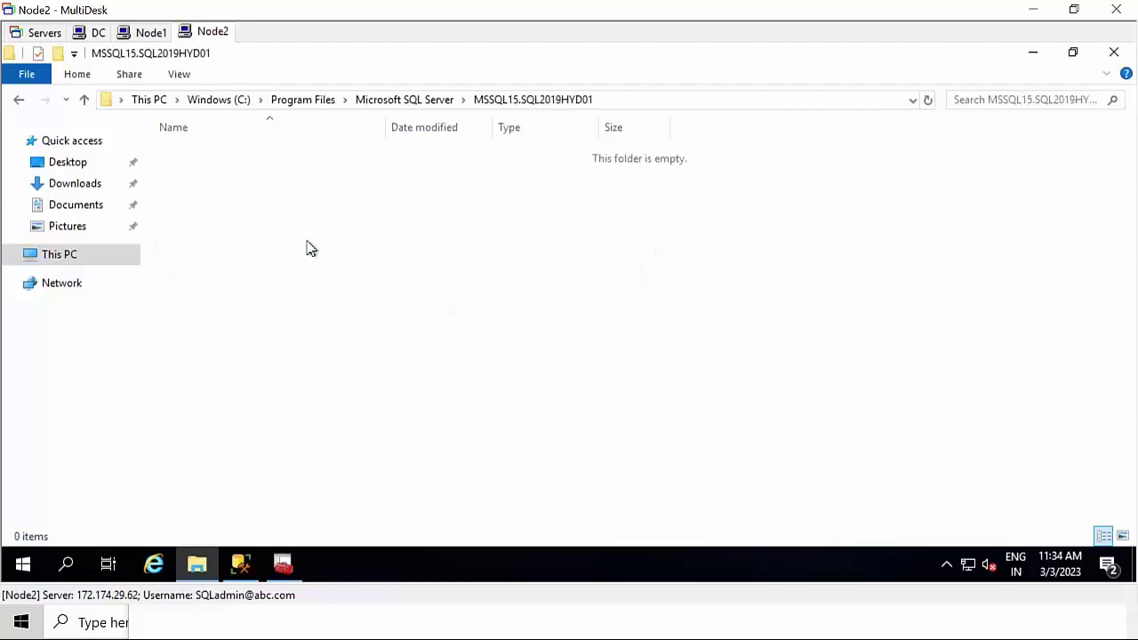
{"action": "right_click", "coordinate": [264, 218]}
{"action": "mouse_move", "coordinate": [353, 432]}
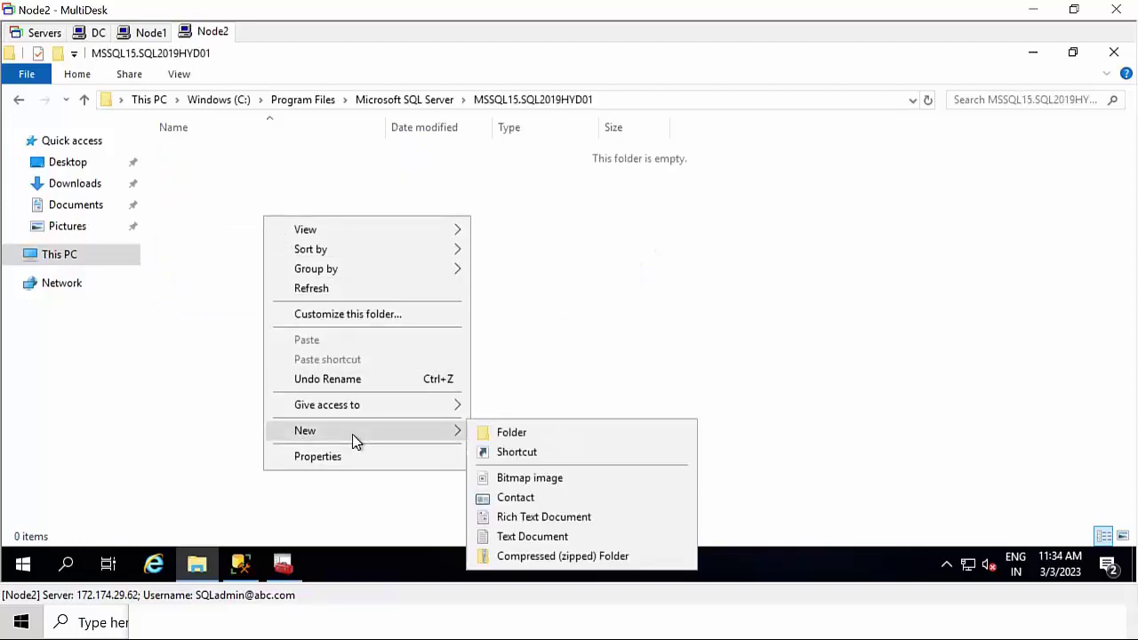
{"action": "left_click", "coordinate": [511, 433]}
{"action": "left_click", "coordinate": [326, 625]}
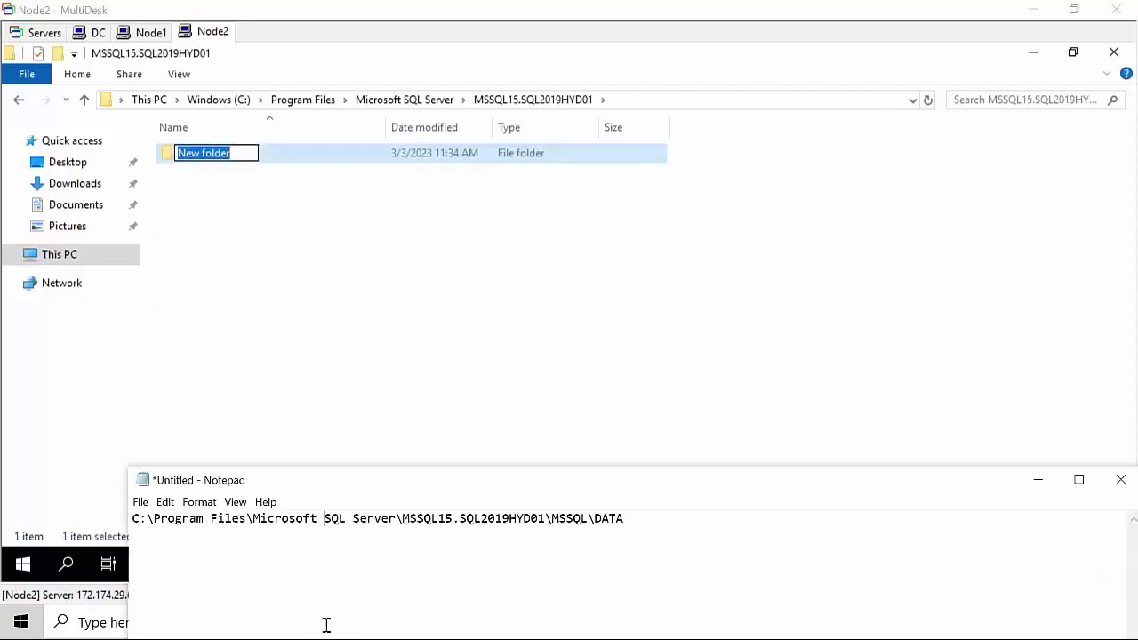
{"action": "left_click_drag", "start_coordinate": [552, 518], "coordinate": [586, 522]}
{"action": "key", "text": "ctrl+c"}
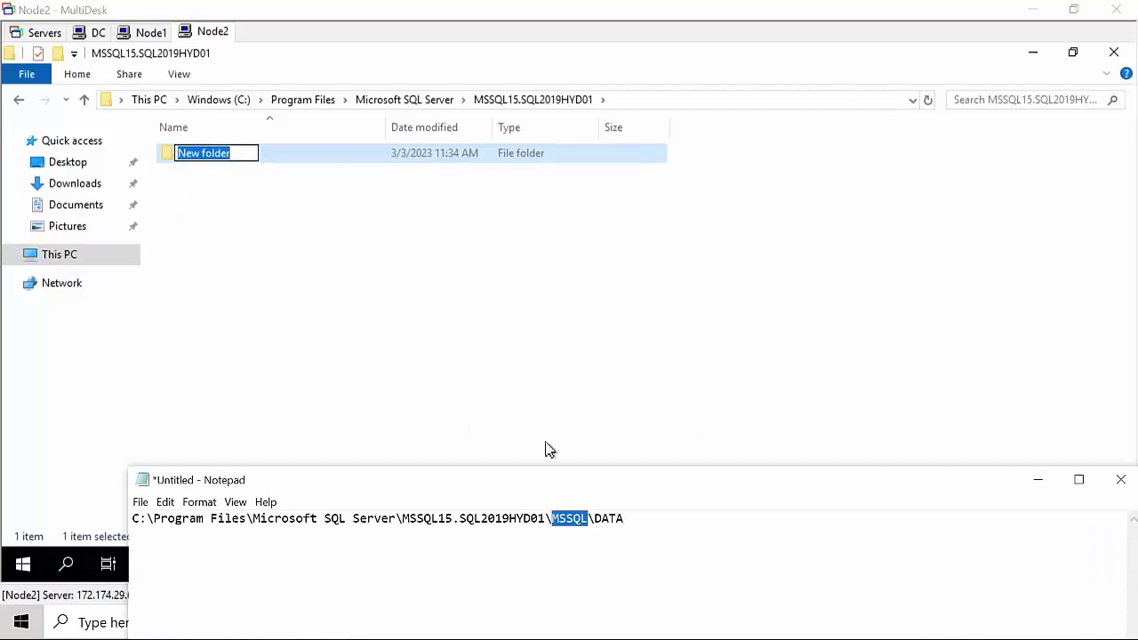
{"action": "left_click", "coordinate": [233, 154]}
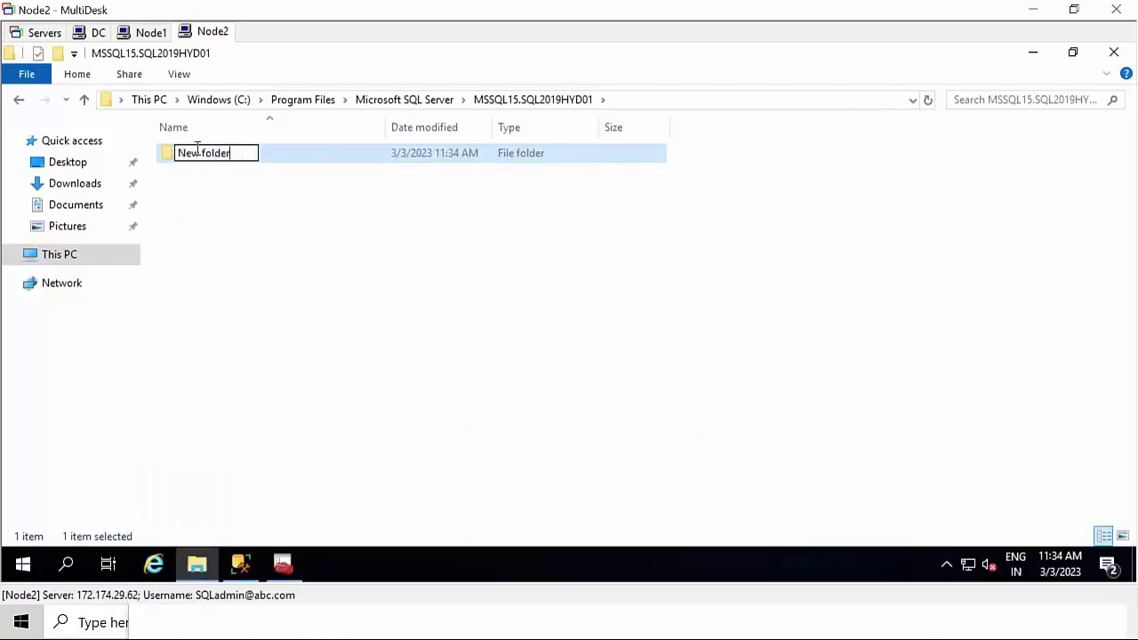
{"action": "key", "text": "ctrl+a"}
{"action": "key", "text": "ctrl+v"}
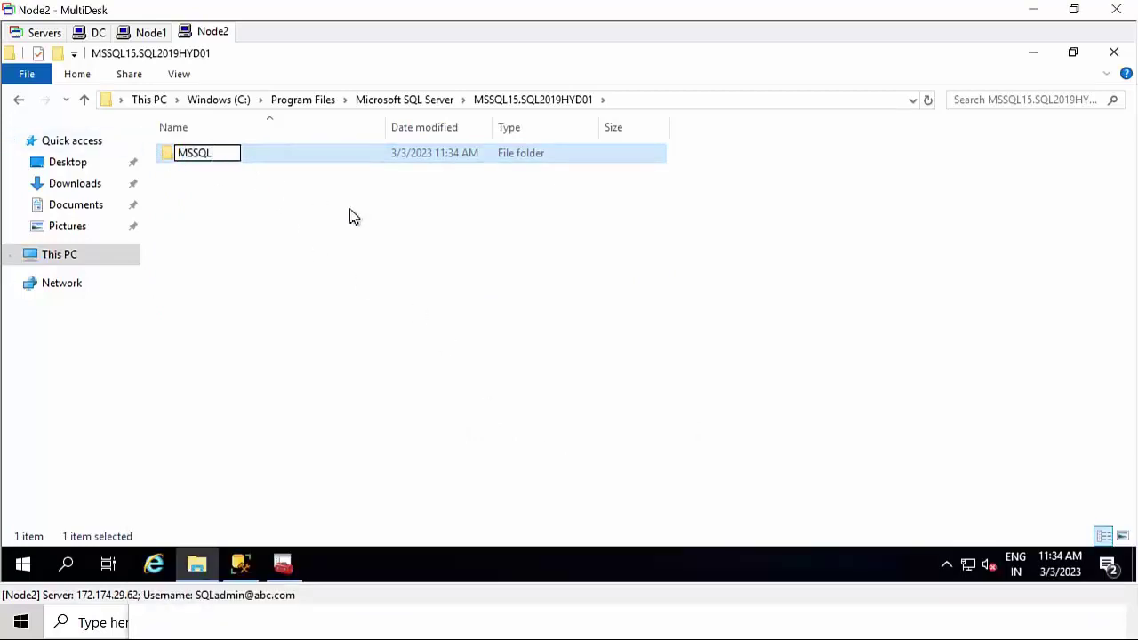
{"action": "left_click", "coordinate": [383, 306]}
- Create a DATA folder inside the new MSSQL folder
{"action": "left_click", "coordinate": [417, 635]}
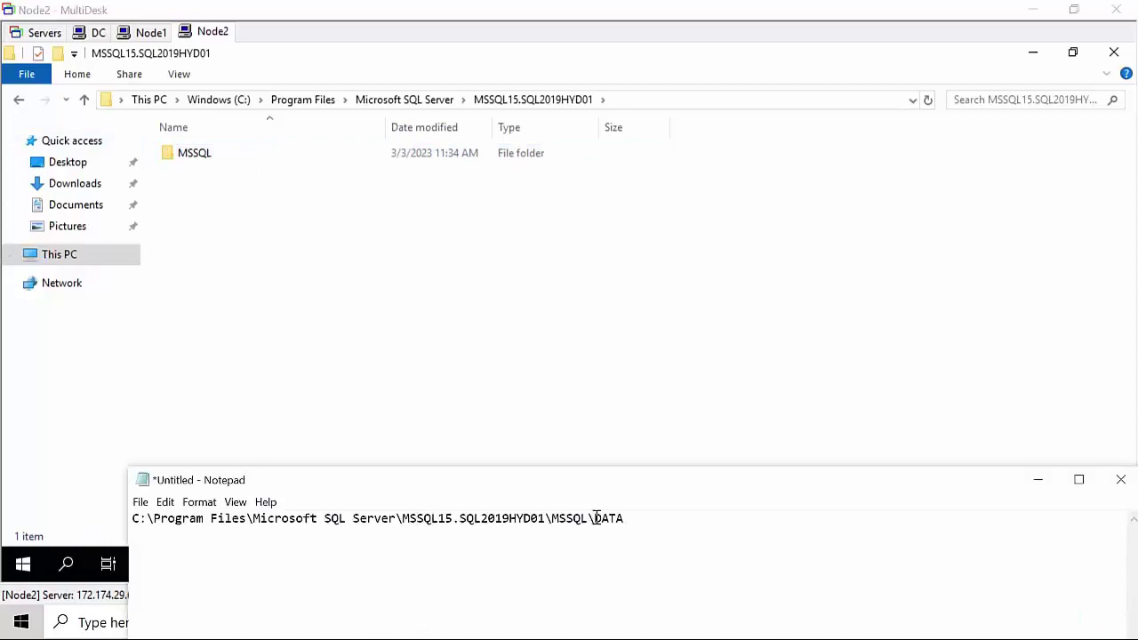
{"action": "mouse_move", "coordinate": [594, 518]}
{"action": "left_mouse_down"}
{"action": "mouse_move", "coordinate": [624, 519]}
{"action": "mouse_move", "coordinate": [588, 518]}
{"action": "mouse_move", "coordinate": [598, 522]}
{"action": "left_mouse_up"}
{"action": "left_click", "coordinate": [650, 519]}
{"action": "left_click", "coordinate": [634, 518]}
{"action": "left_click", "coordinate": [645, 519]}
{"action": "left_click", "coordinate": [490, 231]}
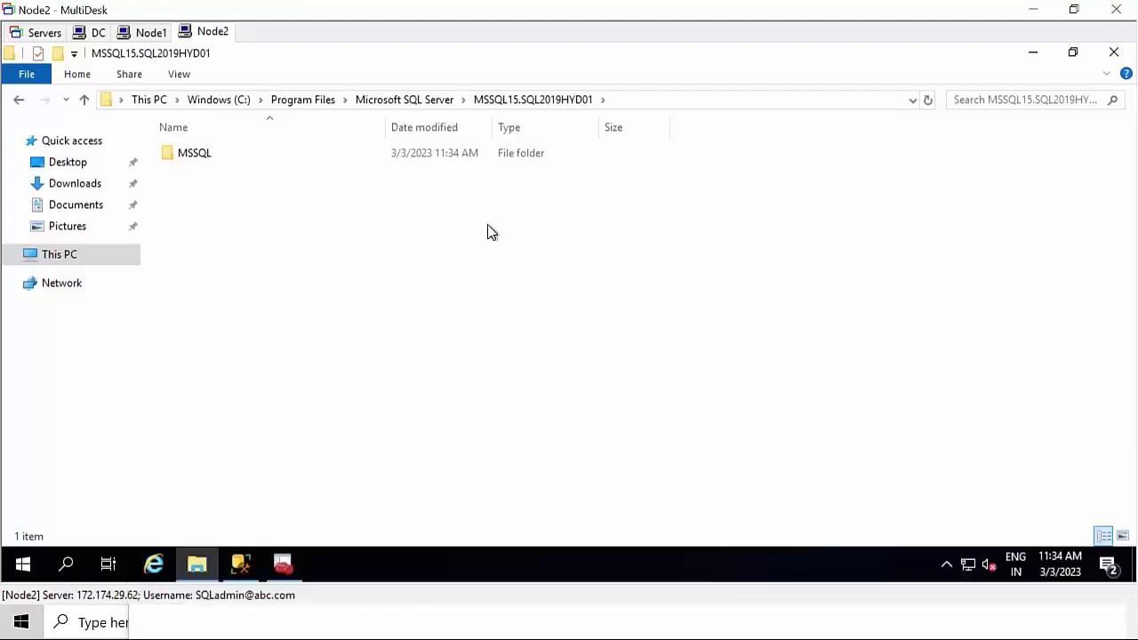
{"action": "double_click", "coordinate": [322, 156]}
{"action": "right_click", "coordinate": [264, 213]}
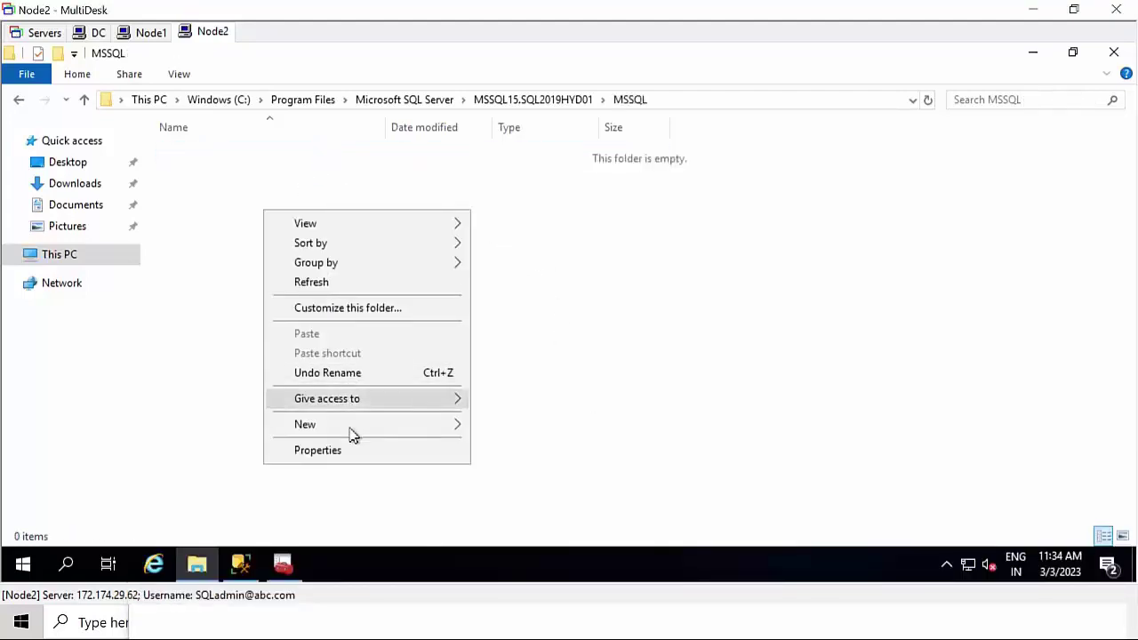
{"action": "mouse_move", "coordinate": [386, 432]}
{"action": "left_click", "coordinate": [506, 428]}
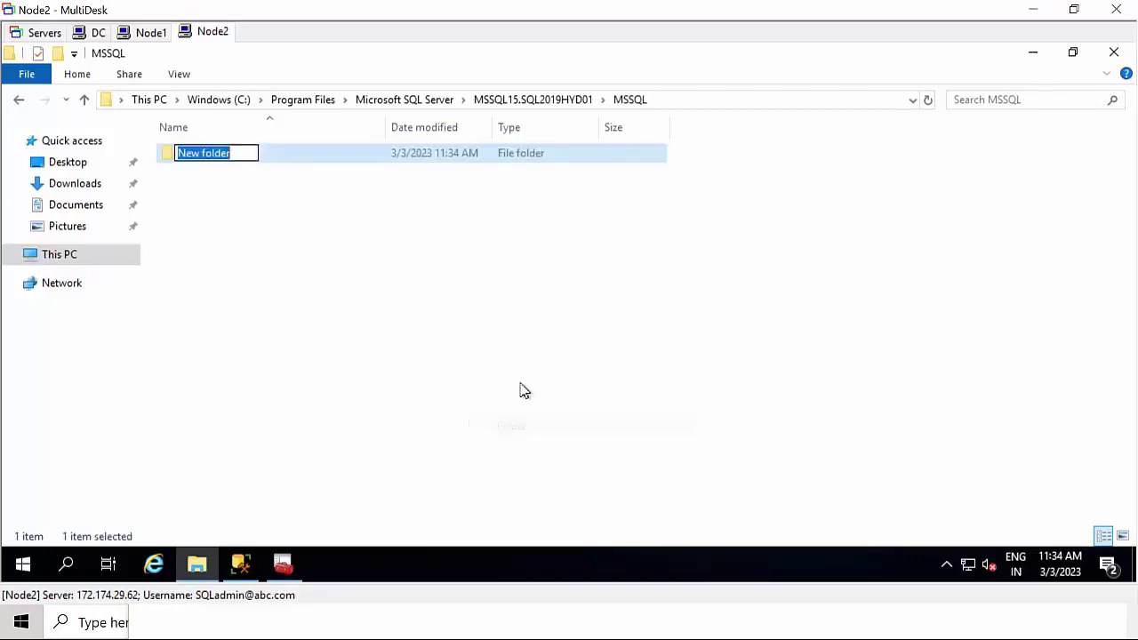
{"action": "type", "text": "DATA"}
{"action": "key", "text": "Return"}
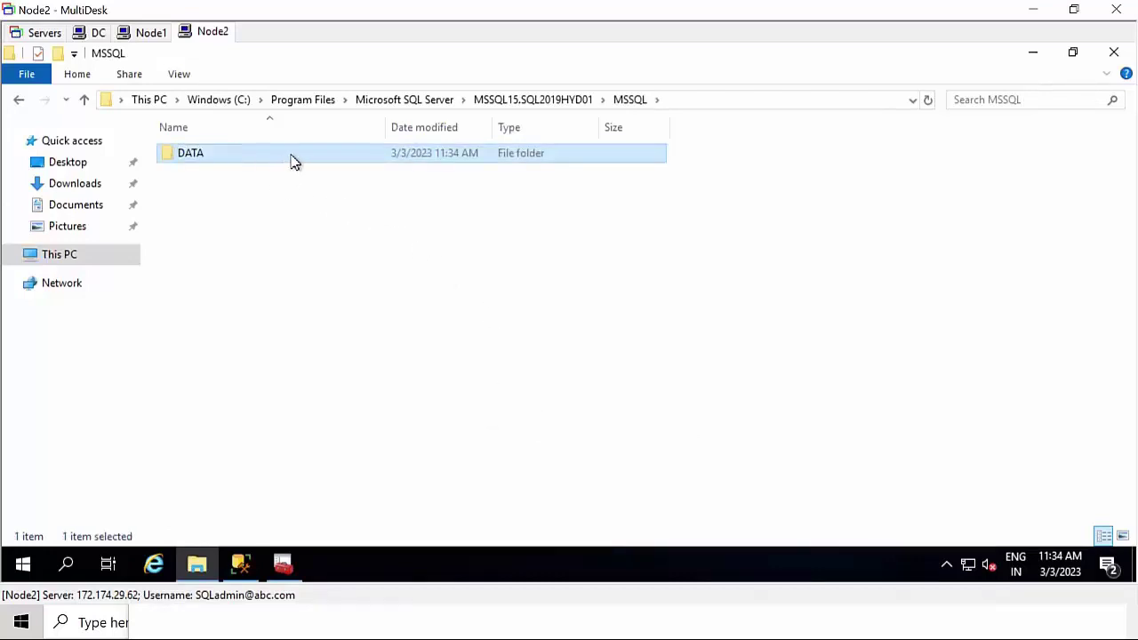
{"action": "double_click", "coordinate": [293, 160]}
- Paste the noted data path into the address bar to verify the DATA folder exists
{"action": "left_click", "coordinate": [562, 622]}
{"action": "left_click_drag", "start_coordinate": [624, 519], "coordinate": [536, 241]}
{"action": "left_click", "coordinate": [736, 99]}
{"action": "key", "text": "ctrl+c"}
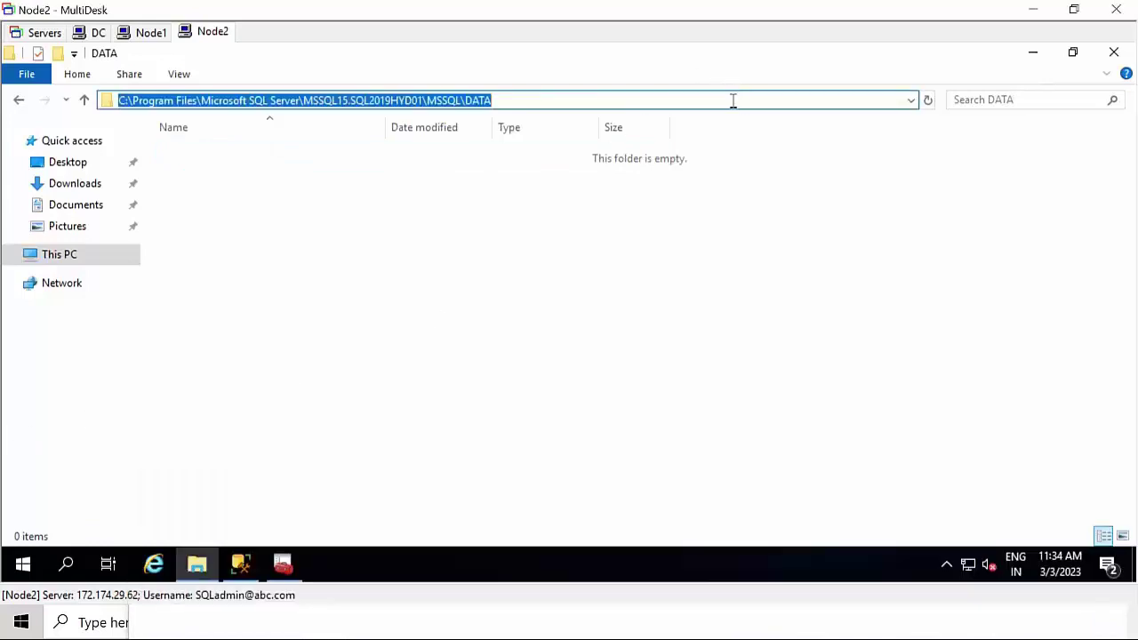
{"action": "key", "text": "BackSpace"}
{"action": "key", "text": "ctrl+v"}
{"action": "key", "text": "Return"}
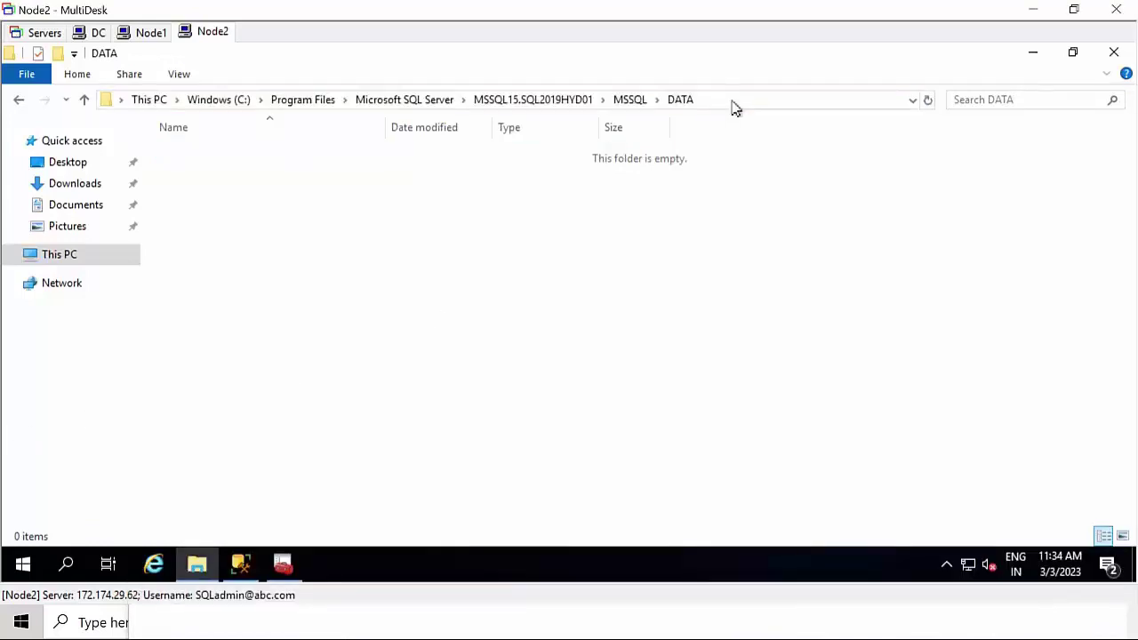
- Close Explorer on Node2 and rerun the availability group validation on Node1
{"action": "left_click", "coordinate": [1113, 52]}
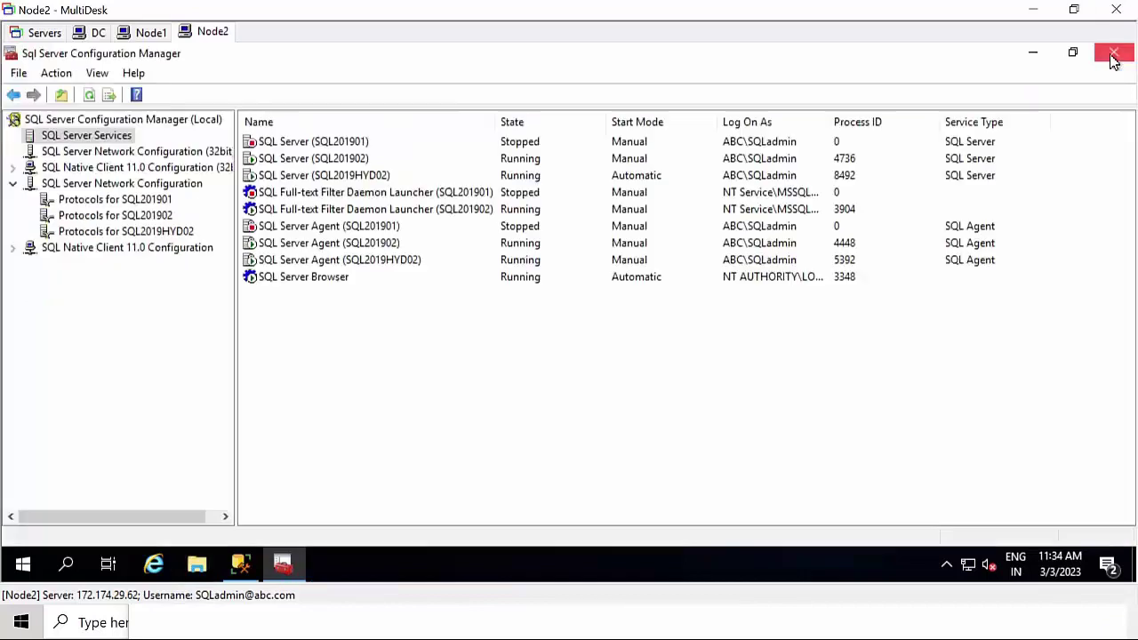
{"action": "left_click", "coordinate": [148, 35]}
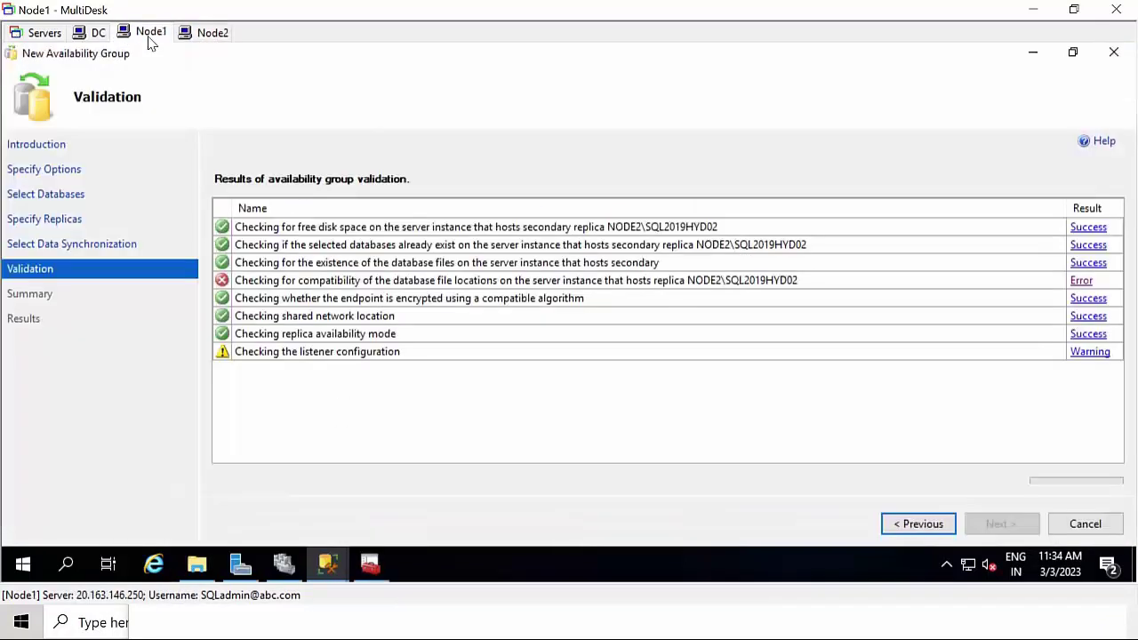
{"action": "left_click", "coordinate": [931, 526]}
{"action": "left_click", "coordinate": [985, 526]}
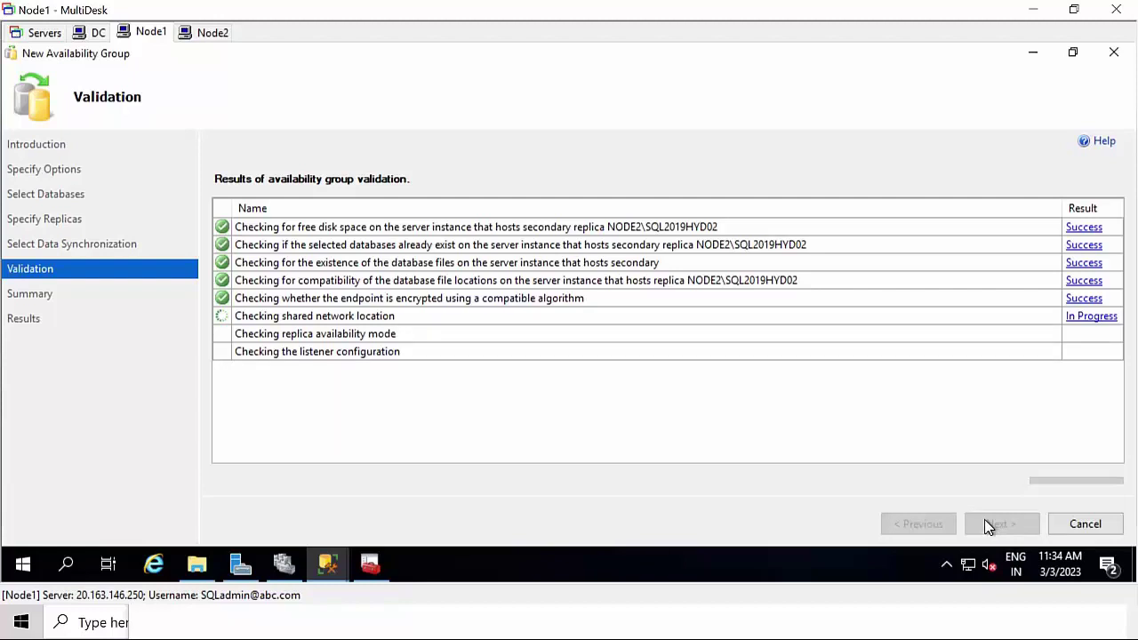
- Refresh the C: drive folder listing on Node1
{"action": "left_click", "coordinate": [196, 564]}
{"action": "right_click", "coordinate": [702, 285]}
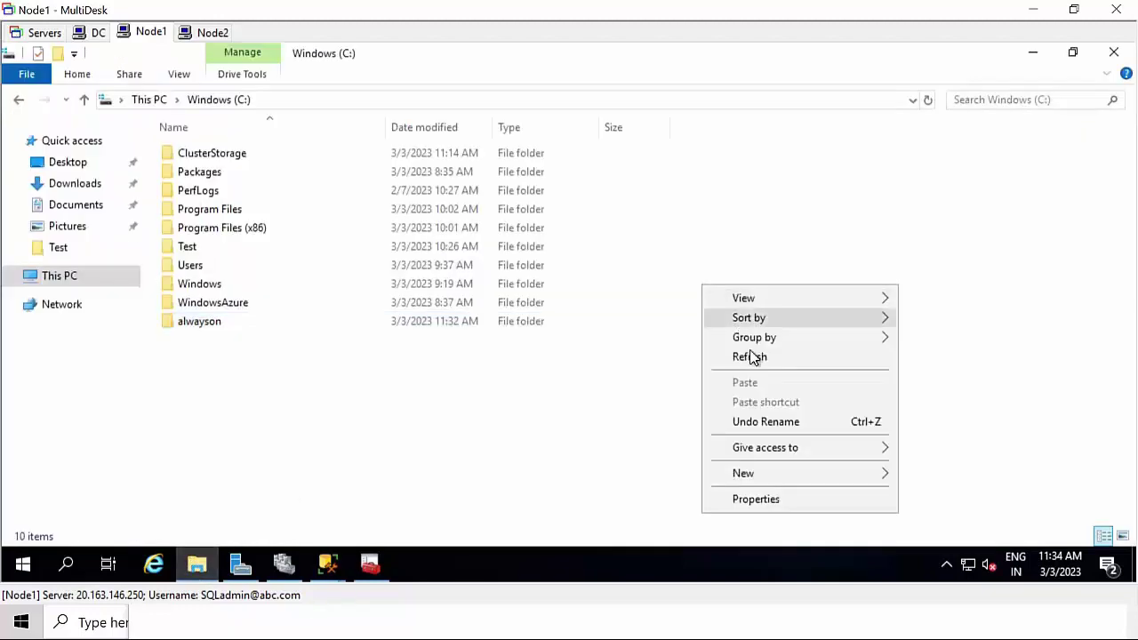
{"action": "left_click", "coordinate": [754, 356]}
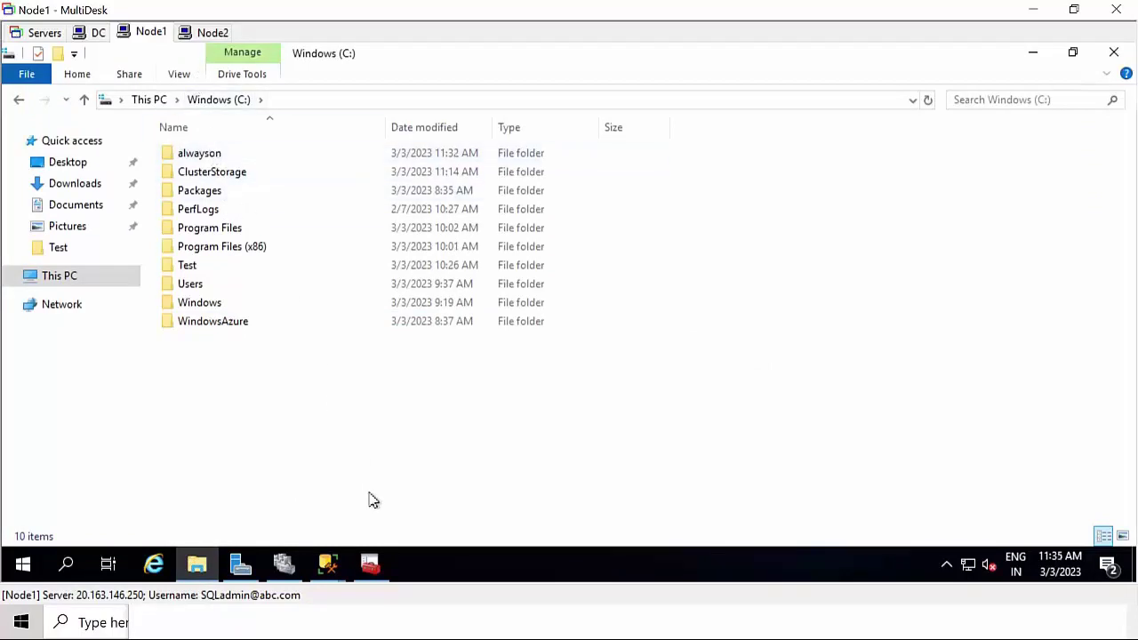
- Cancel the New Availability Group wizard and confirm discarding it
{"action": "left_click", "coordinate": [328, 565]}
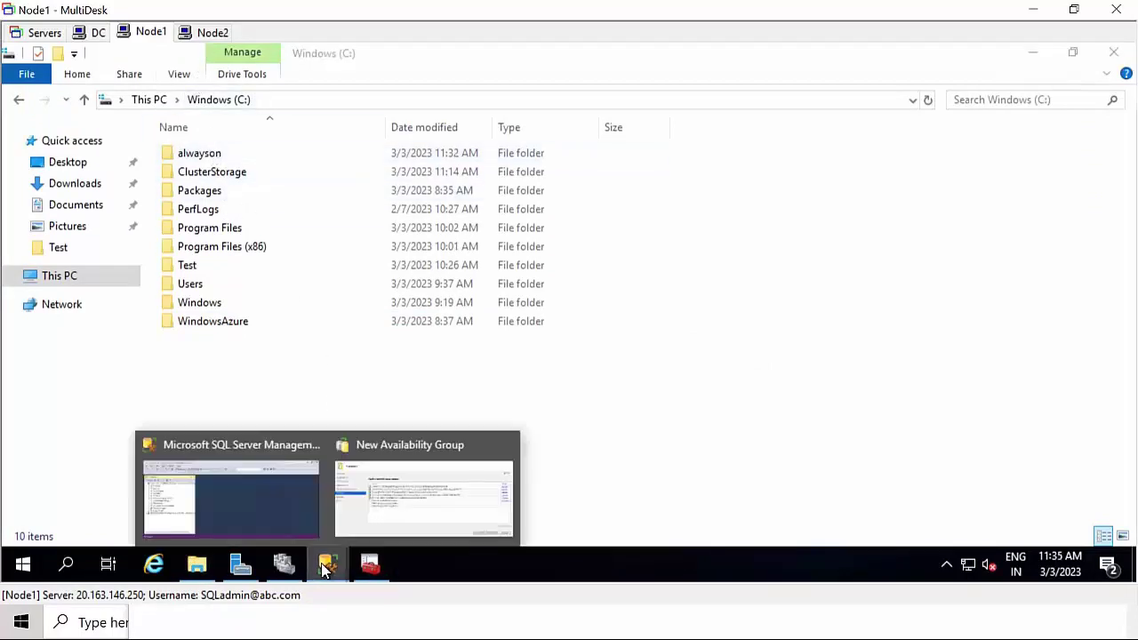
{"action": "left_click", "coordinate": [380, 514]}
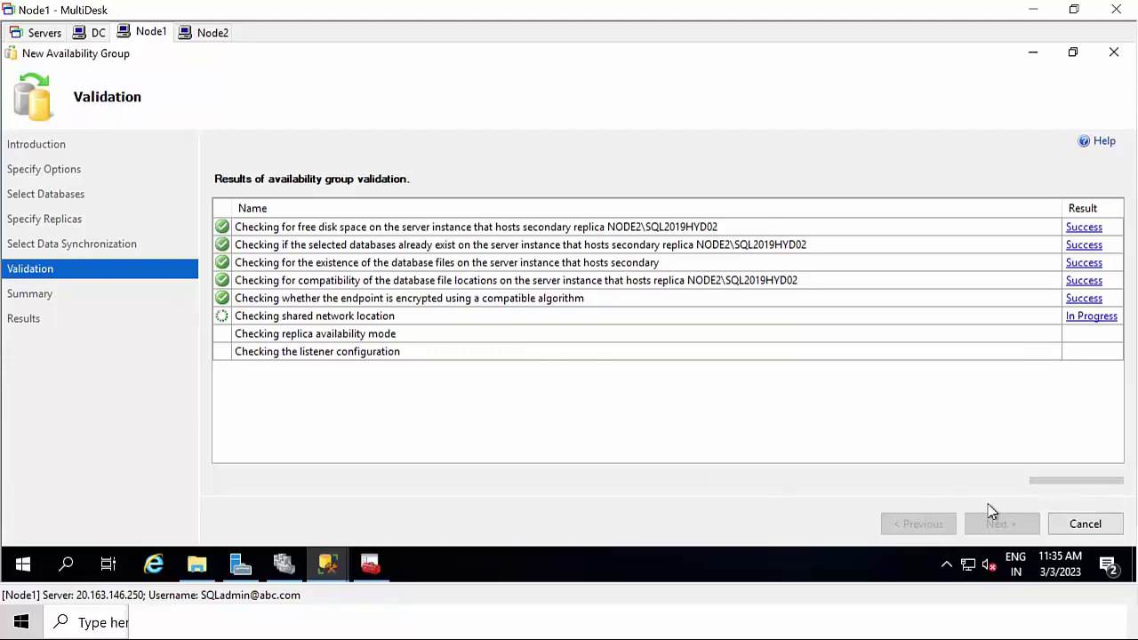
{"action": "left_click", "coordinate": [1086, 524]}
{"action": "left_click", "coordinate": [627, 368]}
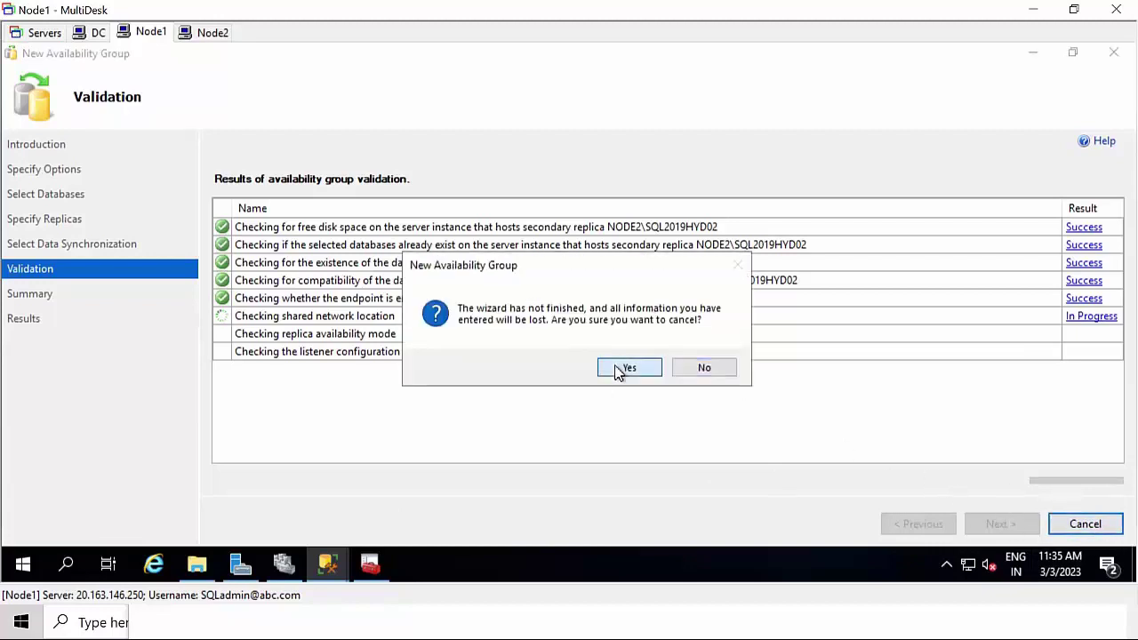
- Relaunch the New Availability Group Wizard from Availability Groups, maximized, at its options page
{"action": "left_click", "coordinate": [326, 566]}
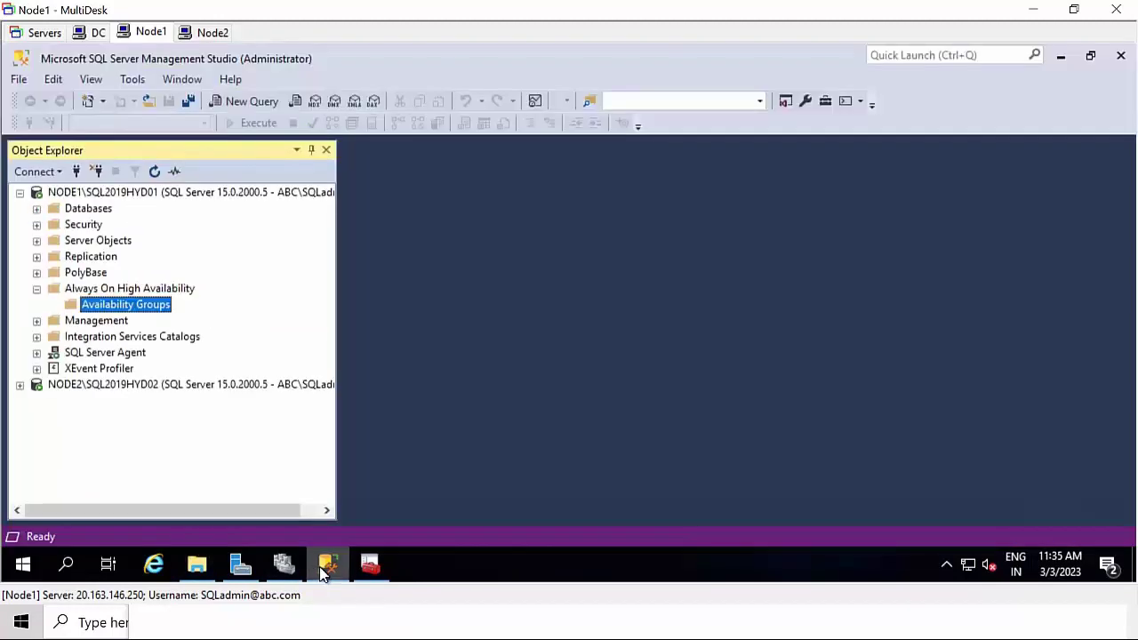
{"action": "right_click", "coordinate": [137, 305]}
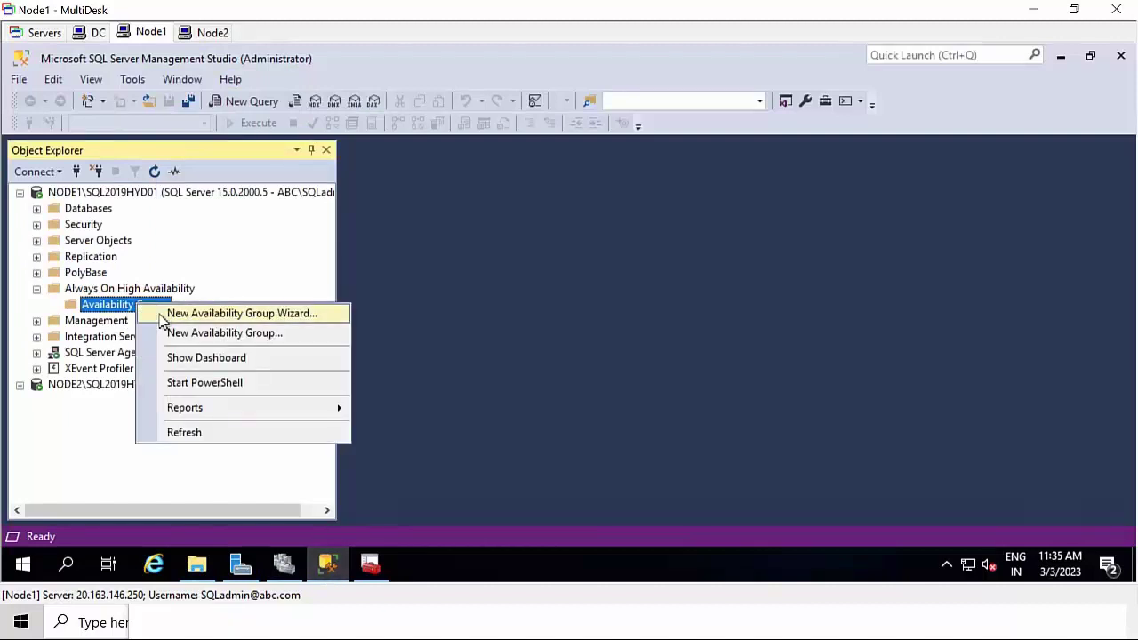
{"action": "left_click", "coordinate": [161, 316]}
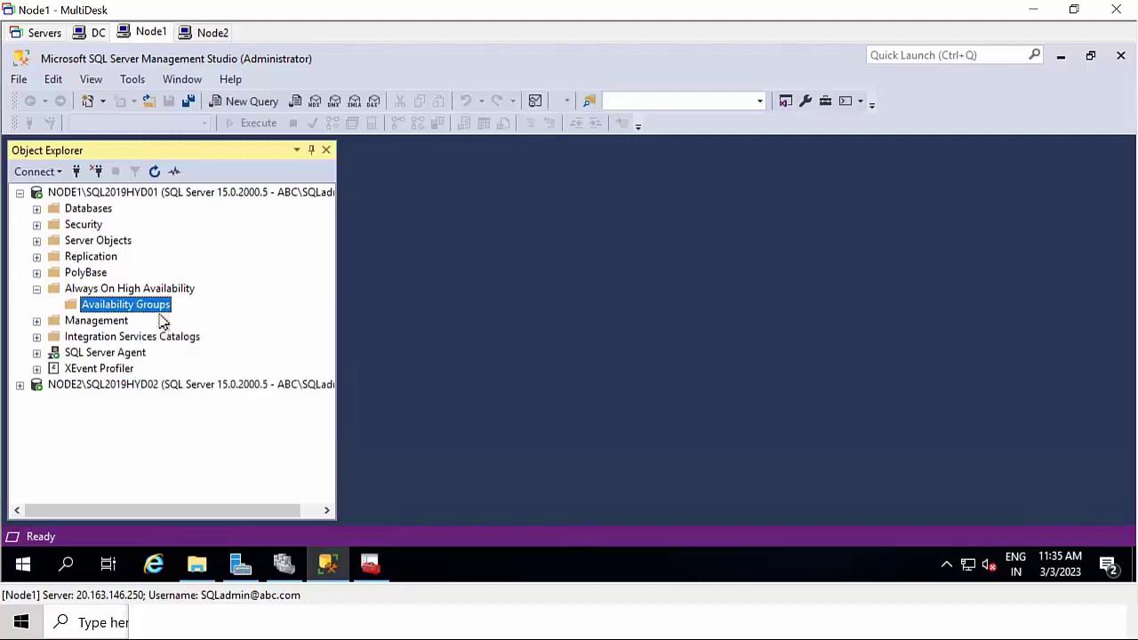
{"action": "left_click", "coordinate": [873, 58]}
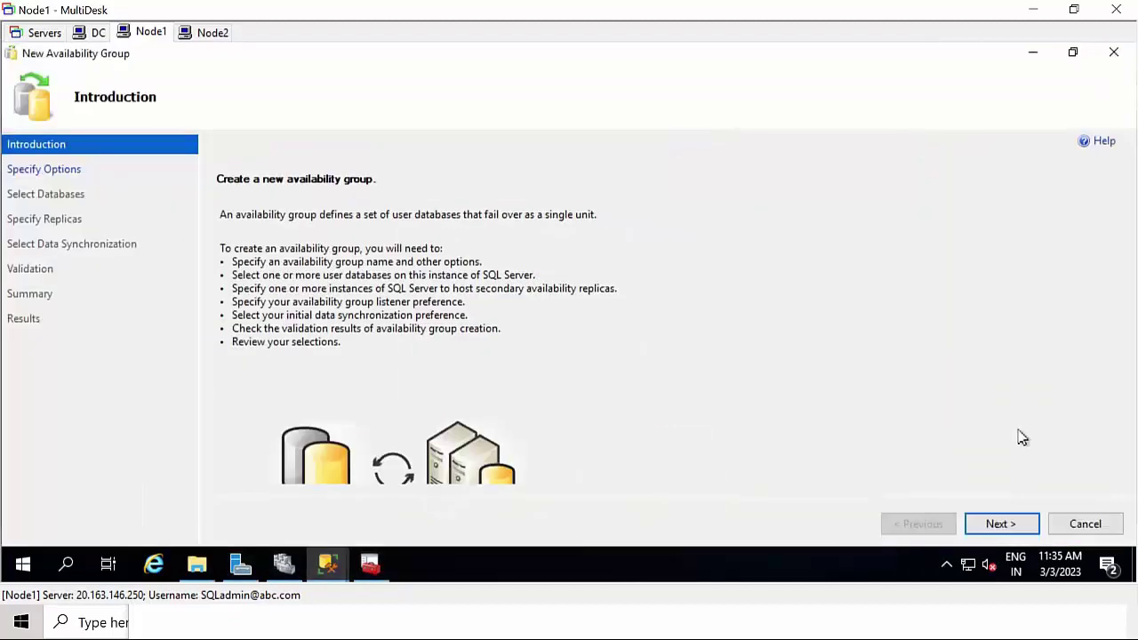
{"action": "left_click", "coordinate": [1021, 527]}
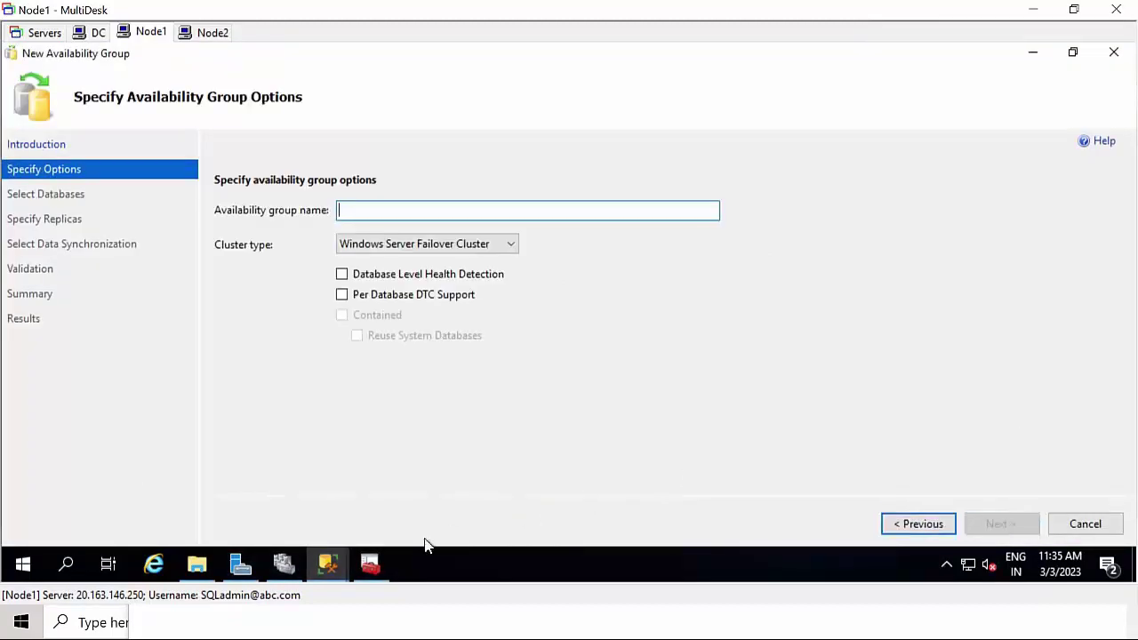
- Copy the alwayson folder's network path \\NODE1\alwayson from its Sharing properties
{"action": "left_click", "coordinate": [197, 565]}
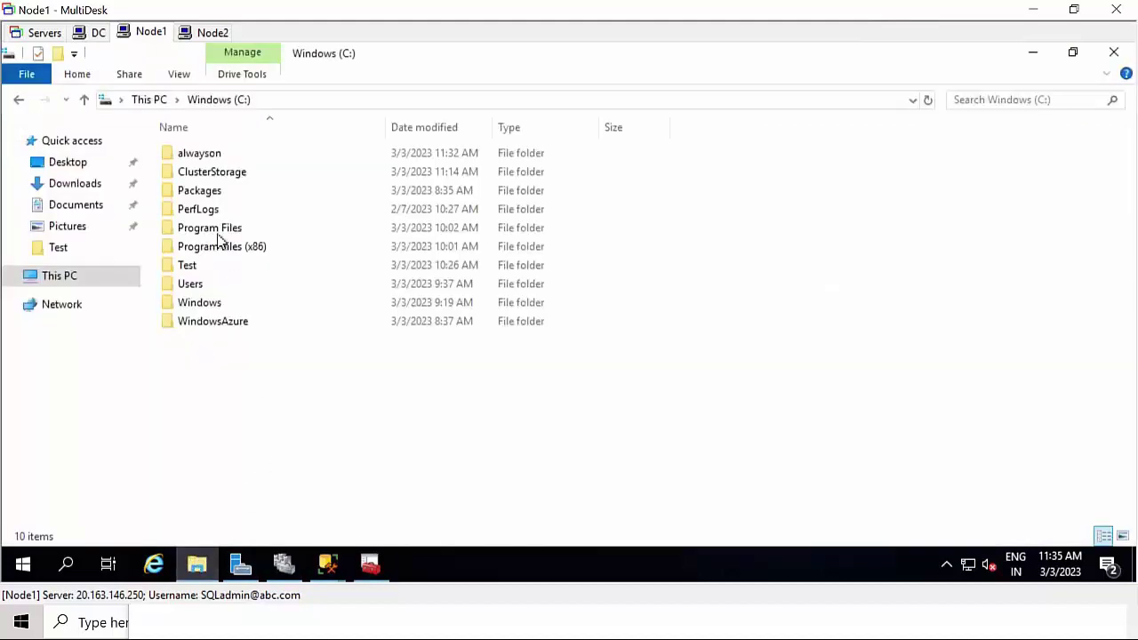
{"action": "right_click", "coordinate": [216, 157]}
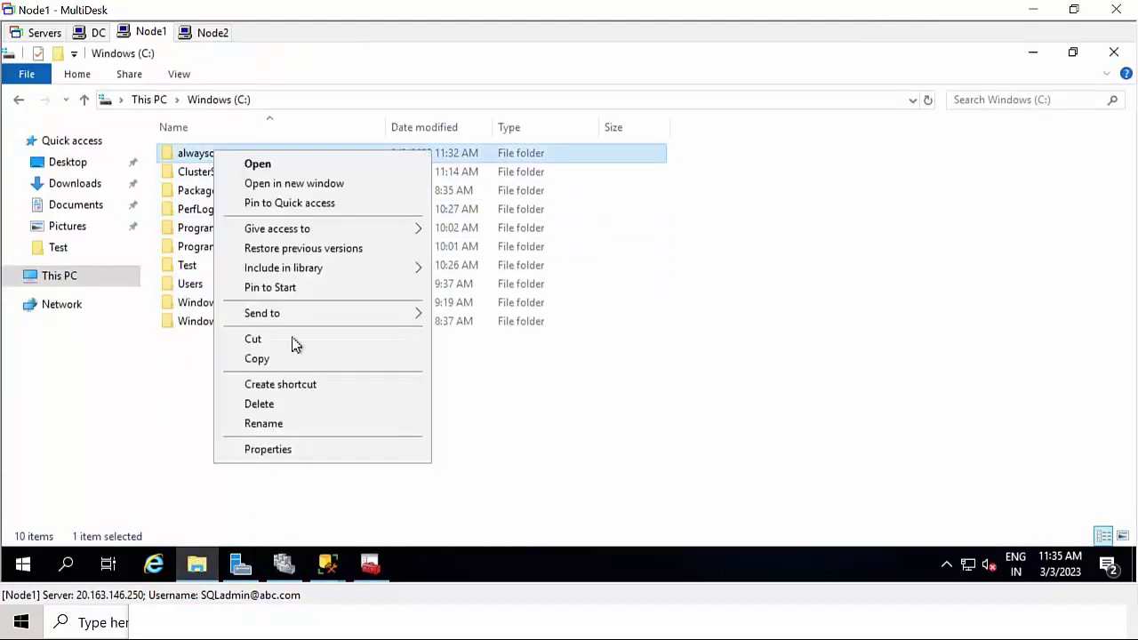
{"action": "left_click", "coordinate": [320, 465]}
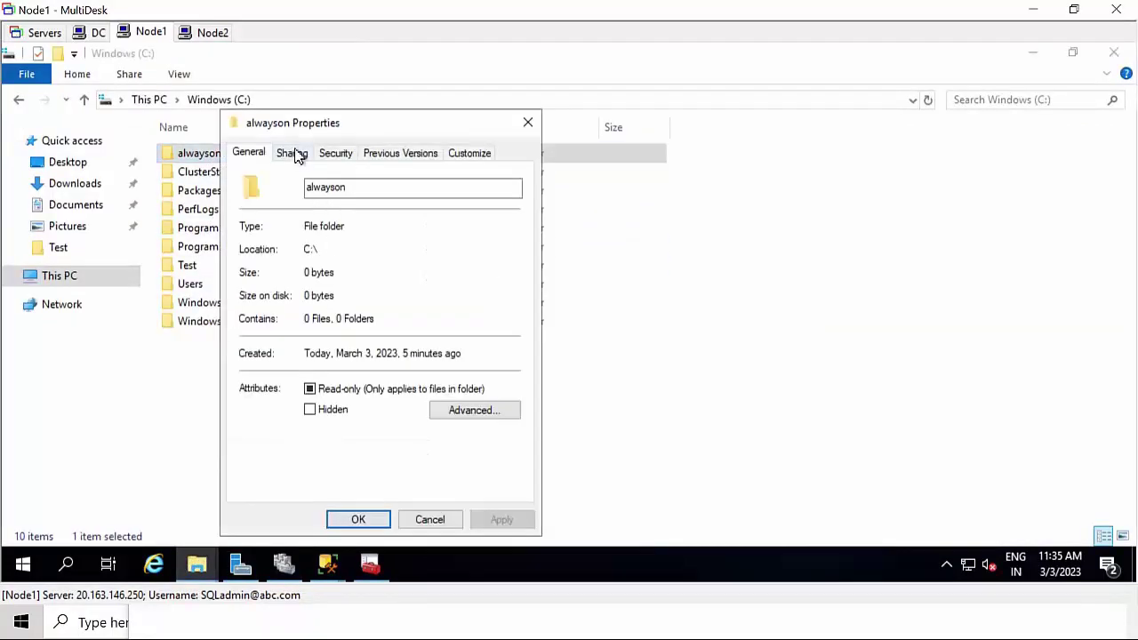
{"action": "left_click", "coordinate": [293, 153]}
{"action": "left_click_drag", "start_coordinate": [333, 249], "coordinate": [240, 252]}
{"action": "key", "text": "ctrl+c"}
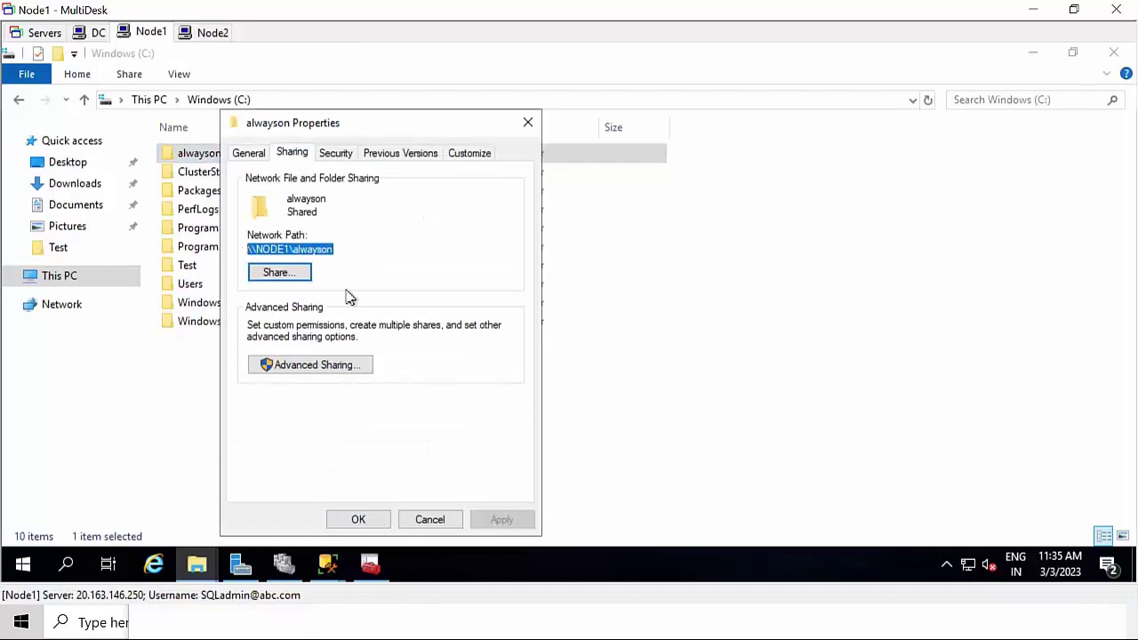
{"action": "left_click", "coordinate": [377, 525]}
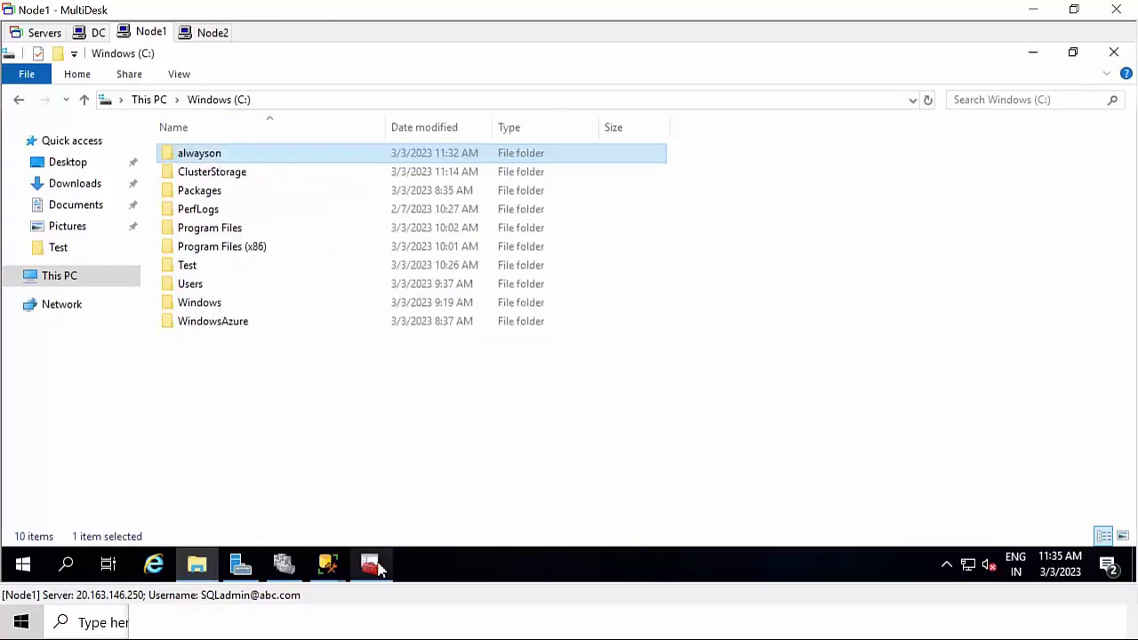
{"action": "left_click", "coordinate": [370, 565]}
{"action": "left_click", "coordinate": [370, 565]}
- Name the availability group AGao and include the Alwayson database
{"action": "mouse_move", "coordinate": [344, 553]}
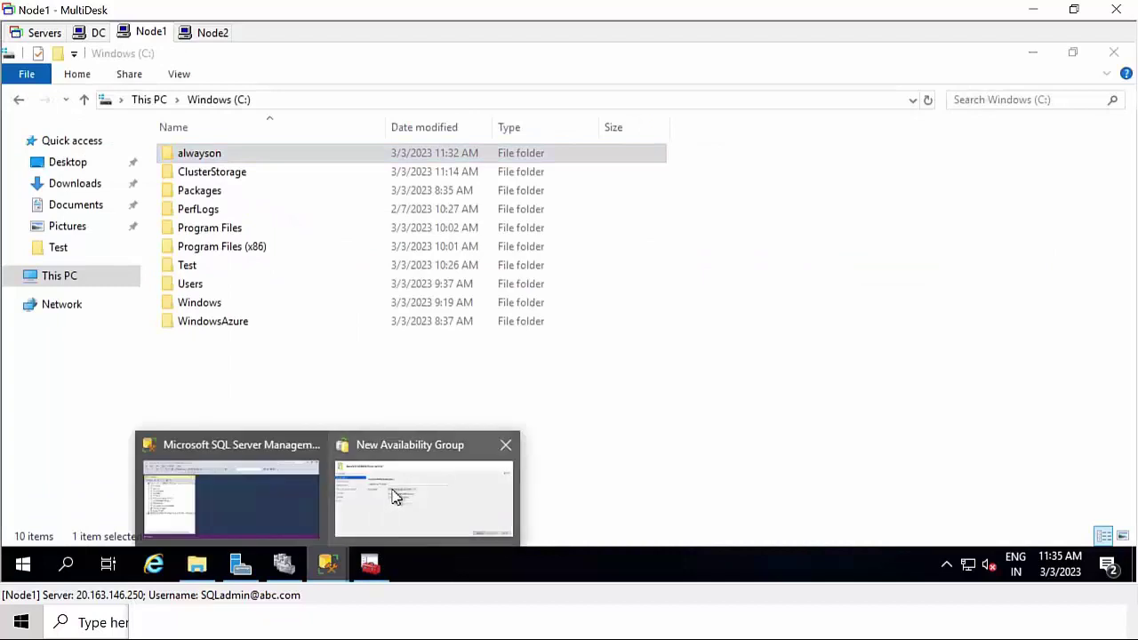
{"action": "left_click", "coordinate": [396, 496]}
{"action": "type", "text": "AGao"}
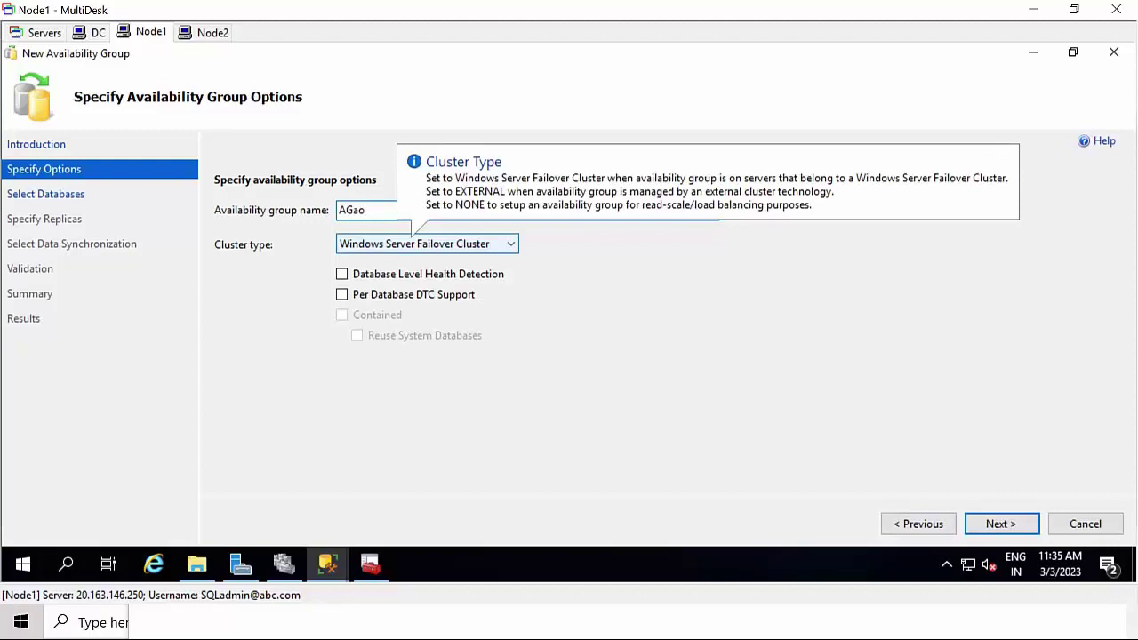
{"action": "left_click", "coordinate": [995, 524]}
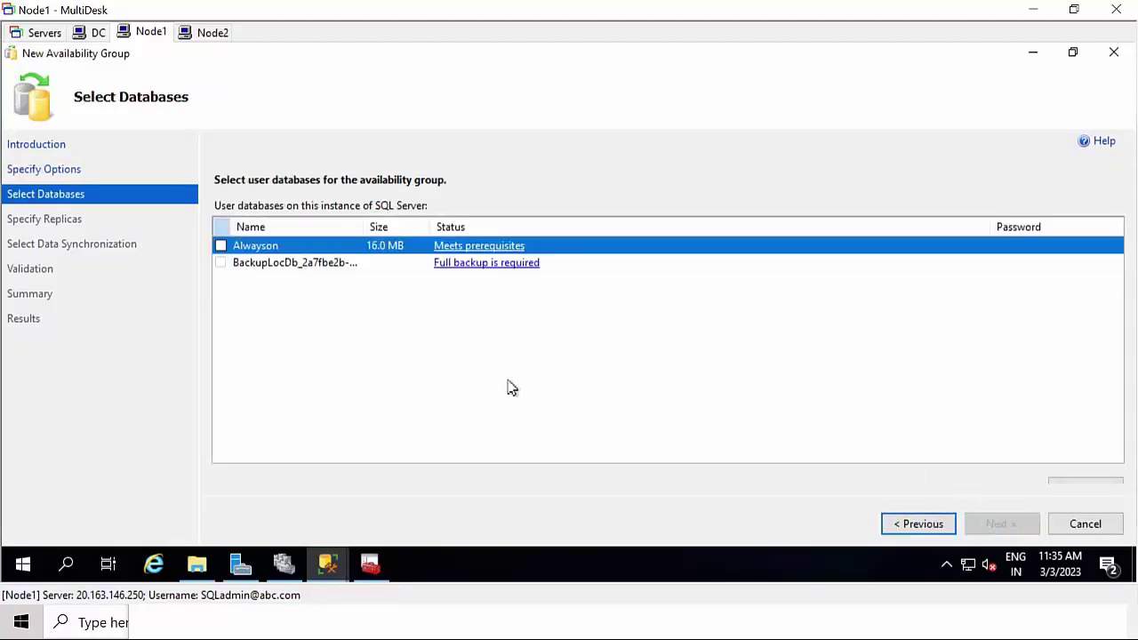
{"action": "left_click", "coordinate": [368, 266]}
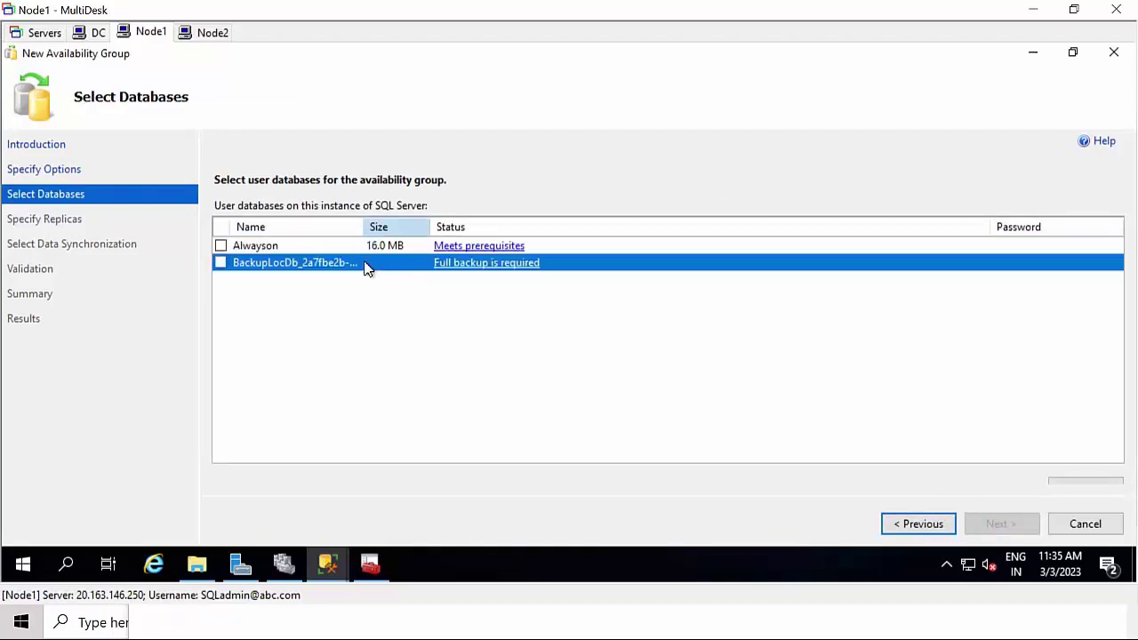
{"action": "left_click", "coordinate": [220, 245]}
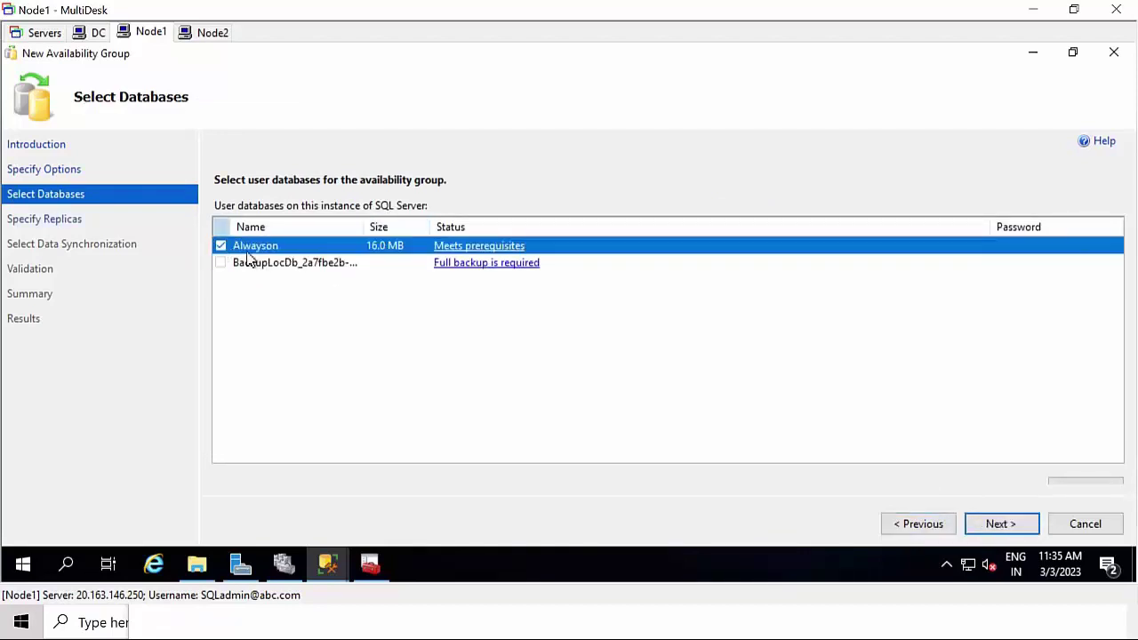
{"action": "left_click", "coordinate": [1009, 526]}
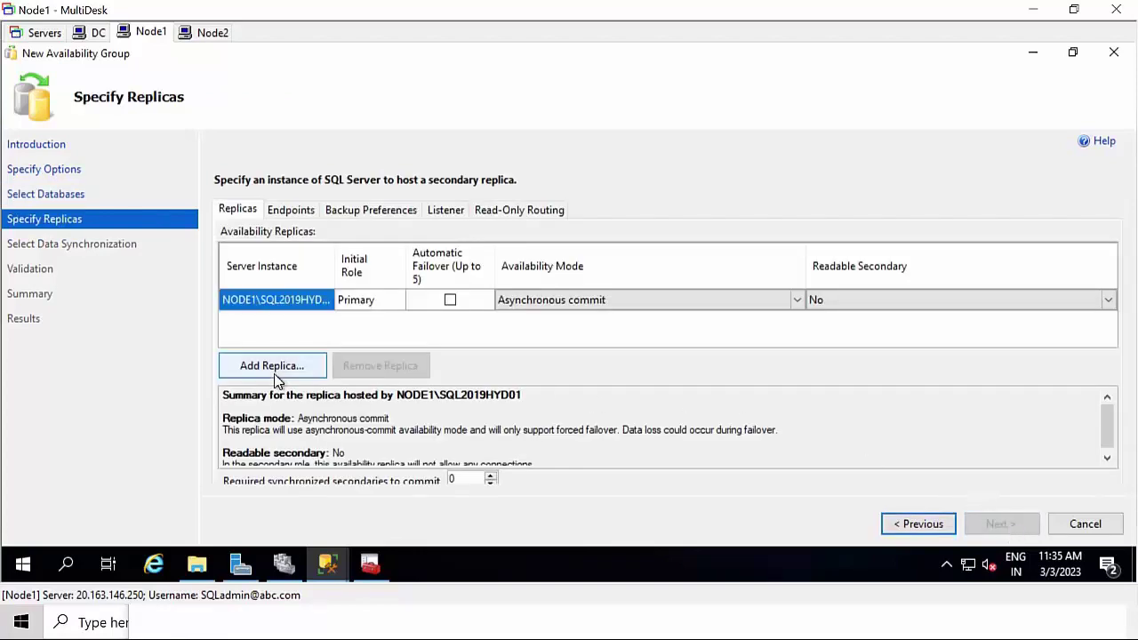
- Add NODE2\SQL2019HYD02 as secondary replica, with automatic failover and readable secondary on both replicas
{"action": "left_click", "coordinate": [274, 367]}
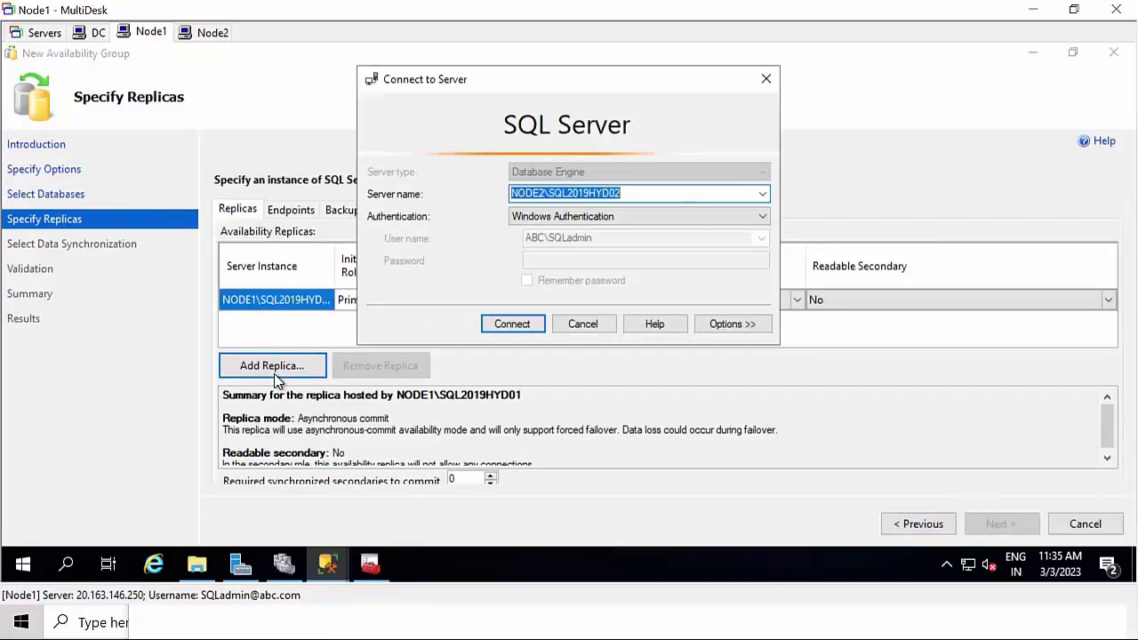
{"action": "left_click", "coordinate": [762, 193]}
{"action": "left_click", "coordinate": [762, 194]}
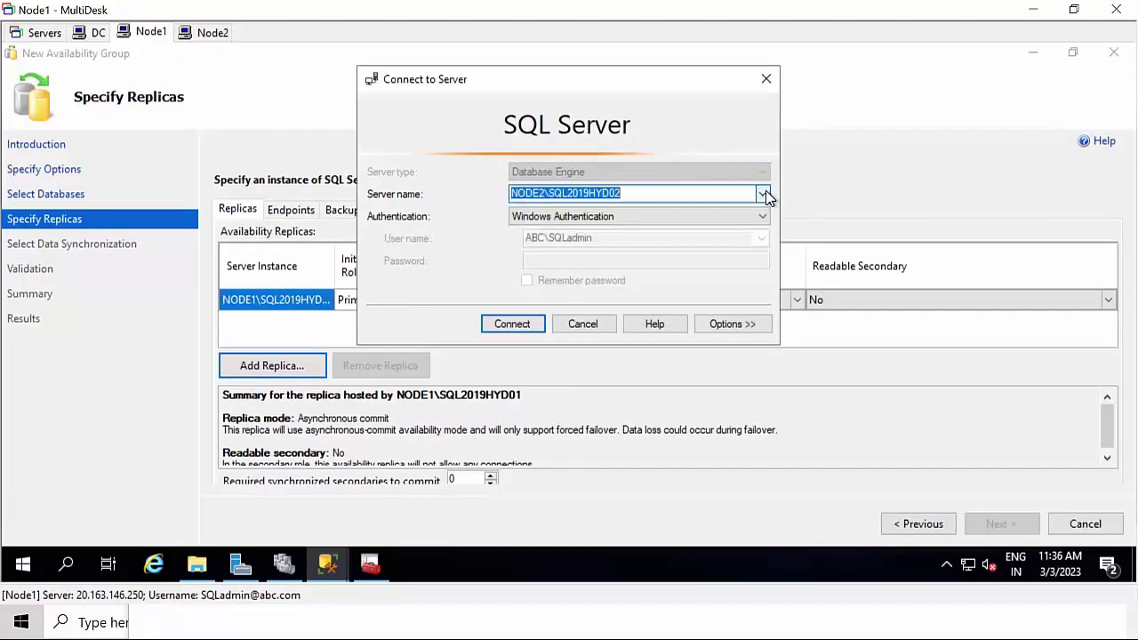
{"action": "left_click", "coordinate": [527, 327]}
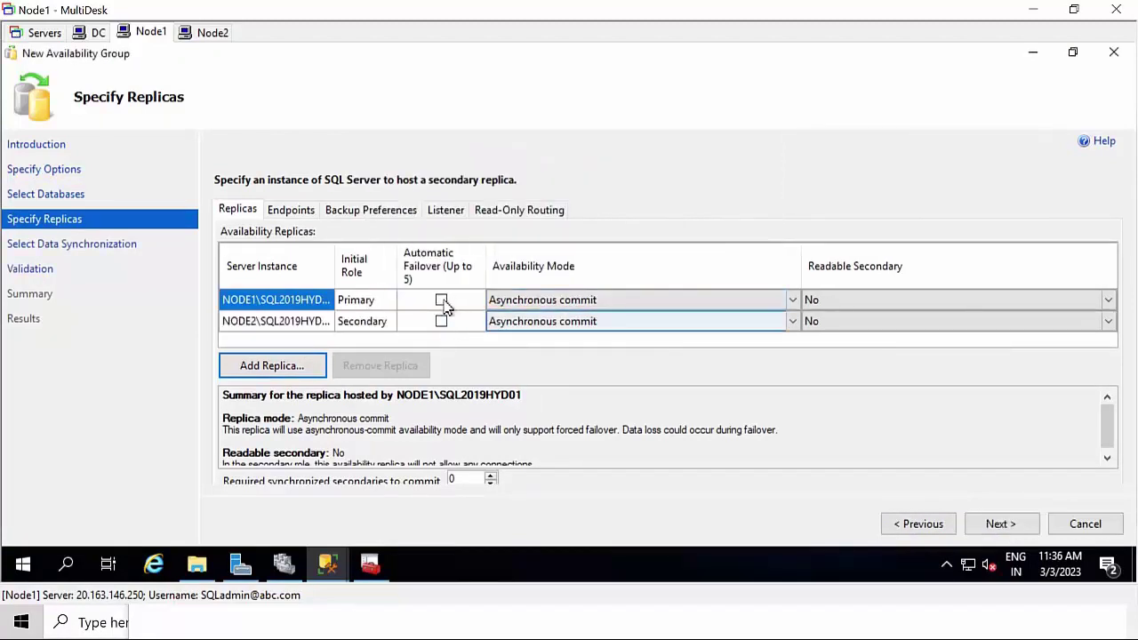
{"action": "left_click", "coordinate": [442, 301]}
{"action": "left_click", "coordinate": [442, 321]}
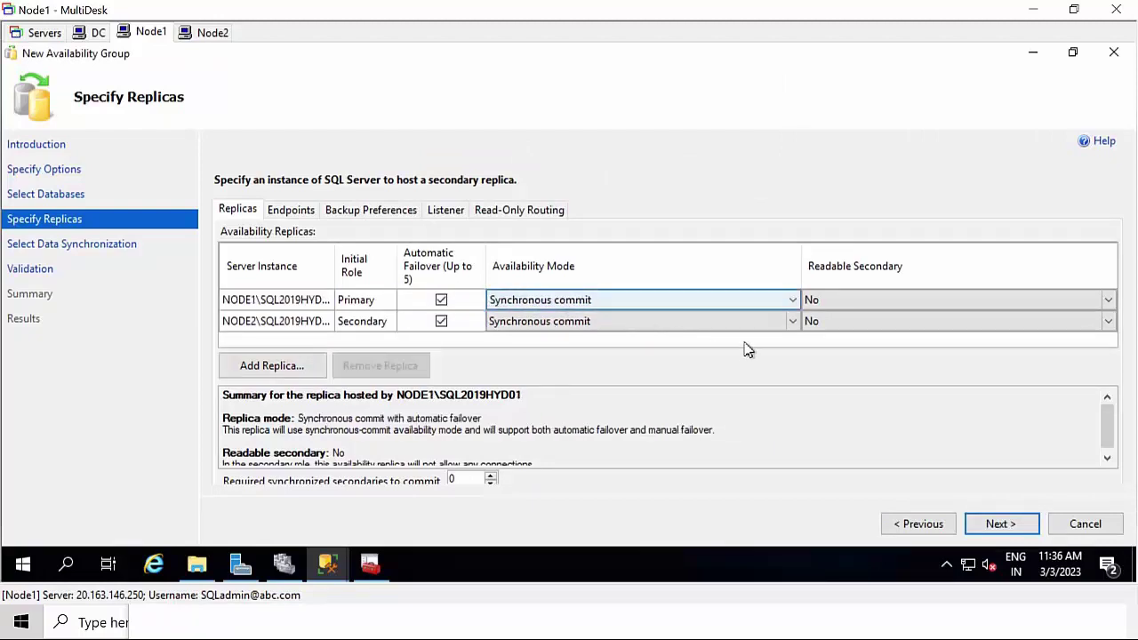
{"action": "left_click", "coordinate": [878, 299]}
{"action": "left_click", "coordinate": [885, 303]}
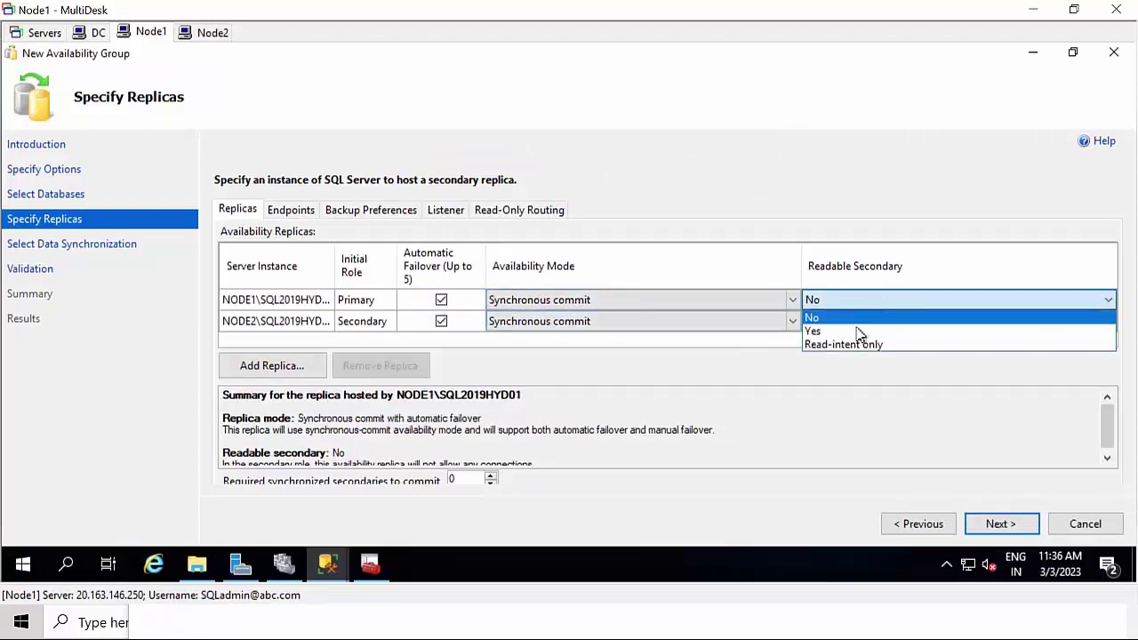
{"action": "left_click", "coordinate": [860, 332]}
{"action": "left_click", "coordinate": [856, 321]}
{"action": "left_click", "coordinate": [854, 322]}
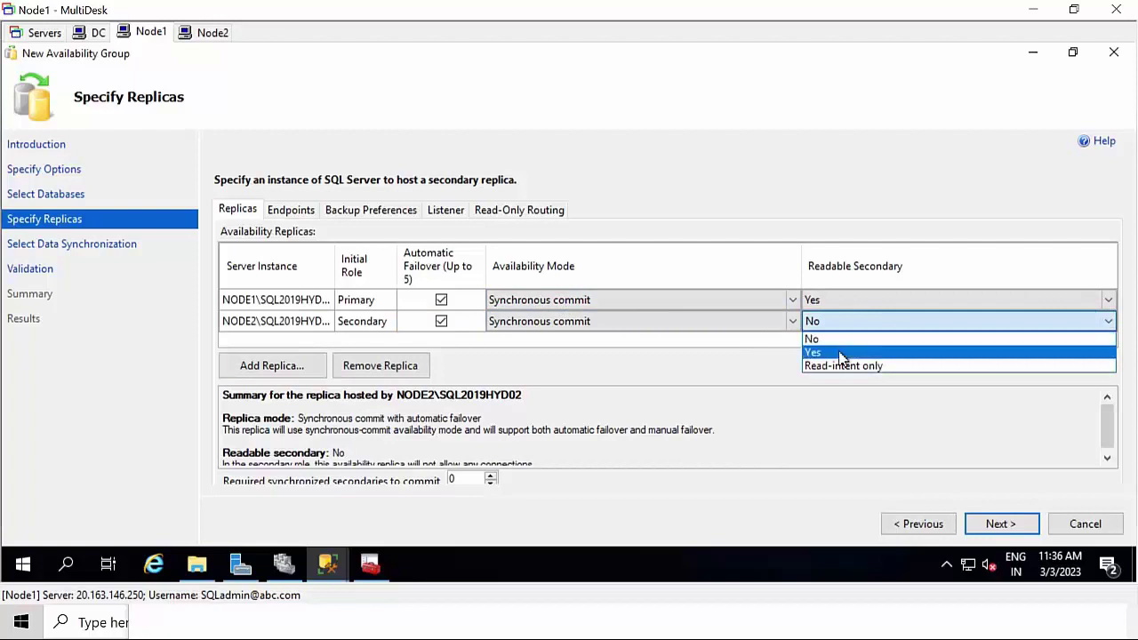
{"action": "left_click", "coordinate": [841, 353]}
{"action": "left_click", "coordinate": [996, 528]}
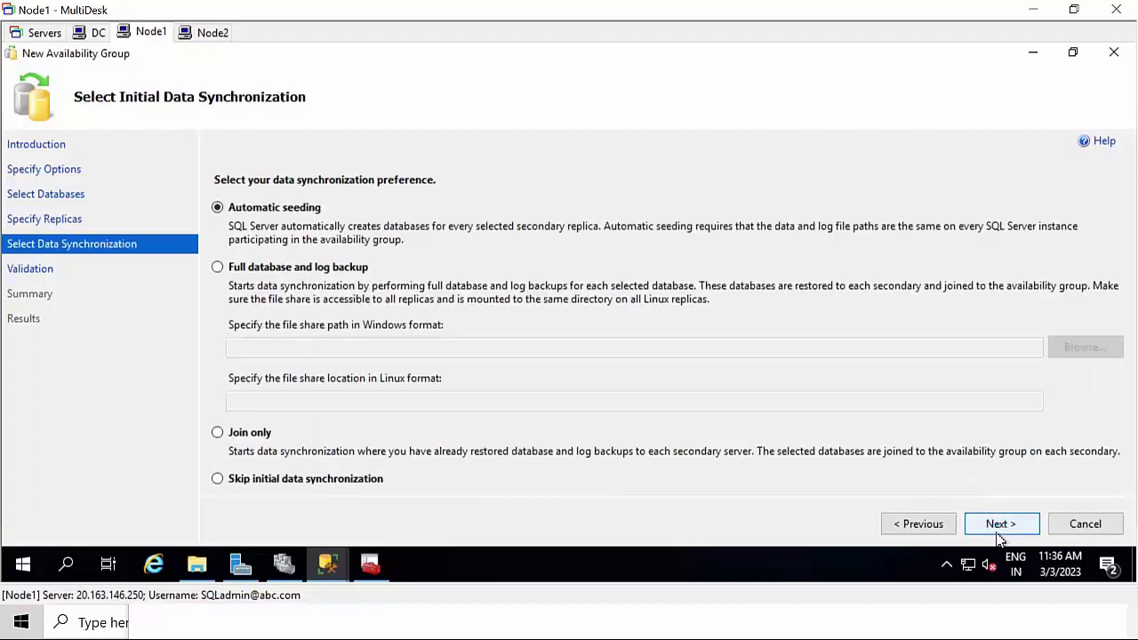
- Use full database and log backup synchronization with the pasted alwayson file share path
{"action": "left_click", "coordinate": [309, 269]}
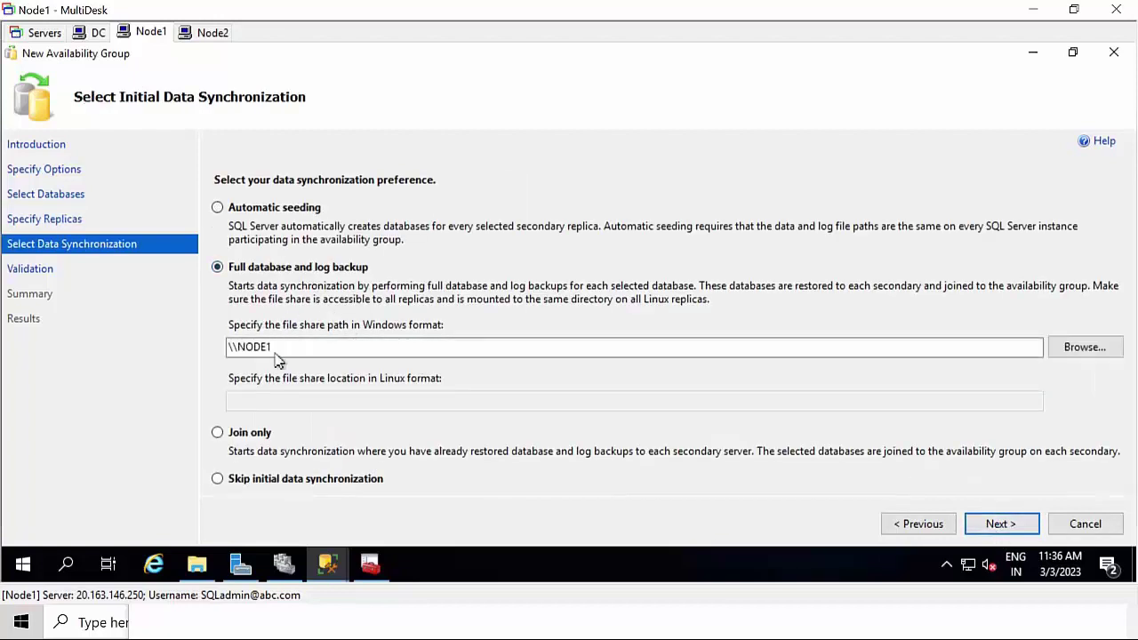
{"action": "left_click", "coordinate": [277, 349]}
{"action": "key", "text": "ctrl+a"}
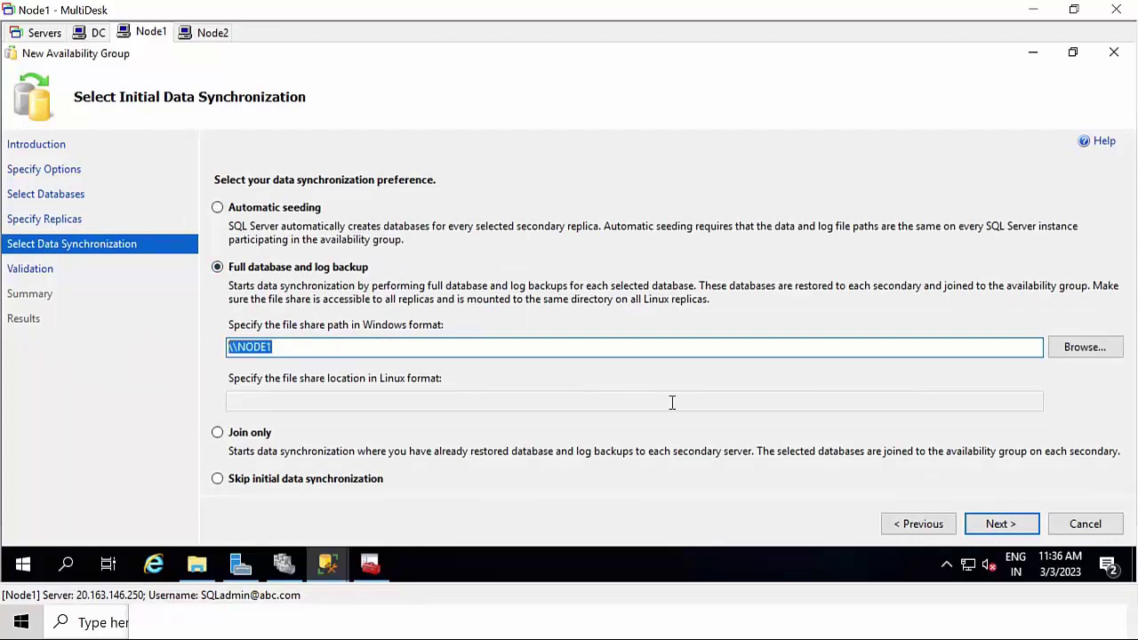
{"action": "key", "text": "ctrl+v"}
{"action": "left_click", "coordinate": [1003, 522]}
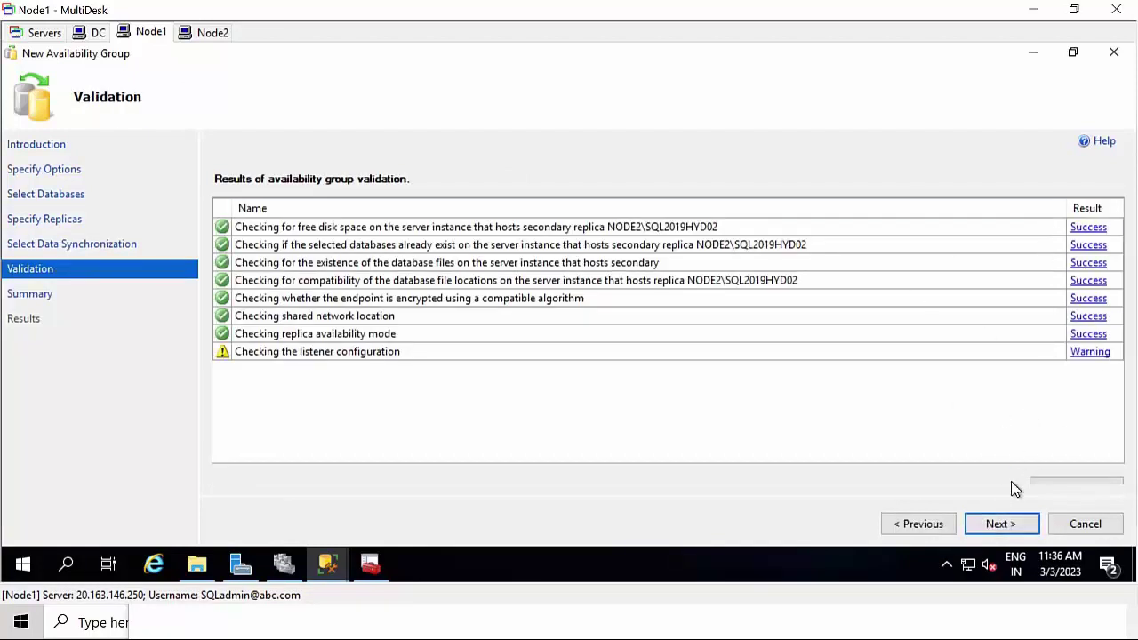
- Pass validation, review the summary, create the group and confirm every task succeeded
{"action": "left_click", "coordinate": [998, 525]}
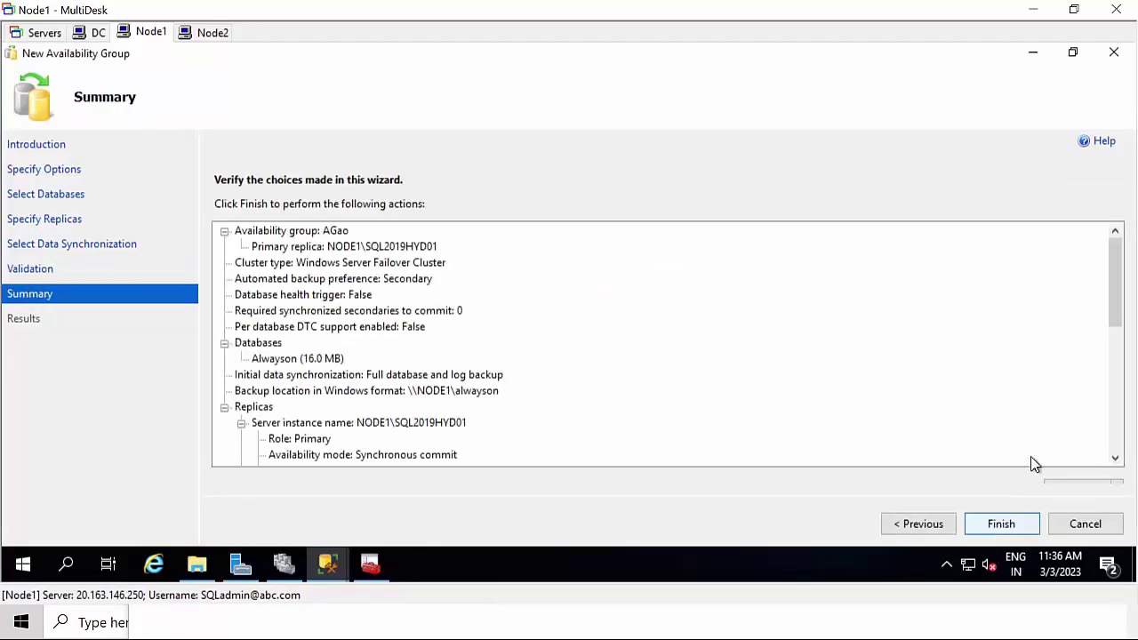
{"action": "left_click_drag", "start_coordinate": [1117, 281], "coordinate": [1096, 488]}
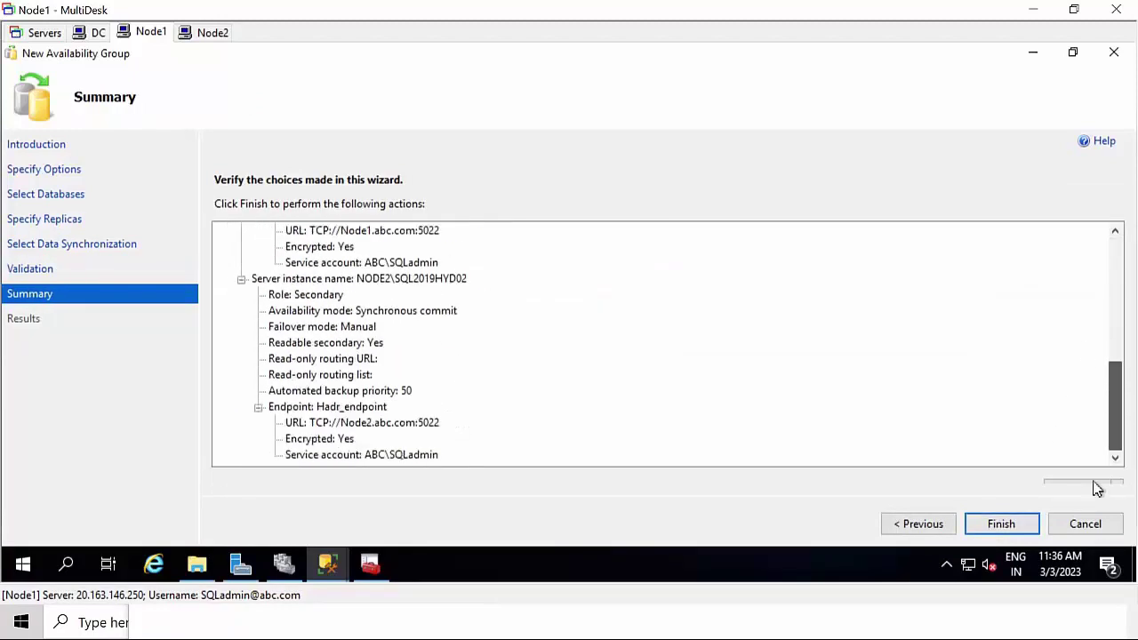
{"action": "left_click", "coordinate": [997, 530]}
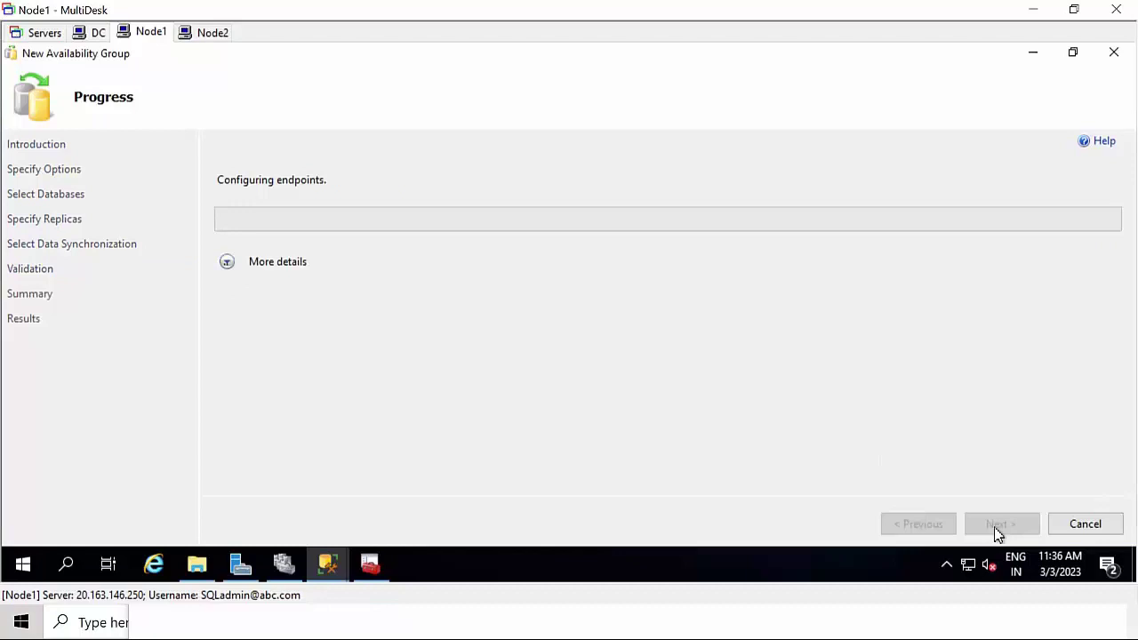
{"action": "left_click", "coordinate": [254, 266]}
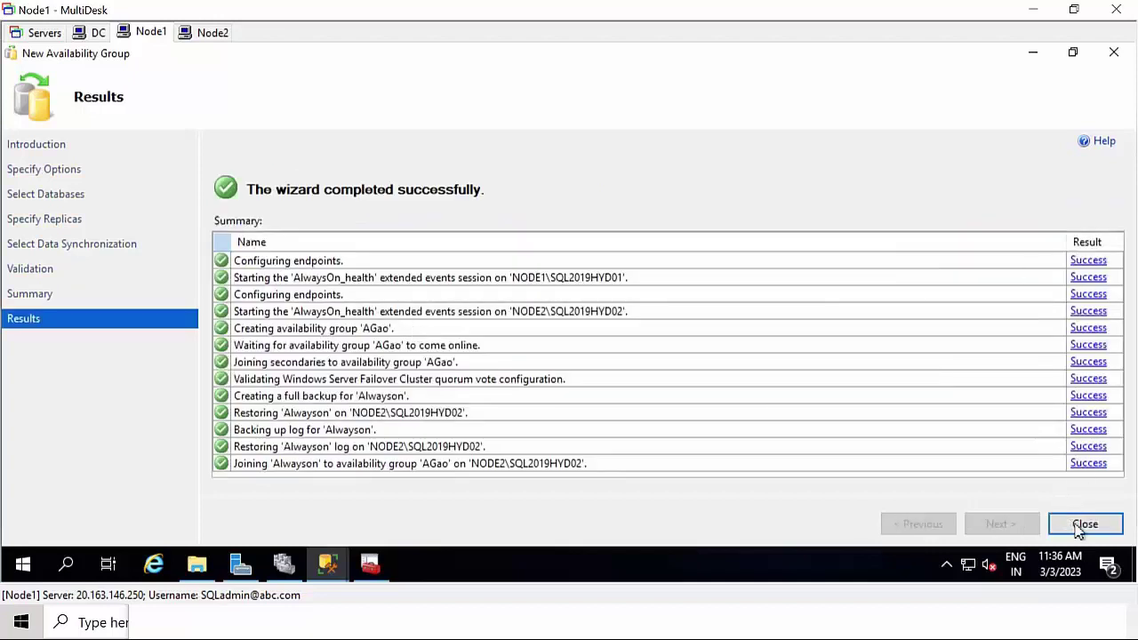
{"action": "left_click", "coordinate": [1083, 526]}
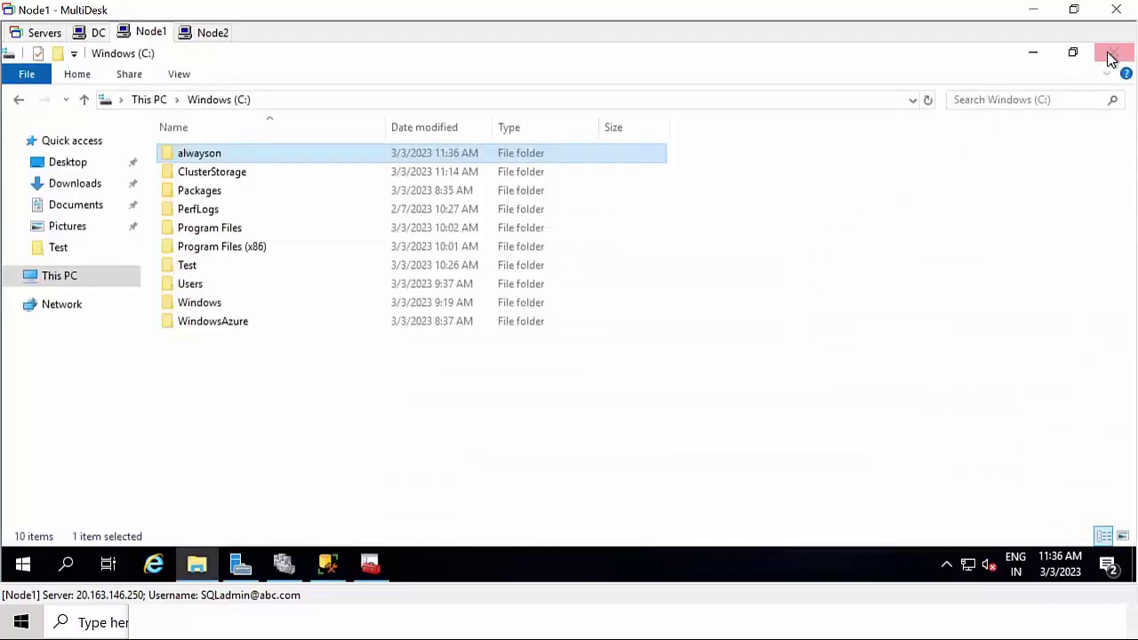
- Close File Explorer and inspect AGao's NODE1/NODE2 replicas, Alwayson database and listeners
{"action": "left_click", "coordinate": [1112, 52]}
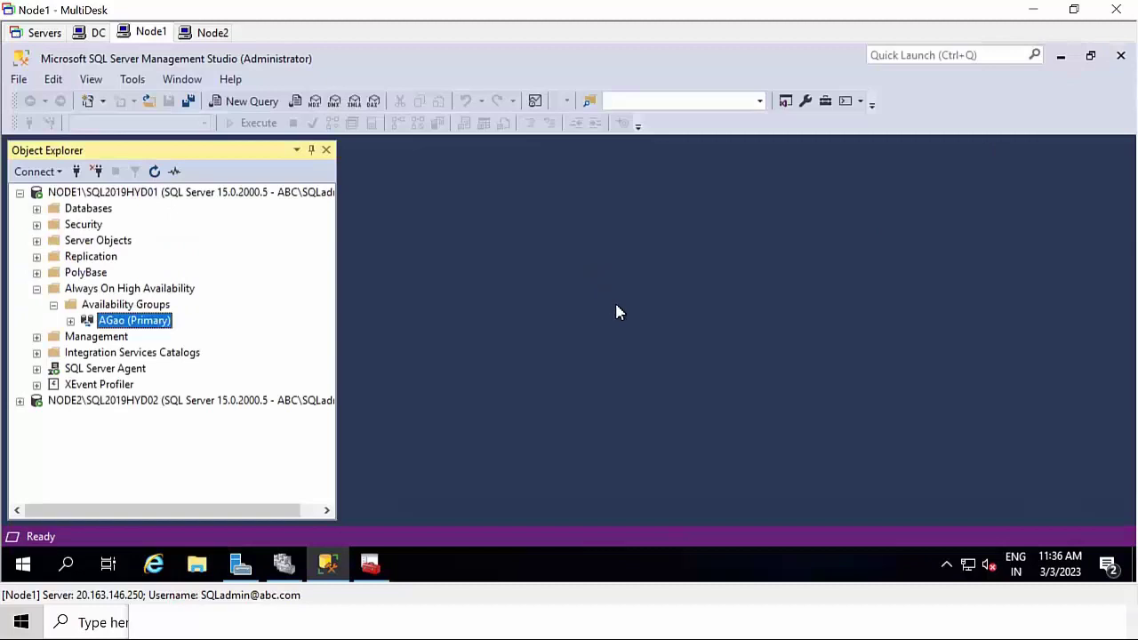
{"action": "double_click", "coordinate": [107, 326]}
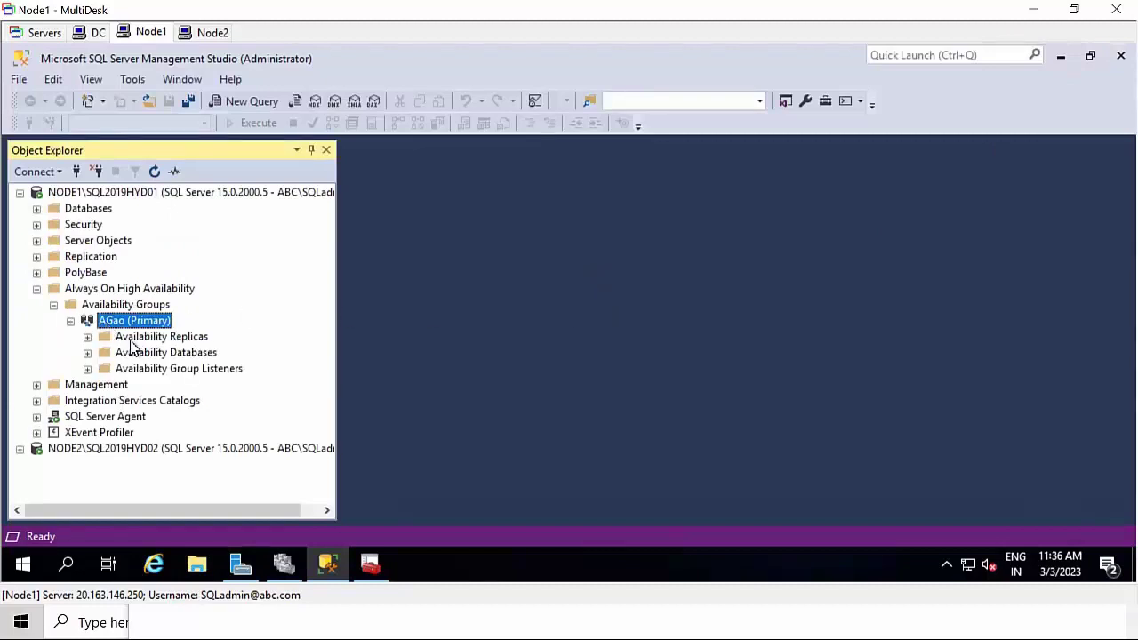
{"action": "double_click", "coordinate": [128, 337]}
{"action": "left_click", "coordinate": [195, 368]}
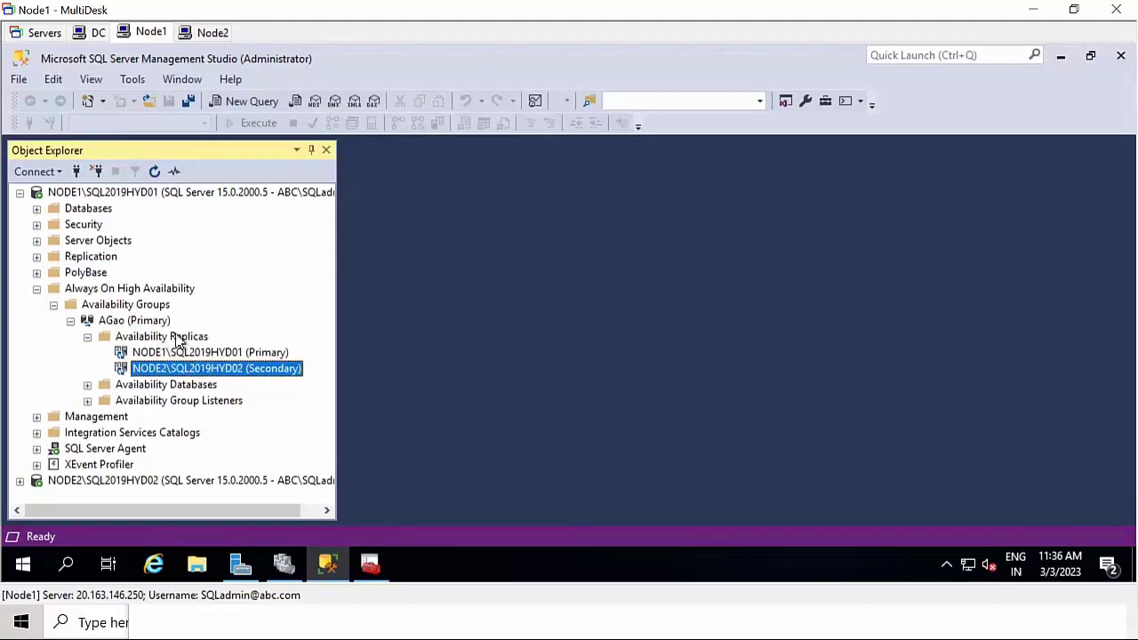
{"action": "left_click", "coordinate": [180, 353]}
{"action": "double_click", "coordinate": [160, 399]}
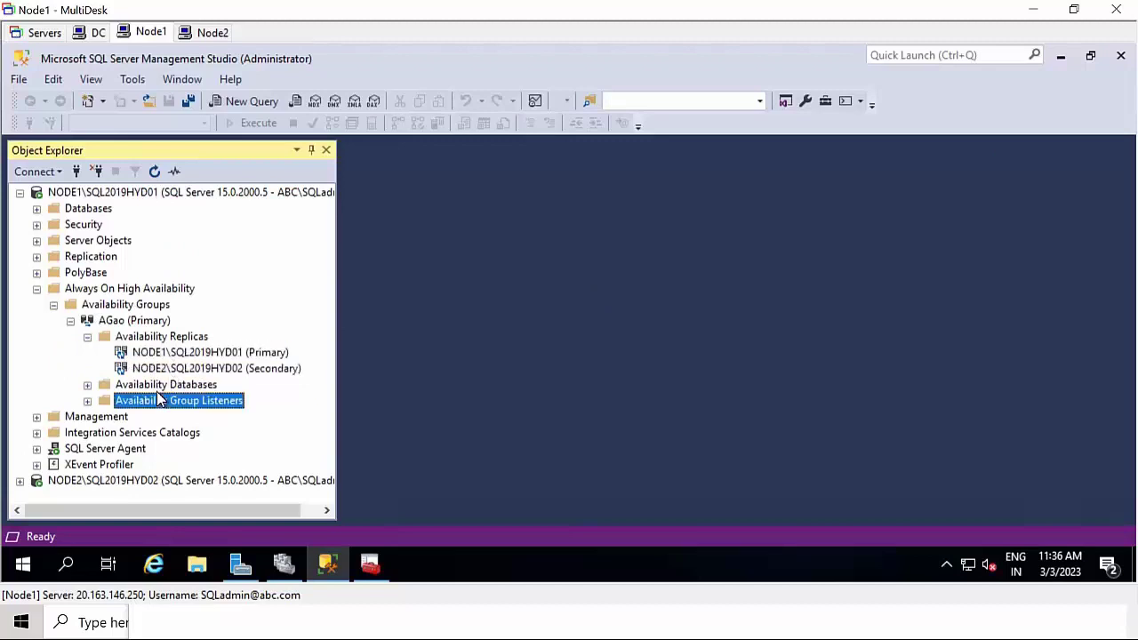
{"action": "left_click", "coordinate": [165, 385]}
{"action": "double_click", "coordinate": [165, 387]}
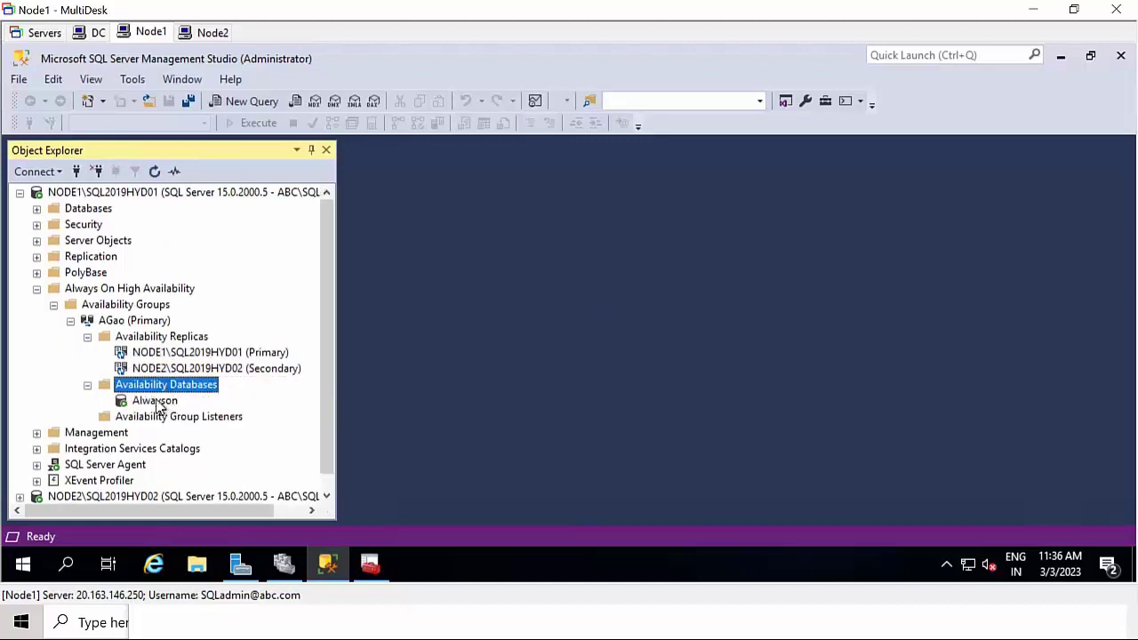
{"action": "left_click", "coordinate": [158, 402]}
{"action": "left_click", "coordinate": [174, 419]}
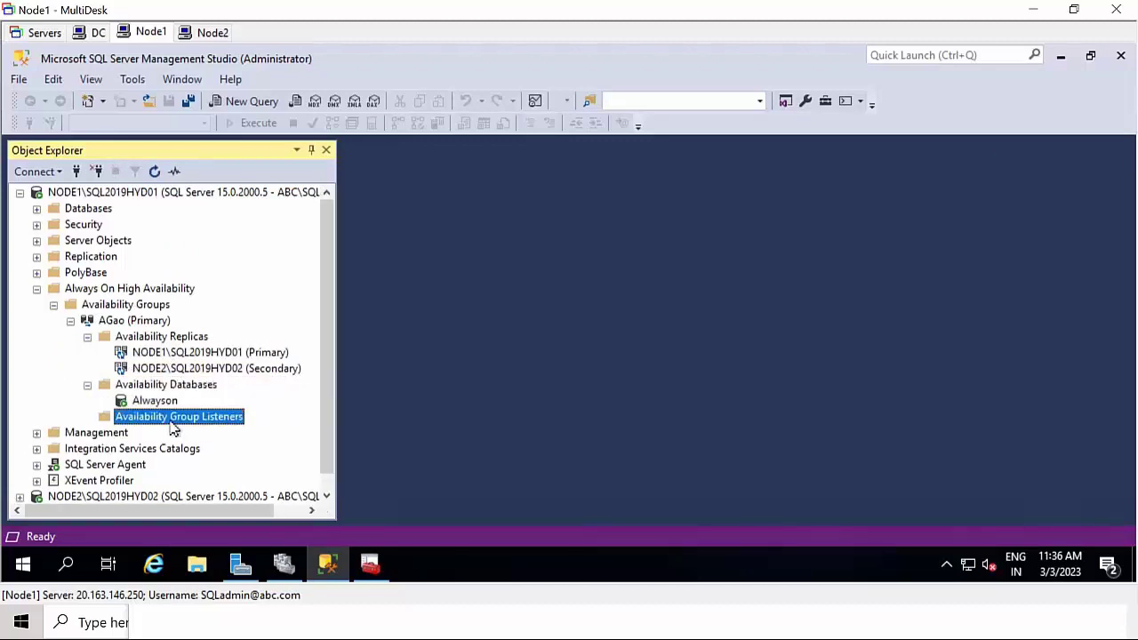
- Refresh NODE1 and re-expand Always On High Availability > Availability Groups > AGao
{"action": "left_click", "coordinate": [152, 193]}
{"action": "left_click", "coordinate": [155, 172]}
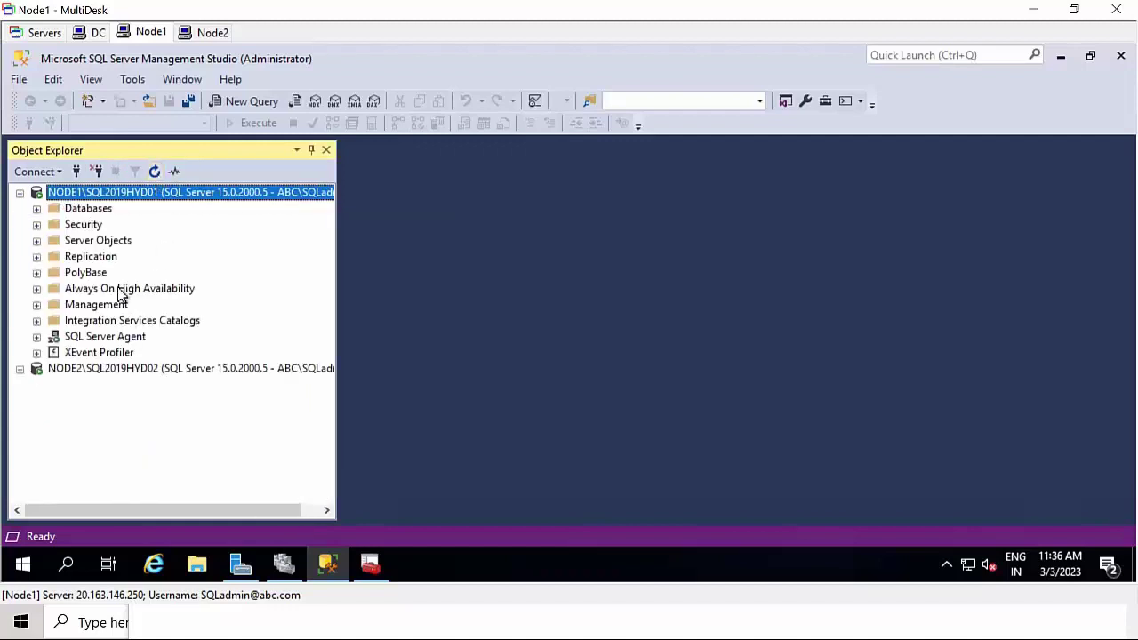
{"action": "double_click", "coordinate": [124, 289]}
{"action": "double_click", "coordinate": [120, 305]}
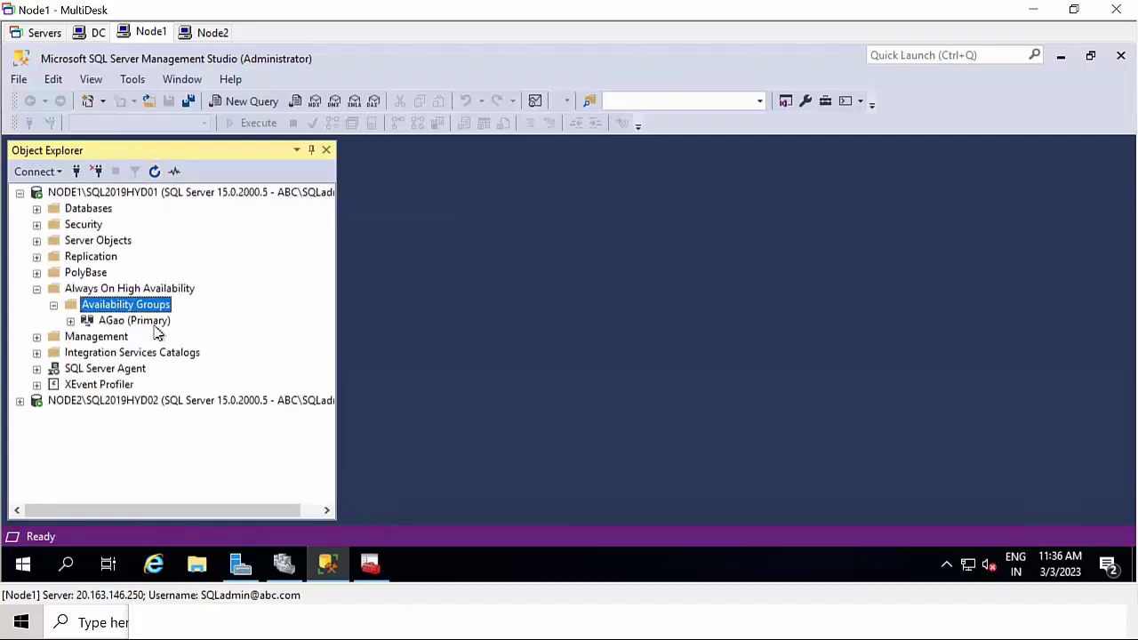
{"action": "left_click", "coordinate": [130, 324]}
{"action": "double_click", "coordinate": [129, 322]}
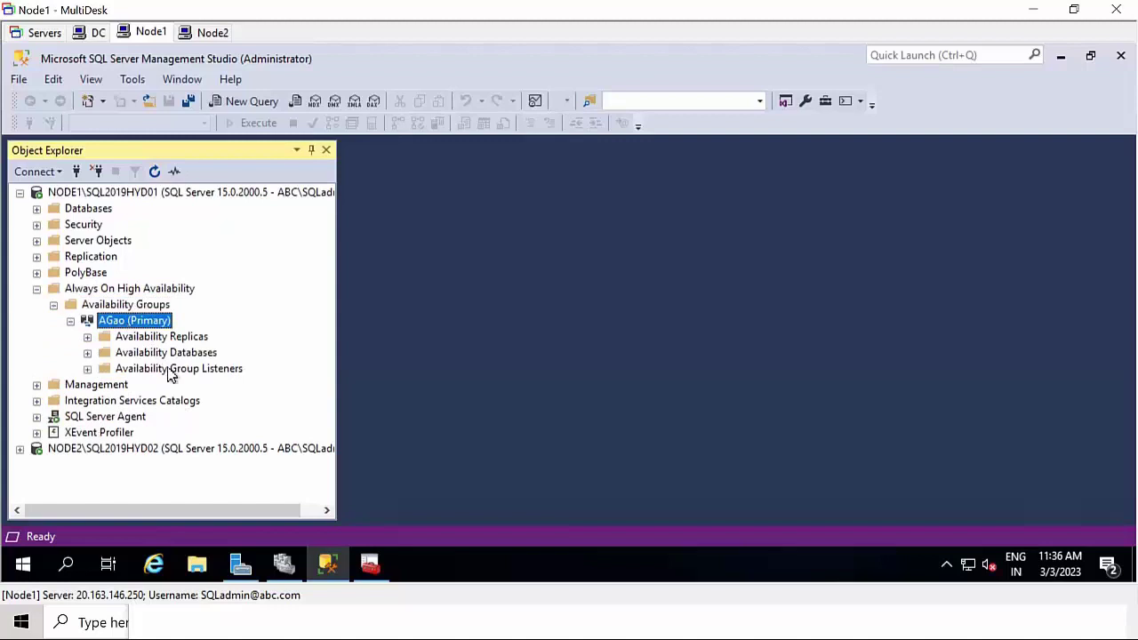
- Start a new AGao listener agLS on port 6789 using static IP network mode
{"action": "right_click", "coordinate": [171, 369]}
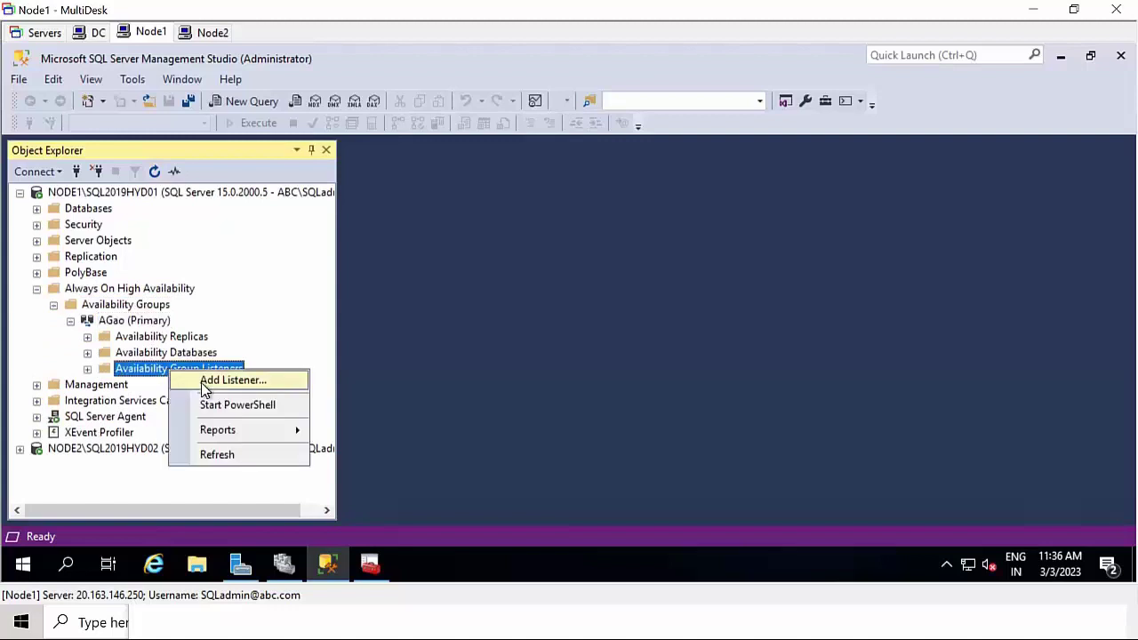
{"action": "left_click", "coordinate": [233, 381]}
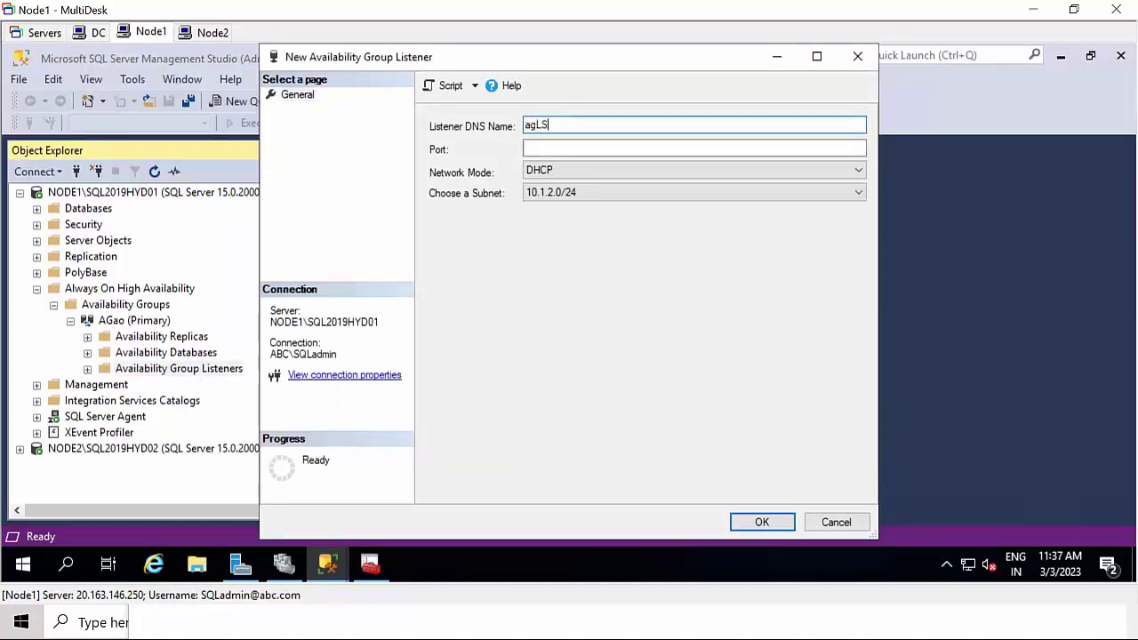
{"action": "left_click", "coordinate": [559, 148]}
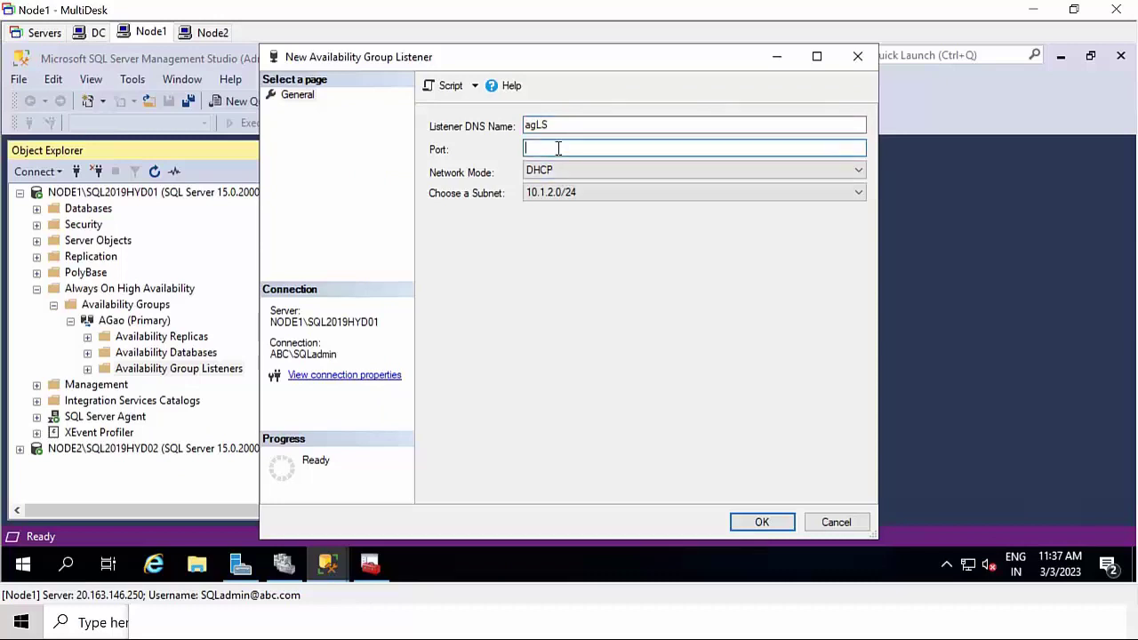
{"action": "left_click", "coordinate": [561, 168]}
{"action": "left_click", "coordinate": [557, 149]}
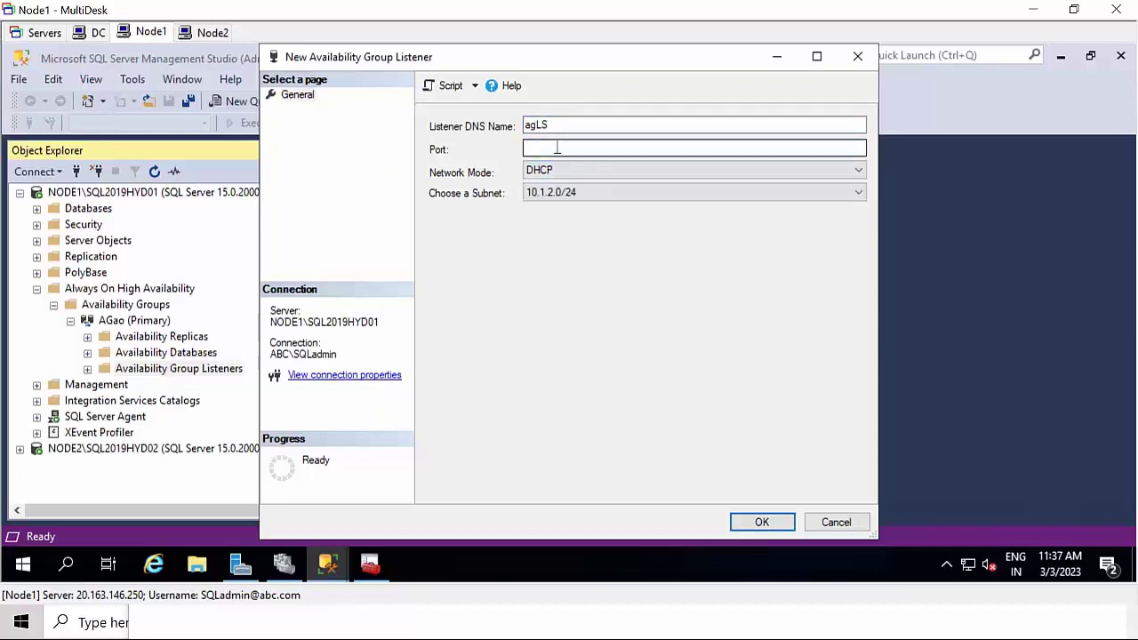
{"action": "left_click", "coordinate": [560, 148]}
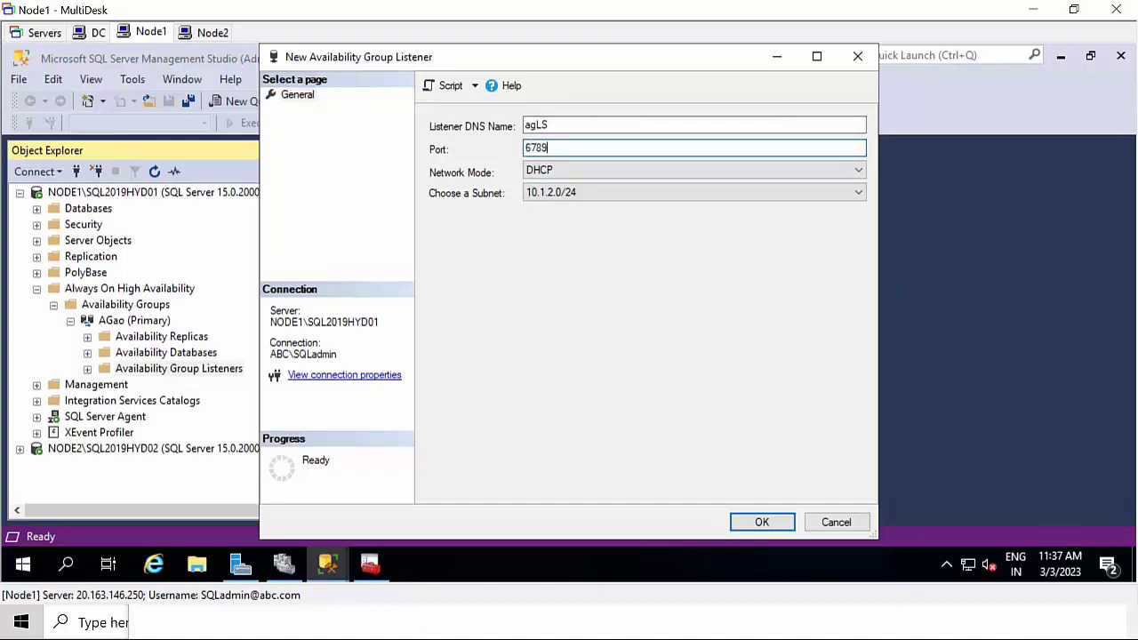
{"action": "left_click", "coordinate": [551, 171]}
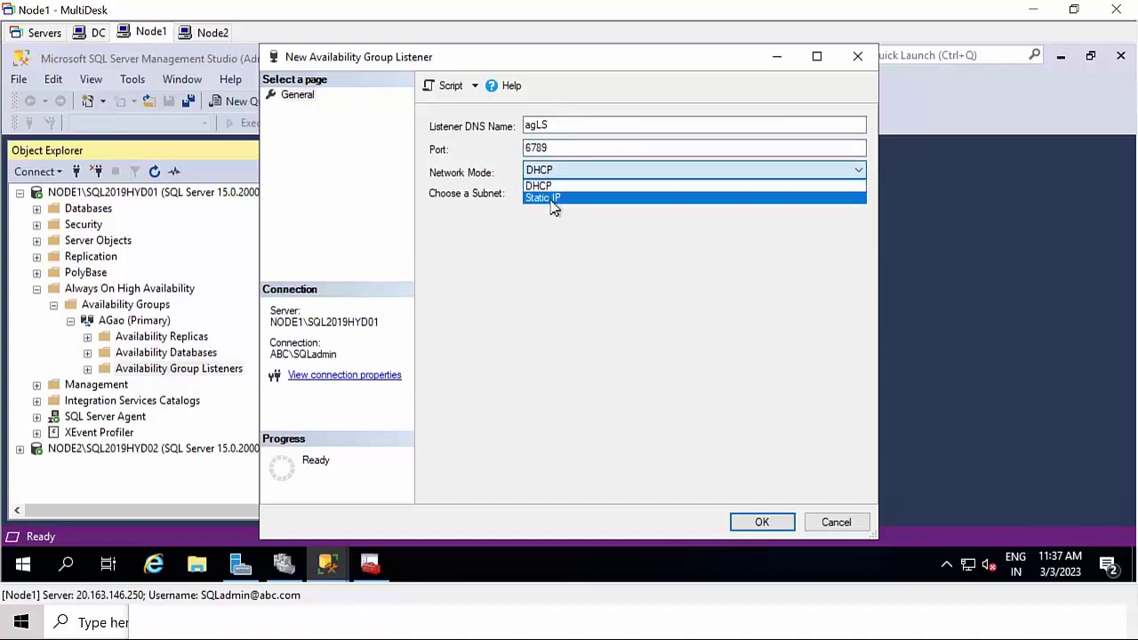
{"action": "left_click", "coordinate": [554, 198]}
- Add static IPs 10.1.1.75 (10.1.1.0/24) and 10.1.2.75 (10.1.2.0/24), then create the listener
{"action": "left_click", "coordinate": [760, 482]}
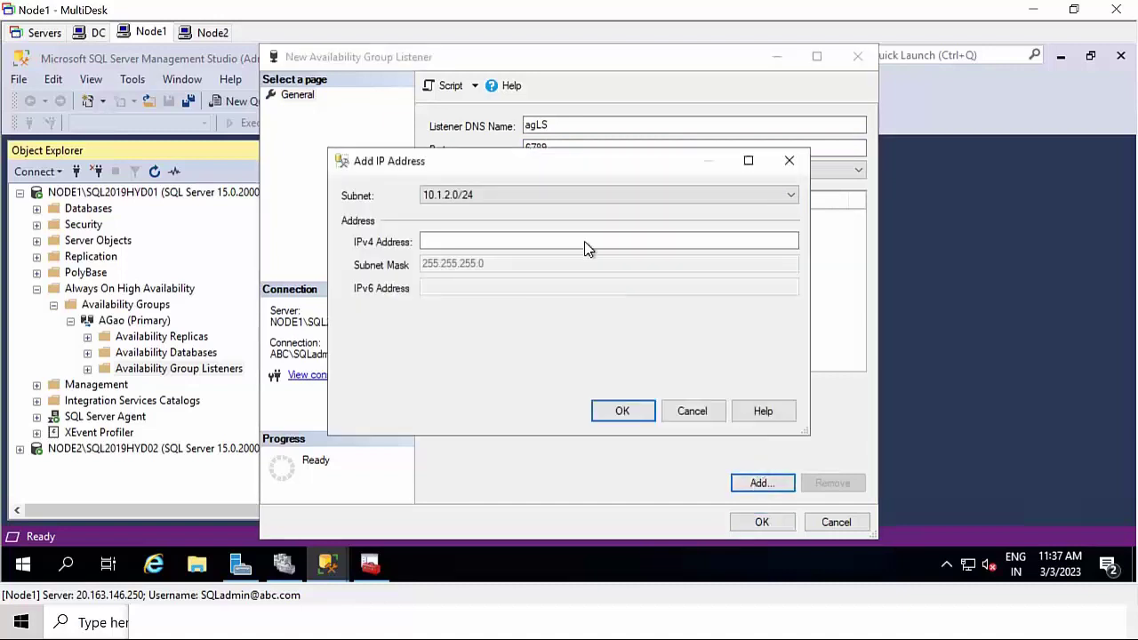
{"action": "left_click_drag", "start_coordinate": [507, 171], "coordinate": [414, 265]}
{"action": "left_click", "coordinate": [389, 288]}
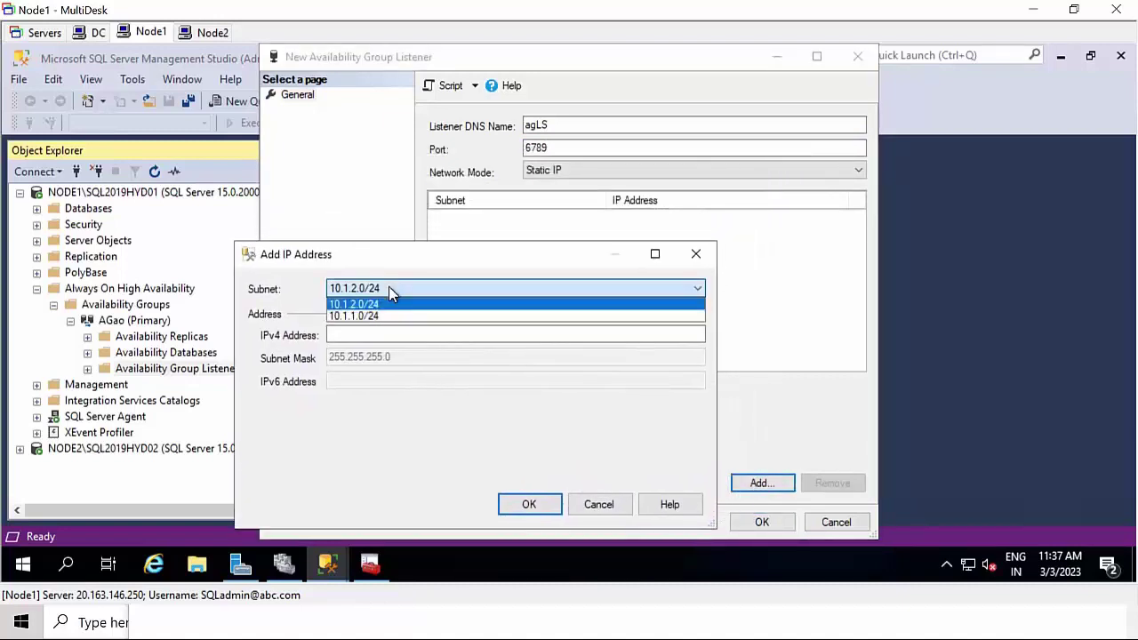
{"action": "left_click", "coordinate": [380, 318]}
{"action": "left_click", "coordinate": [363, 335]}
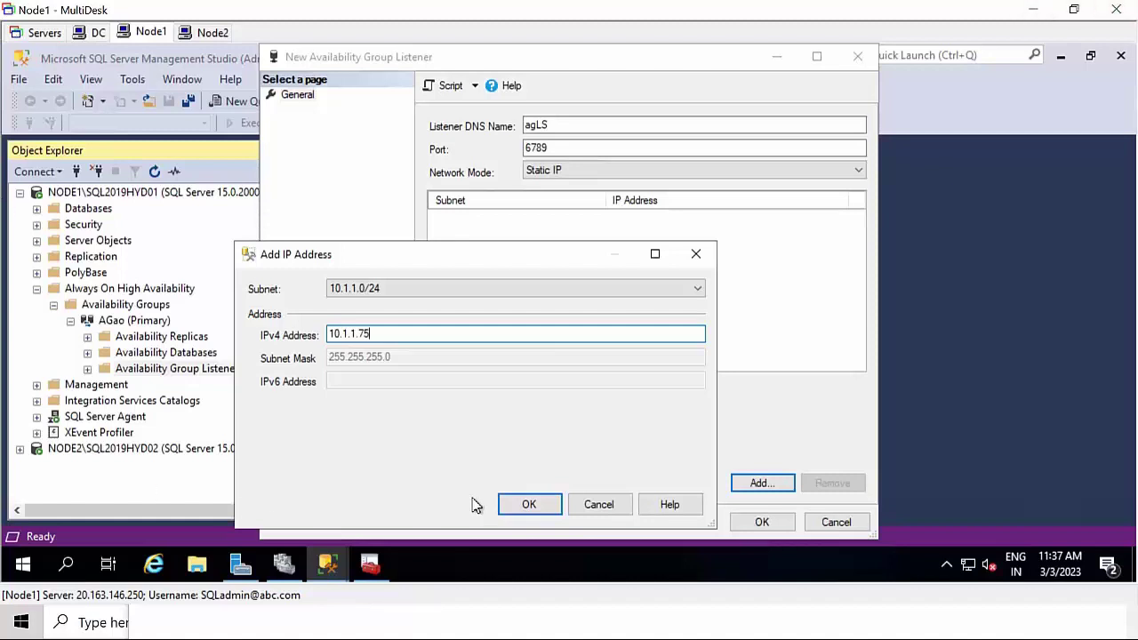
{"action": "left_click", "coordinate": [514, 507]}
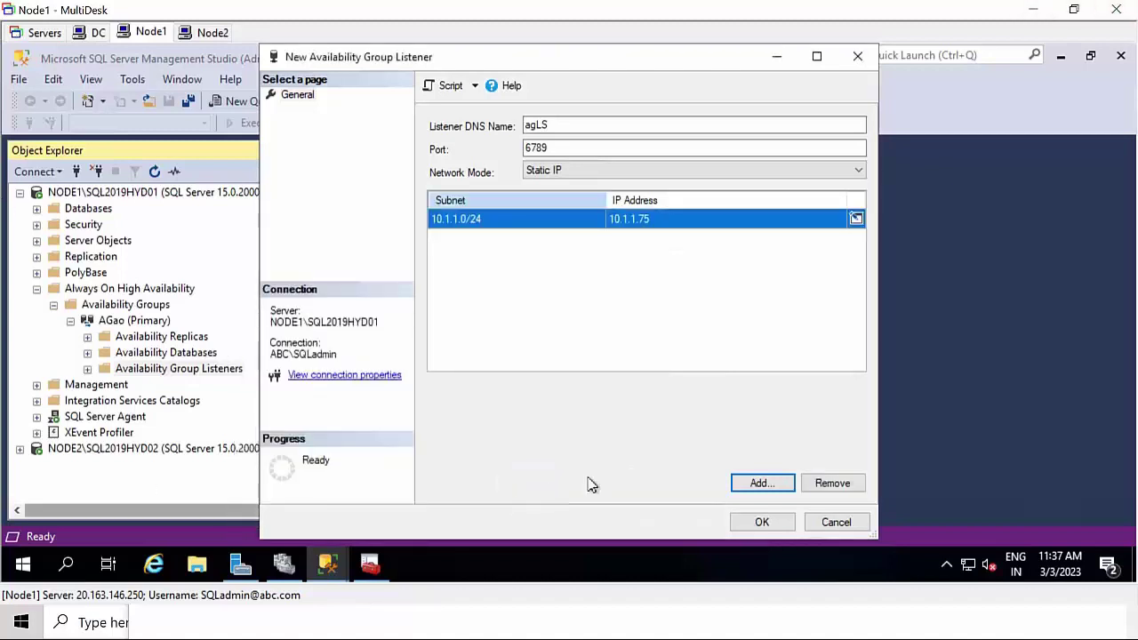
{"action": "left_click", "coordinate": [760, 484]}
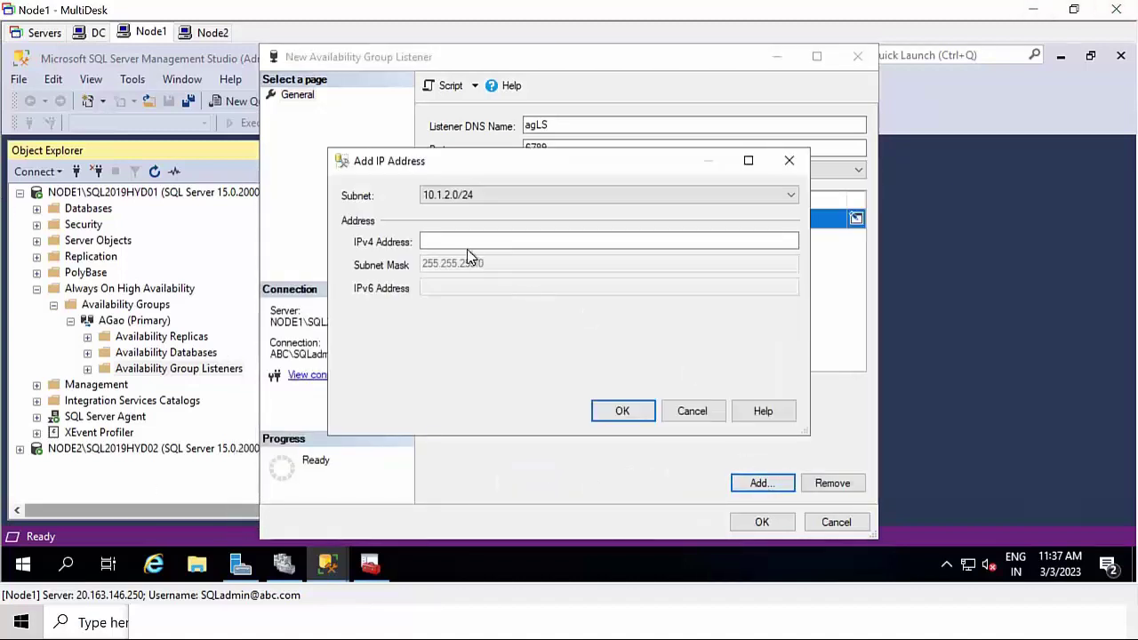
{"action": "left_click", "coordinate": [476, 201]}
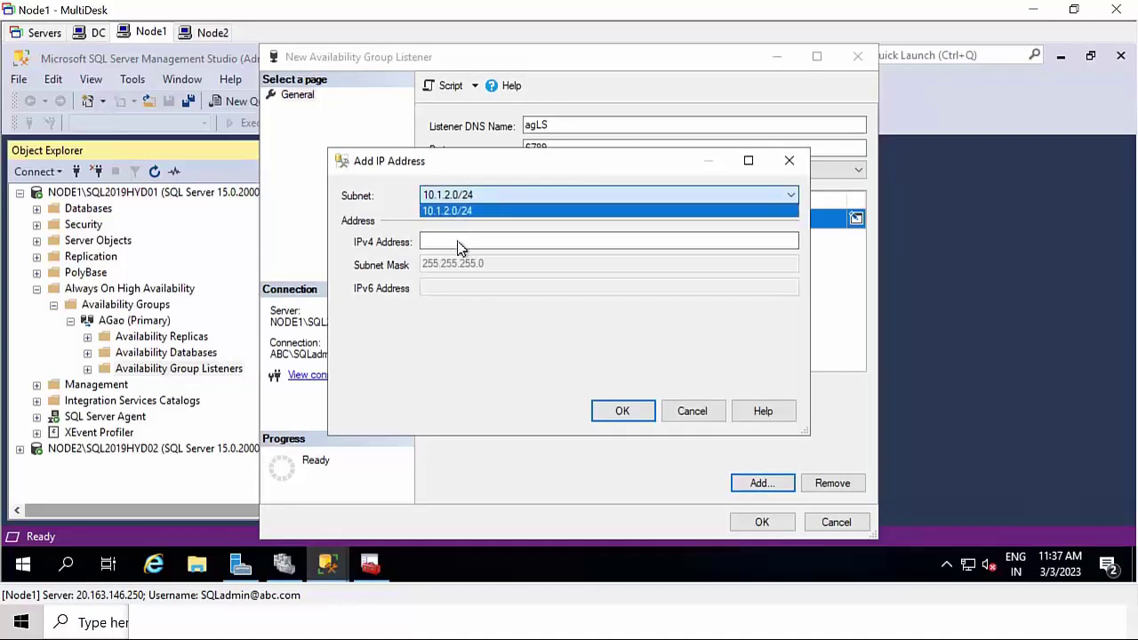
{"action": "left_click", "coordinate": [458, 241]}
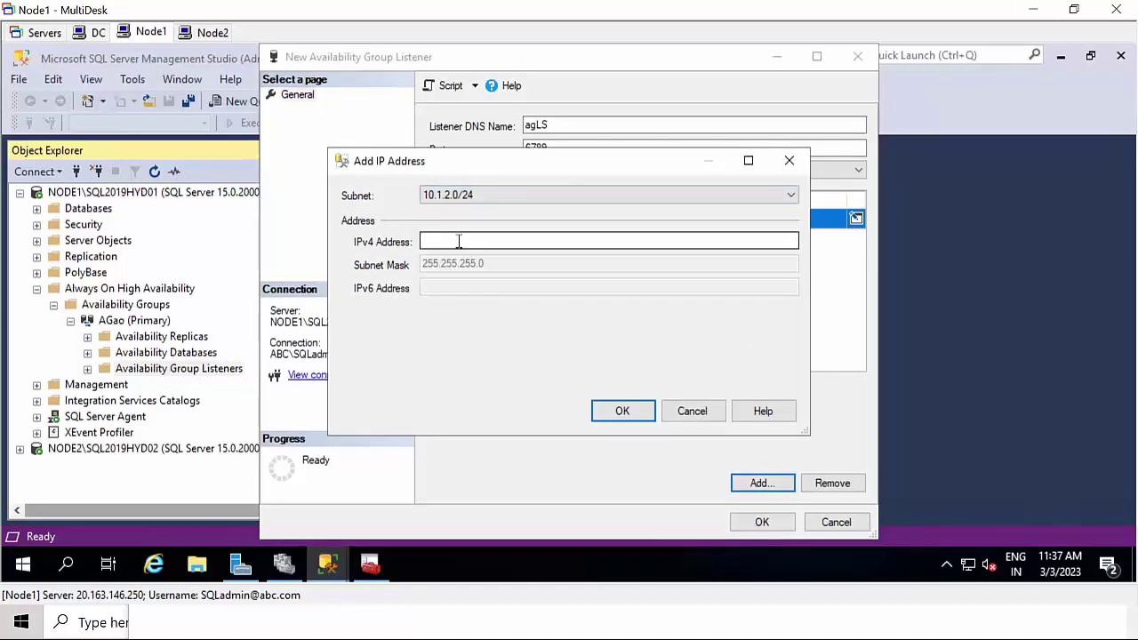
{"action": "left_click", "coordinate": [464, 241]}
{"action": "type", "text": "10.1.2.75"}
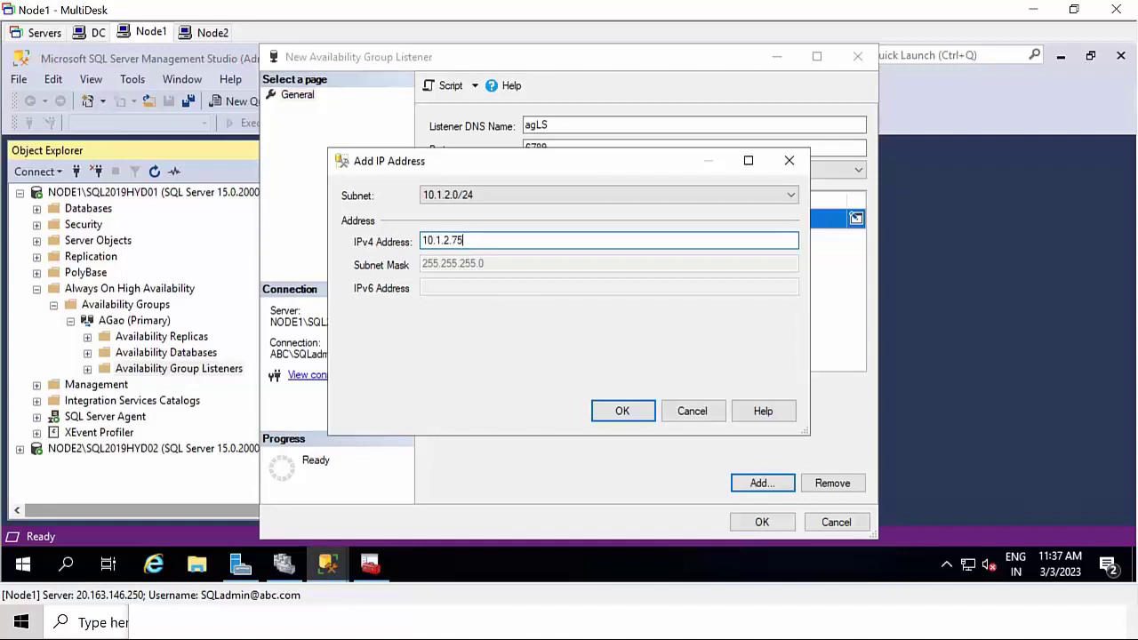
{"action": "left_click", "coordinate": [623, 411]}
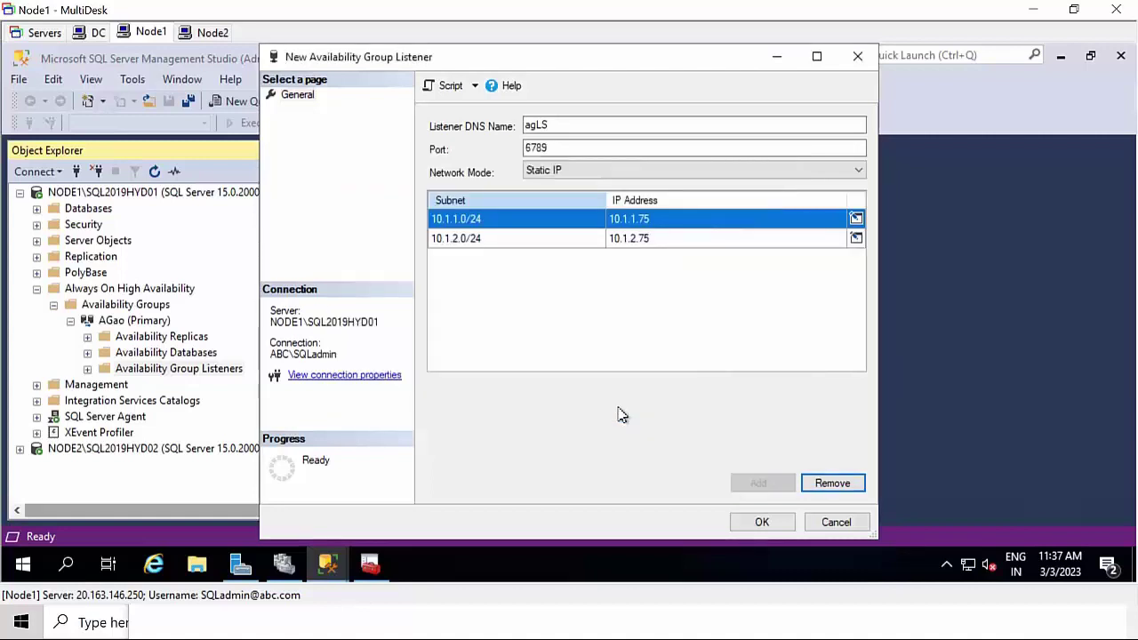
{"action": "left_click", "coordinate": [762, 523]}
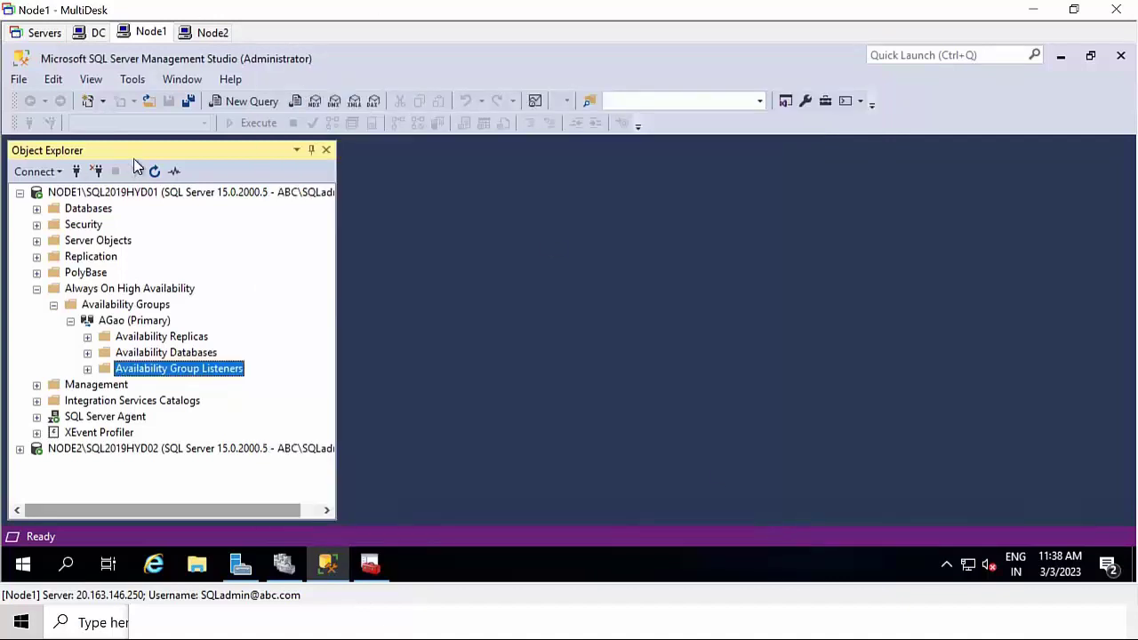
- Refresh NODE1 and expand AGao's replicas, Alwayson database and agLS listener folders
{"action": "left_click", "coordinate": [154, 196]}
{"action": "left_click", "coordinate": [154, 171]}
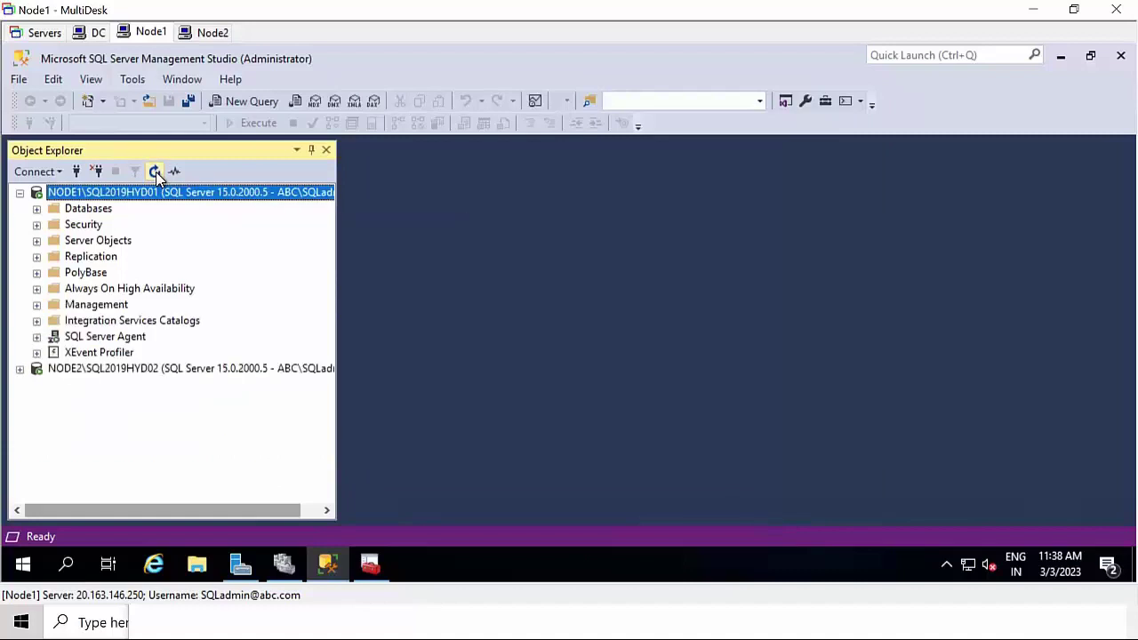
{"action": "left_click", "coordinate": [120, 294]}
{"action": "double_click", "coordinate": [118, 291]}
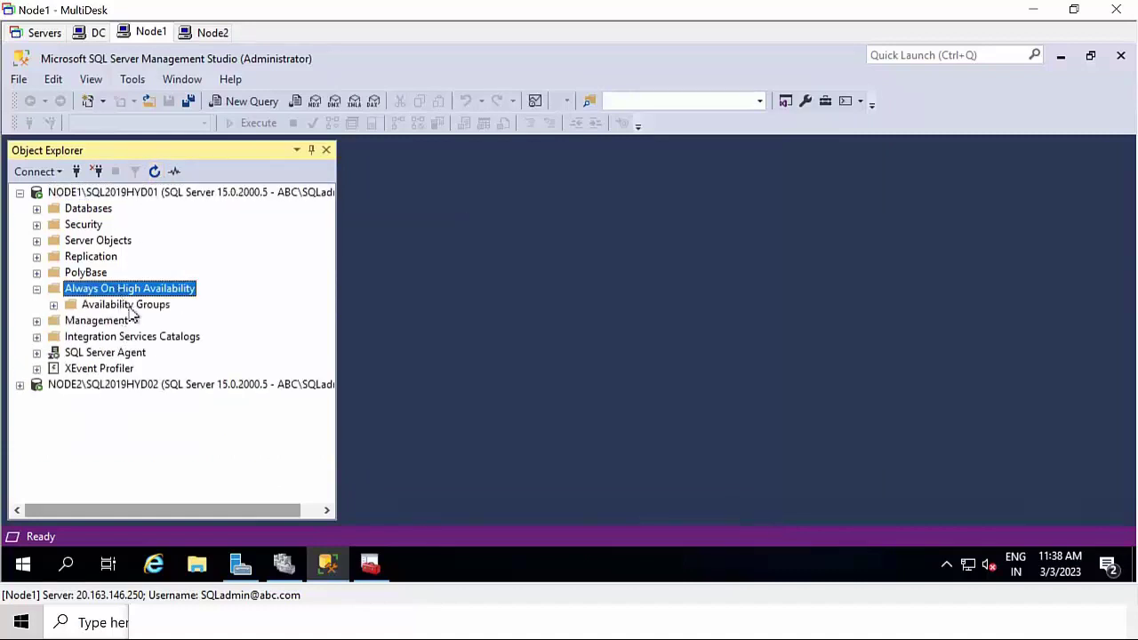
{"action": "double_click", "coordinate": [133, 308]}
{"action": "double_click", "coordinate": [135, 322]}
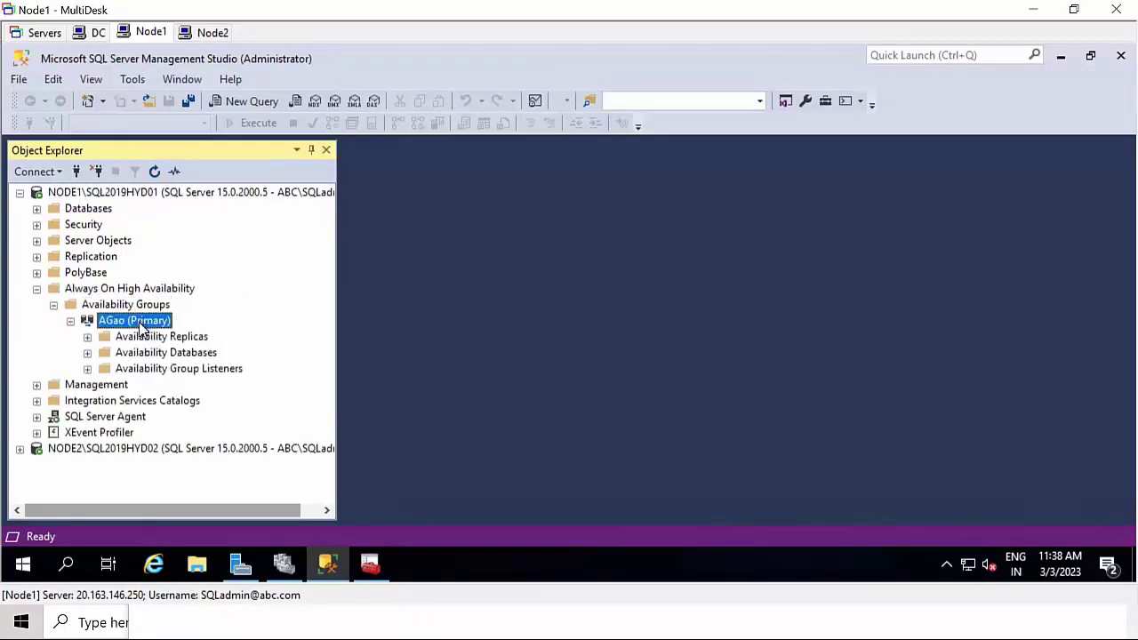
{"action": "double_click", "coordinate": [152, 370]}
{"action": "double_click", "coordinate": [175, 352]}
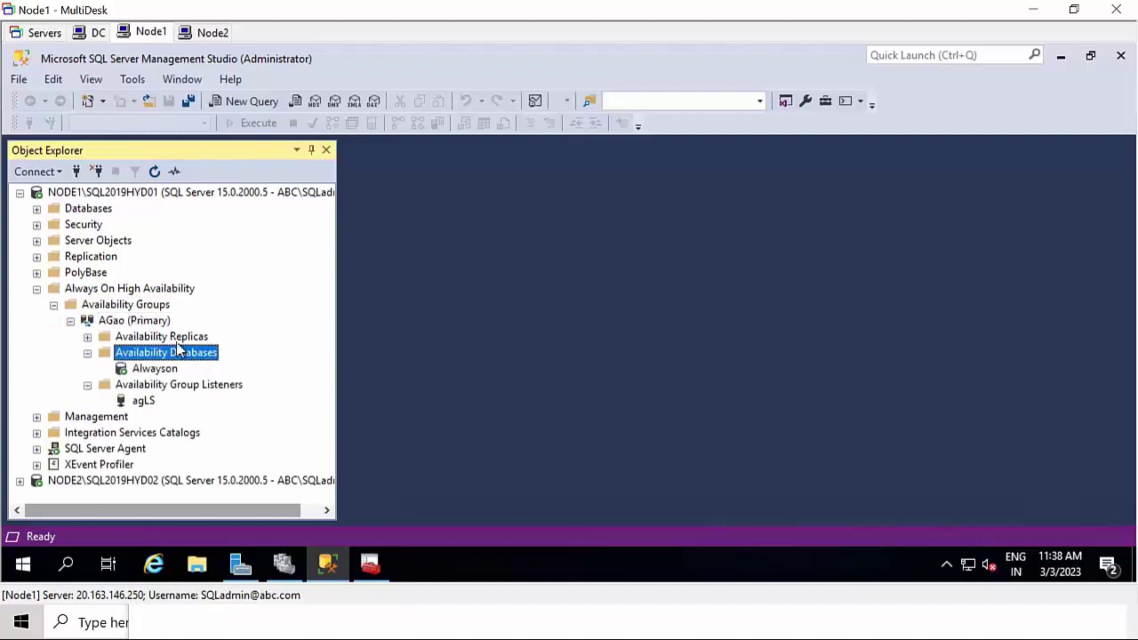
{"action": "double_click", "coordinate": [176, 336]}
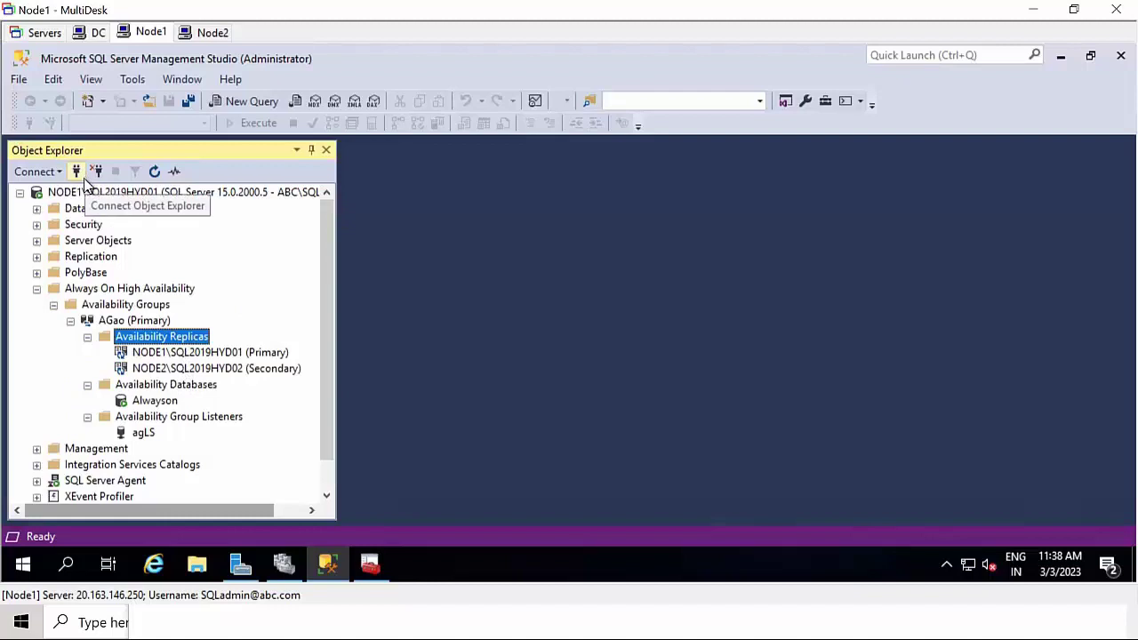
- Connect to the Database Engine through the listener AGLS\AGAO,6789
{"action": "left_click", "coordinate": [76, 172]}
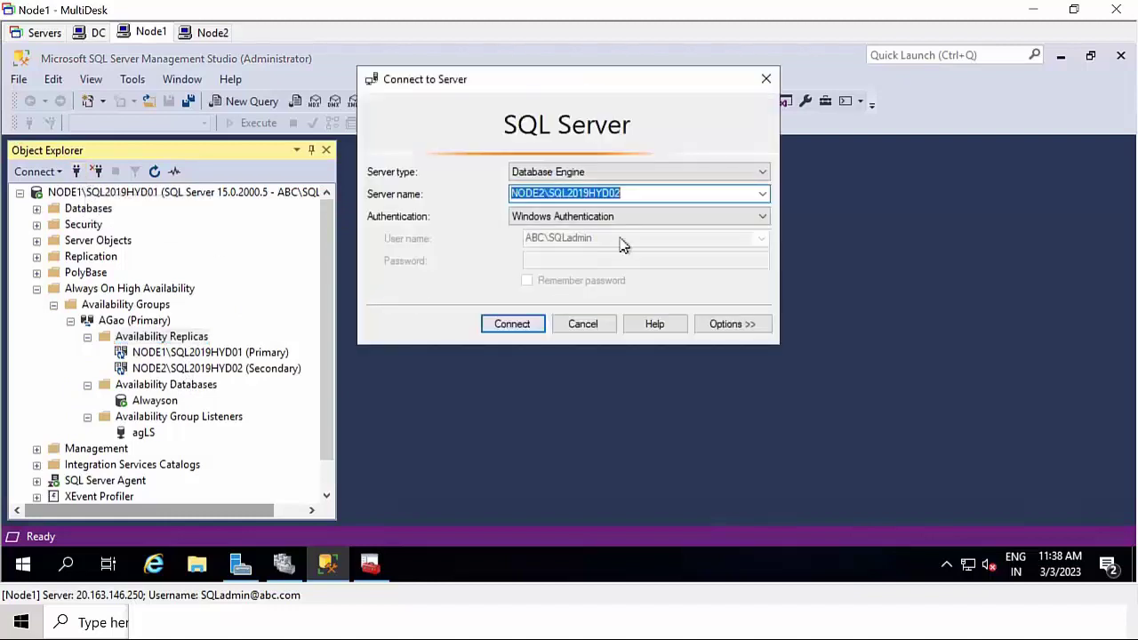
{"action": "key", "text": "BackSpace"}
{"action": "type", "text": "AGLS\\AGAO,"}
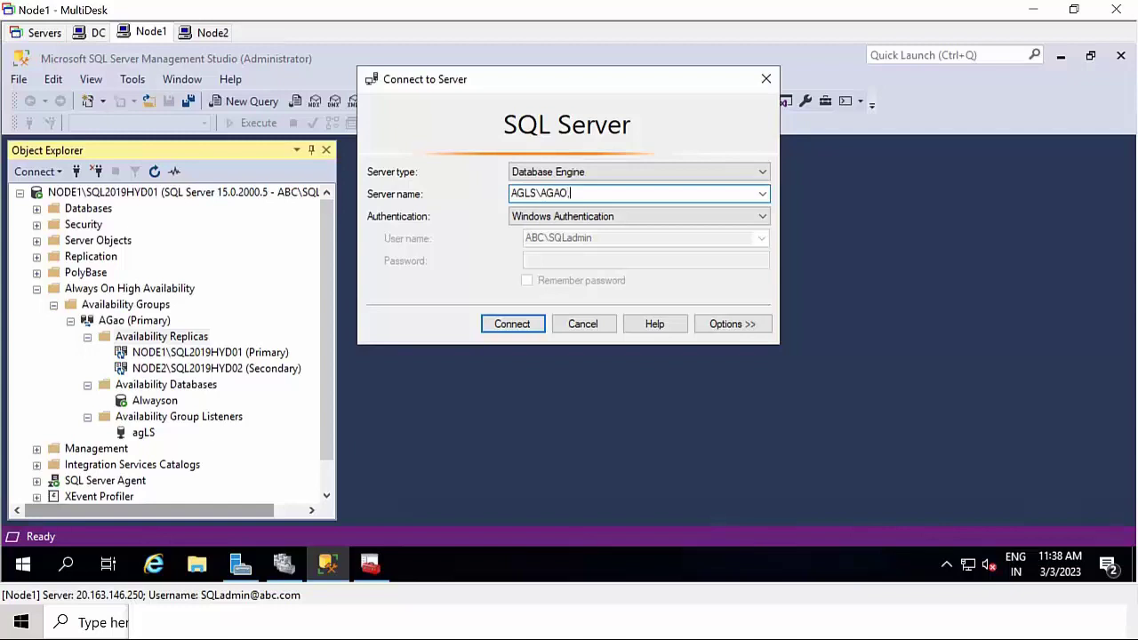
{"action": "type", "text": "789"}
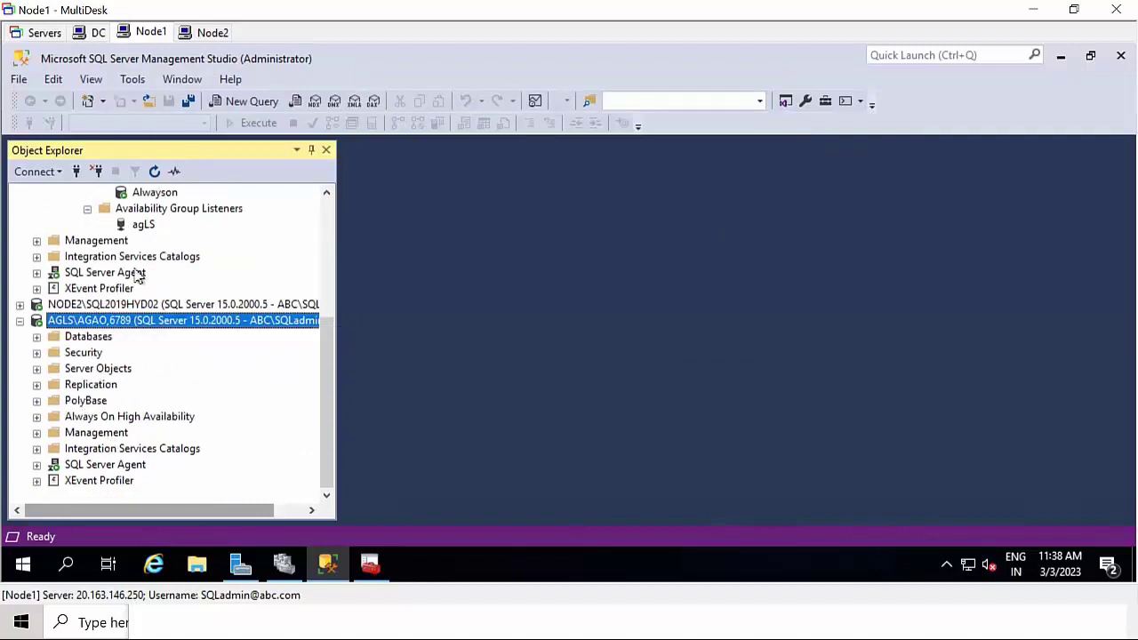
{"action": "left_click", "coordinate": [76, 173]}
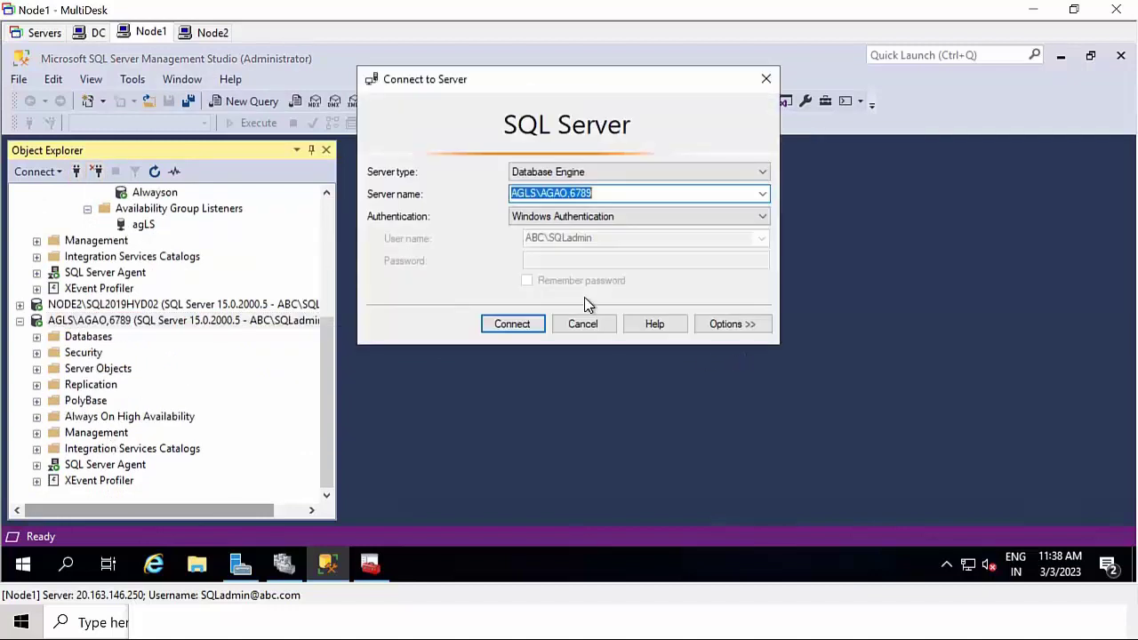
{"action": "left_click", "coordinate": [597, 329]}
- On Node2, attempt an SSMS connection to AGLS\AGAO,6789, cancel it, and return to Node1
{"action": "left_click", "coordinate": [212, 33]}
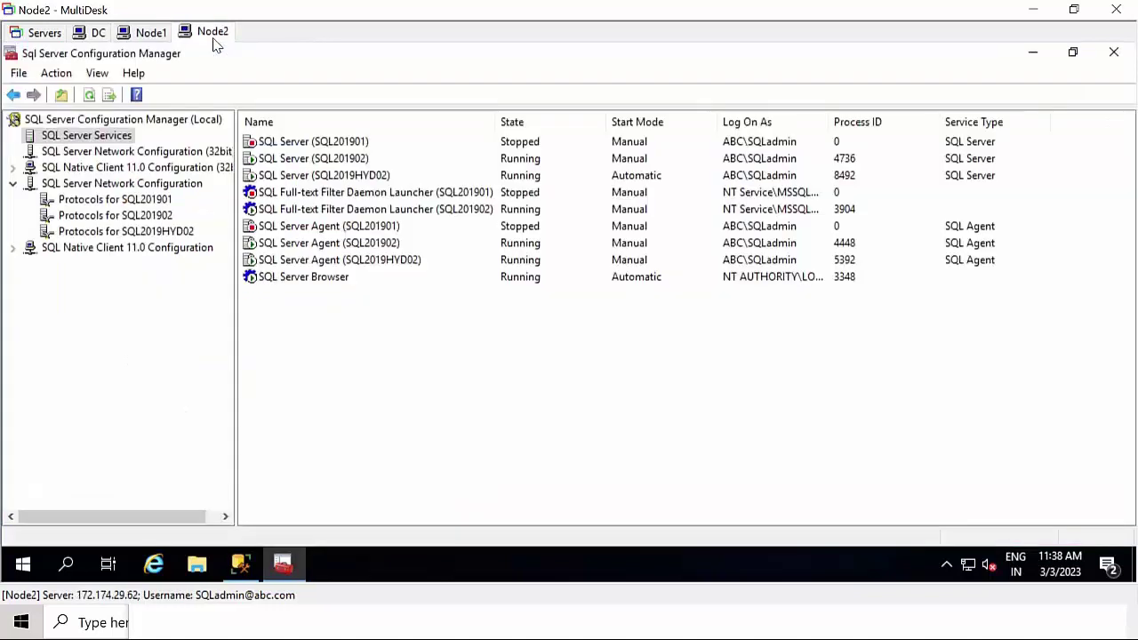
{"action": "left_click", "coordinate": [240, 563]}
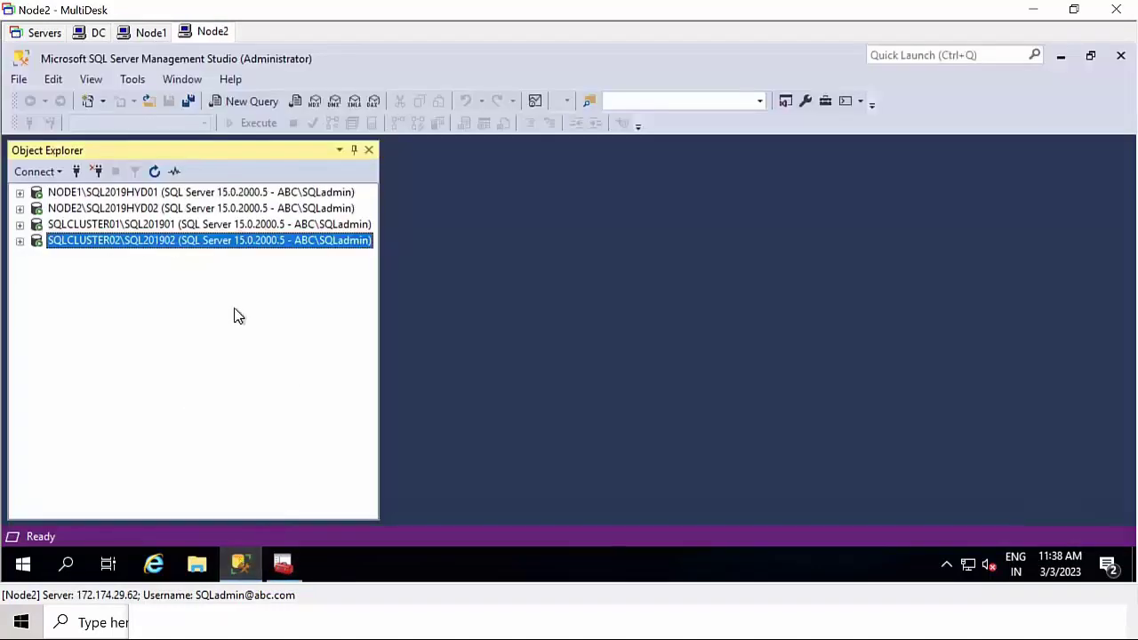
{"action": "left_click", "coordinate": [77, 172]}
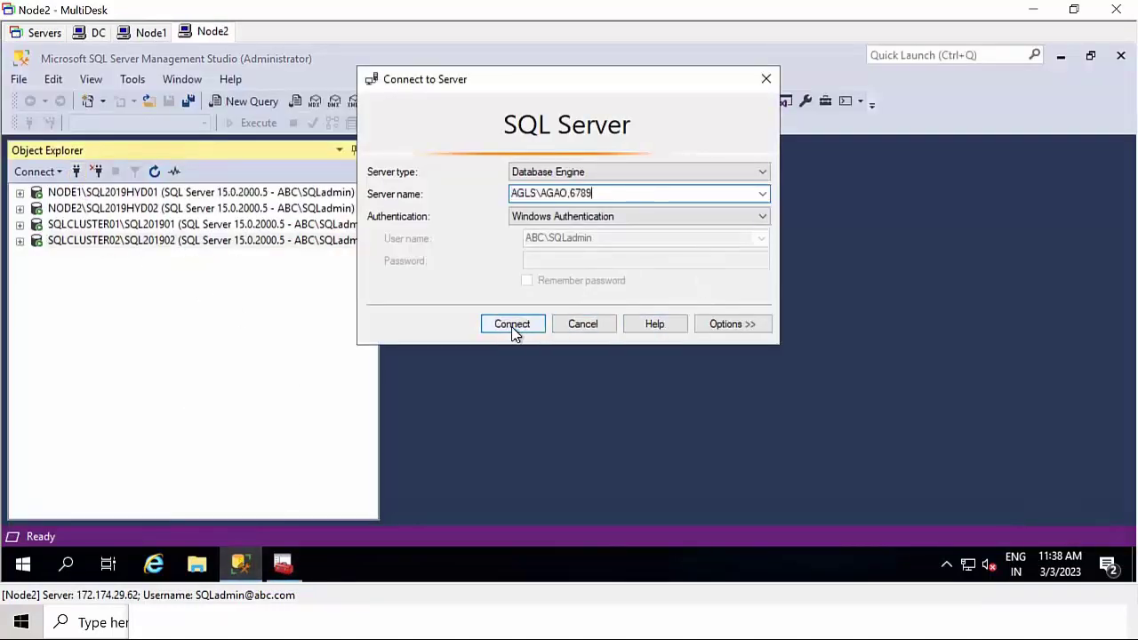
{"action": "left_click", "coordinate": [512, 325]}
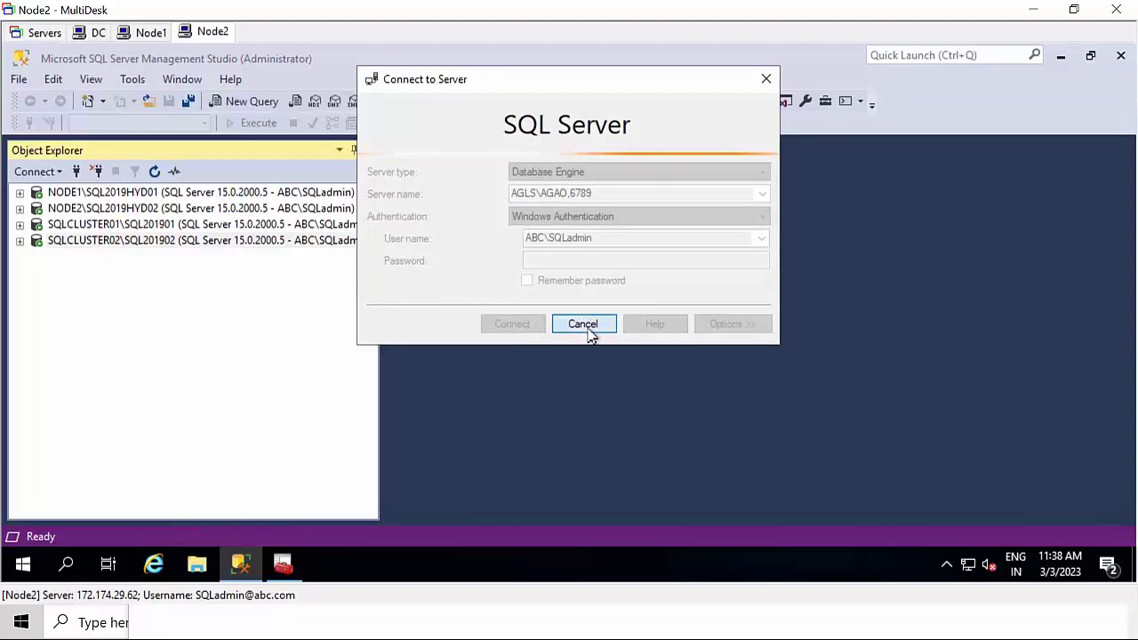
{"action": "left_click", "coordinate": [590, 329]}
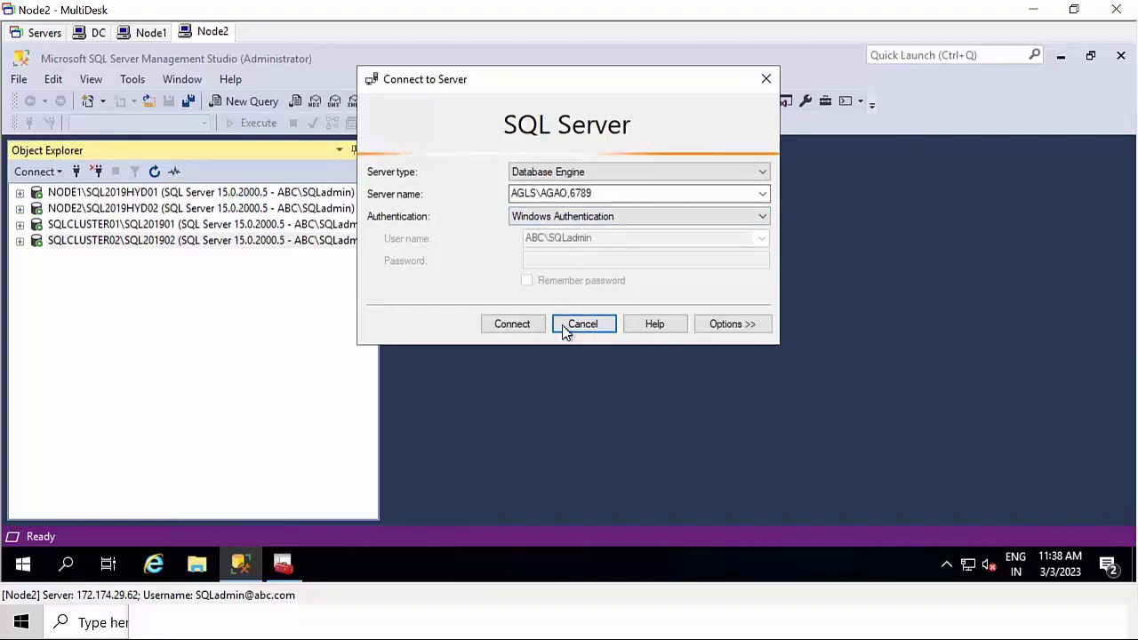
{"action": "left_click", "coordinate": [581, 325]}
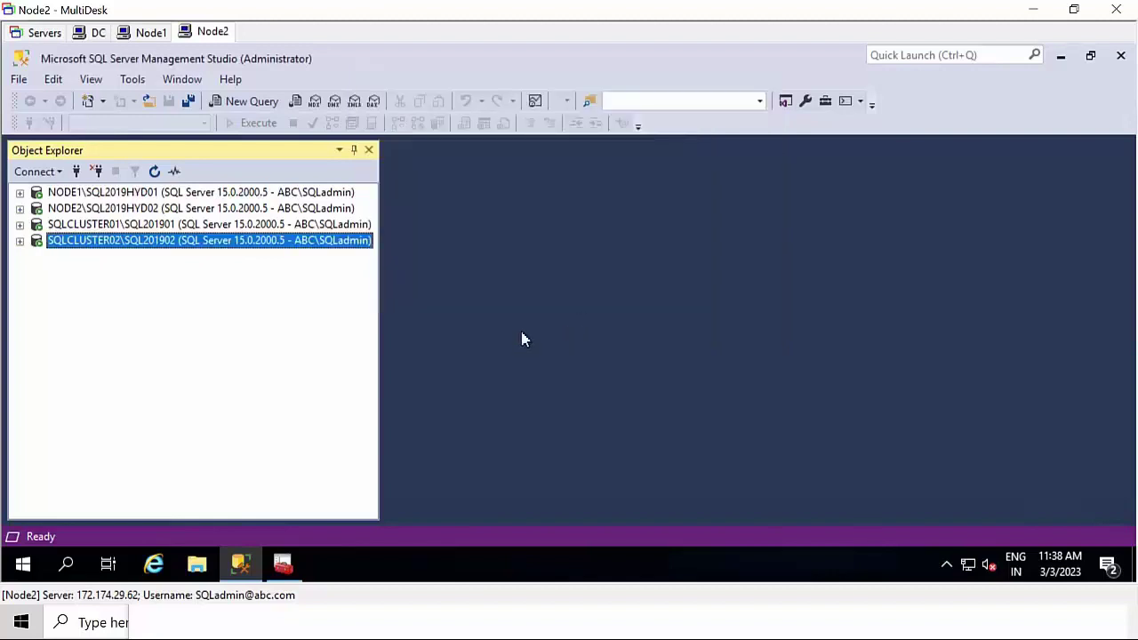
{"action": "left_click", "coordinate": [149, 33]}
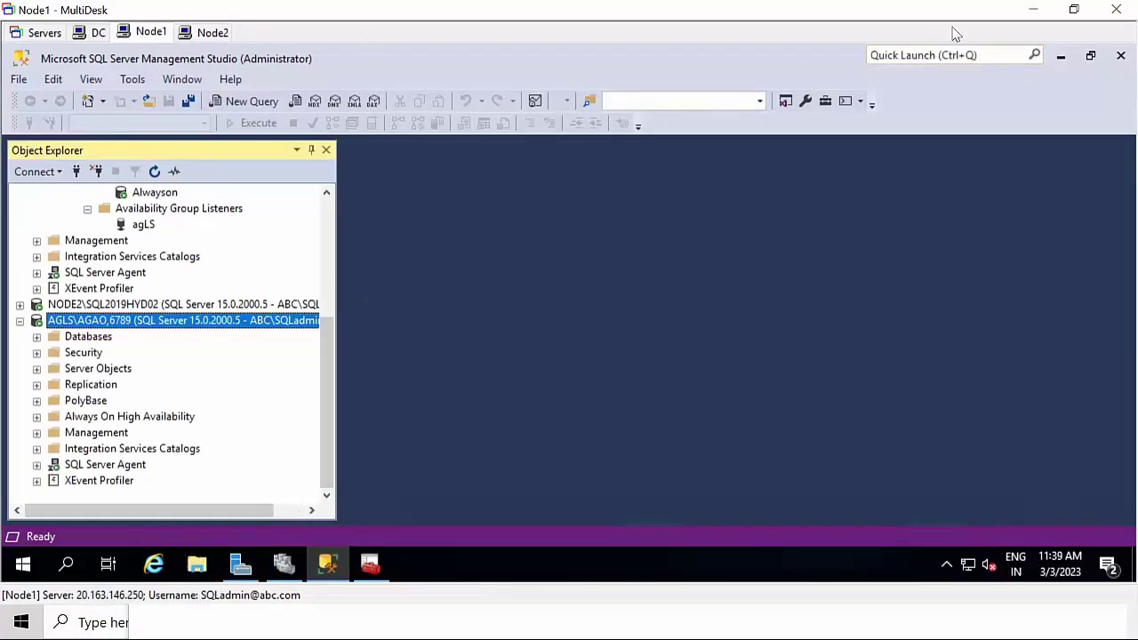
- Minimize the remote session and show Node1's Networking page in Azure Portal
{"action": "left_click", "coordinate": [1033, 10]}
{"action": "left_click", "coordinate": [522, 353]}
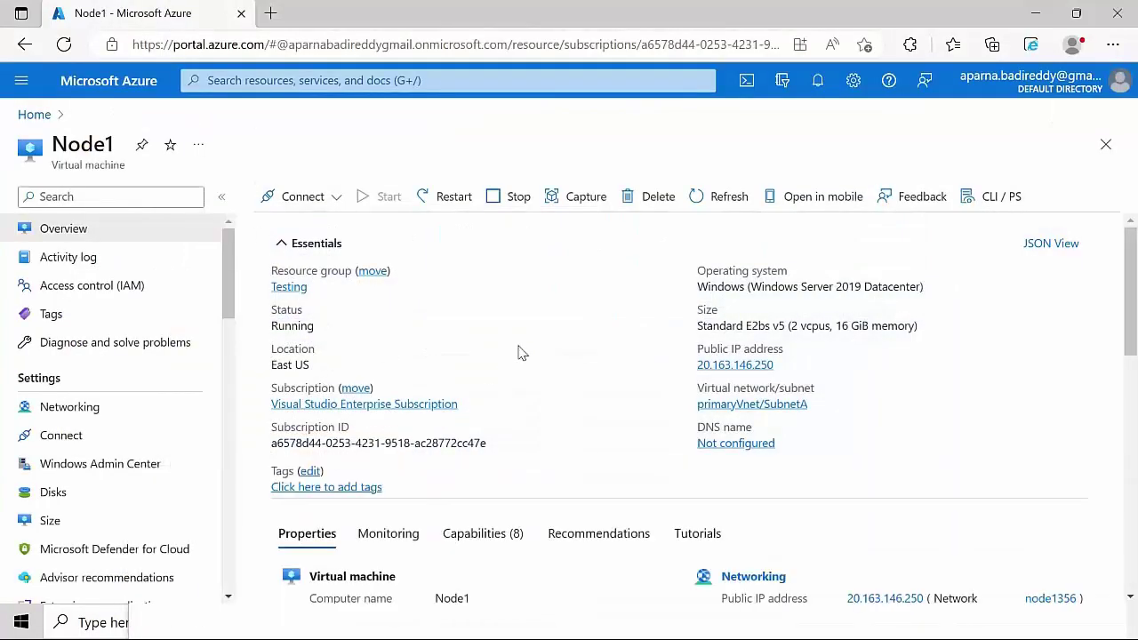
{"action": "left_click", "coordinate": [113, 416]}
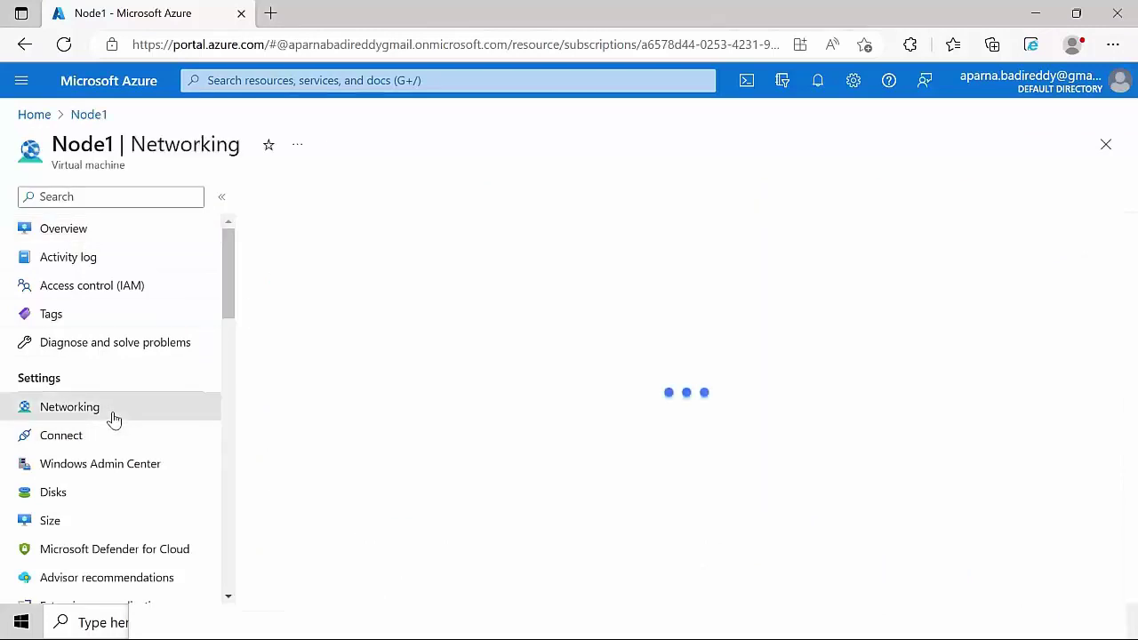
- Minimize Edge, close the Notepad note without saving, and minimize Word
{"action": "left_click", "coordinate": [1034, 12]}
{"action": "left_click", "coordinate": [1120, 479]}
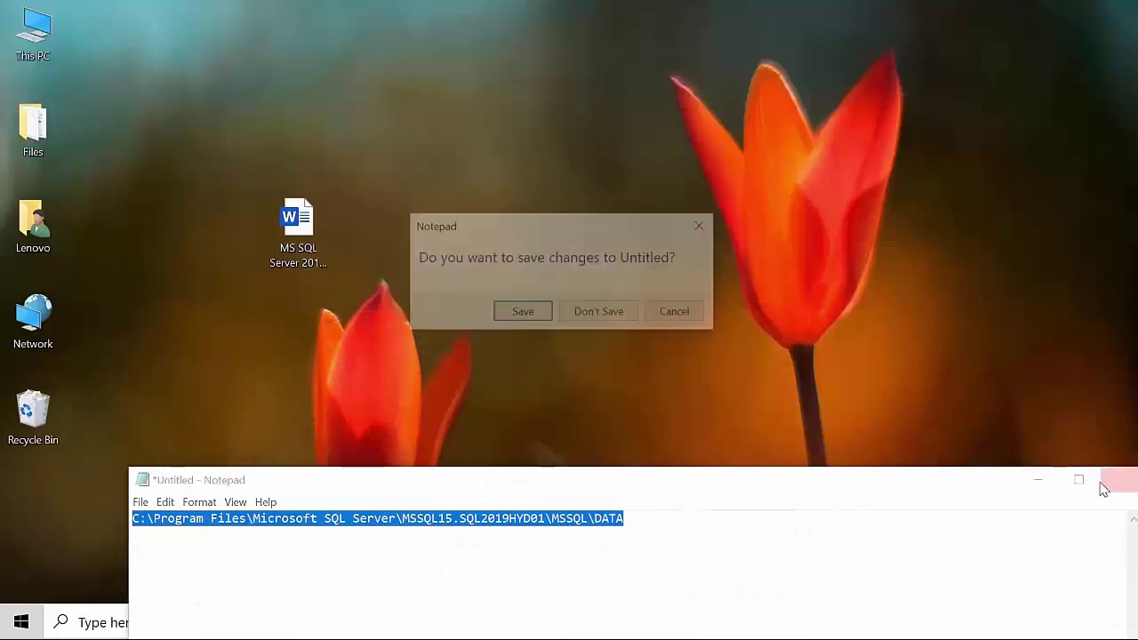
{"action": "left_click", "coordinate": [620, 320]}
{"action": "left_click", "coordinate": [610, 628]}
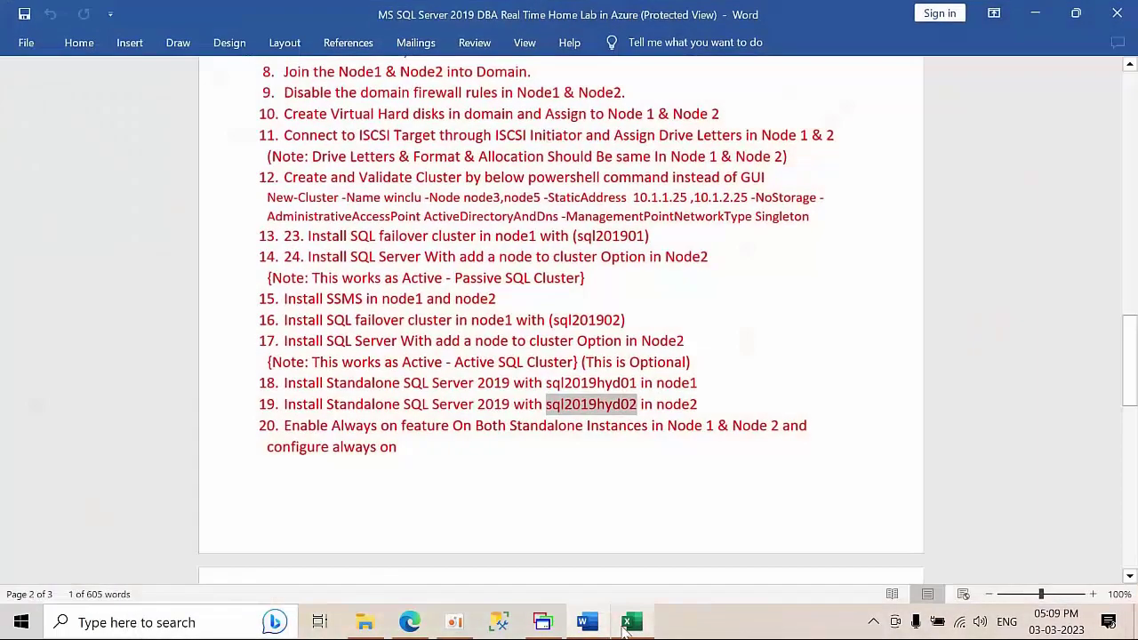
{"action": "left_click", "coordinate": [1035, 12]}
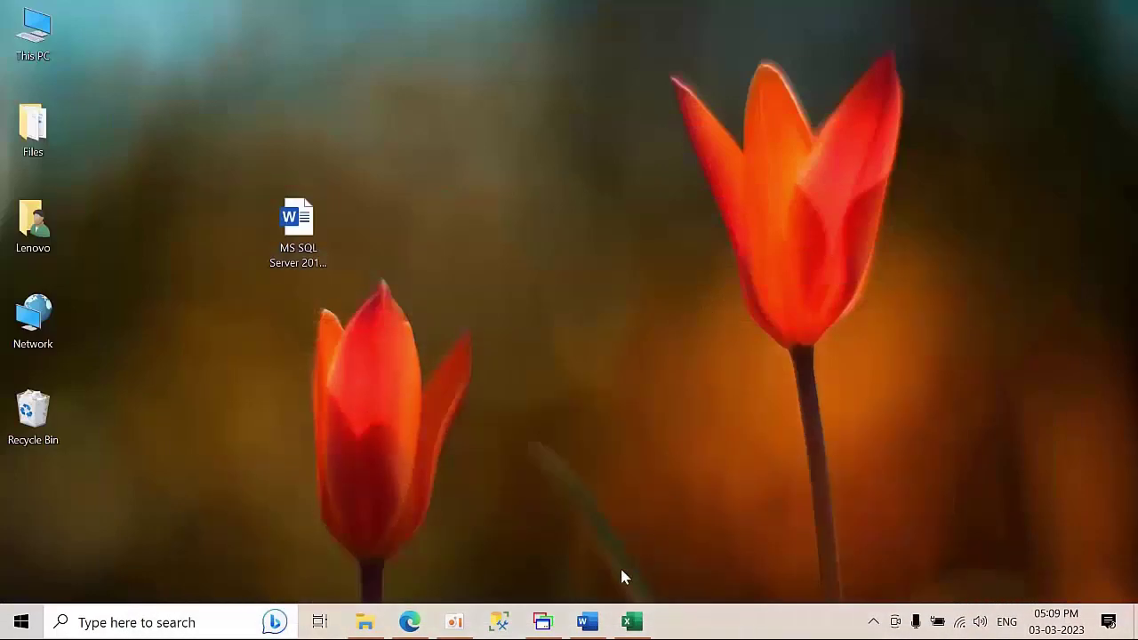
- In Book1, enter listener IPs 10.1.1.75 in H12 and 10.1.2.75 in I12
{"action": "left_click", "coordinate": [594, 622]}
{"action": "left_click", "coordinate": [594, 622]}
{"action": "left_click", "coordinate": [631, 623]}
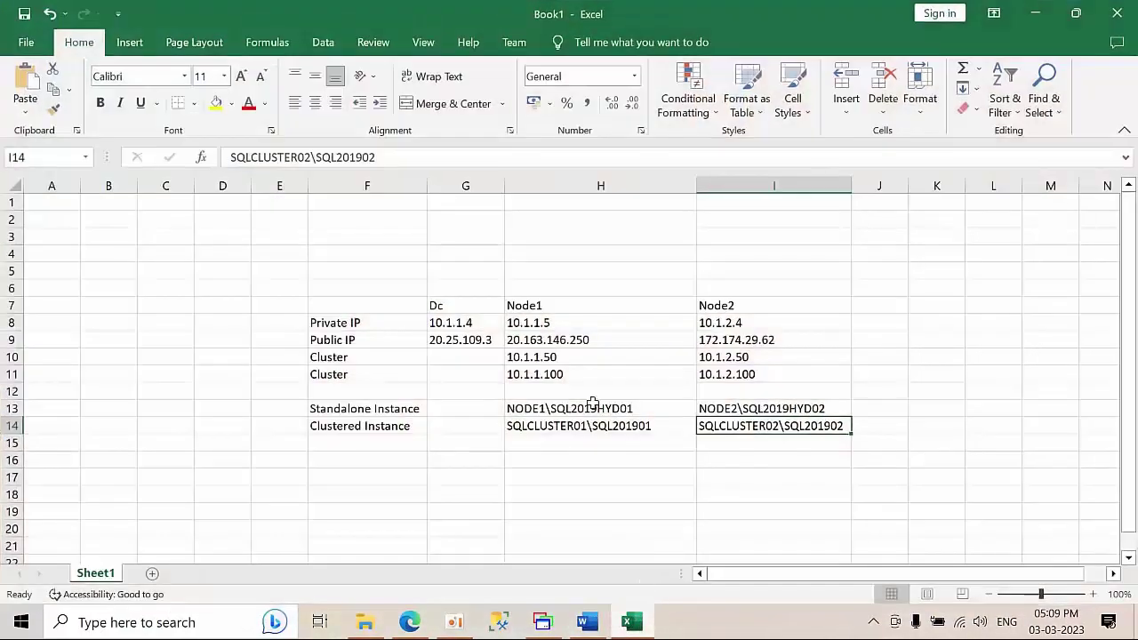
{"action": "left_click", "coordinate": [545, 447]}
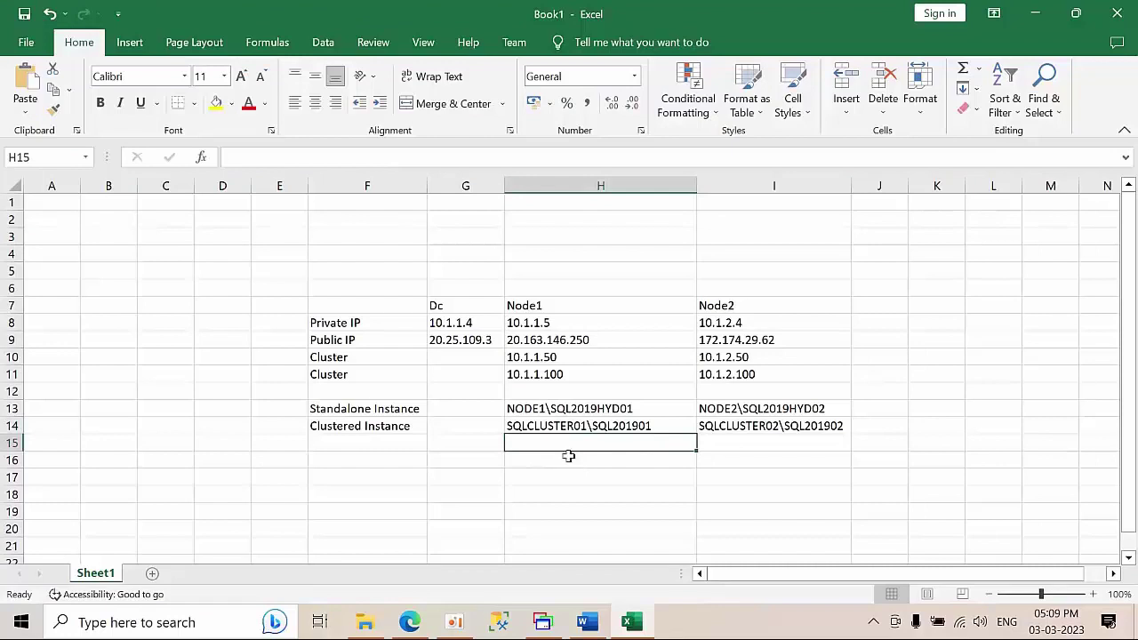
{"action": "left_click", "coordinate": [532, 391]}
{"action": "type", "text": "10.1.1.75"}
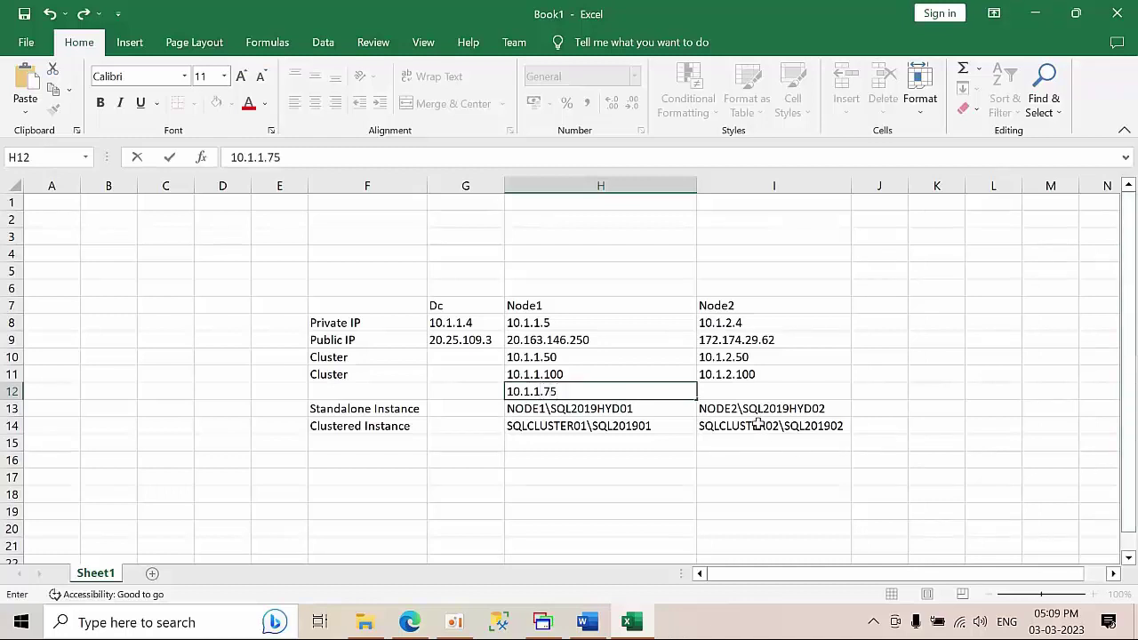
{"action": "left_click", "coordinate": [757, 391]}
{"action": "type", "text": "10.1.2.75"}
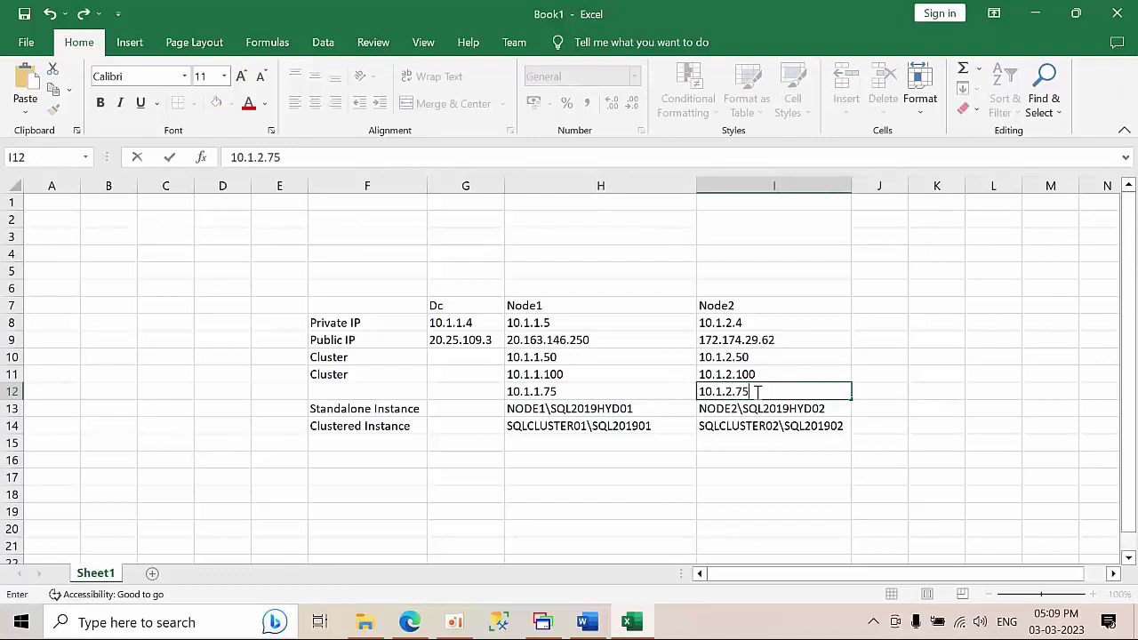
{"action": "left_click", "coordinate": [1037, 402]}
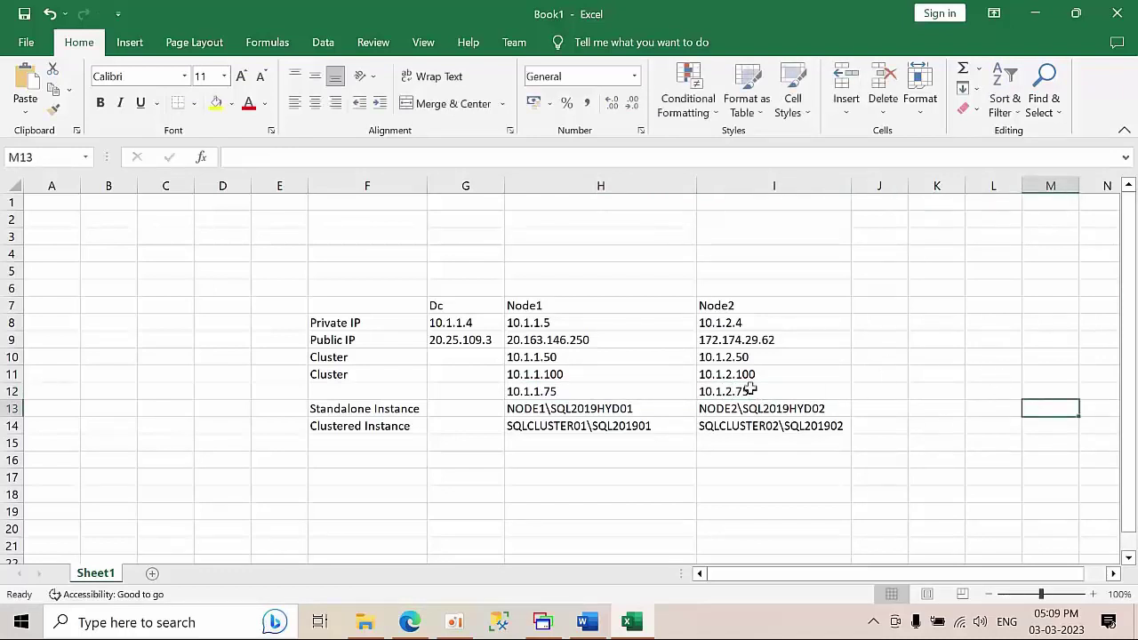
{"action": "left_click", "coordinate": [541, 379]}
{"action": "left_click", "coordinate": [542, 395]}
{"action": "left_click", "coordinate": [750, 391]}
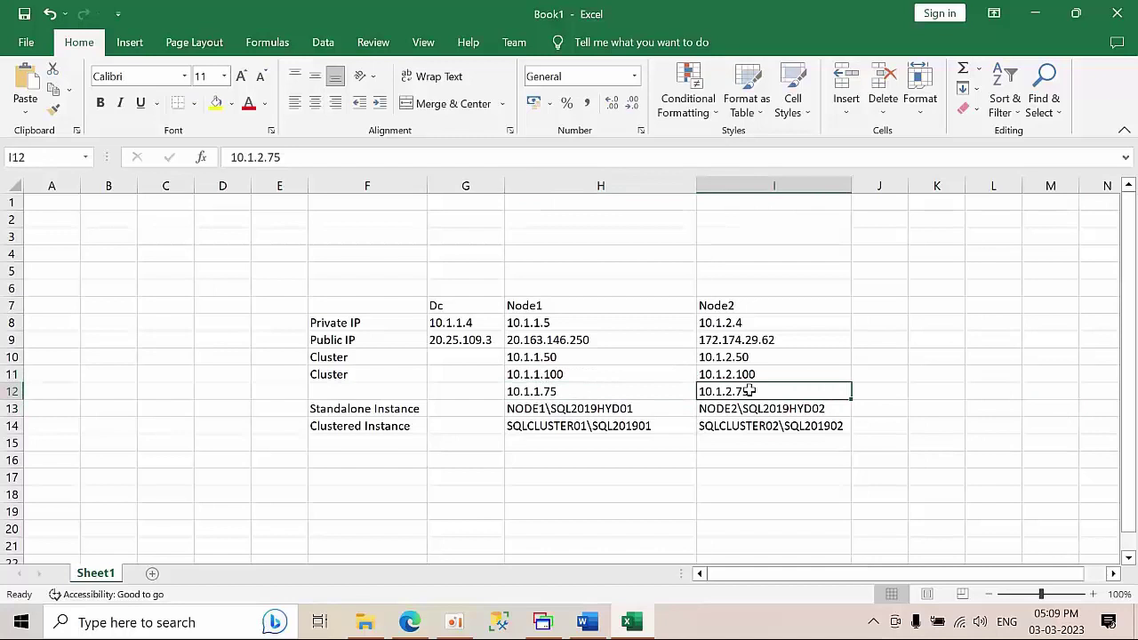
{"action": "left_click", "coordinate": [563, 391]}
{"action": "left_click", "coordinate": [763, 393]}
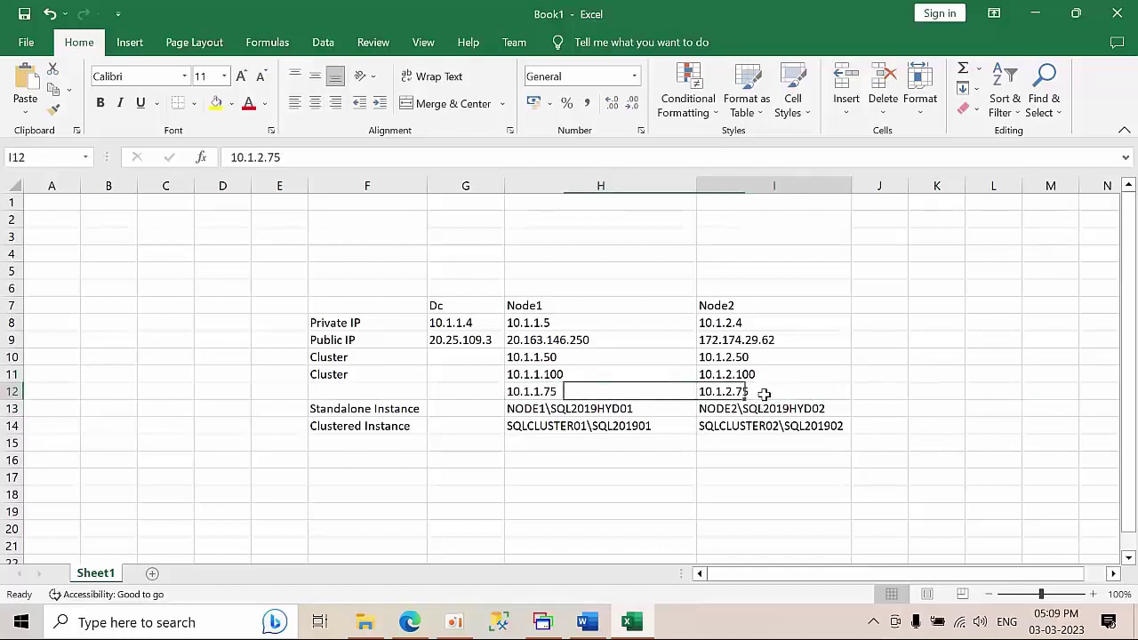
- Label F12 'alawys on Listner IP' and copy Node1's listener address 10.1.1.75 from H12
{"action": "left_click", "coordinate": [360, 383]}
{"action": "type", "text": "aLWA"}
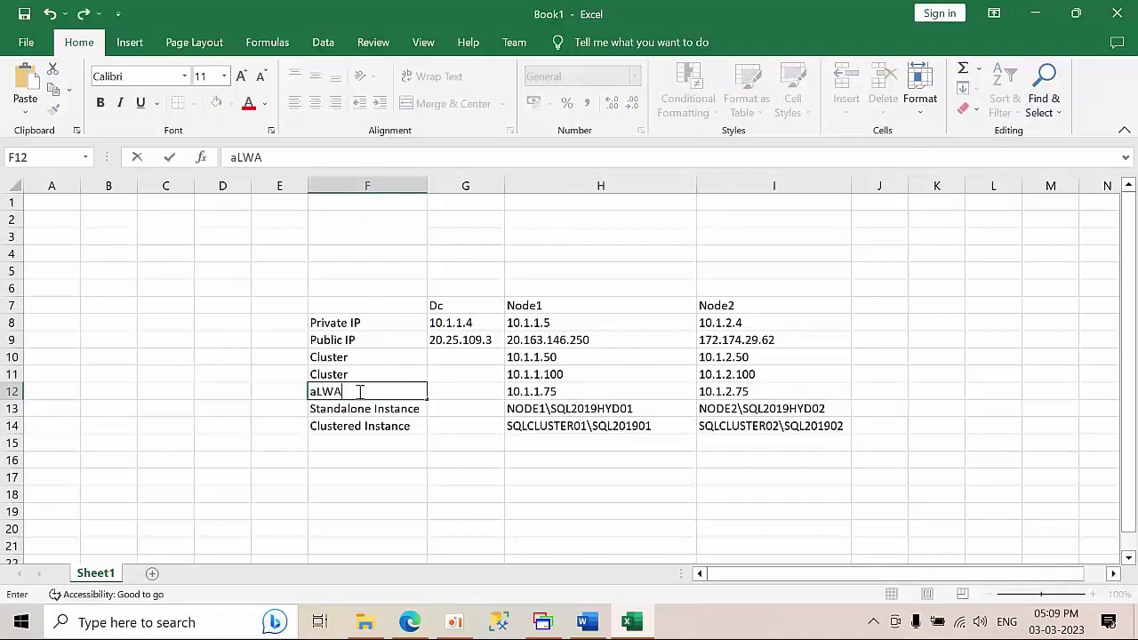
{"action": "key", "text": "BackSpace"}
{"action": "key", "text": "BackSpace"}
{"action": "type", "text": "LA"}
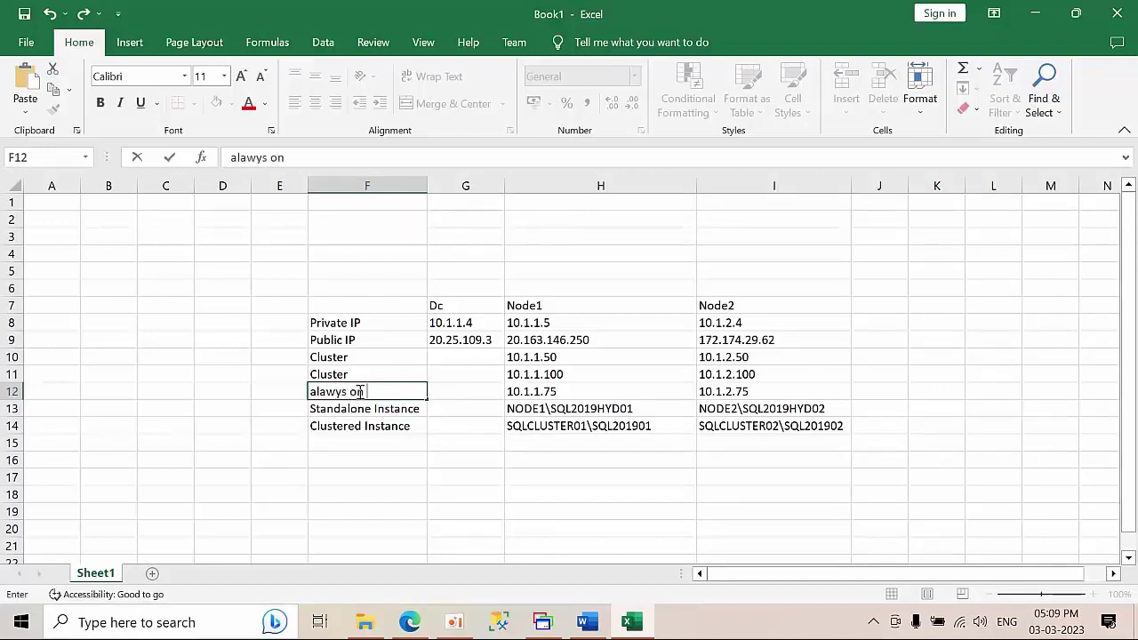
{"action": "type", "text": "tner IP"}
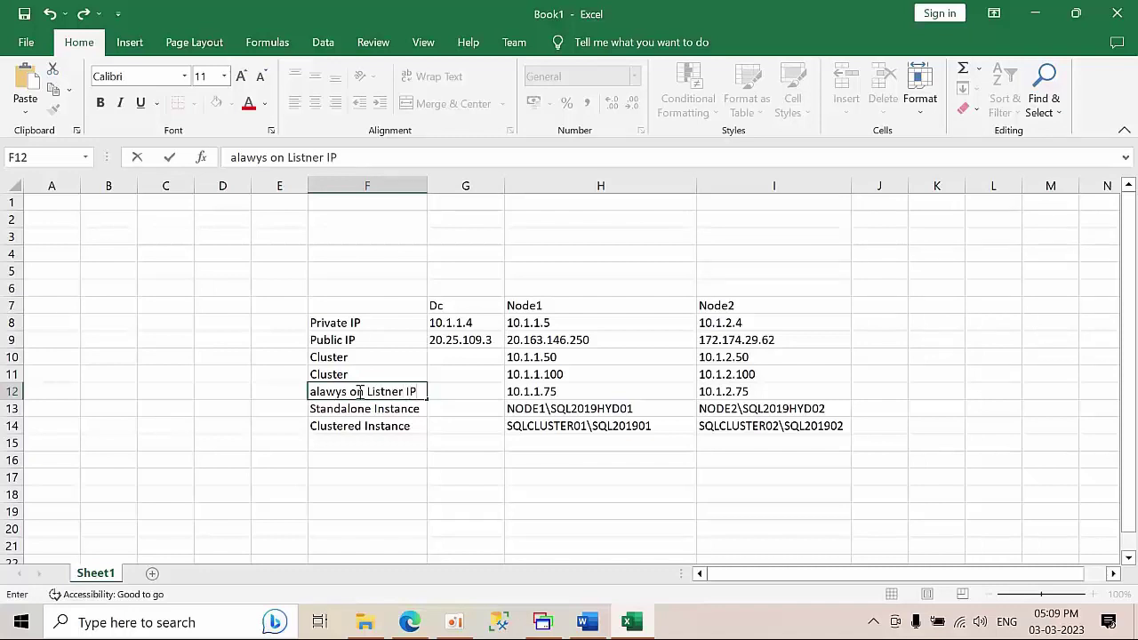
{"action": "left_click", "coordinate": [562, 397]}
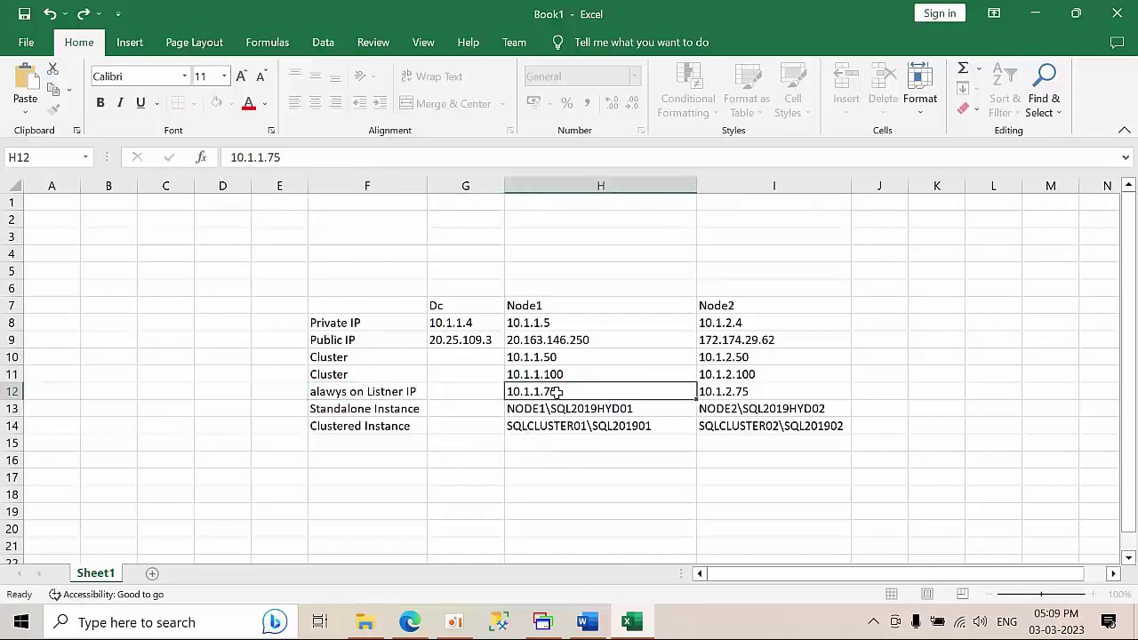
{"action": "left_click", "coordinate": [776, 395]}
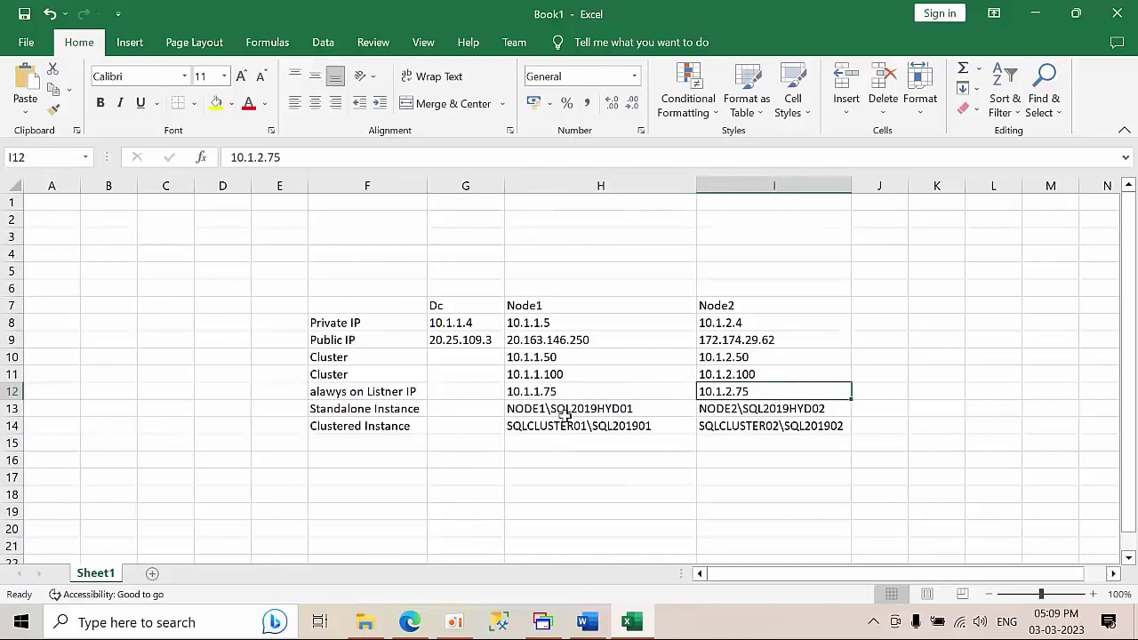
{"action": "left_click", "coordinate": [576, 391]}
{"action": "key", "text": "ctrl+c"}
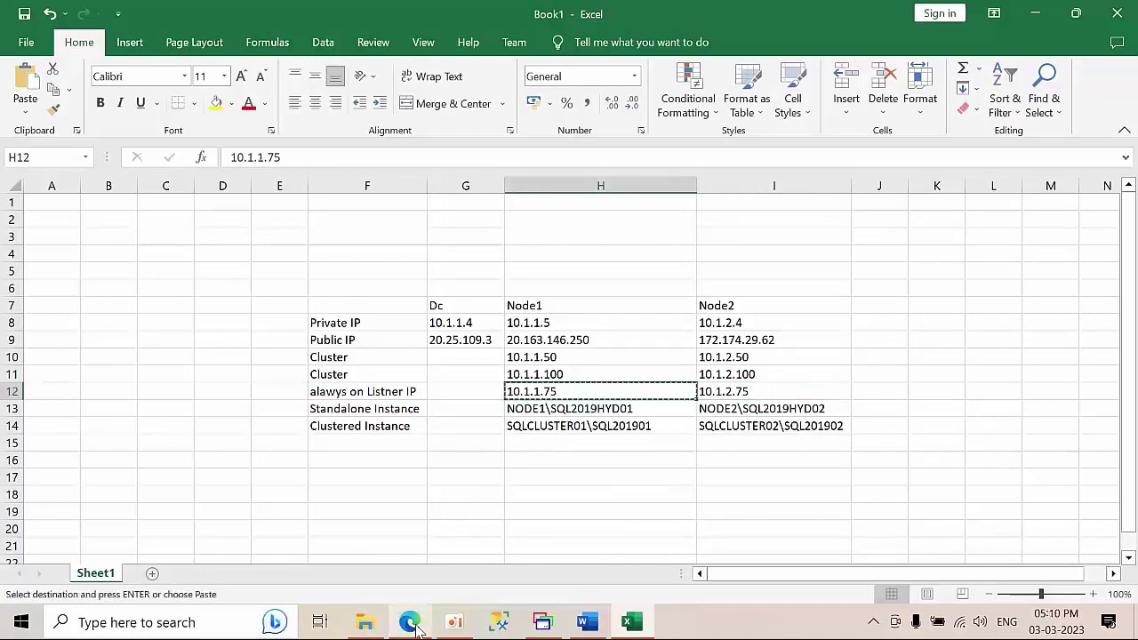
{"action": "left_click", "coordinate": [415, 626]}
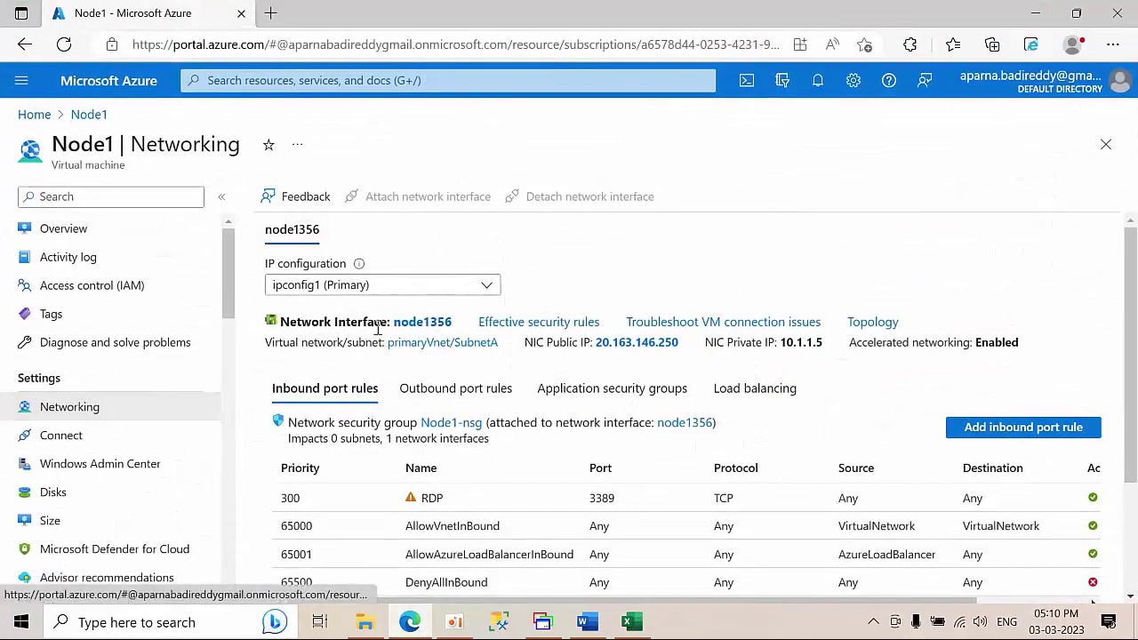
- On Node1's interface node1356, start a new IP configuration named AoListnerIp
{"action": "left_click", "coordinate": [443, 324]}
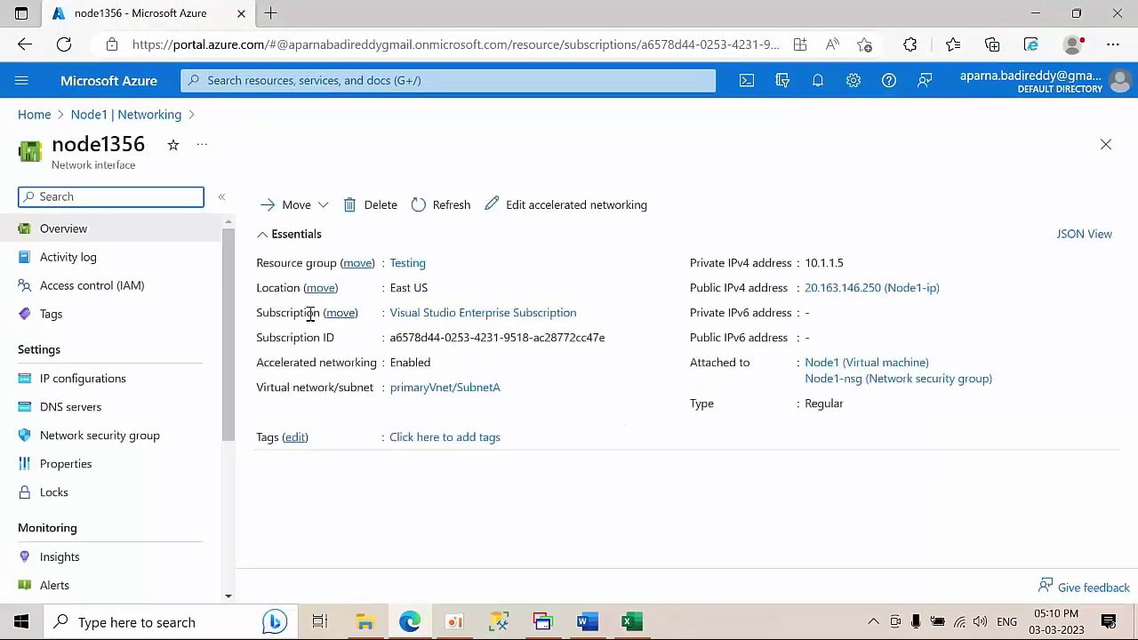
{"action": "left_click", "coordinate": [114, 382]}
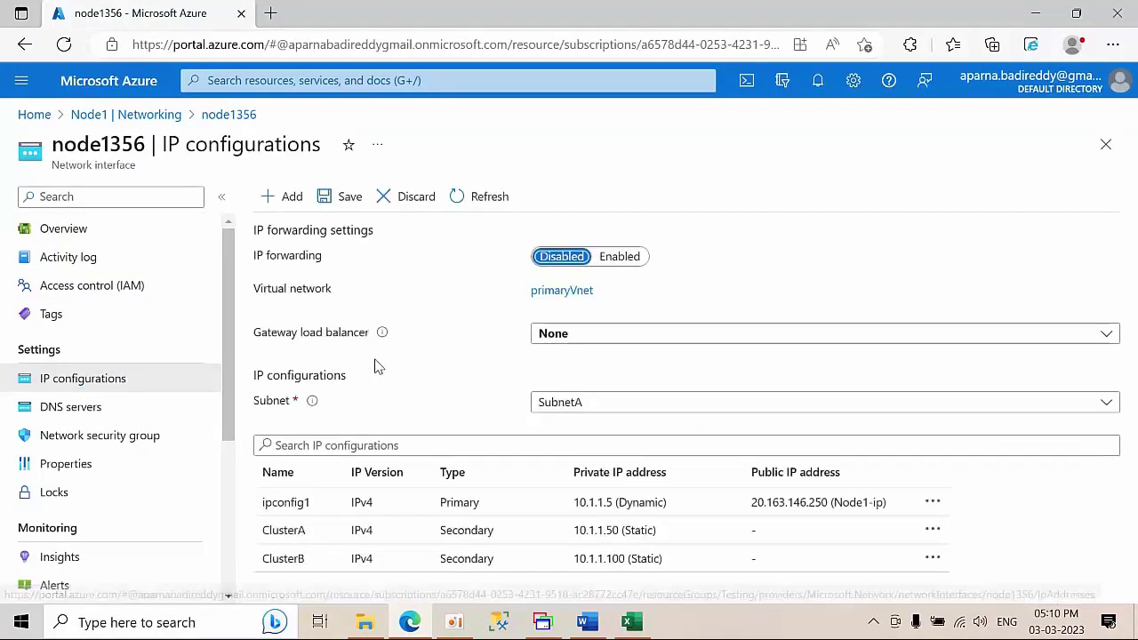
{"action": "left_click", "coordinate": [286, 196]}
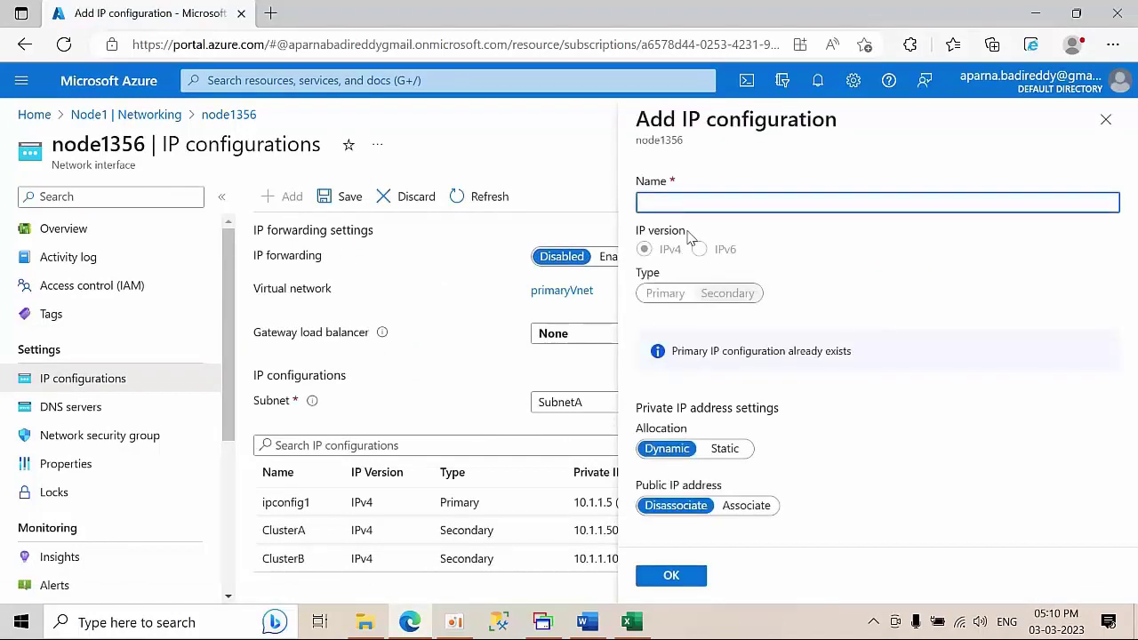
{"action": "type", "text": "Aalw"}
- Set its private IP to static 10.1.1.75, save it, and return to the portal home
{"action": "left_click_drag", "start_coordinate": [711, 448], "coordinate": [717, 448]}
{"action": "left_click", "coordinate": [718, 450]}
{"action": "left_click", "coordinate": [725, 449]}
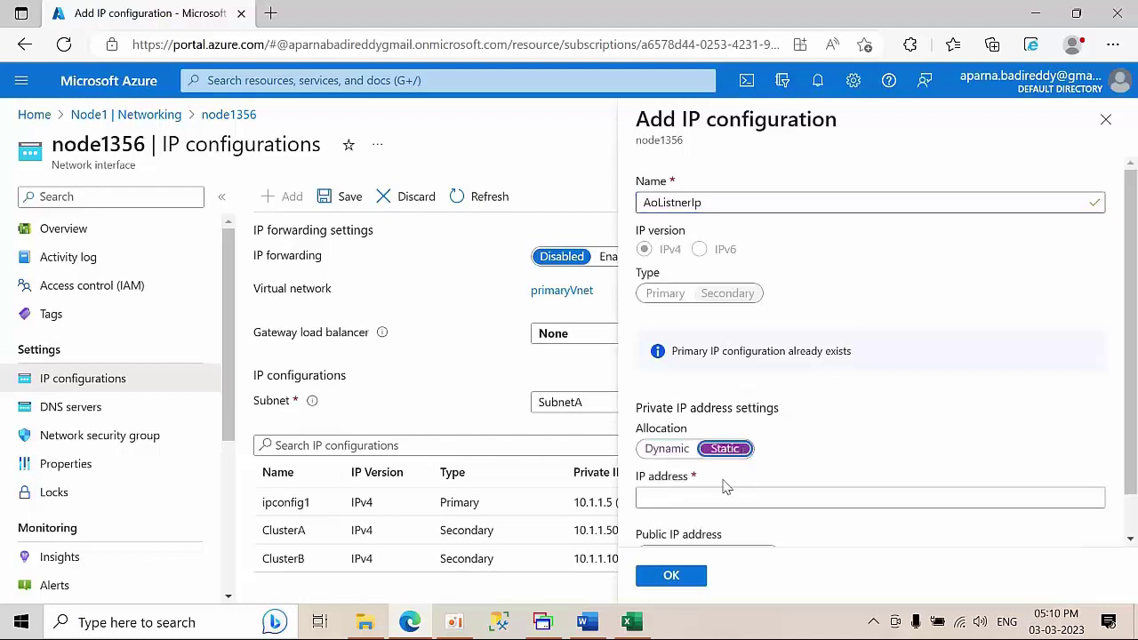
{"action": "left_click", "coordinate": [649, 495]}
{"action": "type", "text": "10.1.1.75"}
{"action": "scroll", "coordinate": [891, 380], "scroll_direction": "down", "scroll_amount": 1}
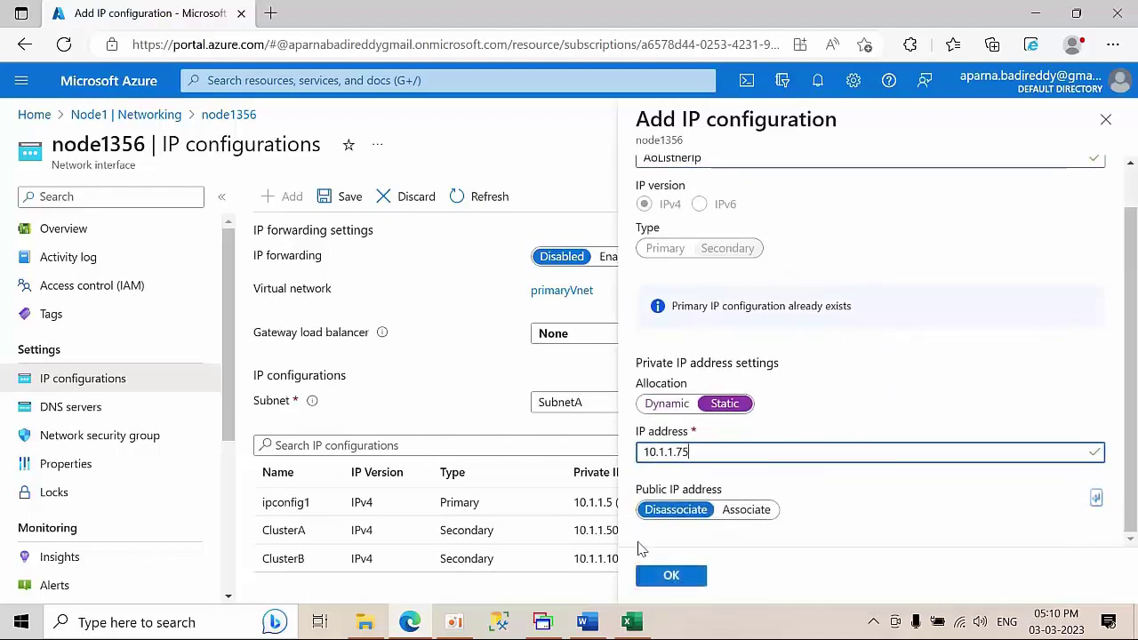
{"action": "left_click", "coordinate": [672, 575]}
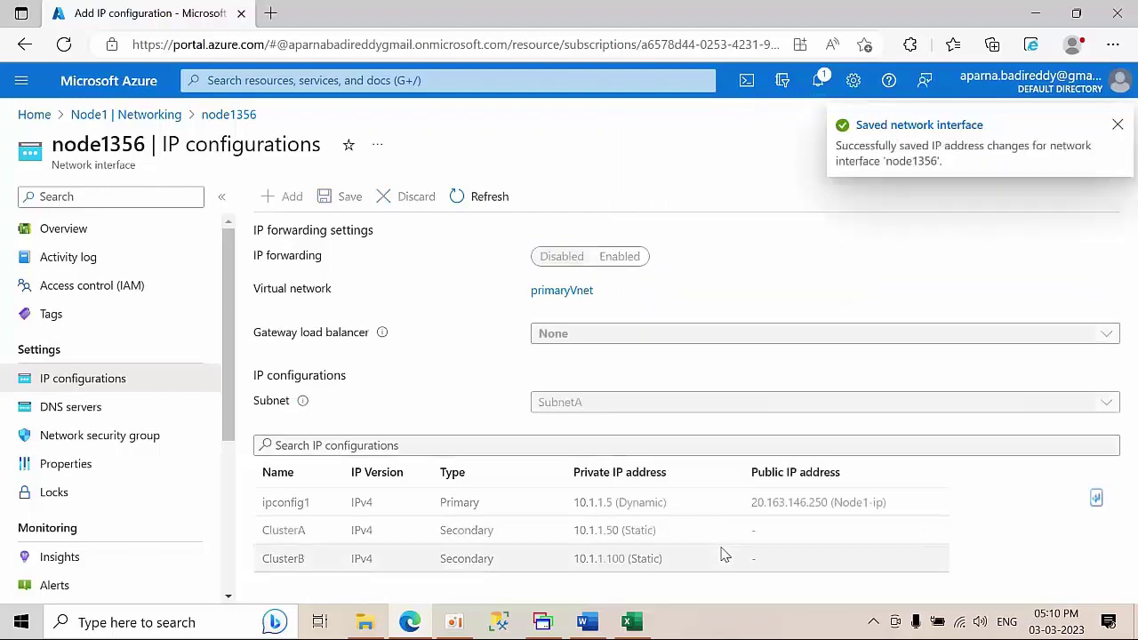
{"action": "left_click", "coordinate": [1118, 120]}
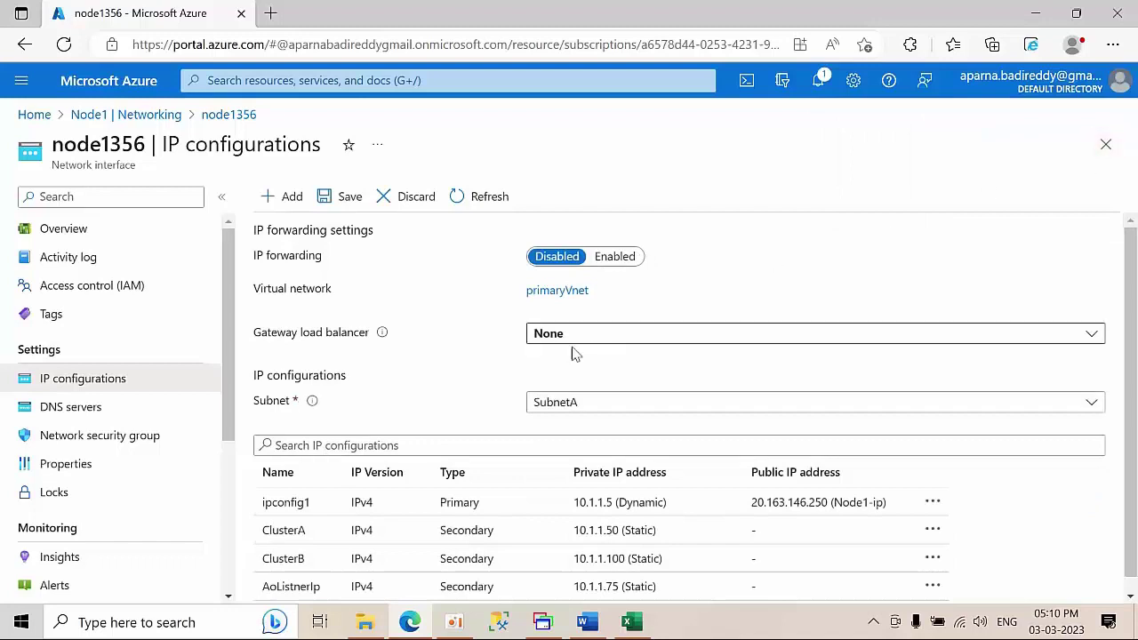
{"action": "left_click", "coordinate": [497, 196]}
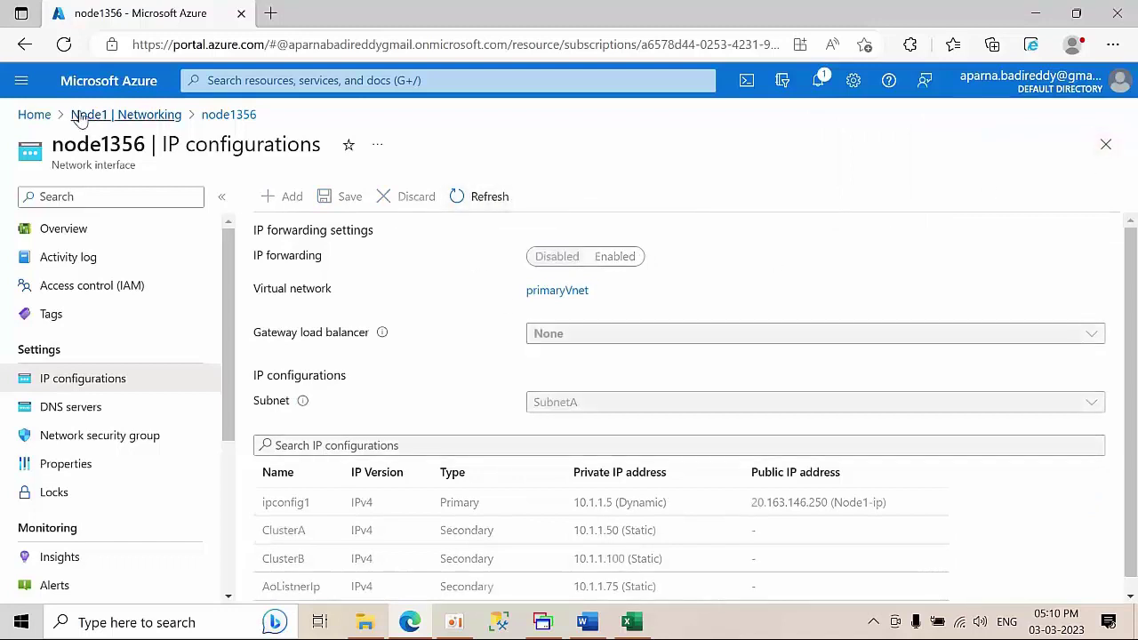
{"action": "left_click", "coordinate": [37, 115]}
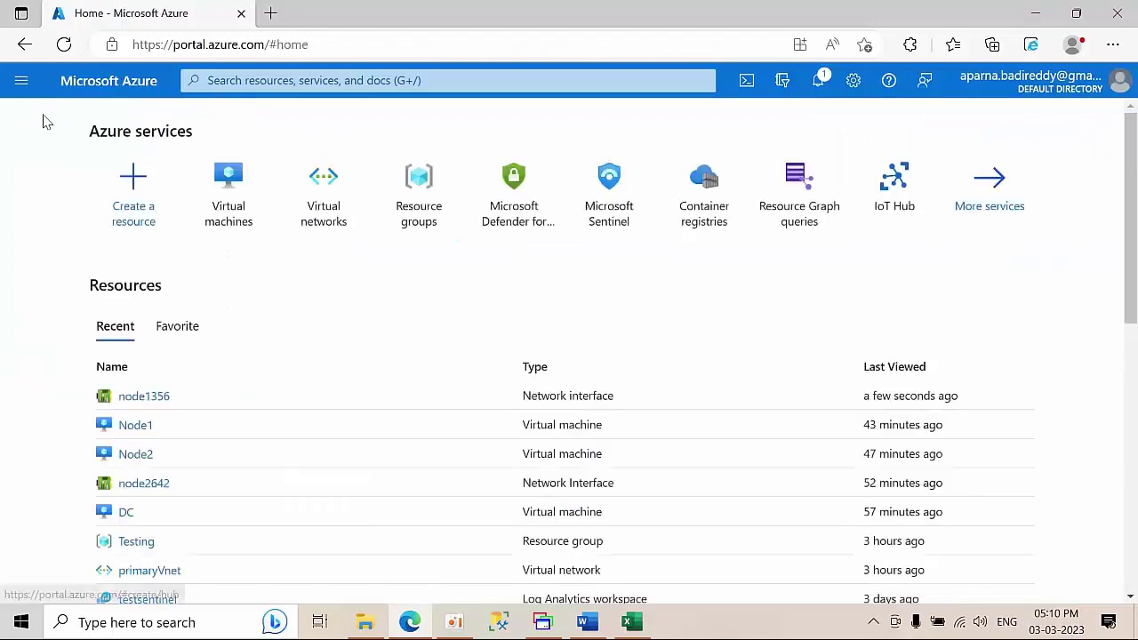
- Go to Node2's network interface node2642 in Azure, checking the listener address in Excel
{"action": "left_click", "coordinate": [135, 454]}
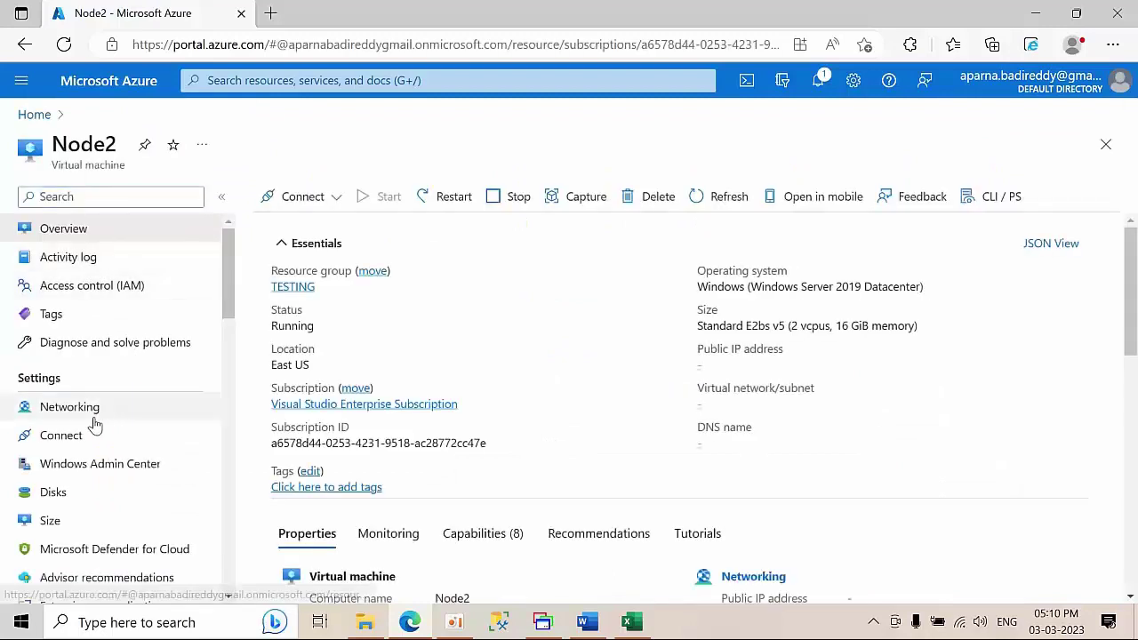
{"action": "left_click", "coordinate": [94, 422]}
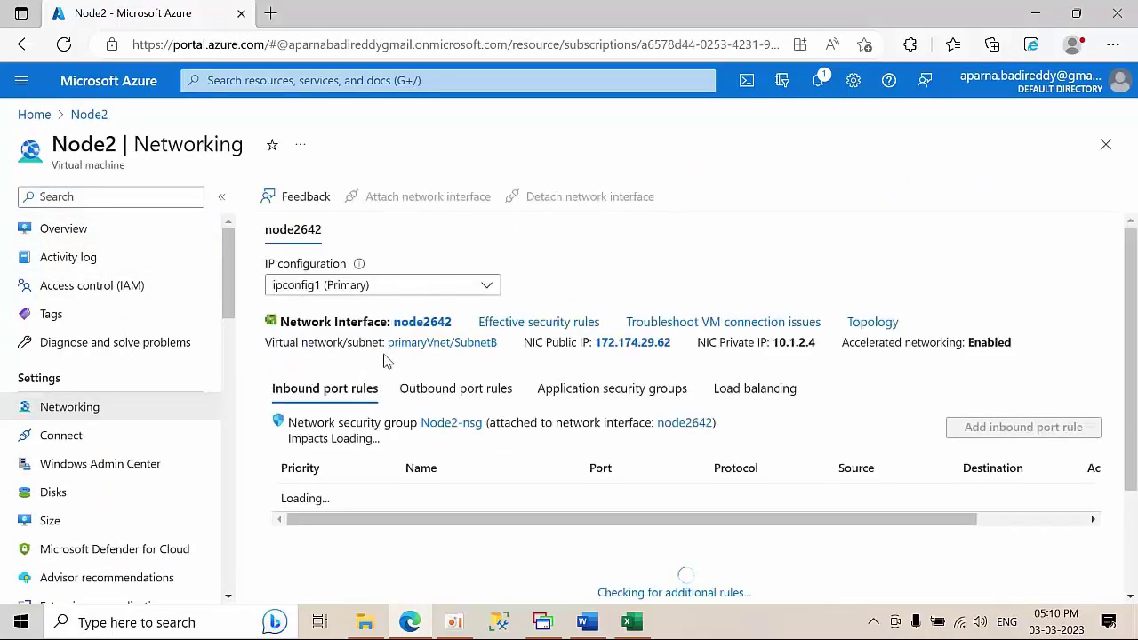
{"action": "left_click", "coordinate": [421, 324]}
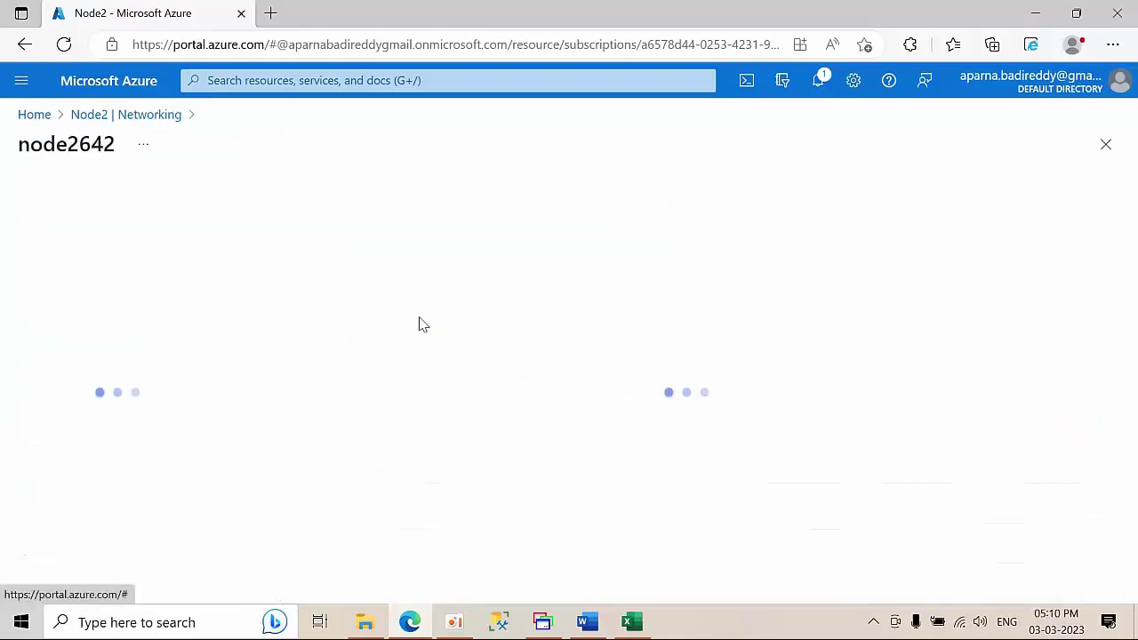
{"action": "left_click", "coordinate": [633, 624]}
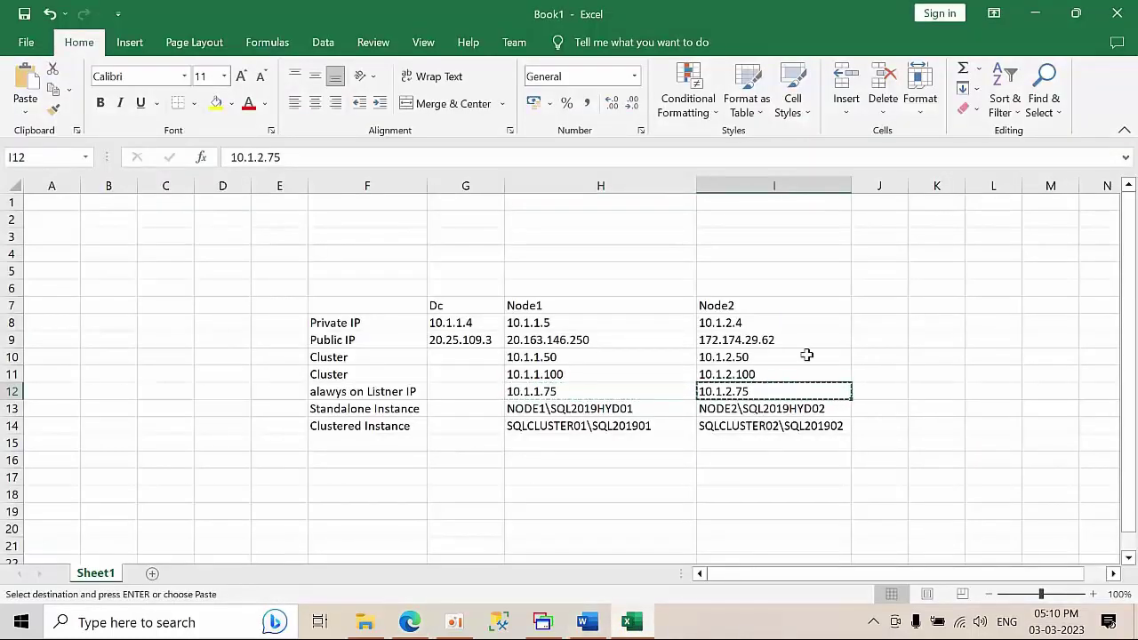
{"action": "left_click", "coordinate": [1036, 14]}
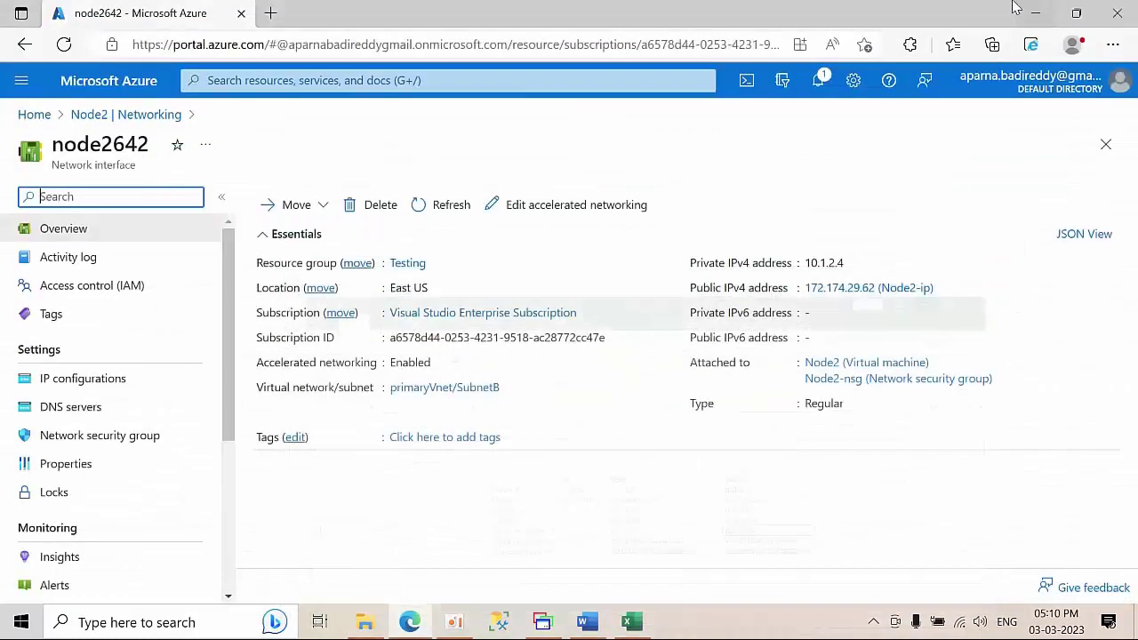
- Add a static IP configuration named AlwaysonIP at 10.1.2.75 to node2642 and save it
{"action": "left_click", "coordinate": [89, 383]}
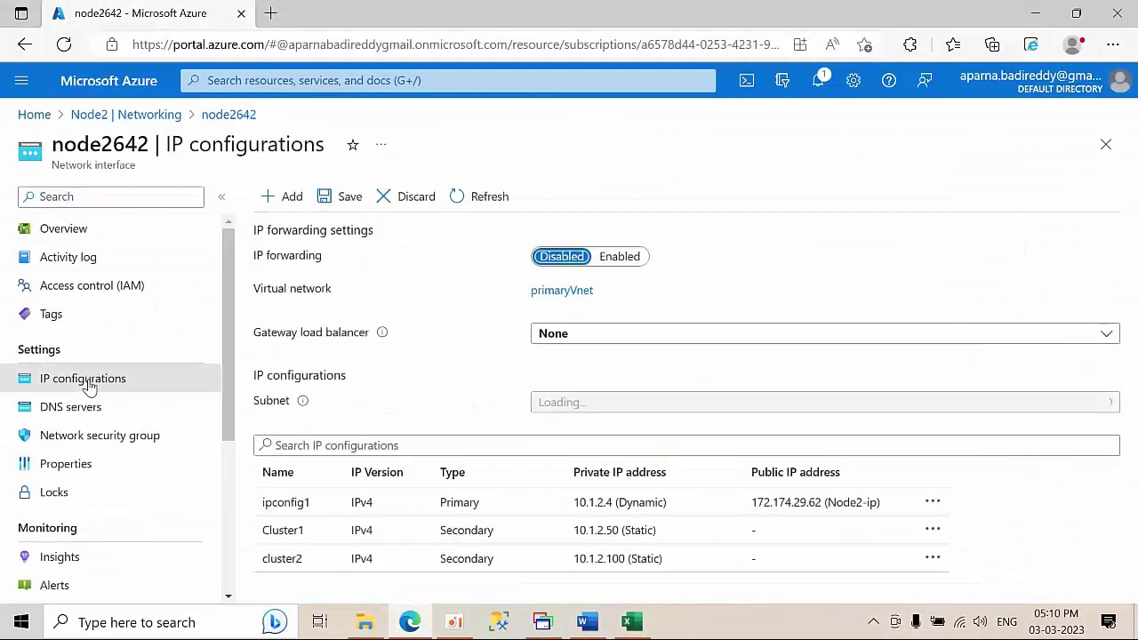
{"action": "left_click", "coordinate": [273, 194]}
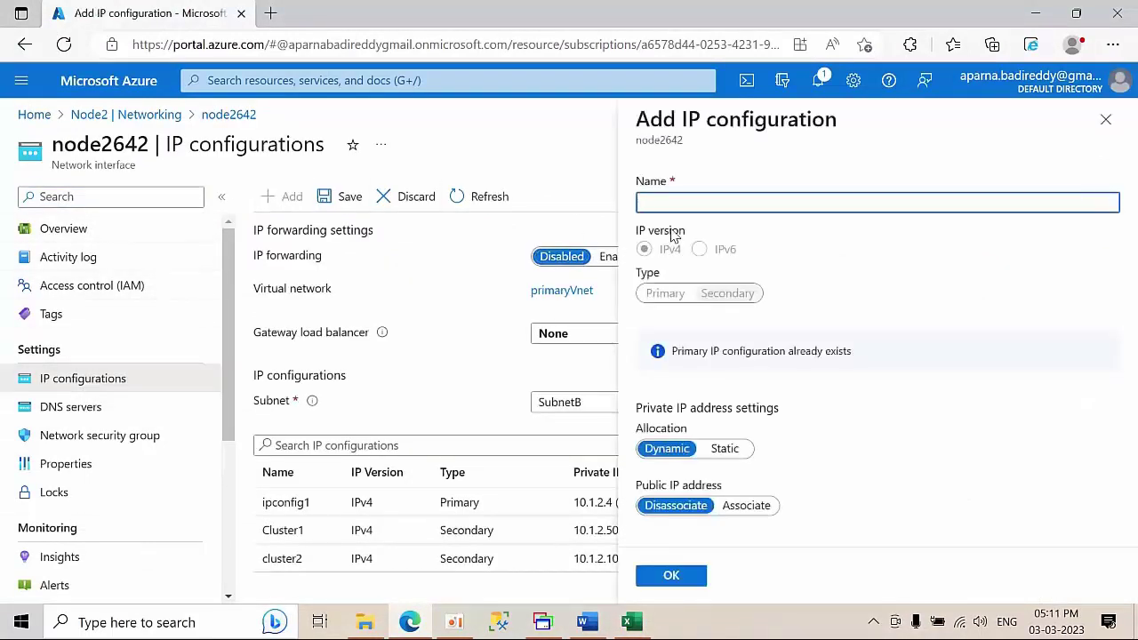
{"action": "type", "text": "10.1.2.75"}
{"action": "left_click", "coordinate": [725, 448]}
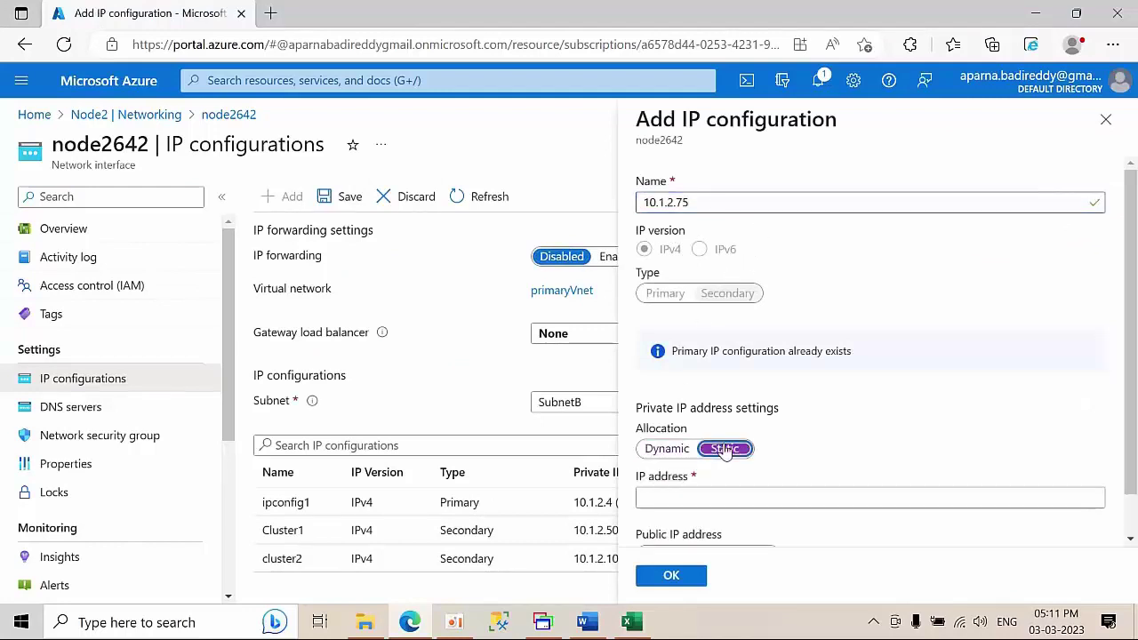
{"action": "left_click", "coordinate": [696, 495]}
{"action": "key", "text": "ctrl+v"}
{"action": "left_click_drag", "start_coordinate": [716, 205], "coordinate": [534, 203]}
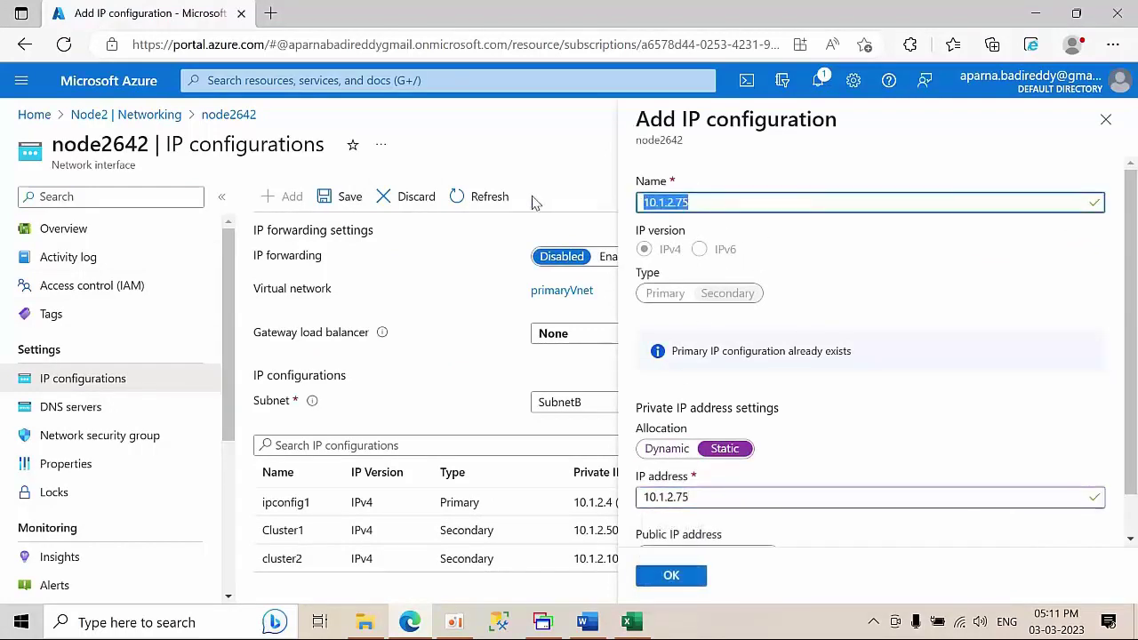
{"action": "type", "text": "AlwaysonIP"}
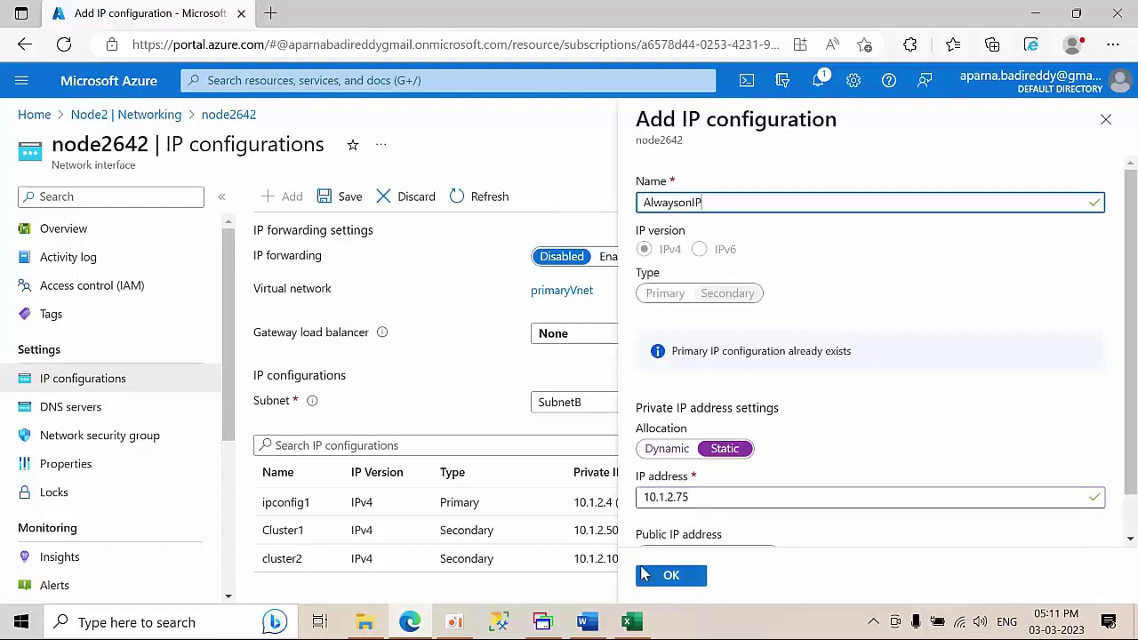
{"action": "left_click", "coordinate": [658, 582]}
{"action": "left_click", "coordinate": [712, 496]}
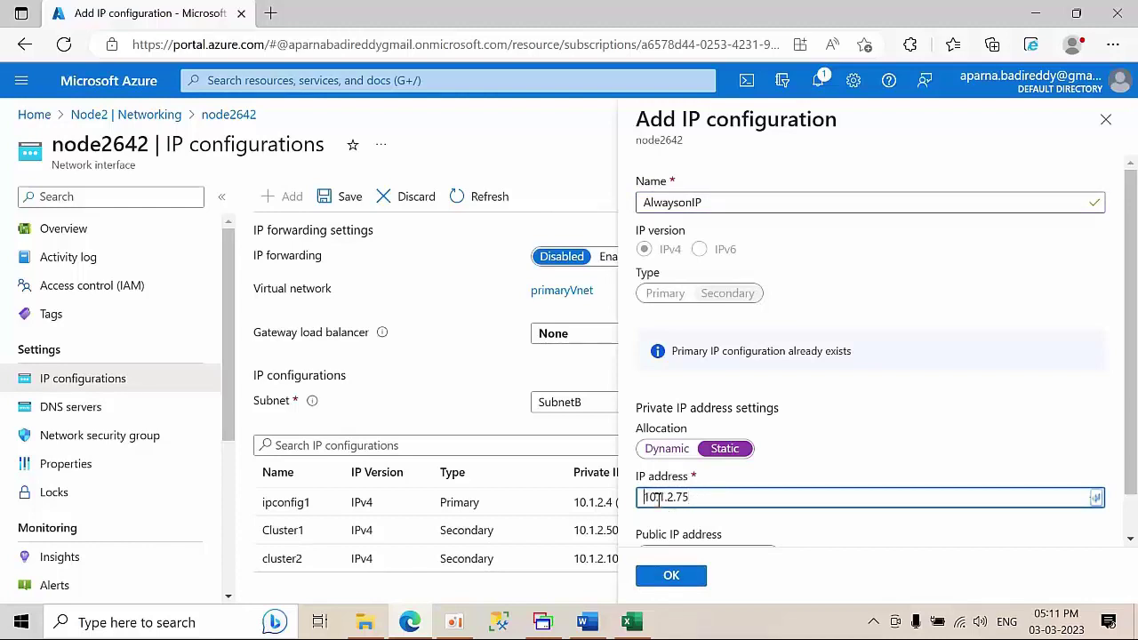
{"action": "left_click", "coordinate": [663, 576]}
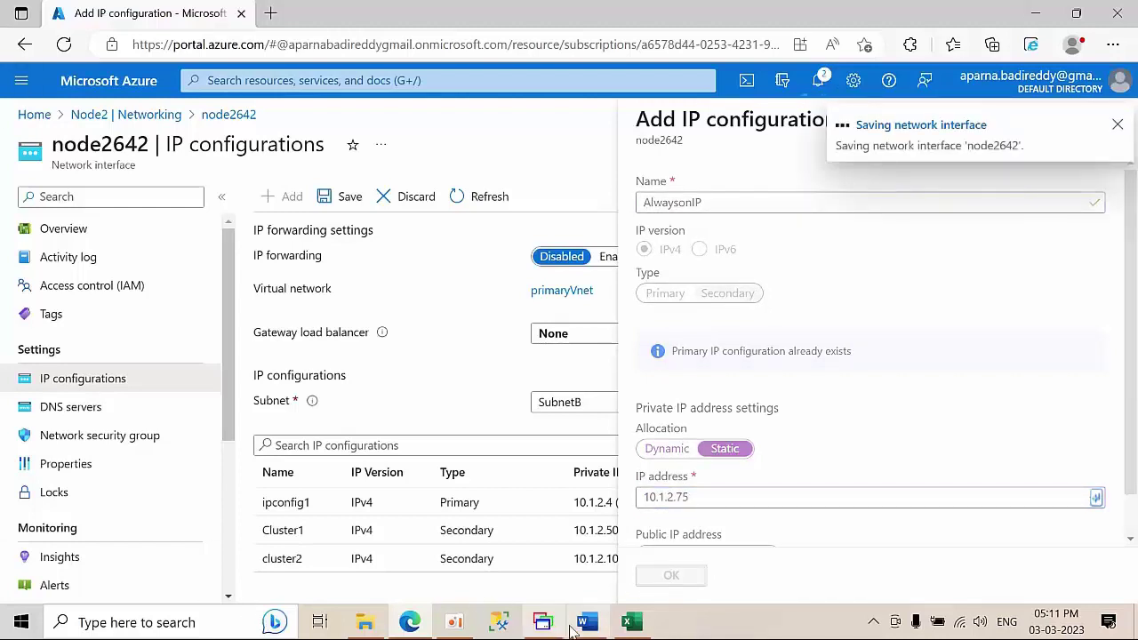
{"action": "left_click", "coordinate": [542, 622]}
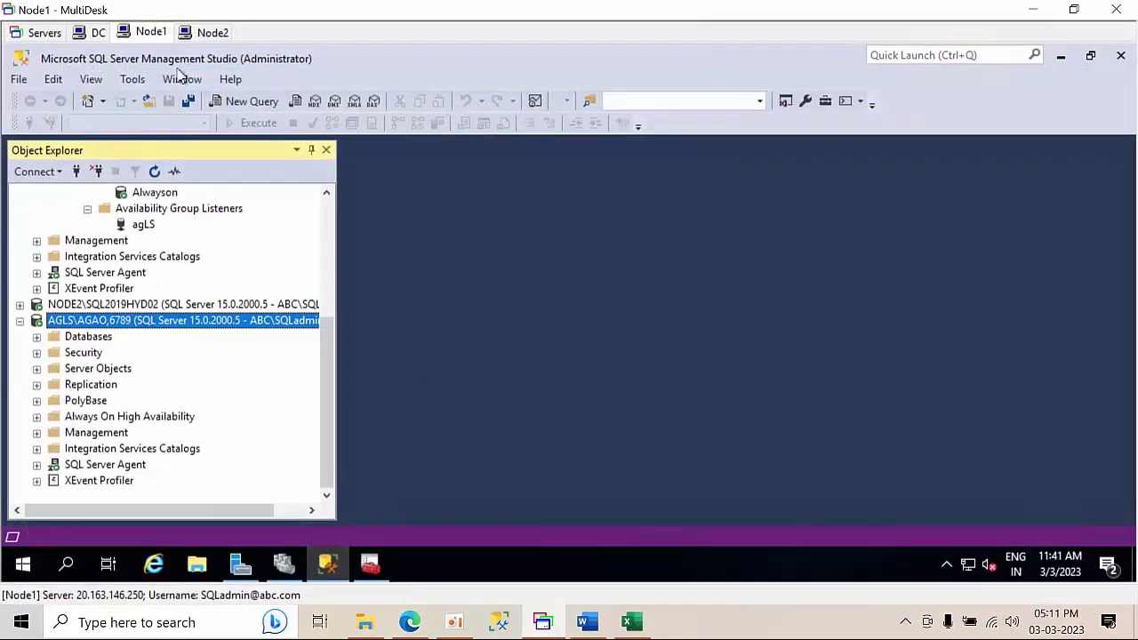
- Connect Node2's Object Explorer to the listener AGLS\AGAO,6789 and collapse its server tree
{"action": "left_click", "coordinate": [211, 33]}
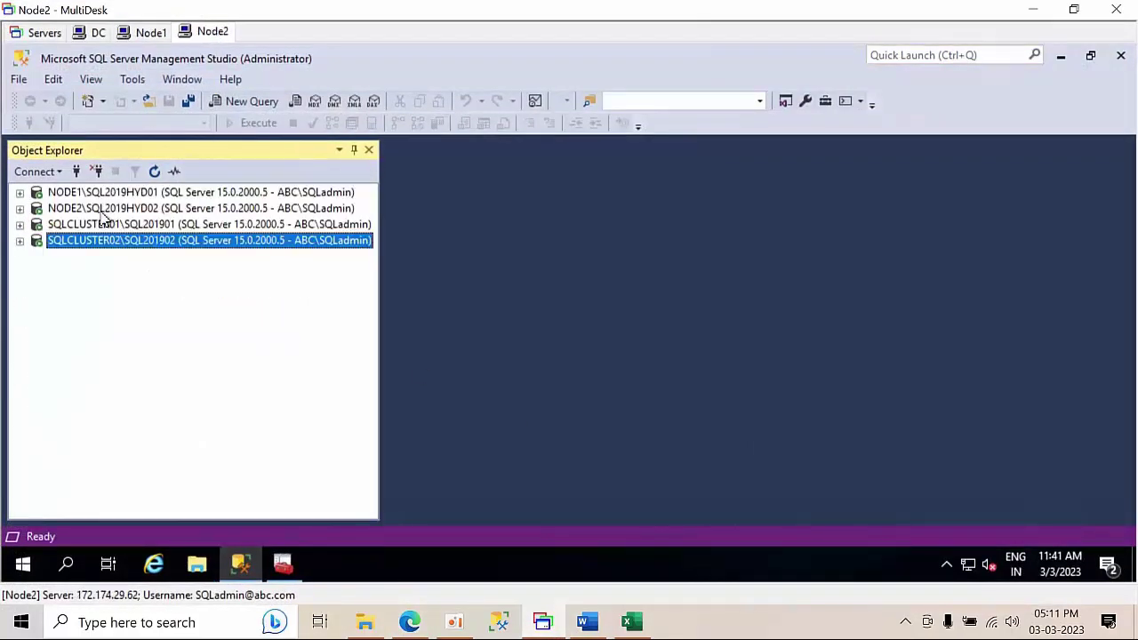
{"action": "left_click", "coordinate": [77, 171]}
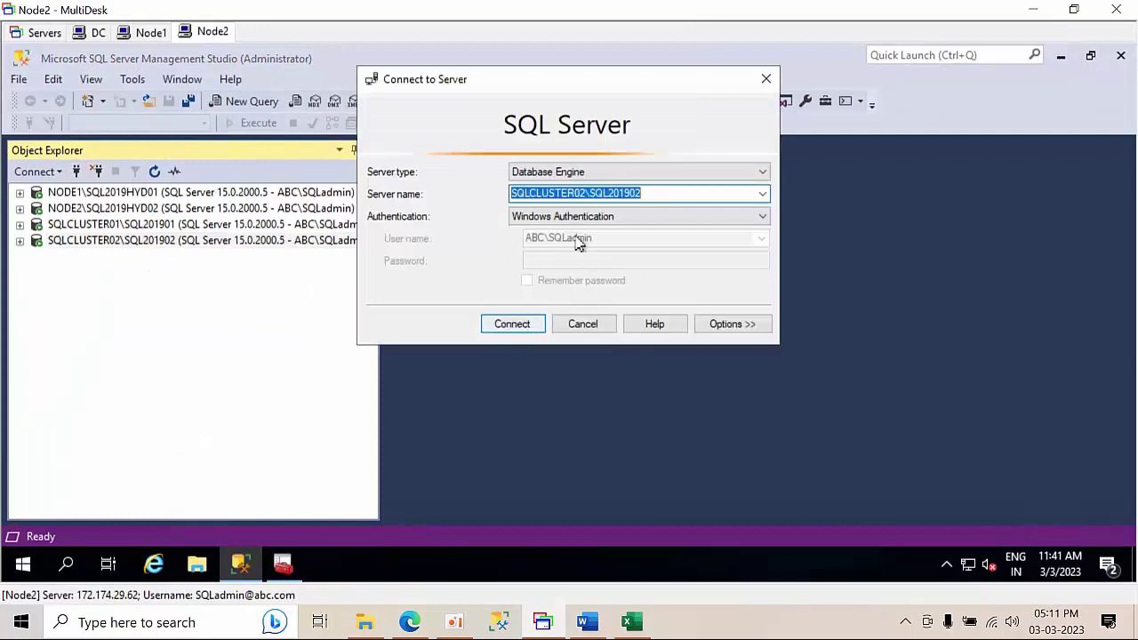
{"action": "left_click", "coordinate": [152, 33]}
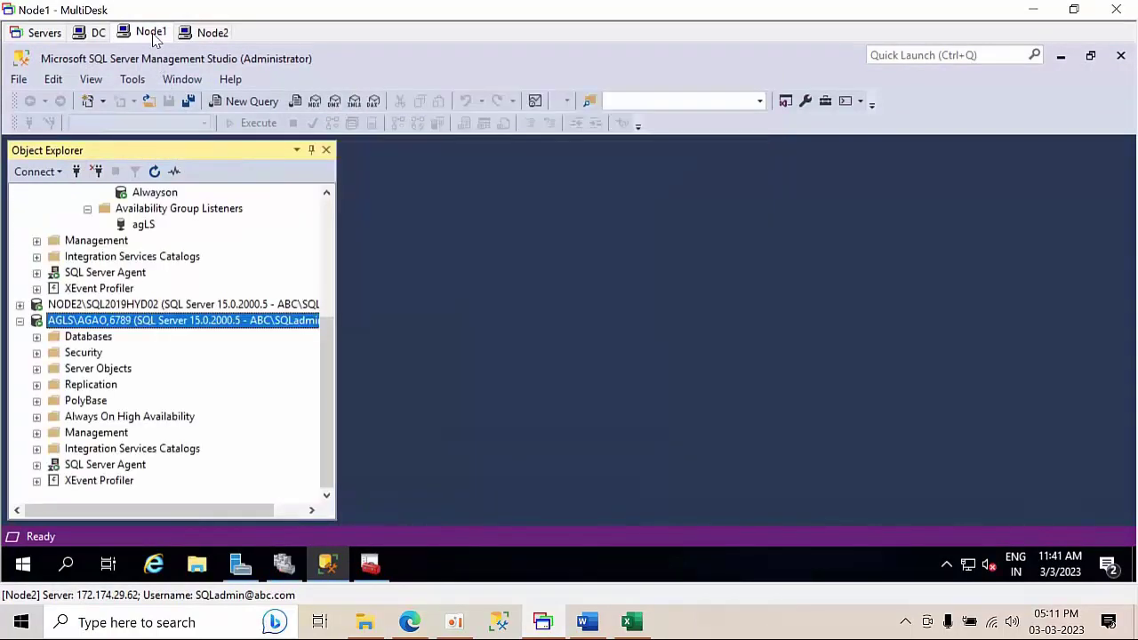
{"action": "left_click", "coordinate": [78, 173]}
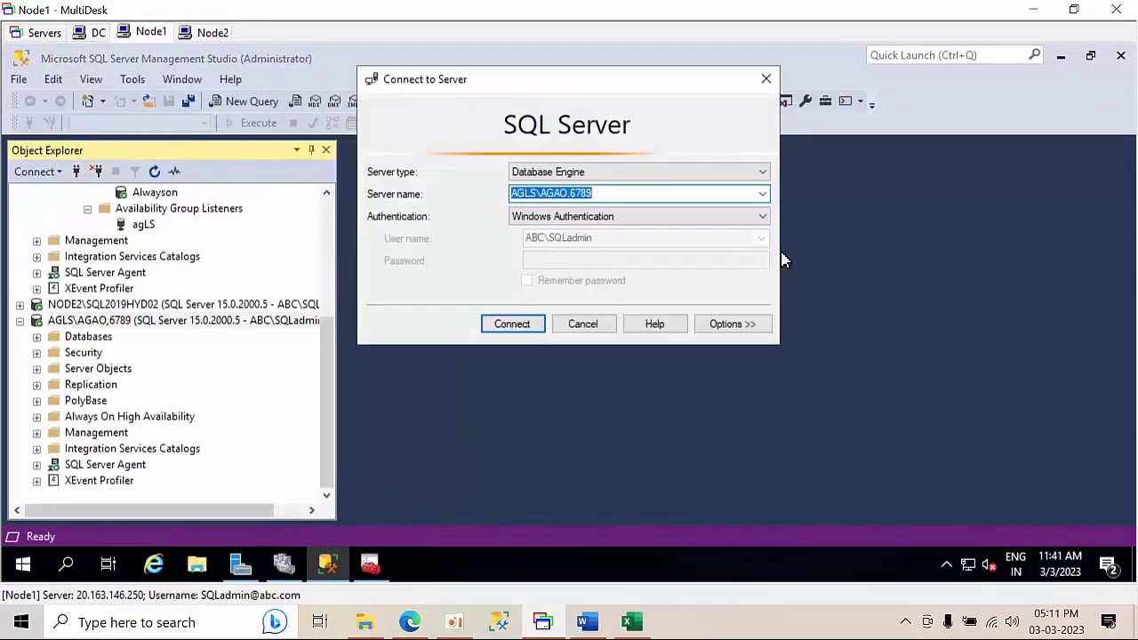
{"action": "key", "text": "Down"}
{"action": "key", "text": "ctrl+c"}
{"action": "left_click", "coordinate": [583, 325]}
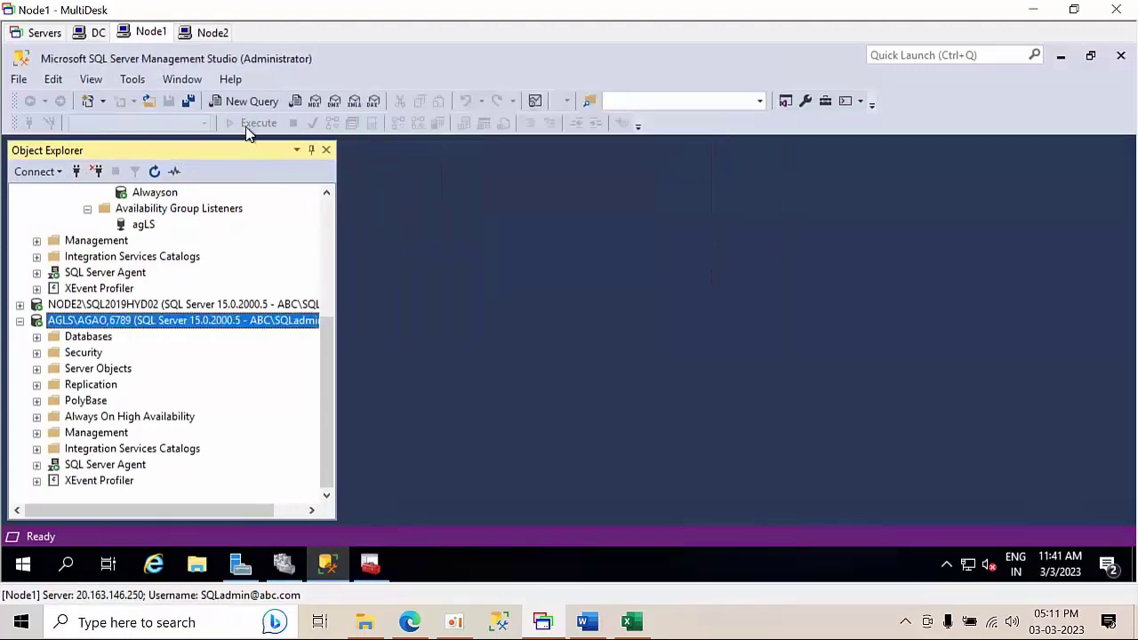
{"action": "left_click", "coordinate": [217, 33]}
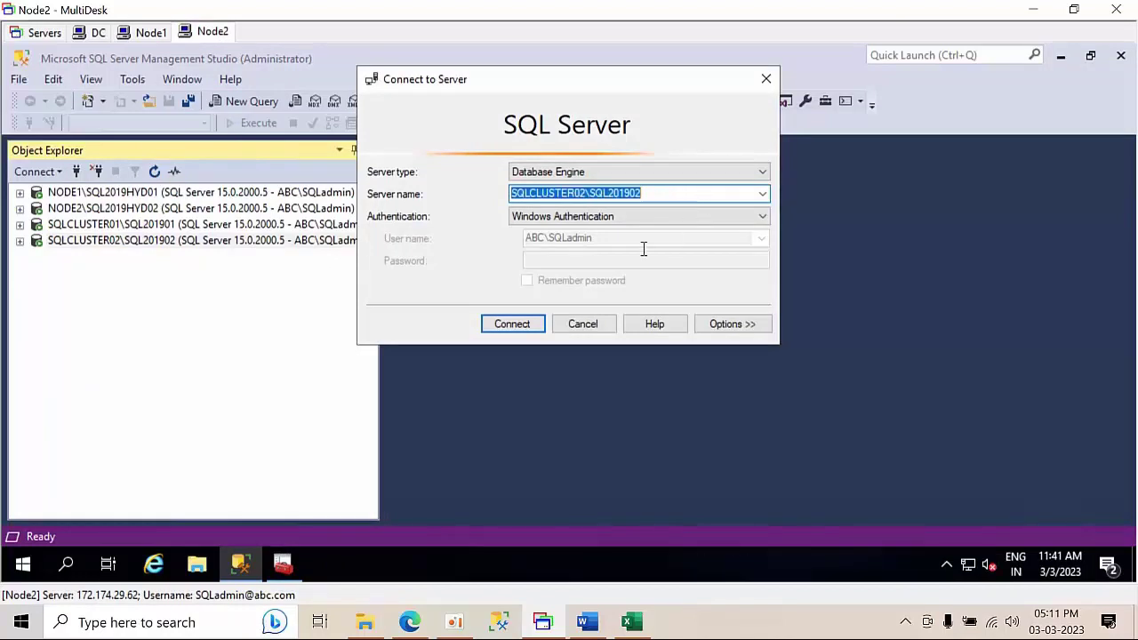
{"action": "key", "text": "ctrl+v"}
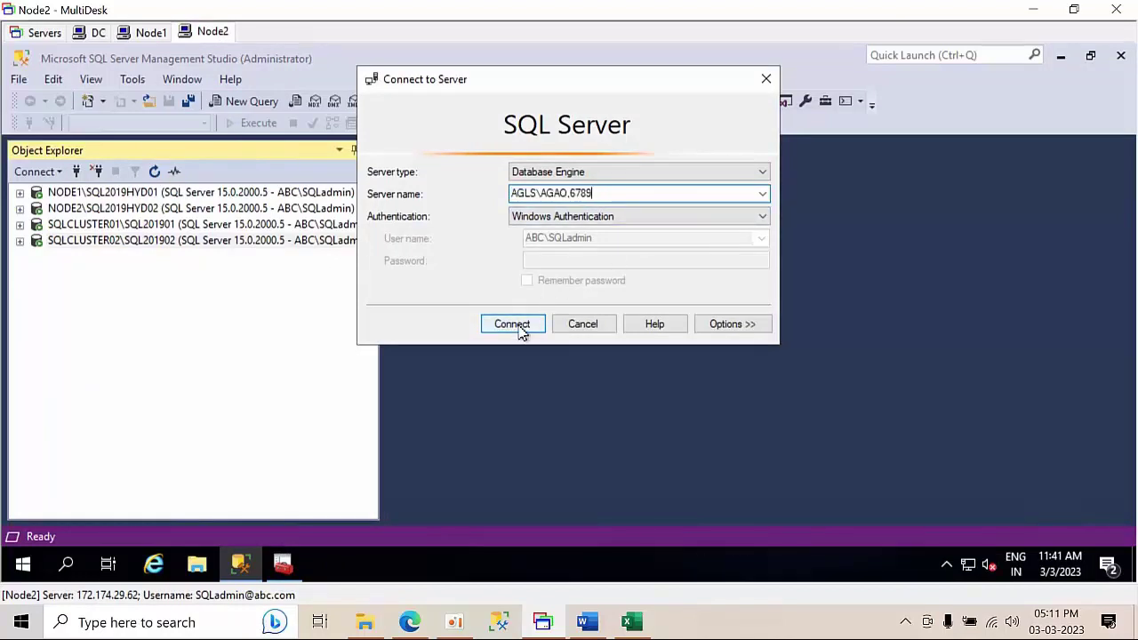
{"action": "left_click", "coordinate": [520, 329]}
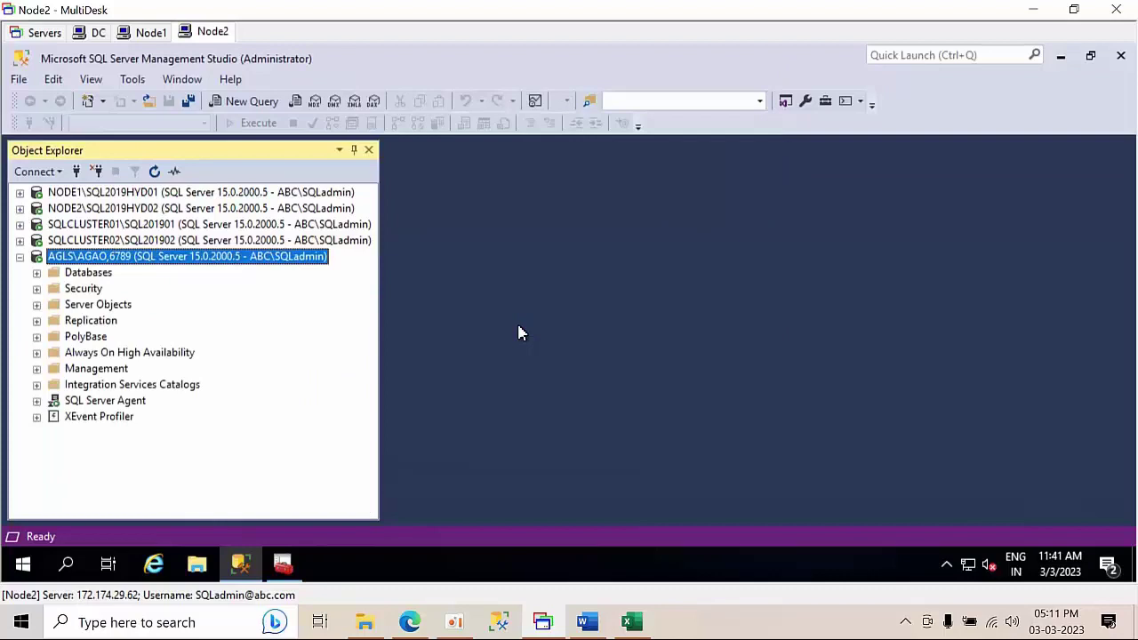
{"action": "left_click", "coordinate": [20, 256]}
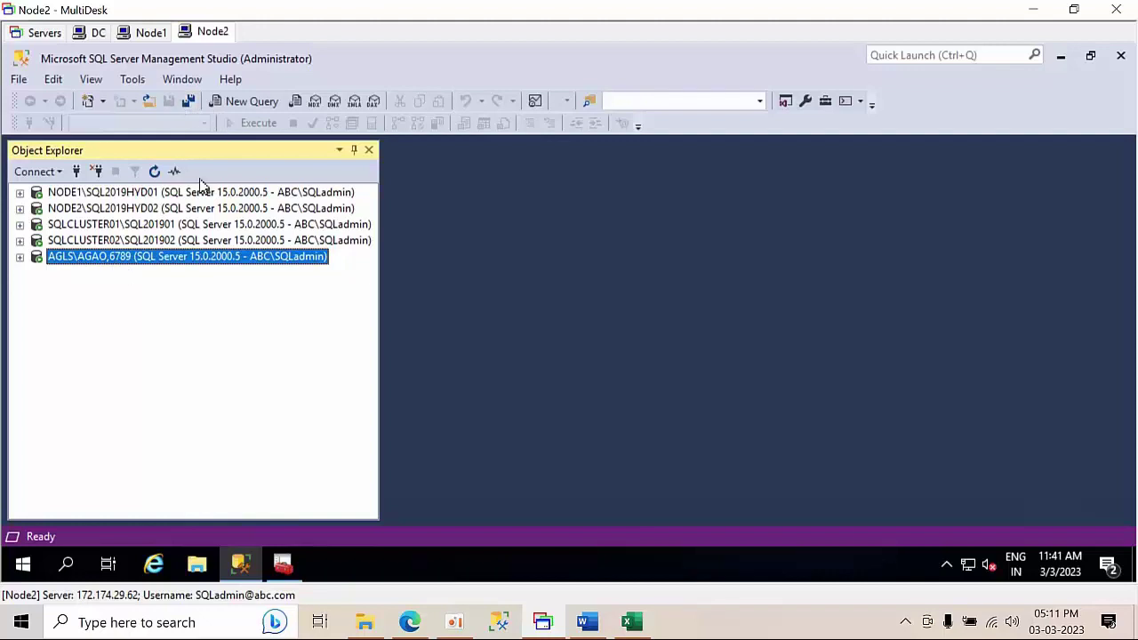
- Create a new database named Logshipping under NODE1's Databases folder, then bring up File Explorer
{"action": "left_click", "coordinate": [156, 32]}
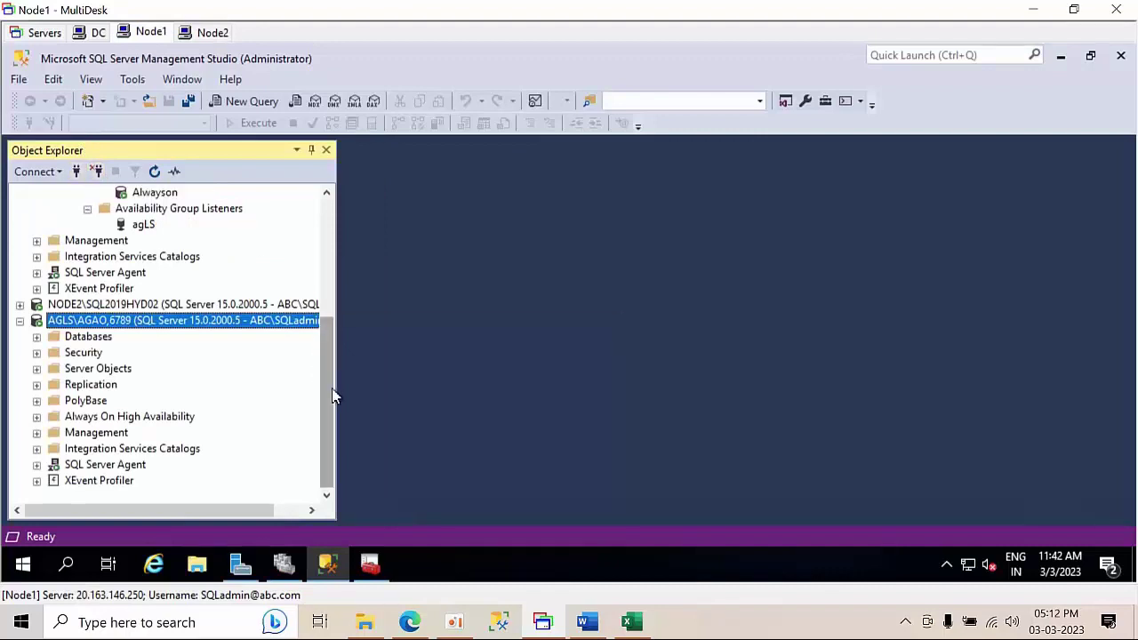
{"action": "left_click_drag", "start_coordinate": [331, 394], "coordinate": [316, 203]}
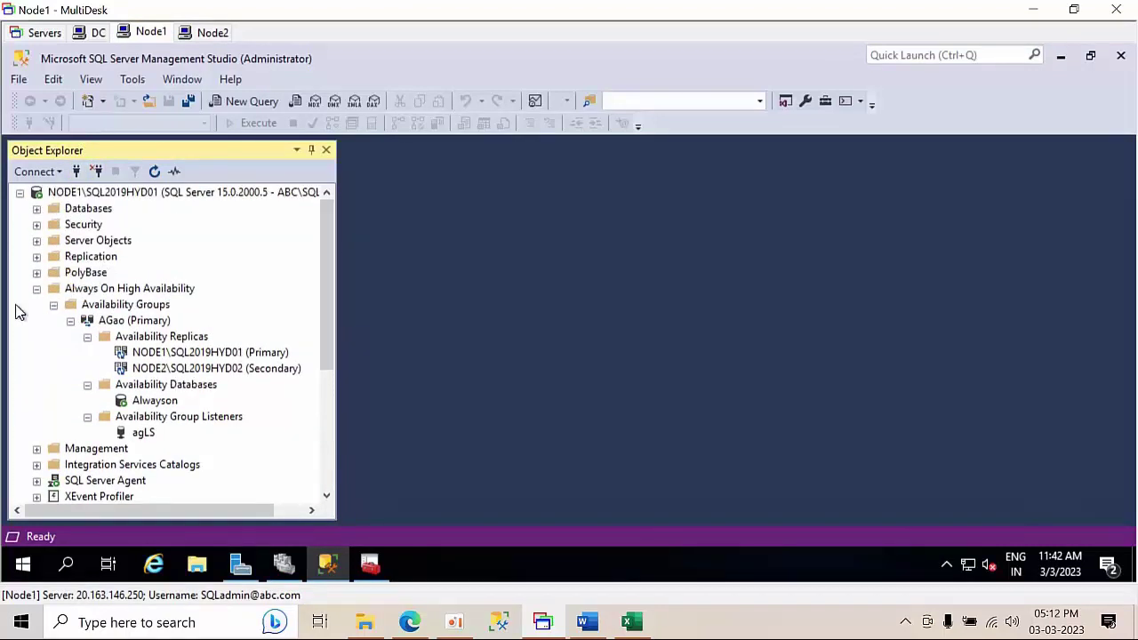
{"action": "left_click", "coordinate": [37, 288]}
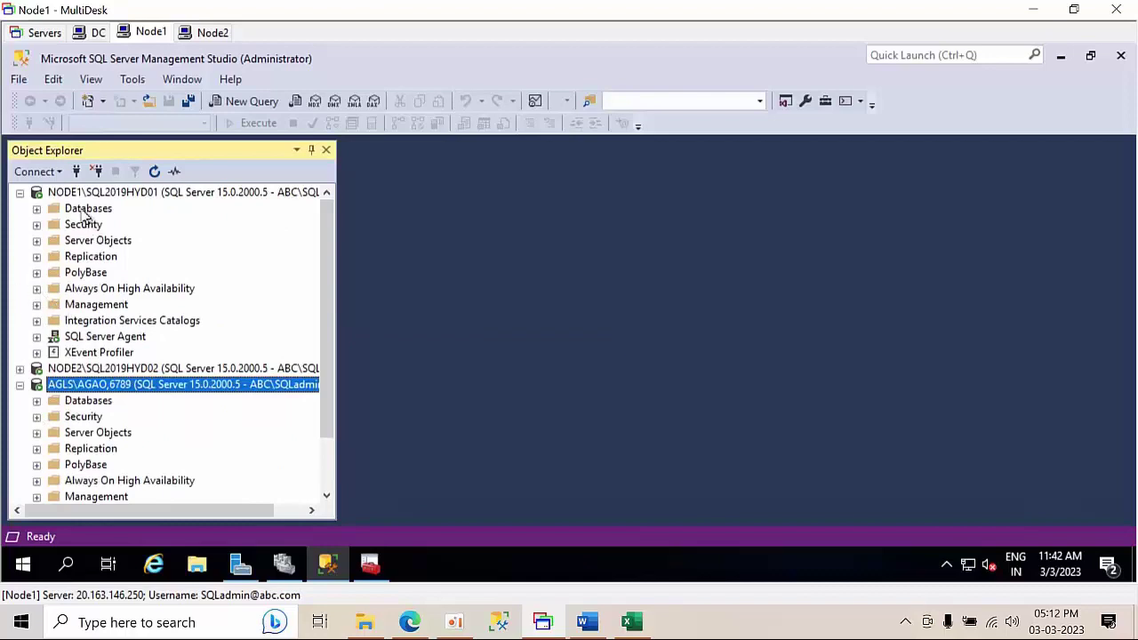
{"action": "double_click", "coordinate": [82, 210]}
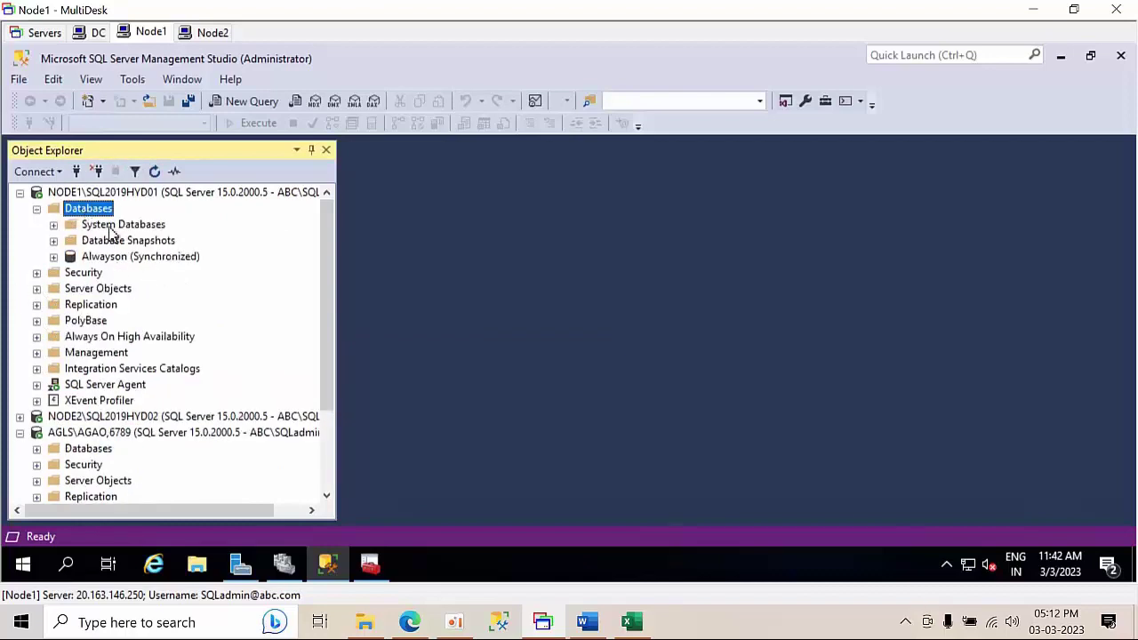
{"action": "right_click", "coordinate": [101, 213]}
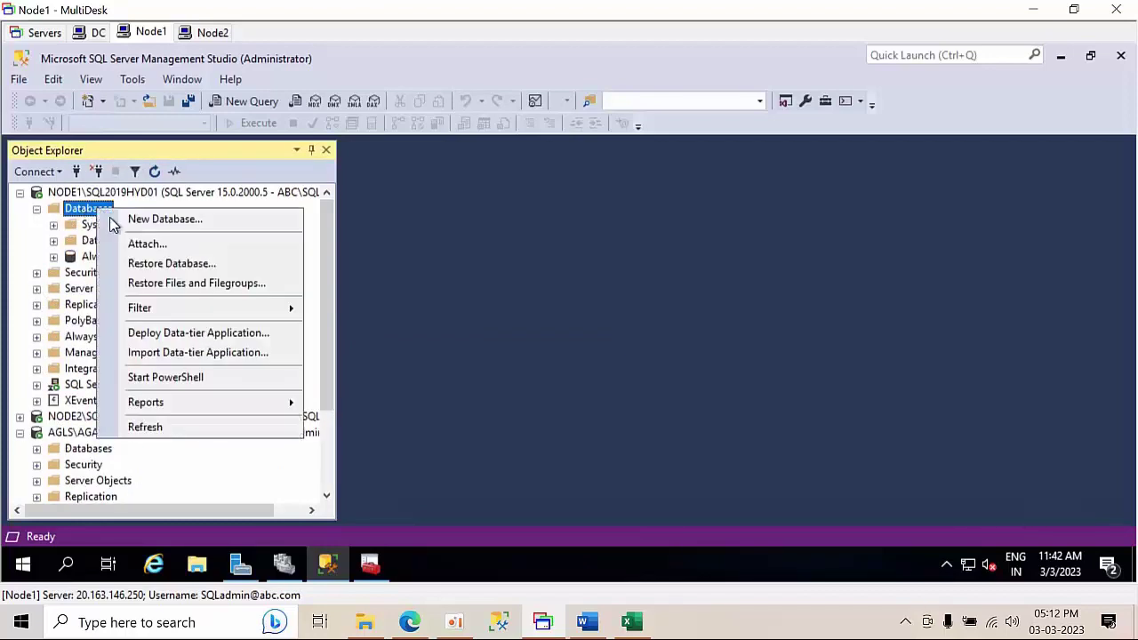
{"action": "left_click", "coordinate": [136, 224]}
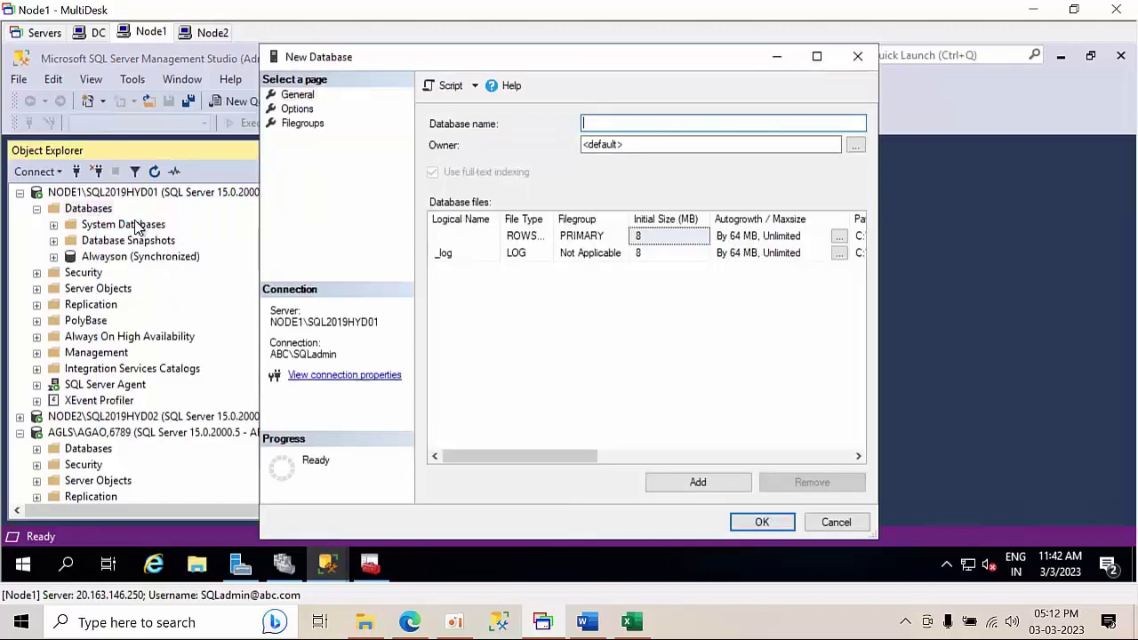
{"action": "type", "text": "Logshipping"}
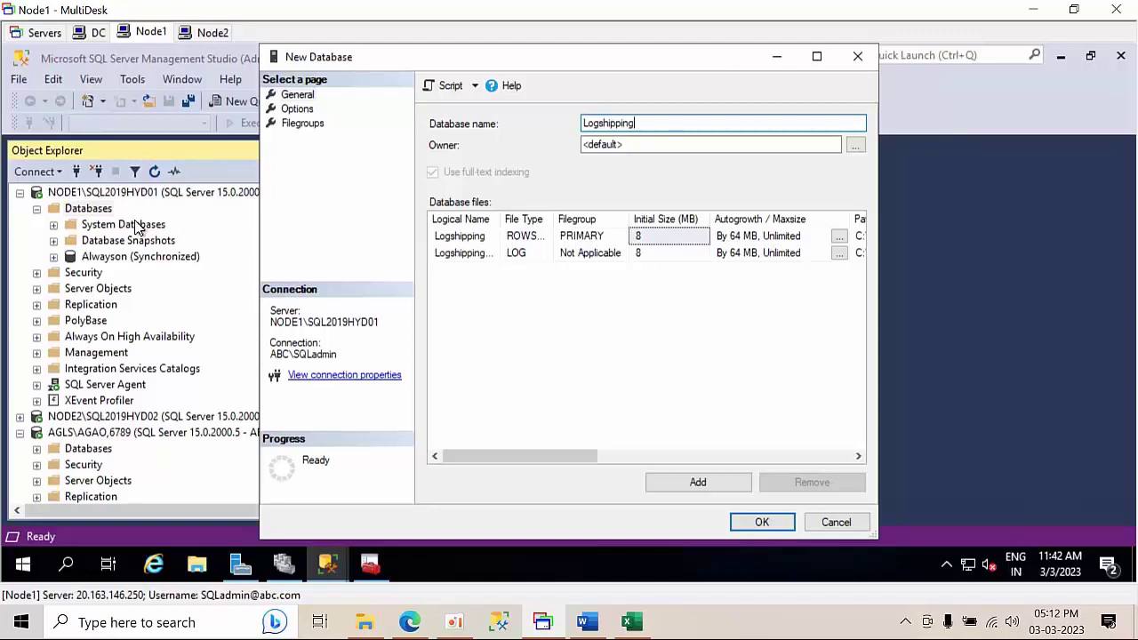
{"action": "key", "text": "Return"}
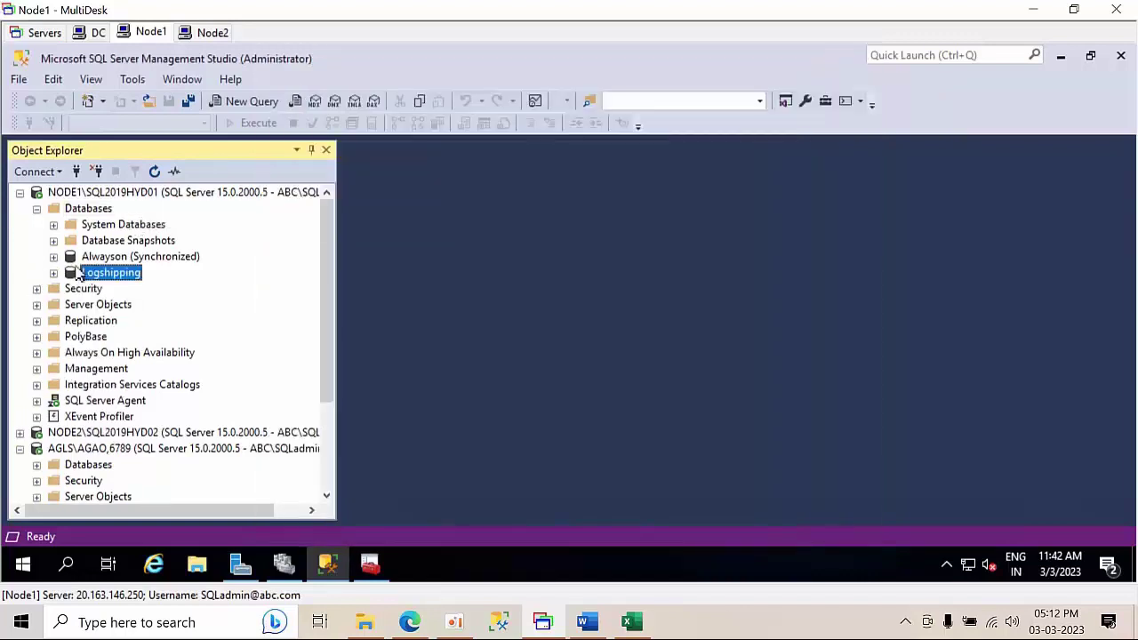
{"action": "right_click", "coordinate": [112, 277]}
{"action": "mouse_move", "coordinate": [178, 306]}
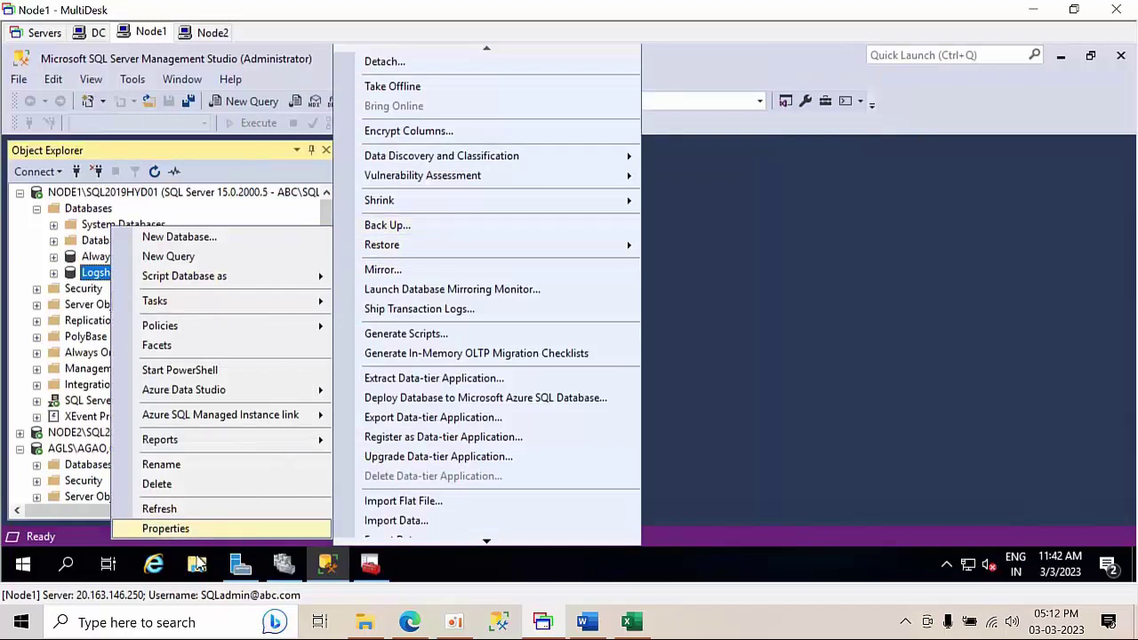
{"action": "left_click", "coordinate": [197, 565]}
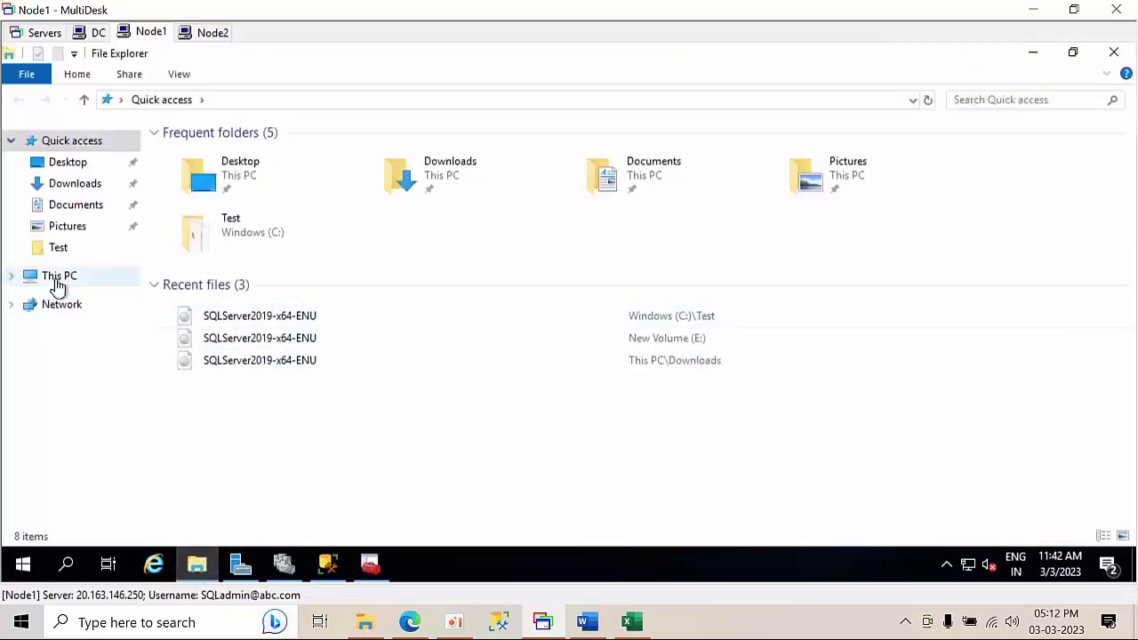
- Browse from This PC into the Windows (C:) drive and check its New item menu without creating anything
{"action": "left_click", "coordinate": [55, 279]}
{"action": "double_click", "coordinate": [297, 302]}
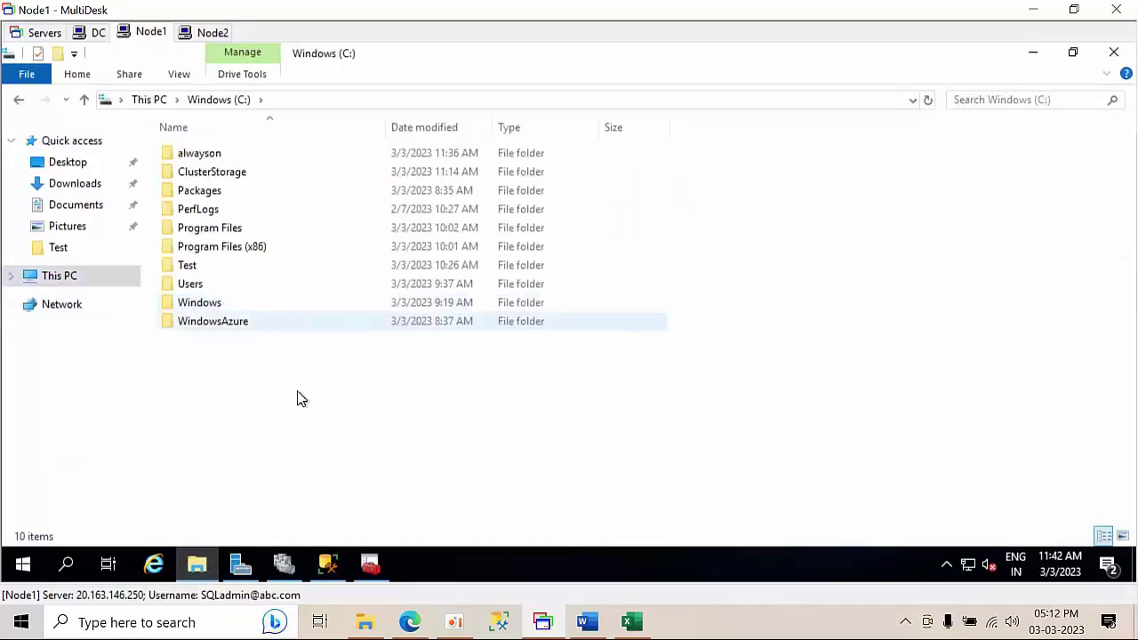
{"action": "right_click", "coordinate": [268, 385]}
{"action": "left_click", "coordinate": [355, 483]}
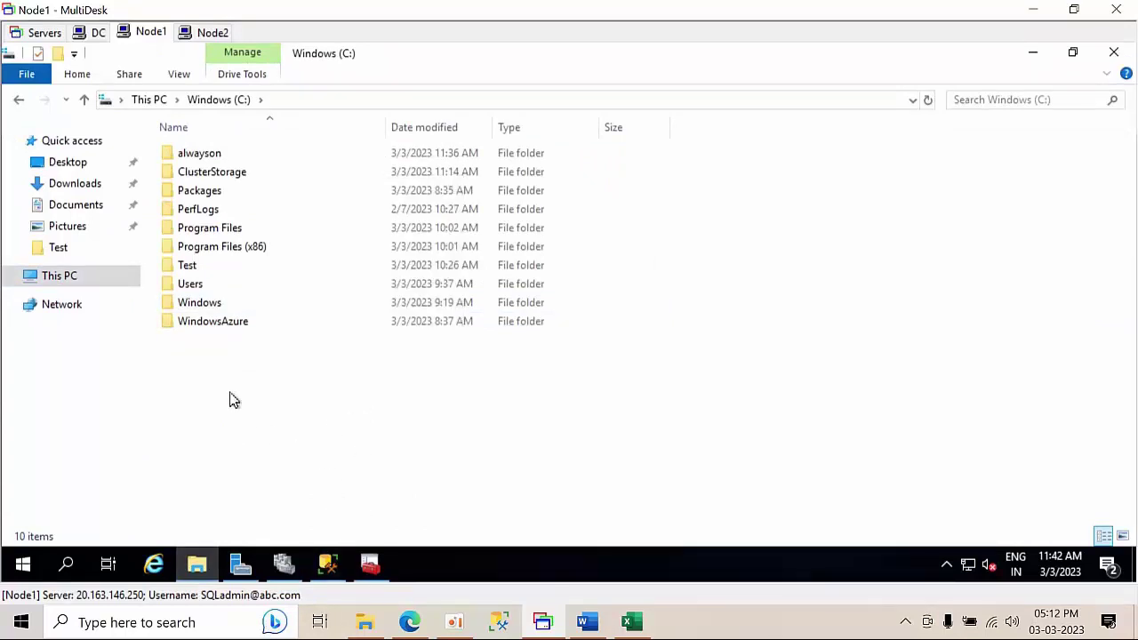
{"action": "right_click", "coordinate": [216, 364]}
{"action": "mouse_move", "coordinate": [302, 324]}
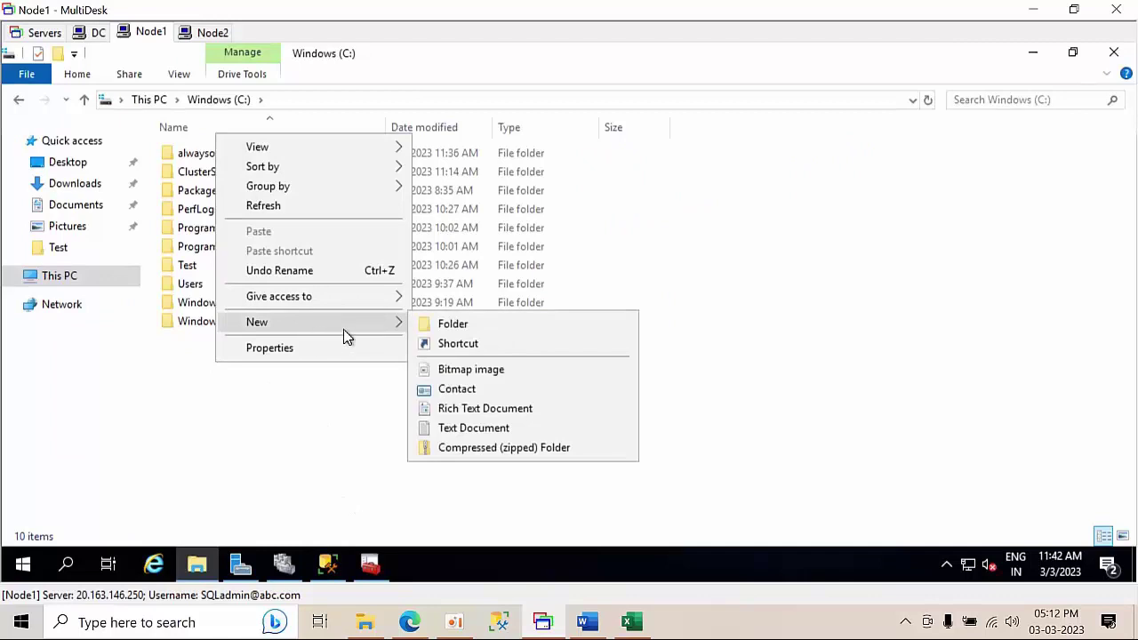
{"action": "left_click", "coordinate": [300, 434]}
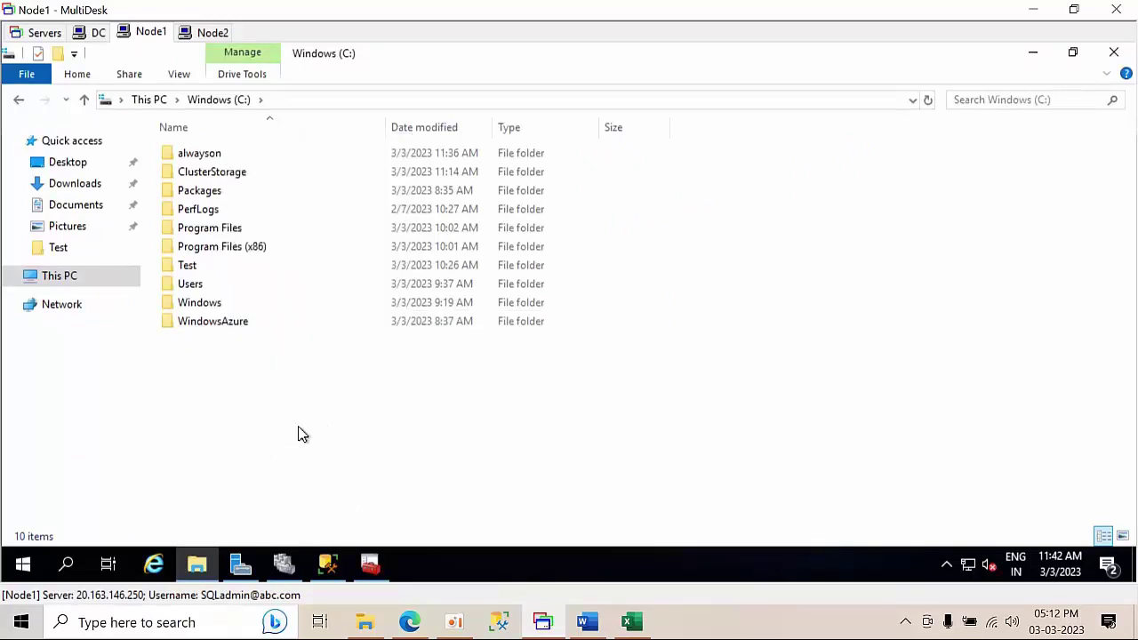
{"action": "right_click", "coordinate": [294, 408]}
{"action": "left_click", "coordinate": [327, 563]}
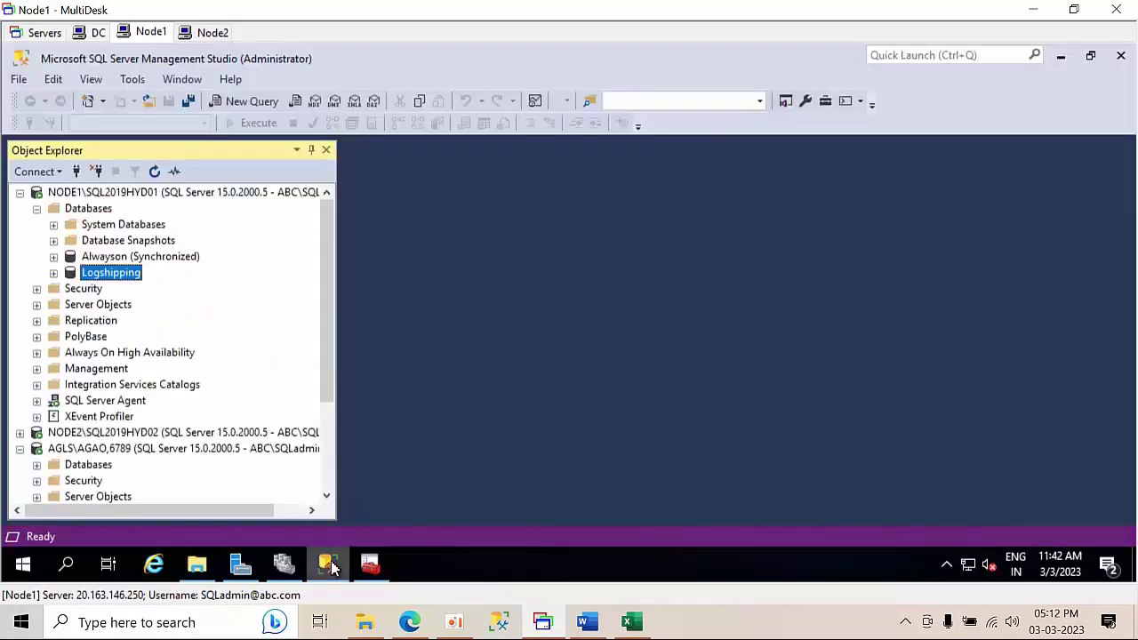
{"action": "left_click", "coordinate": [149, 258]}
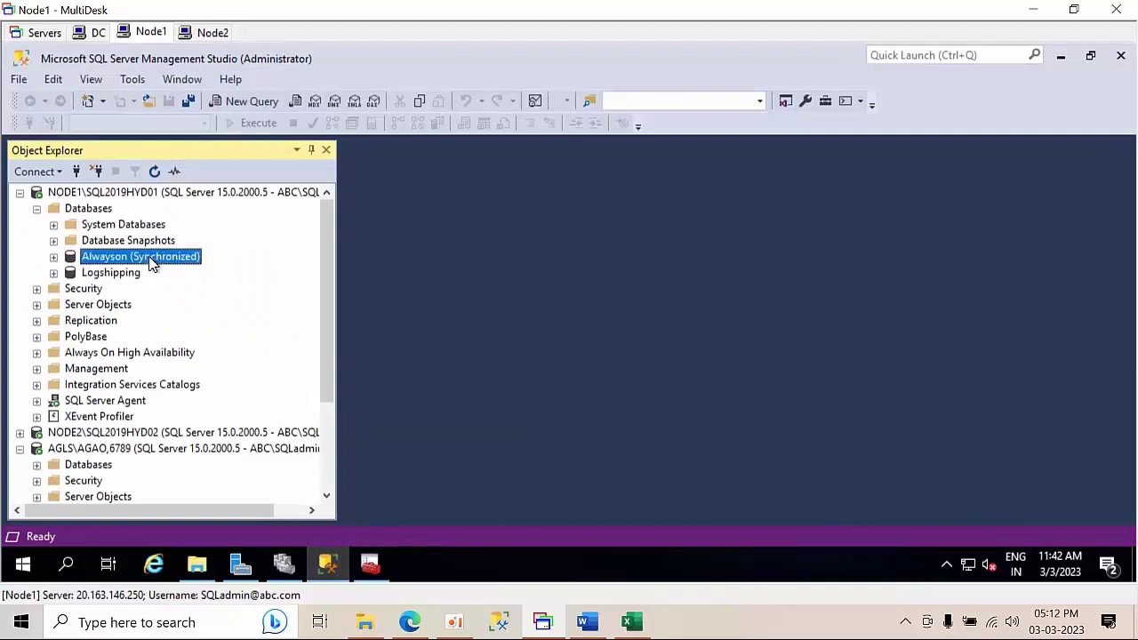
{"action": "scroll", "coordinate": [160, 329], "scroll_direction": "down", "scroll_amount": 2}
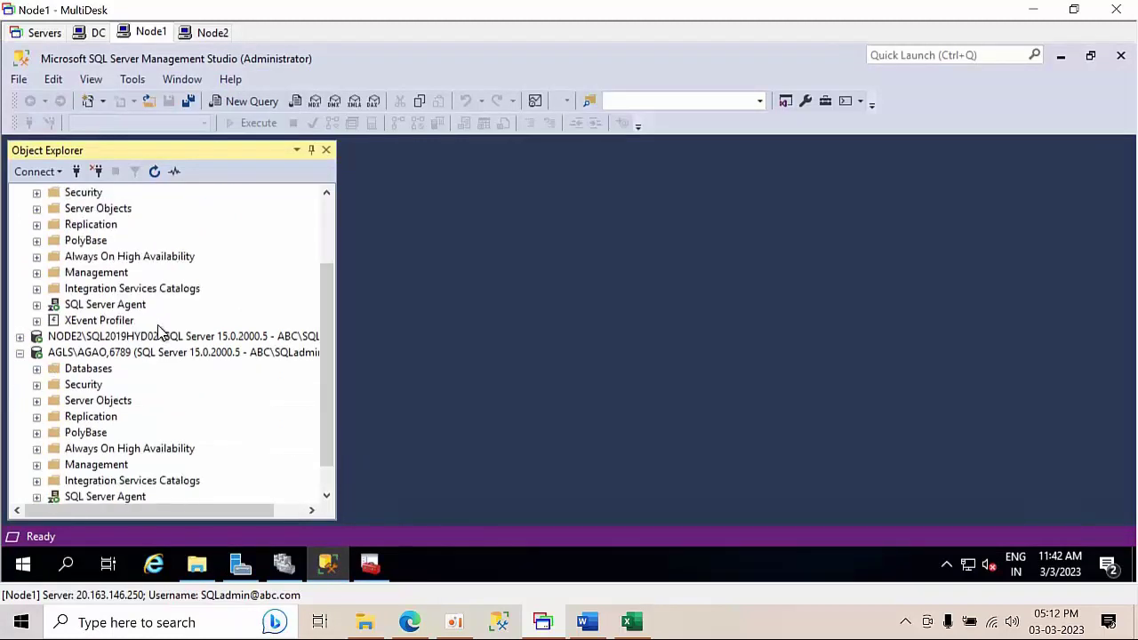
{"action": "scroll", "coordinate": [161, 331], "scroll_direction": "up", "scroll_amount": 2}
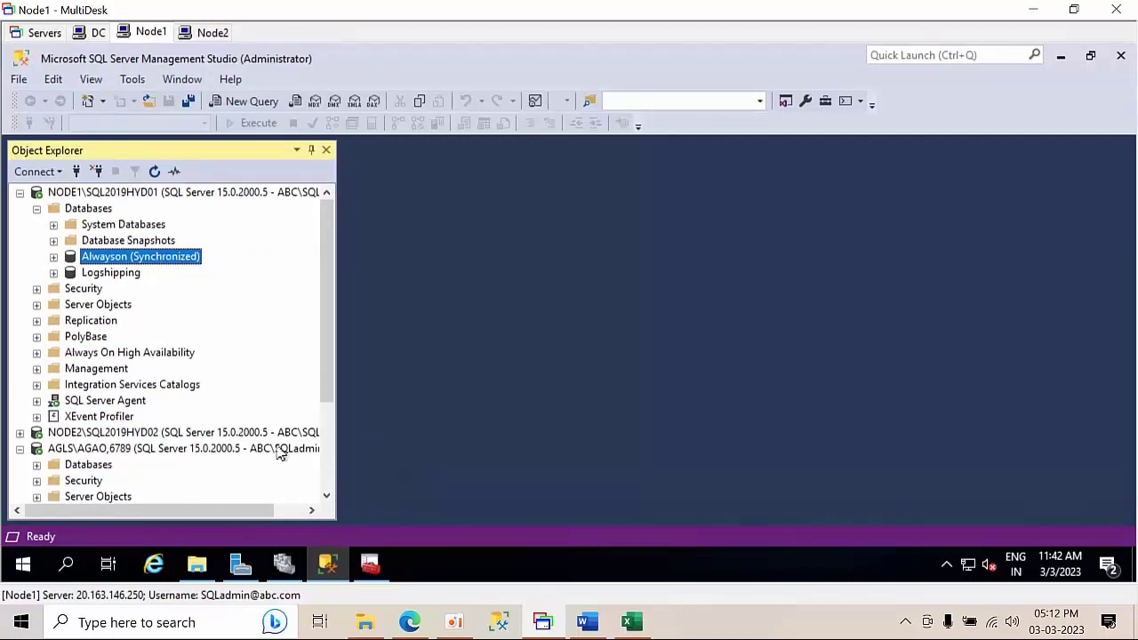
{"action": "left_click", "coordinate": [283, 564]}
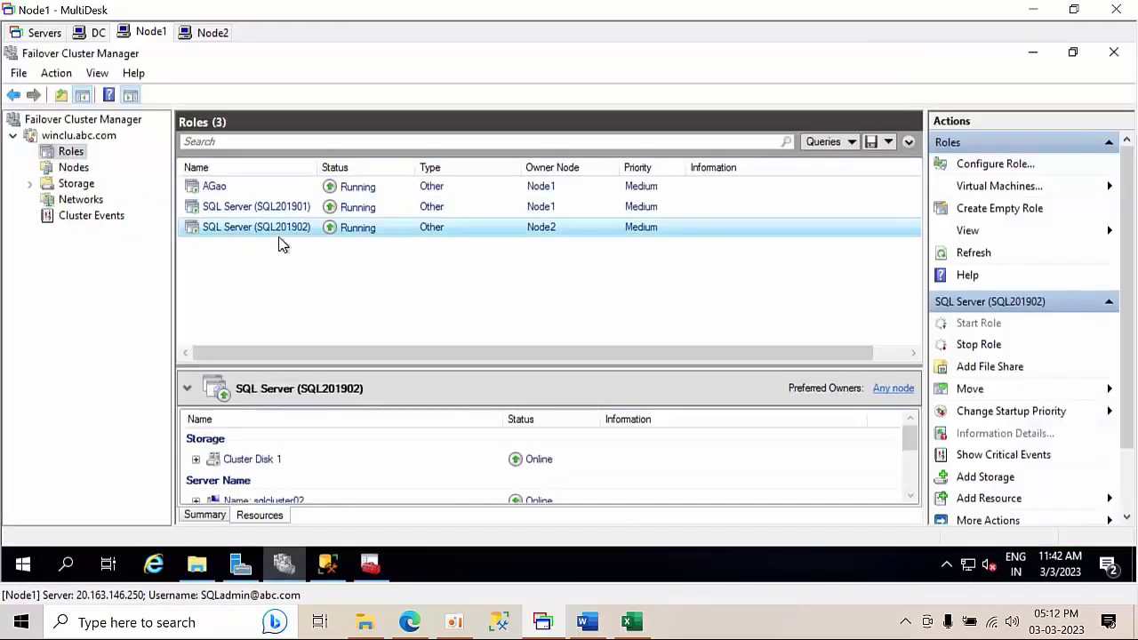
{"action": "left_click", "coordinate": [215, 188]}
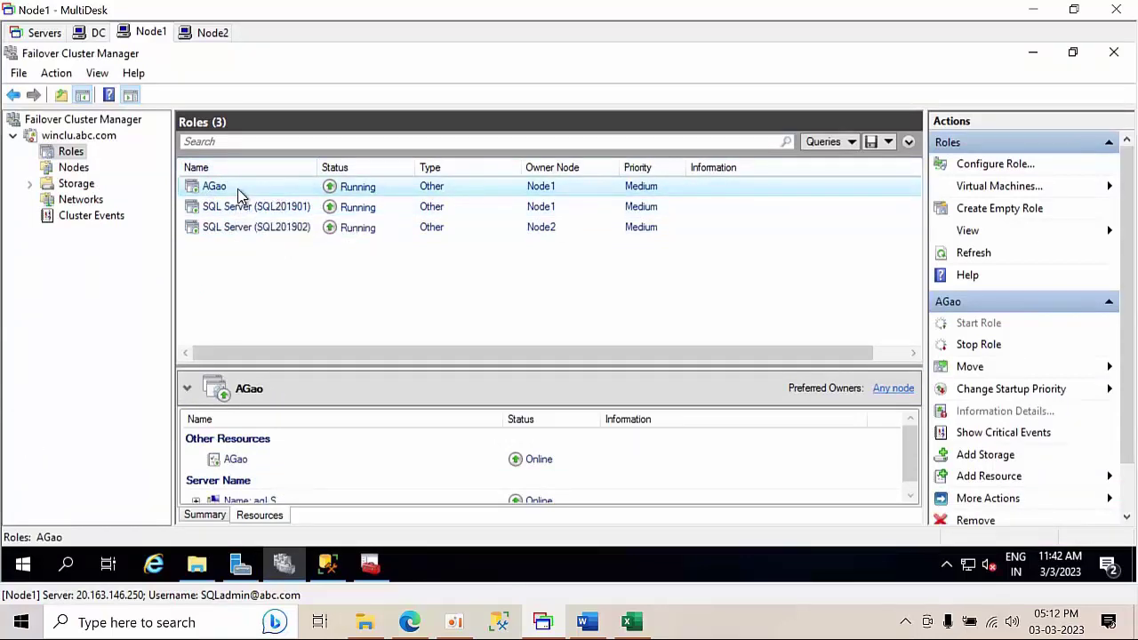
{"action": "left_click", "coordinate": [283, 565]}
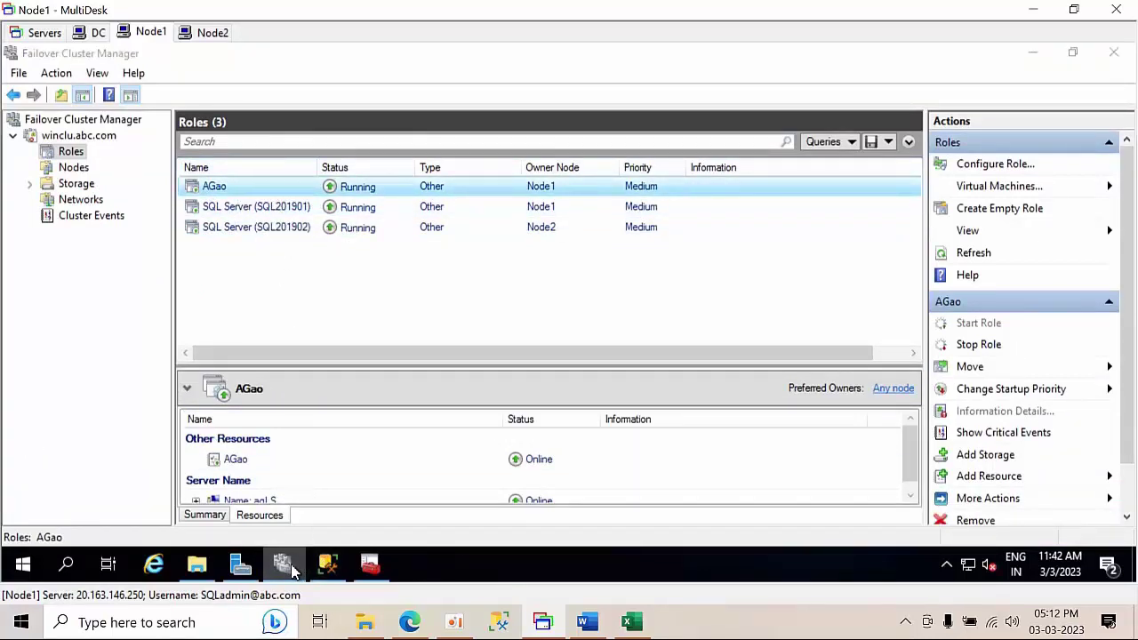
{"action": "left_click", "coordinate": [324, 568]}
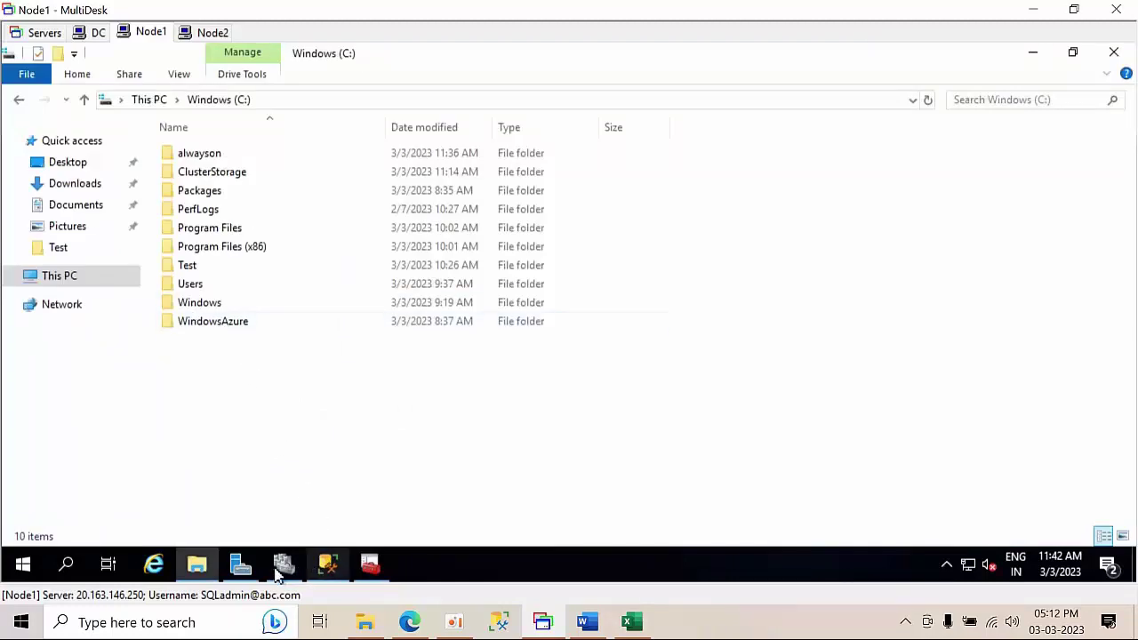
{"action": "left_click", "coordinate": [327, 566]}
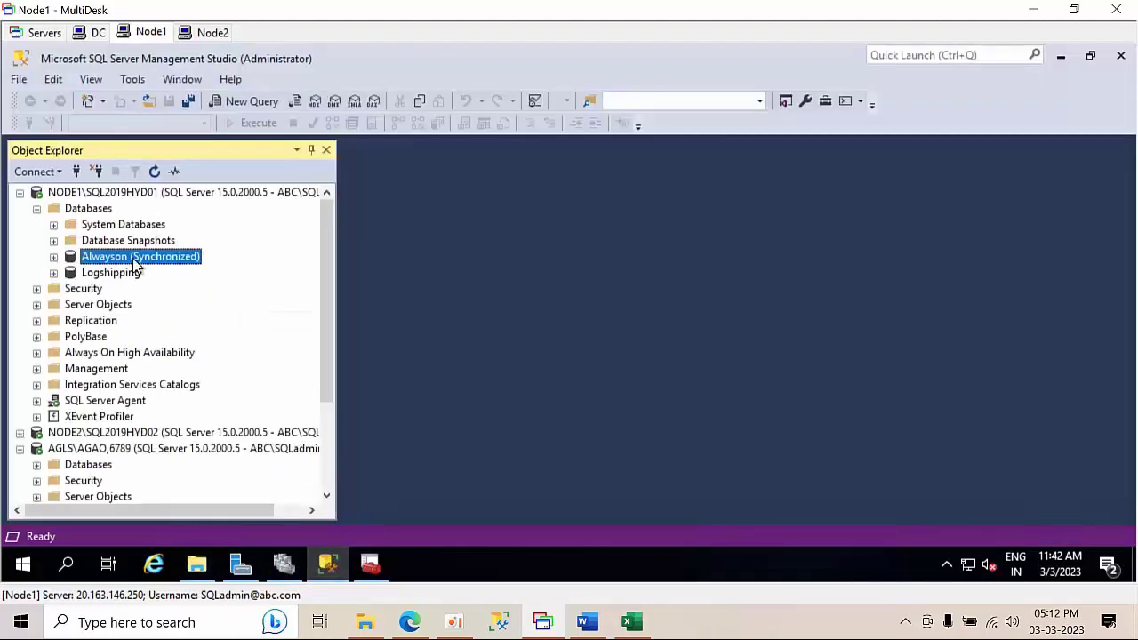
- In AGao's properties, change both primary and secondary replicas' failover mode from Automatic to Manual
{"action": "double_click", "coordinate": [115, 353]}
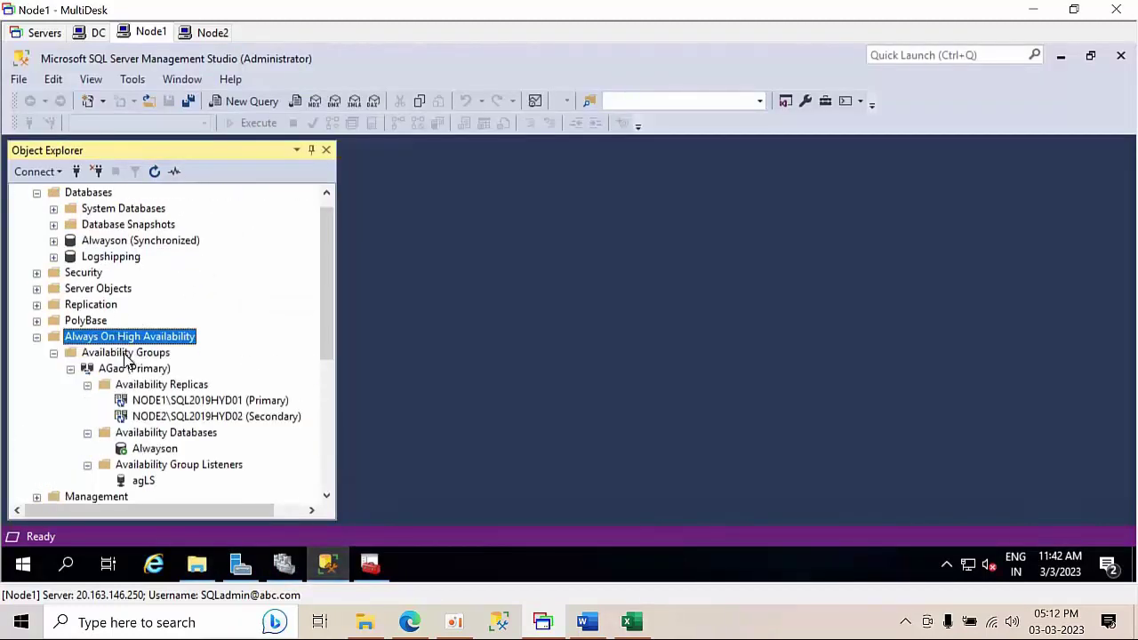
{"action": "left_click", "coordinate": [147, 371]}
{"action": "right_click", "coordinate": [148, 371]}
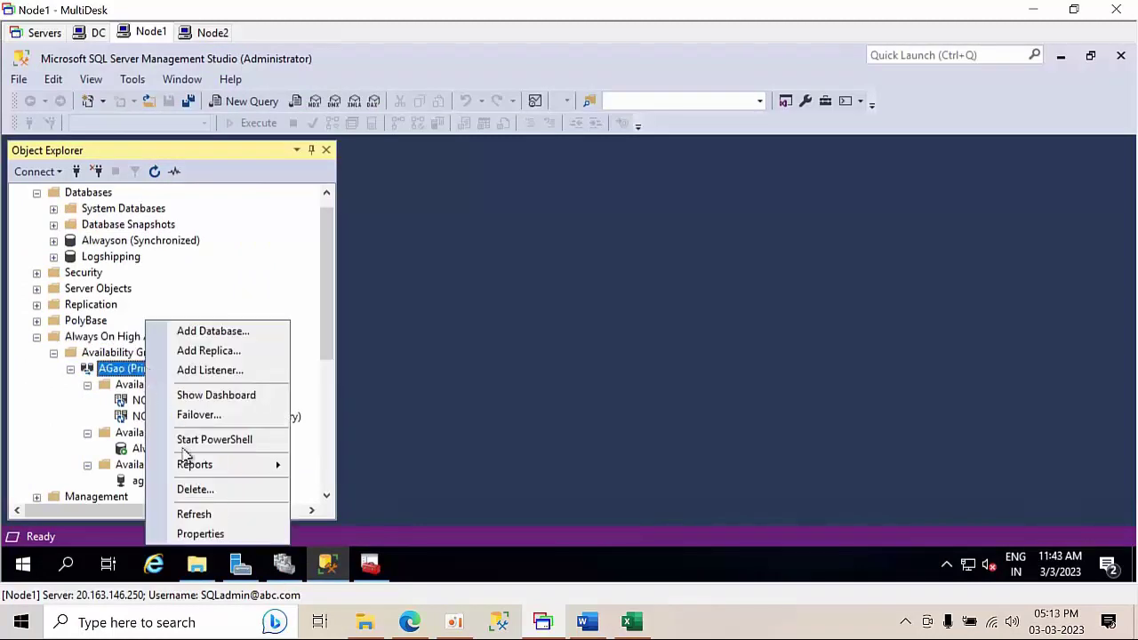
{"action": "left_click", "coordinate": [207, 532]}
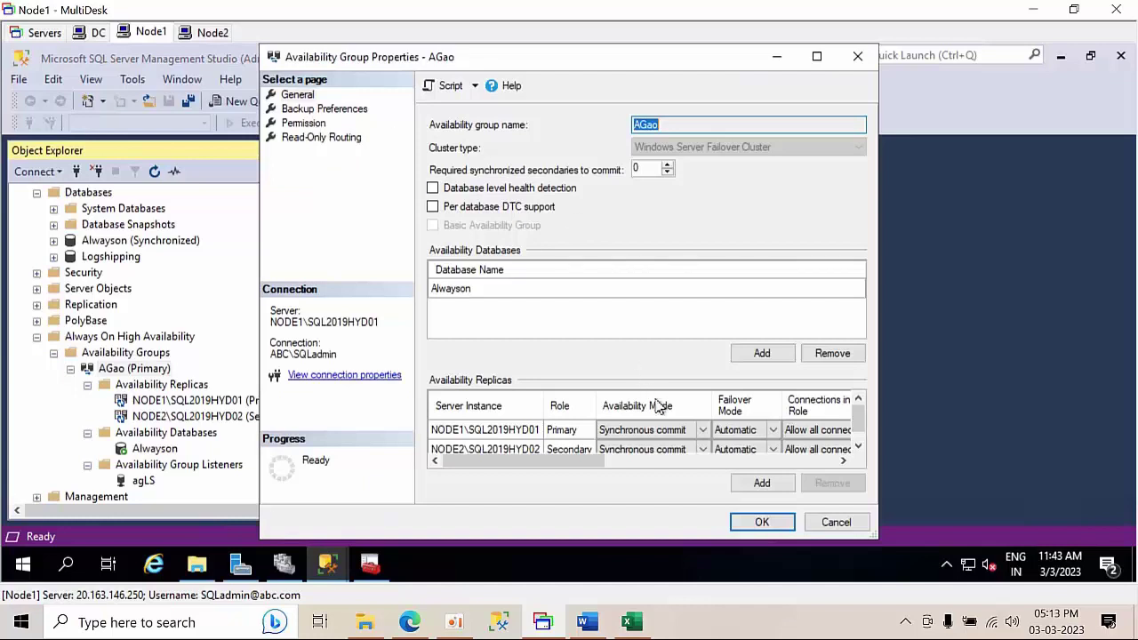
{"action": "left_click", "coordinate": [741, 430]}
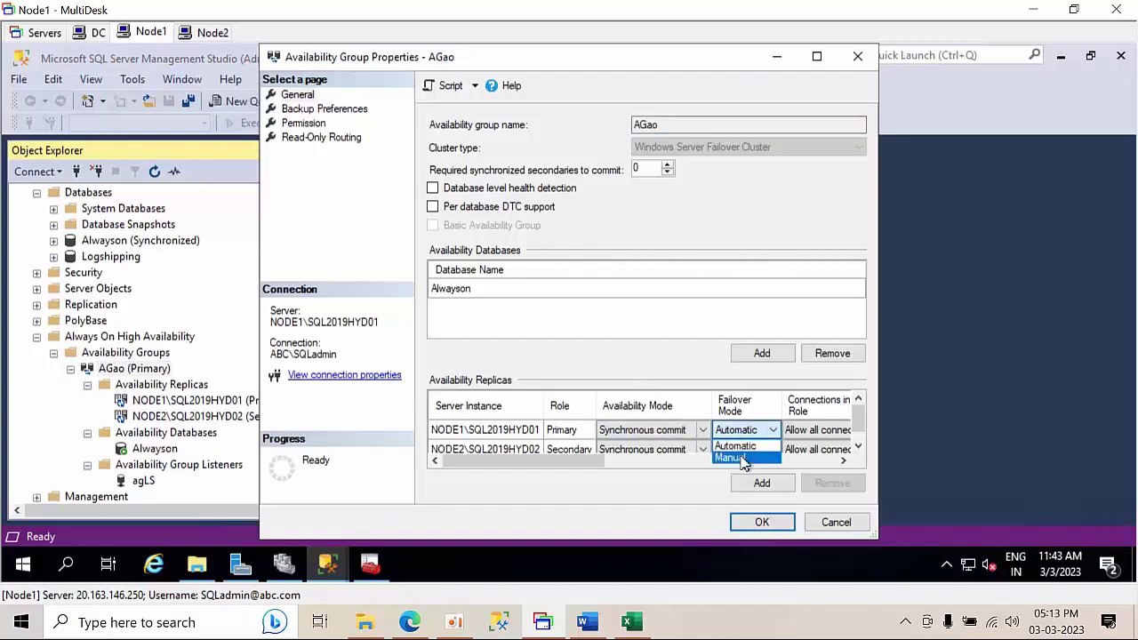
{"action": "left_click", "coordinate": [745, 463]}
{"action": "left_click", "coordinate": [743, 450]}
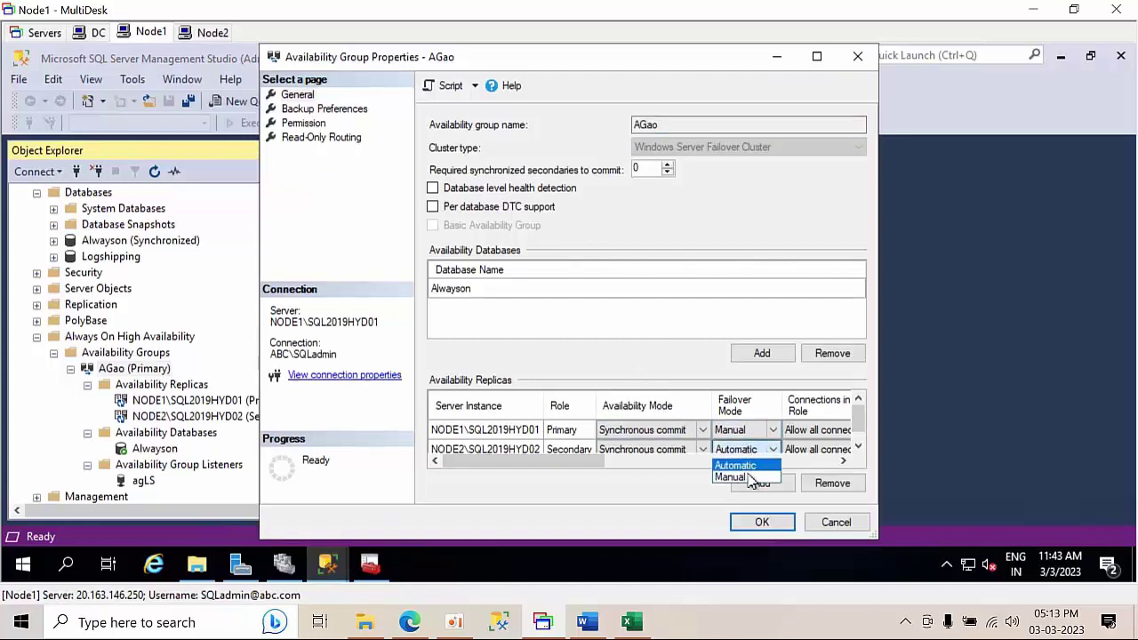
{"action": "left_click", "coordinate": [751, 480]}
{"action": "left_click", "coordinate": [762, 521]}
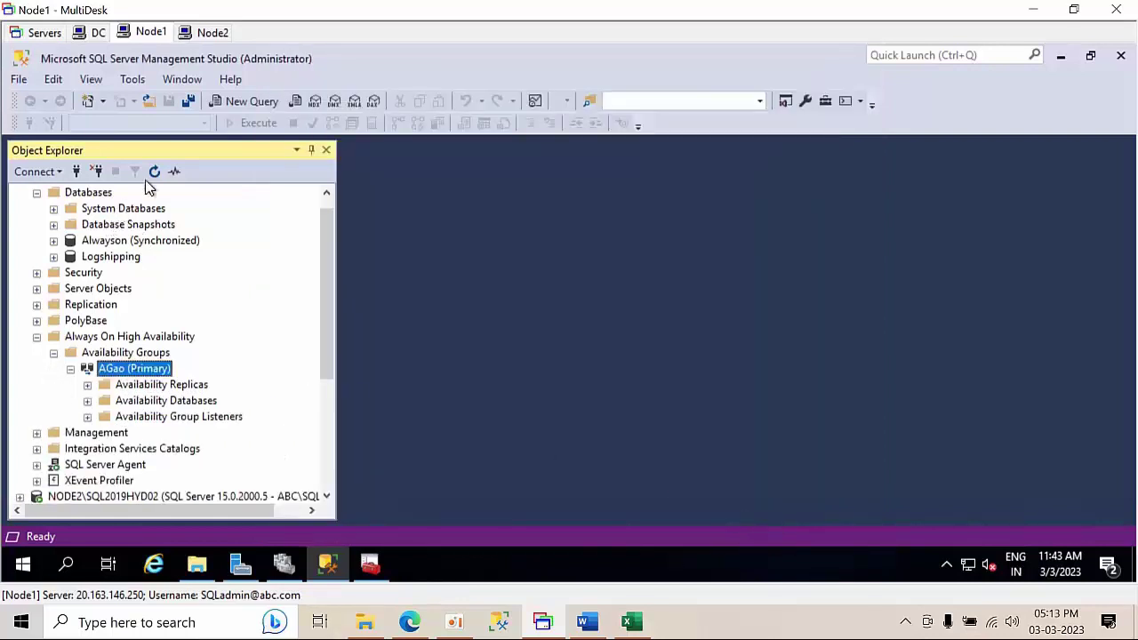
- Launch the Failover wizard for AGao and choose NODE2\SQL2019HYD02 as the new primary replica
{"action": "left_click", "coordinate": [85, 192]}
{"action": "left_click", "coordinate": [131, 370]}
{"action": "right_click", "coordinate": [131, 371]}
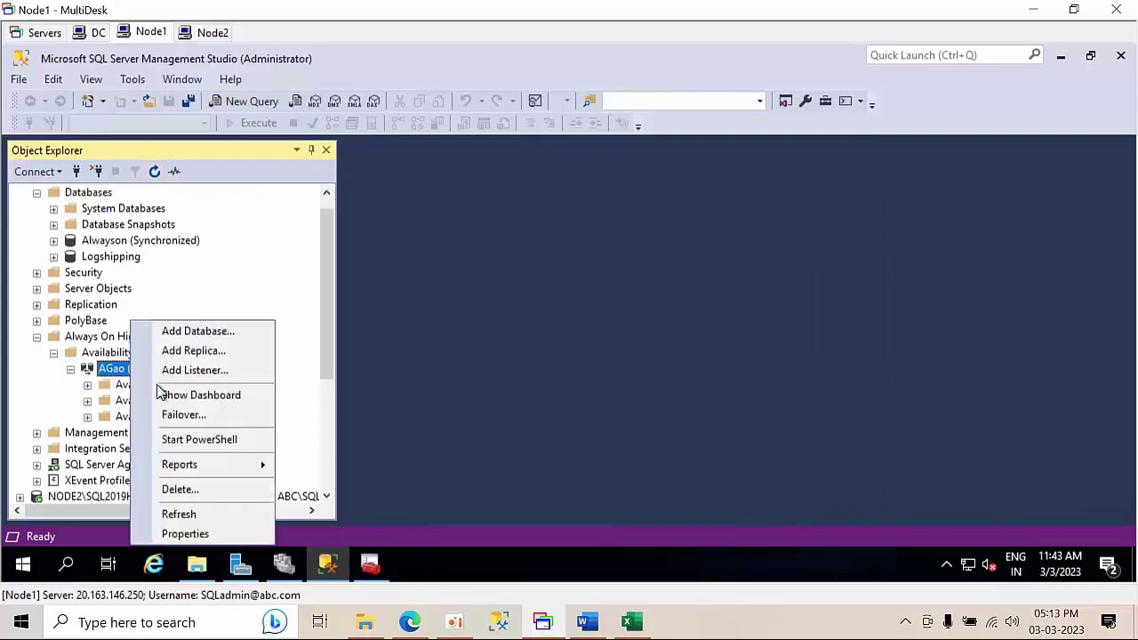
{"action": "left_click", "coordinate": [172, 418]}
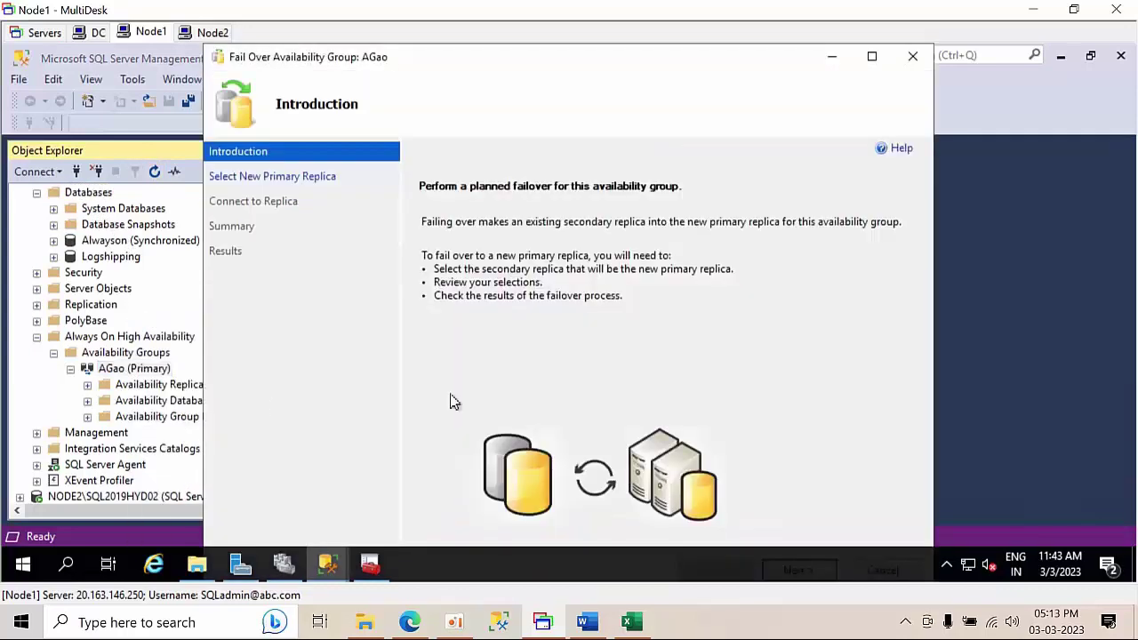
{"action": "left_click", "coordinate": [872, 55]}
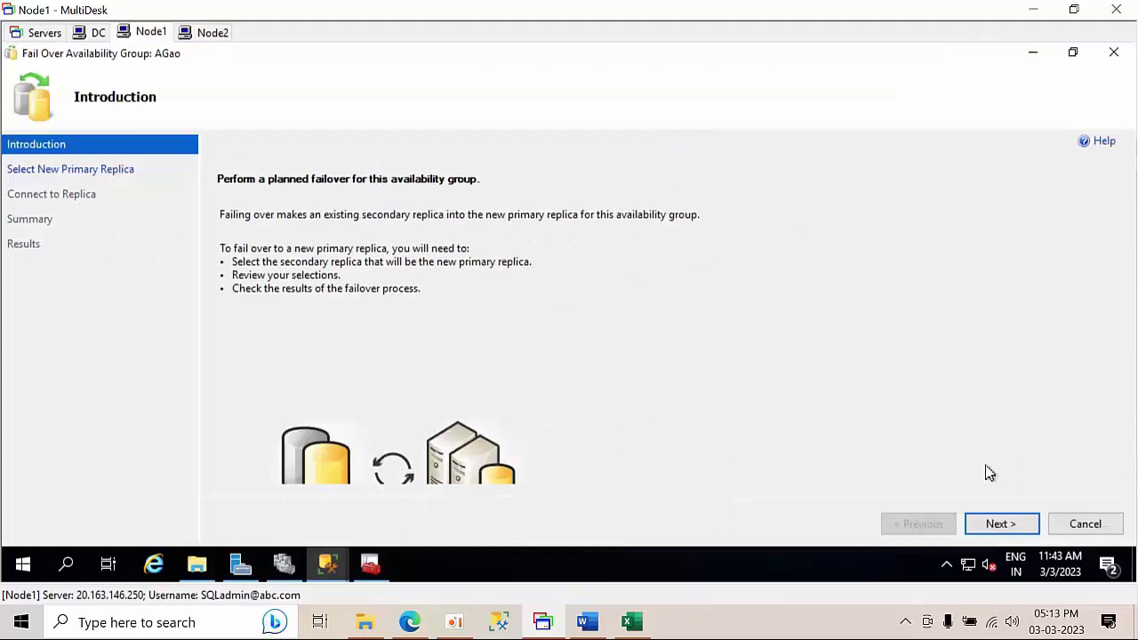
{"action": "left_click", "coordinate": [1017, 526]}
{"action": "left_click", "coordinate": [1019, 528]}
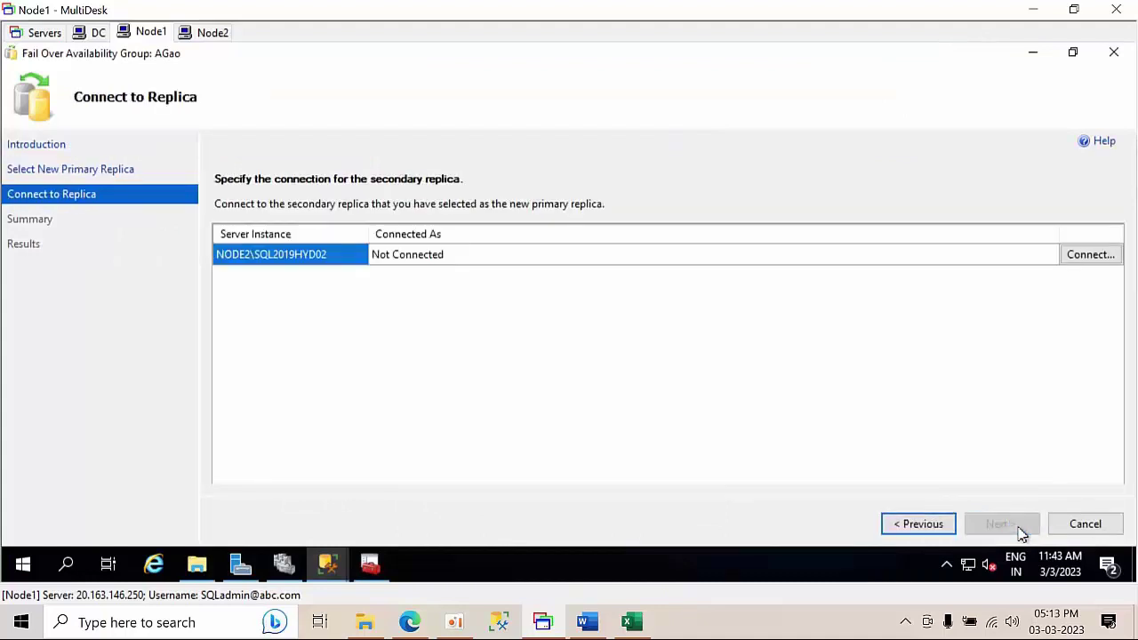
- Connect to NODE2\SQL2019HYD02, run the failover, review the task results, and close the wizard
{"action": "left_click", "coordinate": [1088, 256]}
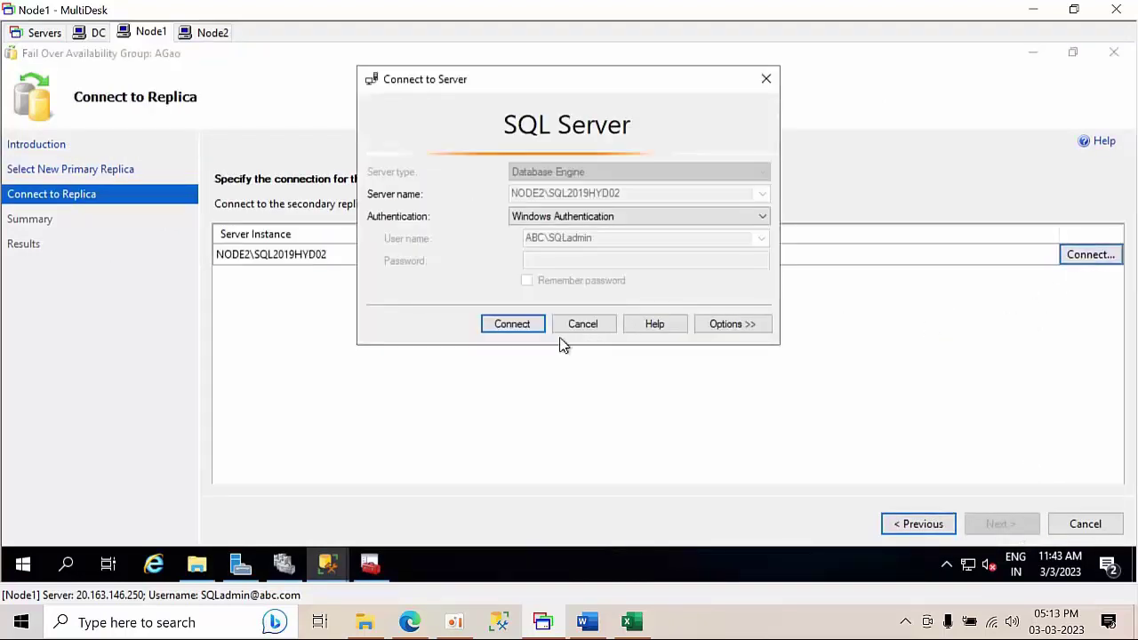
{"action": "left_click", "coordinate": [519, 329]}
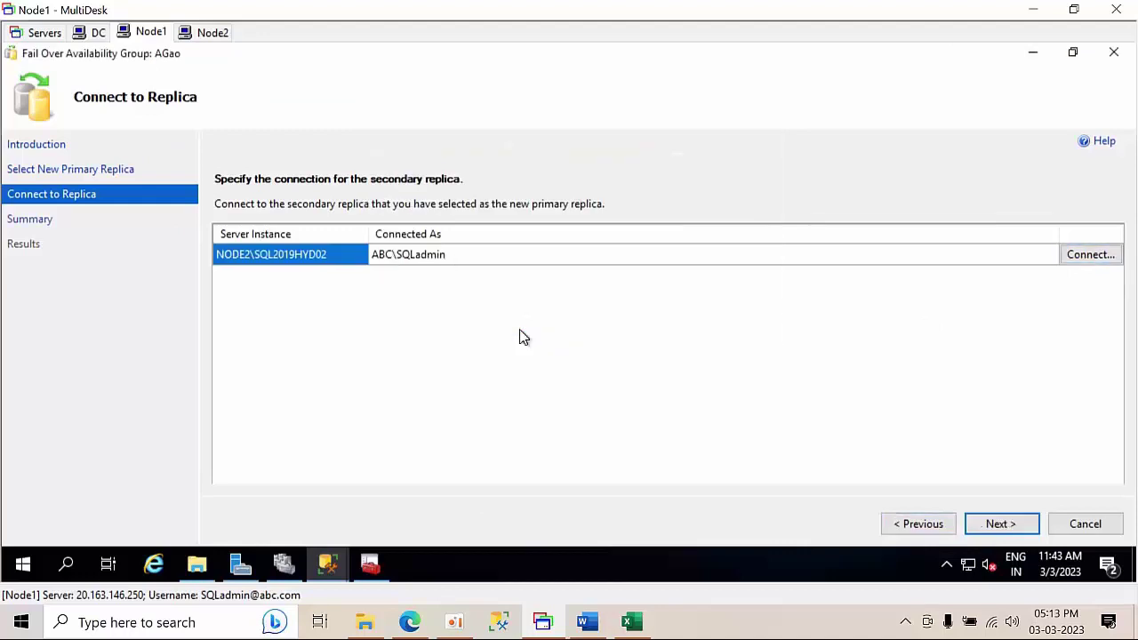
{"action": "left_click", "coordinate": [989, 527]}
{"action": "left_click", "coordinate": [988, 526]}
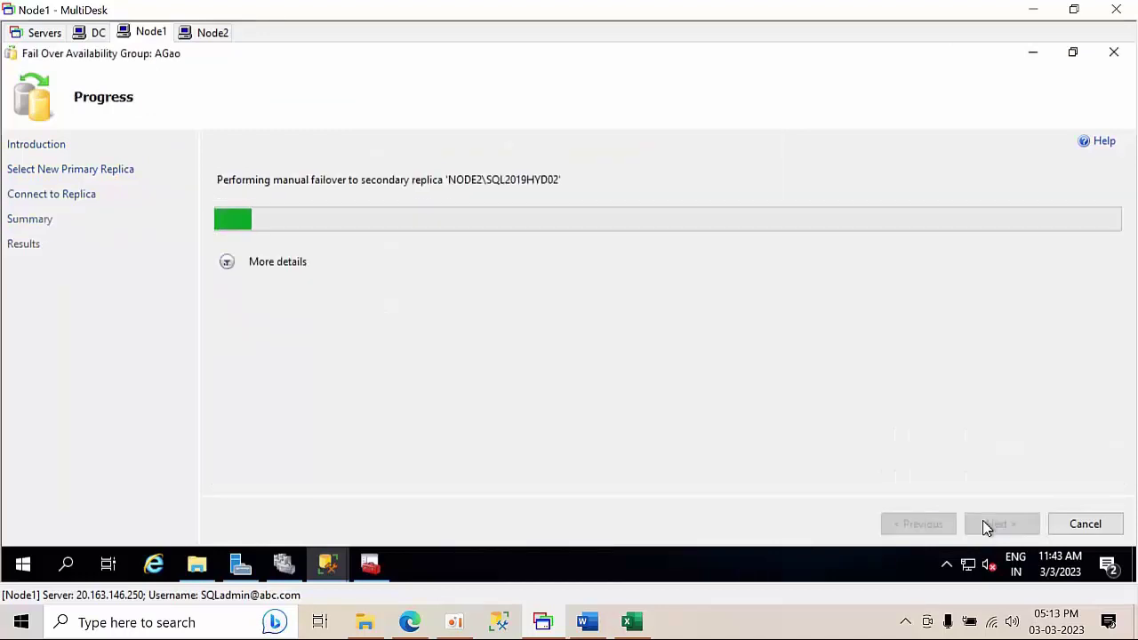
{"action": "left_click", "coordinate": [227, 261]}
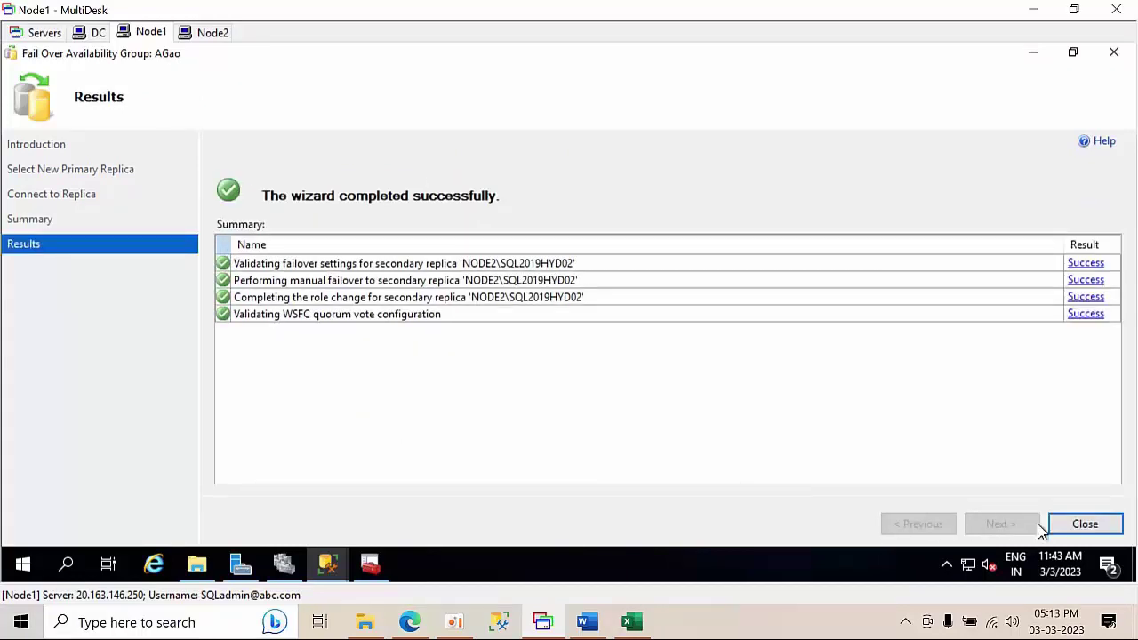
{"action": "left_click", "coordinate": [1086, 524]}
- Collapse NODE1's tree and connect to the AGLS\AGAO,6789 listener picked from the server list
{"action": "scroll", "coordinate": [139, 264], "scroll_direction": "up", "scroll_amount": 1}
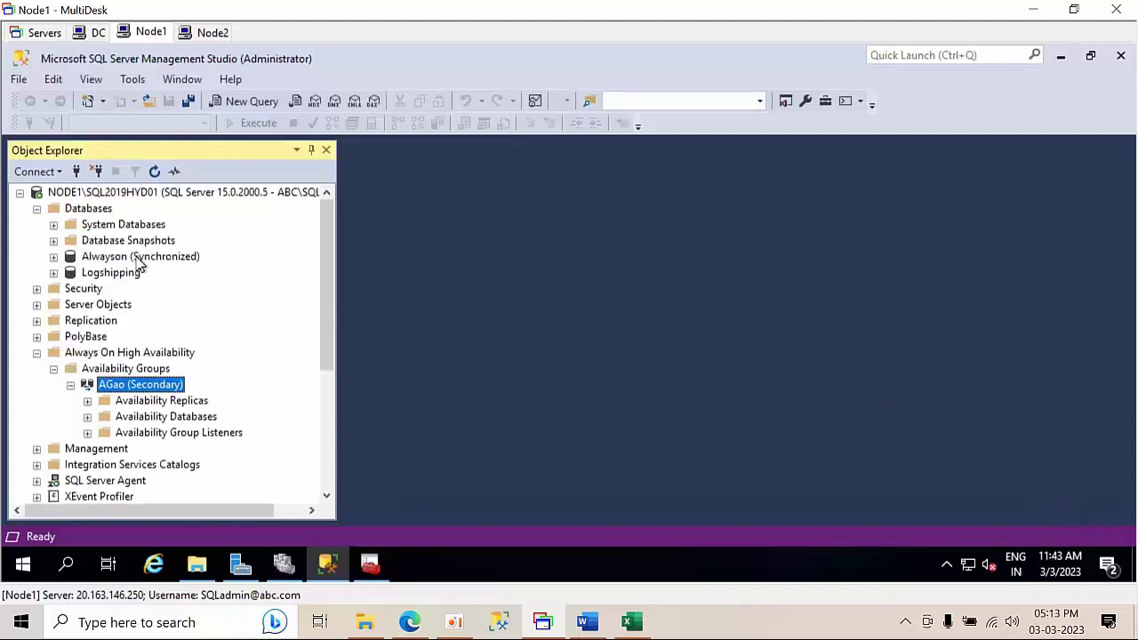
{"action": "left_click", "coordinate": [64, 193]}
{"action": "left_click", "coordinate": [19, 193]}
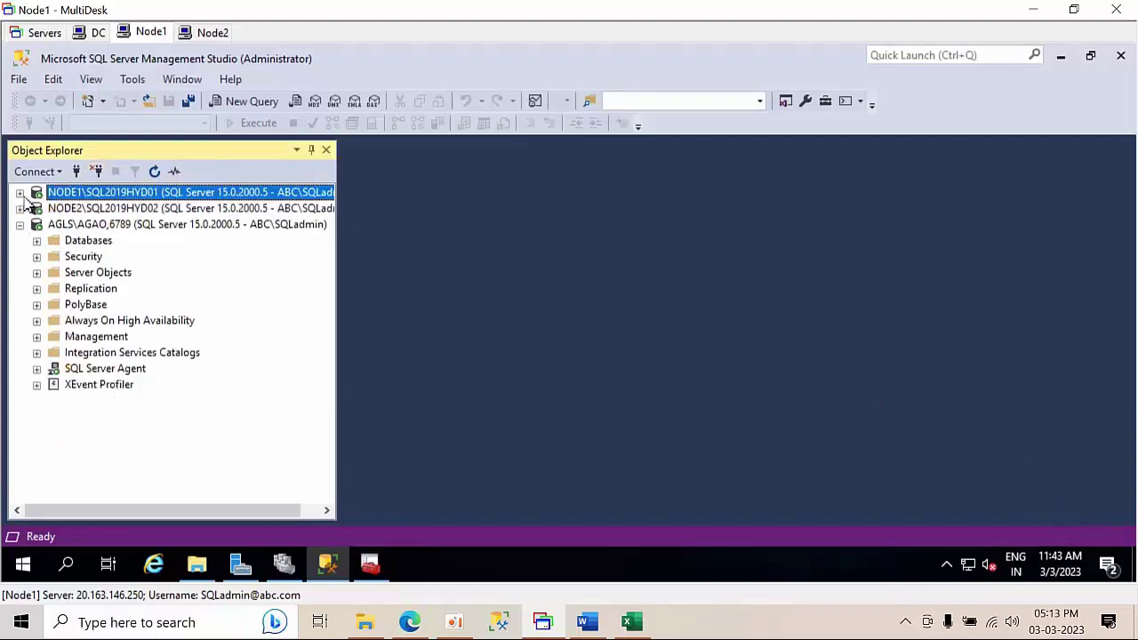
{"action": "left_click", "coordinate": [89, 225]}
{"action": "left_click", "coordinate": [83, 171]}
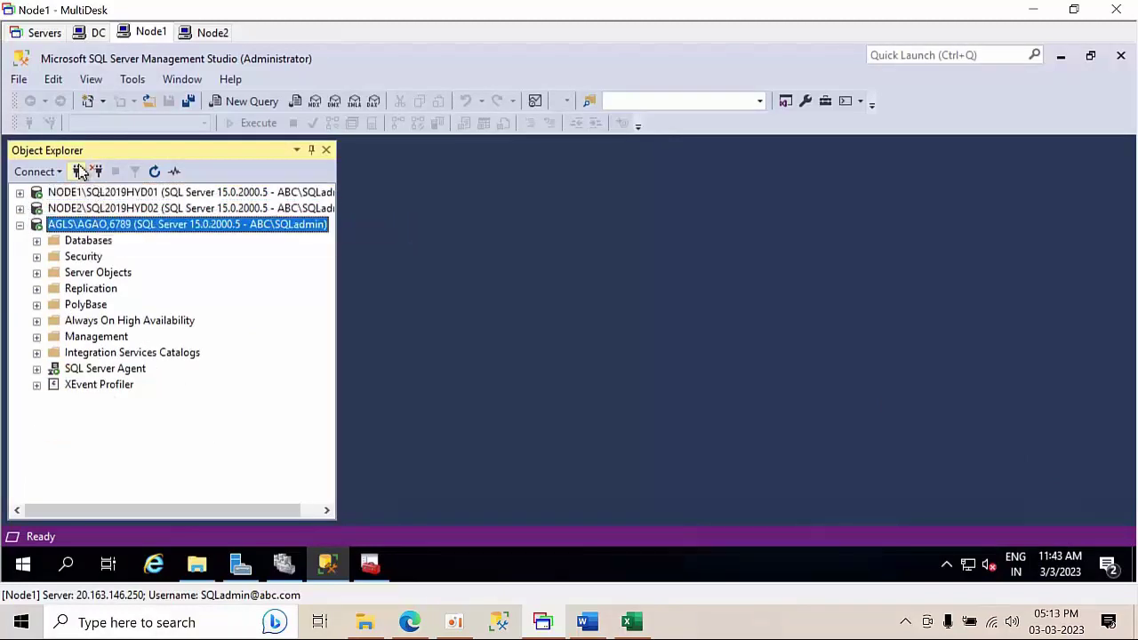
{"action": "left_click", "coordinate": [762, 193]}
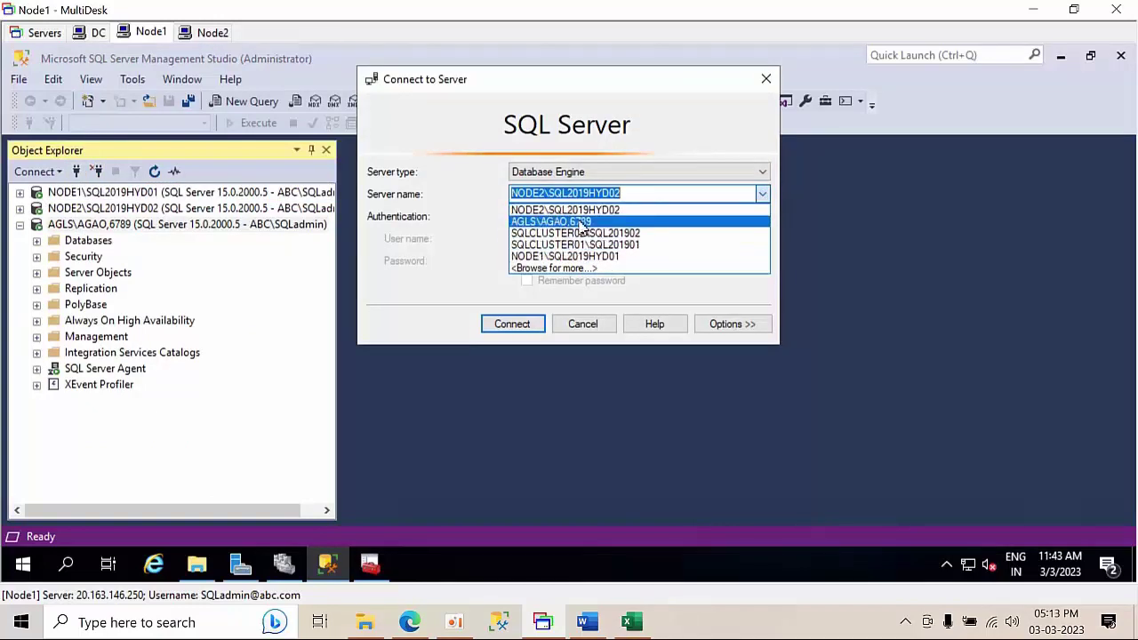
{"action": "left_click", "coordinate": [551, 221]}
{"action": "left_click", "coordinate": [513, 324]}
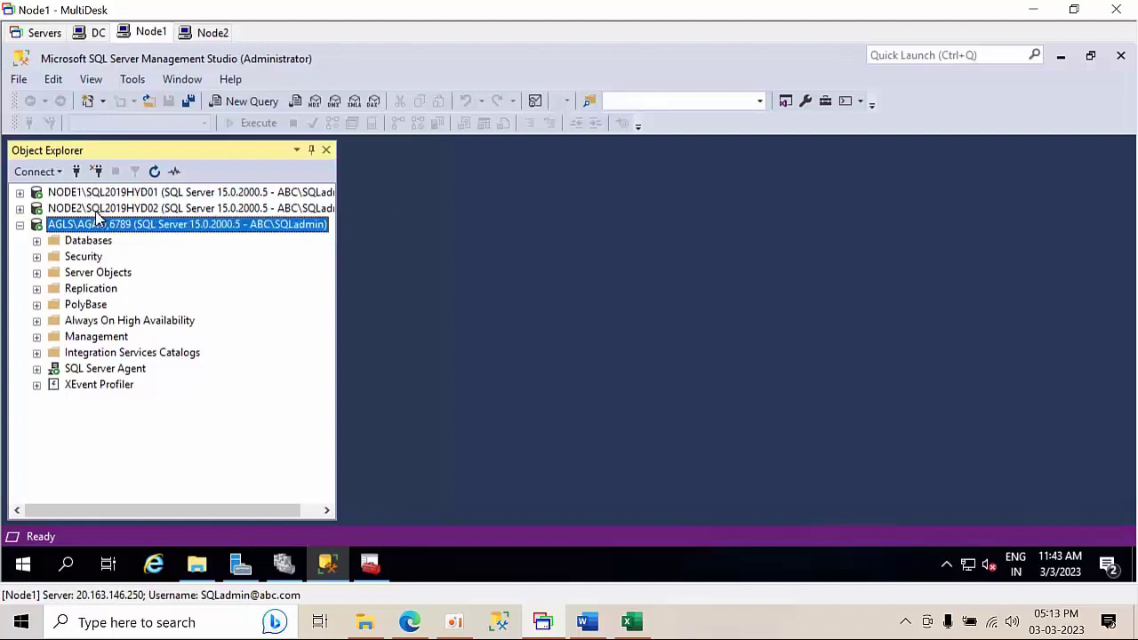
- Disconnect the AGLS\AGAO listener, then expand NODE1 and select the Logshipping database
{"action": "left_click", "coordinate": [96, 174]}
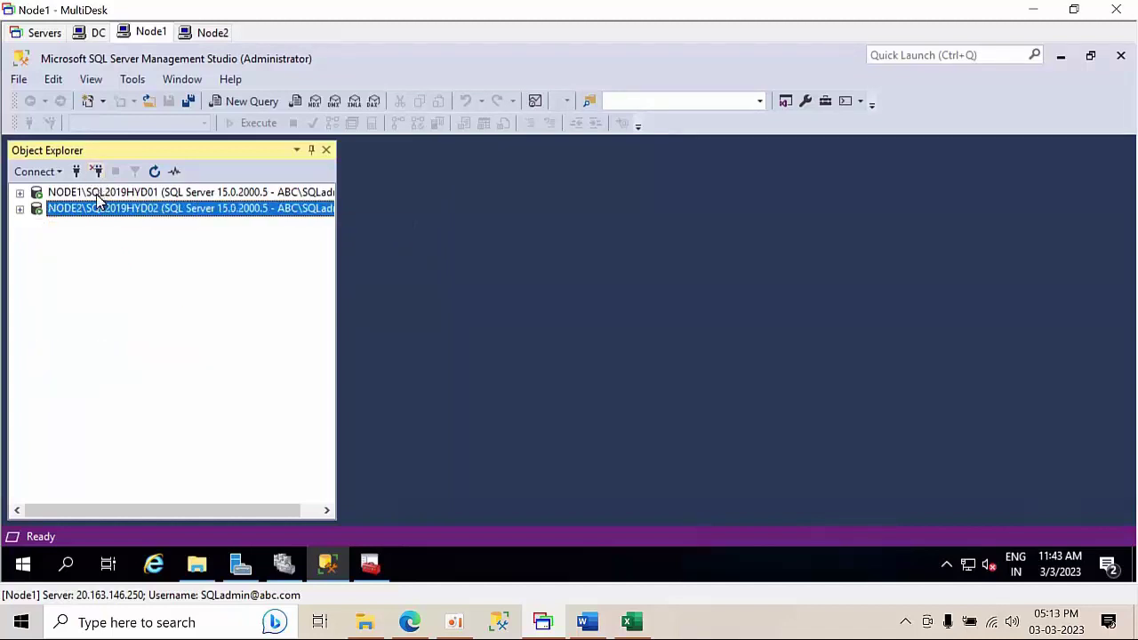
{"action": "double_click", "coordinate": [102, 194]}
{"action": "left_click", "coordinate": [111, 274]}
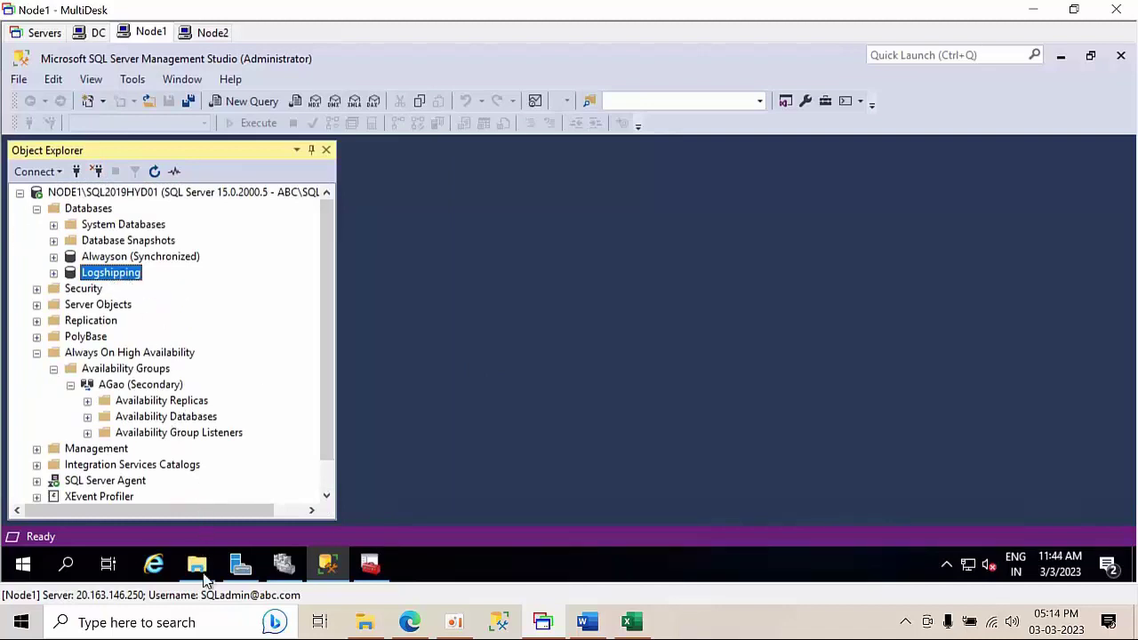
- Create a new folder named Logshipping on Node1's C: drive
{"action": "left_click", "coordinate": [199, 573]}
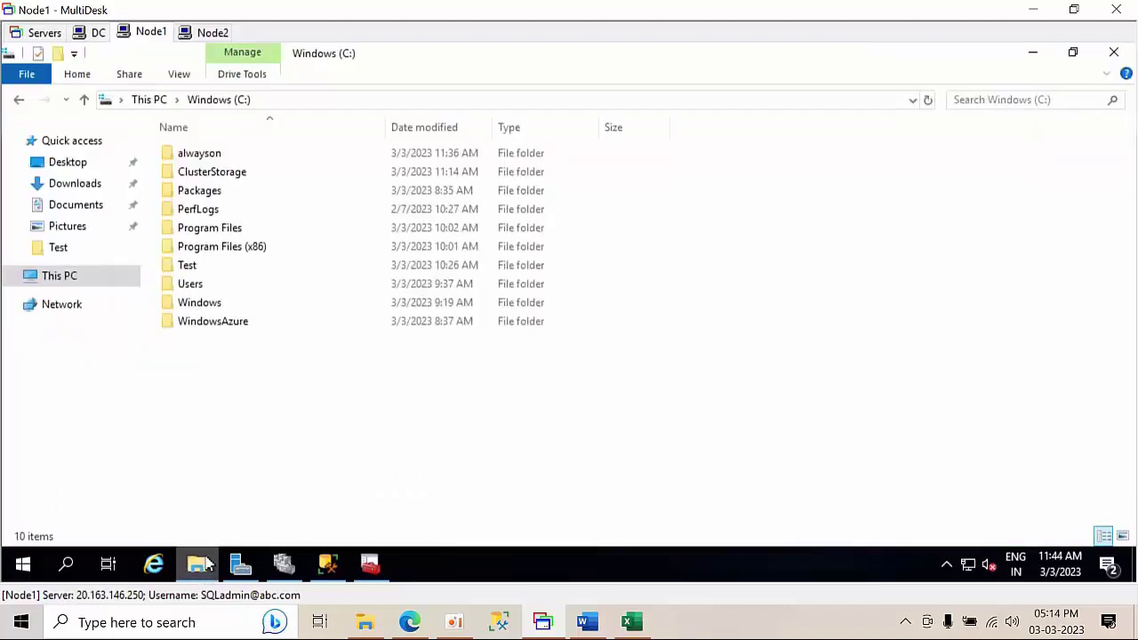
{"action": "right_click", "coordinate": [216, 411]}
{"action": "mouse_move", "coordinate": [389, 378]}
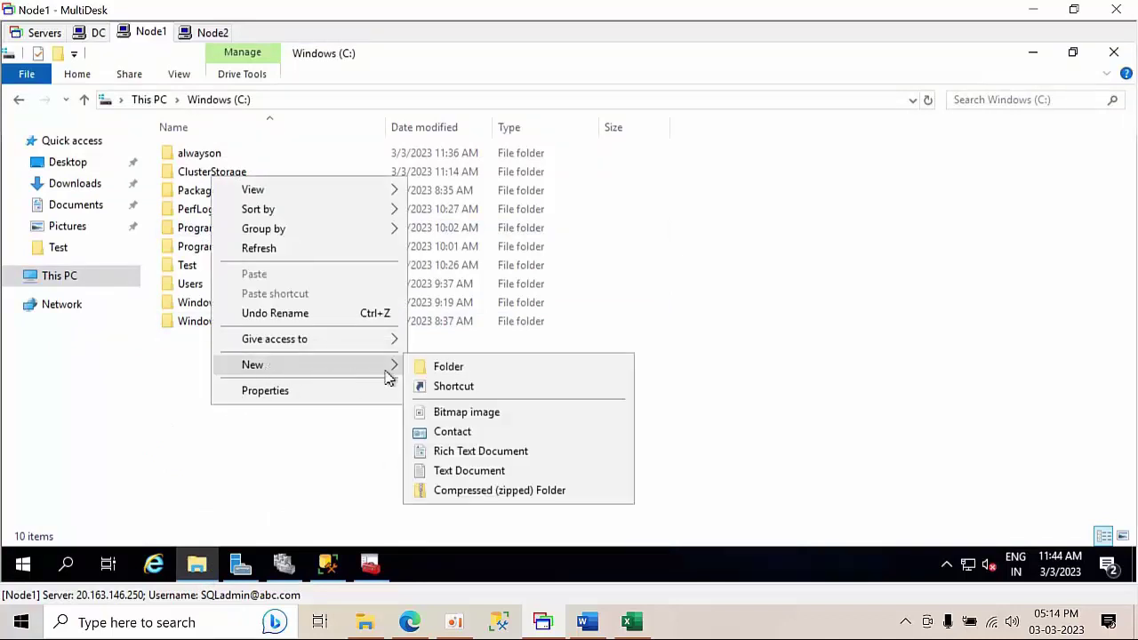
{"action": "left_click", "coordinate": [471, 369]}
{"action": "type", "text": "o"}
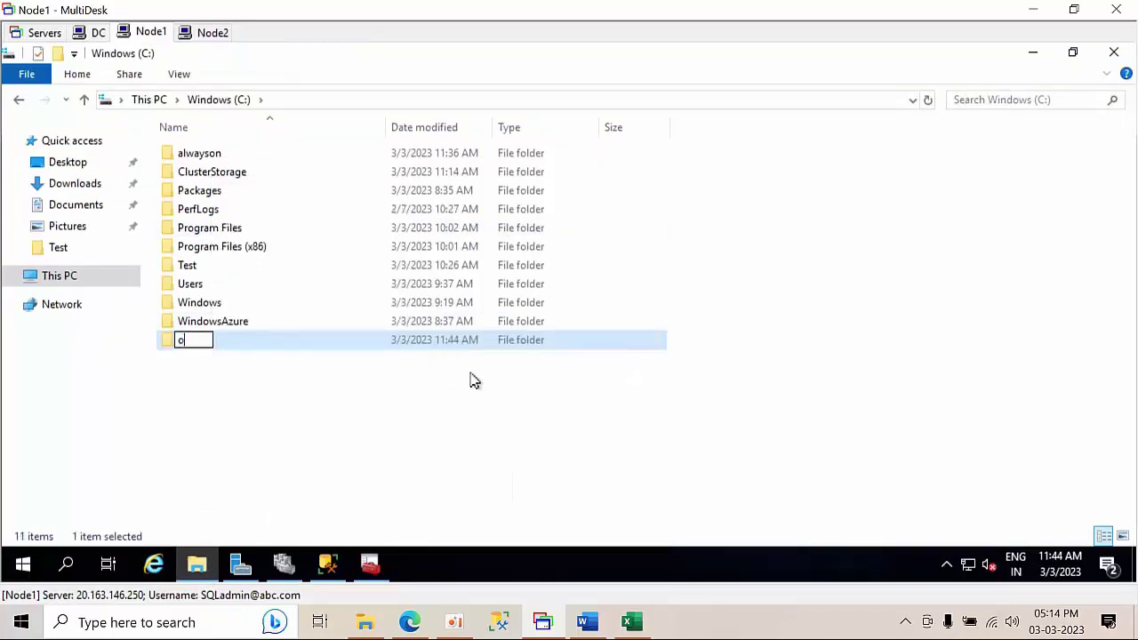
{"action": "type", "text": "LOg"}
{"action": "type", "text": "gshipping"}
{"action": "key", "text": "Return"}
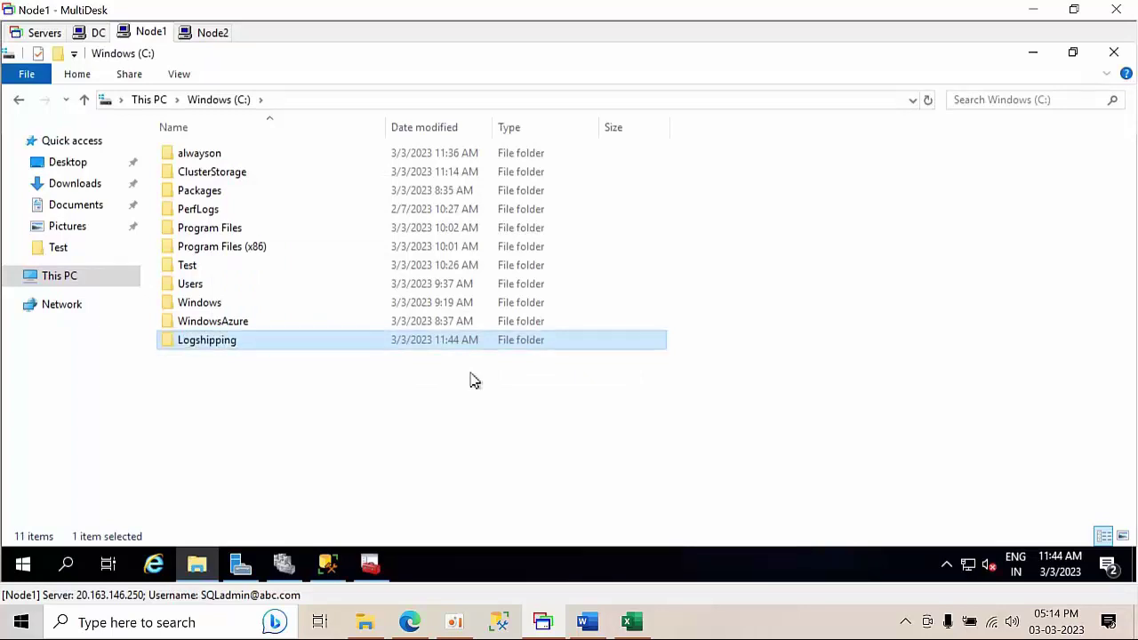
- Share C:\Logshipping with Everyone at Read/Write and copy its network path \\NODE1\Logshipping
{"action": "right_click", "coordinate": [435, 347]}
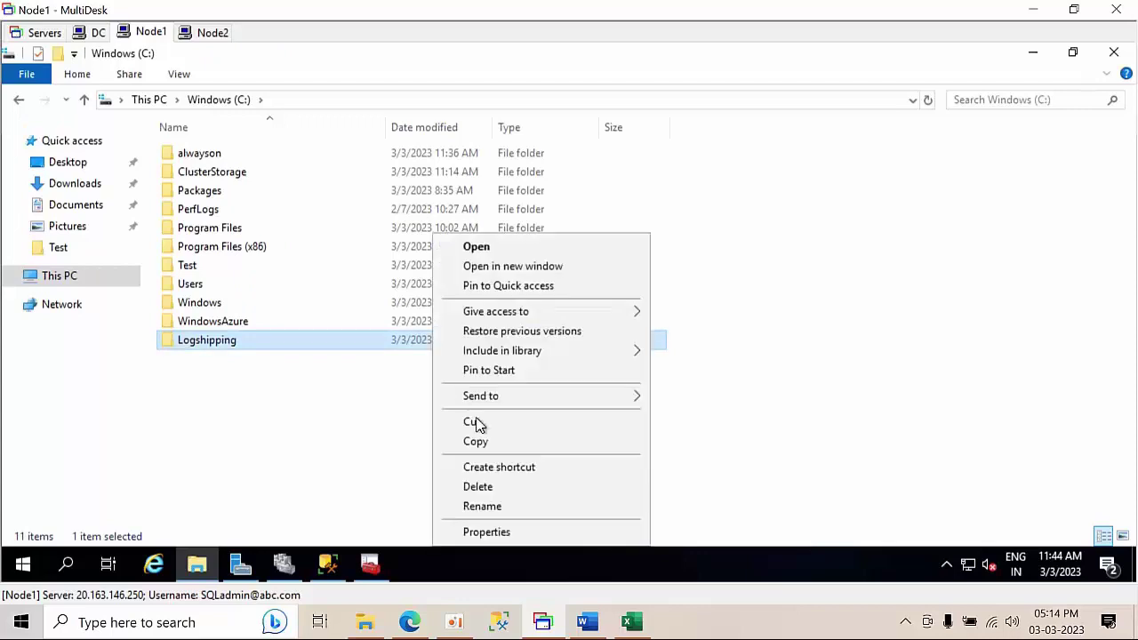
{"action": "left_click", "coordinate": [503, 533]}
{"action": "left_click", "coordinate": [523, 158]}
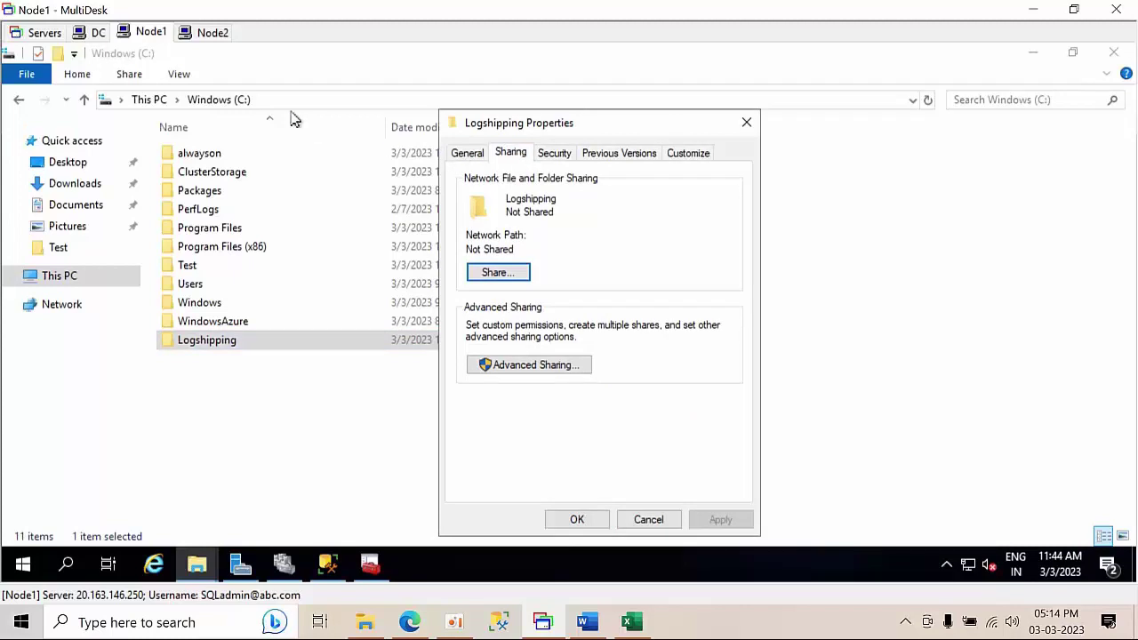
{"action": "left_click", "coordinate": [496, 273]}
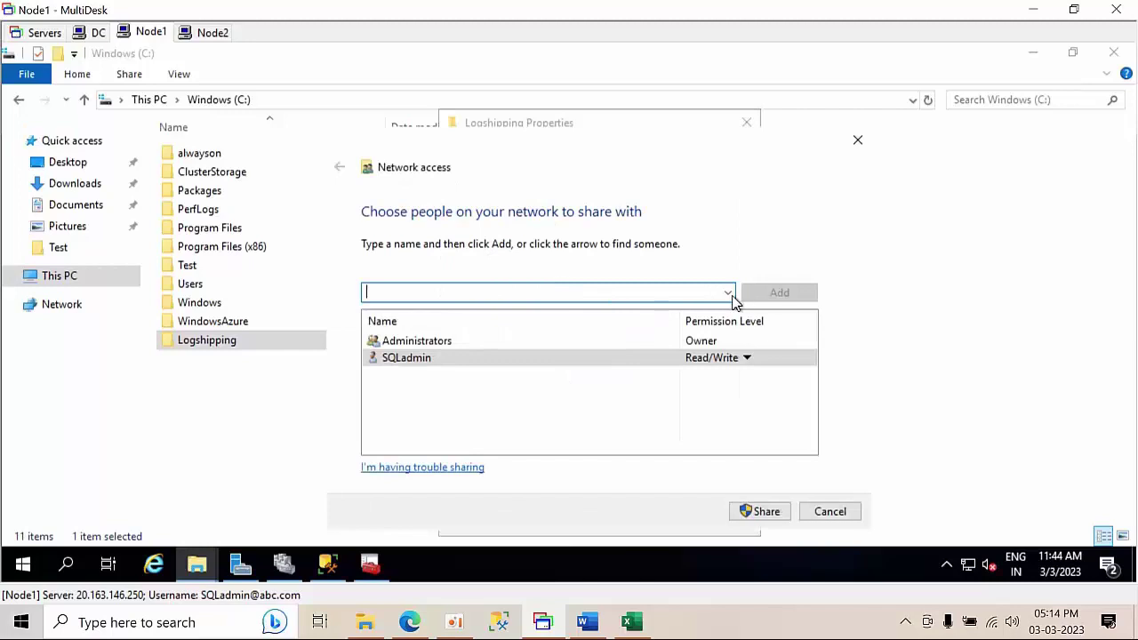
{"action": "left_click", "coordinate": [727, 294]}
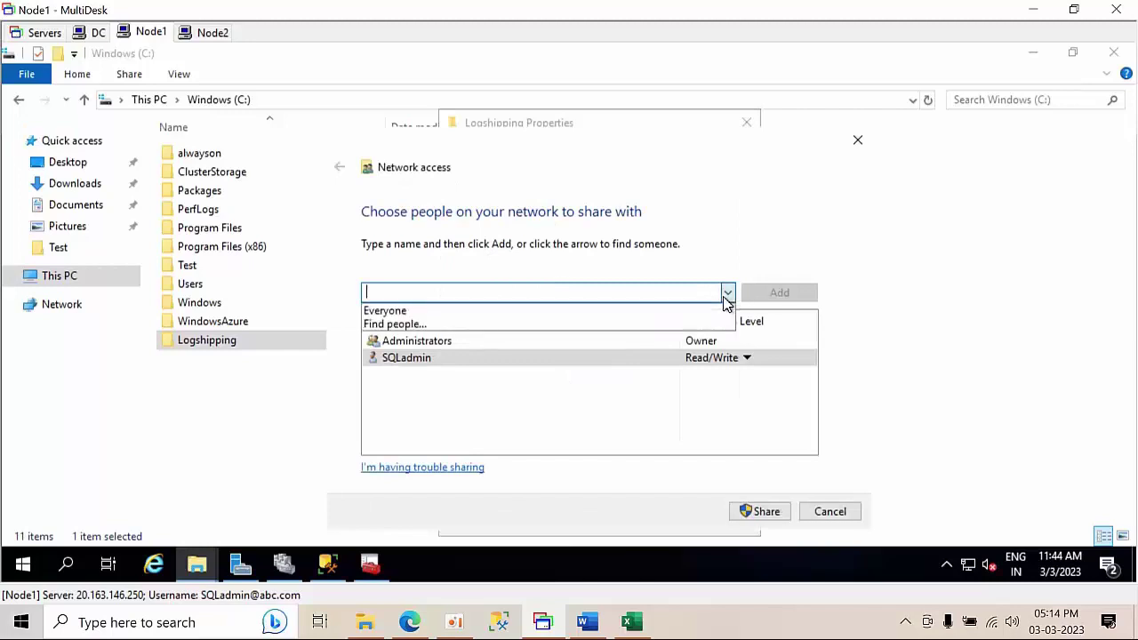
{"action": "left_click", "coordinate": [523, 311]}
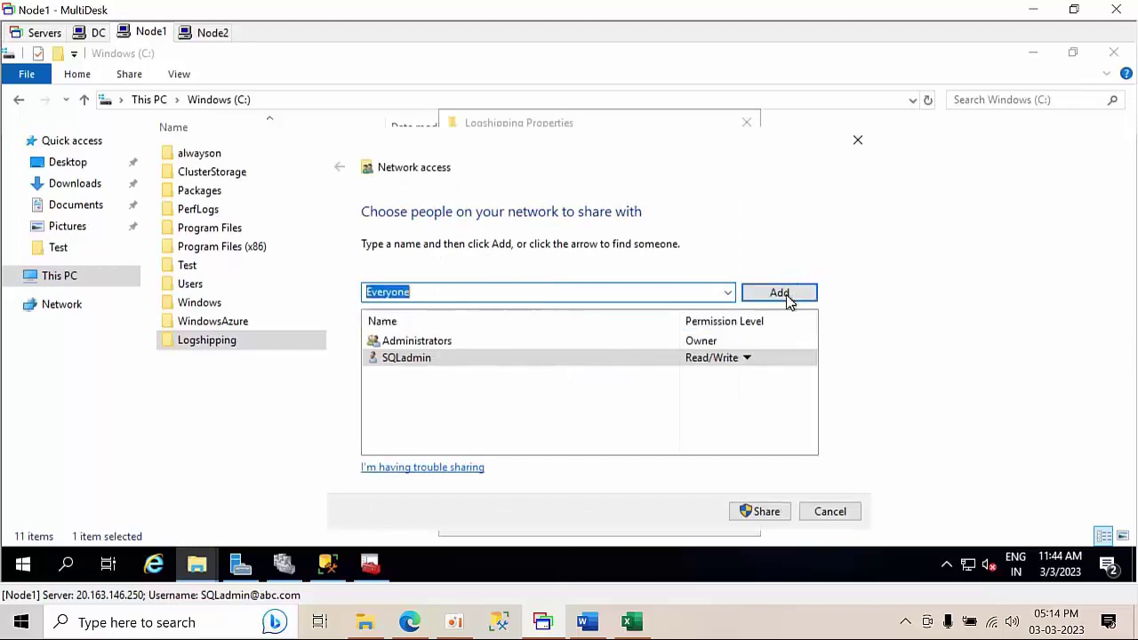
{"action": "left_click", "coordinate": [788, 301]}
{"action": "left_click", "coordinate": [717, 358]}
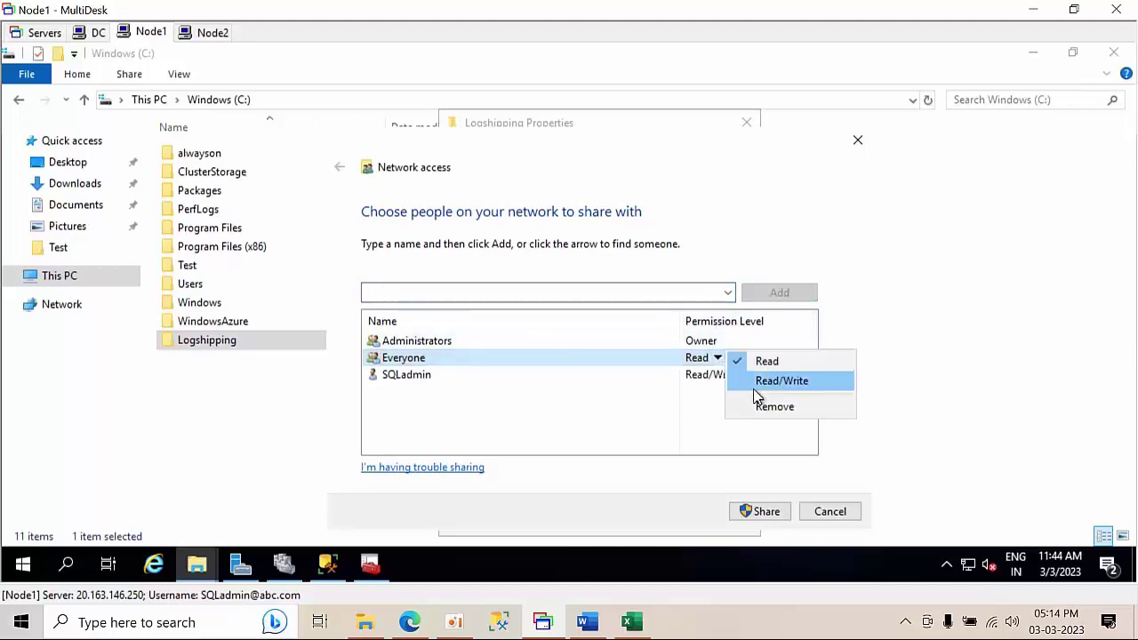
{"action": "left_click", "coordinate": [755, 387]}
{"action": "left_click", "coordinate": [760, 514]}
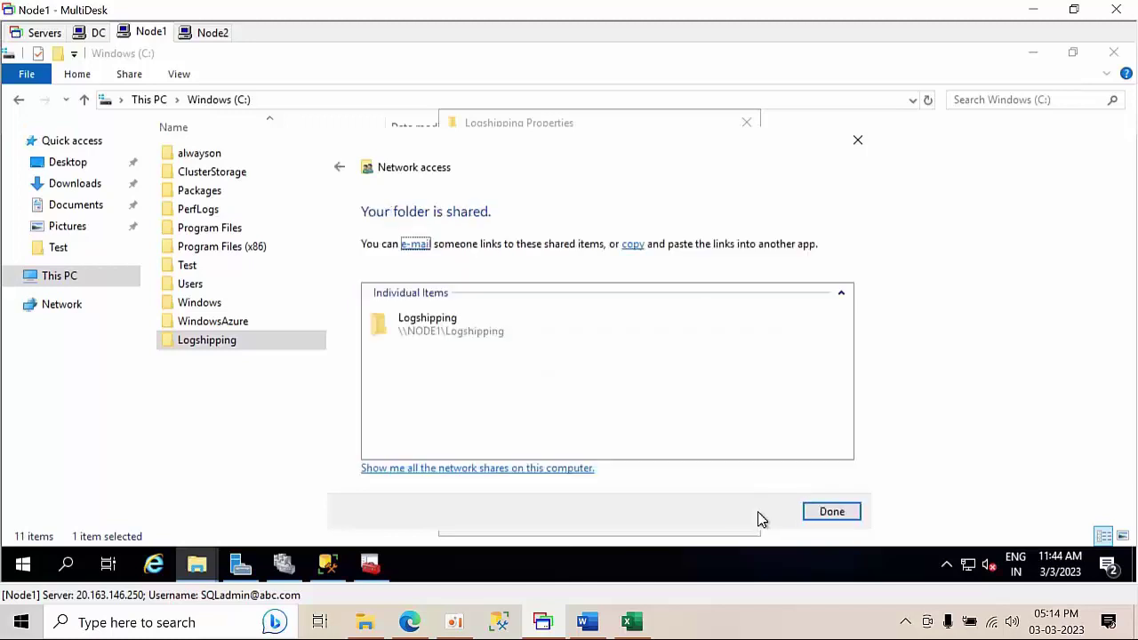
{"action": "left_click", "coordinate": [830, 511]}
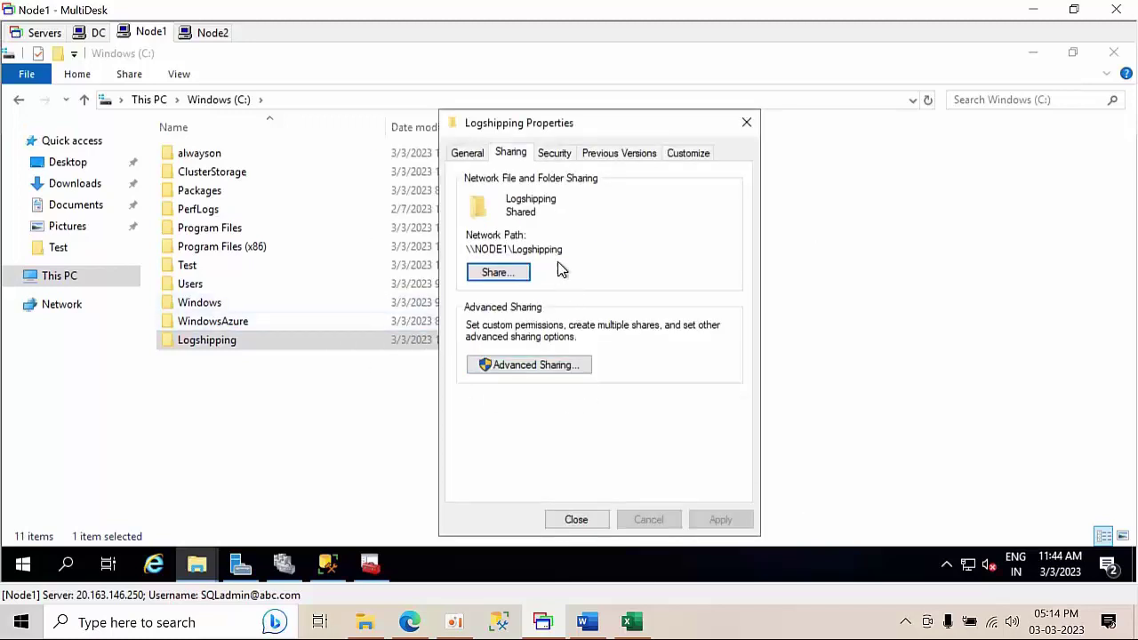
{"action": "left_click_drag", "start_coordinate": [479, 255], "coordinate": [444, 249]}
{"action": "key", "text": "ctrl+c"}
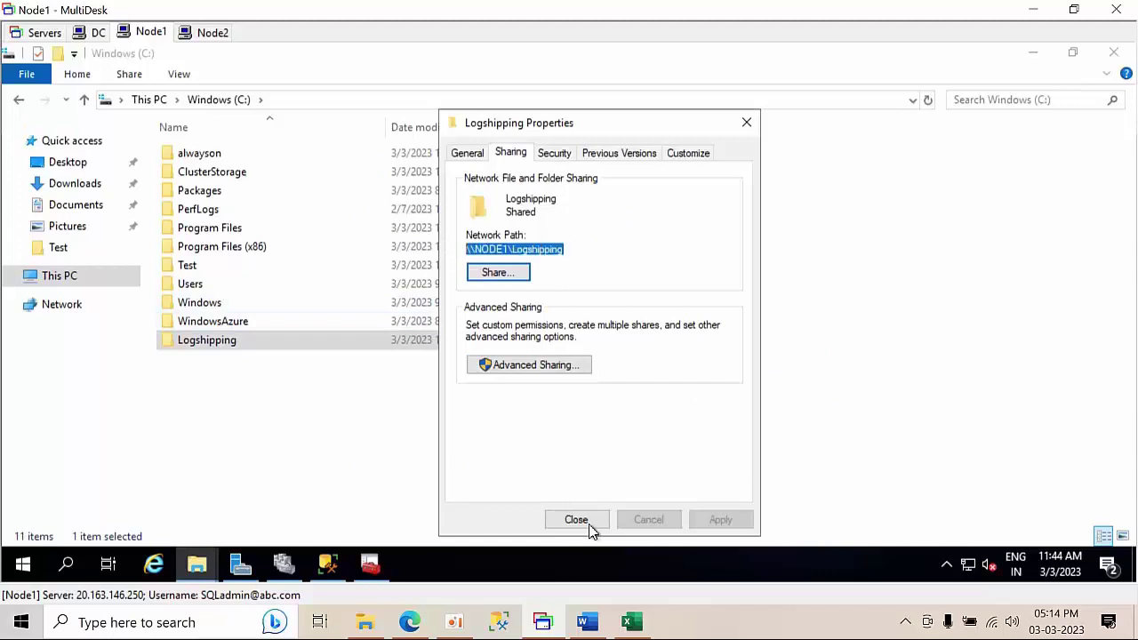
{"action": "left_click", "coordinate": [328, 565]}
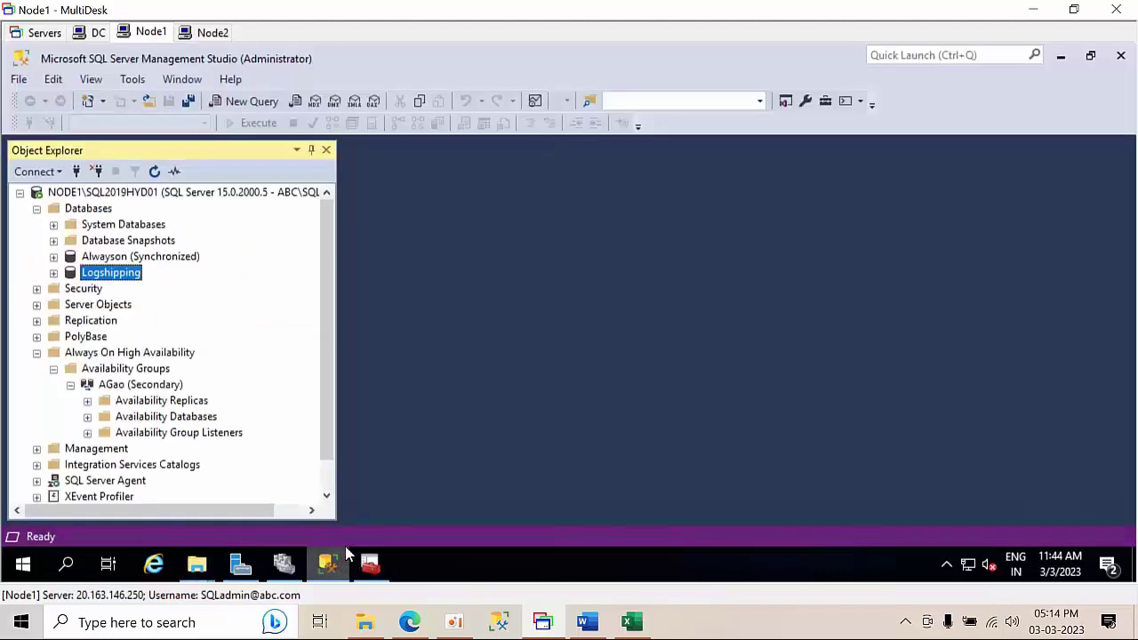
- Enable Logshipping as a log-shipping primary and enter backup folder \\NODE1\Logshipping
{"action": "right_click", "coordinate": [100, 273]}
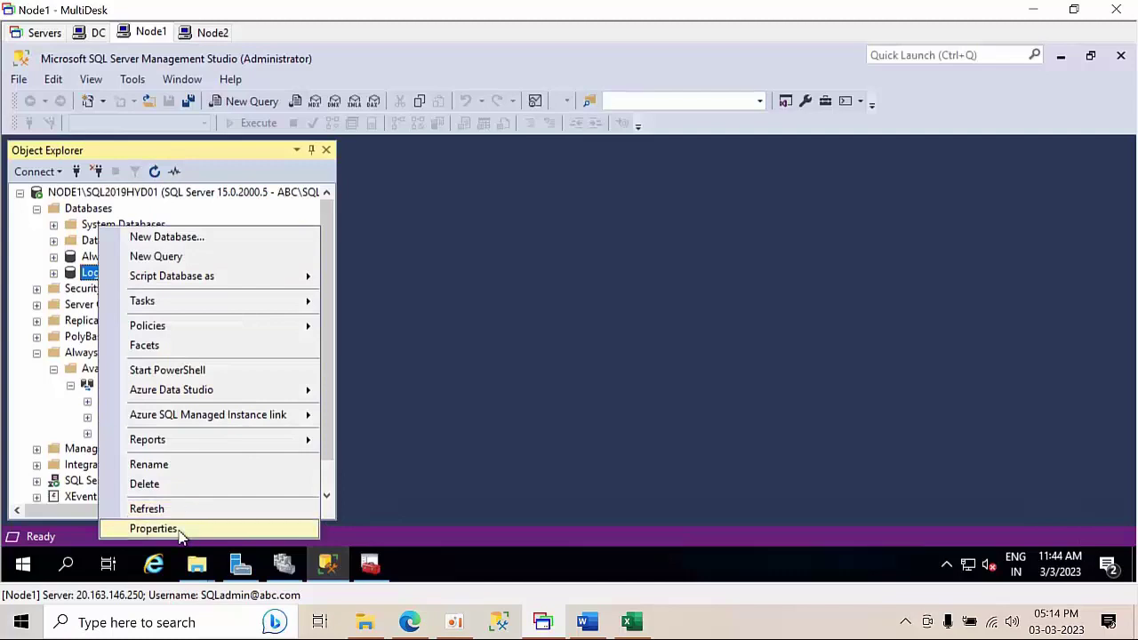
{"action": "left_click", "coordinate": [180, 534]}
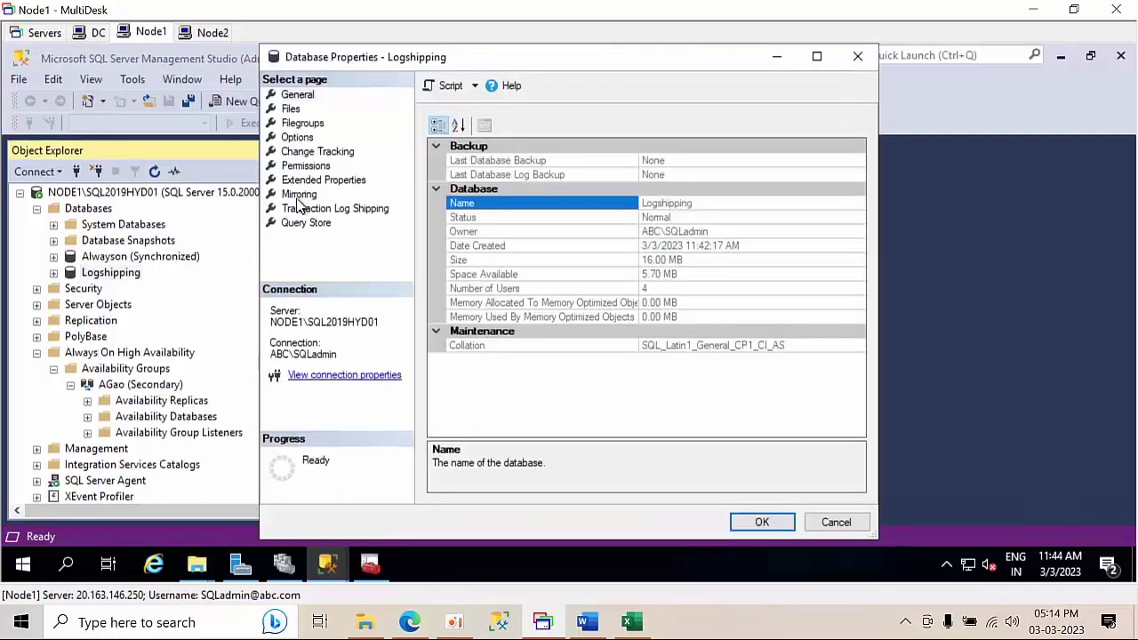
{"action": "left_click", "coordinate": [311, 210]}
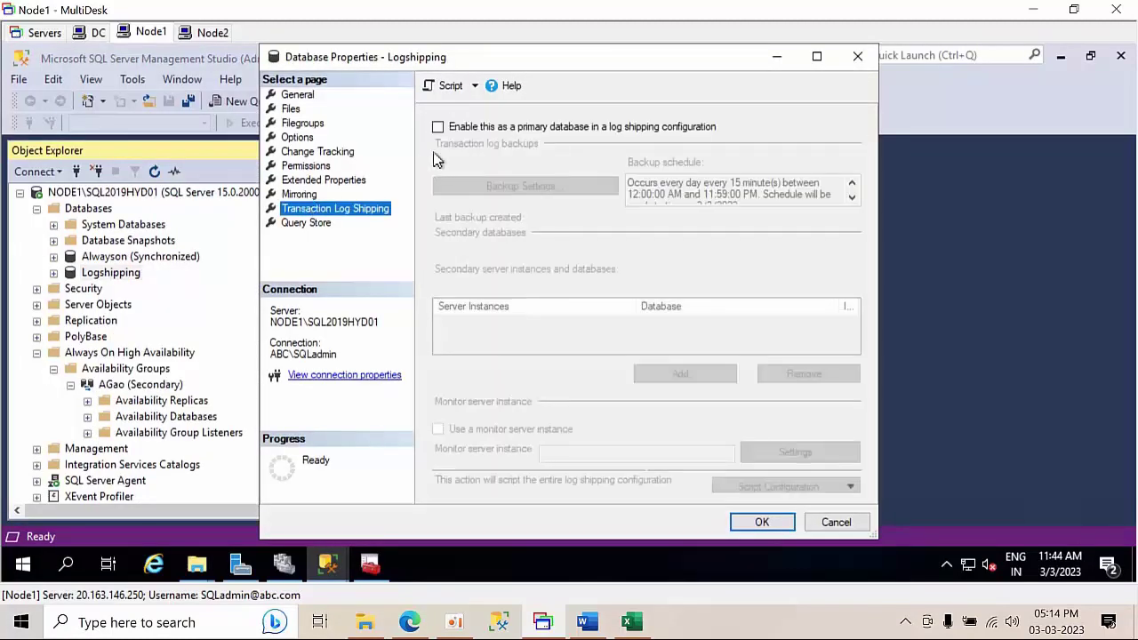
{"action": "left_click", "coordinate": [468, 133]}
{"action": "left_click", "coordinate": [558, 191]}
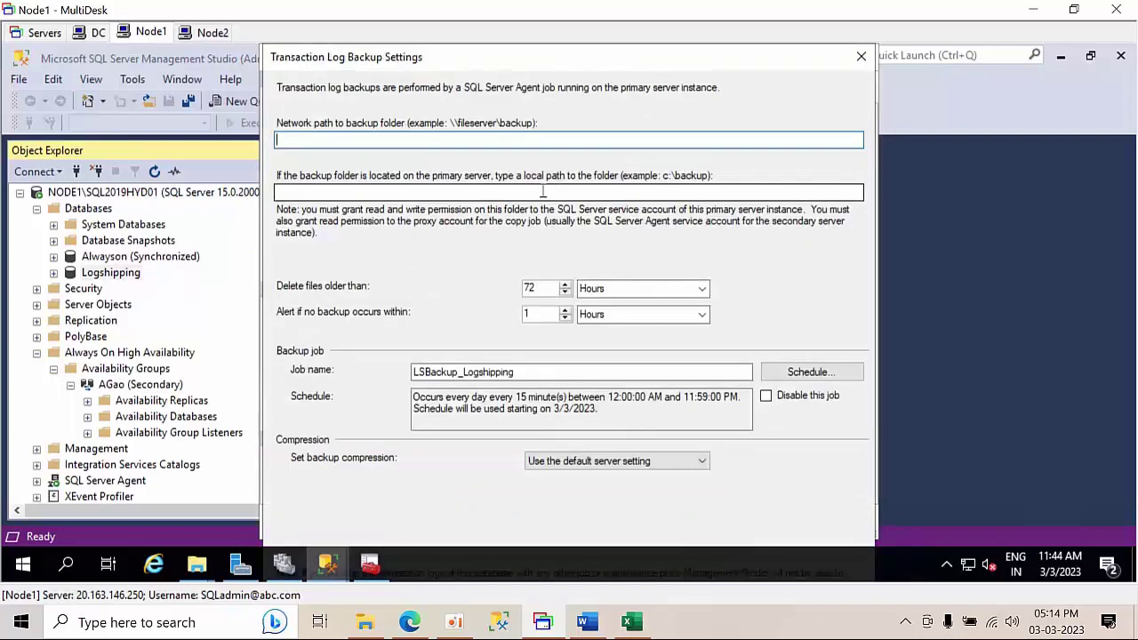
{"action": "key", "text": "ctrl+v"}
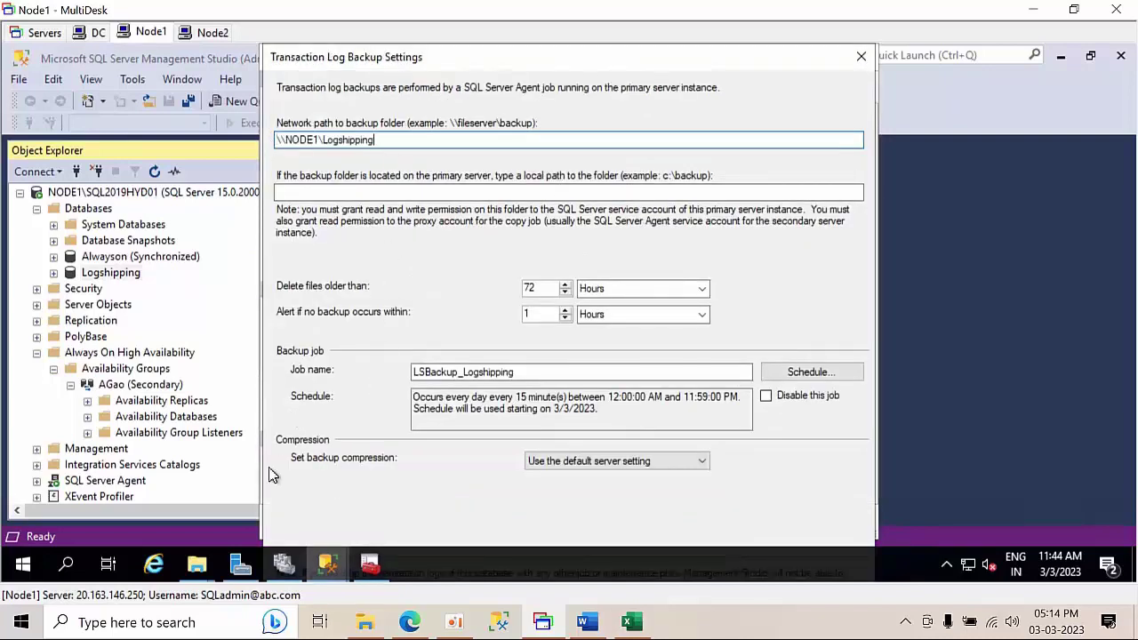
- Copy C:\Logshipping from File Explorer and enter it as the backup's local path
{"action": "left_click", "coordinate": [197, 564]}
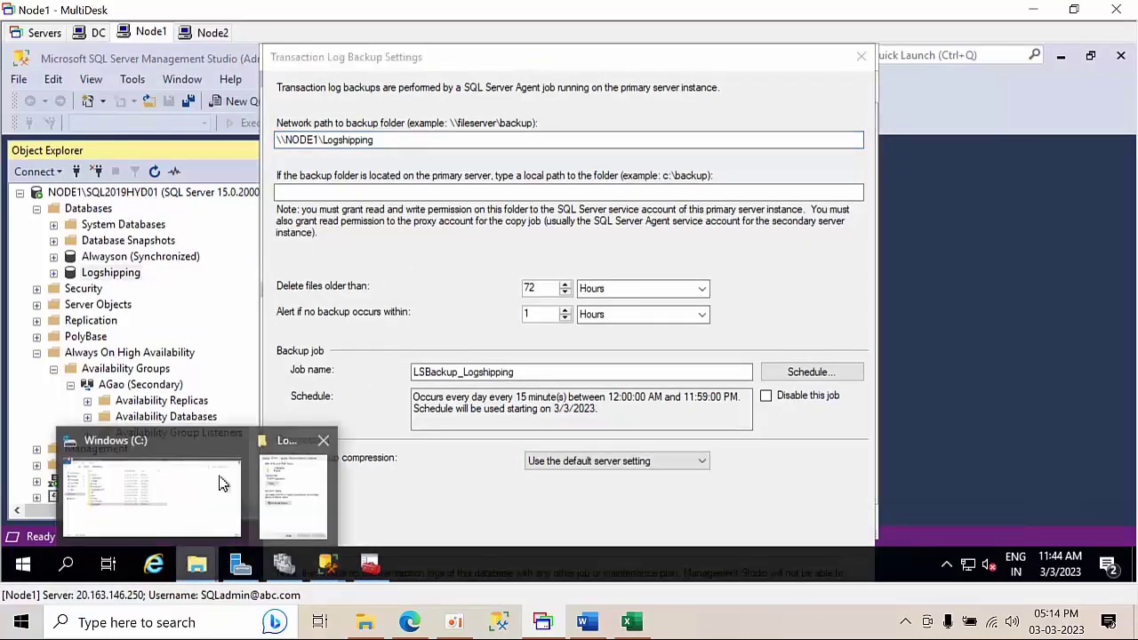
{"action": "left_click", "coordinate": [222, 482]}
{"action": "double_click", "coordinate": [242, 342]}
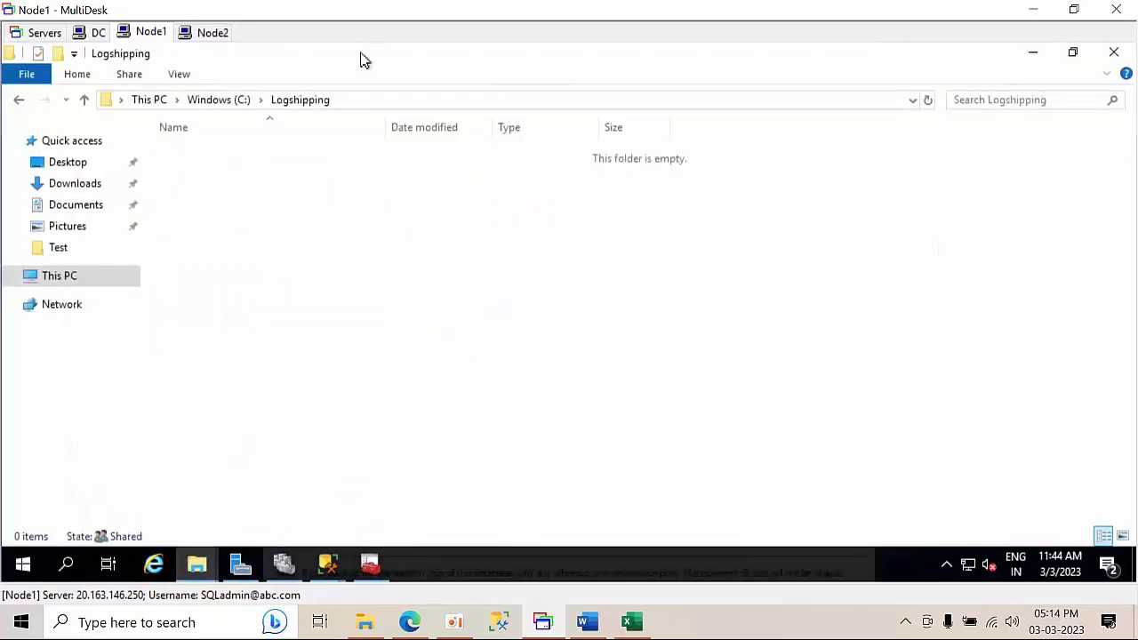
{"action": "left_click", "coordinate": [364, 101]}
{"action": "key", "text": "ctrl+c"}
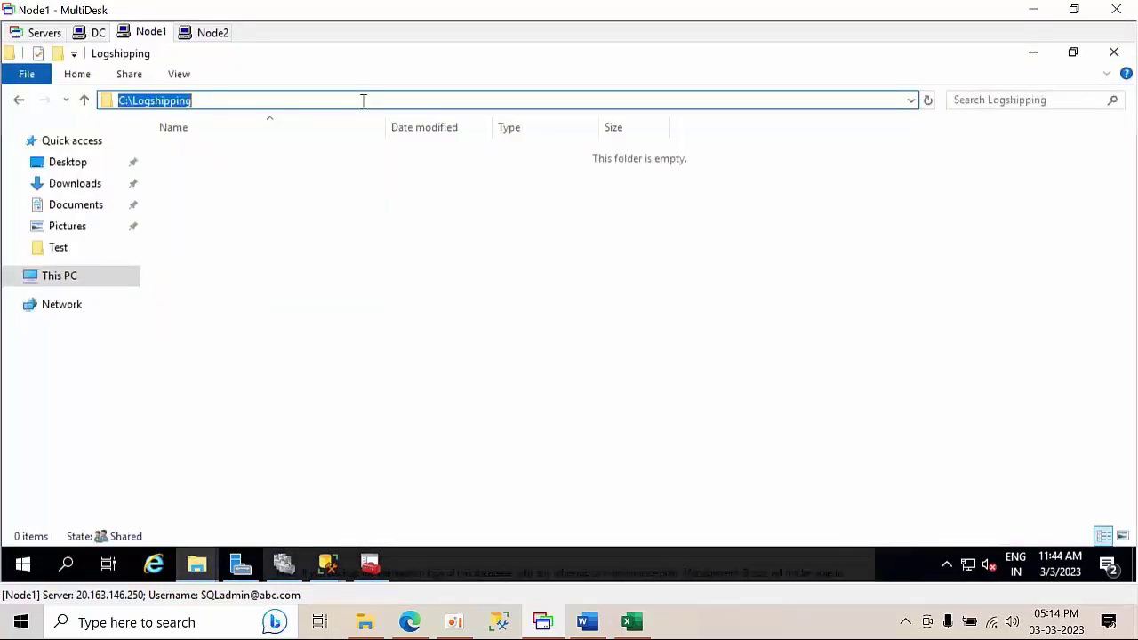
{"action": "left_click", "coordinate": [1032, 58]}
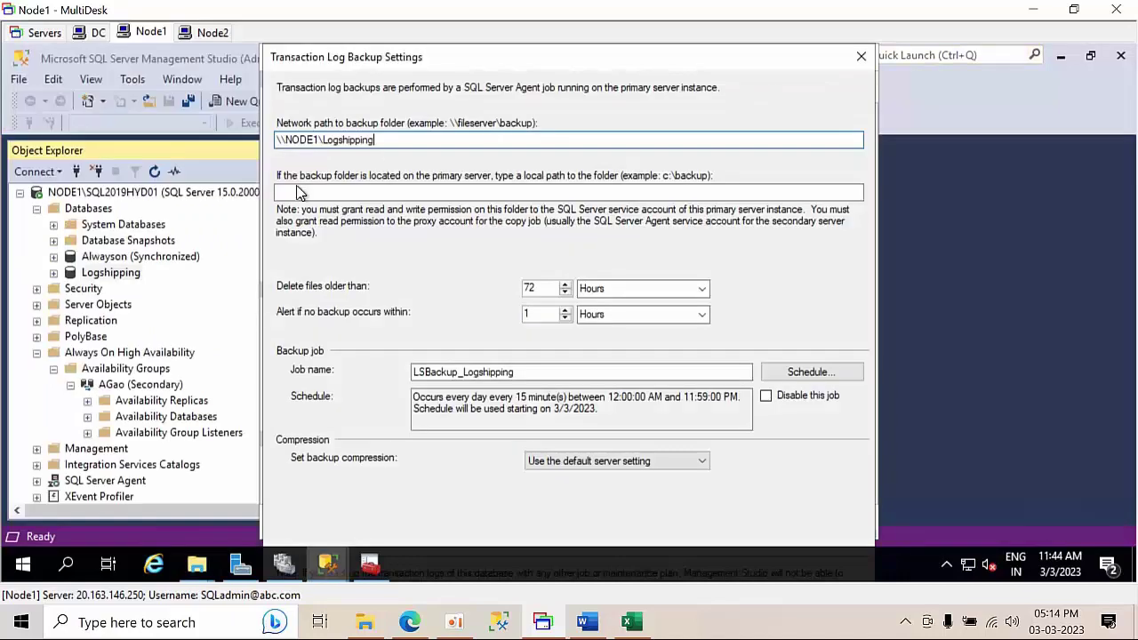
{"action": "left_click", "coordinate": [294, 191]}
{"action": "key", "text": "ctrl+v"}
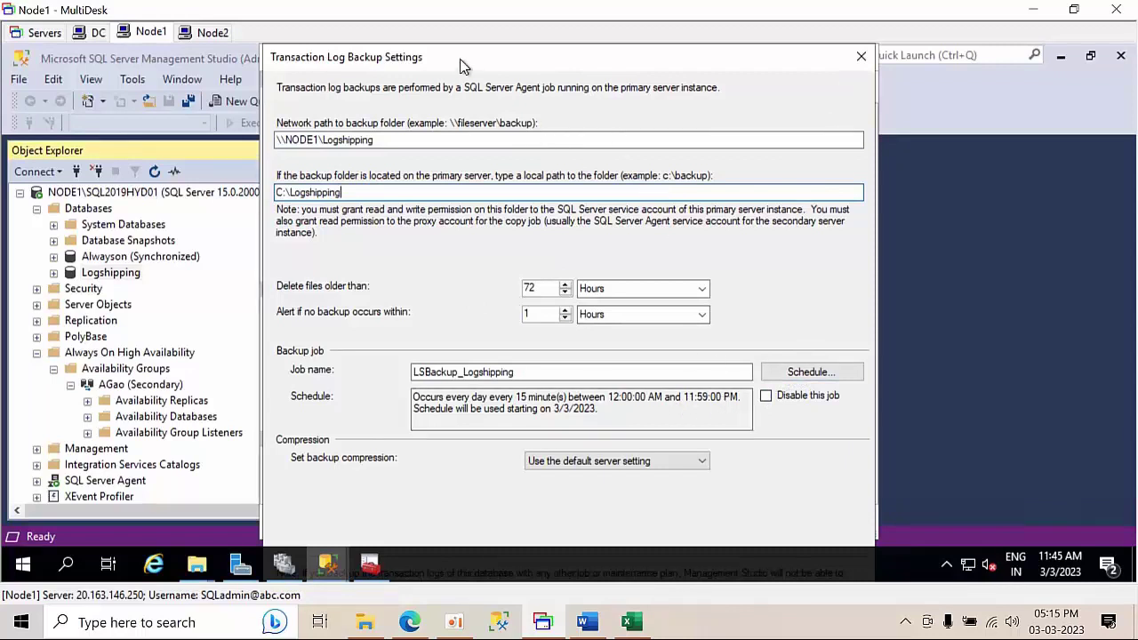
- Unlock Node1's taskbar and dock it on the right edge of the screen
{"action": "left_click_drag", "start_coordinate": [460, 66], "coordinate": [442, 26]}
{"action": "left_click", "coordinate": [543, 571]}
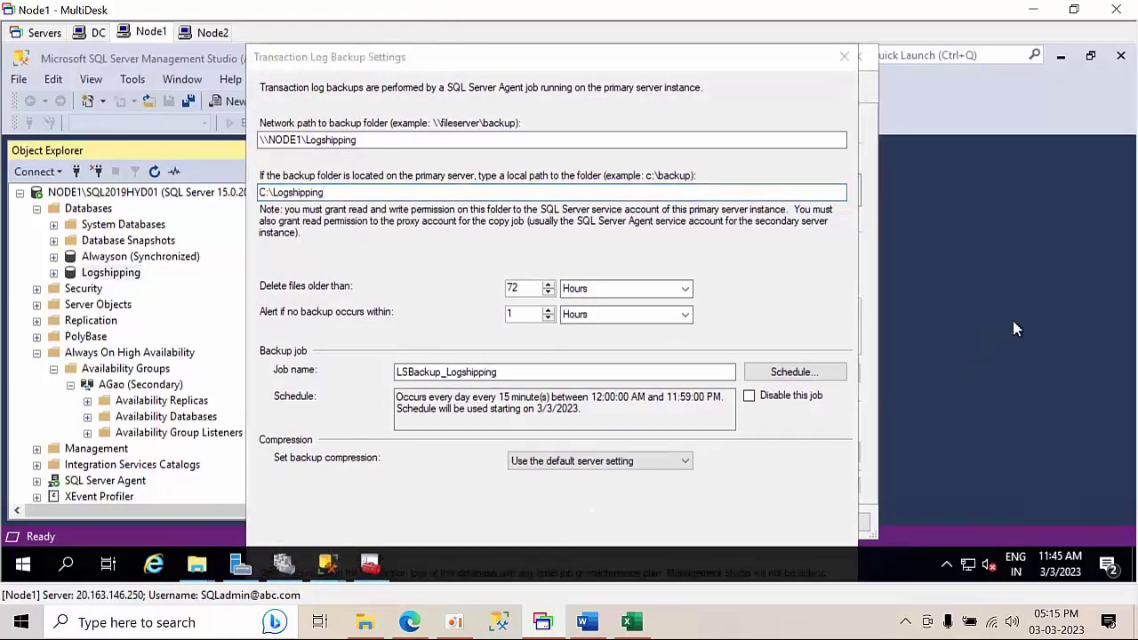
{"action": "right_click", "coordinate": [658, 560]}
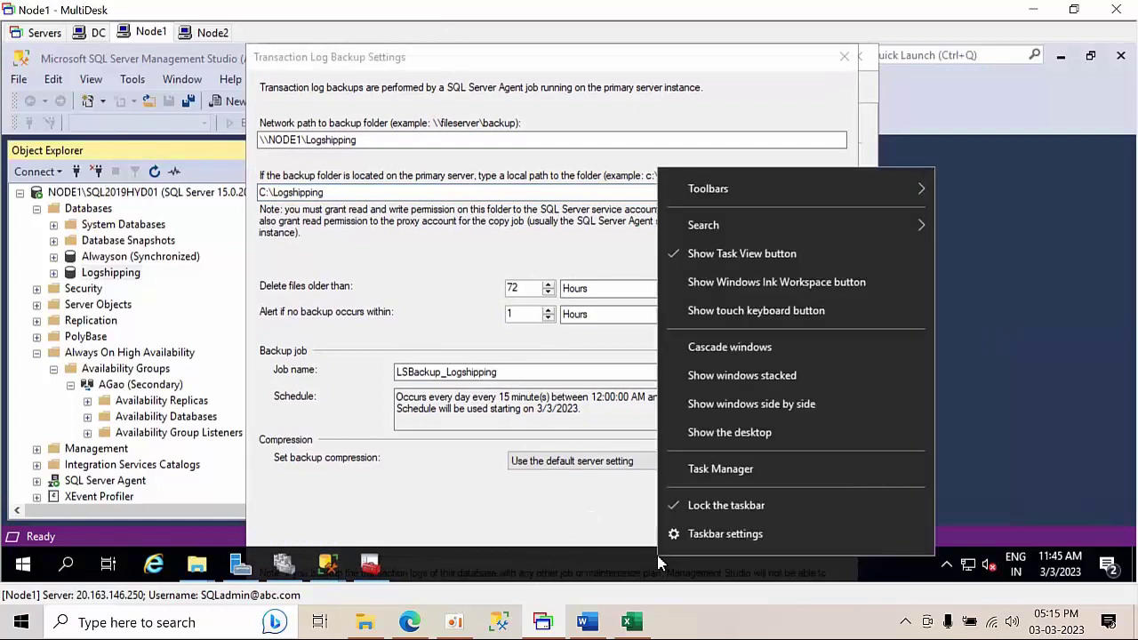
{"action": "left_click", "coordinate": [747, 507]}
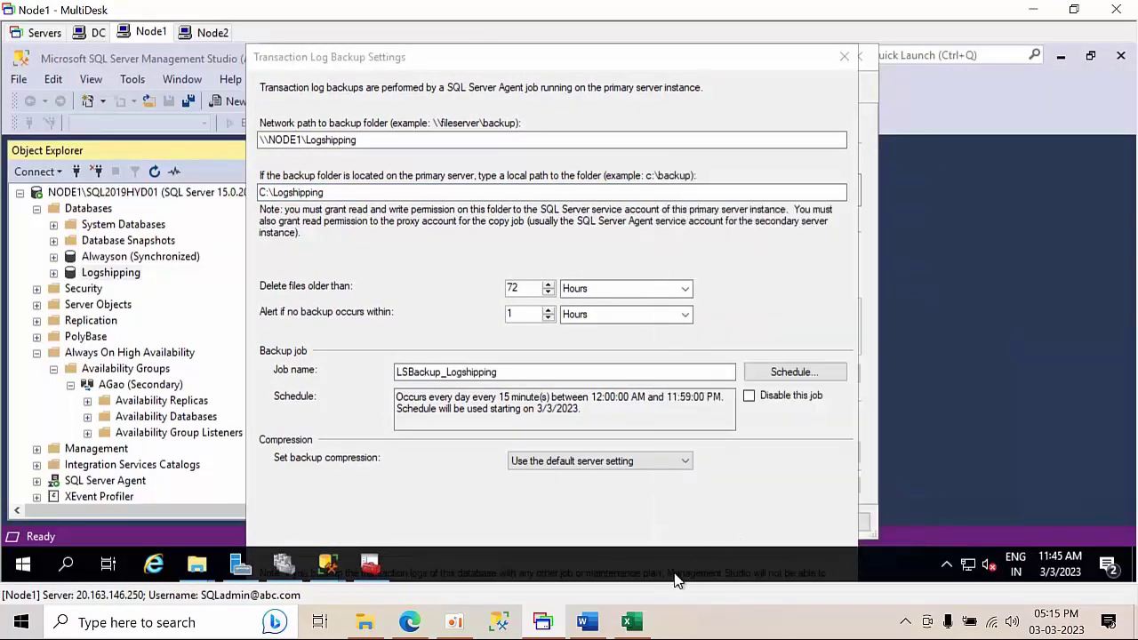
{"action": "left_click_drag", "start_coordinate": [676, 579], "coordinate": [1044, 373]}
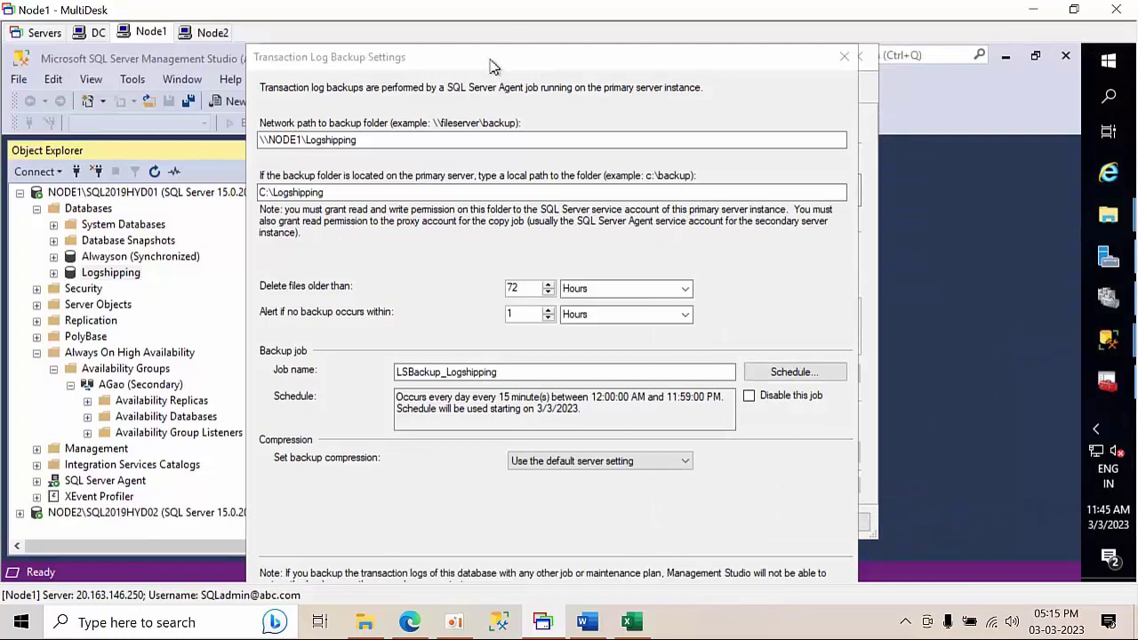
- Reposition the backup settings dialog and reconnect the Node1 session in full screen mode
{"action": "left_click_drag", "start_coordinate": [494, 67], "coordinate": [494, 118]}
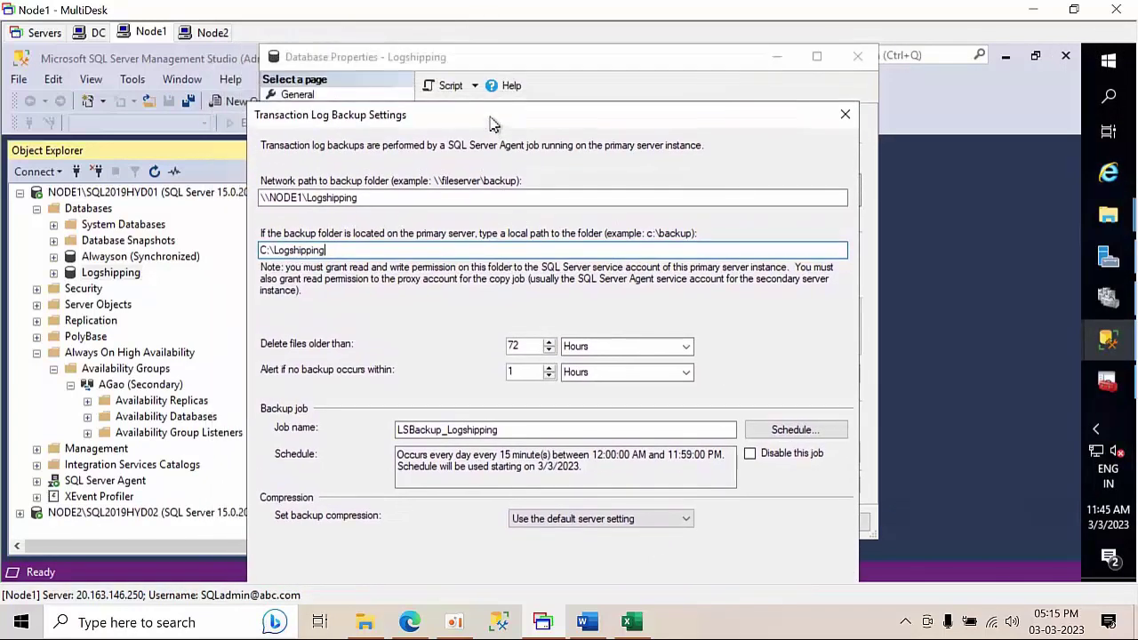
{"action": "left_click_drag", "start_coordinate": [596, 114], "coordinate": [636, 108]}
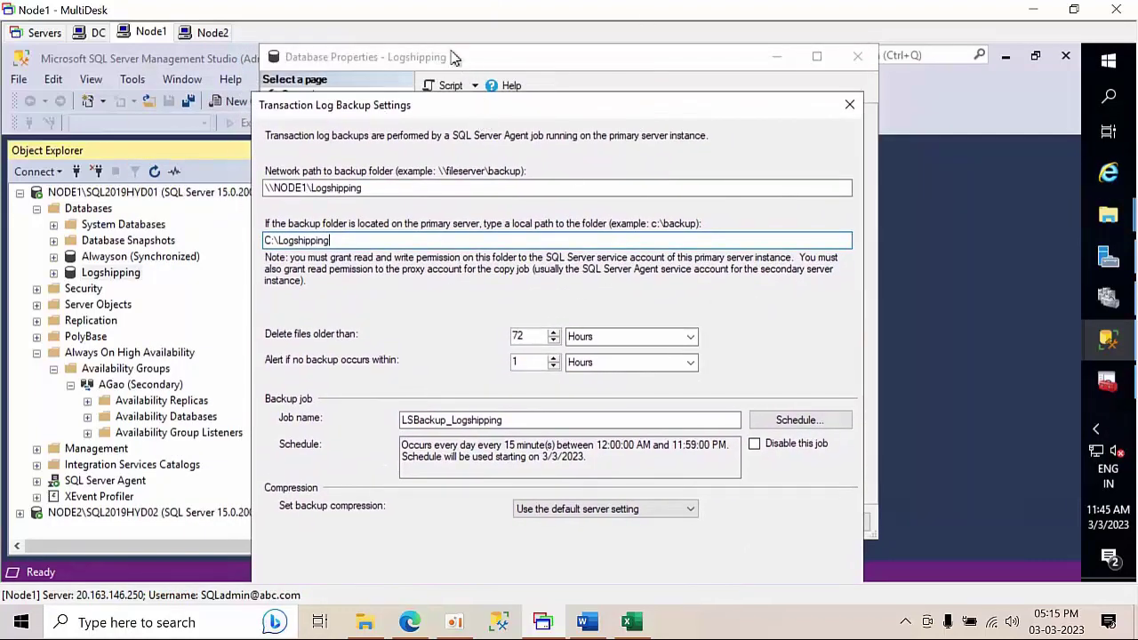
{"action": "right_click", "coordinate": [147, 37]}
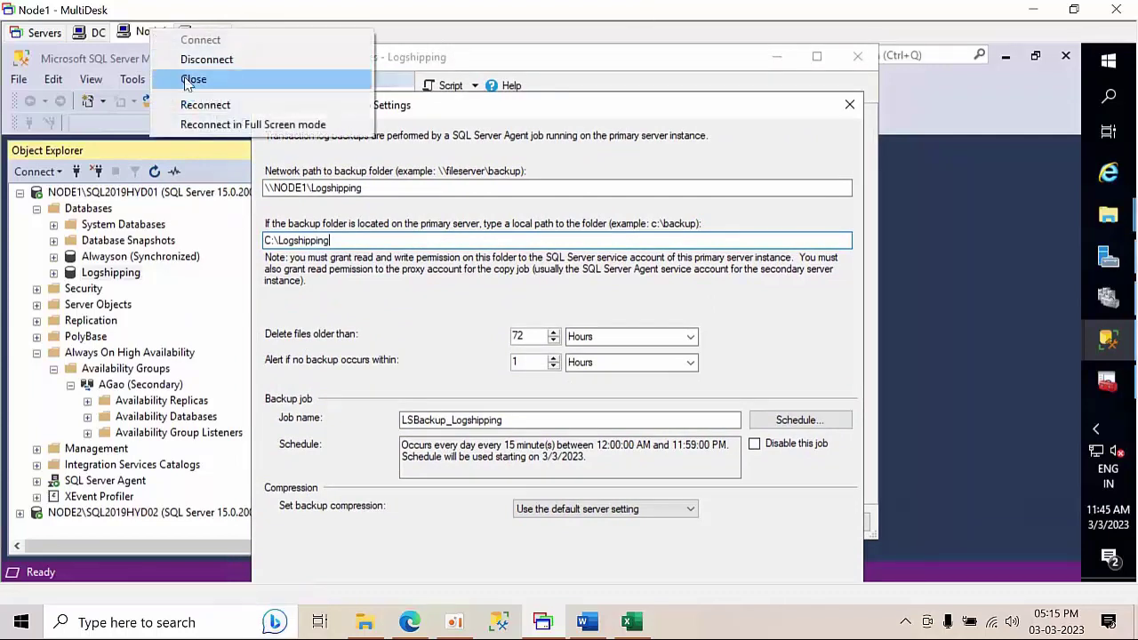
{"action": "left_click", "coordinate": [218, 129]}
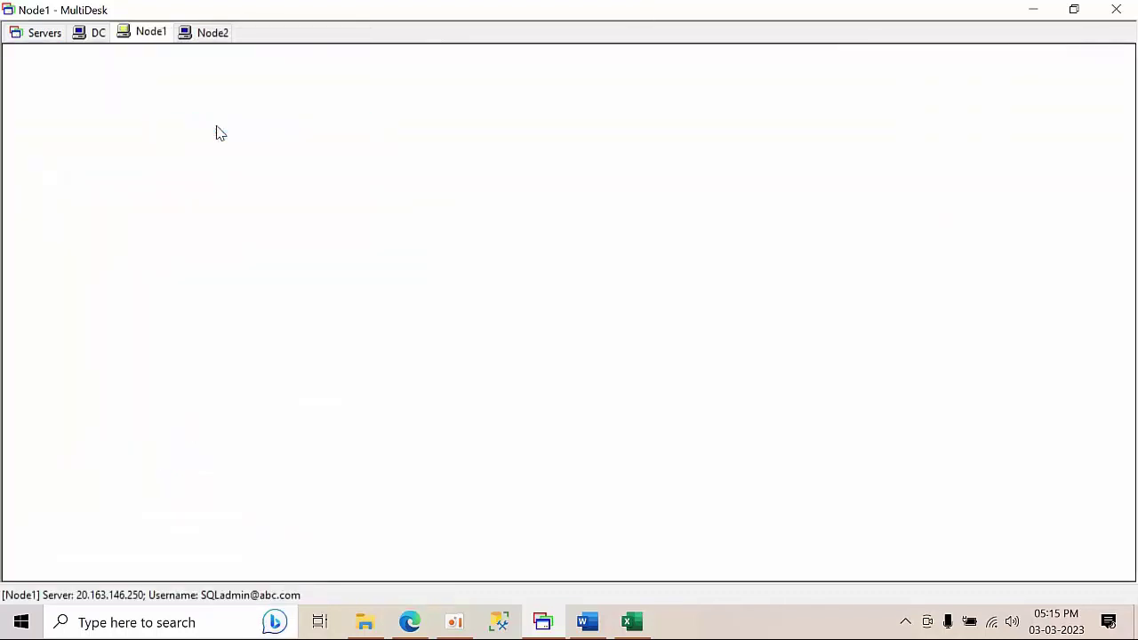
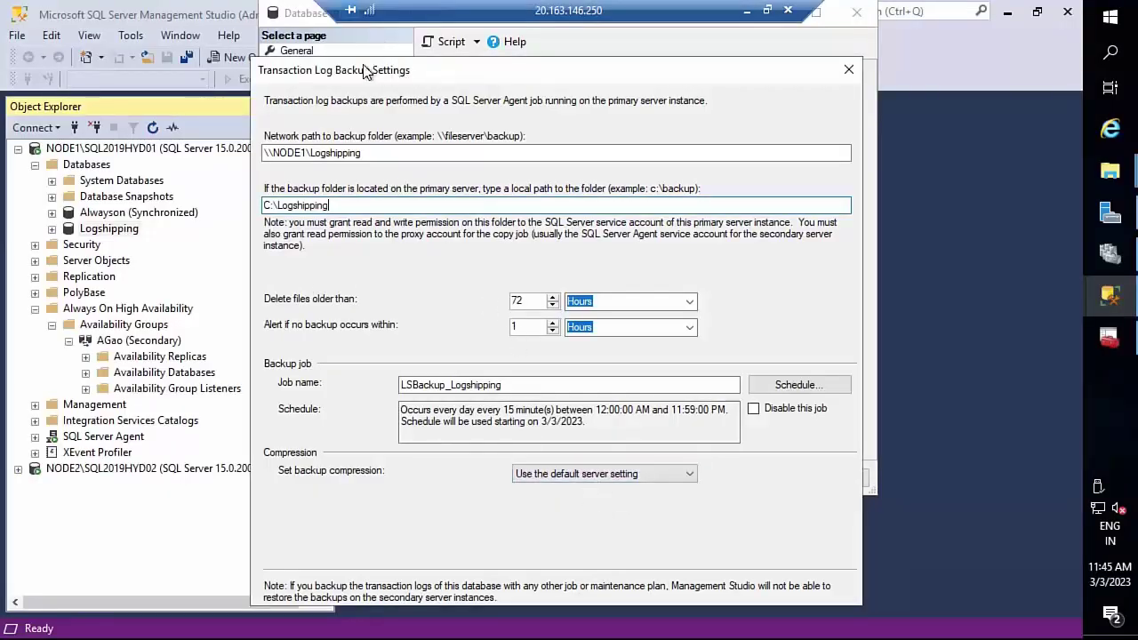
- Discard the backup settings and try saving the Logshipping properties. After the missing-backup-folder error, reopen Backup Settings
{"action": "left_click", "coordinate": [849, 71]}
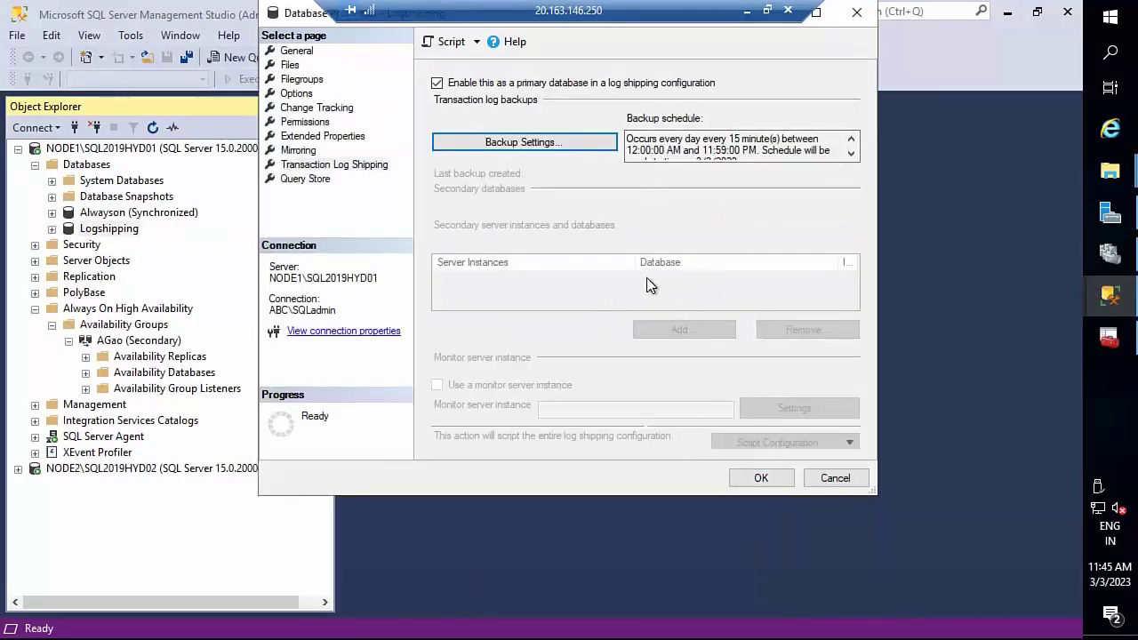
{"action": "left_click_drag", "start_coordinate": [294, 20], "coordinate": [294, 73]}
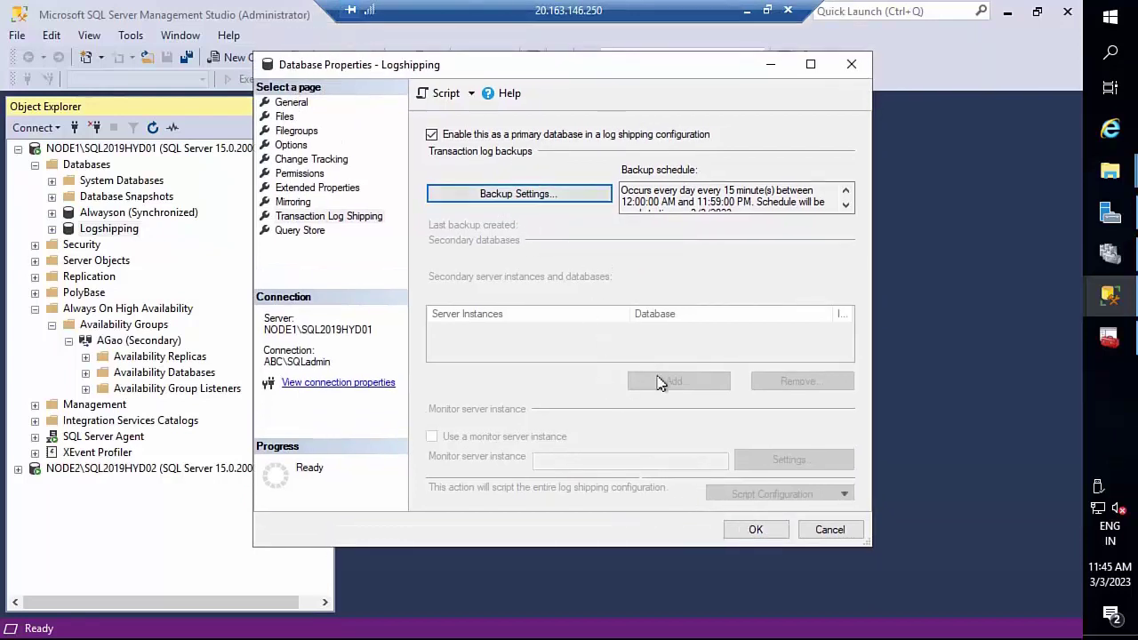
{"action": "left_click", "coordinate": [756, 531]}
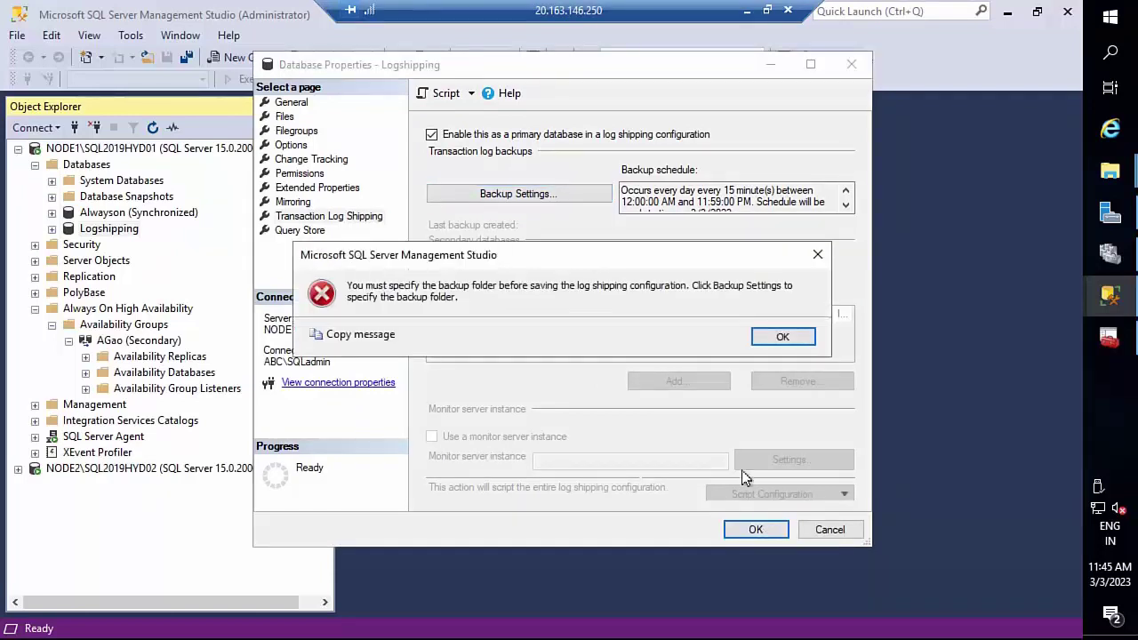
{"action": "left_click", "coordinate": [782, 338]}
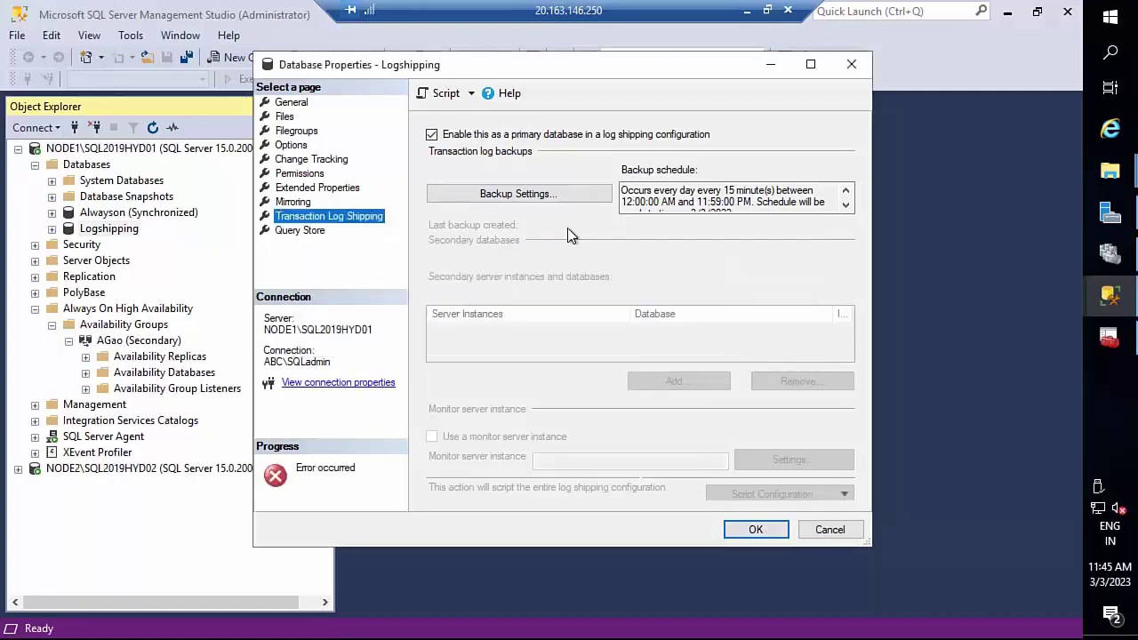
{"action": "left_click", "coordinate": [513, 198]}
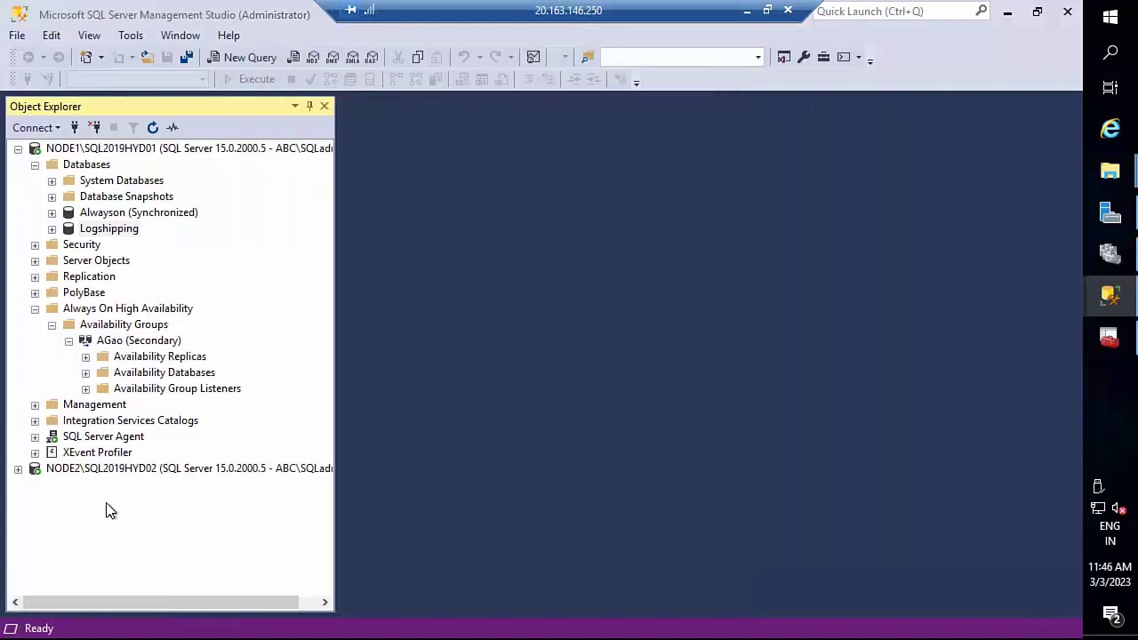
- Check the sharing properties of the C:\Logshipping folder in File Explorer
{"action": "key", "text": "super+e"}
{"action": "left_click", "coordinate": [266, 325]}
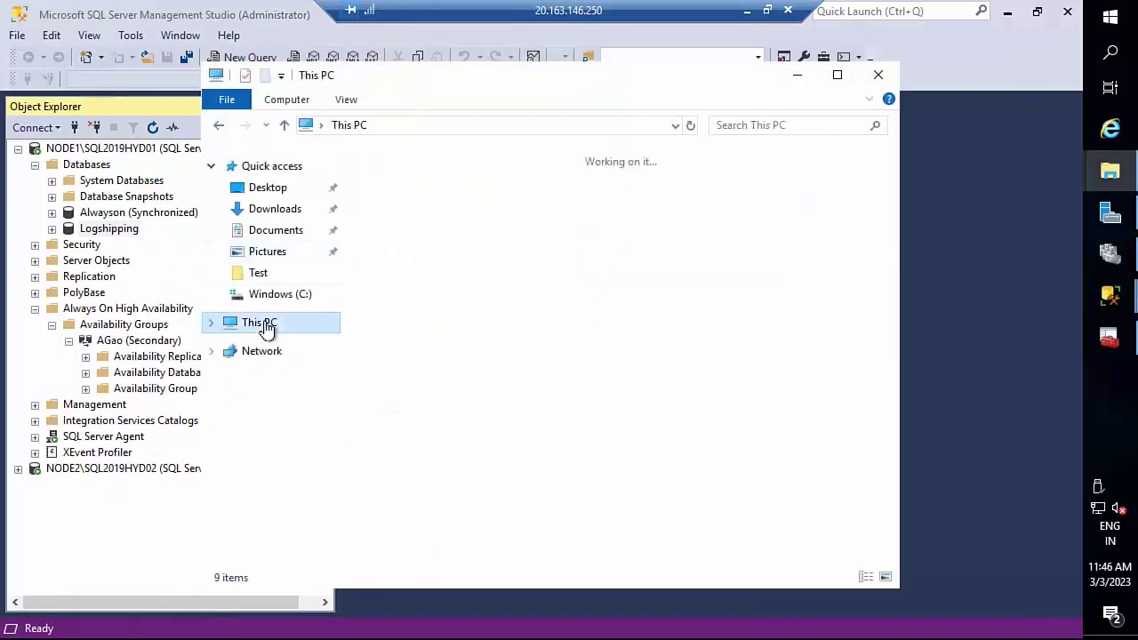
{"action": "left_click", "coordinate": [492, 435]}
{"action": "double_click", "coordinate": [491, 436]}
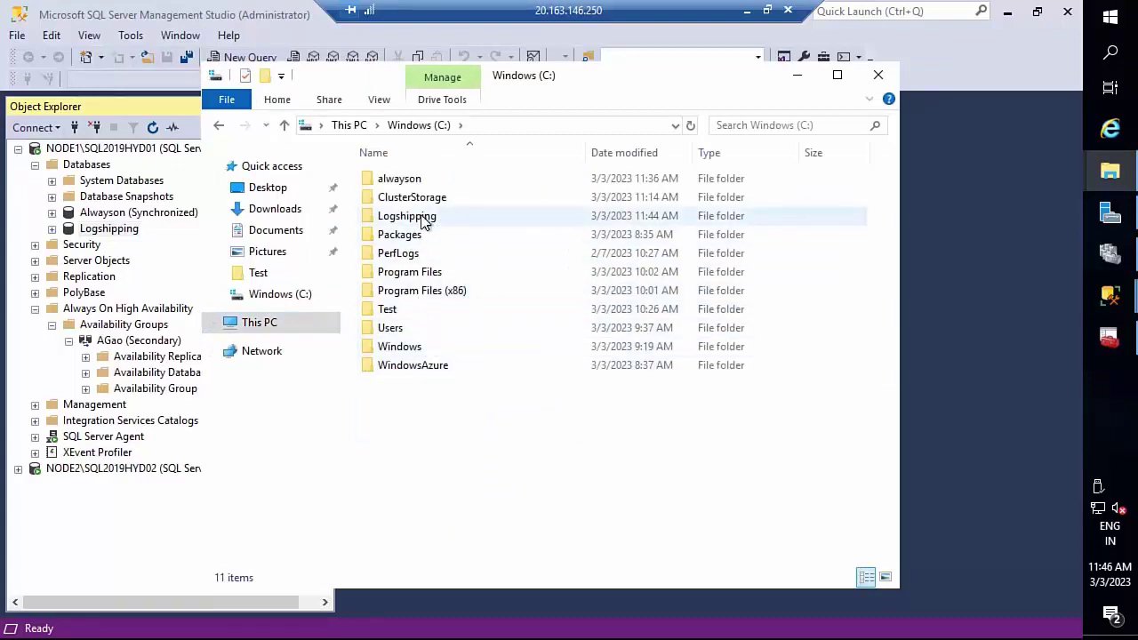
{"action": "right_click", "coordinate": [423, 216]}
{"action": "left_click", "coordinate": [475, 515]}
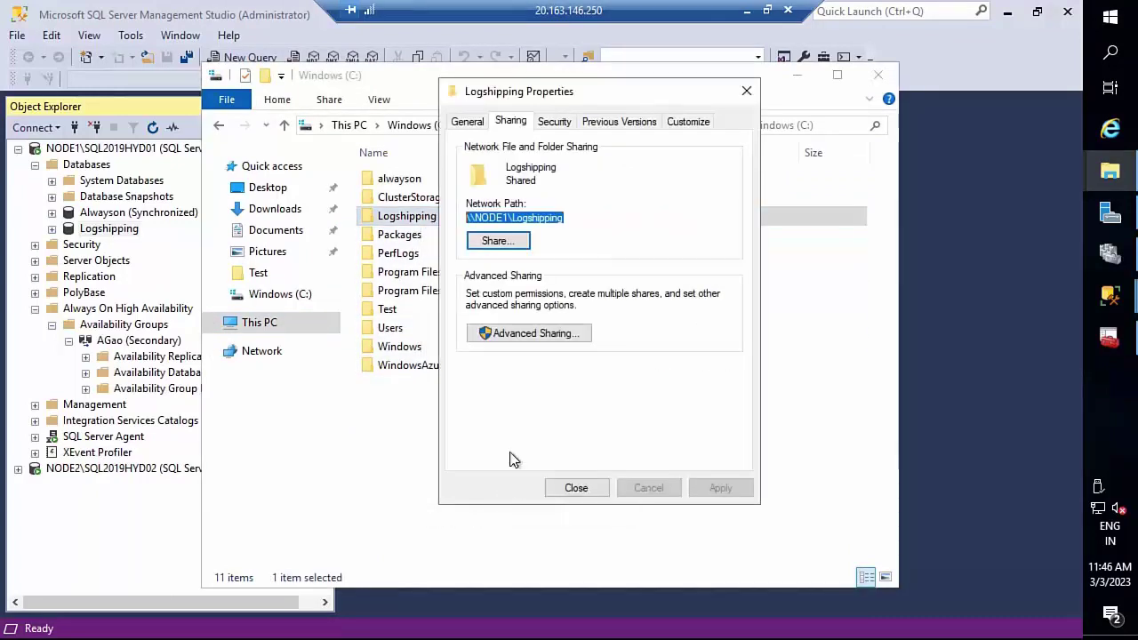
{"action": "left_click", "coordinate": [746, 90]}
{"action": "left_click", "coordinate": [878, 75]}
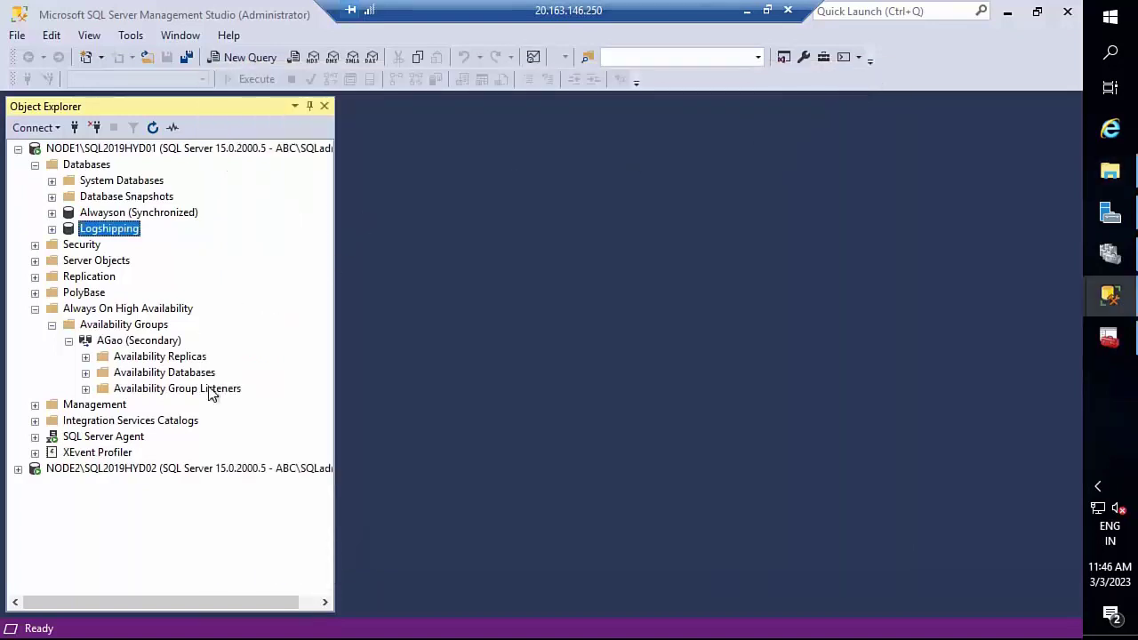
- Reopen the Logshipping database properties and paste \\NODE1\Logshipping as the network backup folder
{"action": "right_click", "coordinate": [105, 232]}
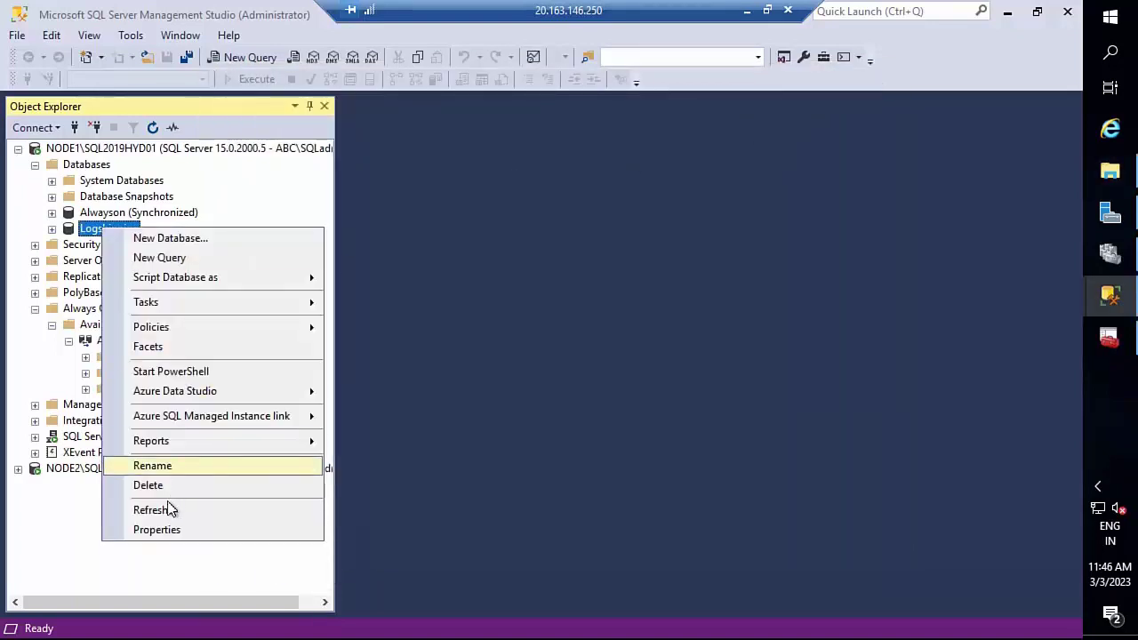
{"action": "left_click", "coordinate": [168, 531]}
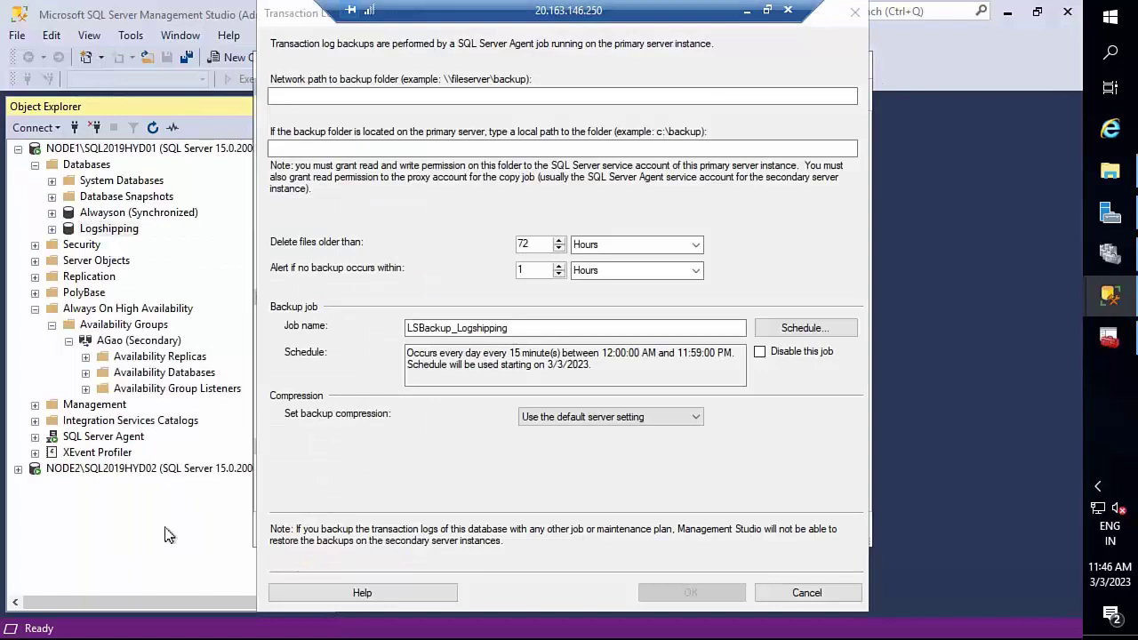
{"action": "left_click", "coordinate": [323, 100]}
{"action": "type", "text": "\\\\NODE1\\Logshipping"}
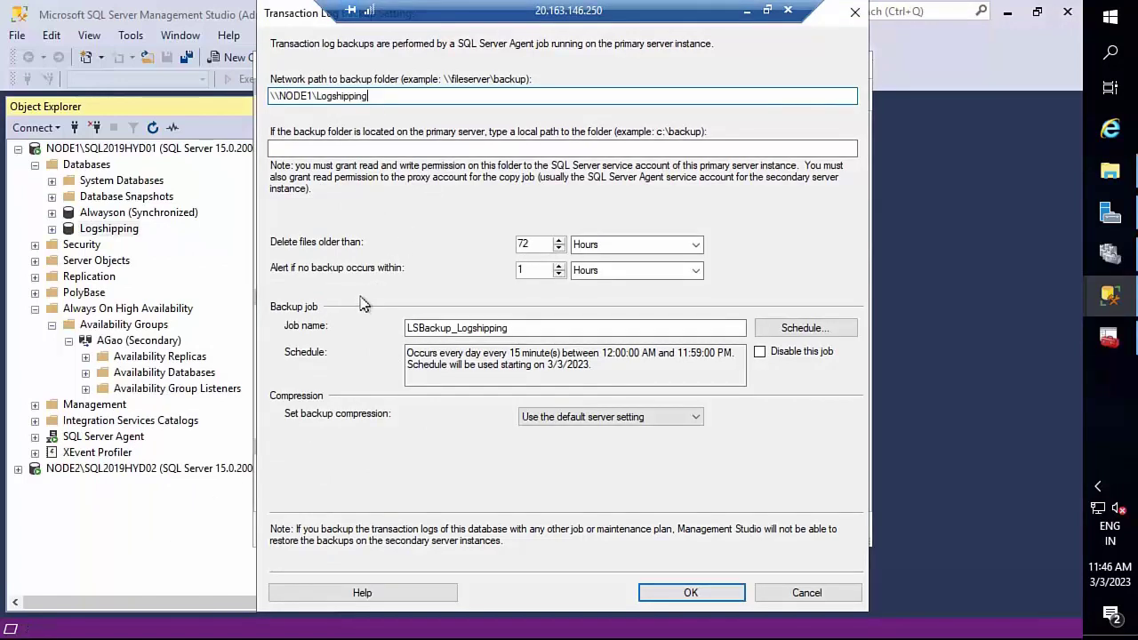
- Copy C:\Logshipping from File Explorer into the local backup path and save the backup settings
{"action": "key", "text": "super+e"}
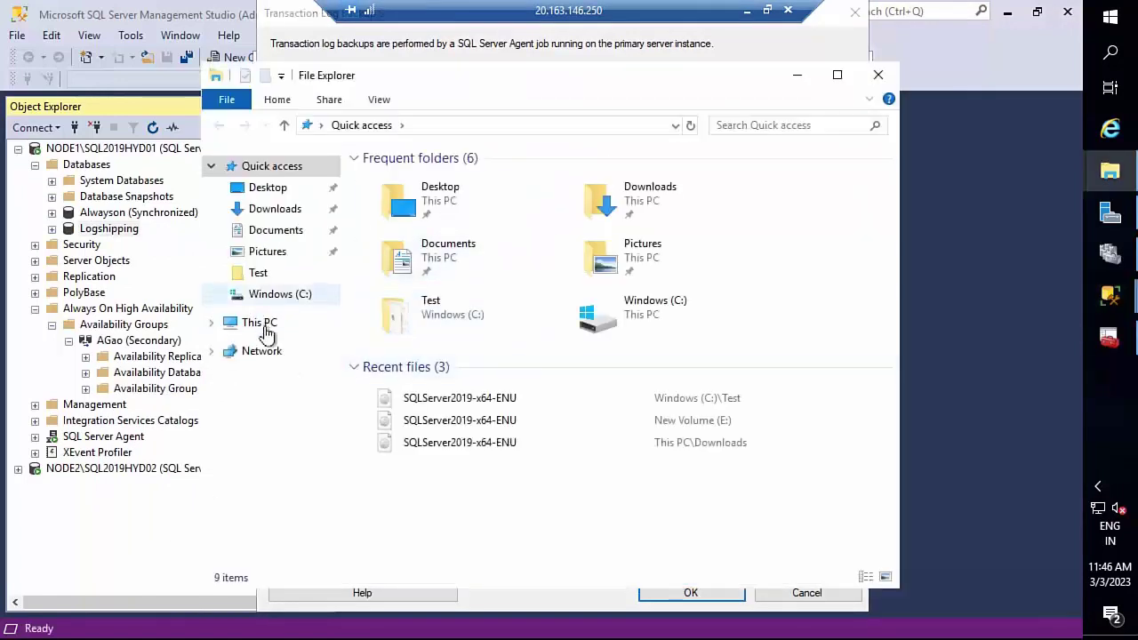
{"action": "left_click", "coordinate": [265, 326]}
{"action": "double_click", "coordinate": [449, 425]}
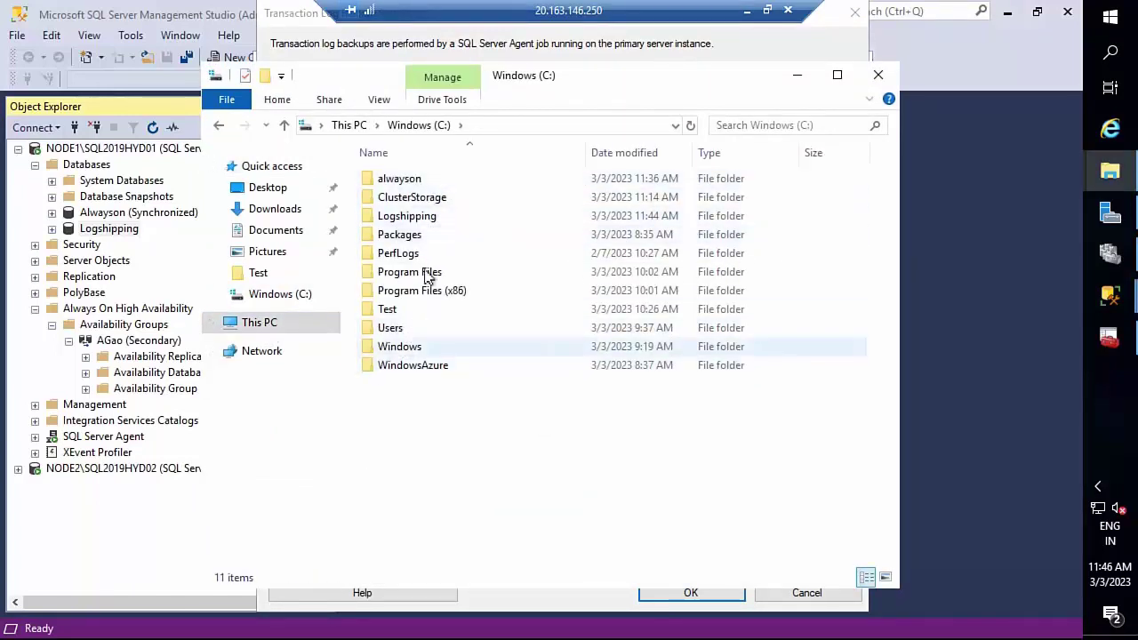
{"action": "double_click", "coordinate": [433, 218]}
{"action": "left_click", "coordinate": [546, 125]}
{"action": "key", "text": "ctrl+c"}
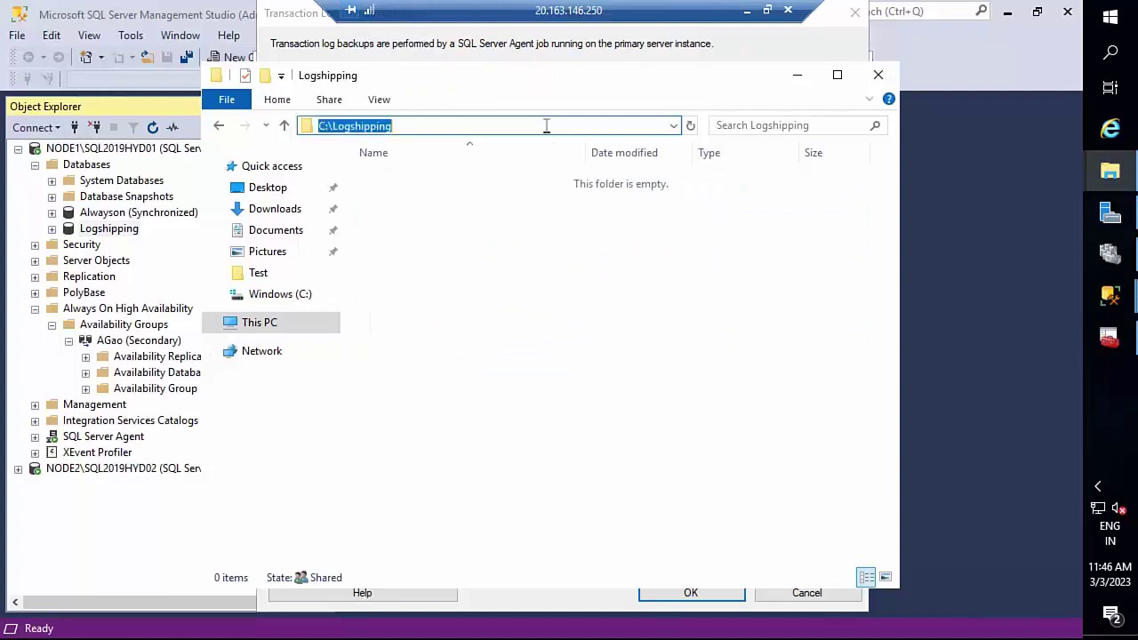
{"action": "left_click", "coordinate": [878, 75]}
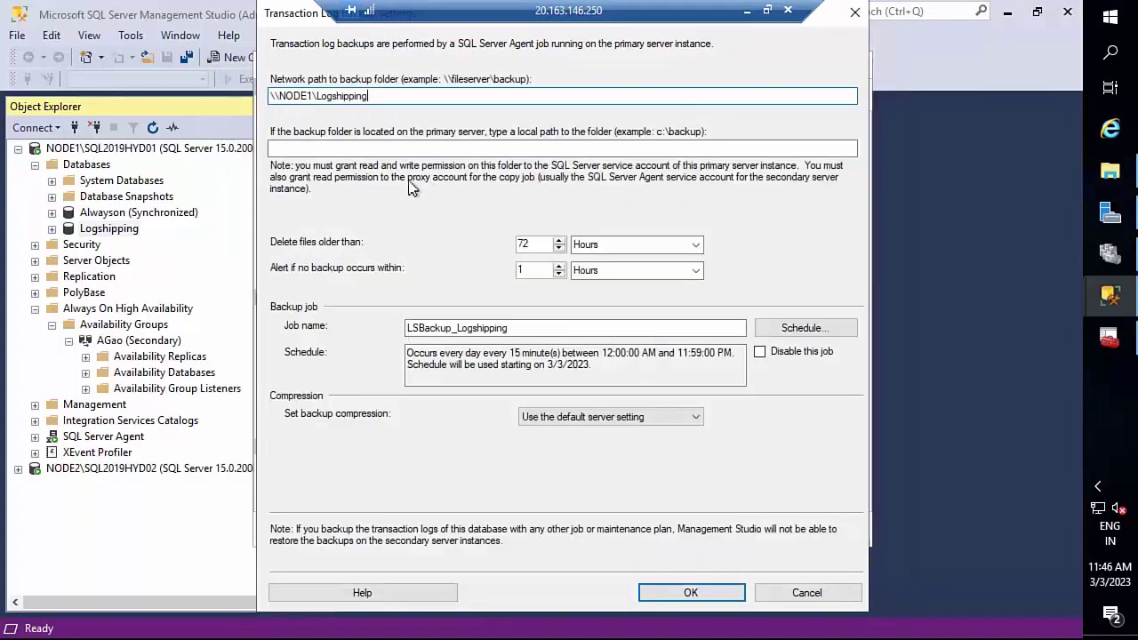
{"action": "left_click", "coordinate": [367, 151]}
{"action": "key", "text": "ctrl+v"}
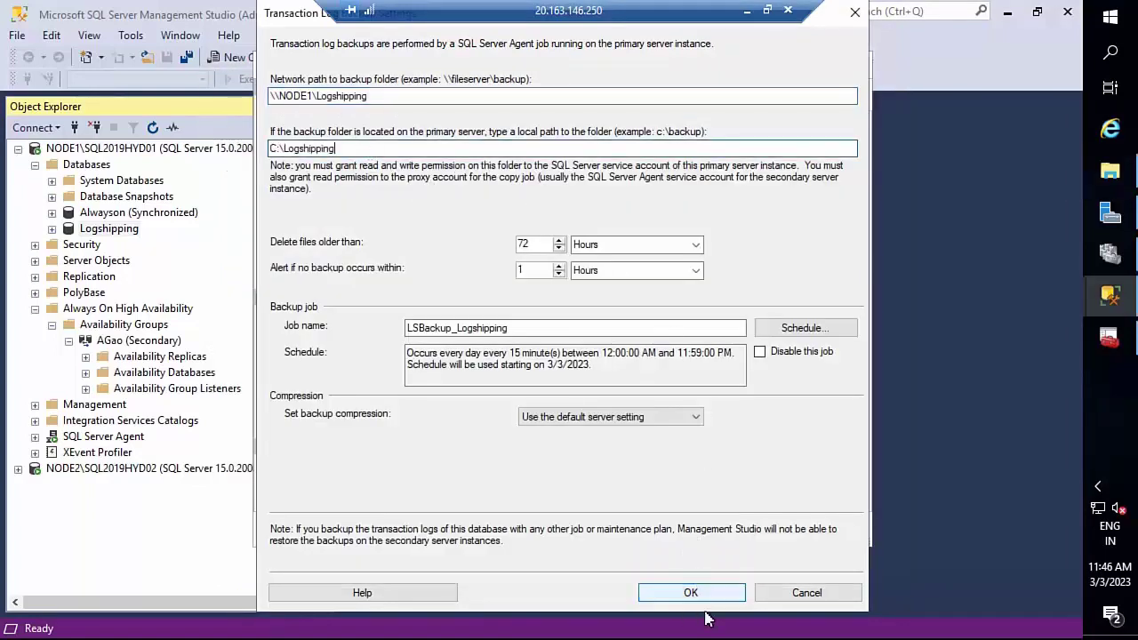
{"action": "left_click", "coordinate": [691, 593]}
- Add a secondary instance by connecting to NODE2\SQL2019HYD02
{"action": "left_click", "coordinate": [693, 378]}
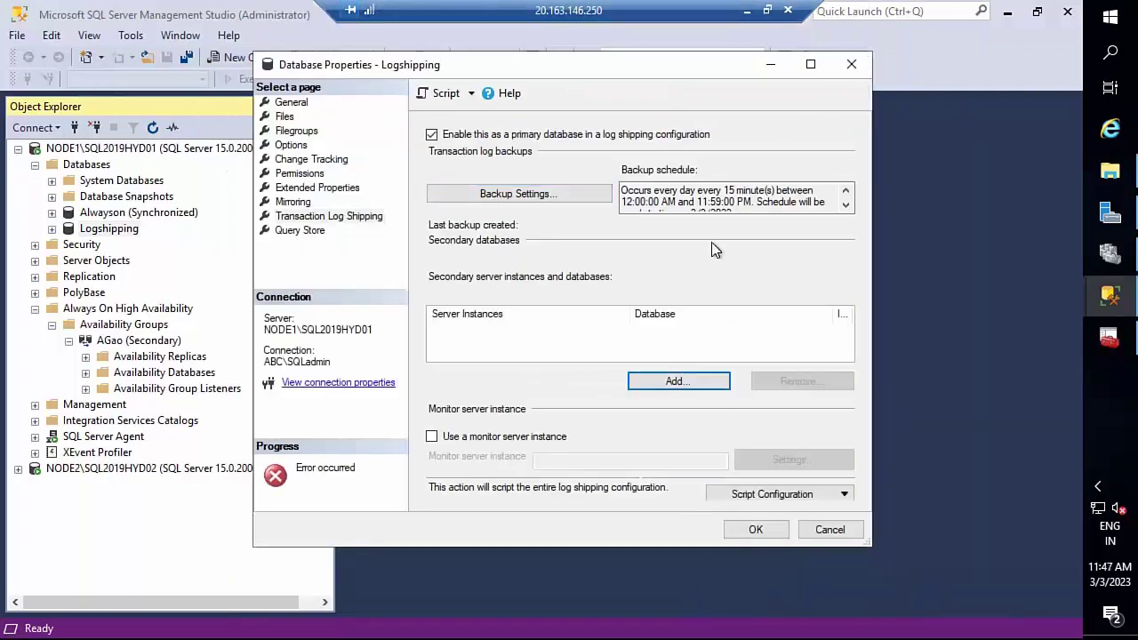
{"action": "left_click", "coordinate": [675, 382]}
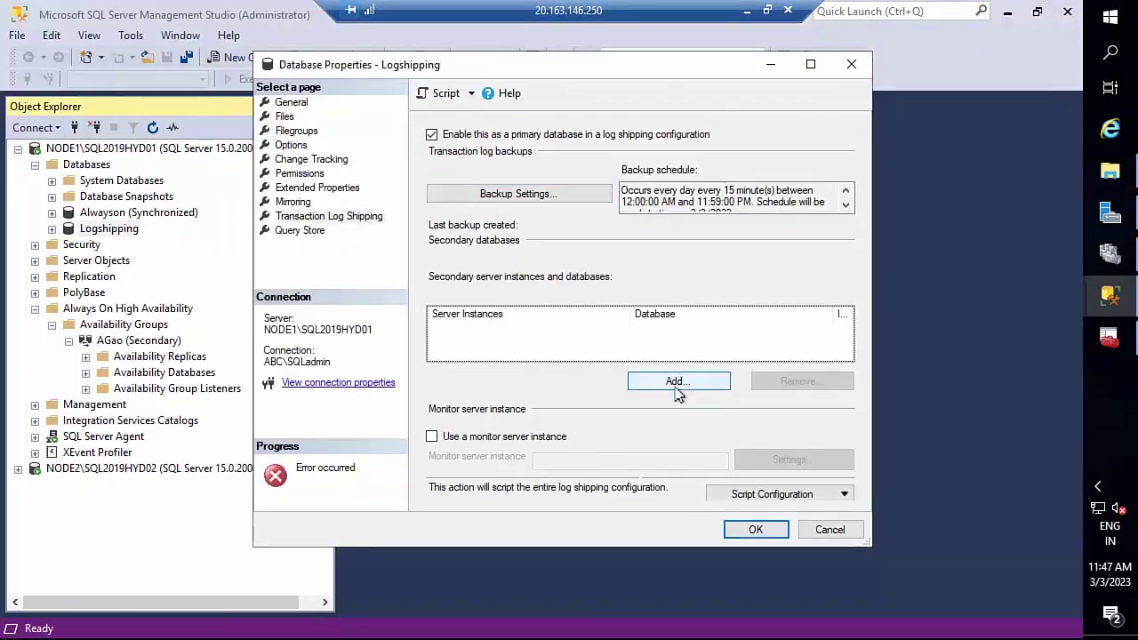
{"action": "left_click", "coordinate": [809, 71]}
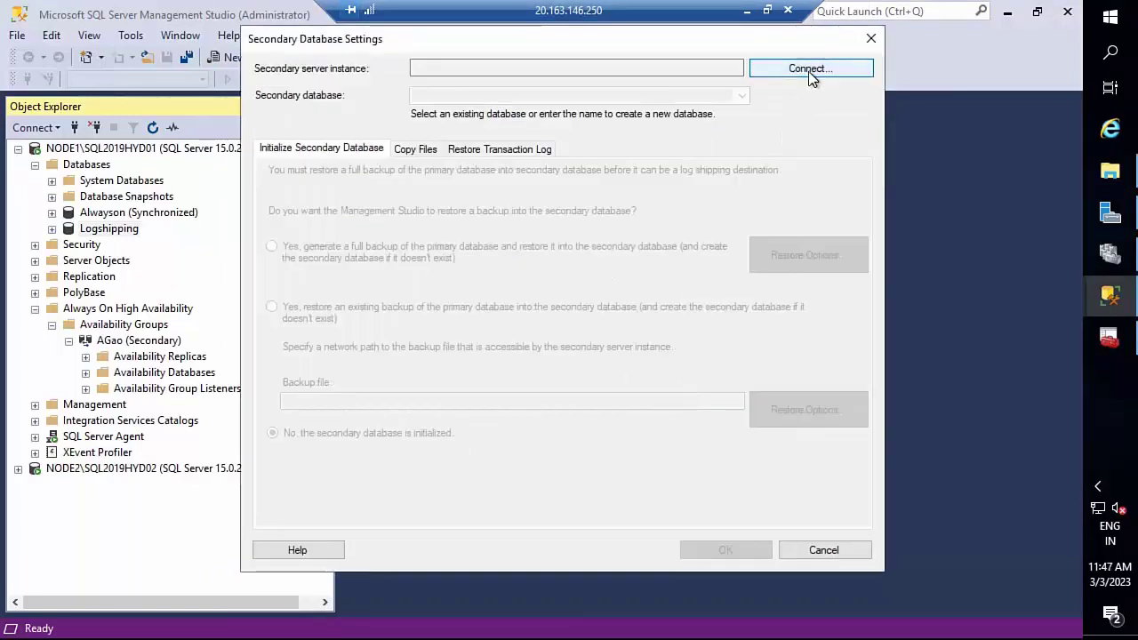
{"action": "key", "text": "ctrl+v"}
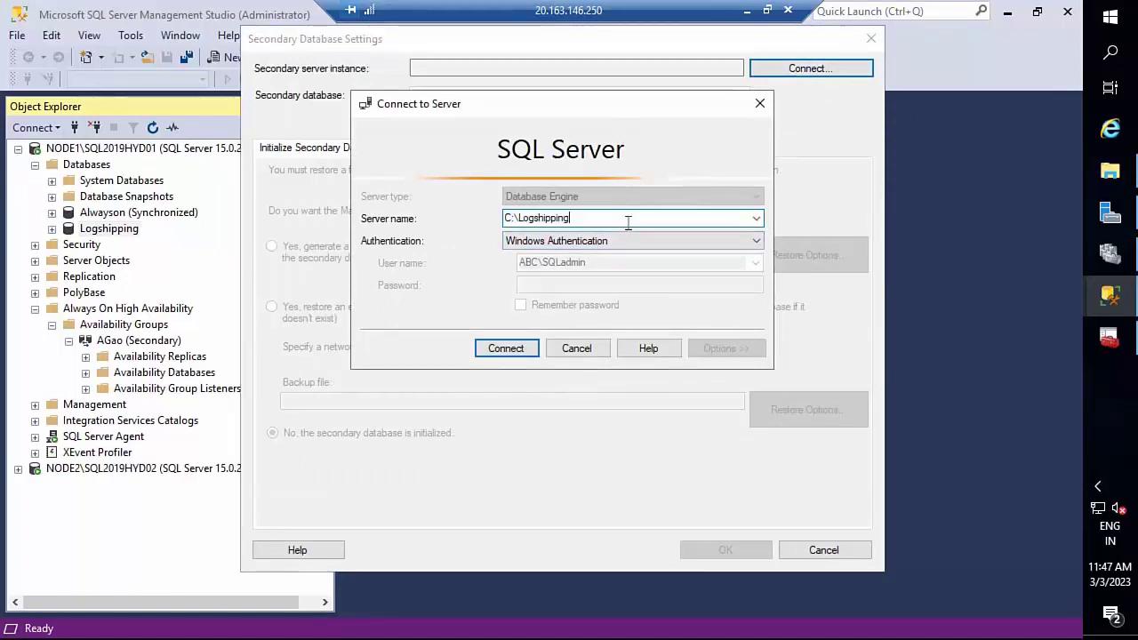
{"action": "key", "text": "ctrl+a"}
{"action": "key", "text": "BackSpace"}
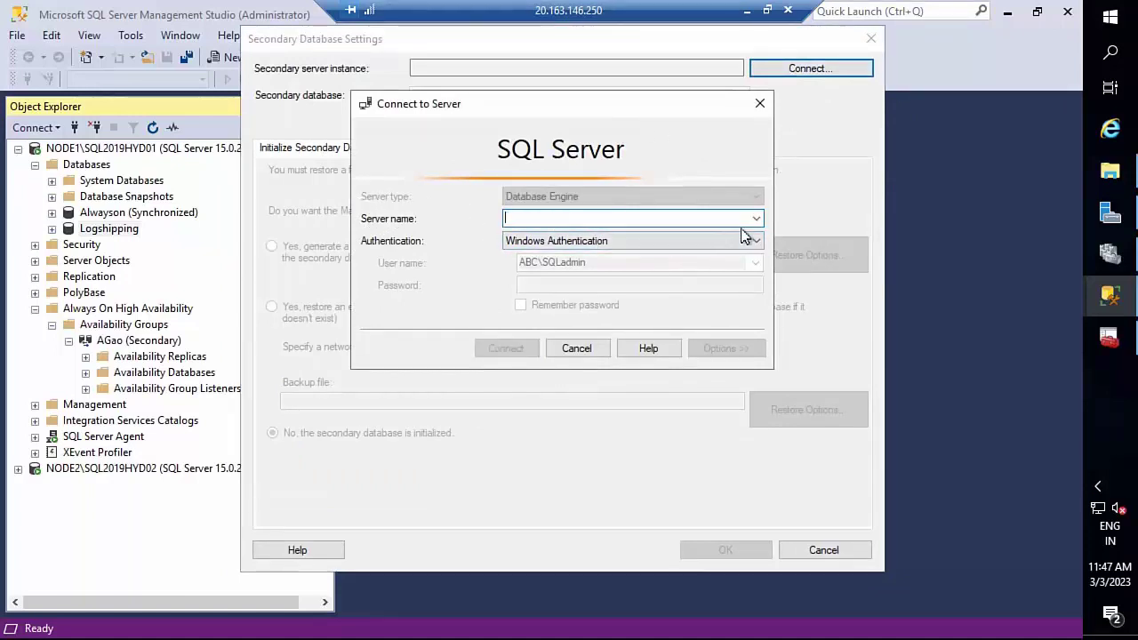
{"action": "left_click", "coordinate": [756, 219]}
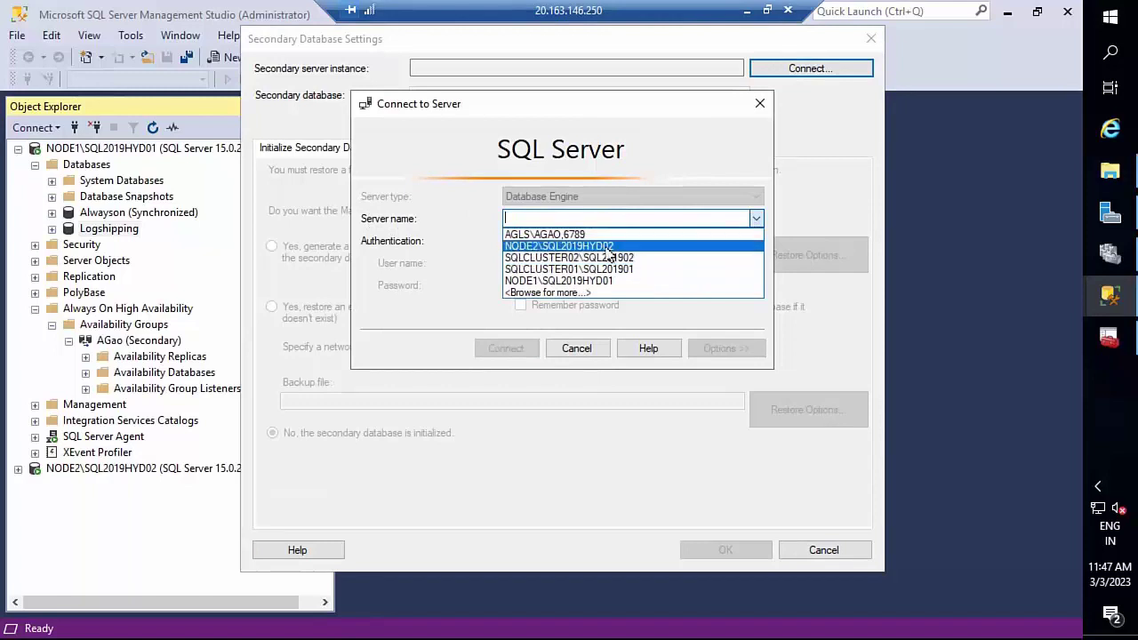
{"action": "left_click", "coordinate": [534, 246]}
{"action": "left_click", "coordinate": [498, 347]}
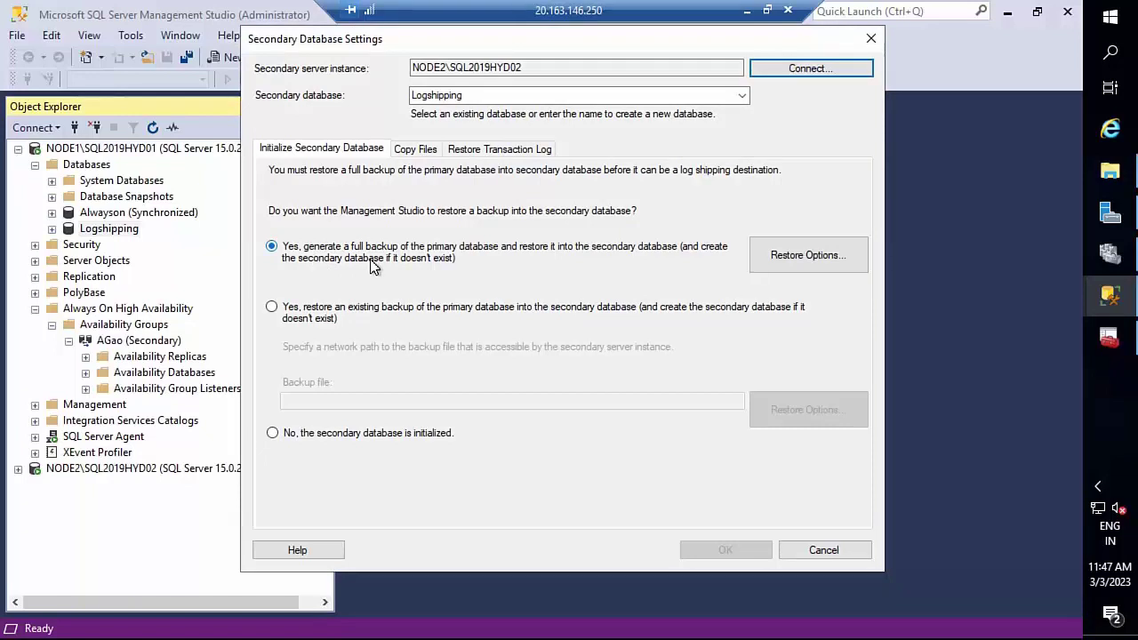
- Choose 'Yes, generate a full backup' for the secondary database, then switch to the Azure portal
{"action": "left_click", "coordinate": [351, 442]}
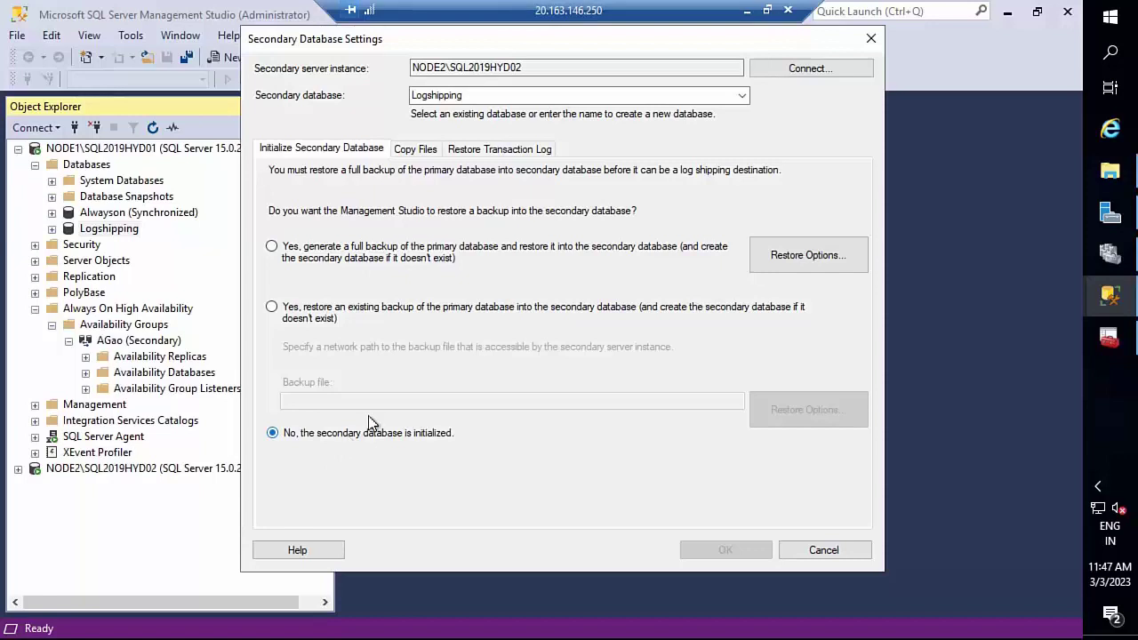
{"action": "left_click", "coordinate": [336, 318]}
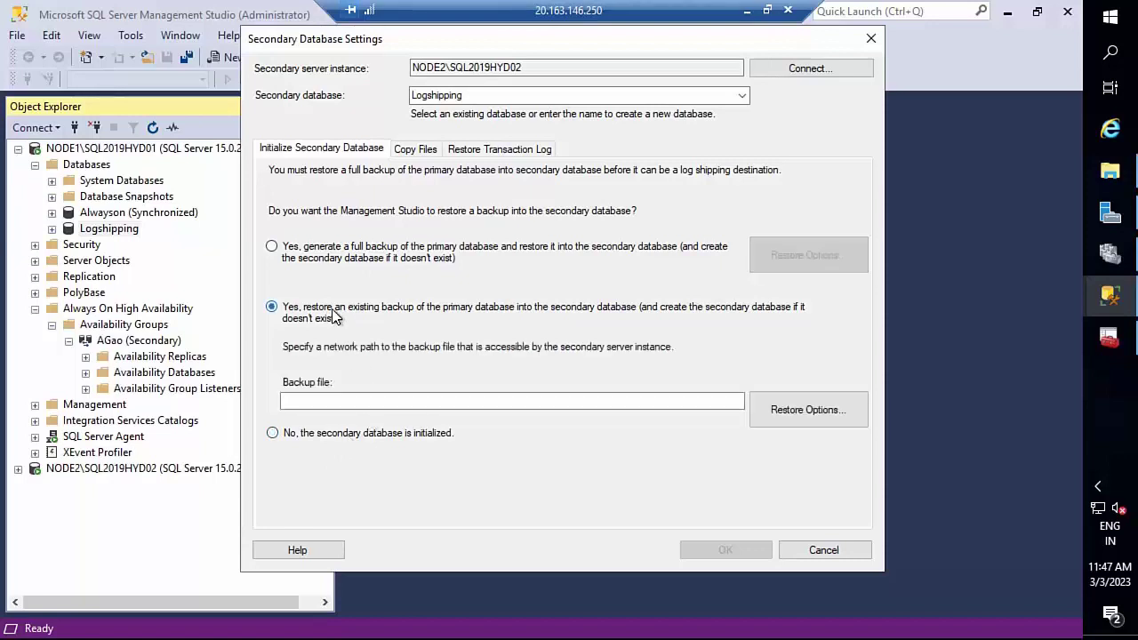
{"action": "left_click", "coordinate": [384, 404]}
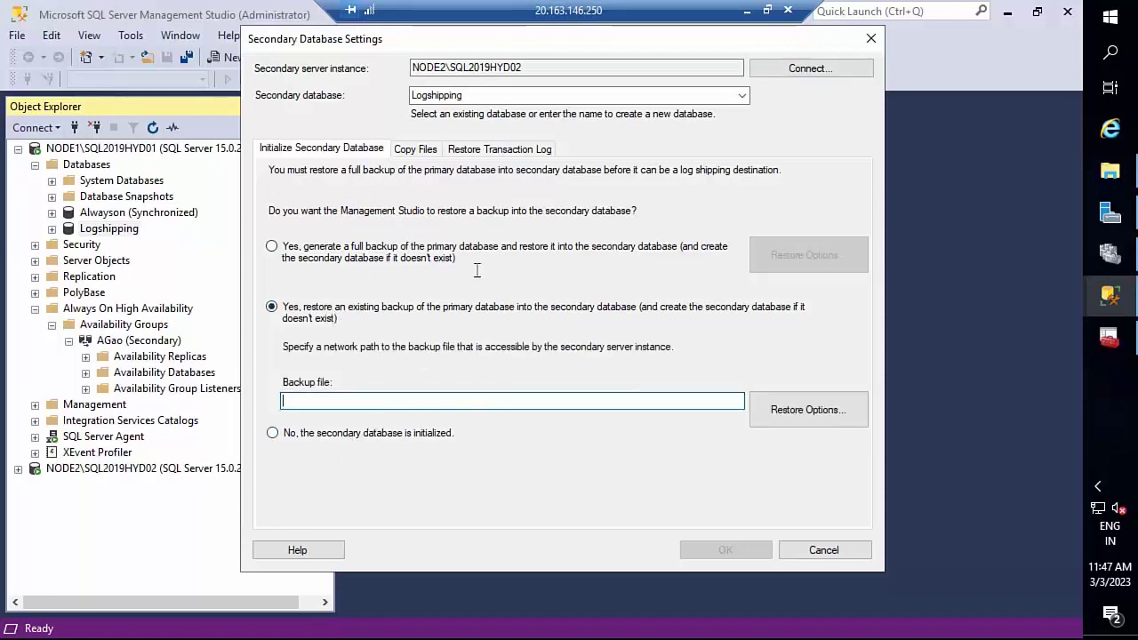
{"action": "left_click", "coordinate": [343, 253]}
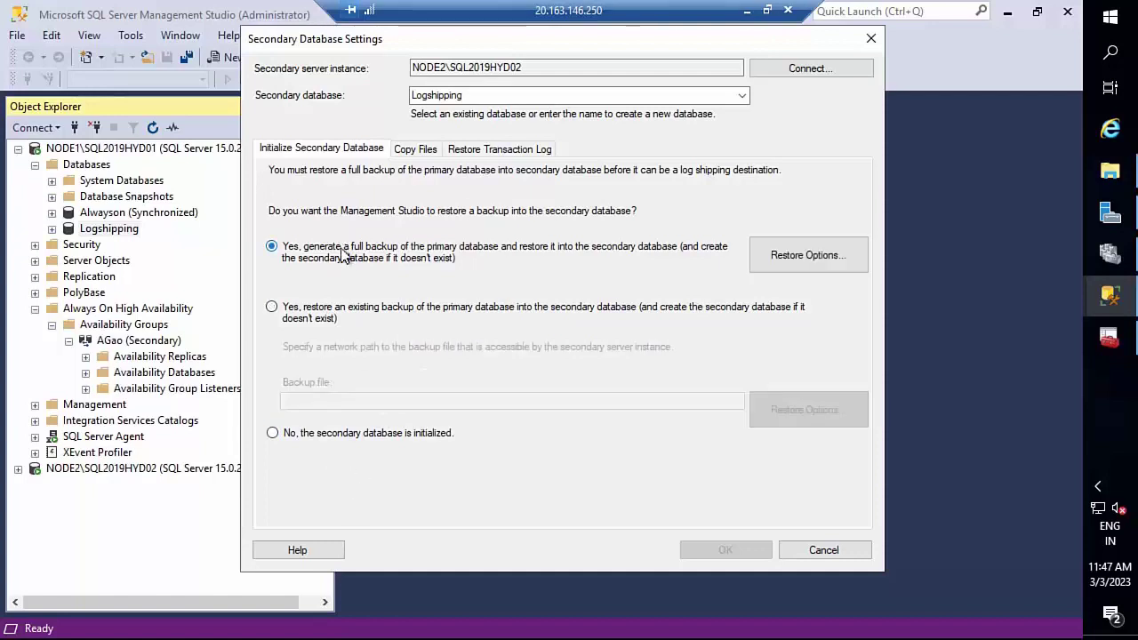
{"action": "left_click", "coordinate": [415, 149]}
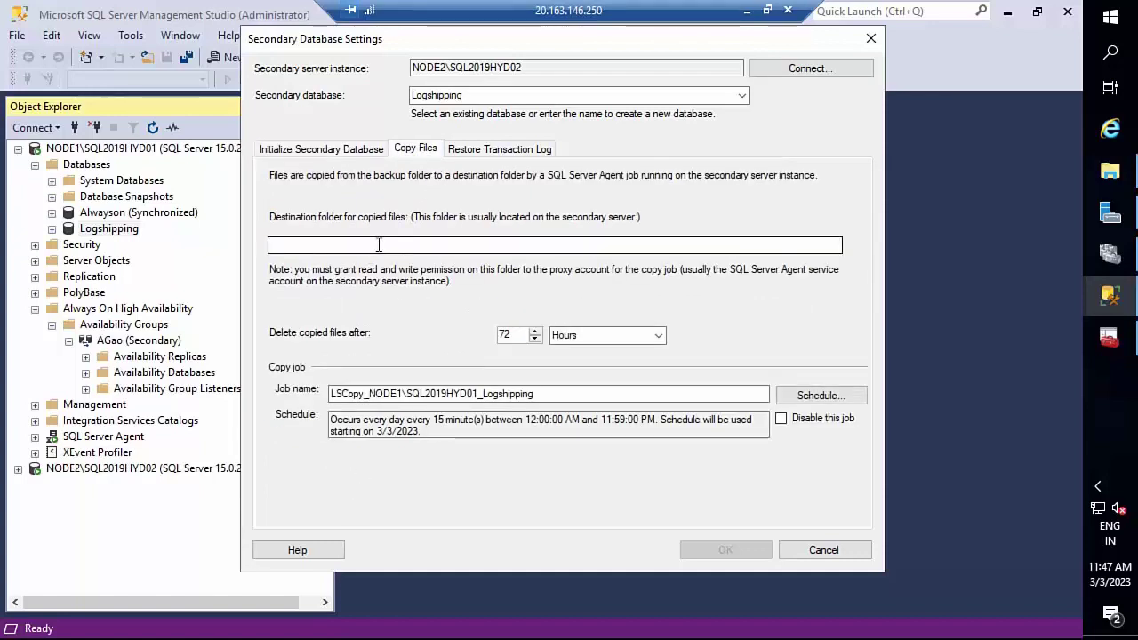
{"action": "left_click", "coordinate": [746, 10]}
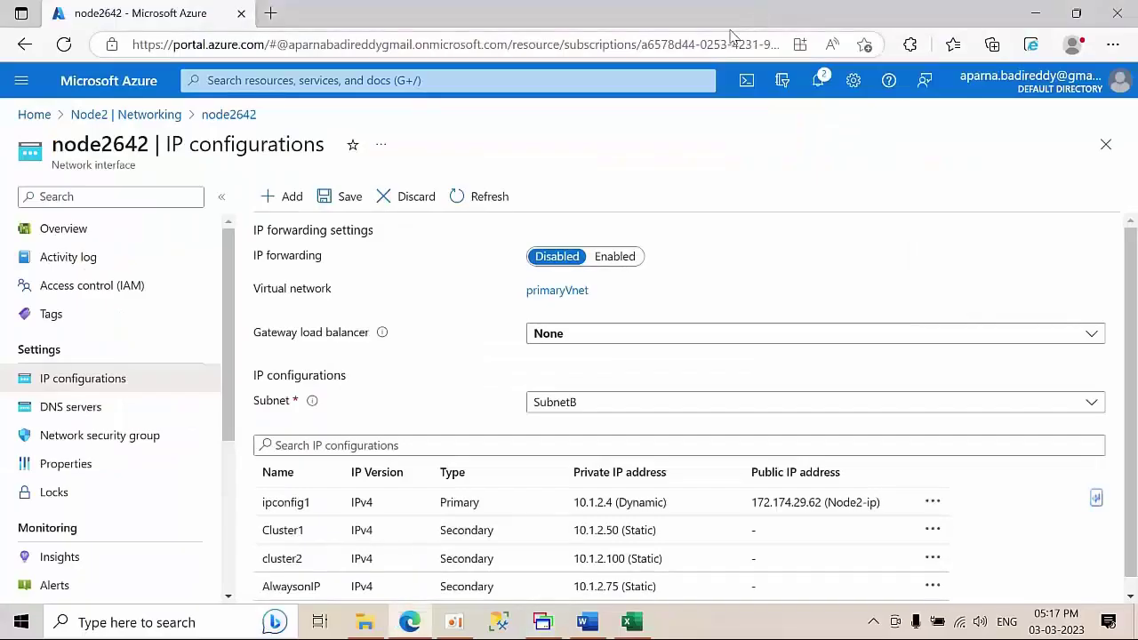
- On Node2, create a new folder named Logshipping on the C: drive
{"action": "left_click", "coordinate": [546, 624]}
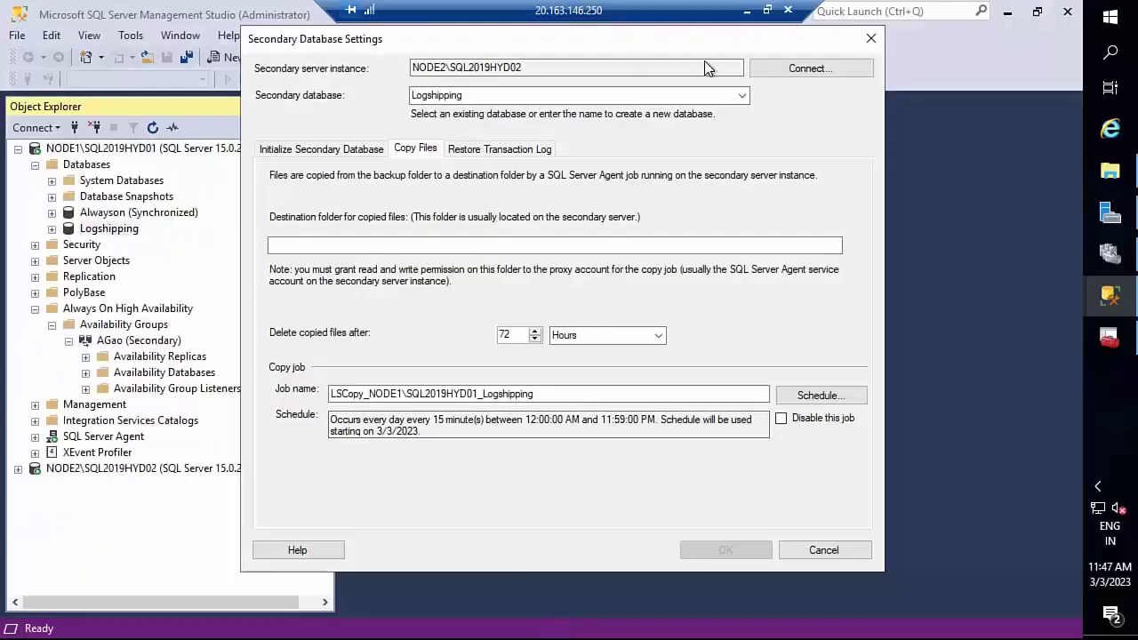
{"action": "left_click", "coordinate": [767, 11]}
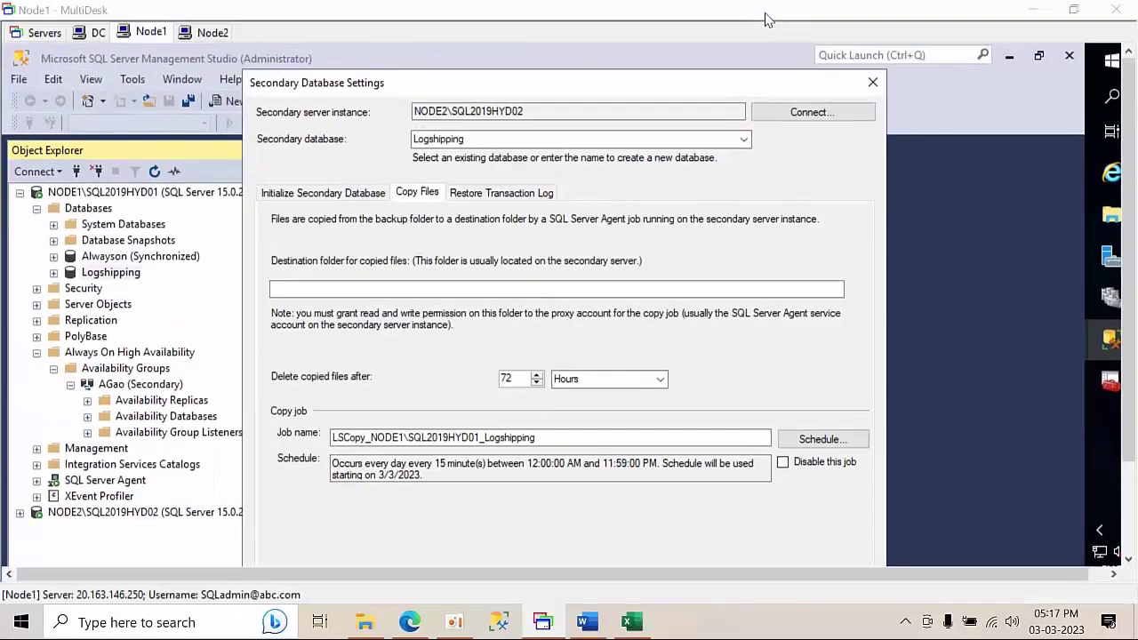
{"action": "left_click", "coordinate": [208, 32]}
{"action": "left_click", "coordinate": [198, 566]}
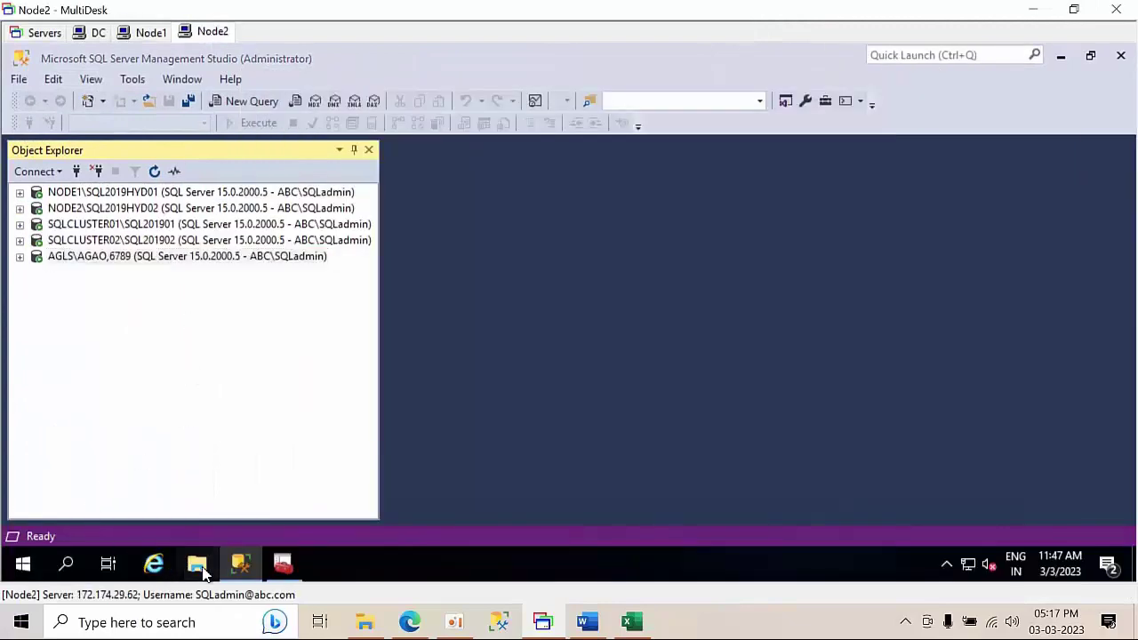
{"action": "left_click", "coordinate": [60, 259]}
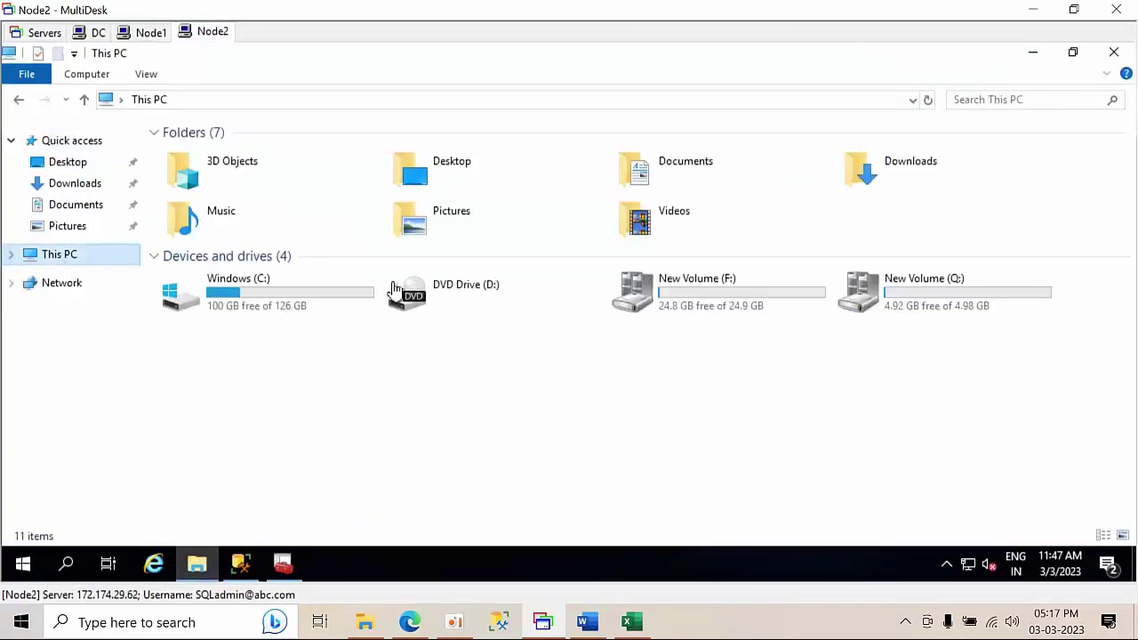
{"action": "double_click", "coordinate": [343, 305]}
{"action": "right_click", "coordinate": [295, 382]}
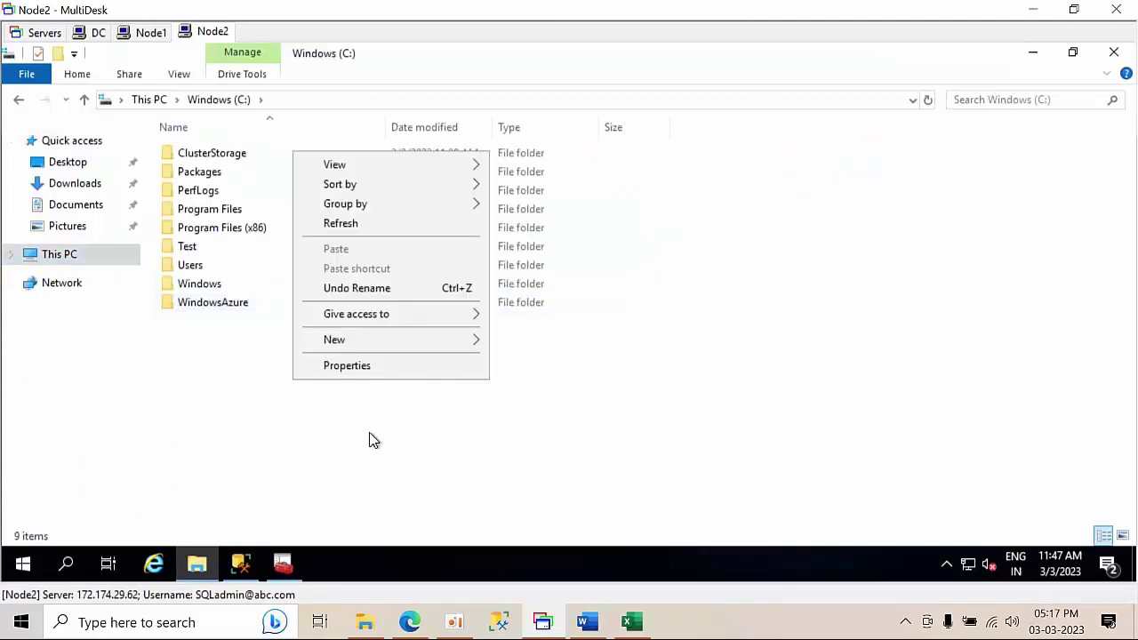
{"action": "mouse_move", "coordinate": [398, 349]}
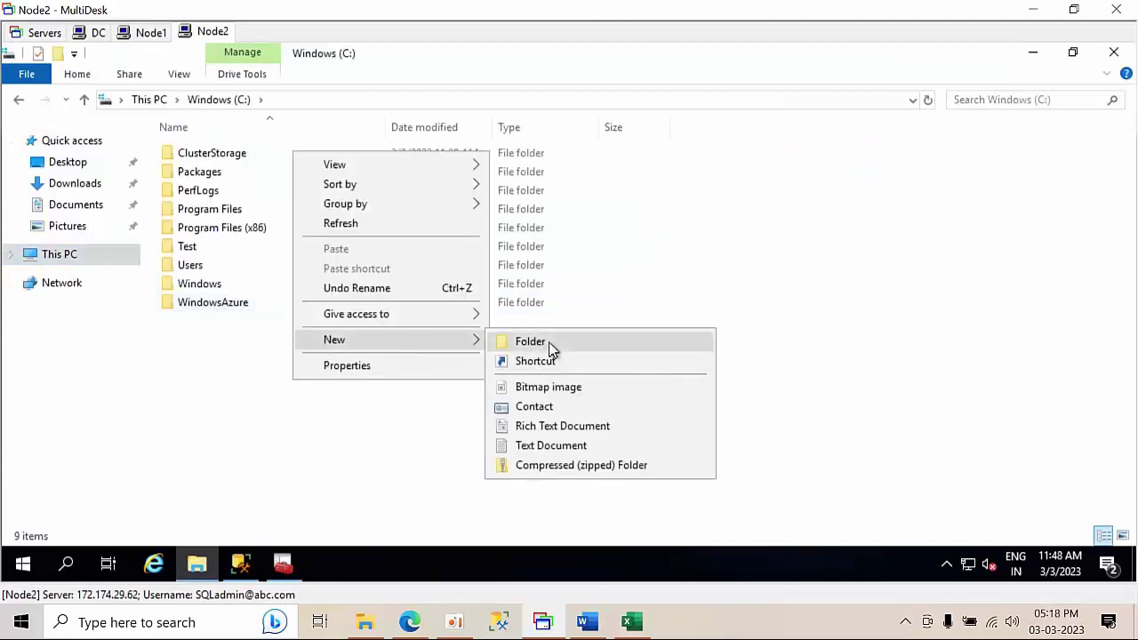
{"action": "left_click", "coordinate": [551, 348]}
{"action": "type", "text": "Logs"}
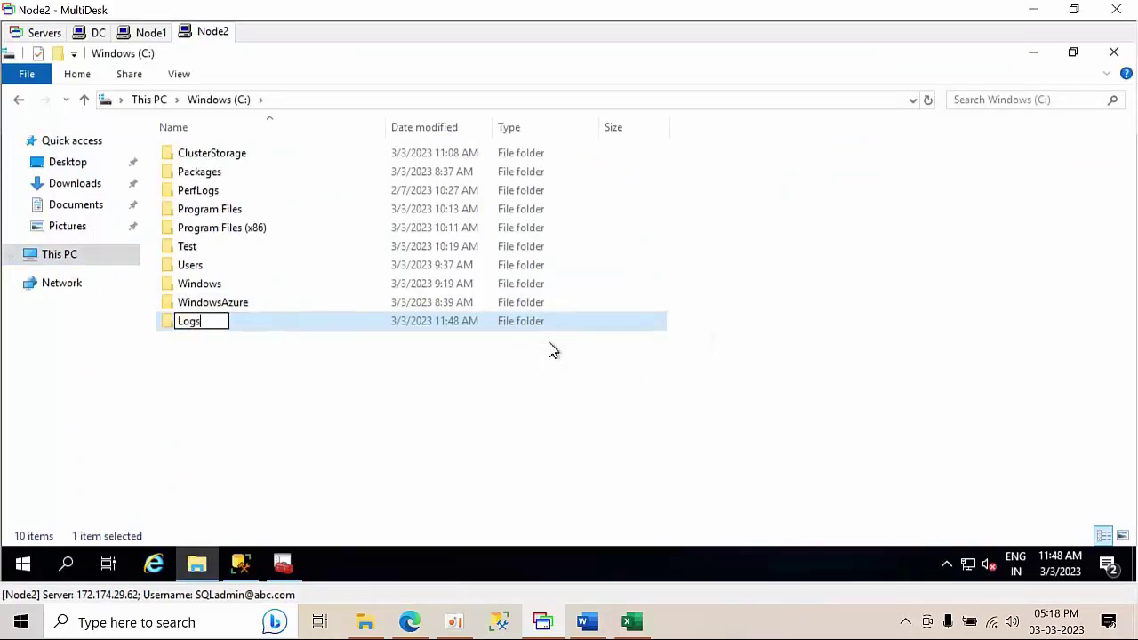
{"action": "type", "text": "hipping"}
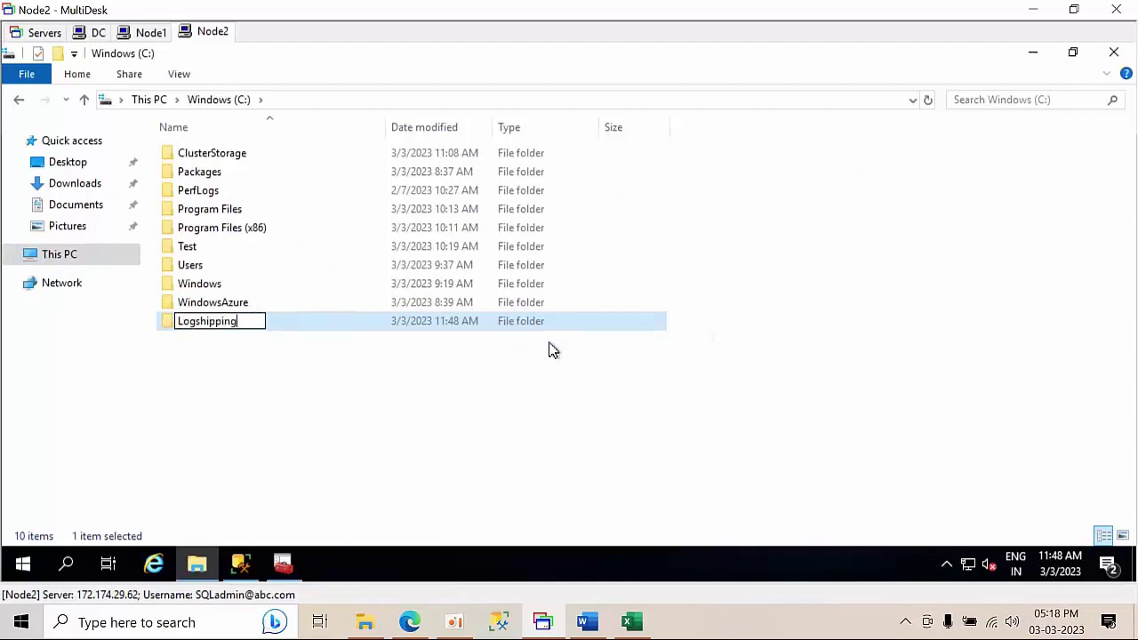
{"action": "key", "text": "Return"}
- Share the Logshipping folder with Everyone at Read/Write permission
{"action": "right_click", "coordinate": [492, 321]}
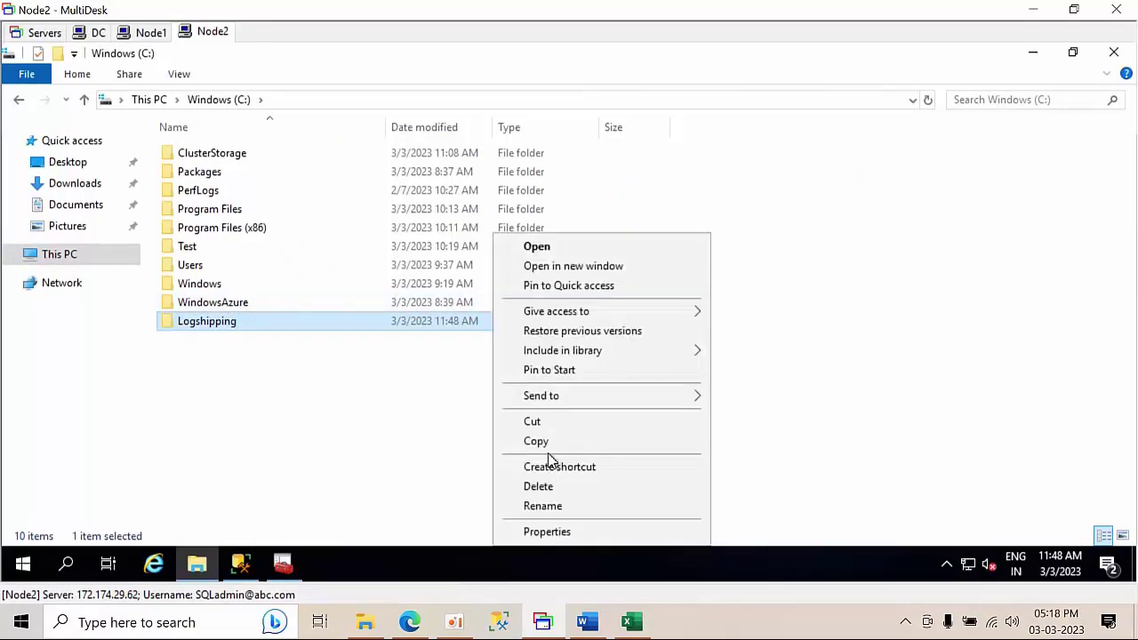
{"action": "left_click", "coordinate": [560, 534]}
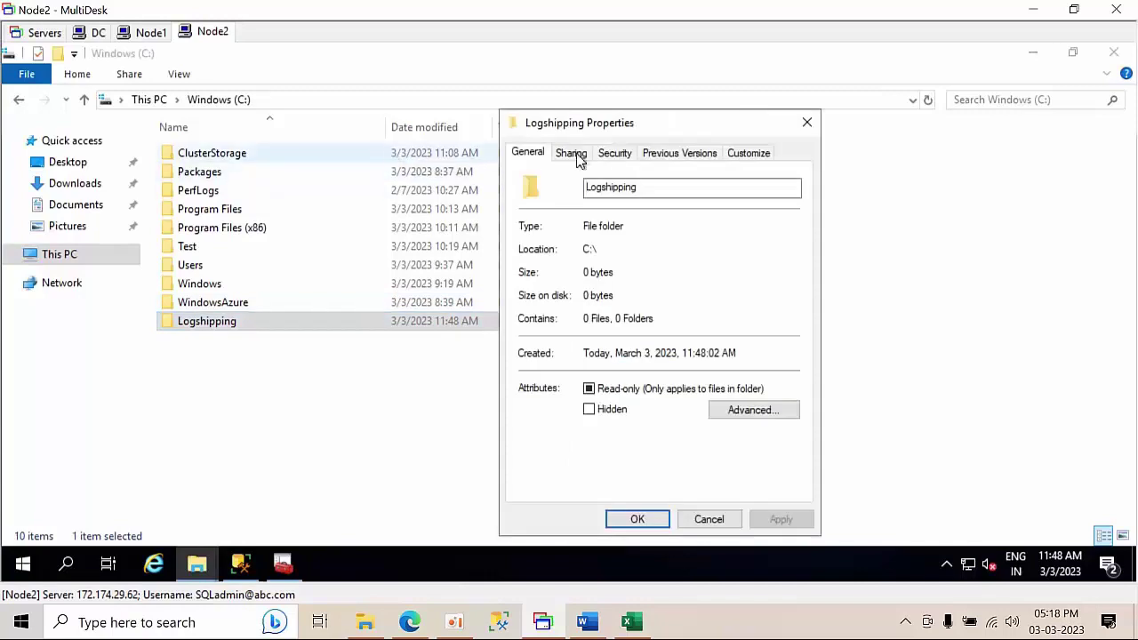
{"action": "left_click", "coordinate": [569, 153]}
{"action": "left_click", "coordinate": [573, 271]}
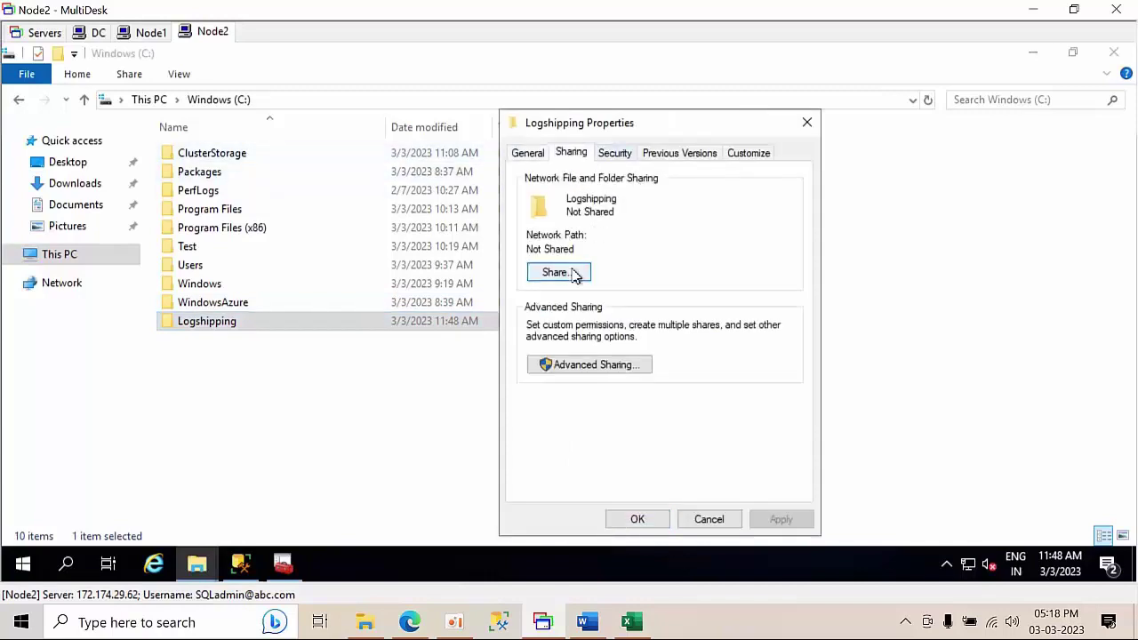
{"action": "left_click", "coordinate": [788, 294]}
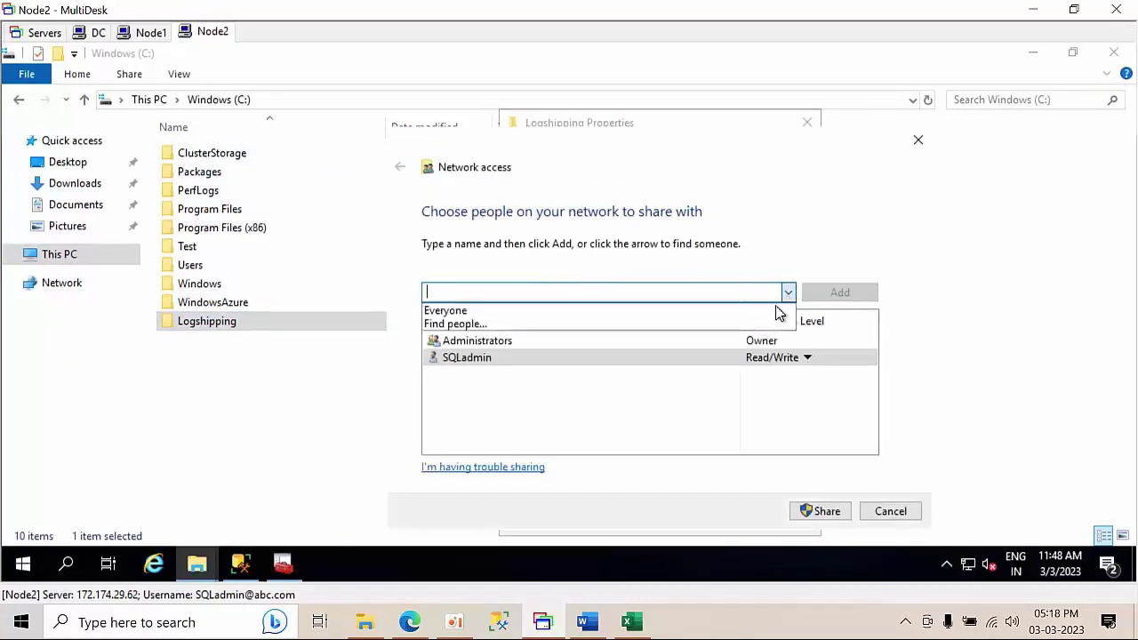
{"action": "left_click", "coordinate": [620, 313]}
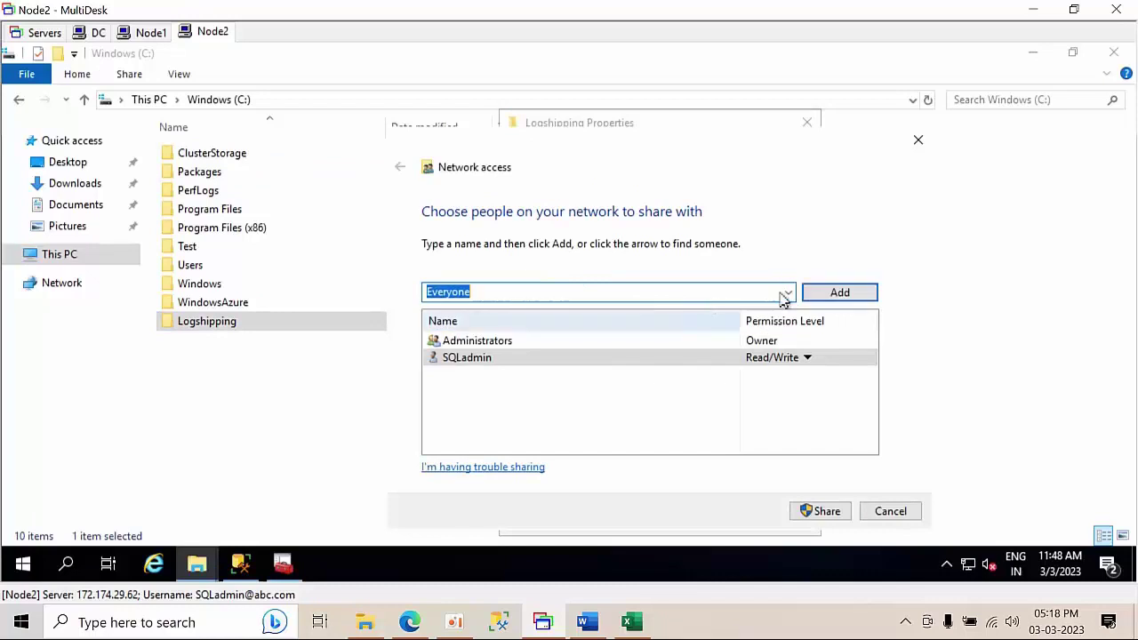
{"action": "left_click", "coordinate": [856, 300]}
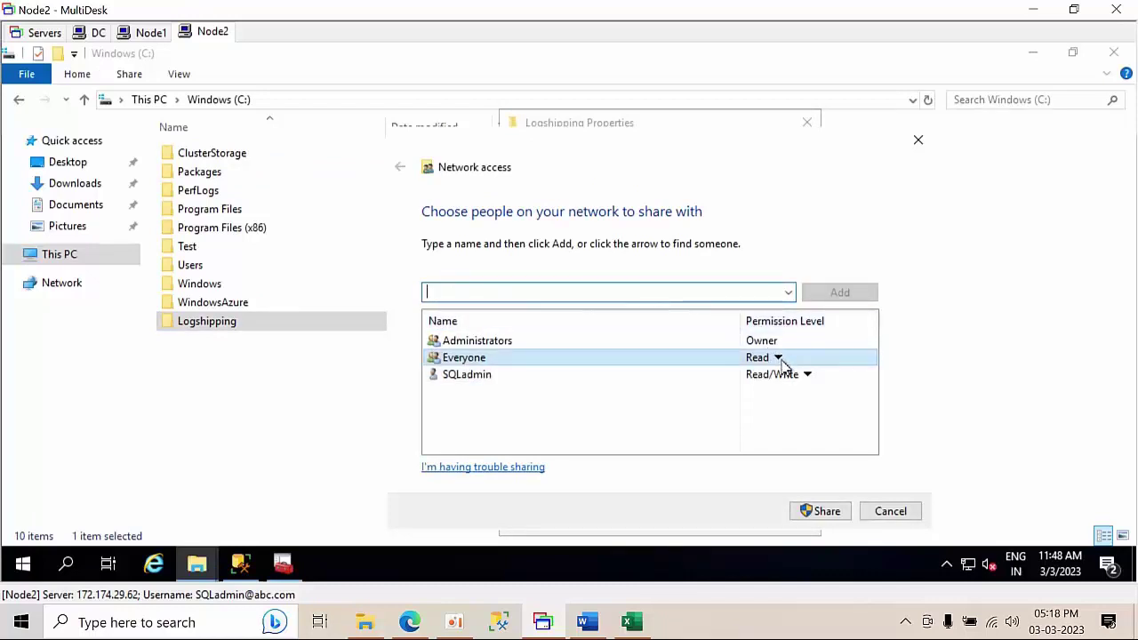
{"action": "left_click", "coordinate": [778, 357]}
{"action": "left_click", "coordinate": [824, 388]}
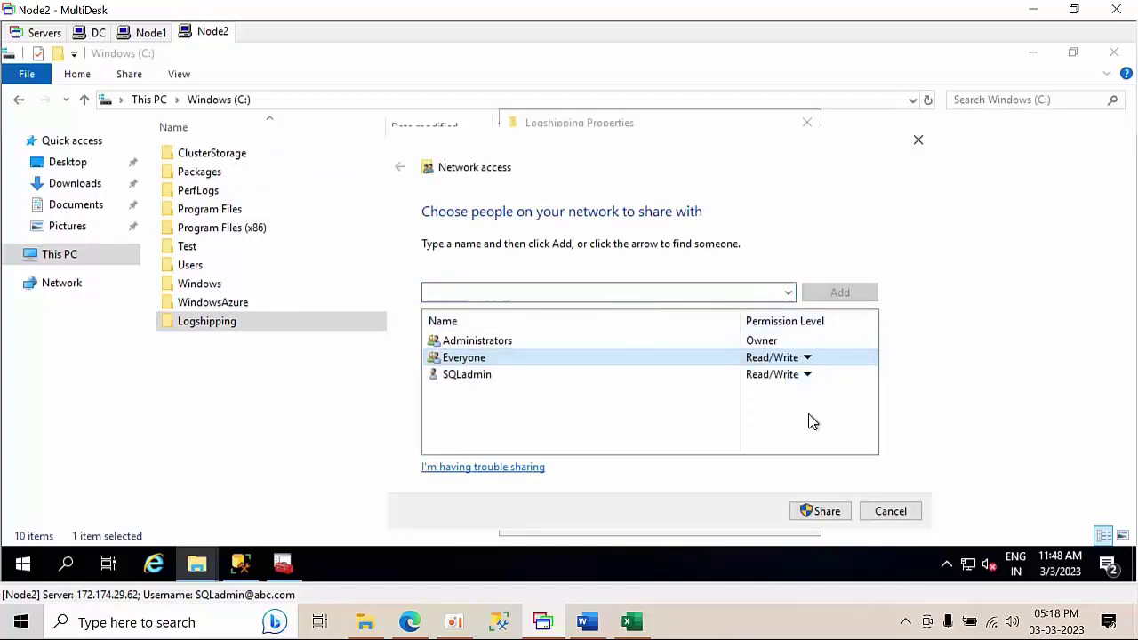
{"action": "left_click", "coordinate": [820, 512]}
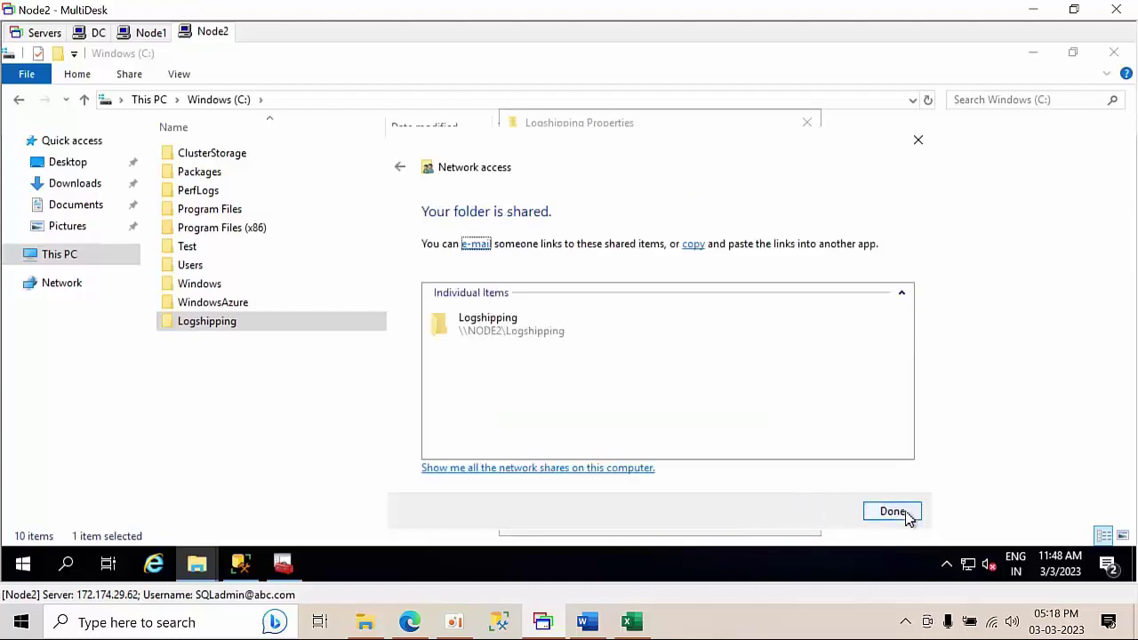
{"action": "left_click", "coordinate": [892, 512]}
- Copy the folder's \\NODE2\Logshipping network path from its properties
{"action": "right_click", "coordinate": [246, 328]}
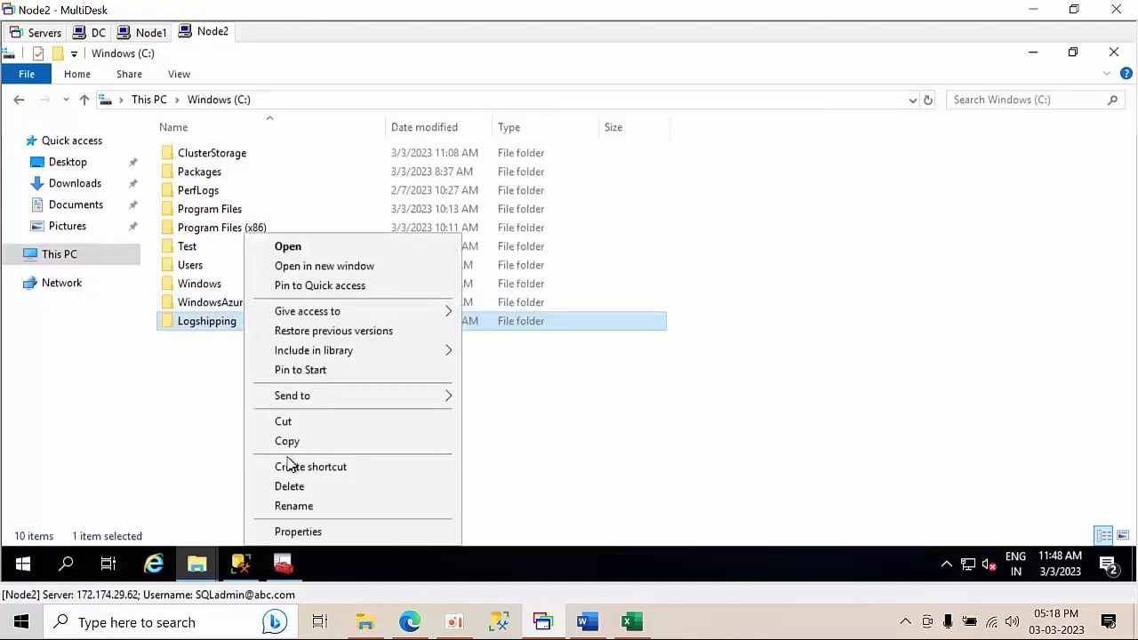
{"action": "left_click", "coordinate": [316, 531]}
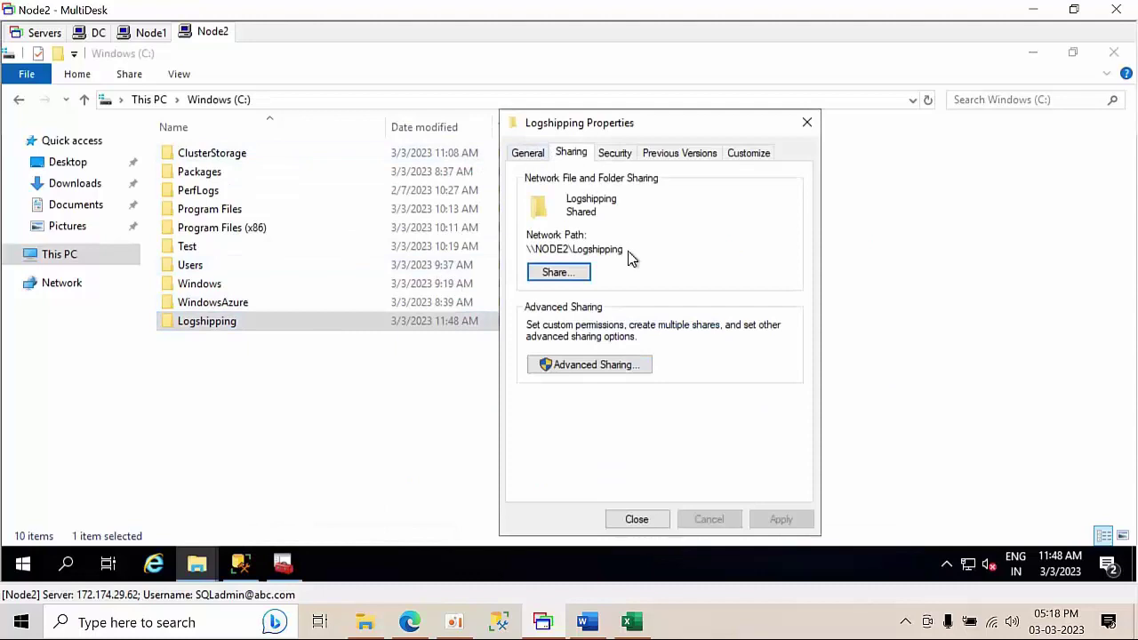
{"action": "left_click_drag", "start_coordinate": [526, 240], "coordinate": [507, 246]}
{"action": "key", "text": "ctrl+c"}
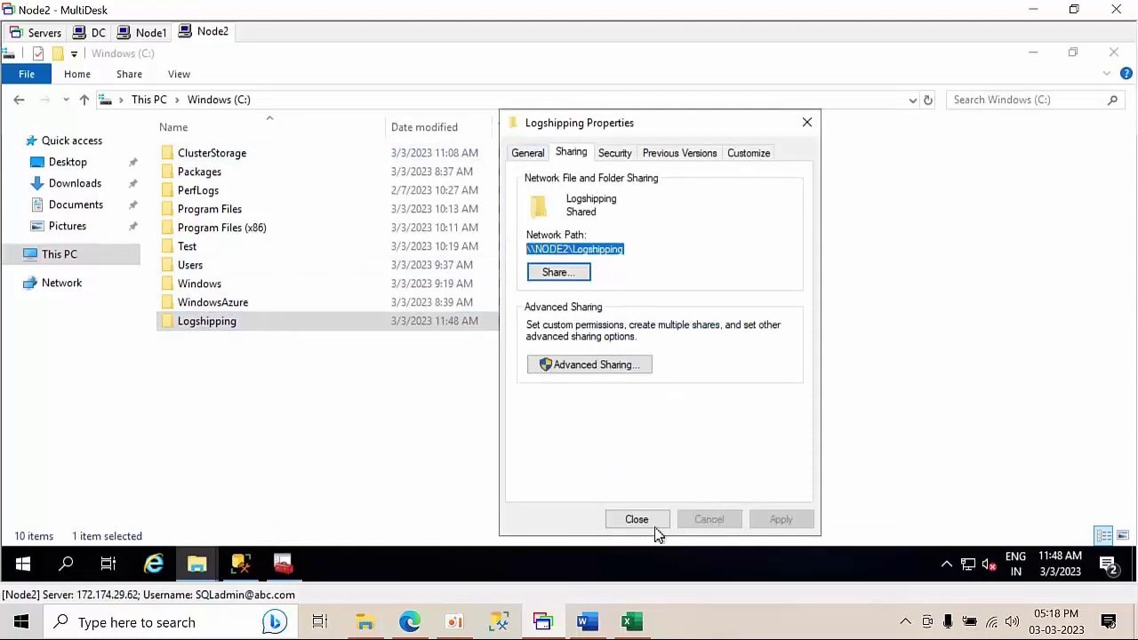
{"action": "left_click", "coordinate": [645, 525]}
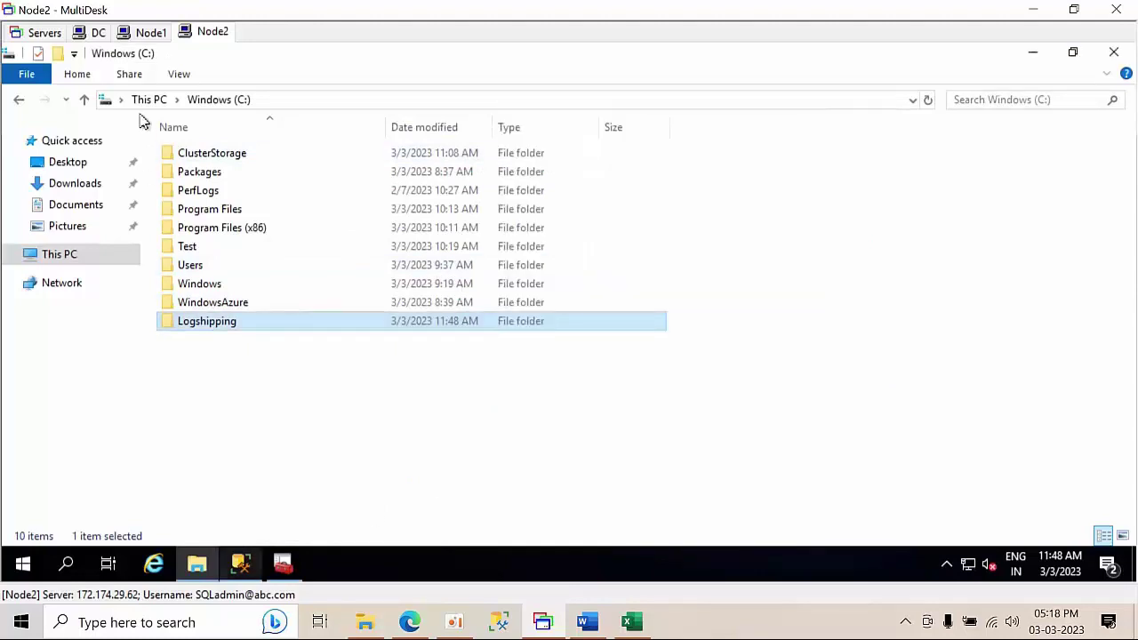
- On Node1, set the Copy Files destination folder to \\NODE2\Logshipping
{"action": "left_click", "coordinate": [149, 34]}
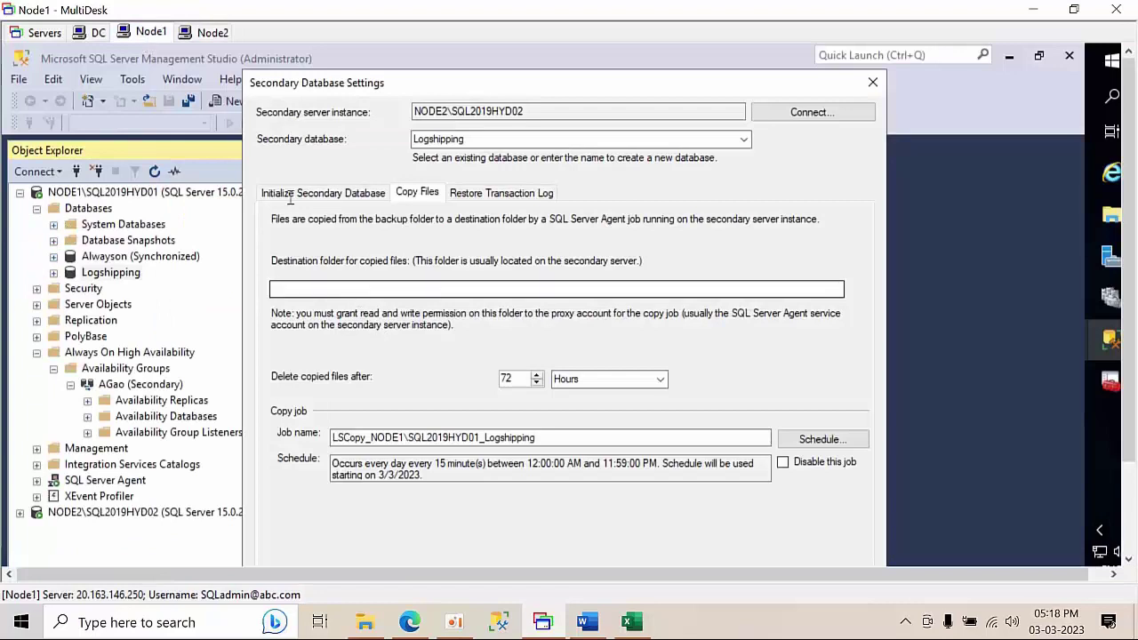
{"action": "mouse_move", "coordinate": [600, 78]}
{"action": "left_mouse_down"}
{"action": "mouse_move", "coordinate": [600, 50]}
{"action": "mouse_move", "coordinate": [602, 63]}
{"action": "left_mouse_up"}
{"action": "left_click", "coordinate": [317, 261]}
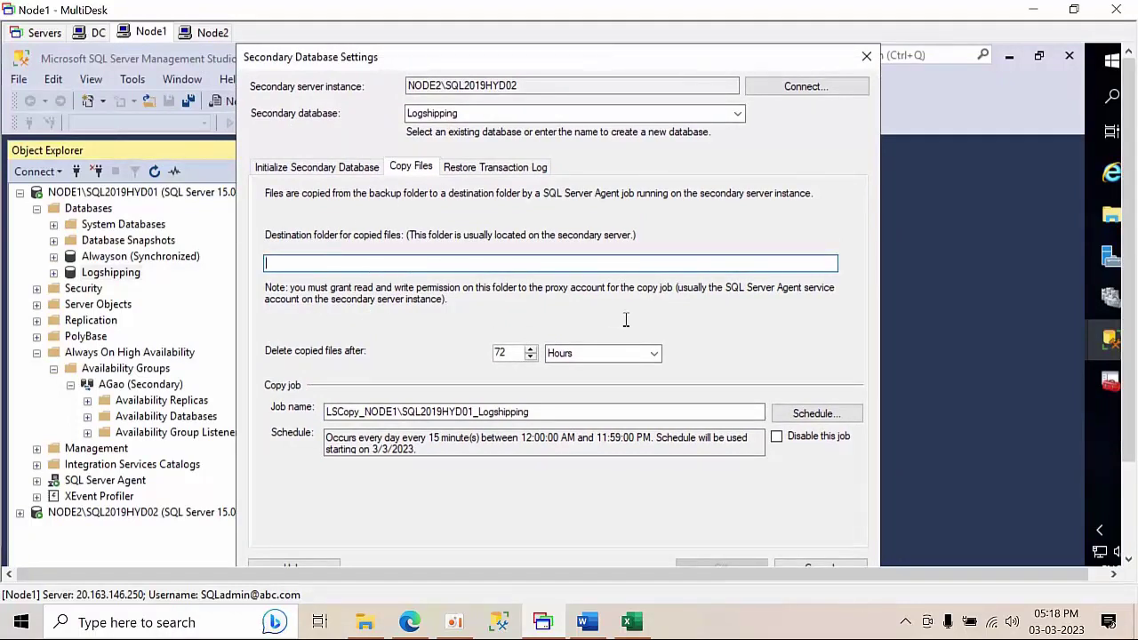
{"action": "key", "text": "ctrl+v"}
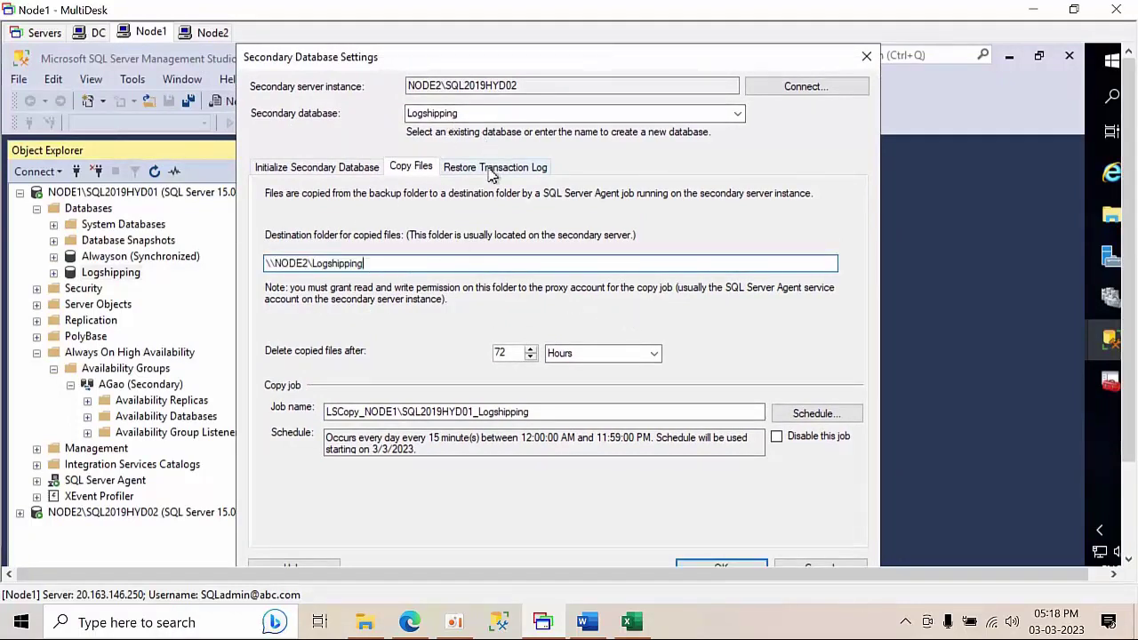
- Restore the secondary in standby mode without disconnecting users, then save the log shipping configuration
{"action": "left_click", "coordinate": [491, 169]}
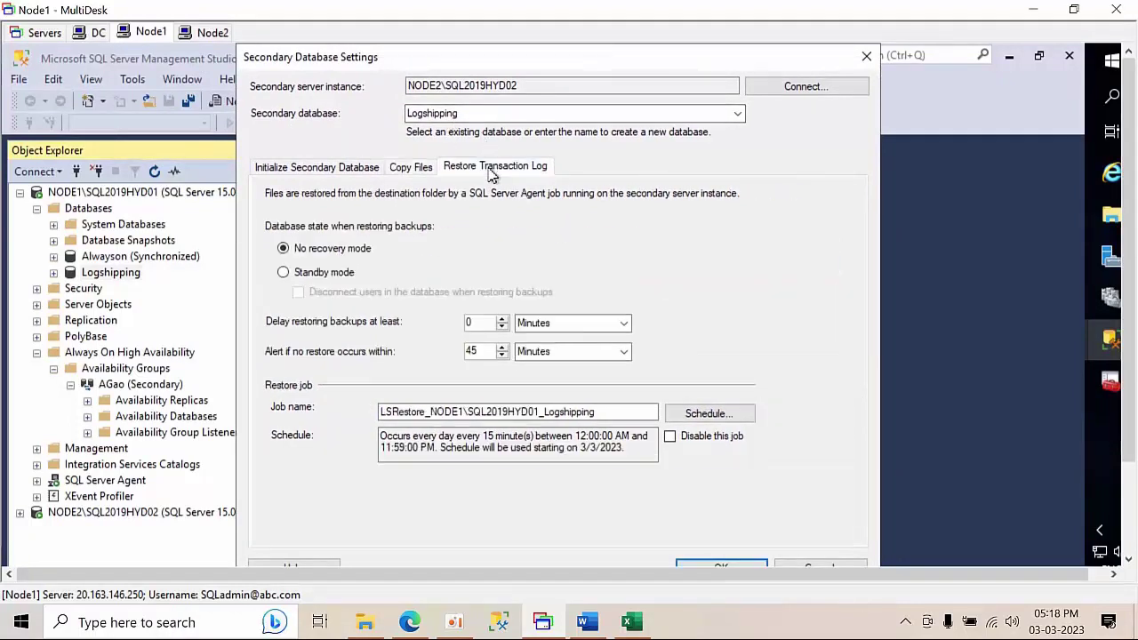
{"action": "left_click", "coordinate": [315, 275]}
{"action": "left_click", "coordinate": [325, 295]}
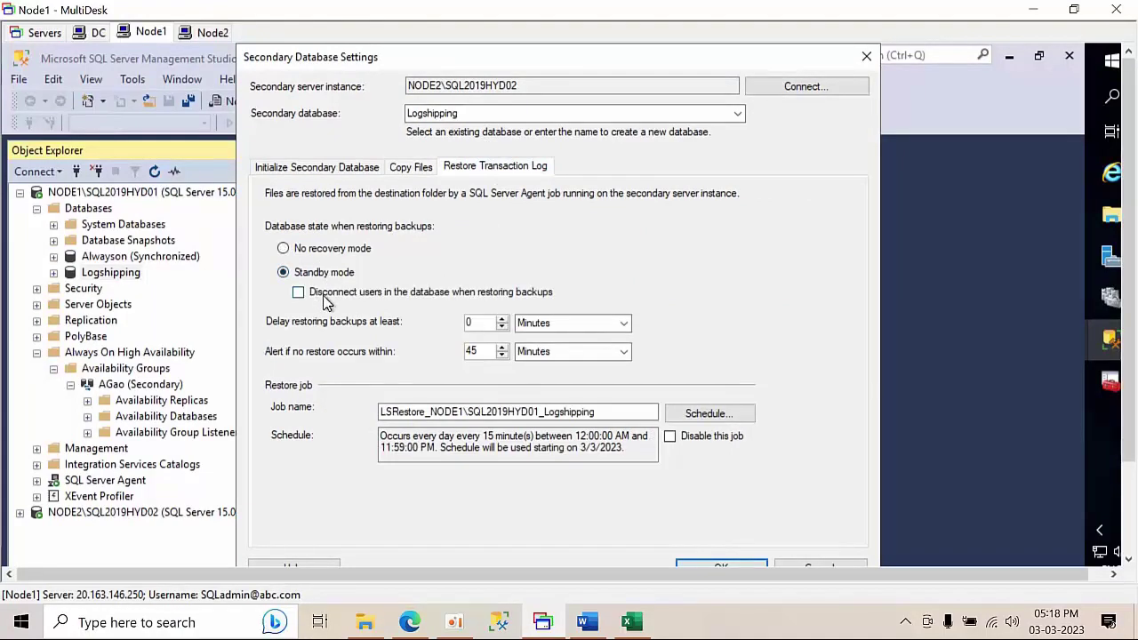
{"action": "left_click", "coordinate": [418, 298]}
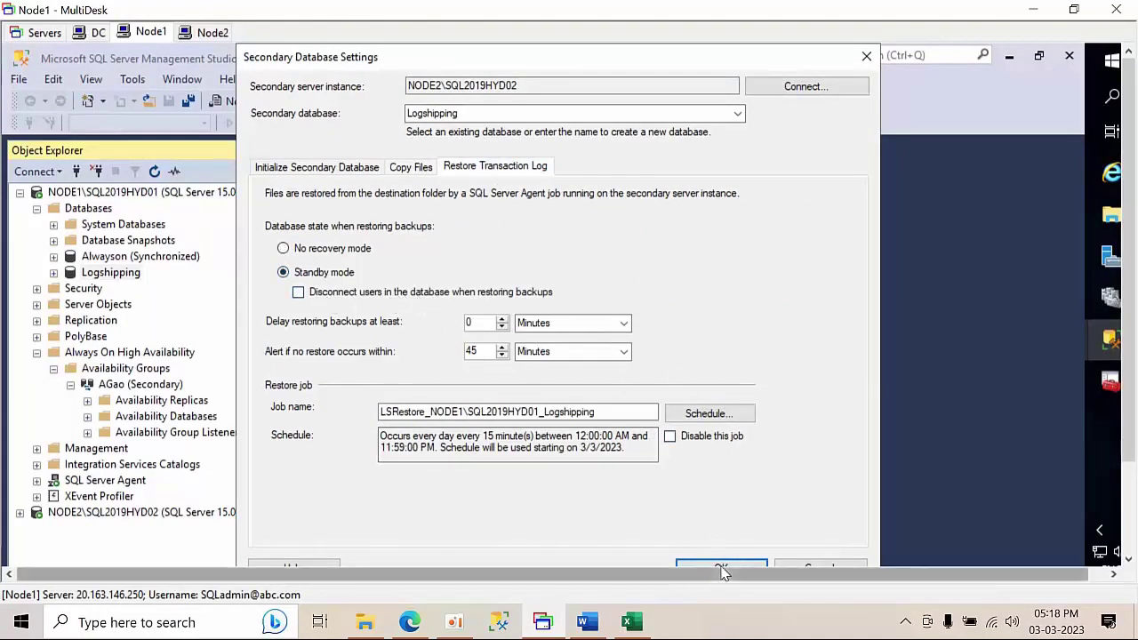
{"action": "left_click", "coordinate": [721, 568]}
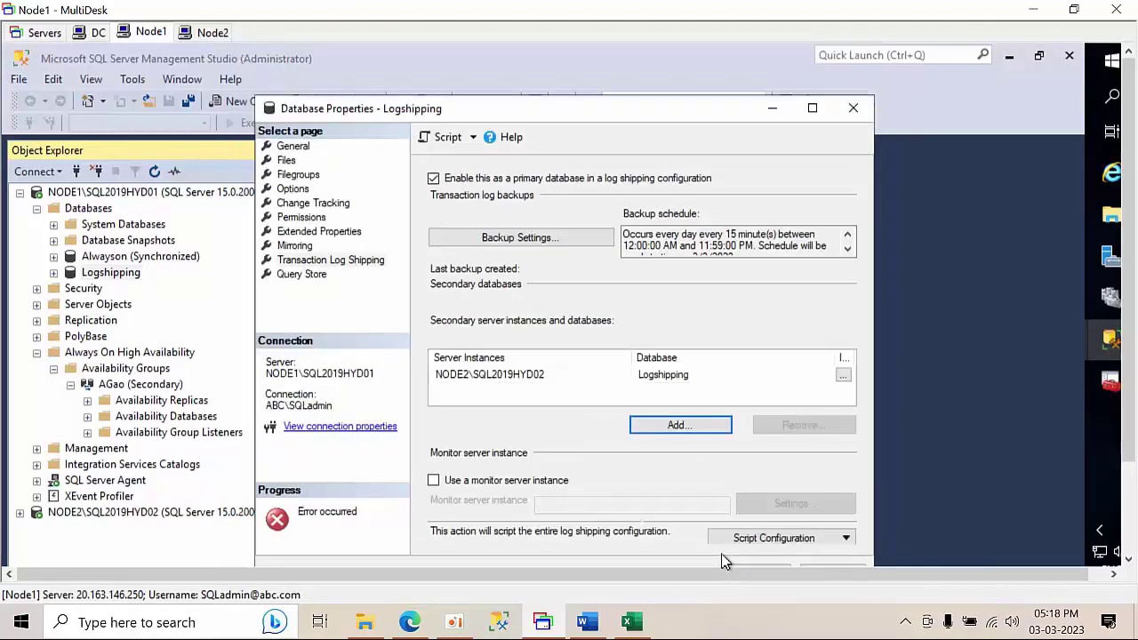
{"action": "left_click_drag", "start_coordinate": [711, 108], "coordinate": [698, 76]}
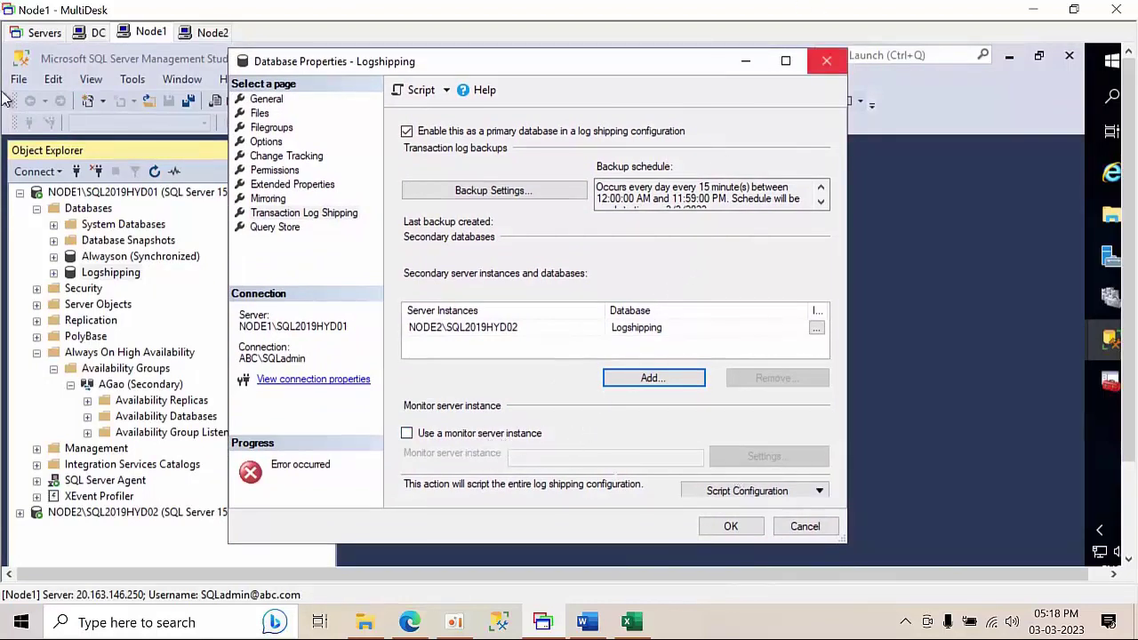
{"action": "left_click", "coordinate": [730, 527]}
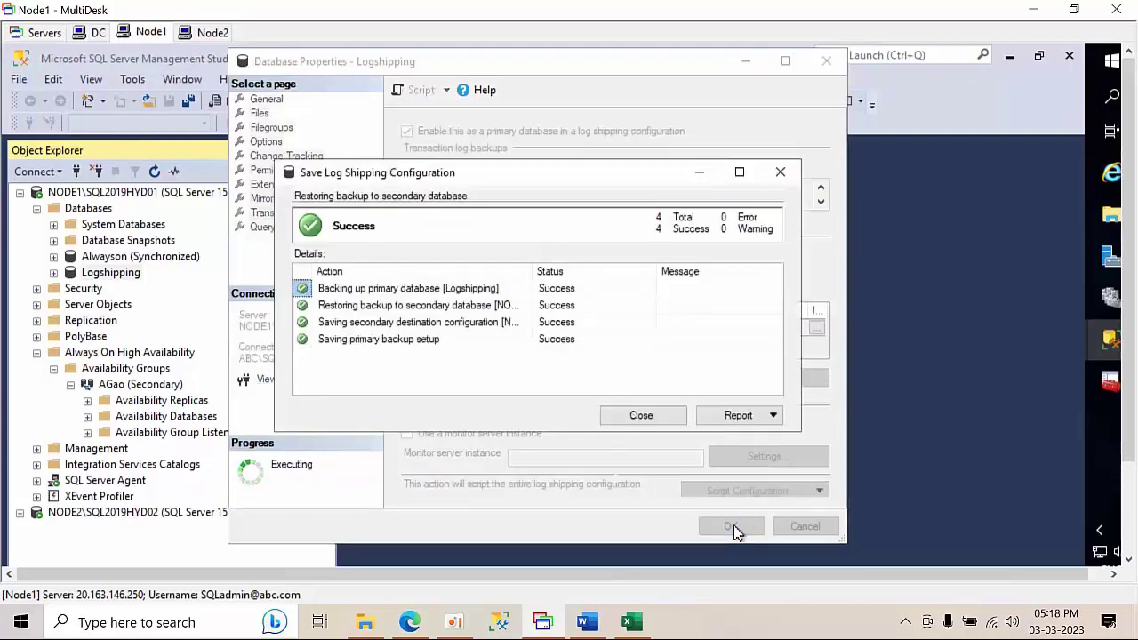
{"action": "left_click", "coordinate": [642, 416]}
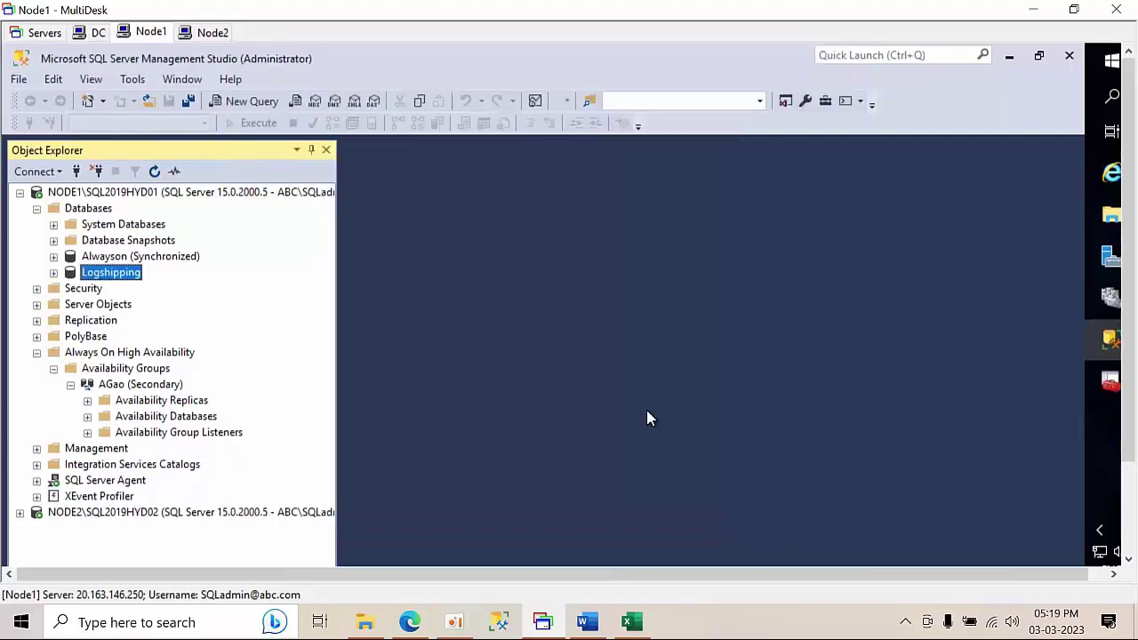
- Expand NODE2's databases and check the standby Logshipping database
{"action": "double_click", "coordinate": [119, 514]}
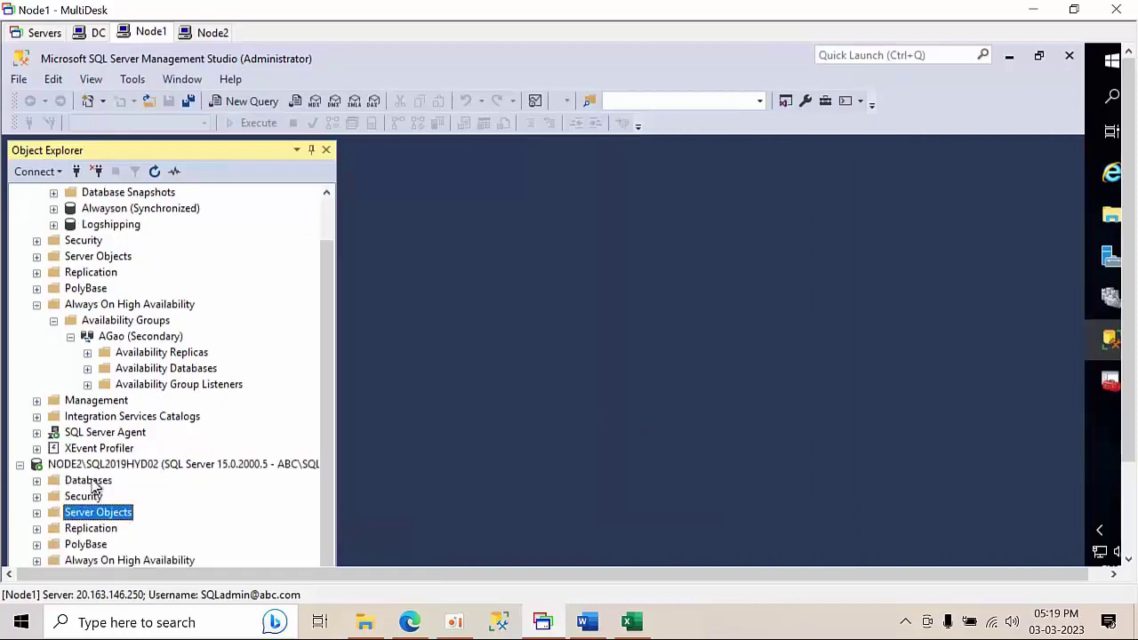
{"action": "double_click", "coordinate": [103, 480]}
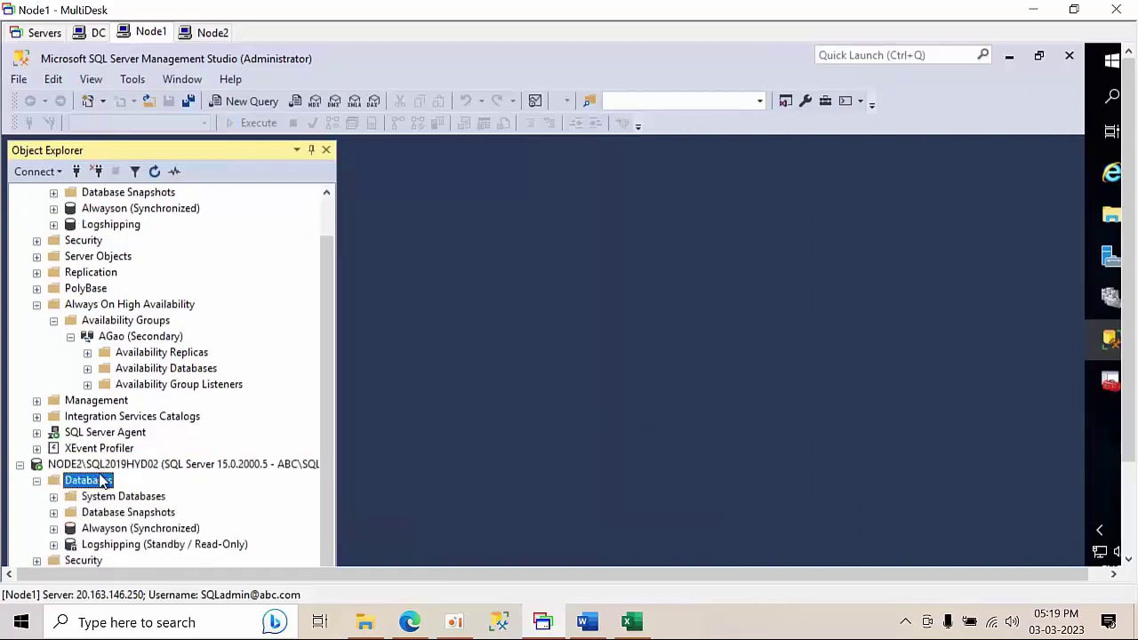
{"action": "left_click", "coordinate": [139, 544]}
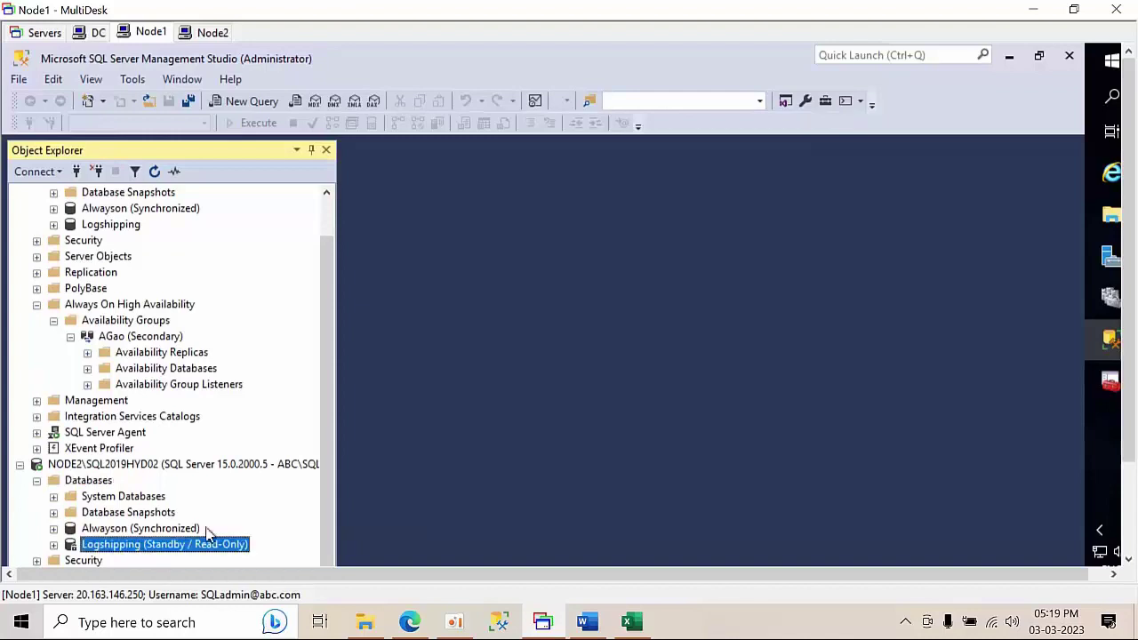
{"action": "scroll", "coordinate": [115, 391], "scroll_direction": "down", "scroll_amount": 1}
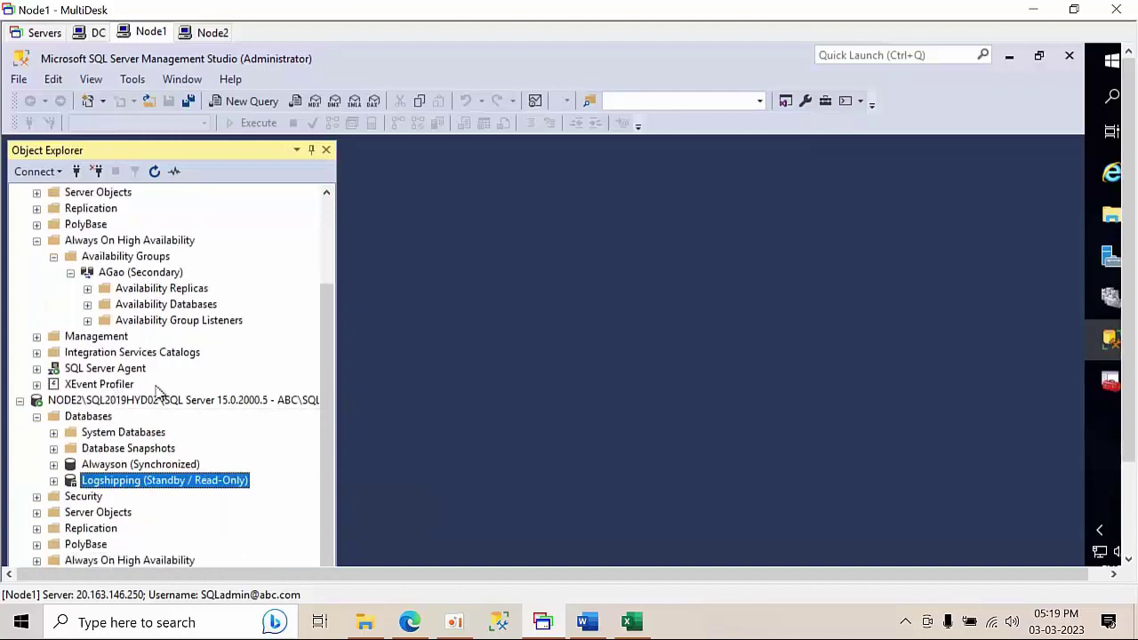
{"action": "scroll", "coordinate": [122, 400], "scroll_direction": "up", "scroll_amount": 3}
{"action": "scroll", "coordinate": [107, 373], "scroll_direction": "down", "scroll_amount": 3}
{"action": "left_click", "coordinate": [36, 241]}
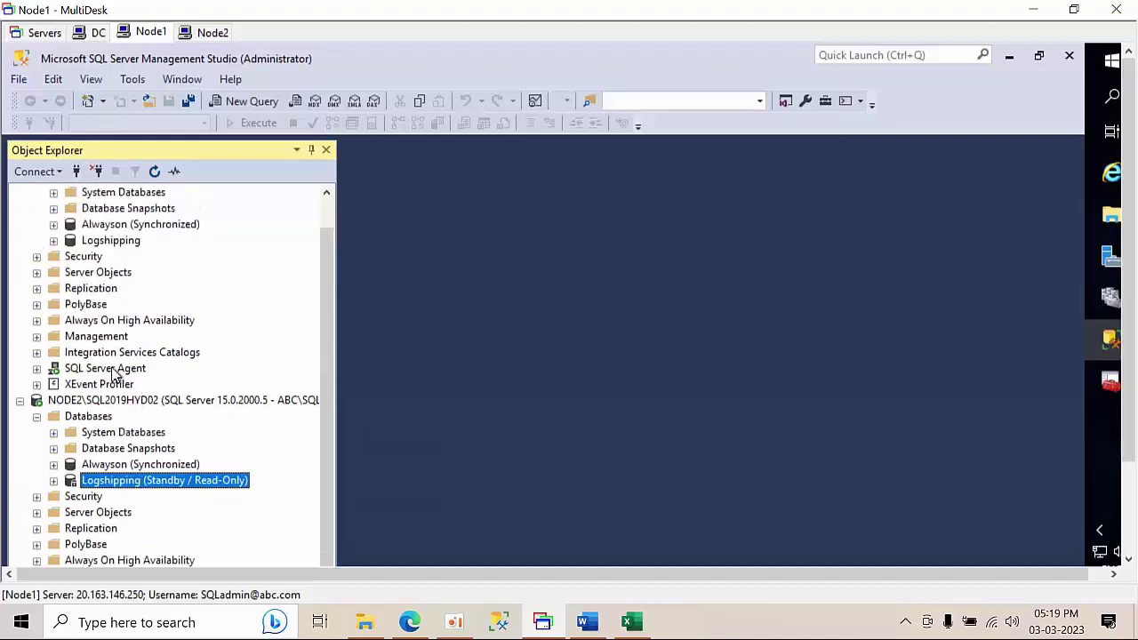
- Inspect NODE1's SQL Server Agent jobs LSBackup_Logshipping and LSAlert
{"action": "double_click", "coordinate": [113, 369]}
{"action": "double_click", "coordinate": [93, 385]}
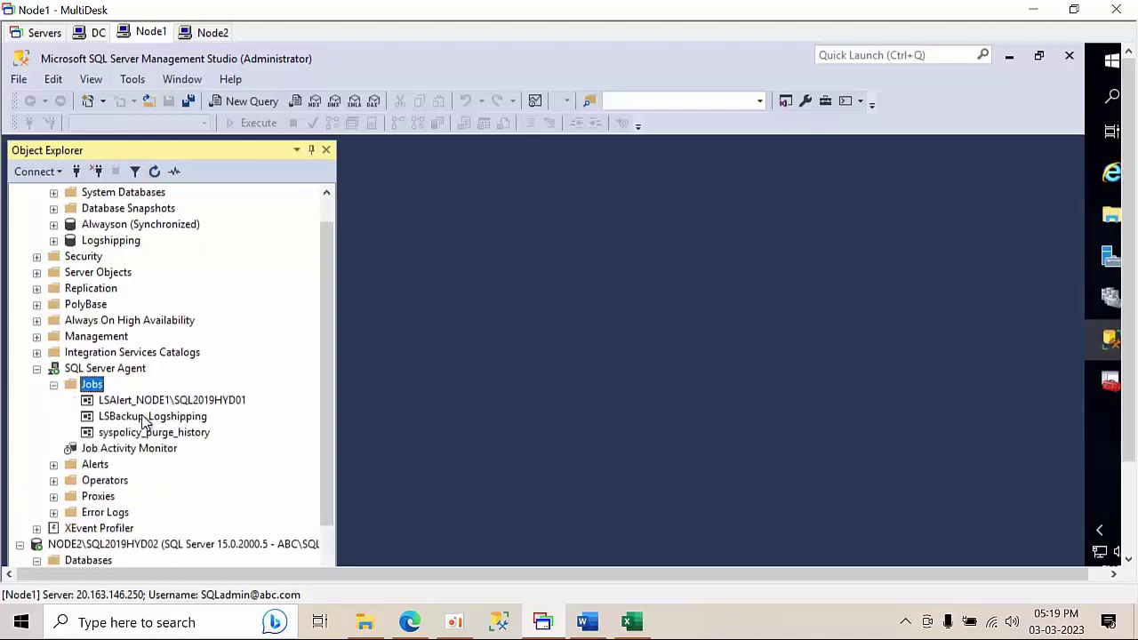
{"action": "left_click", "coordinate": [144, 418]}
{"action": "left_click", "coordinate": [163, 402]}
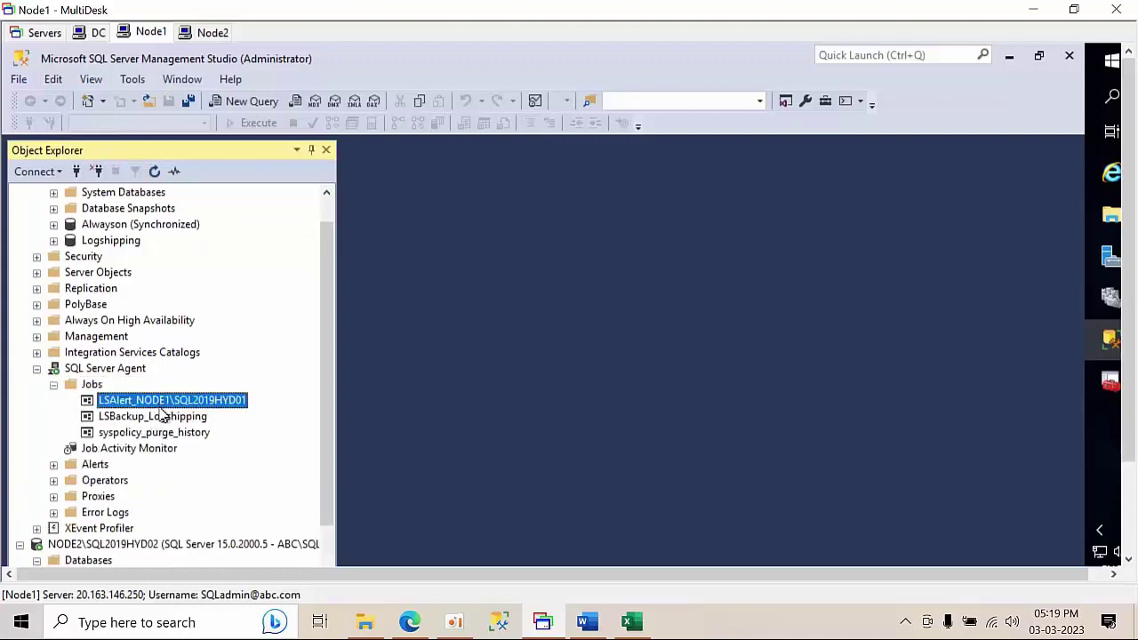
{"action": "scroll", "coordinate": [164, 413], "scroll_direction": "down", "scroll_amount": 3}
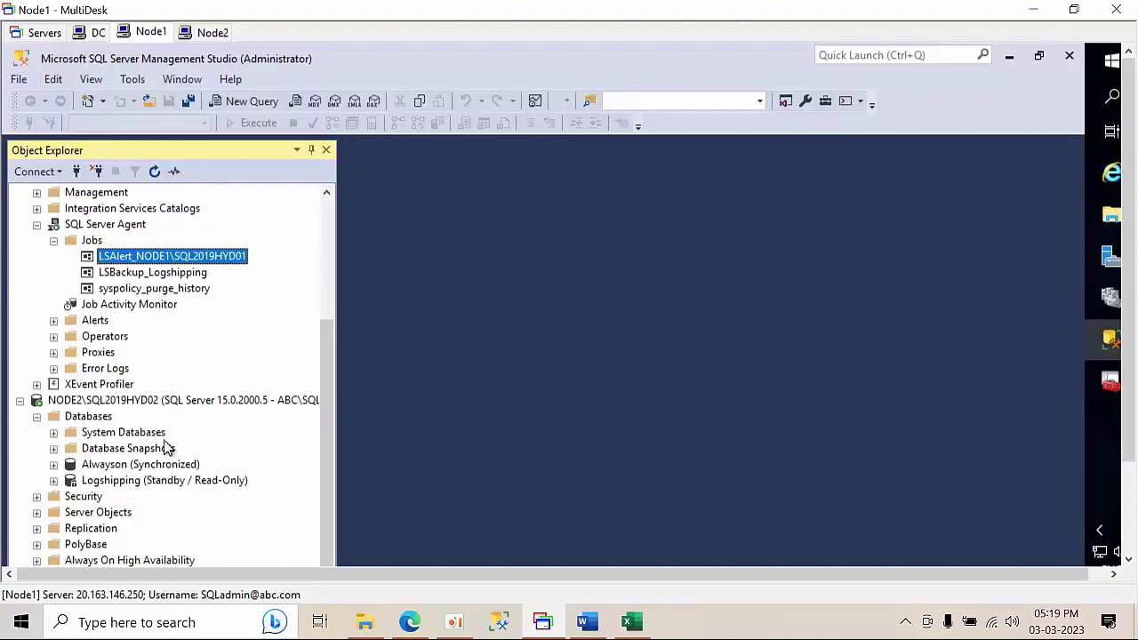
- Expand NODE2's standby Logshipping database, then rearrange the server trees
{"action": "double_click", "coordinate": [160, 481]}
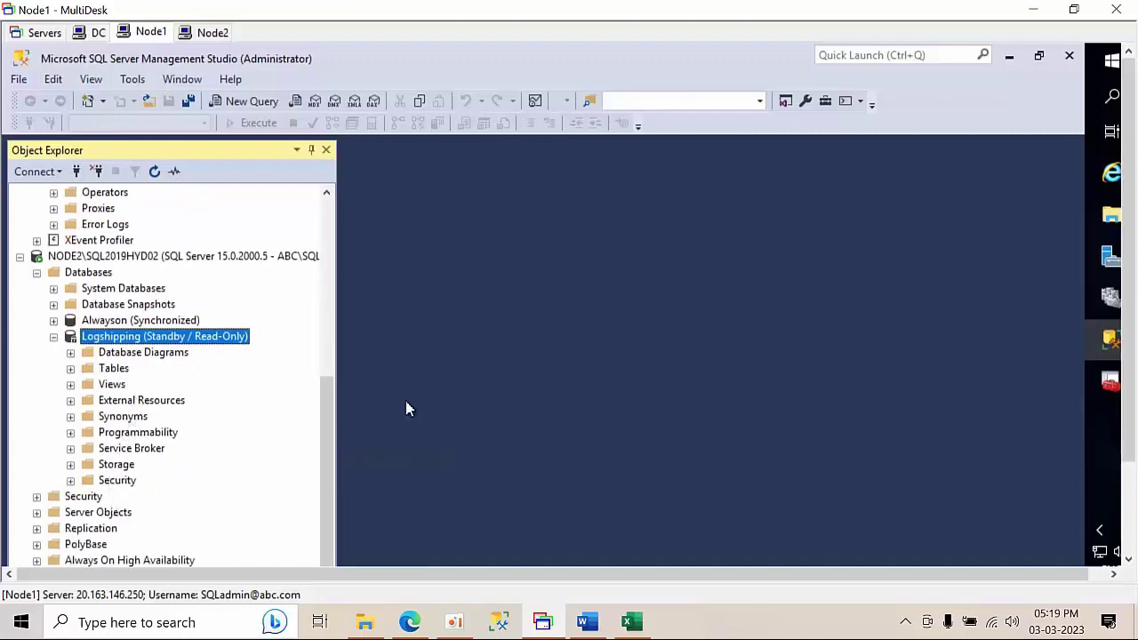
{"action": "left_click", "coordinate": [124, 560]}
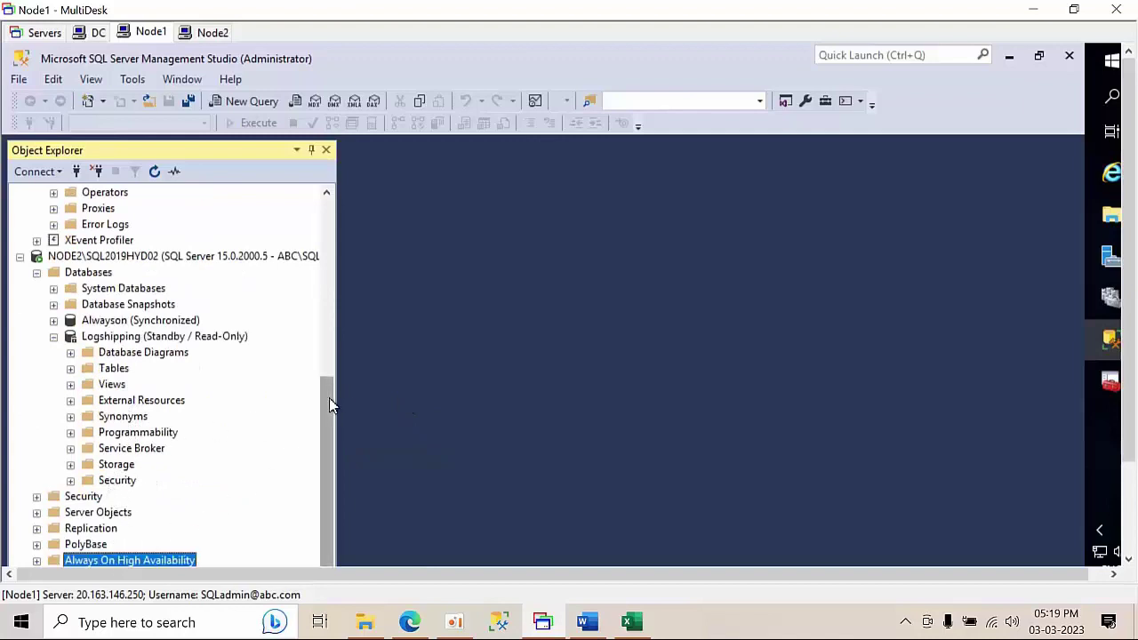
{"action": "left_click", "coordinate": [20, 256]}
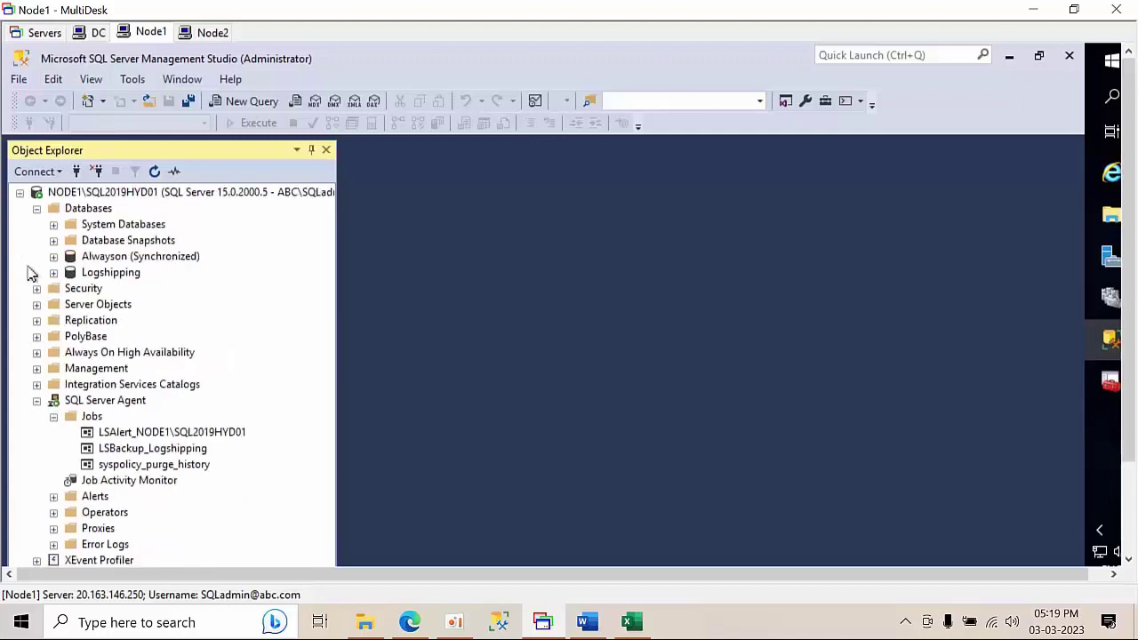
{"action": "left_click", "coordinate": [19, 192]}
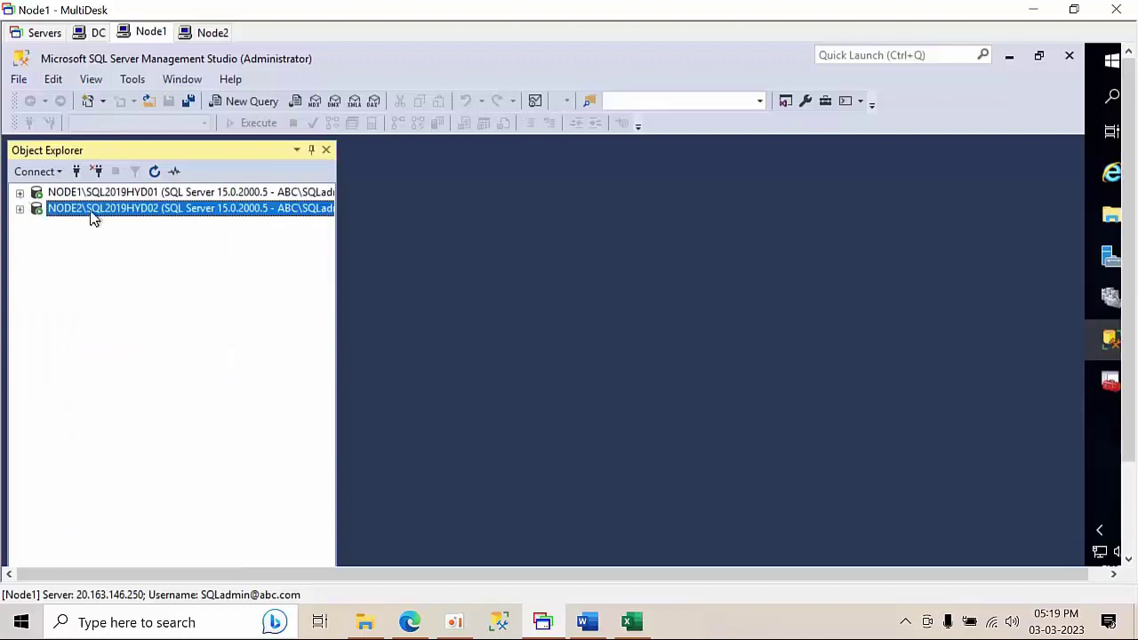
{"action": "left_click", "coordinate": [20, 208]}
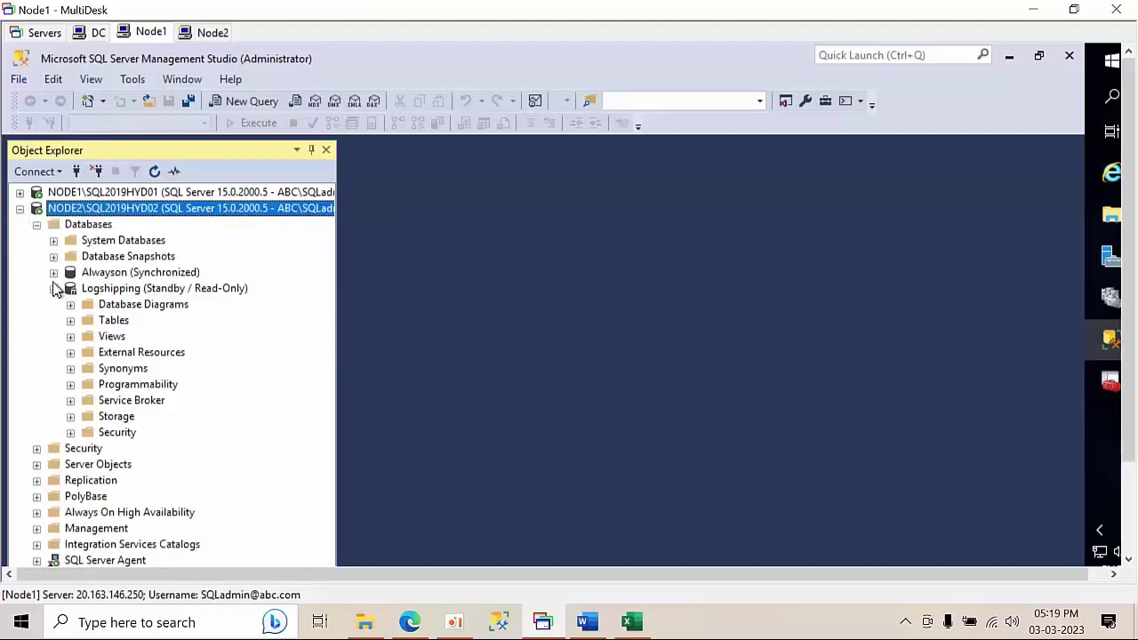
{"action": "left_click", "coordinate": [53, 289]}
- Inspect NODE2's LSCopy and LSRestore jobs, then collapse NODE2 and expand NODE1
{"action": "double_click", "coordinate": [99, 416]}
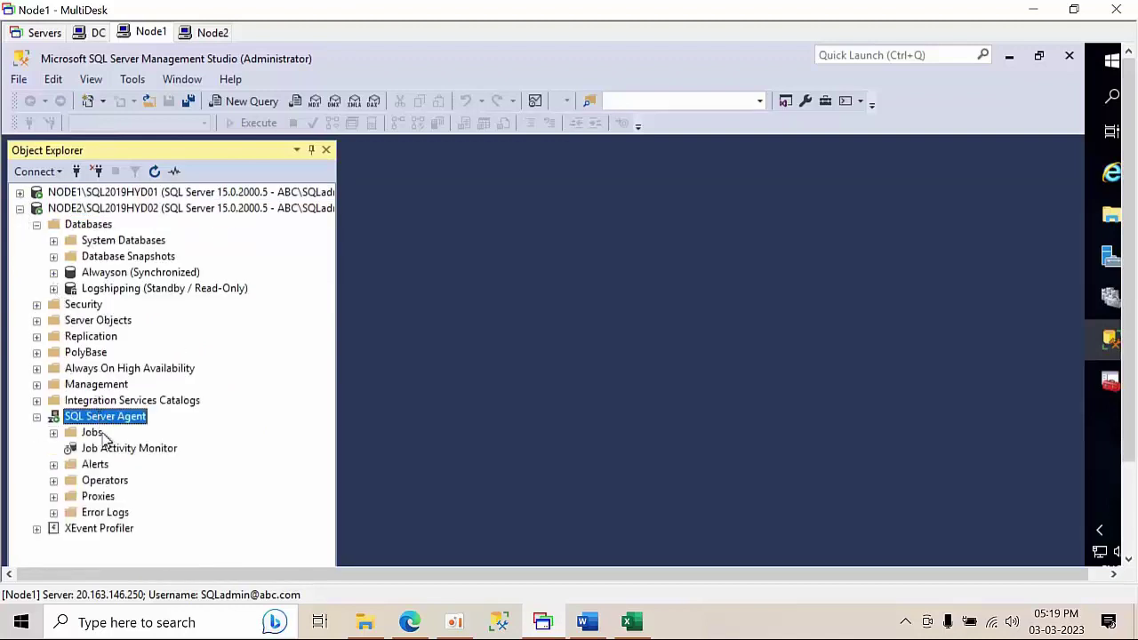
{"action": "left_click", "coordinate": [95, 433]}
{"action": "double_click", "coordinate": [94, 433]}
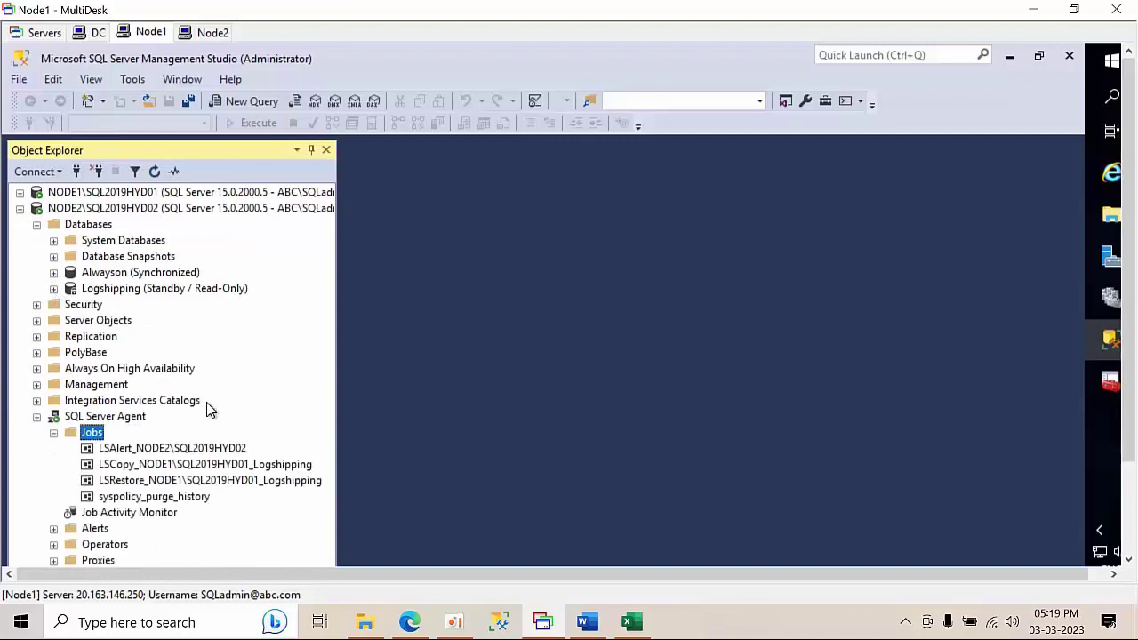
{"action": "left_click", "coordinate": [166, 466]}
{"action": "left_click", "coordinate": [161, 480]}
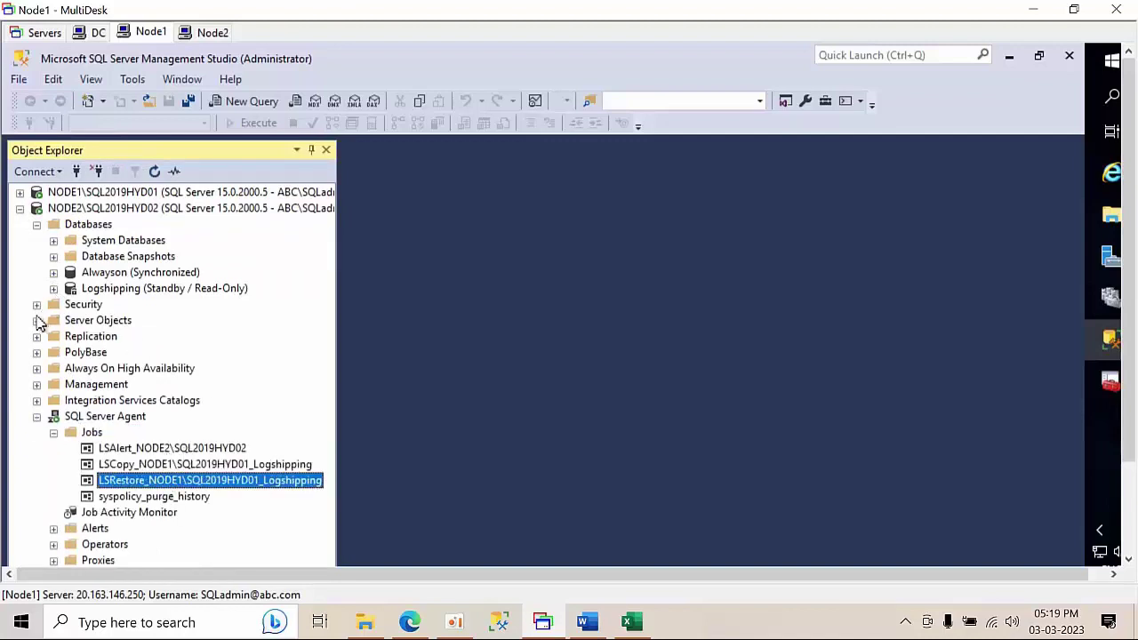
{"action": "left_click", "coordinate": [54, 432]}
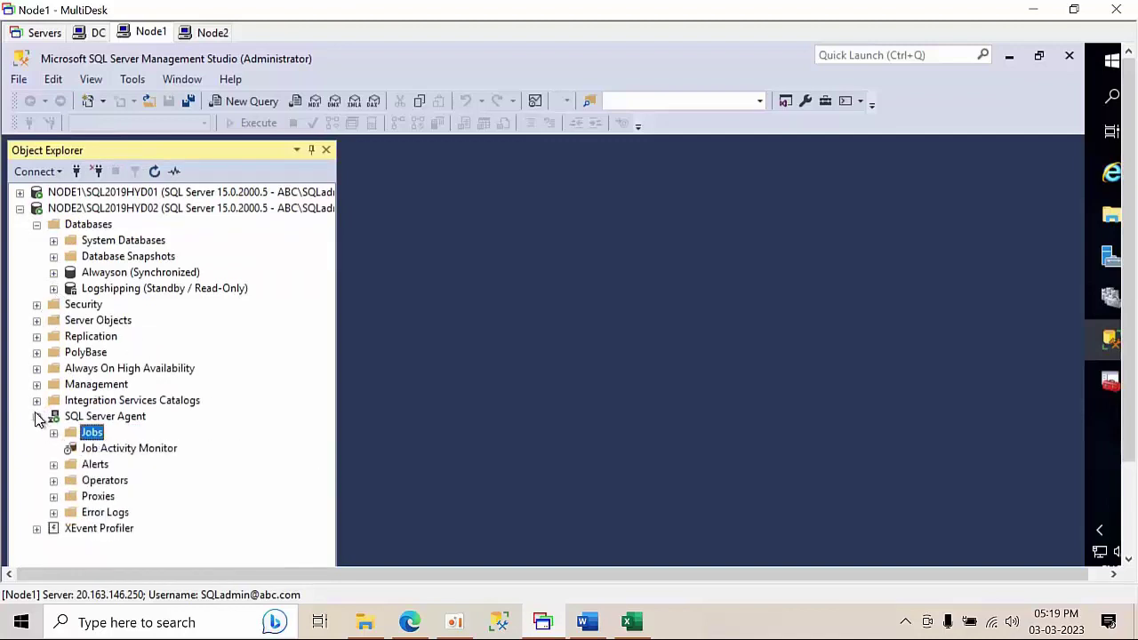
{"action": "left_click", "coordinate": [36, 416]}
{"action": "left_click", "coordinate": [20, 210]}
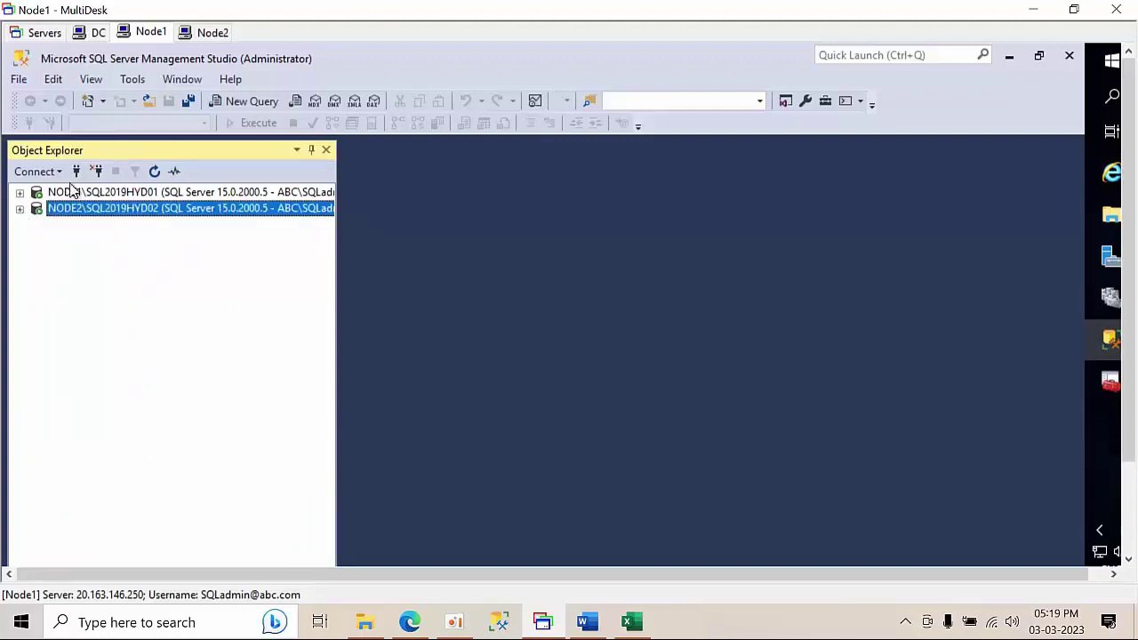
{"action": "double_click", "coordinate": [75, 192]}
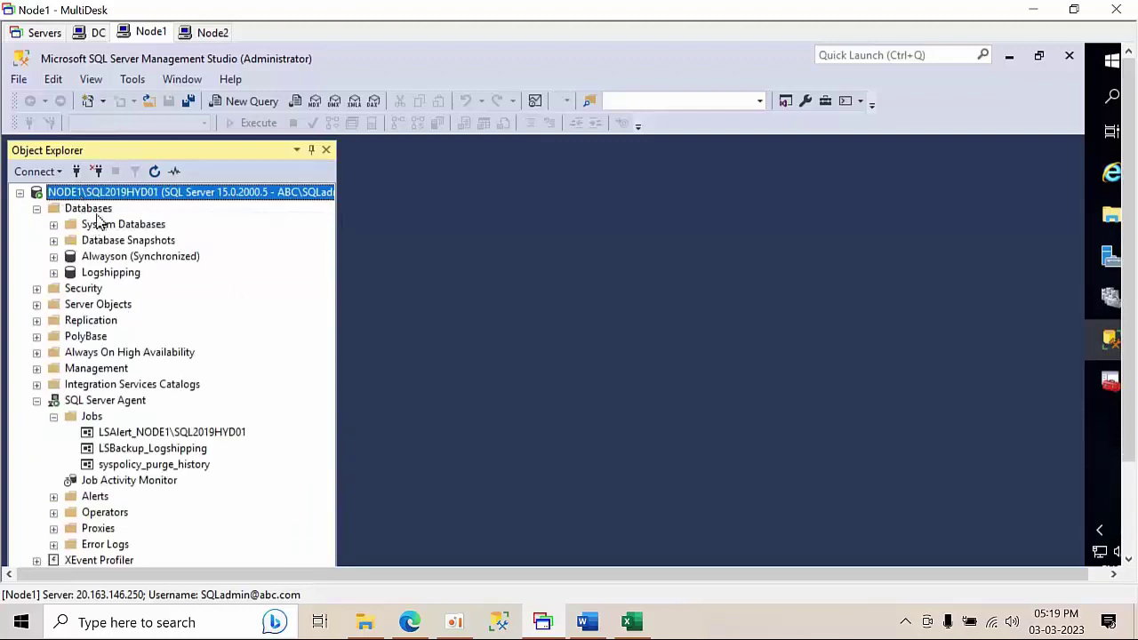
- Create a new database named Mirroring under NODE1's Databases
{"action": "left_click", "coordinate": [88, 210]}
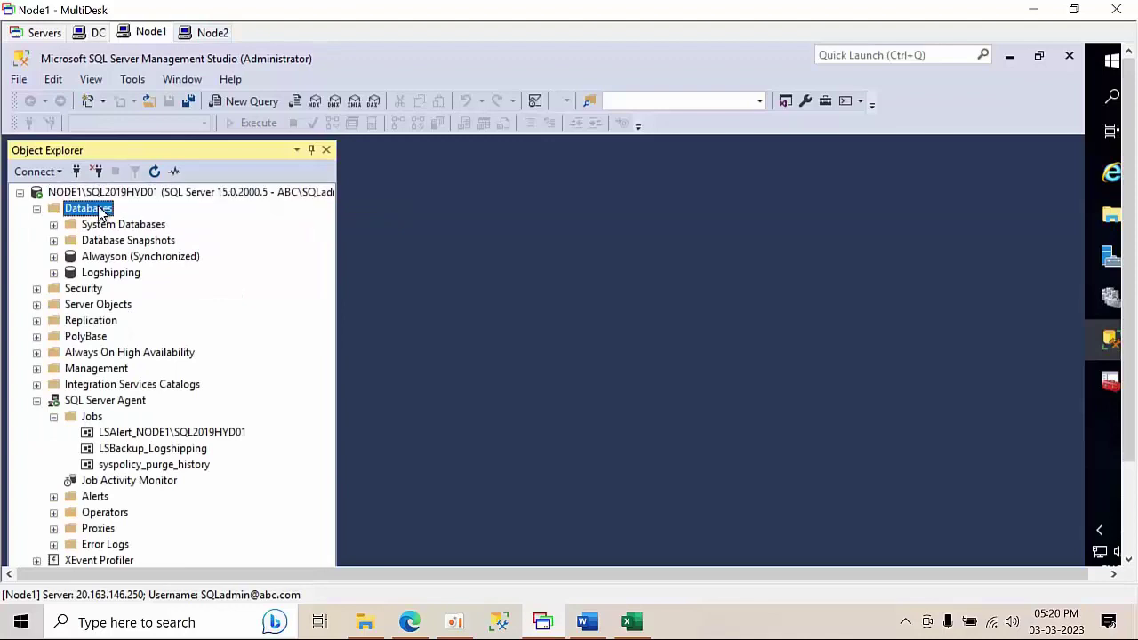
{"action": "right_click", "coordinate": [94, 208]}
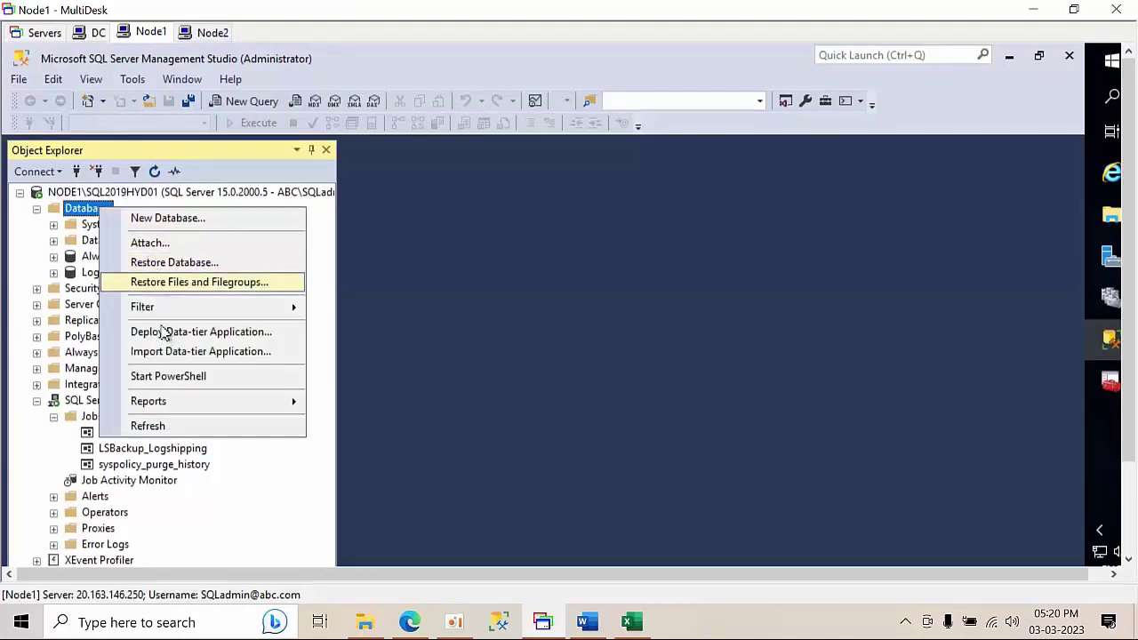
{"action": "left_click", "coordinate": [171, 220]}
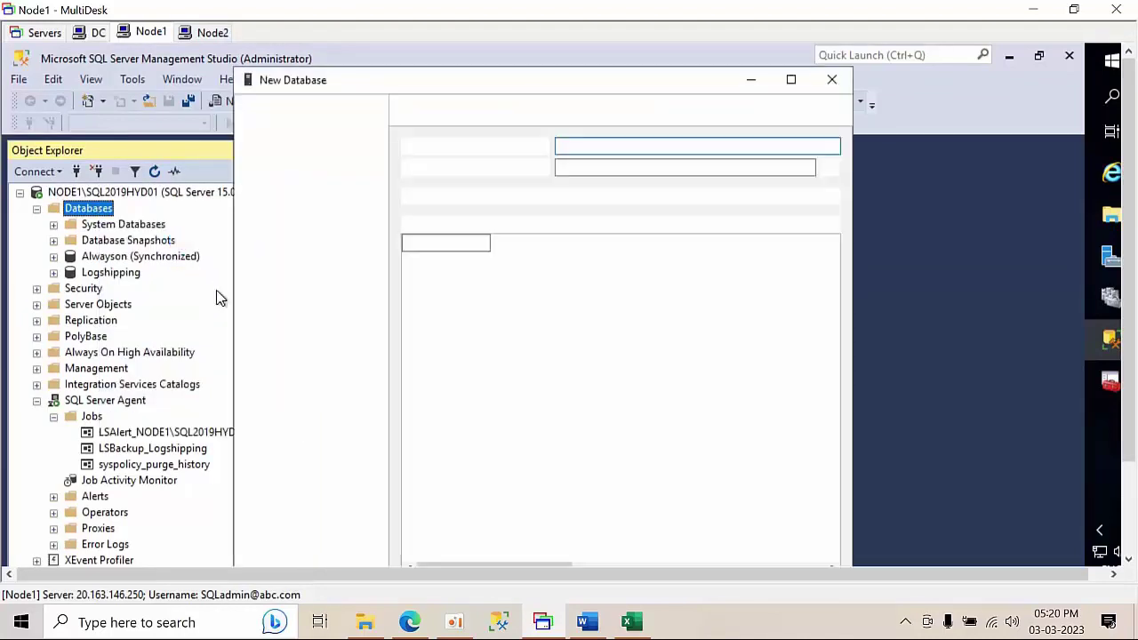
{"action": "type", "text": "Mir"}
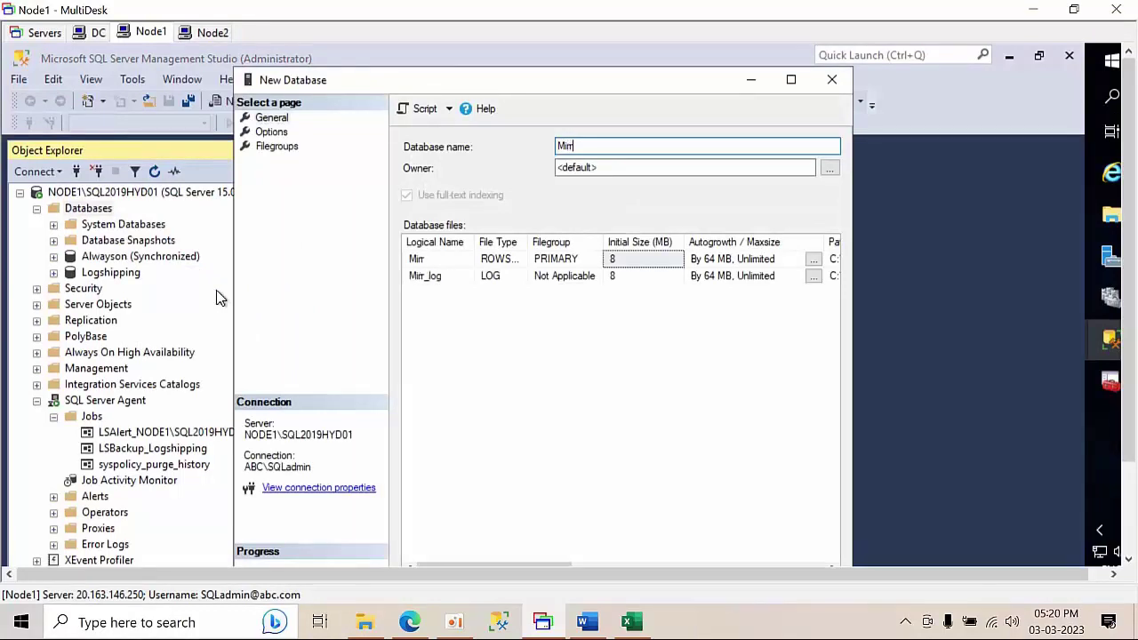
{"action": "type", "text": "roring"}
{"action": "key", "text": "Return"}
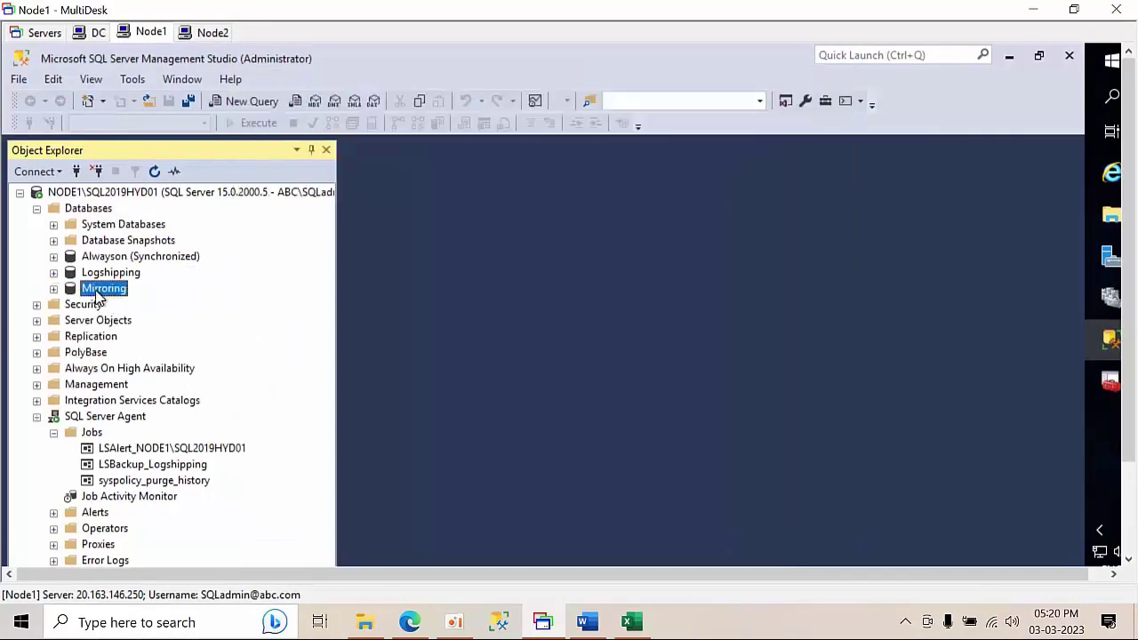
- Browse the Mirroring database's context menu and refresh the NODE1 tree
{"action": "right_click", "coordinate": [98, 293]}
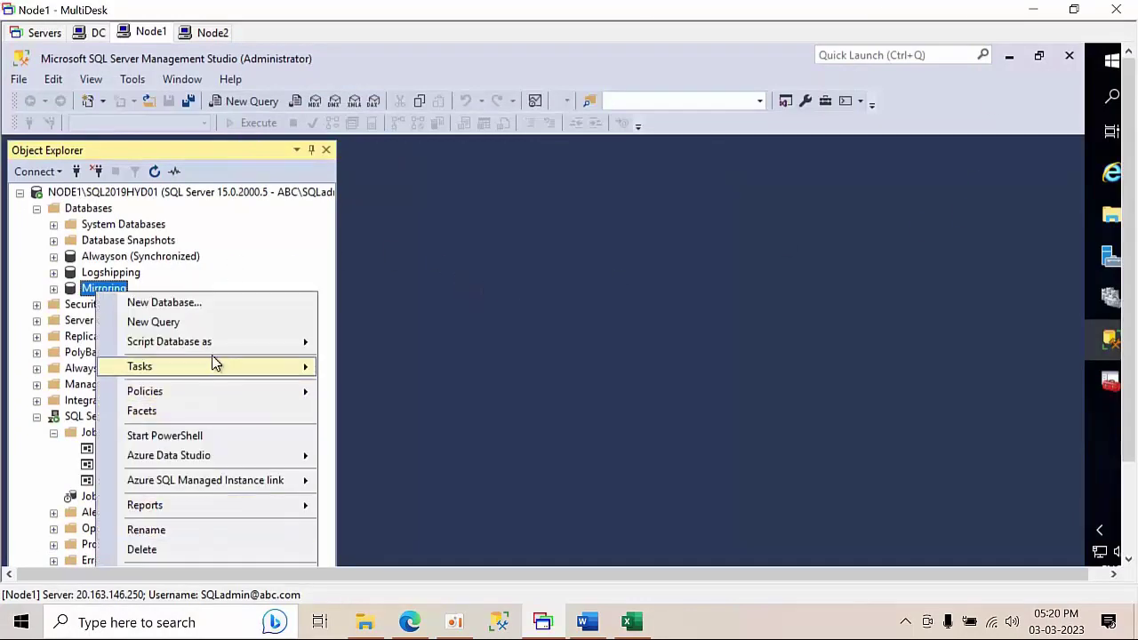
{"action": "key", "text": "Escape"}
{"action": "right_click", "coordinate": [104, 296]}
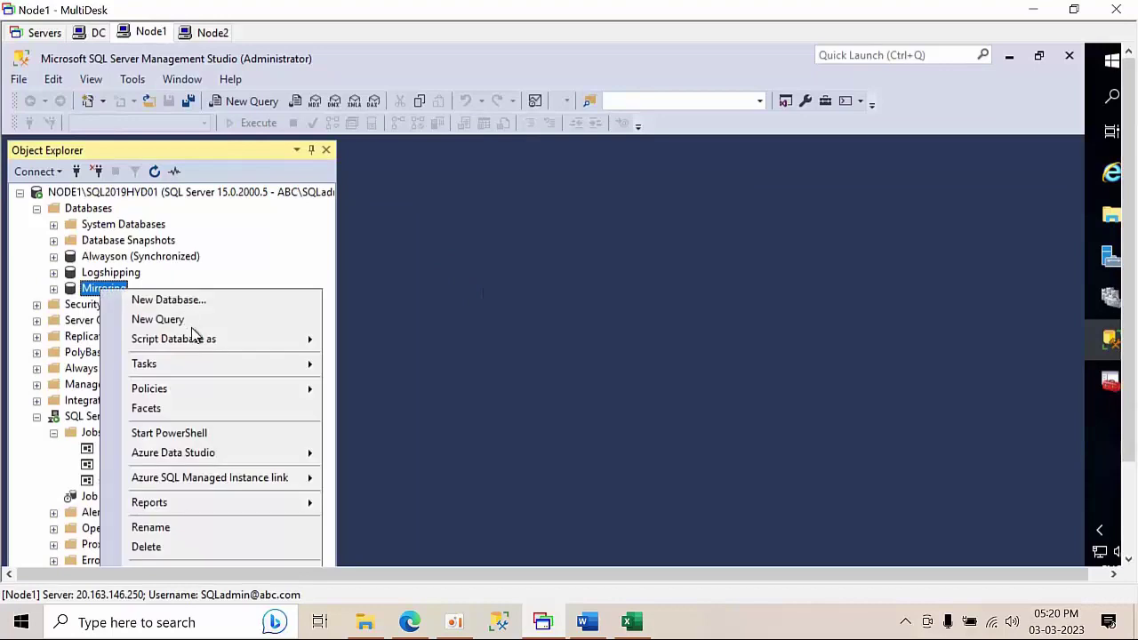
{"action": "mouse_move", "coordinate": [197, 373]}
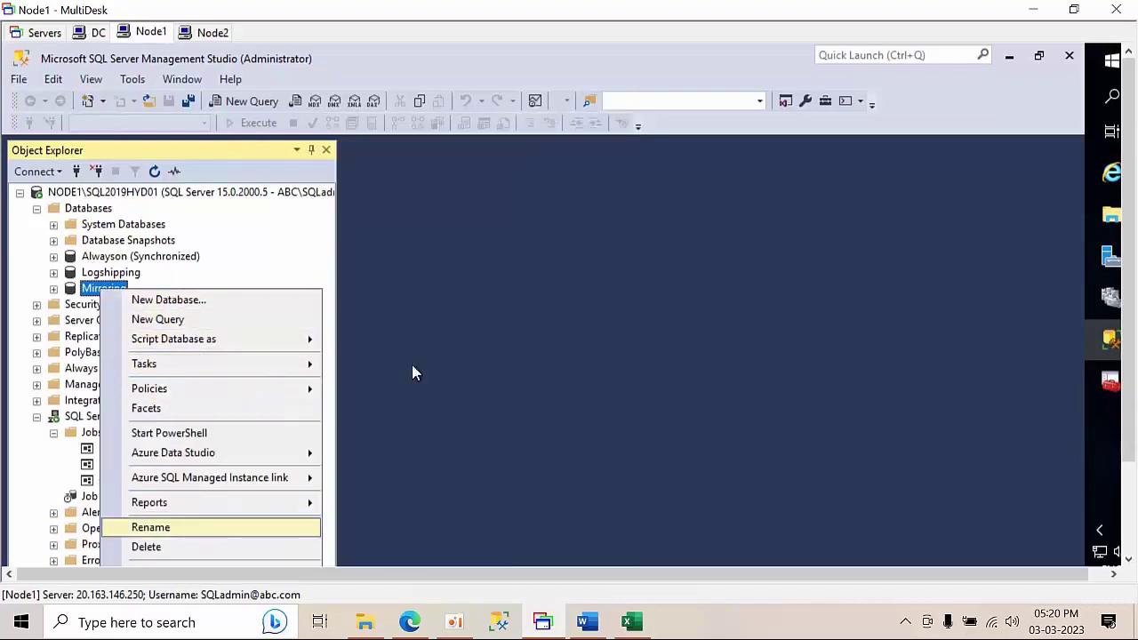
{"action": "key", "text": "Escape"}
{"action": "left_click", "coordinate": [20, 193]}
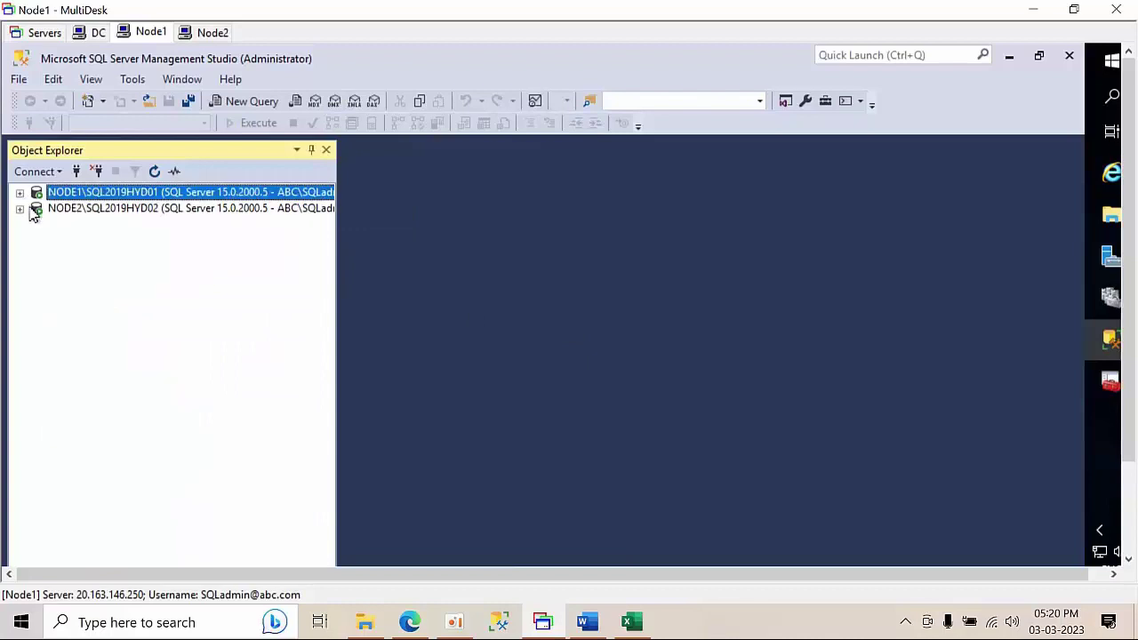
{"action": "left_click", "coordinate": [20, 193]}
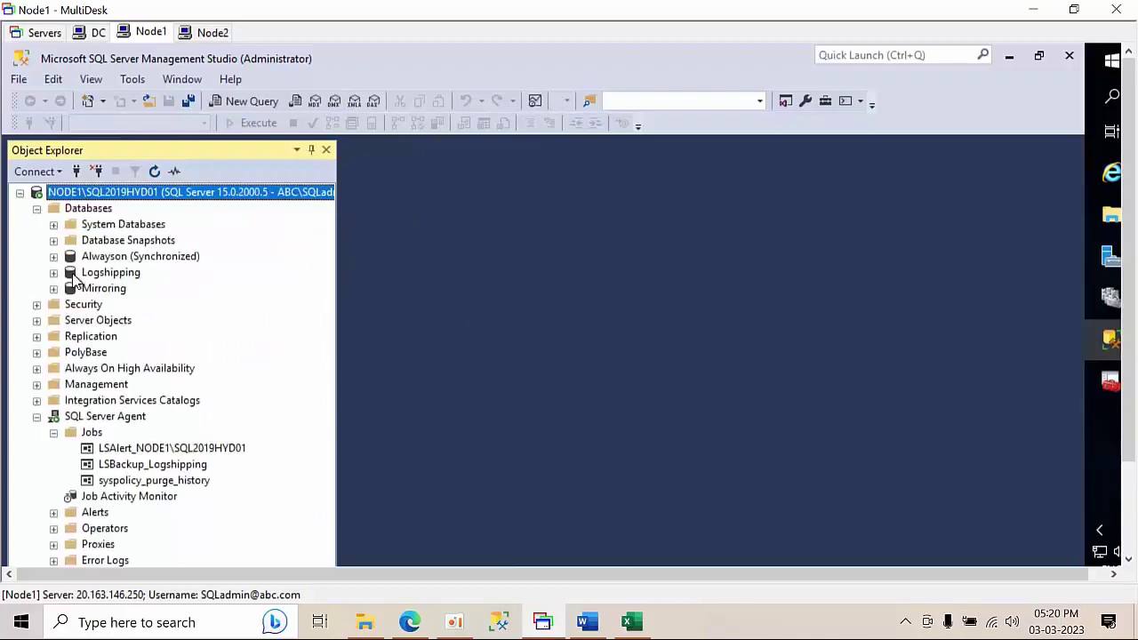
- View the Mirroring page in the Mirroring database's properties, then close them
{"action": "right_click", "coordinate": [91, 291]}
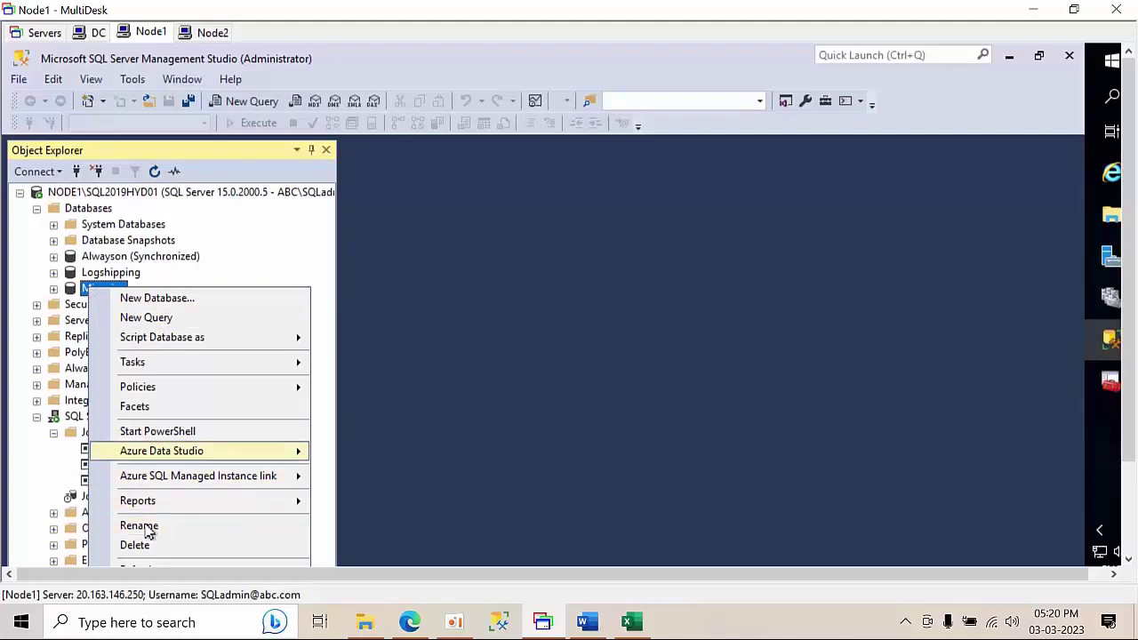
{"action": "left_click", "coordinate": [247, 300]}
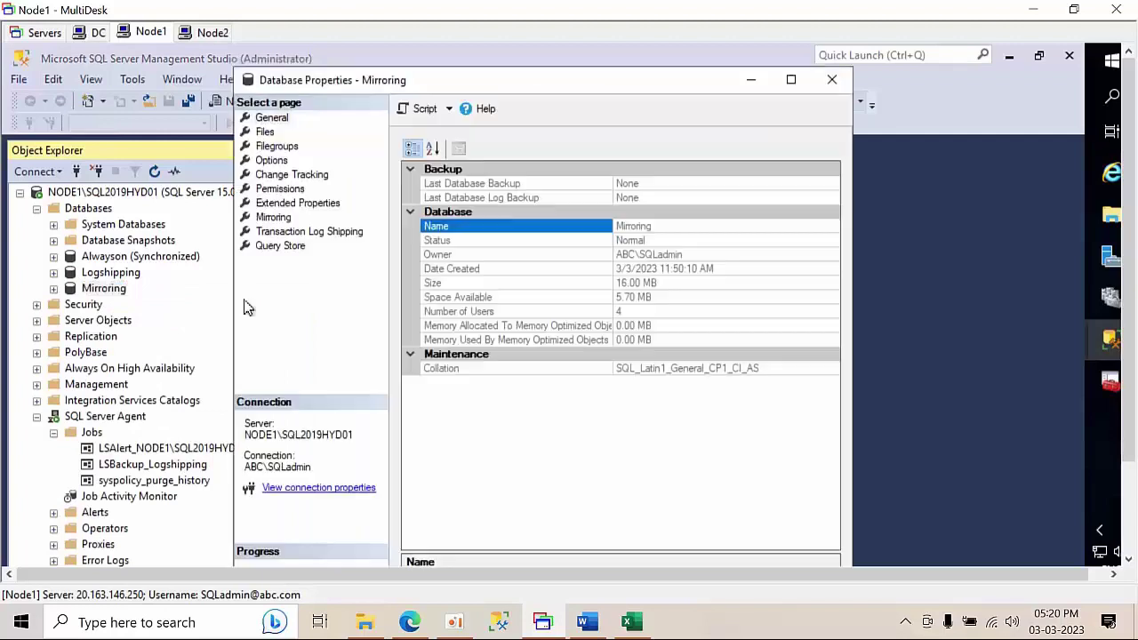
{"action": "left_click", "coordinate": [273, 218]}
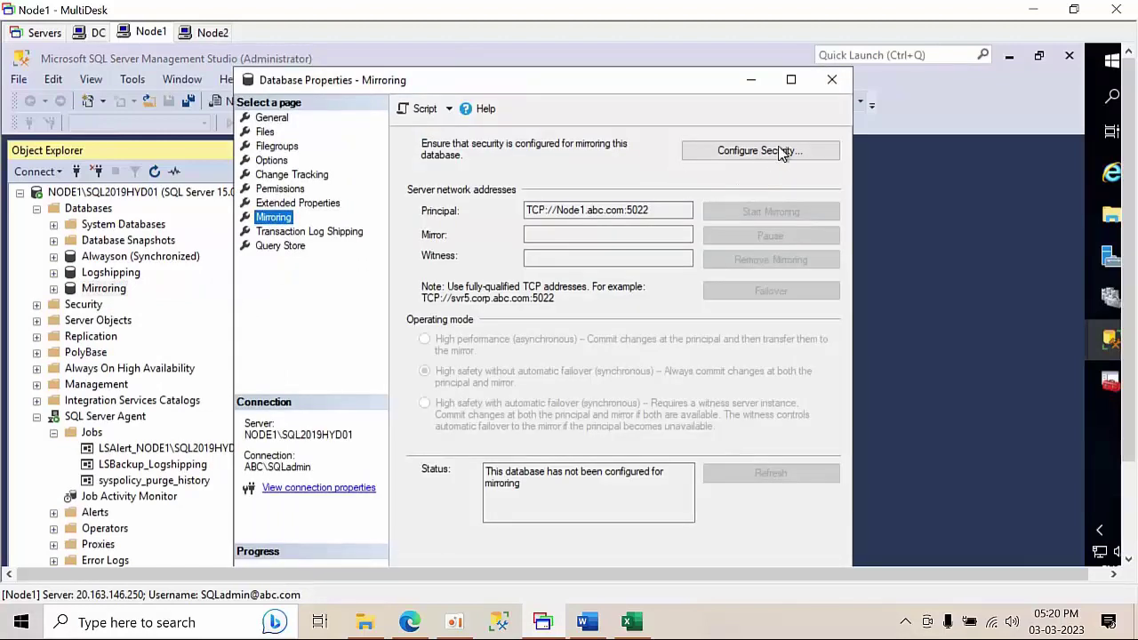
{"action": "left_click", "coordinate": [831, 80]}
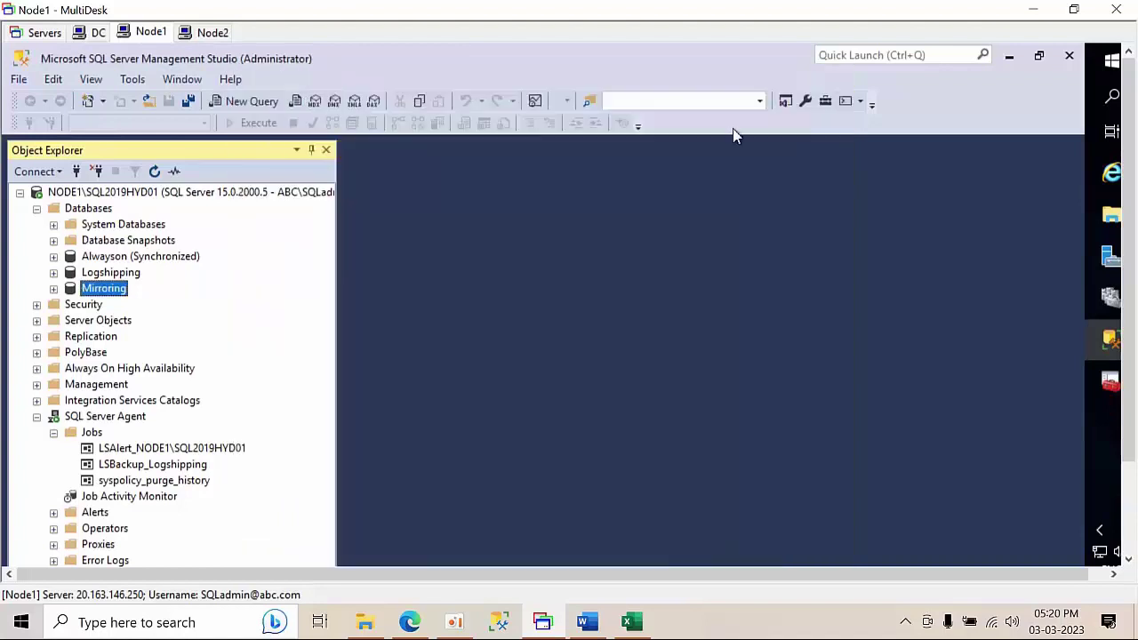
{"action": "right_click", "coordinate": [112, 300]}
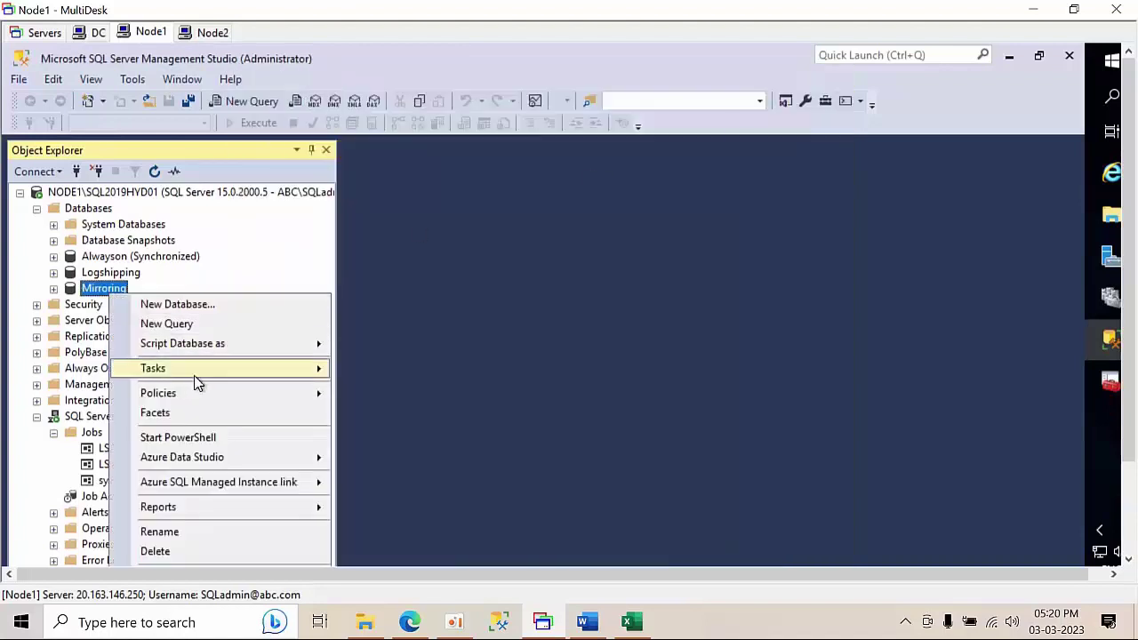
- Start a Mirroring backup and replace the old destination with a path beginning \\node1\
{"action": "mouse_move", "coordinate": [194, 375]}
{"action": "left_click", "coordinate": [404, 289]}
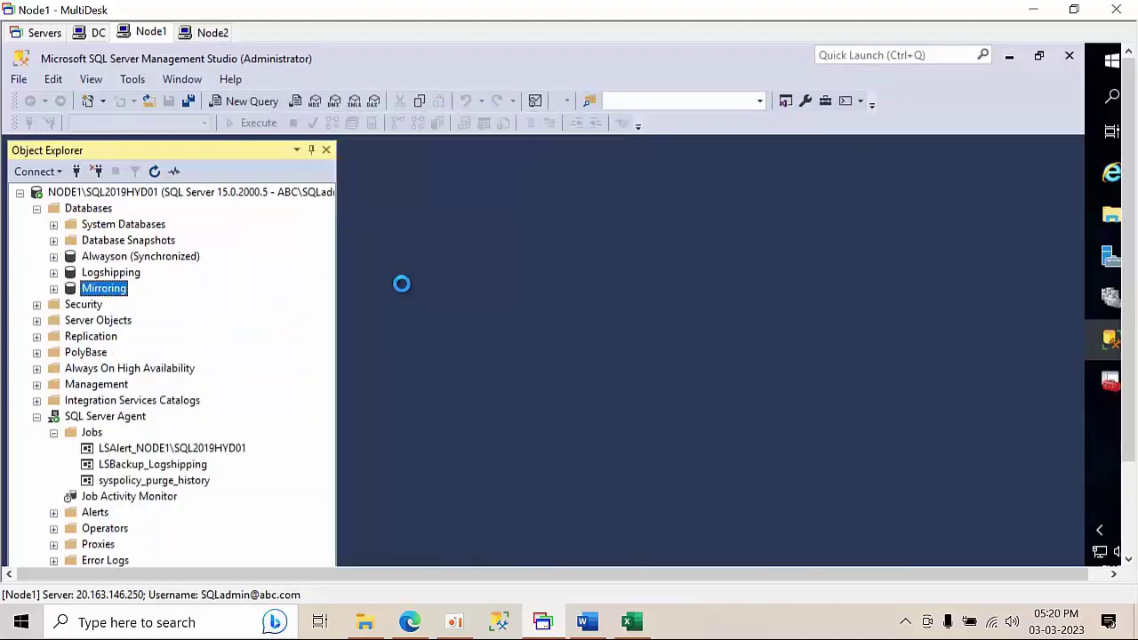
{"action": "left_click", "coordinate": [978, 442]}
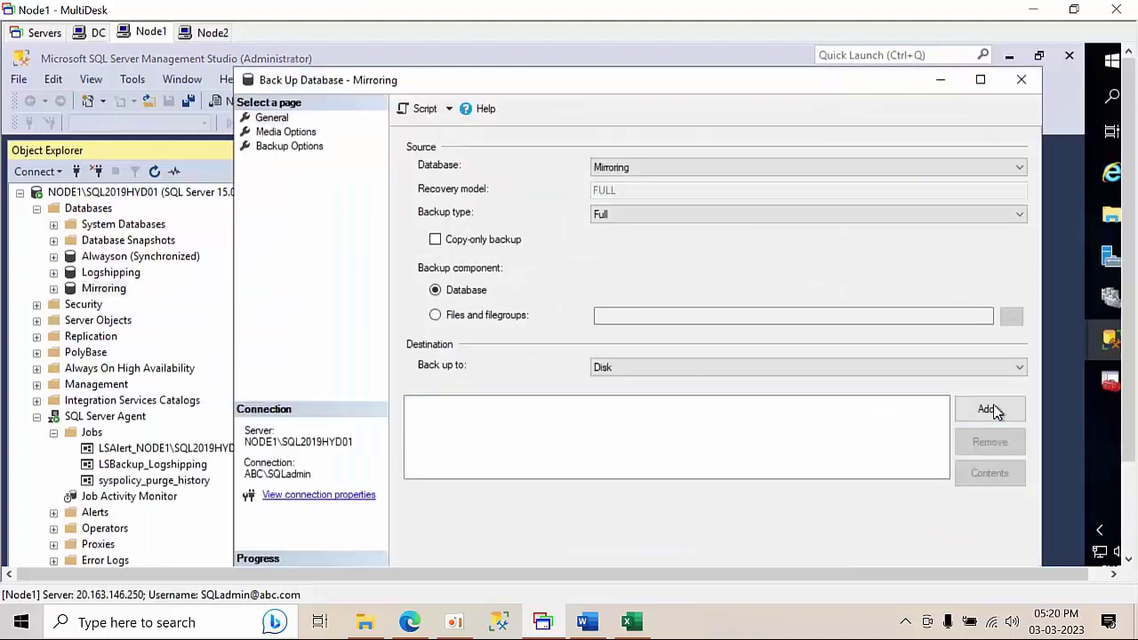
{"action": "left_click", "coordinate": [990, 410]}
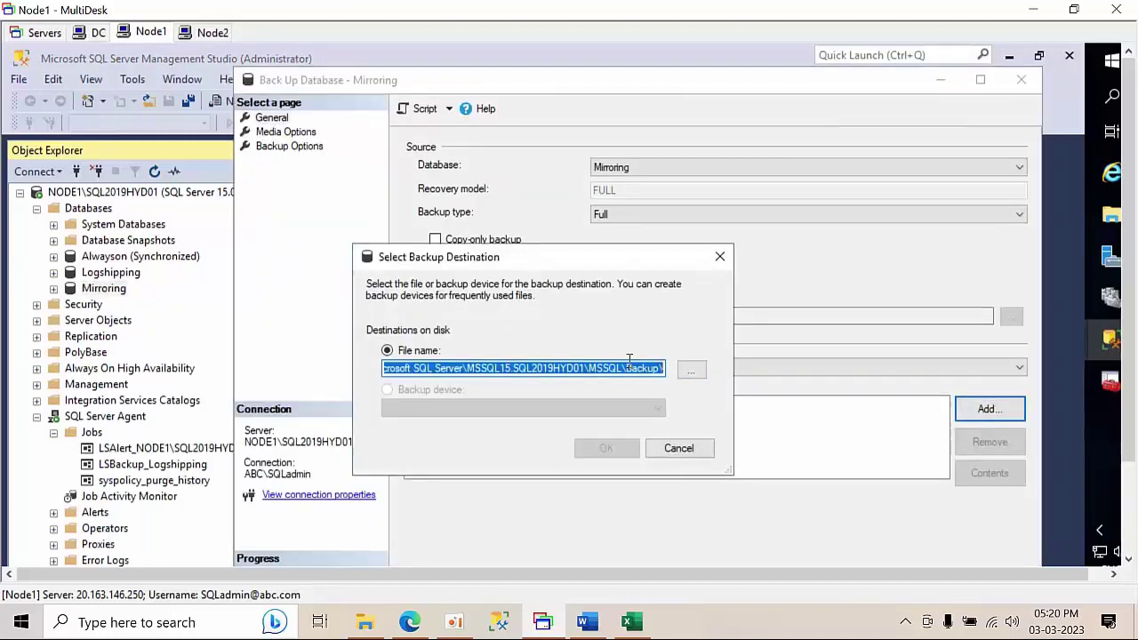
{"action": "key", "text": "BackSpace"}
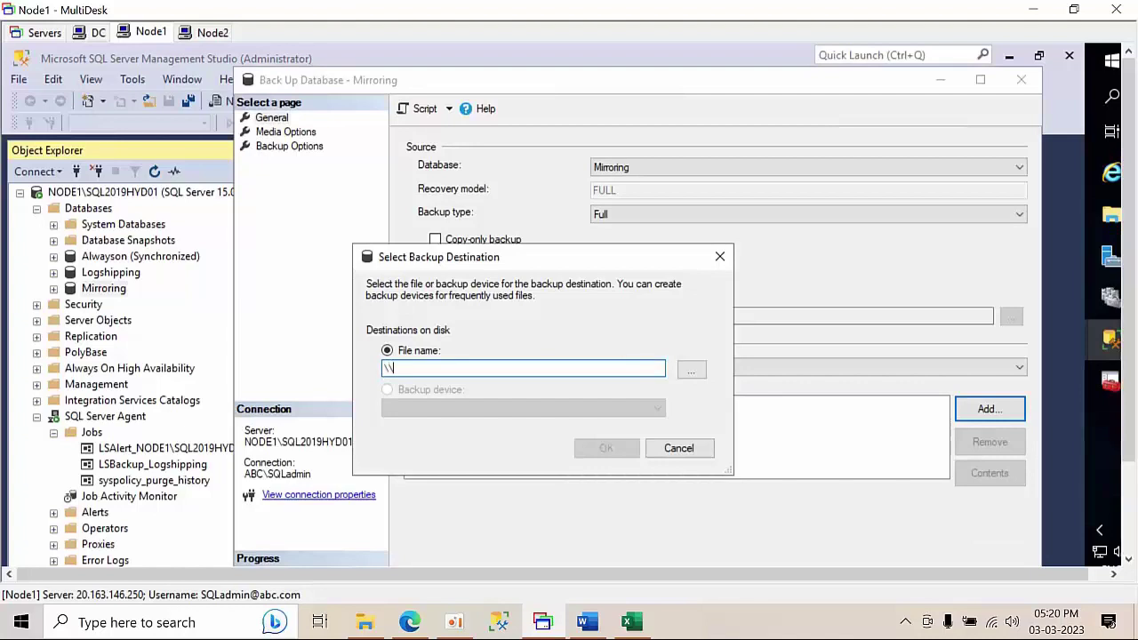
{"action": "type", "text": "\\\\node"}
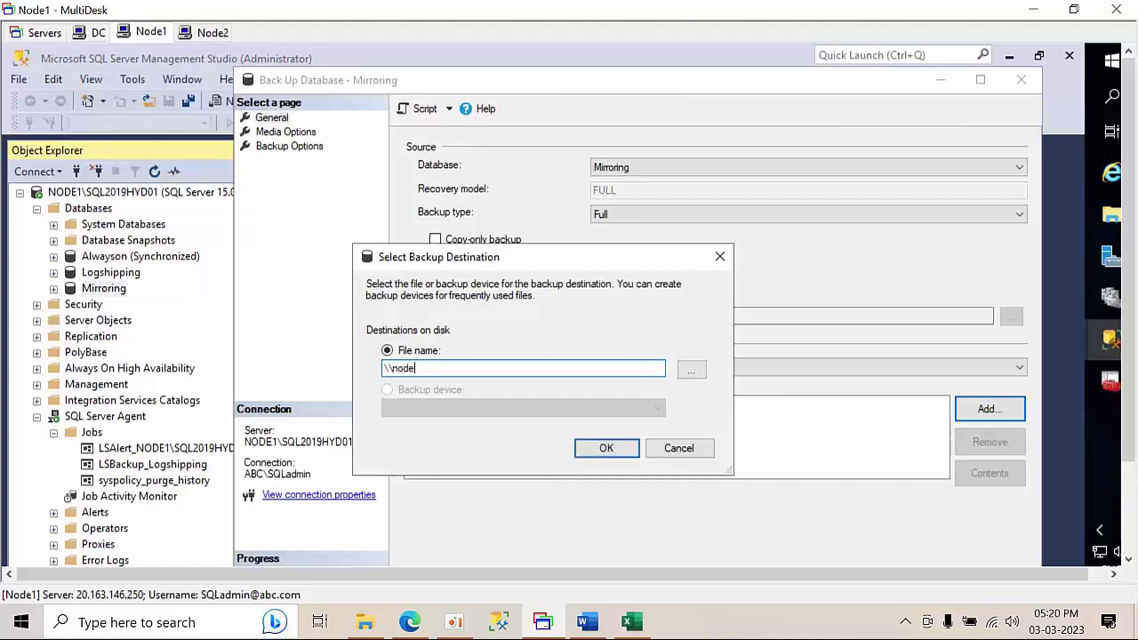
{"action": "type", "text": "1\\"}
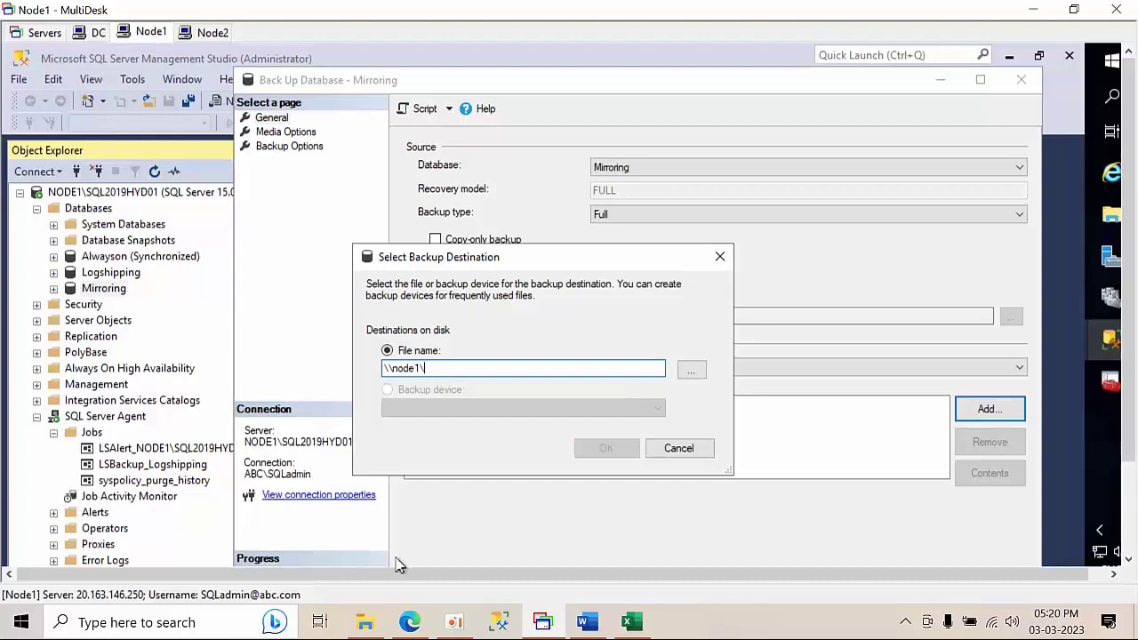
- Bring up a File Explorer window showing This PC
{"action": "left_click", "coordinate": [364, 623]}
{"action": "left_click", "coordinate": [1134, 10]}
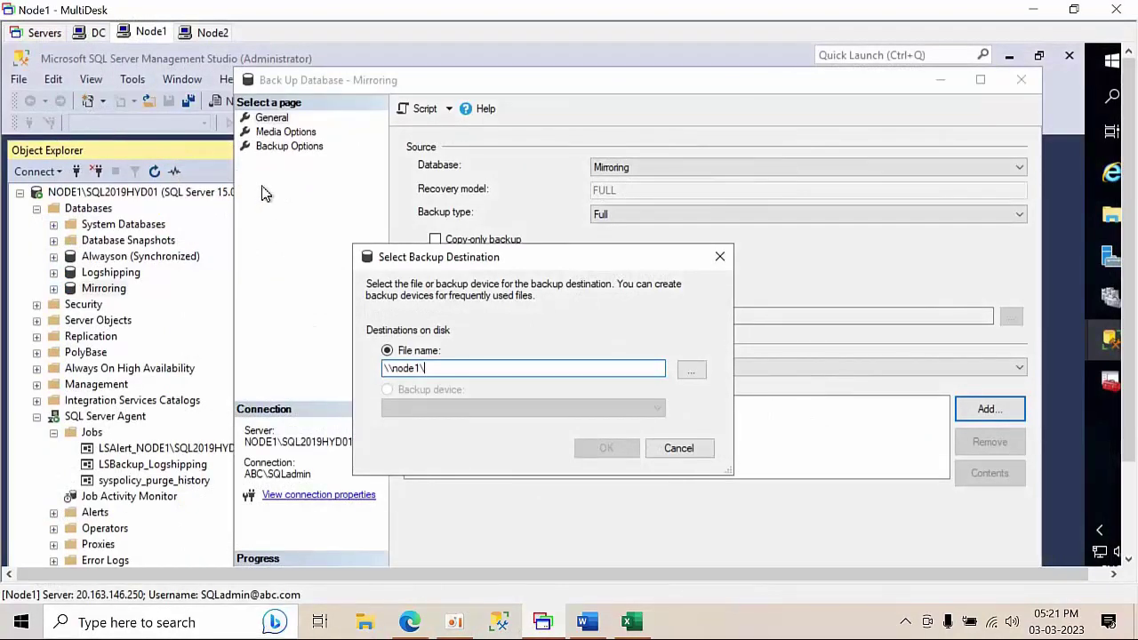
{"action": "key", "text": "super+e"}
- Create a new folder named 'Mirroring' in the root of drive C:
{"action": "left_click", "coordinate": [266, 365]}
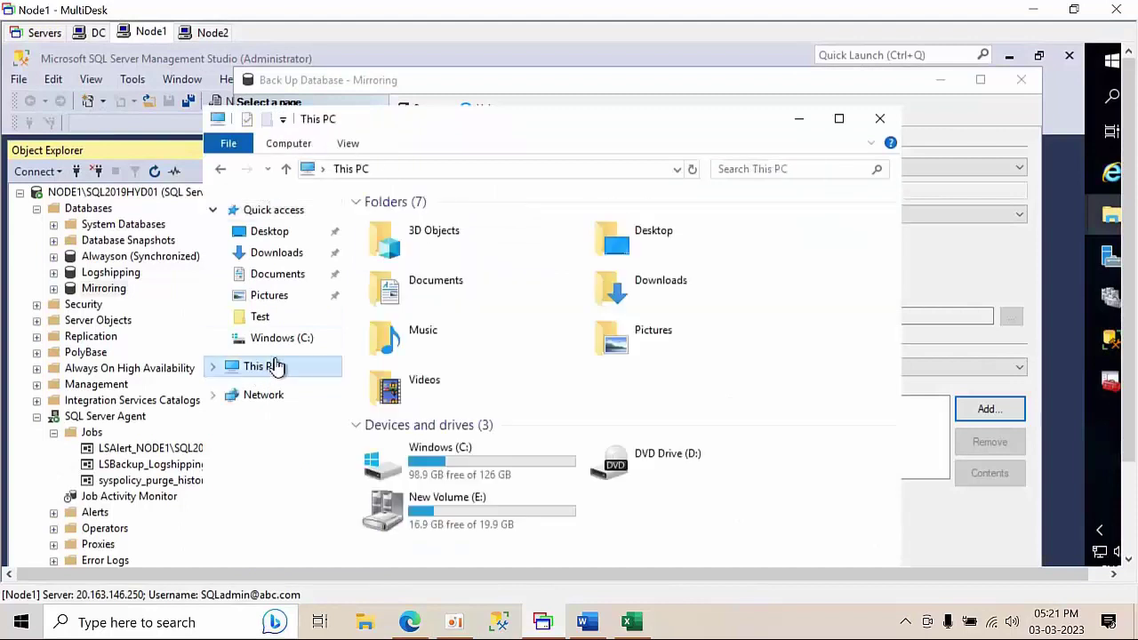
{"action": "double_click", "coordinate": [480, 473]}
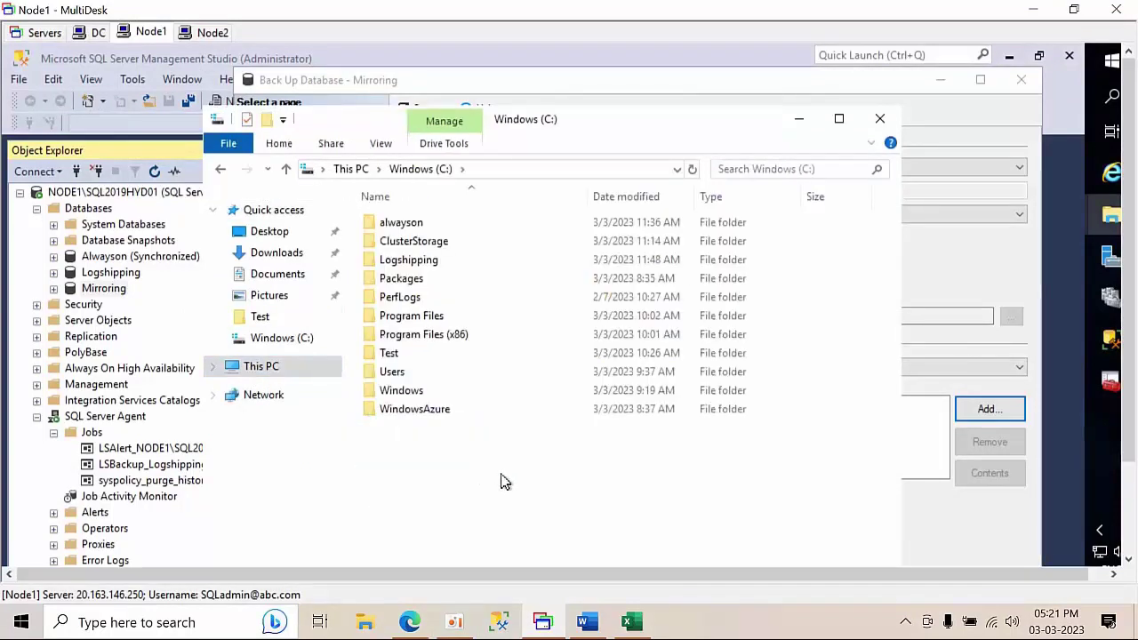
{"action": "right_click", "coordinate": [502, 482]}
{"action": "mouse_move", "coordinate": [590, 434]}
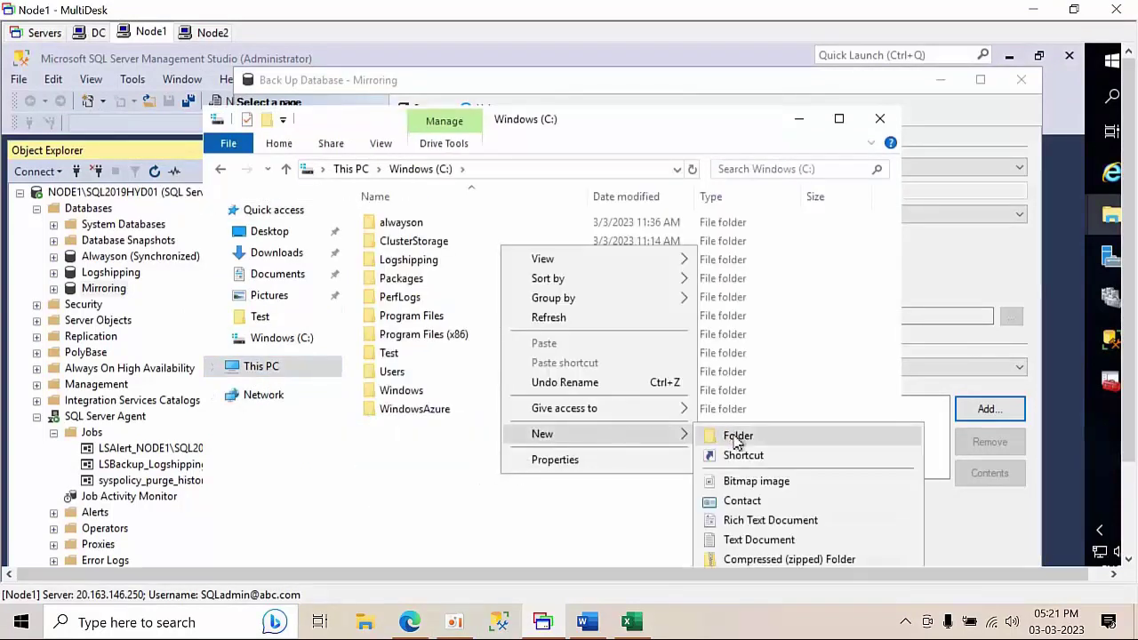
{"action": "left_click", "coordinate": [738, 436]}
{"action": "type", "text": "Mirr"}
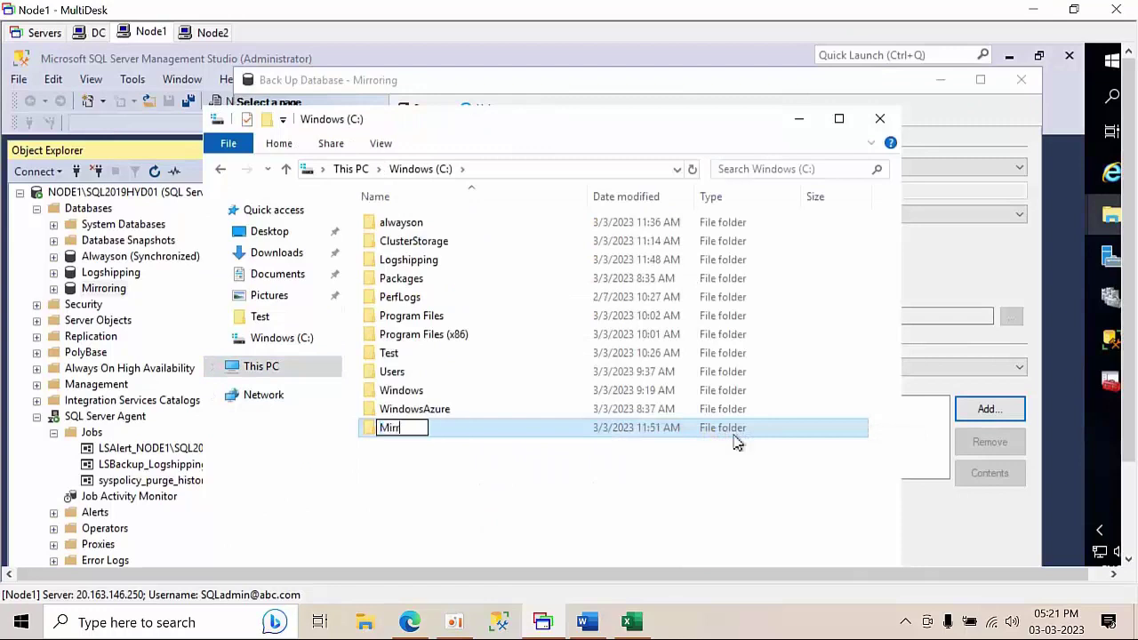
{"action": "type", "text": "oring"}
{"action": "key", "text": "Return"}
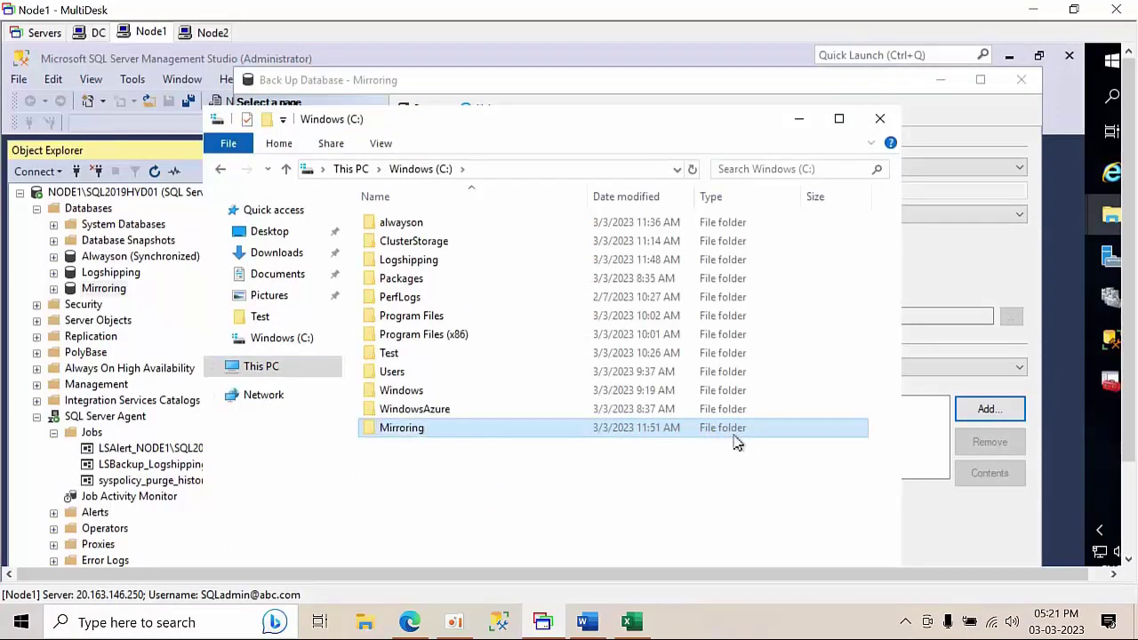
- Share the Mirroring folder with Everyone at Read/Write permission
{"action": "right_click", "coordinate": [558, 435]}
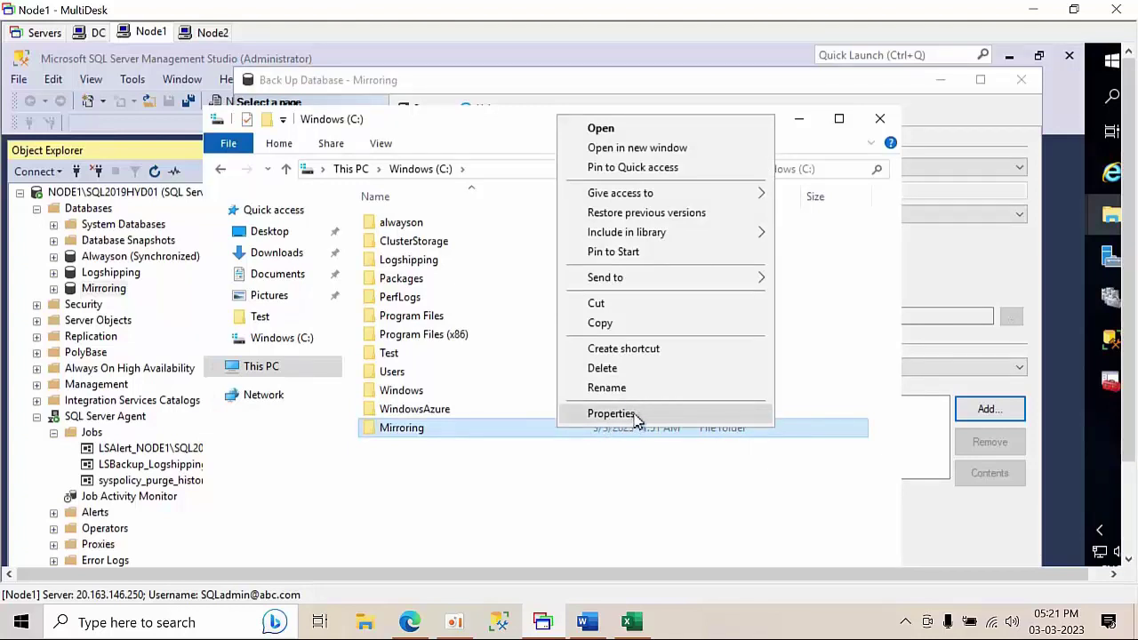
{"action": "left_click", "coordinate": [632, 413]}
{"action": "left_click", "coordinate": [634, 291]}
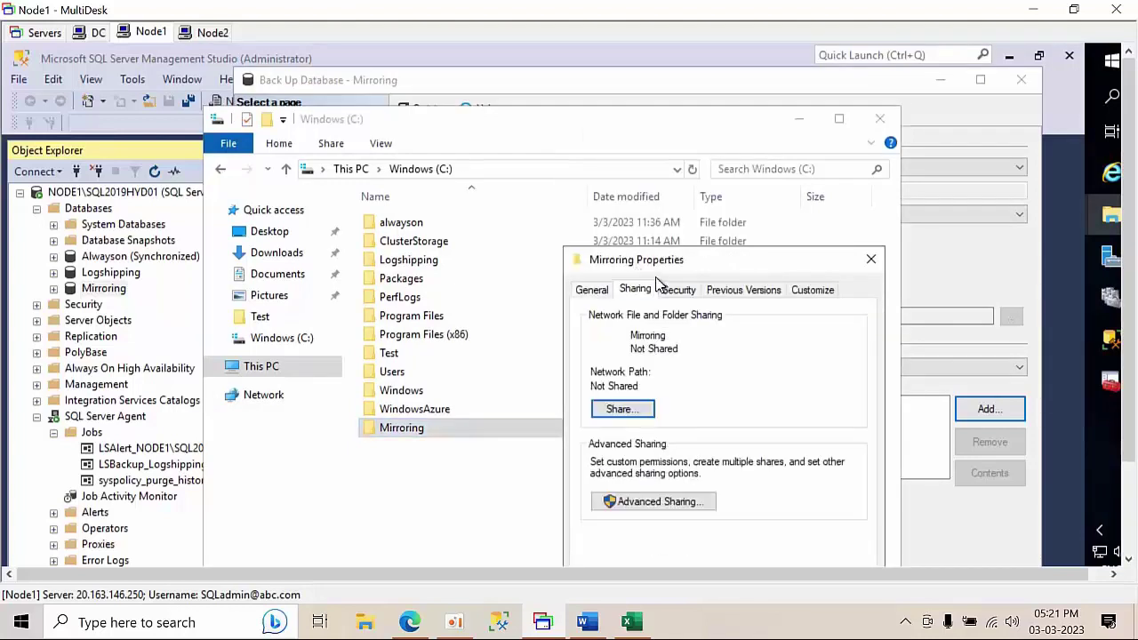
{"action": "left_click_drag", "start_coordinate": [672, 259], "coordinate": [536, 99]}
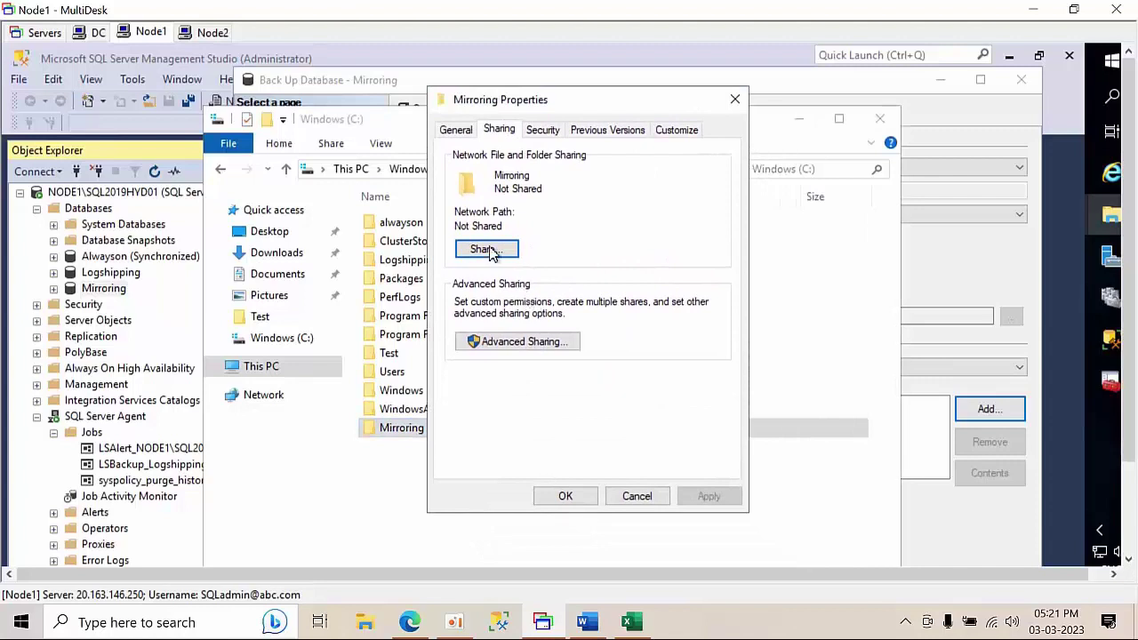
{"action": "left_click", "coordinate": [487, 249]}
{"action": "left_click", "coordinate": [716, 271]}
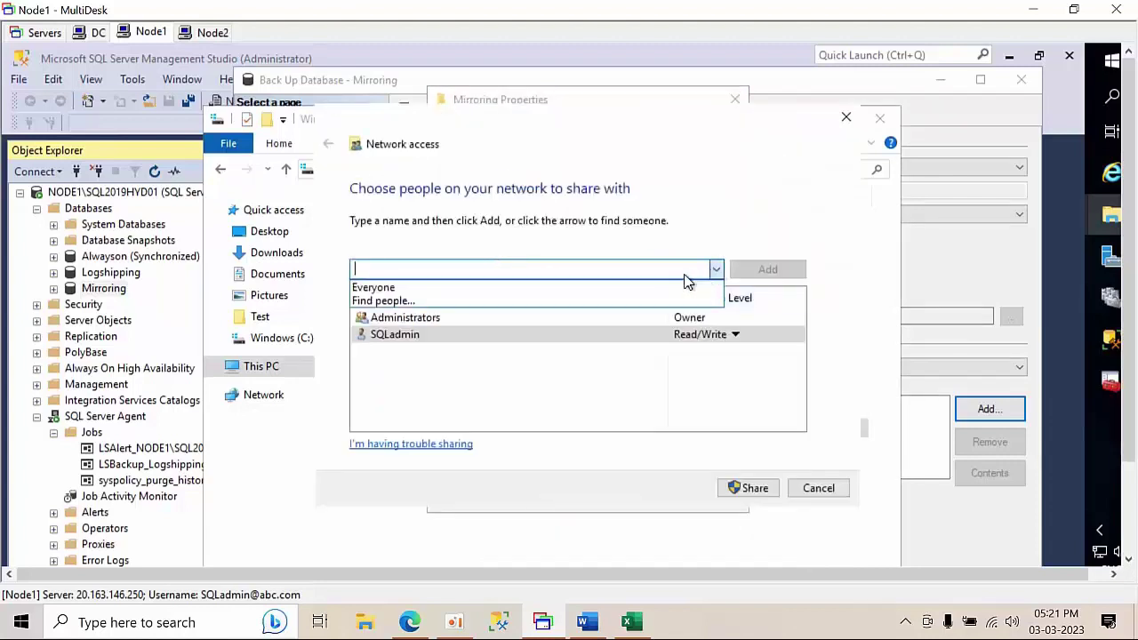
{"action": "left_click", "coordinate": [477, 283]}
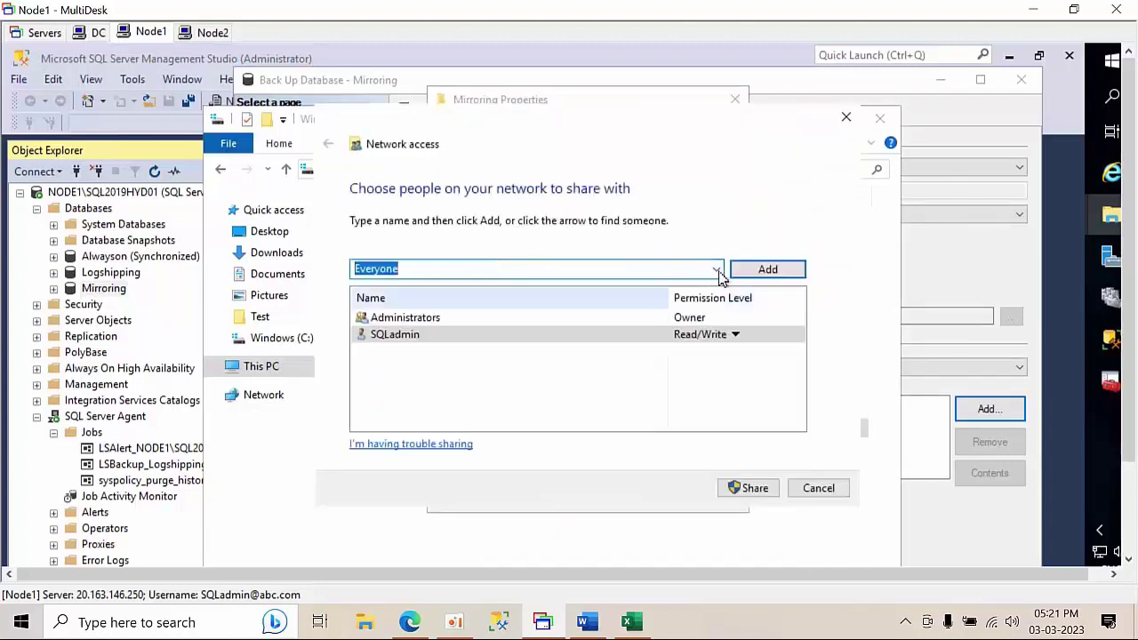
{"action": "left_click", "coordinate": [763, 269]}
{"action": "left_click", "coordinate": [704, 334]}
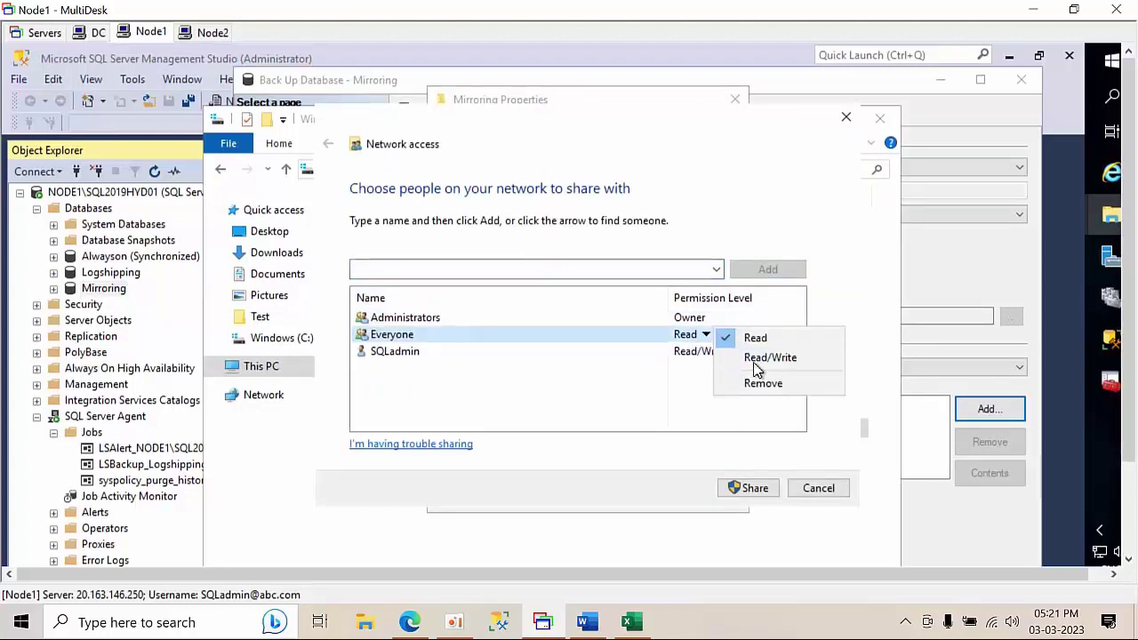
{"action": "left_click", "coordinate": [756, 357]}
{"action": "left_click", "coordinate": [751, 491]}
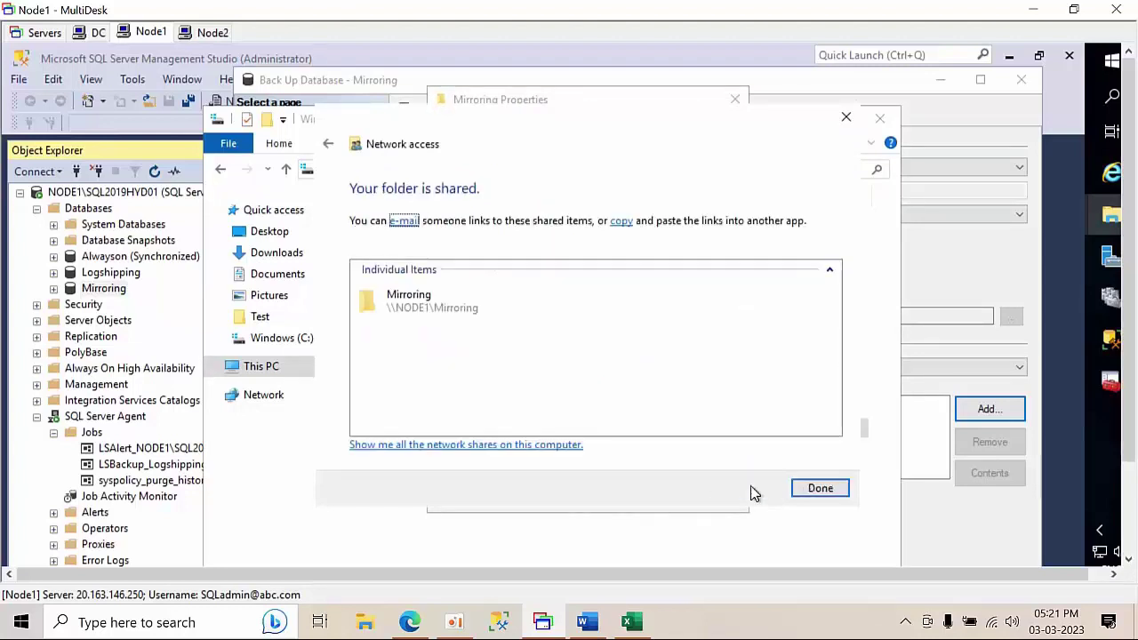
{"action": "left_click", "coordinate": [812, 494]}
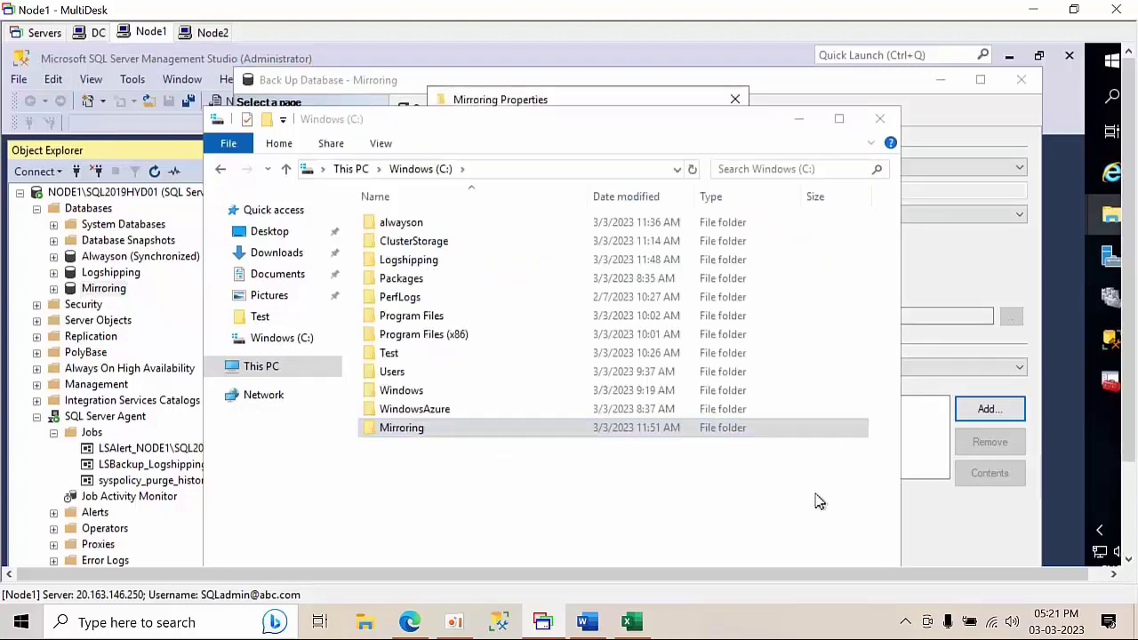
- Copy the network path \\NODE1\Mirroring from the folder's properties
{"action": "right_click", "coordinate": [458, 435]}
{"action": "left_click", "coordinate": [533, 417]}
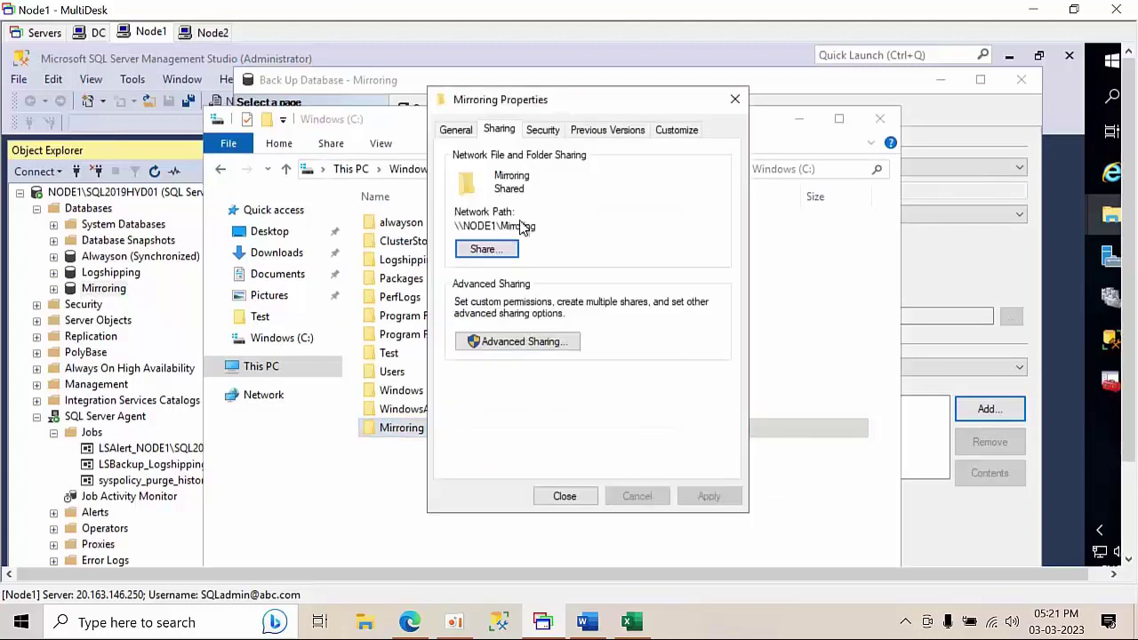
{"action": "left_click_drag", "start_coordinate": [539, 229], "coordinate": [405, 228]}
{"action": "key", "text": "ctrl+c"}
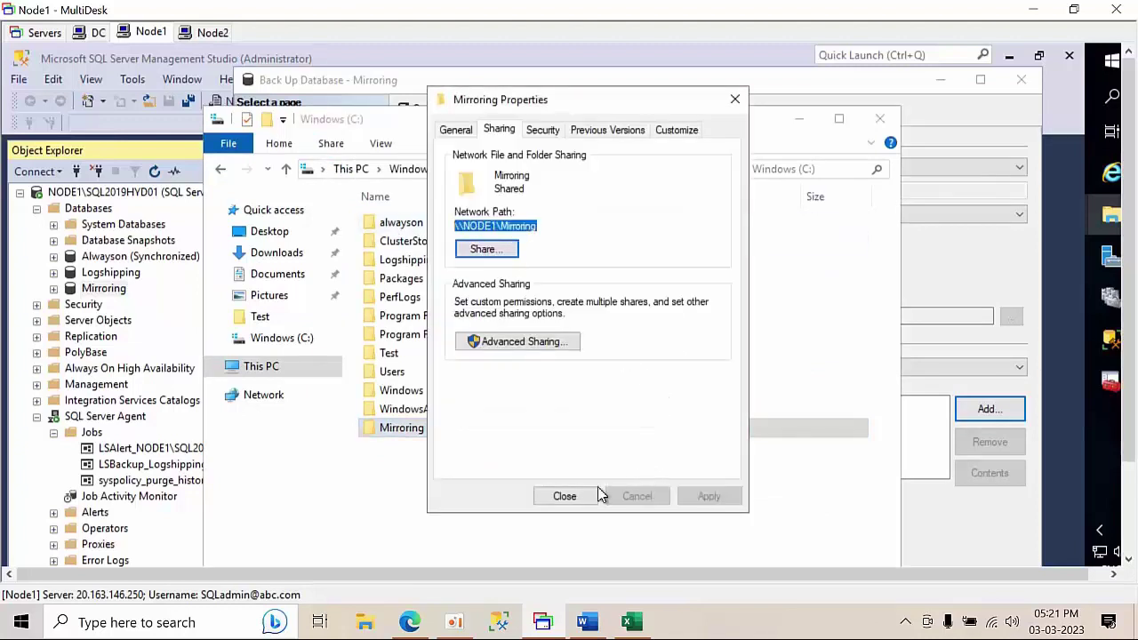
{"action": "left_click", "coordinate": [589, 495]}
- Set the backup destination to \\NODE1\Mirroring\mirroring.bak
{"action": "left_click", "coordinate": [880, 118]}
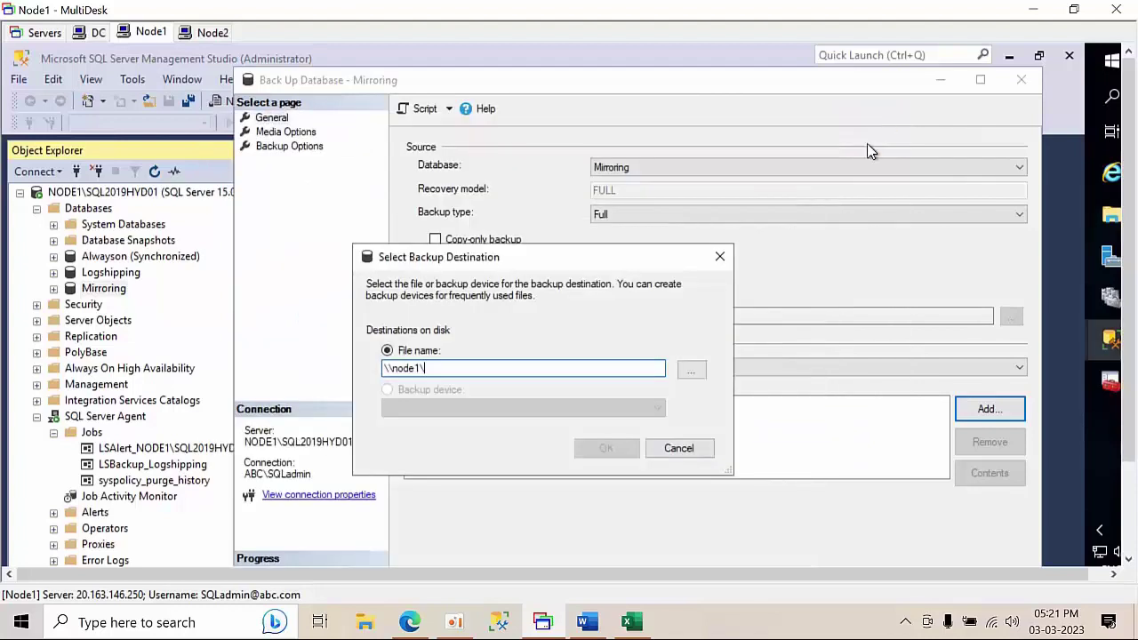
{"action": "left_click_drag", "start_coordinate": [445, 368], "coordinate": [314, 365]}
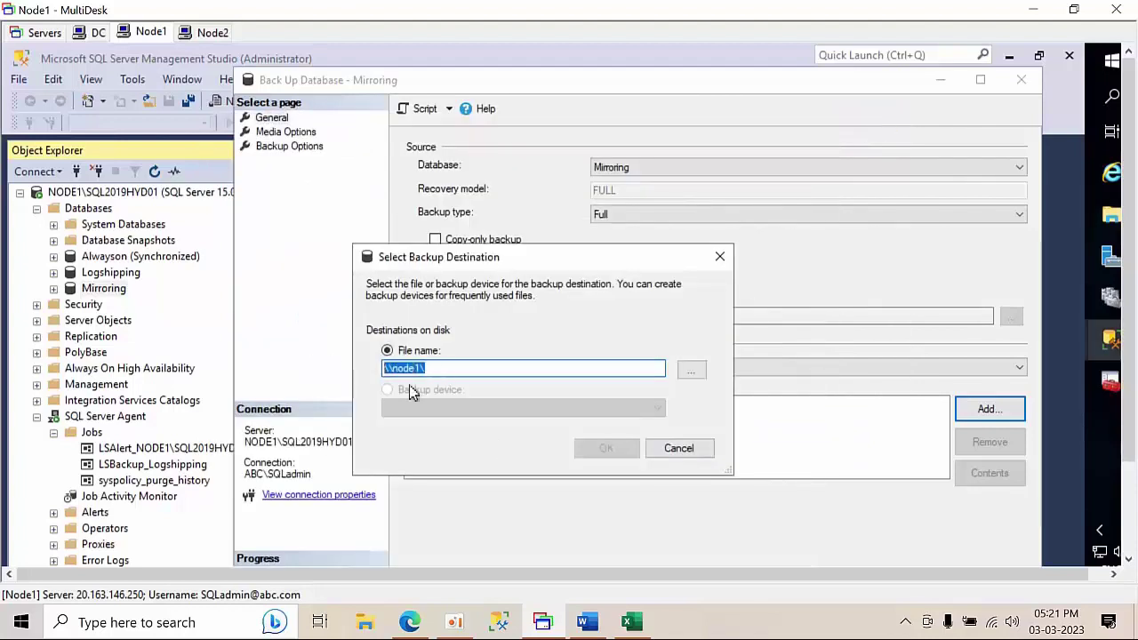
{"action": "key", "text": "ctrl+v"}
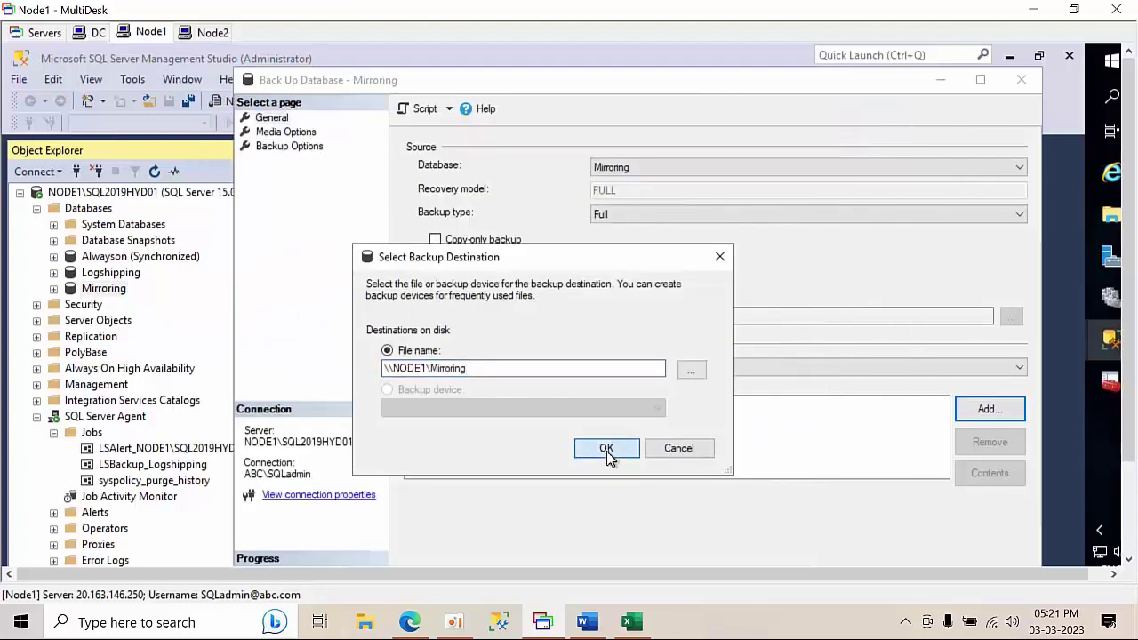
{"action": "left_click", "coordinate": [606, 451]}
{"action": "left_click", "coordinate": [762, 399]}
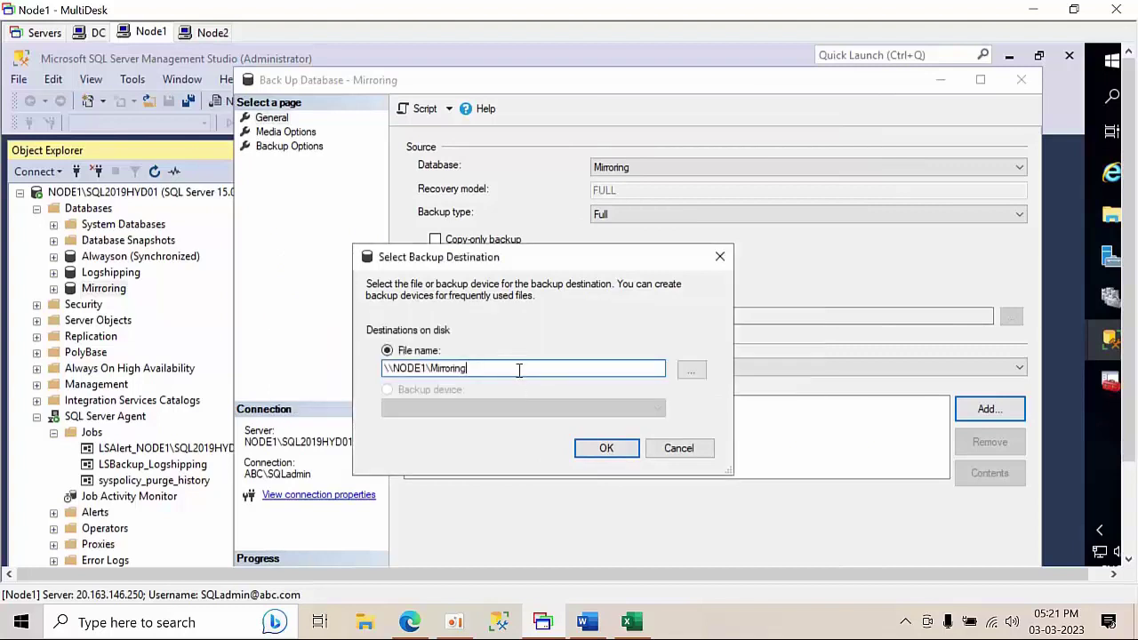
{"action": "type", "text": "\\"}
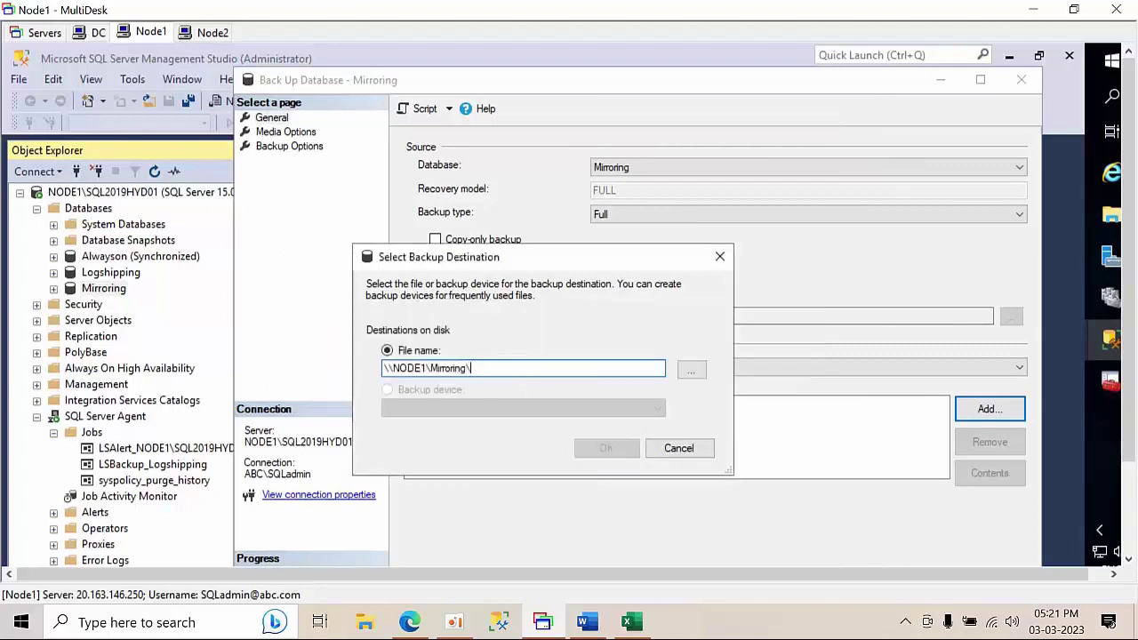
{"action": "type", "text": "mirroring.bak"}
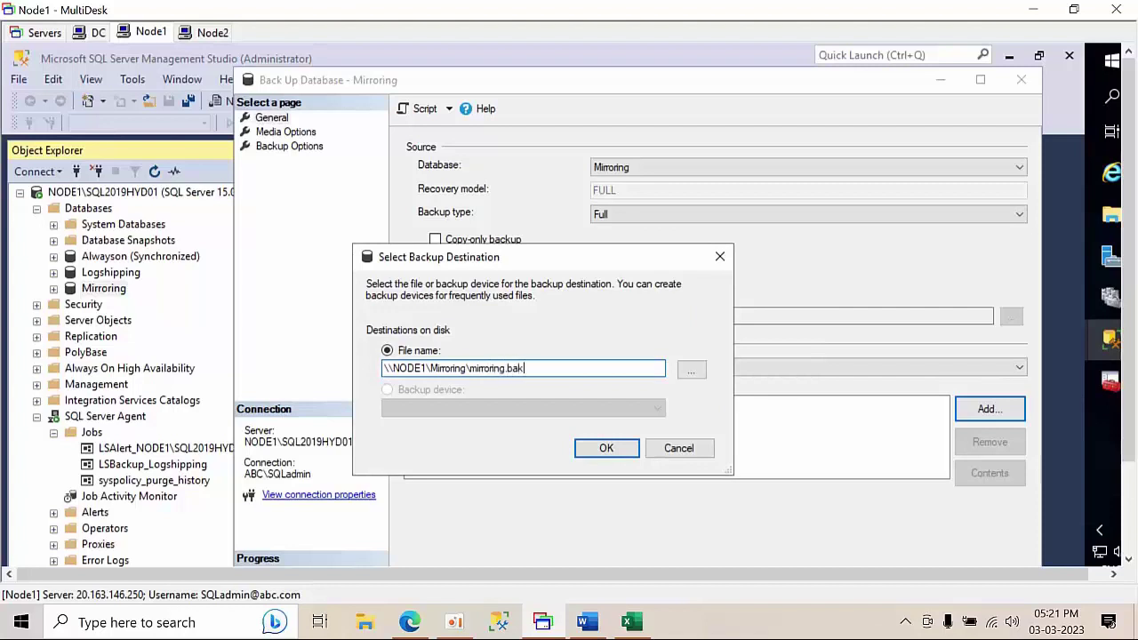
{"action": "left_click", "coordinate": [607, 448]}
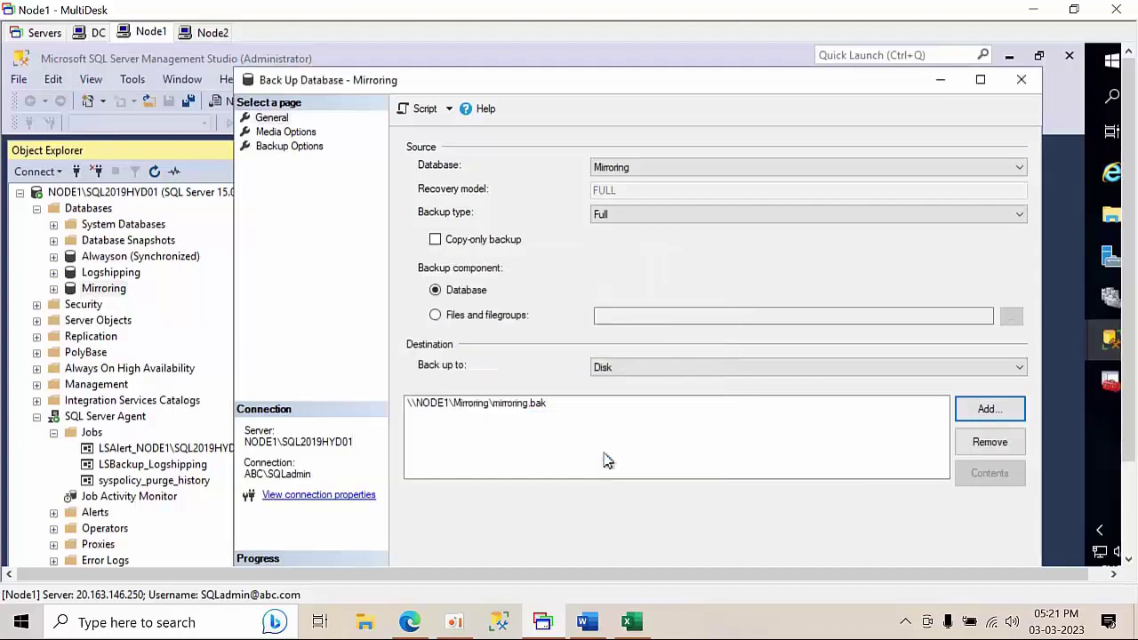
- Script the backup to a new query window and close the backup dialog
{"action": "left_click", "coordinate": [980, 79]}
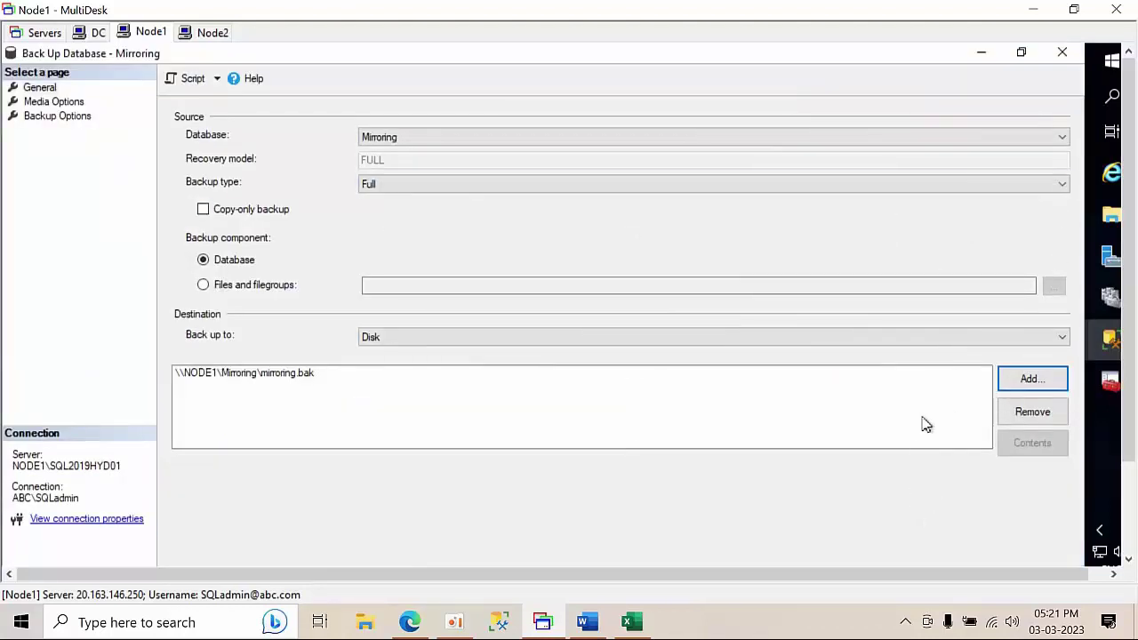
{"action": "left_click", "coordinate": [192, 80]}
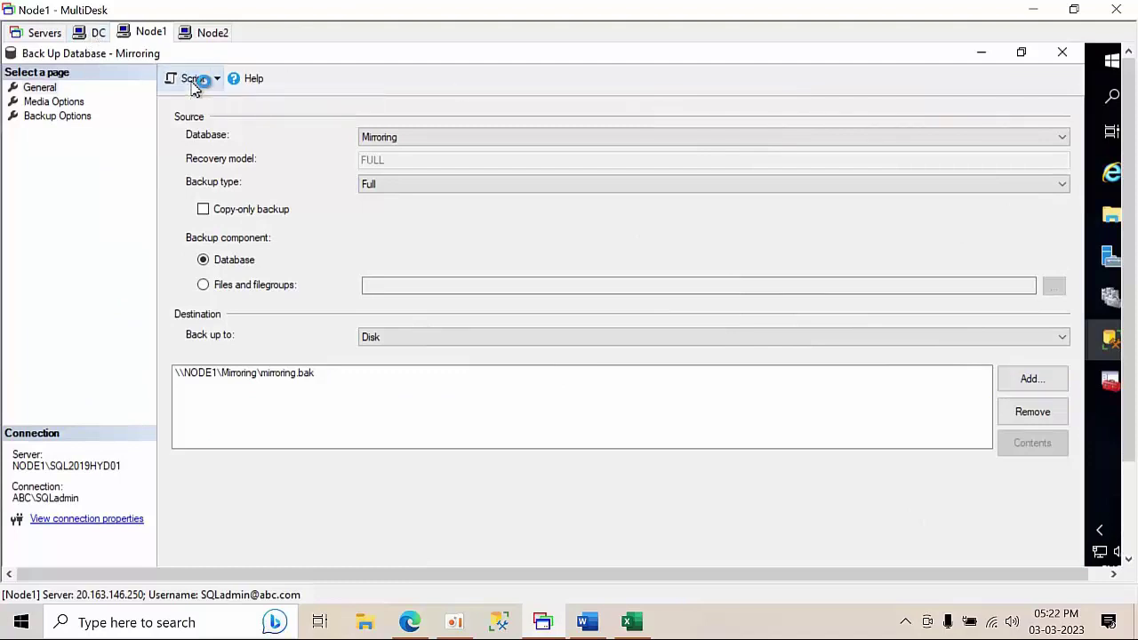
{"action": "left_click", "coordinate": [1064, 55]}
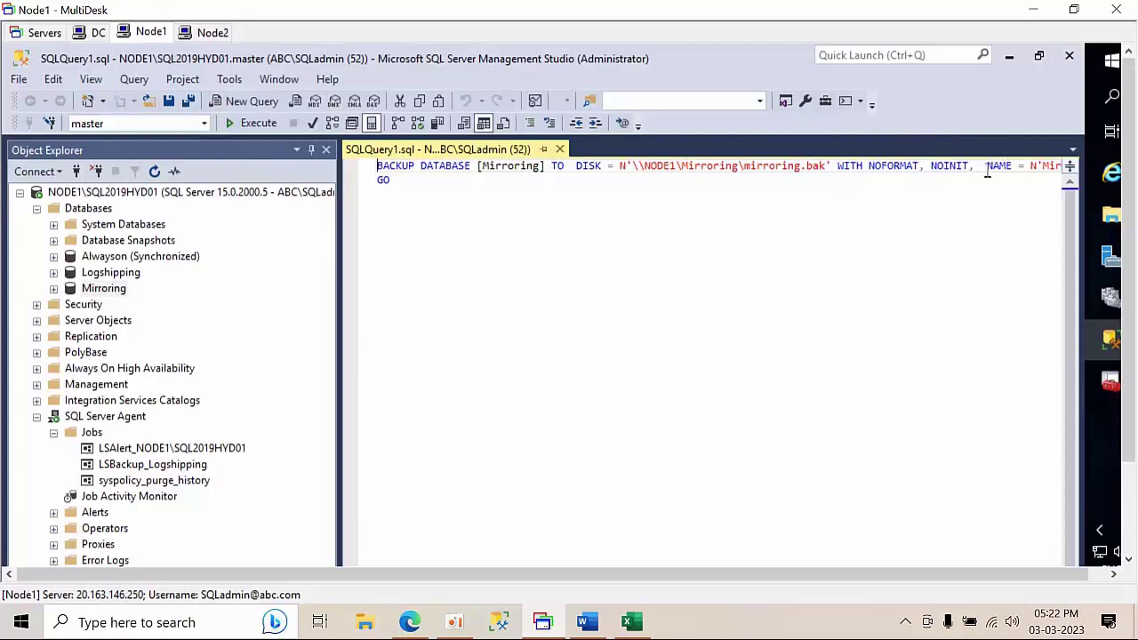
- Run the Mirroring backup script, then close SQLQuery1.sql without saving
{"action": "key", "text": "Return"}
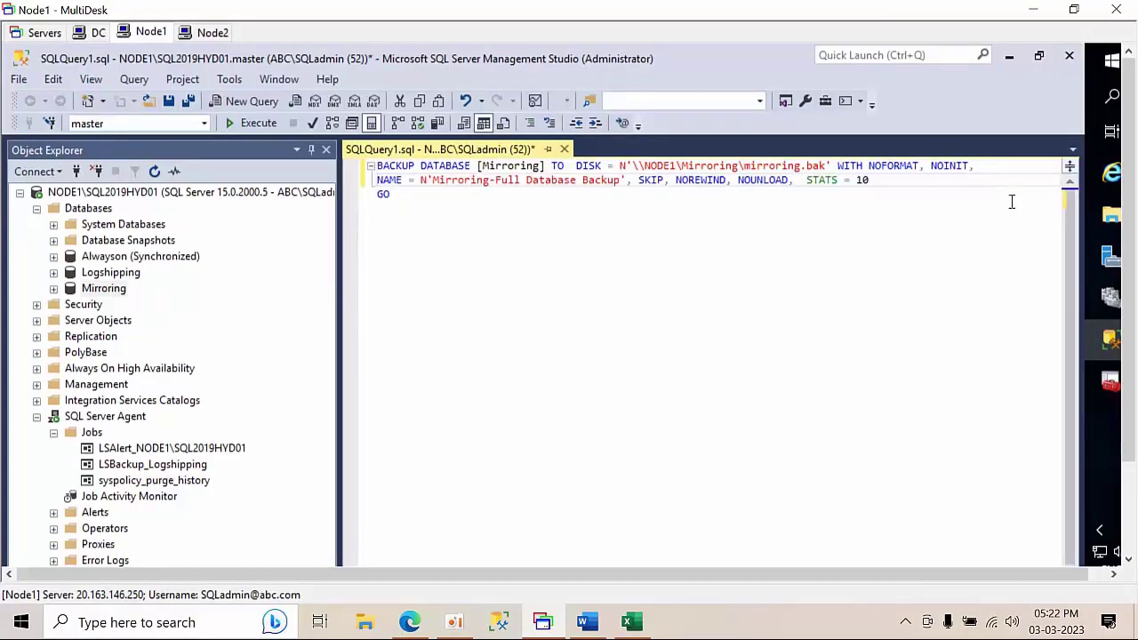
{"action": "left_click", "coordinate": [254, 124]}
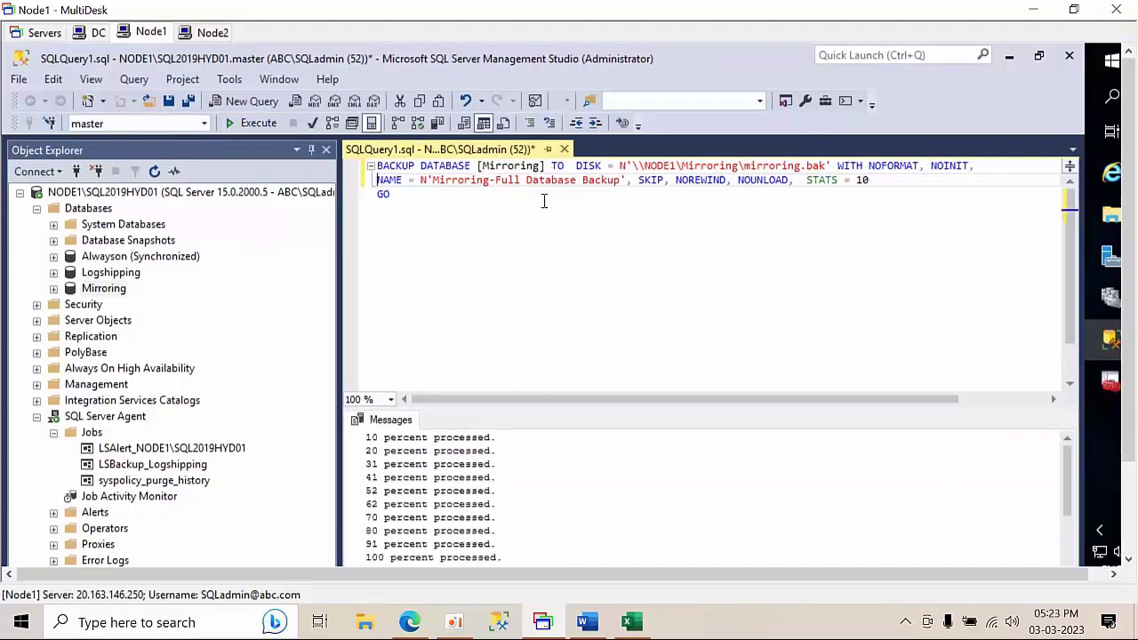
{"action": "left_click", "coordinate": [565, 151]}
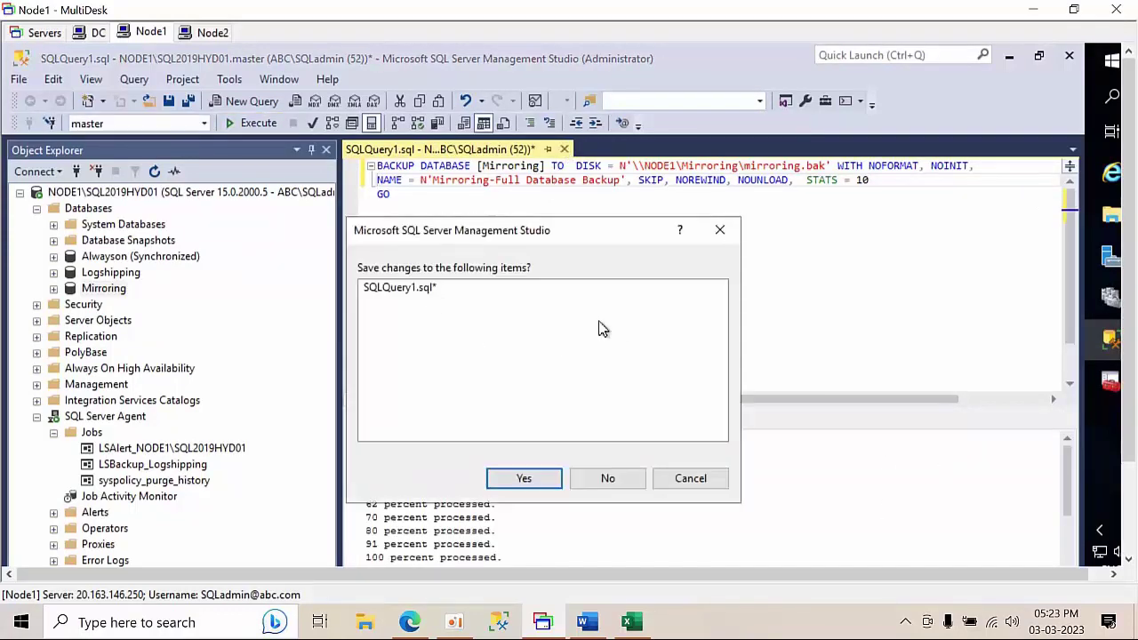
{"action": "left_click", "coordinate": [606, 479]}
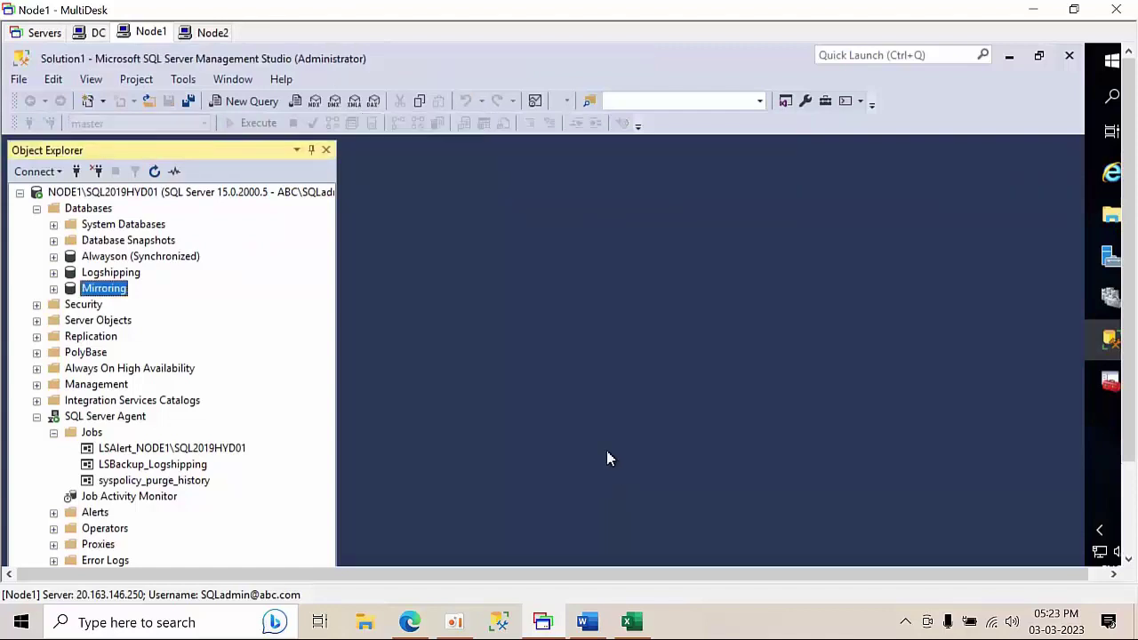
- Start a database restore on NODE2 from device \\NODE1\Mirroring\mirroring.bak
{"action": "left_click", "coordinate": [20, 192]}
{"action": "double_click", "coordinate": [78, 213]}
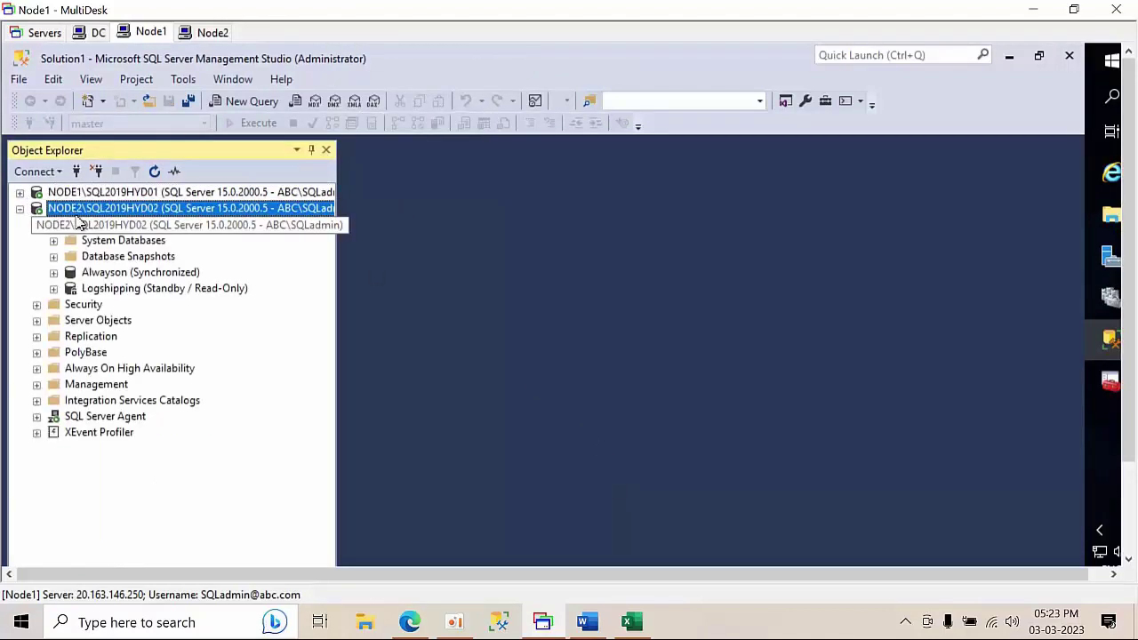
{"action": "left_click", "coordinate": [91, 244]}
{"action": "right_click", "coordinate": [89, 246]}
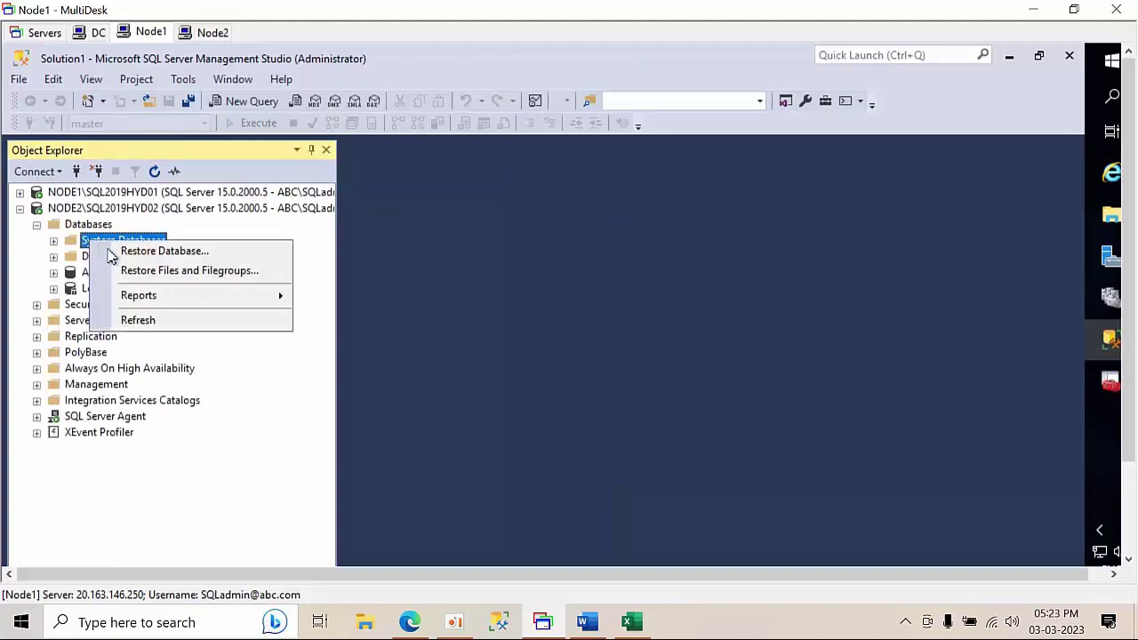
{"action": "left_click", "coordinate": [122, 256]}
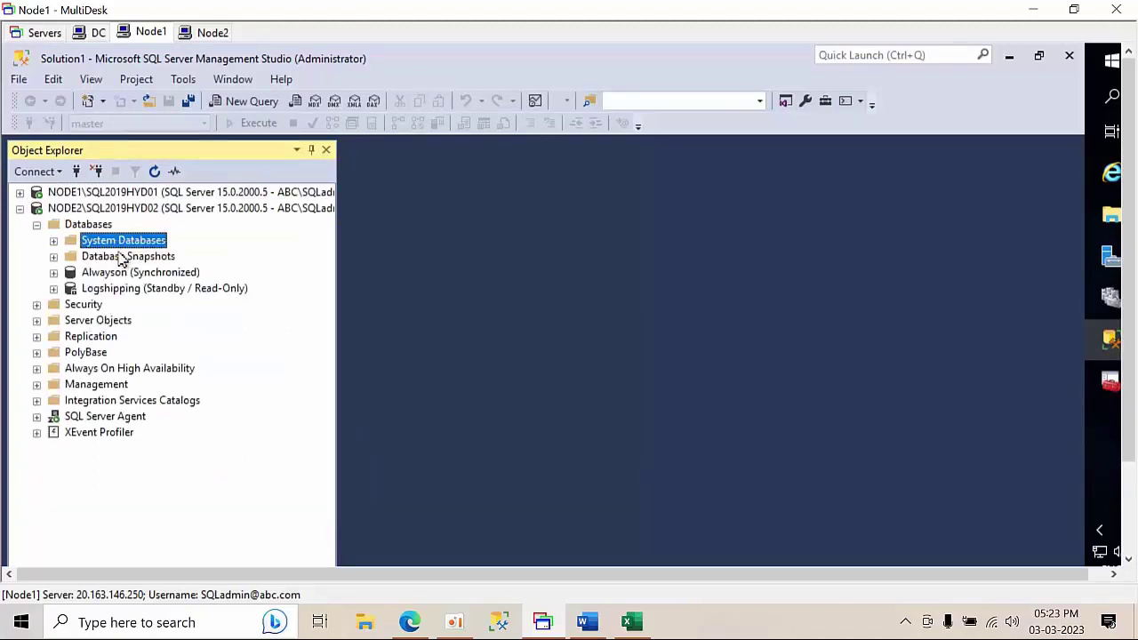
{"action": "left_click", "coordinate": [404, 167]}
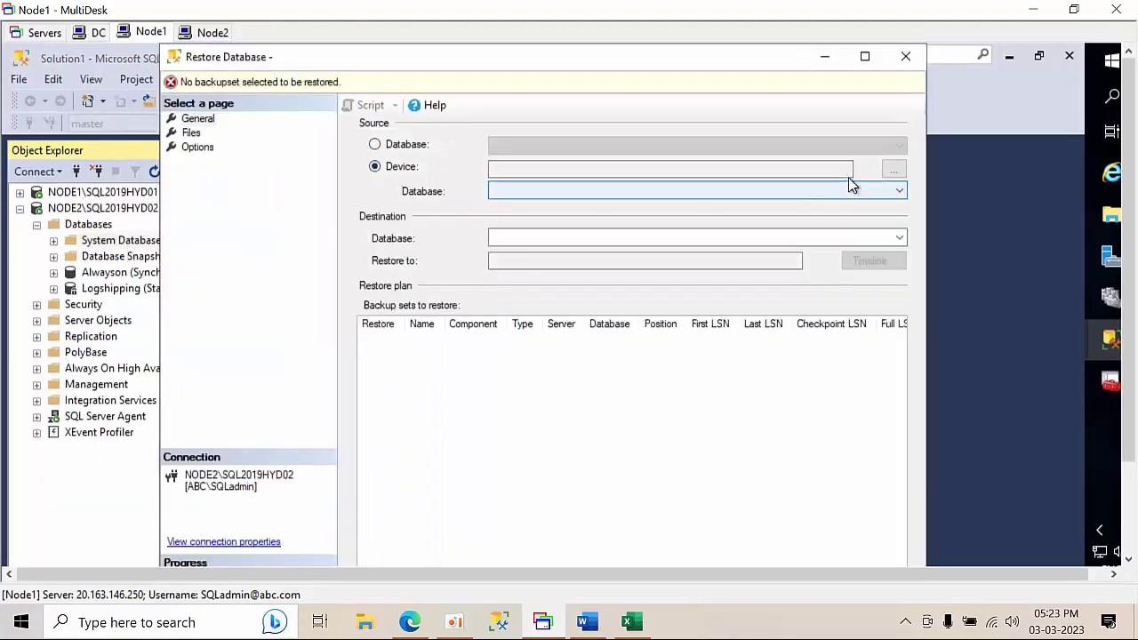
{"action": "left_click", "coordinate": [894, 169]}
{"action": "left_click", "coordinate": [702, 318]}
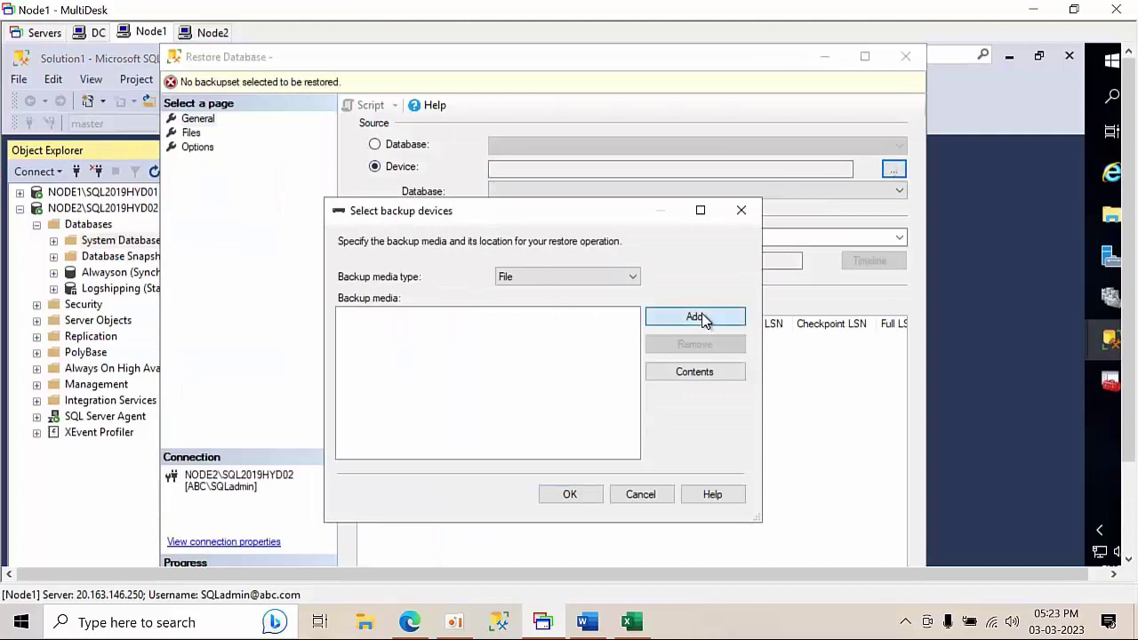
{"action": "key", "text": "ctrl+v"}
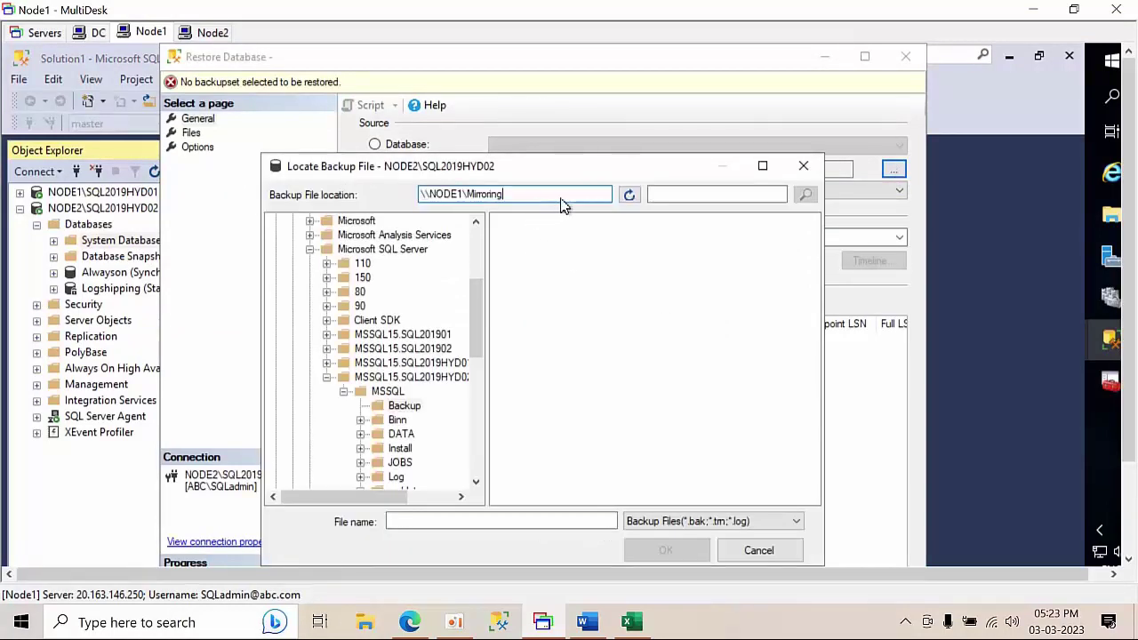
{"action": "left_click", "coordinate": [629, 197]}
{"action": "left_click", "coordinate": [537, 224]}
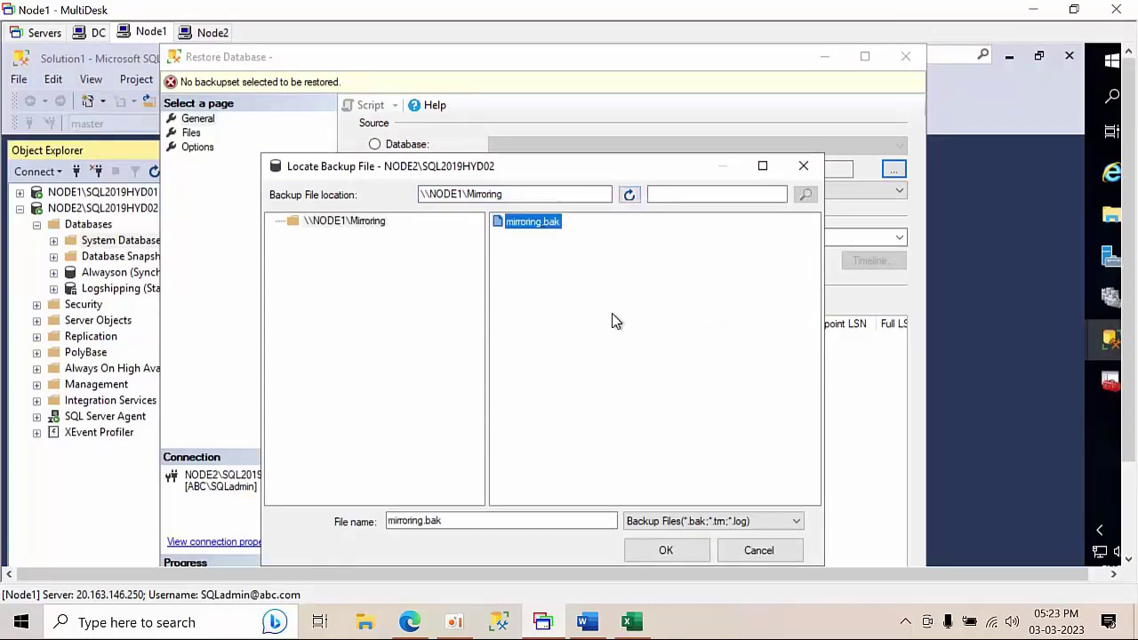
{"action": "left_click", "coordinate": [675, 553]}
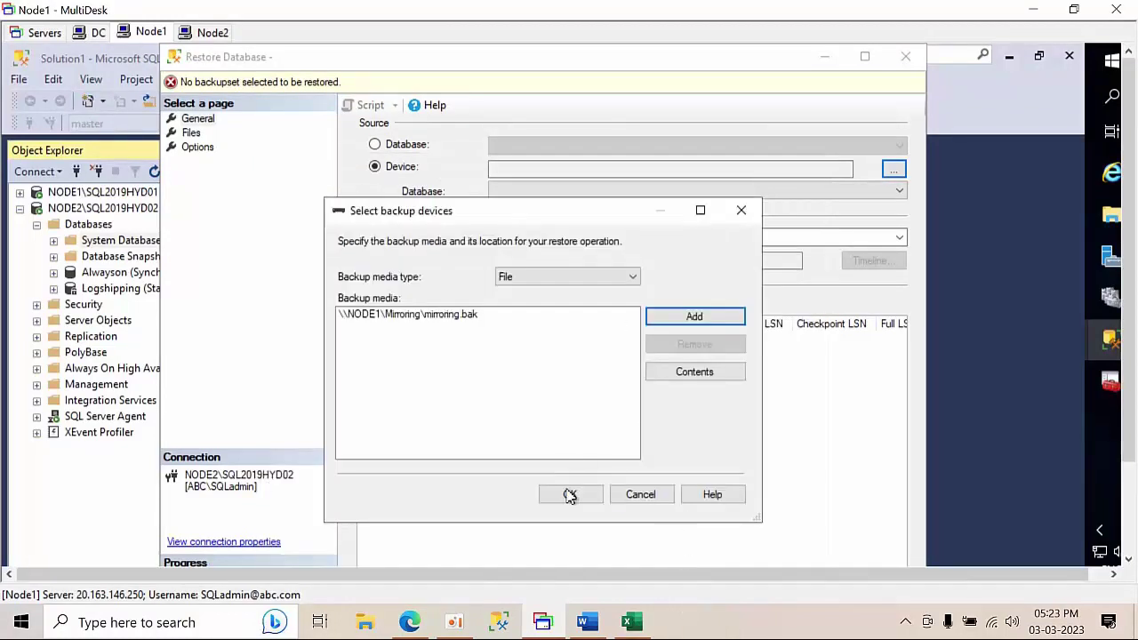
{"action": "left_click", "coordinate": [572, 494]}
- Set the recovery state to RESTORE WITH NORECOVERY and script the restore to a query
{"action": "left_click", "coordinate": [189, 133]}
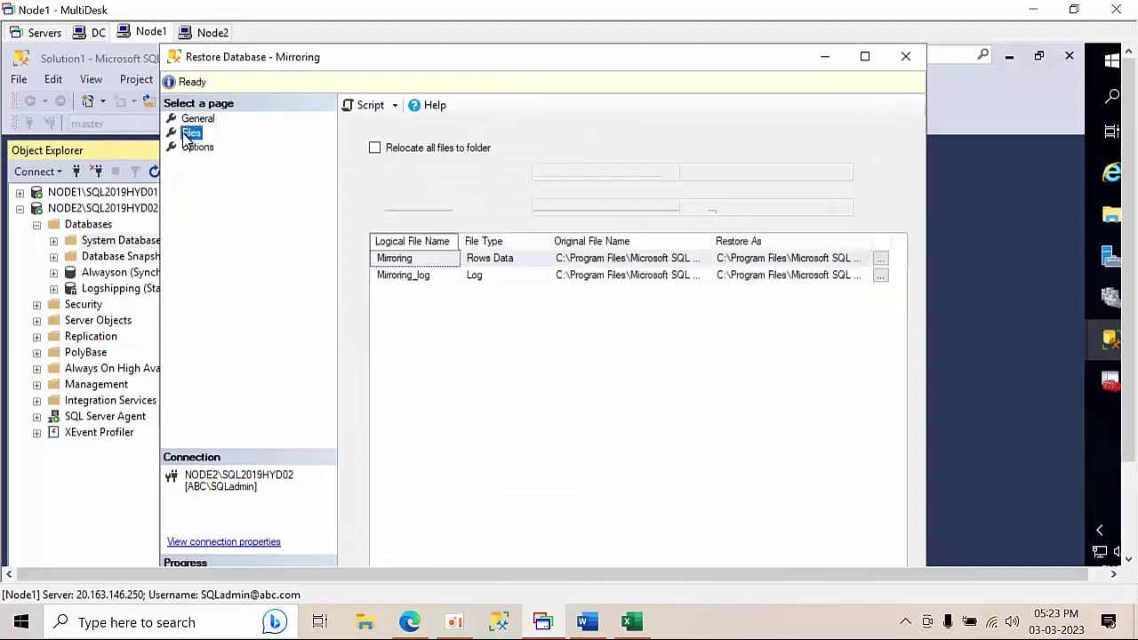
{"action": "left_click", "coordinate": [199, 148]}
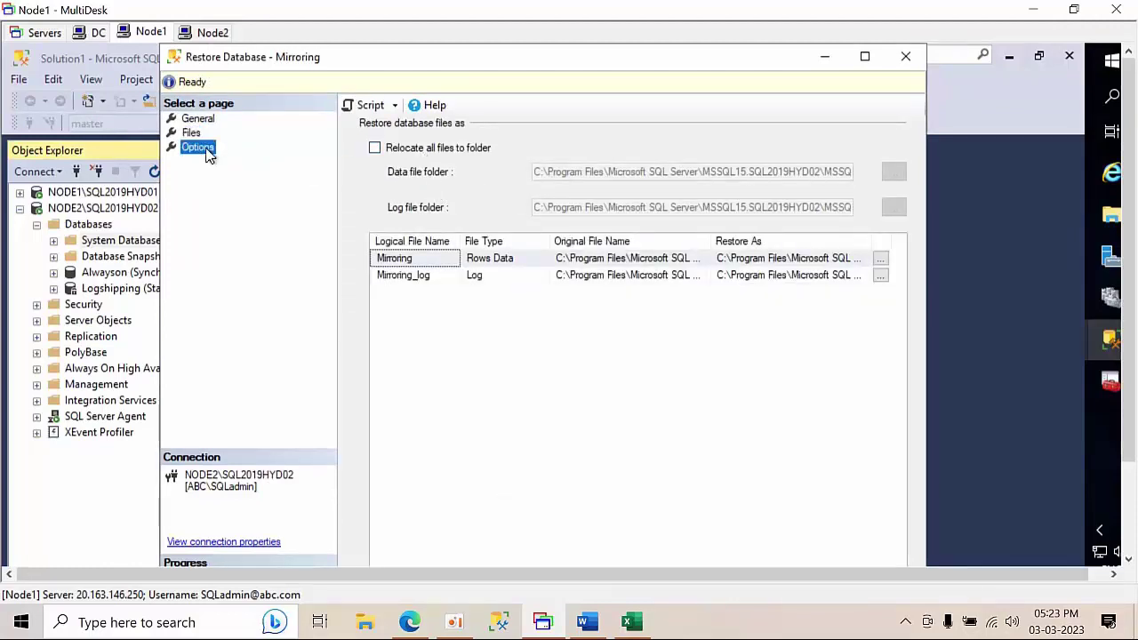
{"action": "left_click", "coordinate": [622, 210]}
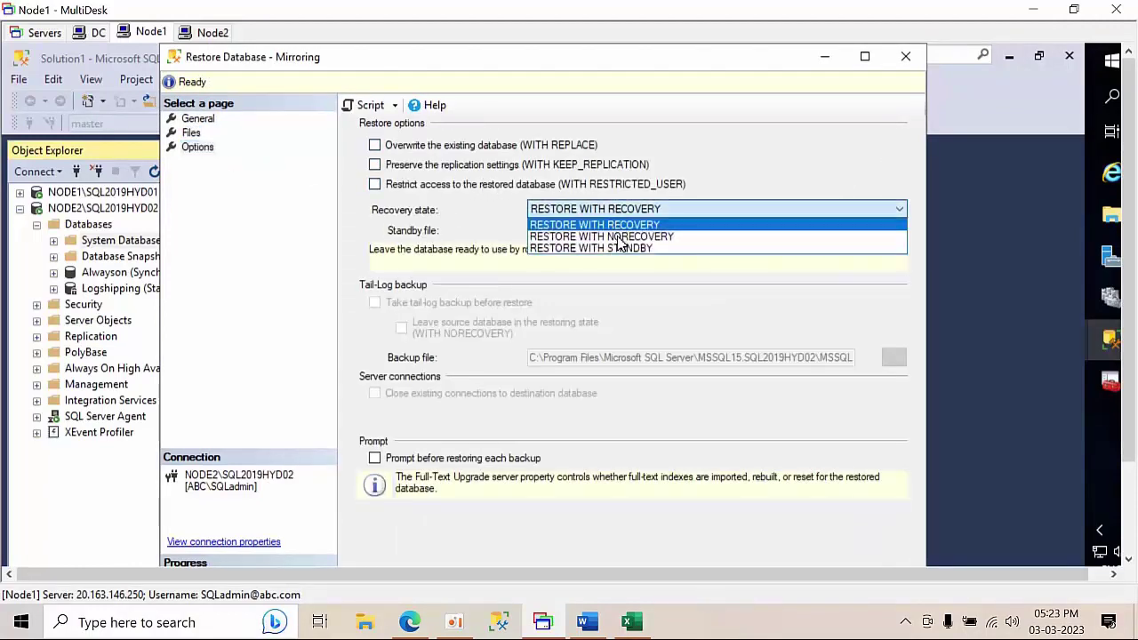
{"action": "left_click", "coordinate": [620, 223]}
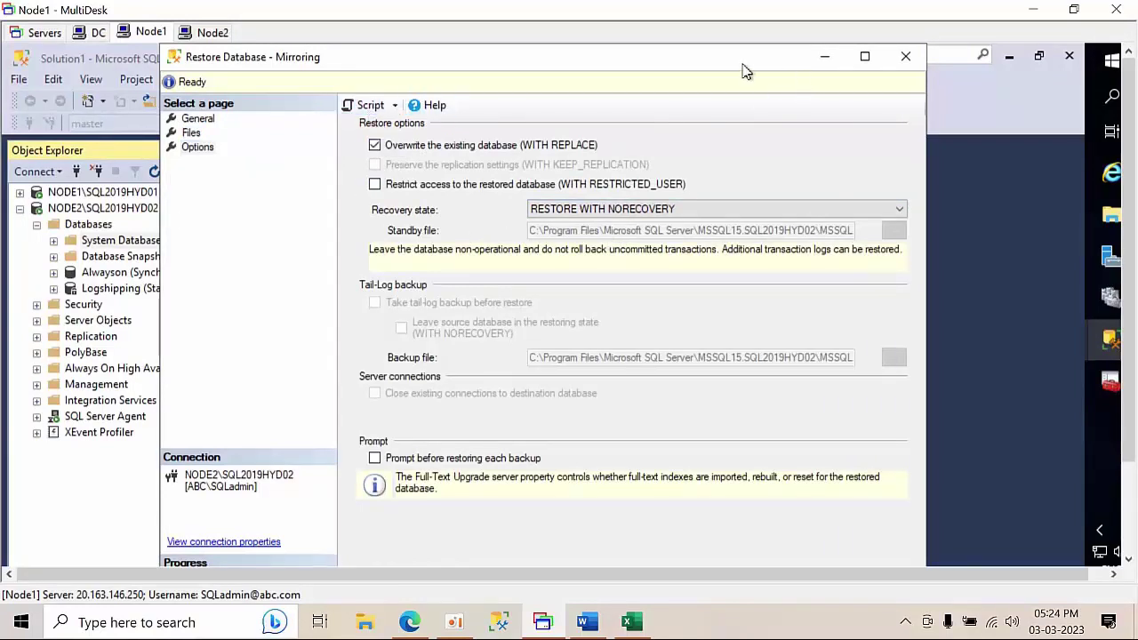
{"action": "left_click_drag", "start_coordinate": [725, 32], "coordinate": [727, 55]}
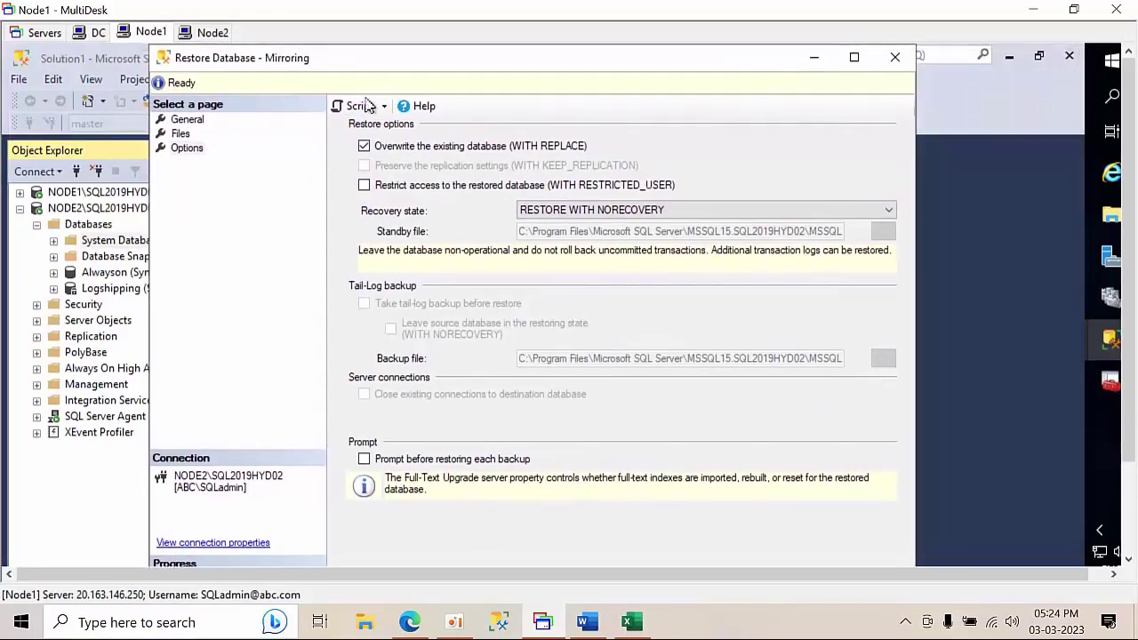
{"action": "left_click", "coordinate": [347, 113]}
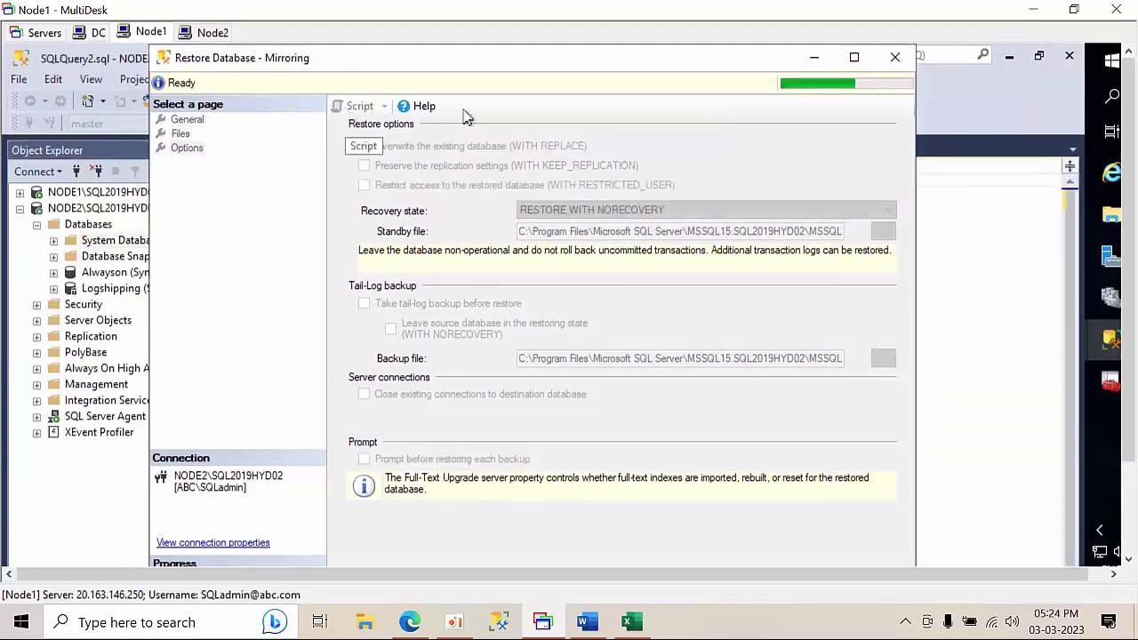
{"action": "left_click", "coordinate": [896, 60]}
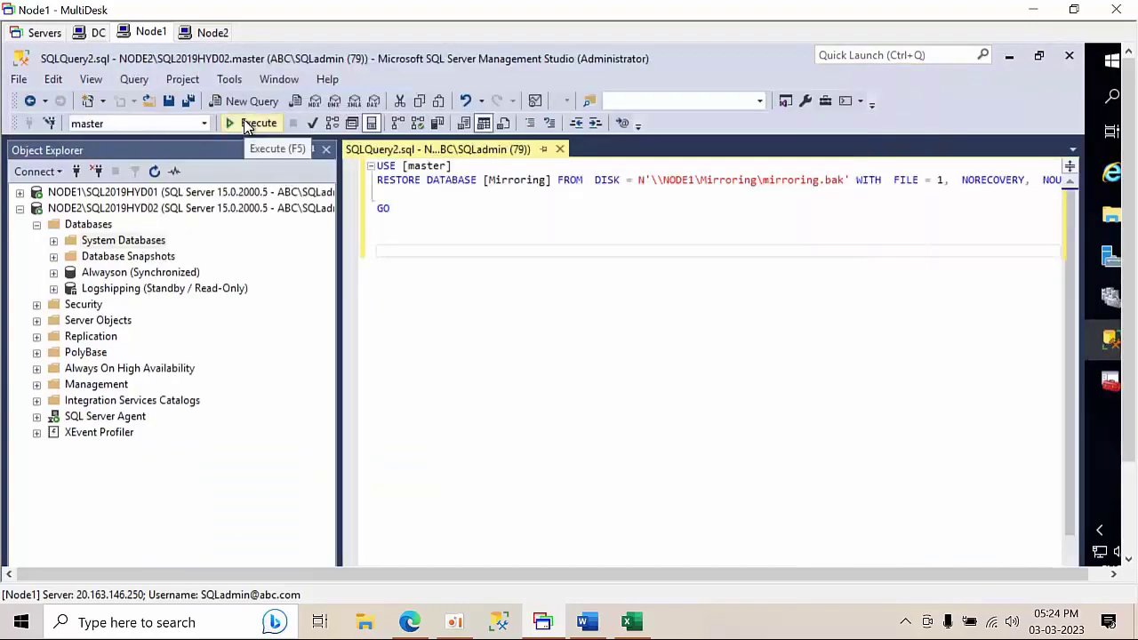
- Run the restore script and refresh NODE2 to show Mirroring in Restoring state
{"action": "left_click", "coordinate": [245, 122]}
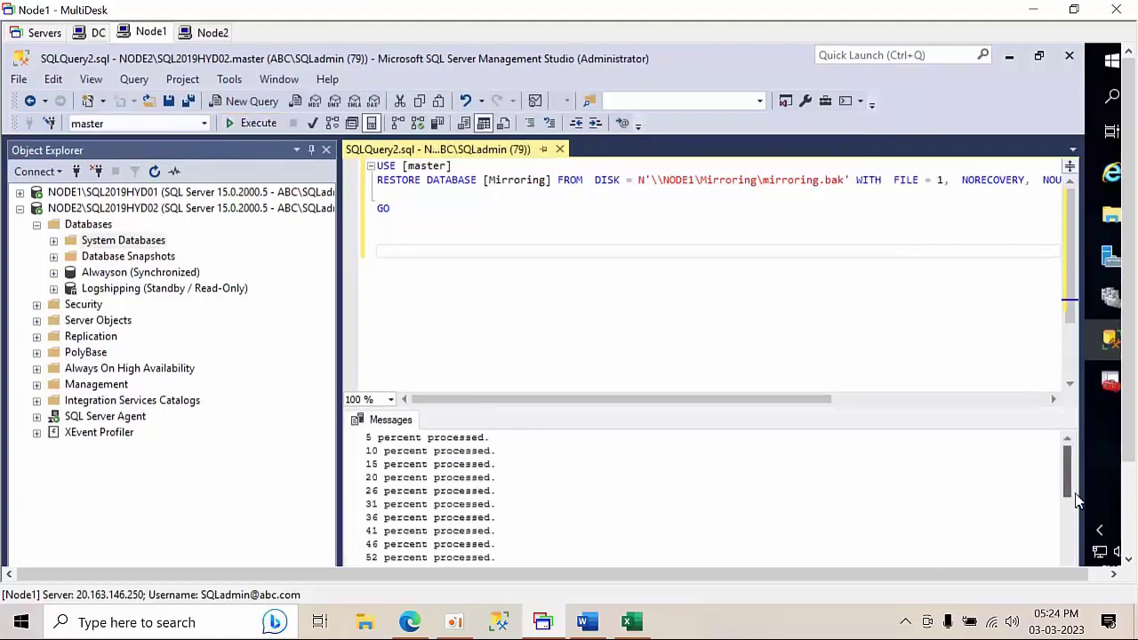
{"action": "left_click_drag", "start_coordinate": [1063, 464], "coordinate": [1086, 576]}
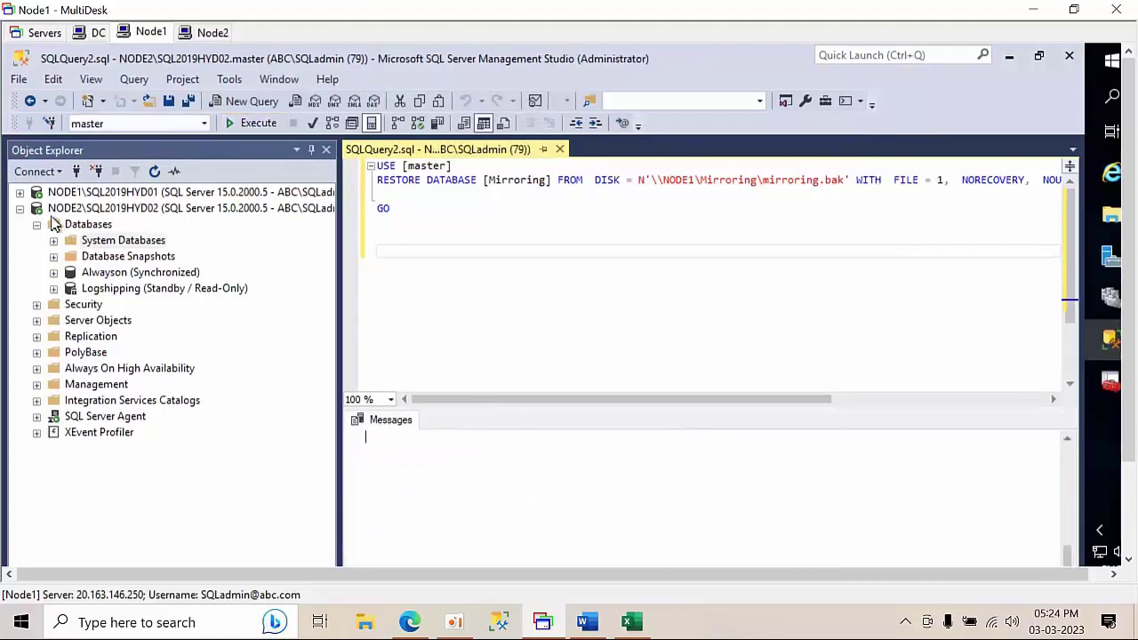
{"action": "left_click", "coordinate": [98, 208]}
{"action": "left_click", "coordinate": [155, 171]}
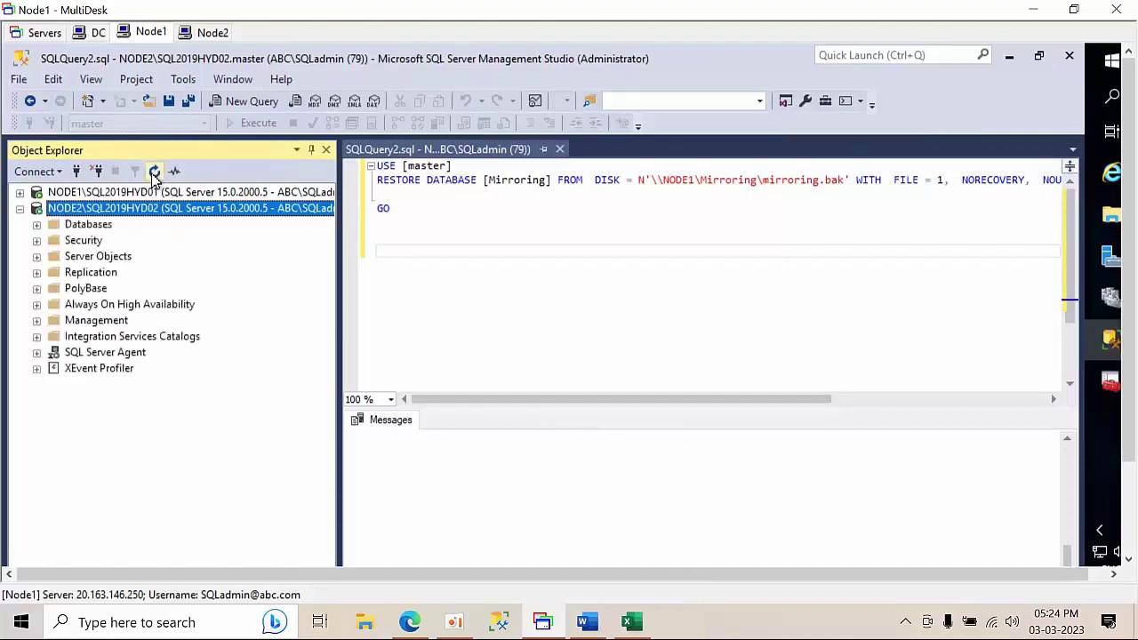
{"action": "double_click", "coordinate": [94, 225]}
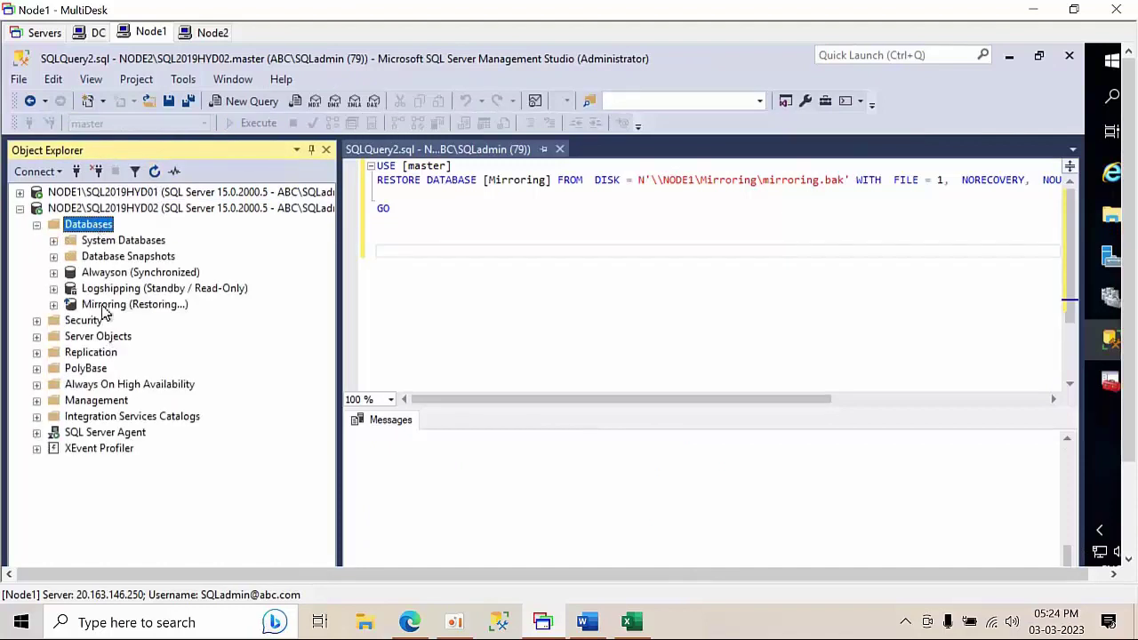
{"action": "left_click", "coordinate": [585, 328]}
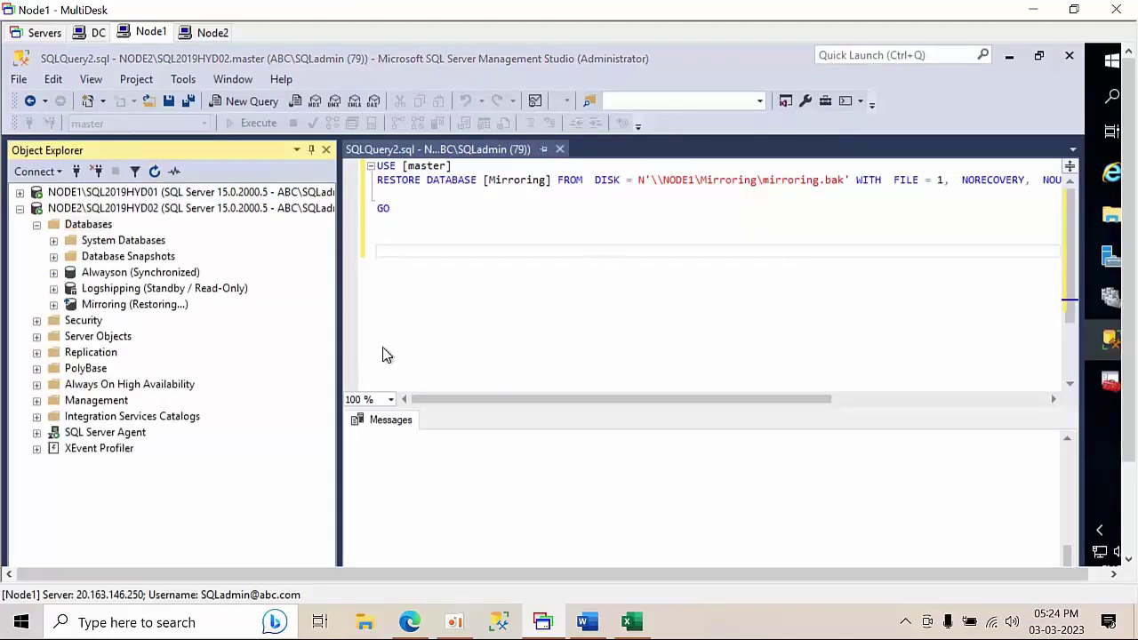
- Open NODE1's Mirroring database properties at the Mirroring page, maximized
{"action": "double_click", "coordinate": [132, 194]}
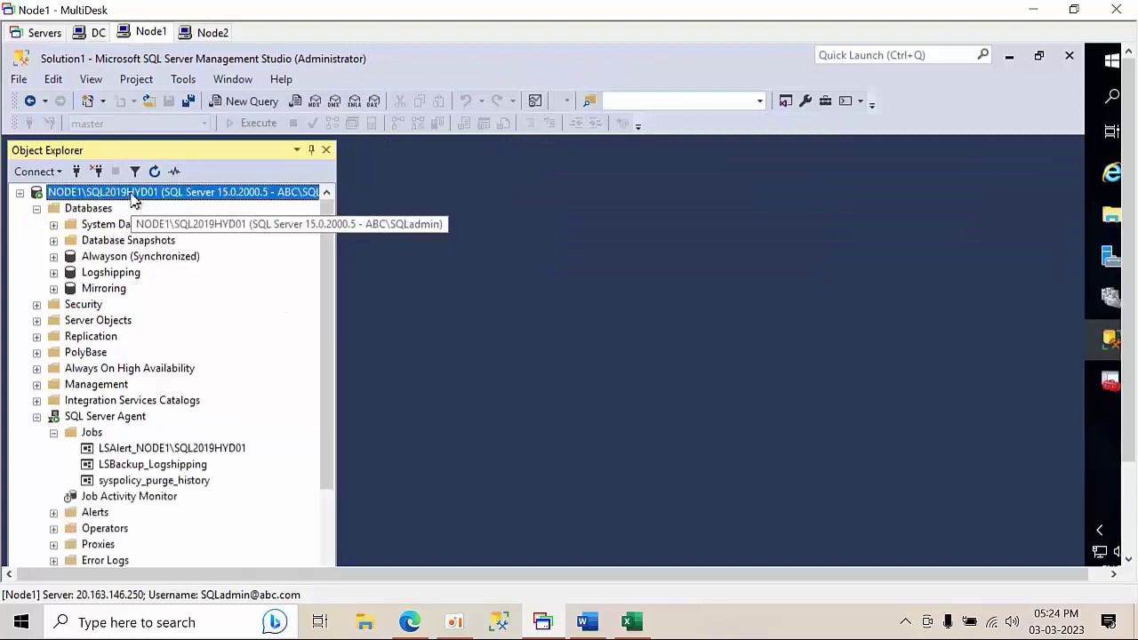
{"action": "right_click", "coordinate": [99, 290]}
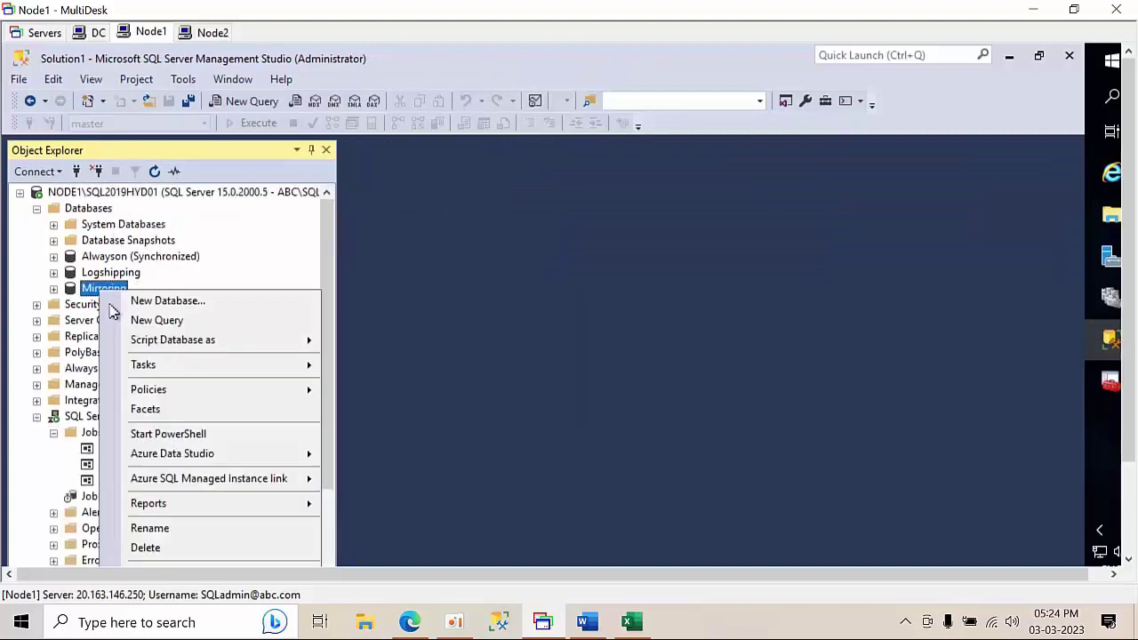
{"action": "left_click", "coordinate": [180, 303]}
{"action": "left_click", "coordinate": [193, 325]}
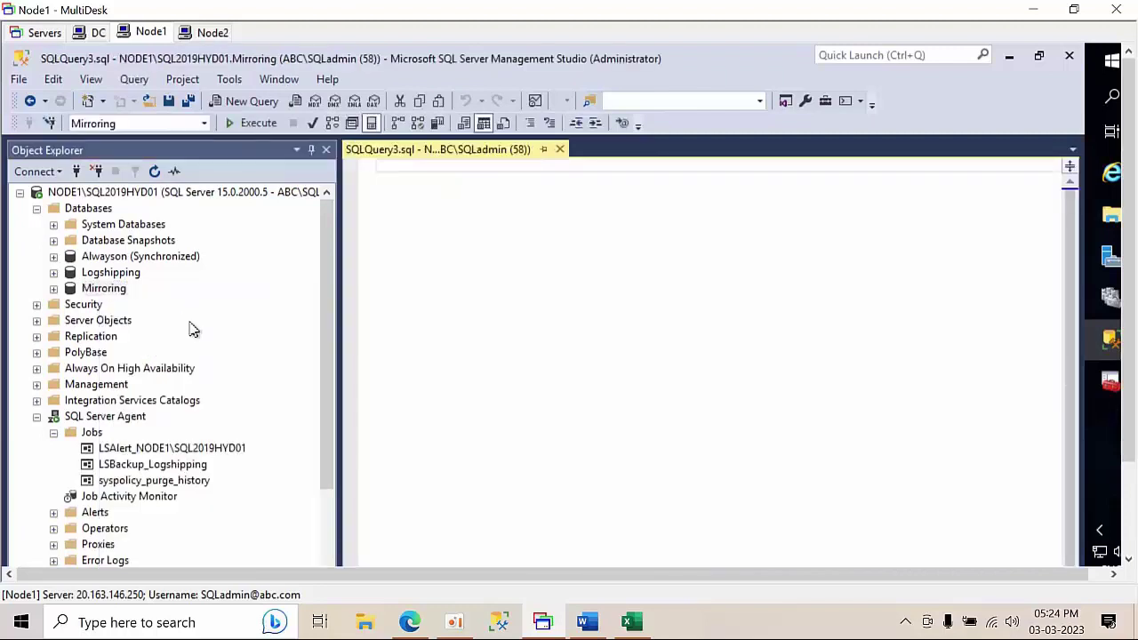
{"action": "right_click", "coordinate": [100, 294]}
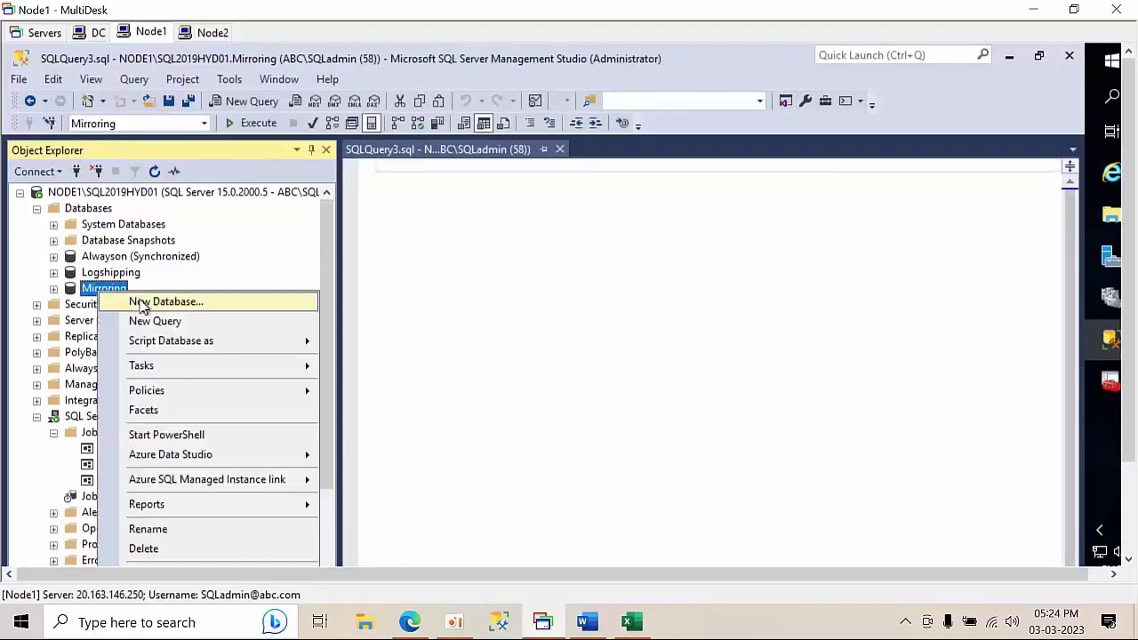
{"action": "key", "text": "Up"}
{"action": "key", "text": "Return"}
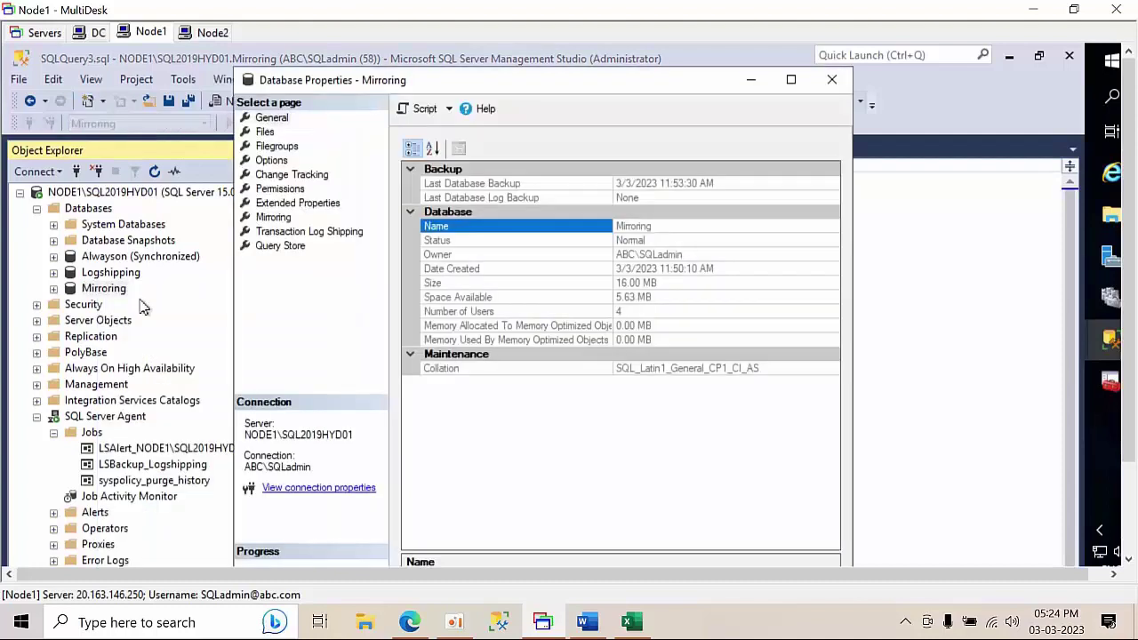
{"action": "left_click", "coordinate": [275, 219]}
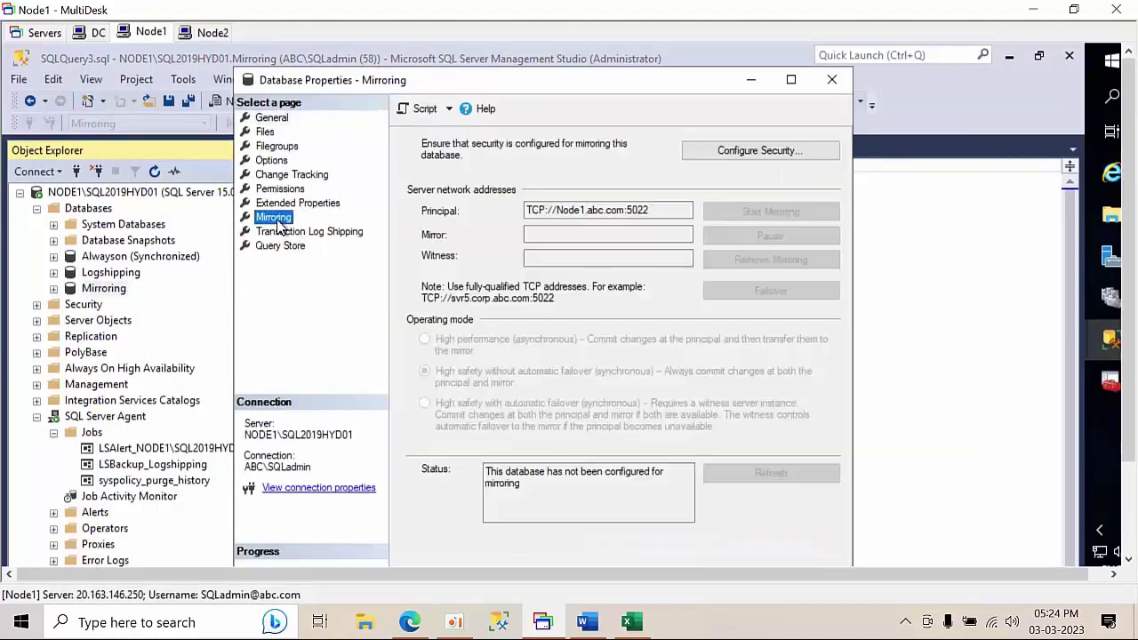
{"action": "left_click", "coordinate": [790, 79]}
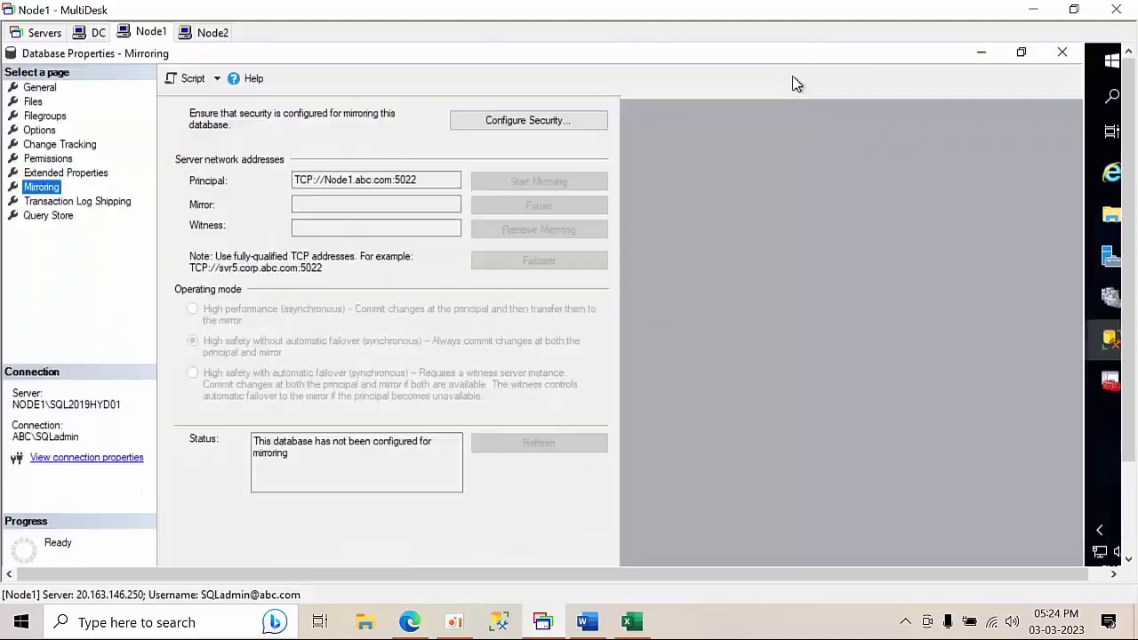
- Configure mirroring security with no witness and NODE2\SQL2019HYD02 as the mirror instance
{"action": "left_click", "coordinate": [944, 122]}
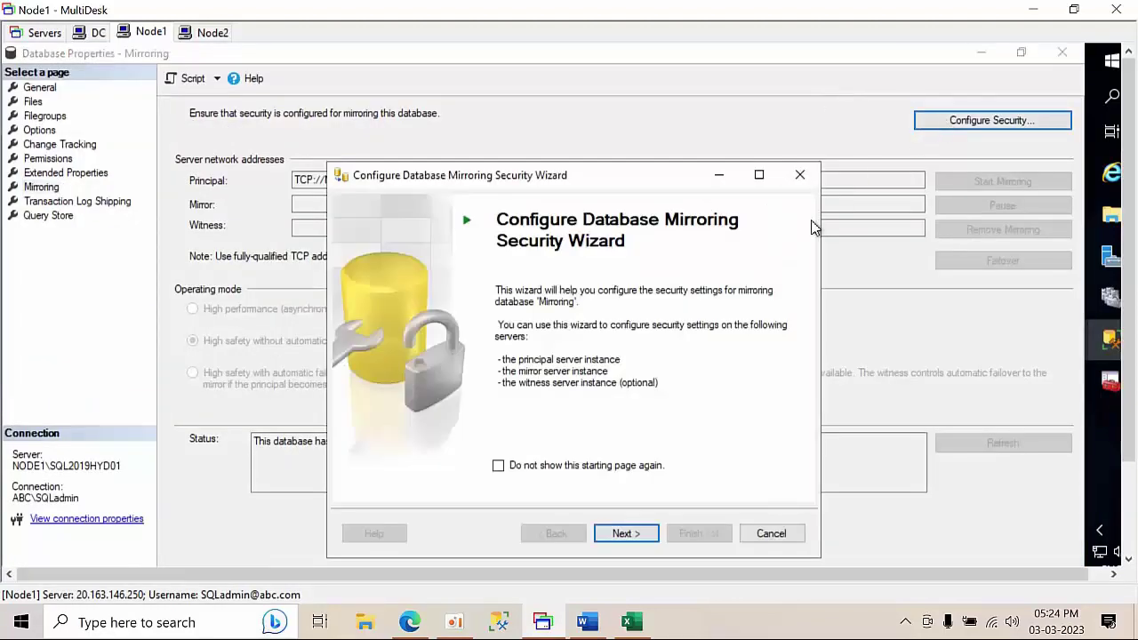
{"action": "left_click", "coordinate": [627, 532]}
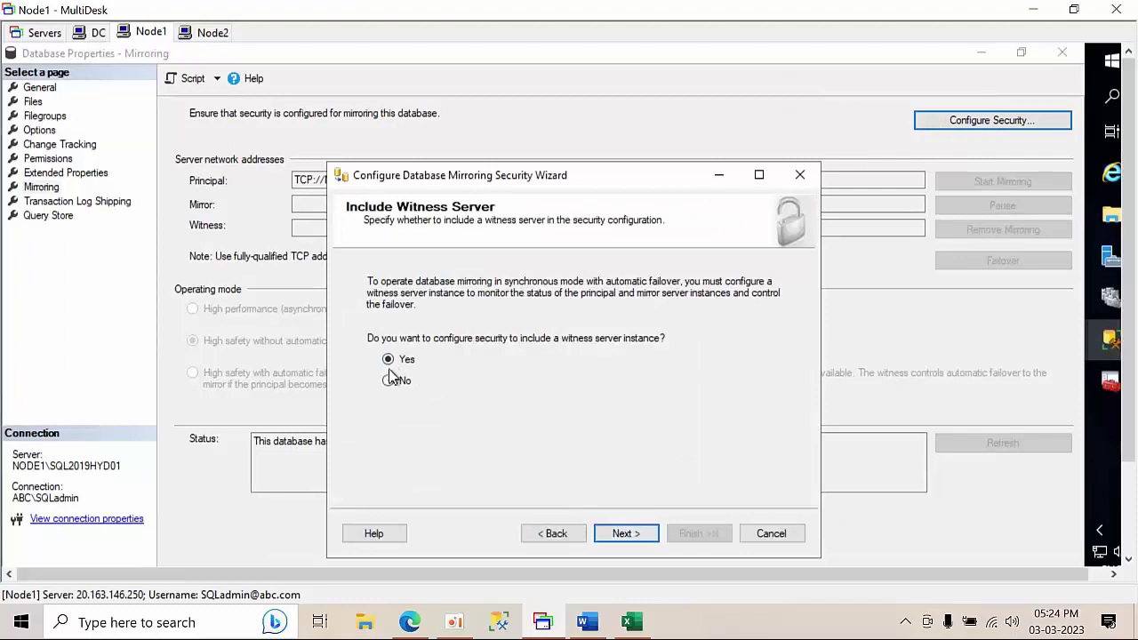
{"action": "left_click", "coordinate": [638, 533]}
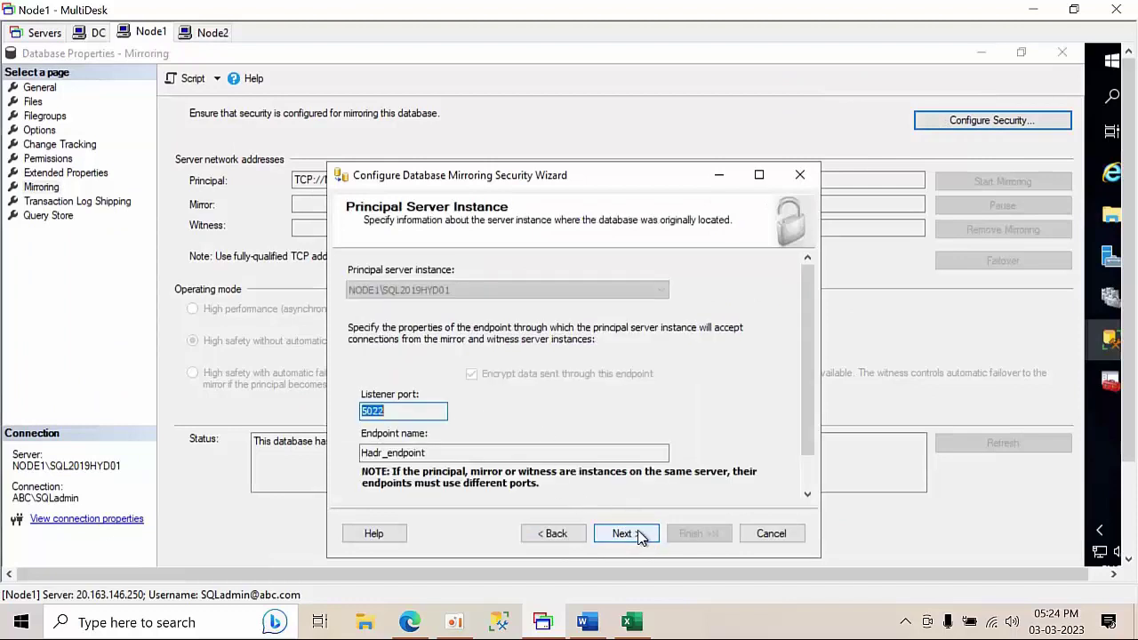
{"action": "left_click", "coordinate": [638, 533]}
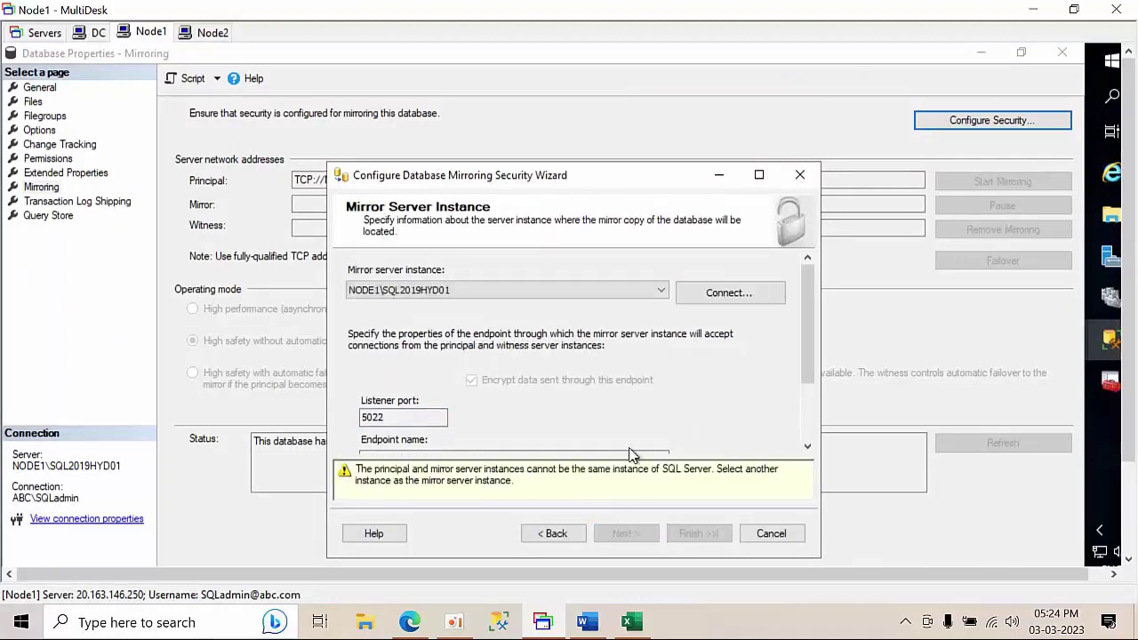
{"action": "left_click", "coordinate": [729, 296]}
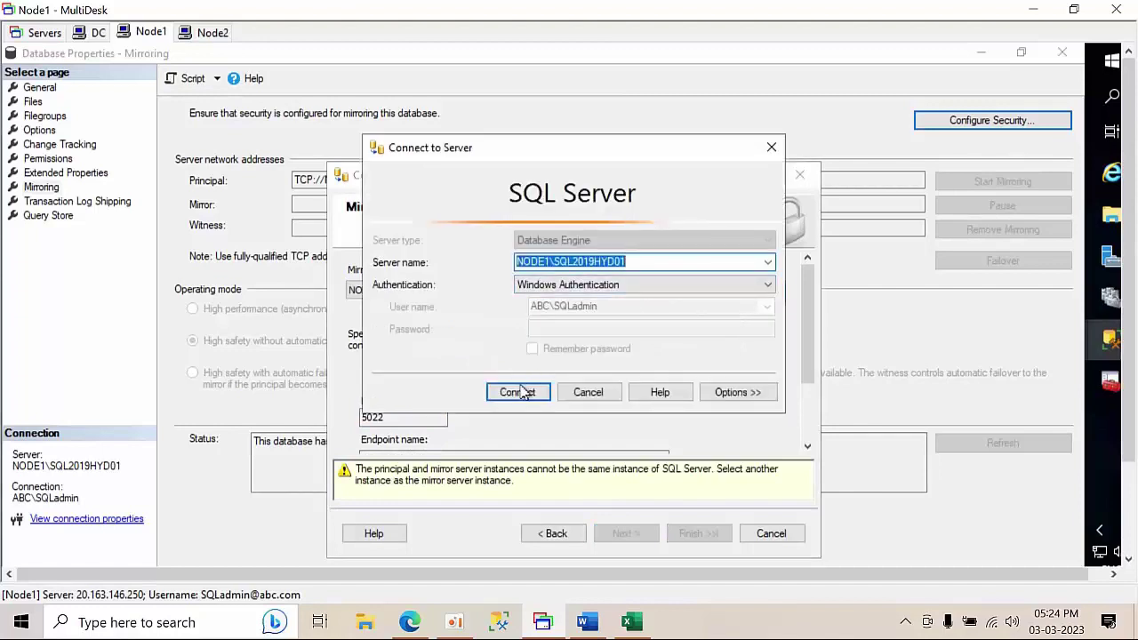
{"action": "left_click", "coordinate": [767, 261]}
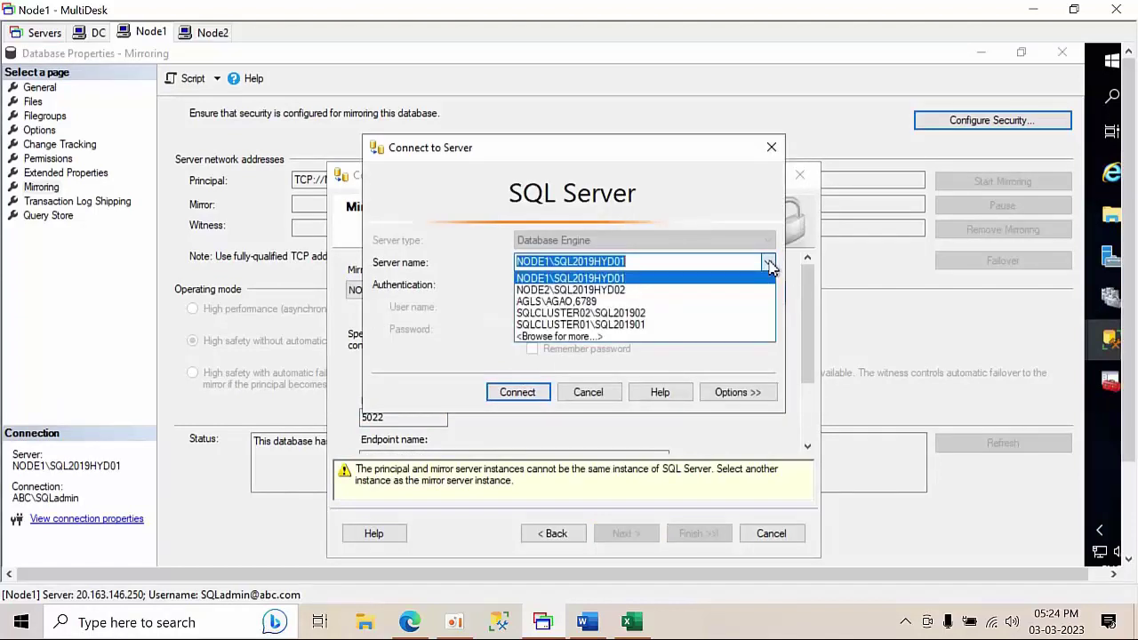
{"action": "left_click", "coordinate": [603, 291]}
{"action": "left_click", "coordinate": [517, 392]}
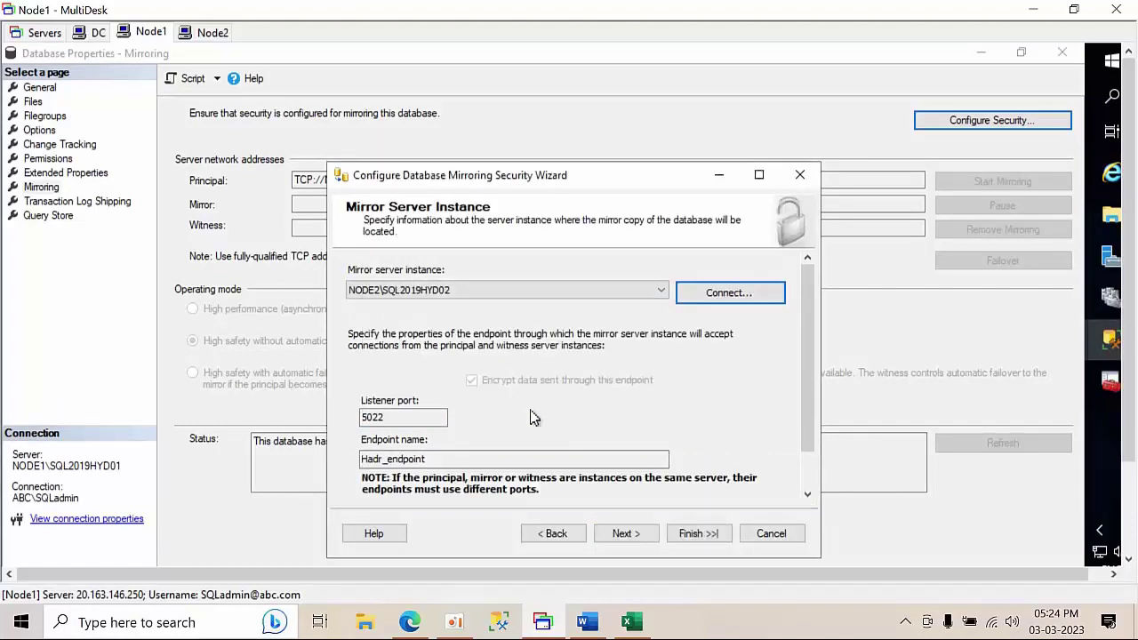
{"action": "left_click", "coordinate": [633, 536]}
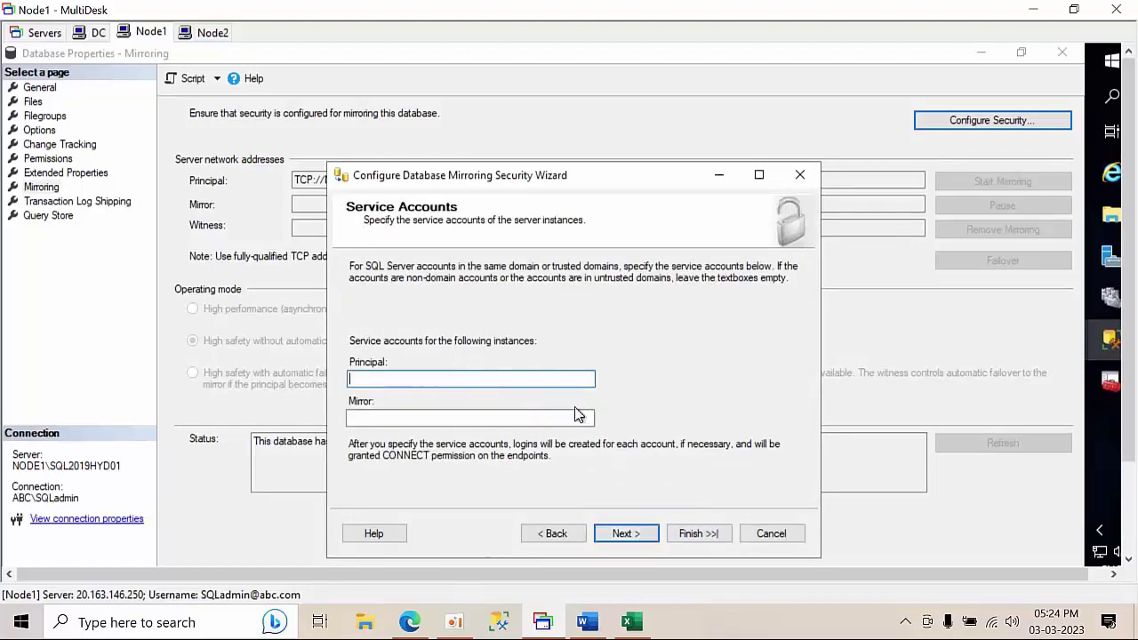
{"action": "left_click", "coordinate": [688, 536]}
{"action": "left_click", "coordinate": [689, 534]}
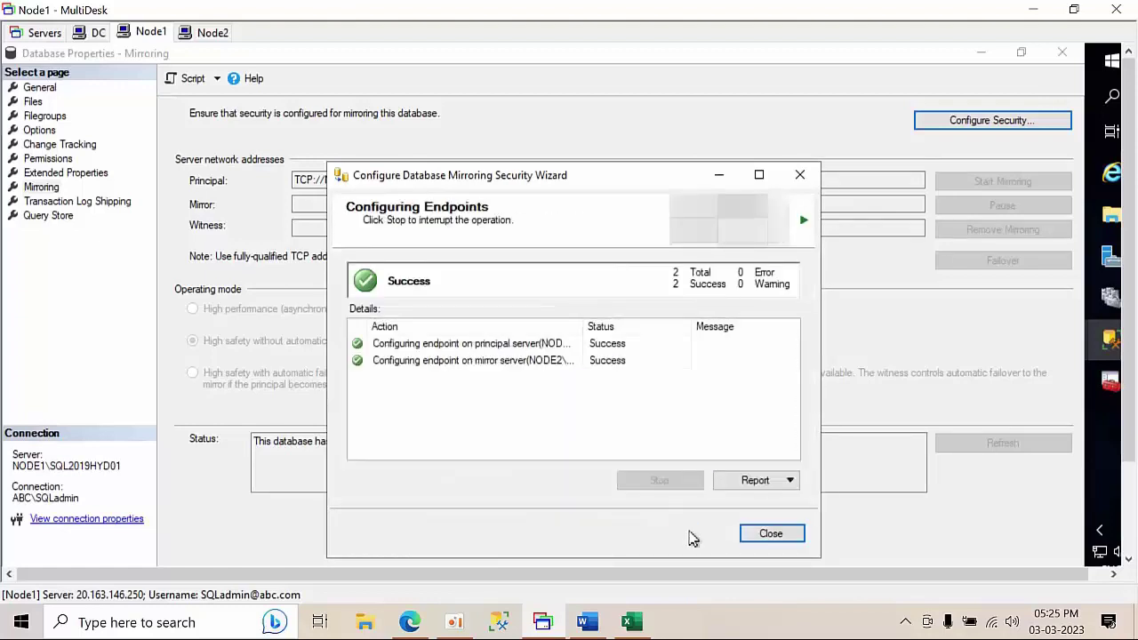
{"action": "left_click", "coordinate": [770, 536]}
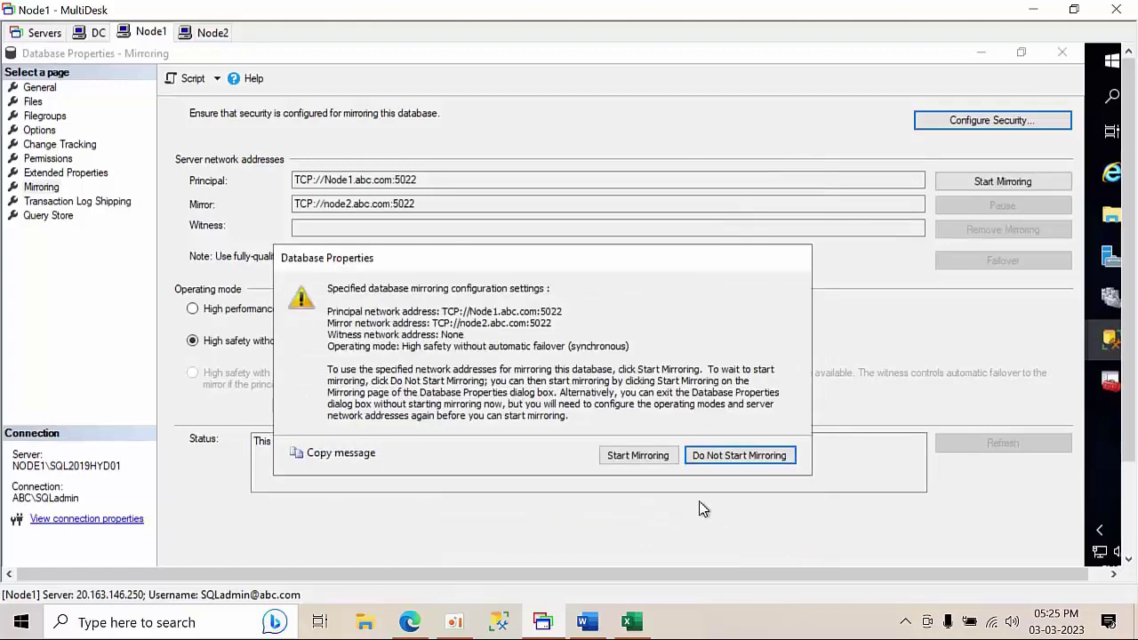
- Start mirroring, then fail the Mirroring database over to NODE2 and refresh Object Explorer
{"action": "left_click", "coordinate": [631, 454]}
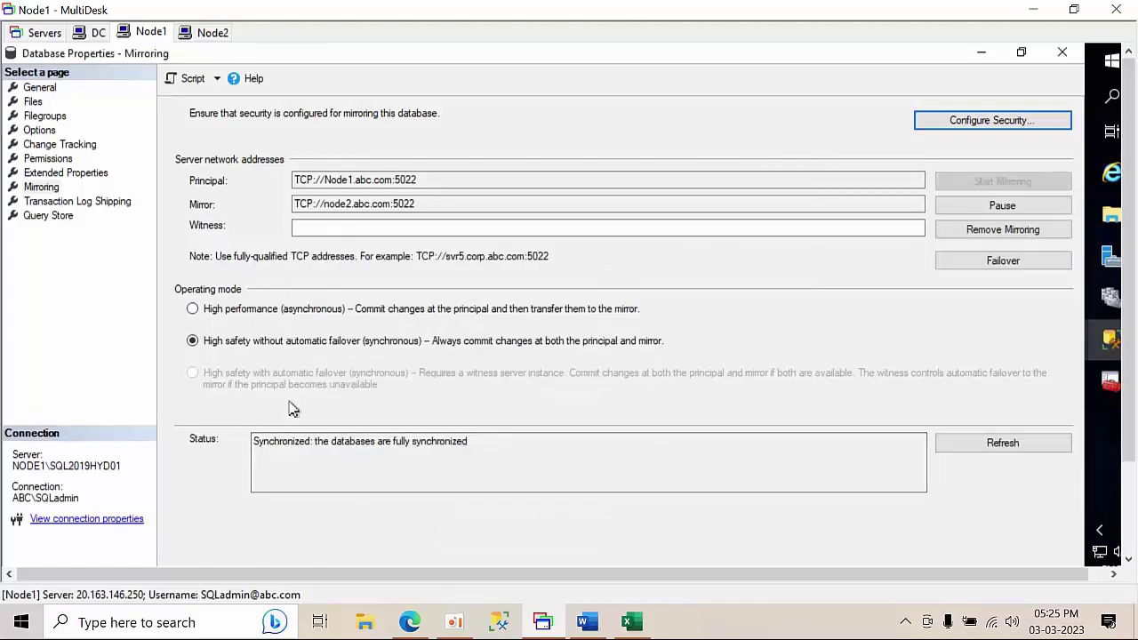
{"action": "left_click", "coordinate": [1063, 53]}
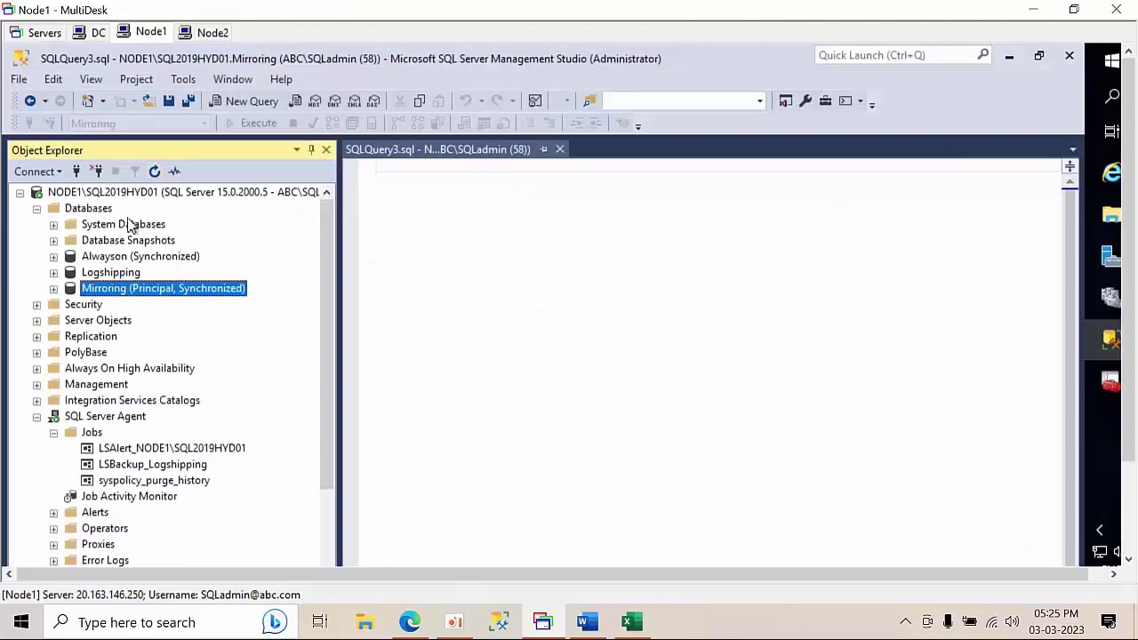
{"action": "right_click", "coordinate": [148, 296]}
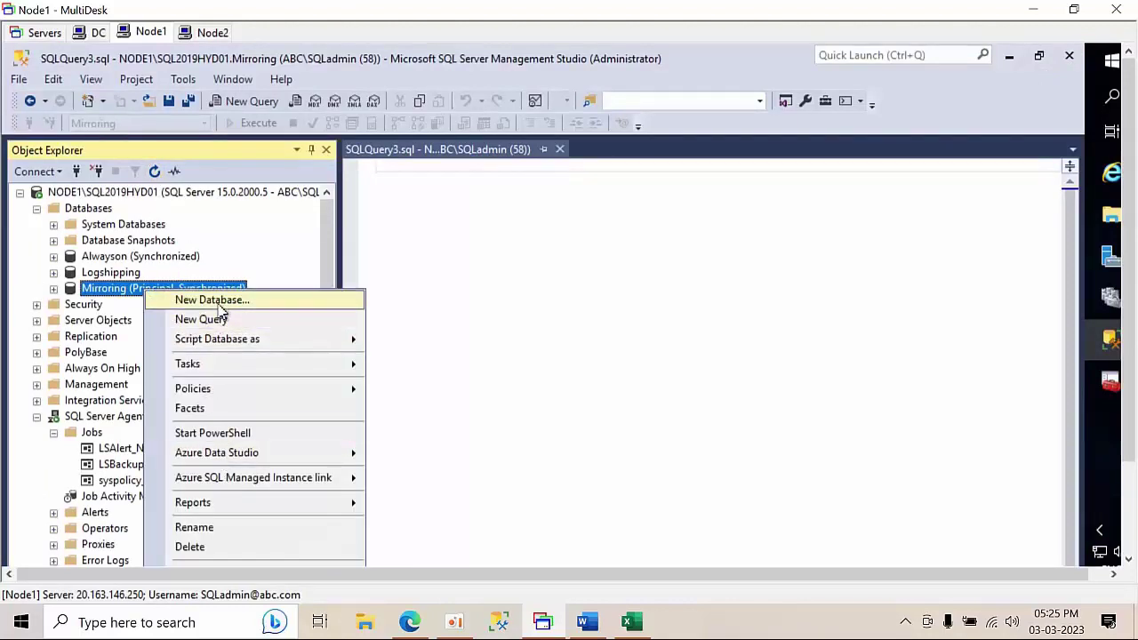
{"action": "key", "text": "Return"}
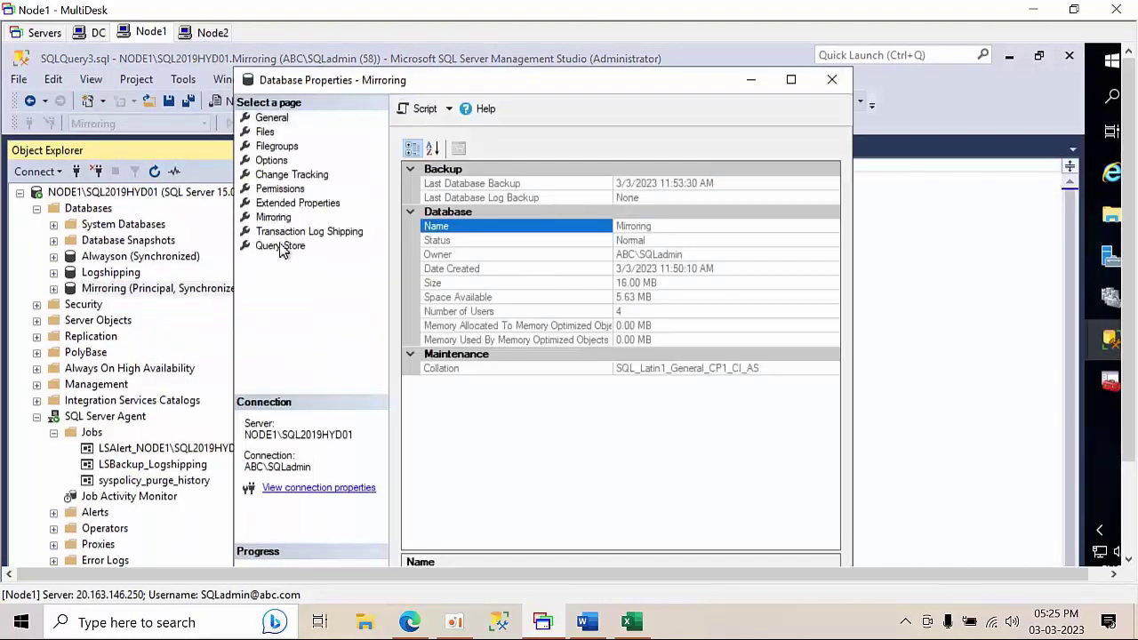
{"action": "left_click", "coordinate": [273, 220]}
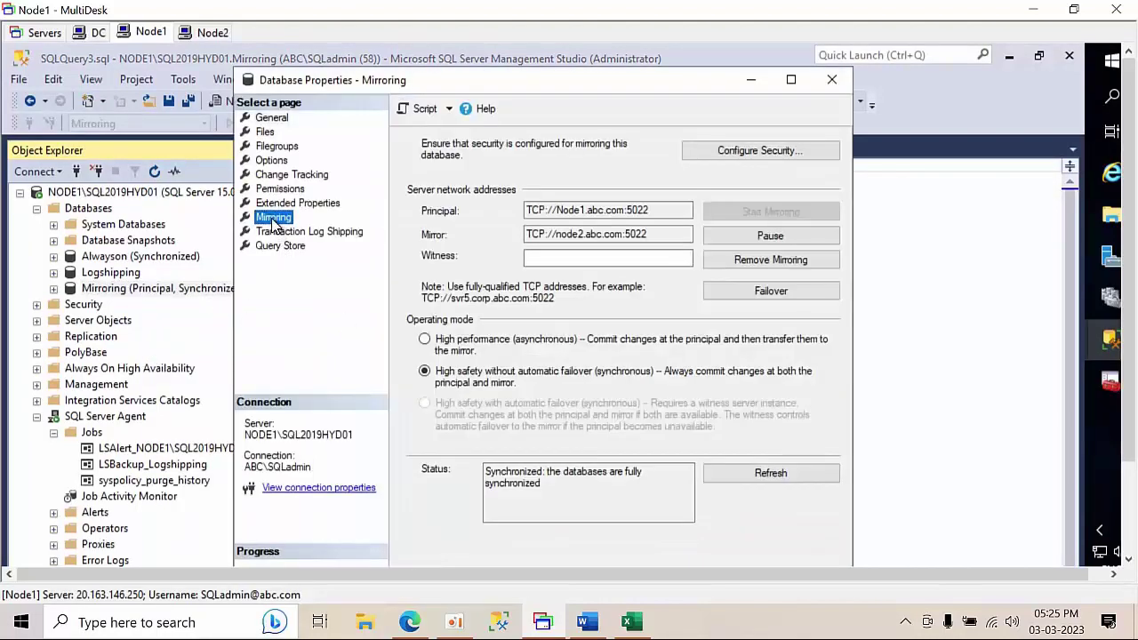
{"action": "left_click", "coordinate": [772, 294]}
{"action": "left_click", "coordinate": [692, 426]}
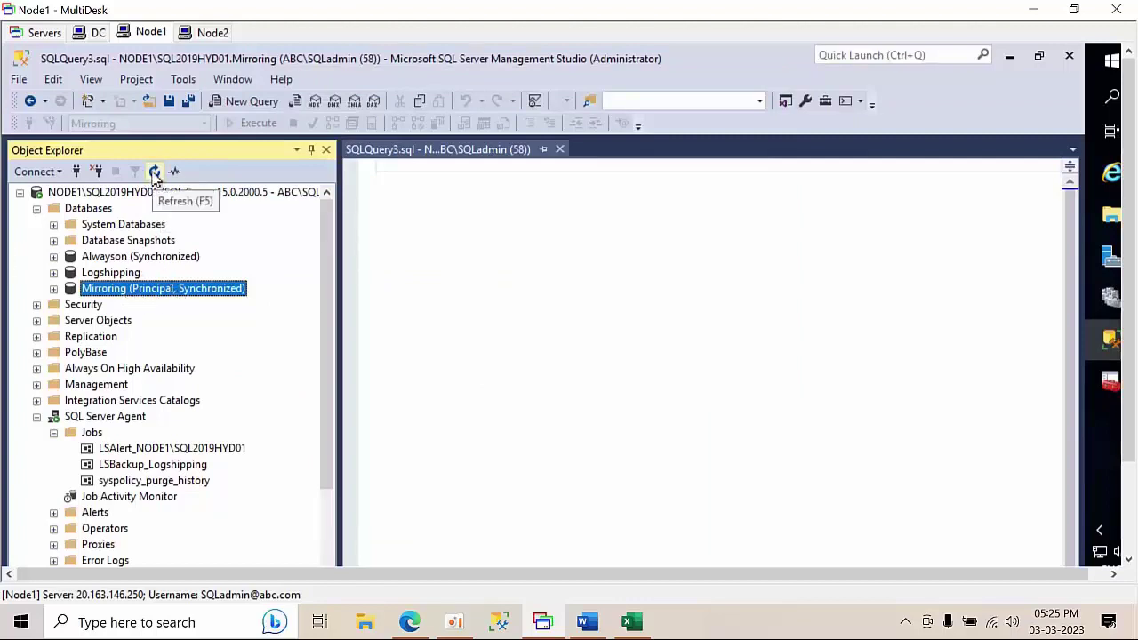
{"action": "left_click", "coordinate": [155, 172]}
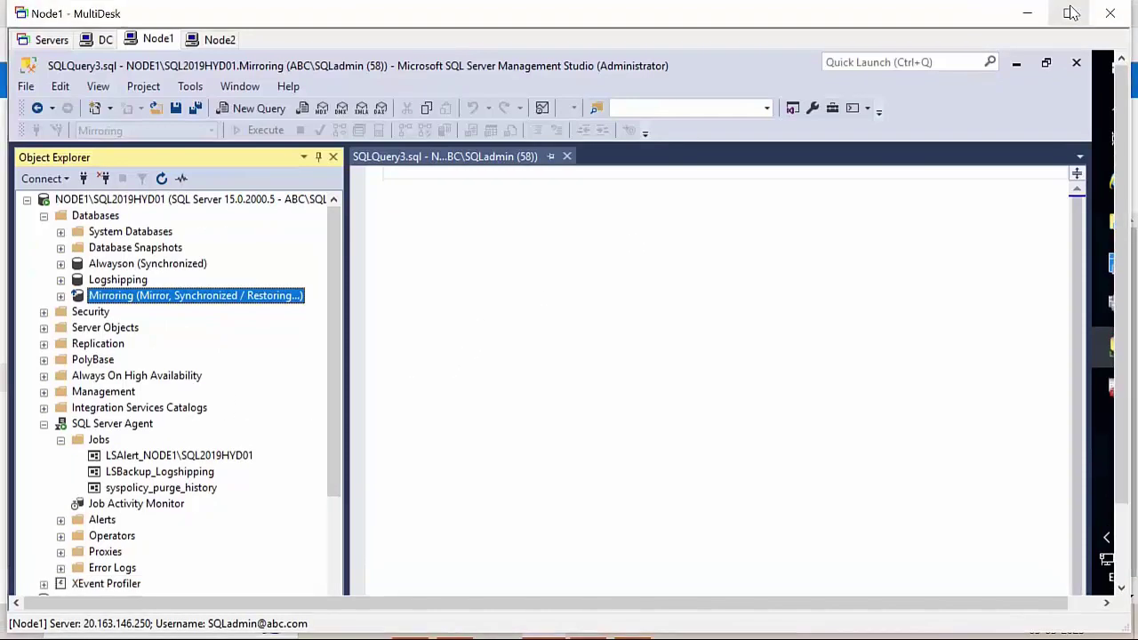
- Minimize Management Studio and Server Manager, then reconnect Node1 in full-screen mode
{"action": "left_click", "coordinate": [1074, 9]}
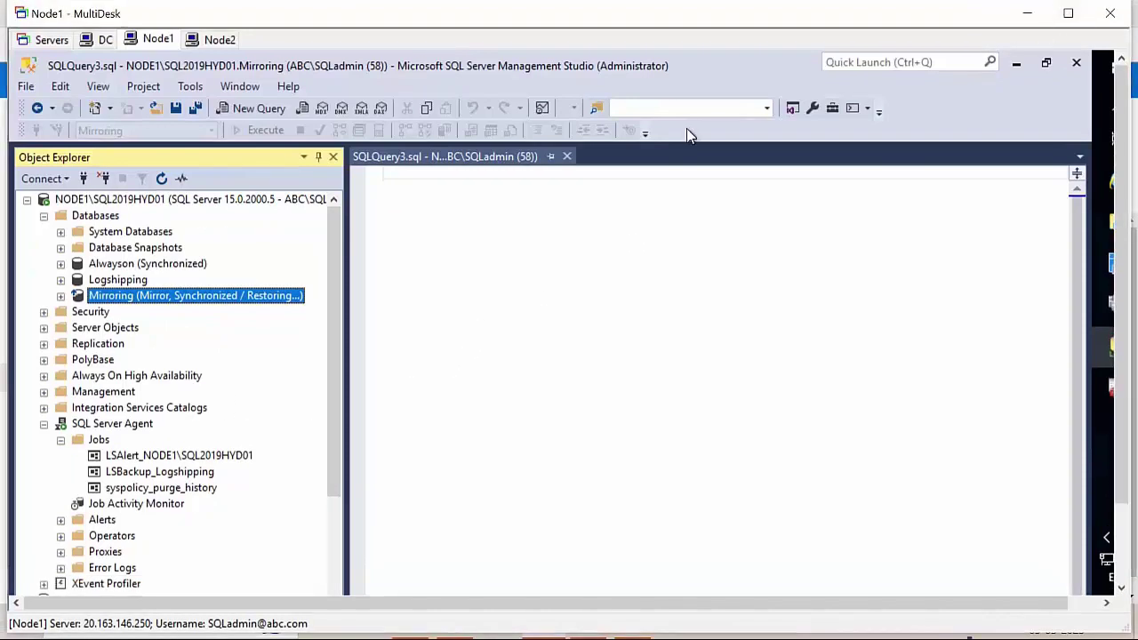
{"action": "left_click", "coordinate": [1016, 63]}
{"action": "left_click", "coordinate": [999, 62]}
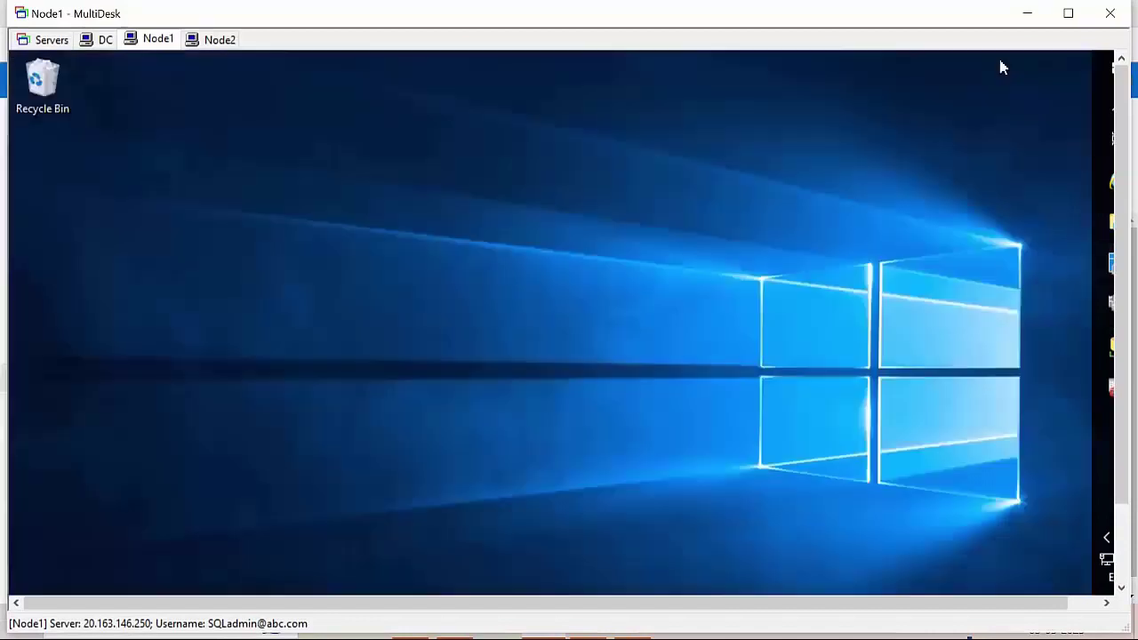
{"action": "right_click", "coordinate": [435, 208]}
{"action": "left_click", "coordinate": [457, 255]}
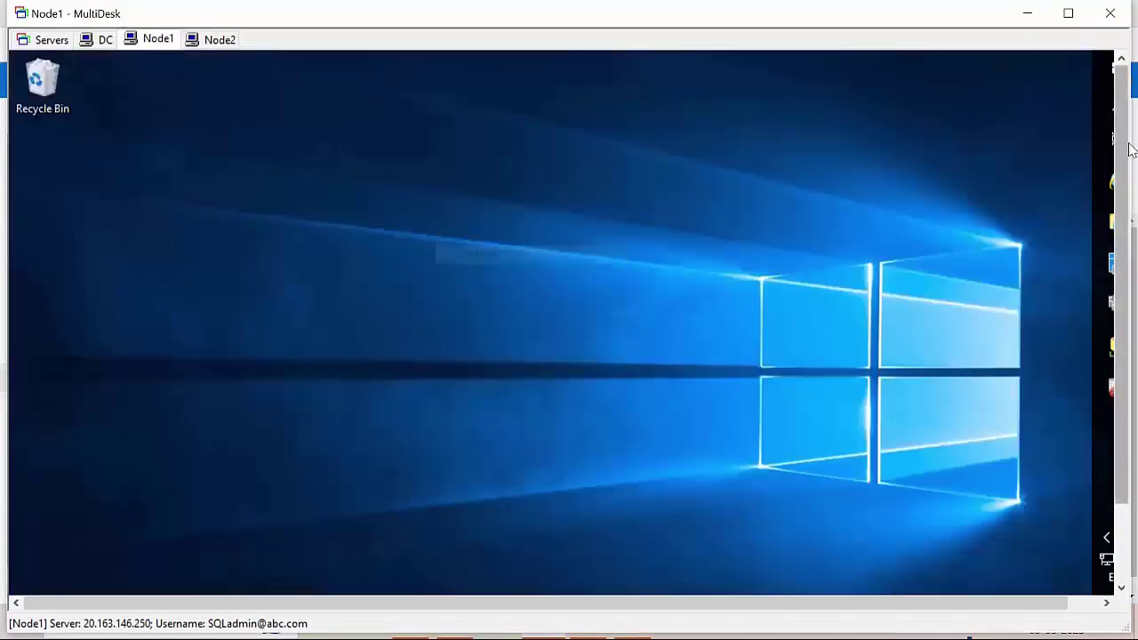
{"action": "left_click_drag", "start_coordinate": [1123, 131], "coordinate": [1124, 293]}
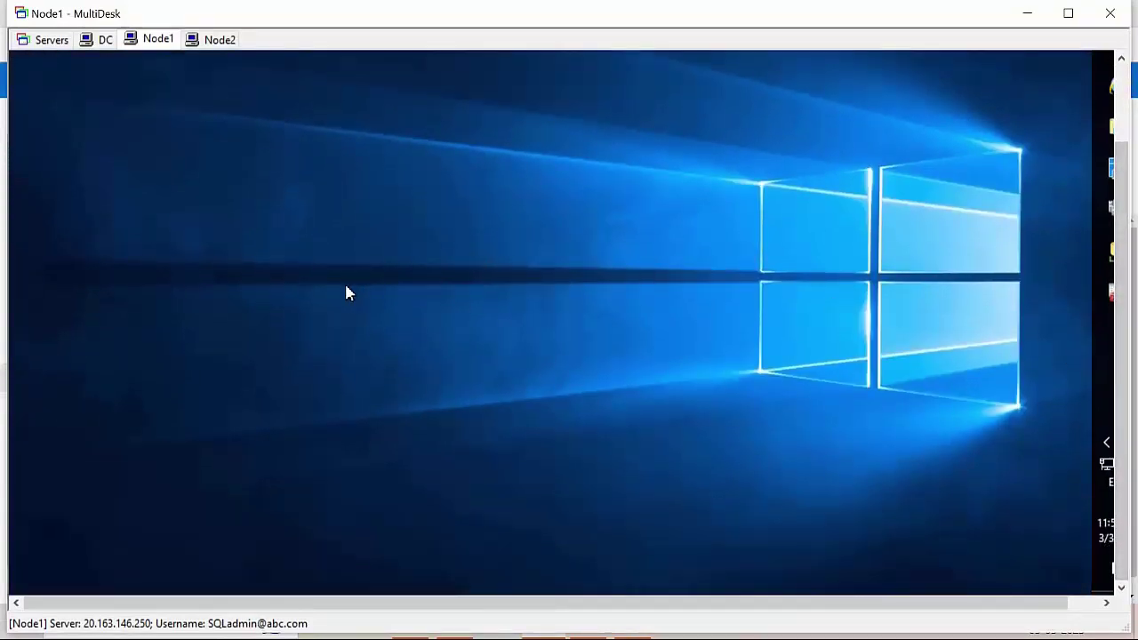
{"action": "right_click", "coordinate": [157, 38]}
{"action": "left_click", "coordinate": [217, 133]}
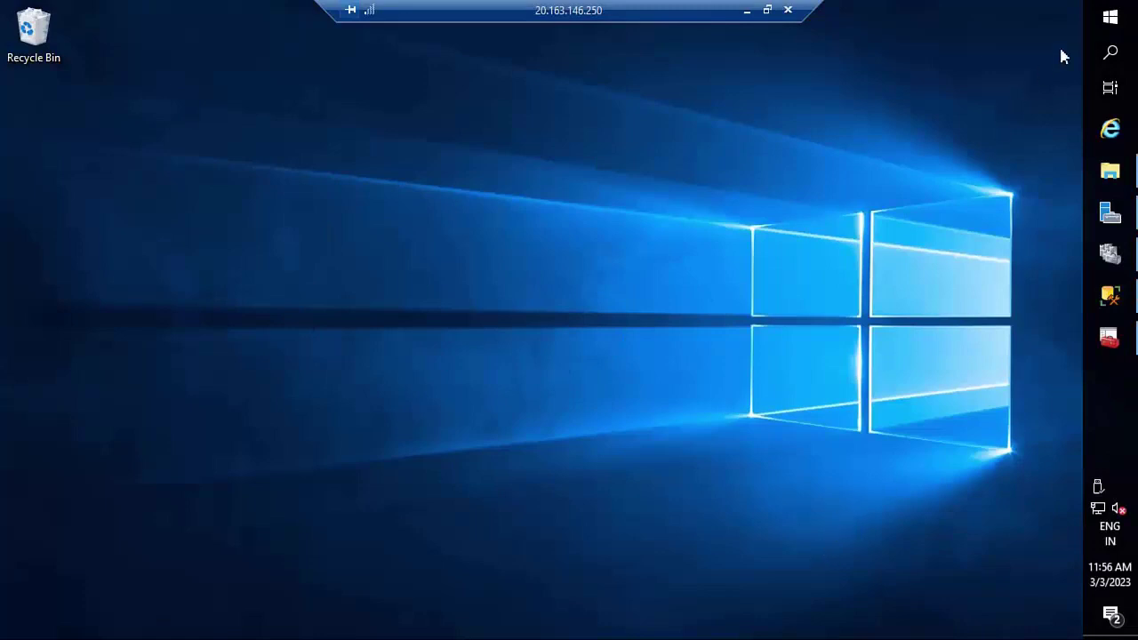
- Launch Microsoft Edge and go to google.com
{"action": "left_click", "coordinate": [1109, 18]}
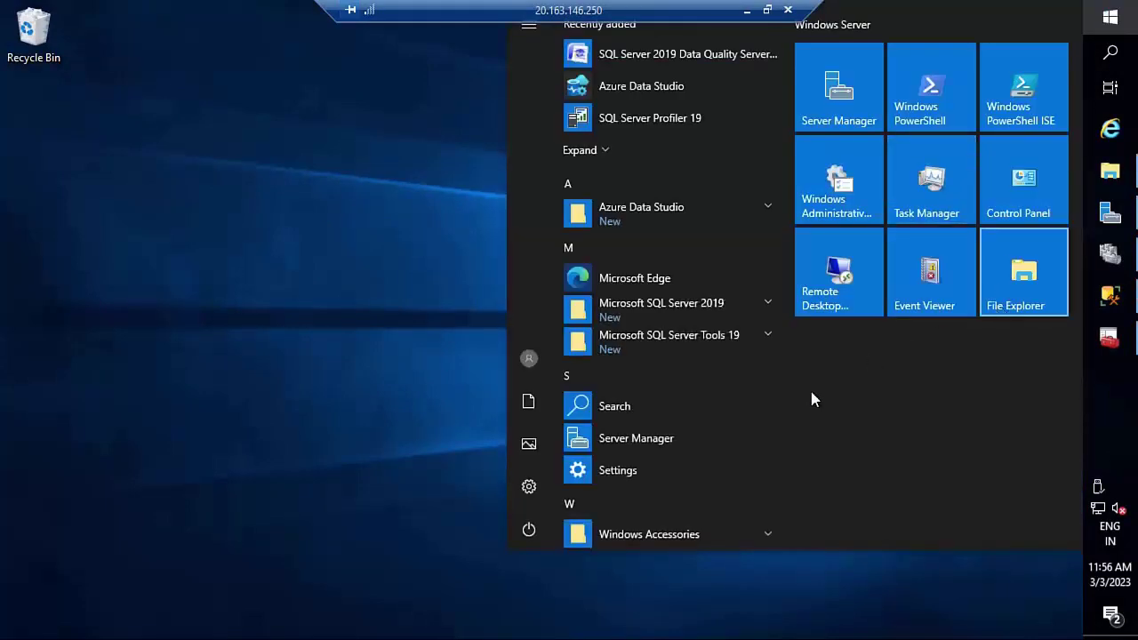
{"action": "type", "text": "edge"}
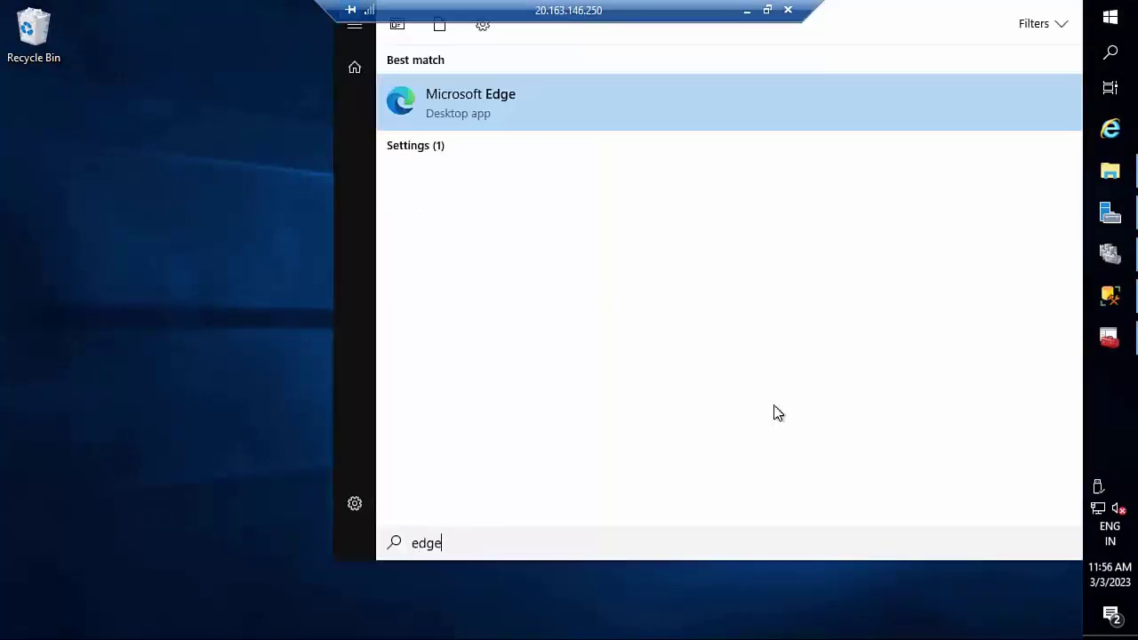
{"action": "left_click", "coordinate": [484, 104]}
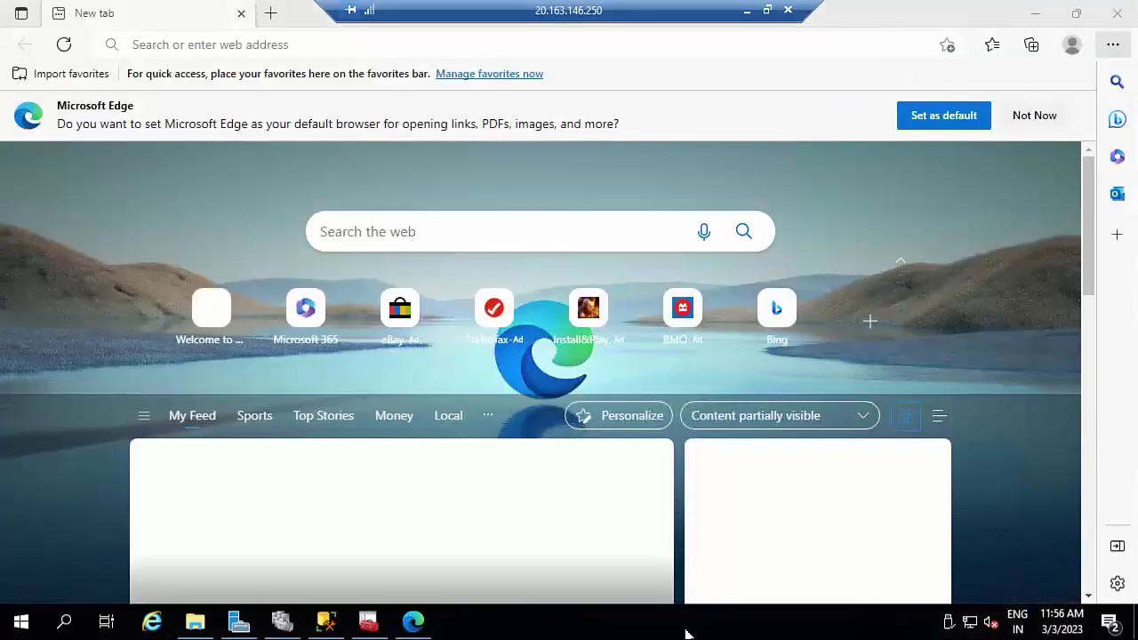
{"action": "right_click", "coordinate": [686, 633]}
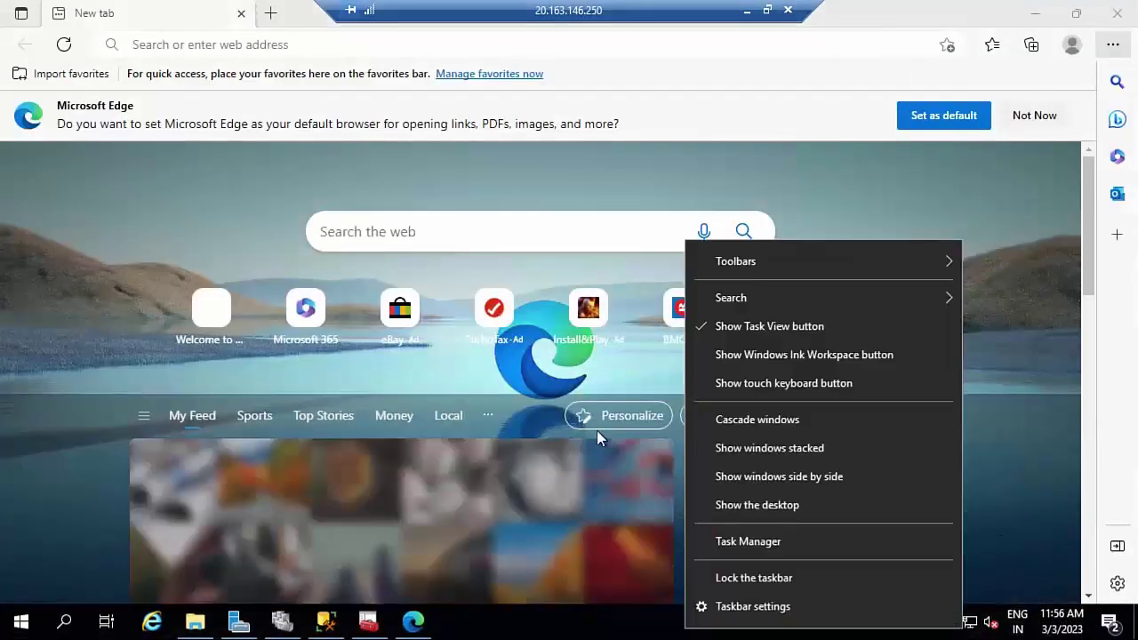
{"action": "left_click", "coordinate": [250, 46]}
{"action": "type", "text": "google.com"}
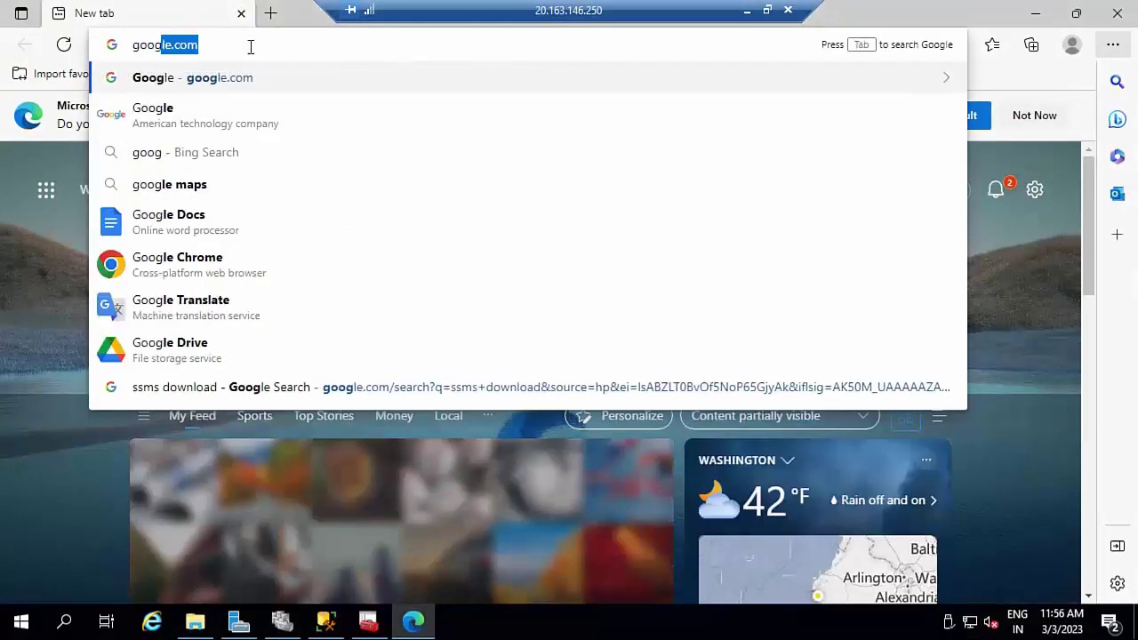
{"action": "key", "text": "Return"}
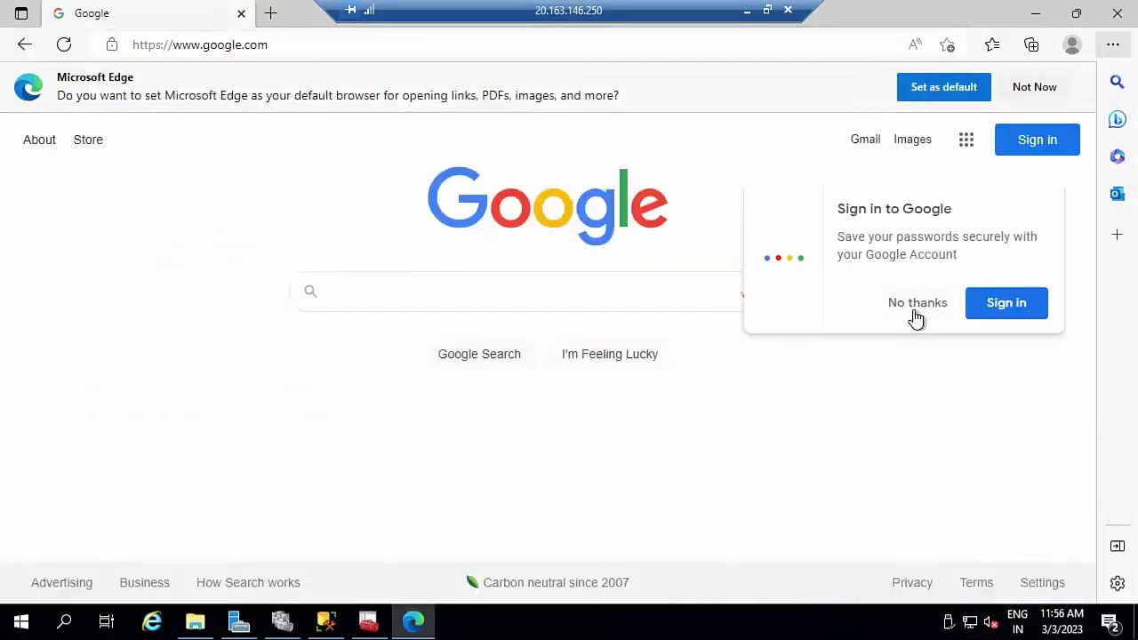
- Search Google for 'adventure works' and open the AdventureWorks sample databases article
{"action": "left_click", "coordinate": [912, 308]}
{"action": "left_click", "coordinate": [1037, 89]}
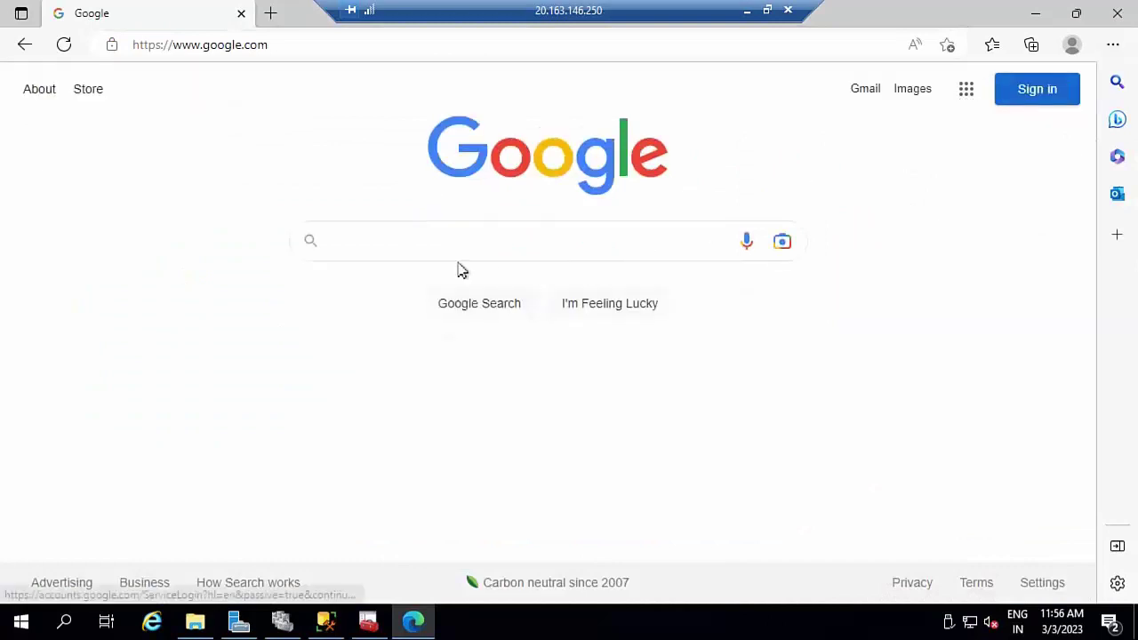
{"action": "left_click", "coordinate": [402, 246]}
{"action": "type", "text": "adventu"}
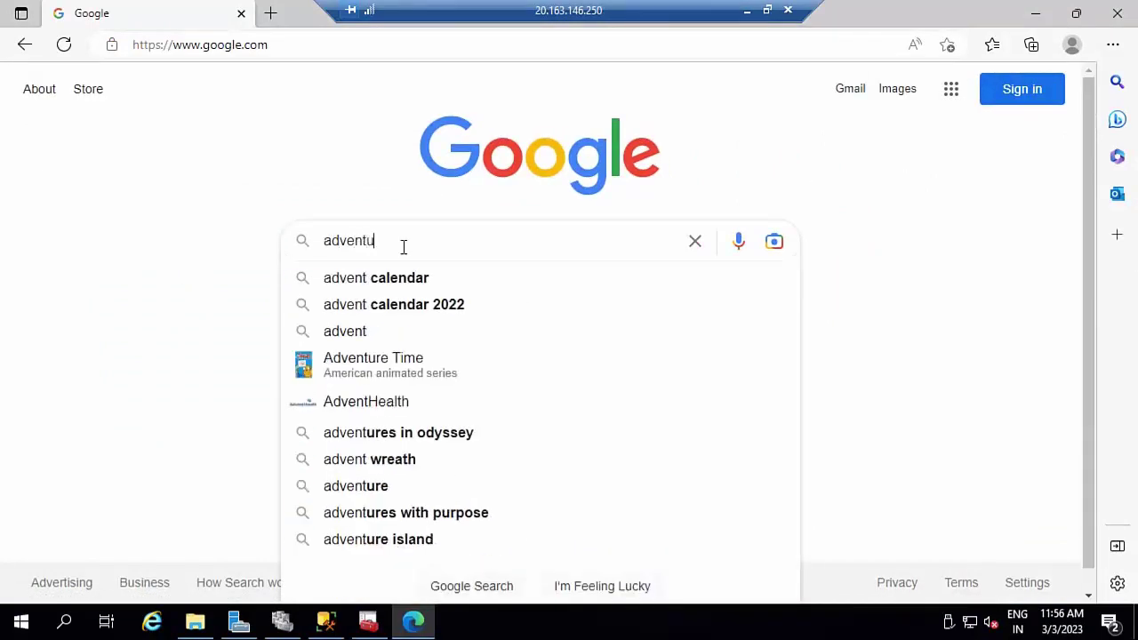
{"action": "type", "text": "re works"}
{"action": "key", "text": "Return"}
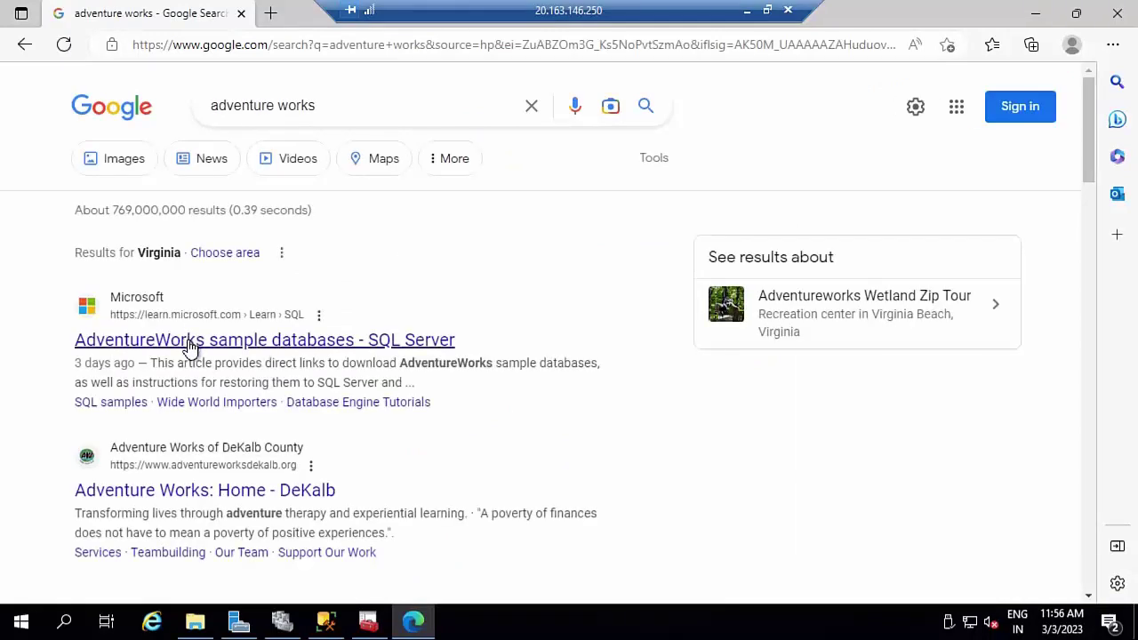
{"action": "left_click", "coordinate": [189, 346]}
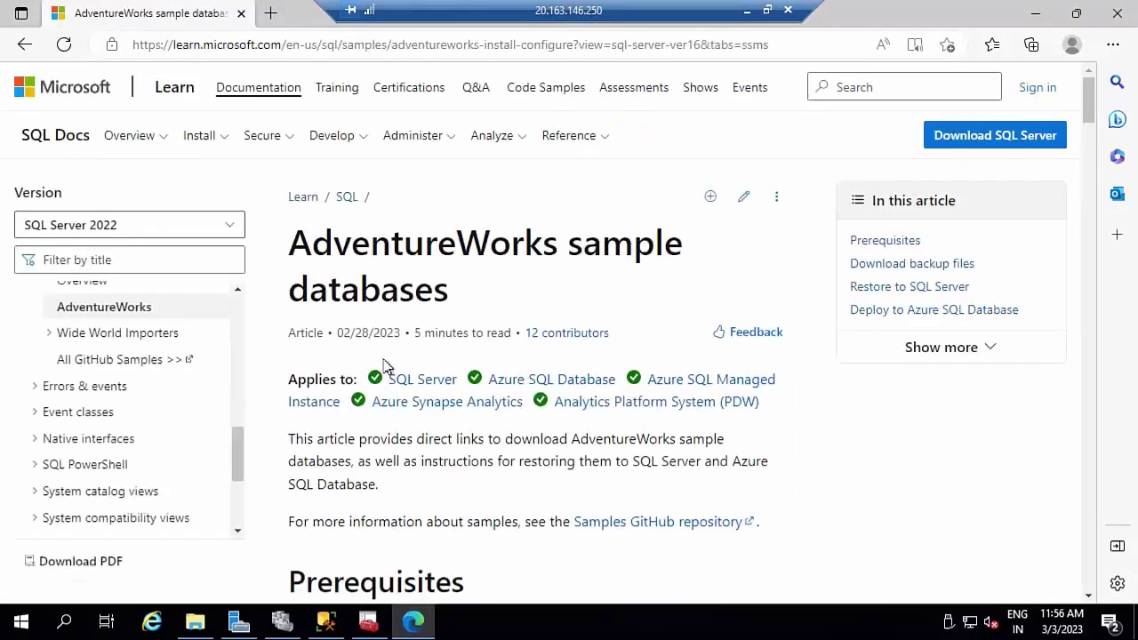
- Download AdventureWorks2019.bak and show it in the Downloads folder
{"action": "scroll", "coordinate": [392, 364], "scroll_direction": "down", "scroll_amount": 5}
{"action": "scroll", "coordinate": [397, 359], "scroll_direction": "down", "scroll_amount": 3}
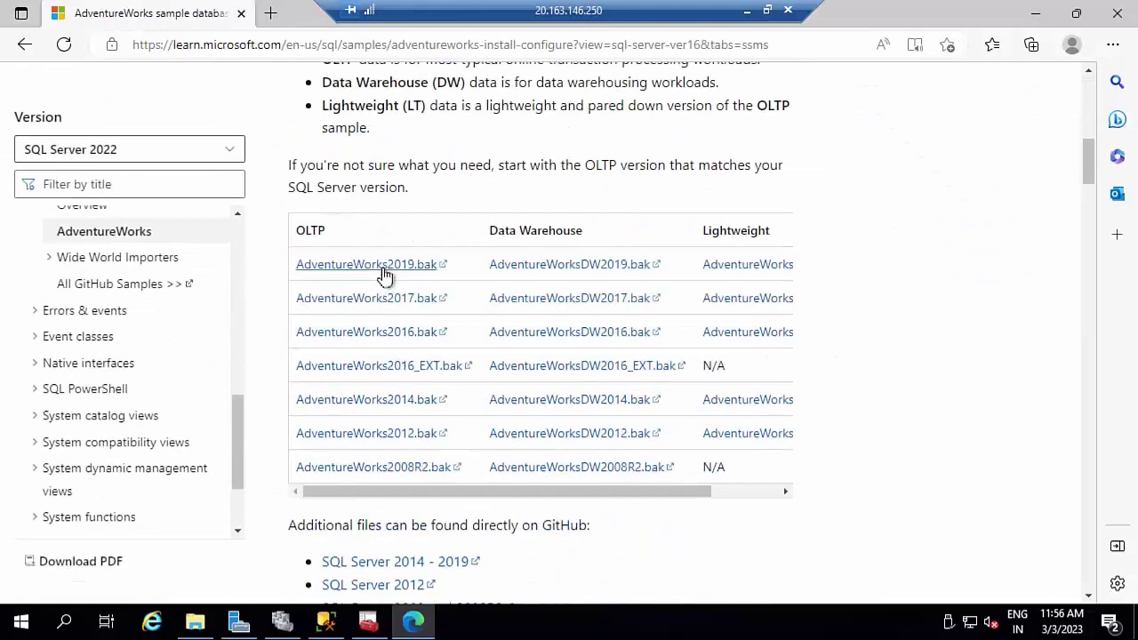
{"action": "left_click", "coordinate": [383, 267]}
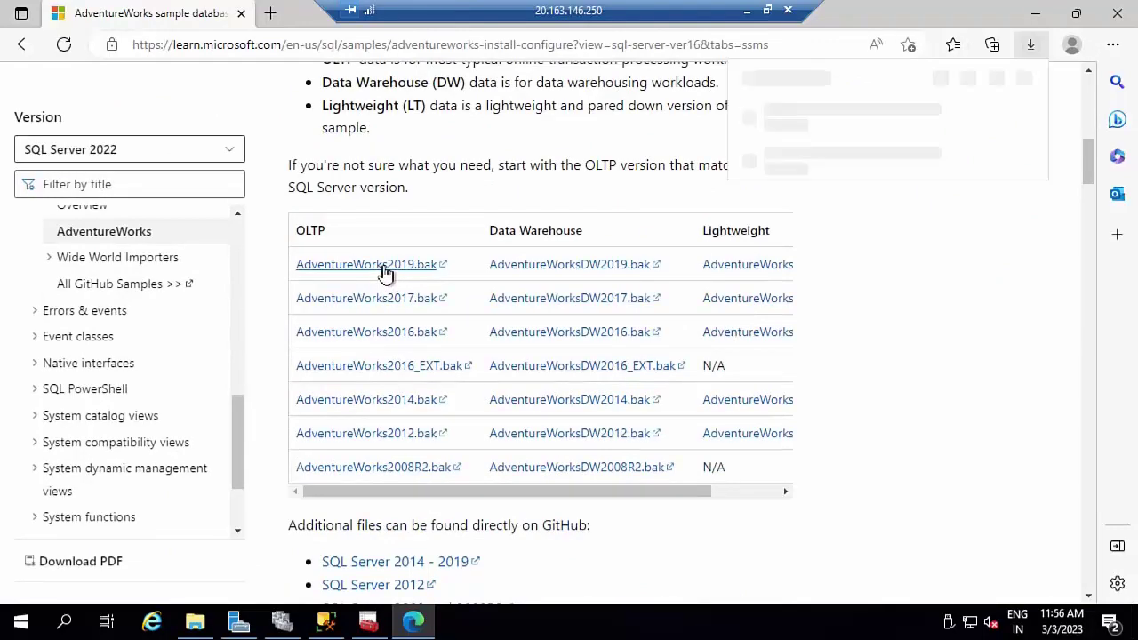
{"action": "scroll", "coordinate": [383, 271], "scroll_direction": "up", "scroll_amount": 3}
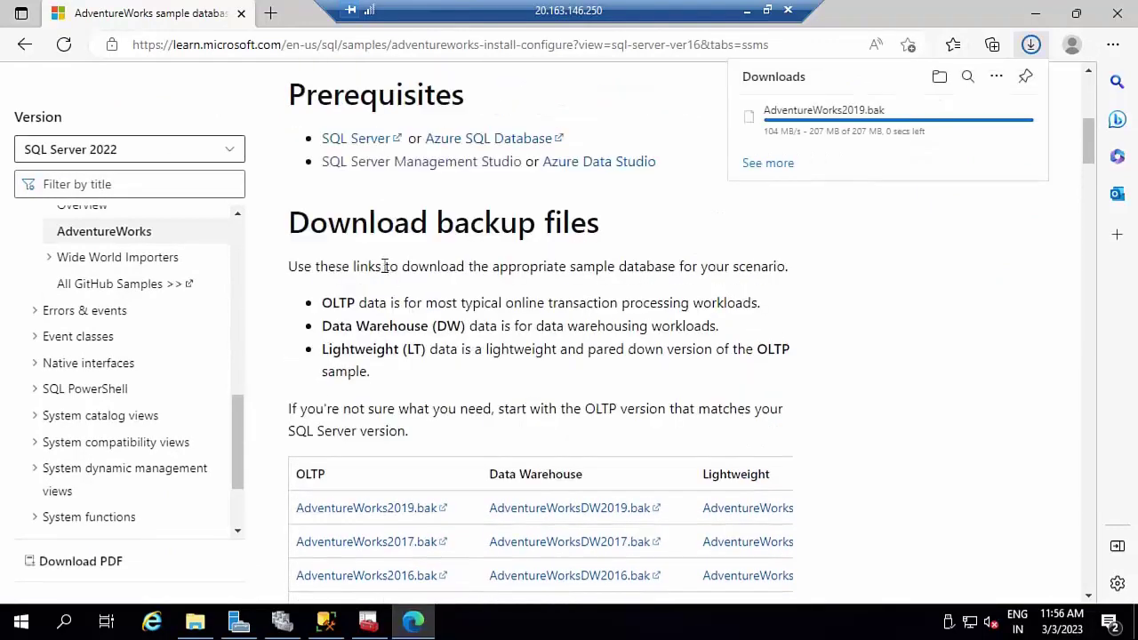
{"action": "scroll", "coordinate": [383, 271], "scroll_direction": "up", "scroll_amount": 1}
{"action": "scroll", "coordinate": [385, 273], "scroll_direction": "down", "scroll_amount": 5}
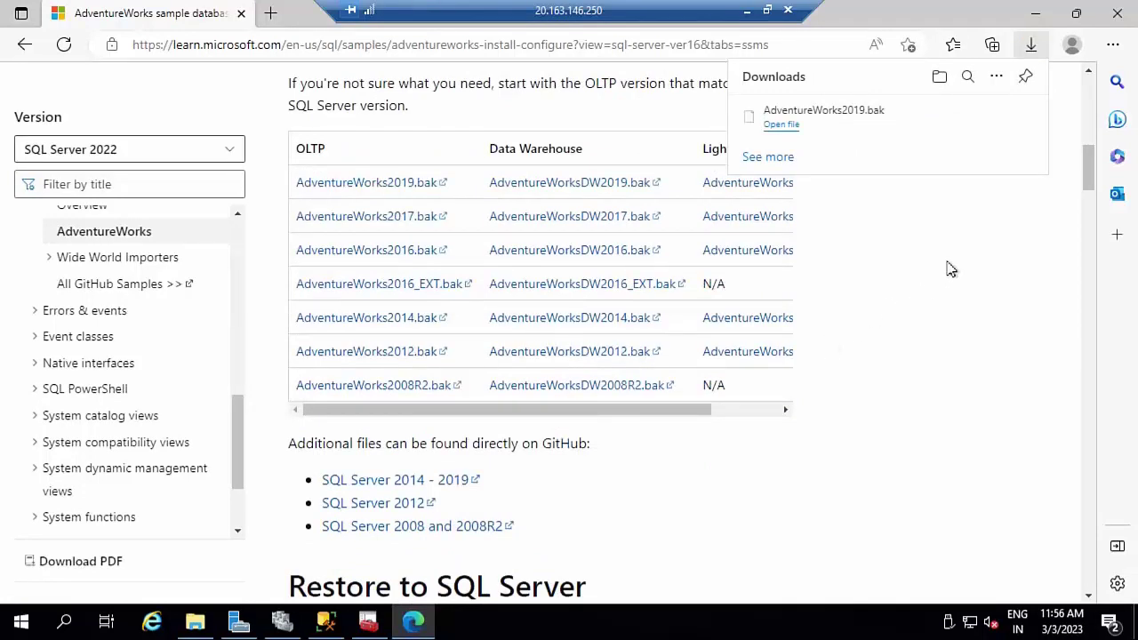
{"action": "left_click", "coordinate": [973, 119]}
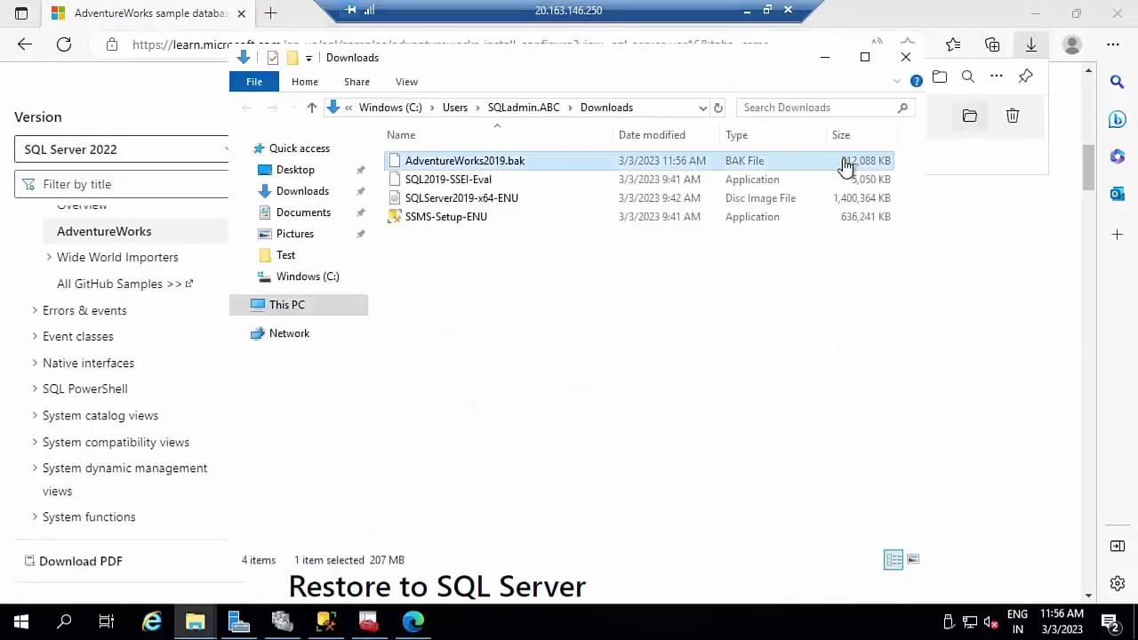
- On NODE1, start Restore Database from a device, then cancel the Locate Backup File dialog
{"action": "left_click", "coordinate": [327, 619]}
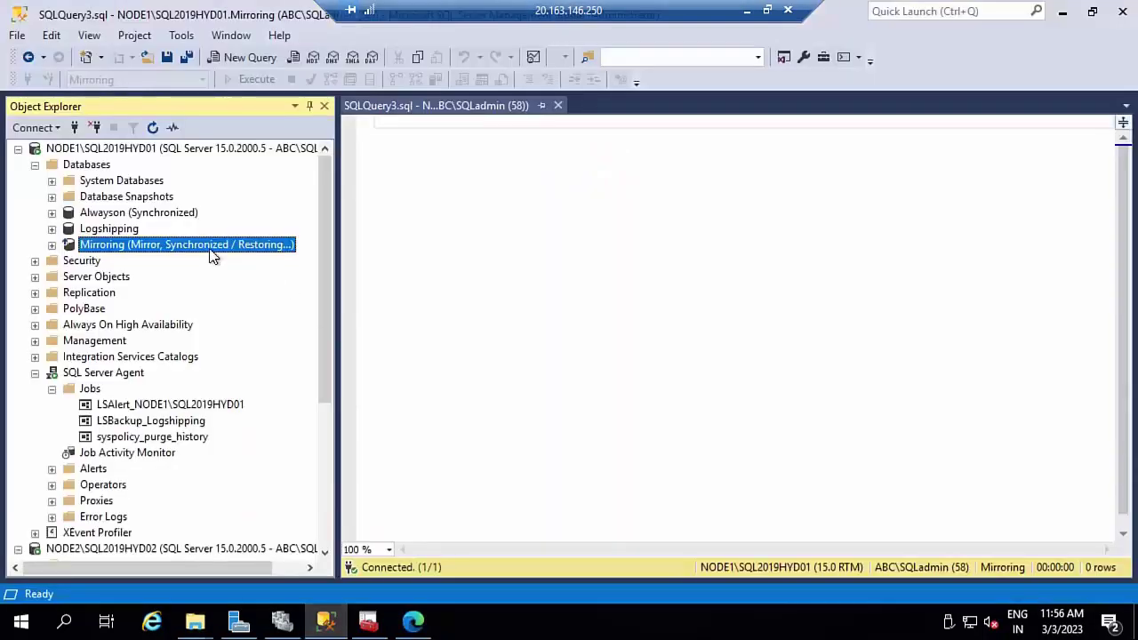
{"action": "left_click", "coordinate": [74, 168]}
{"action": "right_click", "coordinate": [74, 168]}
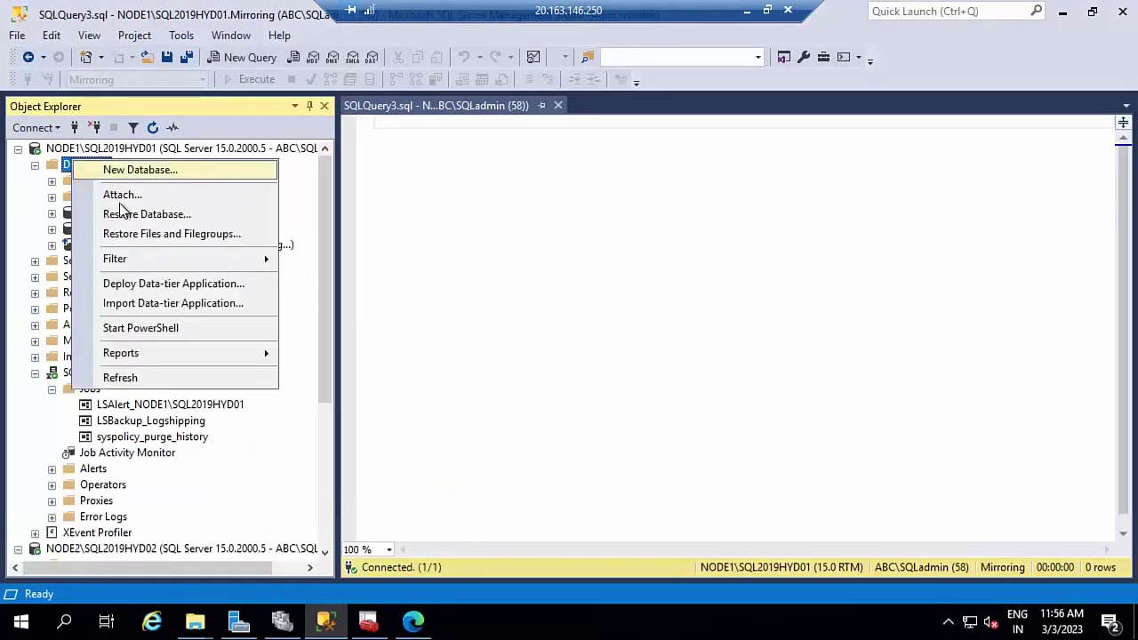
{"action": "left_click", "coordinate": [131, 222]}
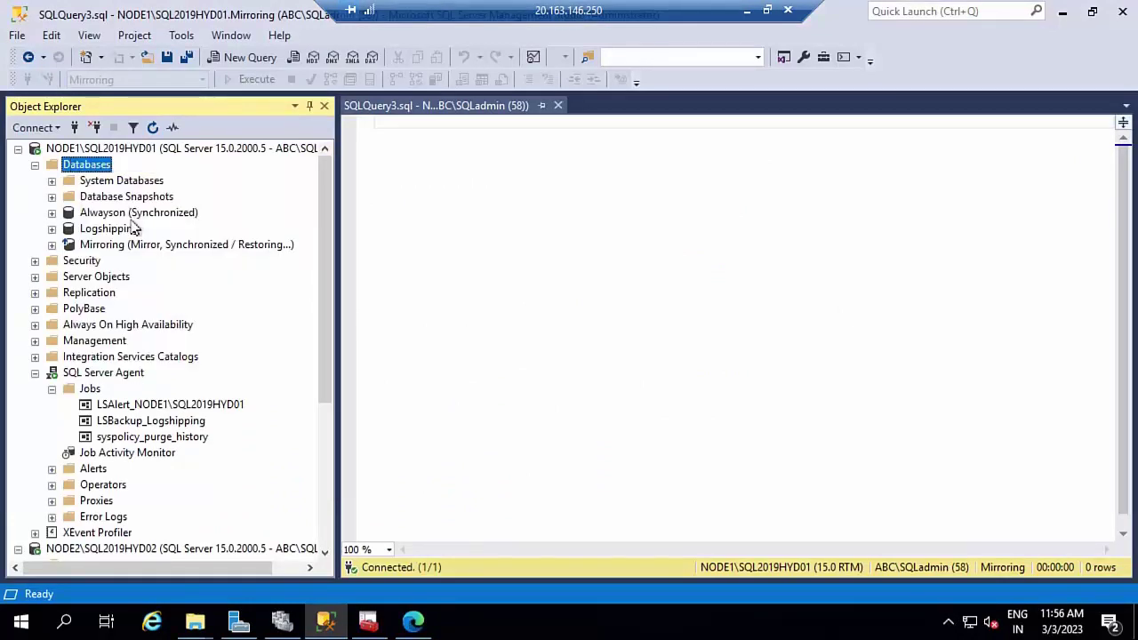
{"action": "left_click", "coordinate": [422, 127]}
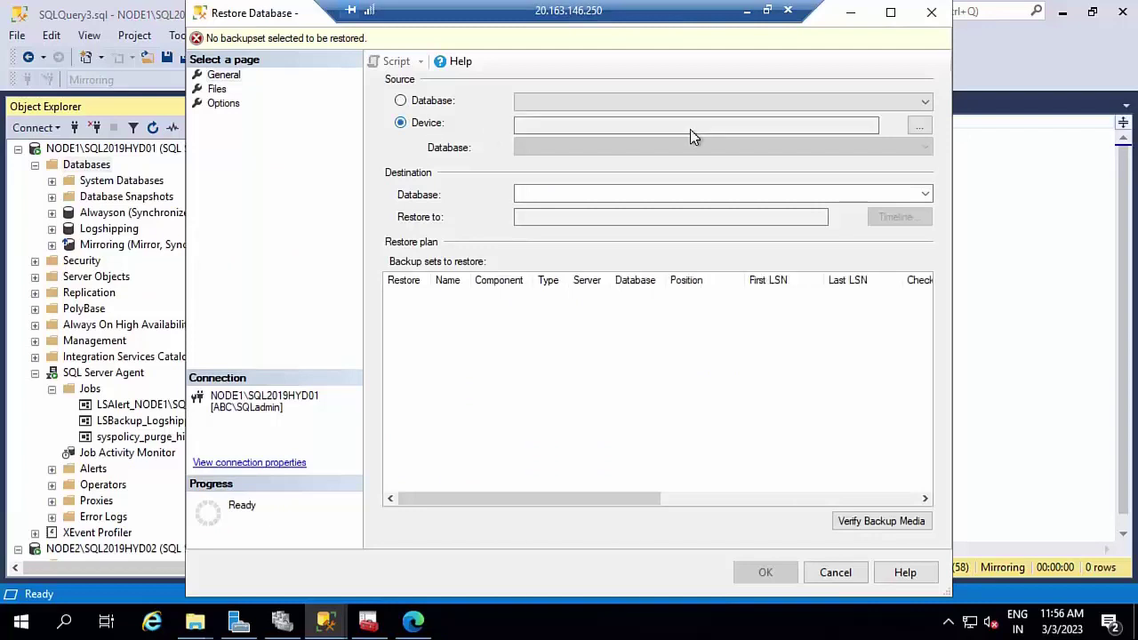
{"action": "left_click", "coordinate": [919, 125]}
{"action": "left_click", "coordinate": [721, 256]}
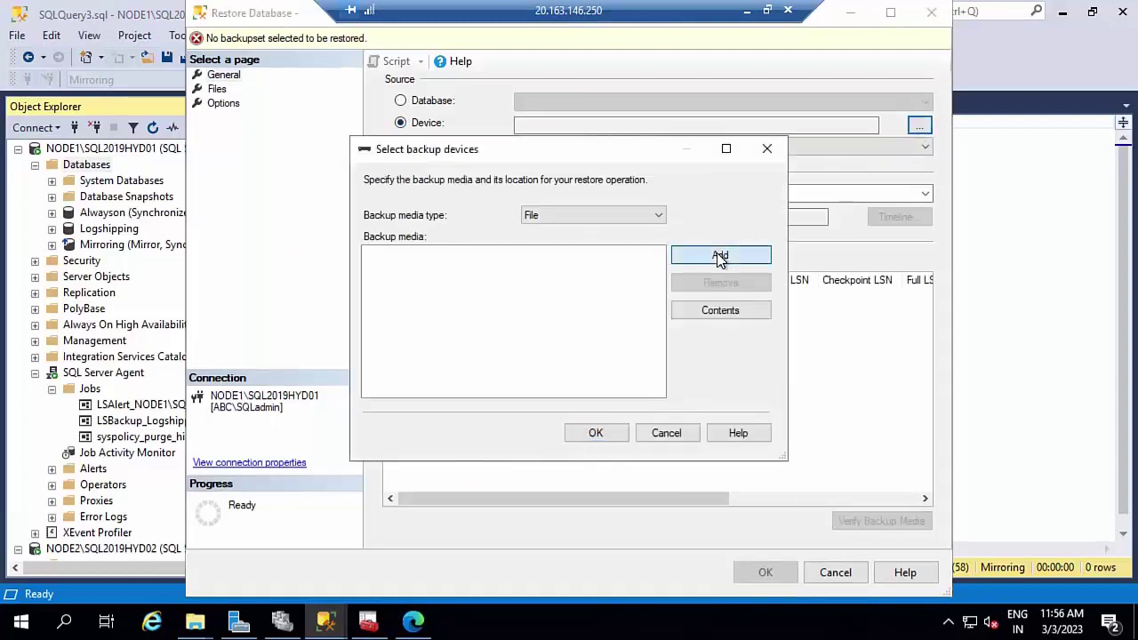
{"action": "scroll", "coordinate": [387, 246], "scroll_direction": "up", "scroll_amount": 5}
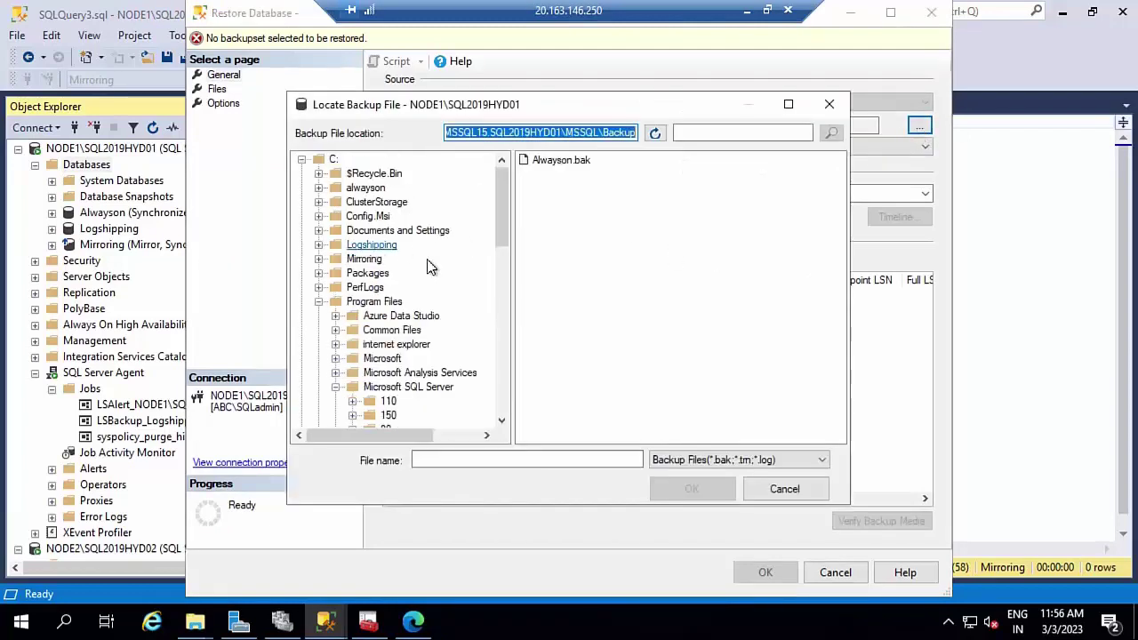
{"action": "left_click", "coordinate": [800, 490]}
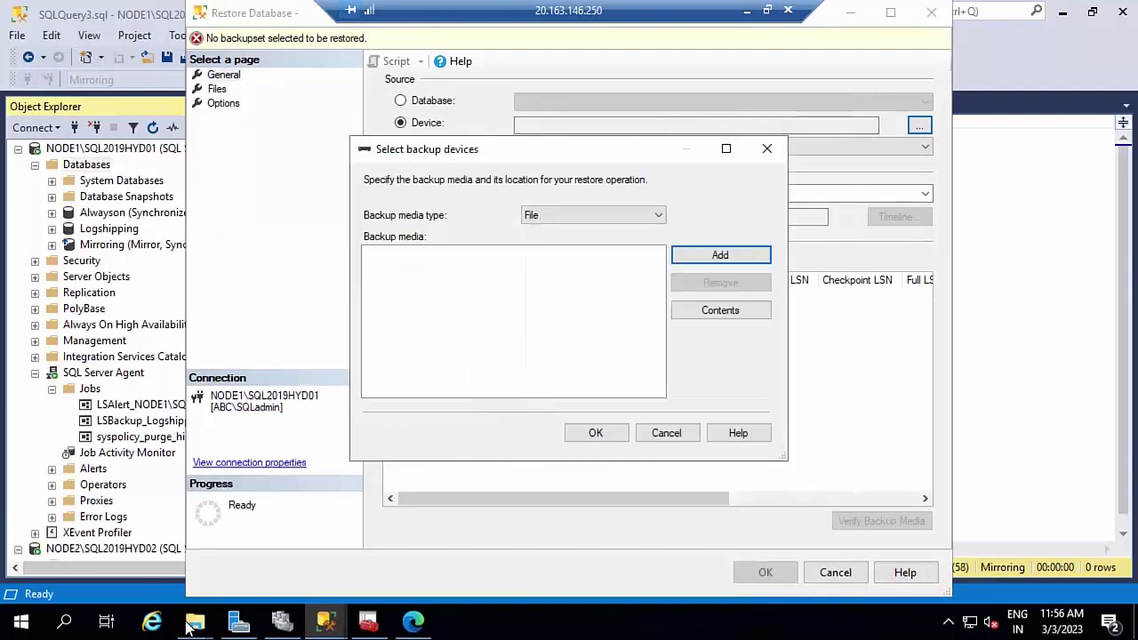
{"action": "left_click", "coordinate": [194, 621]}
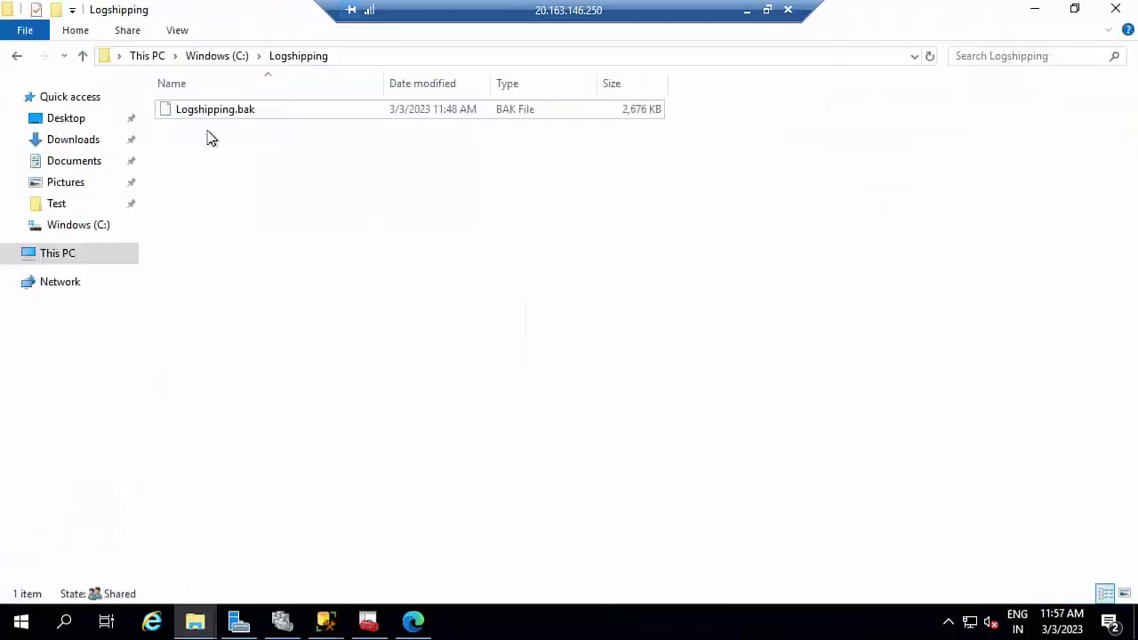
- Paste AdventureWorks2019.bak from Downloads into the root of drive C:
{"action": "left_click", "coordinate": [62, 145]}
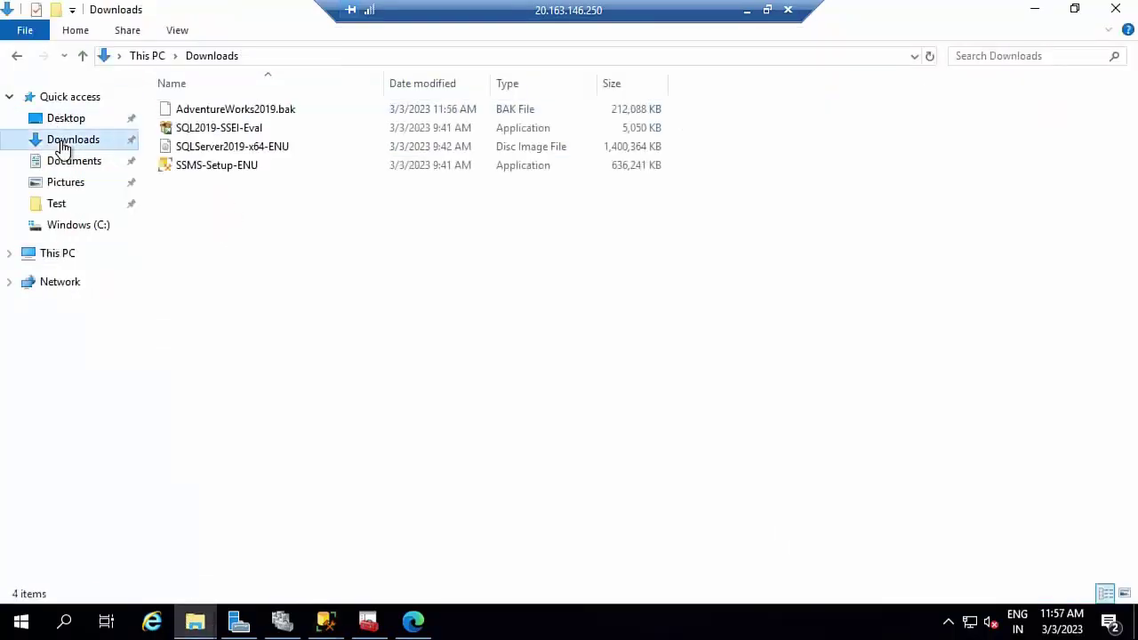
{"action": "left_click", "coordinate": [231, 113]}
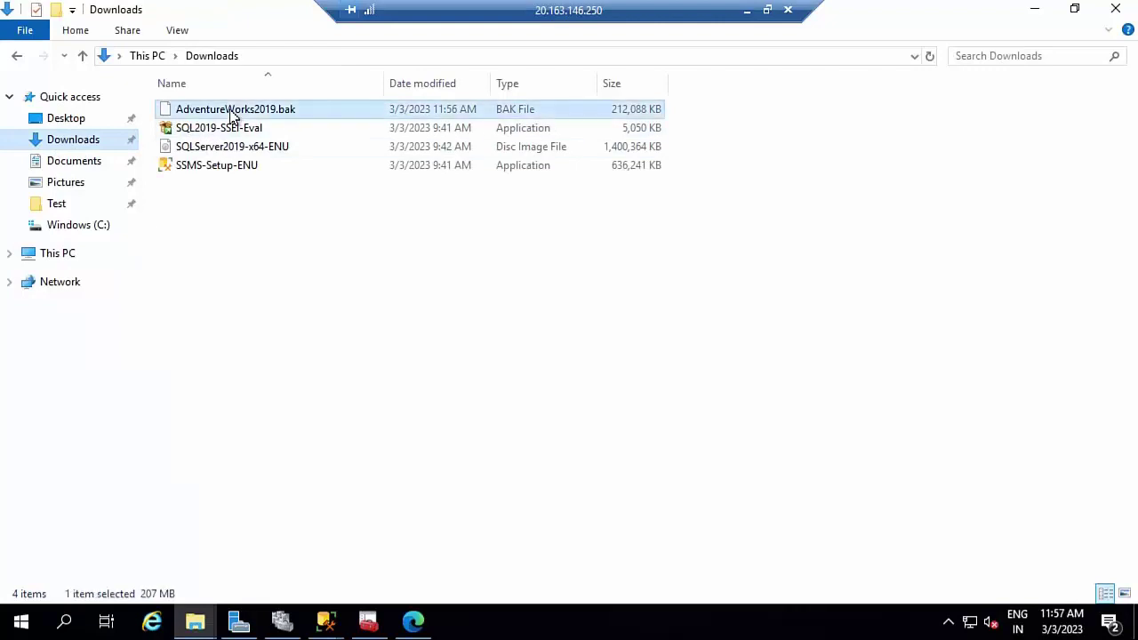
{"action": "left_click", "coordinate": [147, 55]}
{"action": "double_click", "coordinate": [309, 249]}
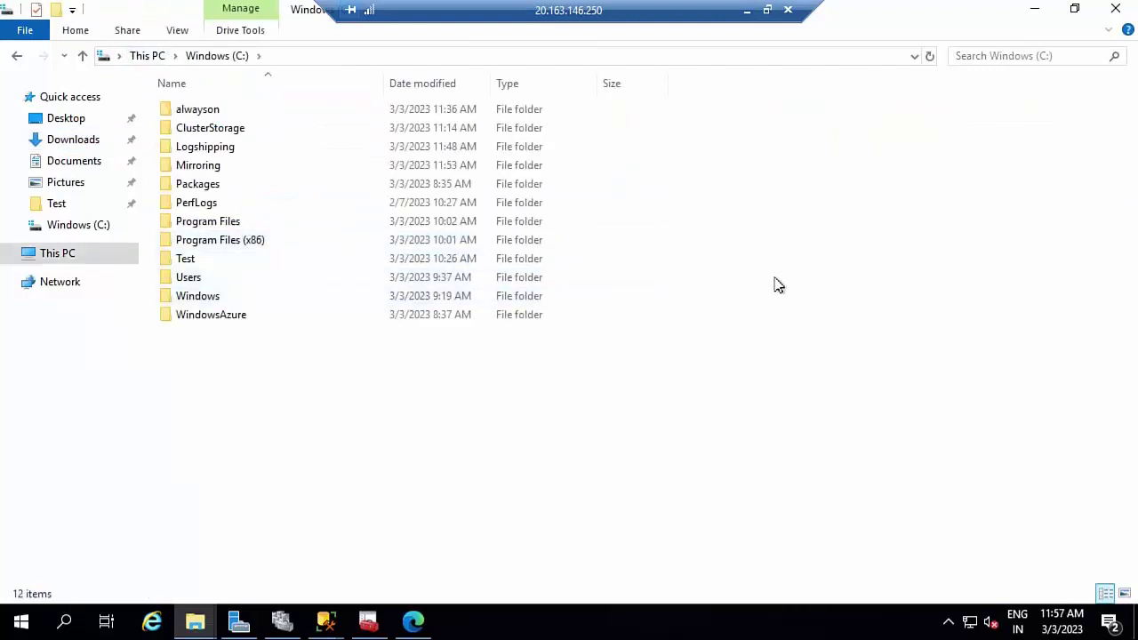
{"action": "key", "text": "ctrl+v"}
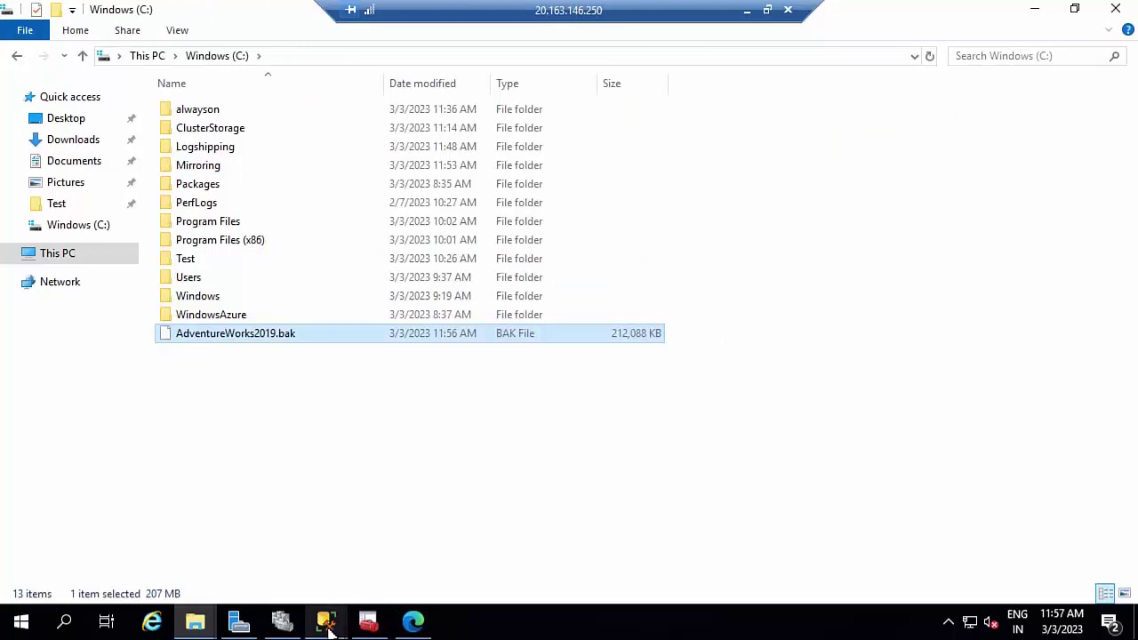
{"action": "left_click", "coordinate": [326, 621]}
- Restore AdventureWorks2019 from C:\AdventureWorks2019.bak and dismiss the success message
{"action": "left_click", "coordinate": [491, 542]}
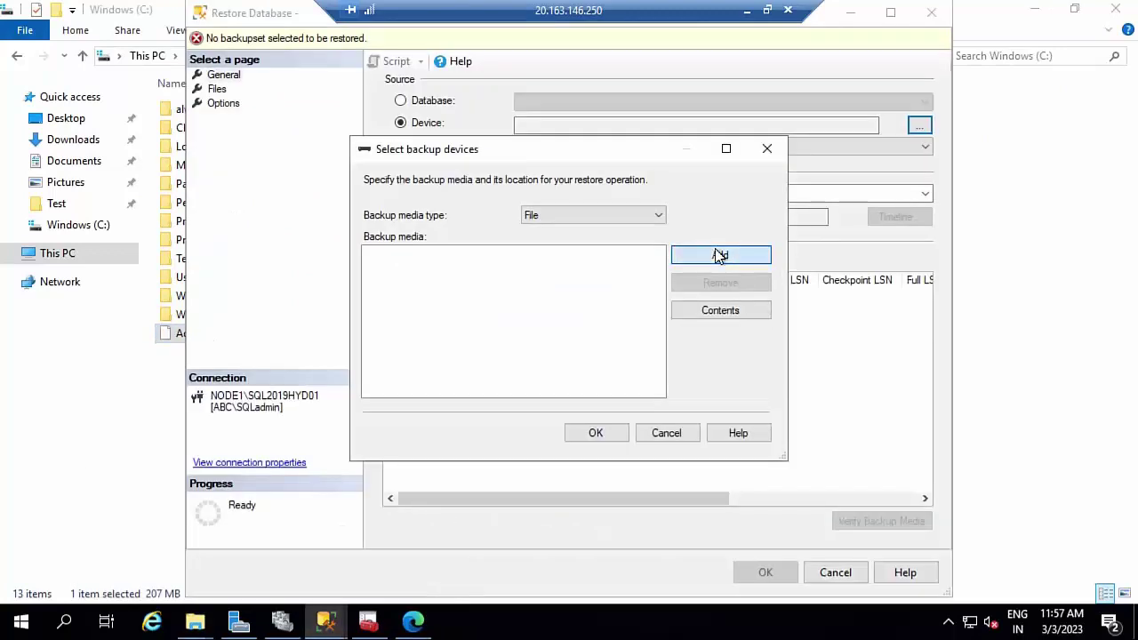
{"action": "left_click", "coordinate": [719, 255]}
{"action": "scroll", "coordinate": [347, 214], "scroll_direction": "up", "scroll_amount": 5}
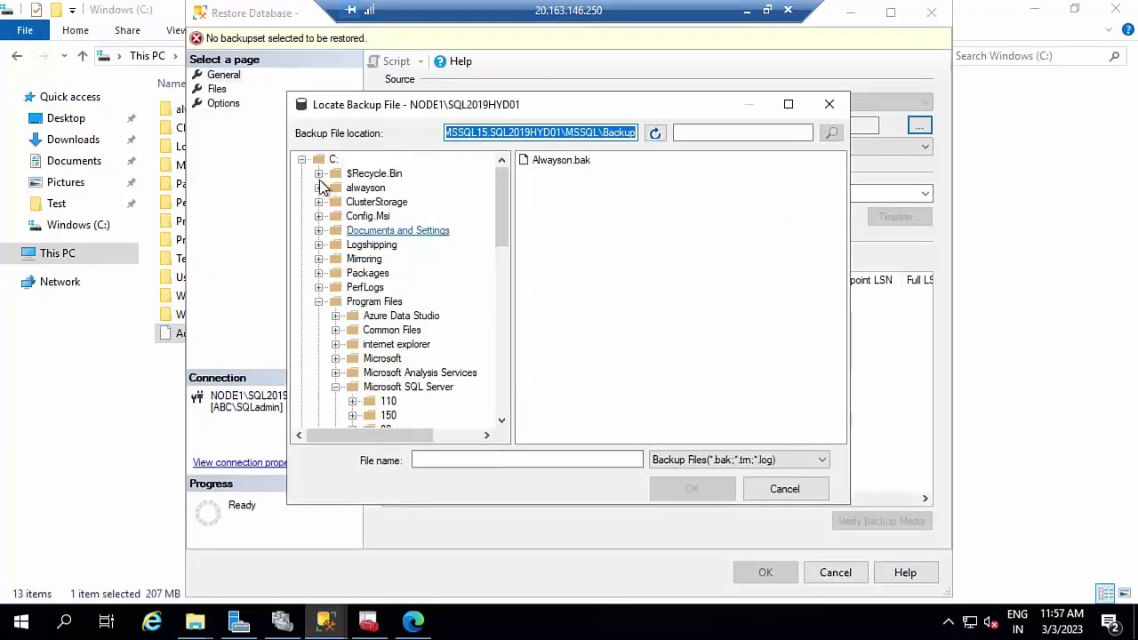
{"action": "left_click", "coordinate": [331, 161]}
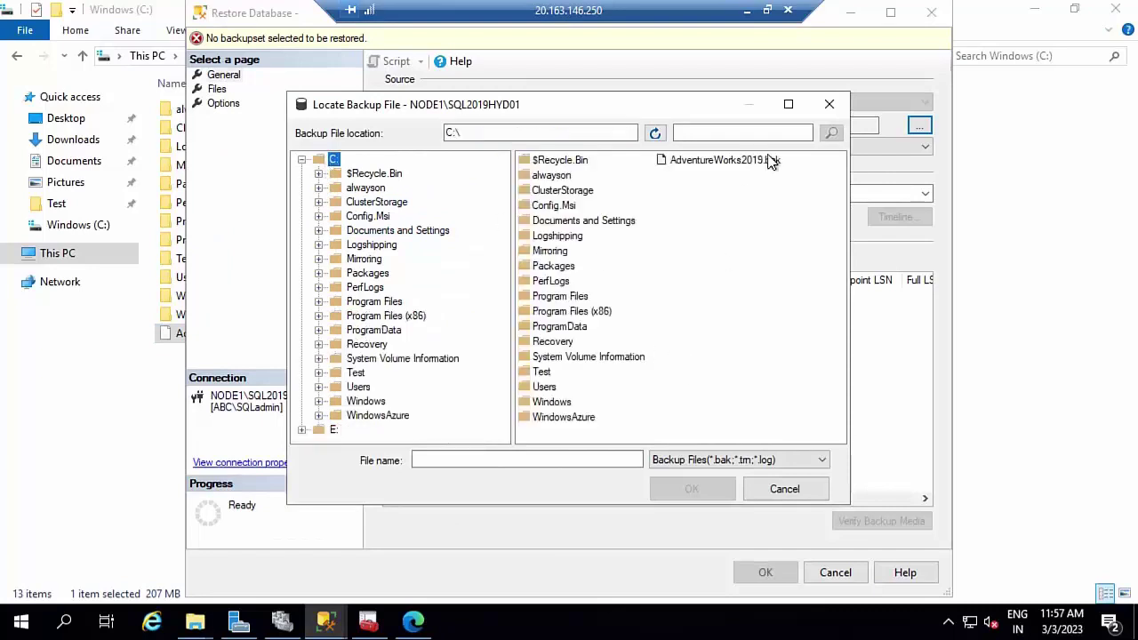
{"action": "left_click", "coordinate": [769, 160]}
{"action": "left_click", "coordinate": [689, 484]}
{"action": "left_click", "coordinate": [610, 435]}
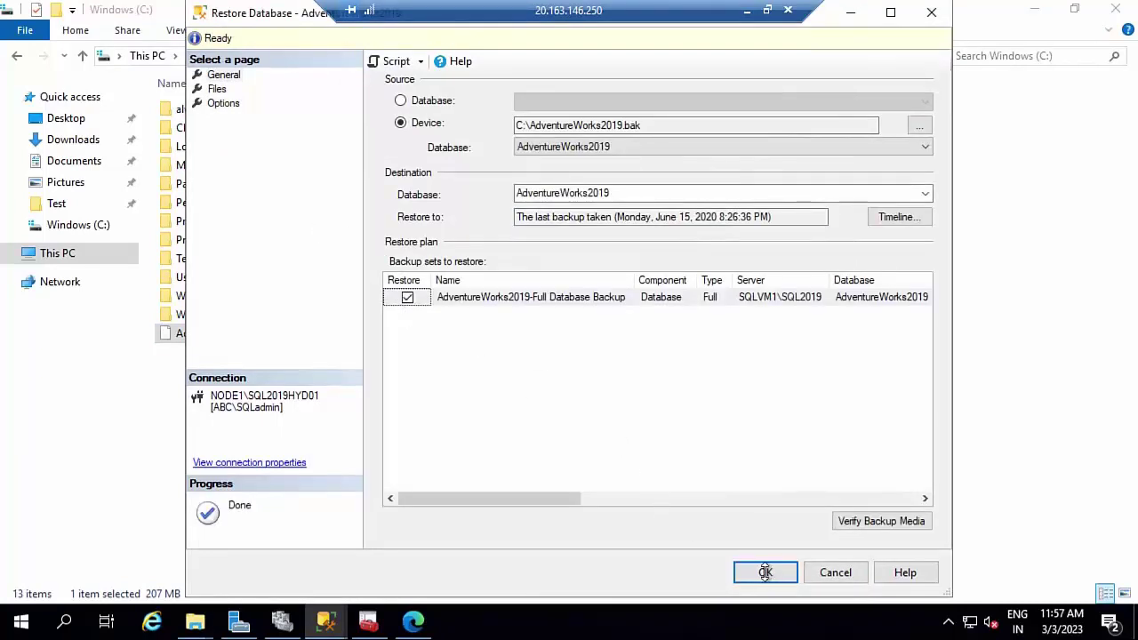
{"action": "left_click", "coordinate": [766, 571]}
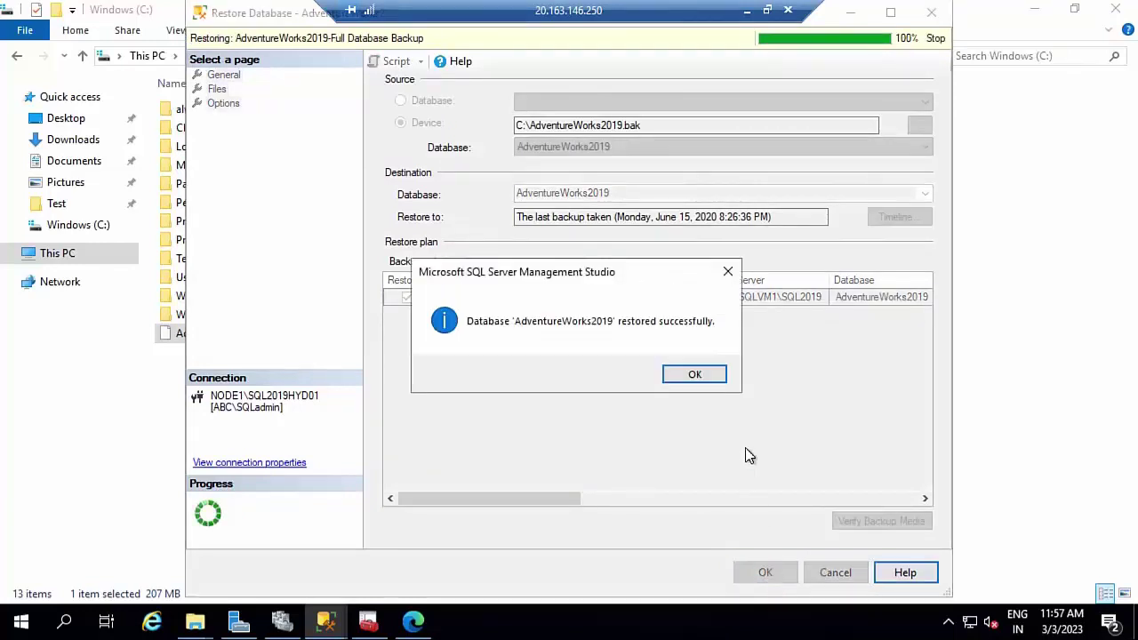
{"action": "left_click", "coordinate": [703, 377]}
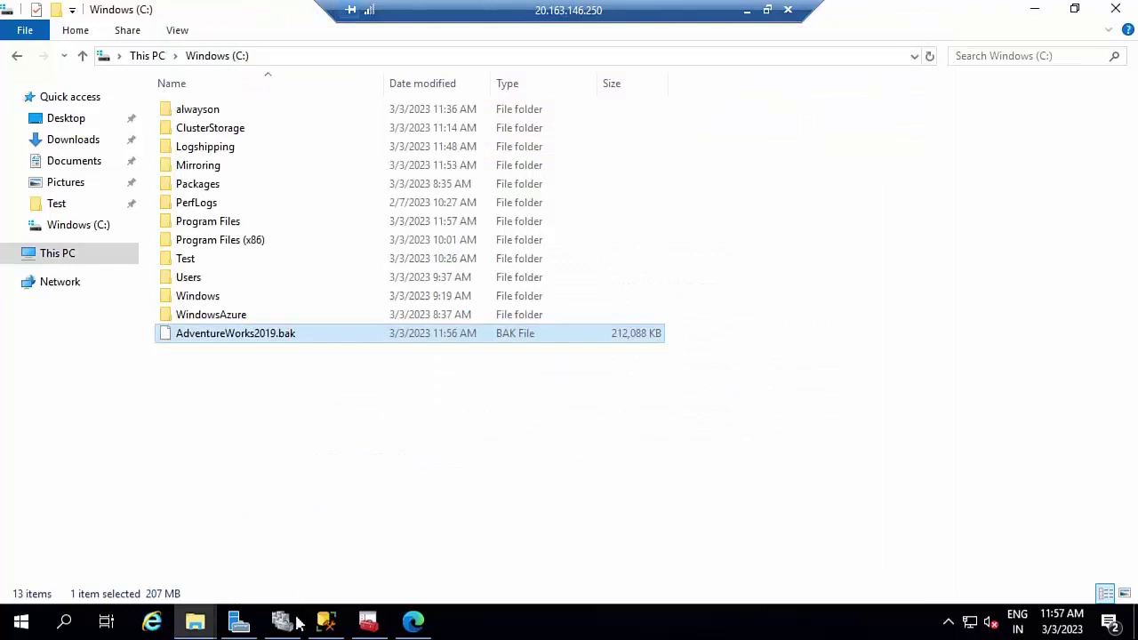
{"action": "left_click", "coordinate": [325, 622]}
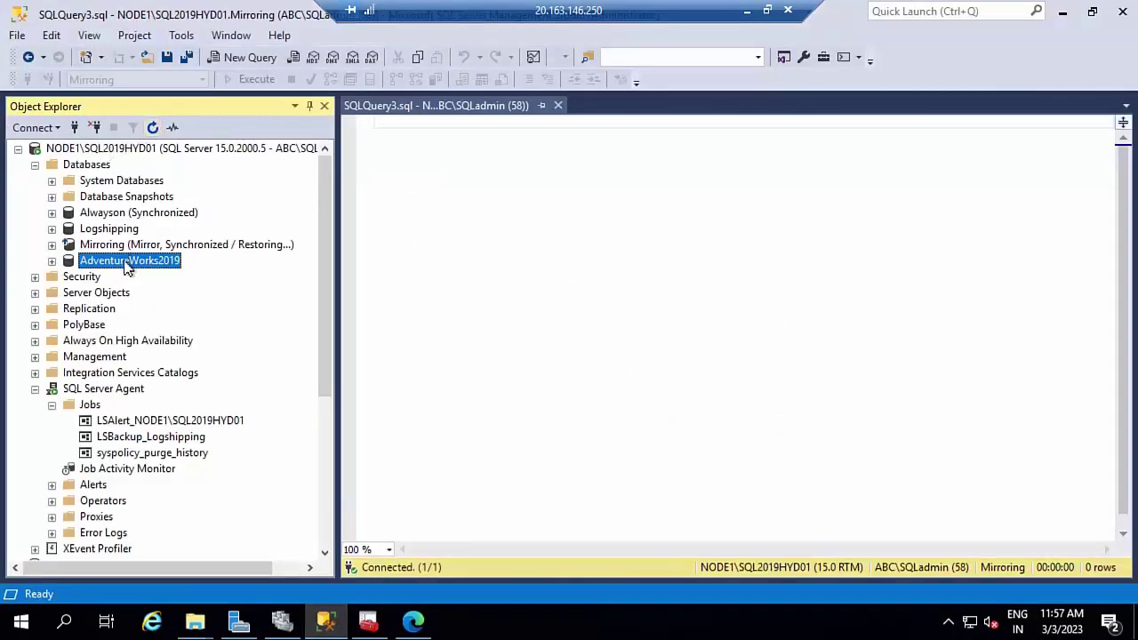
- Launch Configure Distribution from the Replication folder, keeping NODE1\SQL2019HYD01 as its own distributor
{"action": "double_click", "coordinate": [84, 308]}
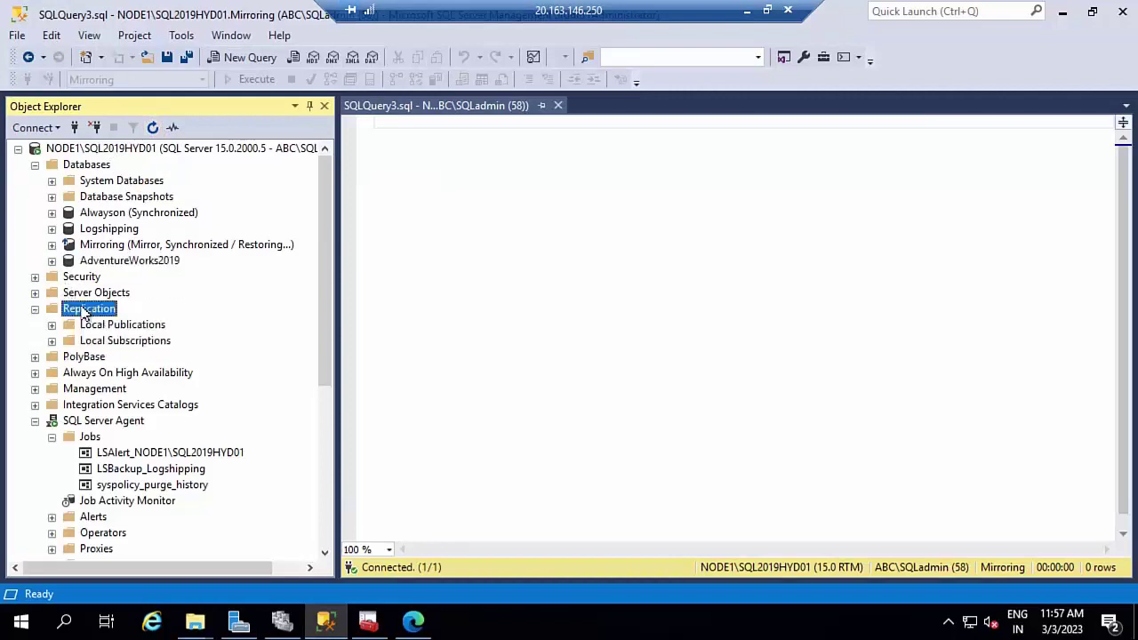
{"action": "right_click", "coordinate": [100, 313]}
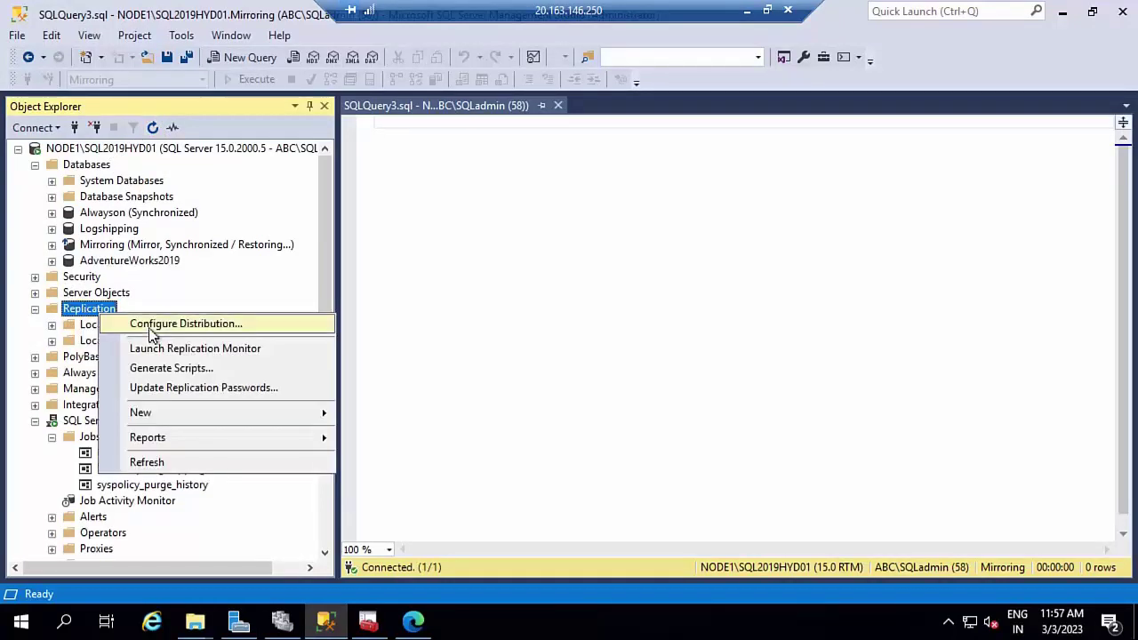
{"action": "left_click", "coordinate": [151, 326]}
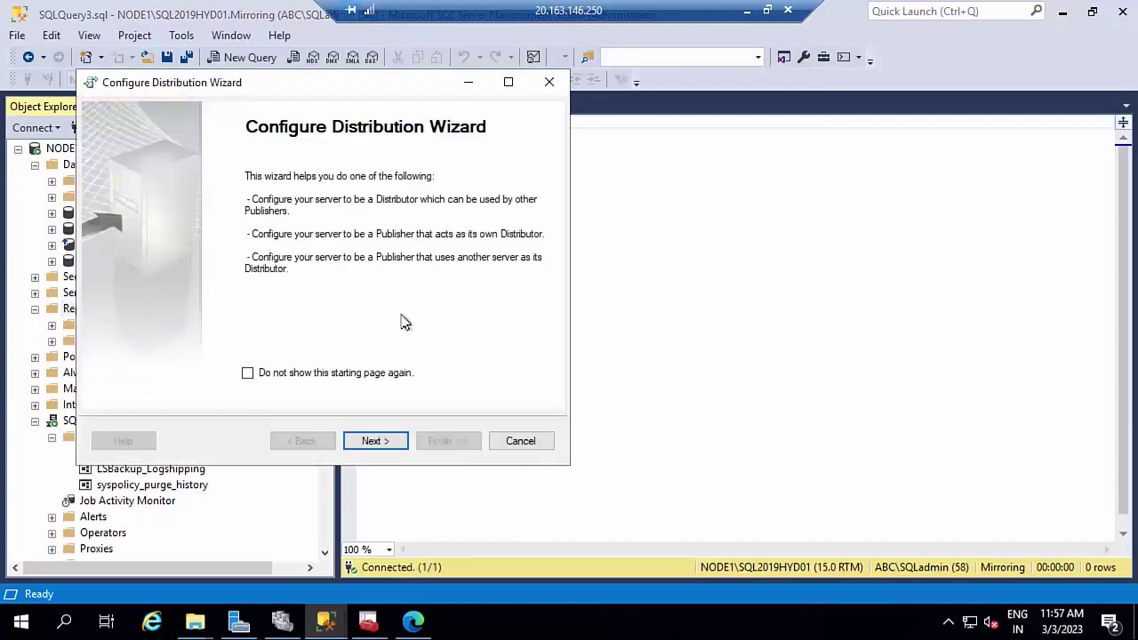
{"action": "left_click", "coordinate": [374, 441]}
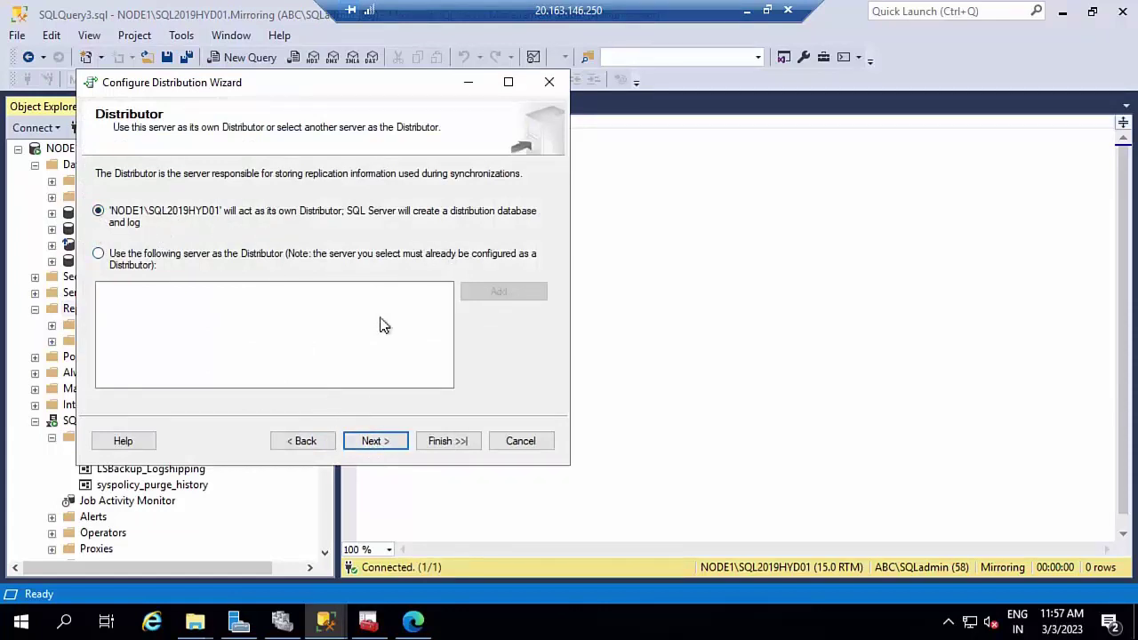
{"action": "left_click", "coordinate": [387, 451]}
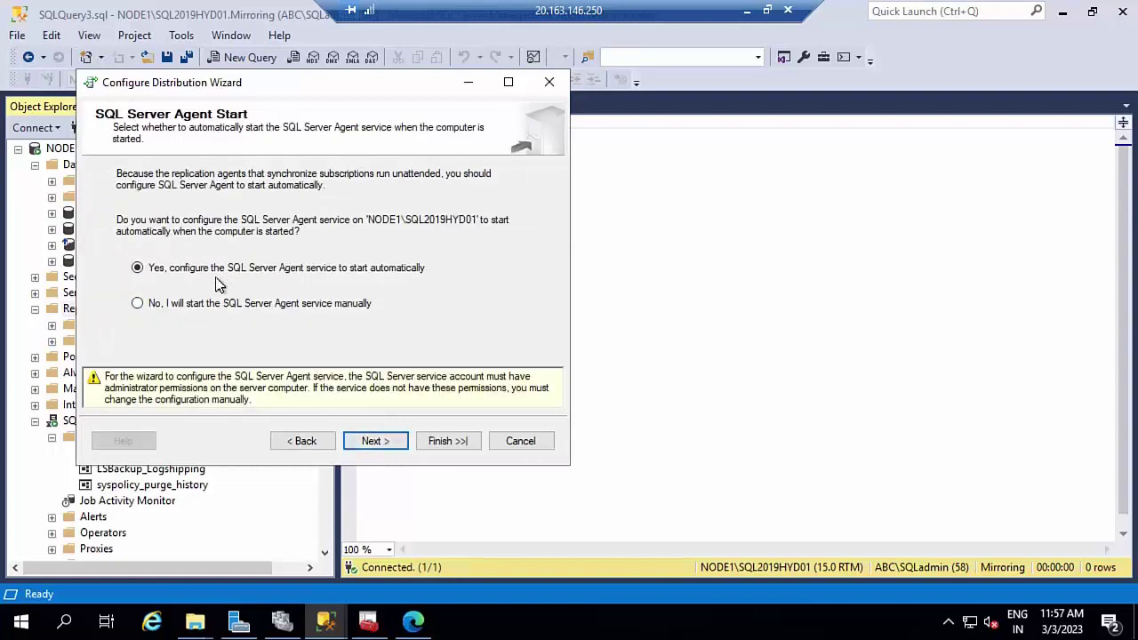
- Accept Agent autostart, default snapshot folder, distribution database and NODE1 publisher, then finish and close
{"action": "left_click", "coordinate": [389, 441]}
{"action": "left_click", "coordinate": [389, 442]}
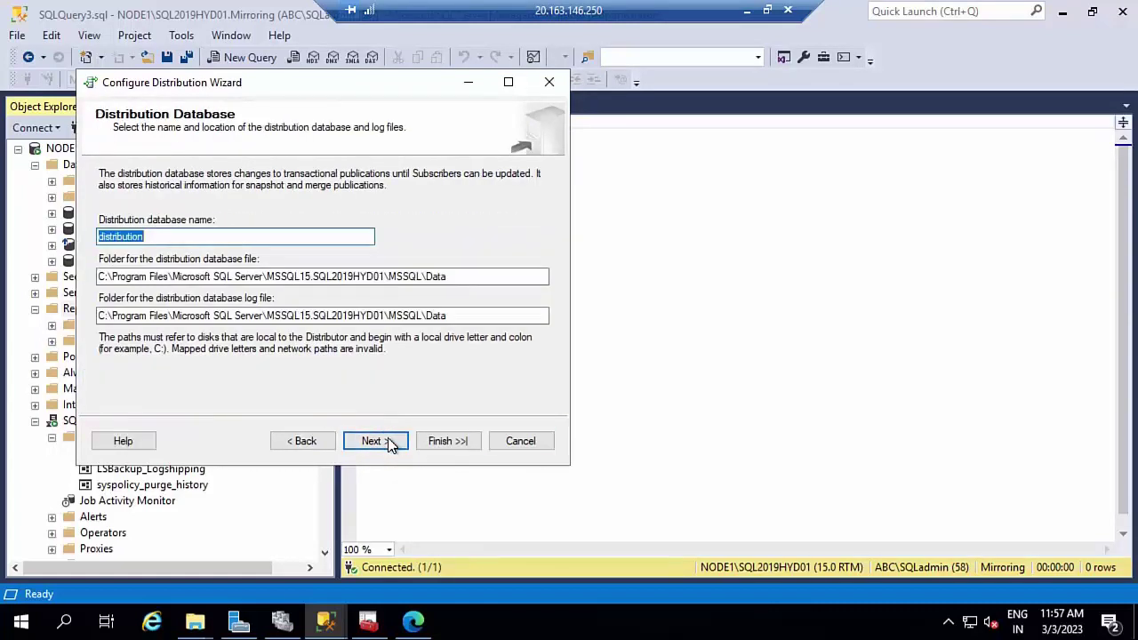
{"action": "left_click", "coordinate": [388, 442]}
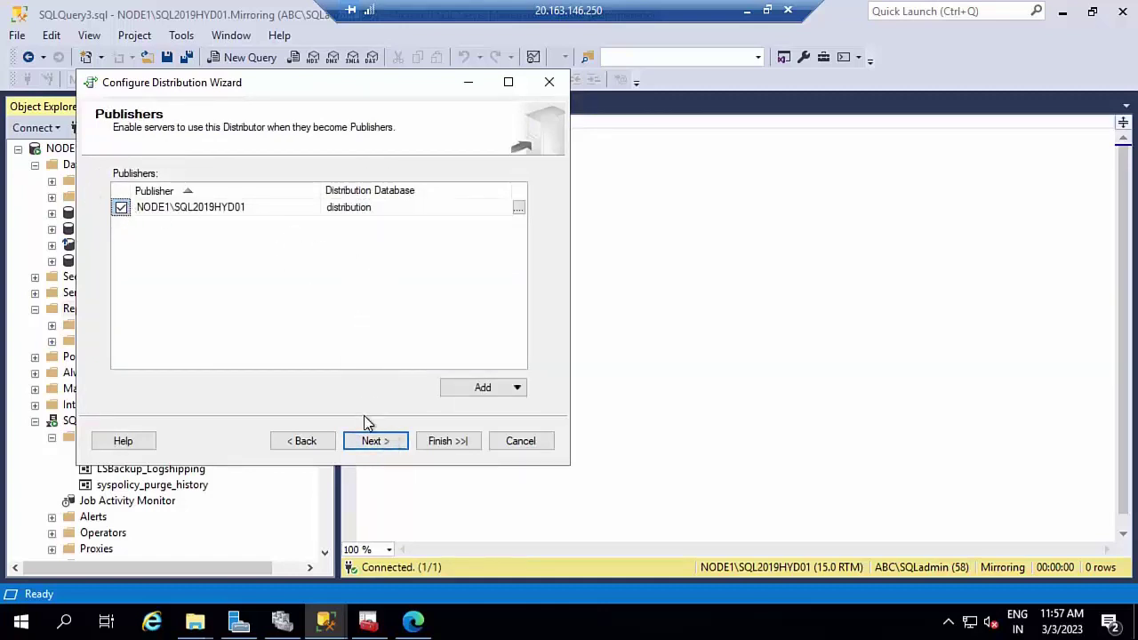
{"action": "left_click", "coordinate": [375, 441]}
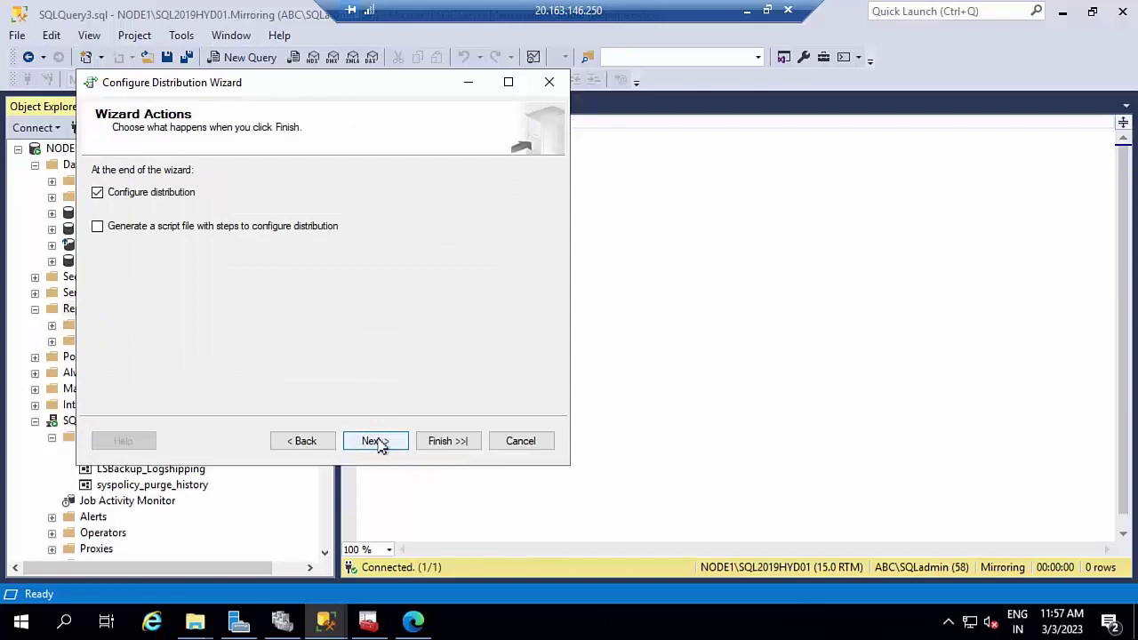
{"action": "left_click", "coordinate": [302, 441]}
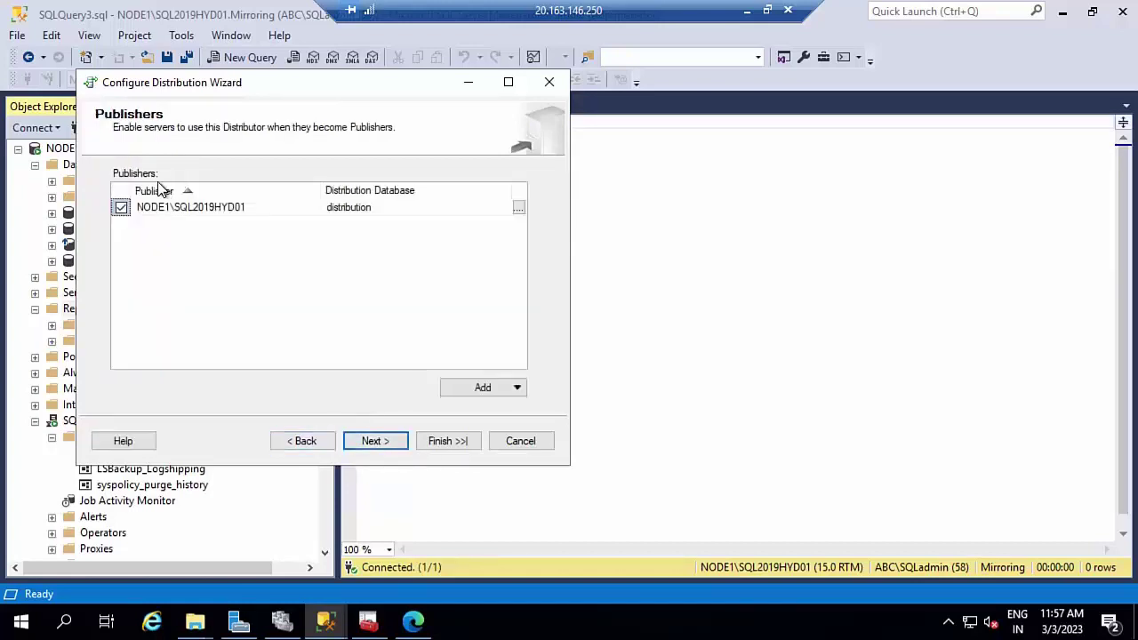
{"action": "left_click", "coordinate": [375, 443]}
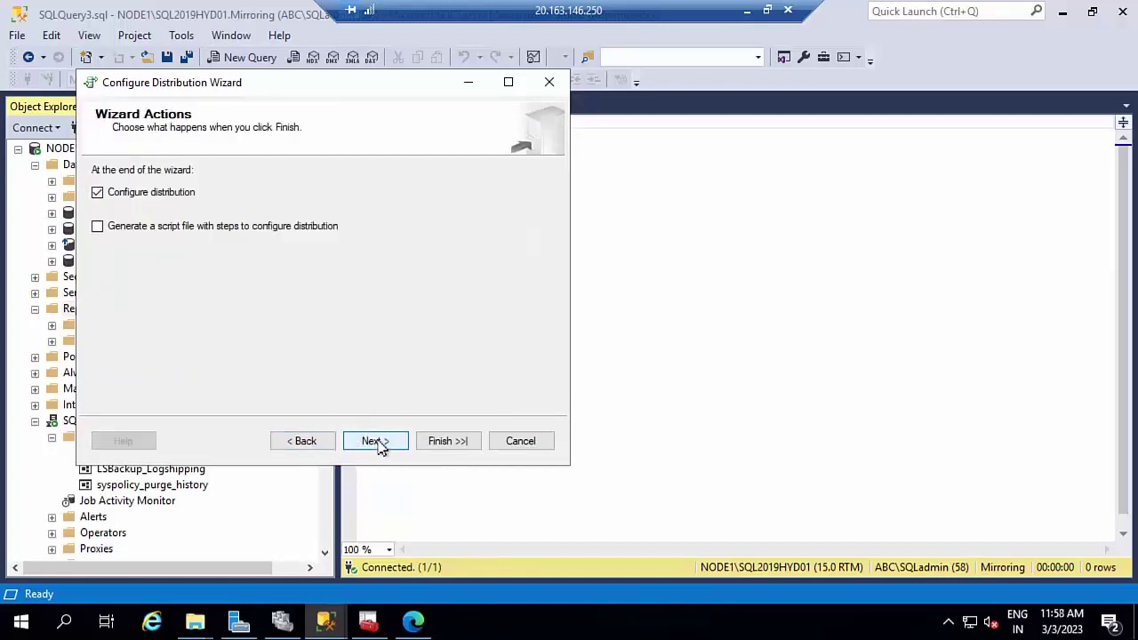
{"action": "left_click", "coordinate": [375, 441]}
{"action": "left_click", "coordinate": [452, 442]}
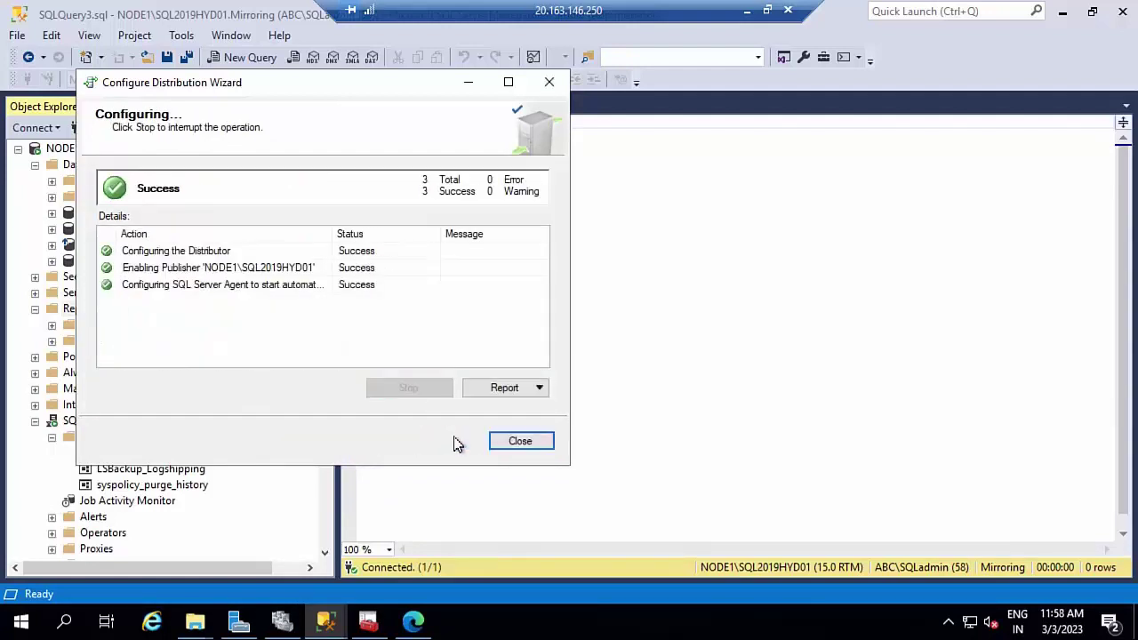
{"action": "left_click", "coordinate": [534, 446]}
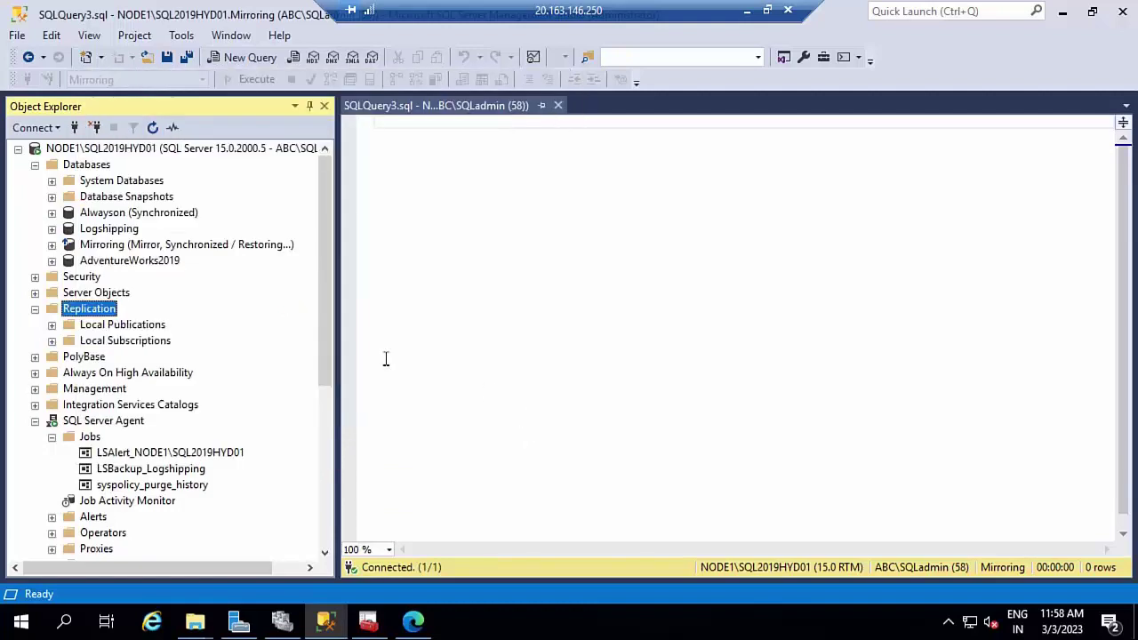
- Start a new transactional publication on the AdventureWorks2019 database
{"action": "double_click", "coordinate": [105, 328]}
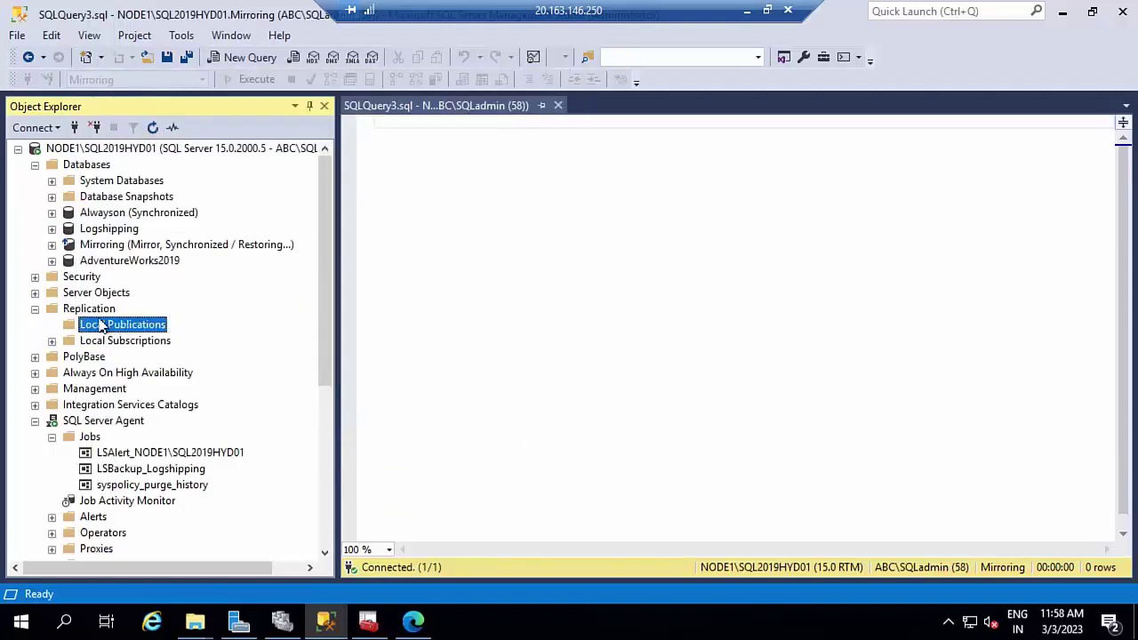
{"action": "right_click", "coordinate": [114, 330]}
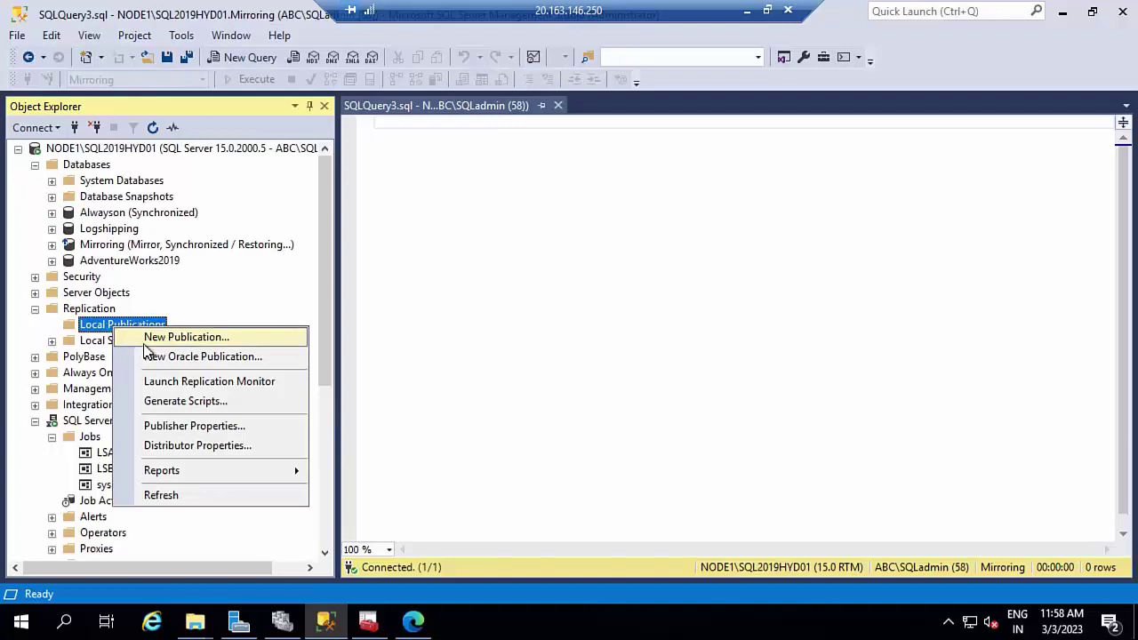
{"action": "left_click", "coordinate": [144, 344]}
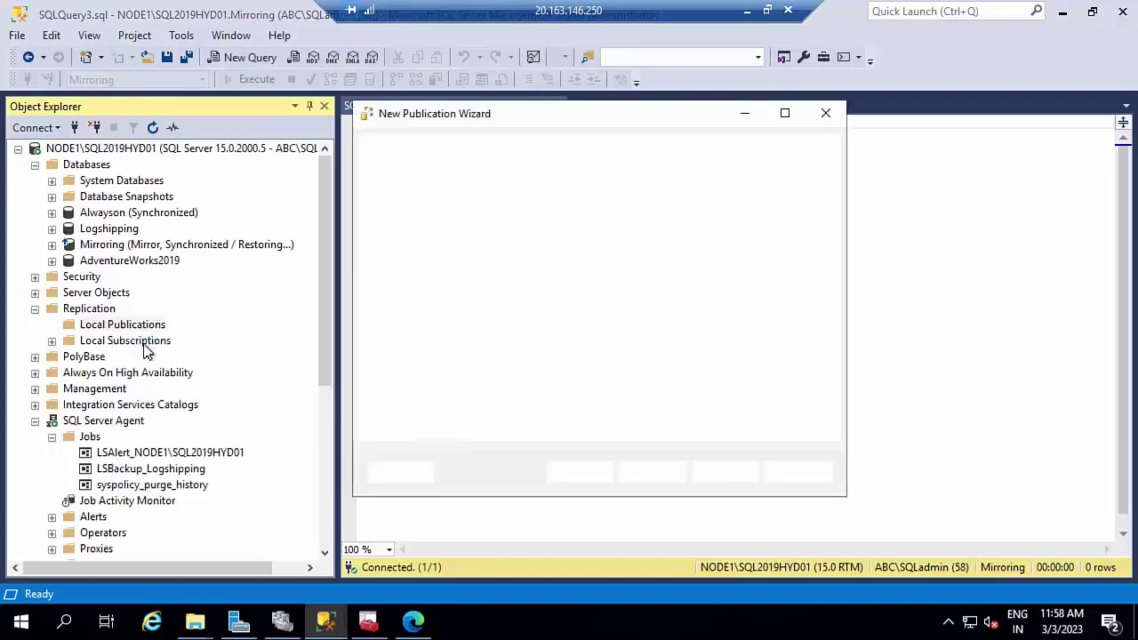
{"action": "left_click", "coordinate": [648, 476]}
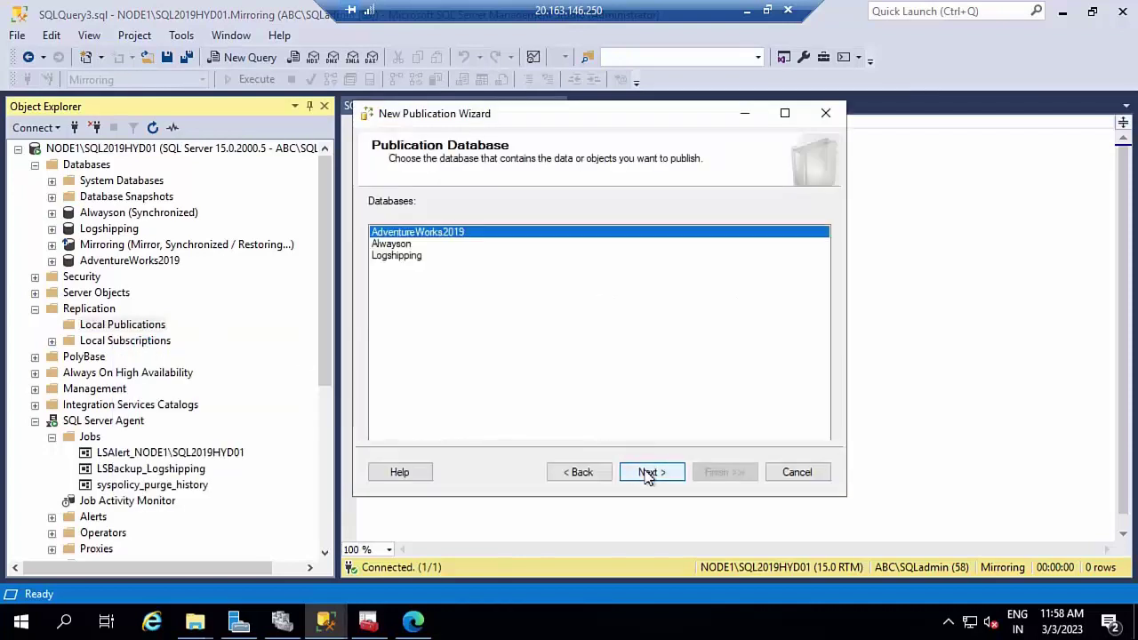
{"action": "left_click", "coordinate": [657, 474]}
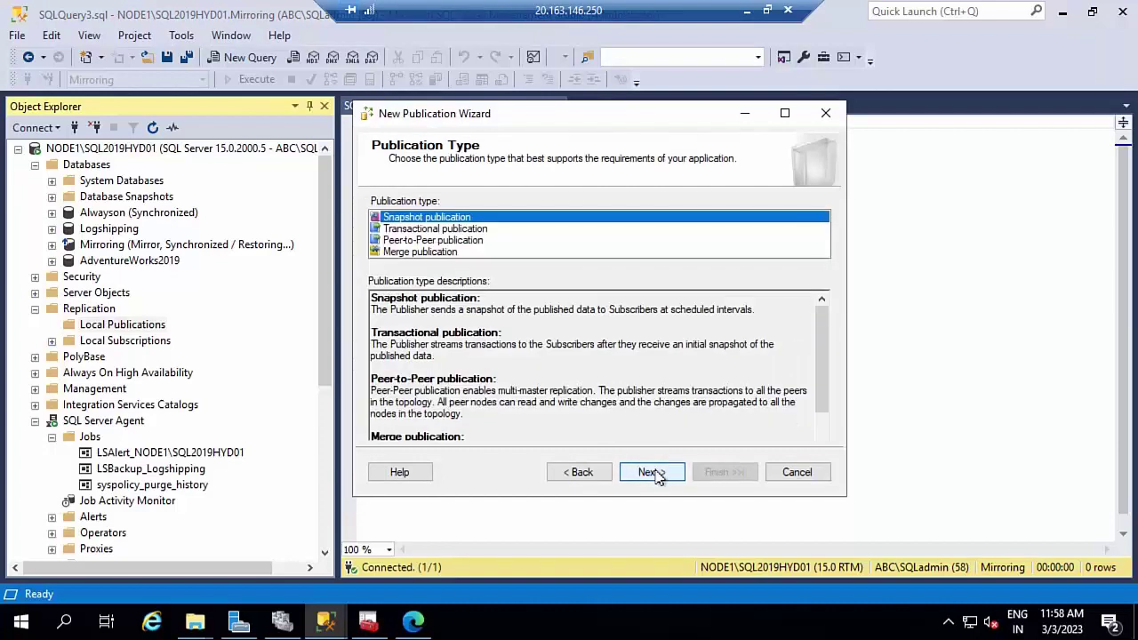
{"action": "left_click", "coordinate": [459, 230]}
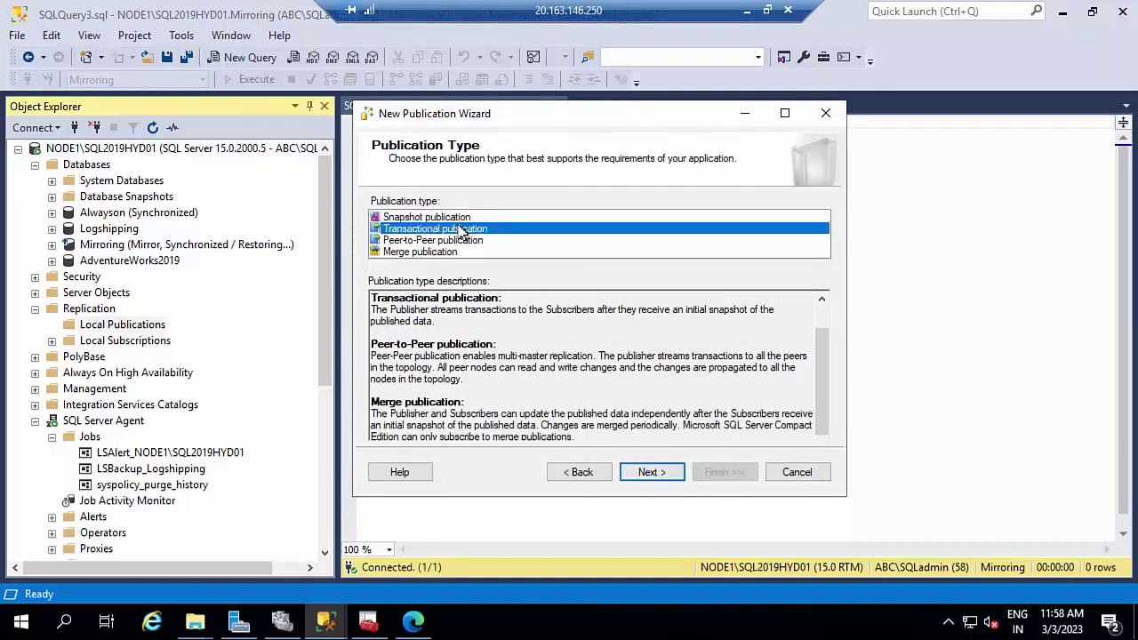
{"action": "left_click", "coordinate": [651, 472]}
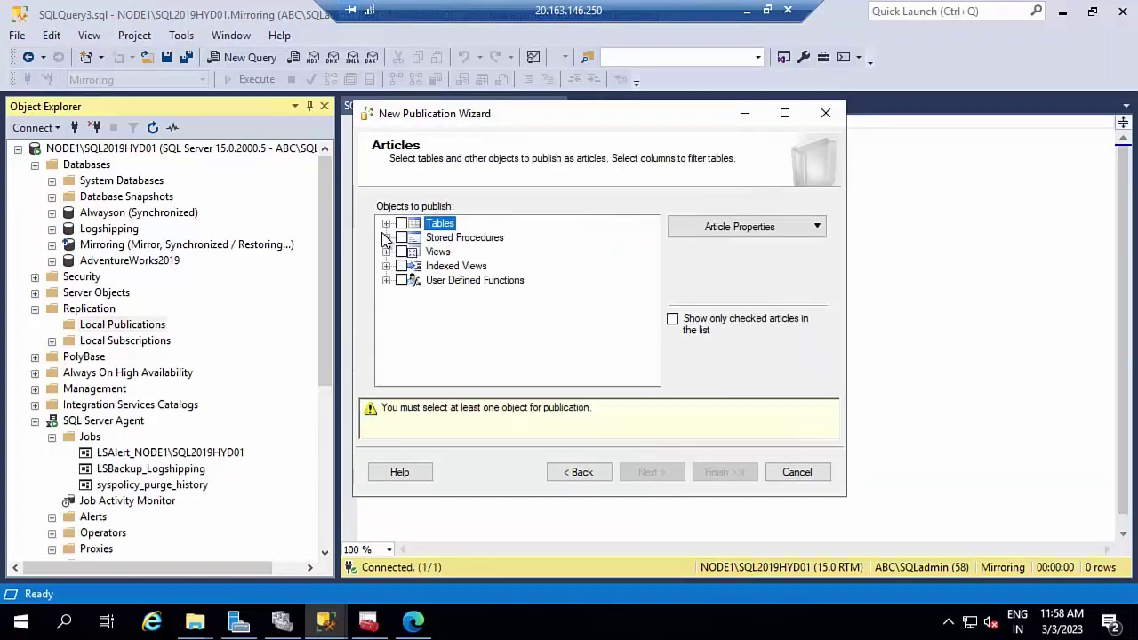
- Publish the Address table without row filters and create the snapshot immediately
{"action": "left_click", "coordinate": [386, 224]}
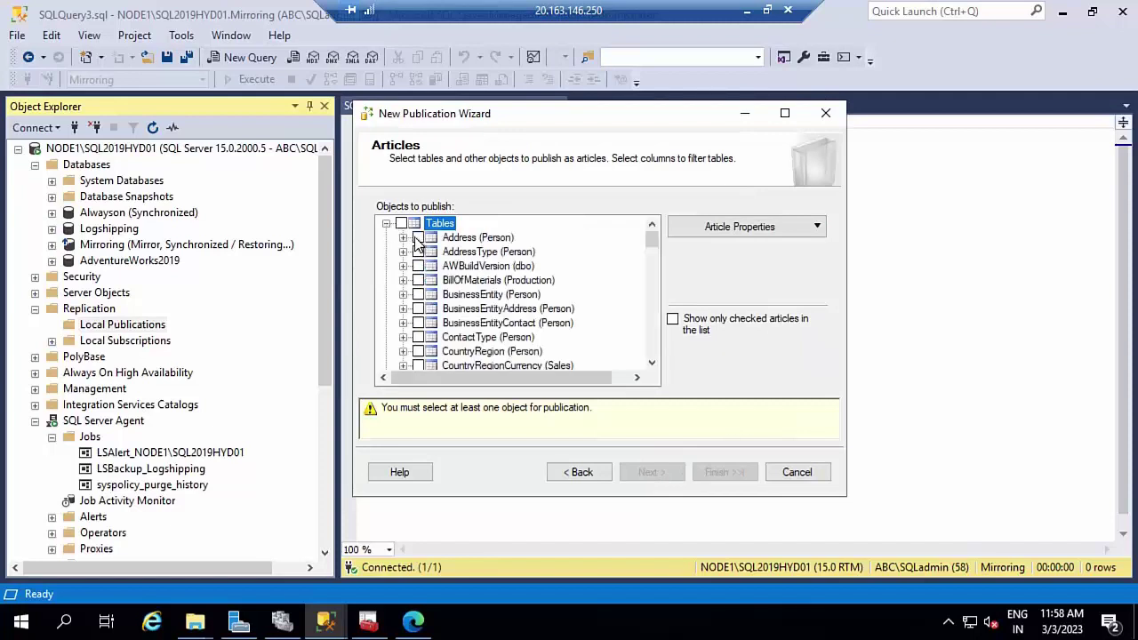
{"action": "left_click", "coordinate": [417, 238]}
{"action": "left_click", "coordinate": [673, 473]}
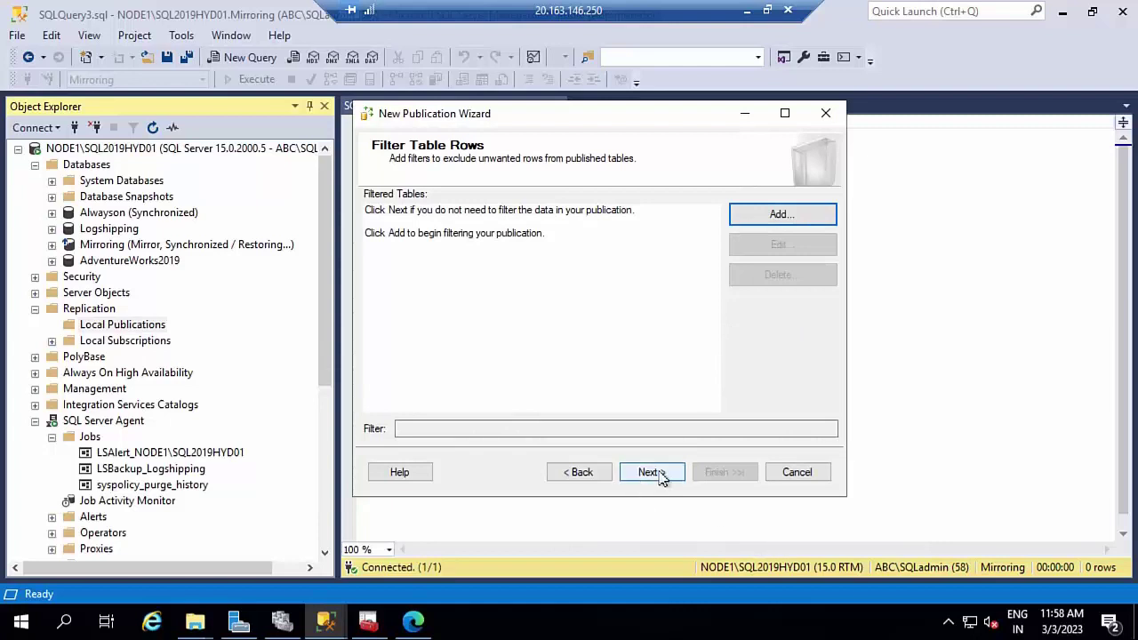
{"action": "left_click", "coordinate": [660, 477]}
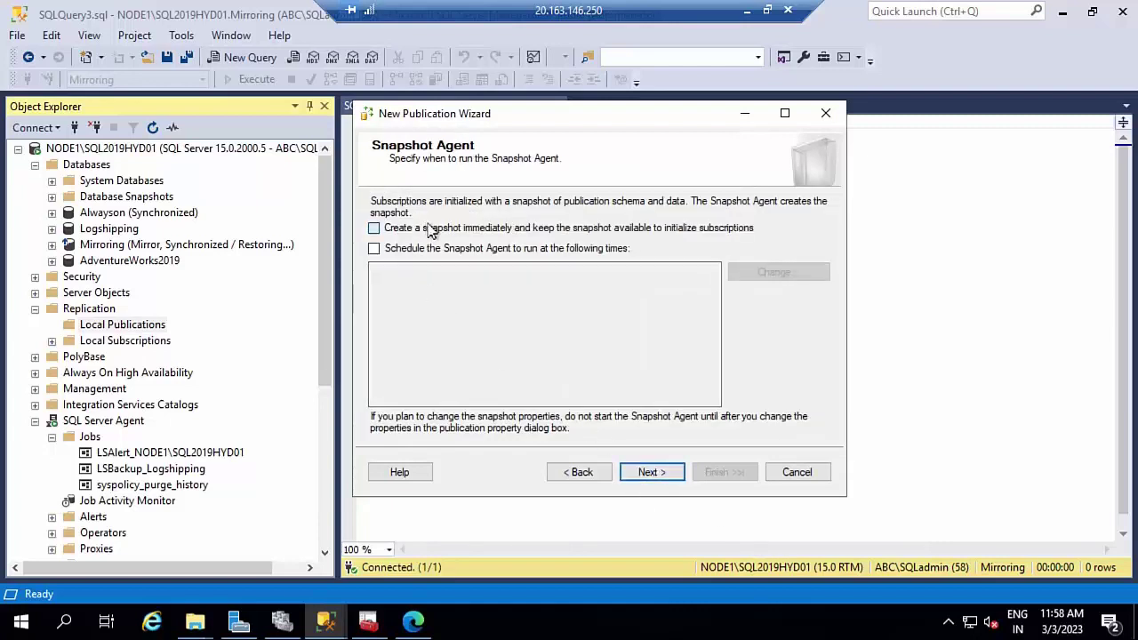
{"action": "left_click", "coordinate": [429, 229]}
{"action": "left_click", "coordinate": [661, 472]}
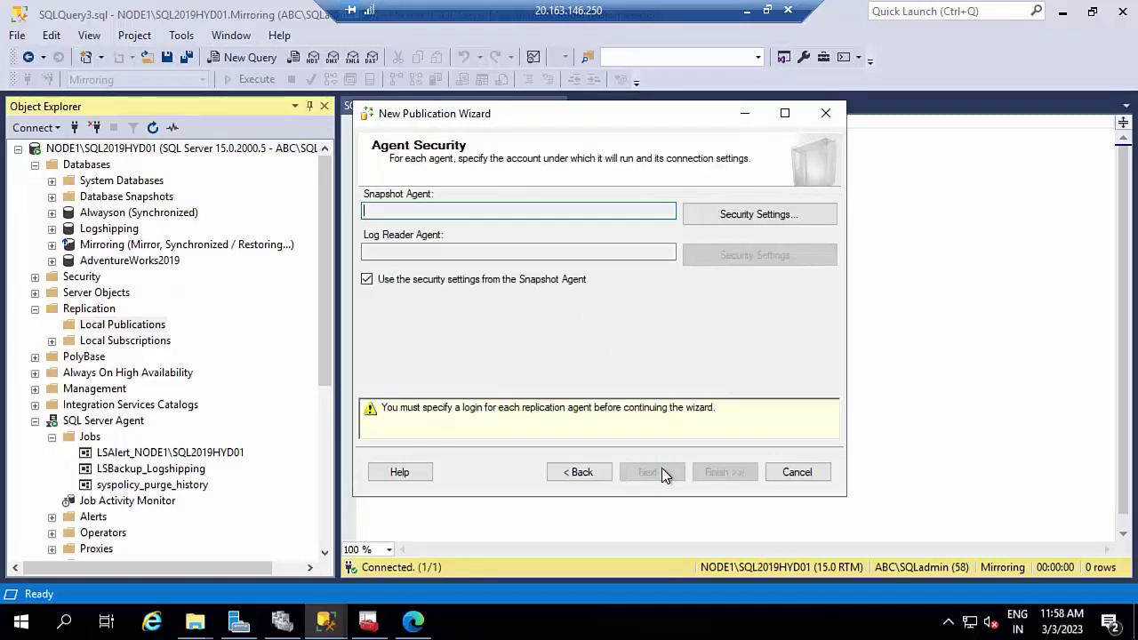
- Run the Snapshot Agent under the SQL Server Agent account and create publication TR
{"action": "left_click", "coordinate": [738, 216]}
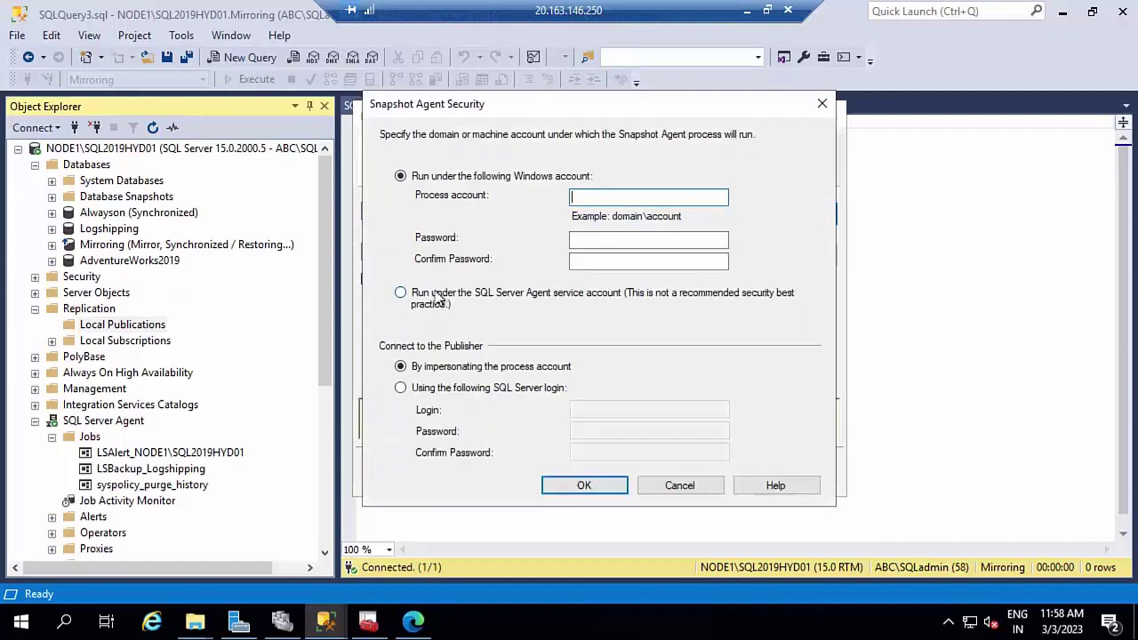
{"action": "left_click", "coordinate": [438, 299]}
{"action": "left_click", "coordinate": [589, 491]}
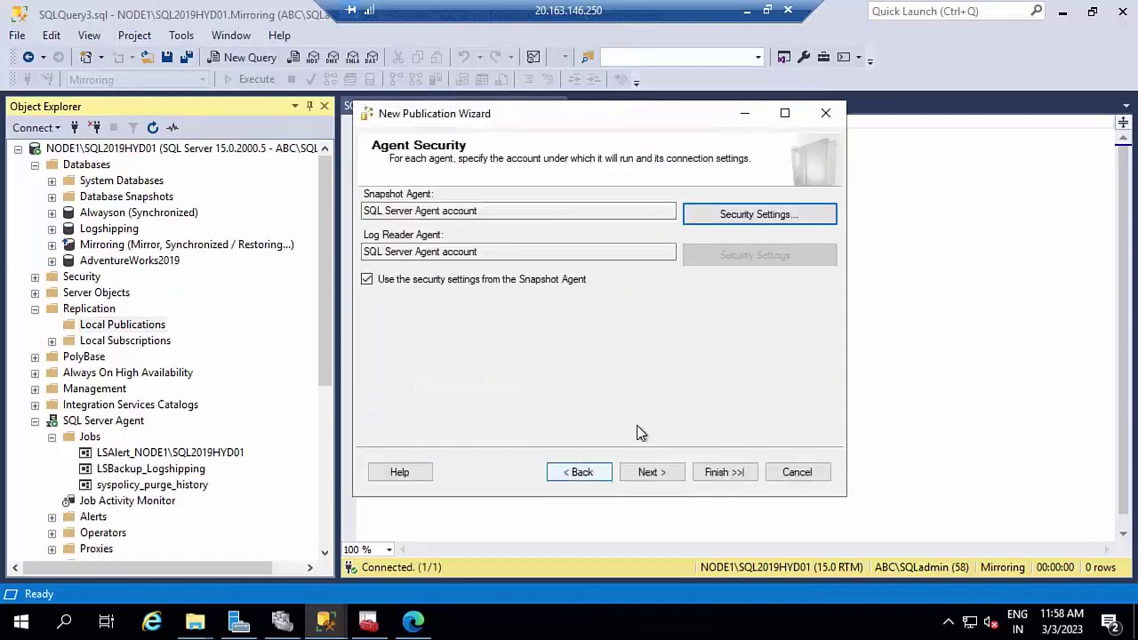
{"action": "left_click", "coordinate": [667, 478]}
{"action": "left_click", "coordinate": [710, 469]}
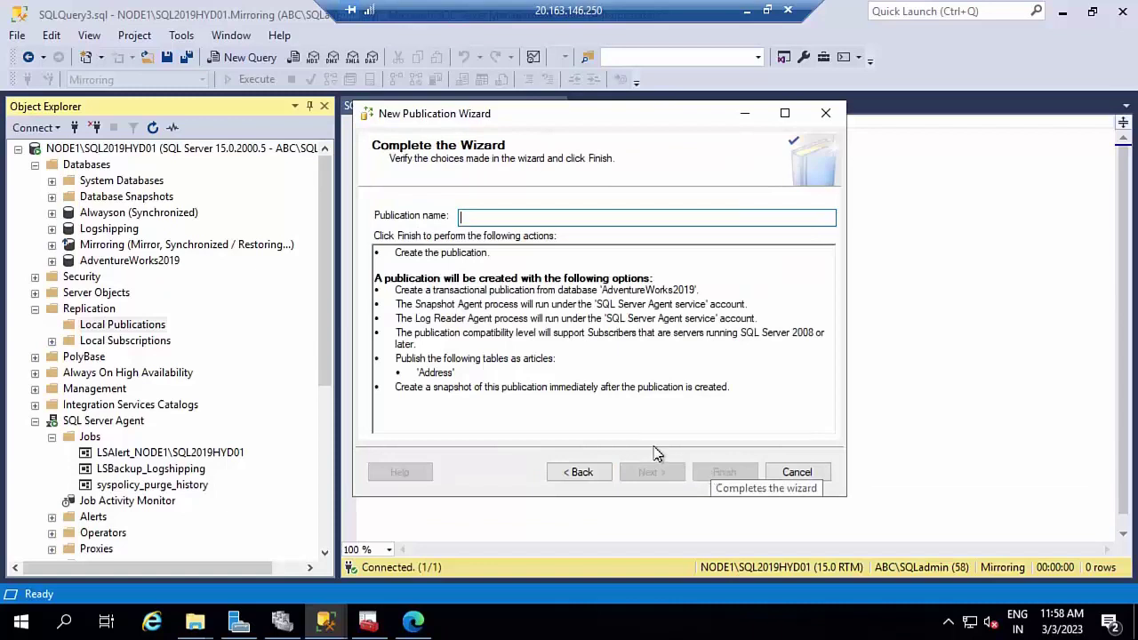
{"action": "type", "text": "TR"}
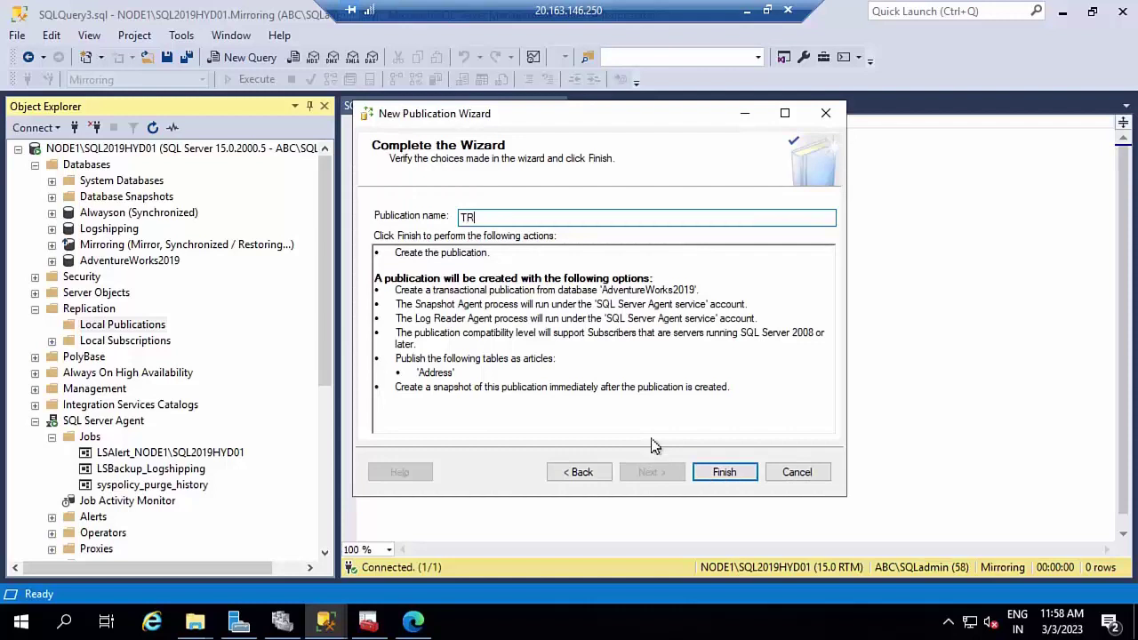
{"action": "left_click", "coordinate": [724, 474]}
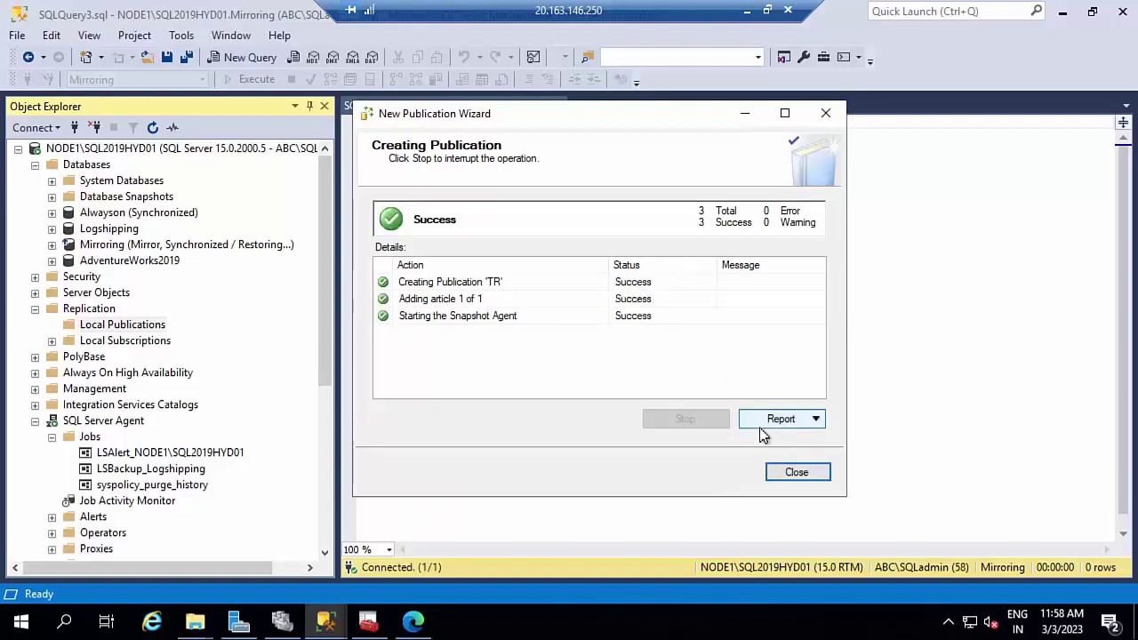
{"action": "left_click", "coordinate": [797, 472]}
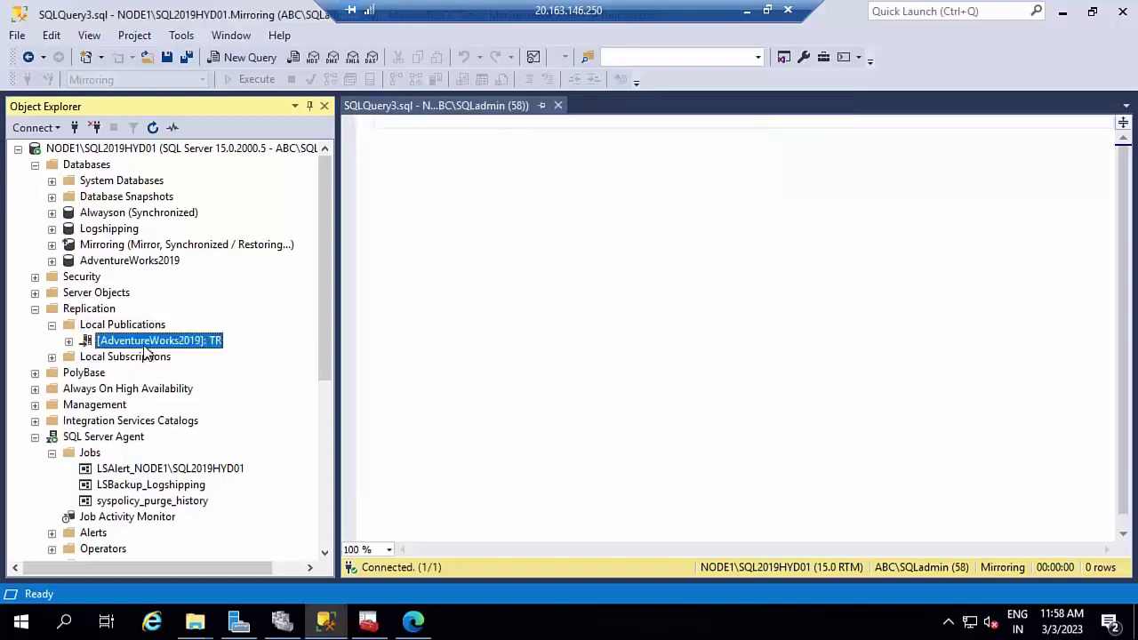
- Start a new push subscription for publication TR with agents running at the distributor
{"action": "scroll", "coordinate": [178, 342], "scroll_direction": "down", "scroll_amount": 4}
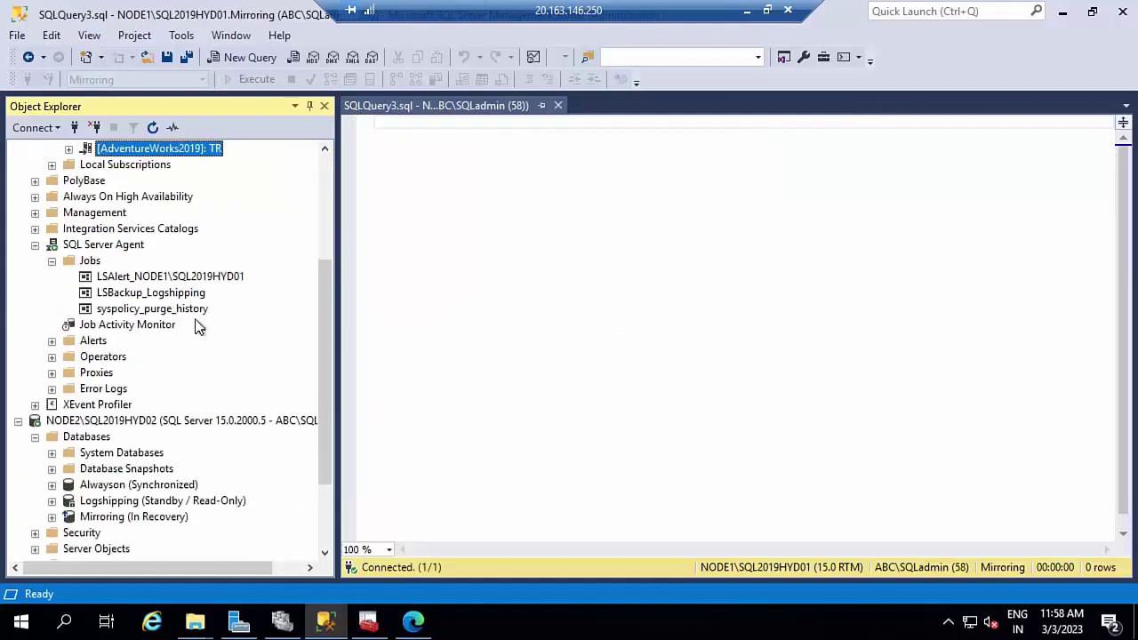
{"action": "right_click", "coordinate": [172, 151]}
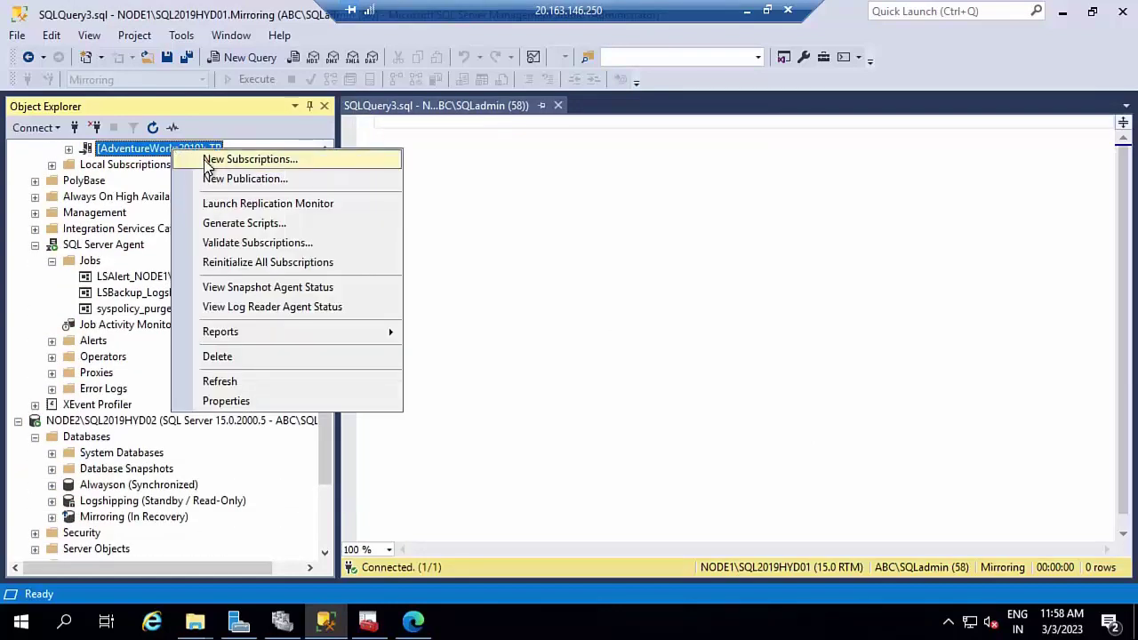
{"action": "left_click", "coordinate": [207, 161]}
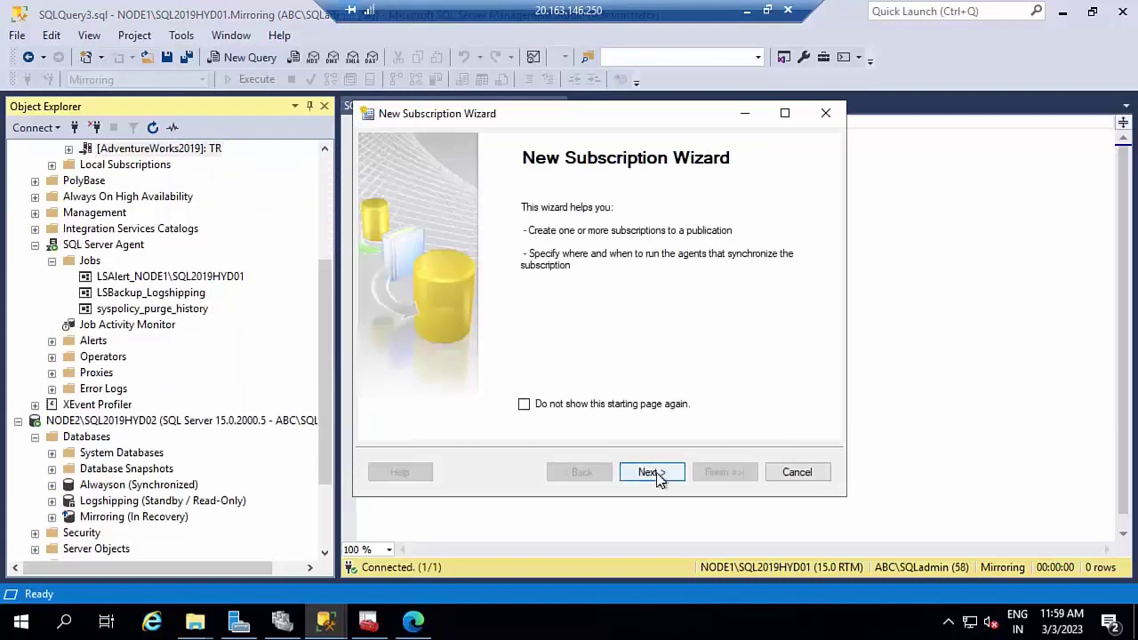
{"action": "left_click", "coordinate": [658, 479]}
{"action": "left_click", "coordinate": [657, 479]}
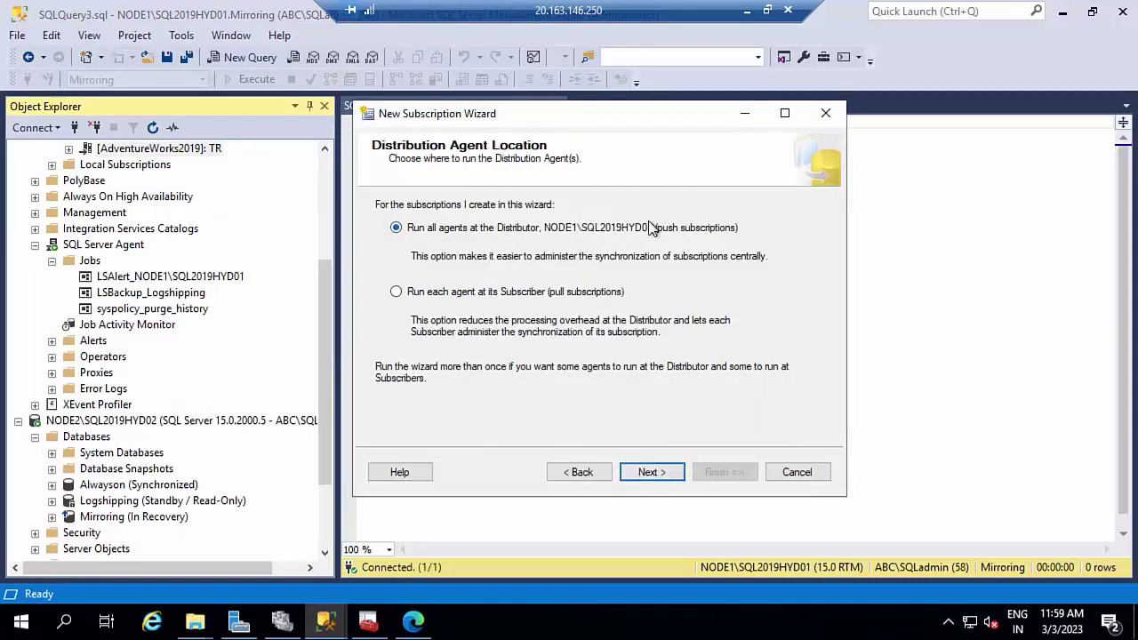
{"action": "left_click", "coordinate": [659, 477]}
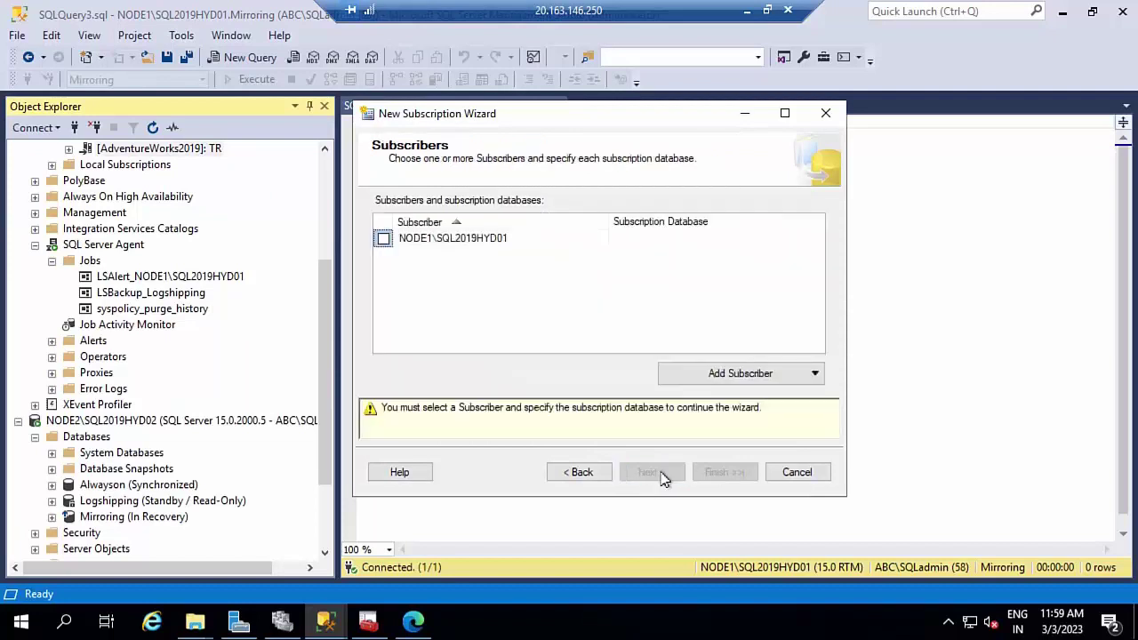
- Add NODE2\SQL2019HYD02 as subscriber with a new Replicationn subscription database
{"action": "left_click", "coordinate": [772, 374]}
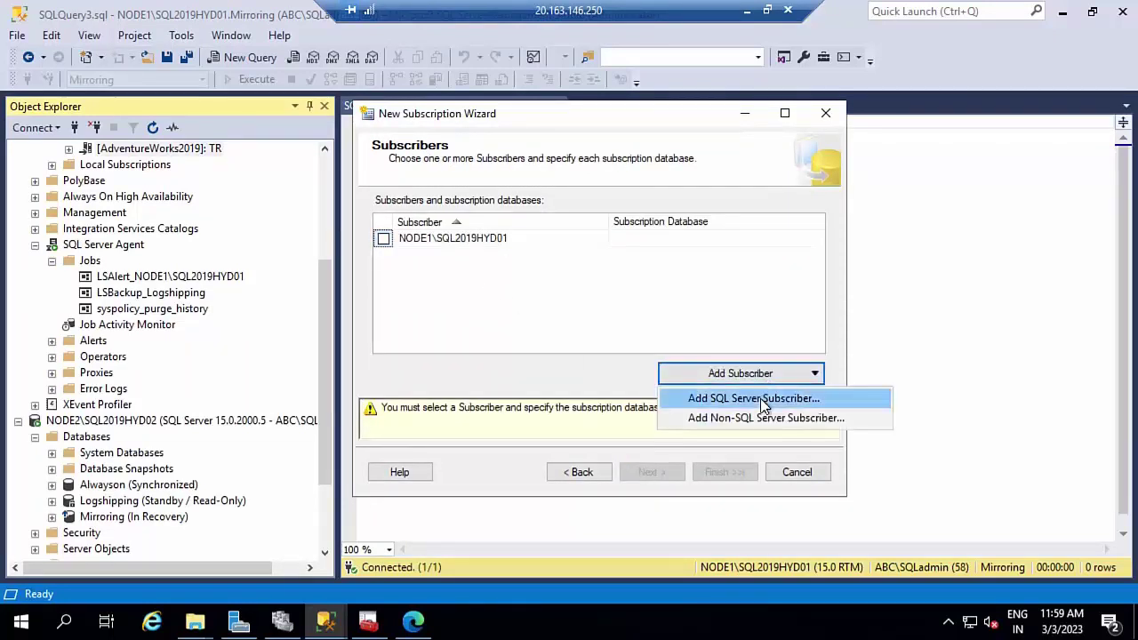
{"action": "left_click", "coordinate": [762, 406]}
{"action": "left_click", "coordinate": [562, 333]}
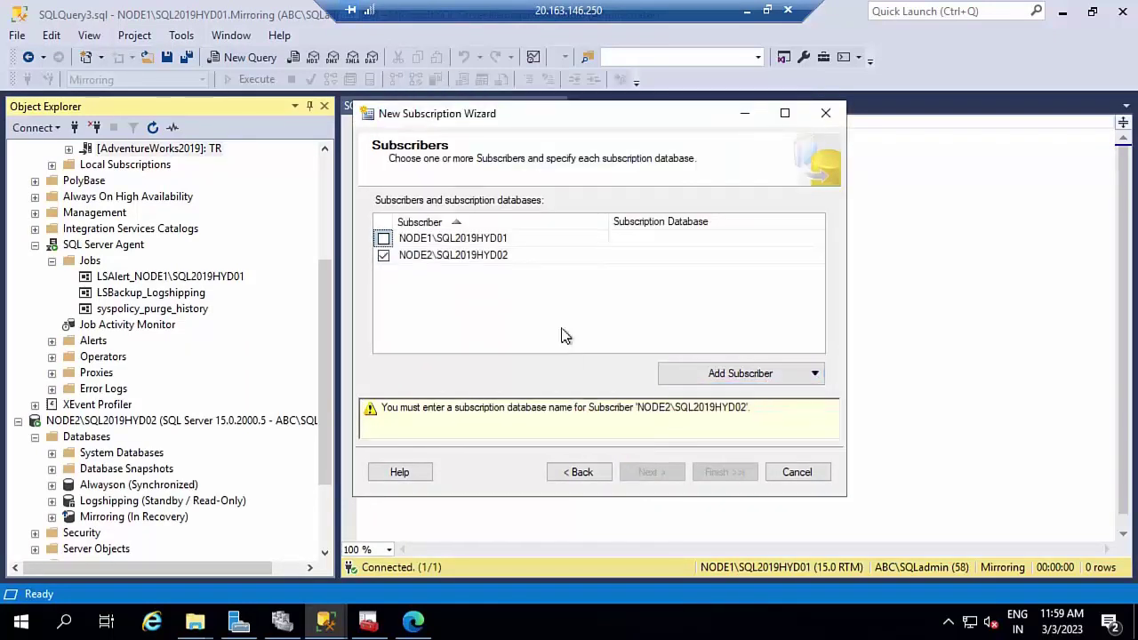
{"action": "left_click", "coordinate": [666, 258]}
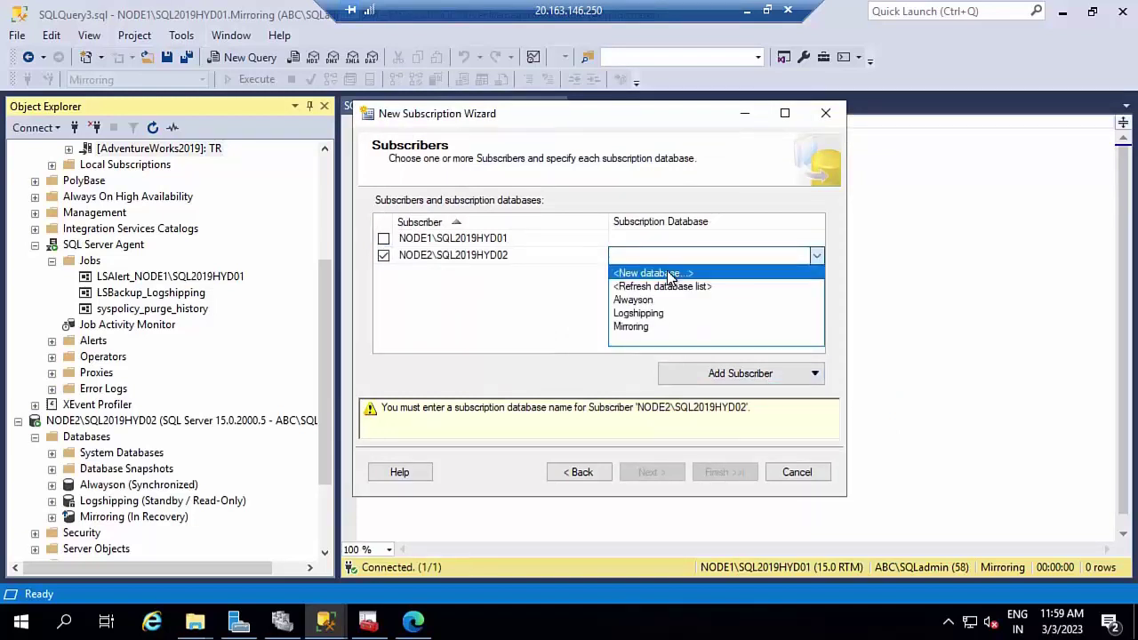
{"action": "left_click", "coordinate": [669, 274]}
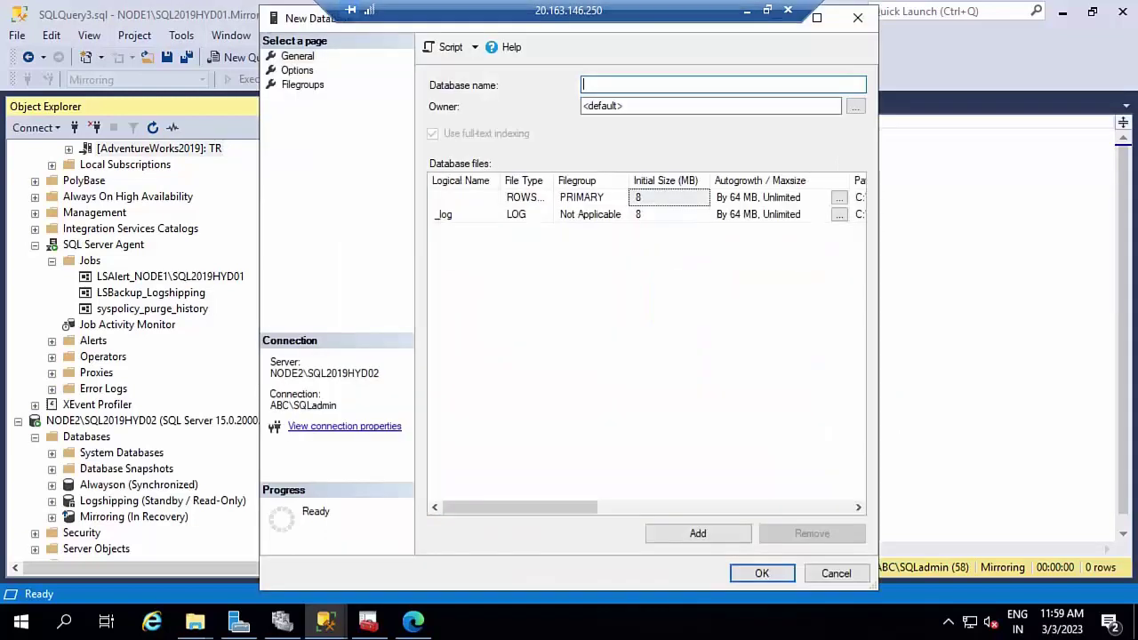
{"action": "type", "text": "Replicationn"}
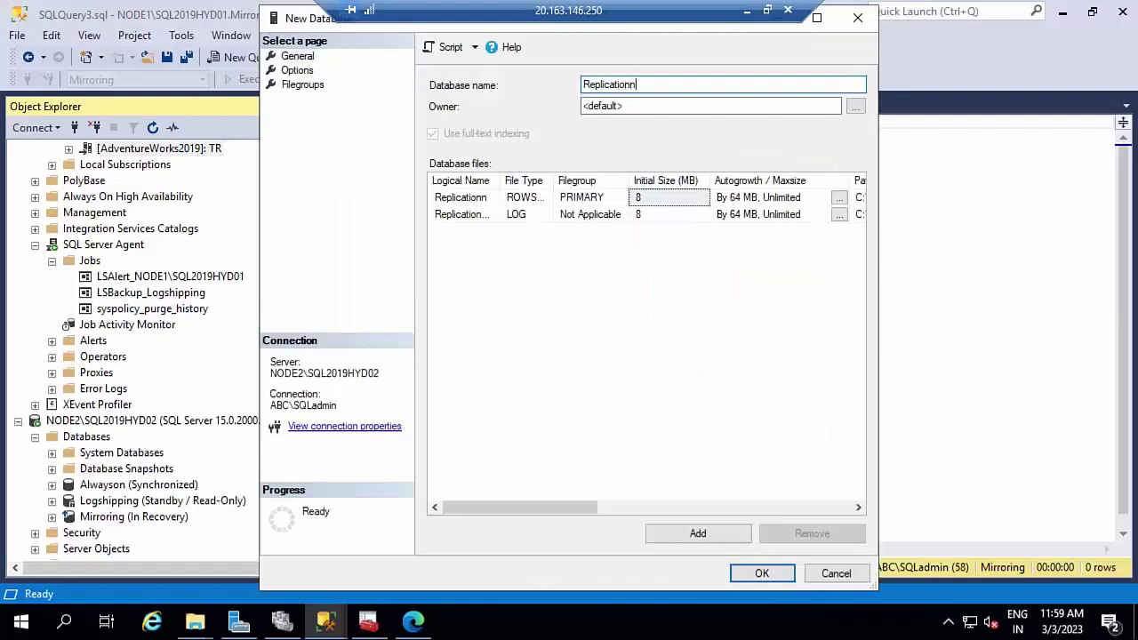
{"action": "left_click", "coordinate": [762, 573]}
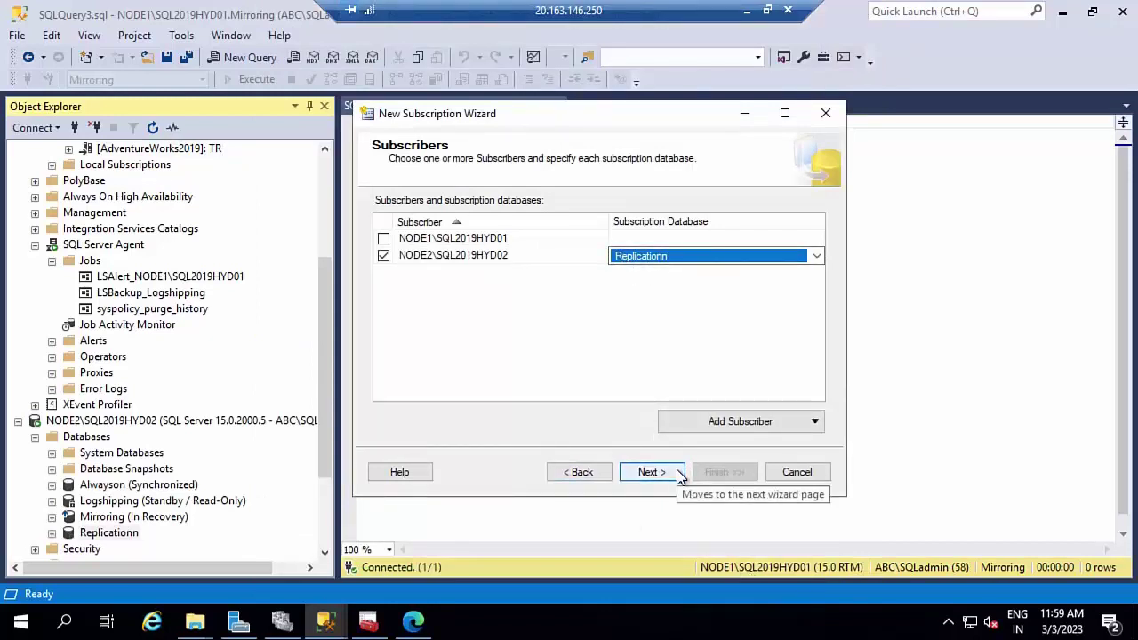
- Run the Distribution Agent under the SQL Server Agent account, keep continuous sync, and create the subscription
{"action": "left_click", "coordinate": [650, 472]}
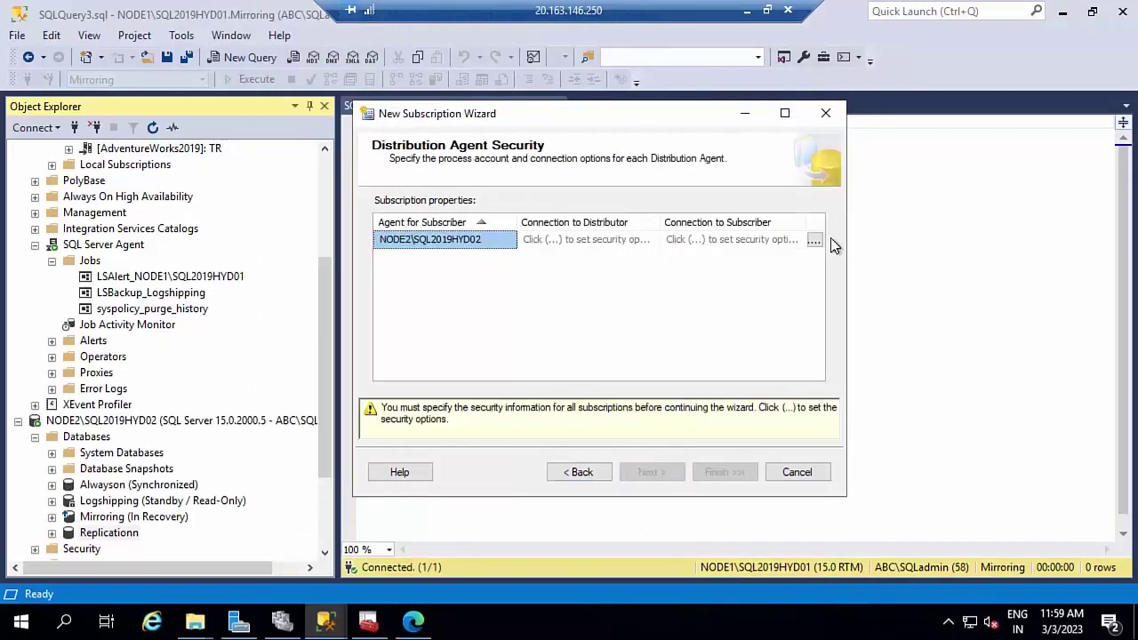
{"action": "left_click", "coordinate": [814, 240]}
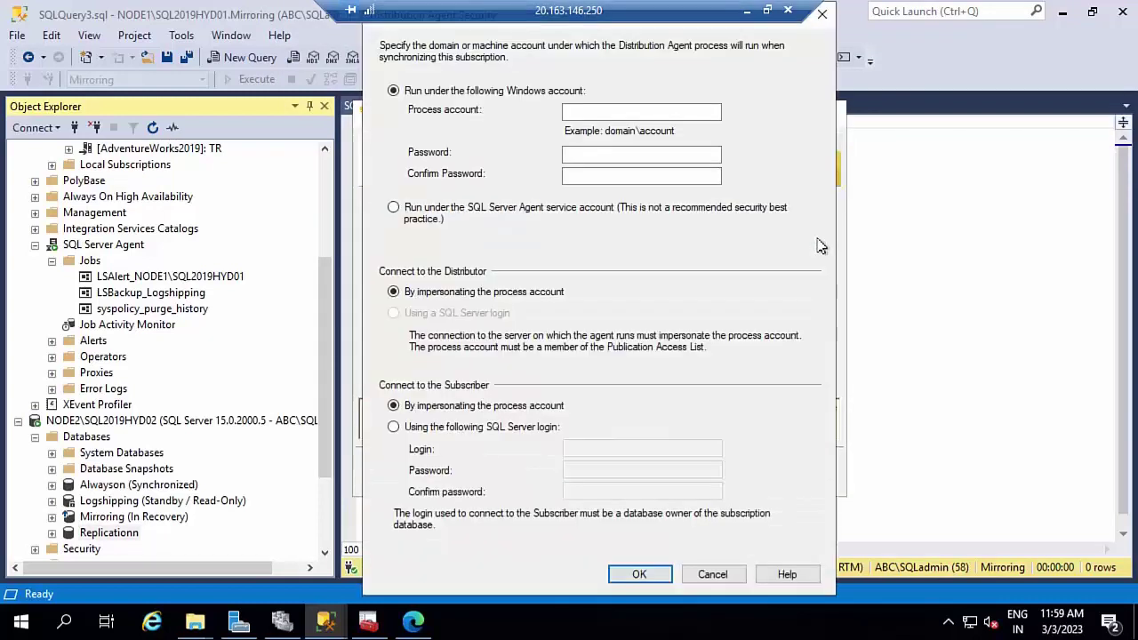
{"action": "left_click", "coordinate": [449, 222]}
{"action": "left_click", "coordinate": [639, 575]}
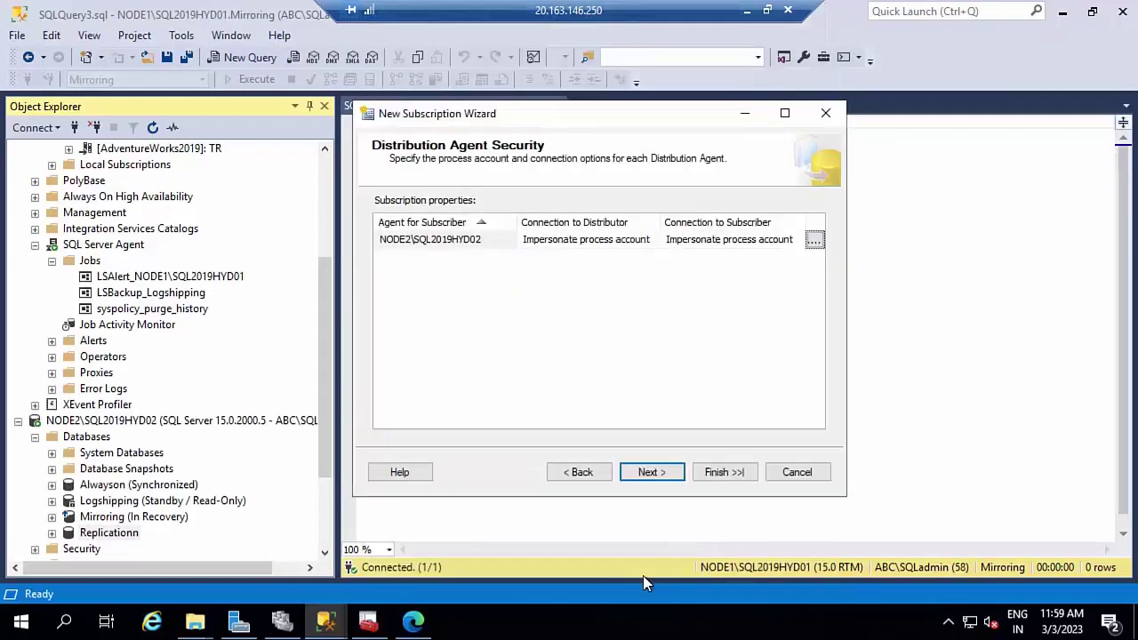
{"action": "left_click", "coordinate": [649, 472]}
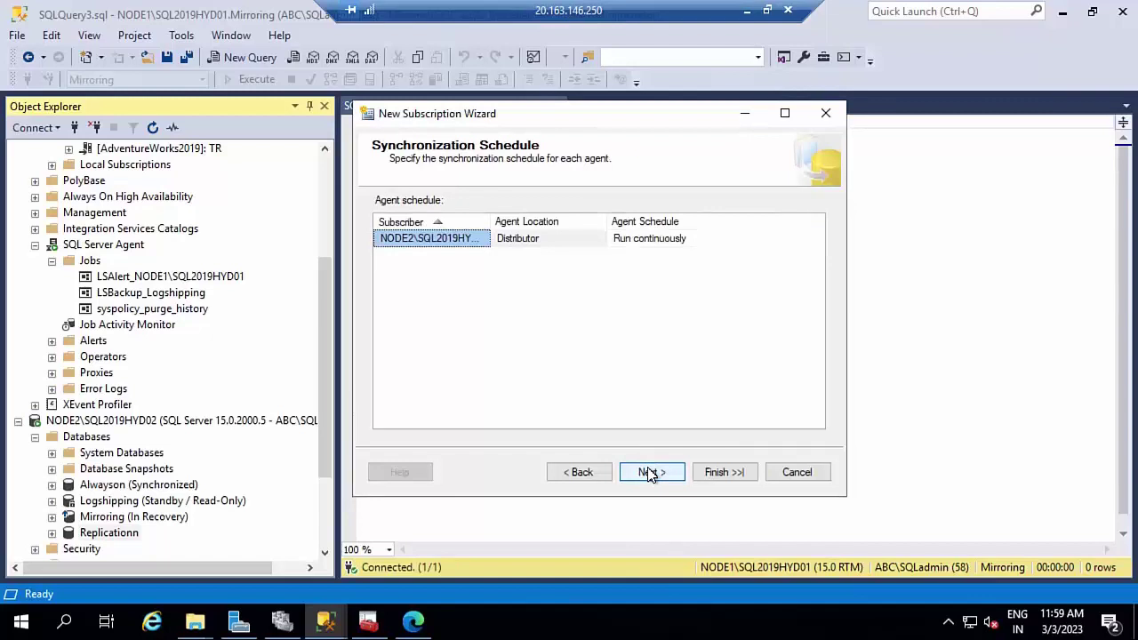
{"action": "left_click", "coordinate": [650, 474]}
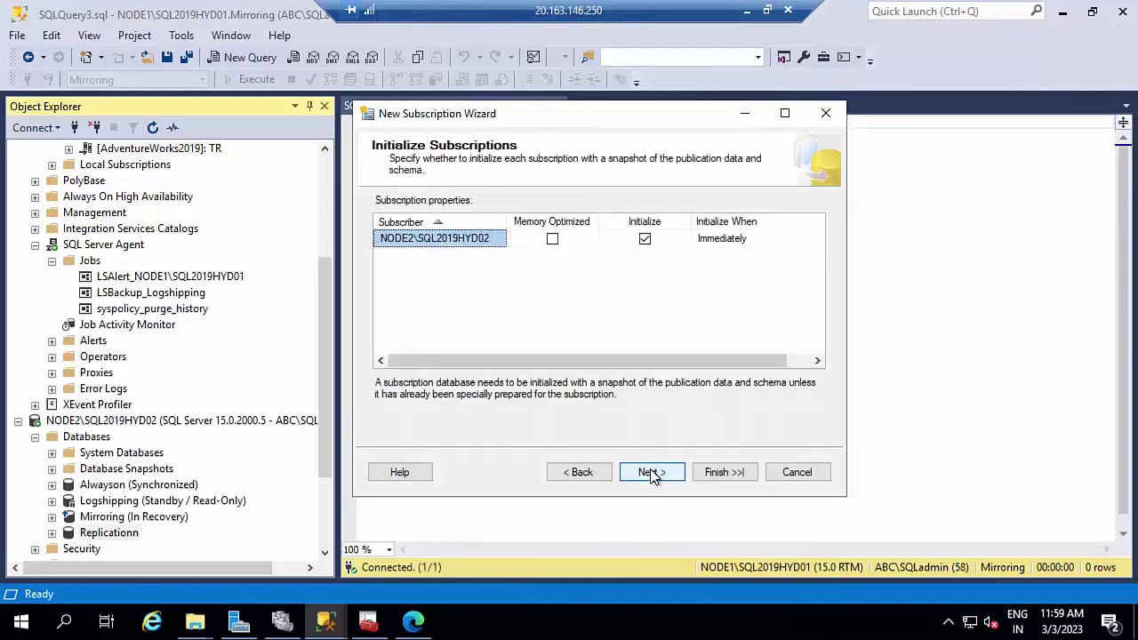
{"action": "left_click", "coordinate": [721, 476]}
{"action": "left_click", "coordinate": [723, 475]}
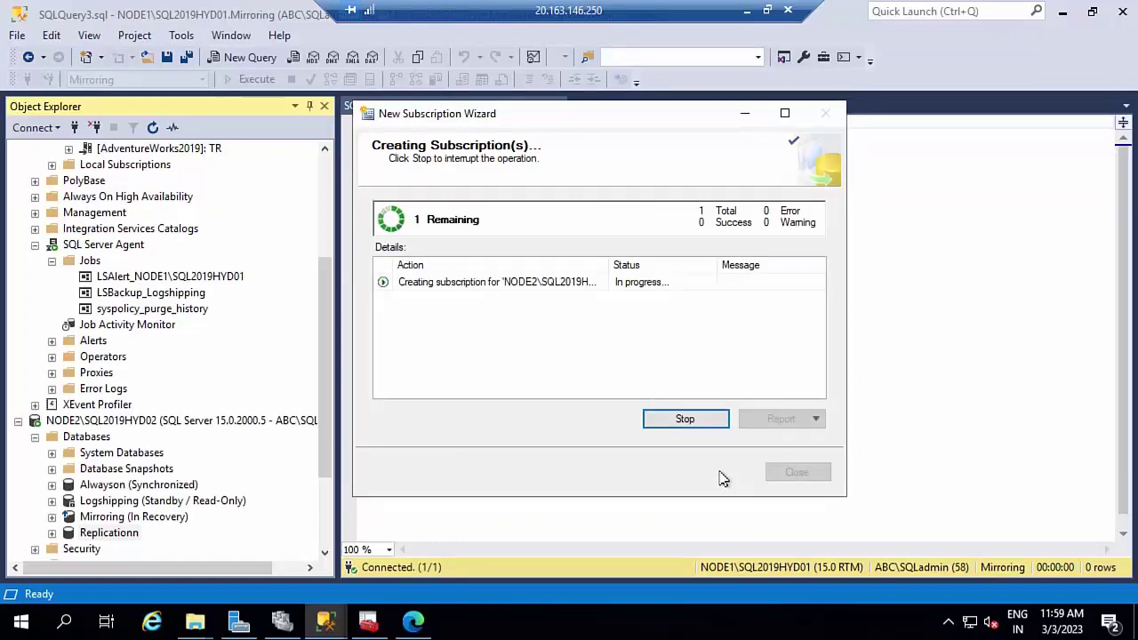
{"action": "left_click", "coordinate": [796, 472]}
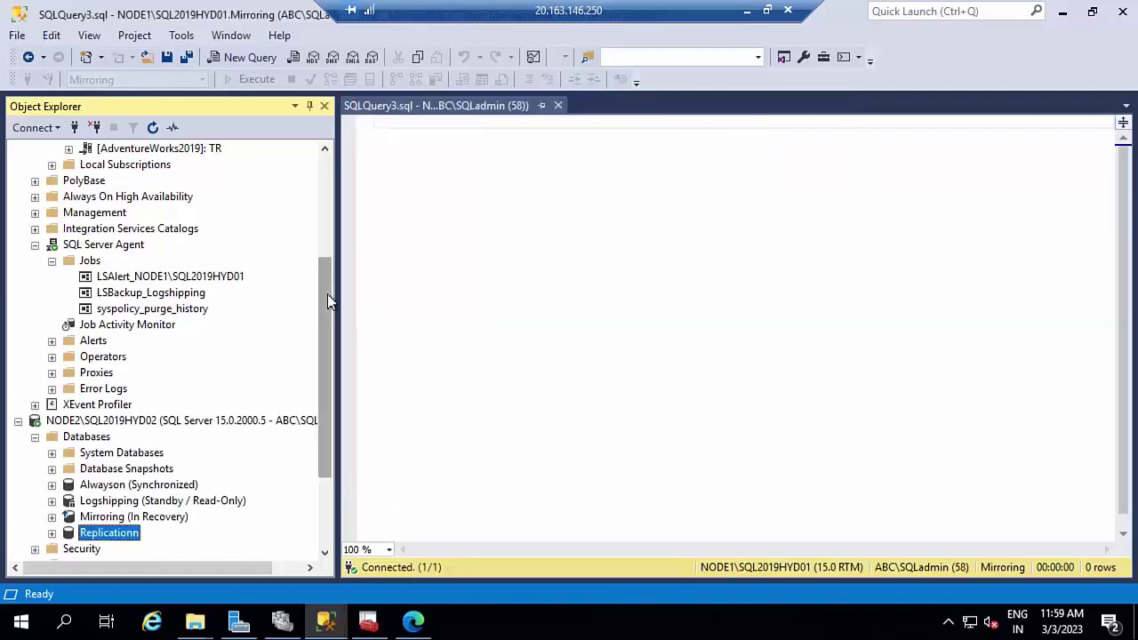
- Check the TR Snapshot Agent status, showing the snapshot of 1 article generated
{"action": "scroll", "coordinate": [328, 293], "scroll_direction": "up", "scroll_amount": 4}
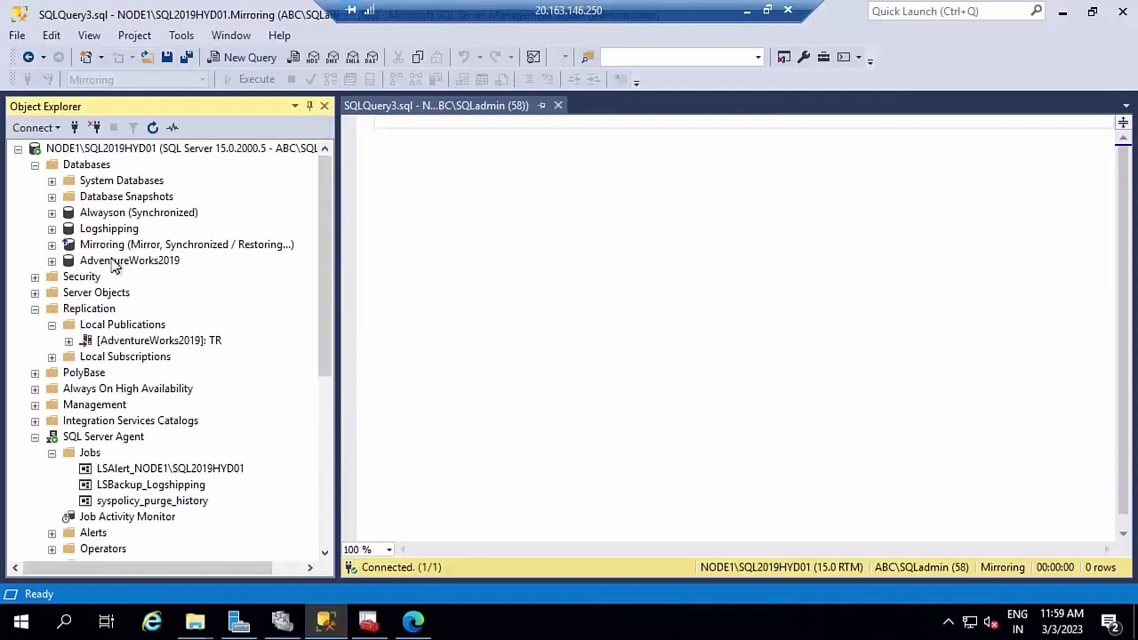
{"action": "right_click", "coordinate": [122, 346]}
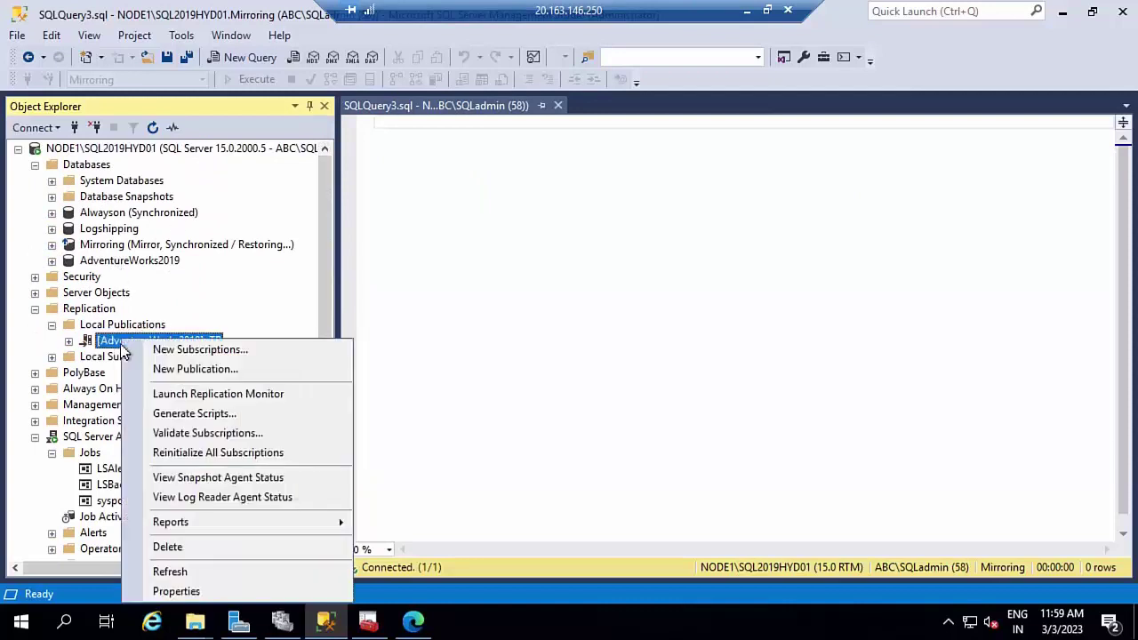
{"action": "left_click", "coordinate": [266, 478]}
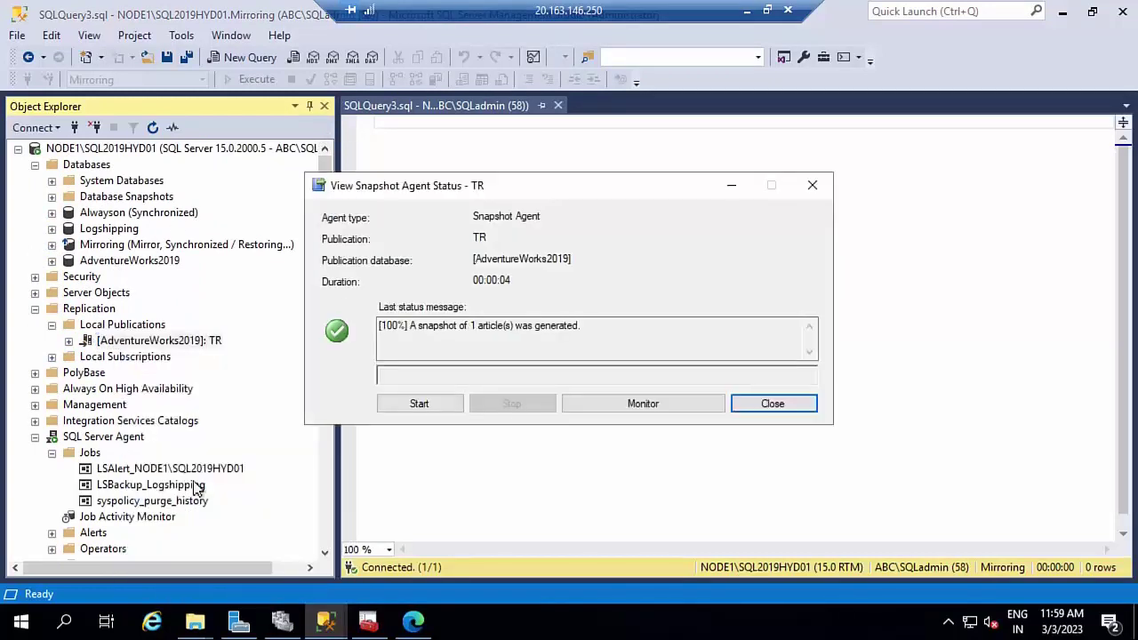
{"action": "left_click", "coordinate": [773, 409]}
- Check the TR Log Reader Agent status, which reports a sp_replcmds failure
{"action": "left_click", "coordinate": [208, 354]}
{"action": "right_click", "coordinate": [210, 356]}
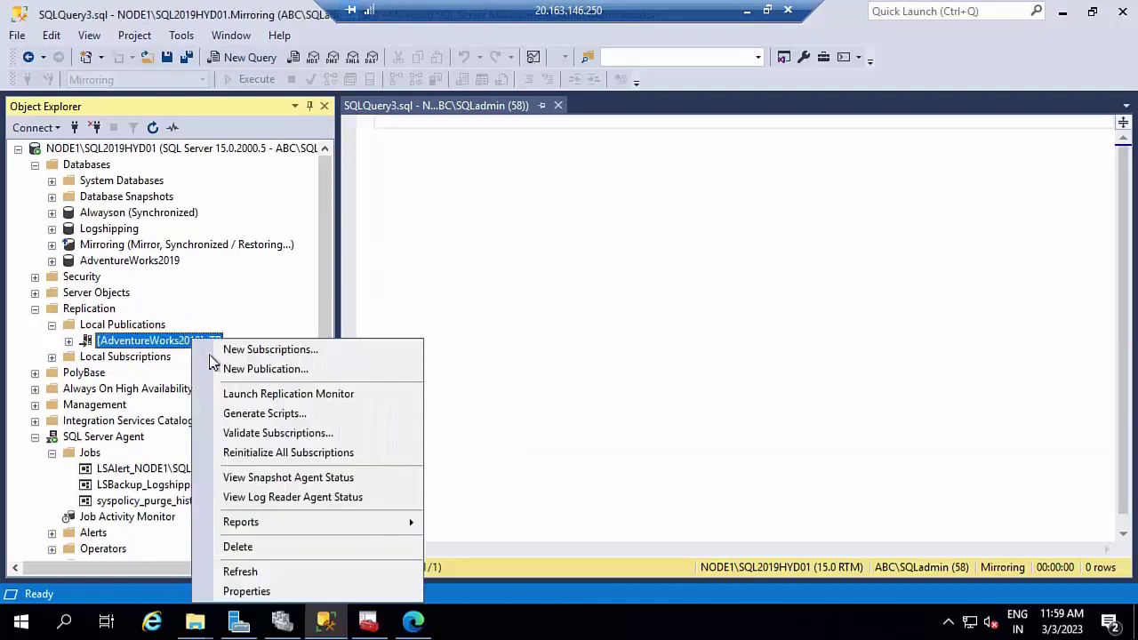
{"action": "left_click", "coordinate": [279, 498]}
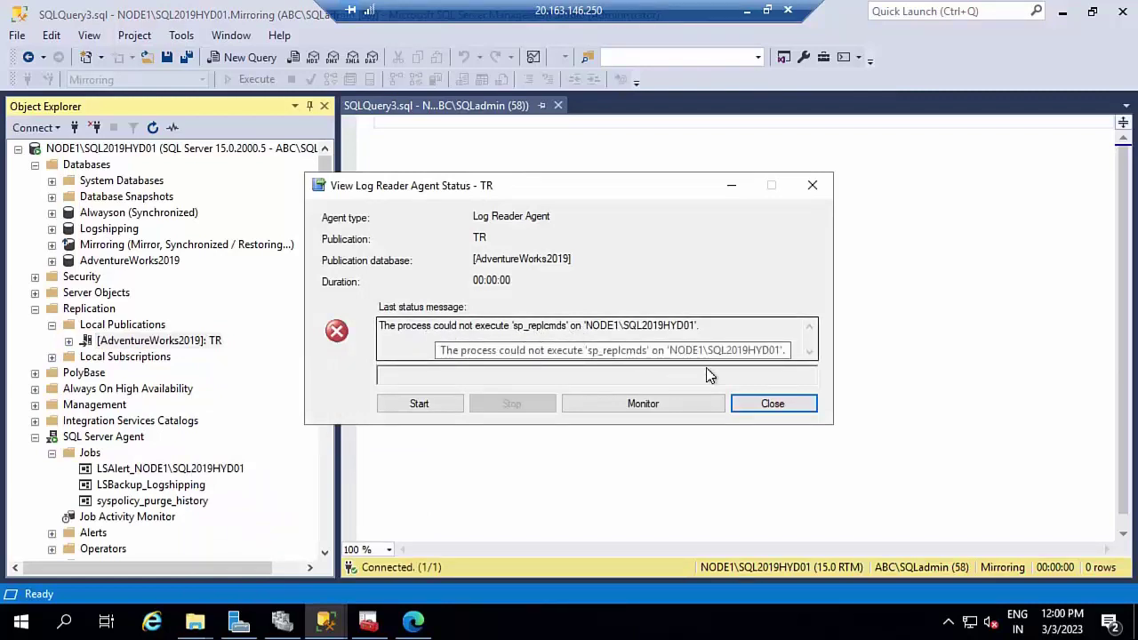
{"action": "left_click", "coordinate": [770, 405]}
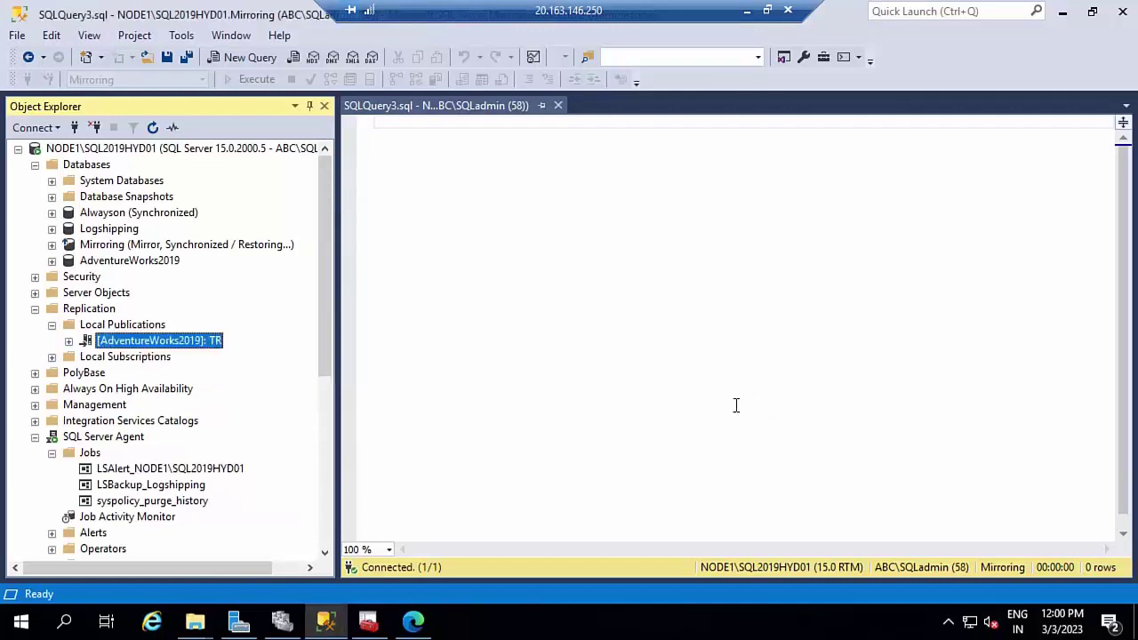
{"action": "left_click", "coordinate": [103, 260]}
- Set the AdventureWorks2019 database owner to sa in its Files properties
{"action": "right_click", "coordinate": [102, 260]}
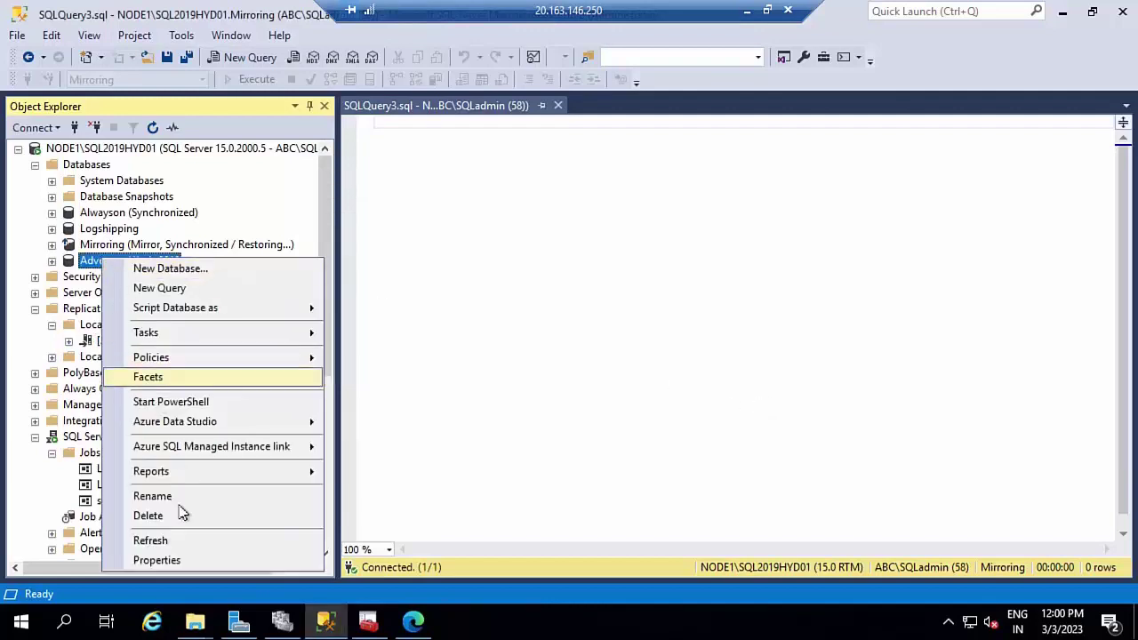
{"action": "left_click", "coordinate": [172, 557]}
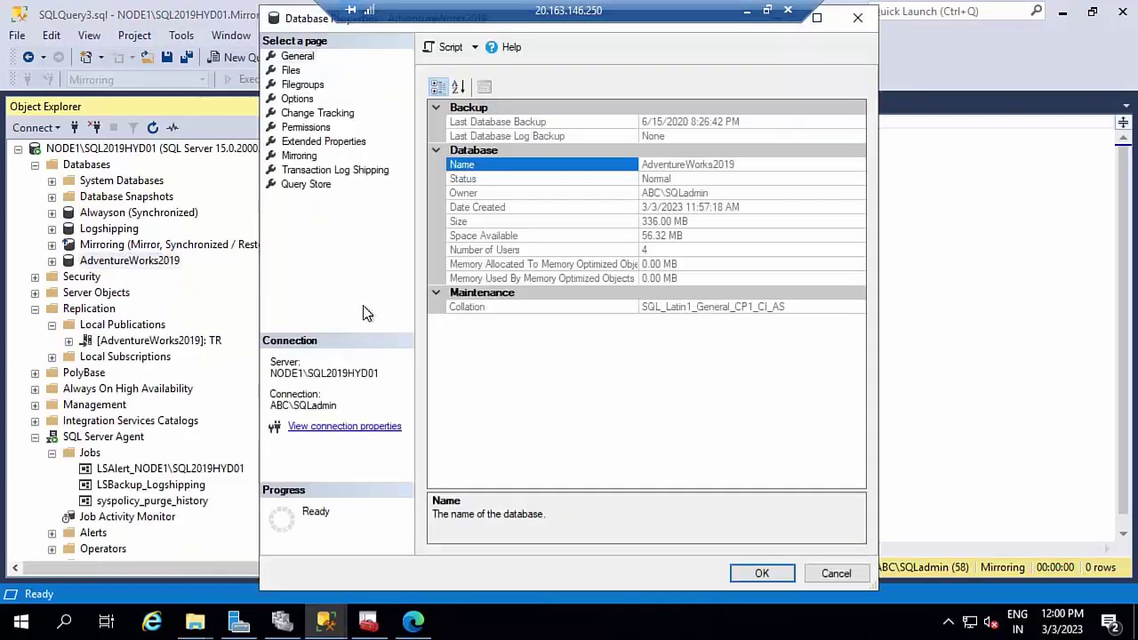
{"action": "left_click", "coordinate": [291, 73]}
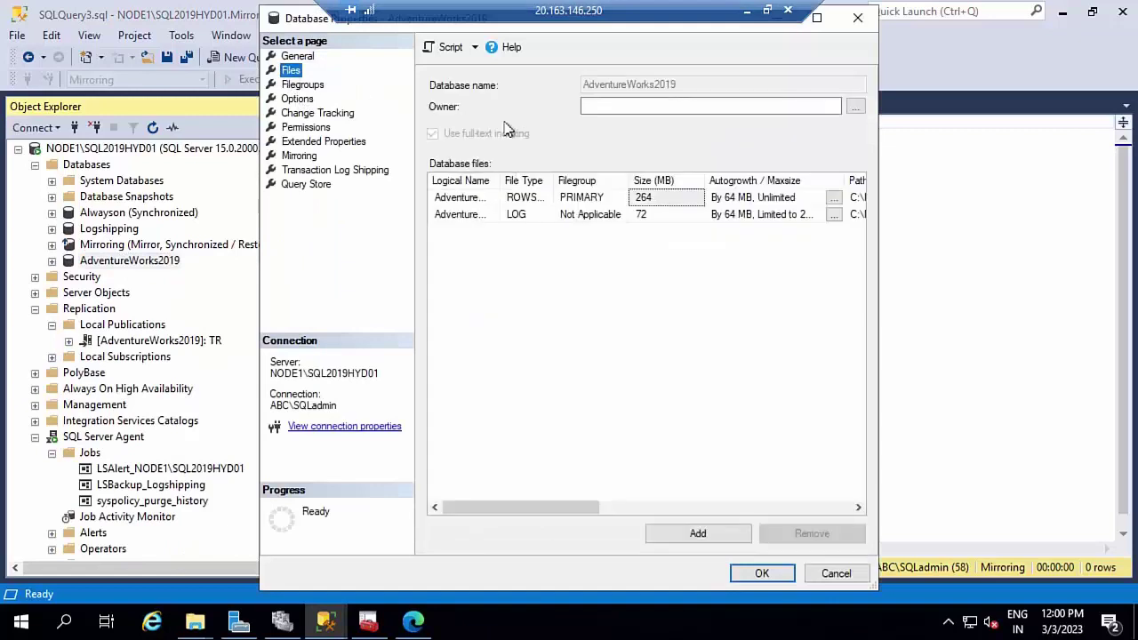
{"action": "left_click", "coordinate": [605, 106]}
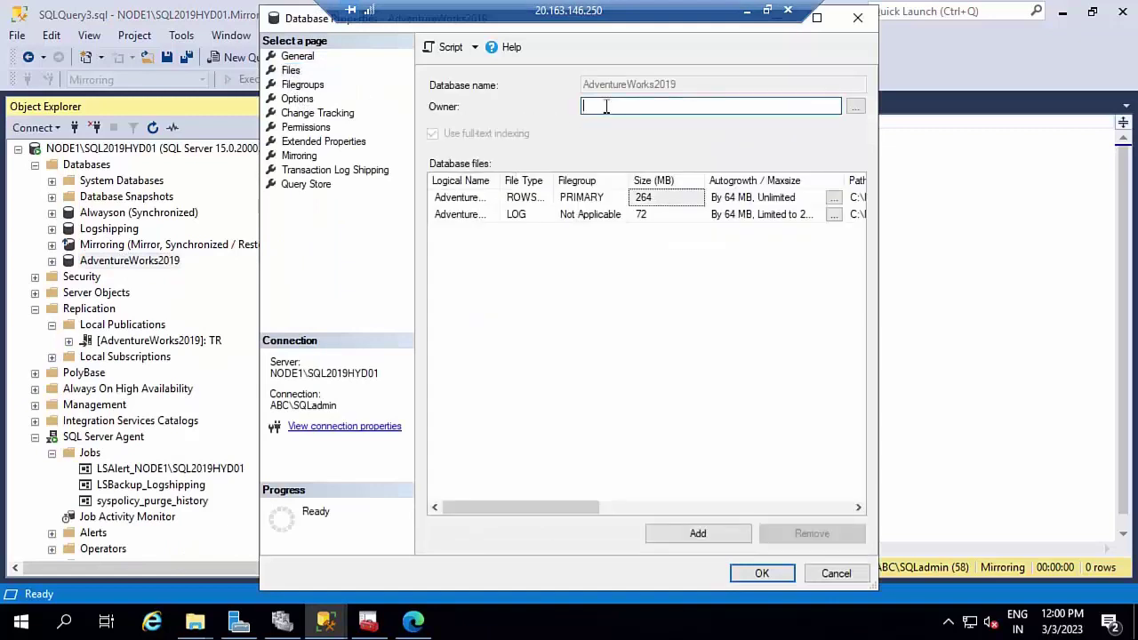
{"action": "left_click", "coordinate": [855, 105]}
{"action": "type", "text": "sa"}
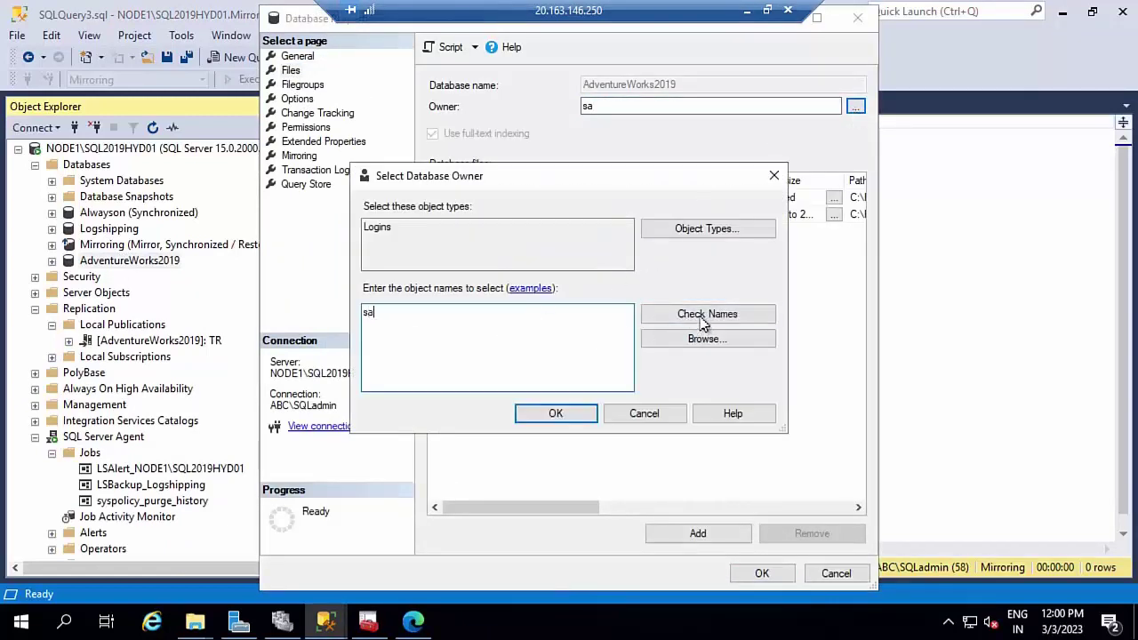
{"action": "left_click", "coordinate": [702, 315]}
{"action": "left_click", "coordinate": [536, 415]}
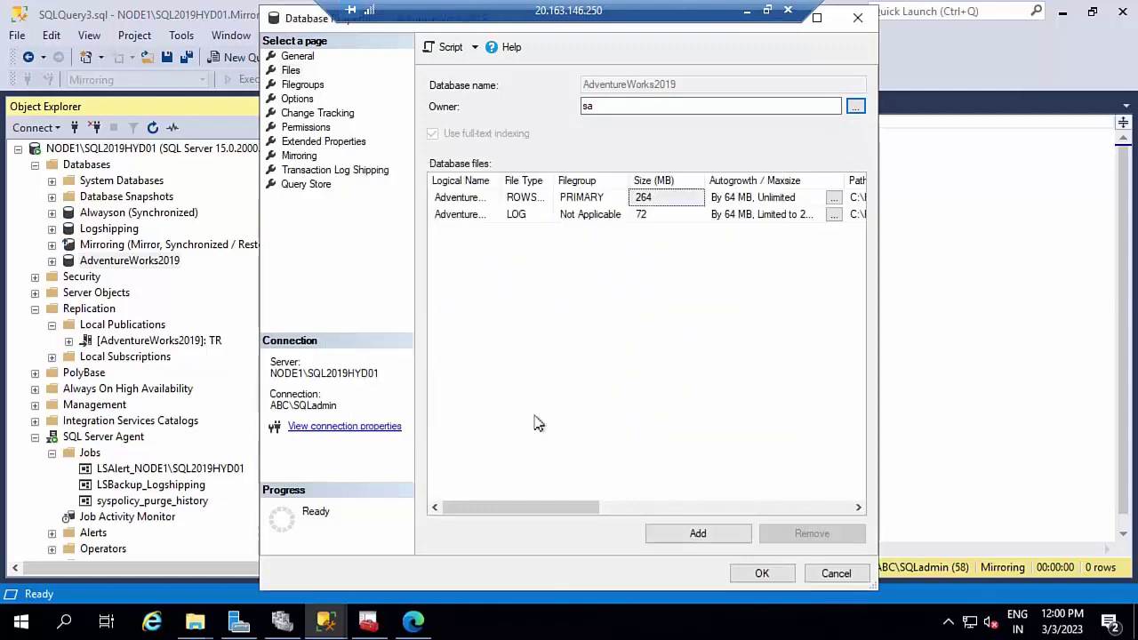
{"action": "left_click", "coordinate": [743, 576]}
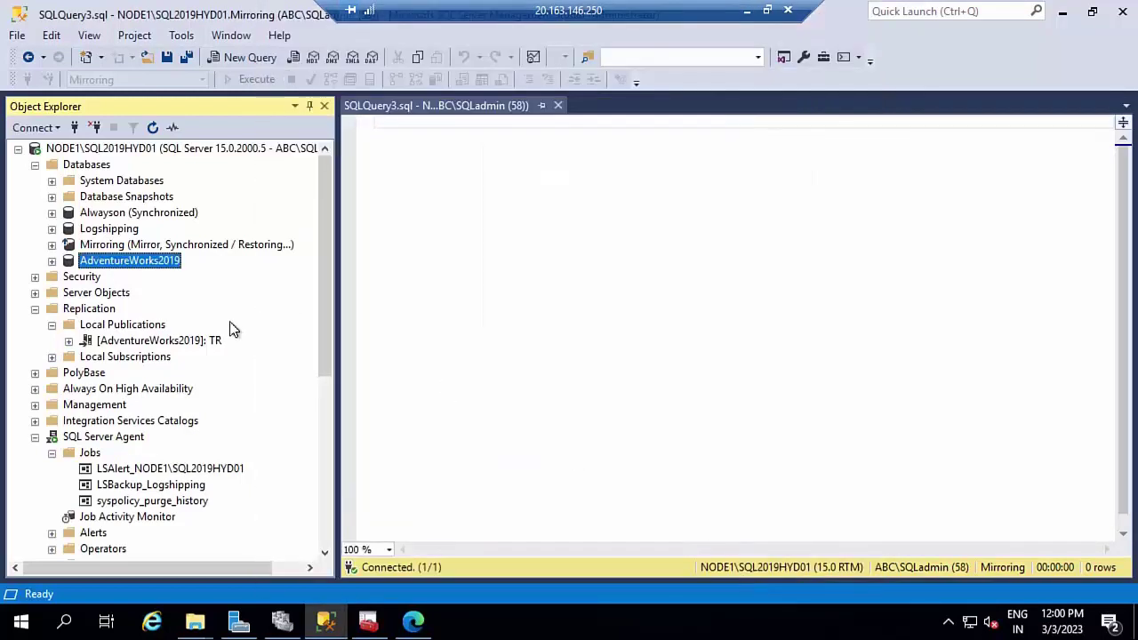
- Inspect the Replicationn database owner in its properties without making changes
{"action": "scroll", "coordinate": [218, 400], "scroll_direction": "down", "scroll_amount": 4}
{"action": "scroll", "coordinate": [222, 424], "scroll_direction": "down", "scroll_amount": 1}
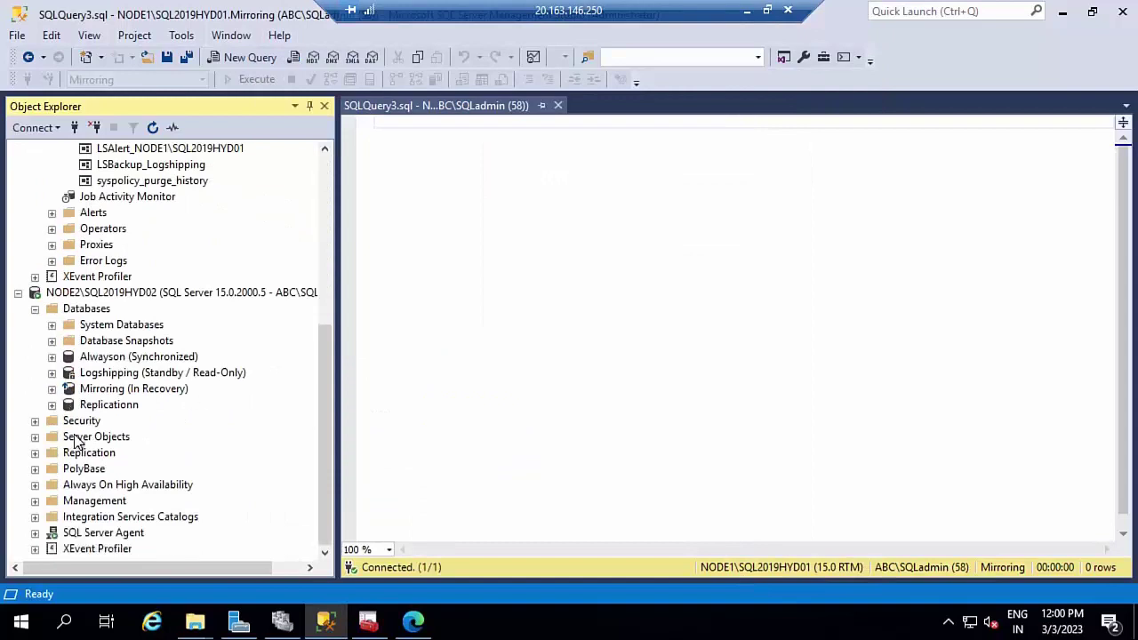
{"action": "right_click", "coordinate": [119, 402]}
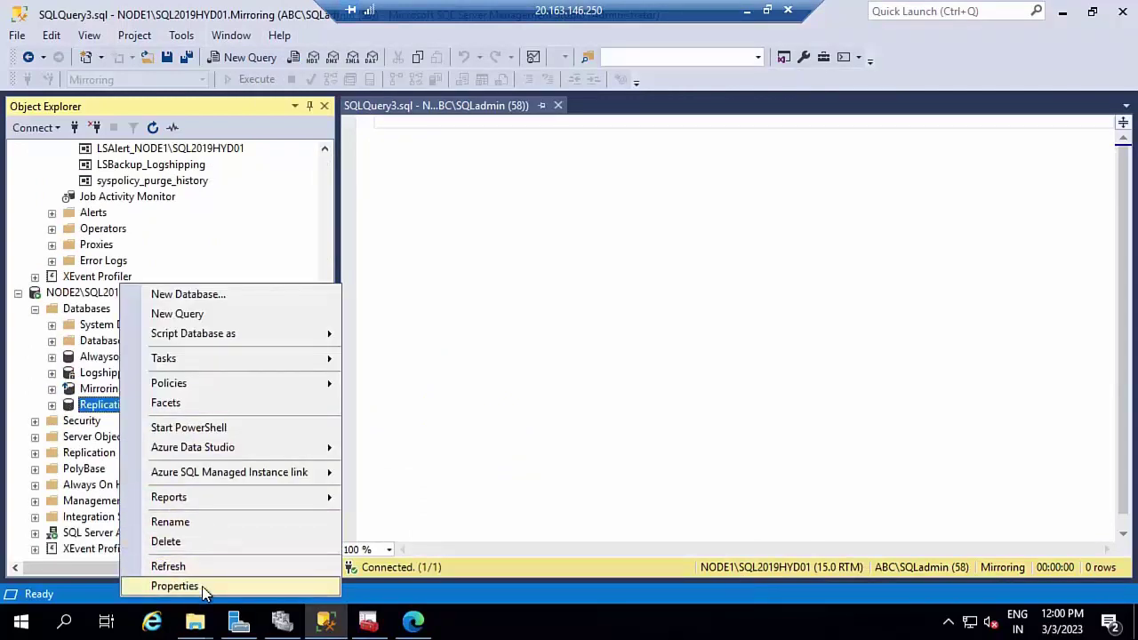
{"action": "left_click", "coordinate": [203, 587]}
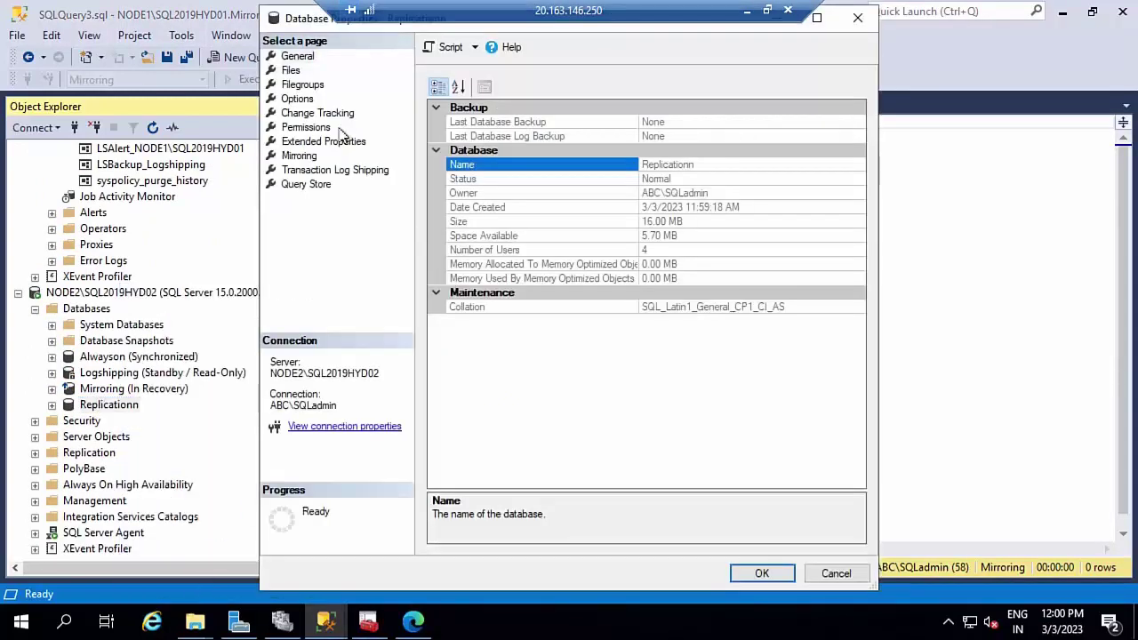
{"action": "left_click", "coordinate": [290, 71]}
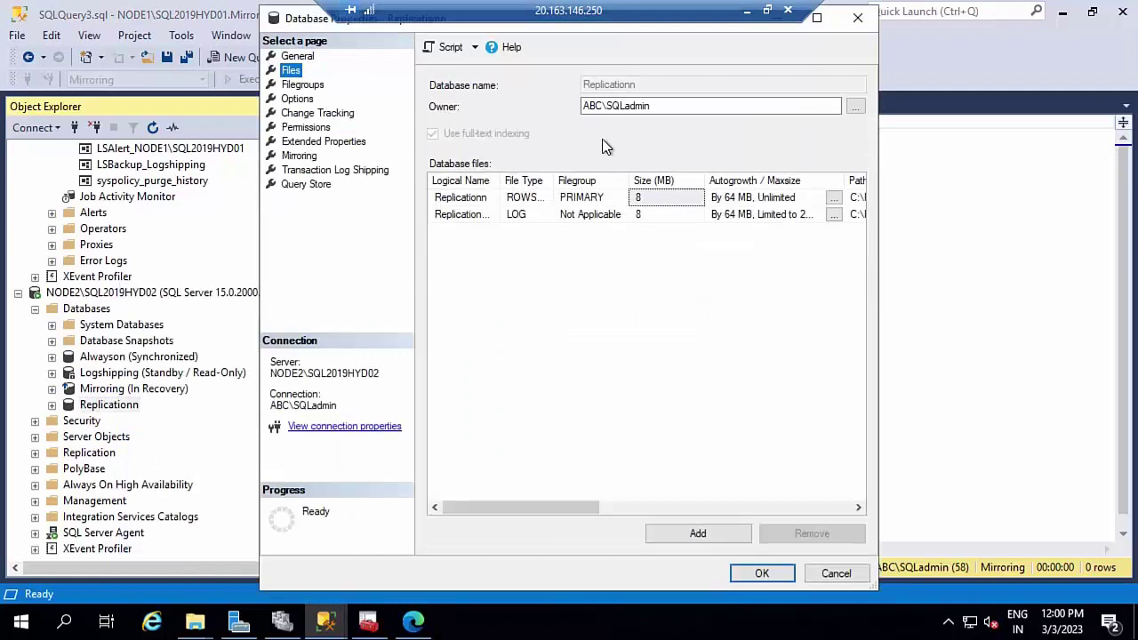
{"action": "left_click", "coordinate": [834, 574]}
- Restart the TR publication's Log Reader Agent from its status window
{"action": "scroll", "coordinate": [174, 367], "scroll_direction": "up", "scroll_amount": 7}
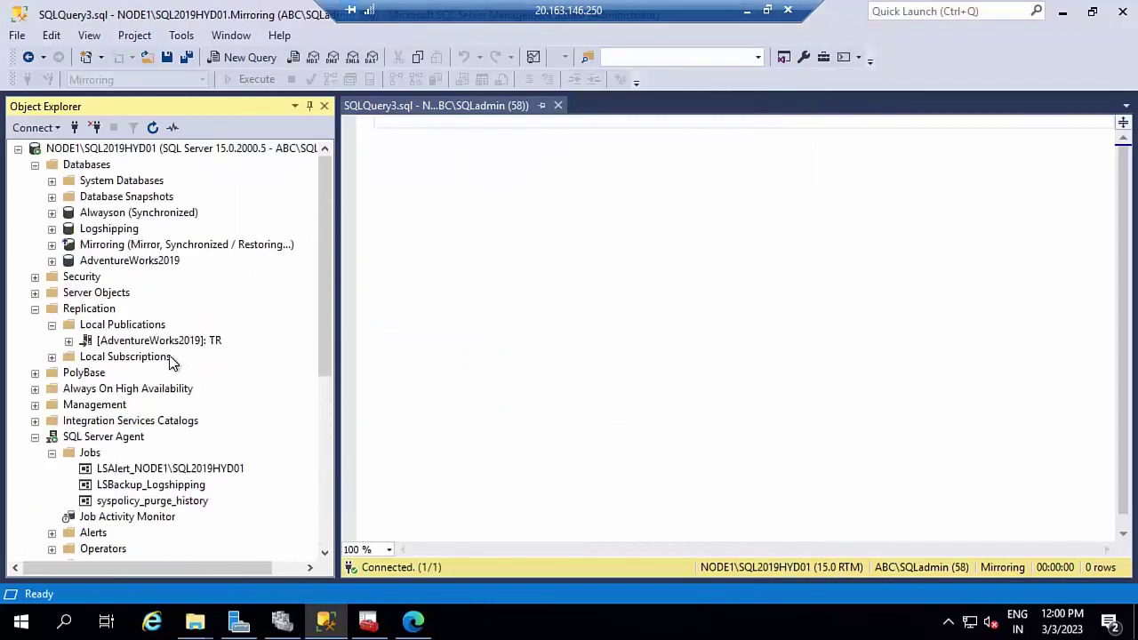
{"action": "right_click", "coordinate": [150, 343]}
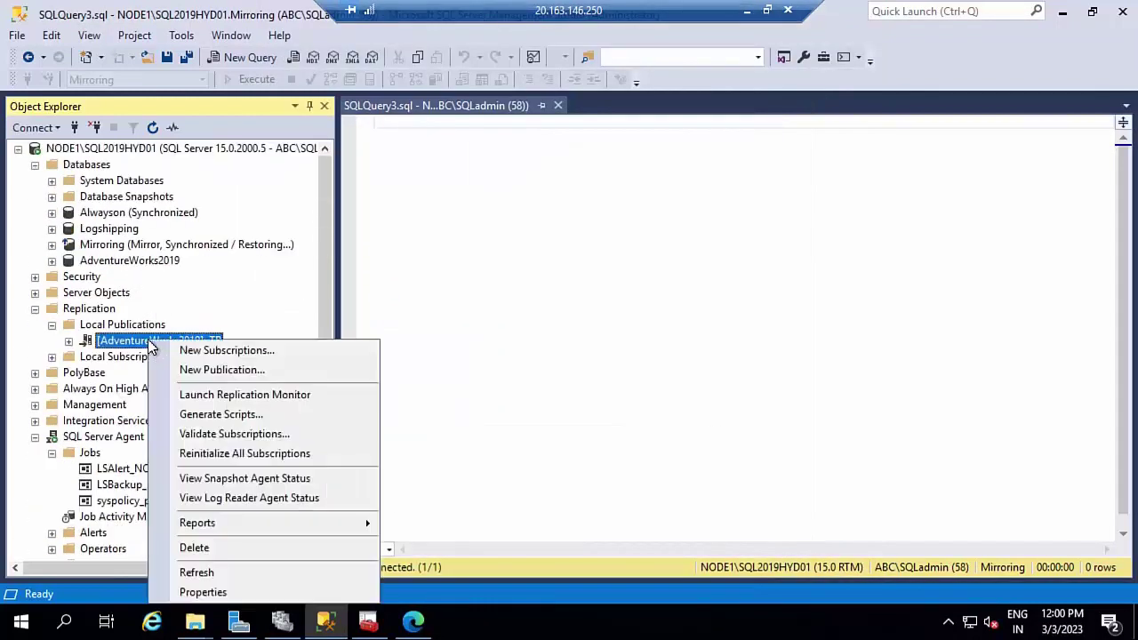
{"action": "left_click", "coordinate": [236, 500]}
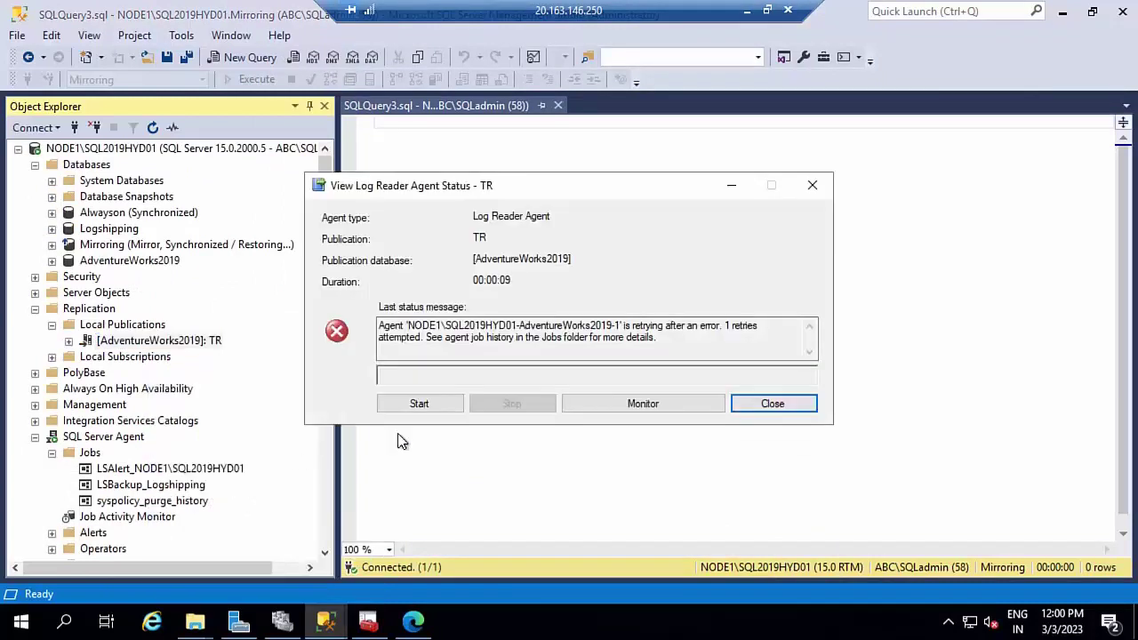
{"action": "left_click", "coordinate": [440, 404]}
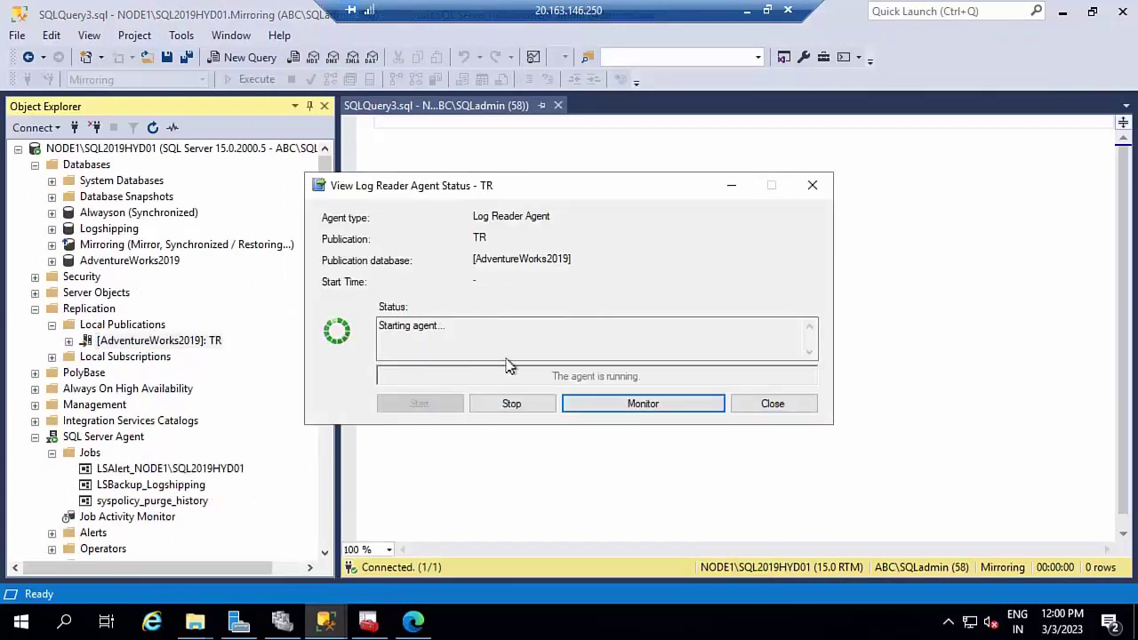
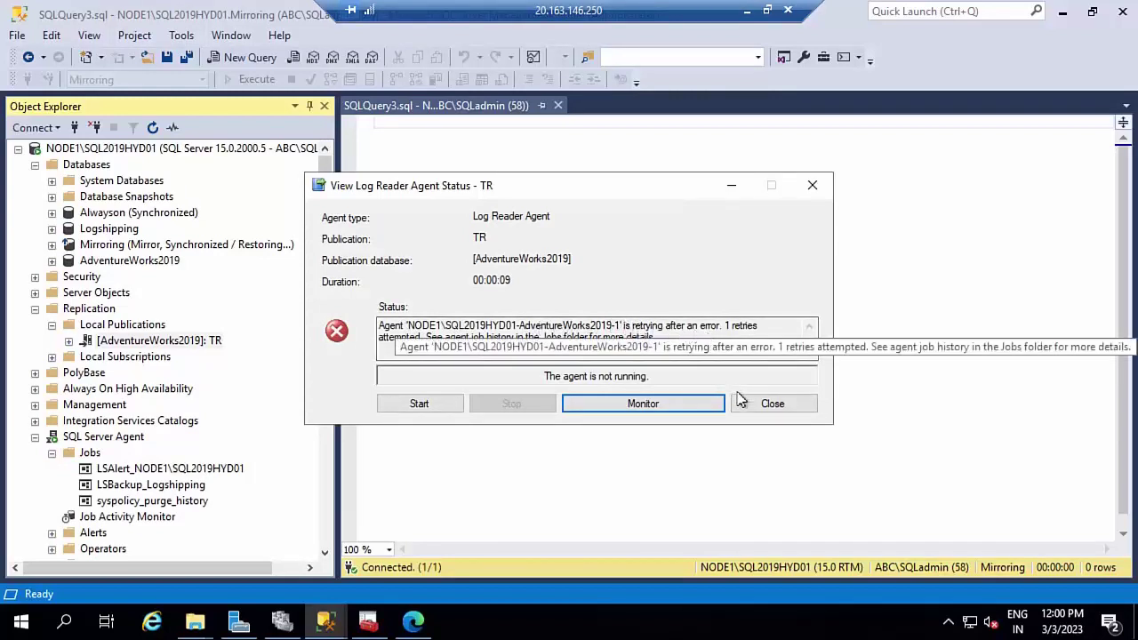
- Close the Log Reader Agent status window and list NODE1's logins under Security
{"action": "left_click", "coordinate": [771, 405]}
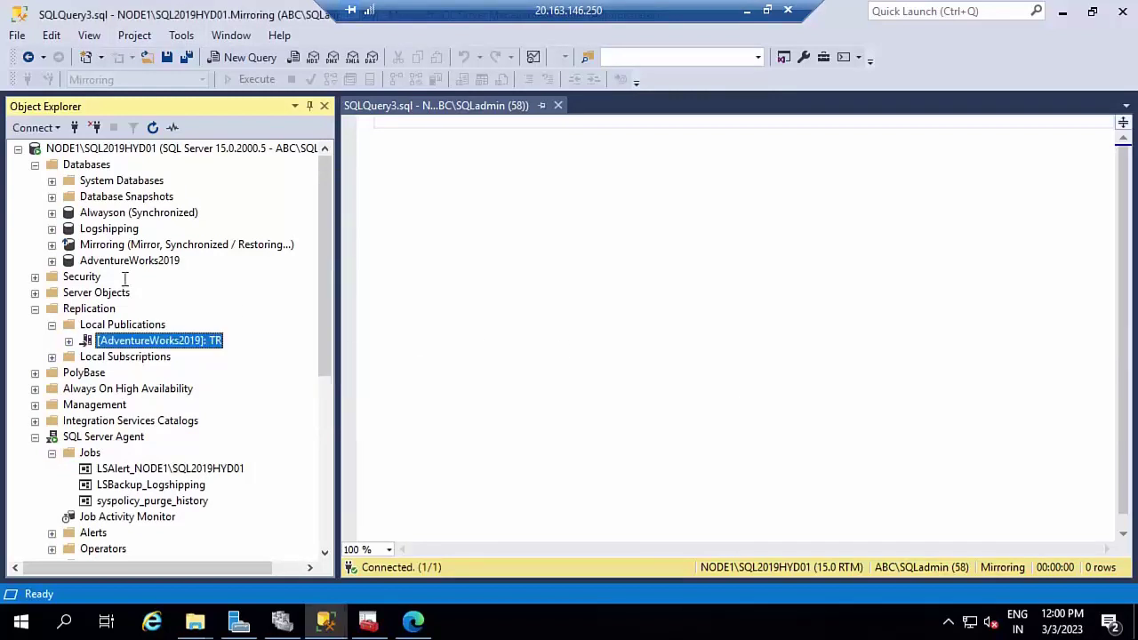
{"action": "double_click", "coordinate": [89, 277]}
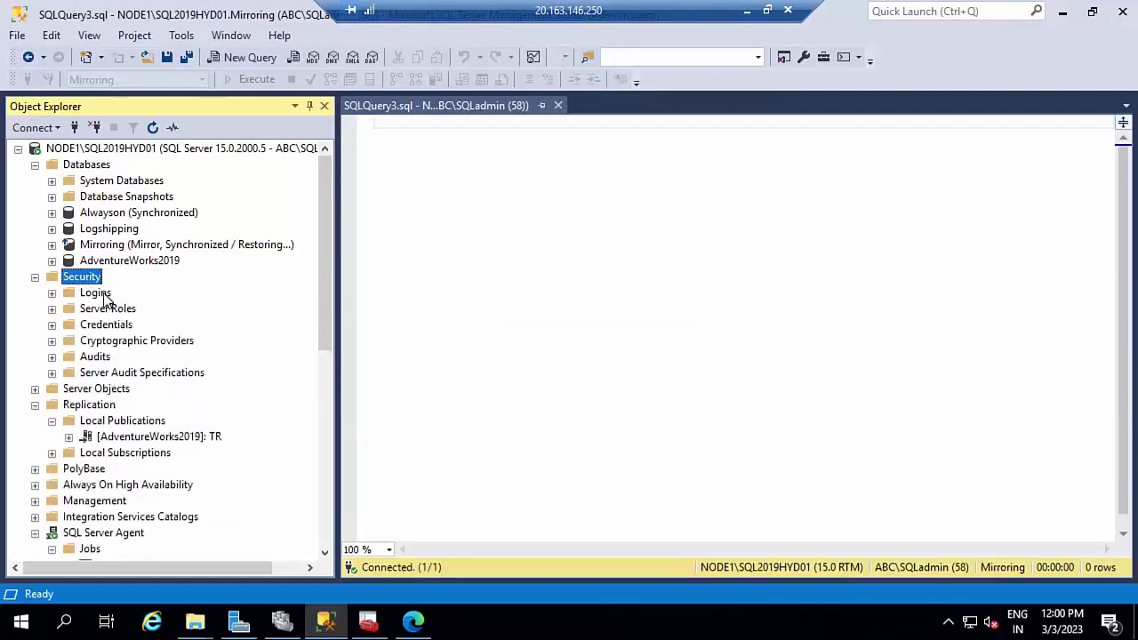
{"action": "double_click", "coordinate": [96, 293]}
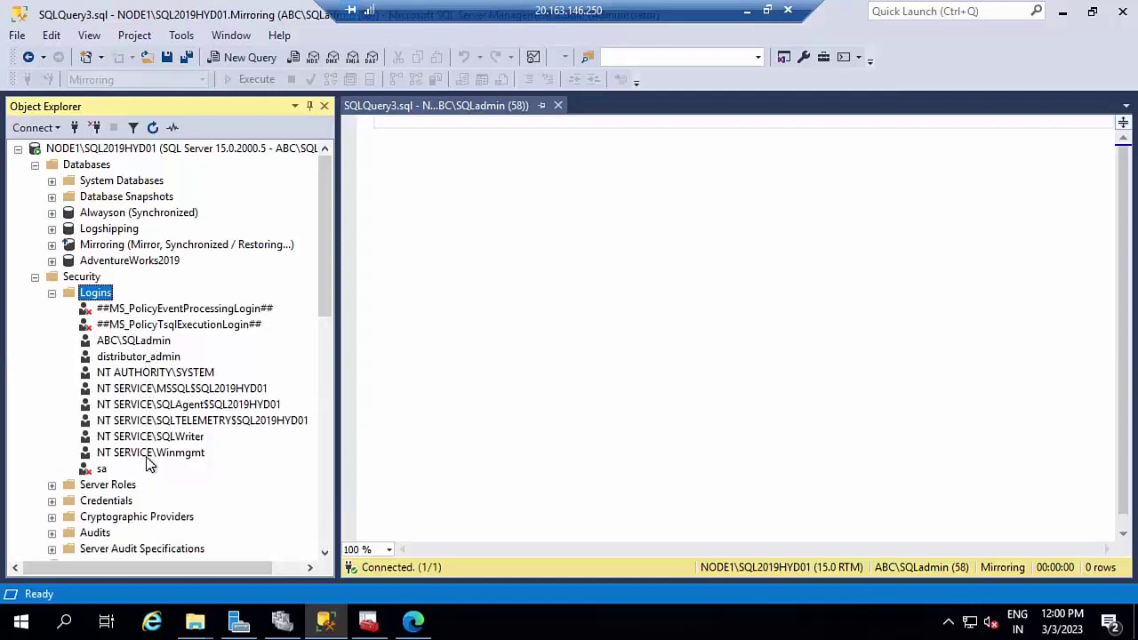
{"action": "right_click", "coordinate": [100, 296]}
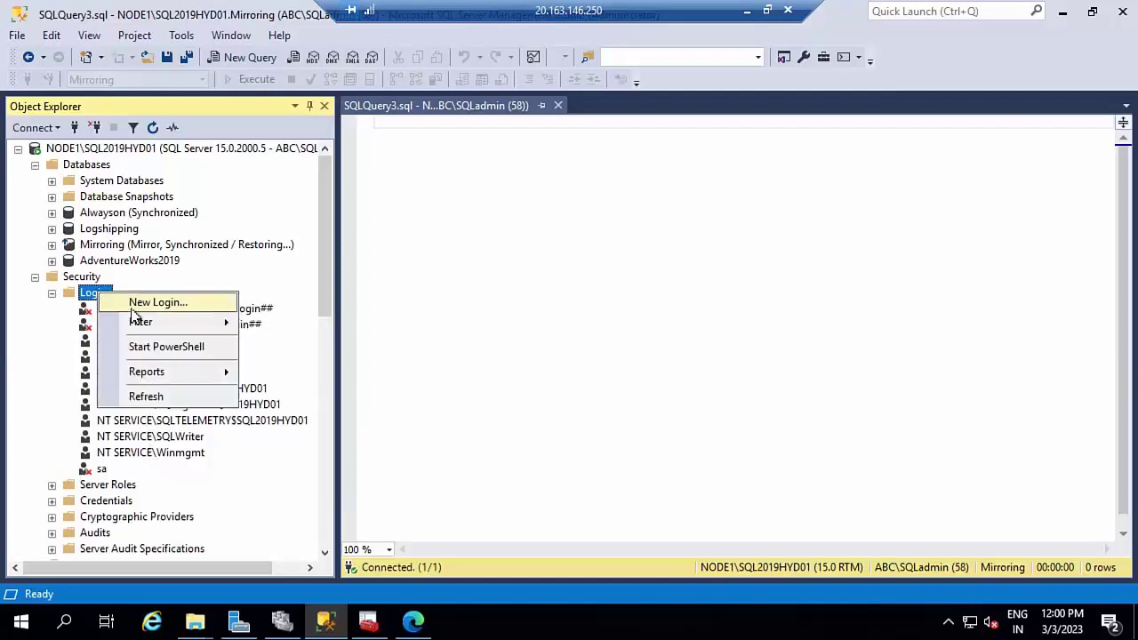
{"action": "left_click", "coordinate": [134, 303]}
{"action": "left_click", "coordinate": [812, 84]}
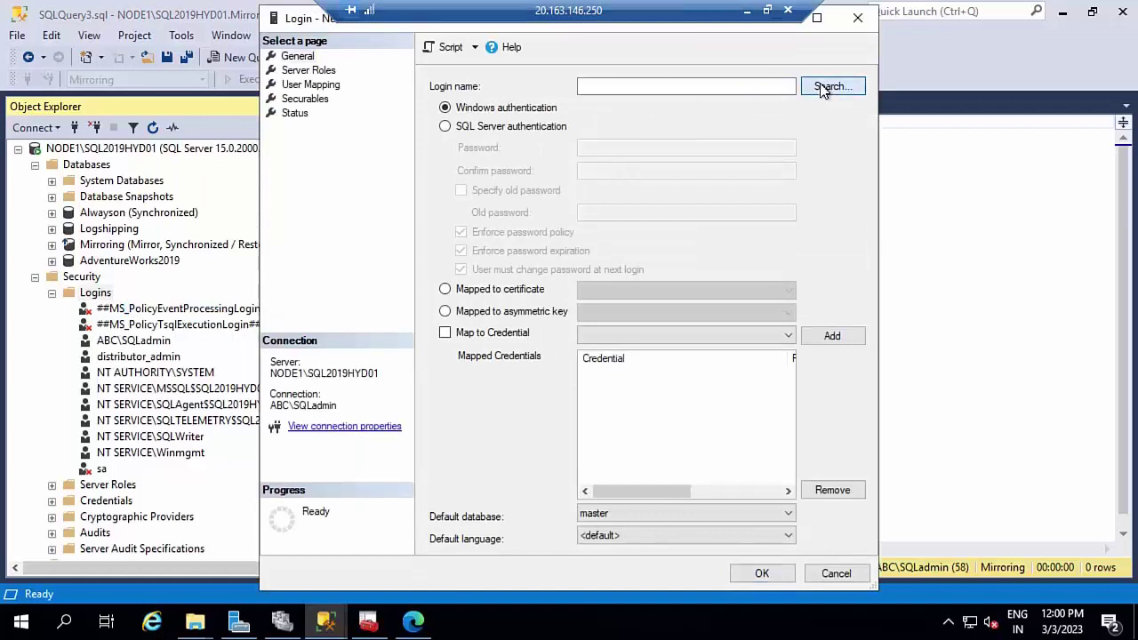
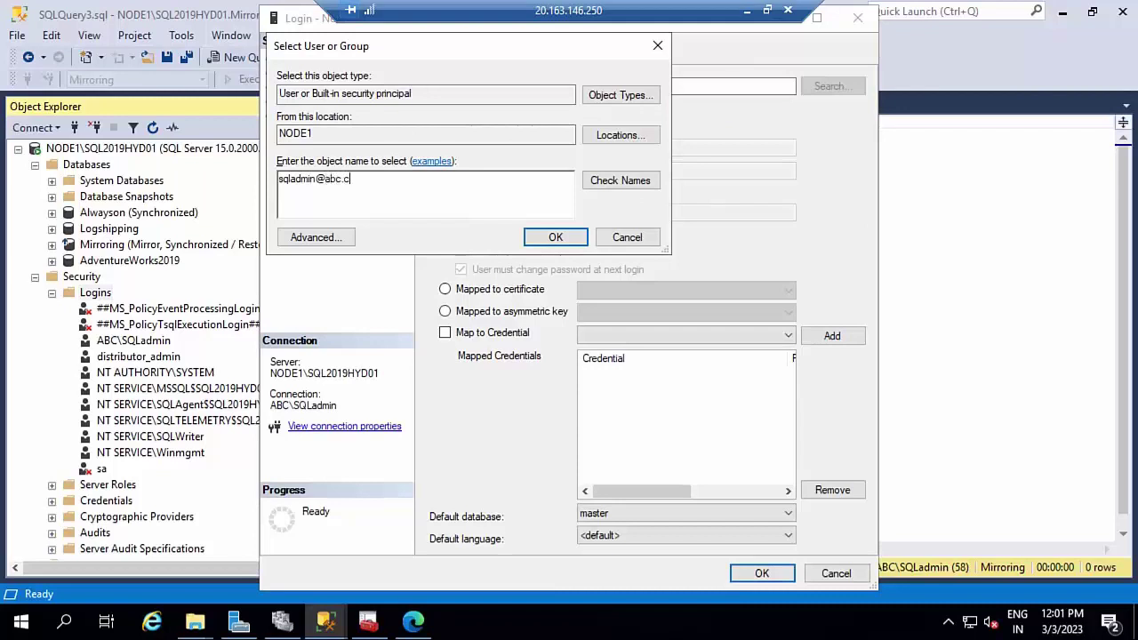
{"action": "left_click", "coordinate": [618, 136]}
{"action": "left_click", "coordinate": [336, 164]}
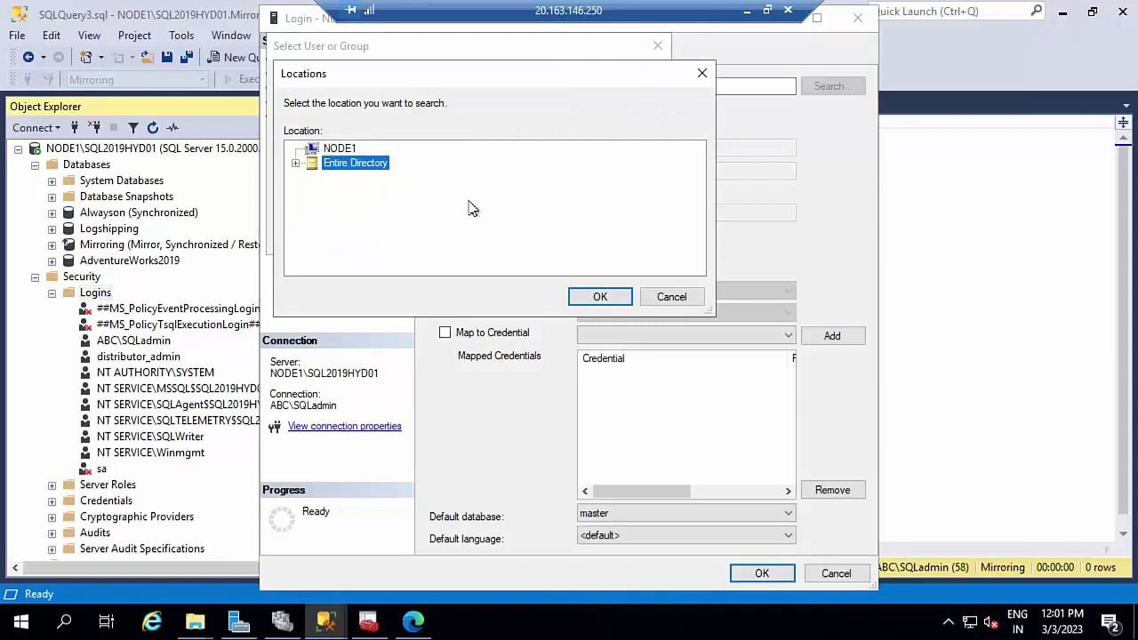
{"action": "left_click", "coordinate": [602, 295]}
{"action": "left_click", "coordinate": [627, 183]}
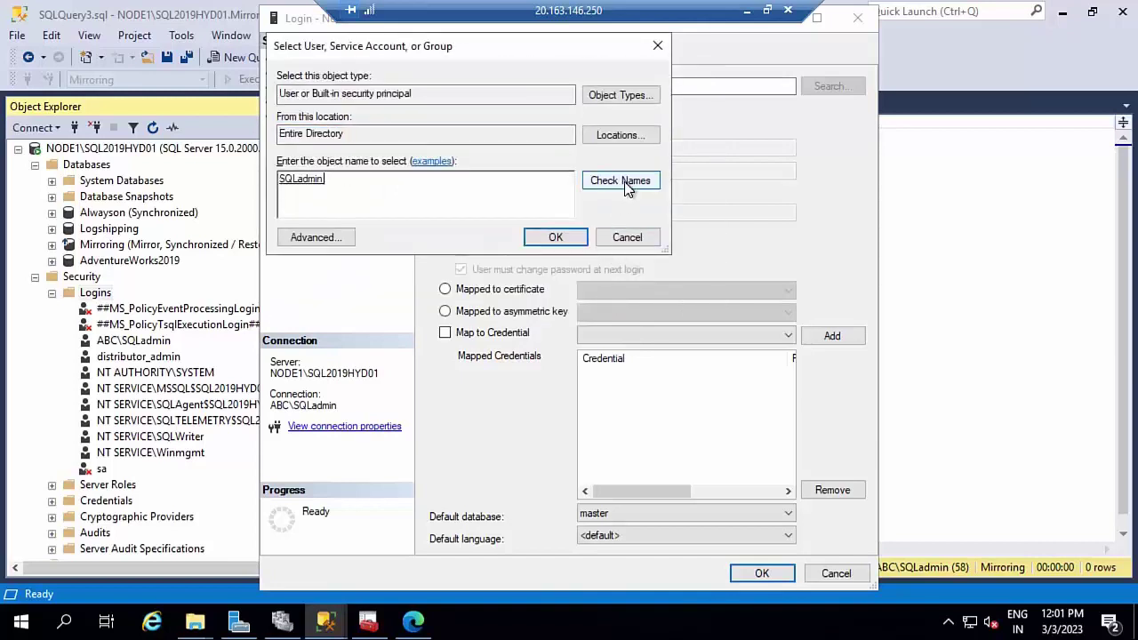
{"action": "left_click", "coordinate": [554, 237]}
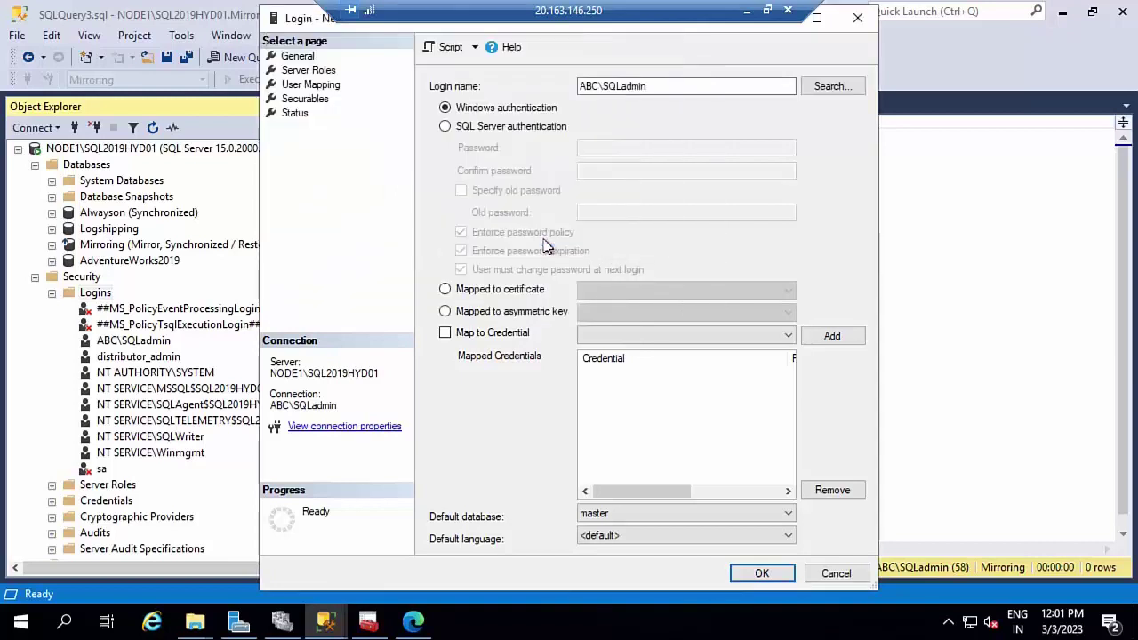
{"action": "left_click", "coordinate": [325, 71]}
{"action": "left_click", "coordinate": [435, 248]}
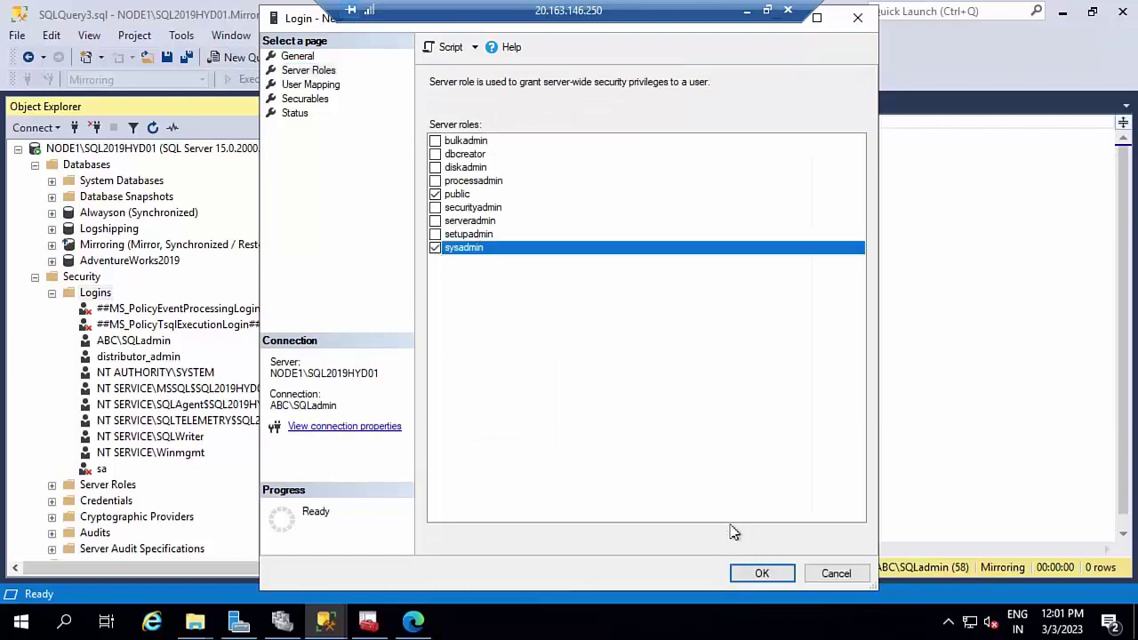
{"action": "left_click", "coordinate": [761, 576]}
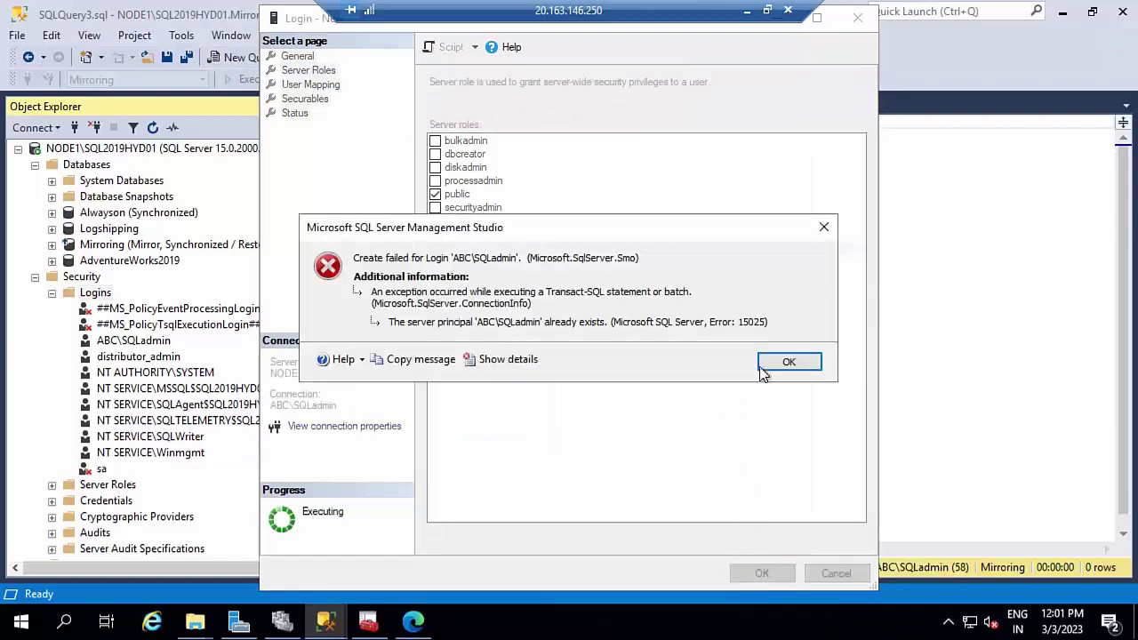
{"action": "left_click", "coordinate": [786, 361]}
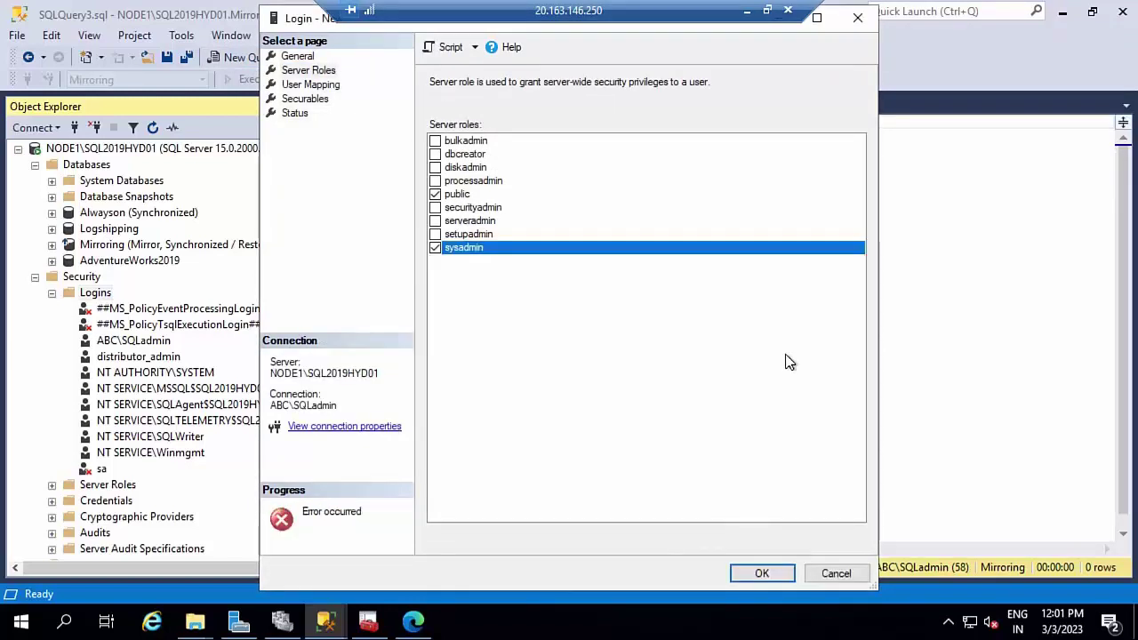
{"action": "left_click", "coordinate": [836, 576]}
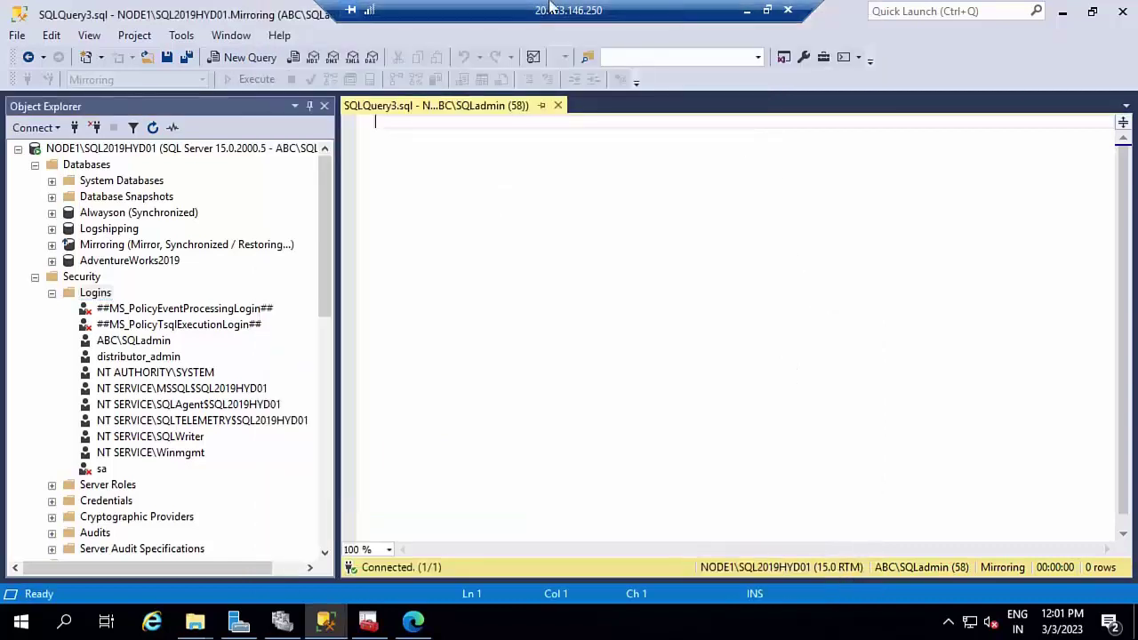
- Refresh NODE1's logins, review the admin login's server roles without changes, and collapse NODE1's tree
{"action": "left_click", "coordinate": [184, 401]}
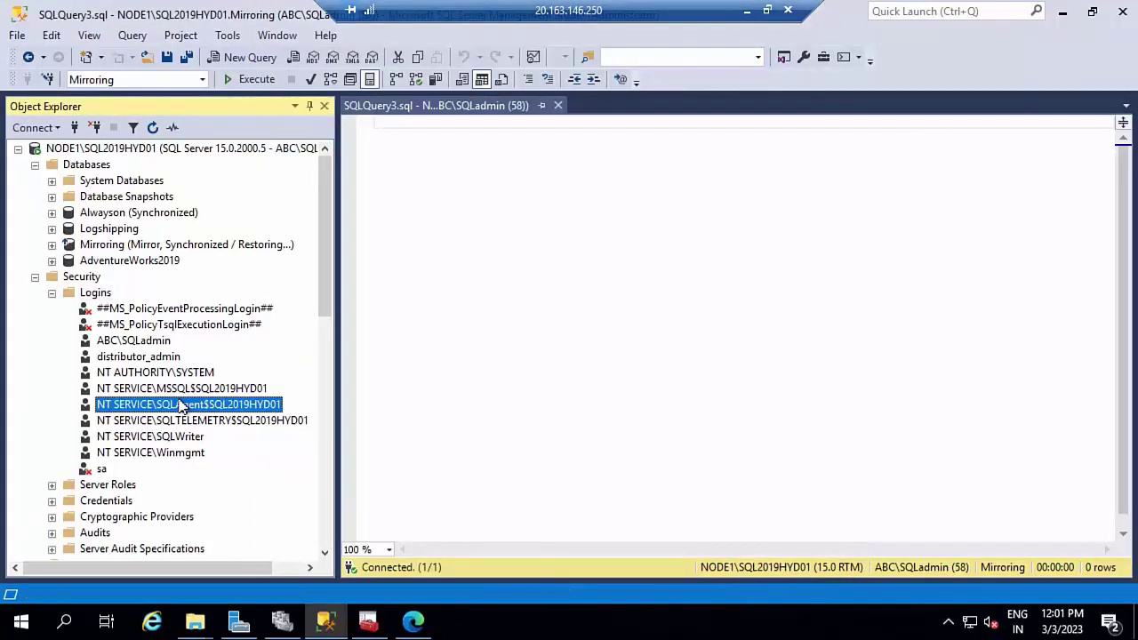
{"action": "left_click", "coordinate": [93, 294]}
{"action": "right_click", "coordinate": [92, 294]}
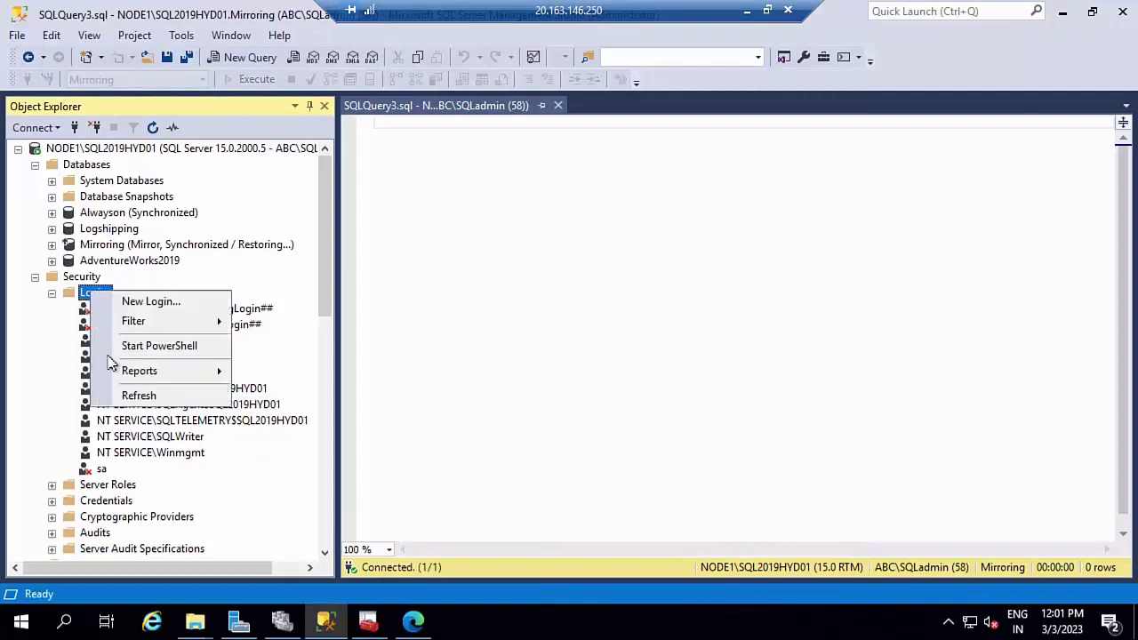
{"action": "left_click", "coordinate": [134, 394]}
{"action": "double_click", "coordinate": [145, 340]}
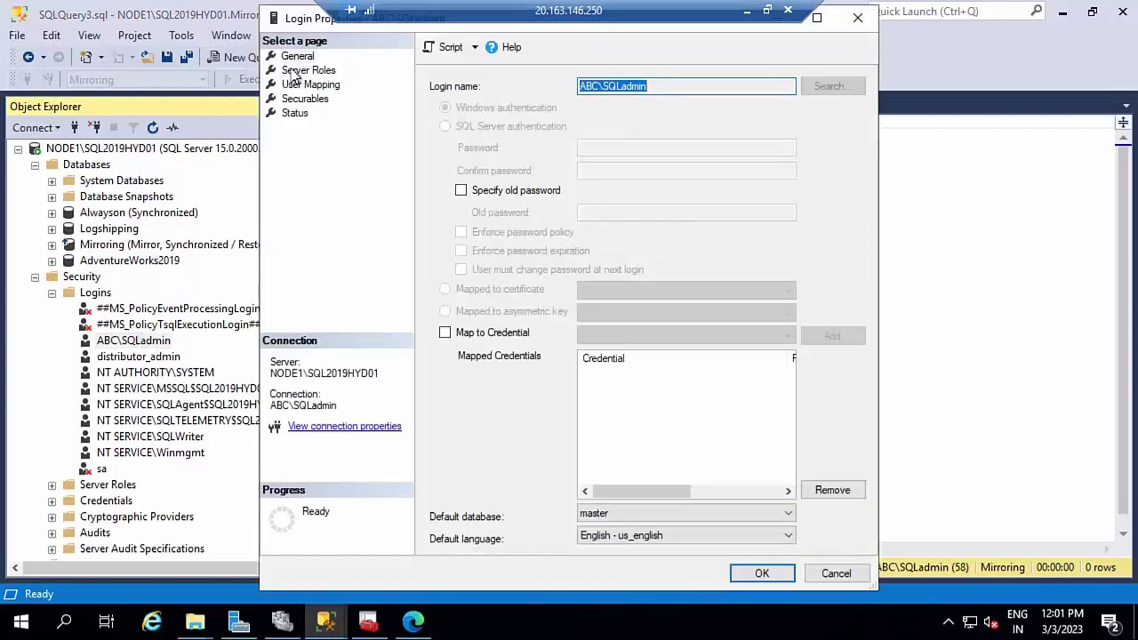
{"action": "left_click", "coordinate": [300, 71]}
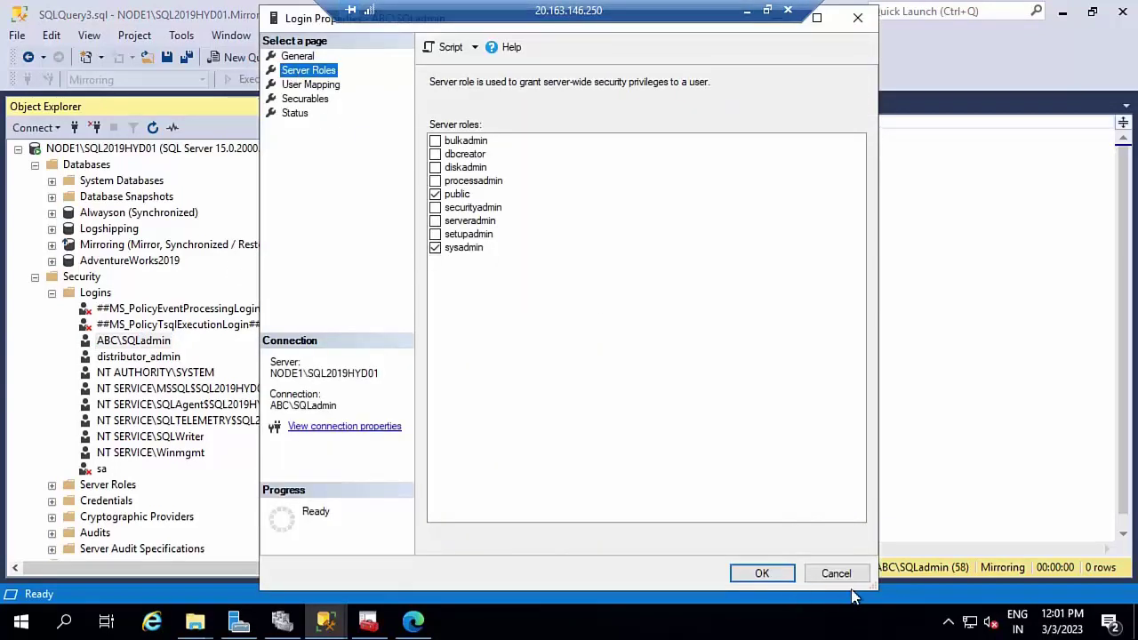
{"action": "left_click", "coordinate": [840, 576]}
{"action": "left_click", "coordinate": [35, 276]}
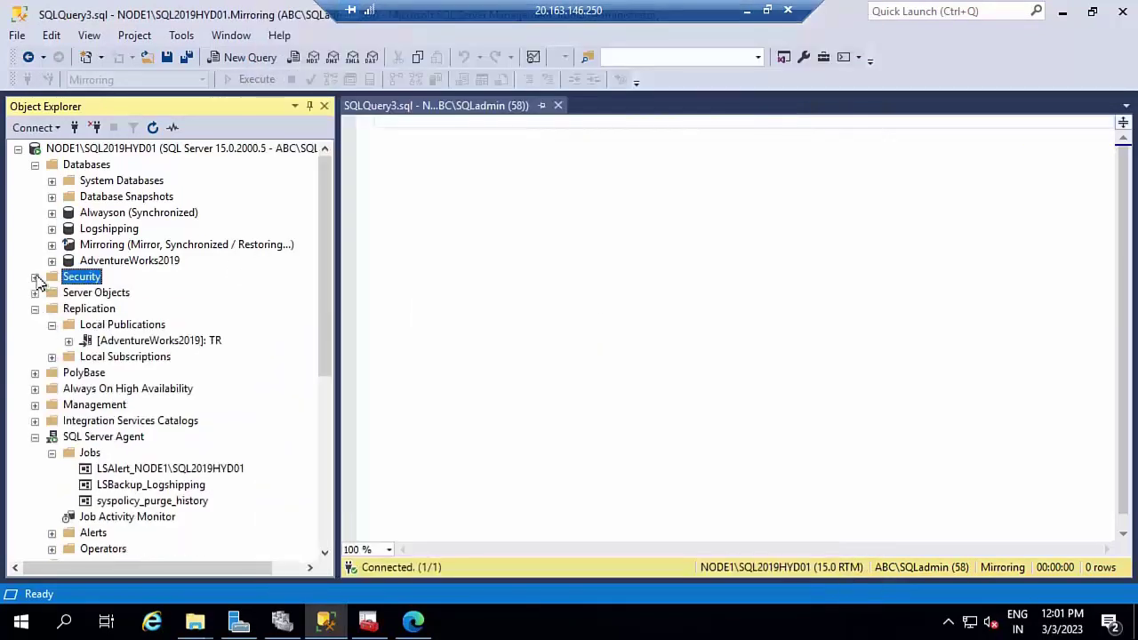
{"action": "left_click", "coordinate": [35, 165]}
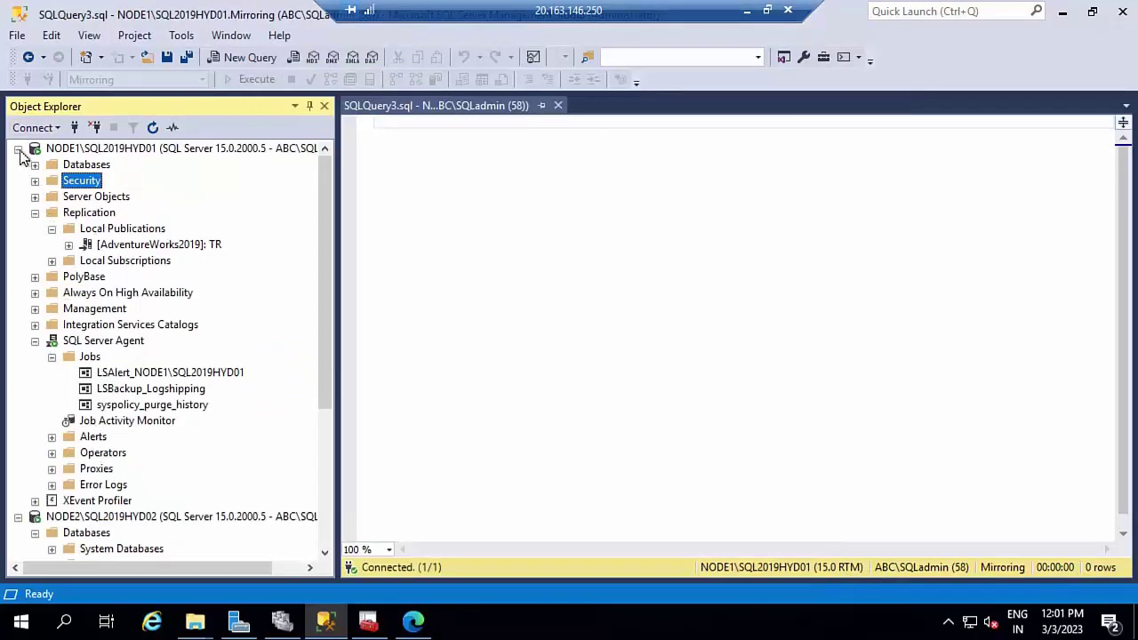
{"action": "left_click", "coordinate": [18, 149]}
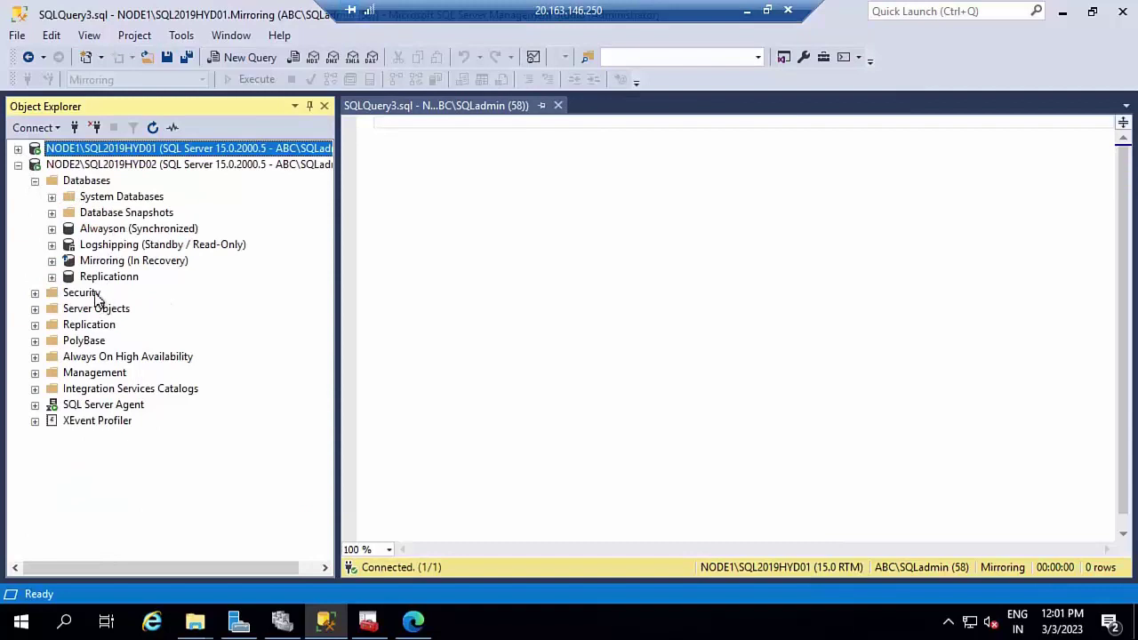
- Confirm NODE2's admin login holds sysadmin, then collapse NODE2's Security and server nodes
{"action": "double_click", "coordinate": [96, 296]}
{"action": "double_click", "coordinate": [100, 310]}
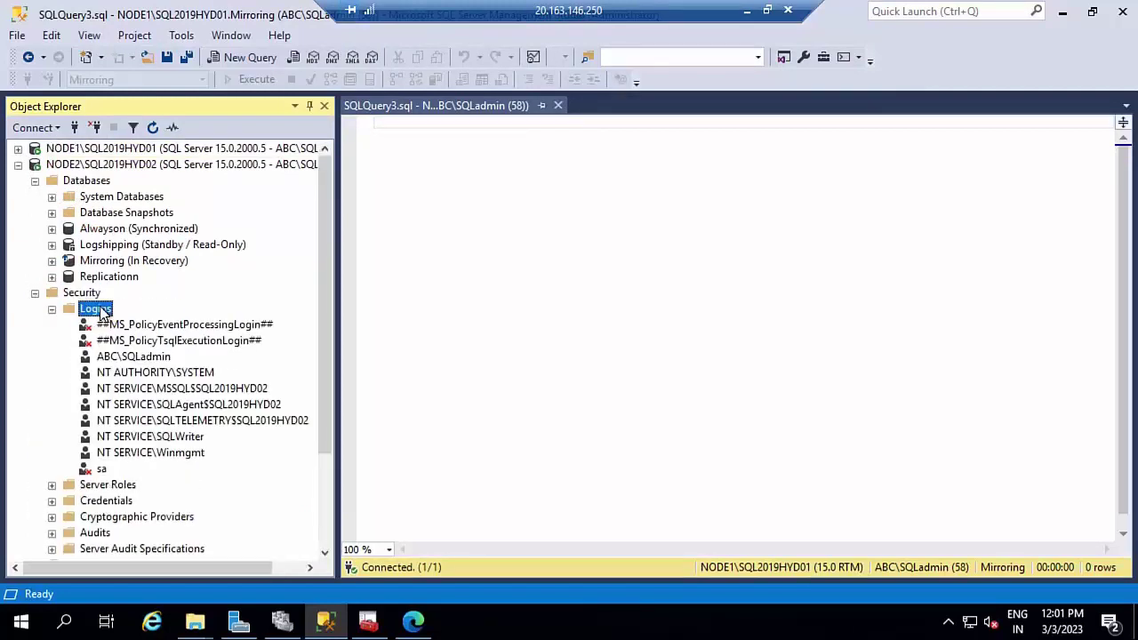
{"action": "double_click", "coordinate": [135, 356]}
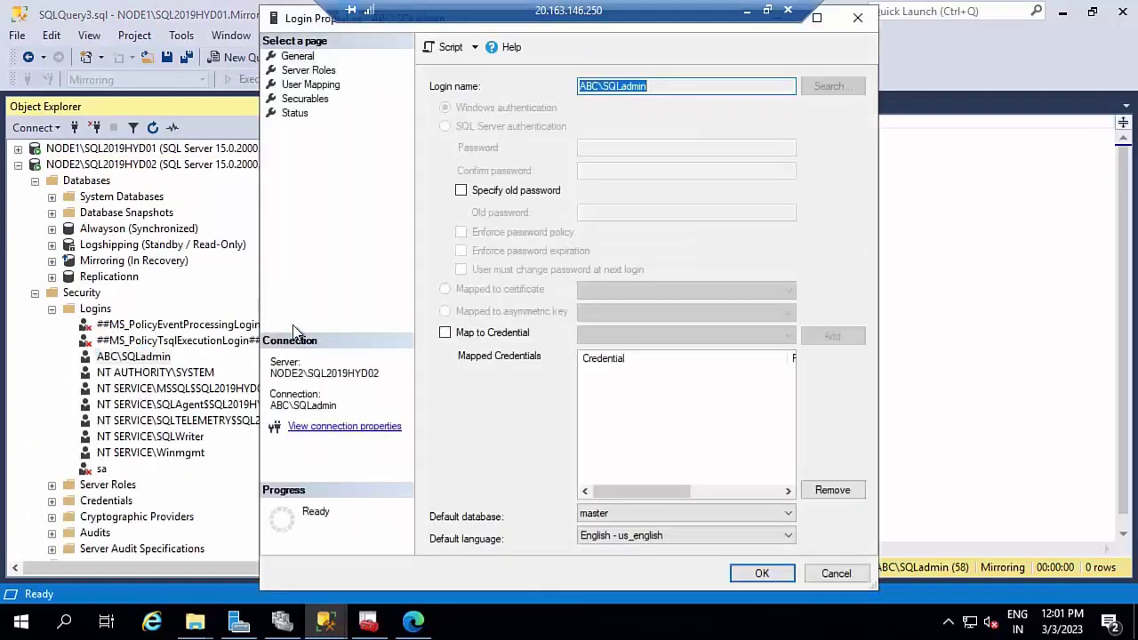
{"action": "left_click", "coordinate": [318, 71]}
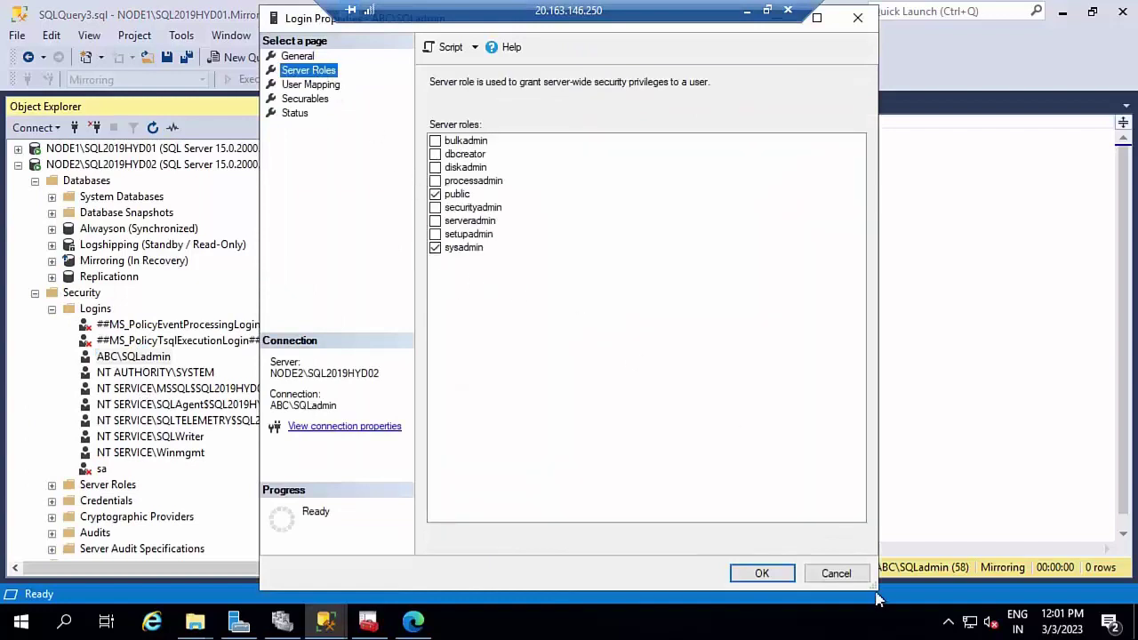
{"action": "left_click", "coordinate": [835, 574]}
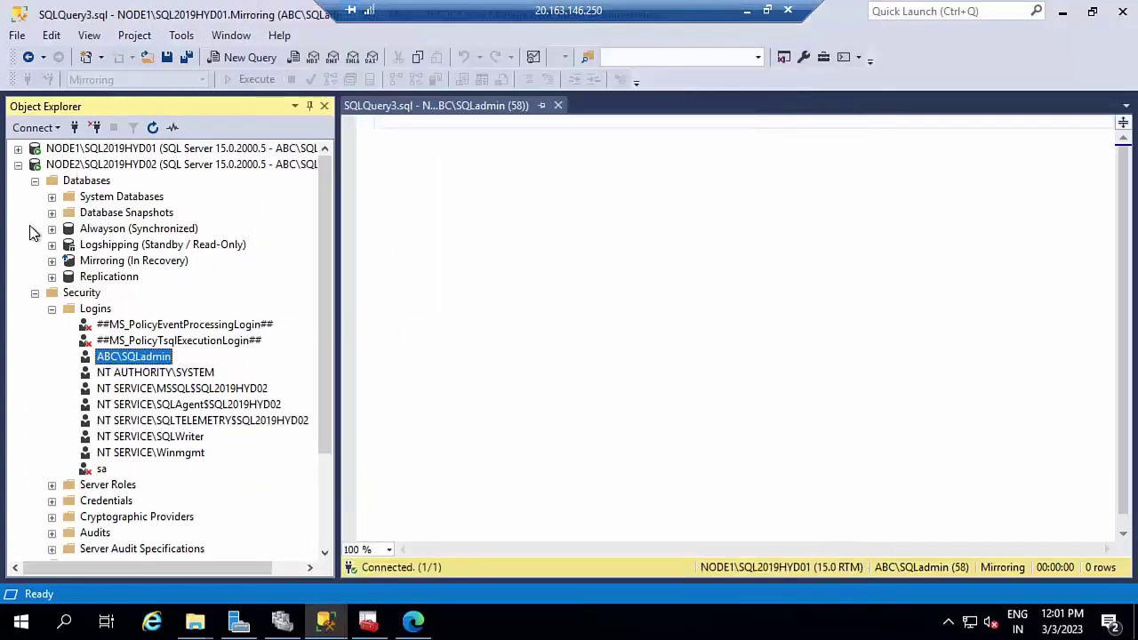
{"action": "left_click", "coordinate": [35, 293]}
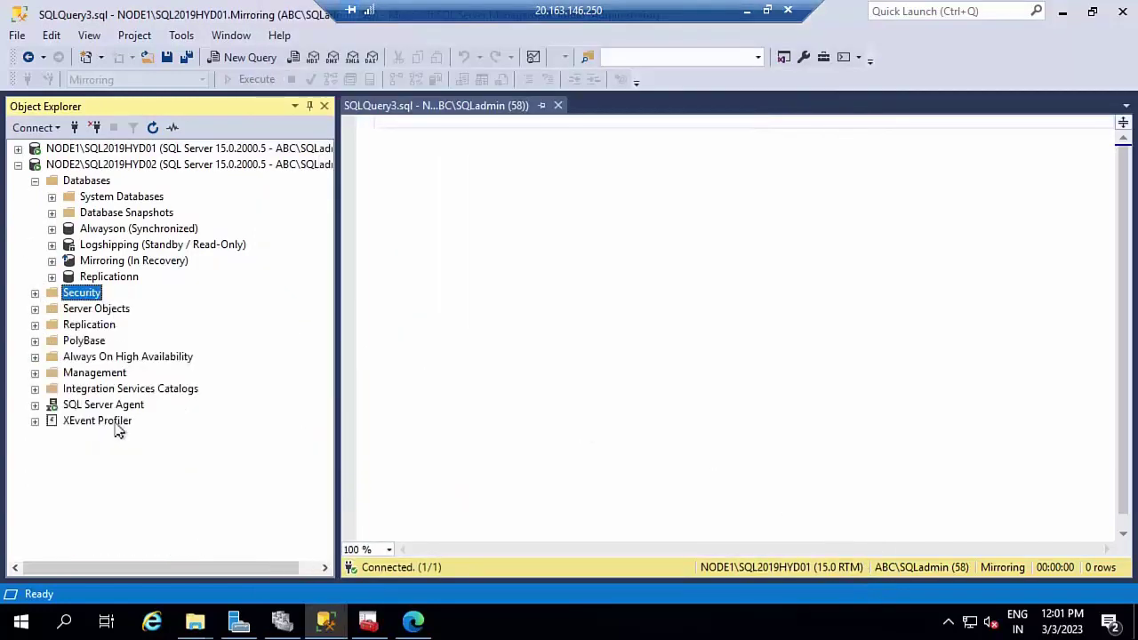
{"action": "left_click", "coordinate": [17, 164]}
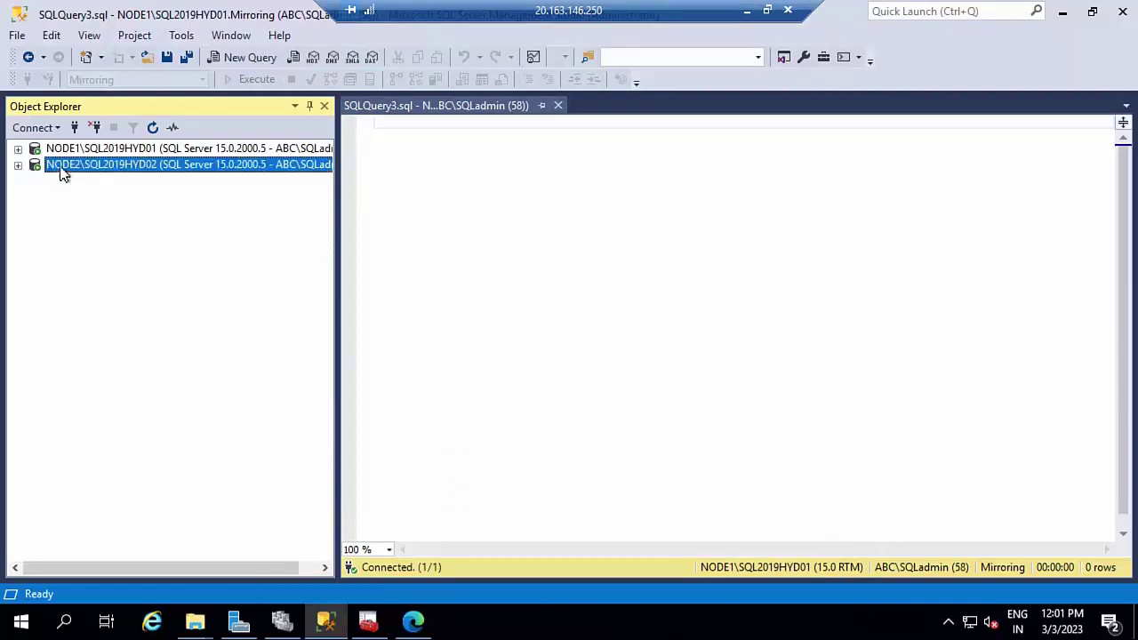
- Launch Replication Monitor from the TR publication's NODE2 subscription on NODE1
{"action": "double_click", "coordinate": [62, 172]}
{"action": "left_click", "coordinate": [17, 165]}
{"action": "double_click", "coordinate": [67, 149]}
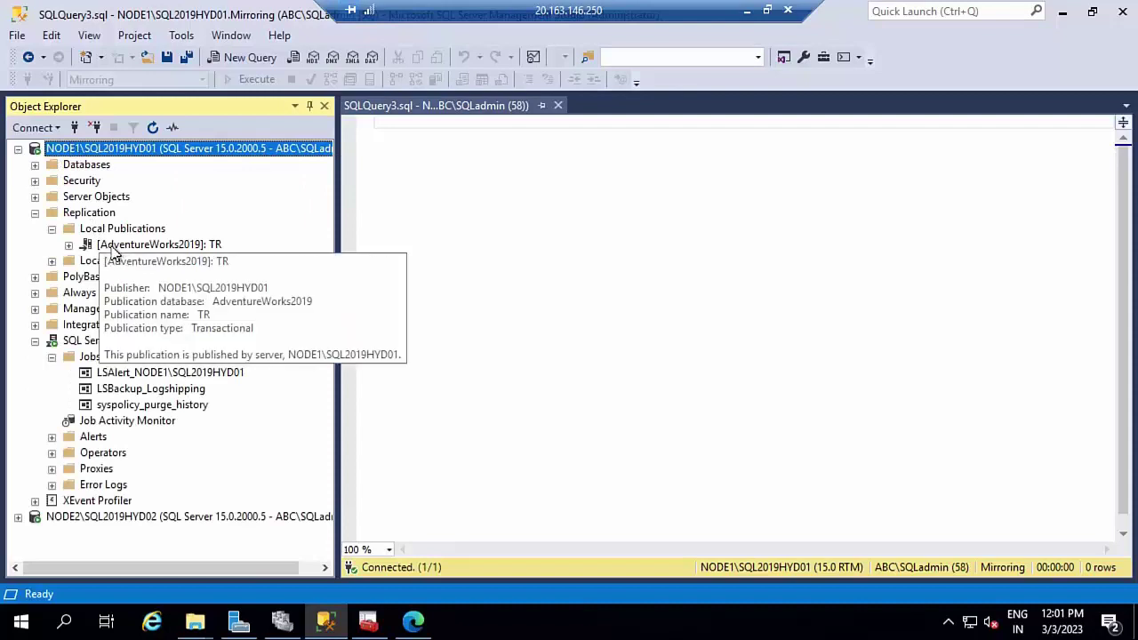
{"action": "double_click", "coordinate": [112, 249]}
{"action": "left_click", "coordinate": [125, 261]}
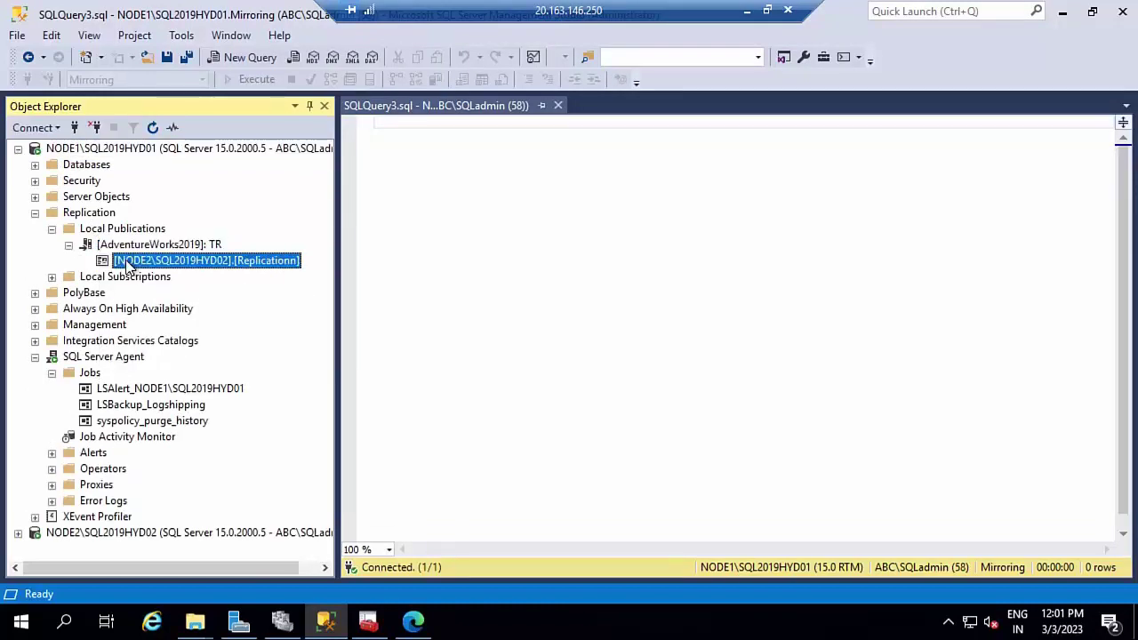
{"action": "right_click", "coordinate": [127, 267]}
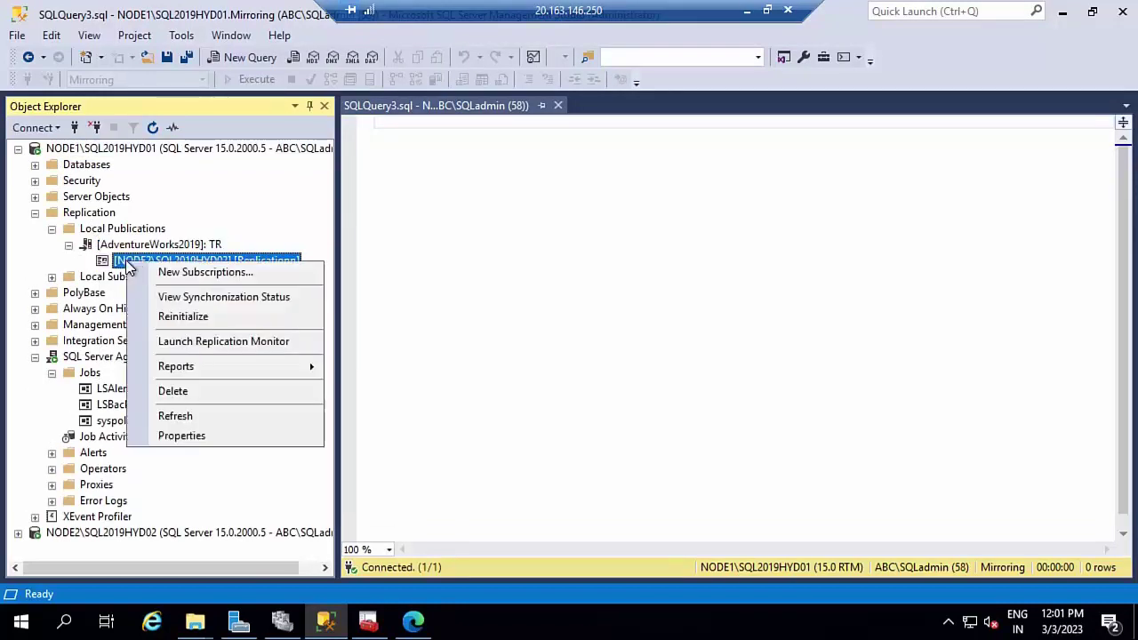
{"action": "left_click", "coordinate": [189, 344]}
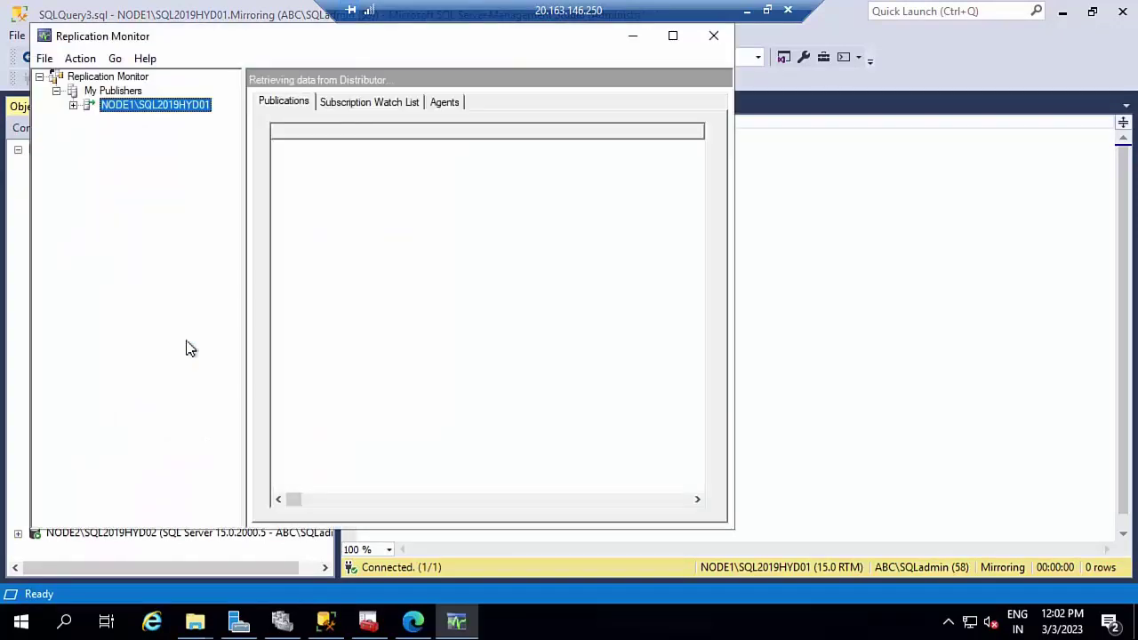
- Check TR's subscription status, tracer tokens, agents and warnings in Replication Monitor, then close it
{"action": "left_click", "coordinate": [73, 105]}
{"action": "left_click", "coordinate": [131, 127]}
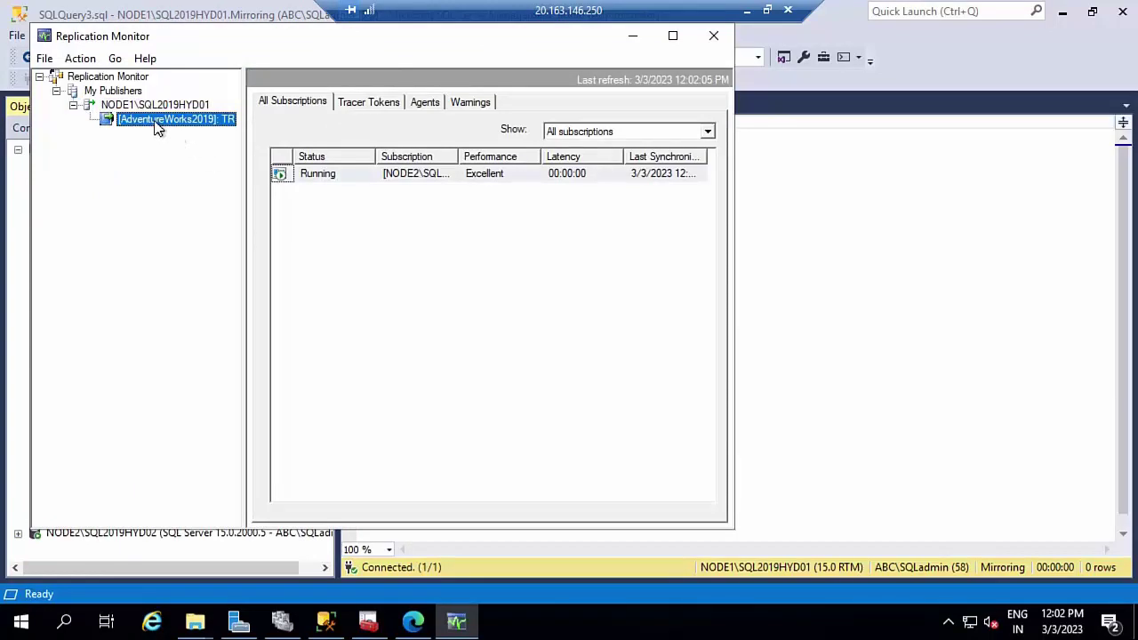
{"action": "left_click", "coordinate": [372, 104]}
{"action": "left_click", "coordinate": [437, 104]}
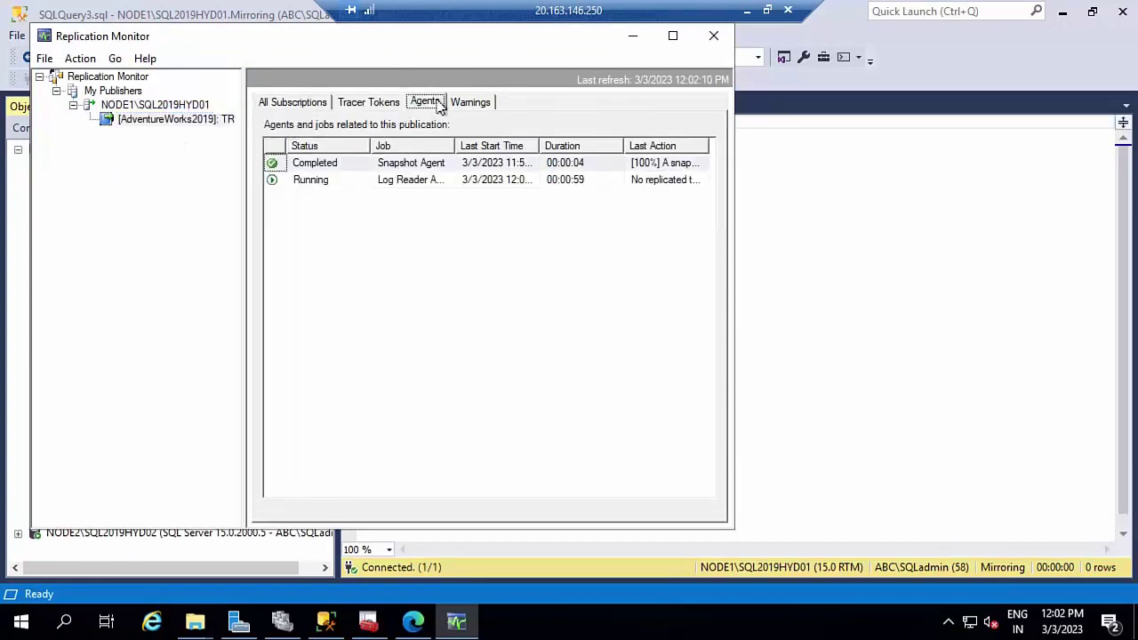
{"action": "left_click", "coordinate": [469, 104]}
{"action": "left_click", "coordinate": [425, 103]}
{"action": "left_click", "coordinate": [713, 36]}
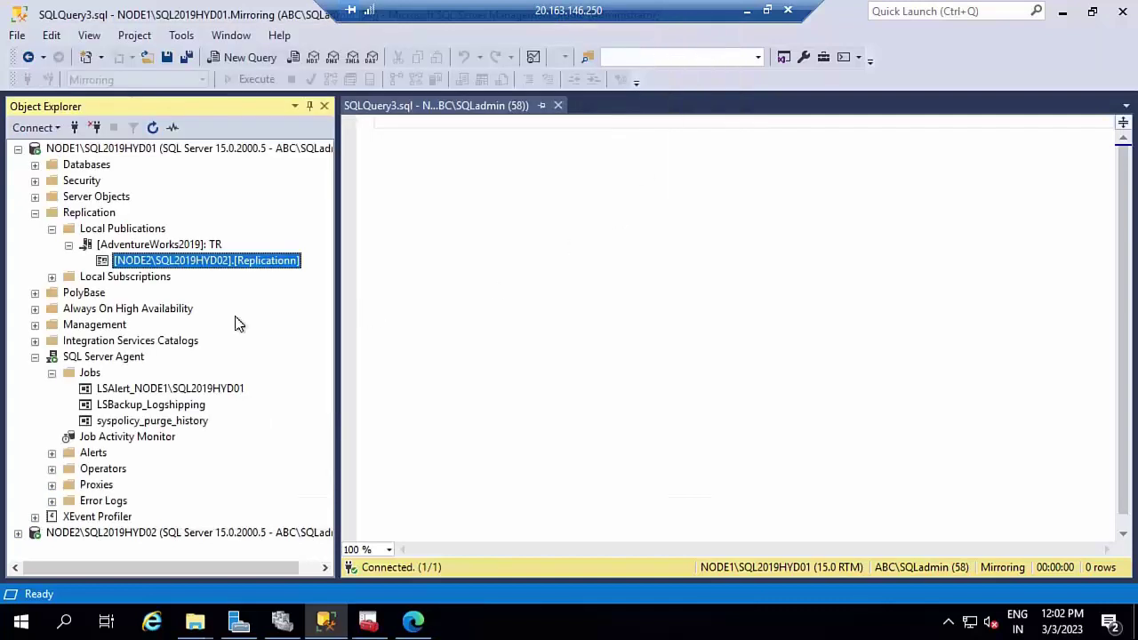
- Confirm the TR publication's Log Reader Agent is running, then close its status window
{"action": "right_click", "coordinate": [138, 258]}
{"action": "left_click", "coordinate": [122, 251]}
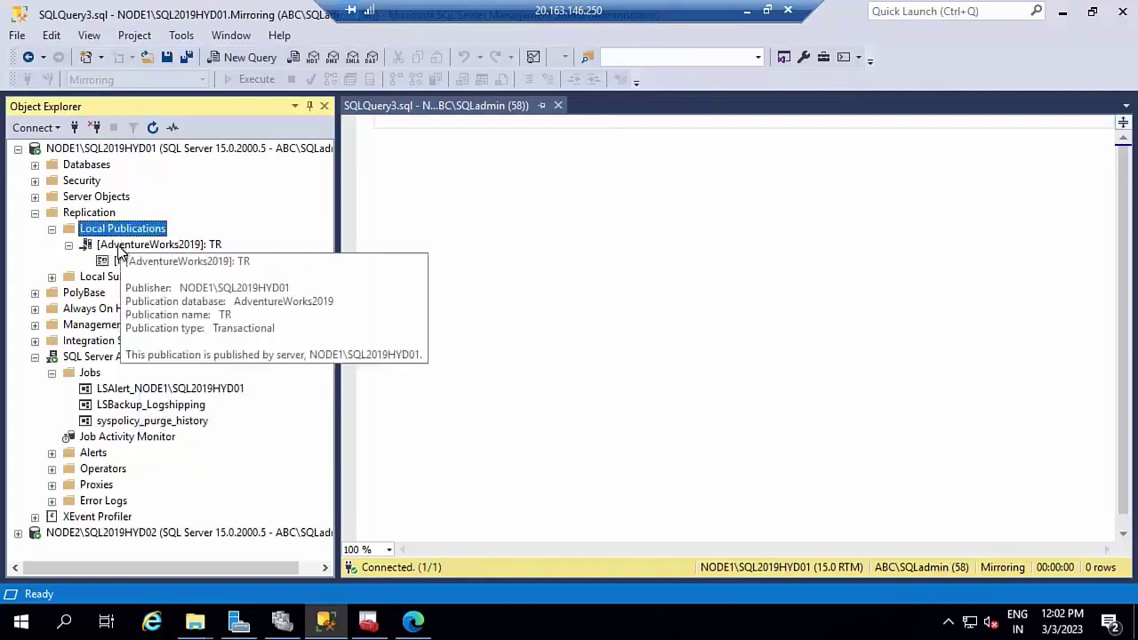
{"action": "left_click", "coordinate": [122, 249]}
{"action": "right_click", "coordinate": [120, 251]}
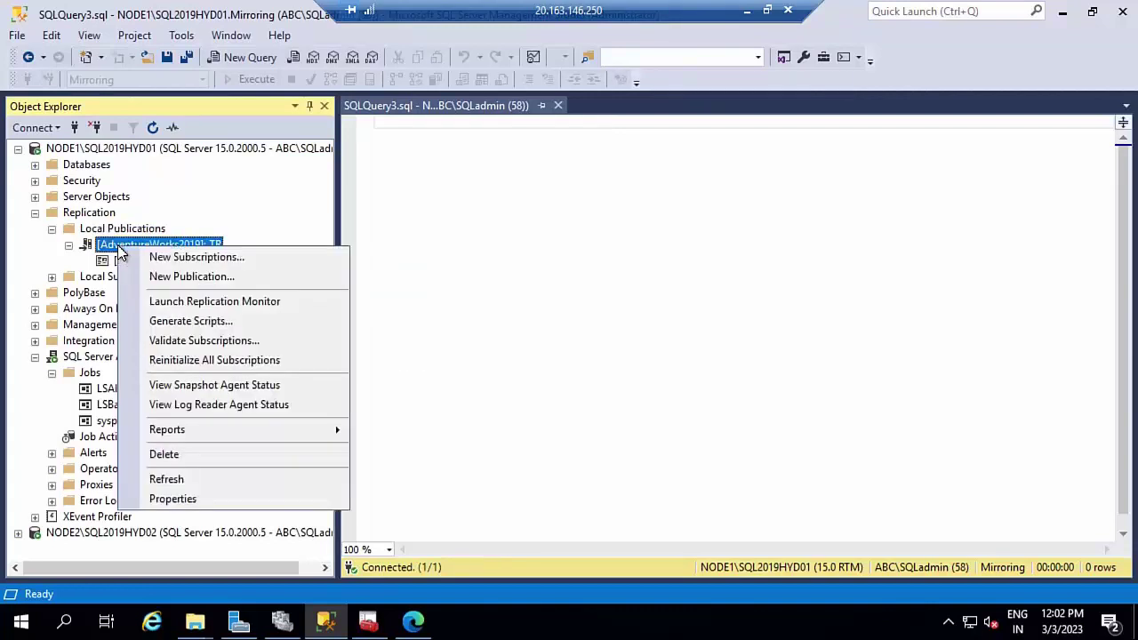
{"action": "left_click", "coordinate": [178, 405]}
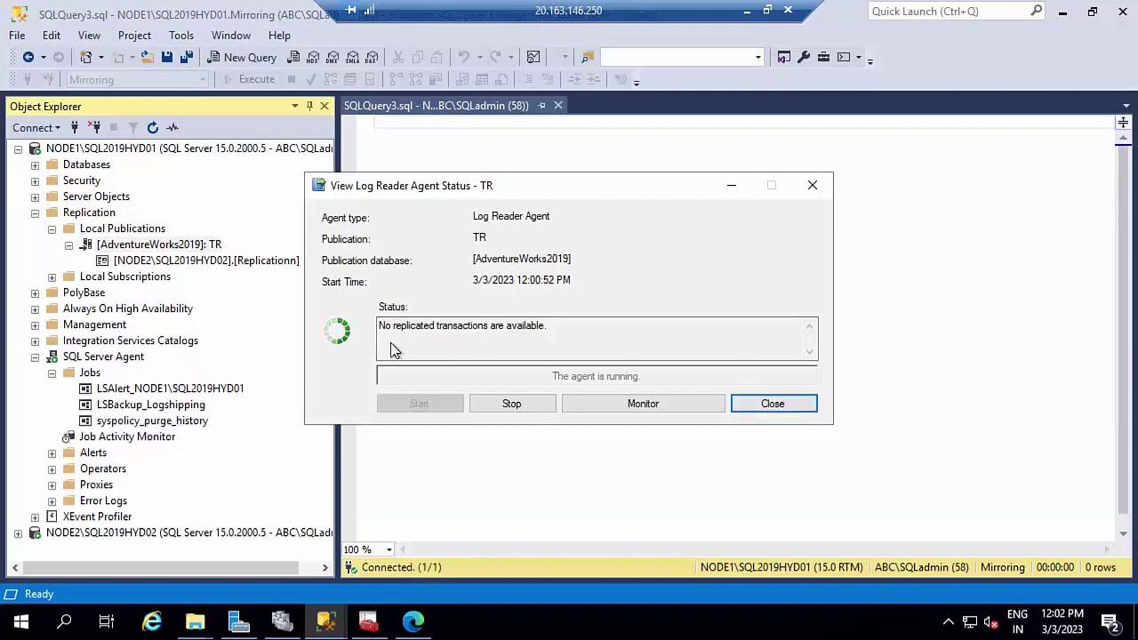
{"action": "left_click", "coordinate": [773, 404]}
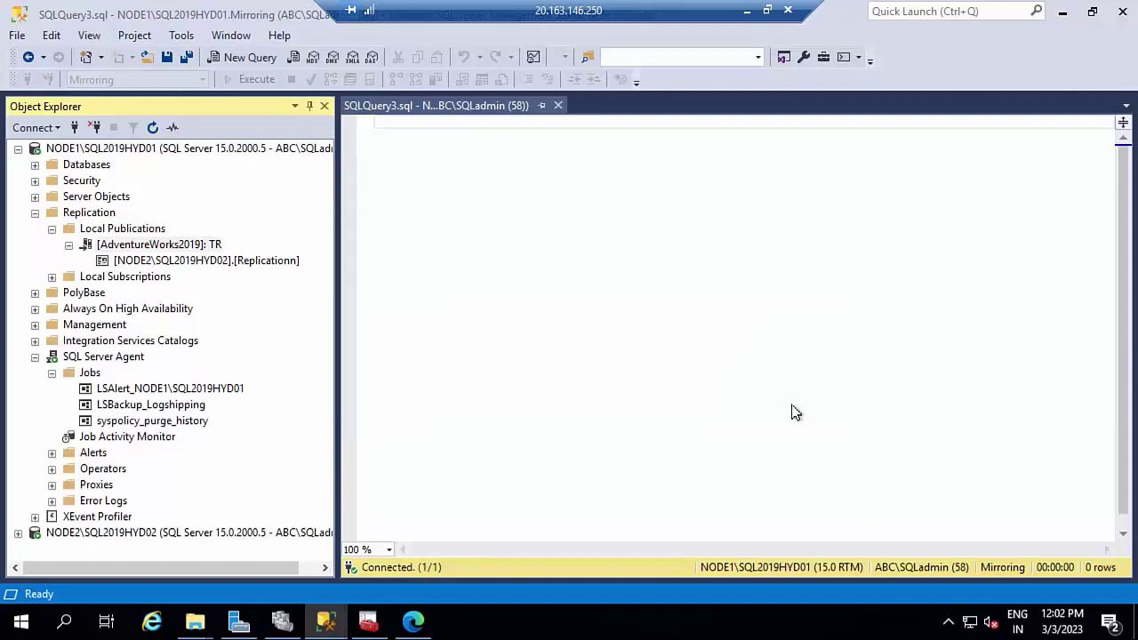
- Refresh NODE2 and expand the Replicationn database's table list
{"action": "left_click", "coordinate": [17, 150]}
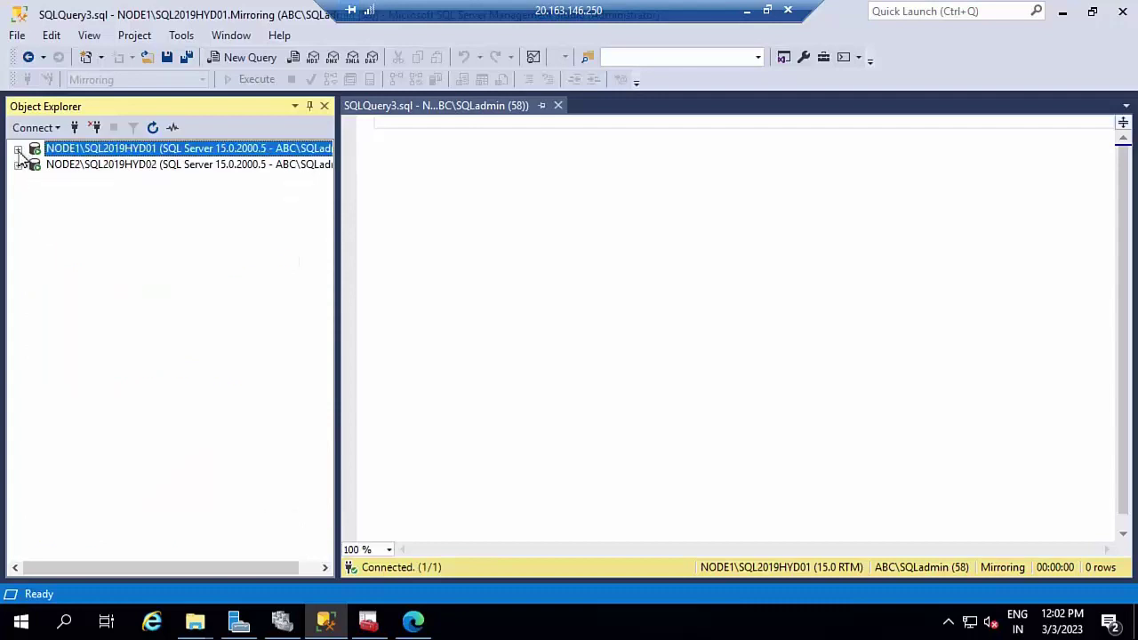
{"action": "left_click", "coordinate": [76, 168]}
{"action": "double_click", "coordinate": [76, 169]}
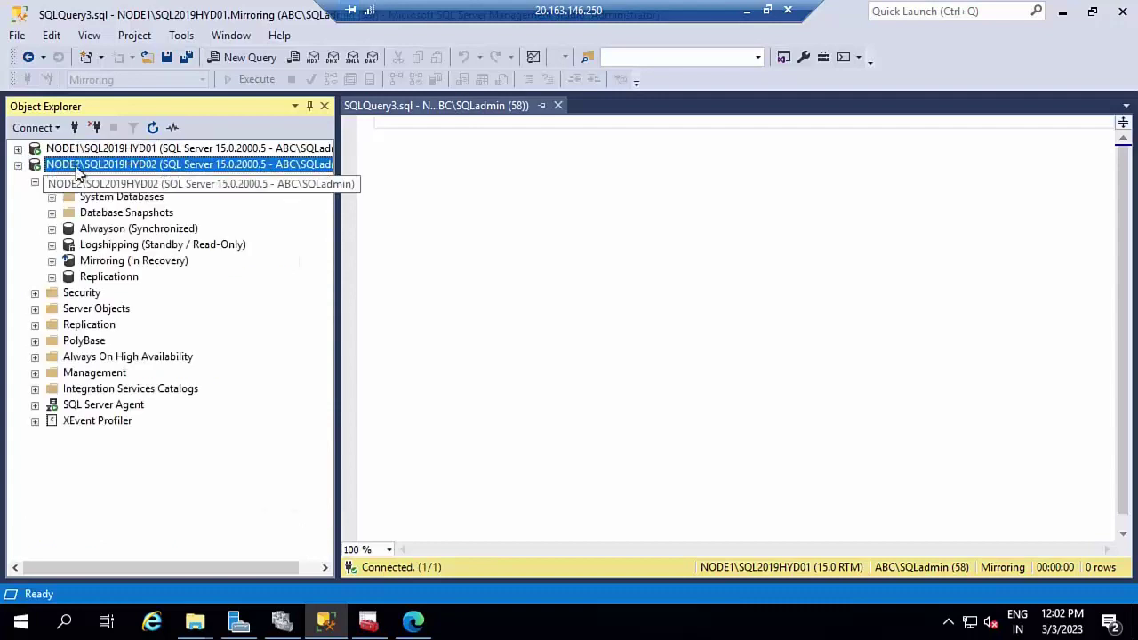
{"action": "left_click", "coordinate": [110, 277]}
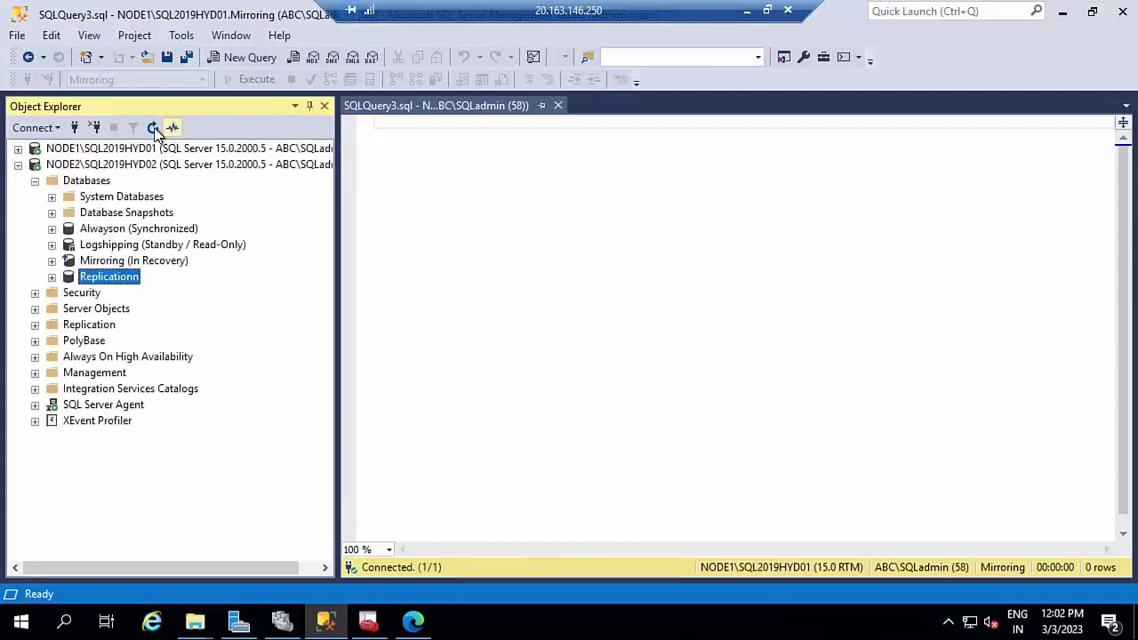
{"action": "left_click", "coordinate": [136, 167]}
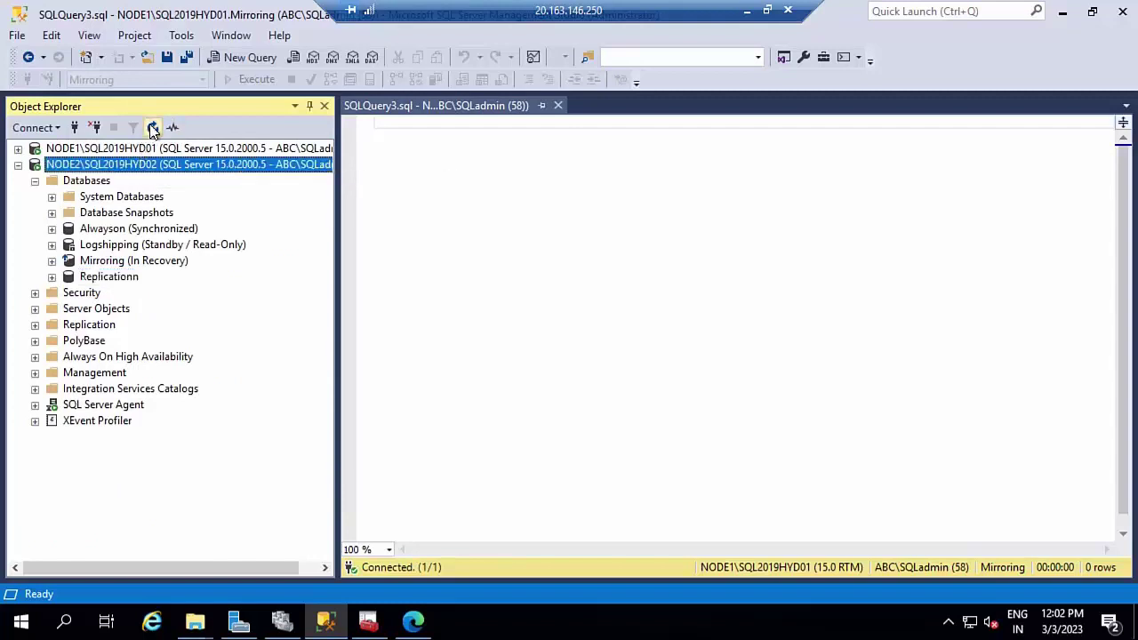
{"action": "left_click", "coordinate": [152, 127]}
{"action": "double_click", "coordinate": [94, 183]}
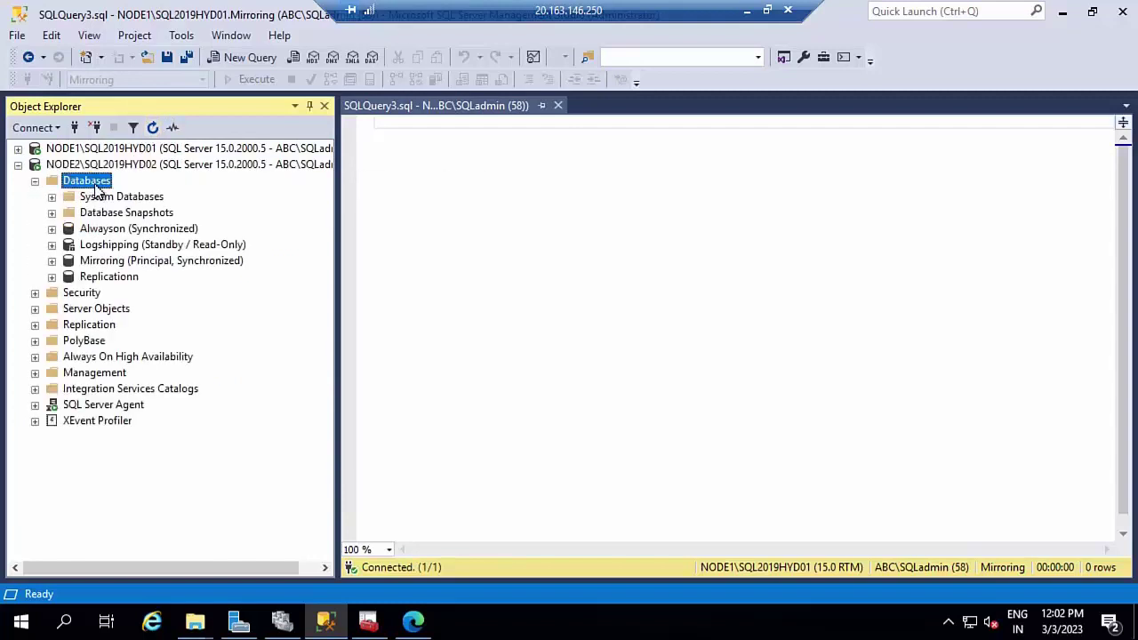
{"action": "double_click", "coordinate": [103, 279]}
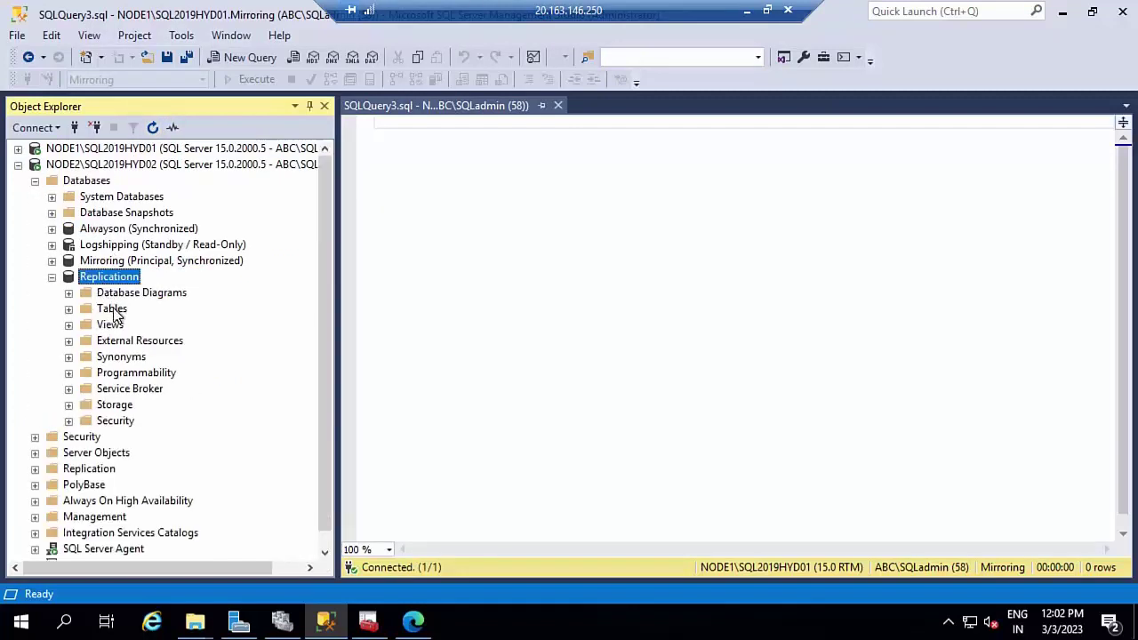
{"action": "double_click", "coordinate": [113, 309]}
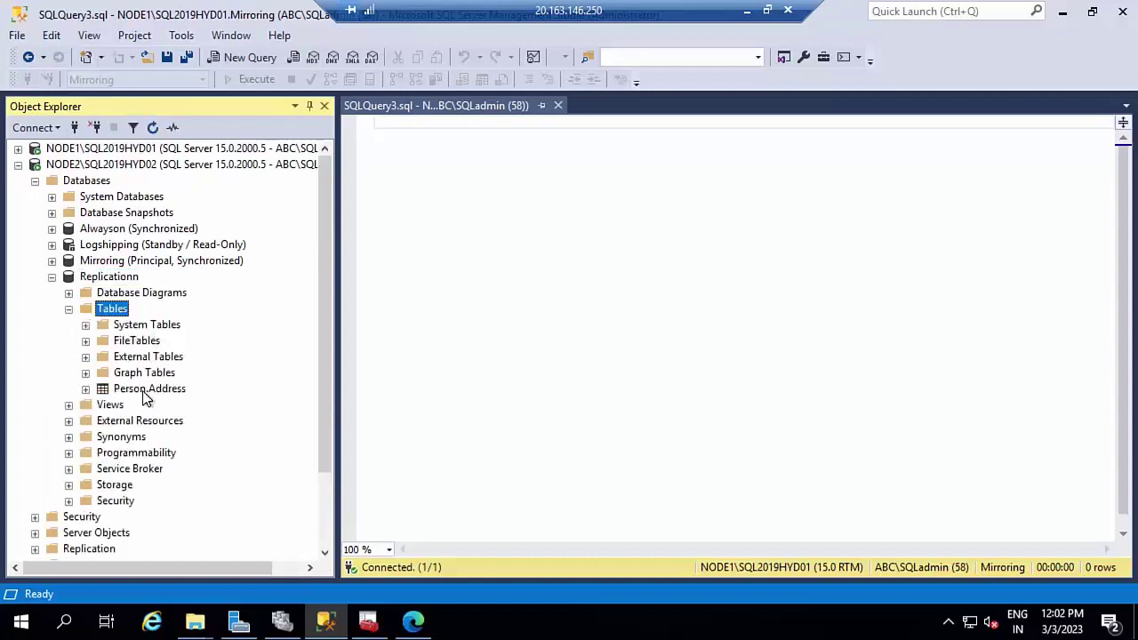
- Run Select Top 1000 Rows on Person.Address, dismiss the error report and close the query
{"action": "left_click", "coordinate": [146, 398]}
{"action": "right_click", "coordinate": [145, 399]}
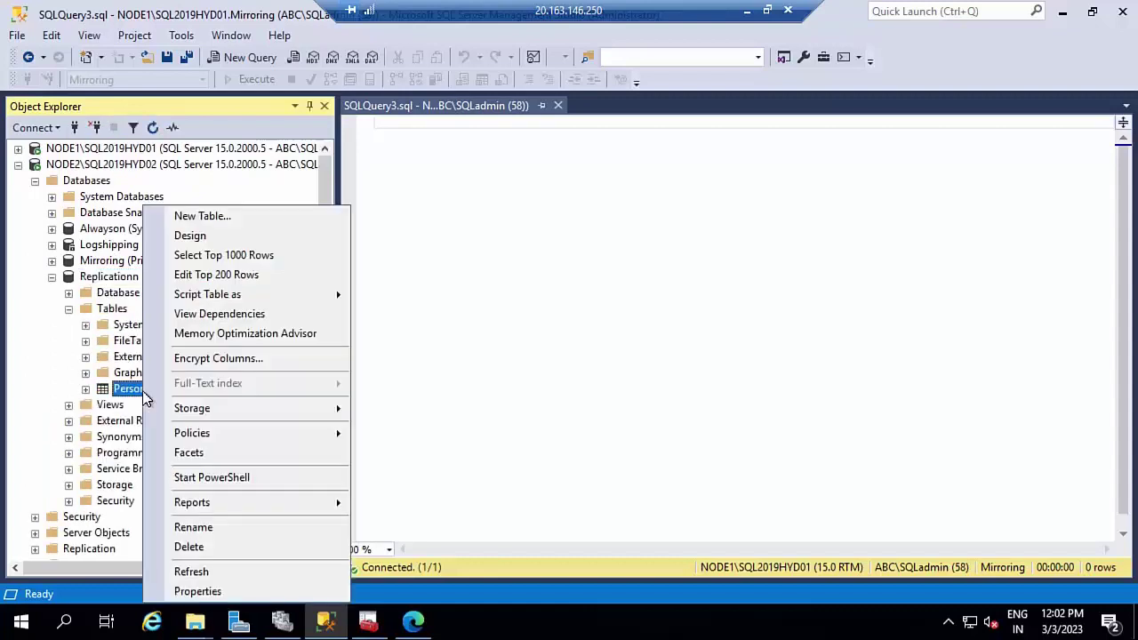
{"action": "left_click", "coordinate": [226, 257]}
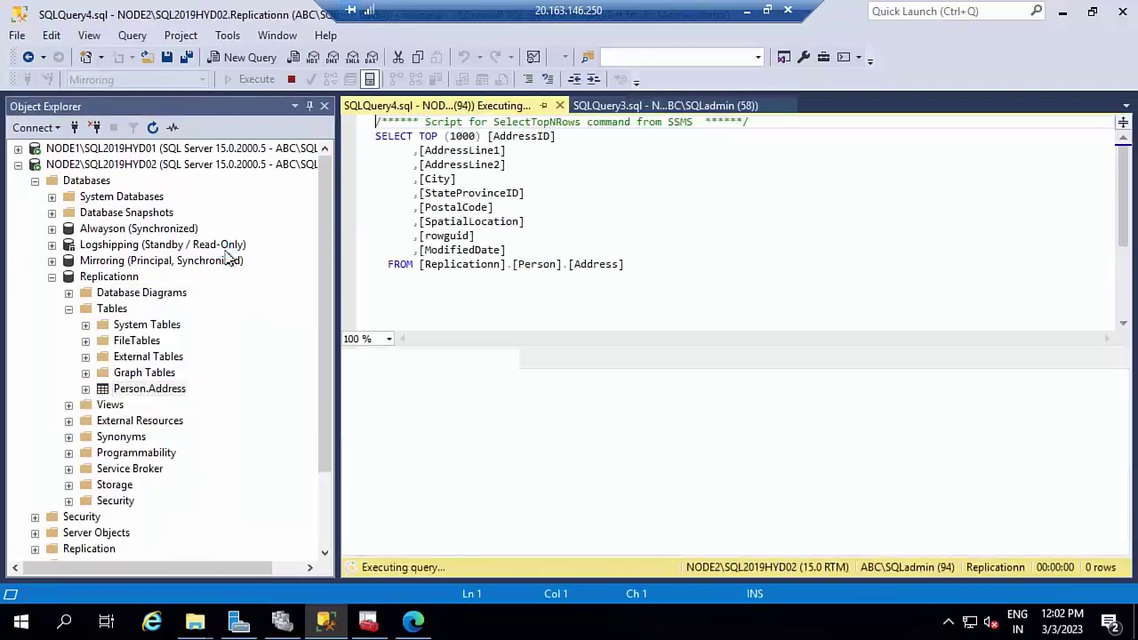
{"action": "left_click", "coordinate": [558, 106]}
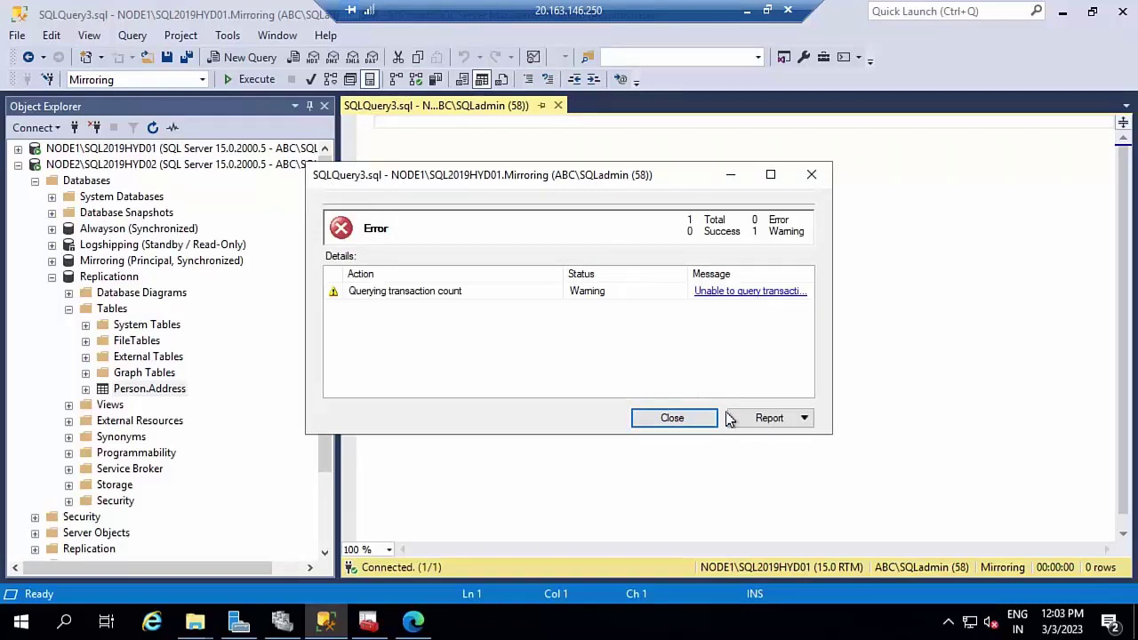
{"action": "left_click", "coordinate": [677, 418]}
{"action": "left_click", "coordinate": [558, 106]}
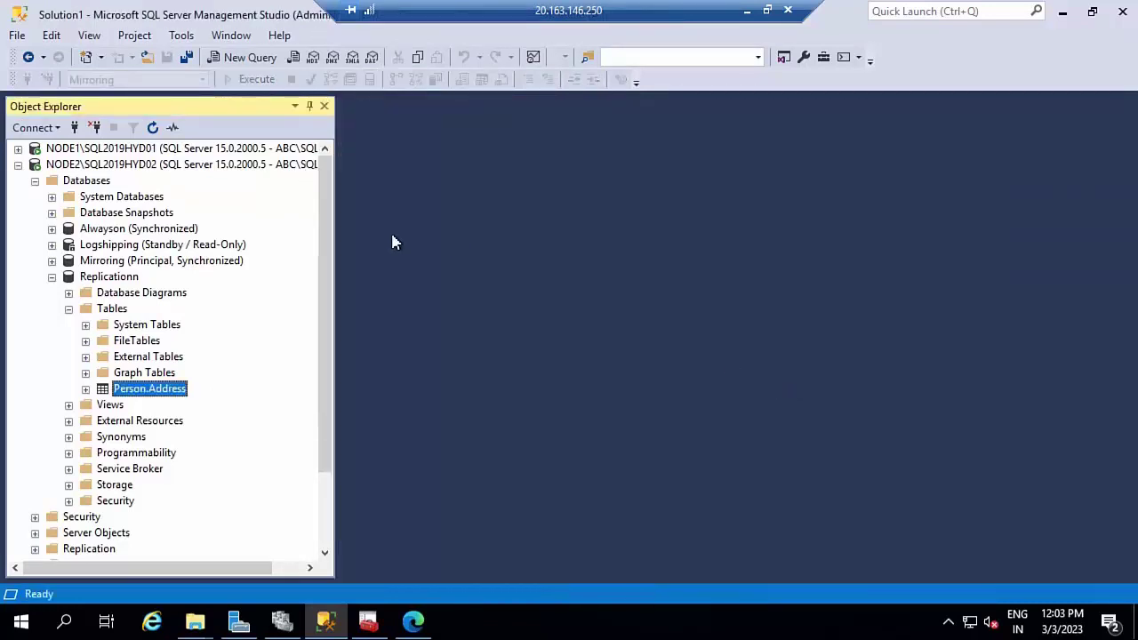
- Re-run Select Top 1000 Rows on Person.Address for 1,000 rows, then close it and collapse NODE2
{"action": "right_click", "coordinate": [184, 392]}
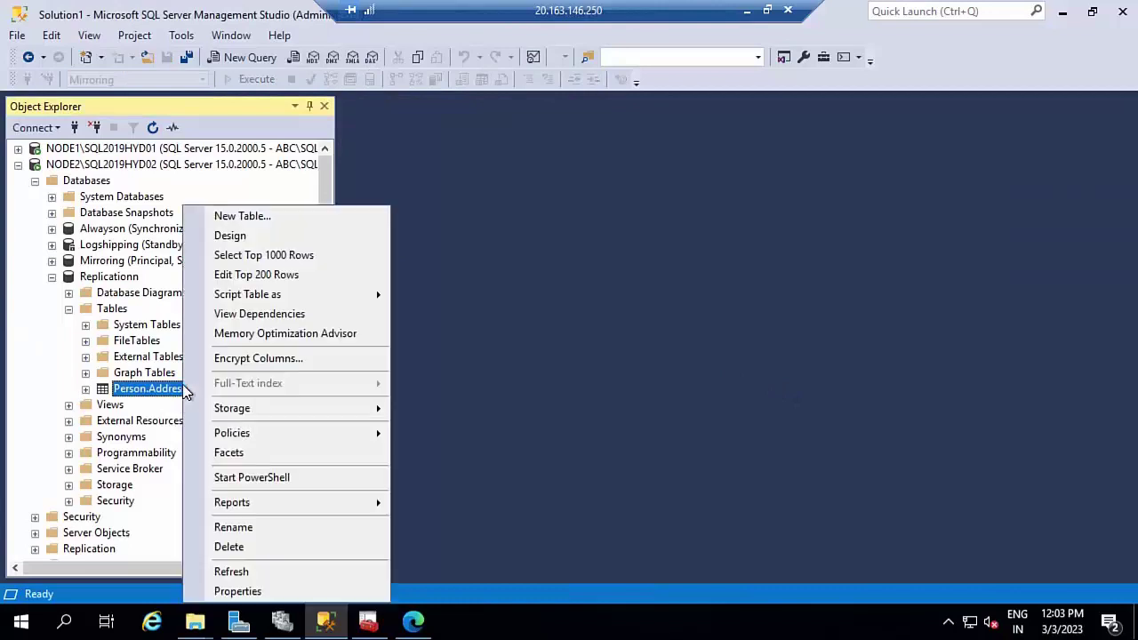
{"action": "left_click", "coordinate": [280, 254]}
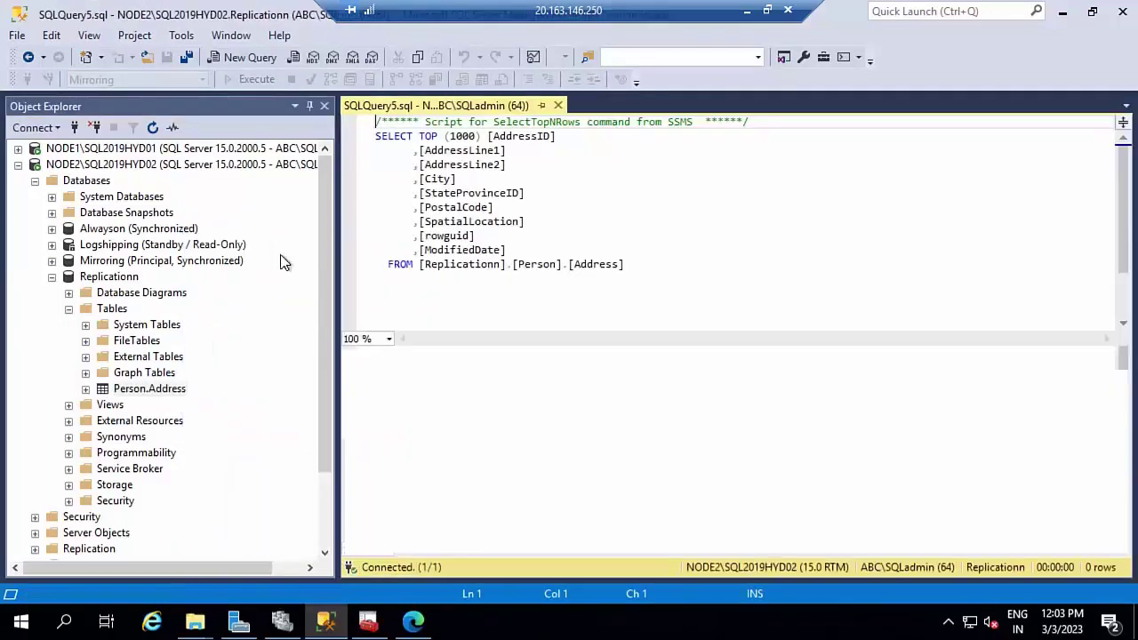
{"action": "left_click", "coordinate": [558, 105]}
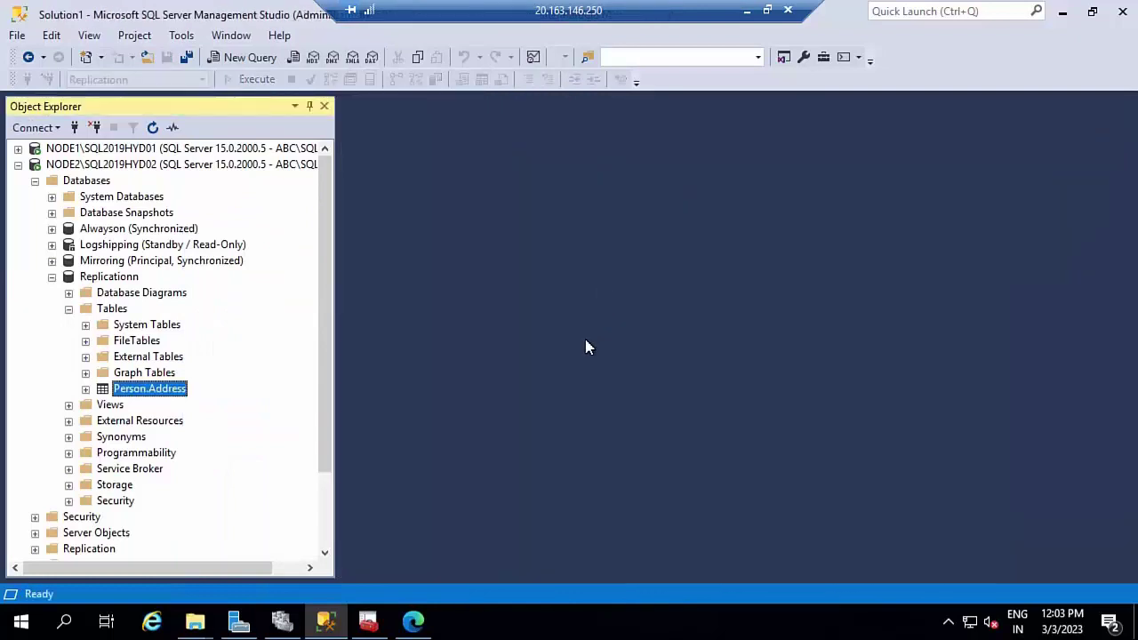
{"action": "left_click", "coordinate": [52, 277]}
{"action": "left_click", "coordinate": [17, 166]}
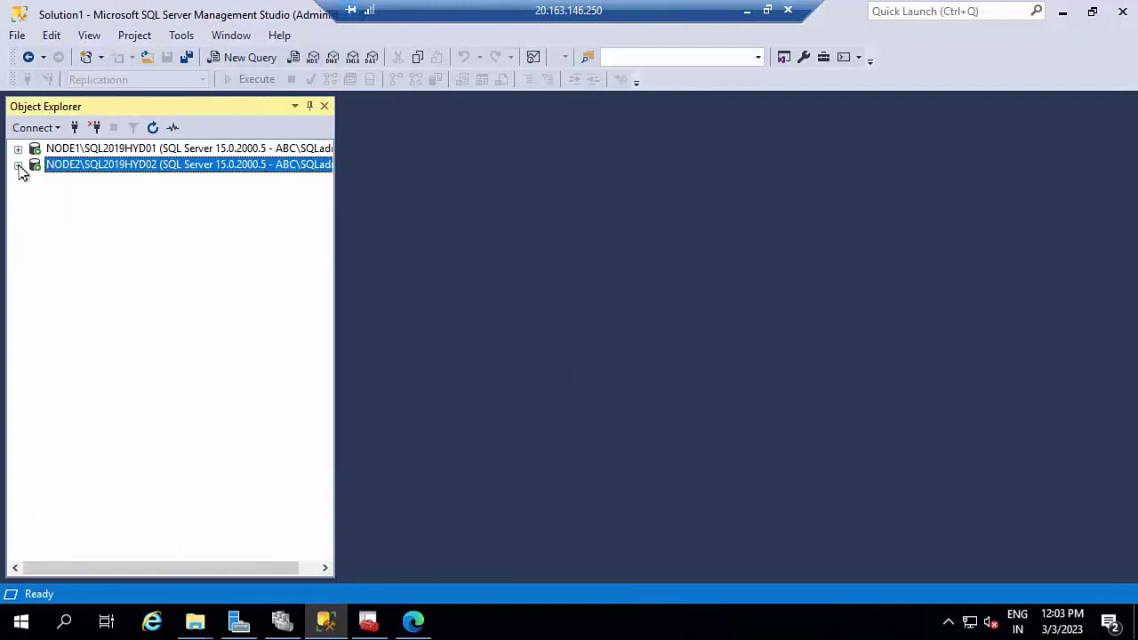
- Expand NODE1 to show TR's NODE2 Replicationn subscription and jobs like LSBackup_Logshipping and syspolicy_purge_history
{"action": "double_click", "coordinate": [58, 150]}
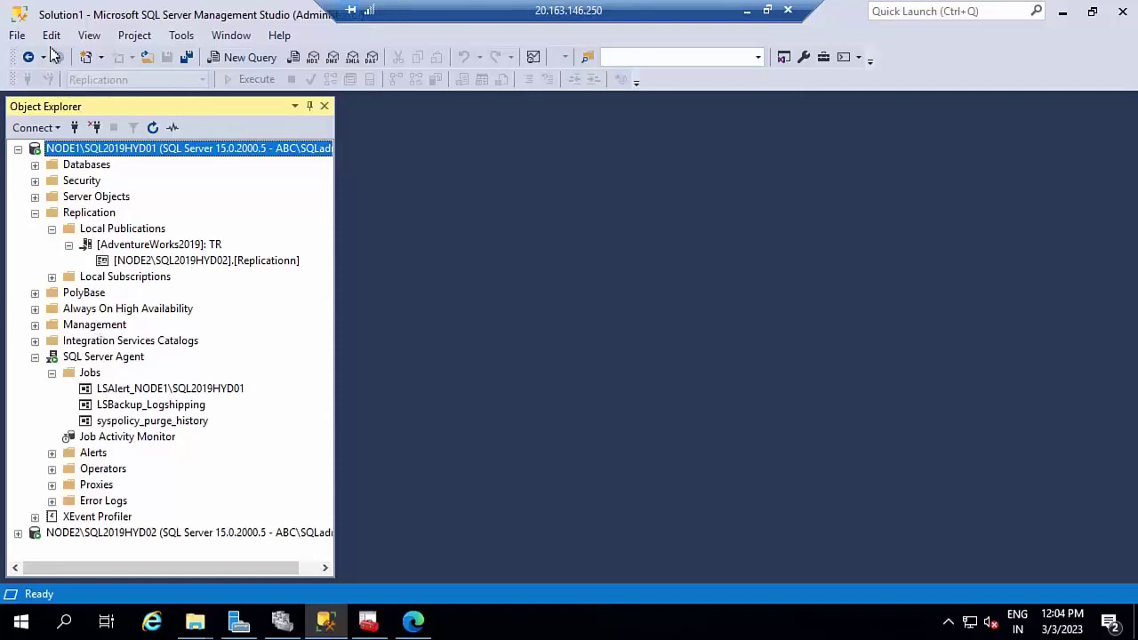
- Leave the remote session and select the IP table range F7:I13 in Excel
{"action": "left_click", "coordinate": [747, 11]}
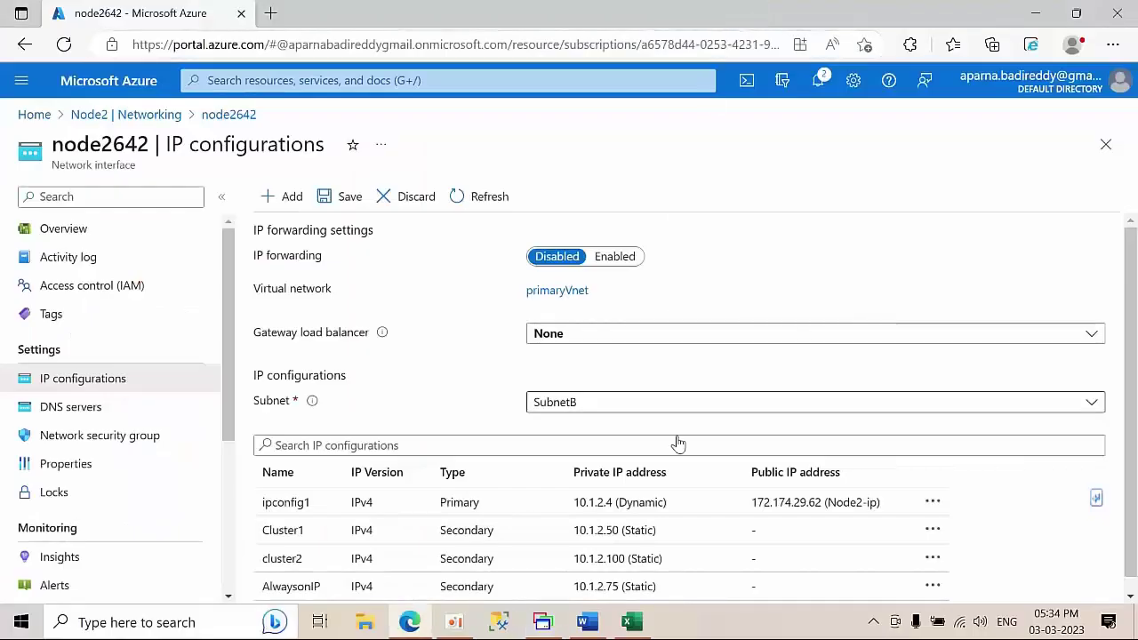
{"action": "left_click", "coordinate": [631, 623]}
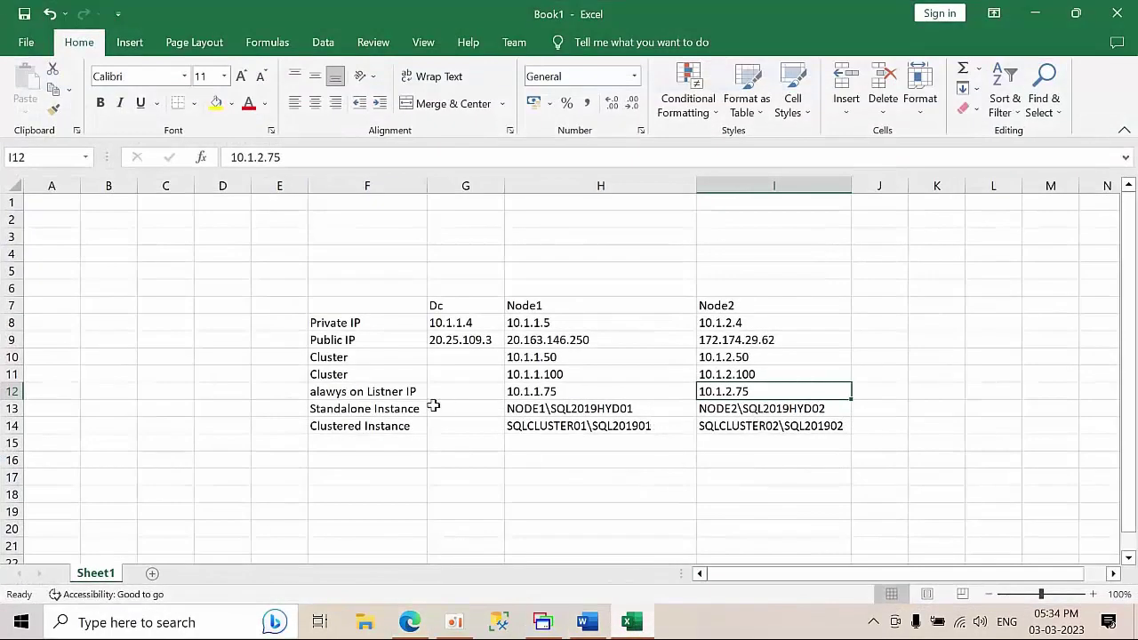
{"action": "left_click_drag", "start_coordinate": [340, 300], "coordinate": [787, 425]}
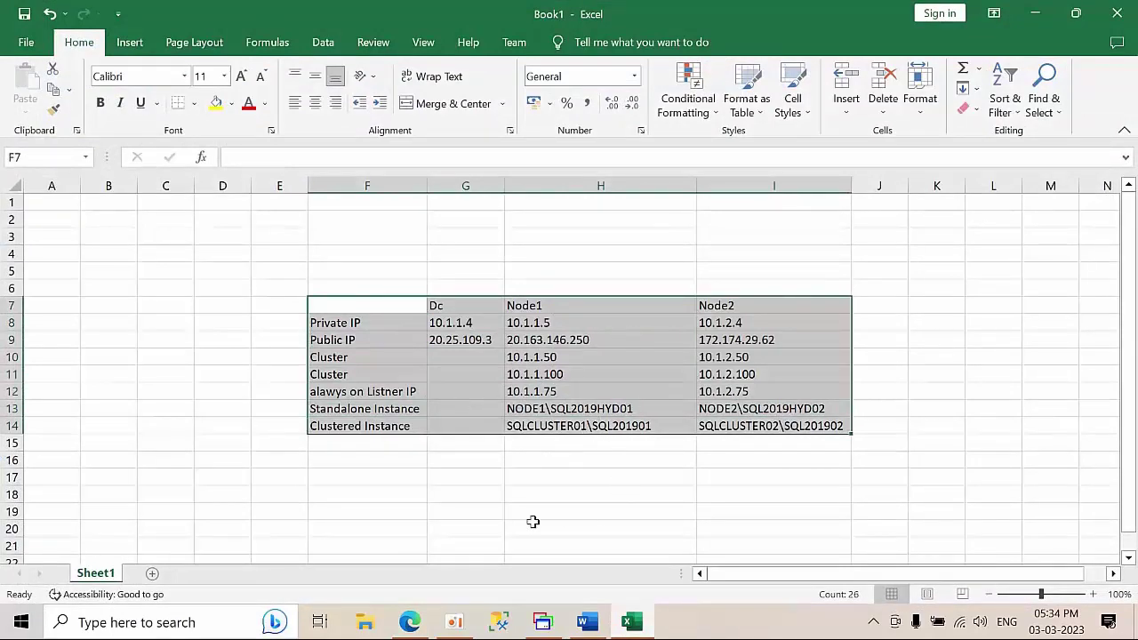
{"action": "left_click", "coordinate": [409, 622]}
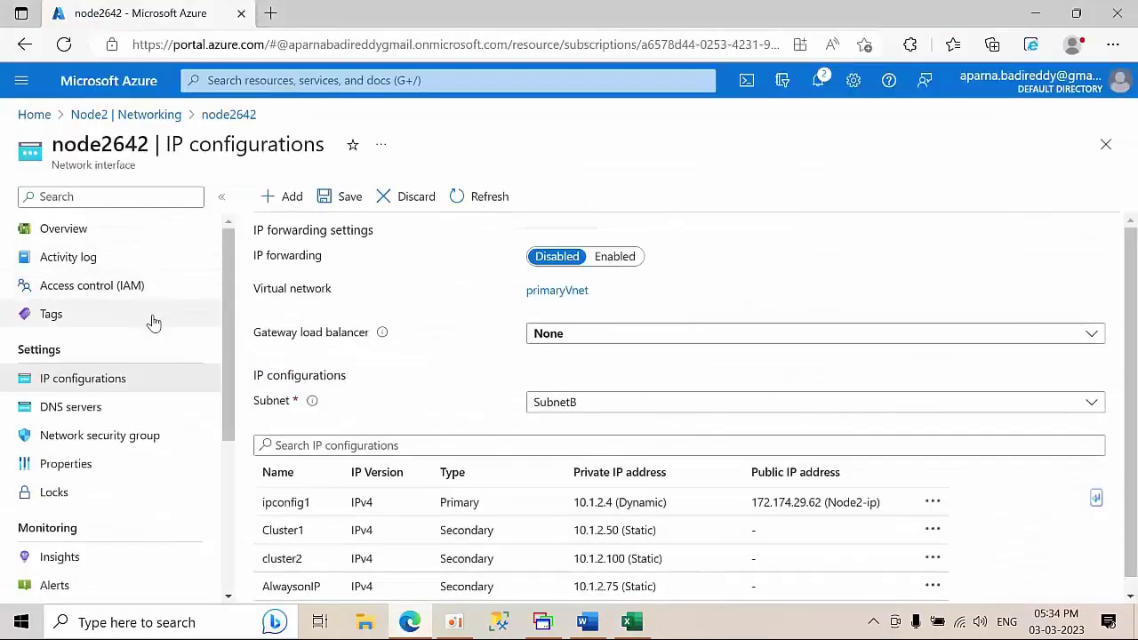
- Set node2642's ipconfig1 assignment to Static, then discard the edit and return to Home
{"action": "left_click", "coordinate": [100, 230]}
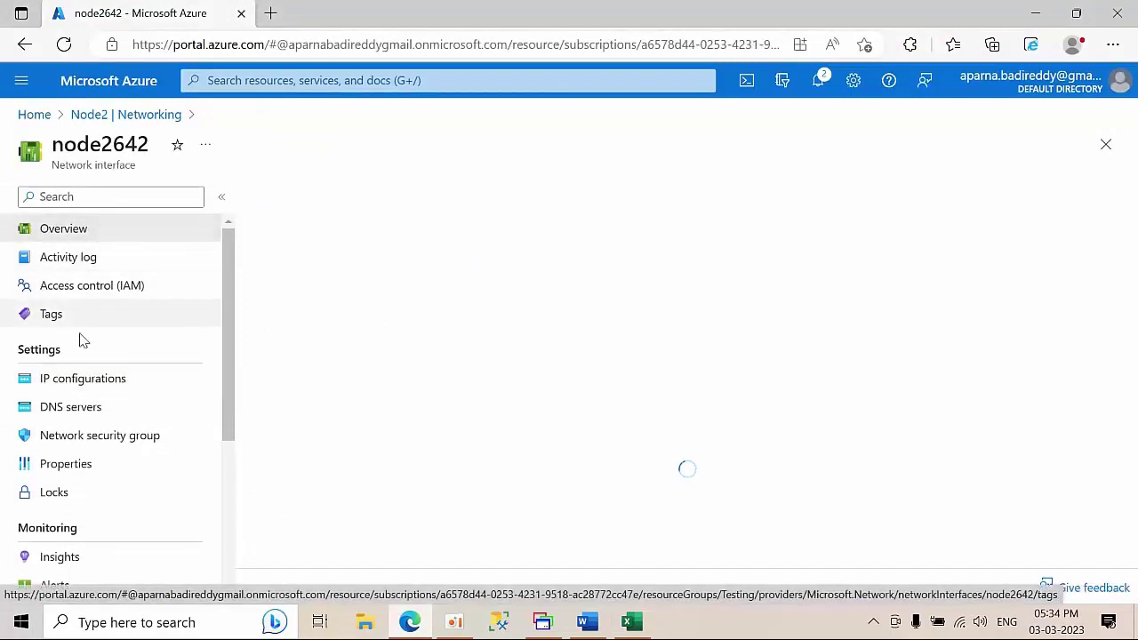
{"action": "left_click", "coordinate": [83, 383]}
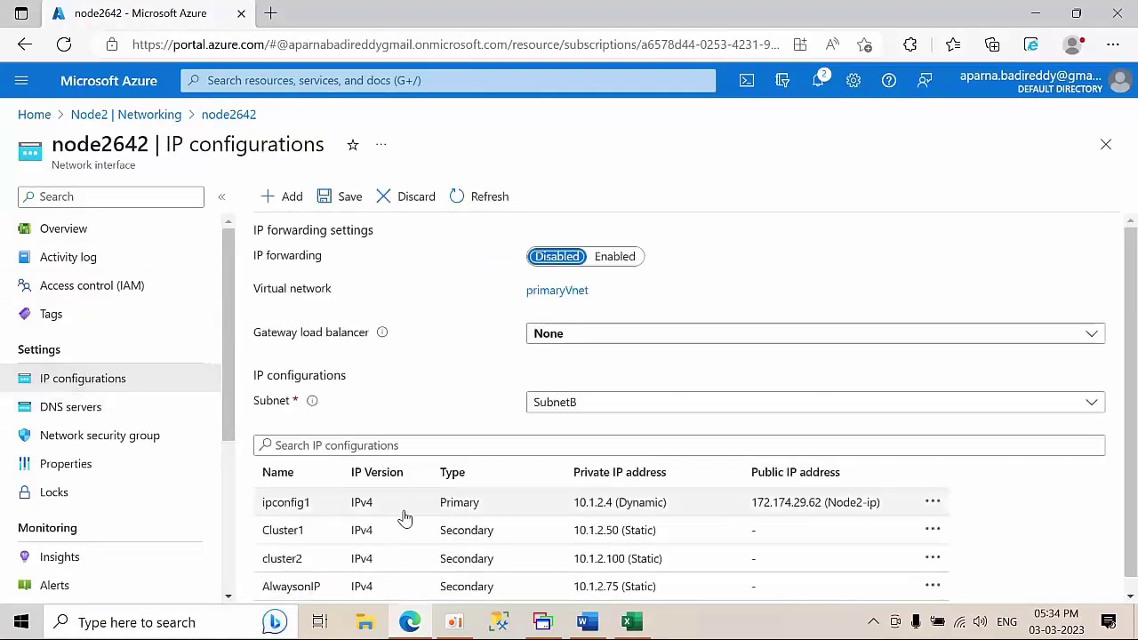
{"action": "left_click", "coordinate": [407, 509]}
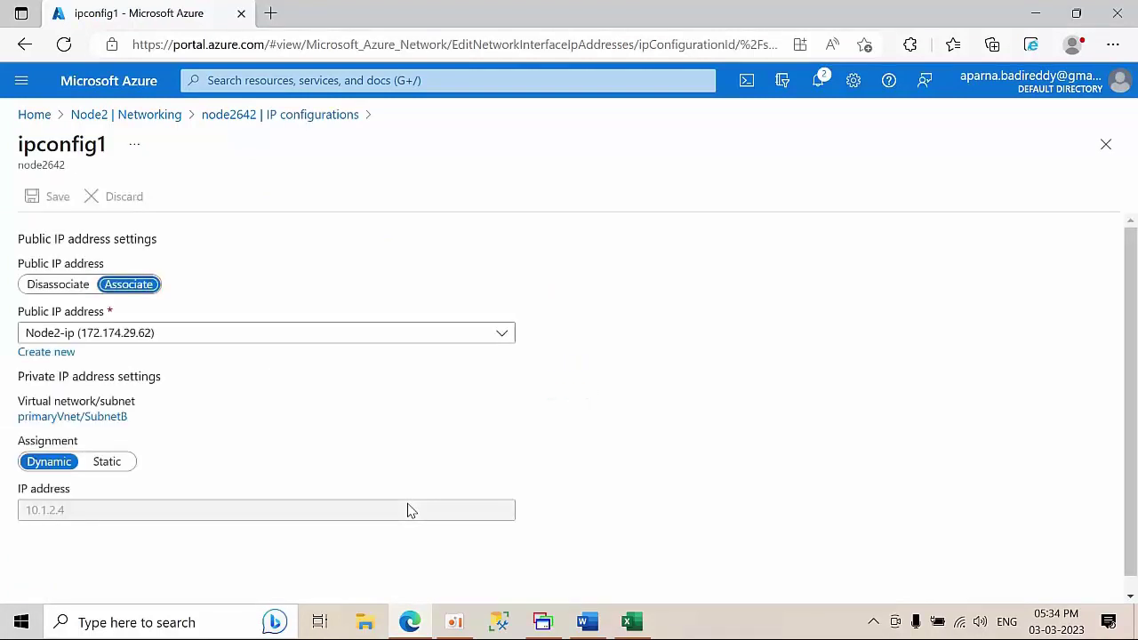
{"action": "left_click", "coordinate": [106, 462]}
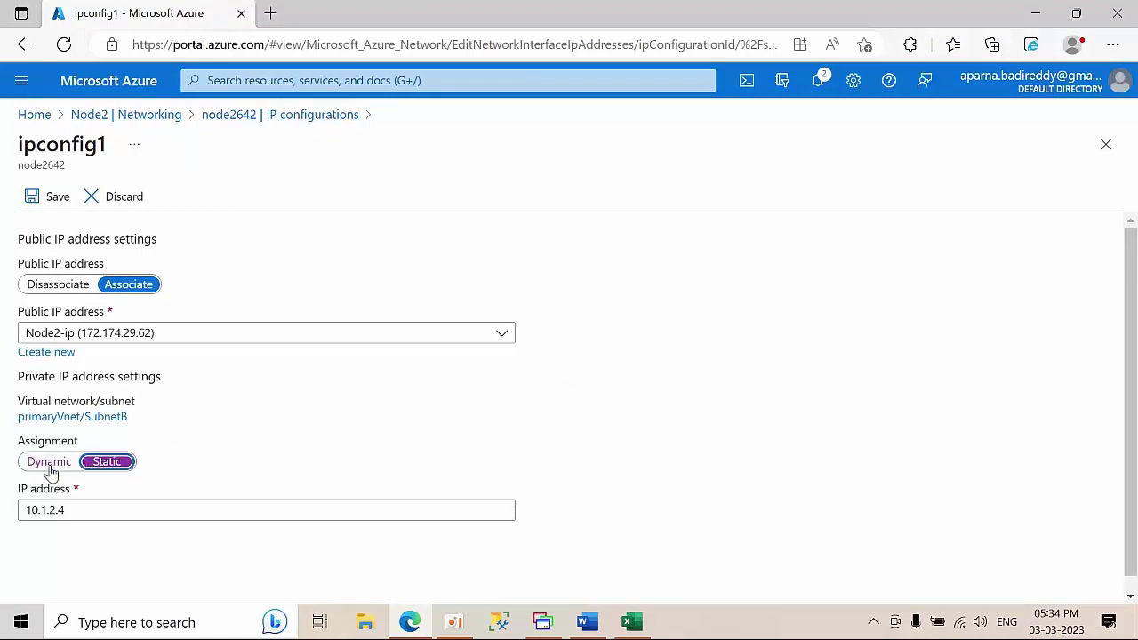
{"action": "left_click_drag", "start_coordinate": [77, 507], "coordinate": [3, 514]}
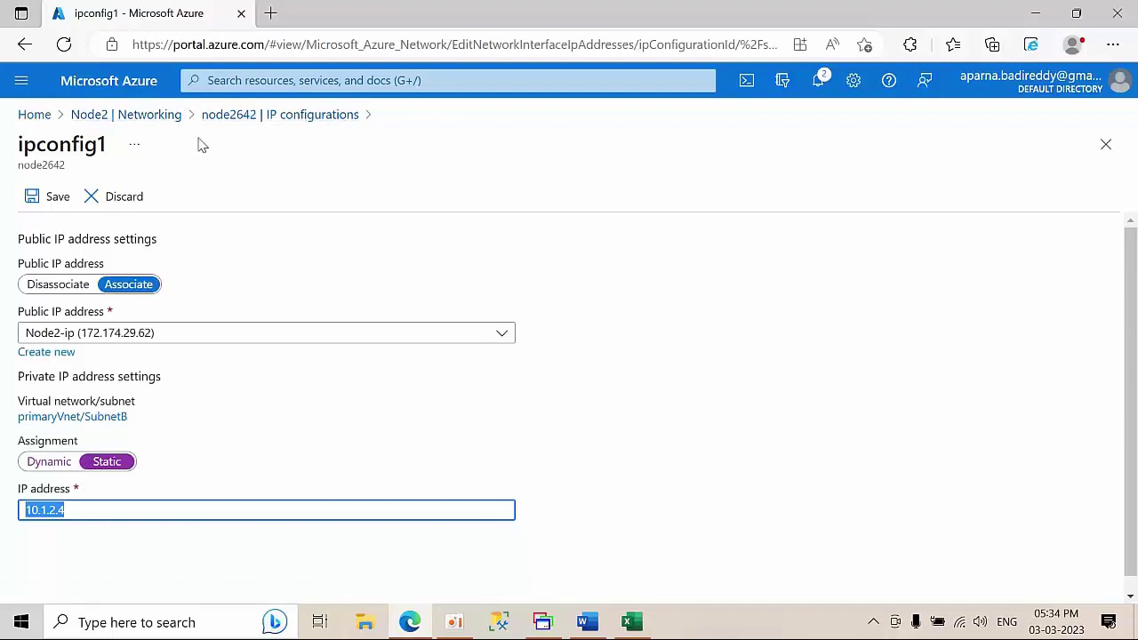
{"action": "left_click", "coordinate": [34, 119]}
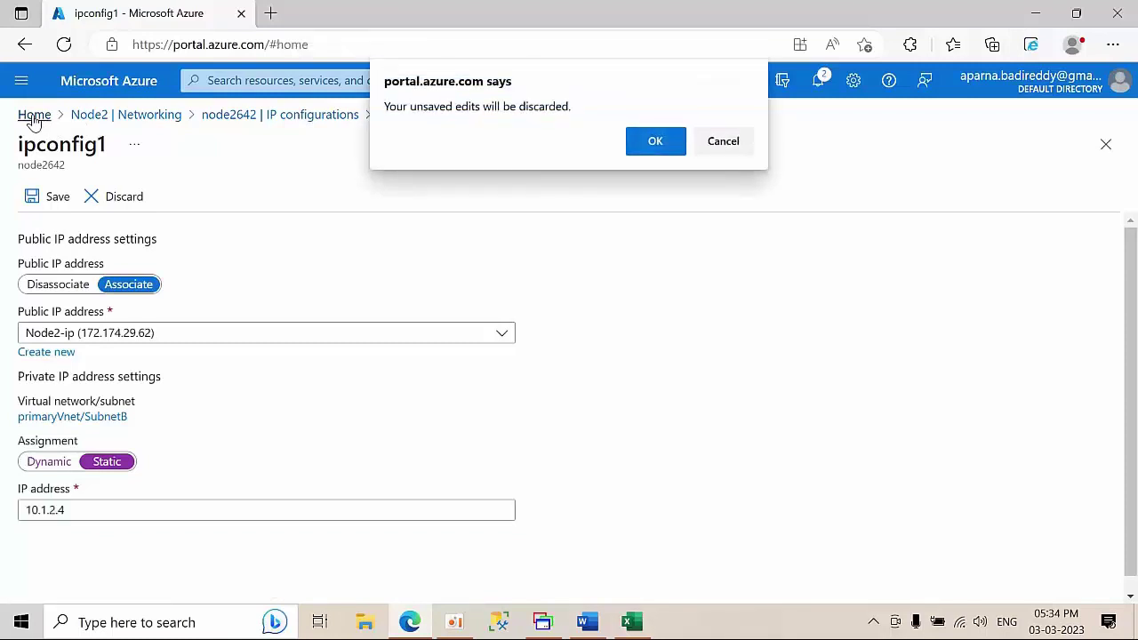
{"action": "left_click", "coordinate": [678, 143]}
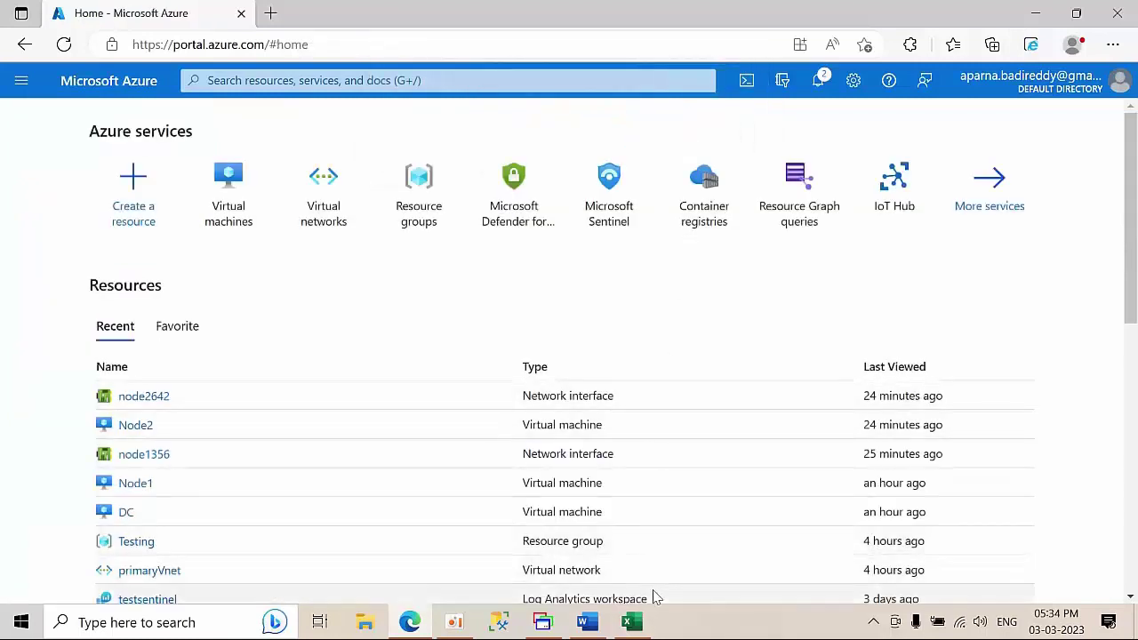
- Reselect the IP table range F7:I13 in the Excel sheet
{"action": "left_click", "coordinate": [631, 622]}
{"action": "left_click", "coordinate": [600, 477]}
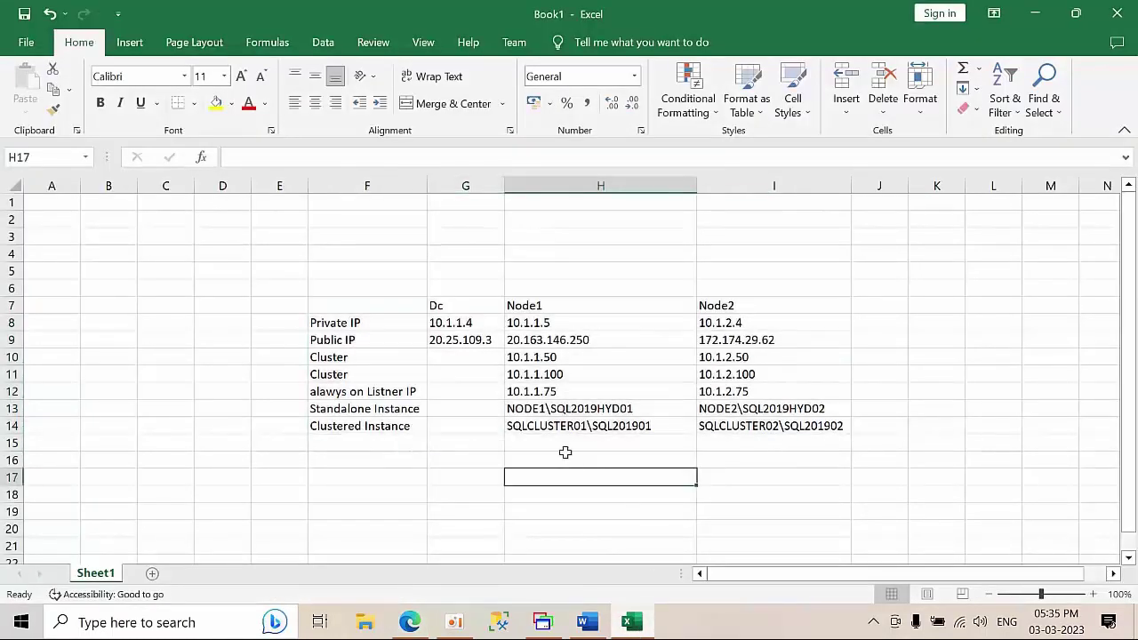
{"action": "left_click_drag", "start_coordinate": [335, 300], "coordinate": [774, 409]}
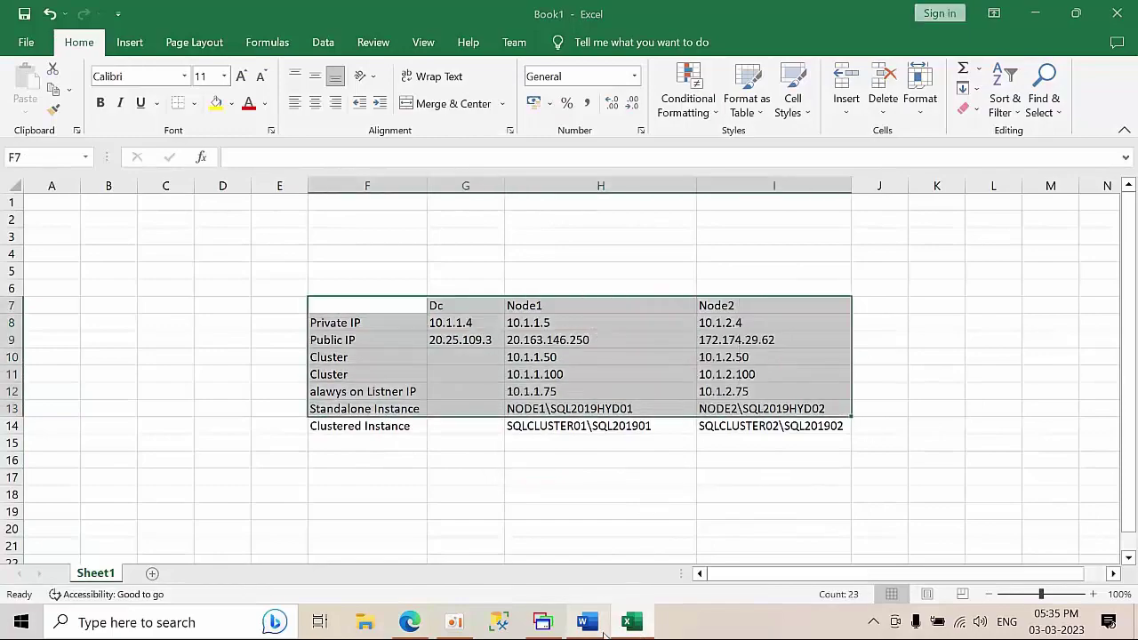
- Scroll through the Word lab guide's step-by-step list, then return to the Excel IP sheet
{"action": "left_click", "coordinate": [586, 622]}
{"action": "scroll", "coordinate": [472, 442], "scroll_direction": "down", "scroll_amount": 5}
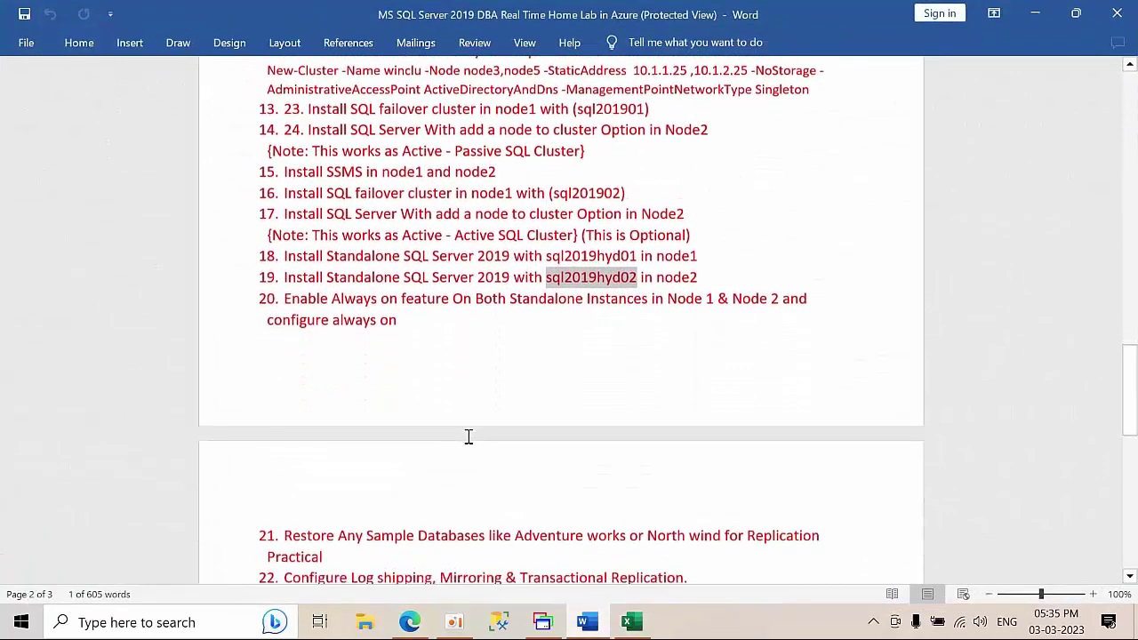
{"action": "scroll", "coordinate": [469, 440], "scroll_direction": "up", "scroll_amount": 12}
{"action": "scroll", "coordinate": [468, 437], "scroll_direction": "up", "scroll_amount": 7}
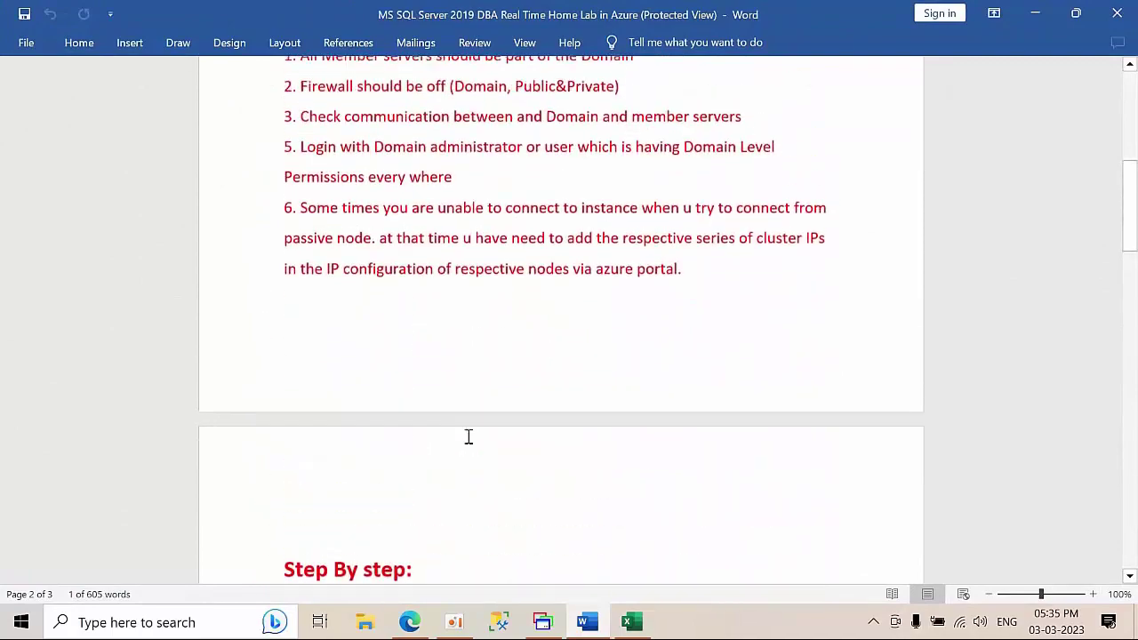
{"action": "scroll", "coordinate": [468, 436], "scroll_direction": "down", "scroll_amount": 6}
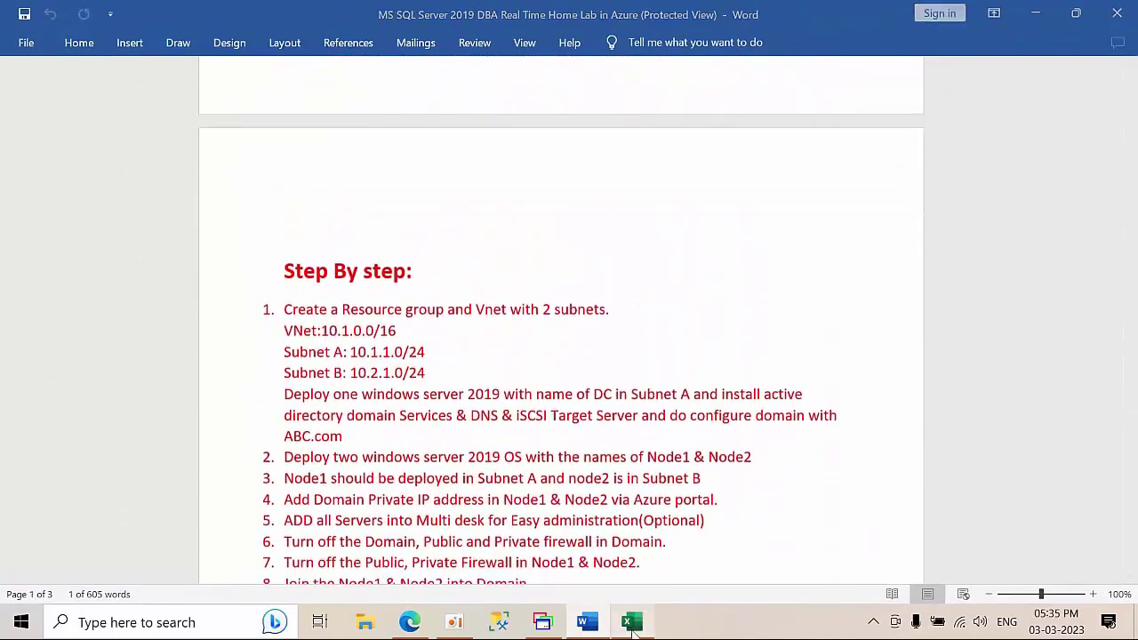
{"action": "left_click", "coordinate": [632, 622]}
{"action": "left_click", "coordinate": [591, 476]}
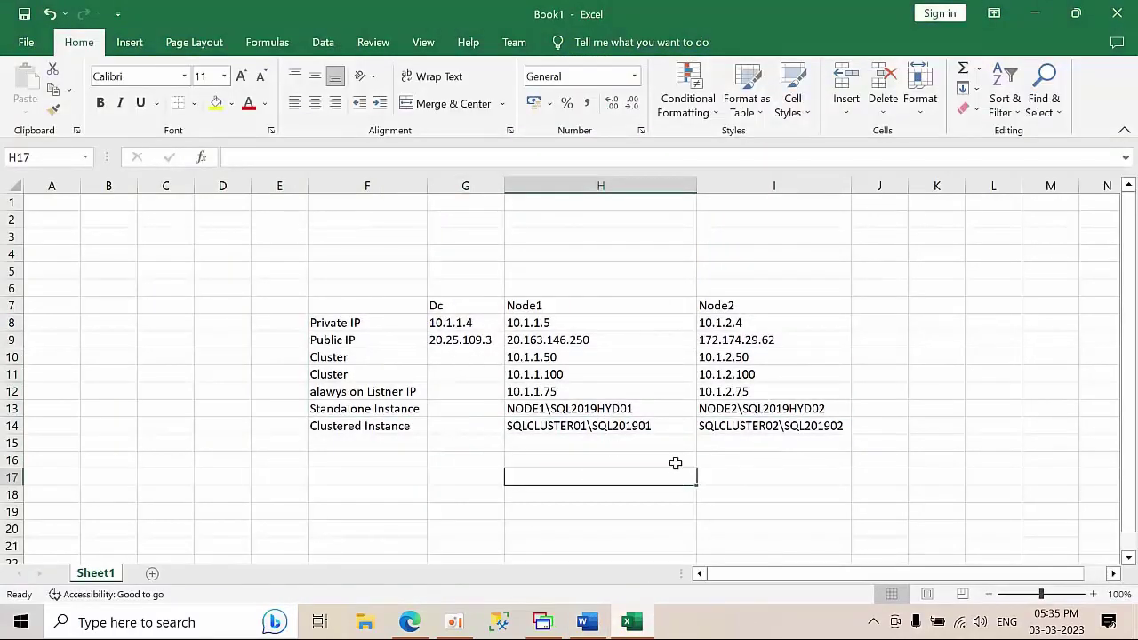